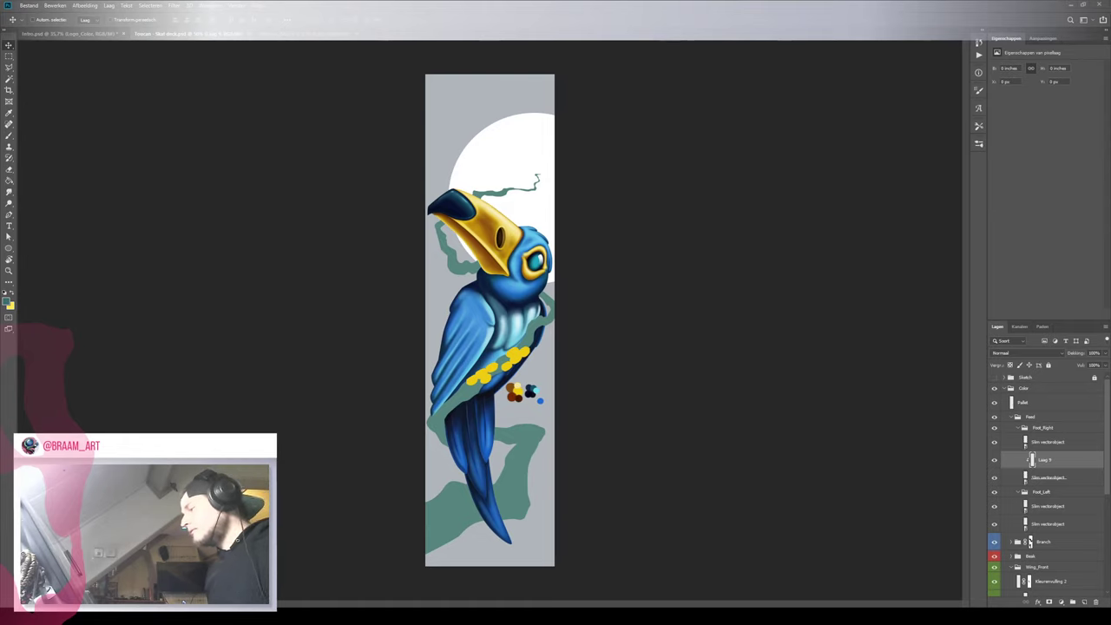
{"action": "key", "text": "z"}
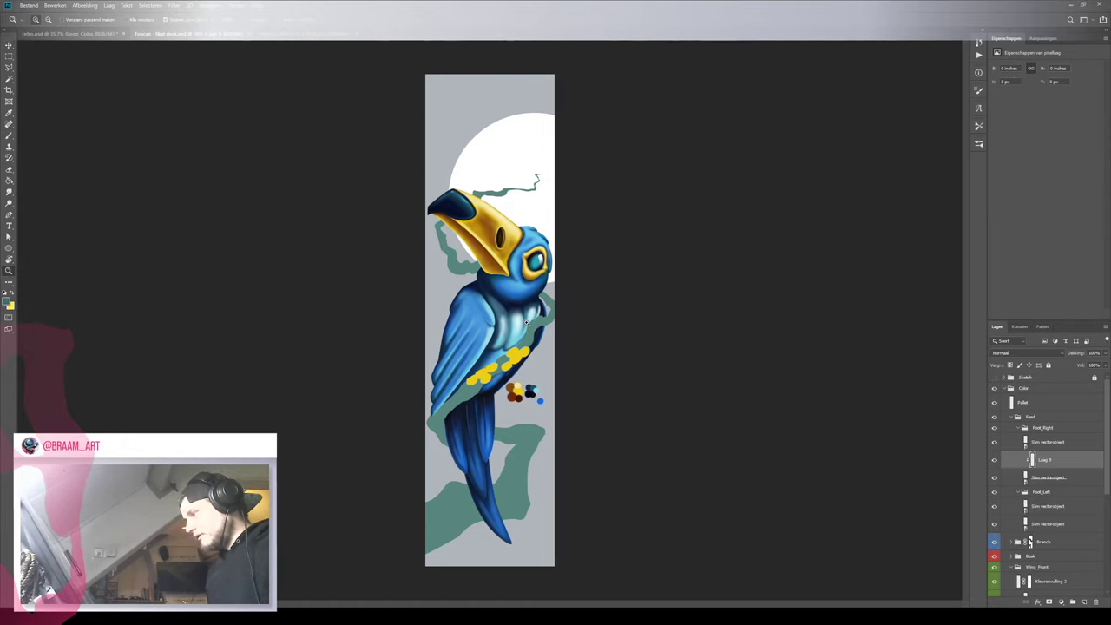
{"action": "left_click_drag", "start_coordinate": [489, 350], "coordinate": [587, 345]}
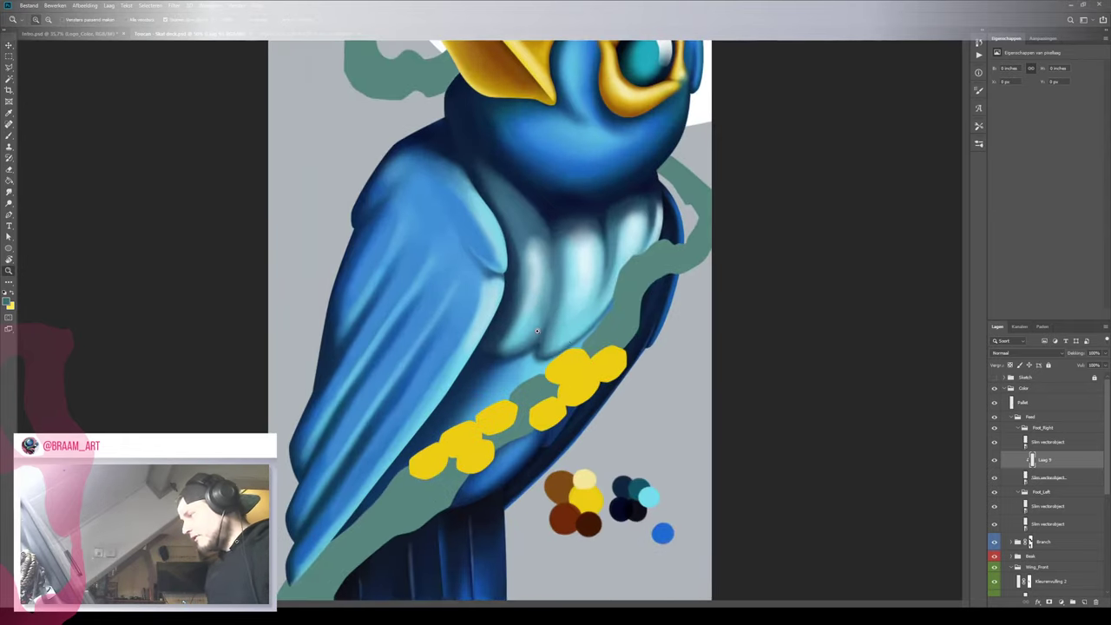
{"action": "left_click_drag", "start_coordinate": [574, 281], "coordinate": [550, 295]}
{"action": "left_click_drag", "start_coordinate": [617, 248], "coordinate": [580, 365]}
{"action": "left_click", "coordinate": [579, 365], "text": "alt"}
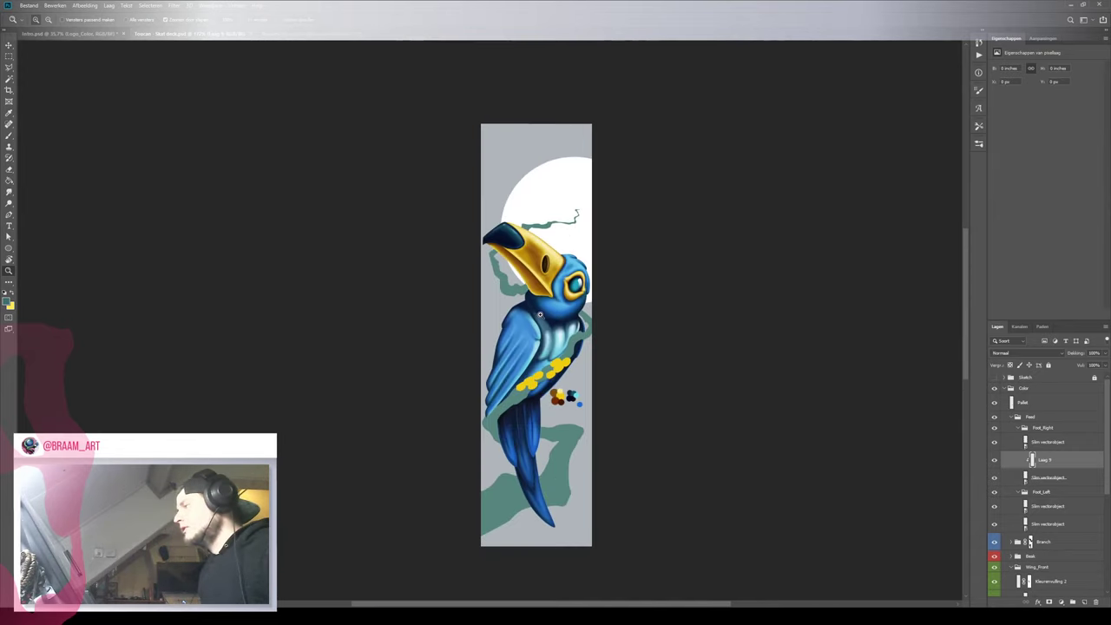
{"action": "left_click", "coordinate": [551, 311]}
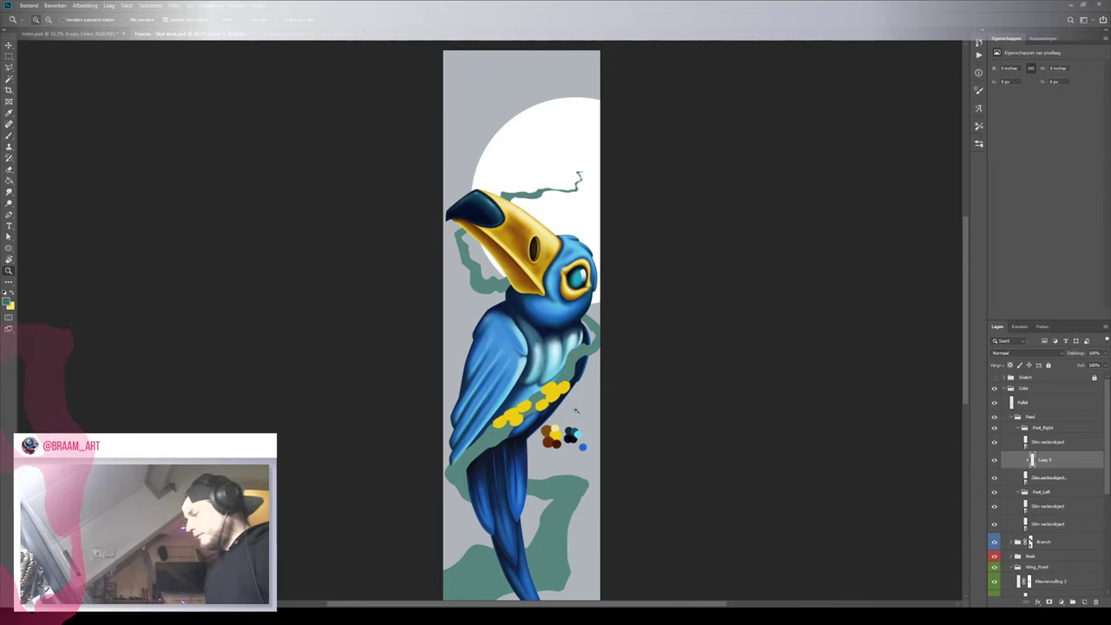
Toggle the two left foot vector layers off and on to check which yellow toes each one contains
{"action": "left_click_drag", "start_coordinate": [478, 367], "coordinate": [561, 493]}
{"action": "left_click_drag", "start_coordinate": [640, 581], "coordinate": [480, 335]}
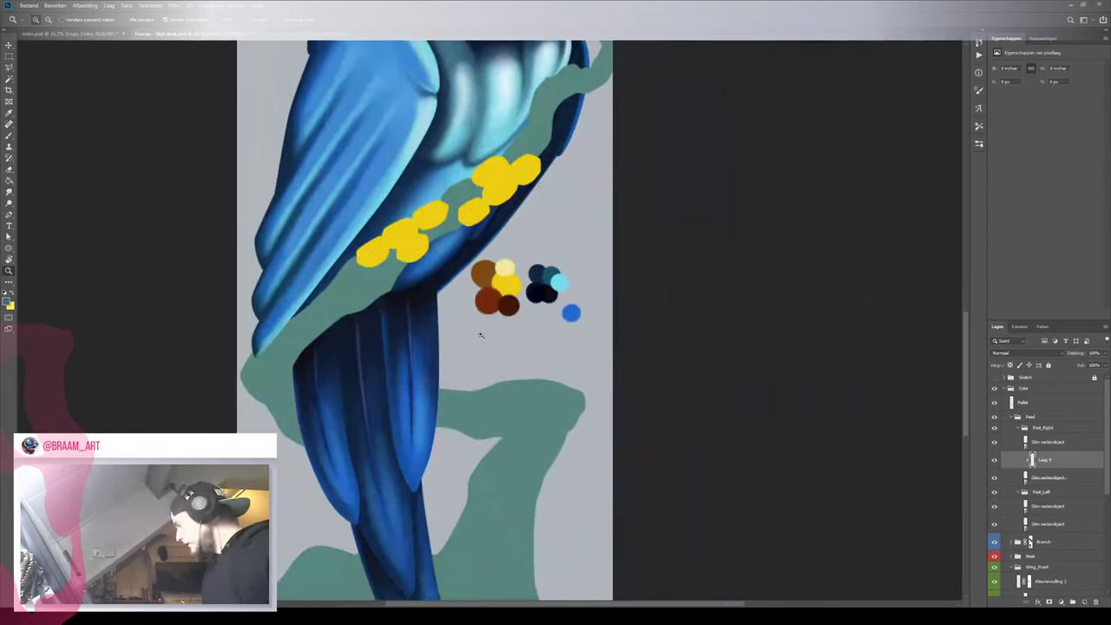
{"action": "key", "text": "v"}
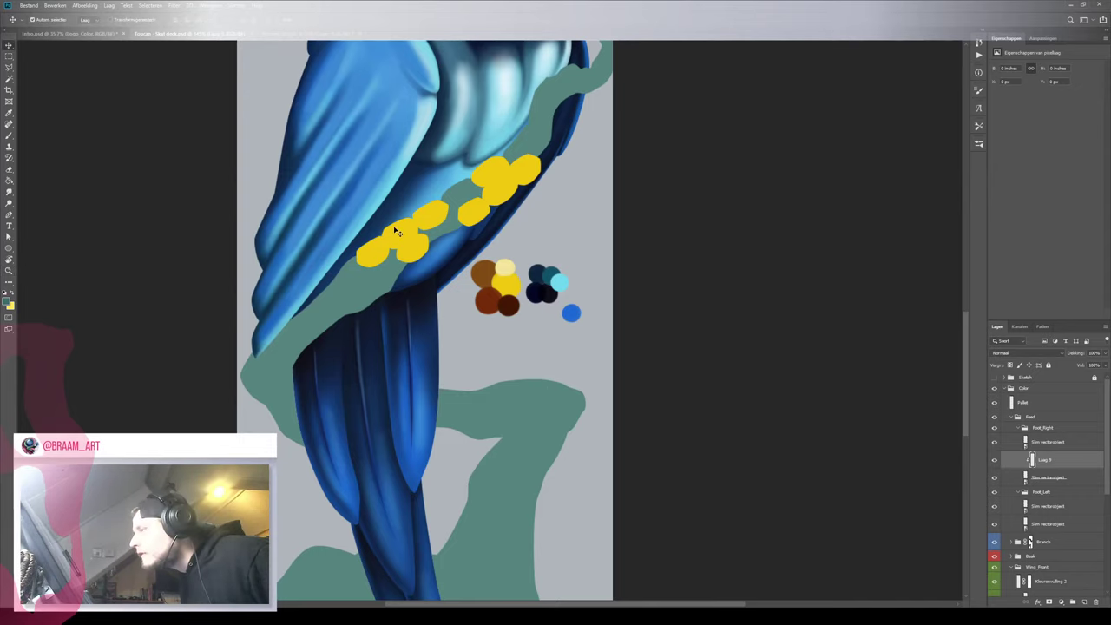
{"action": "left_click", "coordinate": [580, 358]}
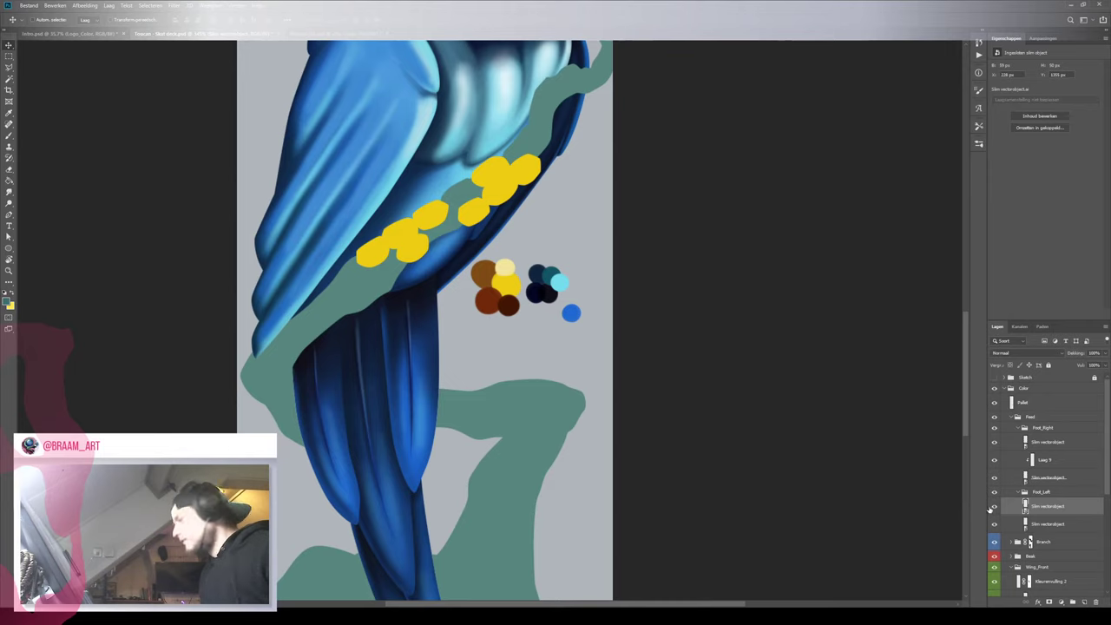
{"action": "left_click", "coordinate": [995, 524]}
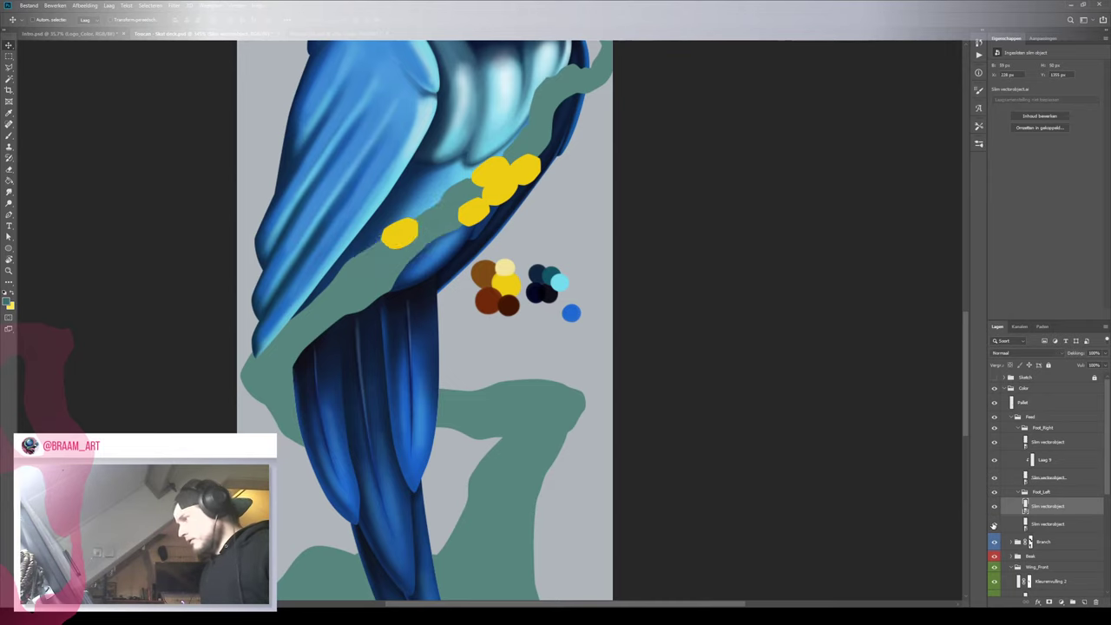
{"action": "left_click", "coordinate": [995, 525]}
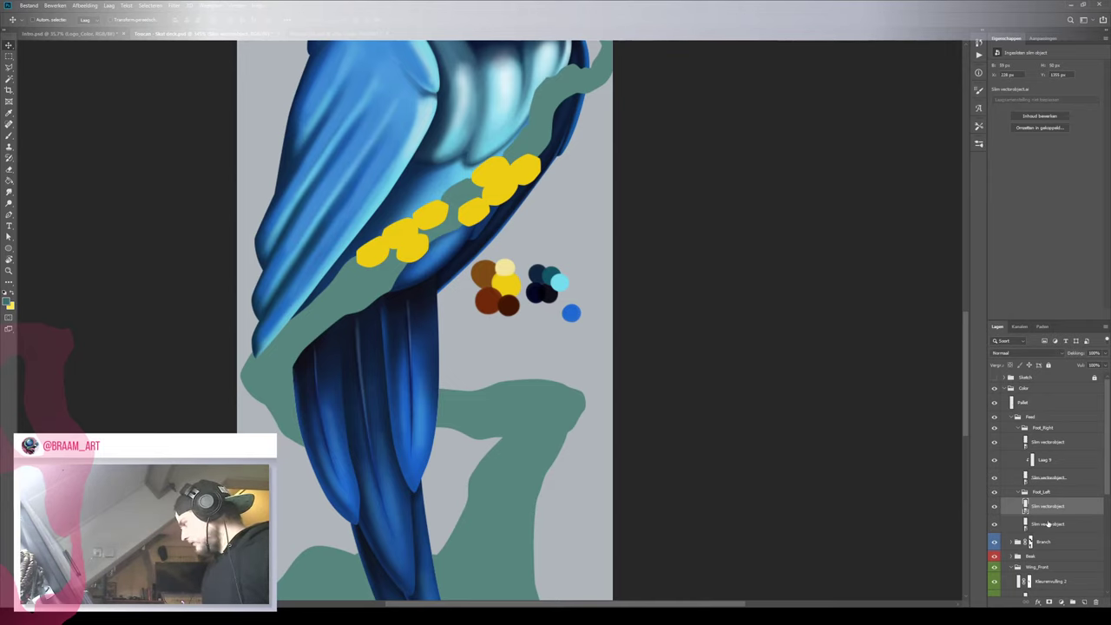
{"action": "left_click", "coordinate": [1047, 523]}
{"action": "left_click", "coordinate": [994, 509]}
{"action": "left_click", "coordinate": [993, 510]}
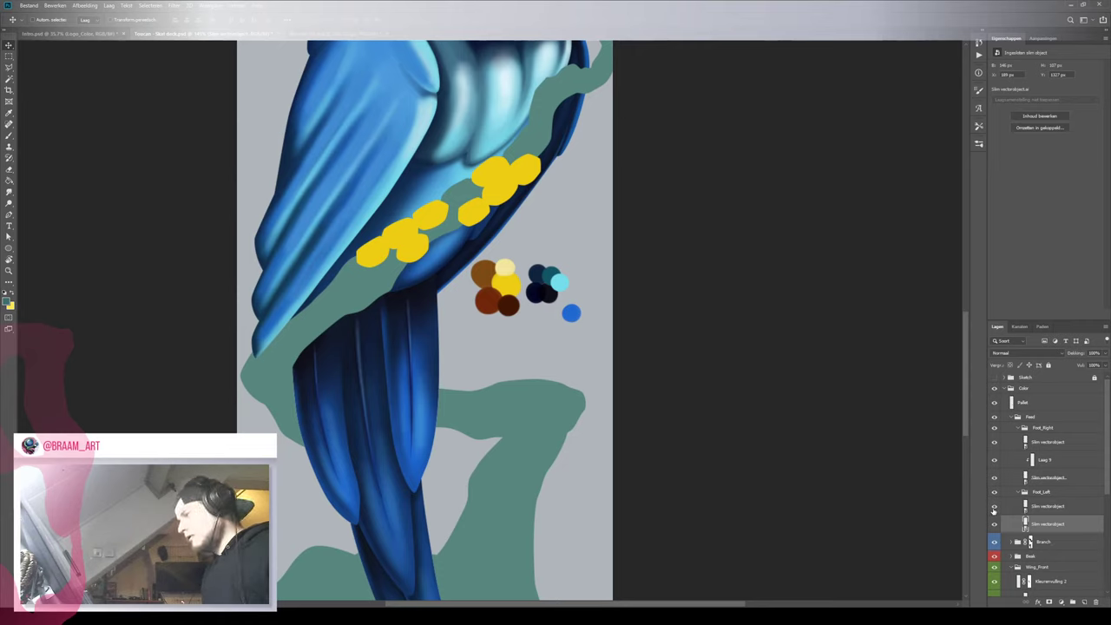
Add a new layer in the left foot group, duplicate it, and clip one copy to each of the foot's two vector layers
{"action": "left_click", "coordinate": [1045, 509]}
{"action": "left_click", "coordinate": [1086, 602]}
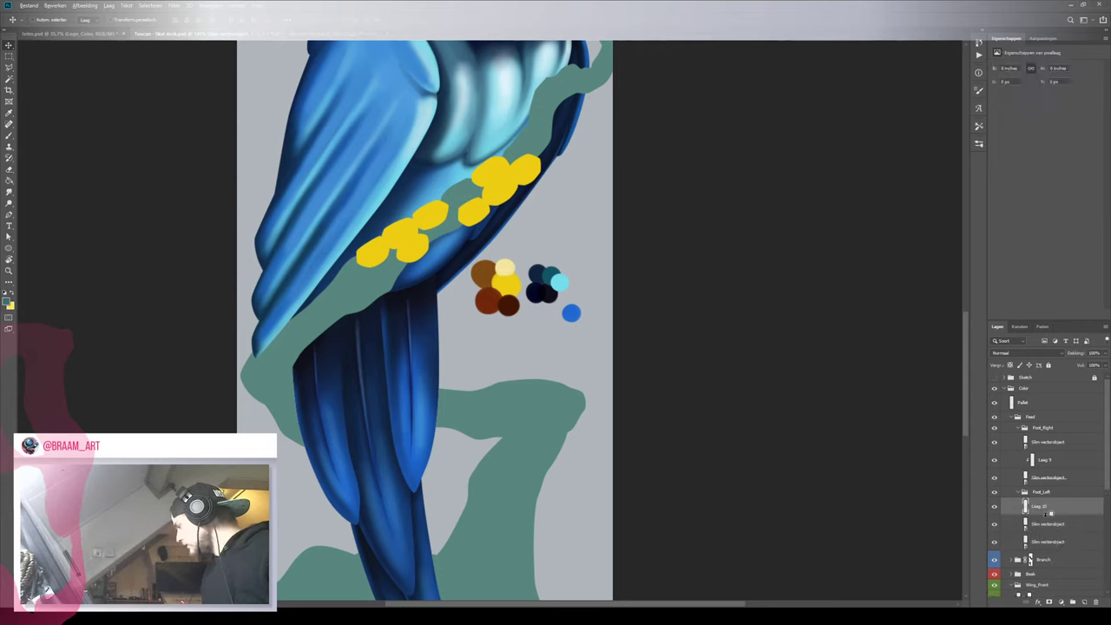
{"action": "left_click_drag", "start_coordinate": [1051, 511], "coordinate": [1045, 542]}
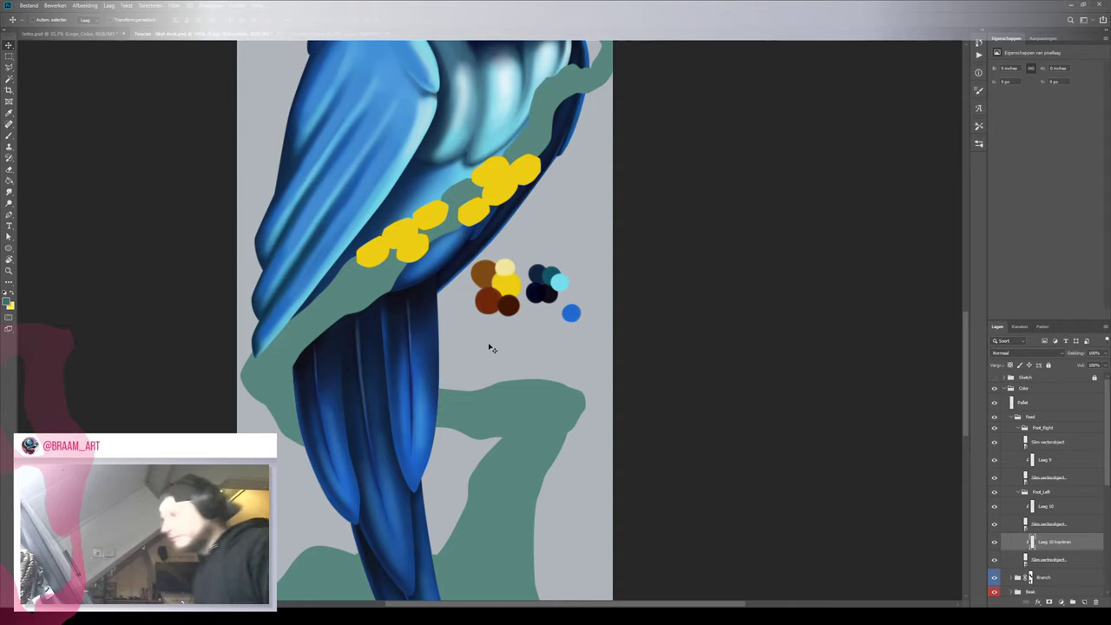
Sample the brown palette colour and examine the whole toucan and its yellow feet at different zoom levels
{"action": "key", "text": "i"}
{"action": "left_click", "coordinate": [484, 279]}
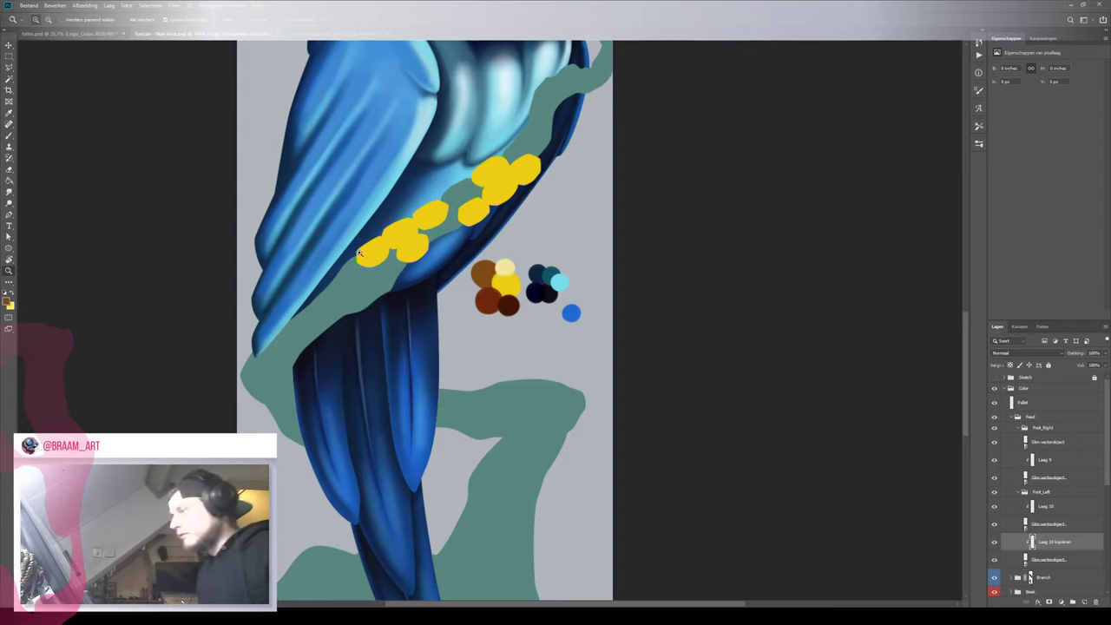
{"action": "left_click_drag", "start_coordinate": [359, 253], "coordinate": [299, 252]}
{"action": "left_click_drag", "start_coordinate": [408, 212], "coordinate": [419, 337]}
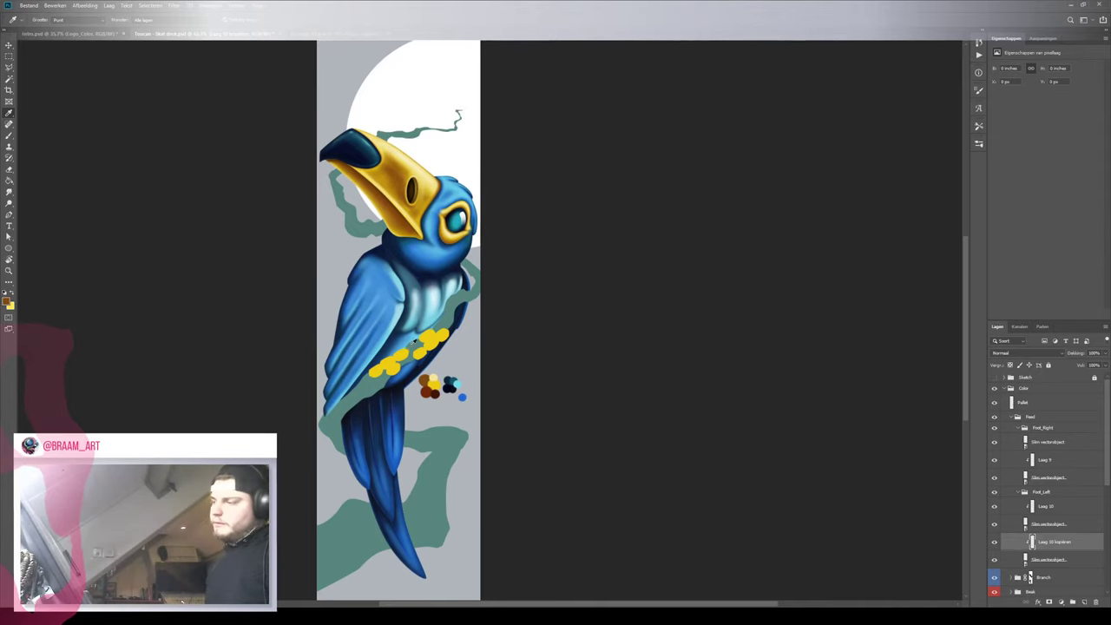
{"action": "key", "text": "z"}
{"action": "left_click_drag", "start_coordinate": [384, 324], "coordinate": [433, 293]}
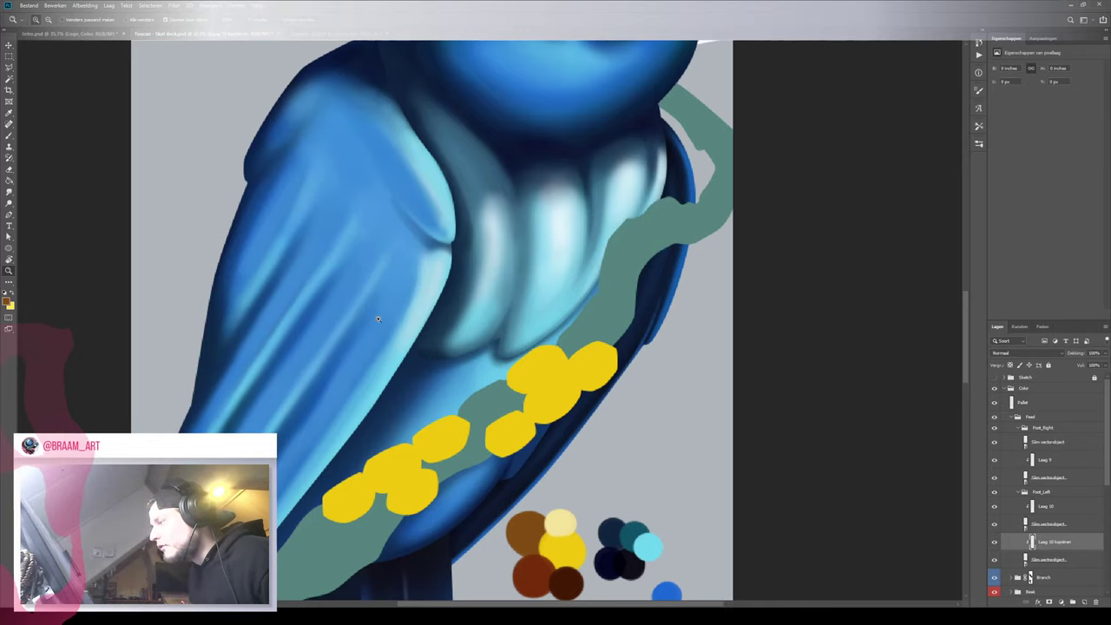
{"action": "key", "text": "ctrl+0"}
{"action": "key", "text": "i"}
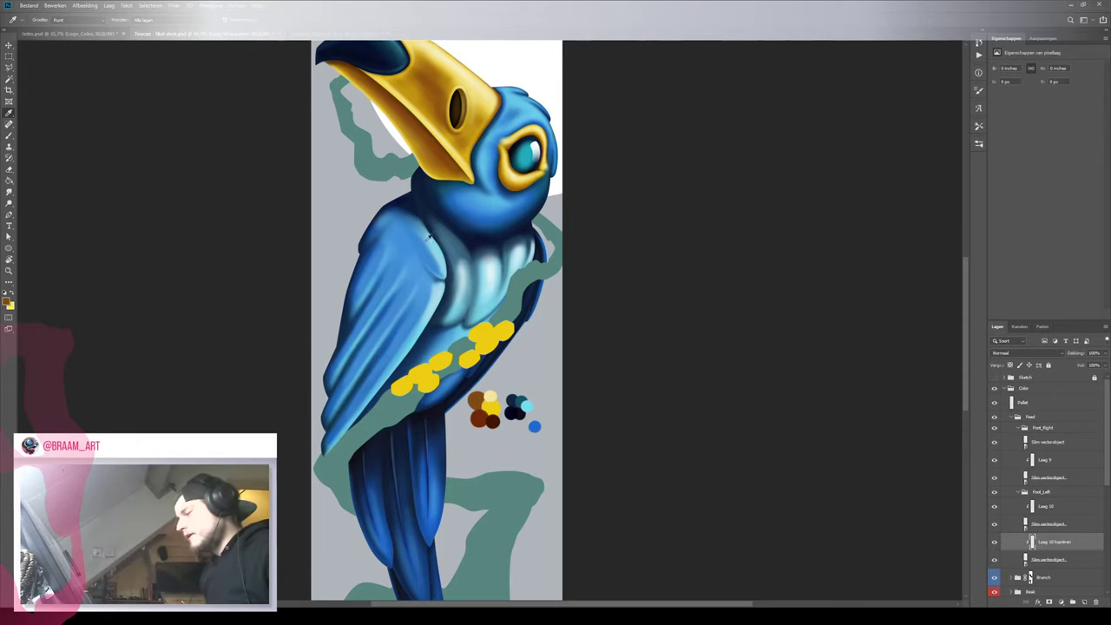
{"action": "left_click_drag", "start_coordinate": [547, 152], "coordinate": [549, 264]}
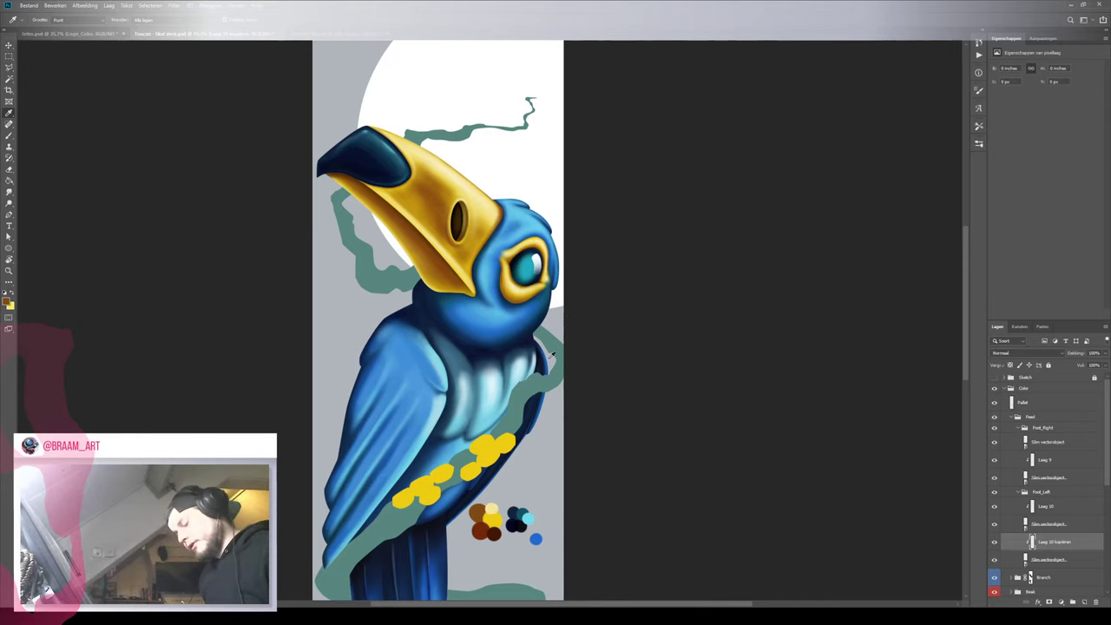
{"action": "key", "text": "z"}
{"action": "left_click_drag", "start_coordinate": [569, 323], "coordinate": [529, 396]}
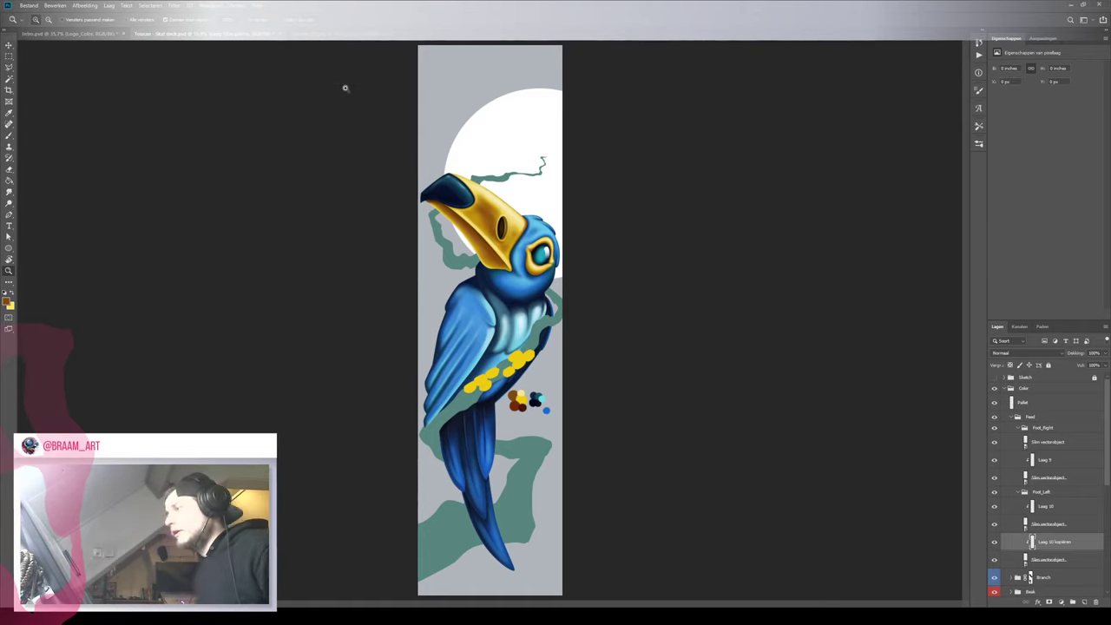
Sample the dark brown from the palette and shrink the brush to suit shading the left foot's toes
{"action": "left_click_drag", "start_coordinate": [545, 341], "coordinate": [599, 402]}
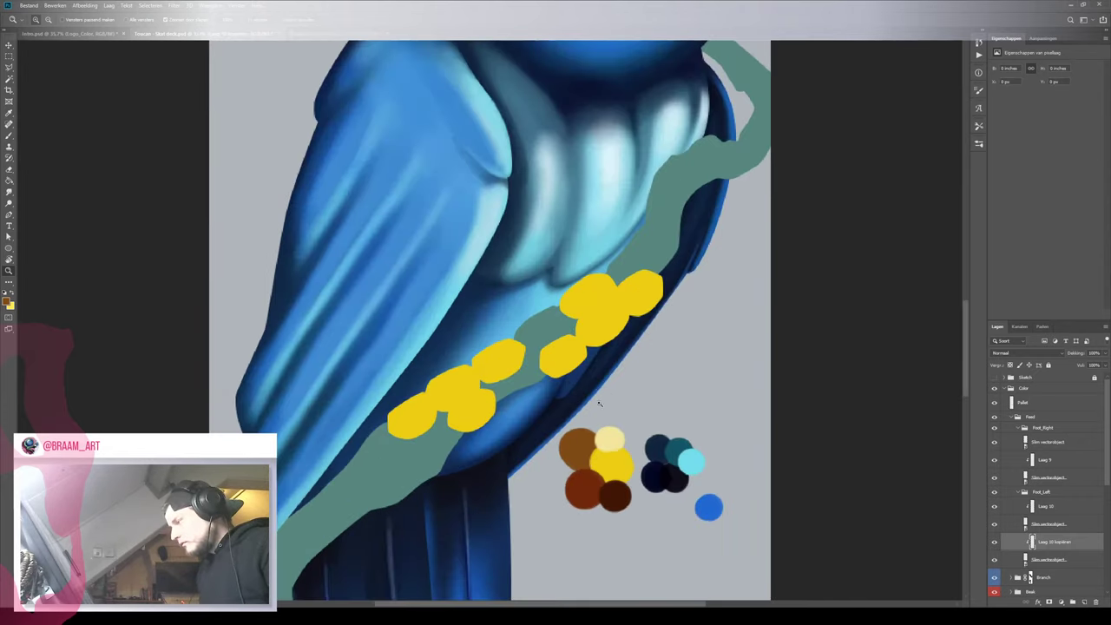
{"action": "left_click_drag", "start_coordinate": [616, 440], "coordinate": [572, 357]}
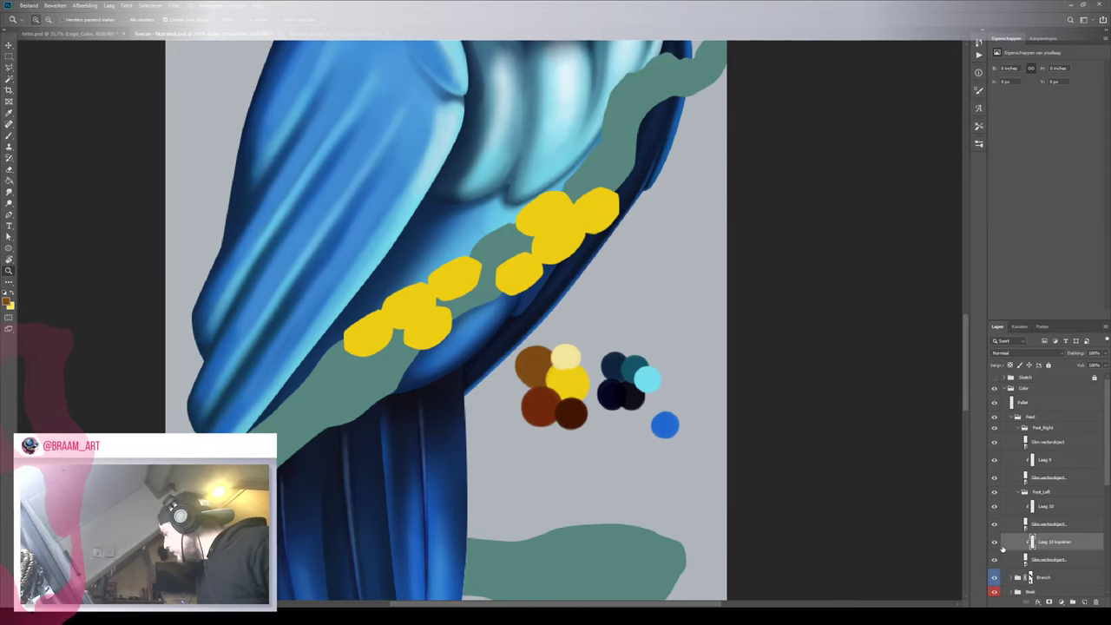
{"action": "left_click", "coordinate": [993, 560]}
{"action": "left_click", "coordinate": [994, 560]}
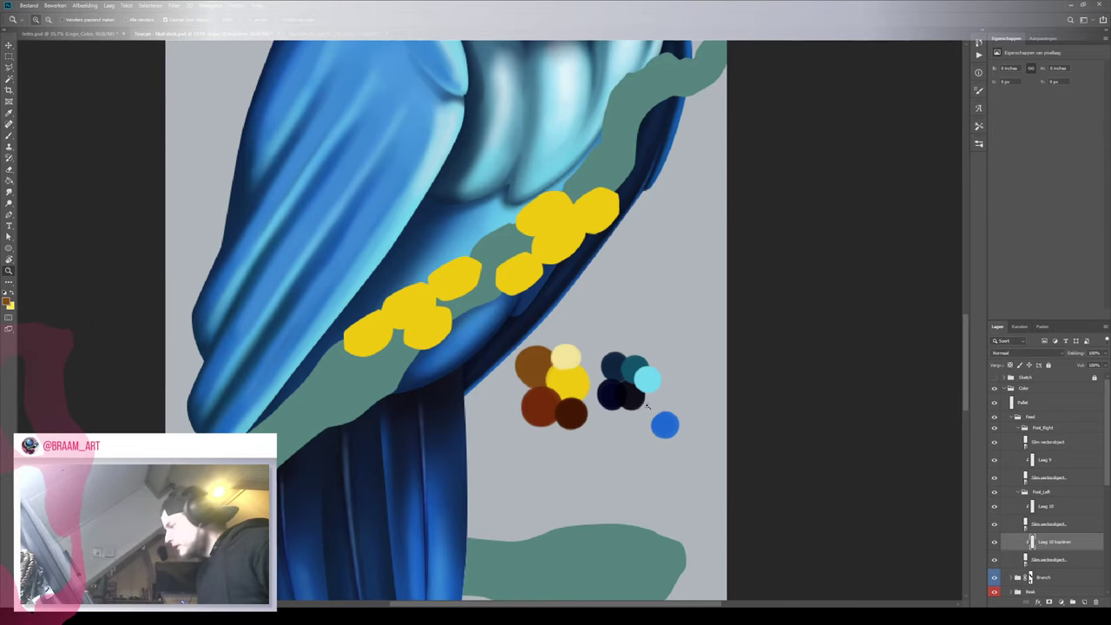
{"action": "key", "text": "i"}
{"action": "left_click", "coordinate": [573, 412]}
{"action": "key", "text": "b"}
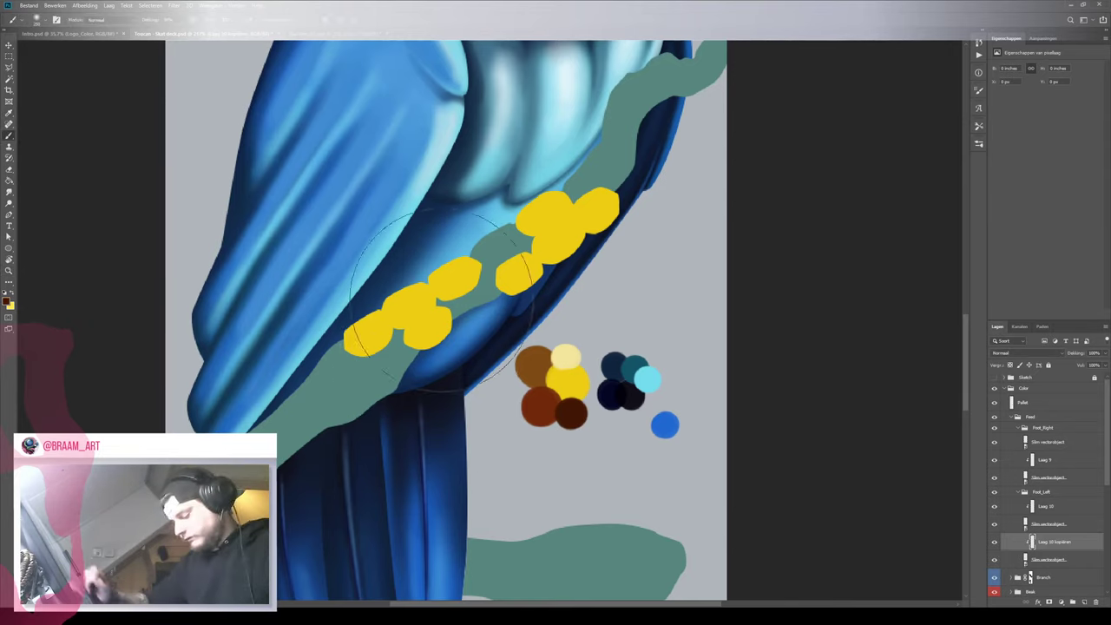
{"action": "key", "text": "z"}
{"action": "mouse_move", "coordinate": [423, 323]}
{"action": "left_mouse_down"}
{"action": "mouse_move", "coordinate": [459, 308]}
{"action": "mouse_move", "coordinate": [443, 307]}
{"action": "left_mouse_up"}
{"action": "key", "text": "b"}
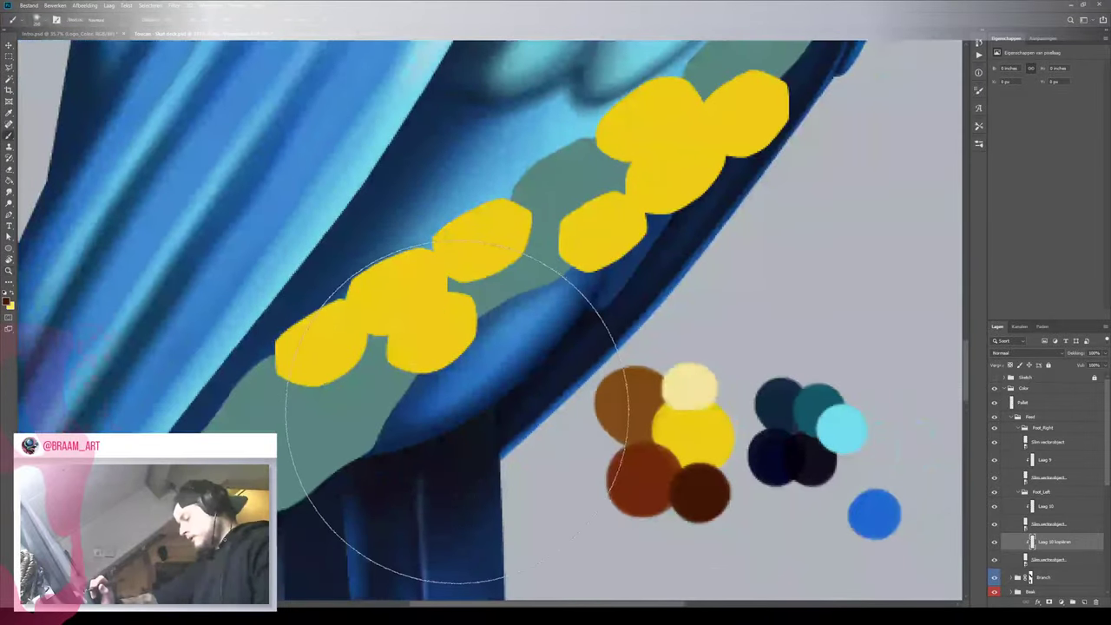
{"action": "key", "text": "bracketleft"}
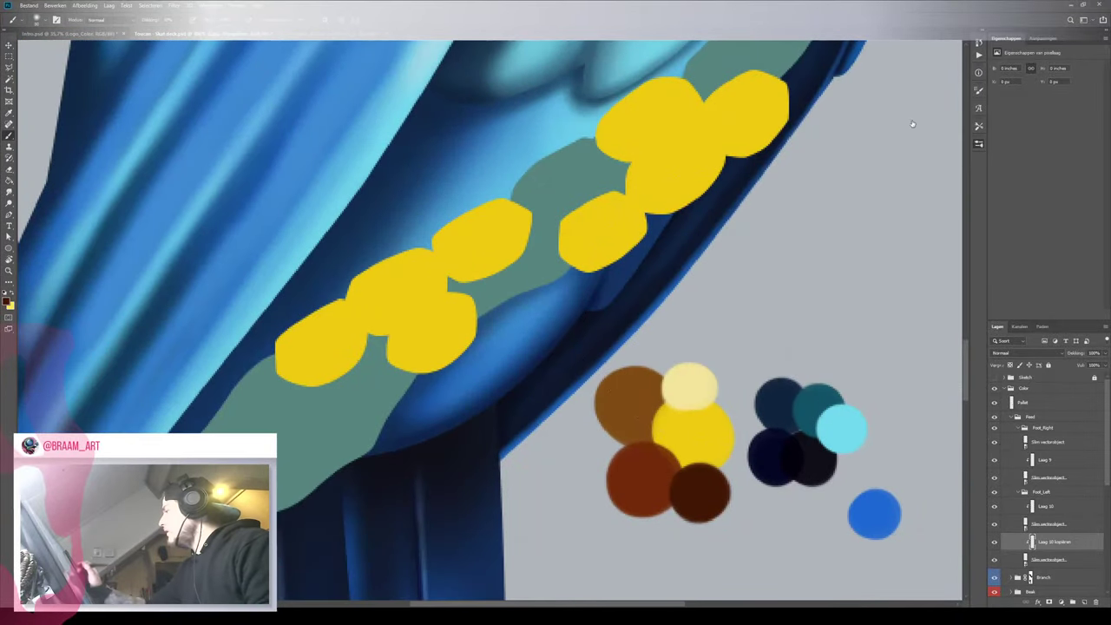
{"action": "key", "text": "bracketleft"}
{"action": "key", "text": "bracketleft"}
{"action": "key", "text": "bracketleft"}
{"action": "key", "text": "bracketleft"}
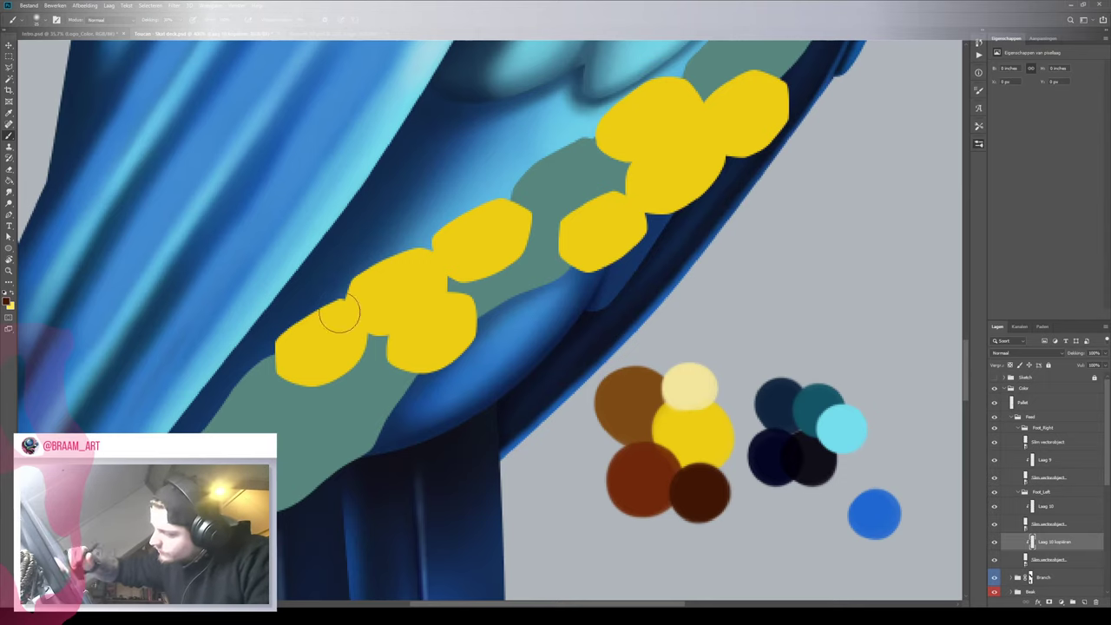
Undo the first trial shading and paint dark brown shadows on the two lower toes where the middle toe overlaps them
{"action": "mouse_move", "coordinate": [338, 285]}
{"action": "left_mouse_down"}
{"action": "mouse_move", "coordinate": [377, 346]}
{"action": "mouse_move", "coordinate": [337, 278]}
{"action": "left_mouse_up"}
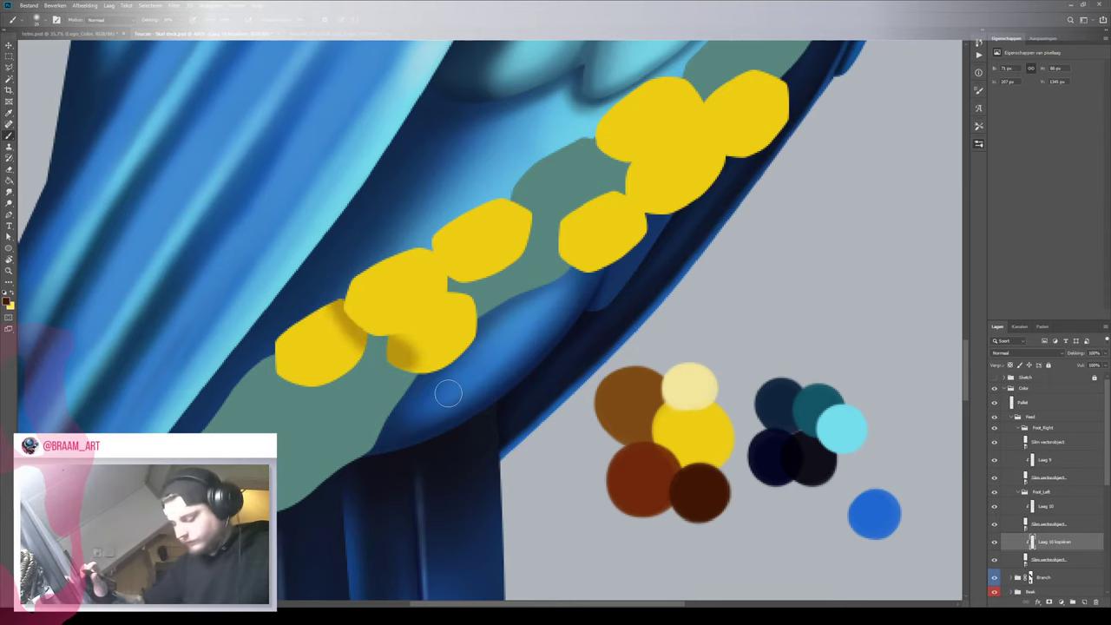
{"action": "key", "text": "ctrl+z"}
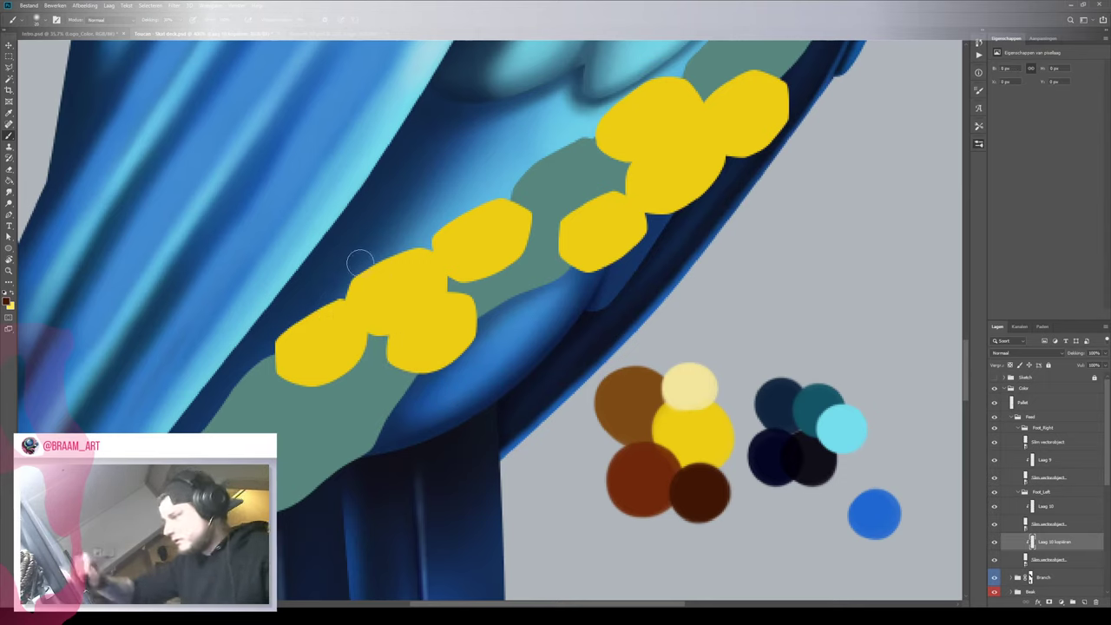
{"action": "mouse_move", "coordinate": [352, 271]}
{"action": "left_mouse_down"}
{"action": "mouse_move", "coordinate": [368, 300]}
{"action": "mouse_move", "coordinate": [339, 299]}
{"action": "mouse_move", "coordinate": [367, 318]}
{"action": "mouse_move", "coordinate": [353, 312]}
{"action": "mouse_move", "coordinate": [442, 284]}
{"action": "mouse_move", "coordinate": [373, 326]}
{"action": "mouse_move", "coordinate": [440, 288]}
{"action": "left_mouse_up"}
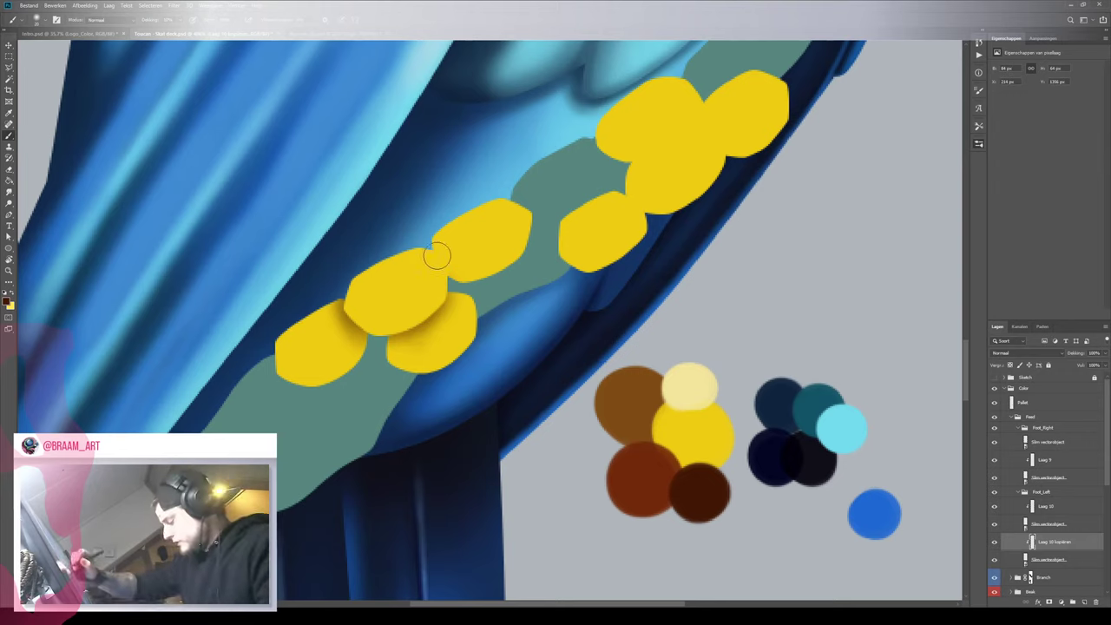
Shade the adjoining edge of the left foot's upper toe with a smaller brush, deepen the overlap shadows, and enlarge the brush again
{"action": "key", "text": "bracketleft"}
{"action": "key", "text": "bracketleft"}
{"action": "mouse_move", "coordinate": [440, 254]}
{"action": "left_mouse_down"}
{"action": "mouse_move", "coordinate": [436, 283]}
{"action": "mouse_move", "coordinate": [448, 268]}
{"action": "mouse_move", "coordinate": [439, 251]}
{"action": "mouse_move", "coordinate": [463, 265]}
{"action": "mouse_move", "coordinate": [454, 278]}
{"action": "left_mouse_up"}
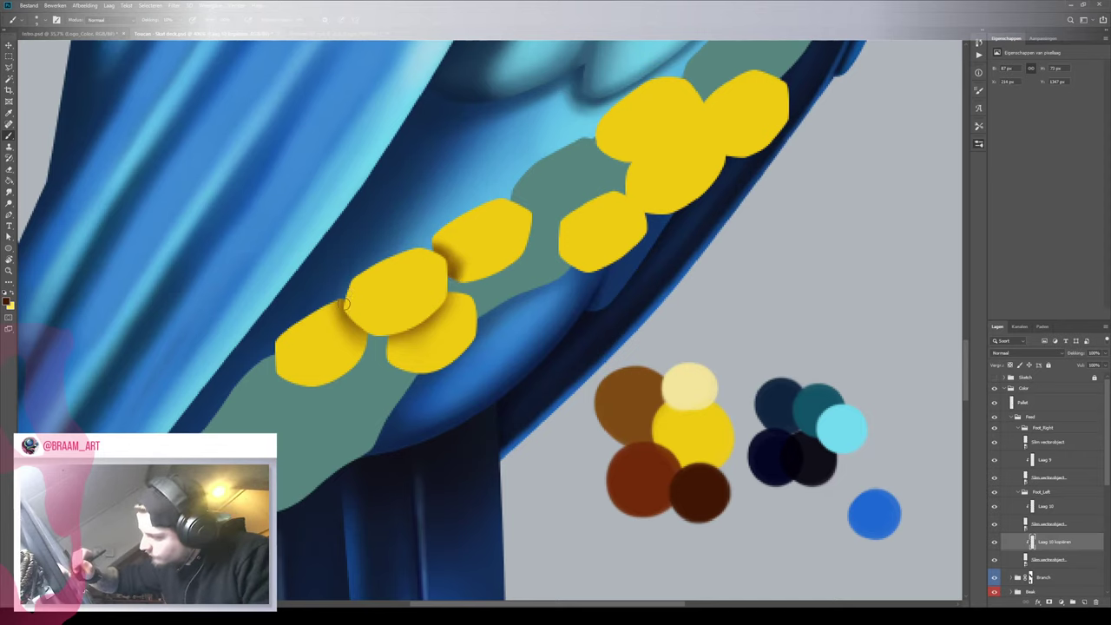
{"action": "mouse_move", "coordinate": [340, 314]}
{"action": "left_mouse_down"}
{"action": "mouse_move", "coordinate": [360, 335]}
{"action": "mouse_move", "coordinate": [342, 314]}
{"action": "mouse_move", "coordinate": [444, 301]}
{"action": "mouse_move", "coordinate": [403, 337]}
{"action": "mouse_move", "coordinate": [455, 307]}
{"action": "left_mouse_up"}
{"action": "key", "text": "bracketright"}
{"action": "key", "text": "bracketright"}
{"action": "key", "text": "bracketright"}
Add a new layer above the right foot's upper vector object and clip it to that object
{"action": "mouse_move", "coordinate": [551, 293]}
{"action": "left_mouse_down"}
{"action": "mouse_move", "coordinate": [434, 295]}
{"action": "mouse_move", "coordinate": [593, 288]}
{"action": "mouse_move", "coordinate": [555, 315]}
{"action": "left_mouse_up"}
{"action": "scroll", "coordinate": [554, 315], "scroll_direction": "down", "scroll_amount": 1}
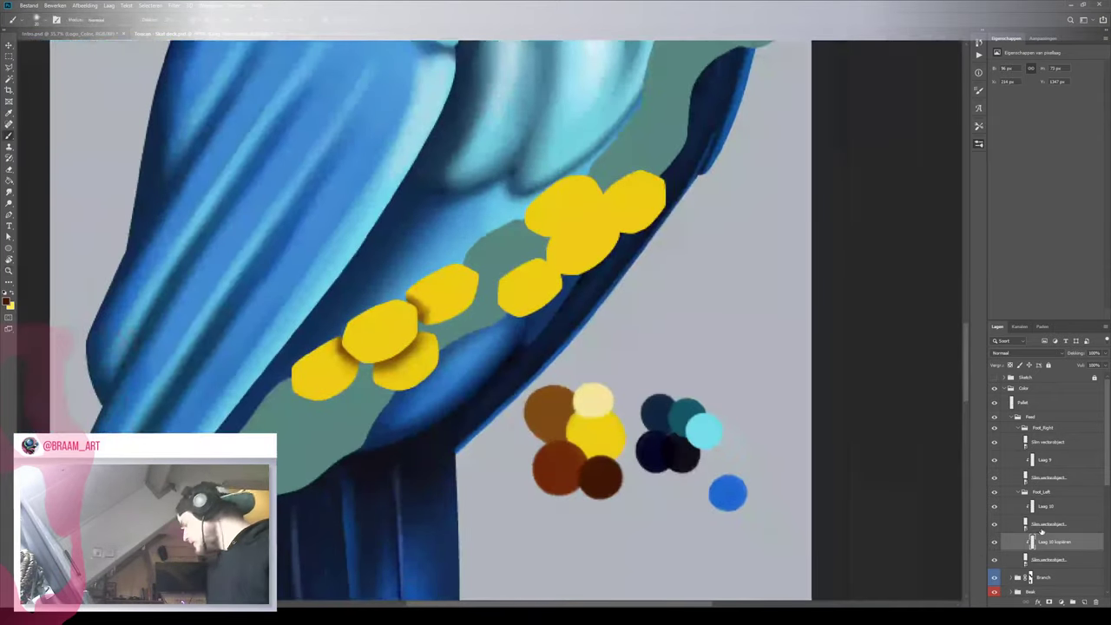
{"action": "left_click", "coordinate": [1038, 447]}
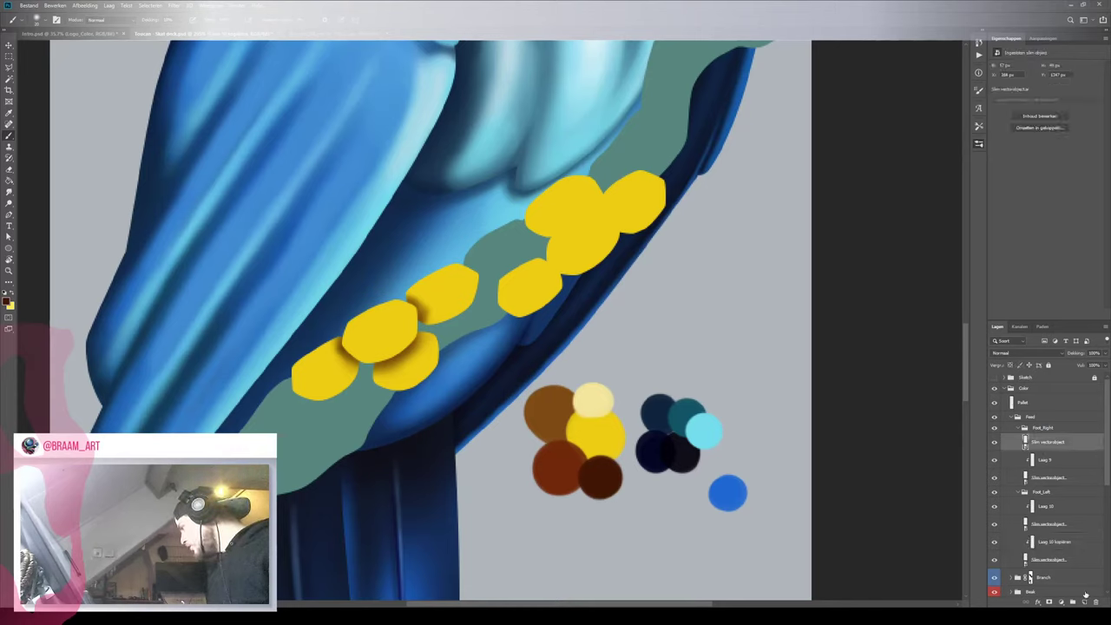
{"action": "left_click", "coordinate": [1085, 603]}
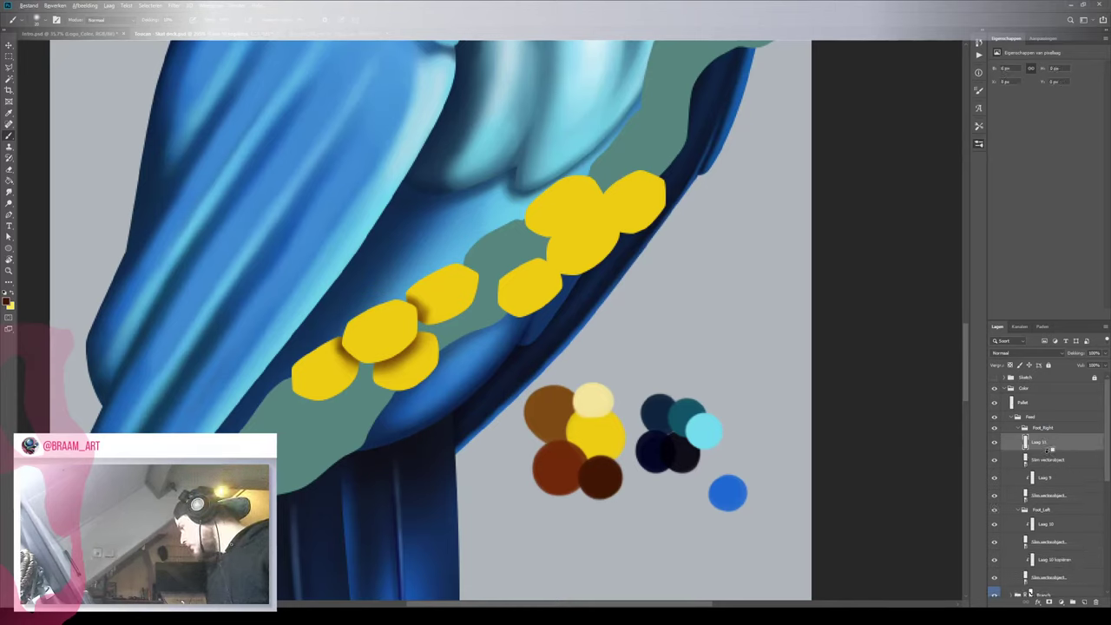
{"action": "left_click", "coordinate": [1025, 451], "text": "alt"}
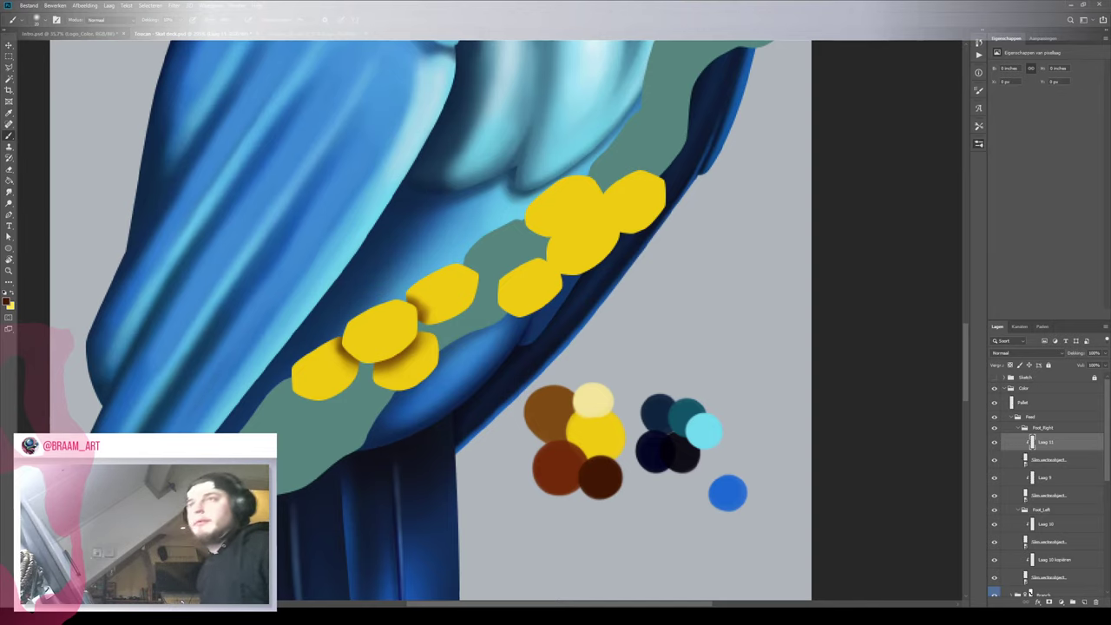
{"action": "left_click", "coordinate": [997, 462]}
{"action": "left_click", "coordinate": [997, 462]}
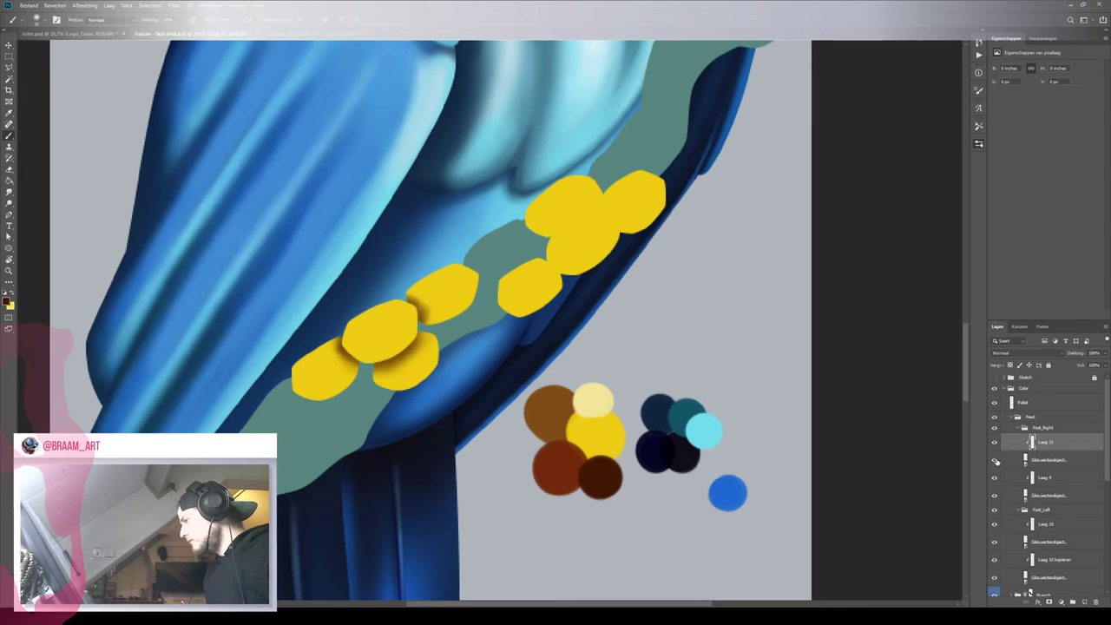
{"action": "left_click", "coordinate": [1046, 465]}
{"action": "key", "text": "z"}
{"action": "mouse_move", "coordinate": [618, 258]}
{"action": "left_mouse_down"}
{"action": "mouse_move", "coordinate": [631, 259]}
{"action": "mouse_move", "coordinate": [588, 245]}
{"action": "mouse_move", "coordinate": [639, 363]}
{"action": "left_mouse_up"}
{"action": "key", "text": "b"}
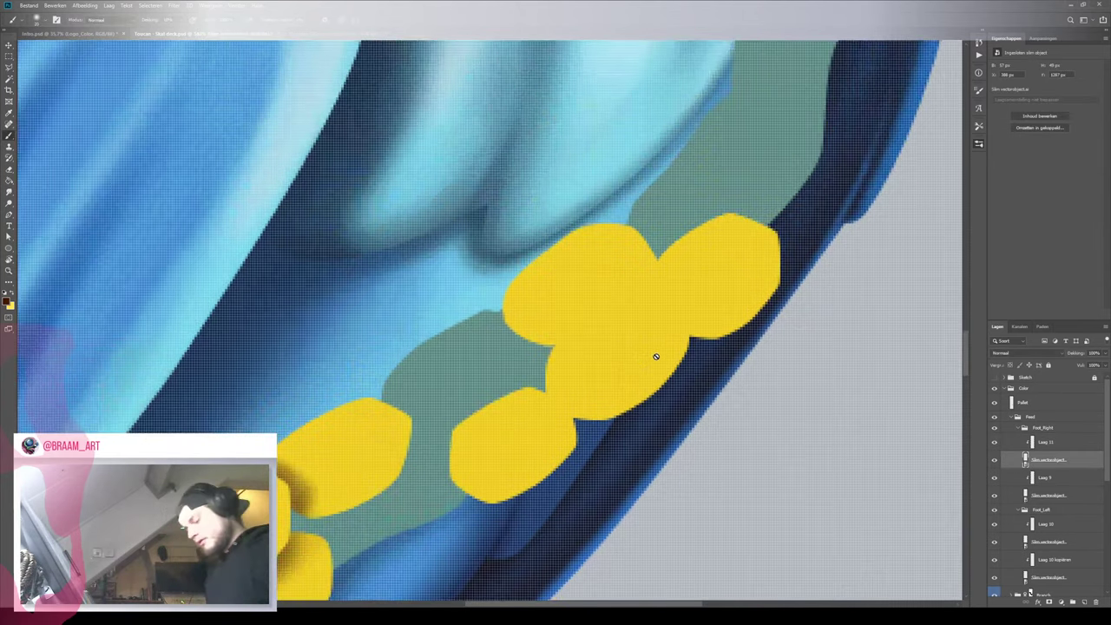
{"action": "scroll", "coordinate": [651, 350], "scroll_direction": "down", "scroll_amount": 3}
{"action": "scroll", "coordinate": [645, 345], "scroll_direction": "up", "scroll_amount": 2}
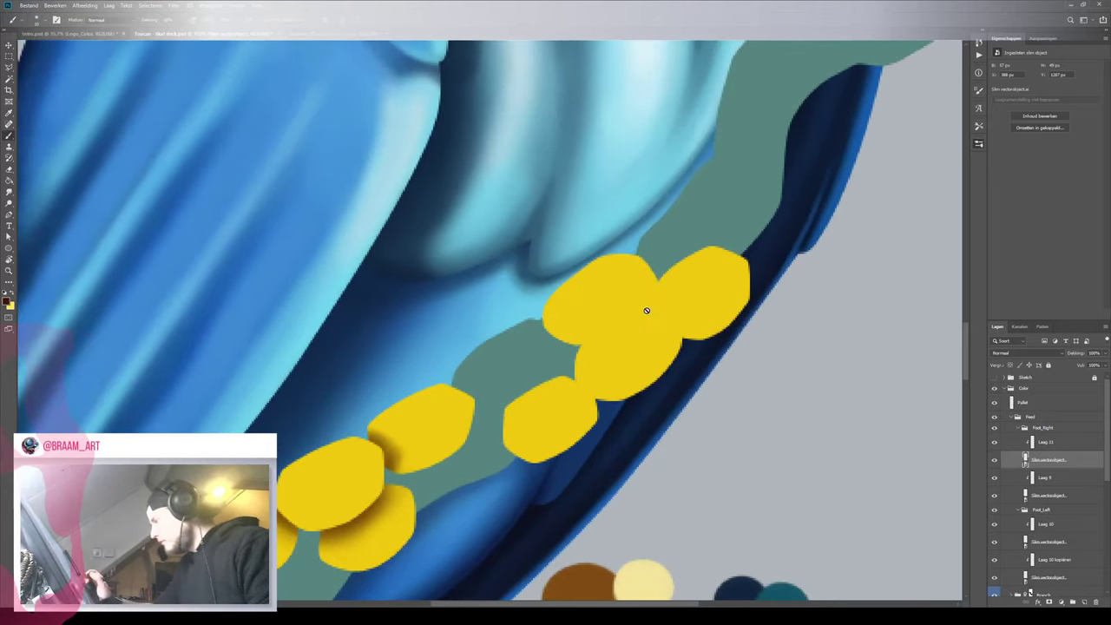
{"action": "left_click", "coordinate": [1053, 444]}
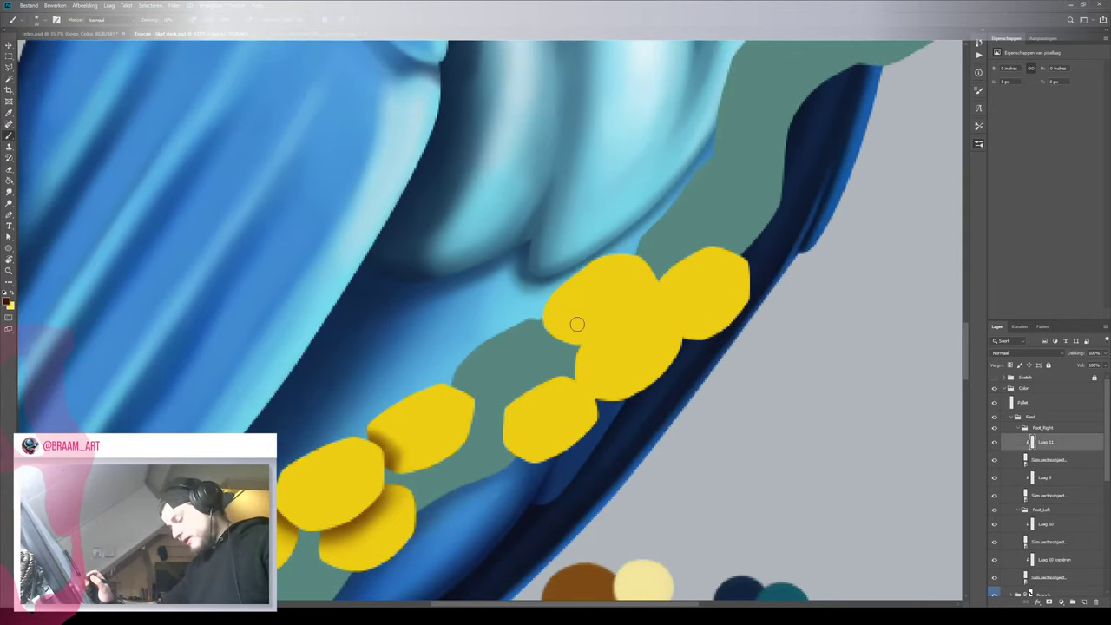
{"action": "mouse_move", "coordinate": [643, 303]}
{"action": "left_mouse_down"}
{"action": "mouse_move", "coordinate": [665, 305]}
{"action": "mouse_move", "coordinate": [635, 330]}
{"action": "mouse_move", "coordinate": [664, 310]}
{"action": "mouse_move", "coordinate": [588, 362]}
{"action": "left_mouse_up"}
{"action": "key", "text": "ctrl+z"}
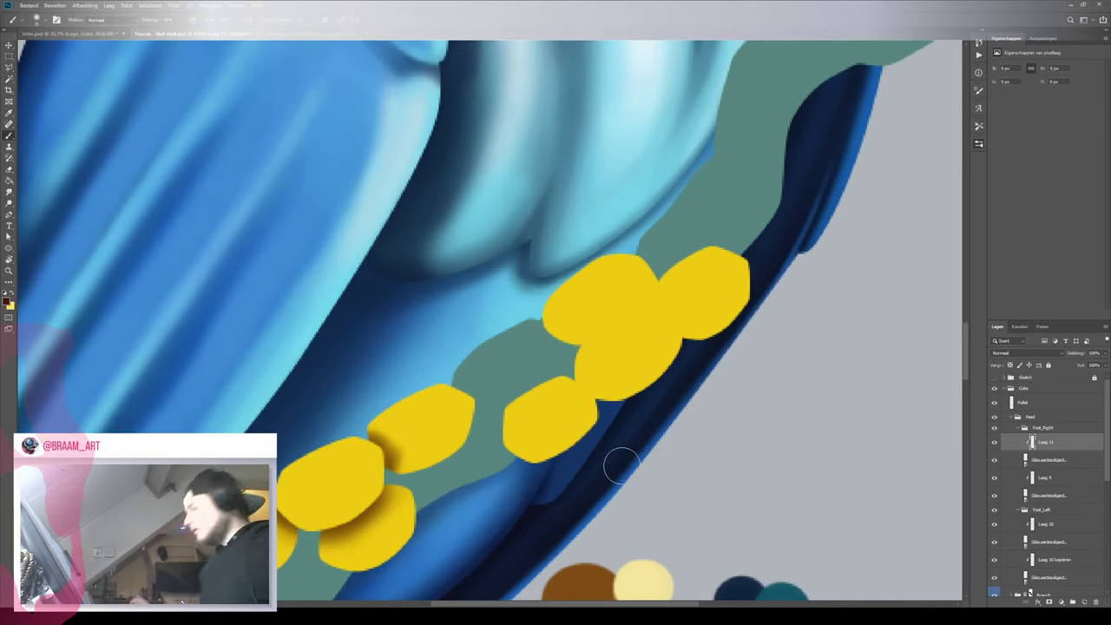
On Laag 9, paint dark brown shadows on the right foot's two upper toes where the middle toe overlaps them
{"action": "left_click", "coordinate": [1045, 478]}
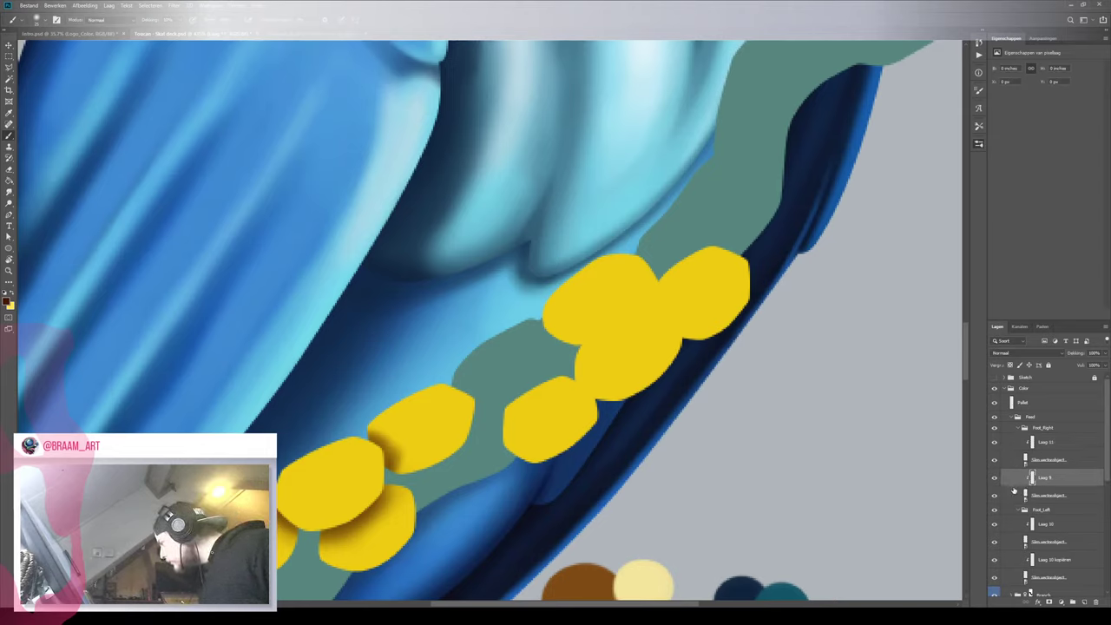
{"action": "left_click", "coordinate": [996, 496]}
{"action": "left_click", "coordinate": [996, 496]}
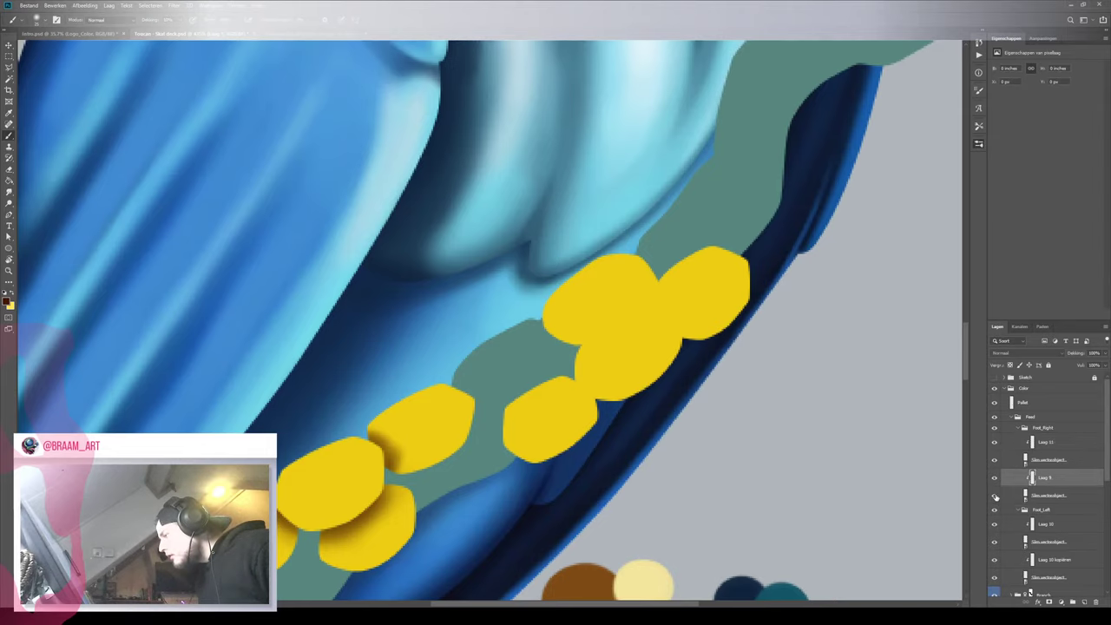
{"action": "mouse_move", "coordinate": [590, 344]}
{"action": "left_mouse_down"}
{"action": "mouse_move", "coordinate": [654, 338]}
{"action": "mouse_move", "coordinate": [622, 337]}
{"action": "mouse_move", "coordinate": [664, 315]}
{"action": "mouse_move", "coordinate": [585, 341]}
{"action": "left_mouse_up"}
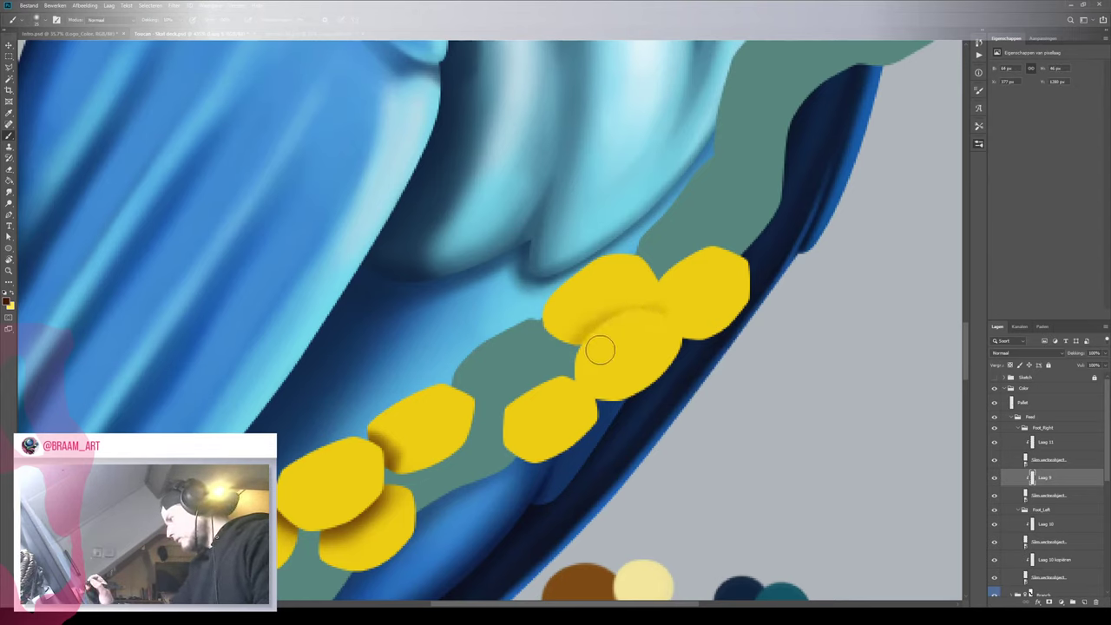
{"action": "mouse_move", "coordinate": [662, 313]}
{"action": "left_mouse_down"}
{"action": "mouse_move", "coordinate": [687, 337]}
{"action": "mouse_move", "coordinate": [677, 343]}
{"action": "left_mouse_up"}
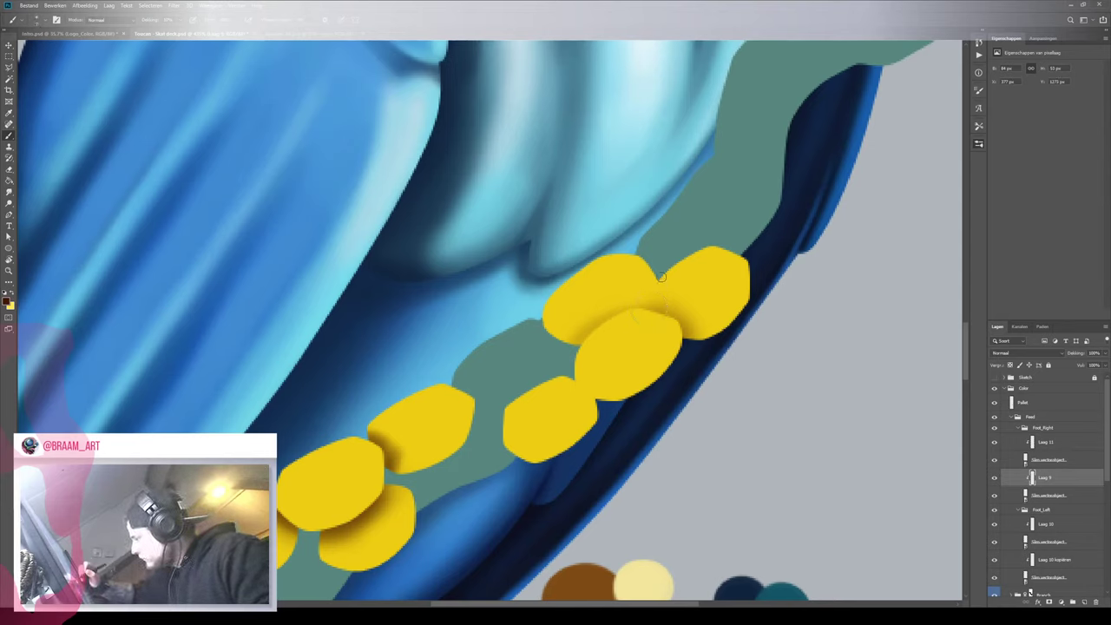
{"action": "mouse_move", "coordinate": [663, 304]}
{"action": "left_mouse_down"}
{"action": "mouse_move", "coordinate": [659, 276]}
{"action": "mouse_move", "coordinate": [654, 309]}
{"action": "left_mouse_up"}
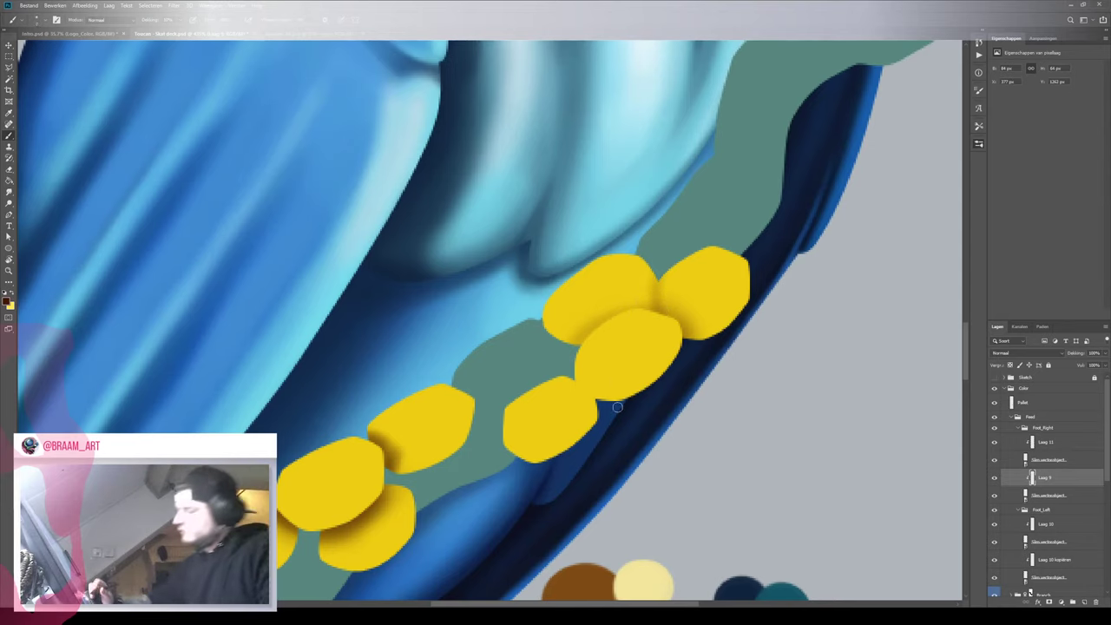
With a larger brush, shade the right foot's lowest toe in dark brown where it meets the middle toe
{"action": "key", "text": "]"}
{"action": "left_click_drag", "start_coordinate": [573, 376], "coordinate": [621, 420]}
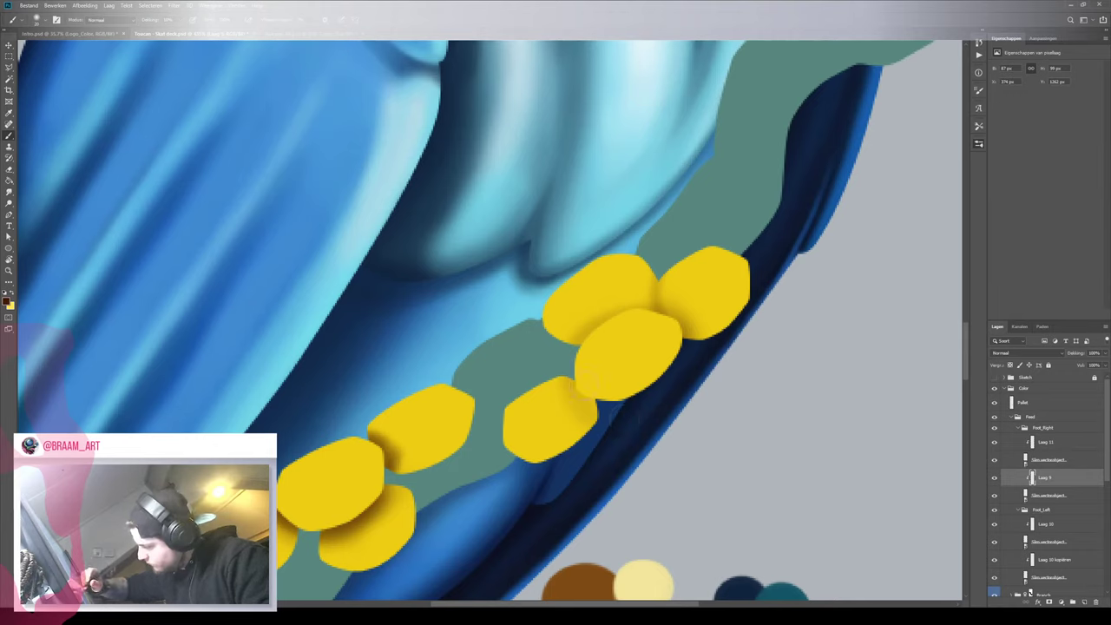
{"action": "left_click_drag", "start_coordinate": [574, 379], "coordinate": [596, 386]}
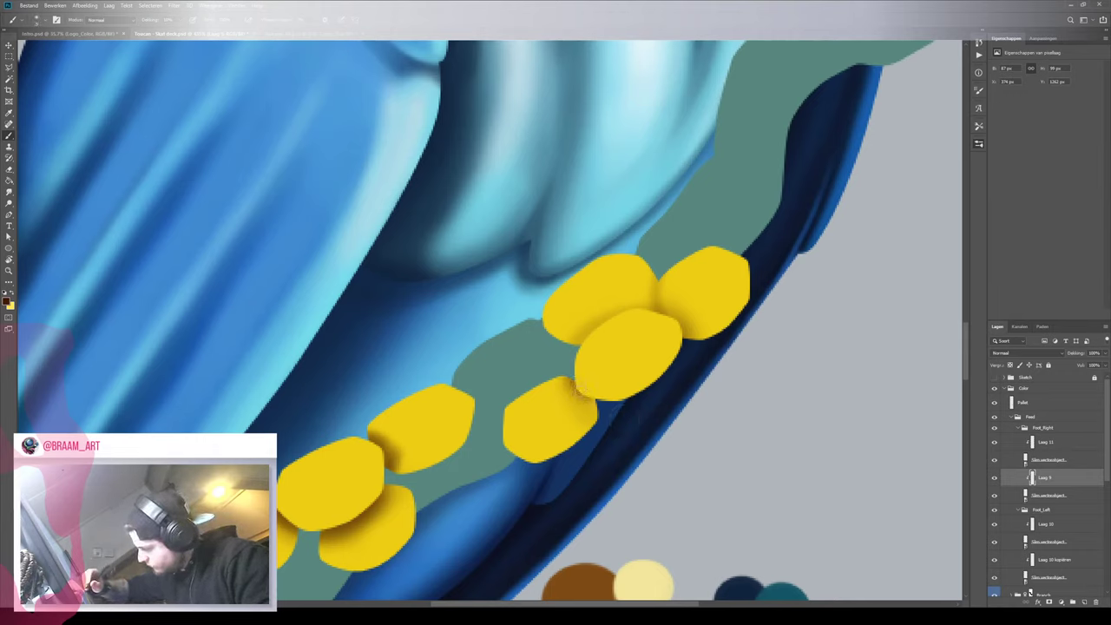
{"action": "key", "text": "]"}
{"action": "left_click_drag", "start_coordinate": [574, 394], "coordinate": [586, 408]}
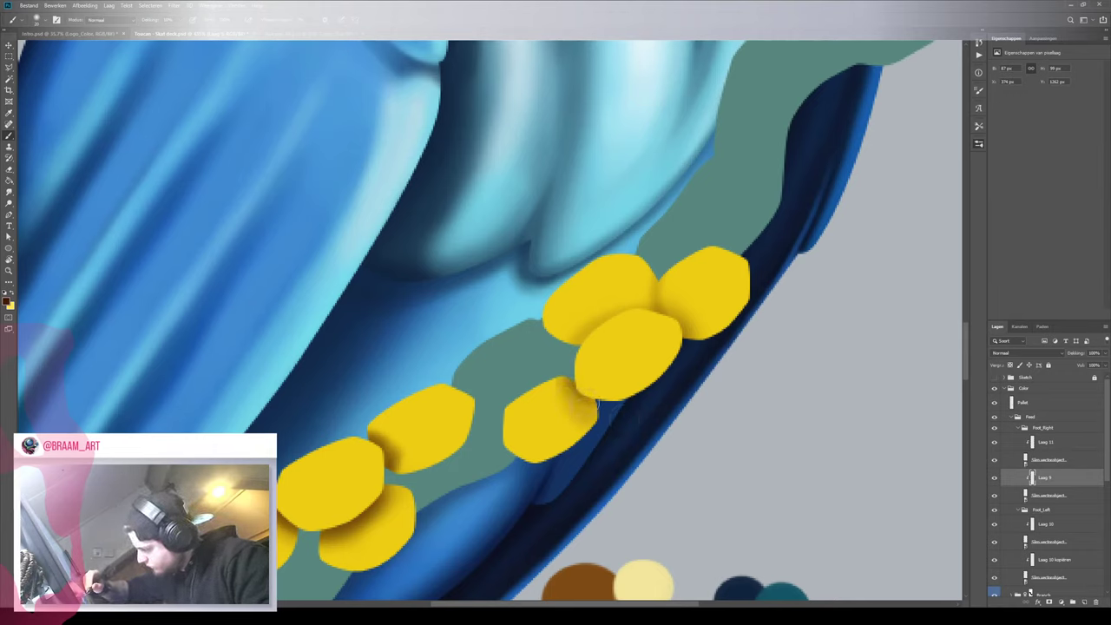
Deepen the overlap shadows on the right foot's two upper toes with a smaller brush, including the outer toe's adjoining edge
{"action": "key", "text": "["}
{"action": "key", "text": "["}
{"action": "key", "text": "["}
{"action": "left_click_drag", "start_coordinate": [652, 313], "coordinate": [571, 341]}
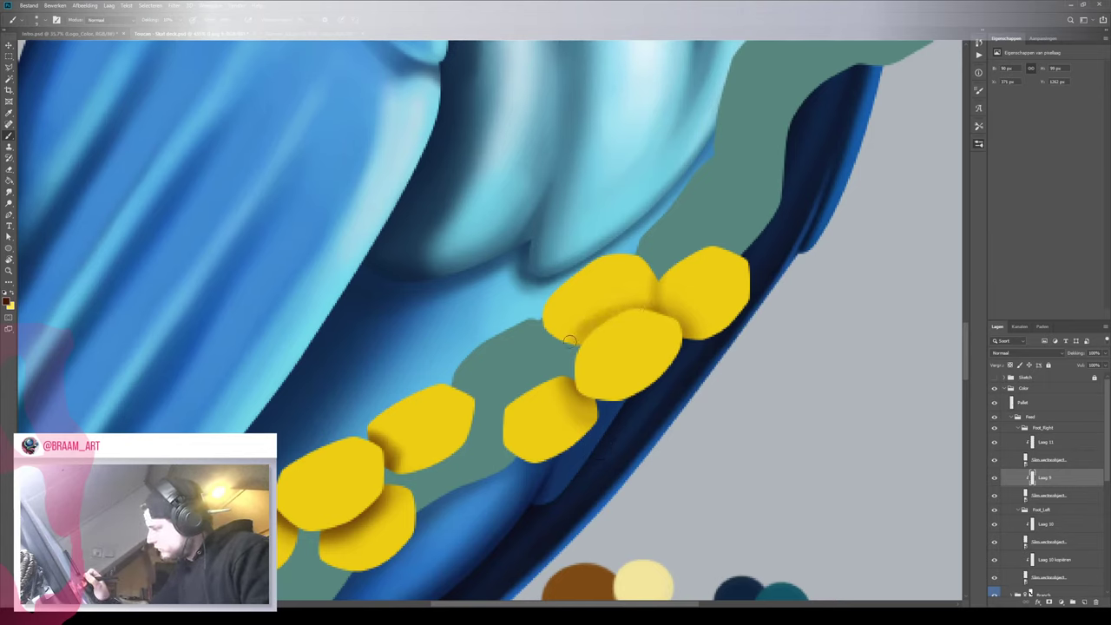
{"action": "left_click_drag", "start_coordinate": [667, 277], "coordinate": [697, 347]}
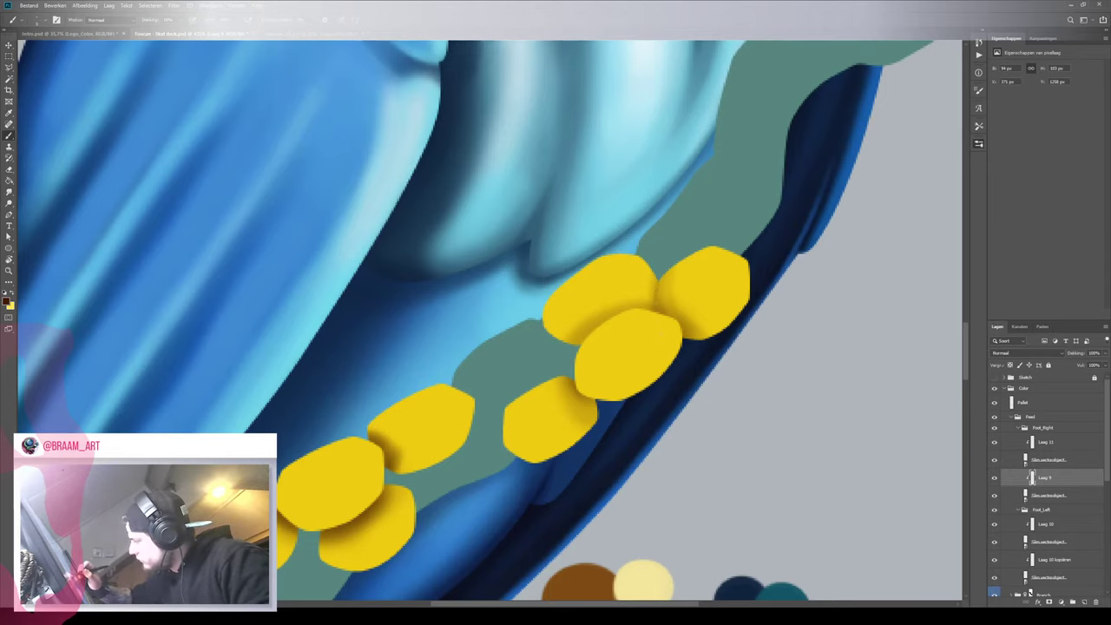
Select the Laag 10 kopiëren layer in the left foot's group and check its shading by toggling the layer's visibility
{"action": "key", "text": "r"}
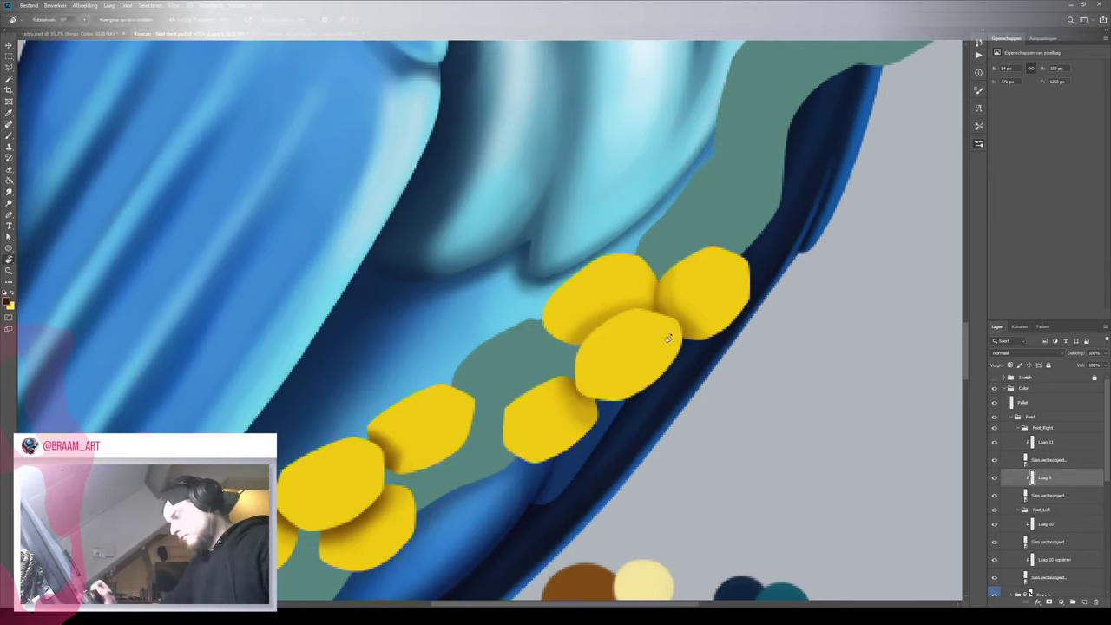
{"action": "left_click_drag", "start_coordinate": [701, 301], "coordinate": [636, 168]}
{"action": "key", "text": "b"}
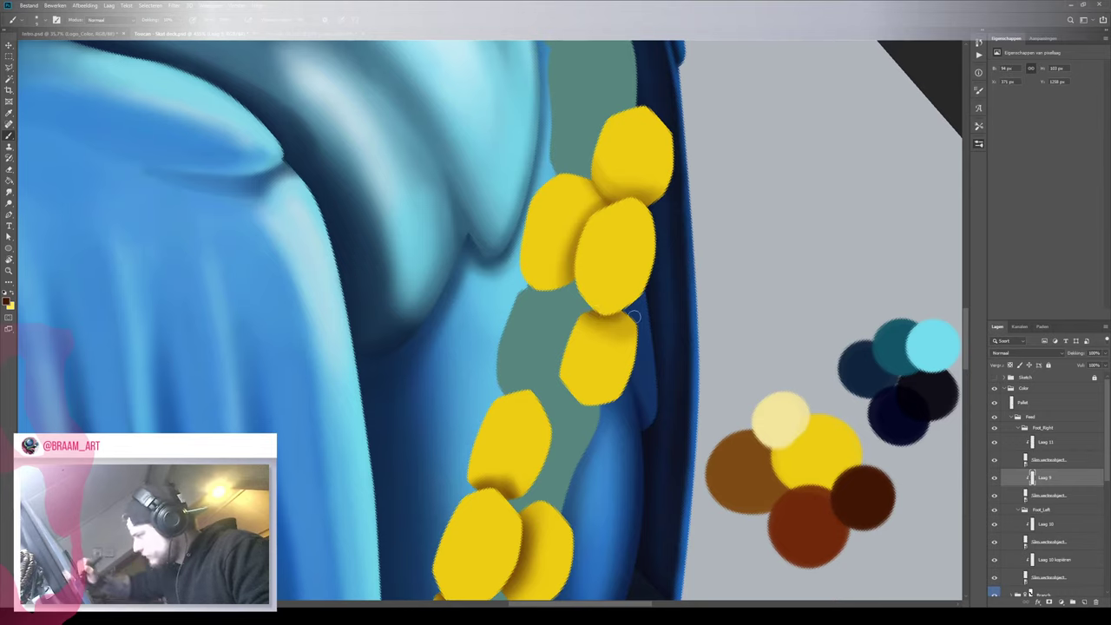
{"action": "key", "text": "z"}
{"action": "mouse_move", "coordinate": [653, 261]}
{"action": "left_mouse_down"}
{"action": "mouse_move", "coordinate": [581, 313]}
{"action": "mouse_move", "coordinate": [641, 304]}
{"action": "left_mouse_up"}
{"action": "key", "text": "b"}
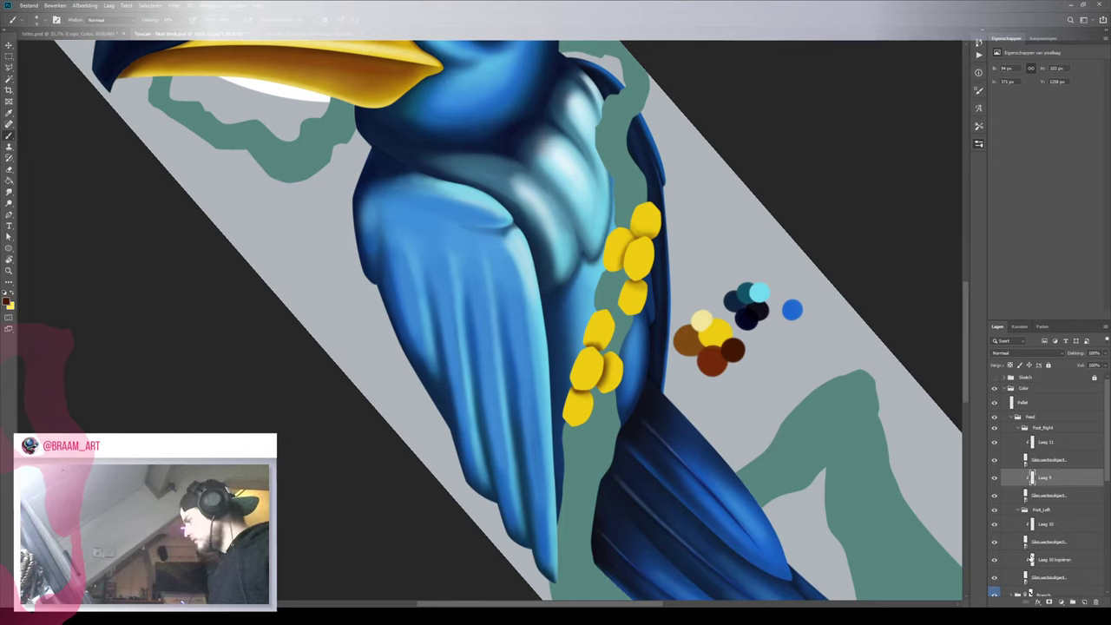
{"action": "left_click", "coordinate": [1039, 562]}
{"action": "left_click", "coordinate": [995, 562]}
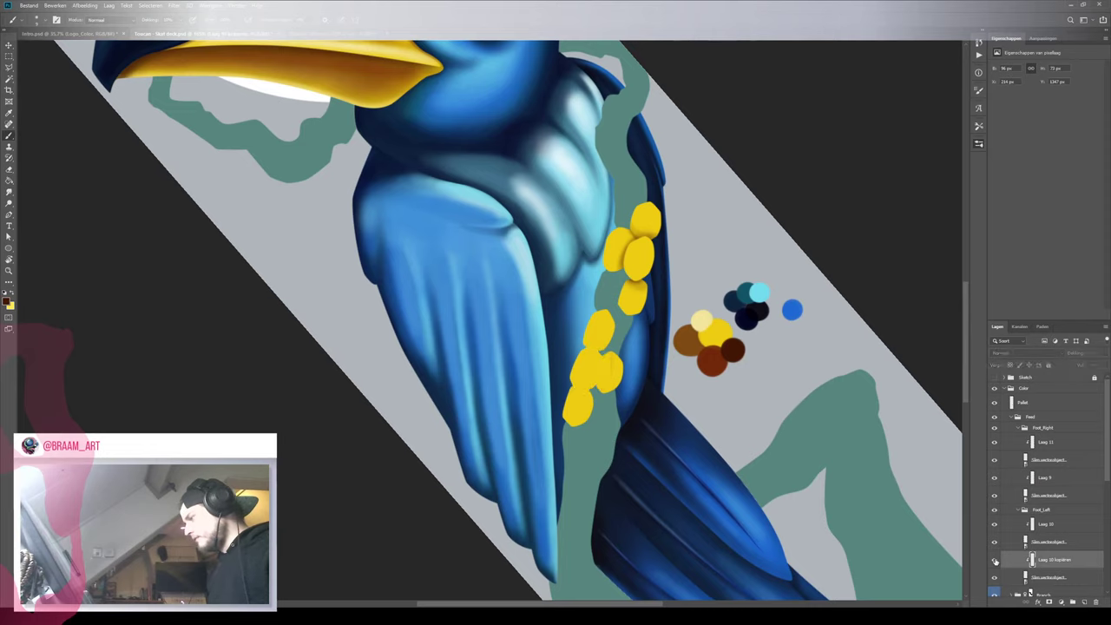
{"action": "left_click", "coordinate": [995, 562]}
Sample the reddish brown from the palette and swap it to the background so dark brown remains the painting colour
{"action": "key", "text": "ctrl+space"}
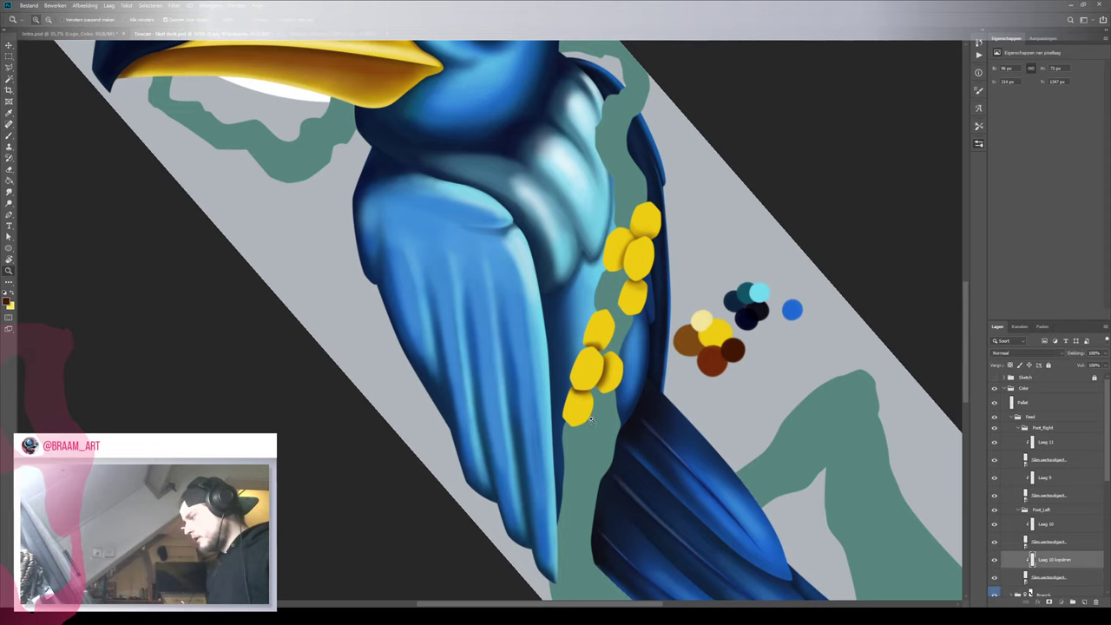
{"action": "left_click_drag", "start_coordinate": [594, 410], "coordinate": [646, 392]}
{"action": "left_click_drag", "start_coordinate": [645, 392], "coordinate": [603, 407]}
{"action": "key", "text": "r"}
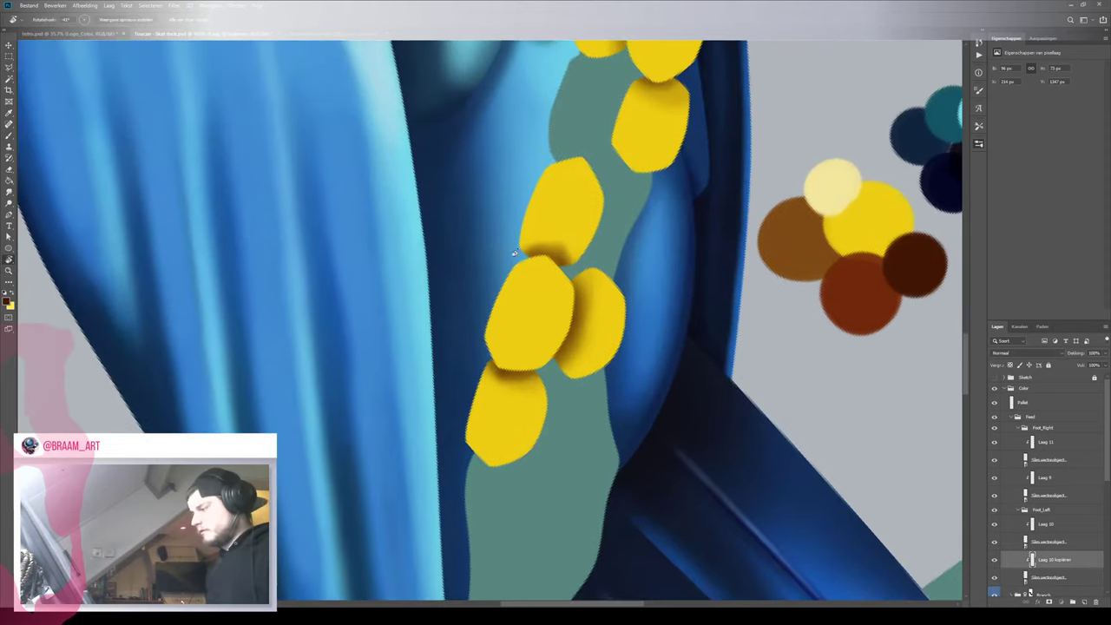
{"action": "left_click_drag", "start_coordinate": [530, 407], "coordinate": [595, 343]}
{"action": "key", "text": "space"}
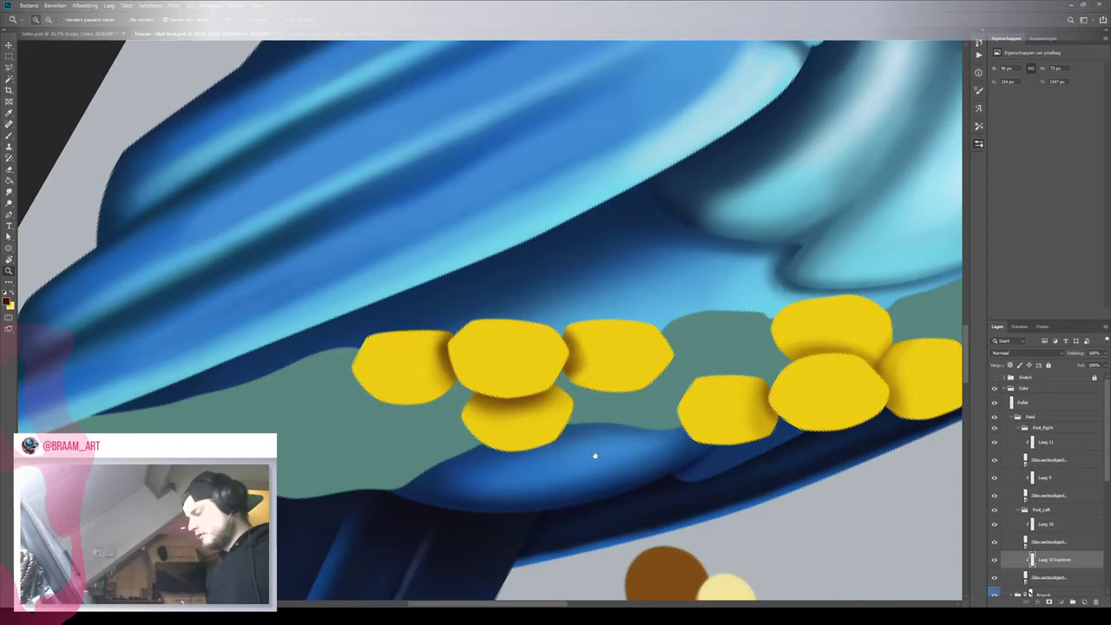
{"action": "left_click_drag", "start_coordinate": [593, 455], "coordinate": [548, 181]}
{"action": "key", "text": "ctrl+alt+space"}
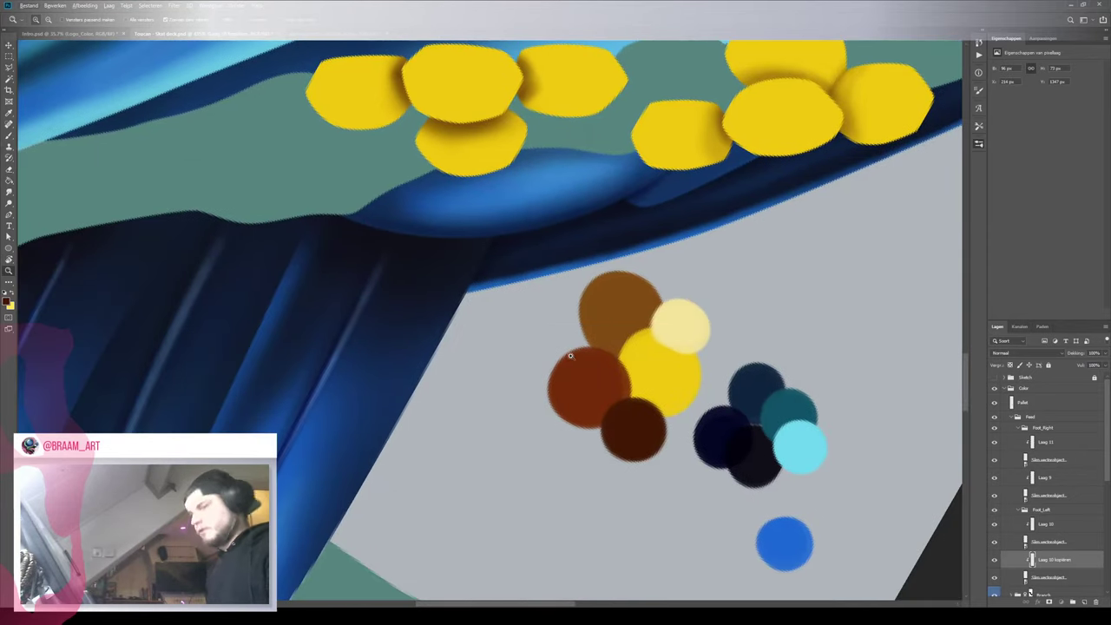
{"action": "key", "text": "i"}
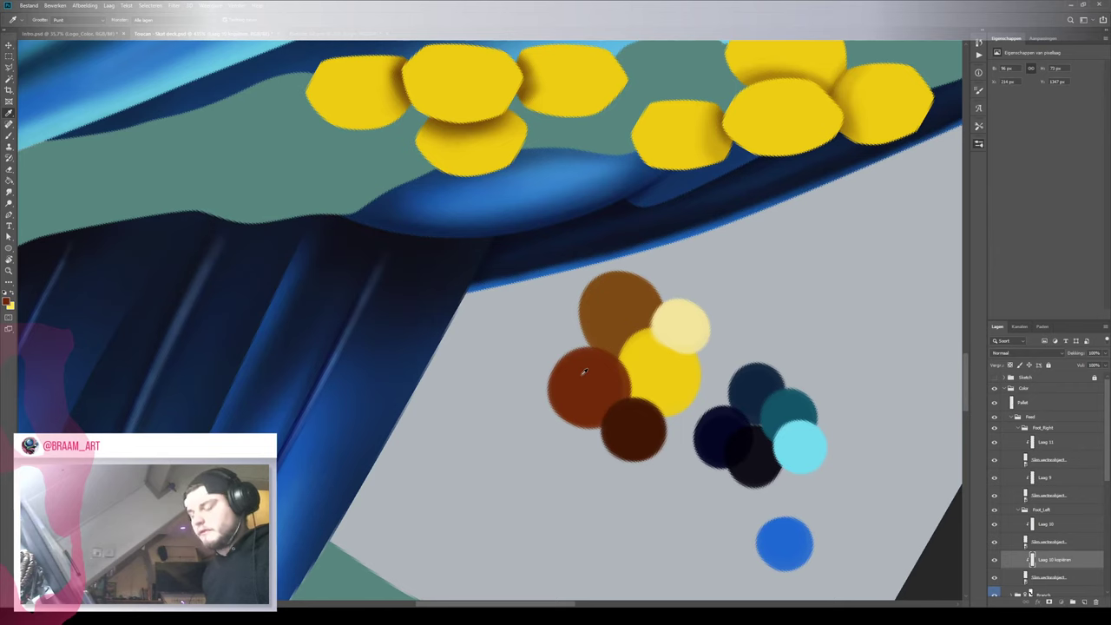
{"action": "key", "text": "x"}
Deepen the dark brown shadow on the left foot's end toe, farthest from the right foot, along the middle toe's edge
{"action": "left_click_drag", "start_coordinate": [432, 215], "coordinate": [536, 542]}
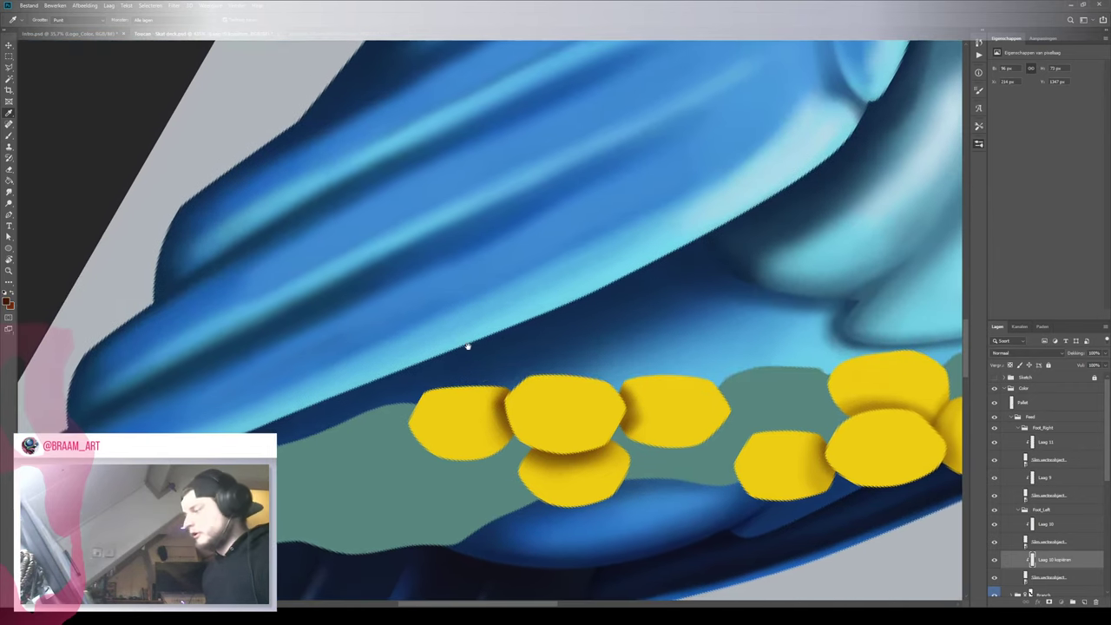
{"action": "key", "text": "ctrl+space"}
{"action": "left_click", "coordinate": [511, 383]}
{"action": "key", "text": "ctrl+alt+space"}
{"action": "left_click", "coordinate": [509, 380]}
{"action": "key", "text": "b"}
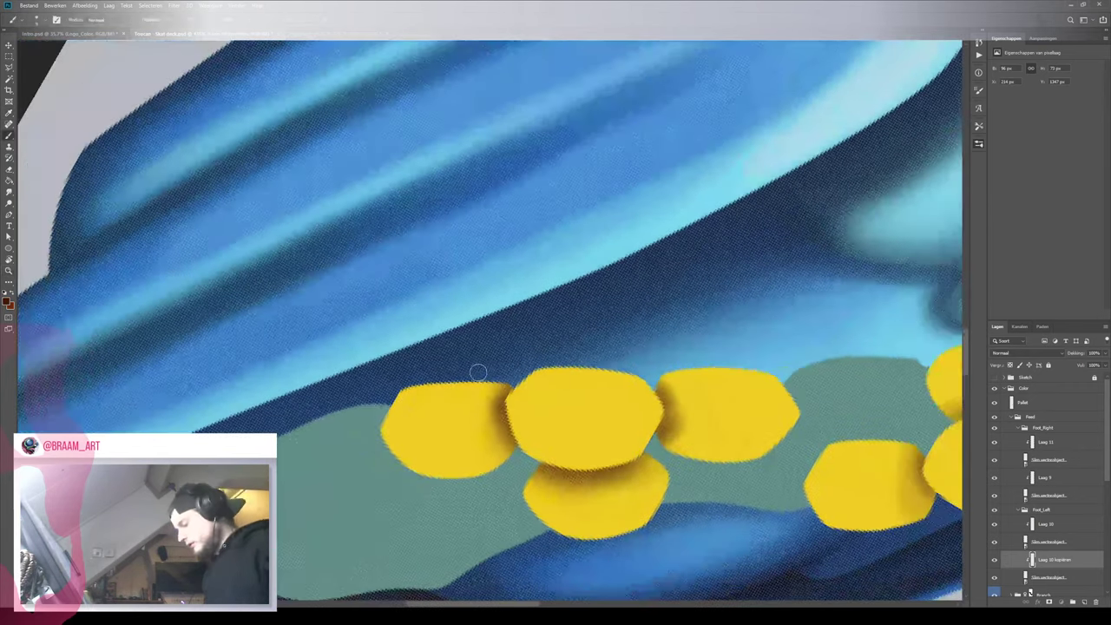
{"action": "scroll", "coordinate": [470, 367], "scroll_direction": "down", "scroll_amount": 2}
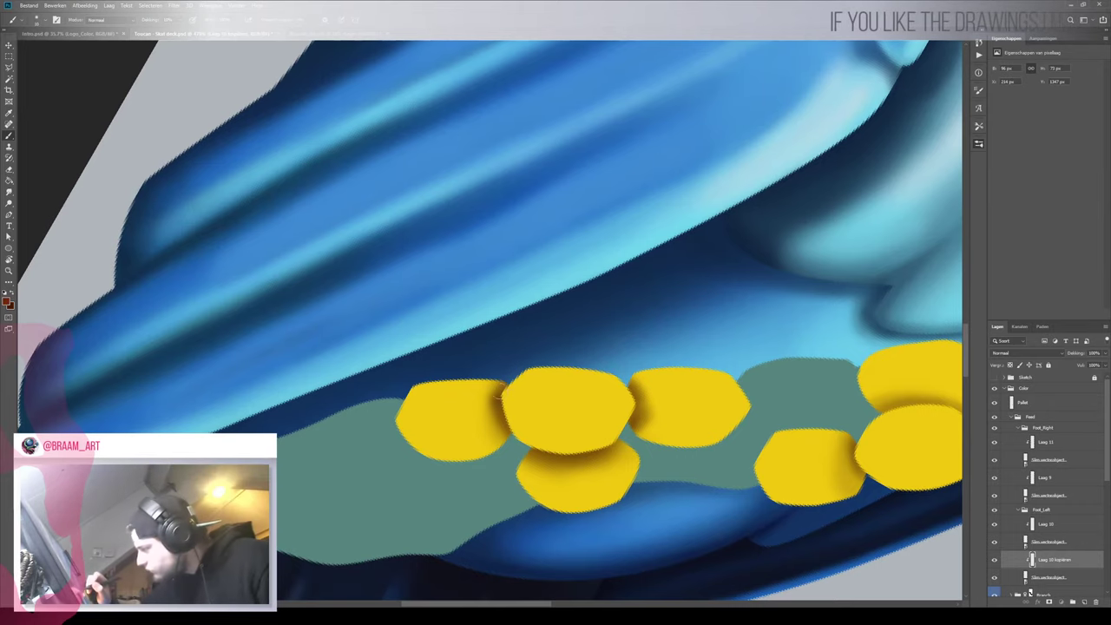
{"action": "mouse_move", "coordinate": [500, 393]}
{"action": "left_mouse_down"}
{"action": "mouse_move", "coordinate": [513, 434]}
{"action": "mouse_move", "coordinate": [507, 451]}
{"action": "left_mouse_up"}
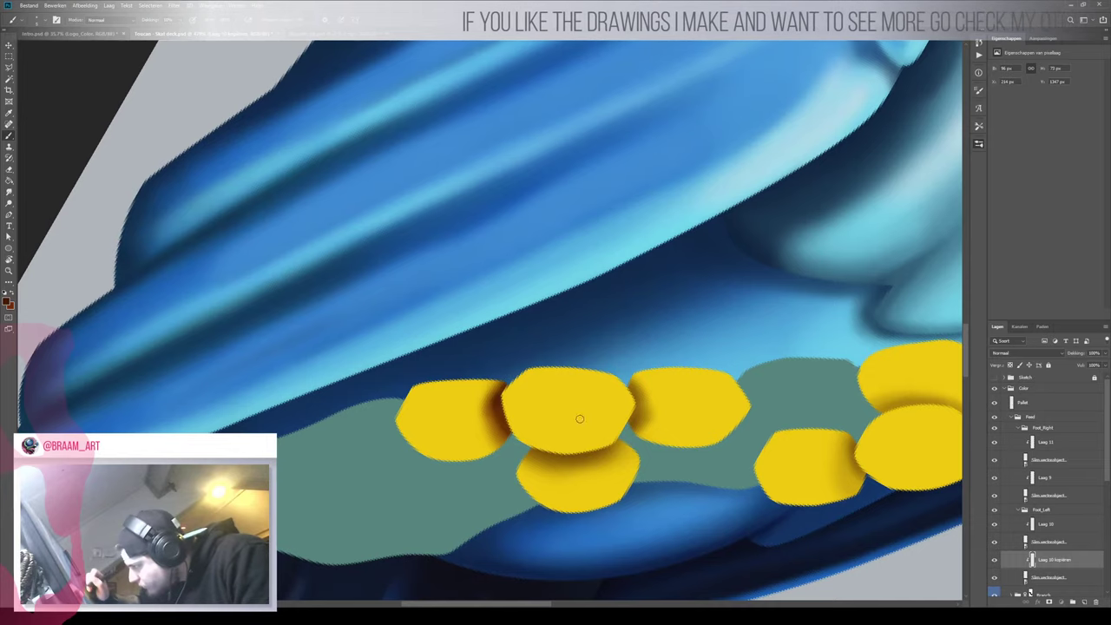
Switch to the reddish brown and softly shade the rounded edges of the left foot's end toe and side toe
{"action": "key", "text": "x"}
{"action": "key", "text": "r"}
{"action": "mouse_move", "coordinate": [644, 332]}
{"action": "left_mouse_down"}
{"action": "mouse_move", "coordinate": [506, 521]}
{"action": "mouse_move", "coordinate": [483, 519]}
{"action": "left_mouse_up"}
{"action": "left_click_drag", "start_coordinate": [438, 409], "coordinate": [525, 322]}
{"action": "key", "text": "b"}
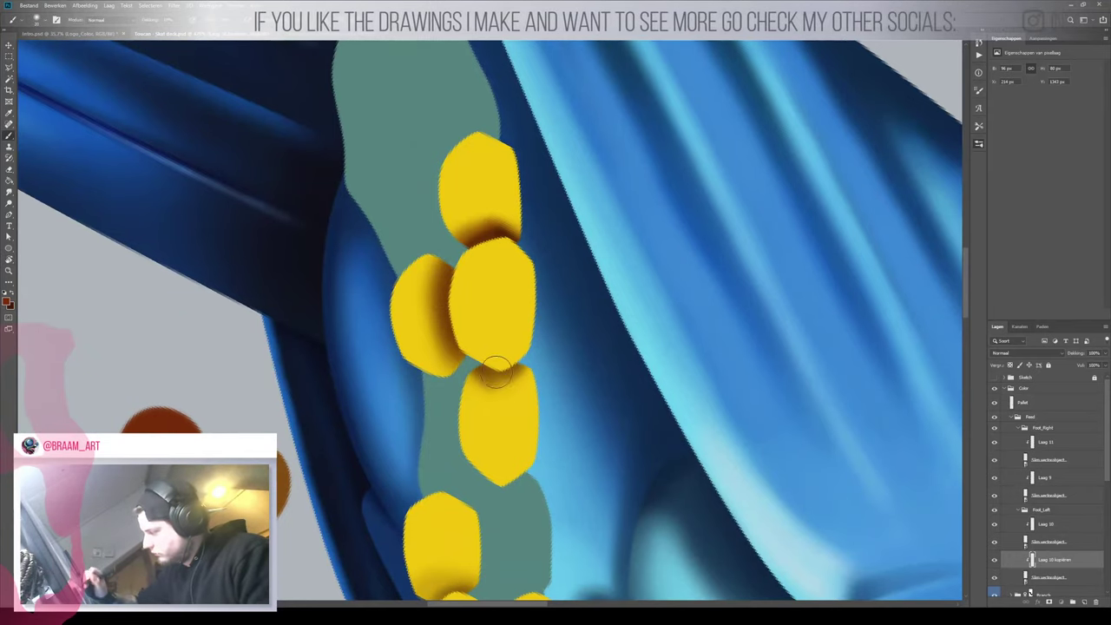
{"action": "left_click_drag", "start_coordinate": [497, 372], "coordinate": [518, 368]}
Shade the branch-side edge and tip of the left foot's toe nearest the right foot in reddish brown, starting with a smaller brush
{"action": "key", "text": "bracketleft"}
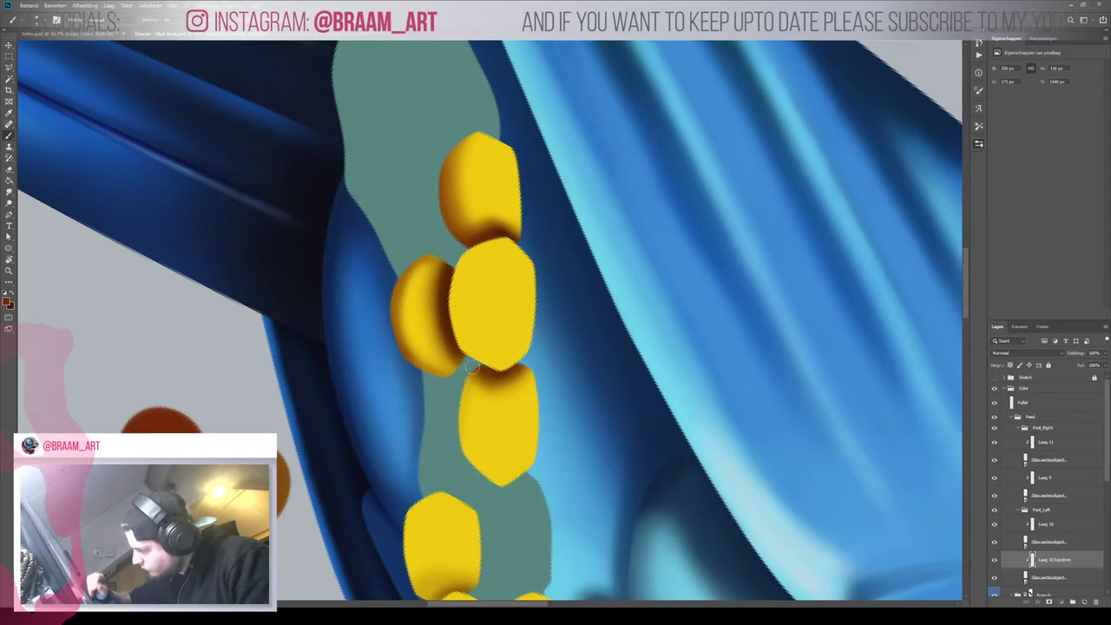
{"action": "mouse_move", "coordinate": [472, 368]}
{"action": "left_mouse_down"}
{"action": "mouse_move", "coordinate": [455, 415]}
{"action": "mouse_move", "coordinate": [469, 460]}
{"action": "left_mouse_up"}
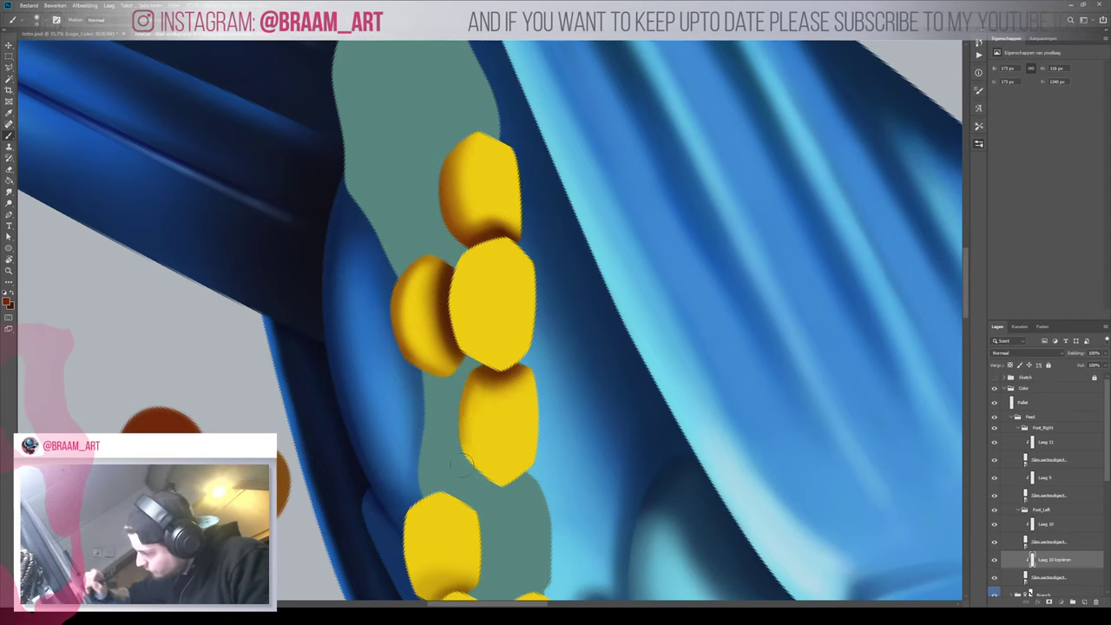
{"action": "mouse_move", "coordinate": [471, 391]}
{"action": "left_mouse_down"}
{"action": "mouse_move", "coordinate": [468, 459]}
{"action": "mouse_move", "coordinate": [521, 512]}
{"action": "left_mouse_up"}
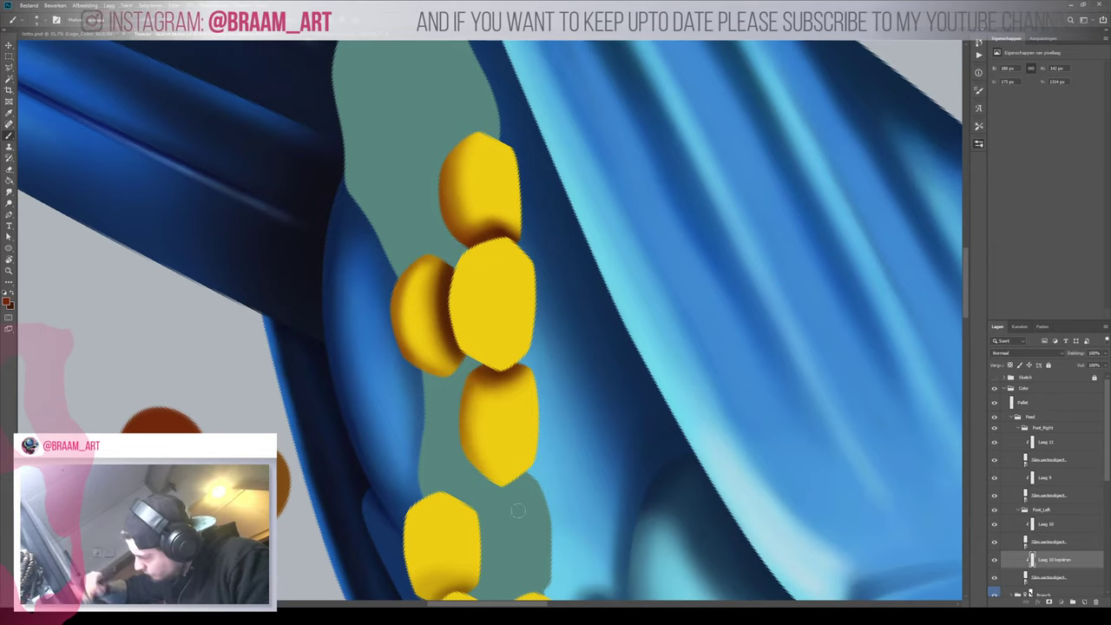
{"action": "left_click_drag", "start_coordinate": [456, 434], "coordinate": [467, 467]}
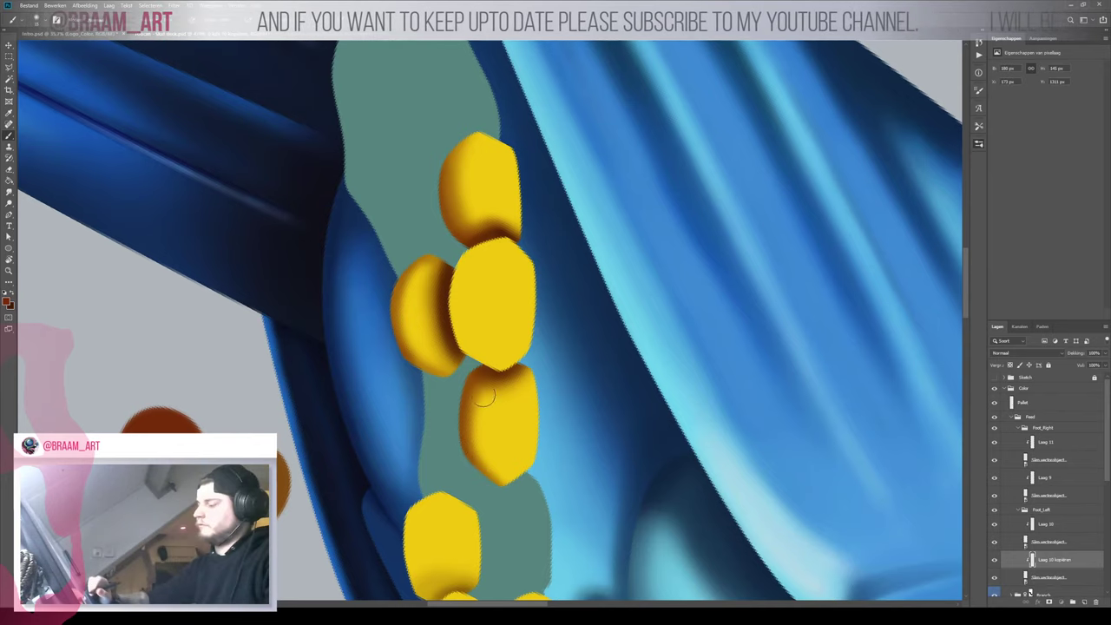
{"action": "mouse_move", "coordinate": [487, 408]}
{"action": "left_mouse_down"}
{"action": "mouse_move", "coordinate": [471, 449]}
{"action": "mouse_move", "coordinate": [494, 473]}
{"action": "left_mouse_up"}
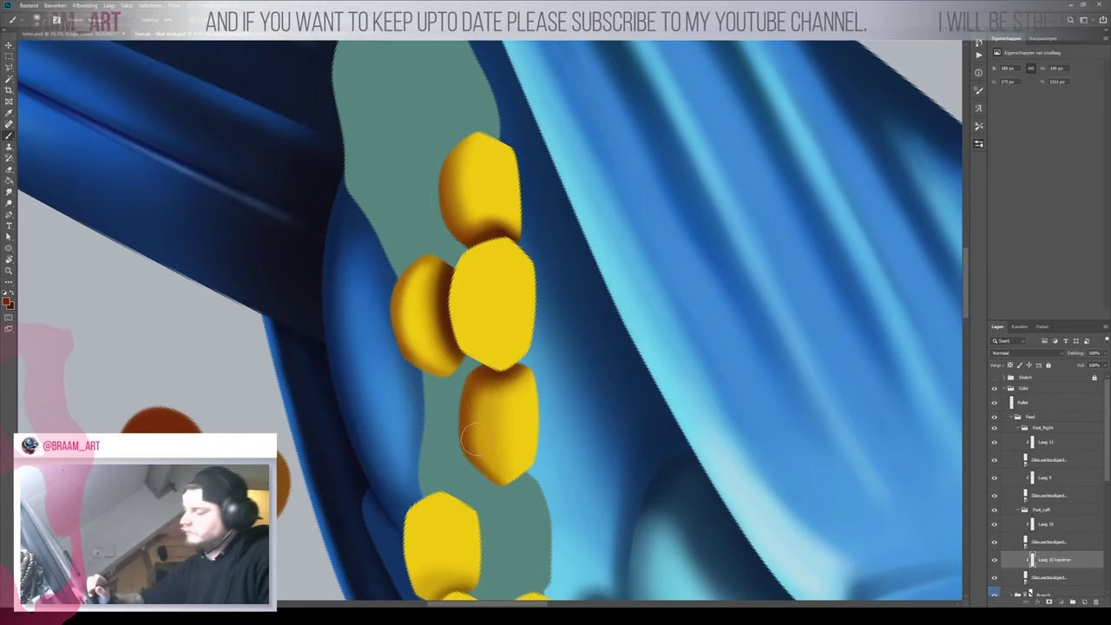
{"action": "mouse_move", "coordinate": [479, 398]}
{"action": "left_mouse_down"}
{"action": "mouse_move", "coordinate": [477, 443]}
{"action": "mouse_move", "coordinate": [497, 480]}
{"action": "left_mouse_up"}
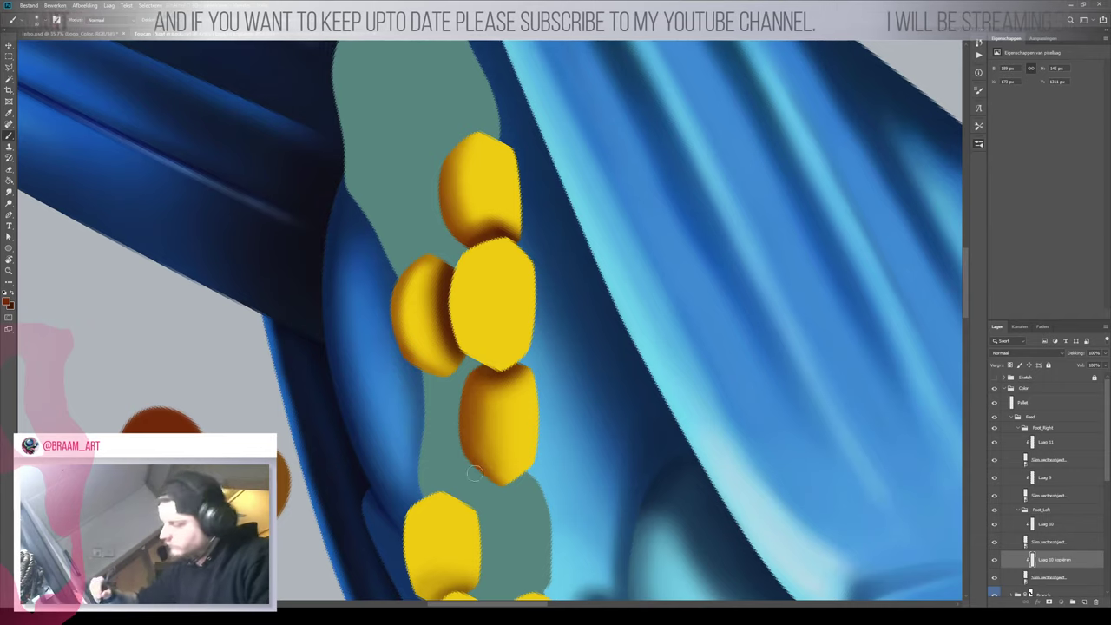
Deepen the reddish-brown edge shading on the left foot's side toe and along the end toe's branch side, varying the brush size
{"action": "mouse_move", "coordinate": [401, 298]}
{"action": "left_mouse_down"}
{"action": "mouse_move", "coordinate": [418, 354]}
{"action": "mouse_move", "coordinate": [406, 342]}
{"action": "mouse_move", "coordinate": [408, 286]}
{"action": "left_mouse_up"}
{"action": "key", "text": "bracketleft"}
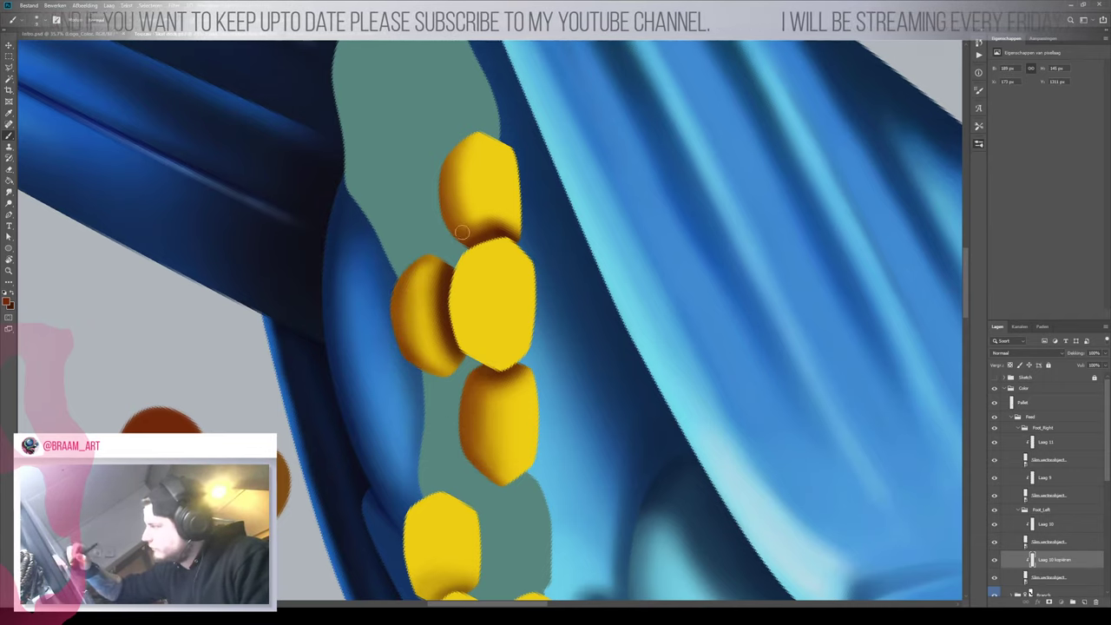
{"action": "mouse_move", "coordinate": [460, 208]}
{"action": "left_mouse_down"}
{"action": "mouse_move", "coordinate": [460, 148]}
{"action": "mouse_move", "coordinate": [475, 233]}
{"action": "left_mouse_up"}
{"action": "key", "text": "bracketright"}
{"action": "left_click_drag", "start_coordinate": [467, 146], "coordinate": [470, 214]}
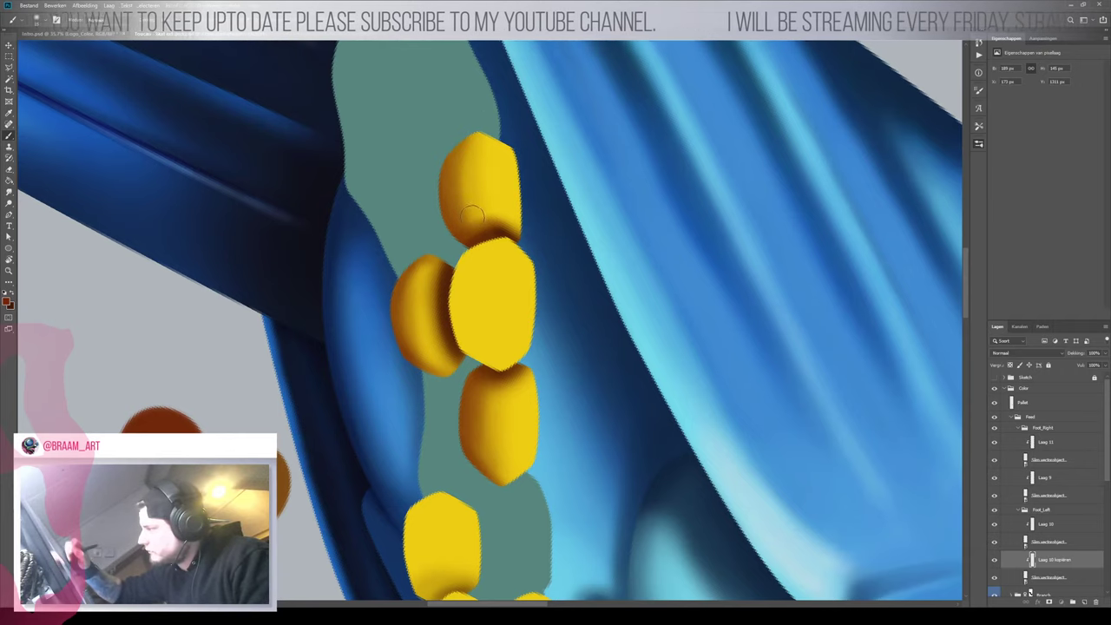
{"action": "left_click_drag", "start_coordinate": [468, 146], "coordinate": [471, 227]}
{"action": "key", "text": "bracketleft"}
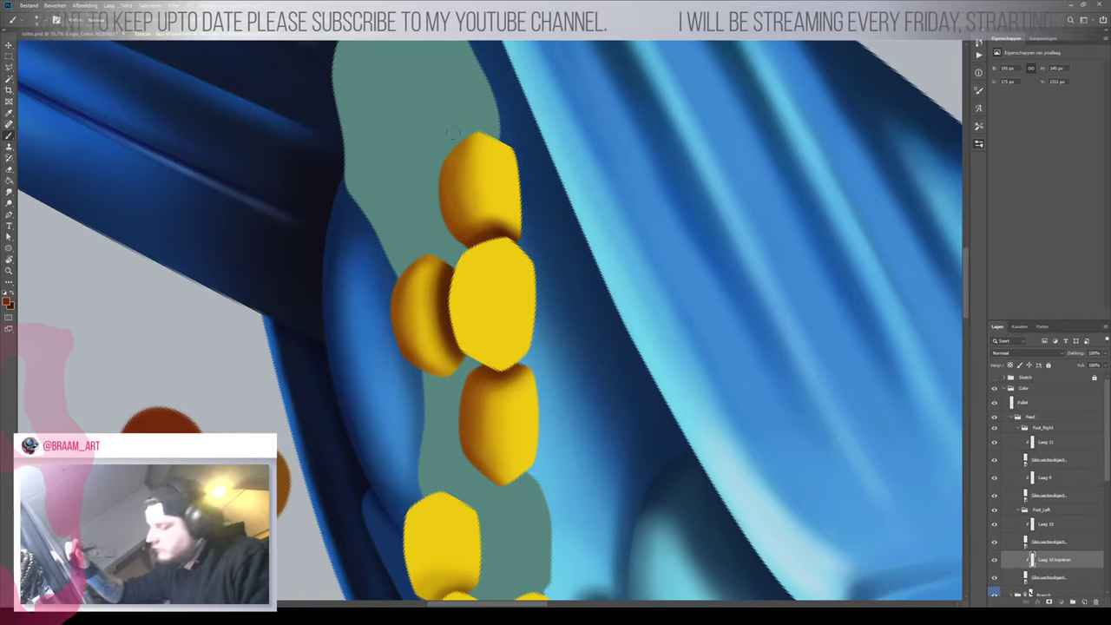
{"action": "left_click_drag", "start_coordinate": [453, 132], "coordinate": [458, 239]}
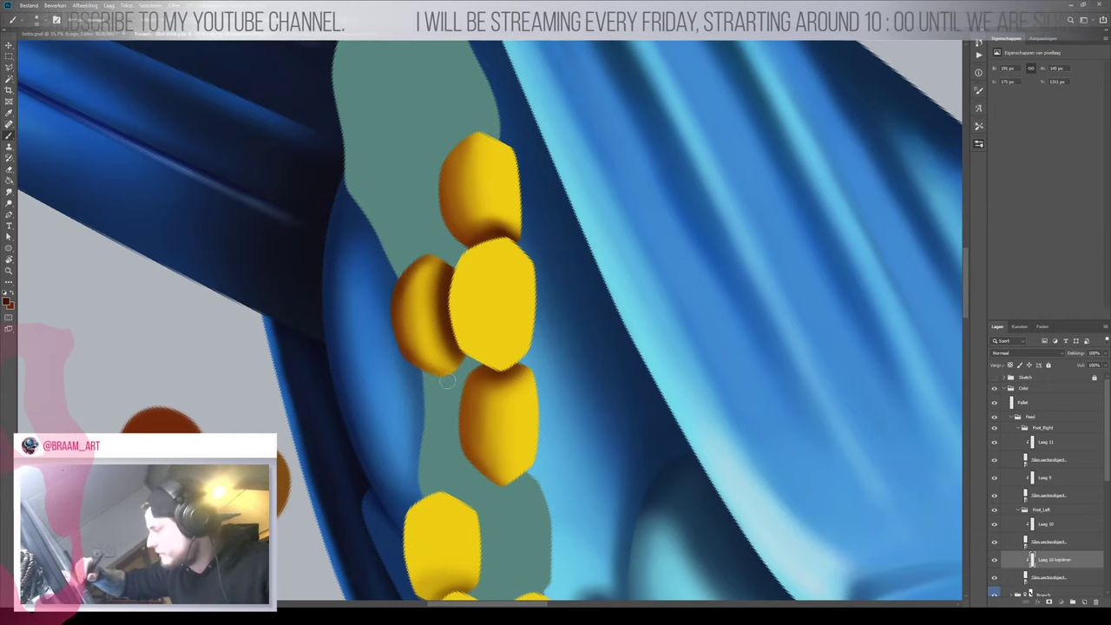
Sample the pale cream from the palette and paint soft highlights on the left foot's end toe and side toe
{"action": "key", "text": "z"}
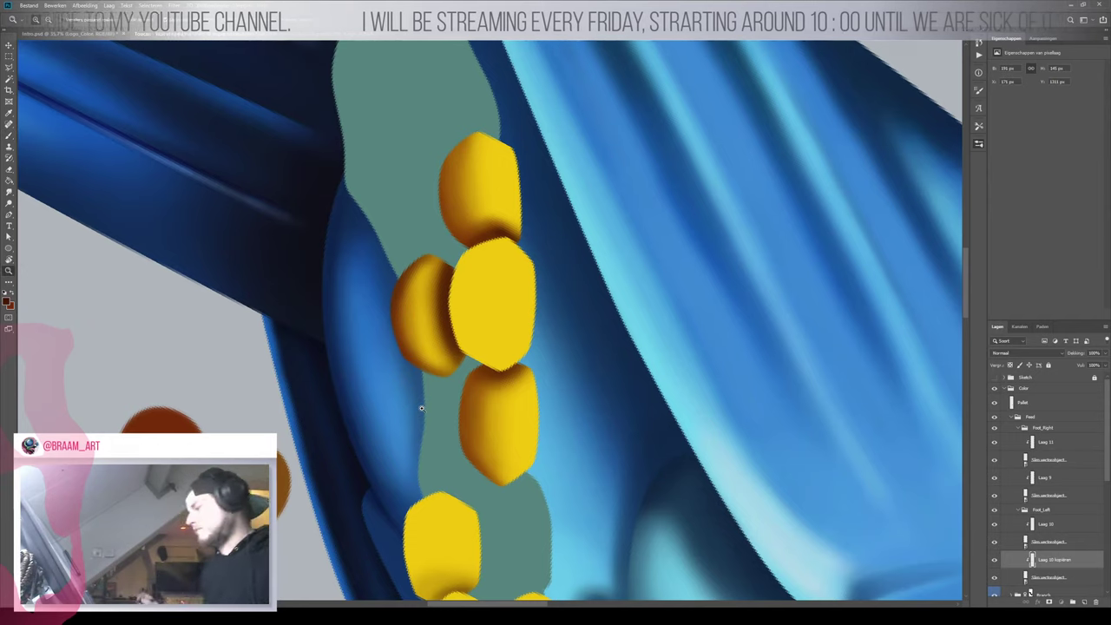
{"action": "key", "text": "b"}
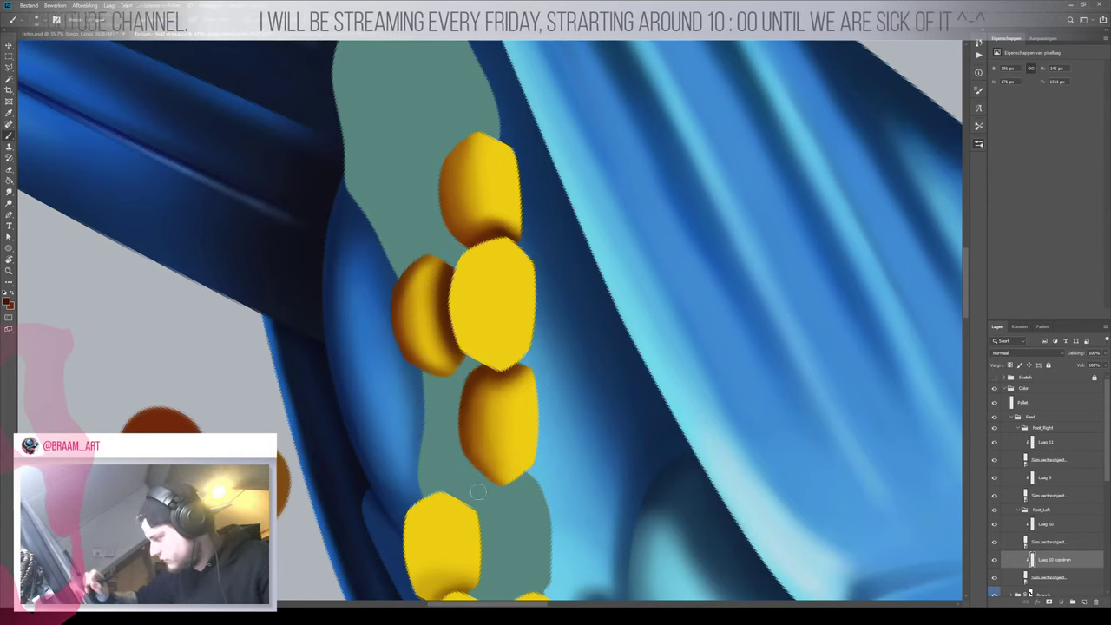
{"action": "key", "text": "z"}
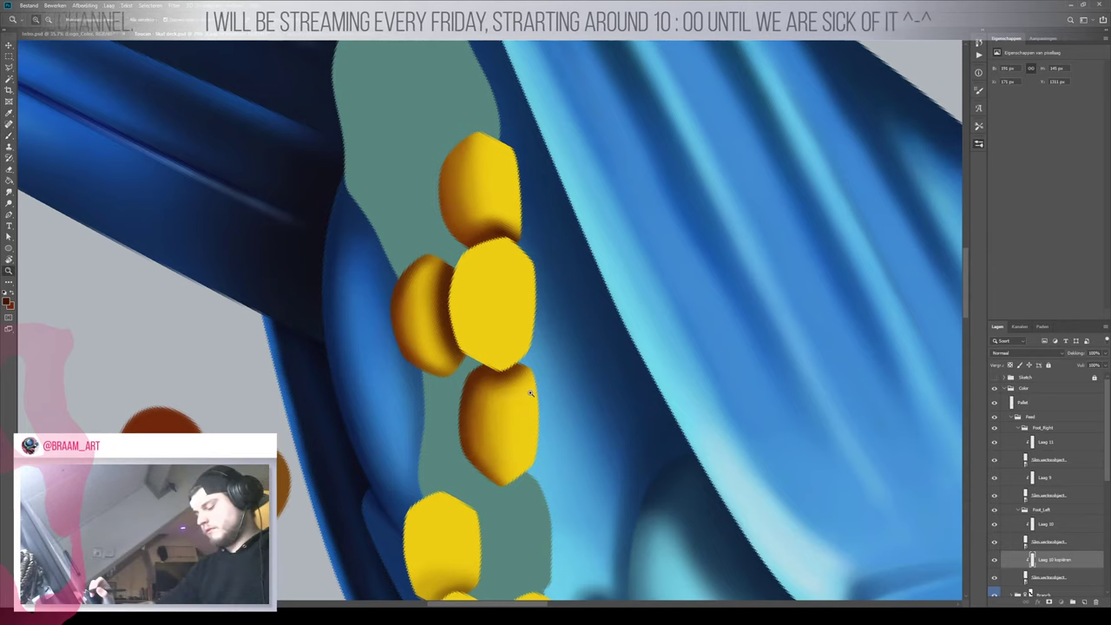
{"action": "mouse_move", "coordinate": [530, 390]}
{"action": "left_mouse_down"}
{"action": "mouse_move", "coordinate": [471, 461]}
{"action": "mouse_move", "coordinate": [499, 400]}
{"action": "left_mouse_up"}
{"action": "key", "text": "b"}
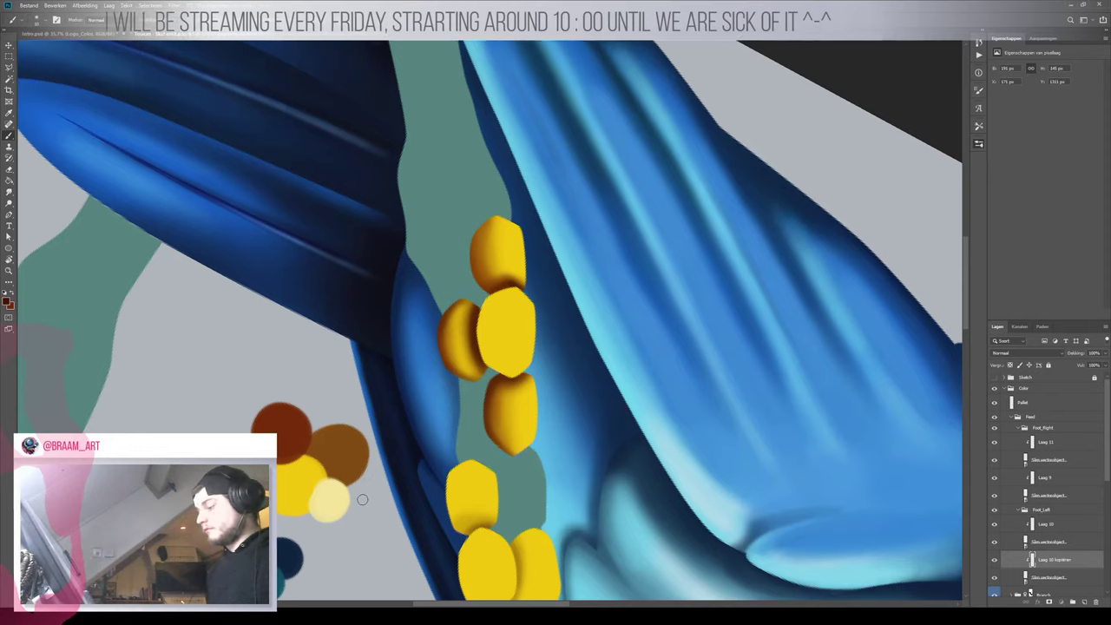
{"action": "key", "text": "i"}
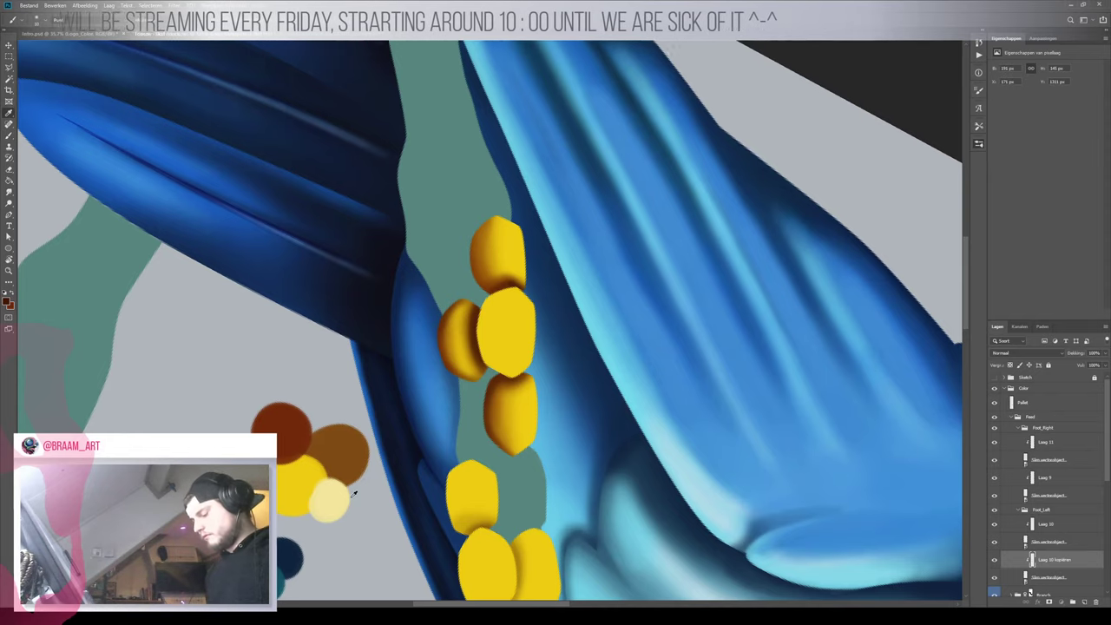
{"action": "key", "text": "b"}
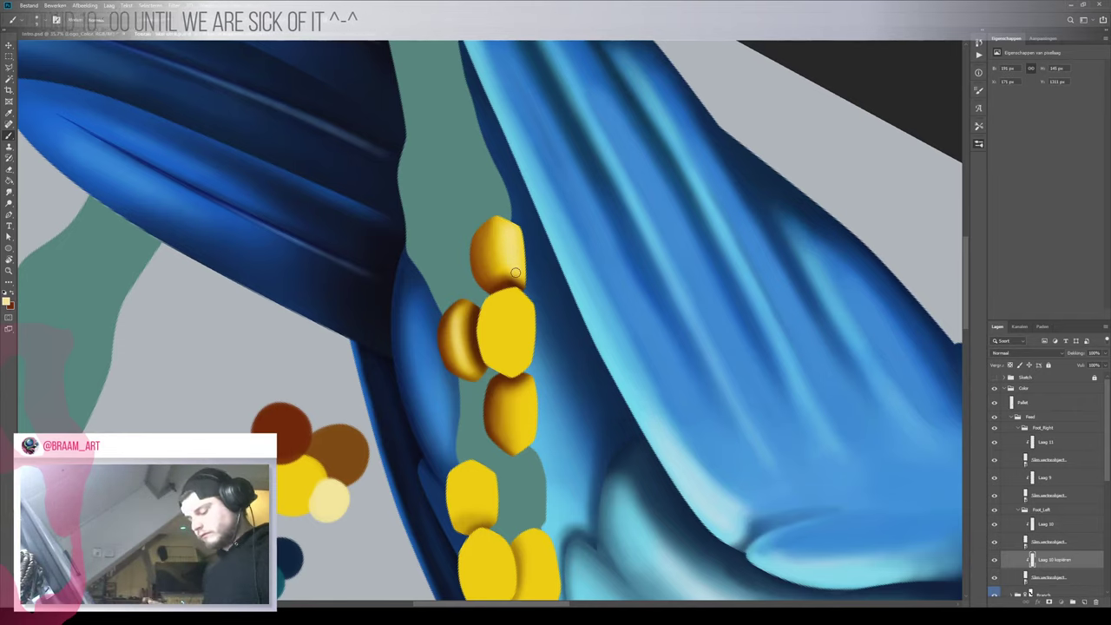
Swap to the reddish brown and reinforce the shading around the highlight on the left foot's end toe
{"action": "key", "text": "r"}
{"action": "mouse_move", "coordinate": [617, 261]}
{"action": "left_mouse_down"}
{"action": "mouse_move", "coordinate": [430, 197]}
{"action": "mouse_move", "coordinate": [412, 207]}
{"action": "left_mouse_up"}
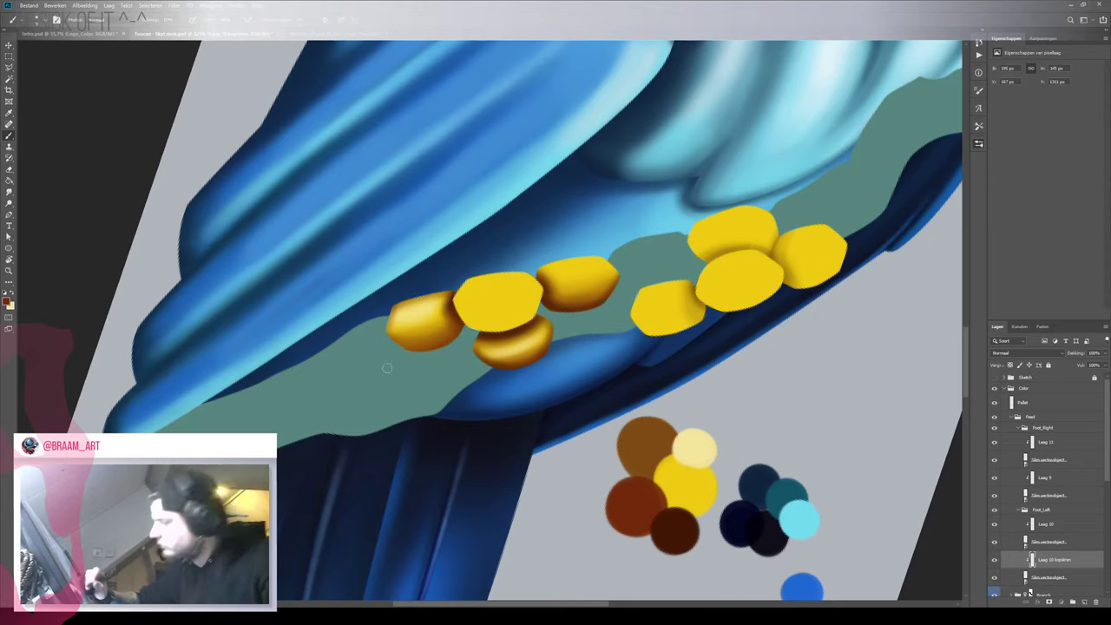
{"action": "key", "text": "z"}
{"action": "mouse_move", "coordinate": [458, 352]}
{"action": "left_mouse_down"}
{"action": "mouse_move", "coordinate": [394, 405]}
{"action": "mouse_move", "coordinate": [458, 385]}
{"action": "left_mouse_up"}
{"action": "key", "text": "b"}
{"action": "key", "text": "r"}
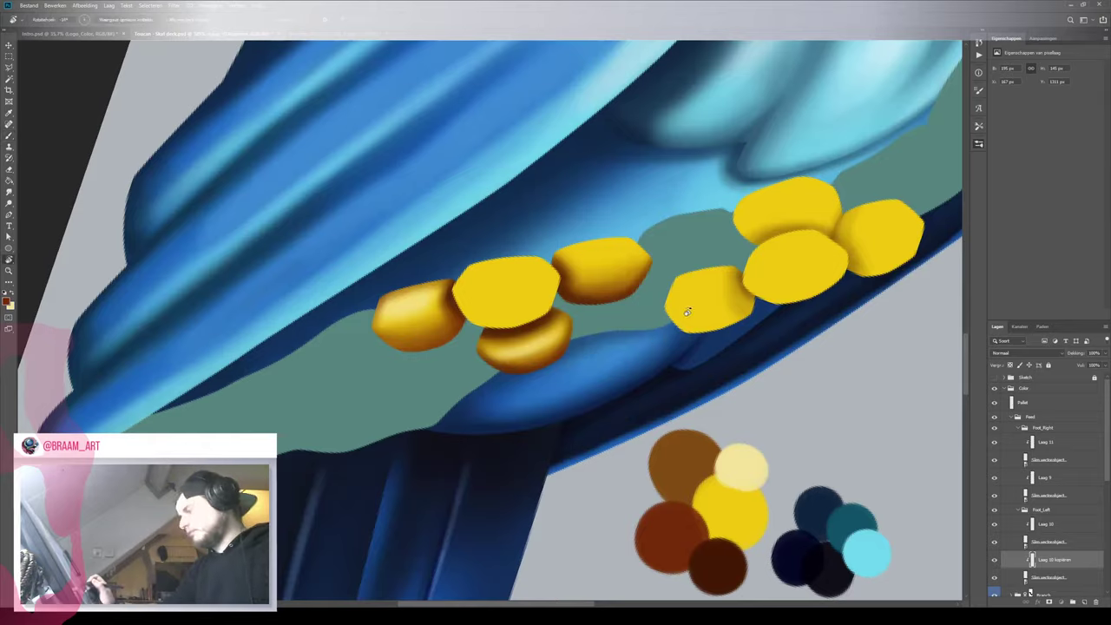
Swap back to the pale cream and paint a soft highlight on the left foot's toe nearest the right foot
{"action": "left_click_drag", "start_coordinate": [687, 311], "coordinate": [585, 134]}
{"action": "left_click_drag", "start_coordinate": [530, 213], "coordinate": [530, 265]}
{"action": "key", "text": "x"}
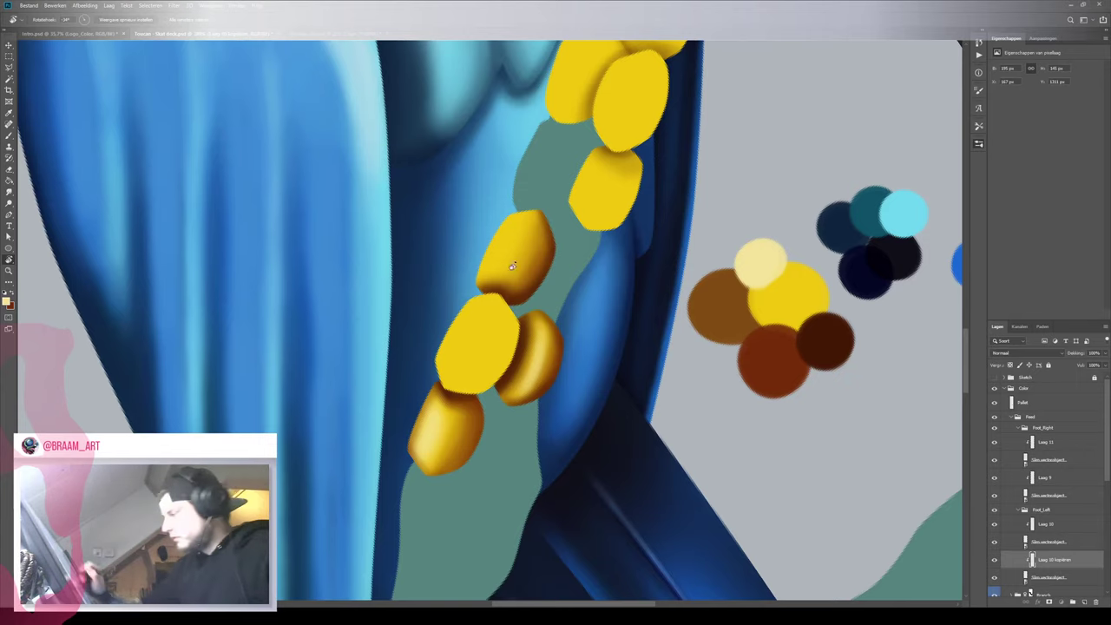
{"action": "key", "text": "b"}
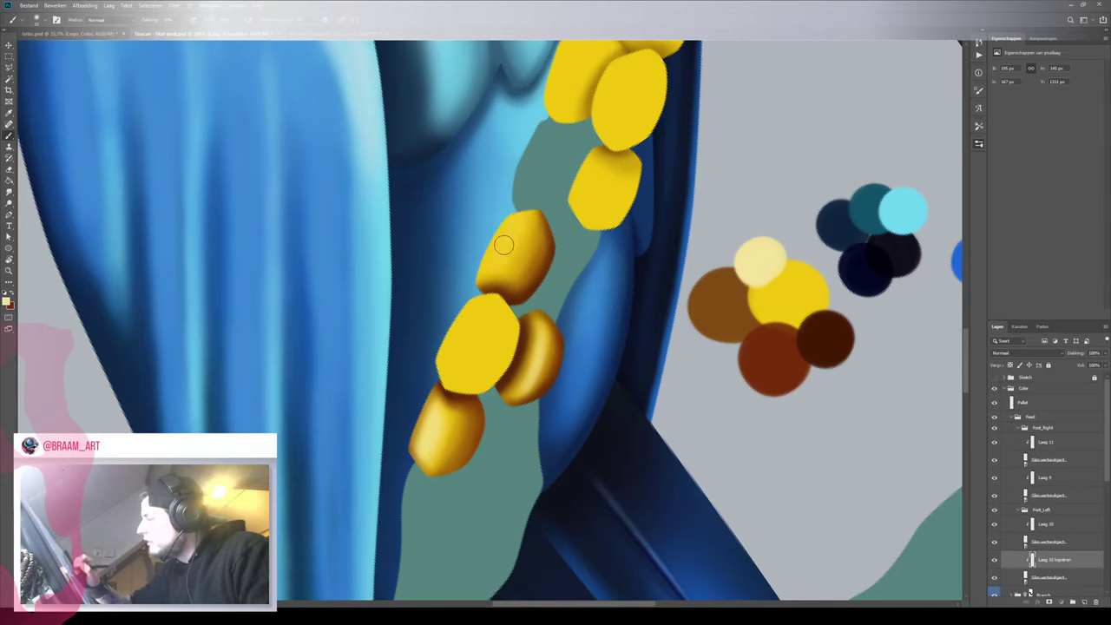
{"action": "mouse_move", "coordinate": [495, 260]}
{"action": "left_mouse_down"}
{"action": "mouse_move", "coordinate": [512, 228]}
{"action": "mouse_move", "coordinate": [494, 264]}
{"action": "mouse_move", "coordinate": [510, 247]}
{"action": "mouse_move", "coordinate": [498, 261]}
{"action": "mouse_move", "coordinate": [509, 251]}
{"action": "mouse_move", "coordinate": [519, 265]}
{"action": "left_mouse_up"}
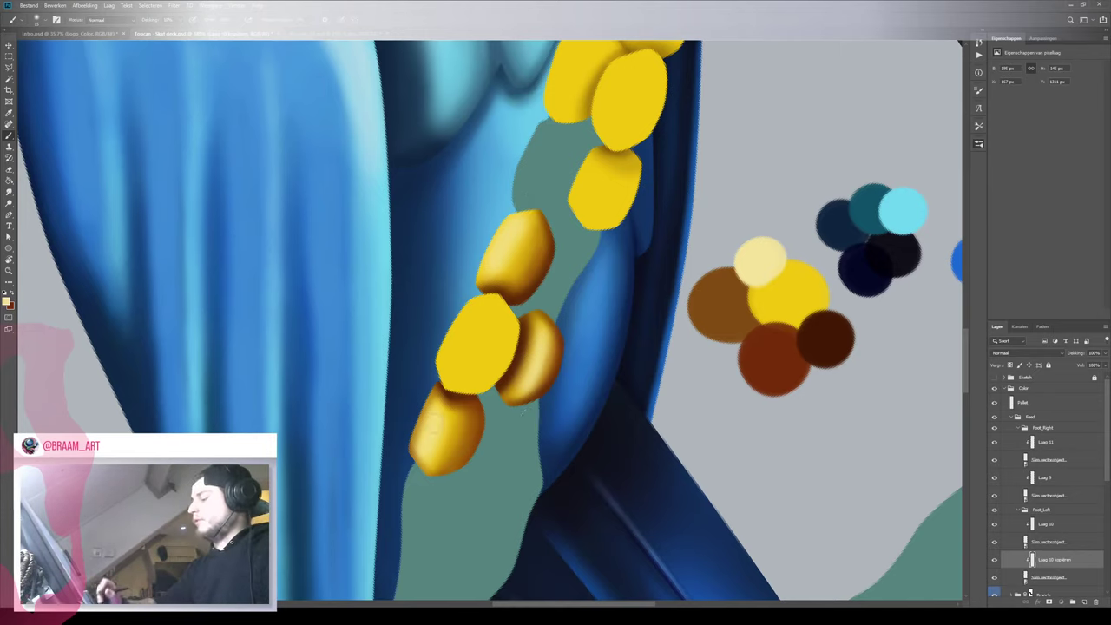
{"action": "key", "text": "z"}
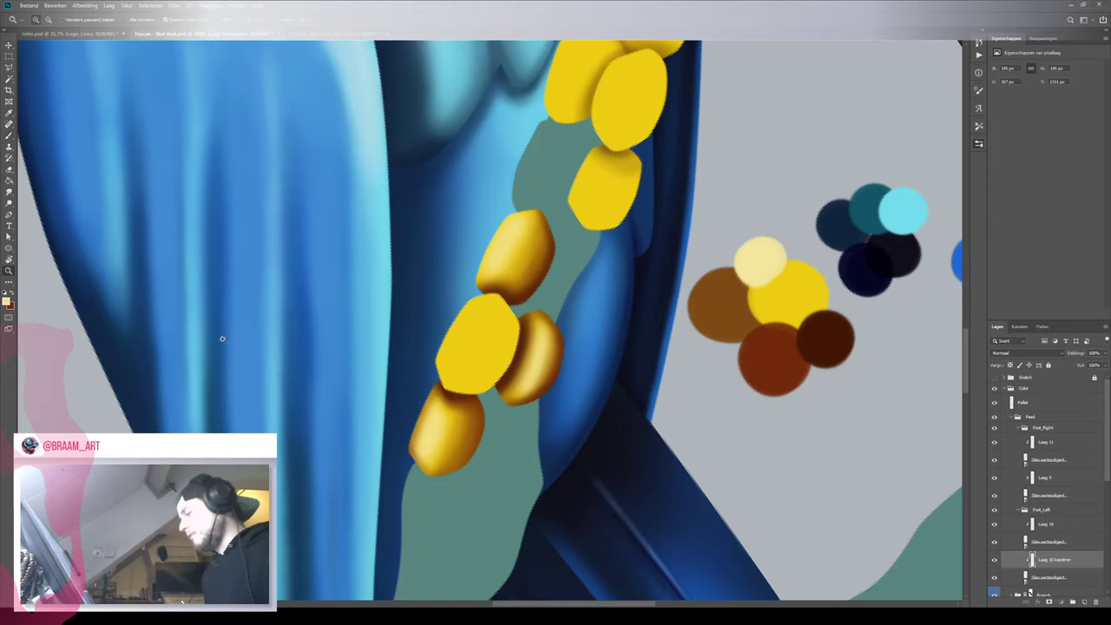
{"action": "left_click_drag", "start_coordinate": [348, 351], "coordinate": [274, 369]}
{"action": "scroll", "coordinate": [367, 347], "scroll_direction": "up", "scroll_amount": 8}
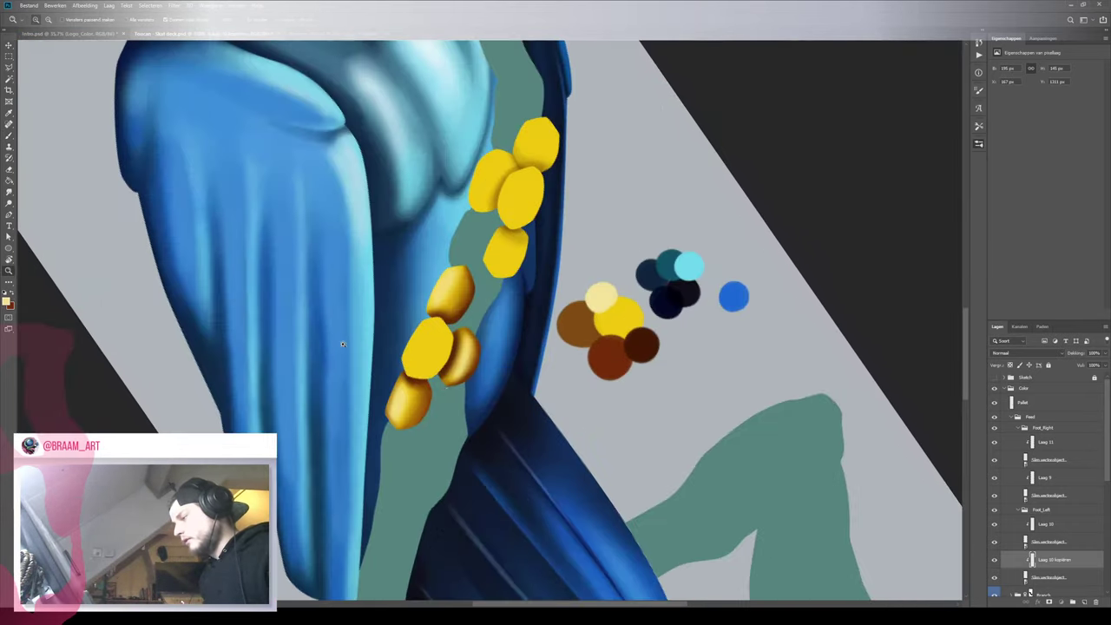
{"action": "scroll", "coordinate": [489, 372], "scroll_direction": "up", "scroll_amount": 4}
{"action": "key", "text": "b"}
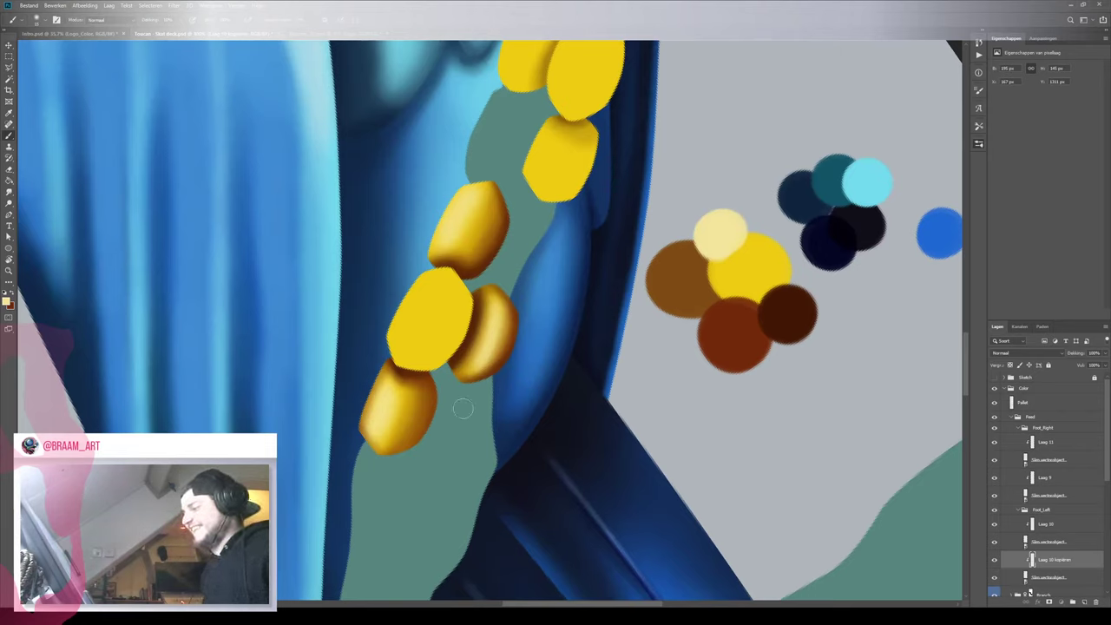
Make Laag 10 in the Foot_Left group active and check its base shape by toggling the shape's visibility off and on
{"action": "left_click", "coordinate": [1059, 524]}
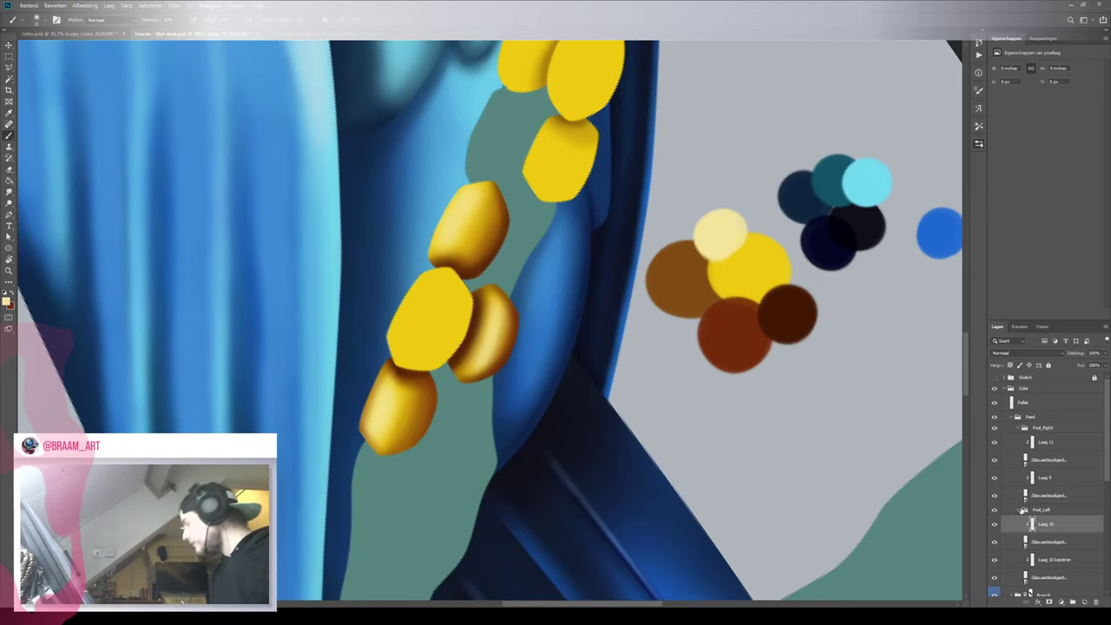
{"action": "left_click", "coordinate": [995, 544]}
{"action": "left_click", "coordinate": [995, 544]}
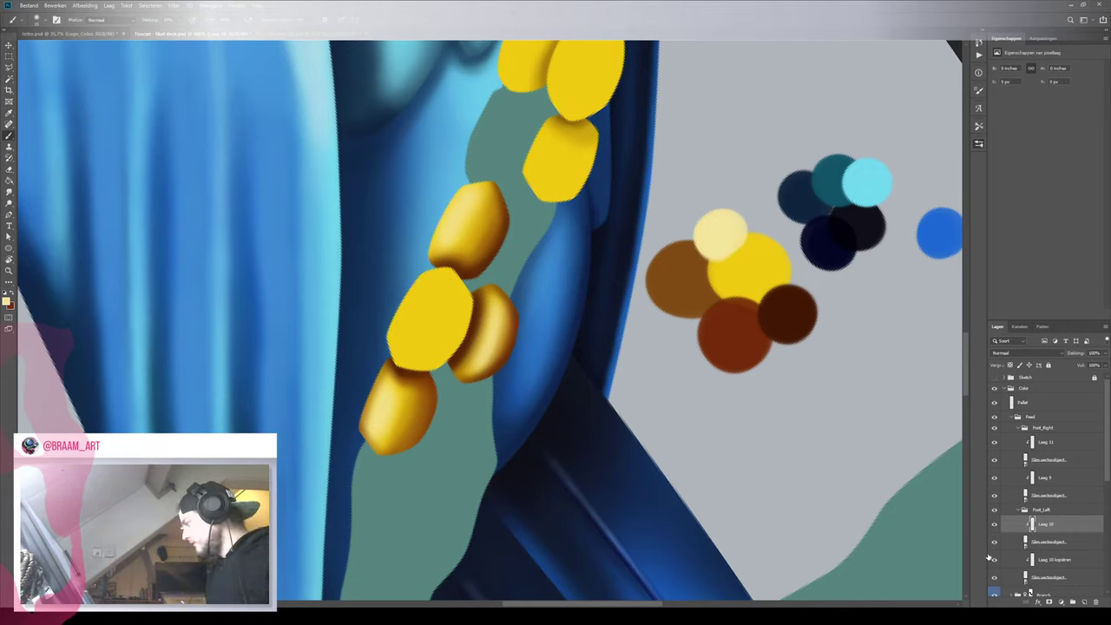
{"action": "left_click", "coordinate": [995, 544]}
{"action": "left_click", "coordinate": [995, 545]}
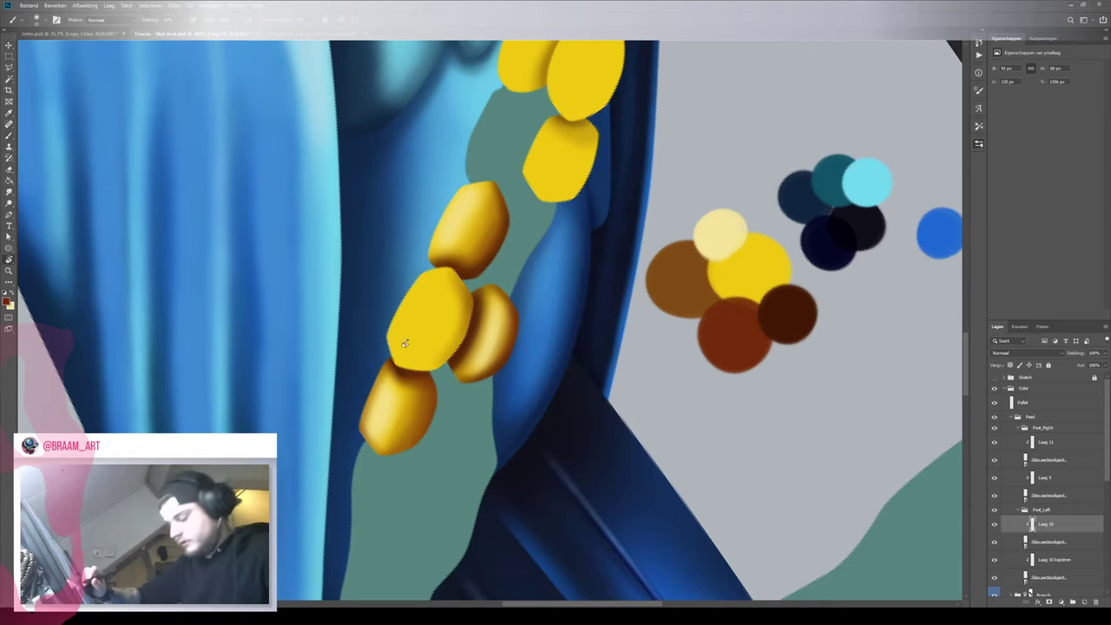
Shade the rounded edges of the left foot's middle toe in reddish brown on Laag 10
{"action": "key", "text": "r"}
{"action": "mouse_move", "coordinate": [419, 243]}
{"action": "left_mouse_down"}
{"action": "mouse_move", "coordinate": [602, 290]}
{"action": "mouse_move", "coordinate": [606, 318]}
{"action": "left_mouse_up"}
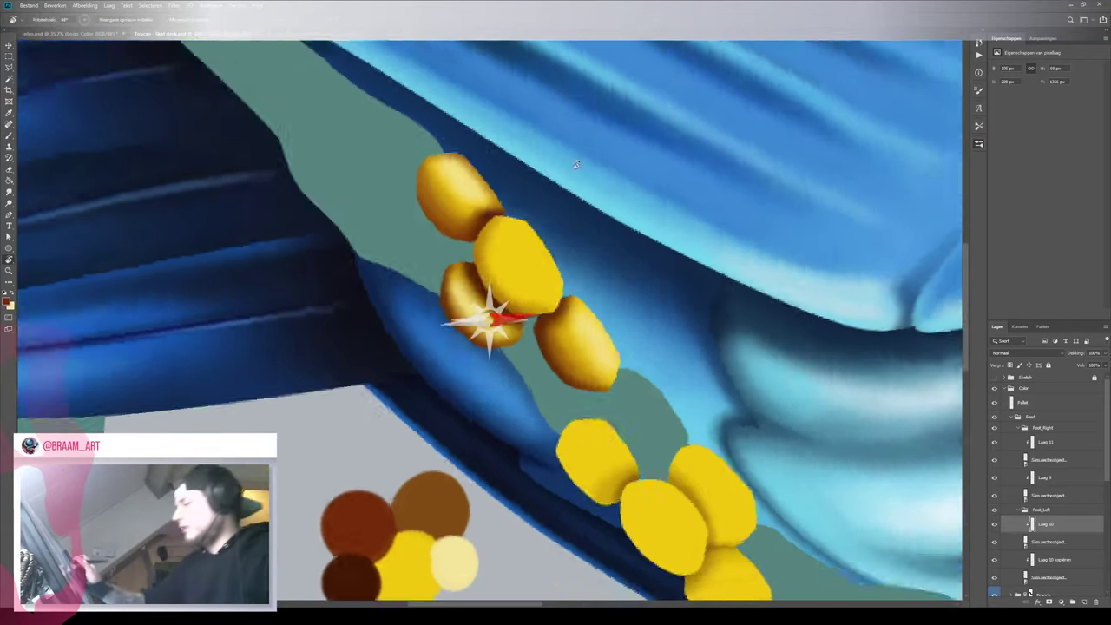
{"action": "key", "text": "r"}
{"action": "left_click_drag", "start_coordinate": [529, 313], "coordinate": [443, 382]}
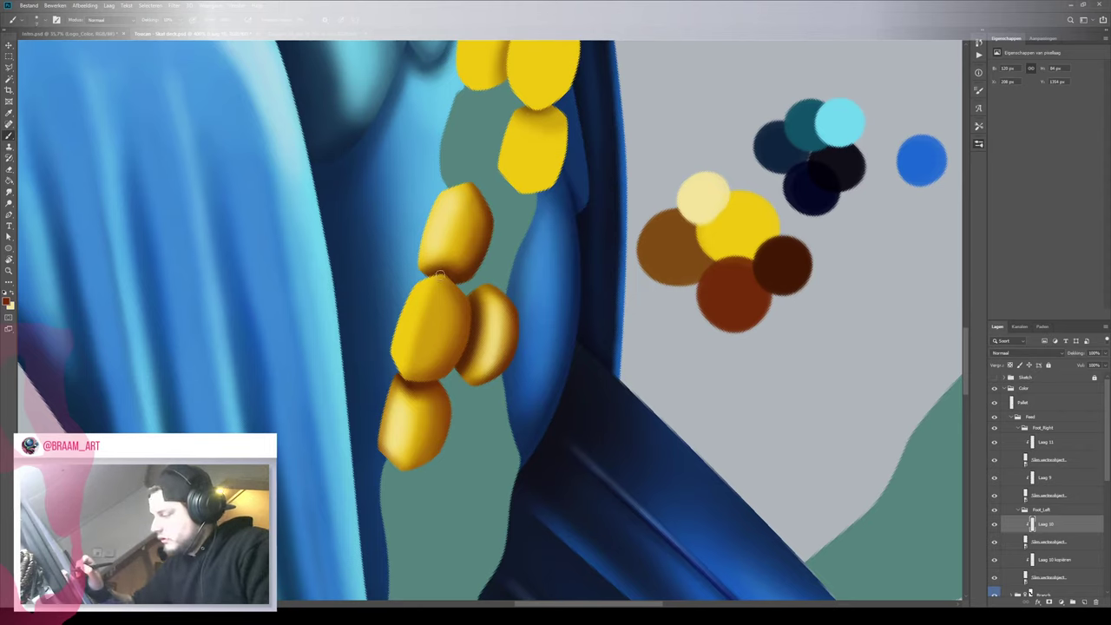
{"action": "mouse_move", "coordinate": [440, 274]}
{"action": "left_mouse_down"}
{"action": "mouse_move", "coordinate": [399, 303]}
{"action": "mouse_move", "coordinate": [391, 346]}
{"action": "left_mouse_up"}
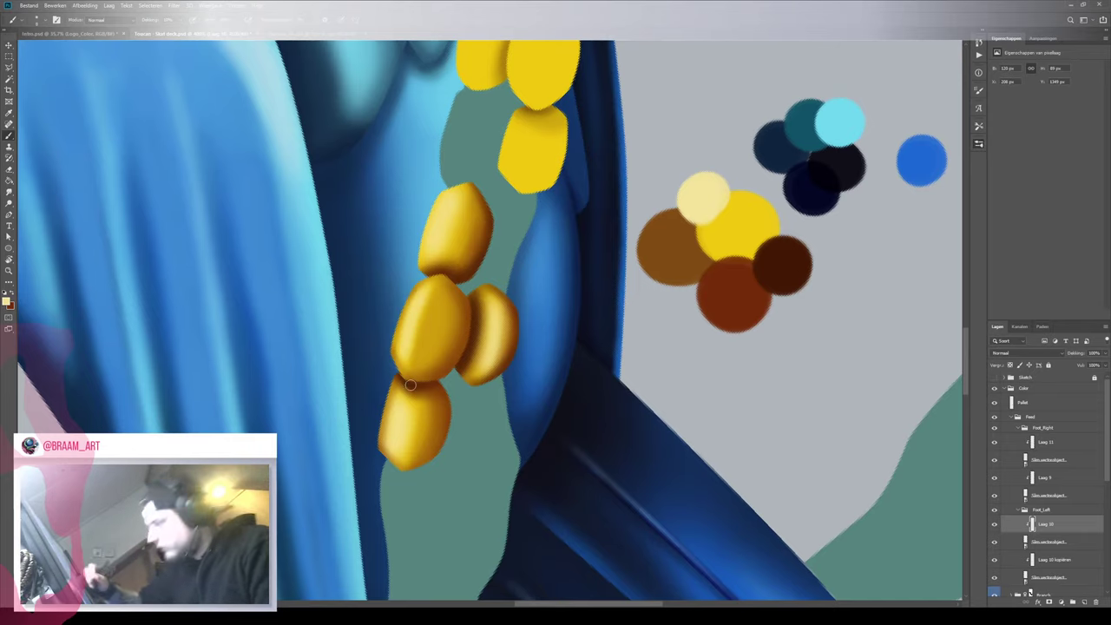
Brush a pale cream highlight onto the left foot's middle toe, finishing with the reddish brown as the painting colour
{"action": "key", "text": "z"}
{"action": "mouse_move", "coordinate": [556, 294]}
{"action": "left_mouse_down"}
{"action": "mouse_move", "coordinate": [479, 321]}
{"action": "mouse_move", "coordinate": [533, 316]}
{"action": "left_mouse_up"}
{"action": "left_click_drag", "start_coordinate": [498, 359], "coordinate": [517, 344]}
{"action": "key", "text": "b"}
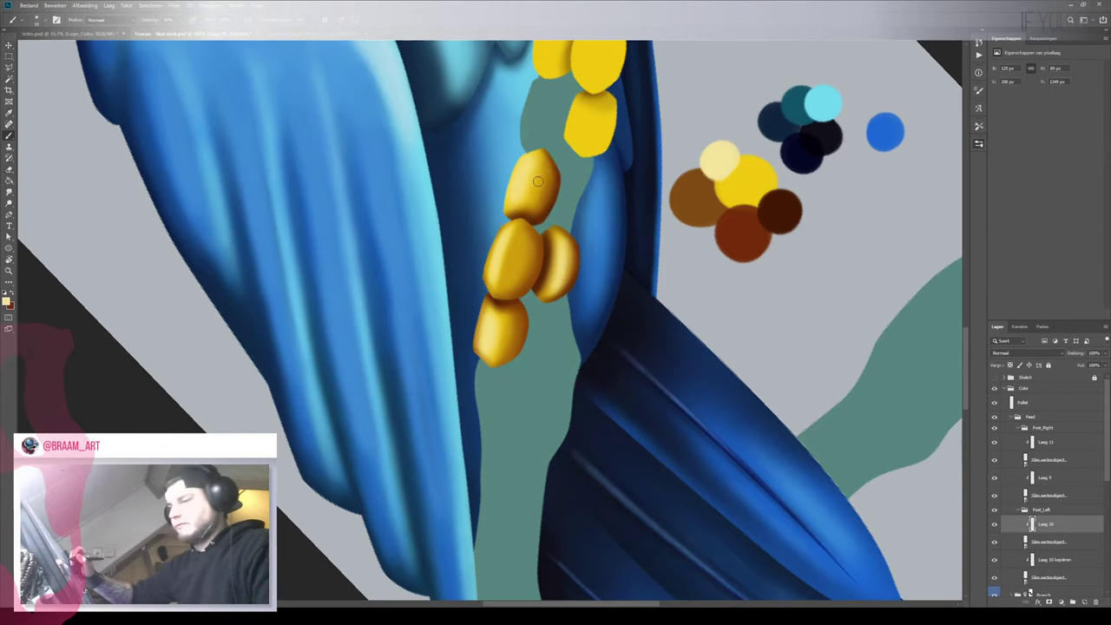
{"action": "key", "text": "x"}
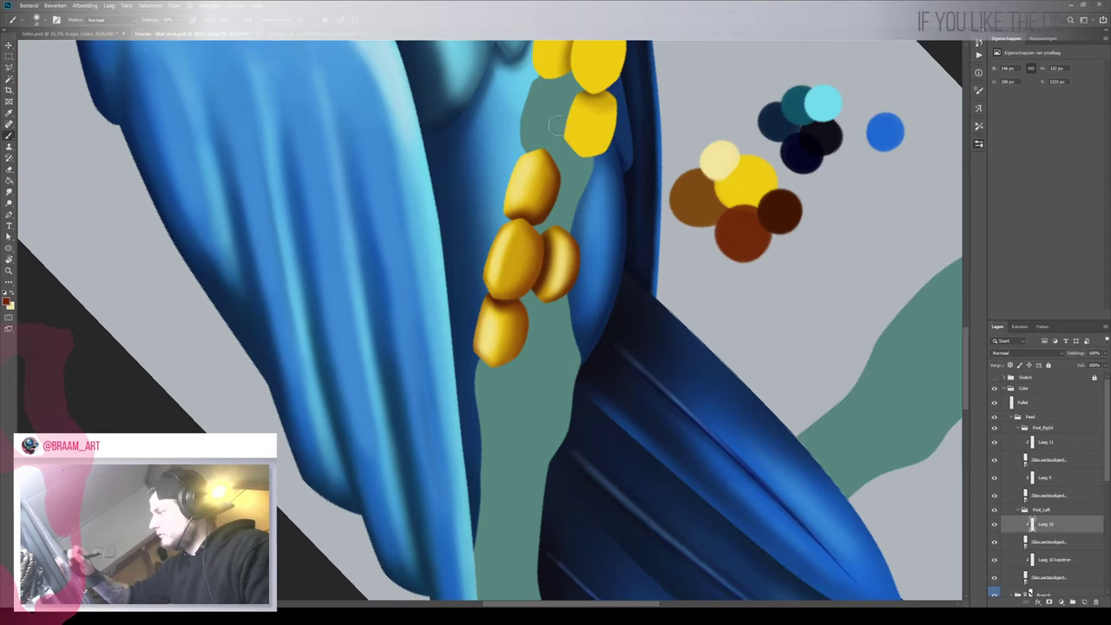
Tone down the left foot's side toe highlight with soft reddish brown on the layer Laag 10 kopiëren
{"action": "left_click", "coordinate": [1046, 560]}
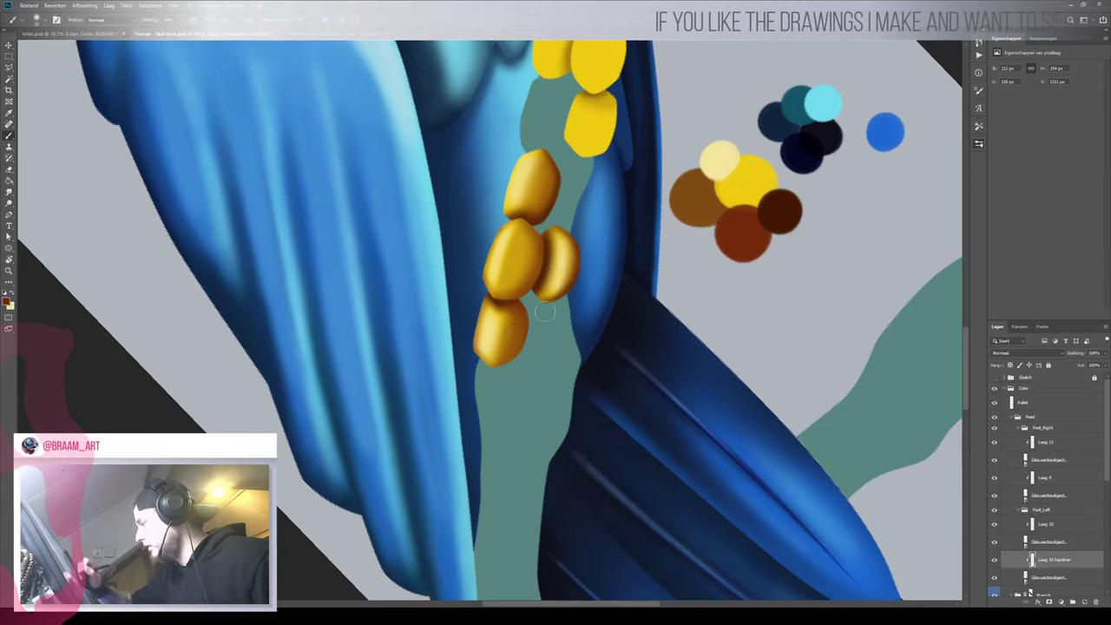
{"action": "left_click_drag", "start_coordinate": [583, 283], "coordinate": [563, 301]}
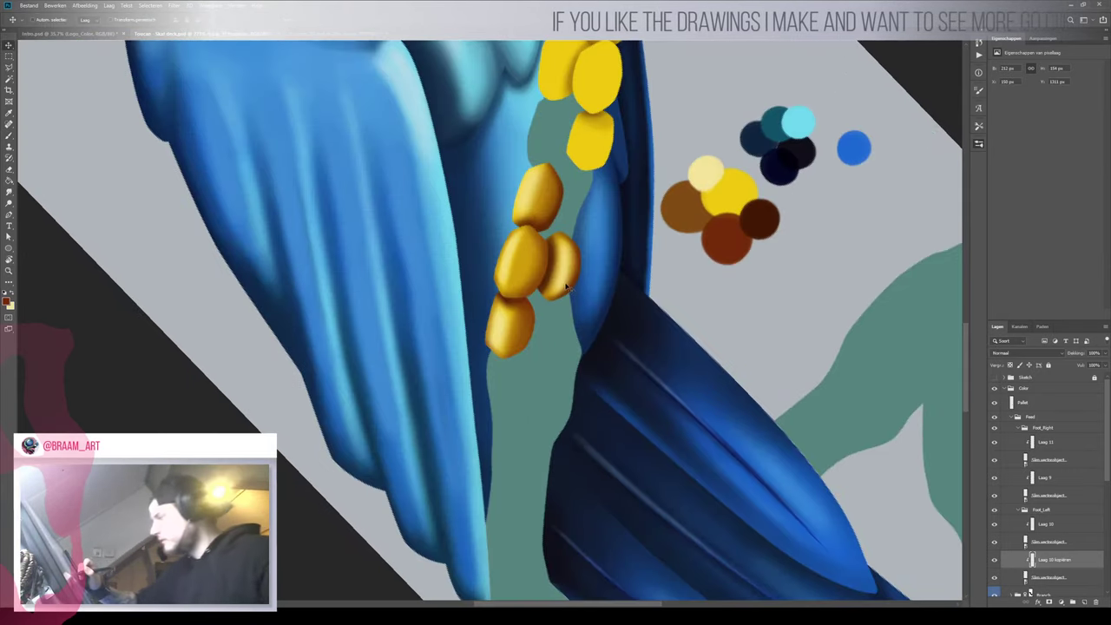
{"action": "key", "text": "b"}
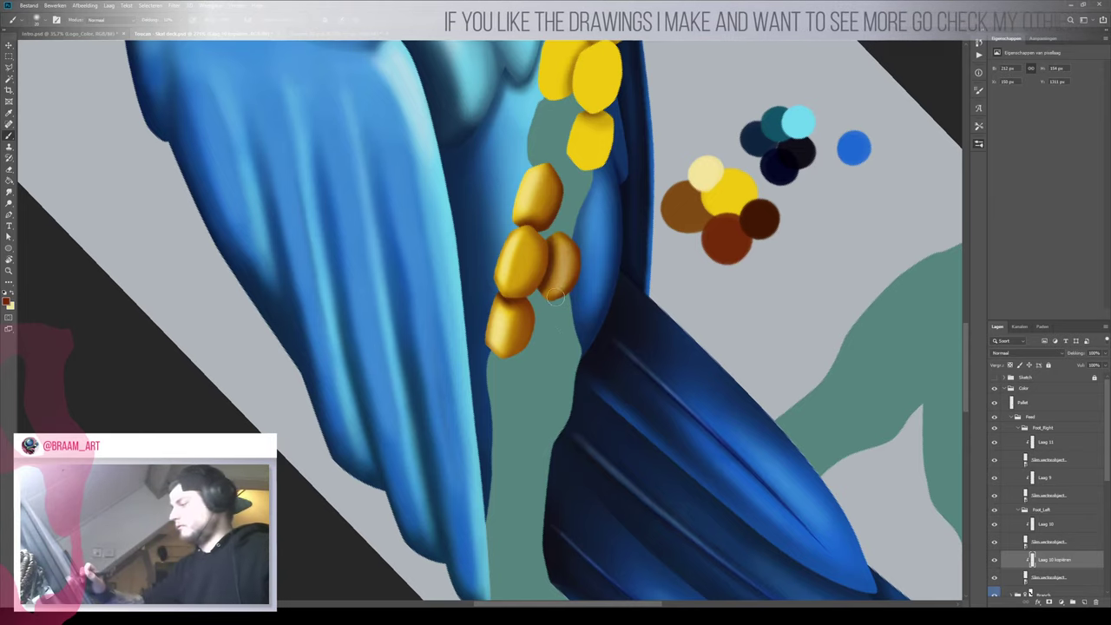
Repaint the centre of the left foot's side toe with the palette's yellow
{"action": "key", "text": "z"}
{"action": "mouse_move", "coordinate": [590, 318]}
{"action": "left_mouse_down"}
{"action": "mouse_move", "coordinate": [541, 355]}
{"action": "mouse_move", "coordinate": [586, 327]}
{"action": "mouse_move", "coordinate": [579, 298]}
{"action": "left_mouse_up"}
{"action": "key", "text": "b"}
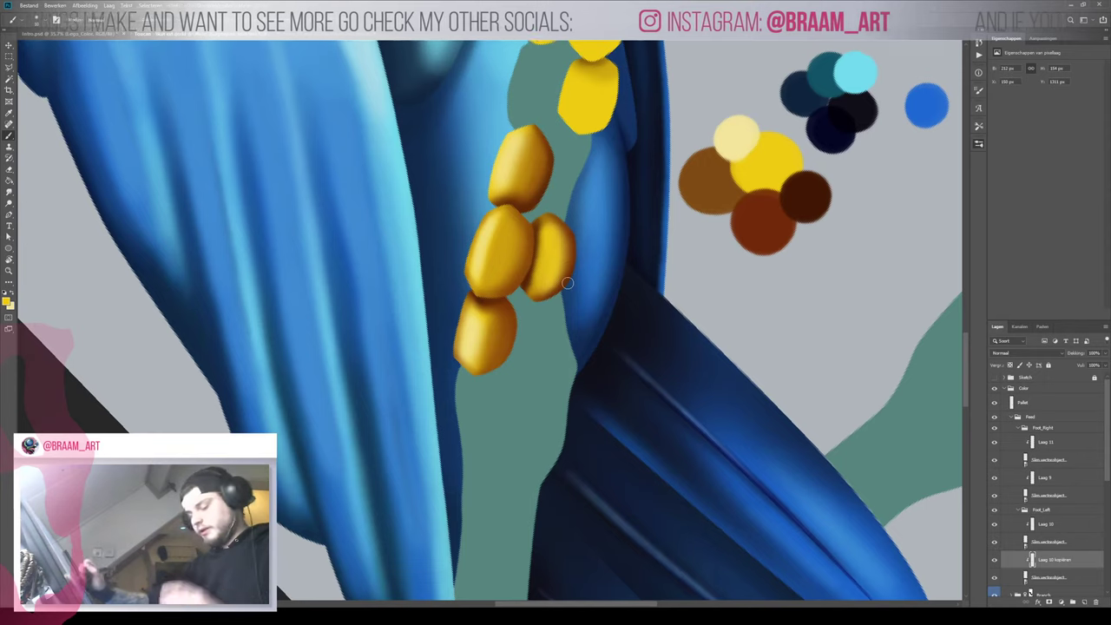
Sample the reddish brown from the palette and shade the side toe's outer edge down to its tip
{"action": "left_click", "coordinate": [773, 219], "text": "alt"}
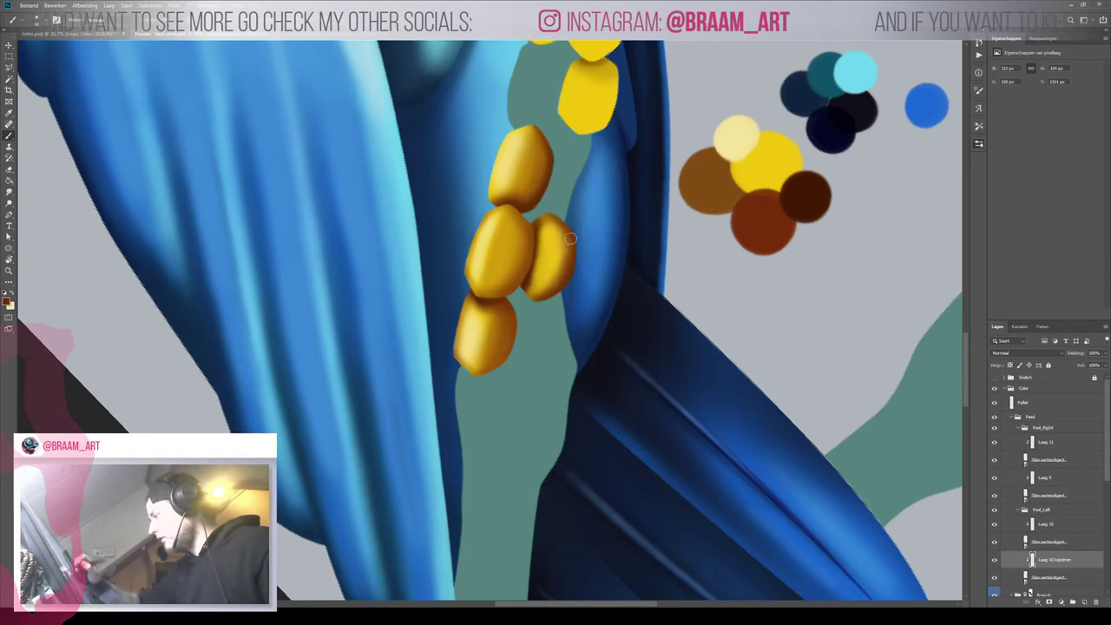
{"action": "mouse_move", "coordinate": [566, 236]}
{"action": "left_mouse_down"}
{"action": "mouse_move", "coordinate": [570, 257]}
{"action": "mouse_move", "coordinate": [530, 322]}
{"action": "mouse_move", "coordinate": [524, 295]}
{"action": "left_mouse_up"}
{"action": "key", "text": "z"}
{"action": "left_click", "coordinate": [529, 321]}
{"action": "key", "text": "b"}
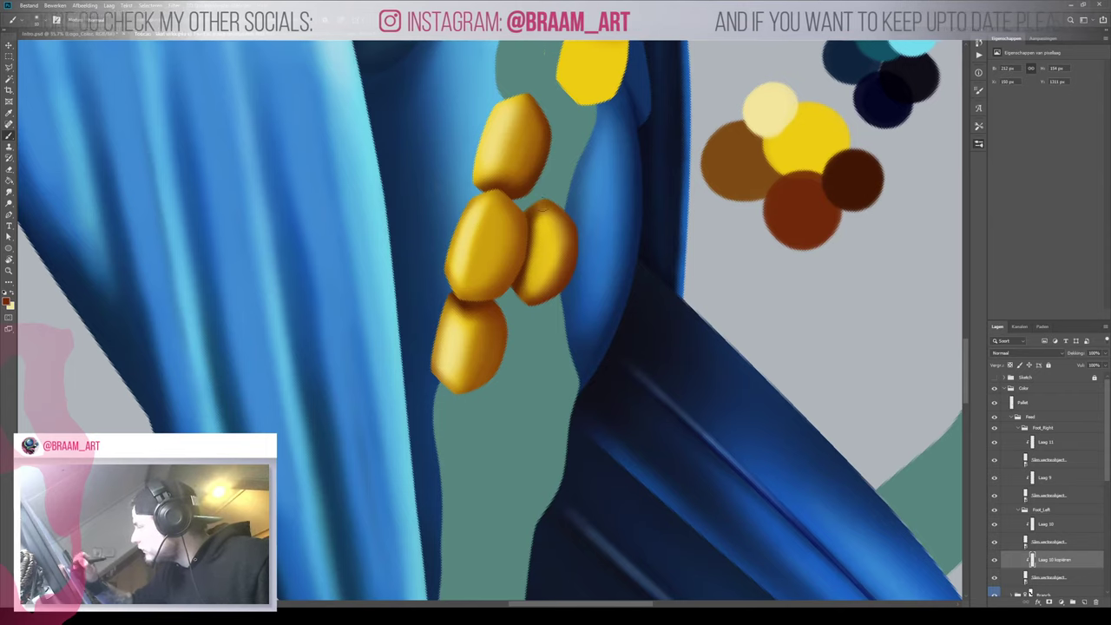
Darken the whole side toe softly with a larger reddish-brown brush, then reduce the brush size again
{"action": "key", "text": "z"}
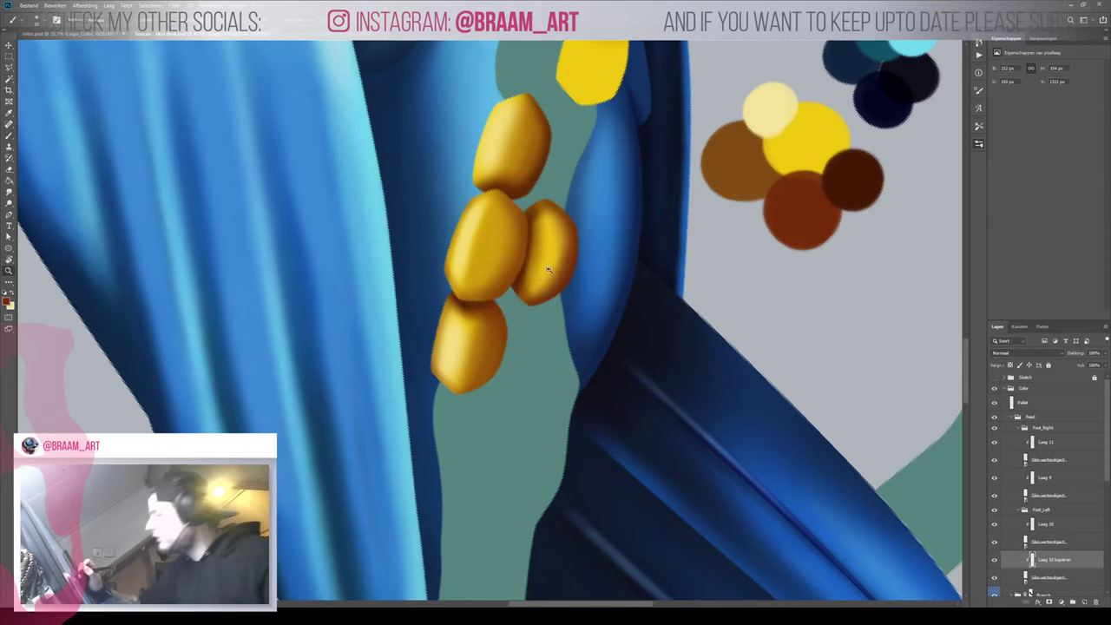
{"action": "mouse_move", "coordinate": [540, 262]}
{"action": "left_mouse_down"}
{"action": "mouse_move", "coordinate": [439, 266]}
{"action": "mouse_move", "coordinate": [544, 269]}
{"action": "mouse_move", "coordinate": [557, 214]}
{"action": "mouse_move", "coordinate": [542, 293]}
{"action": "left_mouse_up"}
{"action": "key", "text": "b"}
{"action": "key", "text": "]"}
{"action": "key", "text": "]"}
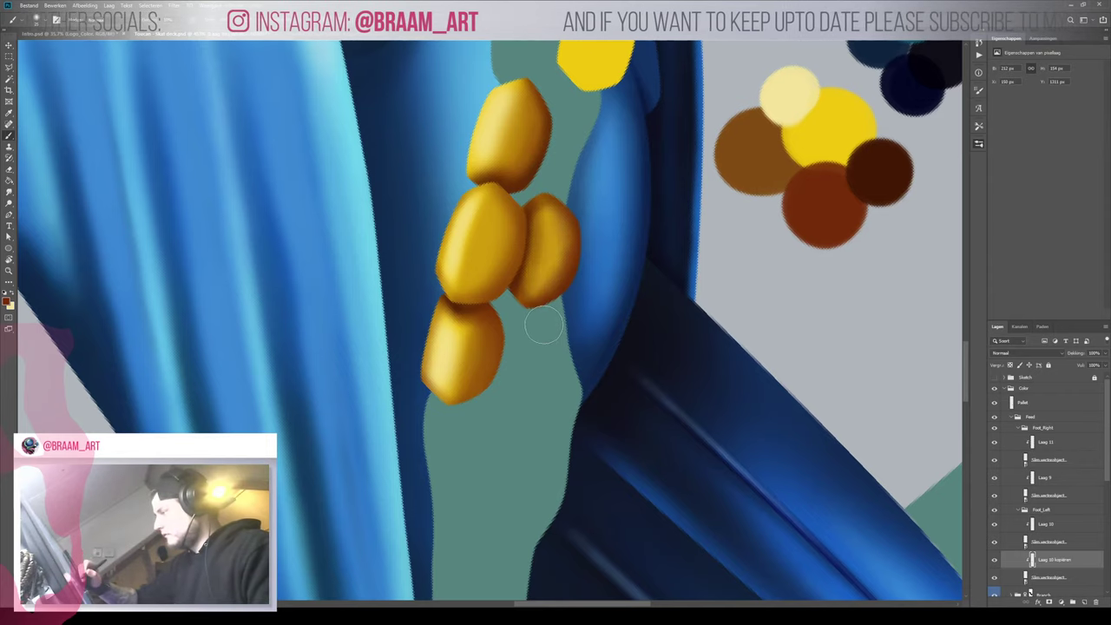
{"action": "key", "text": "bracketleft"}
{"action": "key", "text": "bracketleft"}
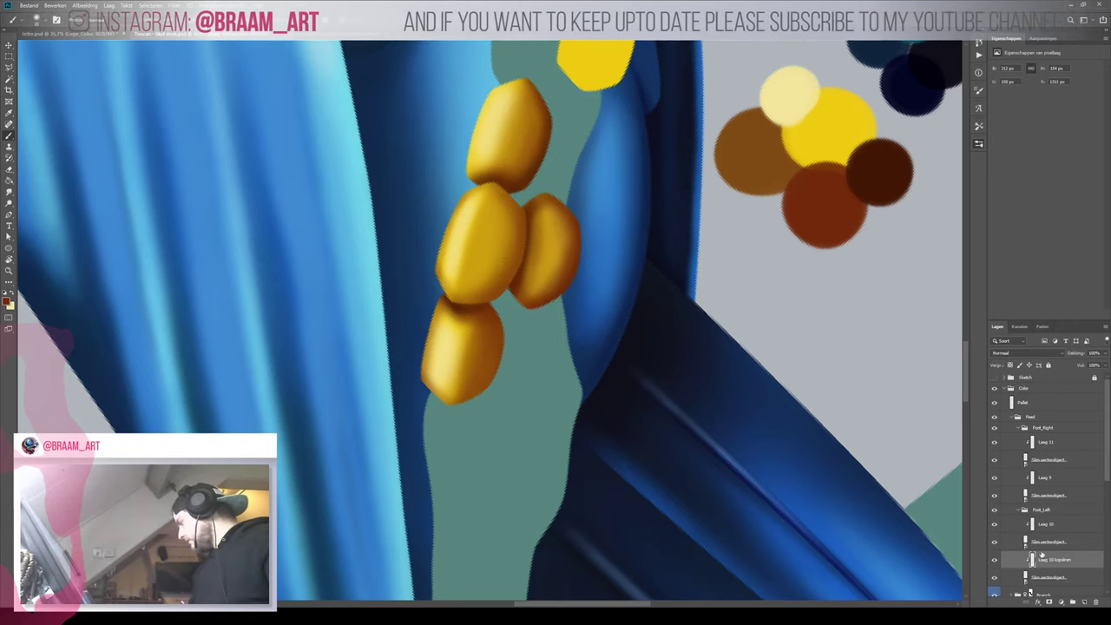
On layer Laag 10, build up the left foot's centre toe highlight with the palette's yellow and pale cream
{"action": "left_click", "coordinate": [1046, 525]}
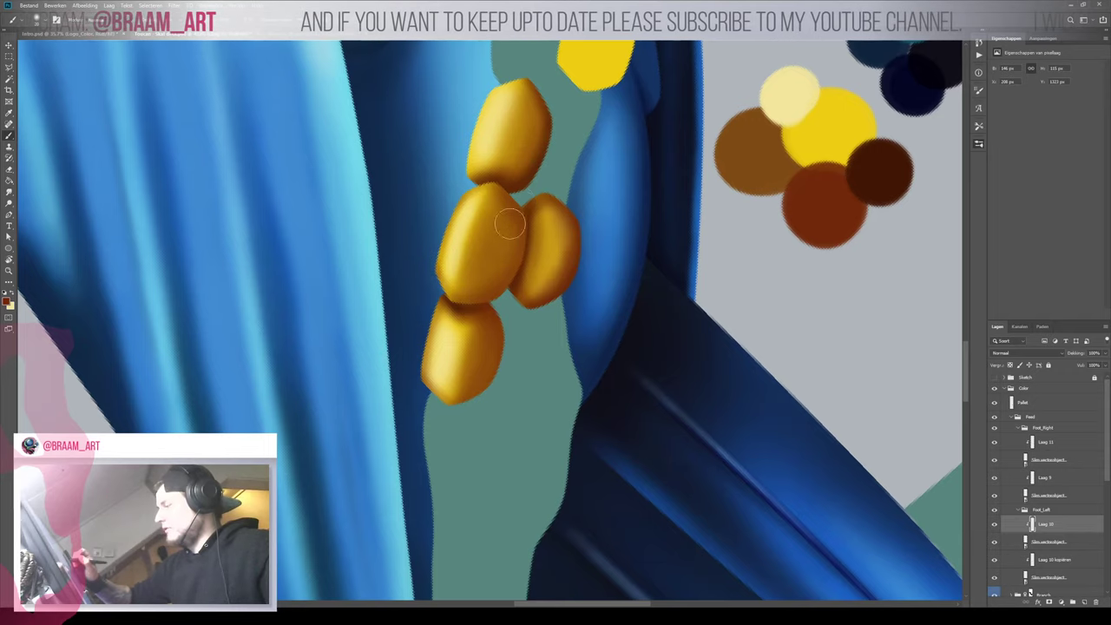
{"action": "key", "text": "z"}
{"action": "mouse_move", "coordinate": [547, 258]}
{"action": "left_mouse_down"}
{"action": "mouse_move", "coordinate": [473, 330]}
{"action": "mouse_move", "coordinate": [549, 260]}
{"action": "left_mouse_up"}
{"action": "key", "text": "b"}
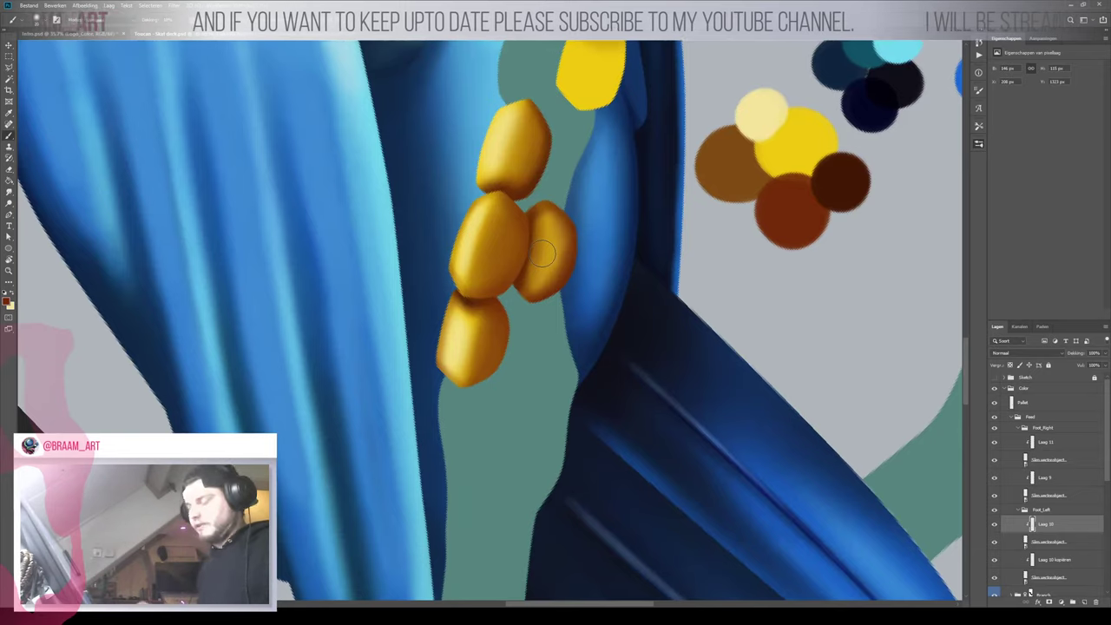
{"action": "key", "text": "z"}
{"action": "mouse_move", "coordinate": [493, 269]}
{"action": "left_mouse_down"}
{"action": "mouse_move", "coordinate": [438, 288]}
{"action": "mouse_move", "coordinate": [515, 279]}
{"action": "mouse_move", "coordinate": [370, 193]}
{"action": "mouse_move", "coordinate": [269, 391]}
{"action": "left_mouse_up"}
{"action": "key", "text": "b"}
{"action": "key", "text": "r"}
{"action": "key", "text": "space"}
{"action": "left_click_drag", "start_coordinate": [349, 347], "coordinate": [458, 354]}
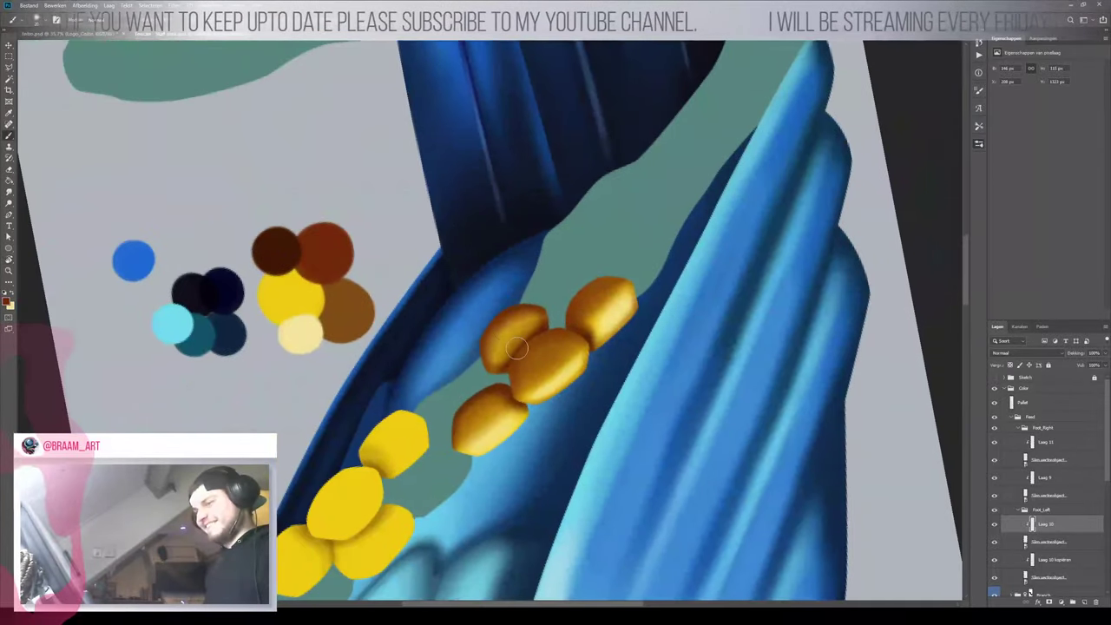
{"action": "key", "text": "i"}
{"action": "key", "text": "r"}
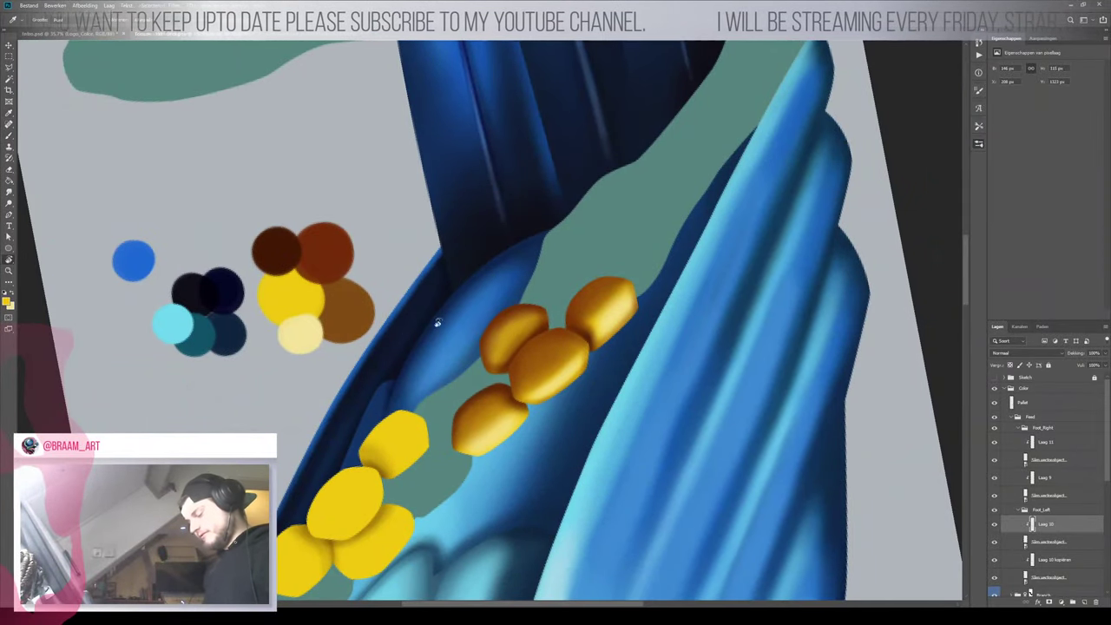
{"action": "left_click_drag", "start_coordinate": [439, 322], "coordinate": [442, 338]}
{"action": "key", "text": "z"}
{"action": "left_click_drag", "start_coordinate": [583, 325], "coordinate": [603, 328]}
{"action": "key", "text": "b"}
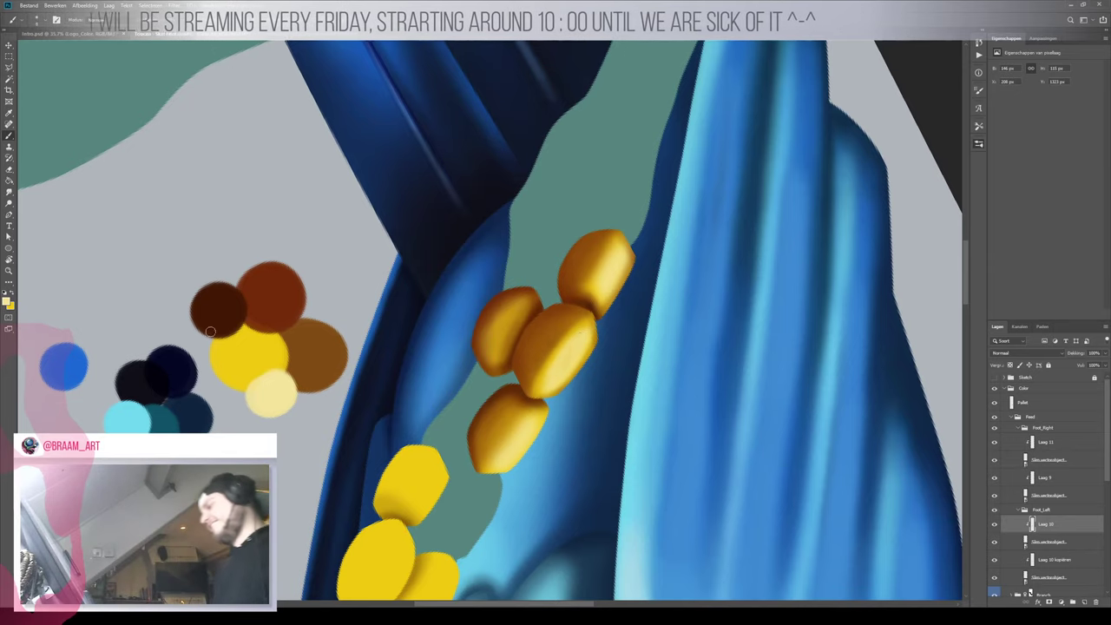
Brighten the middle of the left foot's side toe with palette yellow on the layer Laag 10 kopiëren
{"action": "key", "text": "z"}
{"action": "left_click_drag", "start_coordinate": [415, 266], "coordinate": [376, 283]}
{"action": "key", "text": "r"}
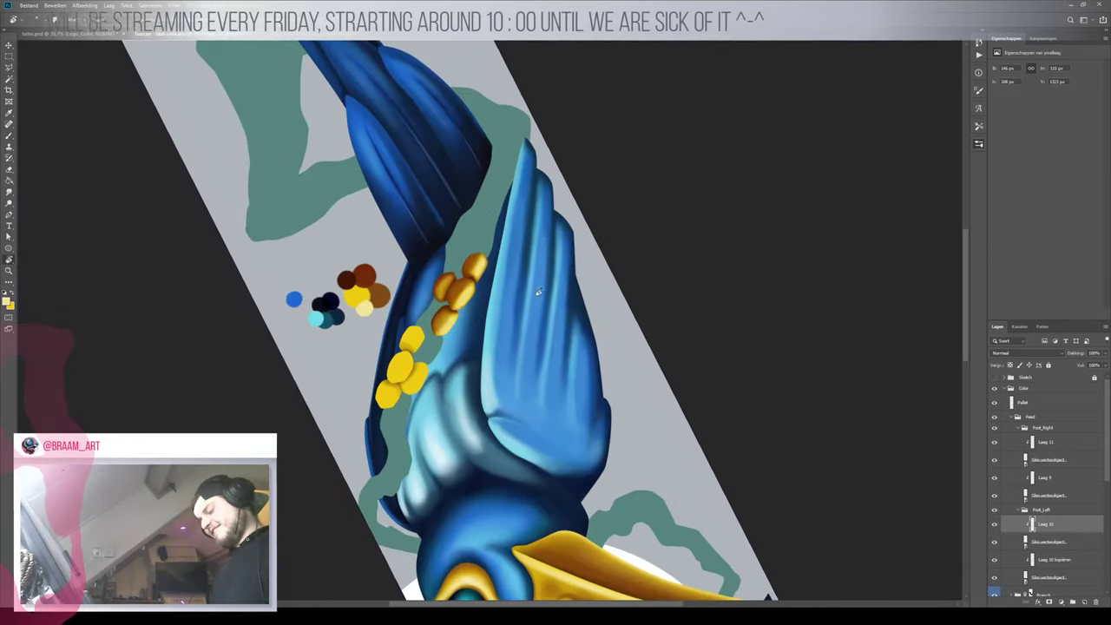
{"action": "mouse_move", "coordinate": [528, 276]}
{"action": "left_mouse_down"}
{"action": "mouse_move", "coordinate": [345, 188]}
{"action": "mouse_move", "coordinate": [377, 422]}
{"action": "mouse_move", "coordinate": [410, 449]}
{"action": "left_mouse_up"}
{"action": "key", "text": "b"}
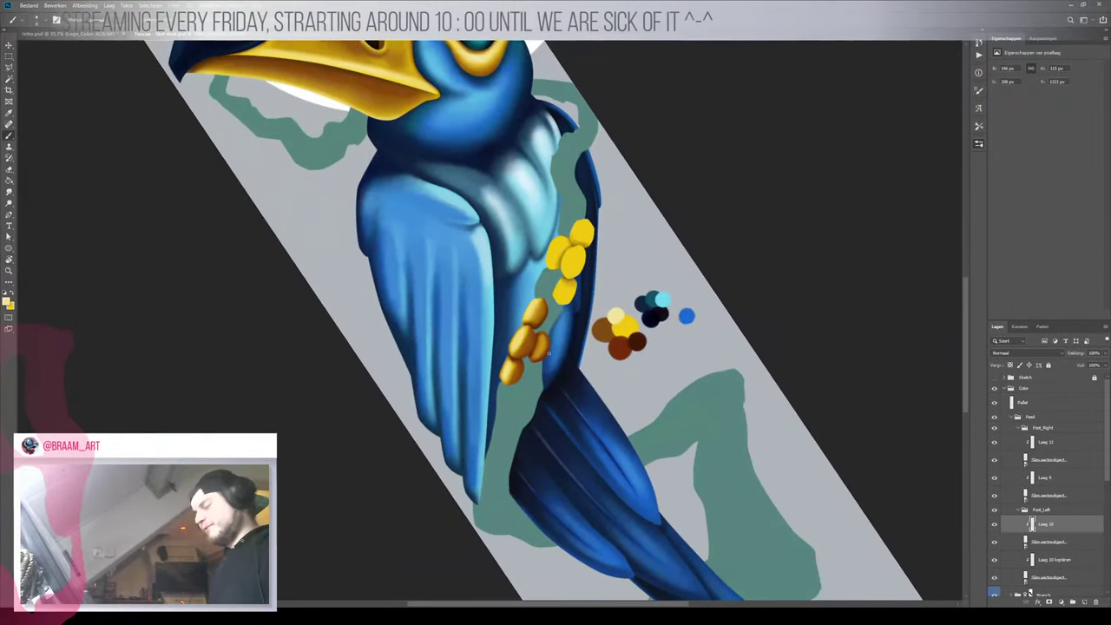
{"action": "key", "text": "z"}
{"action": "left_click_drag", "start_coordinate": [574, 333], "coordinate": [598, 320]}
{"action": "key", "text": "b"}
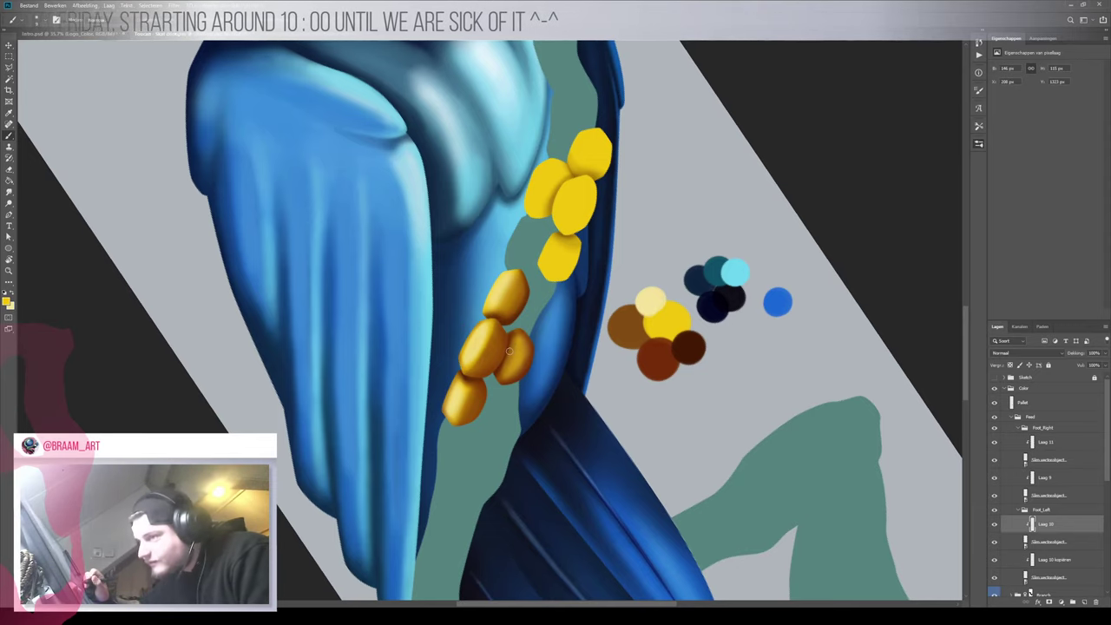
{"action": "left_click", "coordinate": [1041, 559]}
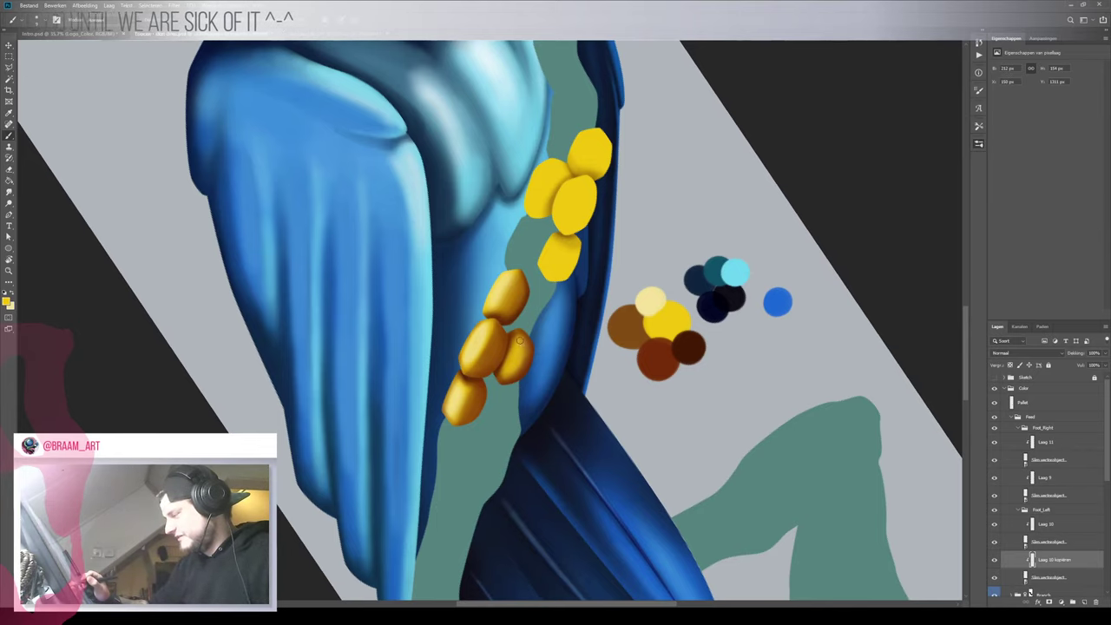
Shade the left foot's side toe with reddish brown and deepen its edges with the palette's darkest brown
{"action": "key", "text": "z"}
{"action": "mouse_move", "coordinate": [526, 348]}
{"action": "left_mouse_down"}
{"action": "mouse_move", "coordinate": [457, 424]}
{"action": "mouse_move", "coordinate": [542, 333]}
{"action": "left_mouse_up"}
{"action": "key", "text": "b"}
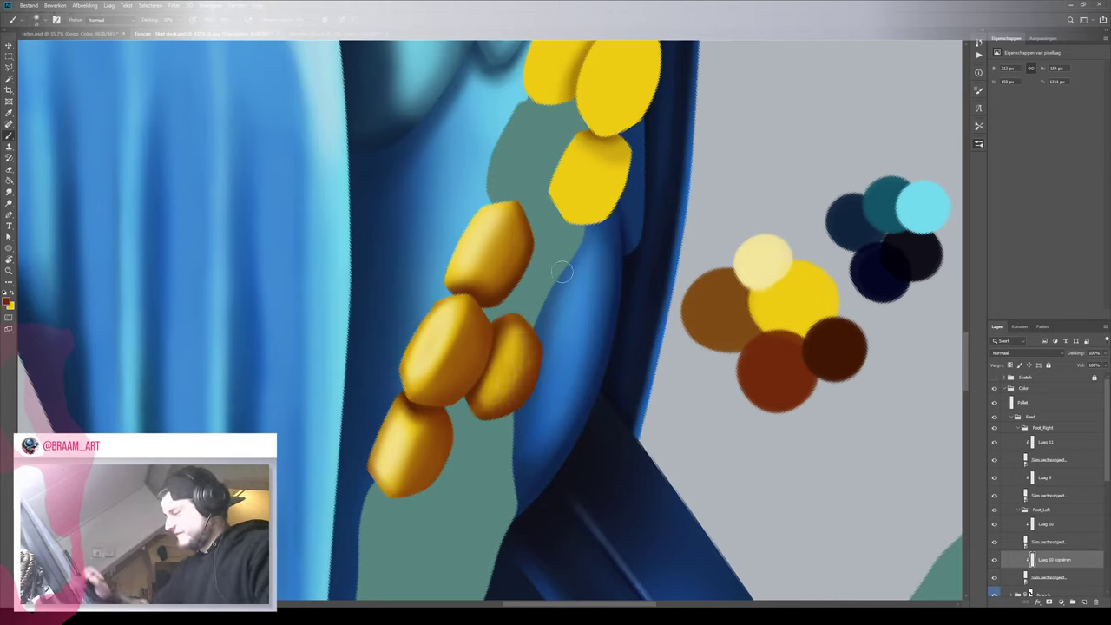
{"action": "key", "text": "z"}
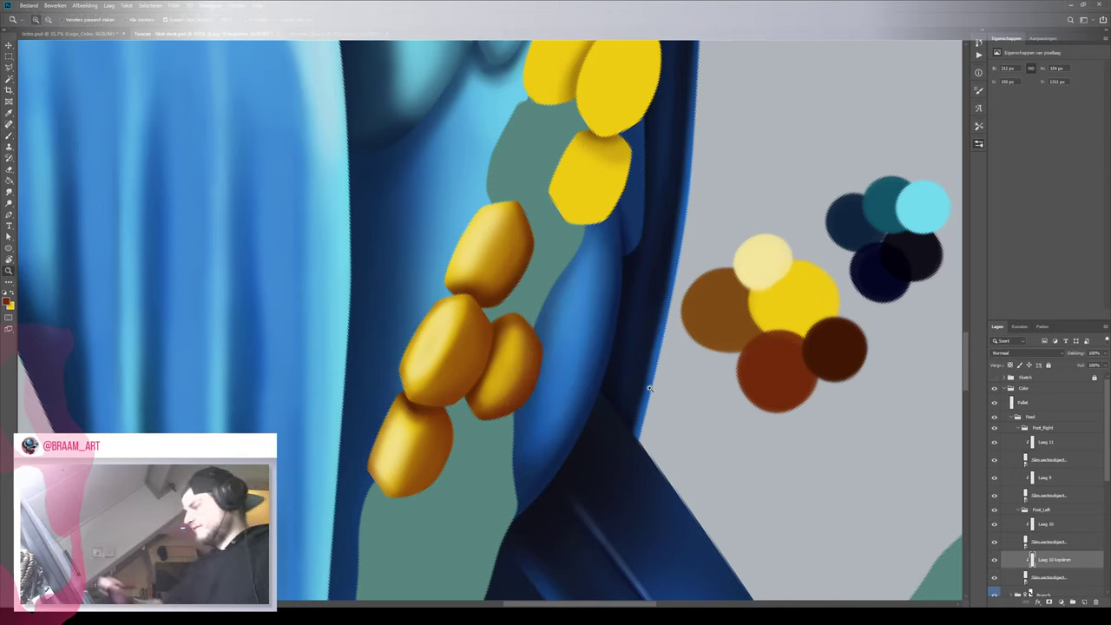
{"action": "key", "text": "b"}
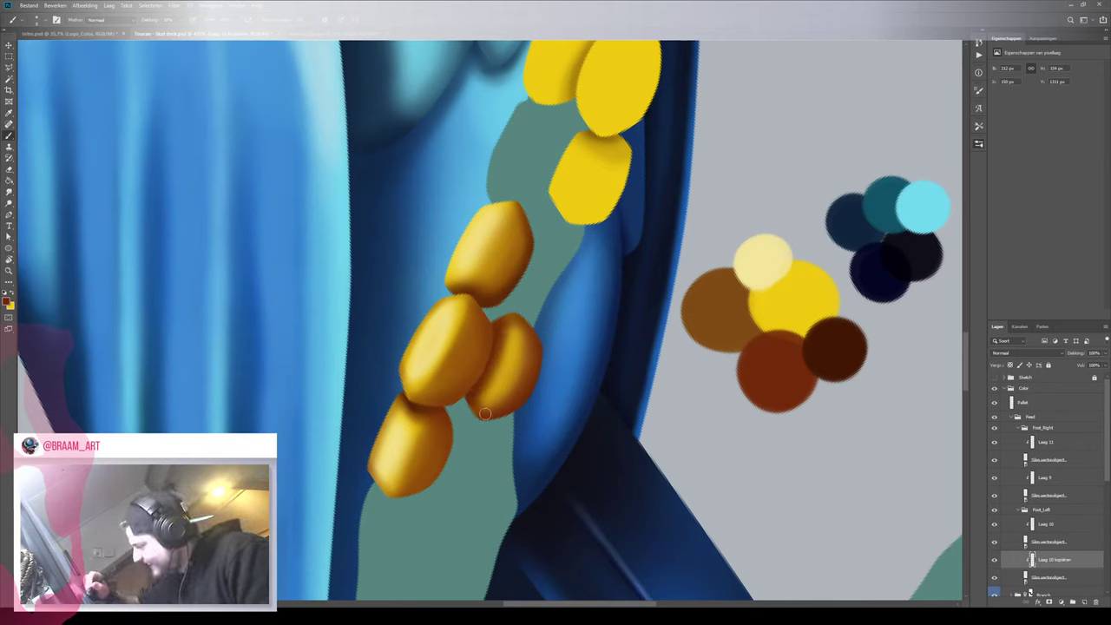
{"action": "left_click", "coordinate": [819, 366], "text": "alt"}
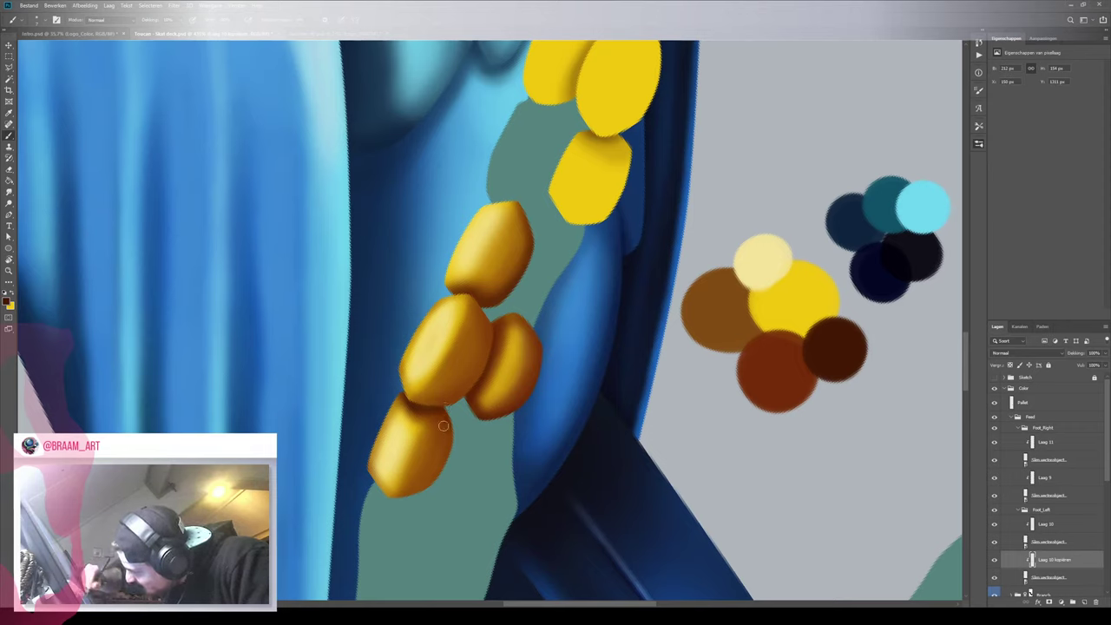
Deepen the lower edge of the left foot's centre toe with the darkest brown on layer Laag 10
{"action": "left_click", "coordinate": [1041, 524]}
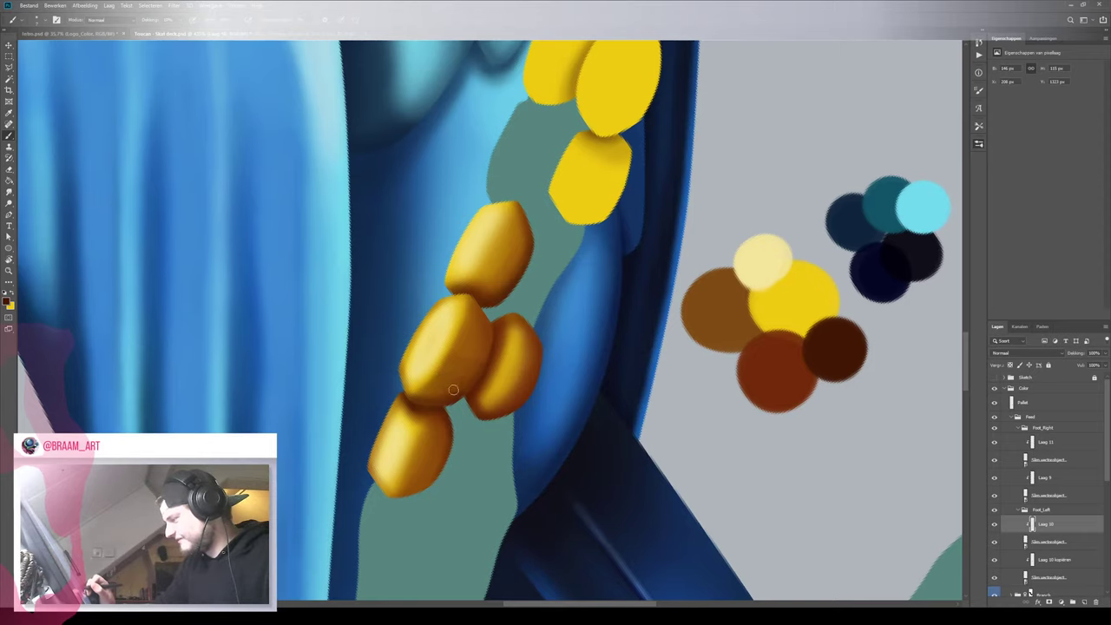
{"action": "key", "text": "z"}
{"action": "left_click_drag", "start_coordinate": [484, 384], "coordinate": [417, 439]}
{"action": "key", "text": "b"}
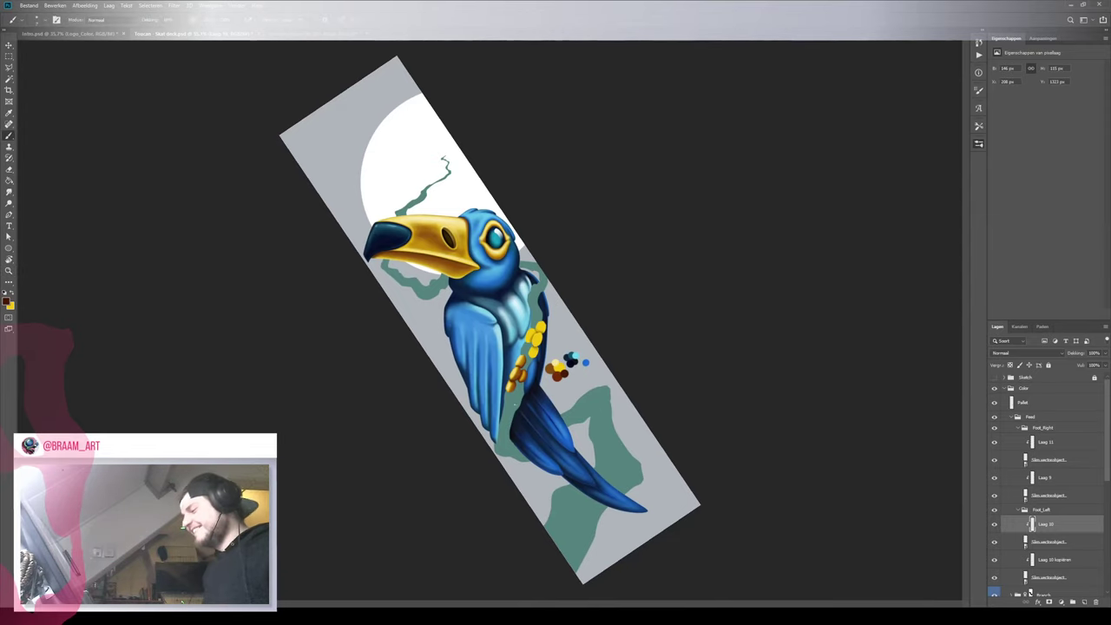
Hide and show the Foot_Right layer group to check which foot it contains
{"action": "key", "text": "z"}
{"action": "left_click", "coordinate": [553, 340]}
{"action": "left_click", "coordinate": [553, 338]}
{"action": "left_click", "coordinate": [556, 333]}
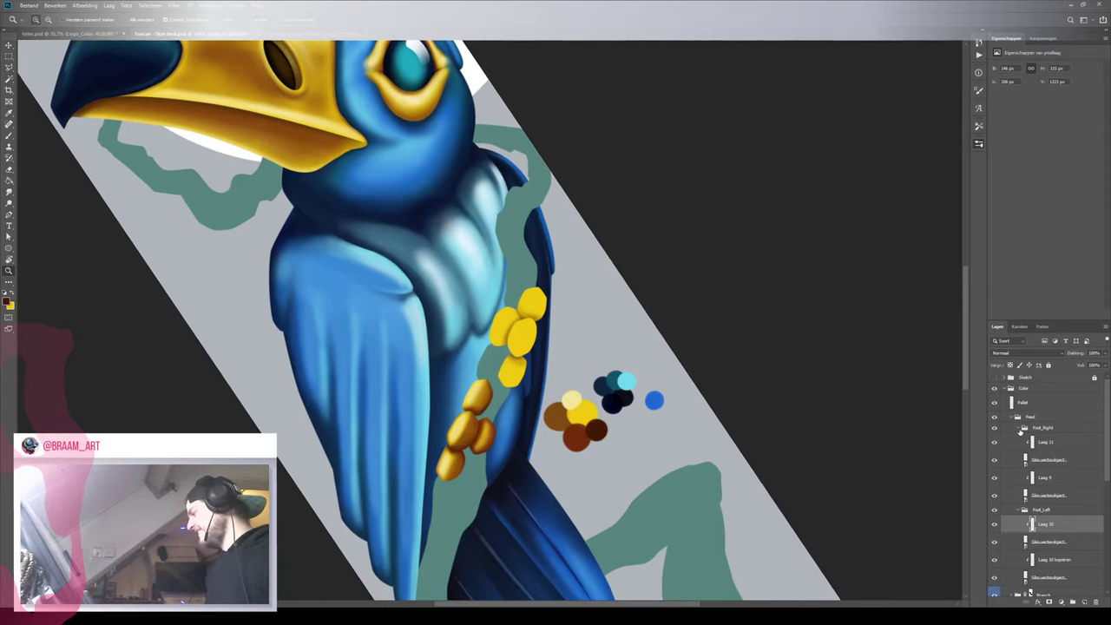
{"action": "left_click", "coordinate": [995, 429]}
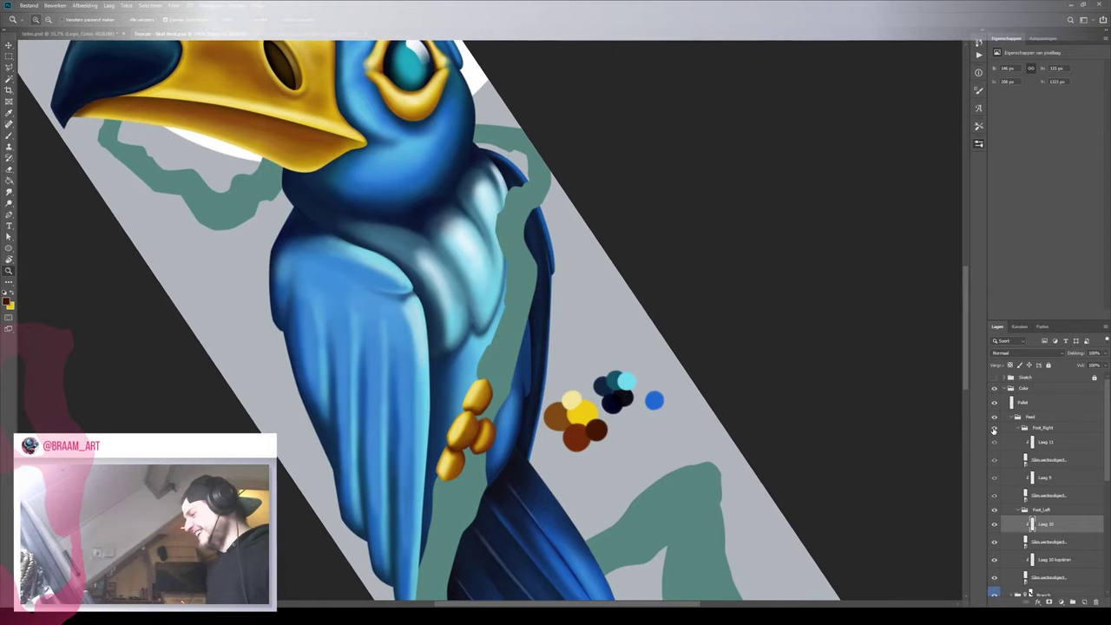
{"action": "left_click", "coordinate": [995, 430]}
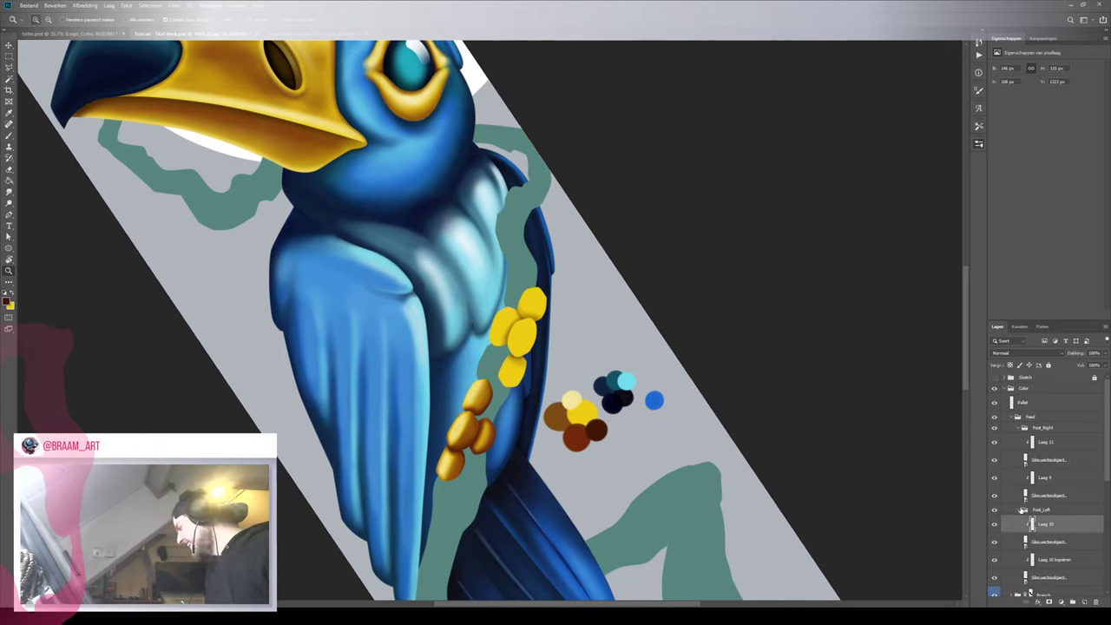
Collapse the Foot_Left group and select the clipped layer Laag 11 in the Foot_Right group
{"action": "left_click", "coordinate": [1019, 511]}
{"action": "left_click", "coordinate": [1047, 496]}
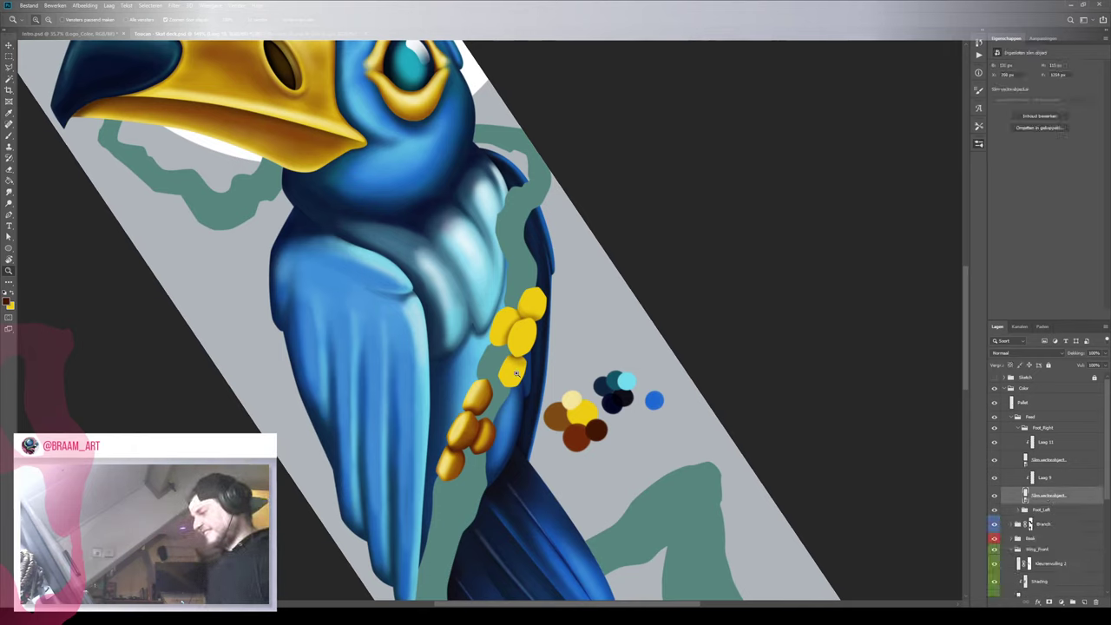
{"action": "left_click", "coordinate": [534, 358]}
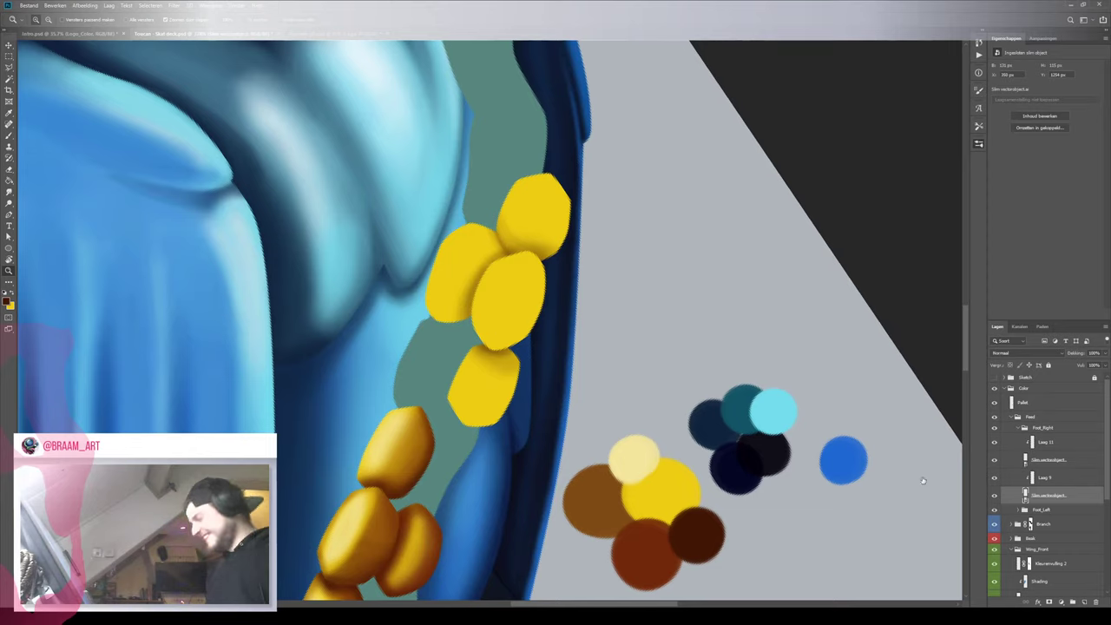
{"action": "left_click", "coordinate": [998, 479]}
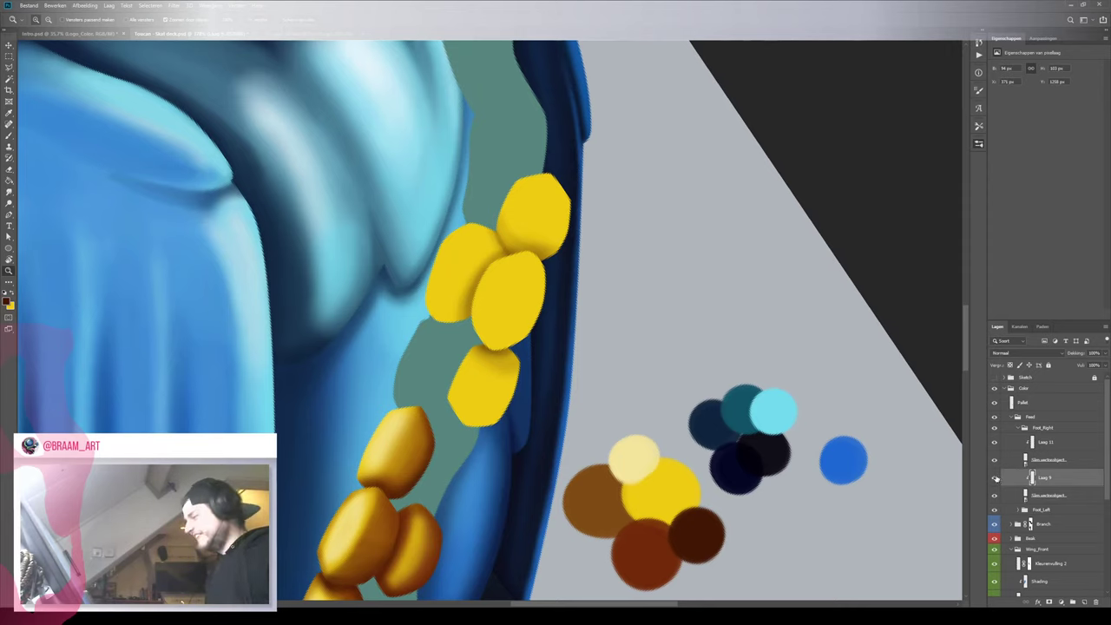
{"action": "left_click", "coordinate": [1019, 442]}
Shade the lower tip and outer edge of the right foot's centre toe softly with reddish brown
{"action": "key", "text": "b"}
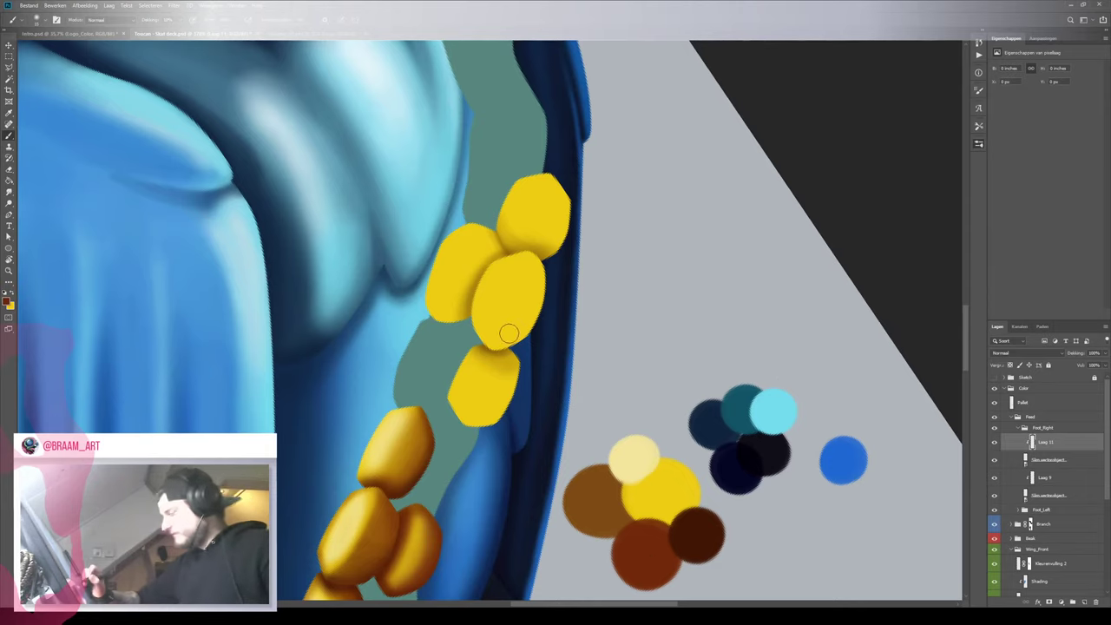
{"action": "key", "text": "bracketleft"}
{"action": "key", "text": "bracketleft"}
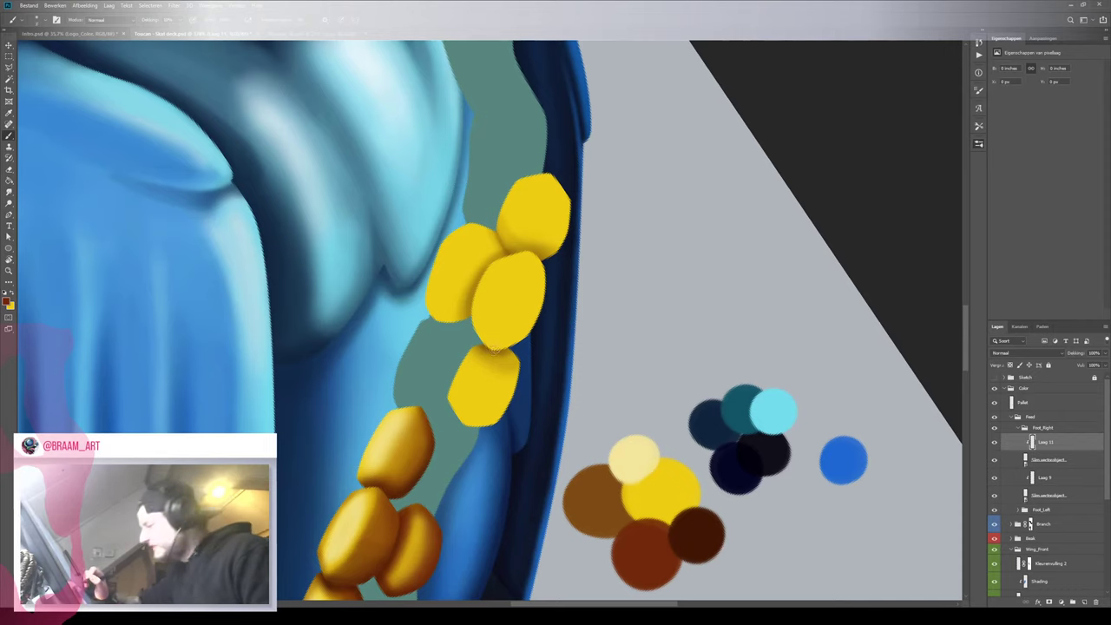
{"action": "mouse_move", "coordinate": [494, 350]}
{"action": "left_mouse_down"}
{"action": "mouse_move", "coordinate": [531, 331]}
{"action": "mouse_move", "coordinate": [546, 300]}
{"action": "mouse_move", "coordinate": [532, 331]}
{"action": "mouse_move", "coordinate": [540, 277]}
{"action": "mouse_move", "coordinate": [501, 353]}
{"action": "left_mouse_up"}
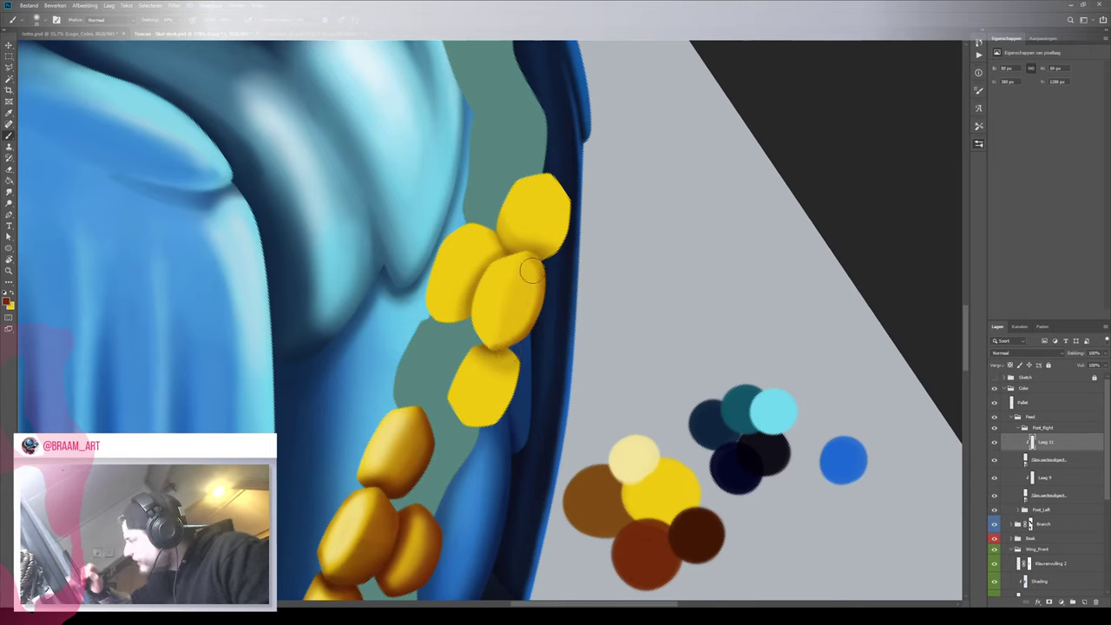
{"action": "mouse_move", "coordinate": [543, 276]}
{"action": "left_mouse_down"}
{"action": "mouse_move", "coordinate": [513, 341]}
{"action": "mouse_move", "coordinate": [542, 268]}
{"action": "mouse_move", "coordinate": [496, 353]}
{"action": "mouse_move", "coordinate": [541, 282]}
{"action": "mouse_move", "coordinate": [523, 320]}
{"action": "left_mouse_up"}
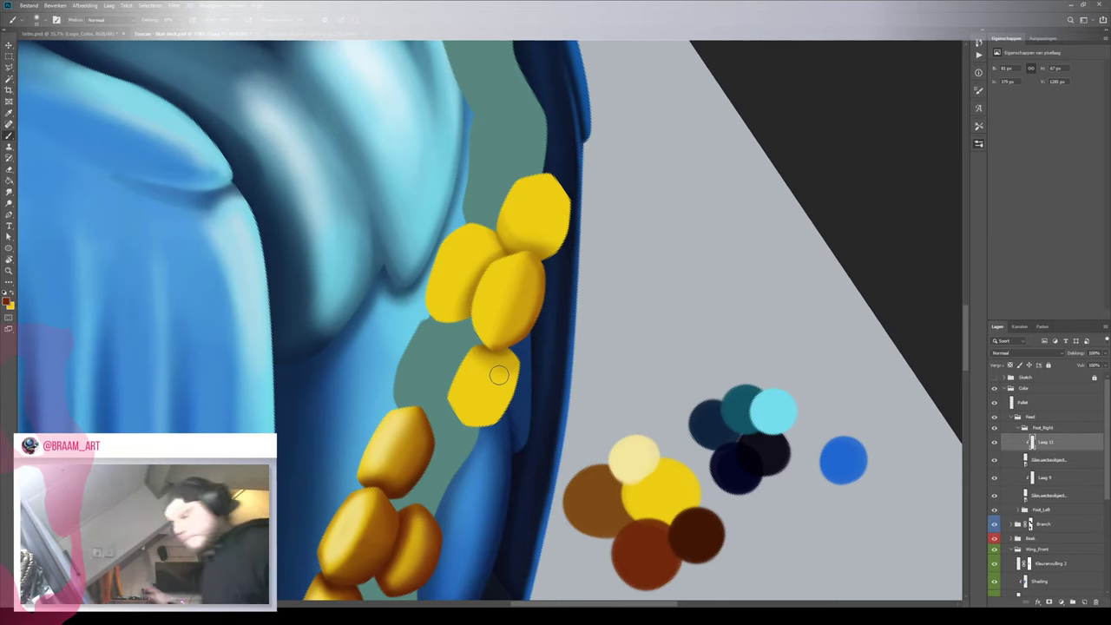
Strengthen the reddish-brown shadow down the outer side of the right foot's centre toe
{"action": "key", "text": "z"}
{"action": "left_click_drag", "start_coordinate": [509, 324], "coordinate": [473, 332]}
{"action": "key", "text": "b"}
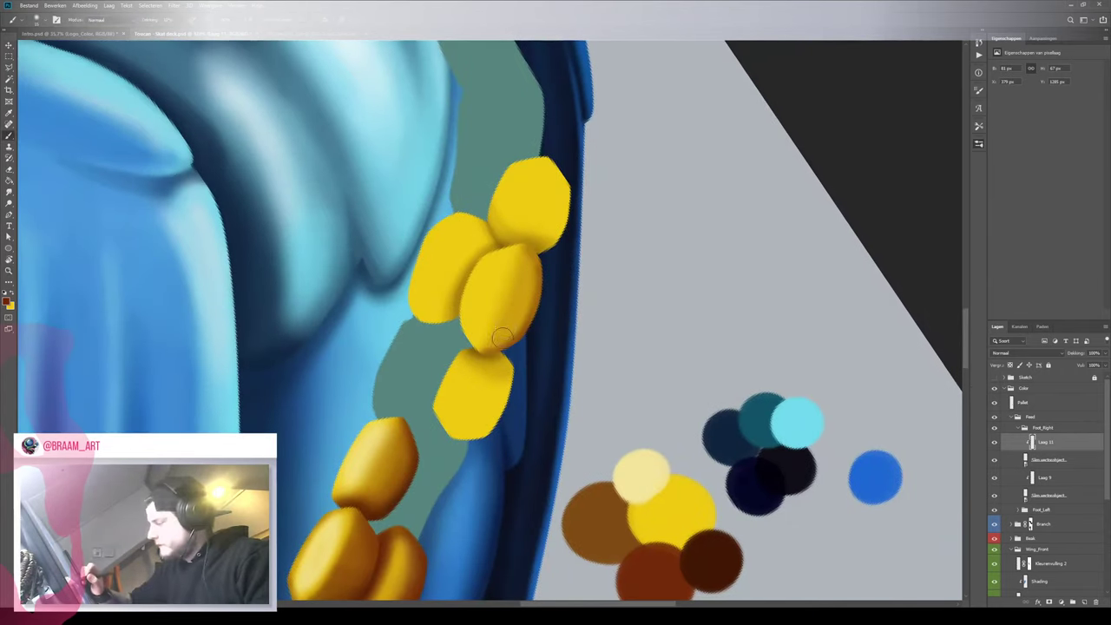
{"action": "left_click_drag", "start_coordinate": [533, 286], "coordinate": [508, 346]}
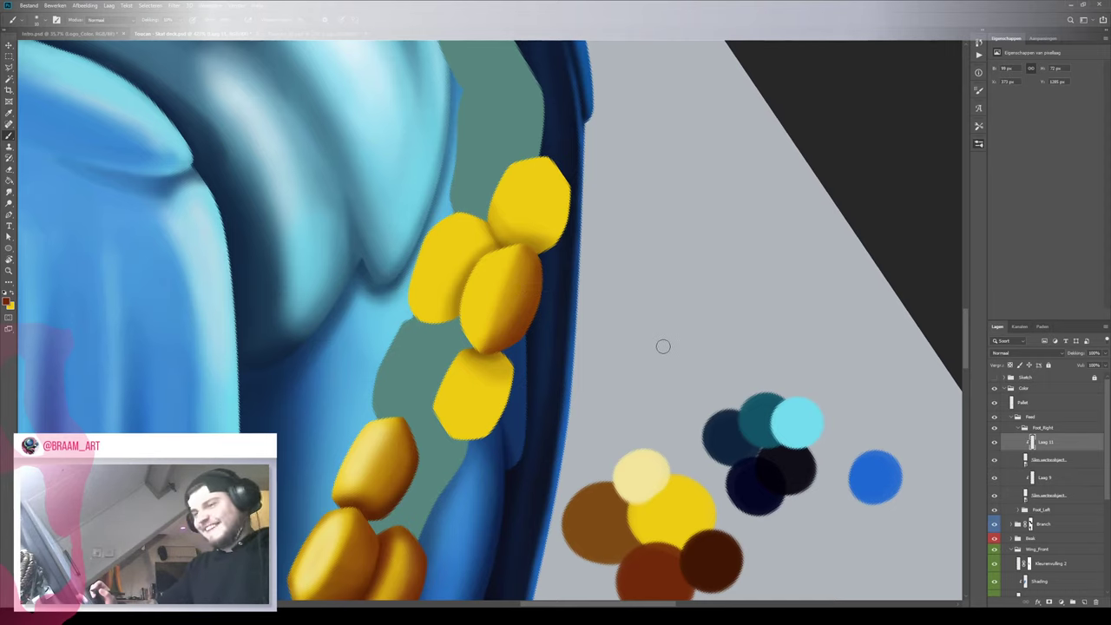
Switch between reddish brown and yellow to soften the shadow transition inside the right foot's centre toe
{"action": "key", "text": "x"}
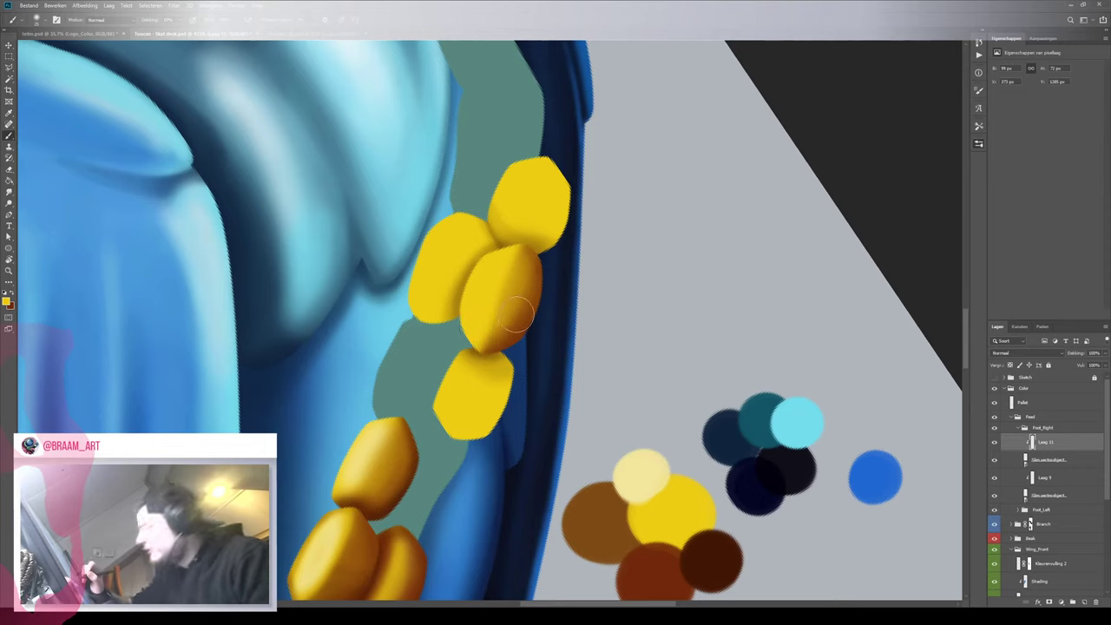
{"action": "key", "text": "x"}
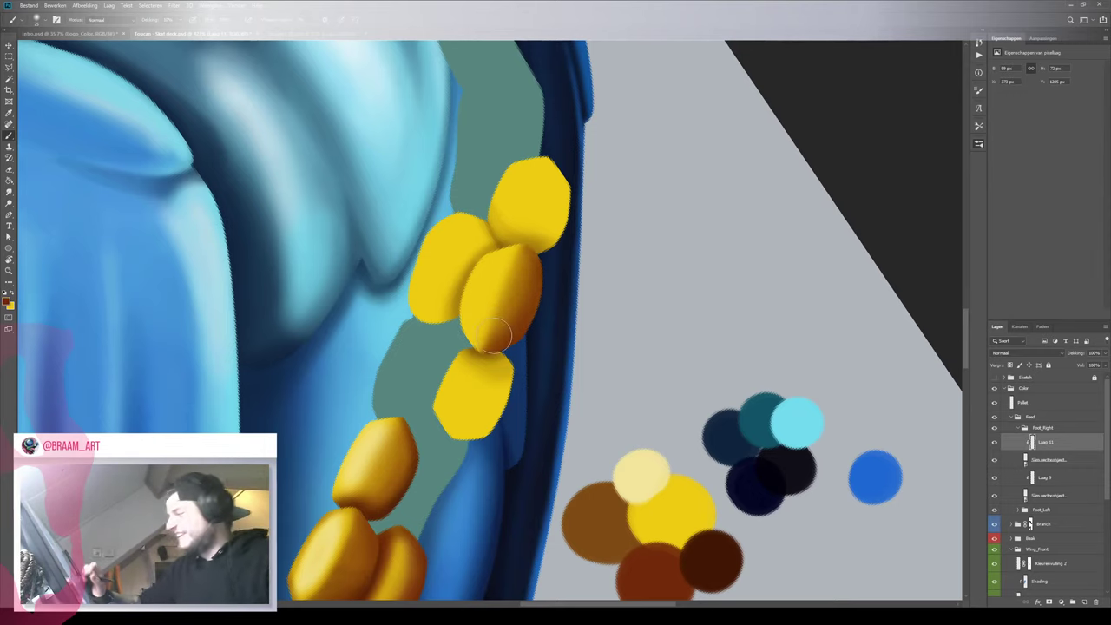
{"action": "key", "text": "x"}
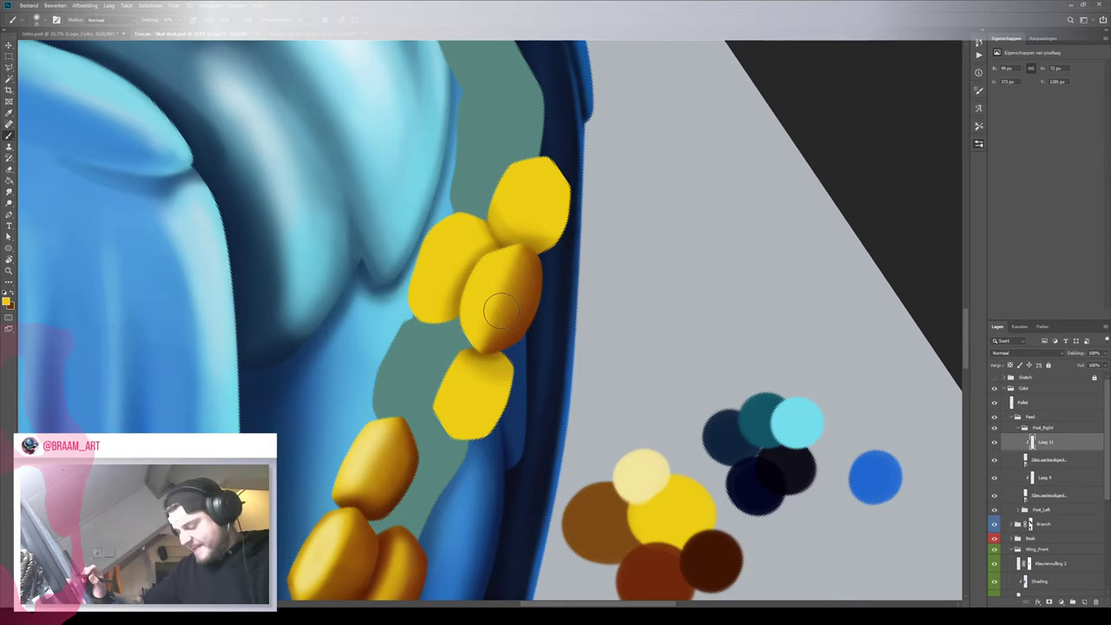
{"action": "mouse_move", "coordinate": [501, 311]}
{"action": "left_mouse_down"}
{"action": "mouse_move", "coordinate": [493, 262]}
{"action": "mouse_move", "coordinate": [470, 320]}
{"action": "mouse_move", "coordinate": [503, 244]}
{"action": "mouse_move", "coordinate": [463, 325]}
{"action": "mouse_move", "coordinate": [496, 241]}
{"action": "mouse_move", "coordinate": [455, 342]}
{"action": "left_mouse_up"}
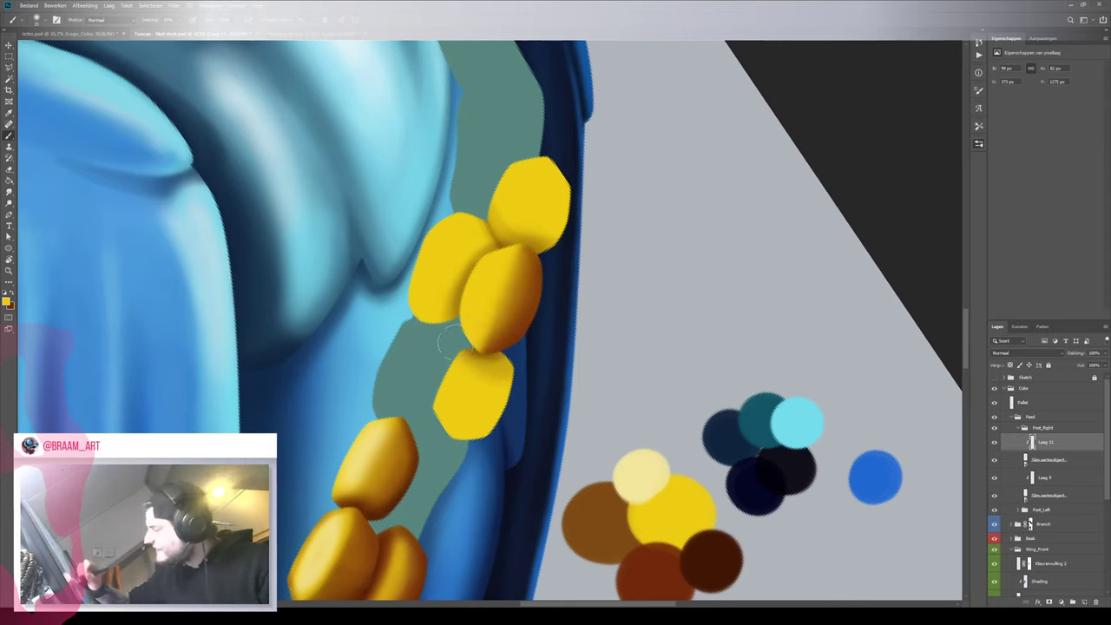
Shade the inner edge of the right foot's centre toe with reddish brown, from its lower tip upward
{"action": "key", "text": "x"}
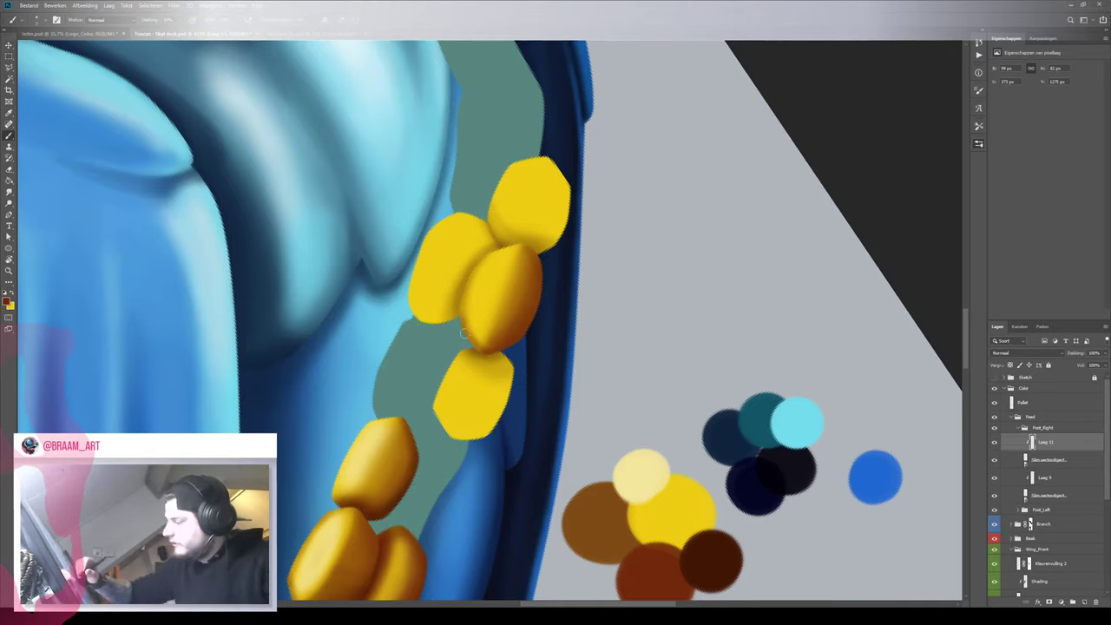
{"action": "key", "text": "z"}
{"action": "left_click_drag", "start_coordinate": [492, 258], "coordinate": [477, 304]}
{"action": "mouse_move", "coordinate": [503, 252]}
{"action": "left_mouse_down"}
{"action": "mouse_move", "coordinate": [524, 244]}
{"action": "mouse_move", "coordinate": [492, 259]}
{"action": "mouse_move", "coordinate": [504, 254]}
{"action": "left_mouse_up"}
{"action": "key", "text": "b"}
{"action": "key", "text": "z"}
{"action": "key", "text": "b"}
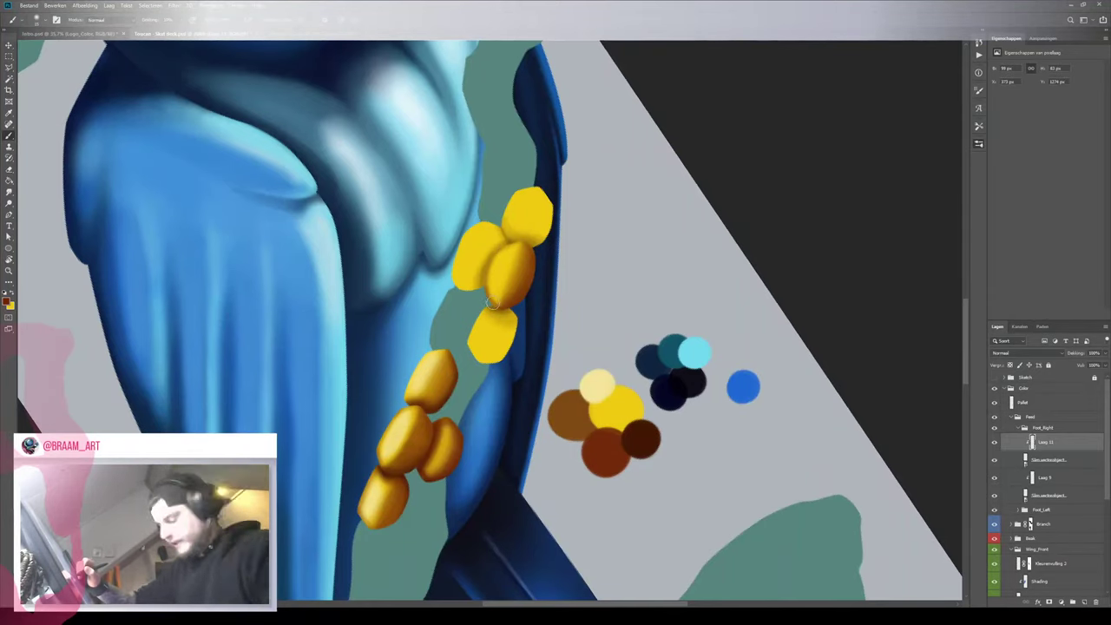
{"action": "left_click_drag", "start_coordinate": [494, 295], "coordinate": [489, 276]}
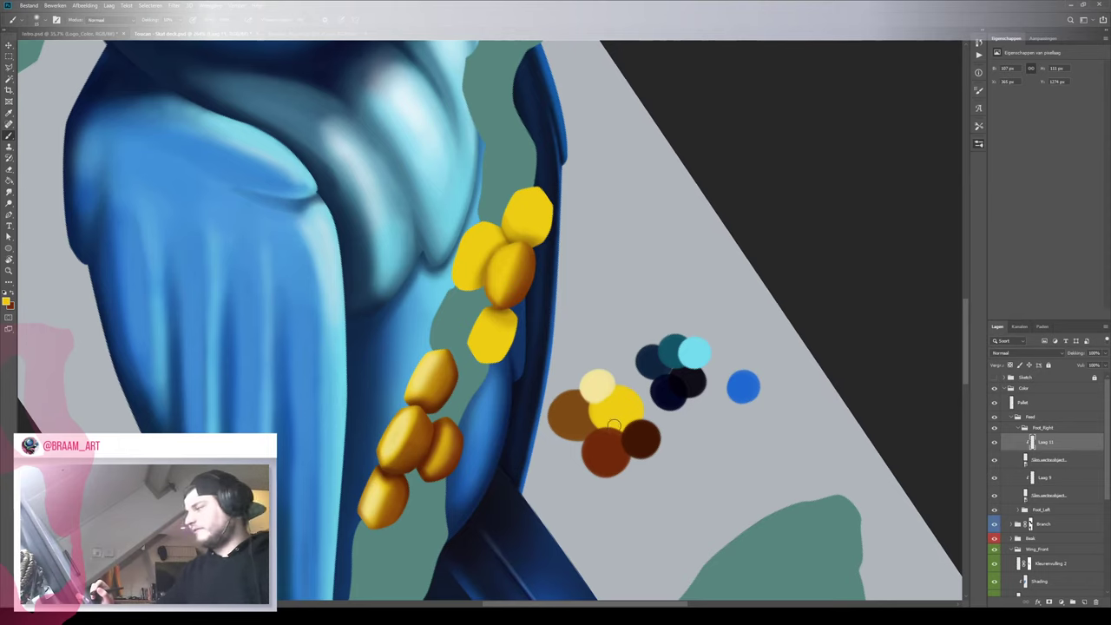
Deepen the lower tip and outer edge of the right foot's centre toe with the palette's dark brown
{"action": "left_click", "coordinate": [642, 437], "text": "alt"}
{"action": "key", "text": "z"}
{"action": "left_click", "coordinate": [518, 307]}
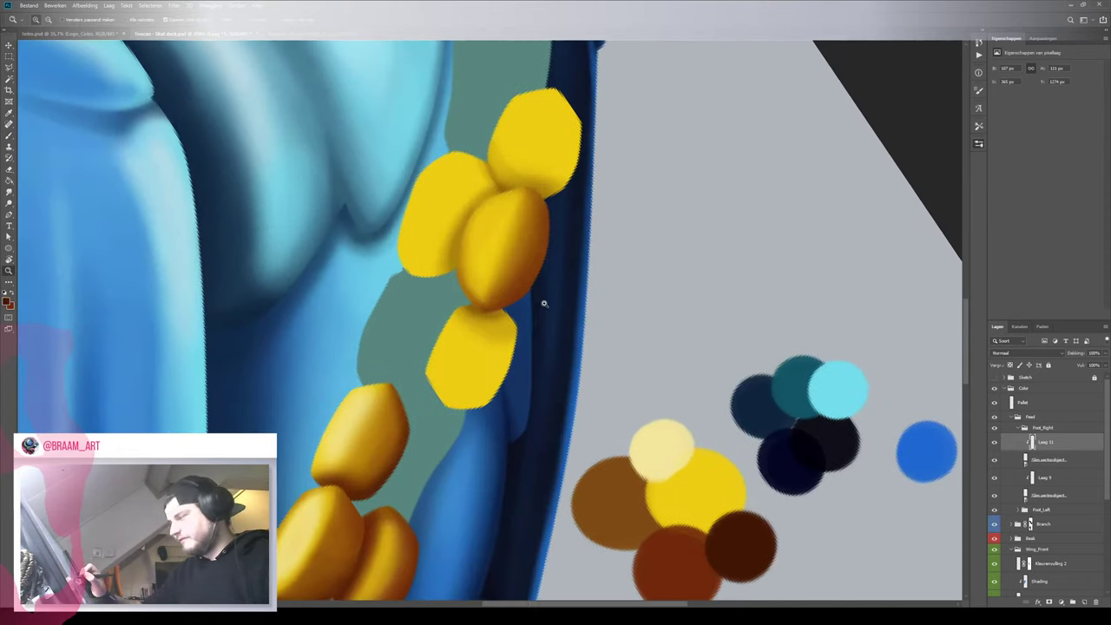
{"action": "key", "text": "b"}
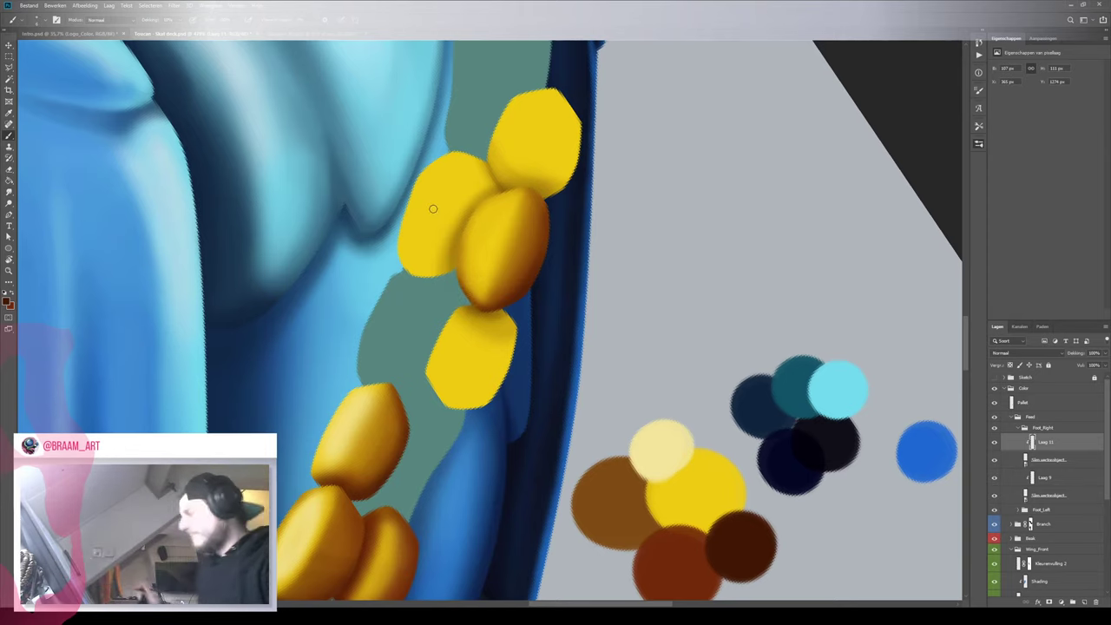
{"action": "key", "text": "z"}
{"action": "left_click_drag", "start_coordinate": [529, 212], "coordinate": [484, 247]}
{"action": "left_click", "coordinate": [484, 247]}
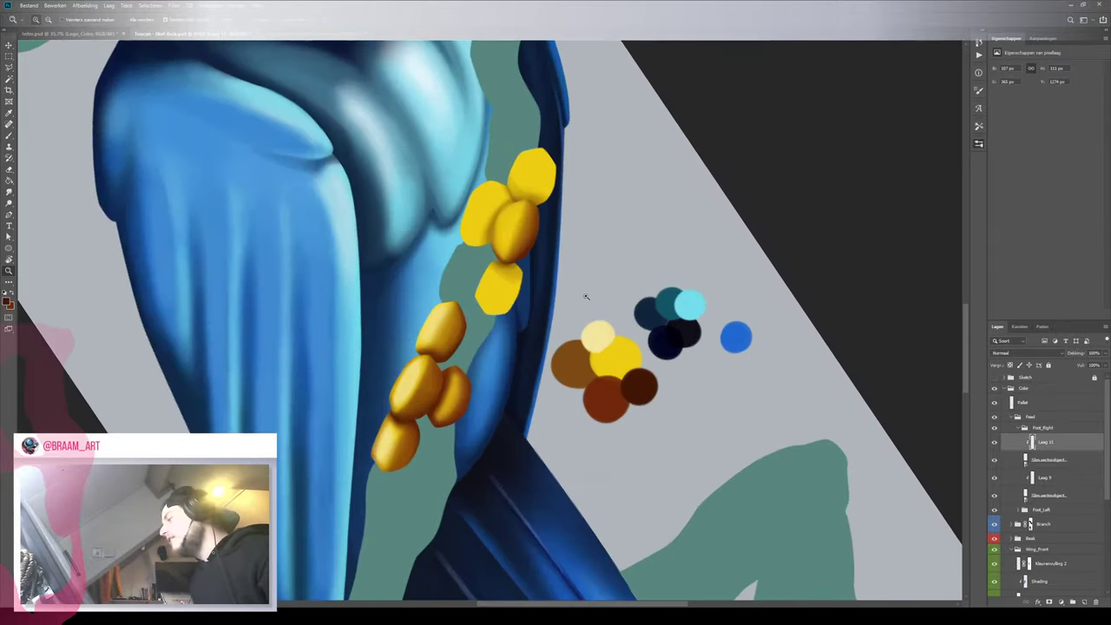
Paint a soft pale cream highlight down the middle of the right foot's centre toe
{"action": "key", "text": "i"}
{"action": "left_click", "coordinate": [597, 335]}
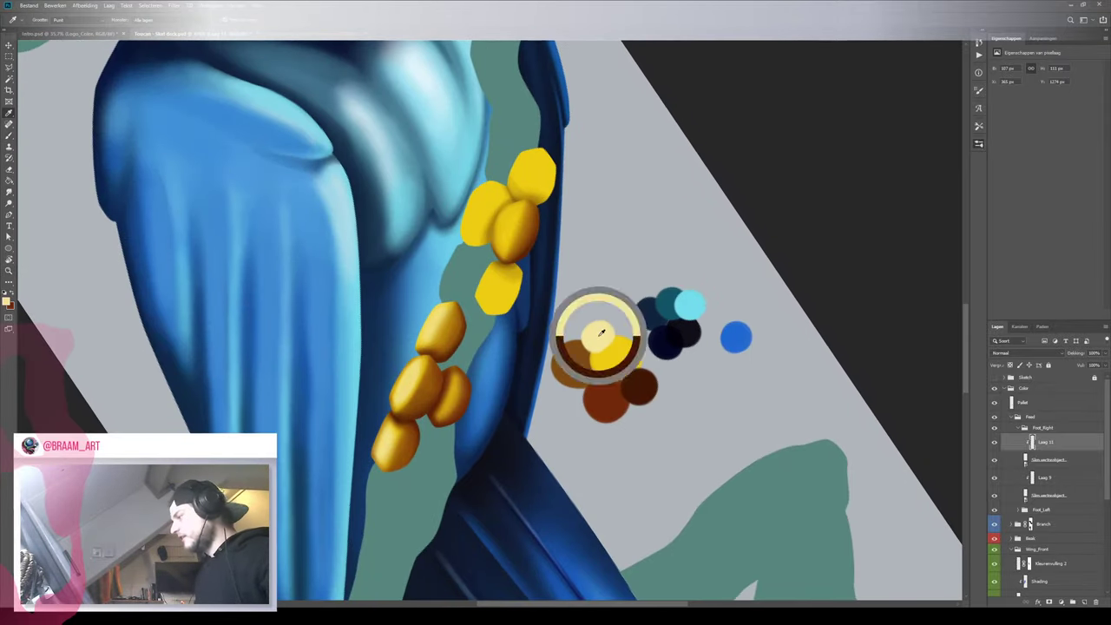
{"action": "scroll", "coordinate": [525, 230], "scroll_direction": "up", "scroll_amount": 2}
{"action": "key", "text": "b"}
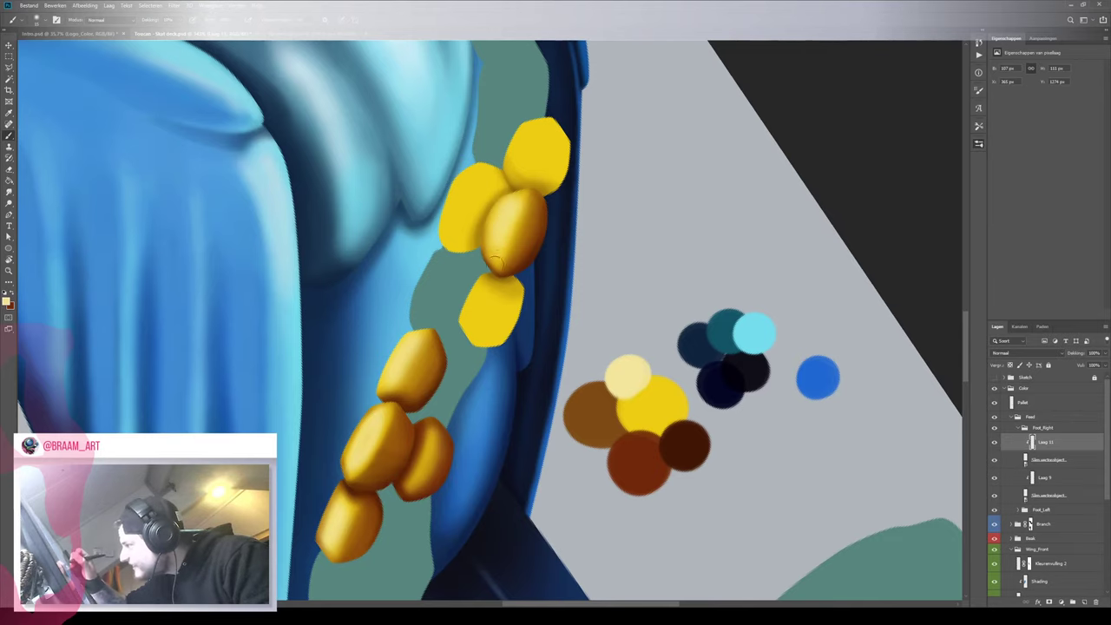
{"action": "mouse_move", "coordinate": [555, 330]}
{"action": "left_mouse_down"}
{"action": "mouse_move", "coordinate": [460, 333]}
{"action": "mouse_move", "coordinate": [556, 330]}
{"action": "left_mouse_up"}
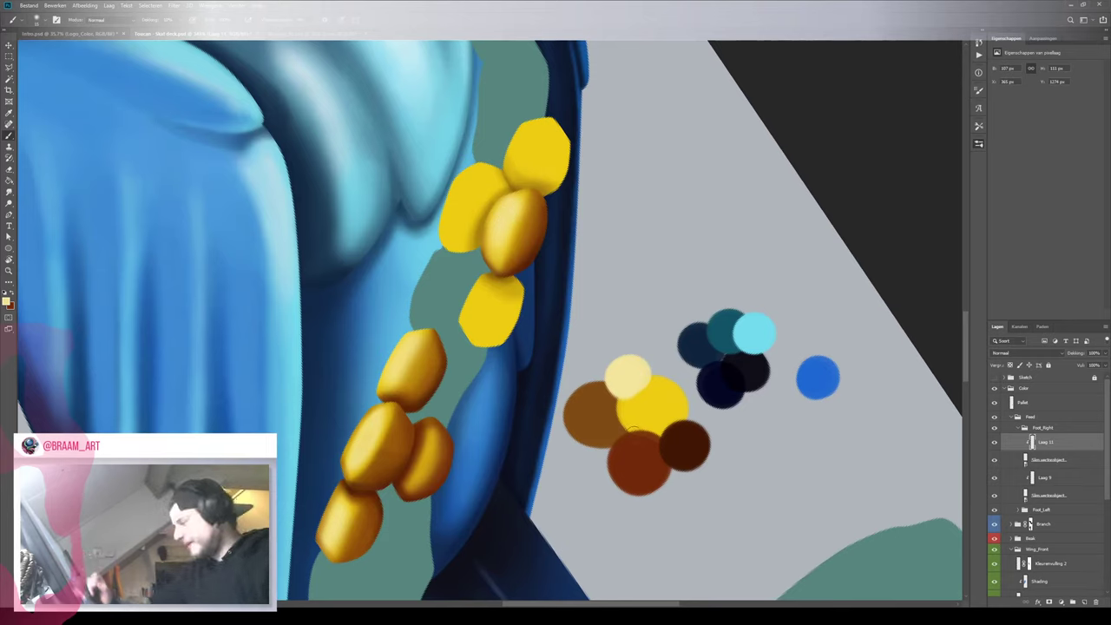
Blend the centre toe's cream highlight into its shaded outer side with the palette's yellow
{"action": "key", "text": "x"}
{"action": "left_click", "coordinate": [653, 395], "text": "alt"}
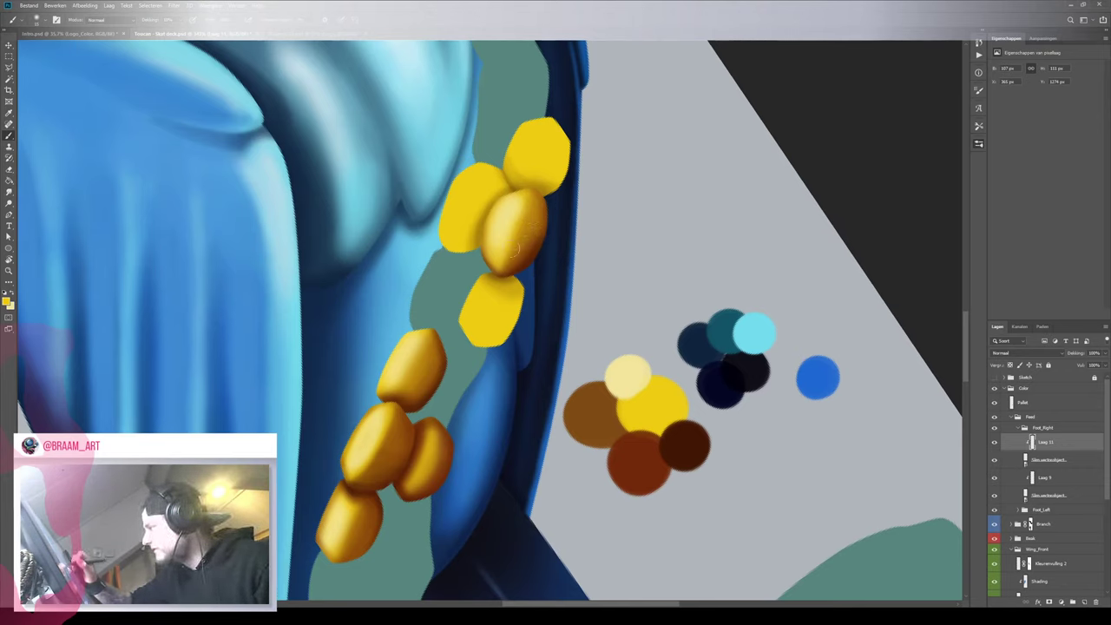
{"action": "left_click_drag", "start_coordinate": [547, 211], "coordinate": [541, 199]}
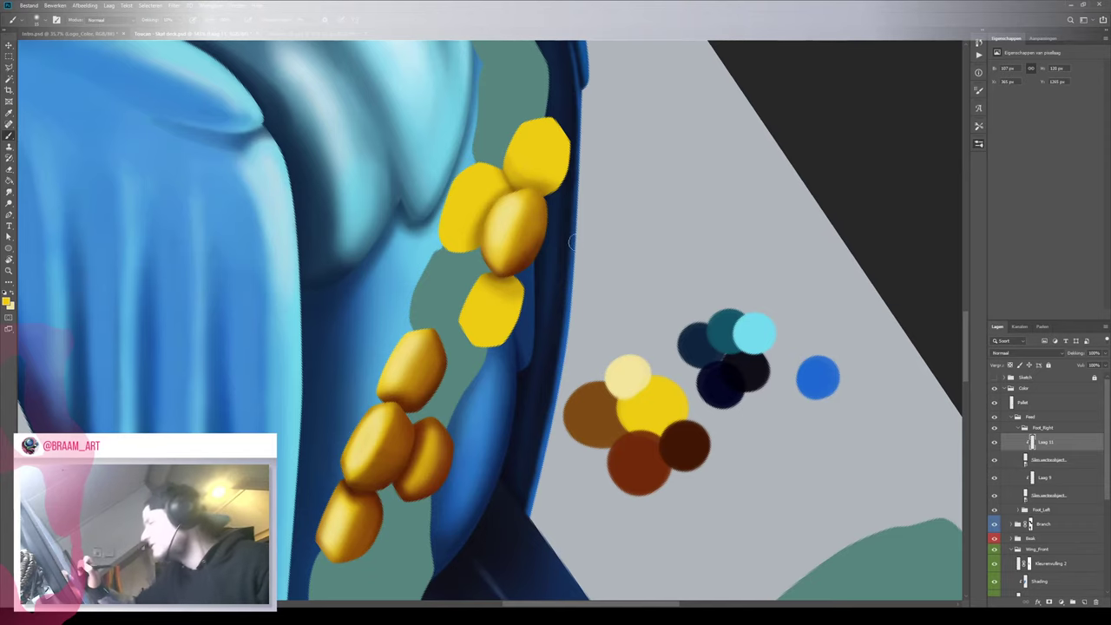
Refine the shadow around the centre toe's lower edges with reddish brown and dark brown
{"action": "left_click_drag", "start_coordinate": [570, 254], "coordinate": [618, 368]}
{"action": "left_click", "coordinate": [618, 368], "text": "alt"}
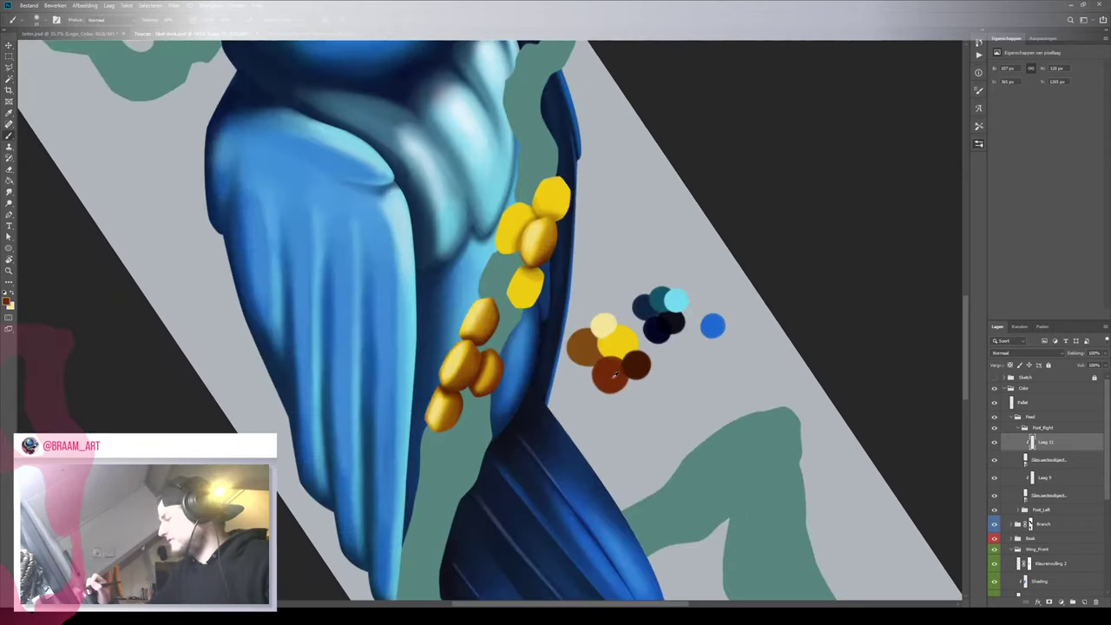
{"action": "scroll", "coordinate": [554, 252], "scroll_direction": "up", "scroll_amount": 5}
{"action": "scroll", "coordinate": [555, 241], "scroll_direction": "down", "scroll_amount": 2}
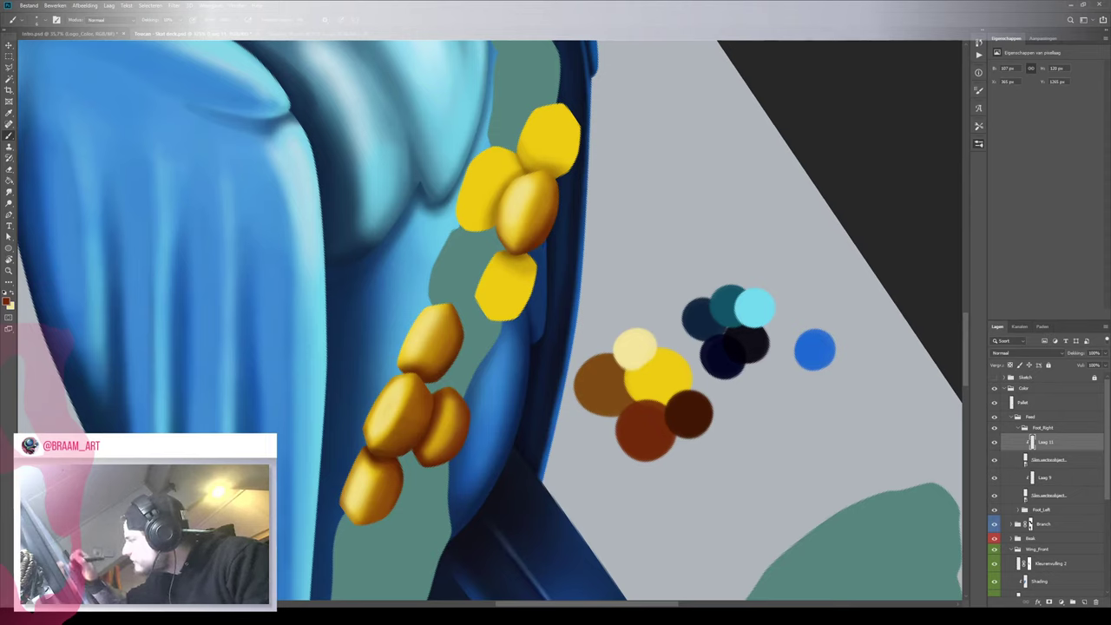
{"action": "left_click", "coordinate": [694, 422], "text": "alt"}
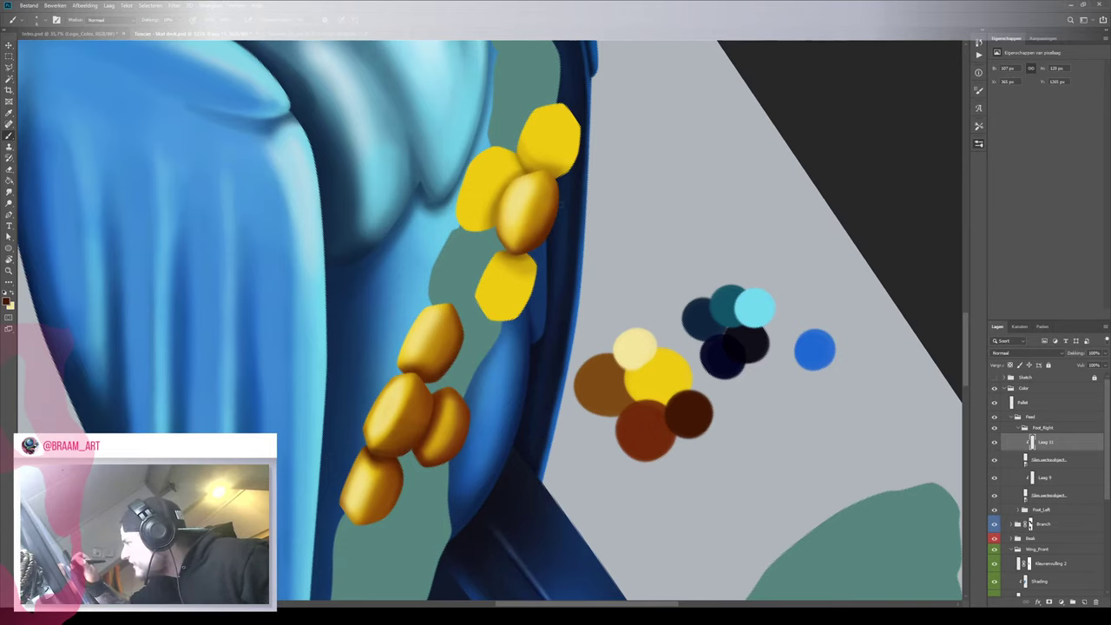
{"action": "key", "text": "z"}
{"action": "left_click_drag", "start_coordinate": [564, 224], "coordinate": [558, 258]}
{"action": "key", "text": "b"}
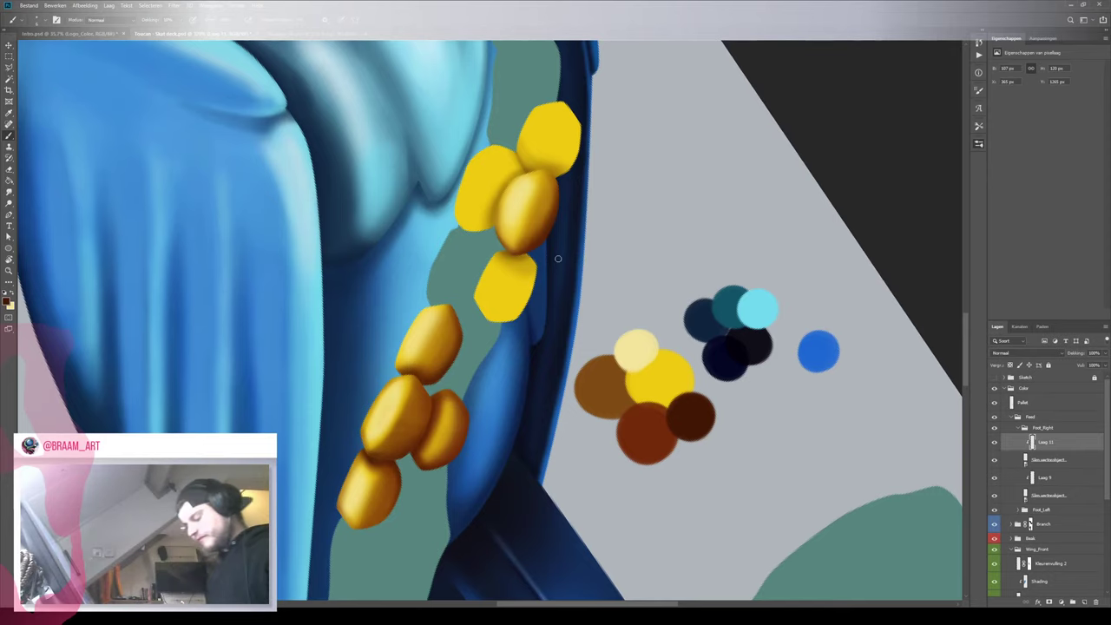
On Laag 9, shade the edges of the right foot's lowest toe segment with reddish brown, using a smaller brush for the finer parts
{"action": "key", "text": "i"}
{"action": "left_click", "coordinate": [651, 434]}
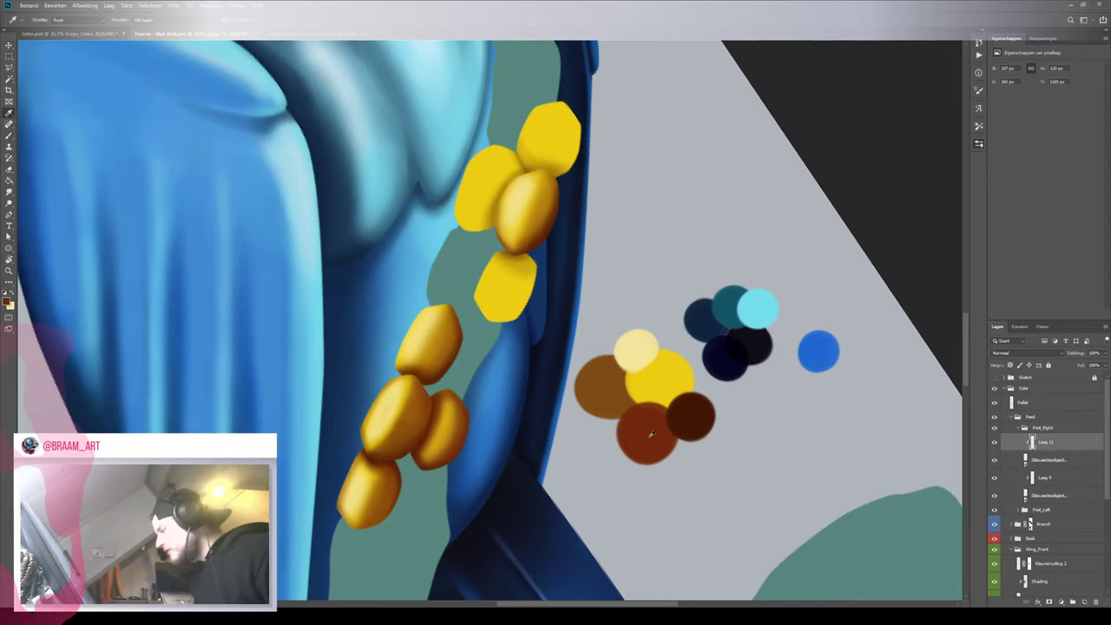
{"action": "key", "text": "b"}
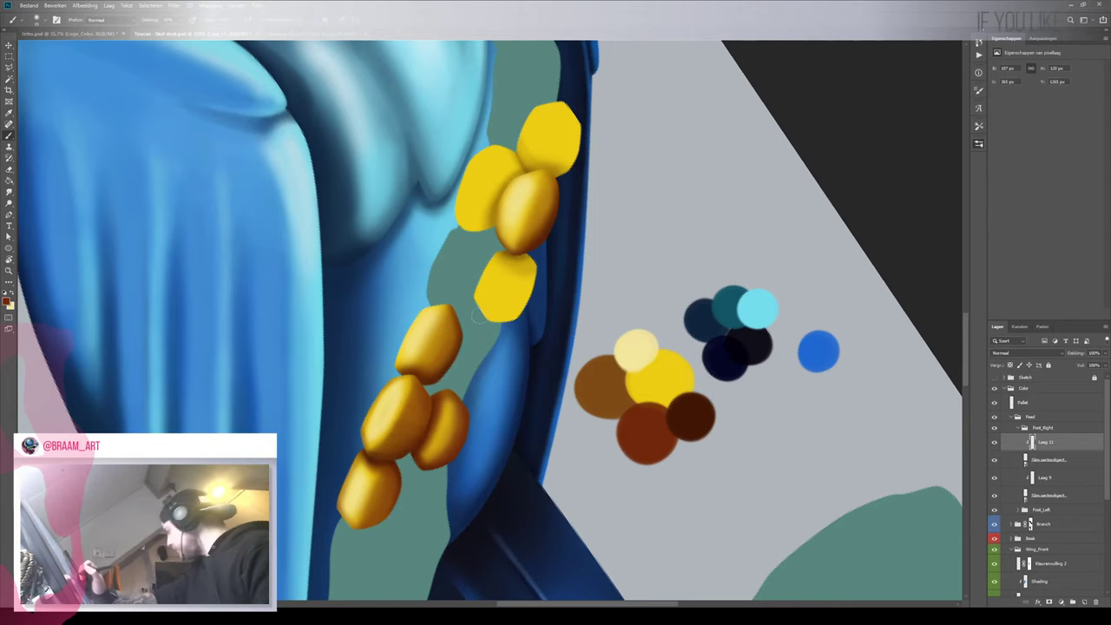
{"action": "left_click", "coordinate": [1042, 479]}
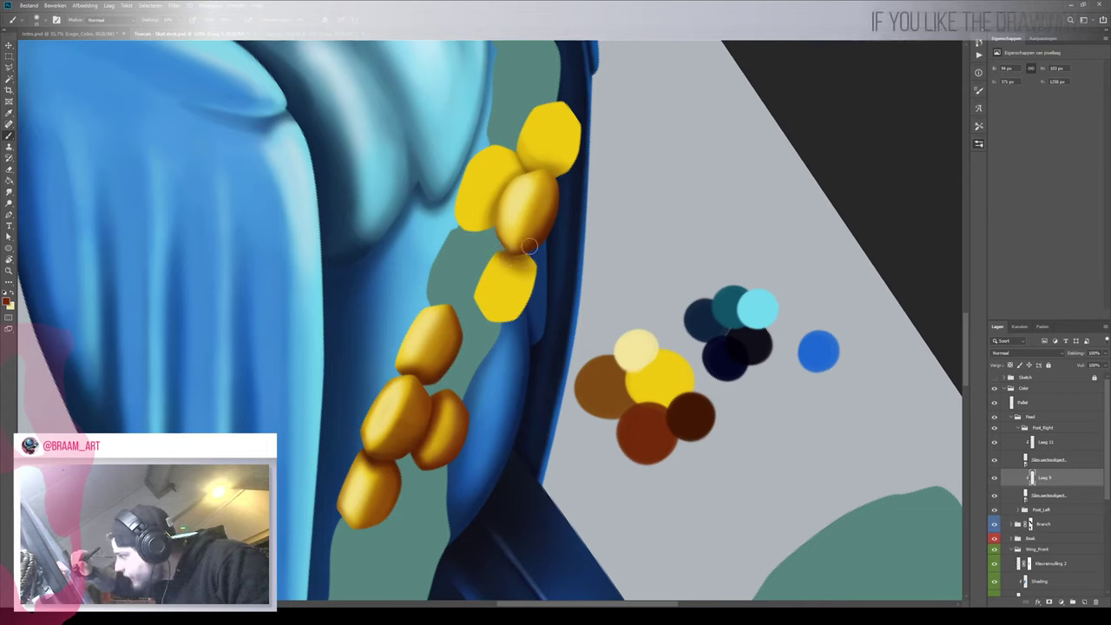
{"action": "mouse_move", "coordinate": [510, 319]}
{"action": "left_mouse_down"}
{"action": "mouse_move", "coordinate": [537, 264]}
{"action": "mouse_move", "coordinate": [503, 328]}
{"action": "mouse_move", "coordinate": [540, 258]}
{"action": "mouse_move", "coordinate": [502, 311]}
{"action": "left_mouse_up"}
{"action": "mouse_move", "coordinate": [503, 312]}
{"action": "left_mouse_down"}
{"action": "mouse_move", "coordinate": [526, 265]}
{"action": "mouse_move", "coordinate": [491, 335]}
{"action": "left_mouse_up"}
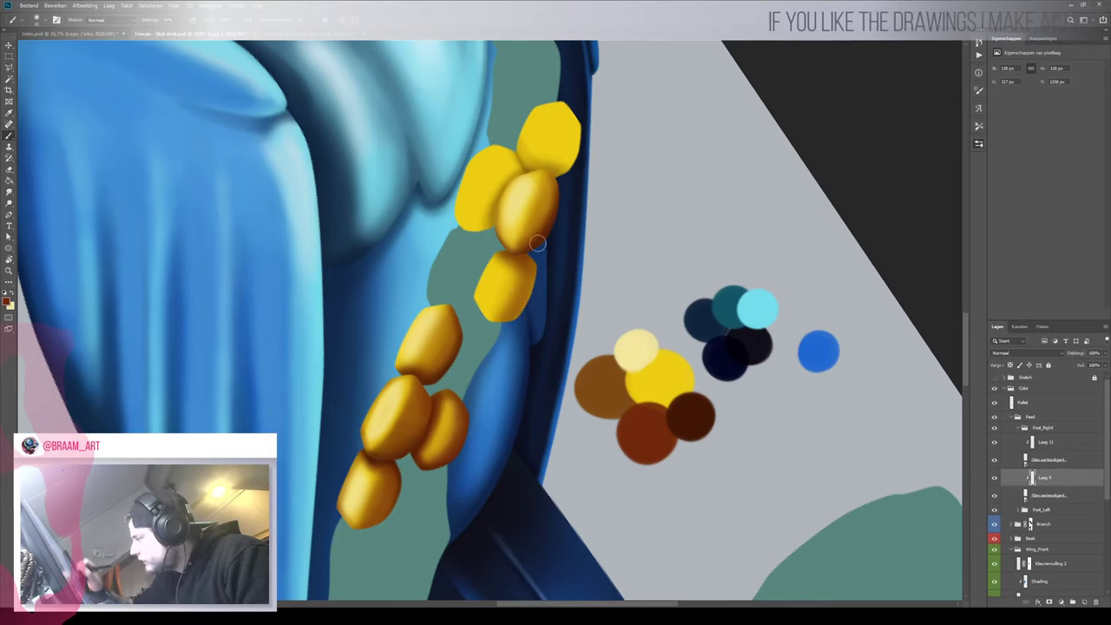
{"action": "key", "text": "bracketleft"}
{"action": "key", "text": "bracketleft"}
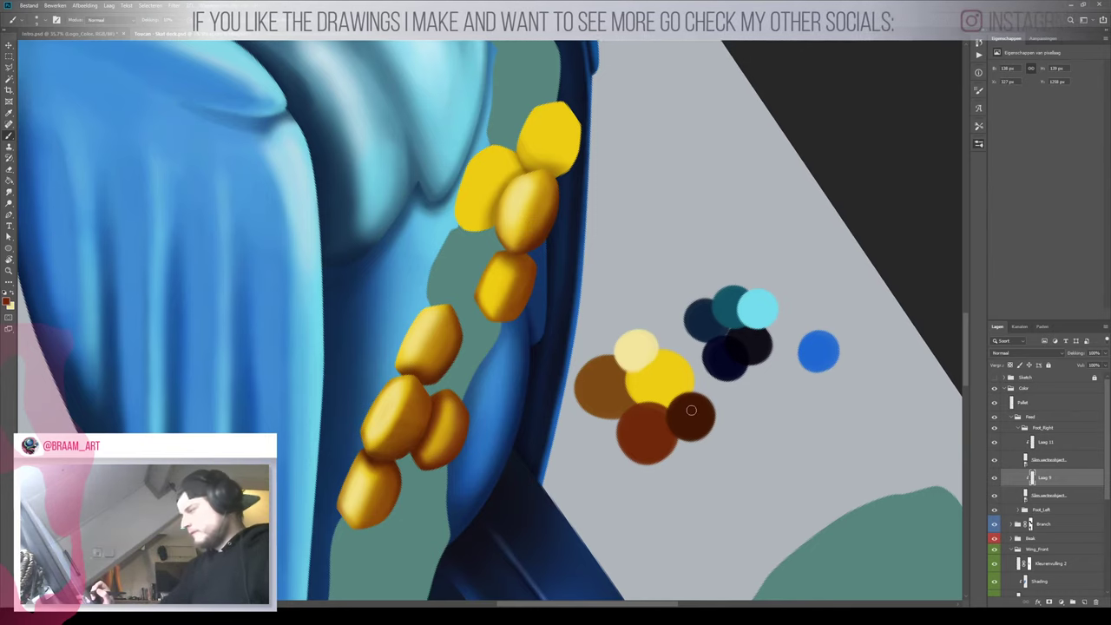
Add a pale cream highlight to the lowest toe segment and reinforce its outer side with reddish brown
{"action": "key", "text": "x"}
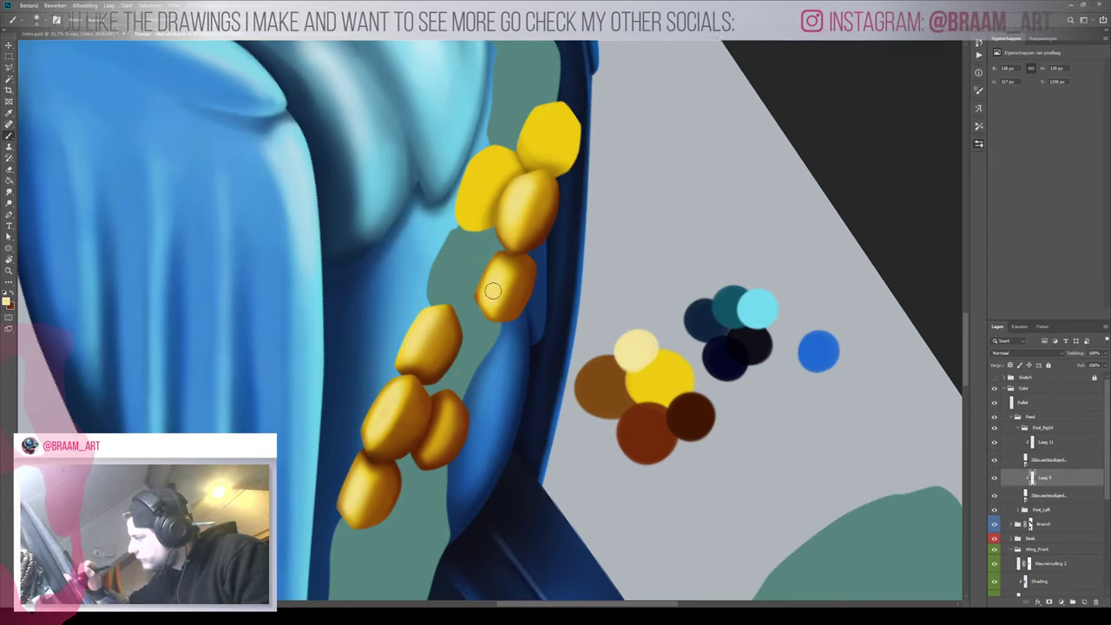
{"action": "key", "text": "x"}
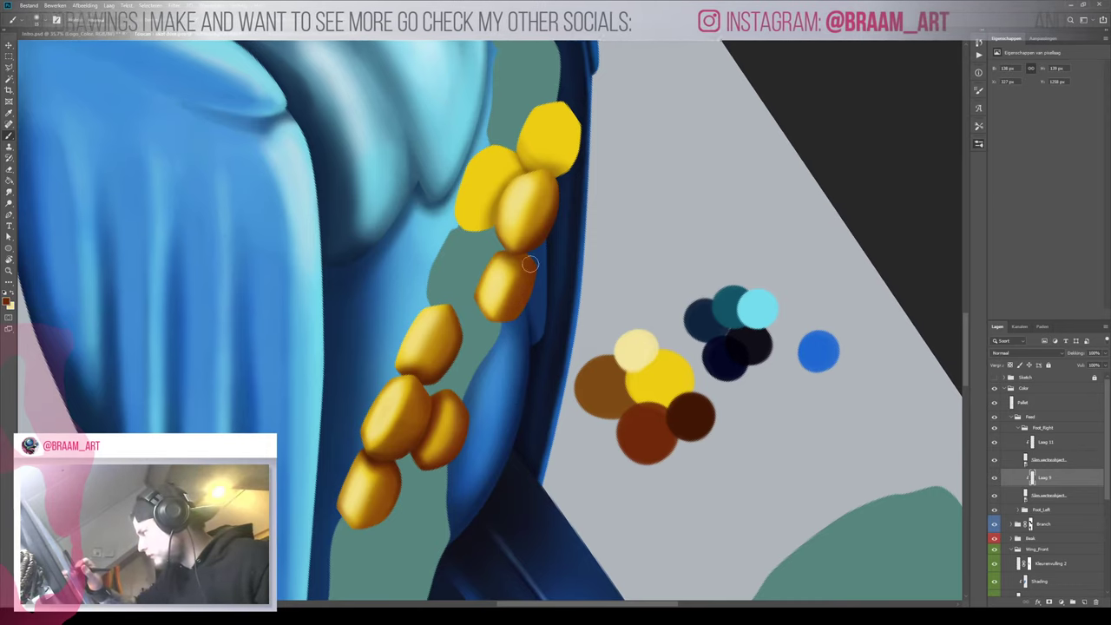
{"action": "mouse_move", "coordinate": [567, 260]}
{"action": "left_mouse_down"}
{"action": "mouse_move", "coordinate": [481, 353]}
{"action": "mouse_move", "coordinate": [566, 264]}
{"action": "left_mouse_up"}
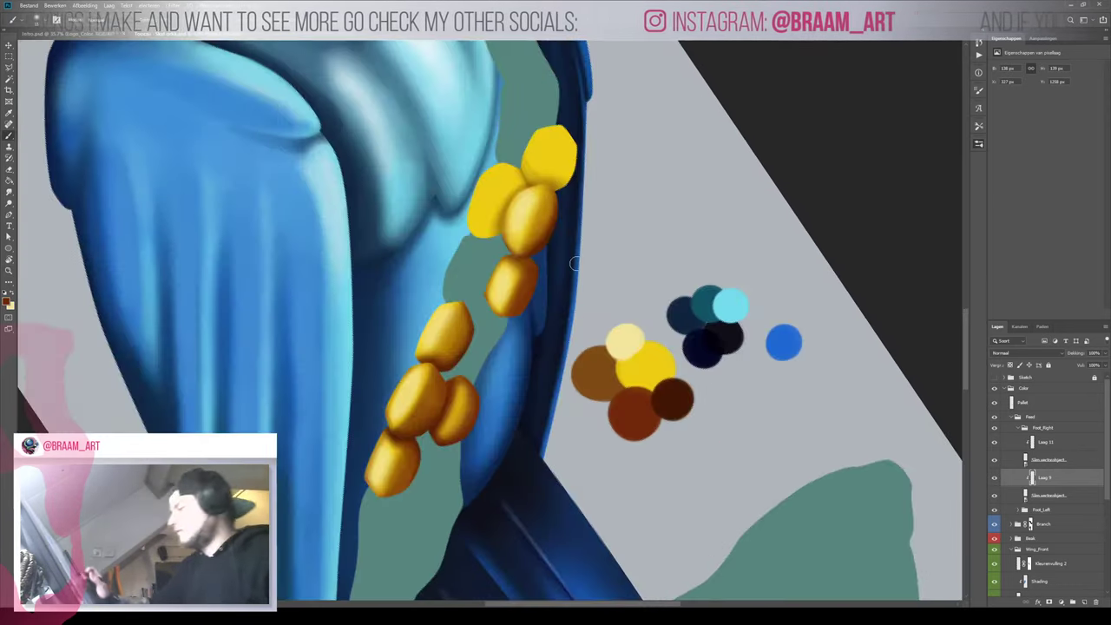
Darken the lowest toe segment's edges with dark brown and soften the inner transition with yellow
{"action": "left_click", "coordinate": [677, 396], "text": "alt"}
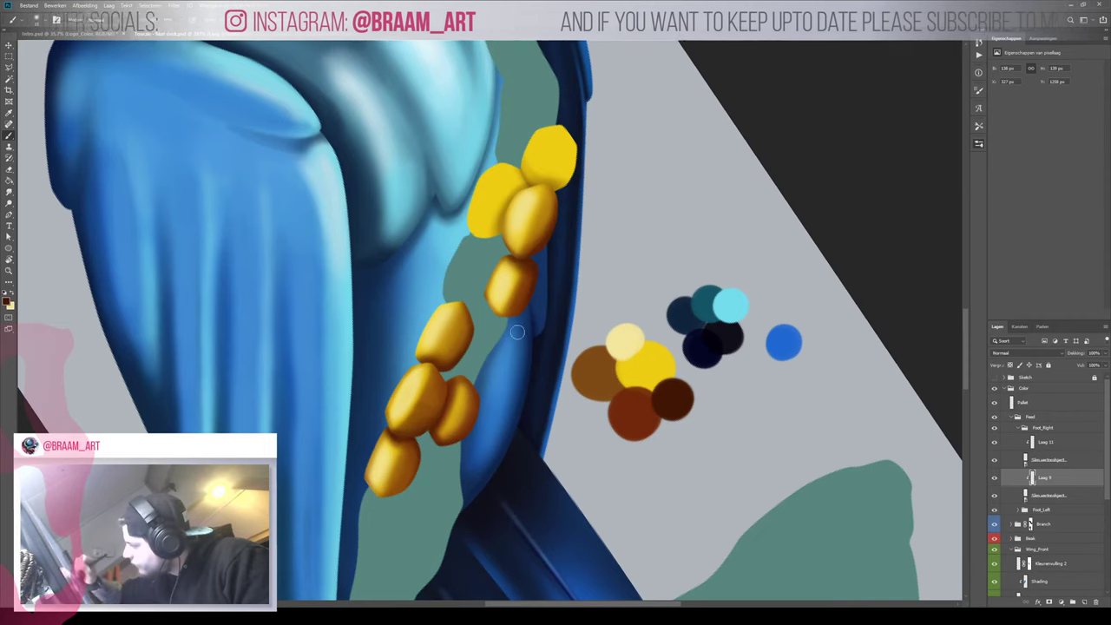
{"action": "left_click", "coordinate": [653, 361], "text": "alt"}
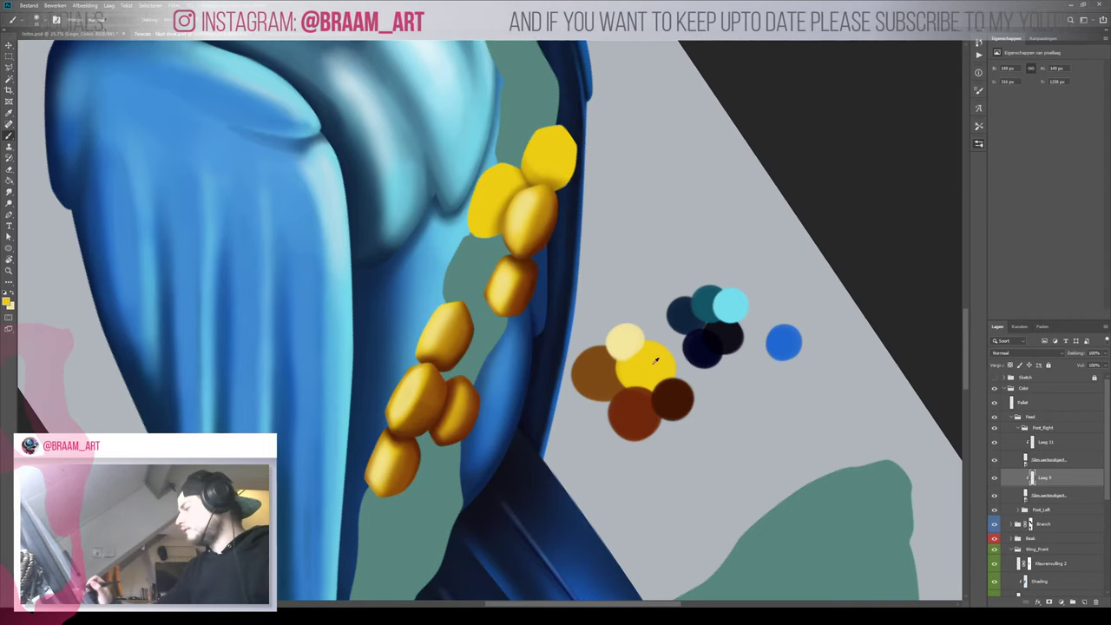
{"action": "key", "text": "z"}
{"action": "mouse_move", "coordinate": [511, 289]}
{"action": "left_mouse_down"}
{"action": "mouse_move", "coordinate": [545, 266]}
{"action": "mouse_move", "coordinate": [537, 286]}
{"action": "left_mouse_up"}
{"action": "key", "text": "b"}
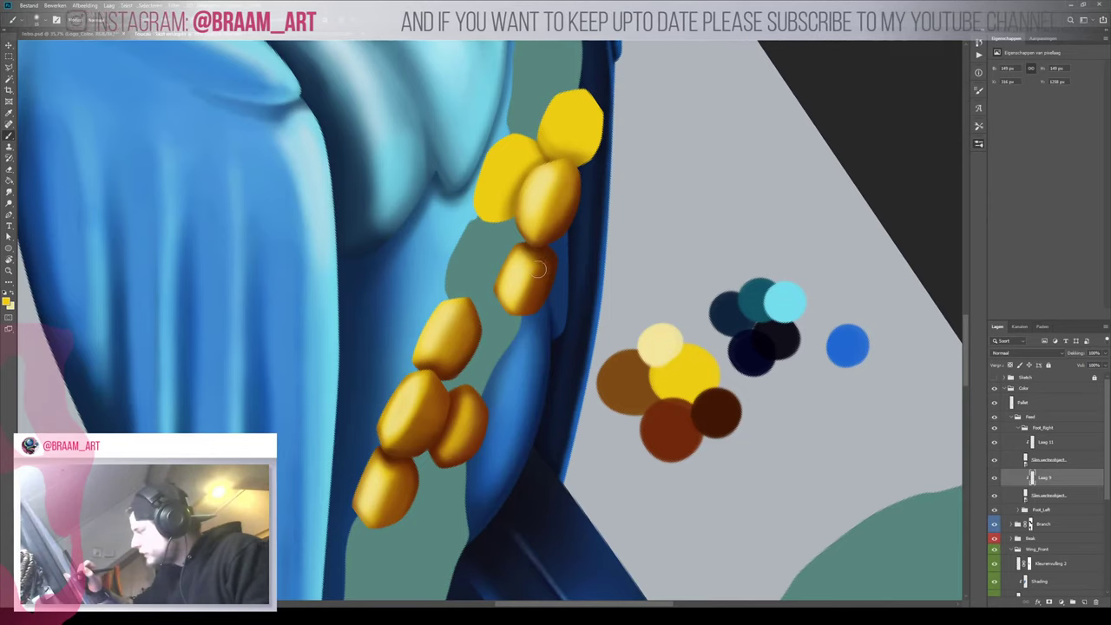
{"action": "key", "text": "z"}
{"action": "mouse_move", "coordinate": [559, 365]}
{"action": "left_mouse_down"}
{"action": "mouse_move", "coordinate": [509, 417]}
{"action": "mouse_move", "coordinate": [562, 356]}
{"action": "left_mouse_up"}
{"action": "key", "text": "b"}
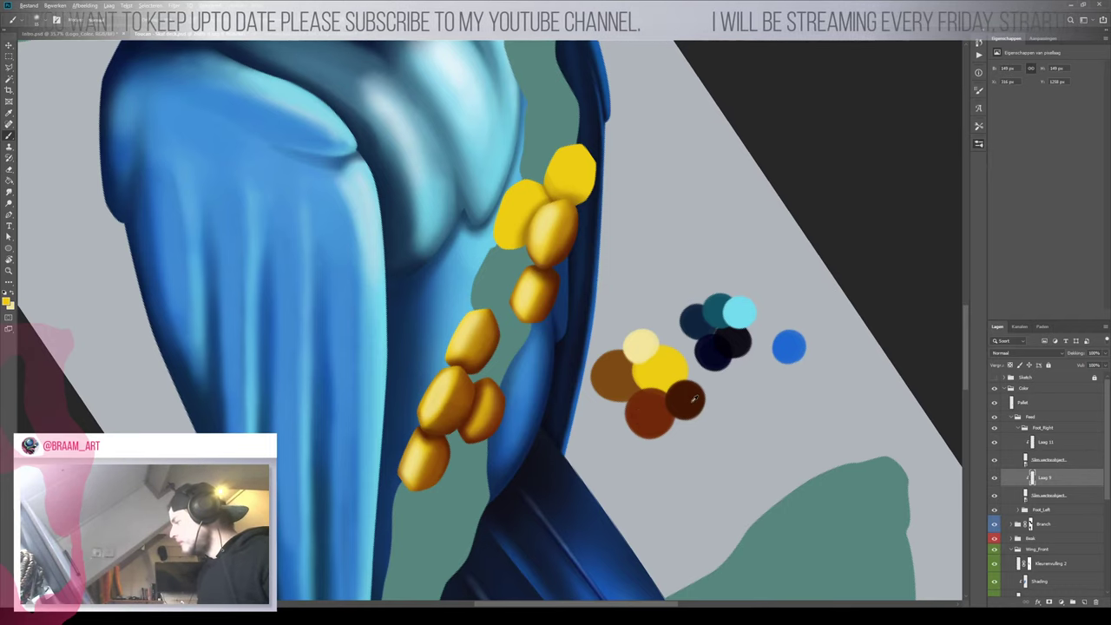
Toggle the visibility of Laag 9 and Laag 11 to compare the right foot with and without shading
{"action": "left_click", "coordinate": [996, 478]}
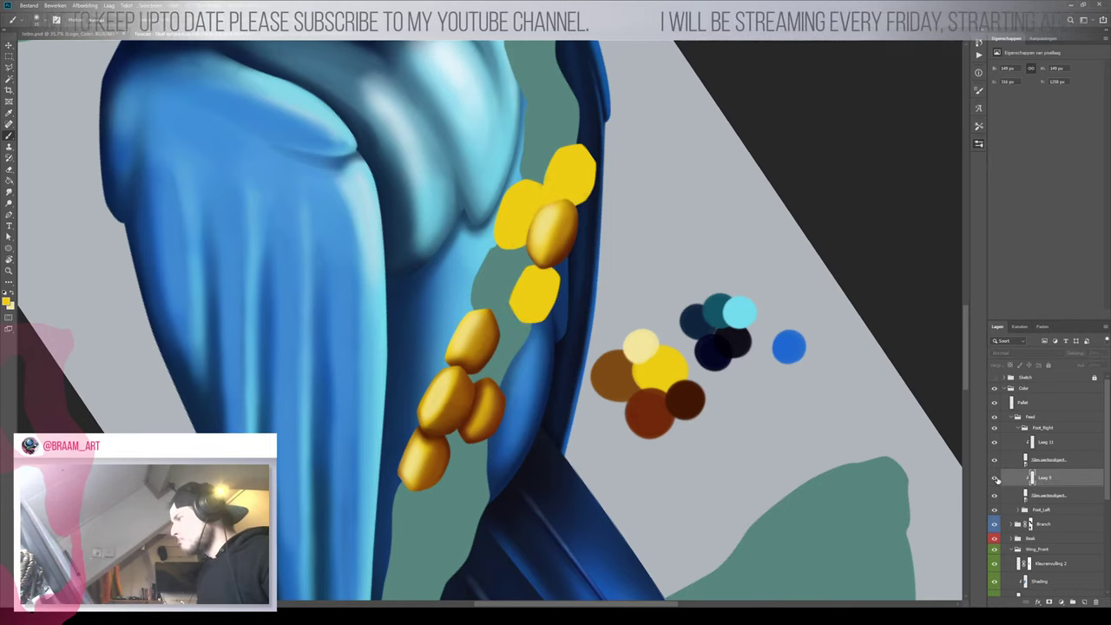
{"action": "left_click", "coordinate": [995, 478]}
{"action": "left_click", "coordinate": [995, 479]}
{"action": "left_click", "coordinate": [996, 478]}
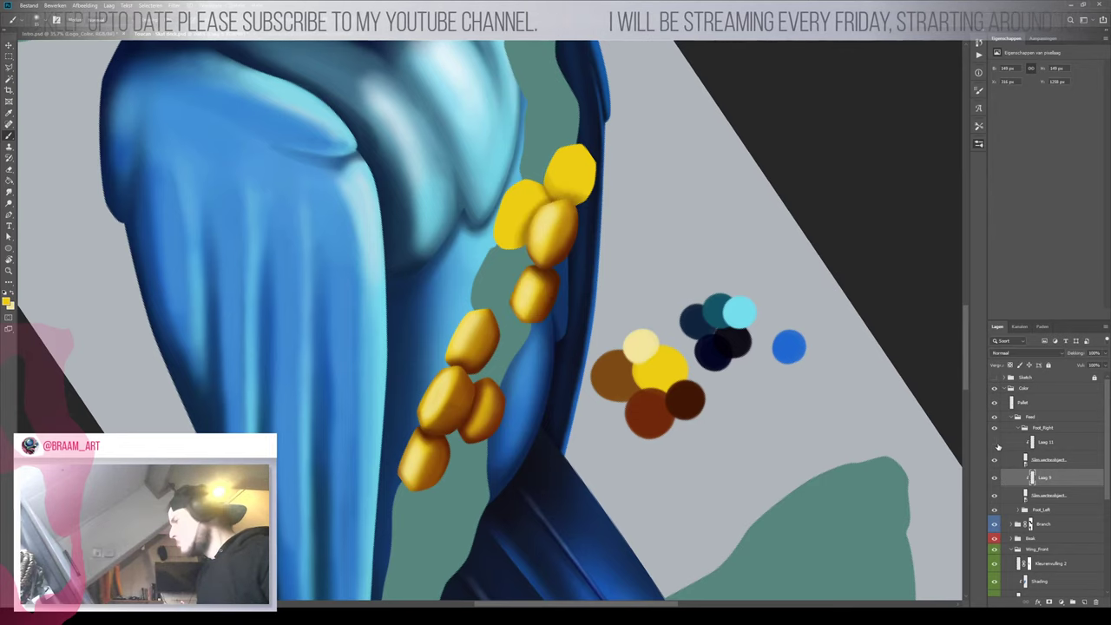
{"action": "left_click", "coordinate": [995, 444]}
{"action": "left_click", "coordinate": [995, 444]}
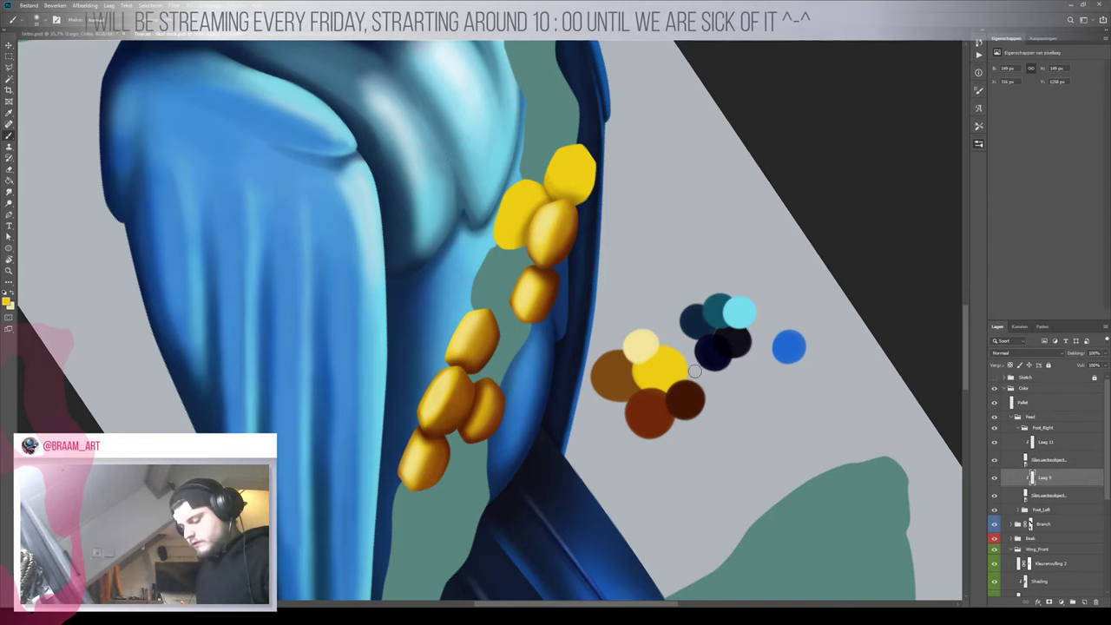
Shade the upper edge of the right foot's inner toe, beside the bird's belly, with reddish brown
{"action": "key", "text": "z"}
{"action": "left_click", "coordinate": [534, 217]}
{"action": "key", "text": "b"}
{"action": "left_click_drag", "start_coordinate": [548, 212], "coordinate": [545, 408]}
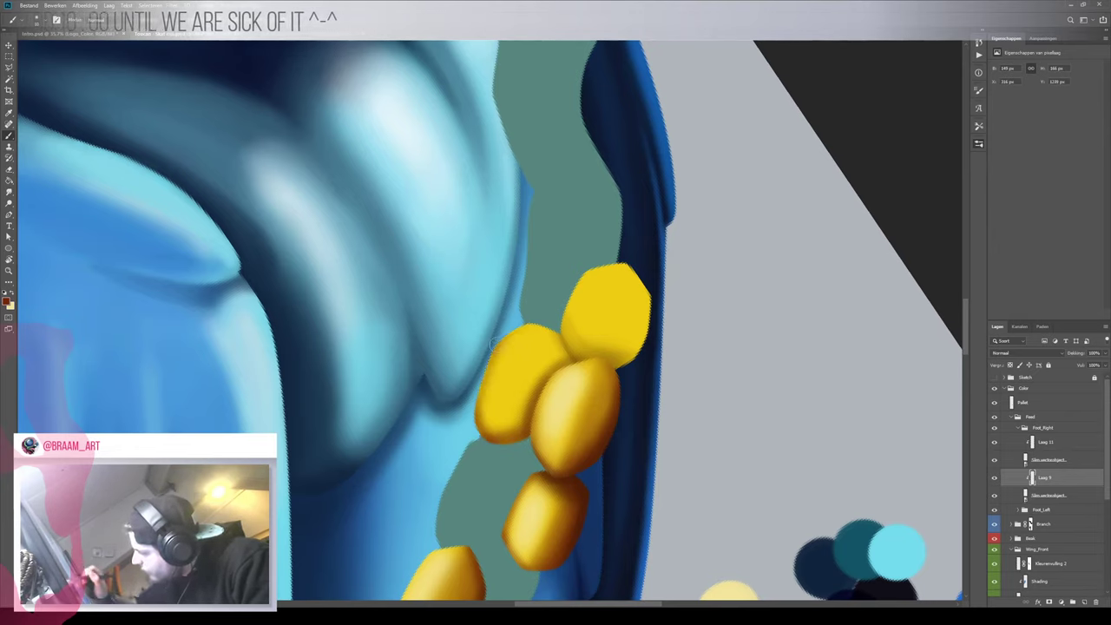
{"action": "left_click_drag", "start_coordinate": [497, 344], "coordinate": [526, 329]}
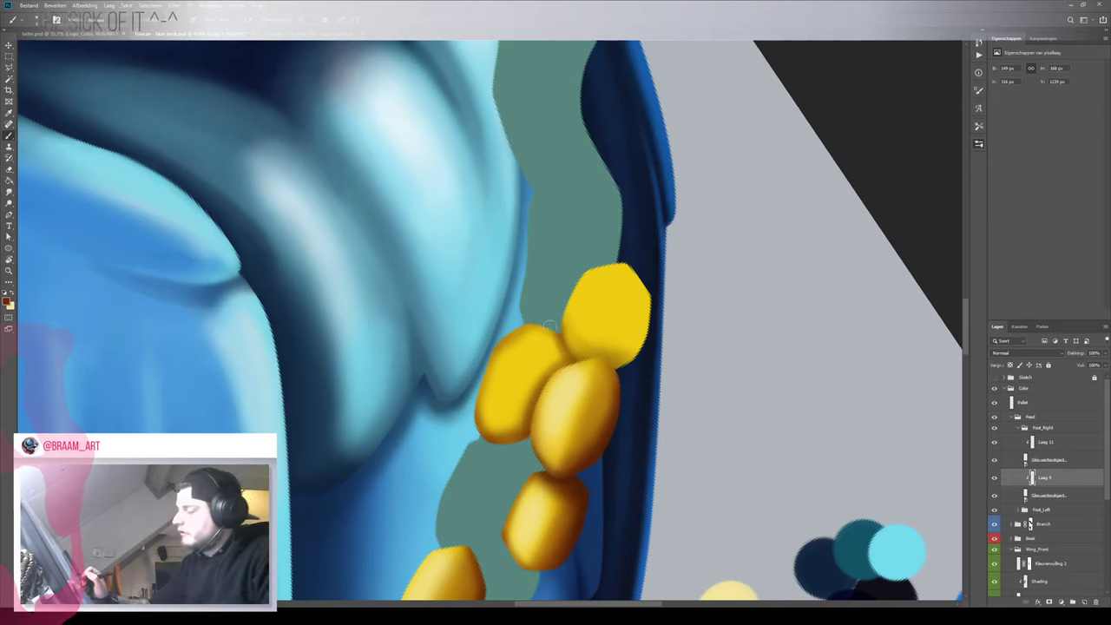
{"action": "left_click_drag", "start_coordinate": [545, 327], "coordinate": [505, 343]}
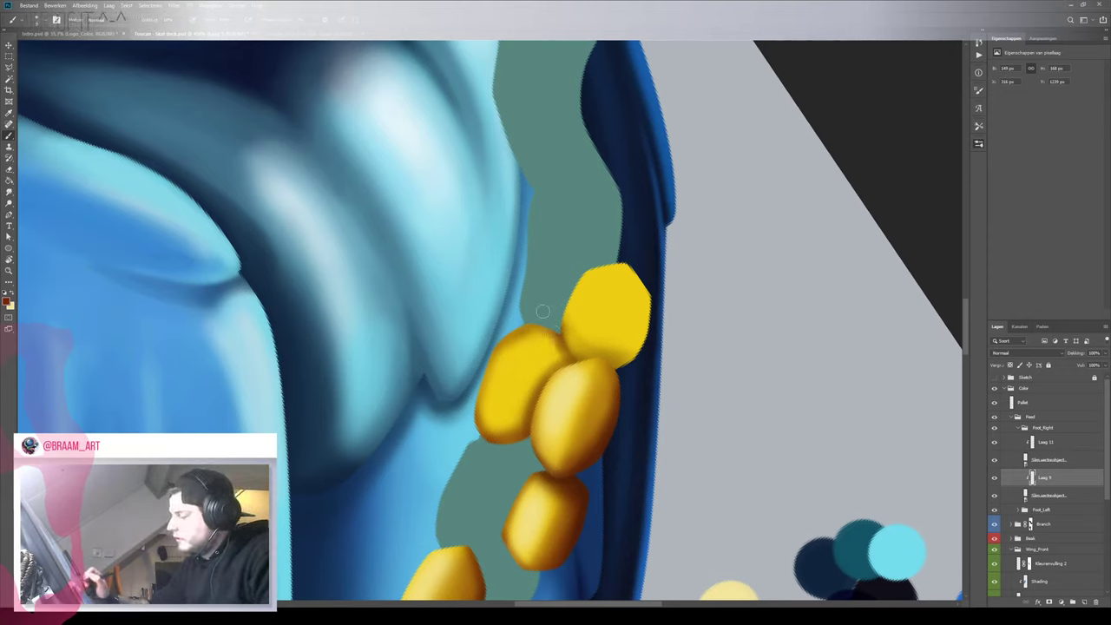
Build up reddish-brown shadow along the inner toe's side facing the centre toe, from its lower end upward
{"action": "left_click_drag", "start_coordinate": [529, 413], "coordinate": [552, 339]}
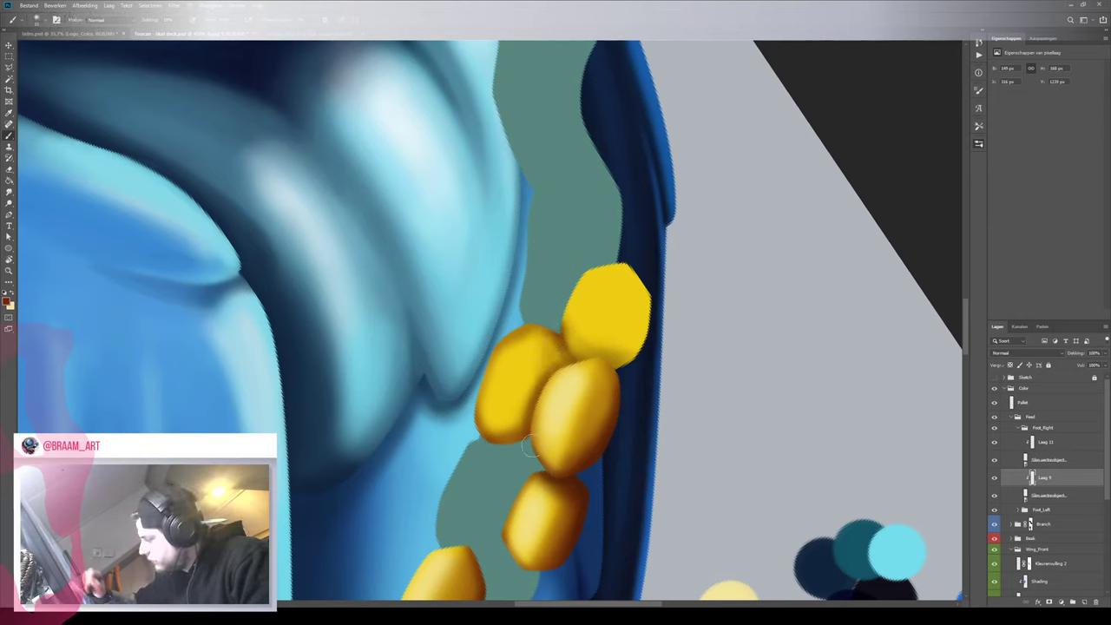
{"action": "left_click_drag", "start_coordinate": [532, 434], "coordinate": [559, 355]}
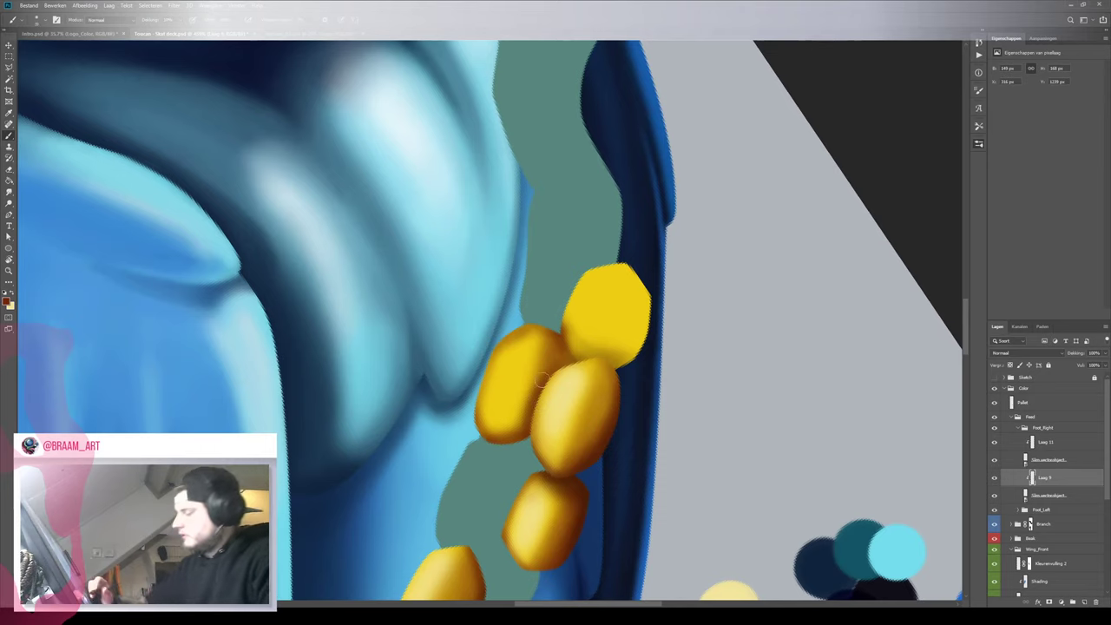
{"action": "left_click_drag", "start_coordinate": [526, 411], "coordinate": [546, 342]}
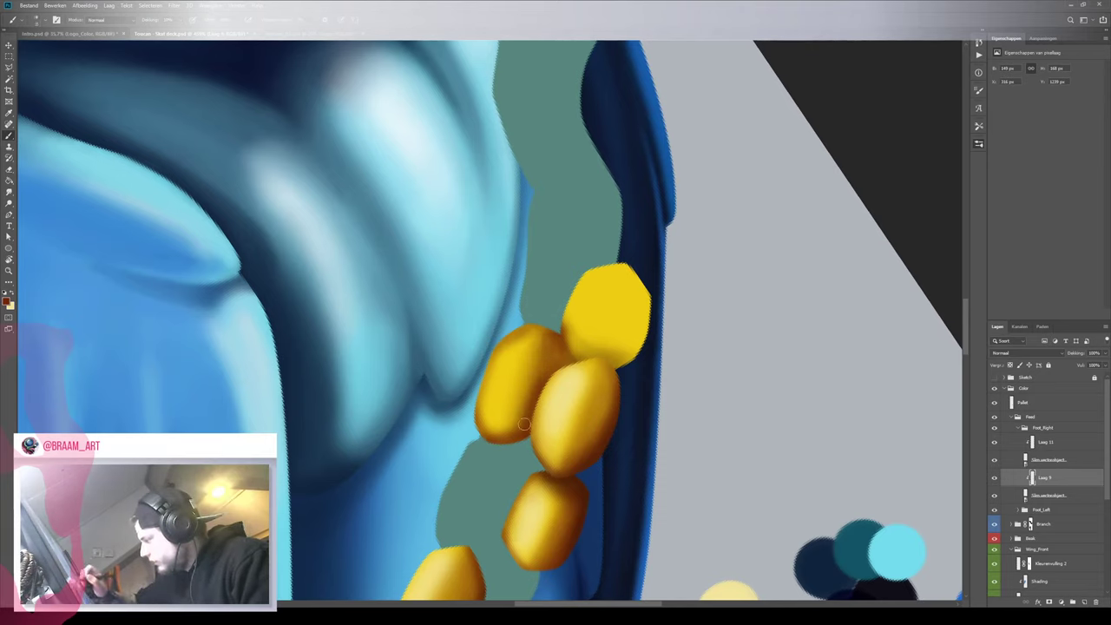
{"action": "left_click_drag", "start_coordinate": [524, 424], "coordinate": [544, 341]}
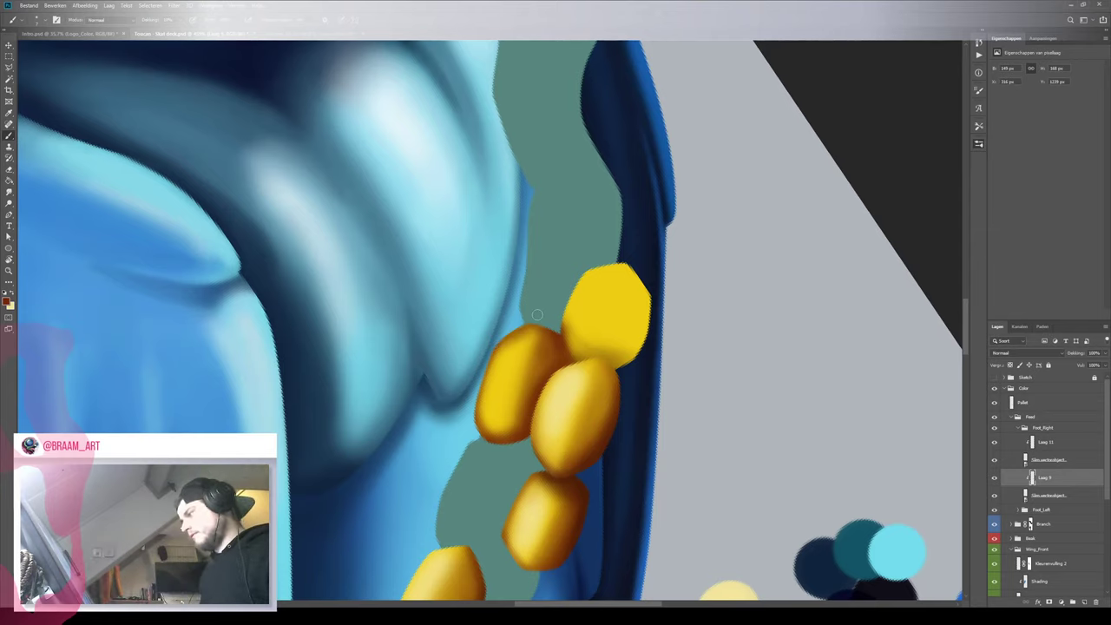
{"action": "scroll", "coordinate": [583, 356], "scroll_direction": "down", "scroll_amount": 5}
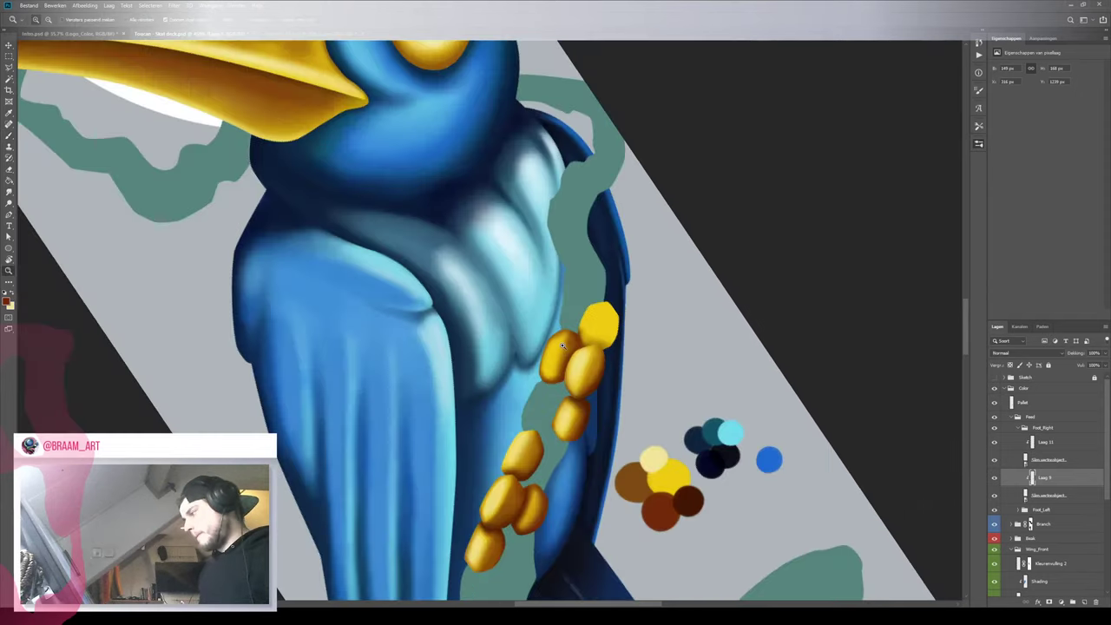
Soften the reddish-brown shading on the right foot's inner toe with yellow, blending across its upper part
{"action": "scroll", "coordinate": [577, 364], "scroll_direction": "up", "scroll_amount": 5}
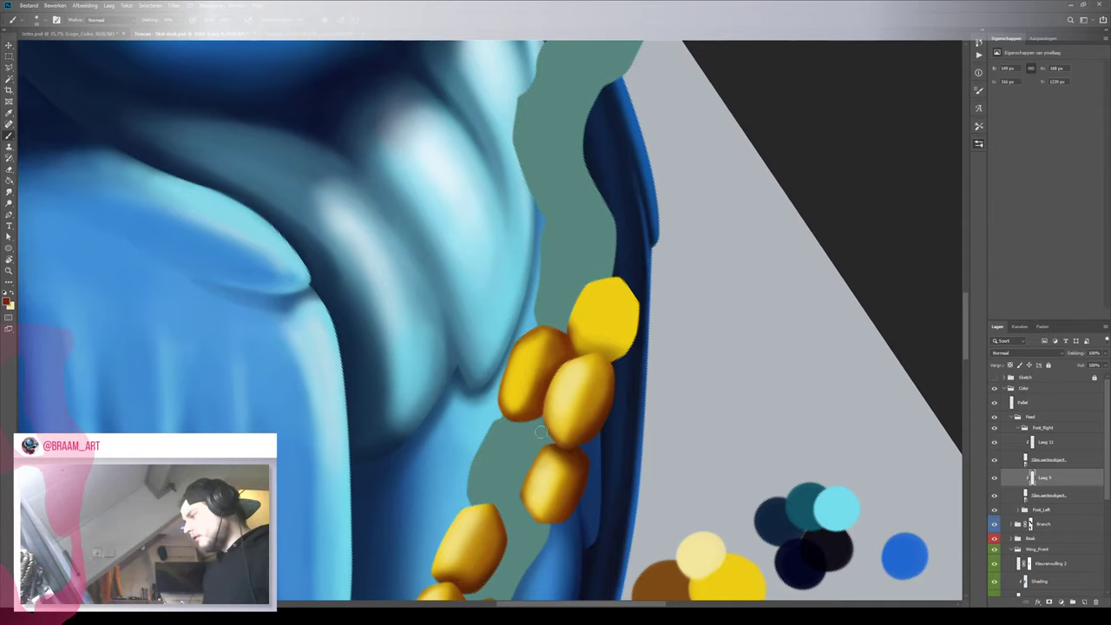
{"action": "mouse_move", "coordinate": [573, 401]}
{"action": "left_mouse_down"}
{"action": "mouse_move", "coordinate": [559, 406]}
{"action": "mouse_move", "coordinate": [583, 412]}
{"action": "left_mouse_up"}
{"action": "mouse_move", "coordinate": [684, 467]}
{"action": "left_mouse_down"}
{"action": "mouse_move", "coordinate": [662, 479]}
{"action": "mouse_move", "coordinate": [608, 378]}
{"action": "left_mouse_up"}
{"action": "scroll", "coordinate": [385, 327], "scroll_direction": "up", "scroll_amount": 3}
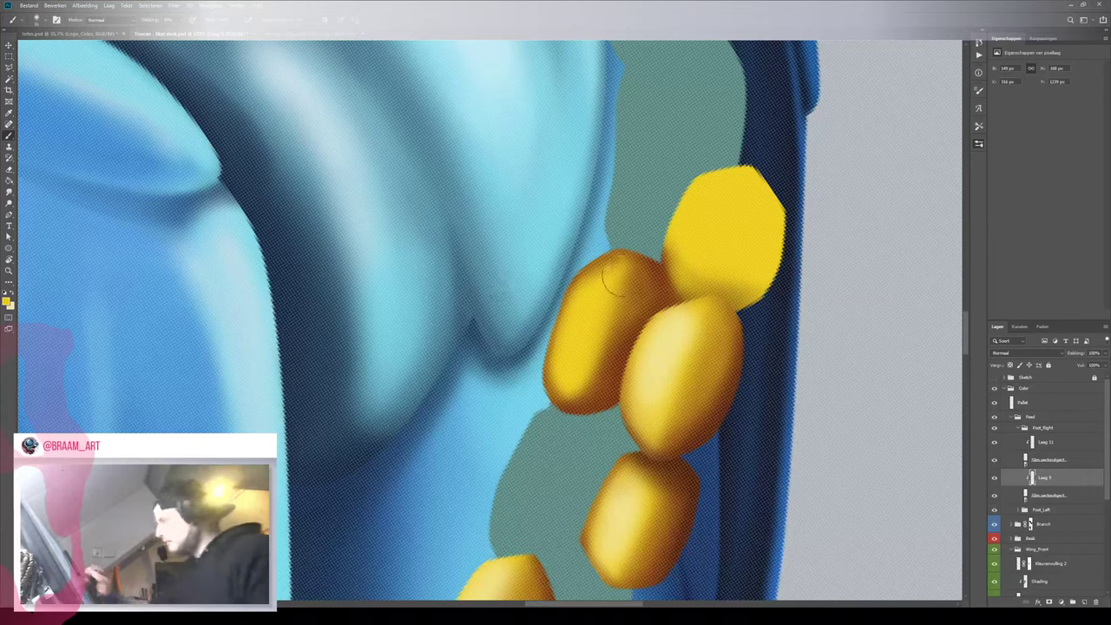
{"action": "scroll", "coordinate": [608, 298], "scroll_direction": "down", "scroll_amount": 3}
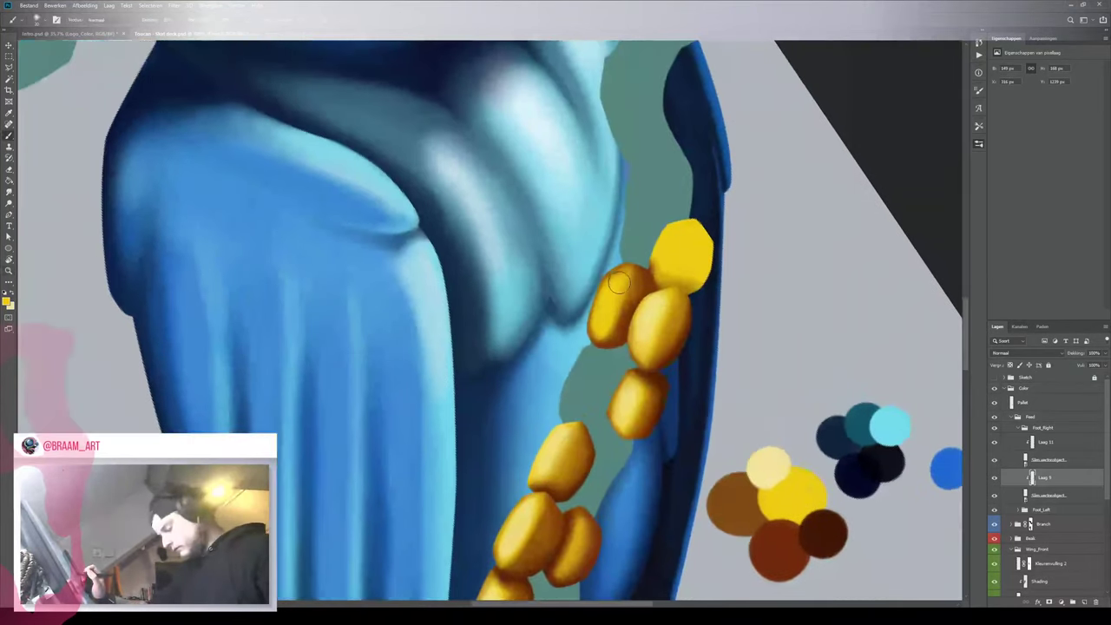
{"action": "left_click_drag", "start_coordinate": [617, 283], "coordinate": [628, 286]}
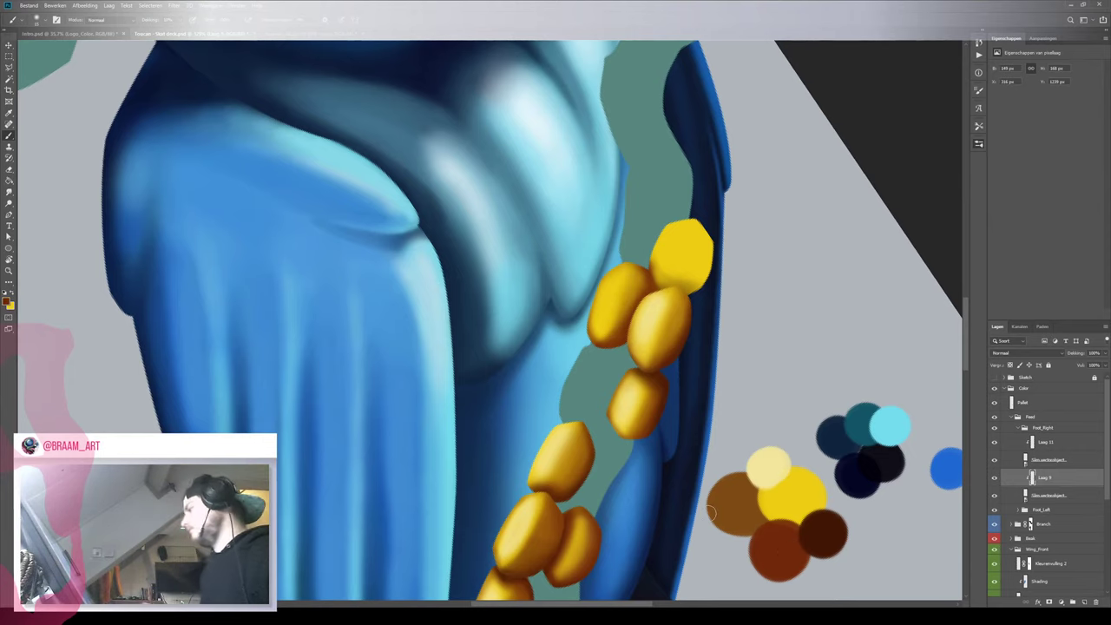
Paint a pale cream highlight along the middle of the right foot's inner toe
{"action": "left_click", "coordinate": [769, 461], "text": "alt"}
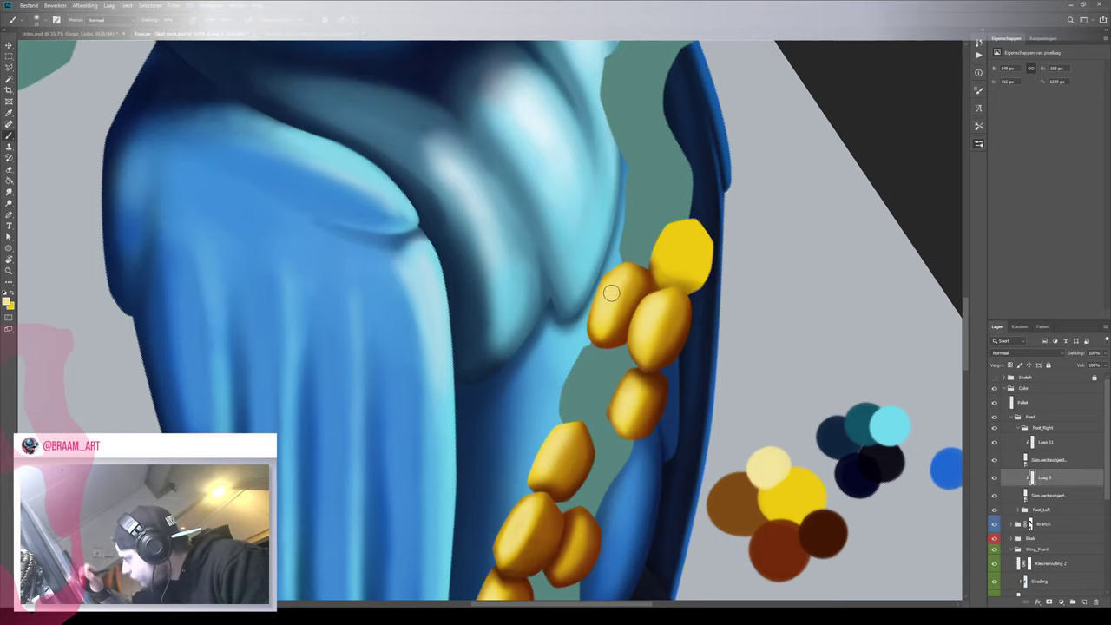
{"action": "key", "text": "z"}
{"action": "mouse_move", "coordinate": [639, 370]}
{"action": "left_mouse_down"}
{"action": "mouse_move", "coordinate": [583, 375]}
{"action": "mouse_move", "coordinate": [652, 378]}
{"action": "left_mouse_up"}
{"action": "scroll", "coordinate": [652, 377], "scroll_direction": "down", "scroll_amount": 5}
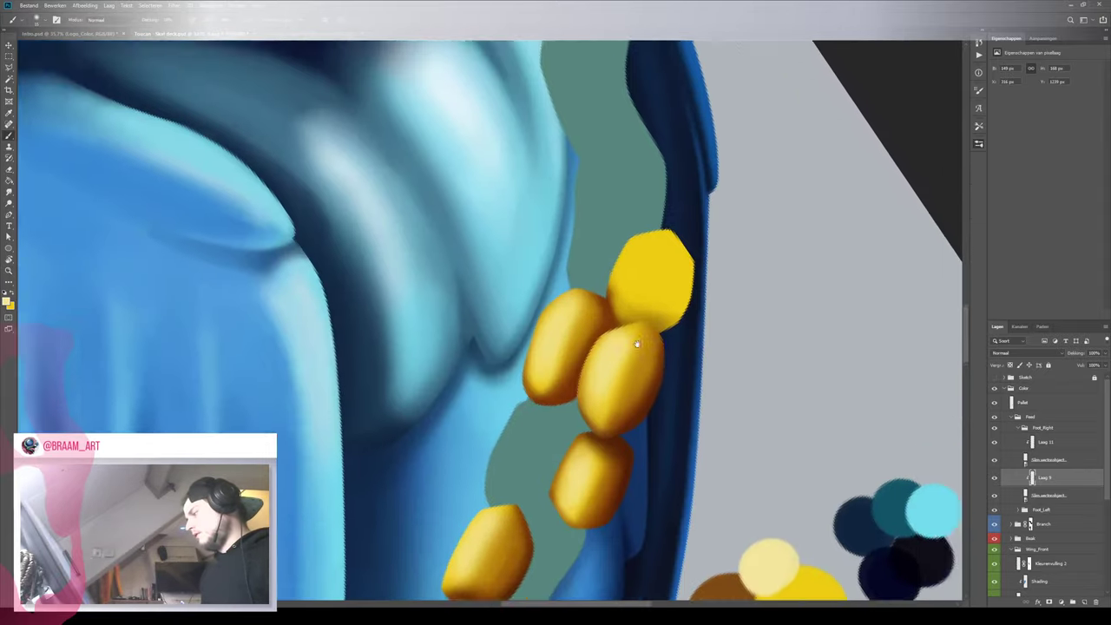
{"action": "scroll", "coordinate": [531, 427], "scroll_direction": "up", "scroll_amount": 4}
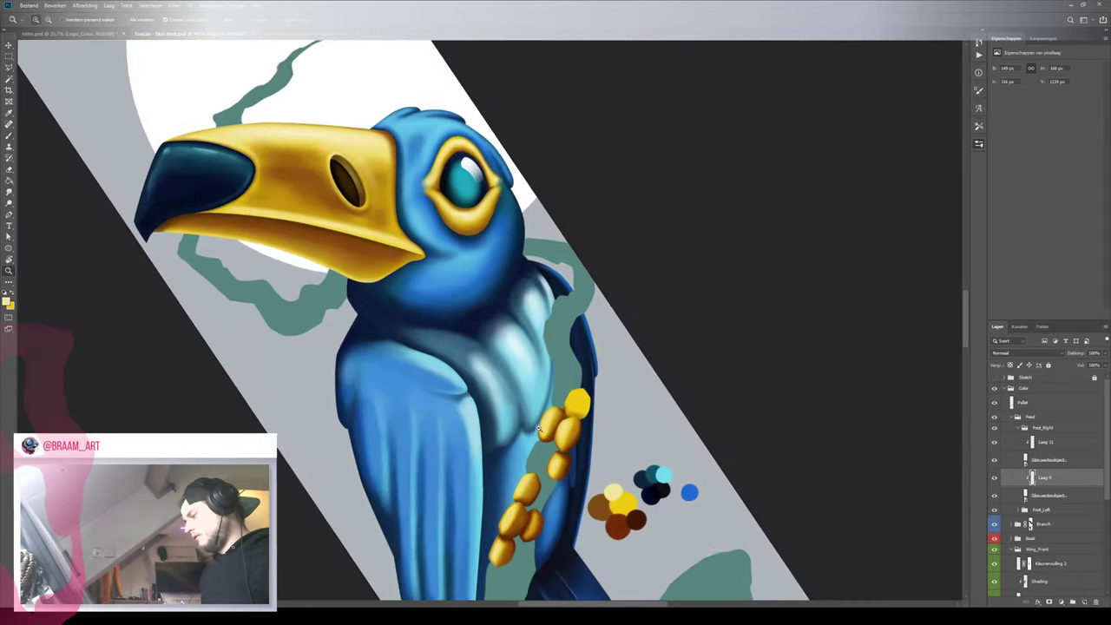
{"action": "scroll", "coordinate": [553, 512], "scroll_direction": "up", "scroll_amount": 3}
{"action": "key", "text": "b"}
{"action": "scroll", "coordinate": [568, 417], "scroll_direction": "up", "scroll_amount": 3}
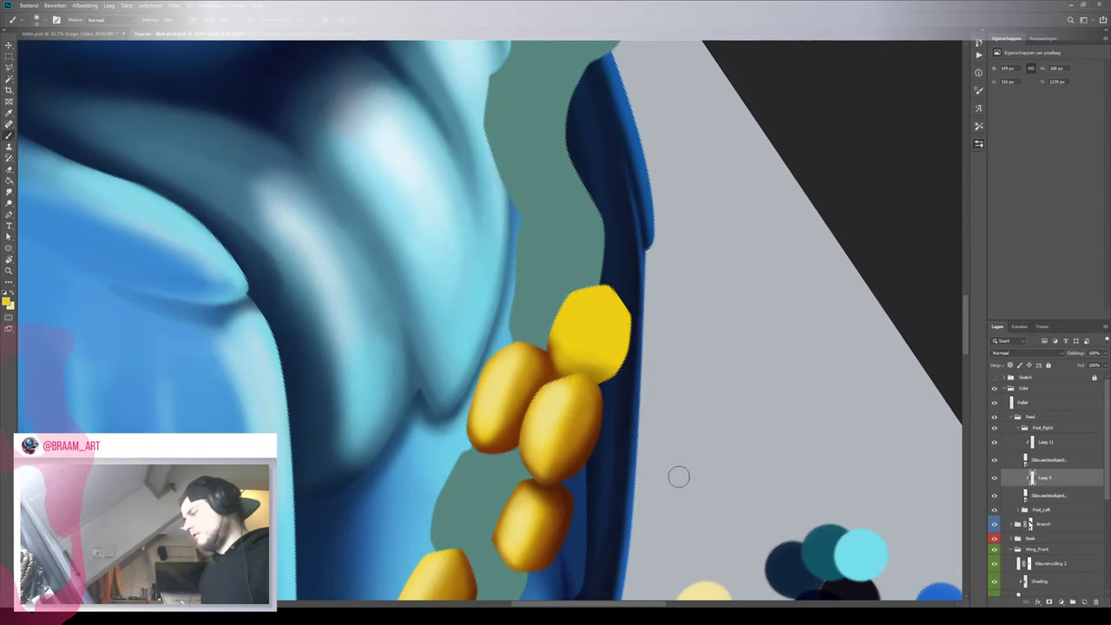
Start shading the right foot's uppermost yellow segment with reddish brown where it meets the two toes below
{"action": "scroll", "coordinate": [677, 474], "scroll_direction": "down", "scroll_amount": 10}
{"action": "left_click", "coordinate": [644, 413], "text": "alt"}
{"action": "left_click_drag", "start_coordinate": [593, 197], "coordinate": [605, 448]}
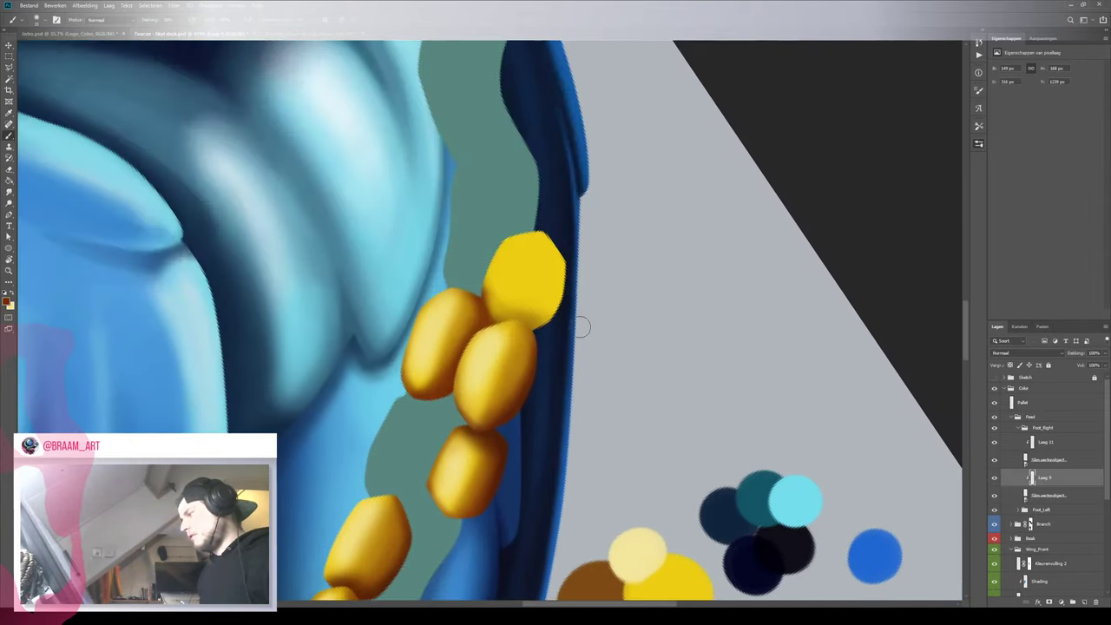
{"action": "key", "text": "z"}
{"action": "left_click", "coordinate": [533, 287]}
{"action": "key", "text": "b"}
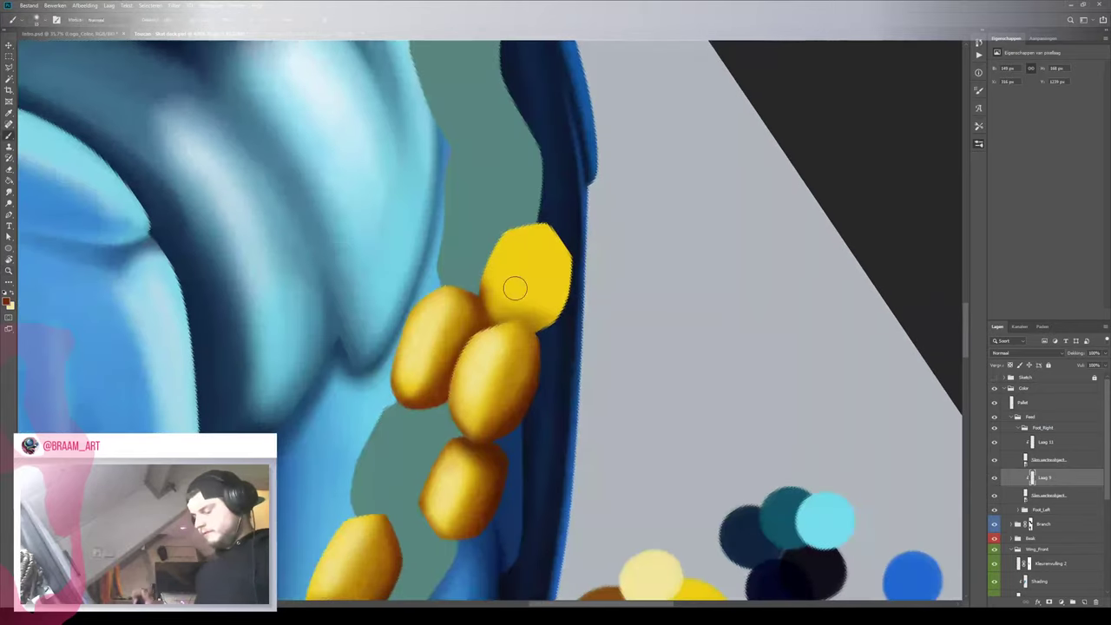
{"action": "left_click_drag", "start_coordinate": [488, 279], "coordinate": [497, 316]}
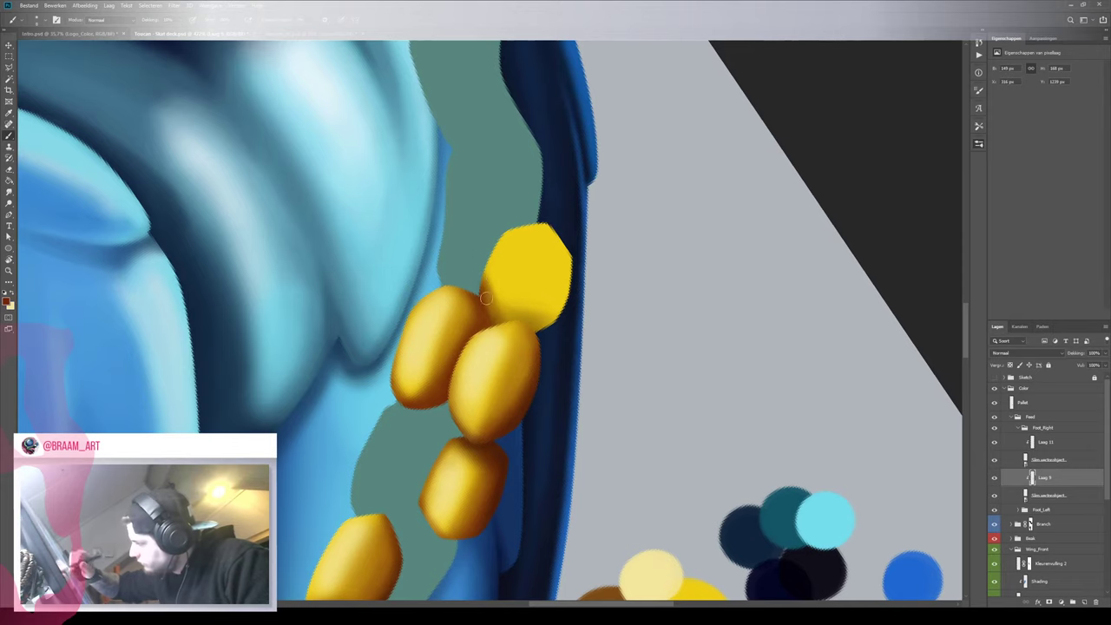
Build up reddish-brown shadow around the edges of the uppermost segment, rotating the canvas to follow its outline
{"action": "key", "text": "r"}
{"action": "left_click_drag", "start_coordinate": [612, 304], "coordinate": [448, 101]}
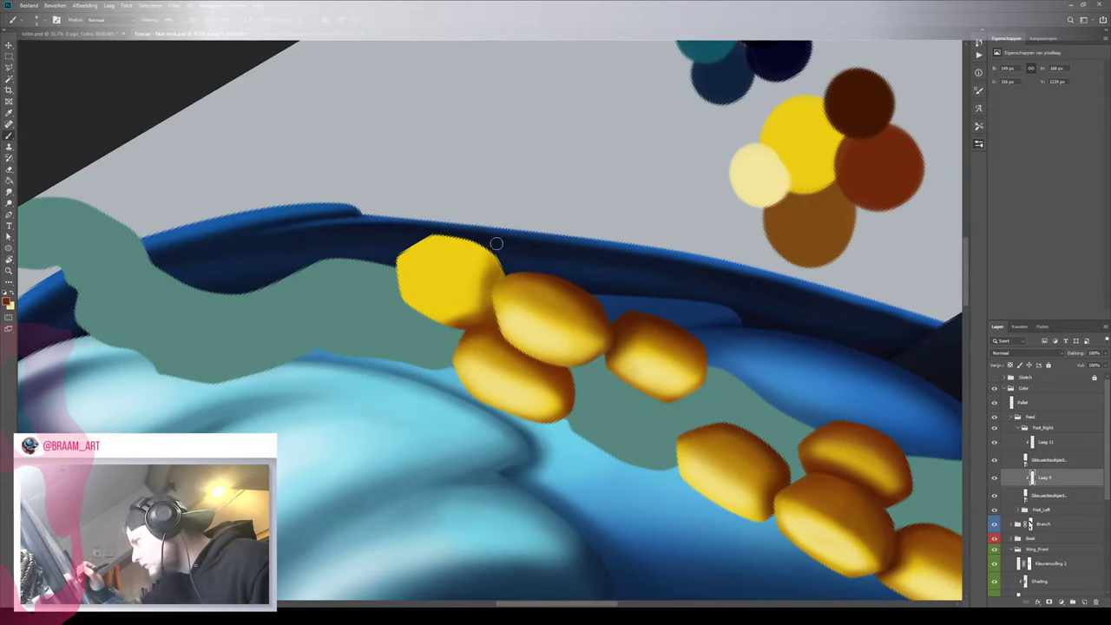
{"action": "key", "text": "r"}
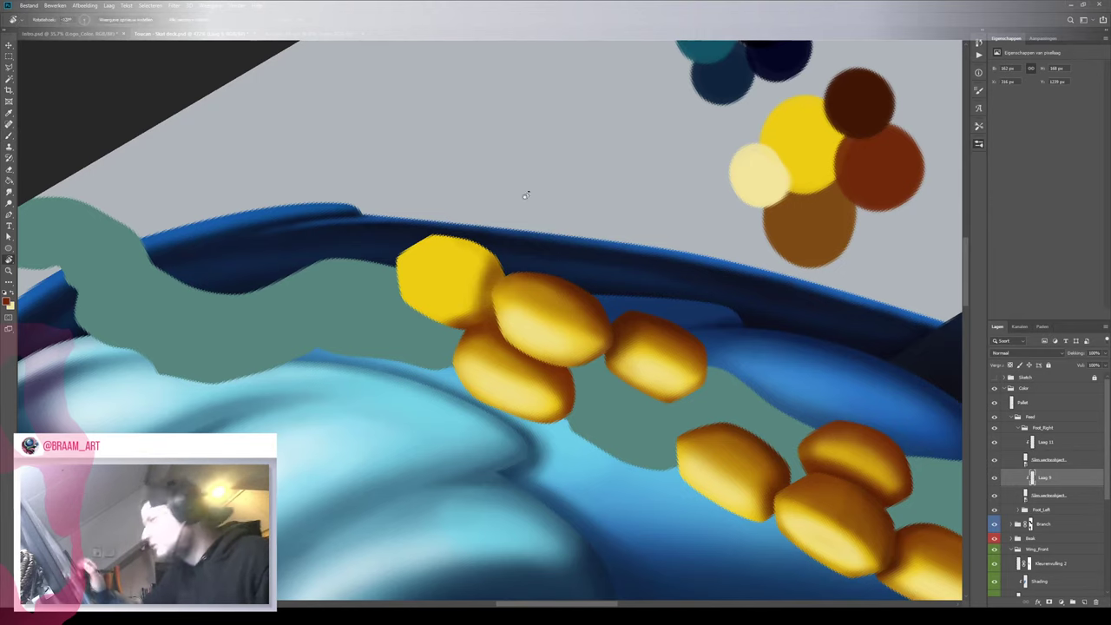
{"action": "left_click_drag", "start_coordinate": [526, 191], "coordinate": [324, 203]}
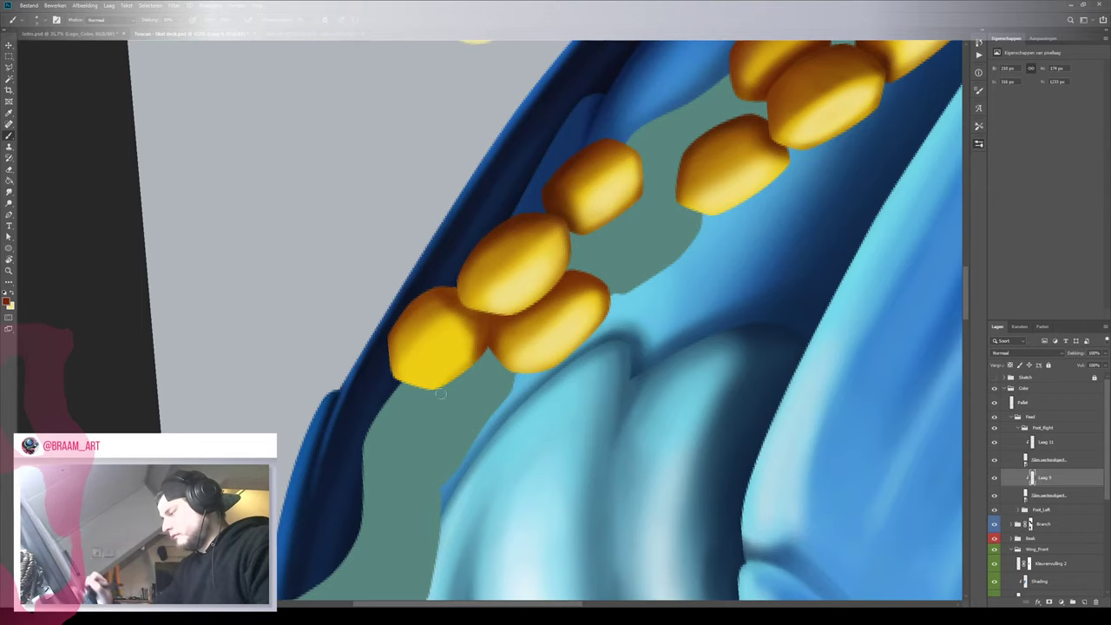
{"action": "key", "text": "r"}
{"action": "mouse_move", "coordinate": [577, 170]}
{"action": "left_mouse_down"}
{"action": "mouse_move", "coordinate": [260, 330]}
{"action": "mouse_move", "coordinate": [605, 448]}
{"action": "mouse_move", "coordinate": [415, 272]}
{"action": "left_mouse_up"}
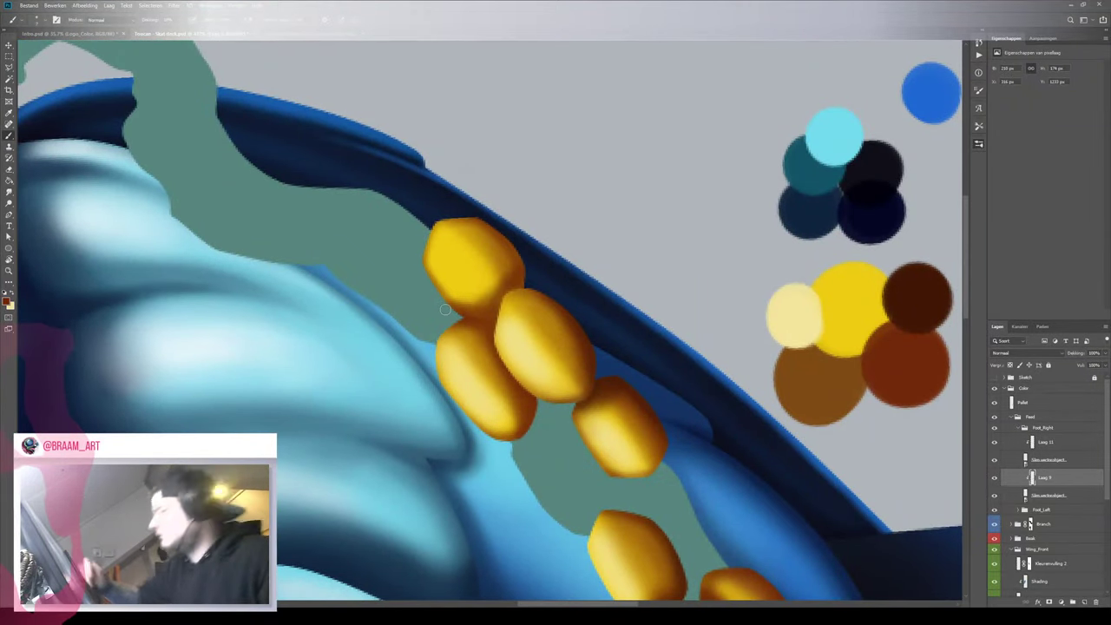
Paint a pale cream highlight on the centre of the right foot's uppermost segment
{"action": "key", "text": "z"}
{"action": "mouse_move", "coordinate": [568, 308]}
{"action": "left_mouse_down"}
{"action": "mouse_move", "coordinate": [550, 365]}
{"action": "mouse_move", "coordinate": [636, 414]}
{"action": "left_mouse_up"}
{"action": "key", "text": "r"}
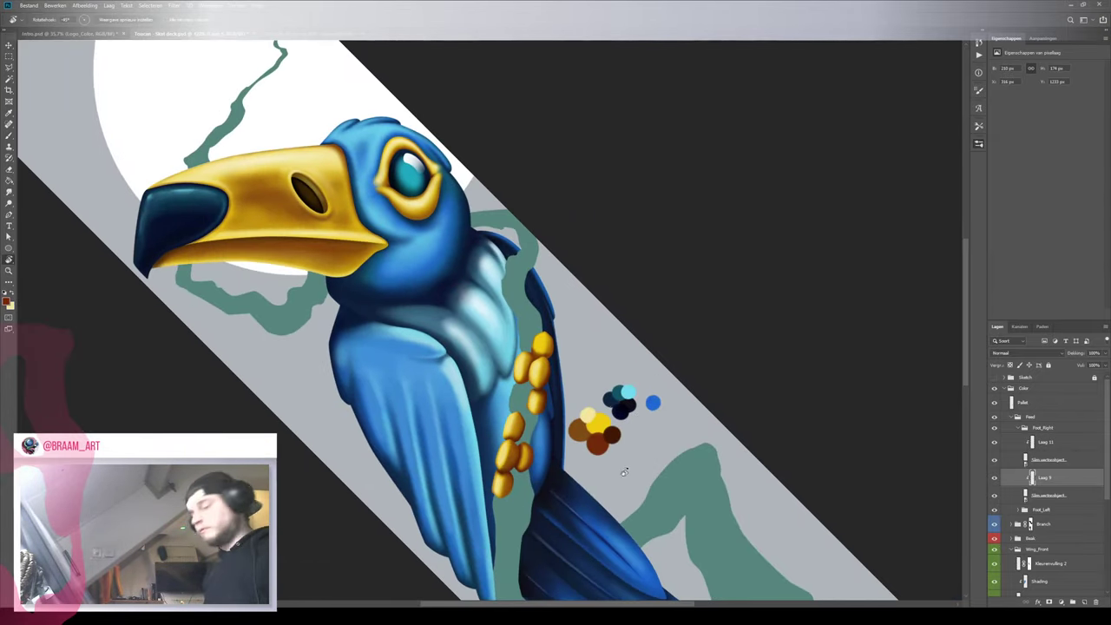
{"action": "key", "text": "b"}
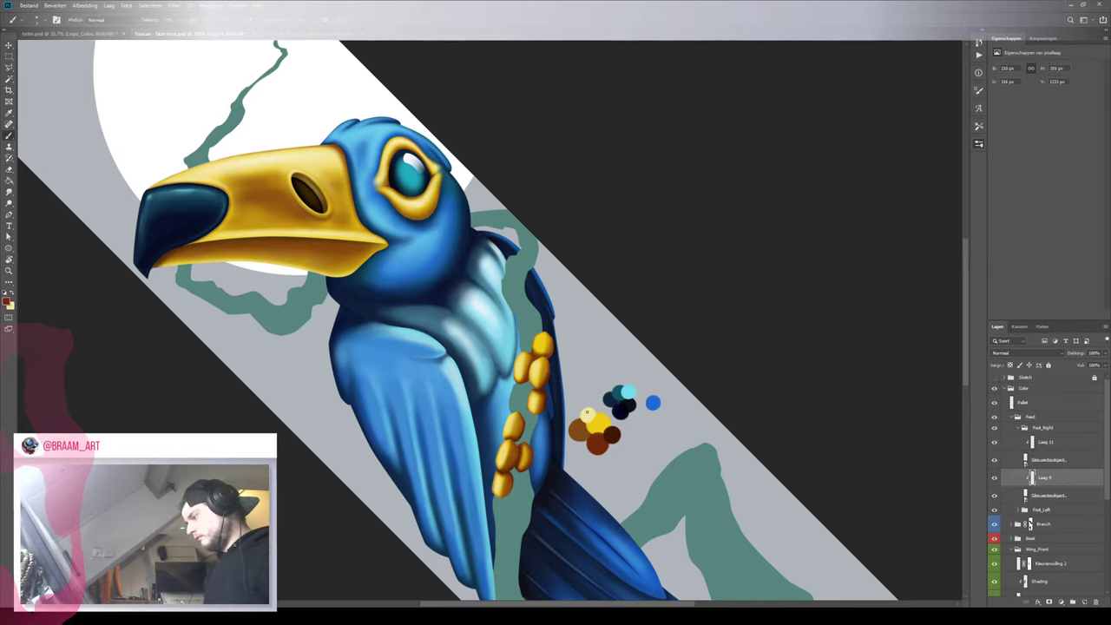
{"action": "key", "text": "i"}
{"action": "key", "text": "z"}
{"action": "left_click_drag", "start_coordinate": [560, 320], "coordinate": [577, 328]}
{"action": "key", "text": "b"}
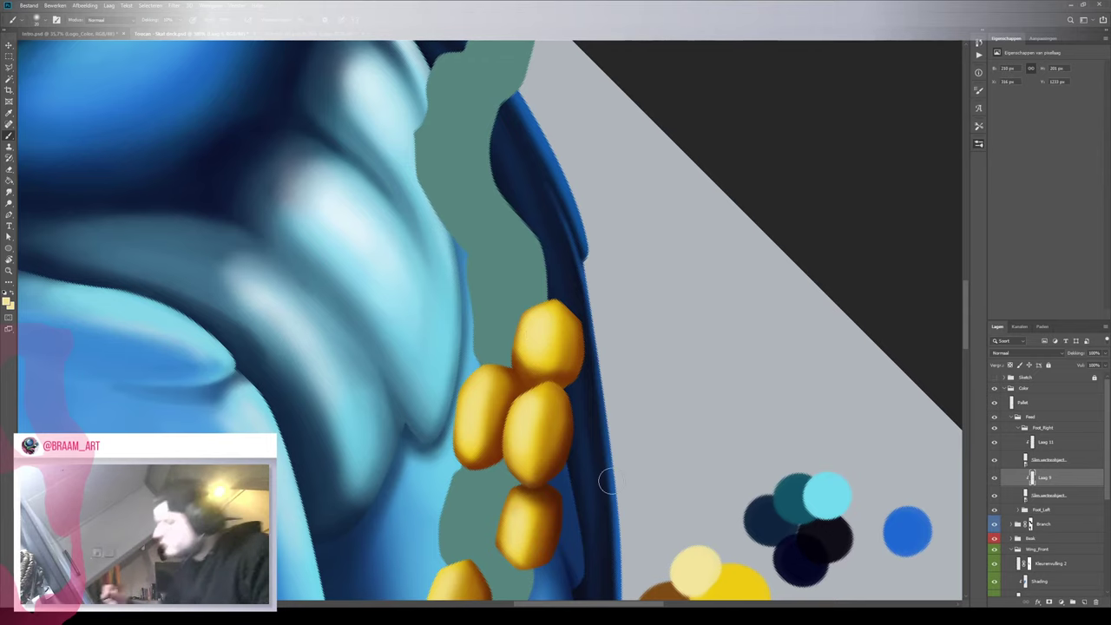
{"action": "key", "text": "z"}
{"action": "left_click_drag", "start_coordinate": [599, 405], "coordinate": [574, 431]}
{"action": "key", "text": "b"}
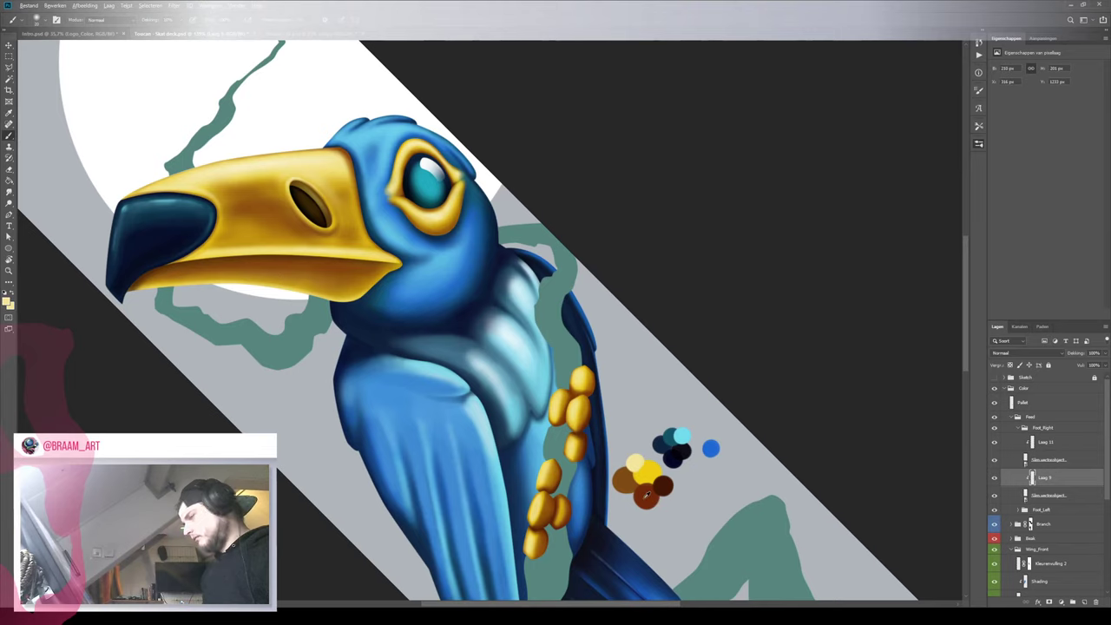
Strengthen the reddish-brown edges of the uppermost segment along its sides and above the centre toe
{"action": "left_click", "coordinate": [646, 496], "text": "alt"}
{"action": "key", "text": "z"}
{"action": "key", "text": "b"}
{"action": "mouse_move", "coordinate": [591, 388]}
{"action": "left_mouse_down"}
{"action": "mouse_move", "coordinate": [615, 385]}
{"action": "mouse_move", "coordinate": [618, 362]}
{"action": "left_mouse_up"}
{"action": "key", "text": "z"}
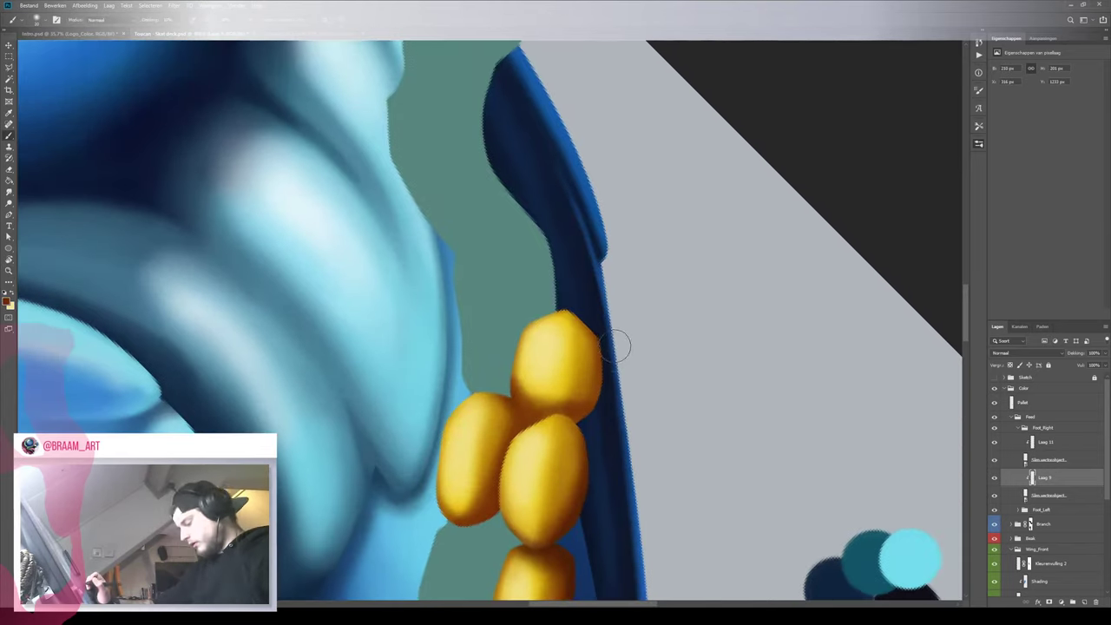
{"action": "key", "text": "b"}
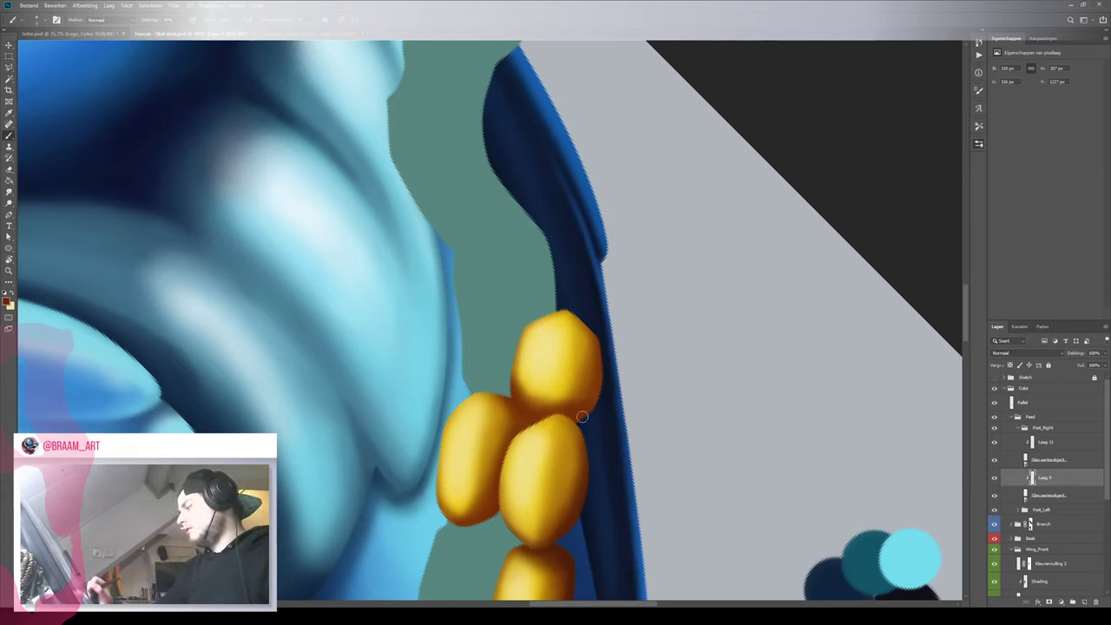
{"action": "left_click_drag", "start_coordinate": [609, 517], "coordinate": [599, 276]}
Deepen the shadows between the uppermost segment and the inner and centre toes with dark brown
{"action": "left_click", "coordinate": [829, 497], "text": "alt"}
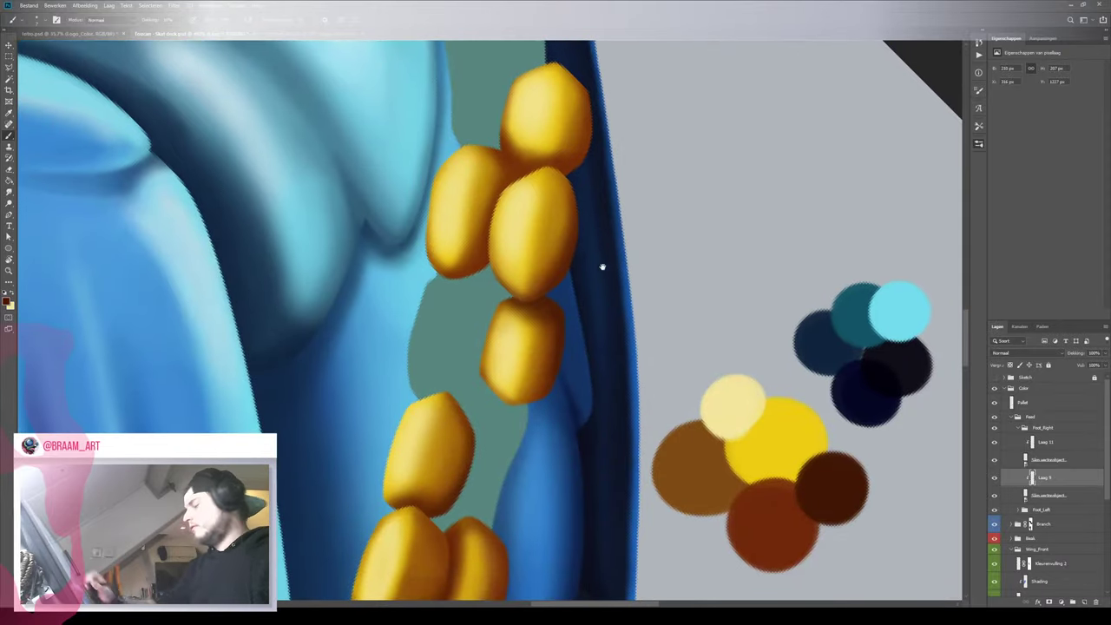
{"action": "left_click_drag", "start_coordinate": [586, 219], "coordinate": [524, 287]}
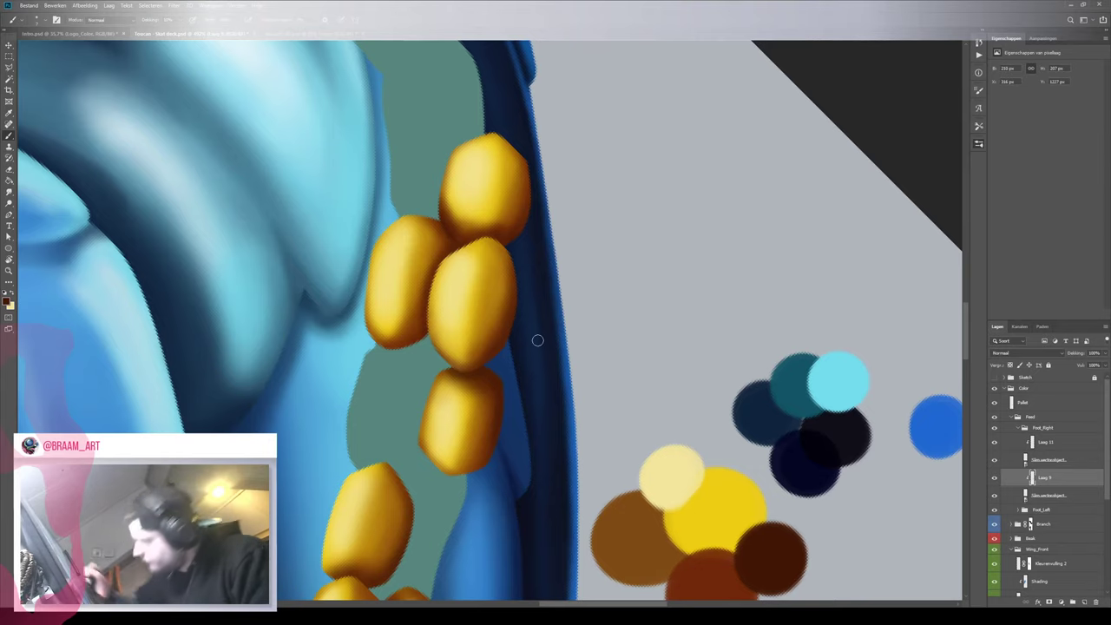
{"action": "key", "text": "z"}
{"action": "mouse_move", "coordinate": [407, 150]}
{"action": "left_mouse_down"}
{"action": "mouse_move", "coordinate": [352, 177]}
{"action": "mouse_move", "coordinate": [434, 181]}
{"action": "left_mouse_up"}
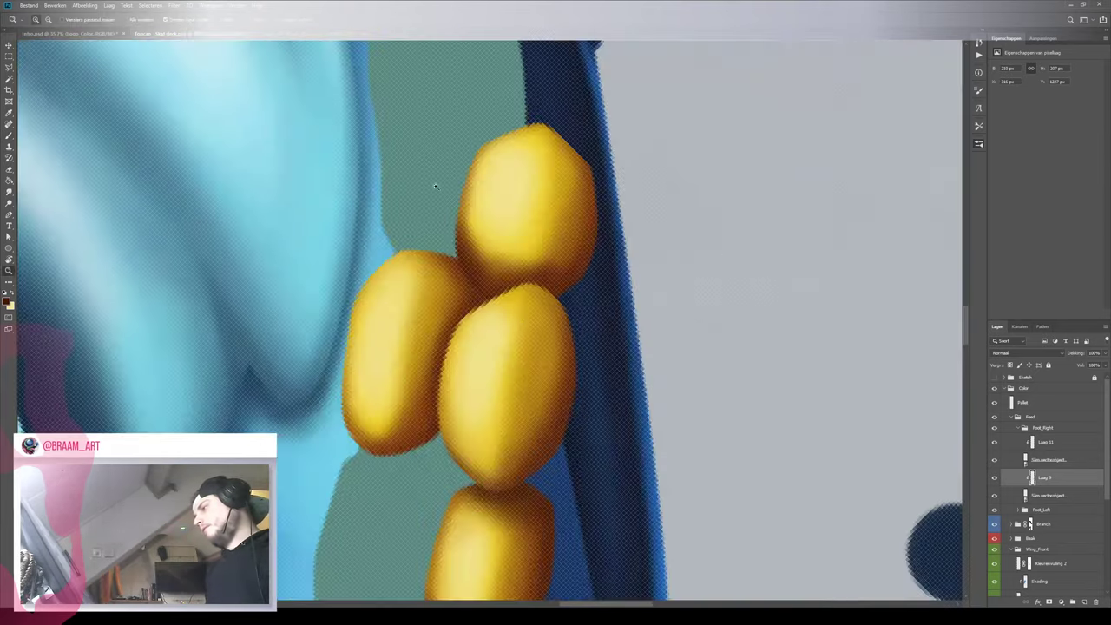
{"action": "left_click_drag", "start_coordinate": [513, 321], "coordinate": [471, 323]}
{"action": "key", "text": "b"}
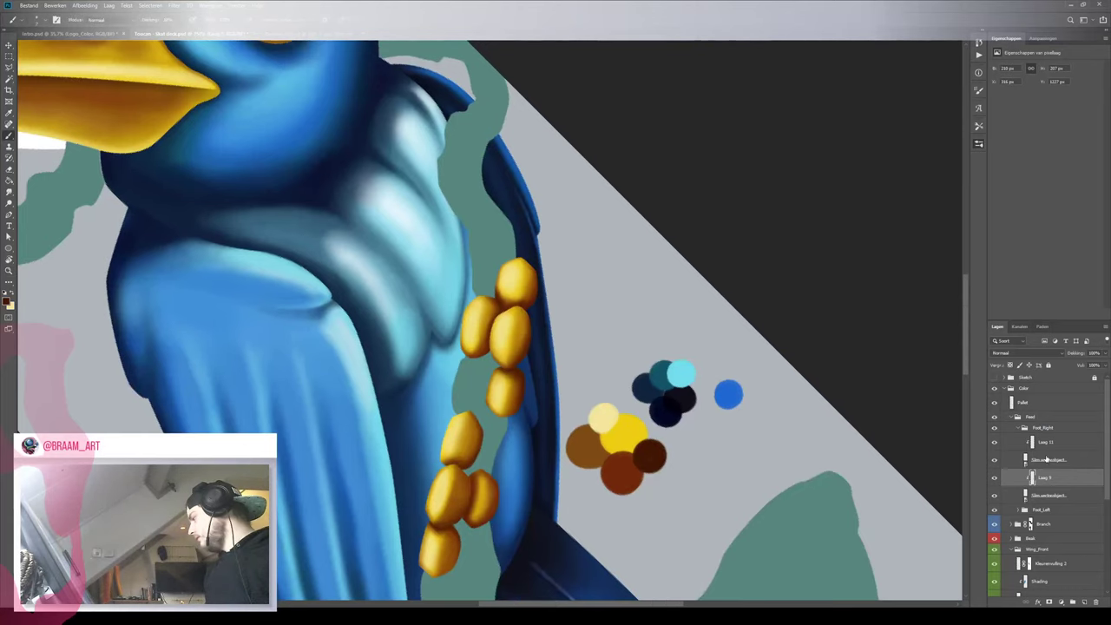
Darken the centre toe's edges on Laag 11 with reddish brown and dark brown
{"action": "left_click", "coordinate": [1033, 441]}
{"action": "key", "text": "i"}
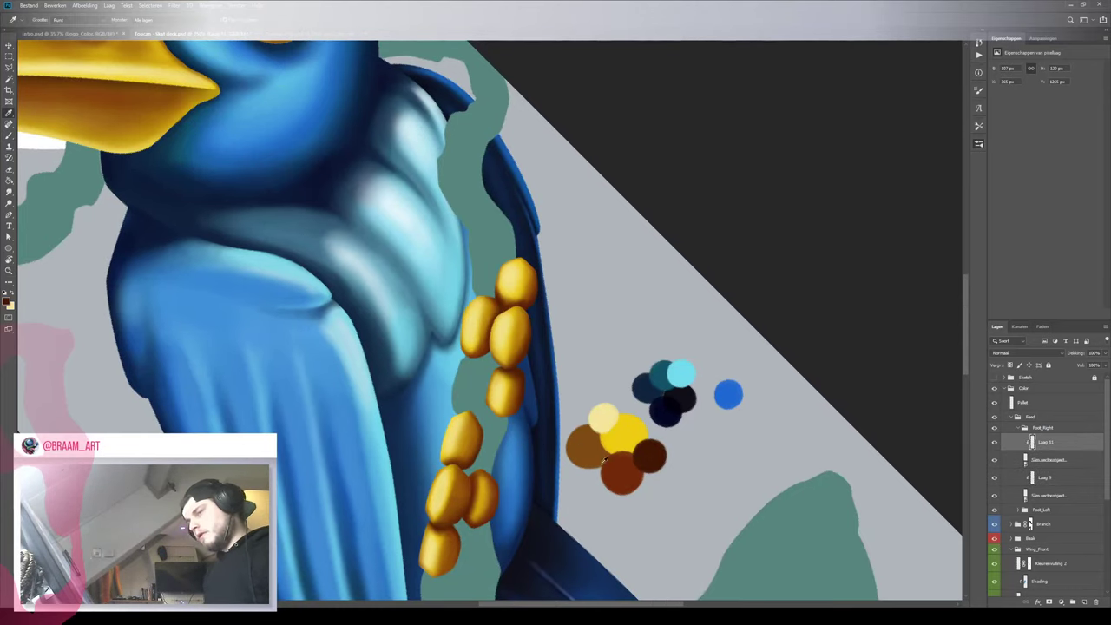
{"action": "key", "text": "z"}
{"action": "left_click", "coordinate": [525, 309]}
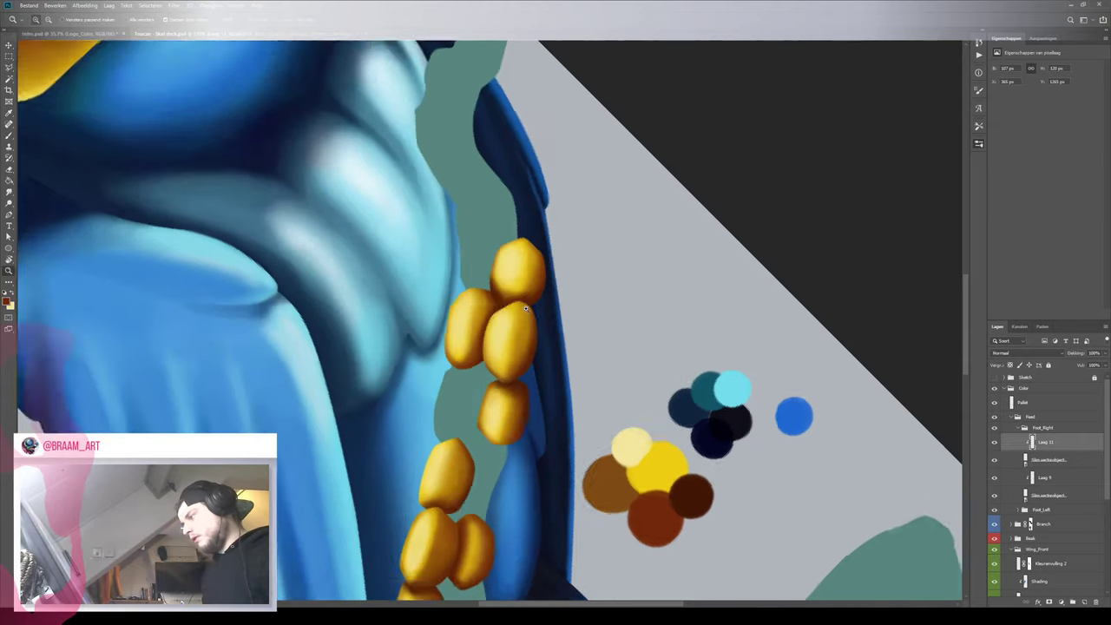
{"action": "key", "text": "b"}
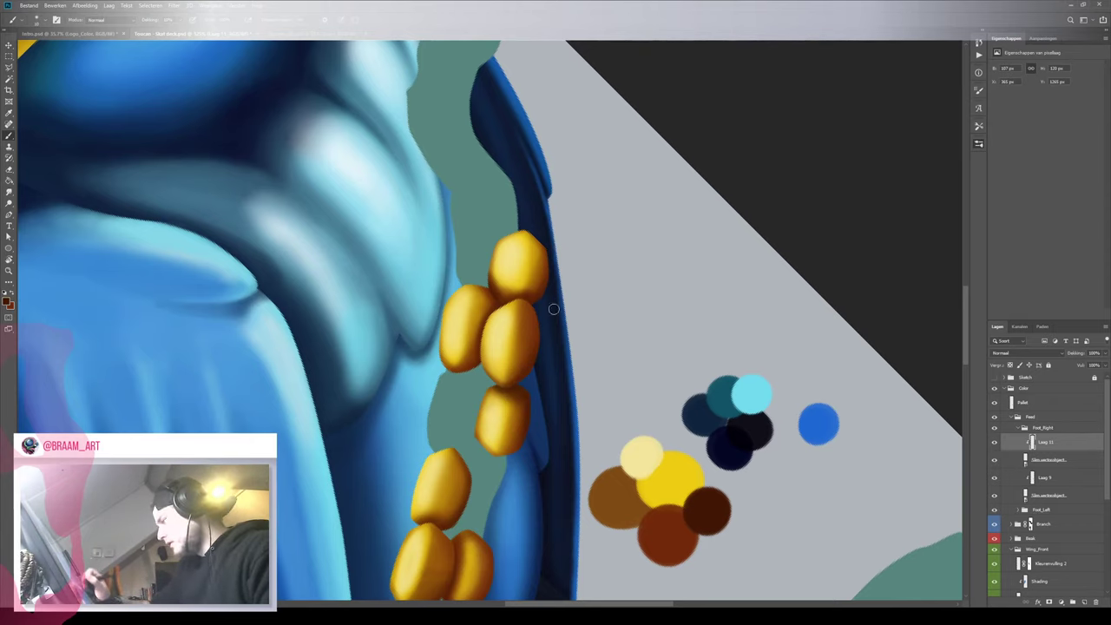
{"action": "key", "text": "z"}
{"action": "left_click_drag", "start_coordinate": [597, 406], "coordinate": [534, 394]}
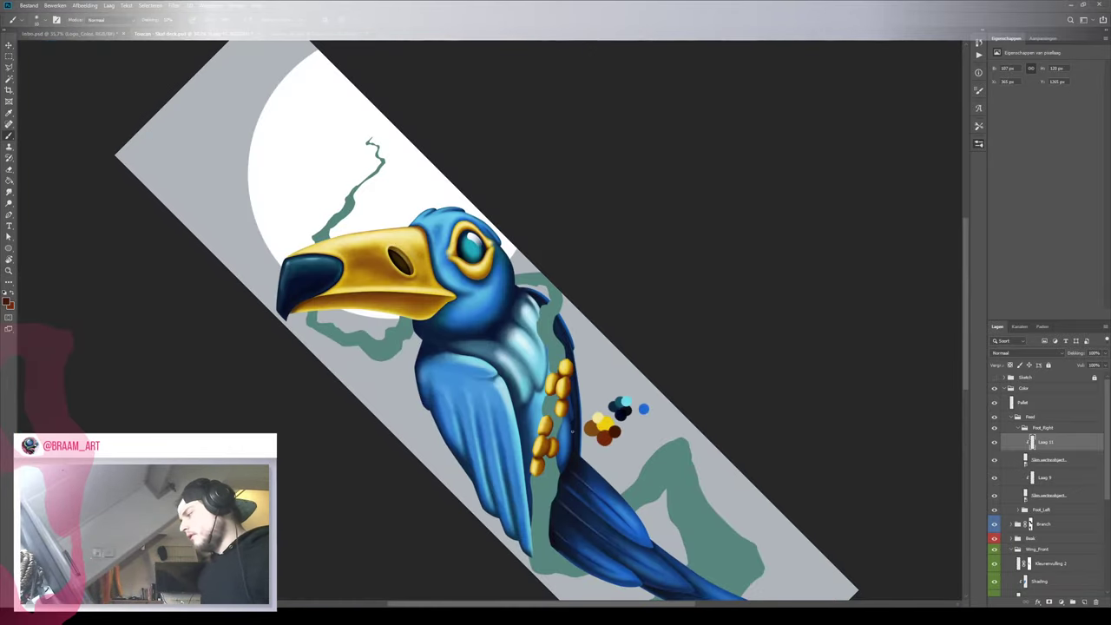
Touch up the shading beside the junction of the centre toe and uppermost segment with reddish brown on Laag 11
{"action": "key", "text": "z"}
{"action": "left_click_drag", "start_coordinate": [562, 355], "coordinate": [626, 401]}
{"action": "left_click_drag", "start_coordinate": [618, 456], "coordinate": [561, 349]}
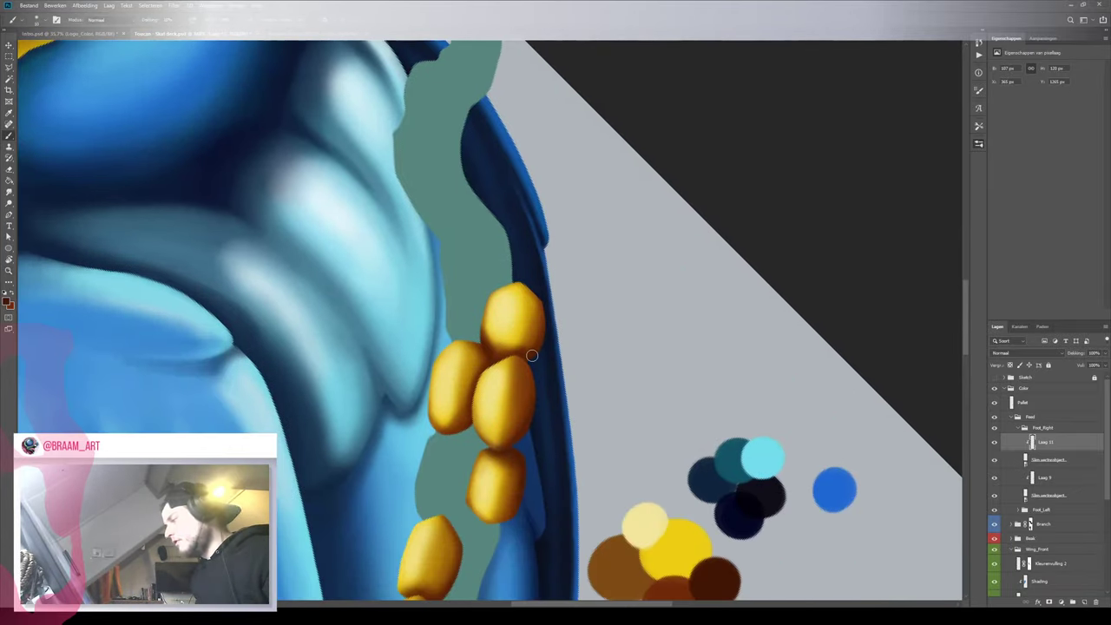
{"action": "left_click", "coordinate": [532, 355], "text": "alt"}
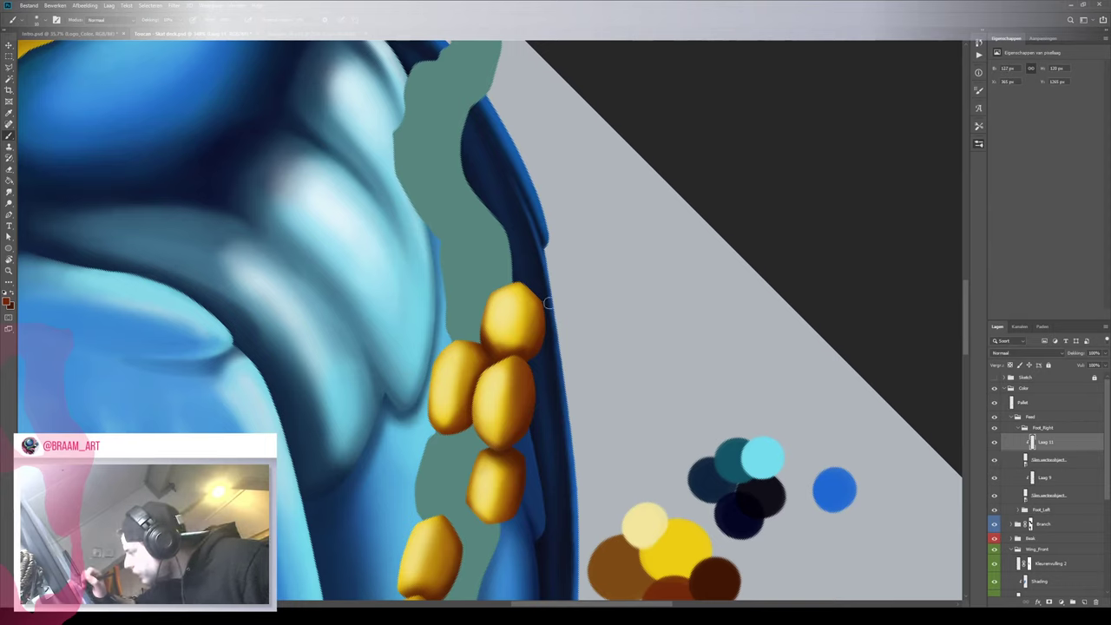
Deepen the uppermost segment's outer edge on Laag 9 with dark brown and reddish brown
{"action": "left_click", "coordinate": [1048, 479]}
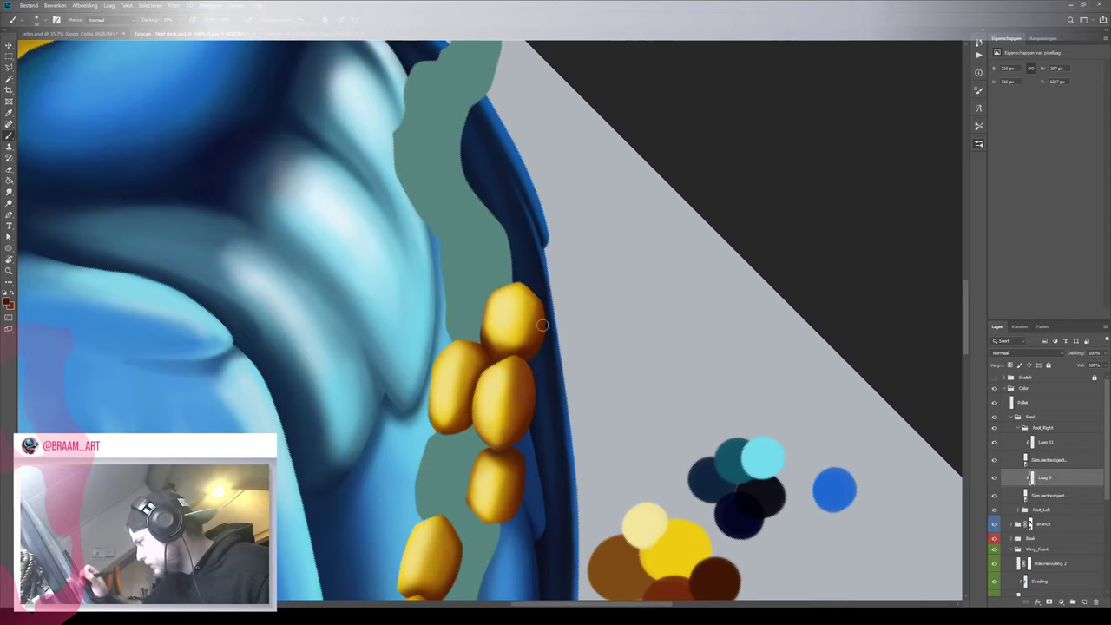
{"action": "key", "text": "z"}
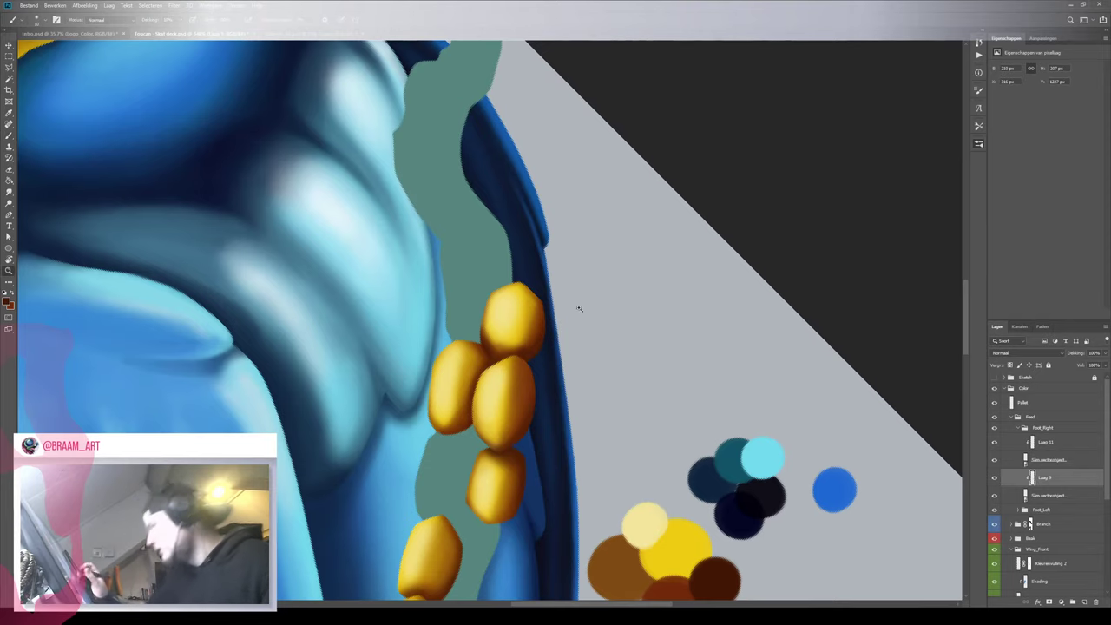
{"action": "key", "text": "ctrl+0"}
{"action": "left_click_drag", "start_coordinate": [538, 328], "coordinate": [565, 271]}
{"action": "key", "text": "b"}
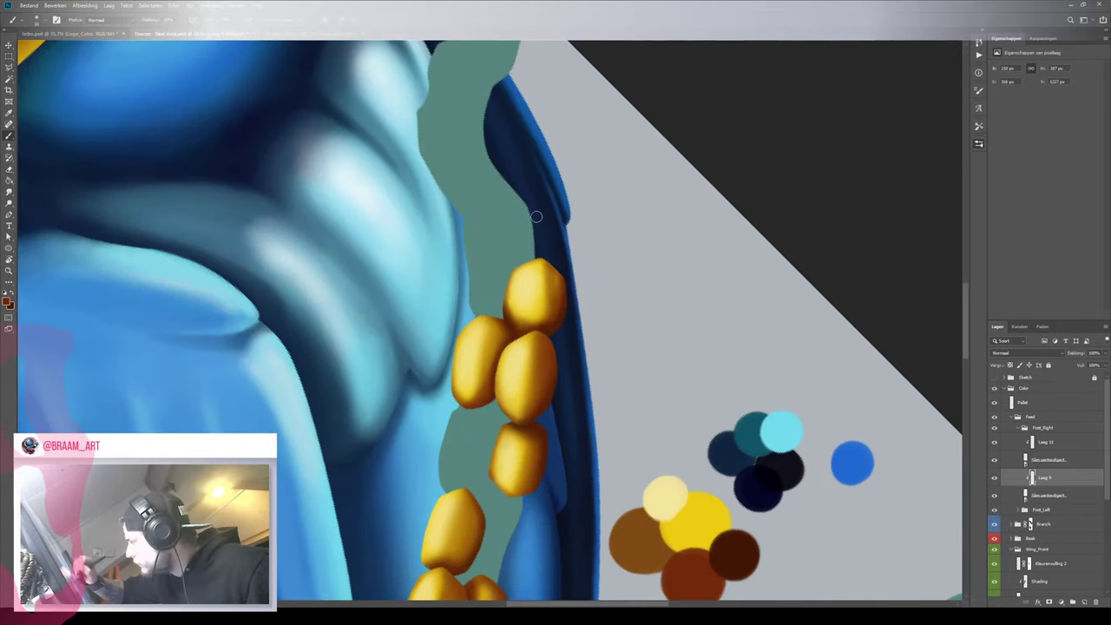
{"action": "key", "text": "z"}
{"action": "key", "text": "ctrl+0"}
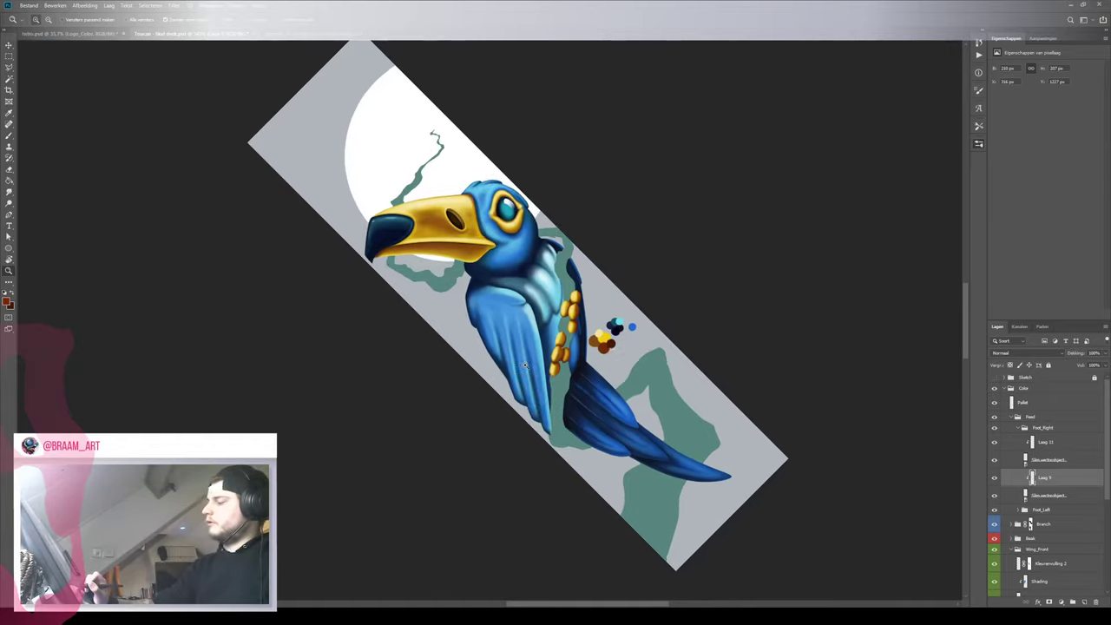
Move the palette swatches down beside the tail, over the lower branch
{"action": "left_click_drag", "start_coordinate": [525, 365], "coordinate": [526, 310]}
{"action": "key", "text": "b"}
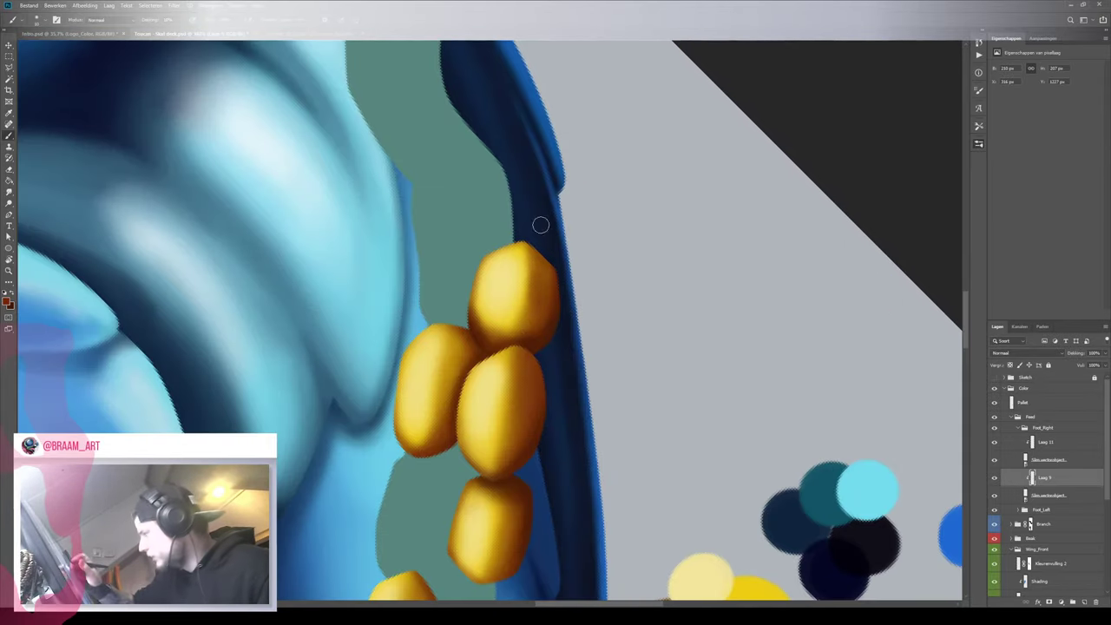
{"action": "key", "text": "z"}
{"action": "key", "text": "ctrl+0"}
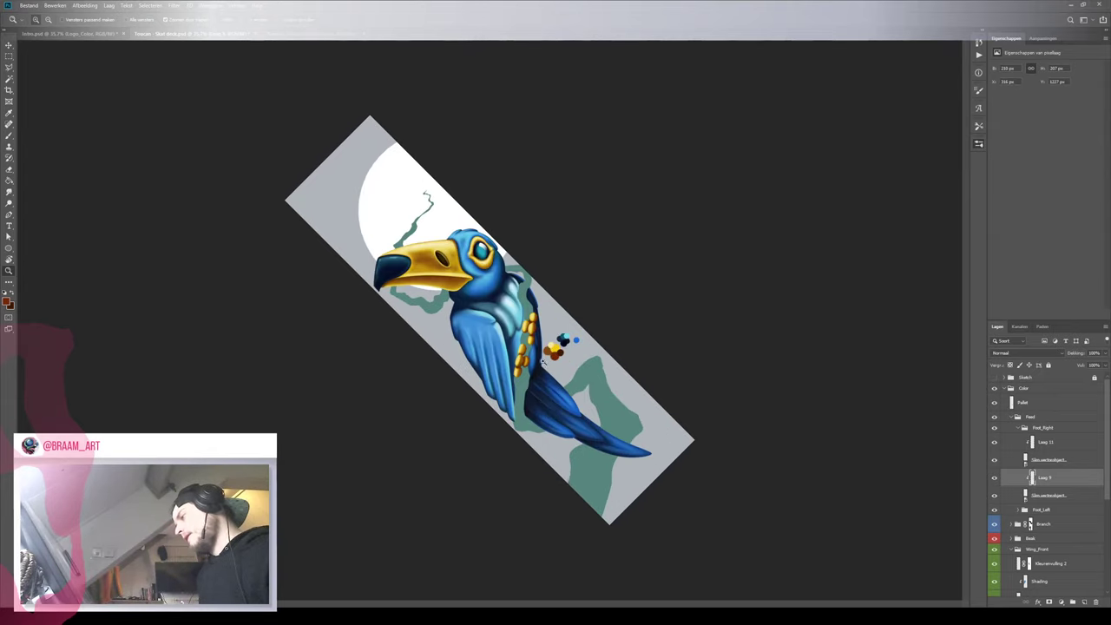
{"action": "key", "text": "r"}
{"action": "left_click_drag", "start_coordinate": [526, 347], "coordinate": [569, 285]}
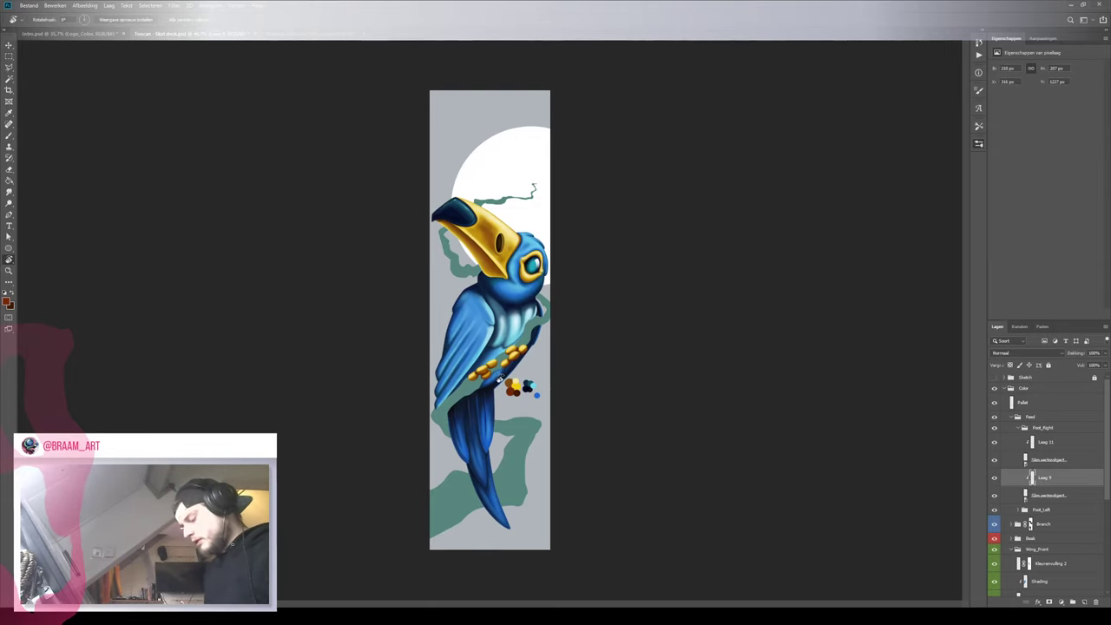
{"action": "key", "text": "b"}
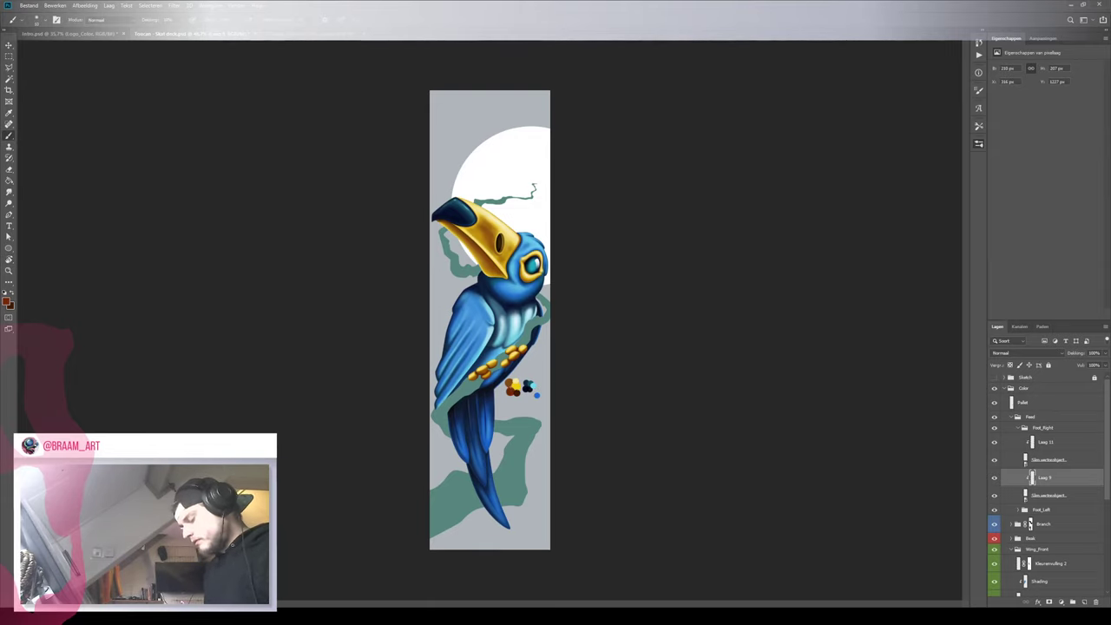
{"action": "left_click", "coordinate": [527, 388], "text": "ctrl"}
{"action": "left_click_drag", "start_coordinate": [527, 389], "coordinate": [538, 466]}
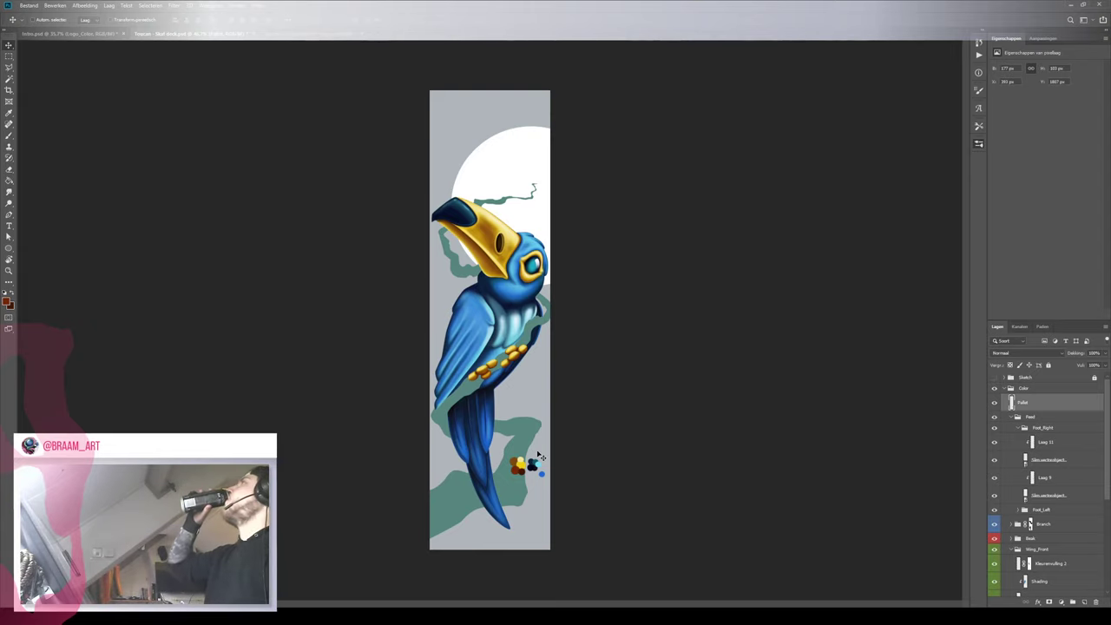
Collapse the Feed group and toggle the visibility of the Feed and Head groups to check their artwork
{"action": "left_click", "coordinate": [1010, 418]}
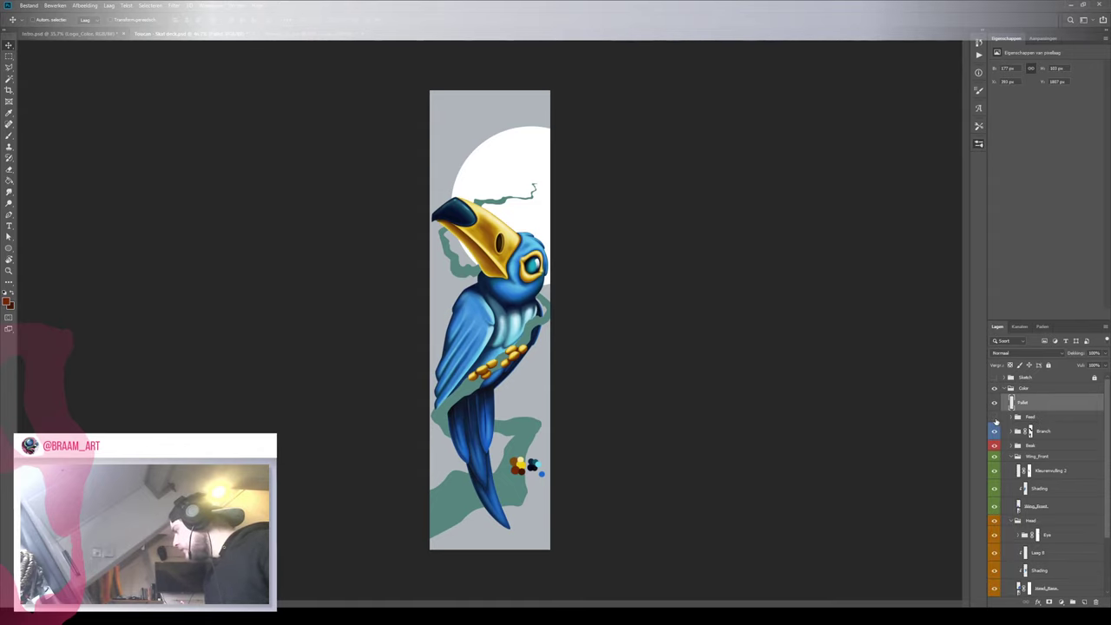
{"action": "left_click", "coordinate": [995, 417]}
{"action": "left_click", "coordinate": [995, 417]}
{"action": "left_click", "coordinate": [995, 418]}
{"action": "left_click", "coordinate": [995, 418]}
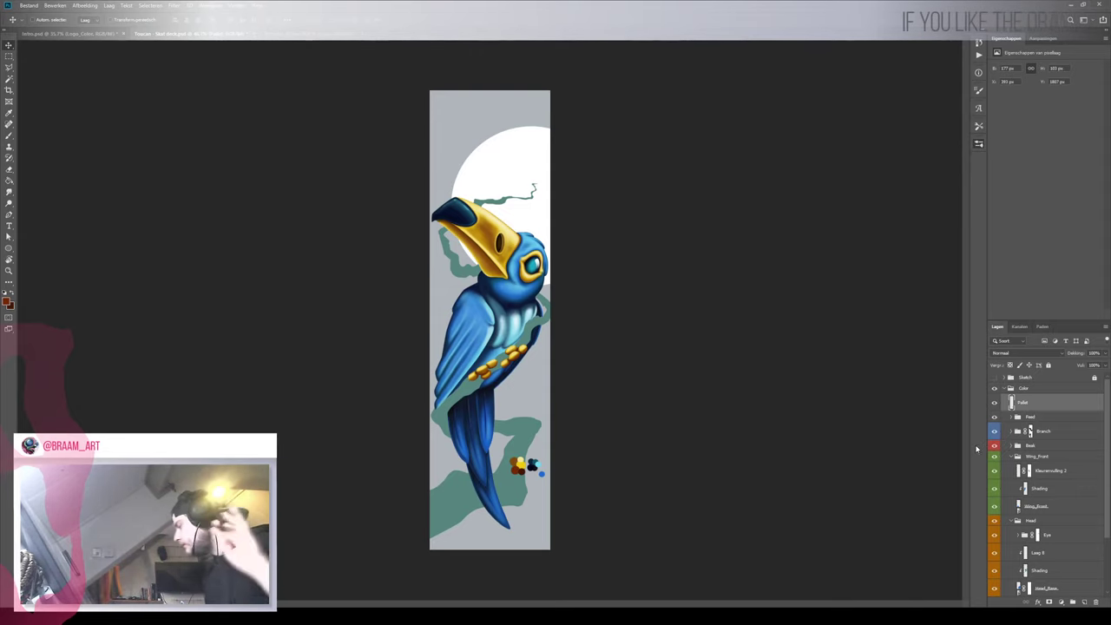
{"action": "left_click", "coordinate": [994, 521]}
{"action": "left_click", "coordinate": [994, 521]}
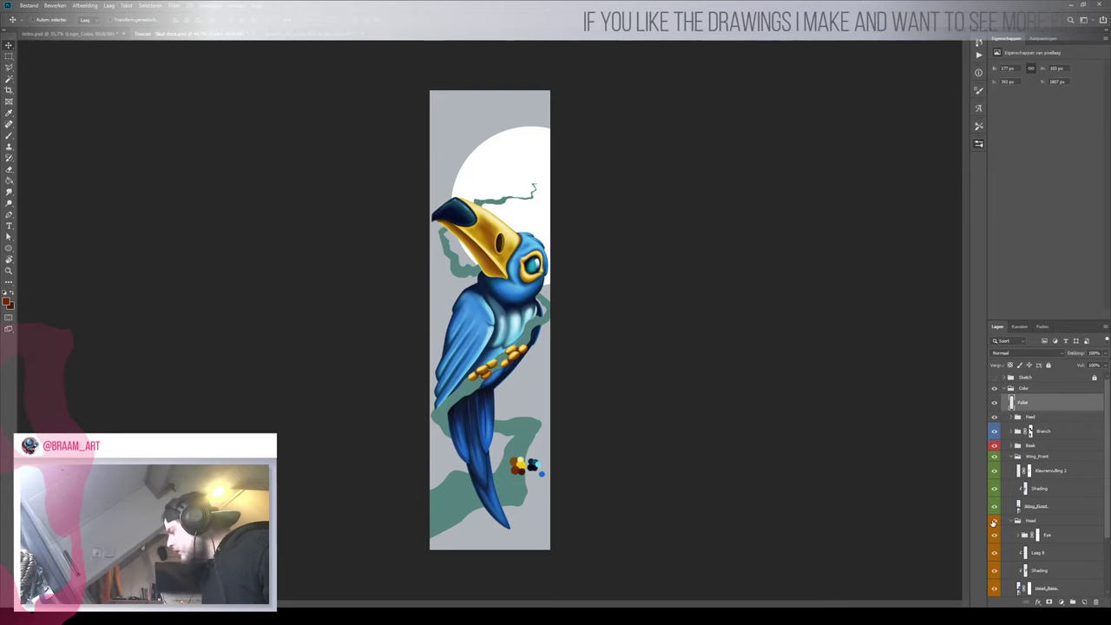
Sample dark blue from the shadow at the chest feathers' lower edge for brushing on the Head group's Shading layer
{"action": "scroll", "coordinate": [1012, 528], "scroll_direction": "down", "scroll_amount": 3}
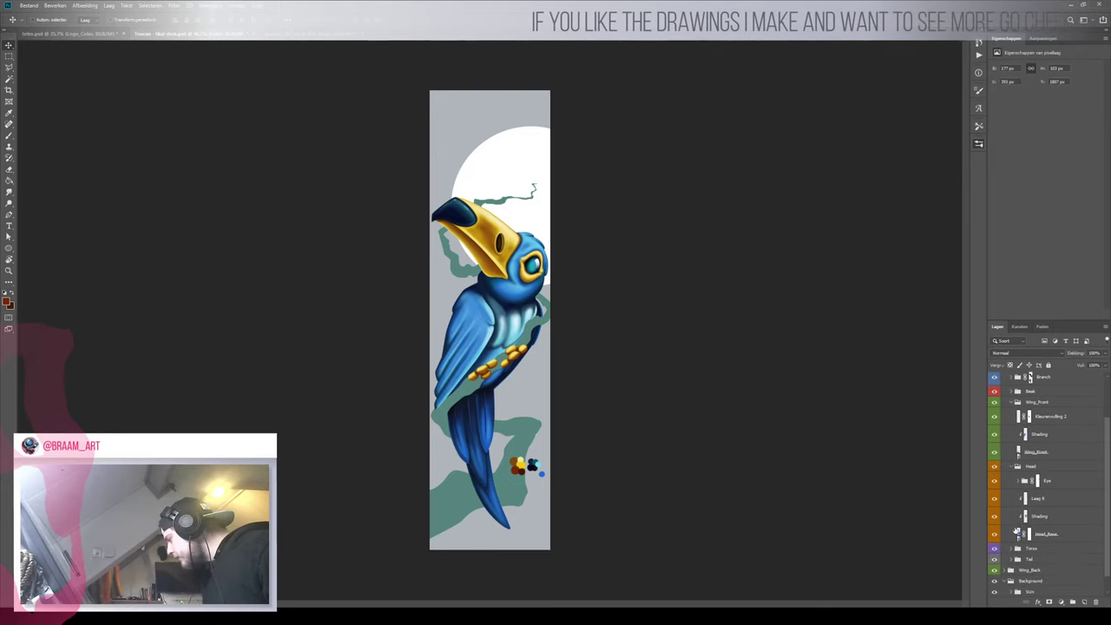
{"action": "left_click", "coordinate": [1023, 535]}
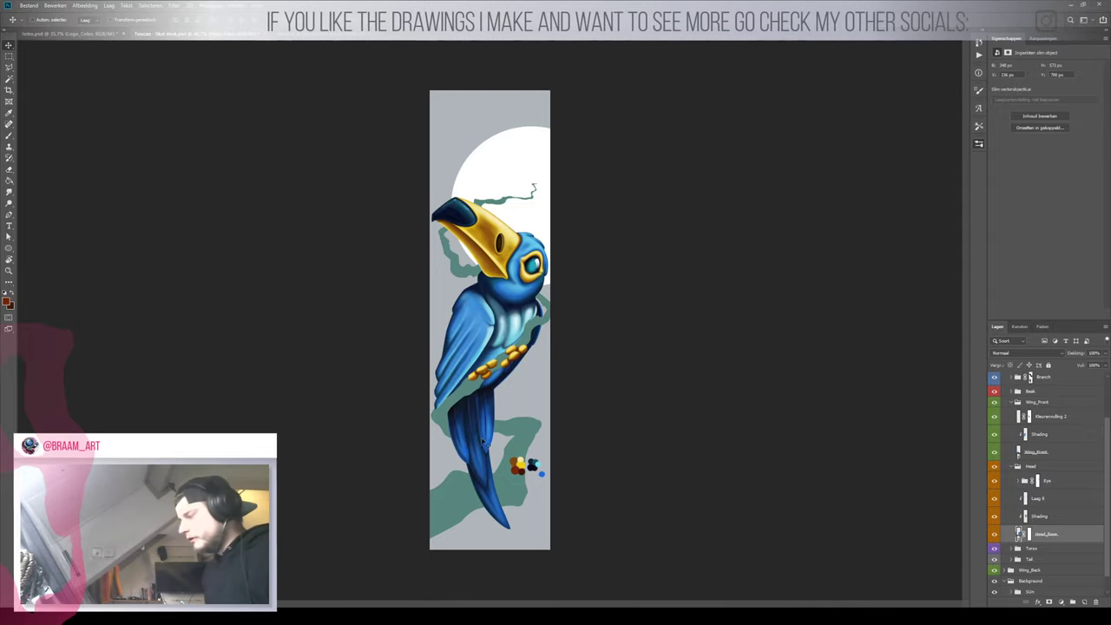
{"action": "key", "text": "z"}
{"action": "left_click_drag", "start_coordinate": [508, 338], "coordinate": [515, 384]}
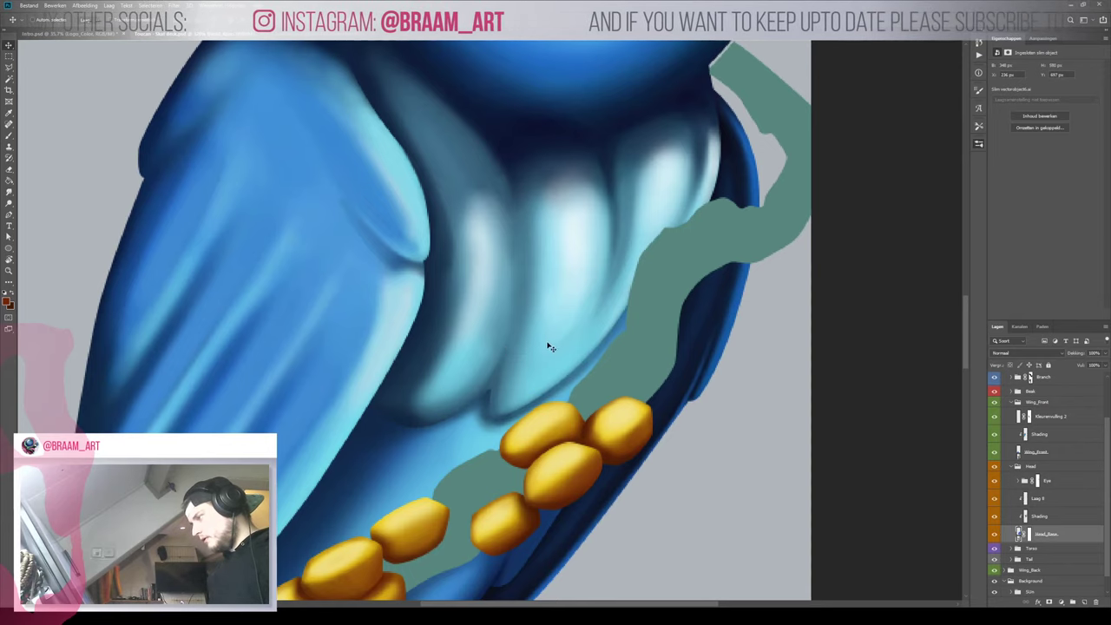
{"action": "key", "text": "z"}
{"action": "mouse_move", "coordinate": [548, 328]}
{"action": "left_mouse_down"}
{"action": "mouse_move", "coordinate": [501, 343]}
{"action": "mouse_move", "coordinate": [556, 344]}
{"action": "left_mouse_up"}
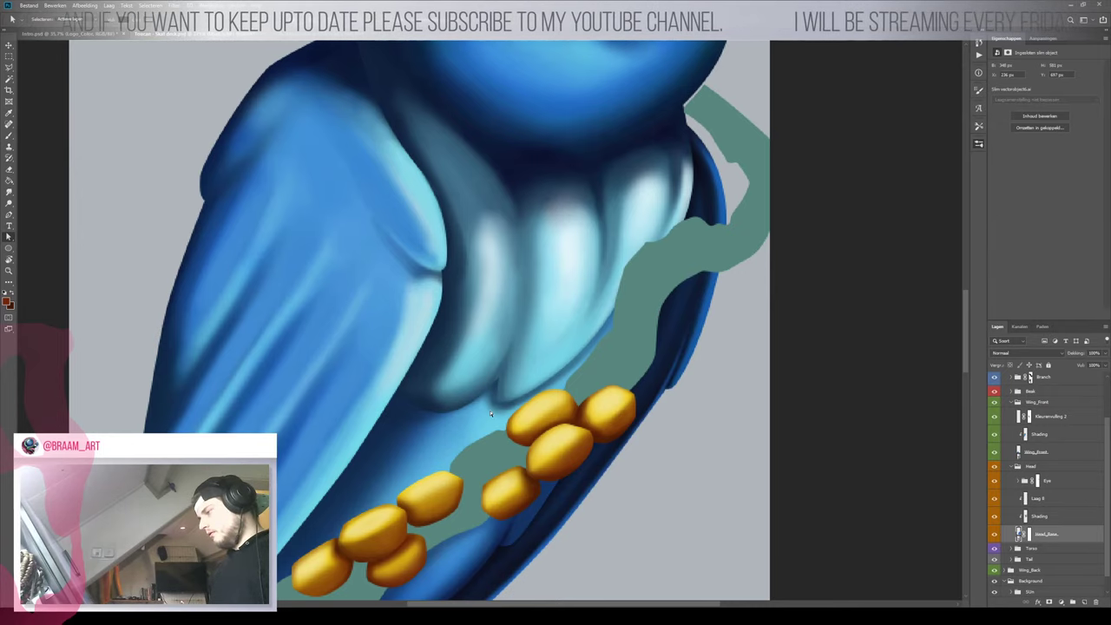
{"action": "key", "text": "ctrl+0"}
{"action": "left_click", "coordinate": [508, 373], "text": "ctrl"}
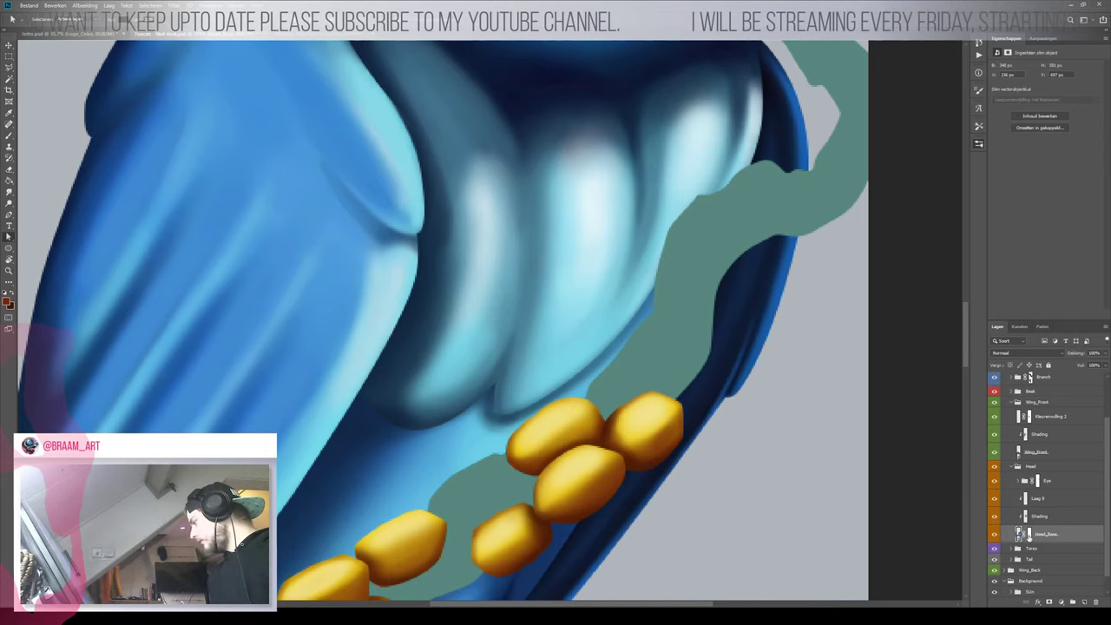
{"action": "left_click", "coordinate": [1029, 516]}
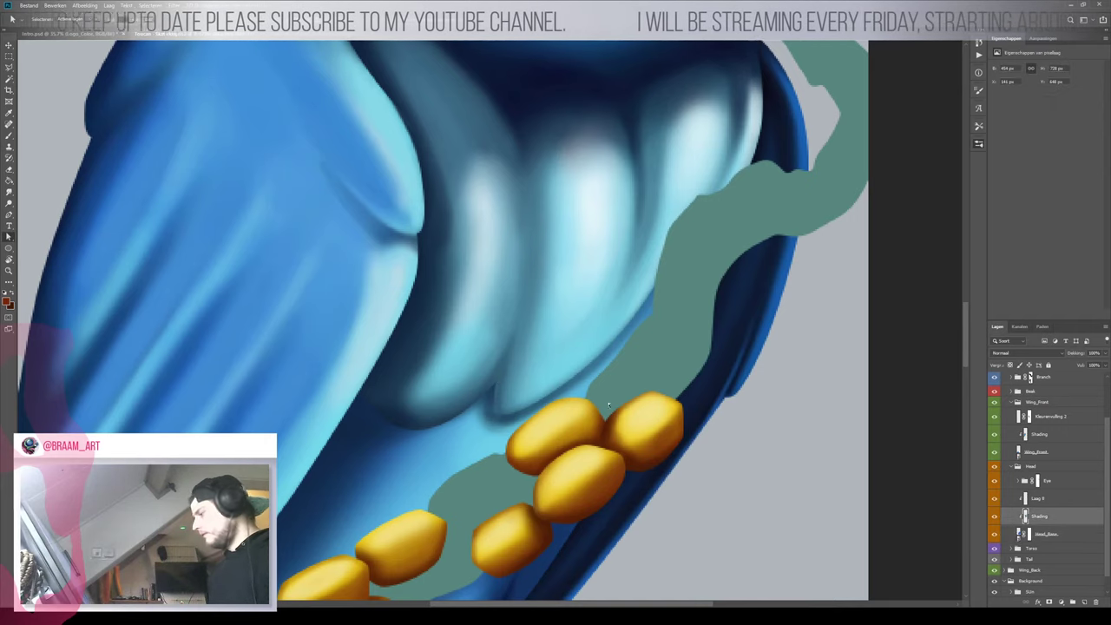
{"action": "key", "text": "i"}
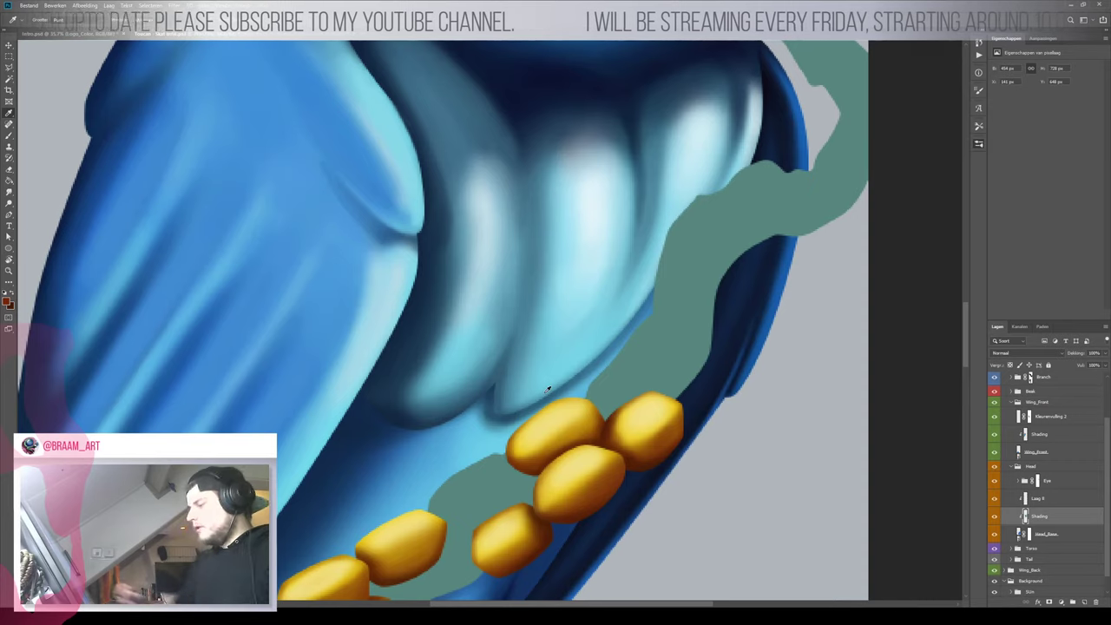
{"action": "left_click", "coordinate": [434, 421]}
{"action": "key", "text": "b"}
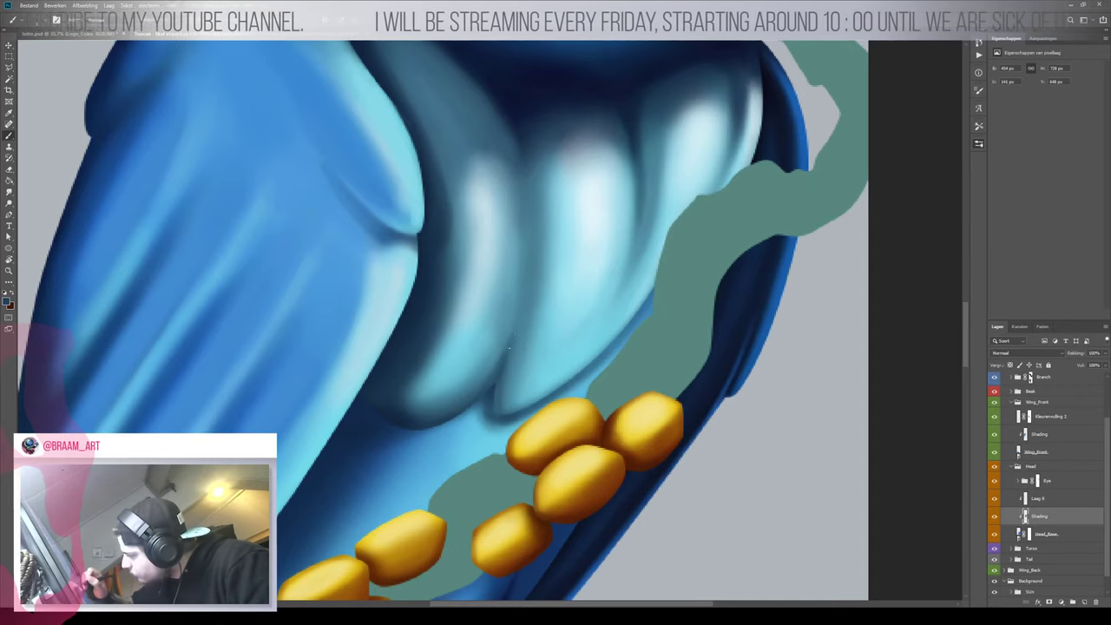
Darken the rounded lower edges of the pale chest feathers with the sampled dark blue
{"action": "key", "text": "r"}
{"action": "mouse_move", "coordinate": [587, 265]}
{"action": "left_mouse_down"}
{"action": "mouse_move", "coordinate": [548, 228]}
{"action": "mouse_move", "coordinate": [204, 346]}
{"action": "left_mouse_up"}
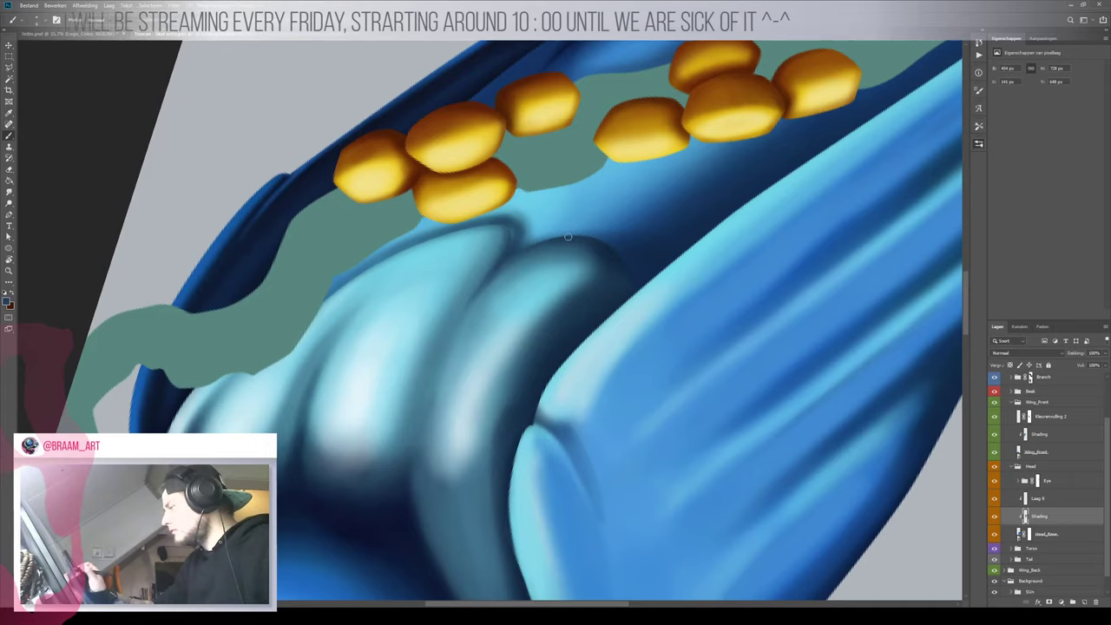
{"action": "key", "text": "ctrl+space"}
{"action": "mouse_move", "coordinate": [532, 254]}
{"action": "left_mouse_down"}
{"action": "mouse_move", "coordinate": [452, 316]}
{"action": "mouse_move", "coordinate": [534, 265]}
{"action": "mouse_move", "coordinate": [525, 271]}
{"action": "left_mouse_up"}
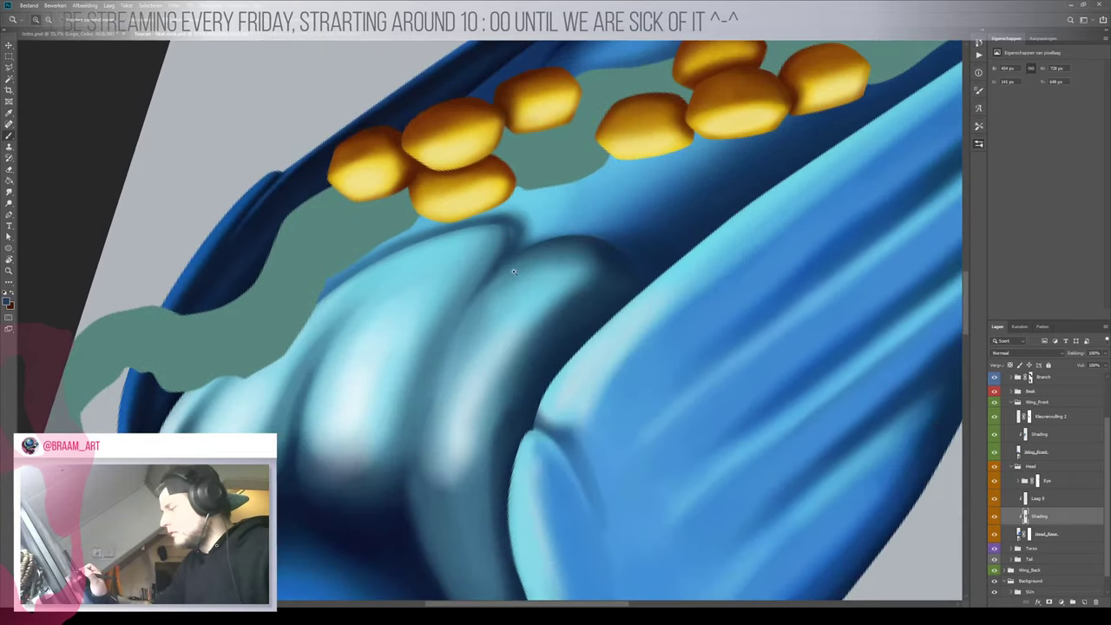
{"action": "key", "text": "space"}
{"action": "left_click_drag", "start_coordinate": [447, 318], "coordinate": [562, 314]}
{"action": "key", "text": "ctrl+space"}
{"action": "key", "text": "r"}
{"action": "left_click_drag", "start_coordinate": [622, 184], "coordinate": [502, 494]}
{"action": "key", "text": "space"}
{"action": "left_click_drag", "start_coordinate": [410, 555], "coordinate": [440, 365]}
{"action": "key", "text": "b"}
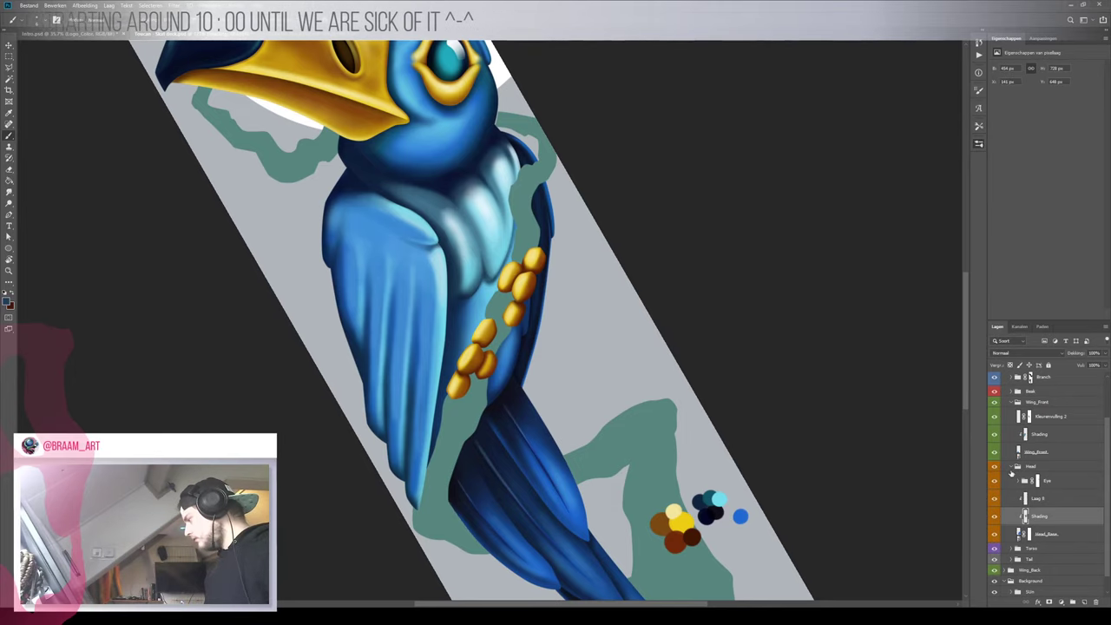
Collapse the Head group and toggle the Wing_Front Shading layer's visibility to compare the wing with and without shading
{"action": "left_click", "coordinate": [1016, 466]}
{"action": "left_click", "coordinate": [996, 488]}
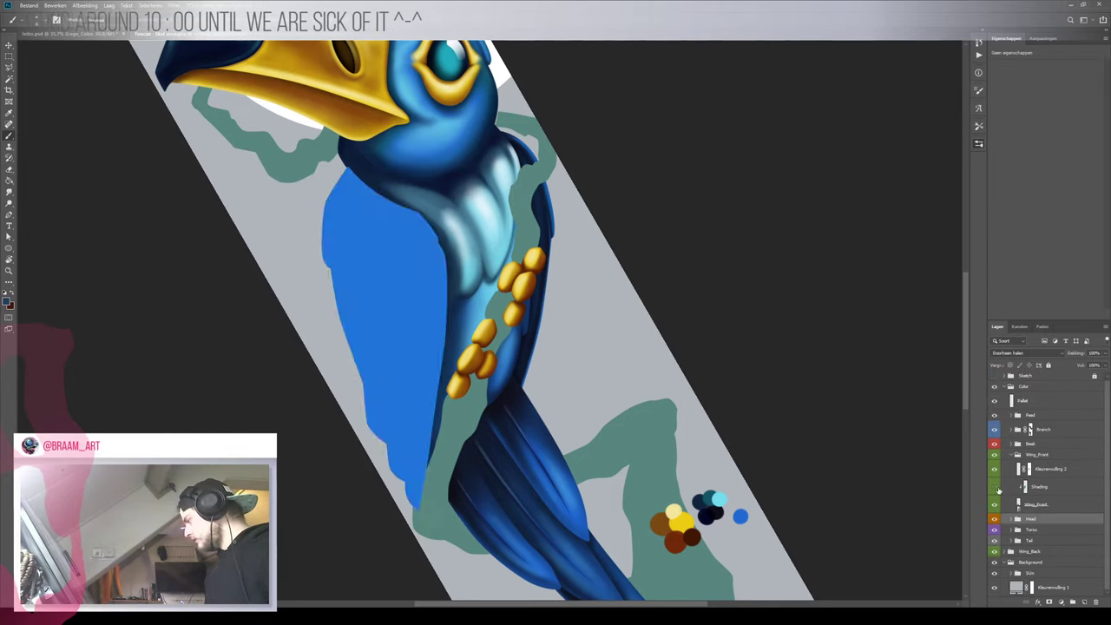
{"action": "left_click", "coordinate": [995, 488]}
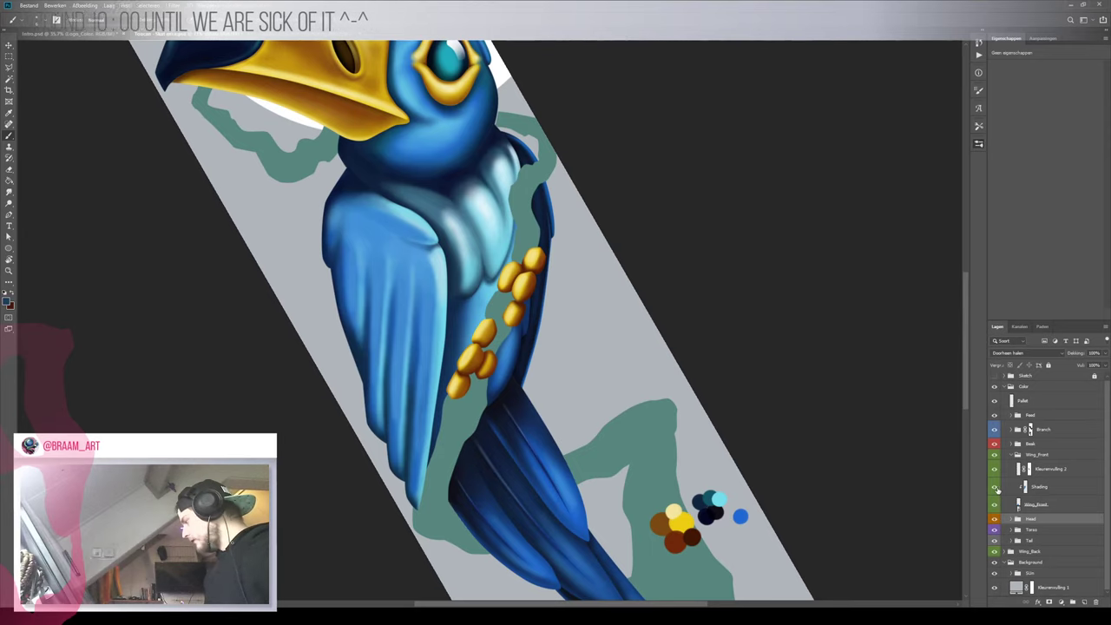
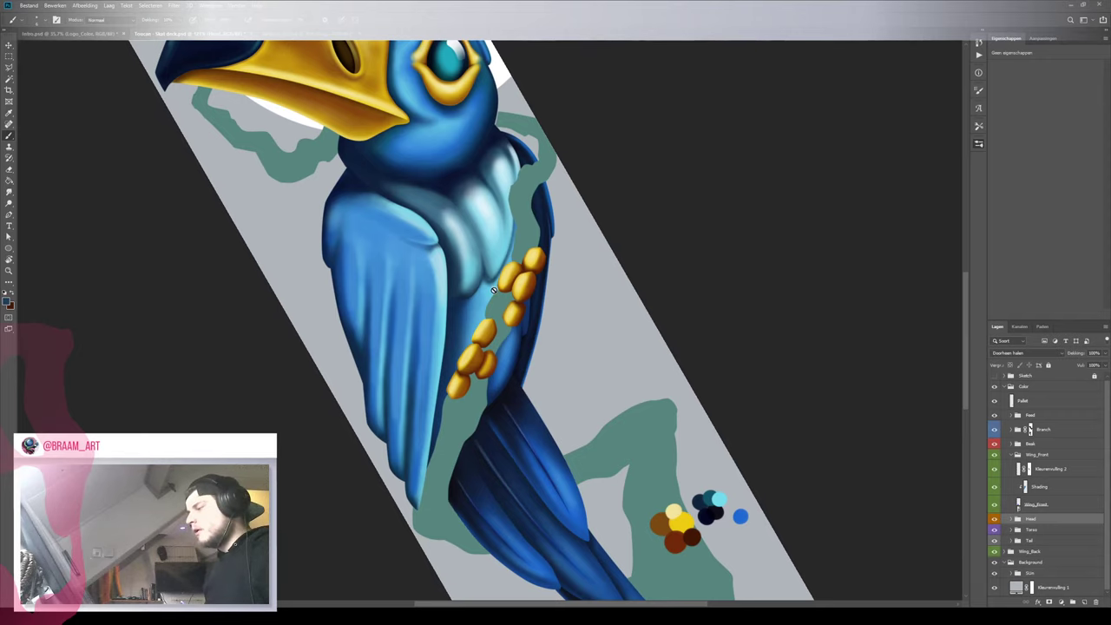
Select the Torso group's Shading layer and sample the dark blue just below the chest feathers
{"action": "key", "text": "z"}
{"action": "left_click_drag", "start_coordinate": [458, 281], "coordinate": [493, 280]}
{"action": "key", "text": "b"}
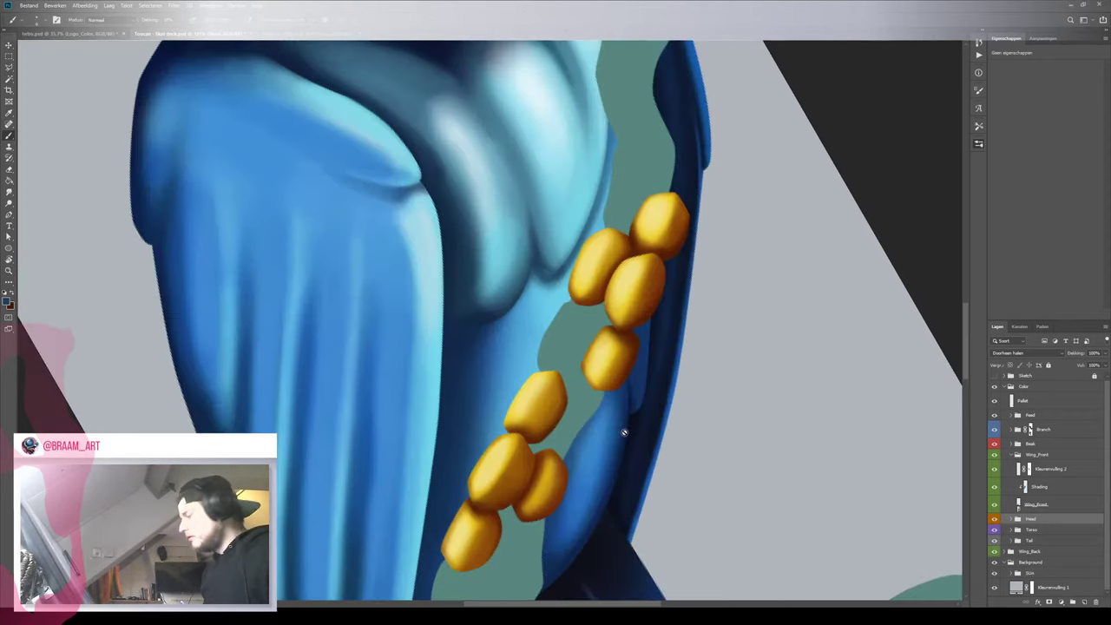
{"action": "key", "text": "z"}
{"action": "left_click_drag", "start_coordinate": [623, 355], "coordinate": [585, 367]}
{"action": "scroll", "coordinate": [585, 369], "scroll_direction": "up", "scroll_amount": 3}
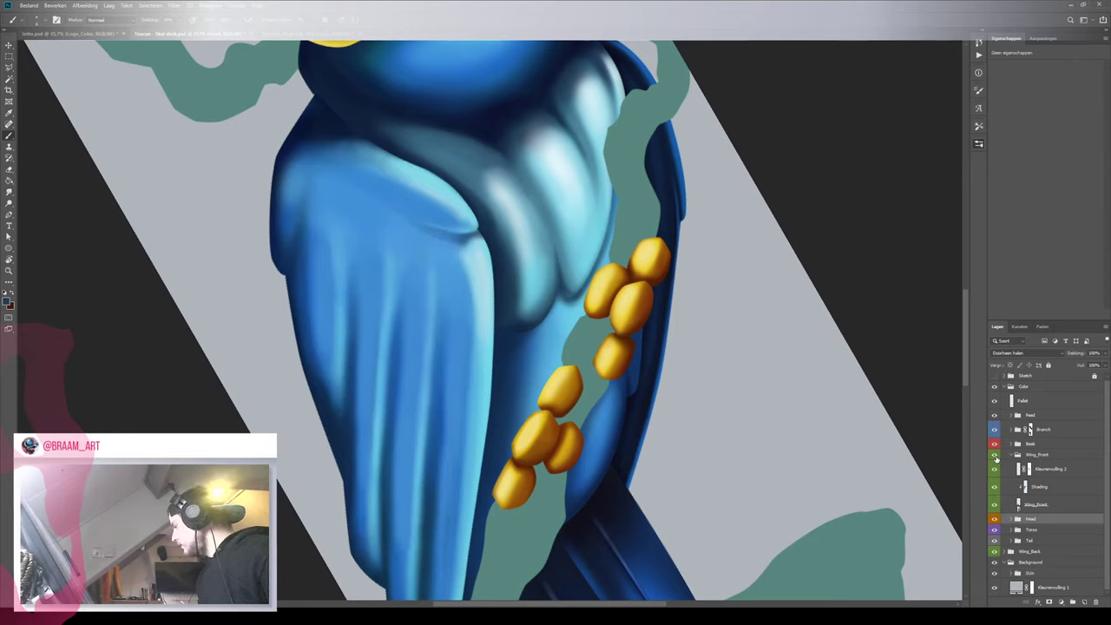
{"action": "left_click", "coordinate": [1009, 530]}
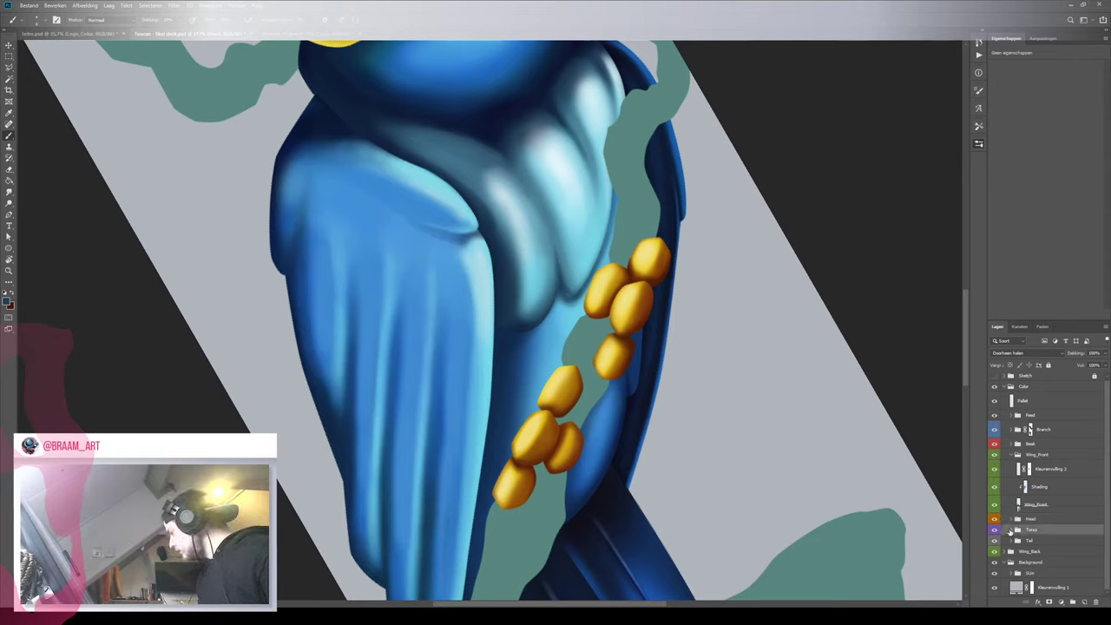
{"action": "left_click", "coordinate": [1010, 530]}
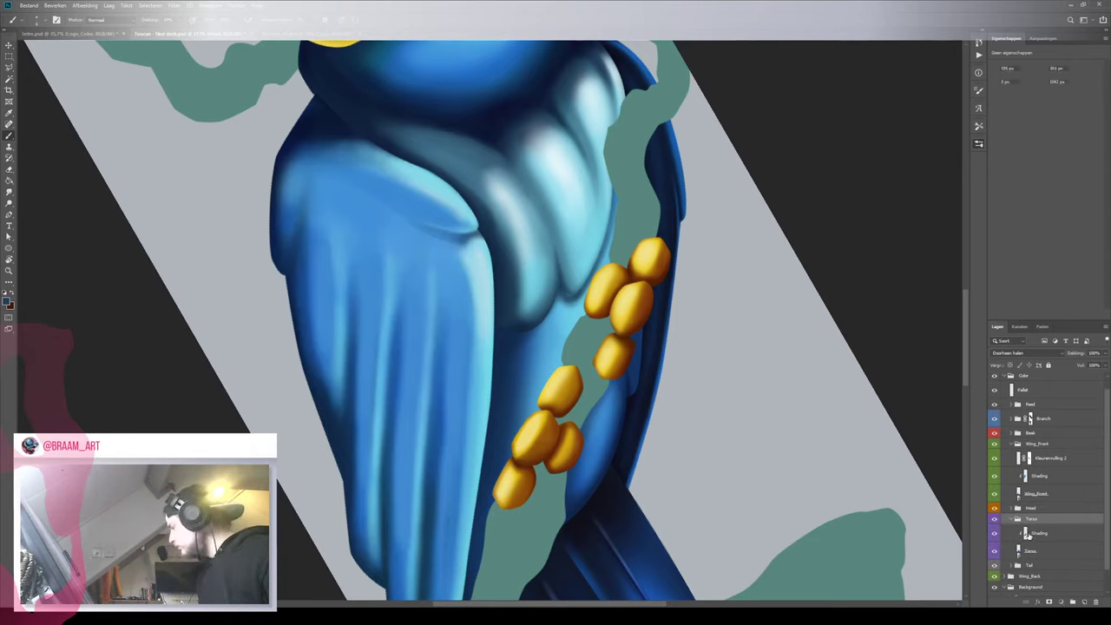
{"action": "left_click", "coordinate": [1030, 532]}
{"action": "scroll", "coordinate": [532, 341], "scroll_direction": "up", "scroll_amount": 1}
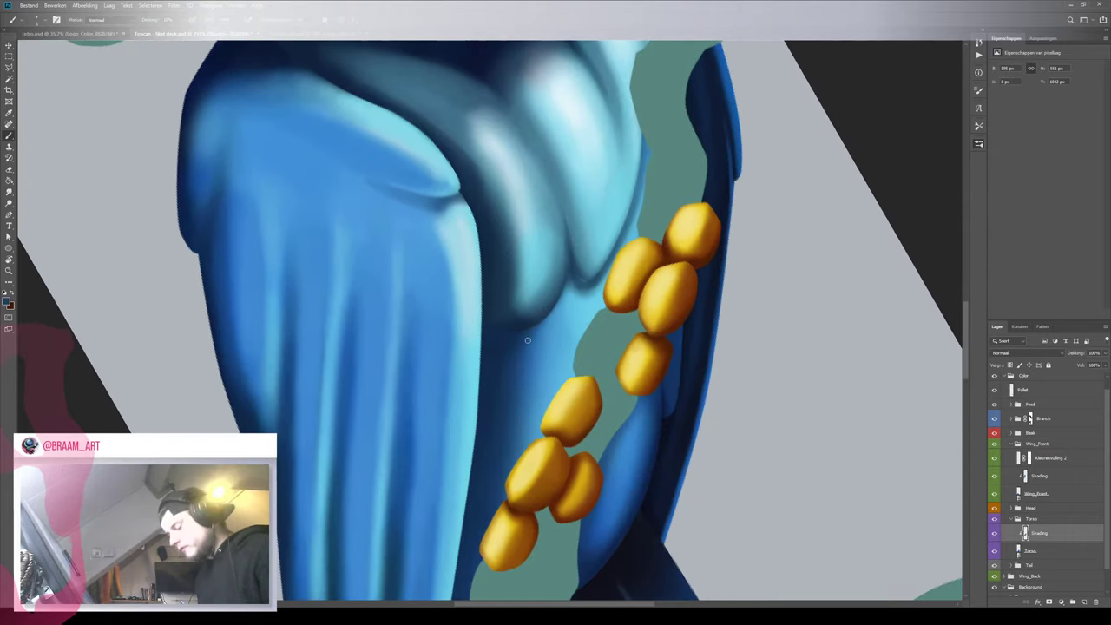
{"action": "left_click", "coordinate": [495, 345], "text": "alt"}
Paint soft dark-blue shadow on the torso beneath the chest feathers, between the front wing and the feet
{"action": "key", "text": "r"}
{"action": "mouse_move", "coordinate": [595, 194]}
{"action": "left_mouse_down"}
{"action": "mouse_move", "coordinate": [586, 188]}
{"action": "mouse_move", "coordinate": [536, 425]}
{"action": "mouse_move", "coordinate": [530, 415]}
{"action": "left_mouse_up"}
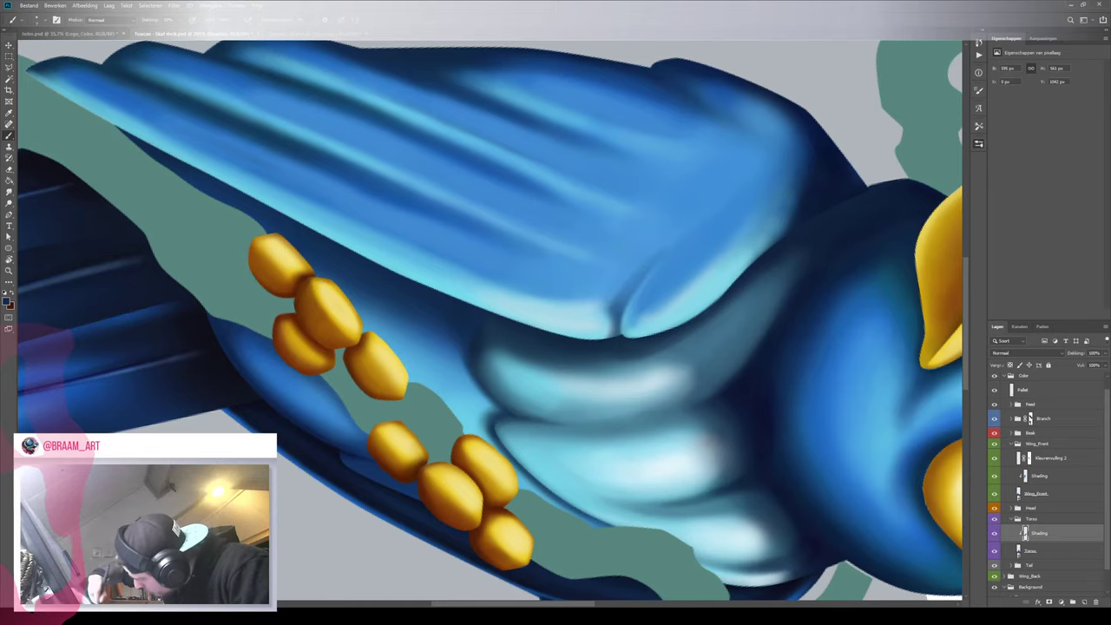
{"action": "key", "text": "z"}
{"action": "left_click_drag", "start_coordinate": [562, 424], "coordinate": [526, 475]}
{"action": "scroll", "coordinate": [525, 475], "scroll_direction": "up", "scroll_amount": 4}
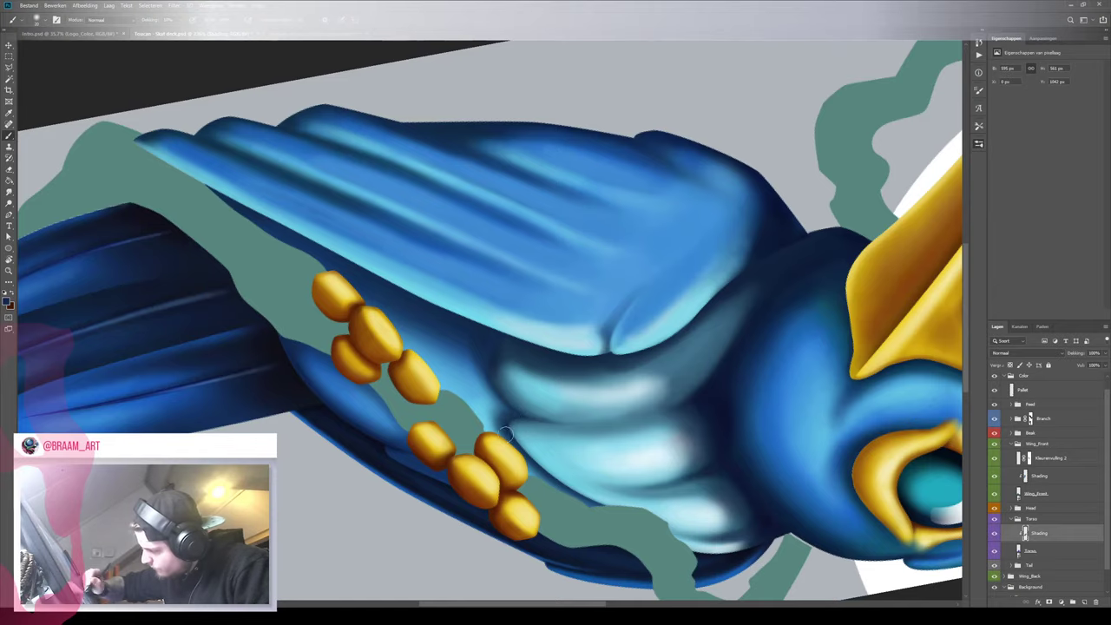
{"action": "key", "text": "z"}
{"action": "mouse_move", "coordinate": [562, 430]}
{"action": "left_mouse_down"}
{"action": "mouse_move", "coordinate": [501, 441]}
{"action": "mouse_move", "coordinate": [544, 420]}
{"action": "left_mouse_up"}
{"action": "key", "text": "b"}
{"action": "key", "text": "r"}
{"action": "mouse_move", "coordinate": [555, 219]}
{"action": "left_mouse_down"}
{"action": "mouse_move", "coordinate": [388, 240]}
{"action": "mouse_move", "coordinate": [570, 220]}
{"action": "mouse_move", "coordinate": [568, 367]}
{"action": "left_mouse_up"}
{"action": "key", "text": "b"}
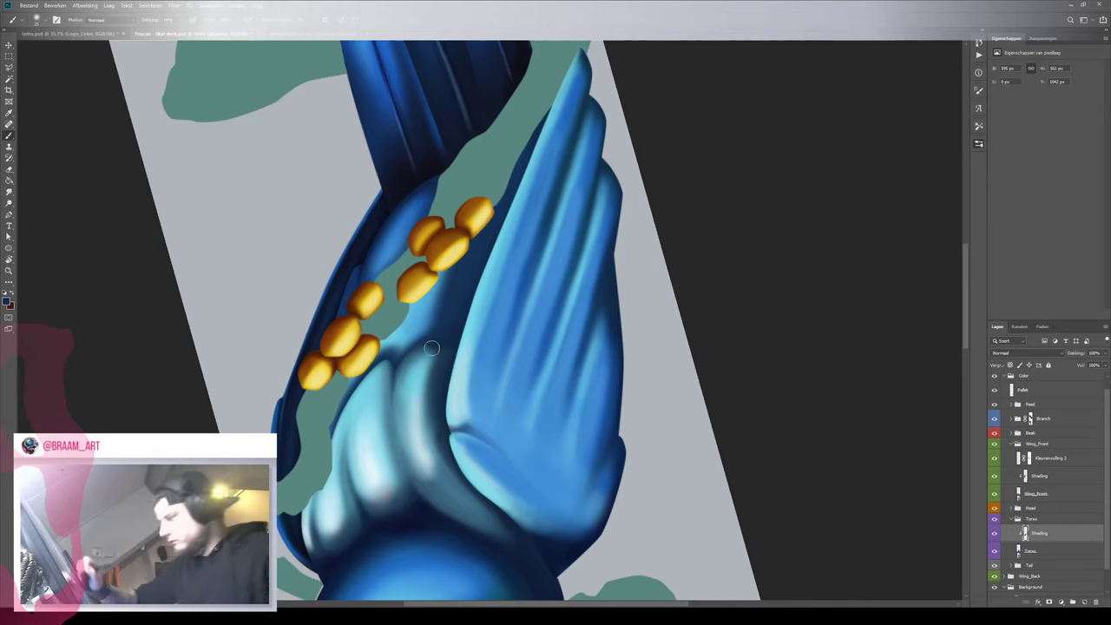
{"action": "mouse_move", "coordinate": [475, 332]}
{"action": "left_mouse_down"}
{"action": "mouse_move", "coordinate": [411, 340]}
{"action": "mouse_move", "coordinate": [466, 356]}
{"action": "left_mouse_up"}
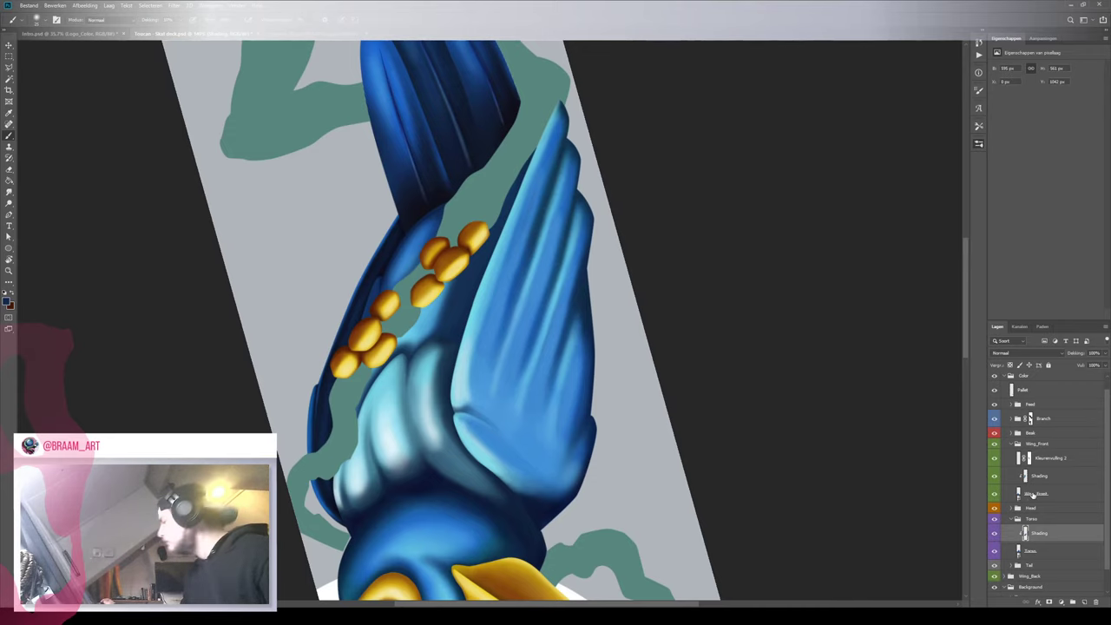
Expand the Head group and select its Shading layer for further work on the chest feathers
{"action": "left_click", "coordinate": [1039, 477]}
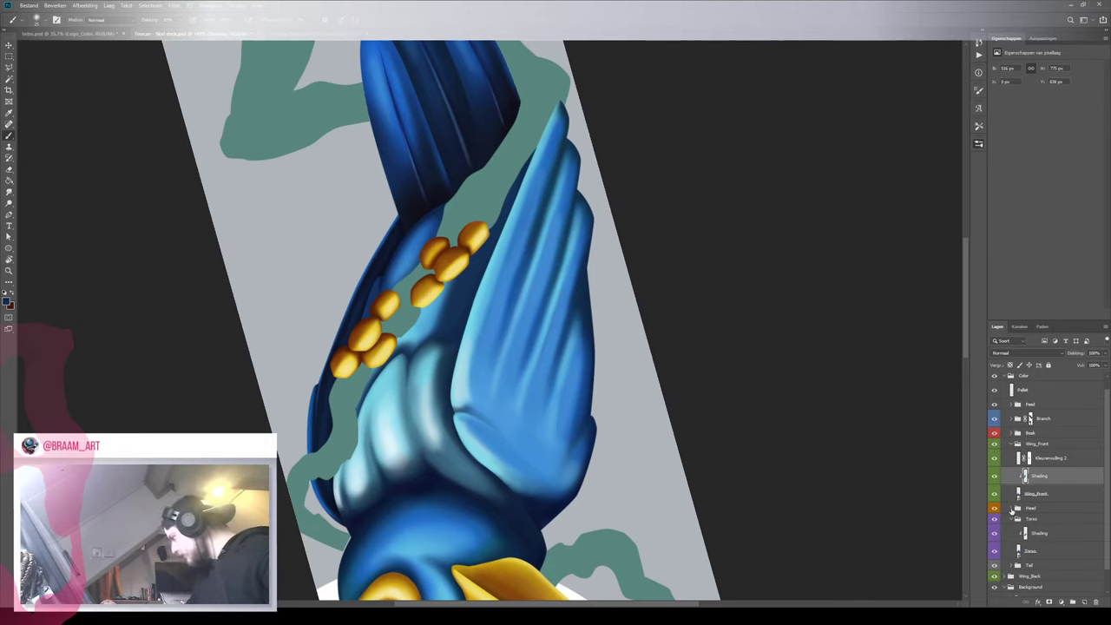
{"action": "left_click", "coordinate": [1016, 508]}
{"action": "left_click", "coordinate": [1052, 559]}
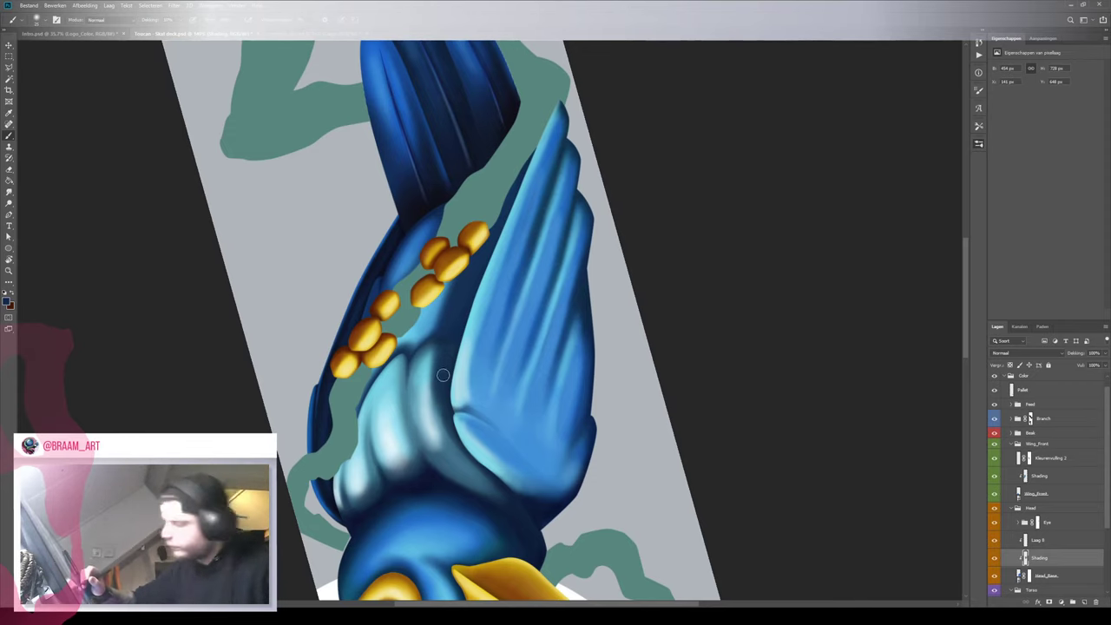
Refine the dark-blue edge of the chest feather beside the front wing using a smaller brush
{"action": "scroll", "coordinate": [456, 408], "scroll_direction": "up", "scroll_amount": 3}
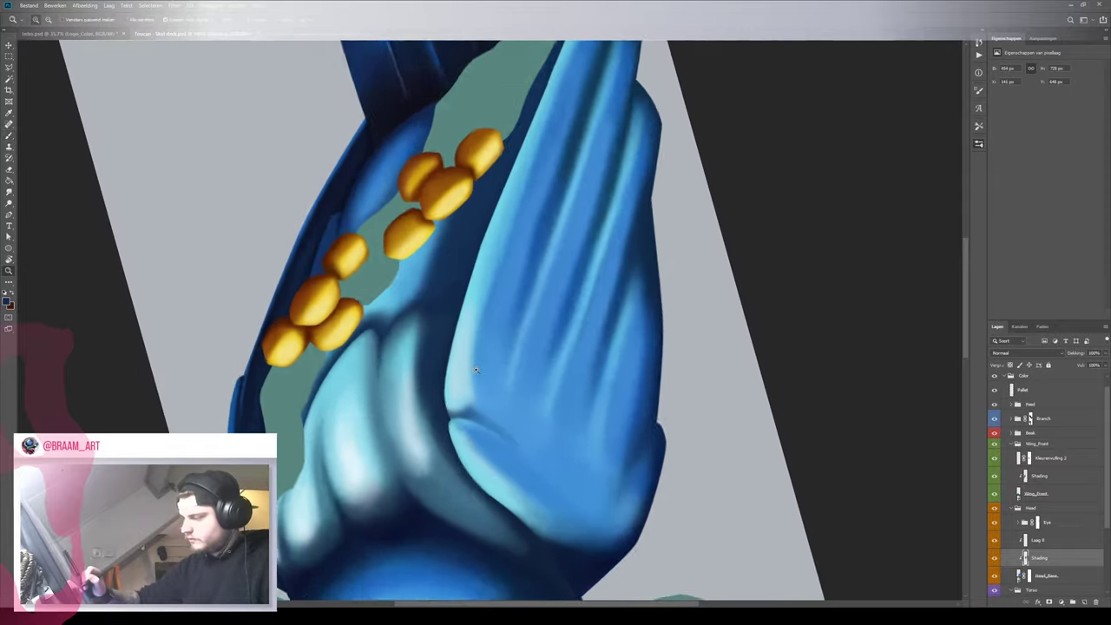
{"action": "left_click_drag", "start_coordinate": [450, 361], "coordinate": [453, 350]}
{"action": "key", "text": "bracketleft"}
{"action": "key", "text": "bracketleft"}
{"action": "key", "text": "bracketleft"}
{"action": "key", "text": "bracketleft"}
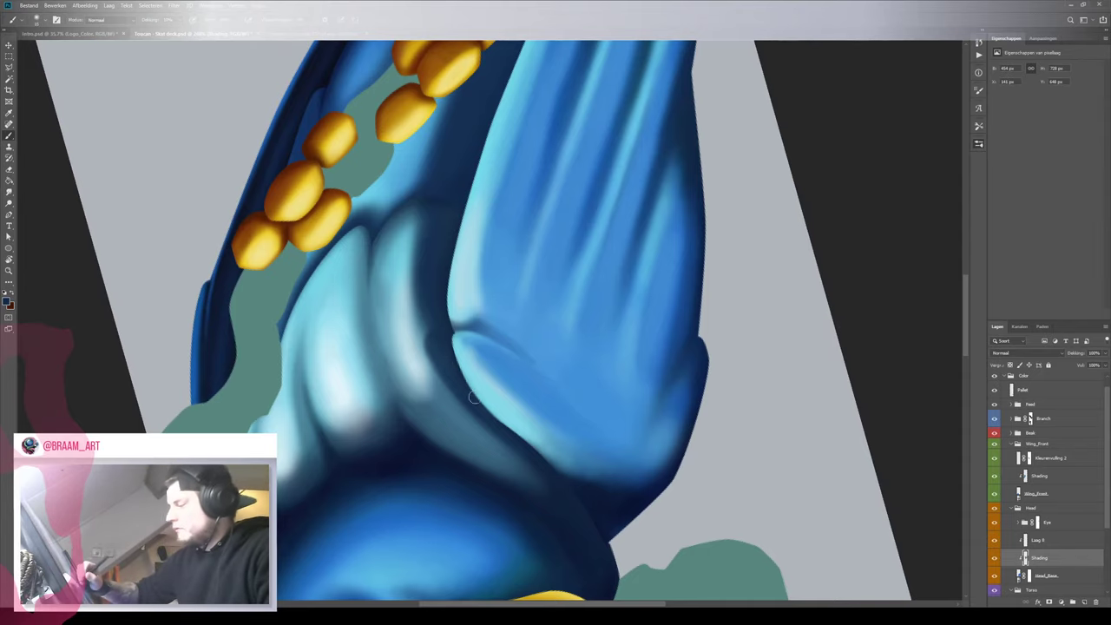
{"action": "key", "text": "z"}
{"action": "mouse_move", "coordinate": [478, 408]}
{"action": "left_mouse_down"}
{"action": "mouse_move", "coordinate": [419, 375]}
{"action": "mouse_move", "coordinate": [518, 351]}
{"action": "left_mouse_up"}
{"action": "key", "text": "b"}
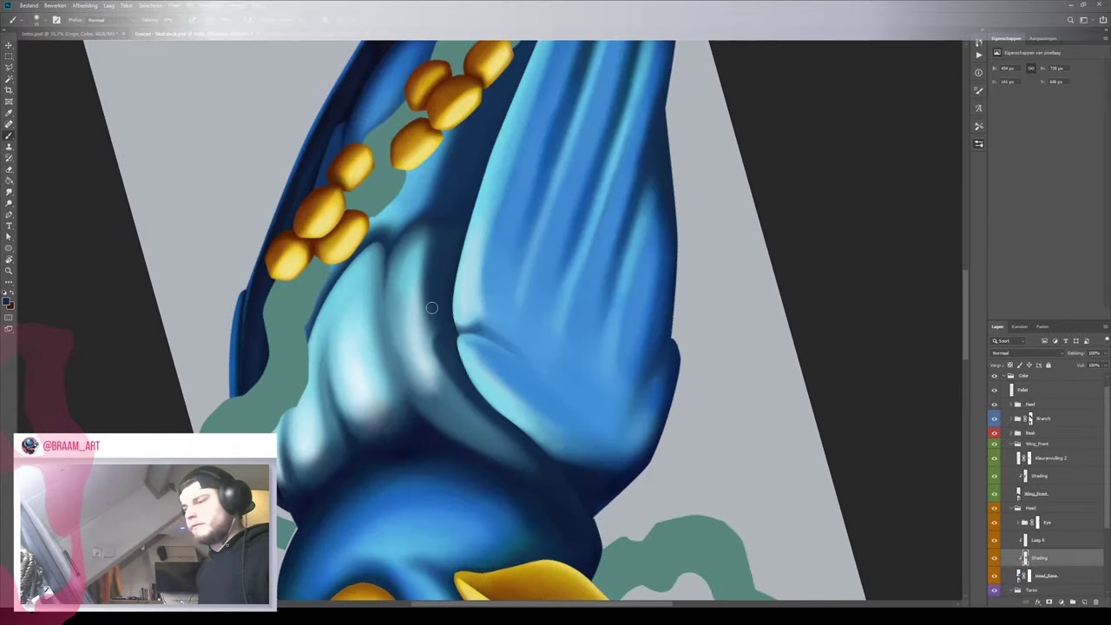
Sample the feather's light blue and widen the upper part of the chest feather nearest the front wing
{"action": "left_click", "coordinate": [423, 264], "text": "alt"}
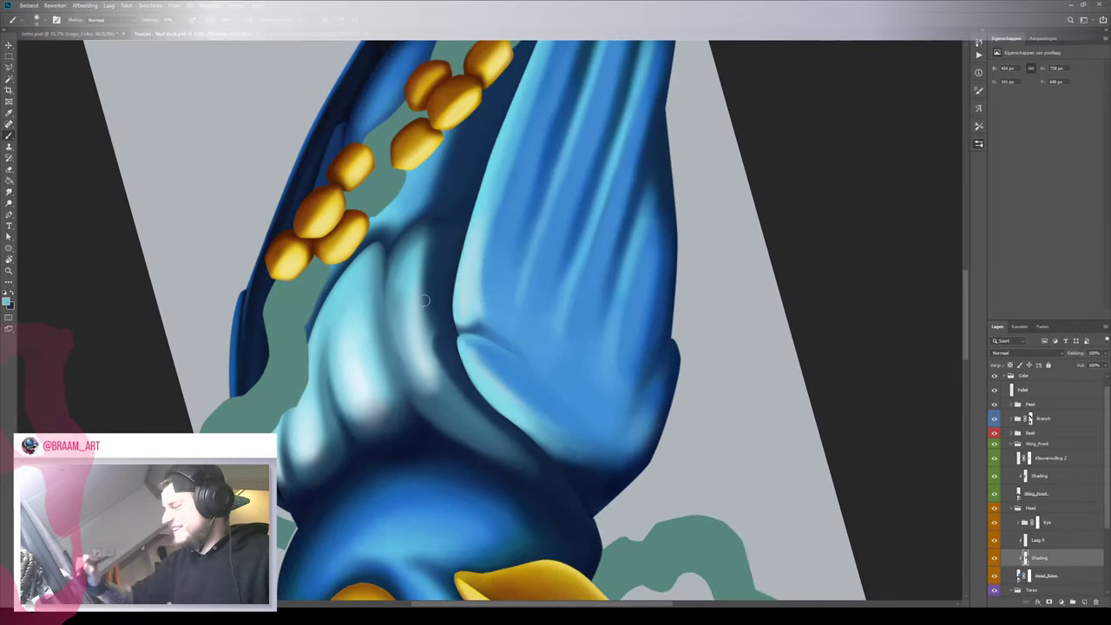
{"action": "left_click_drag", "start_coordinate": [430, 238], "coordinate": [434, 323]}
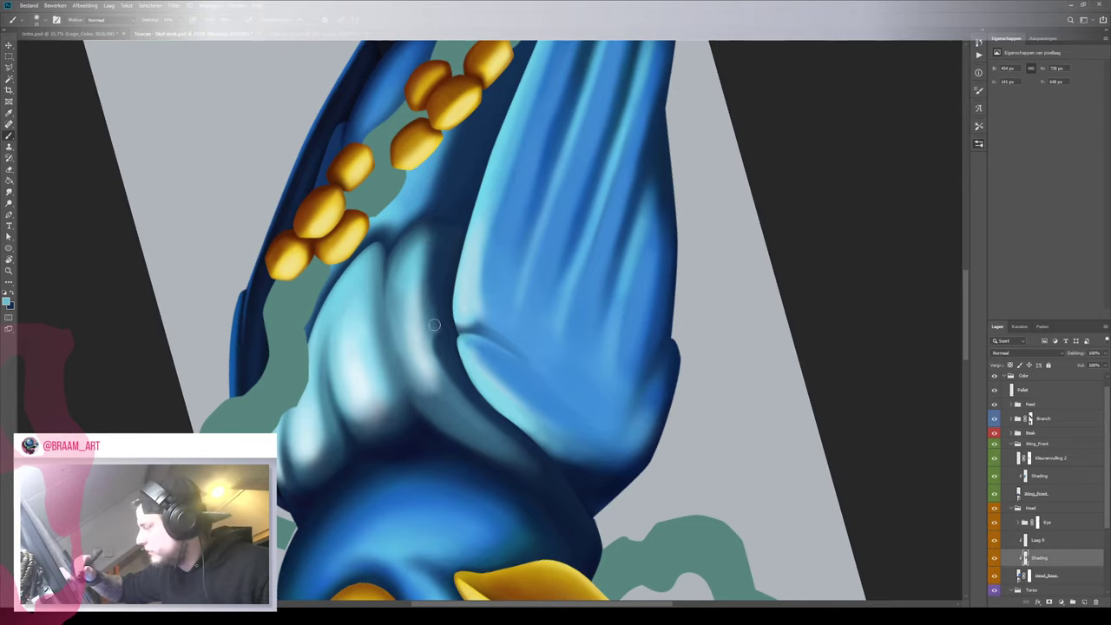
{"action": "left_click_drag", "start_coordinate": [427, 225], "coordinate": [424, 287]}
{"action": "left_click_drag", "start_coordinate": [431, 247], "coordinate": [427, 316]}
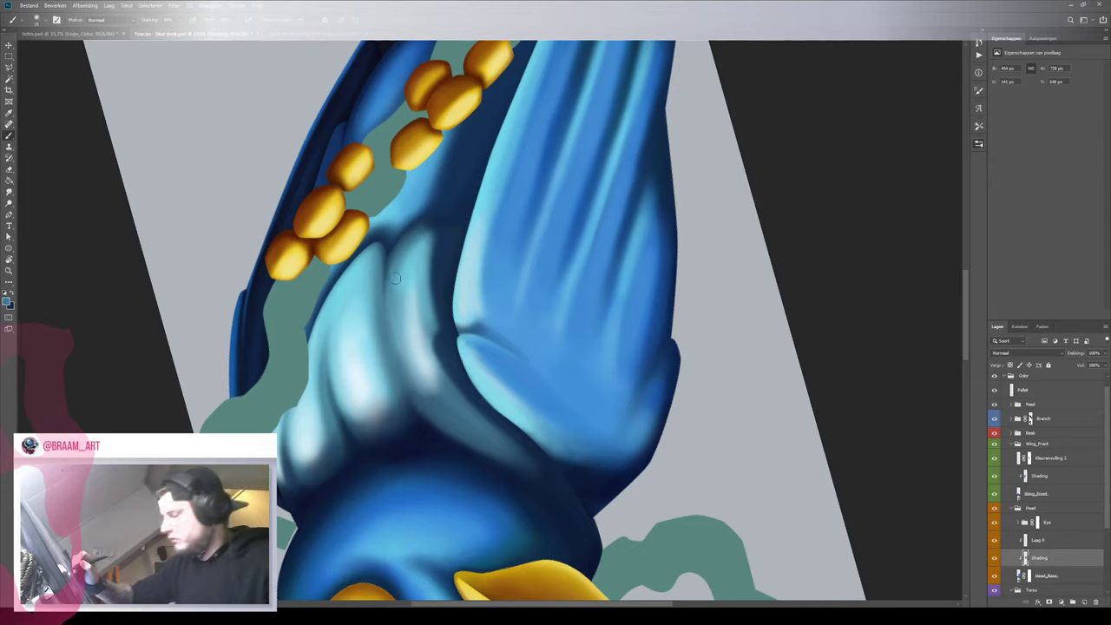
Define the gap between the two chest feathers nearest the wing and their tips with sampled mid and dark blues
{"action": "left_click", "coordinate": [434, 416], "text": "alt"}
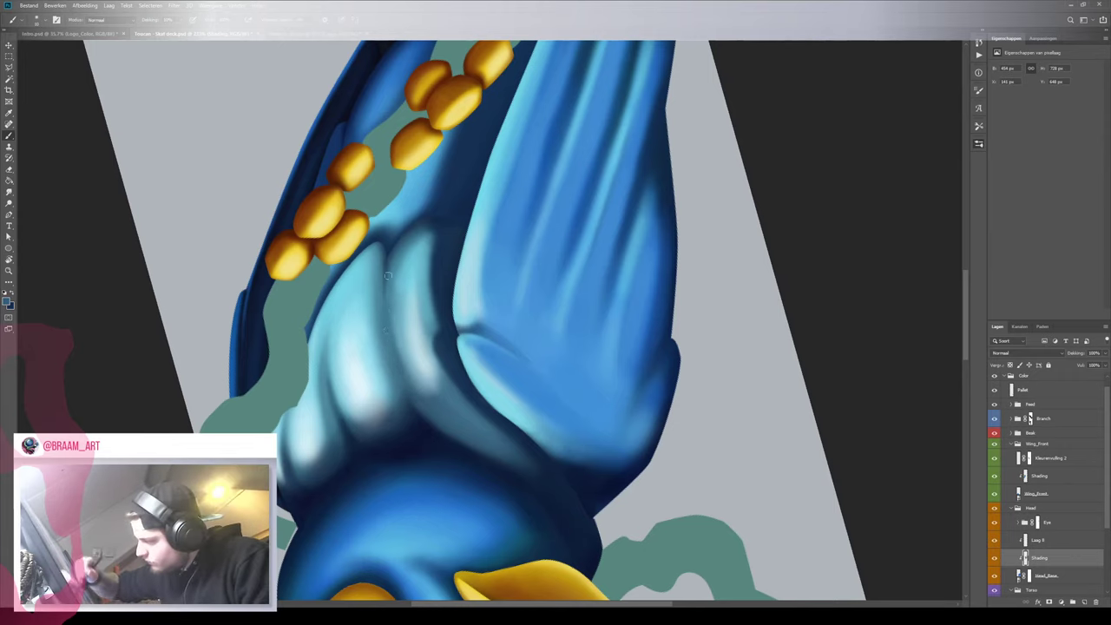
{"action": "left_click", "coordinate": [424, 273], "text": "alt"}
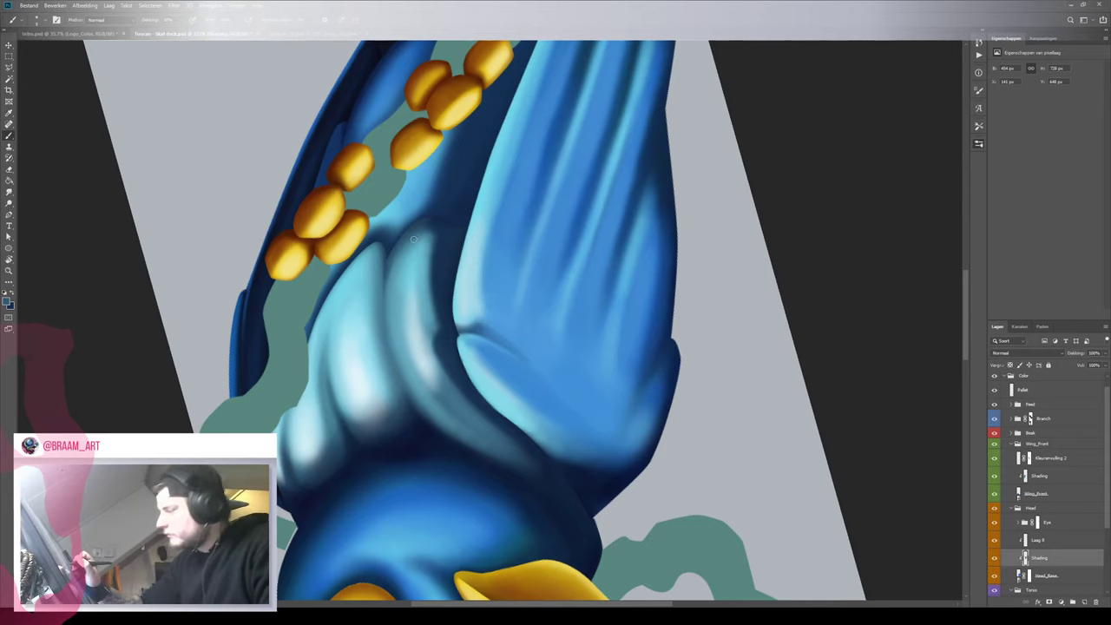
{"action": "left_click", "coordinate": [439, 217], "text": "alt"}
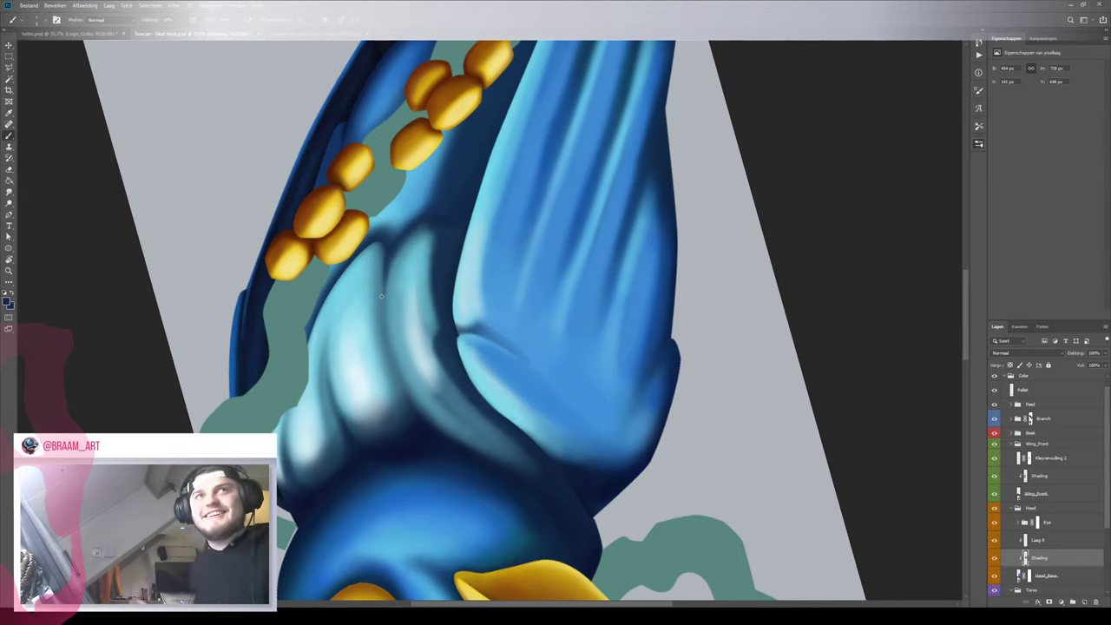
Turn the toucan upright and paint sampled light blue along the wing-side edge of the nearest chest feather
{"action": "key", "text": "ctrl+space"}
{"action": "left_click_drag", "start_coordinate": [522, 316], "coordinate": [441, 318]}
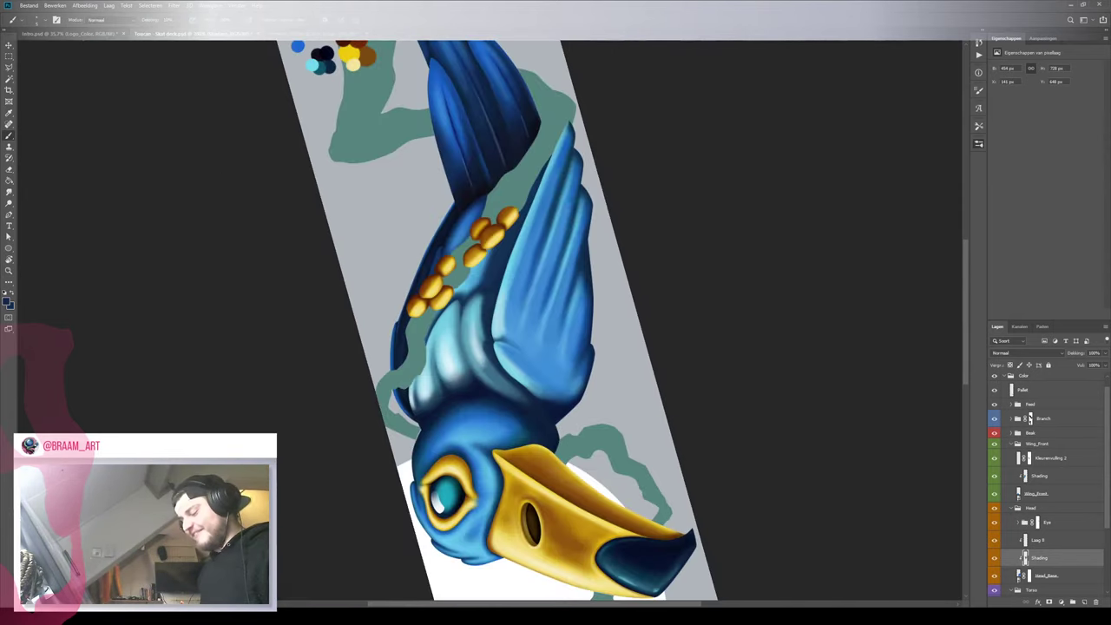
{"action": "key", "text": "r"}
{"action": "left_click_drag", "start_coordinate": [590, 282], "coordinate": [254, 385]}
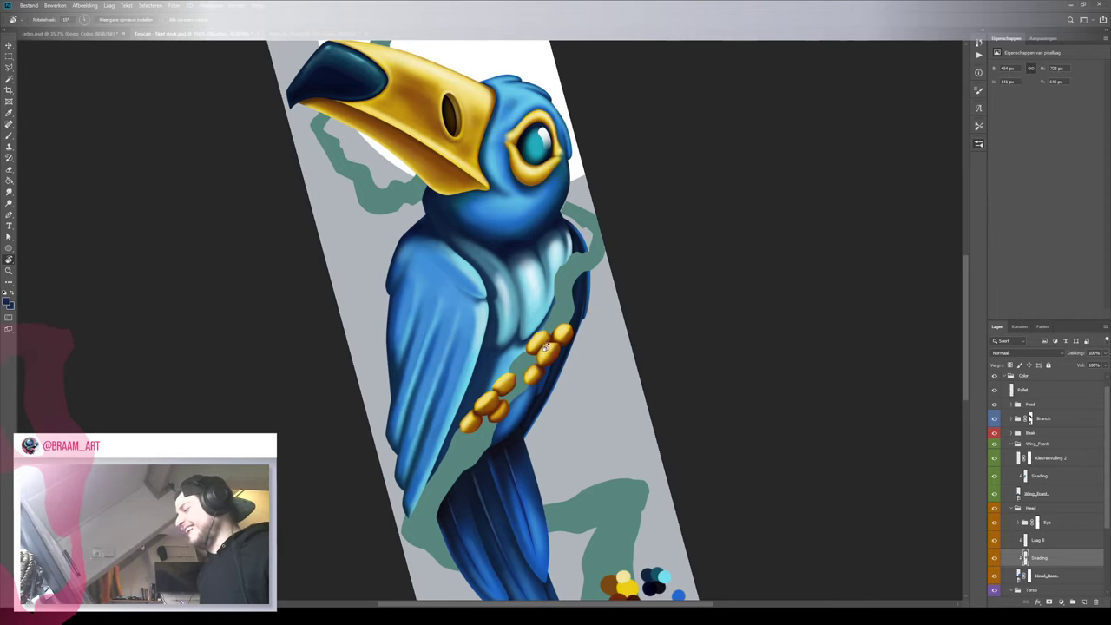
{"action": "left_click_drag", "start_coordinate": [510, 339], "coordinate": [526, 320]}
{"action": "key", "text": "ctrl+space"}
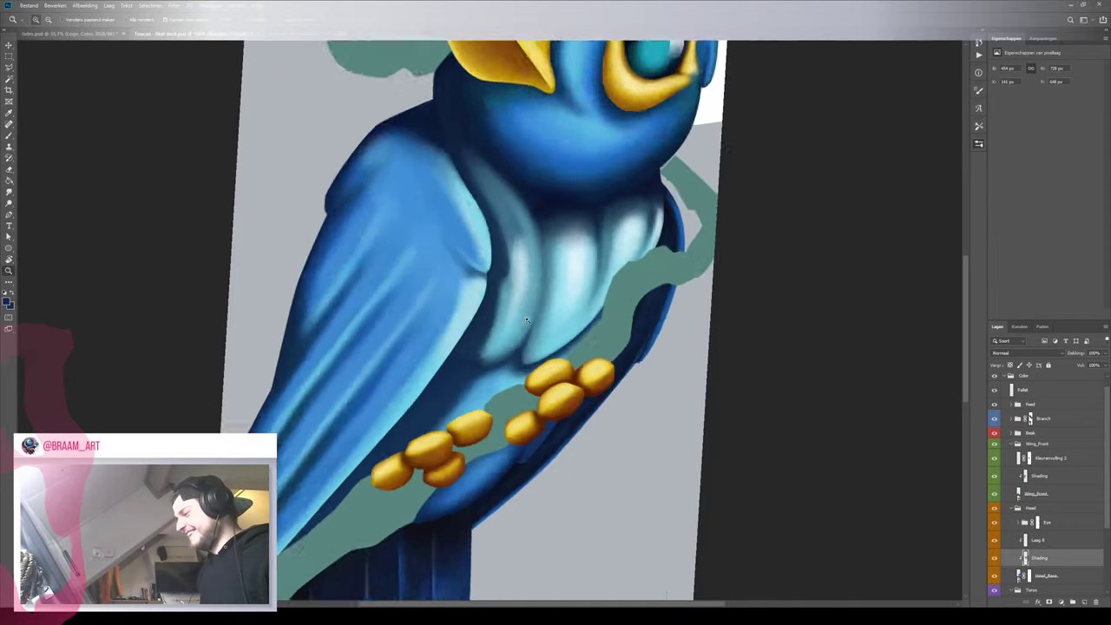
{"action": "left_click", "coordinate": [527, 321]}
{"action": "key", "text": "b"}
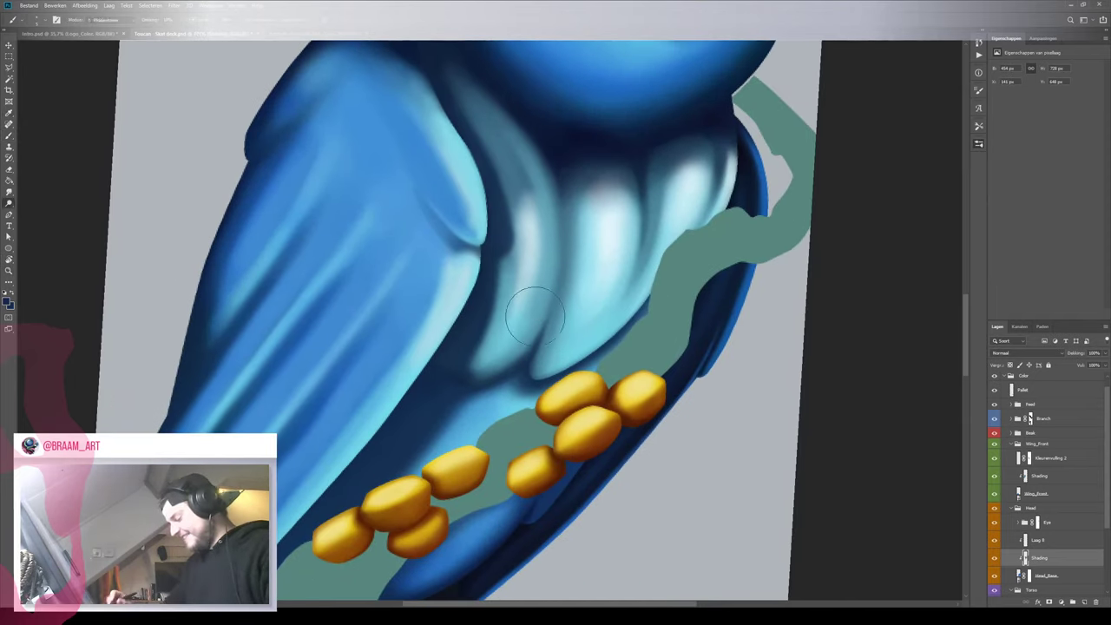
{"action": "left_click", "coordinate": [496, 335], "text": "alt"}
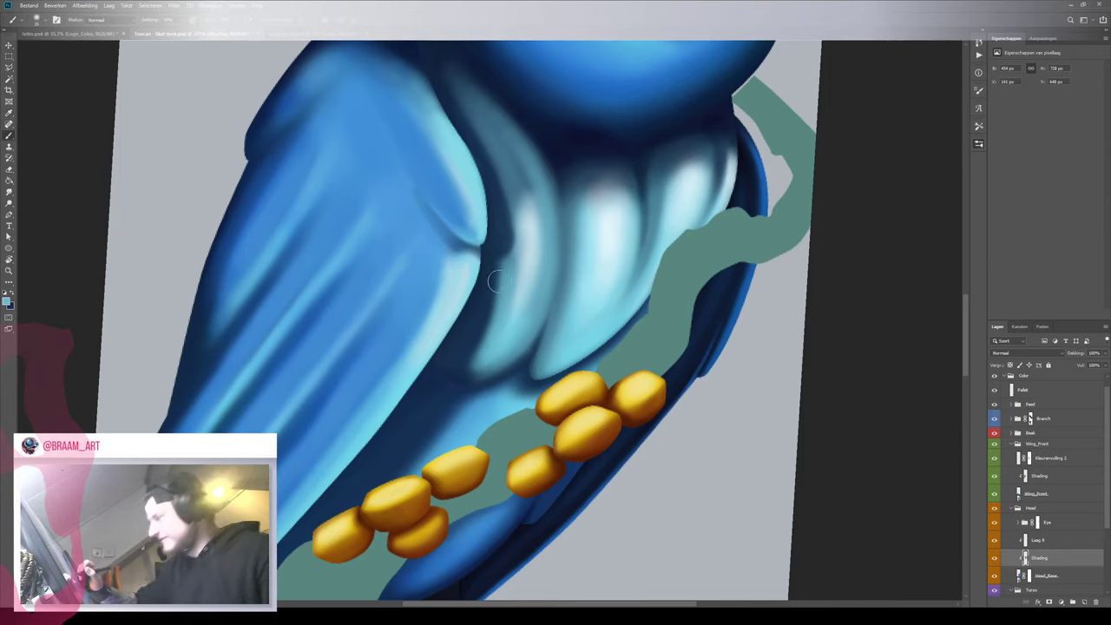
{"action": "left_click_drag", "start_coordinate": [496, 282], "coordinate": [472, 353]}
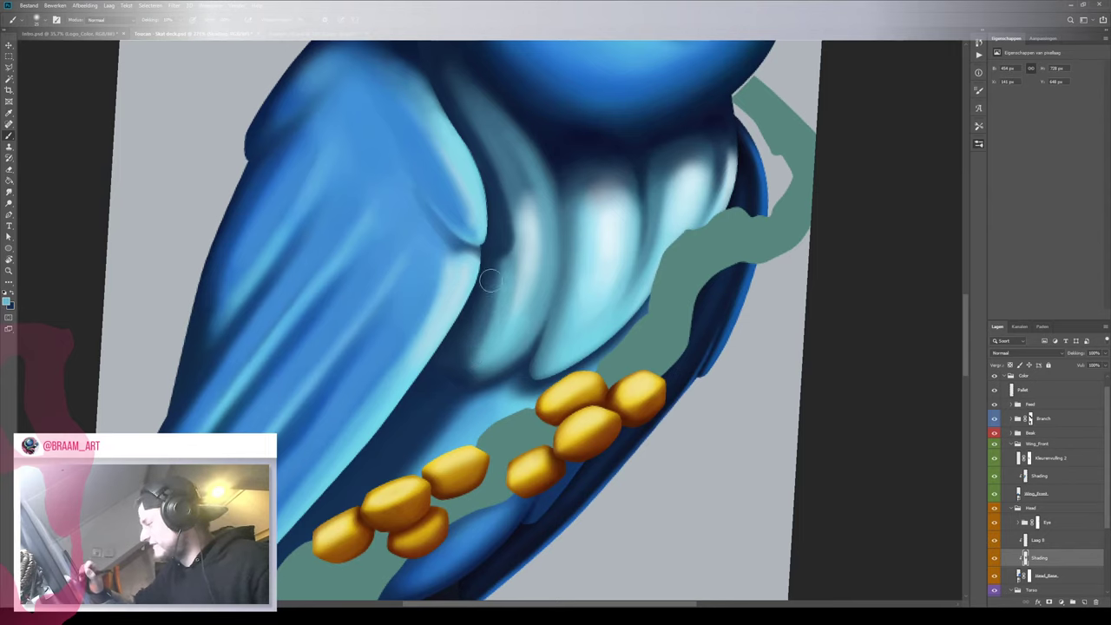
Extend the light blue along the chest feather up towards the neck, covering the dark notch beside the wing
{"action": "key", "text": "bracketleft"}
{"action": "key", "text": "bracketleft"}
{"action": "key", "text": "bracketleft"}
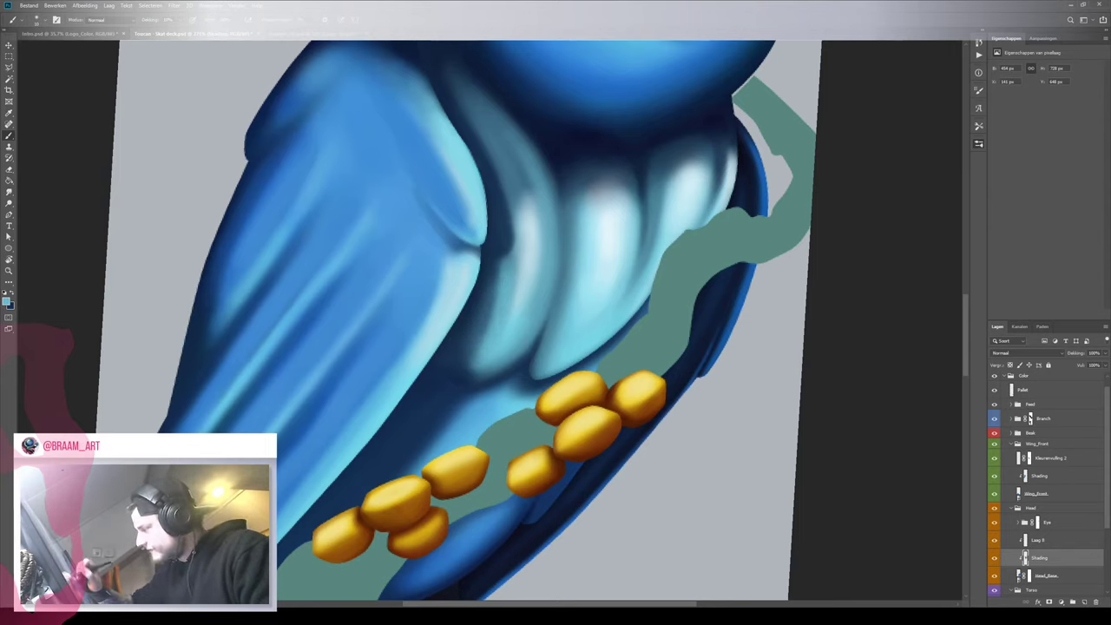
{"action": "key", "text": "bracketright"}
{"action": "key", "text": "bracketright"}
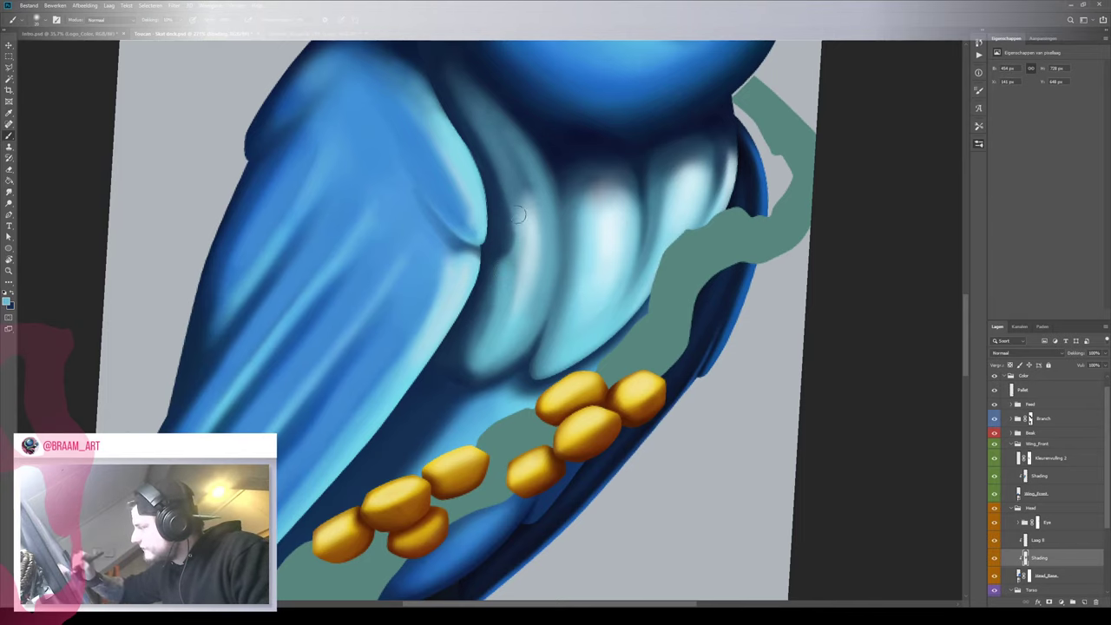
{"action": "left_click_drag", "start_coordinate": [497, 171], "coordinate": [505, 254]}
{"action": "left_click_drag", "start_coordinate": [467, 98], "coordinate": [504, 235]}
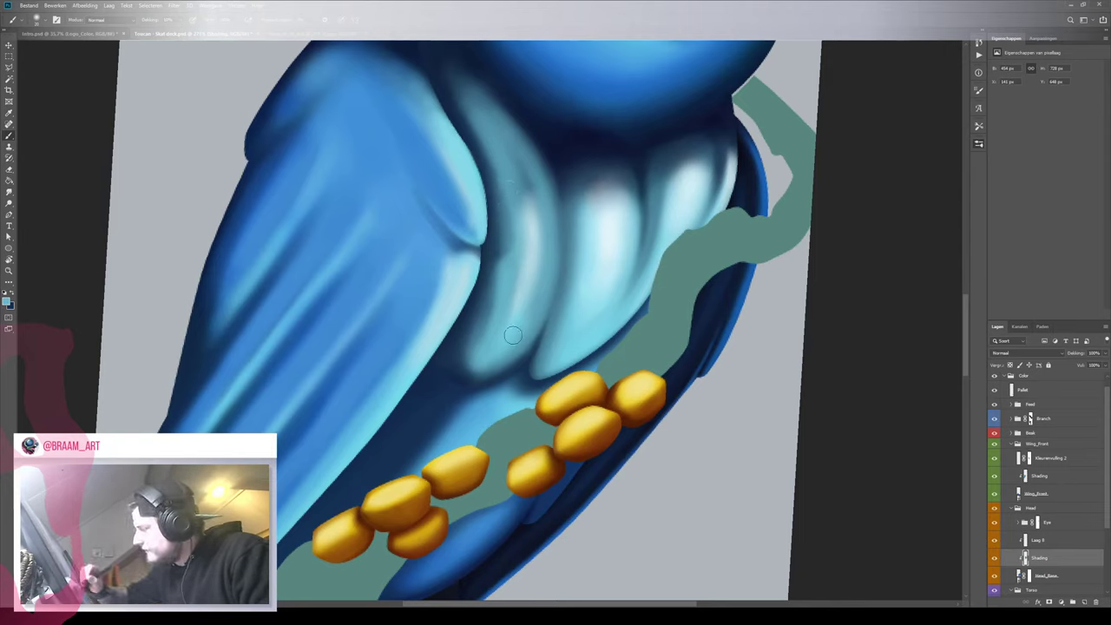
Sample the feather's pale tones and repaint the chest feather nearest the wing in even light blue, covering its white highlight
{"action": "key", "text": "x"}
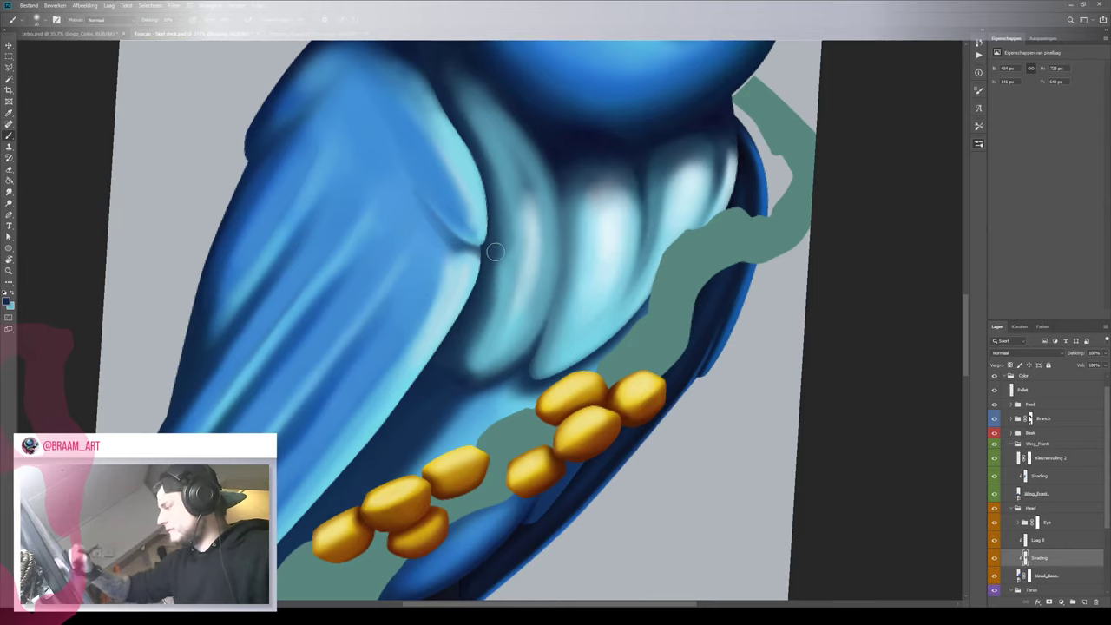
{"action": "key", "text": "z"}
{"action": "mouse_move", "coordinate": [525, 278]}
{"action": "left_mouse_down"}
{"action": "mouse_move", "coordinate": [473, 323]}
{"action": "mouse_move", "coordinate": [510, 322]}
{"action": "left_mouse_up"}
{"action": "key", "text": "b"}
{"action": "left_click", "coordinate": [529, 247], "text": "alt"}
{"action": "key", "text": "bracketleft"}
{"action": "key", "text": "bracketleft"}
{"action": "key", "text": "bracketleft"}
{"action": "key", "text": "bracketleft"}
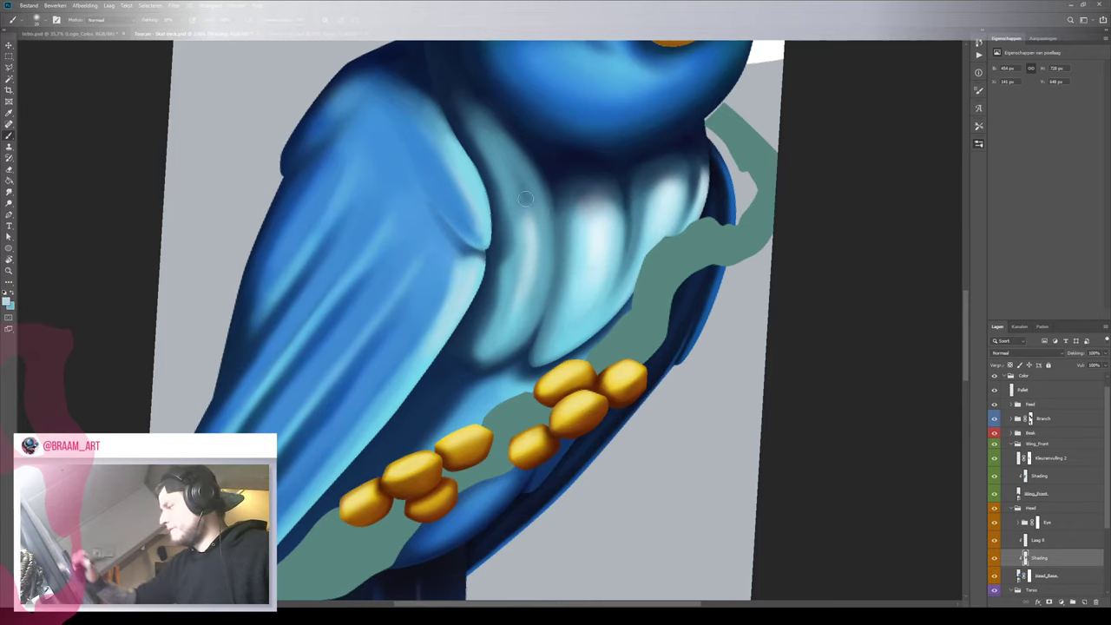
{"action": "key", "text": "r"}
{"action": "left_click_drag", "start_coordinate": [504, 358], "coordinate": [426, 379]}
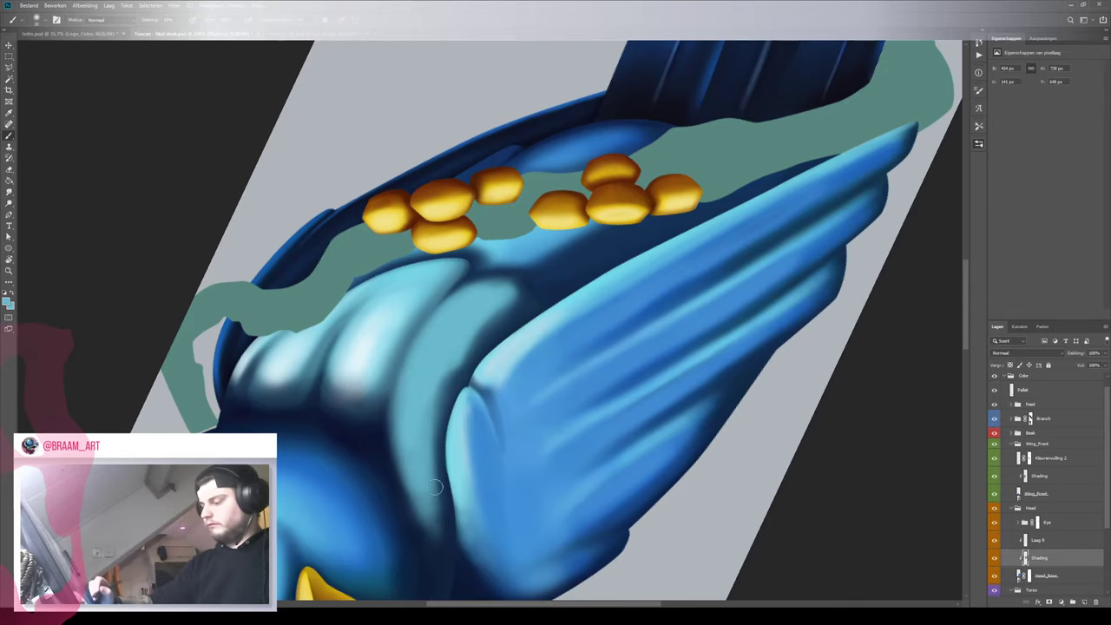
Paint a dark-blue shadow on the chest feather along the rounded shoulder of the front wing
{"action": "left_click_drag", "start_coordinate": [440, 526], "coordinate": [439, 322]}
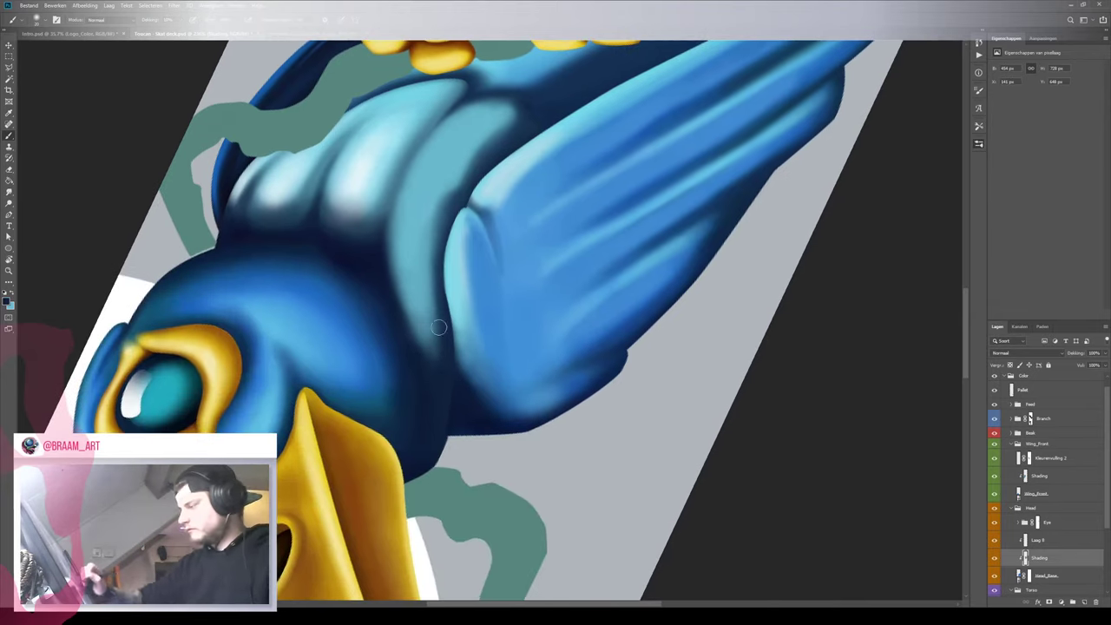
{"action": "left_click_drag", "start_coordinate": [445, 220], "coordinate": [443, 369]}
{"action": "mouse_move", "coordinate": [452, 201]}
{"action": "left_mouse_down"}
{"action": "mouse_move", "coordinate": [441, 359]}
{"action": "mouse_move", "coordinate": [450, 383]}
{"action": "mouse_move", "coordinate": [453, 365]}
{"action": "left_mouse_up"}
{"action": "mouse_move", "coordinate": [446, 221]}
{"action": "left_mouse_down"}
{"action": "mouse_move", "coordinate": [440, 355]}
{"action": "mouse_move", "coordinate": [447, 215]}
{"action": "mouse_move", "coordinate": [453, 388]}
{"action": "mouse_move", "coordinate": [453, 200]}
{"action": "mouse_move", "coordinate": [445, 322]}
{"action": "mouse_move", "coordinate": [440, 208]}
{"action": "mouse_move", "coordinate": [440, 323]}
{"action": "mouse_move", "coordinate": [443, 239]}
{"action": "mouse_move", "coordinate": [456, 381]}
{"action": "left_mouse_up"}
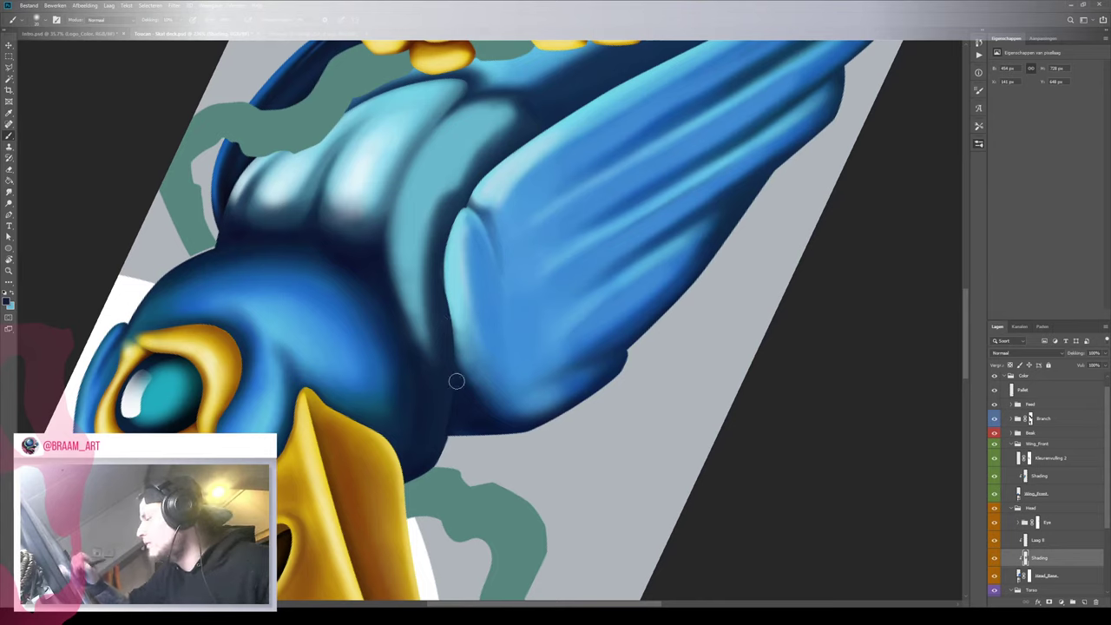
{"action": "left_click_drag", "start_coordinate": [438, 258], "coordinate": [431, 311]}
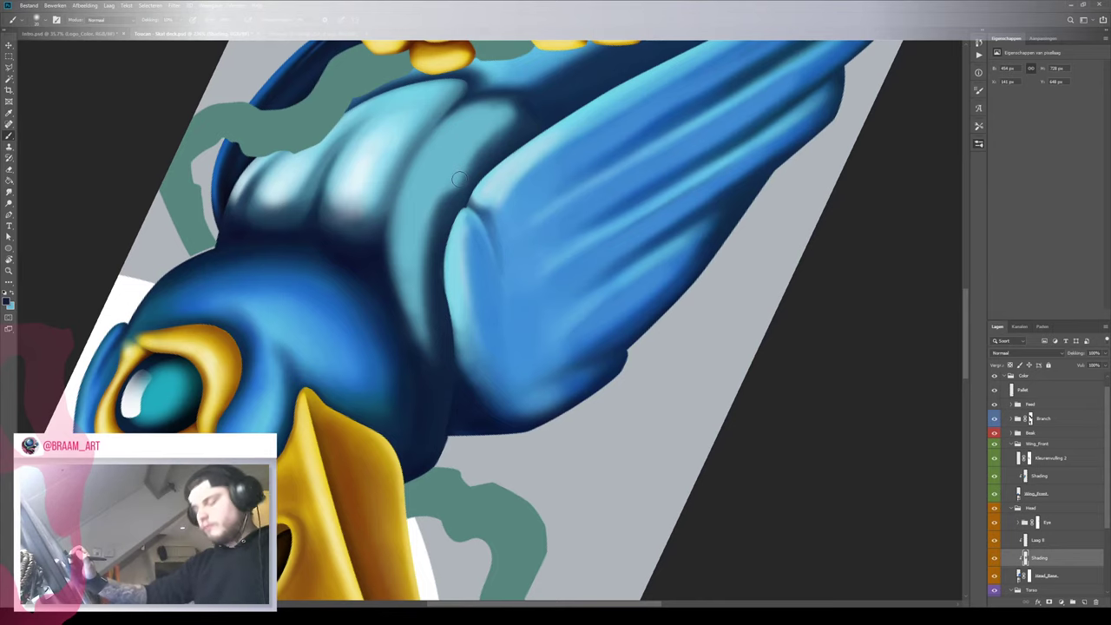
Switch back to light blue and brush along the length of the wing-side chest feather with a larger brush
{"action": "key", "text": "x"}
{"action": "key", "text": "bracketright"}
{"action": "key", "text": "bracketright"}
{"action": "key", "text": "bracketright"}
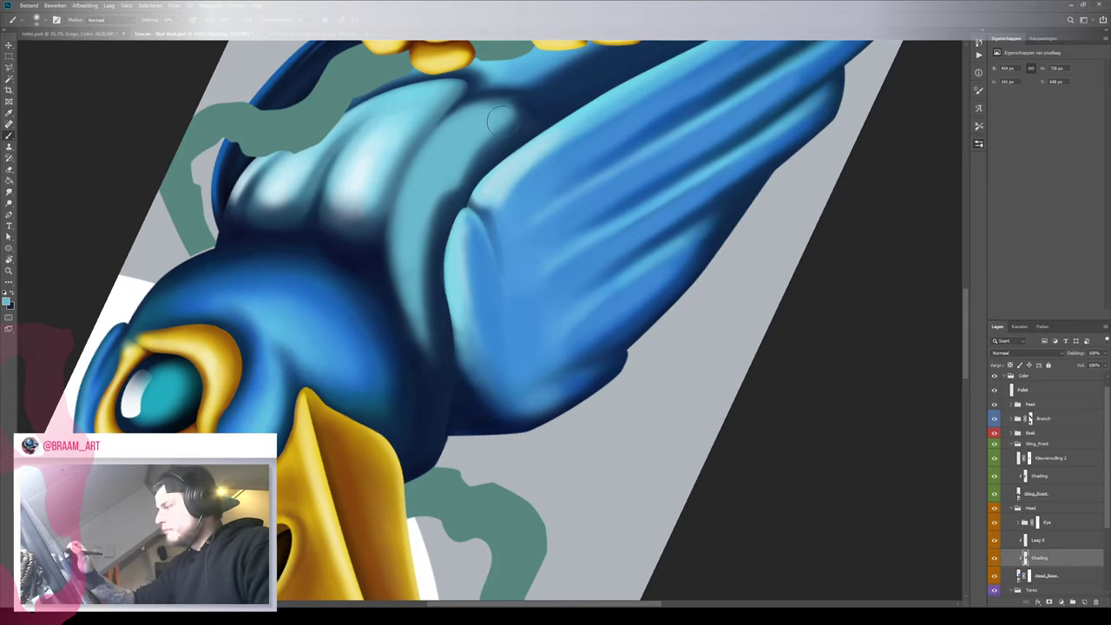
{"action": "mouse_move", "coordinate": [502, 121]}
{"action": "left_mouse_down"}
{"action": "mouse_move", "coordinate": [430, 211]}
{"action": "mouse_move", "coordinate": [423, 311]}
{"action": "mouse_move", "coordinate": [440, 194]}
{"action": "mouse_move", "coordinate": [434, 329]}
{"action": "left_mouse_up"}
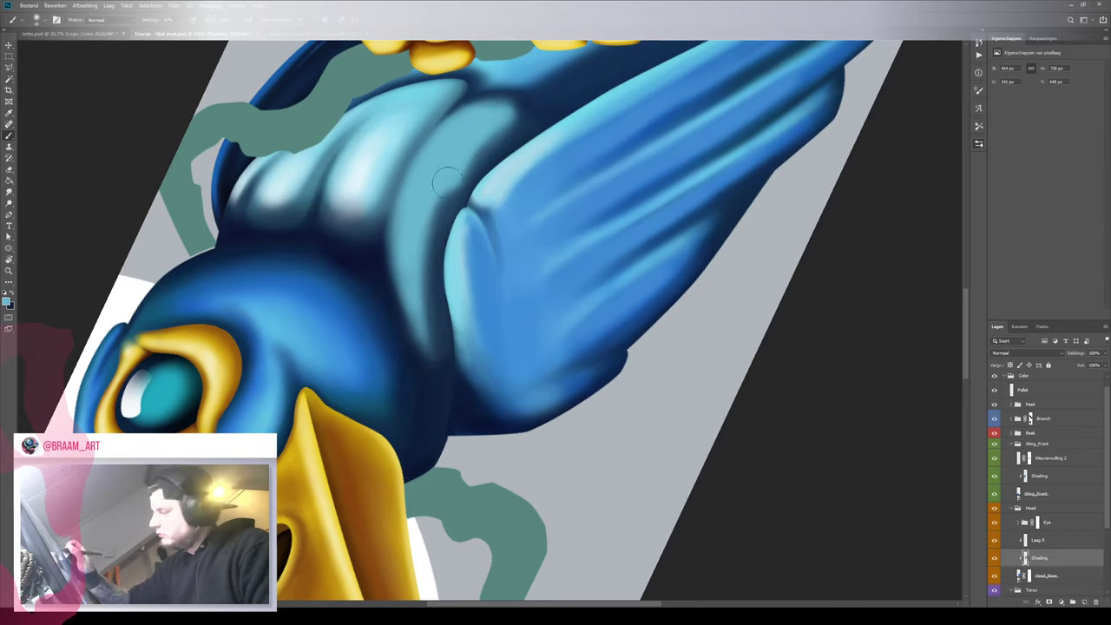
Build up light blue on the narrow part of the chest feather between the neck and the wing shoulder
{"action": "key", "text": "z"}
{"action": "mouse_move", "coordinate": [502, 294]}
{"action": "left_mouse_down"}
{"action": "mouse_move", "coordinate": [424, 396]}
{"action": "mouse_move", "coordinate": [496, 293]}
{"action": "left_mouse_up"}
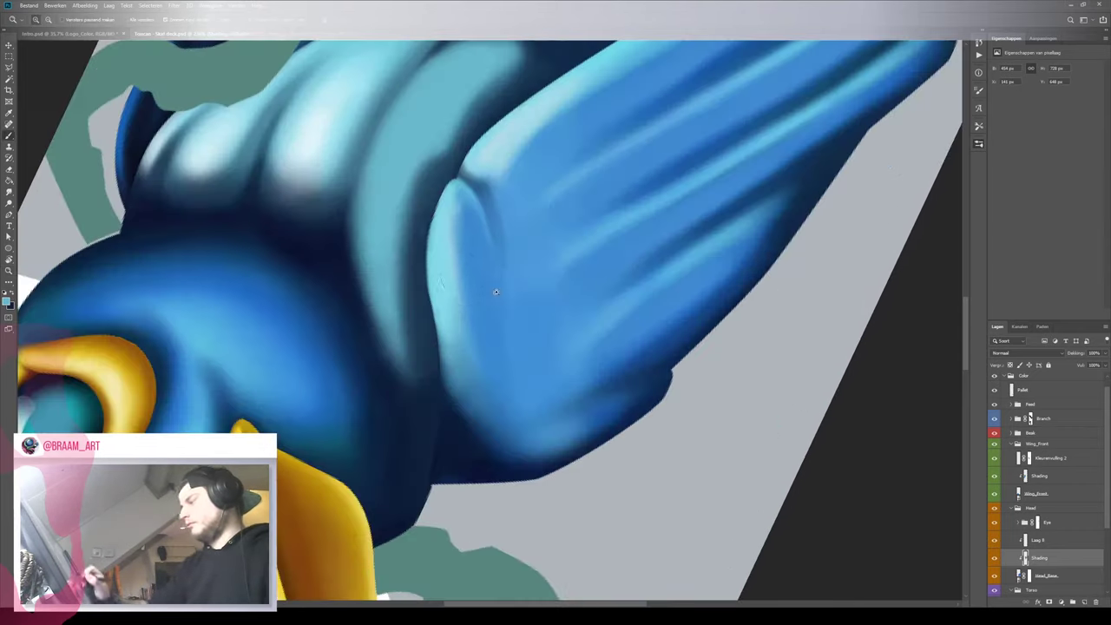
{"action": "key", "text": "b"}
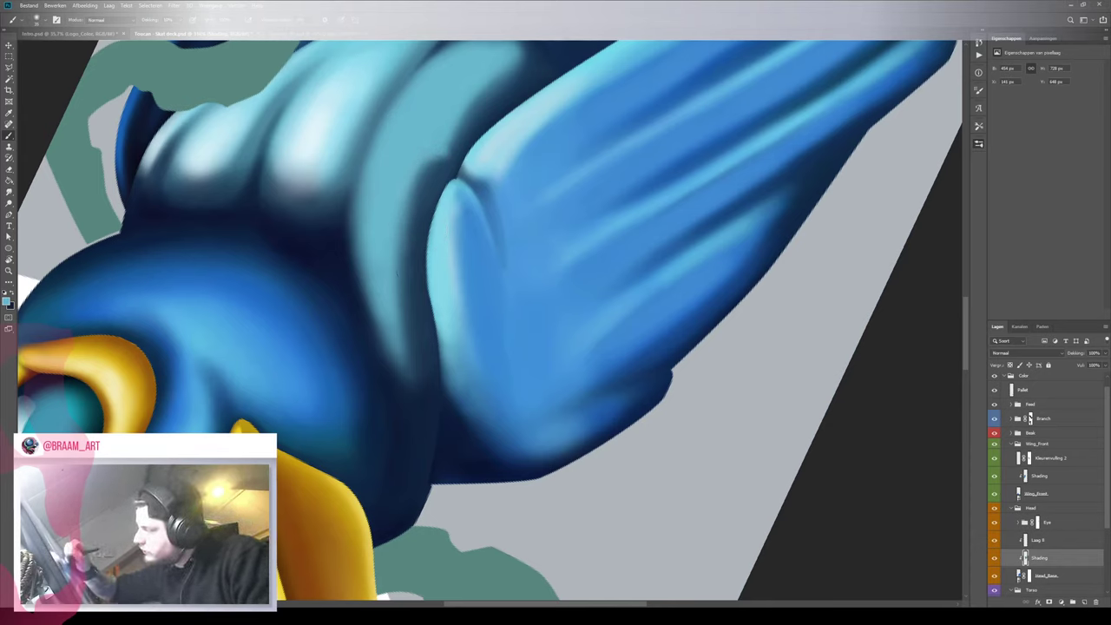
{"action": "left_click_drag", "start_coordinate": [407, 209], "coordinate": [415, 340]}
{"action": "left_click_drag", "start_coordinate": [407, 294], "coordinate": [412, 354]}
{"action": "left_click_drag", "start_coordinate": [400, 243], "coordinate": [421, 379]}
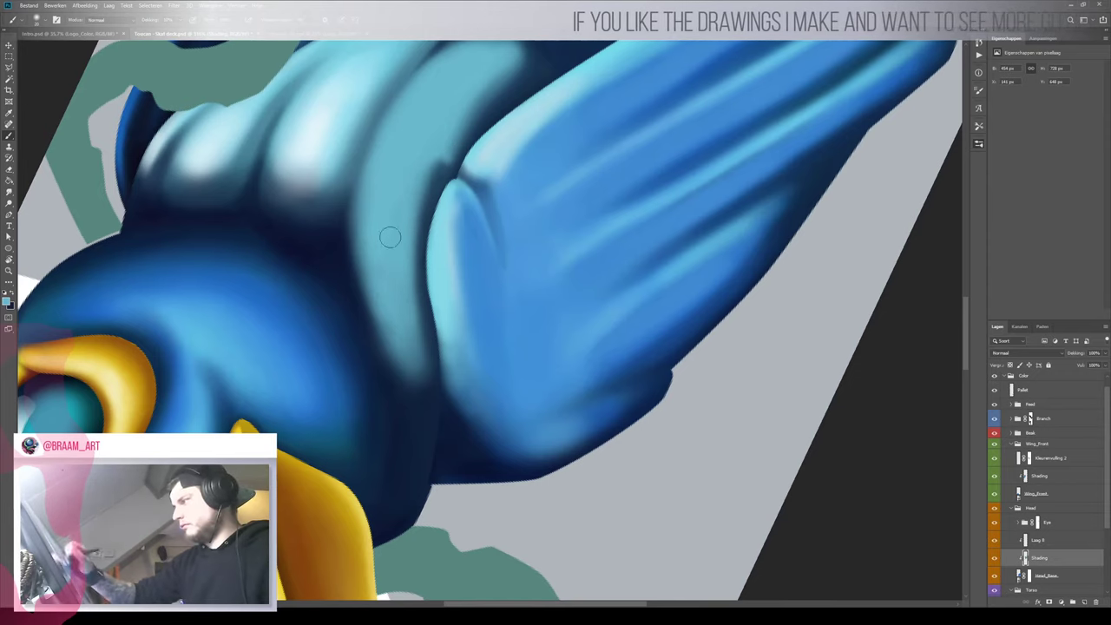
Switch to dark blue and sharpen the shadow where the chest feather meets the wing joint with a smaller brush
{"action": "key", "text": "x"}
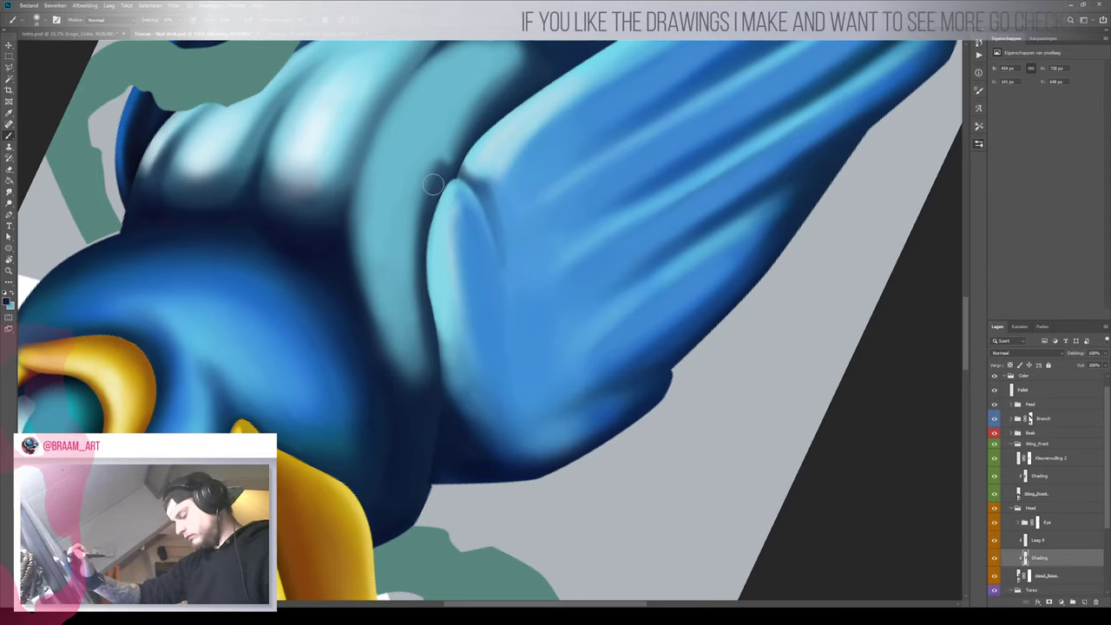
{"action": "key", "text": "bracketleft"}
{"action": "key", "text": "bracketleft"}
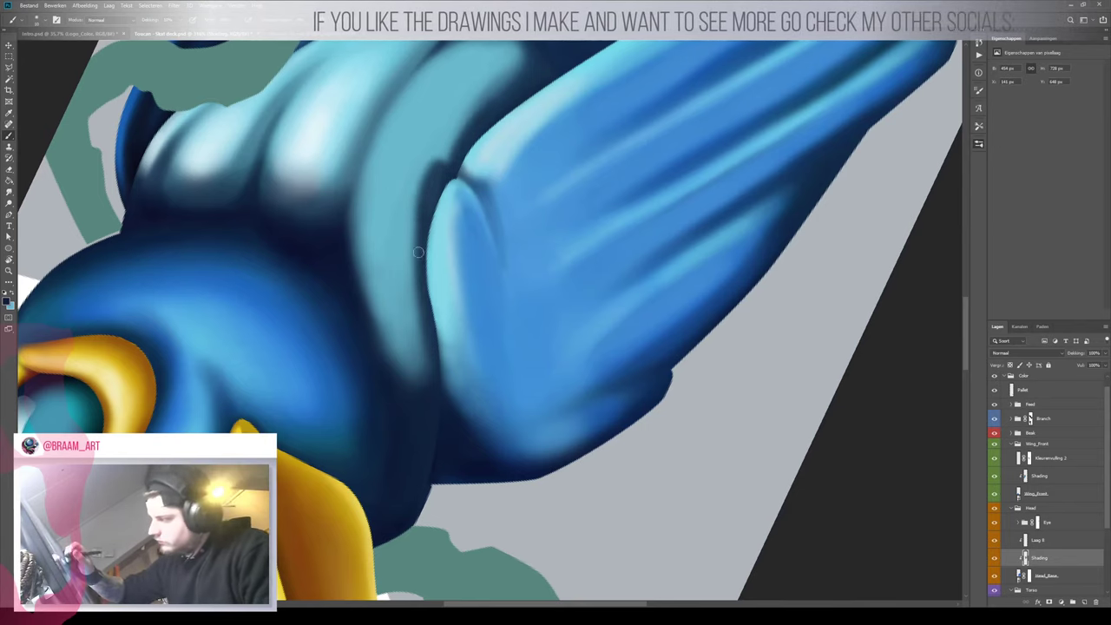
Examine the whole toucan upright to judge the chest and wing shading
{"action": "key", "text": "ctrl+space"}
{"action": "left_click_drag", "start_coordinate": [424, 203], "coordinate": [357, 238]}
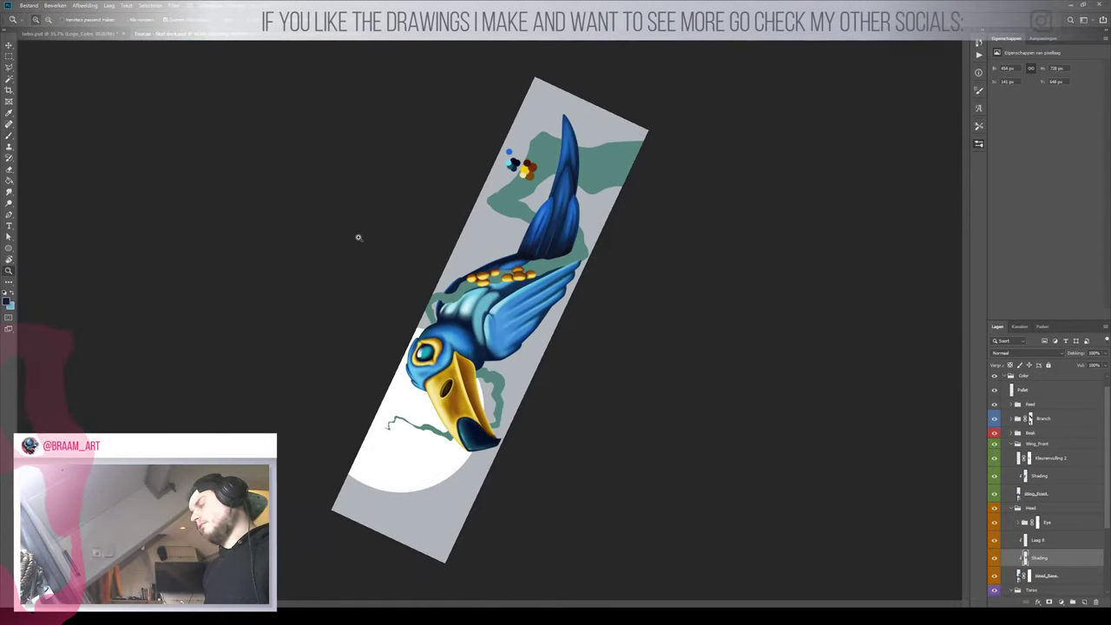
{"action": "key", "text": "r"}
{"action": "left_click_drag", "start_coordinate": [532, 190], "coordinate": [479, 415]}
{"action": "key", "text": "ctrl+space"}
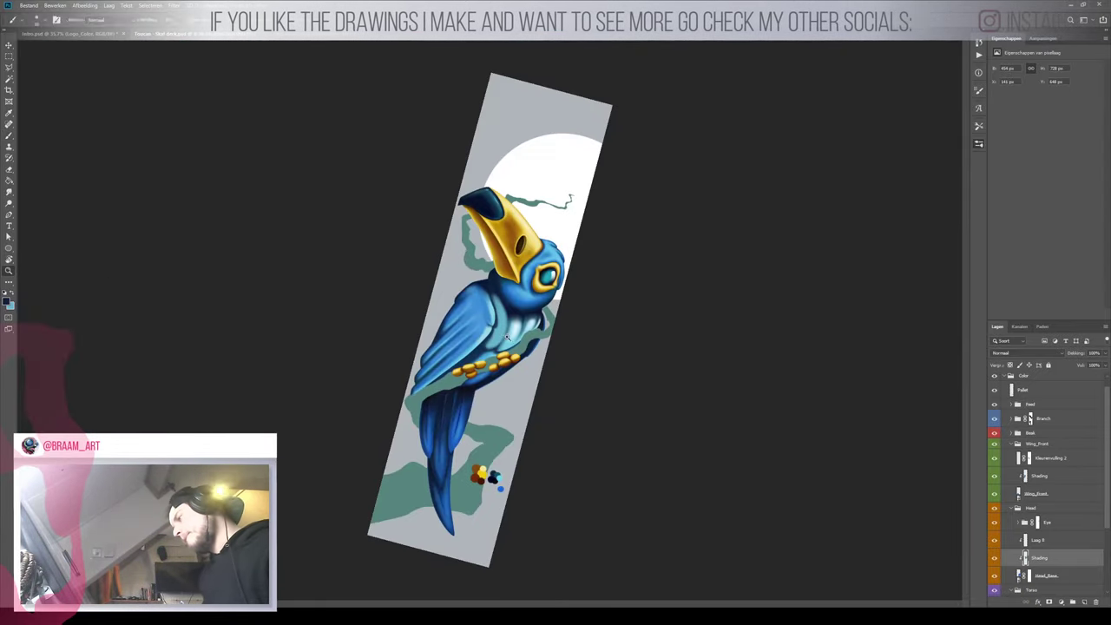
Switch to light blue and brush softly down the shadowed side of the neck toward the wing-side chest feather
{"action": "left_click_drag", "start_coordinate": [489, 325], "coordinate": [561, 321]}
{"action": "key", "text": "r"}
{"action": "key", "text": "ctrl+space"}
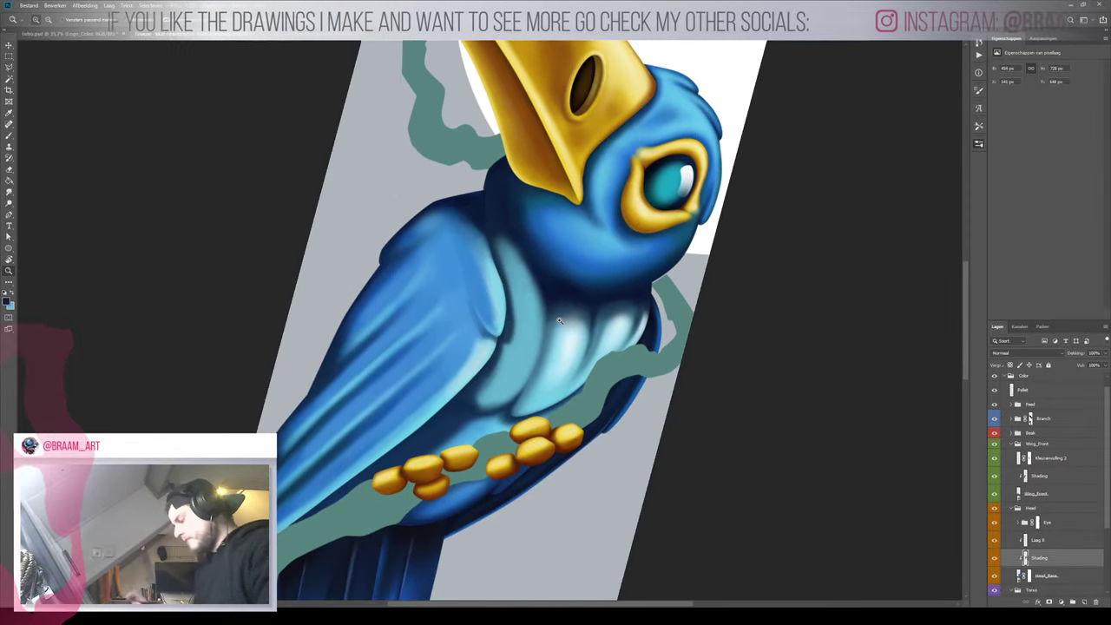
{"action": "key", "text": "b"}
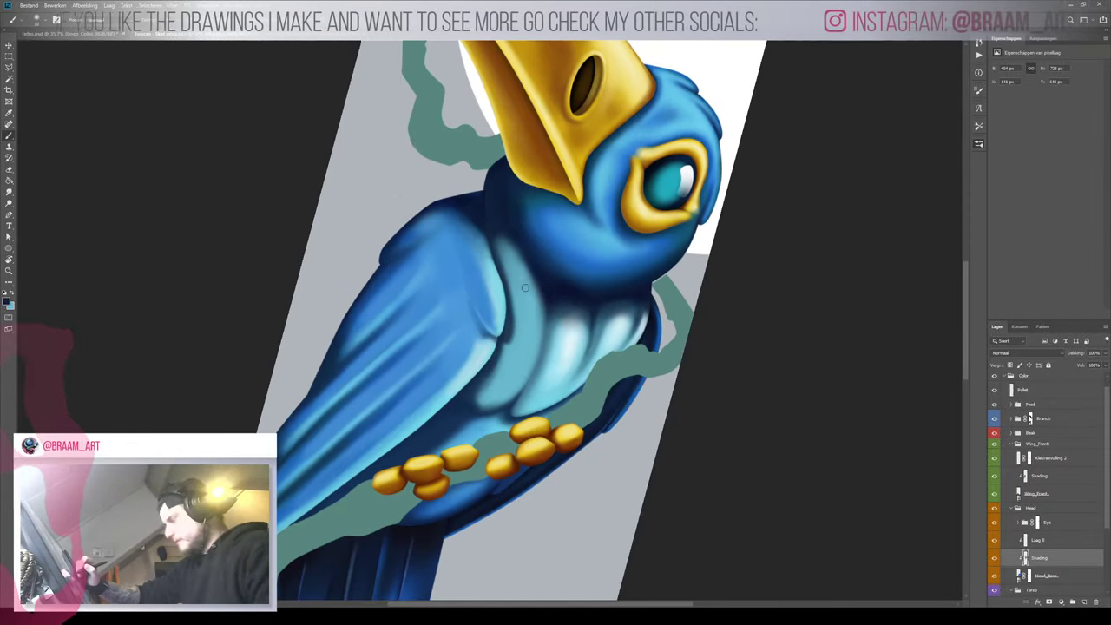
{"action": "key", "text": "x"}
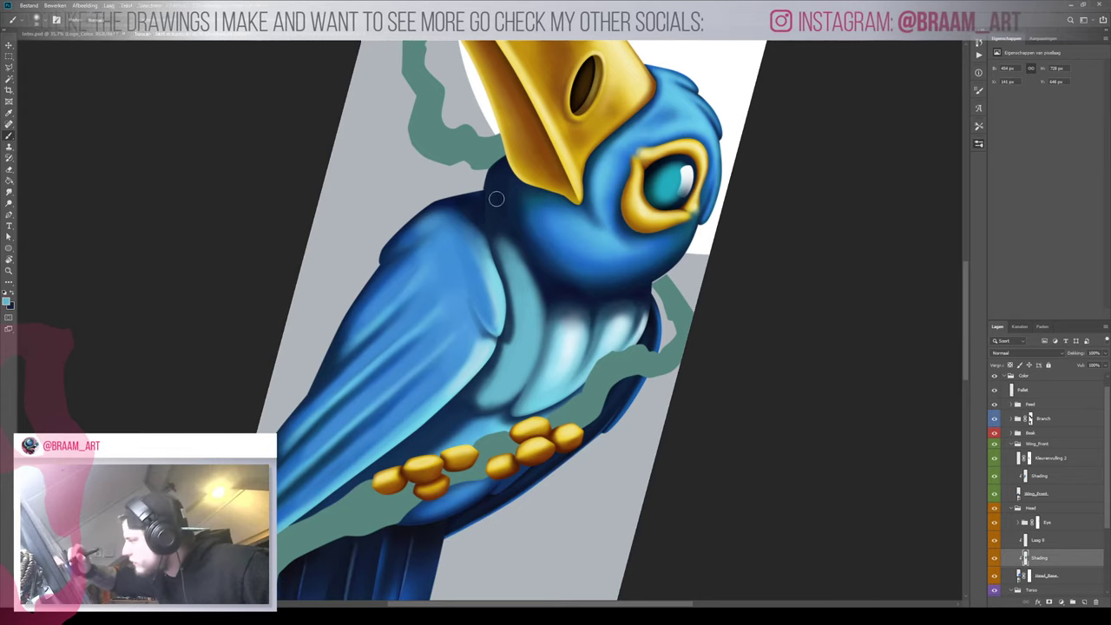
{"action": "left_click_drag", "start_coordinate": [496, 193], "coordinate": [519, 258]}
Shade the upper end of the wing-side chest feather with dark blue where it meets the neck
{"action": "key", "text": "x"}
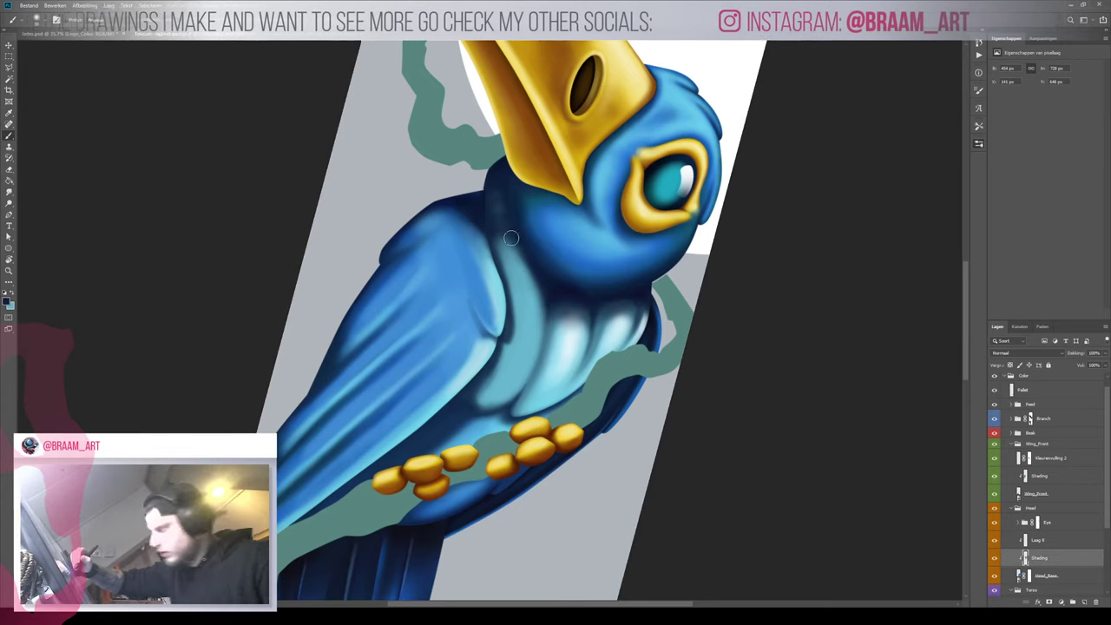
{"action": "left_click_drag", "start_coordinate": [517, 253], "coordinate": [519, 253]}
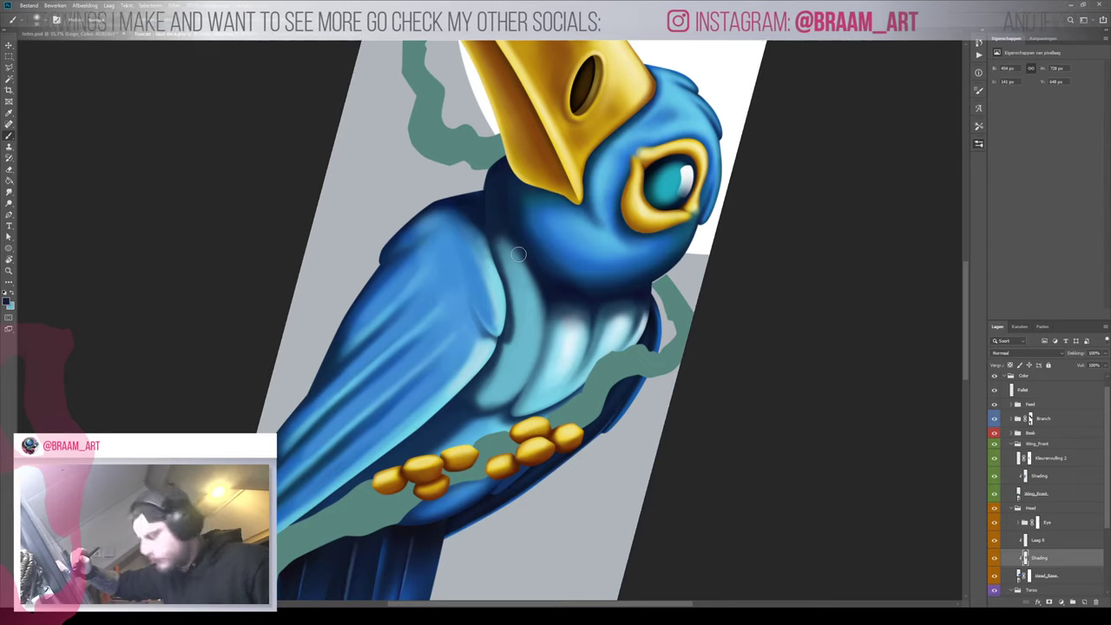
{"action": "key", "text": "x"}
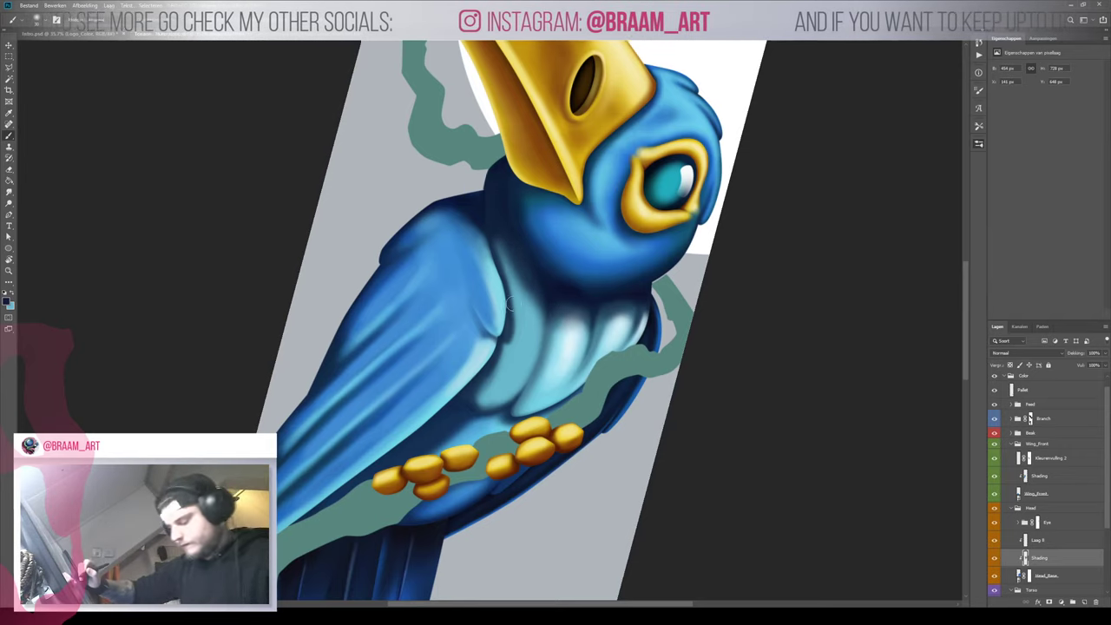
Brush light blue beside the wing edge and add a near-white highlight along the lower wing-side chest feather
{"action": "key", "text": "x"}
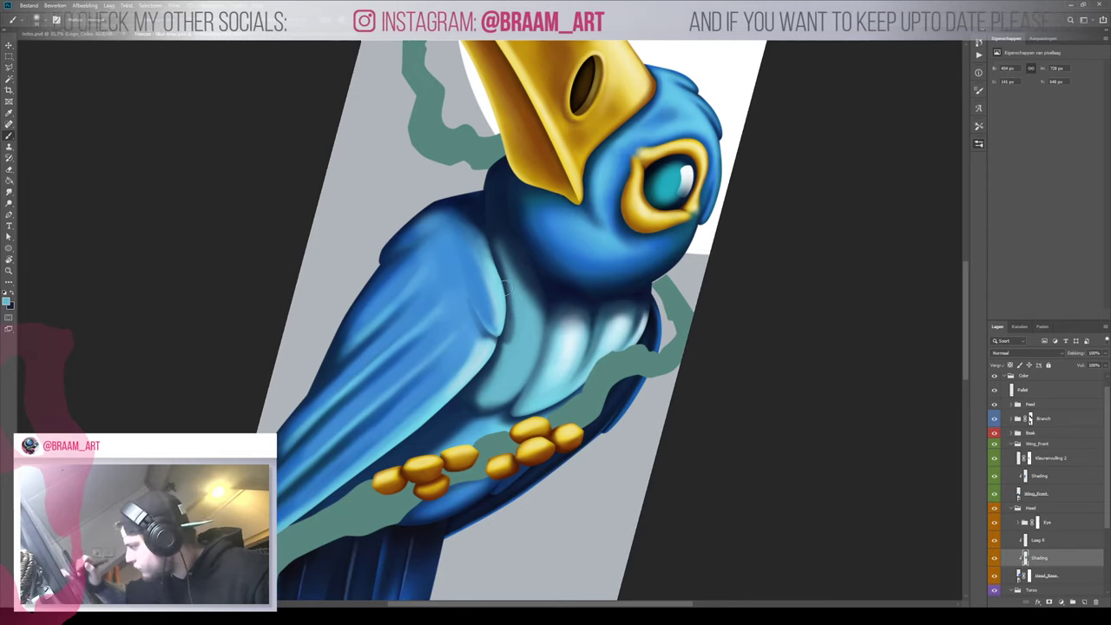
{"action": "left_click_drag", "start_coordinate": [506, 288], "coordinate": [506, 363]}
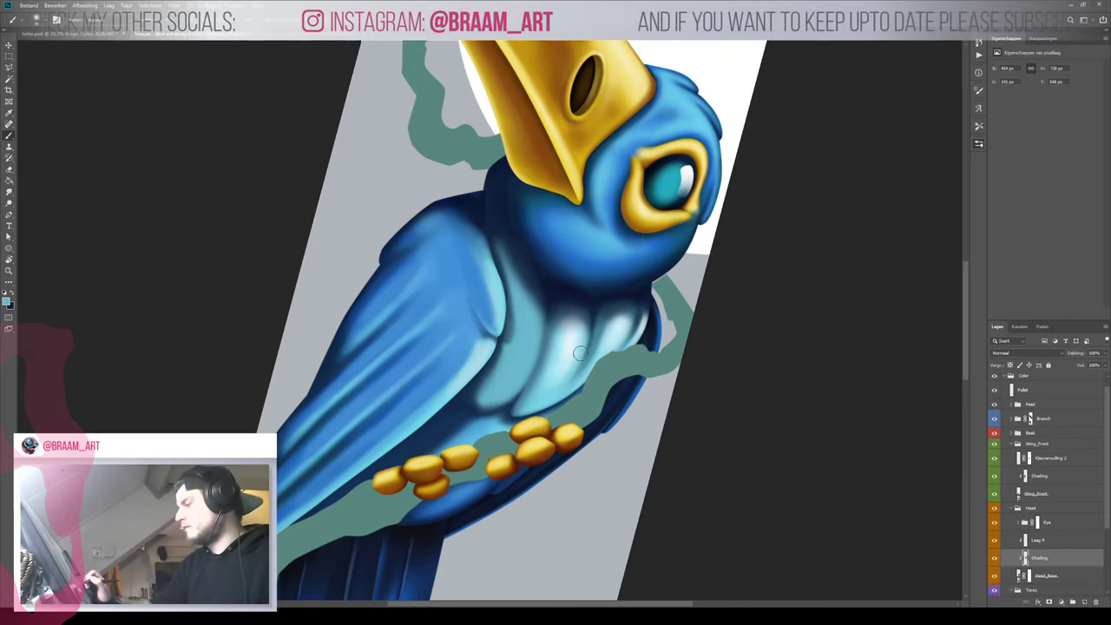
{"action": "left_click_drag", "start_coordinate": [525, 330], "coordinate": [505, 391]}
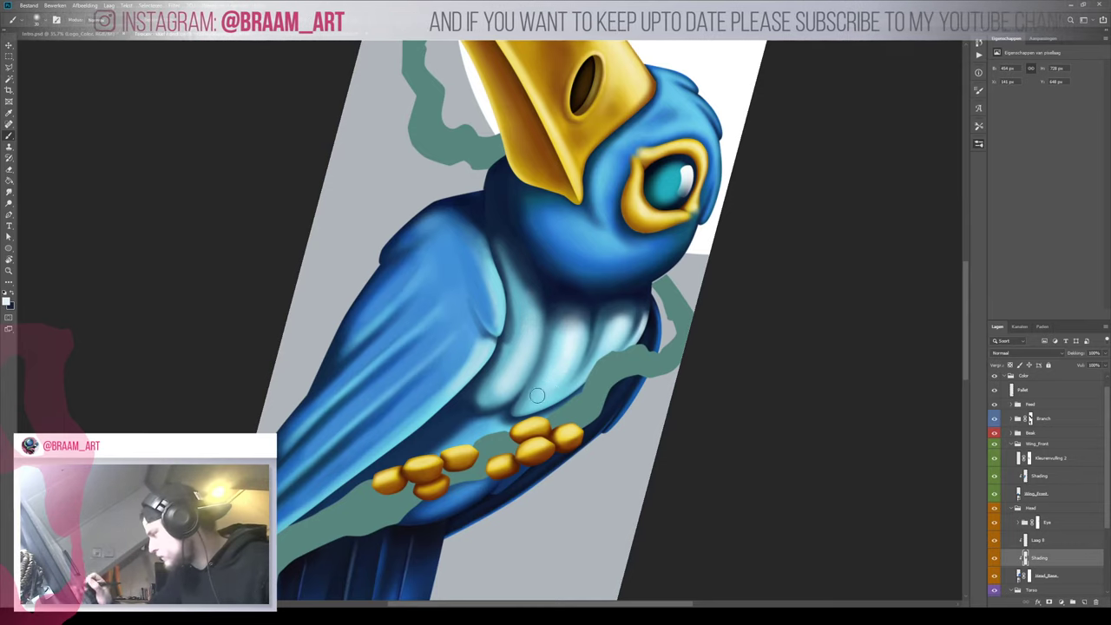
Switch to dark blue, adjust the brush size and refine the shadow between the neck and the wing-side chest feather
{"action": "left_click_drag", "start_coordinate": [567, 306], "coordinate": [642, 287]}
{"action": "key", "text": "r"}
{"action": "left_click_drag", "start_coordinate": [363, 270], "coordinate": [549, 403]}
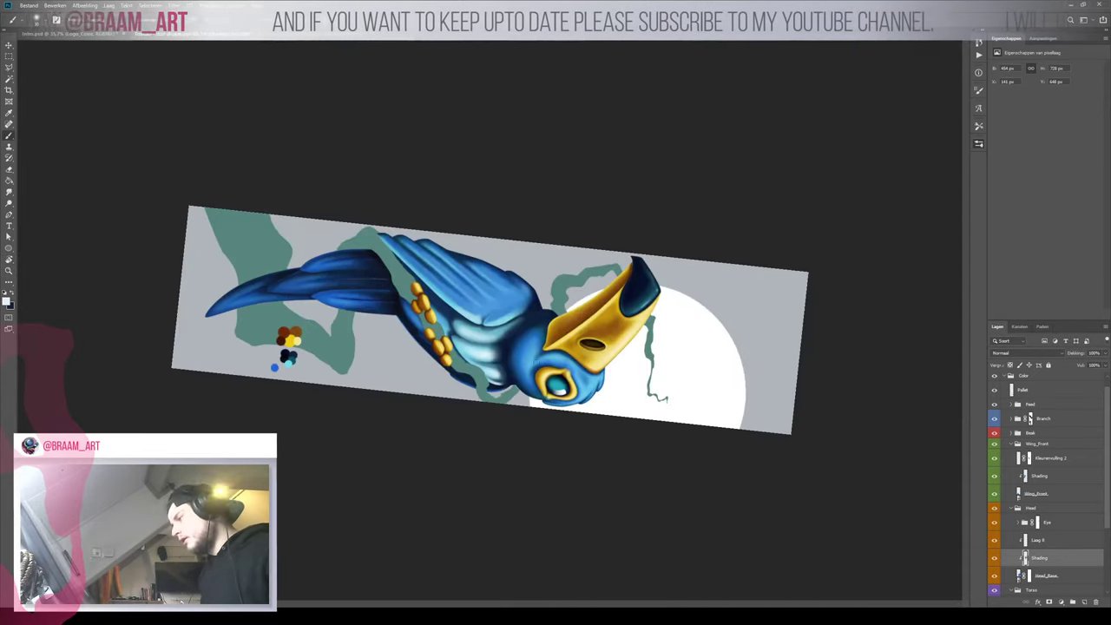
{"action": "key", "text": "z"}
{"action": "left_click_drag", "start_coordinate": [525, 340], "coordinate": [581, 334]}
{"action": "left_click_drag", "start_coordinate": [553, 243], "coordinate": [542, 237]}
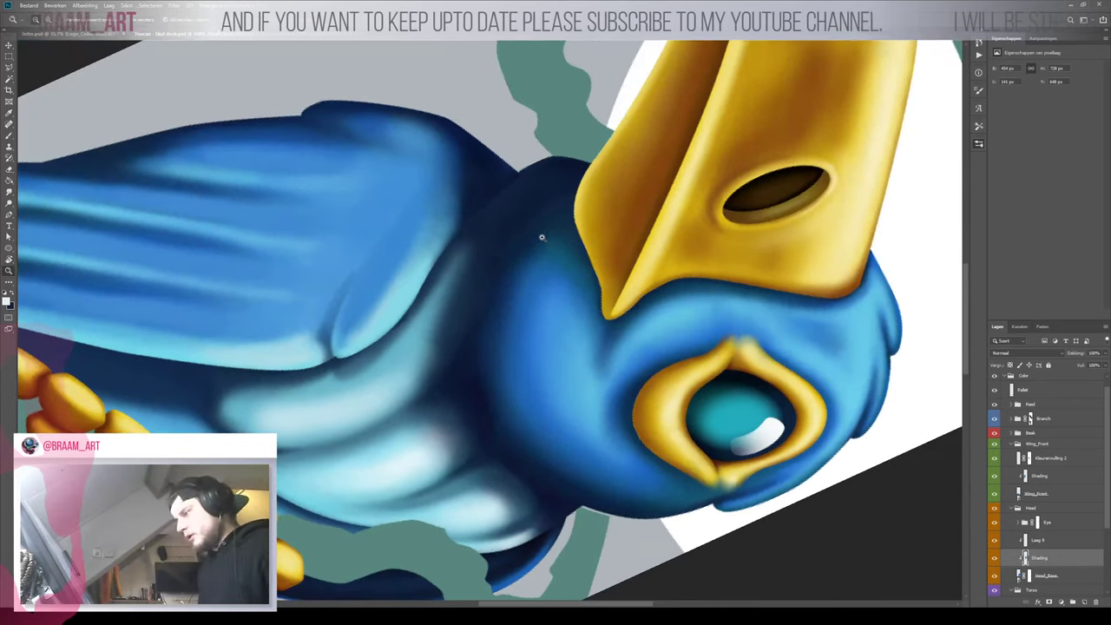
{"action": "key", "text": "x"}
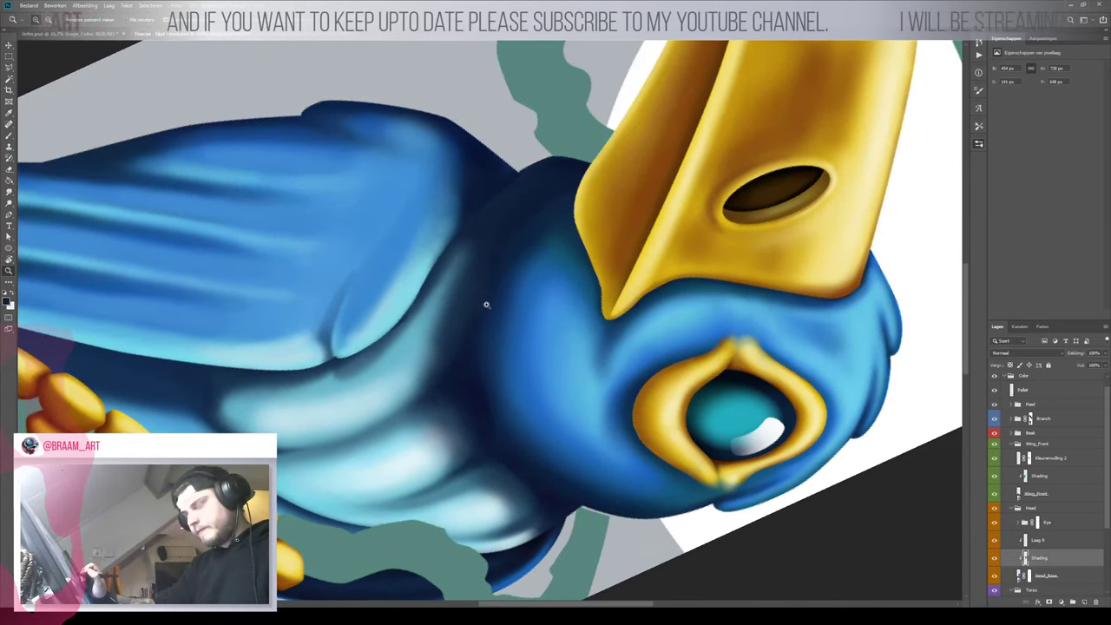
{"action": "key", "text": "b"}
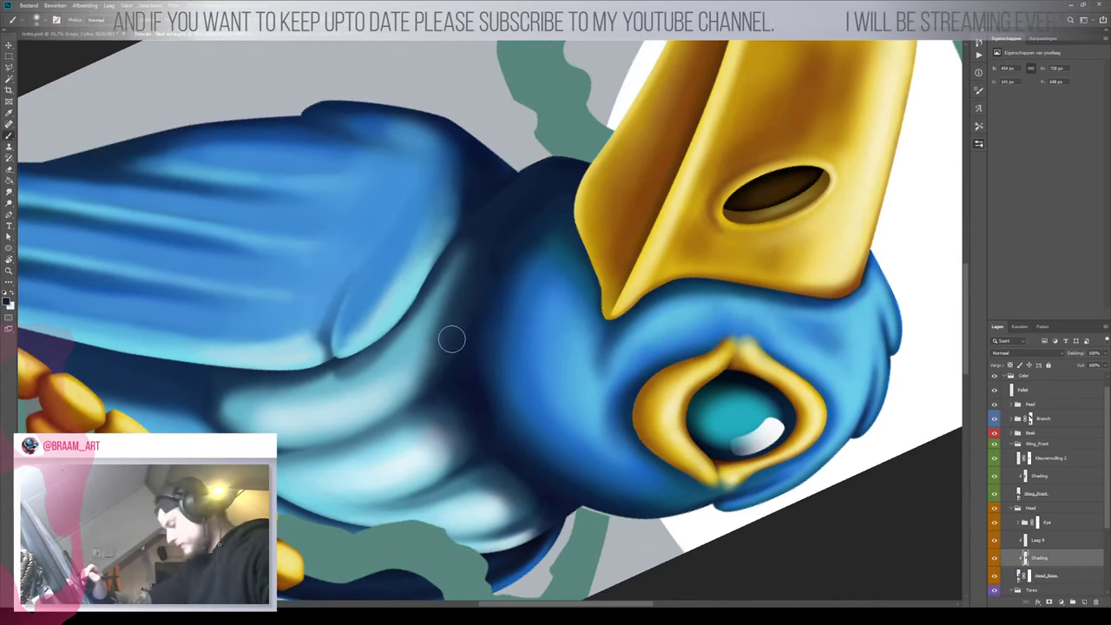
{"action": "key", "text": "bracketleft"}
{"action": "key", "text": "bracketleft"}
{"action": "key", "text": "bracketright"}
{"action": "key", "text": "bracketright"}
{"action": "key", "text": "bracketright"}
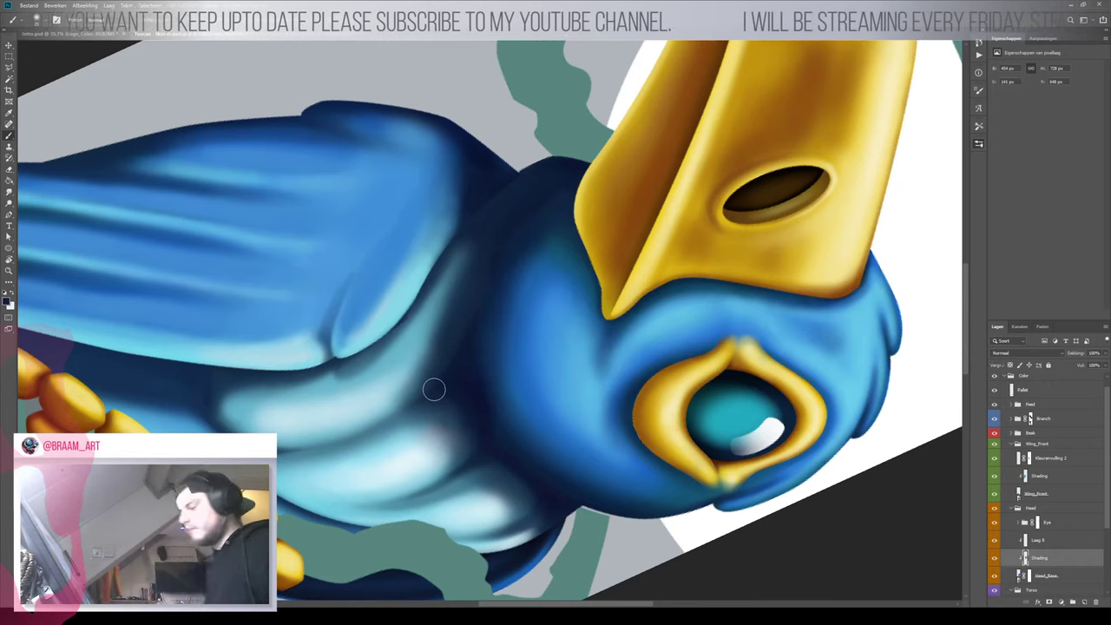
{"action": "key", "text": "z"}
{"action": "left_click_drag", "start_coordinate": [470, 367], "coordinate": [435, 384]}
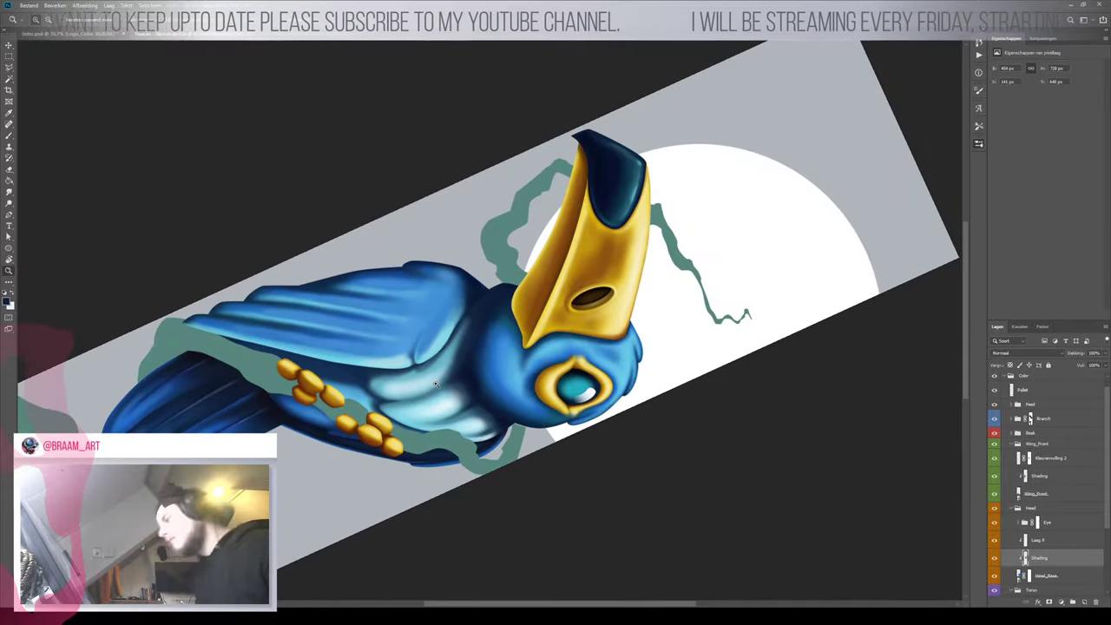
Sample the feather's light blue and brush along its narrow upper part beside the wing shoulder
{"action": "scroll", "coordinate": [460, 366], "scroll_direction": "up", "scroll_amount": 3}
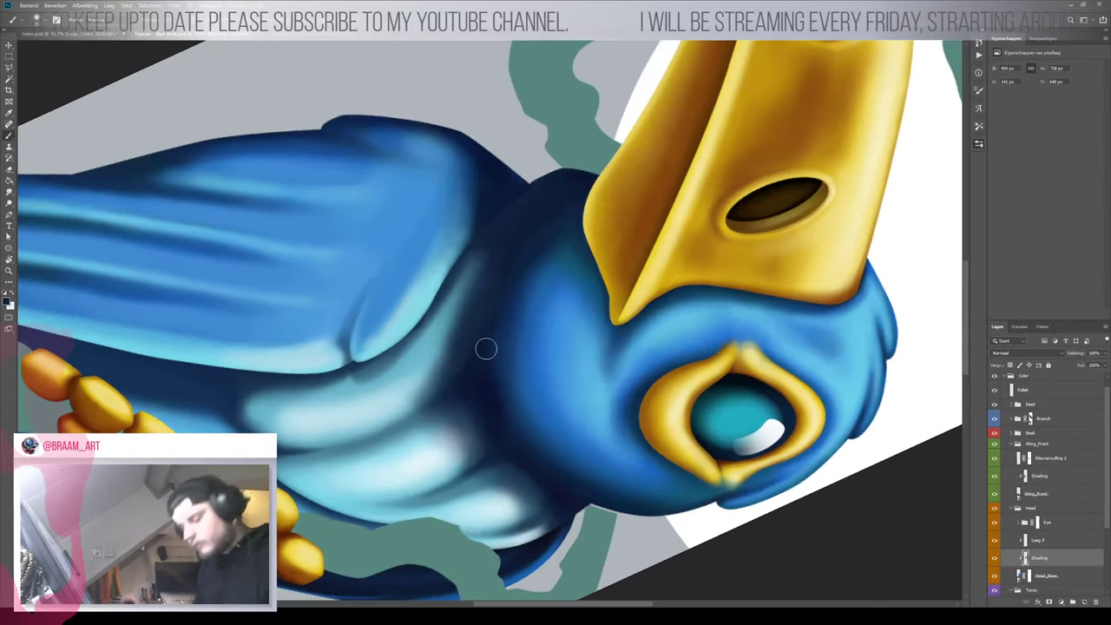
{"action": "left_click", "coordinate": [421, 352], "text": "alt"}
{"action": "mouse_move", "coordinate": [474, 277]}
{"action": "left_mouse_down"}
{"action": "mouse_move", "coordinate": [454, 345]}
{"action": "mouse_move", "coordinate": [469, 292]}
{"action": "mouse_move", "coordinate": [455, 335]}
{"action": "mouse_move", "coordinate": [377, 410]}
{"action": "mouse_move", "coordinate": [425, 367]}
{"action": "left_mouse_up"}
{"action": "key", "text": "z"}
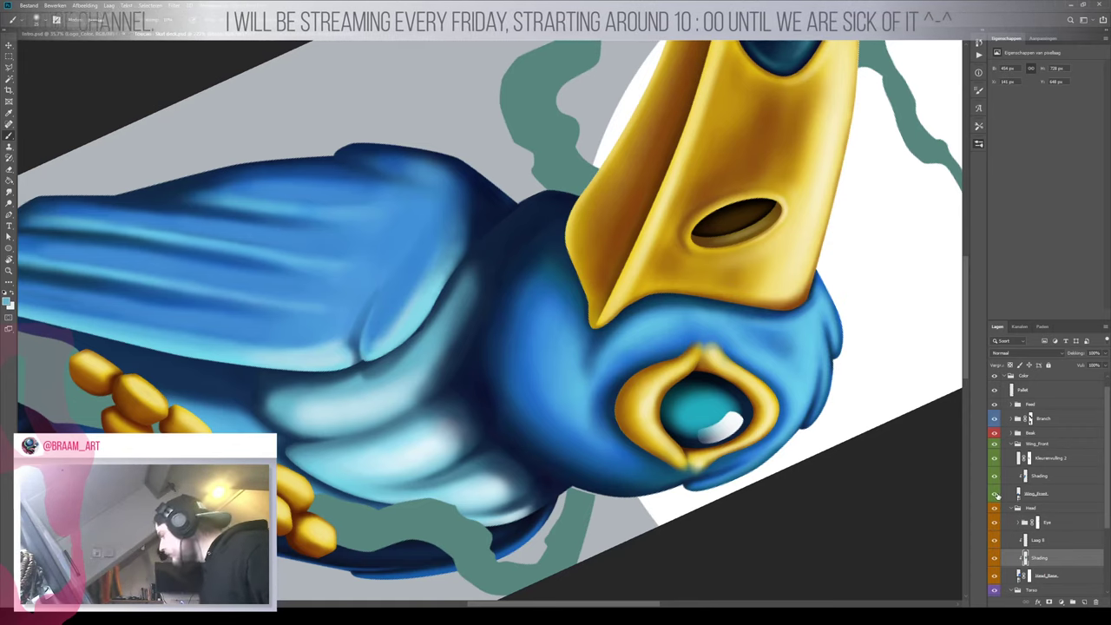
Identify the front wing's base layer by toggling its visibility and add a layer mask to it
{"action": "left_click", "coordinate": [995, 494]}
{"action": "left_click", "coordinate": [996, 494]}
{"action": "left_click", "coordinate": [1033, 494]}
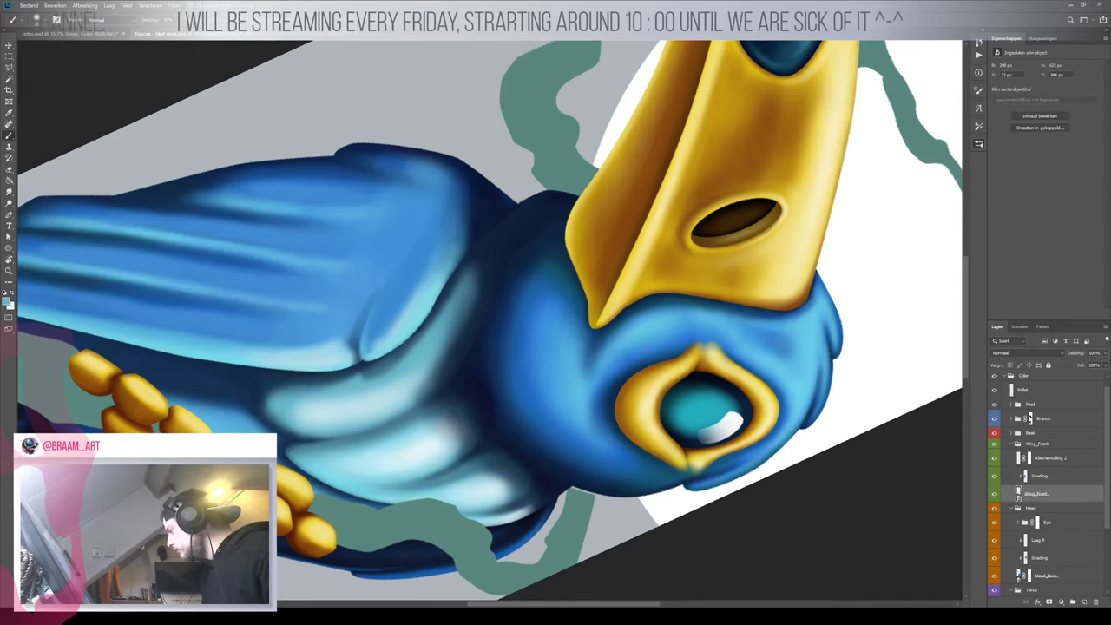
{"action": "left_click", "coordinate": [1049, 602]}
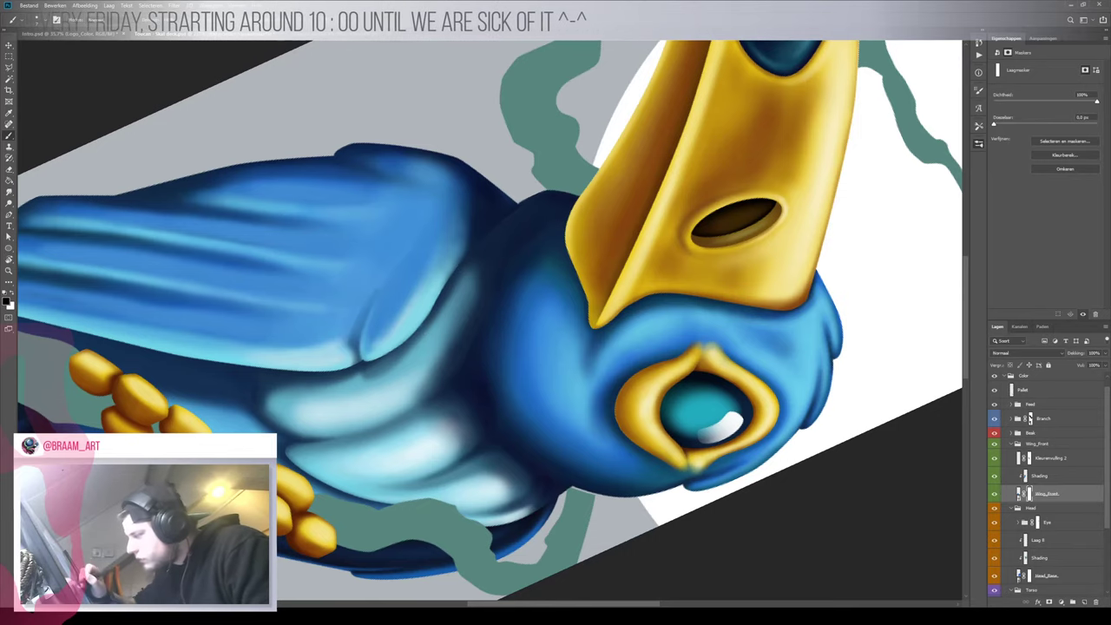
Inspect the front wing's edge from a rotated angle and the whole toucan upright
{"action": "key", "text": "r"}
{"action": "mouse_move", "coordinate": [442, 298]}
{"action": "left_mouse_down"}
{"action": "mouse_move", "coordinate": [417, 150]}
{"action": "mouse_move", "coordinate": [599, 260]}
{"action": "mouse_move", "coordinate": [609, 252]}
{"action": "left_mouse_up"}
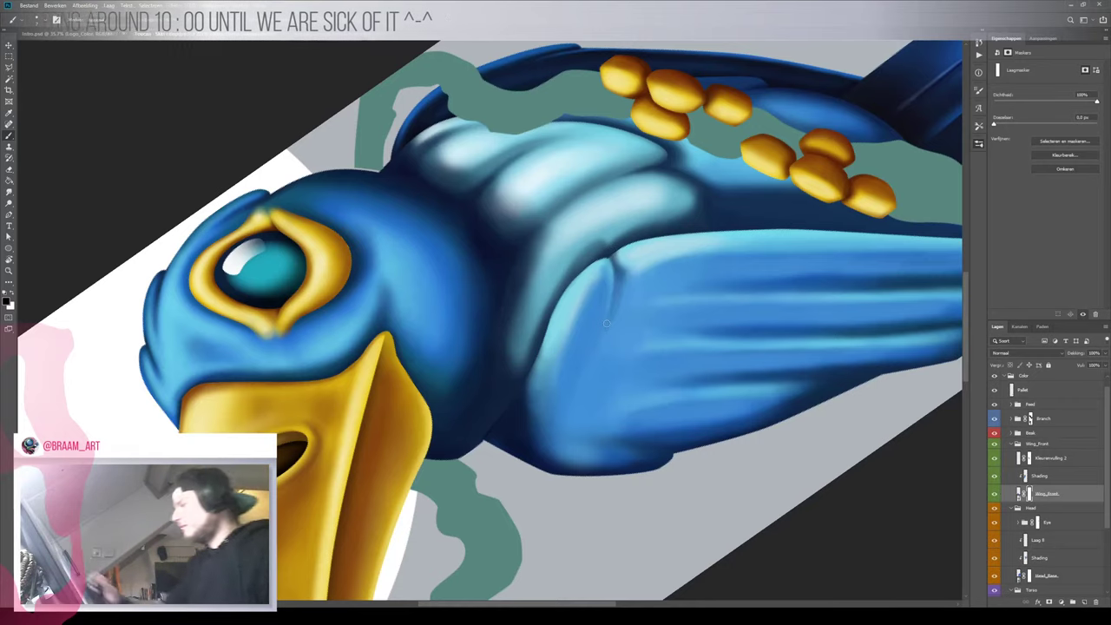
{"action": "key", "text": "ctrl+0"}
{"action": "key", "text": "b"}
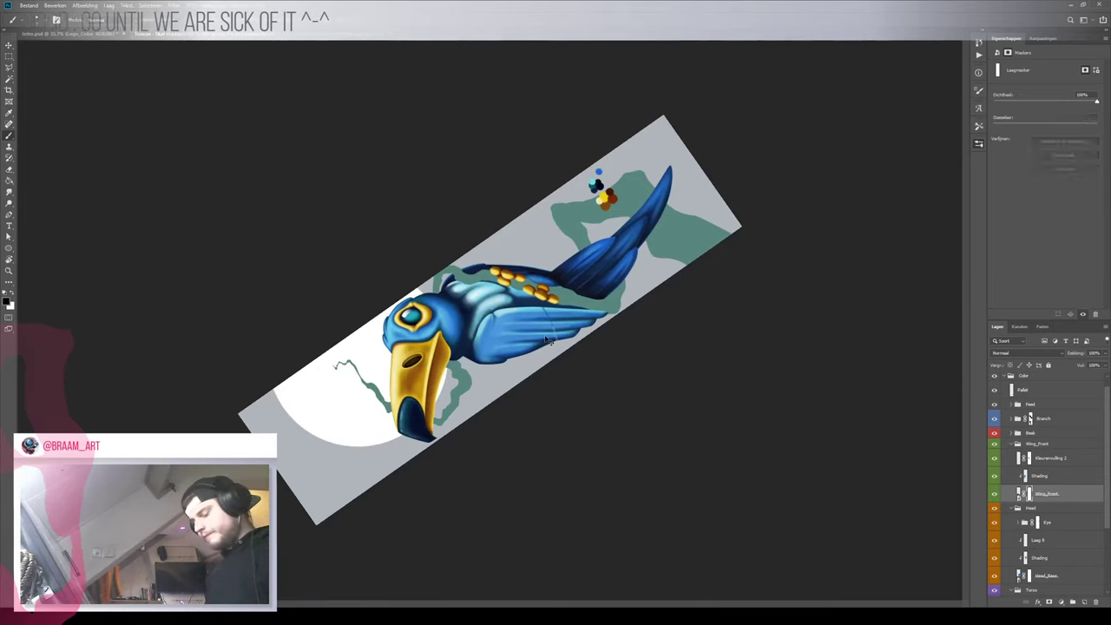
{"action": "key", "text": "h"}
{"action": "left_click_drag", "start_coordinate": [525, 181], "coordinate": [588, 426]}
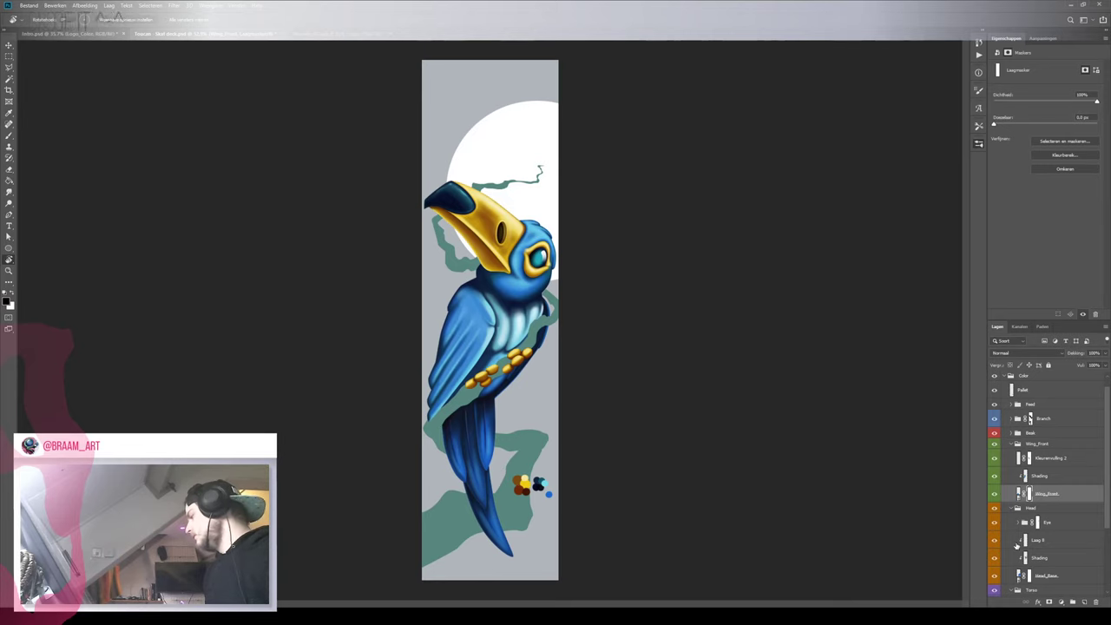
Compare the front wing with its Shading layer hidden and shown, and make Laag 8 in the head group the active layer
{"action": "left_click", "coordinate": [1017, 543]}
{"action": "key", "text": "z"}
{"action": "left_click", "coordinate": [553, 320]}
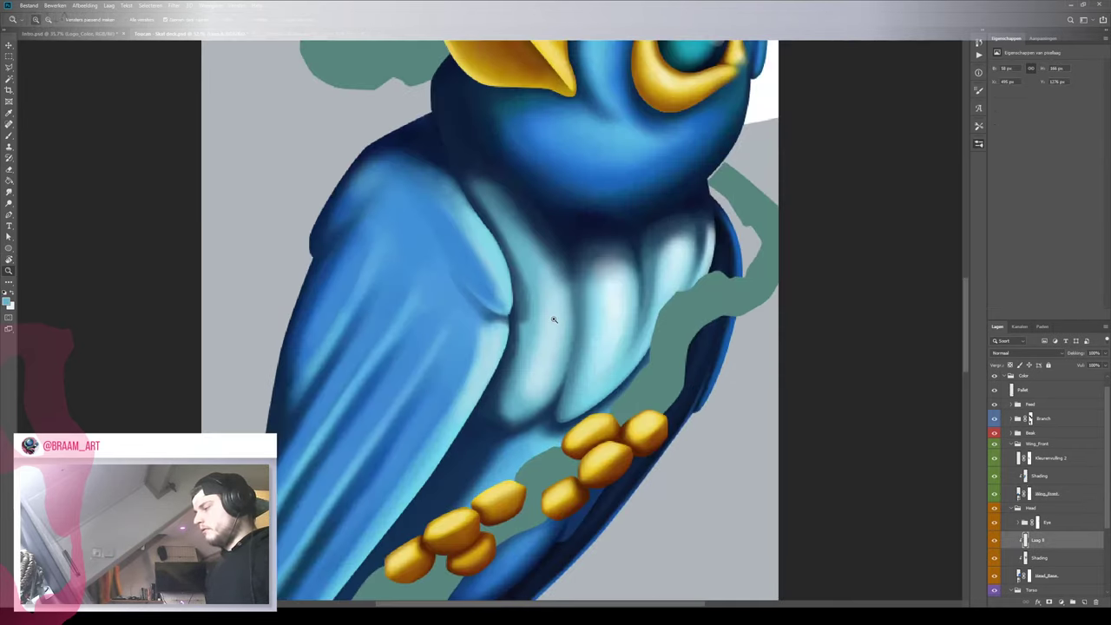
{"action": "key", "text": "b"}
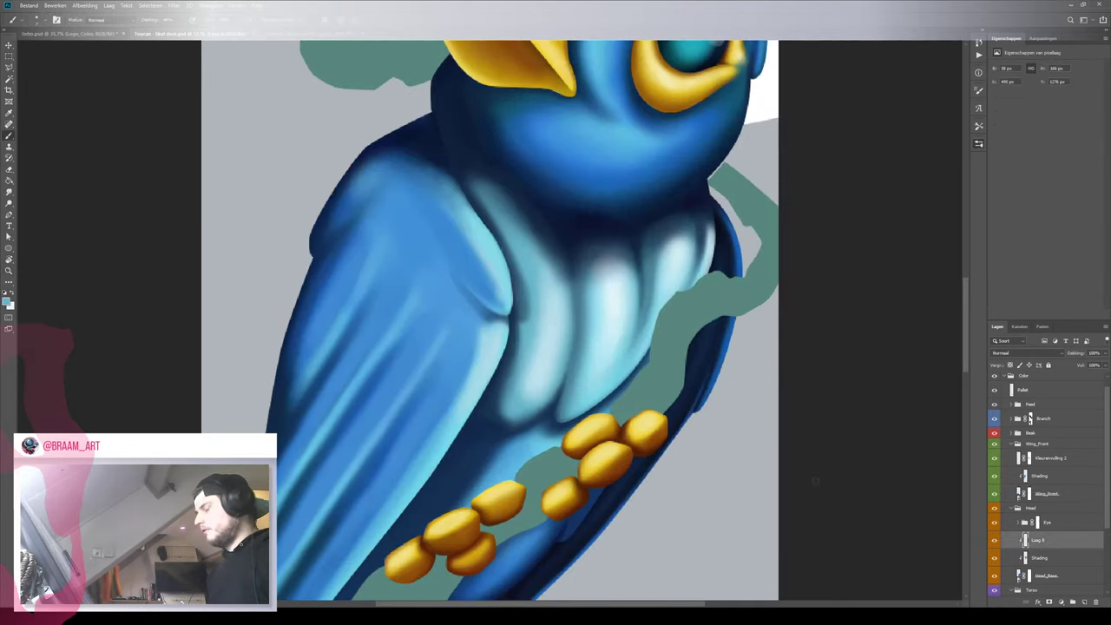
{"action": "left_click", "coordinate": [996, 477]}
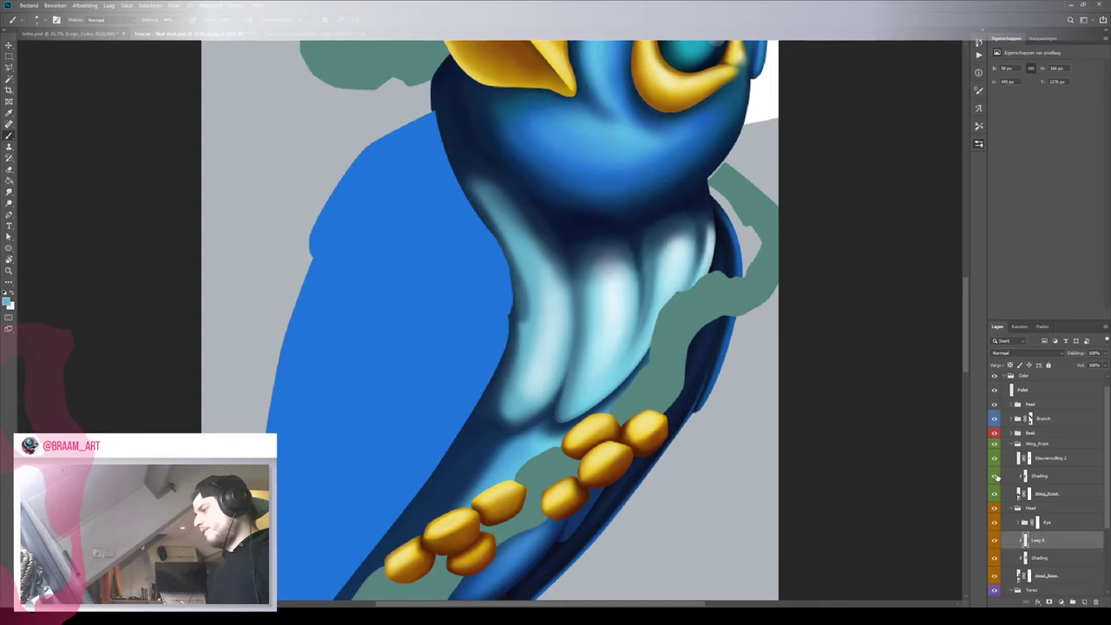
{"action": "left_click", "coordinate": [995, 477]}
{"action": "left_click", "coordinate": [1048, 479]}
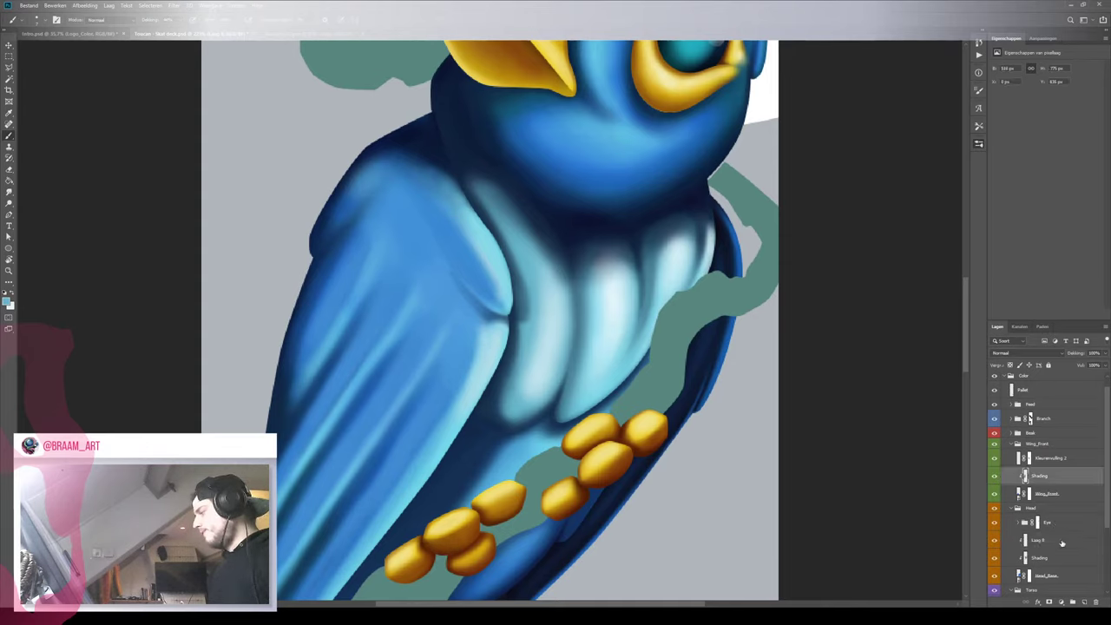
{"action": "left_click", "coordinate": [1053, 539]}
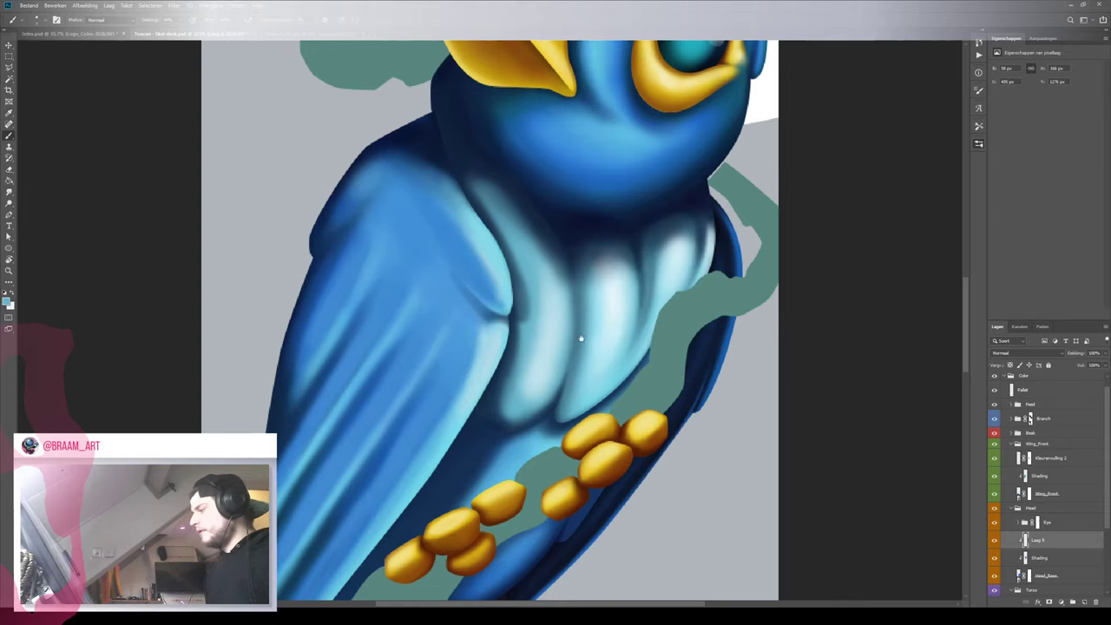
{"action": "mouse_move", "coordinate": [581, 339]}
{"action": "left_mouse_down"}
{"action": "mouse_move", "coordinate": [496, 313]}
{"action": "mouse_move", "coordinate": [546, 309]}
{"action": "left_mouse_up"}
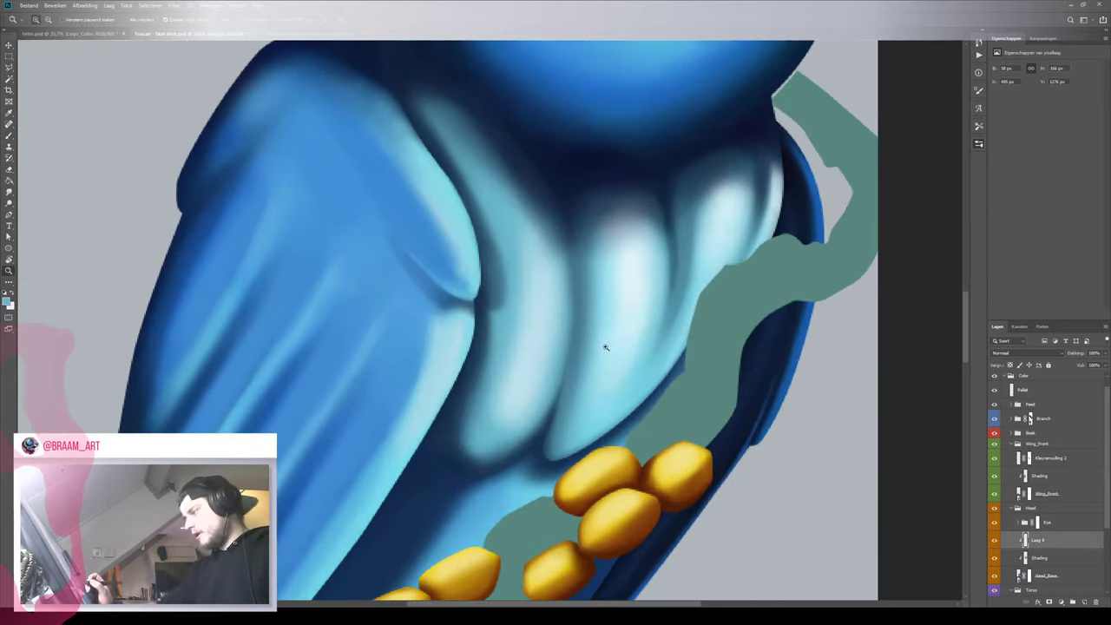
Move the colour palette swatches onto the toucan's chest and reselect the Laag 8 layer
{"action": "key", "text": "ctrl+0"}
{"action": "key", "text": "v"}
{"action": "left_click_drag", "start_coordinate": [608, 545], "coordinate": [640, 349]}
{"action": "left_click", "coordinate": [1051, 540]}
{"action": "key", "text": "z"}
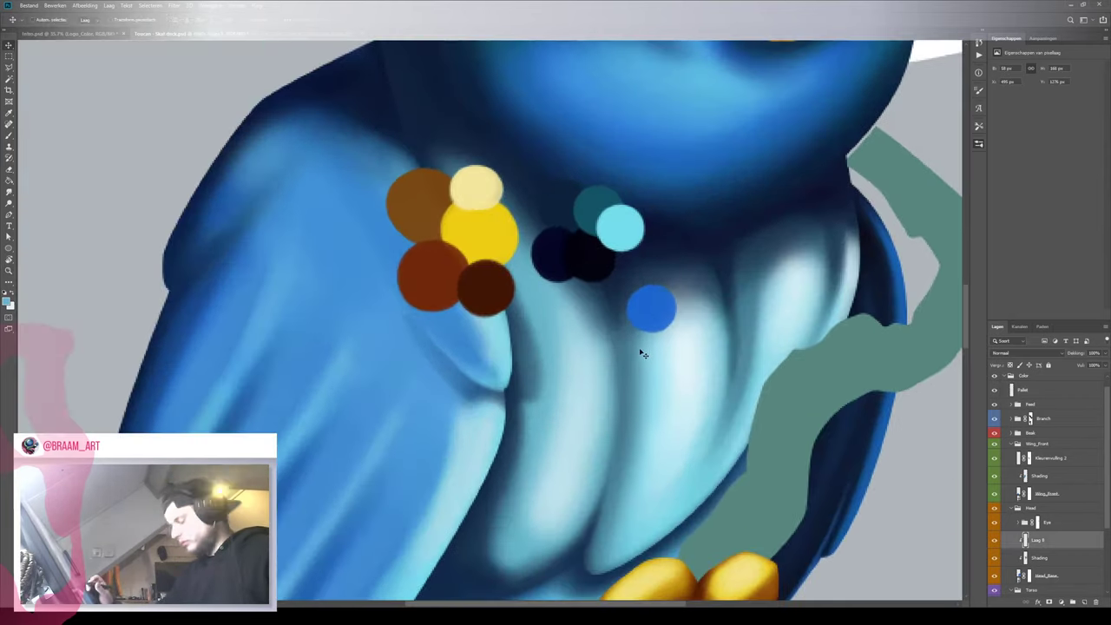
Sample the medium blue swatch and paint a small spot in the middle of the wing-side chest feather
{"action": "key", "text": "i"}
{"action": "left_click", "coordinate": [655, 308]}
{"action": "key", "text": "b"}
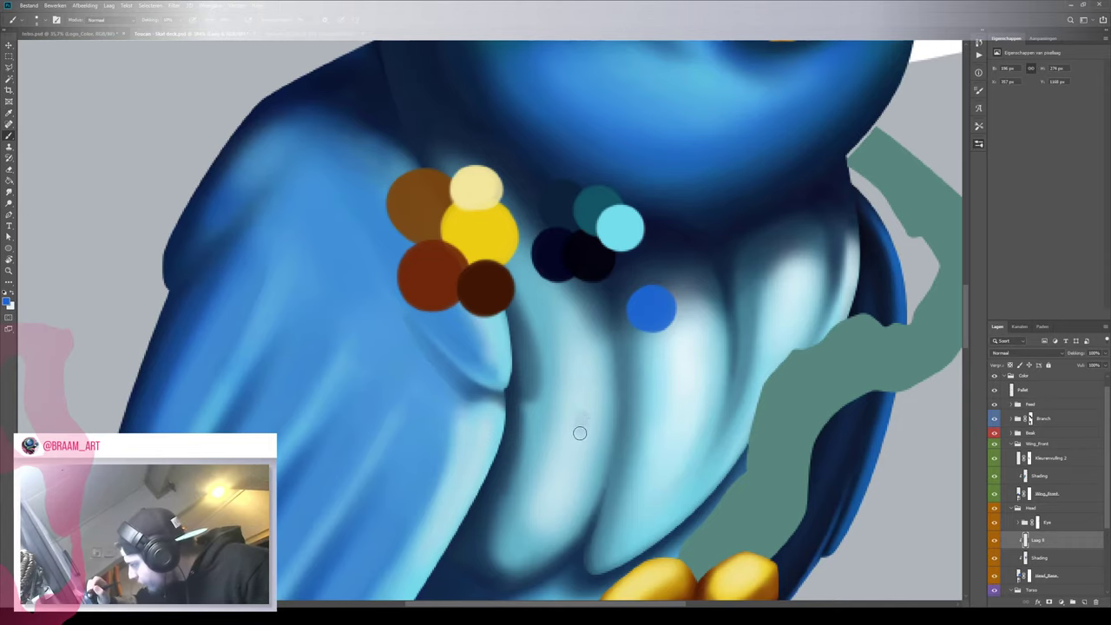
{"action": "mouse_move", "coordinate": [583, 413]}
{"action": "left_mouse_down"}
{"action": "mouse_move", "coordinate": [577, 439]}
{"action": "mouse_move", "coordinate": [584, 426]}
{"action": "mouse_move", "coordinate": [578, 439]}
{"action": "mouse_move", "coordinate": [395, 261]}
{"action": "mouse_move", "coordinate": [416, 227]}
{"action": "left_mouse_up"}
Sample the light cyan swatch and erase around the blue spot on the chest feather to narrow it
{"action": "left_click", "coordinate": [615, 228], "text": "alt"}
{"action": "key", "text": "r"}
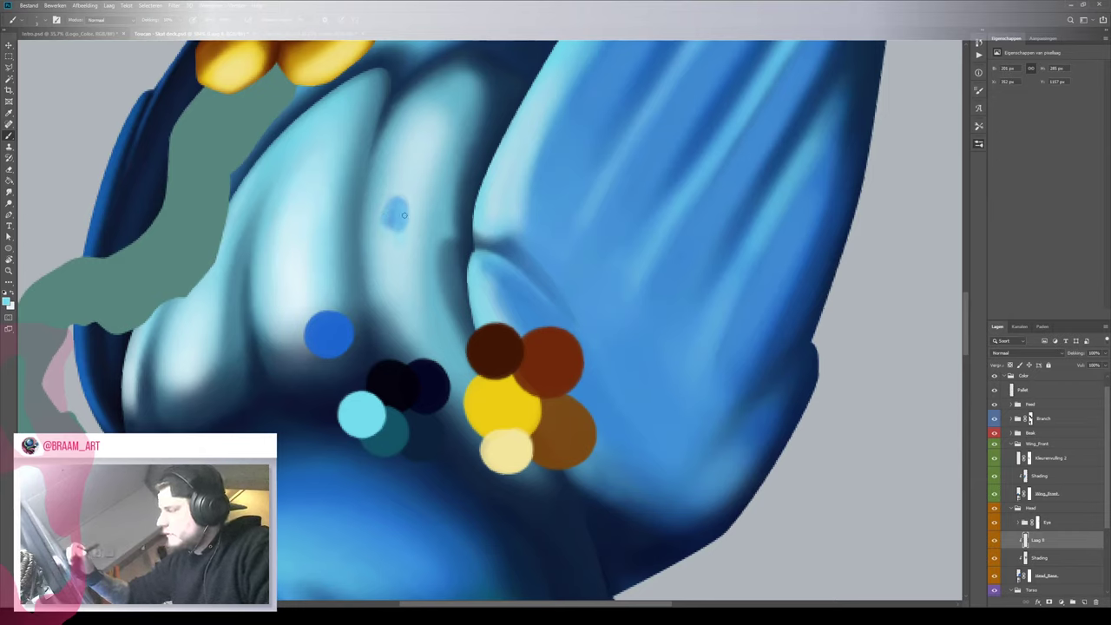
{"action": "key", "text": "e"}
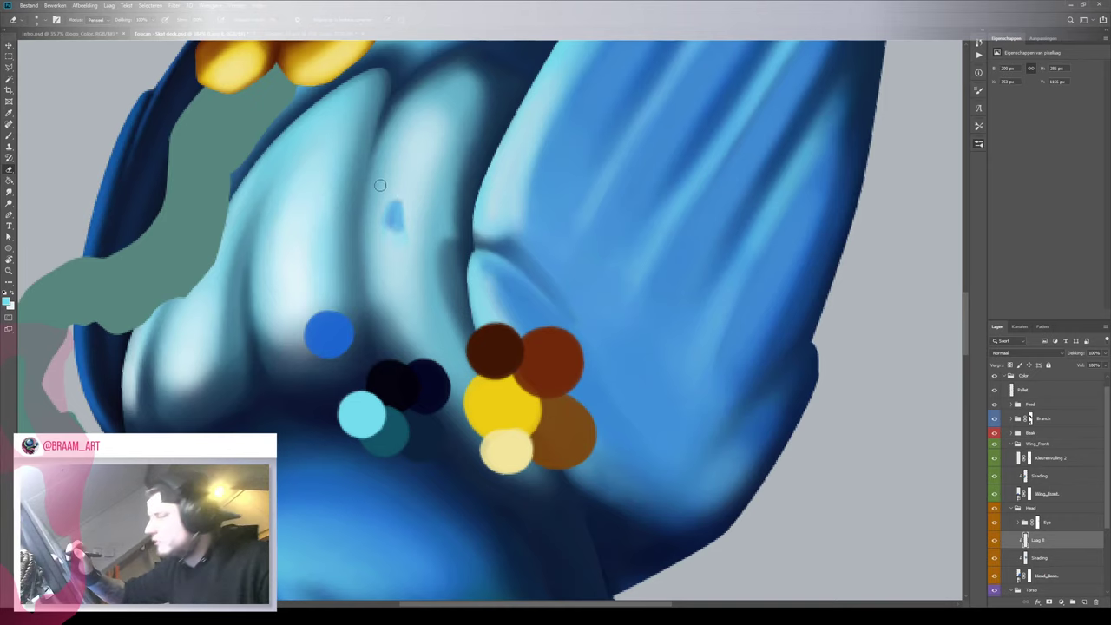
Paint the small spot over in light cyan and clean its edges with the Eraser into a tapered mark
{"action": "key", "text": "b"}
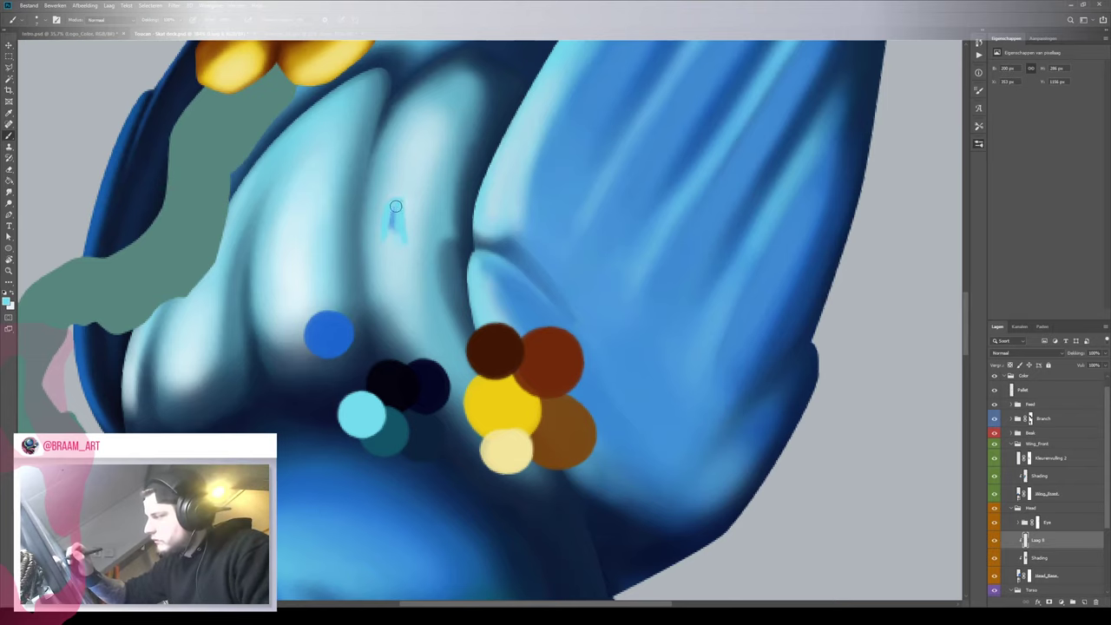
{"action": "left_click_drag", "start_coordinate": [395, 217], "coordinate": [396, 237]}
{"action": "key", "text": "e"}
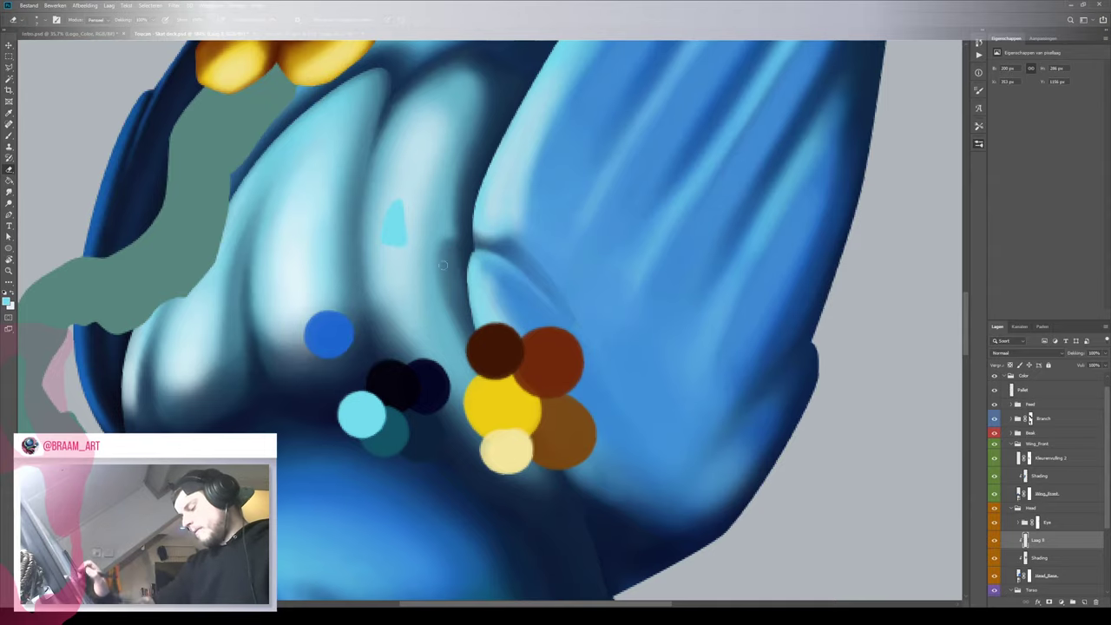
{"action": "key", "text": "r"}
{"action": "mouse_move", "coordinate": [391, 150]}
{"action": "left_mouse_down"}
{"action": "mouse_move", "coordinate": [322, 156]}
{"action": "mouse_move", "coordinate": [596, 404]}
{"action": "mouse_move", "coordinate": [682, 307]}
{"action": "left_mouse_up"}
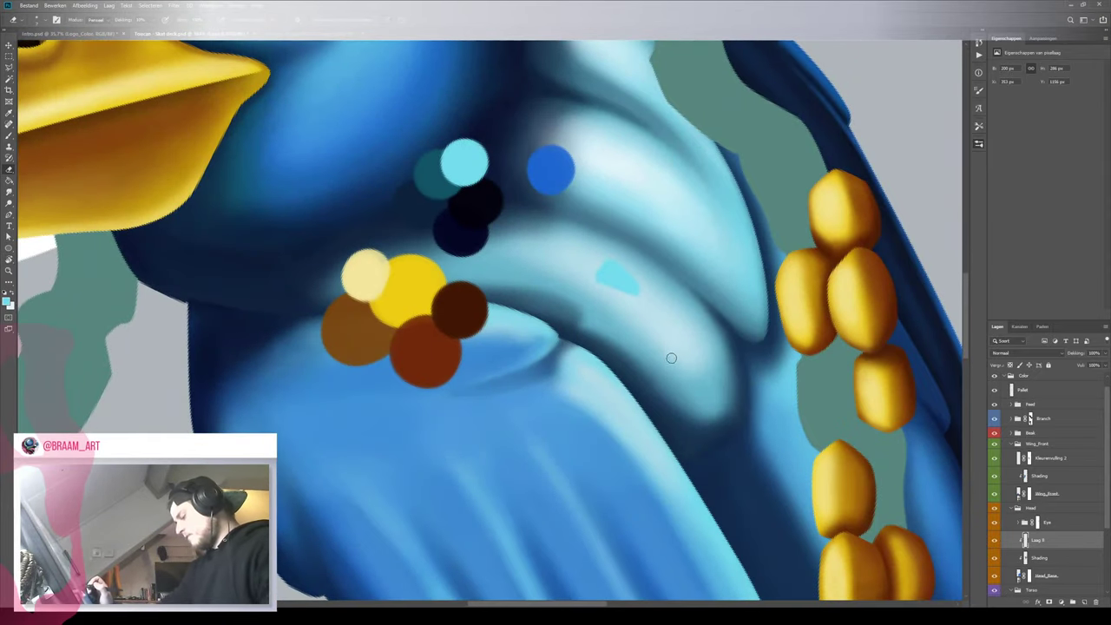
Fade the lower end of the light cyan mark on the chest feather with a larger Eraser
{"action": "key", "text": "]"}
{"action": "key", "text": "]"}
{"action": "key", "text": "]"}
{"action": "key", "text": "]"}
{"action": "key", "text": "]"}
{"action": "left_click_drag", "start_coordinate": [594, 258], "coordinate": [593, 261]}
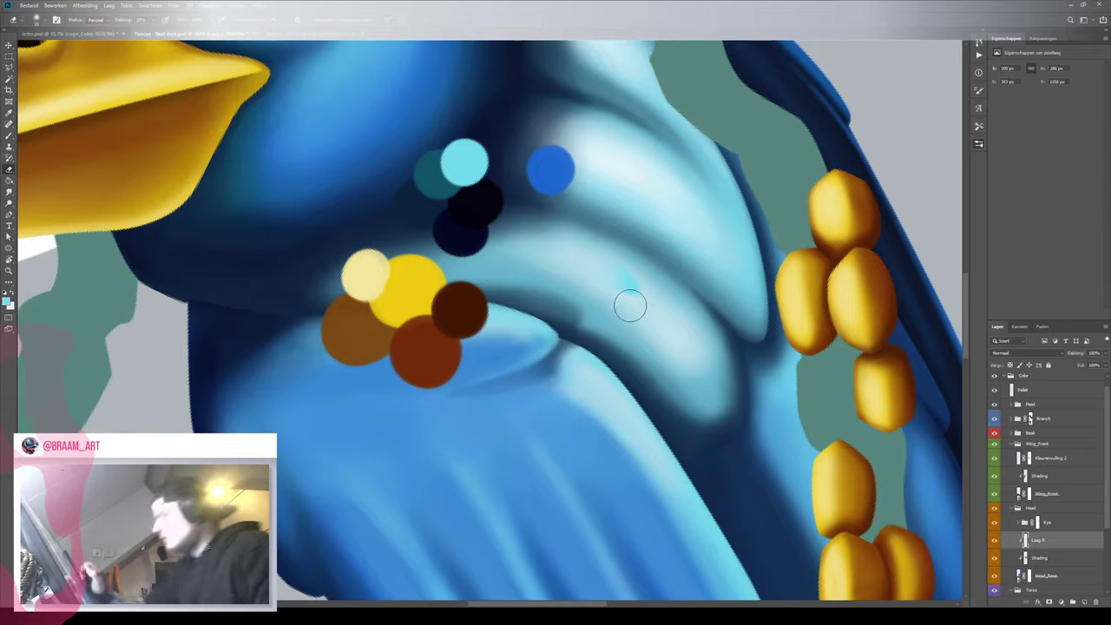
{"action": "key", "text": "ctrl+space"}
{"action": "mouse_move", "coordinate": [634, 316]}
{"action": "left_mouse_down"}
{"action": "mouse_move", "coordinate": [565, 373]}
{"action": "mouse_move", "coordinate": [640, 345]}
{"action": "left_mouse_up"}
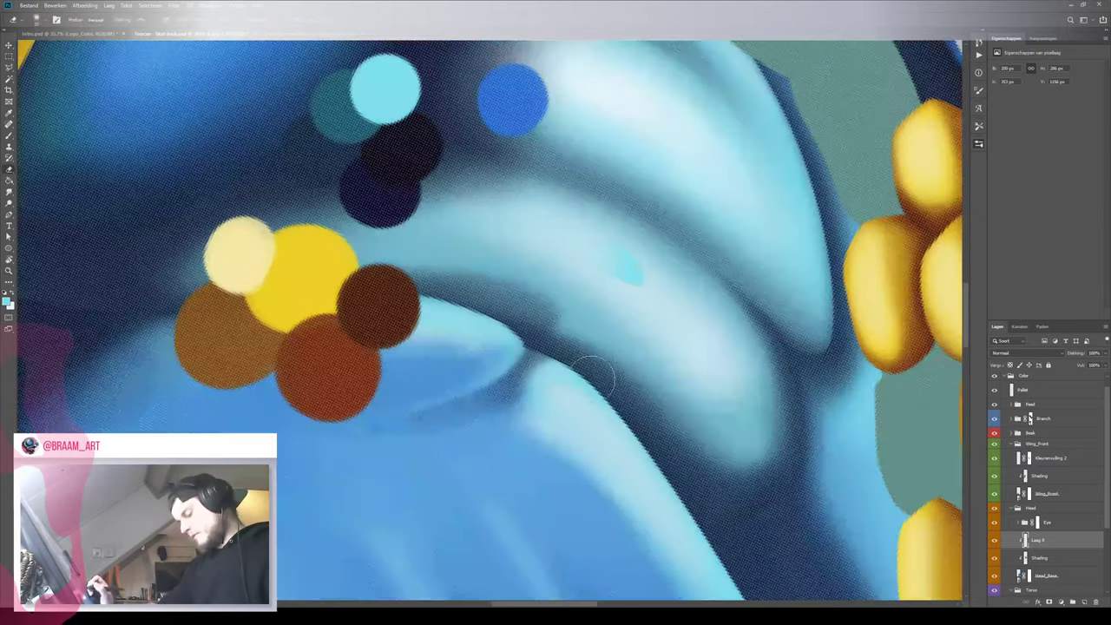
Rotate the canvas so the chest feathers stand upright and refine the cyan mark's edges with the Brush and Eraser
{"action": "key", "text": "b"}
{"action": "key", "text": "r"}
{"action": "mouse_move", "coordinate": [643, 260]}
{"action": "left_mouse_down"}
{"action": "mouse_move", "coordinate": [599, 143]}
{"action": "mouse_move", "coordinate": [390, 208]}
{"action": "mouse_move", "coordinate": [381, 251]}
{"action": "mouse_move", "coordinate": [406, 211]}
{"action": "mouse_move", "coordinate": [558, 301]}
{"action": "mouse_move", "coordinate": [552, 262]}
{"action": "mouse_move", "coordinate": [565, 258]}
{"action": "left_mouse_up"}
{"action": "key", "text": "ctrl+space"}
{"action": "key", "text": "space"}
{"action": "key", "text": "ctrl+space"}
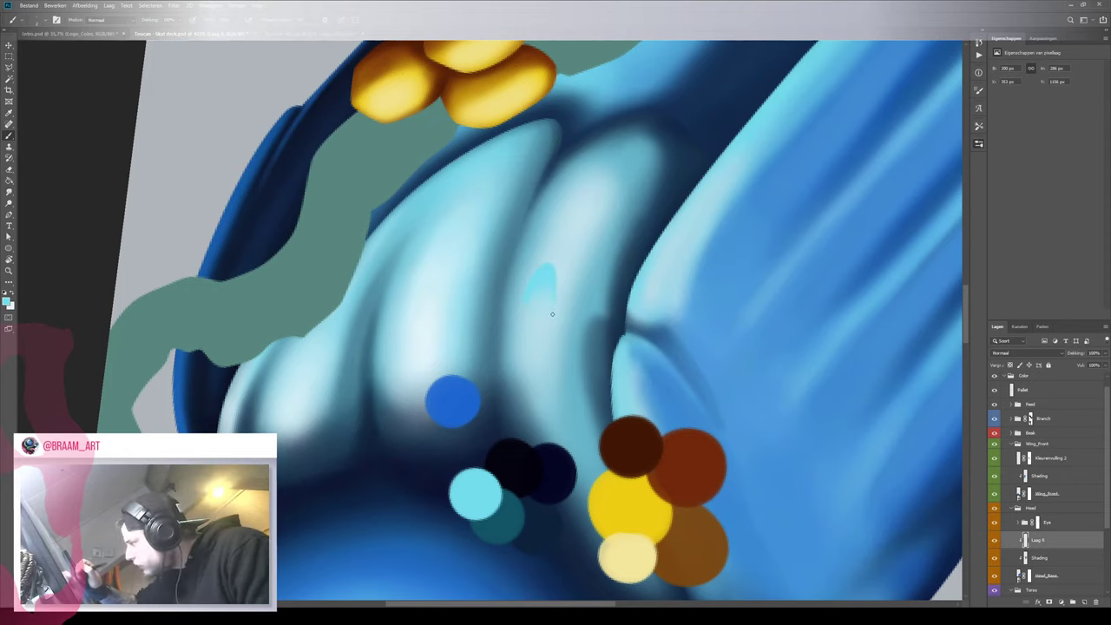
{"action": "key", "text": "e"}
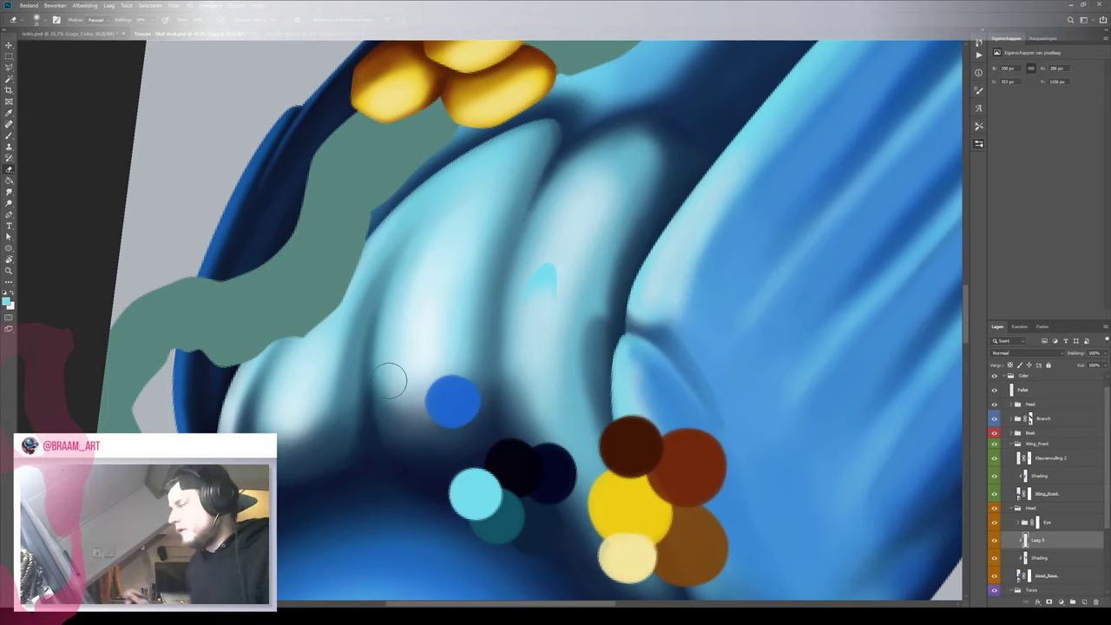
{"action": "mouse_move", "coordinate": [487, 320]}
{"action": "left_mouse_down"}
{"action": "mouse_move", "coordinate": [446, 332]}
{"action": "mouse_move", "coordinate": [477, 324]}
{"action": "left_mouse_up"}
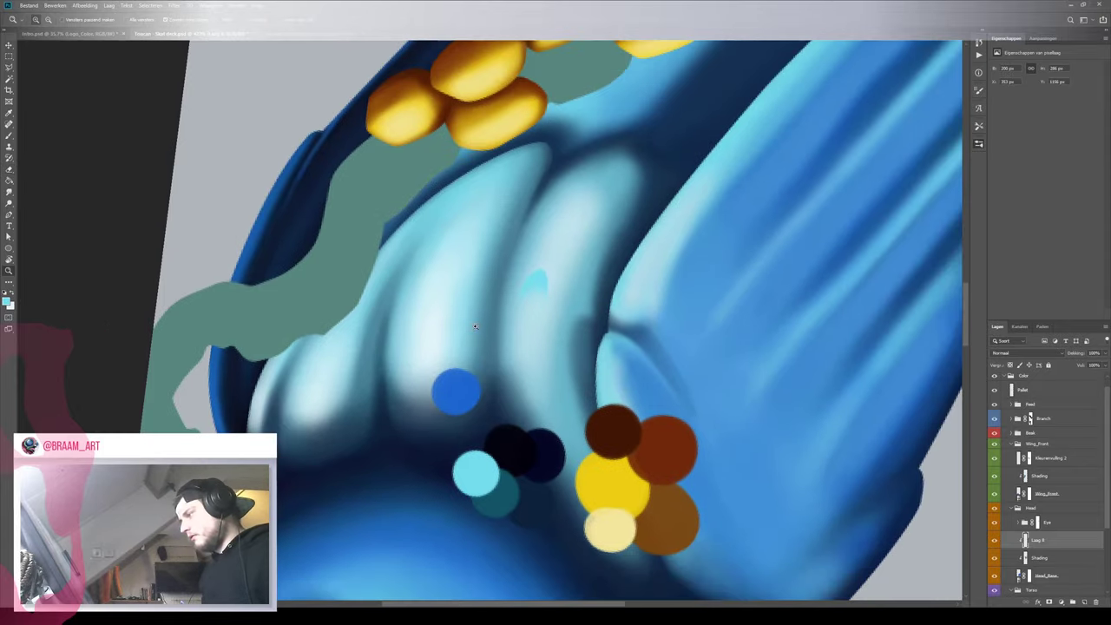
Sample the dark teal swatch and paint a thin shadow line along the wing-side edge of the cyan mark
{"action": "key", "text": "b"}
{"action": "mouse_move", "coordinate": [504, 276]}
{"action": "left_mouse_down"}
{"action": "mouse_move", "coordinate": [455, 294]}
{"action": "mouse_move", "coordinate": [473, 300]}
{"action": "left_mouse_up"}
{"action": "scroll", "coordinate": [474, 299], "scroll_direction": "up", "scroll_amount": 4}
{"action": "key", "text": "b"}
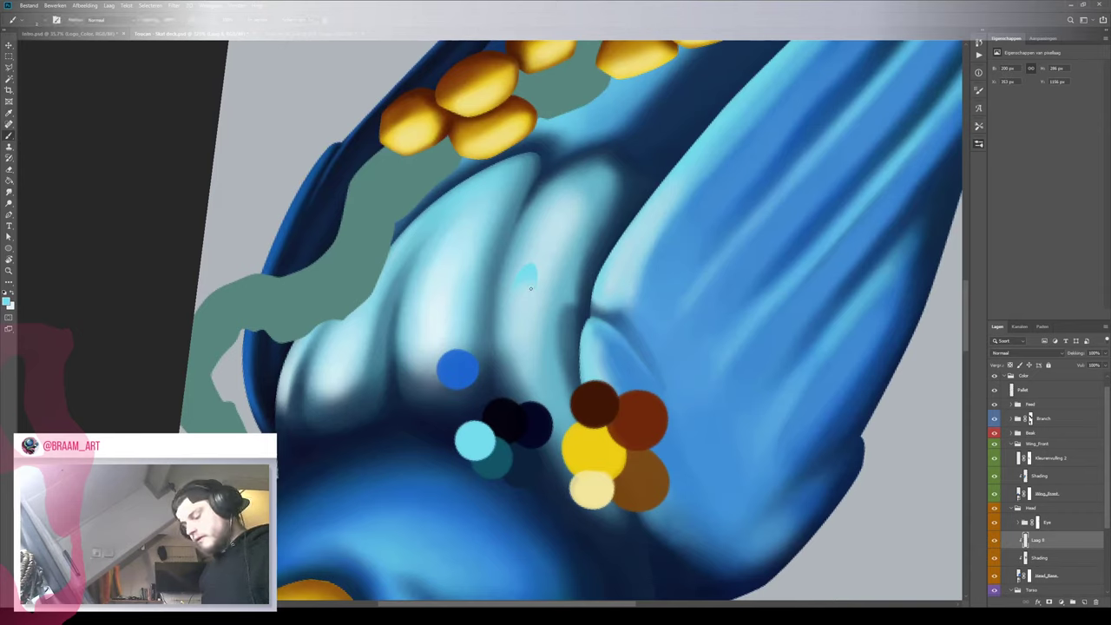
{"action": "key", "text": "v"}
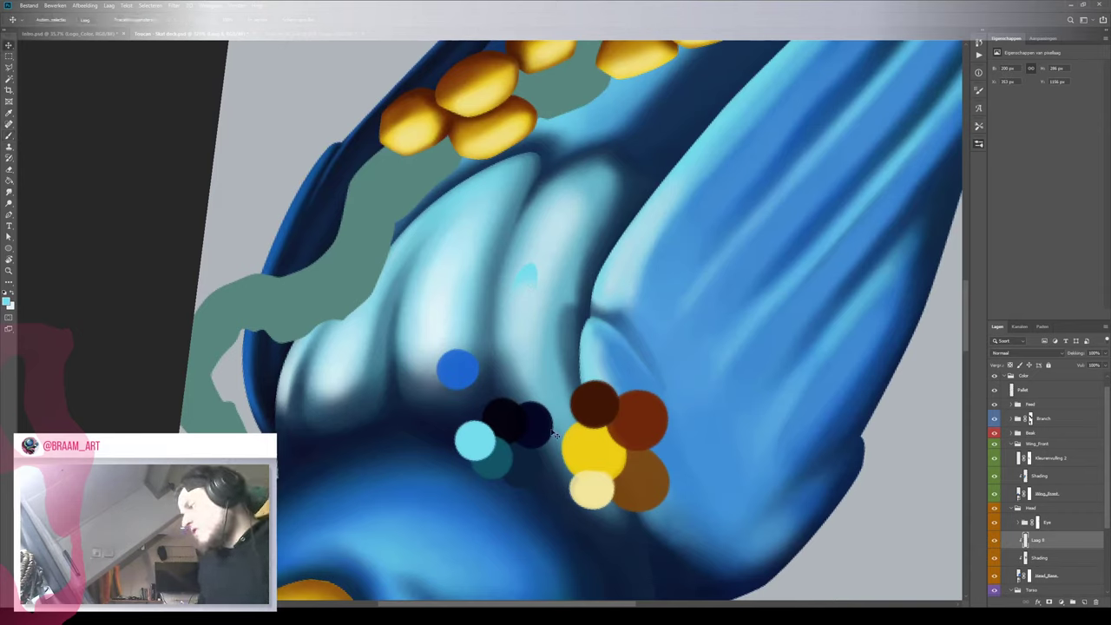
{"action": "key", "text": "i"}
{"action": "left_click", "coordinate": [501, 457]}
{"action": "key", "text": "b"}
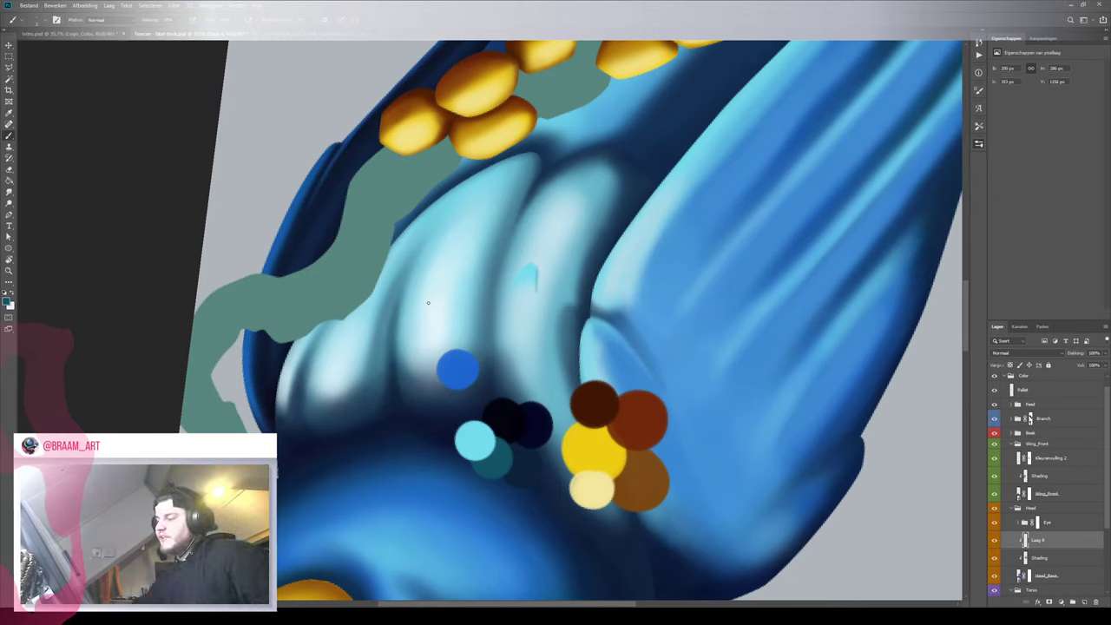
Paint a white highlight inside the small feather mark and soften its lower end with the Eraser
{"action": "key", "text": "x"}
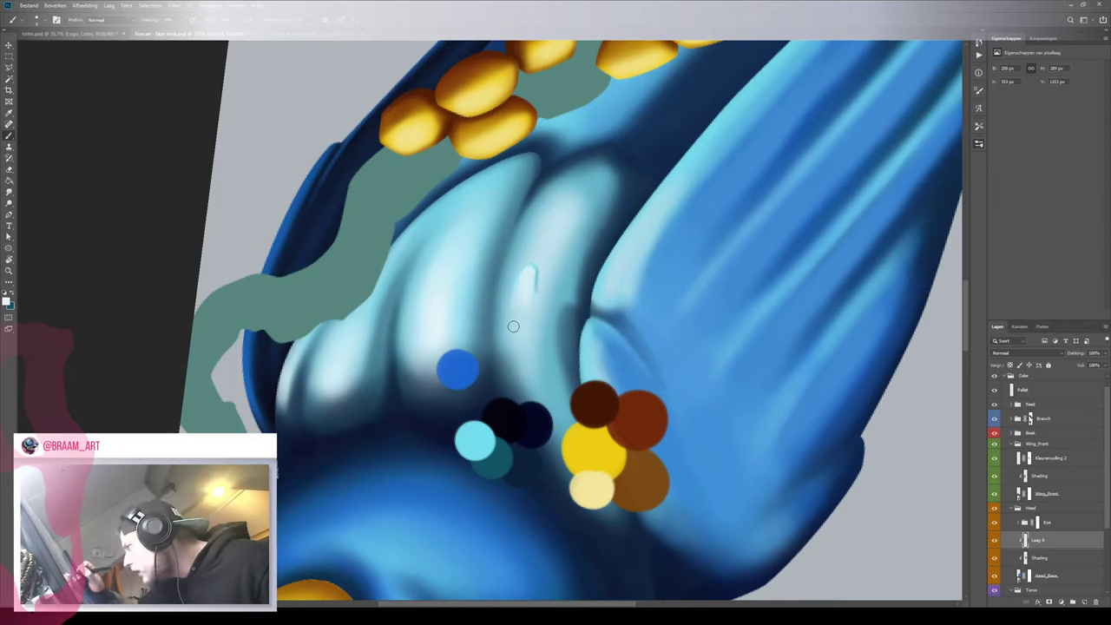
{"action": "key", "text": "z"}
{"action": "mouse_move", "coordinate": [513, 267]}
{"action": "left_mouse_down"}
{"action": "mouse_move", "coordinate": [484, 282]}
{"action": "mouse_move", "coordinate": [531, 276]}
{"action": "left_mouse_up"}
{"action": "key", "text": "b"}
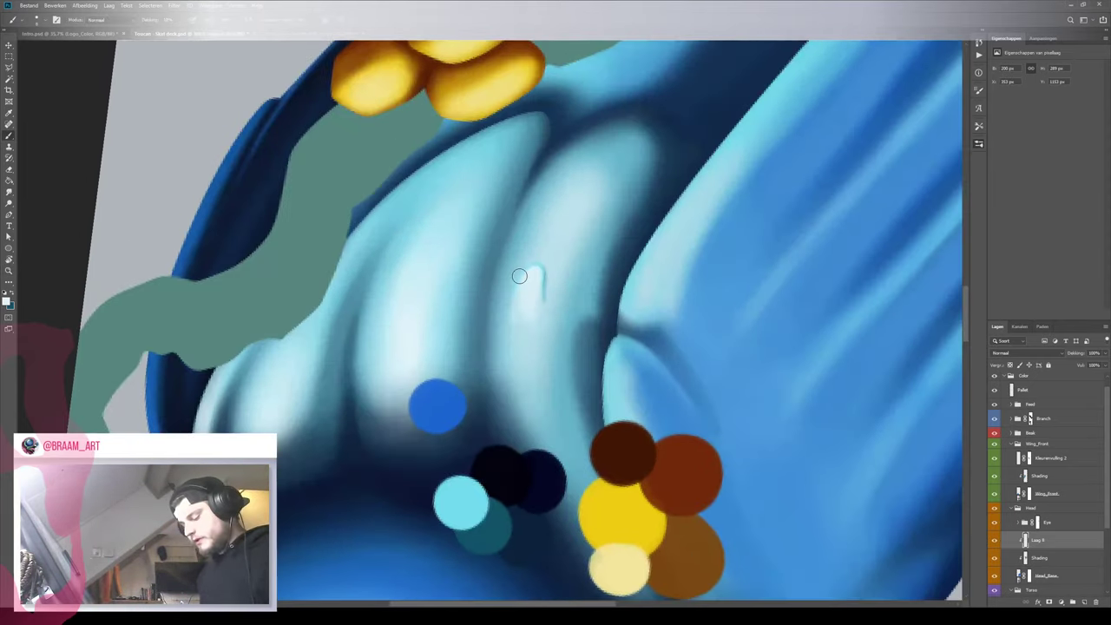
{"action": "key", "text": "e"}
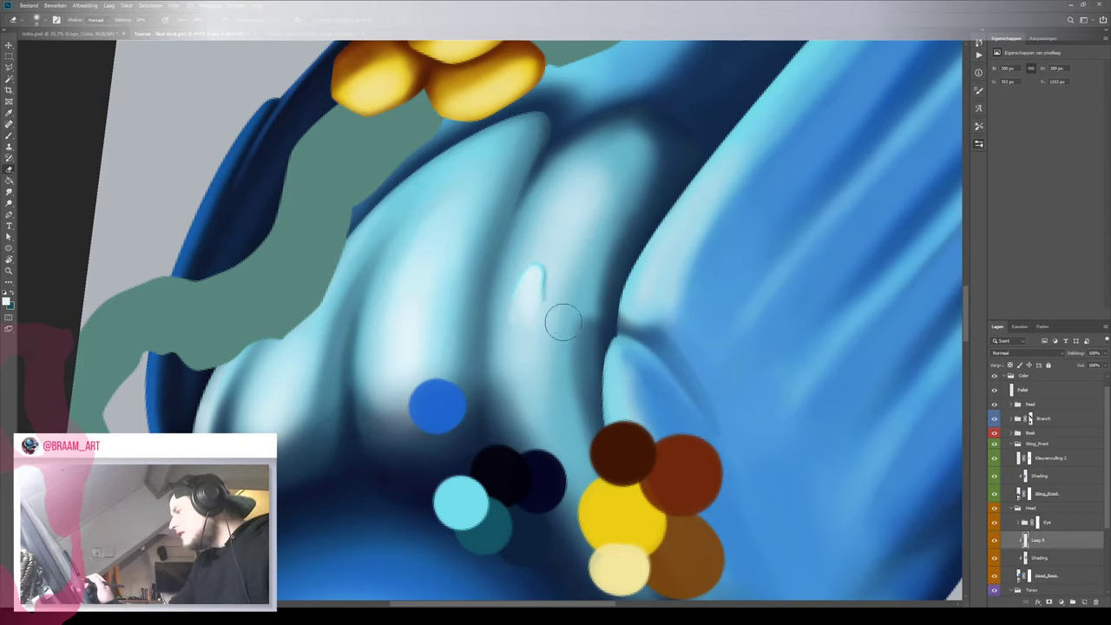
{"action": "left_click_drag", "start_coordinate": [521, 330], "coordinate": [534, 320]}
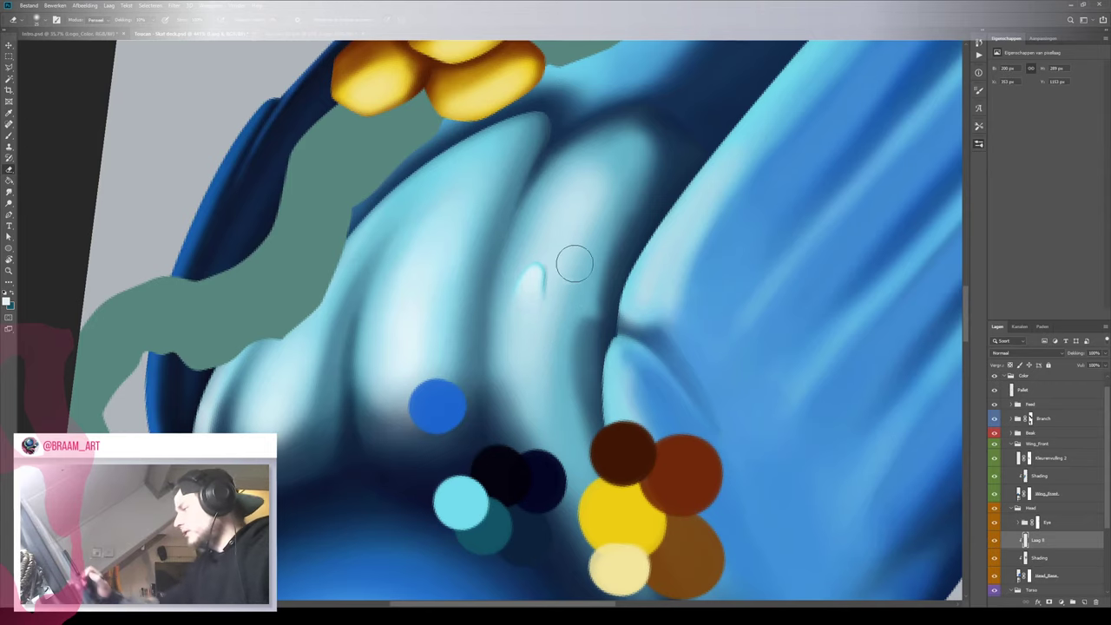
Sample the dark teal swatch again and deepen the thin shadow along the highlighted mark's wing-side edge
{"action": "key", "text": "b"}
{"action": "left_click", "coordinate": [494, 532], "text": "alt"}
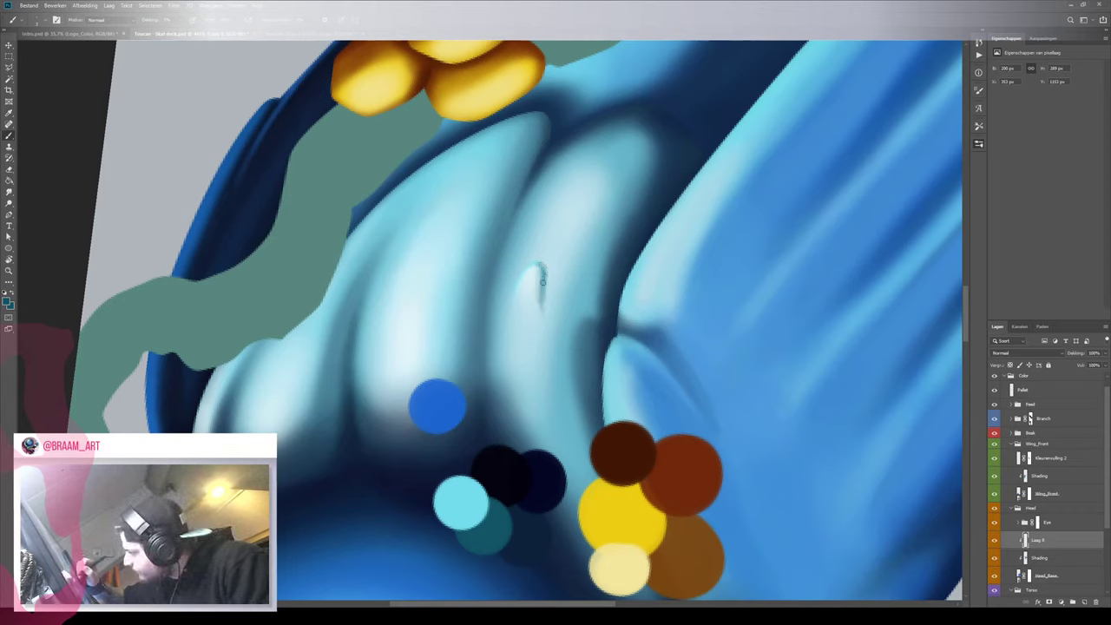
{"action": "key", "text": "z"}
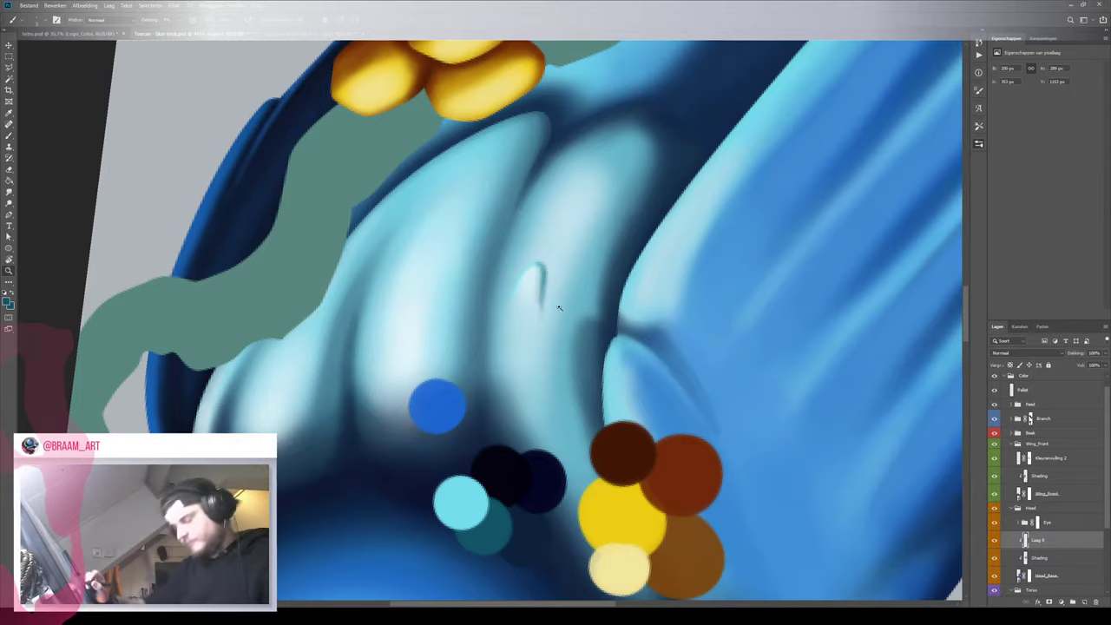
{"action": "mouse_move", "coordinate": [557, 305]}
{"action": "left_mouse_down"}
{"action": "mouse_move", "coordinate": [488, 340]}
{"action": "mouse_move", "coordinate": [539, 342]}
{"action": "left_mouse_up"}
{"action": "left_click", "coordinate": [564, 290]}
{"action": "key", "text": "b"}
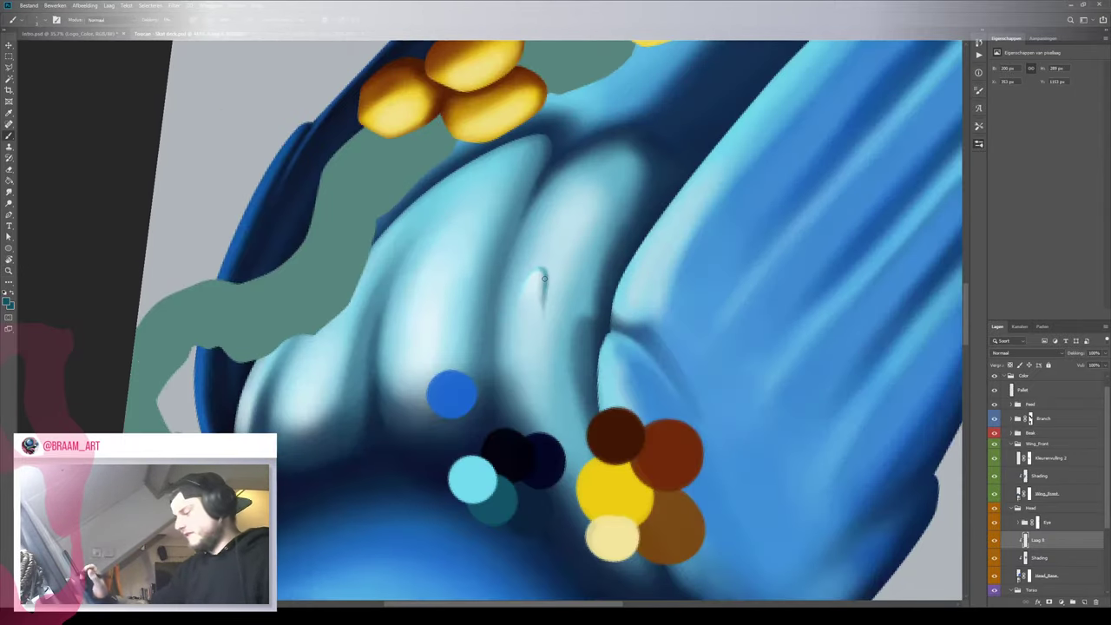
Sample the light cyan swatch, glaze it over the small feather mark and blend its lower end with the Eraser
{"action": "key", "text": "i"}
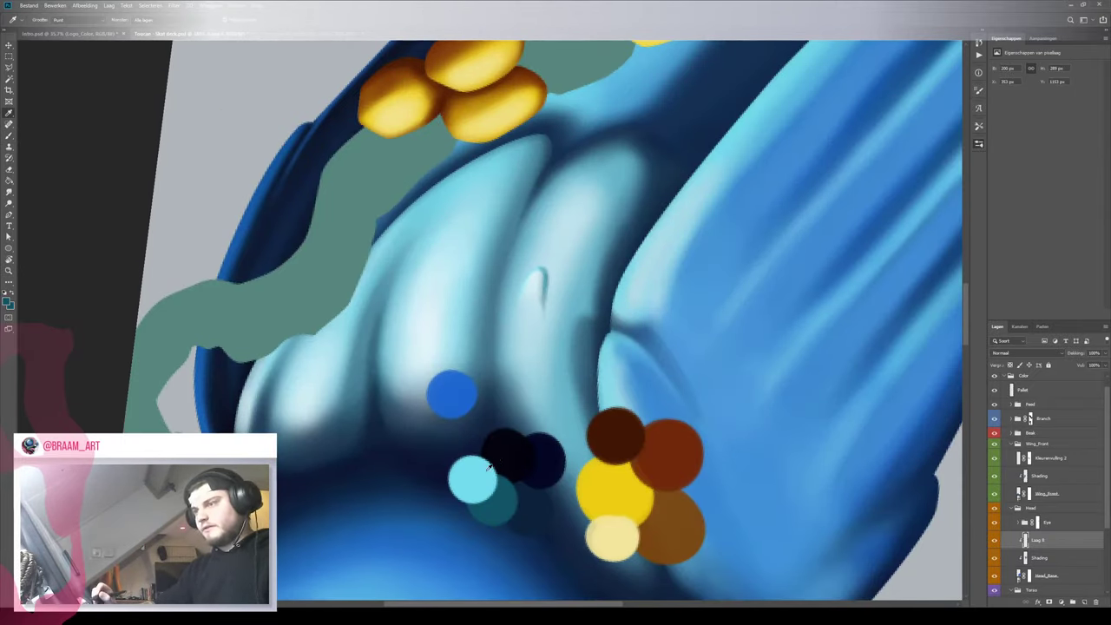
{"action": "left_click", "coordinate": [488, 467]}
{"action": "key", "text": "b"}
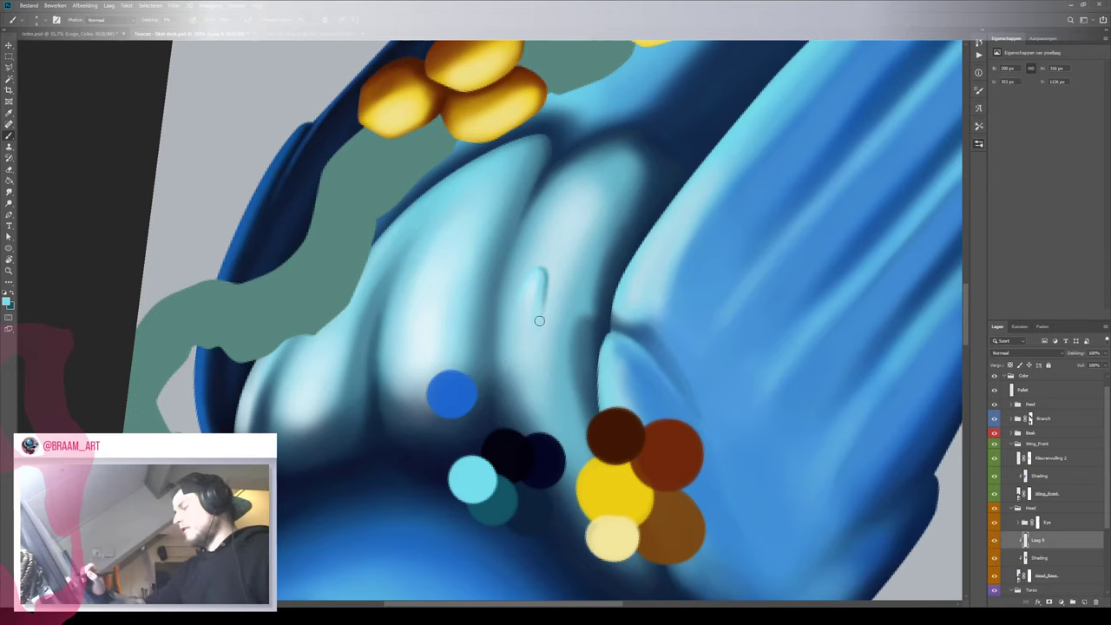
{"action": "key", "text": "e"}
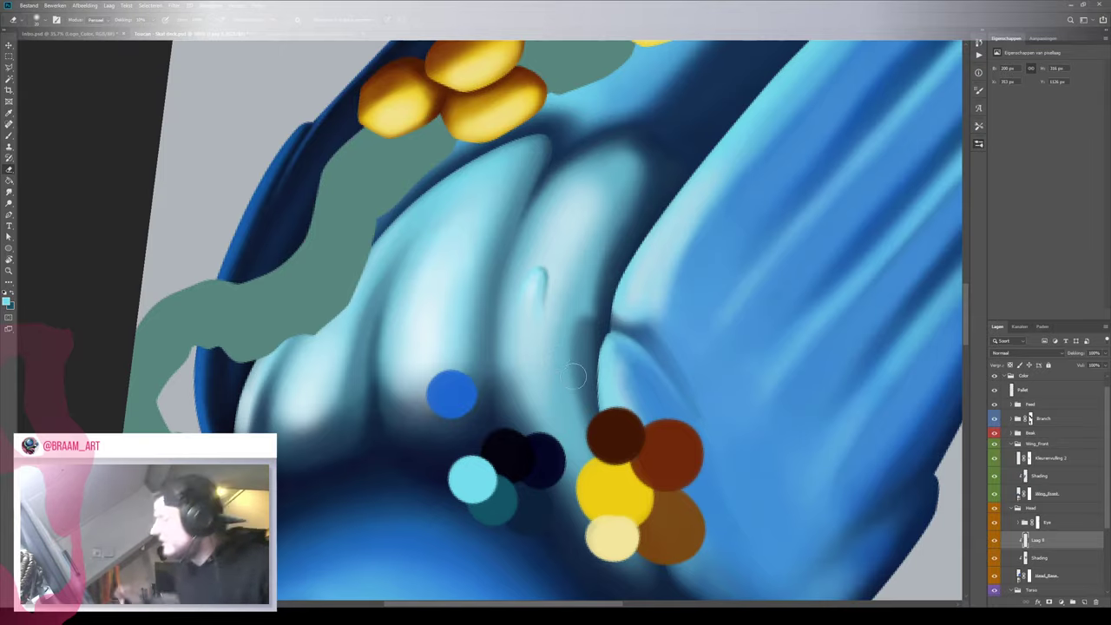
Rotate the canvas to tilt the chest feathers and touch up the small mark's rounded tip in light cyan
{"action": "key", "text": "z"}
{"action": "mouse_move", "coordinate": [568, 303]}
{"action": "left_mouse_down"}
{"action": "mouse_move", "coordinate": [486, 321]}
{"action": "mouse_move", "coordinate": [558, 290]}
{"action": "left_mouse_up"}
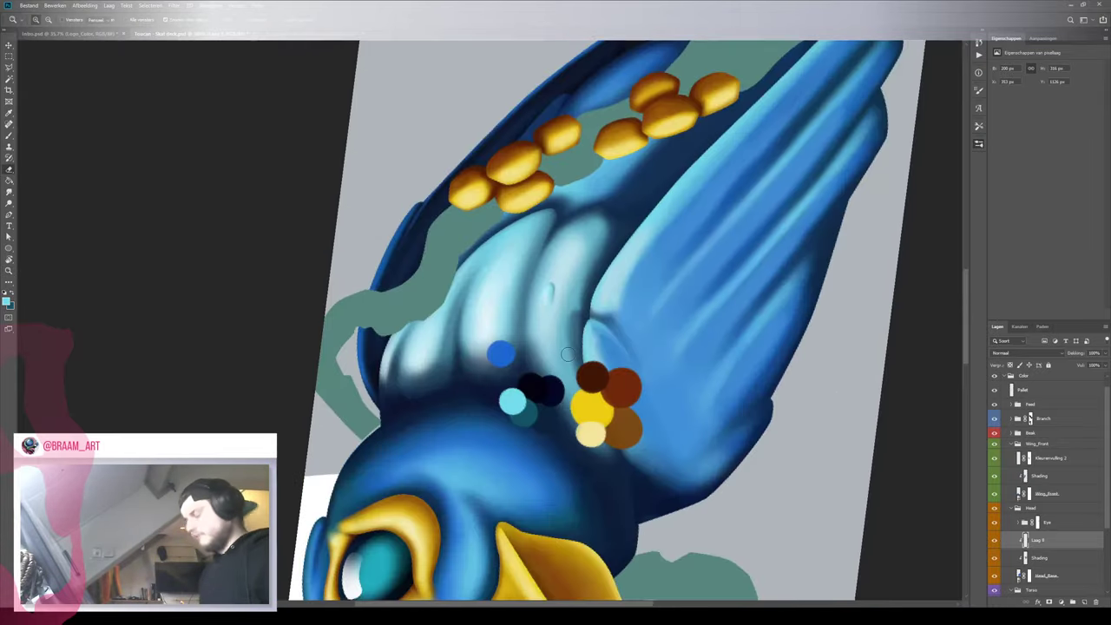
{"action": "key", "text": "r"}
{"action": "left_click_drag", "start_coordinate": [593, 215], "coordinate": [590, 285]}
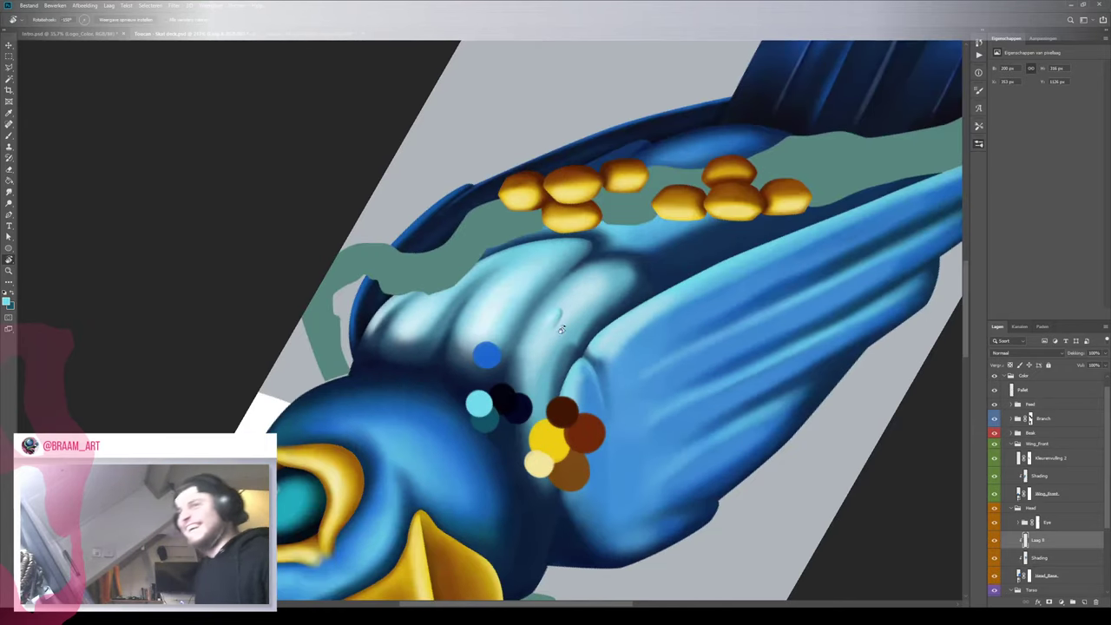
{"action": "key", "text": "e"}
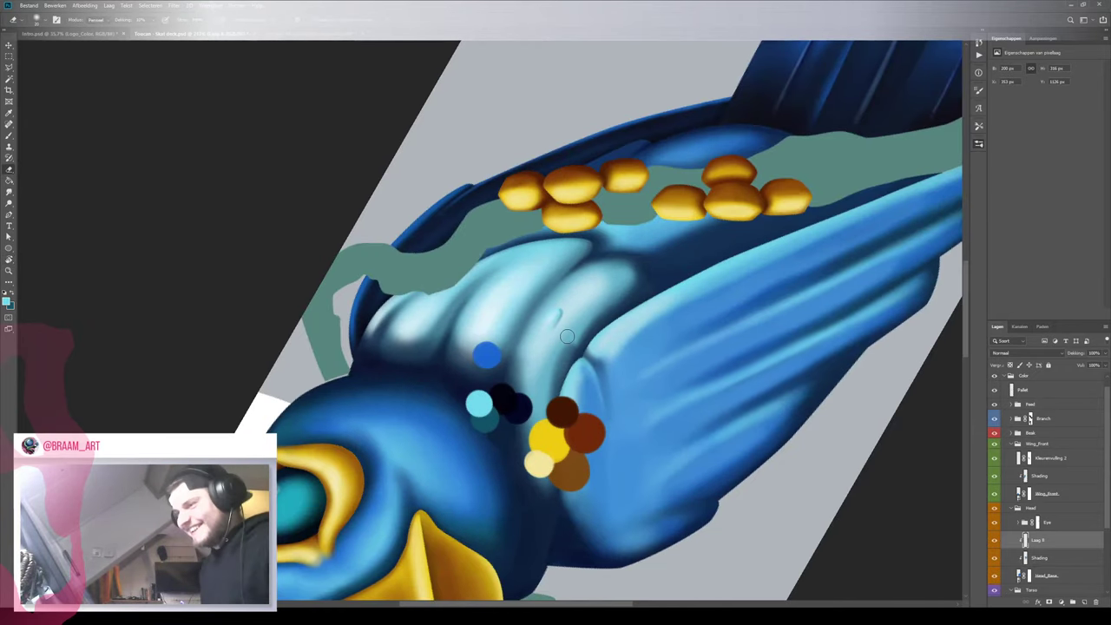
{"action": "key", "text": "z"}
{"action": "left_click_drag", "start_coordinate": [583, 310], "coordinate": [586, 315]}
{"action": "key", "text": "e"}
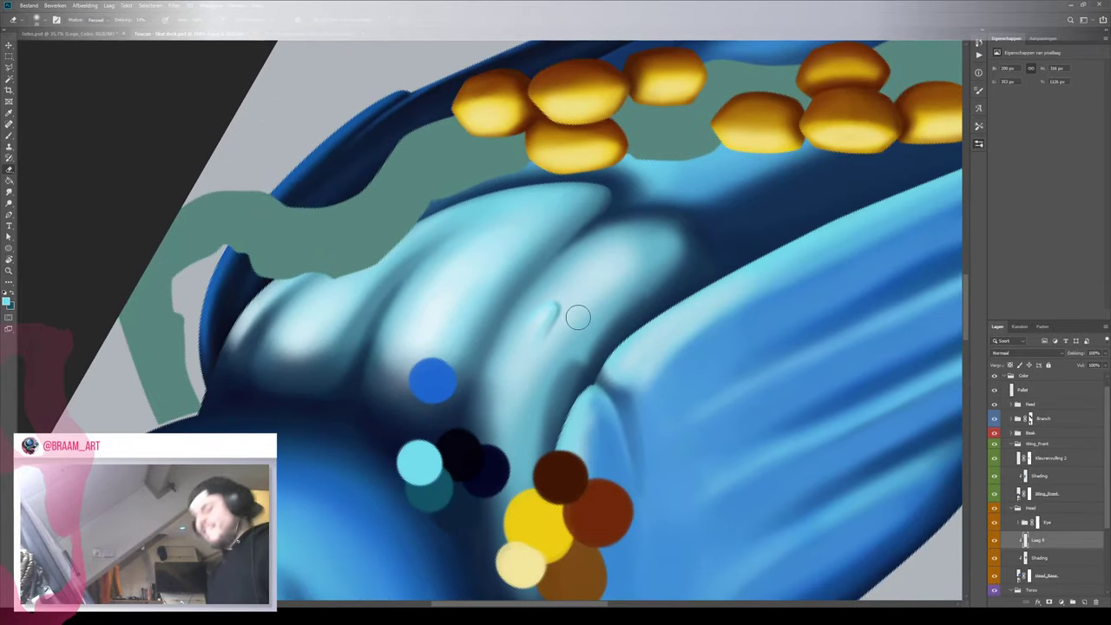
{"action": "key", "text": "b"}
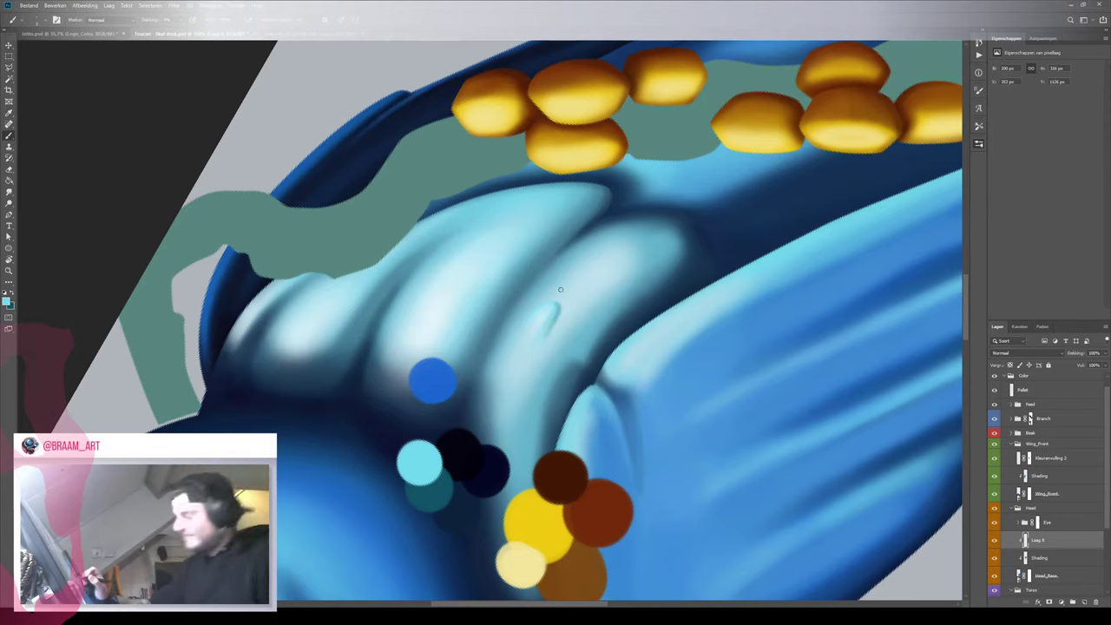
{"action": "left_click_drag", "start_coordinate": [549, 304], "coordinate": [557, 306]}
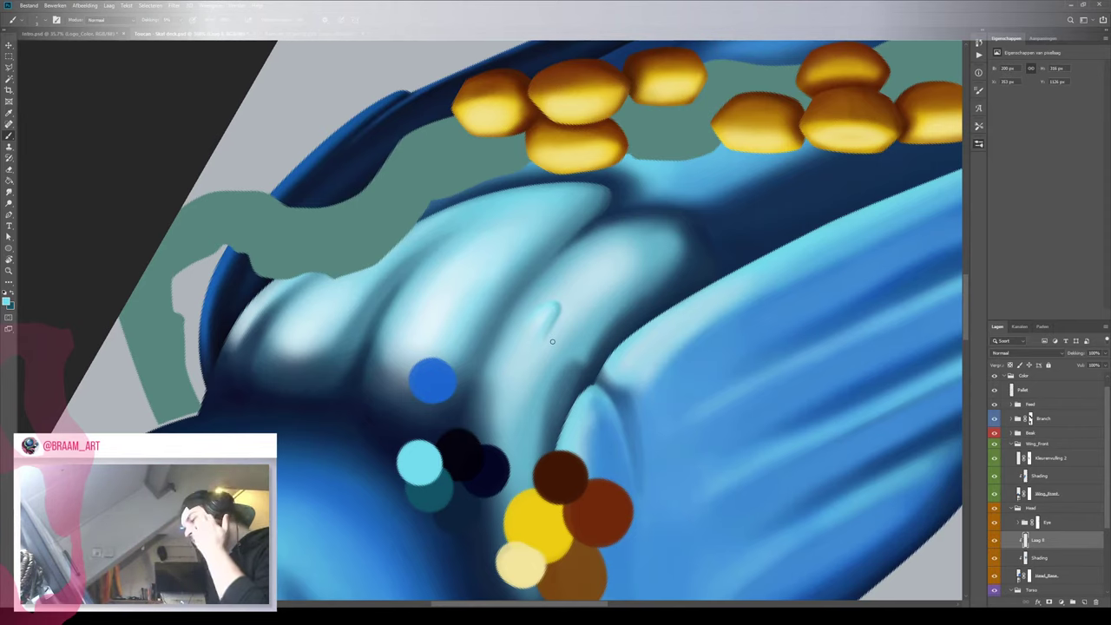
{"action": "left_click", "coordinate": [1050, 556]}
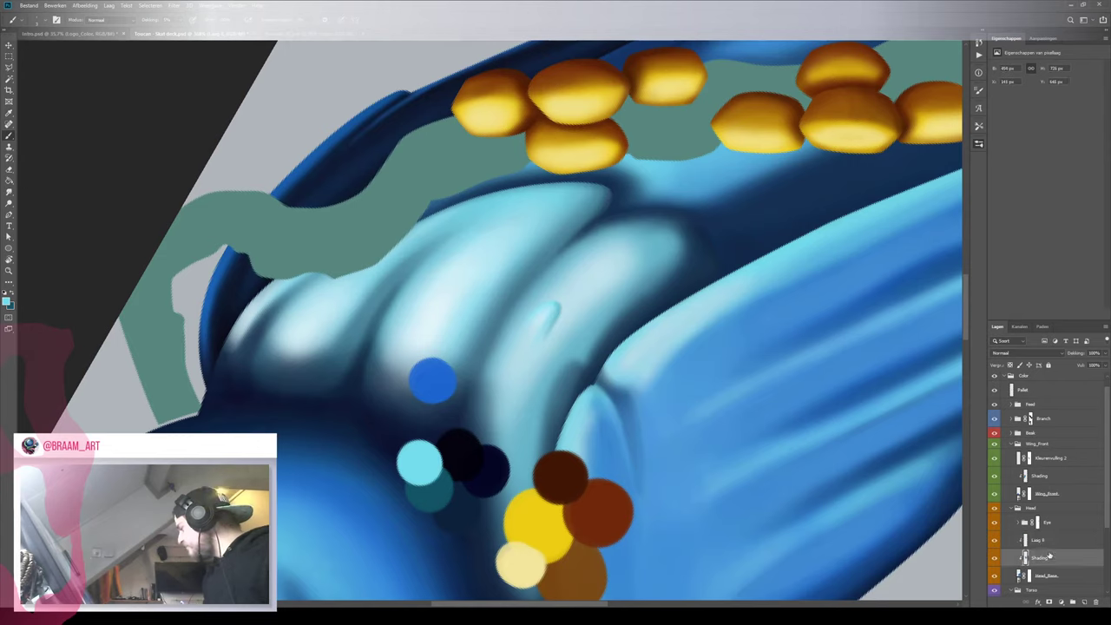
{"action": "left_click", "coordinate": [1084, 602]}
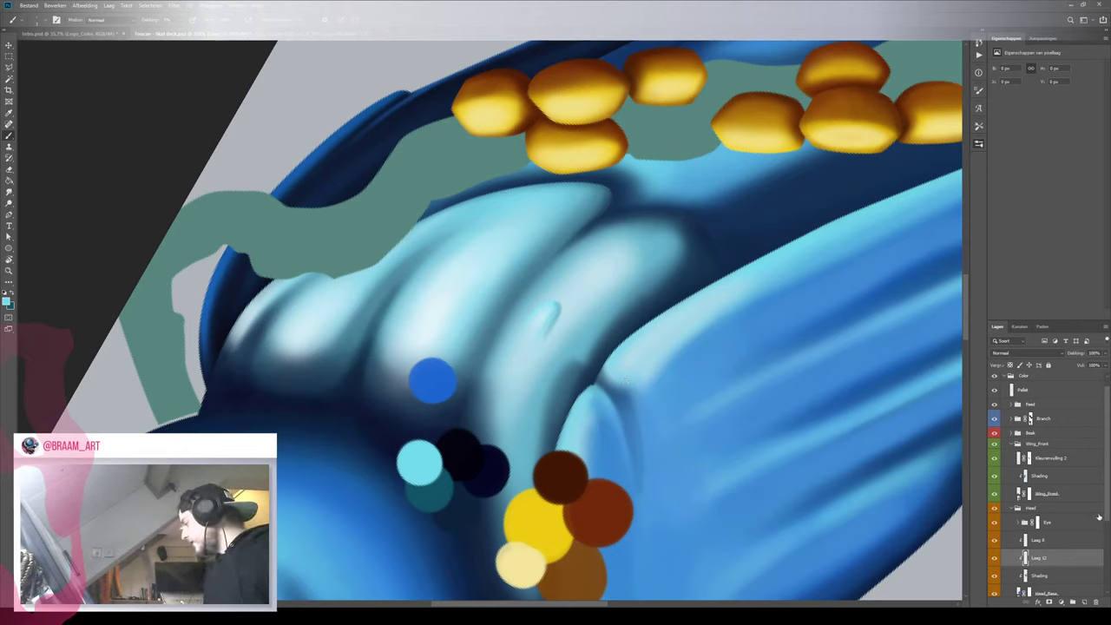
{"action": "key", "text": "ctrl+z"}
Duplicate the Laag 8 layer directly beneath itself and release the copy from its clipping mask
{"action": "left_click_drag", "start_coordinate": [1052, 542], "coordinate": [1049, 554]}
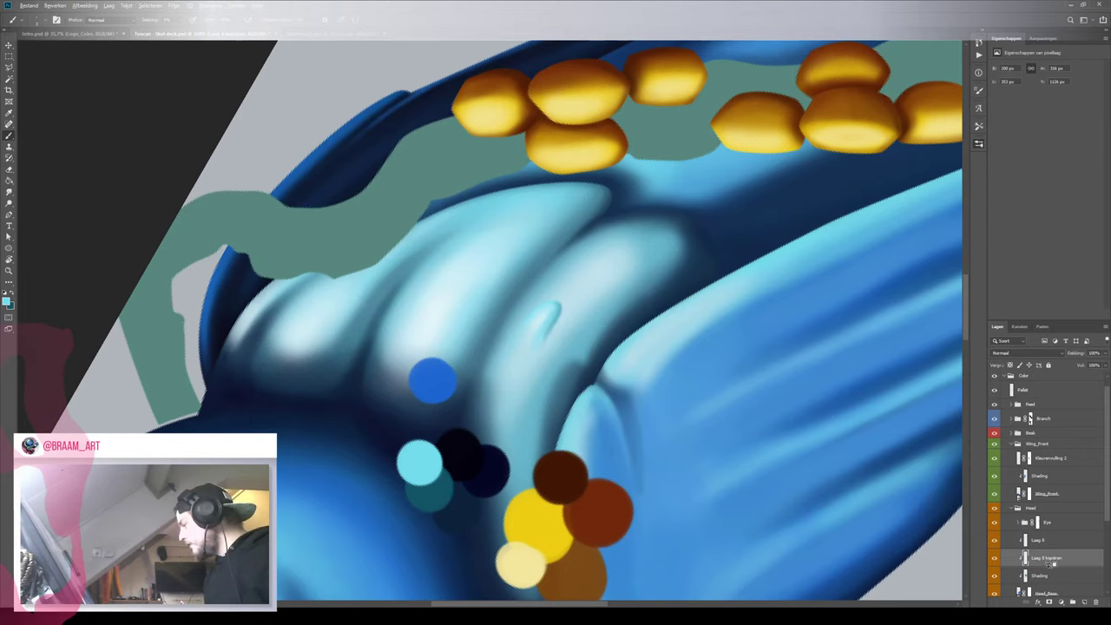
{"action": "left_click", "coordinate": [1049, 566], "text": "alt"}
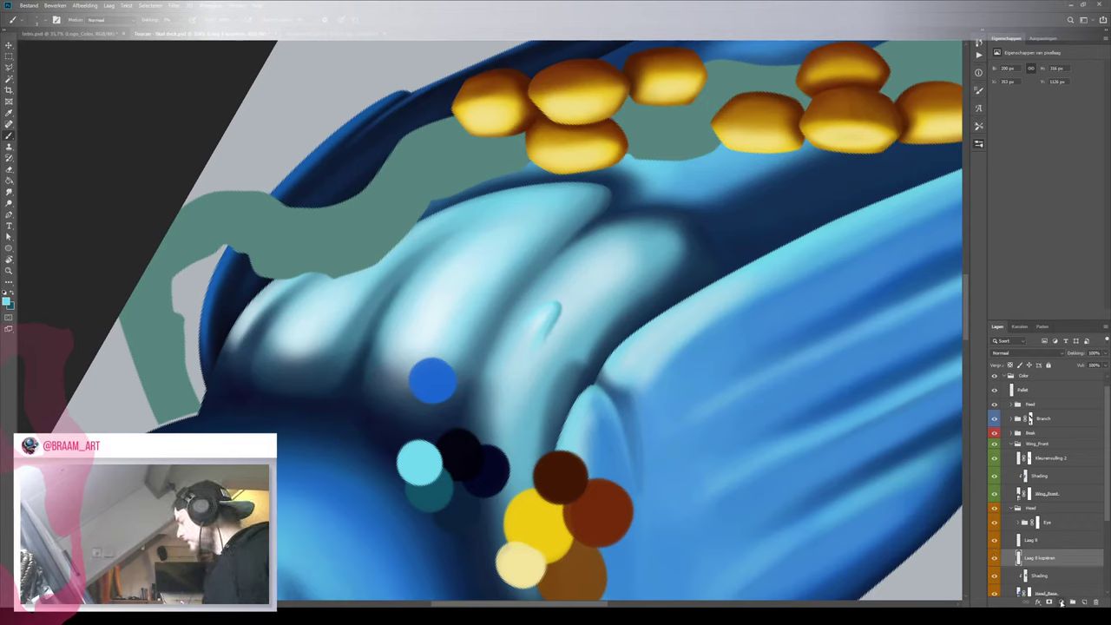
Add a dark teal solid colour fill clipped to the Laag 8 copy and merge the two layers
{"action": "left_click", "coordinate": [1053, 451]}
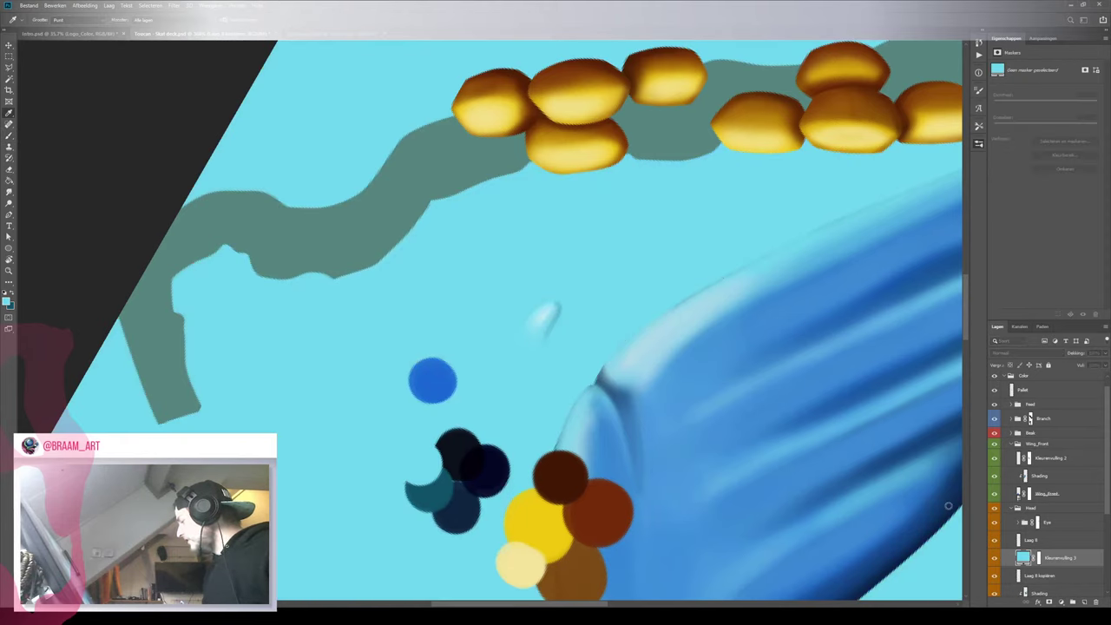
{"action": "left_click", "coordinate": [1019, 504]}
{"action": "key", "text": "b"}
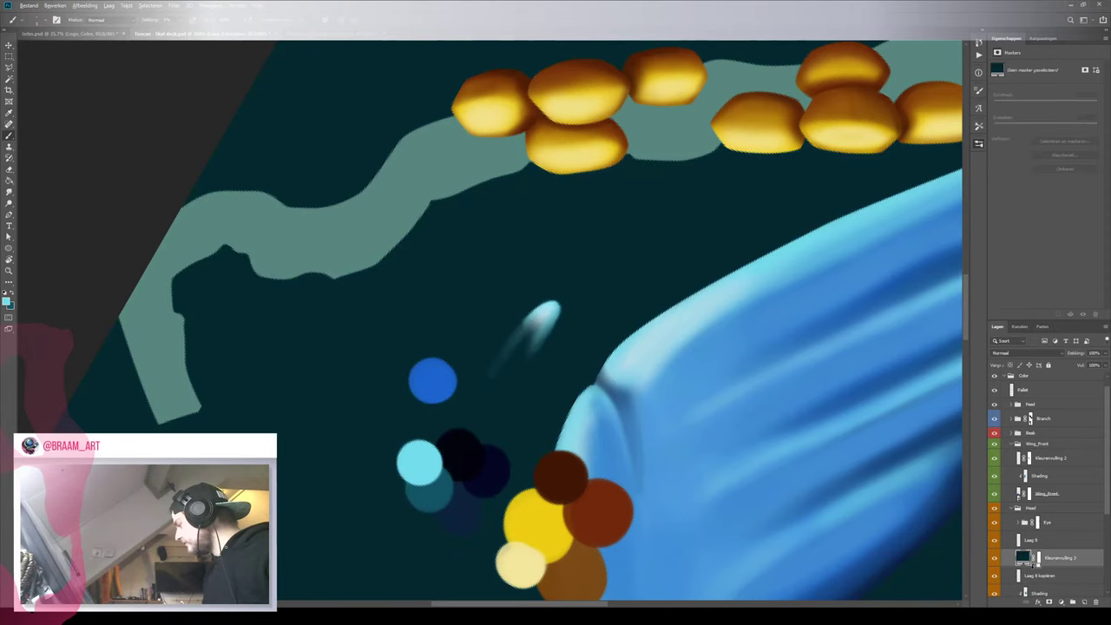
{"action": "left_click", "coordinate": [1035, 566], "text": "alt"}
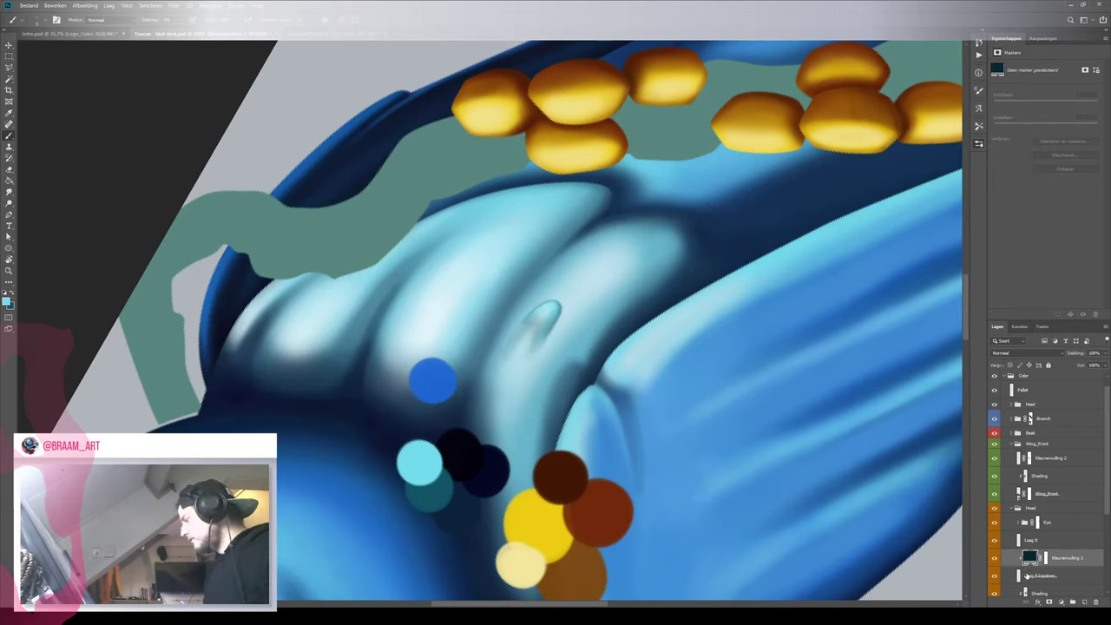
{"action": "left_click", "coordinate": [1027, 576]}
{"action": "key", "text": "ctrl+e"}
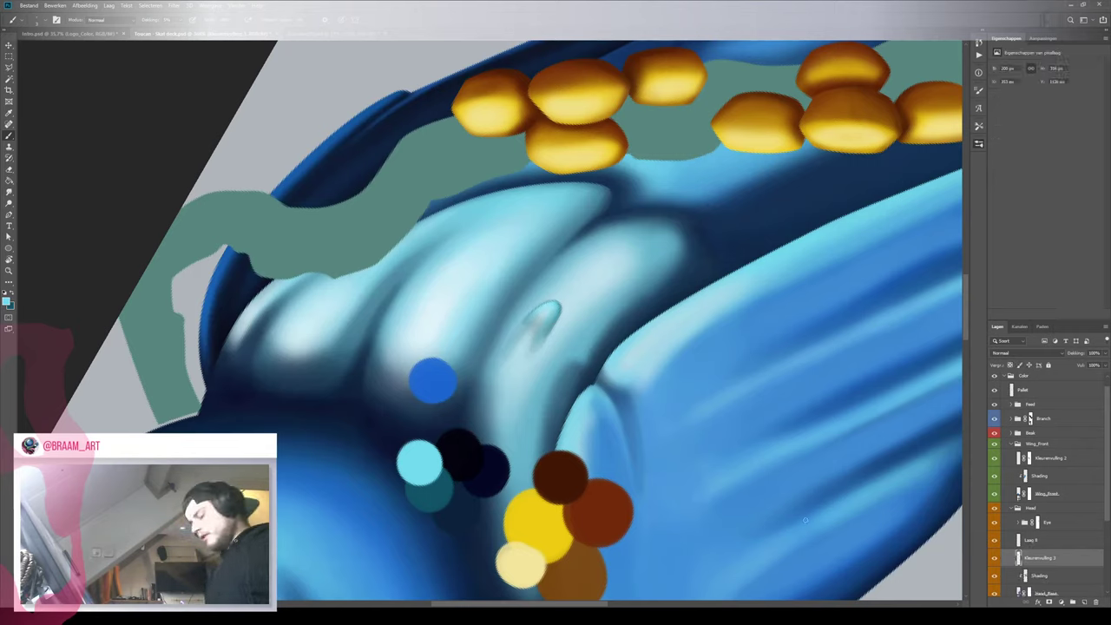
Offset the dark teal copy slightly from the feather mark as a cast shadow and add a layer mask to it
{"action": "key", "text": "v"}
{"action": "left_click_drag", "start_coordinate": [559, 362], "coordinate": [563, 366]}
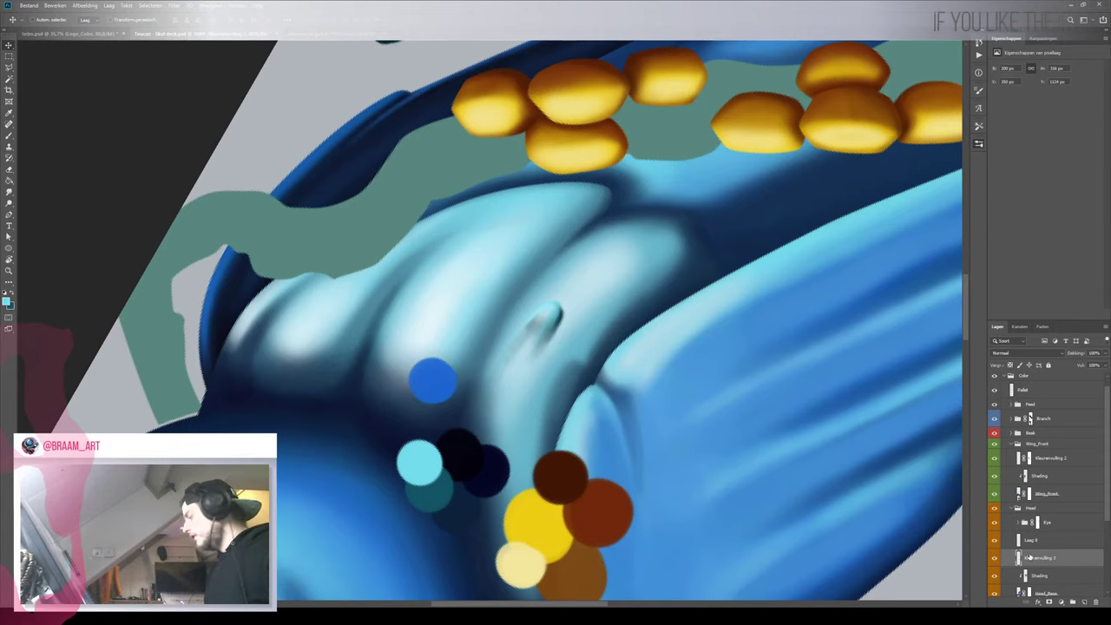
{"action": "left_click", "coordinate": [1059, 601]}
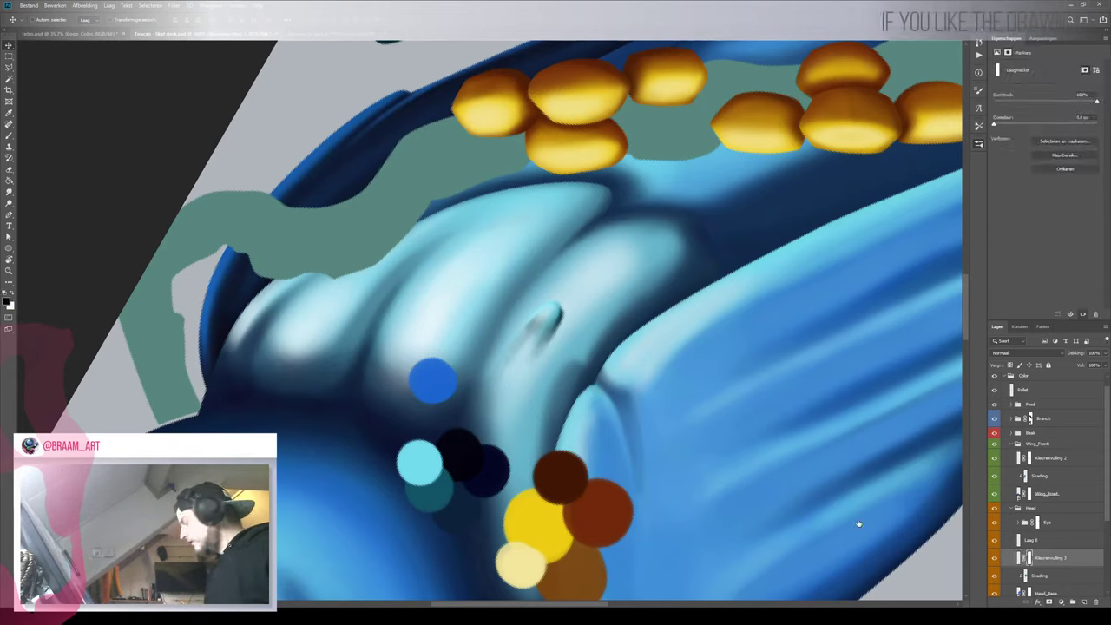
Paint black on the shadow layer's mask to hide the excess teal around the feather mark and soften the shadow's edge
{"action": "key", "text": "b"}
{"action": "key", "text": "d"}
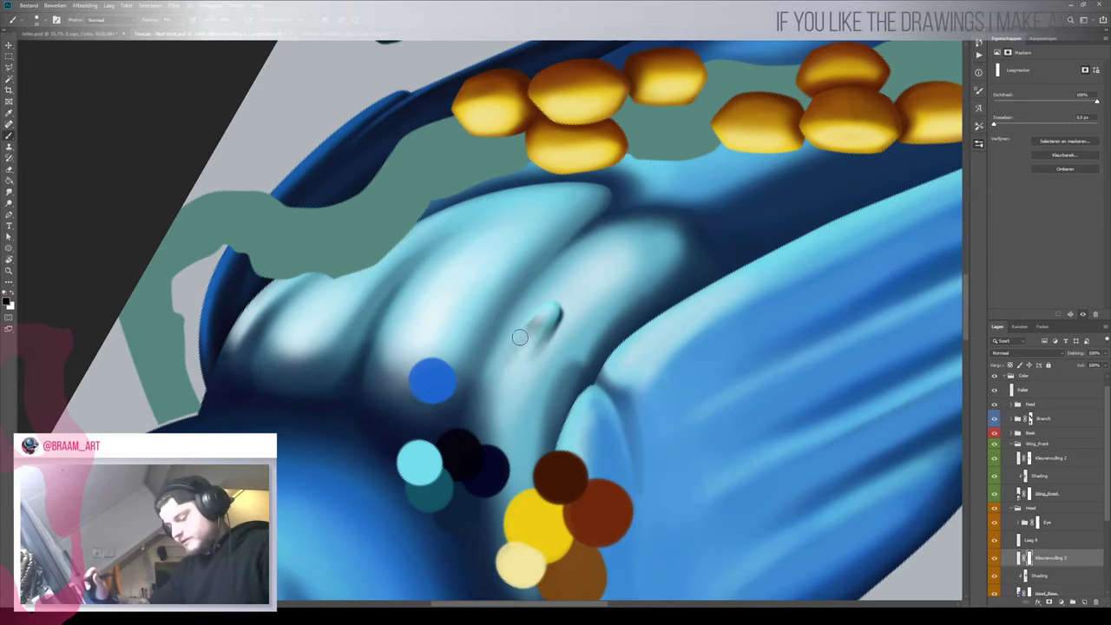
{"action": "key", "text": "bracketright"}
{"action": "key", "text": "bracketright"}
{"action": "key", "text": "bracketright"}
{"action": "key", "text": "bracketright"}
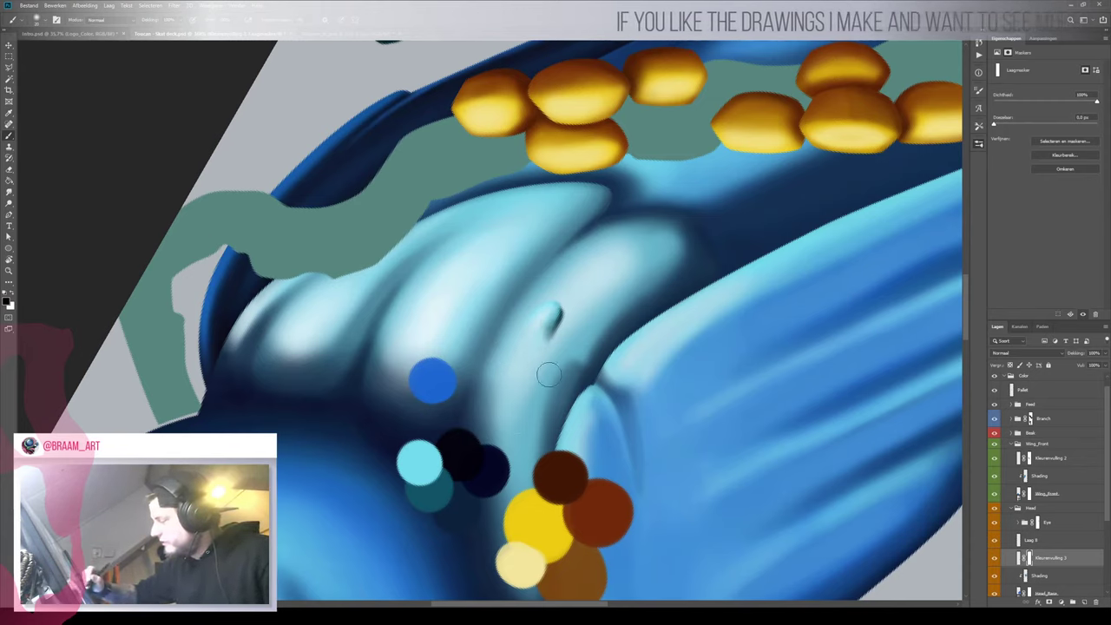
{"action": "left_click_drag", "start_coordinate": [564, 299], "coordinate": [560, 323]}
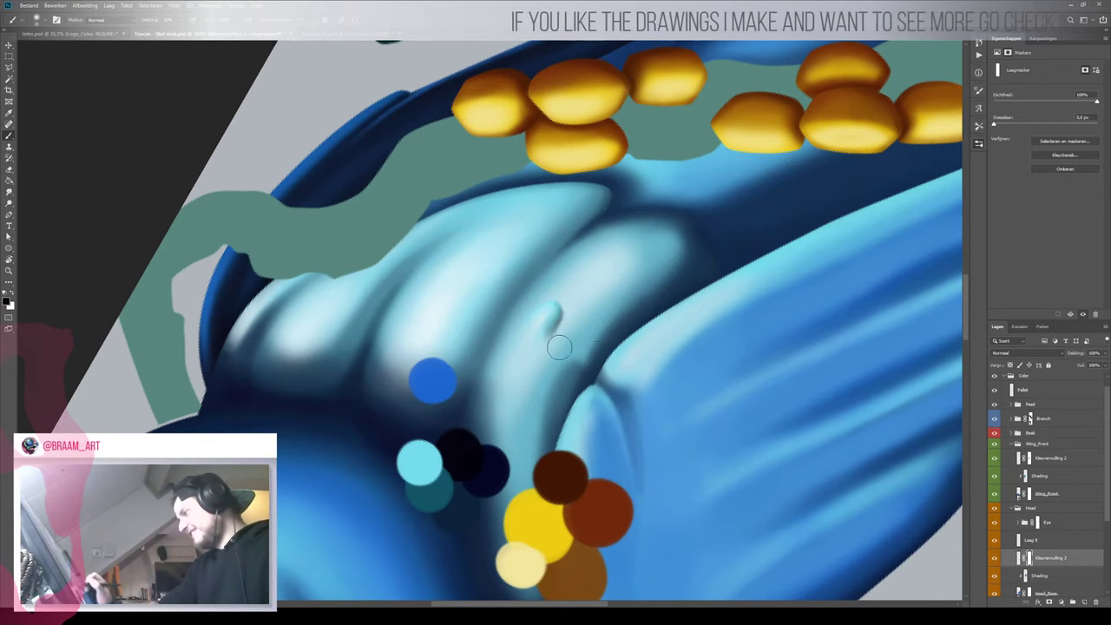
Shift the masked shadow slightly beside the feather mark
{"action": "key", "text": "v"}
{"action": "left_click_drag", "start_coordinate": [571, 330], "coordinate": [574, 327]}
{"action": "key", "text": "ctrl+t"}
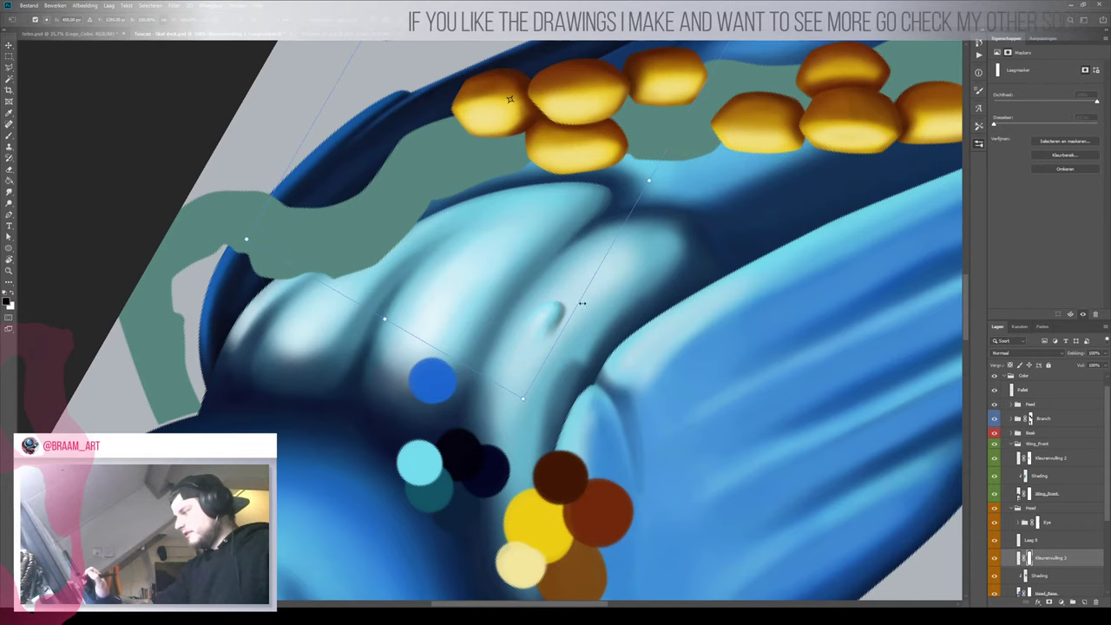
{"action": "key", "text": "Return"}
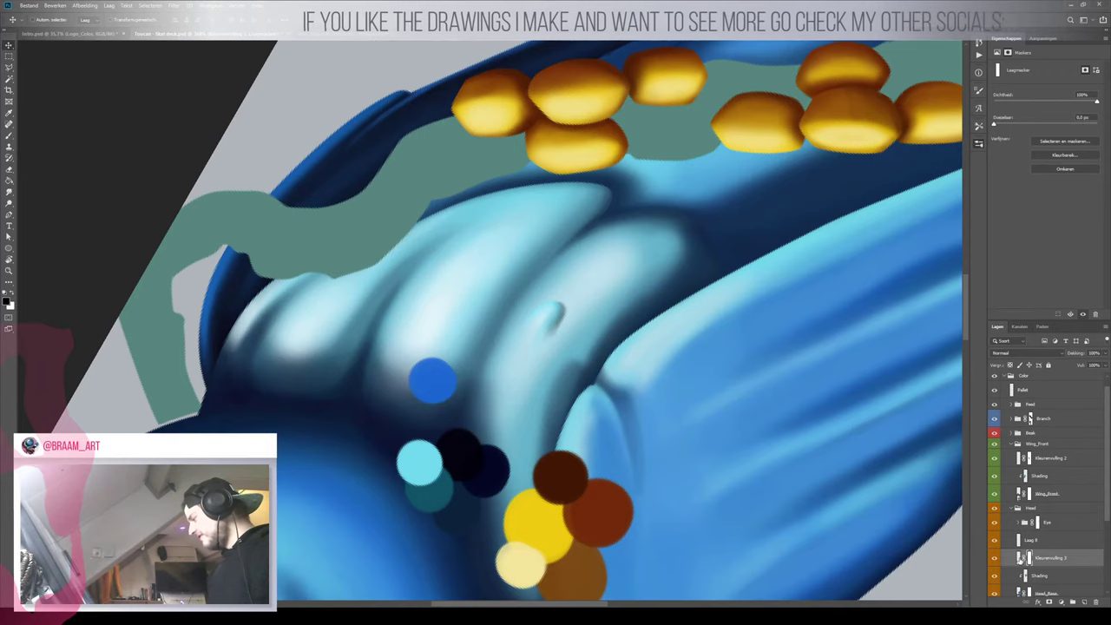
Free-transform the shadow layer's pixels, placing the pivot beside the feather mark and rotating the shadow clockwise around it
{"action": "left_click", "coordinate": [1022, 558]}
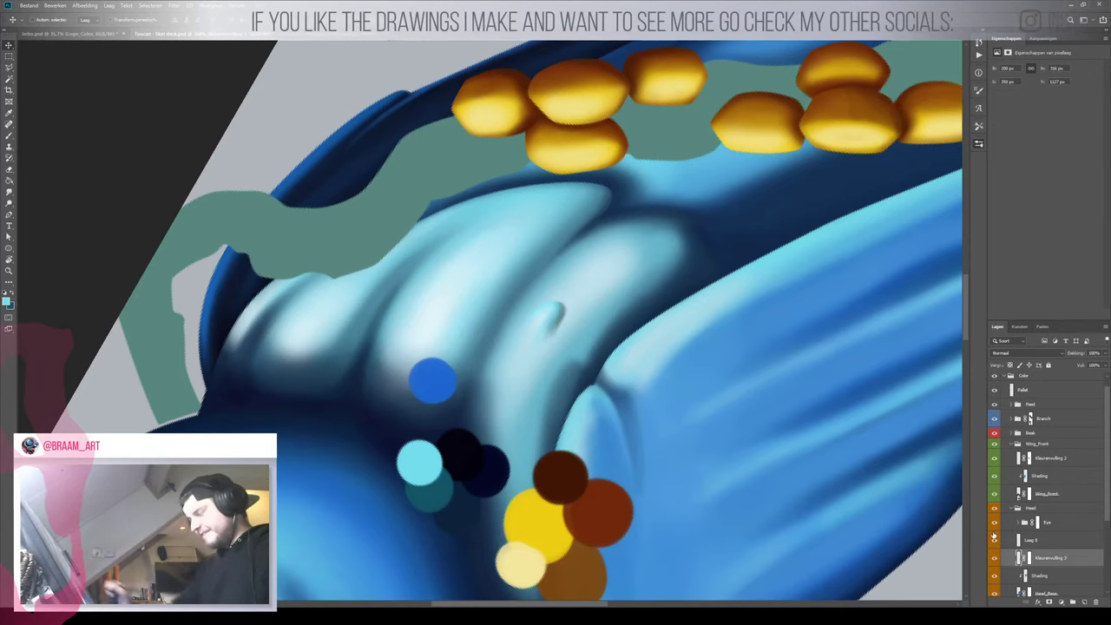
{"action": "key", "text": "ctrl+t"}
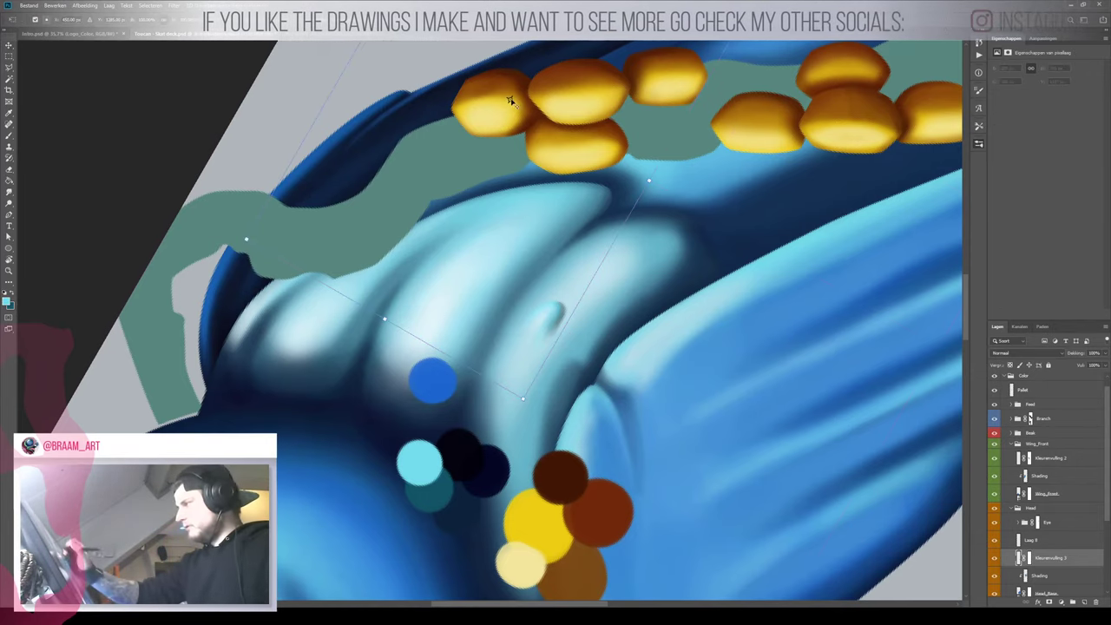
{"action": "left_click_drag", "start_coordinate": [510, 100], "coordinate": [532, 329]}
{"action": "left_click_drag", "start_coordinate": [534, 412], "coordinate": [521, 411]}
{"action": "left_click_drag", "start_coordinate": [582, 303], "coordinate": [573, 306]}
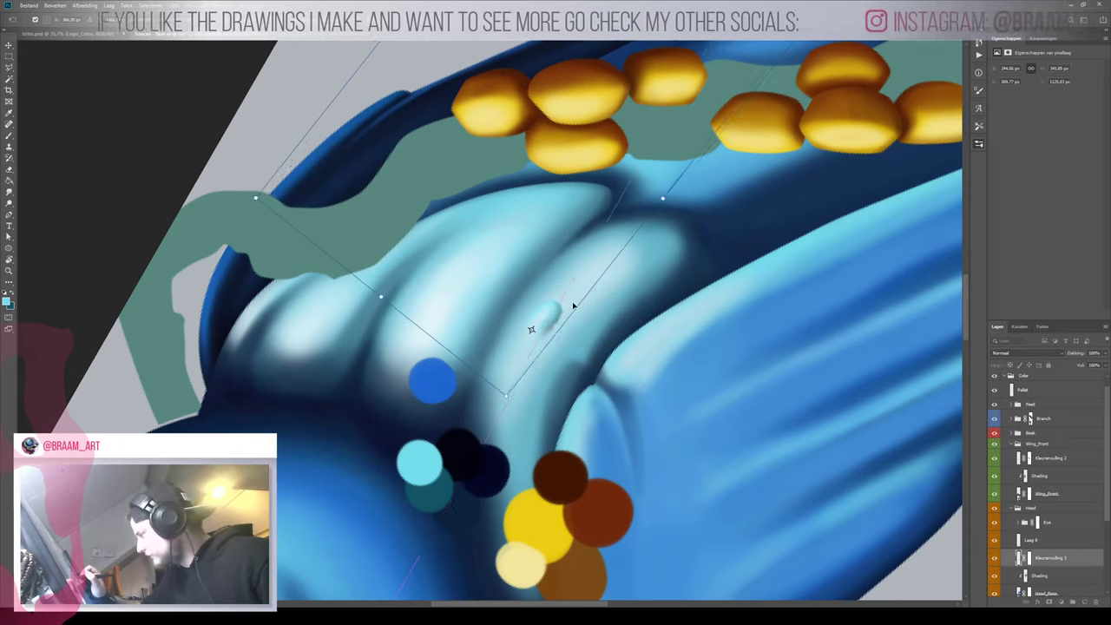
{"action": "left_click_drag", "start_coordinate": [511, 410], "coordinate": [503, 407]}
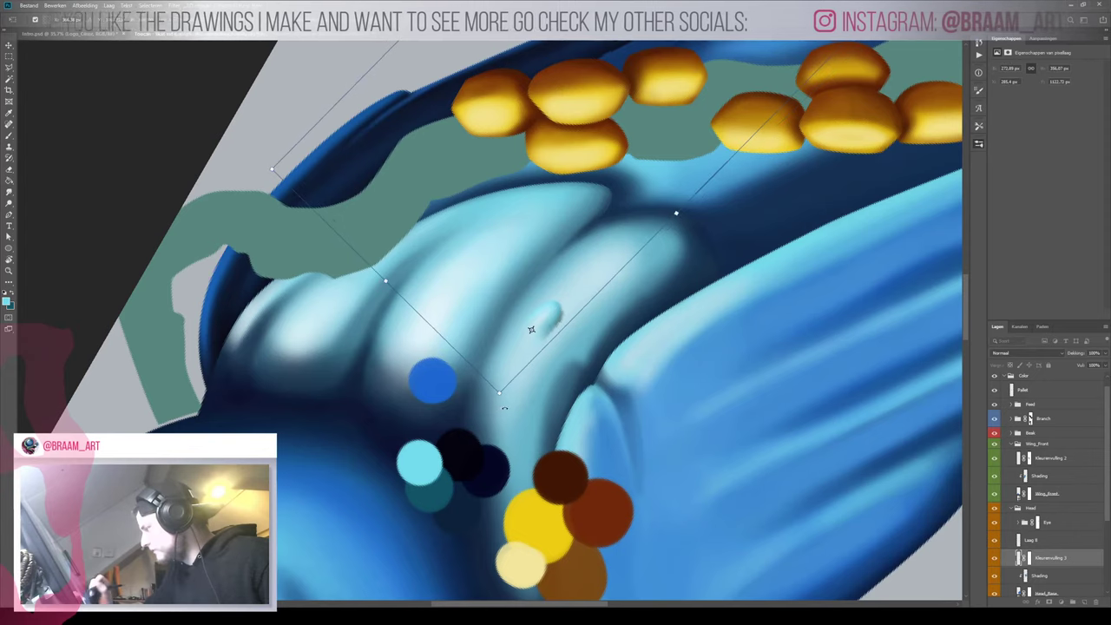
Nudge the rotated shadow until it peeks out along the feather mark's outer edge and apply the transform
{"action": "key", "text": "Left"}
{"action": "key", "text": "Left"}
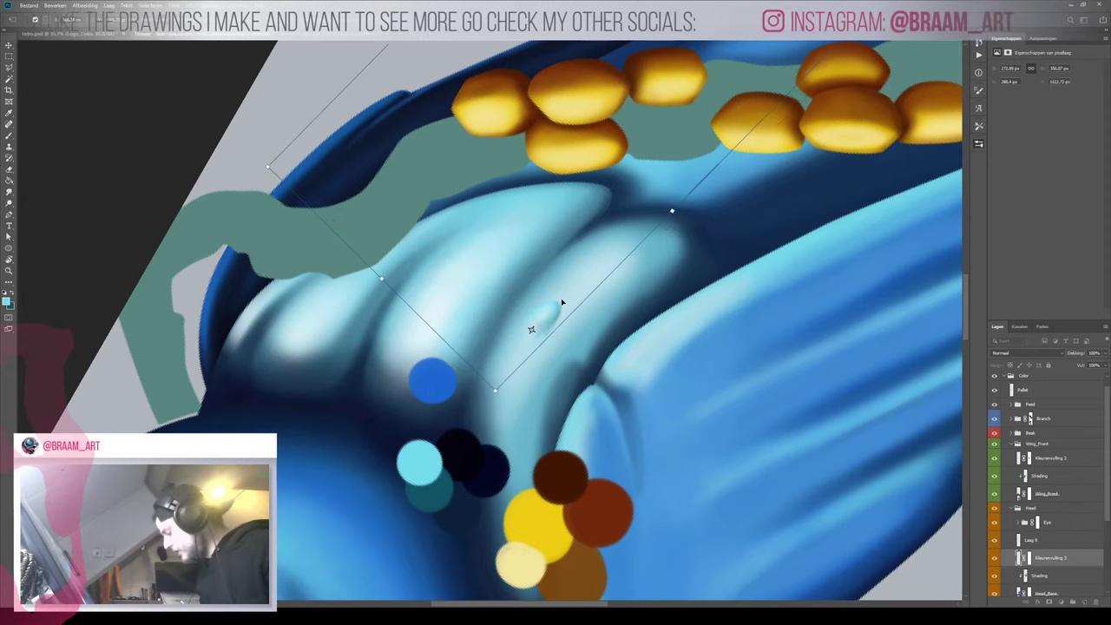
{"action": "key", "text": "Right"}
{"action": "key", "text": "Right"}
{"action": "key", "text": "Right"}
{"action": "key", "text": "Up"}
{"action": "key", "text": "Up"}
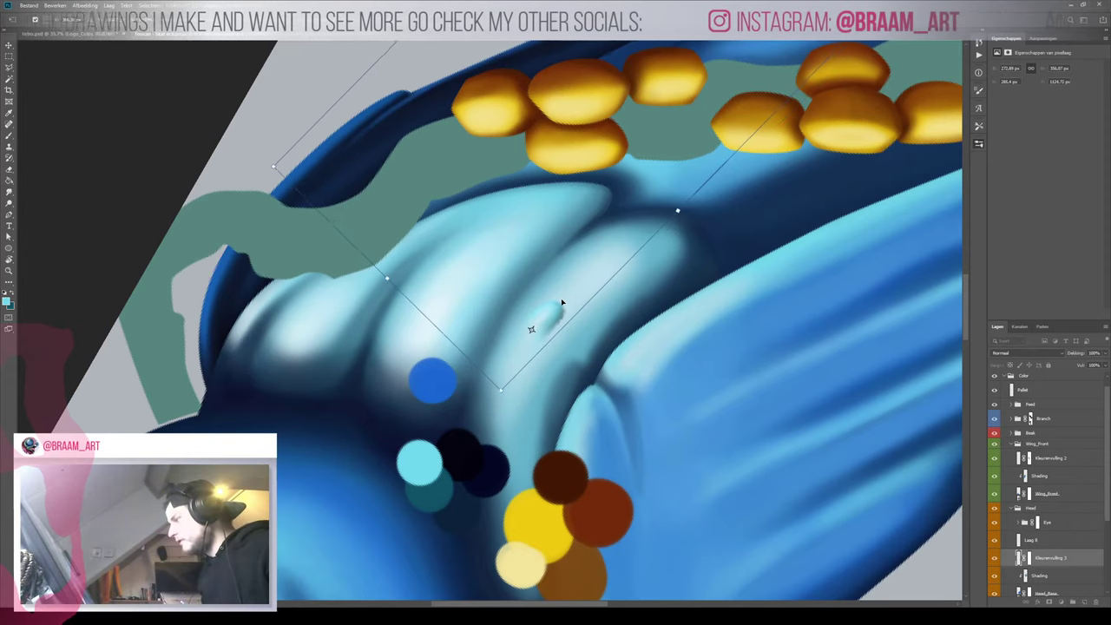
{"action": "key", "text": "Up"}
{"action": "key", "text": "Right"}
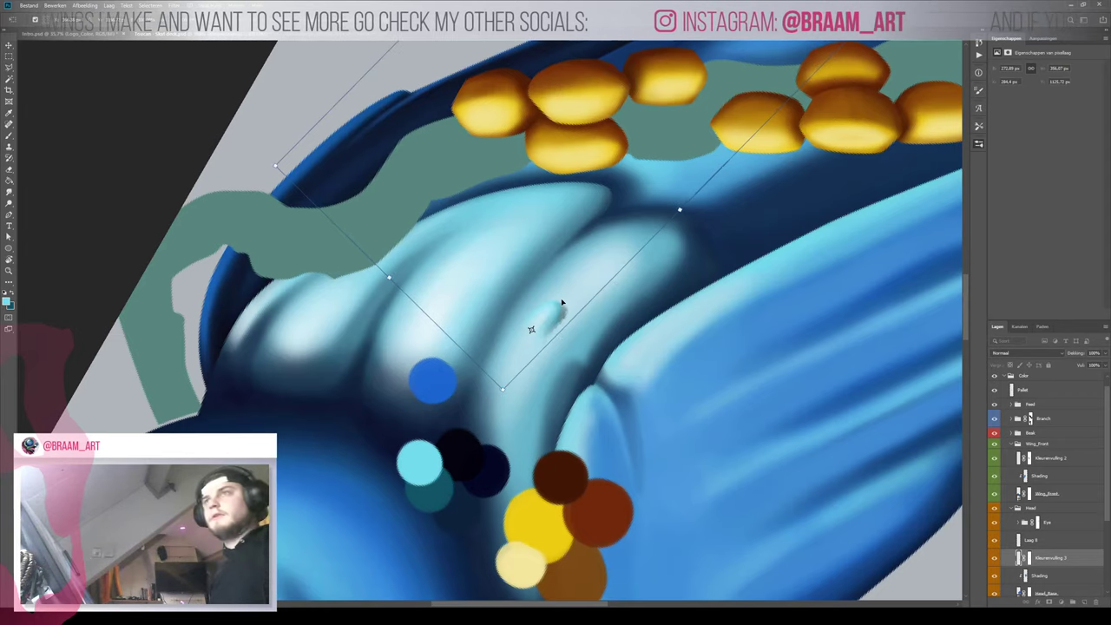
{"action": "key", "text": "Return"}
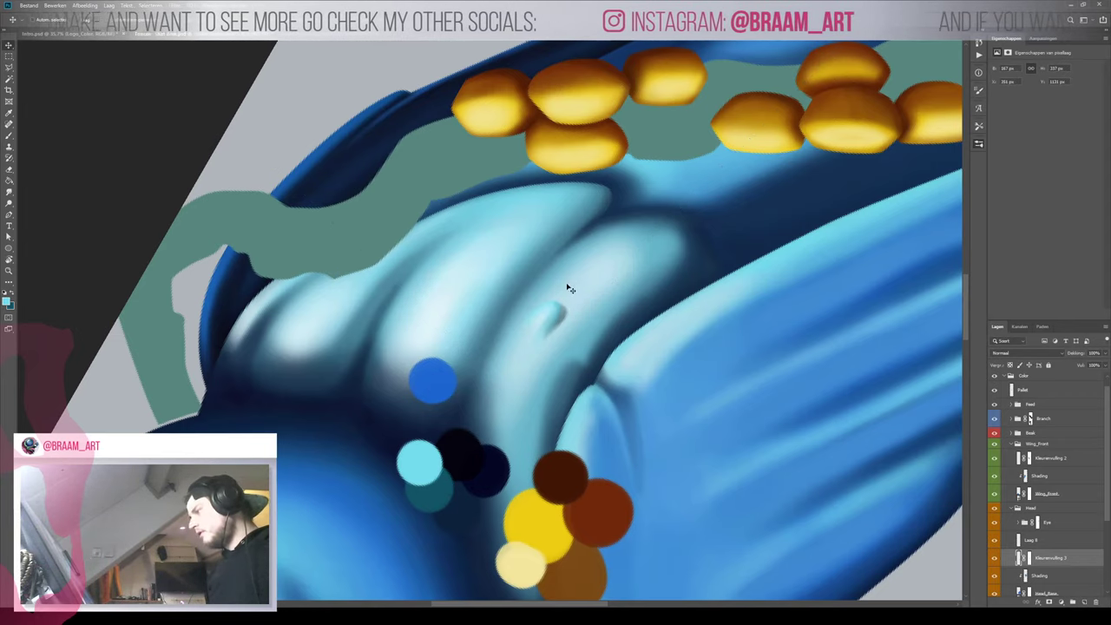
Fade the shadow around the feather mark's tip on the Kleurenvulling 3 mask and check it from another canvas angle
{"action": "key", "text": "z"}
{"action": "left_click_drag", "start_coordinate": [561, 307], "coordinate": [499, 321]}
{"action": "key", "text": "v"}
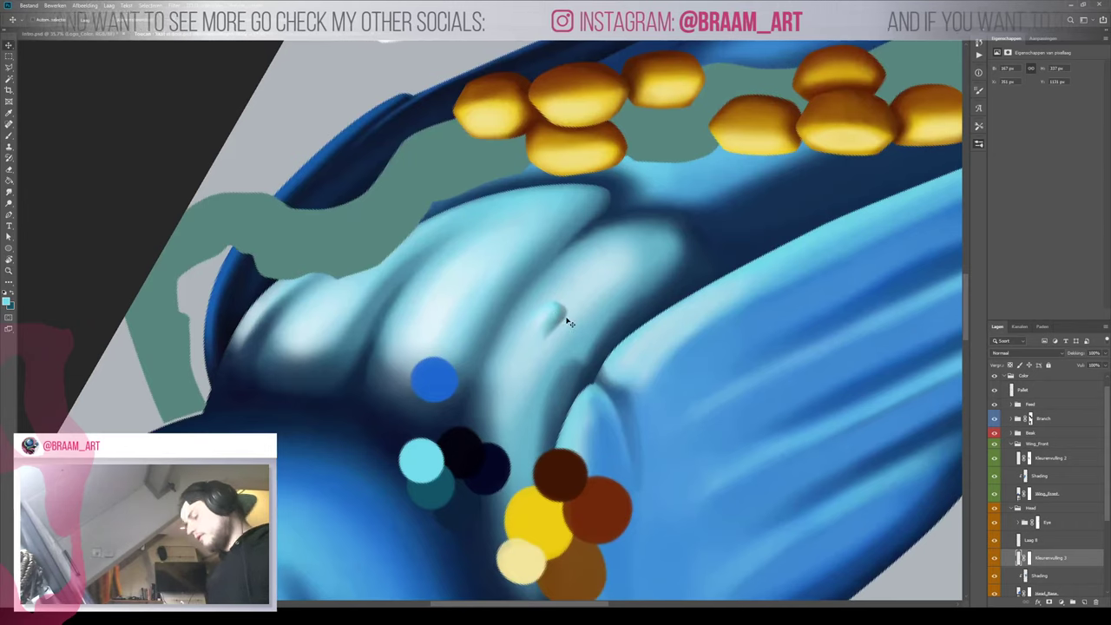
{"action": "left_click", "coordinate": [1031, 558]}
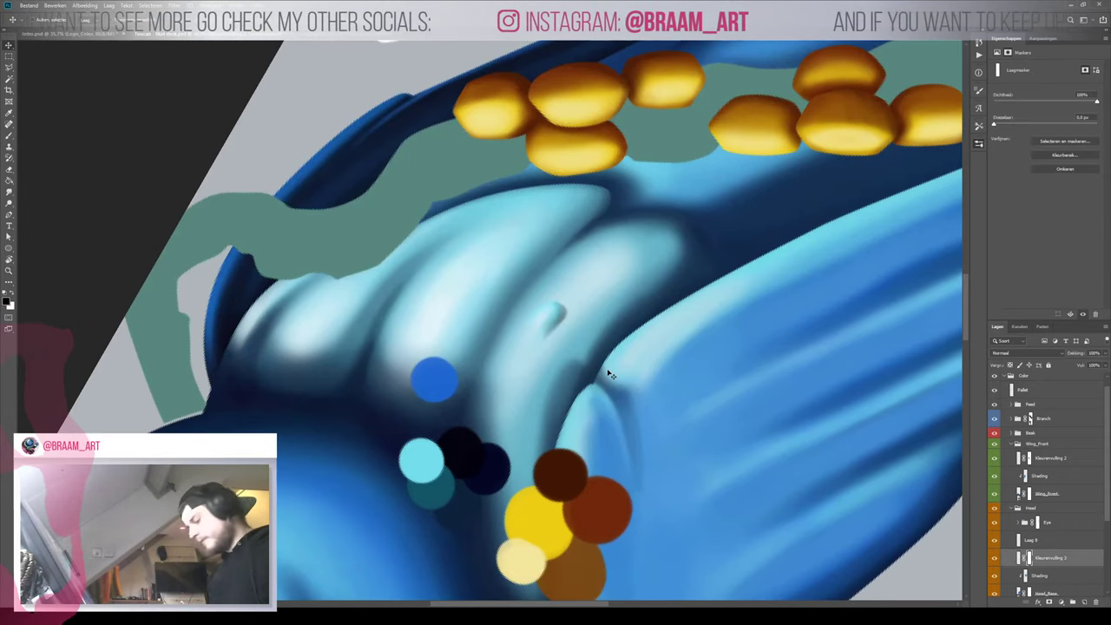
{"action": "key", "text": "b"}
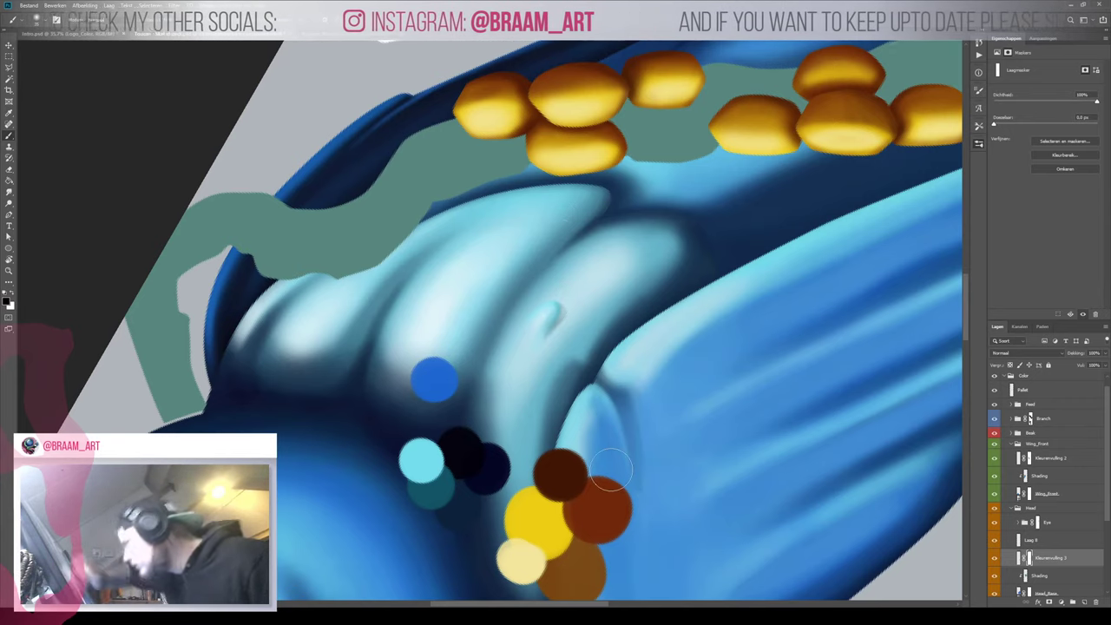
{"action": "key", "text": "v"}
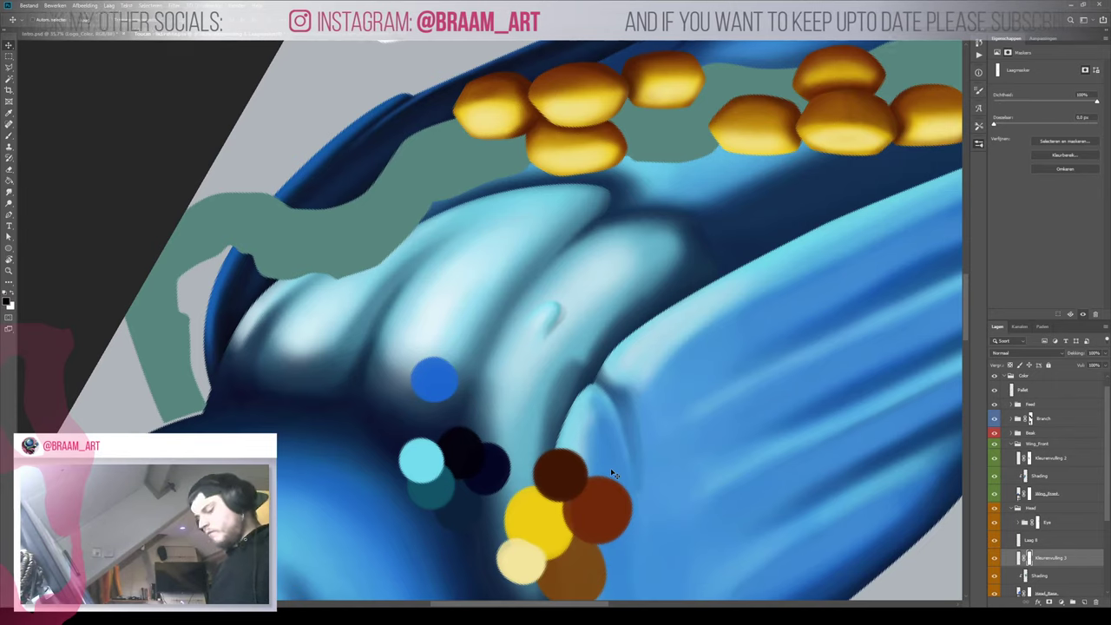
{"action": "key", "text": "r"}
{"action": "left_click_drag", "start_coordinate": [612, 474], "coordinate": [539, 399]}
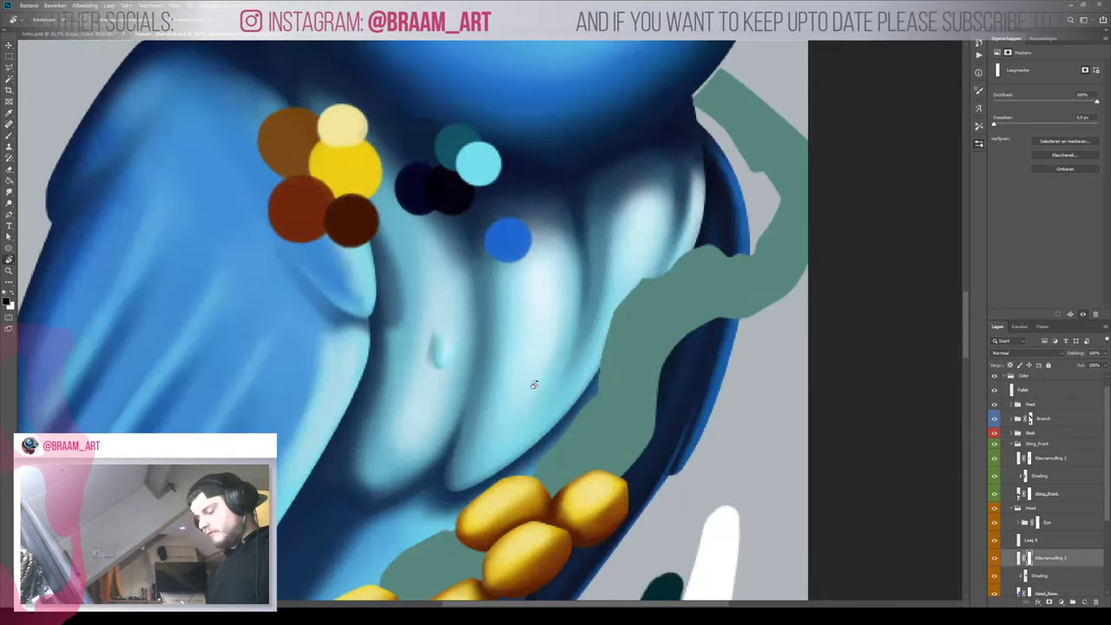
{"action": "key", "text": "v"}
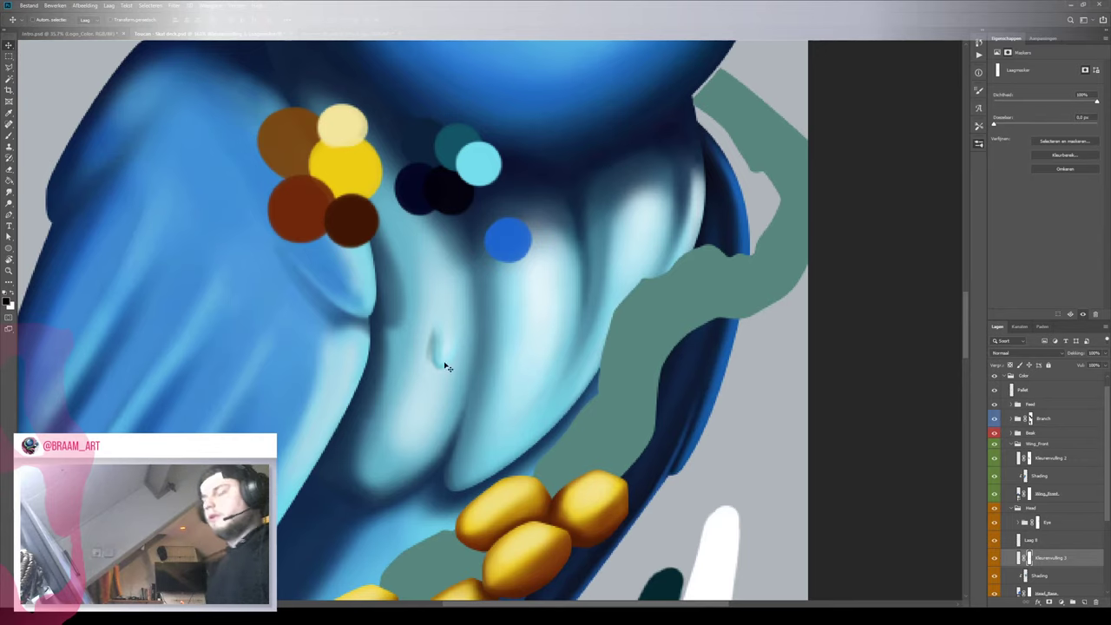
Switch to Laag 8 and touch up the small feather mark with a small brush in pale cyan
{"action": "key", "text": "z"}
{"action": "mouse_move", "coordinate": [421, 362]}
{"action": "left_mouse_down"}
{"action": "mouse_move", "coordinate": [352, 366]}
{"action": "mouse_move", "coordinate": [423, 365]}
{"action": "left_mouse_up"}
{"action": "key", "text": "r"}
{"action": "left_click_drag", "start_coordinate": [526, 279], "coordinate": [437, 319]}
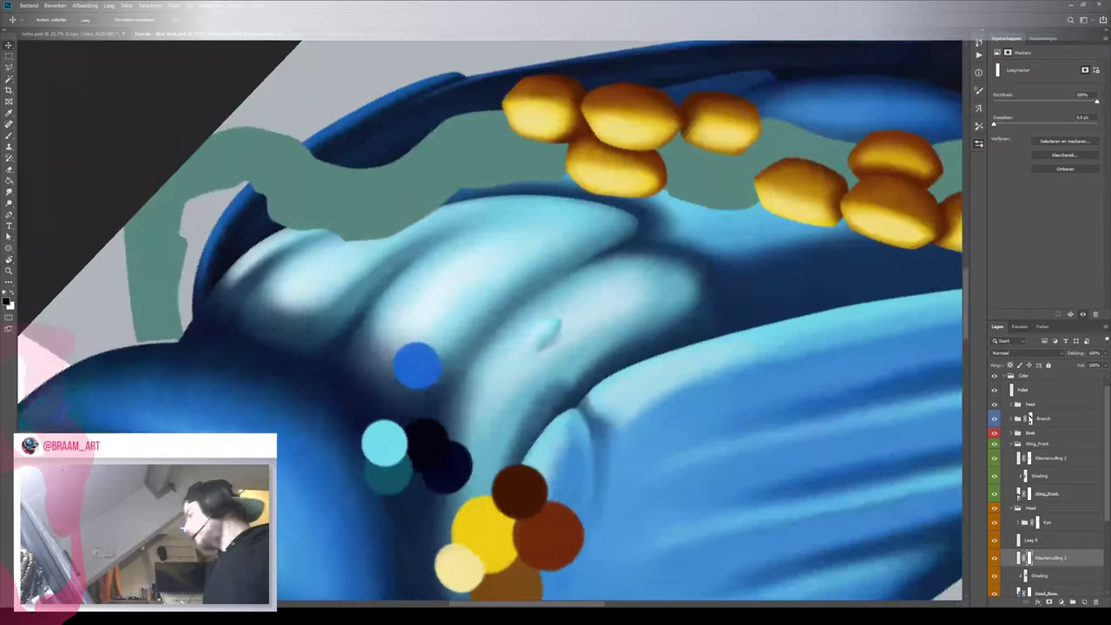
{"action": "left_click", "coordinate": [1029, 541]}
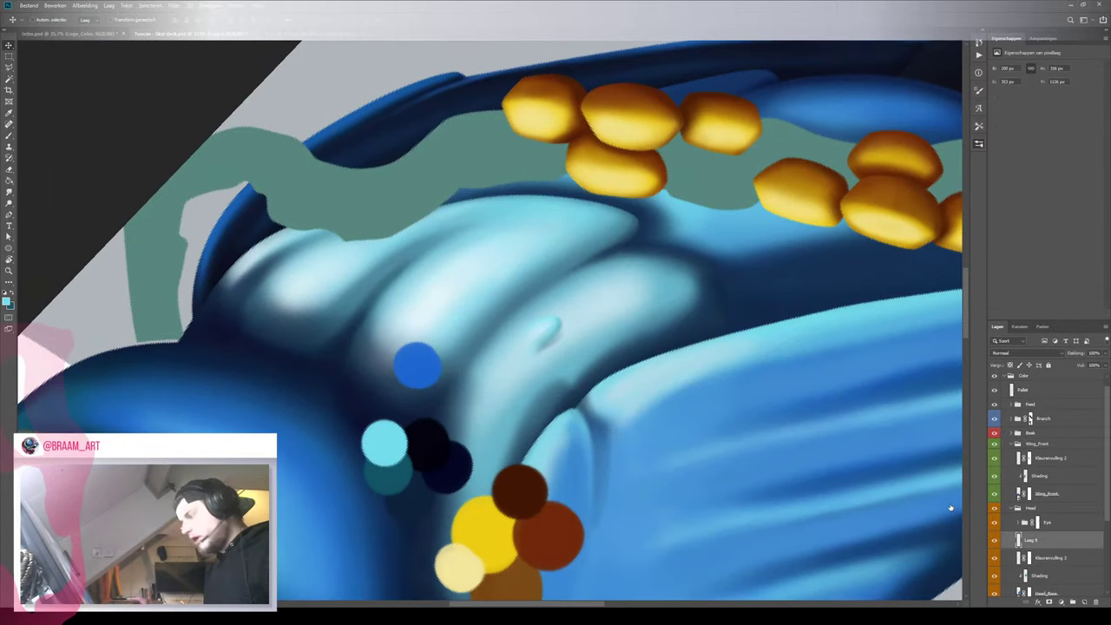
{"action": "key", "text": "b"}
{"action": "key", "text": "bracketleft"}
{"action": "key", "text": "bracketleft"}
{"action": "key", "text": "bracketleft"}
{"action": "key", "text": "bracketleft"}
{"action": "key", "text": "bracketleft"}
{"action": "key", "text": "bracketleft"}
{"action": "key", "text": "bracketleft"}
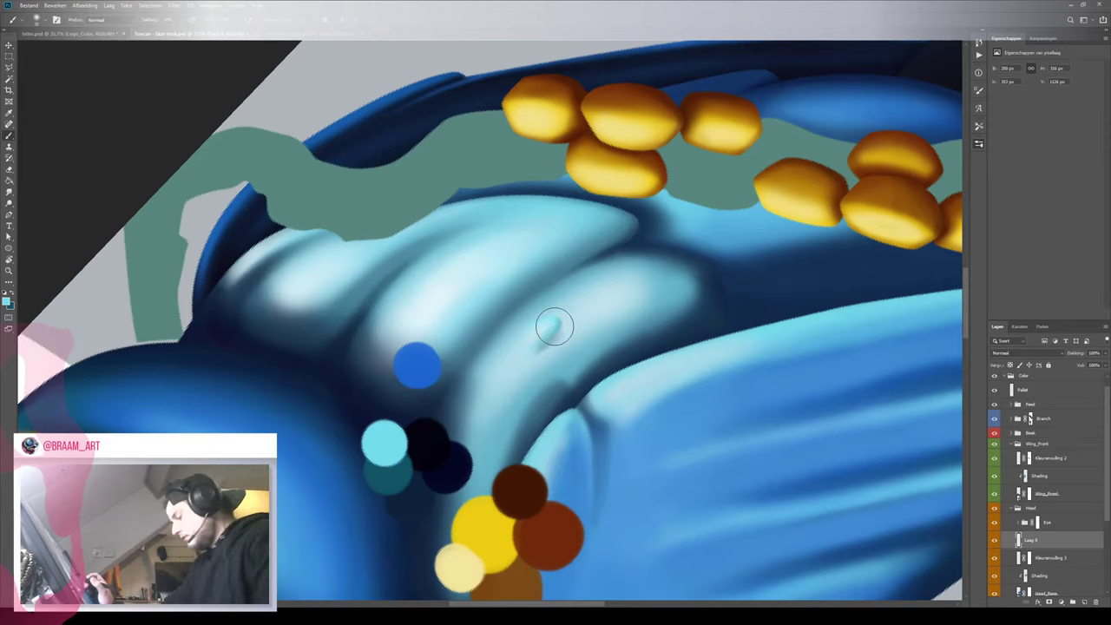
{"action": "key", "text": "bracketright"}
{"action": "key", "text": "bracketright"}
{"action": "key", "text": "bracketright"}
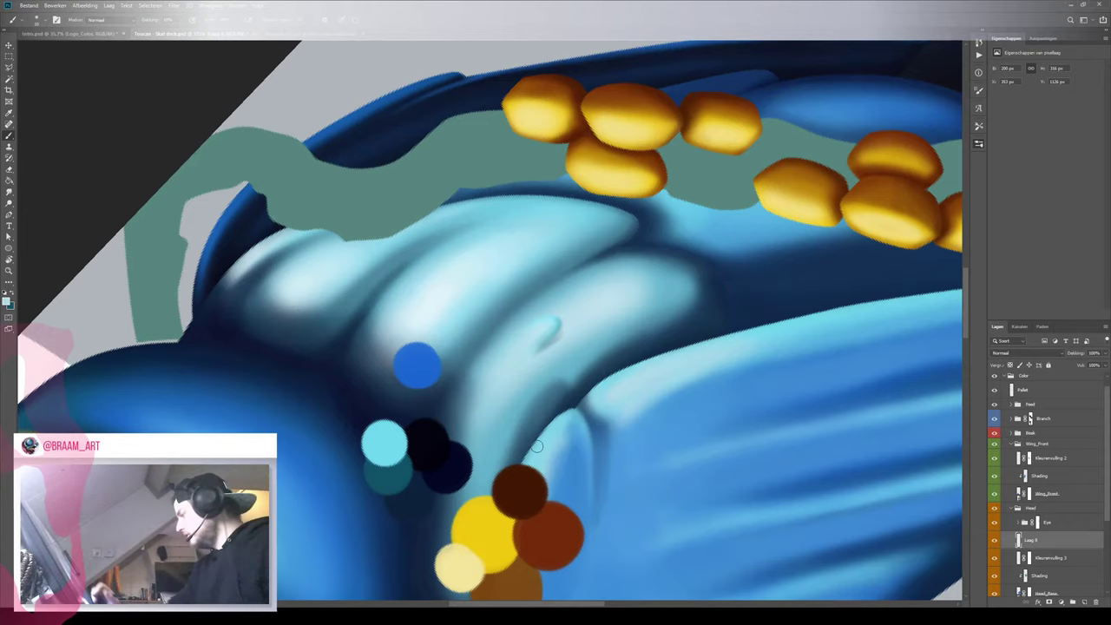
Paint the feather mark's faded lower end in pale cyan with the head's Shading layer temporarily hidden
{"action": "left_click", "coordinate": [994, 575]}
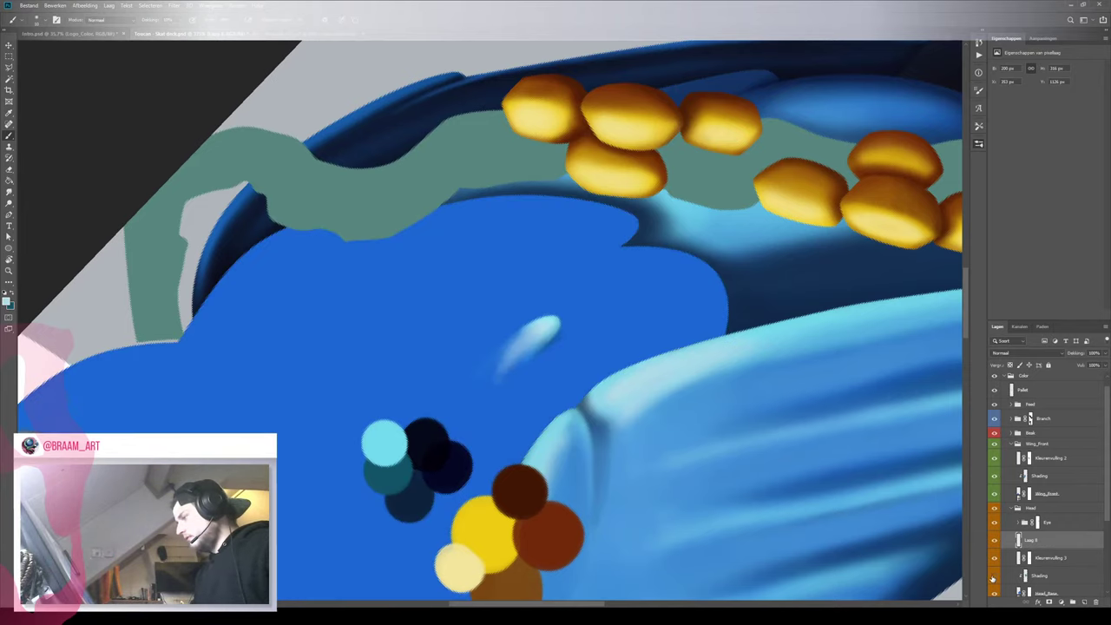
{"action": "left_click", "coordinate": [994, 576]}
{"action": "left_click", "coordinate": [994, 576]}
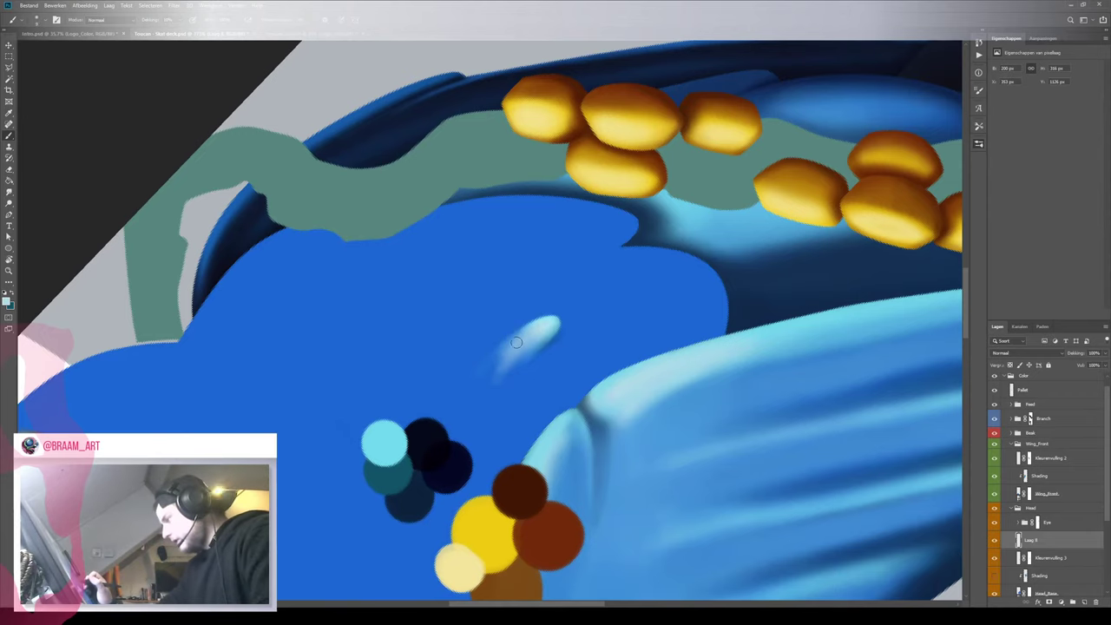
{"action": "key", "text": "bracketleft"}
{"action": "key", "text": "bracketleft"}
{"action": "left_click_drag", "start_coordinate": [504, 356], "coordinate": [491, 371]}
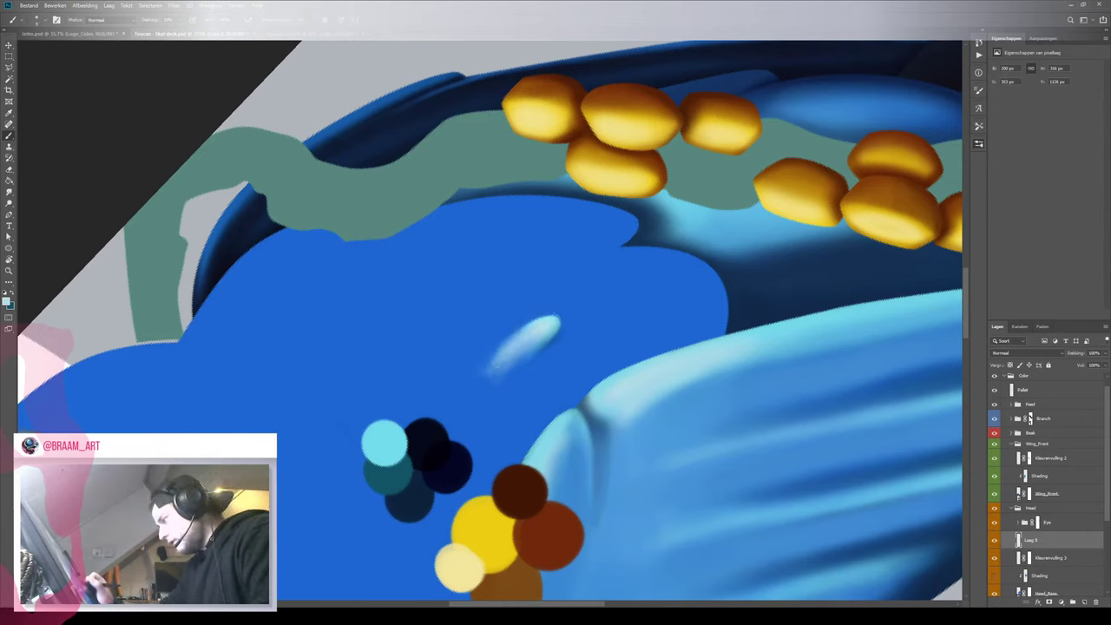
{"action": "left_click", "coordinate": [995, 576]}
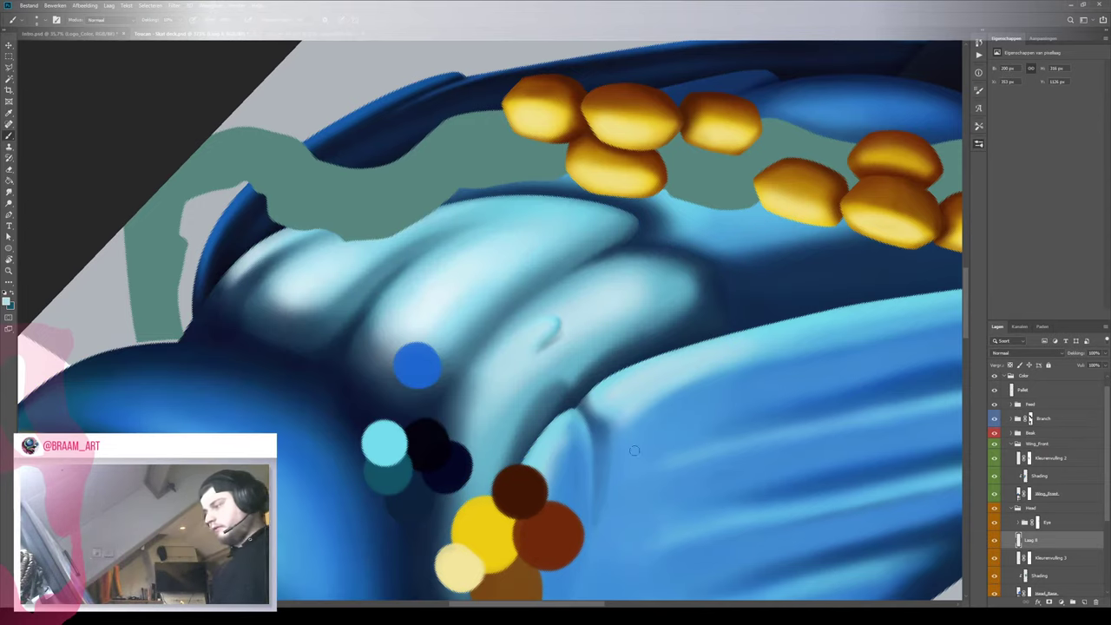
Group Laag 8 with Kleurenvulling 3 and name the group "1 veer"
{"action": "key", "text": "z"}
{"action": "left_click_drag", "start_coordinate": [569, 324], "coordinate": [551, 347]}
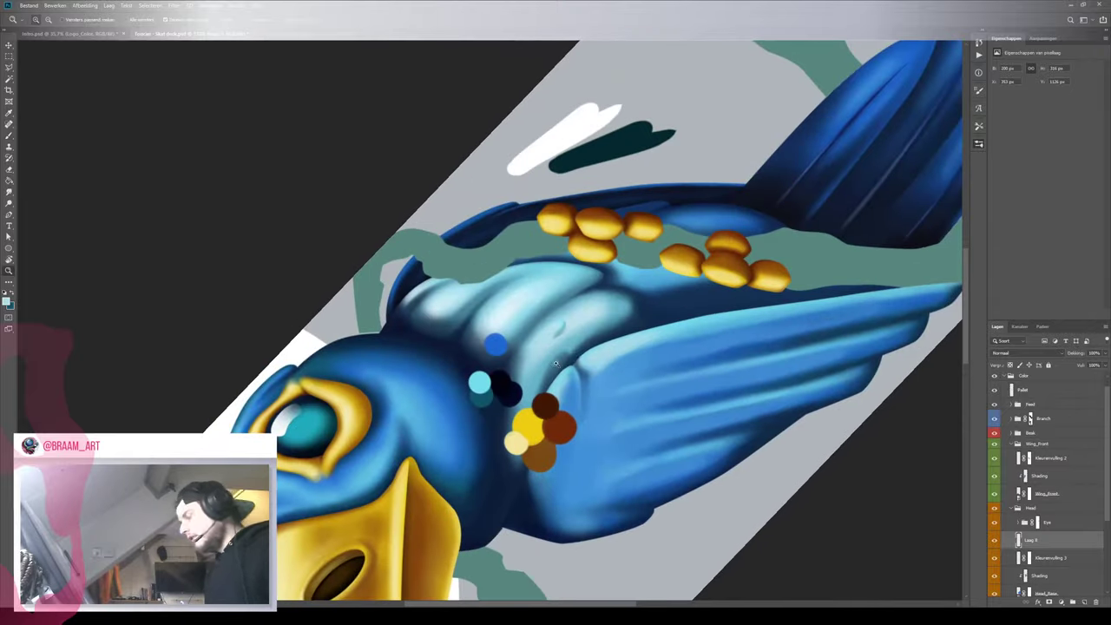
{"action": "key", "text": "r"}
{"action": "left_click_drag", "start_coordinate": [630, 231], "coordinate": [402, 524]}
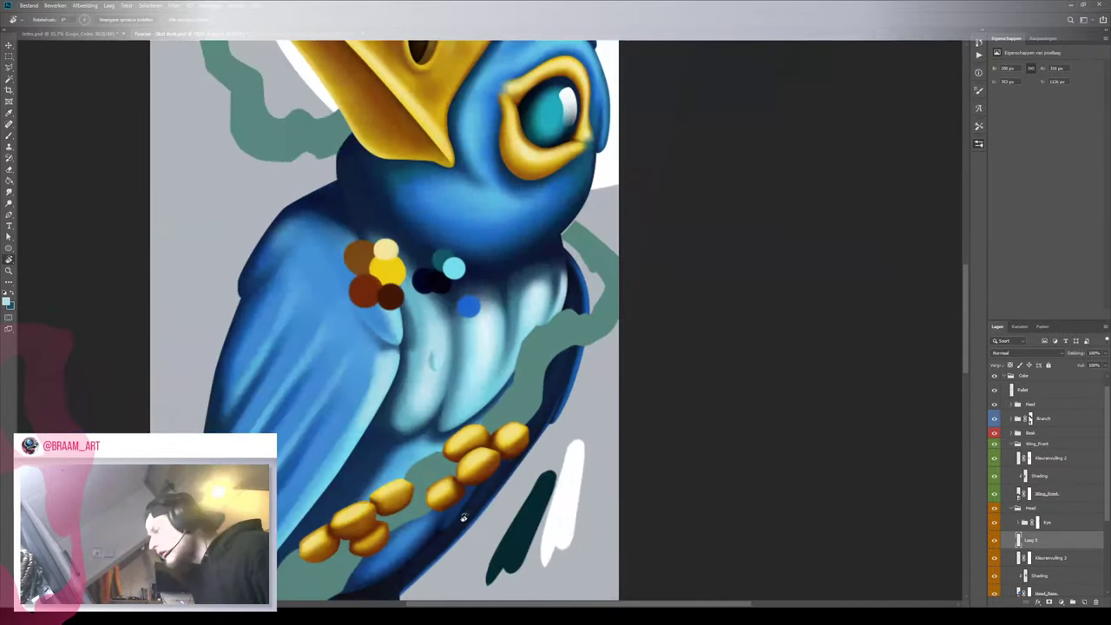
{"action": "left_click", "coordinate": [1058, 559], "text": "shift"}
{"action": "left_click", "coordinate": [1070, 601]}
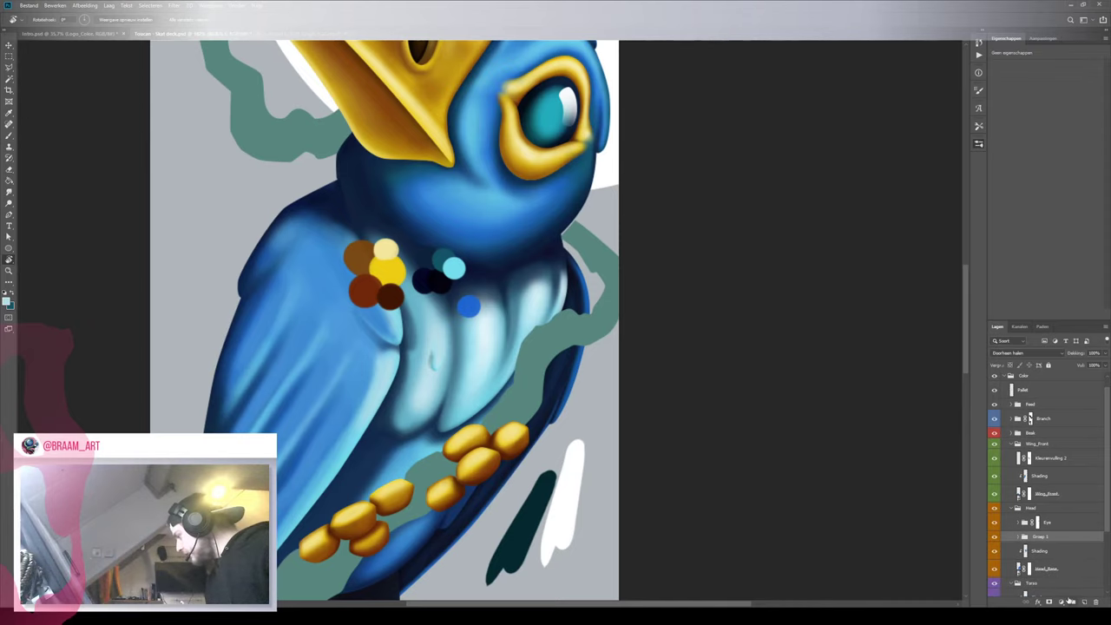
{"action": "double_click", "coordinate": [1040, 536]}
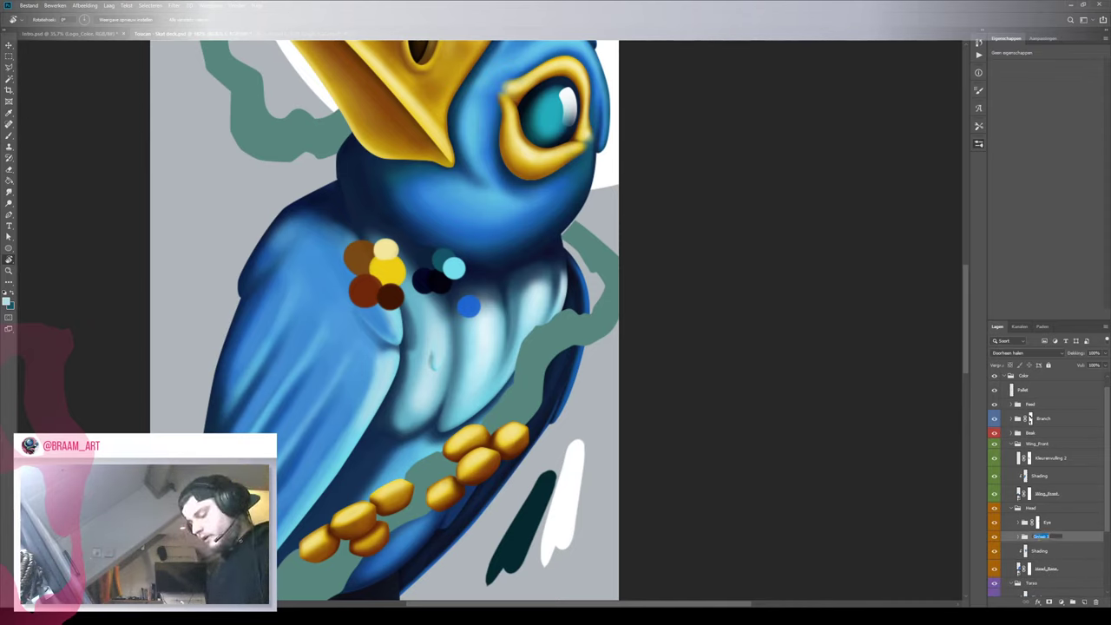
{"action": "type", "text": "F veer"}
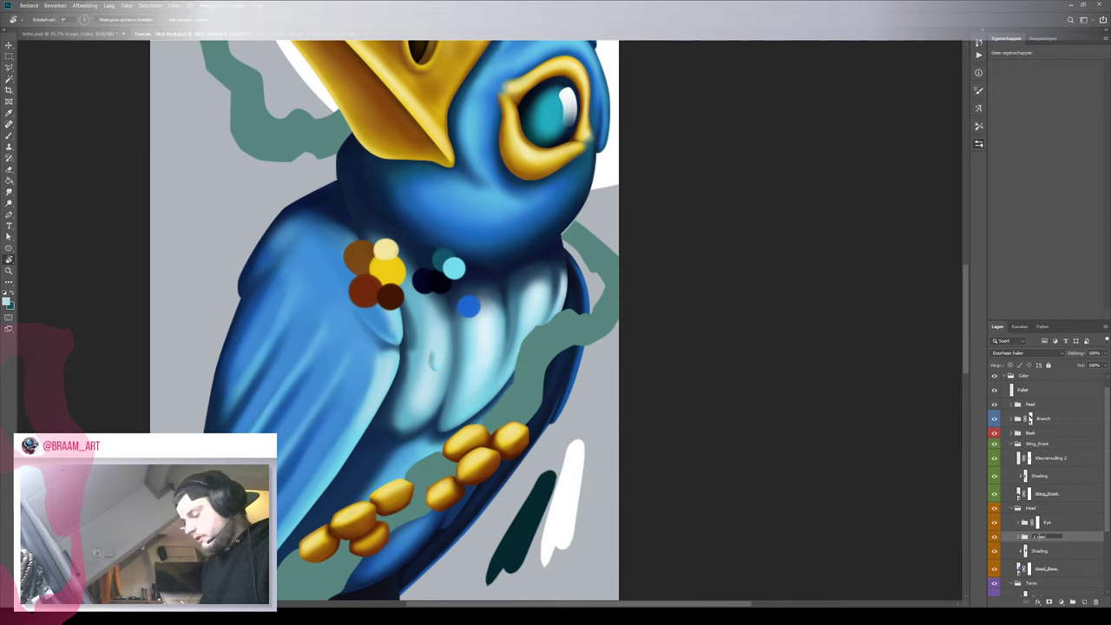
{"action": "key", "text": "Return"}
{"action": "key", "text": "b"}
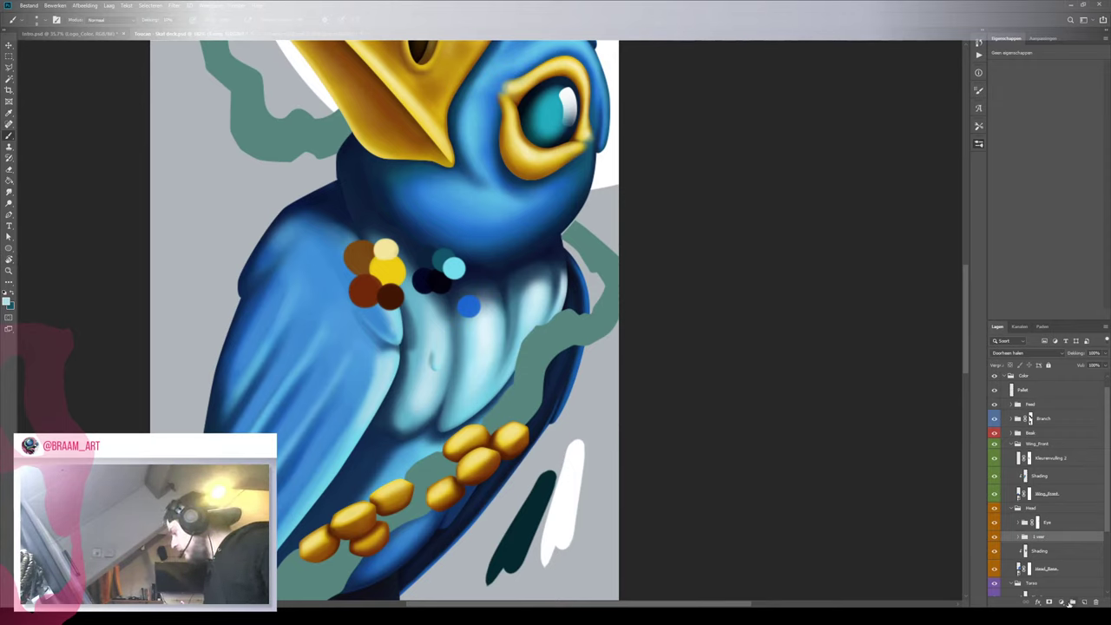
Place the "1 veer" group inside a new group named "Veren"
{"action": "left_click", "coordinate": [1071, 602]}
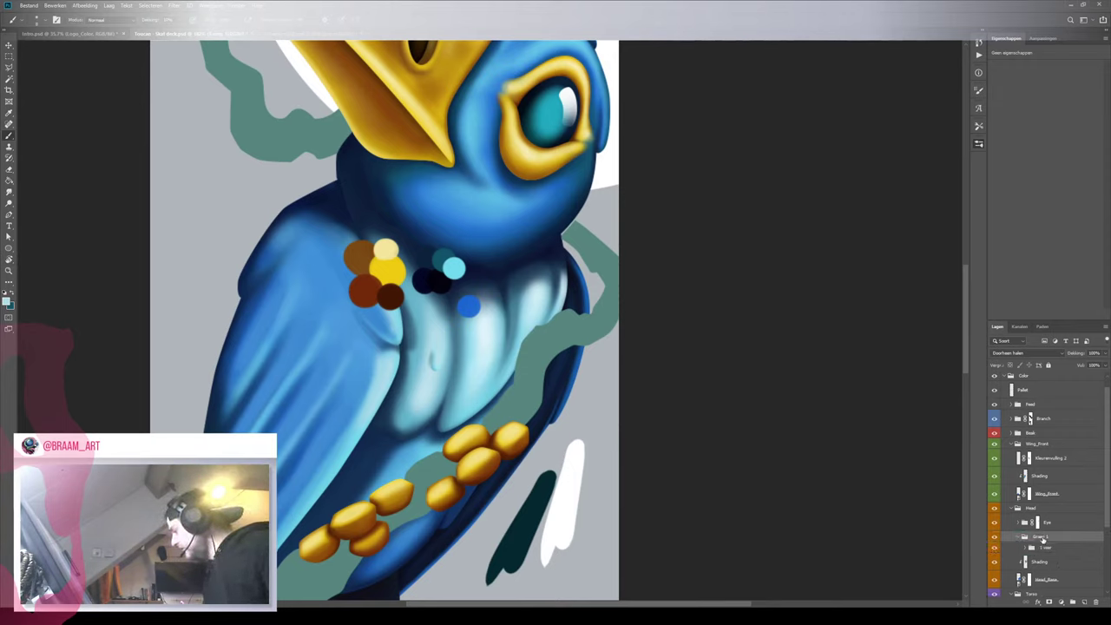
{"action": "double_click", "coordinate": [1041, 537]}
{"action": "type", "text": "V"}
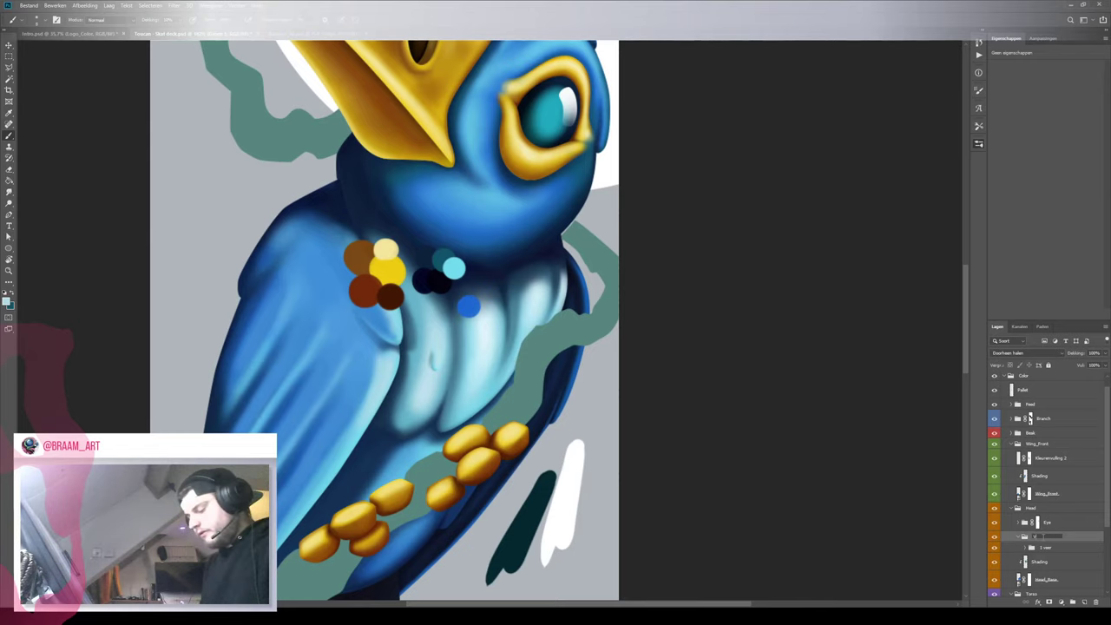
{"action": "type", "text": "eren"}
{"action": "key", "text": "Return"}
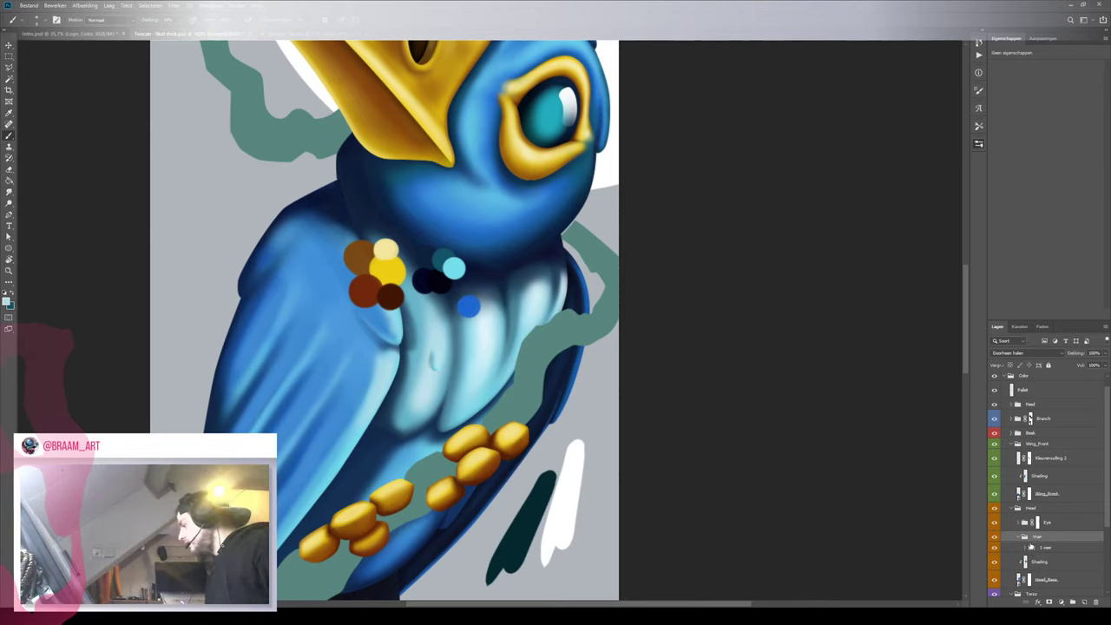
{"action": "double_click", "coordinate": [1038, 538]}
{"action": "type", "text": "Veren"}
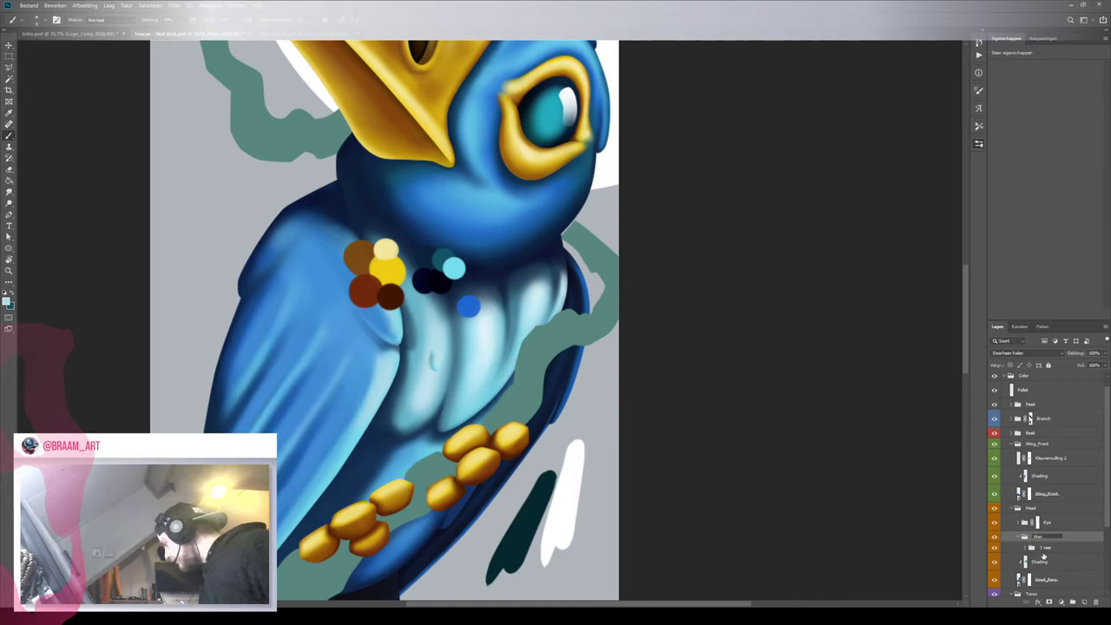
{"action": "key", "text": "Return"}
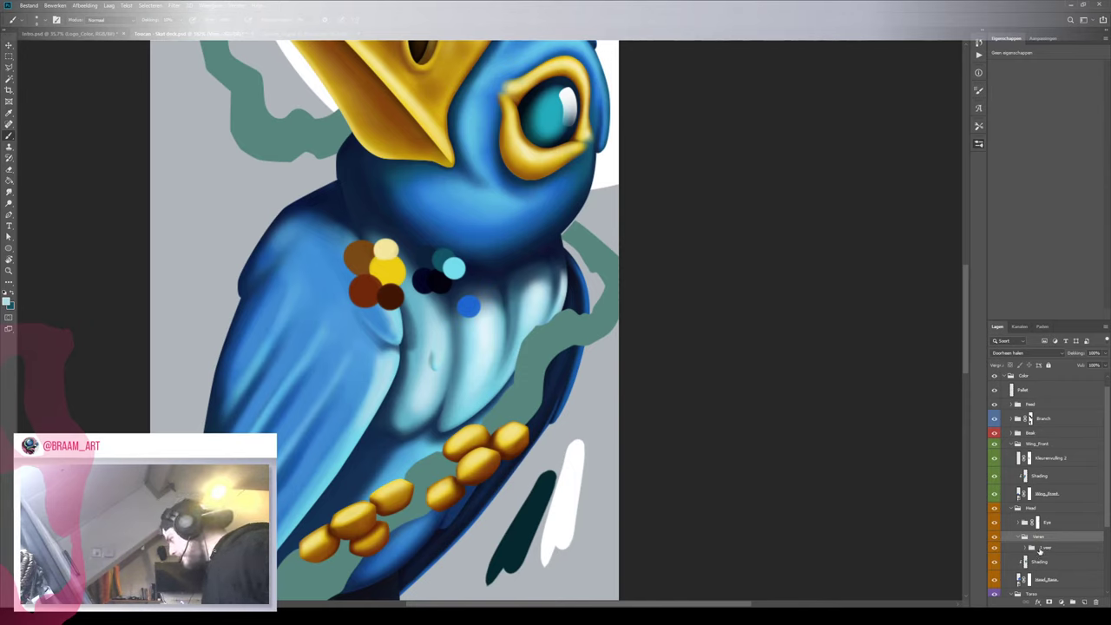
Duplicate the "1 veer" group under the same name and convert the upper one to a smart object
{"action": "left_click", "coordinate": [1042, 549]}
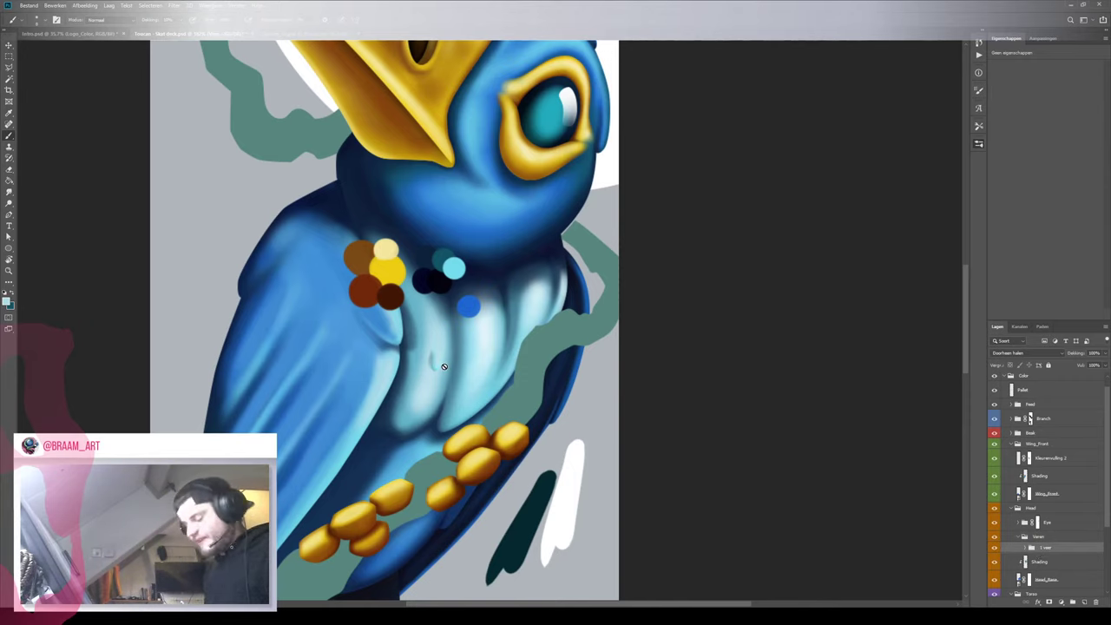
{"action": "key", "text": "v"}
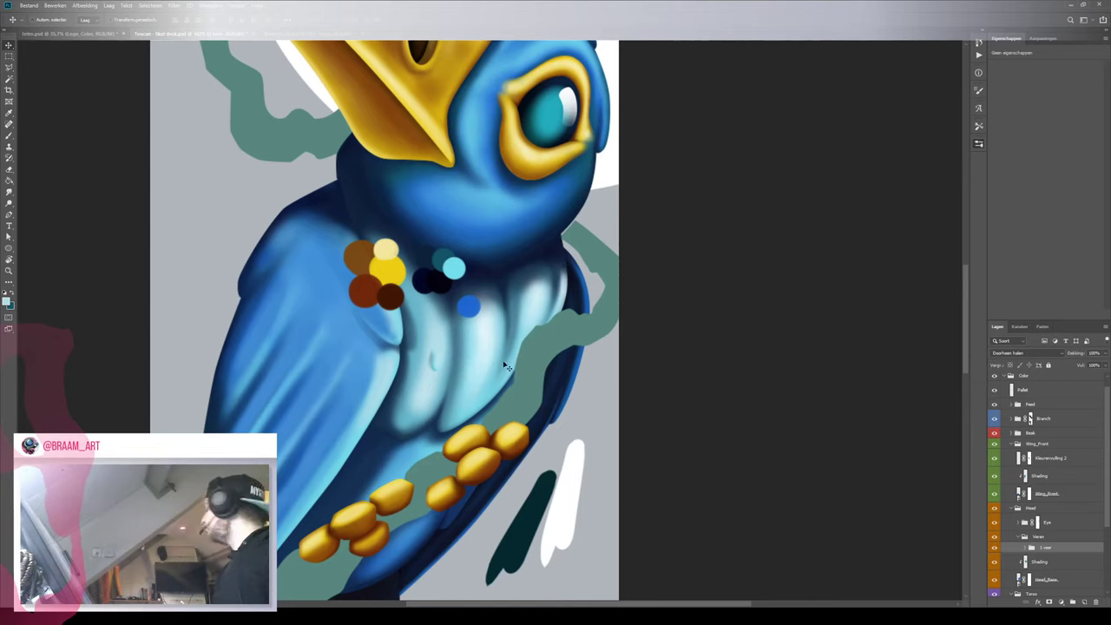
{"action": "left_click_drag", "start_coordinate": [1052, 550], "coordinate": [1052, 558]}
{"action": "double_click", "coordinate": [1058, 558]}
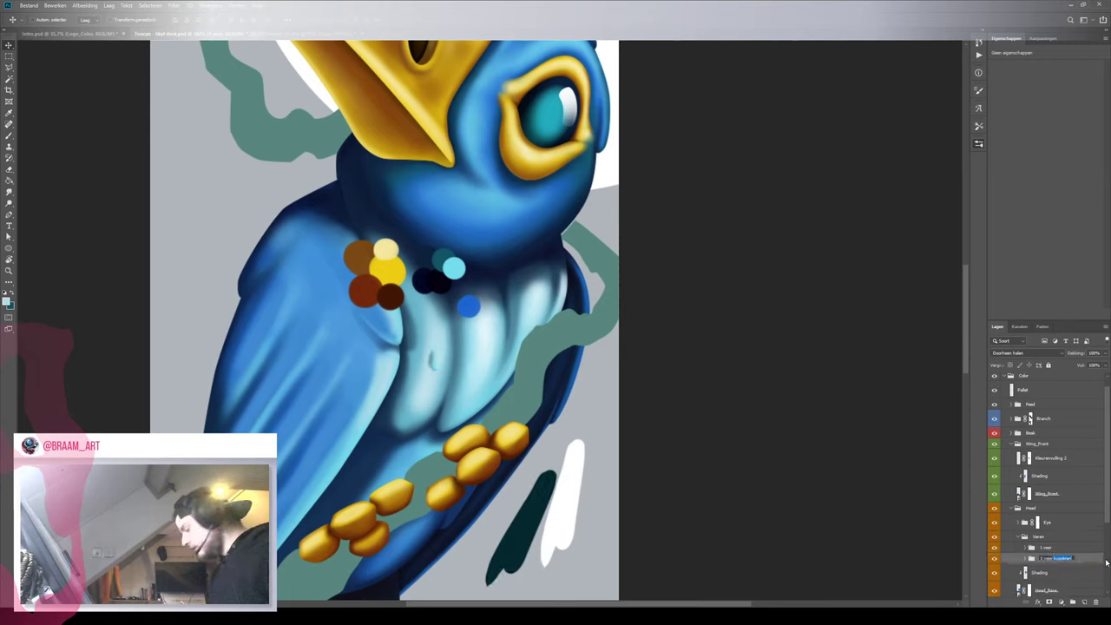
{"action": "key", "text": "BackSpace"}
{"action": "key", "text": "Return"}
{"action": "left_click", "coordinate": [1057, 550]}
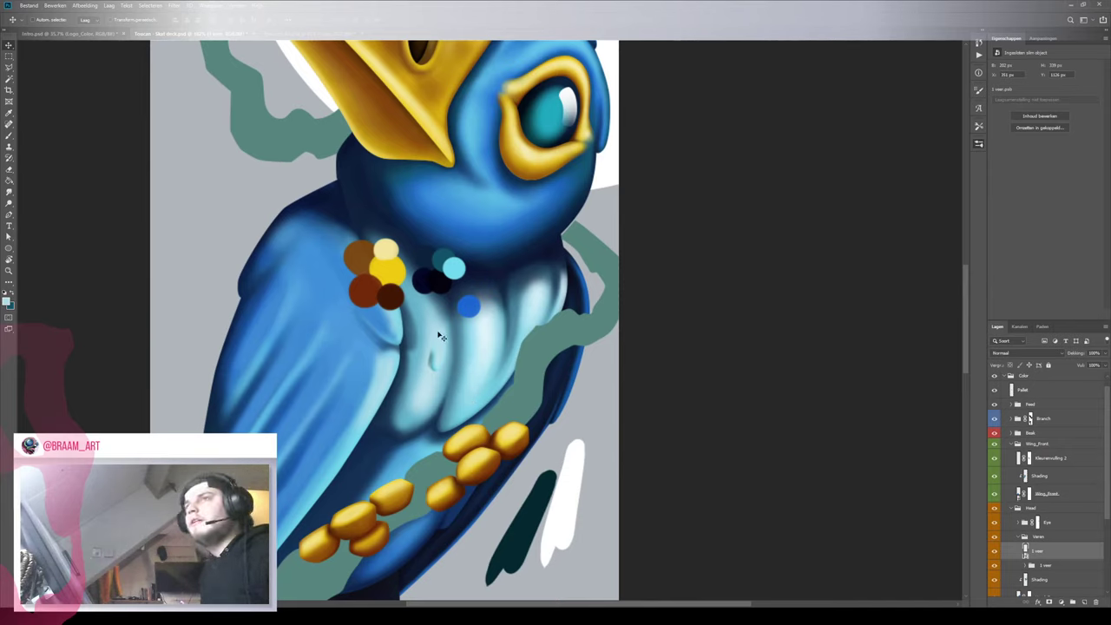
Hide the original "1 veer" group and try moving the feather smart object on the chest
{"action": "left_click_drag", "start_coordinate": [425, 363], "coordinate": [448, 360]}
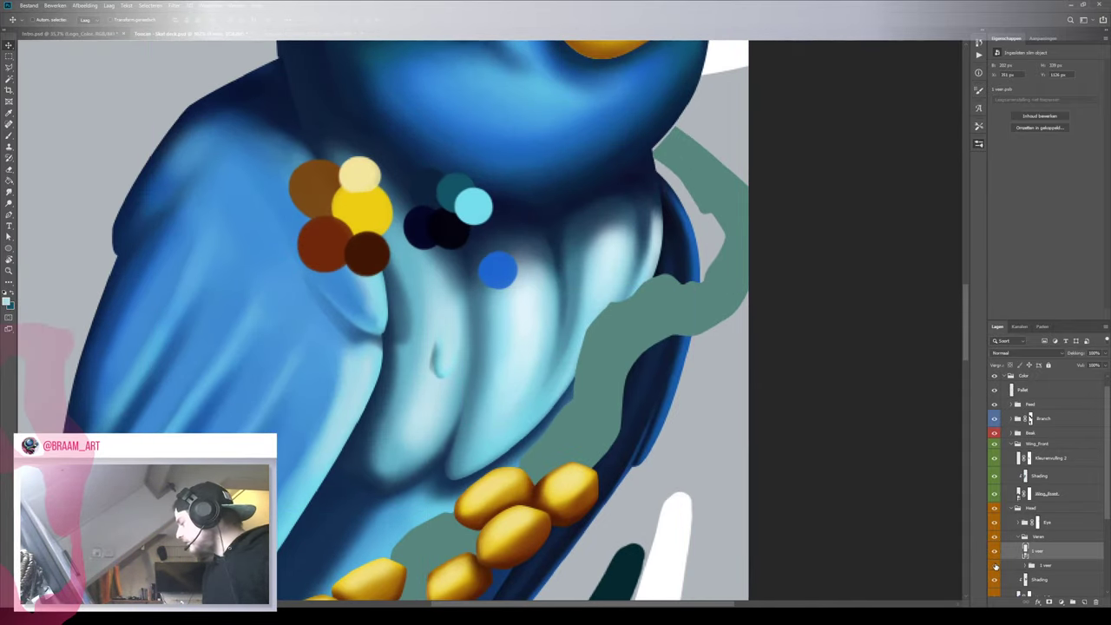
{"action": "left_click", "coordinate": [996, 566]}
{"action": "mouse_move", "coordinate": [461, 357]}
{"action": "left_mouse_down"}
{"action": "mouse_move", "coordinate": [455, 392]}
{"action": "mouse_move", "coordinate": [459, 359]}
{"action": "left_mouse_up"}
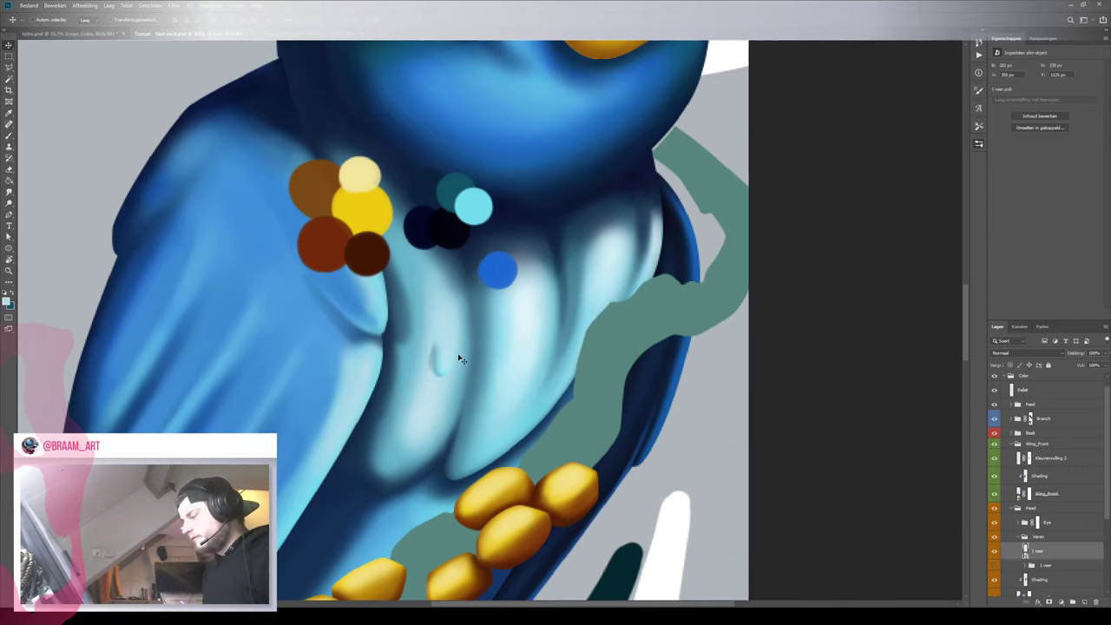
{"action": "left_click_drag", "start_coordinate": [550, 365], "coordinate": [583, 373]}
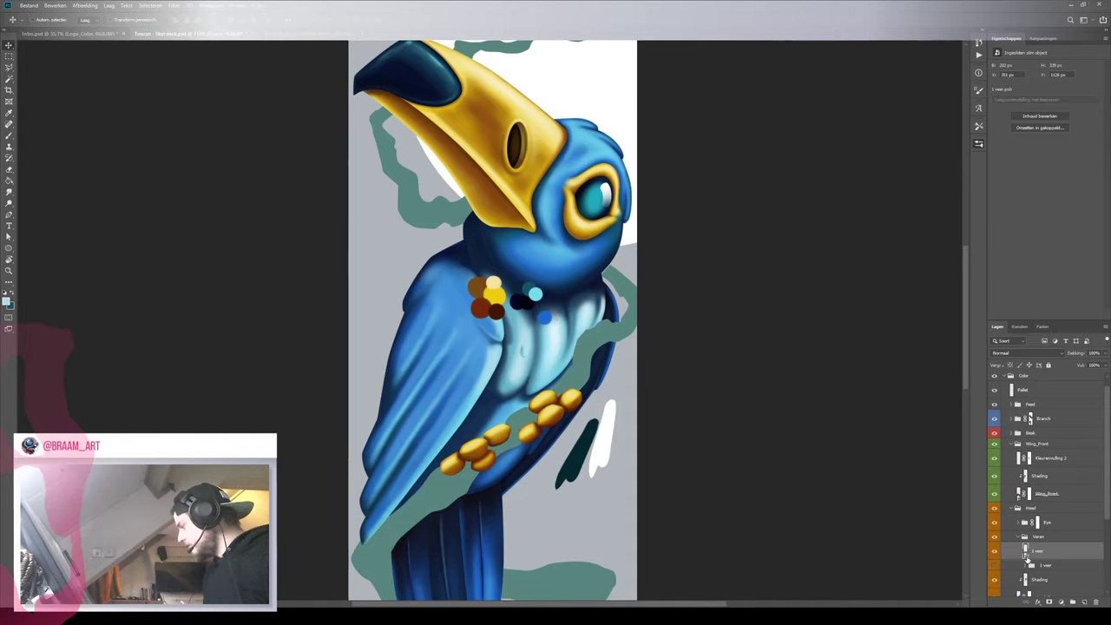
Open the "1 veer" smart object's contents and delete the lassoed white stroke from Laag 8 and dark teal stroke from Kleurenvulling 3
{"action": "double_click", "coordinate": [1027, 554]}
{"action": "key", "text": "l"}
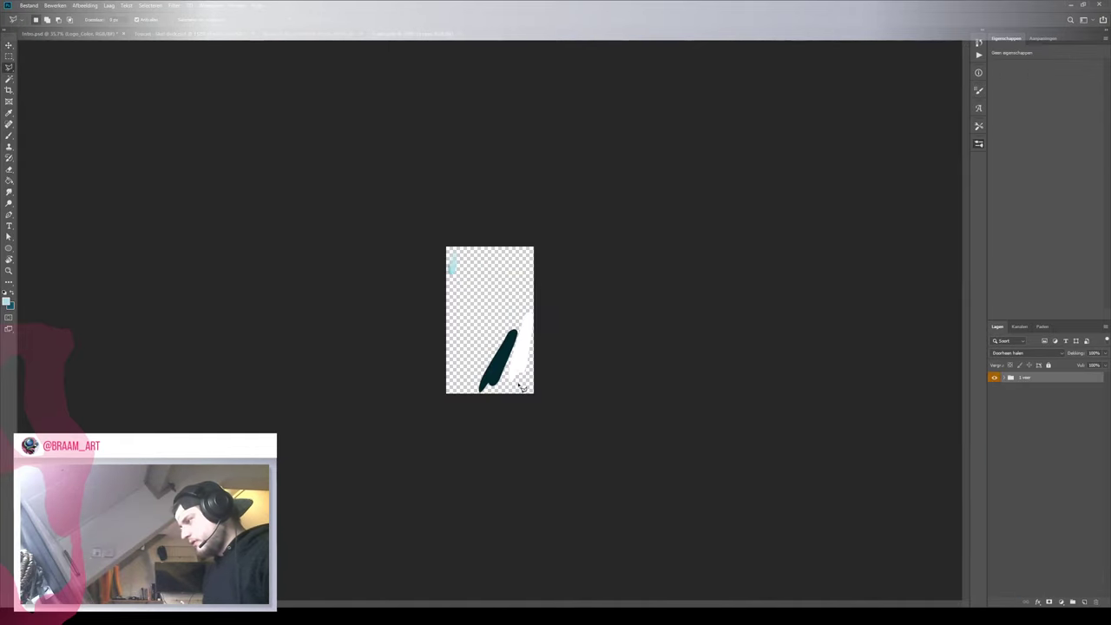
{"action": "mouse_move", "coordinate": [519, 401]}
{"action": "left_mouse_down"}
{"action": "mouse_move", "coordinate": [599, 288]}
{"action": "mouse_move", "coordinate": [508, 281]}
{"action": "mouse_move", "coordinate": [474, 321]}
{"action": "mouse_move", "coordinate": [458, 347]}
{"action": "mouse_move", "coordinate": [465, 395]}
{"action": "mouse_move", "coordinate": [474, 414]}
{"action": "mouse_move", "coordinate": [516, 426]}
{"action": "left_mouse_up"}
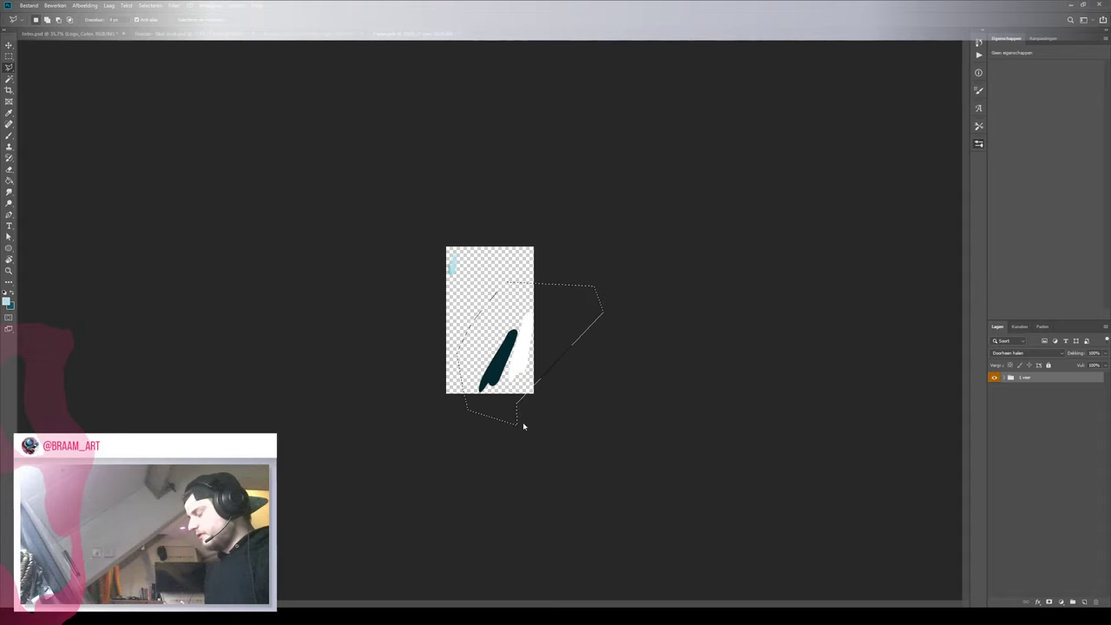
{"action": "left_click", "coordinate": [1010, 378]}
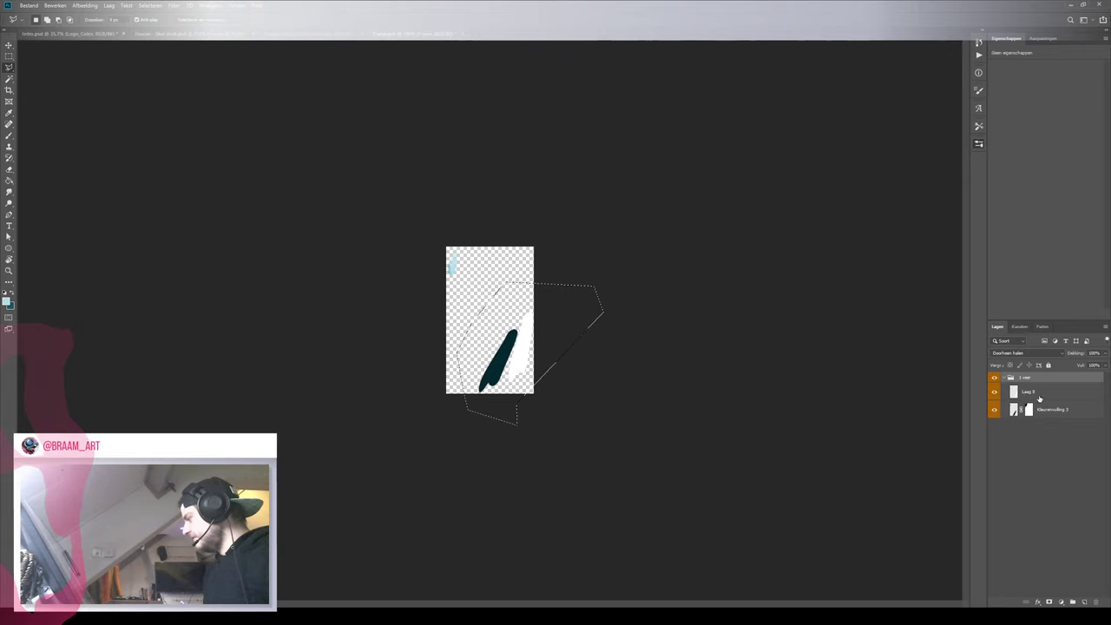
{"action": "left_click", "coordinate": [1040, 395]}
{"action": "left_click", "coordinate": [1040, 410], "text": "shift"}
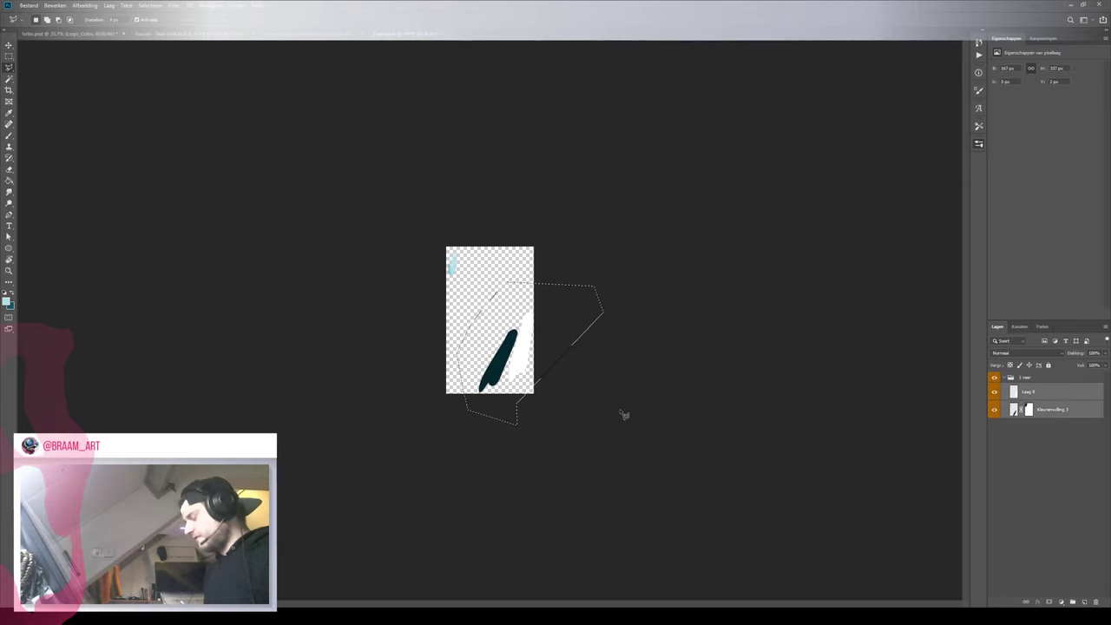
{"action": "left_click", "coordinate": [1027, 395]}
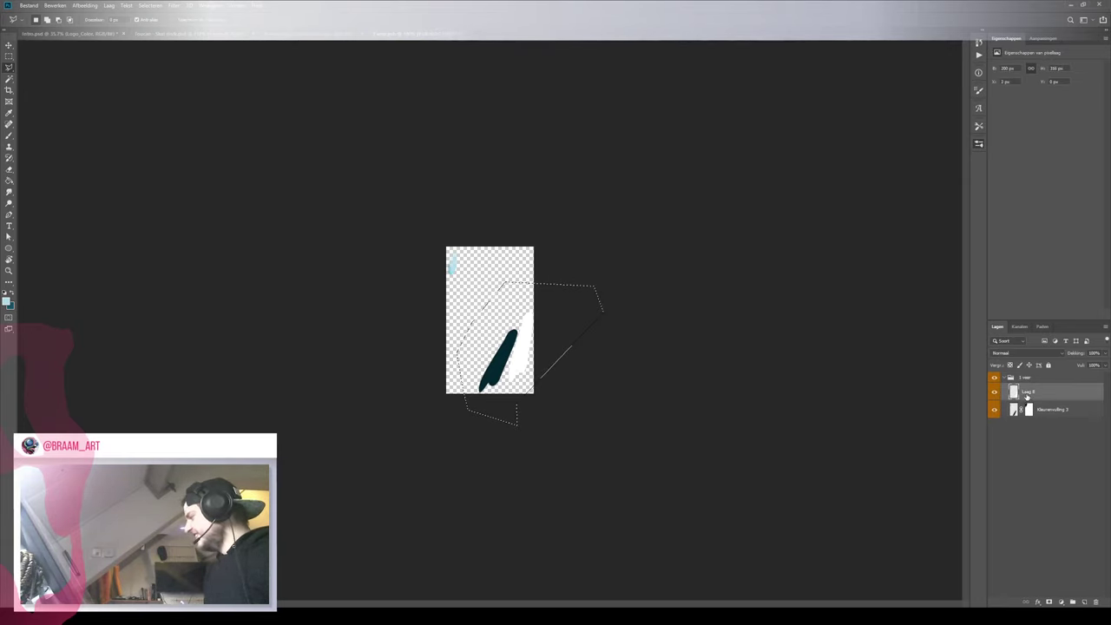
{"action": "key", "text": "Delete"}
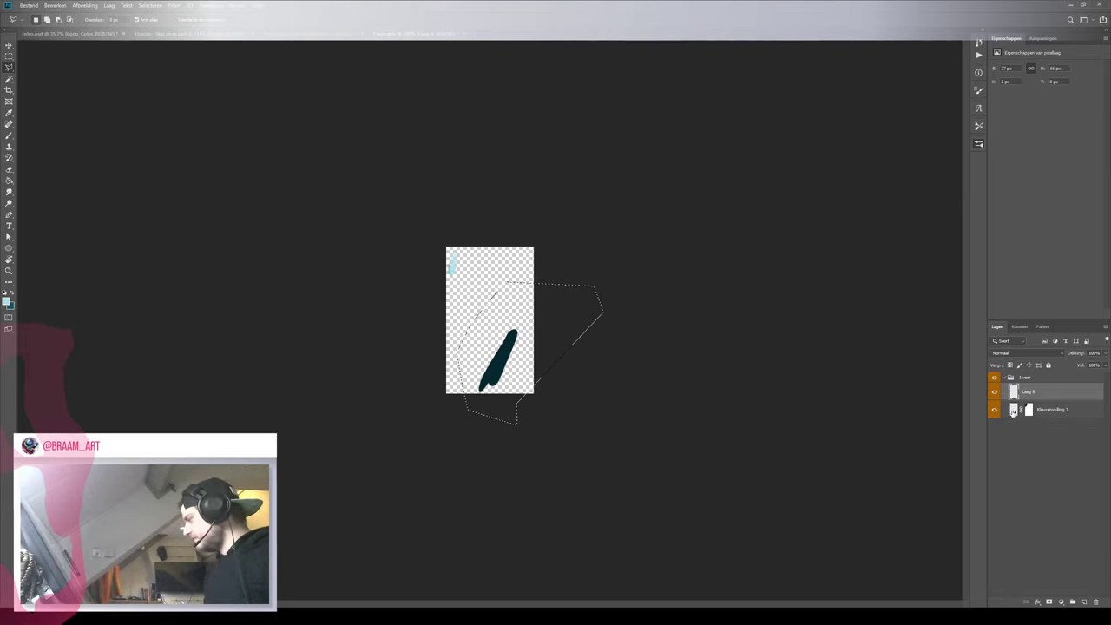
{"action": "left_click", "coordinate": [1014, 411]}
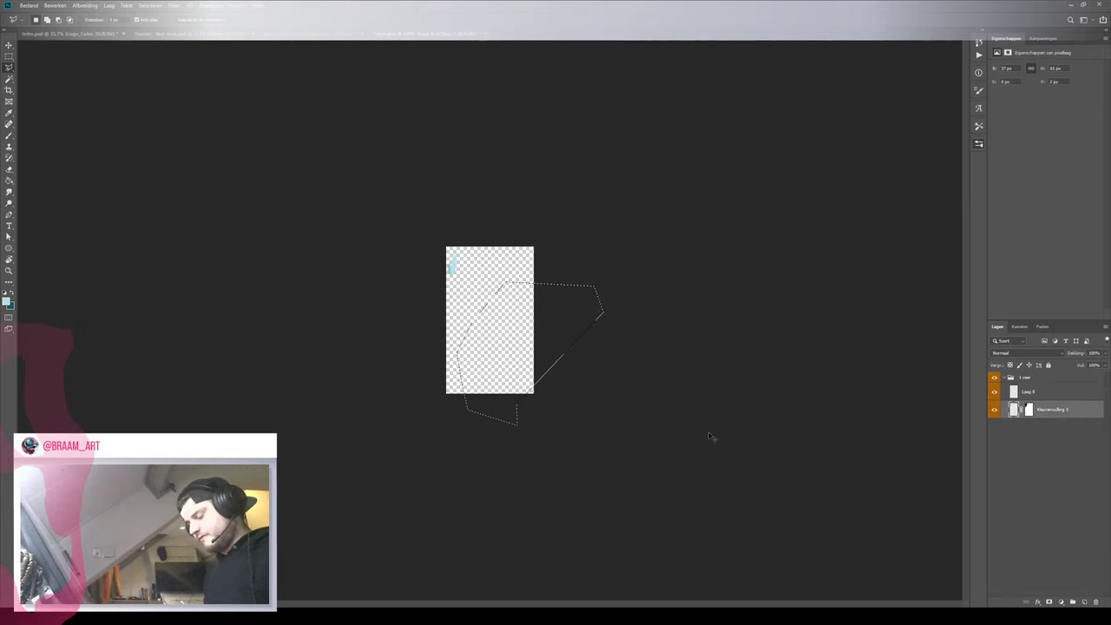
{"action": "key", "text": "ctrl+d"}
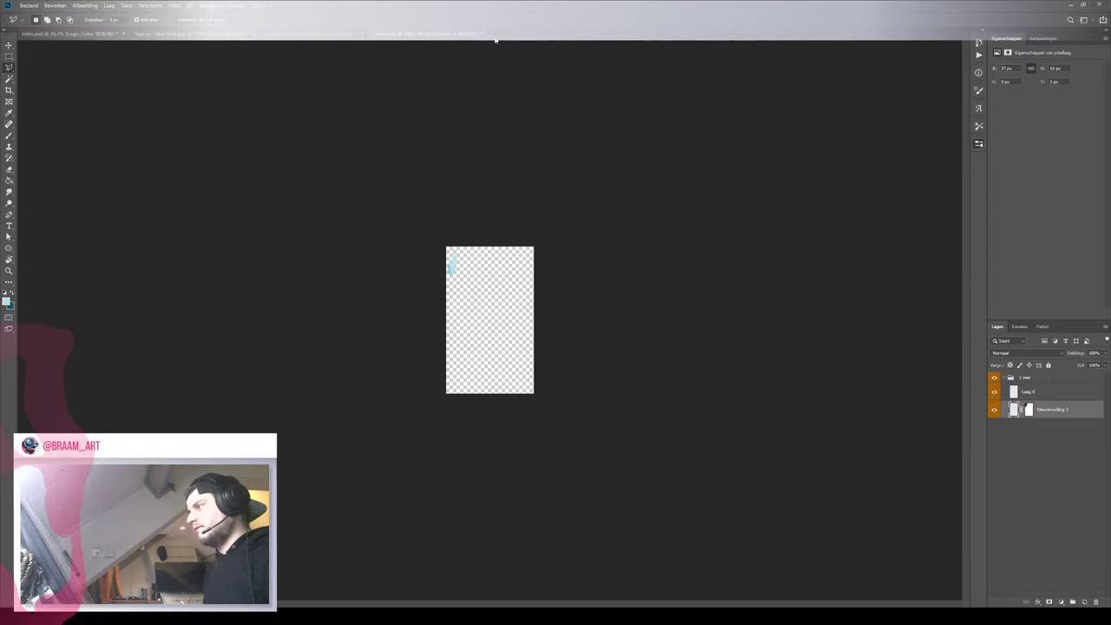
Save and close the smart object's contents and return to the feather on the toucan's chest
{"action": "left_click", "coordinate": [486, 34]}
{"action": "key", "text": "z"}
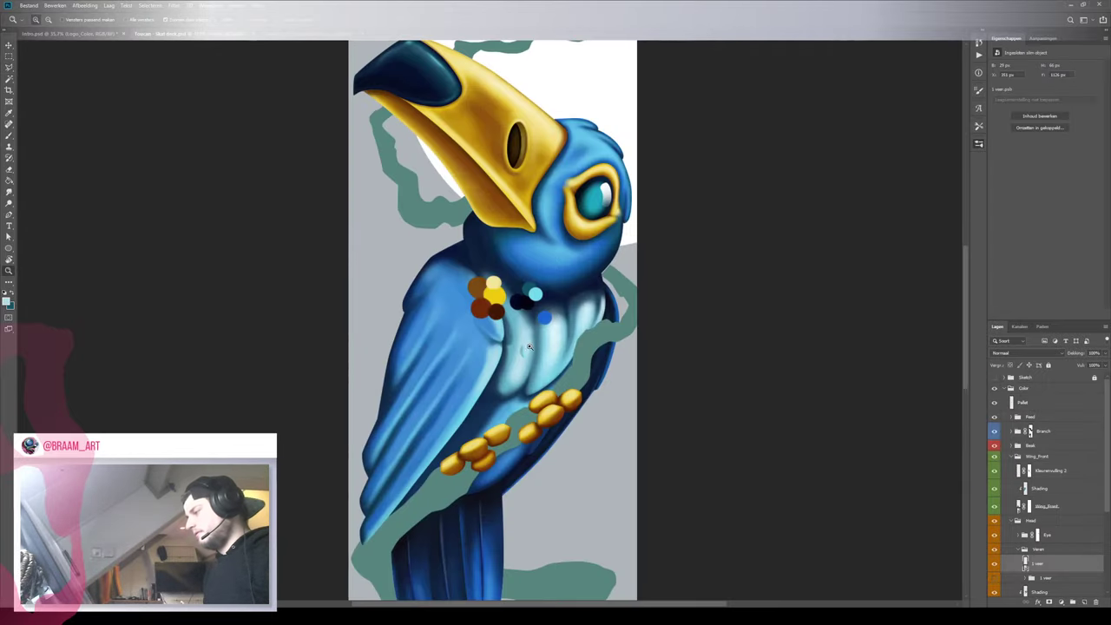
{"action": "mouse_move", "coordinate": [530, 345]}
{"action": "left_mouse_down"}
{"action": "mouse_move", "coordinate": [575, 342]}
{"action": "mouse_move", "coordinate": [525, 352]}
{"action": "left_mouse_up"}
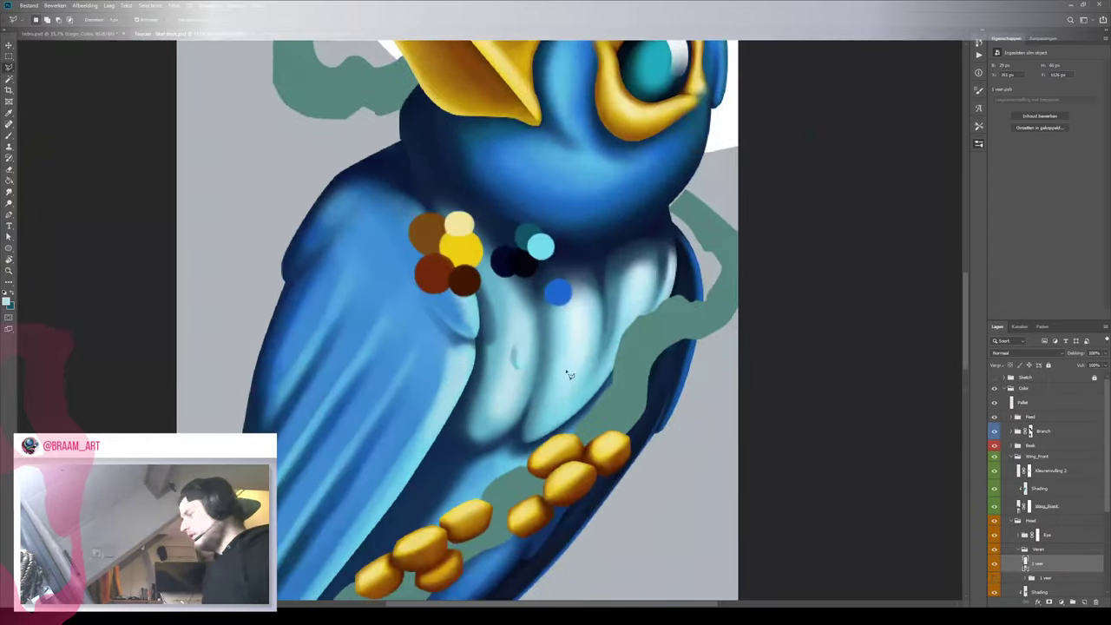
{"action": "key", "text": "v"}
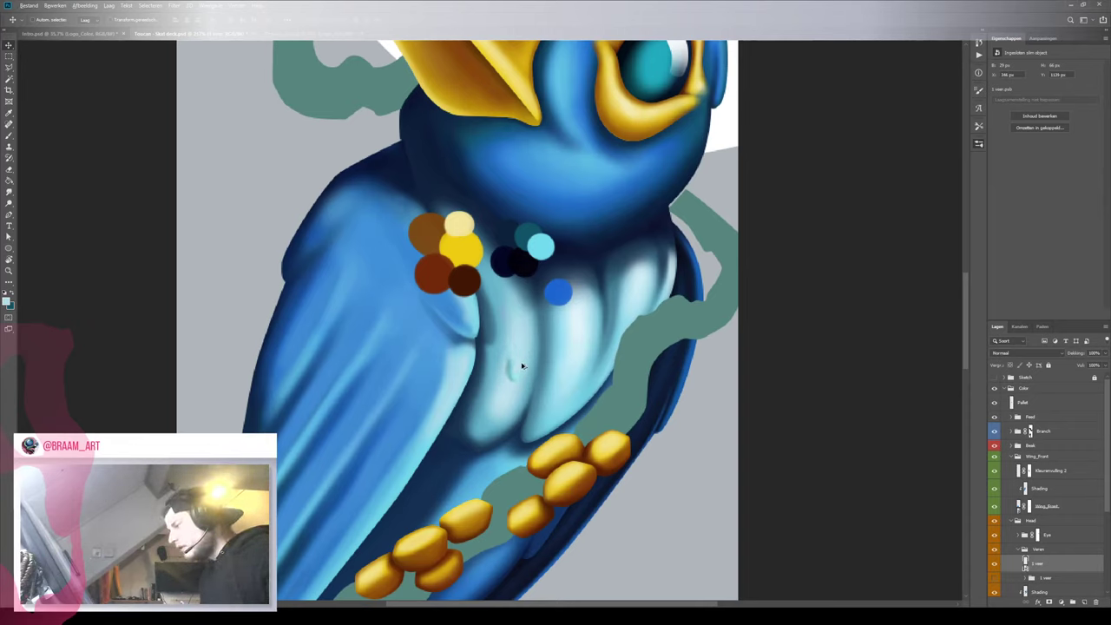
{"action": "left_click_drag", "start_coordinate": [522, 365], "coordinate": [521, 320]}
{"action": "key", "text": "ctrl+t"}
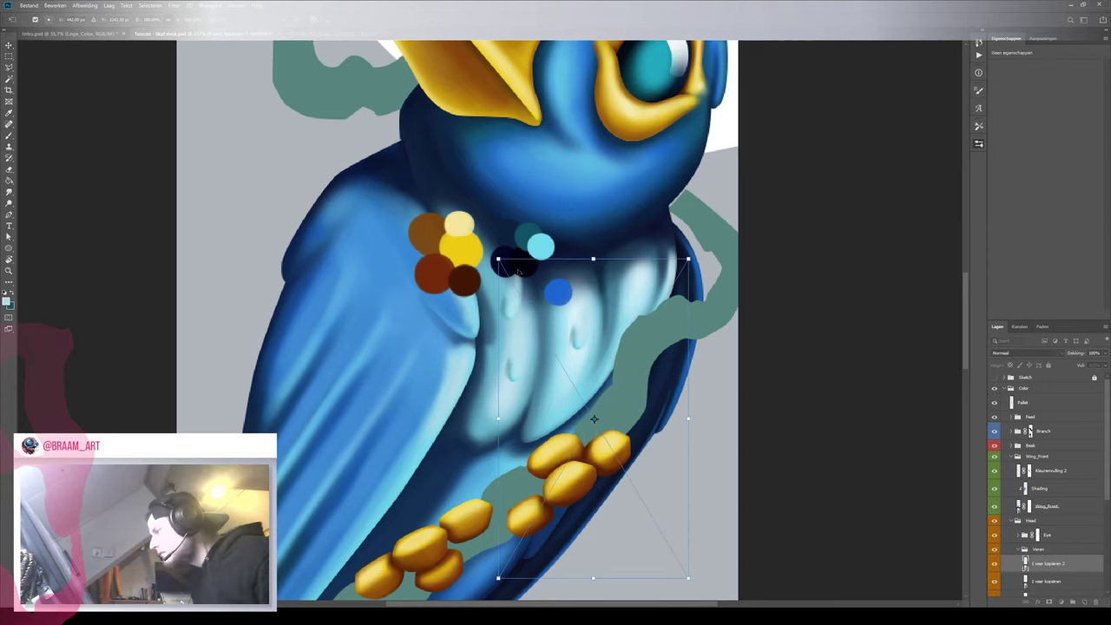
{"action": "key", "text": "Escape"}
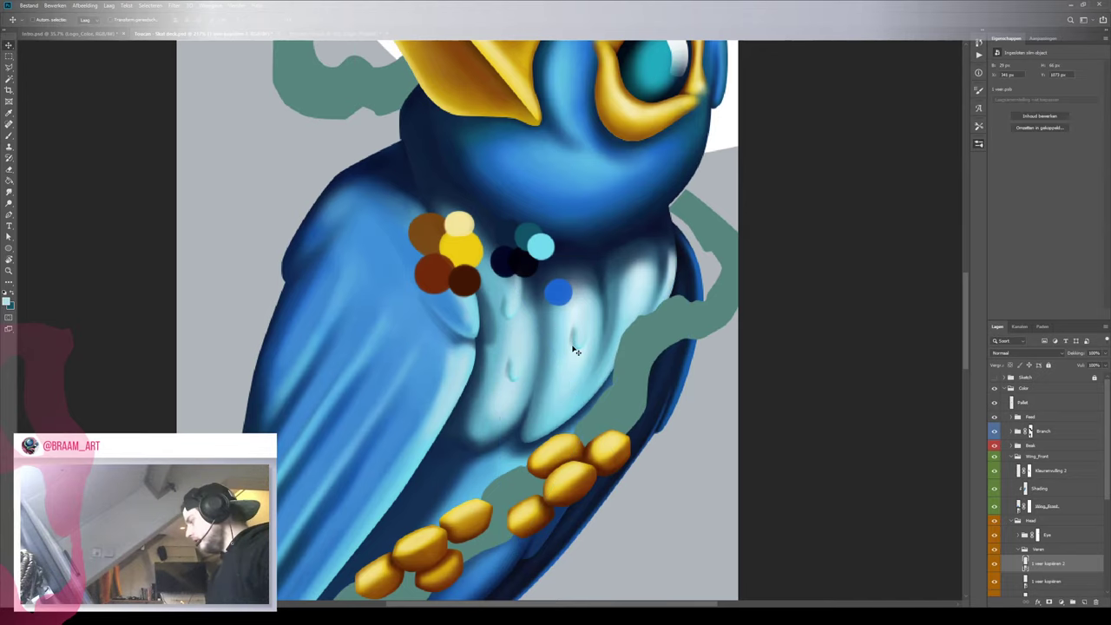
{"action": "key", "text": "Delete"}
{"action": "key", "text": "ctrl+z"}
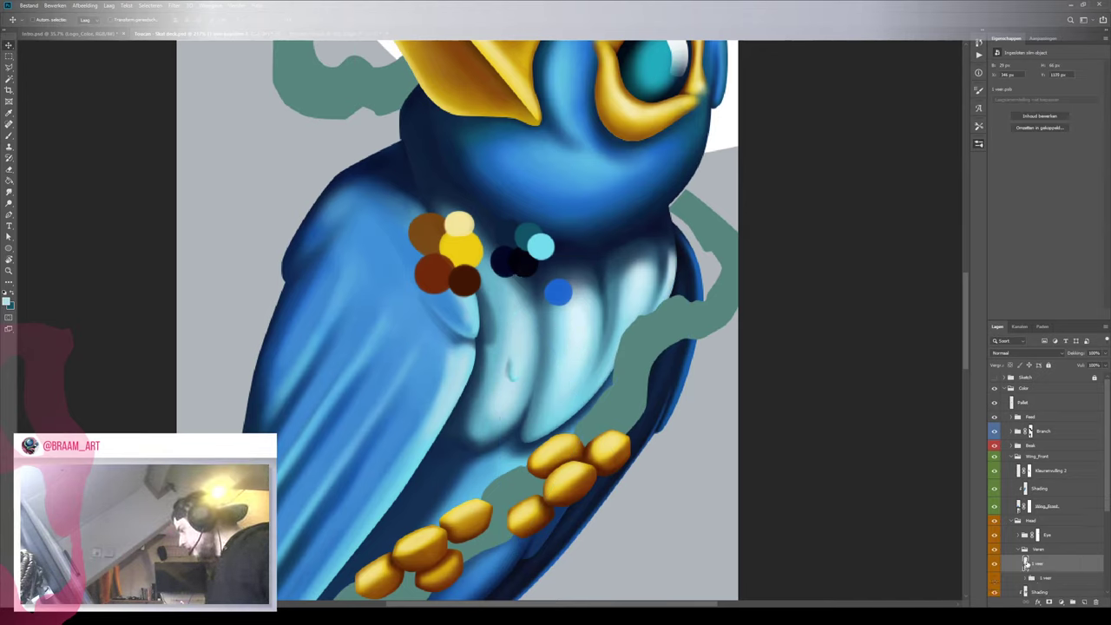
Crop the canvas of the 1 veer smart object closer around the feather and move the feather back onto the bird's left breast plume
{"action": "left_click", "coordinate": [300, 37]}
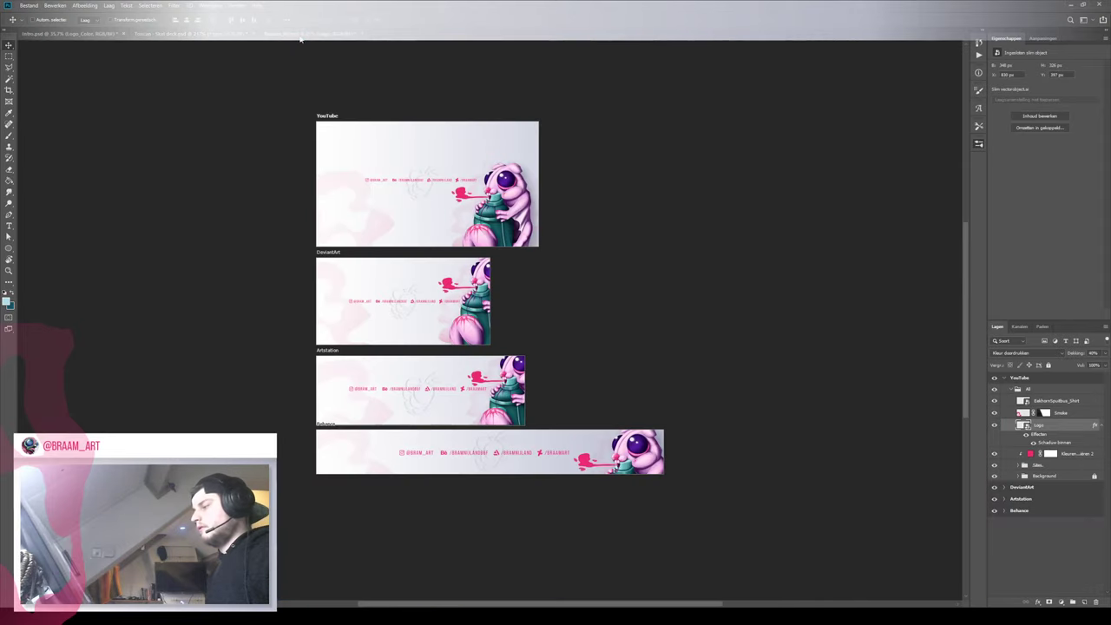
{"action": "left_click", "coordinate": [217, 34]}
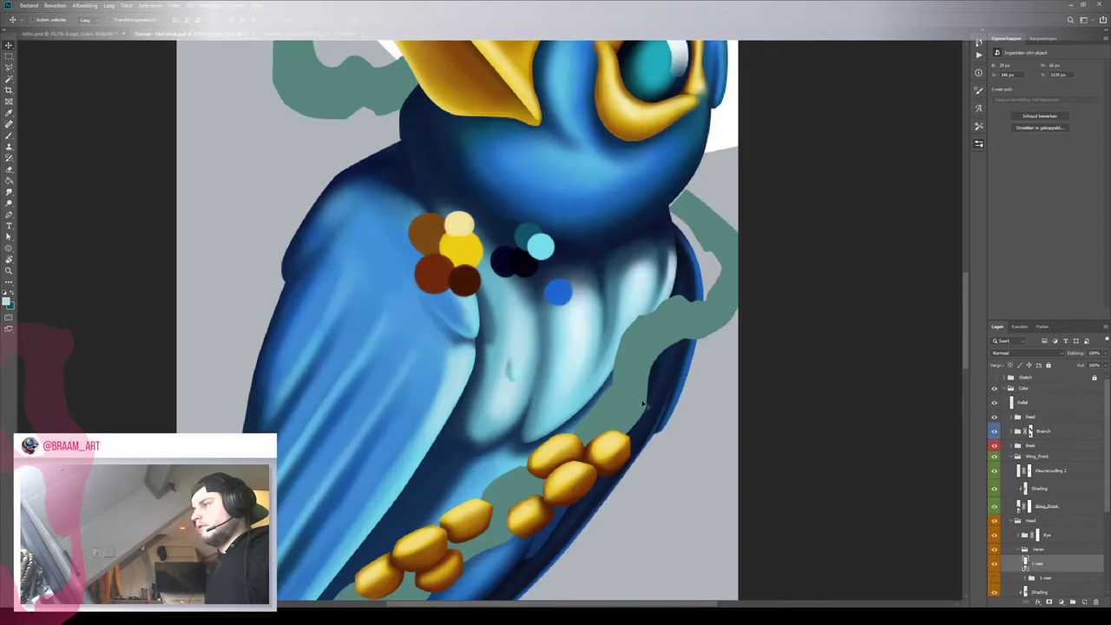
{"action": "double_click", "coordinate": [1026, 565]}
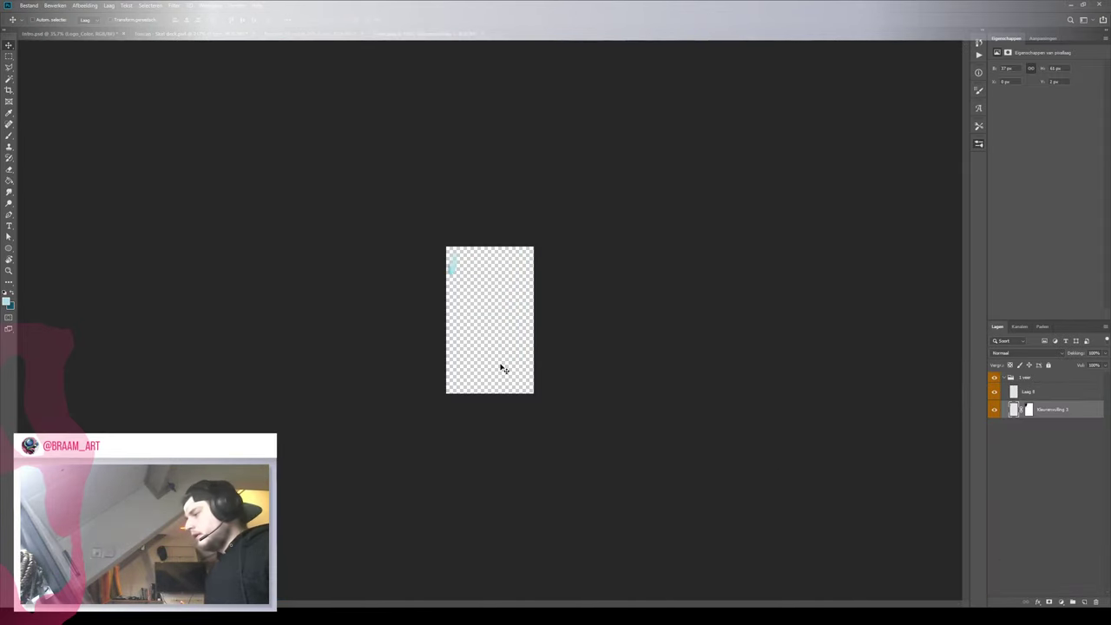
{"action": "key", "text": "c"}
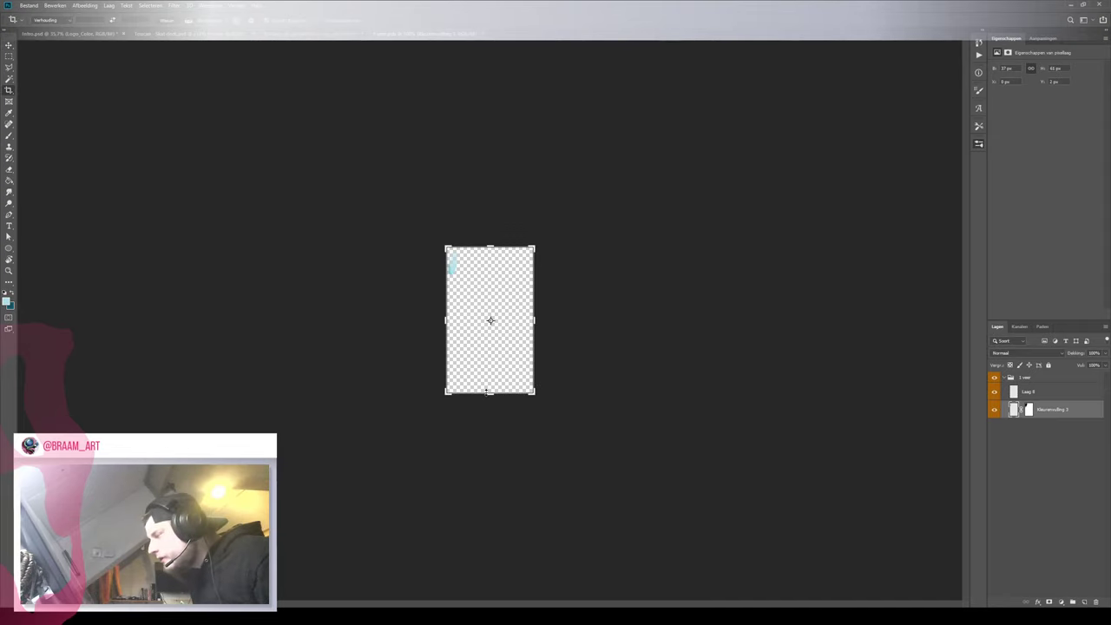
{"action": "left_click_drag", "start_coordinate": [489, 392], "coordinate": [529, 322]}
{"action": "key", "text": "Return"}
{"action": "key", "text": "z"}
{"action": "key", "text": "c"}
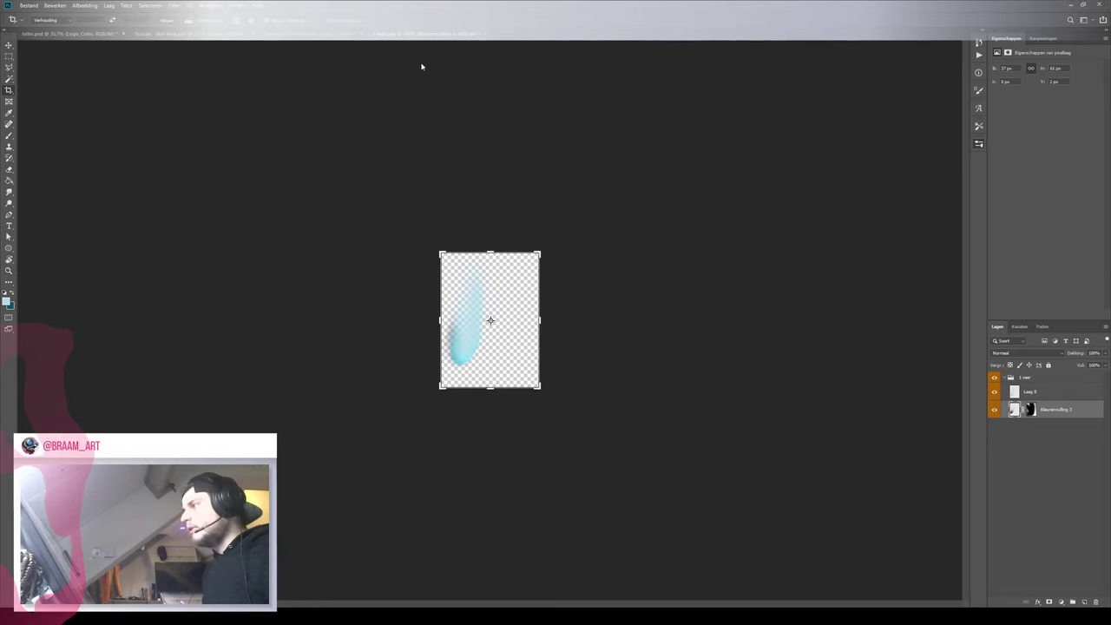
{"action": "left_click", "coordinate": [485, 34]}
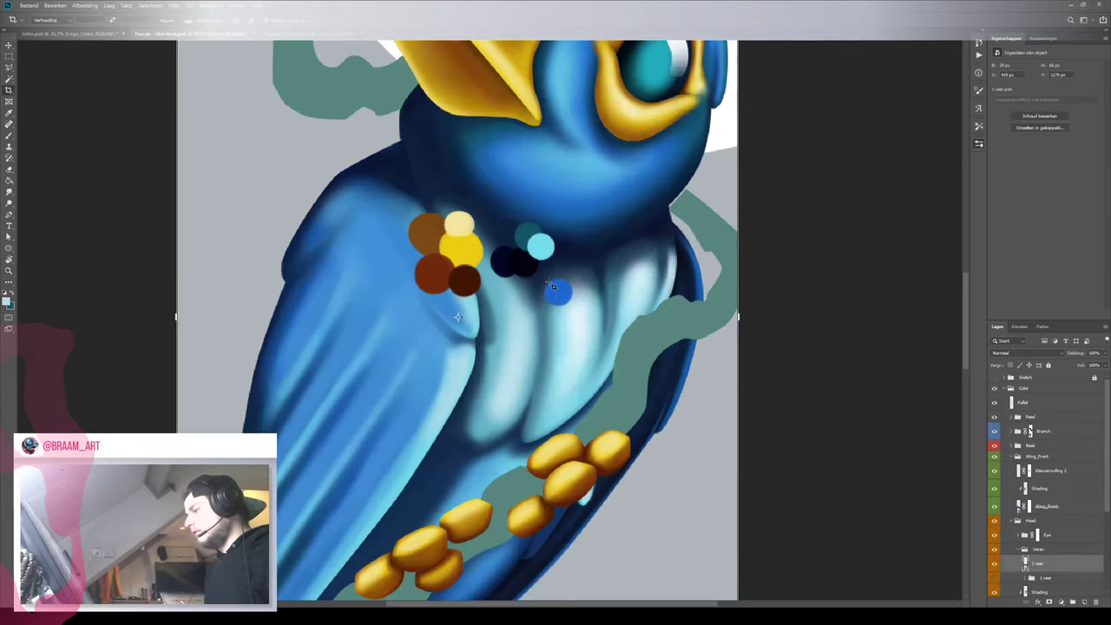
{"action": "key", "text": "v"}
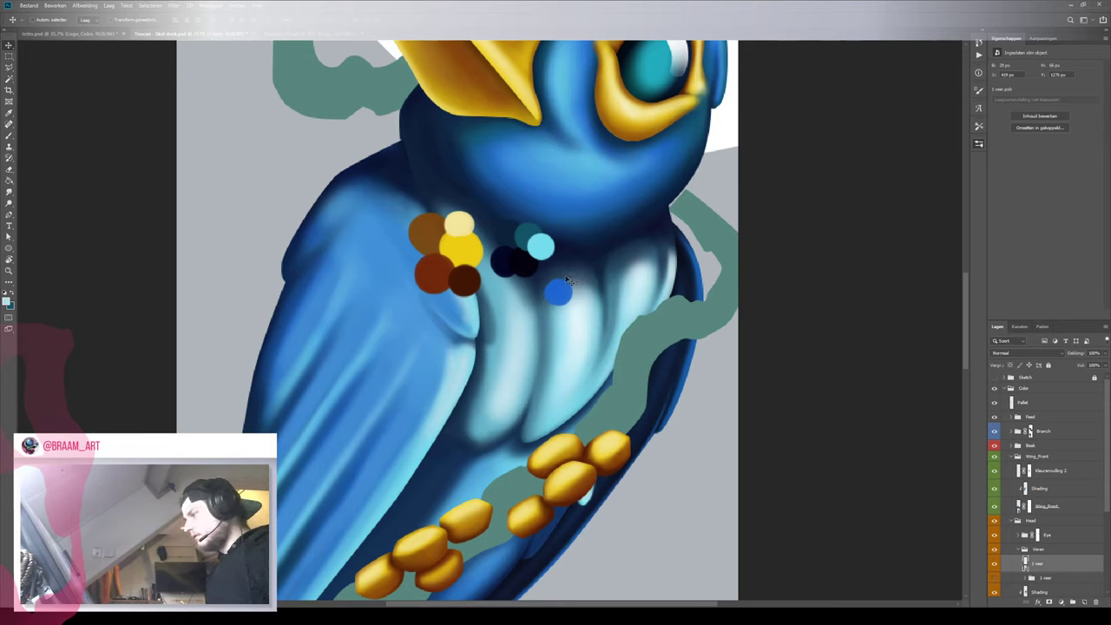
{"action": "left_click_drag", "start_coordinate": [566, 280], "coordinate": [497, 155]}
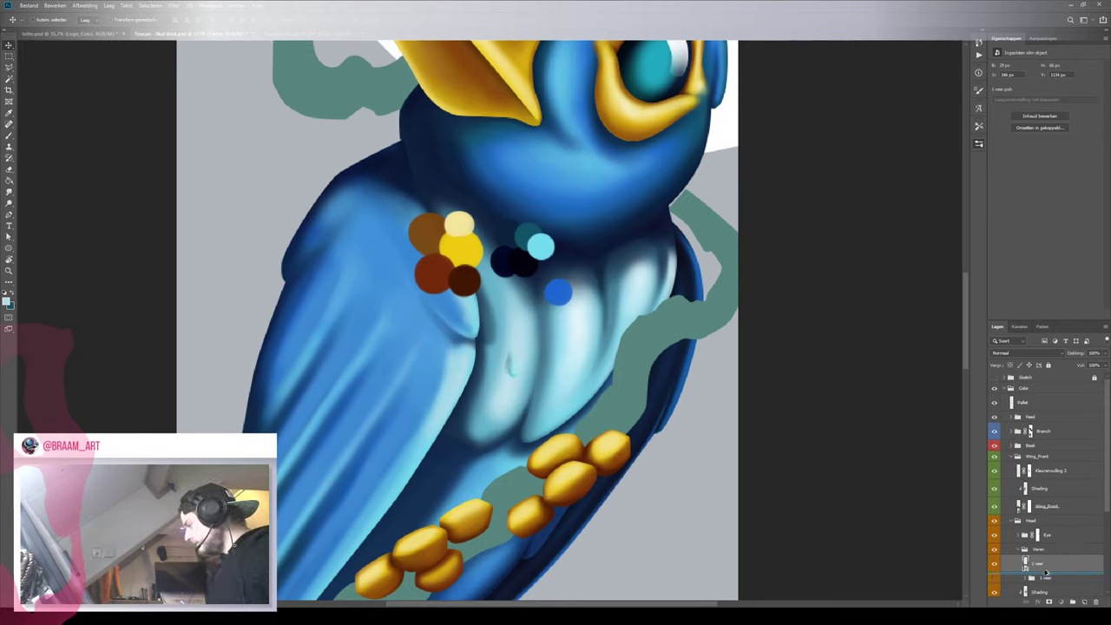
Duplicate the 1 veer layer and place the copy on the upper part of the middle breast plume with Free Transform
{"action": "key", "text": "ctrl+j"}
{"action": "left_click_drag", "start_coordinate": [532, 382], "coordinate": [590, 335]}
{"action": "key", "text": "ctrl+t"}
{"action": "key", "text": "Return"}
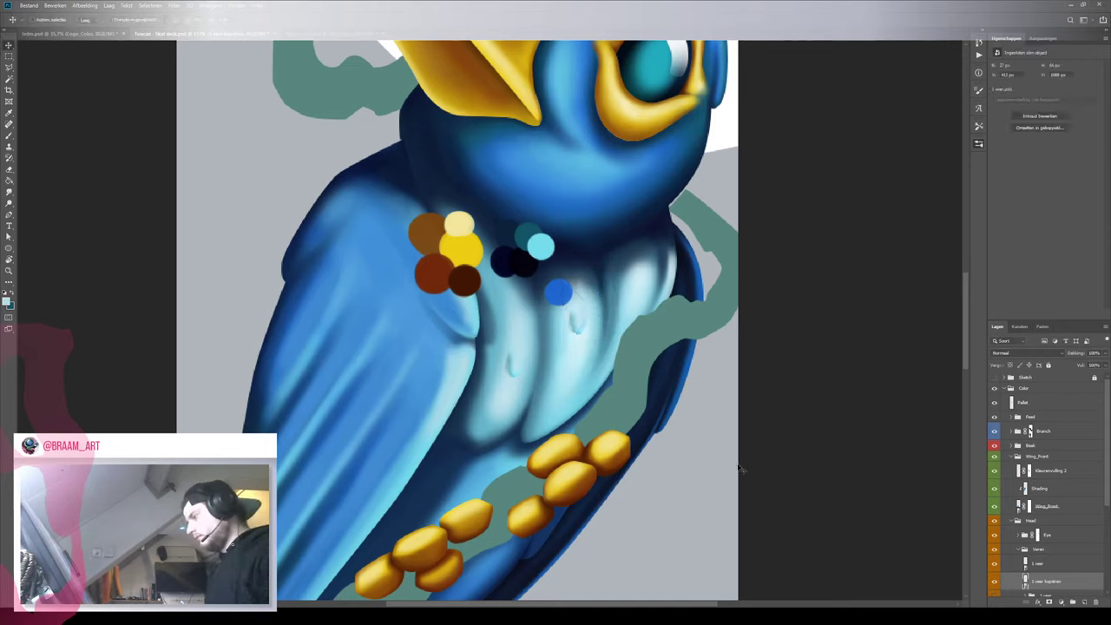
Make a second feather copy, place it low on the middle breast plume beside the branch, and scale it down
{"action": "mouse_move", "coordinate": [609, 349]}
{"action": "left_mouse_down"}
{"action": "mouse_move", "coordinate": [605, 405]}
{"action": "mouse_move", "coordinate": [592, 373]}
{"action": "mouse_move", "coordinate": [599, 388]}
{"action": "mouse_move", "coordinate": [638, 350]}
{"action": "mouse_move", "coordinate": [533, 342]}
{"action": "mouse_move", "coordinate": [588, 351]}
{"action": "left_mouse_up"}
{"action": "key", "text": "ctrl+t"}
{"action": "key", "text": "Return"}
{"action": "key", "text": "z"}
{"action": "scroll", "coordinate": [588, 350], "scroll_direction": "down", "scroll_amount": 5}
{"action": "key", "text": "ctrl+t"}
{"action": "scroll", "coordinate": [603, 478], "scroll_direction": "up", "scroll_amount": 5}
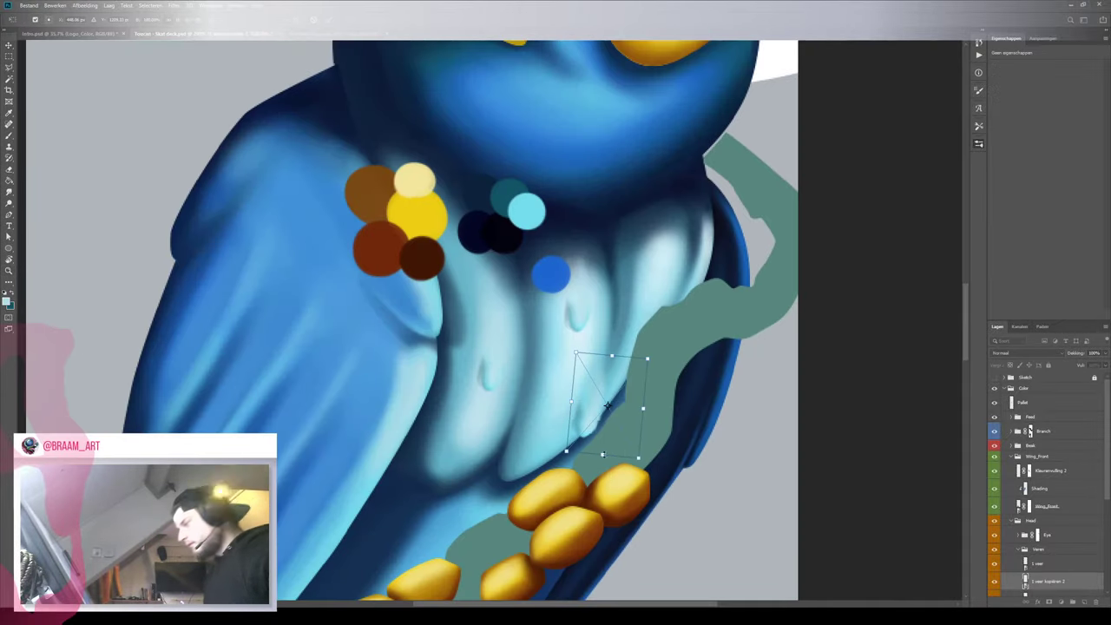
{"action": "mouse_move", "coordinate": [639, 457]}
{"action": "left_mouse_down"}
{"action": "mouse_move", "coordinate": [632, 447]}
{"action": "mouse_move", "coordinate": [648, 444]}
{"action": "left_mouse_up"}
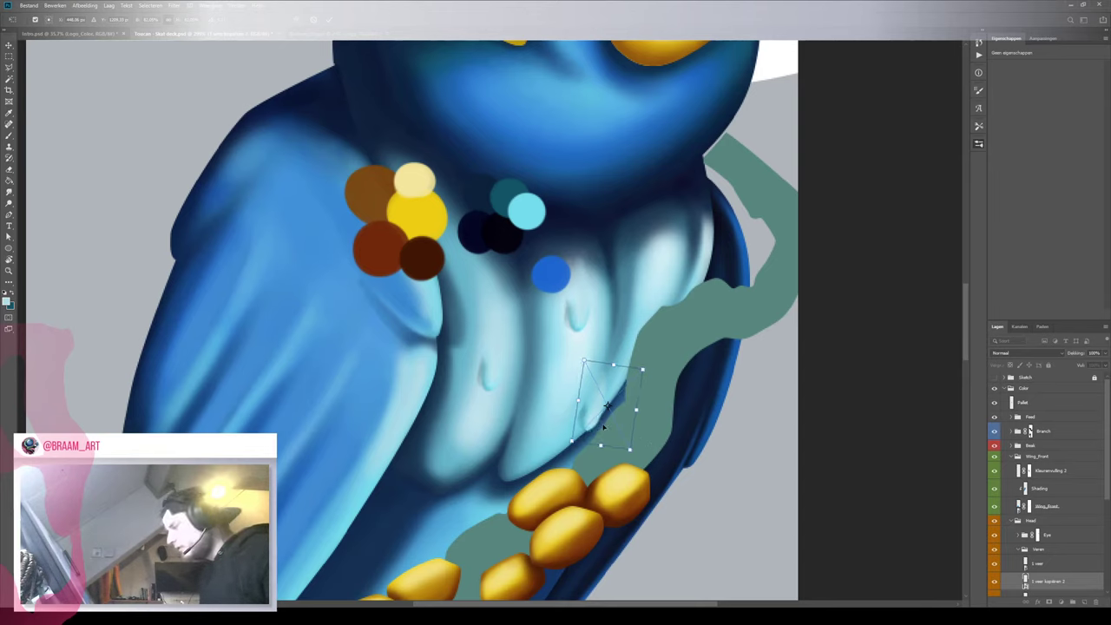
{"action": "key", "text": "Return"}
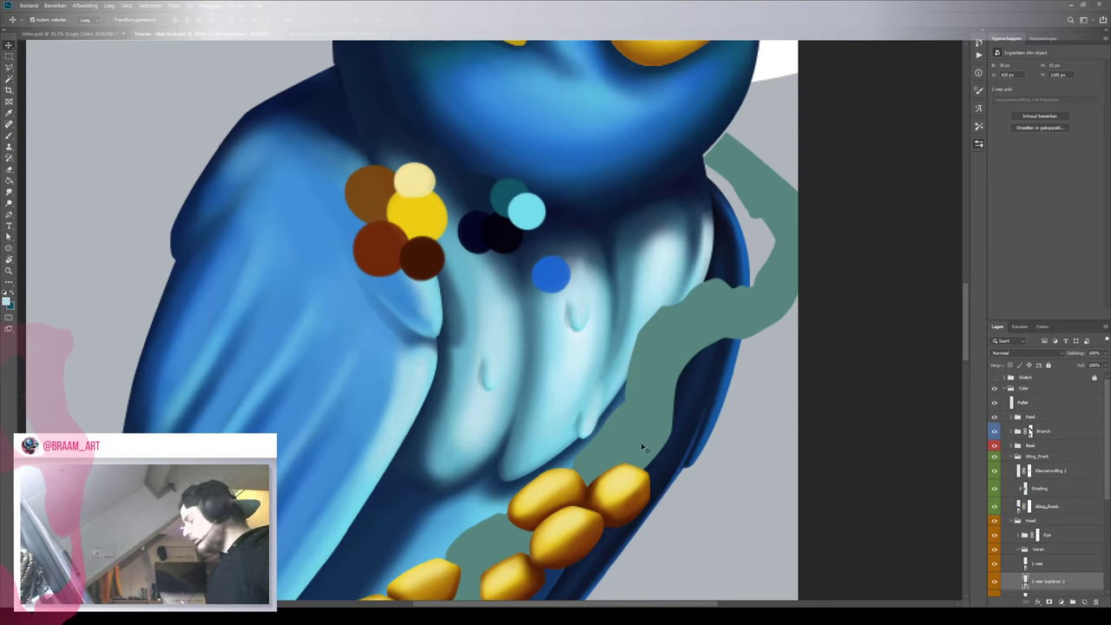
Rotate the small feather beside the branch clockwise to follow the plume's edge and nudge it slightly down
{"action": "key", "text": "ctrl+t"}
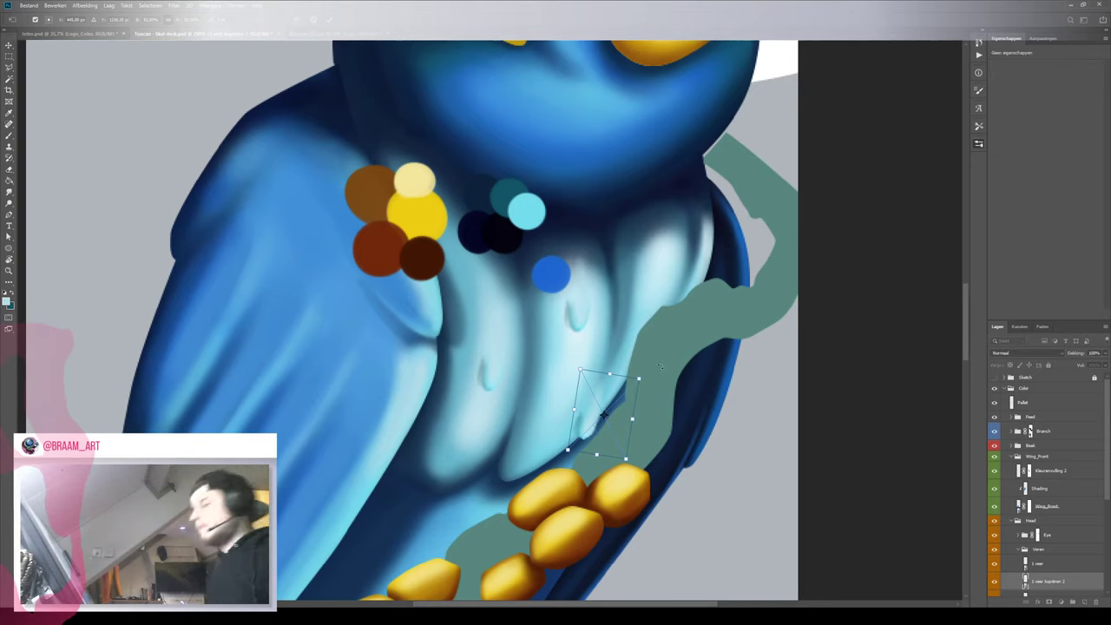
{"action": "left_click_drag", "start_coordinate": [660, 366], "coordinate": [666, 382]}
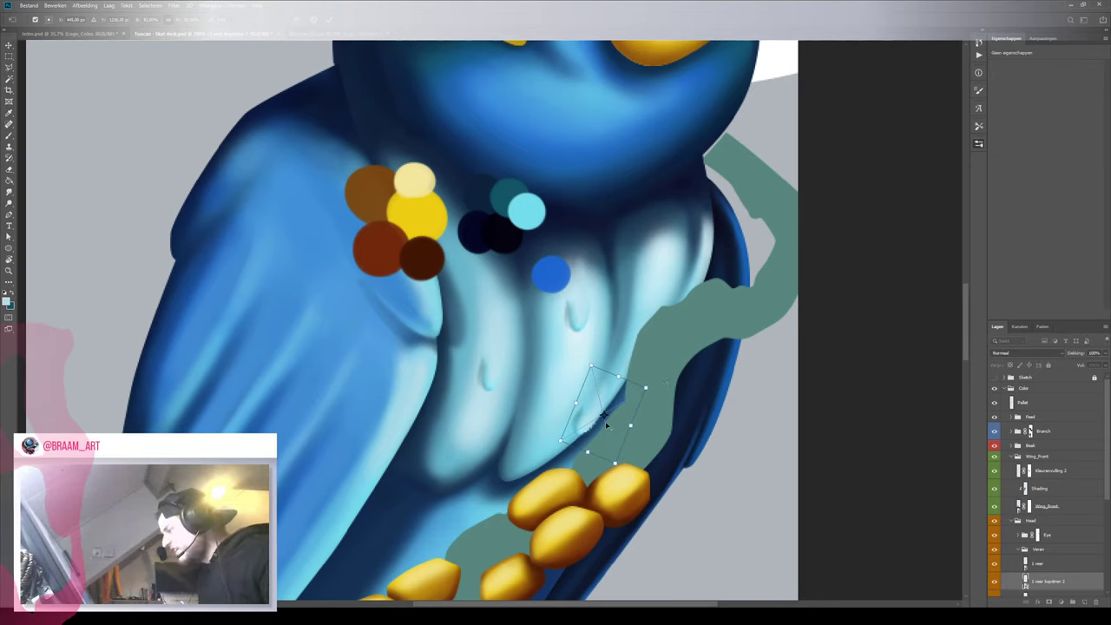
{"action": "left_click_drag", "start_coordinate": [606, 418], "coordinate": [627, 416]}
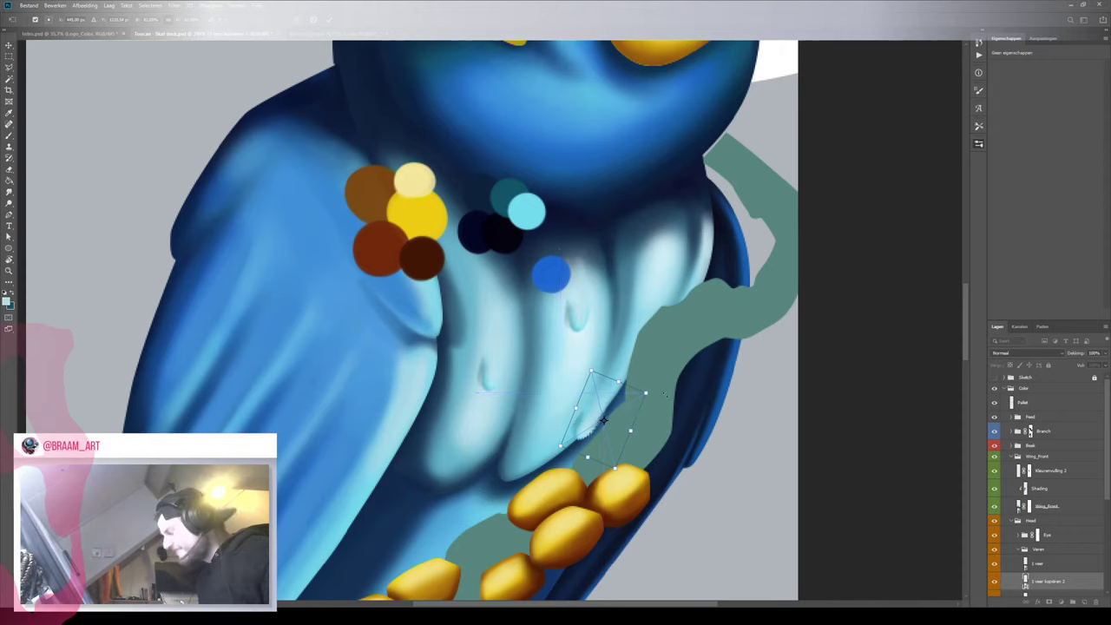
{"action": "key", "text": "Return"}
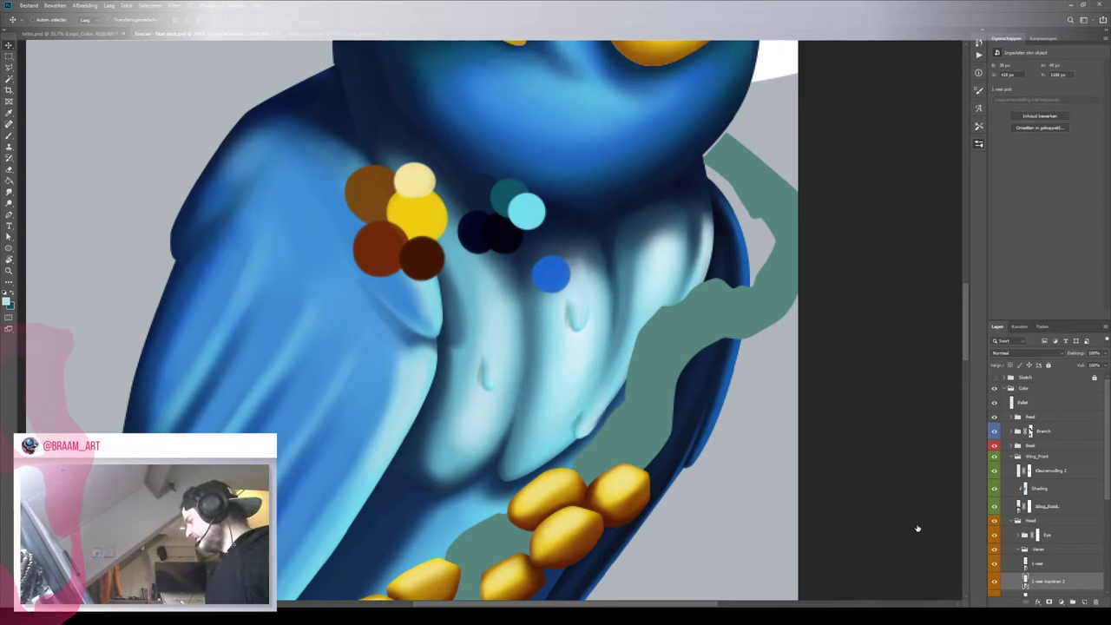
Move the original 1 veer feather lower on the left breast plume and tilt it clockwise to follow the plume's curve
{"action": "scroll", "coordinate": [1044, 566], "scroll_direction": "down", "scroll_amount": 2}
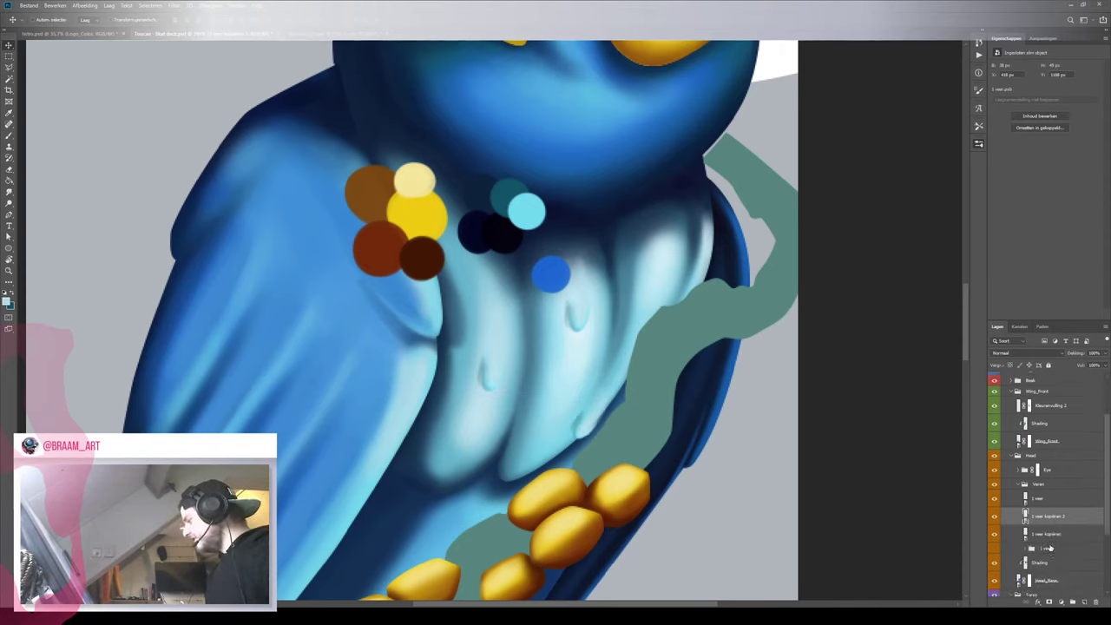
{"action": "left_click", "coordinate": [1029, 534]}
{"action": "left_click", "coordinate": [1043, 501]}
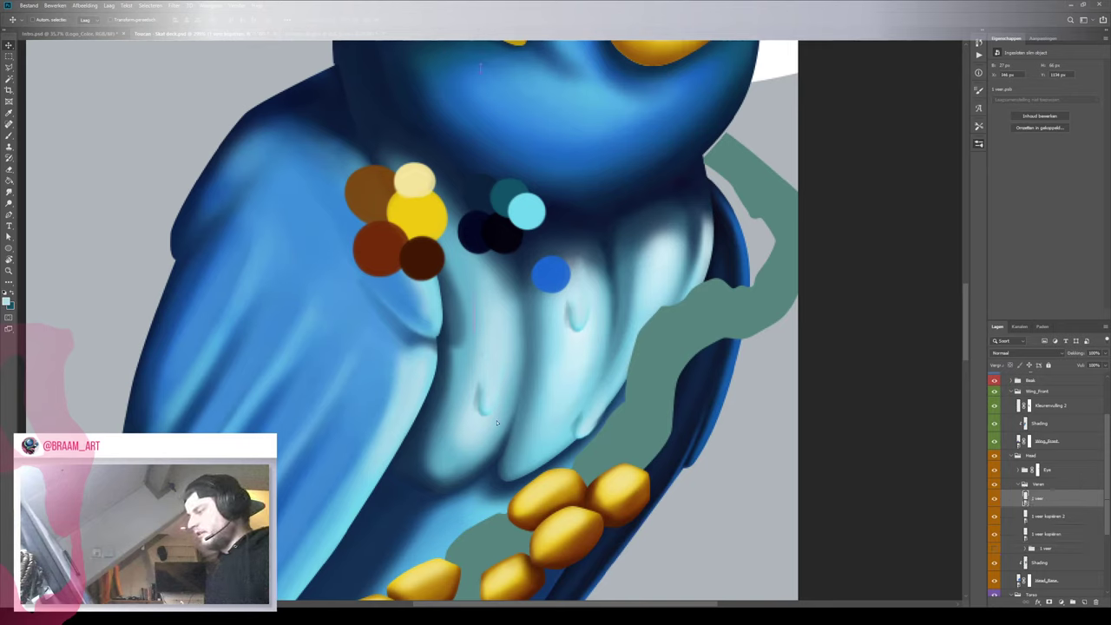
{"action": "left_click_drag", "start_coordinate": [501, 441], "coordinate": [512, 437]}
{"action": "key", "text": "ctrl+t"}
{"action": "left_click_drag", "start_coordinate": [550, 359], "coordinate": [567, 355]}
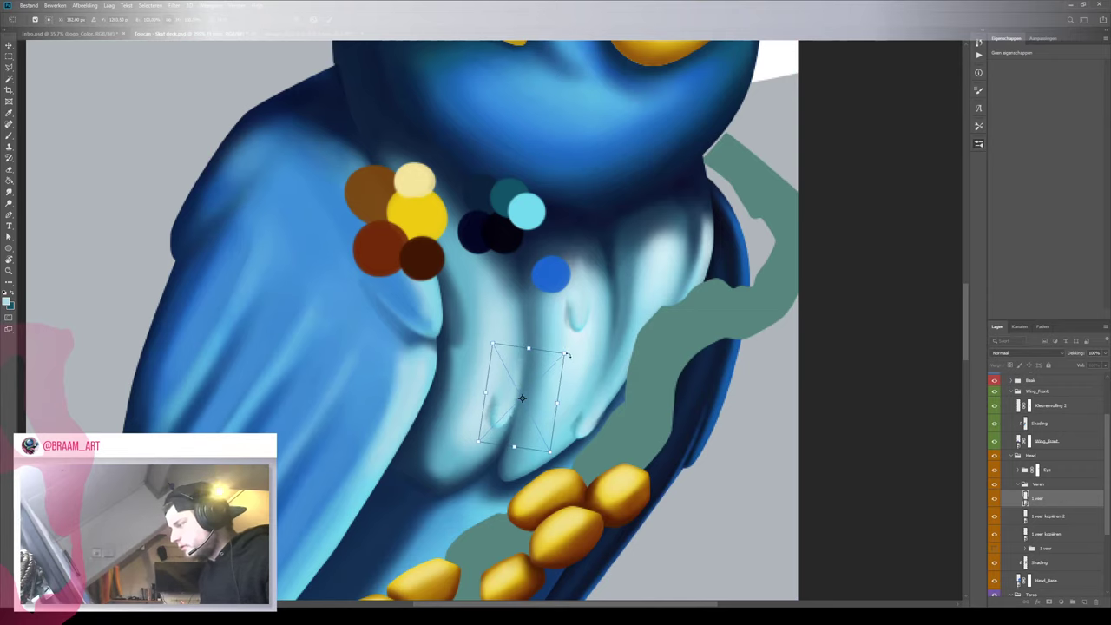
{"action": "left_click_drag", "start_coordinate": [525, 435], "coordinate": [512, 407]}
{"action": "key", "text": "Return"}
Duplicate the 1 veer layer, place the copy on the right breast plume above the branch, and shrink and rotate it to fit
{"action": "key", "text": "z"}
{"action": "key", "text": "v"}
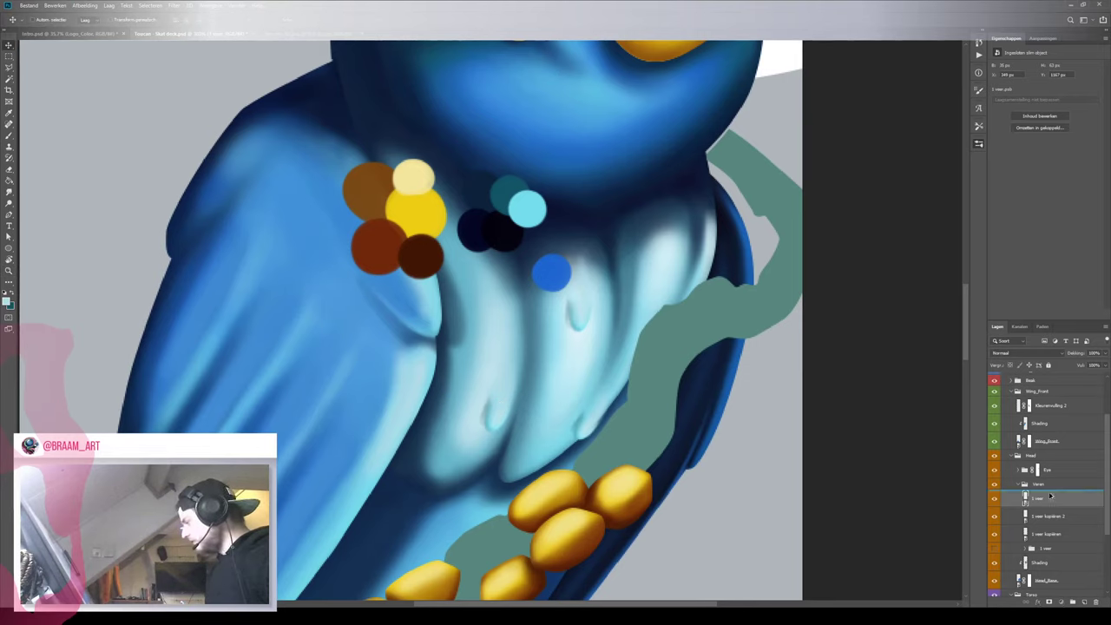
{"action": "key", "text": "ctrl+j"}
{"action": "left_click_drag", "start_coordinate": [531, 437], "coordinate": [693, 308]}
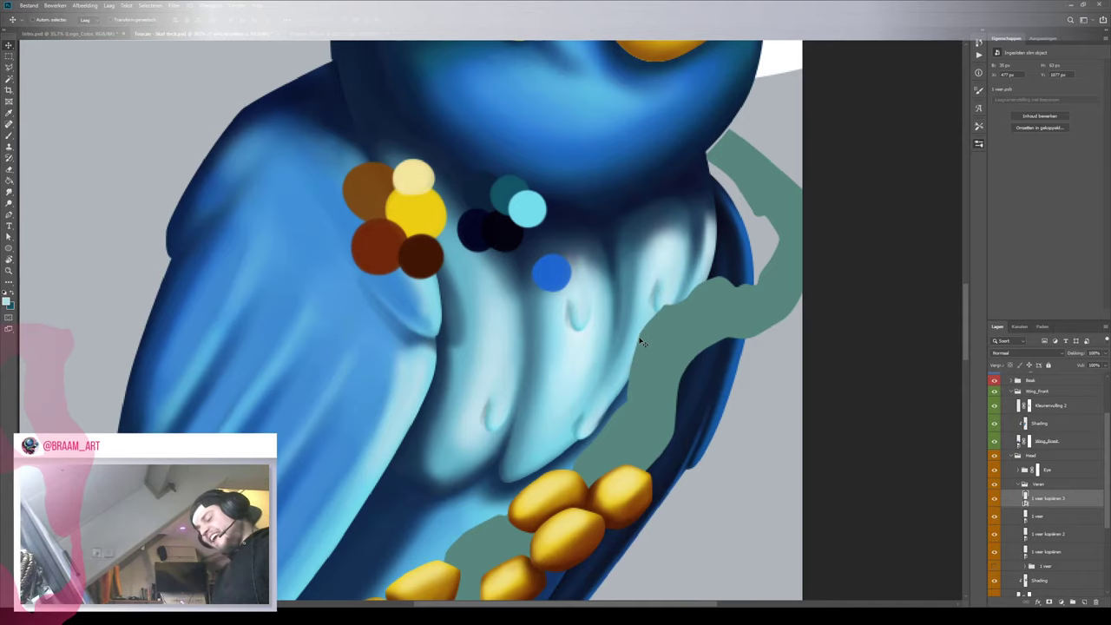
{"action": "key", "text": "ctrl+t"}
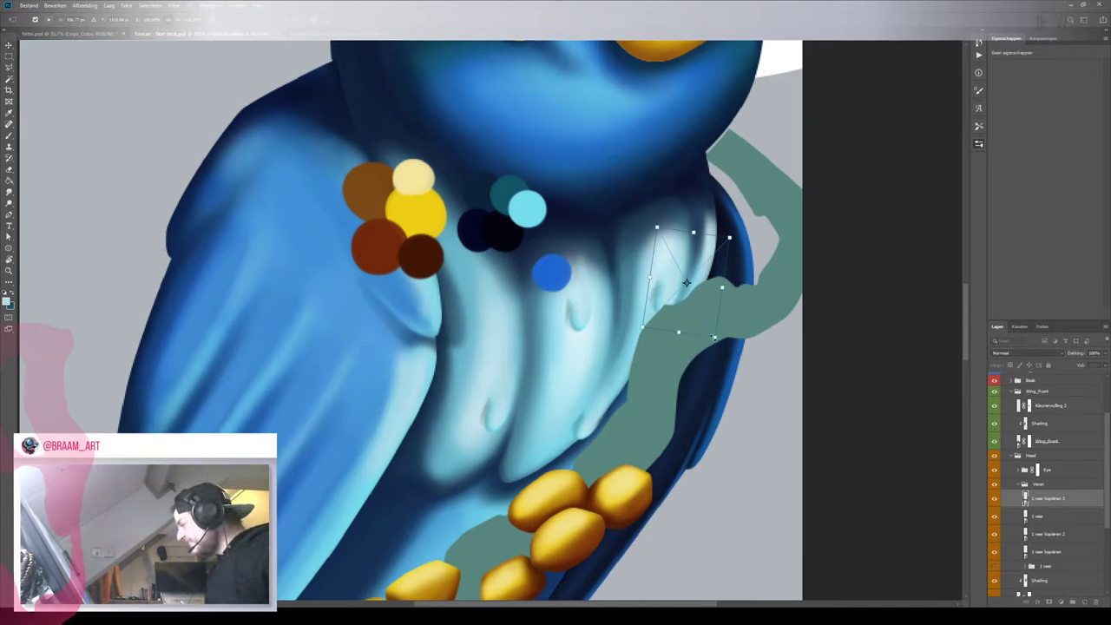
{"action": "left_click_drag", "start_coordinate": [715, 338], "coordinate": [734, 297]}
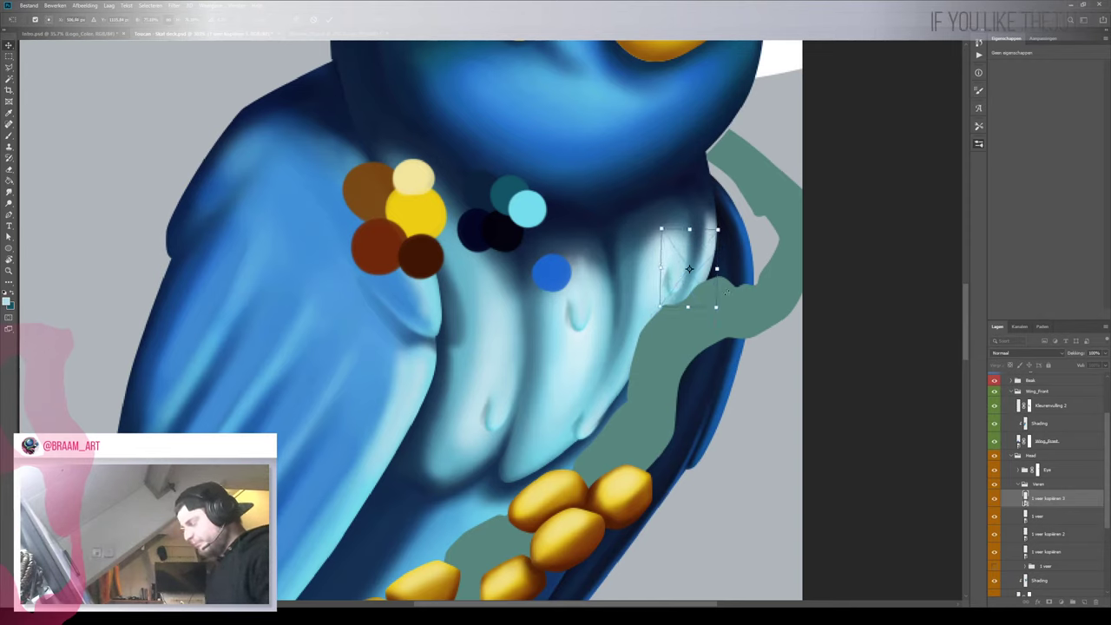
{"action": "key", "text": "Return"}
Move the upper feather on the middle breast plume slightly lower
{"action": "left_click", "coordinate": [594, 317]}
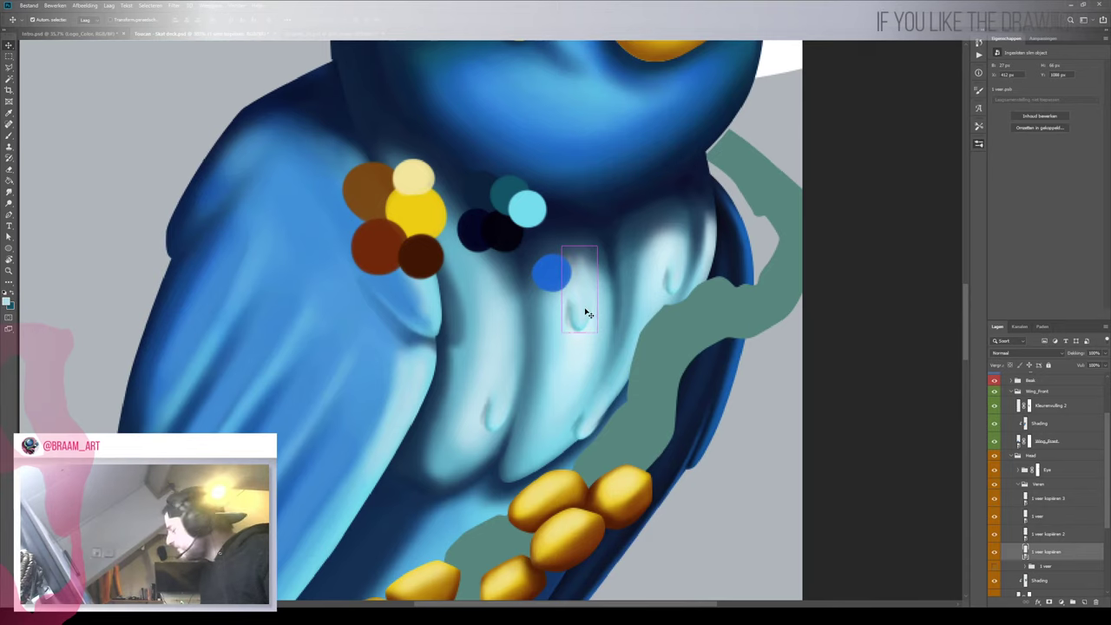
{"action": "left_click_drag", "start_coordinate": [587, 313], "coordinate": [588, 324]}
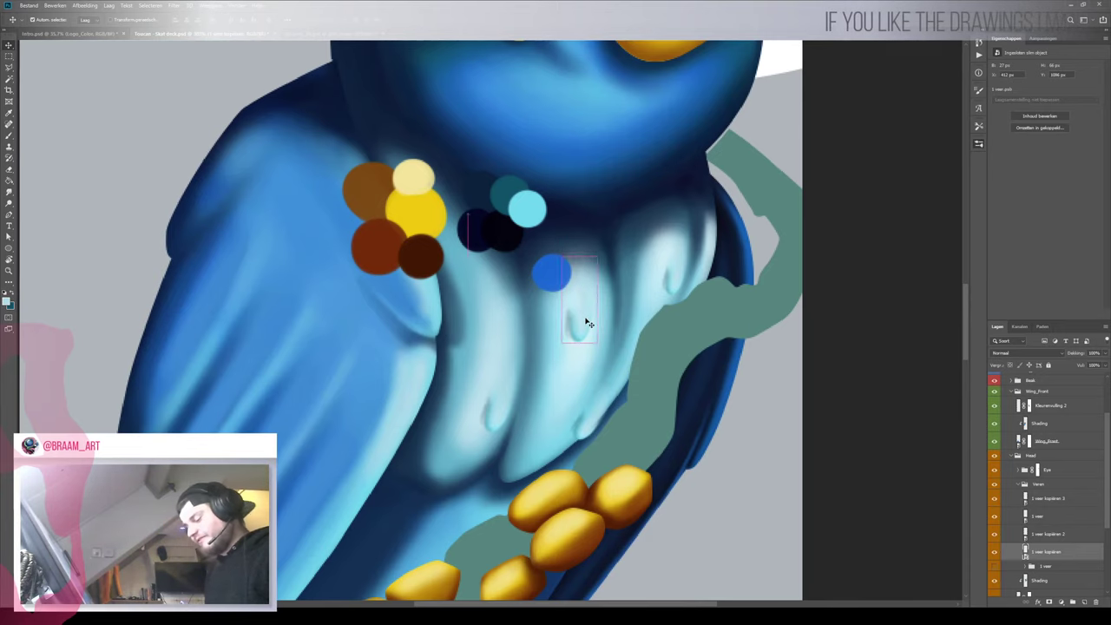
{"action": "key", "text": "ctrl+t"}
{"action": "key", "text": "Return"}
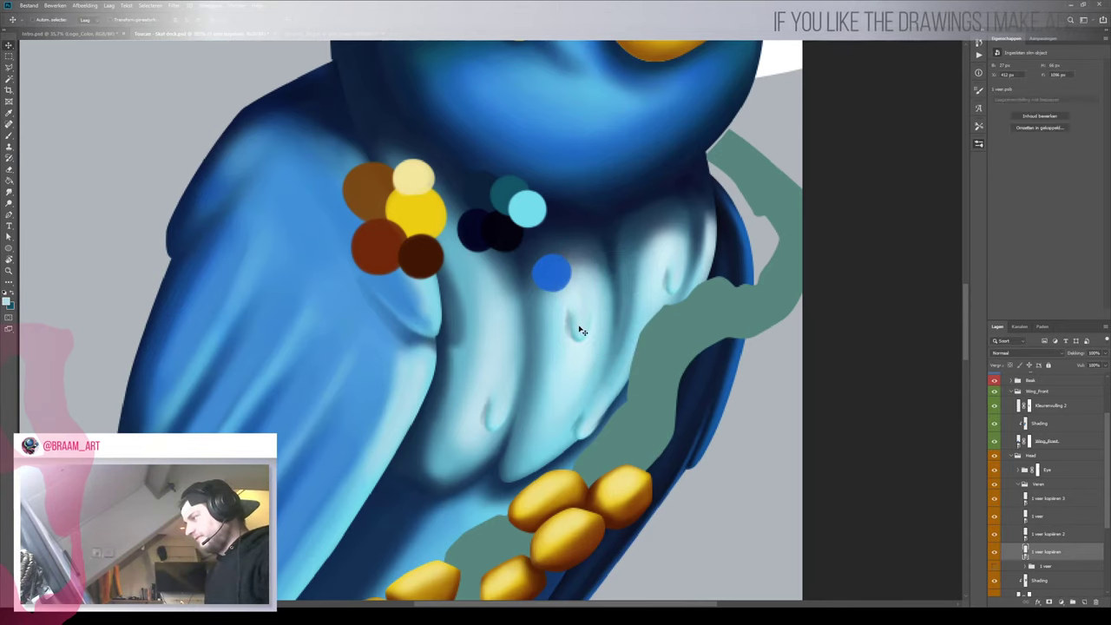
Copy the middle plume's upper feather, place the copy just beneath it, and make it smaller with a slight clockwise tilt
{"action": "left_click_drag", "start_coordinate": [580, 326], "coordinate": [588, 353]}
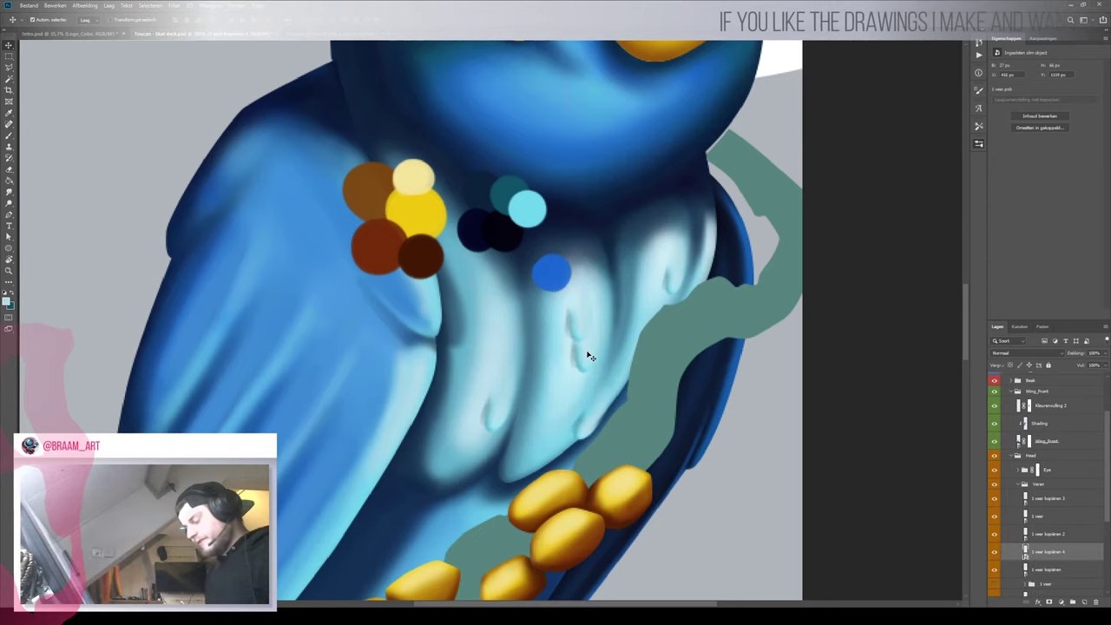
{"action": "key", "text": "ctrl+t"}
{"action": "left_click_drag", "start_coordinate": [644, 379], "coordinate": [615, 374]}
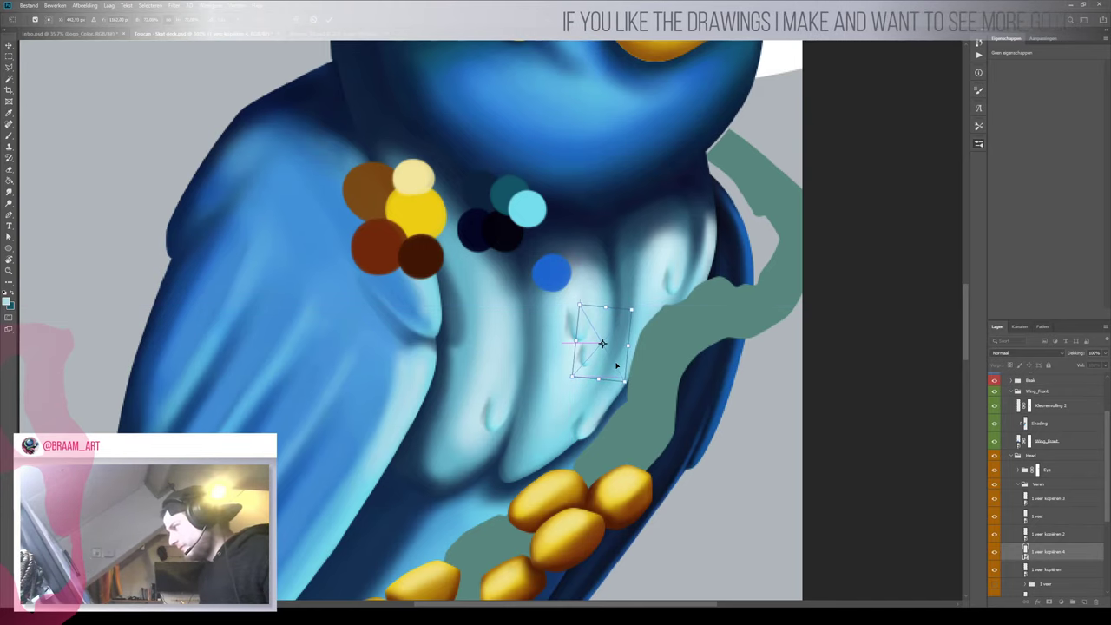
{"action": "key", "text": "Return"}
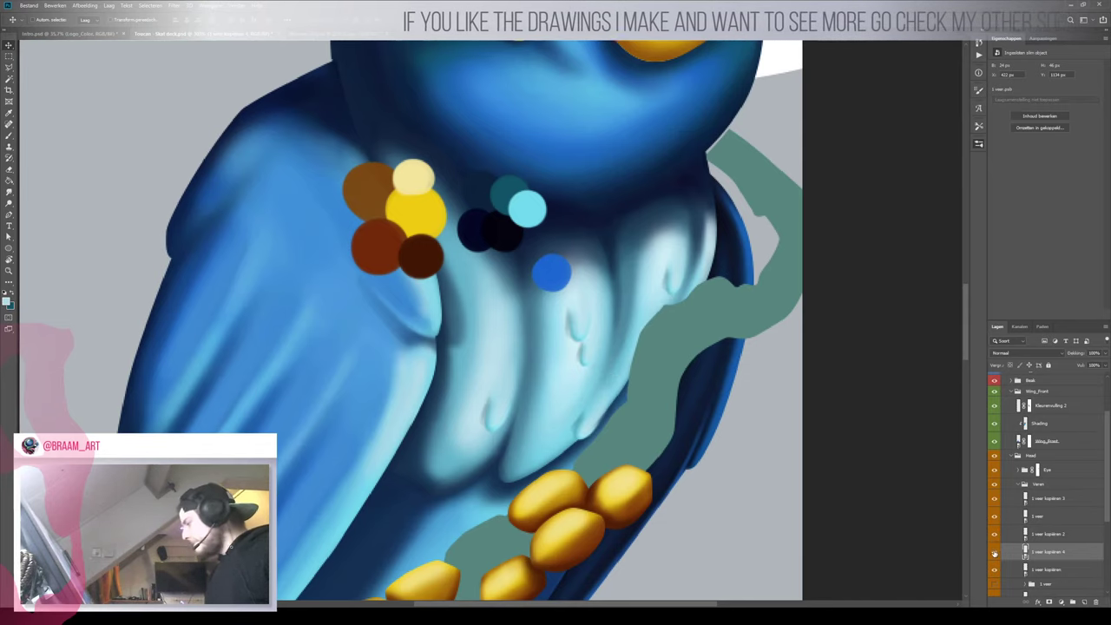
Move the 1 veer feather up to the right edge of the left breast plume and rotate it more upright
{"action": "left_click_drag", "start_coordinate": [501, 419], "coordinate": [556, 363]}
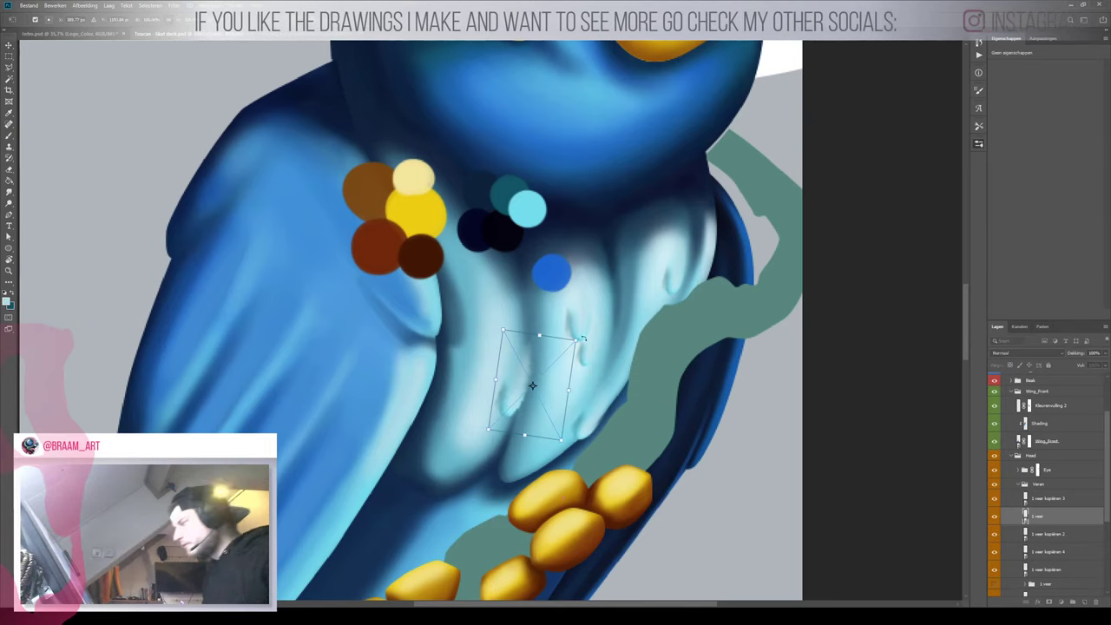
{"action": "key", "text": "ctrl+t"}
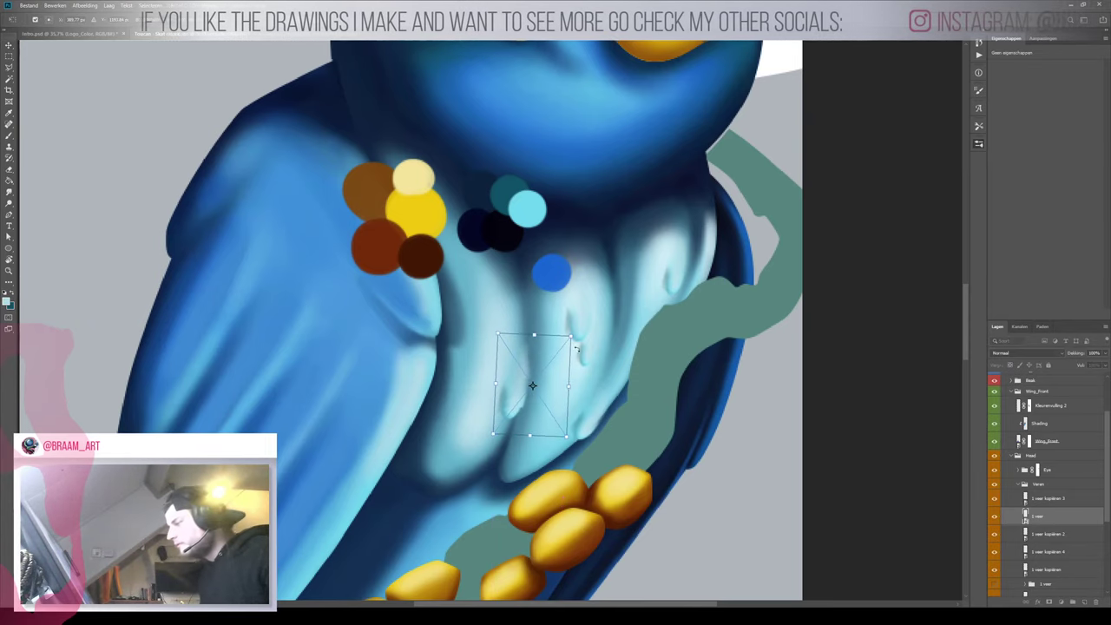
{"action": "key", "text": "Return"}
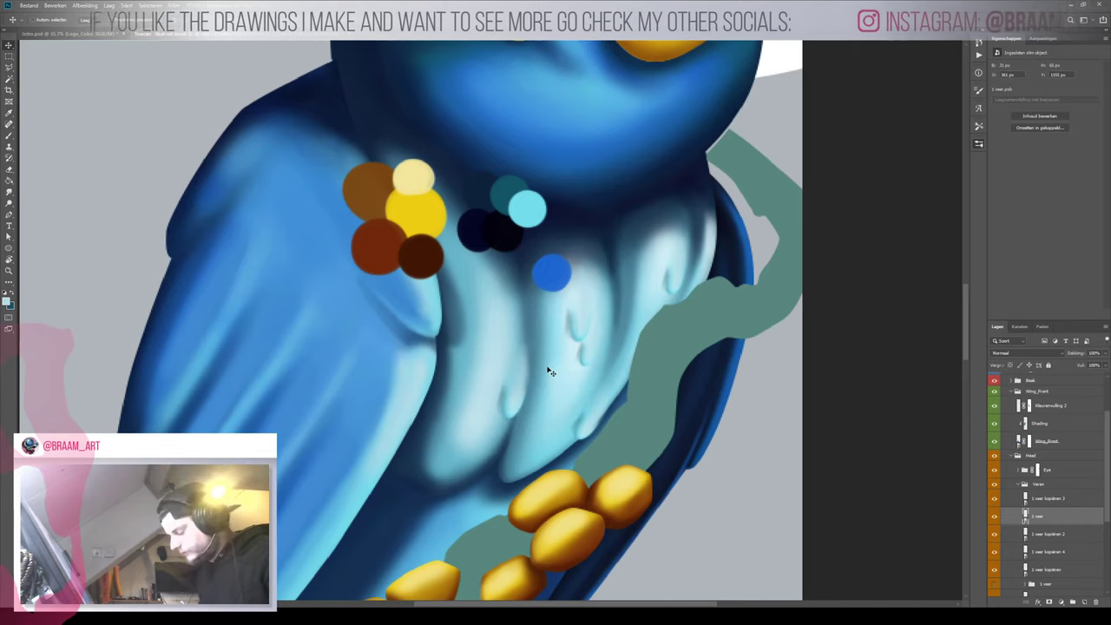
{"action": "key", "text": "Left"}
{"action": "key", "text": "Left"}
{"action": "key", "text": "Up"}
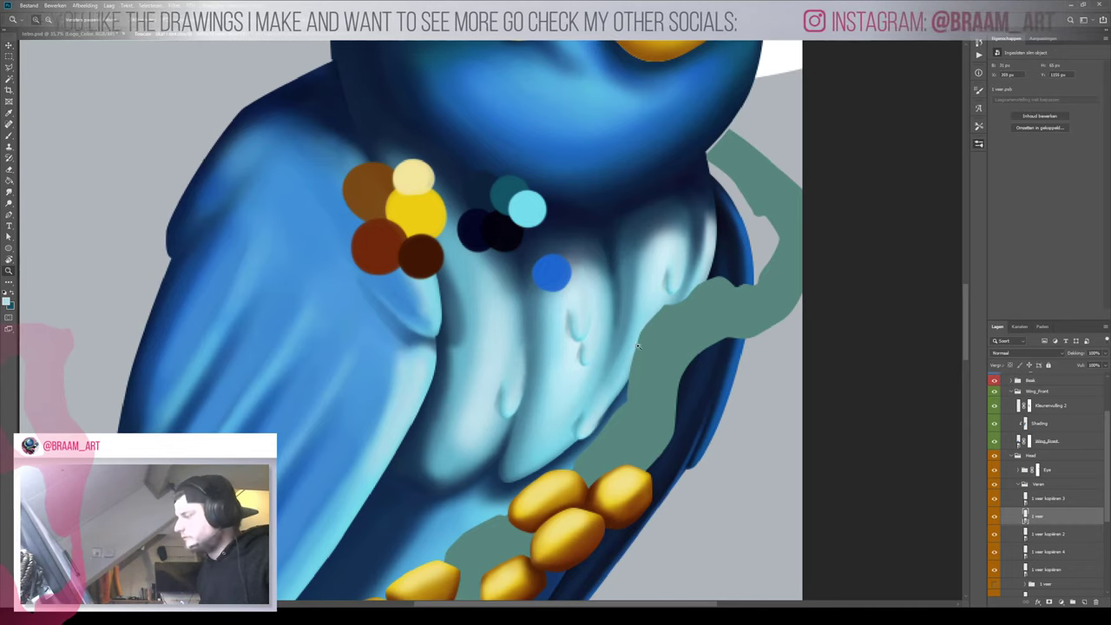
Shrink the 1 veer kopiëren 2 feather and fit it against the middle plume's lower edge beside the branch
{"action": "left_click_drag", "start_coordinate": [590, 339], "coordinate": [527, 337]}
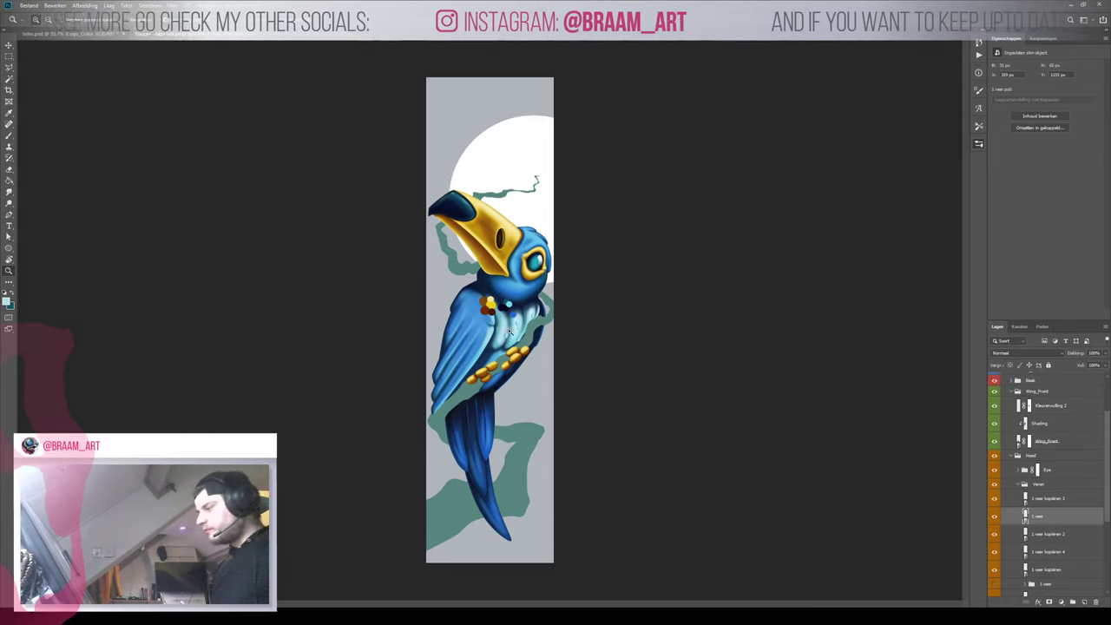
{"action": "mouse_move", "coordinate": [510, 331]}
{"action": "left_mouse_down"}
{"action": "mouse_move", "coordinate": [644, 302]}
{"action": "mouse_move", "coordinate": [549, 304]}
{"action": "mouse_move", "coordinate": [608, 314]}
{"action": "left_mouse_up"}
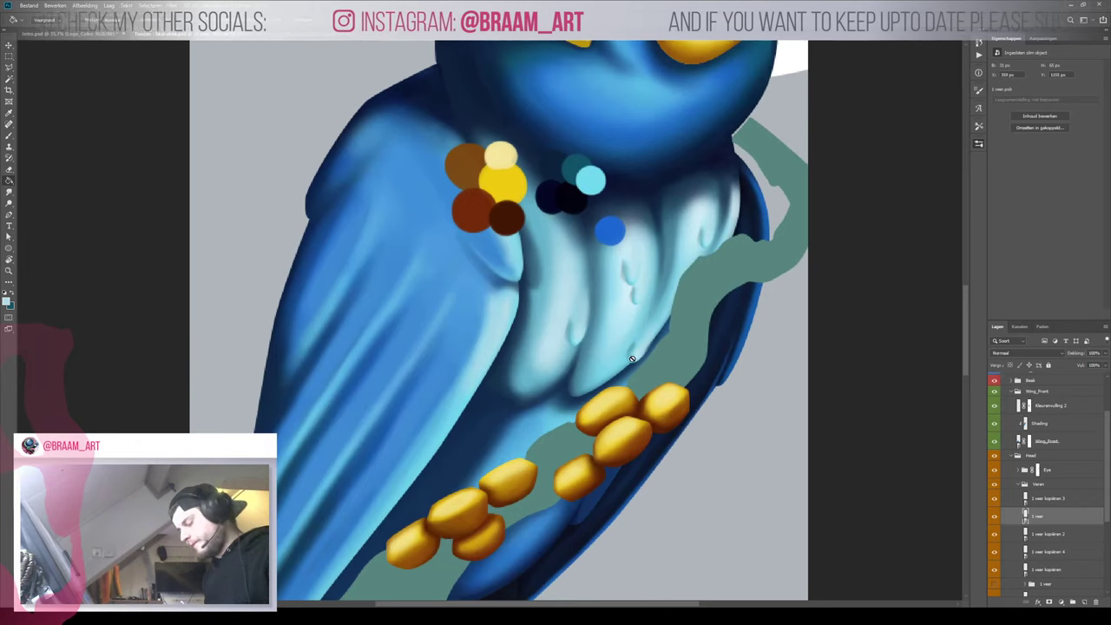
{"action": "key", "text": "alt+bracketleft"}
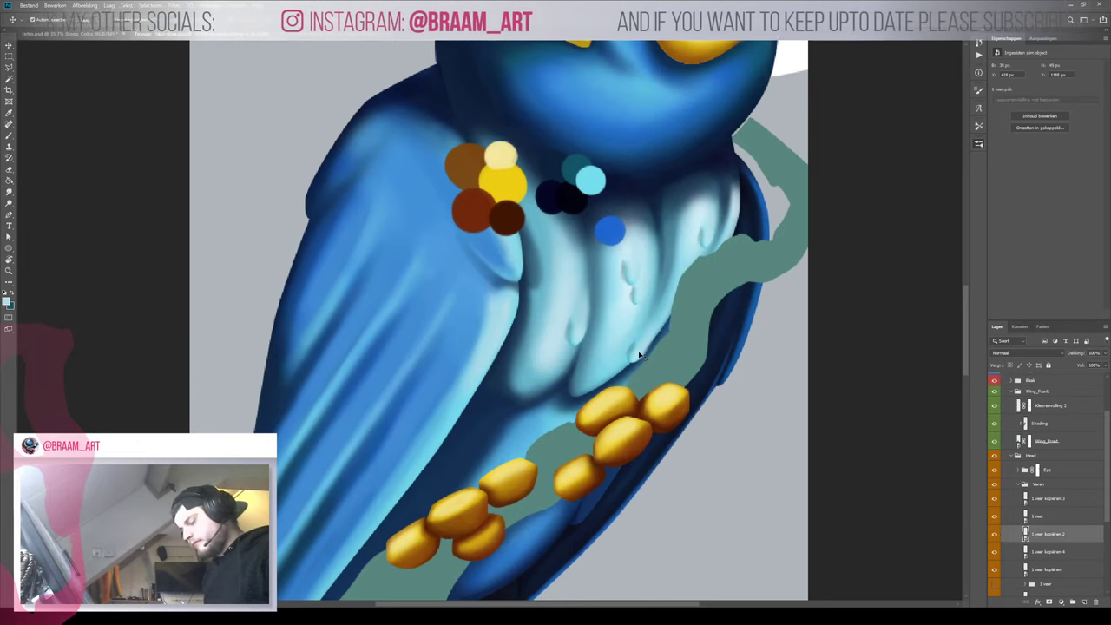
{"action": "key", "text": "ctrl+t"}
{"action": "left_click_drag", "start_coordinate": [640, 309], "coordinate": [600, 345]}
{"action": "key", "text": "Return"}
{"action": "key", "text": "z"}
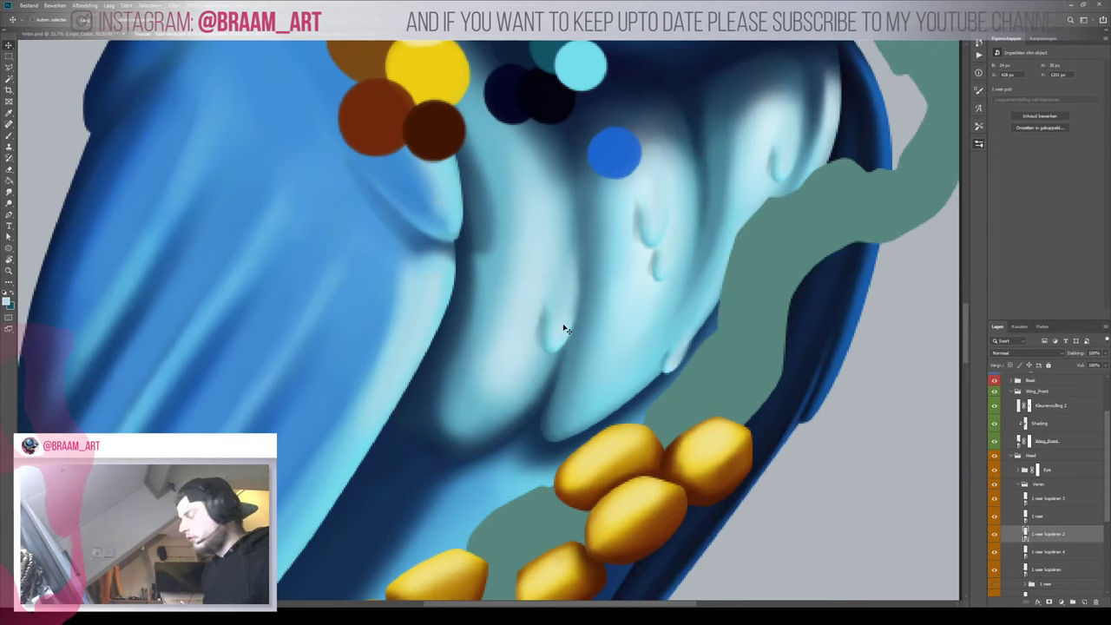
Move the 1 veer feather slightly up along the left plume's right edge and tilt it a little counter-clockwise
{"action": "left_click", "coordinate": [564, 330]}
{"action": "key", "text": "ctrl+t"}
{"action": "left_click_drag", "start_coordinate": [532, 371], "coordinate": [559, 328]}
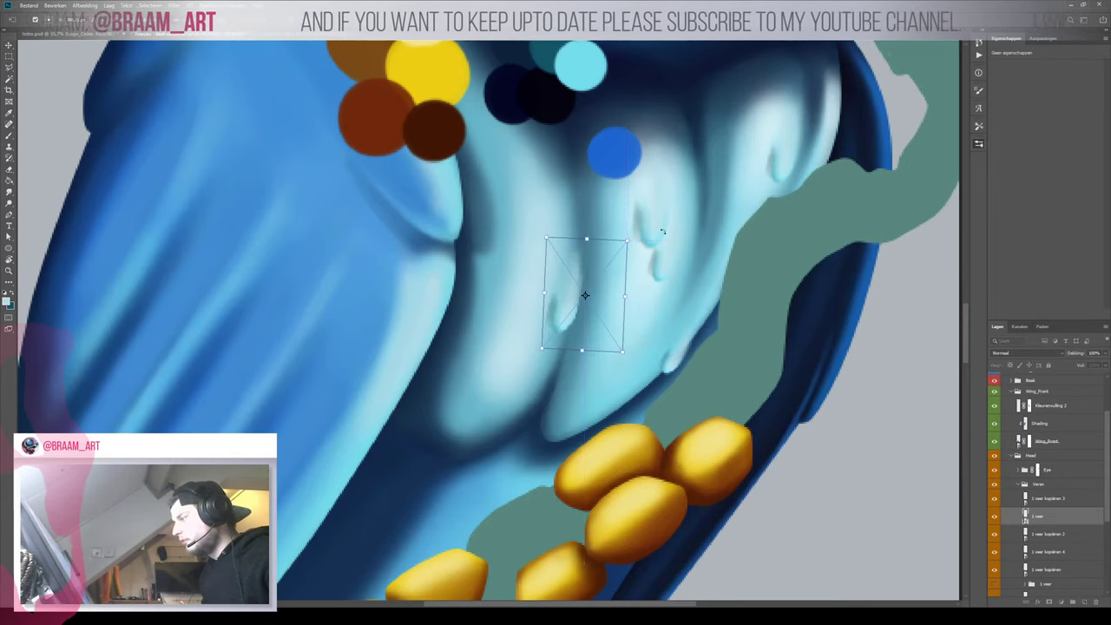
{"action": "left_click_drag", "start_coordinate": [644, 250], "coordinate": [638, 243]}
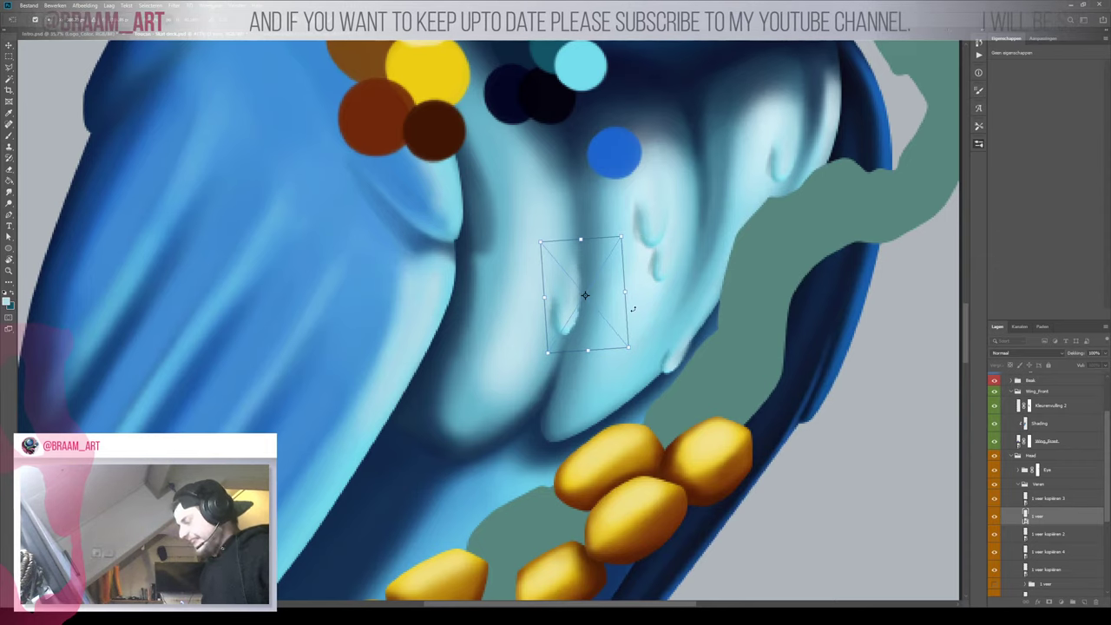
{"action": "key", "text": "Return"}
Copy the 1 veer feather to the lower middle of the left plume, making the copy slightly smaller and tilted clockwise
{"action": "left_click_drag", "start_coordinate": [564, 319], "coordinate": [501, 369]}
{"action": "key", "text": "ctrl+t"}
{"action": "left_click_drag", "start_coordinate": [553, 283], "coordinate": [566, 299]}
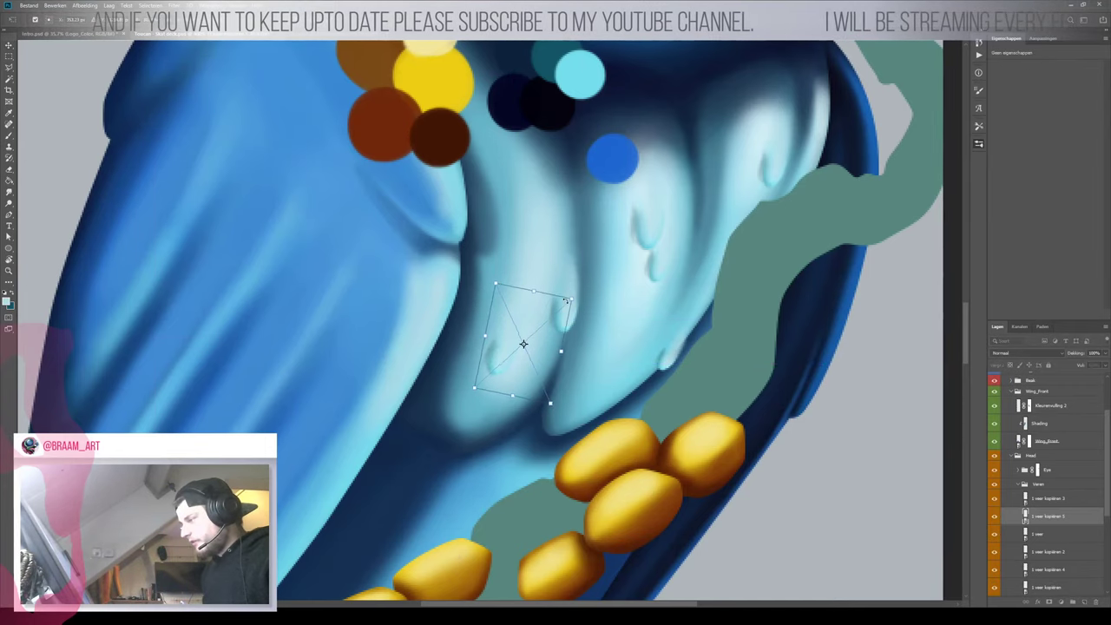
{"action": "key", "text": "Return"}
Shrink the original 1 veer feather and keep it at the left plume's right edge
{"action": "scroll", "coordinate": [501, 323], "scroll_direction": "down", "scroll_amount": 5}
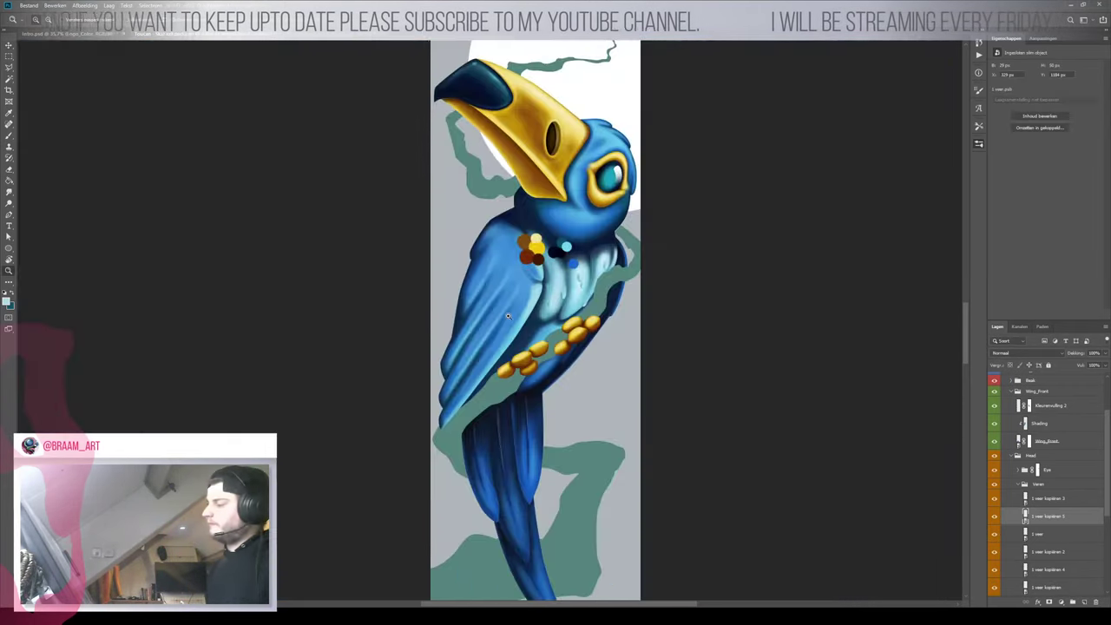
{"action": "scroll", "coordinate": [561, 322], "scroll_direction": "up", "scroll_amount": 5}
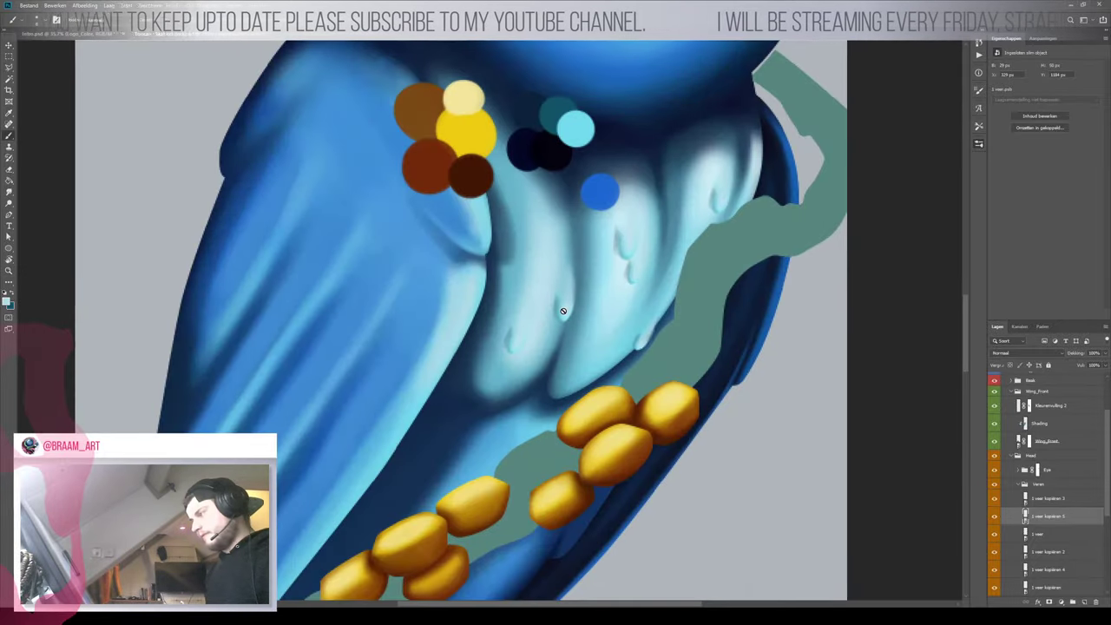
{"action": "left_click", "coordinate": [565, 313], "text": "ctrl"}
{"action": "key", "text": "ctrl+t"}
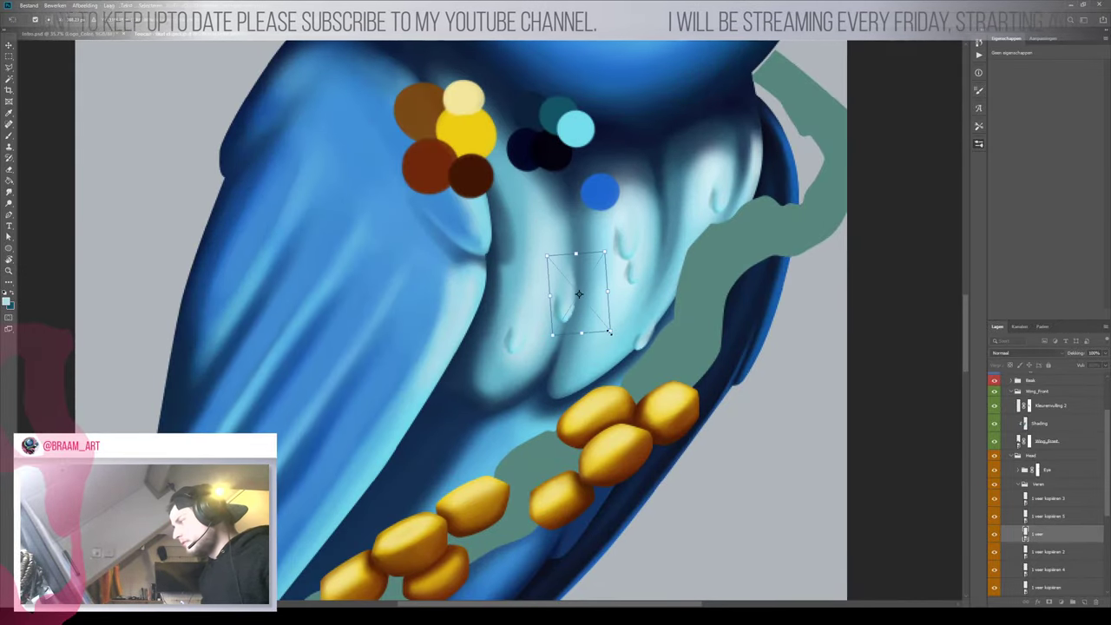
{"action": "left_click_drag", "start_coordinate": [609, 332], "coordinate": [549, 324]}
{"action": "key", "text": "Return"}
{"action": "key", "text": "ctrl+0"}
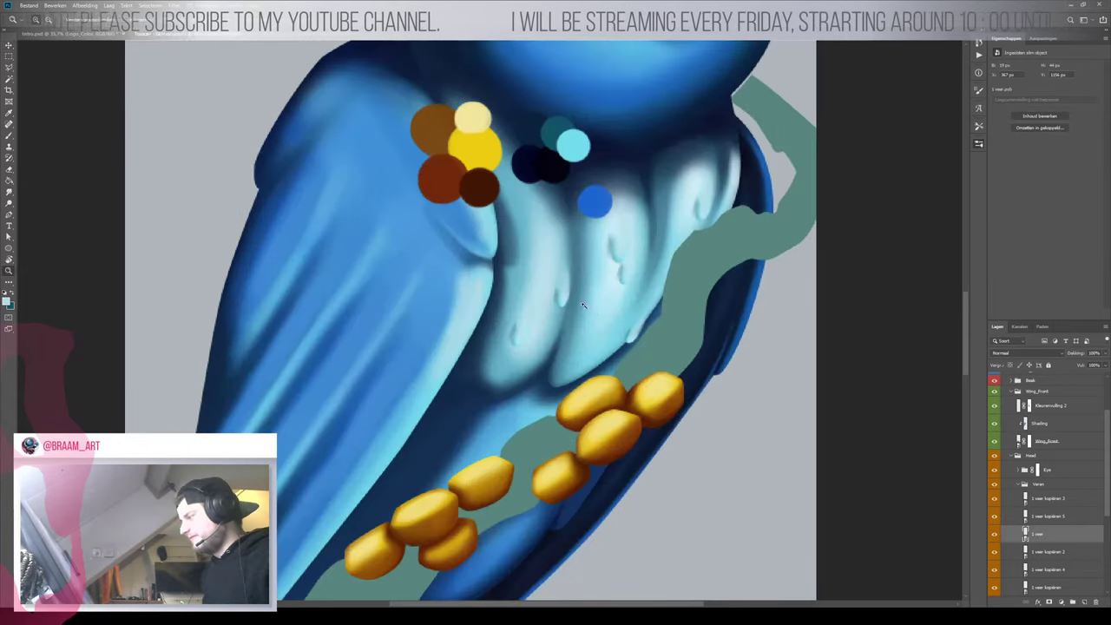
Rotate the 1 veer kopiëren 4 feather, the lower of the pair on the middle plume, slightly clockwise
{"action": "scroll", "coordinate": [584, 304], "scroll_direction": "down", "scroll_amount": 5}
{"action": "scroll", "coordinate": [582, 339], "scroll_direction": "up", "scroll_amount": 4}
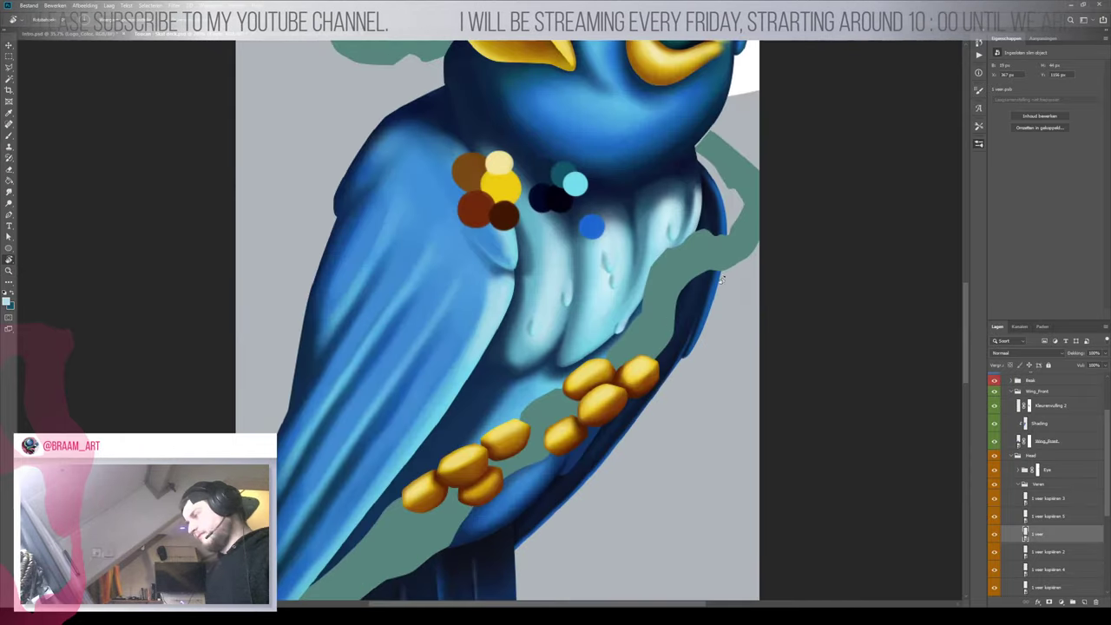
{"action": "left_click_drag", "start_coordinate": [720, 278], "coordinate": [442, 298]}
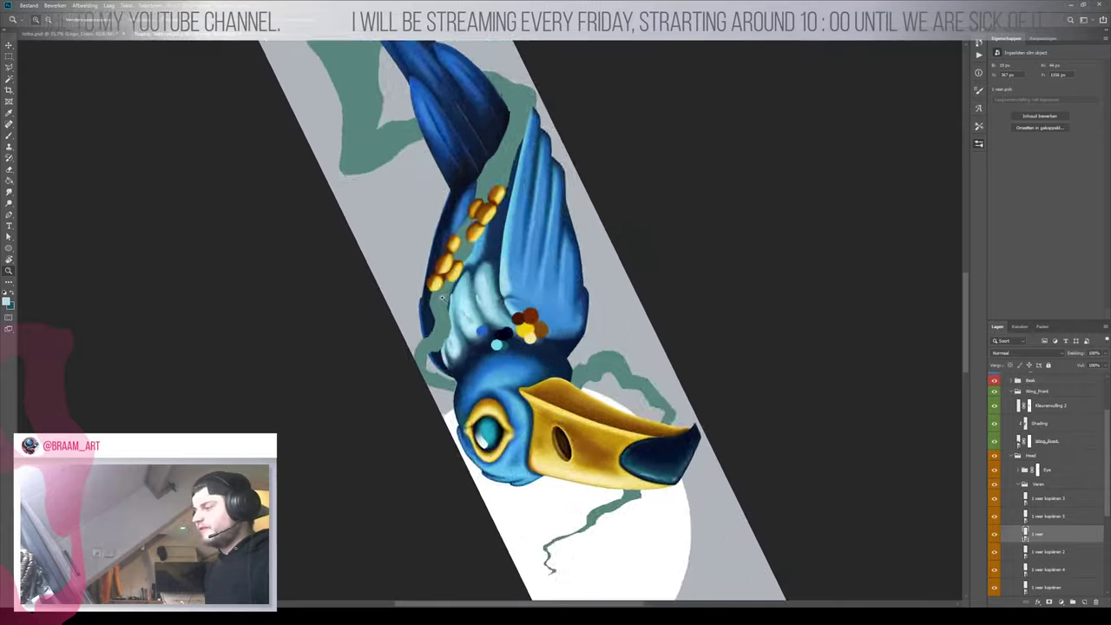
{"action": "scroll", "coordinate": [441, 298], "scroll_direction": "up", "scroll_amount": 5}
{"action": "scroll", "coordinate": [506, 310], "scroll_direction": "down", "scroll_amount": 4}
{"action": "left_click_drag", "start_coordinate": [591, 260], "coordinate": [371, 382]}
{"action": "scroll", "coordinate": [472, 335], "scroll_direction": "up", "scroll_amount": 5}
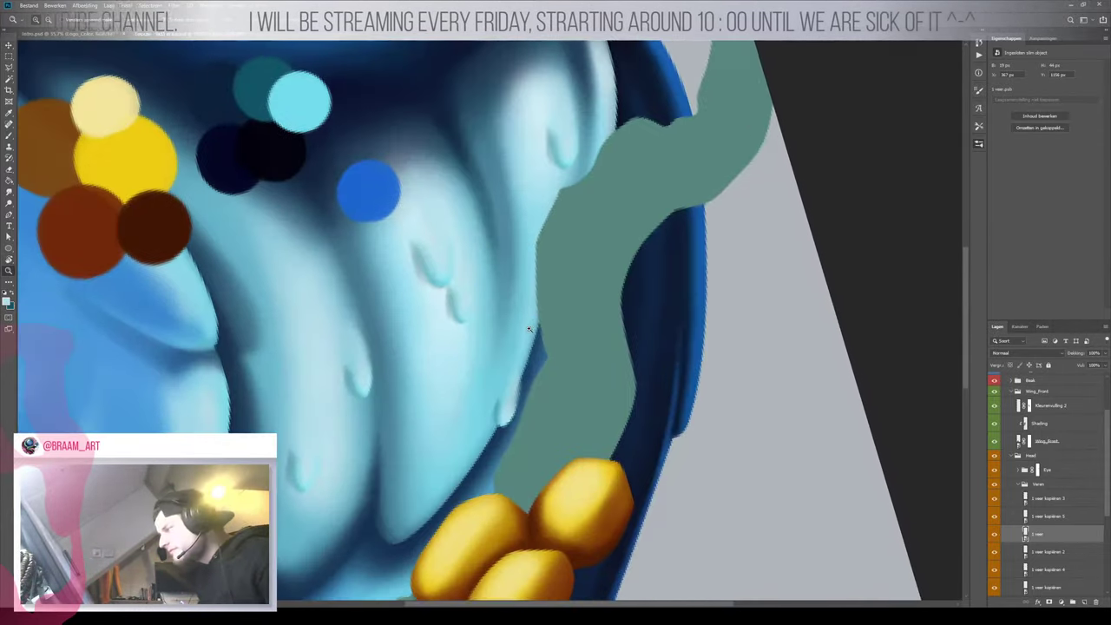
{"action": "key", "text": "v"}
{"action": "left_click", "coordinate": [465, 324]}
{"action": "key", "text": "ctrl+t"}
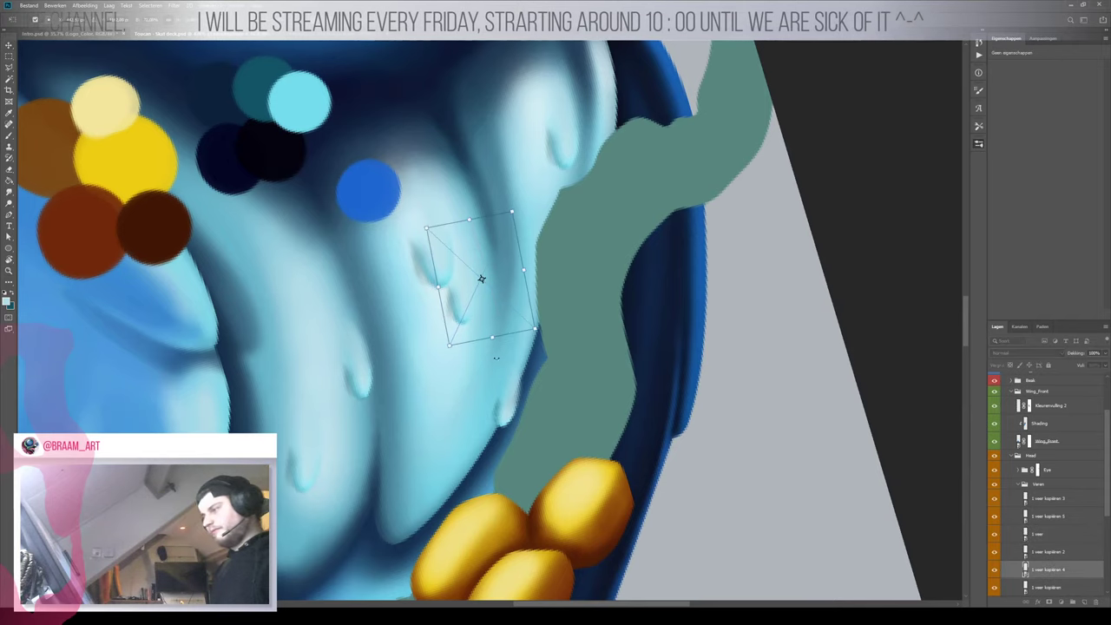
{"action": "left_click_drag", "start_coordinate": [538, 330], "coordinate": [541, 351]}
{"action": "key", "text": "Return"}
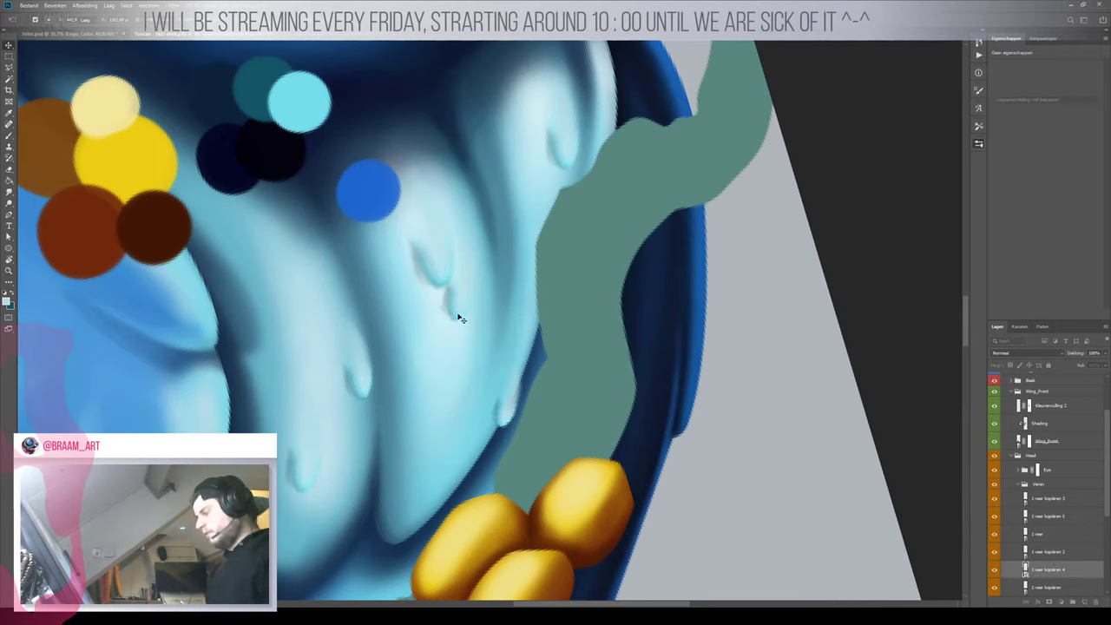
Shift the middle plume's lower feather slightly to the right of the upper one and select both feather layers
{"action": "left_click_drag", "start_coordinate": [465, 314], "coordinate": [540, 308]}
{"action": "key", "text": "z"}
{"action": "key", "text": "ctrl+t"}
{"action": "key", "text": "Return"}
{"action": "mouse_move", "coordinate": [474, 260]}
{"action": "left_mouse_down"}
{"action": "mouse_move", "coordinate": [437, 262]}
{"action": "mouse_move", "coordinate": [465, 265]}
{"action": "mouse_move", "coordinate": [454, 264]}
{"action": "left_mouse_up"}
{"action": "left_click", "coordinate": [441, 270], "text": "shift"}
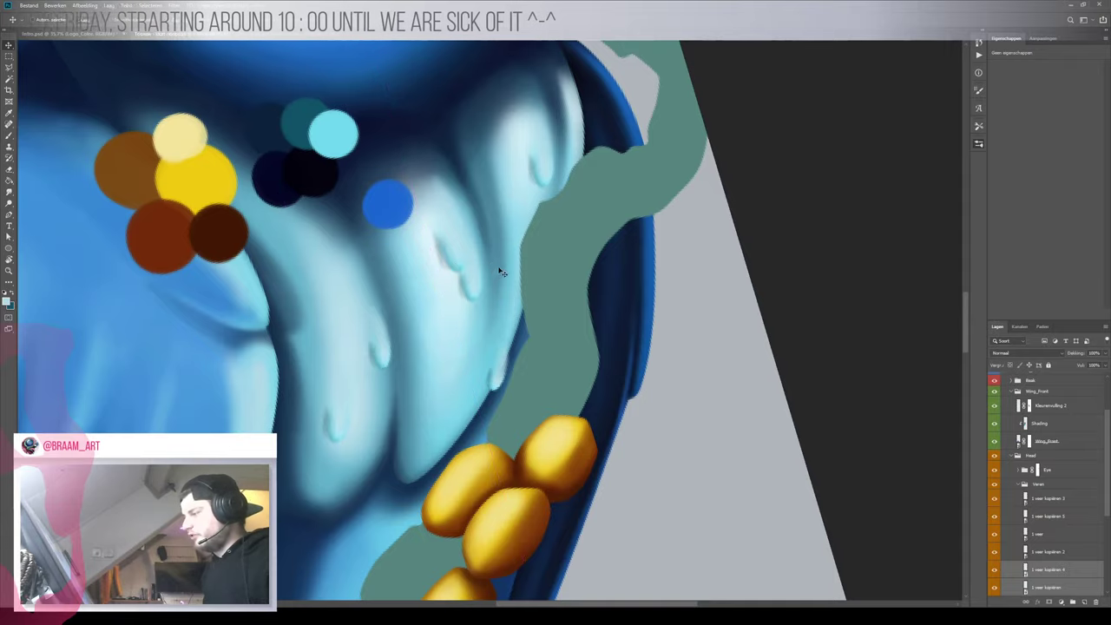
Add a layer mask to the 1 veer kopiëren layer and enlarge the brush for painting on it
{"action": "scroll", "coordinate": [496, 268], "scroll_direction": "down", "scroll_amount": 5}
{"action": "scroll", "coordinate": [463, 276], "scroll_direction": "up", "scroll_amount": 4}
{"action": "key", "text": "v"}
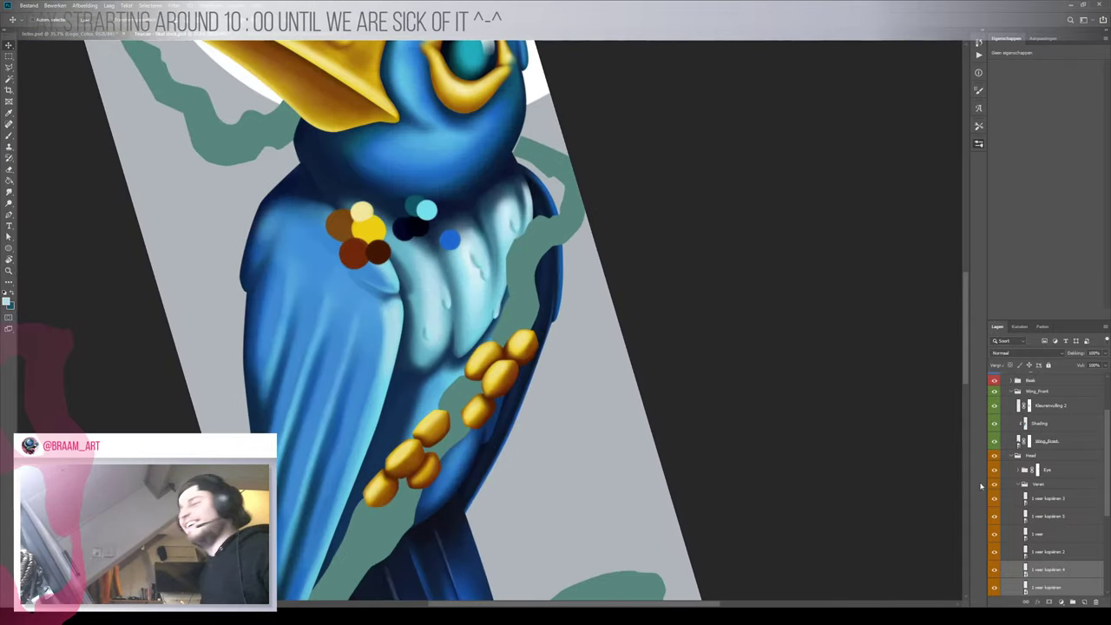
{"action": "left_click", "coordinate": [1046, 569]}
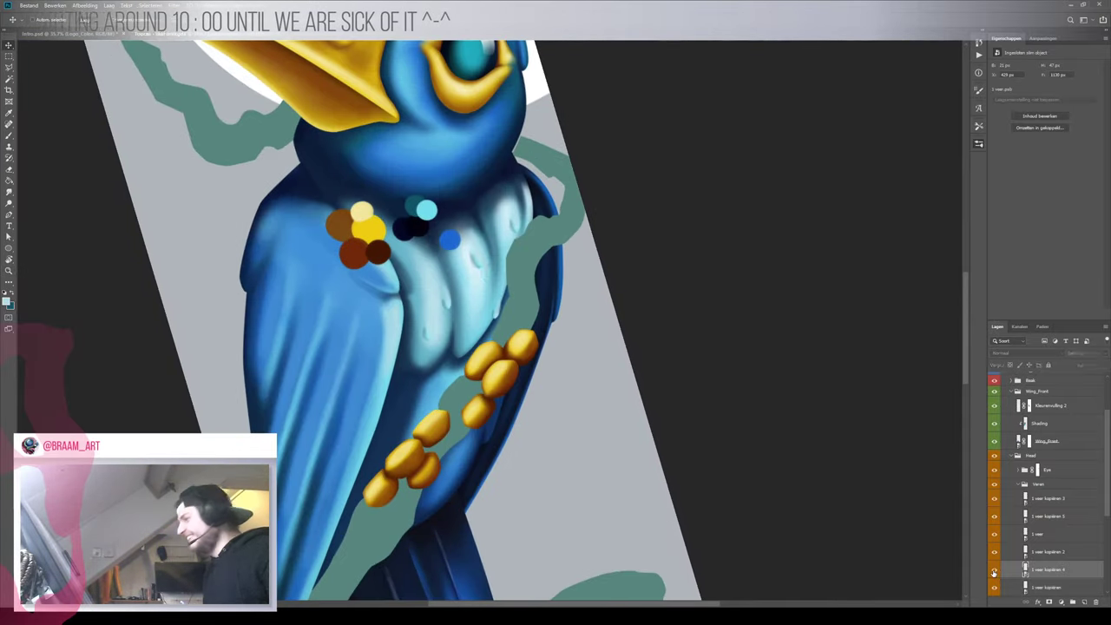
{"action": "left_click", "coordinate": [1055, 590]}
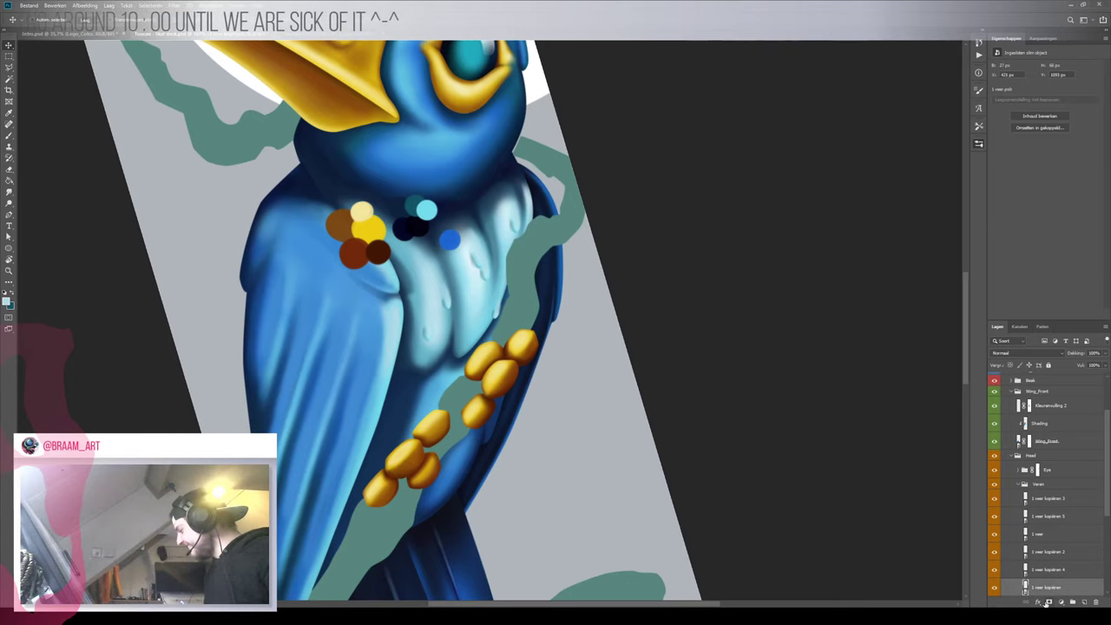
{"action": "left_click", "coordinate": [1048, 602]}
{"action": "key", "text": "b"}
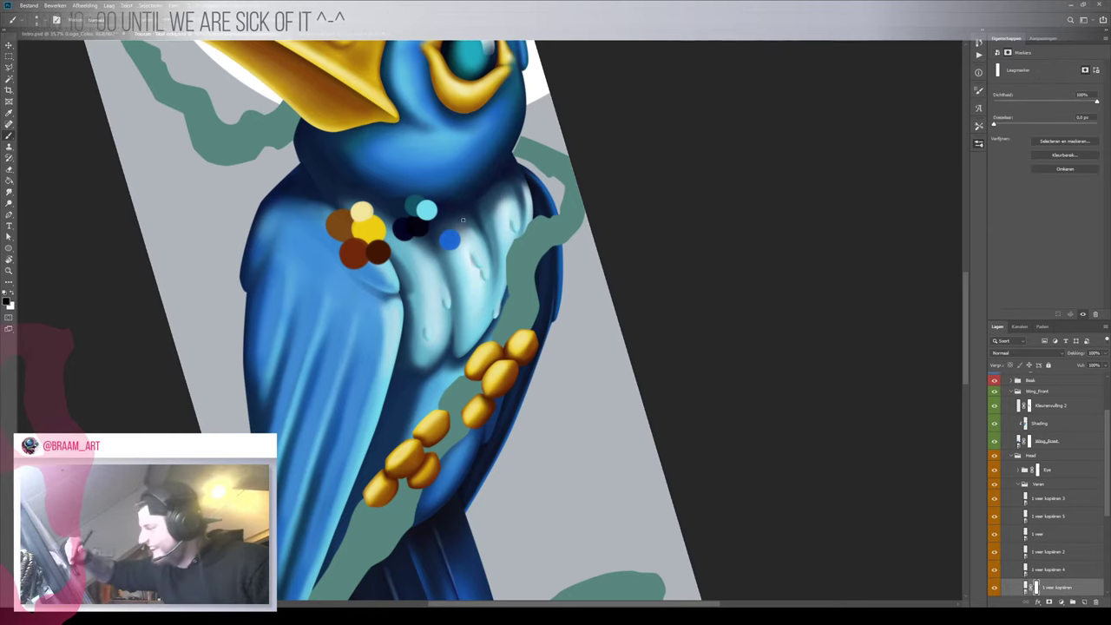
{"action": "key", "text": "bracketright"}
{"action": "key", "text": "bracketright"}
{"action": "key", "text": "bracketright"}
{"action": "key", "text": "bracketright"}
{"action": "key", "text": "bracketright"}
{"action": "key", "text": "bracketright"}
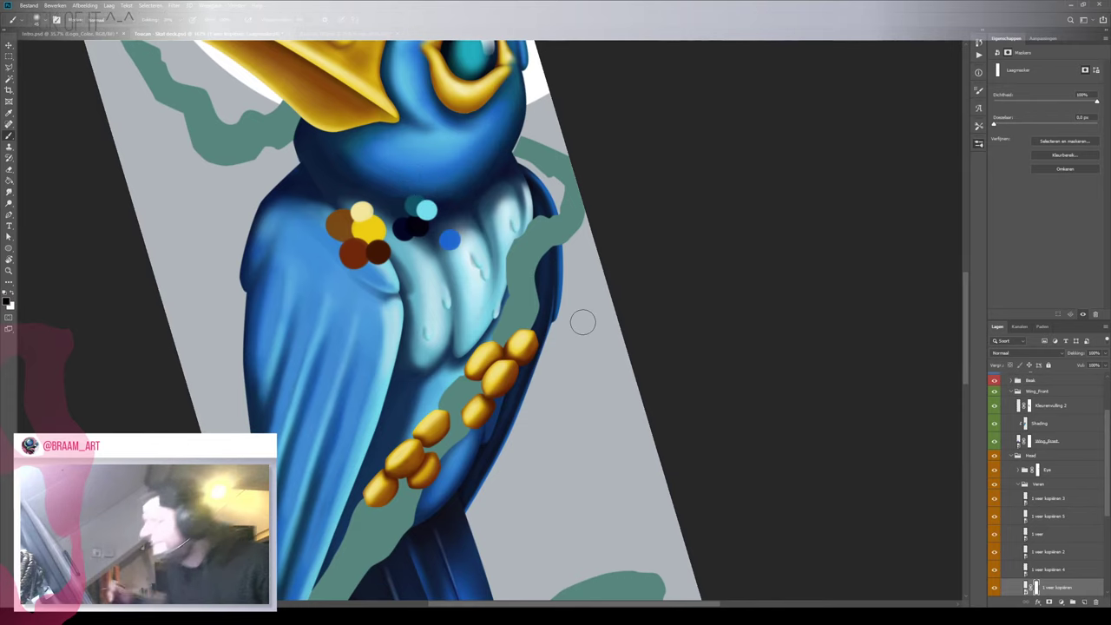
Make the 1 veer kopiëren 4 feather on the middle plume smaller
{"action": "scroll", "coordinate": [1066, 572], "scroll_direction": "down", "scroll_amount": 1}
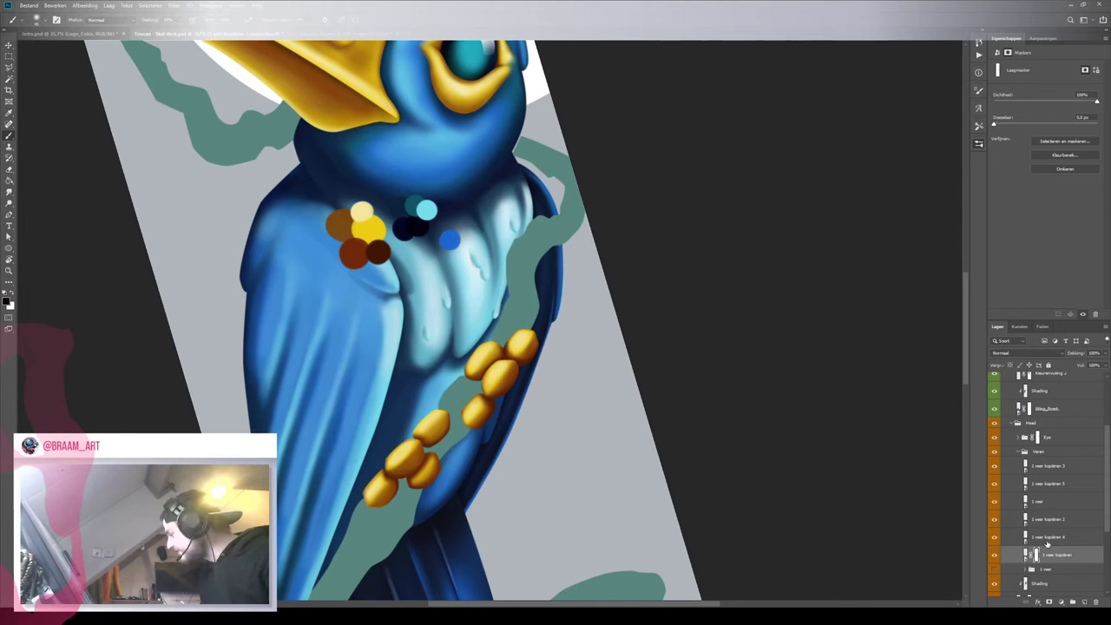
{"action": "left_click", "coordinate": [1047, 540]}
{"action": "key", "text": "z"}
{"action": "mouse_move", "coordinate": [488, 270]}
{"action": "left_mouse_down"}
{"action": "mouse_move", "coordinate": [526, 257]}
{"action": "mouse_move", "coordinate": [539, 295]}
{"action": "mouse_move", "coordinate": [496, 266]}
{"action": "mouse_move", "coordinate": [449, 287]}
{"action": "mouse_move", "coordinate": [479, 290]}
{"action": "left_mouse_up"}
{"action": "key", "text": "ctrl+t"}
{"action": "key", "text": "Return"}
{"action": "key", "text": "z"}
{"action": "key", "text": "b"}
{"action": "key", "text": "v"}
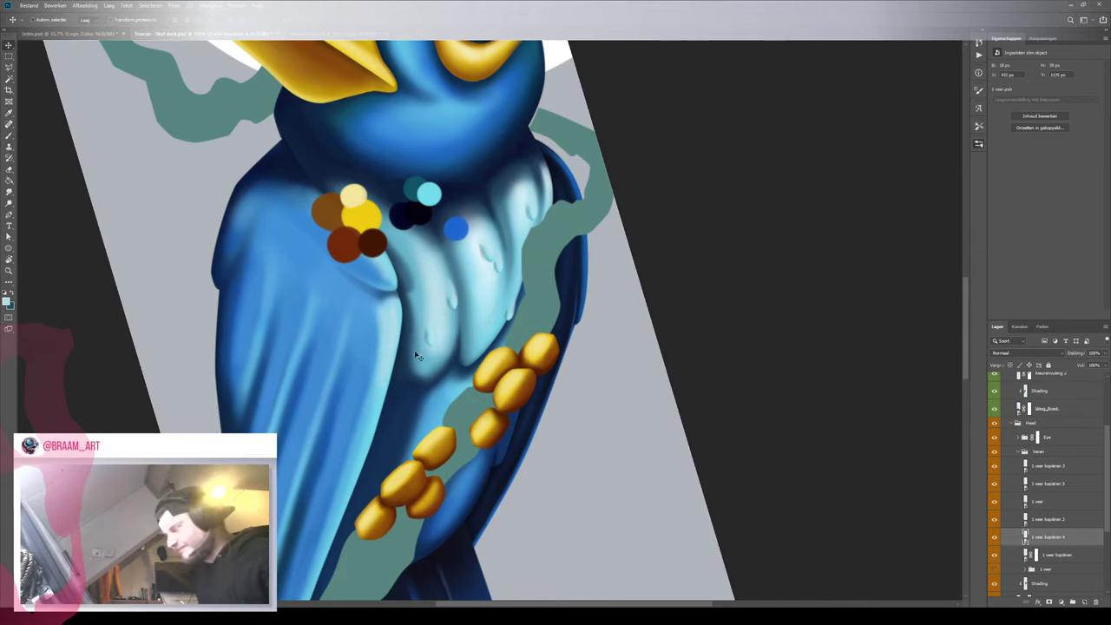
Move the left plume's lower feather, 1 veer kopiëren 5, up beside the 1 veer feather and make it smaller
{"action": "left_click", "coordinate": [432, 343], "text": "ctrl"}
{"action": "left_click_drag", "start_coordinate": [436, 345], "coordinate": [449, 319]}
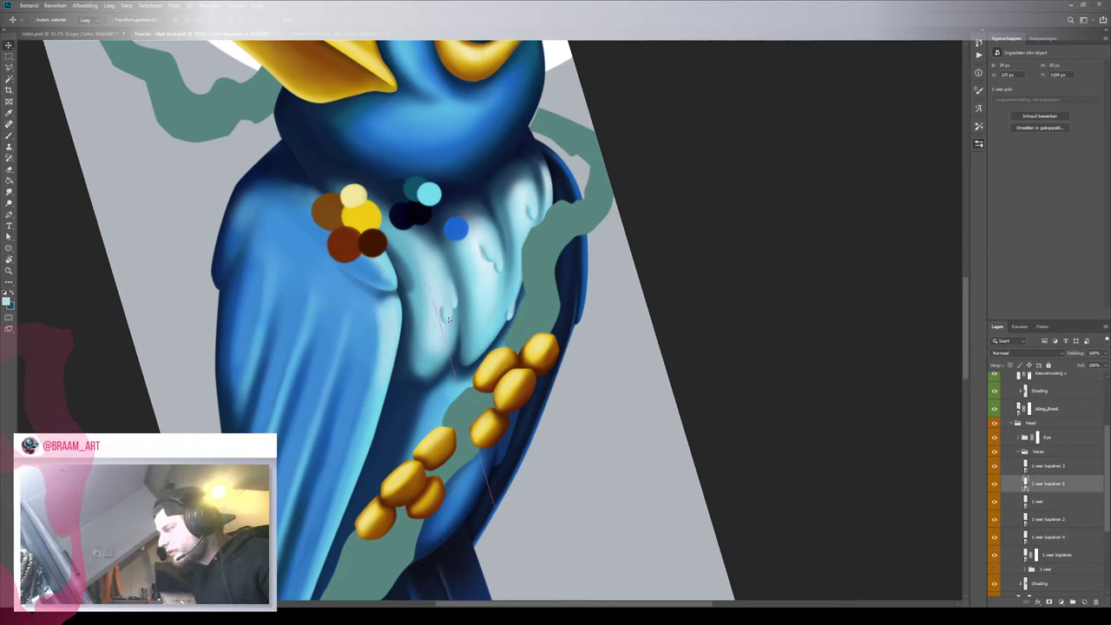
{"action": "key", "text": "ctrl+t"}
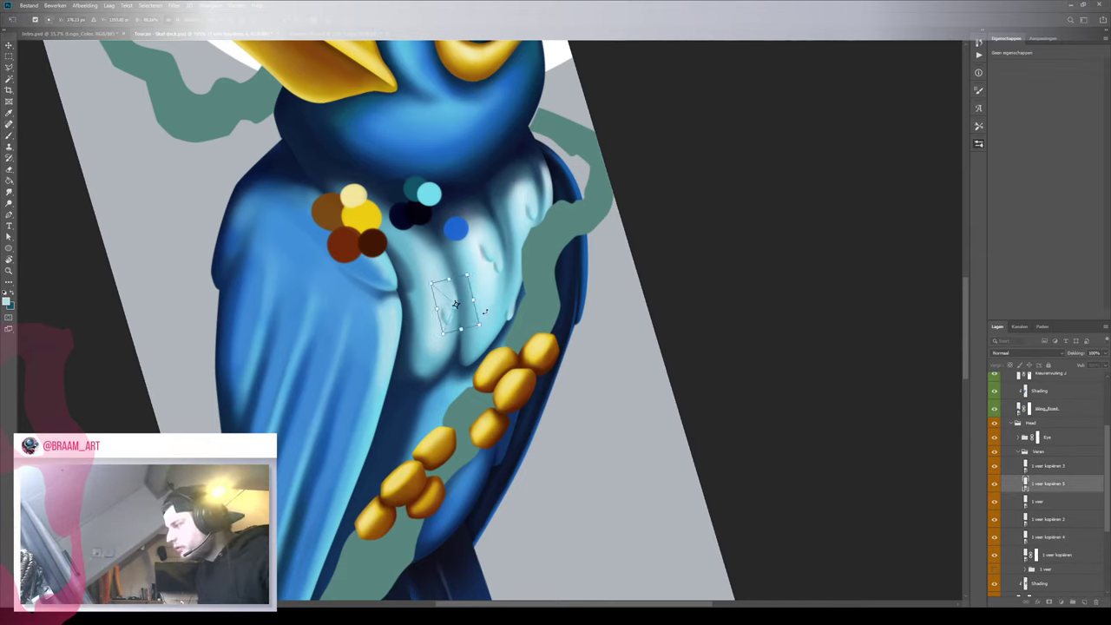
{"action": "key", "text": "Return"}
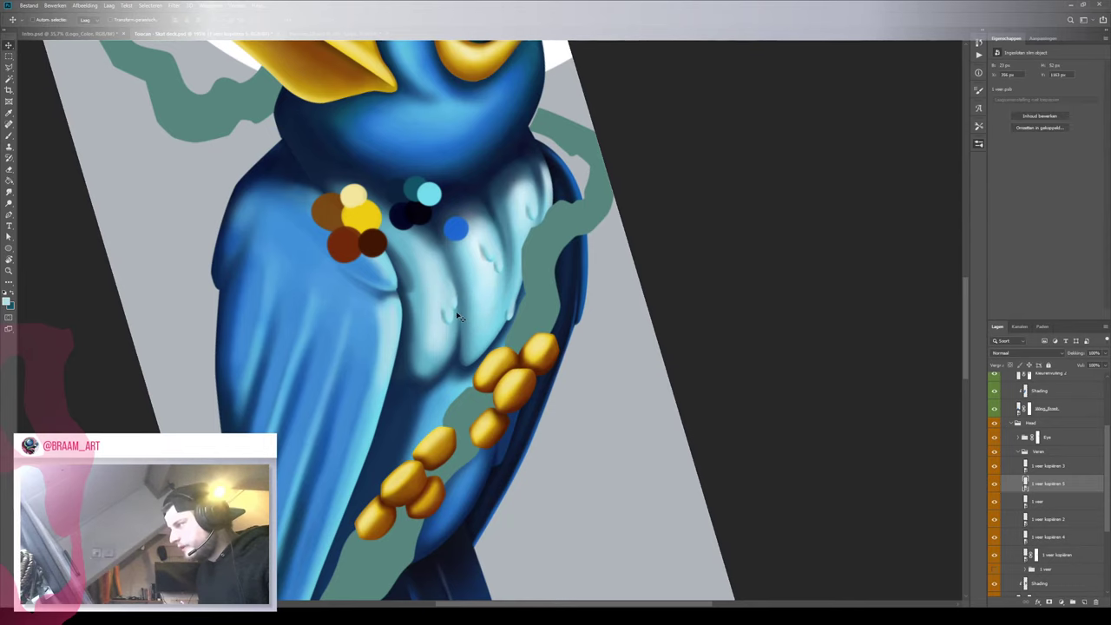
Reduce the 1 veer kopiëren 5 feather slightly more to fit beside the 1 veer feather, and keep its layer selected
{"action": "key", "text": "z"}
{"action": "left_click", "coordinate": [456, 310]}
{"action": "key", "text": "v"}
{"action": "key", "text": "ctrl+t"}
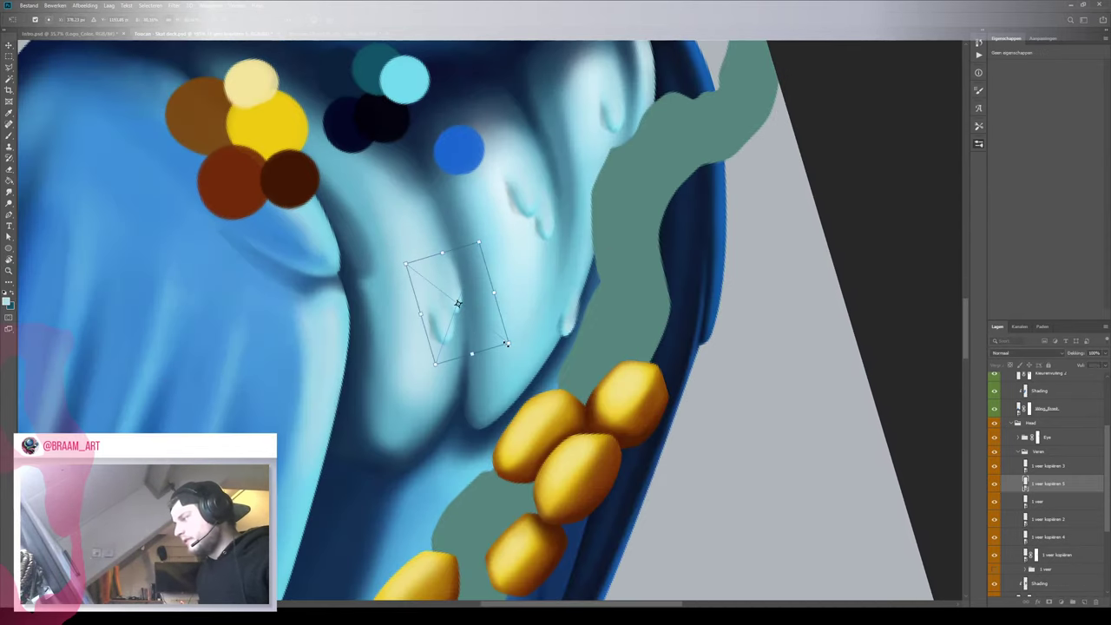
{"action": "key", "text": "Return"}
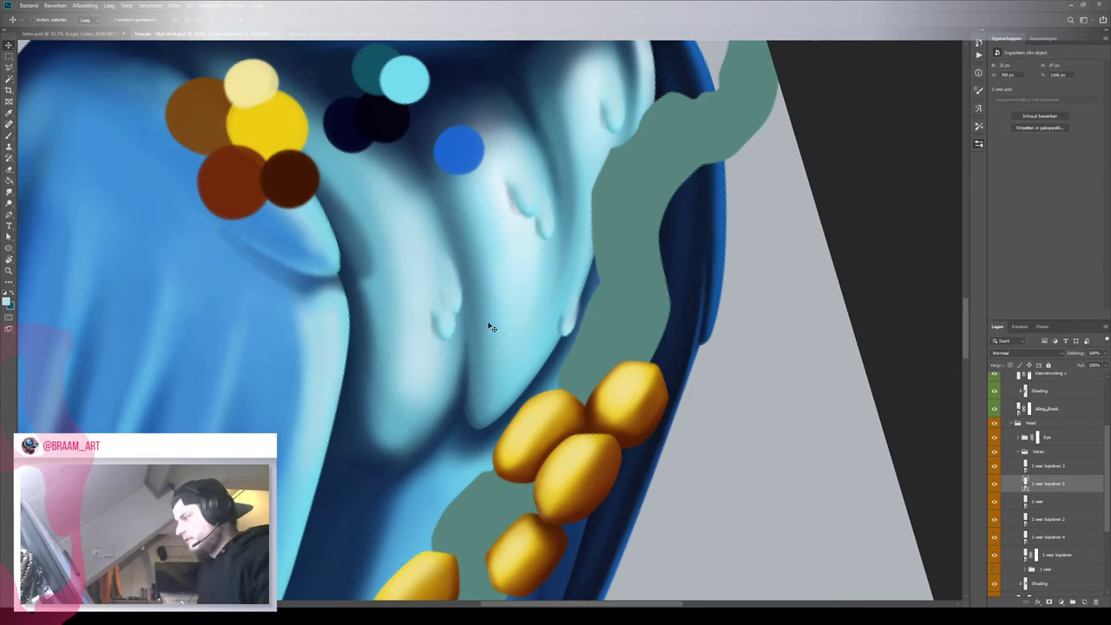
{"action": "left_click", "coordinate": [459, 303], "text": "ctrl"}
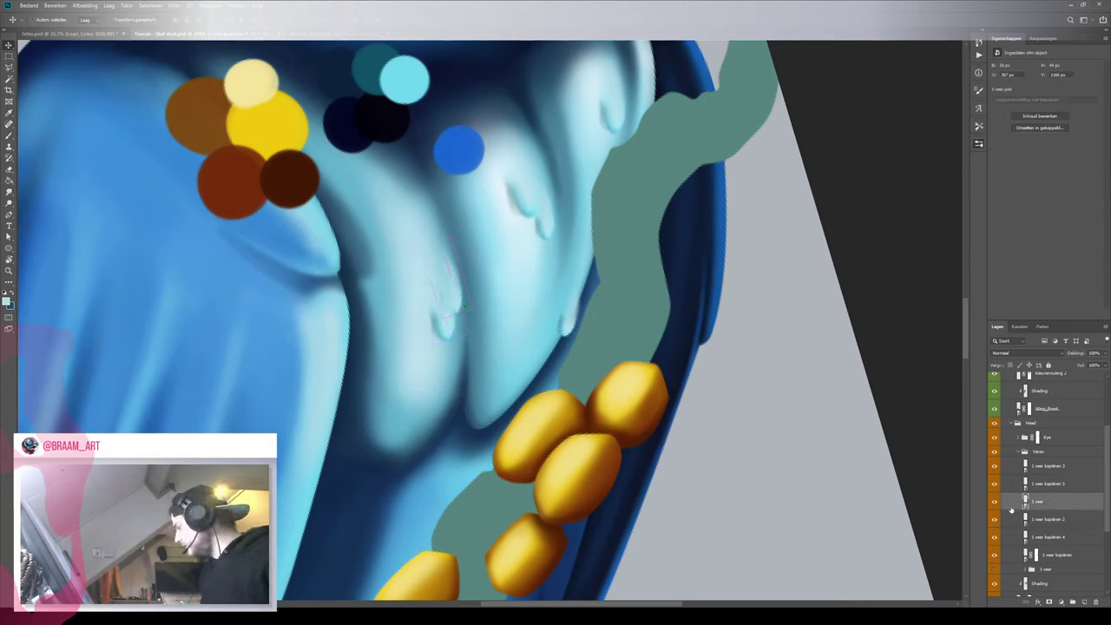
{"action": "left_click", "coordinate": [419, 282], "text": "ctrl"}
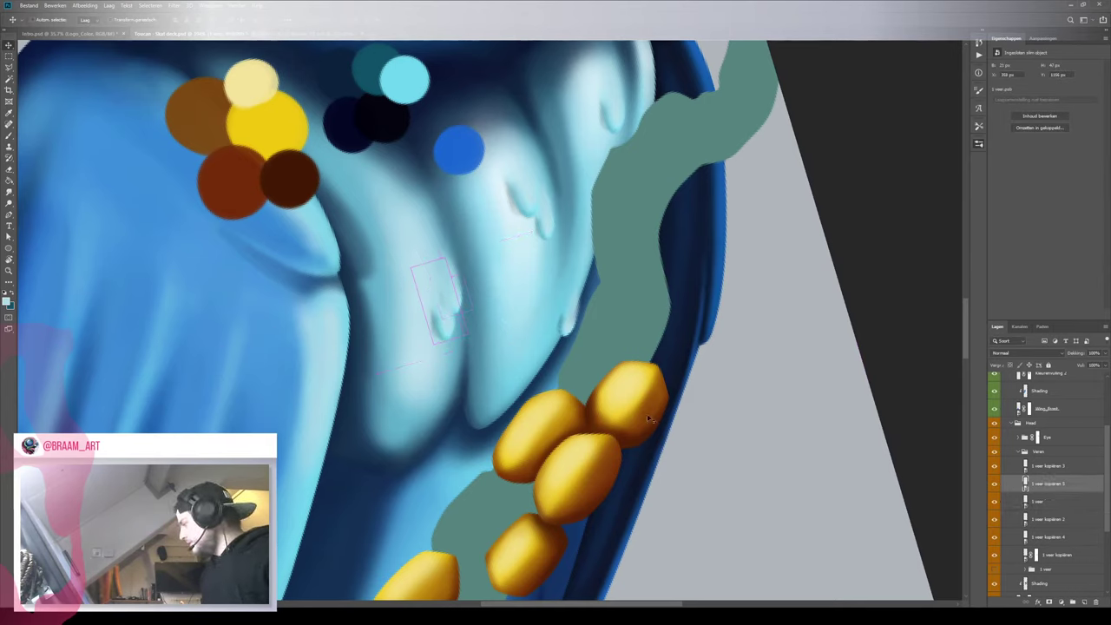
Move the 1 veer layer above the 1 veer kopiëren 5 layer in the stacking order
{"action": "left_click_drag", "start_coordinate": [1053, 502], "coordinate": [1045, 476]}
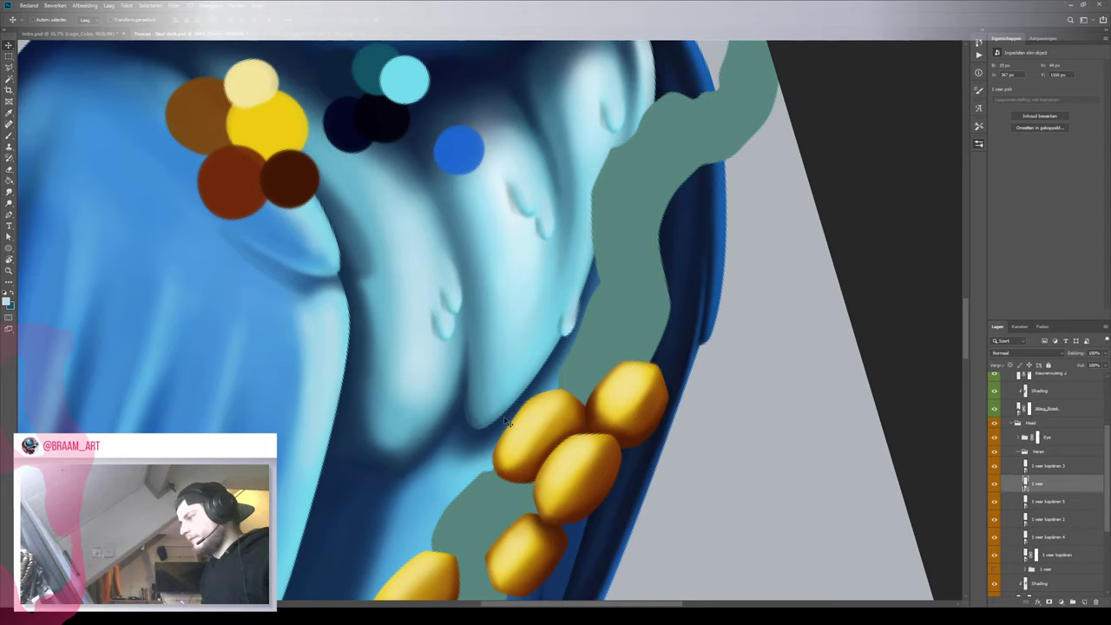
{"action": "mouse_move", "coordinate": [443, 309]}
{"action": "left_mouse_down"}
{"action": "mouse_move", "coordinate": [372, 316]}
{"action": "mouse_move", "coordinate": [449, 316]}
{"action": "mouse_move", "coordinate": [431, 316]}
{"action": "left_mouse_up"}
{"action": "key", "text": "v"}
Set the blend mode of the Veren group to Vermenigvuldigen
{"action": "left_click", "coordinate": [1056, 452]}
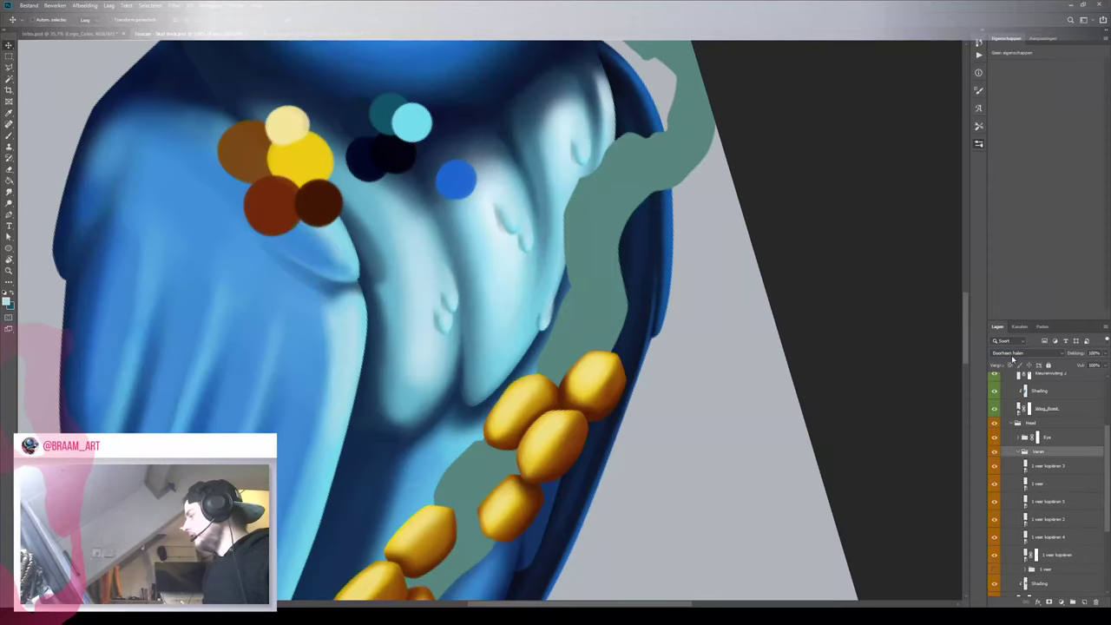
{"action": "key", "text": "Down"}
{"action": "key", "text": "Down"}
{"action": "key", "text": "Down"}
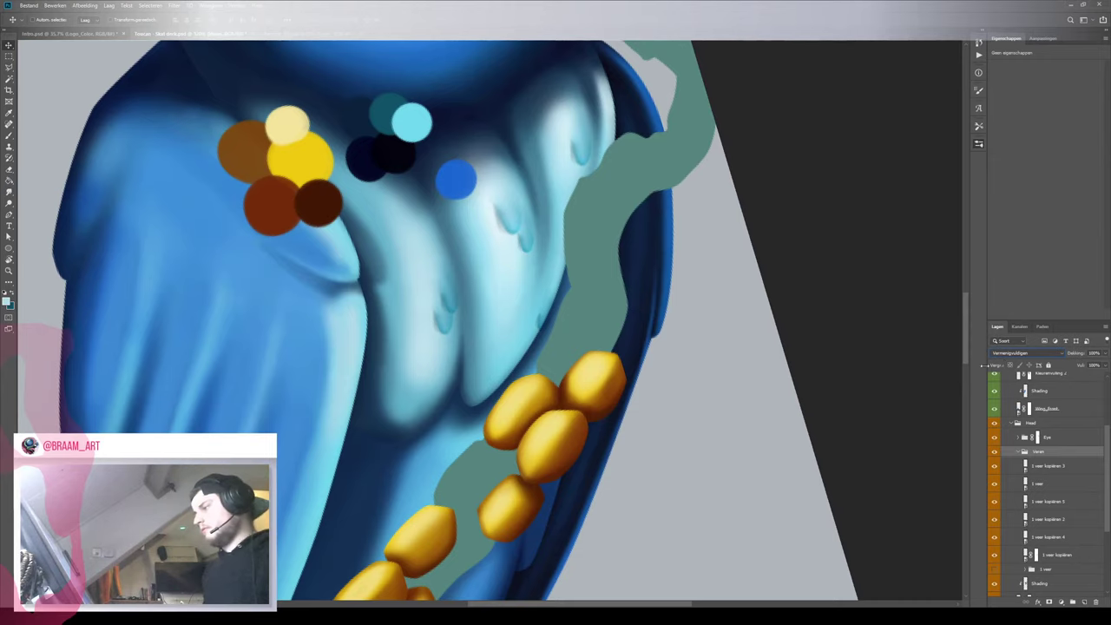
Rotate the canvas view upright and examine the feather details against the whole bird
{"action": "mouse_move", "coordinate": [513, 307]}
{"action": "left_mouse_down"}
{"action": "mouse_move", "coordinate": [434, 306]}
{"action": "mouse_move", "coordinate": [518, 326]}
{"action": "mouse_move", "coordinate": [508, 313]}
{"action": "left_mouse_up"}
{"action": "key", "text": "ctrl+z"}
{"action": "key", "text": "r"}
{"action": "left_click_drag", "start_coordinate": [511, 209], "coordinate": [583, 215]}
{"action": "left_click_drag", "start_coordinate": [553, 288], "coordinate": [555, 282]}
{"action": "key", "text": "z"}
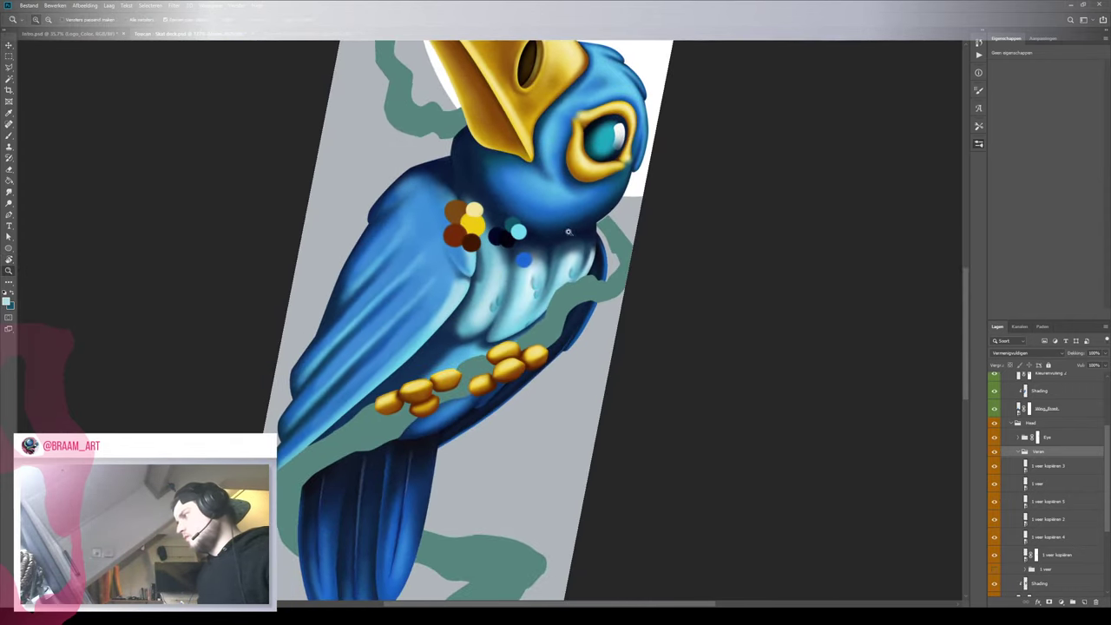
{"action": "left_click_drag", "start_coordinate": [568, 233], "coordinate": [606, 192]}
{"action": "key", "text": "r"}
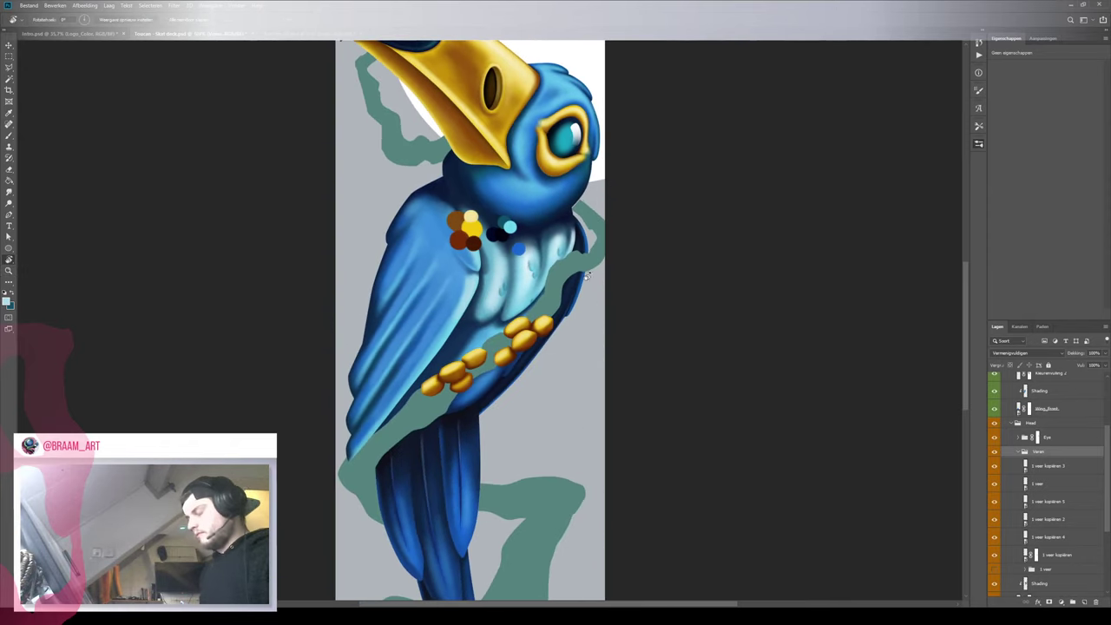
{"action": "mouse_move", "coordinate": [533, 309]}
{"action": "left_mouse_down"}
{"action": "mouse_move", "coordinate": [491, 294]}
{"action": "mouse_move", "coordinate": [525, 295]}
{"action": "left_mouse_up"}
{"action": "key", "text": "z"}
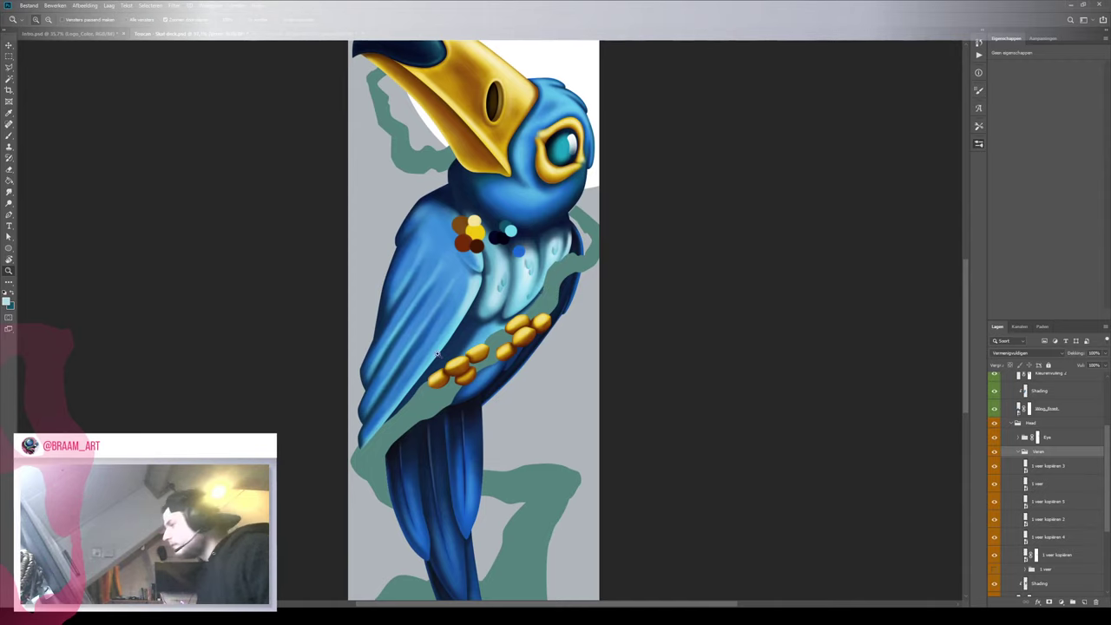
{"action": "left_click_drag", "start_coordinate": [502, 292], "coordinate": [548, 280]}
Move the 1 veer and 1 veer kopiëren 5 feathers together down toward the tip of the left plume
{"action": "left_click", "coordinate": [498, 300]}
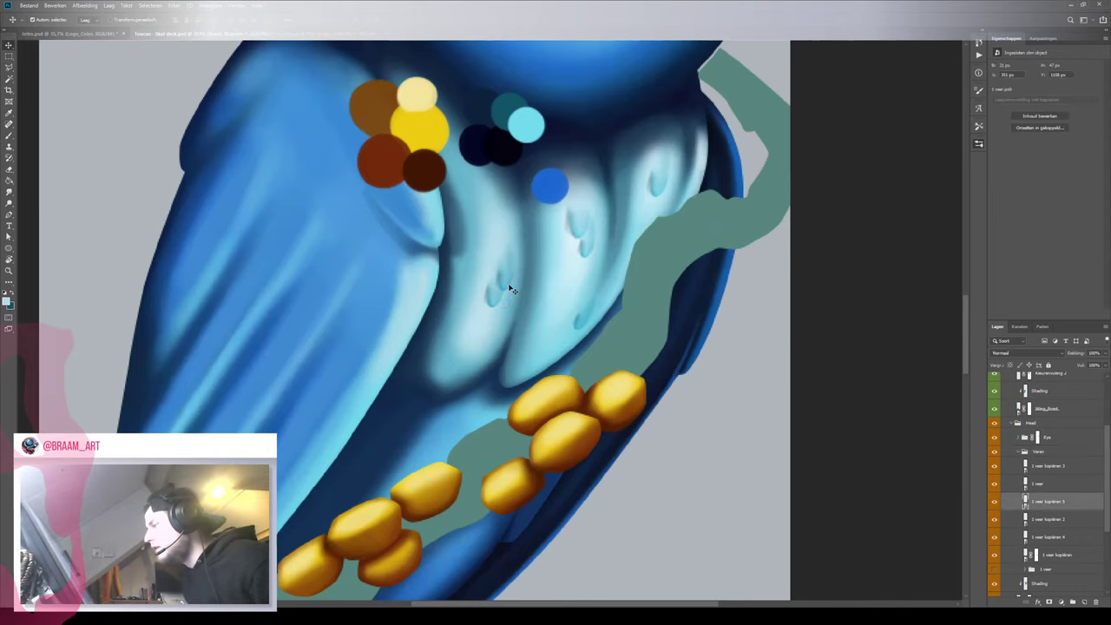
{"action": "left_click", "coordinate": [508, 285], "text": "ctrl+shift"}
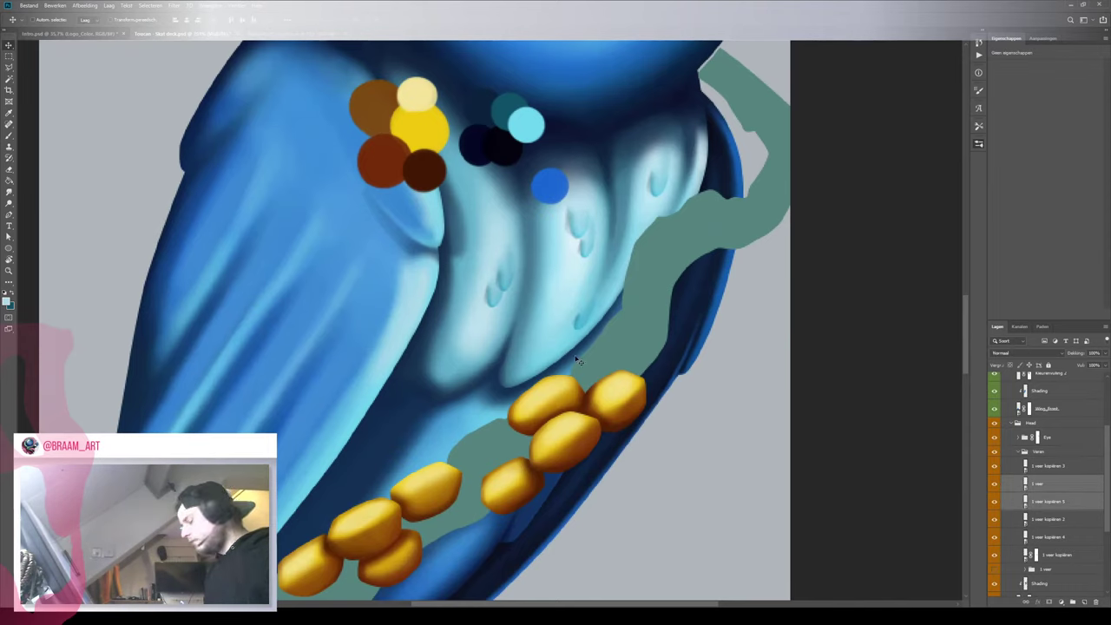
{"action": "left_click_drag", "start_coordinate": [499, 293], "coordinate": [486, 343]}
{"action": "key", "text": "ctrl+t"}
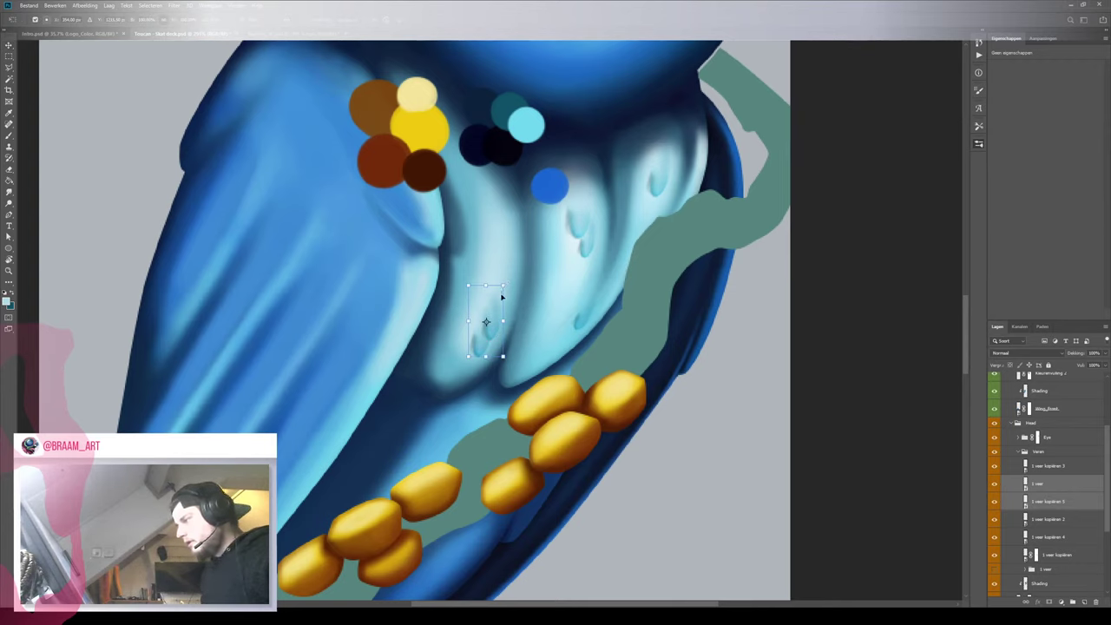
{"action": "key", "text": "Return"}
Copy the two feathers to the upper part of the left plume, enlarge the copies and tilt them counterclockwise
{"action": "left_click_drag", "start_coordinate": [503, 319], "coordinate": [503, 243]}
{"action": "key", "text": "ctrl+t"}
{"action": "left_click_drag", "start_coordinate": [509, 194], "coordinate": [507, 230]}
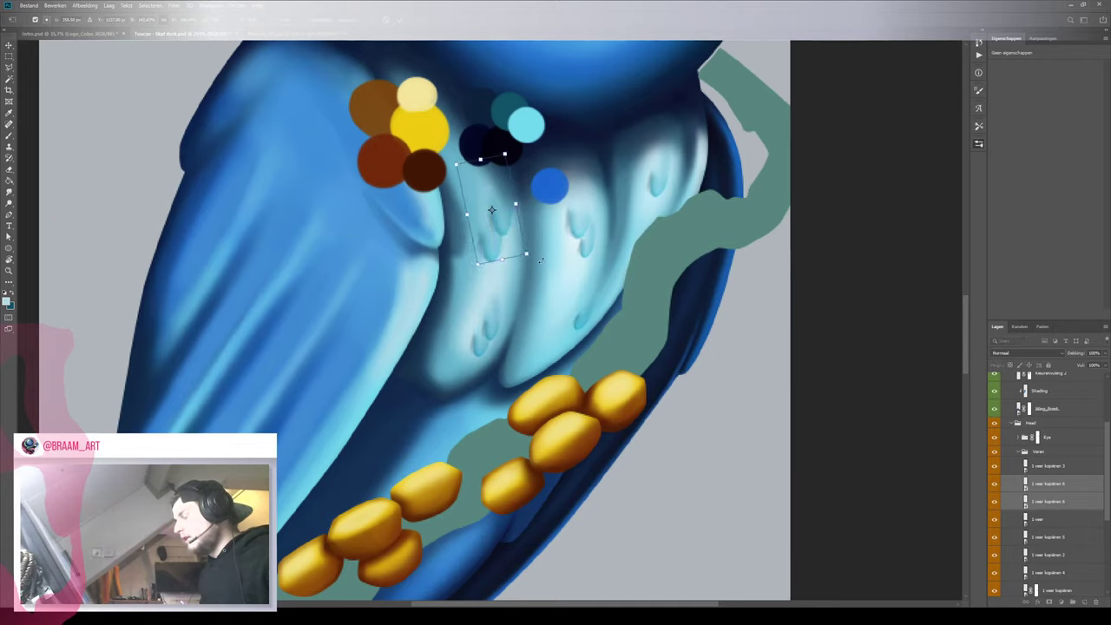
{"action": "key", "text": "Return"}
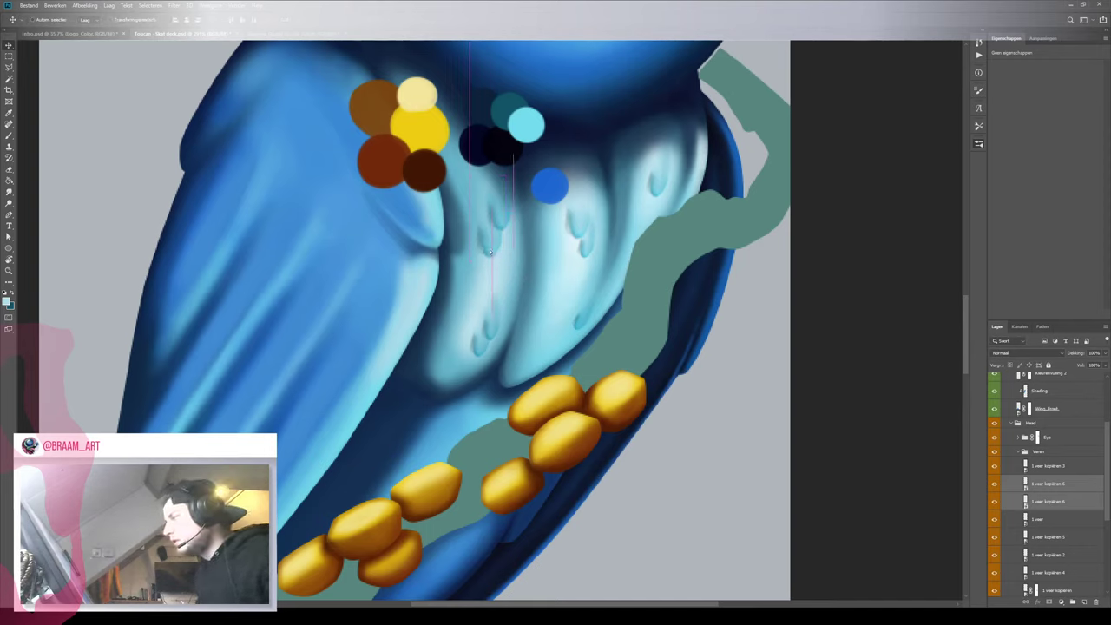
Shift the lower of the two copied feathers up so it sits close against the other copy
{"action": "left_click", "coordinate": [1050, 501]}
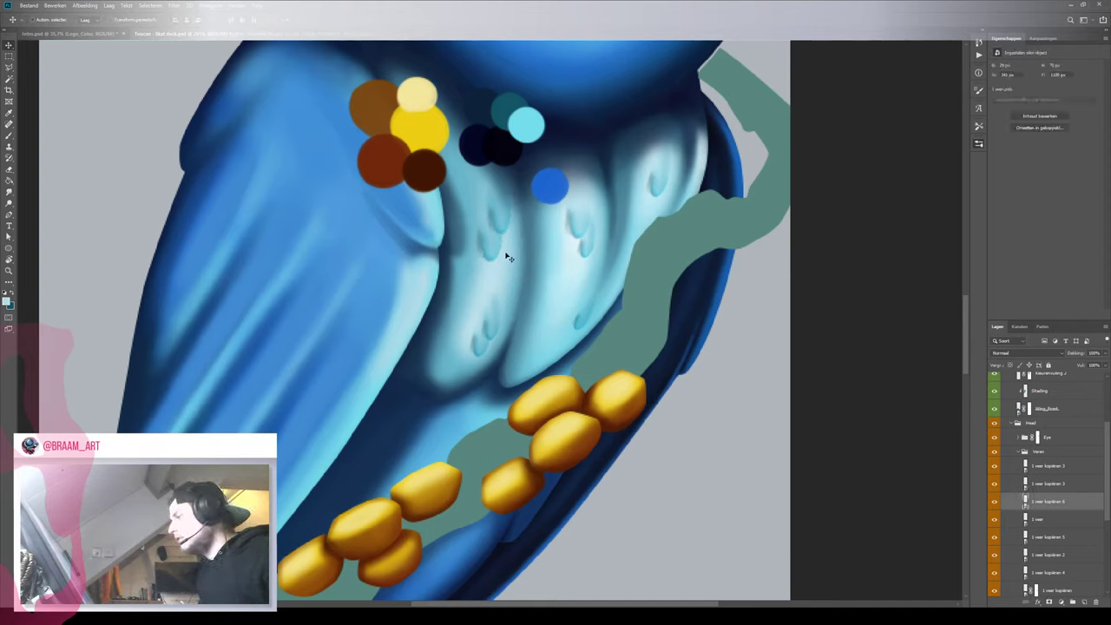
{"action": "left_click_drag", "start_coordinate": [498, 254], "coordinate": [490, 252]}
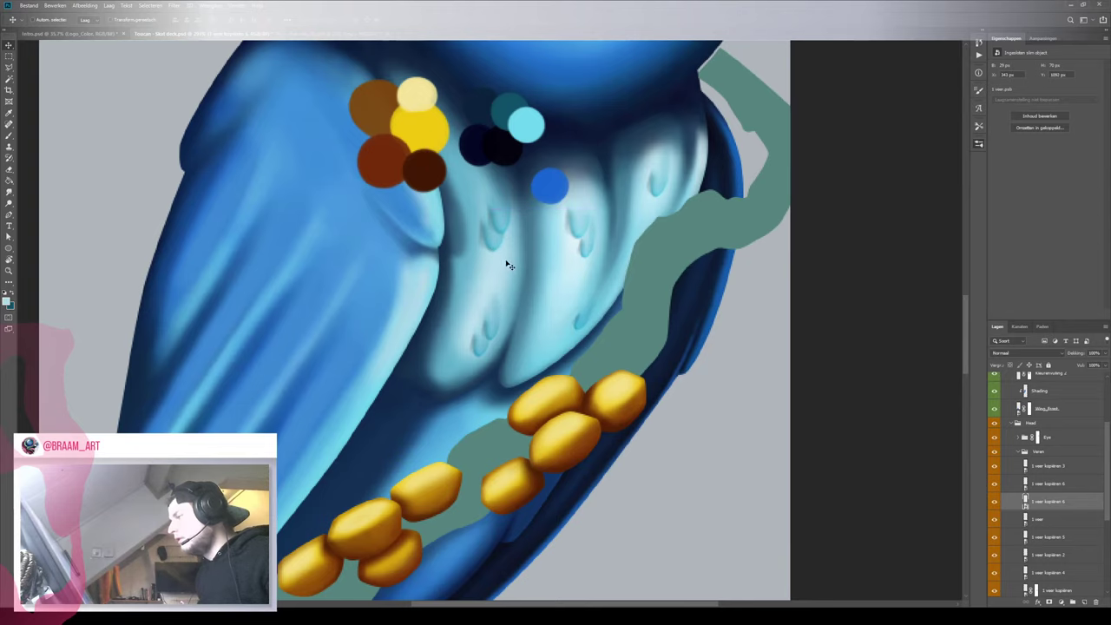
{"action": "scroll", "coordinate": [510, 266], "scroll_direction": "down", "scroll_amount": 2}
{"action": "scroll", "coordinate": [512, 261], "scroll_direction": "up", "scroll_amount": 2}
{"action": "key", "text": "ctrl+t"}
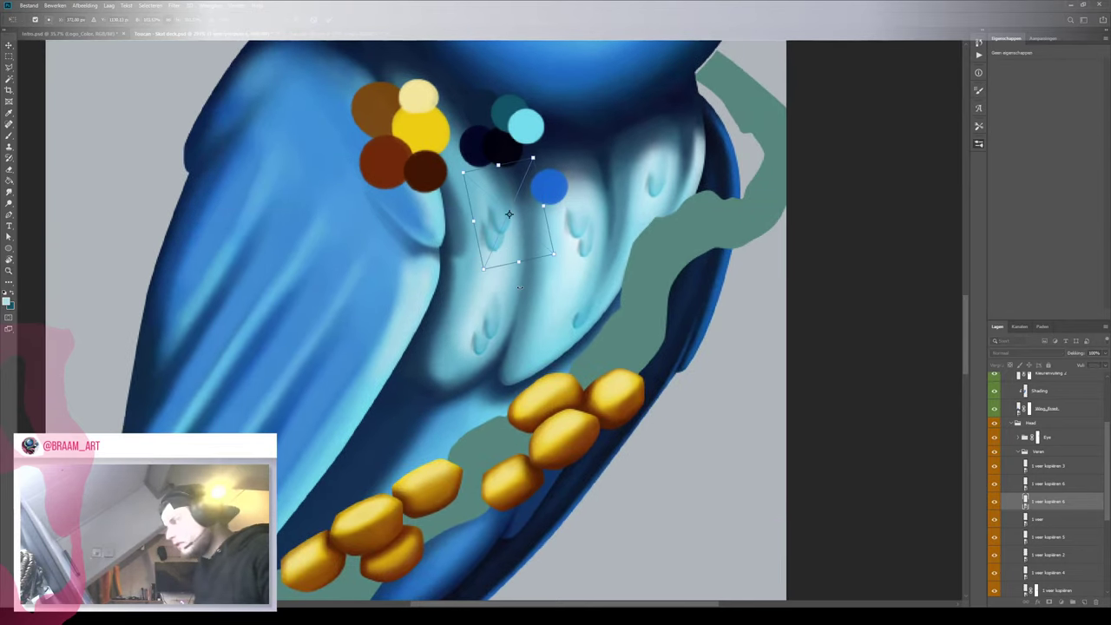
{"action": "key", "text": "Return"}
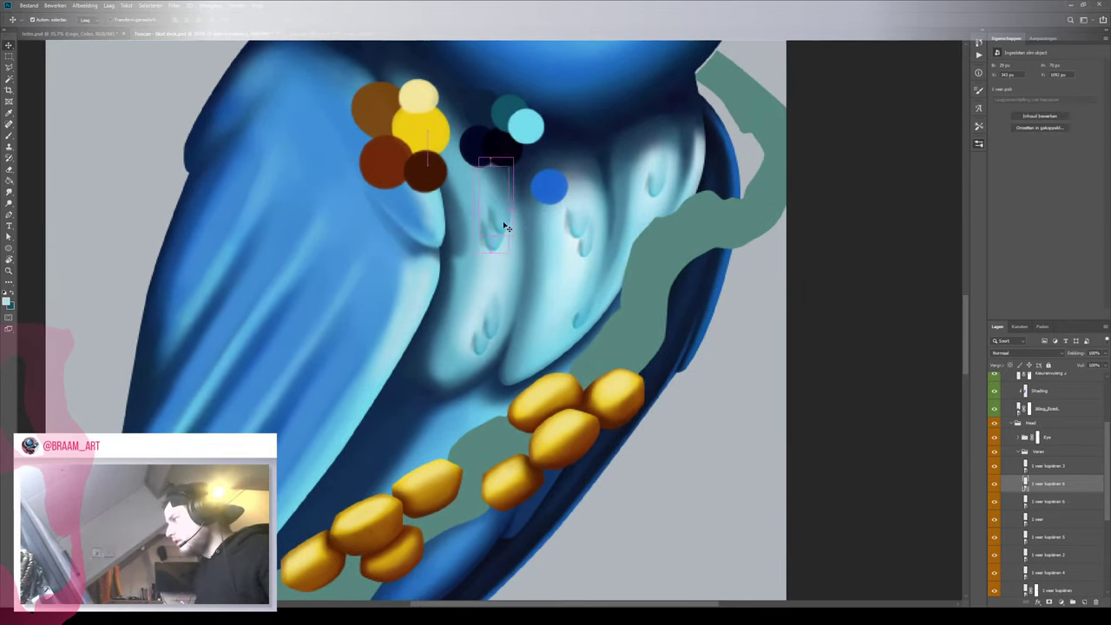
Add a third feather to the left plume's upper pair by copying one, and scale the feathers to form a cluster
{"action": "left_click", "coordinate": [503, 223]}
{"action": "left_click_drag", "start_coordinate": [503, 215], "coordinate": [473, 252]}
{"action": "key", "text": "ctrl+t"}
{"action": "left_click_drag", "start_coordinate": [493, 221], "coordinate": [504, 259]}
{"action": "key", "text": "Return"}
{"action": "key", "text": "ctrl+t"}
{"action": "key", "text": "Return"}
{"action": "key", "text": "z"}
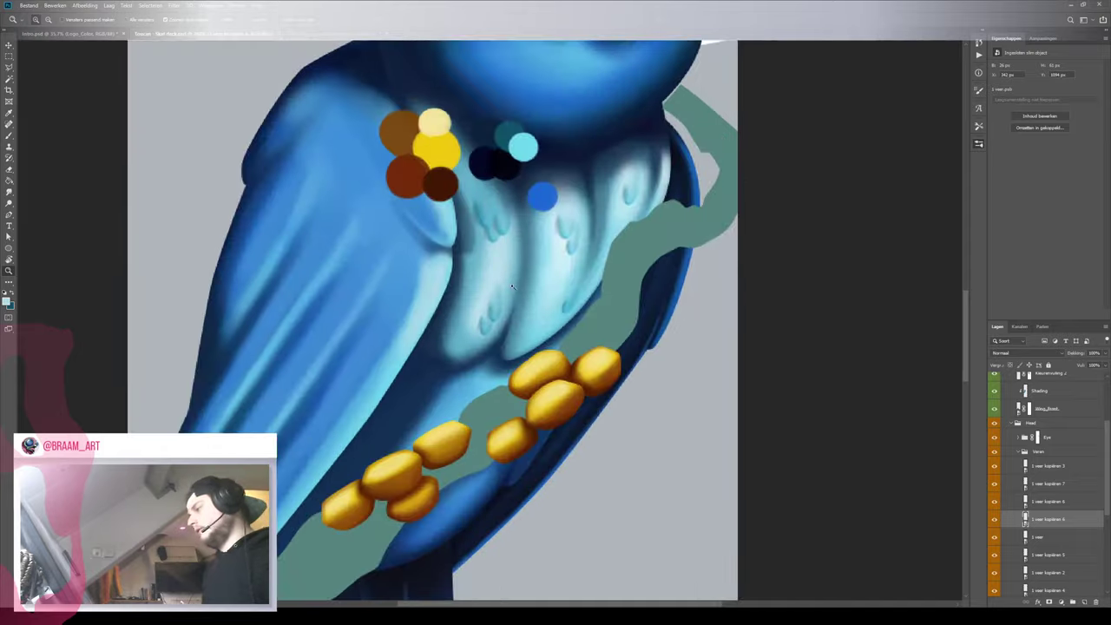
Enlarge the 1 veer feather slightly near the tip of the left plume
{"action": "key", "text": "v"}
{"action": "left_click", "coordinate": [490, 331]}
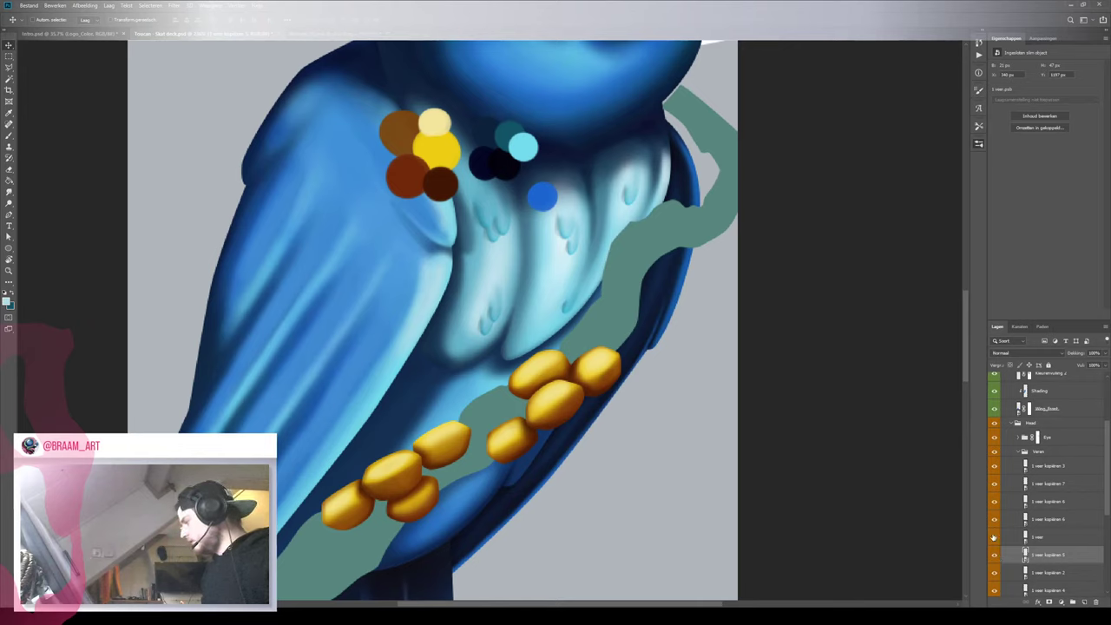
{"action": "left_click", "coordinate": [1047, 540]}
{"action": "key", "text": "ctrl+t"}
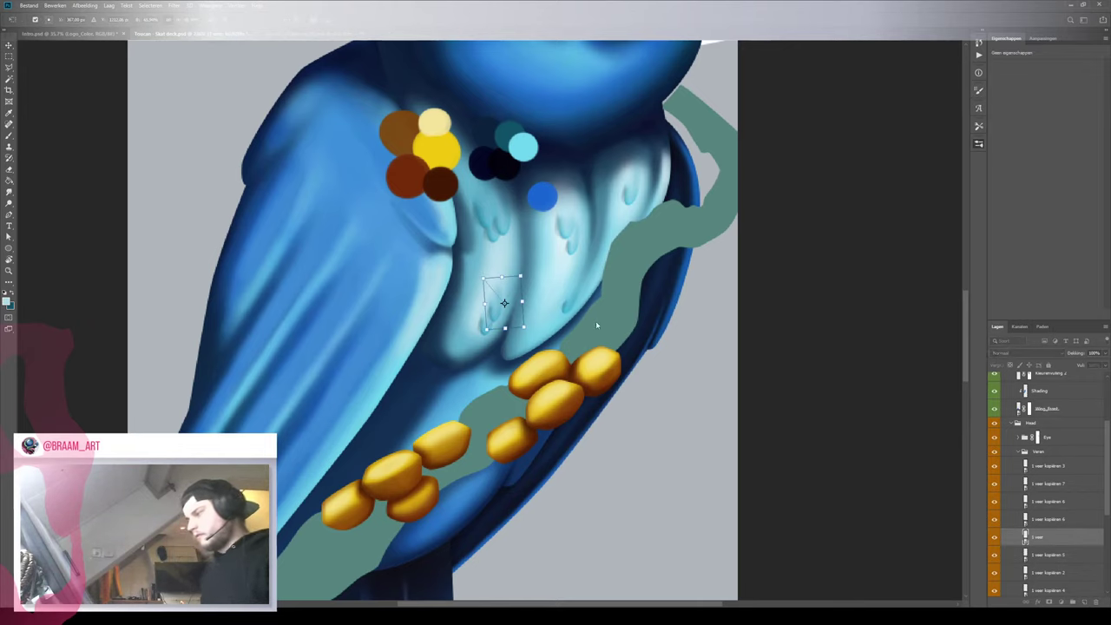
{"action": "left_click_drag", "start_coordinate": [522, 277], "coordinate": [530, 272]}
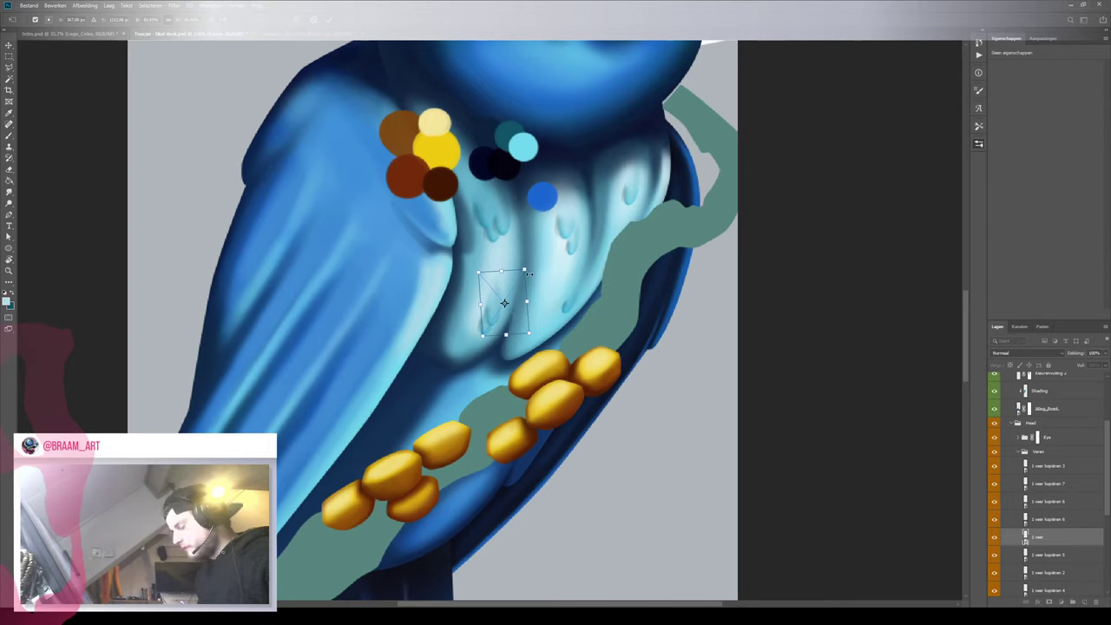
{"action": "key", "text": "Return"}
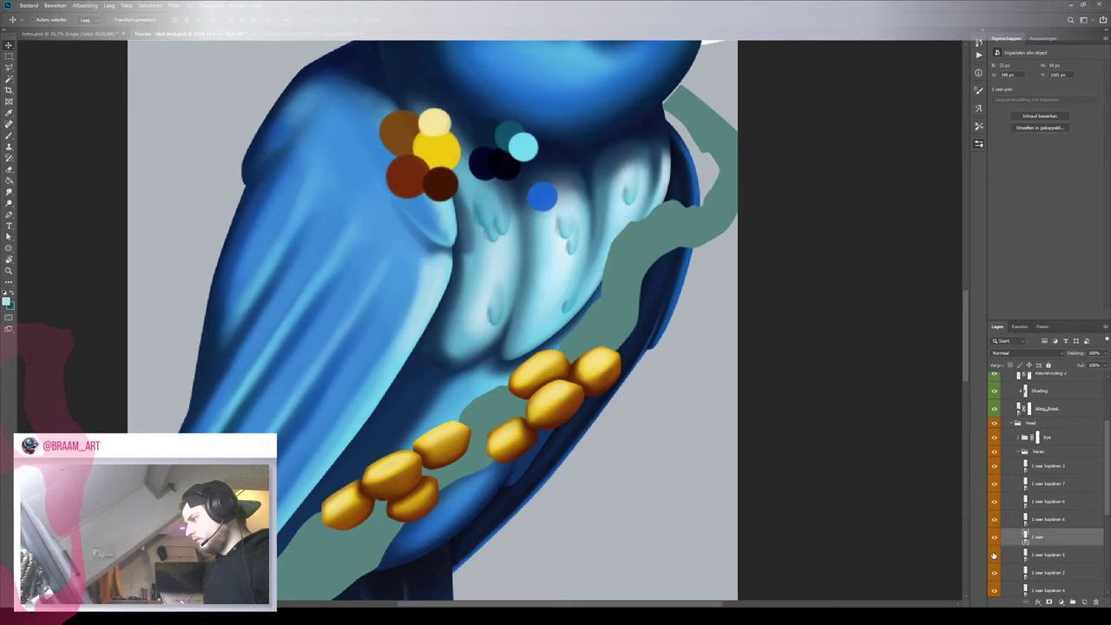
Rotate the 1 veer and 1 veer kopiëren 5 feathers clockwise together, scale them down and nudge them into place
{"action": "left_click", "coordinate": [1038, 557], "text": "shift"}
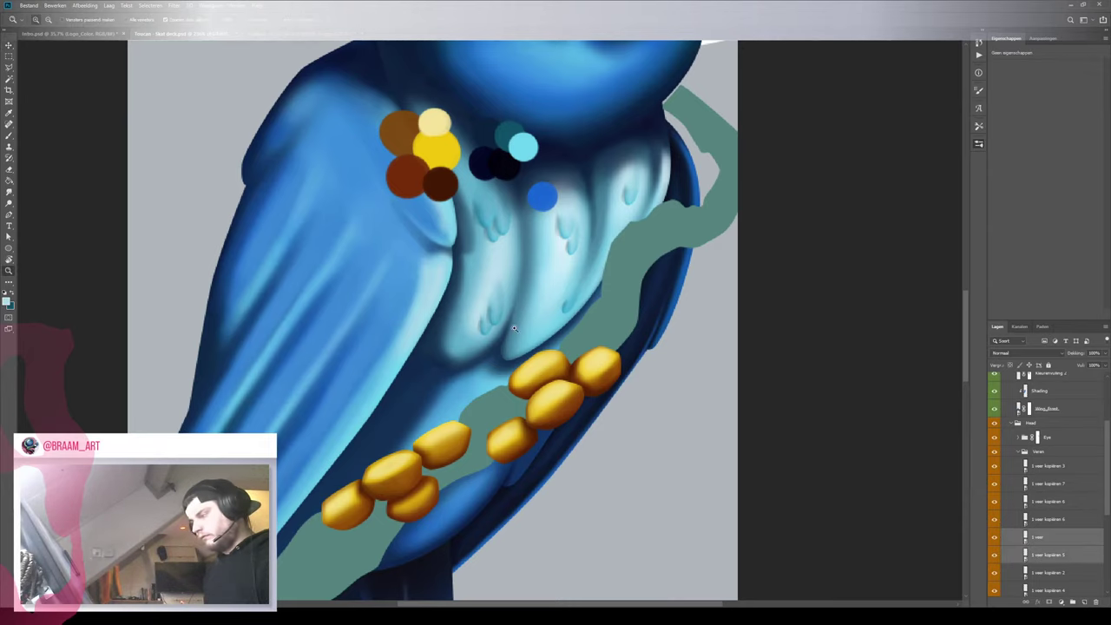
{"action": "key", "text": "ctrl+plus"}
{"action": "key", "text": "ctrl+t"}
{"action": "left_click_drag", "start_coordinate": [524, 250], "coordinate": [536, 260]}
{"action": "left_click_drag", "start_coordinate": [489, 290], "coordinate": [492, 300]}
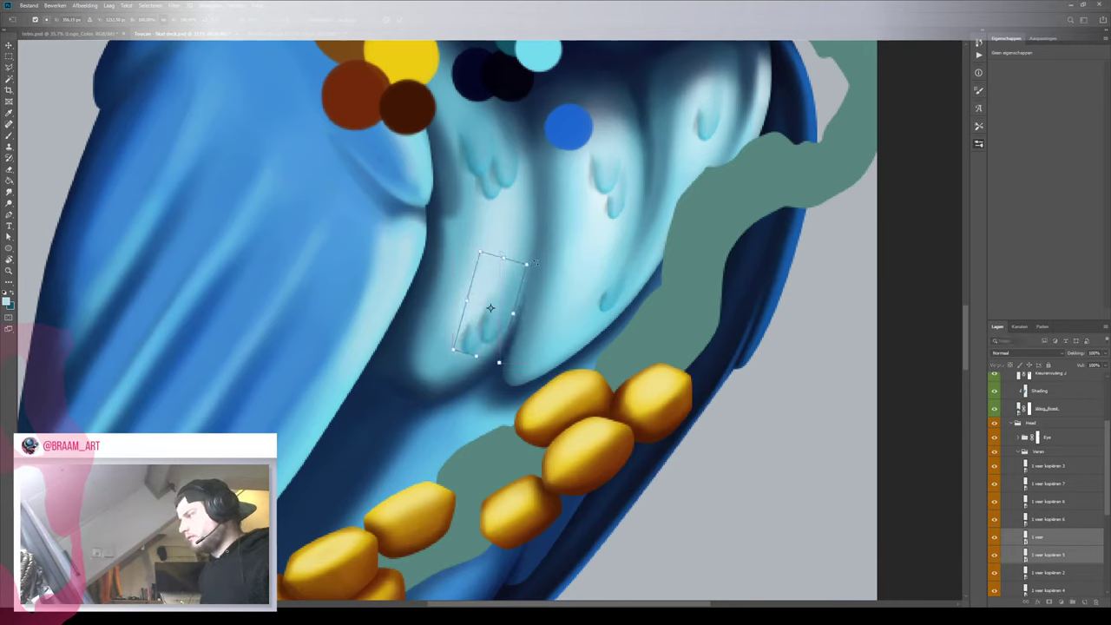
{"action": "left_click_drag", "start_coordinate": [534, 264], "coordinate": [515, 273]}
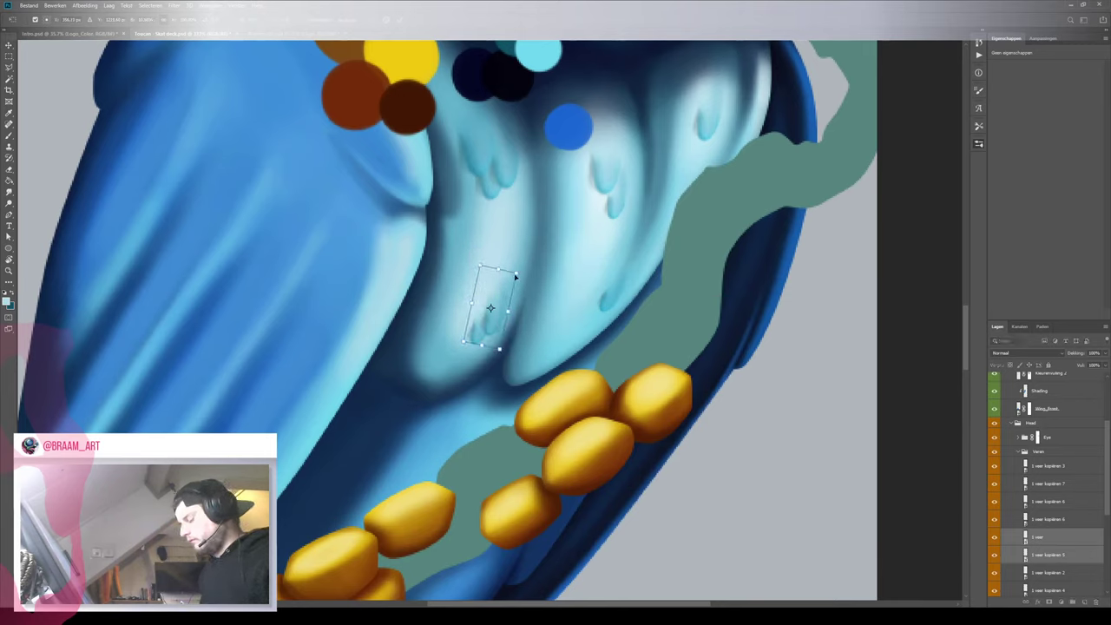
{"action": "key", "text": "Return"}
{"action": "left_click_drag", "start_coordinate": [484, 315], "coordinate": [492, 322]}
Shift the 1 veer kopiëren 2 feather down toward the tip of the middle plume and enlarge it slightly
{"action": "mouse_move", "coordinate": [545, 290]}
{"action": "left_mouse_down"}
{"action": "mouse_move", "coordinate": [516, 300]}
{"action": "mouse_move", "coordinate": [536, 306]}
{"action": "left_mouse_up"}
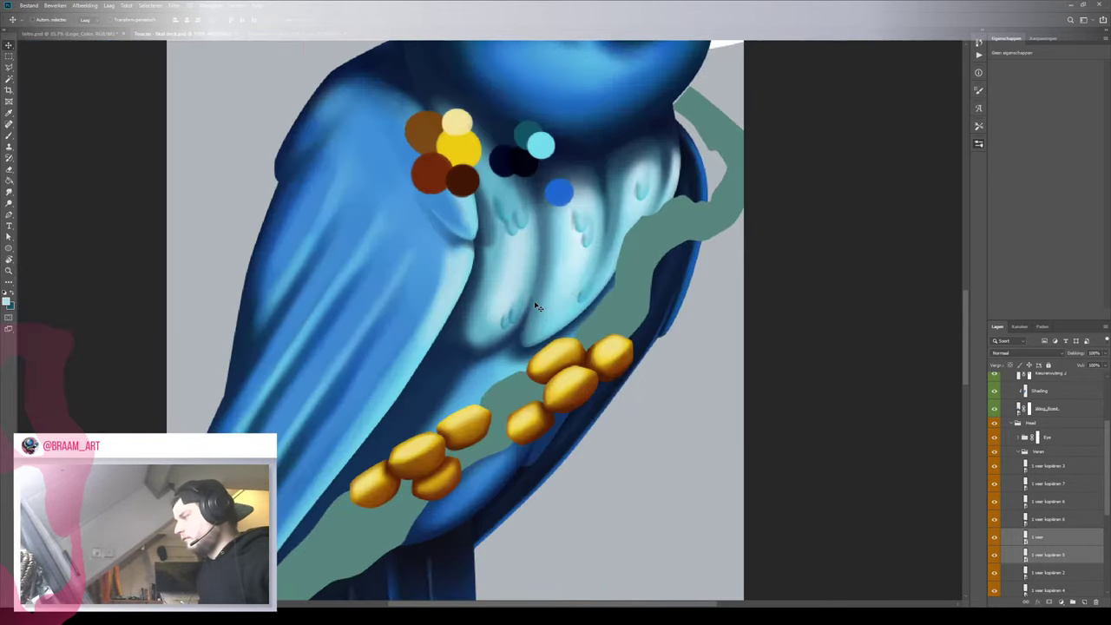
{"action": "scroll", "coordinate": [571, 278], "scroll_direction": "down", "scroll_amount": 4}
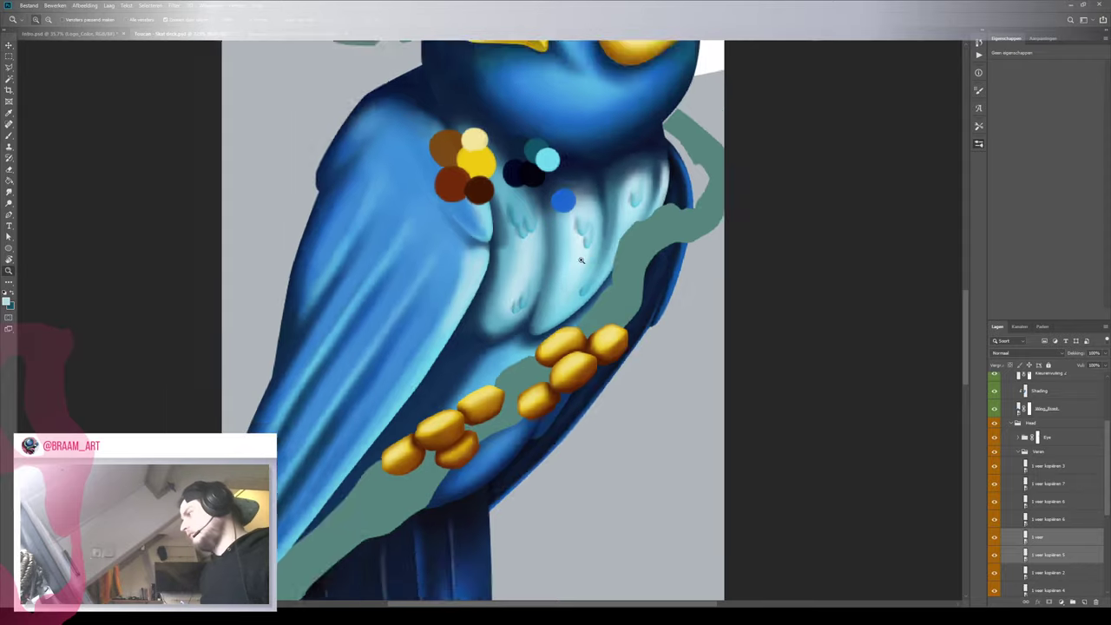
{"action": "scroll", "coordinate": [599, 282], "scroll_direction": "up", "scroll_amount": 4}
{"action": "left_click_drag", "start_coordinate": [585, 302], "coordinate": [579, 316]}
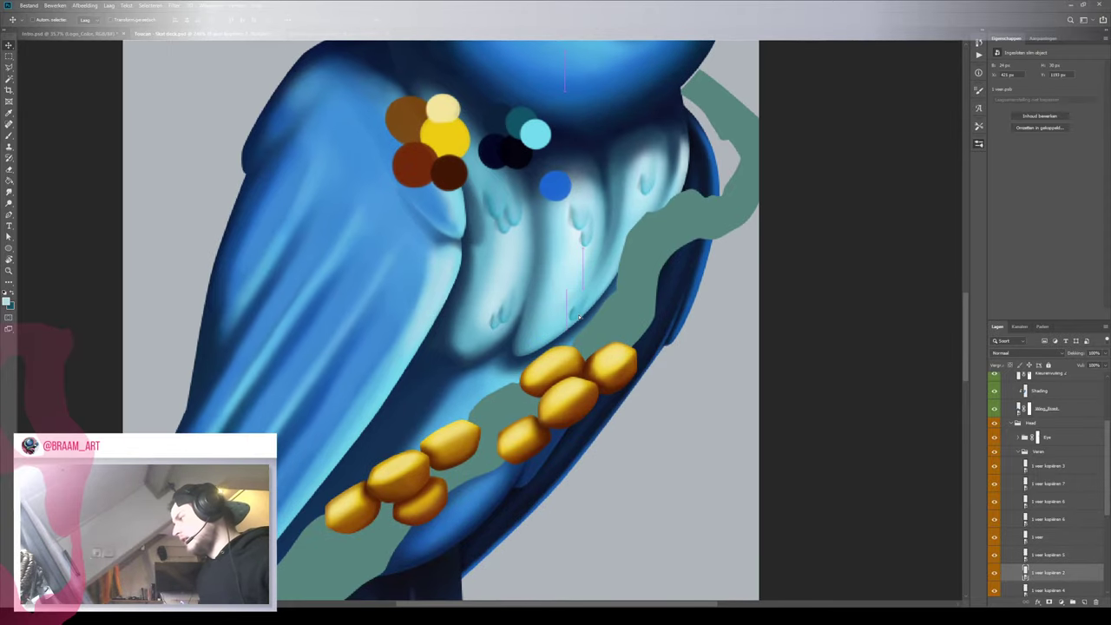
{"action": "key", "text": "ctrl+t"}
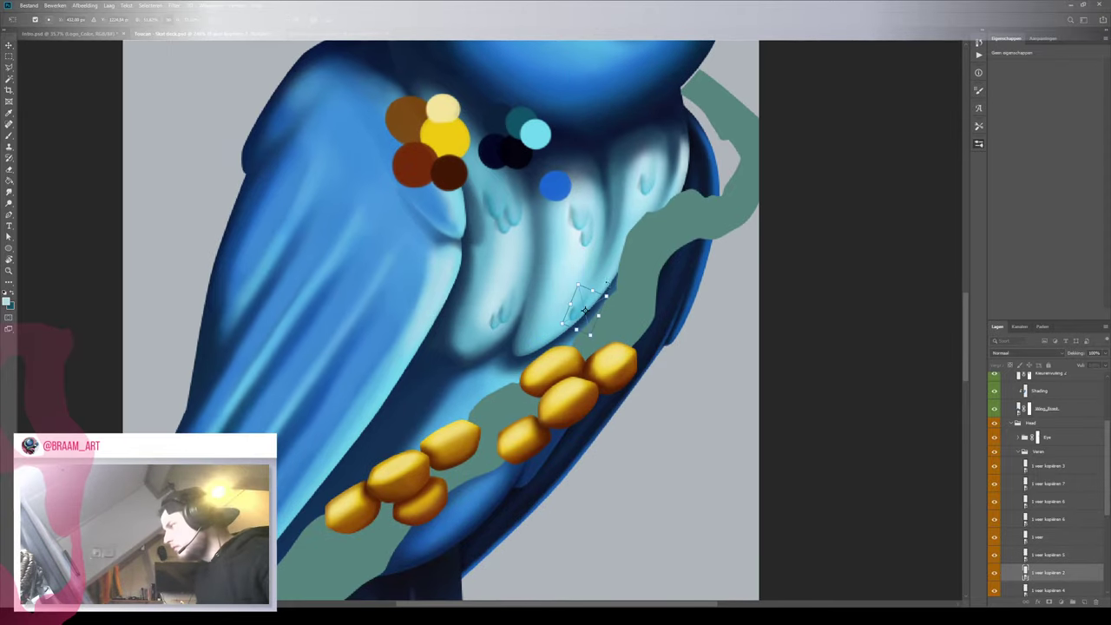
{"action": "key", "text": "Return"}
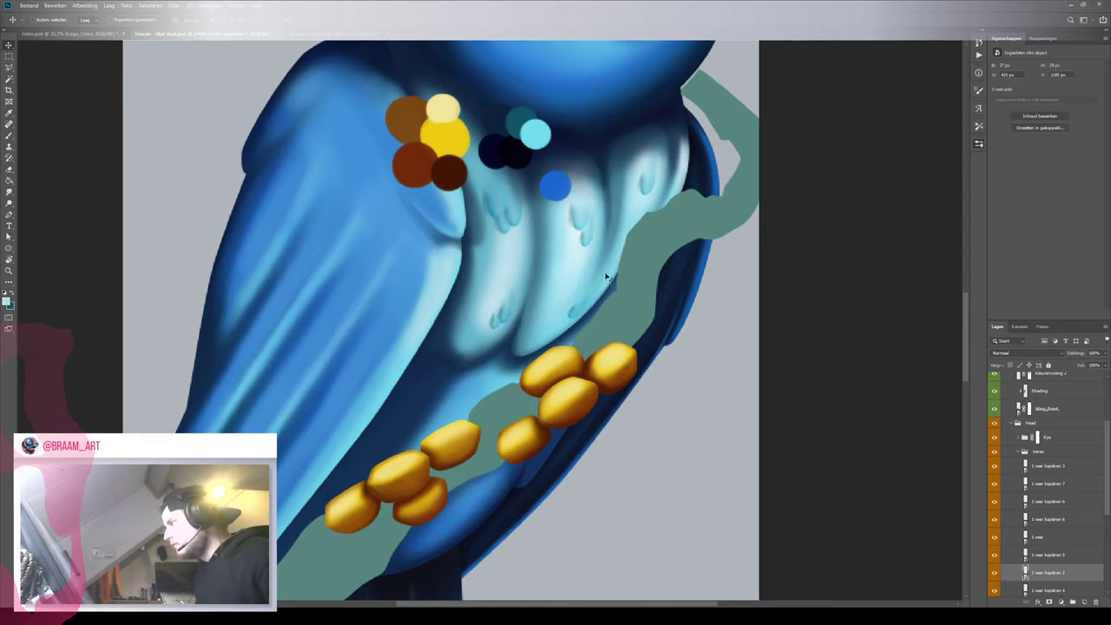
Select the 1 veer and 1 veer kopiëren 5 feathers and move them higher up the left plume
{"action": "key", "text": "z"}
{"action": "left_click_drag", "start_coordinate": [657, 204], "coordinate": [601, 219]}
{"action": "scroll", "coordinate": [600, 219], "scroll_direction": "up", "scroll_amount": 5}
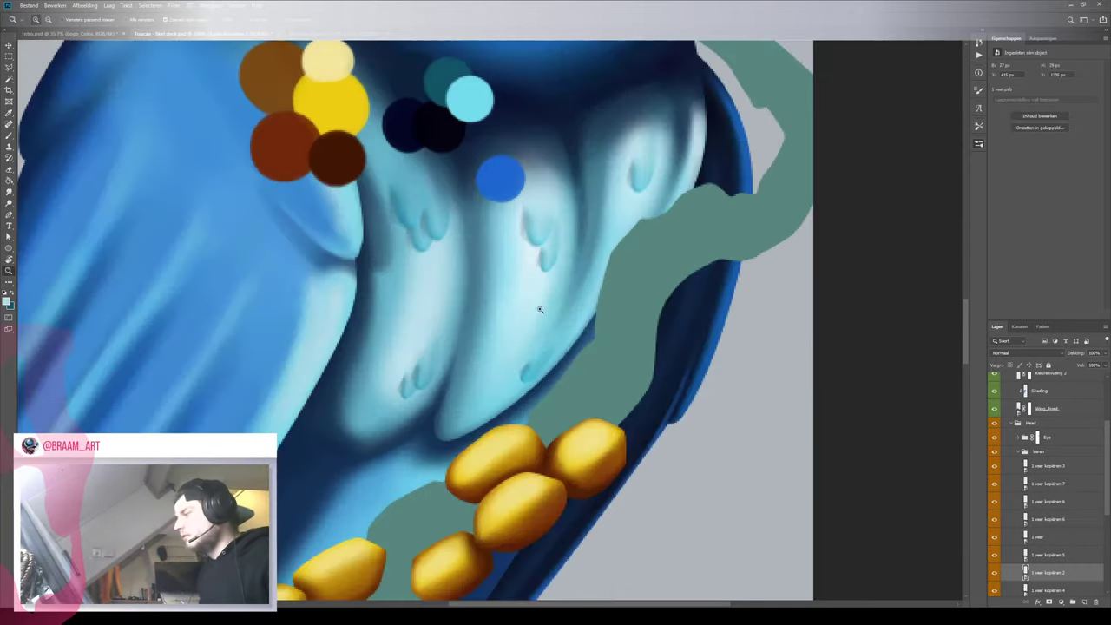
{"action": "key", "text": "v"}
{"action": "left_click", "coordinate": [415, 380], "text": "ctrl"}
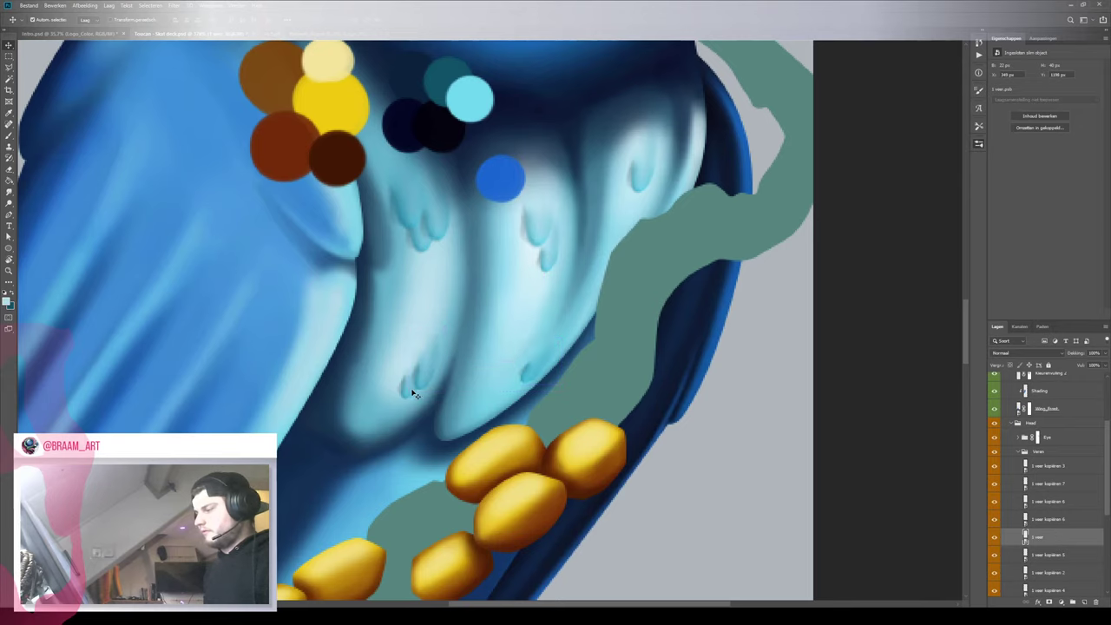
{"action": "left_click", "coordinate": [415, 392], "text": "ctrl+shift"}
{"action": "left_click_drag", "start_coordinate": [422, 377], "coordinate": [449, 319]}
Scale the selected pair of feathers on the left plume down slightly
{"action": "key", "text": "z"}
{"action": "scroll", "coordinate": [450, 319], "scroll_direction": "up", "scroll_amount": 5}
{"action": "key", "text": "v"}
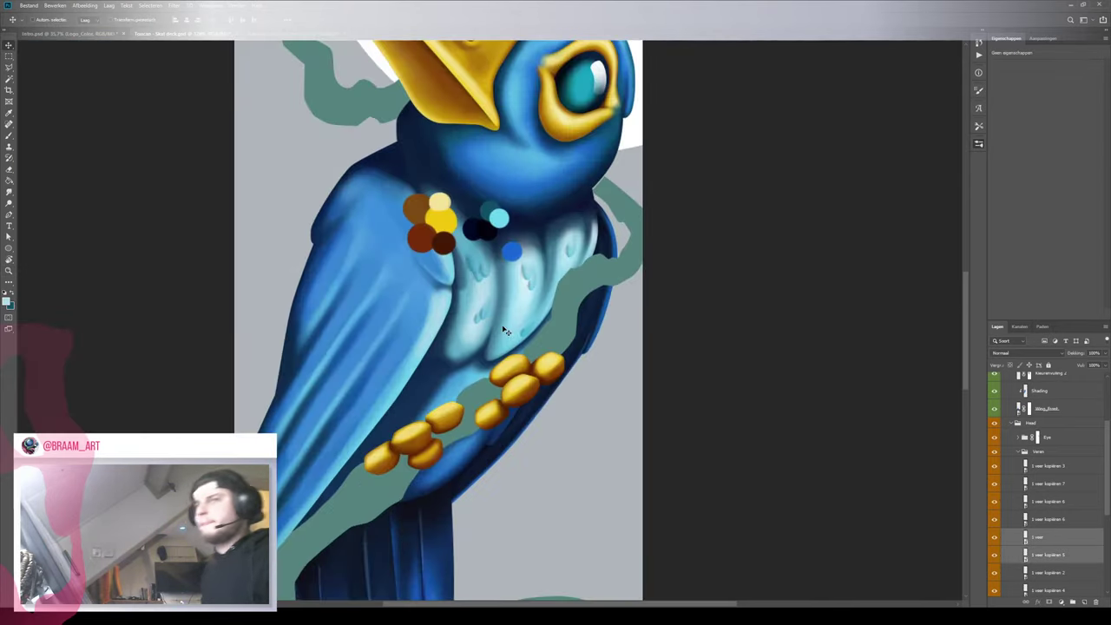
{"action": "key", "text": "ctrl+t"}
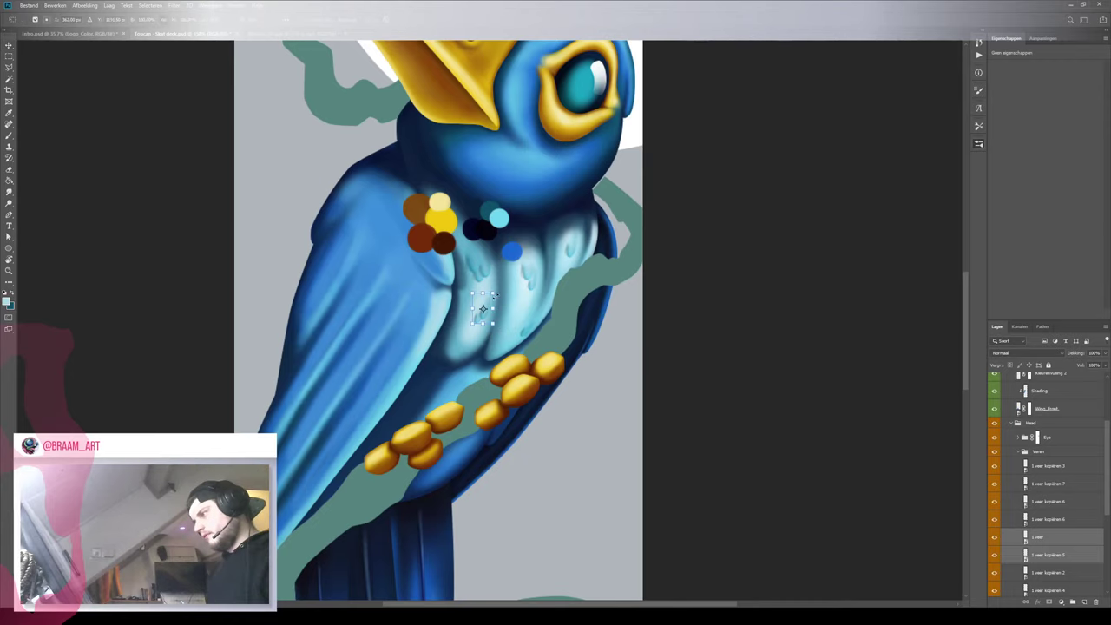
{"action": "left_click_drag", "start_coordinate": [494, 292], "coordinate": [492, 295]}
{"action": "key", "text": "Return"}
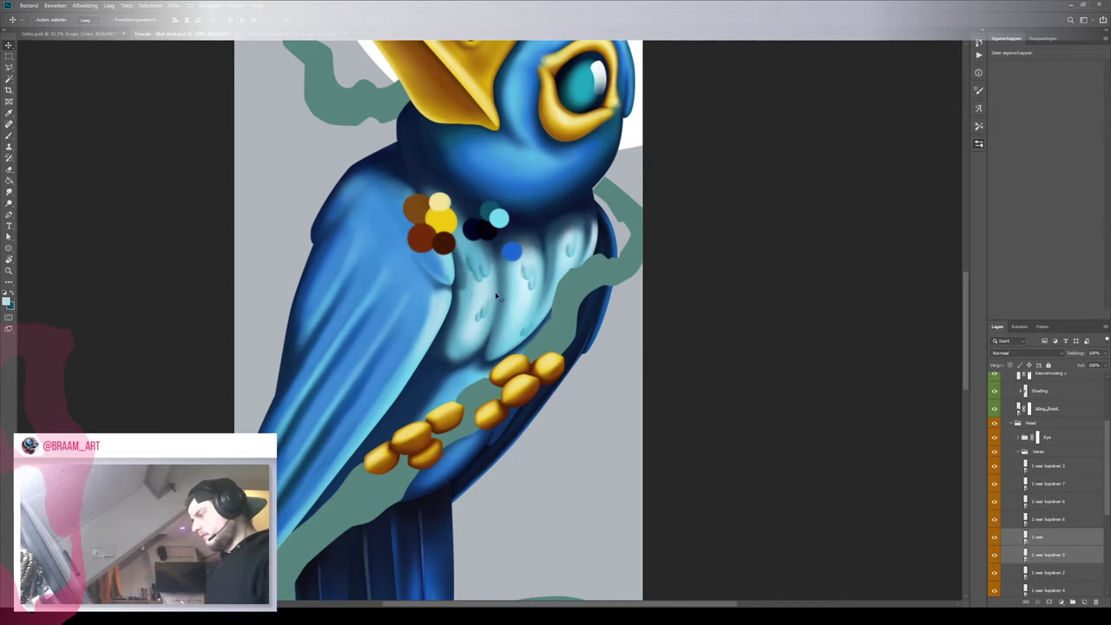
Toggle the visibility of the 1 veer kopiëren 3 and 1 veer kopiëren 7 feathers to identify them on the chest
{"action": "left_click", "coordinate": [1011, 467]}
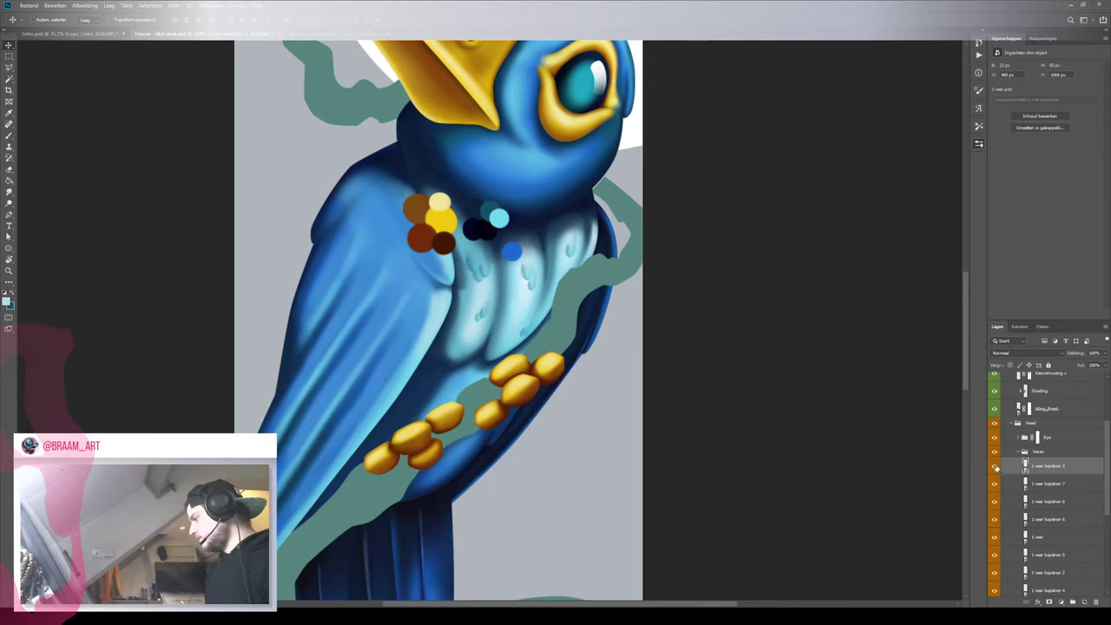
{"action": "left_click", "coordinate": [995, 467]}
{"action": "left_click", "coordinate": [996, 468]}
{"action": "left_click", "coordinate": [996, 485]}
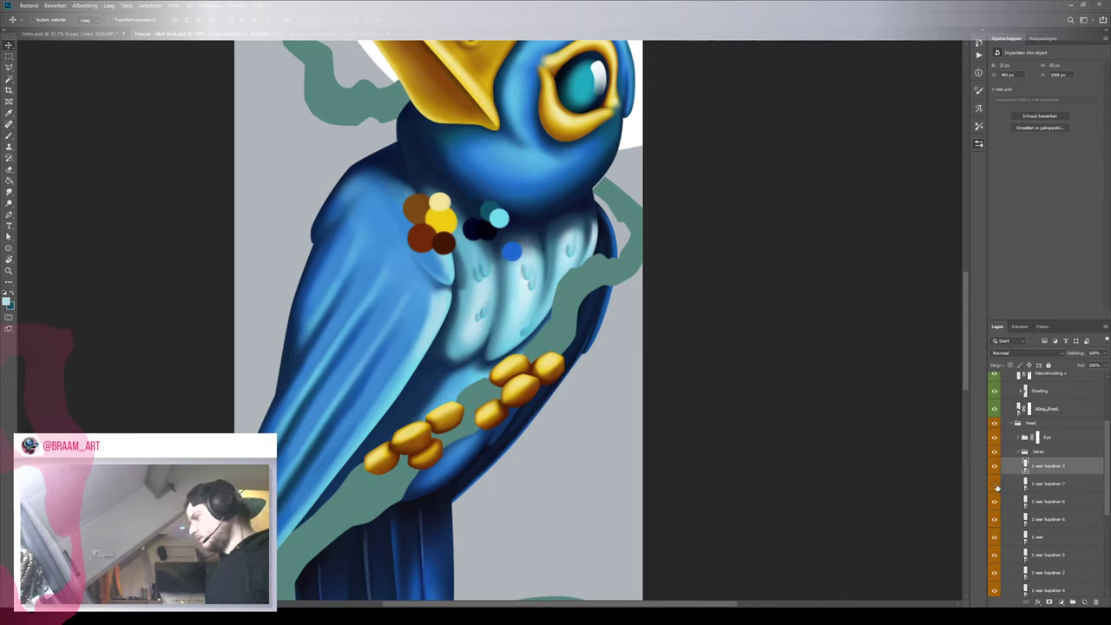
{"action": "left_click", "coordinate": [996, 485]}
Select the three feathers from 1 veer kopiëren 7 downward in the layer list, enlarge them and rotate them slightly on the left plume
{"action": "left_click", "coordinate": [1036, 490]}
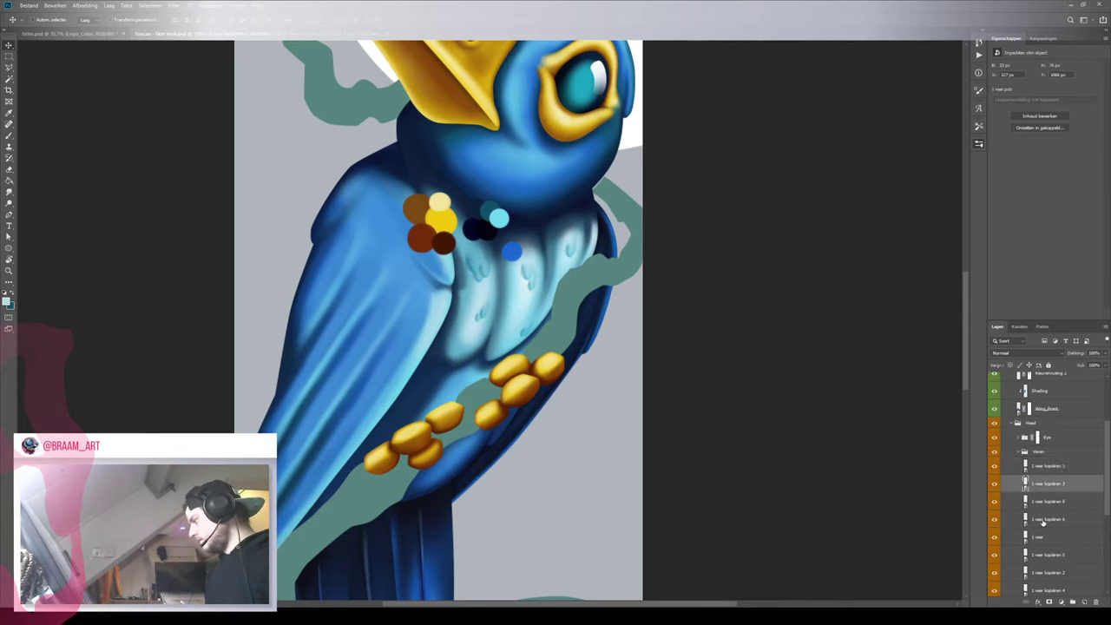
{"action": "left_click", "coordinate": [1042, 521], "text": "shift"}
{"action": "key", "text": "z"}
{"action": "left_click", "coordinate": [510, 282]}
{"action": "key", "text": "ctrl+t"}
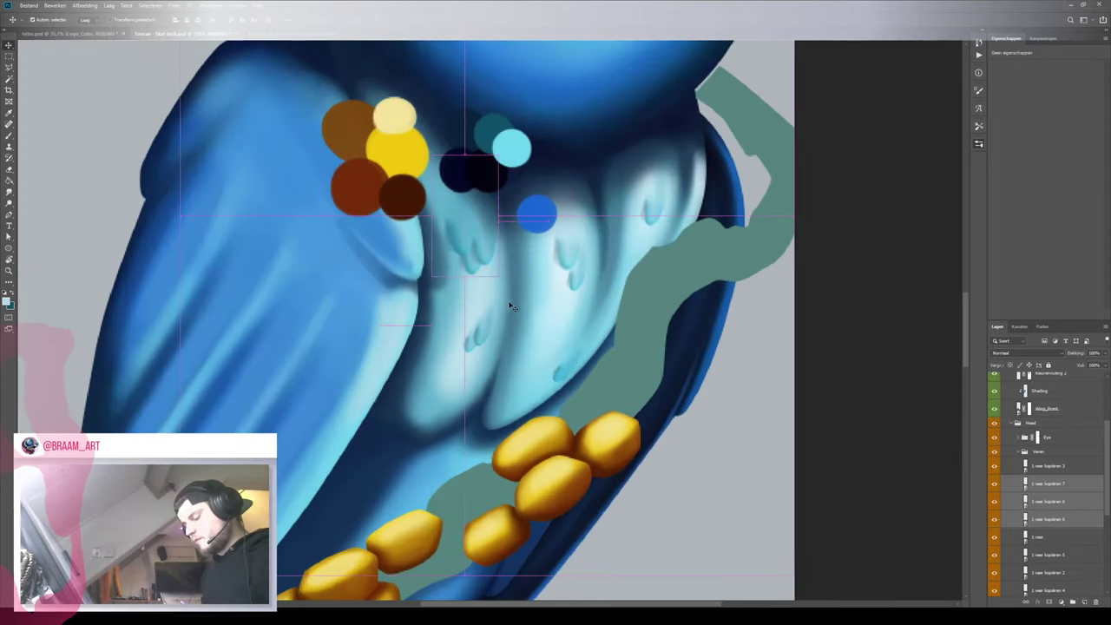
{"action": "left_click_drag", "start_coordinate": [497, 278], "coordinate": [476, 240]}
{"action": "left_click_drag", "start_coordinate": [498, 276], "coordinate": [499, 257]}
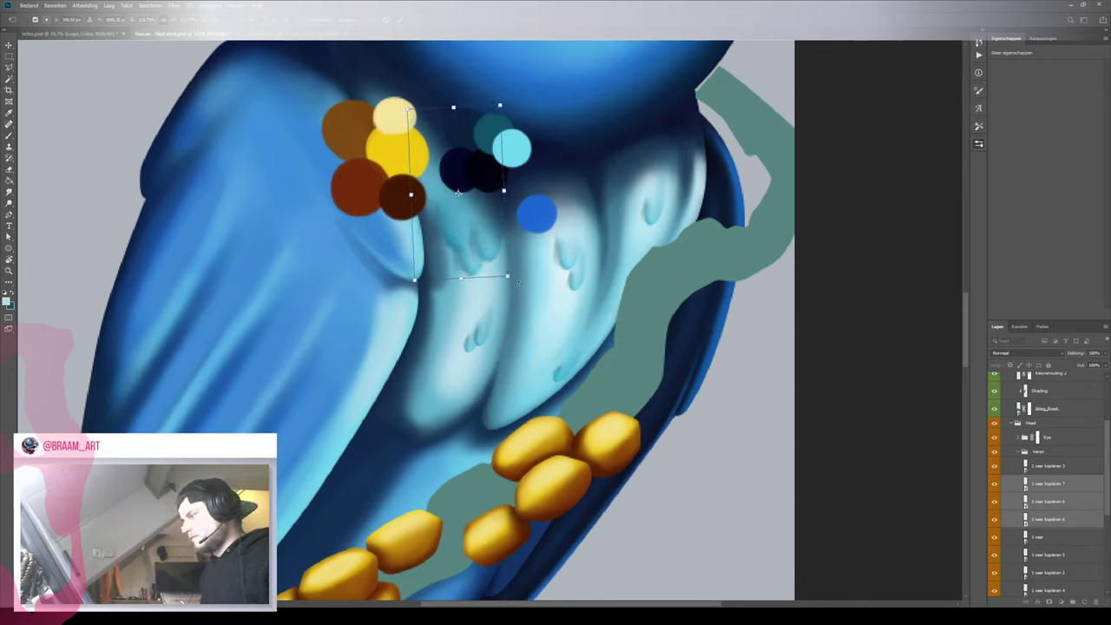
{"action": "key", "text": "Return"}
{"action": "key", "text": "ctrl+0"}
{"action": "left_click_drag", "start_coordinate": [461, 263], "coordinate": [501, 307]}
{"action": "key", "text": "ctrl+t"}
{"action": "key", "text": "z"}
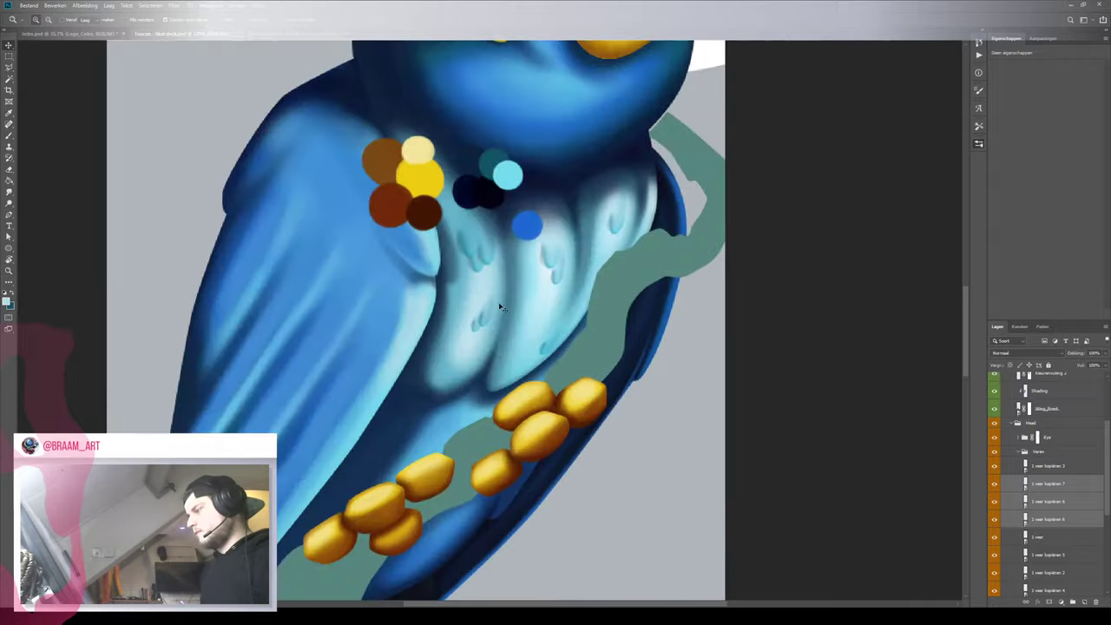
Select the 1 veer and 1 veer kopiëren 5 feathers on the left plume and enlarge them together
{"action": "key", "text": "v"}
{"action": "left_click", "coordinate": [484, 324]}
{"action": "left_click", "coordinate": [475, 330], "text": "shift"}
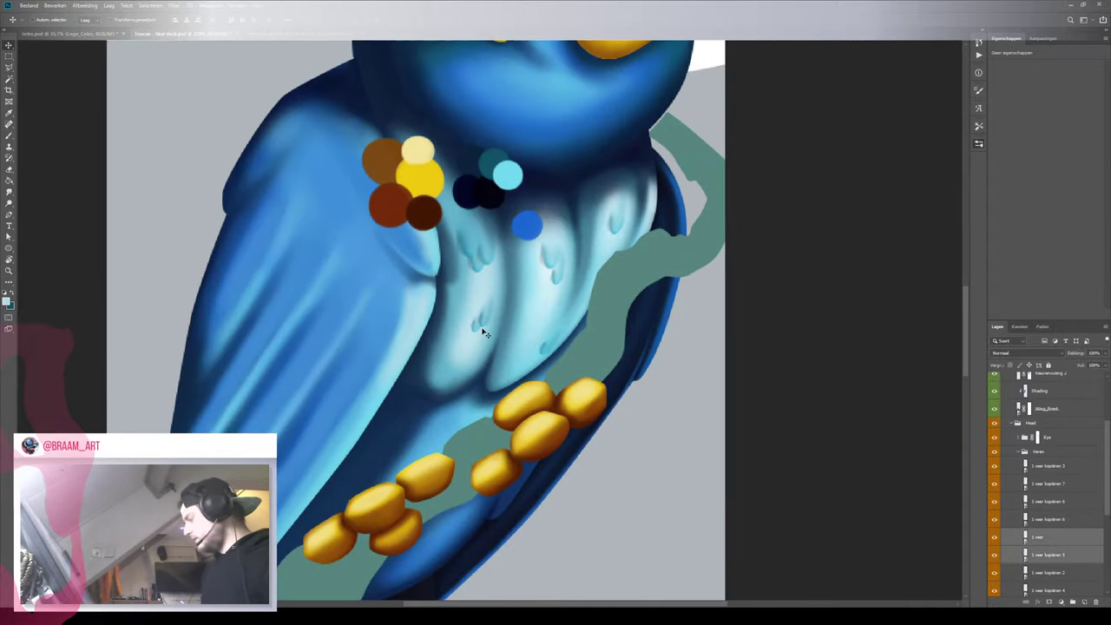
{"action": "key", "text": "ctrl+t"}
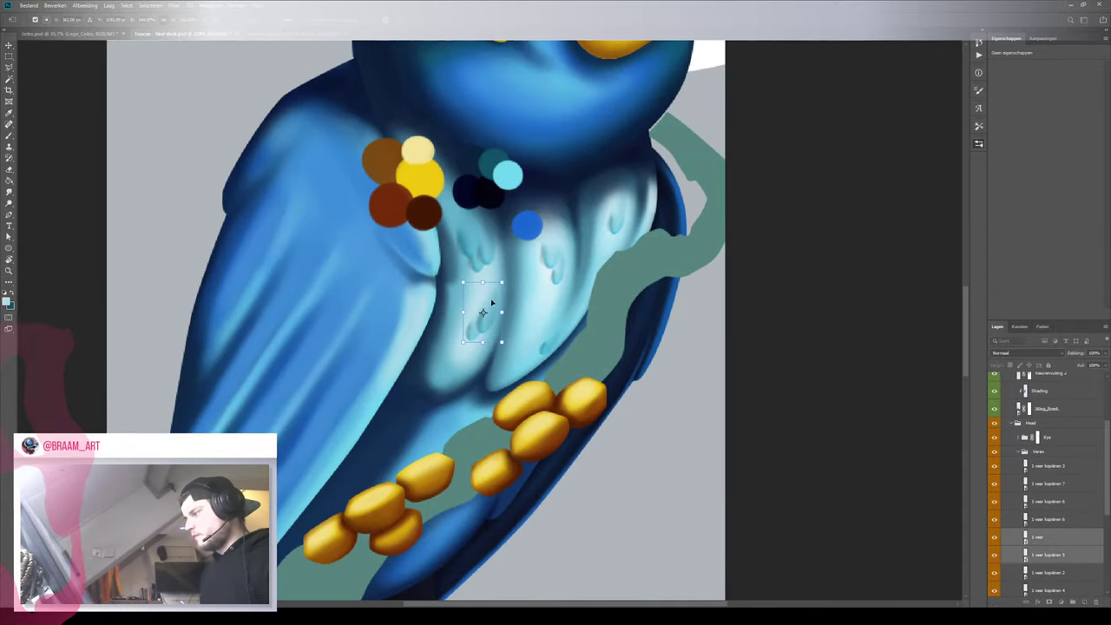
{"action": "mouse_move", "coordinate": [492, 303]}
{"action": "left_mouse_down"}
{"action": "mouse_move", "coordinate": [449, 311]}
{"action": "mouse_move", "coordinate": [500, 321]}
{"action": "mouse_move", "coordinate": [456, 327]}
{"action": "left_mouse_up"}
{"action": "key", "text": "Return"}
Enlarge the two feathers near the base of the middle plume and rotate them slightly
{"action": "key", "text": "z"}
{"action": "key", "text": "v"}
{"action": "key", "text": "z"}
{"action": "mouse_move", "coordinate": [492, 323]}
{"action": "left_mouse_down"}
{"action": "mouse_move", "coordinate": [431, 324]}
{"action": "mouse_move", "coordinate": [503, 322]}
{"action": "left_mouse_up"}
{"action": "key", "text": "v"}
{"action": "key", "text": "z"}
{"action": "left_click_drag", "start_coordinate": [520, 283], "coordinate": [532, 302]}
{"action": "key", "text": "v"}
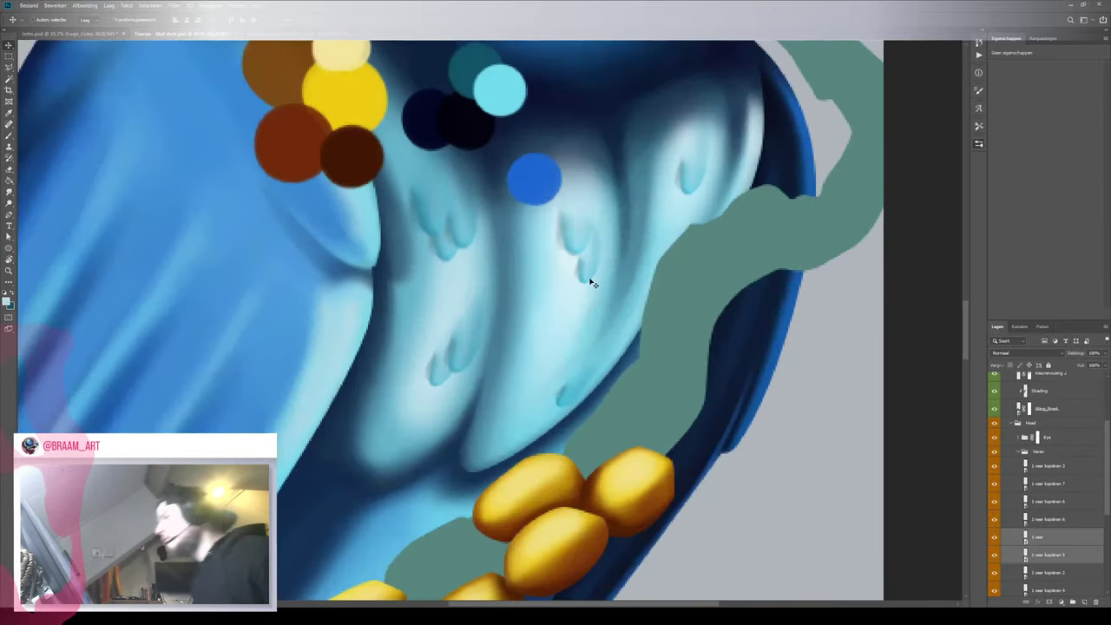
{"action": "left_click_drag", "start_coordinate": [590, 279], "coordinate": [588, 280]}
{"action": "left_click", "coordinate": [587, 280]}
{"action": "key", "text": "ctrl+t"}
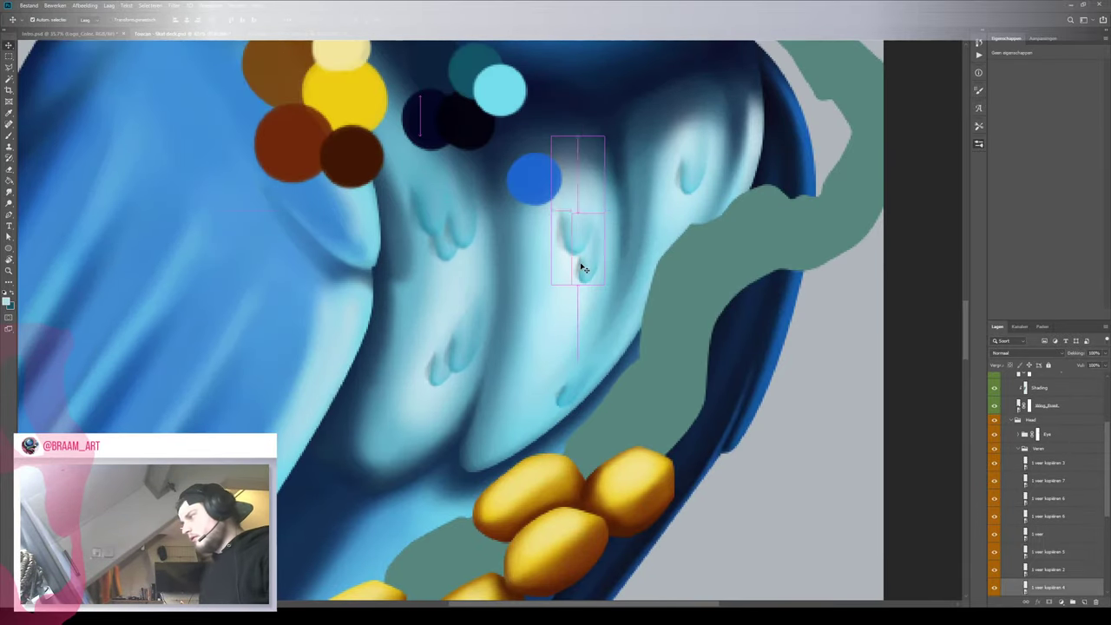
{"action": "left_click_drag", "start_coordinate": [606, 284], "coordinate": [631, 293]}
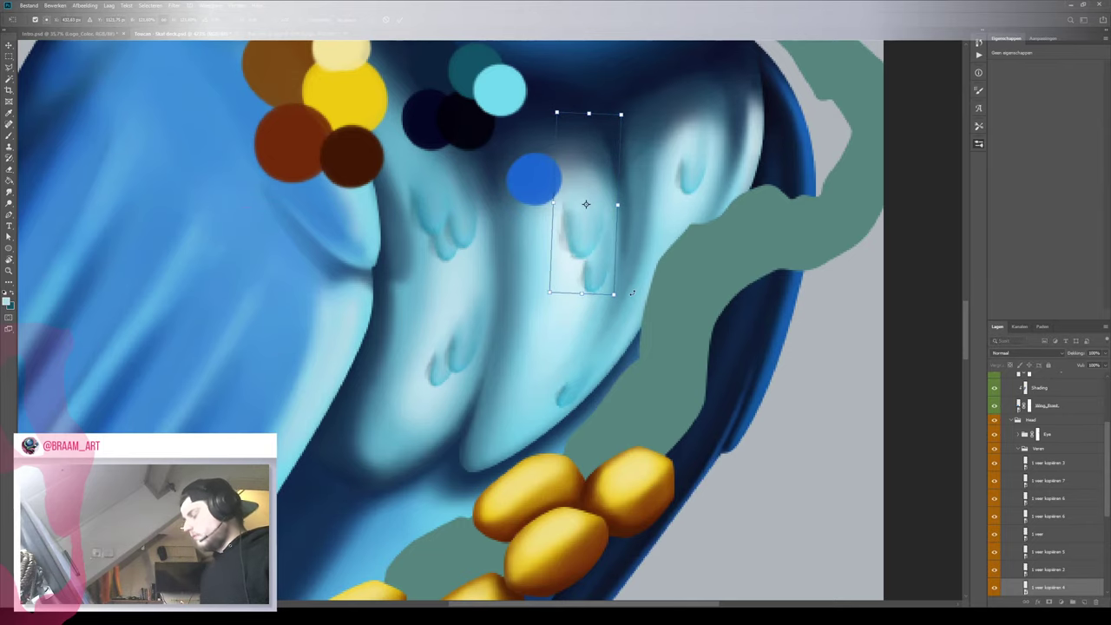
{"action": "key", "text": "Return"}
Nudge the 1 veer and 1 veer kopiëren 5 feathers on the left plume and readjust their size and rotation
{"action": "key", "text": "z"}
{"action": "left_click_drag", "start_coordinate": [610, 257], "coordinate": [588, 275]}
{"action": "key", "text": "v"}
{"action": "left_click", "coordinate": [535, 309]}
{"action": "left_click", "coordinate": [522, 318], "text": "shift"}
{"action": "left_click_drag", "start_coordinate": [522, 319], "coordinate": [528, 321]}
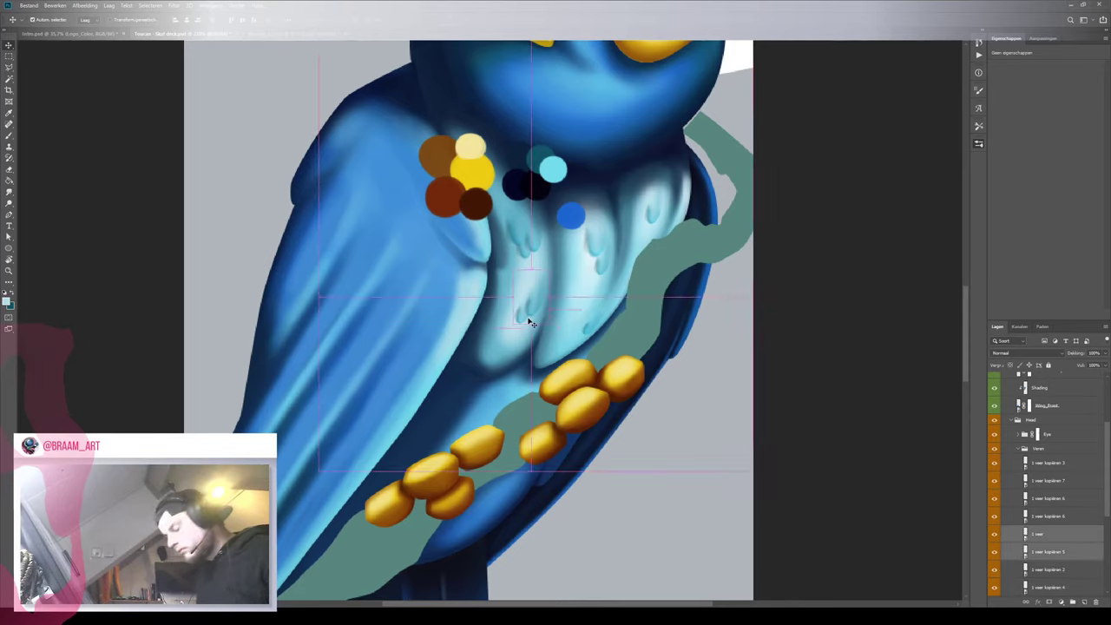
{"action": "key", "text": "ctrl+t"}
{"action": "left_click_drag", "start_coordinate": [552, 269], "coordinate": [593, 249]}
{"action": "key", "text": "Return"}
{"action": "key", "text": "z"}
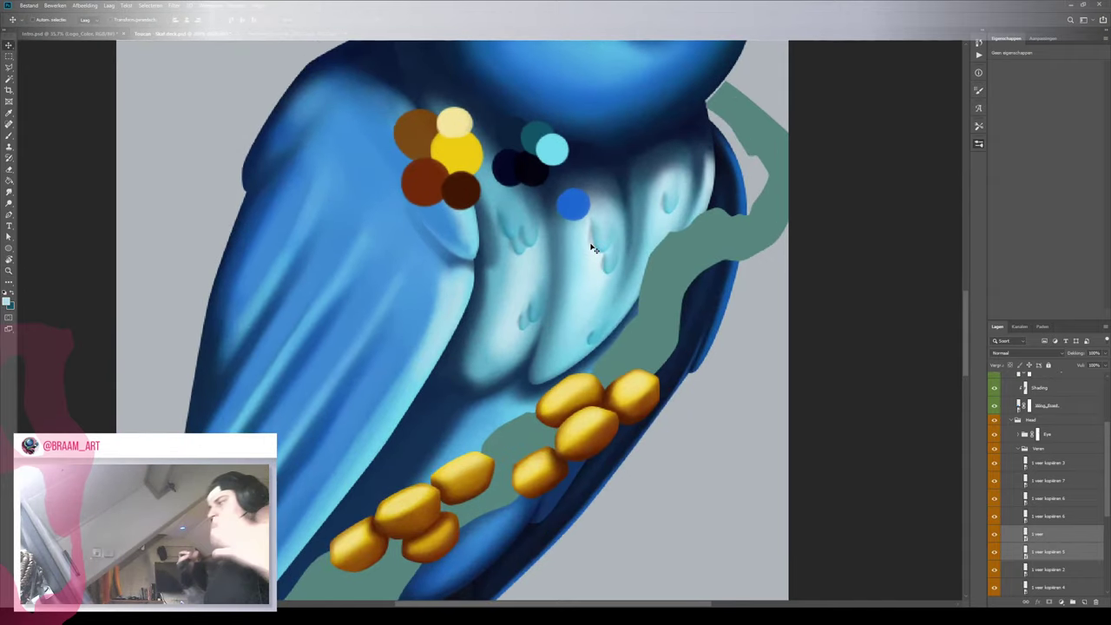
Shift the 1 veer kopiëren 2 feather slightly closer to the tip of the middle plume
{"action": "key", "text": "z"}
{"action": "left_click_drag", "start_coordinate": [584, 161], "coordinate": [572, 183]}
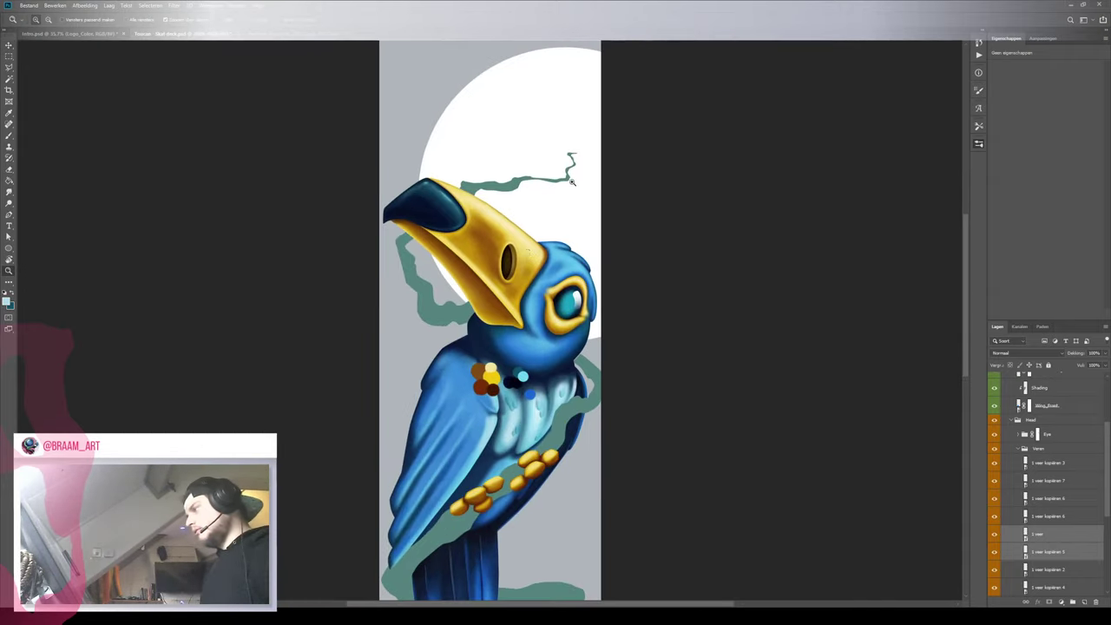
{"action": "key", "text": "r"}
{"action": "left_click_drag", "start_coordinate": [585, 447], "coordinate": [333, 245]}
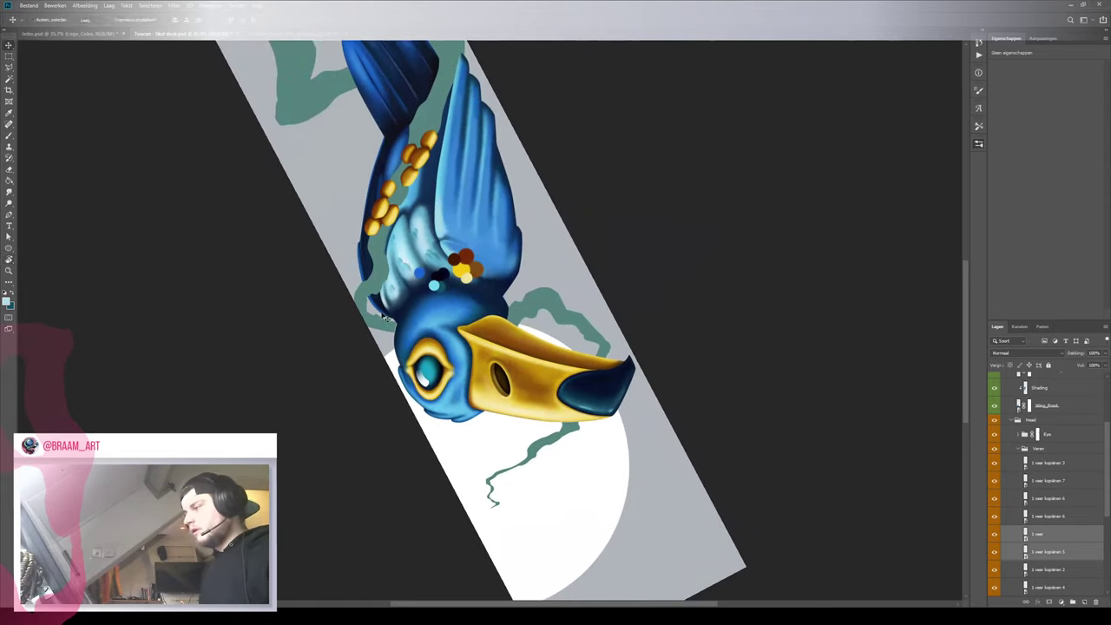
{"action": "key", "text": "z"}
{"action": "left_click_drag", "start_coordinate": [378, 281], "coordinate": [442, 279]}
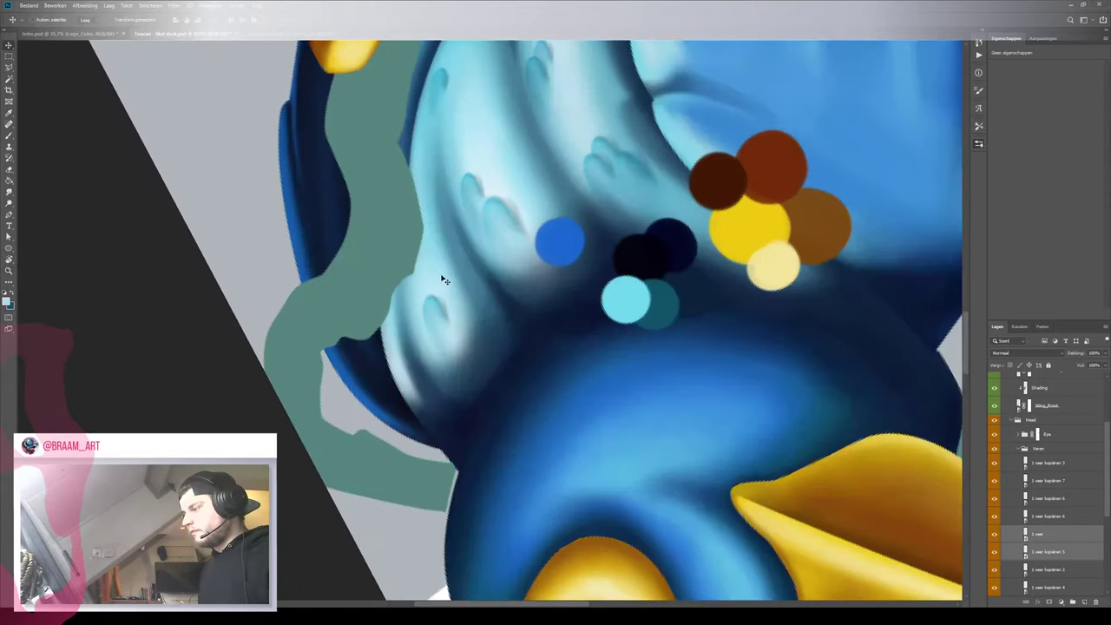
{"action": "left_click", "coordinate": [439, 84], "text": "ctrl"}
{"action": "left_click_drag", "start_coordinate": [441, 84], "coordinate": [456, 200]}
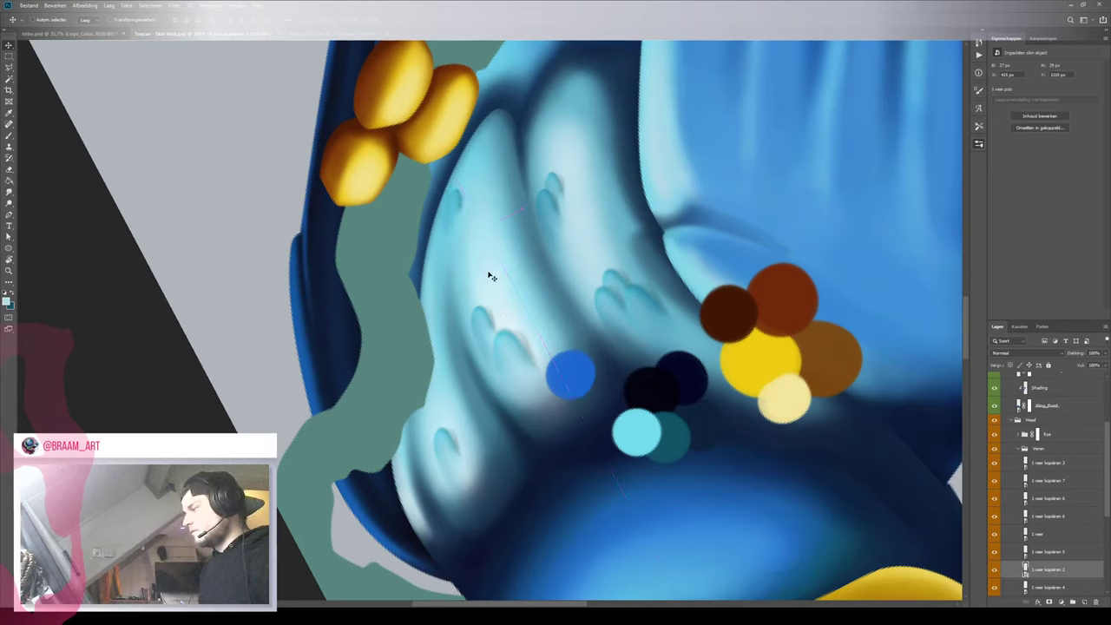
Move the 1 veer kopiëren 3 feather to the outer edge of its plume and adjust it with Free Transform
{"action": "left_click", "coordinate": [447, 458], "text": "ctrl"}
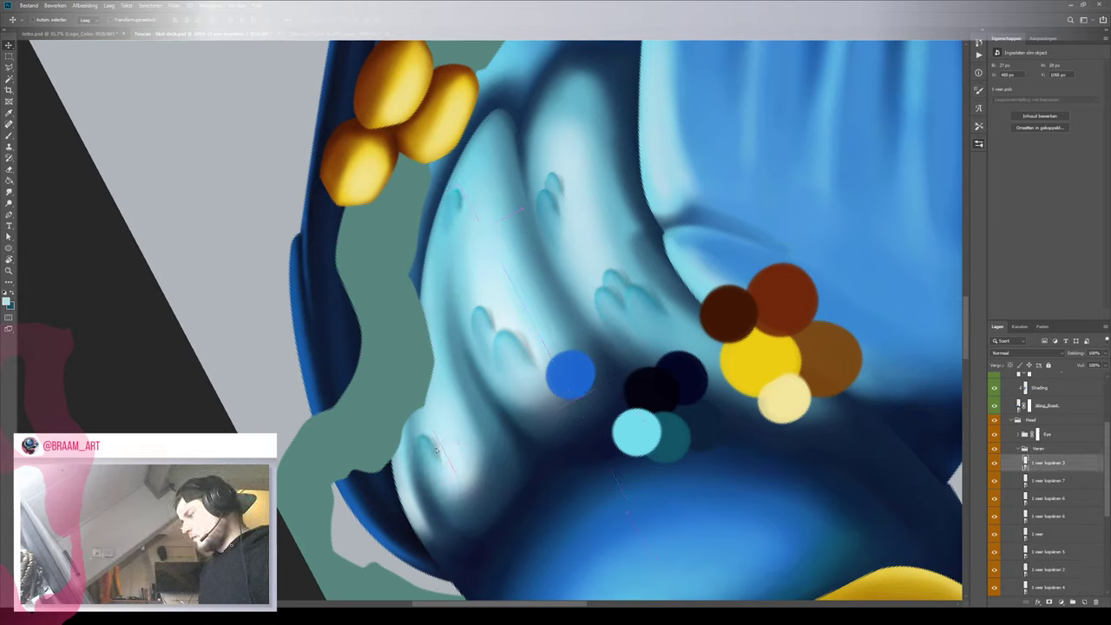
{"action": "key", "text": "ctrl+t"}
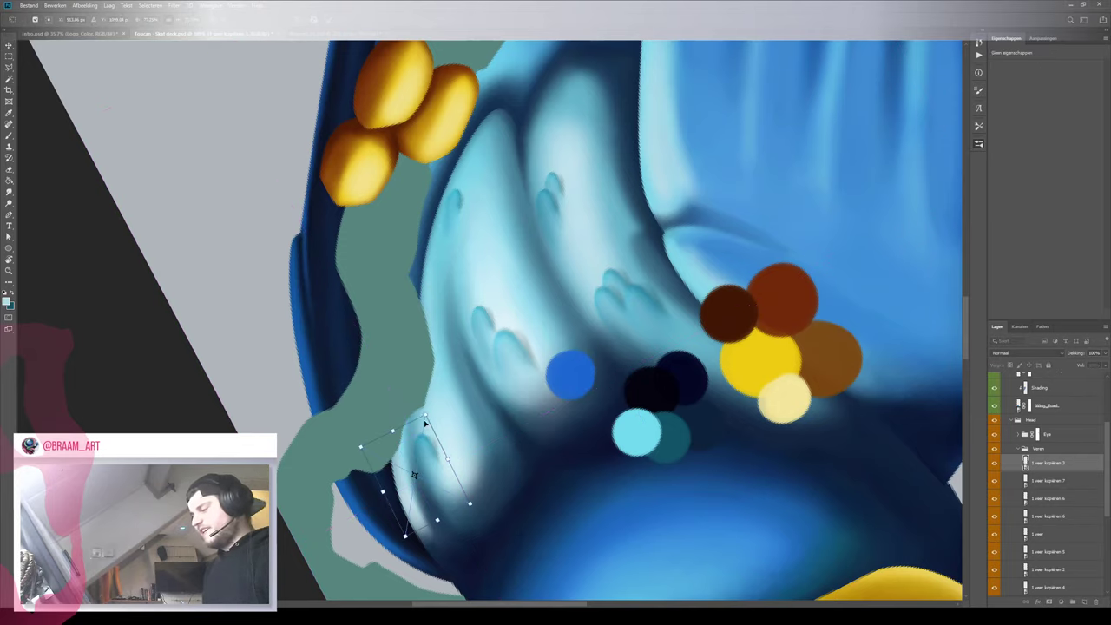
{"action": "mouse_move", "coordinate": [425, 415]}
{"action": "left_mouse_down"}
{"action": "mouse_move", "coordinate": [430, 390]}
{"action": "mouse_move", "coordinate": [424, 427]}
{"action": "left_mouse_up"}
{"action": "key", "text": "Return"}
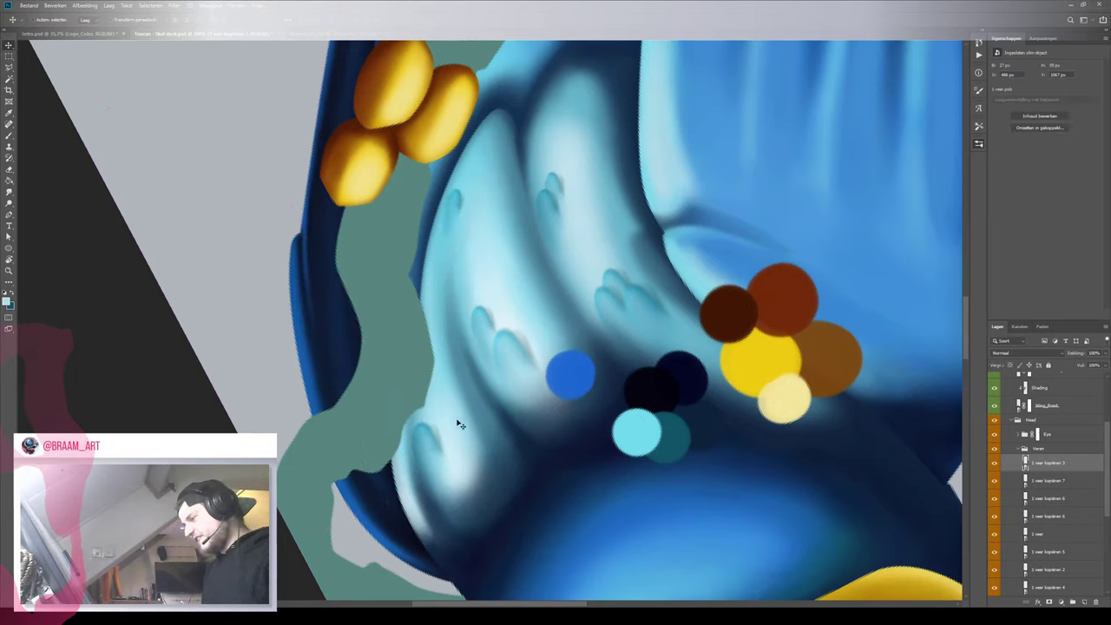
Move the 1 veer and 1 veer kopiëren 5 feathers toward the plume's tip, against the dark seam between the two plumes
{"action": "key", "text": "ctrl+space"}
{"action": "mouse_move", "coordinate": [486, 353]}
{"action": "left_mouse_down"}
{"action": "mouse_move", "coordinate": [395, 356]}
{"action": "mouse_move", "coordinate": [478, 350]}
{"action": "left_mouse_up"}
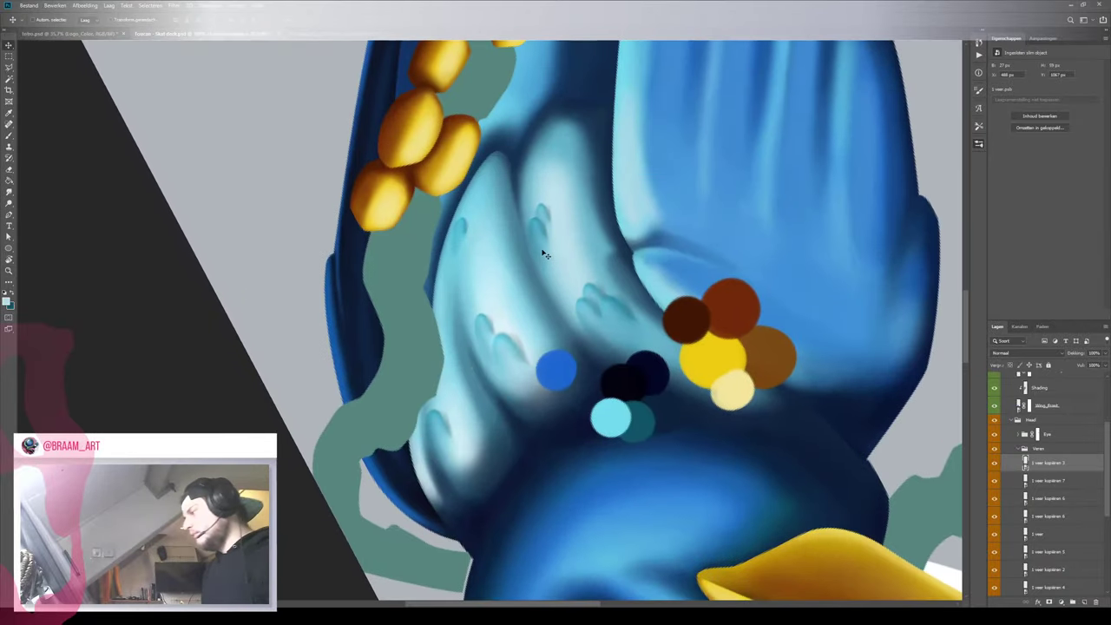
{"action": "left_click", "coordinate": [540, 230], "text": "ctrl"}
{"action": "left_click", "coordinate": [546, 214], "text": "ctrl+shift"}
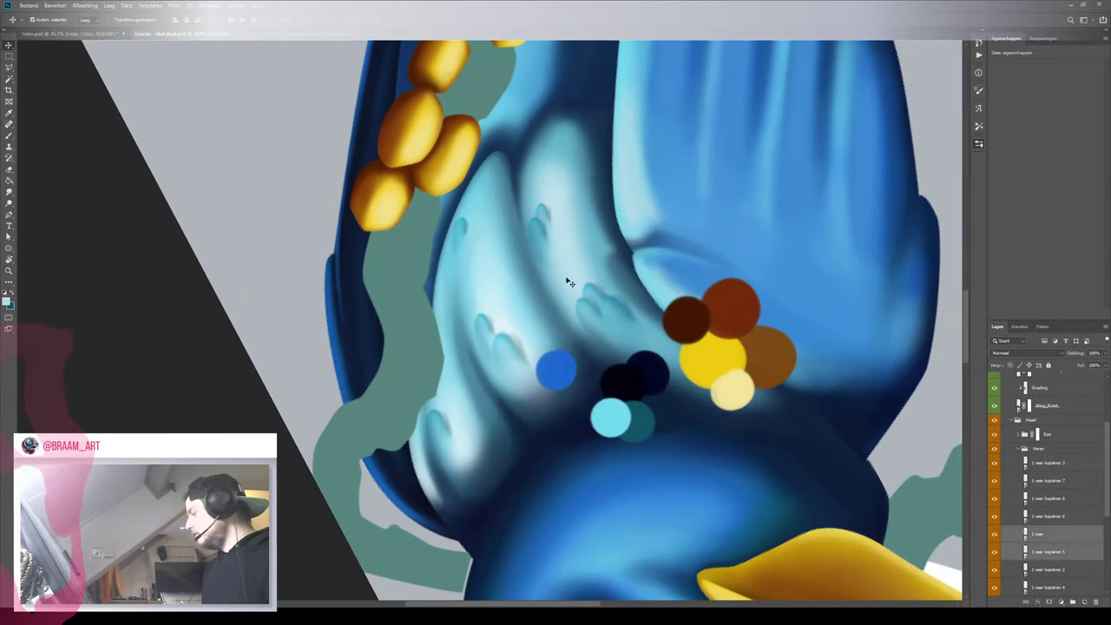
{"action": "key", "text": "Delete"}
{"action": "key", "text": "ctrl+z"}
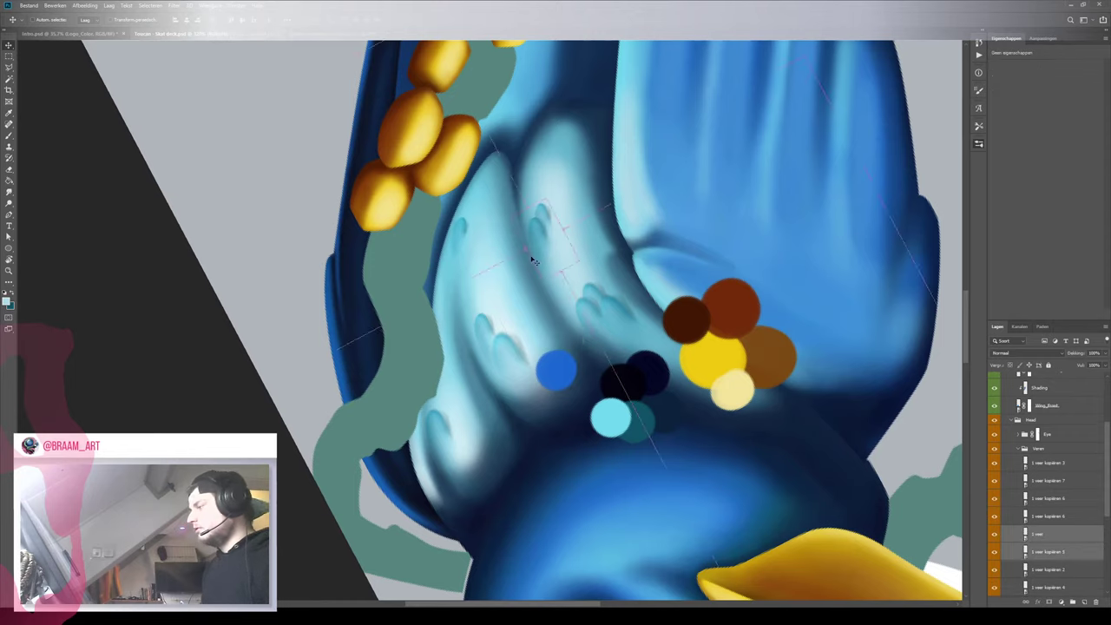
{"action": "mouse_move", "coordinate": [553, 238]}
{"action": "left_mouse_down"}
{"action": "mouse_move", "coordinate": [538, 203]}
{"action": "mouse_move", "coordinate": [501, 208]}
{"action": "mouse_move", "coordinate": [538, 234]}
{"action": "mouse_move", "coordinate": [573, 234]}
{"action": "left_mouse_up"}
{"action": "key", "text": "z"}
{"action": "key", "text": "ctrl+t"}
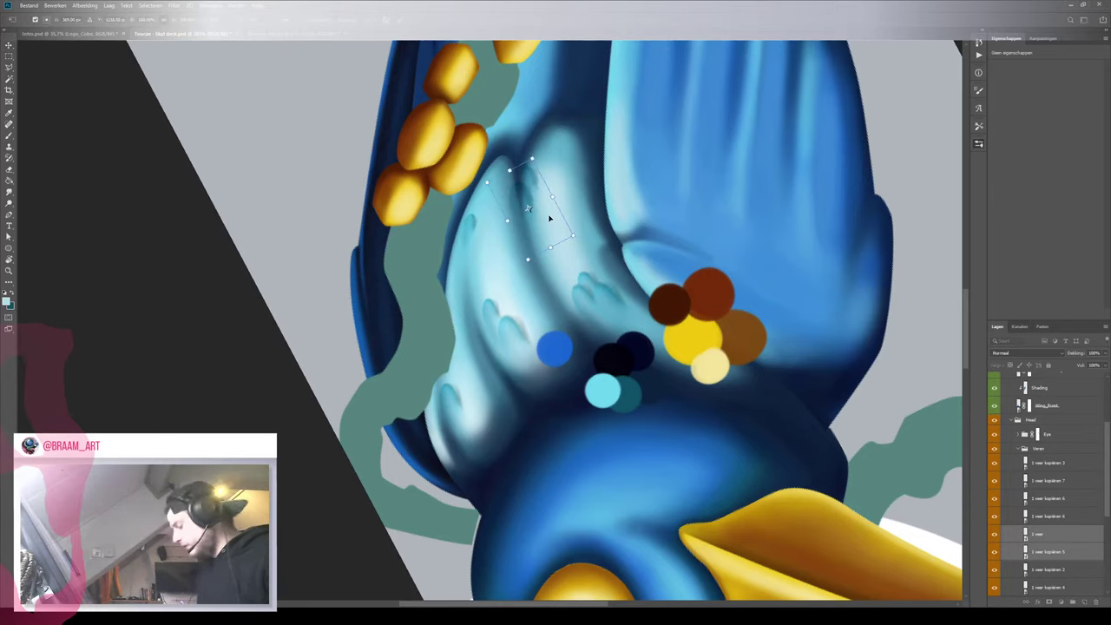
{"action": "key", "text": "Return"}
{"action": "left_click_drag", "start_coordinate": [542, 180], "coordinate": [562, 204]}
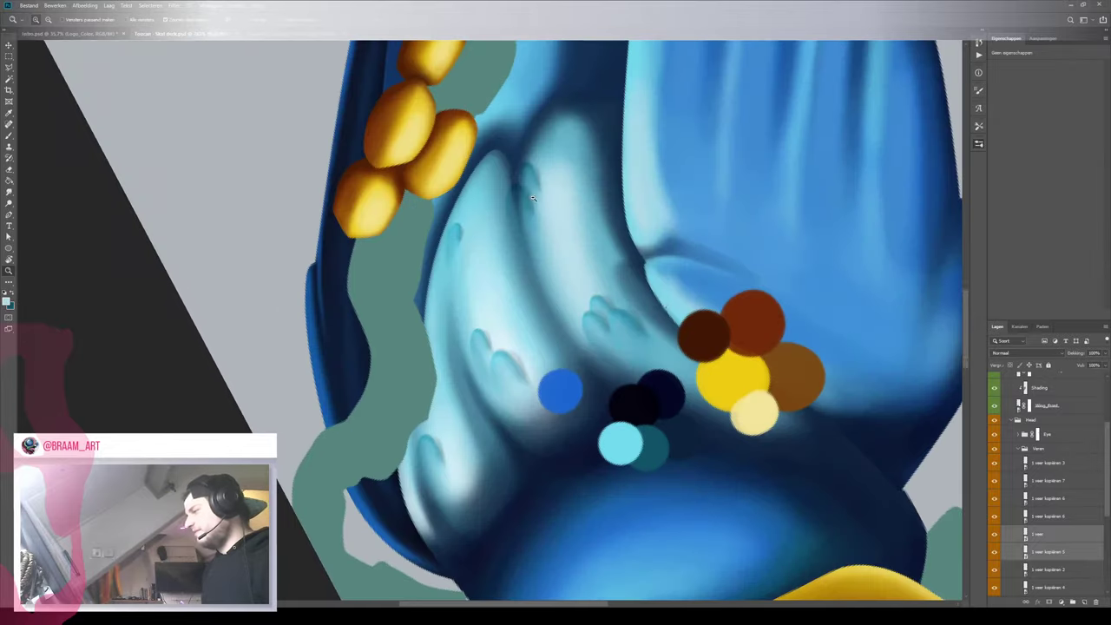
Collapse the Veren group, add a new layer above it and try a stroke beside the feather pair with a smaller brush
{"action": "left_click", "coordinate": [1020, 449]}
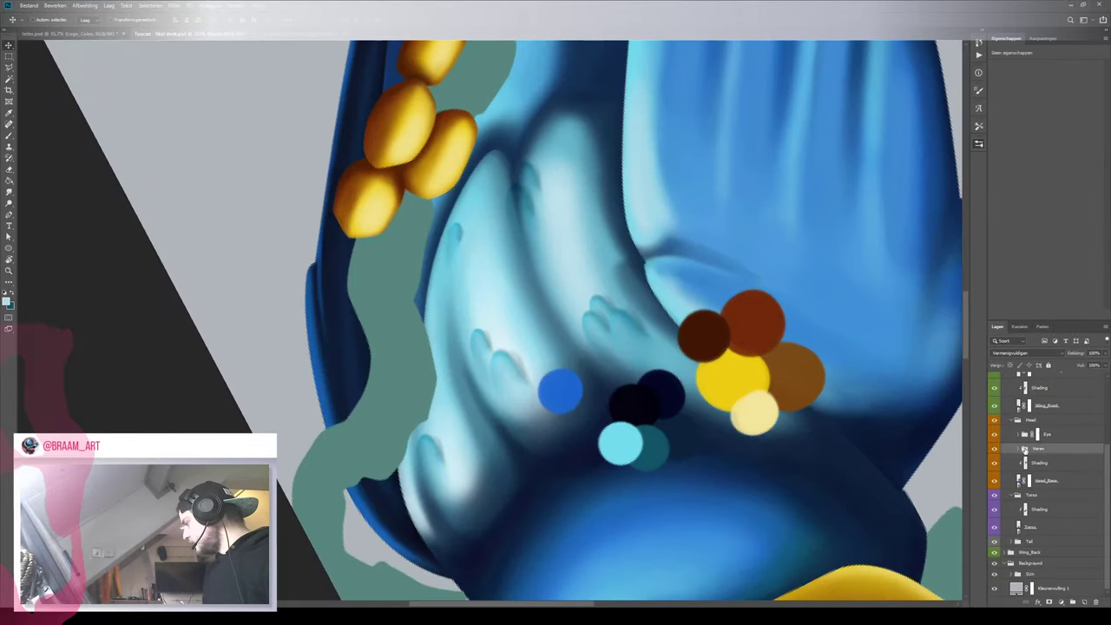
{"action": "left_click", "coordinate": [1085, 602]}
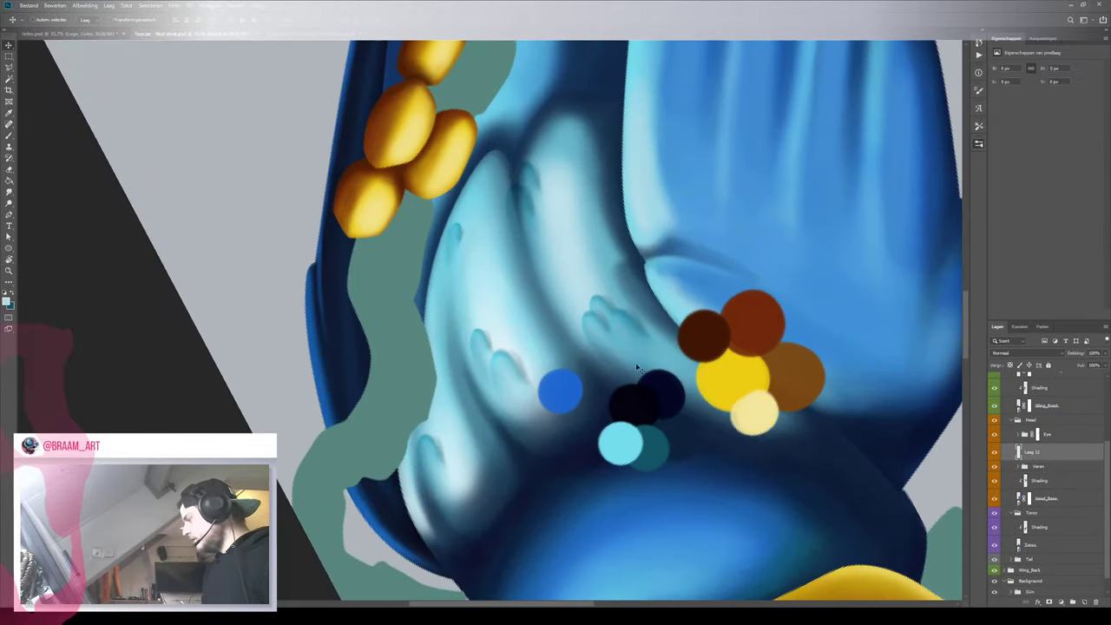
{"action": "key", "text": "i"}
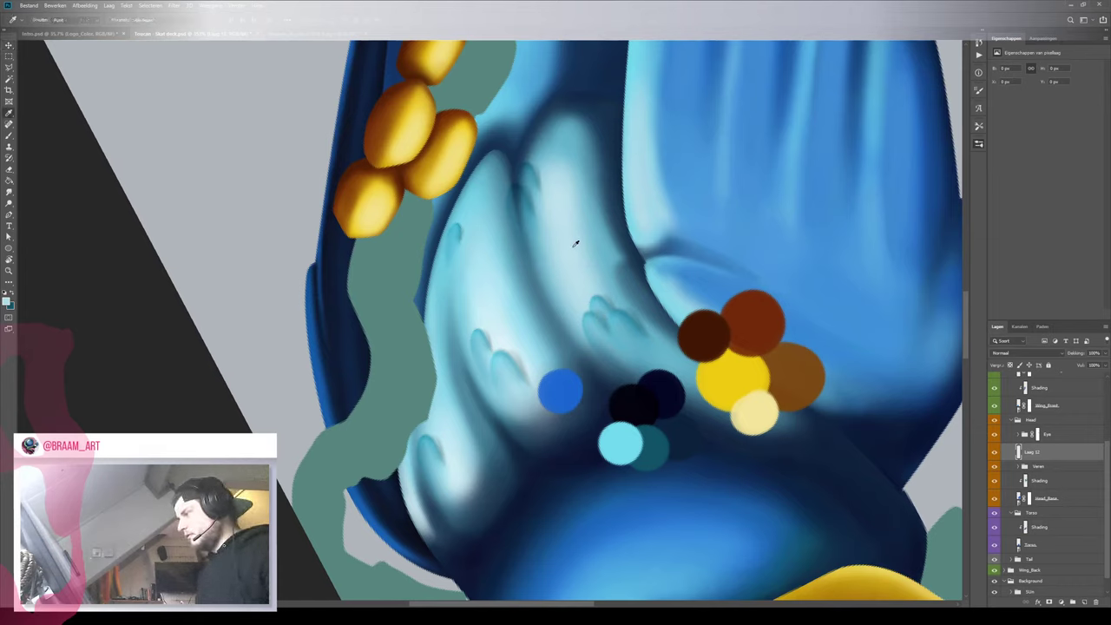
{"action": "key", "text": "b"}
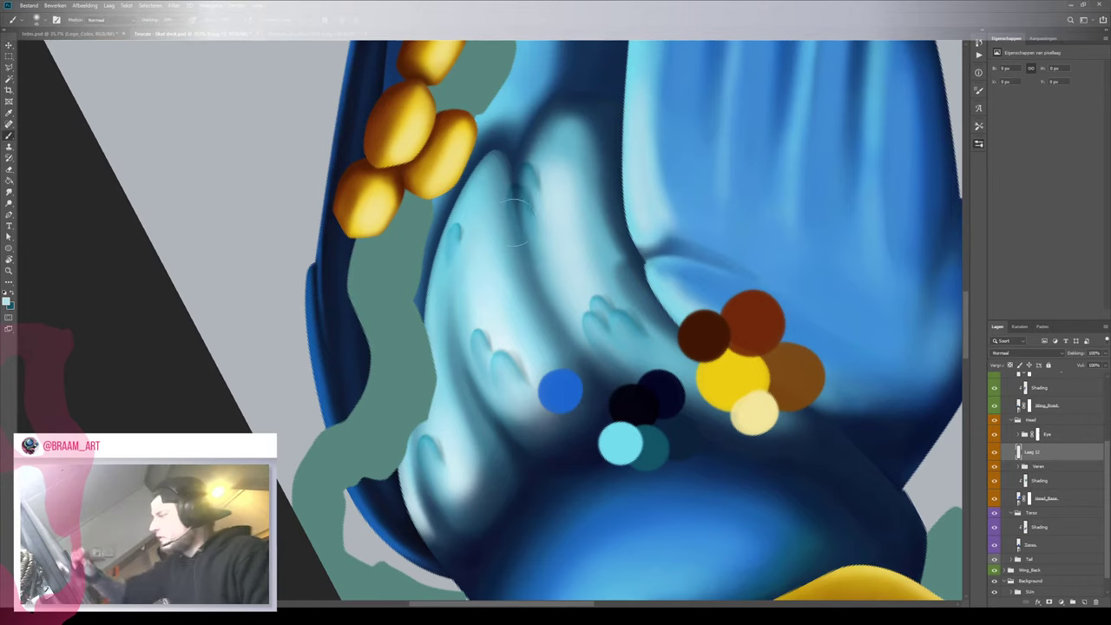
{"action": "key", "text": "bracketleft"}
{"action": "key", "text": "bracketleft"}
{"action": "key", "text": "bracketleft"}
{"action": "key", "text": "bracketleft"}
{"action": "left_click_drag", "start_coordinate": [518, 186], "coordinate": [525, 221]}
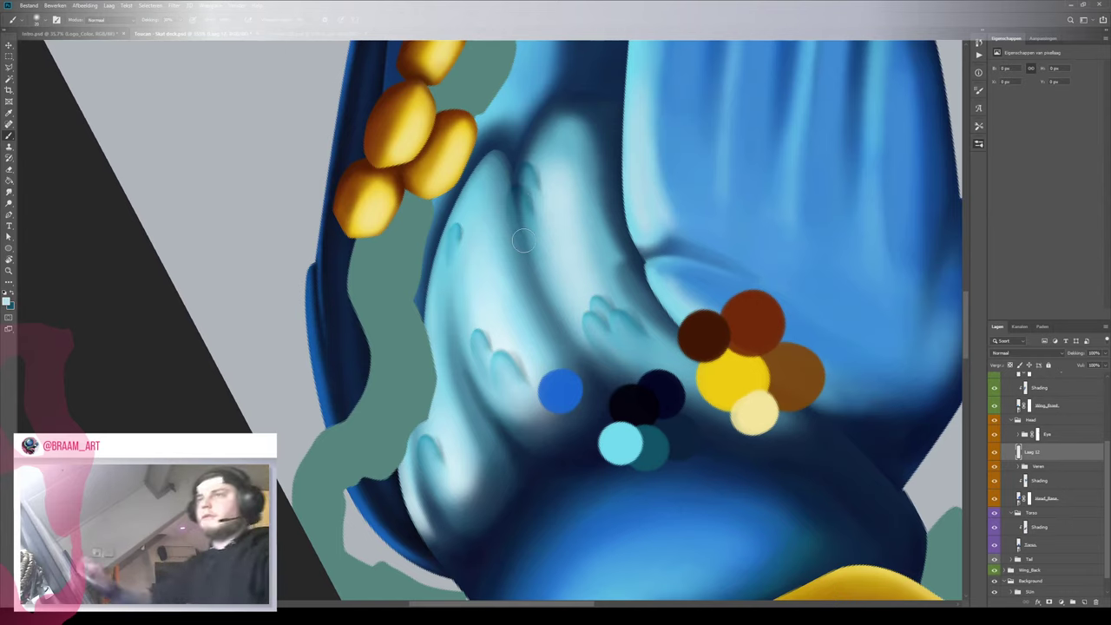
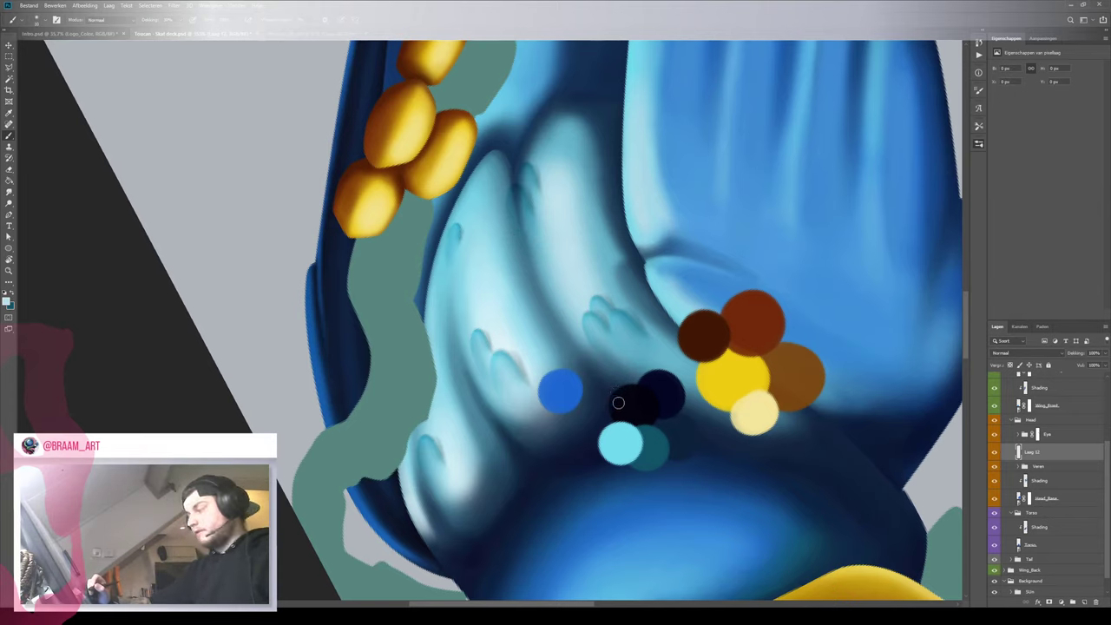
Sample the light cyan swatch and paint fine highlight strokes on Laag 12 along the feather pair beside the dark seam
{"action": "left_click", "coordinate": [620, 439], "text": "alt"}
{"action": "left_click_drag", "start_coordinate": [516, 192], "coordinate": [531, 247]}
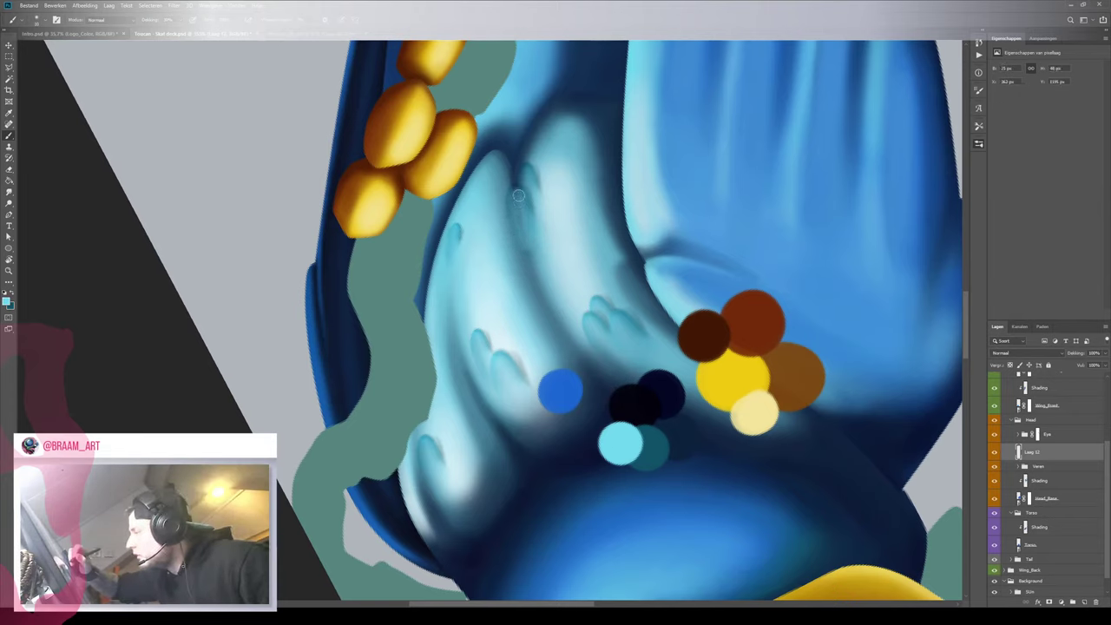
{"action": "key", "text": "ctrl+z"}
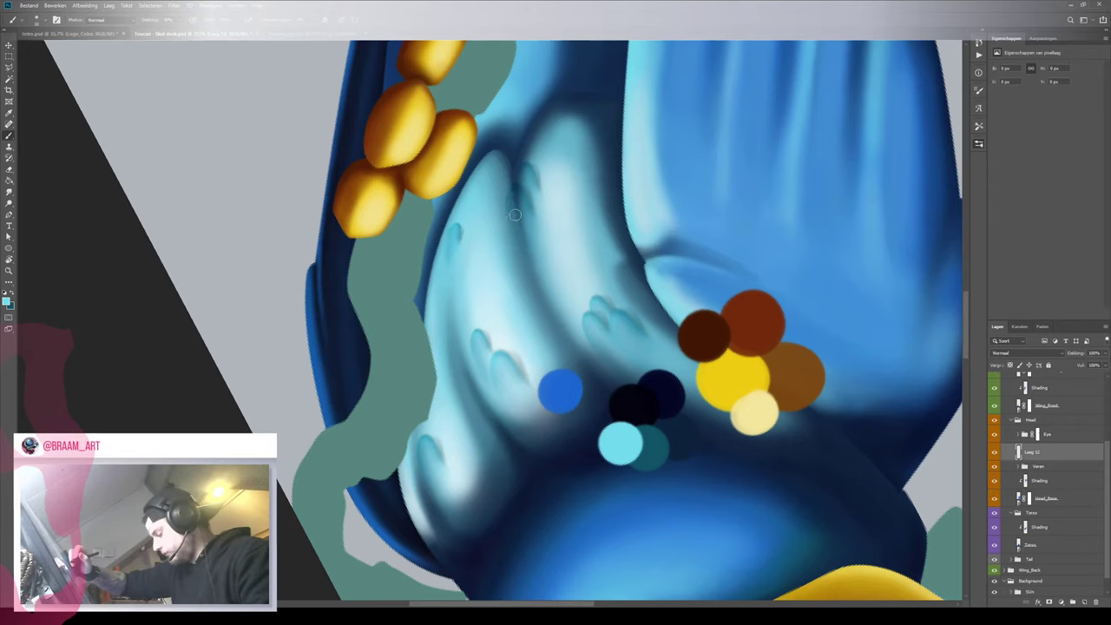
{"action": "mouse_move", "coordinate": [515, 189]}
{"action": "left_mouse_down"}
{"action": "mouse_move", "coordinate": [527, 244]}
{"action": "mouse_move", "coordinate": [515, 210]}
{"action": "left_mouse_up"}
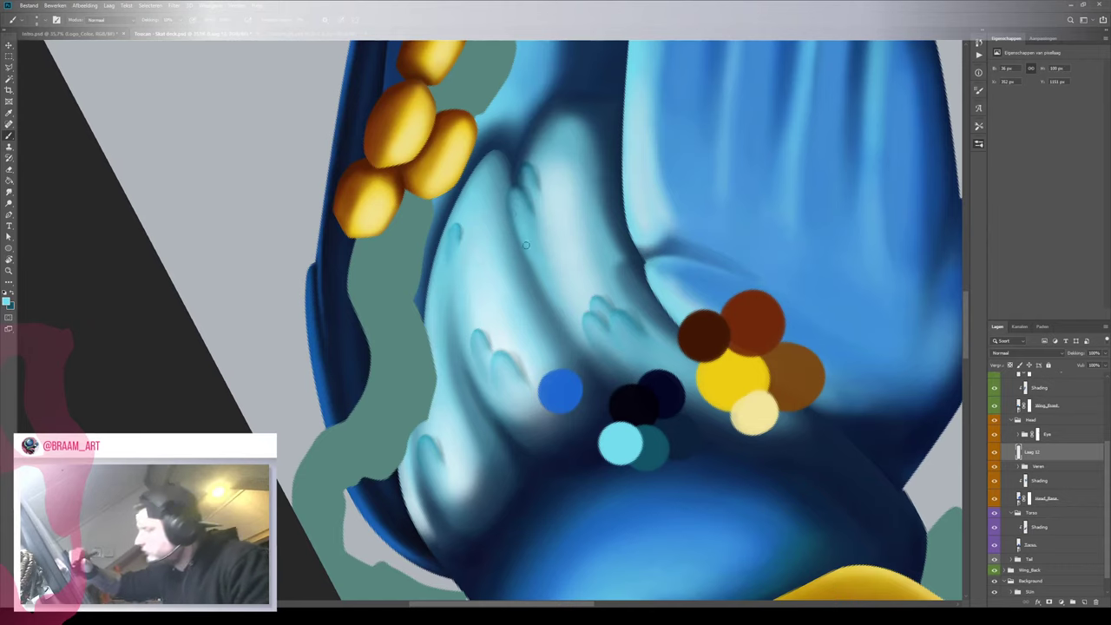
{"action": "left_click", "coordinate": [620, 442], "text": "alt"}
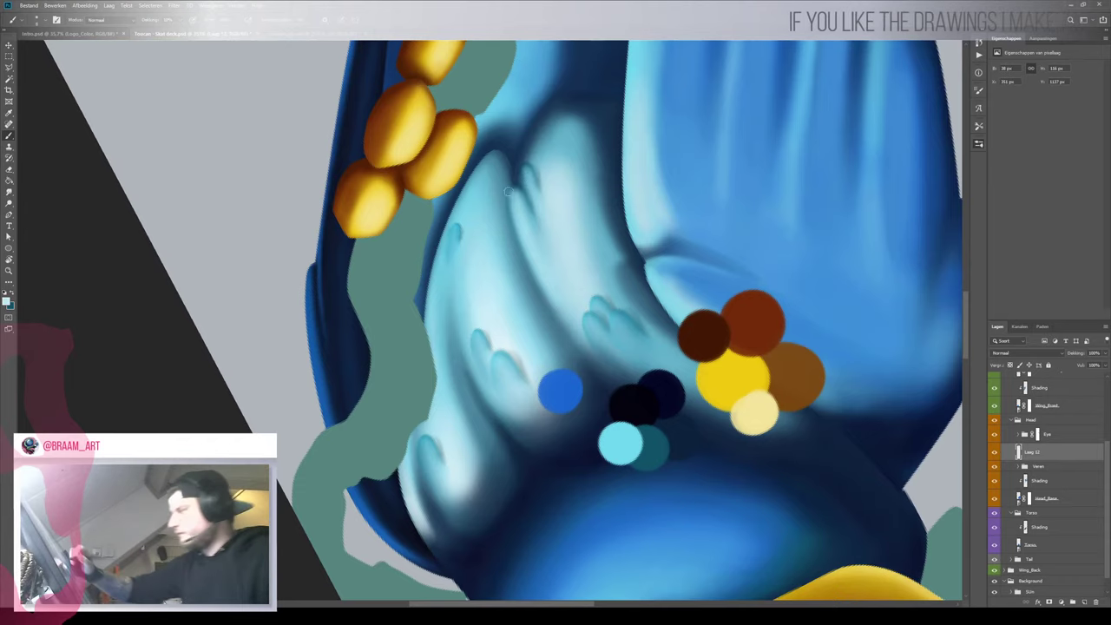
Expand the Veren group, keep Laag 12 above it and hide the Laag 12 layer
{"action": "key", "text": "z"}
{"action": "mouse_move", "coordinate": [556, 188]}
{"action": "left_mouse_down"}
{"action": "mouse_move", "coordinate": [468, 365]}
{"action": "mouse_move", "coordinate": [519, 337]}
{"action": "left_mouse_up"}
{"action": "key", "text": "b"}
{"action": "key", "text": "r"}
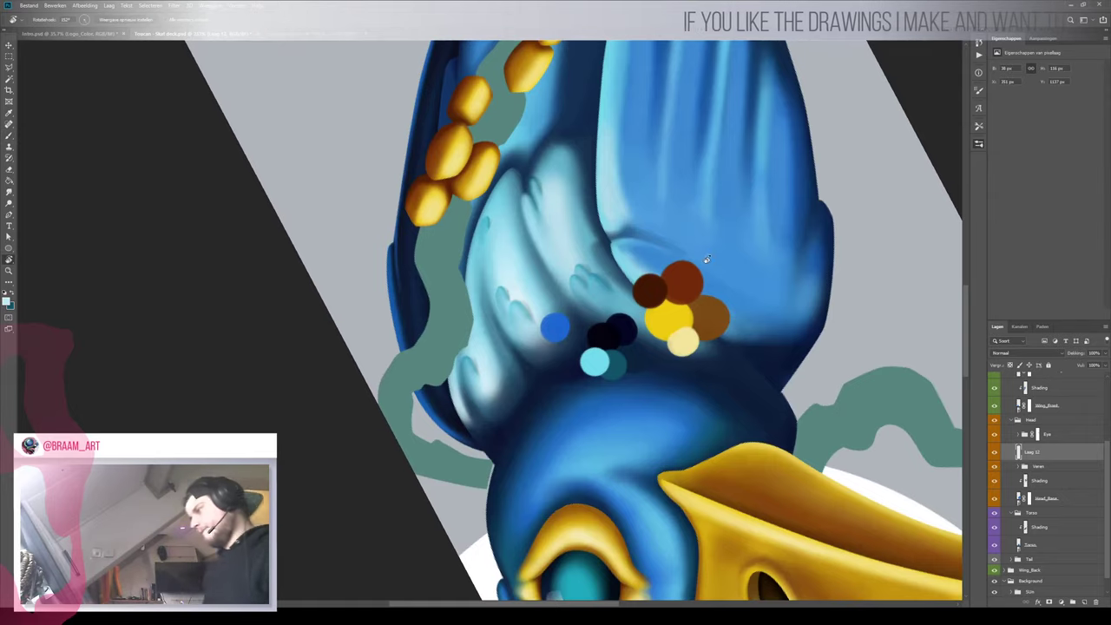
{"action": "left_click_drag", "start_coordinate": [538, 170], "coordinate": [412, 423]}
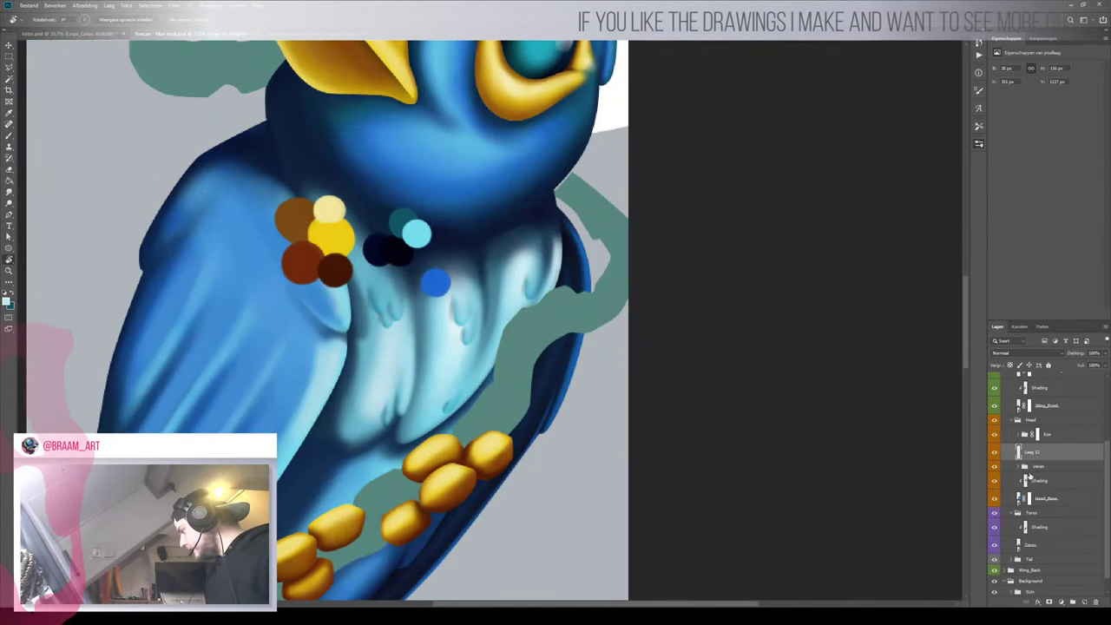
{"action": "left_click", "coordinate": [1018, 466]}
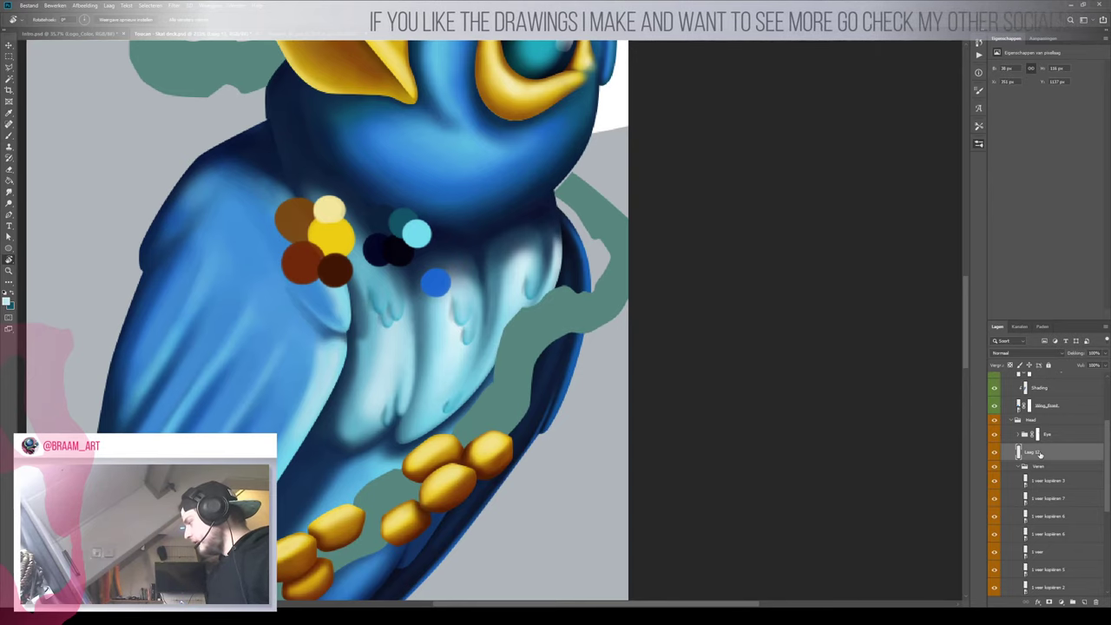
{"action": "left_click_drag", "start_coordinate": [1039, 454], "coordinate": [1038, 477]}
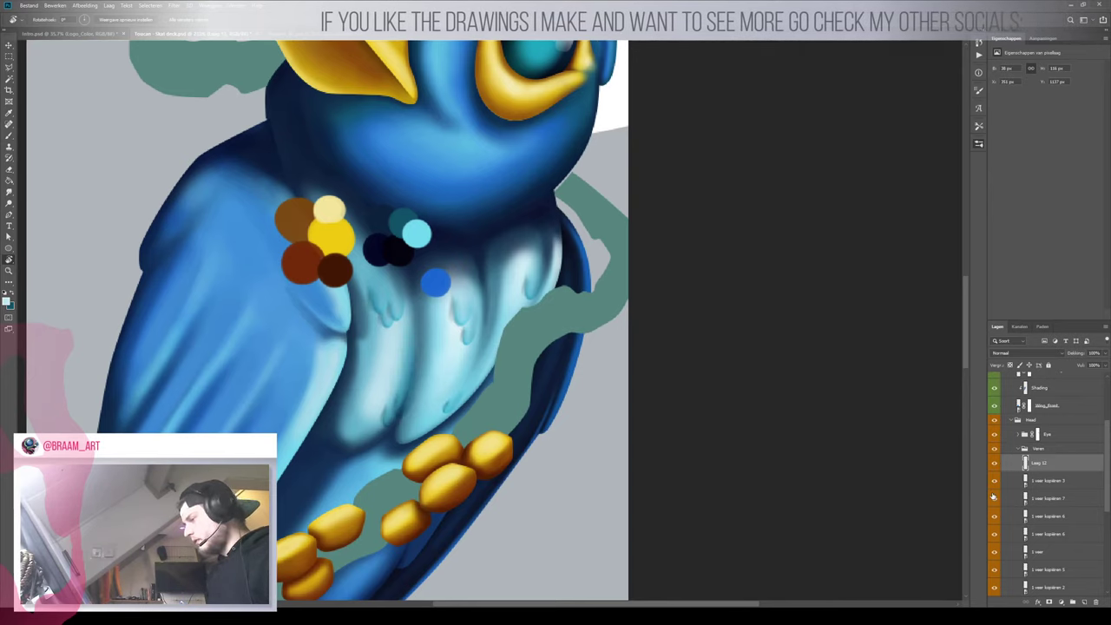
{"action": "key", "text": "ctrl+z"}
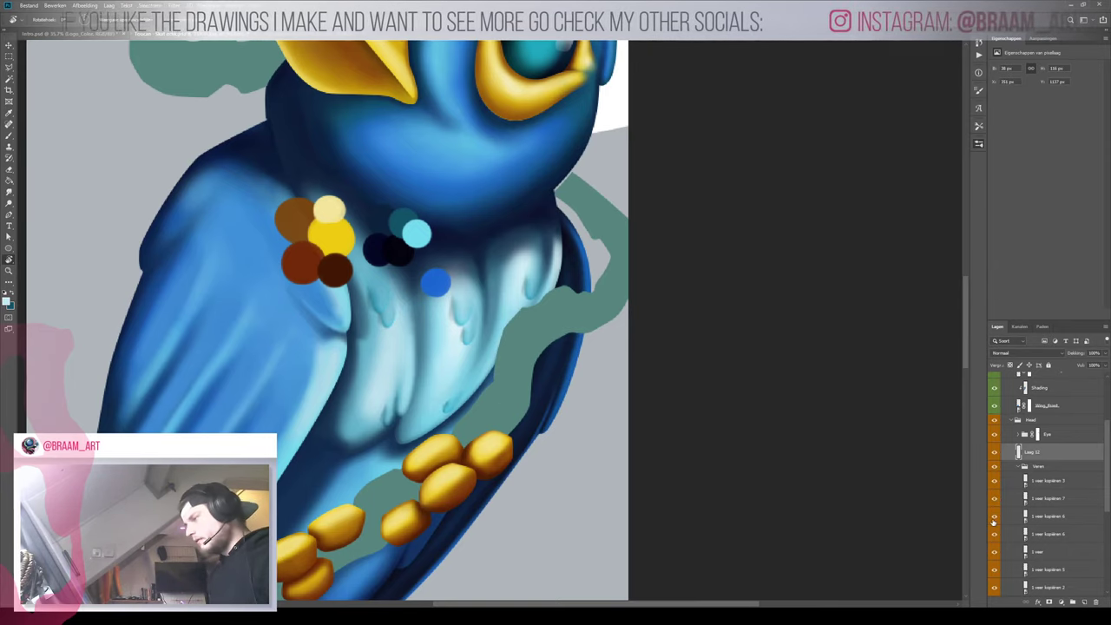
{"action": "scroll", "coordinate": [994, 518], "scroll_direction": "down", "scroll_amount": 2}
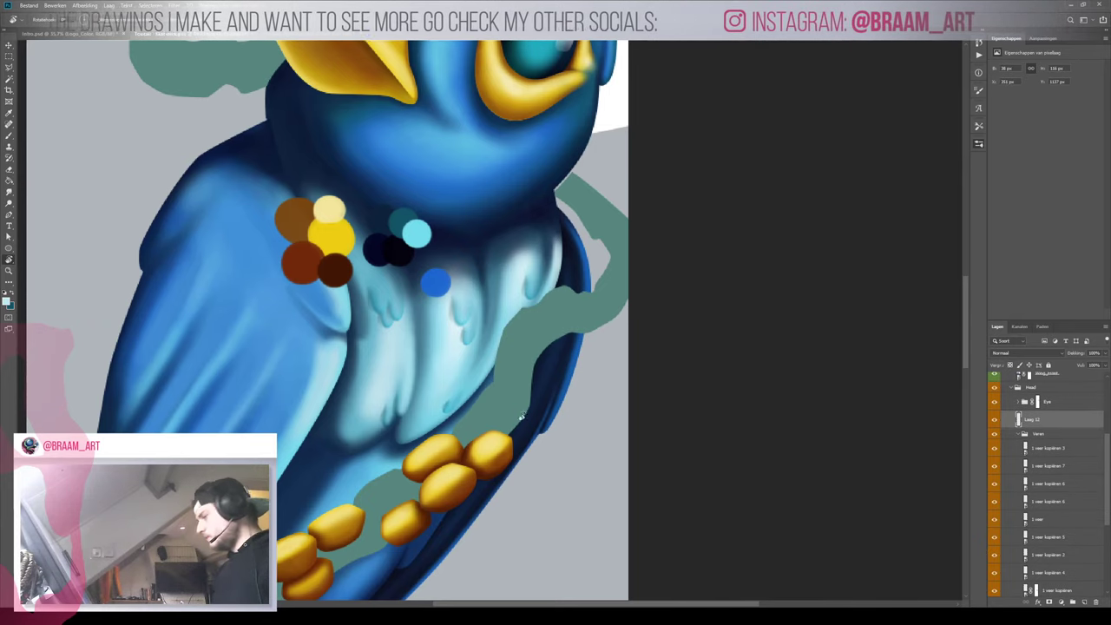
{"action": "left_click_drag", "start_coordinate": [417, 393], "coordinate": [424, 402]}
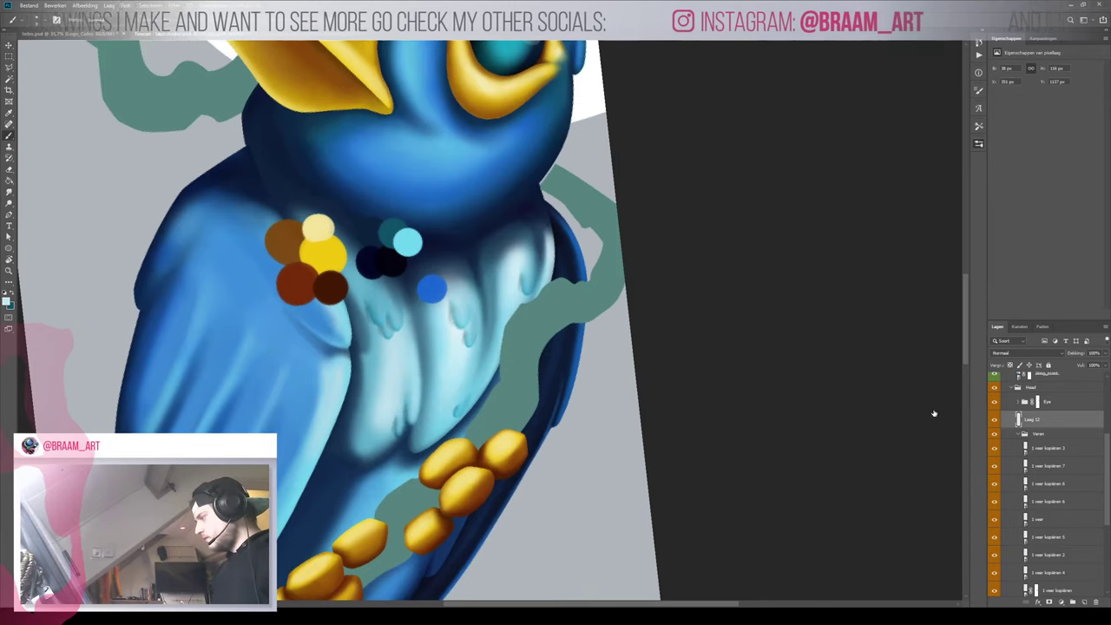
{"action": "left_click", "coordinate": [995, 419]}
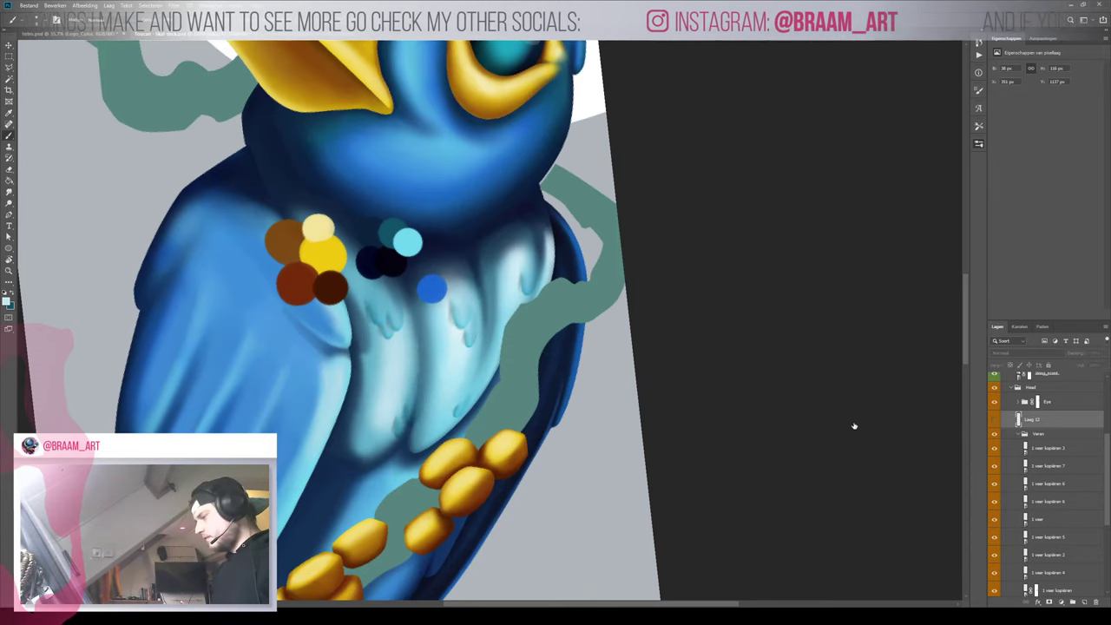
Shift the 1 veer and 1 veer kopiëren 5 feathers off the dark seam onto their plume and adjust them with Free Transform
{"action": "left_click", "coordinate": [410, 427]}
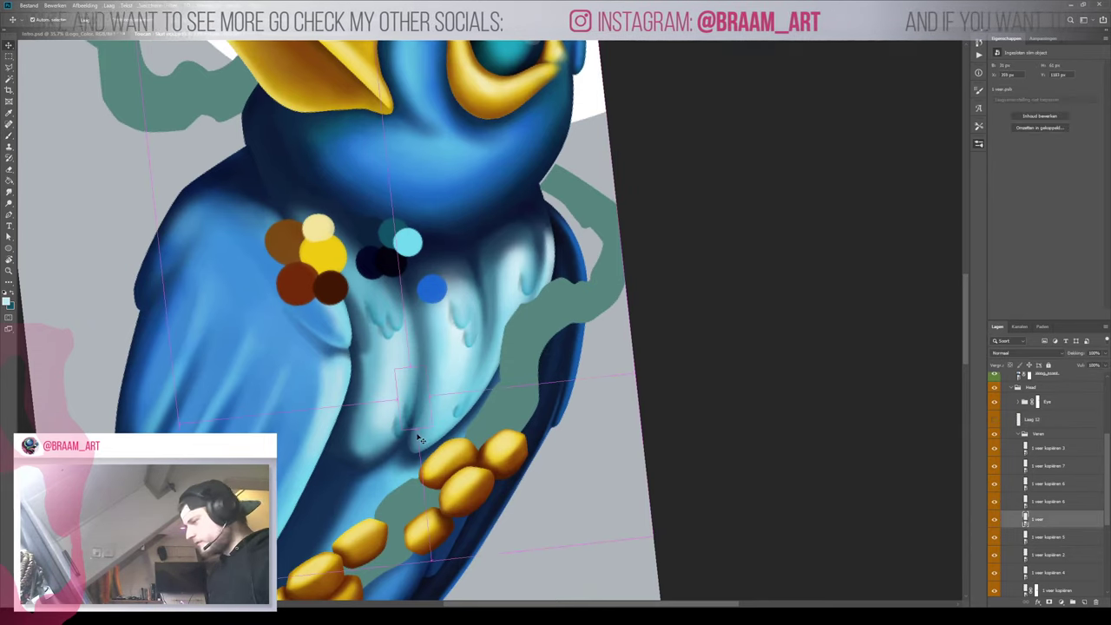
{"action": "left_click", "coordinate": [401, 436], "text": "shift"}
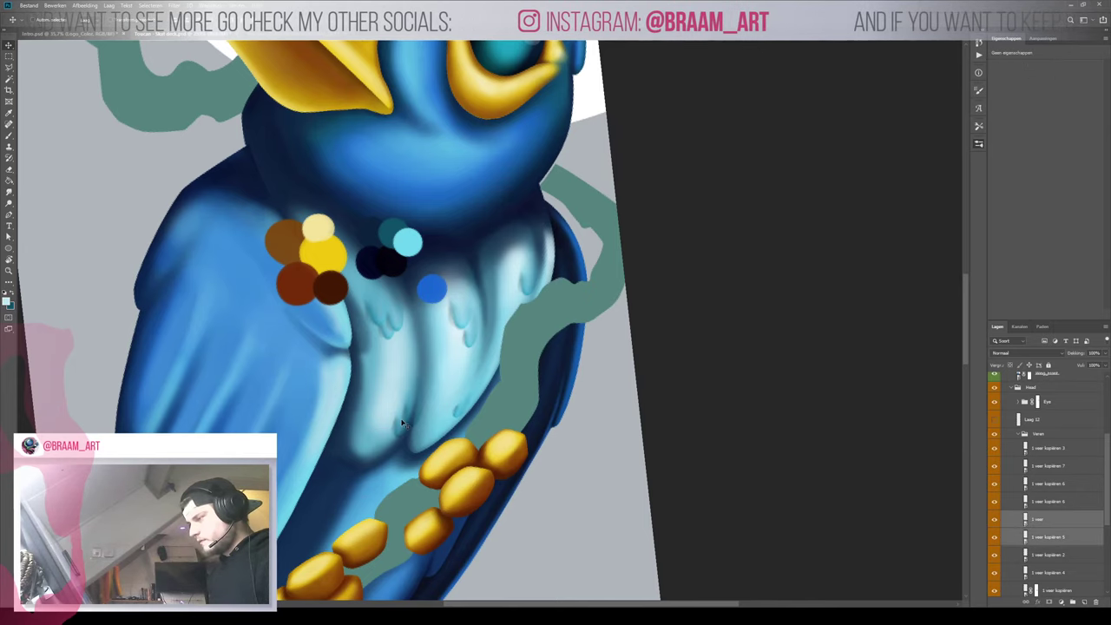
{"action": "left_click_drag", "start_coordinate": [402, 423], "coordinate": [393, 421]}
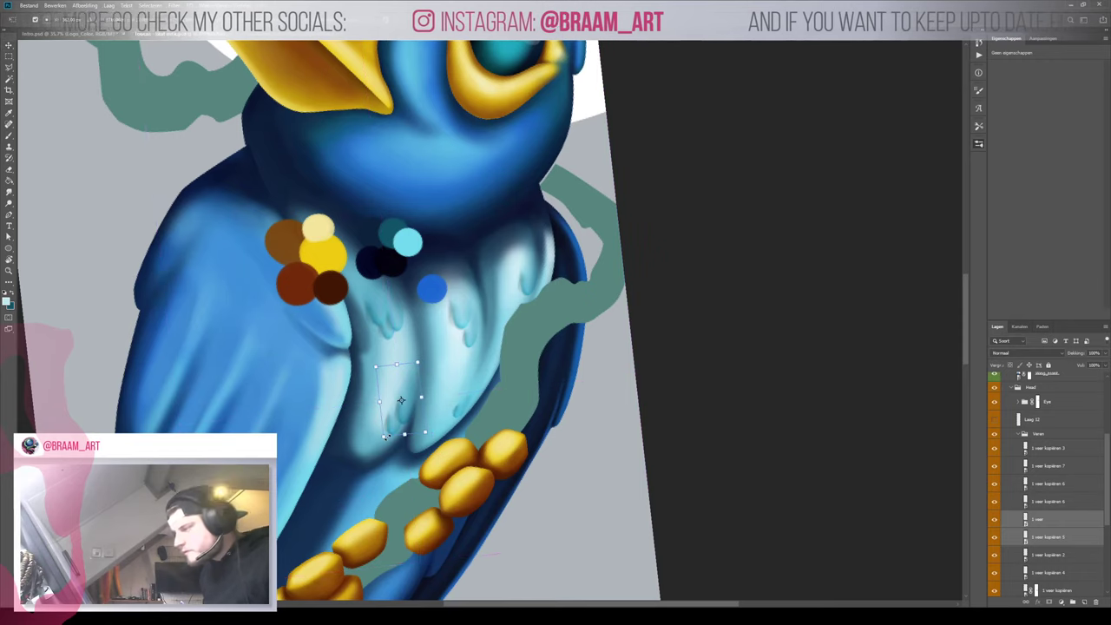
{"action": "key", "text": "ctrl+t"}
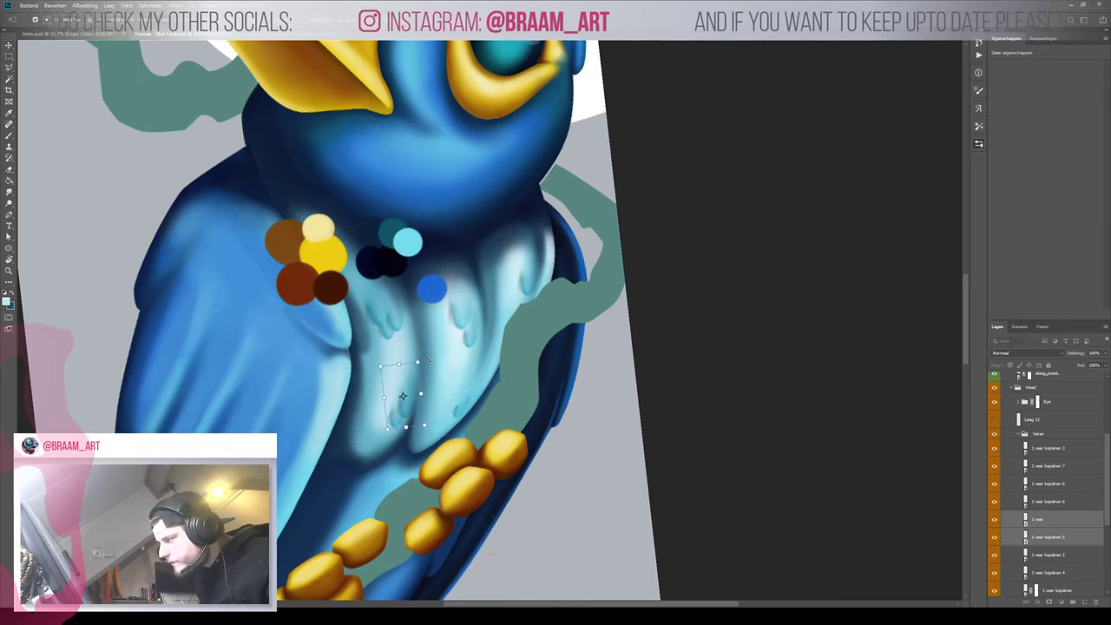
{"action": "mouse_move", "coordinate": [428, 359]}
{"action": "left_mouse_down"}
{"action": "mouse_move", "coordinate": [416, 373]}
{"action": "mouse_move", "coordinate": [342, 361]}
{"action": "mouse_move", "coordinate": [411, 360]}
{"action": "left_mouse_up"}
{"action": "key", "text": "Return"}
Move the 1 veer kopiëren 2 feather up along the outer edge of the middle plume, against the green branch
{"action": "key", "text": "z"}
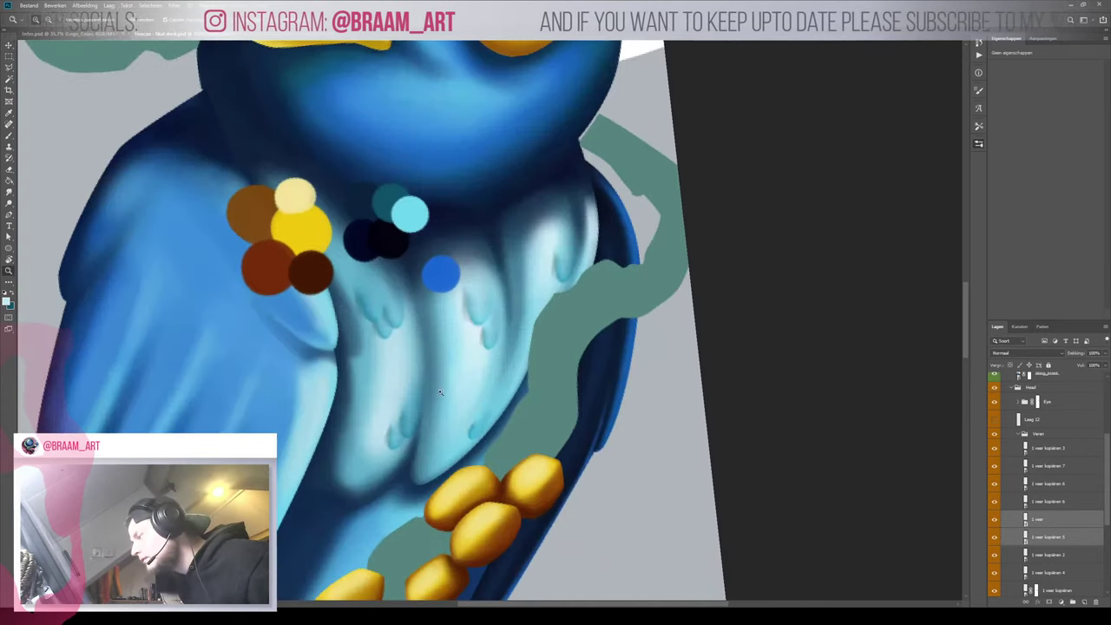
{"action": "key", "text": "v"}
{"action": "left_click", "coordinate": [479, 431]}
{"action": "left_click_drag", "start_coordinate": [480, 430], "coordinate": [511, 393]}
Select the three-feather cluster on the plume beside the wing and rotate it toward the dark seam with Free Transform
{"action": "key", "text": "z"}
{"action": "left_click_drag", "start_coordinate": [482, 357], "coordinate": [435, 390]}
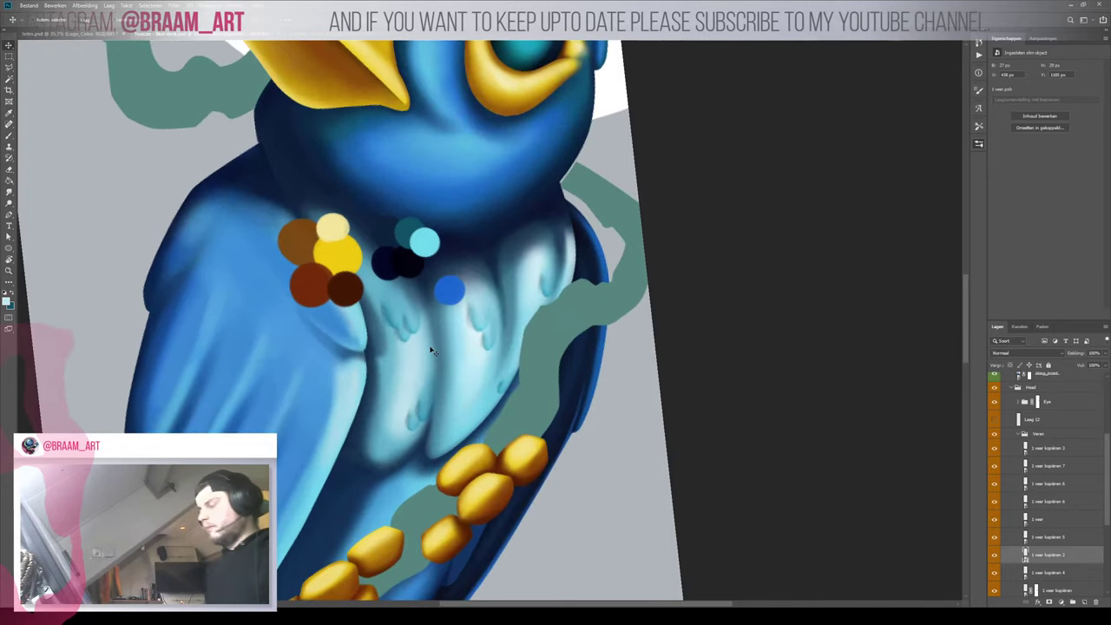
{"action": "left_click", "coordinate": [411, 323], "text": "ctrl"}
{"action": "left_click", "coordinate": [404, 337], "text": "ctrl+shift"}
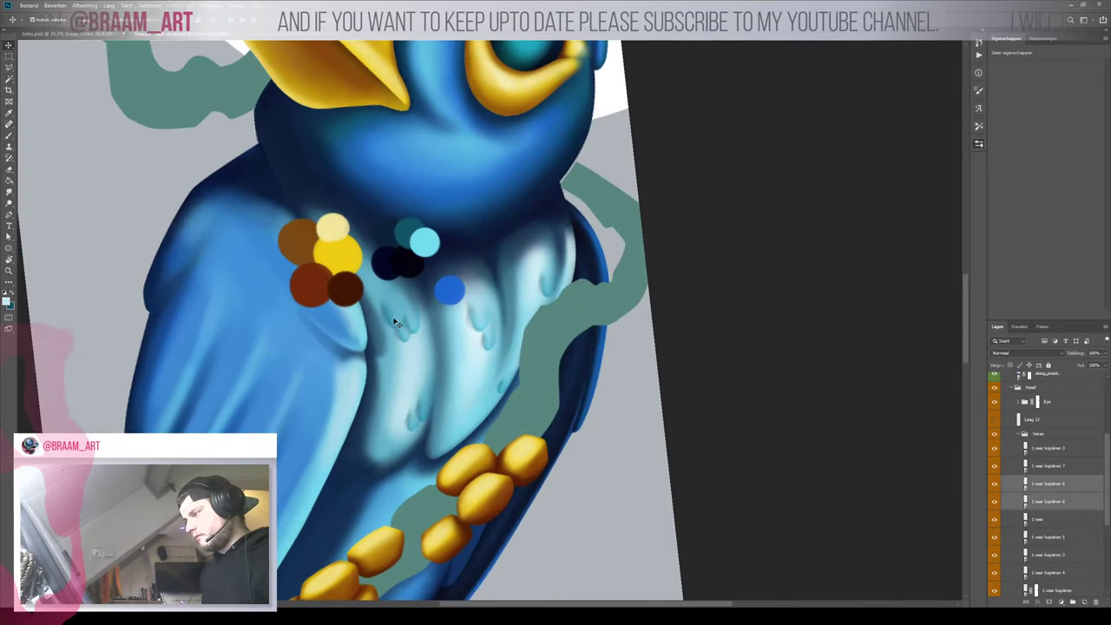
{"action": "left_click", "coordinate": [394, 319], "text": "ctrl+shift"}
{"action": "key", "text": "ctrl+t"}
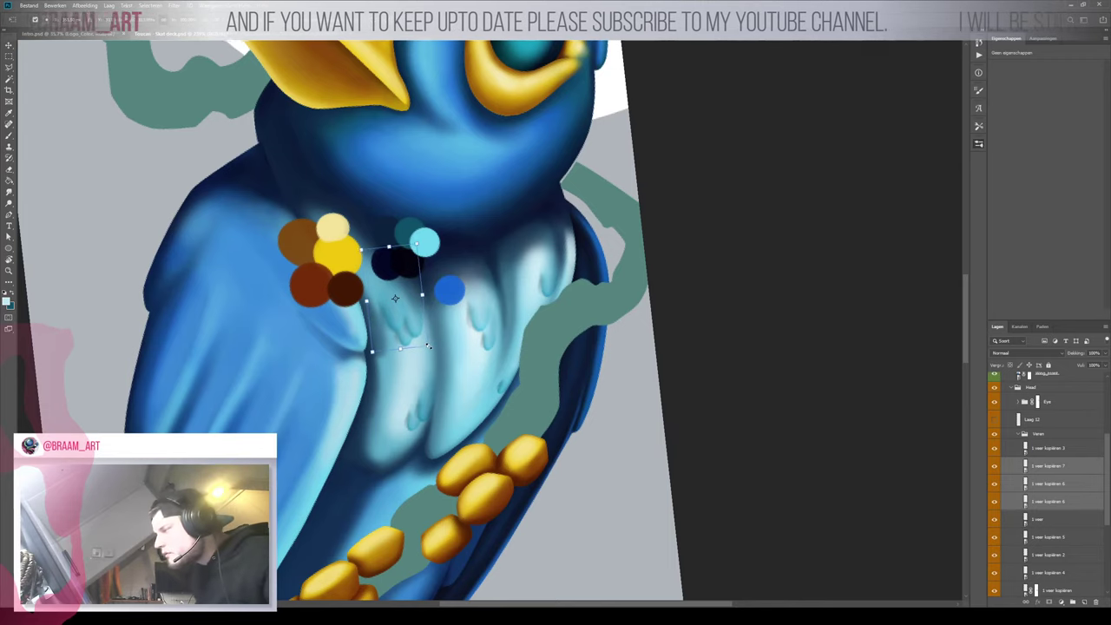
{"action": "left_click_drag", "start_coordinate": [422, 336], "coordinate": [452, 342]}
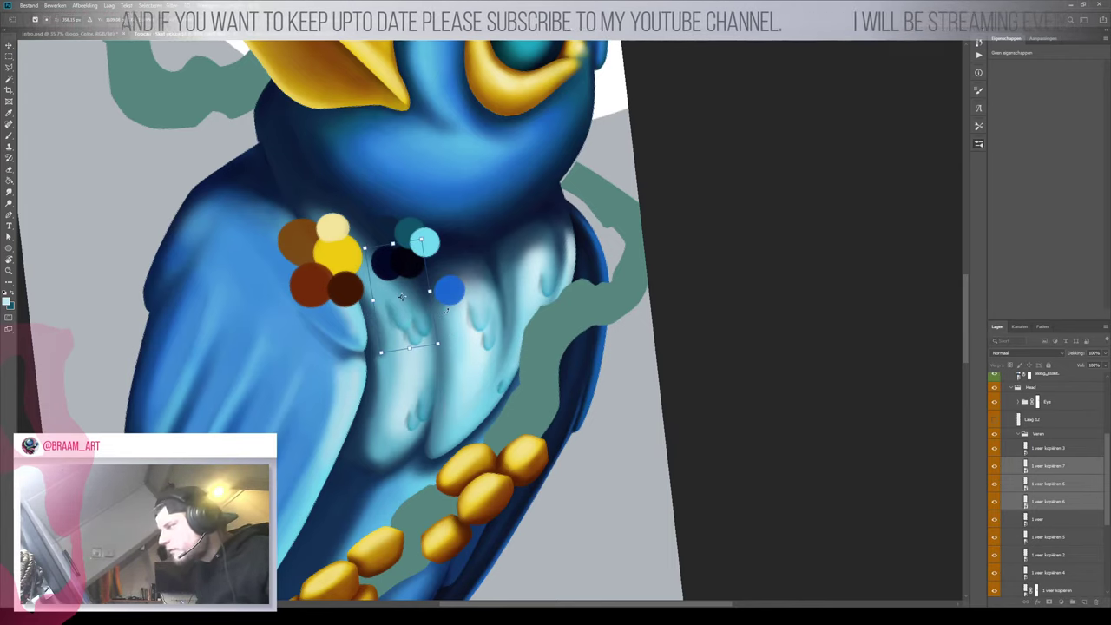
{"action": "key", "text": "Return"}
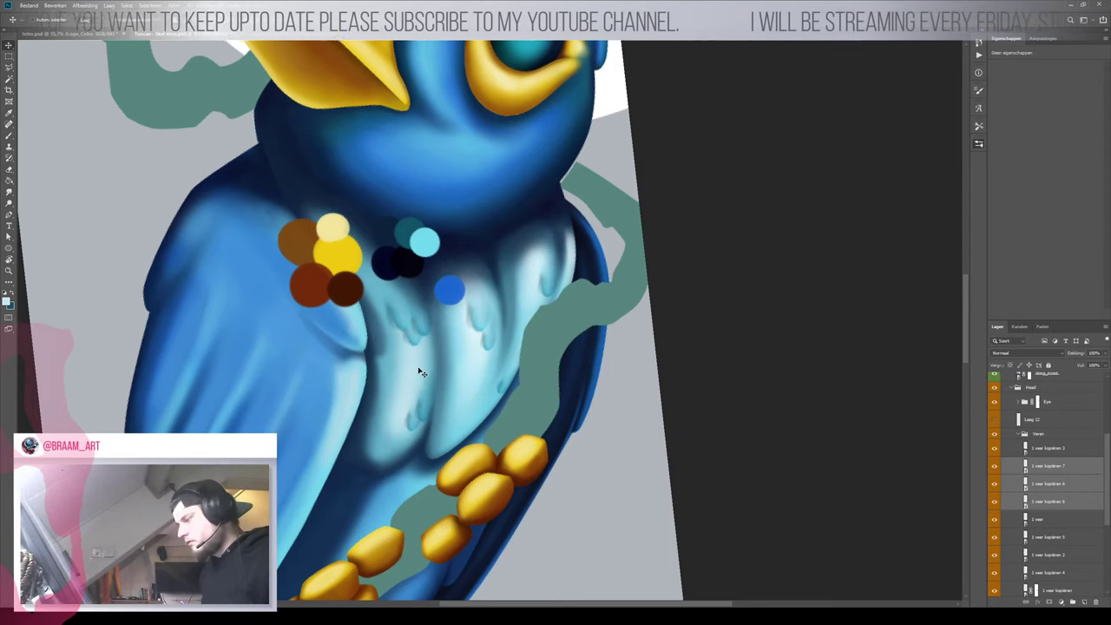
Move the 1 veer and 1 veer kopiëren 5 feathers to the wing-side edge of their plume with Free Transform
{"action": "left_click", "coordinate": [423, 414], "text": "ctrl"}
{"action": "left_click", "coordinate": [414, 423], "text": "ctrl+shift"}
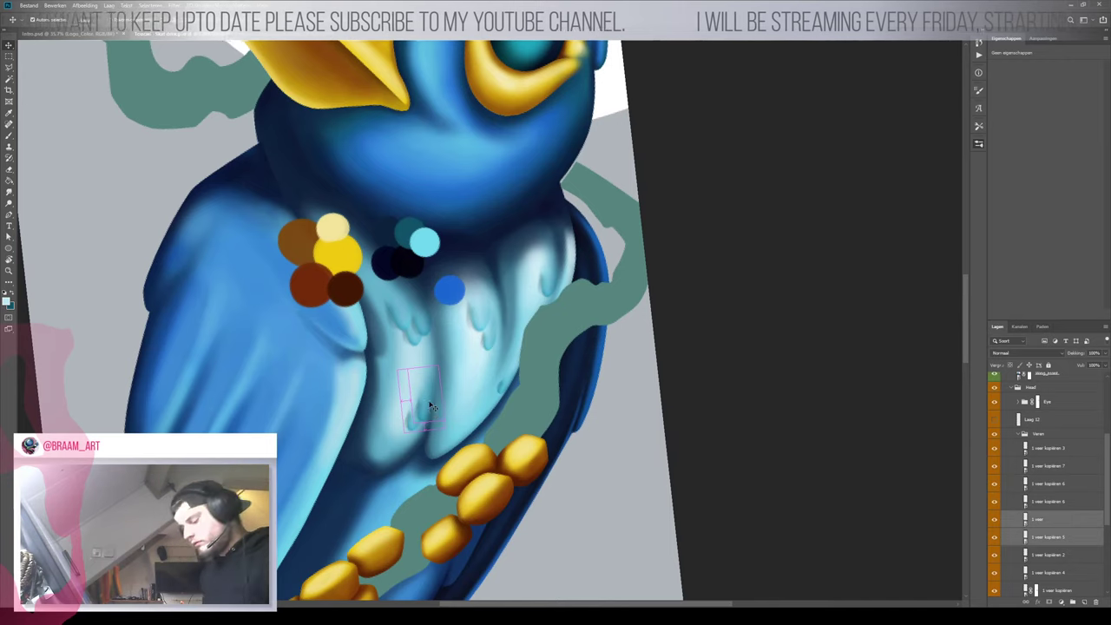
{"action": "key", "text": "ctrl+t"}
{"action": "mouse_move", "coordinate": [426, 409]}
{"action": "left_mouse_down"}
{"action": "mouse_move", "coordinate": [423, 424]}
{"action": "mouse_move", "coordinate": [428, 373]}
{"action": "mouse_move", "coordinate": [471, 386]}
{"action": "mouse_move", "coordinate": [434, 375]}
{"action": "mouse_move", "coordinate": [389, 419]}
{"action": "mouse_move", "coordinate": [413, 412]}
{"action": "mouse_move", "coordinate": [385, 400]}
{"action": "mouse_move", "coordinate": [428, 388]}
{"action": "left_mouse_up"}
{"action": "key", "text": "Return"}
{"action": "key", "text": "z"}
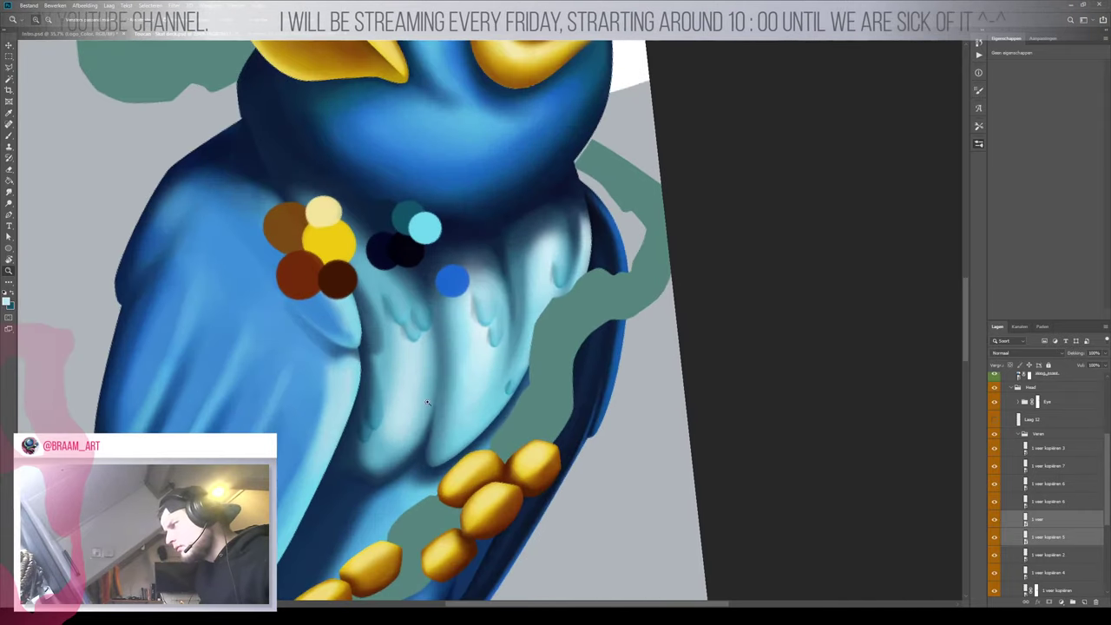
Shift the three-feather cluster slightly away from the dark seam and compare the chest with the cluster hidden and shown
{"action": "key", "text": "v"}
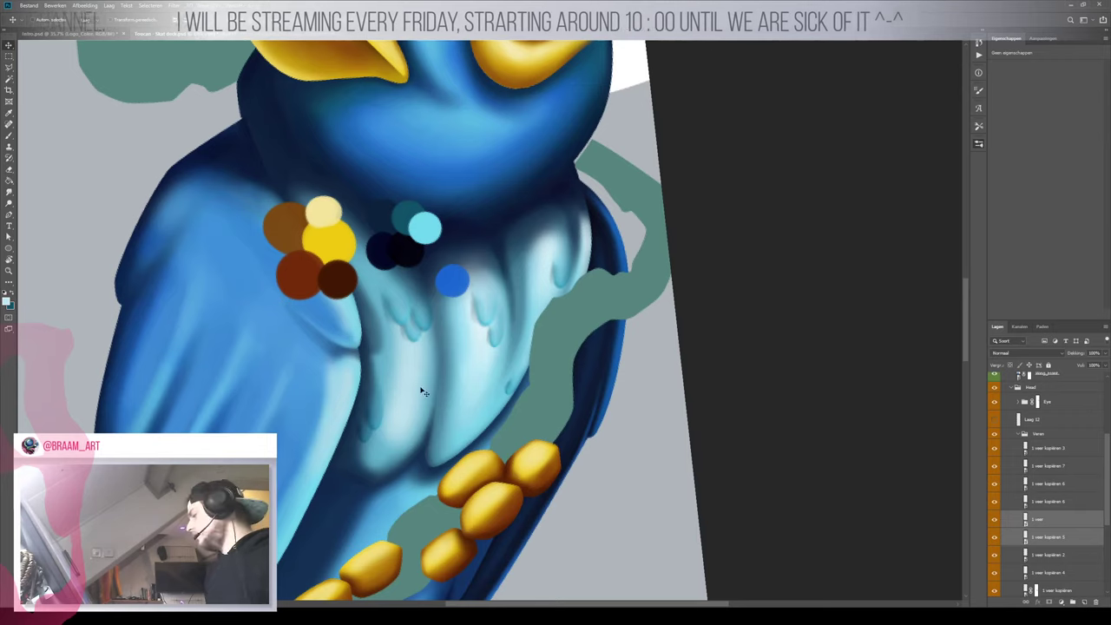
{"action": "left_click", "coordinate": [417, 336], "text": "ctrl"}
{"action": "left_click", "coordinate": [405, 319], "text": "ctrl+shift"}
{"action": "left_click", "coordinate": [426, 319], "text": "ctrl+shift"}
{"action": "mouse_move", "coordinate": [412, 327]}
{"action": "left_mouse_down"}
{"action": "mouse_move", "coordinate": [450, 340]}
{"action": "mouse_move", "coordinate": [369, 344]}
{"action": "mouse_move", "coordinate": [467, 344]}
{"action": "mouse_move", "coordinate": [415, 327]}
{"action": "mouse_move", "coordinate": [423, 321]}
{"action": "mouse_move", "coordinate": [404, 332]}
{"action": "left_mouse_up"}
{"action": "key", "text": "z"}
{"action": "scroll", "coordinate": [404, 332], "scroll_direction": "up", "scroll_amount": 4}
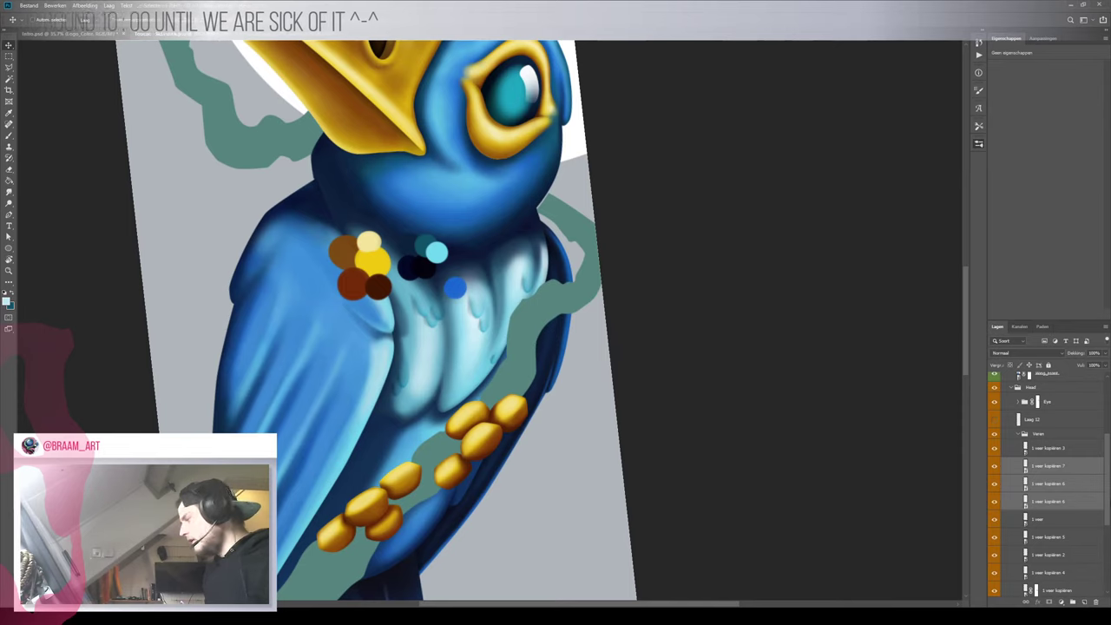
{"action": "left_click", "coordinate": [995, 501]}
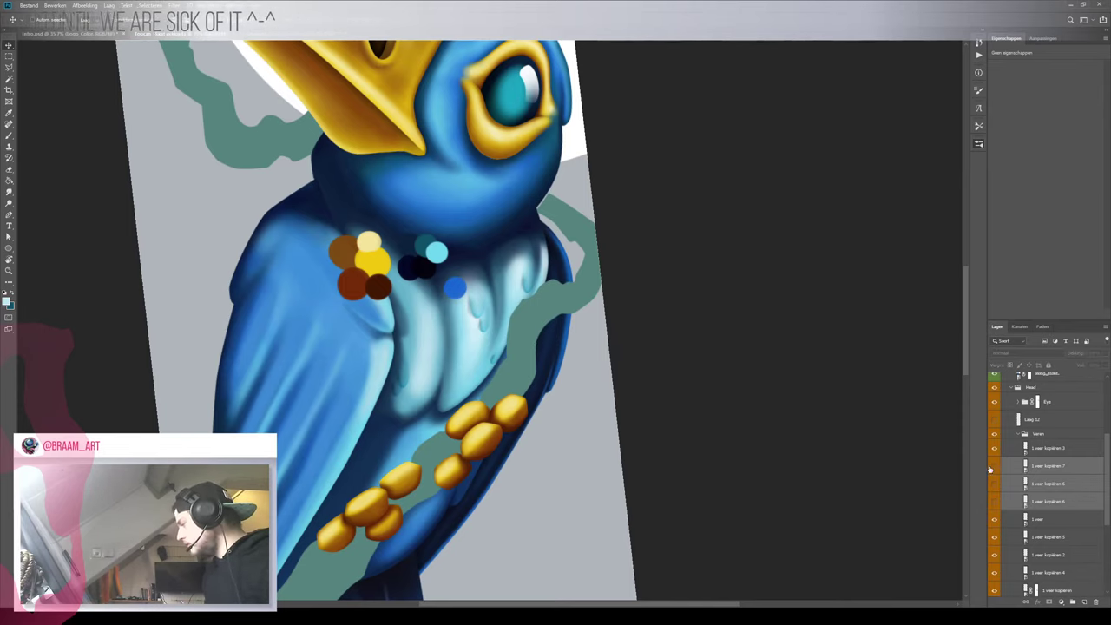
{"action": "left_click", "coordinate": [995, 501]}
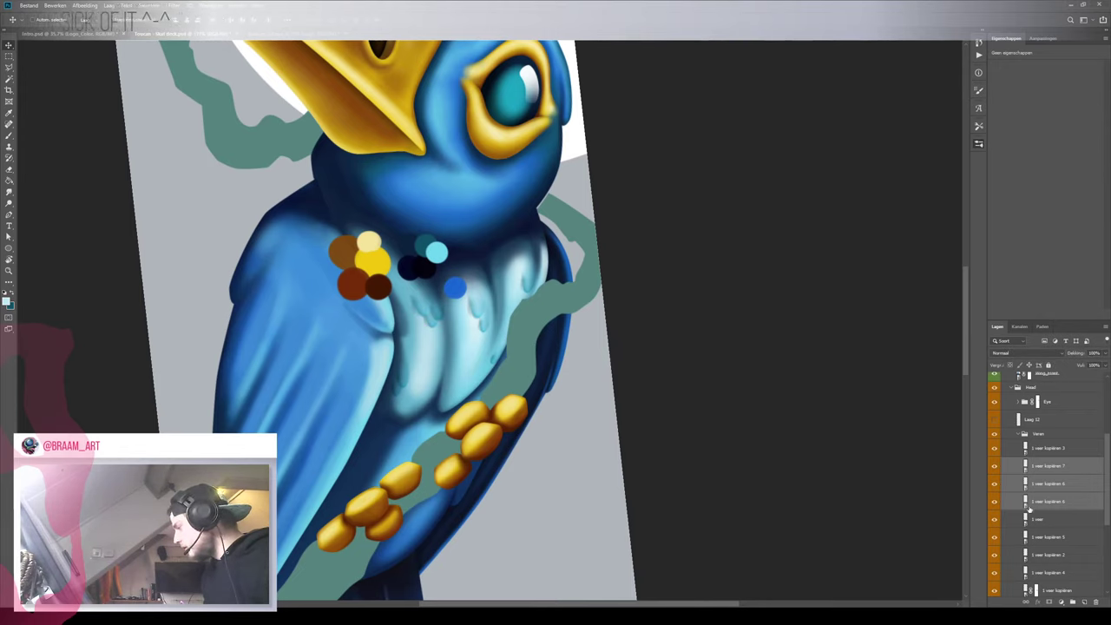
Nudge the 1 veer and 1 veer kopiëren 5 feathers closer to the tip and wing-side edge of their plume
{"action": "left_click", "coordinate": [402, 393], "text": "ctrl"}
{"action": "left_click", "coordinate": [397, 395], "text": "ctrl+shift"}
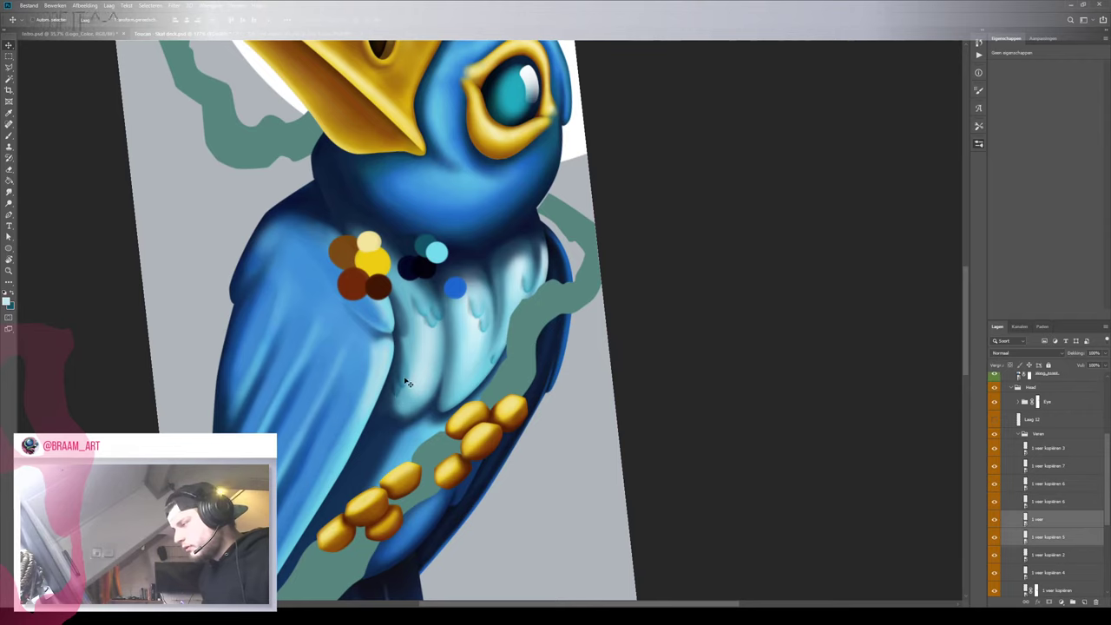
{"action": "scroll", "coordinate": [402, 382], "scroll_direction": "down", "scroll_amount": 3}
{"action": "scroll", "coordinate": [432, 338], "scroll_direction": "up", "scroll_amount": 6}
Enlarge the three-feather cluster with Free Transform and place it higher on its plume, closer to the wing
{"action": "left_click", "coordinate": [406, 293], "text": "ctrl"}
{"action": "left_click", "coordinate": [423, 326], "text": "ctrl+shift"}
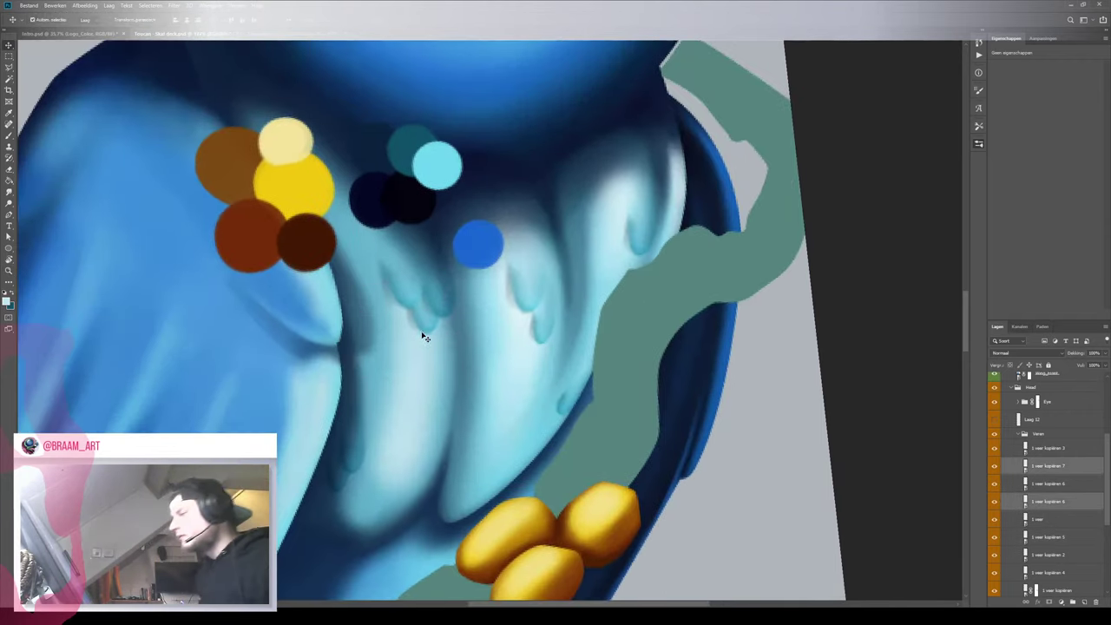
{"action": "left_click", "coordinate": [994, 503]}
{"action": "left_click", "coordinate": [994, 503]}
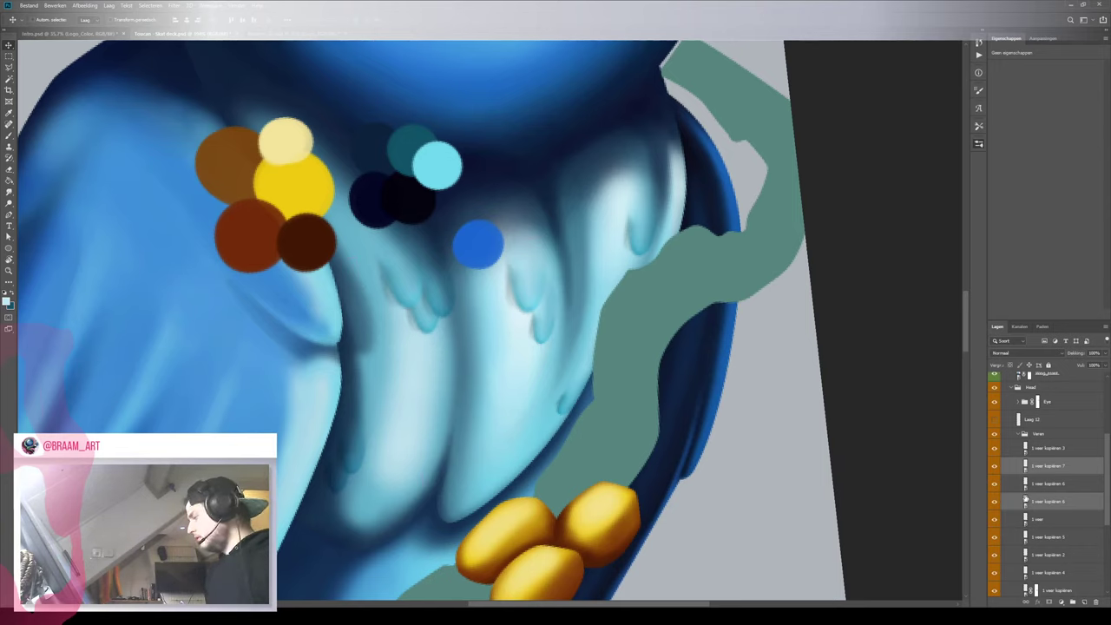
{"action": "left_click_drag", "start_coordinate": [380, 274], "coordinate": [415, 292]}
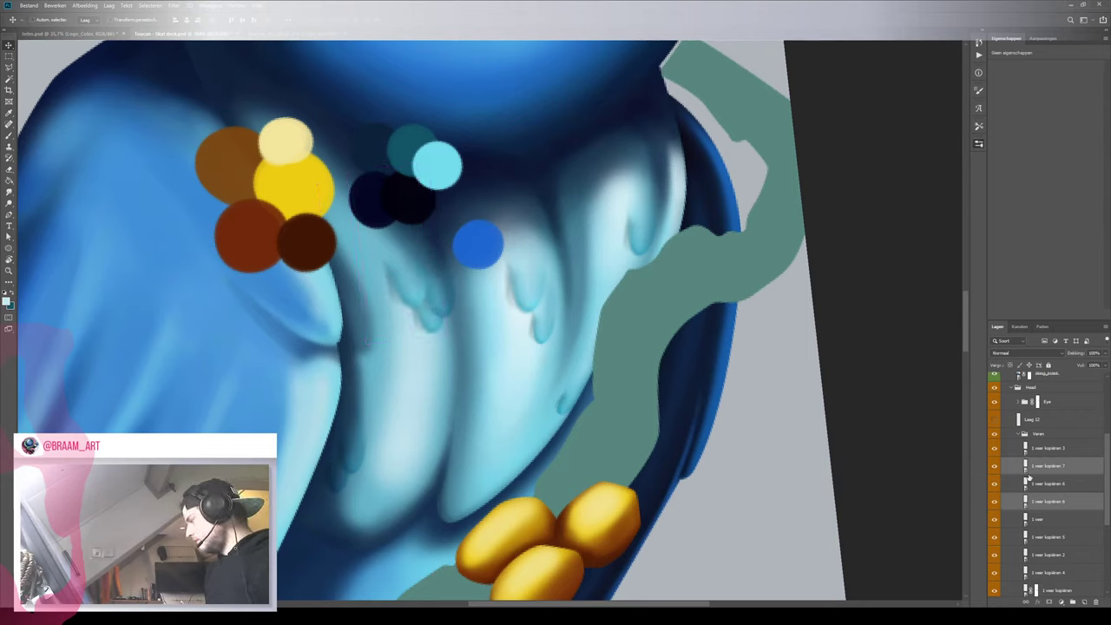
{"action": "key", "text": "ctrl+t"}
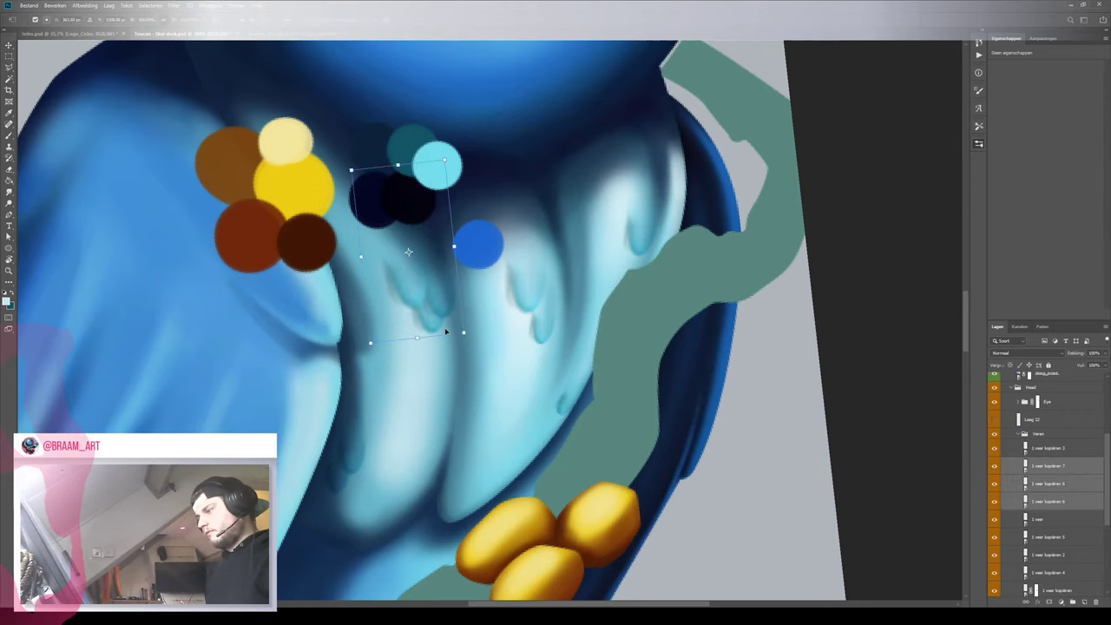
{"action": "left_click_drag", "start_coordinate": [462, 337], "coordinate": [428, 311]}
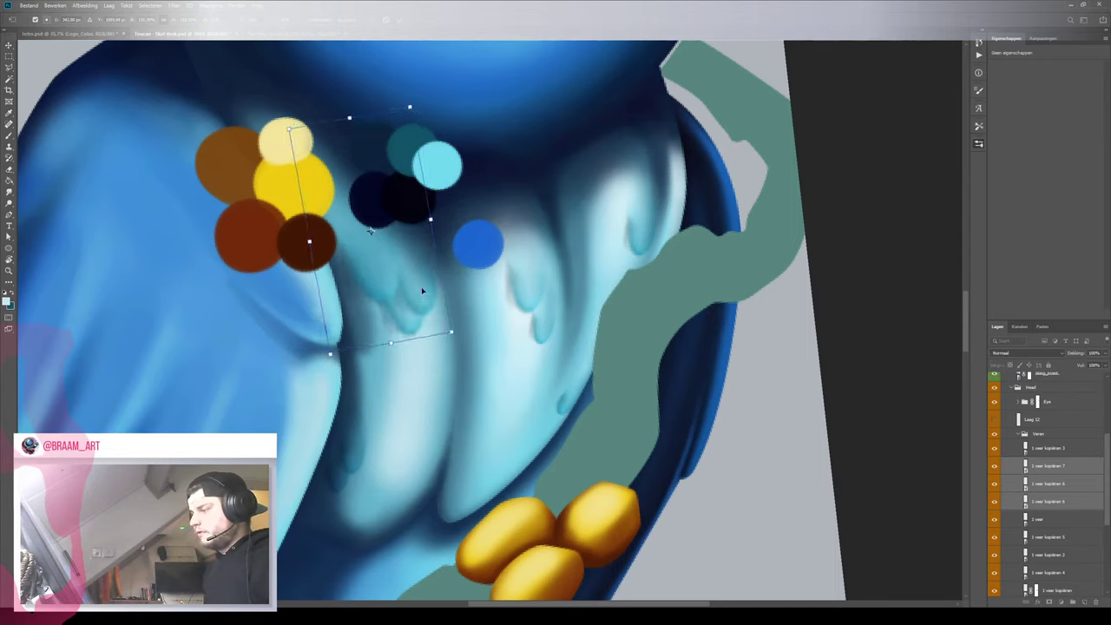
{"action": "key", "text": "Return"}
{"action": "key", "text": "z"}
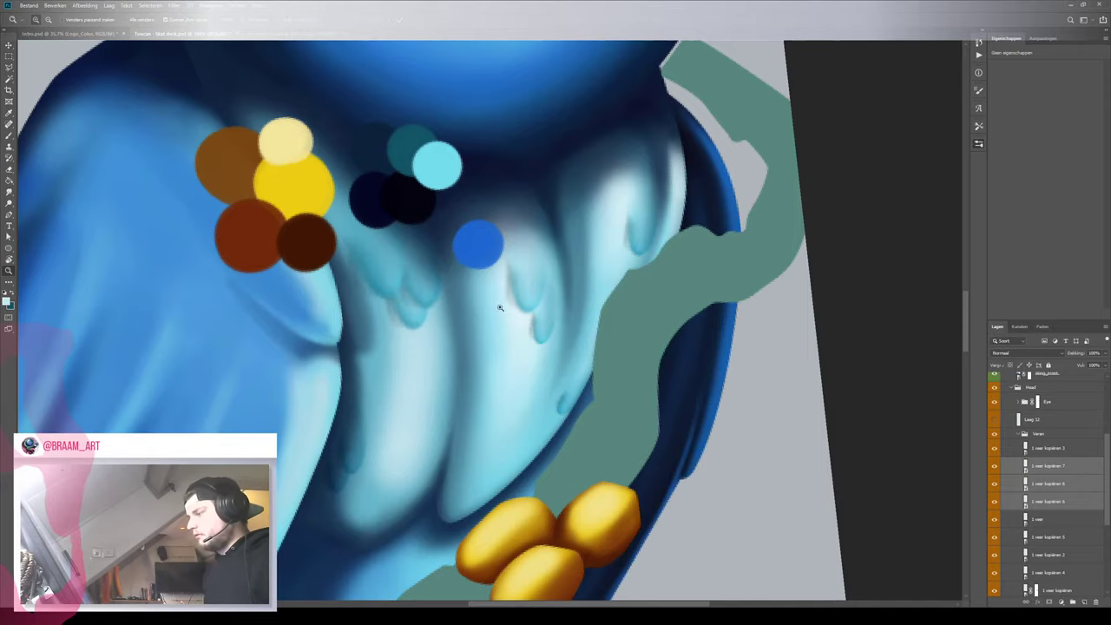
Move the three-feather cluster down toward the tip of the wing-side plume with Free Transform and check the full artwork
{"action": "left_click_drag", "start_coordinate": [498, 307], "coordinate": [438, 376]}
{"action": "key", "text": "z"}
{"action": "key", "text": "ctrl+t"}
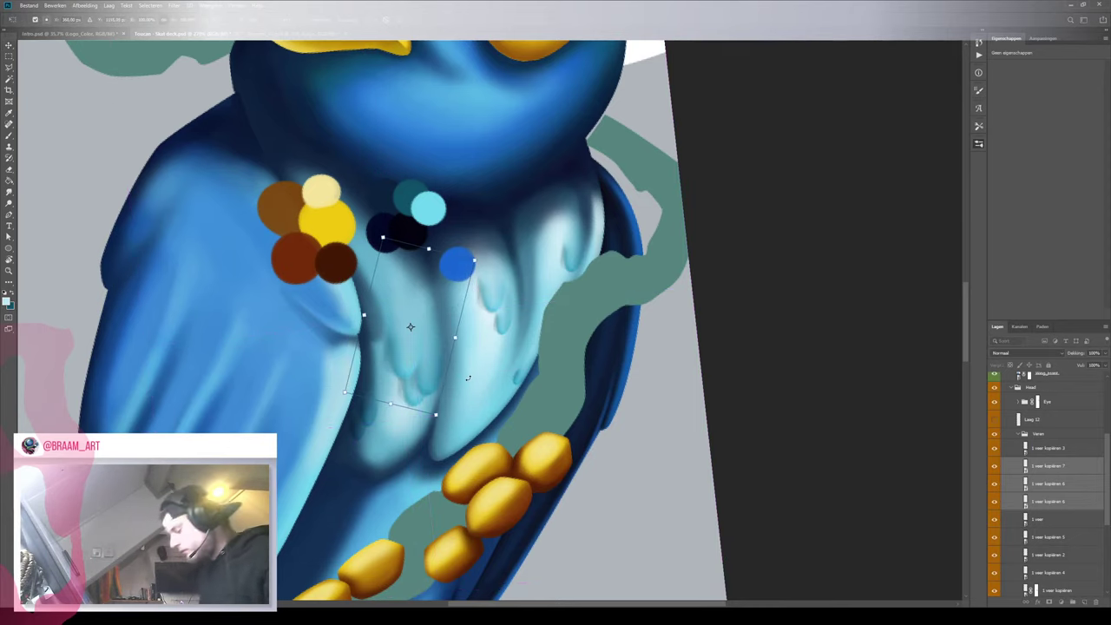
{"action": "key", "text": "Return"}
{"action": "key", "text": "z"}
{"action": "key", "text": "ctrl+0"}
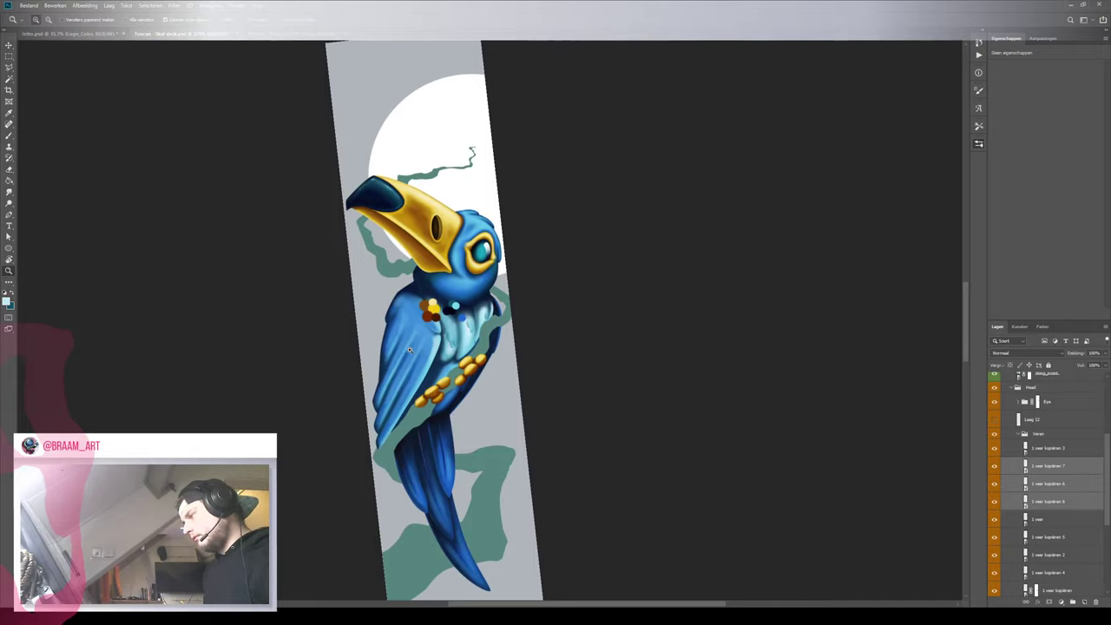
Select the 1 veer kopiëren 4 and 1 veer kopiëren feathers together and shift them slightly lower on the middle plume with Free Transform
{"action": "left_click_drag", "start_coordinate": [410, 350], "coordinate": [461, 347]}
{"action": "key", "text": "v"}
{"action": "left_click", "coordinate": [508, 324]}
{"action": "left_click", "coordinate": [494, 297], "text": "shift"}
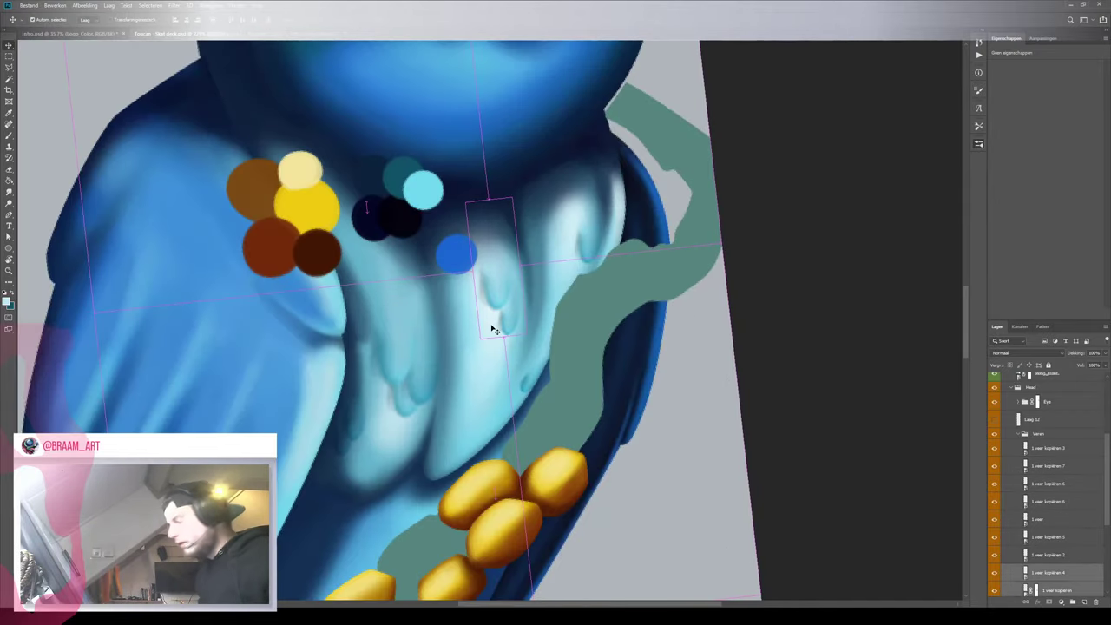
{"action": "key", "text": "ctrl+t"}
{"action": "left_click_drag", "start_coordinate": [534, 344], "coordinate": [522, 388]}
{"action": "key", "text": "Return"}
Reposition the 1 veer kopiëren 2 feather closer to the tip of the middle plume with Free Transform
{"action": "key", "text": "z"}
{"action": "left_click", "coordinate": [526, 373], "text": "ctrl"}
{"action": "key", "text": "ctrl+t"}
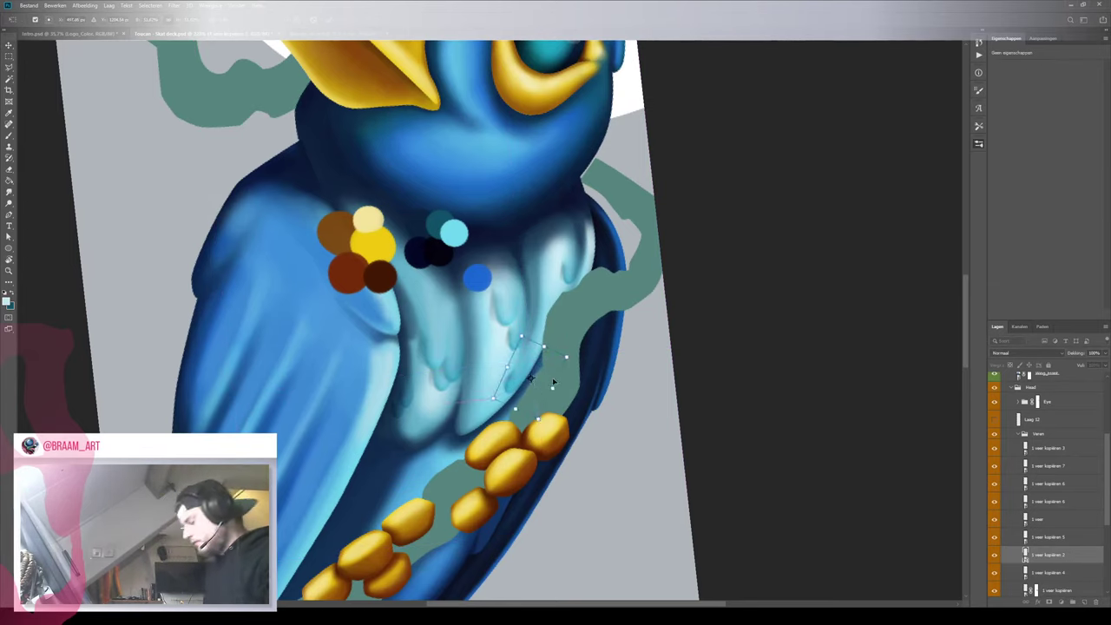
{"action": "key", "text": "Return"}
Place the 1 veer kopiëren 6 feather below the other two in its cluster and scale it down with Free Transform
{"action": "key", "text": "z"}
{"action": "mouse_move", "coordinate": [506, 318]}
{"action": "left_mouse_down"}
{"action": "mouse_move", "coordinate": [469, 321]}
{"action": "mouse_move", "coordinate": [520, 329]}
{"action": "left_mouse_up"}
{"action": "left_click_drag", "start_coordinate": [409, 417], "coordinate": [446, 306]}
{"action": "left_click_drag", "start_coordinate": [423, 359], "coordinate": [411, 392]}
{"action": "key", "text": "ctrl+t"}
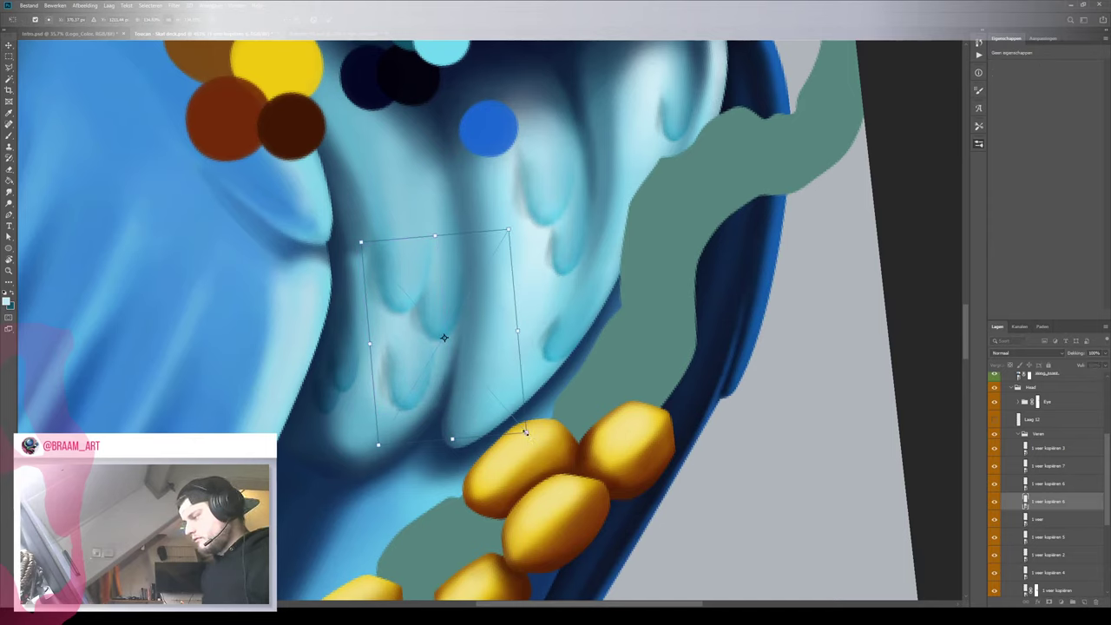
{"action": "left_click_drag", "start_coordinate": [533, 432], "coordinate": [446, 385]}
{"action": "key", "text": "Return"}
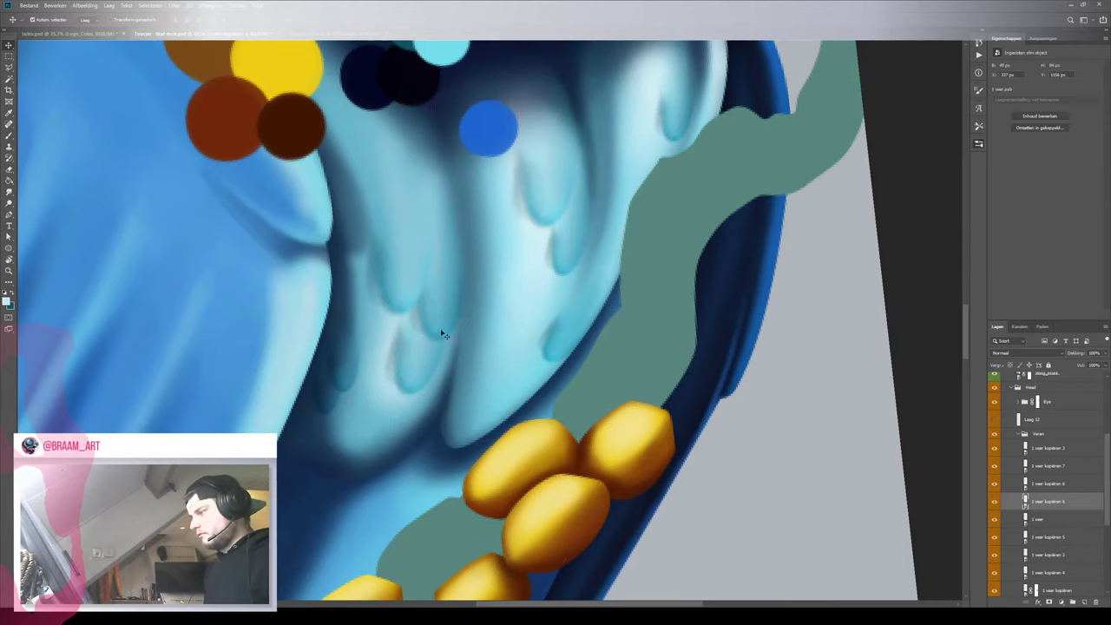
Select all three feathers of the wing-side plume's cluster and rotate them slightly together to follow the plume's curve
{"action": "left_click", "coordinate": [400, 285], "text": "shift"}
{"action": "left_click", "coordinate": [437, 317], "text": "shift"}
{"action": "key", "text": "ctrl+t"}
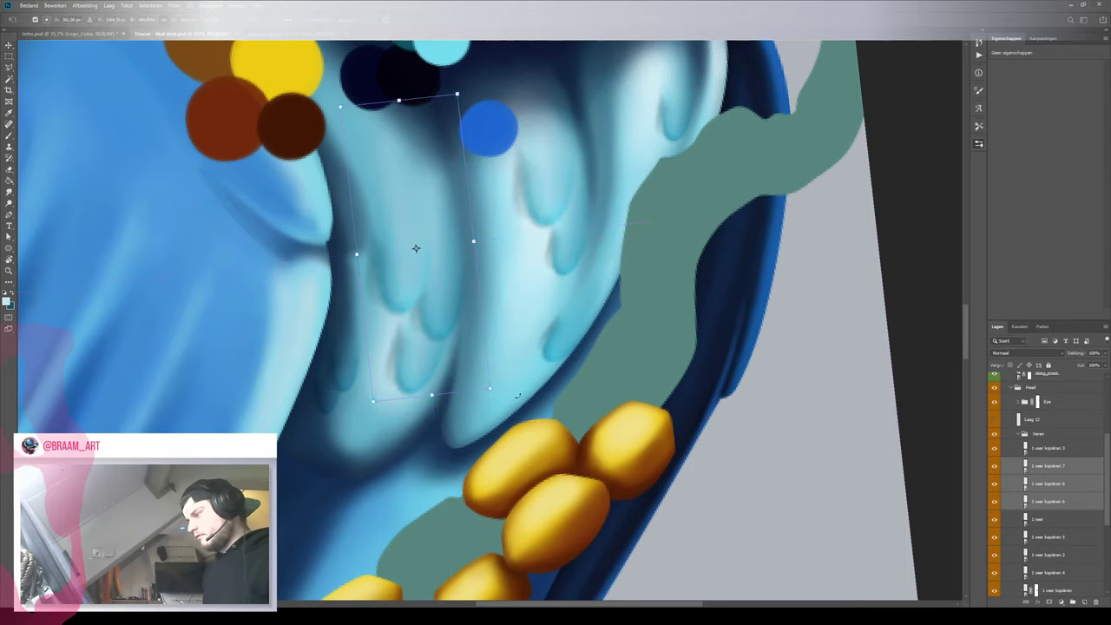
{"action": "left_click_drag", "start_coordinate": [527, 380], "coordinate": [532, 378]}
{"action": "key", "text": "Return"}
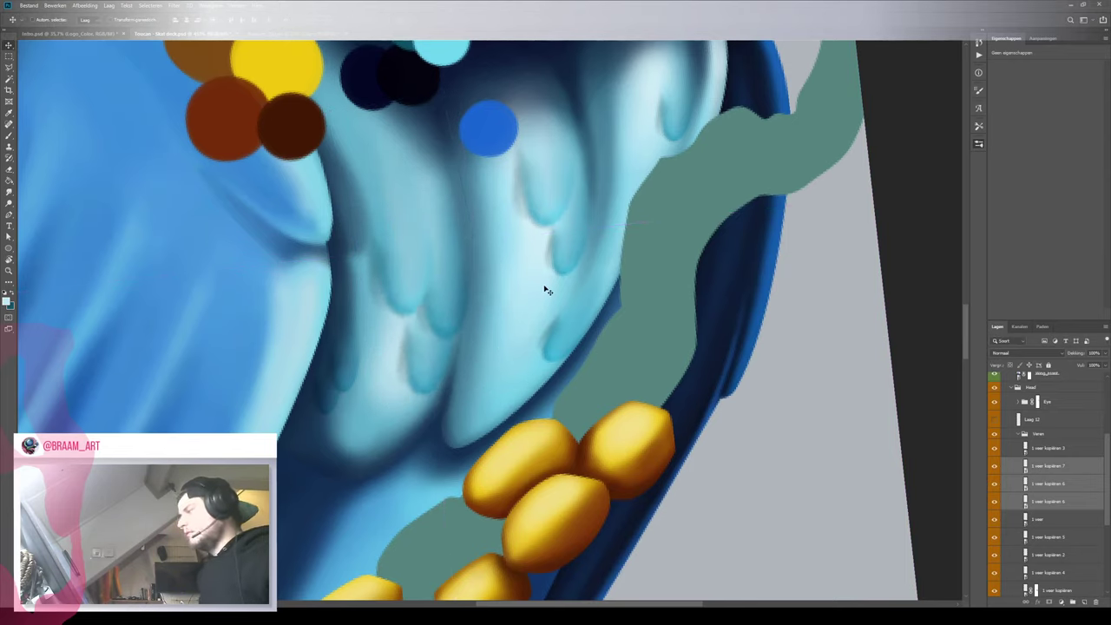
Delete the 1 veer and 1 veer kopiëren 5 feathers at the wing-side edge of their plume
{"action": "key", "text": "z"}
{"action": "left_click_drag", "start_coordinate": [546, 289], "coordinate": [497, 326]}
{"action": "key", "text": "v"}
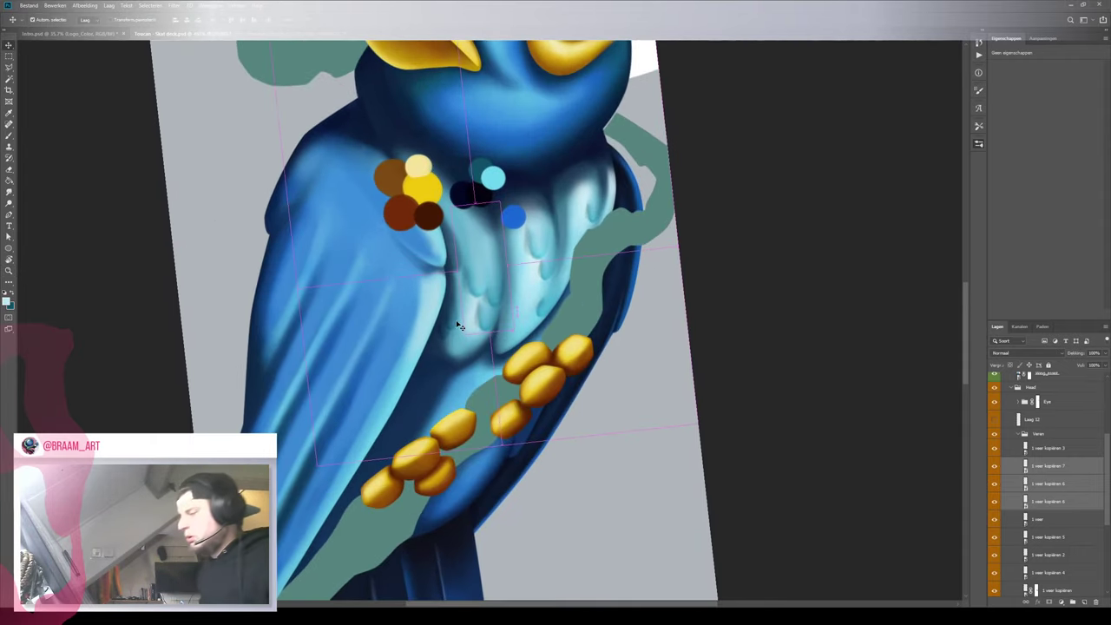
{"action": "left_click", "coordinate": [458, 323]}
{"action": "left_click", "coordinate": [445, 338], "text": "shift"}
{"action": "left_click", "coordinate": [452, 348]}
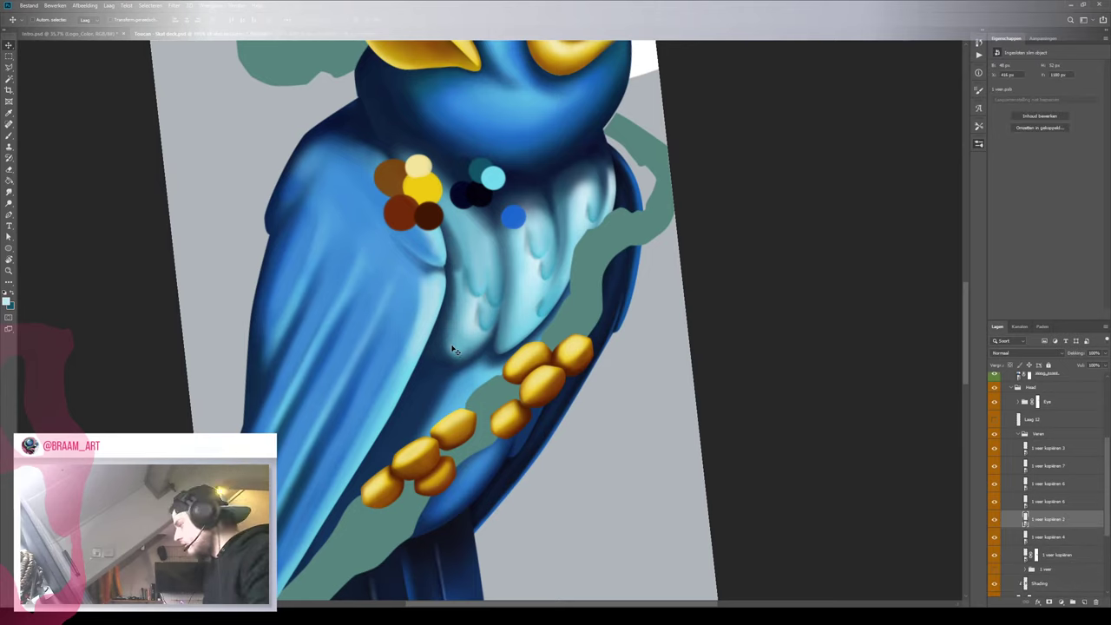
Try the 1 veer kopiëren 2 feather higher on the middle plume's outer edge, then move it back near the plume's tip
{"action": "key", "text": "z"}
{"action": "left_click_drag", "start_coordinate": [483, 304], "coordinate": [488, 274]}
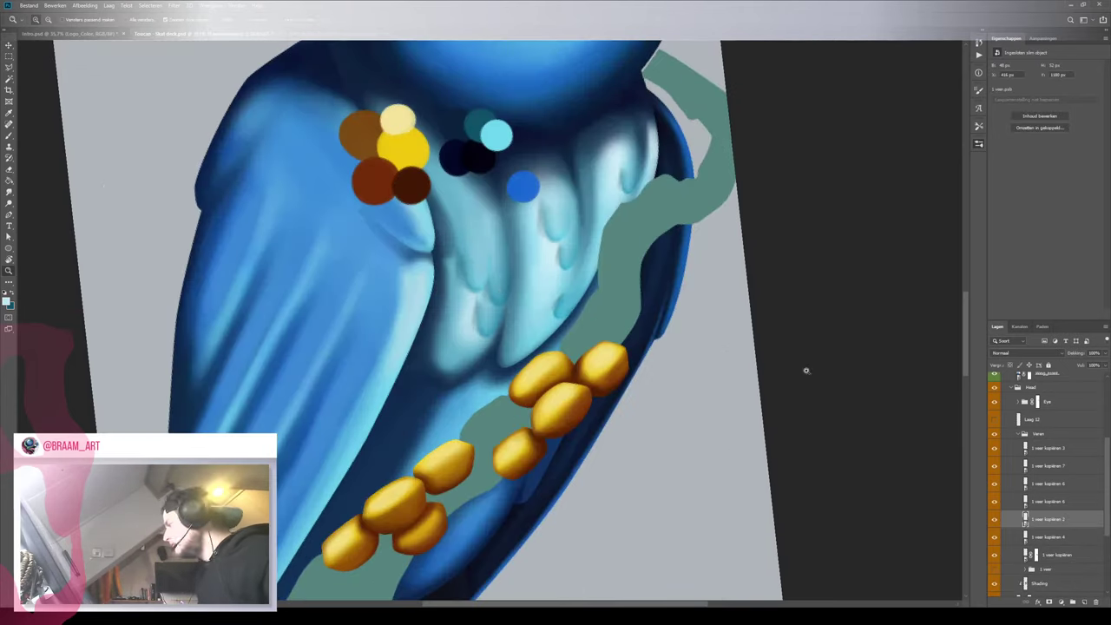
{"action": "scroll", "coordinate": [570, 255], "scroll_direction": "down", "scroll_amount": 5}
{"action": "scroll", "coordinate": [562, 350], "scroll_direction": "up", "scroll_amount": 6}
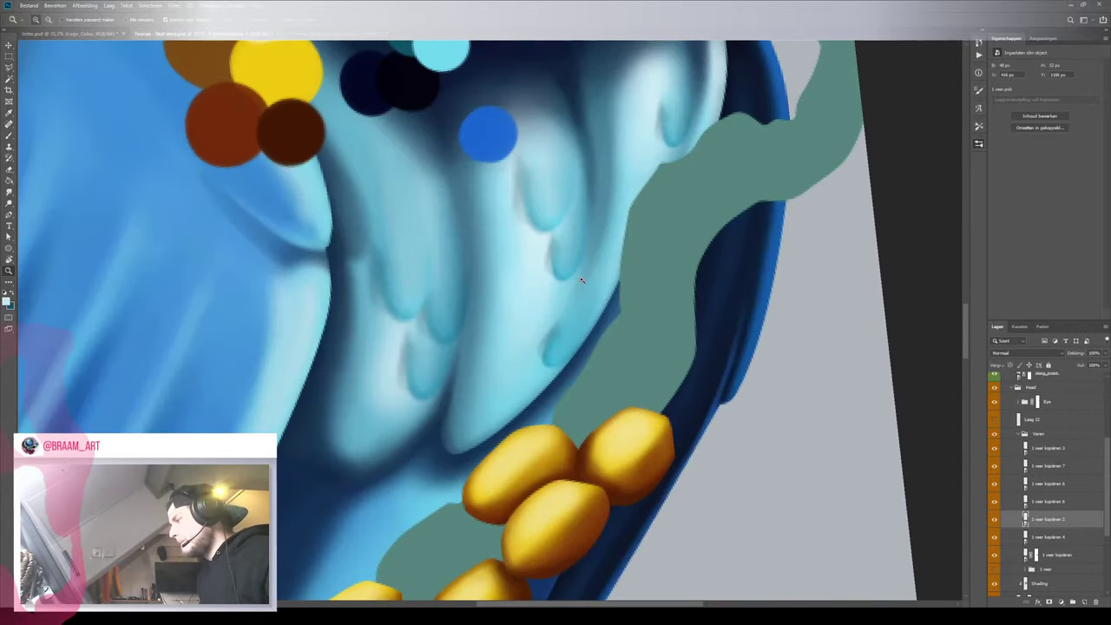
{"action": "left_click_drag", "start_coordinate": [564, 358], "coordinate": [625, 265]}
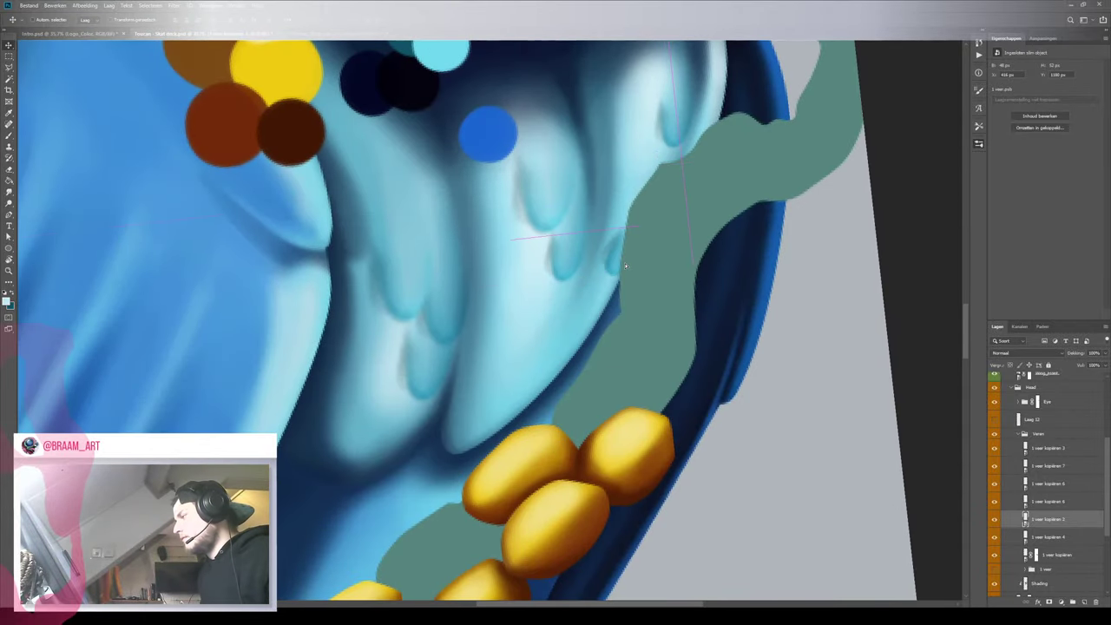
{"action": "scroll", "coordinate": [582, 274], "scroll_direction": "down", "scroll_amount": 5}
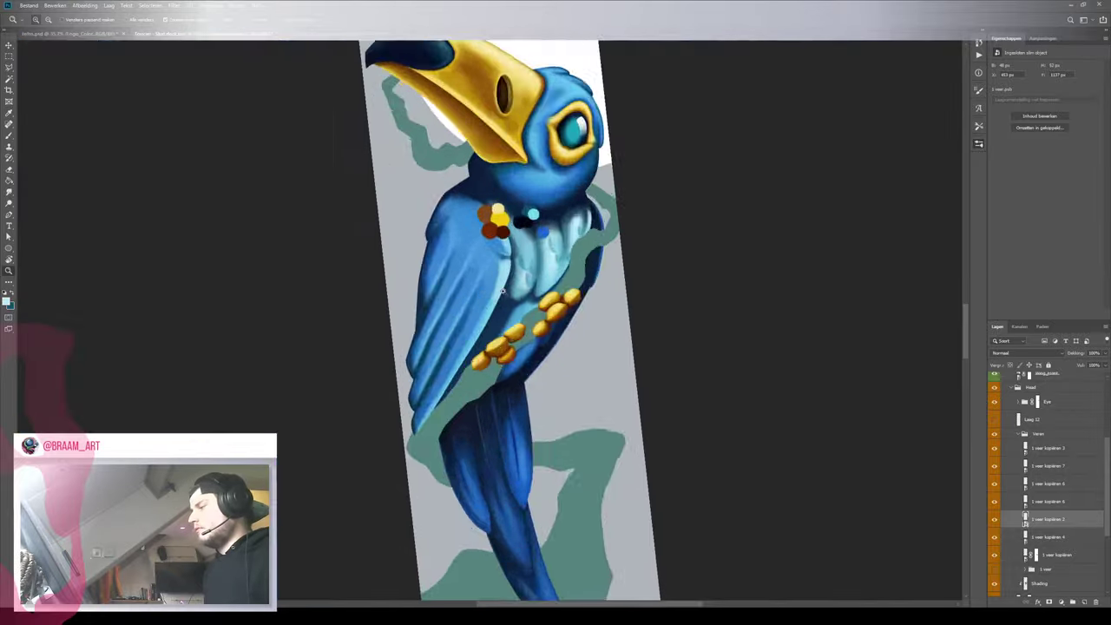
{"action": "scroll", "coordinate": [598, 293], "scroll_direction": "up", "scroll_amount": 5}
{"action": "left_click_drag", "start_coordinate": [591, 270], "coordinate": [535, 342]}
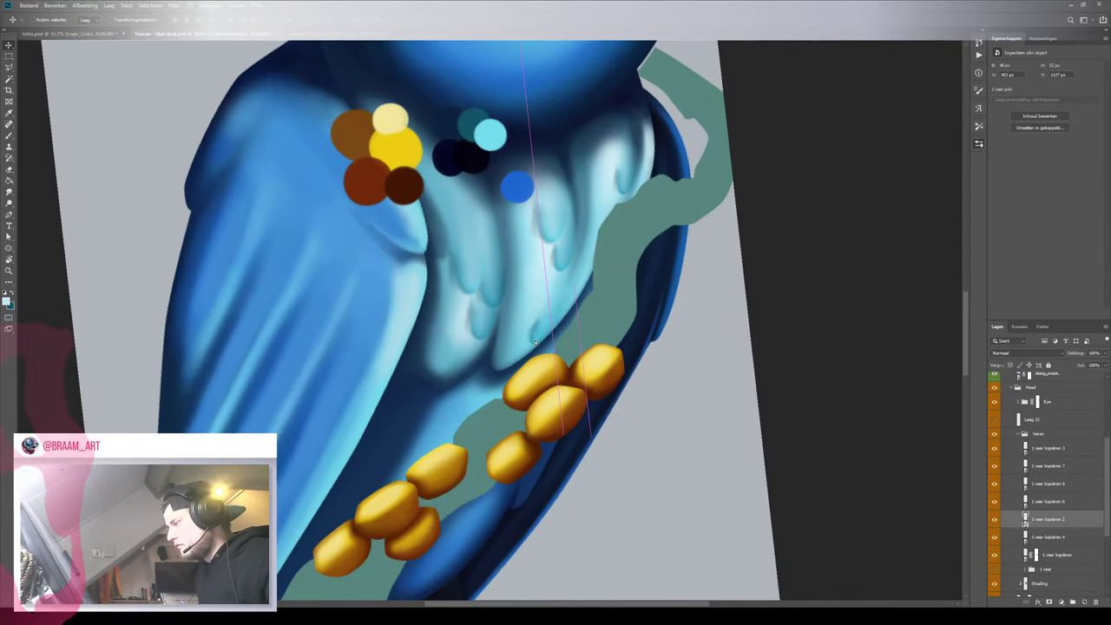
{"action": "scroll", "coordinate": [556, 334], "scroll_direction": "down", "scroll_amount": 5}
{"action": "scroll", "coordinate": [553, 337], "scroll_direction": "up", "scroll_amount": 5}
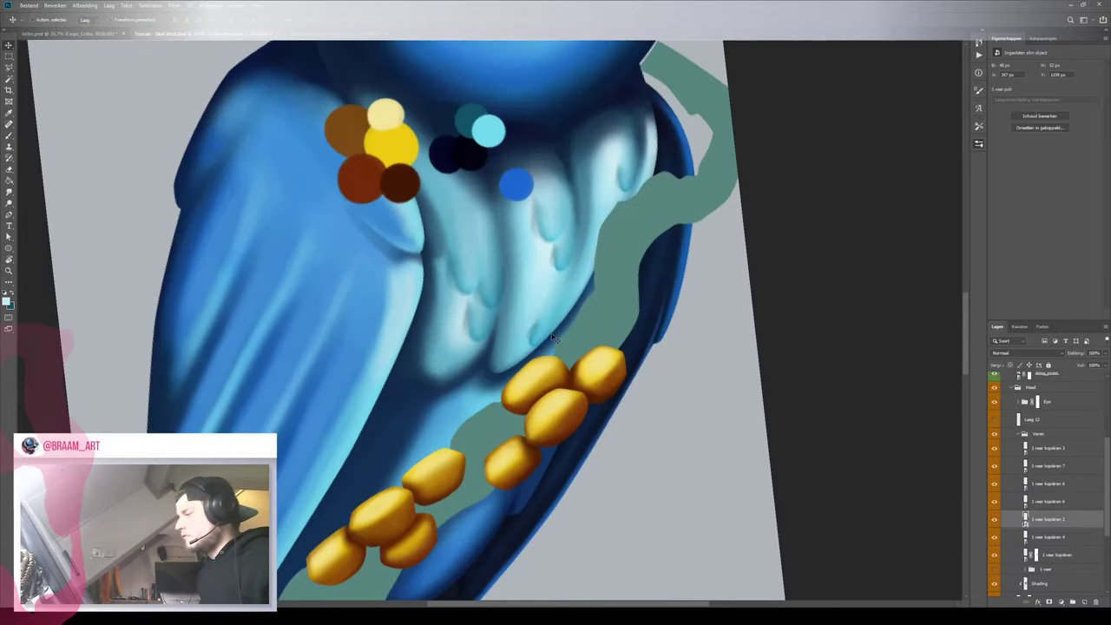
{"action": "left_click_drag", "start_coordinate": [553, 337], "coordinate": [559, 324]}
Compare blend modes on the group that holds the feather layers and set the group to Fel licht
{"action": "left_click", "coordinate": [1050, 437]}
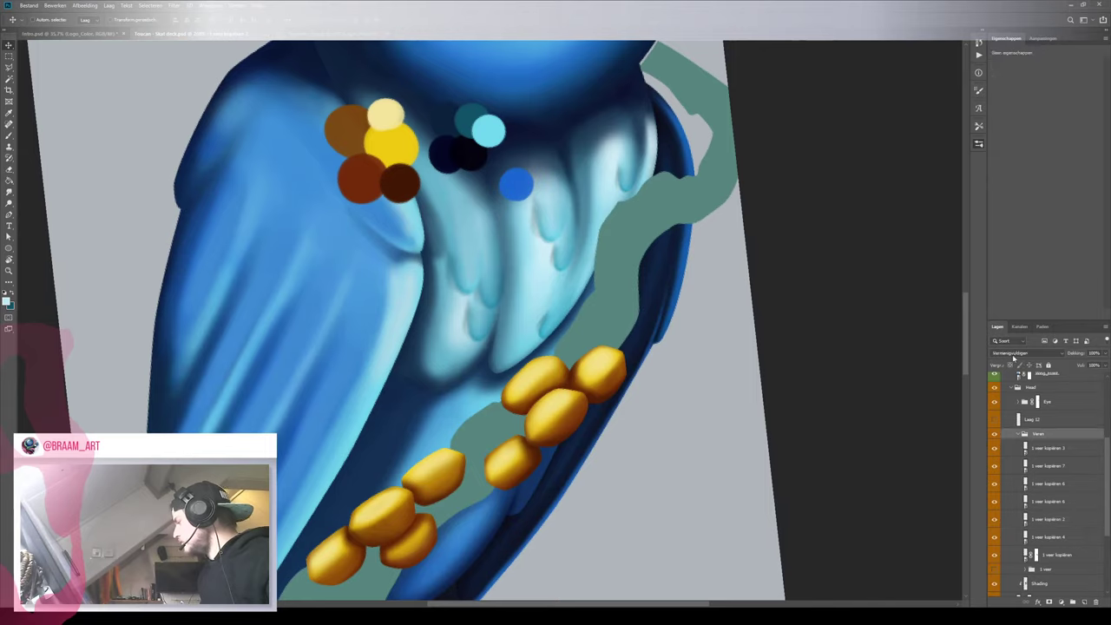
{"action": "key", "text": "Down"}
{"action": "key", "text": "Down"}
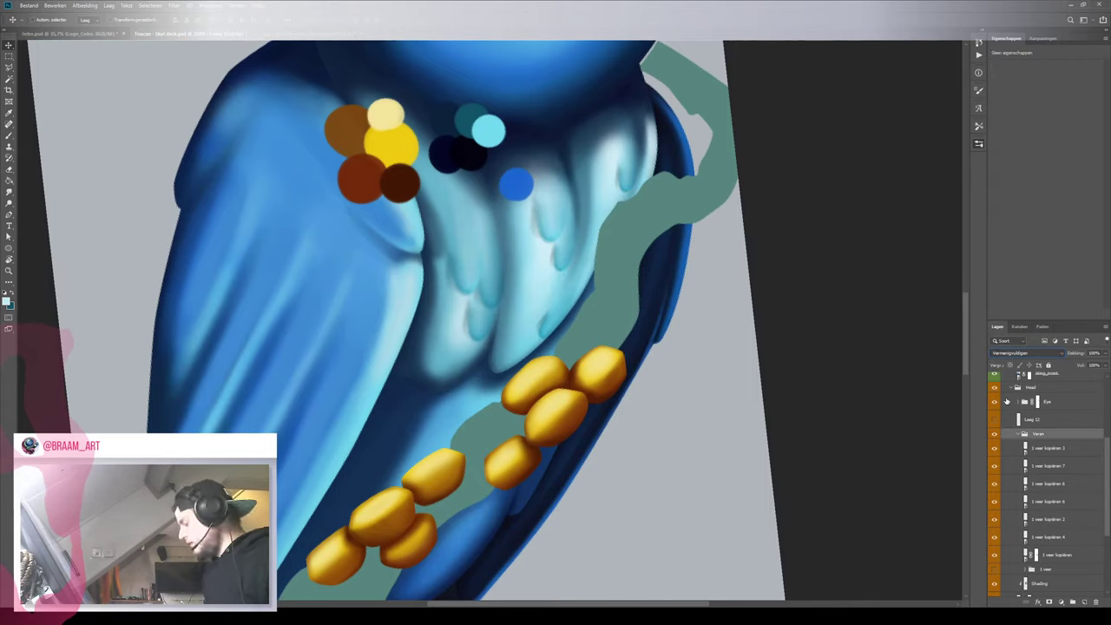
{"action": "key", "text": "shift+plus"}
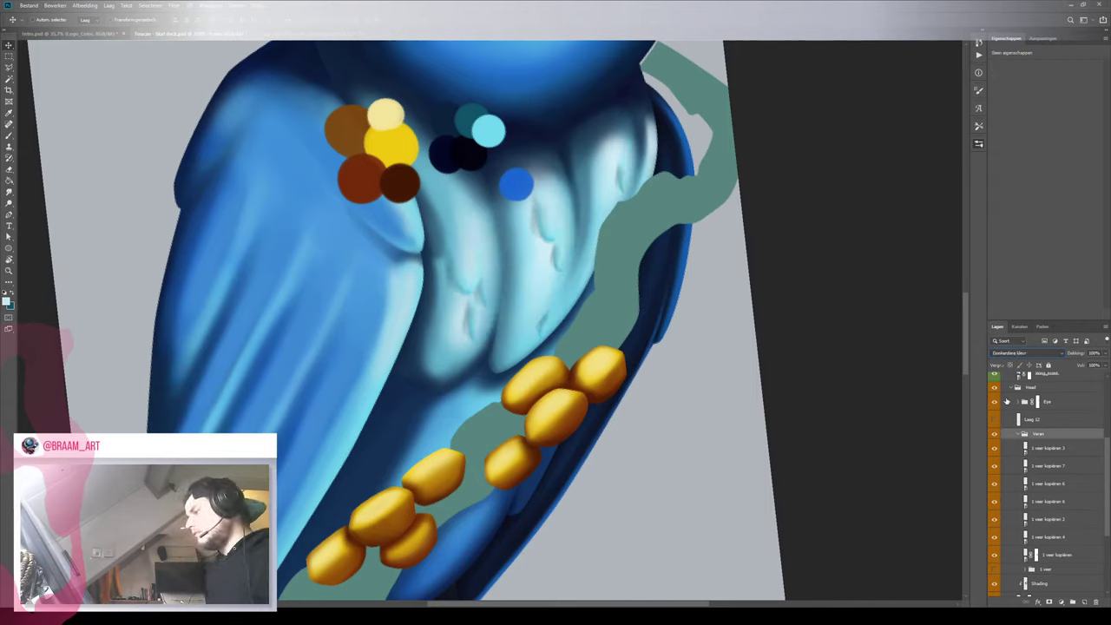
{"action": "key", "text": "shift+plus"}
{"action": "key", "text": "shift+plus"}
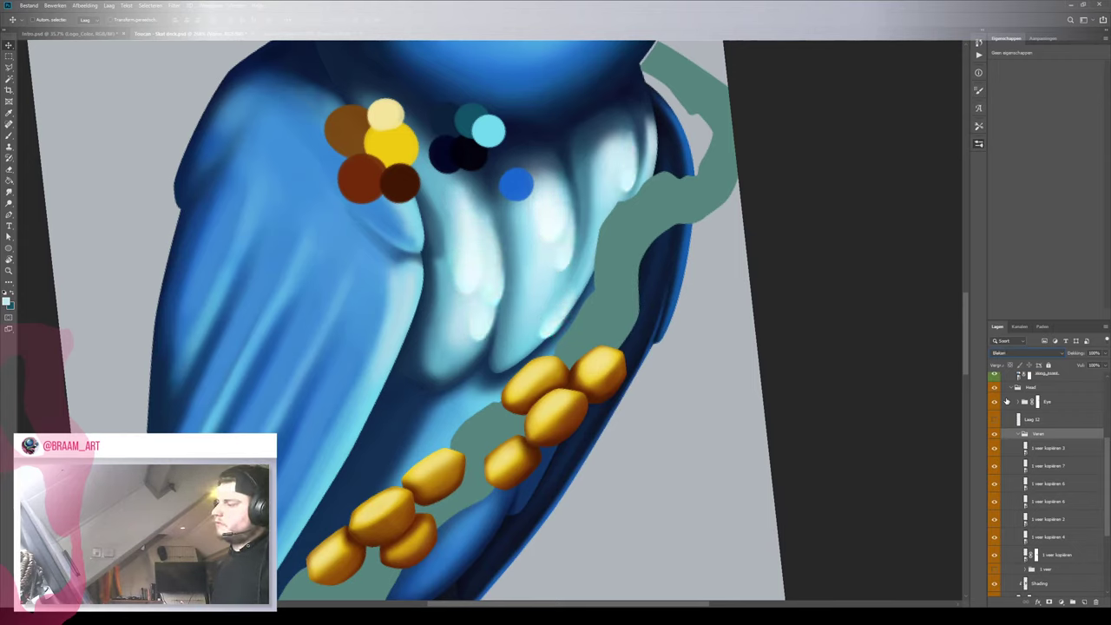
{"action": "key", "text": "shift+plus"}
{"action": "key", "text": "shift+plus"}
{"action": "key", "text": "shift+plus"}
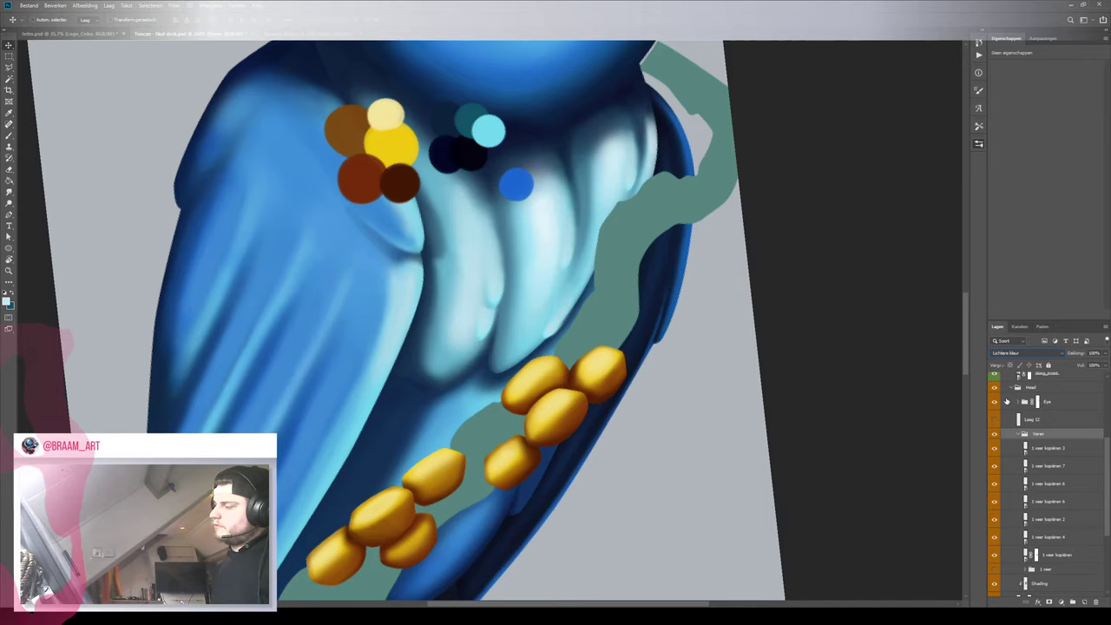
{"action": "key", "text": "shift+plus"}
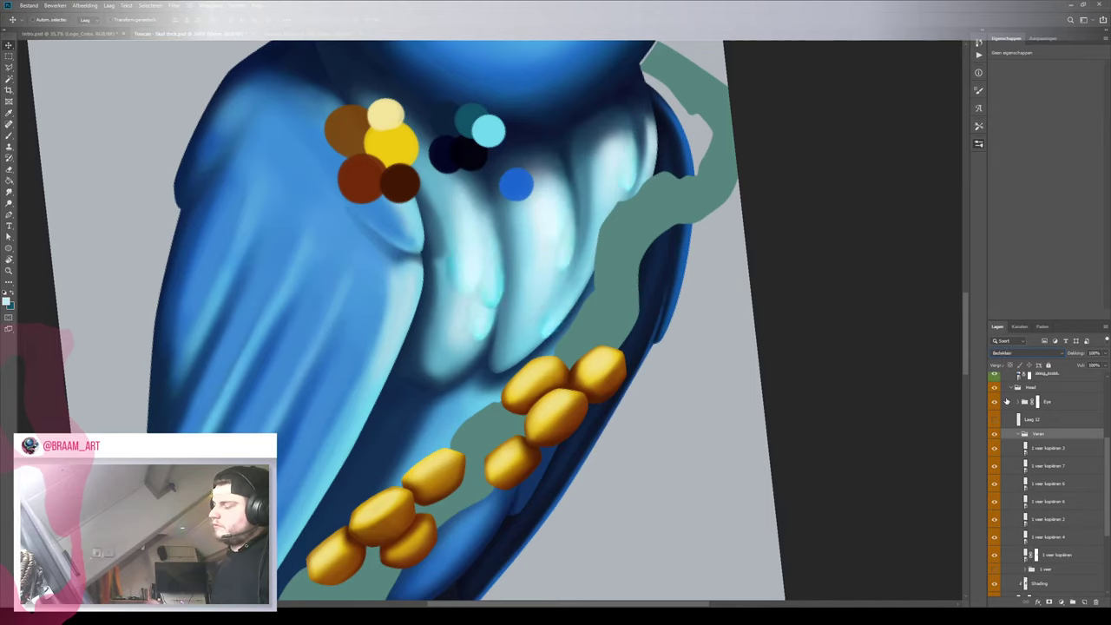
{"action": "key", "text": "shift+plus"}
{"action": "key", "text": "shift+plus"}
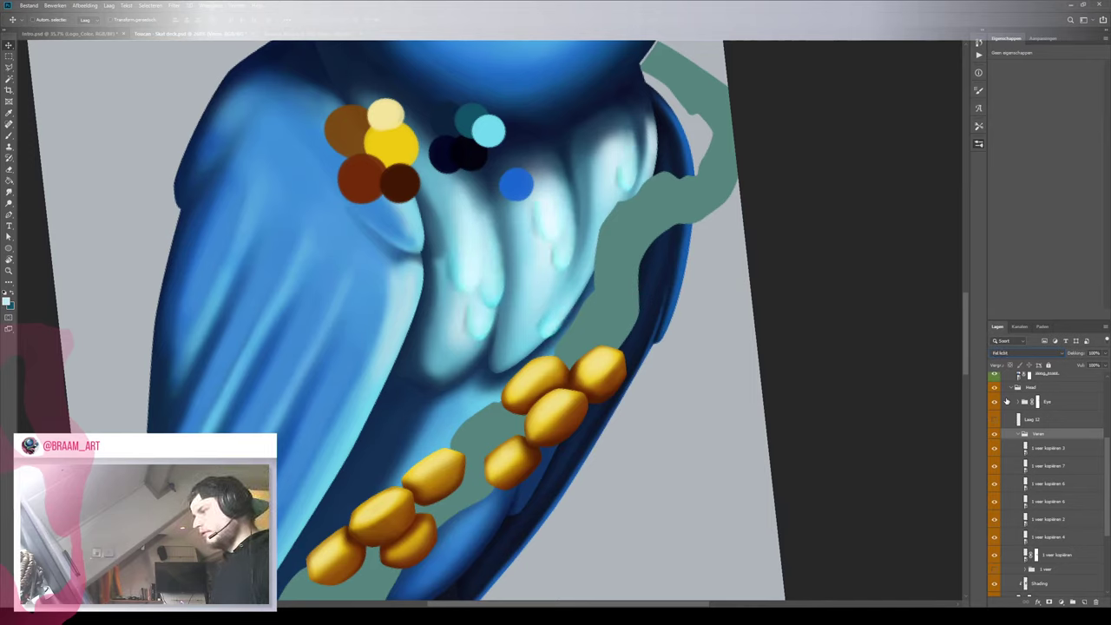
{"action": "key", "text": "shift+plus"}
{"action": "key", "text": "shift+plus"}
{"action": "key", "text": "shift+plus"}
{"action": "key", "text": "shift+plus"}
{"action": "key", "text": "shift+plus"}
{"action": "key", "text": "shift+plus"}
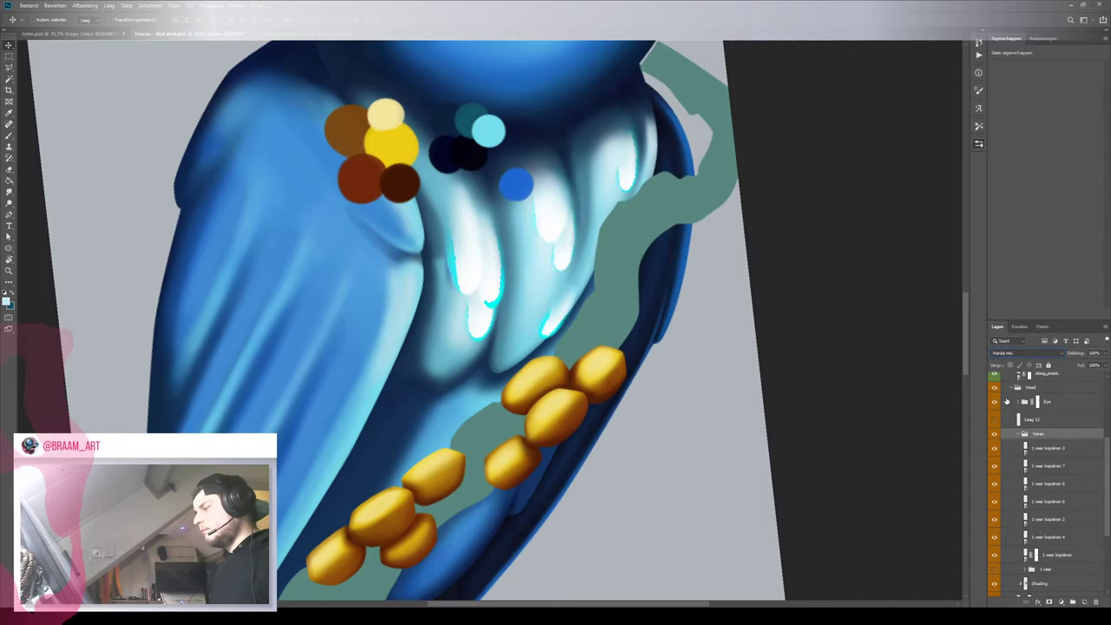
{"action": "key", "text": "shift+plus"}
{"action": "key", "text": "shift+plus"}
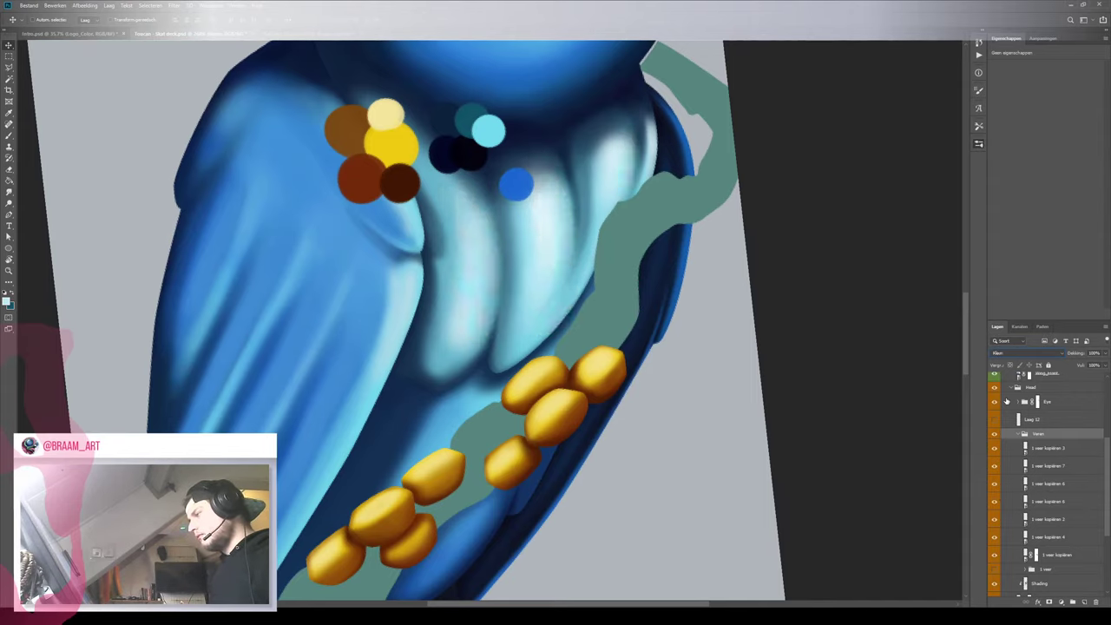
{"action": "key", "text": "shift+plus"}
{"action": "key", "text": "shift+plus"}
{"action": "key", "text": "shift+plus"}
{"action": "key", "text": "shift+plus"}
{"action": "key", "text": "shift+plus"}
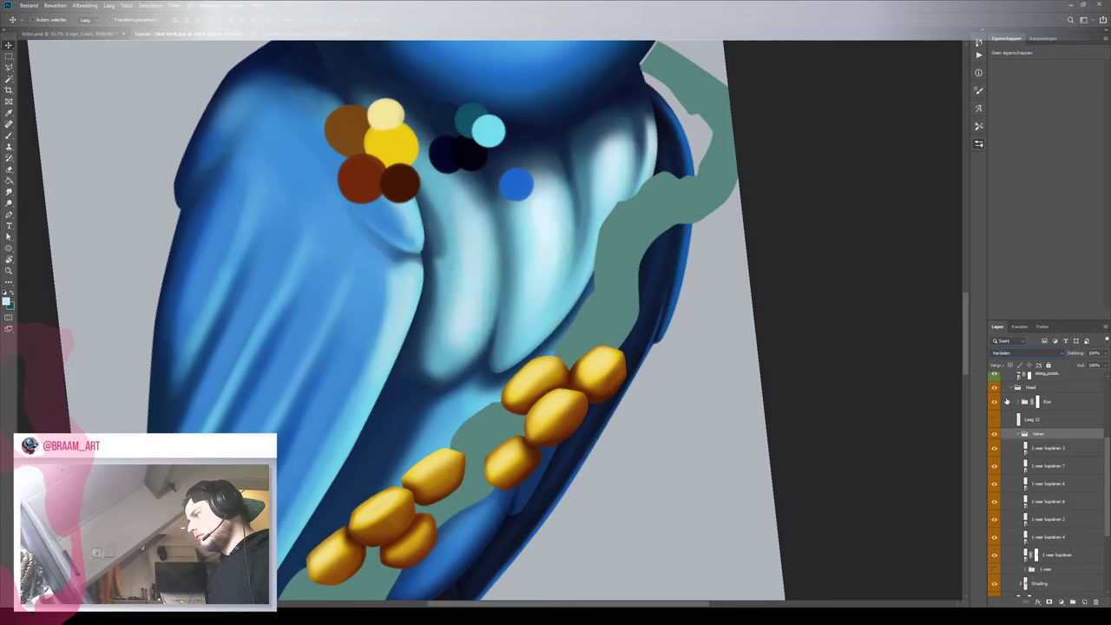
{"action": "key", "text": "shift+plus"}
{"action": "key", "text": "shift+plus"}
{"action": "key", "text": "shift+plus"}
{"action": "key", "text": "shift+plus"}
{"action": "key", "text": "shift+plus"}
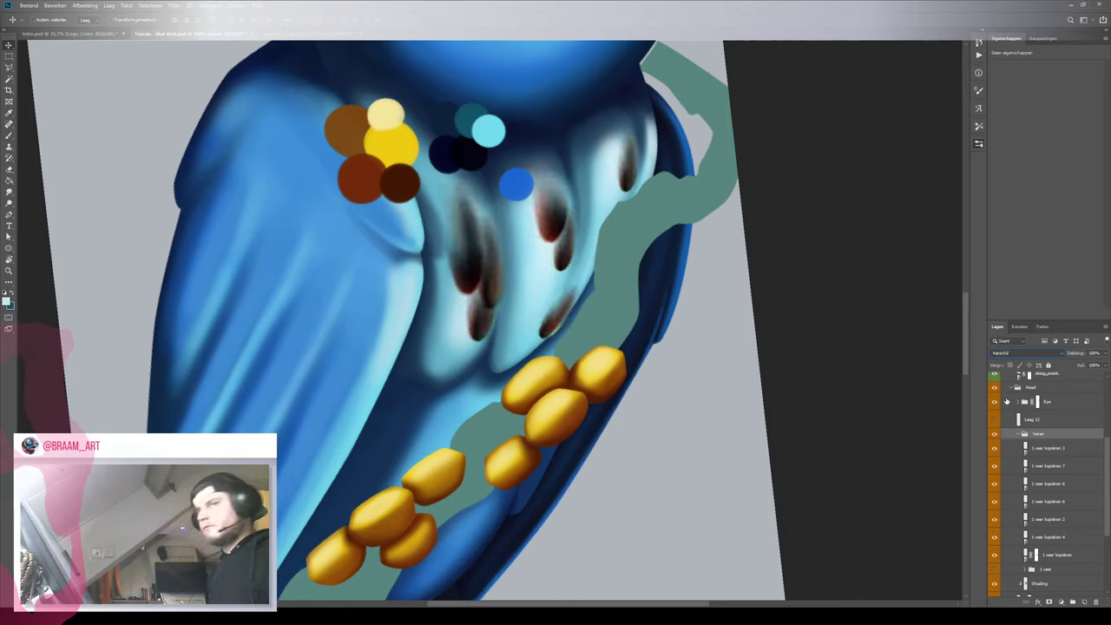
{"action": "key", "text": "shift+plus"}
{"action": "key", "text": "shift+plus"}
{"action": "key", "text": "shift+plus"}
{"action": "key", "text": "shift+plus"}
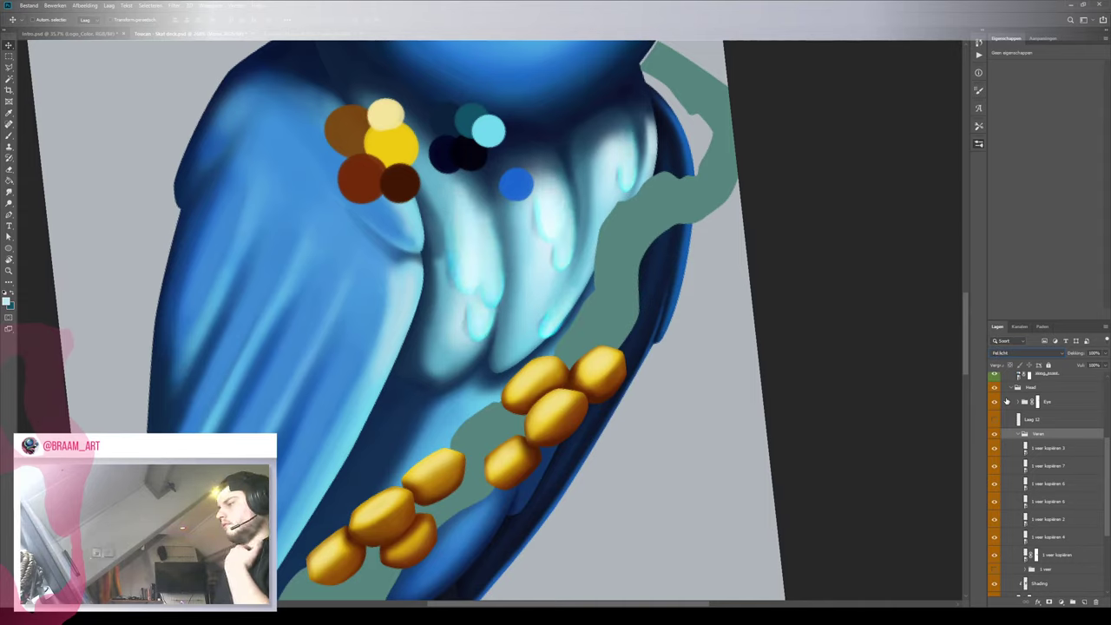
{"action": "key", "text": "Up"}
{"action": "key", "text": "Down"}
{"action": "key", "text": "Up"}
{"action": "key", "text": "Down"}
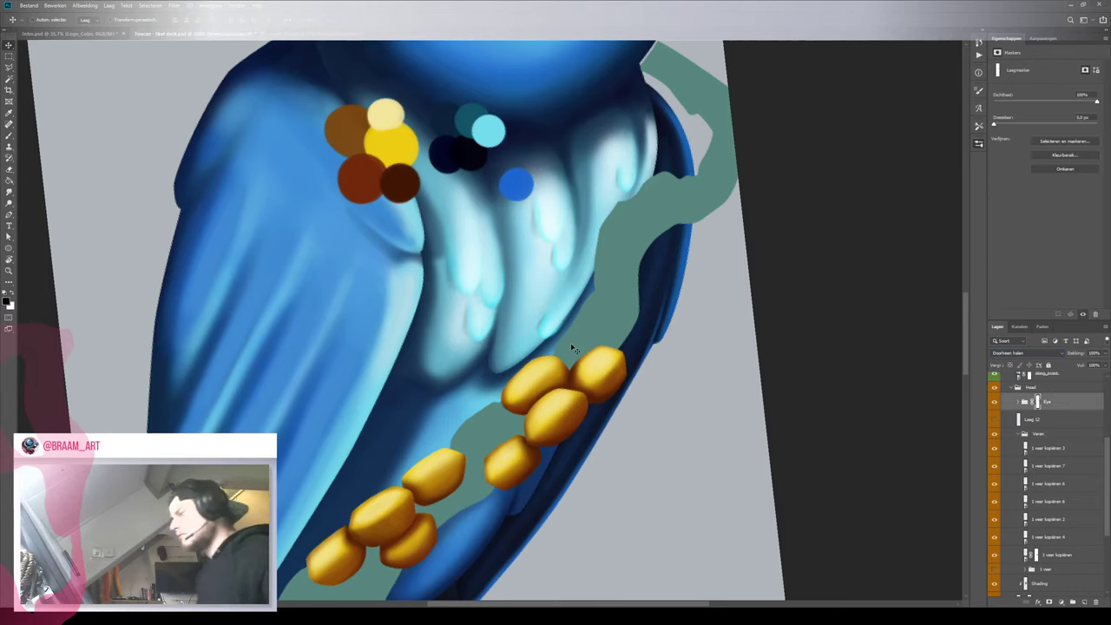
Rotate and shrink the 1 veer kopiëren 2 feather with Free Transform and place it along the middle plume's lower outer edge
{"action": "left_click_drag", "start_coordinate": [554, 298], "coordinate": [528, 329]}
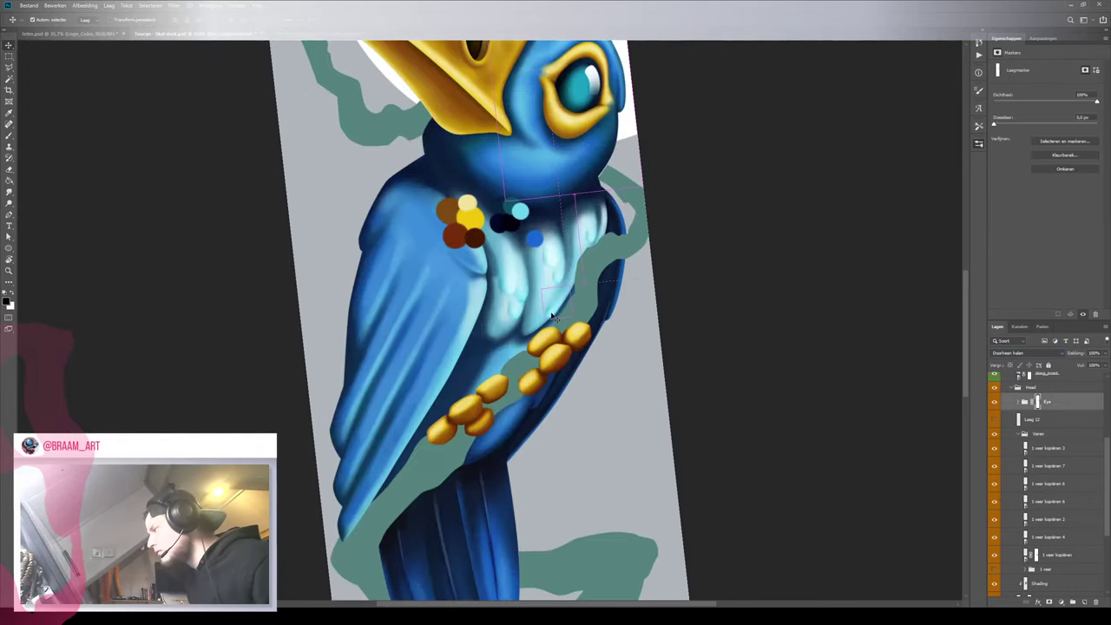
{"action": "left_click", "coordinate": [547, 319], "text": "ctrl"}
{"action": "scroll", "coordinate": [591, 302], "scroll_direction": "up", "scroll_amount": 2}
{"action": "left_click_drag", "start_coordinate": [551, 314], "coordinate": [574, 279]}
{"action": "key", "text": "ctrl+t"}
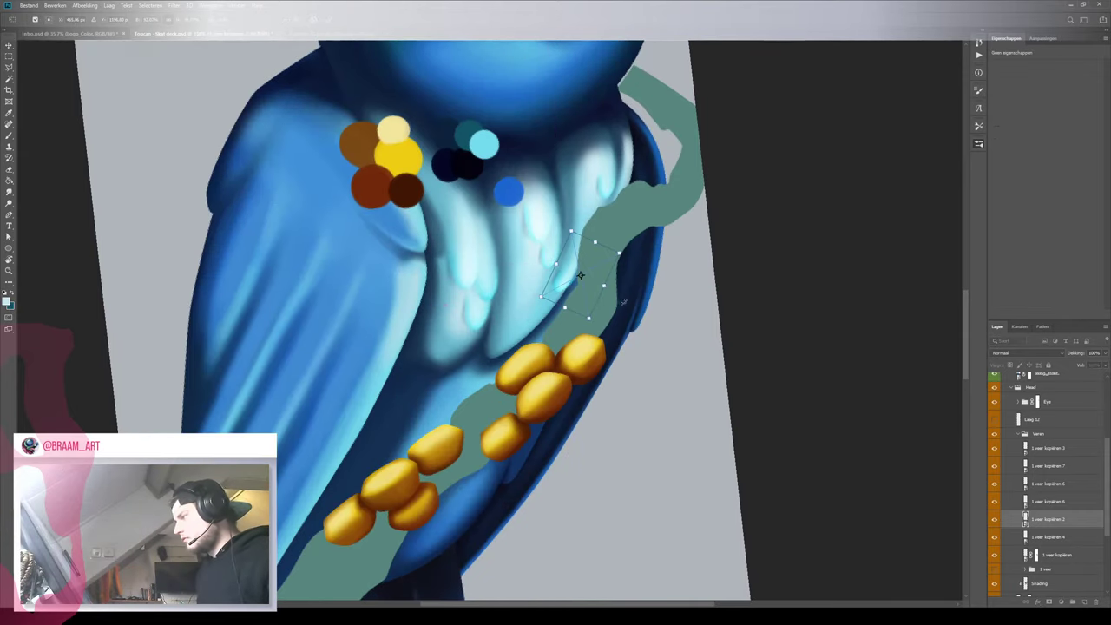
{"action": "left_click_drag", "start_coordinate": [595, 270], "coordinate": [559, 313]}
{"action": "left_click_drag", "start_coordinate": [599, 282], "coordinate": [605, 294]}
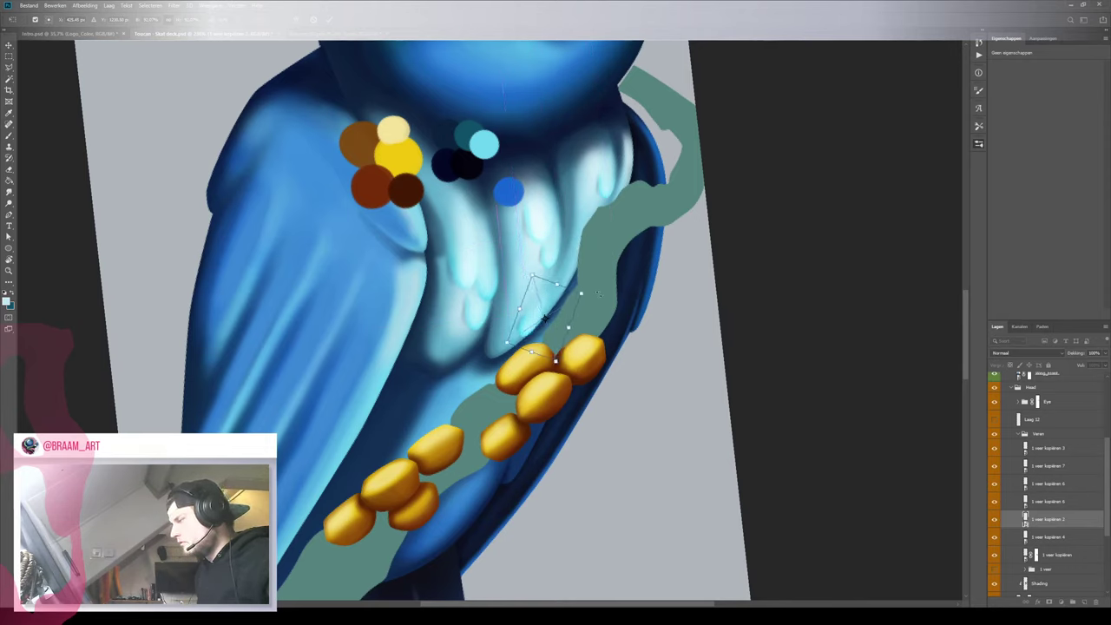
{"action": "left_click_drag", "start_coordinate": [546, 318], "coordinate": [549, 323]}
{"action": "left_click_drag", "start_coordinate": [557, 364], "coordinate": [545, 319]}
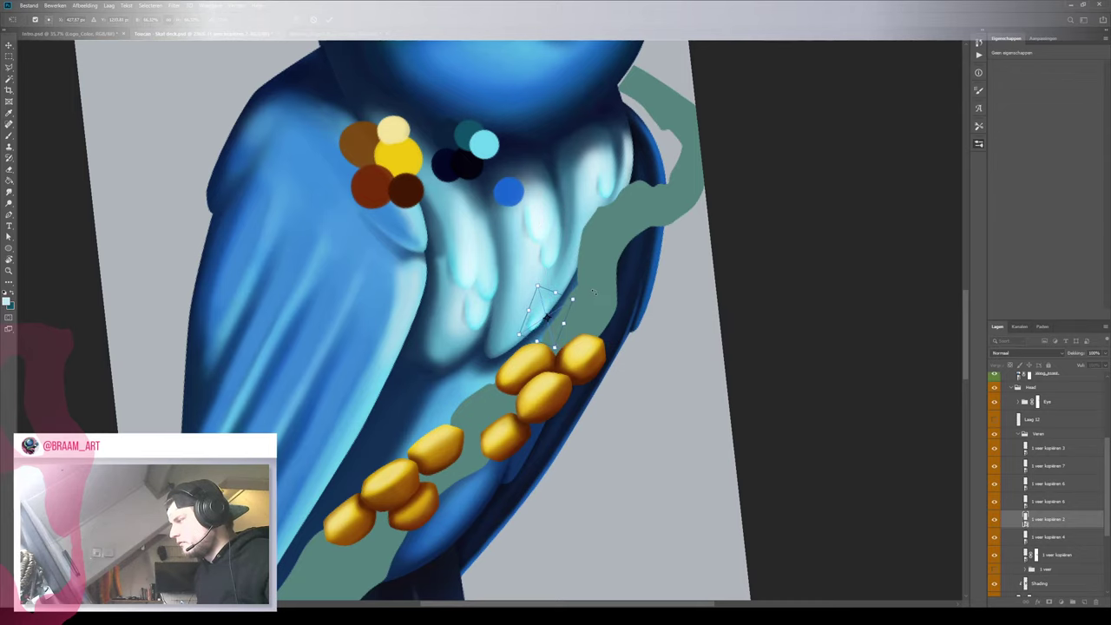
{"action": "key", "text": "Return"}
Rotate the 1 veer kopiëren 2 feather with Free Transform and place it on the outermost plume at the far edge of the chest
{"action": "key", "text": "z"}
{"action": "left_click_drag", "start_coordinate": [518, 302], "coordinate": [647, 169]}
{"action": "key", "text": "v"}
{"action": "key", "text": "ctrl+t"}
{"action": "left_click_drag", "start_coordinate": [684, 95], "coordinate": [660, 80]}
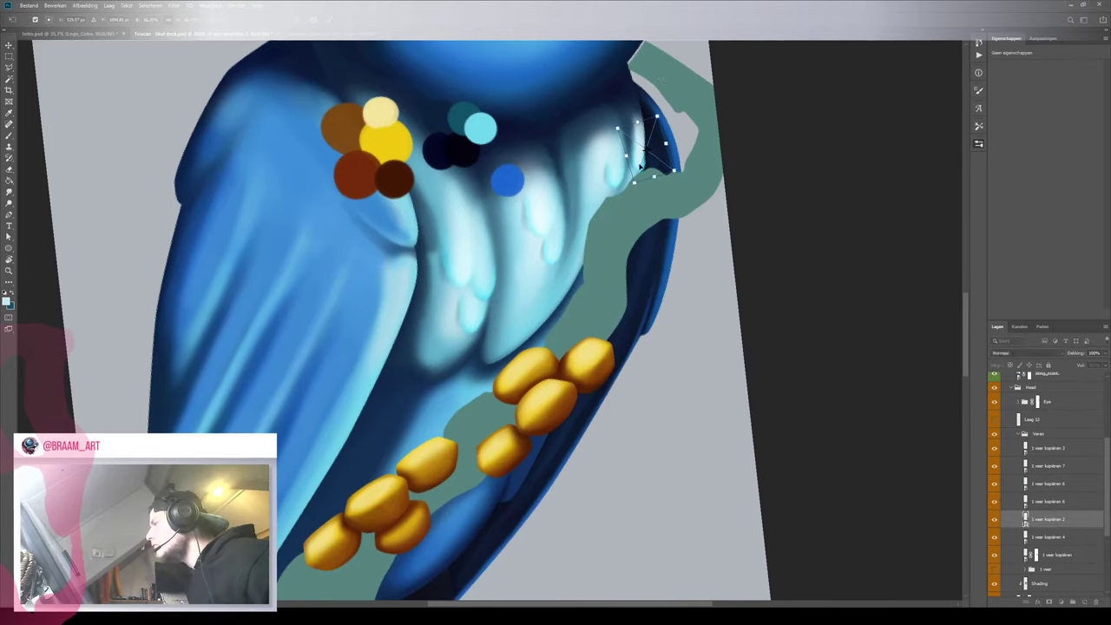
{"action": "left_click_drag", "start_coordinate": [640, 163], "coordinate": [641, 149]}
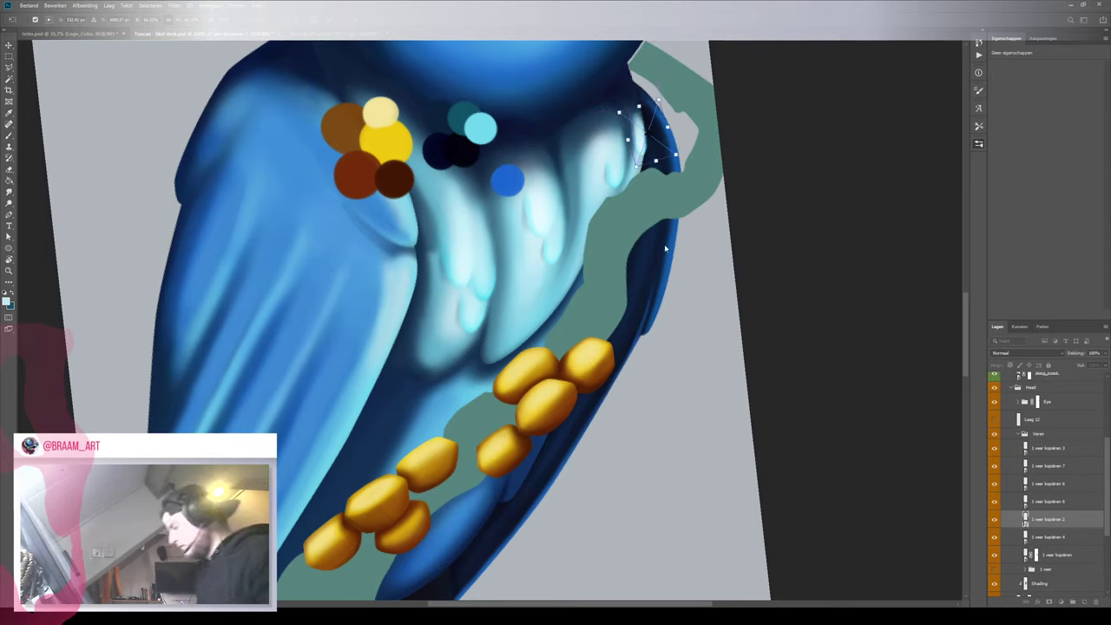
{"action": "key", "text": "v"}
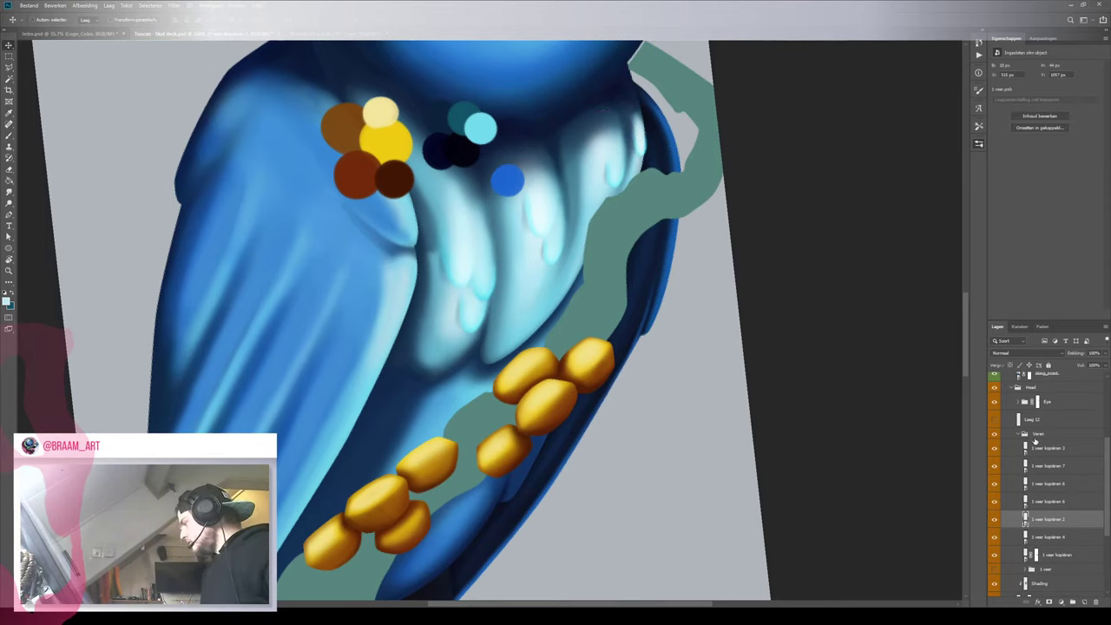
Compare blend modes on the group holding the feather layers in close-up, including Bleken, Lichter, Kleur doordrukken and Zwak licht
{"action": "left_click", "coordinate": [1034, 436]}
{"action": "left_click", "coordinate": [1003, 355]}
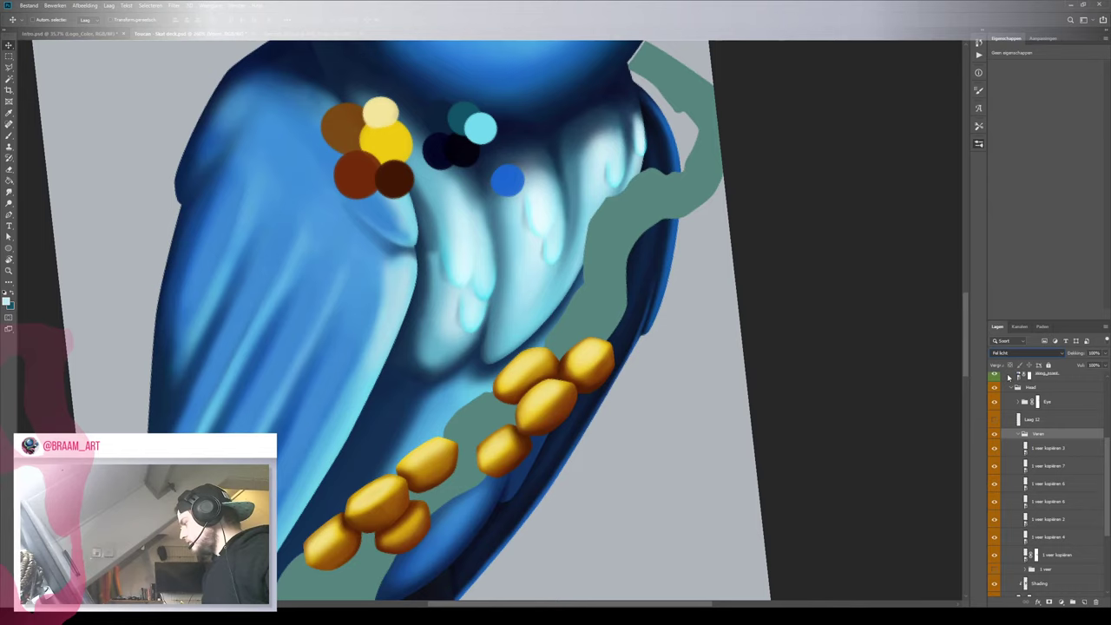
{"action": "left_click", "coordinate": [1000, 484]}
{"action": "key", "text": "shift+minus"}
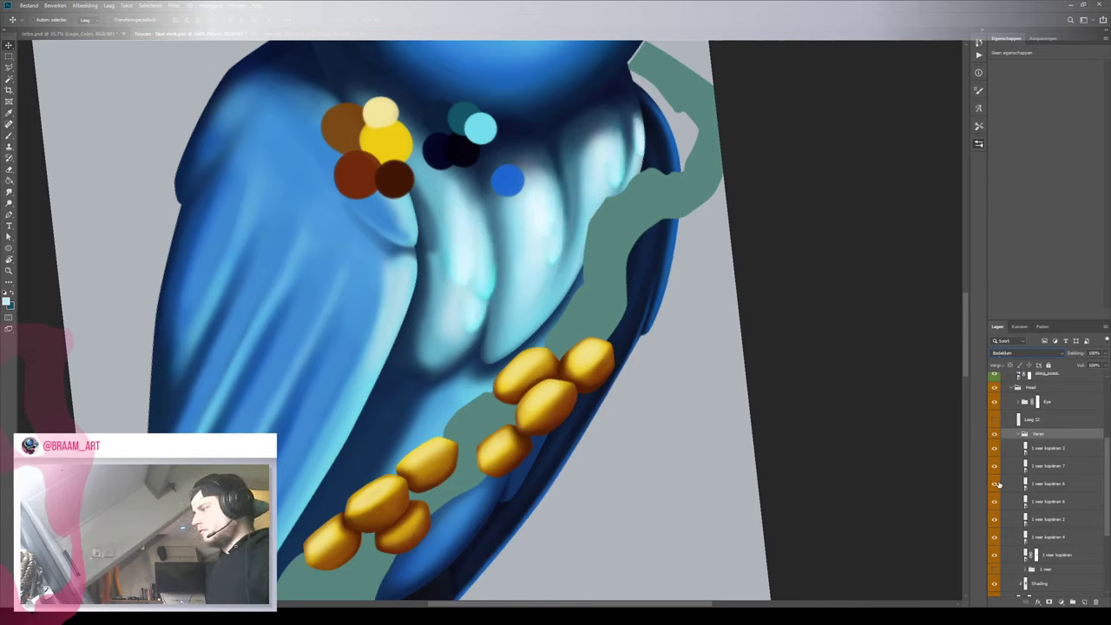
{"action": "key", "text": "shift+plus"}
{"action": "key", "text": "shift+minus"}
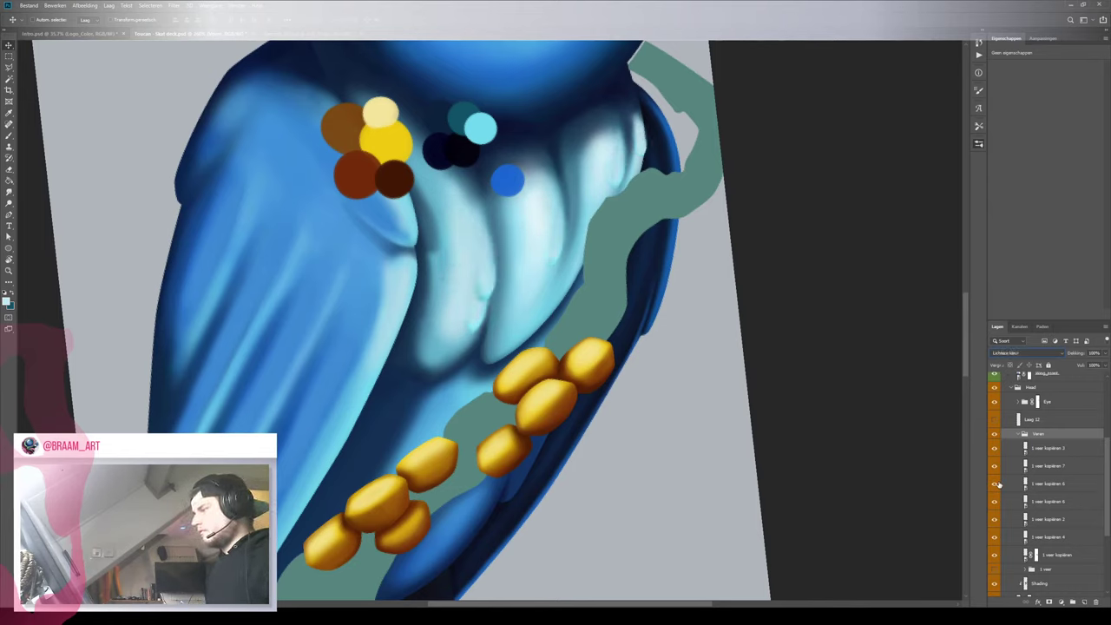
{"action": "key", "text": "Up"}
{"action": "key", "text": "Up"}
{"action": "key", "text": "Up"}
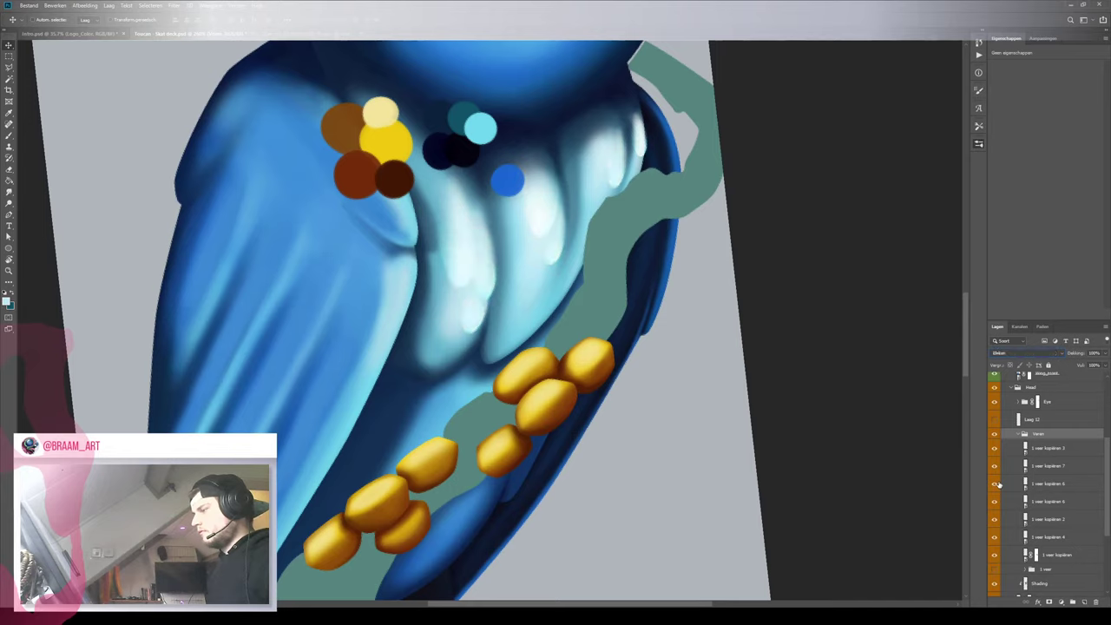
{"action": "key", "text": "shift+minus"}
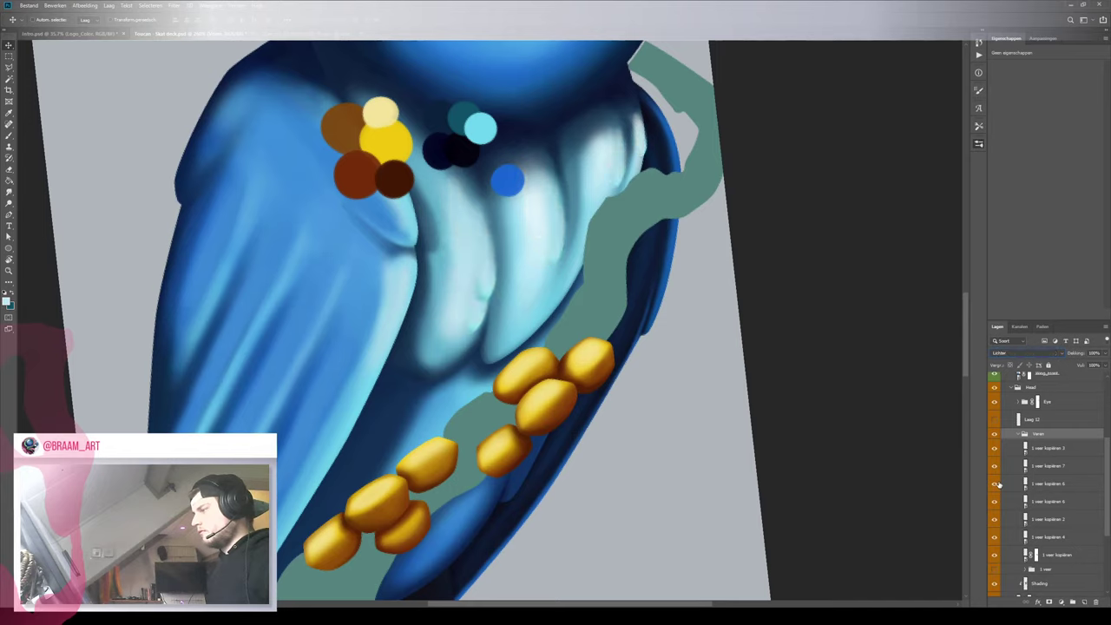
{"action": "key", "text": "shift+minus"}
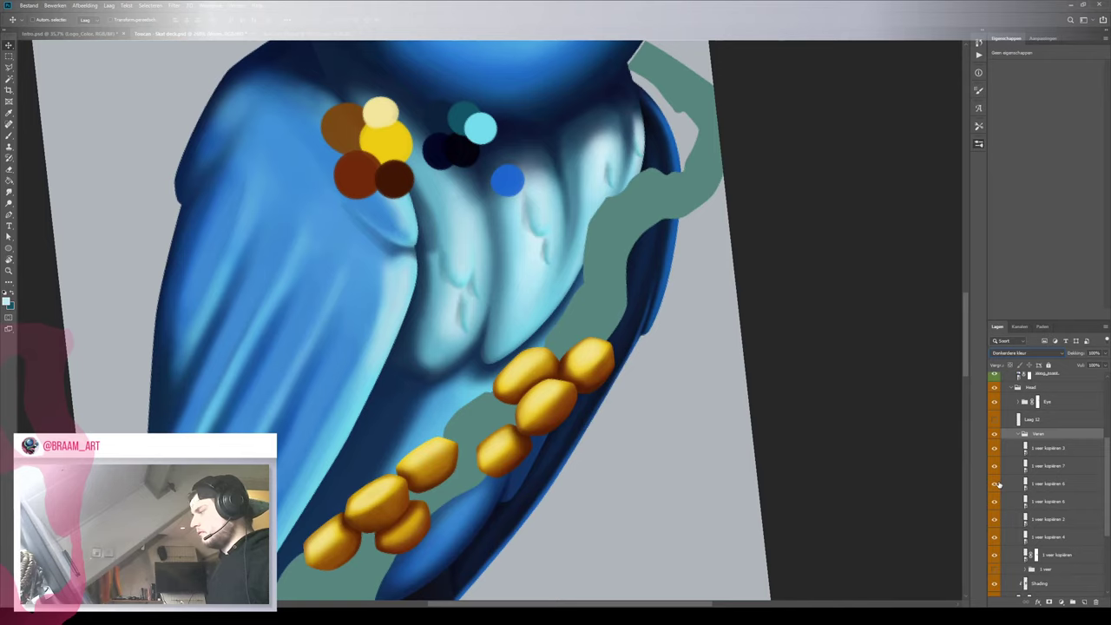
{"action": "key", "text": "shift+minus"}
{"action": "key", "text": "shift+minus"}
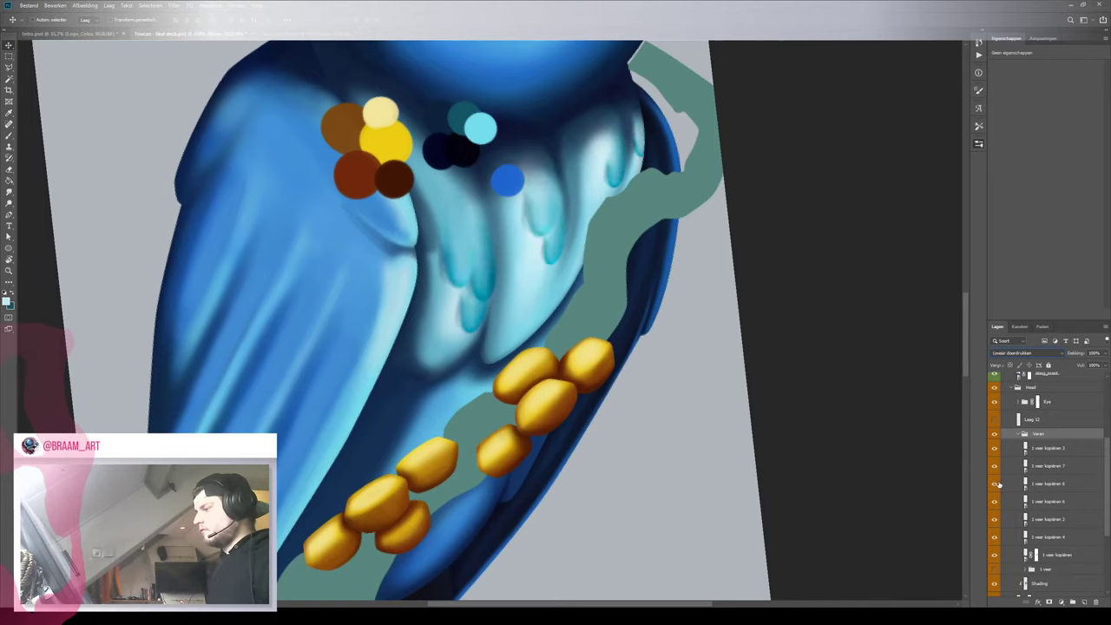
{"action": "key", "text": "shift+minus"}
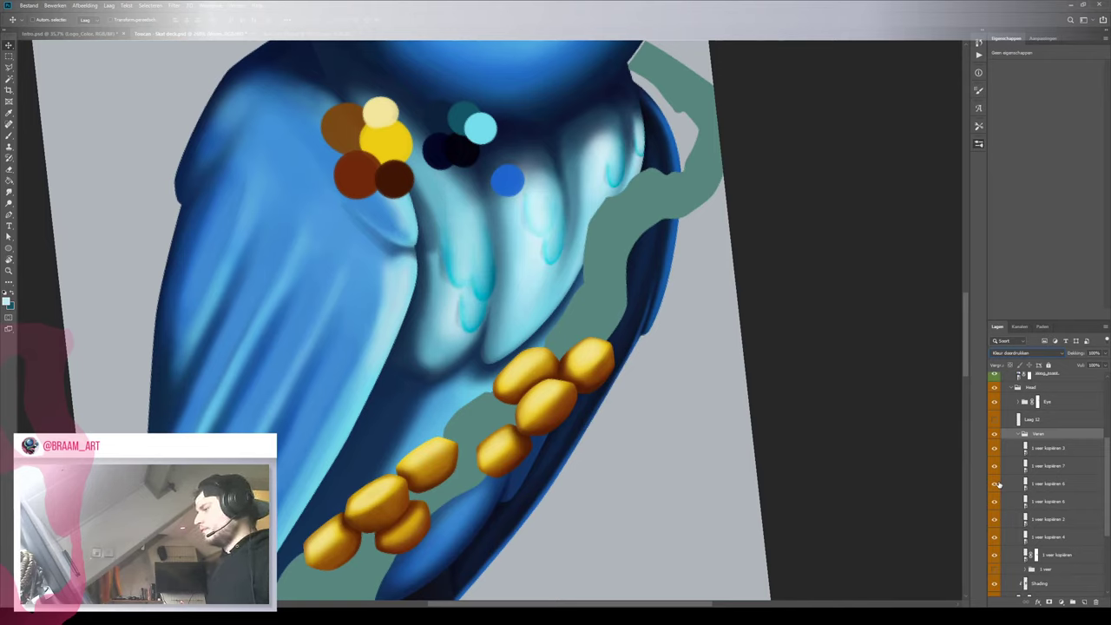
{"action": "key", "text": "shift+plus"}
{"action": "key", "text": "shift+plus"}
{"action": "key", "text": "shift+plus"}
{"action": "key", "text": "shift+plus"}
{"action": "key", "text": "shift+plus"}
{"action": "key", "text": "shift+plus"}
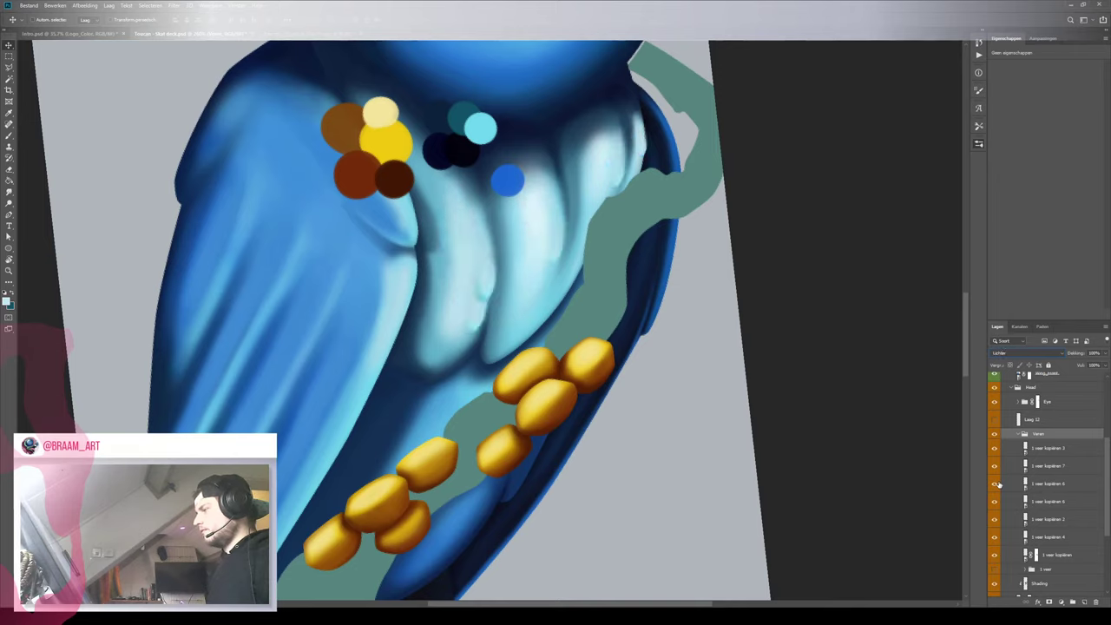
{"action": "key", "text": "Down"}
{"action": "key", "text": "Down"}
{"action": "key", "text": "Down"}
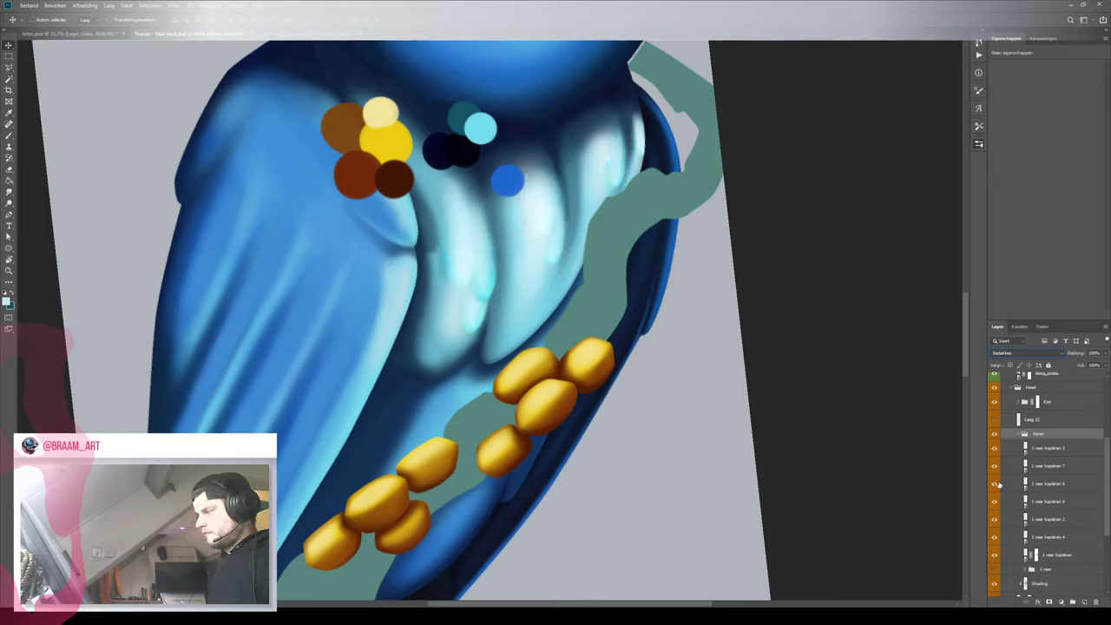
{"action": "key", "text": "shift+plus"}
{"action": "key", "text": "shift+plus"}
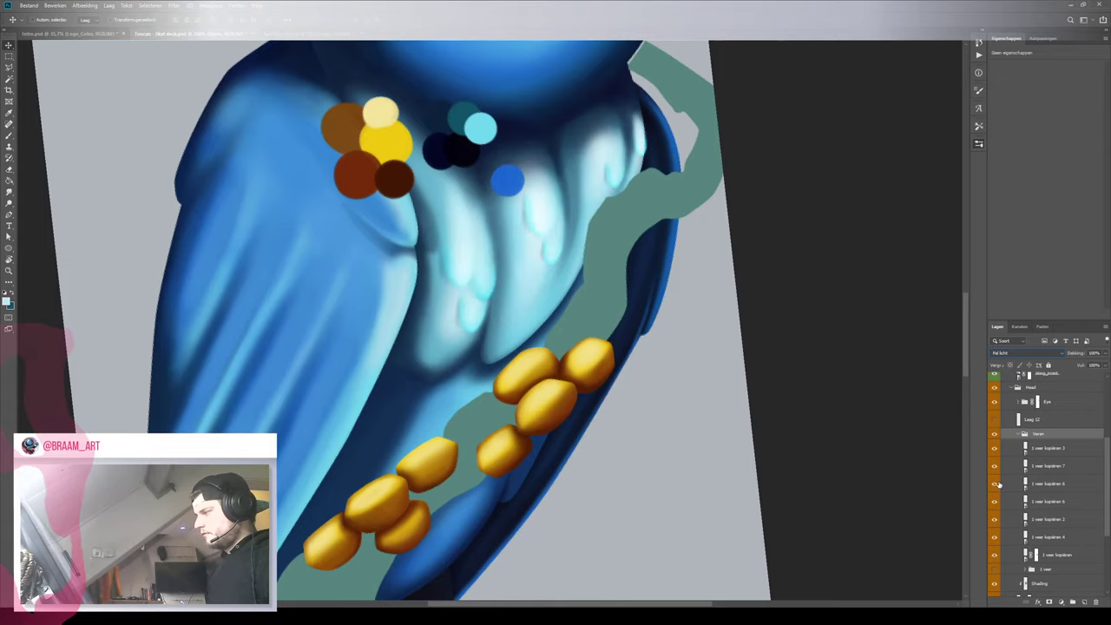
{"action": "key", "text": "shift+plus"}
{"action": "key", "text": "shift+plus"}
{"action": "key", "text": "shift+plus"}
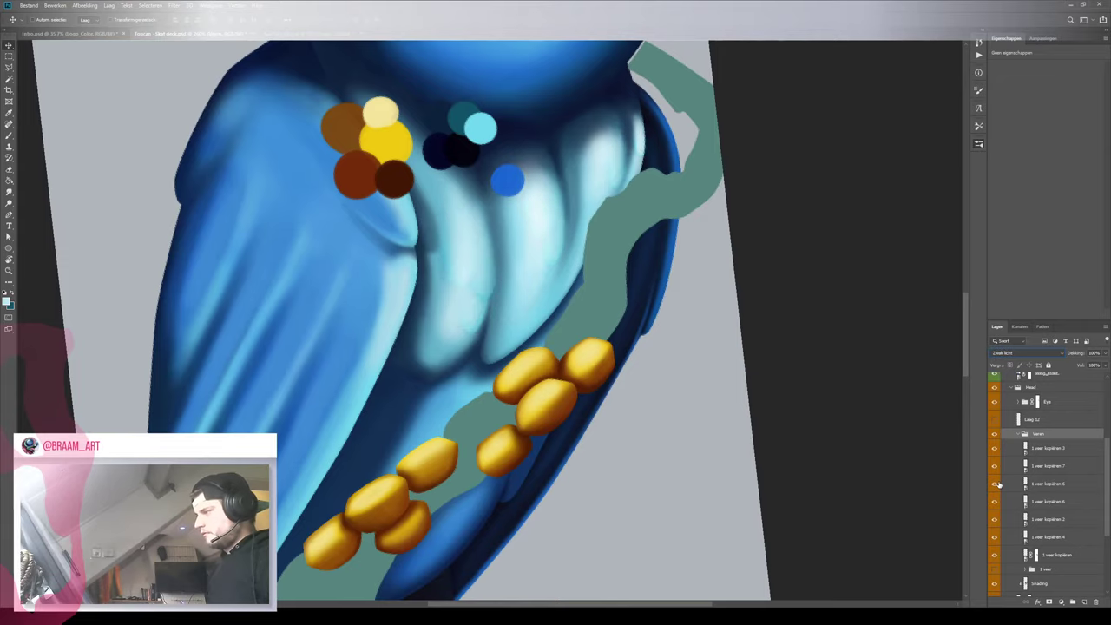
Compare further blend modes on the feather group with the whole bird in view, and set the group to Fel licht
{"action": "key", "text": "ctrl+0"}
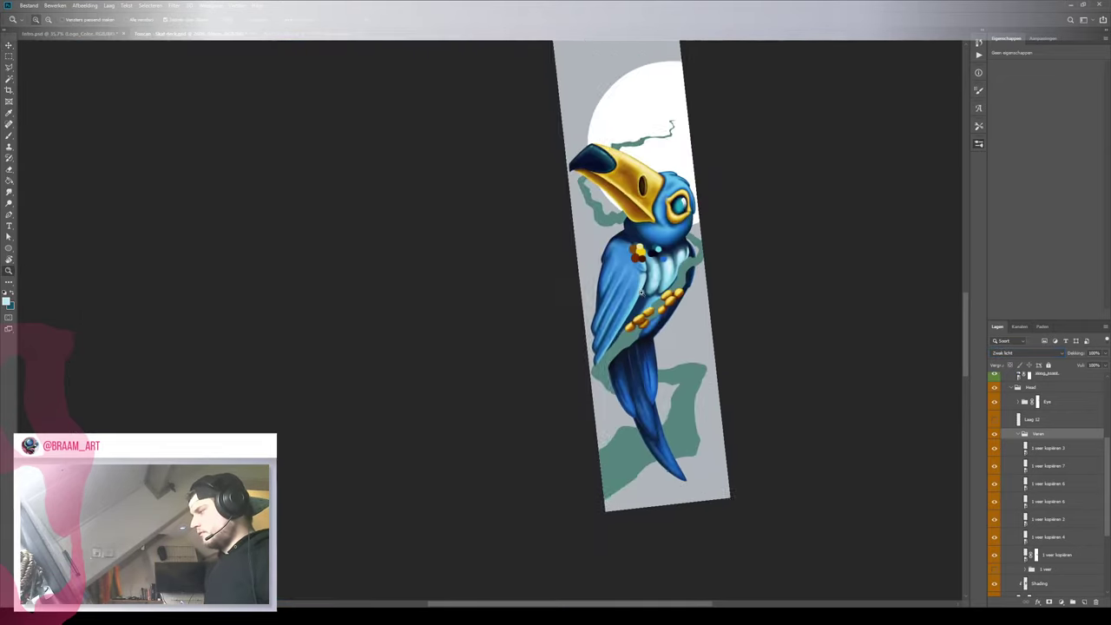
{"action": "key", "text": "shift+plus"}
{"action": "key", "text": "shift+plus"}
{"action": "key", "text": "shift+plus"}
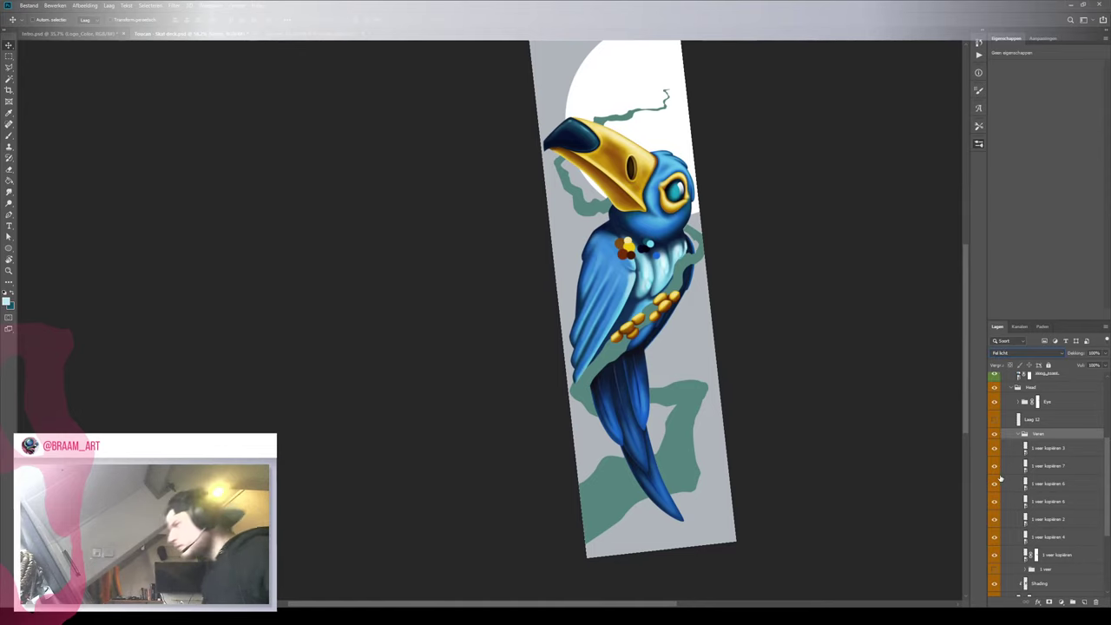
{"action": "key", "text": "shift+plus"}
{"action": "key", "text": "shift+plus"}
{"action": "key", "text": "shift+plus"}
{"action": "key", "text": "shift+plus"}
{"action": "key", "text": "shift+plus"}
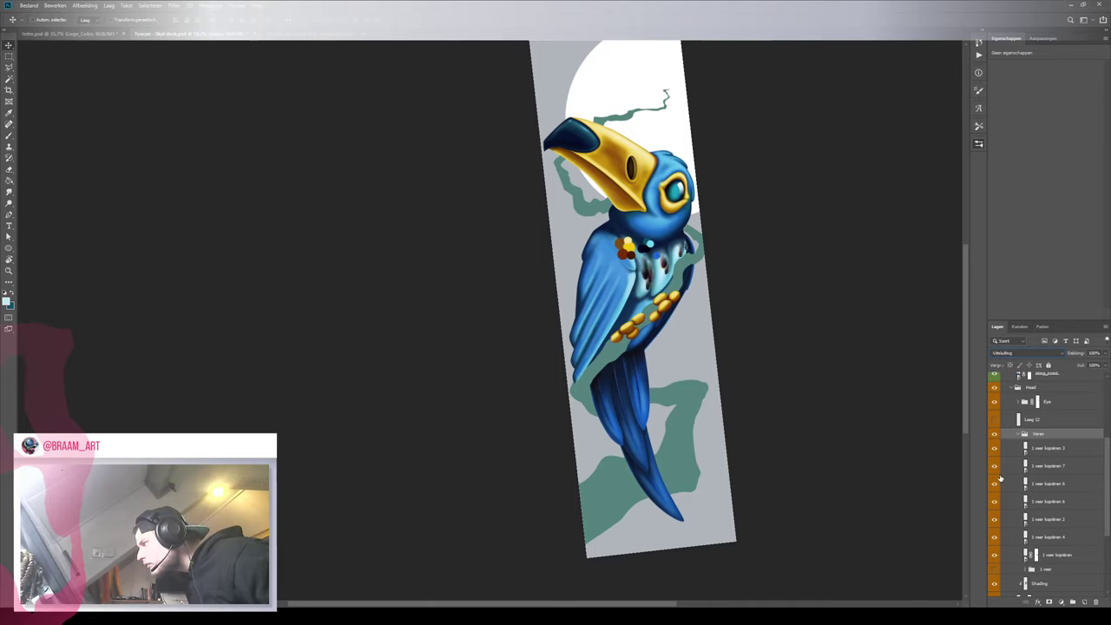
{"action": "key", "text": "Down"}
{"action": "key", "text": "Down"}
{"action": "key", "text": "Up"}
{"action": "key", "text": "Up"}
{"action": "key", "text": "Down"}
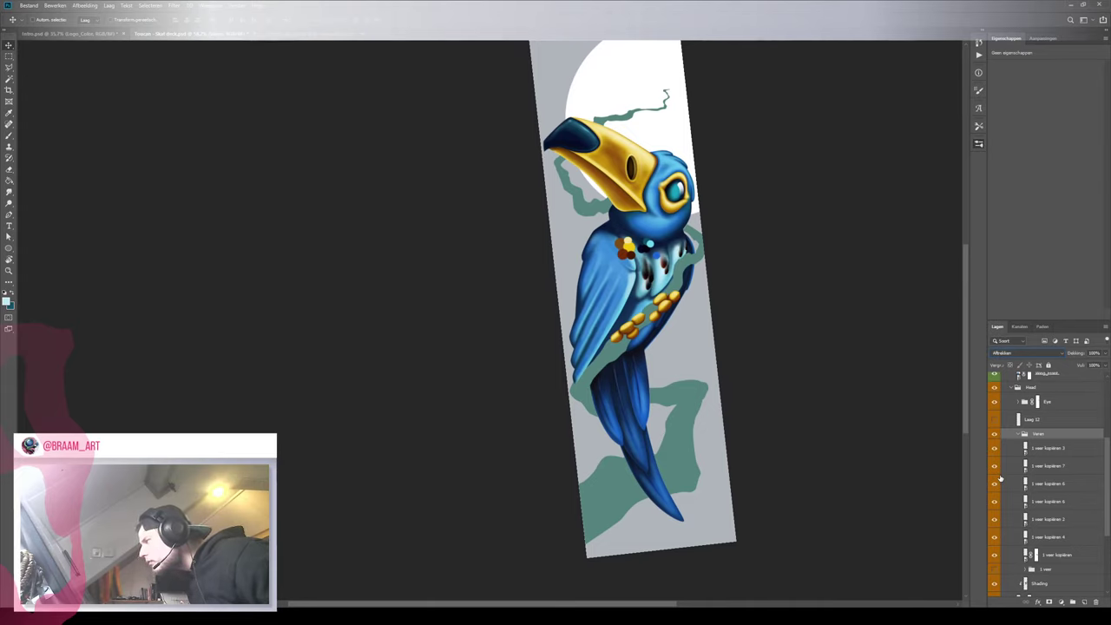
{"action": "key", "text": "shift+plus"}
{"action": "key", "text": "shift+plus"}
{"action": "key", "text": "shift+plus"}
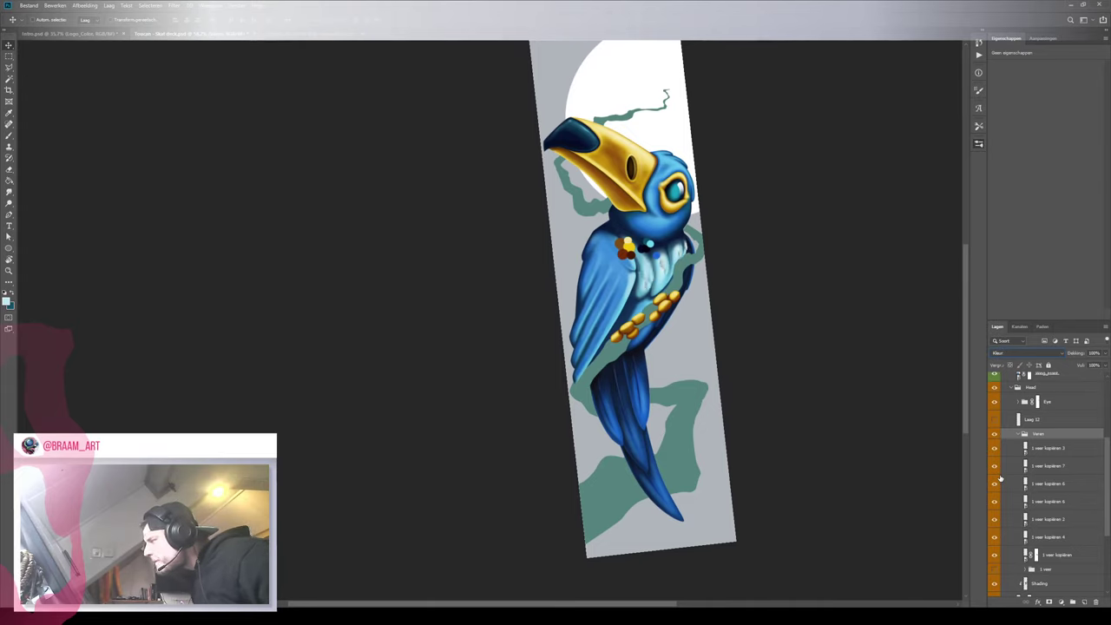
{"action": "key", "text": "Up"}
{"action": "key", "text": "Up"}
{"action": "key", "text": "Up"}
{"action": "key", "text": "Up"}
{"action": "key", "text": "Up"}
{"action": "key", "text": "Up"}
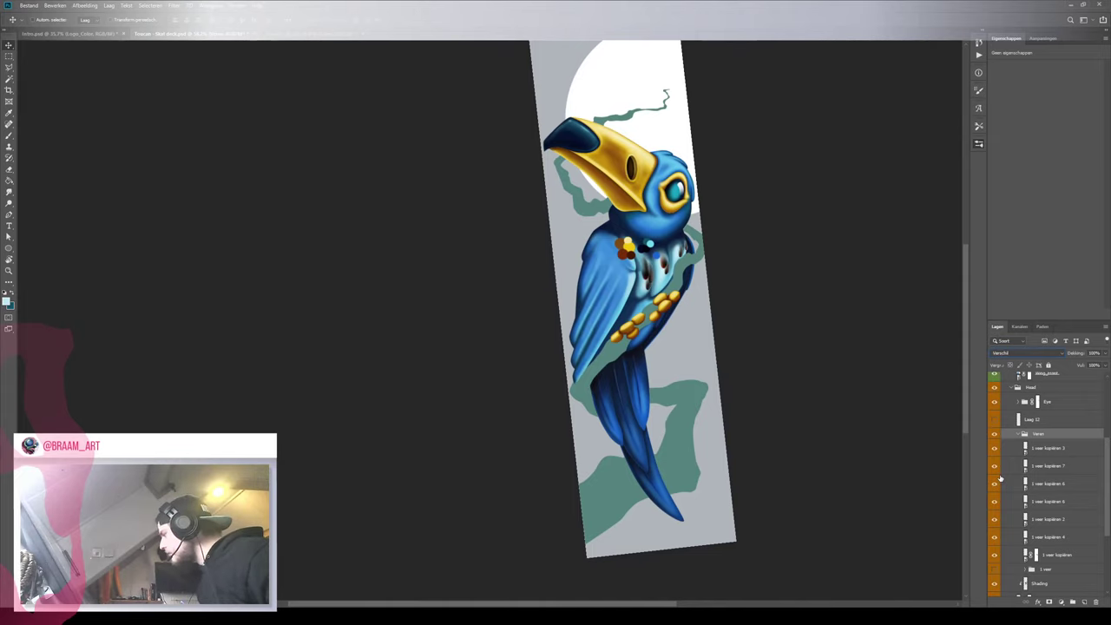
{"action": "key", "text": "shift+minus"}
{"action": "key", "text": "shift+minus"}
{"action": "key", "text": "shift+minus"}
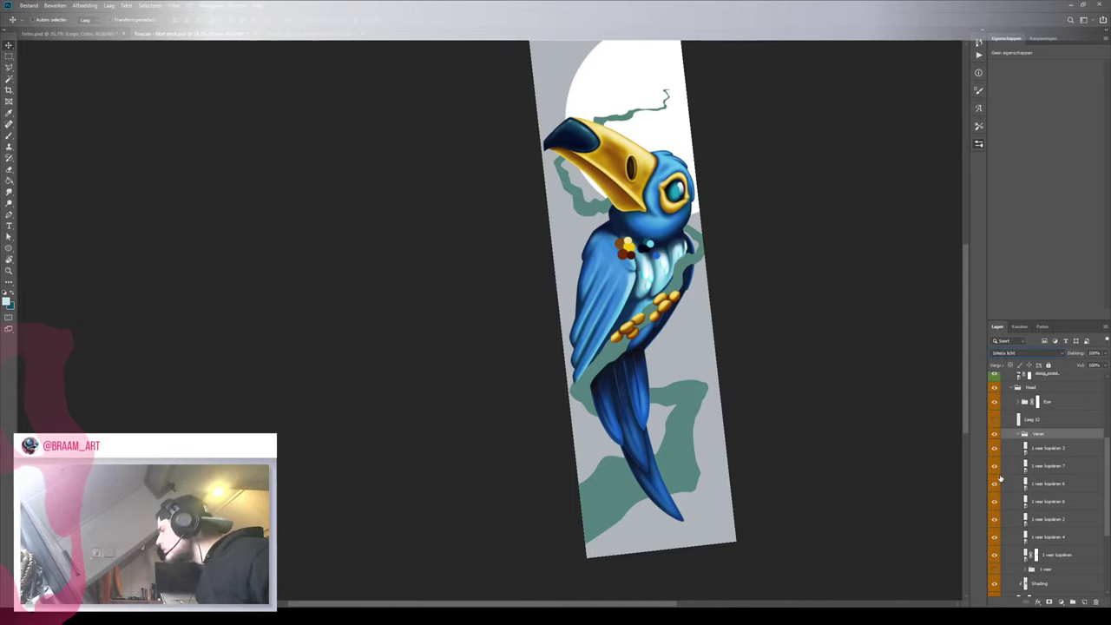
{"action": "key", "text": "shift+minus"}
{"action": "key", "text": "shift+minus"}
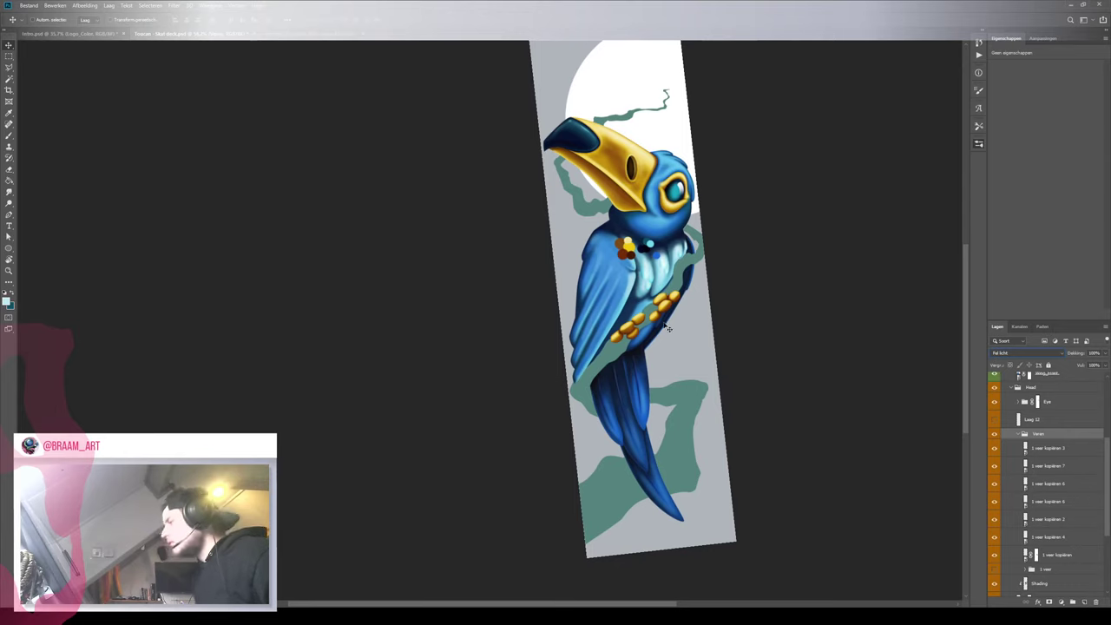
Select the three feathers on the wing-side plume, move them together higher up the plume and adjust them with Free Transform
{"action": "key", "text": "z"}
{"action": "left_click", "coordinate": [666, 276]}
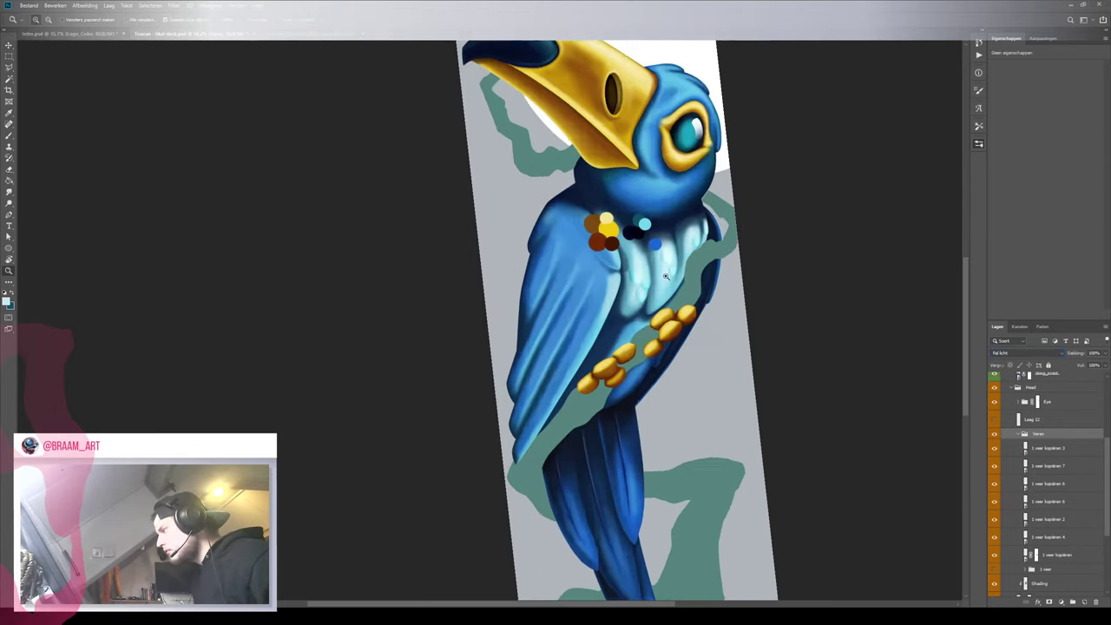
{"action": "left_click_drag", "start_coordinate": [666, 276], "coordinate": [729, 278]}
{"action": "key", "text": "v"}
{"action": "left_click", "coordinate": [650, 306]}
{"action": "left_click", "coordinate": [627, 335], "text": "shift"}
{"action": "left_click", "coordinate": [588, 288], "text": "shift"}
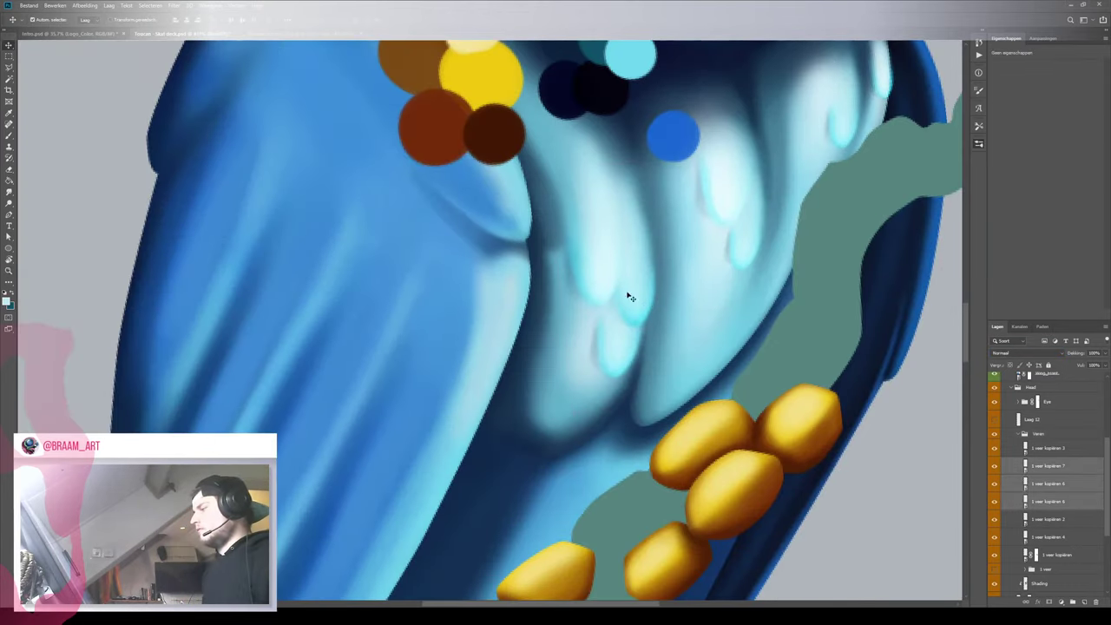
{"action": "left_click_drag", "start_coordinate": [630, 297], "coordinate": [625, 205]}
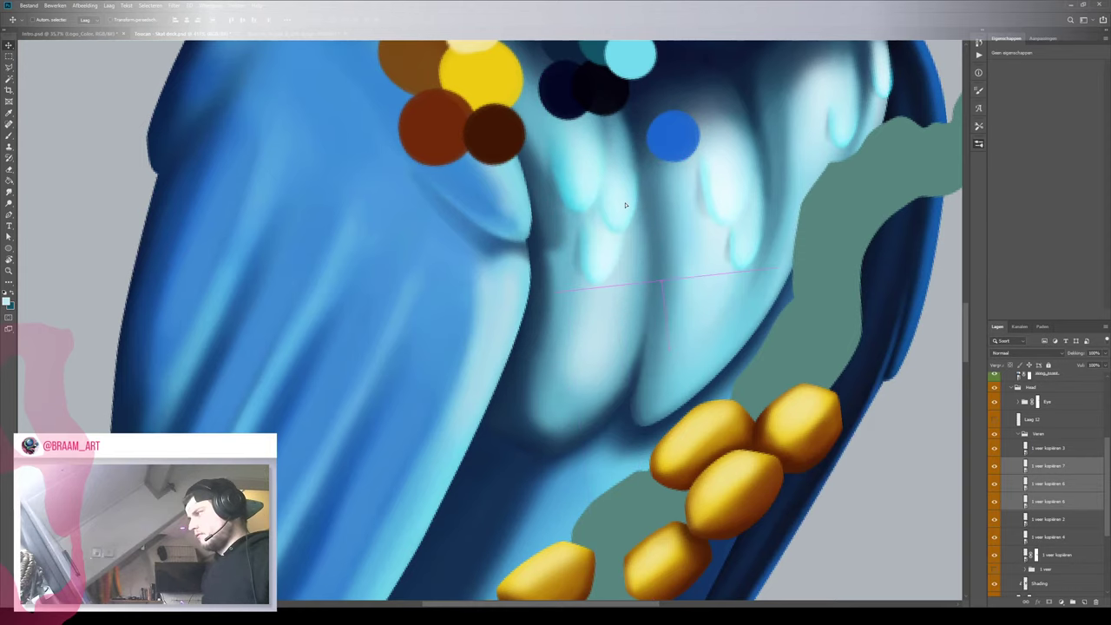
{"action": "key", "text": "ctrl+t"}
{"action": "left_click_drag", "start_coordinate": [674, 281], "coordinate": [643, 237]}
{"action": "key", "text": "Return"}
Shrink and rotate the lowest feather of the wing-side plume with Free Transform and place it further down the plume
{"action": "key", "text": "z"}
{"action": "left_click", "coordinate": [642, 237]}
{"action": "mouse_move", "coordinate": [619, 275]}
{"action": "left_mouse_down"}
{"action": "mouse_move", "coordinate": [603, 248]}
{"action": "mouse_move", "coordinate": [624, 278]}
{"action": "left_mouse_up"}
{"action": "left_click", "coordinate": [1046, 501]}
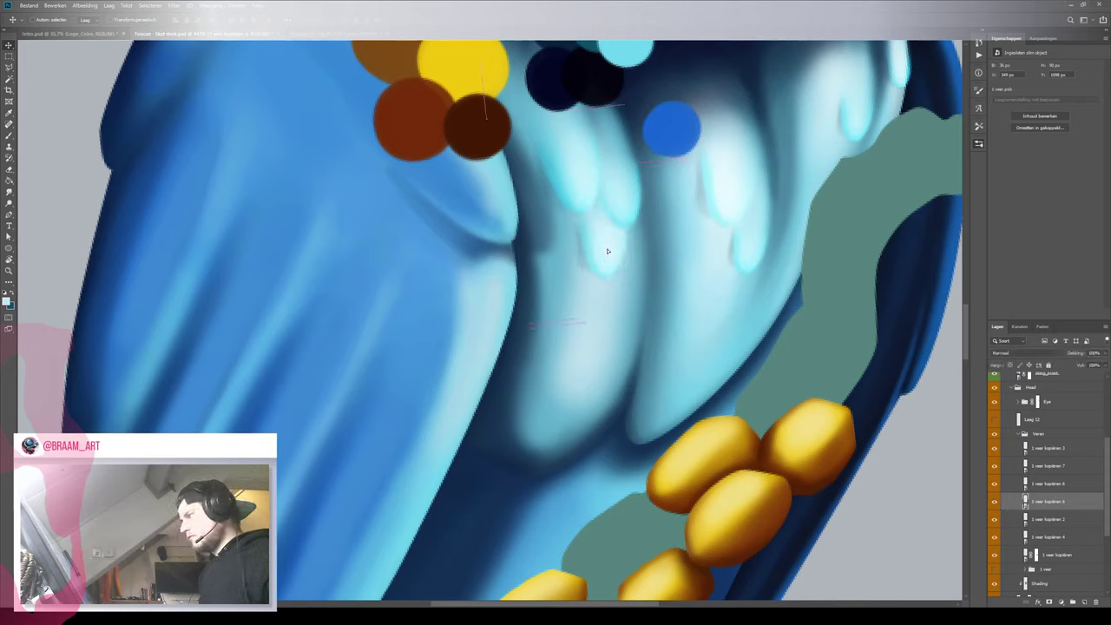
{"action": "key", "text": "ctrl+t"}
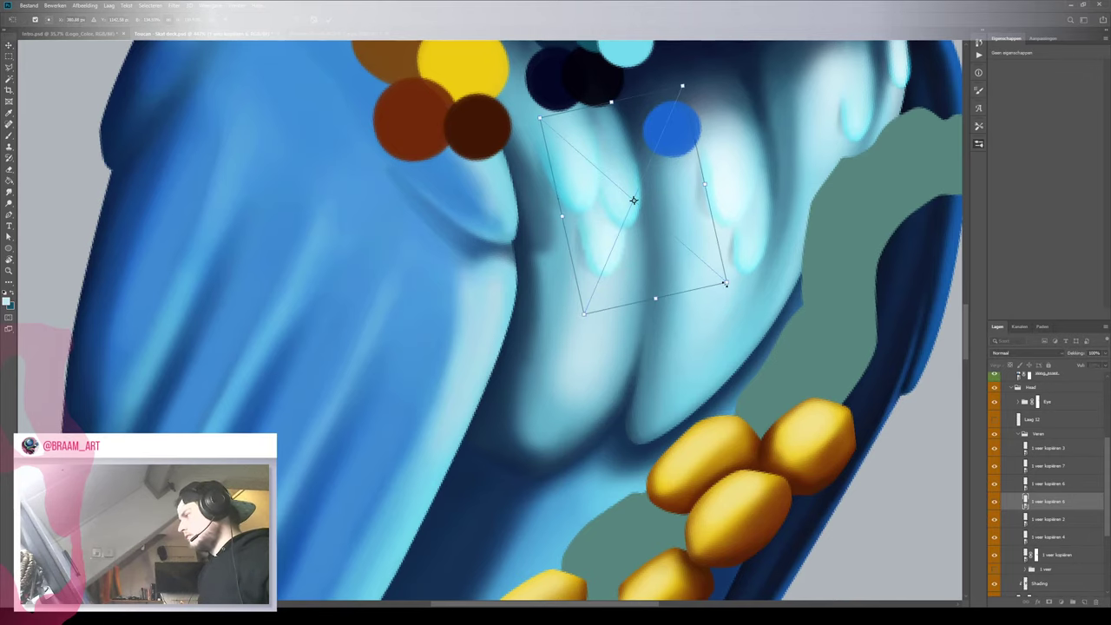
{"action": "left_click_drag", "start_coordinate": [725, 285], "coordinate": [714, 276]}
{"action": "left_click_drag", "start_coordinate": [615, 253], "coordinate": [633, 344]}
{"action": "left_click_drag", "start_coordinate": [747, 326], "coordinate": [738, 341]}
{"action": "key", "text": "Return"}
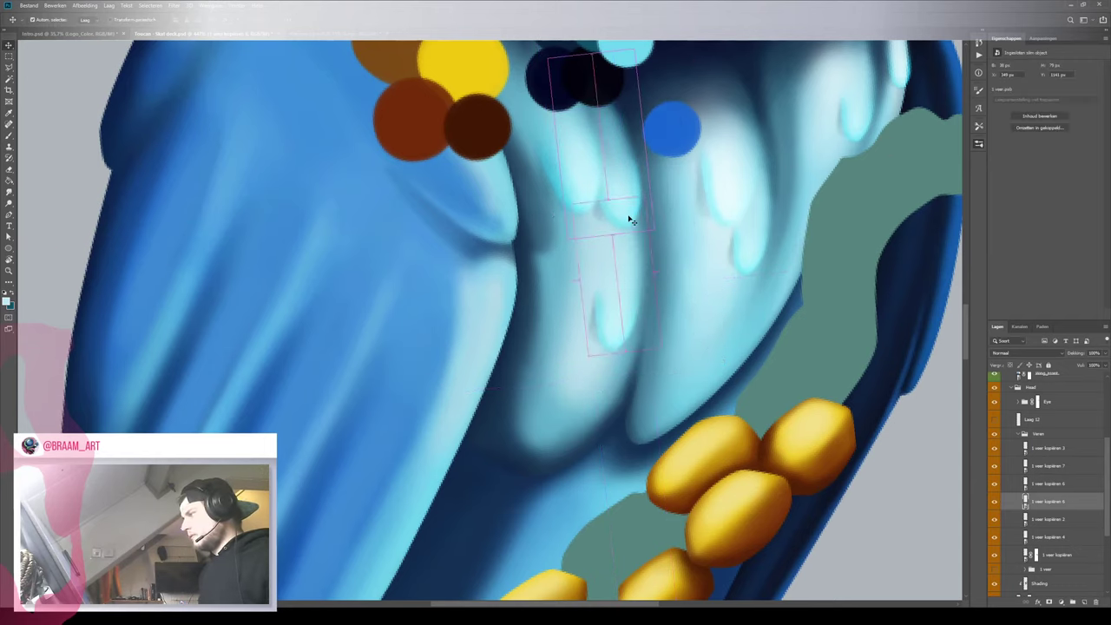
Move the middle feather of the wing-side plume down along the outer edge and rotate it slightly with Free Transform
{"action": "left_click", "coordinate": [627, 216], "text": "ctrl"}
{"action": "left_click_drag", "start_coordinate": [626, 215], "coordinate": [633, 255]}
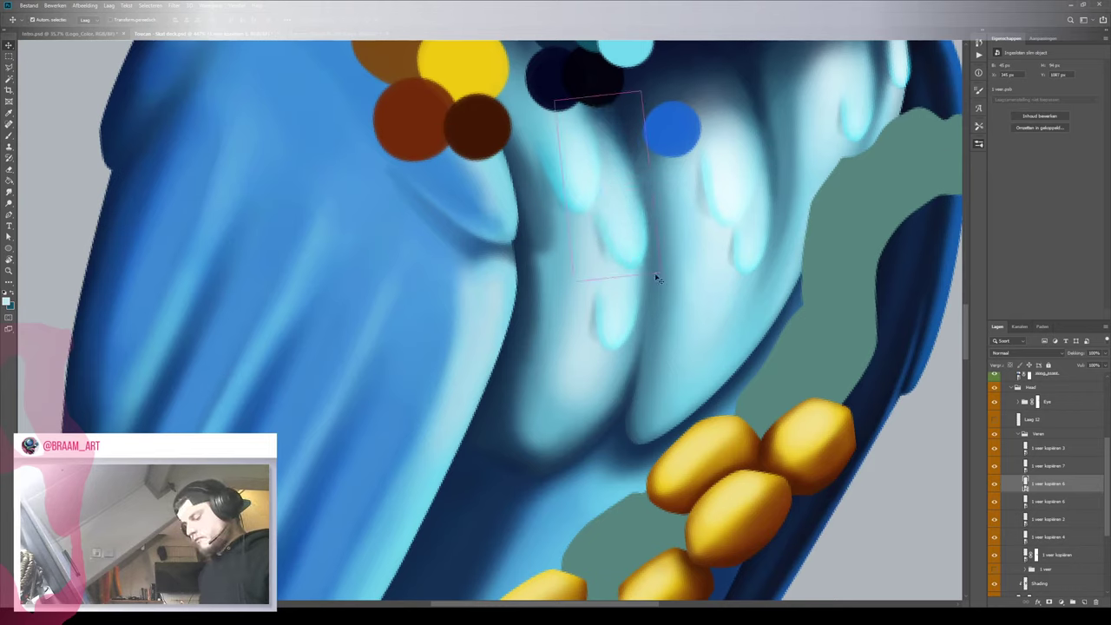
{"action": "key", "text": "ctrl+t"}
{"action": "left_click_drag", "start_coordinate": [768, 269], "coordinate": [781, 272]}
{"action": "key", "text": "Return"}
Move the lowest feather toward the wing side of its plume and shrink it slightly with Free Transform
{"action": "key", "text": "z"}
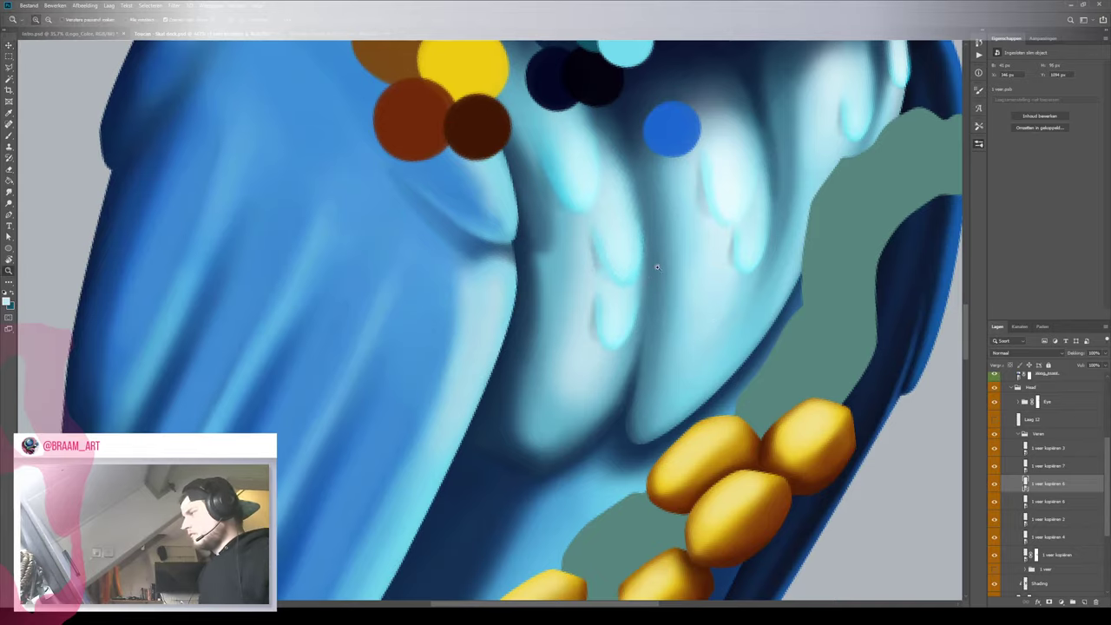
{"action": "mouse_move", "coordinate": [656, 266]}
{"action": "left_mouse_down"}
{"action": "mouse_move", "coordinate": [613, 265]}
{"action": "mouse_move", "coordinate": [663, 267]}
{"action": "left_mouse_up"}
{"action": "left_click_drag", "start_coordinate": [623, 335], "coordinate": [602, 351]}
{"action": "key", "text": "ctrl+t"}
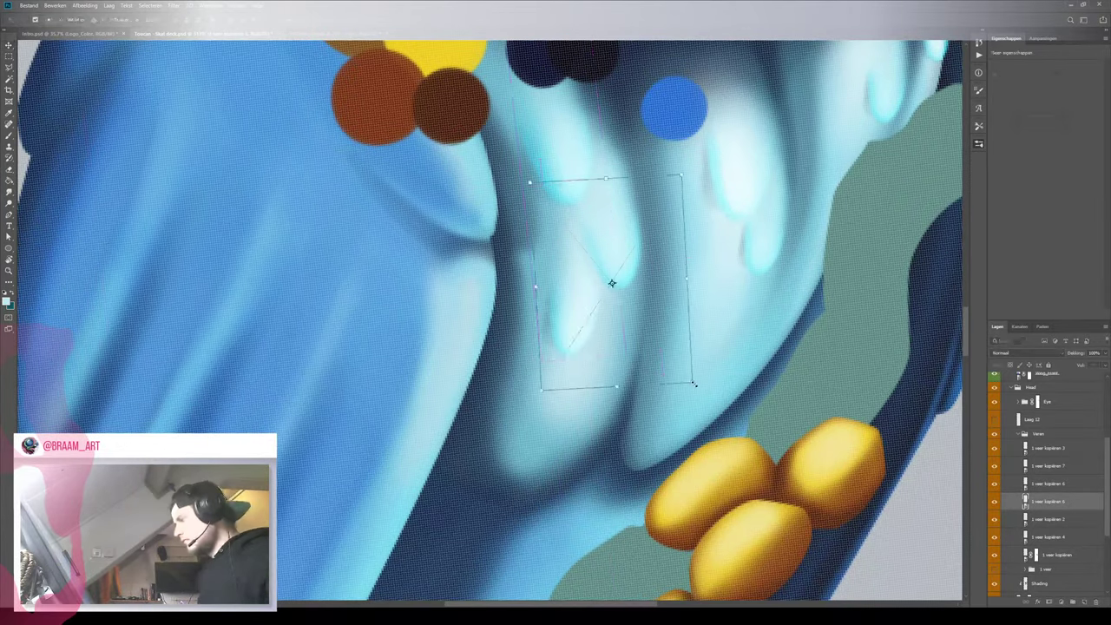
{"action": "left_click_drag", "start_coordinate": [693, 382], "coordinate": [682, 368]}
{"action": "left_click_drag", "start_coordinate": [620, 333], "coordinate": [615, 334]}
{"action": "key", "text": "Return"}
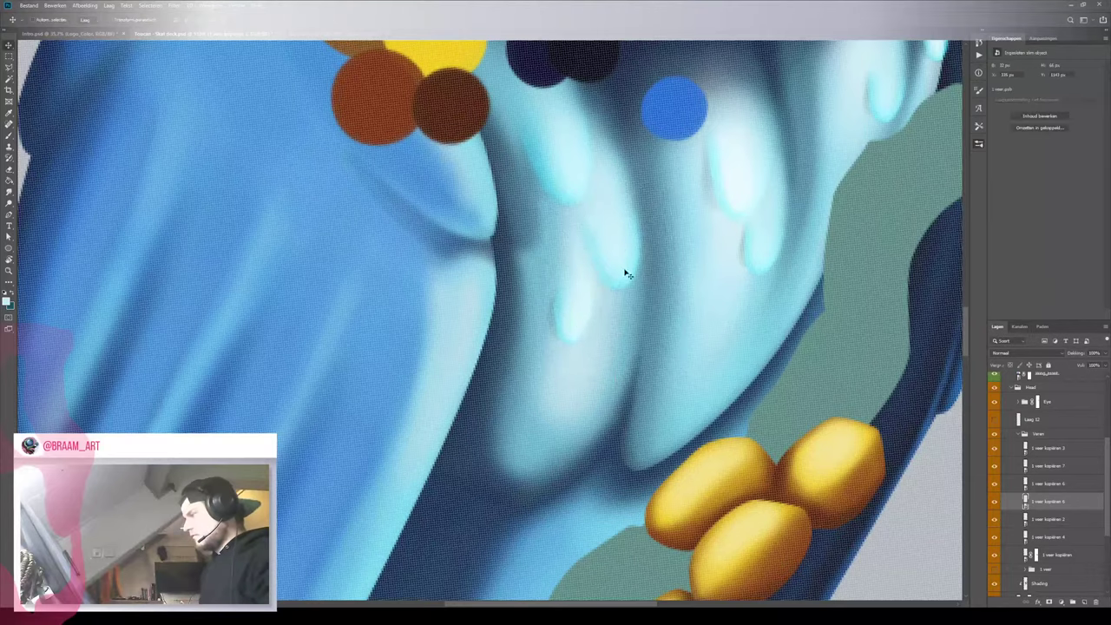
Rotate the uppermost feather of the wing-side plume with Free Transform and move it slightly higher up the plume
{"action": "key", "text": "z"}
{"action": "left_click_drag", "start_coordinate": [626, 271], "coordinate": [603, 228]}
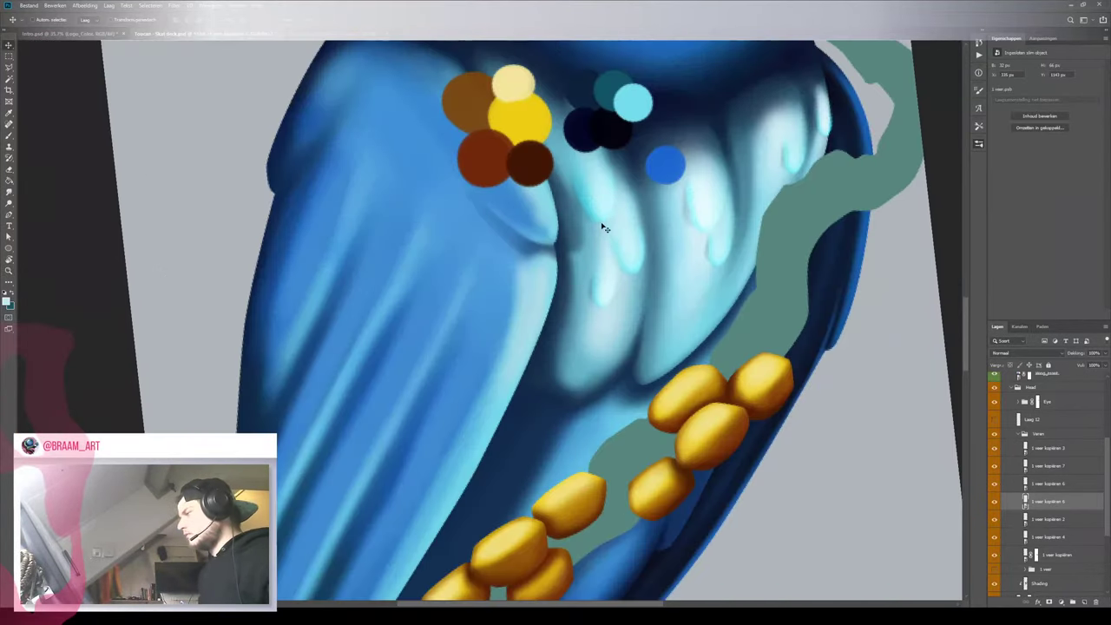
{"action": "left_click", "coordinate": [605, 227], "text": "ctrl"}
{"action": "key", "text": "ctrl+t"}
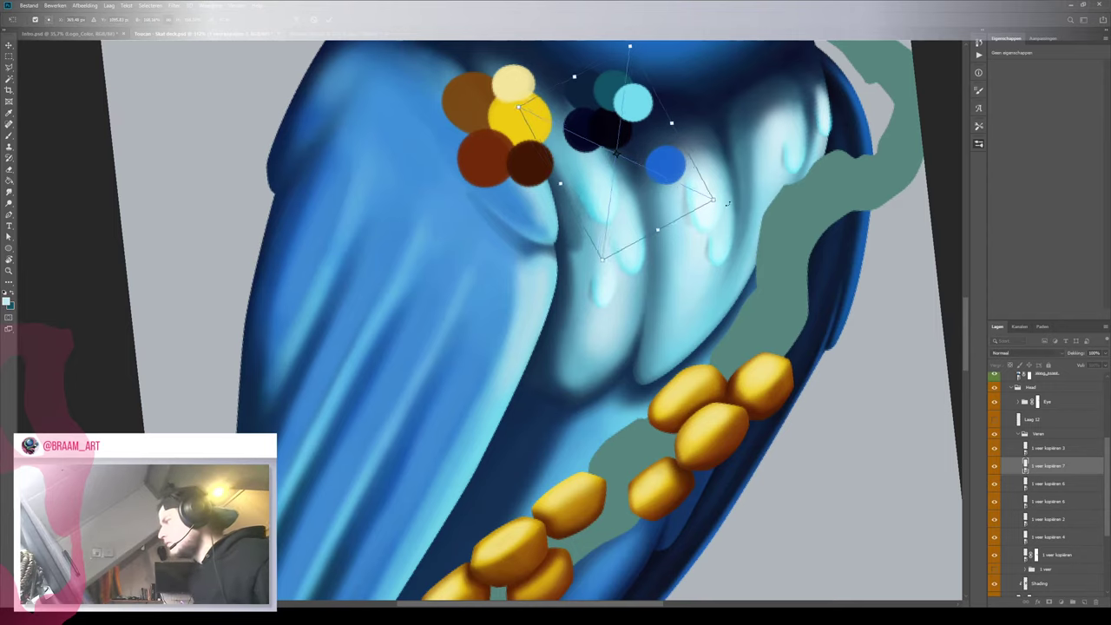
{"action": "left_click_drag", "start_coordinate": [727, 204], "coordinate": [731, 192]}
{"action": "left_click_drag", "start_coordinate": [635, 217], "coordinate": [627, 201]}
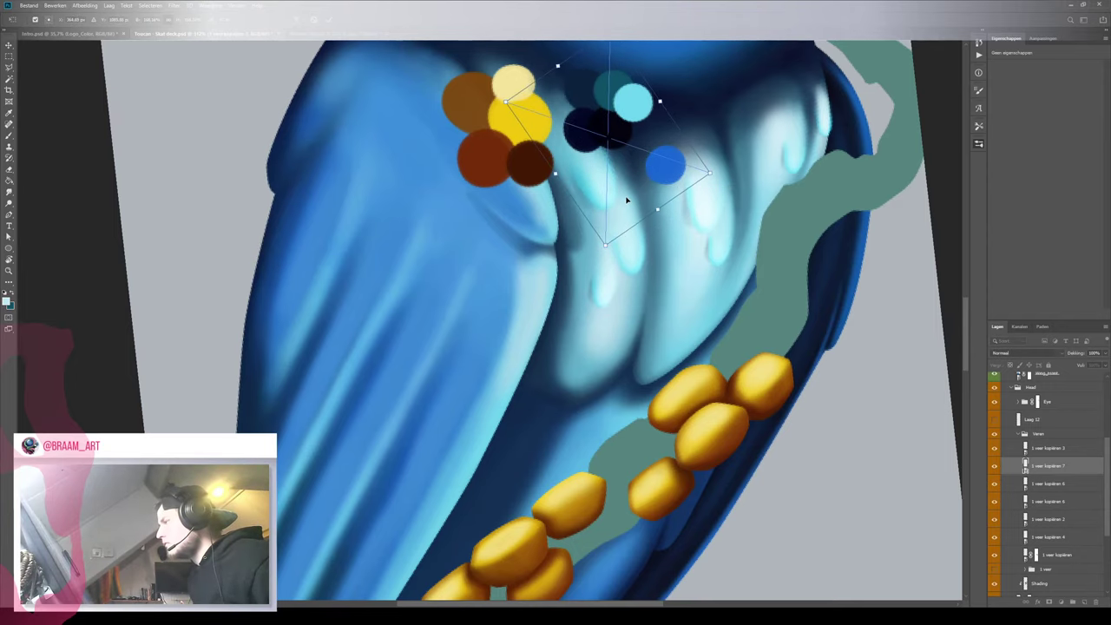
{"action": "left_click_drag", "start_coordinate": [742, 185], "coordinate": [739, 181]}
{"action": "key", "text": "Return"}
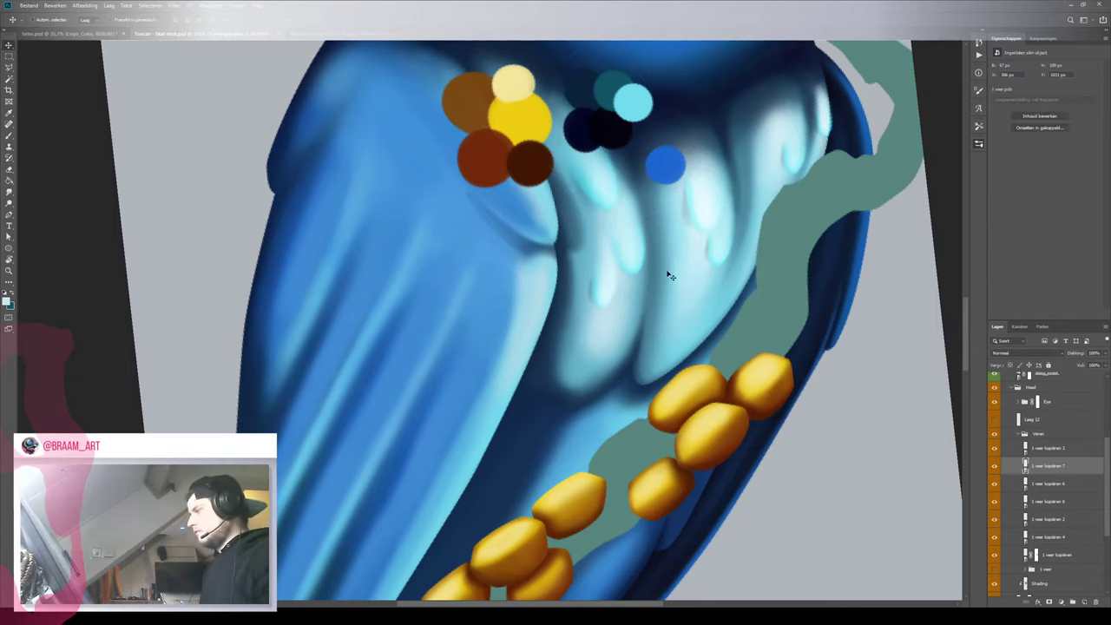
Select both feathers on the middle plume and rotate them together slightly with Free Transform
{"action": "key", "text": "z"}
{"action": "left_click_drag", "start_coordinate": [671, 229], "coordinate": [608, 250]}
{"action": "scroll", "coordinate": [664, 239], "scroll_direction": "up", "scroll_amount": 5}
{"action": "key", "text": "v"}
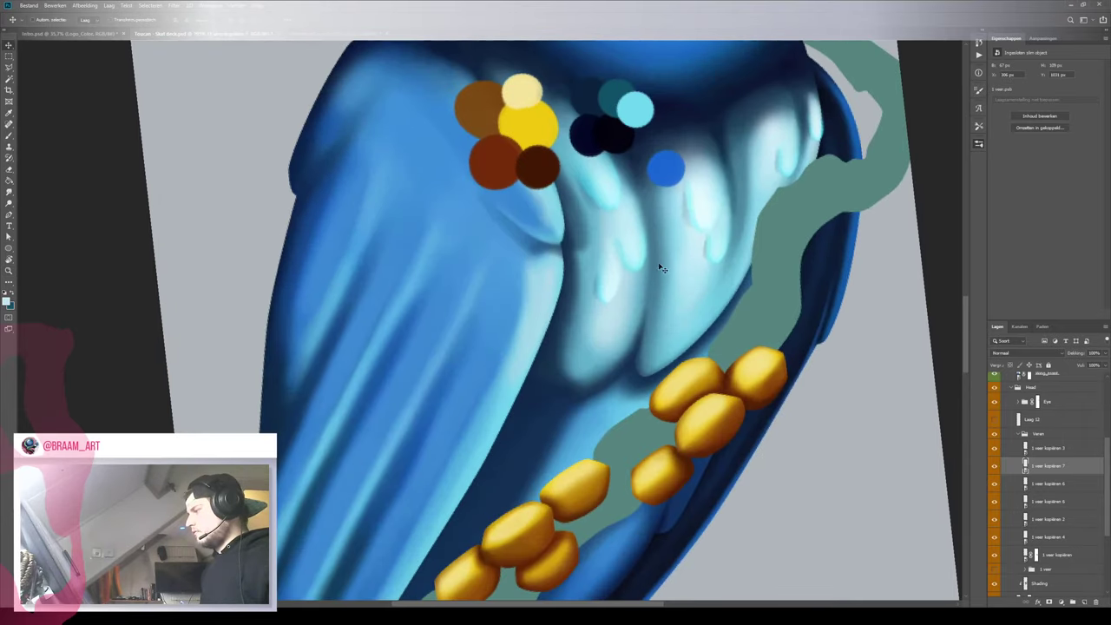
{"action": "left_click", "coordinate": [713, 220], "text": "ctrl"}
{"action": "left_click", "coordinate": [723, 254], "text": "ctrl+shift"}
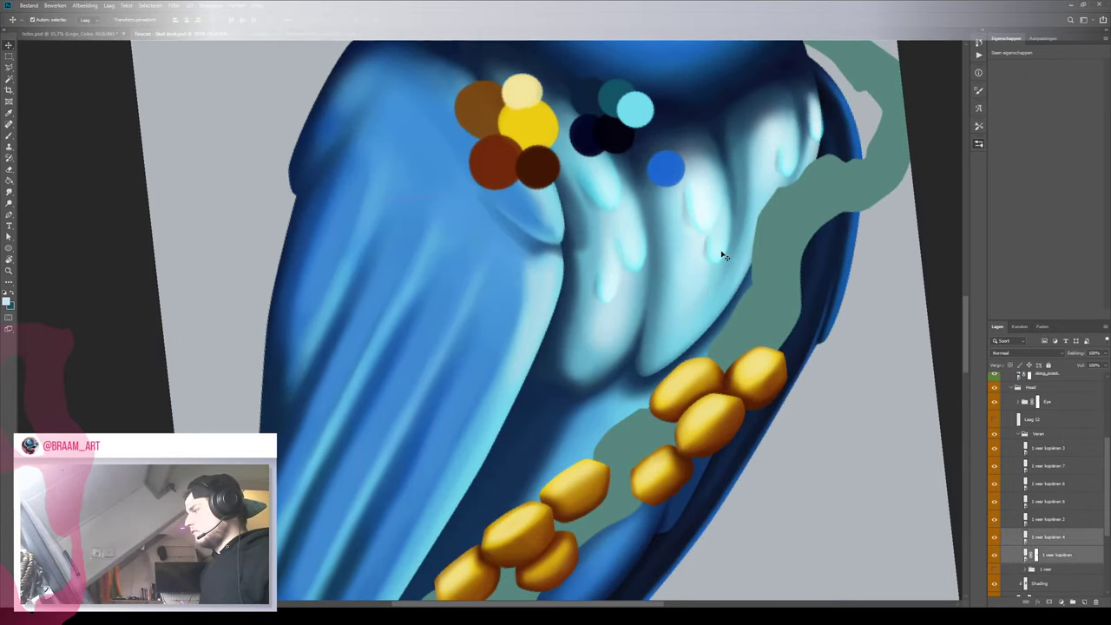
{"action": "key", "text": "e"}
{"action": "key", "text": "ctrl+t"}
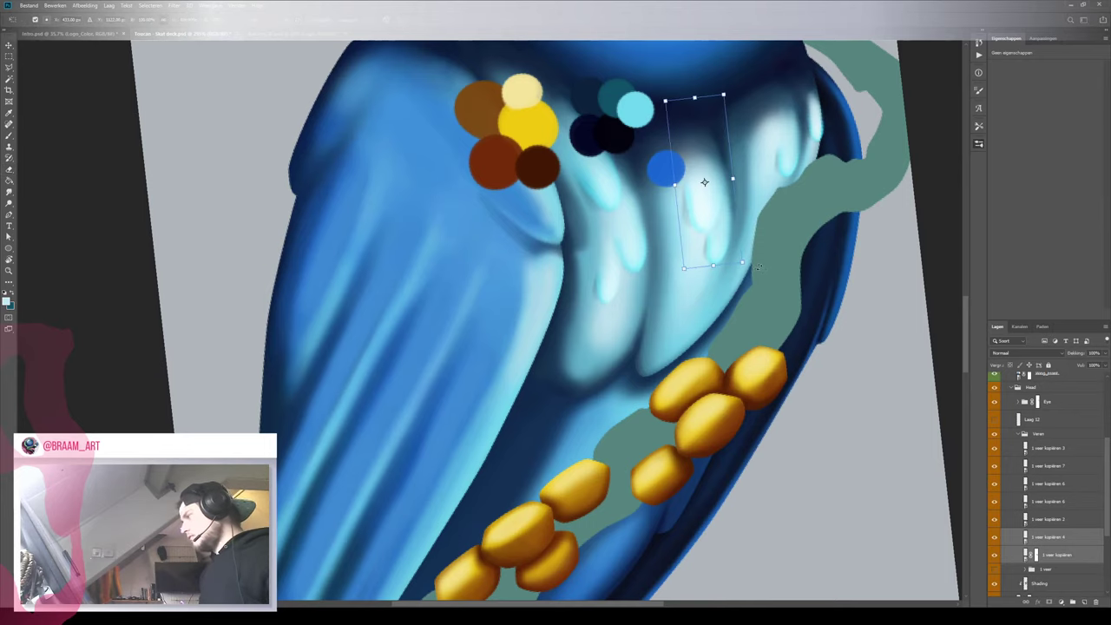
{"action": "left_click_drag", "start_coordinate": [743, 263], "coordinate": [745, 270]}
{"action": "key", "text": "Return"}
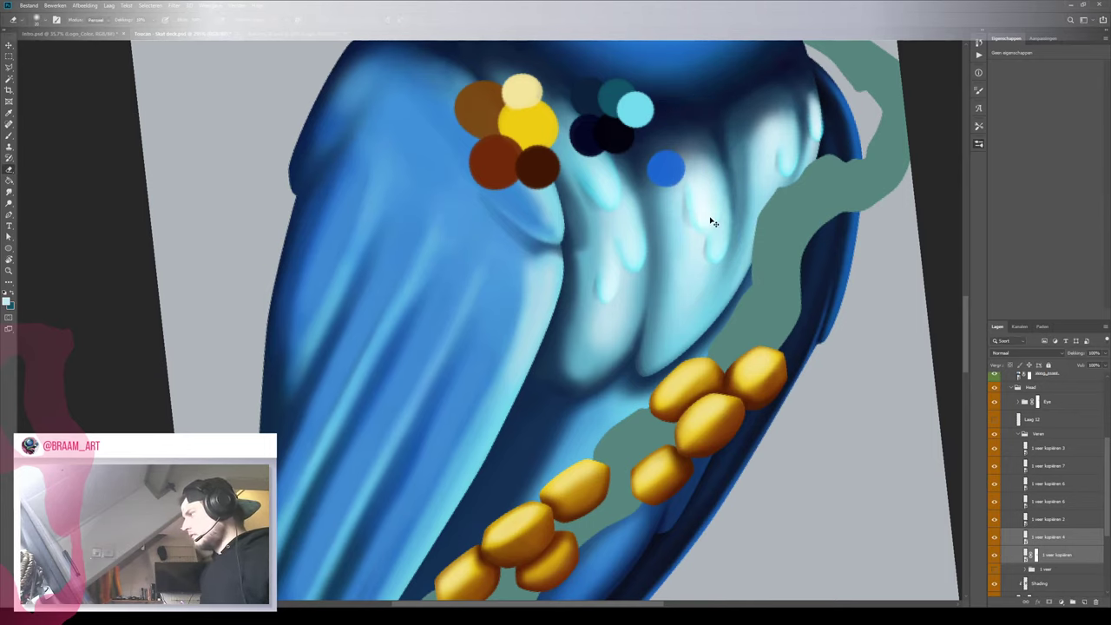
Readjust the placement of the two middle-plume feathers with Free Transform and single out the upper one
{"action": "key", "text": "v"}
{"action": "mouse_move", "coordinate": [712, 222]}
{"action": "left_mouse_down"}
{"action": "mouse_move", "coordinate": [657, 295]}
{"action": "mouse_move", "coordinate": [646, 288]}
{"action": "left_mouse_up"}
{"action": "key", "text": "ctrl+t"}
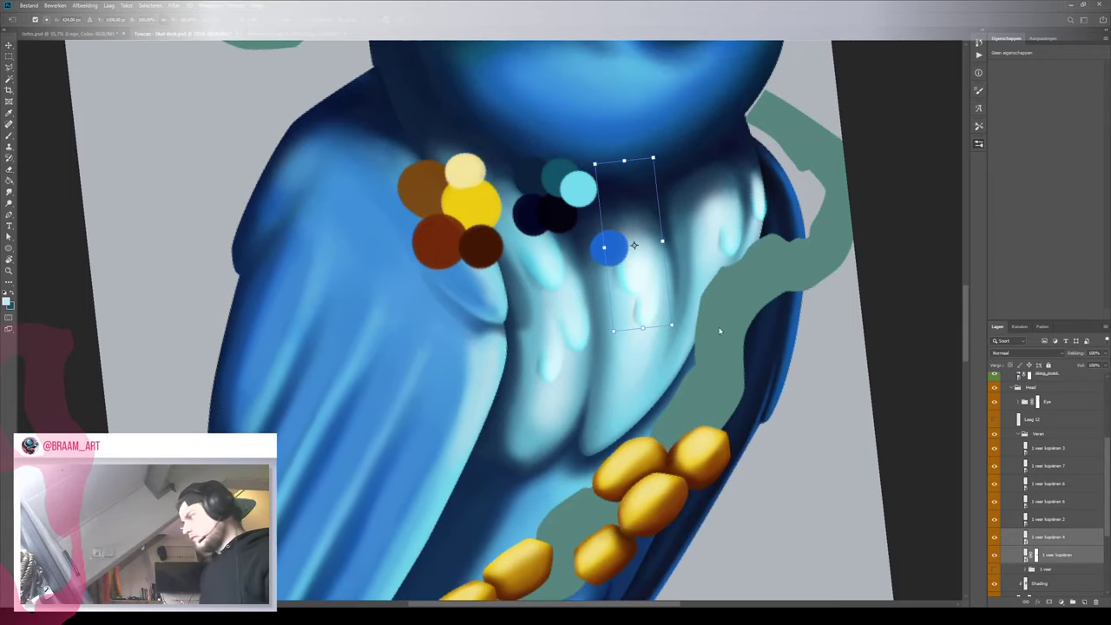
{"action": "key", "text": "Return"}
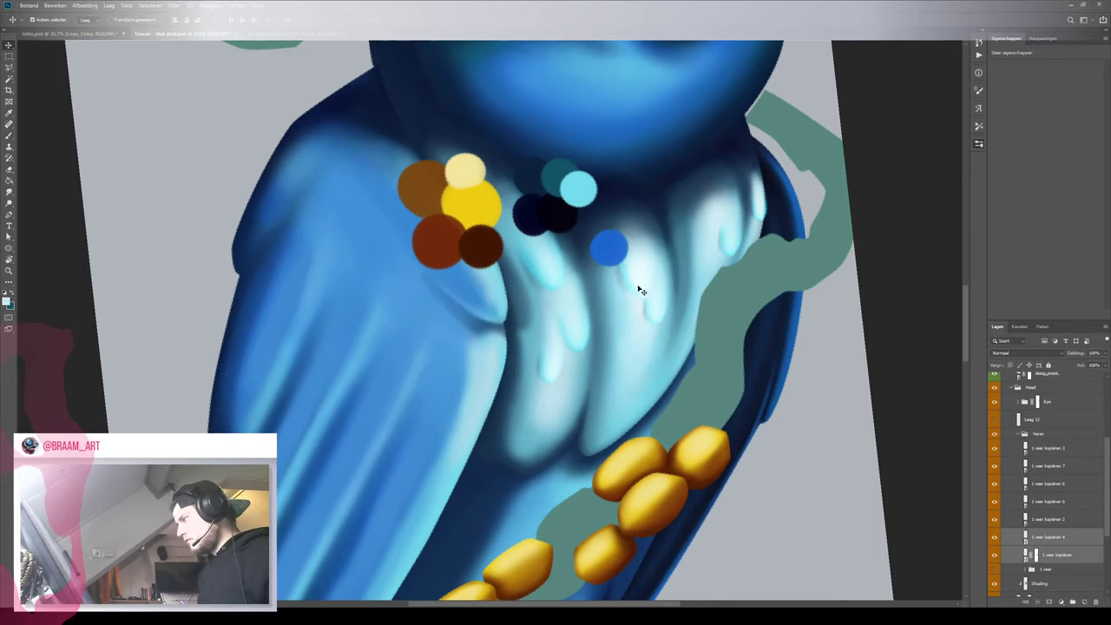
{"action": "mouse_move", "coordinate": [632, 283]}
{"action": "left_mouse_down"}
{"action": "mouse_move", "coordinate": [620, 278]}
{"action": "mouse_move", "coordinate": [640, 295]}
{"action": "left_mouse_up"}
{"action": "left_click", "coordinate": [1047, 538]}
{"action": "left_click", "coordinate": [636, 286], "text": "ctrl"}
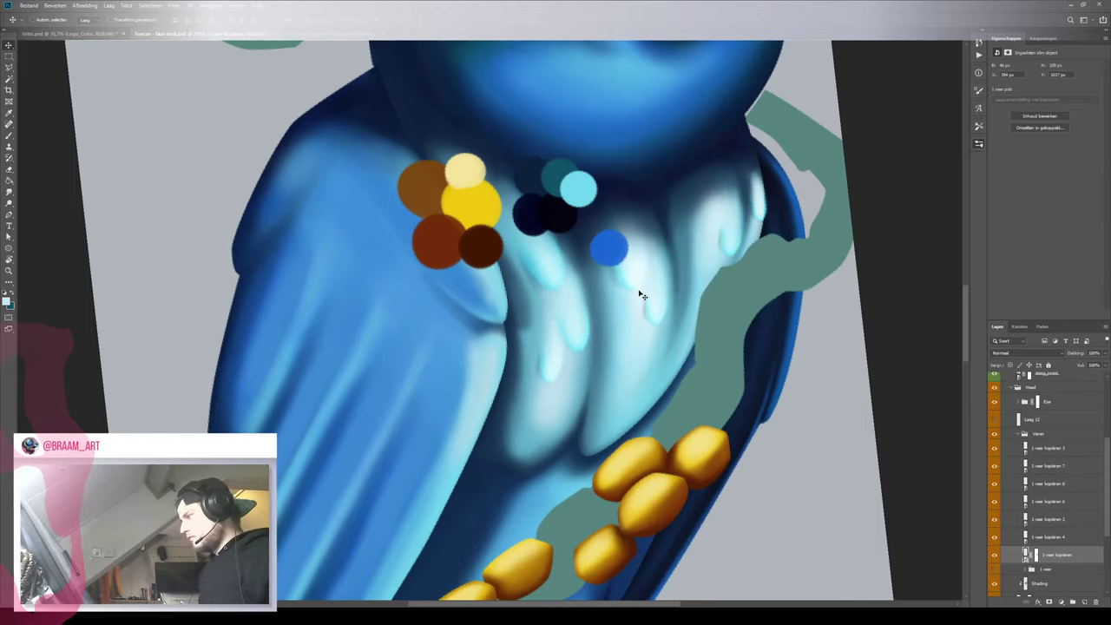
Move the color palette swatches off the chest and onto the bird's wing
{"action": "left_click", "coordinate": [607, 250], "text": "ctrl"}
{"action": "left_click_drag", "start_coordinate": [615, 253], "coordinate": [393, 217]}
Rotate the inner feather of the plume farthest from the wing with Free Transform and move it higher
{"action": "key", "text": "z"}
{"action": "left_click_drag", "start_coordinate": [586, 295], "coordinate": [561, 266]}
{"action": "left_click", "coordinate": [564, 271], "text": "ctrl"}
{"action": "key", "text": "ctrl+space"}
{"action": "key", "text": "v"}
{"action": "left_click", "coordinate": [743, 244]}
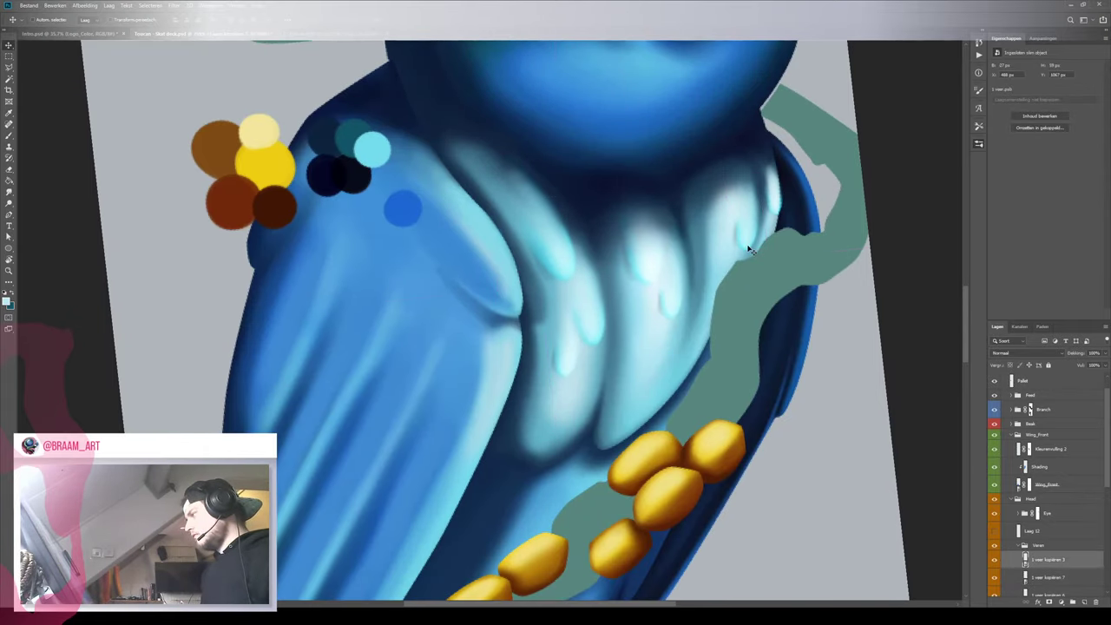
{"action": "key", "text": "ctrl+t"}
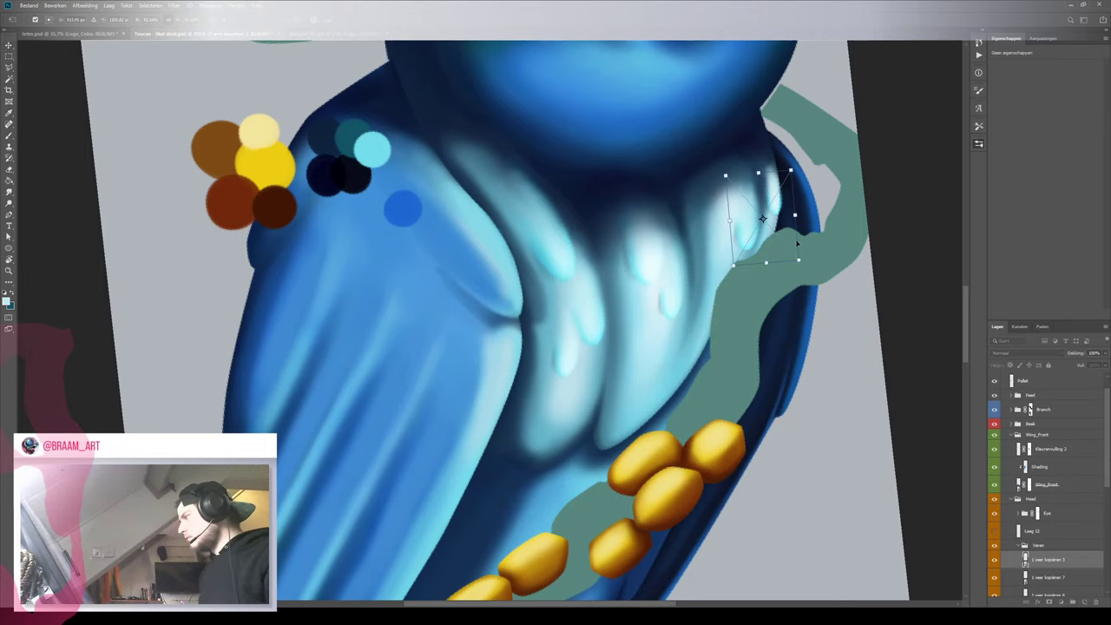
{"action": "left_click_drag", "start_coordinate": [816, 240], "coordinate": [819, 223]}
{"action": "left_click_drag", "start_coordinate": [759, 248], "coordinate": [755, 227]}
{"action": "key", "text": "Return"}
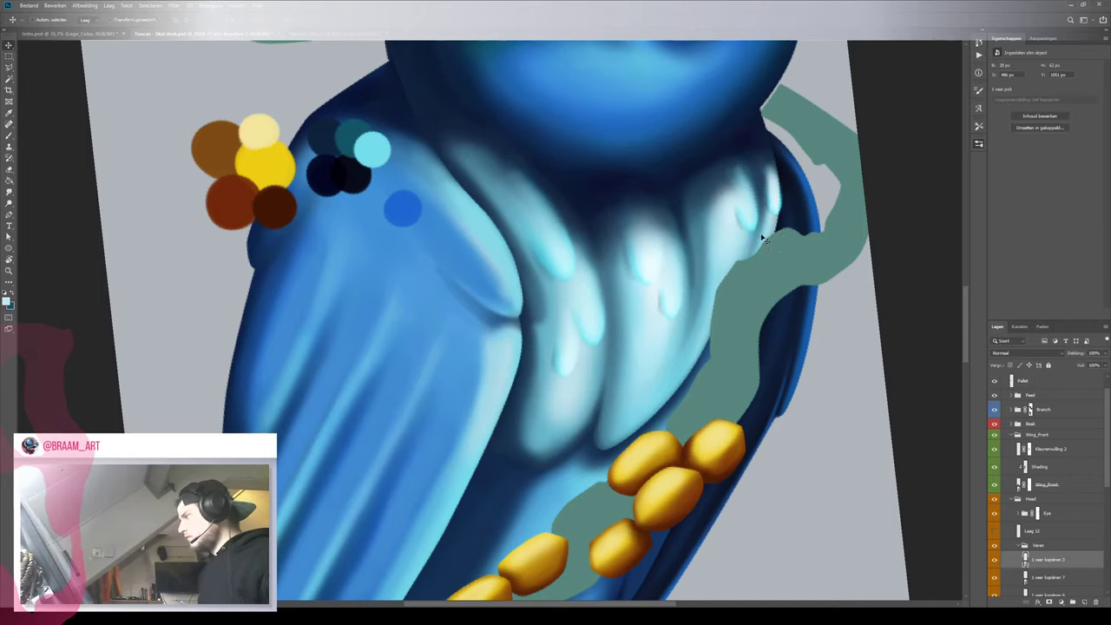
Move the outer-edge feather of the far plume to its lower inner side and rotate it with Free Transform
{"action": "left_click_drag", "start_coordinate": [762, 212], "coordinate": [742, 243]}
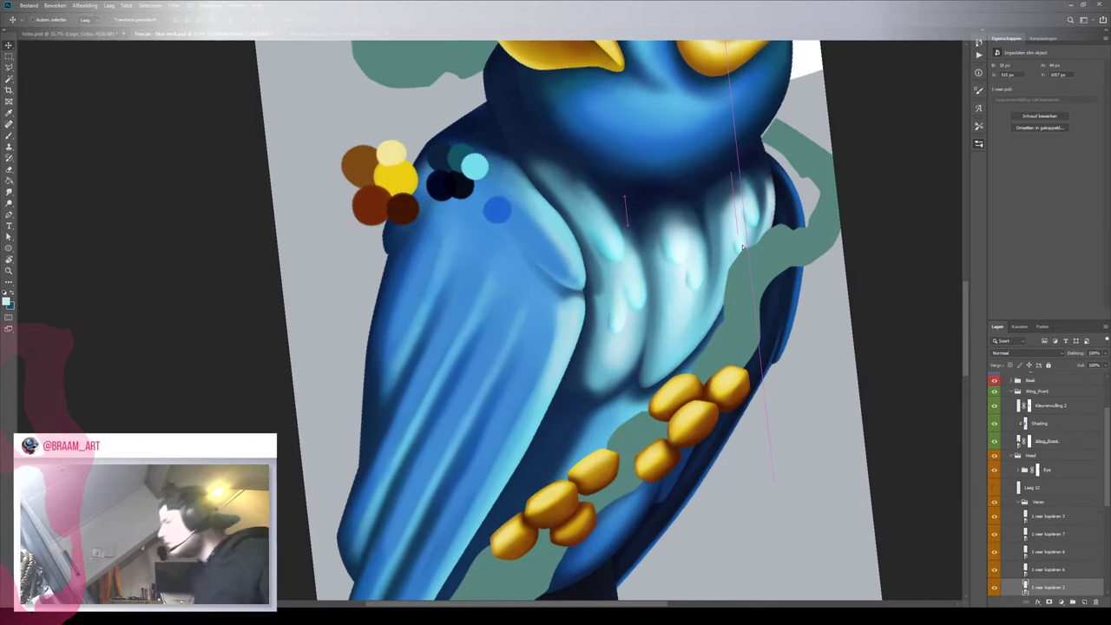
{"action": "key", "text": "ctrl+t"}
{"action": "left_click_drag", "start_coordinate": [795, 269], "coordinate": [790, 276]}
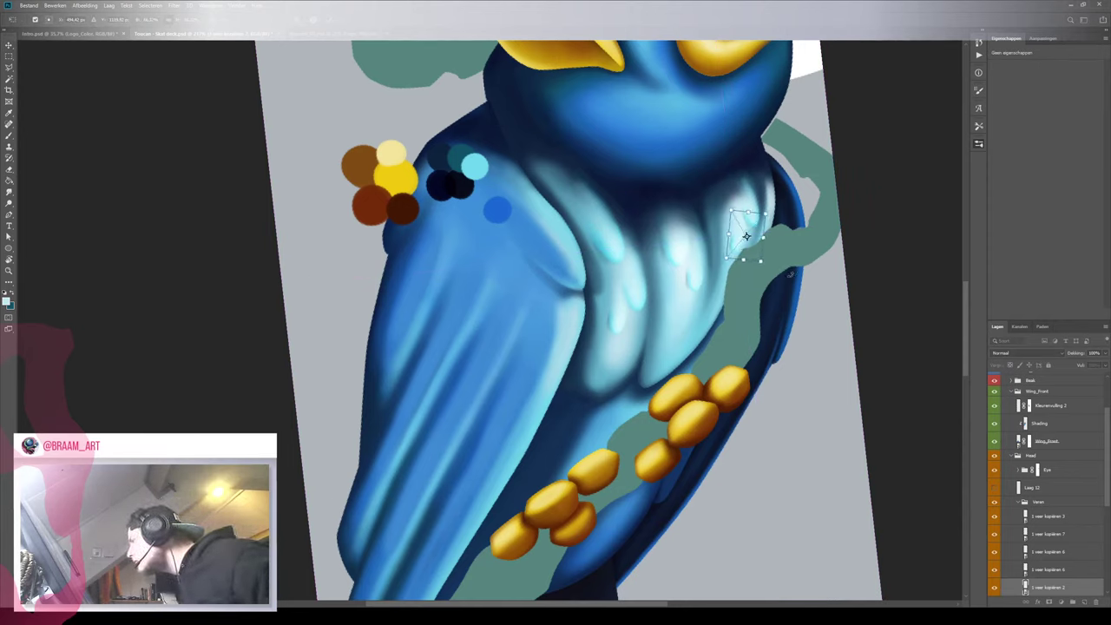
{"action": "left_click_drag", "start_coordinate": [739, 249], "coordinate": [745, 251]}
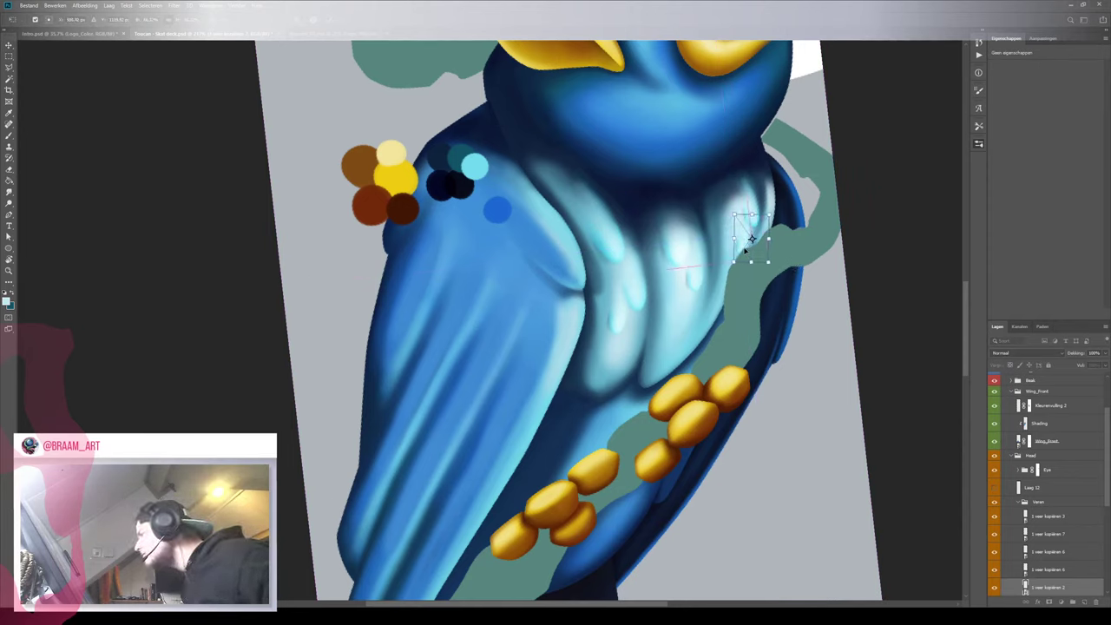
{"action": "key", "text": "Return"}
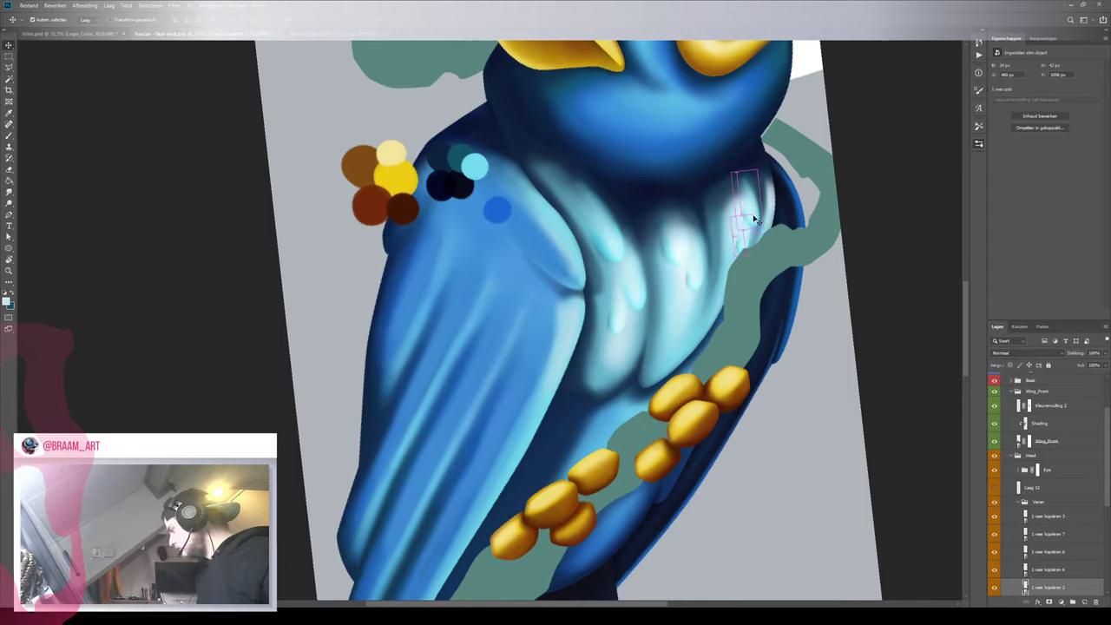
Add a layer mask to the uppermost feather of the wing-side plume
{"action": "key", "text": "z"}
{"action": "mouse_move", "coordinate": [753, 250]}
{"action": "left_mouse_down"}
{"action": "mouse_move", "coordinate": [681, 250]}
{"action": "mouse_move", "coordinate": [750, 250]}
{"action": "left_mouse_up"}
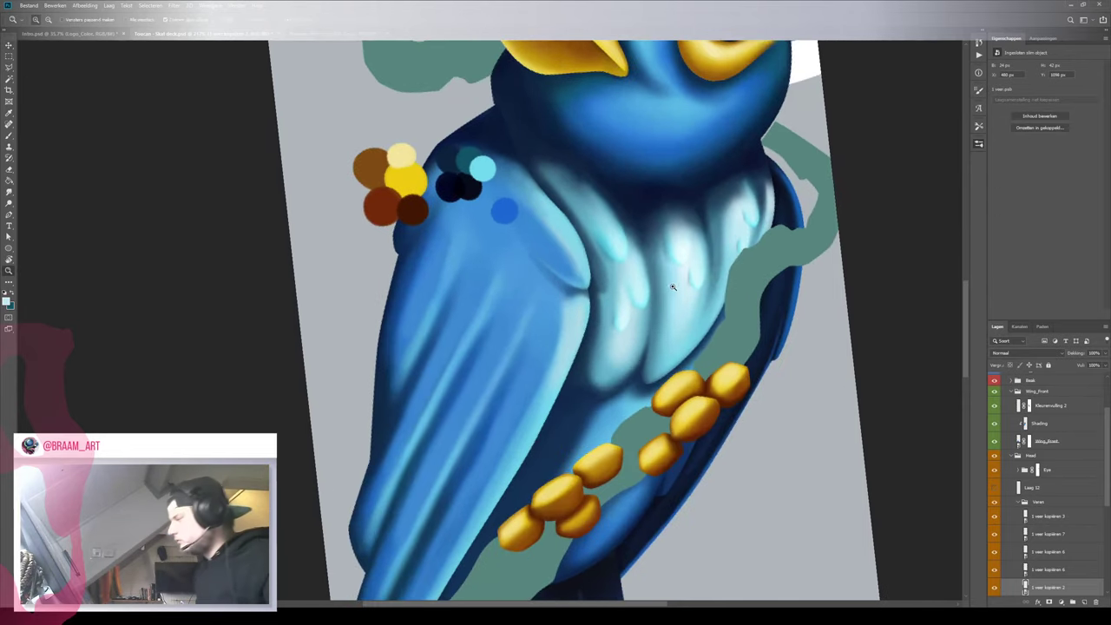
{"action": "mouse_move", "coordinate": [646, 280]}
{"action": "left_mouse_down"}
{"action": "mouse_move", "coordinate": [578, 277]}
{"action": "mouse_move", "coordinate": [635, 273]}
{"action": "left_mouse_up"}
{"action": "key", "text": "v"}
{"action": "left_click", "coordinate": [622, 261], "text": "ctrl"}
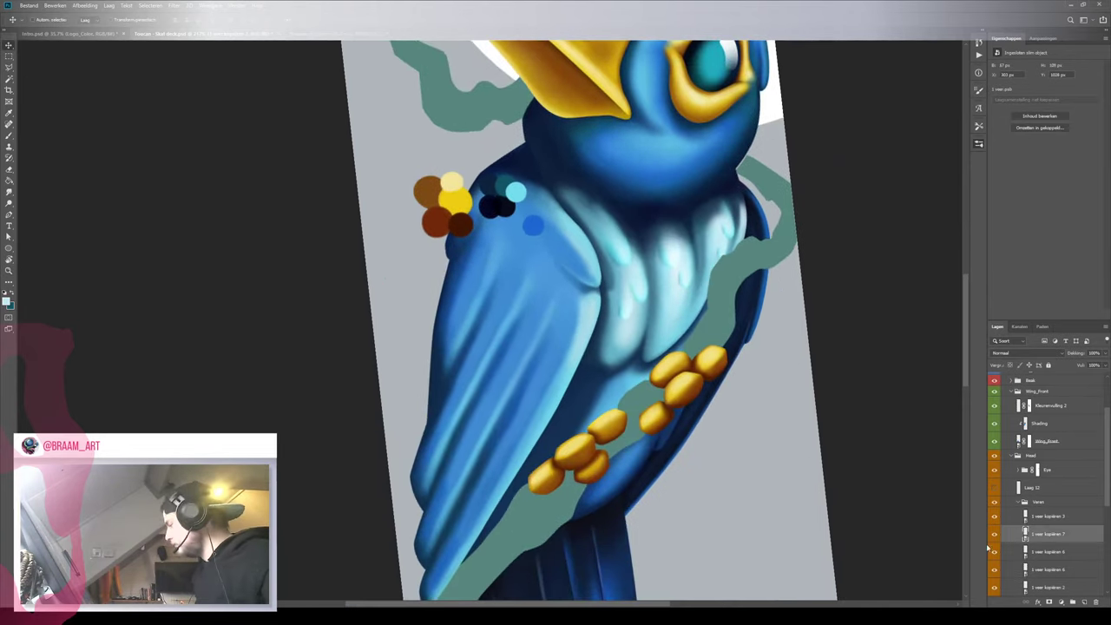
{"action": "left_click", "coordinate": [1052, 603]}
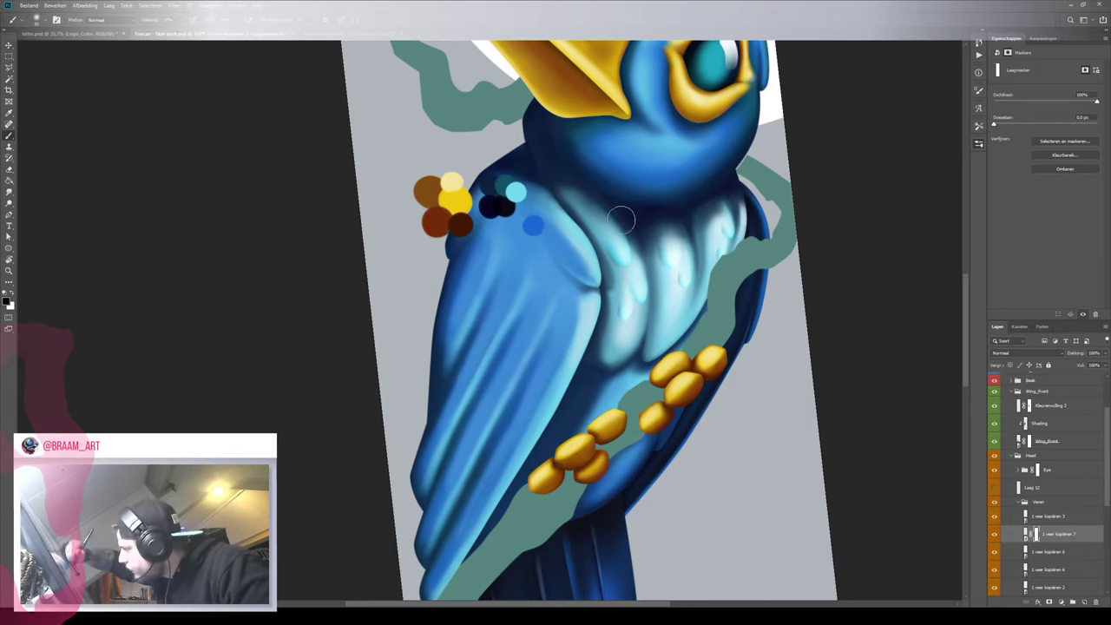
Duplicate the lowest feather of the wing-side plume farther down the plume and shrink it with Free Transform
{"action": "key", "text": "v"}
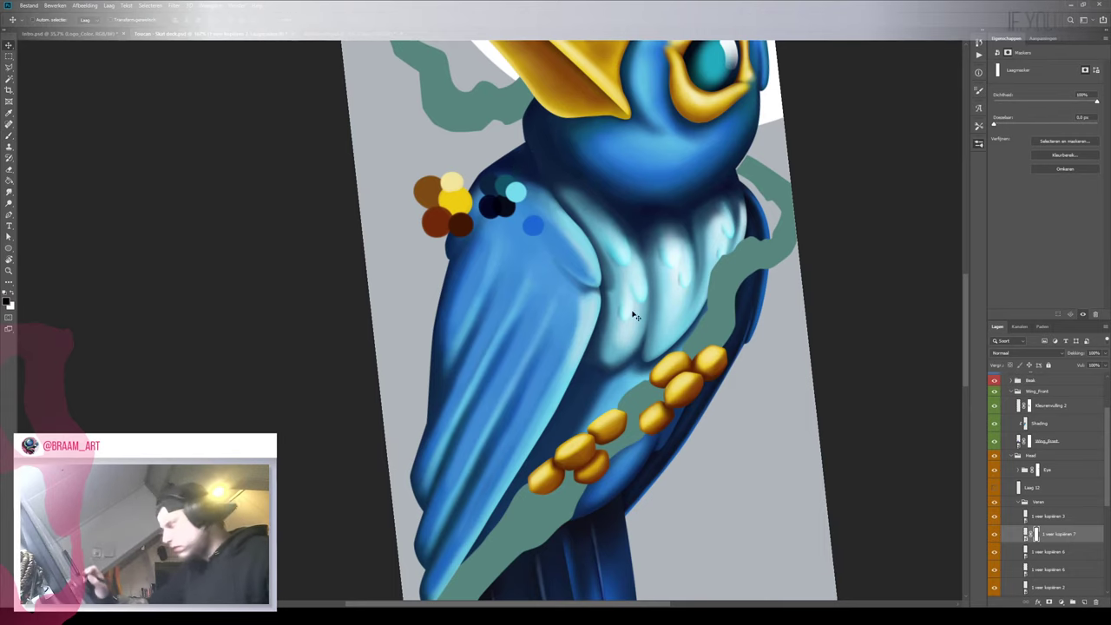
{"action": "left_click", "coordinate": [635, 317]}
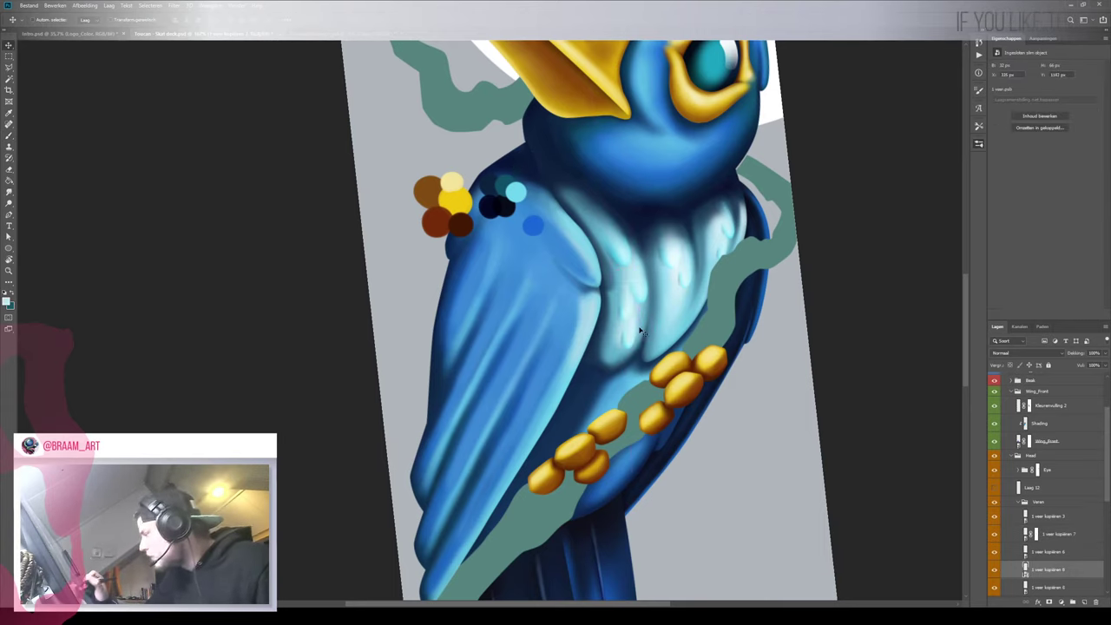
{"action": "key", "text": "ctrl+t"}
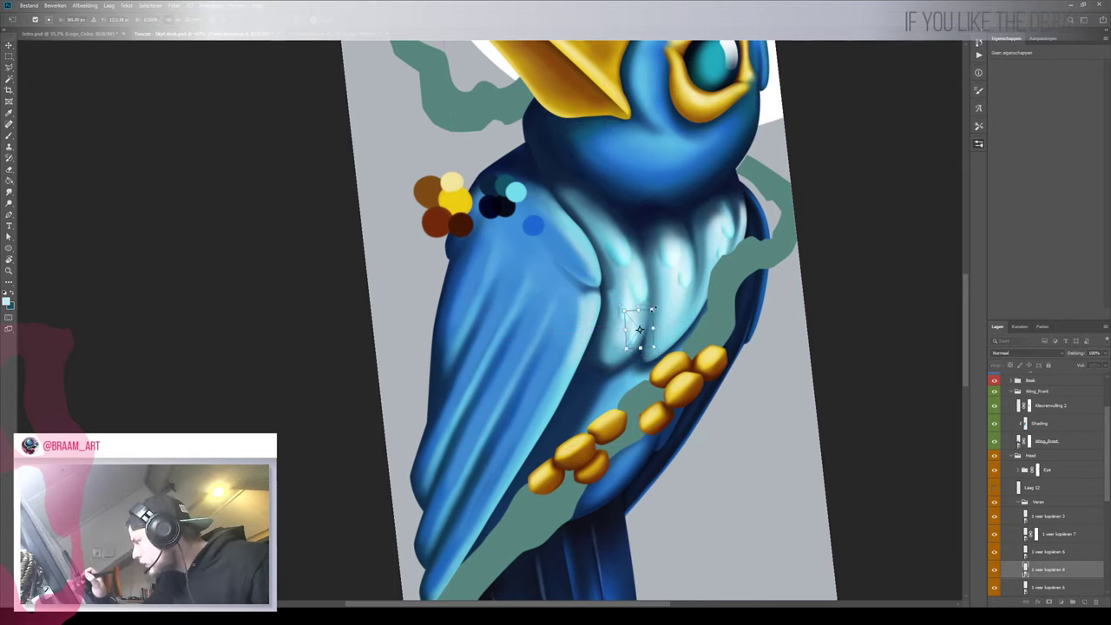
{"action": "left_click_drag", "start_coordinate": [639, 330], "coordinate": [640, 341]}
{"action": "key", "text": "Return"}
Move the new feather copy to the lower outer edge of the middle plume, then enlarge and rotate it along that edge
{"action": "key", "text": "z"}
{"action": "left_click_drag", "start_coordinate": [511, 209], "coordinate": [506, 247]}
{"action": "key", "text": "v"}
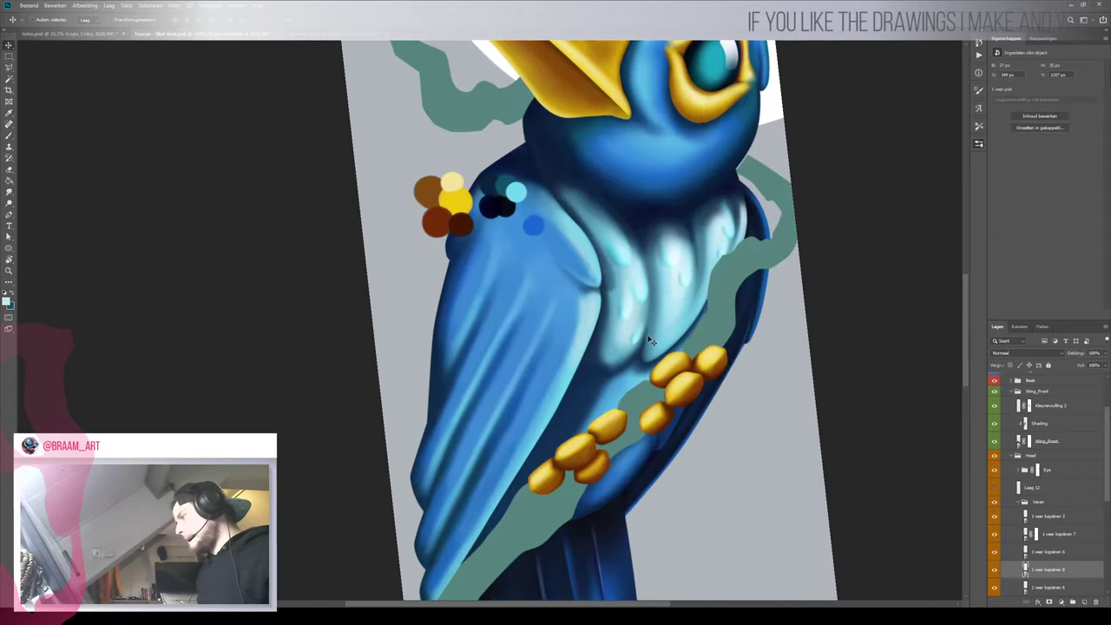
{"action": "left_click_drag", "start_coordinate": [640, 347], "coordinate": [662, 323]}
{"action": "key", "text": "ctrl+t"}
{"action": "key", "text": "Return"}
{"action": "key", "text": "z"}
{"action": "scroll", "coordinate": [663, 324], "scroll_direction": "up", "scroll_amount": 2}
{"action": "key", "text": "v"}
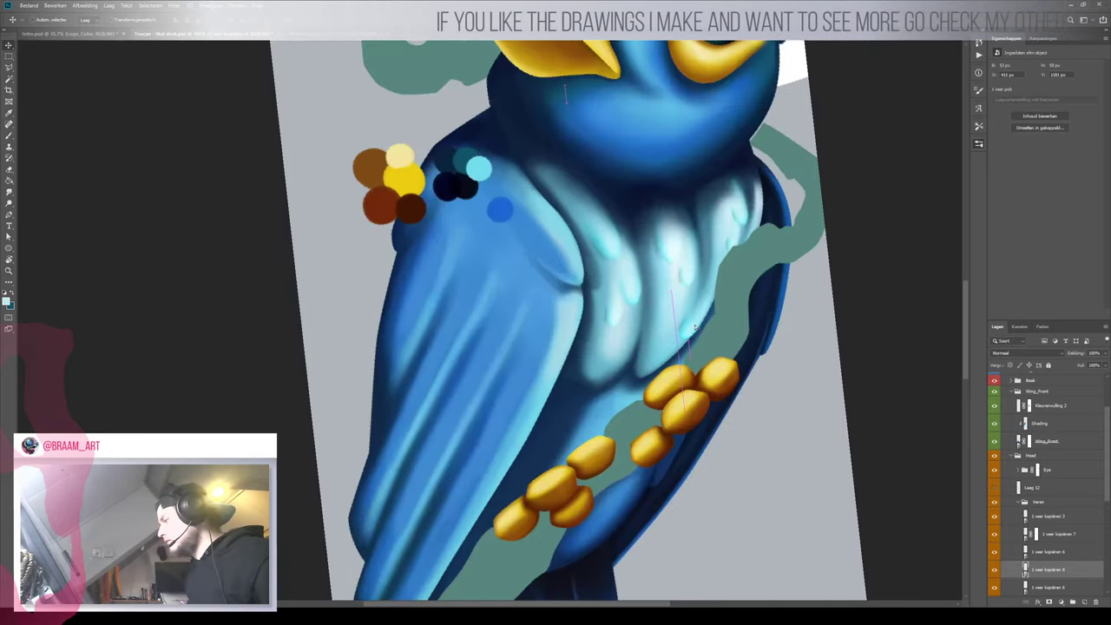
{"action": "key", "text": "ctrl+t"}
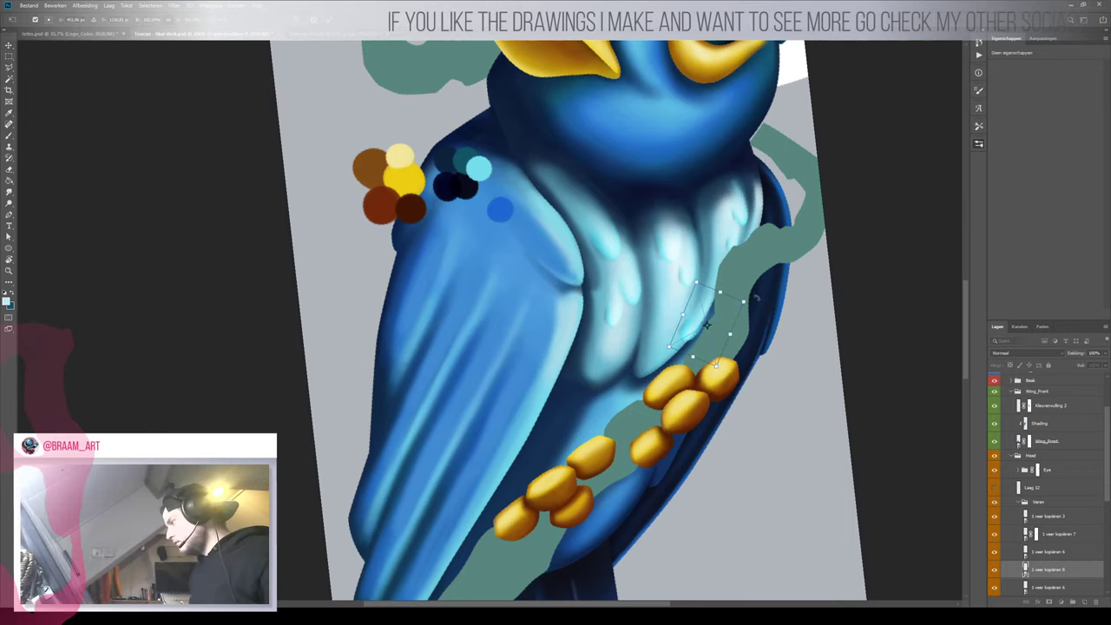
{"action": "key", "text": "Return"}
Select the small feather halfway down the outer side of the middle plume
{"action": "key", "text": "z"}
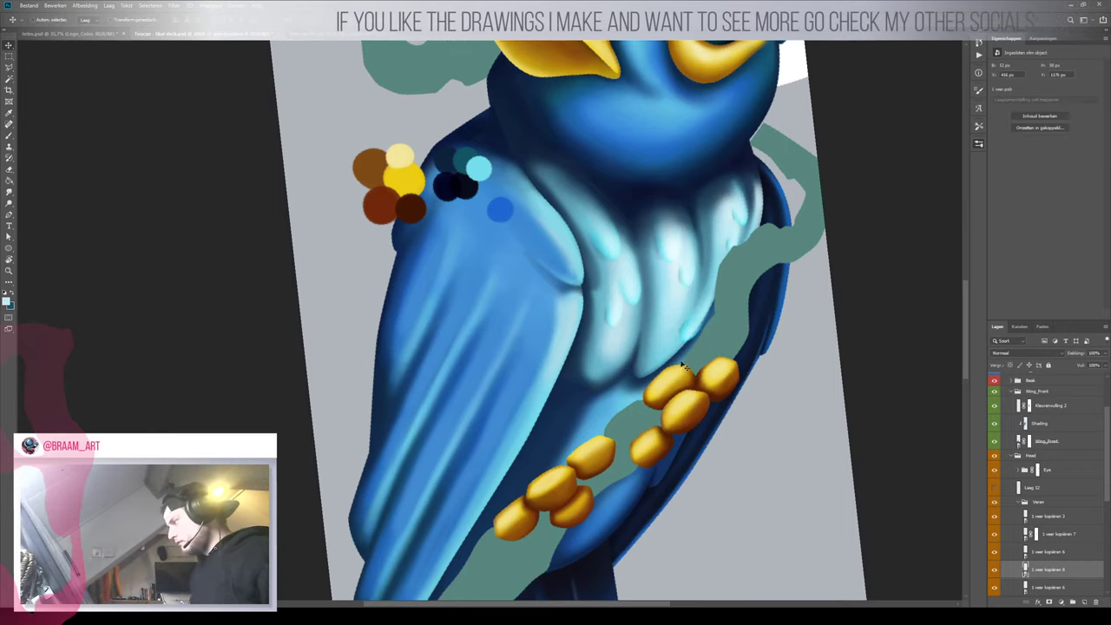
{"action": "scroll", "coordinate": [667, 338], "scroll_direction": "down", "scroll_amount": 5}
{"action": "scroll", "coordinate": [667, 337], "scroll_direction": "up", "scroll_amount": 4}
{"action": "left_click_drag", "start_coordinate": [668, 338], "coordinate": [680, 310]}
{"action": "key", "text": "v"}
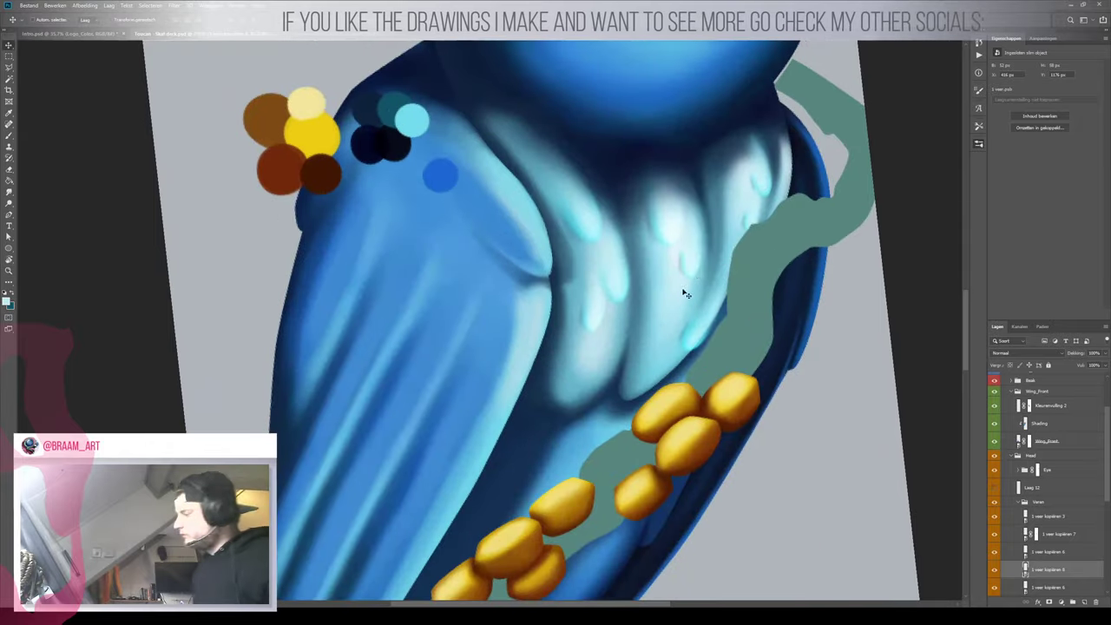
{"action": "left_click", "coordinate": [690, 268], "text": "ctrl"}
{"action": "left_click_drag", "start_coordinate": [690, 267], "coordinate": [655, 356]}
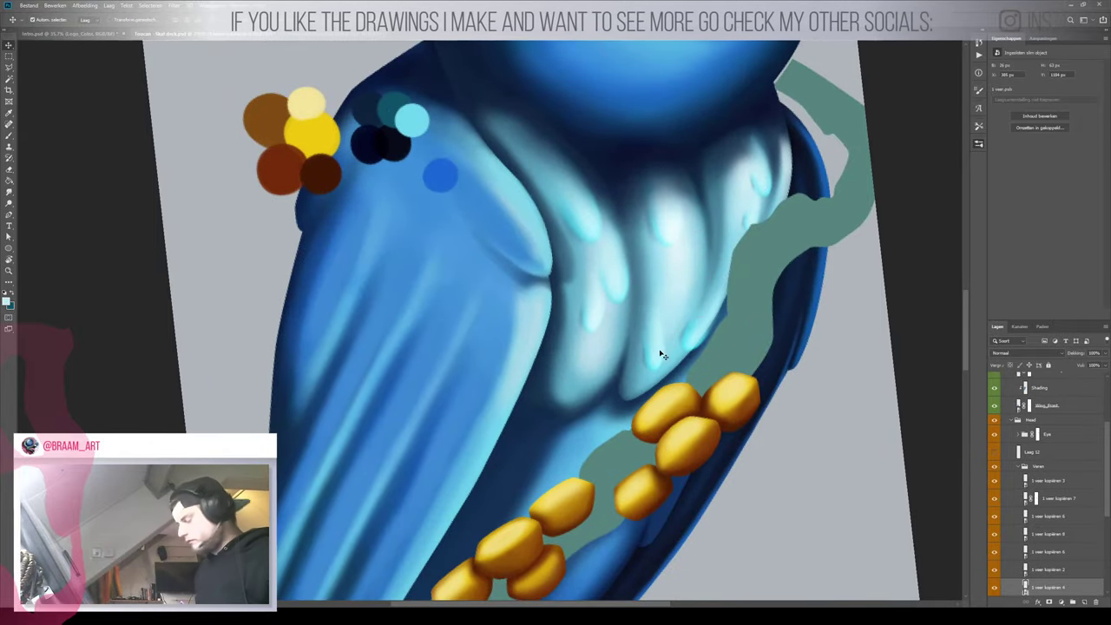
{"action": "key", "text": "ctrl+t"}
{"action": "key", "text": "Escape"}
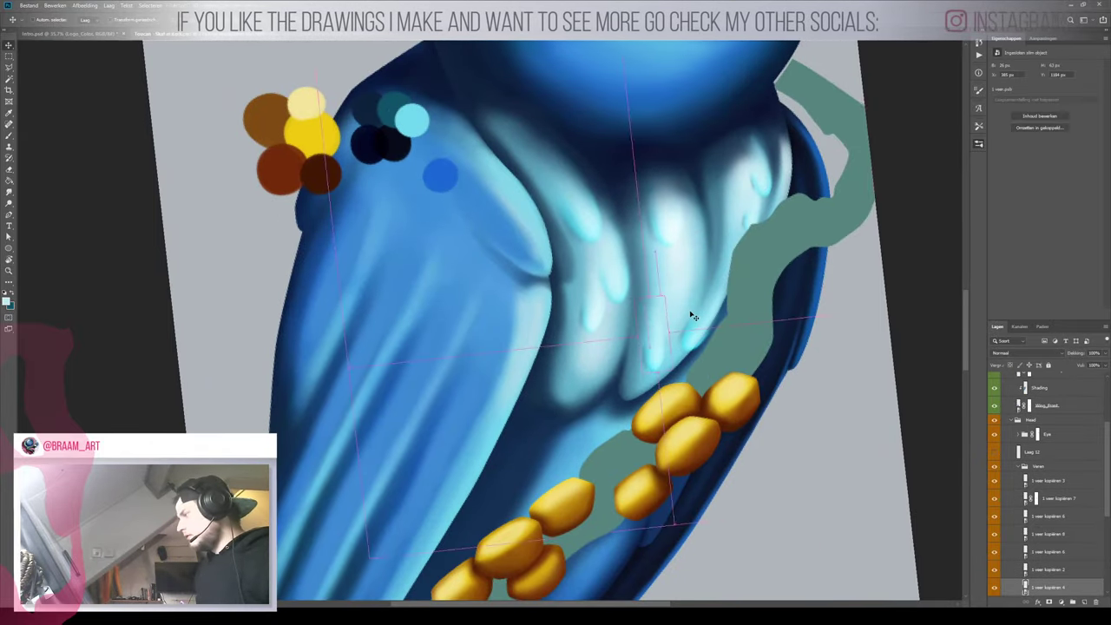
{"action": "key", "text": "ctrl+z"}
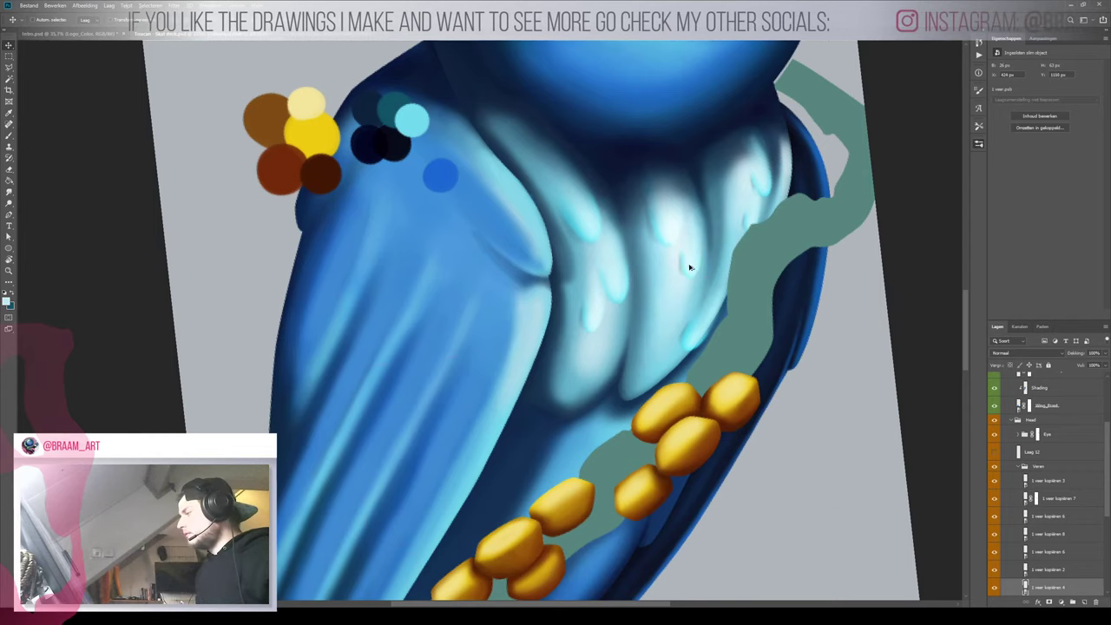
Duplicate the selected feather onto the lower part of the middle plume, then shrink, rotate and reposition it with Free Transform
{"action": "left_click_drag", "start_coordinate": [689, 267], "coordinate": [658, 330]}
{"action": "key", "text": "ctrl+t"}
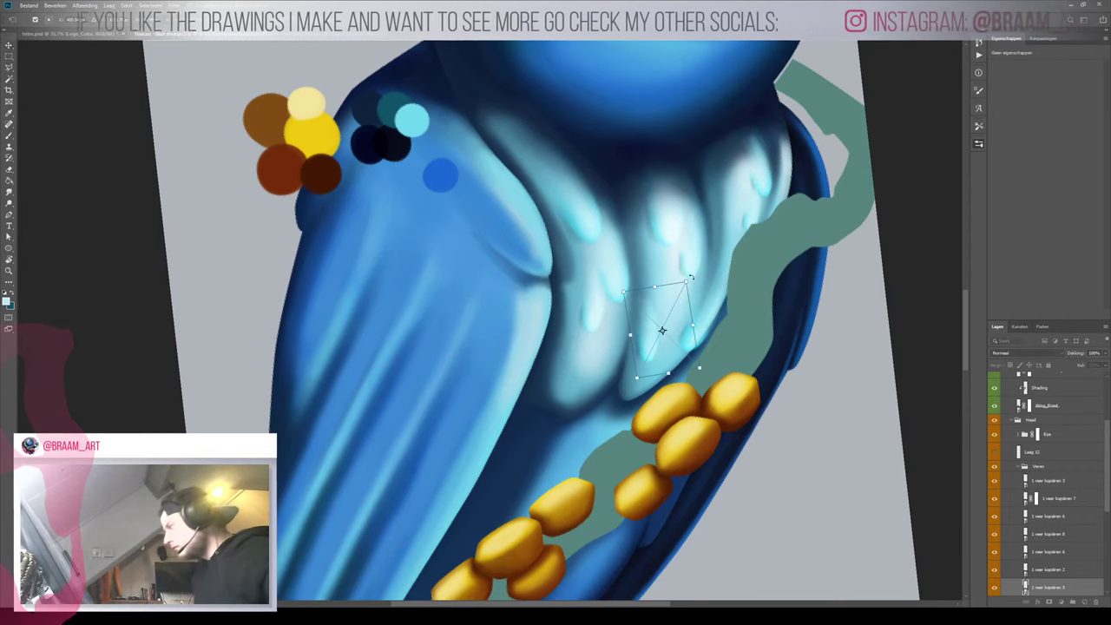
{"action": "left_click_drag", "start_coordinate": [697, 286], "coordinate": [683, 303]}
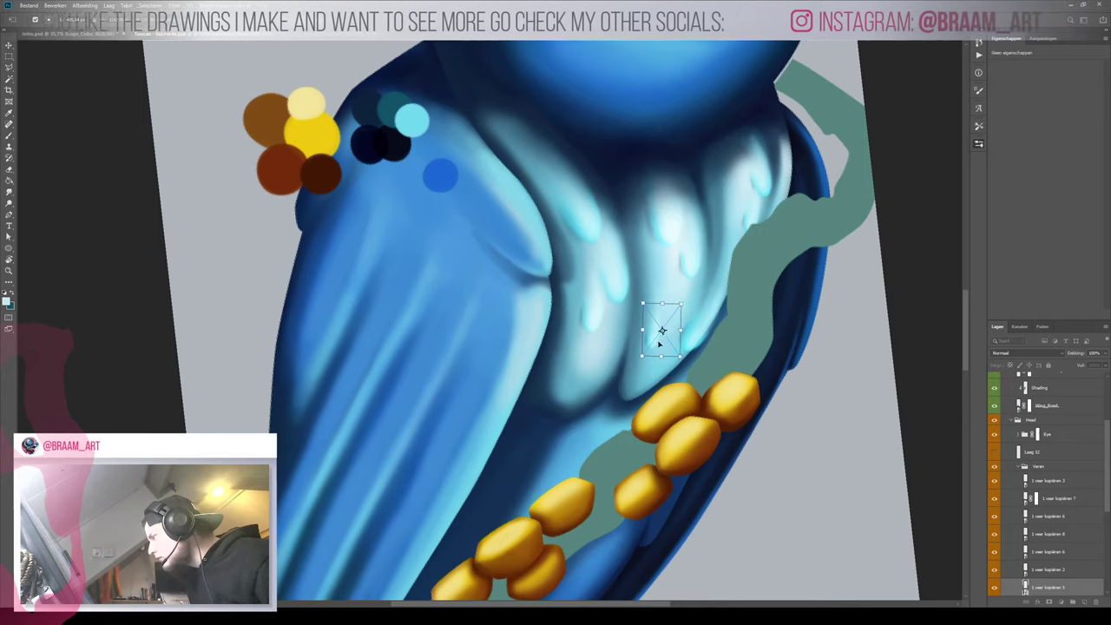
{"action": "left_click_drag", "start_coordinate": [659, 345], "coordinate": [660, 355]}
{"action": "left_click_drag", "start_coordinate": [692, 314], "coordinate": [669, 313]}
{"action": "key", "text": "Return"}
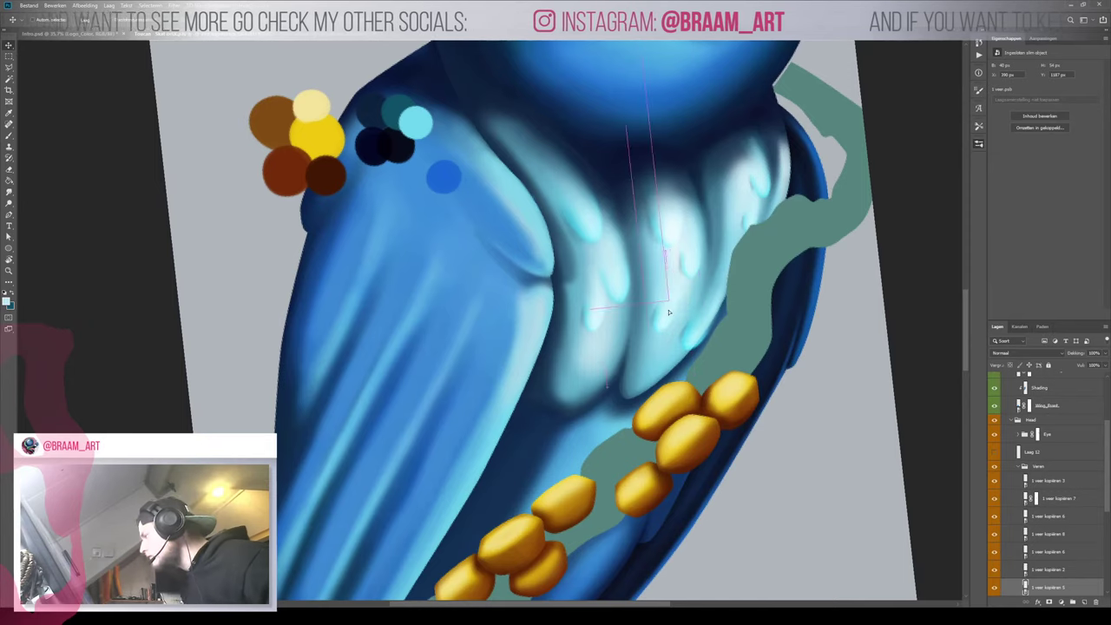
Shrink the newest small feather on the lower part of the middle plume with Free Transform and reposition it
{"action": "key", "text": "ctrl+t"}
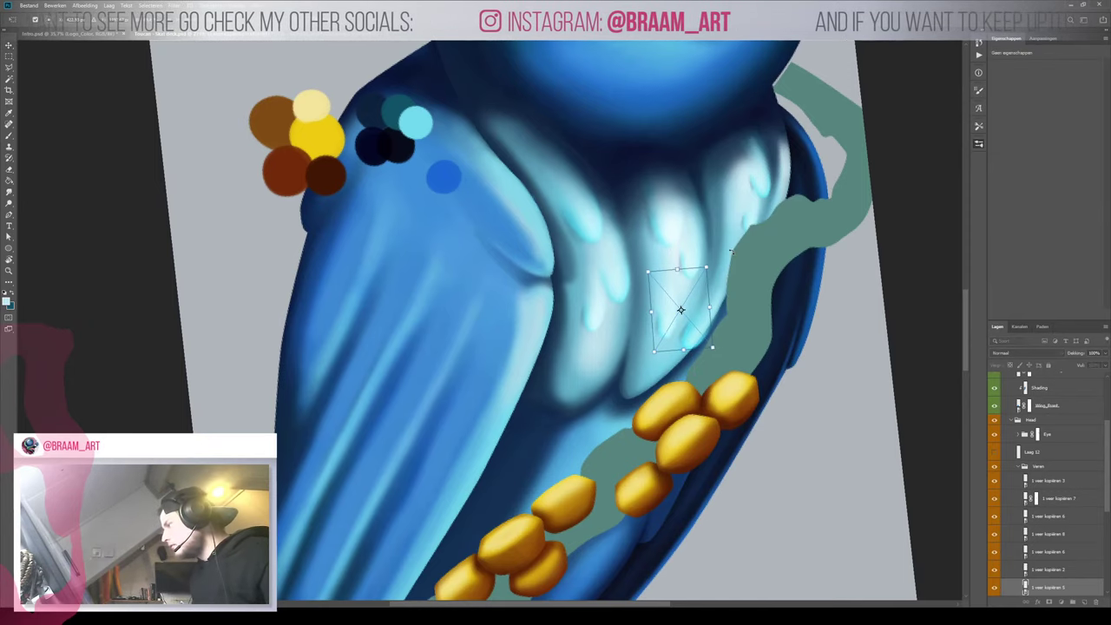
{"action": "key", "text": "Return"}
{"action": "left_click_drag", "start_coordinate": [681, 310], "coordinate": [666, 305]}
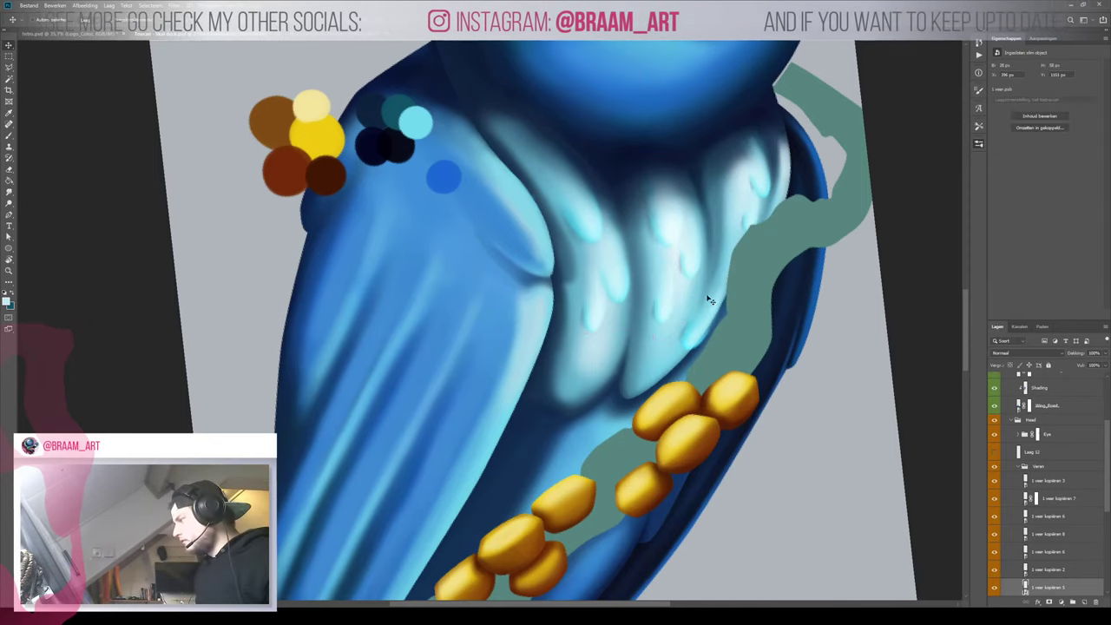
Select the feather on the lower outer edge of the middle plume and move it down to the plume's tip
{"action": "scroll", "coordinate": [708, 300], "scroll_direction": "down", "scroll_amount": 5}
{"action": "scroll", "coordinate": [707, 299], "scroll_direction": "up", "scroll_amount": 5}
{"action": "left_click", "coordinate": [701, 360]}
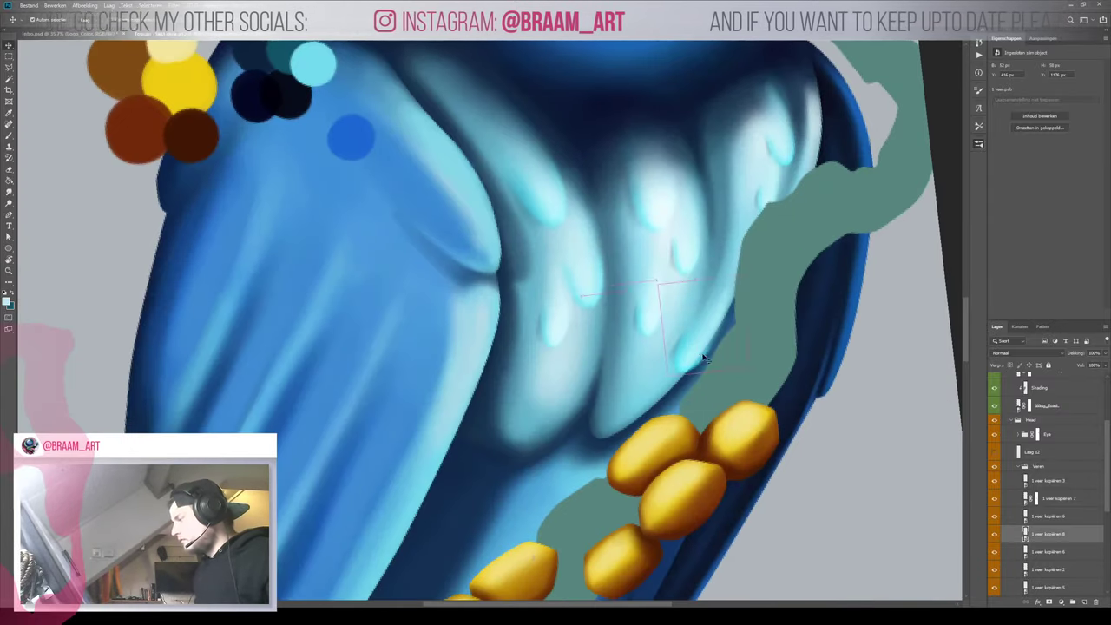
{"action": "left_click_drag", "start_coordinate": [703, 359], "coordinate": [648, 388]}
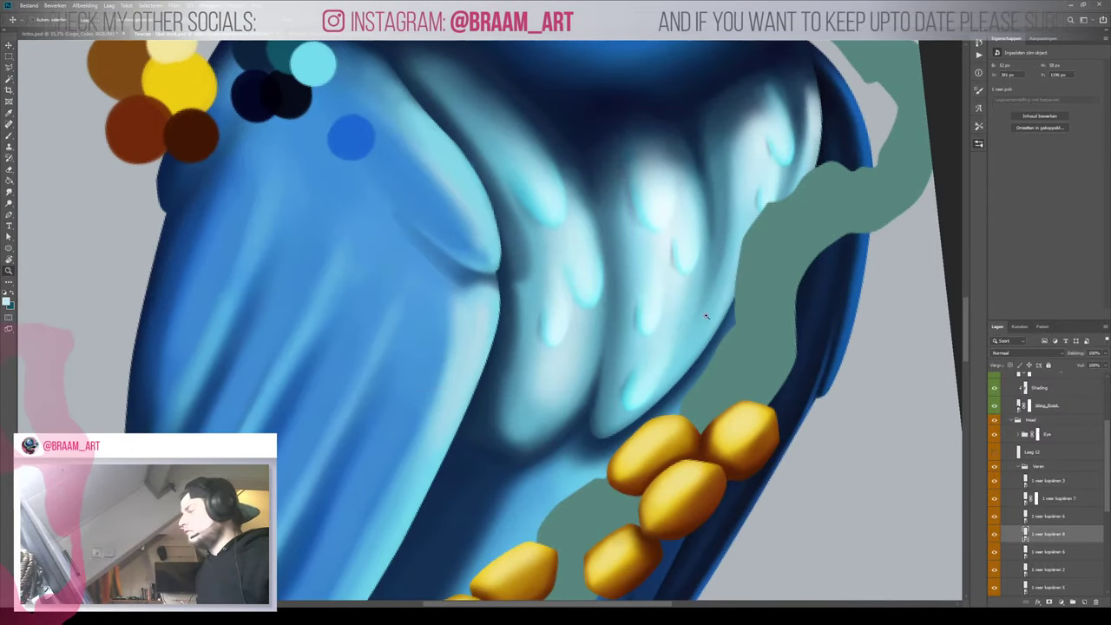
{"action": "scroll", "coordinate": [706, 315], "scroll_direction": "down", "scroll_amount": 5}
{"action": "scroll", "coordinate": [719, 340], "scroll_direction": "up", "scroll_amount": 4}
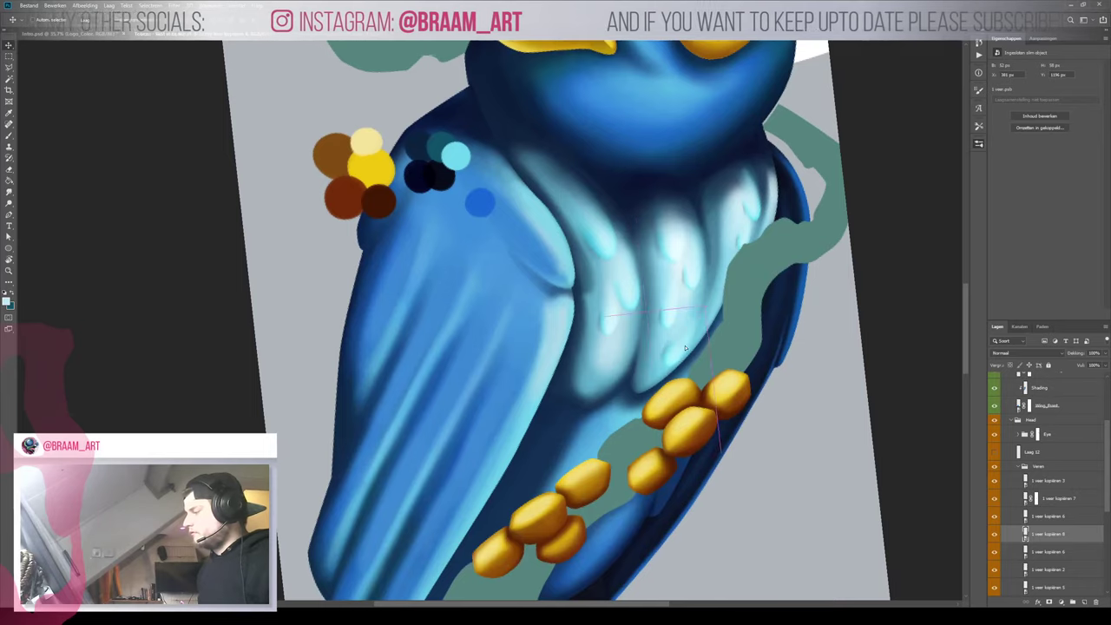
Nudge the small lower feather on the middle plume and raise the layer 1 veer kopiëren 4 in the stack
{"action": "scroll", "coordinate": [685, 348], "scroll_direction": "down", "scroll_amount": 5}
{"action": "scroll", "coordinate": [695, 317], "scroll_direction": "up", "scroll_amount": 5}
{"action": "left_click", "coordinate": [668, 322]}
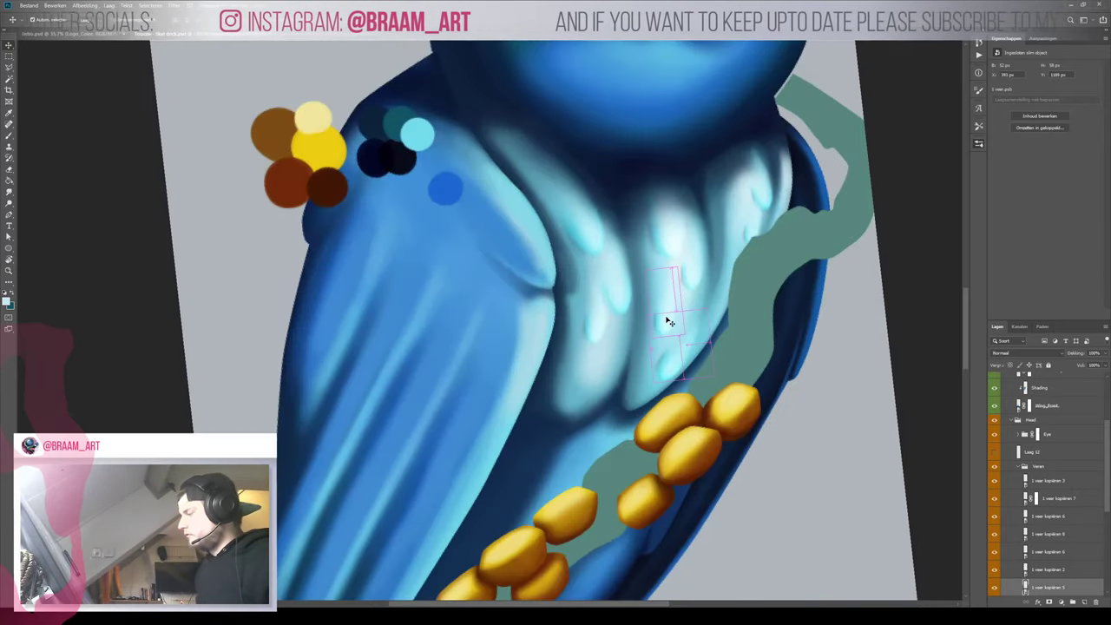
{"action": "left_click_drag", "start_coordinate": [669, 322], "coordinate": [700, 285]}
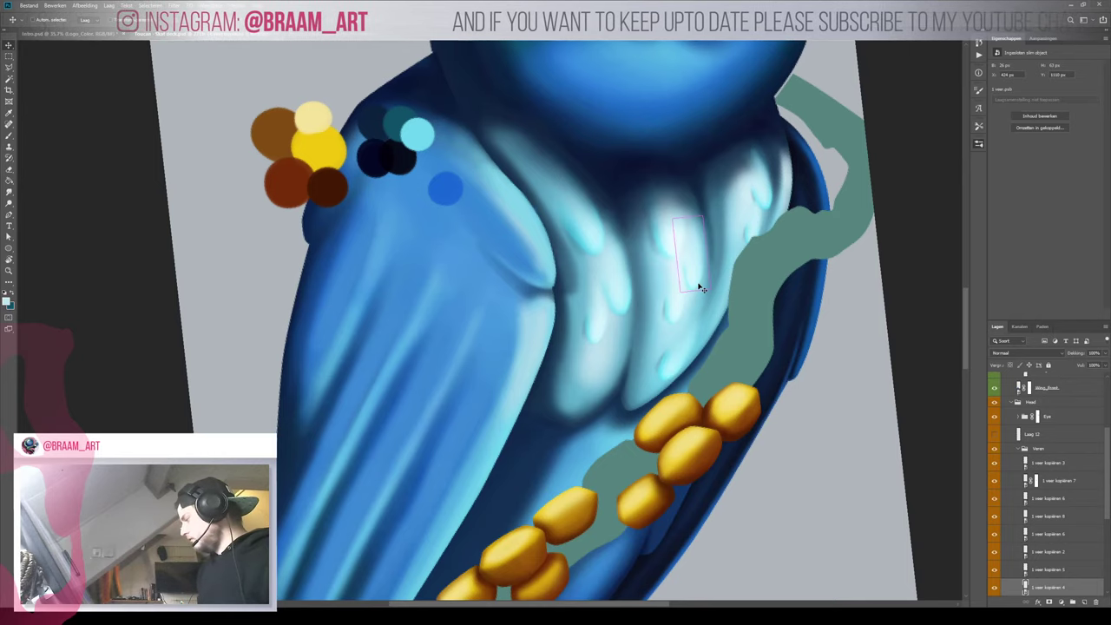
{"action": "left_click_drag", "start_coordinate": [1052, 587], "coordinate": [1052, 526]}
Undo the recent middle-plume changes, back through the added small feather, its repositioning and the layer reorder
{"action": "scroll", "coordinate": [655, 301], "scroll_direction": "down", "scroll_amount": 3}
{"action": "scroll", "coordinate": [652, 302], "scroll_direction": "down", "scroll_amount": 2}
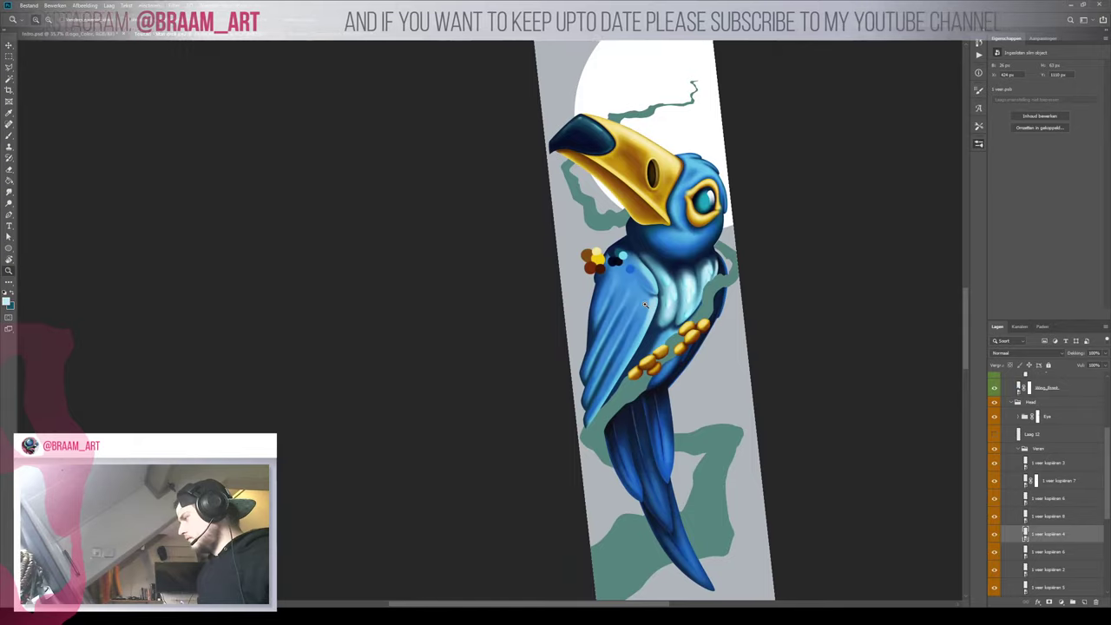
{"action": "scroll", "coordinate": [645, 304], "scroll_direction": "up", "scroll_amount": 5}
{"action": "left_click_drag", "start_coordinate": [703, 313], "coordinate": [638, 304]}
{"action": "key", "text": "ctrl+z"}
{"action": "key", "text": "ctrl+z"}
{"action": "key", "text": "ctrl+z"}
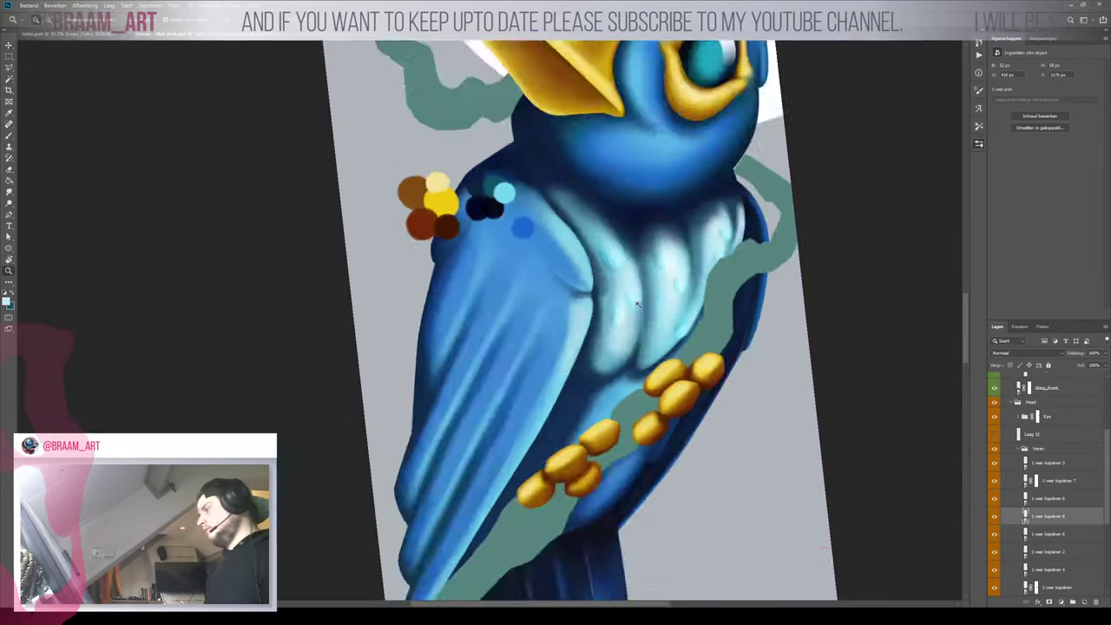
Rotate the top feather of the middle plume with Free Transform and move it to the plume's outer side
{"action": "scroll", "coordinate": [638, 303], "scroll_direction": "down", "scroll_amount": 2}
{"action": "scroll", "coordinate": [668, 308], "scroll_direction": "up", "scroll_amount": 6}
{"action": "left_click", "coordinate": [663, 221]}
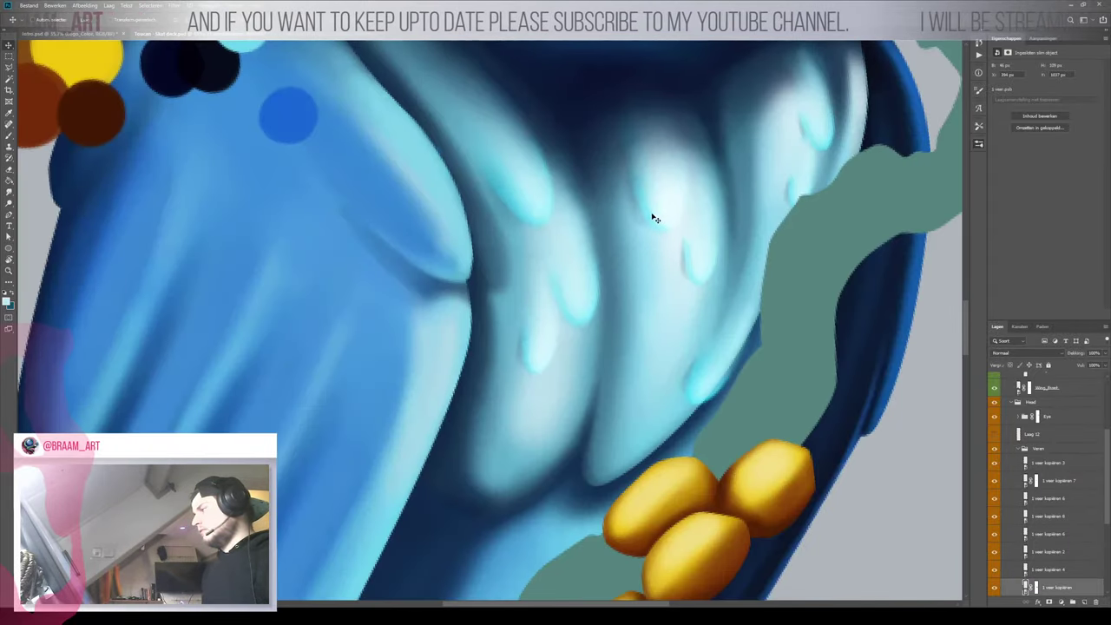
{"action": "key", "text": "ctrl+t"}
{"action": "left_click_drag", "start_coordinate": [714, 247], "coordinate": [747, 218]}
{"action": "left_click_drag", "start_coordinate": [677, 172], "coordinate": [700, 167]}
{"action": "key", "text": "Return"}
Place the masked layer 1 veer kopiëren above 1 veer kopiëren 4 and move the smaller feather slightly inward on the middle plume
{"action": "left_click", "coordinate": [701, 252]}
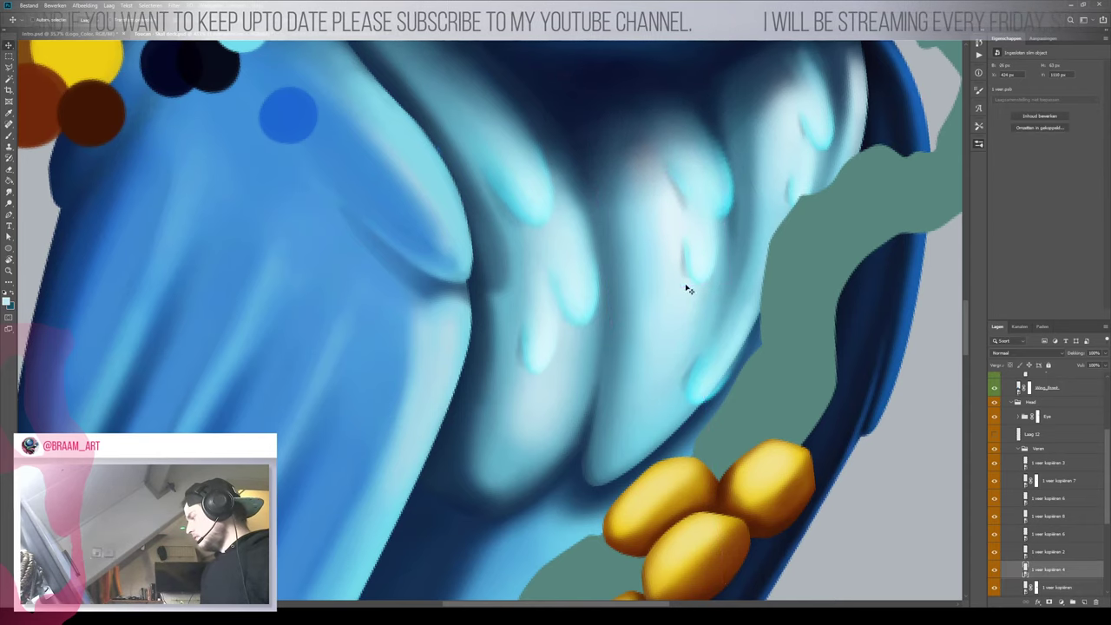
{"action": "left_click_drag", "start_coordinate": [1060, 569], "coordinate": [1061, 569]}
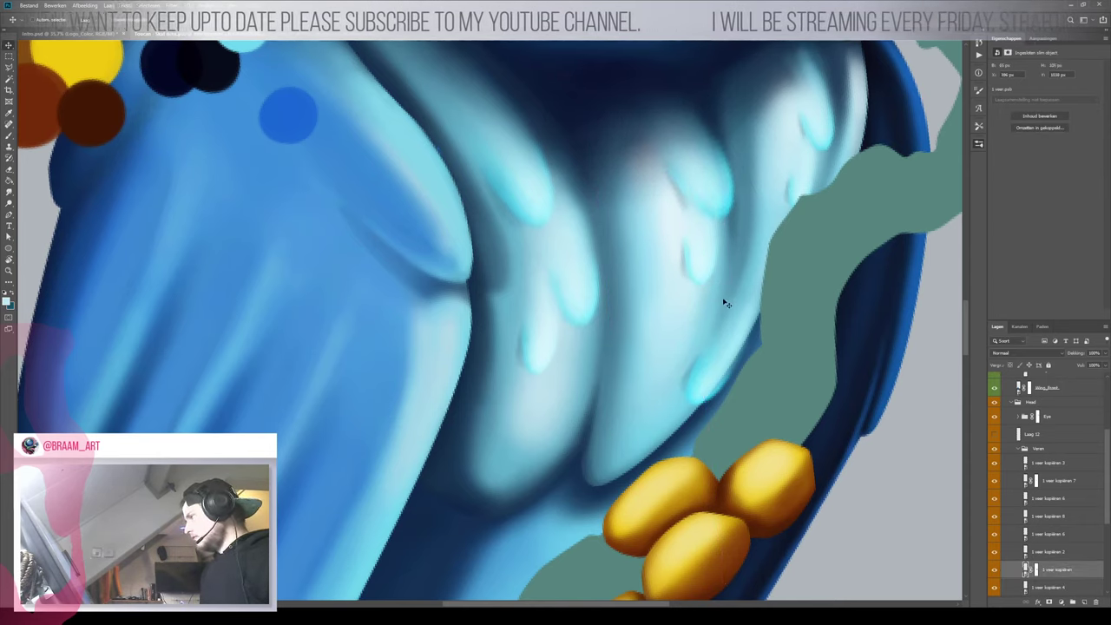
{"action": "left_click_drag", "start_coordinate": [721, 284], "coordinate": [657, 261]}
{"action": "key", "text": "z"}
{"action": "scroll", "coordinate": [657, 262], "scroll_direction": "up", "scroll_amount": 6}
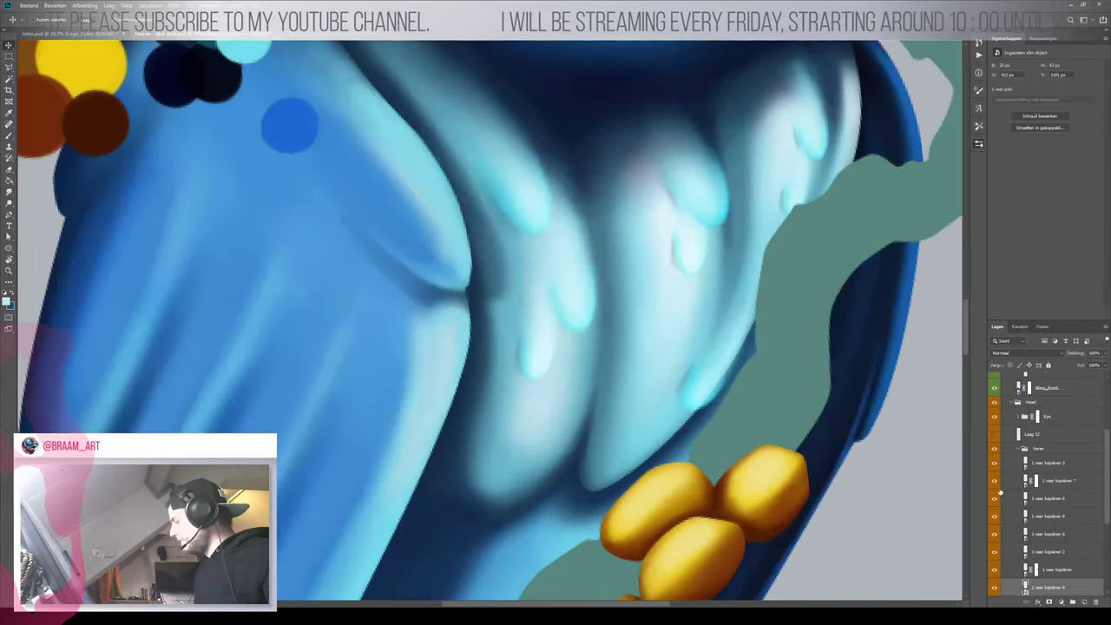
Add a layer mask to the small feather 1 veer kopiëren 4 and switch to the Brush for masking
{"action": "left_click", "coordinate": [1049, 602]}
{"action": "key", "text": "b"}
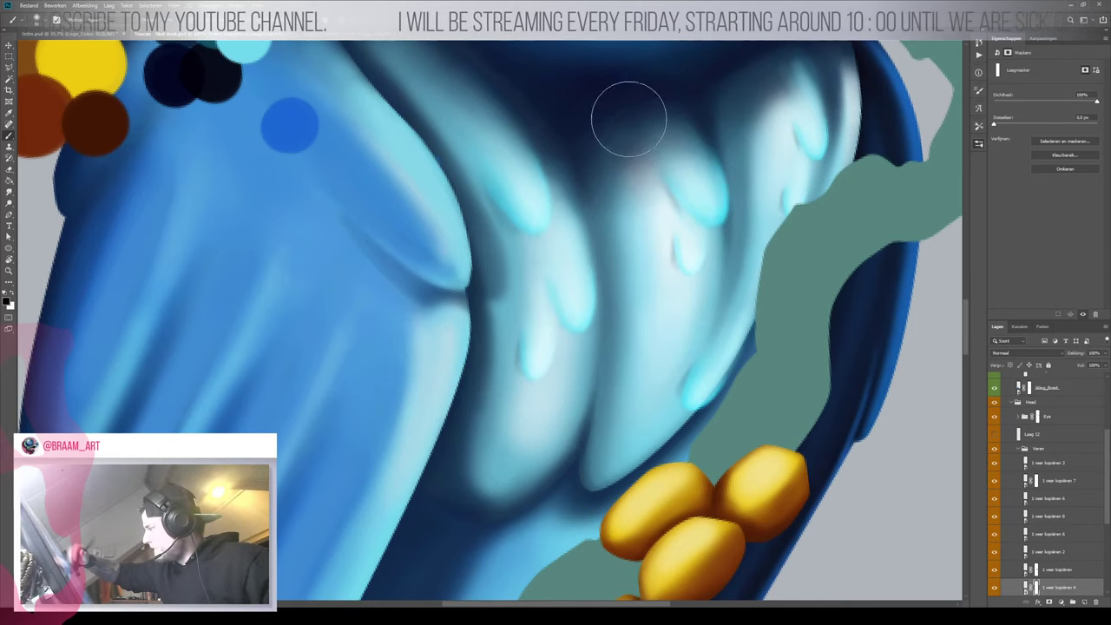
{"action": "scroll", "coordinate": [621, 299], "scroll_direction": "down", "scroll_amount": 6}
{"action": "scroll", "coordinate": [620, 299], "scroll_direction": "up", "scroll_amount": 6}
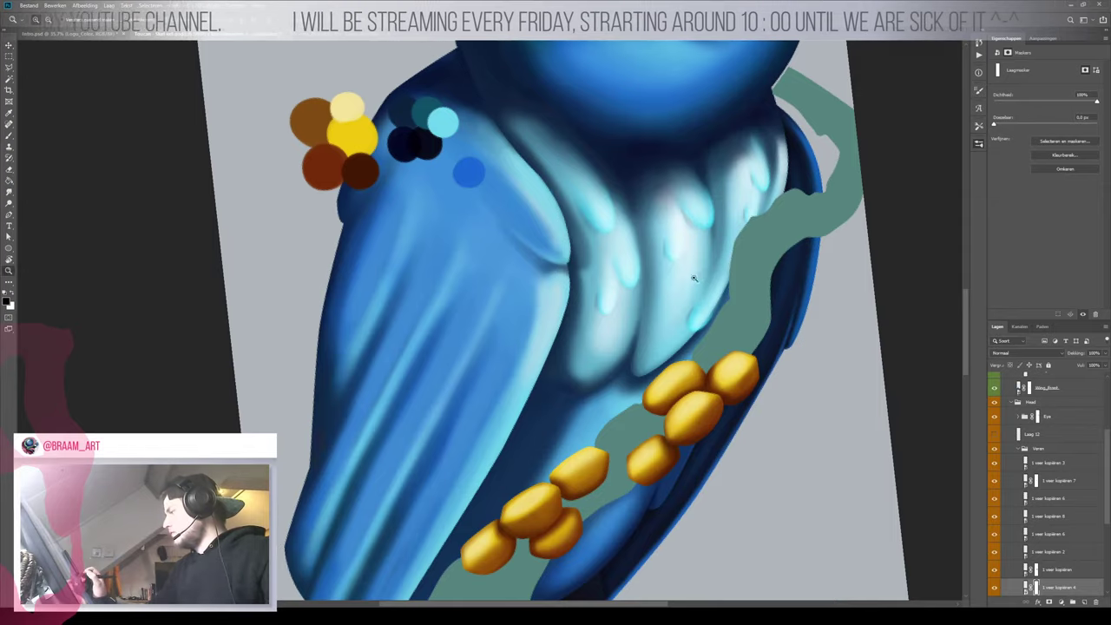
Select the upper outer feather of the middle plume and shrink it slightly with Free Transform
{"action": "left_click_drag", "start_coordinate": [695, 278], "coordinate": [710, 260]}
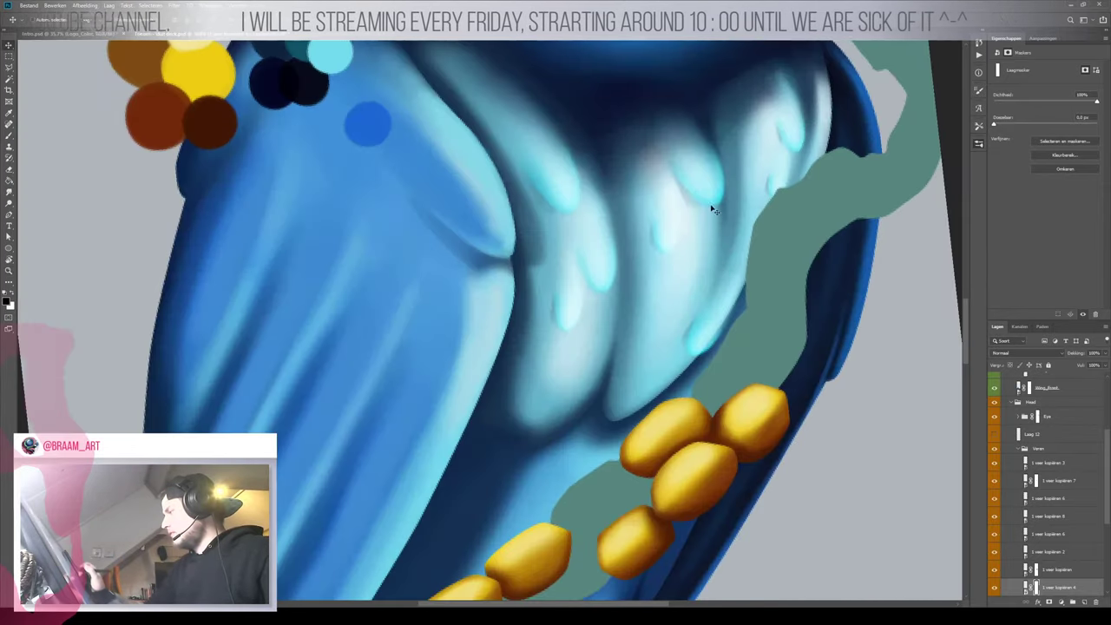
{"action": "left_click", "coordinate": [716, 209], "text": "ctrl"}
{"action": "key", "text": "ctrl+t"}
{"action": "left_click_drag", "start_coordinate": [737, 212], "coordinate": [727, 204]}
{"action": "key", "text": "Return"}
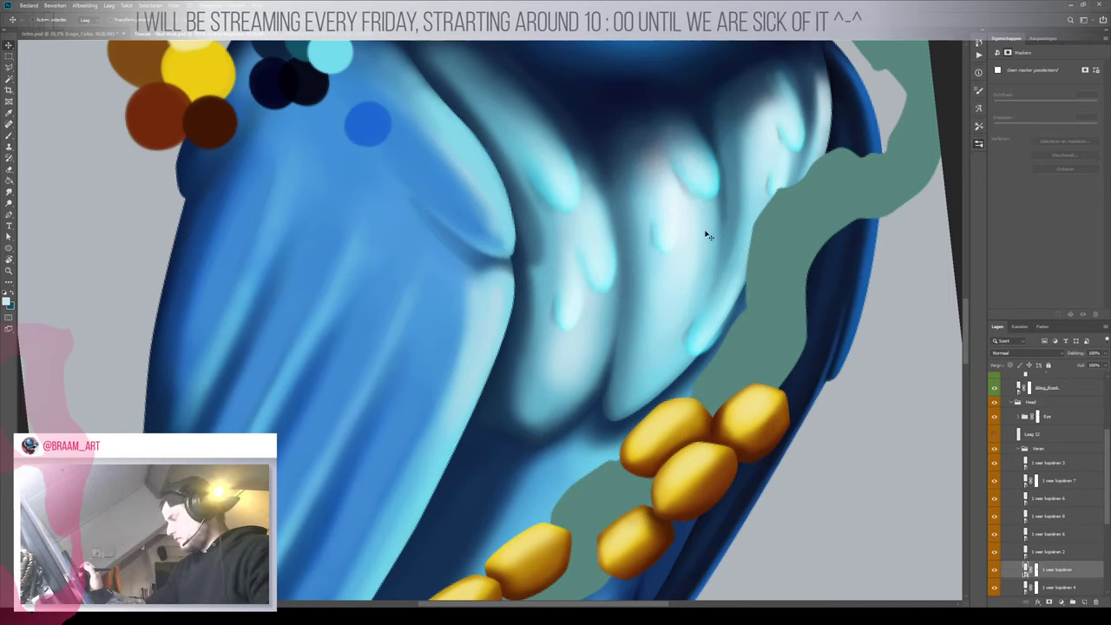
Nudge the small middle feather outward and move the lower-edge feather inward toward the tip of the middle plume
{"action": "left_click", "coordinate": [670, 241], "text": "ctrl"}
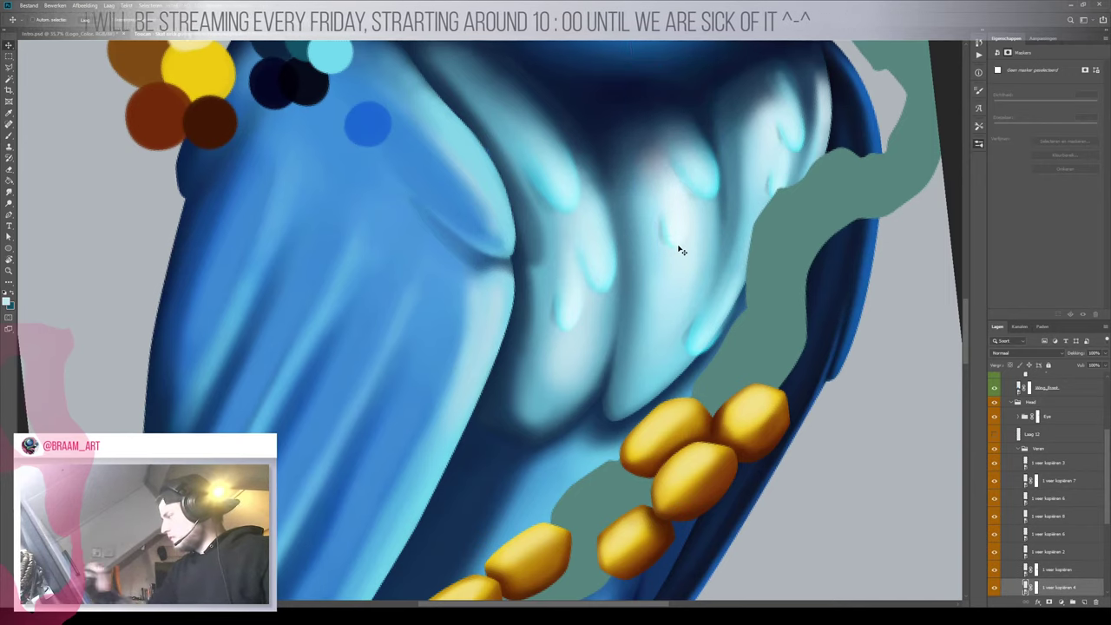
{"action": "left_click", "coordinate": [709, 343], "text": "ctrl"}
{"action": "mouse_move", "coordinate": [709, 343]}
{"action": "left_mouse_down"}
{"action": "mouse_move", "coordinate": [682, 330]}
{"action": "mouse_move", "coordinate": [612, 398]}
{"action": "mouse_move", "coordinate": [676, 359]}
{"action": "left_mouse_up"}
{"action": "key", "text": "z"}
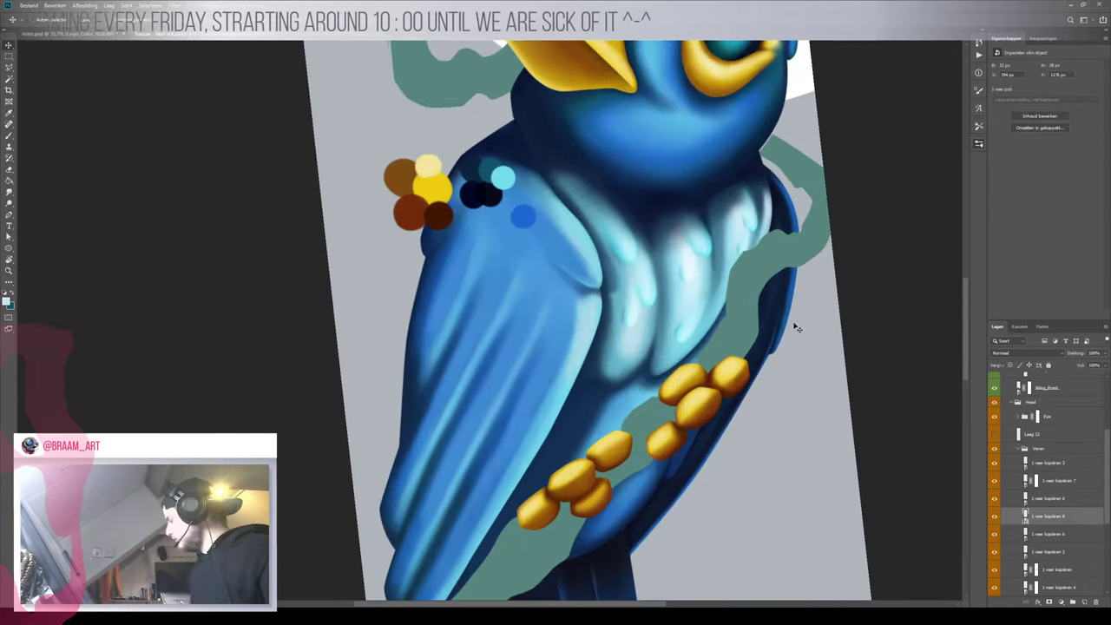
Select the Veren feather group and change its blend mode to Vermenigvuldigen (Multiply)
{"action": "left_click", "coordinate": [1044, 448]}
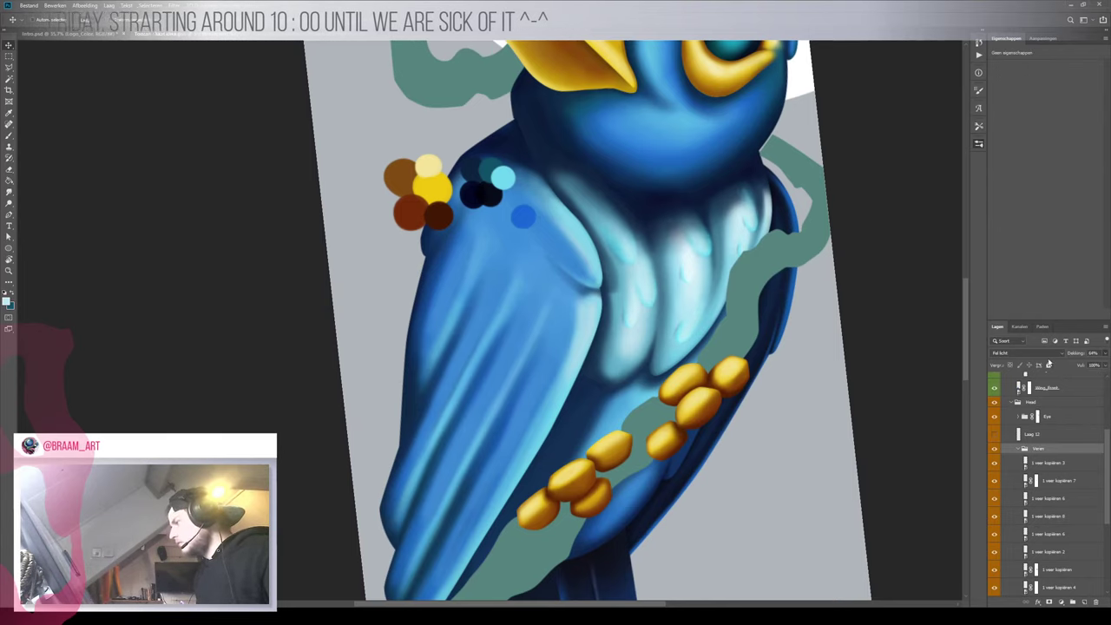
{"action": "left_click_drag", "start_coordinate": [688, 292], "coordinate": [678, 337]}
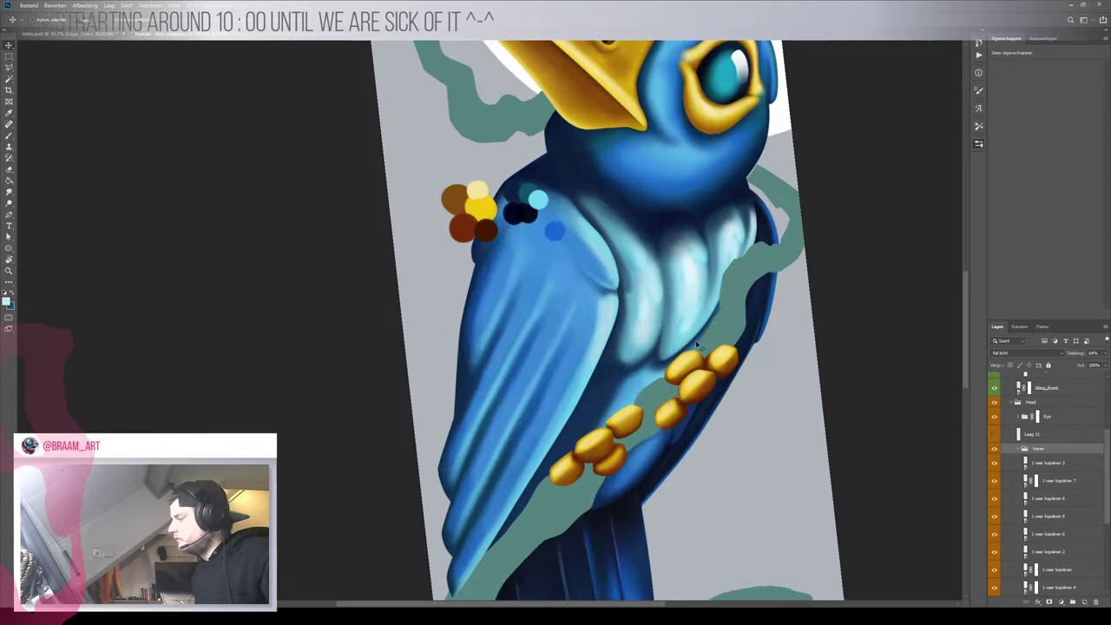
{"action": "left_click_drag", "start_coordinate": [720, 232], "coordinate": [756, 248]}
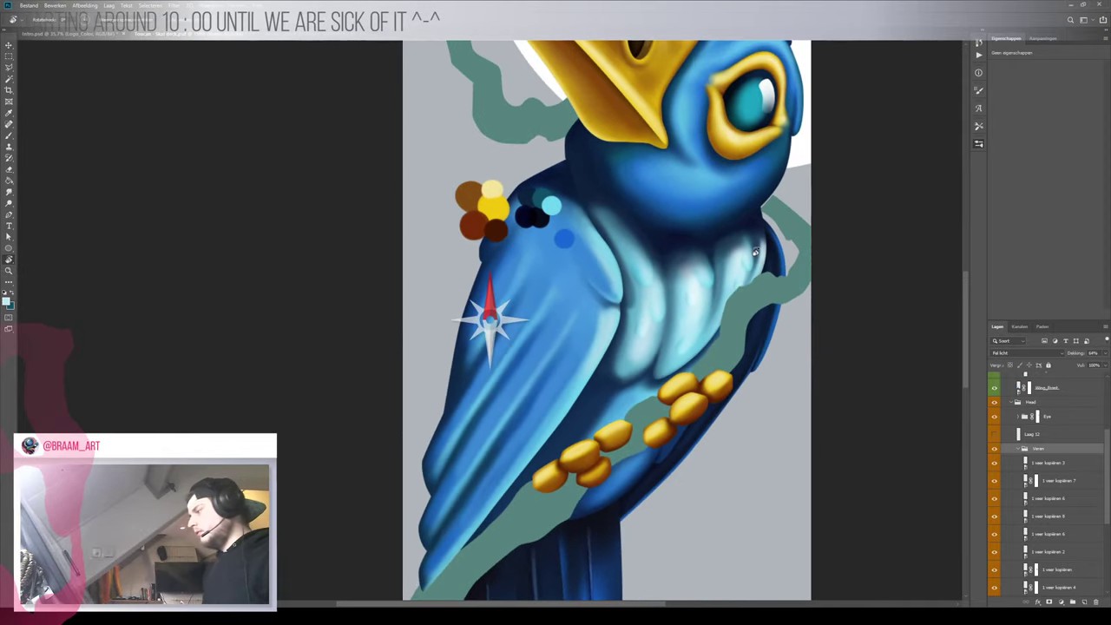
{"action": "left_click", "coordinate": [1014, 356]}
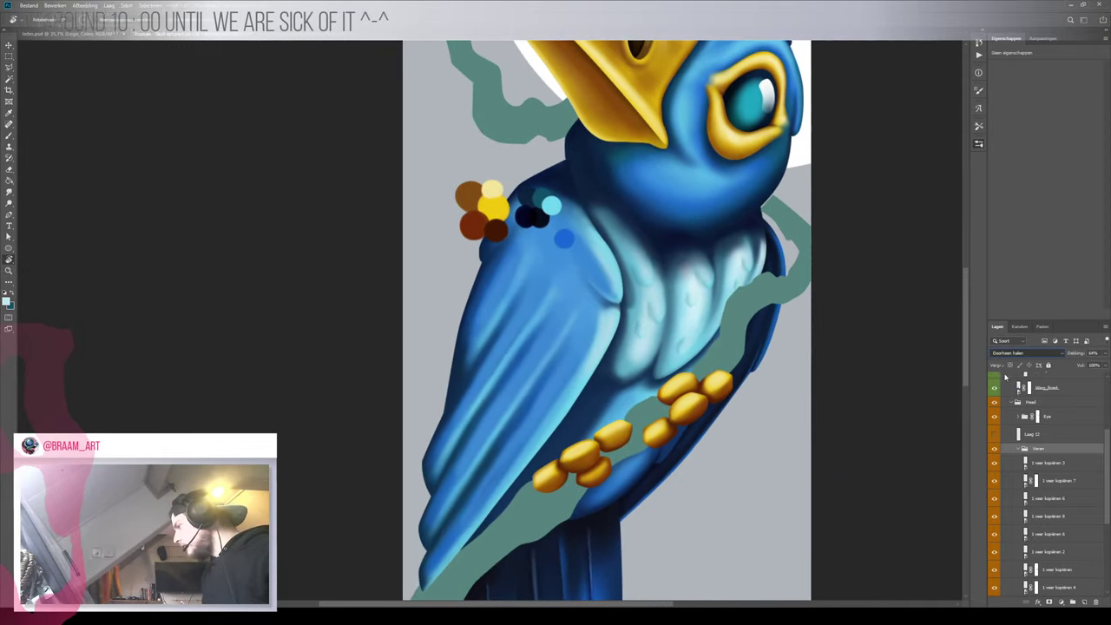
{"action": "scroll", "coordinate": [1008, 421], "scroll_direction": "up", "scroll_amount": 1}
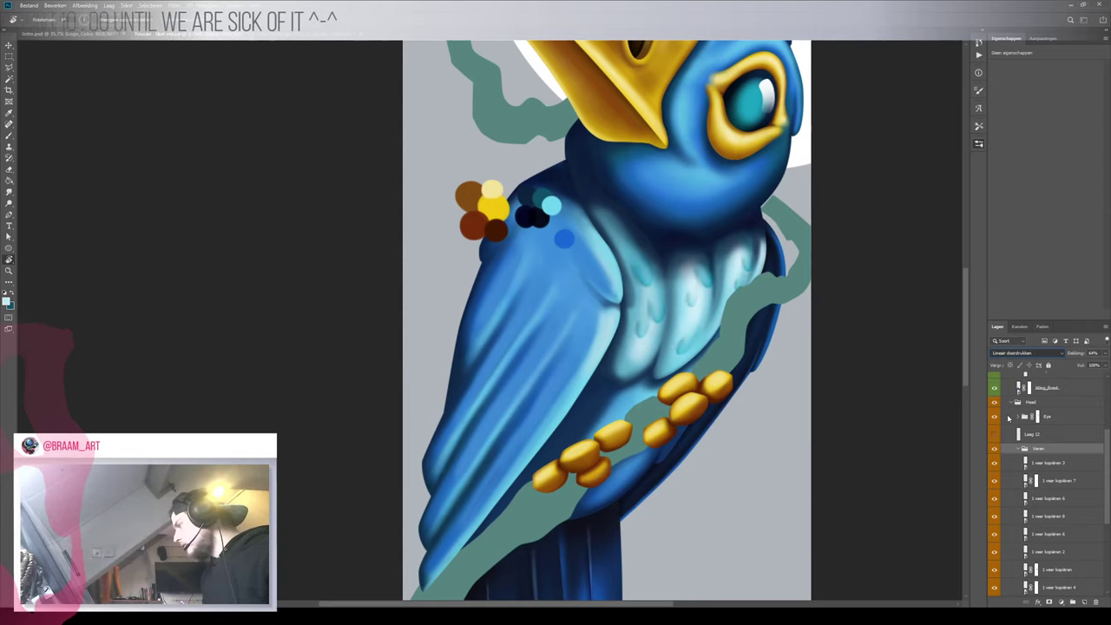
{"action": "scroll", "coordinate": [1007, 418], "scroll_direction": "up", "scroll_amount": 3}
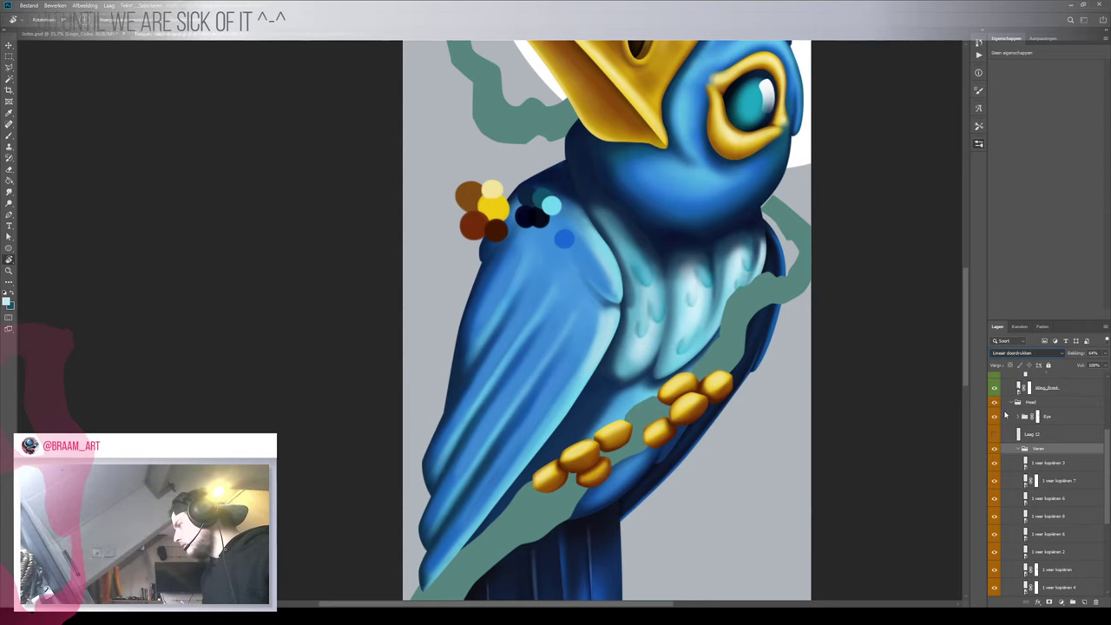
{"action": "scroll", "coordinate": [1007, 406], "scroll_direction": "up", "scroll_amount": 1}
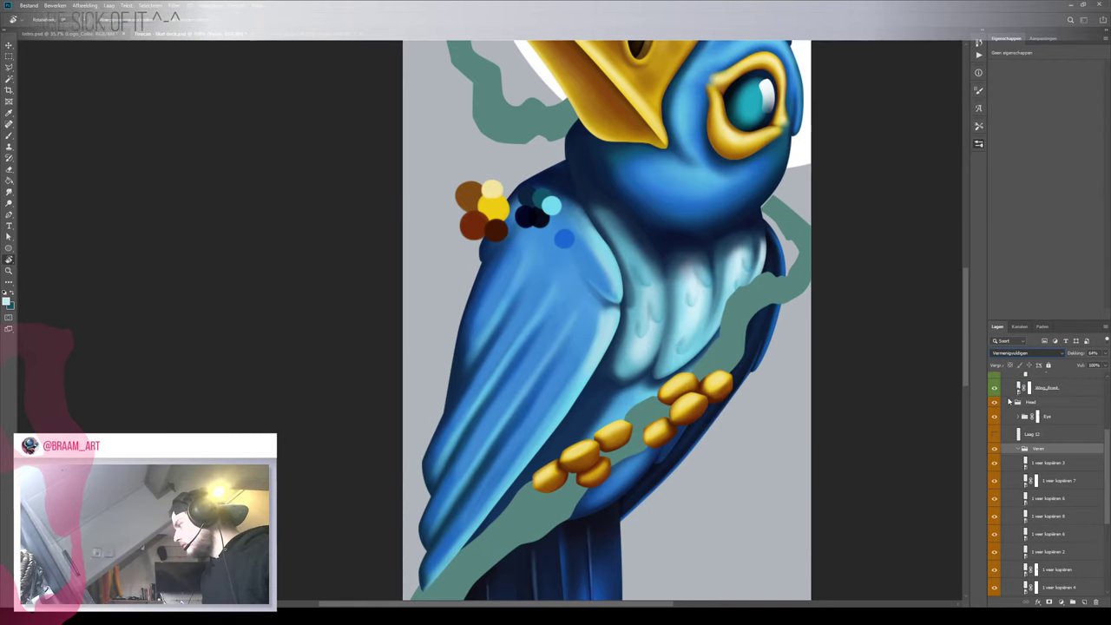
Select the top feather of the wing-side plume and adjust its size, angle and position with Free Transform
{"action": "mouse_move", "coordinate": [694, 315]}
{"action": "left_mouse_down"}
{"action": "mouse_move", "coordinate": [696, 324]}
{"action": "mouse_move", "coordinate": [717, 142]}
{"action": "mouse_move", "coordinate": [697, 298]}
{"action": "left_mouse_up"}
{"action": "key", "text": "z"}
{"action": "key", "text": "v"}
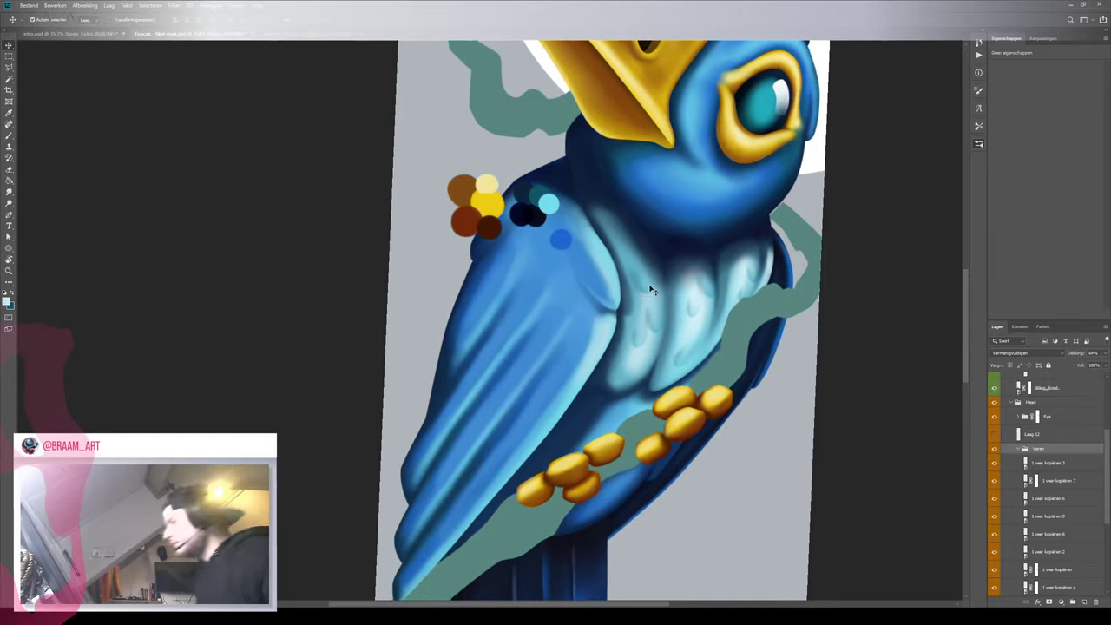
{"action": "left_click", "coordinate": [649, 287], "text": "ctrl"}
{"action": "key", "text": "ctrl+r"}
{"action": "key", "text": "ctrl+t"}
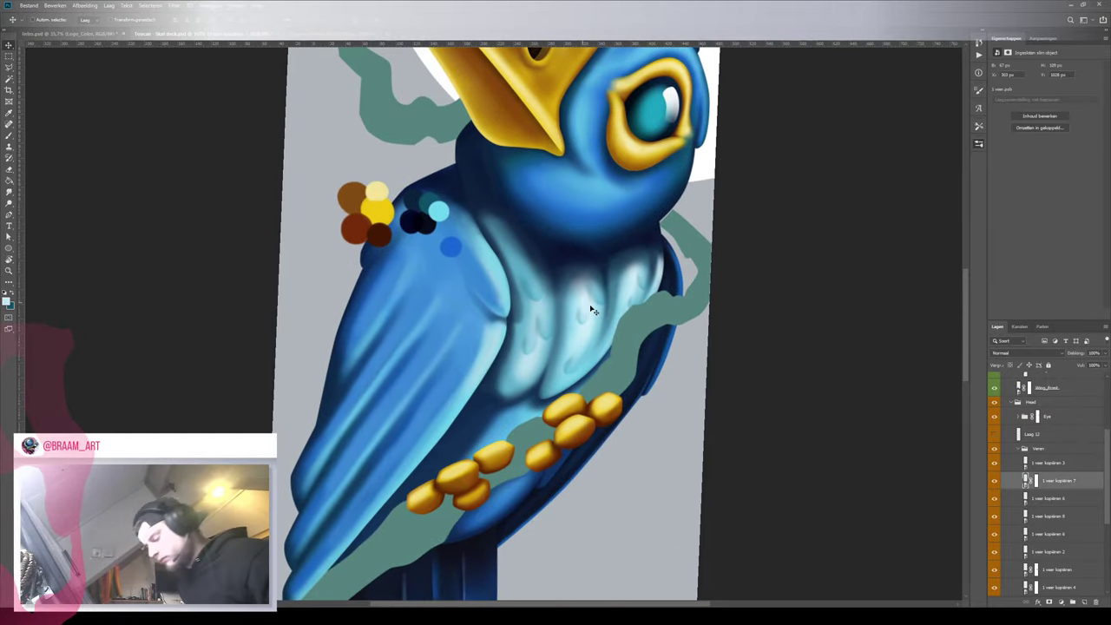
{"action": "left_click_drag", "start_coordinate": [593, 324], "coordinate": [603, 333]}
{"action": "left_click_drag", "start_coordinate": [553, 306], "coordinate": [560, 302]}
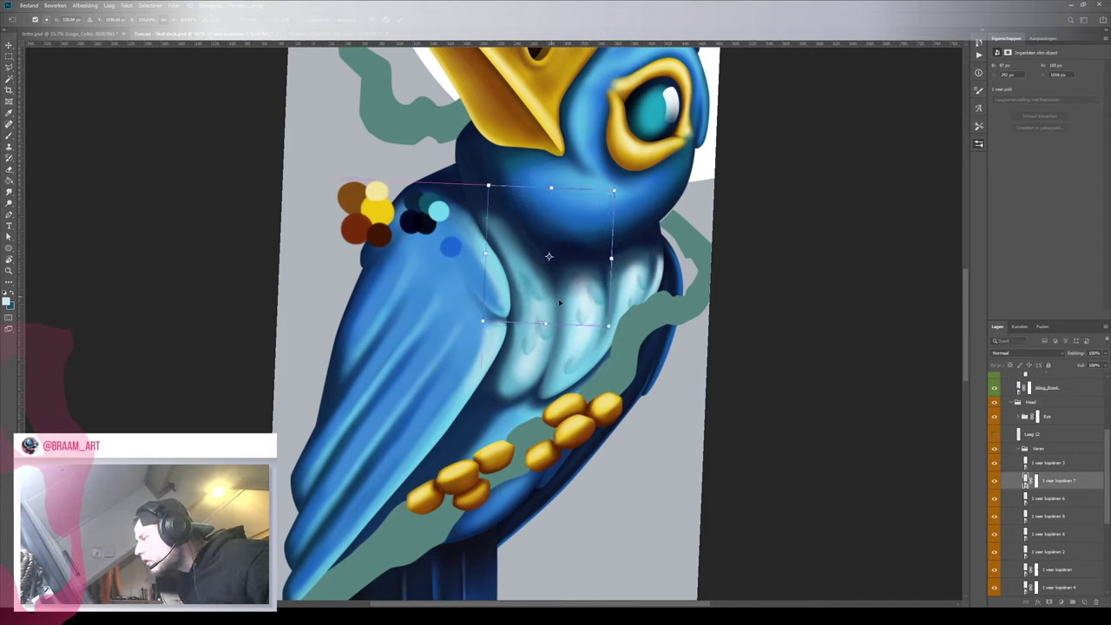
{"action": "key", "text": "Return"}
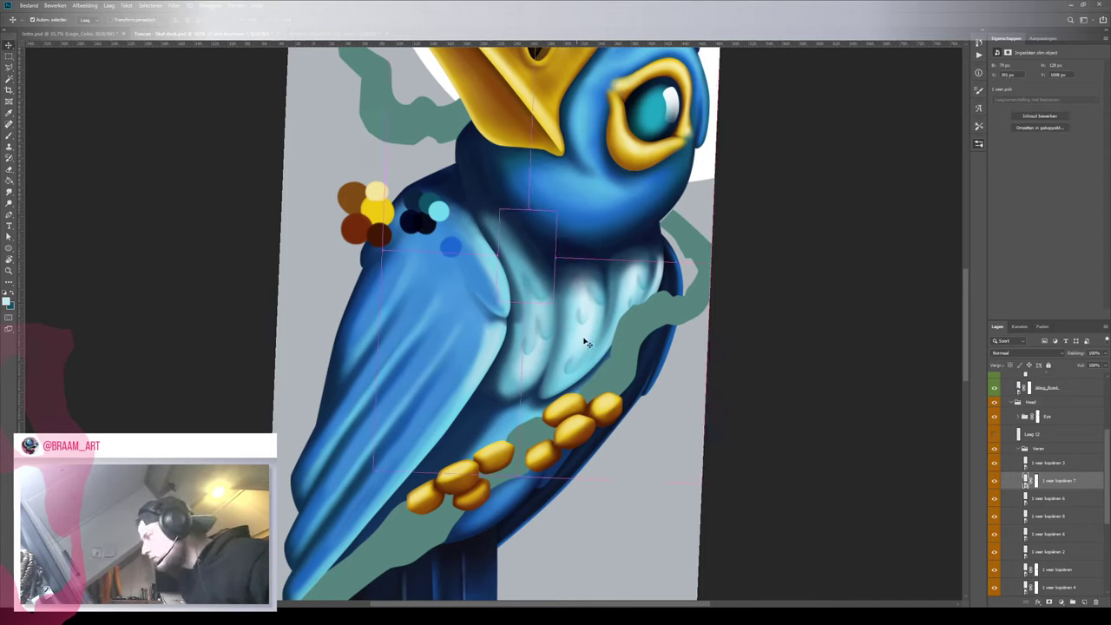
Select the small feather in the centre of the middle plume and adjust its angle and position with Free Transform
{"action": "left_click", "coordinate": [576, 368]}
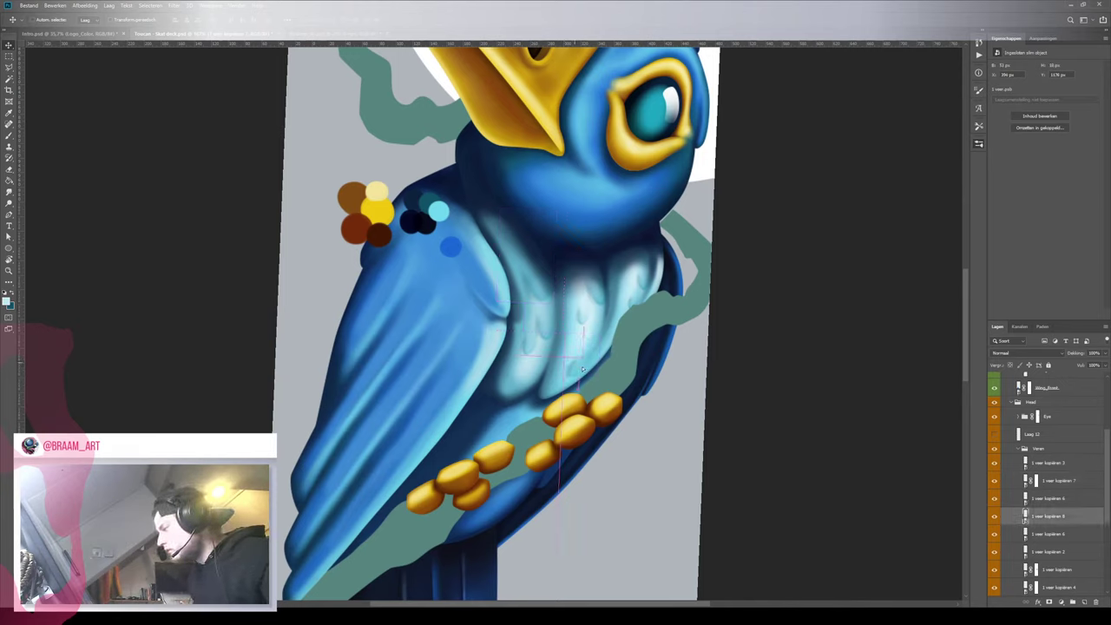
{"action": "left_click", "coordinate": [586, 328]}
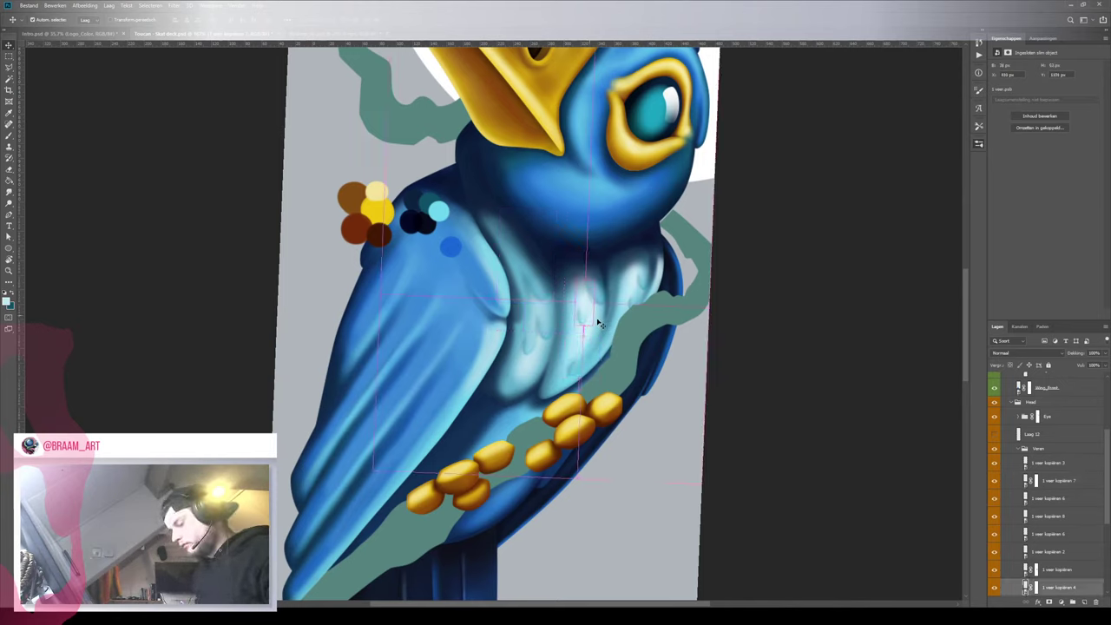
{"action": "key", "text": "ctrl+t"}
{"action": "mouse_move", "coordinate": [597, 326]}
{"action": "left_mouse_down"}
{"action": "mouse_move", "coordinate": [601, 339]}
{"action": "mouse_move", "coordinate": [585, 321]}
{"action": "left_mouse_up"}
{"action": "key", "text": "Return"}
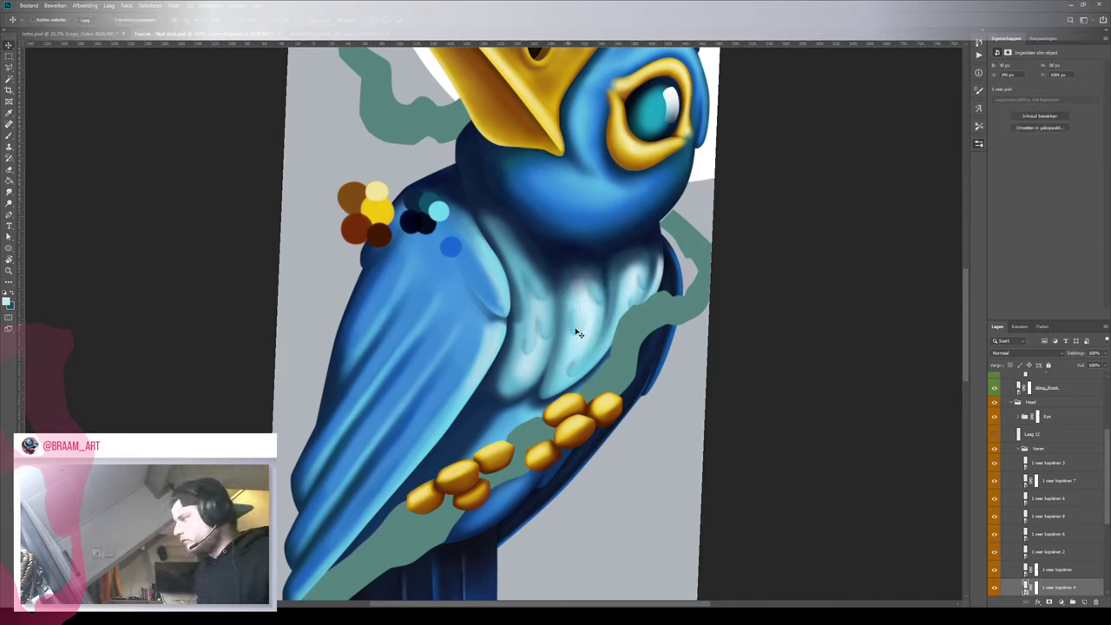
Select the upper feather on the plume farthest from the wing and rotate it slightly with Free Transform
{"action": "left_click", "coordinate": [645, 284]}
{"action": "key", "text": "ctrl+t"}
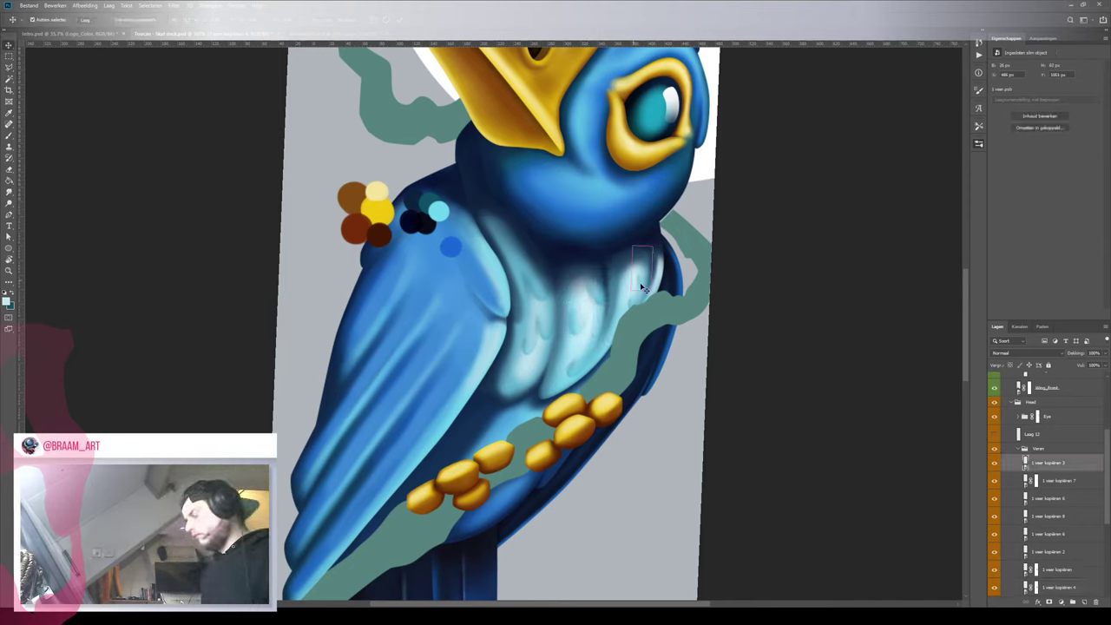
{"action": "left_click_drag", "start_coordinate": [675, 293], "coordinate": [652, 285]}
{"action": "key", "text": "Return"}
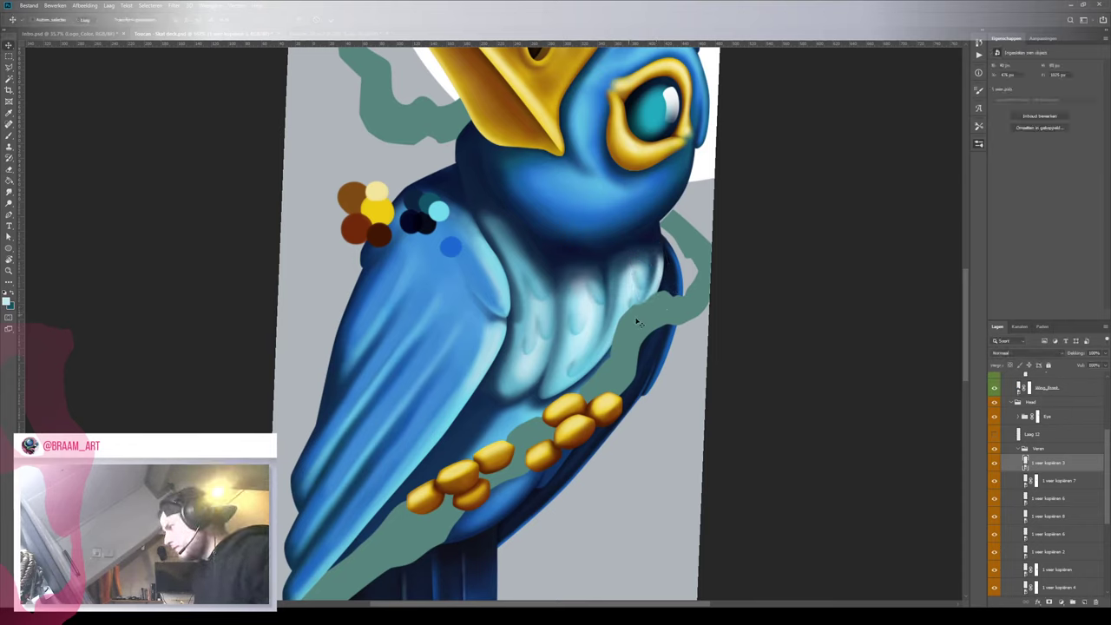
Select the lower feather on the plume farthest from the wing and adjust its position with Free Transform
{"action": "left_click", "coordinate": [636, 305]}
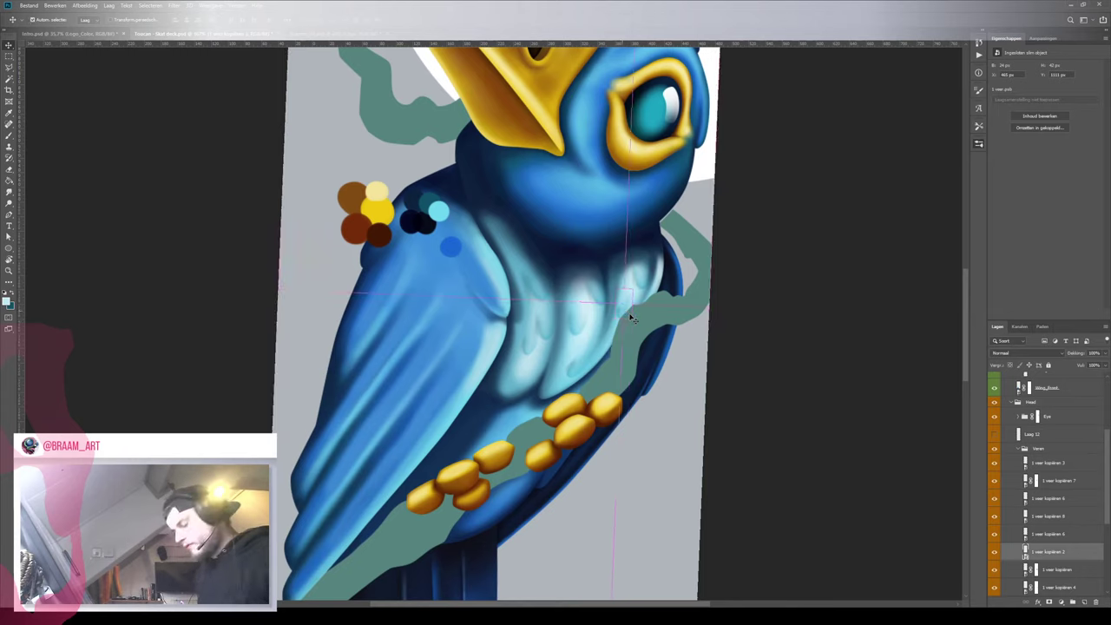
{"action": "key", "text": "ctrl+t"}
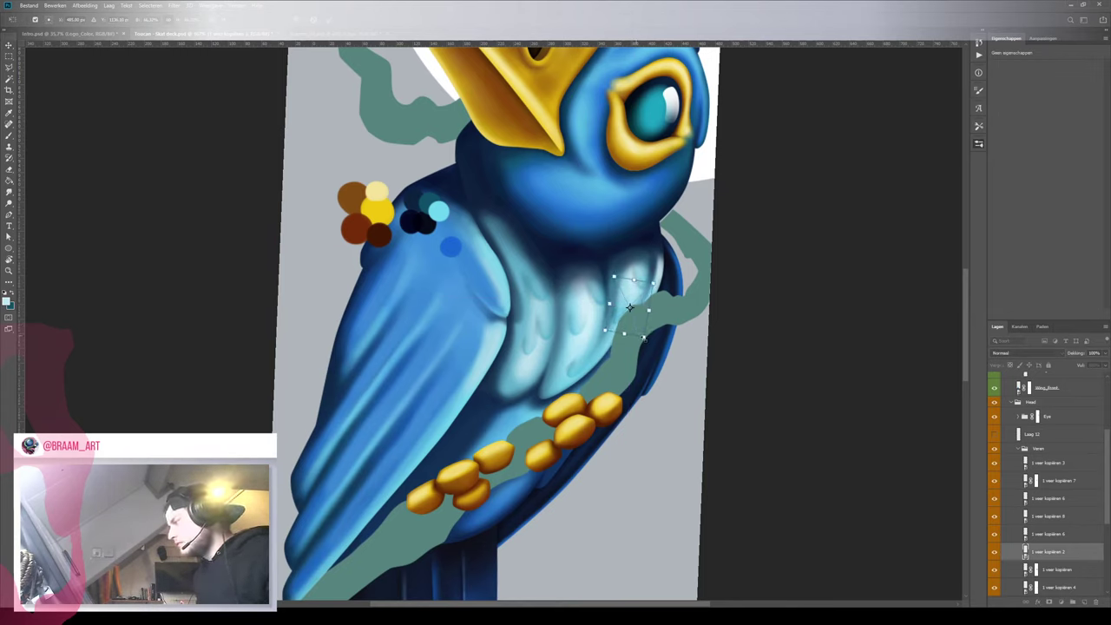
{"action": "left_click_drag", "start_coordinate": [643, 337], "coordinate": [637, 325]}
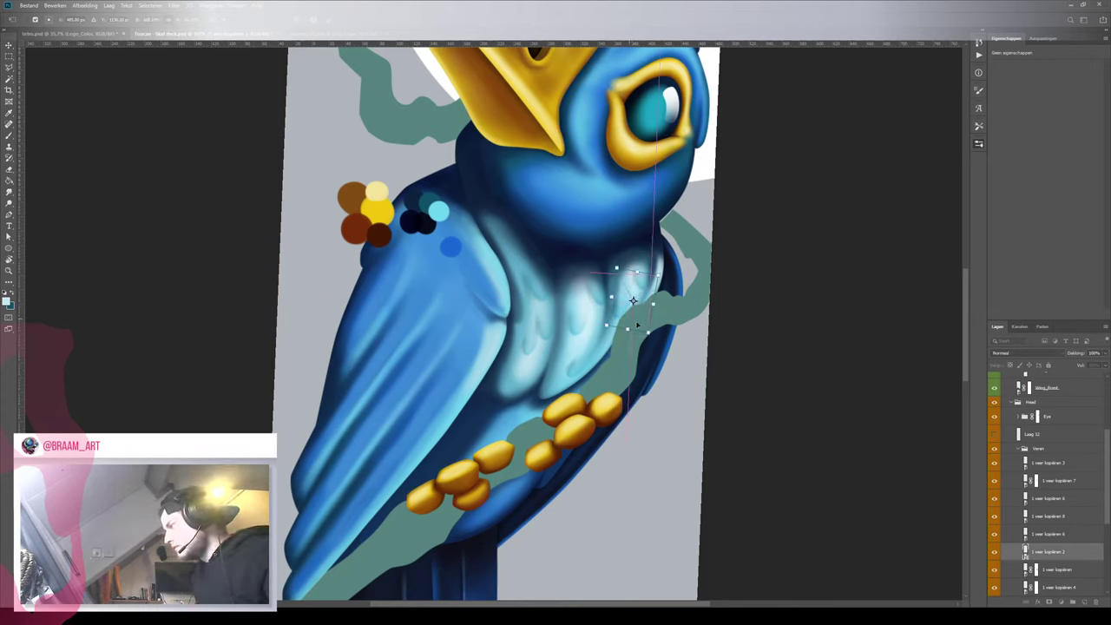
{"action": "key", "text": "Return"}
Select the upper feather of the middle plume and adjust its size and position with Free Transform
{"action": "left_click", "coordinate": [601, 301], "text": "ctrl"}
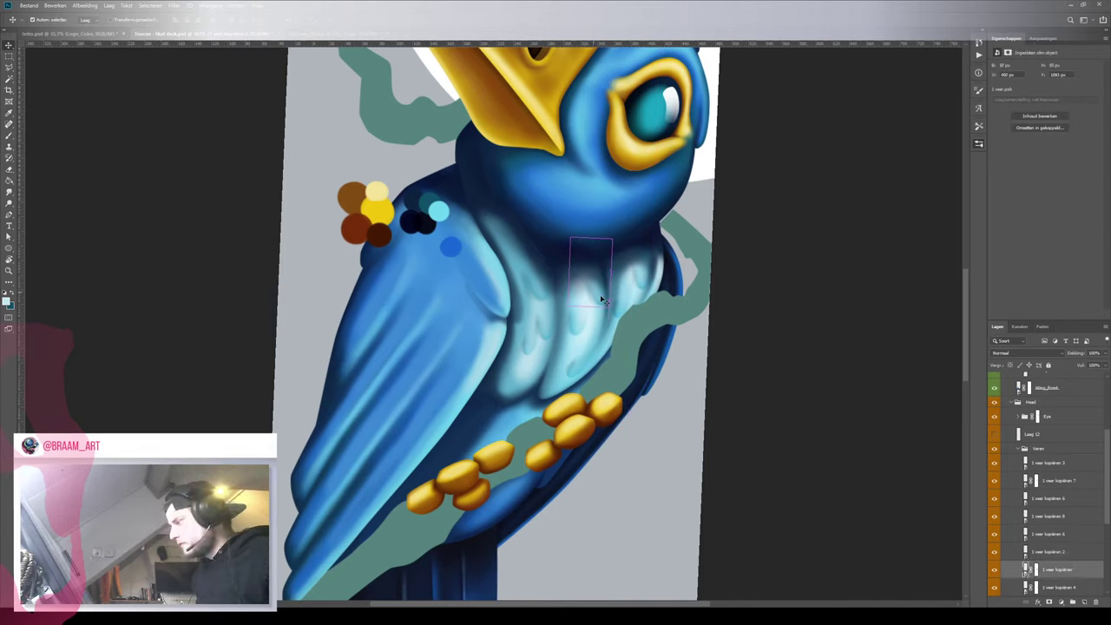
{"action": "key", "text": "ctrl+t"}
{"action": "mouse_move", "coordinate": [610, 307]}
{"action": "left_mouse_down"}
{"action": "mouse_move", "coordinate": [616, 318]}
{"action": "mouse_move", "coordinate": [599, 294]}
{"action": "left_mouse_up"}
{"action": "key", "text": "Return"}
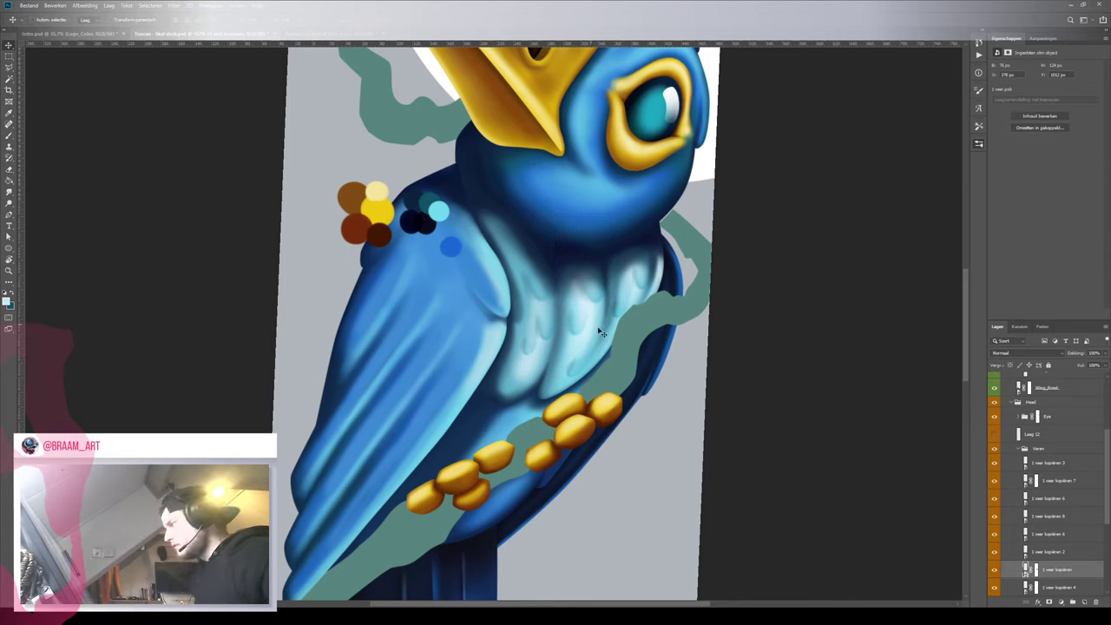
Move the outer feather of the wing-side plume closer to the wing and adjust that plume's top feather with Free Transform
{"action": "mouse_move", "coordinate": [592, 337]}
{"action": "left_mouse_down"}
{"action": "mouse_move", "coordinate": [560, 338]}
{"action": "mouse_move", "coordinate": [593, 339]}
{"action": "left_mouse_up"}
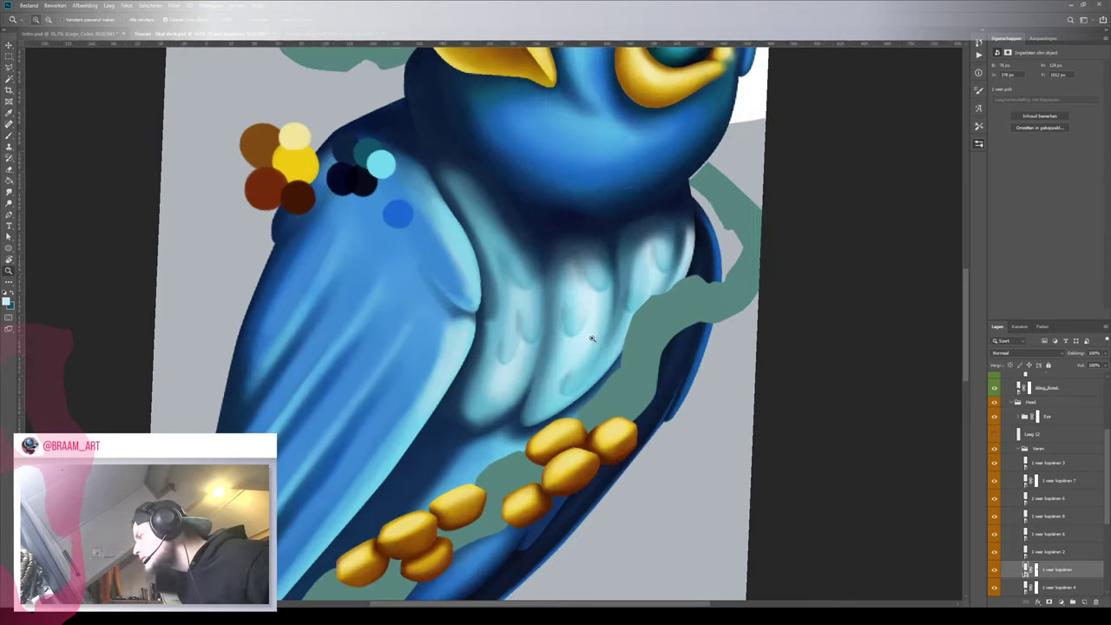
{"action": "left_click_drag", "start_coordinate": [509, 346], "coordinate": [494, 362]}
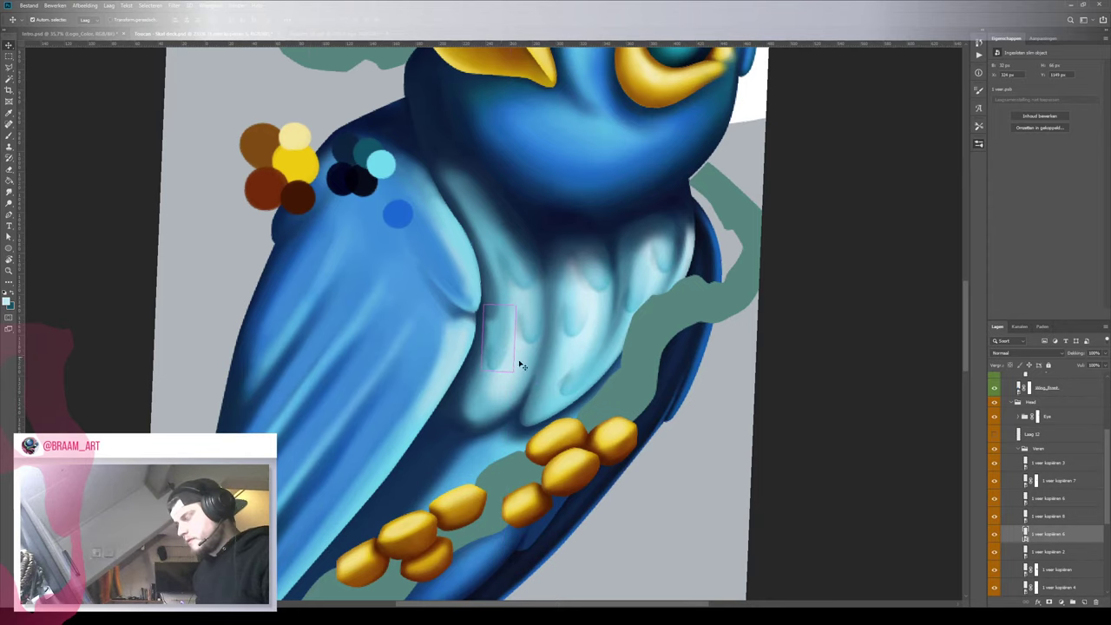
{"action": "left_click", "coordinate": [521, 283], "text": "ctrl"}
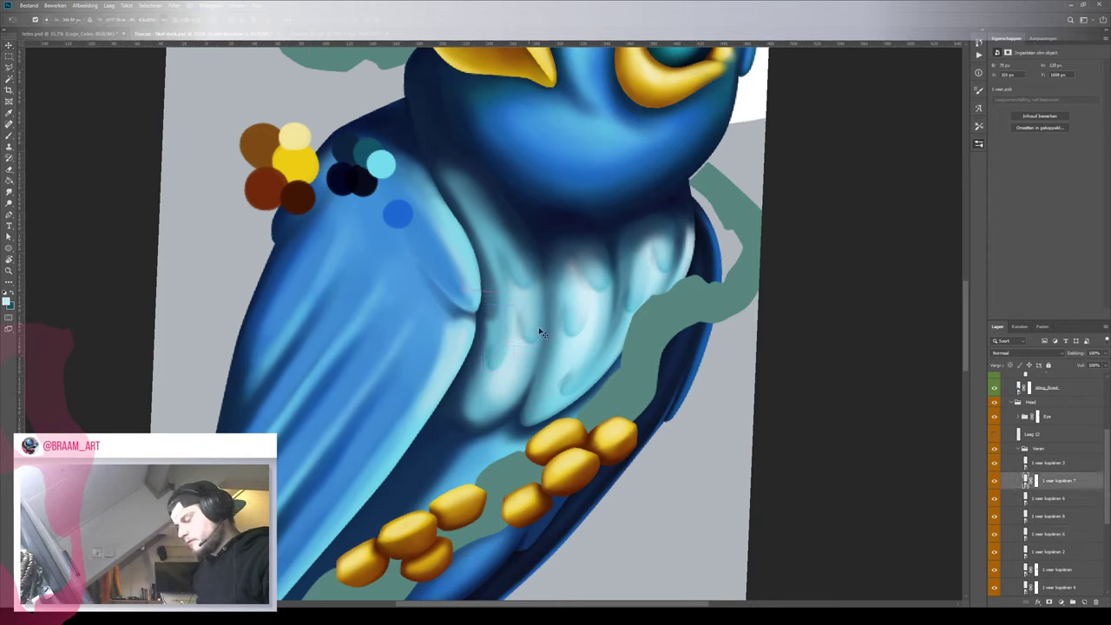
{"action": "key", "text": "ctrl+t"}
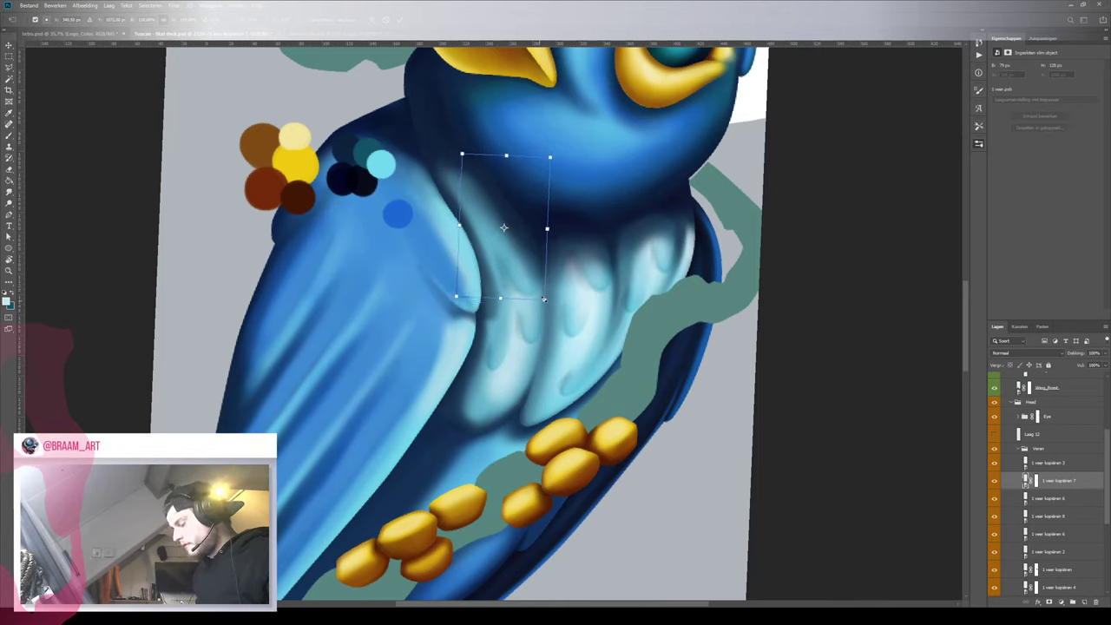
{"action": "key", "text": "Return"}
Select the inner feather midway down the wing-side plume and adjust its size, angle and position with Free Transform
{"action": "key", "text": "alt+bracketleft"}
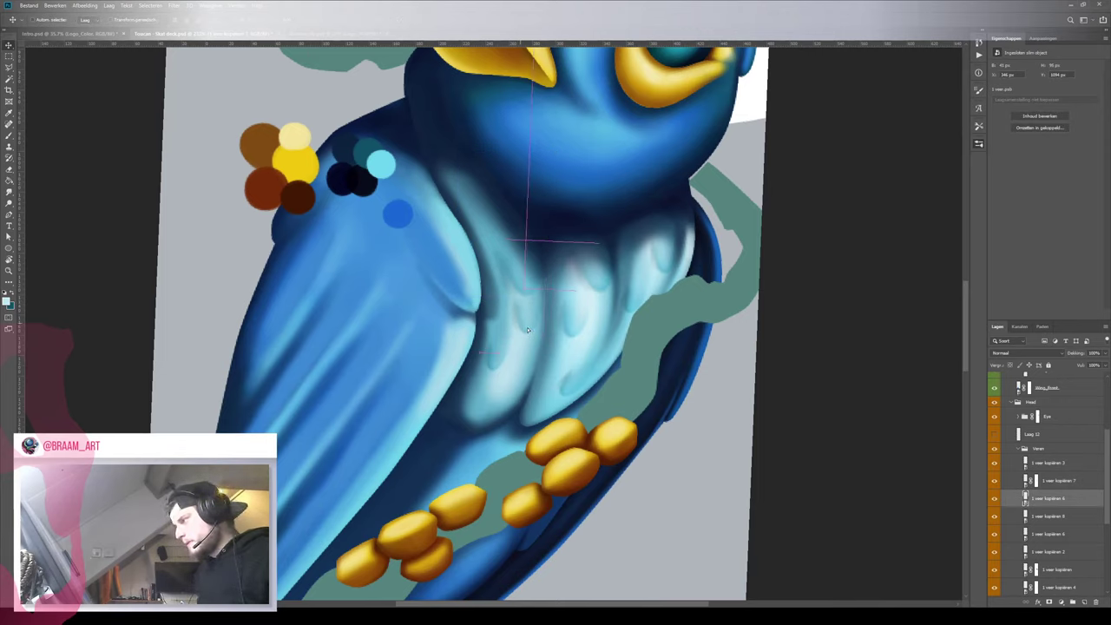
{"action": "key", "text": "ctrl+t"}
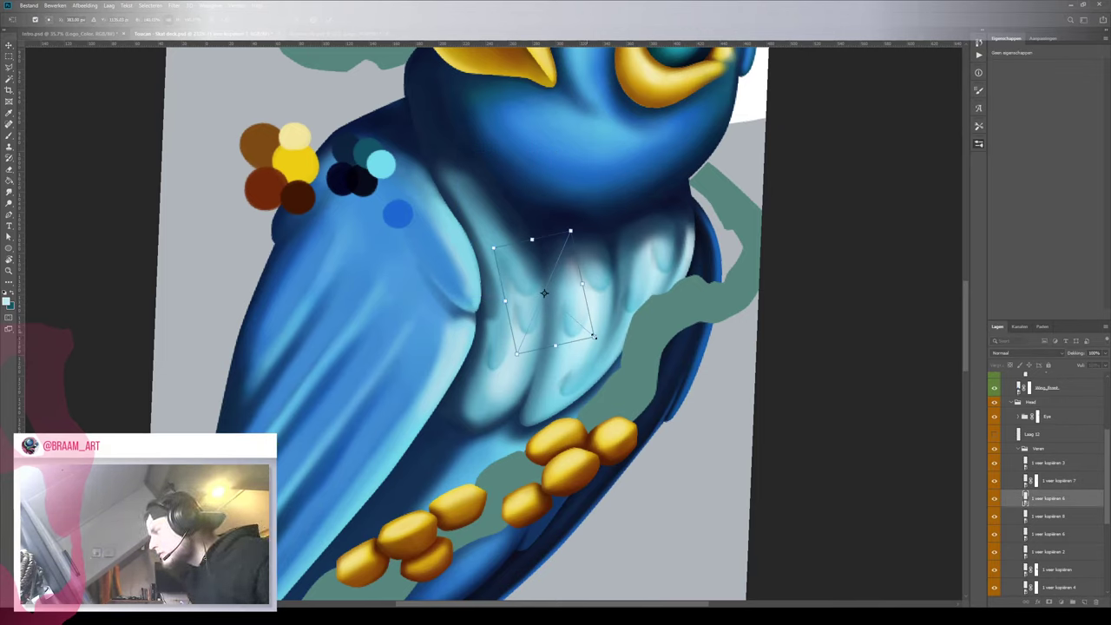
{"action": "left_click_drag", "start_coordinate": [594, 338], "coordinate": [521, 319]}
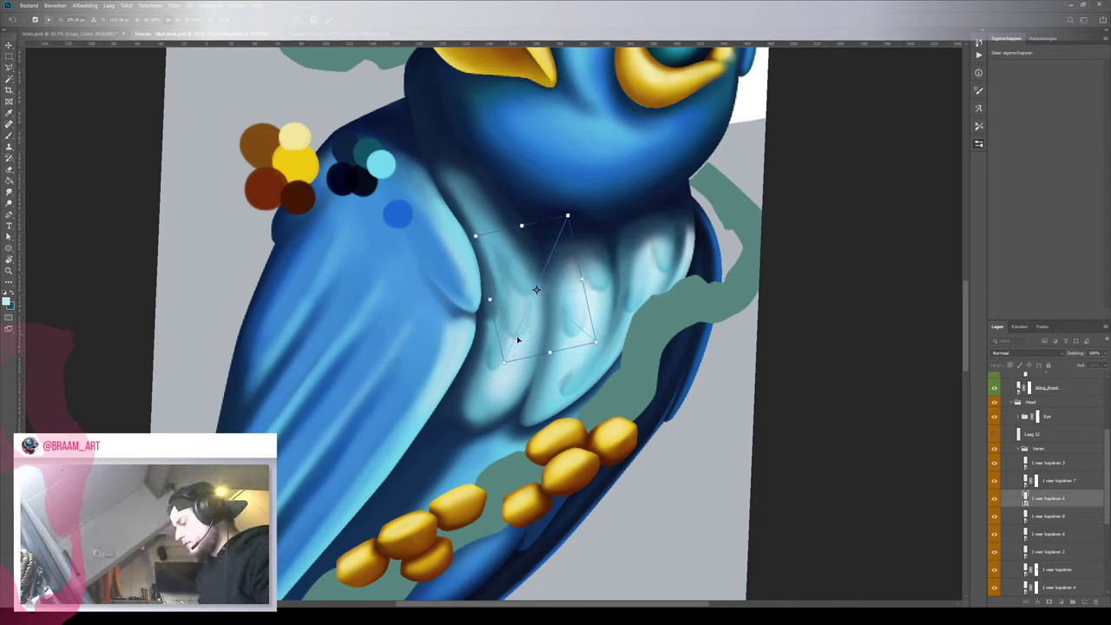
{"action": "key", "text": "Return"}
Place a duplicate of the inner feather in the wing-side plume and reorder the two overlapping feather layers
{"action": "left_click_drag", "start_coordinate": [522, 333], "coordinate": [537, 358]}
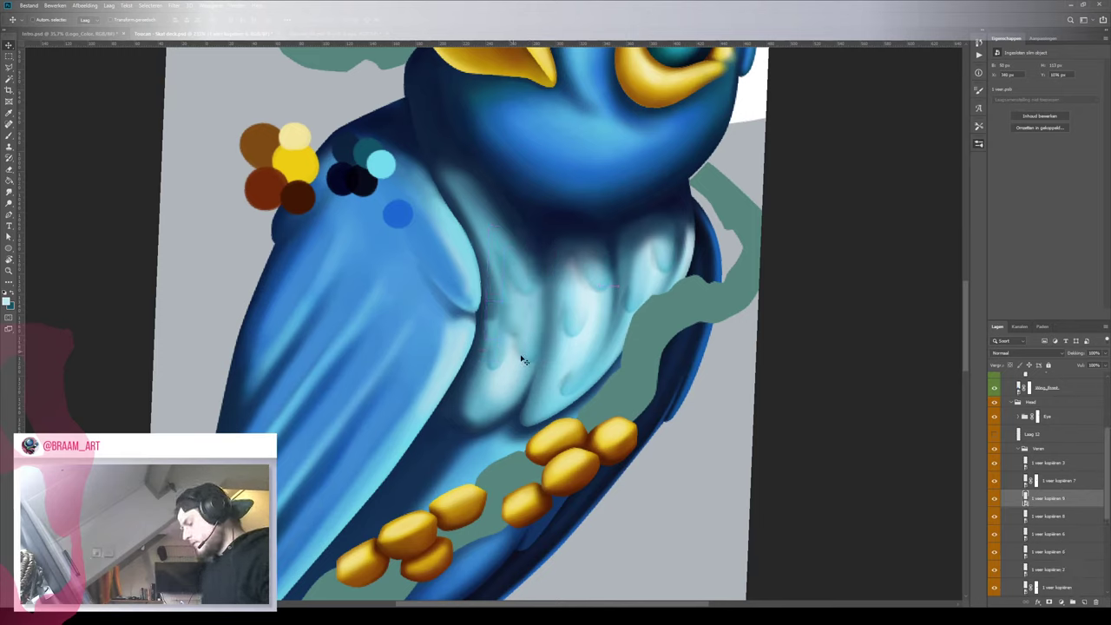
{"action": "left_click_drag", "start_coordinate": [1053, 514], "coordinate": [1044, 492]}
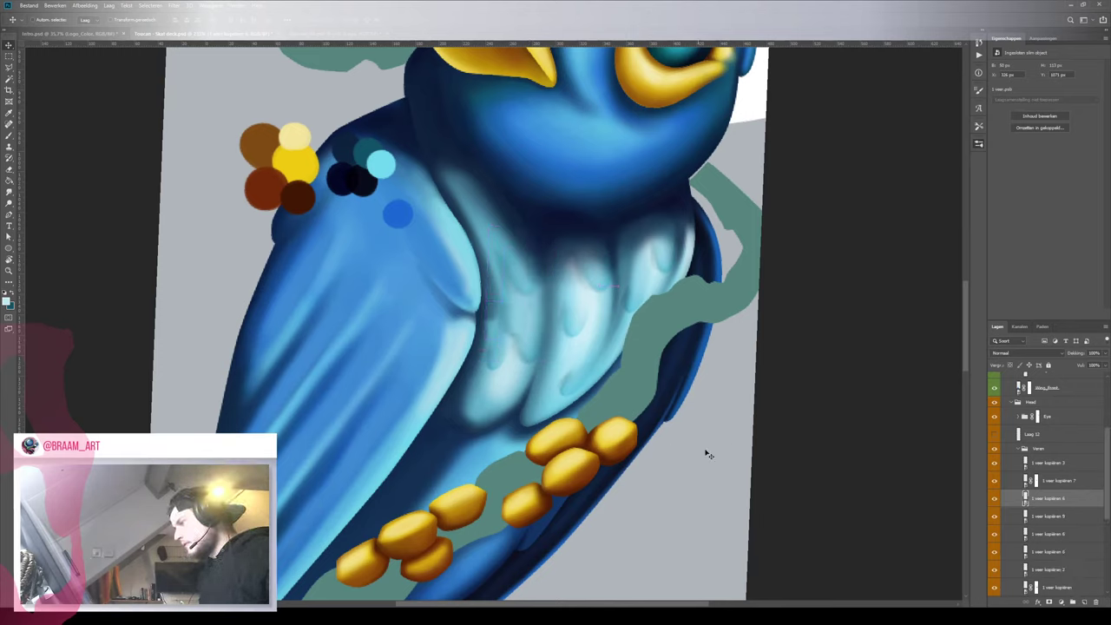
Duplicate the feather toward the lower part of the wing-side plume and rotate the copy with Free Transform
{"action": "left_click_drag", "start_coordinate": [528, 360], "coordinate": [509, 392]}
{"action": "key", "text": "ctrl+j"}
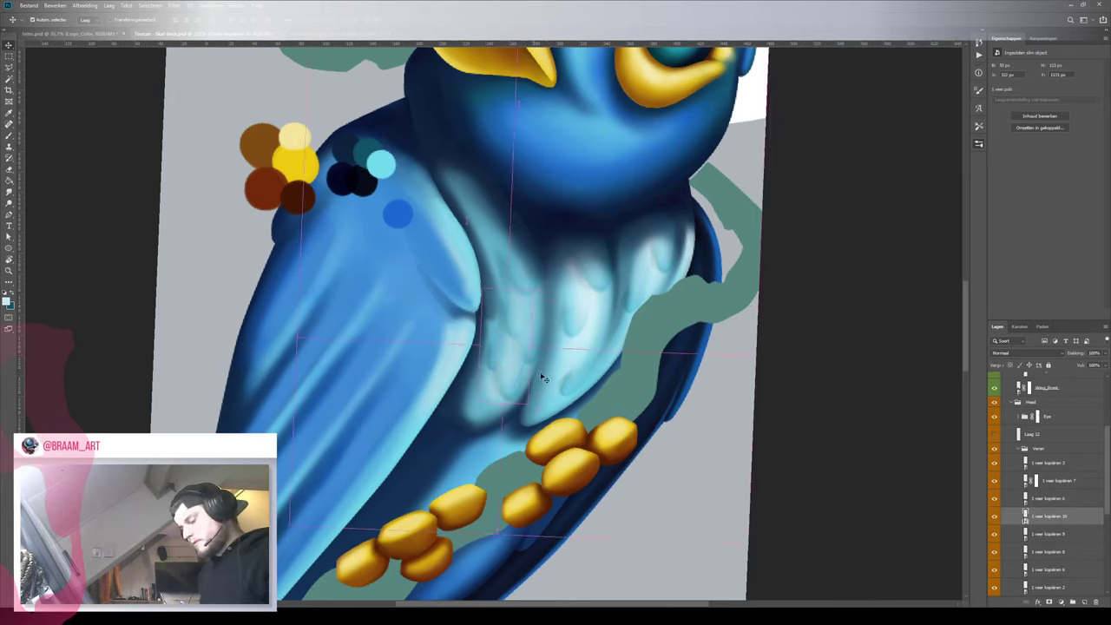
{"action": "key", "text": "ctrl+t"}
{"action": "left_click_drag", "start_coordinate": [559, 337], "coordinate": [563, 348]}
{"action": "key", "text": "Return"}
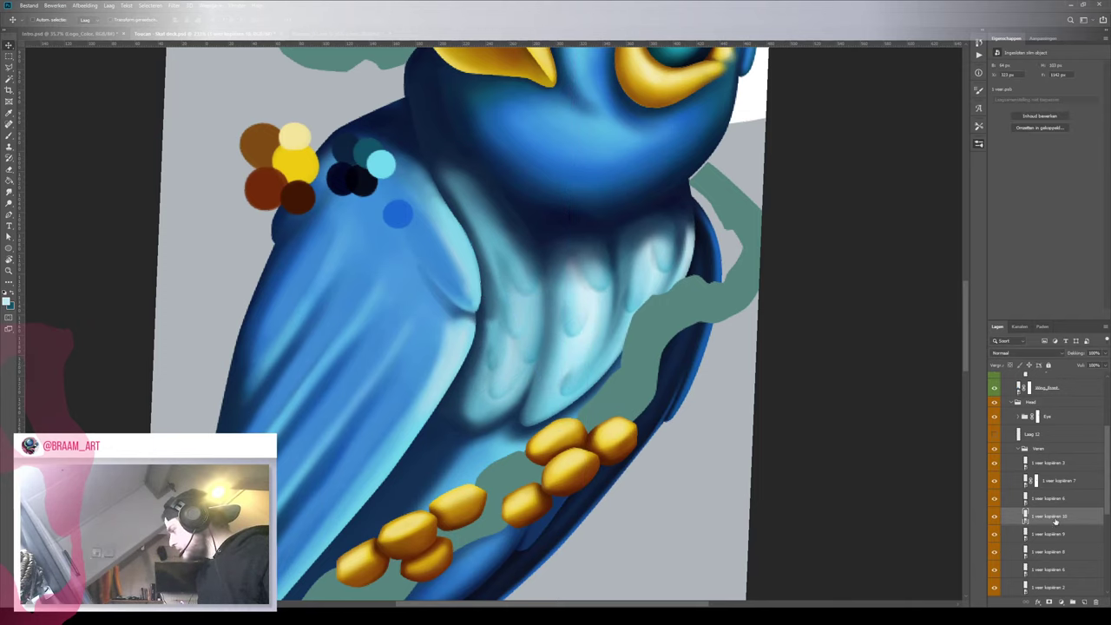
Move feather layer copy 10 below copy 9 and raise the outer feather, copy 6, to directly beneath copy 7
{"action": "left_click_drag", "start_coordinate": [1056, 520], "coordinate": [1053, 543]}
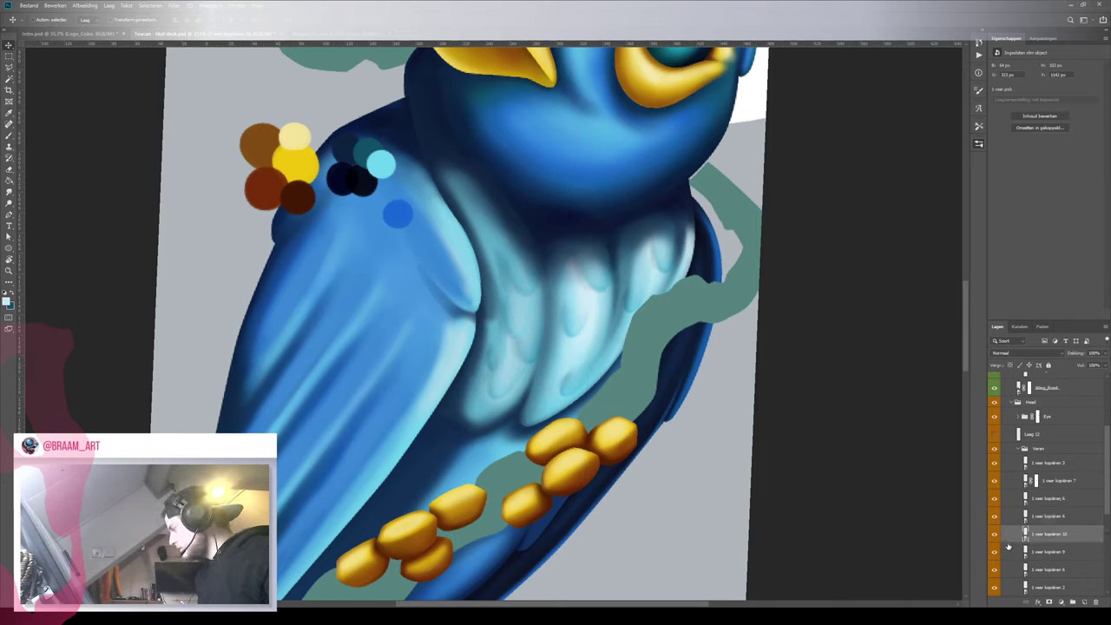
{"action": "left_click", "coordinate": [496, 350]}
{"action": "left_click_drag", "start_coordinate": [1036, 566], "coordinate": [1050, 500]}
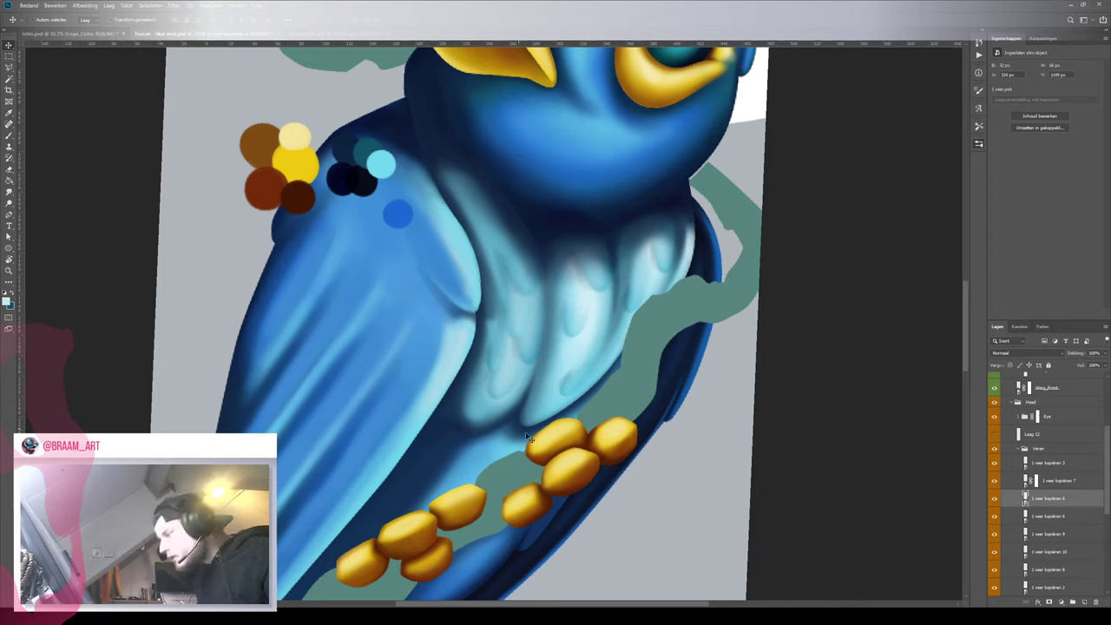
Select the lowest feather of the wing-side plume and adjust its angle and position with Free Transform
{"action": "left_click", "coordinate": [507, 387]}
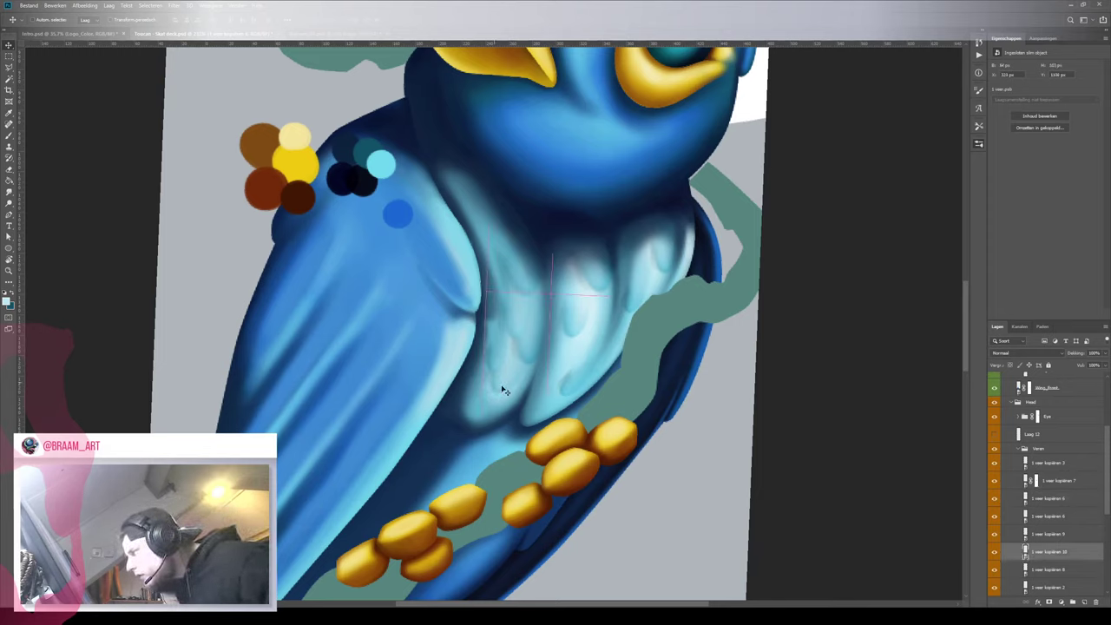
{"action": "key", "text": "ctrl+t"}
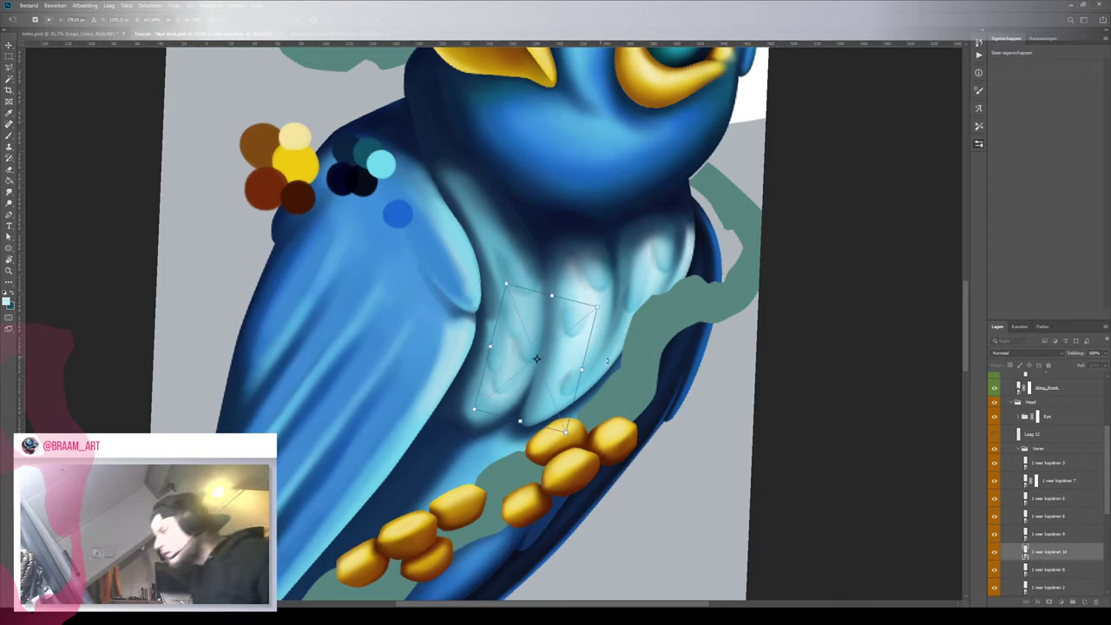
{"action": "left_click_drag", "start_coordinate": [607, 359], "coordinate": [610, 349]}
{"action": "left_click_drag", "start_coordinate": [512, 392], "coordinate": [512, 385]}
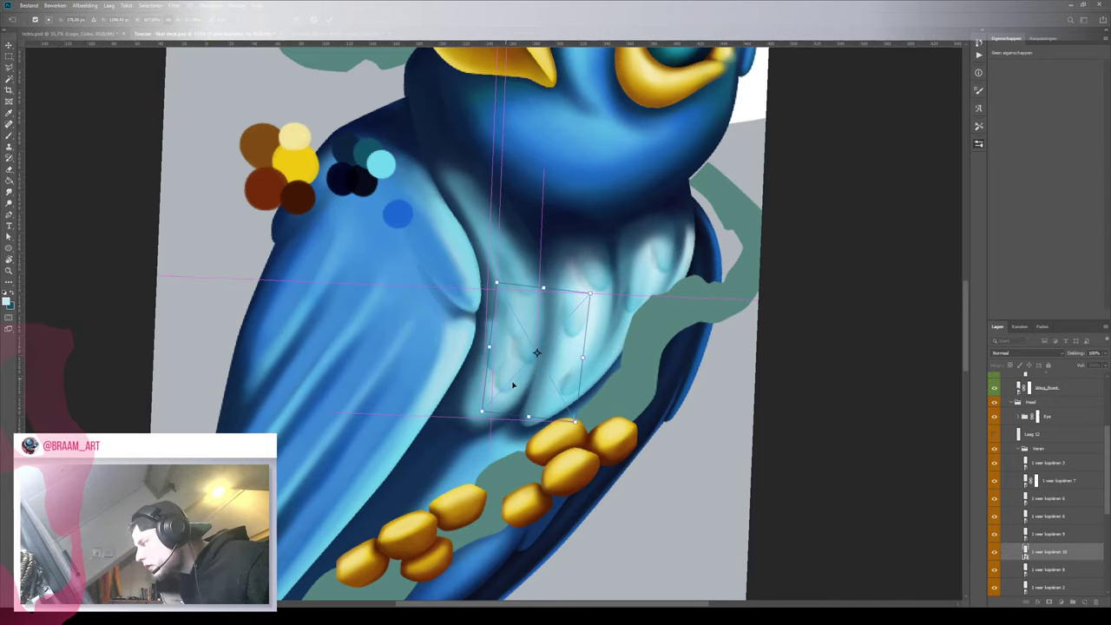
{"action": "key", "text": "Return"}
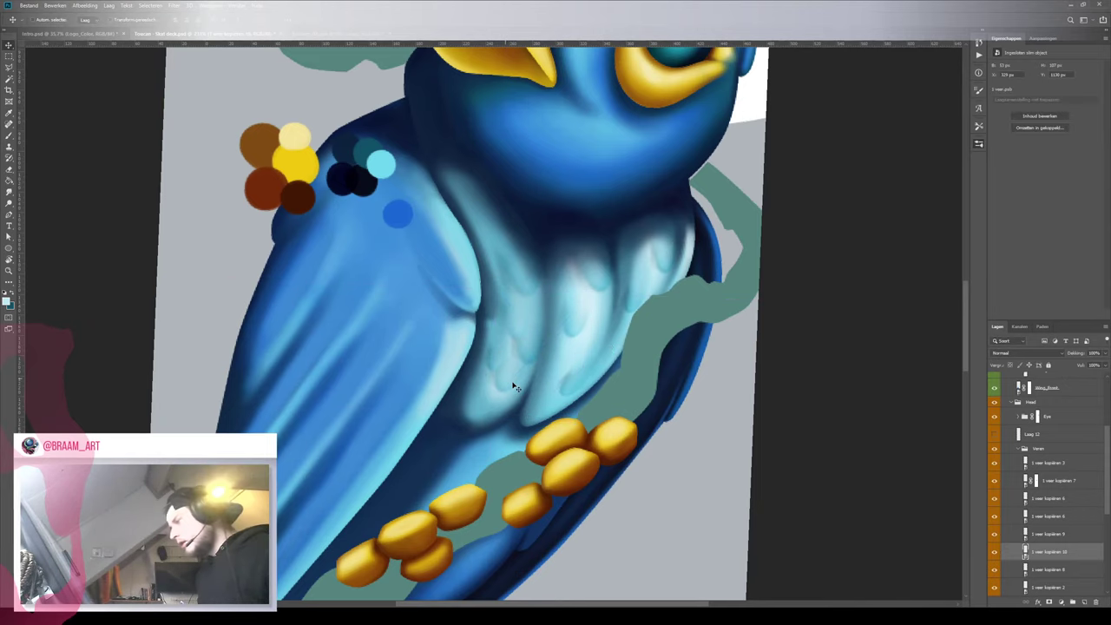
Duplicate the lowest feather onto the wing-side plume's tip and rotate and position the copy with Free Transform
{"action": "left_click", "coordinate": [490, 363], "text": "ctrl"}
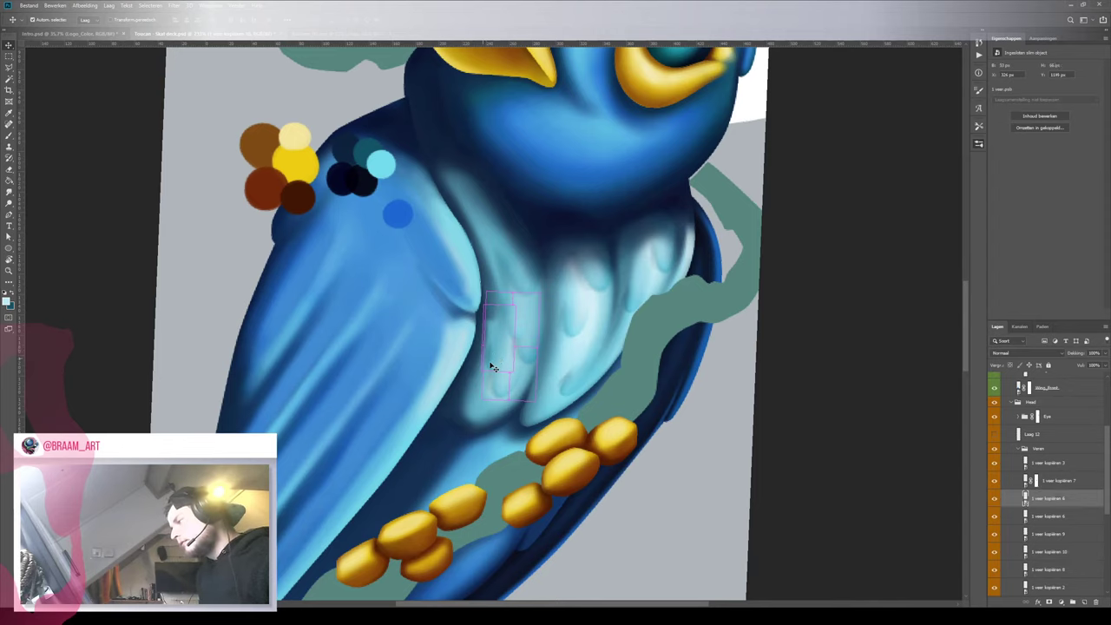
{"action": "key", "text": "ctrl+t"}
{"action": "left_click_drag", "start_coordinate": [538, 387], "coordinate": [490, 419]}
{"action": "key", "text": "Return"}
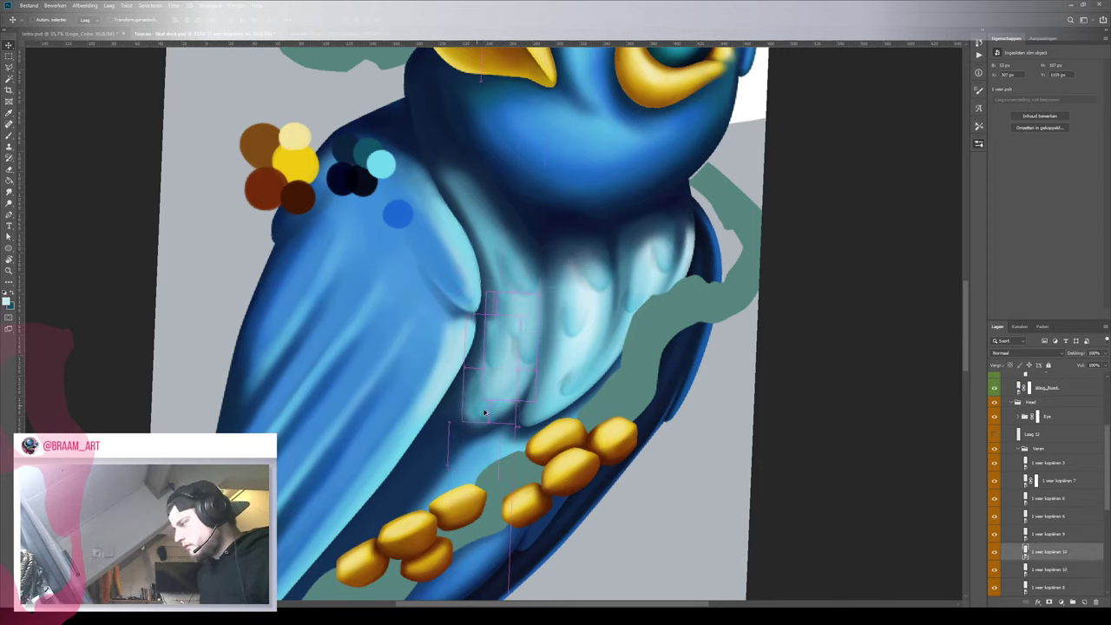
{"action": "key", "text": "ctrl+t"}
{"action": "left_click_drag", "start_coordinate": [572, 318], "coordinate": [583, 340]}
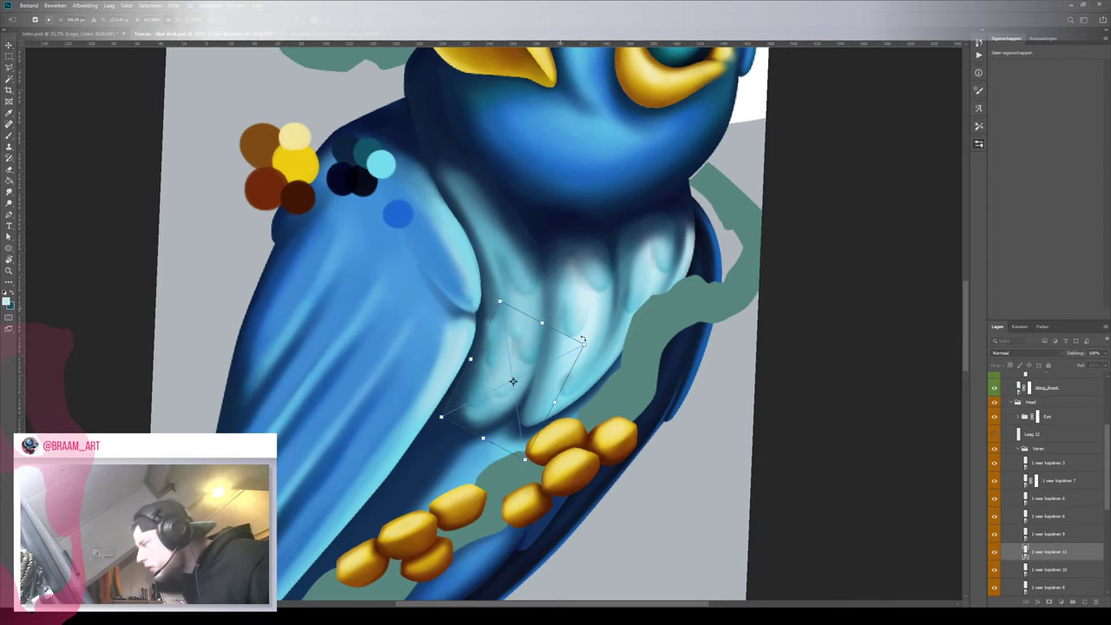
{"action": "left_click_drag", "start_coordinate": [499, 405], "coordinate": [486, 417]}
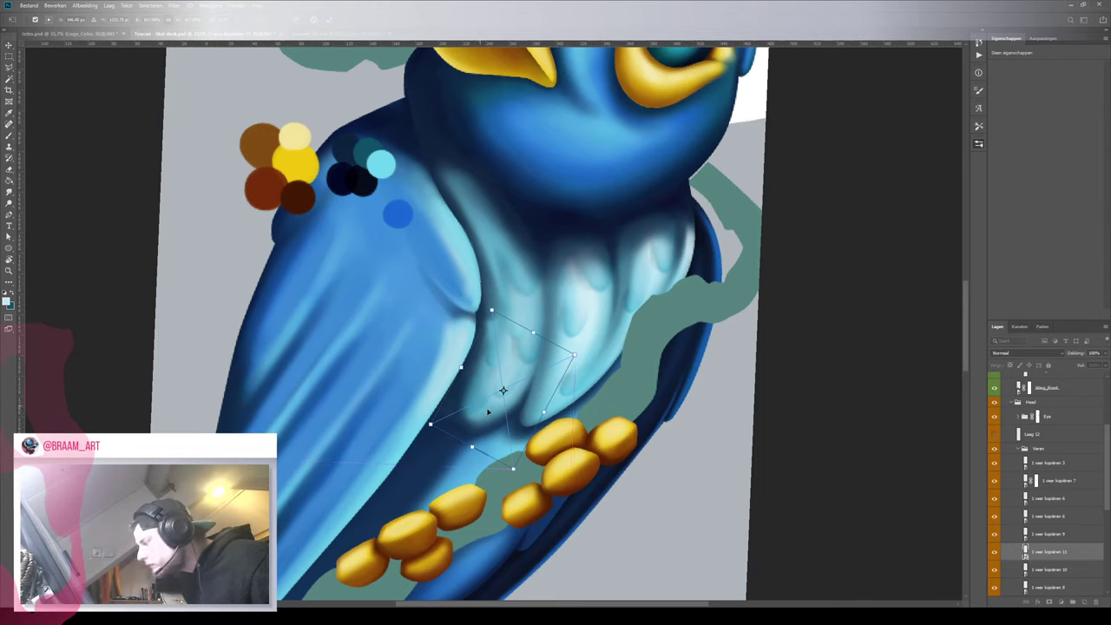
{"action": "key", "text": "Return"}
Duplicate feather copy 10, shrink and place the duplicate near the wing-side plume's tip, and move its layer beneath copy 10
{"action": "left_click", "coordinate": [512, 396]}
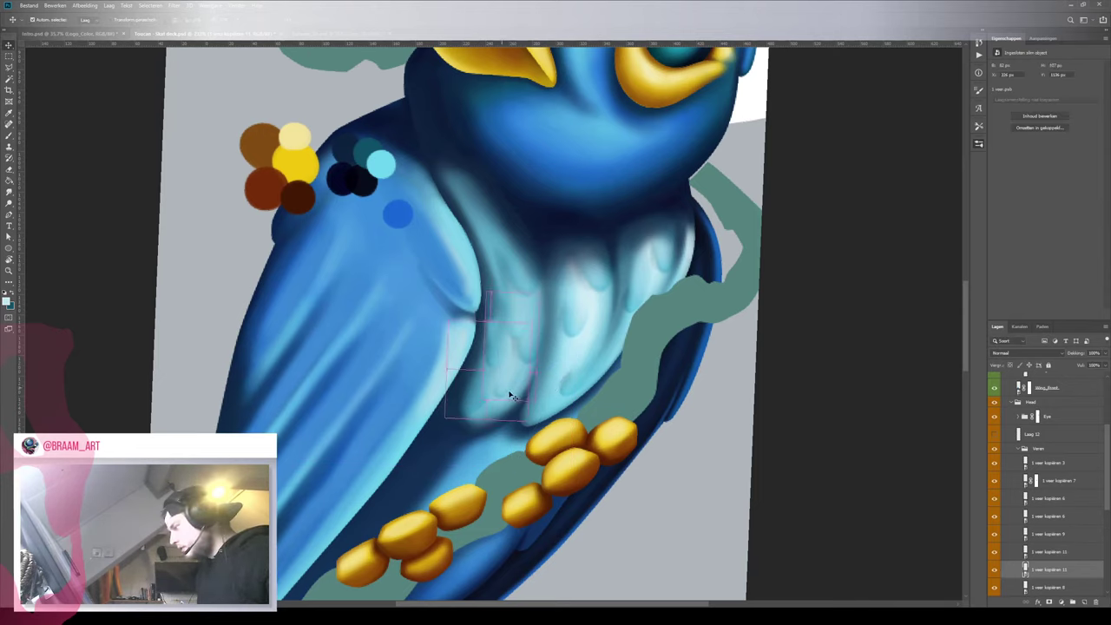
{"action": "left_click_drag", "start_coordinate": [1035, 581], "coordinate": [1045, 549]}
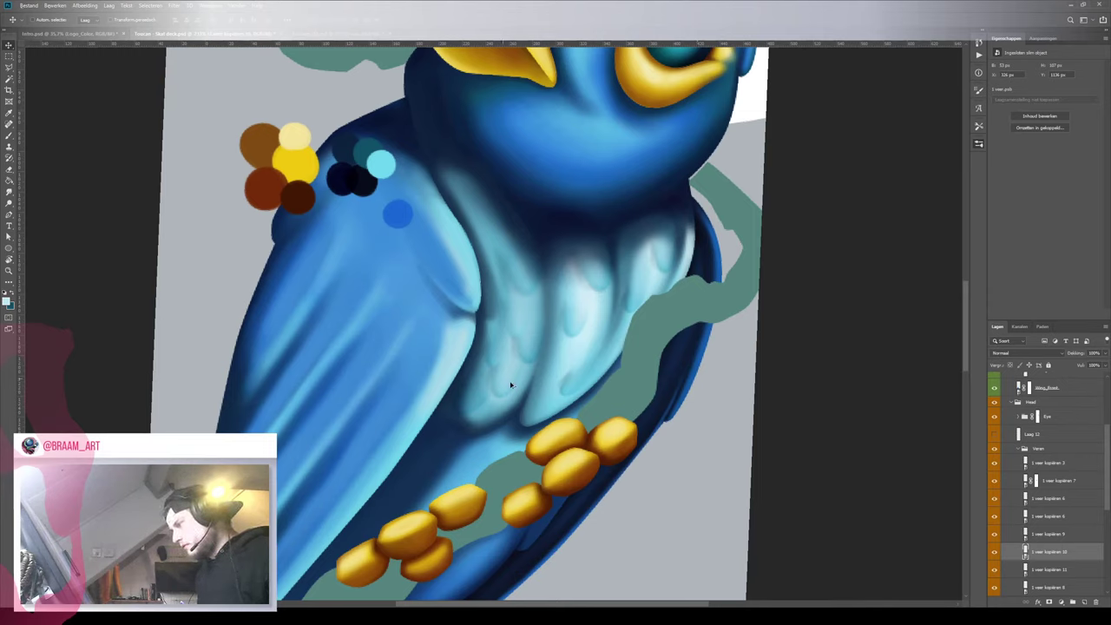
{"action": "key", "text": "ctrl+t"}
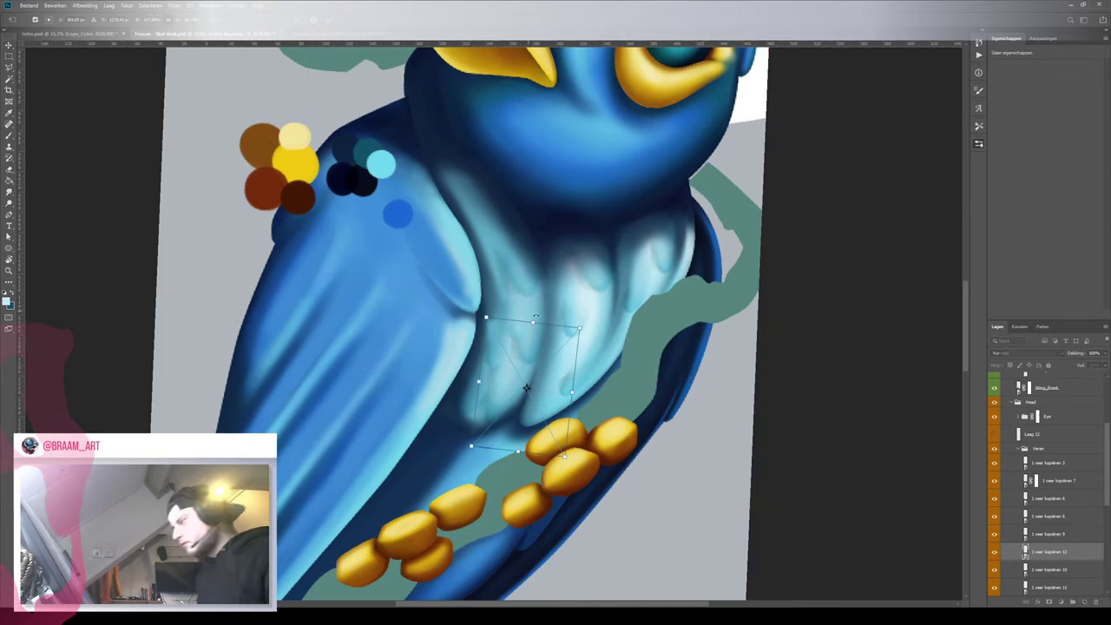
{"action": "left_click_drag", "start_coordinate": [581, 328], "coordinate": [528, 373]}
{"action": "left_click_drag", "start_coordinate": [1056, 553], "coordinate": [1055, 577]}
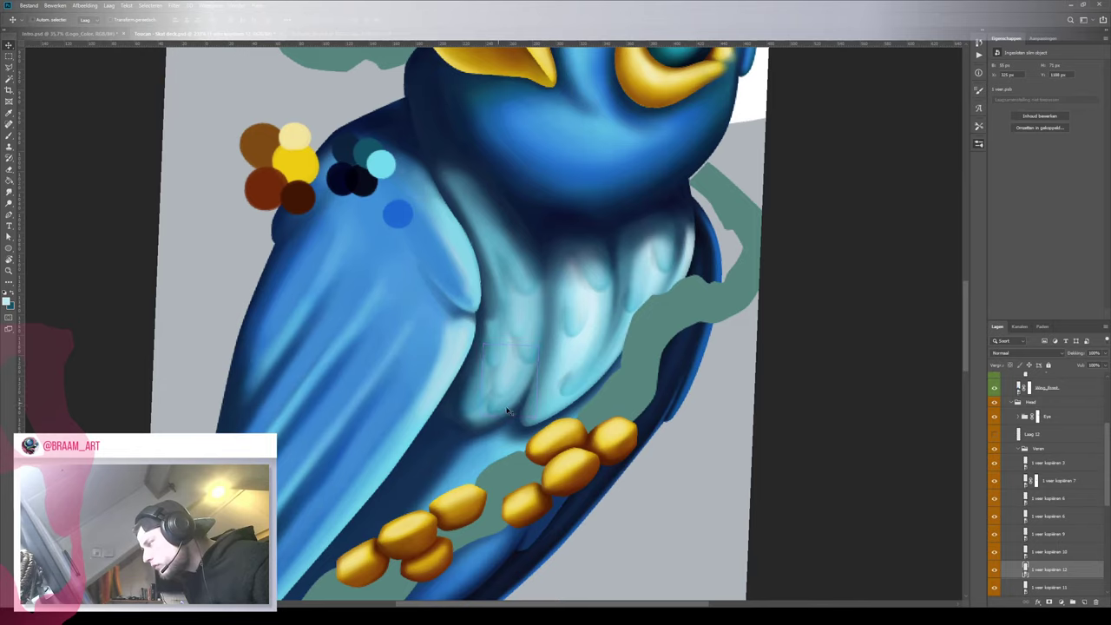
Try another copy of the small feather at the wing-side plume's outer tip, then undo the copy and the preceding layer reorder
{"action": "left_click_drag", "start_coordinate": [509, 411], "coordinate": [466, 438]}
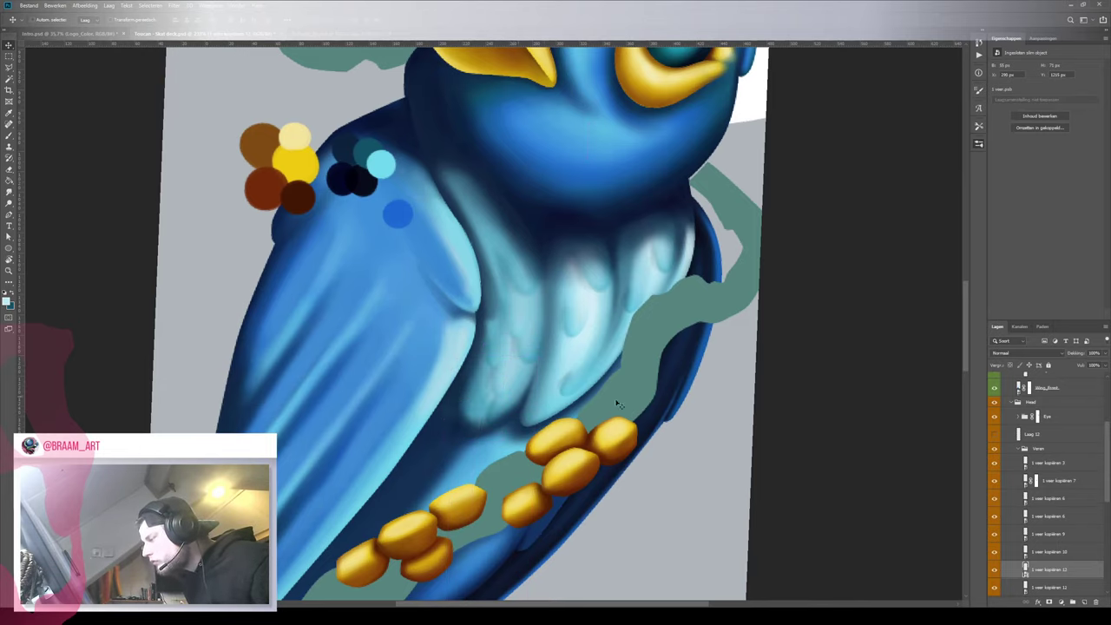
{"action": "key", "text": "z"}
{"action": "left_click_drag", "start_coordinate": [528, 340], "coordinate": [565, 408]}
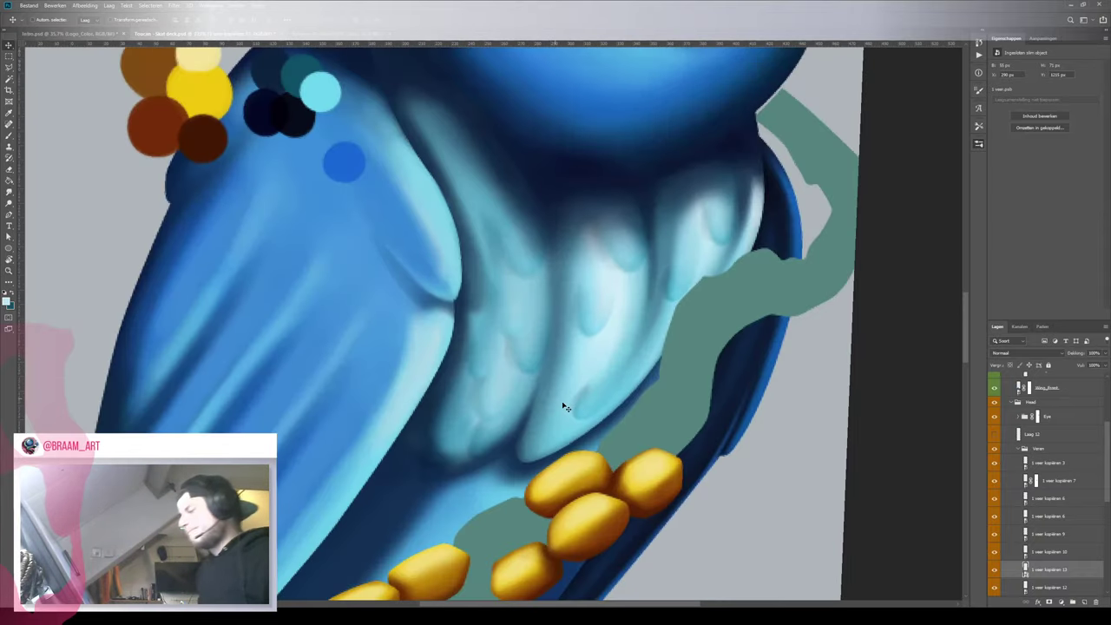
{"action": "key", "text": "ctrl+z"}
{"action": "key", "text": "ctrl+z"}
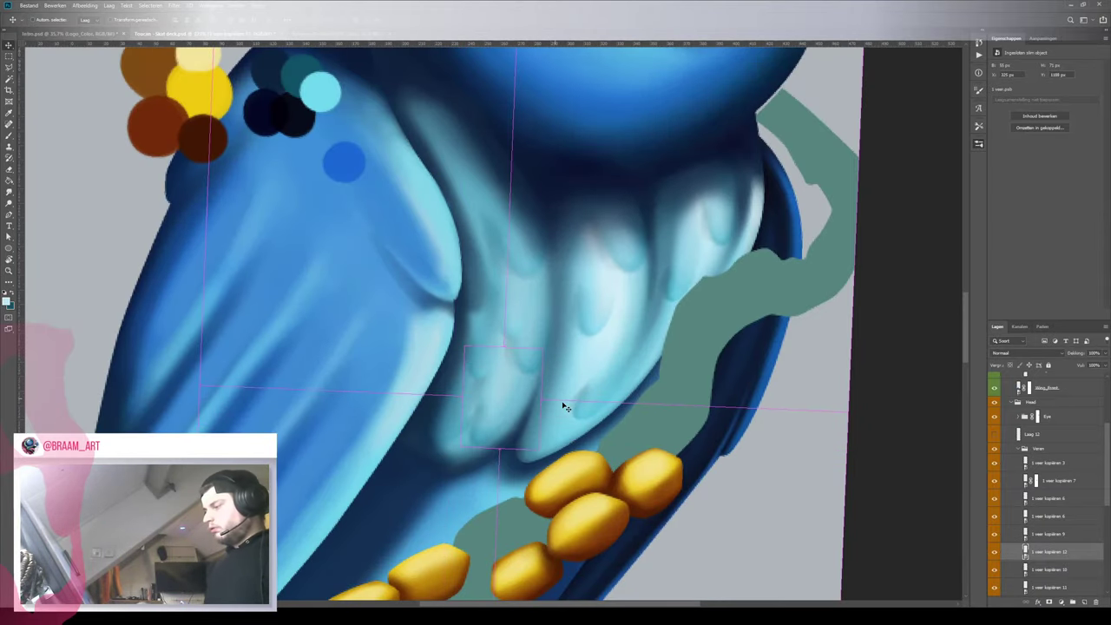
Move the small feather layer, copy 12, back beneath copy 10 in the layer stack
{"action": "key", "text": "ctrl+bracketleft"}
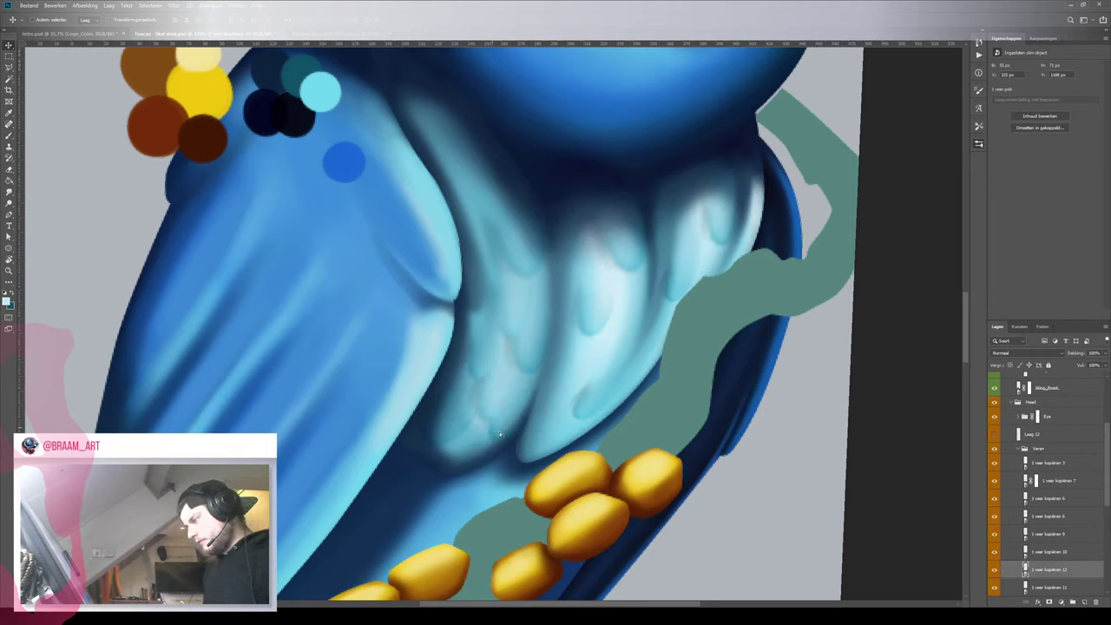
{"action": "key", "text": "ctrl+bracketright"}
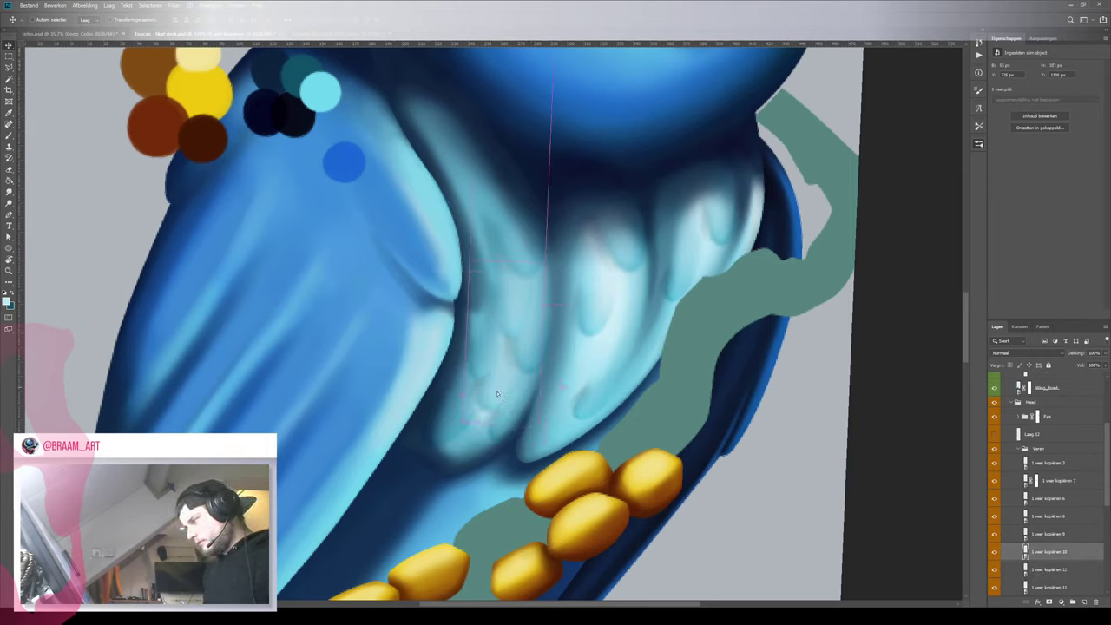
Reposition feather copy 11 at the wing-side plume's tip and rotate it with Free Transform
{"action": "left_click_drag", "start_coordinate": [498, 394], "coordinate": [481, 417]}
{"action": "key", "text": "z"}
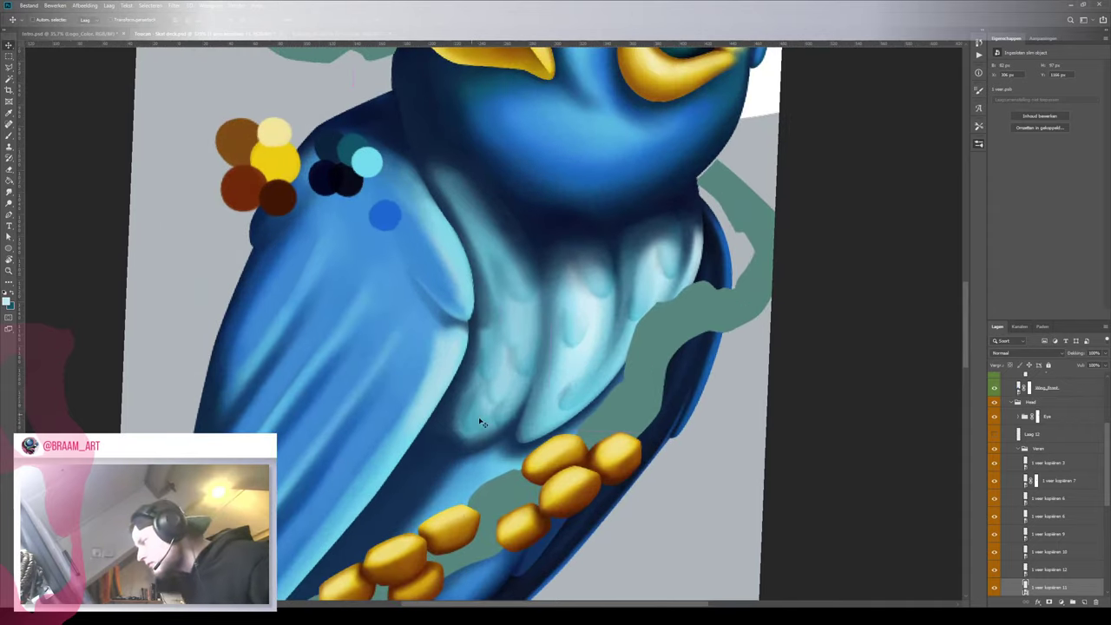
{"action": "key", "text": "ctrl+t"}
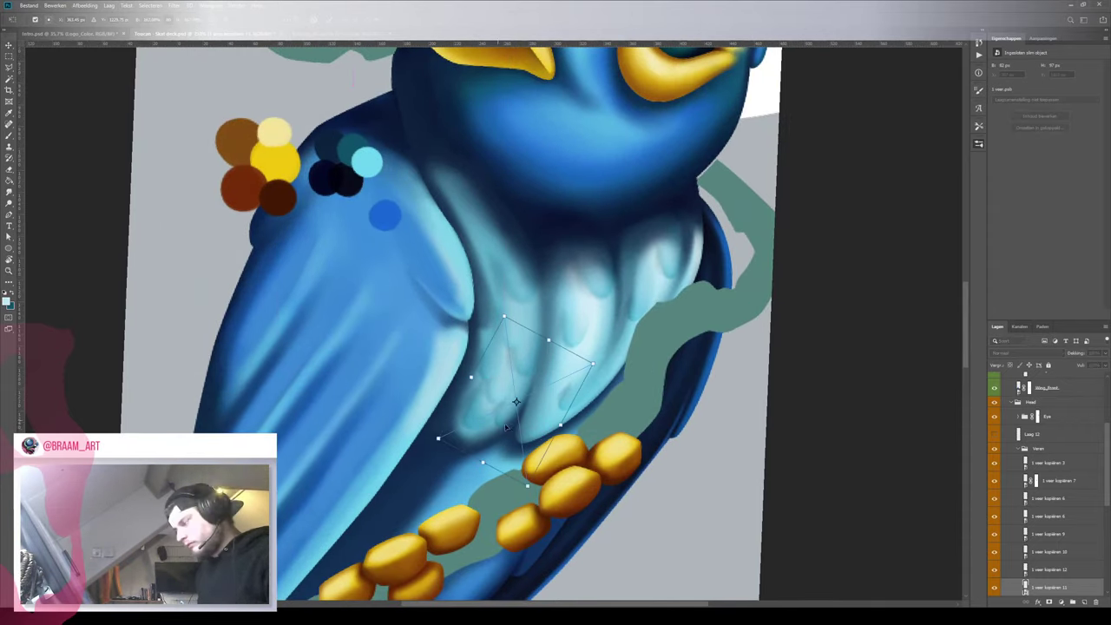
{"action": "left_click_drag", "start_coordinate": [525, 485], "coordinate": [514, 427]}
{"action": "key", "text": "Return"}
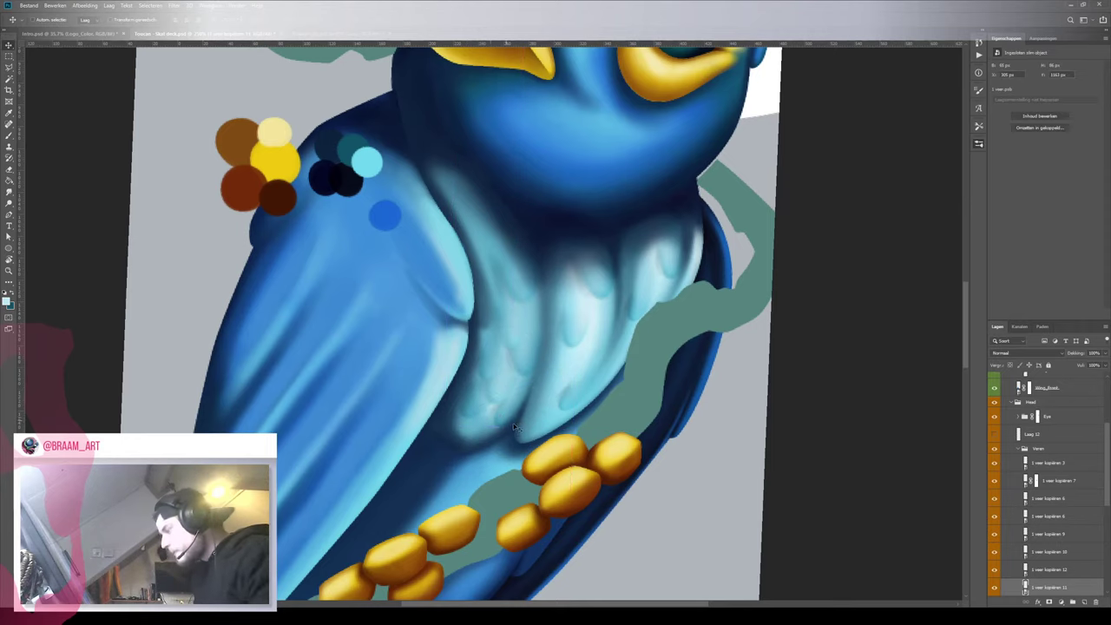
Duplicate the small feather near the wing-side plume's tip, then rotate and position the copy with Free Transform
{"action": "left_click", "coordinate": [503, 415], "text": "ctrl"}
{"action": "left_click", "coordinate": [501, 396], "text": "ctrl"}
{"action": "left_click_drag", "start_coordinate": [501, 396], "coordinate": [560, 454]}
{"action": "key", "text": "ctrl+t"}
{"action": "left_click_drag", "start_coordinate": [538, 496], "coordinate": [566, 483]}
{"action": "left_click_drag", "start_coordinate": [479, 392], "coordinate": [481, 379]}
{"action": "key", "text": "Return"}
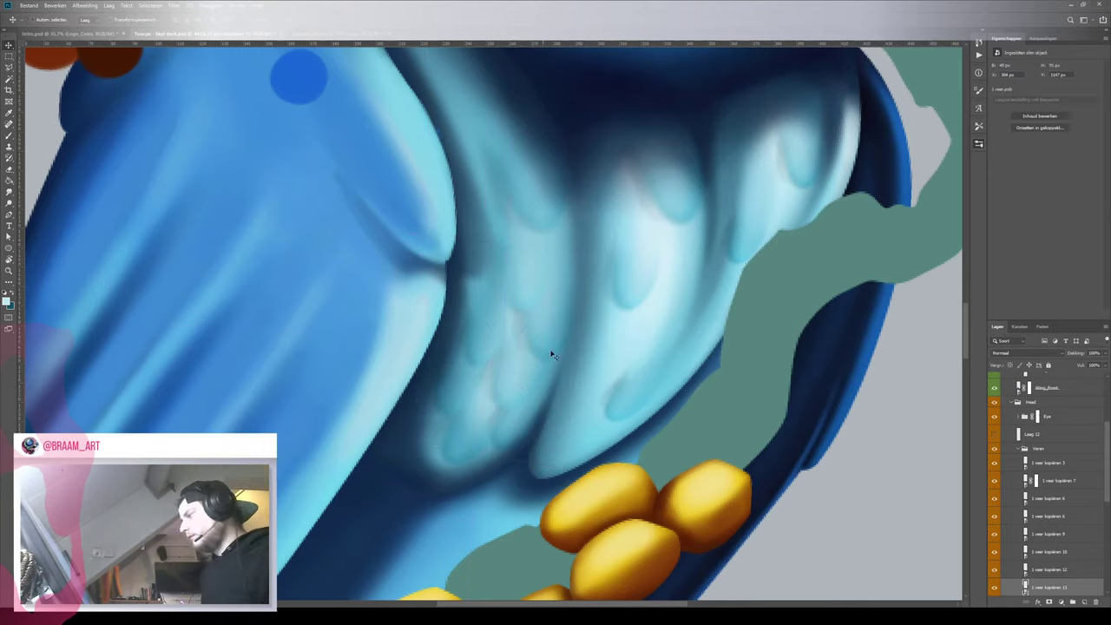
Rotate the feather in the middle of the wing-side plume and shift it slightly upward with Free Transform
{"action": "key", "text": "z"}
{"action": "mouse_move", "coordinate": [557, 349]}
{"action": "left_mouse_down"}
{"action": "mouse_move", "coordinate": [478, 363]}
{"action": "mouse_move", "coordinate": [542, 366]}
{"action": "left_mouse_up"}
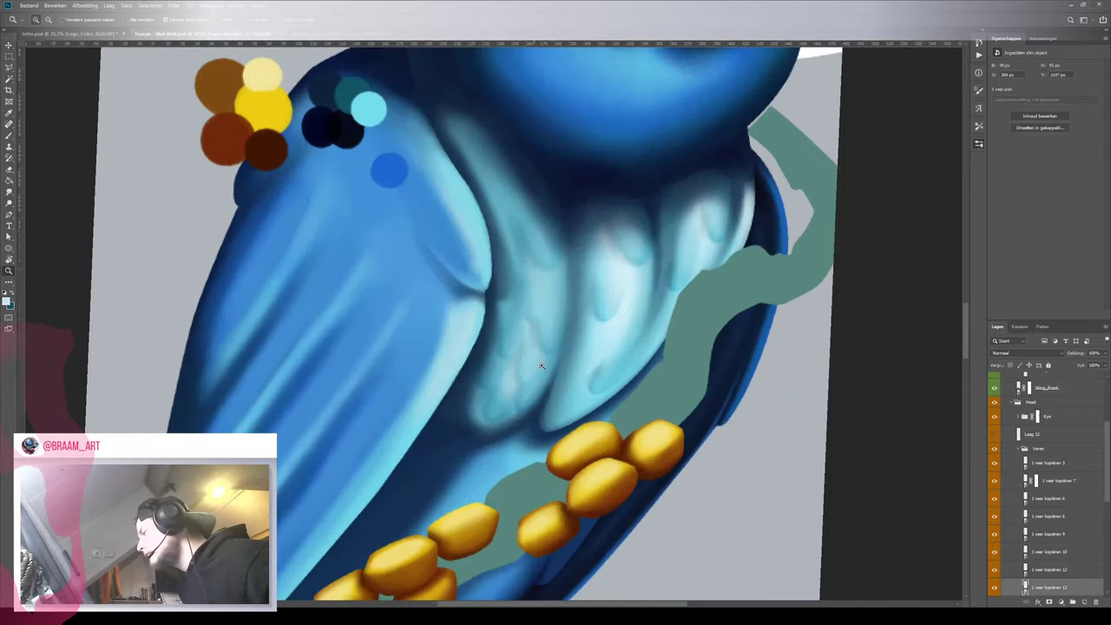
{"action": "left_click", "coordinate": [538, 299]}
{"action": "key", "text": "v"}
{"action": "left_click", "coordinate": [542, 313]}
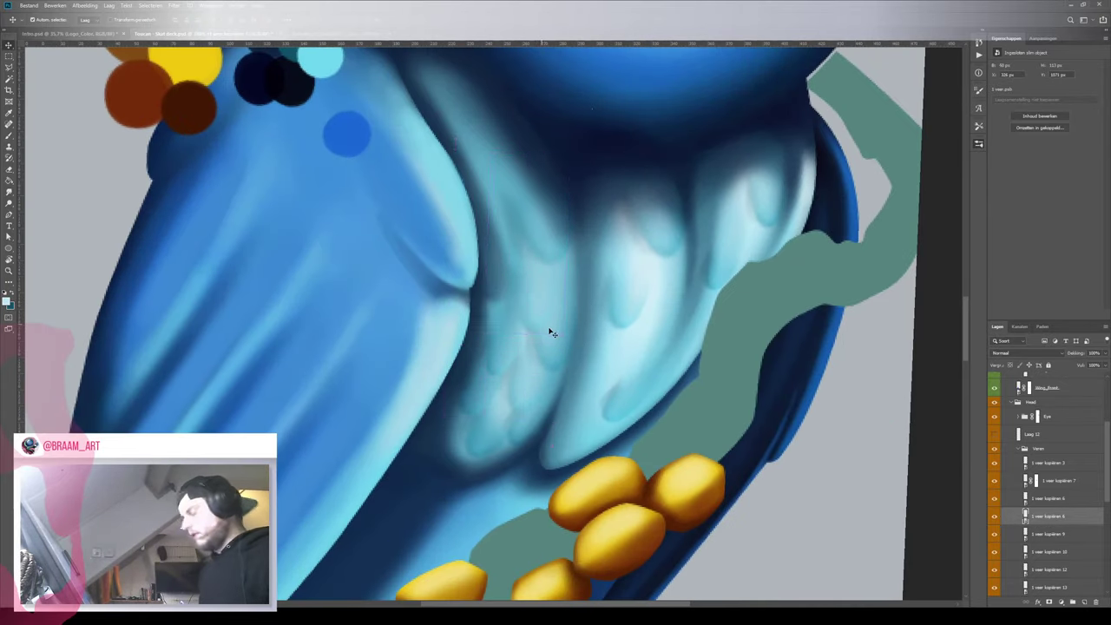
{"action": "key", "text": "ctrl+t"}
{"action": "left_click_drag", "start_coordinate": [667, 346], "coordinate": [686, 349]}
{"action": "left_click_drag", "start_coordinate": [535, 322], "coordinate": [539, 303]}
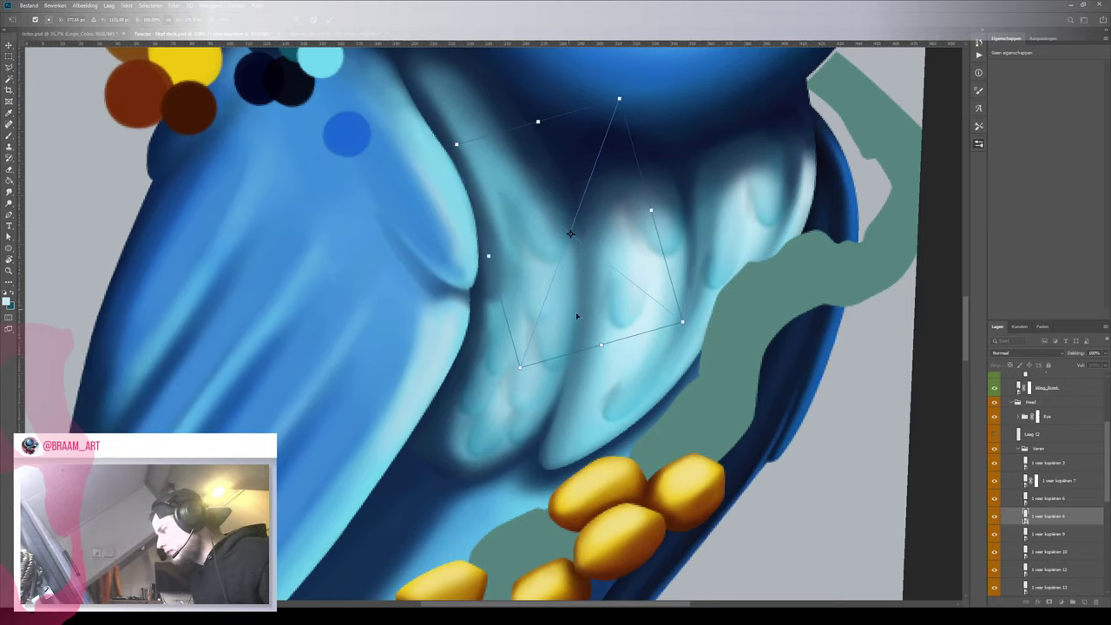
{"action": "key", "text": "Return"}
Add a layer mask to the Veren group and brush on it with black over the chest feathers
{"action": "key", "text": "z"}
{"action": "key", "text": "ctrl+0"}
{"action": "left_click_drag", "start_coordinate": [489, 340], "coordinate": [548, 338]}
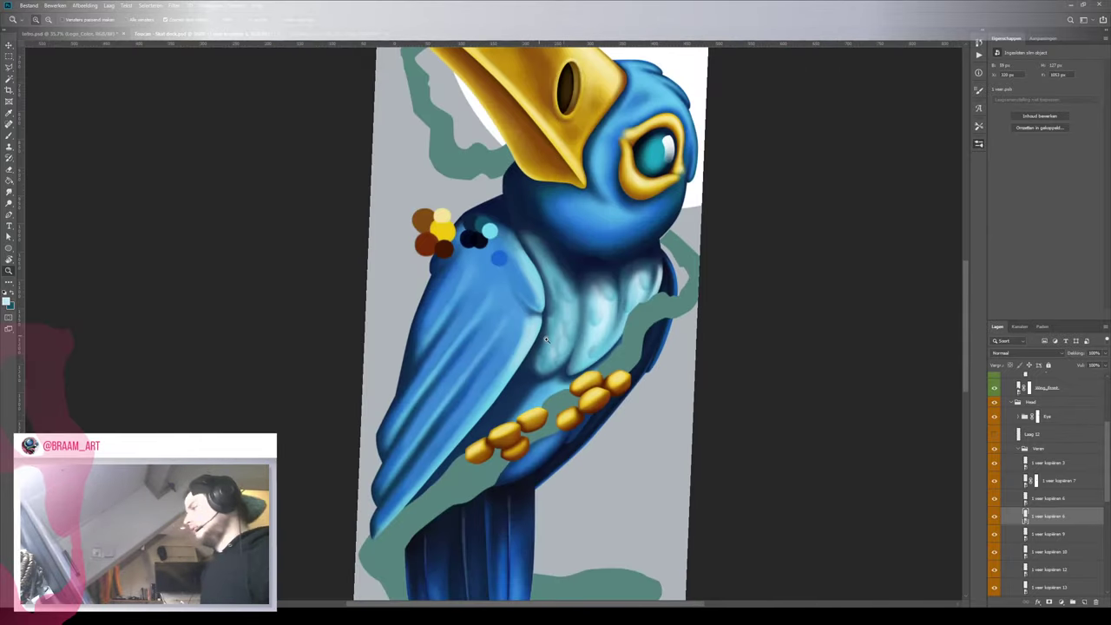
{"action": "mouse_move", "coordinate": [596, 304]}
{"action": "left_mouse_down"}
{"action": "mouse_move", "coordinate": [609, 304]}
{"action": "mouse_move", "coordinate": [585, 305]}
{"action": "left_mouse_up"}
{"action": "scroll", "coordinate": [585, 304], "scroll_direction": "up", "scroll_amount": 4}
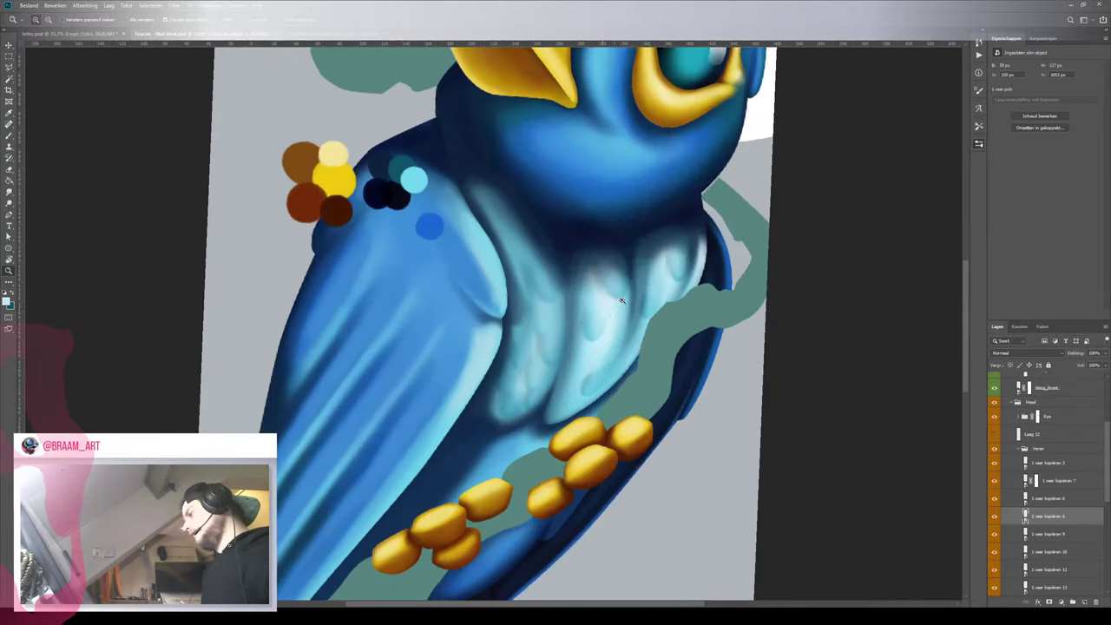
{"action": "key", "text": "v"}
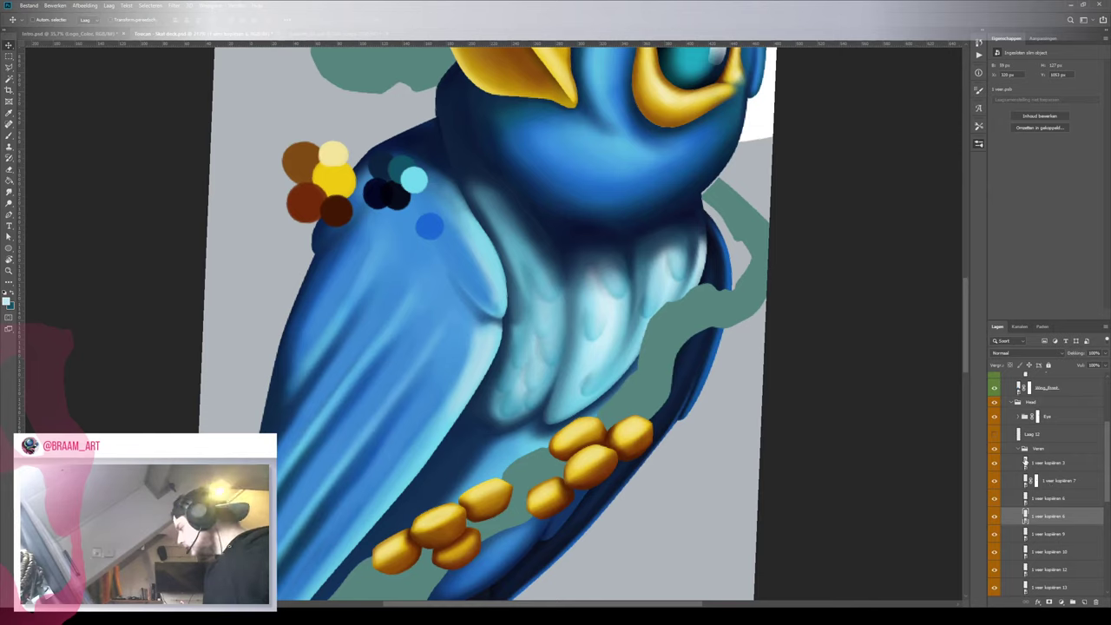
{"action": "left_click", "coordinate": [1032, 448]}
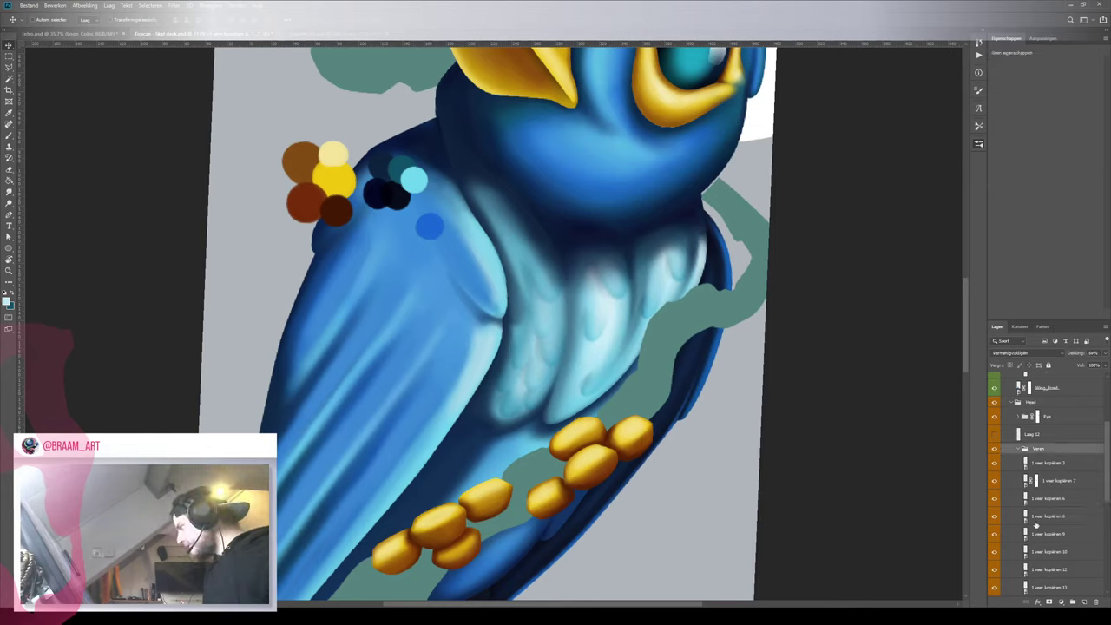
{"action": "left_click", "coordinate": [1050, 602]}
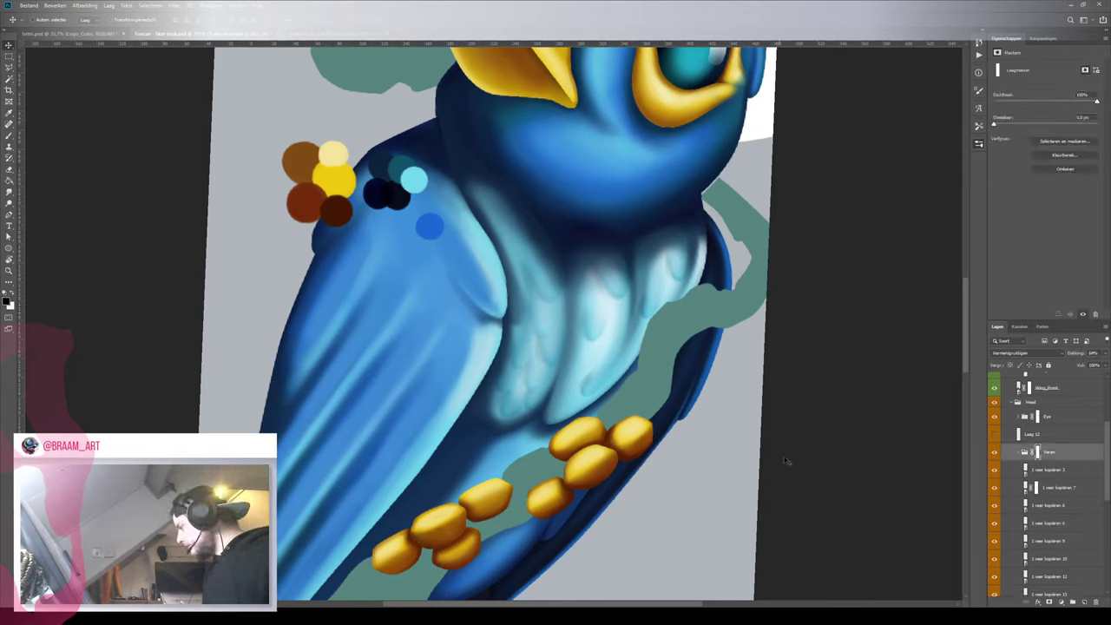
{"action": "key", "text": "b"}
{"action": "mouse_move", "coordinate": [635, 306]}
{"action": "left_mouse_down"}
{"action": "mouse_move", "coordinate": [391, 233]}
{"action": "mouse_move", "coordinate": [361, 287]}
{"action": "left_mouse_up"}
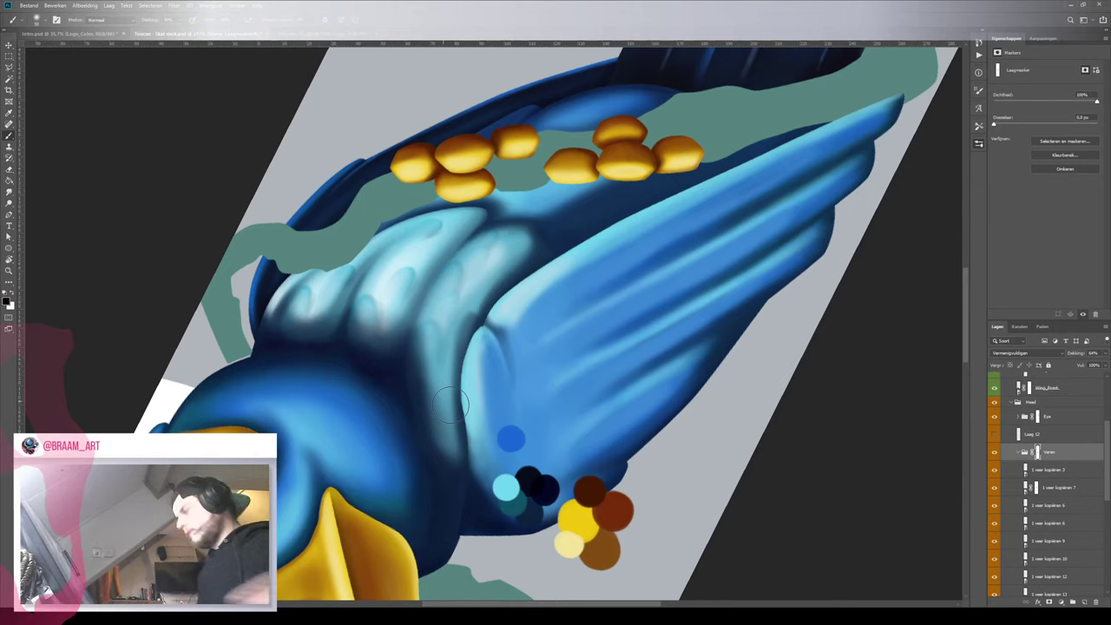
Duplicate the upper feather of the middle plume slightly lower, then rotate and position the copy with Free Transform
{"action": "key", "text": "v"}
{"action": "left_click", "coordinate": [378, 317], "text": "ctrl"}
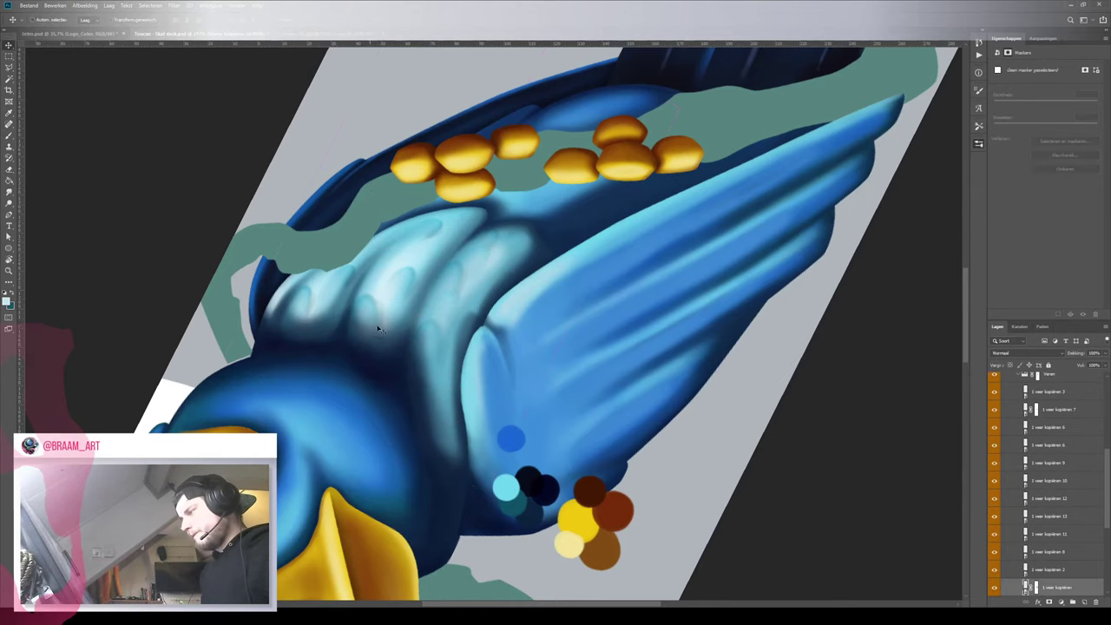
{"action": "key", "text": "r"}
{"action": "left_click_drag", "start_coordinate": [392, 213], "coordinate": [608, 327]}
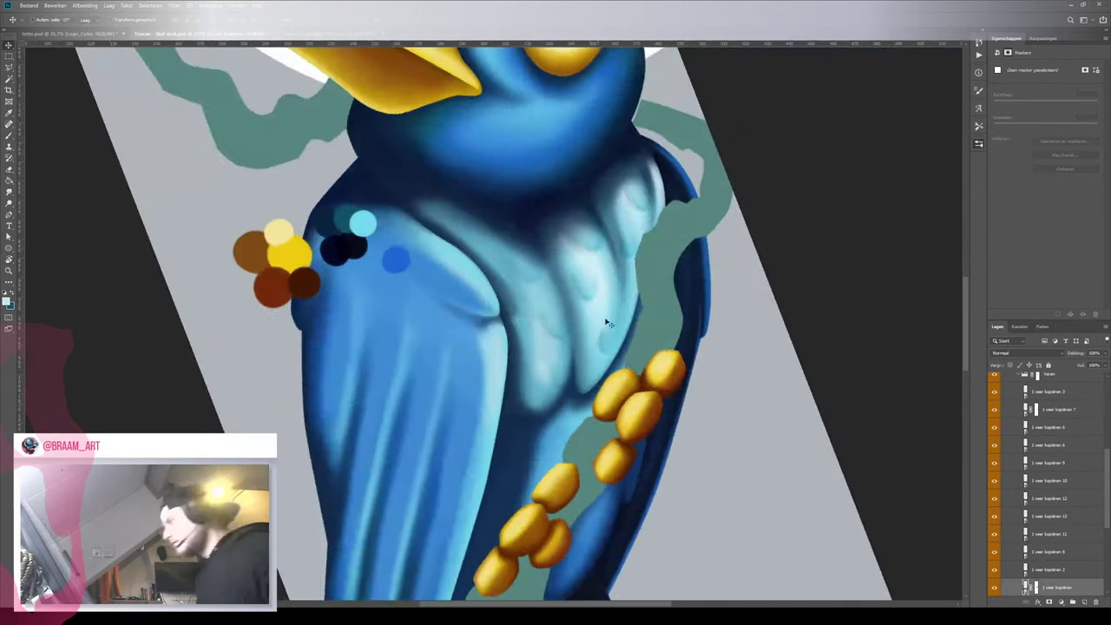
{"action": "left_click_drag", "start_coordinate": [597, 247], "coordinate": [608, 282]}
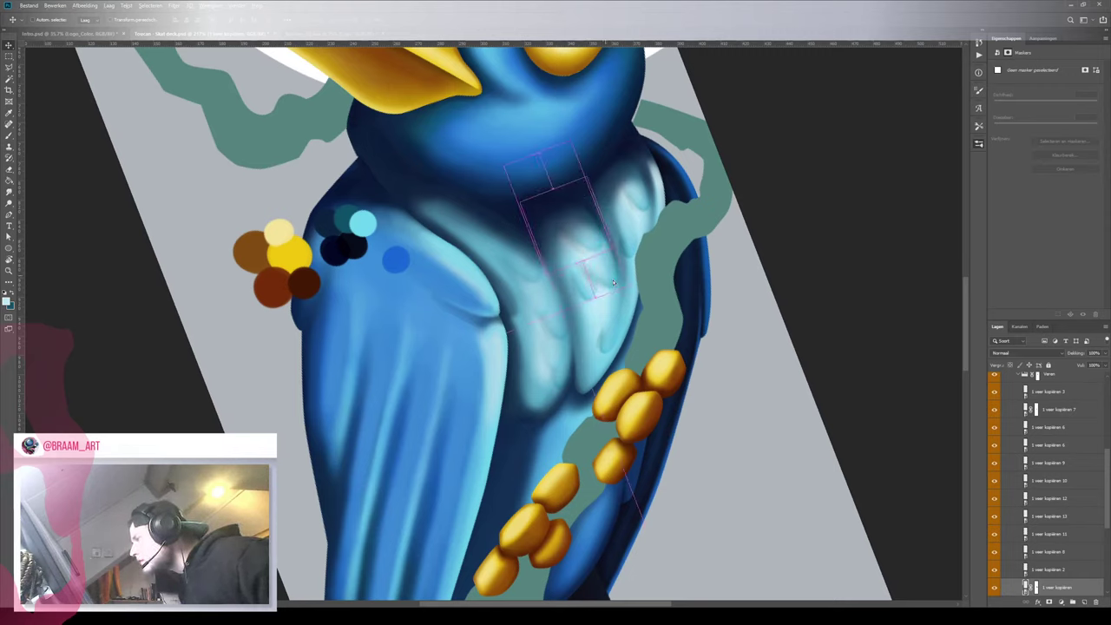
{"action": "key", "text": "ctrl+t"}
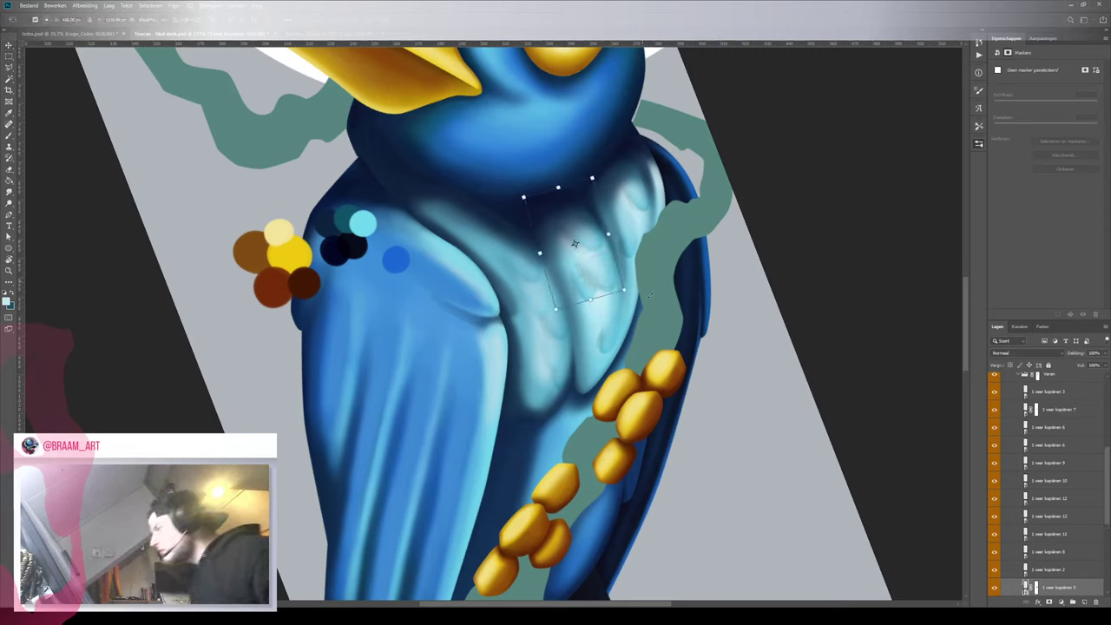
{"action": "left_click_drag", "start_coordinate": [611, 291], "coordinate": [607, 282]}
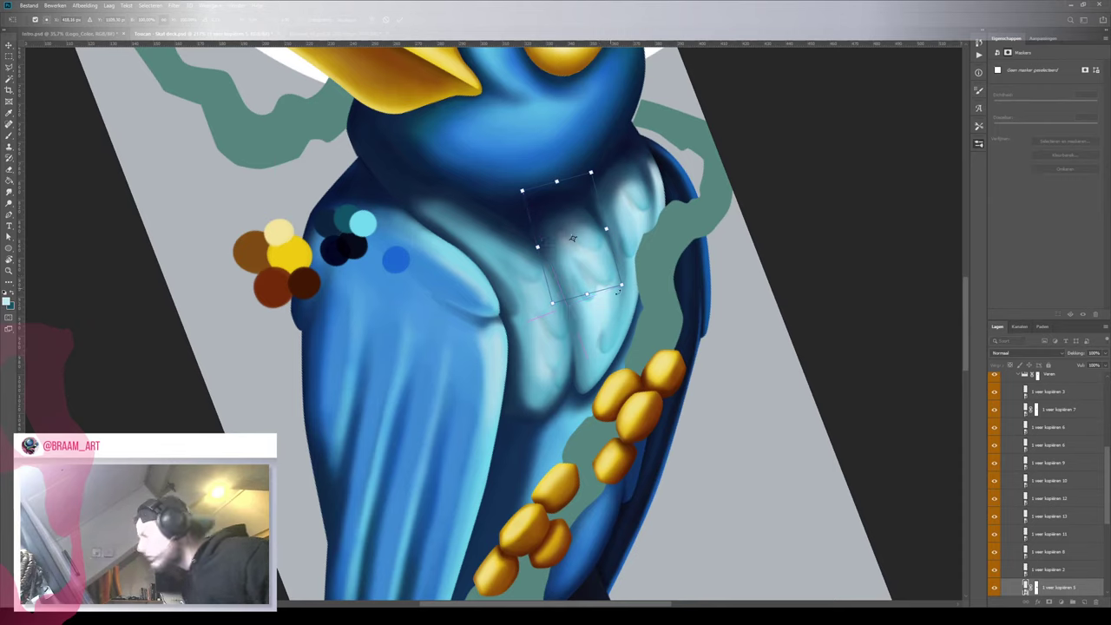
{"action": "key", "text": "Return"}
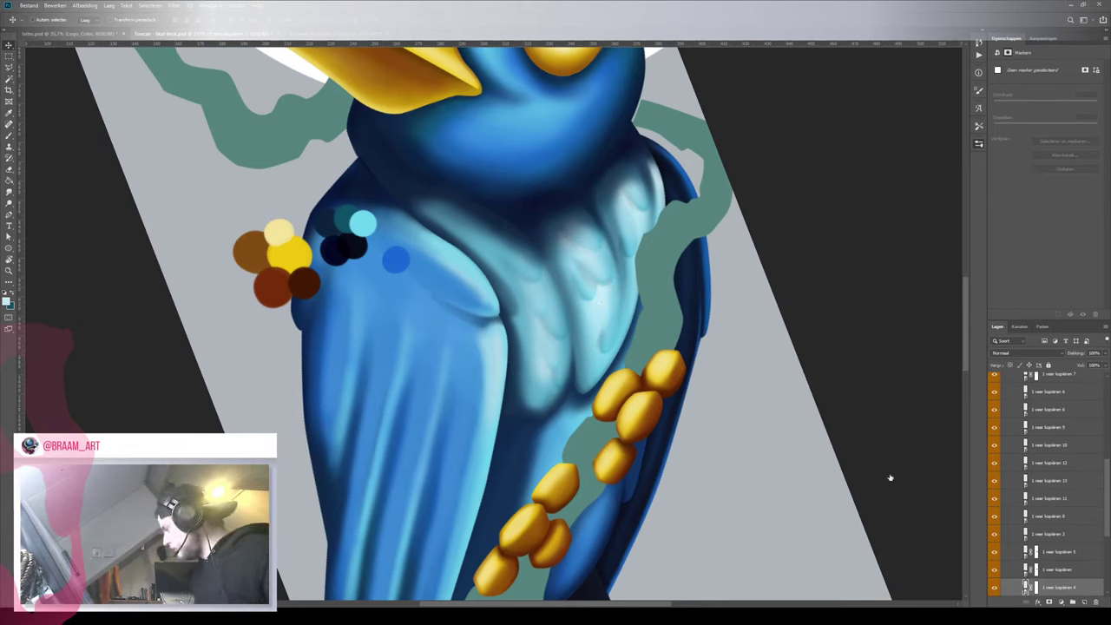
Restack feather copy 4 so it sits directly beneath copy 5 and above the first feather copy
{"action": "left_click_drag", "start_coordinate": [1056, 565], "coordinate": [1057, 562]}
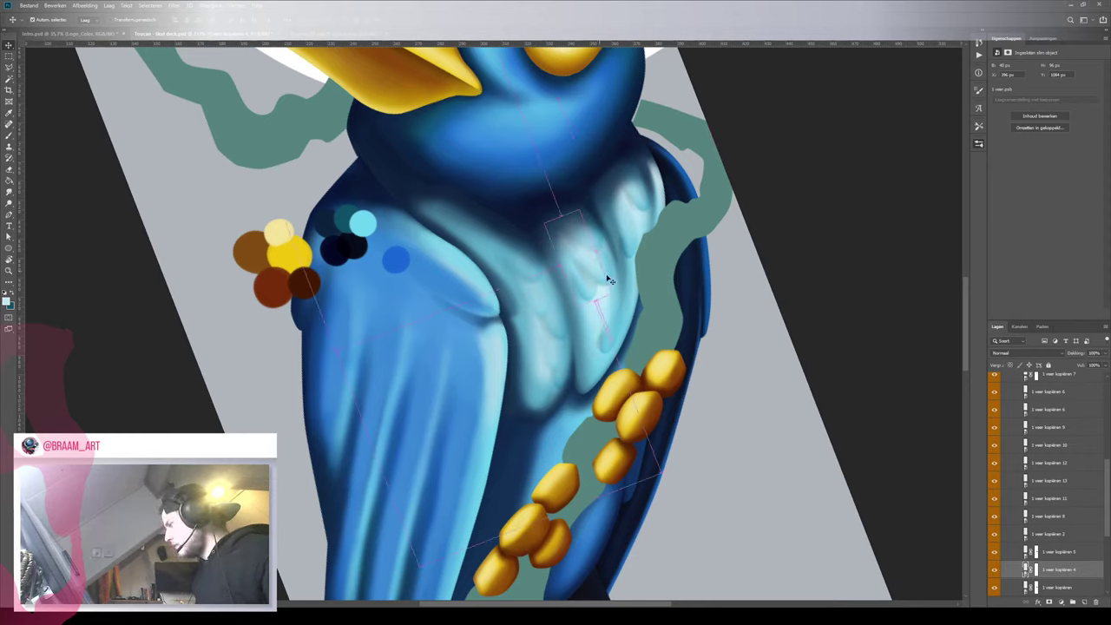
{"action": "left_click", "coordinate": [1033, 552]}
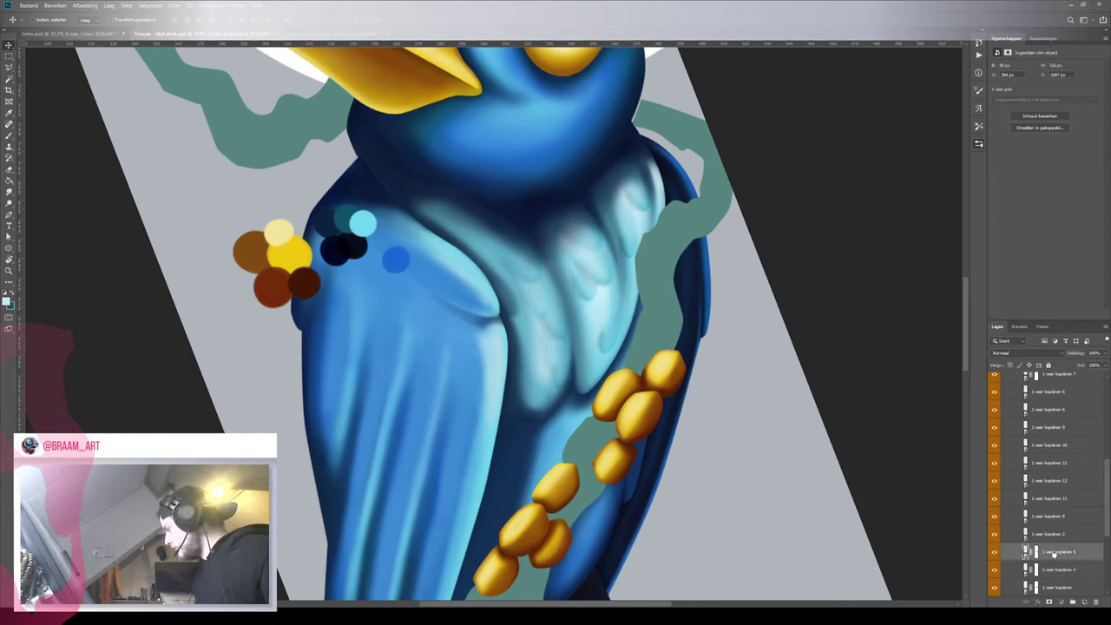
{"action": "left_click", "coordinate": [1054, 553]}
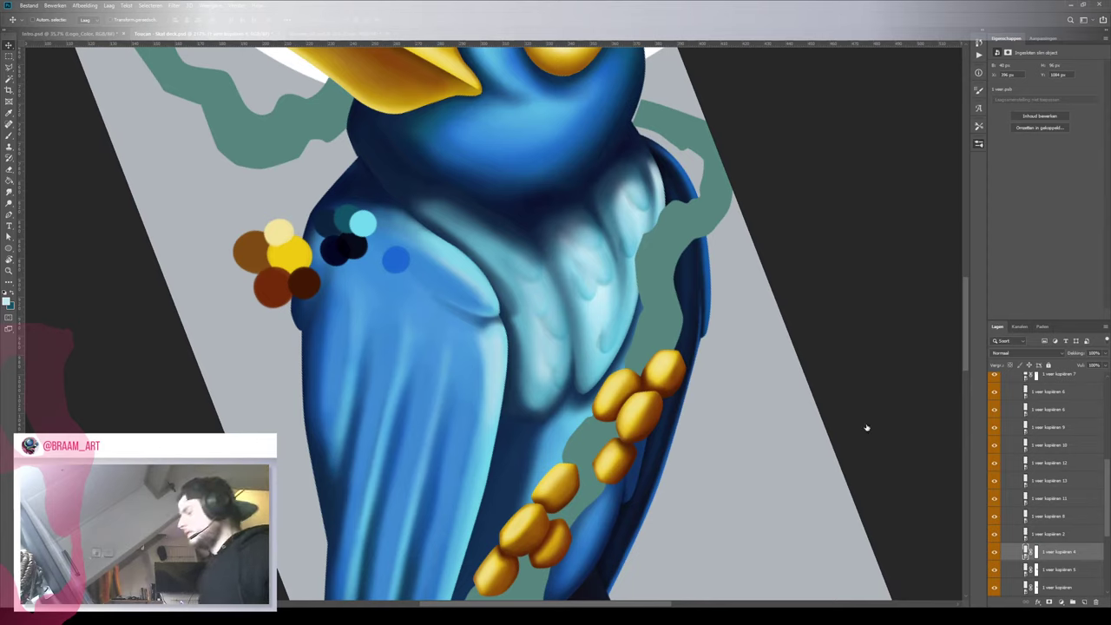
{"action": "key", "text": "ctrl+bracketleft"}
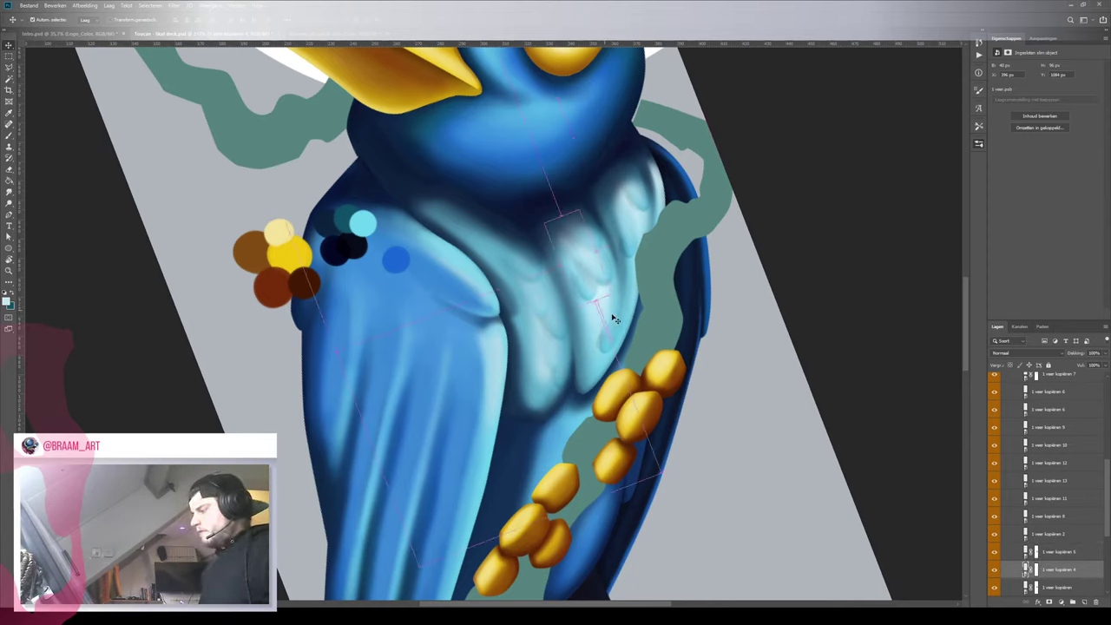
Duplicate feather copy 4 toward the middle plume's outer edge and adjust the duplicate's angle and position
{"action": "left_click_drag", "start_coordinate": [594, 296], "coordinate": [632, 311]}
{"action": "key", "text": "ctrl+t"}
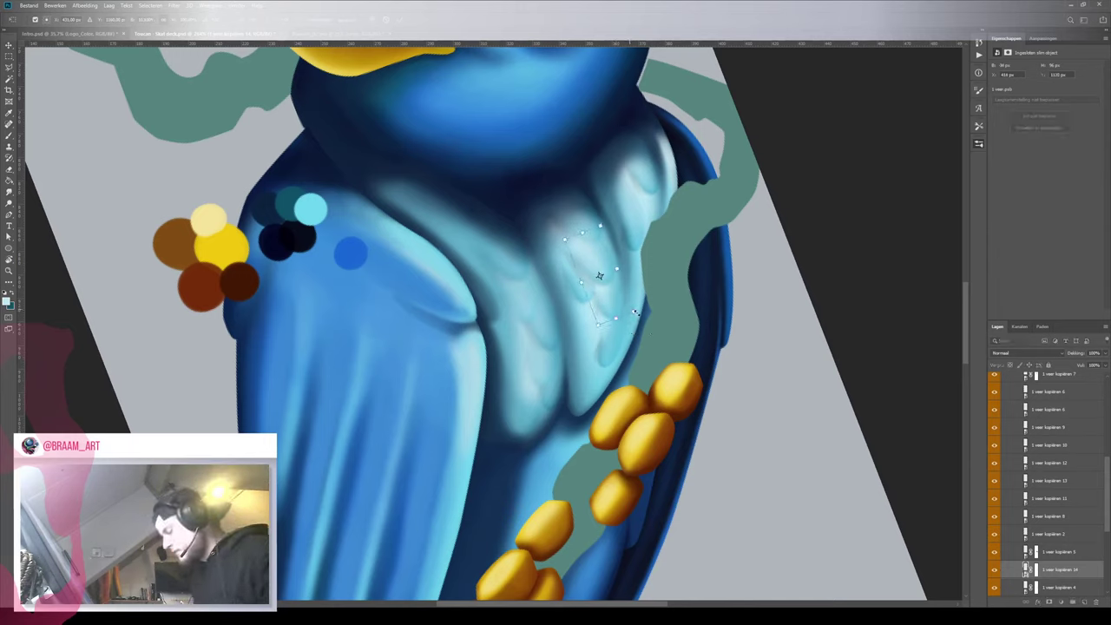
{"action": "key", "text": "Return"}
{"action": "left_click_drag", "start_coordinate": [609, 308], "coordinate": [601, 278]}
{"action": "left_click_drag", "start_coordinate": [588, 234], "coordinate": [585, 224]}
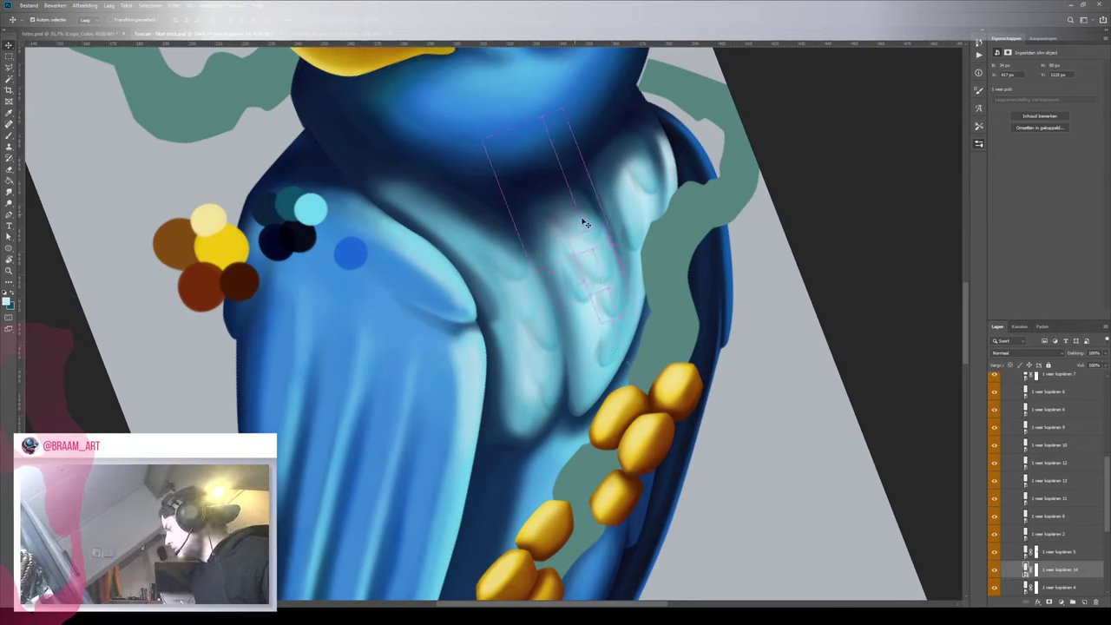
Restack the middle plume's feathers, moving the first feather copy above copy 5 and copy 4 above copy 14
{"action": "left_click", "coordinate": [583, 222], "text": "ctrl"}
{"action": "left_click_drag", "start_coordinate": [1054, 588], "coordinate": [1041, 526]}
{"action": "left_click", "coordinate": [608, 284]}
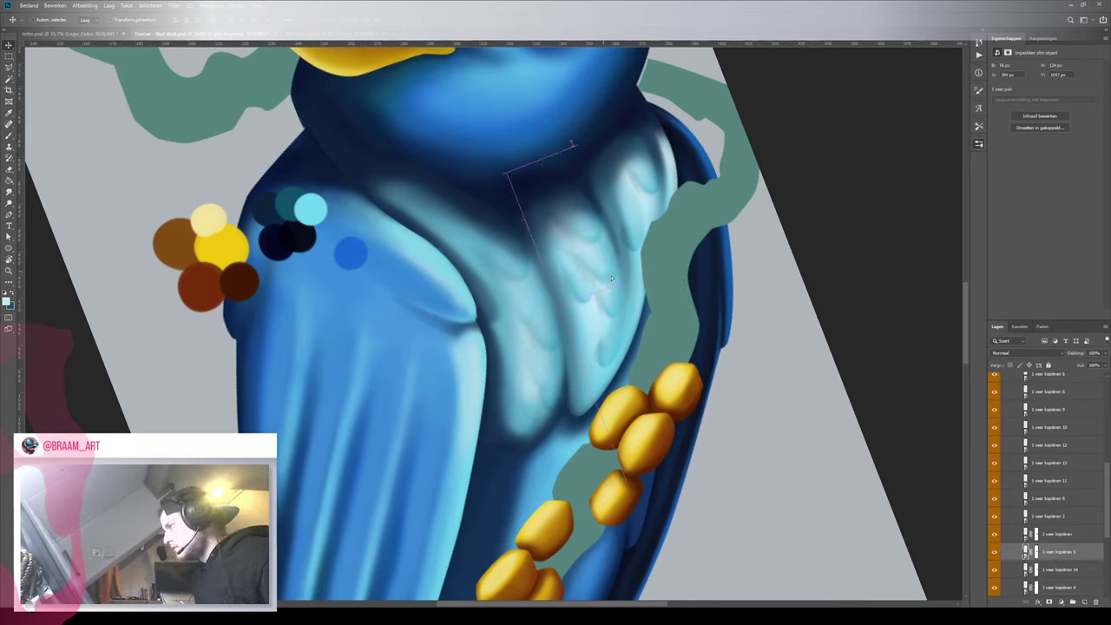
{"action": "left_click", "coordinate": [585, 301]}
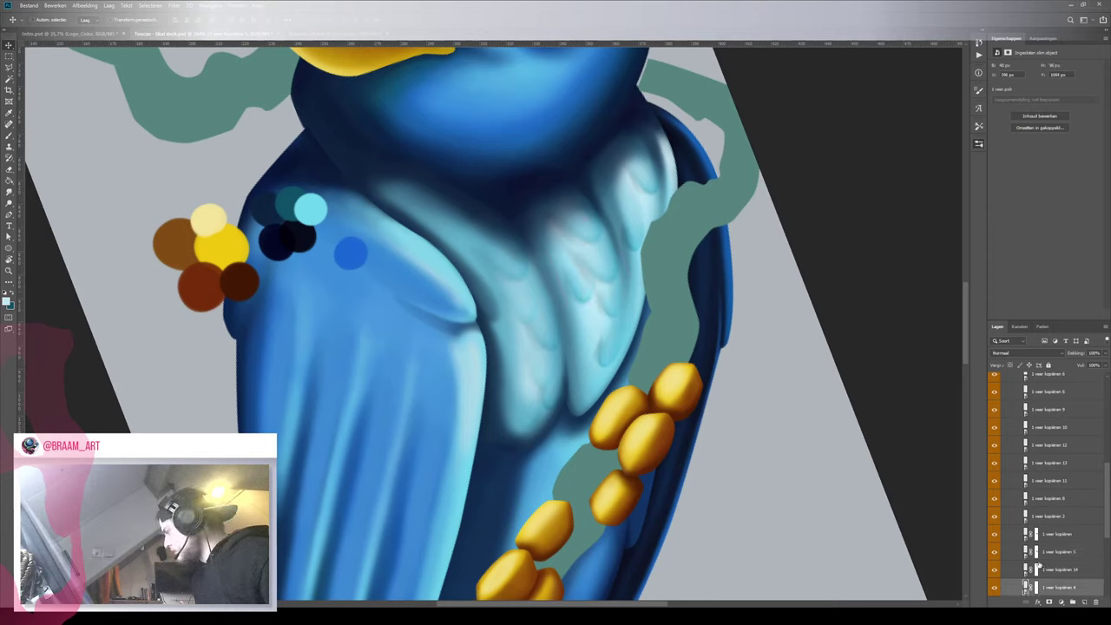
{"action": "left_click_drag", "start_coordinate": [1053, 588], "coordinate": [1050, 569]}
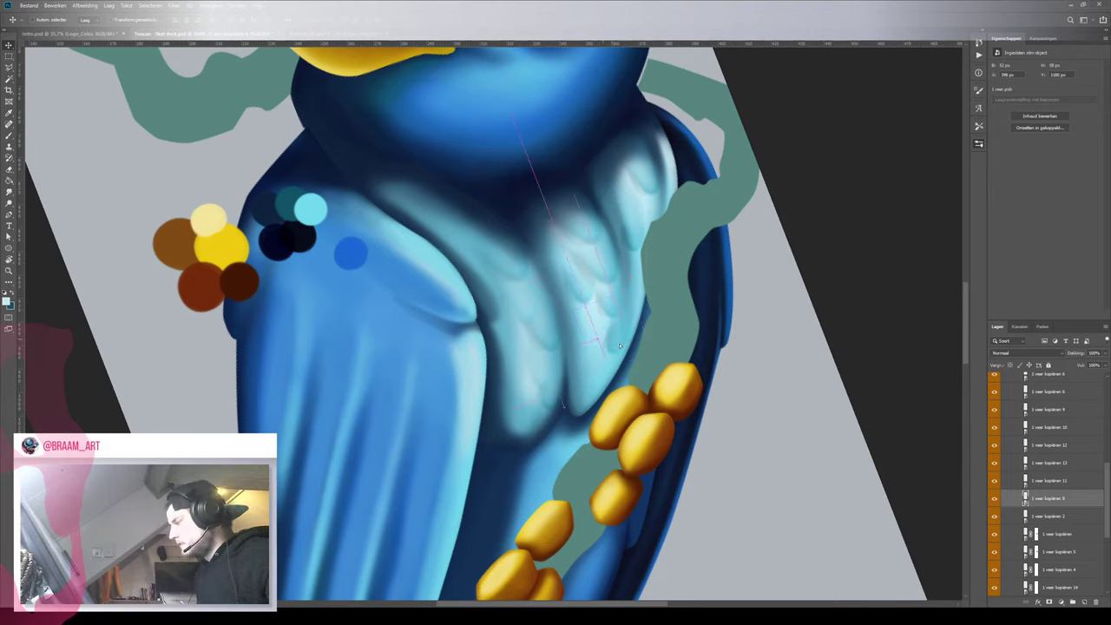
Reposition feather copy 8, the lowest on the middle plume, and transform it to follow the plume
{"action": "left_click_drag", "start_coordinate": [591, 342], "coordinate": [607, 372]}
{"action": "key", "text": "ctrl+t"}
{"action": "key", "text": "Return"}
{"action": "key", "text": "z"}
{"action": "key", "text": "v"}
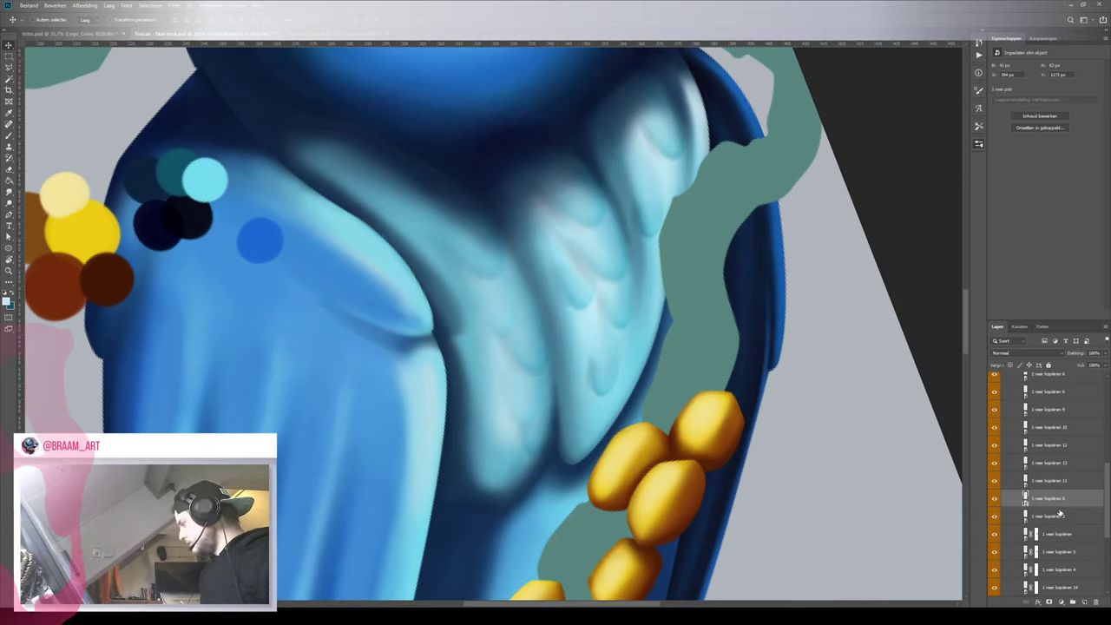
Move feather copy 8 beneath copy 14 in the layer stack and rotate it slightly with Free Transform
{"action": "scroll", "coordinate": [1060, 515], "scroll_direction": "down", "scroll_amount": 2}
{"action": "left_click_drag", "start_coordinate": [1052, 576], "coordinate": [1050, 565]}
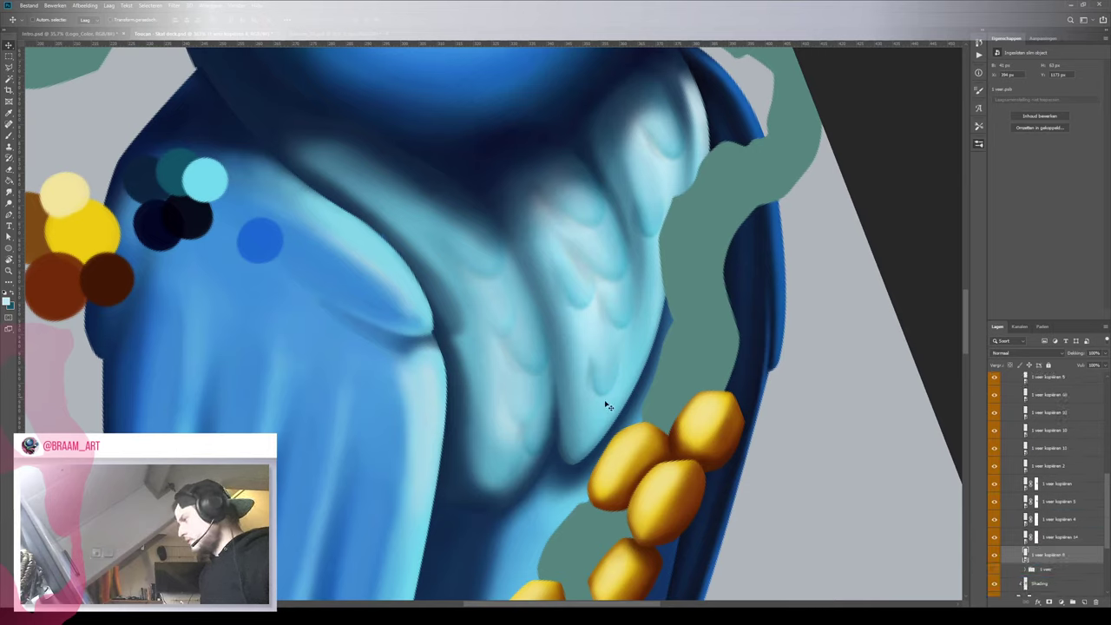
{"action": "key", "text": "ctrl+t"}
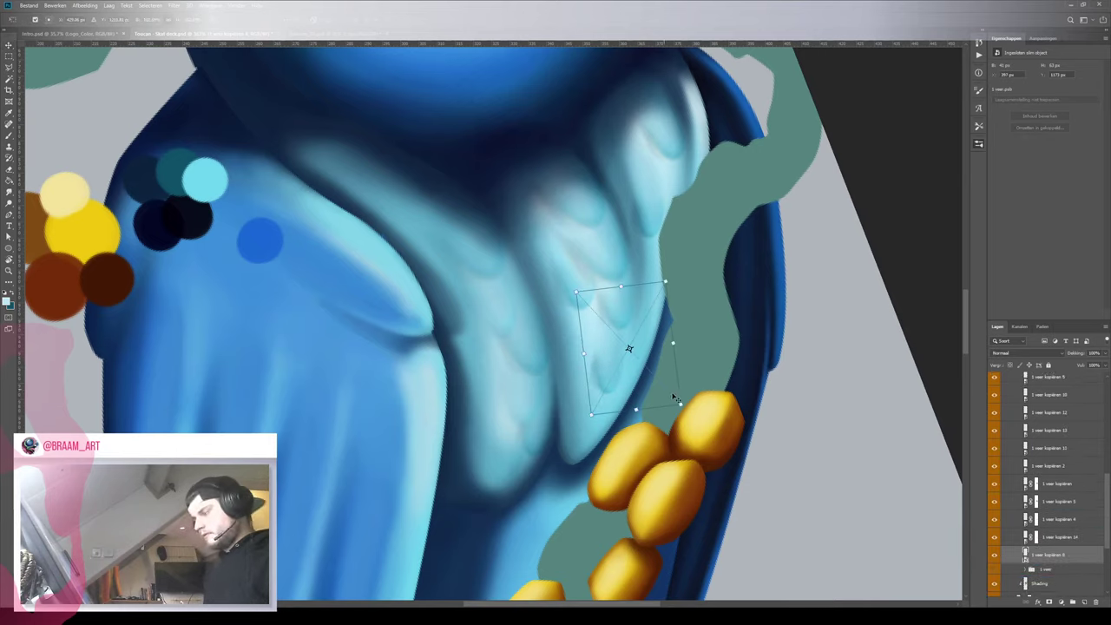
{"action": "left_click_drag", "start_coordinate": [707, 387], "coordinate": [701, 396]}
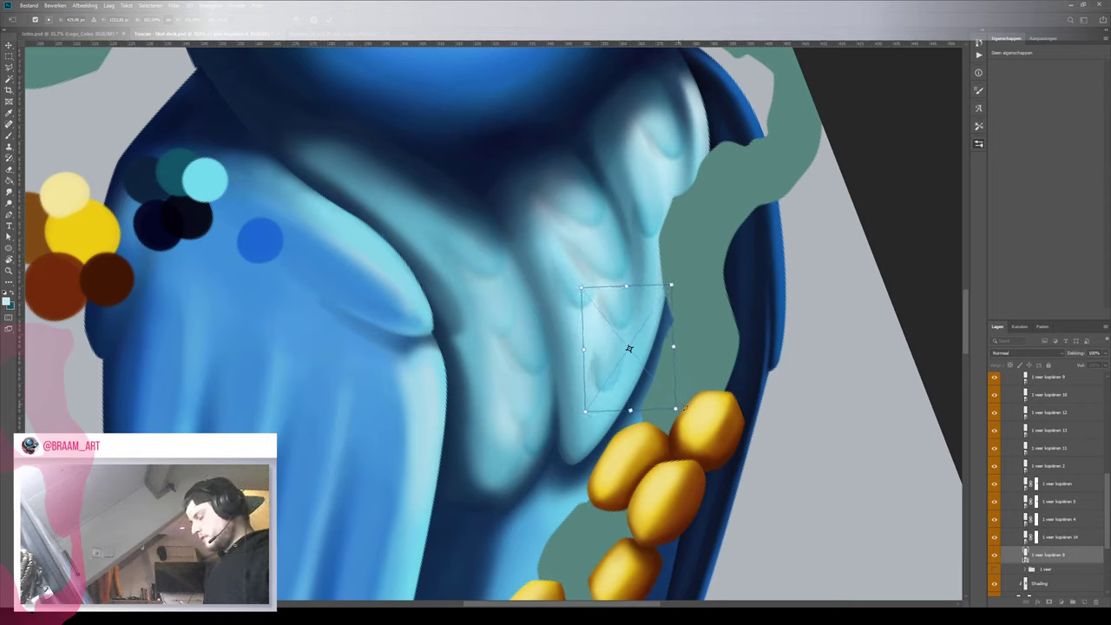
{"action": "key", "text": "Return"}
Duplicate feather copy 2 toward the right plume's outer edge and adjust the duplicate's position with Free Transform
{"action": "left_click", "coordinate": [657, 216]}
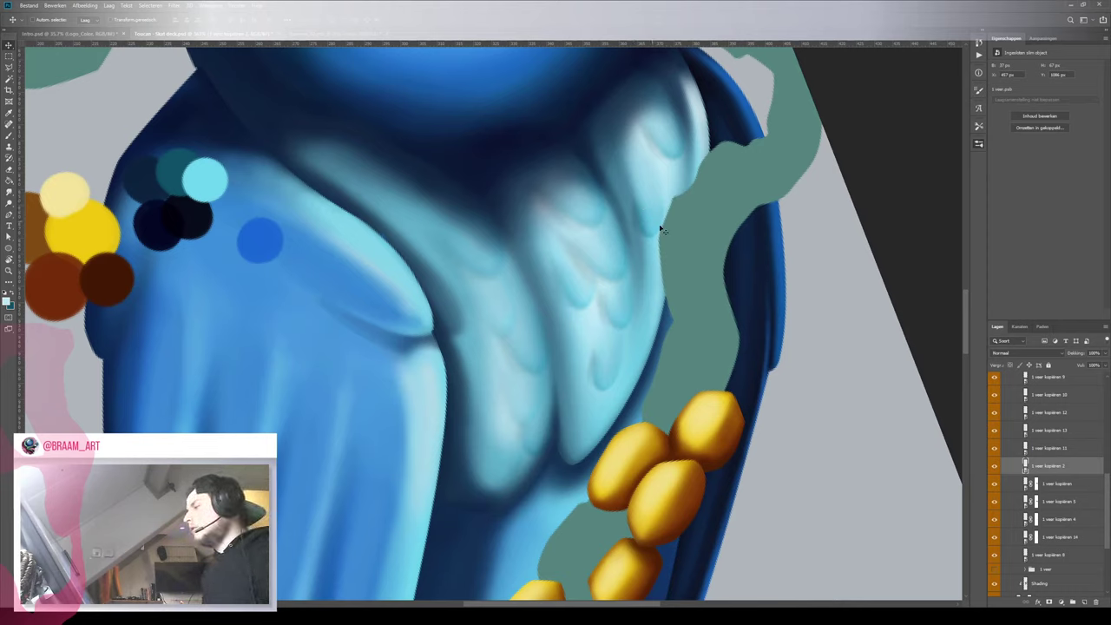
{"action": "left_click_drag", "start_coordinate": [658, 228], "coordinate": [685, 212]}
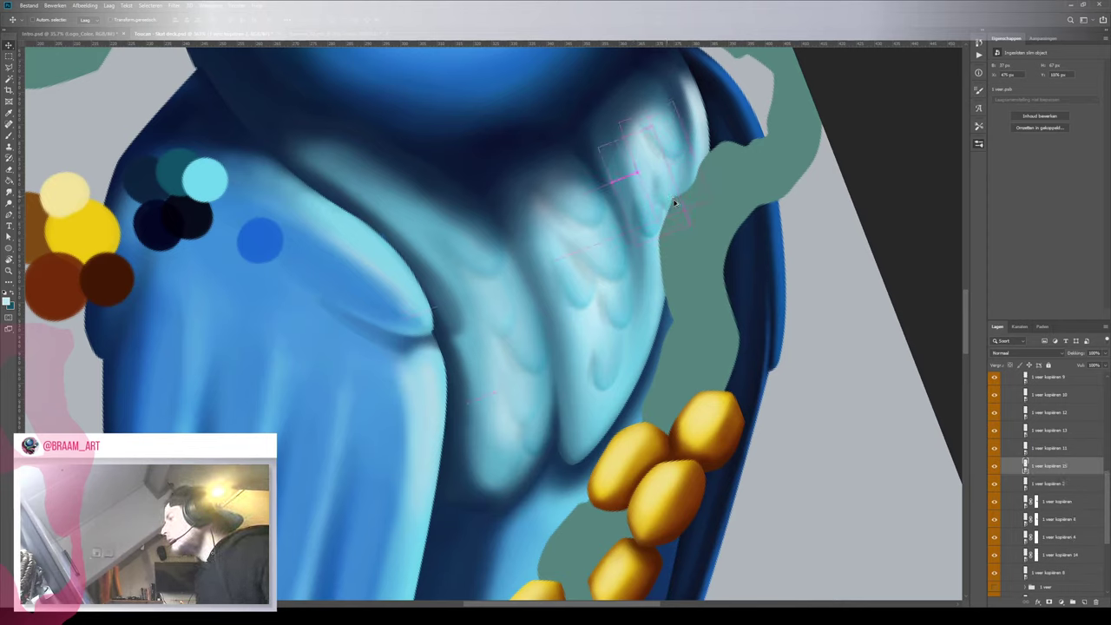
{"action": "key", "text": "ctrl+t"}
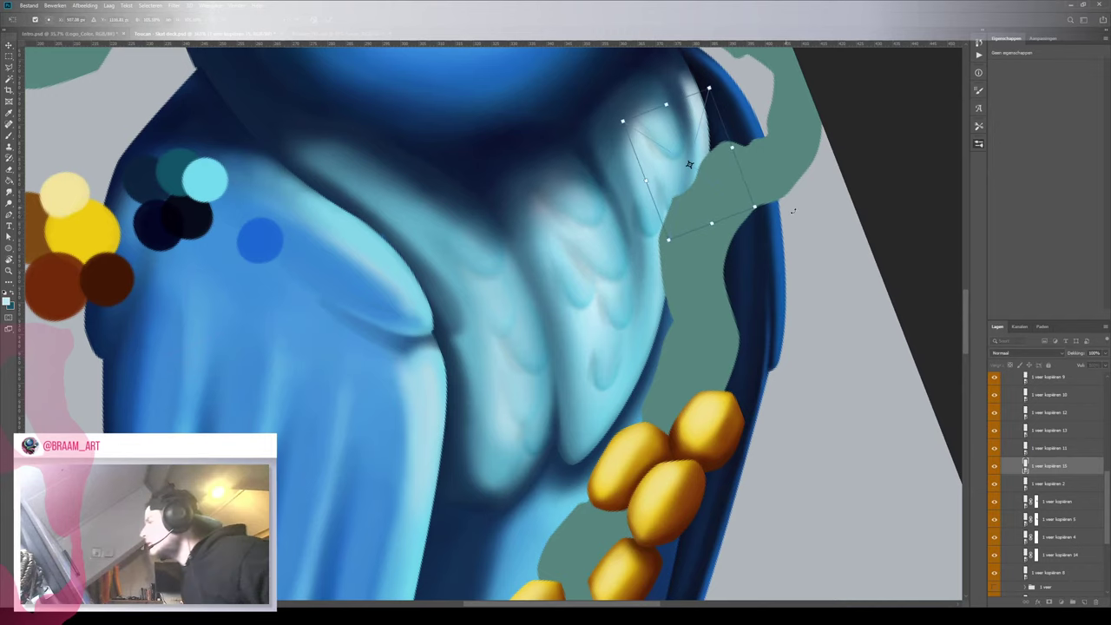
{"action": "left_click_drag", "start_coordinate": [684, 199], "coordinate": [671, 189]}
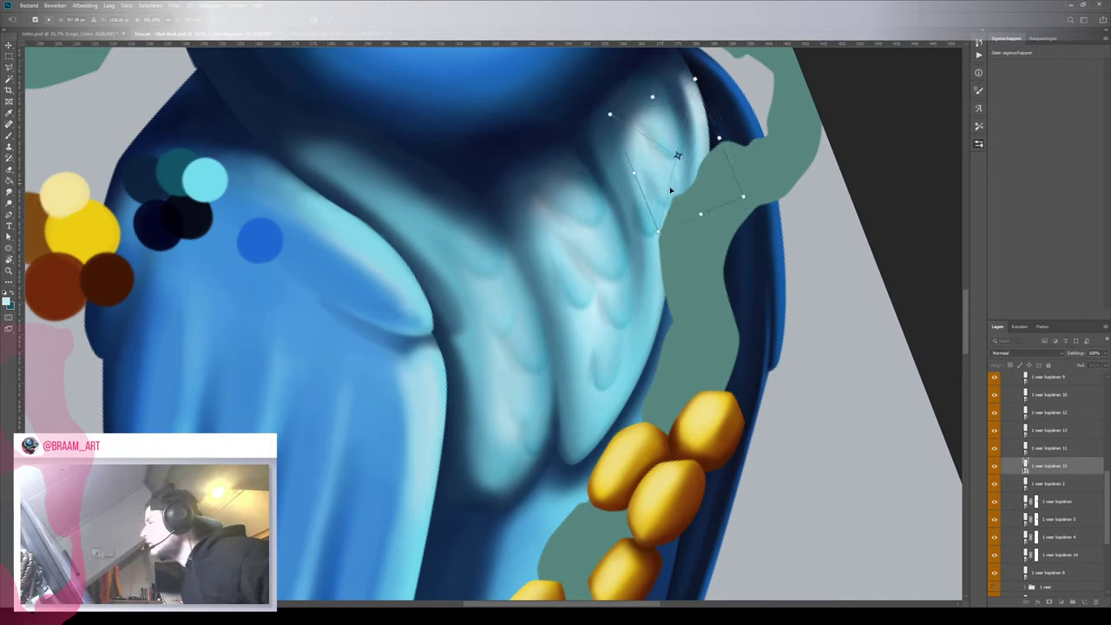
{"action": "key", "text": "Return"}
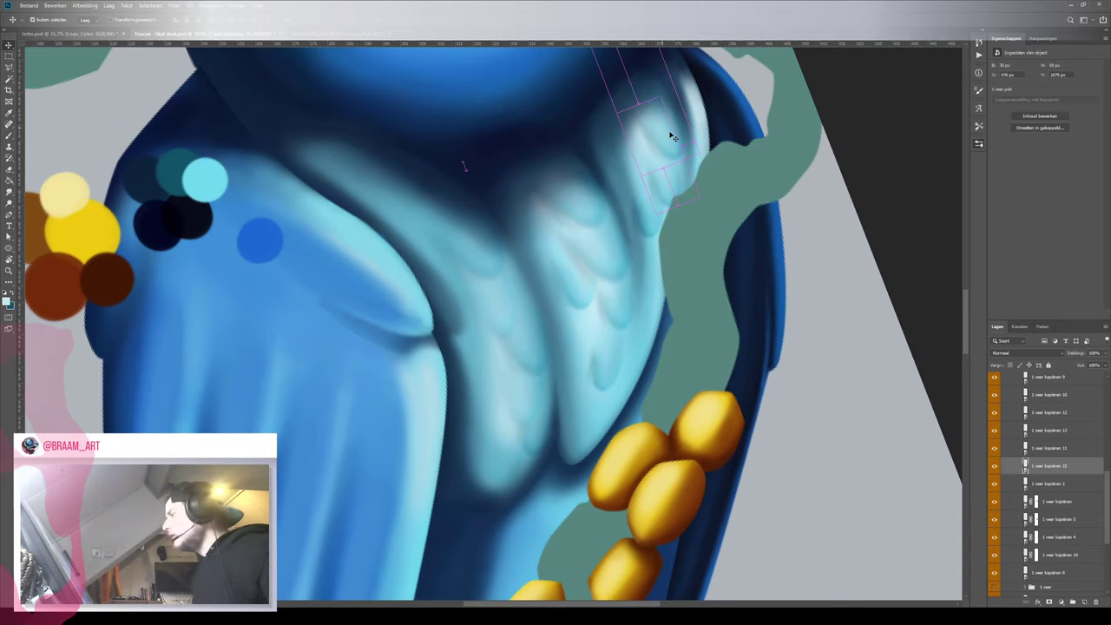
Move feather copy 2 higher on the right plume, enlarge it with Free Transform, and restack it above copy 3 in the Veren group
{"action": "left_click", "coordinate": [670, 135], "text": "ctrl"}
{"action": "scroll", "coordinate": [706, 251], "scroll_direction": "up", "scroll_amount": 2}
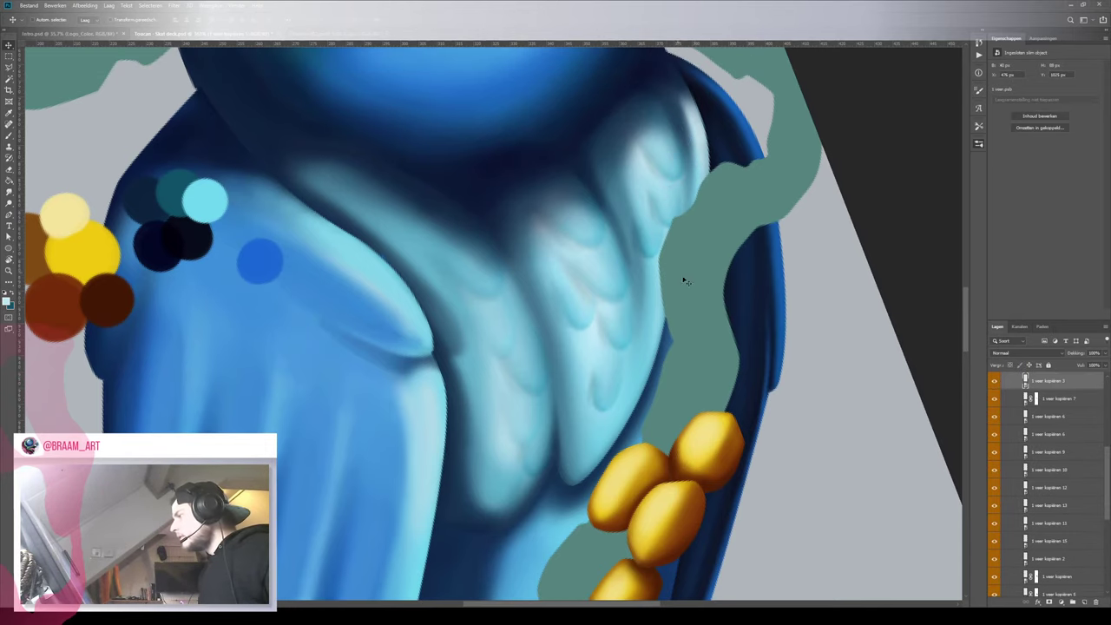
{"action": "scroll", "coordinate": [1046, 426], "scroll_direction": "up", "scroll_amount": 1}
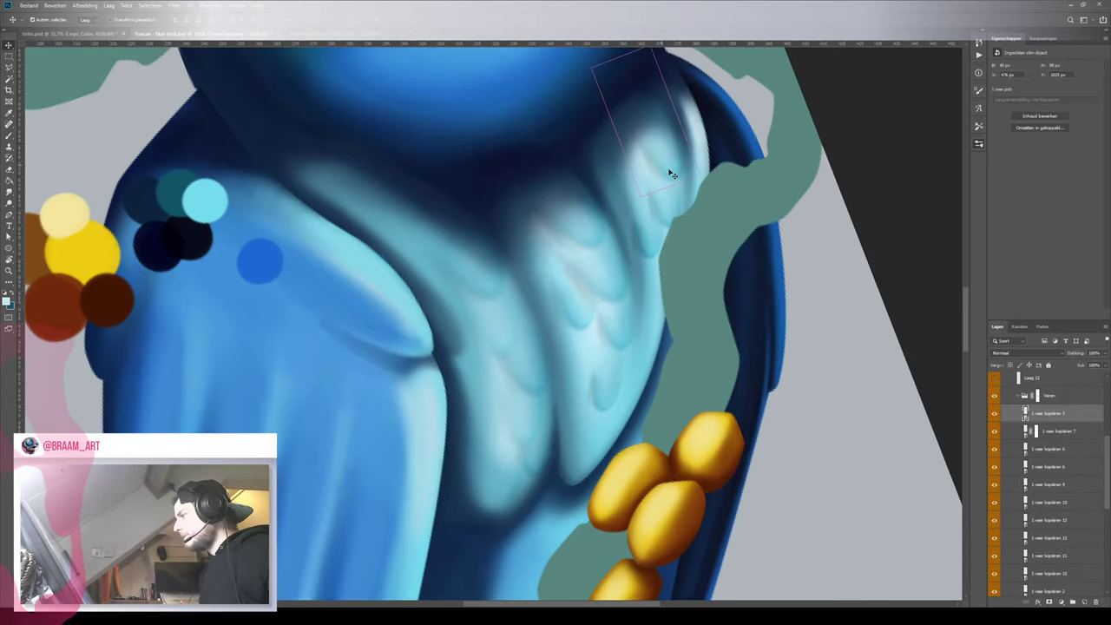
{"action": "left_click", "coordinate": [667, 213]}
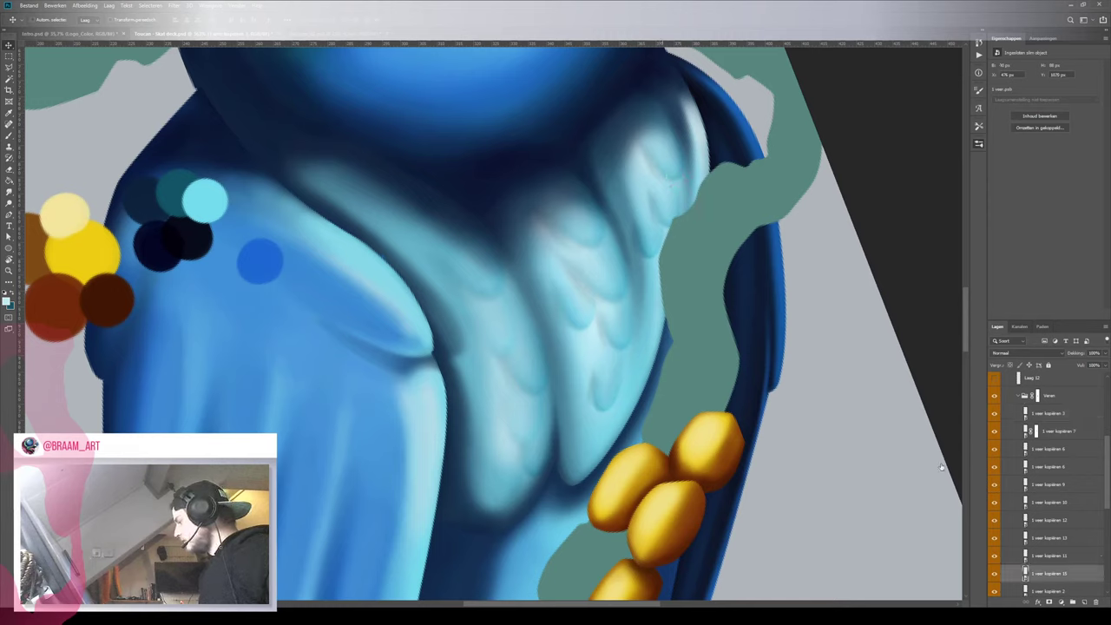
{"action": "left_click", "coordinate": [657, 251]}
{"action": "left_click_drag", "start_coordinate": [642, 256], "coordinate": [627, 213]}
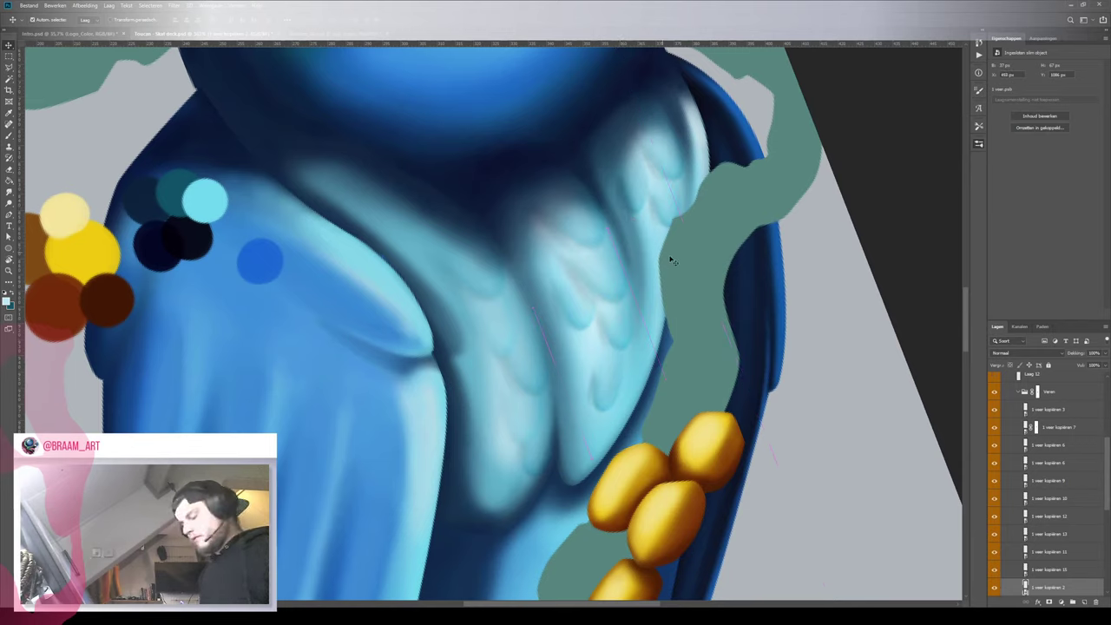
{"action": "key", "text": "ctrl+t"}
{"action": "left_click_drag", "start_coordinate": [713, 217], "coordinate": [747, 213]}
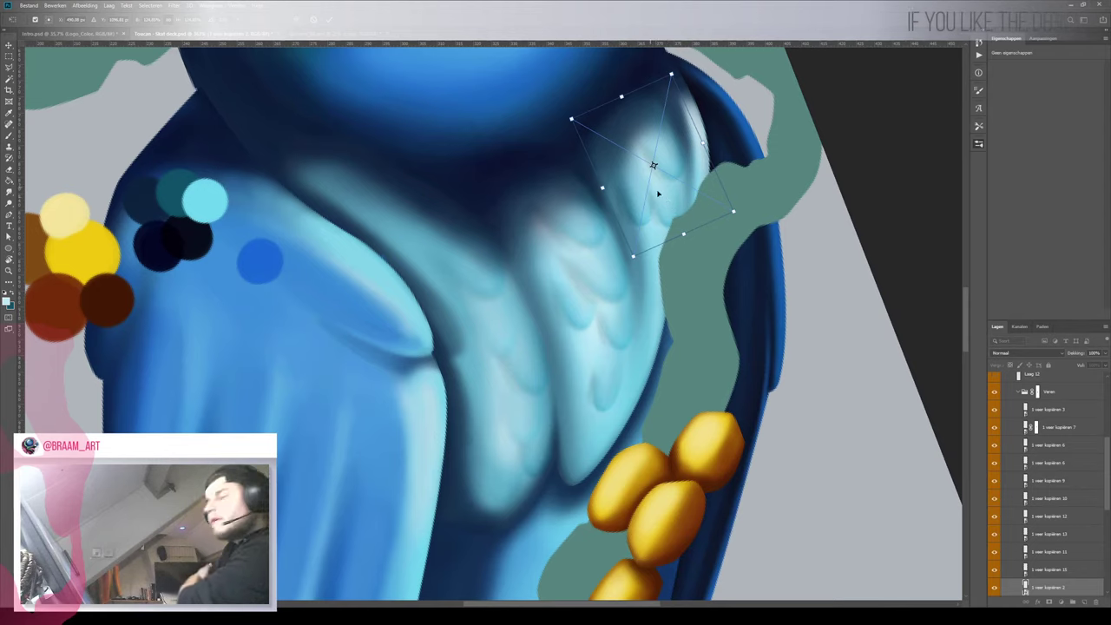
{"action": "mouse_move", "coordinate": [676, 205]}
{"action": "left_mouse_down"}
{"action": "mouse_move", "coordinate": [750, 217]}
{"action": "mouse_move", "coordinate": [676, 194]}
{"action": "mouse_move", "coordinate": [687, 190]}
{"action": "left_mouse_up"}
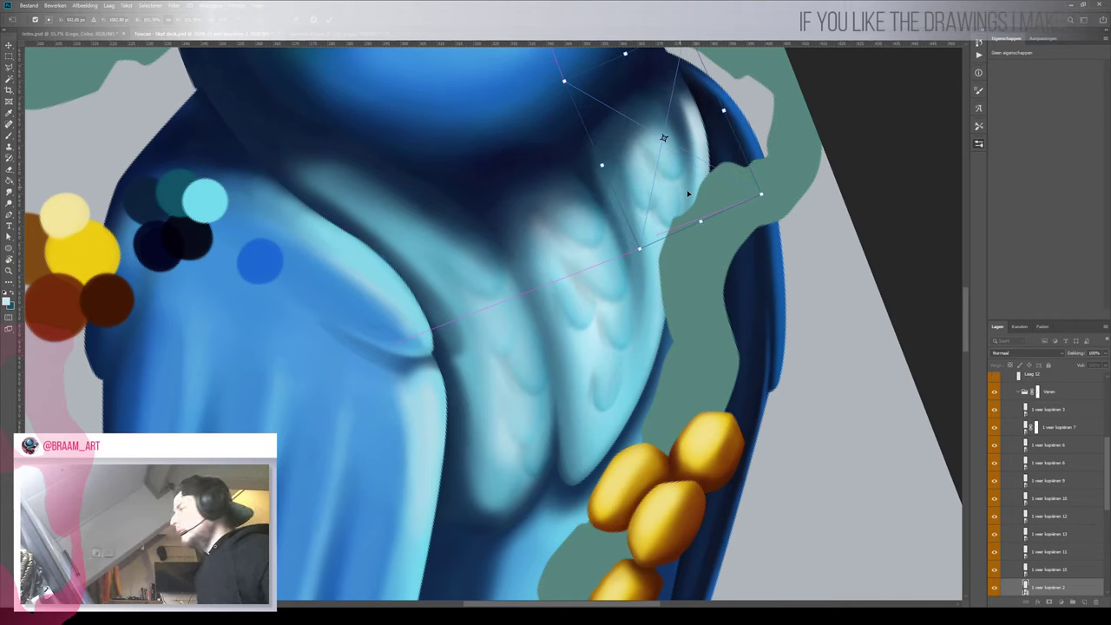
{"action": "key", "text": "Return"}
{"action": "left_click_drag", "start_coordinate": [1052, 588], "coordinate": [1051, 403]}
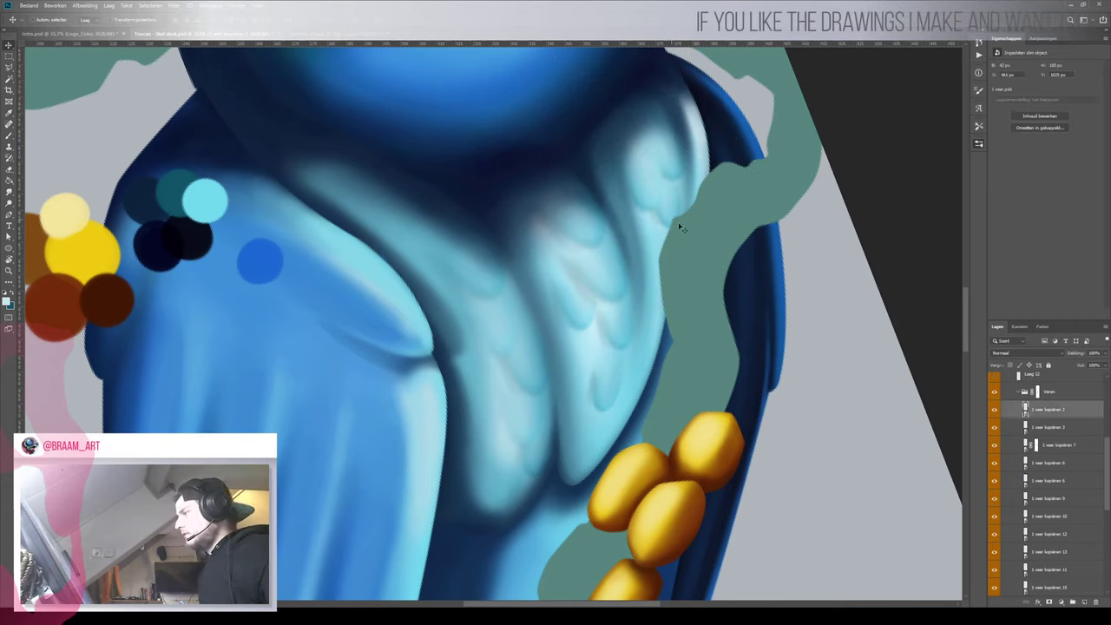
Shift feather copy 15 lower on the right plume and rotate it to follow the plume's direction
{"action": "left_click_drag", "start_coordinate": [682, 228], "coordinate": [674, 248]}
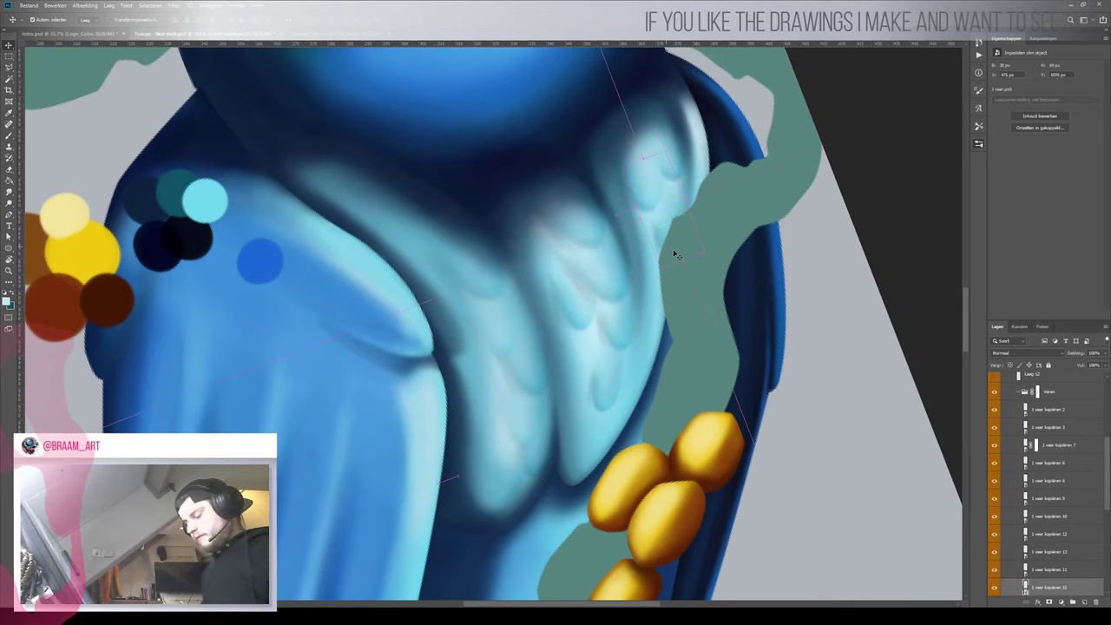
{"action": "key", "text": "ctrl+t"}
{"action": "left_click_drag", "start_coordinate": [783, 247], "coordinate": [776, 263]}
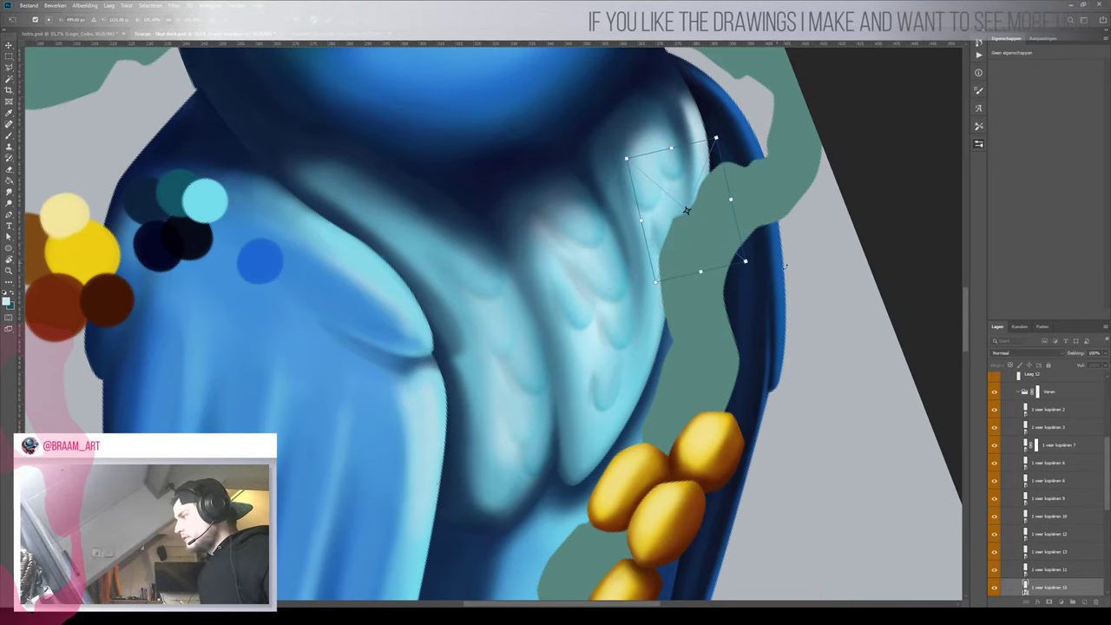
{"action": "key", "text": "Return"}
Touch up the Veren group's layer mask with a white brush between the left and middle plumes
{"action": "key", "text": "z"}
{"action": "mouse_move", "coordinate": [594, 252]}
{"action": "left_mouse_down"}
{"action": "mouse_move", "coordinate": [561, 260]}
{"action": "mouse_move", "coordinate": [580, 269]}
{"action": "left_mouse_up"}
{"action": "key", "text": "v"}
{"action": "scroll", "coordinate": [1023, 436], "scroll_direction": "up", "scroll_amount": 1}
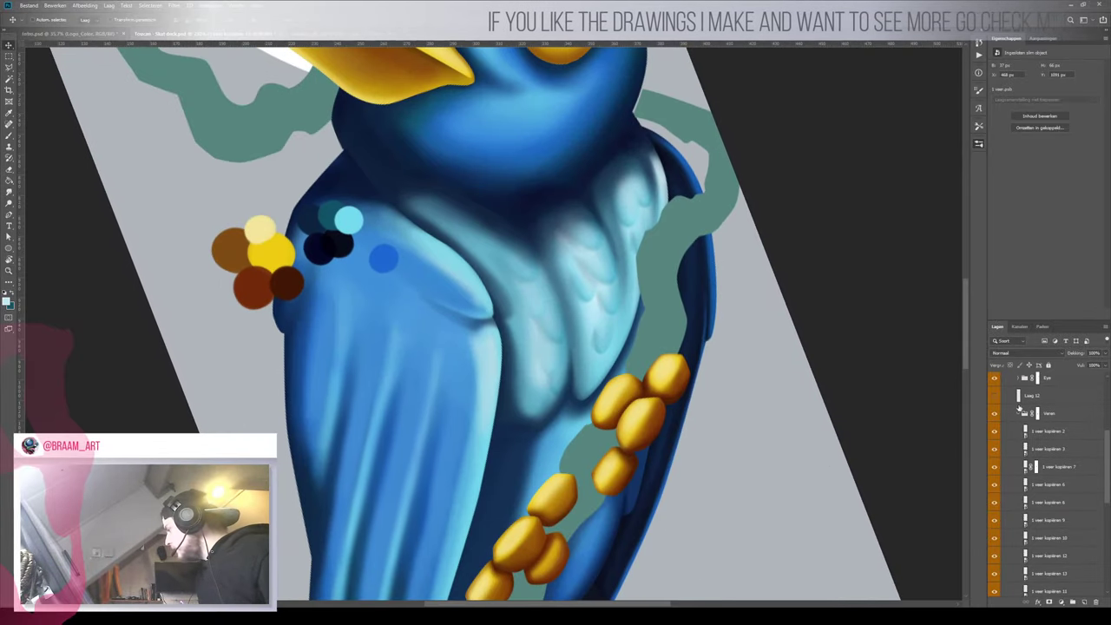
{"action": "left_click", "coordinate": [1036, 414]}
{"action": "key", "text": "b"}
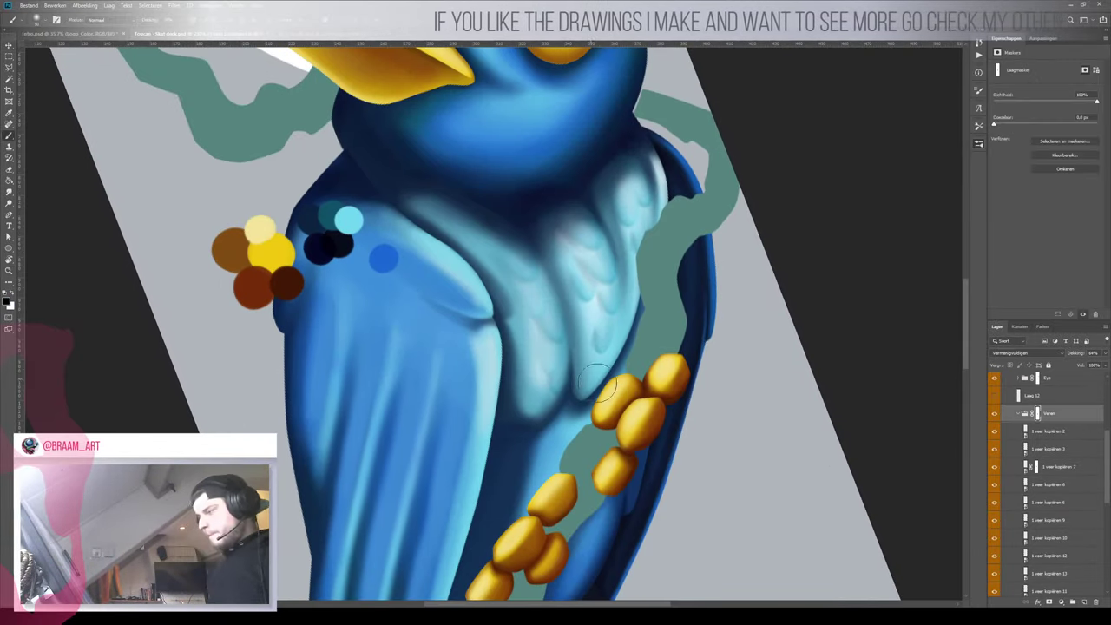
{"action": "key", "text": "d"}
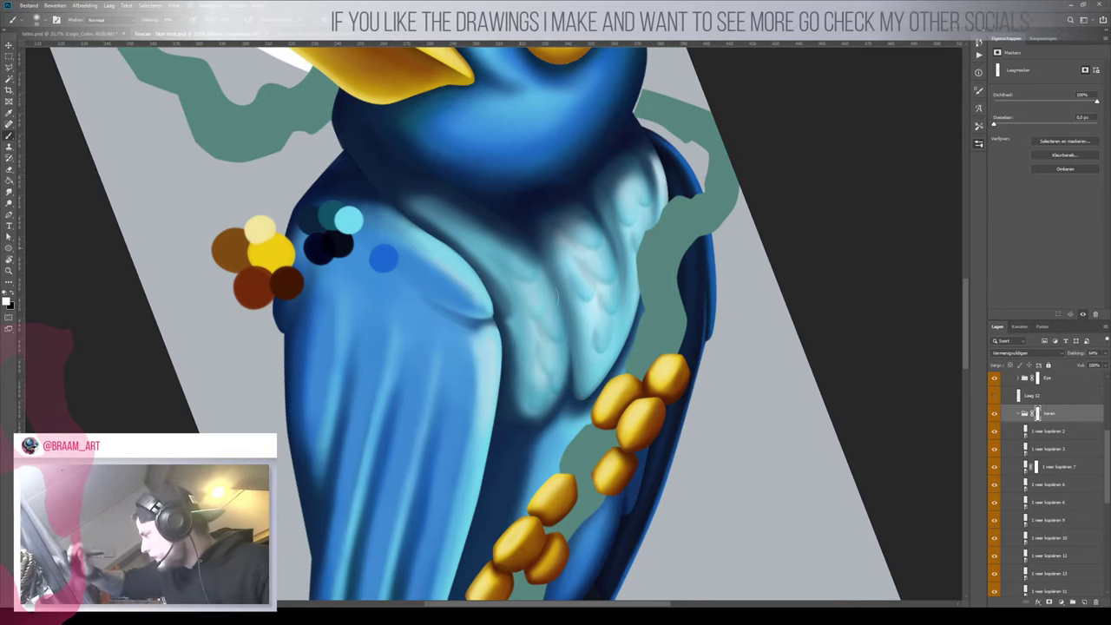
{"action": "mouse_move", "coordinate": [567, 354]}
{"action": "left_mouse_down"}
{"action": "mouse_move", "coordinate": [496, 389]}
{"action": "mouse_move", "coordinate": [566, 359]}
{"action": "left_mouse_up"}
Delete the surplus feather copies 10, 11 and 13 from the lower part of the left plume
{"action": "key", "text": "v"}
{"action": "left_click", "coordinate": [539, 392]}
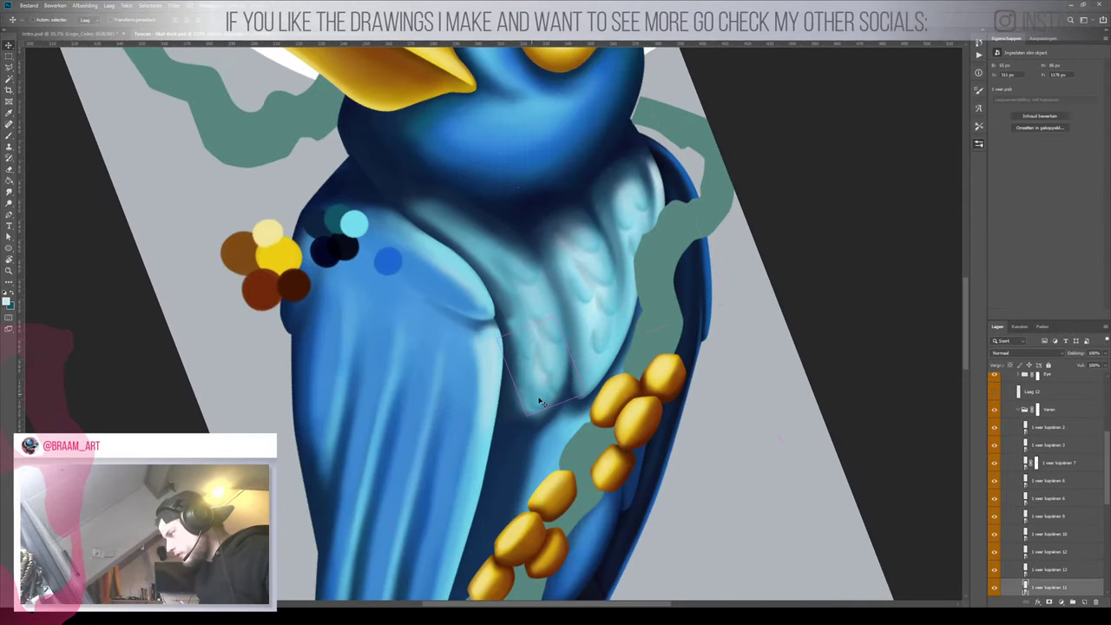
{"action": "left_click", "coordinate": [528, 384]}
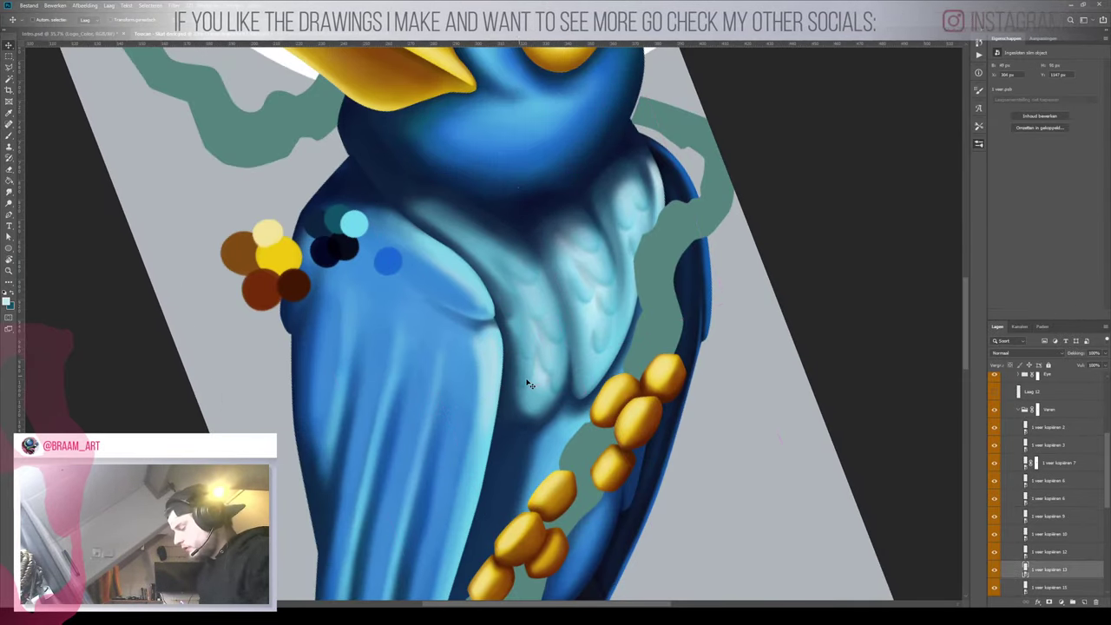
{"action": "key", "text": "Delete"}
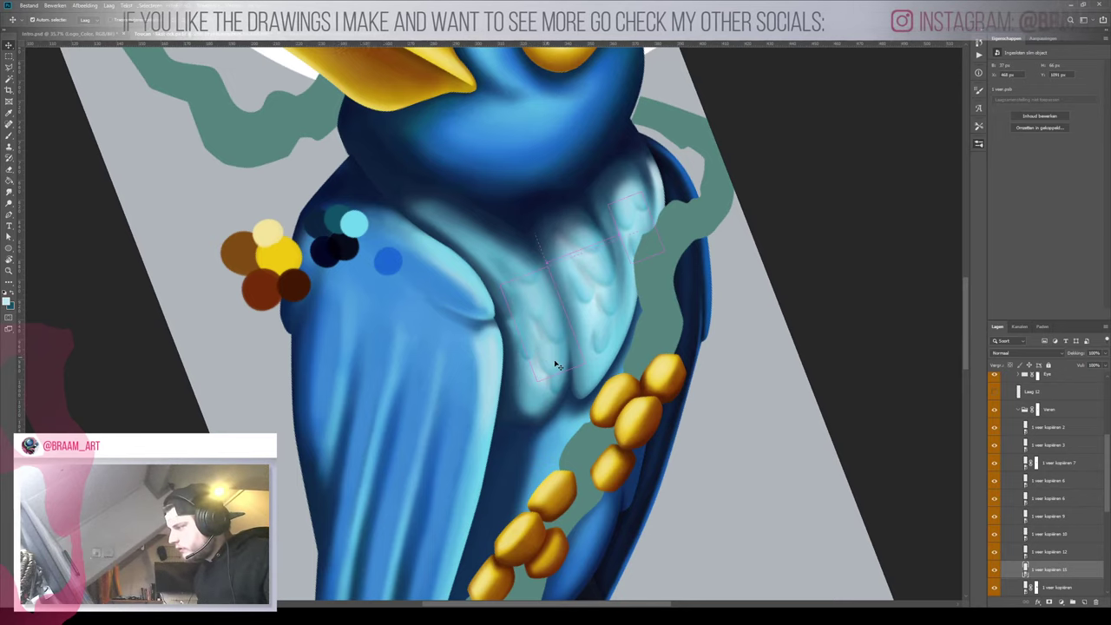
{"action": "left_click", "coordinate": [558, 367]}
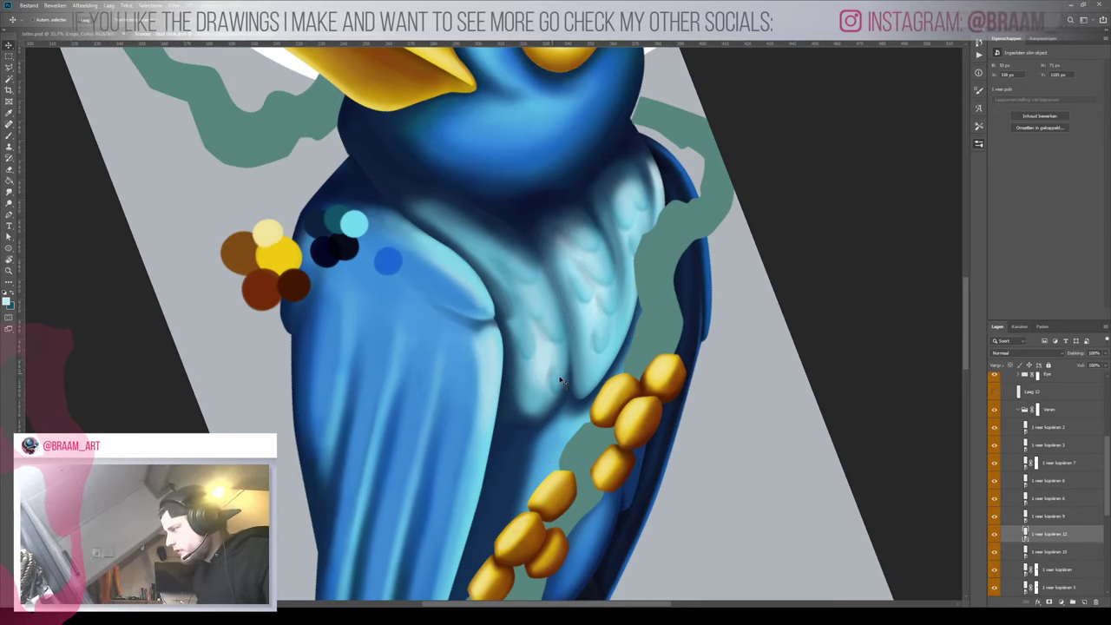
Reposition feather copy 12 near the tip of the left plume and adjust it with Free Transform
{"action": "left_click_drag", "start_coordinate": [560, 382], "coordinate": [549, 378]}
{"action": "key", "text": "ctrl+t"}
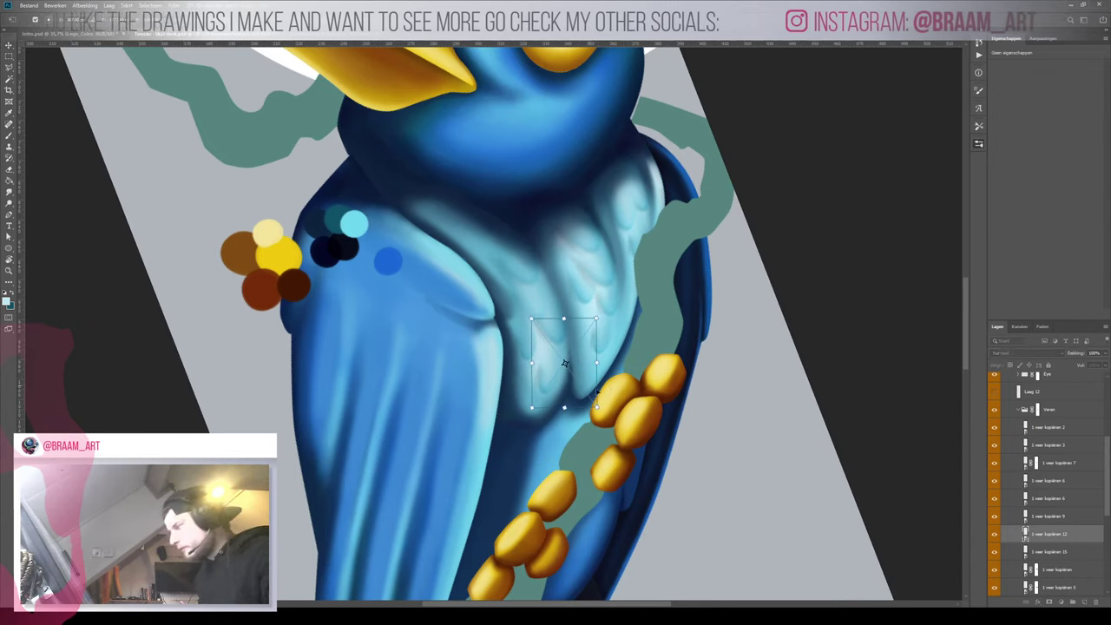
{"action": "left_click_drag", "start_coordinate": [566, 386], "coordinate": [567, 371]}
{"action": "key", "text": "Return"}
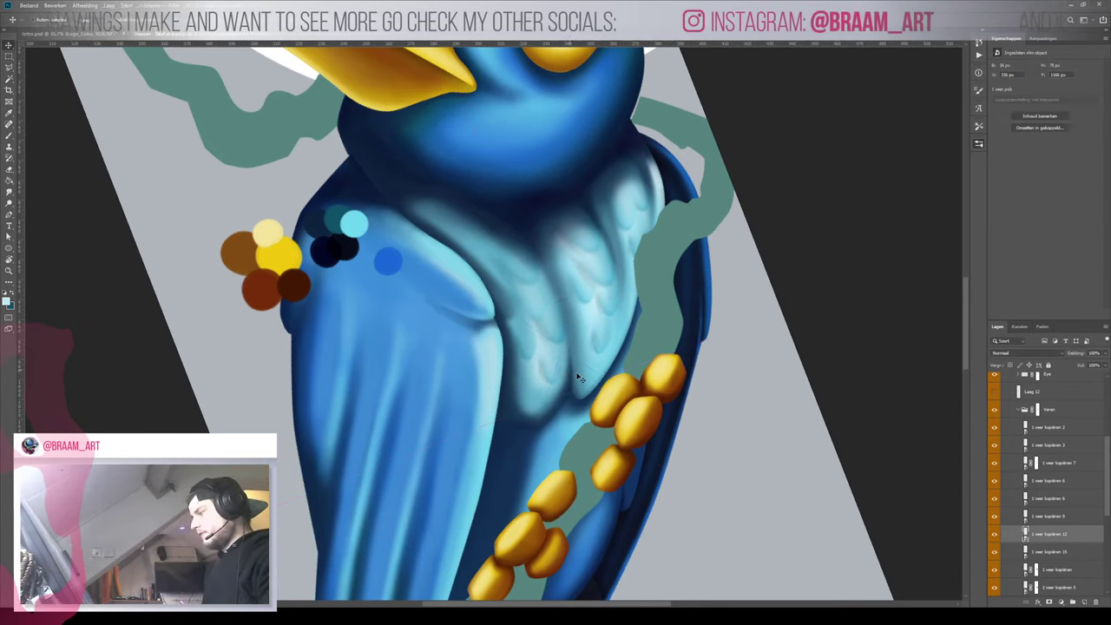
Delete the feather along the wing-side edge of the left plume and check the whole bird
{"action": "mouse_move", "coordinate": [592, 323]}
{"action": "left_mouse_down"}
{"action": "mouse_move", "coordinate": [538, 325]}
{"action": "mouse_move", "coordinate": [604, 328]}
{"action": "left_mouse_up"}
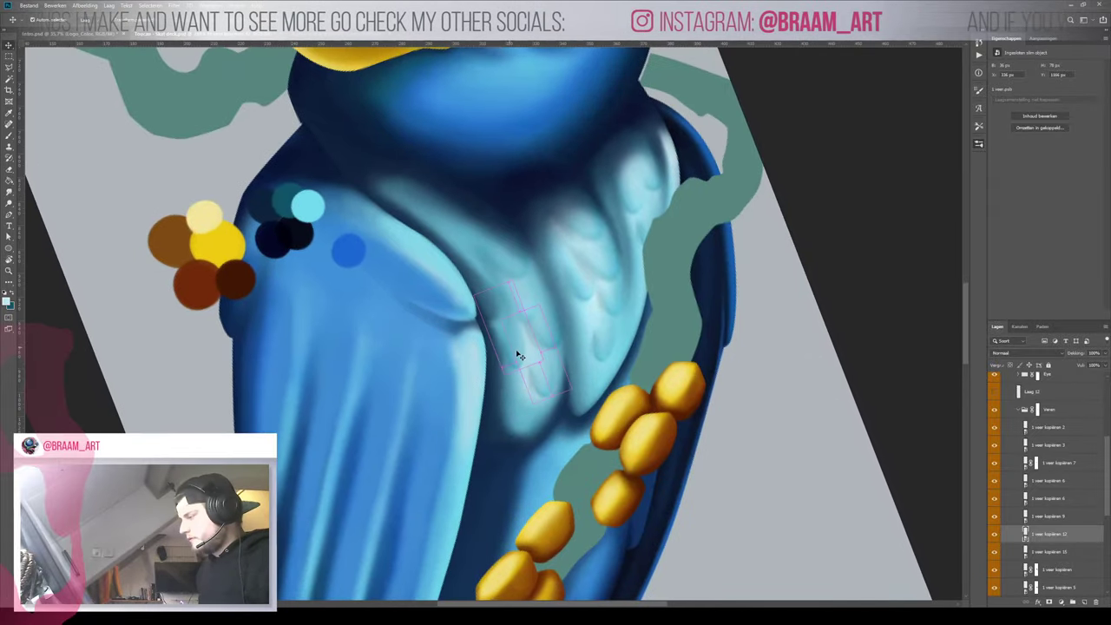
{"action": "left_click", "coordinate": [521, 354], "text": "ctrl"}
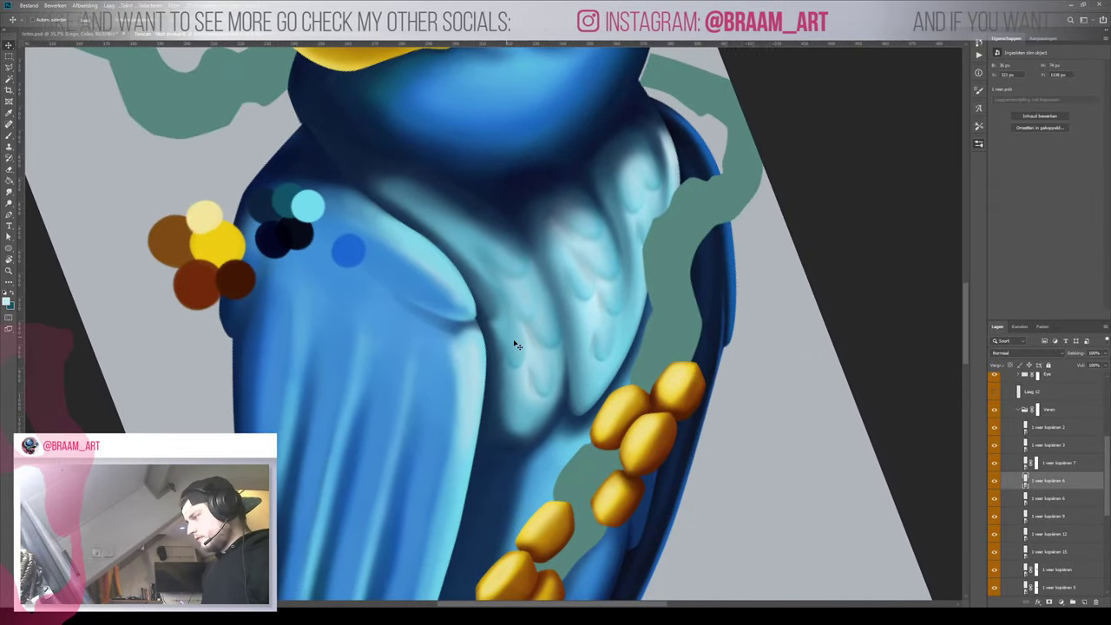
{"action": "scroll", "coordinate": [521, 339], "scroll_direction": "down", "scroll_amount": 5}
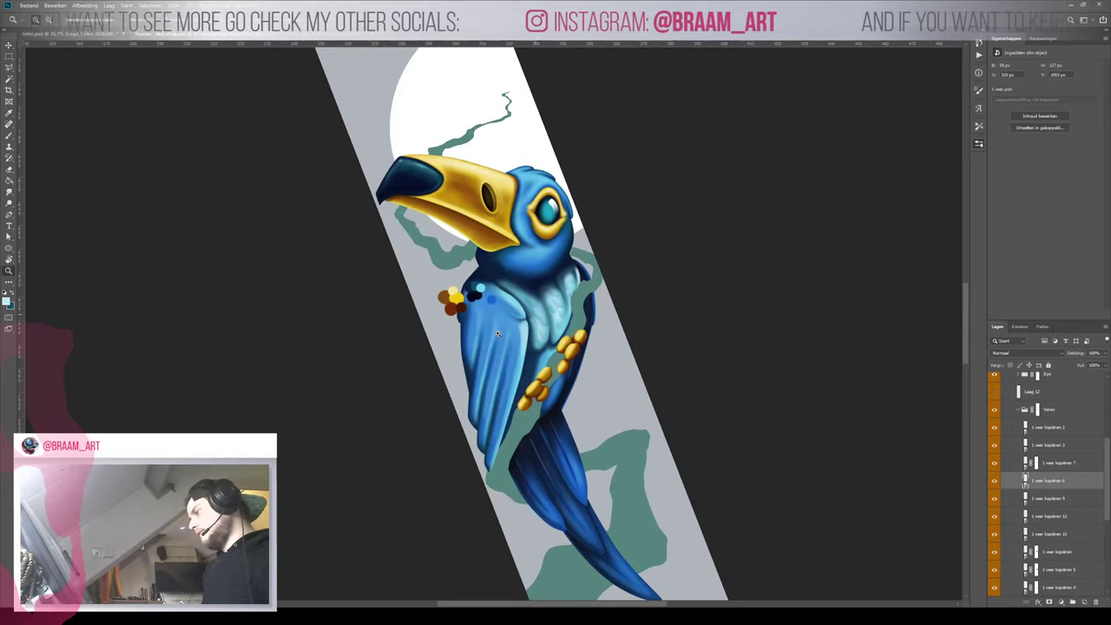
Select the individual feather layers on the bird's chest and move the lowest feather slightly up and to the right
{"action": "scroll", "coordinate": [497, 334], "scroll_direction": "up", "scroll_amount": 5}
{"action": "left_click", "coordinate": [550, 335], "text": "ctrl"}
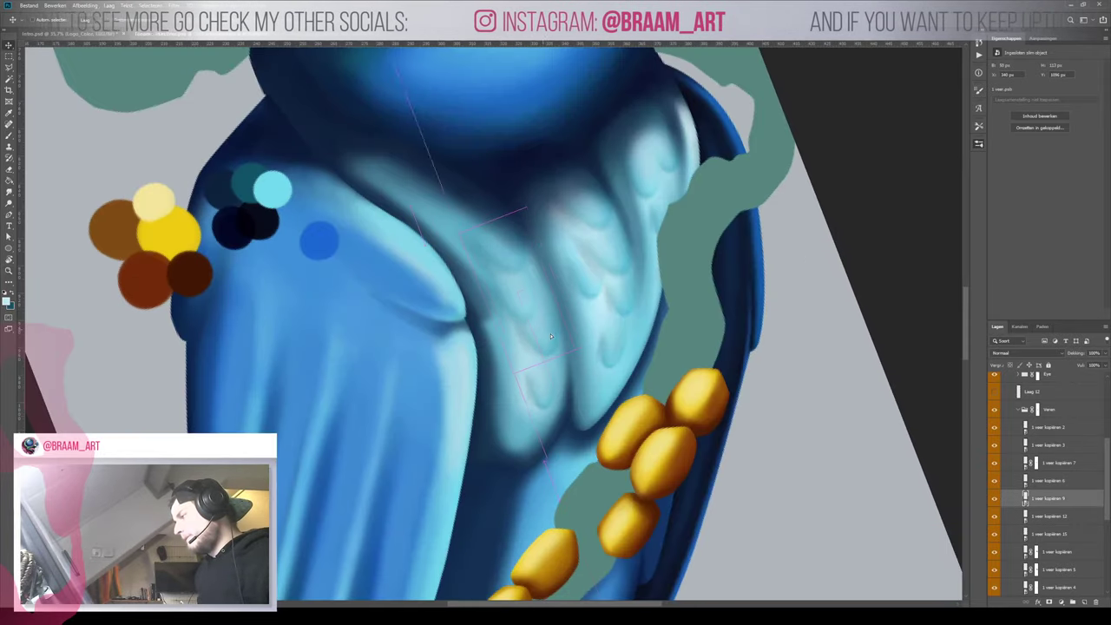
{"action": "left_click", "coordinate": [520, 307], "text": "ctrl"}
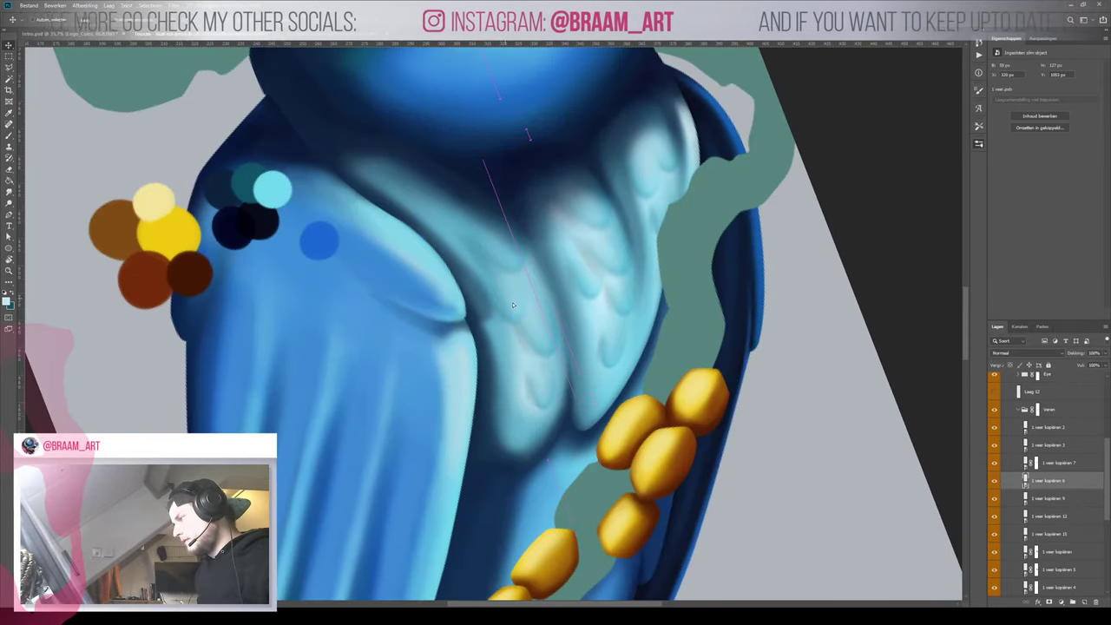
{"action": "left_click", "coordinate": [550, 335], "text": "ctrl"}
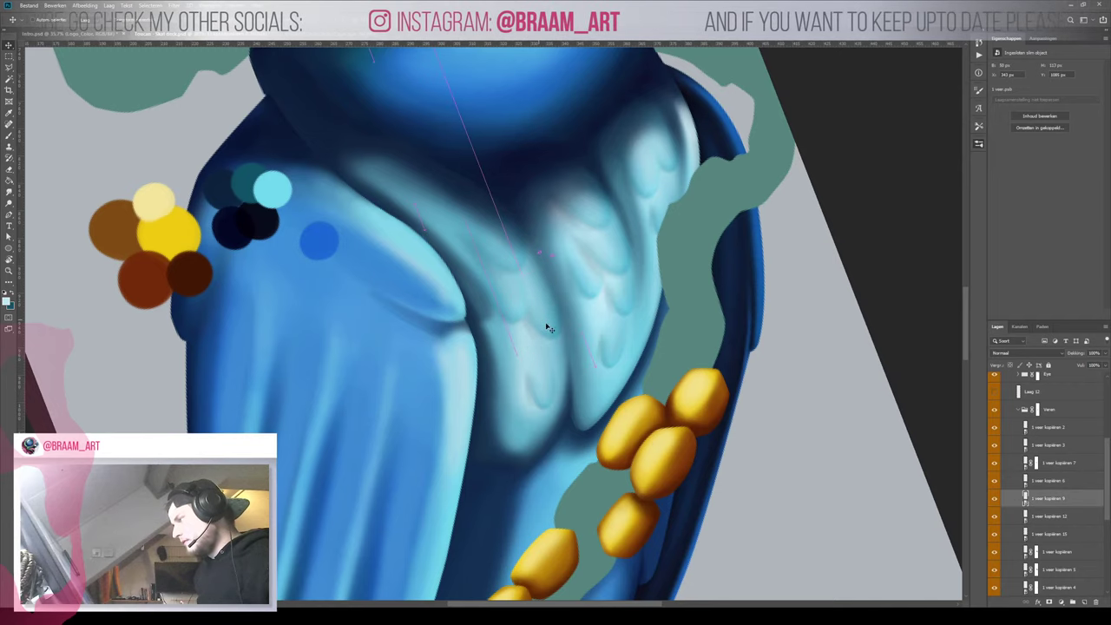
{"action": "left_click", "coordinate": [540, 400], "text": "ctrl"}
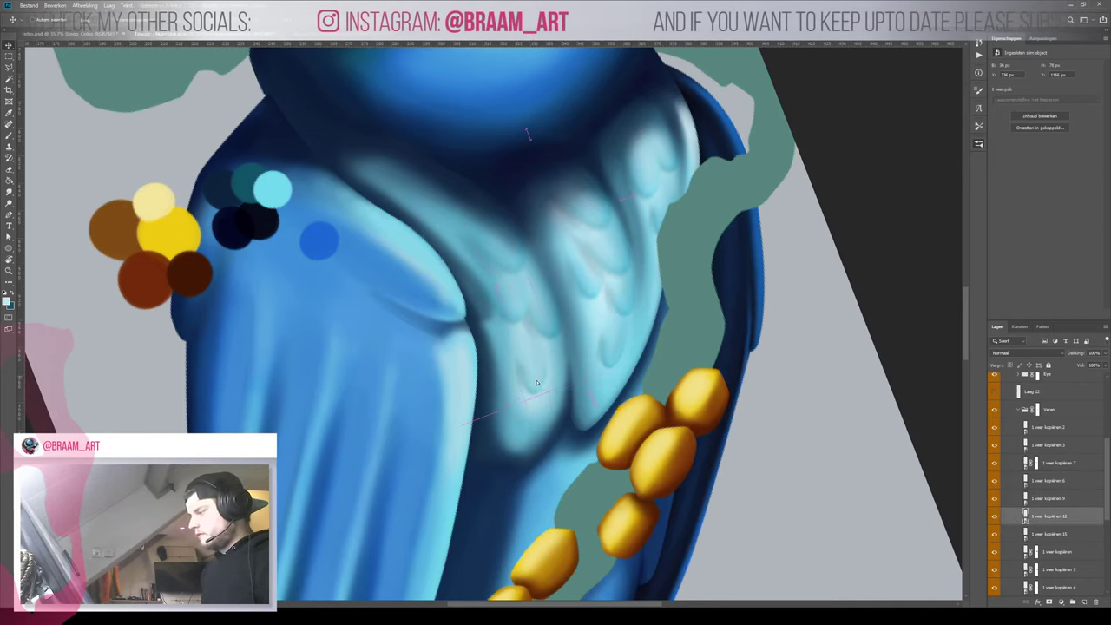
{"action": "left_click_drag", "start_coordinate": [537, 382], "coordinate": [551, 376]}
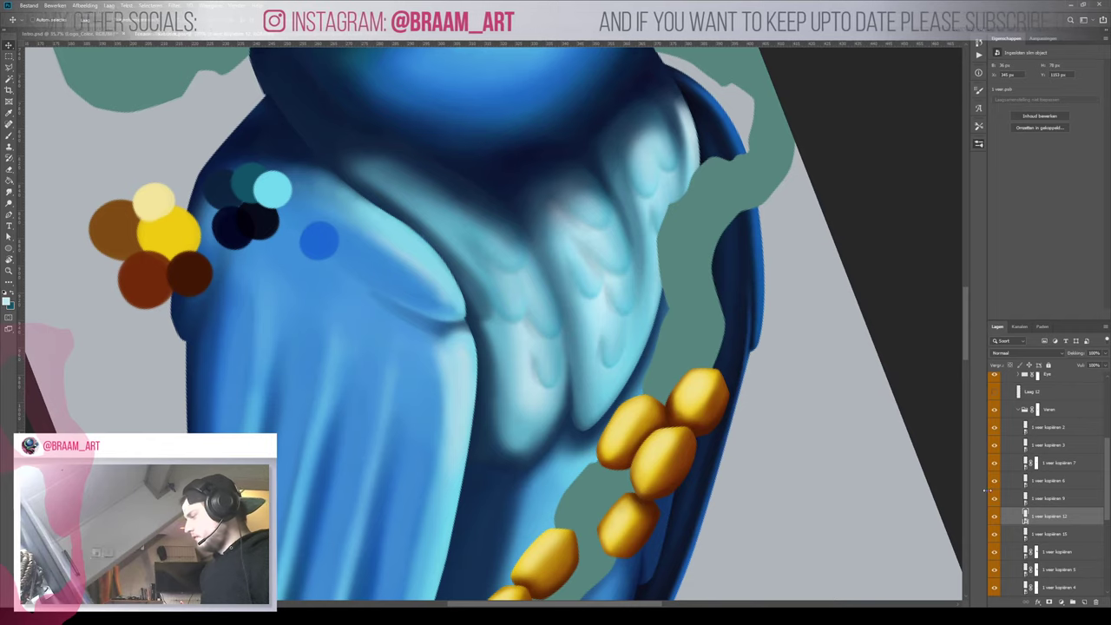
{"action": "left_click", "coordinate": [557, 325], "text": "ctrl"}
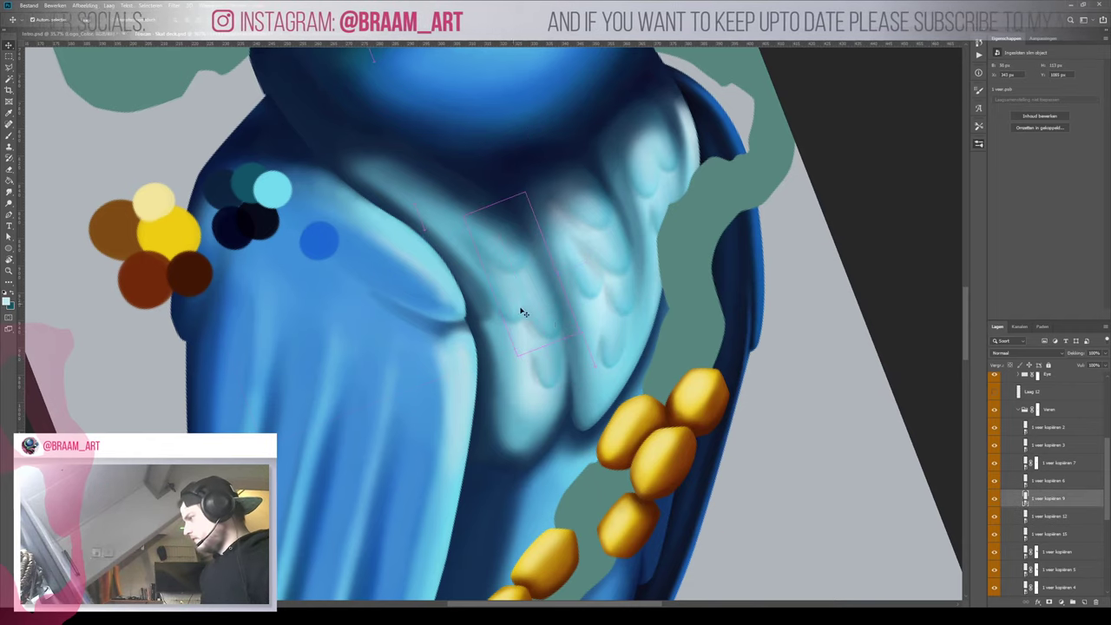
{"action": "left_click", "coordinate": [513, 276], "text": "ctrl"}
{"action": "left_click", "coordinate": [513, 269], "text": "ctrl"}
Paint black with an enlarged brush on the Veren group's layer mask to fade parts of the chest feathers
{"action": "key", "text": "z"}
{"action": "left_click_drag", "start_coordinate": [542, 298], "coordinate": [715, 420]}
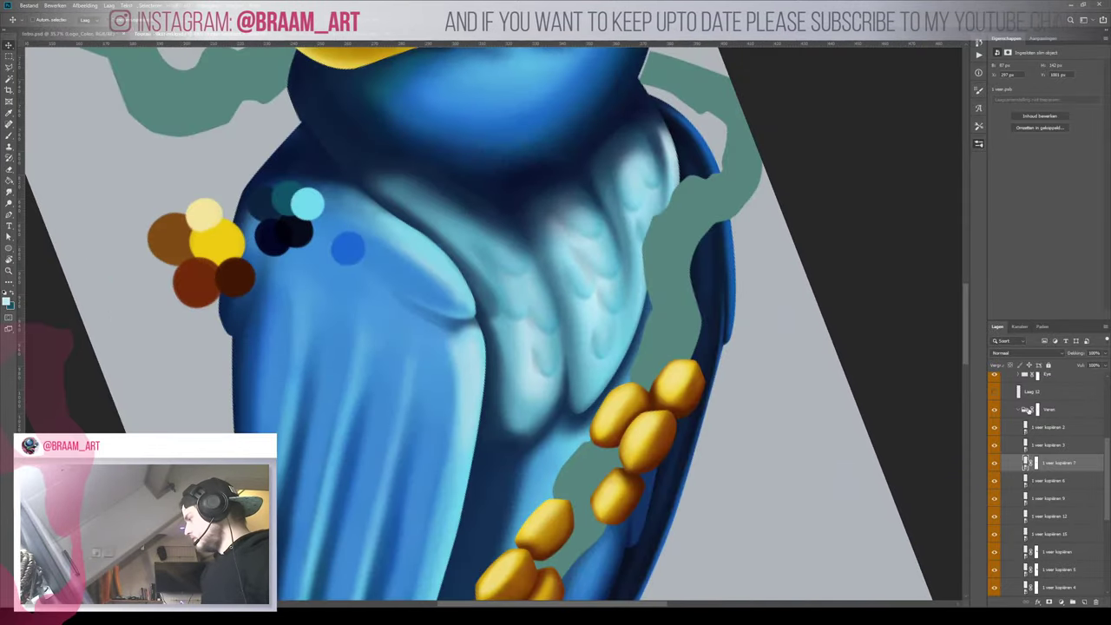
{"action": "left_click", "coordinate": [1036, 410]}
{"action": "key", "text": "b"}
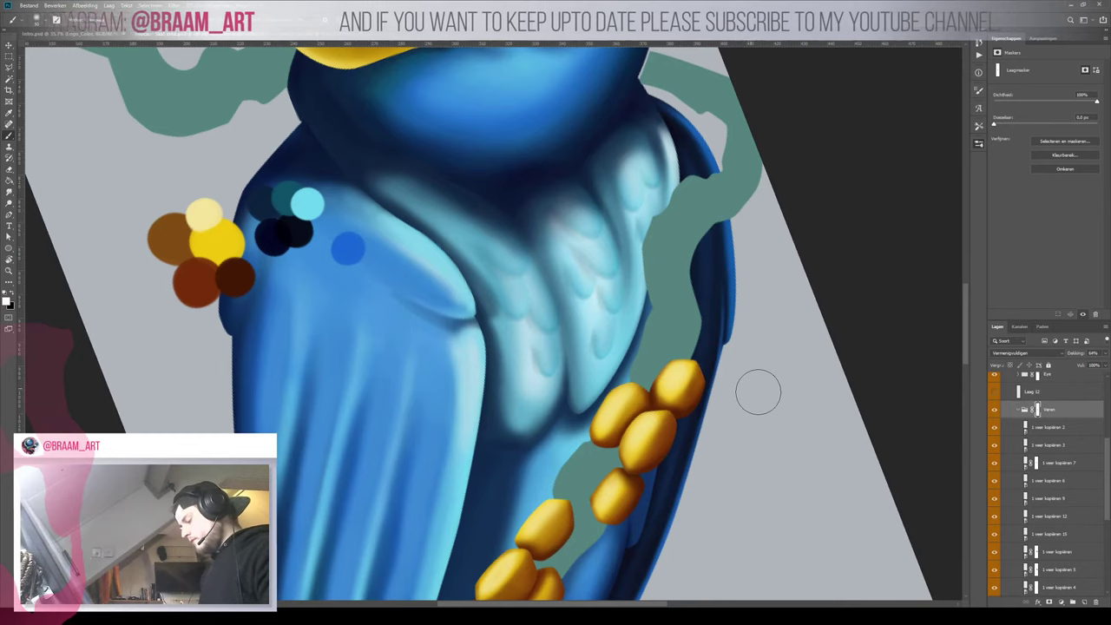
{"action": "key", "text": "bracketright"}
{"action": "key", "text": "bracketright"}
{"action": "key", "text": "bracketright"}
{"action": "key", "text": "bracketright"}
{"action": "key", "text": "bracketright"}
{"action": "key", "text": "bracketright"}
{"action": "key", "text": "bracketright"}
{"action": "key", "text": "bracketright"}
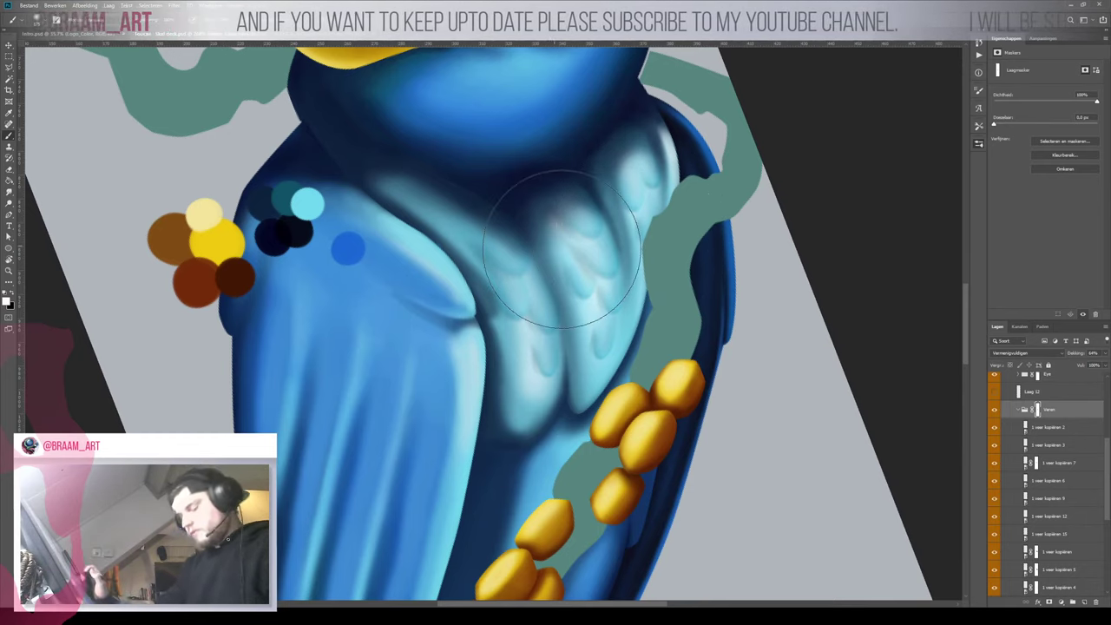
{"action": "key", "text": "x"}
{"action": "left_click_drag", "start_coordinate": [542, 374], "coordinate": [512, 325]}
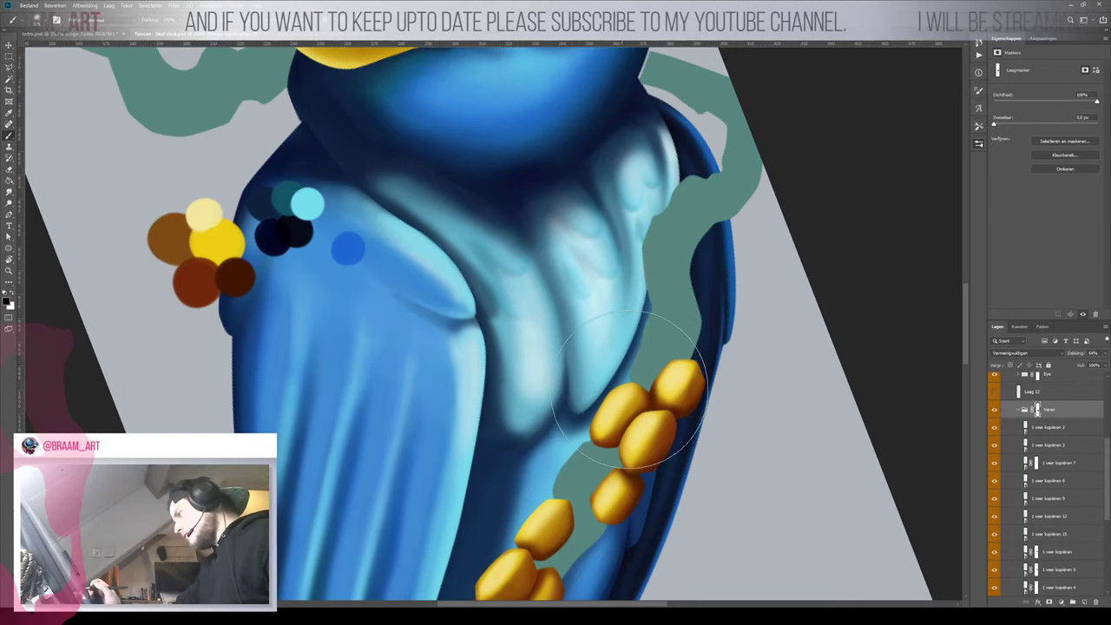
{"action": "left_click_drag", "start_coordinate": [623, 373], "coordinate": [600, 269]}
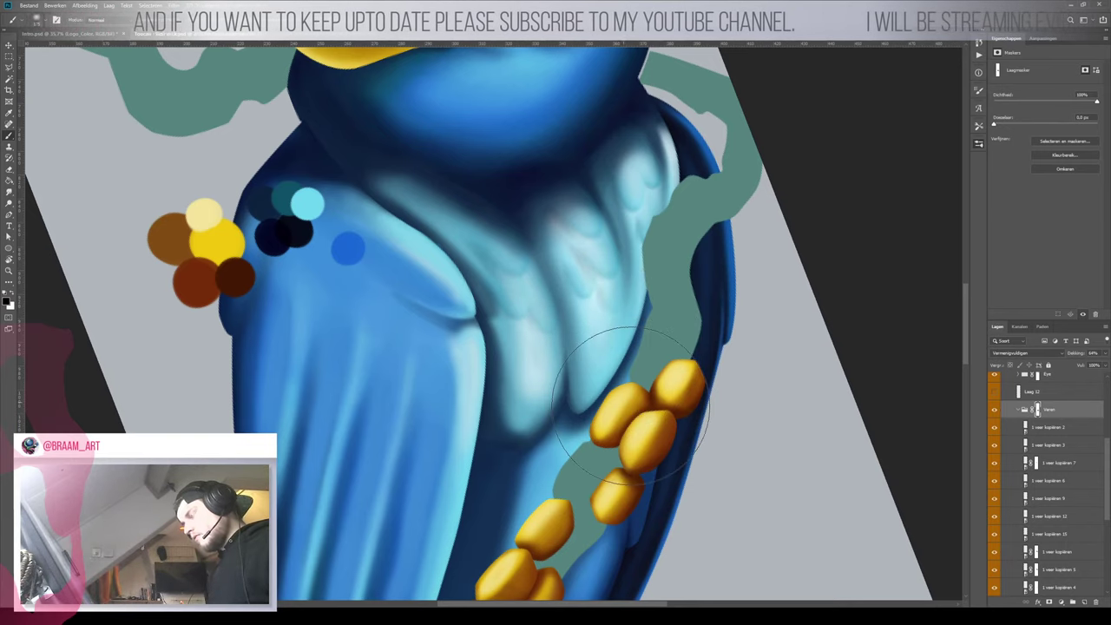
Duplicate the feather layer "1 veer kopiëren 2" from the Head's Veren group into the Wing_Front group
{"action": "key", "text": "z"}
{"action": "left_click_drag", "start_coordinate": [603, 341], "coordinate": [578, 348]}
{"action": "scroll", "coordinate": [578, 347], "scroll_direction": "down", "scroll_amount": 4}
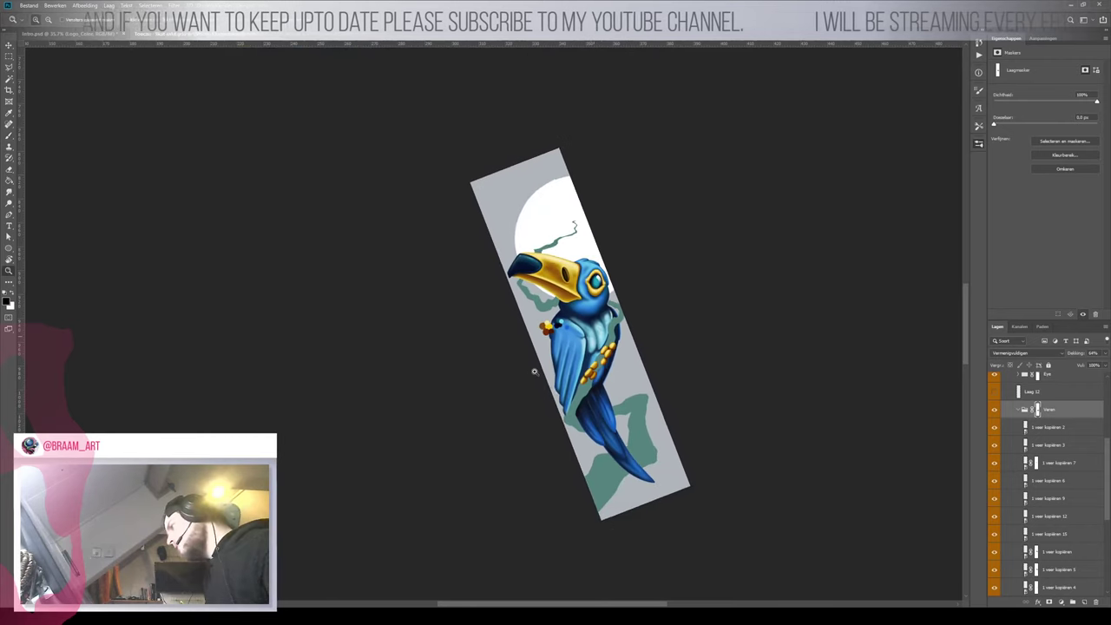
{"action": "scroll", "coordinate": [529, 367], "scroll_direction": "up", "scroll_amount": 4}
{"action": "key", "text": "r"}
{"action": "left_click_drag", "start_coordinate": [631, 298], "coordinate": [607, 329]}
{"action": "key", "text": "z"}
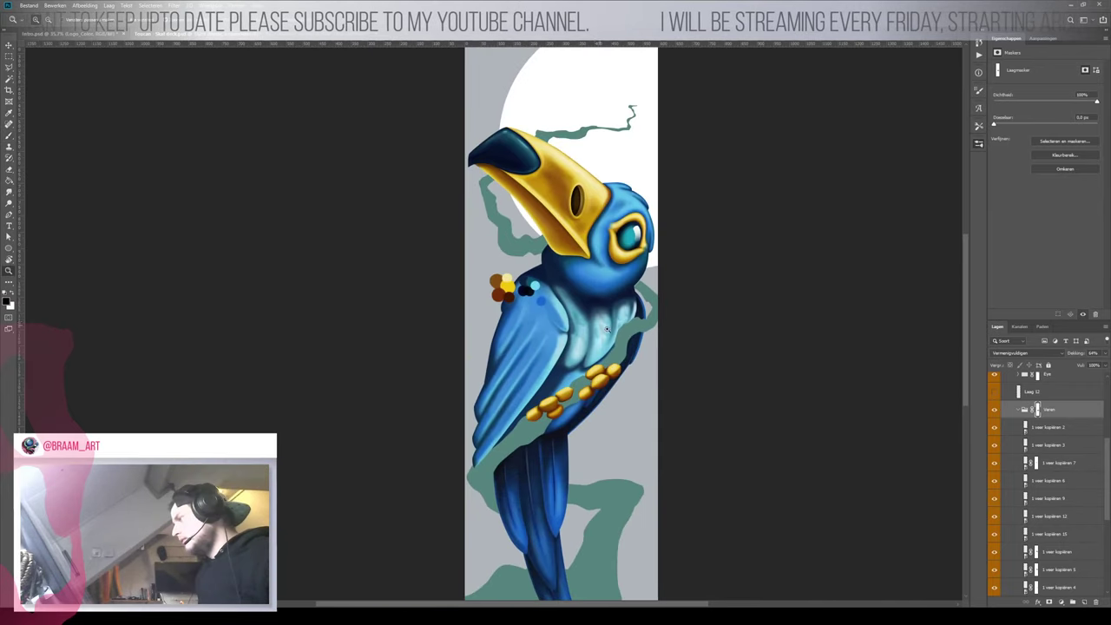
{"action": "key", "text": "b"}
{"action": "left_click", "coordinate": [1025, 426]}
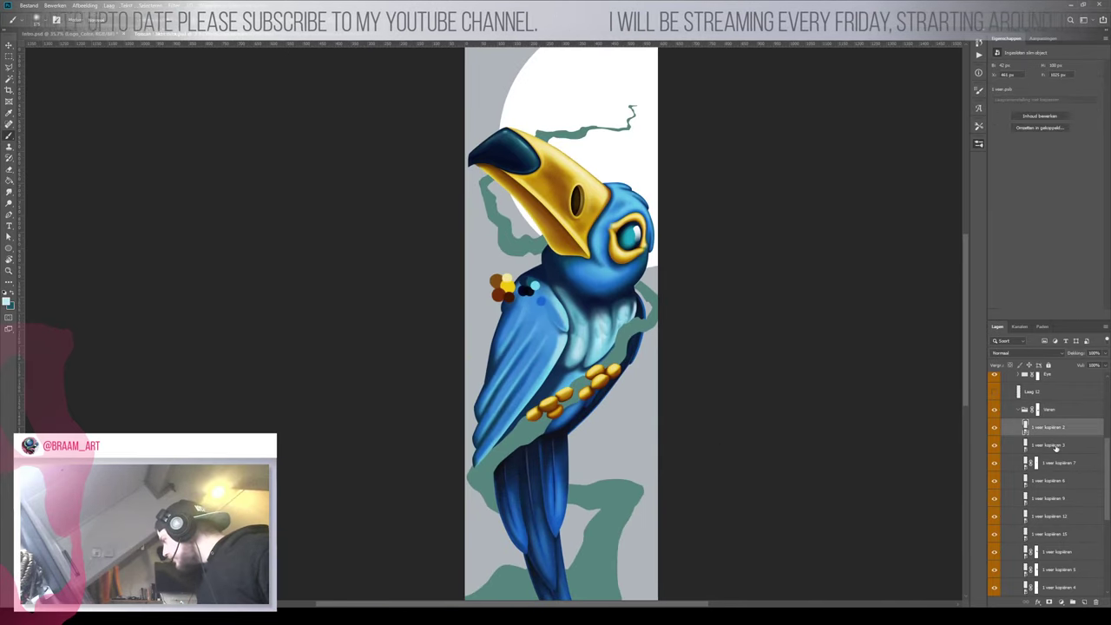
{"action": "scroll", "coordinate": [1055, 447], "scroll_direction": "up", "scroll_amount": 1}
{"action": "scroll", "coordinate": [1054, 457], "scroll_direction": "up", "scroll_amount": 3}
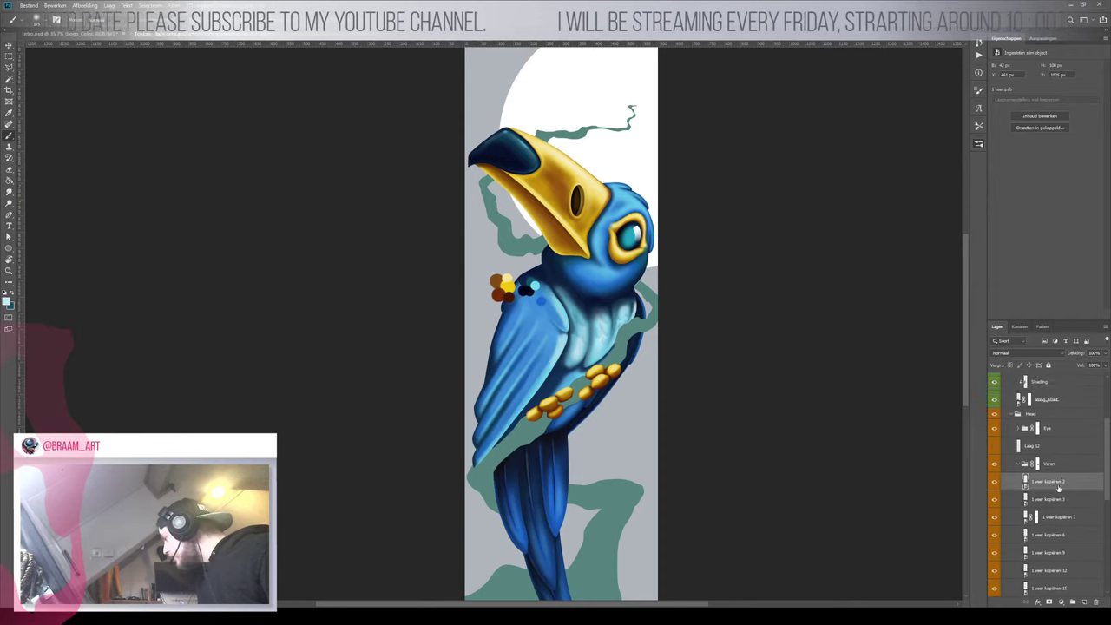
{"action": "scroll", "coordinate": [1064, 519], "scroll_direction": "up", "scroll_amount": 1}
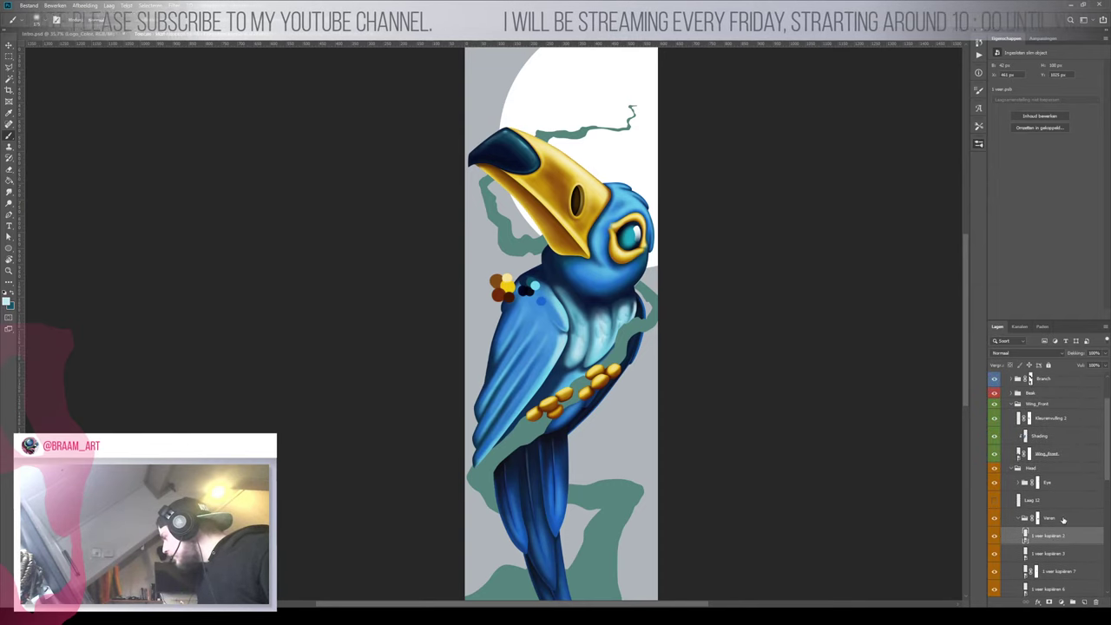
{"action": "left_click_drag", "start_coordinate": [1060, 537], "coordinate": [1049, 419]}
Move the copied feather onto the upper edge of the front wing and adjust it with Free Transform
{"action": "key", "text": "v"}
{"action": "mouse_move", "coordinate": [620, 314]}
{"action": "left_mouse_down"}
{"action": "mouse_move", "coordinate": [537, 336]}
{"action": "mouse_move", "coordinate": [580, 334]}
{"action": "mouse_move", "coordinate": [587, 354]}
{"action": "mouse_move", "coordinate": [481, 230]}
{"action": "mouse_move", "coordinate": [418, 294]}
{"action": "mouse_move", "coordinate": [416, 229]}
{"action": "left_mouse_up"}
{"action": "key", "text": "z"}
{"action": "key", "text": "r"}
{"action": "key", "text": "ctrl+t"}
{"action": "left_click_drag", "start_coordinate": [450, 184], "coordinate": [489, 182]}
{"action": "key", "text": "Return"}
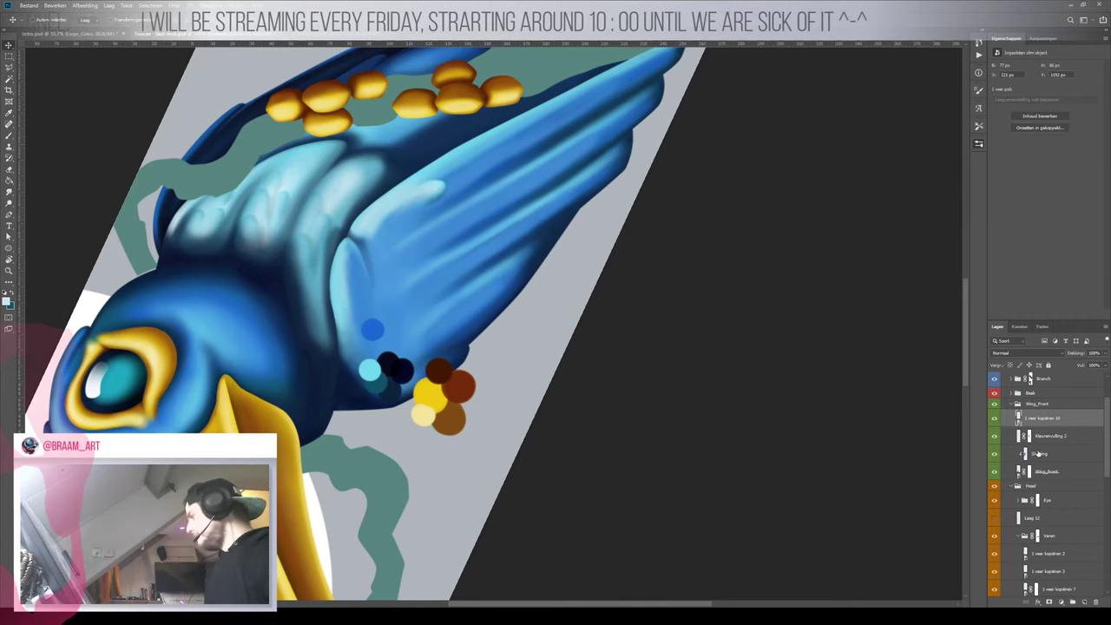
Create a new group inside Wing_Front, put the copied feather in it, and name the group Veren
{"action": "left_click", "coordinate": [1073, 602]}
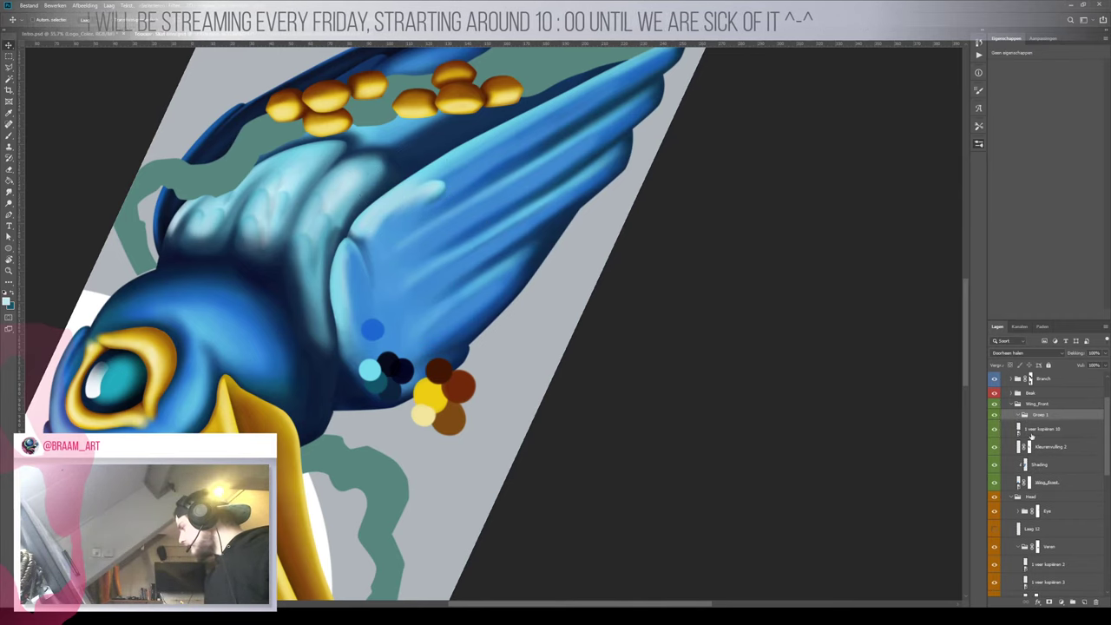
{"action": "left_click_drag", "start_coordinate": [1032, 409], "coordinate": [1041, 433]}
{"action": "double_click", "coordinate": [1039, 417]}
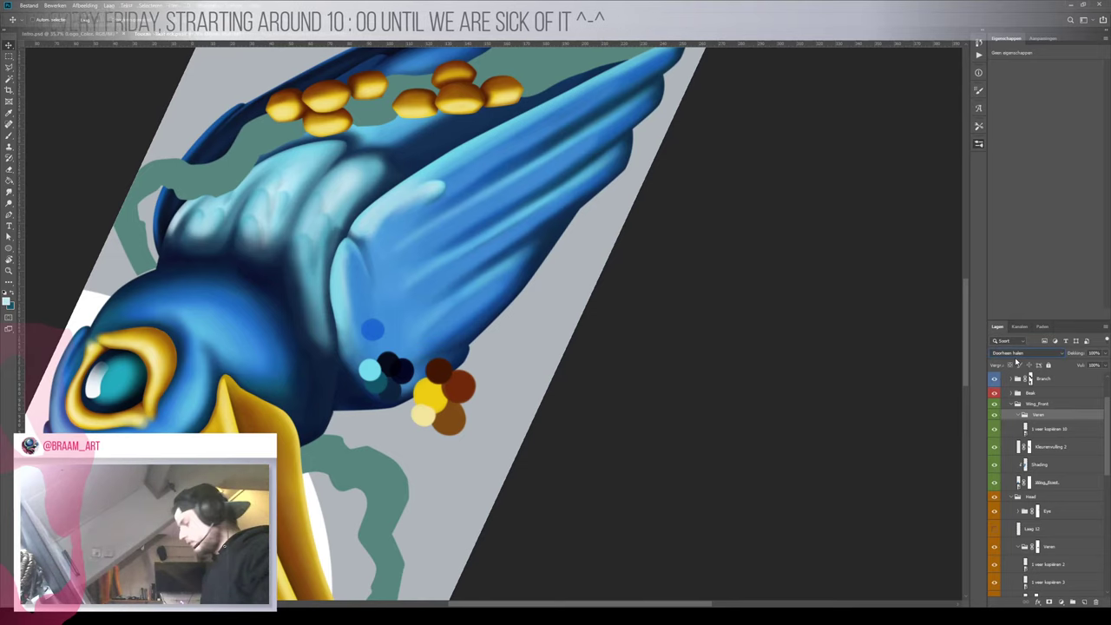
Try successive blend modes on the wing's Veren group, including Lineair doordrukken, Donkerdere kleur, Lineair licht, Verdelen and Lichtsterkte
{"action": "key", "text": "Down"}
{"action": "key", "text": "Down"}
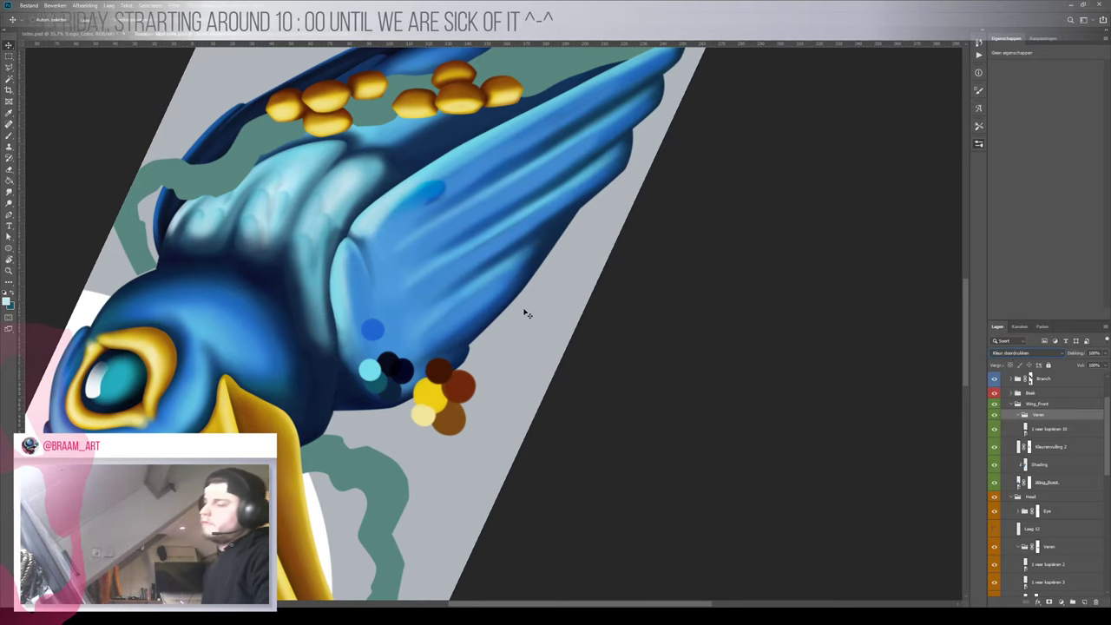
{"action": "key", "text": "Up"}
{"action": "key", "text": "shift+plus"}
{"action": "key", "text": "shift+plus"}
{"action": "key", "text": "shift+plus"}
{"action": "key", "text": "shift+plus"}
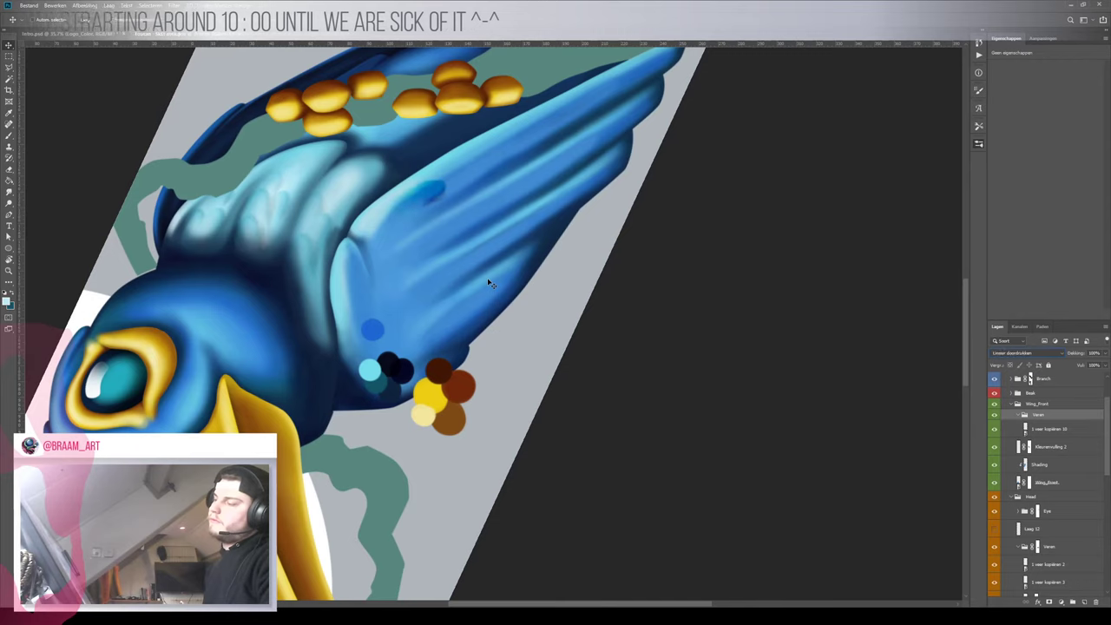
{"action": "key", "text": "shift+plus"}
{"action": "key", "text": "shift+plus"}
{"action": "key", "text": "shift+plus"}
{"action": "key", "text": "shift+plus"}
{"action": "key", "text": "shift+plus"}
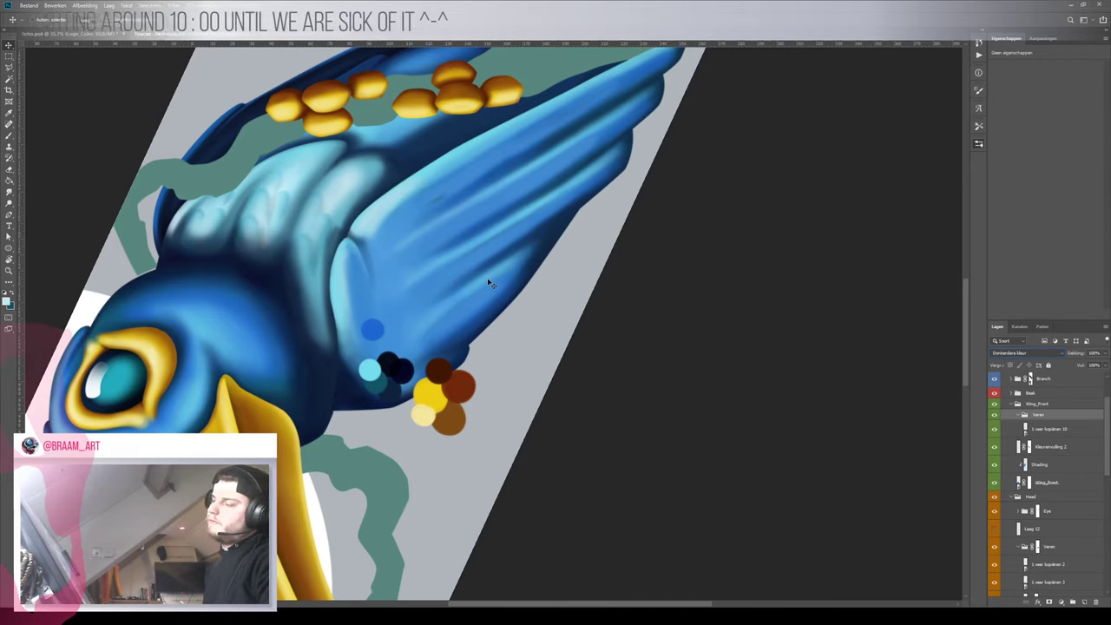
{"action": "key", "text": "shift+plus"}
{"action": "key", "text": "shift+plus"}
{"action": "key", "text": "shift+plus"}
{"action": "key", "text": "shift+plus"}
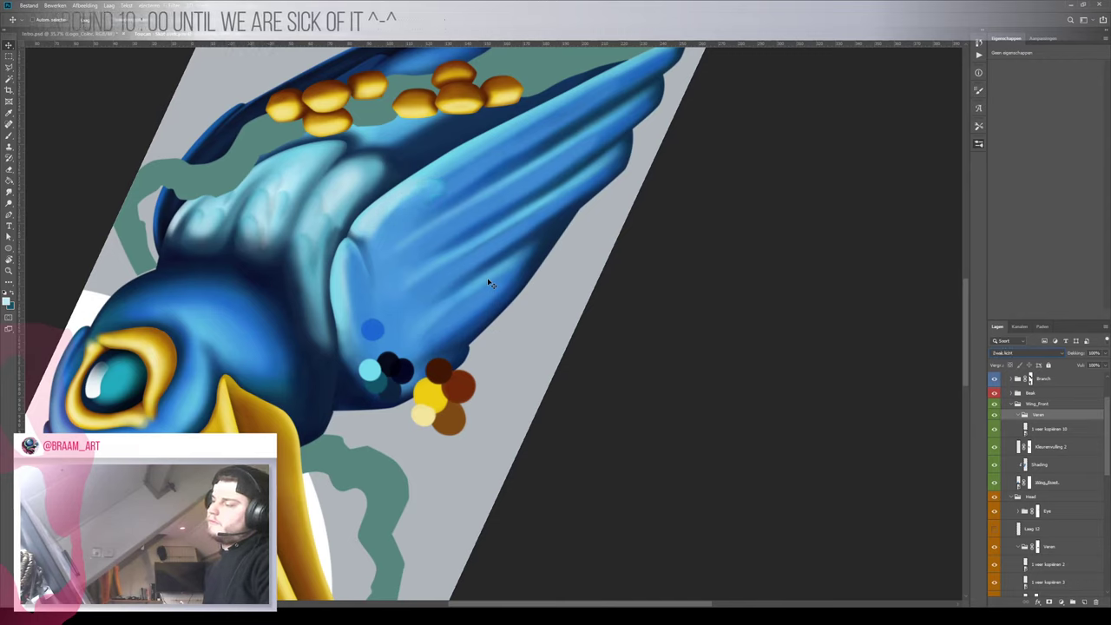
{"action": "key", "text": "shift+plus"}
{"action": "key", "text": "shift+plus"}
{"action": "key", "text": "shift+plus"}
{"action": "key", "text": "shift+plus"}
{"action": "key", "text": "shift+plus"}
{"action": "key", "text": "shift+plus"}
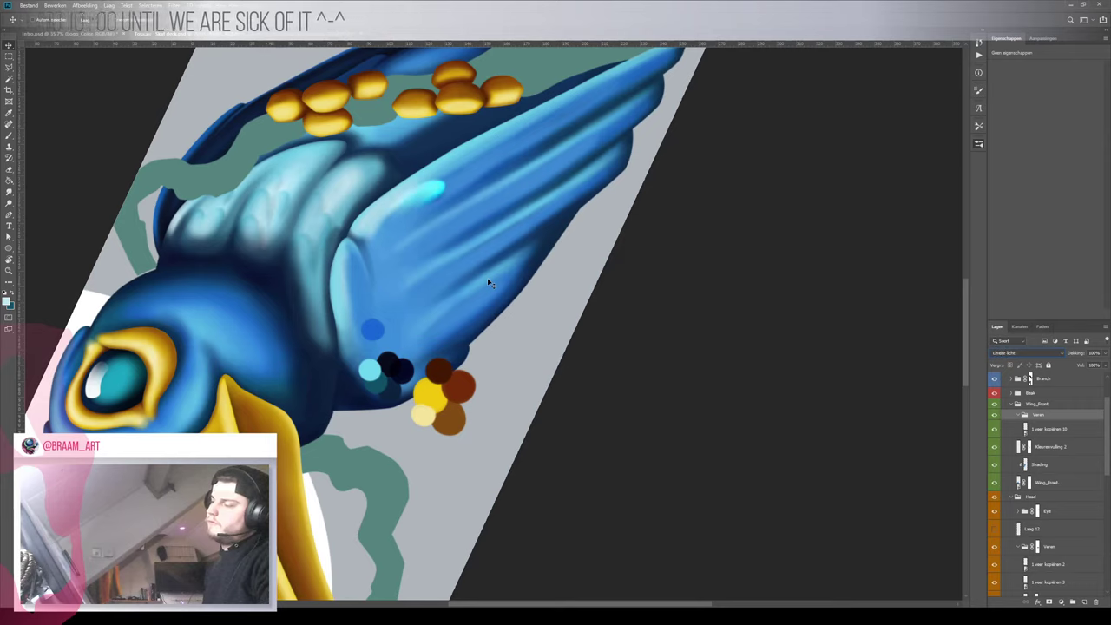
{"action": "key", "text": "shift+plus"}
{"action": "key", "text": "shift+plus"}
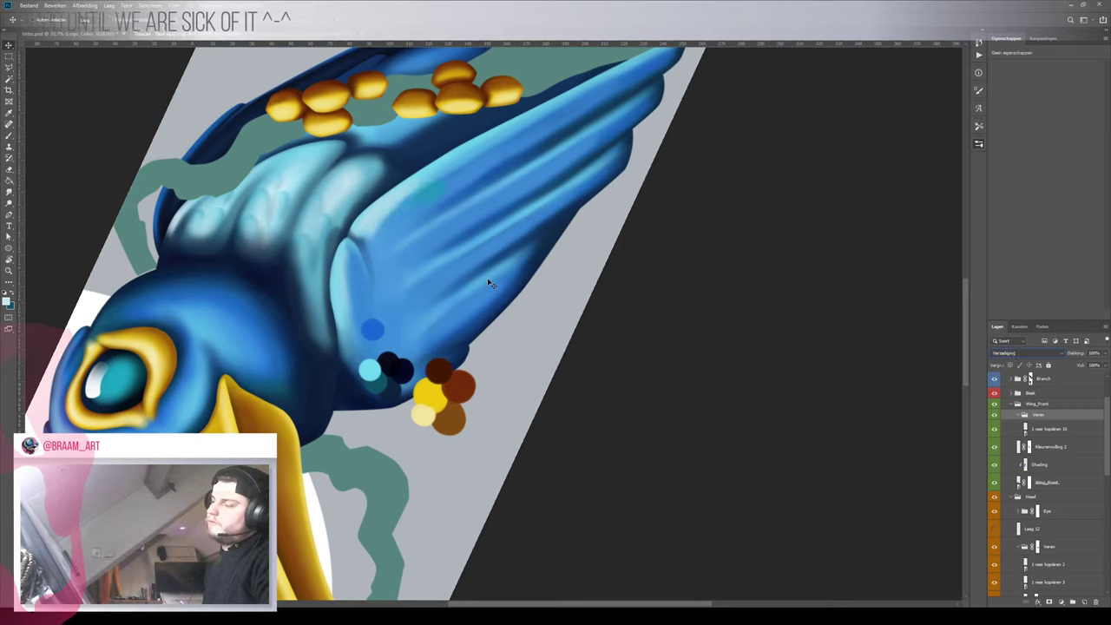
{"action": "key", "text": "shift+minus"}
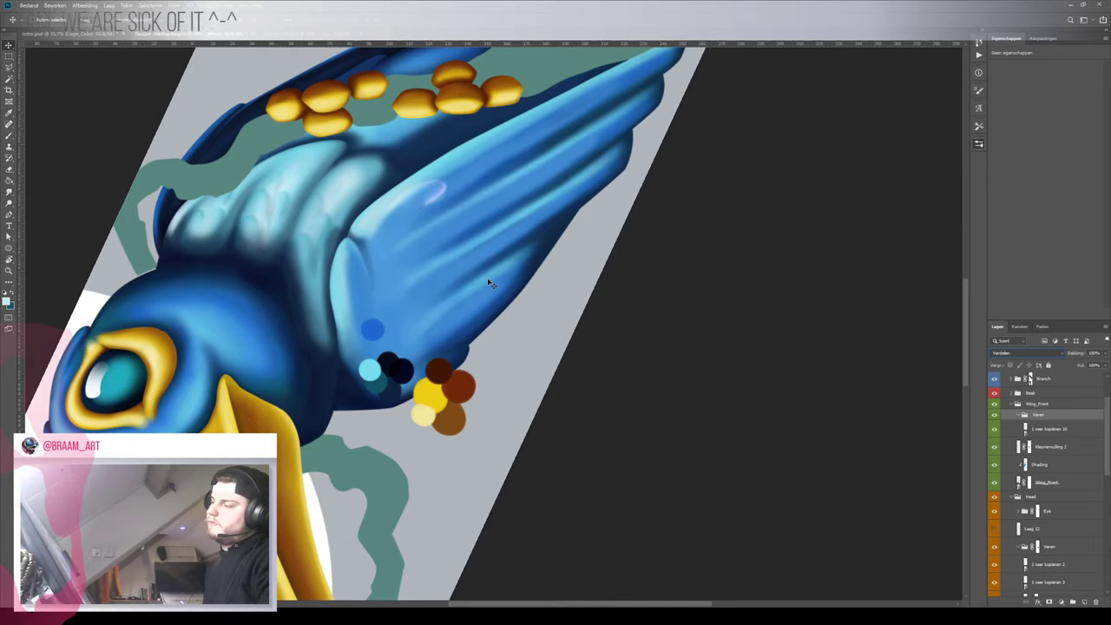
{"action": "key", "text": "shift+plus"}
{"action": "key", "text": "shift+minus"}
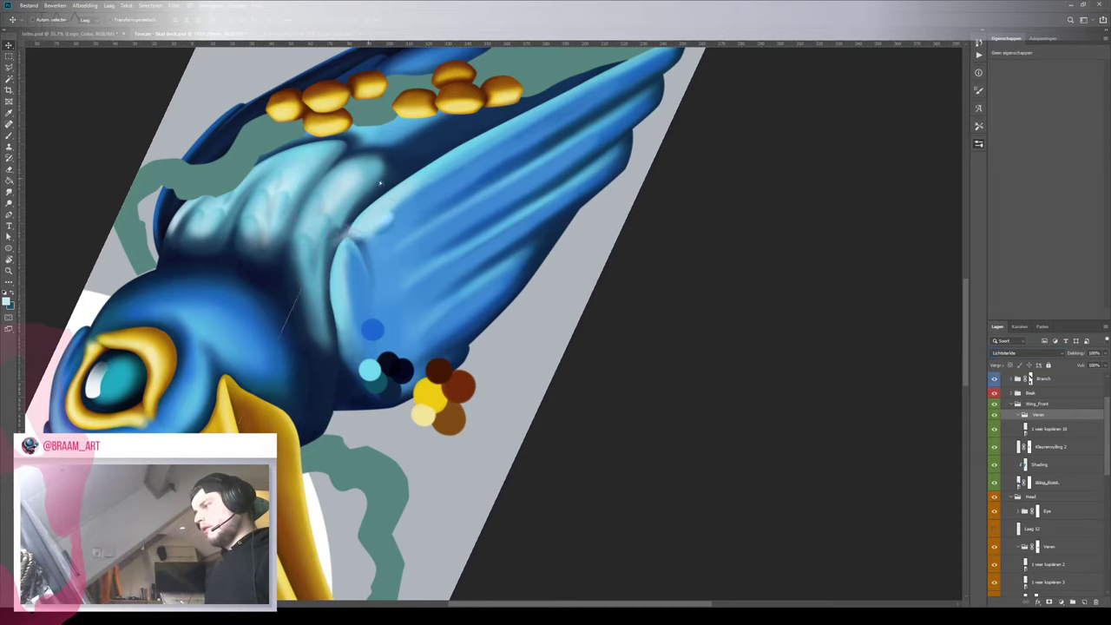
Set the wing's Veren group to the Fel licht blend mode and lower its opacity to 60%
{"action": "key", "text": "r"}
{"action": "left_click_drag", "start_coordinate": [435, 240], "coordinate": [591, 352]}
{"action": "scroll", "coordinate": [591, 352], "scroll_direction": "down", "scroll_amount": 2}
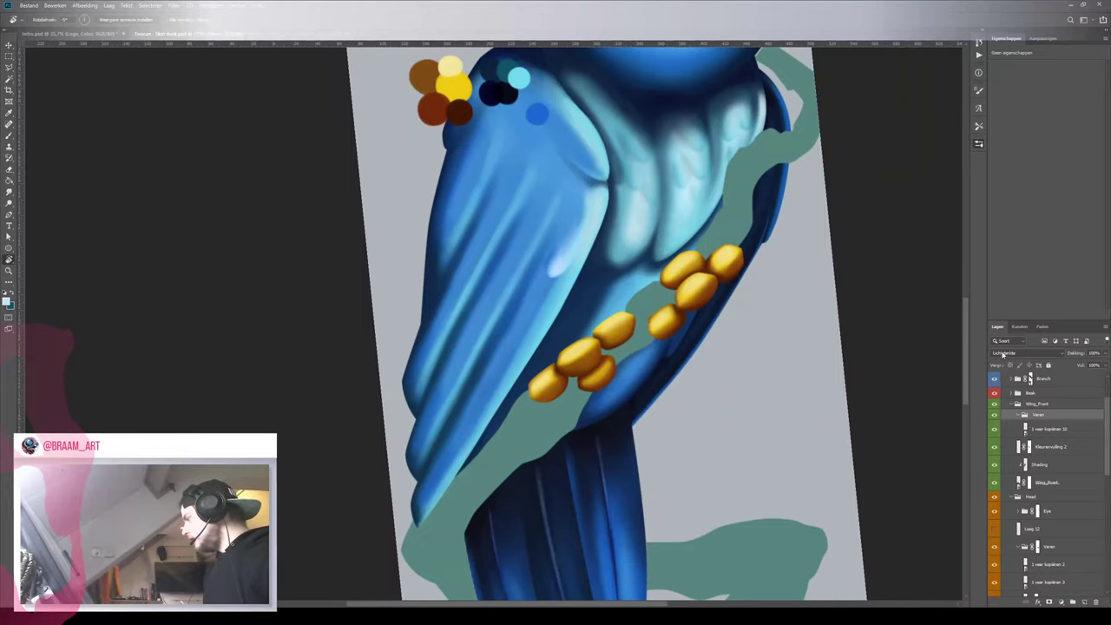
{"action": "scroll", "coordinate": [1003, 354], "scroll_direction": "up", "scroll_amount": 17}
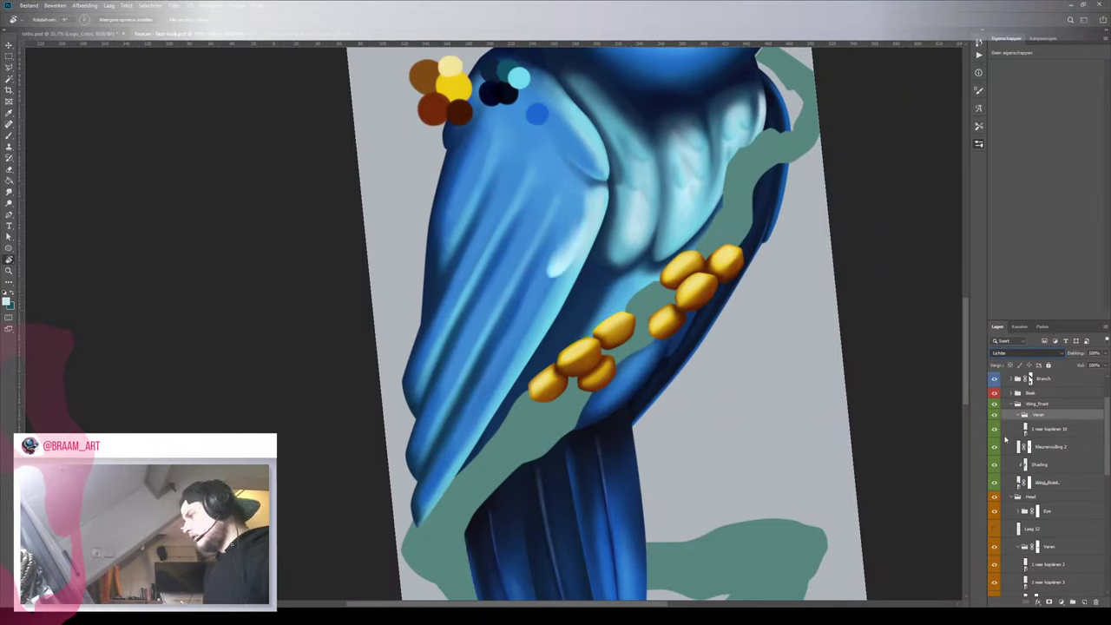
{"action": "key", "text": "Down"}
{"action": "key", "text": "Down"}
{"action": "key", "text": "Down"}
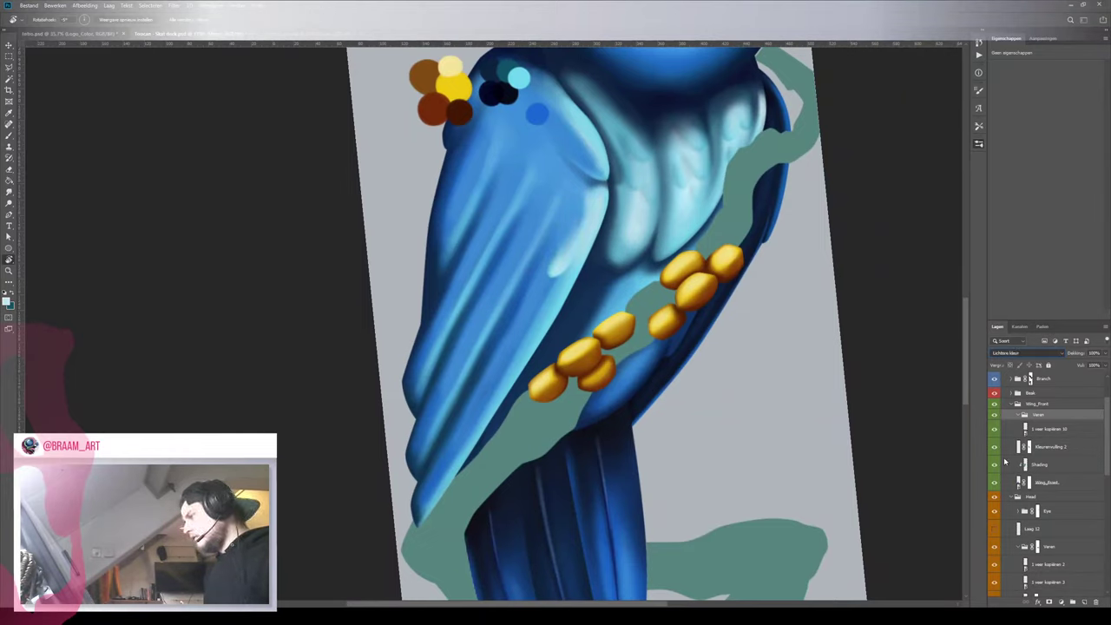
{"action": "key", "text": "Down"}
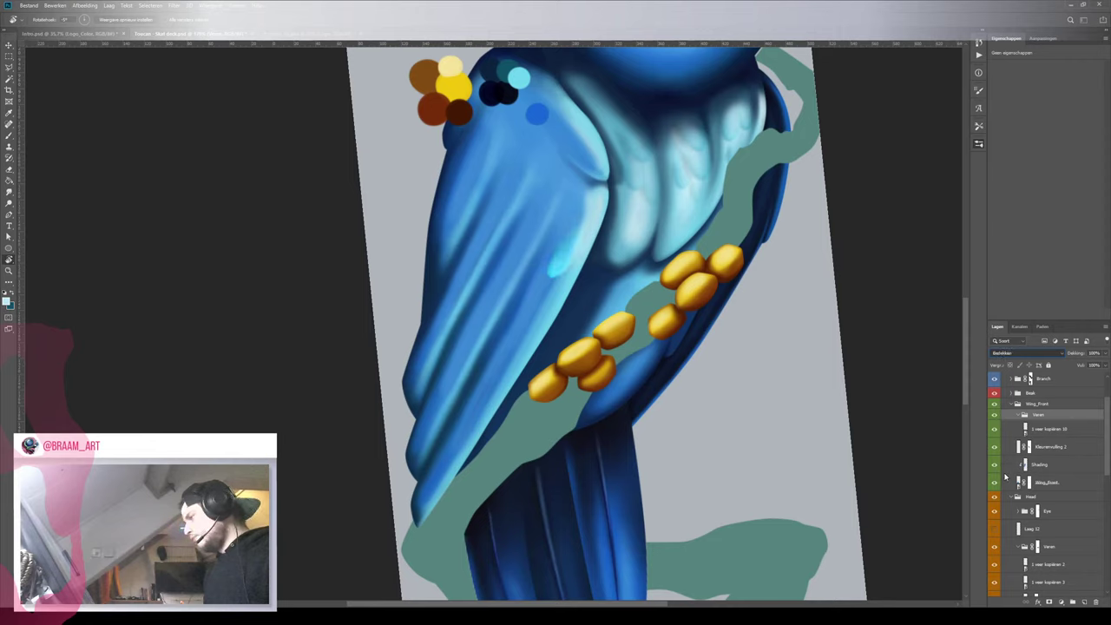
{"action": "key", "text": "Down"}
{"action": "key", "text": "Down"}
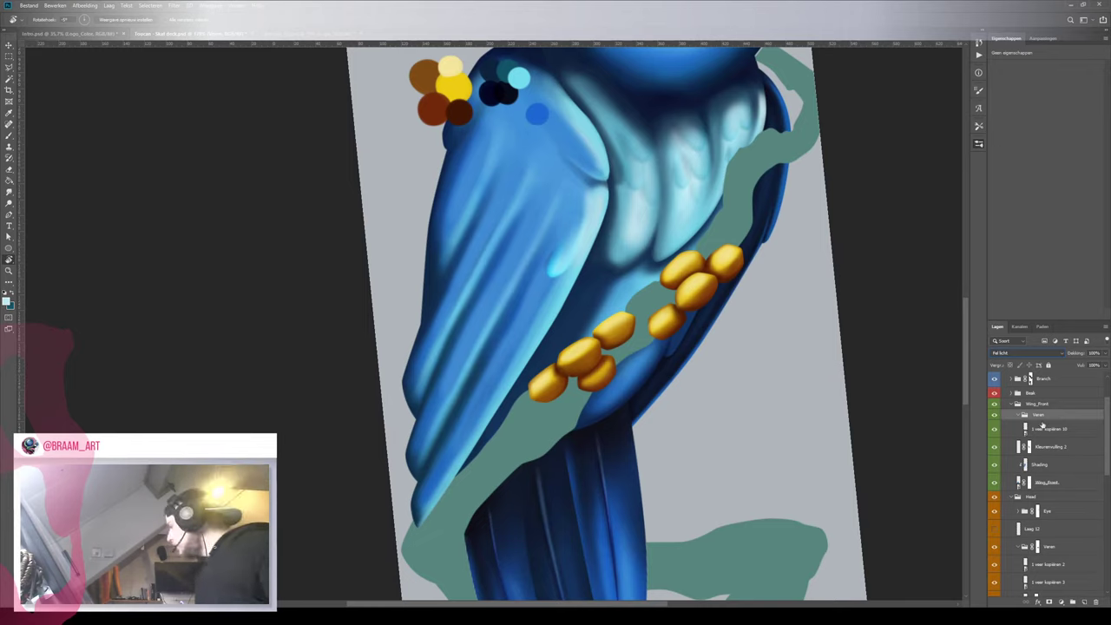
{"action": "key", "text": "6"}
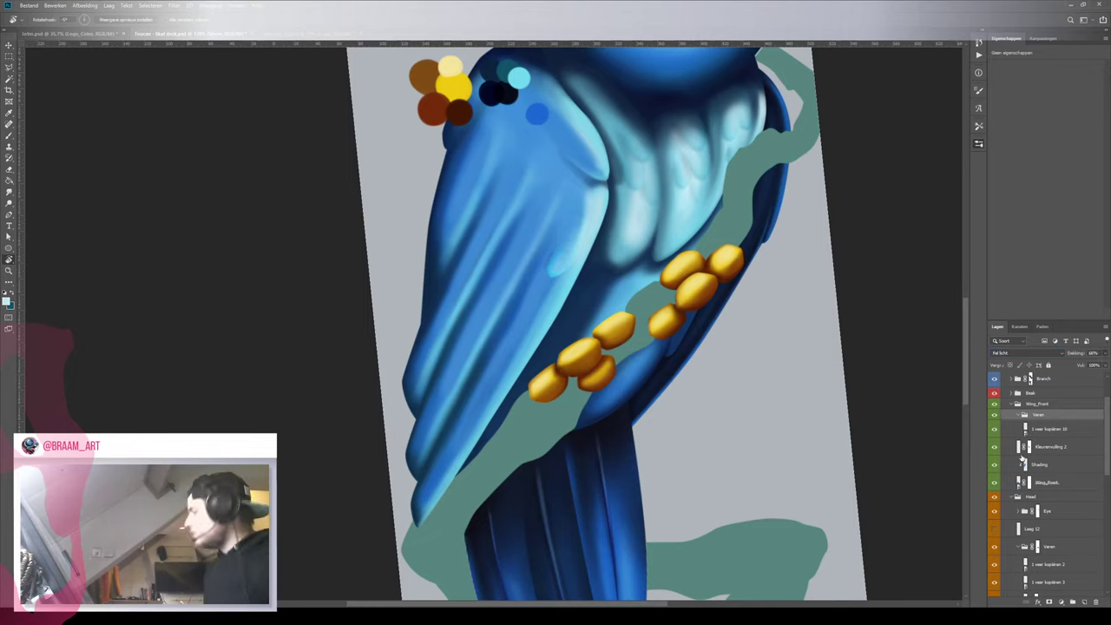
Move the copied feather to the front edge of the wing just below the shoulder fold and adjust it with Free Transform
{"action": "left_click", "coordinate": [1051, 428]}
{"action": "key", "text": "v"}
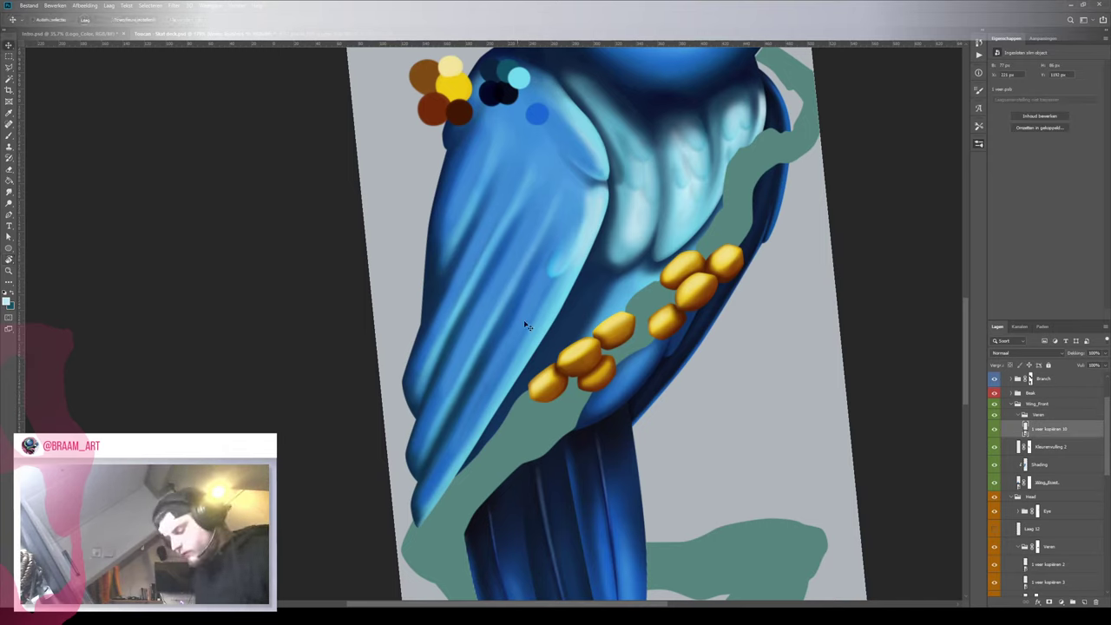
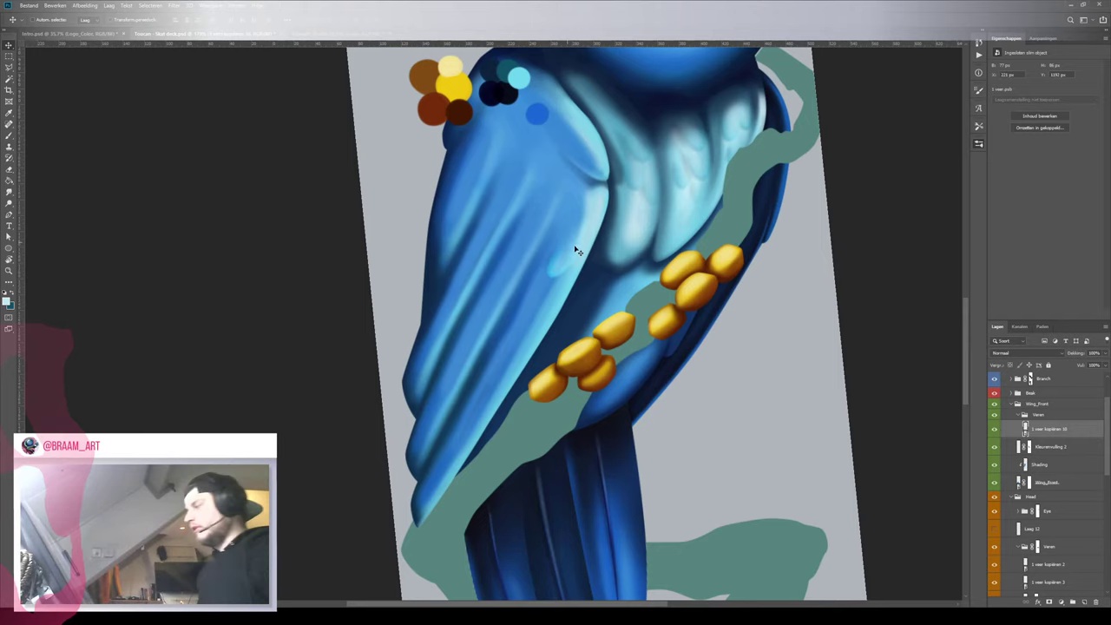
{"action": "key", "text": "ctrl+space"}
{"action": "left_click_drag", "start_coordinate": [566, 250], "coordinate": [577, 249]}
{"action": "key", "text": "r"}
{"action": "mouse_move", "coordinate": [601, 197]}
{"action": "left_mouse_down"}
{"action": "mouse_move", "coordinate": [612, 208]}
{"action": "mouse_move", "coordinate": [594, 217]}
{"action": "left_mouse_up"}
{"action": "key", "text": "v"}
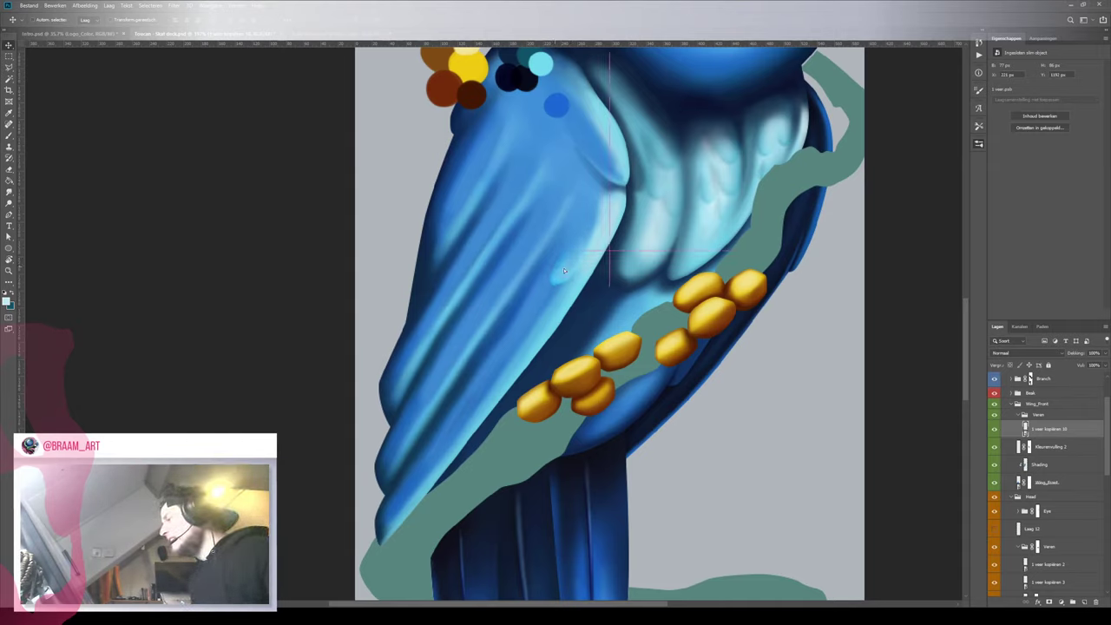
{"action": "left_click_drag", "start_coordinate": [573, 276], "coordinate": [619, 234]}
{"action": "key", "text": "ctrl+t"}
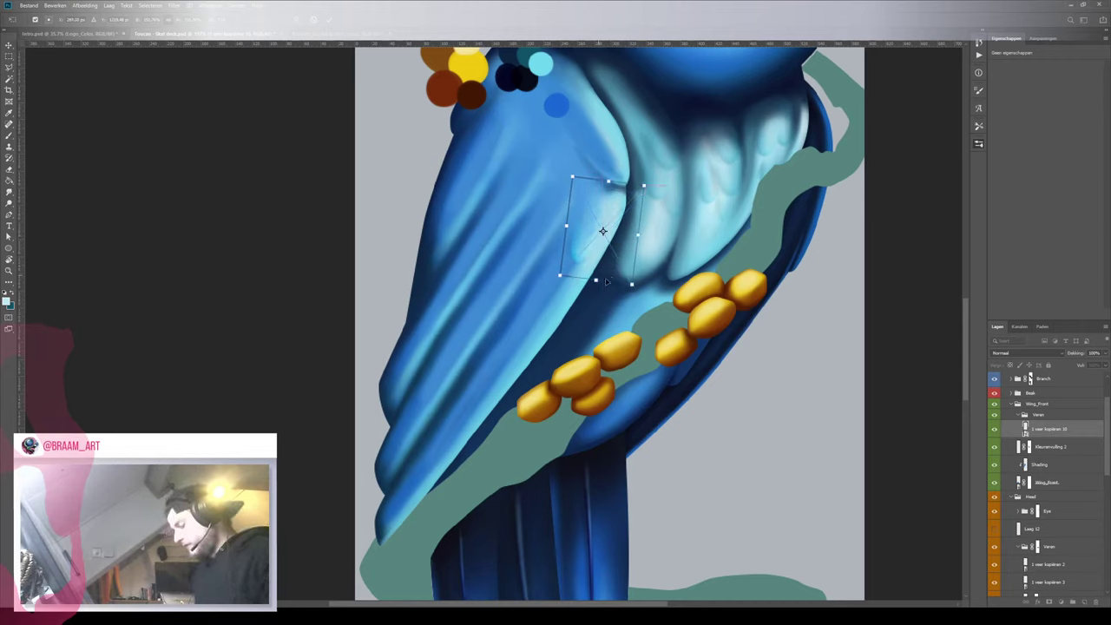
{"action": "key", "text": "Return"}
Duplicate the feather layer beneath the original, offset the copy down the wing, and shrink and rotate it with Free Transform
{"action": "left_click_drag", "start_coordinate": [1044, 438], "coordinate": [1046, 442]}
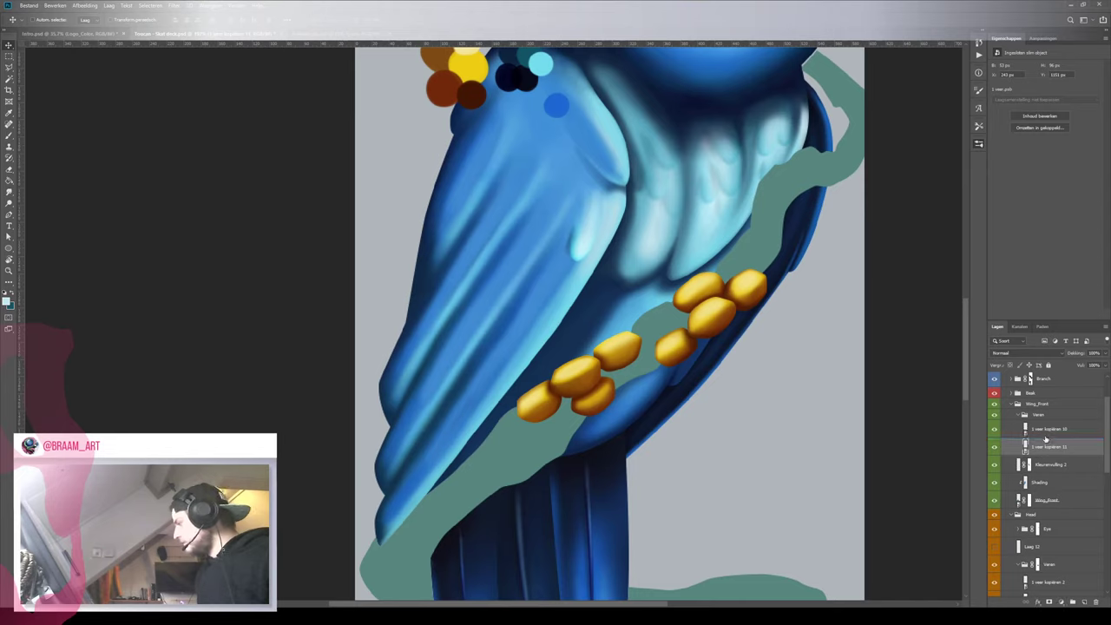
{"action": "left_click_drag", "start_coordinate": [596, 231], "coordinate": [570, 273]}
{"action": "key", "text": "ctrl+t"}
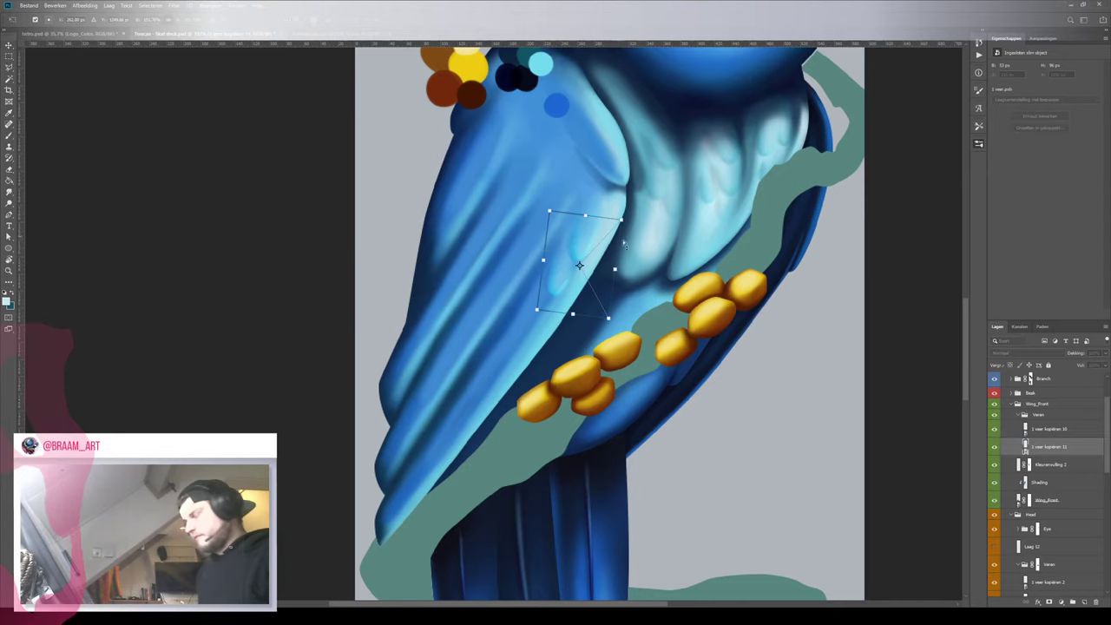
{"action": "left_click_drag", "start_coordinate": [623, 210], "coordinate": [602, 256]}
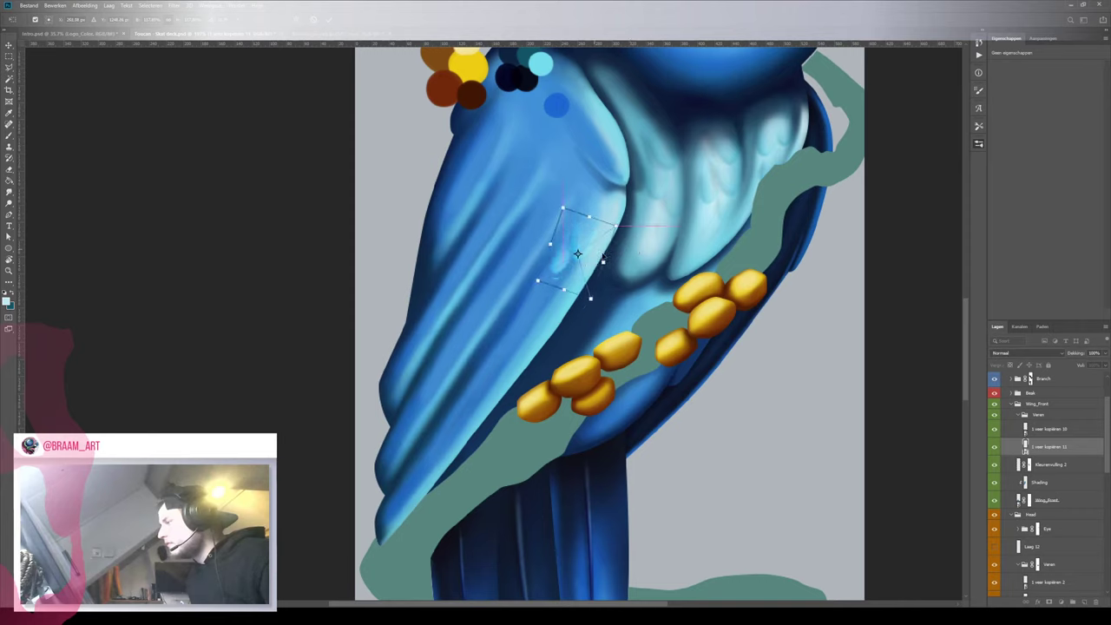
{"action": "key", "text": "Return"}
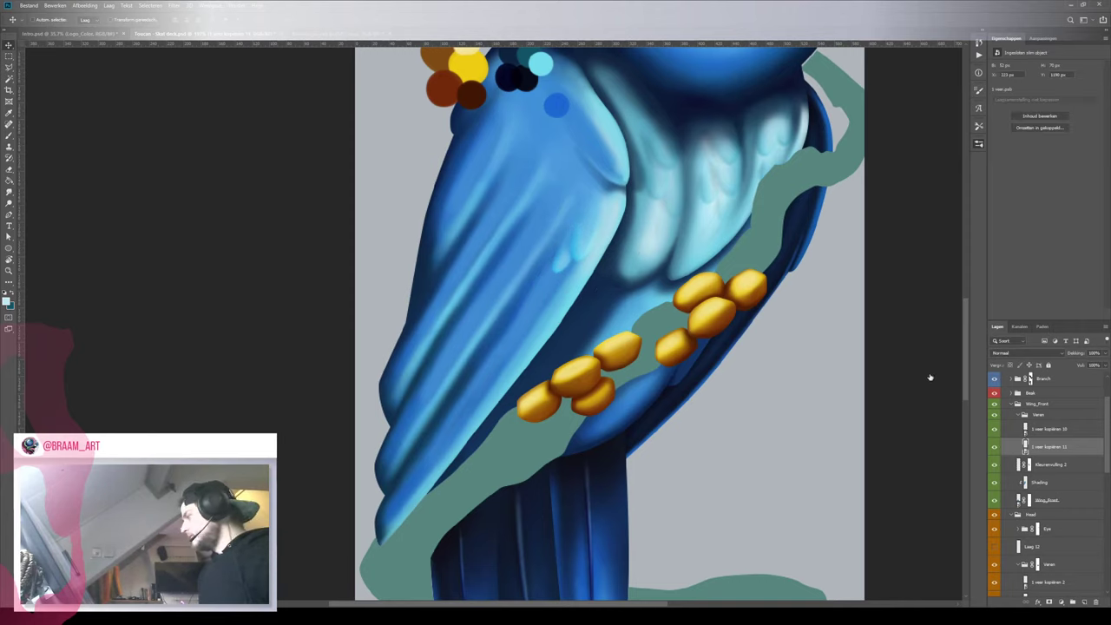
Move the smaller feather copy farther down the wing's front edge and scale it down with Free Transform
{"action": "left_click_drag", "start_coordinate": [655, 308], "coordinate": [619, 360]}
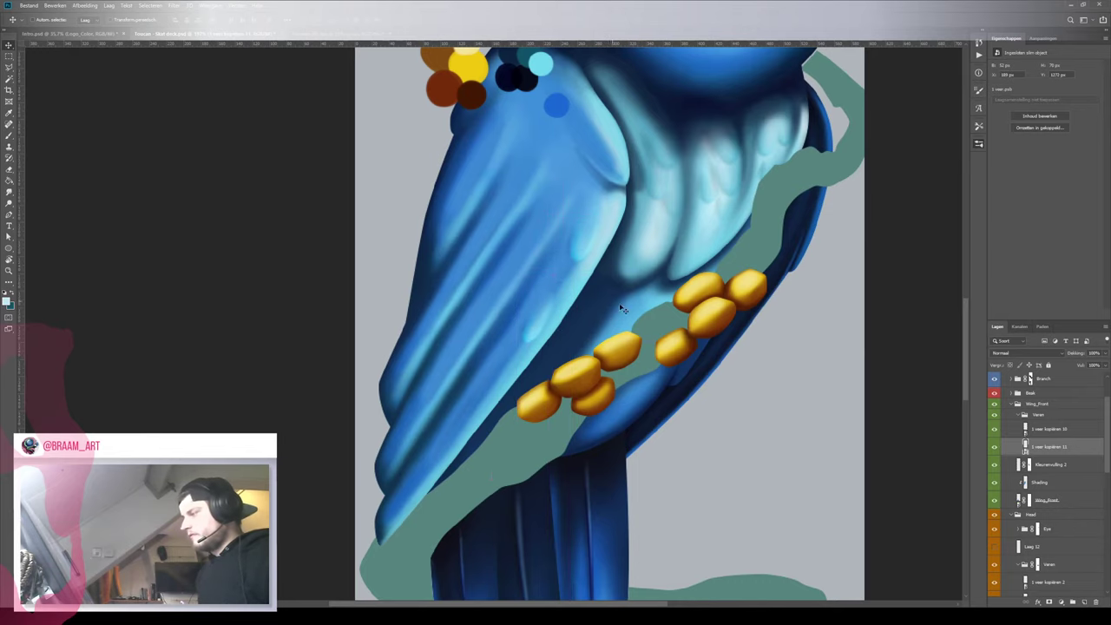
{"action": "key", "text": "z"}
{"action": "left_click_drag", "start_coordinate": [612, 302], "coordinate": [600, 322]}
{"action": "key", "text": "v"}
{"action": "key", "text": "ctrl+t"}
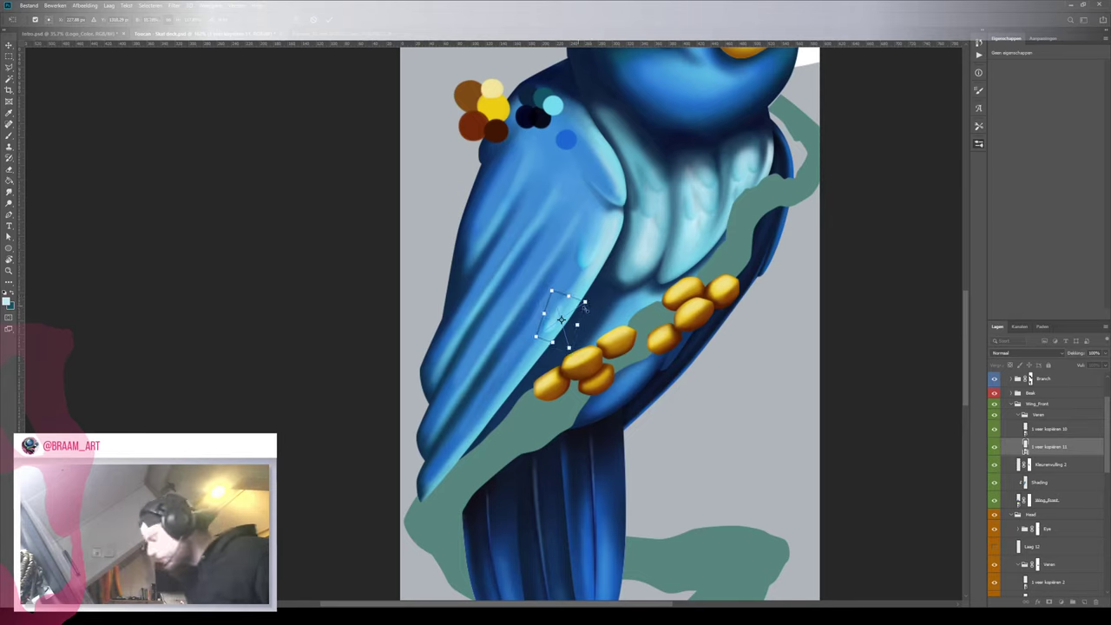
{"action": "key", "text": "Return"}
Select the upper front-edge feather and enlarge and reposition it slightly with Free Transform
{"action": "key", "text": "v"}
{"action": "left_click", "coordinate": [587, 267]}
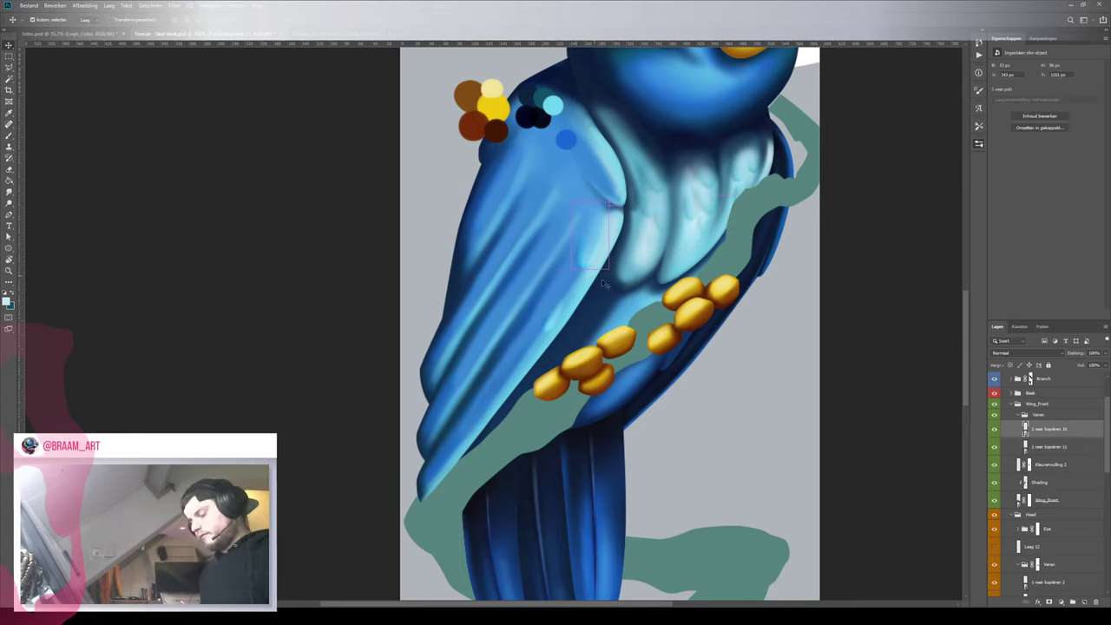
{"action": "key", "text": "ctrl+t"}
{"action": "left_click_drag", "start_coordinate": [604, 243], "coordinate": [606, 236]}
{"action": "left_click_drag", "start_coordinate": [660, 284], "coordinate": [659, 277]}
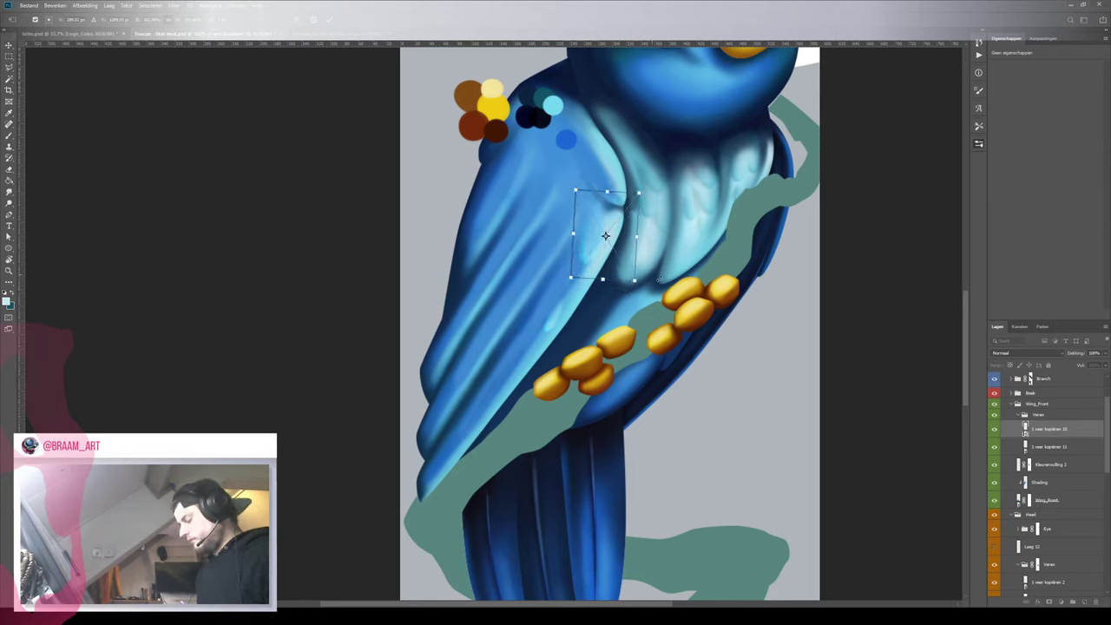
{"action": "key", "text": "Return"}
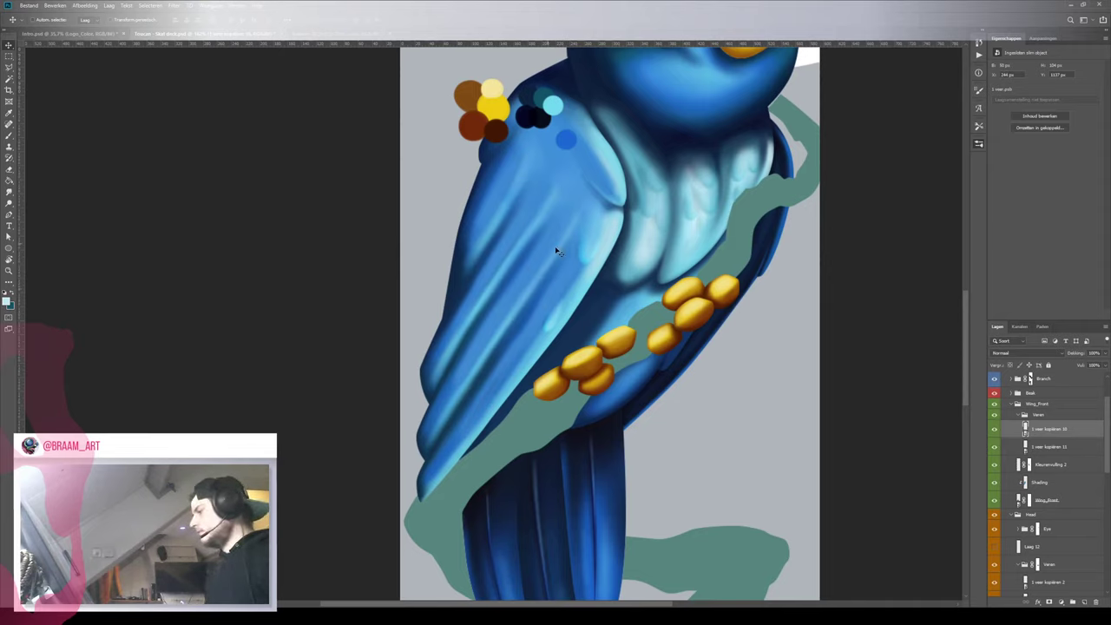
Duplicate the large feather onto the middle of the wing and rotate and resize it to follow the long feather strokes
{"action": "left_click_drag", "start_coordinate": [556, 249], "coordinate": [483, 232]}
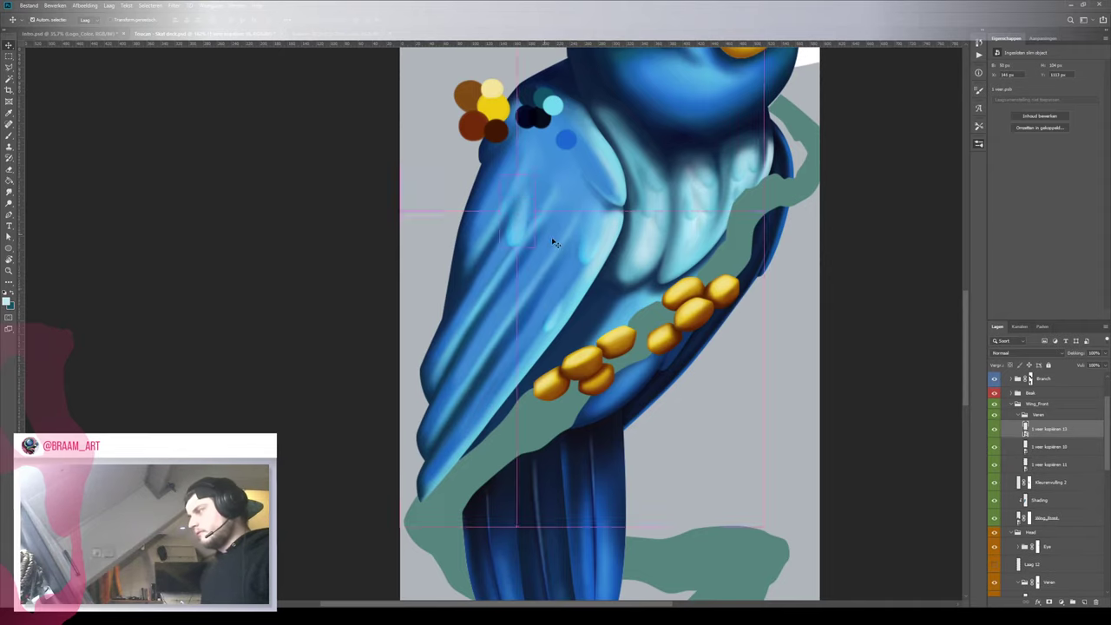
{"action": "key", "text": "ctrl+t"}
{"action": "left_click_drag", "start_coordinate": [568, 169], "coordinate": [546, 247]}
{"action": "left_click_drag", "start_coordinate": [575, 203], "coordinate": [573, 252]}
{"action": "key", "text": "Return"}
{"action": "key", "text": "z"}
{"action": "key", "text": "v"}
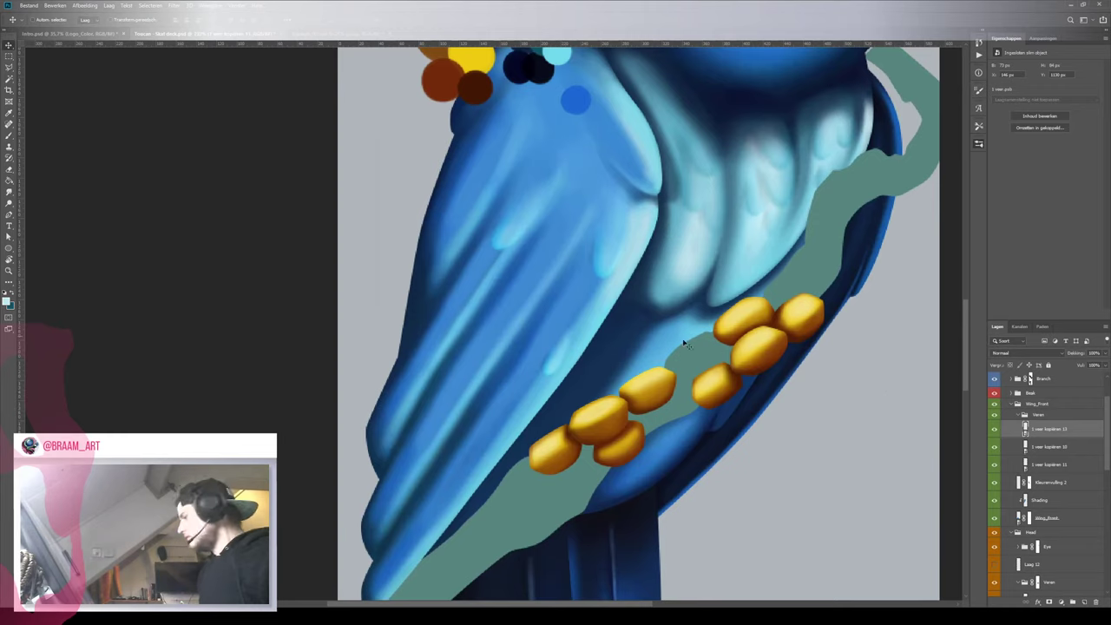
Move the small lower feather up against the large front-edge feather and adjust it with Free Transform
{"action": "left_click", "coordinate": [623, 257]}
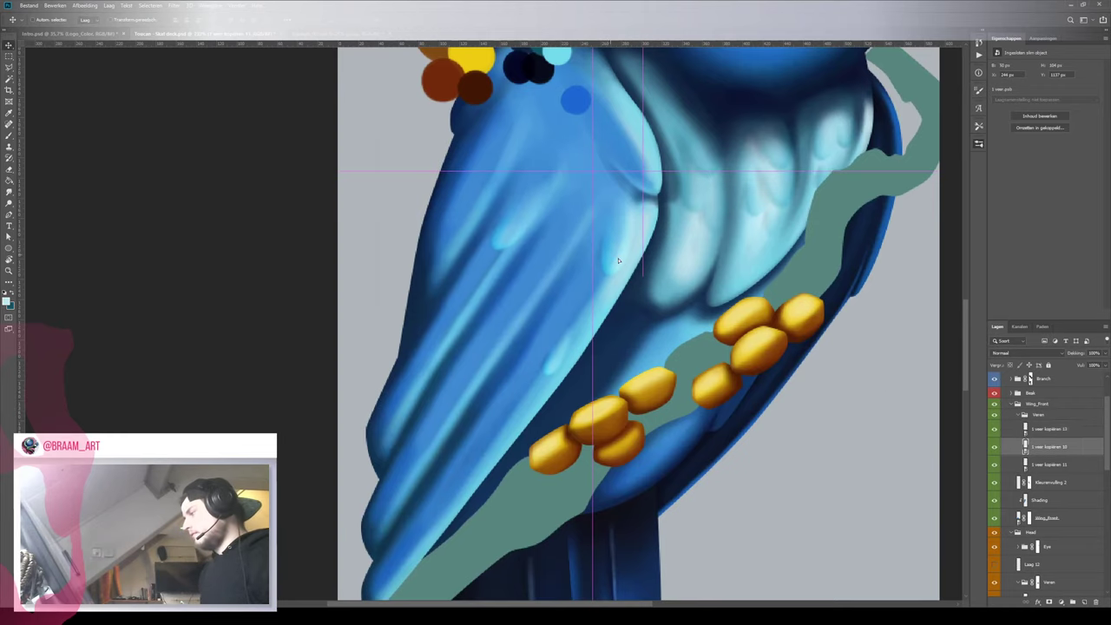
{"action": "left_click", "coordinate": [554, 372]}
{"action": "left_click_drag", "start_coordinate": [554, 372], "coordinate": [587, 285]}
{"action": "key", "text": "ctrl+t"}
{"action": "key", "text": "Return"}
{"action": "left_click", "coordinate": [596, 288], "text": "ctrl"}
{"action": "key", "text": "z"}
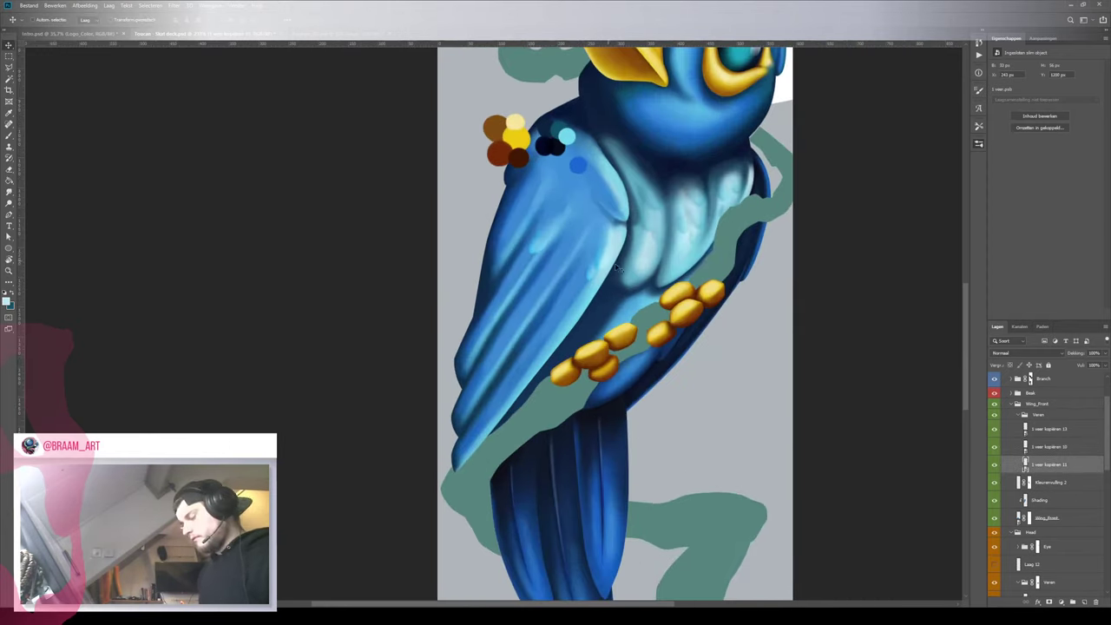
Duplicate a feather onto the shoulder's front edge, fit it with Free Transform, and move the color palette clear of the wing
{"action": "left_click", "coordinate": [606, 264]}
{"action": "left_click_drag", "start_coordinate": [606, 264], "coordinate": [671, 172]}
{"action": "key", "text": "ctrl+t"}
{"action": "left_click_drag", "start_coordinate": [628, 217], "coordinate": [615, 200]}
{"action": "left_click_drag", "start_coordinate": [673, 170], "coordinate": [556, 134]}
{"action": "key", "text": "Return"}
{"action": "key", "text": "z"}
{"action": "key", "text": "v"}
{"action": "scroll", "coordinate": [597, 256], "scroll_direction": "up", "scroll_amount": 4}
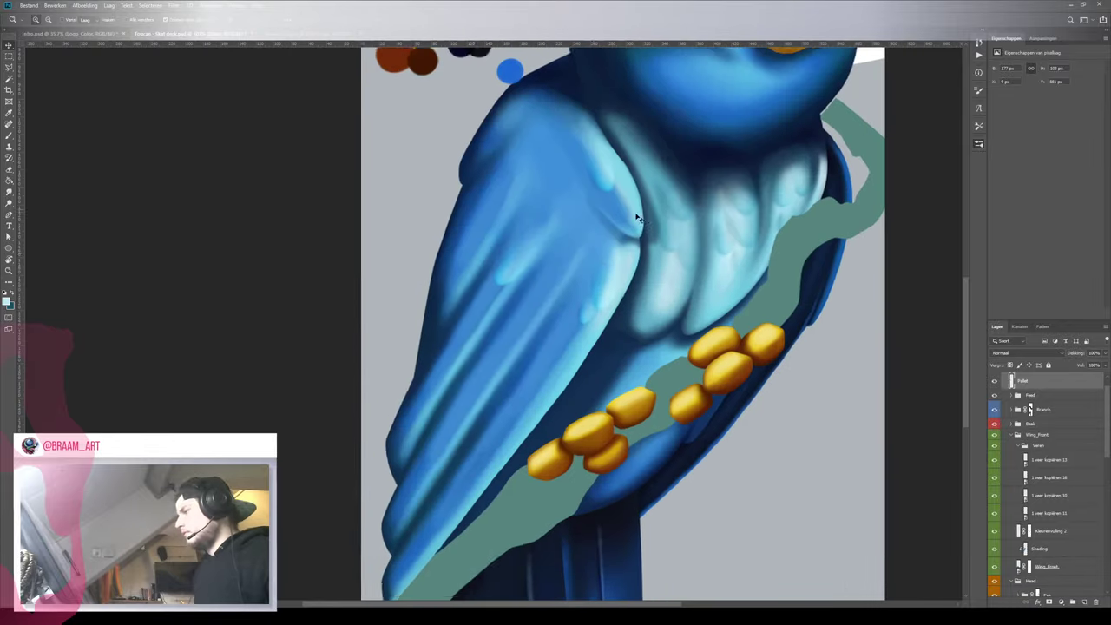
Duplicate another feather, place it on the wing's outer edge below the shoulder, and rotate and scale it with Free Transform
{"action": "left_click_drag", "start_coordinate": [554, 345], "coordinate": [555, 222]}
{"action": "key", "text": "ctrl+t"}
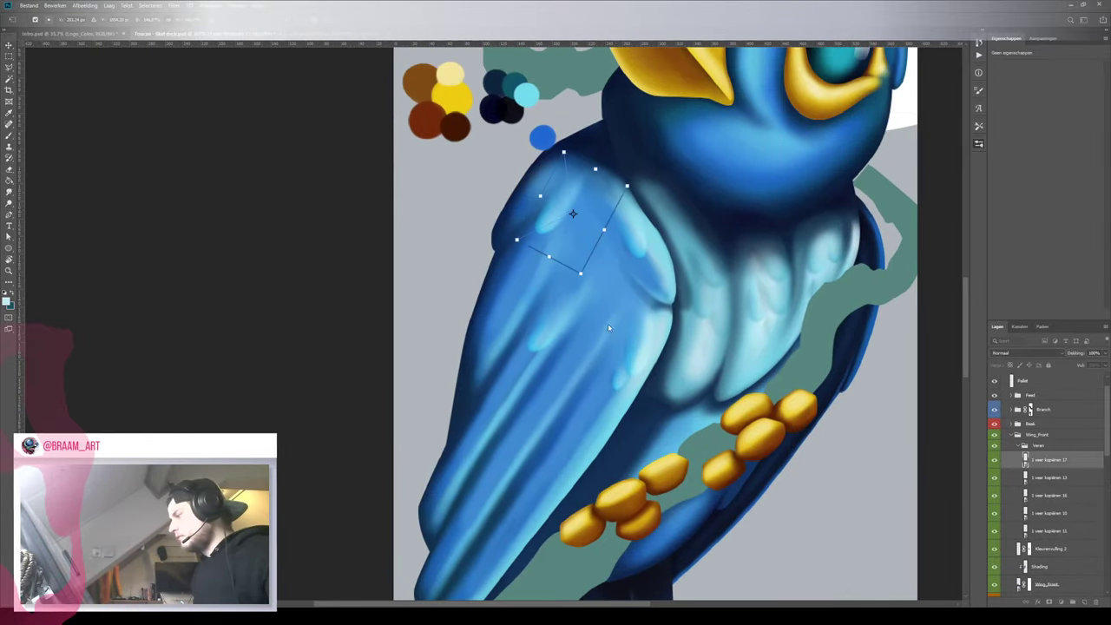
{"action": "left_click_drag", "start_coordinate": [609, 327], "coordinate": [583, 276]}
{"action": "left_click_drag", "start_coordinate": [654, 232], "coordinate": [535, 257]}
{"action": "key", "text": "Return"}
{"action": "key", "text": "z"}
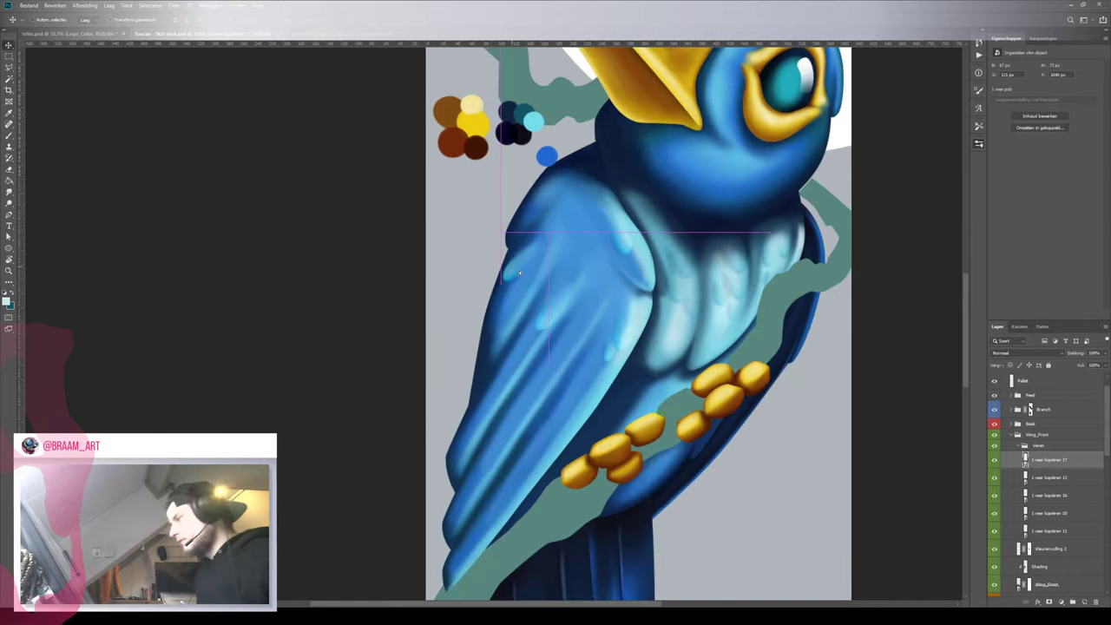
{"action": "key", "text": "ctrl+t"}
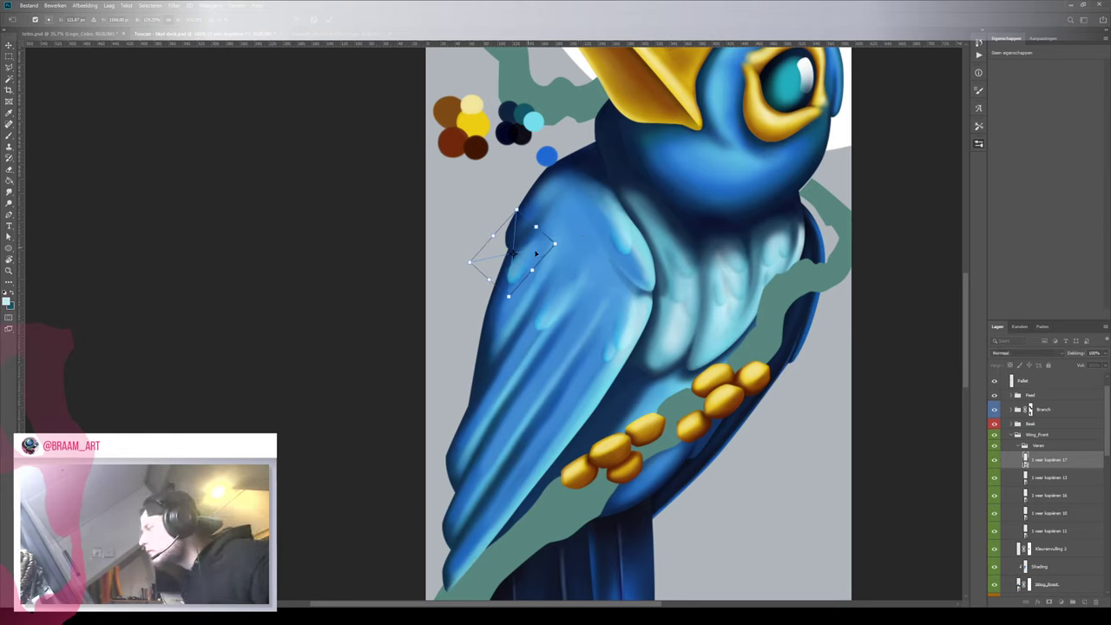
{"action": "left_click_drag", "start_coordinate": [533, 251], "coordinate": [527, 250]}
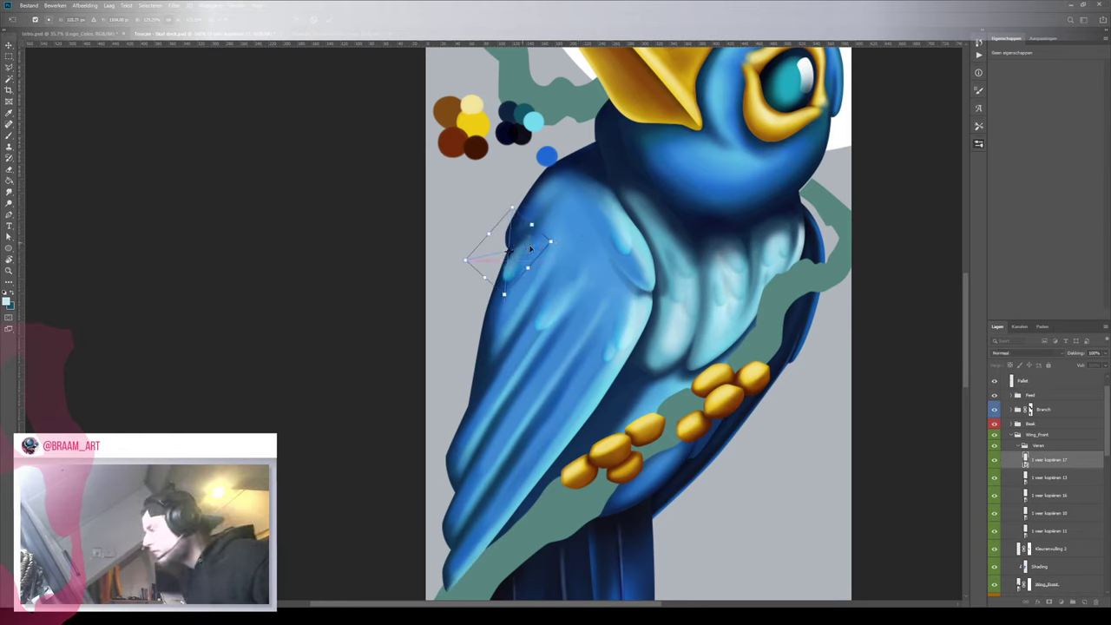
{"action": "key", "text": "Return"}
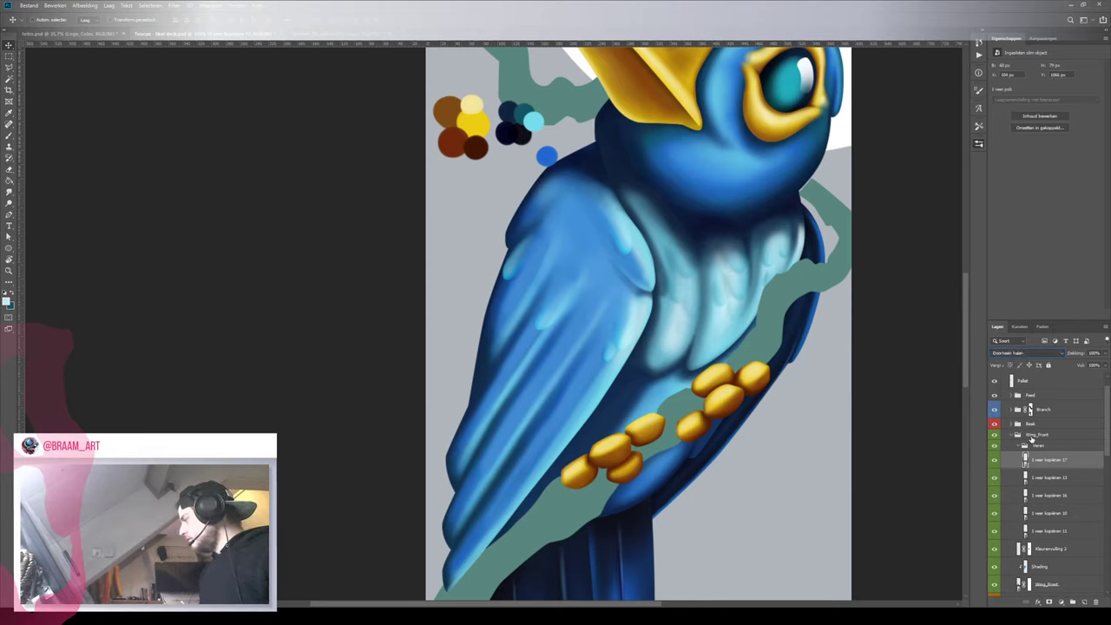
Try the Kleur doordrukken and Lichtere kleur blend modes on the wing's Veren group, then return it to Fel licht
{"action": "left_click", "coordinate": [1033, 445]}
{"action": "left_click", "coordinate": [1007, 355]}
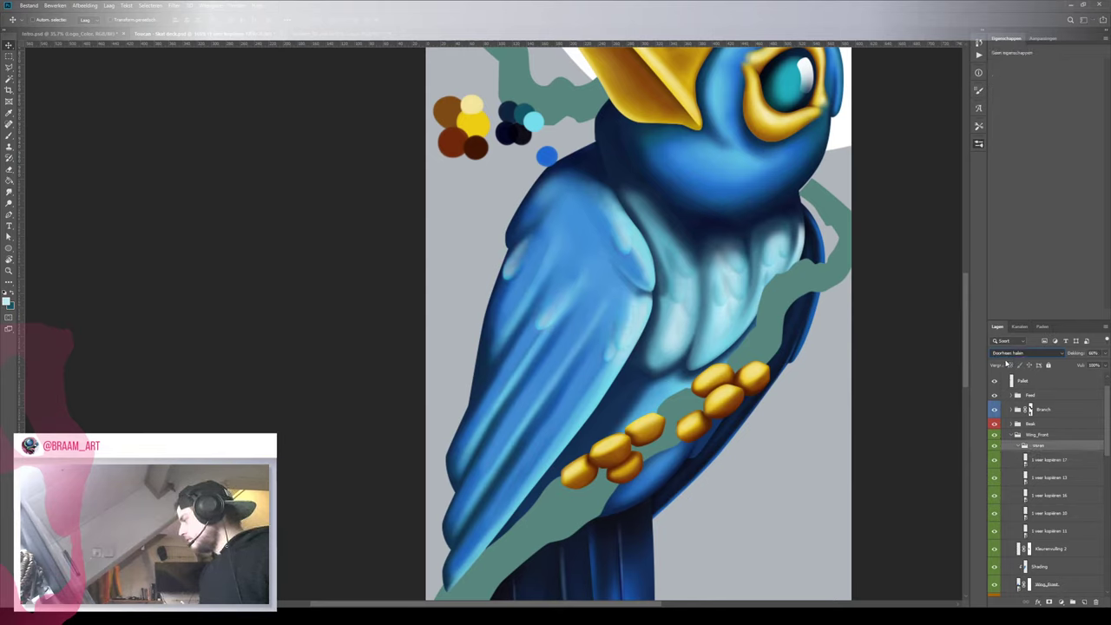
{"action": "key", "text": "Down"}
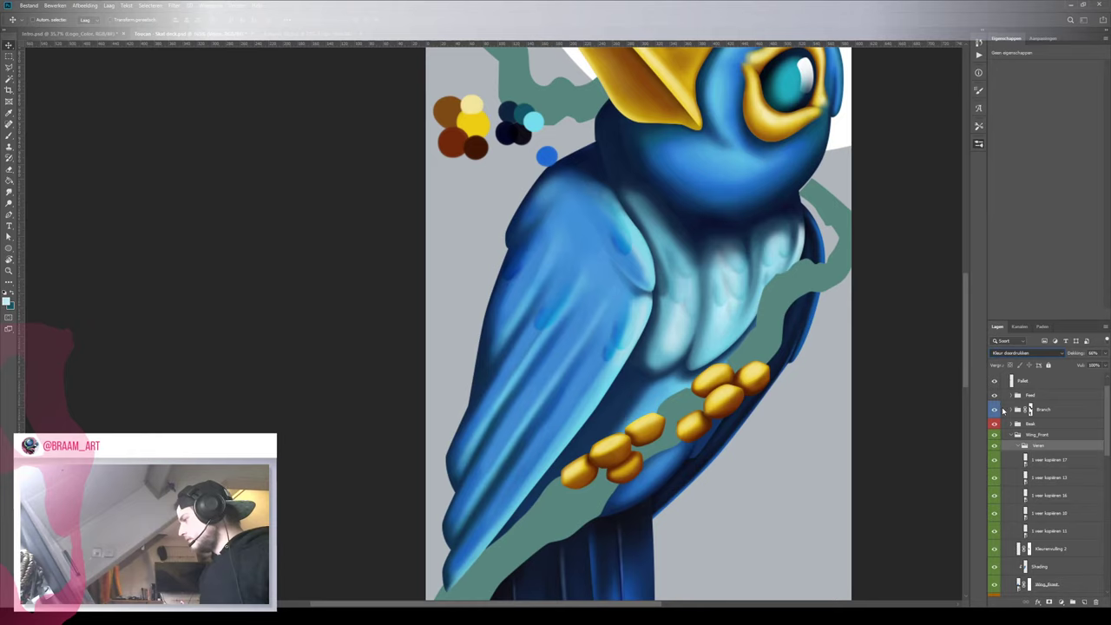
{"action": "key", "text": "Down"}
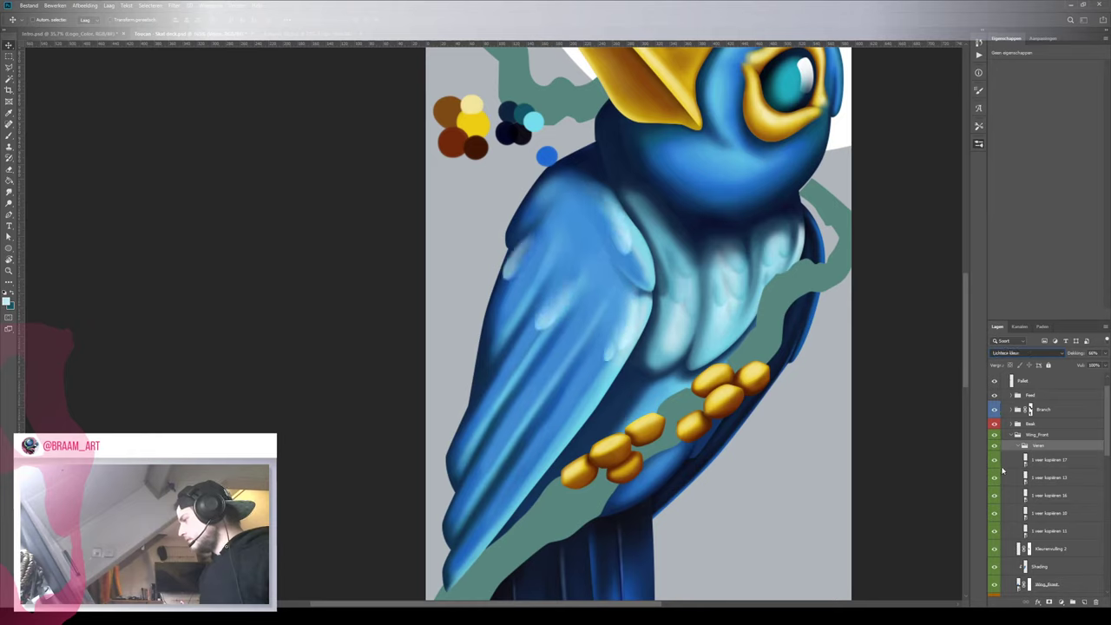
{"action": "left_click", "coordinate": [998, 507]}
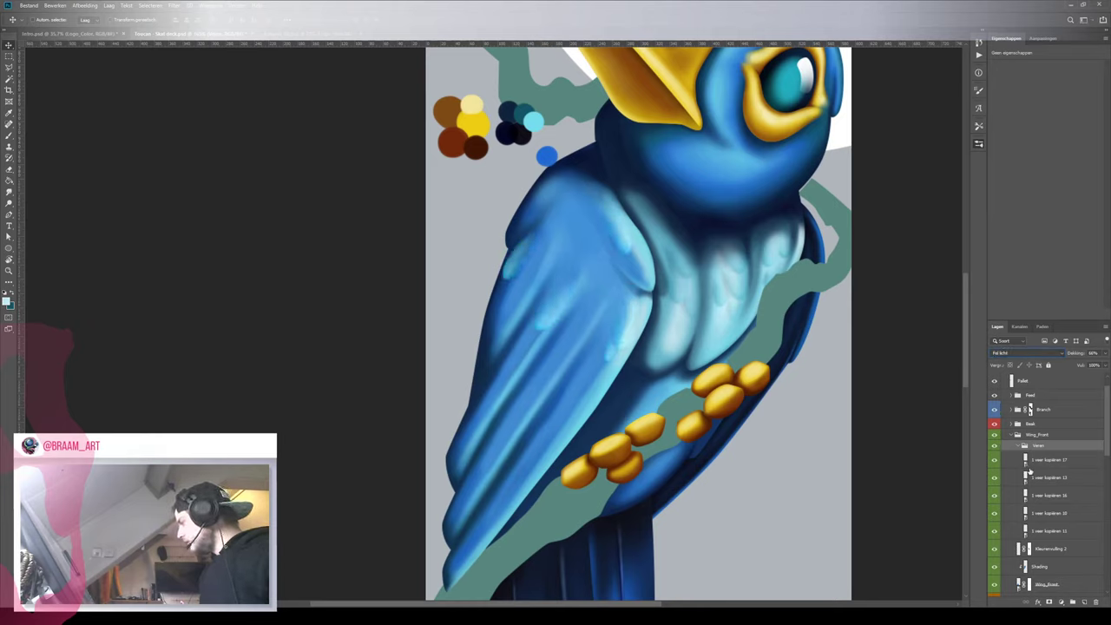
Check the blend mode of the Head's Veren group and set the wing's Veren group to Vermenigvuldigen
{"action": "scroll", "coordinate": [1045, 488], "scroll_direction": "down", "scroll_amount": 3}
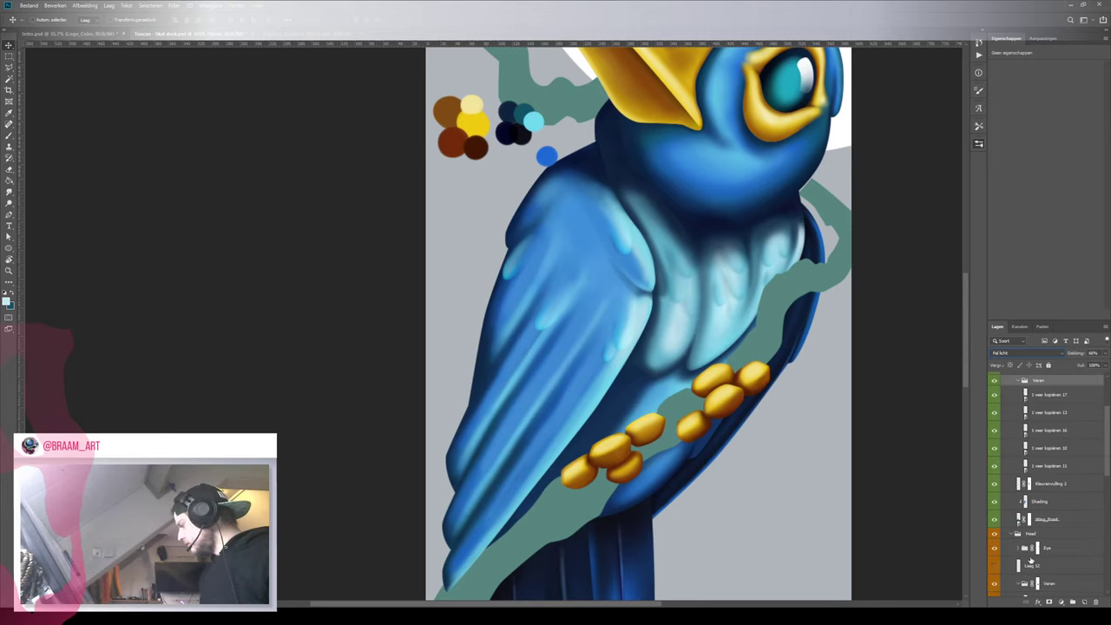
{"action": "scroll", "coordinate": [1030, 560], "scroll_direction": "down", "scroll_amount": 3}
{"action": "left_click", "coordinate": [1054, 518]}
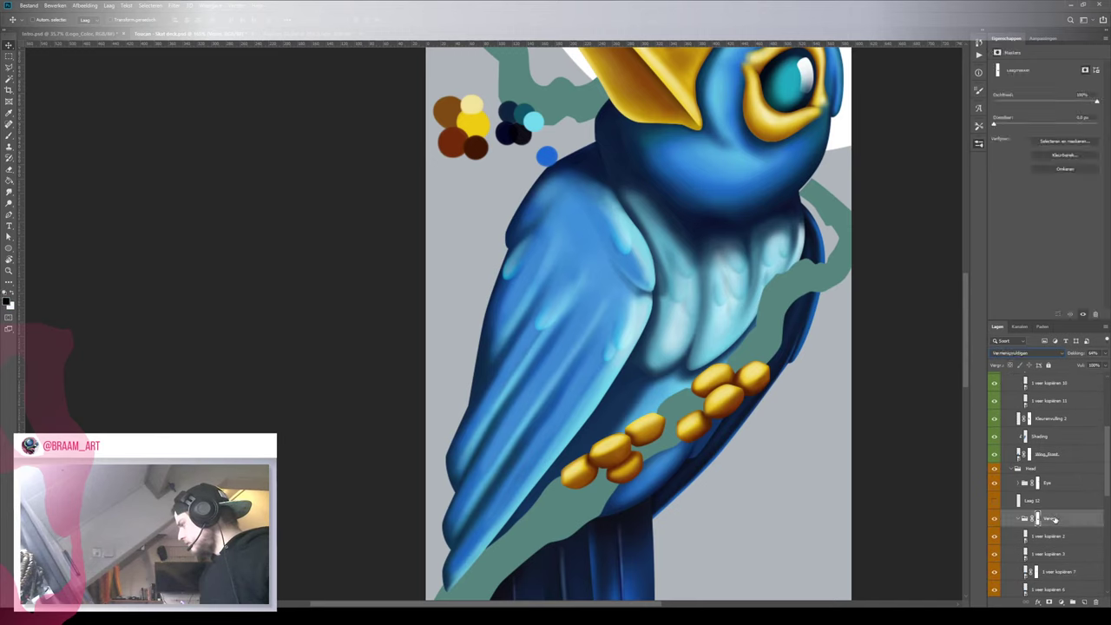
{"action": "scroll", "coordinate": [1045, 469], "scroll_direction": "up", "scroll_amount": 5}
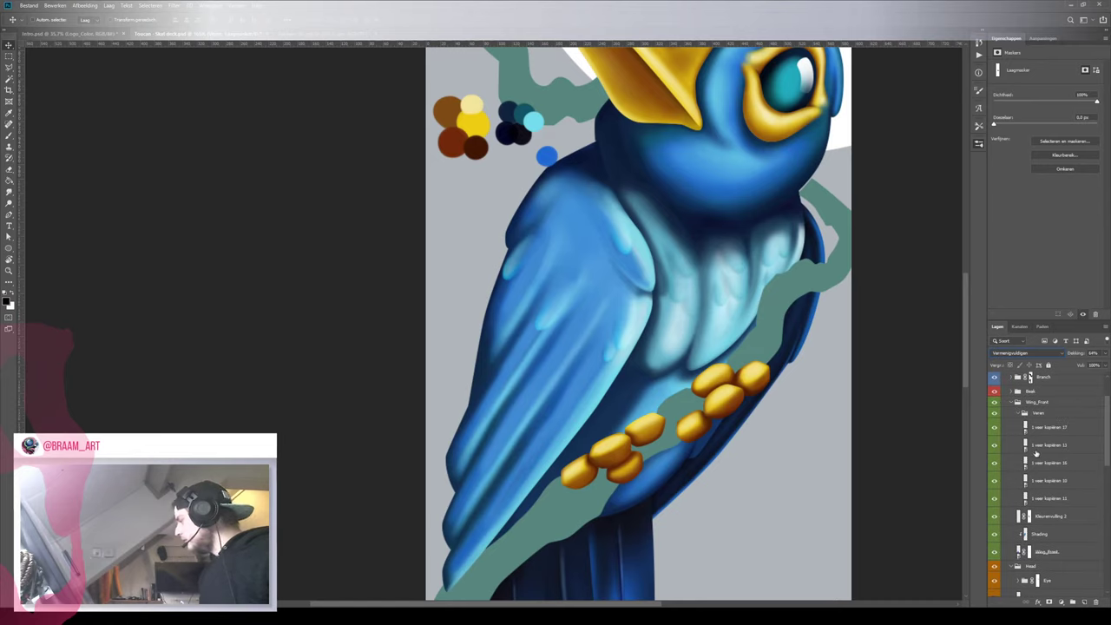
{"action": "left_click", "coordinate": [1046, 413]}
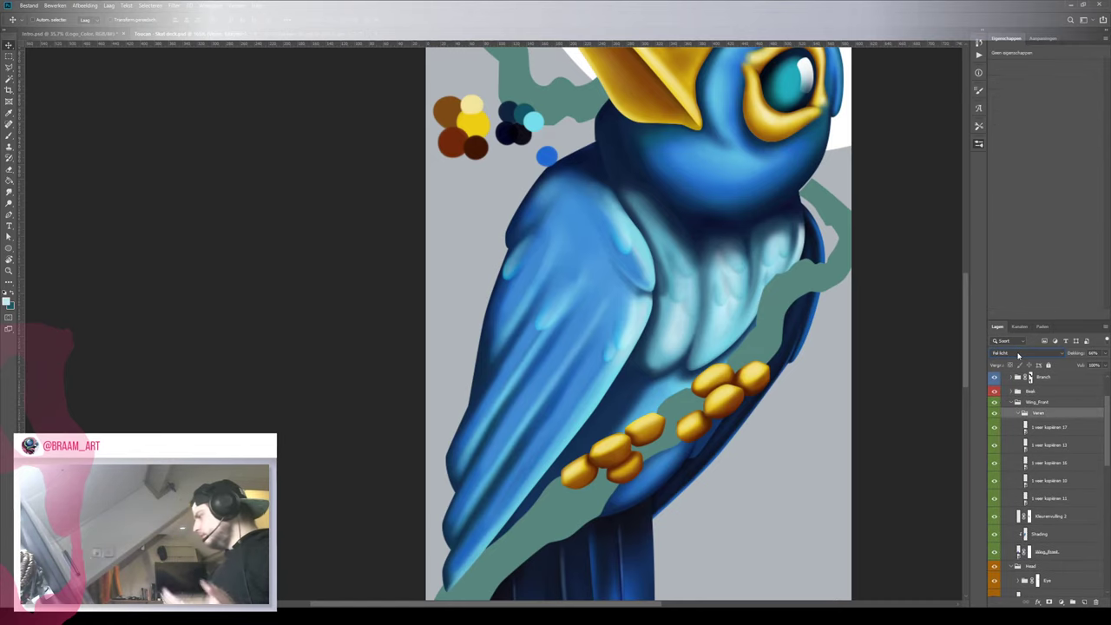
{"action": "left_click", "coordinate": [1019, 354]}
{"action": "left_click", "coordinate": [1017, 363]}
{"action": "key", "text": "alt+shift+b"}
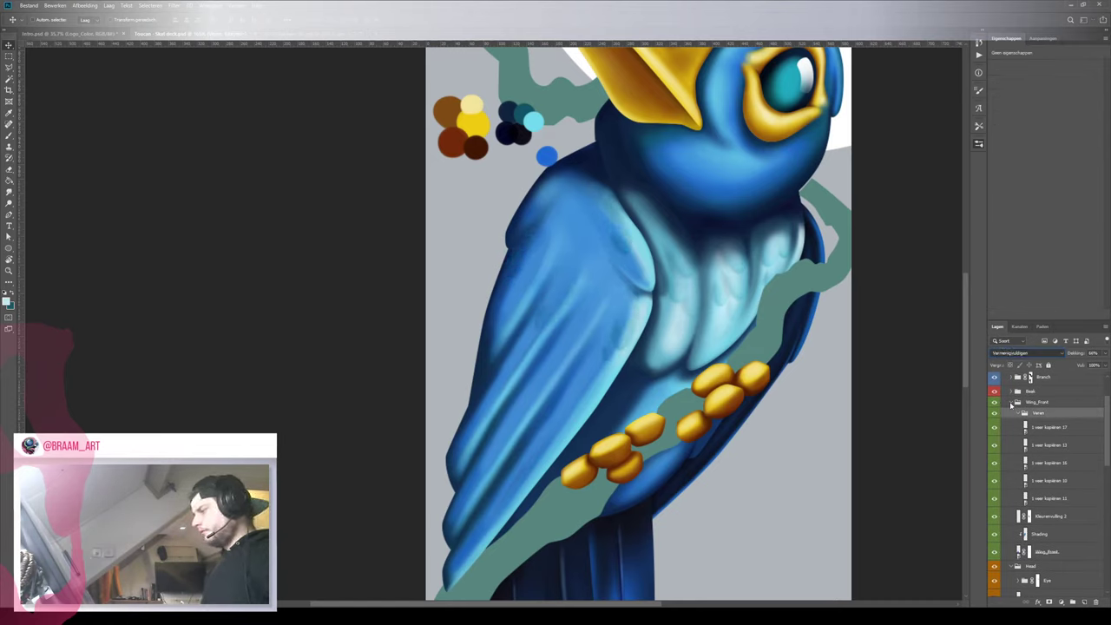
{"action": "key", "text": "alt+shift+m"}
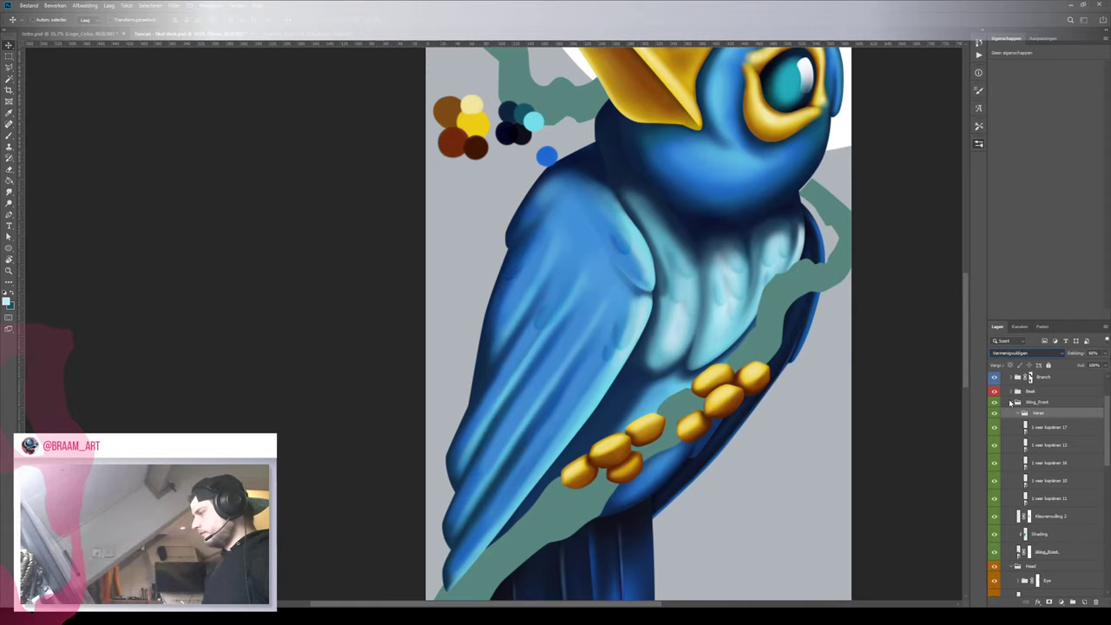
{"action": "key", "text": "z"}
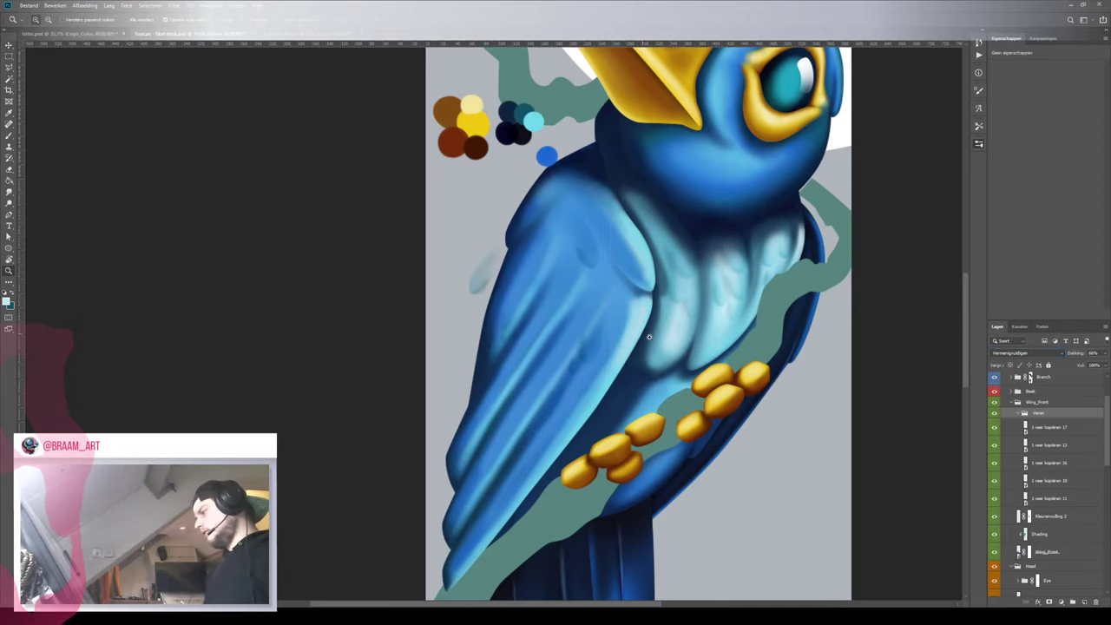
{"action": "mouse_move", "coordinate": [621, 350]}
{"action": "left_mouse_down"}
{"action": "mouse_move", "coordinate": [477, 339]}
{"action": "mouse_move", "coordinate": [625, 331]}
{"action": "left_mouse_up"}
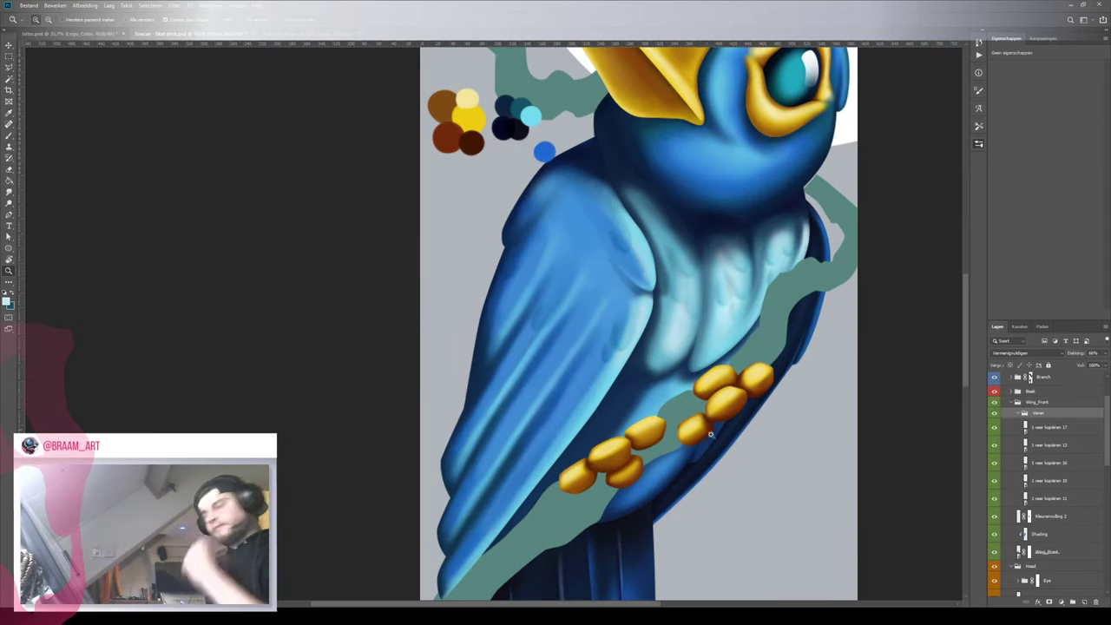
Cycle through blend modes for the wing's feathers and set the wing's Veren group to Bedekken
{"action": "left_click", "coordinate": [1052, 428]}
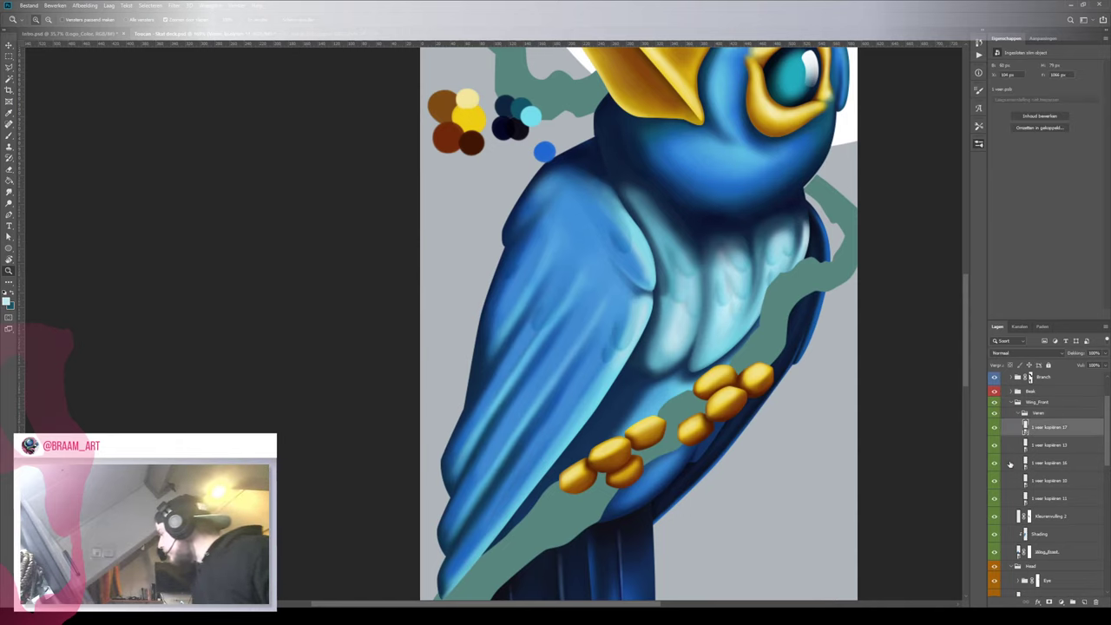
{"action": "key", "text": "v"}
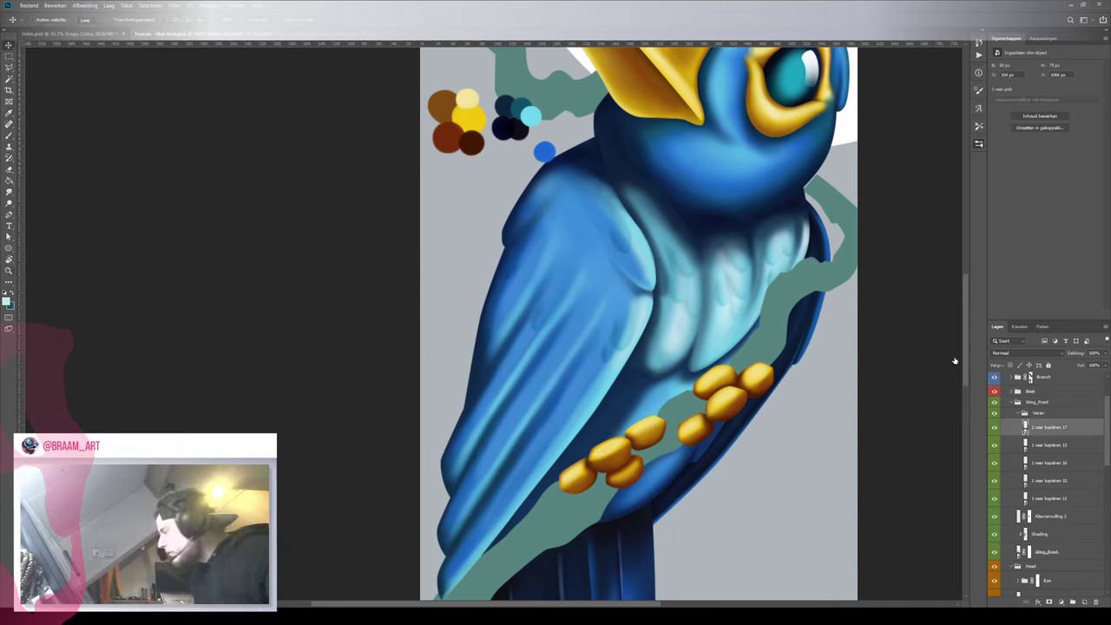
{"action": "scroll", "coordinate": [1008, 355], "scroll_direction": "down", "scroll_amount": 11}
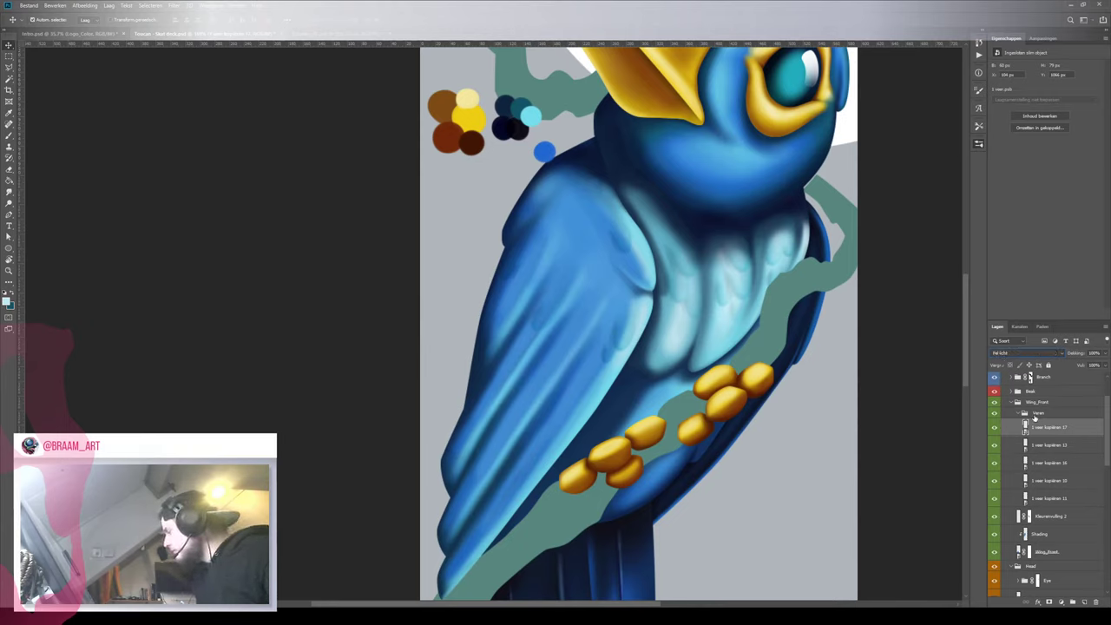
{"action": "left_click", "coordinate": [1038, 411]}
{"action": "scroll", "coordinate": [1016, 354], "scroll_direction": "down", "scroll_amount": 9}
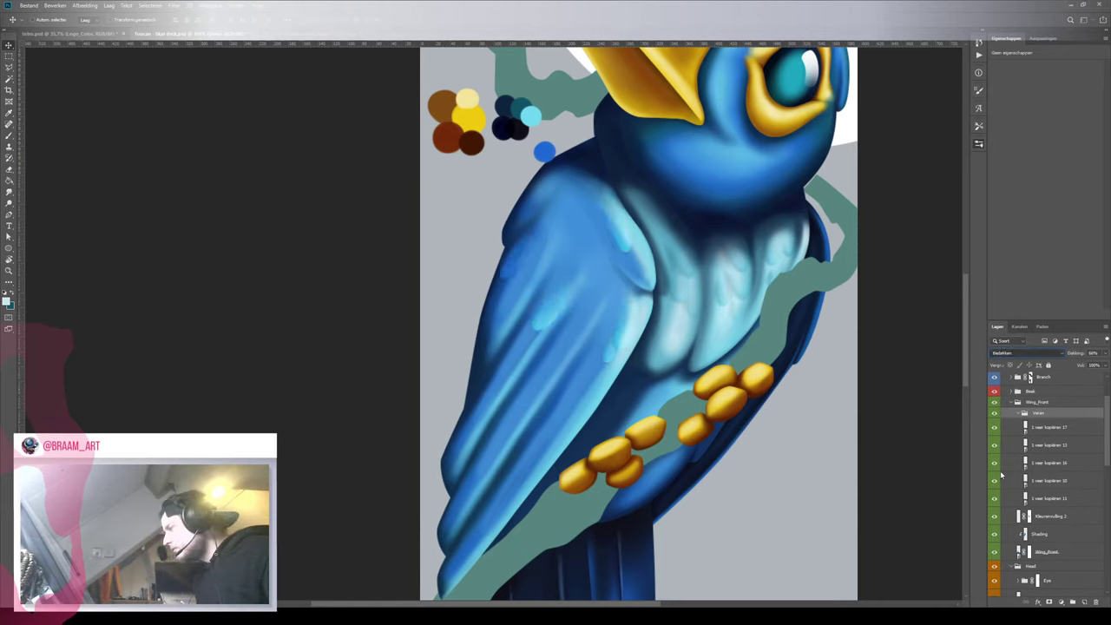
{"action": "key", "text": "Up"}
{"action": "key", "text": "Down"}
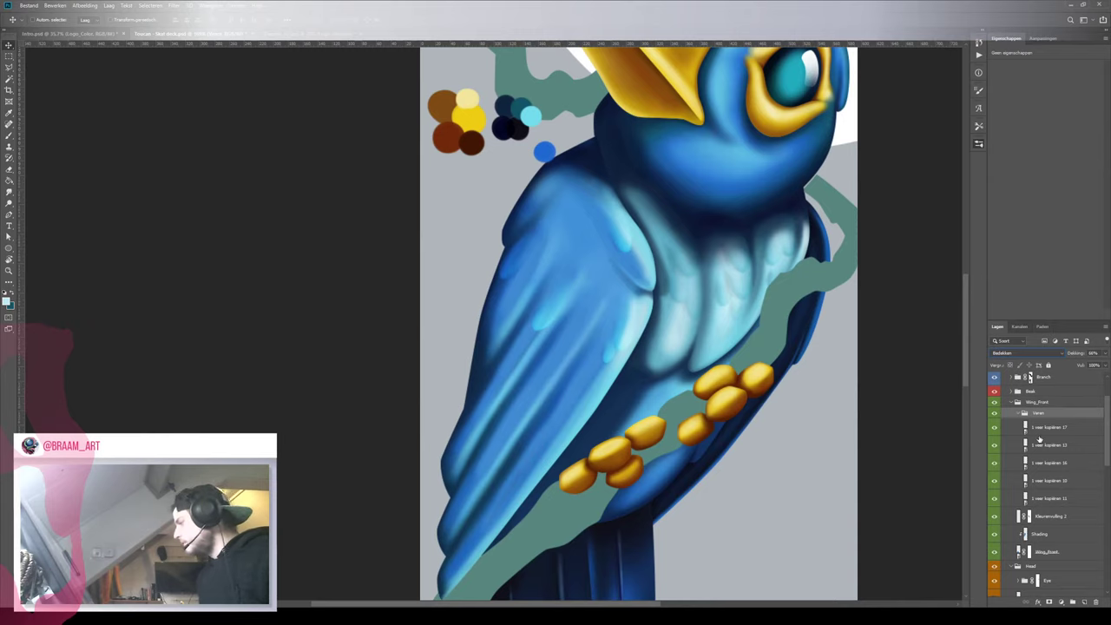
Try moving the feather below the shoulder higher on the wing's outer edge and rotating it with Free Transform
{"action": "left_click", "coordinate": [1040, 431]}
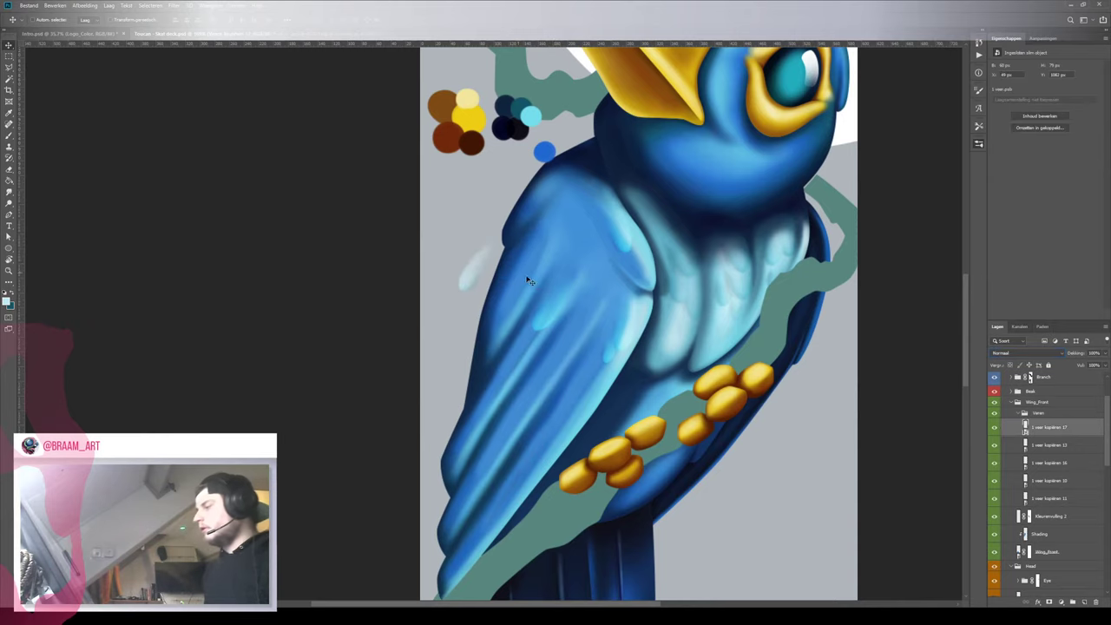
{"action": "key", "text": "z"}
{"action": "left_click_drag", "start_coordinate": [545, 250], "coordinate": [539, 183]}
{"action": "key", "text": "v"}
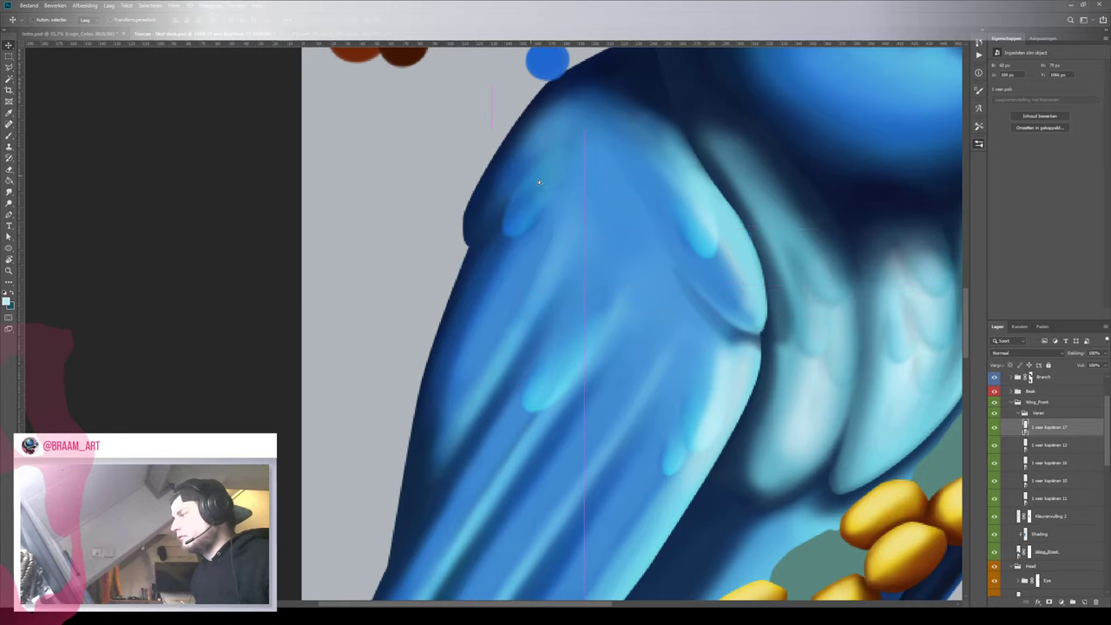
{"action": "key", "text": "ctrl+t"}
{"action": "left_click_drag", "start_coordinate": [606, 149], "coordinate": [625, 167]}
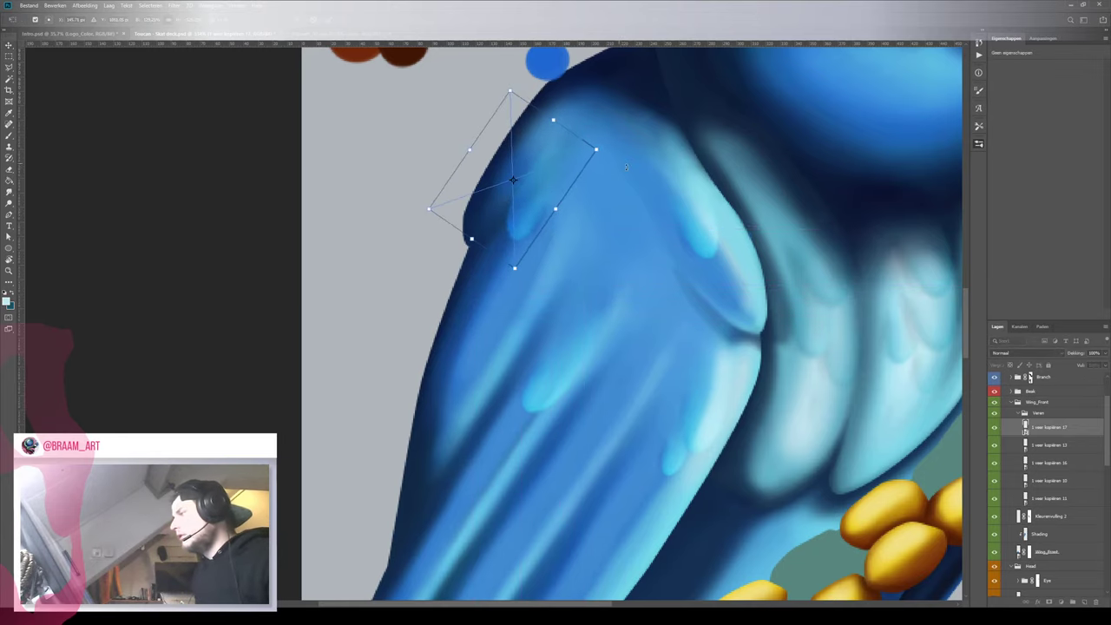
{"action": "key", "text": "Return"}
Try a duplicate of the mid-wing feather lower on the wing, adjusting it with Free Transform, and undo the duplication
{"action": "key", "text": "z"}
{"action": "left_click_drag", "start_coordinate": [590, 220], "coordinate": [566, 269]}
{"action": "key", "text": "v"}
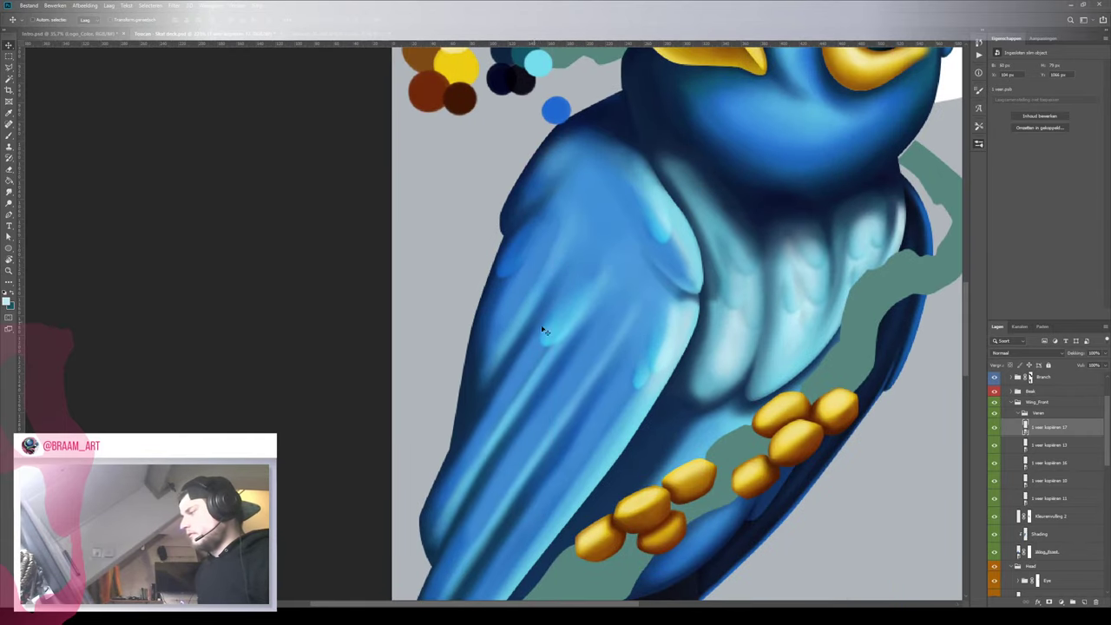
{"action": "left_click_drag", "start_coordinate": [557, 347], "coordinate": [525, 377]}
{"action": "key", "text": "ctrl+t"}
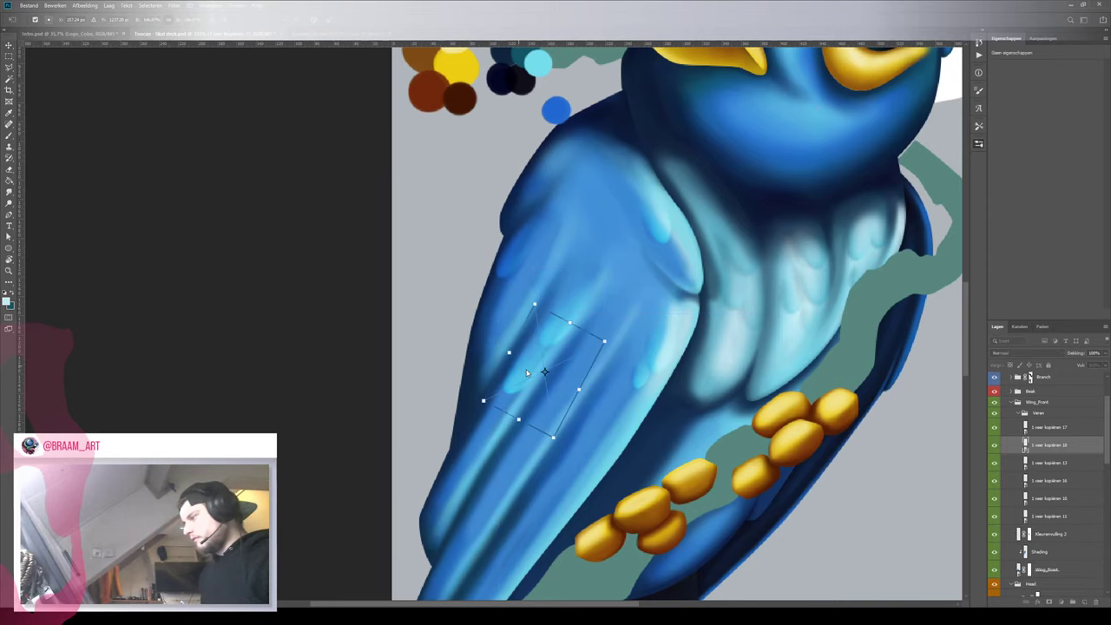
{"action": "left_click_drag", "start_coordinate": [548, 475], "coordinate": [537, 445]}
{"action": "left_click_drag", "start_coordinate": [611, 353], "coordinate": [585, 315]}
{"action": "key", "text": "Return"}
{"action": "key", "text": "z"}
{"action": "key", "text": "v"}
{"action": "key", "text": "ctrl+z"}
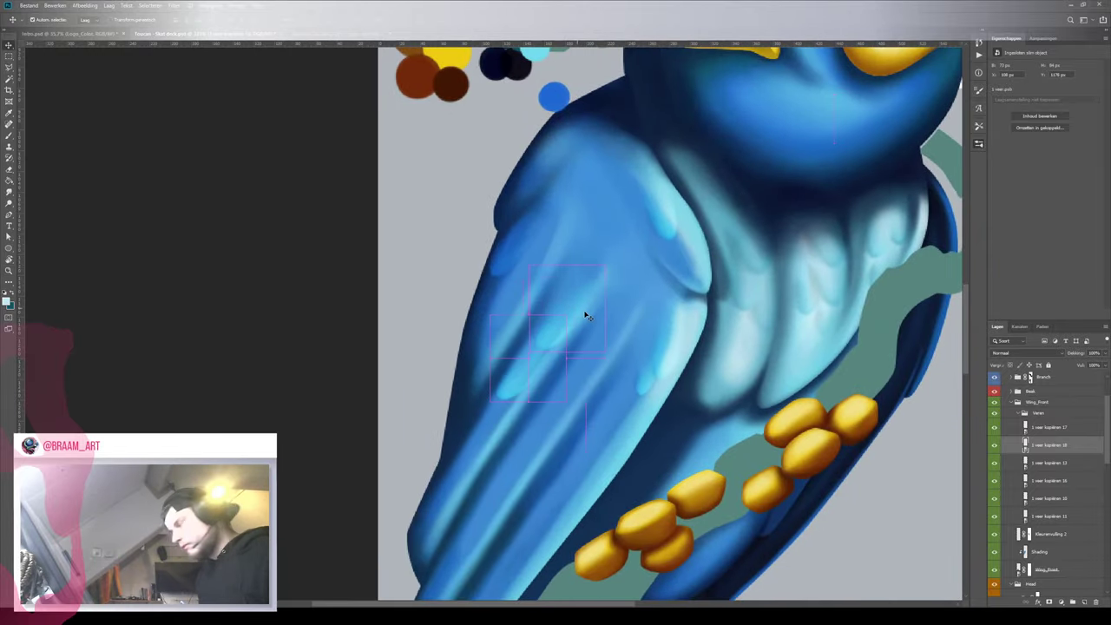
{"action": "key", "text": "ctrl+z"}
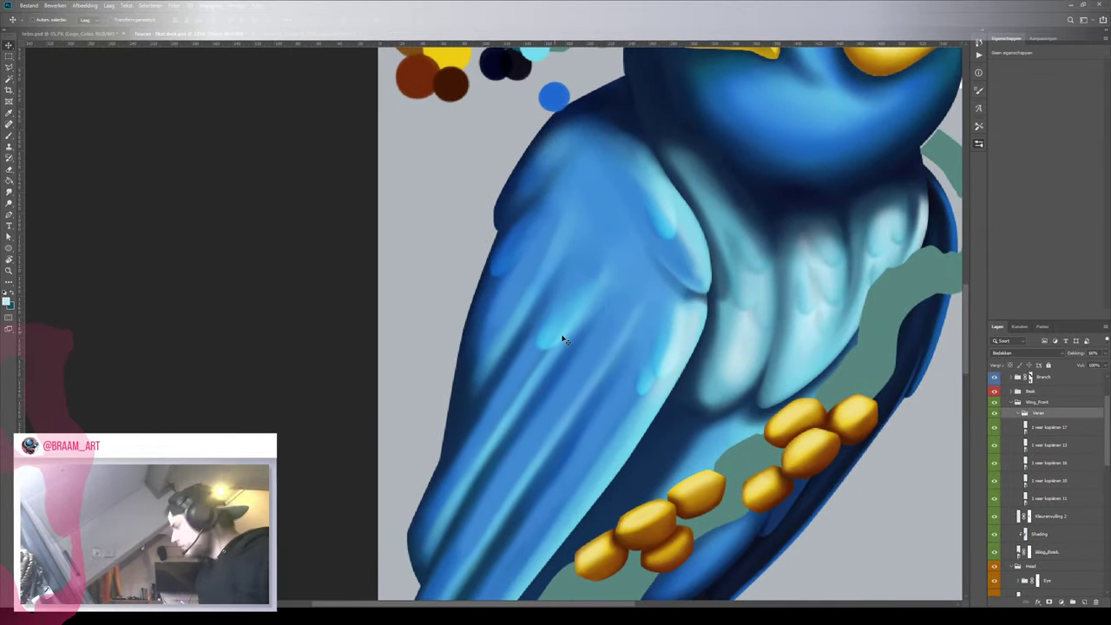
{"action": "left_click_drag", "start_coordinate": [561, 339], "coordinate": [565, 310]}
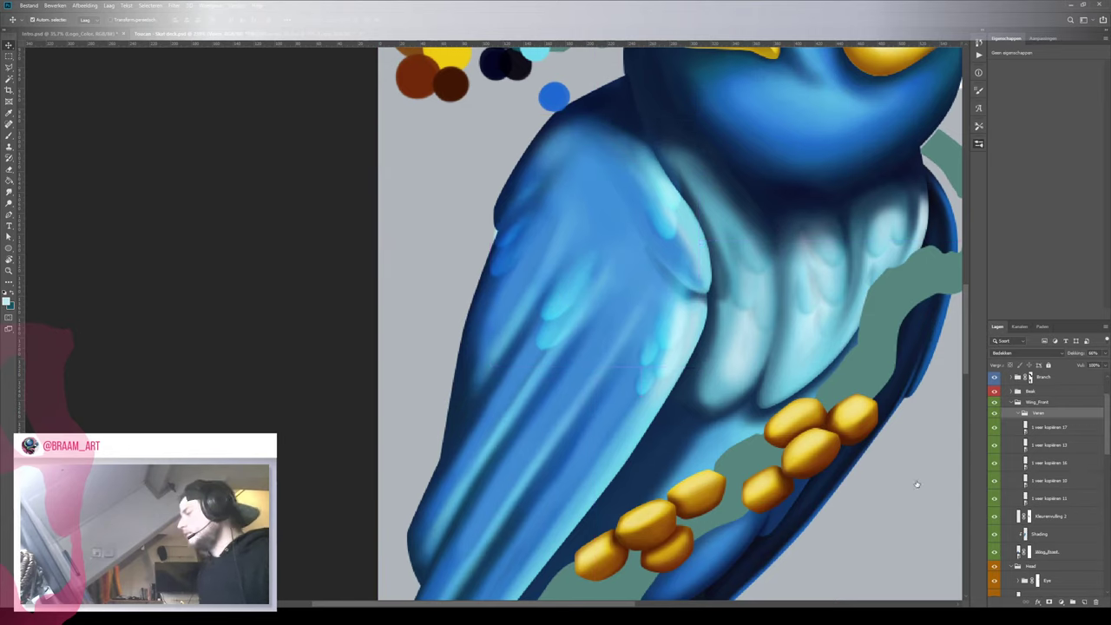
Duplicate the mid-wing feather, place the copy just above it, and scale it down with Free Transform
{"action": "left_click", "coordinate": [554, 340]}
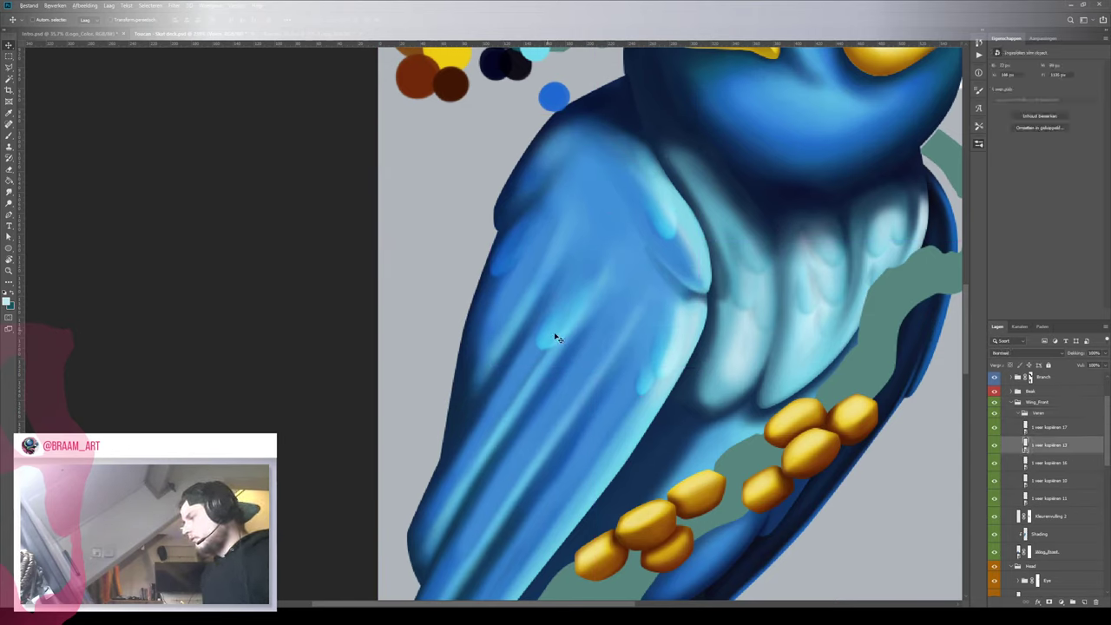
{"action": "left_click_drag", "start_coordinate": [555, 334], "coordinate": [563, 310]}
{"action": "key", "text": "ctrl+t"}
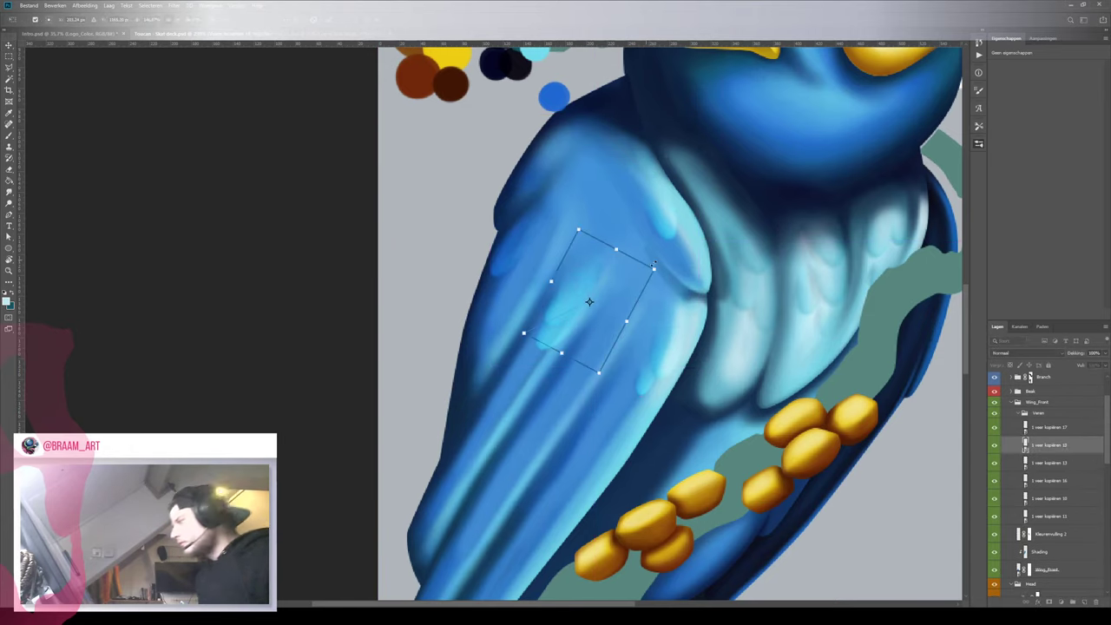
{"action": "left_click_drag", "start_coordinate": [655, 268], "coordinate": [635, 278]}
{"action": "left_click_drag", "start_coordinate": [567, 287], "coordinate": [562, 276]}
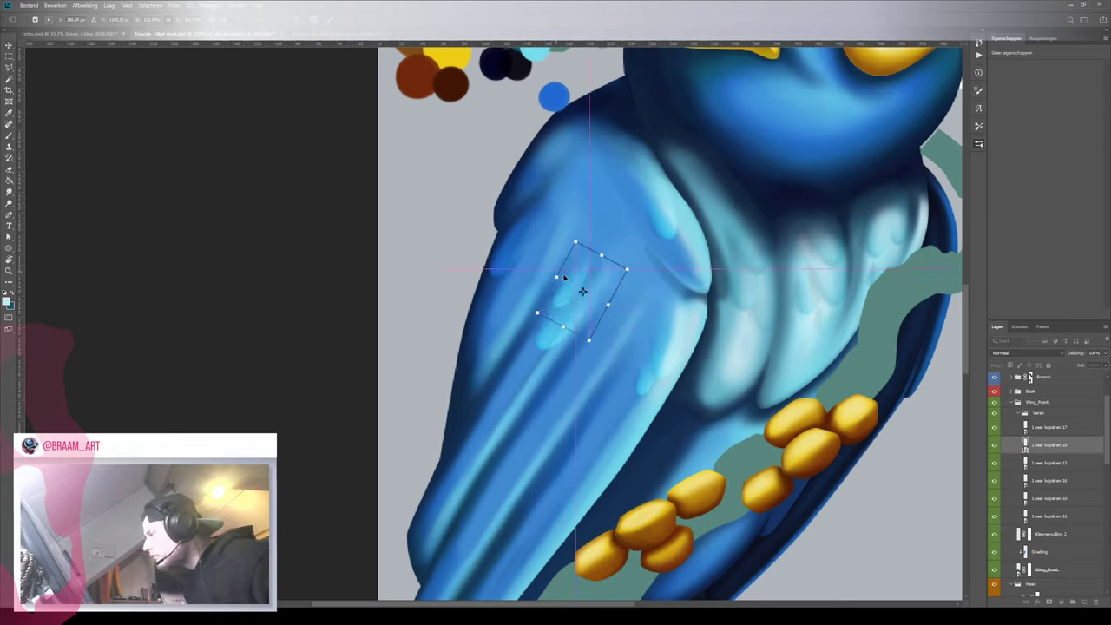
{"action": "left_click_drag", "start_coordinate": [633, 271], "coordinate": [634, 273]}
{"action": "key", "text": "Return"}
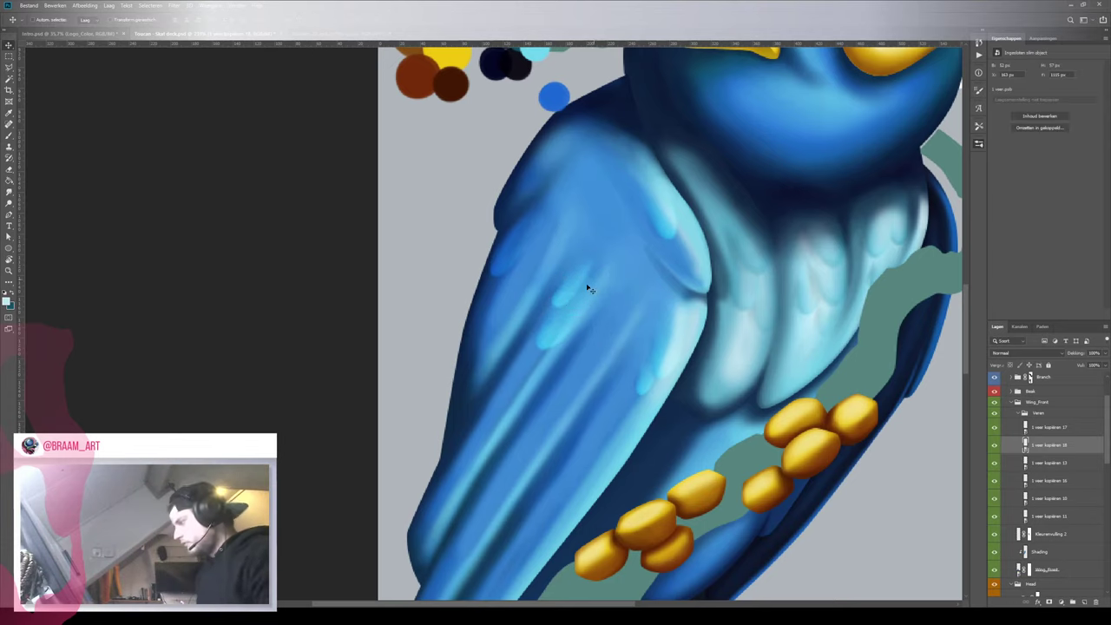
Select both mid-wing feathers, move them slightly up the wing, and rotate the pair with Free Transform
{"action": "left_click", "coordinate": [553, 329], "text": "ctrl"}
{"action": "left_click", "coordinate": [565, 304], "text": "ctrl+shift"}
{"action": "mouse_move", "coordinate": [569, 292]}
{"action": "left_mouse_down"}
{"action": "mouse_move", "coordinate": [571, 278]}
{"action": "mouse_move", "coordinate": [581, 287]}
{"action": "left_mouse_up"}
{"action": "key", "text": "ctrl+t"}
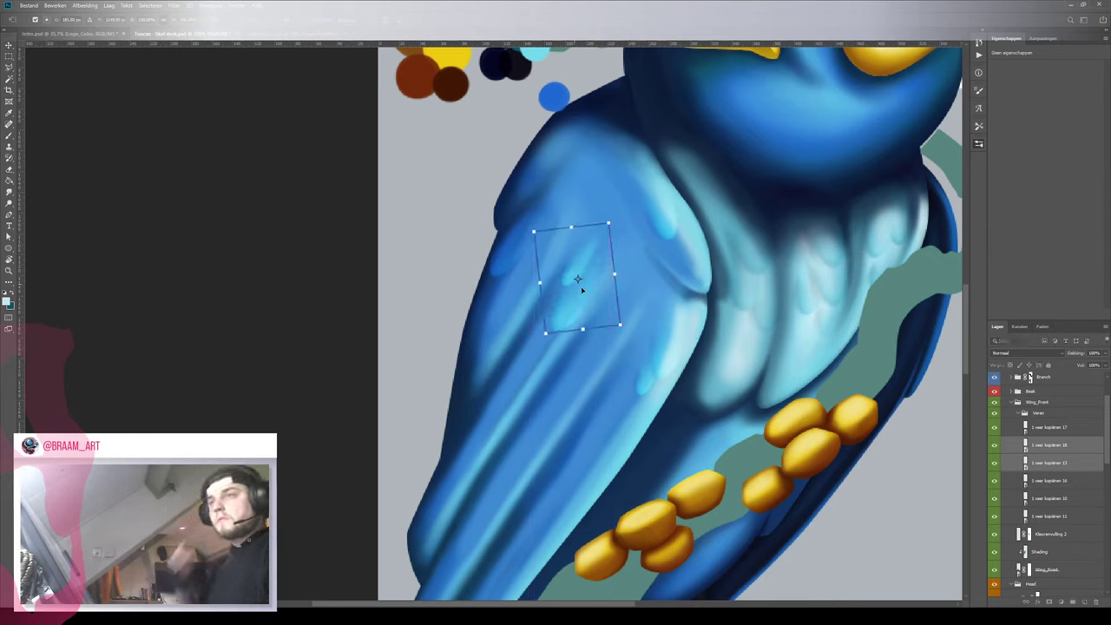
{"action": "key", "text": "Return"}
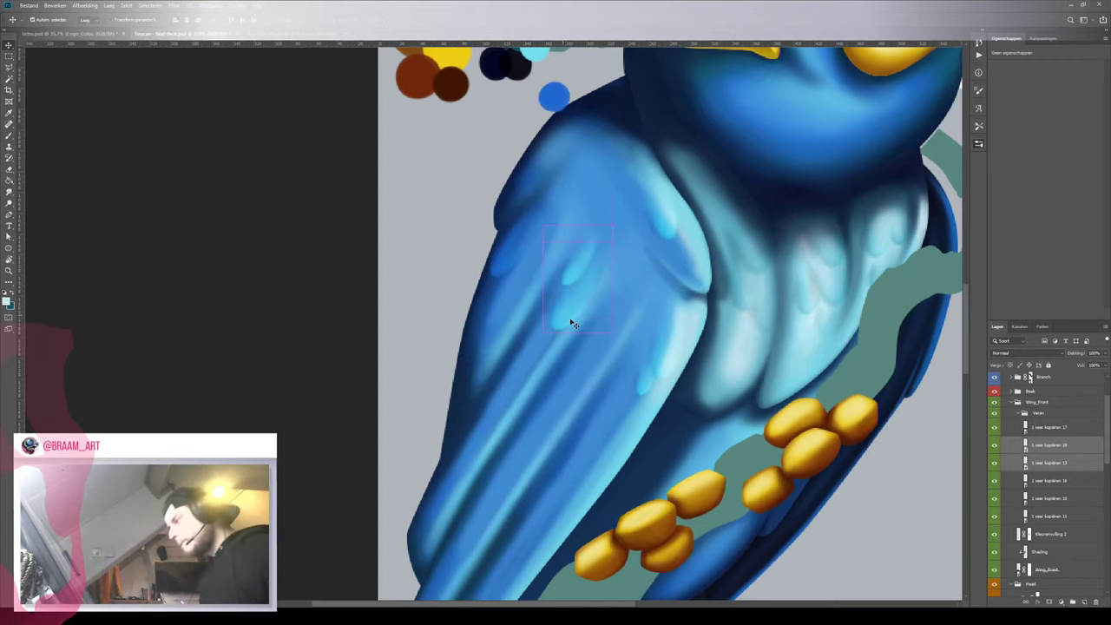
Duplicate the feather pair onto the lower middle of the wing, then shrink and rotate the copies with Free Transform
{"action": "left_click_drag", "start_coordinate": [565, 329], "coordinate": [545, 382]}
{"action": "key", "text": "ctrl+t"}
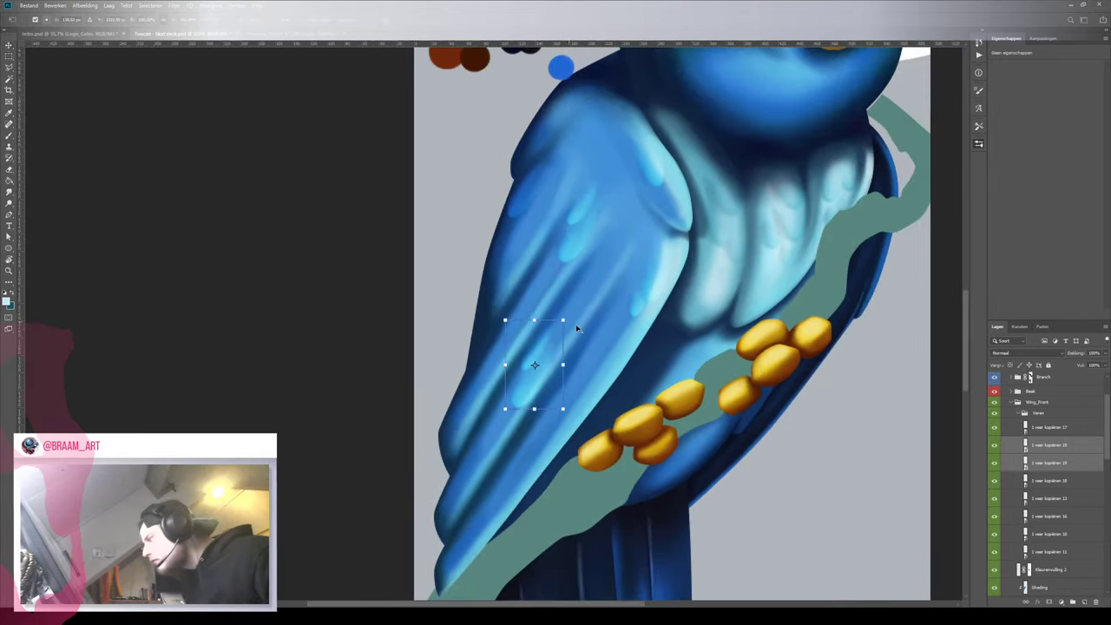
{"action": "mouse_move", "coordinate": [563, 321]}
{"action": "left_mouse_down"}
{"action": "mouse_move", "coordinate": [548, 362]}
{"action": "mouse_move", "coordinate": [573, 338]}
{"action": "left_mouse_up"}
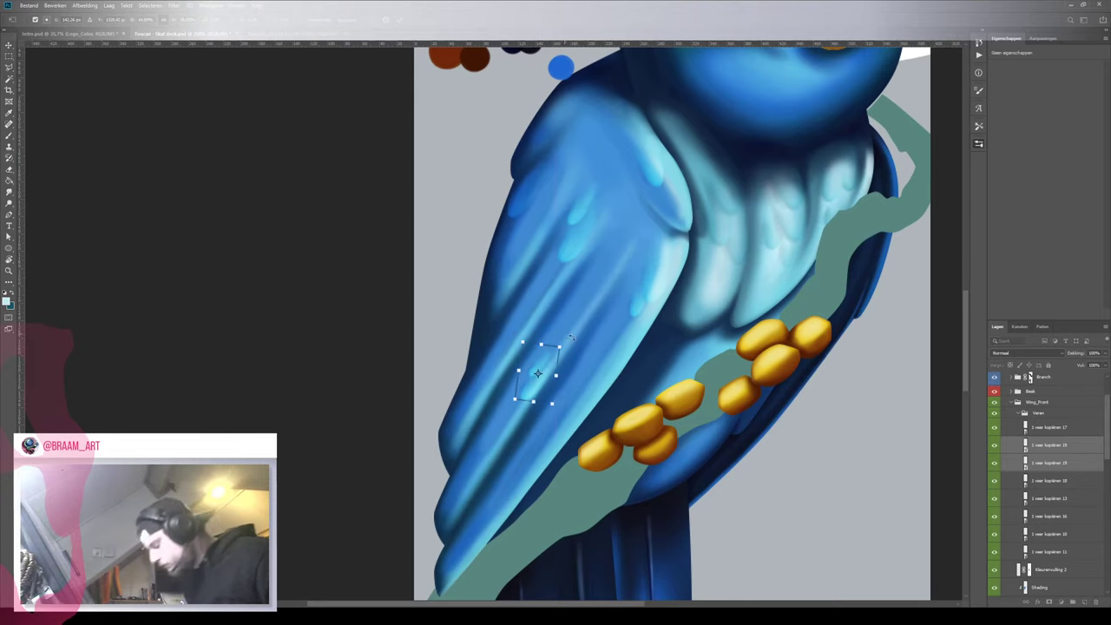
{"action": "key", "text": "Return"}
{"action": "scroll", "coordinate": [539, 363], "scroll_direction": "down", "scroll_amount": 5}
{"action": "scroll", "coordinate": [521, 360], "scroll_direction": "up", "scroll_amount": 5}
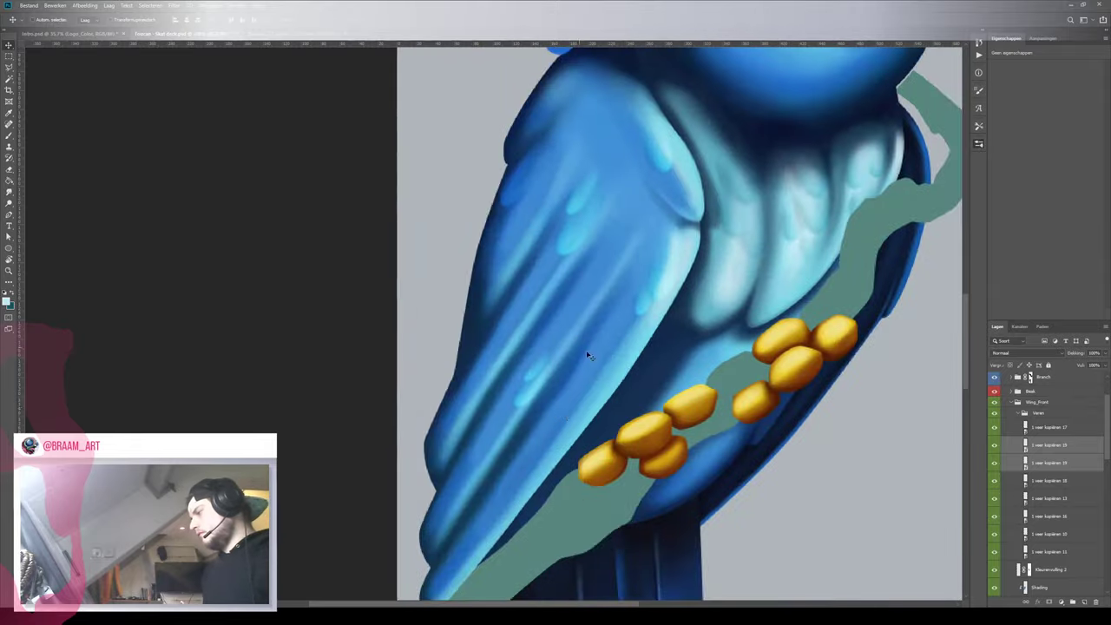
Duplicate one of the small lower feathers and place the copy near the wing's lower tip
{"action": "scroll", "coordinate": [556, 347], "scroll_direction": "down", "scroll_amount": 2}
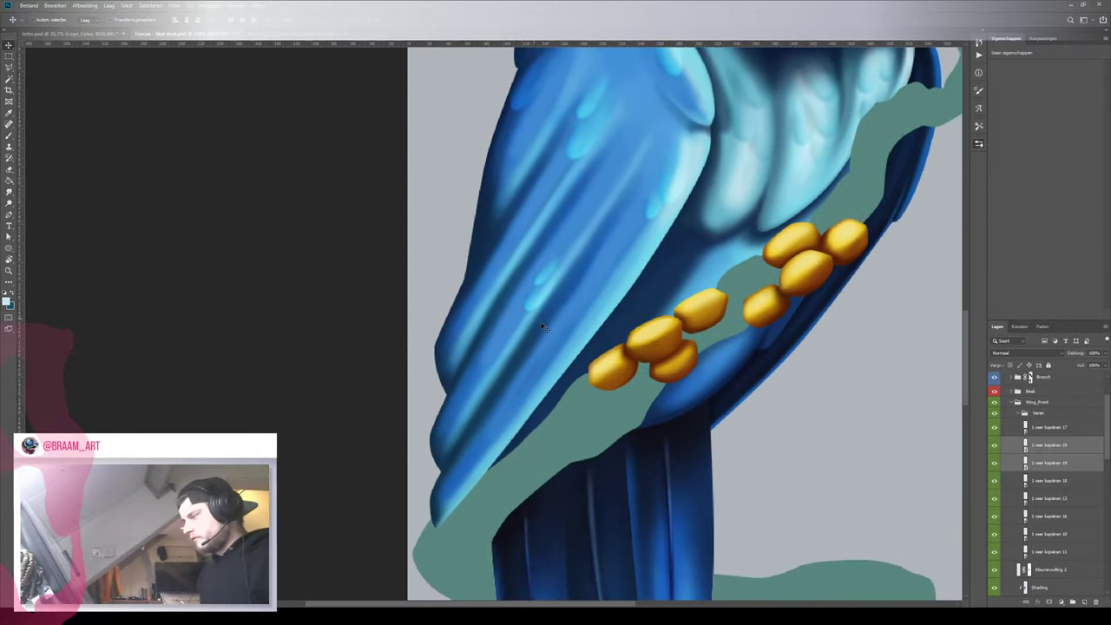
{"action": "left_click", "coordinate": [1038, 445]}
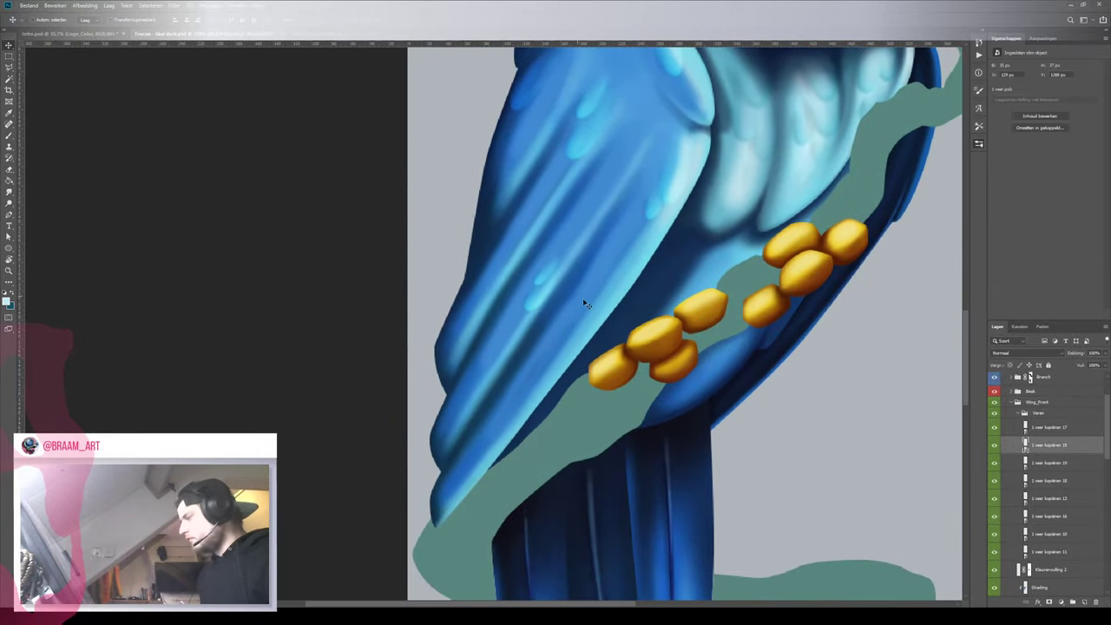
{"action": "left_click_drag", "start_coordinate": [534, 300], "coordinate": [487, 448]}
{"action": "mouse_move", "coordinate": [537, 388]}
{"action": "left_mouse_down"}
{"action": "mouse_move", "coordinate": [497, 415]}
{"action": "mouse_move", "coordinate": [545, 404]}
{"action": "left_mouse_up"}
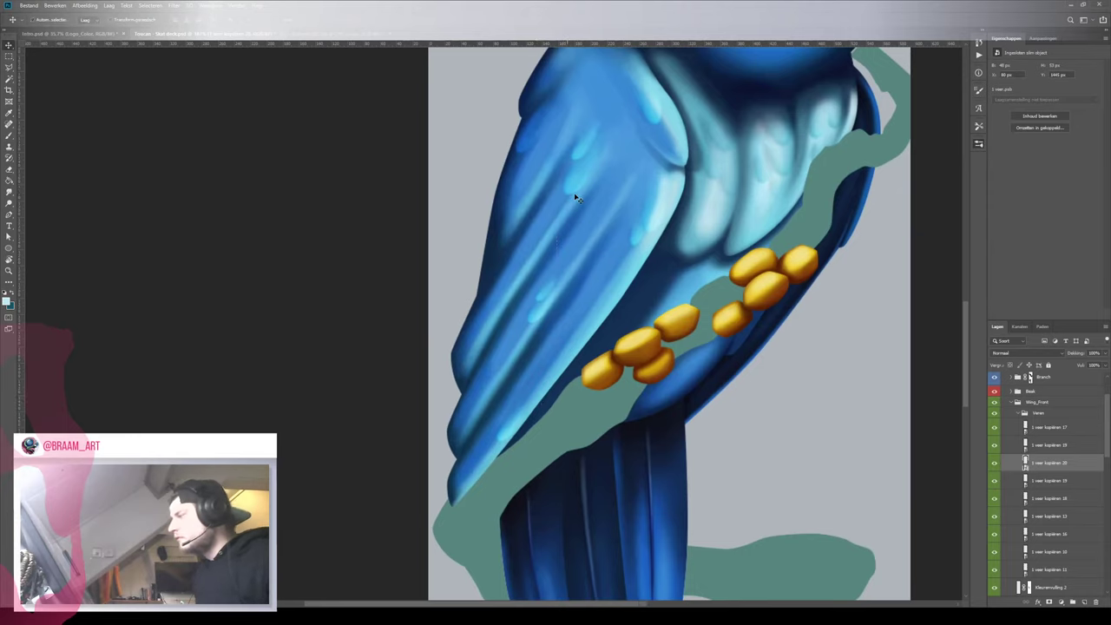
Duplicate the larger mid-wing feather onto the wing's lower outer edge and scale and rotate it with Free Transform
{"action": "left_click_drag", "start_coordinate": [578, 198], "coordinate": [499, 323]}
{"action": "key", "text": "ctrl+t"}
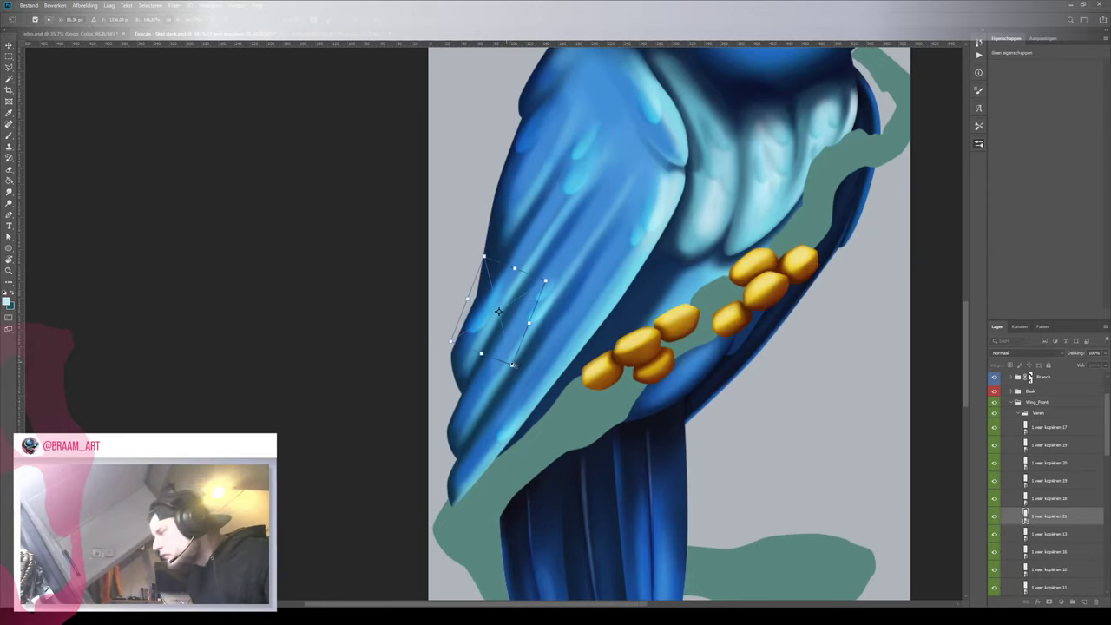
{"action": "left_click_drag", "start_coordinate": [513, 365], "coordinate": [505, 342]}
{"action": "mouse_move", "coordinate": [530, 292]}
{"action": "left_mouse_down"}
{"action": "mouse_move", "coordinate": [532, 302]}
{"action": "mouse_move", "coordinate": [509, 301]}
{"action": "mouse_move", "coordinate": [469, 333]}
{"action": "mouse_move", "coordinate": [512, 304]}
{"action": "left_mouse_up"}
{"action": "key", "text": "Return"}
Collapse the wing's Veren group, compare it at 100% opacity, and set its opacity to 67%
{"action": "key", "text": "z"}
{"action": "key", "text": "v"}
{"action": "left_click", "coordinate": [523, 186], "text": "ctrl"}
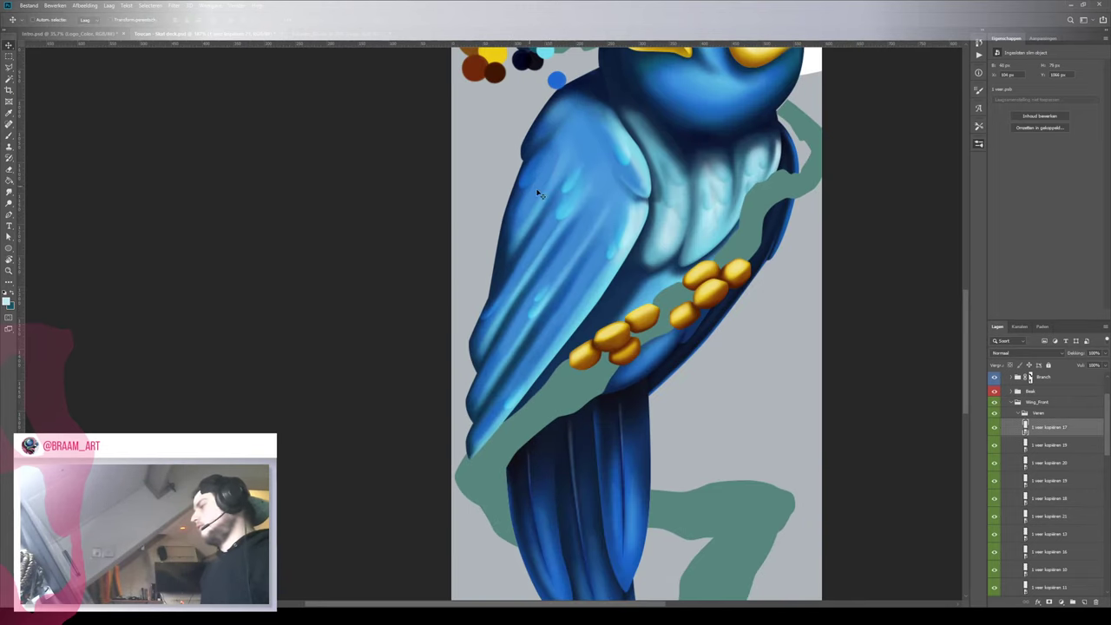
{"action": "left_click", "coordinate": [1020, 413]}
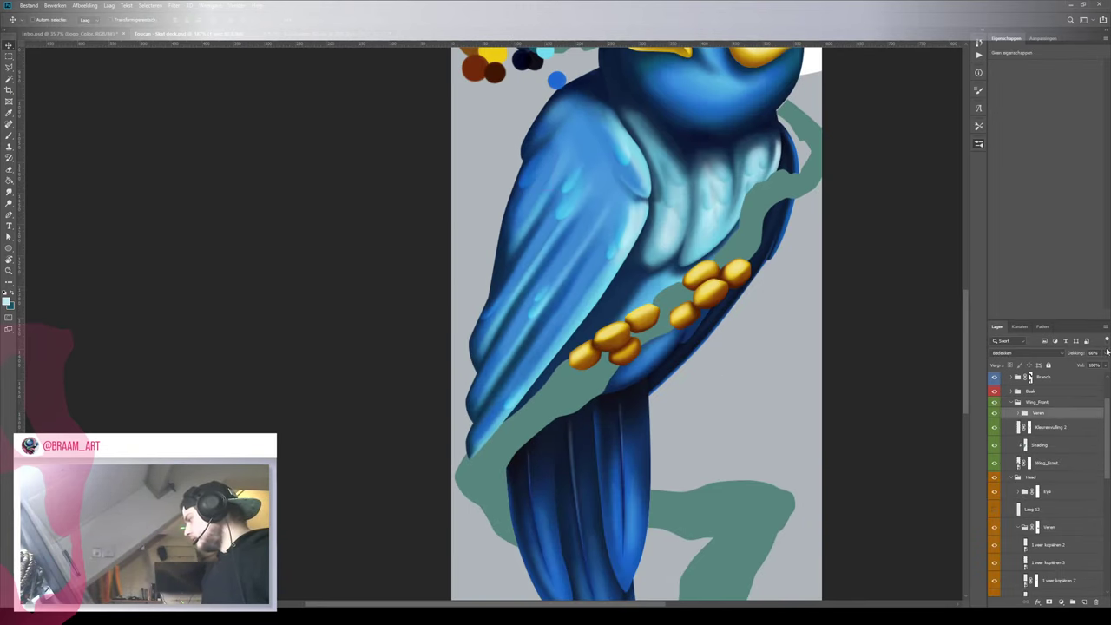
{"action": "key", "text": "0"}
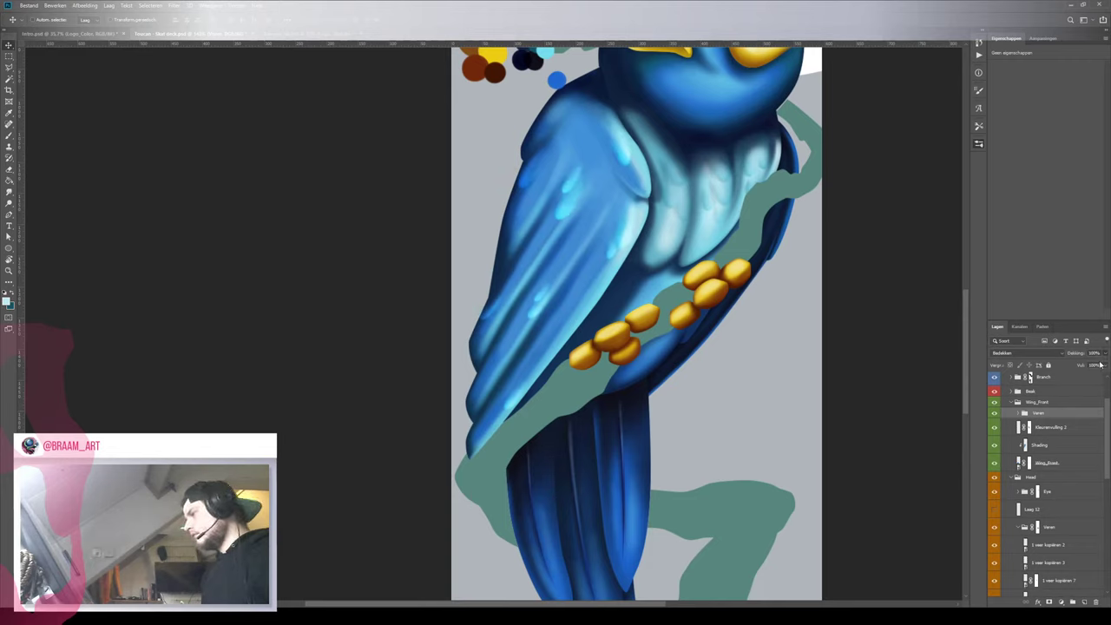
{"action": "key", "text": "7"}
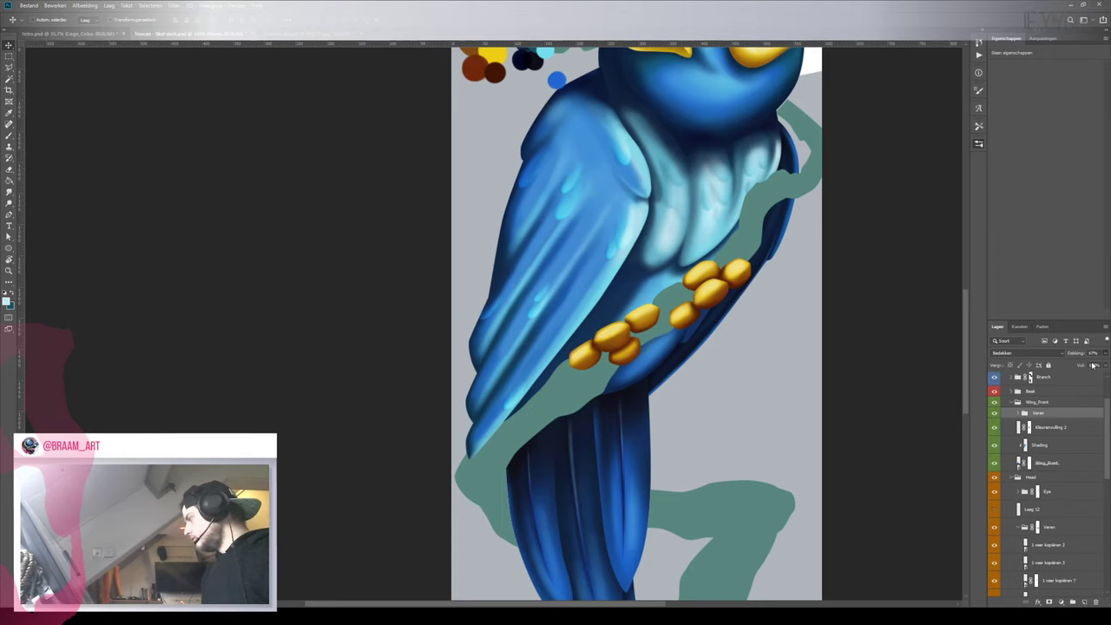
Add a new layer above the wing's Veren group and sample the light blue from the wing's front edge for the brush
{"action": "left_click", "coordinate": [1077, 602]}
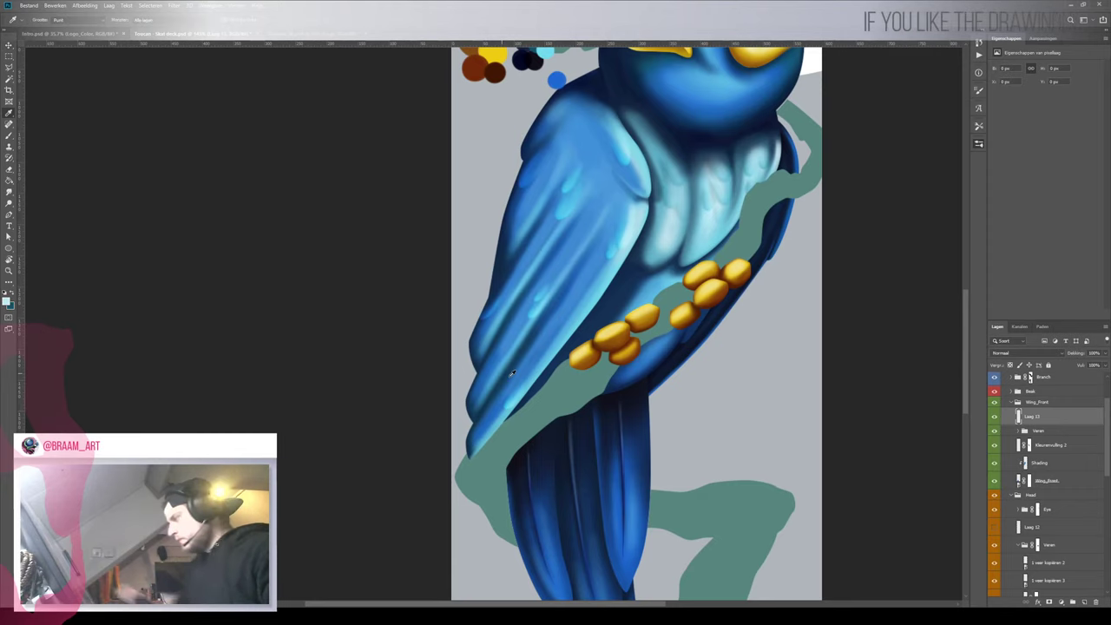
{"action": "key", "text": "i"}
{"action": "left_click", "coordinate": [603, 286]}
{"action": "key", "text": "b"}
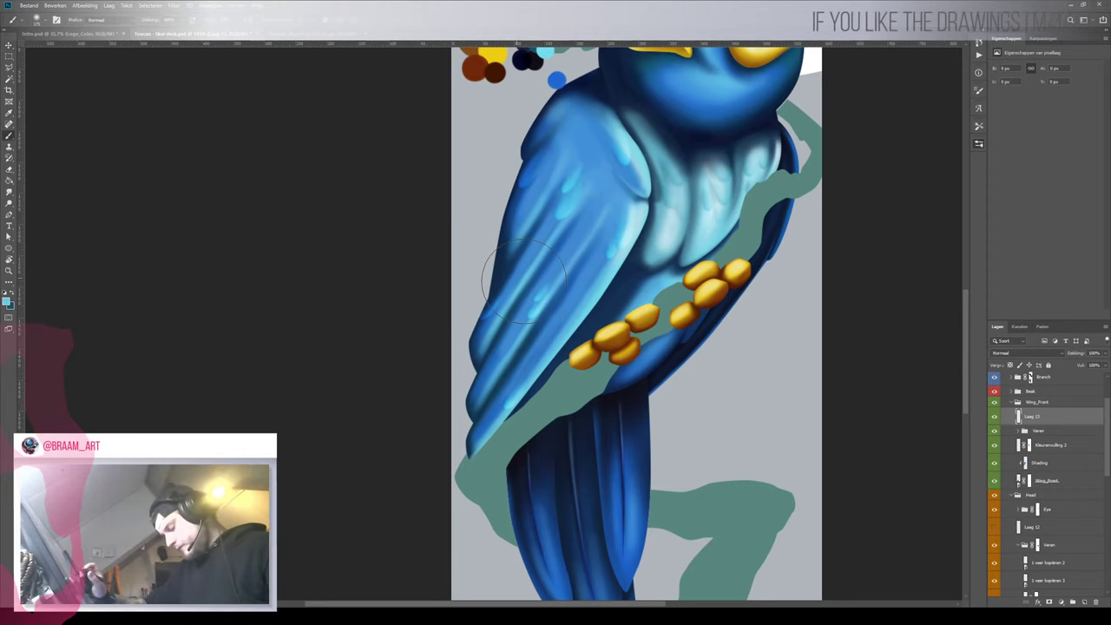
Shrink the brush to about feather width and paint light blue over the feather on the wing's outer edge below the shoulder
{"action": "key", "text": "bracketleft"}
{"action": "key", "text": "bracketleft"}
{"action": "key", "text": "bracketleft"}
{"action": "key", "text": "bracketleft"}
{"action": "key", "text": "bracketleft"}
{"action": "key", "text": "bracketleft"}
{"action": "key", "text": "bracketleft"}
{"action": "key", "text": "bracketleft"}
{"action": "key", "text": "bracketleft"}
{"action": "key", "text": "bracketleft"}
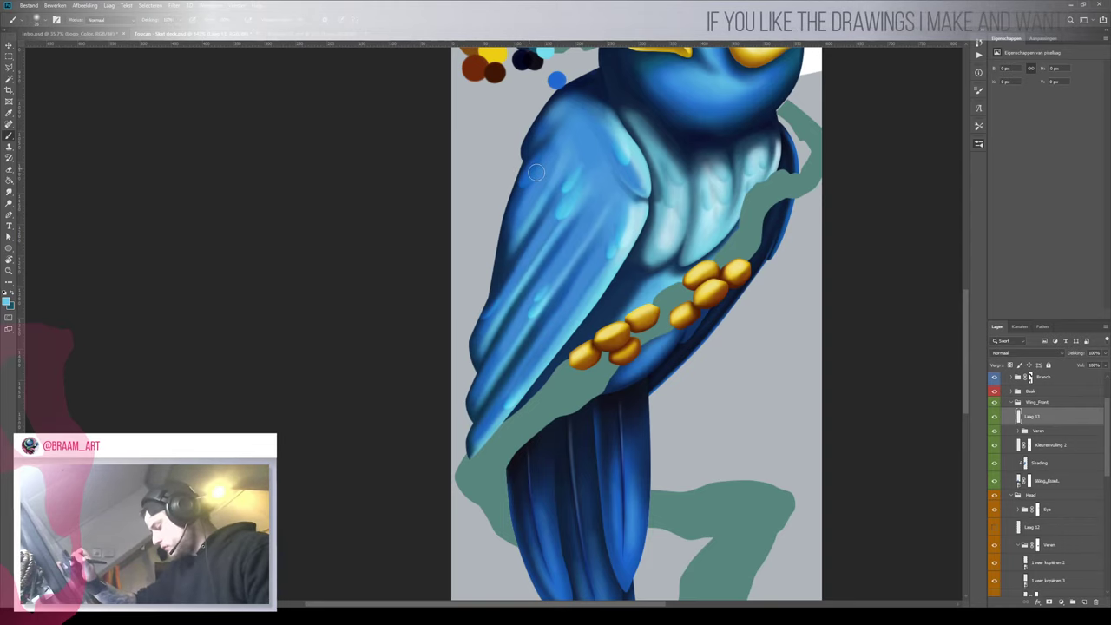
{"action": "key", "text": "bracketleft"}
{"action": "key", "text": "bracketleft"}
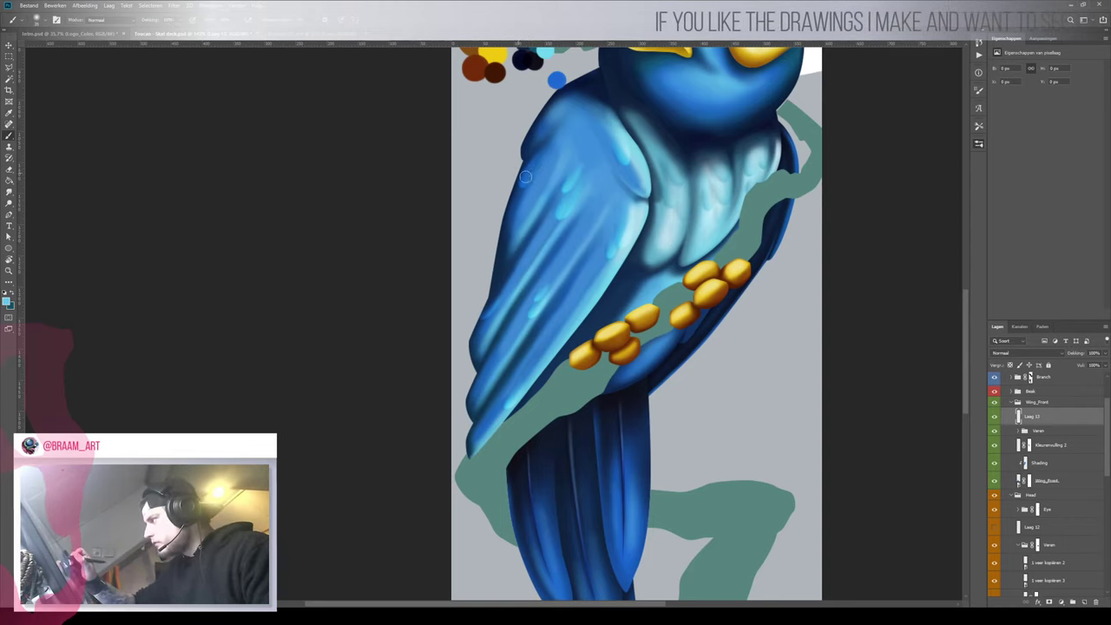
{"action": "left_click_drag", "start_coordinate": [526, 178], "coordinate": [534, 163]}
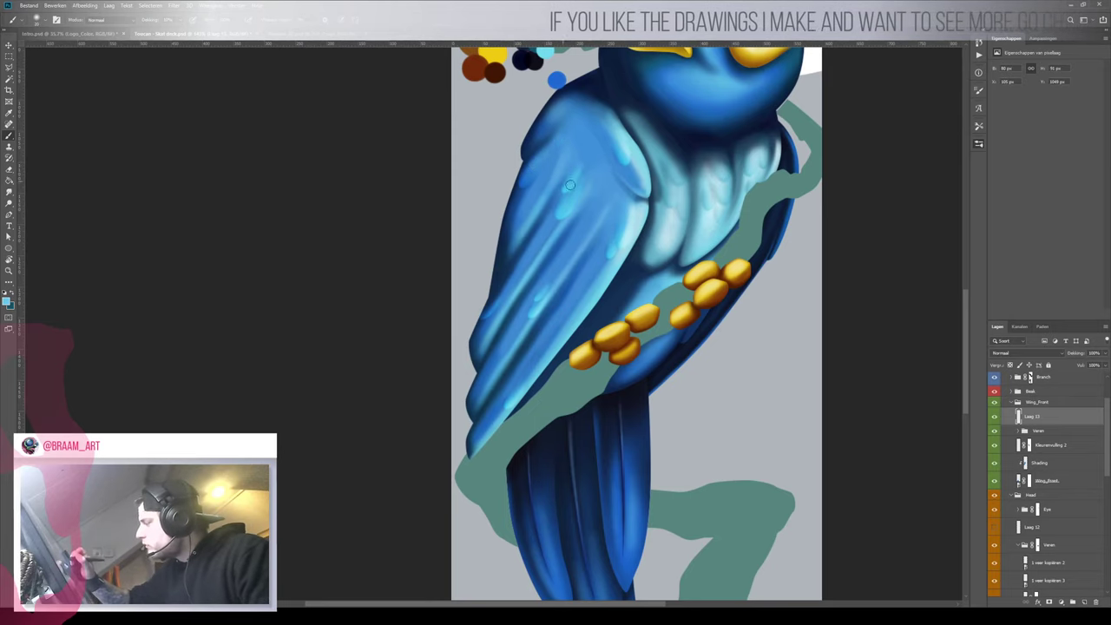
Sample medium blues from the wing and paint them softly around the mid-wing feathers and the feather on the wing's front edge
{"action": "left_click", "coordinate": [552, 219], "text": "alt"}
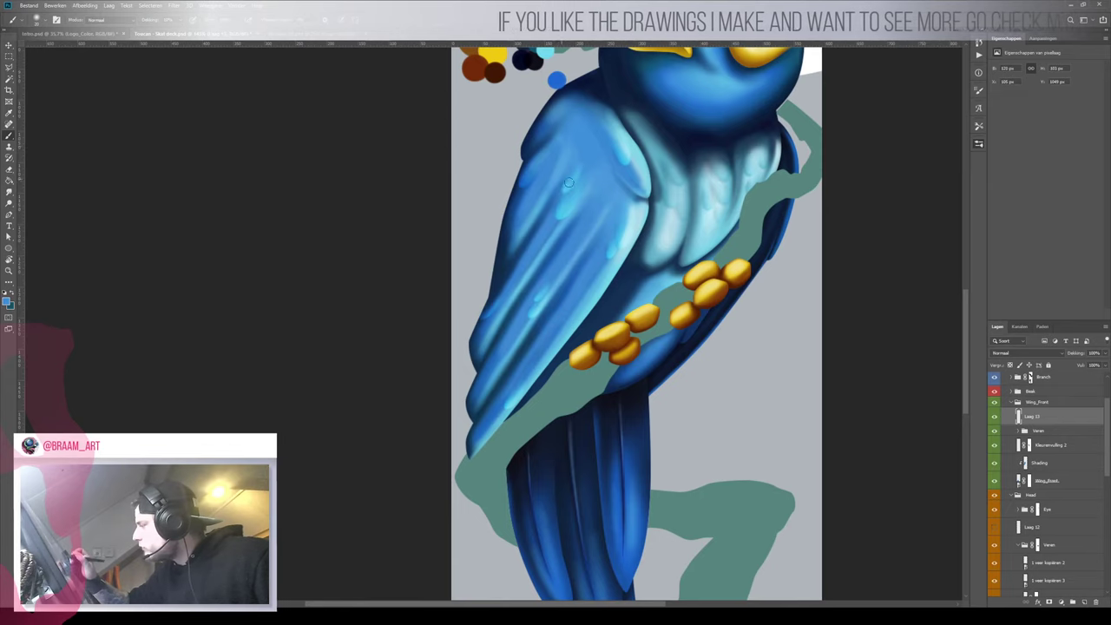
{"action": "left_click", "coordinate": [544, 235], "text": "alt"}
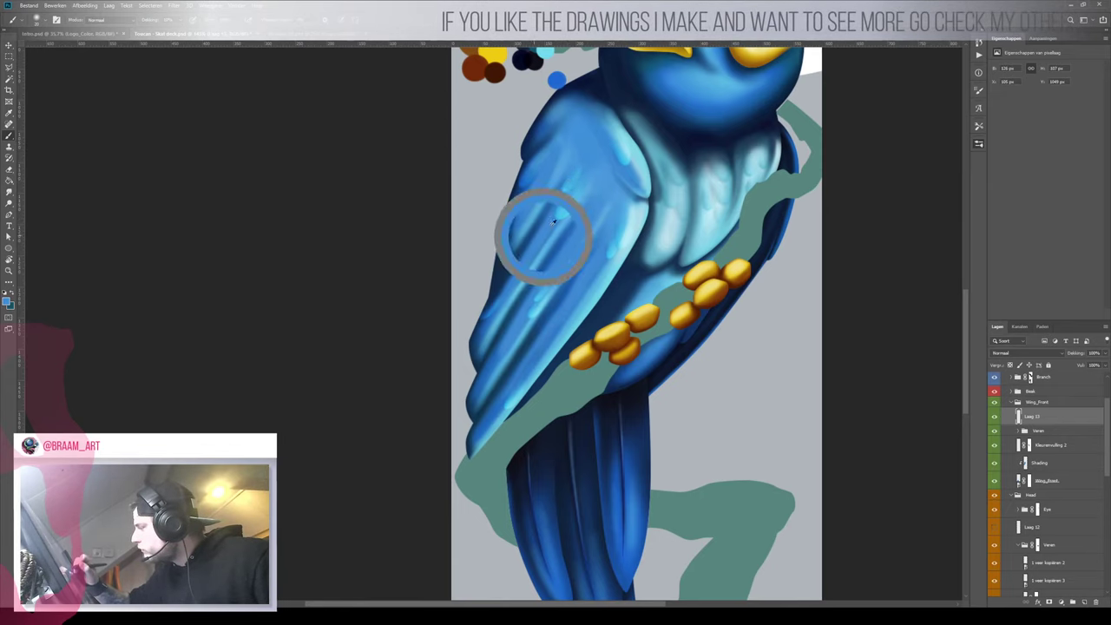
{"action": "left_click_drag", "start_coordinate": [559, 214], "coordinate": [592, 167]}
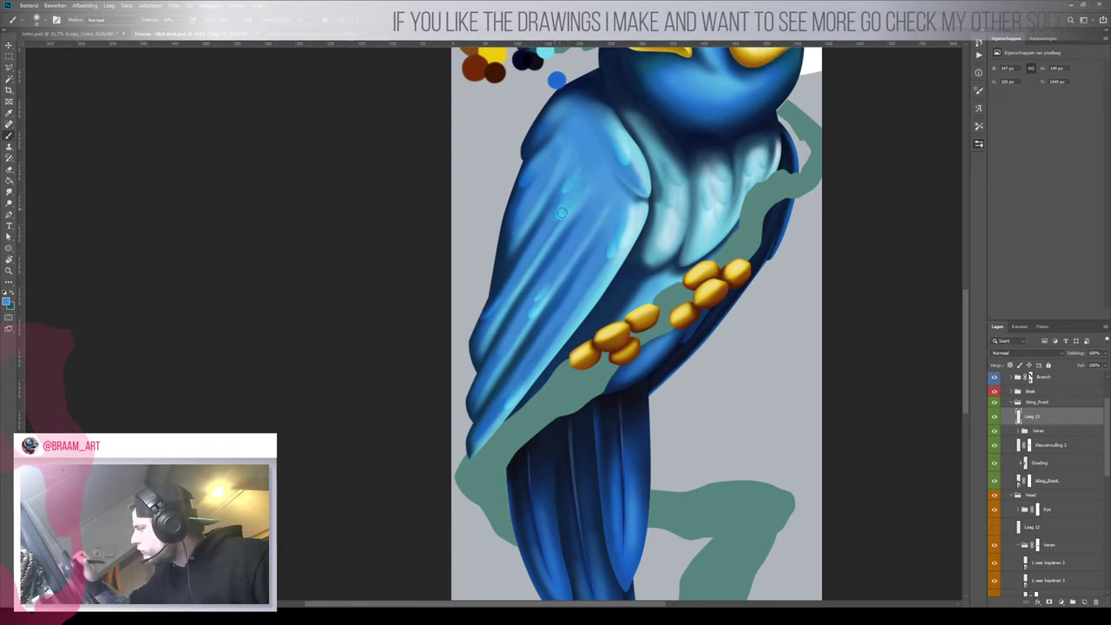
{"action": "left_click_drag", "start_coordinate": [629, 224], "coordinate": [624, 236]}
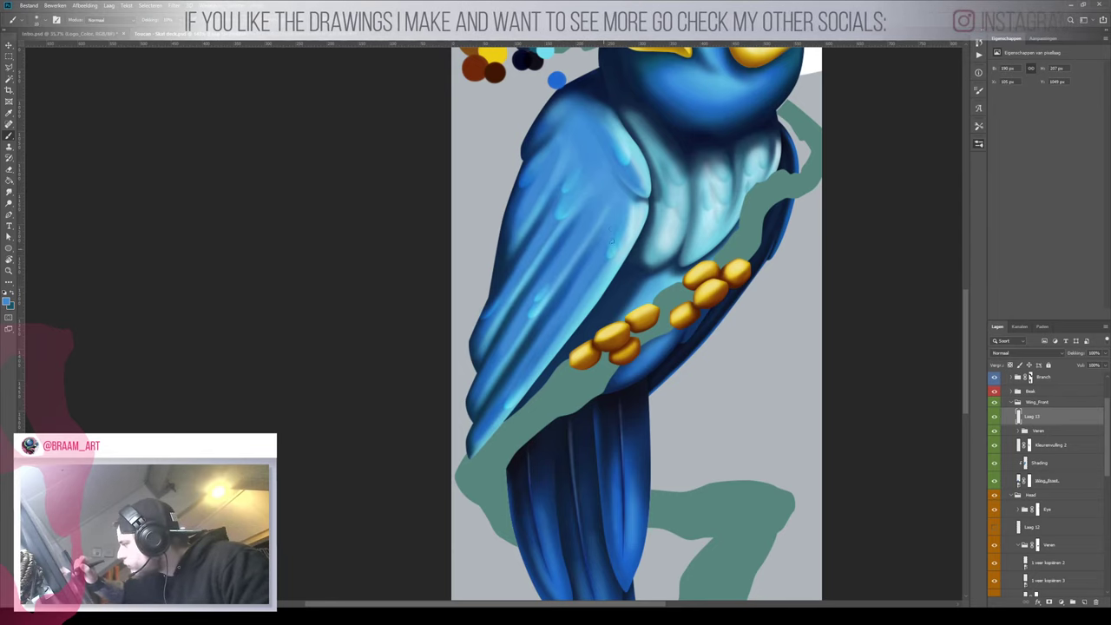
{"action": "left_click_drag", "start_coordinate": [616, 245], "coordinate": [606, 257]}
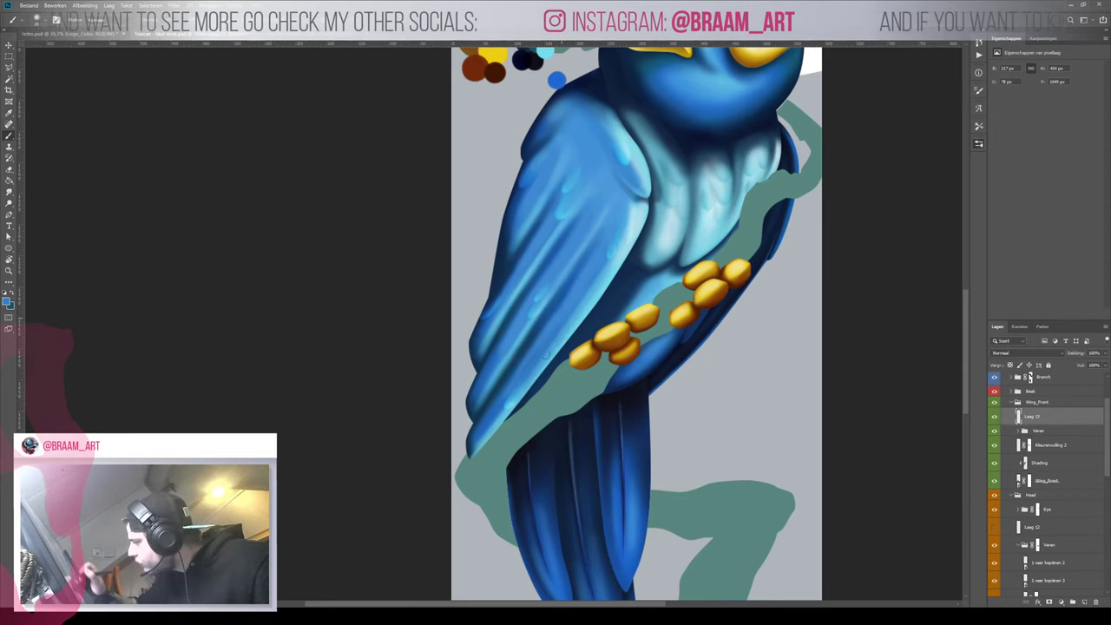
Examine the wing's feather detail against the whole toucan from a wider view
{"action": "key", "text": "z"}
{"action": "mouse_move", "coordinate": [577, 300]}
{"action": "left_mouse_down"}
{"action": "mouse_move", "coordinate": [514, 381]}
{"action": "mouse_move", "coordinate": [566, 328]}
{"action": "left_mouse_up"}
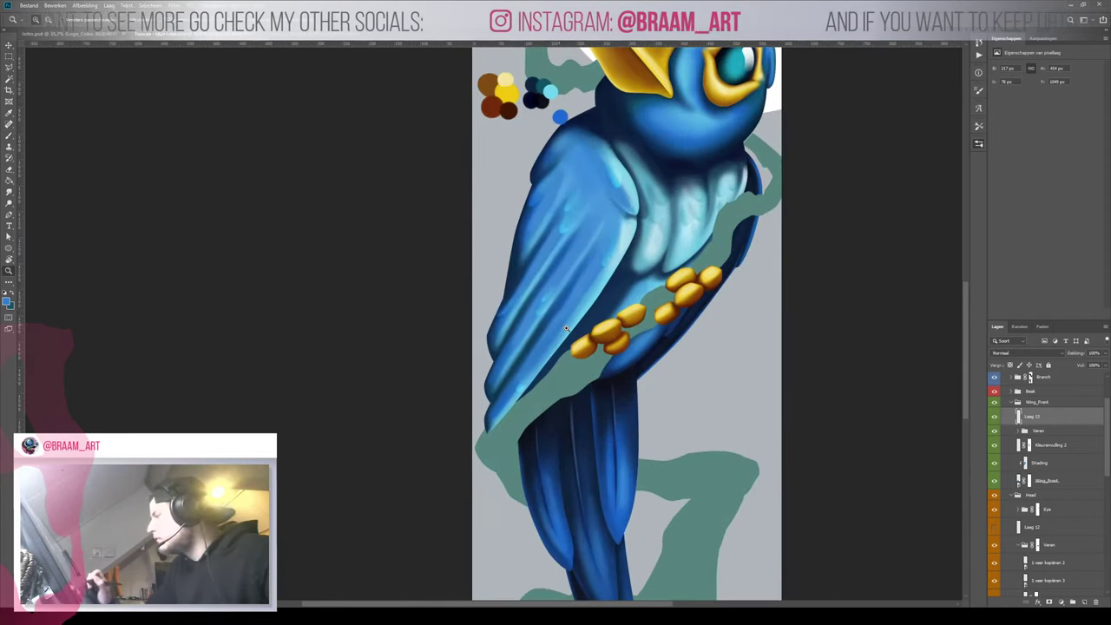
{"action": "key", "text": "z"}
{"action": "left_click_drag", "start_coordinate": [554, 278], "coordinate": [533, 292]}
{"action": "key", "text": "space"}
{"action": "left_click_drag", "start_coordinate": [640, 275], "coordinate": [559, 296]}
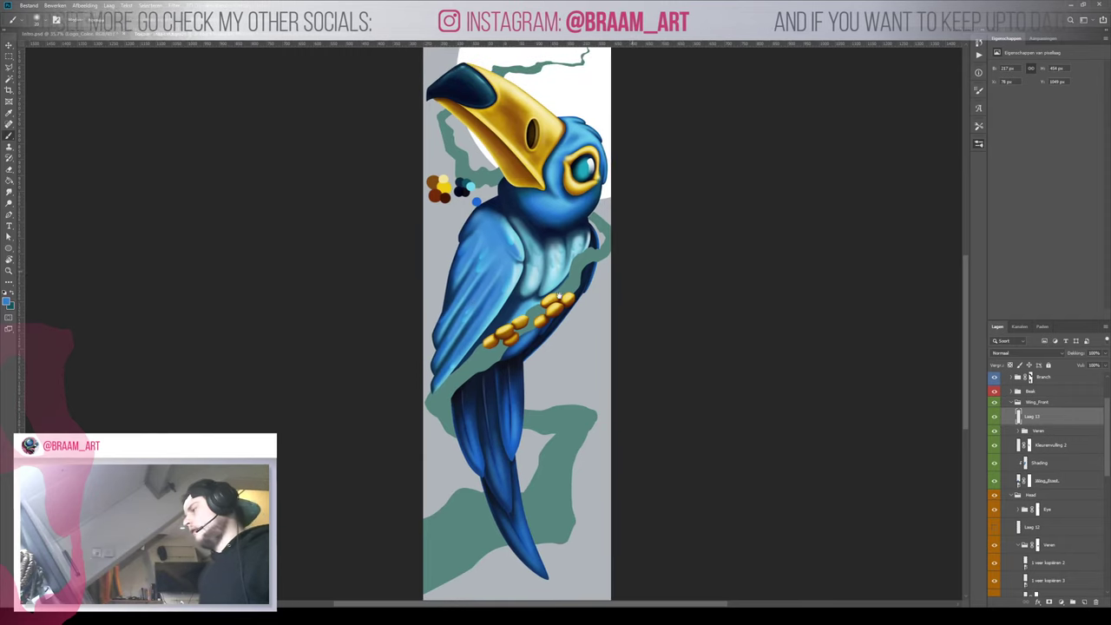
{"action": "key", "text": "z"}
{"action": "left_click_drag", "start_coordinate": [510, 249], "coordinate": [530, 262]}
Paint blue around the light feather at the wing's shoulder with a smaller brush, and sample a lighter blue from the lower wing
{"action": "key", "text": "b"}
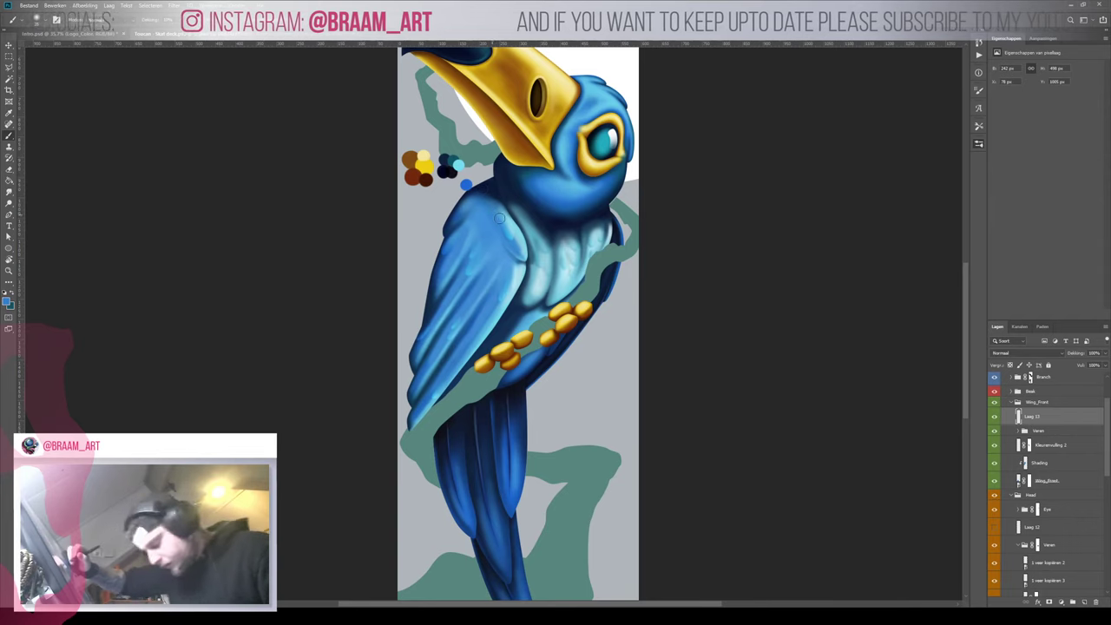
{"action": "scroll", "coordinate": [501, 221], "scroll_direction": "up", "scroll_amount": 5}
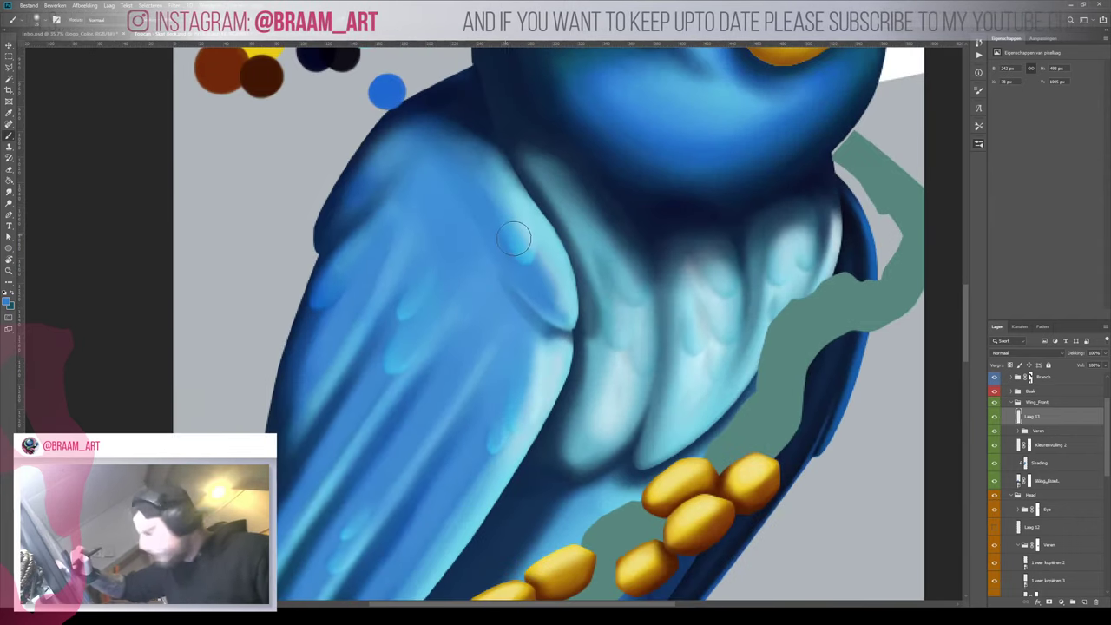
{"action": "key", "text": "bracketleft"}
{"action": "key", "text": "bracketleft"}
{"action": "key", "text": "bracketleft"}
{"action": "key", "text": "bracketleft"}
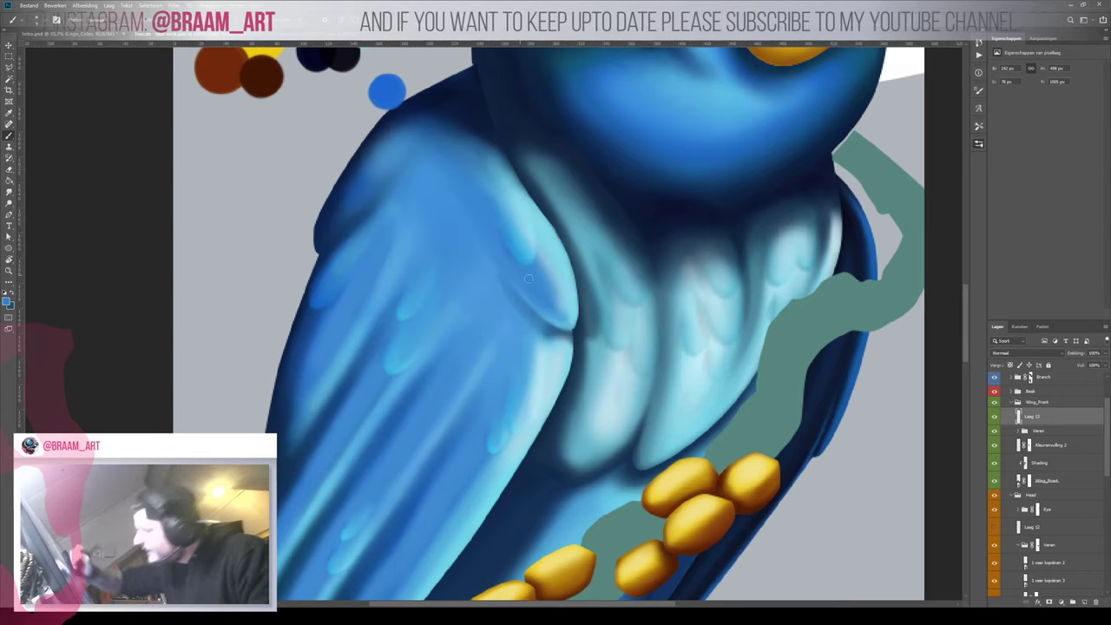
{"action": "key", "text": "ctrl+0"}
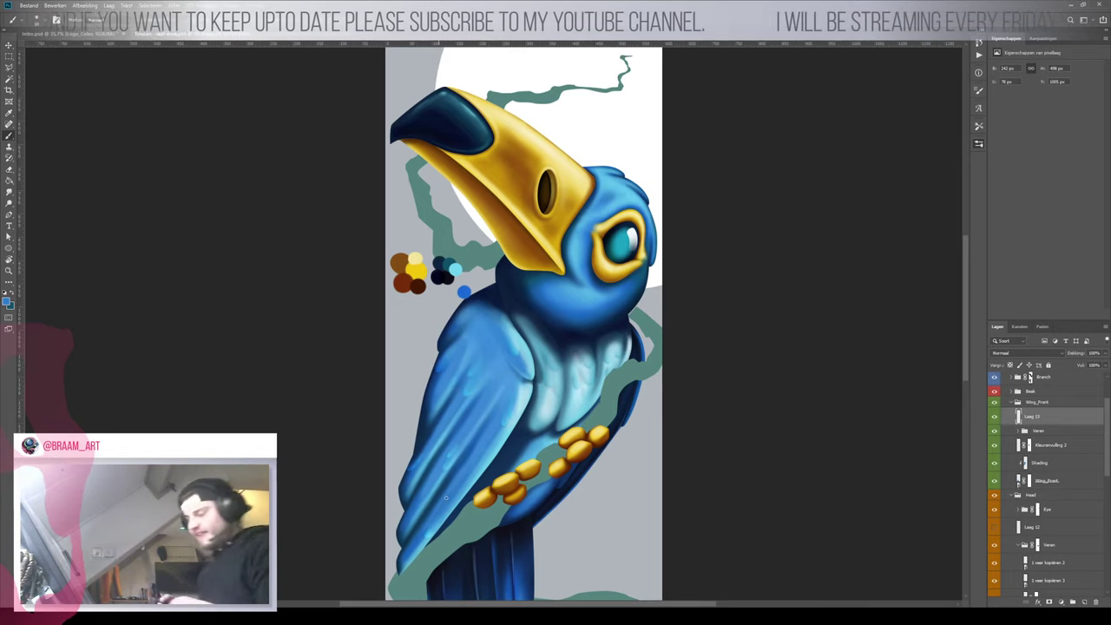
{"action": "left_click", "coordinate": [492, 450], "text": "alt"}
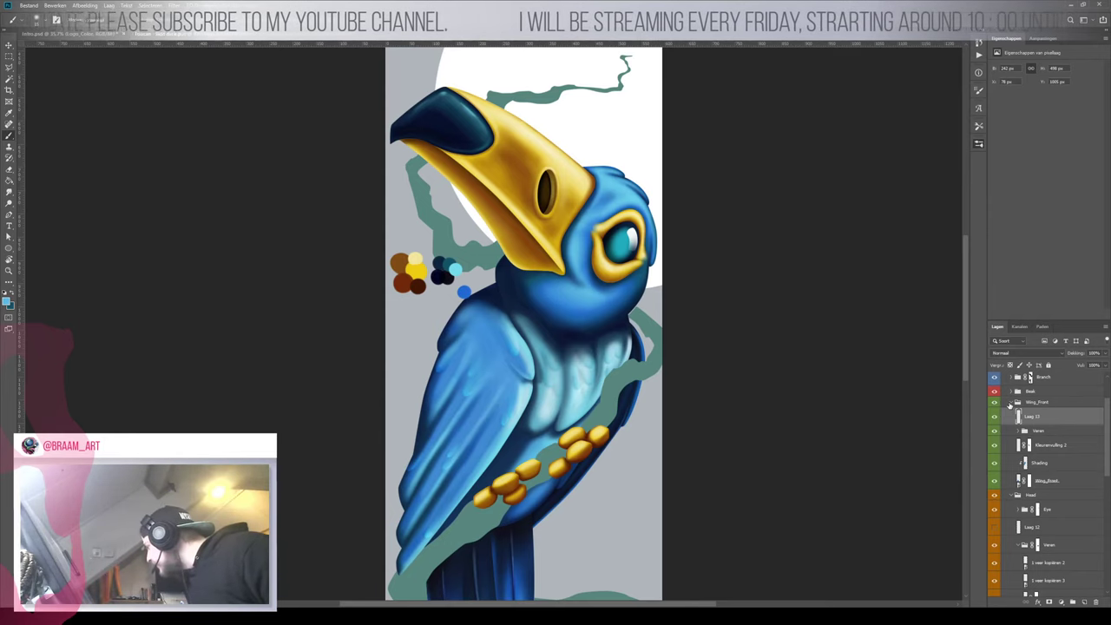
Collapse the Wing_Front group and delete the Laag 12 layer from the Head group
{"action": "left_click", "coordinate": [1013, 404]}
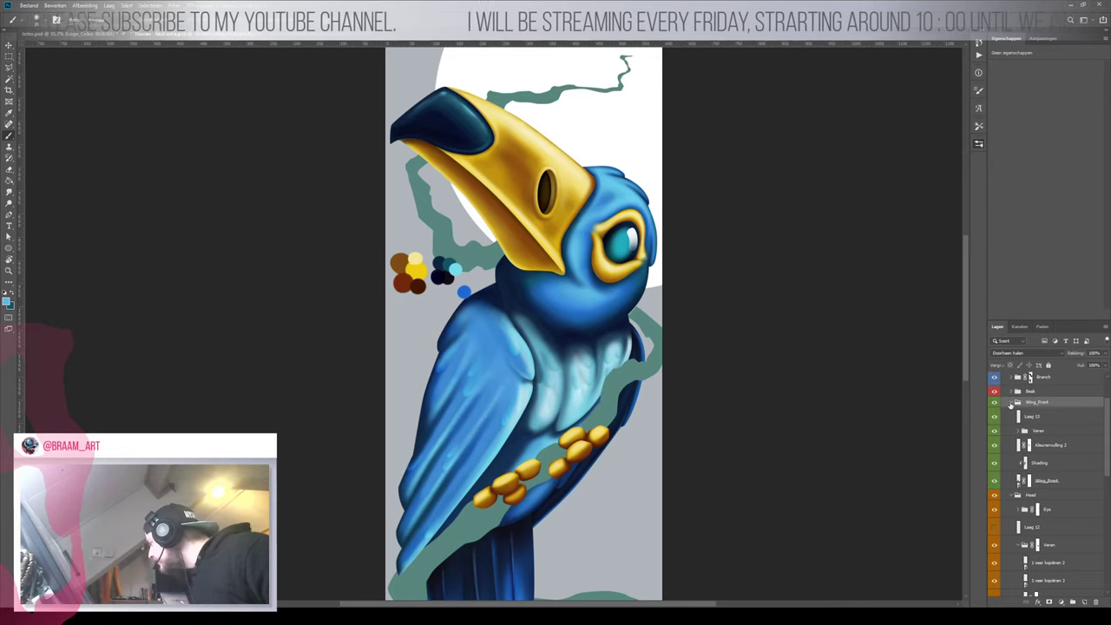
{"action": "left_click", "coordinate": [1018, 402]}
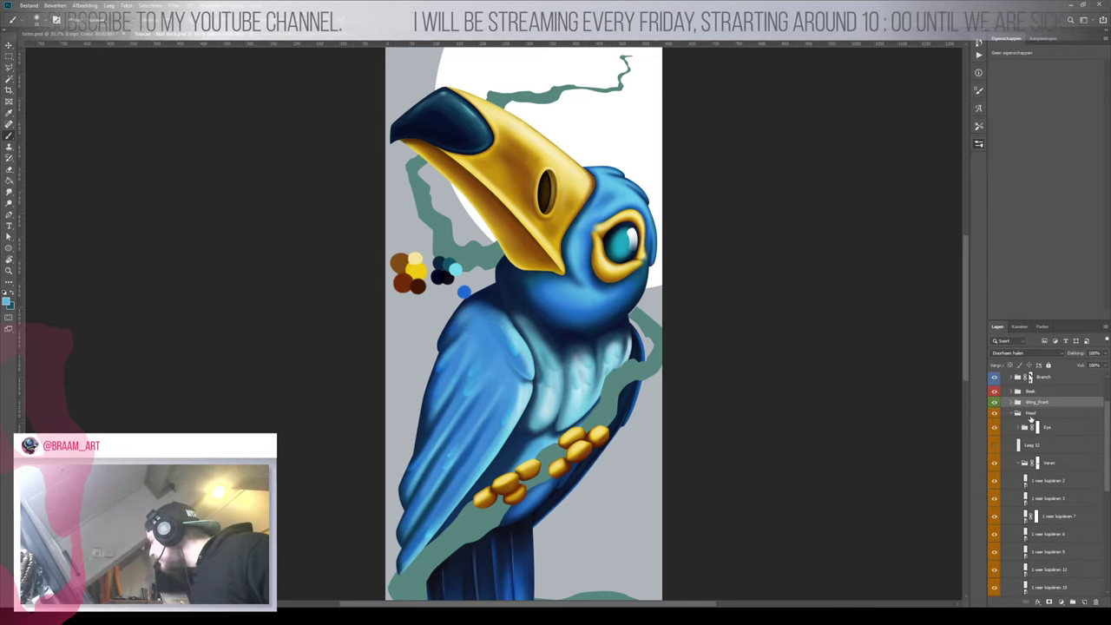
{"action": "left_click", "coordinate": [1030, 414]}
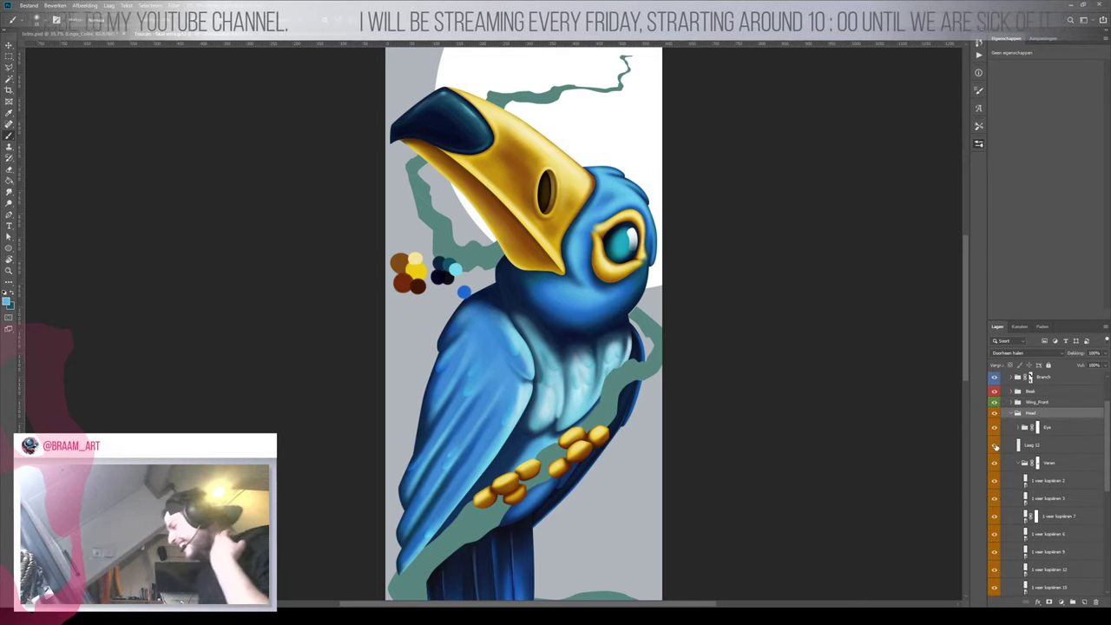
{"action": "left_click", "coordinate": [1039, 449]}
{"action": "key", "text": "Delete"}
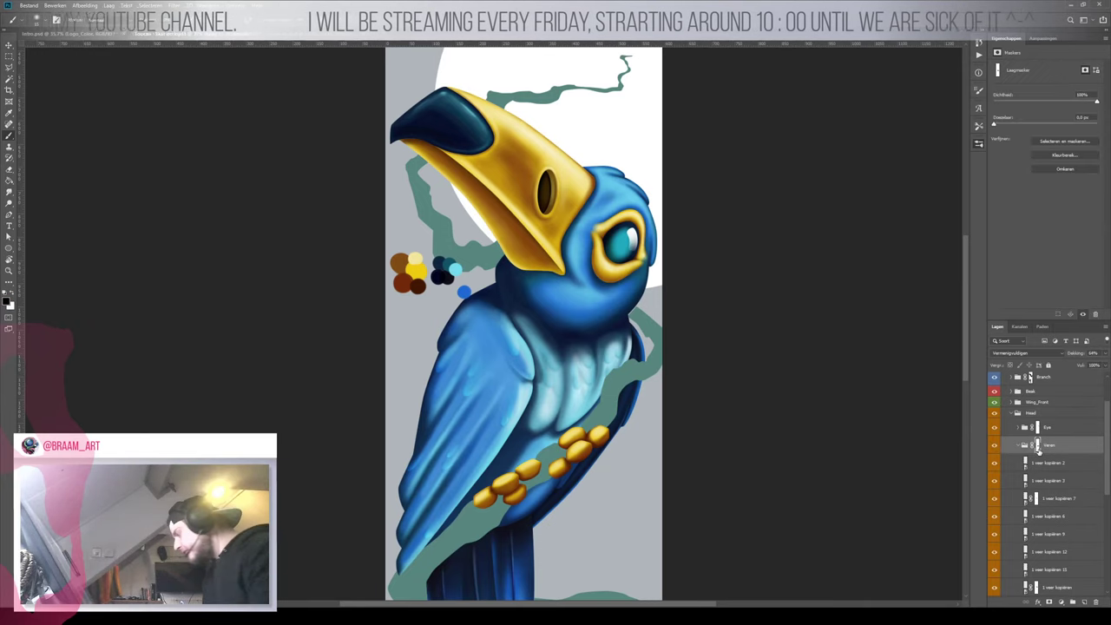
Set the blend mode of the Head's Veren group to Bleken and collapse the group
{"action": "left_click", "coordinate": [1025, 445]}
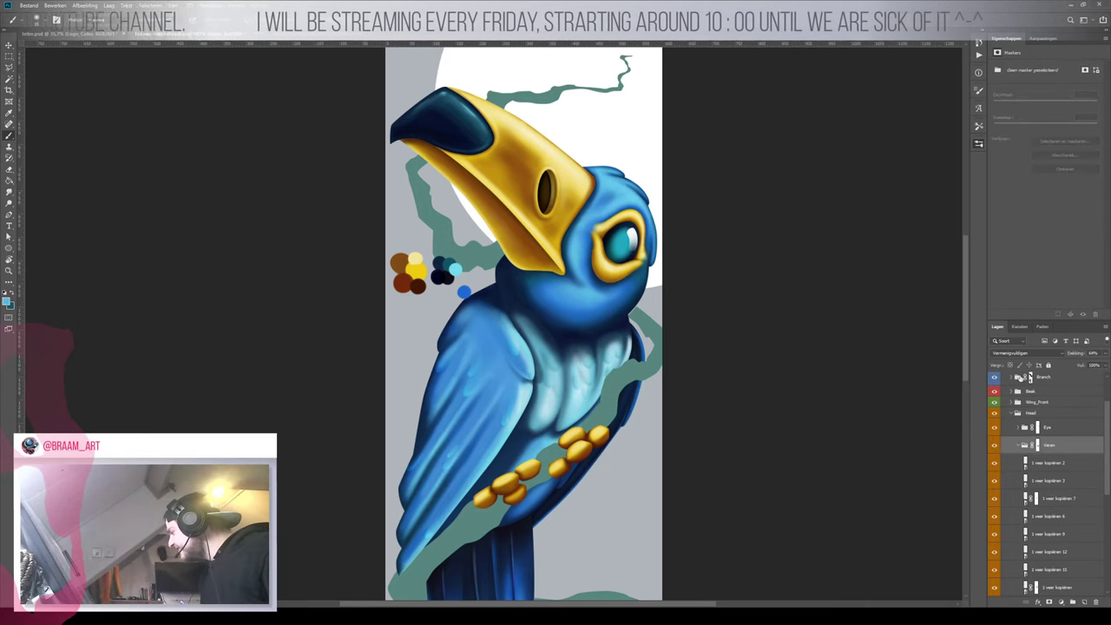
{"action": "left_click", "coordinate": [1017, 354]}
{"action": "key", "text": "shift+plus"}
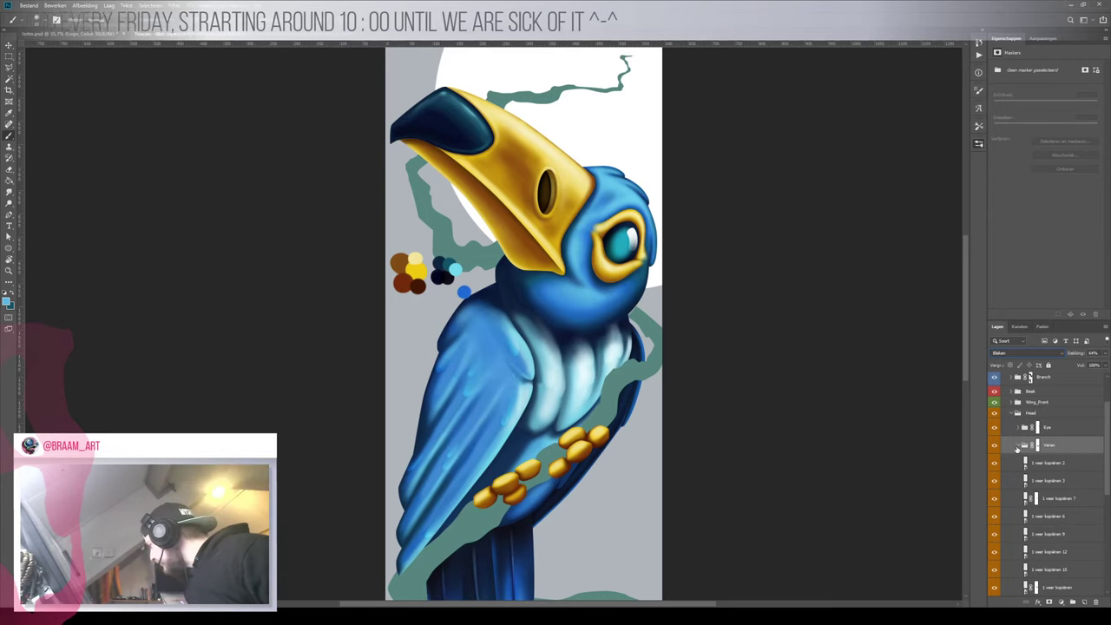
{"action": "left_click", "coordinate": [1020, 445]}
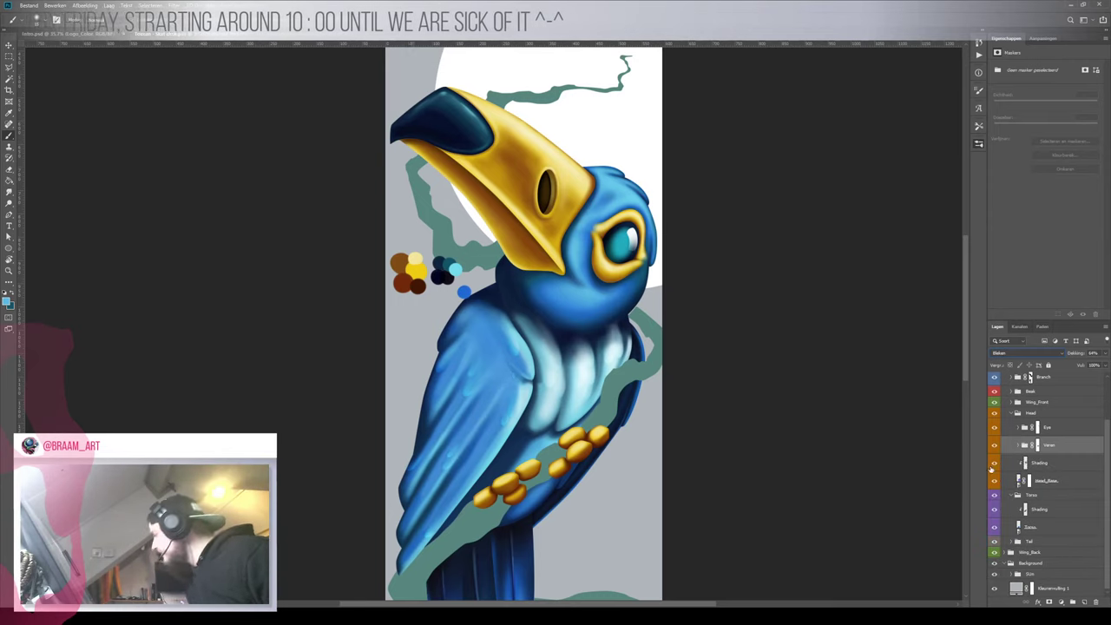
Compare the head with and without its Shading layer, and add a new layer above Shading for painting the chest feathers
{"action": "left_click", "coordinate": [995, 466]}
{"action": "left_click", "coordinate": [994, 466]}
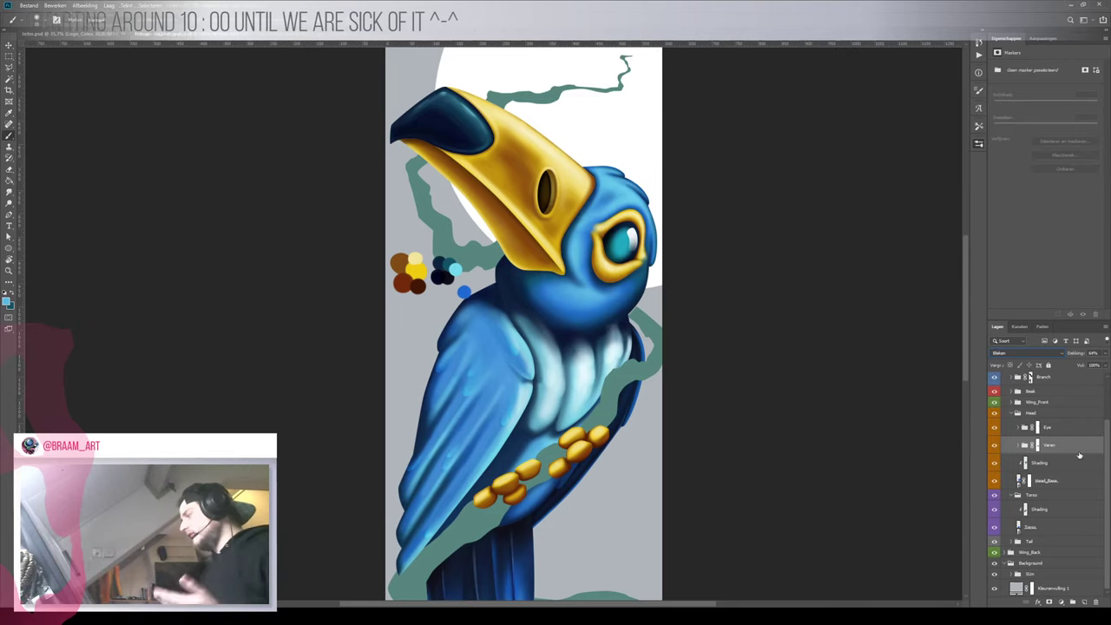
{"action": "left_click", "coordinate": [1042, 465]}
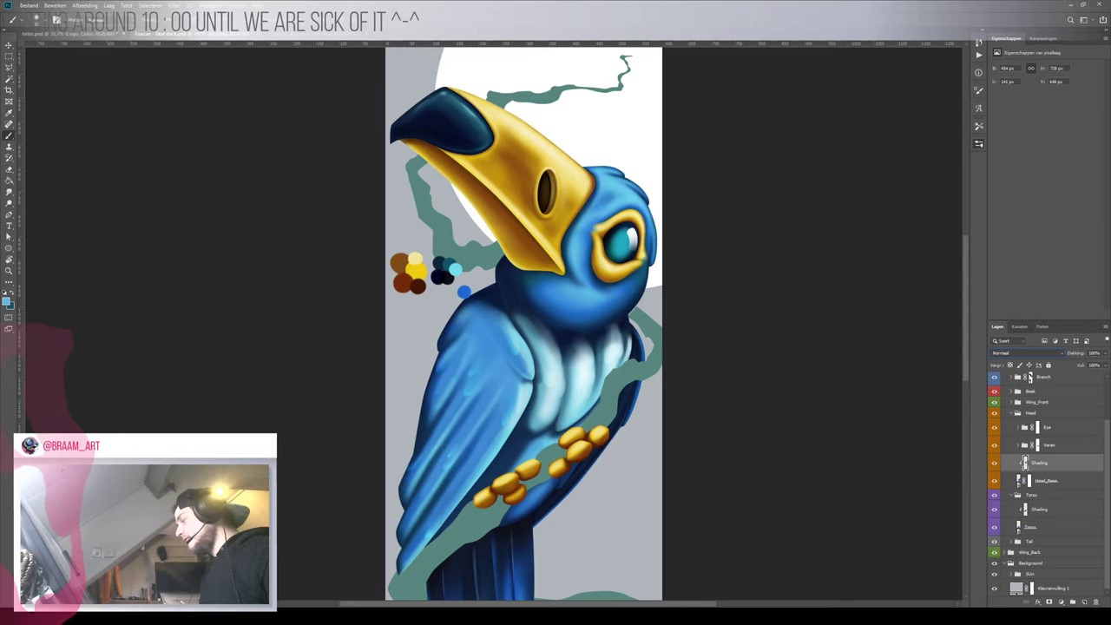
{"action": "left_click", "coordinate": [1085, 602]}
{"action": "key", "text": "z"}
{"action": "left_click_drag", "start_coordinate": [608, 356], "coordinate": [532, 330]}
{"action": "key", "text": "b"}
{"action": "key", "text": "r"}
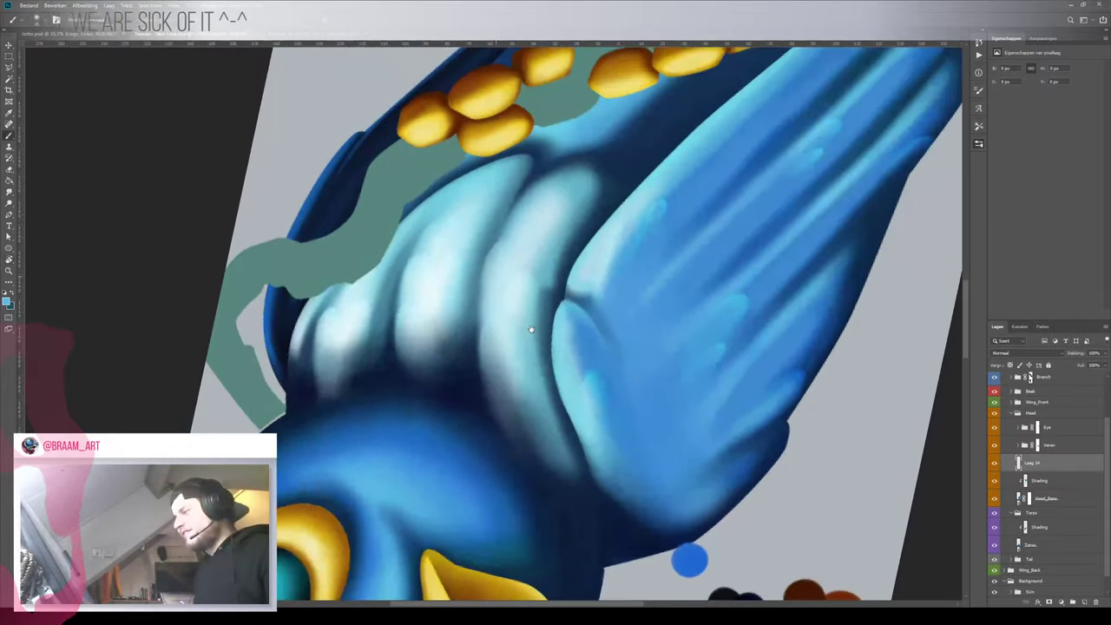
{"action": "key", "text": "v"}
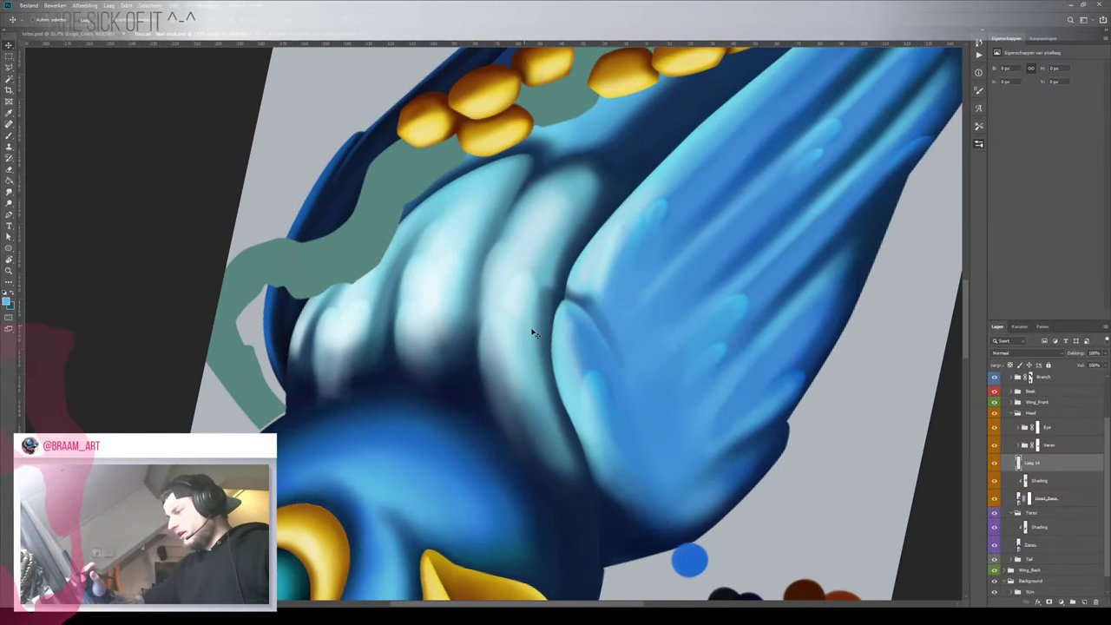
{"action": "key", "text": "b"}
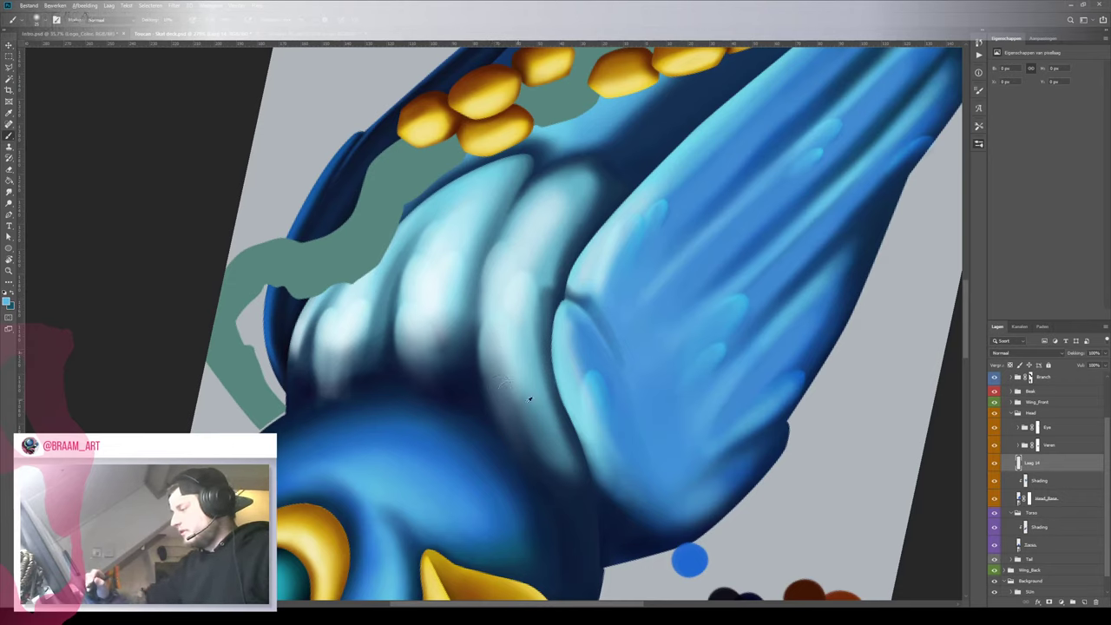
Sample the muted teal from the chest and brush it along the edge of the chest feather nearest the wing
{"action": "left_click", "coordinate": [578, 202], "text": "alt"}
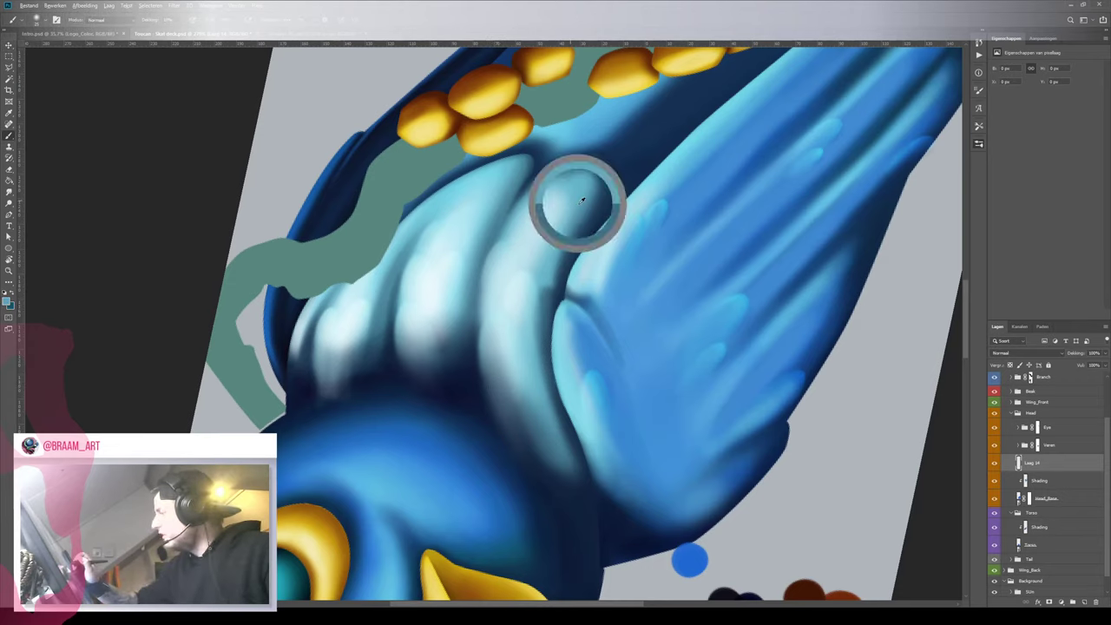
{"action": "mouse_move", "coordinate": [526, 203]}
{"action": "left_mouse_down"}
{"action": "mouse_move", "coordinate": [500, 252]}
{"action": "mouse_move", "coordinate": [496, 344]}
{"action": "left_mouse_up"}
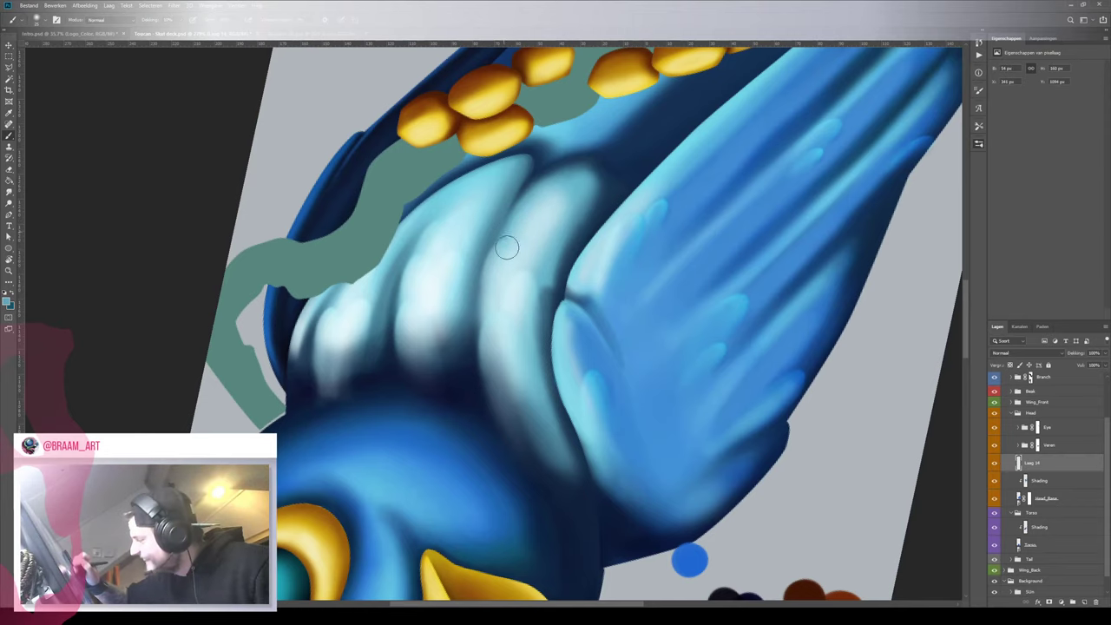
{"action": "left_click_drag", "start_coordinate": [508, 248], "coordinate": [491, 390]}
{"action": "left_click_drag", "start_coordinate": [496, 295], "coordinate": [526, 424]}
{"action": "left_click_drag", "start_coordinate": [479, 332], "coordinate": [518, 430]}
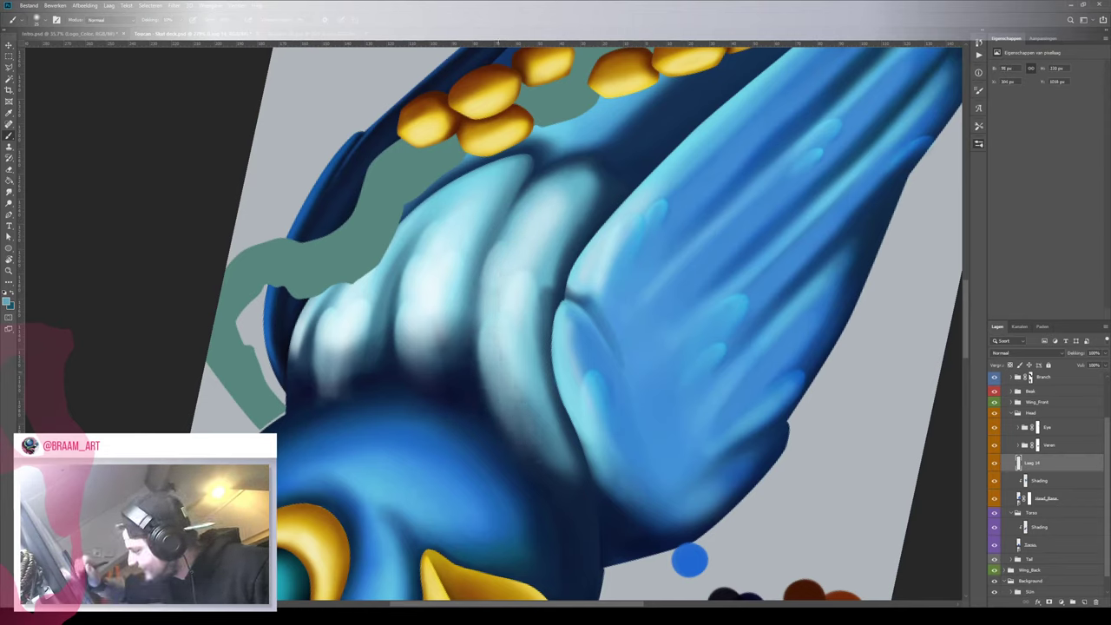
{"action": "left_click_drag", "start_coordinate": [477, 259], "coordinate": [488, 343]}
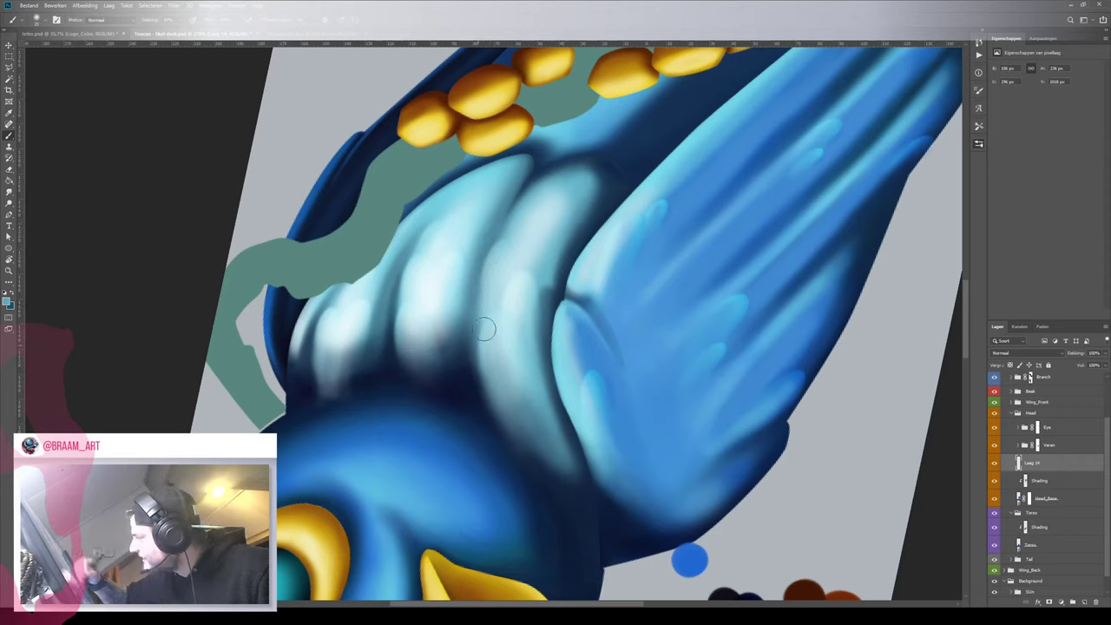
{"action": "left_click_drag", "start_coordinate": [484, 329], "coordinate": [474, 349]}
Brush the same teal over the edges of the middle and outermost chest feathers
{"action": "left_click_drag", "start_coordinate": [439, 209], "coordinate": [401, 364]}
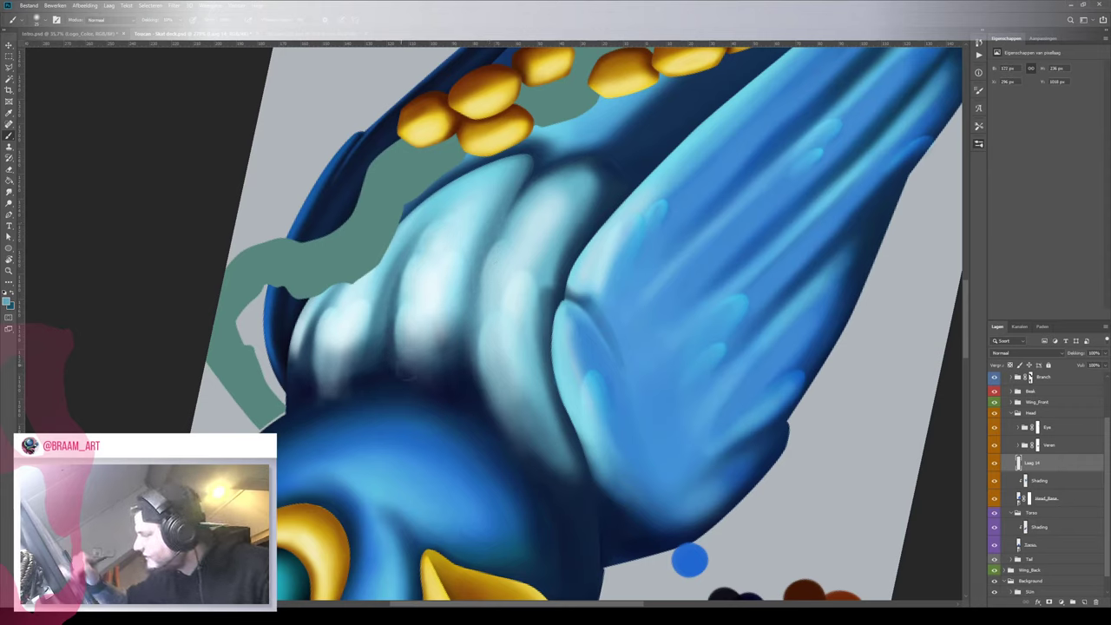
{"action": "mouse_move", "coordinate": [439, 214]}
{"action": "left_mouse_down"}
{"action": "mouse_move", "coordinate": [401, 274]}
{"action": "mouse_move", "coordinate": [300, 374]}
{"action": "left_mouse_up"}
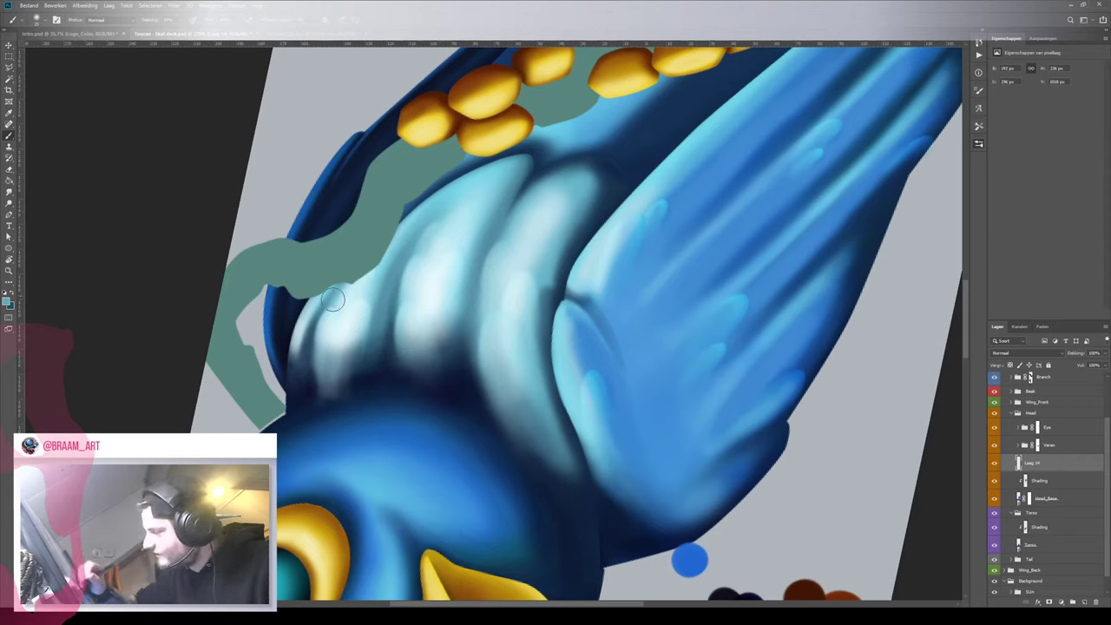
{"action": "left_click_drag", "start_coordinate": [337, 302], "coordinate": [298, 382]}
{"action": "left_click_drag", "start_coordinate": [313, 331], "coordinate": [301, 356]}
{"action": "left_click_drag", "start_coordinate": [345, 281], "coordinate": [303, 354]}
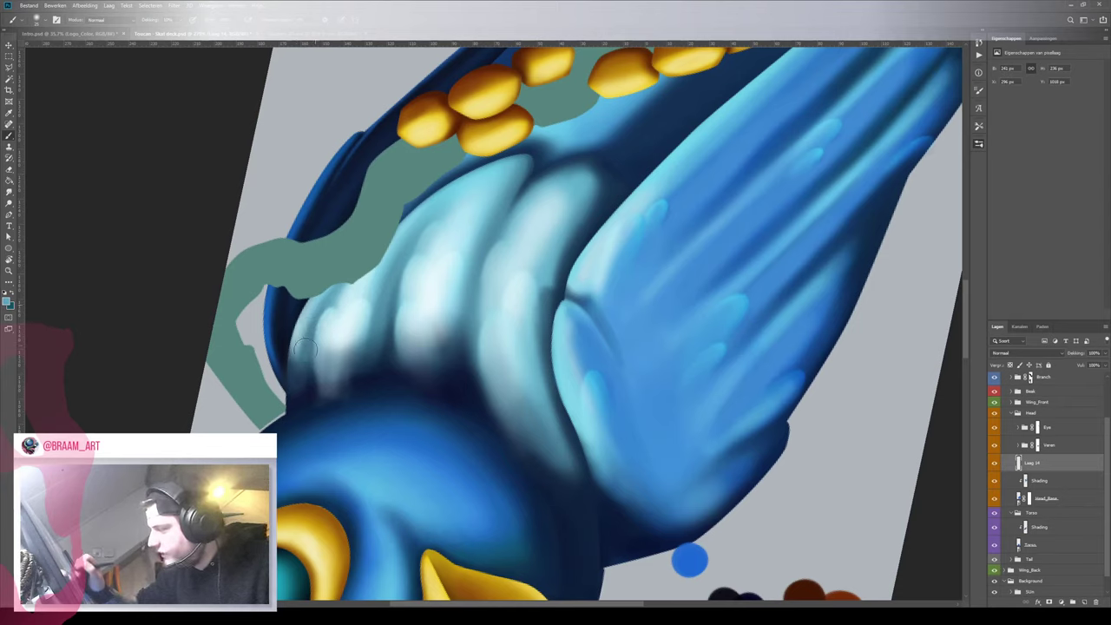
Sample the dark navy between neck and chest and paint it along the shadow band at the chest feathers' upper ends
{"action": "key", "text": "x"}
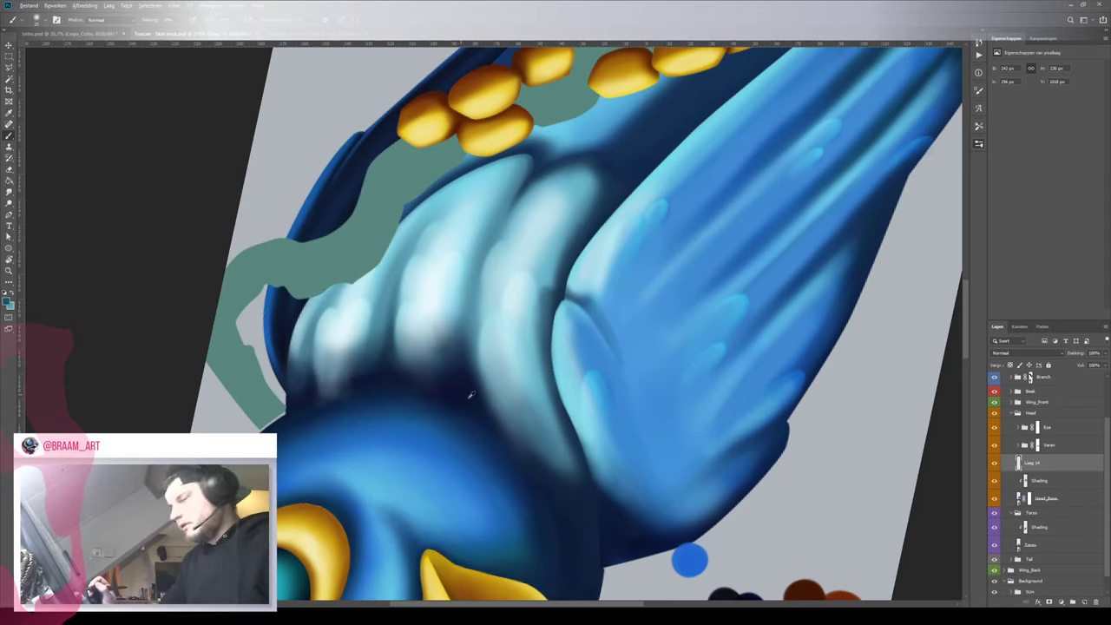
{"action": "left_click", "coordinate": [470, 395], "text": "alt"}
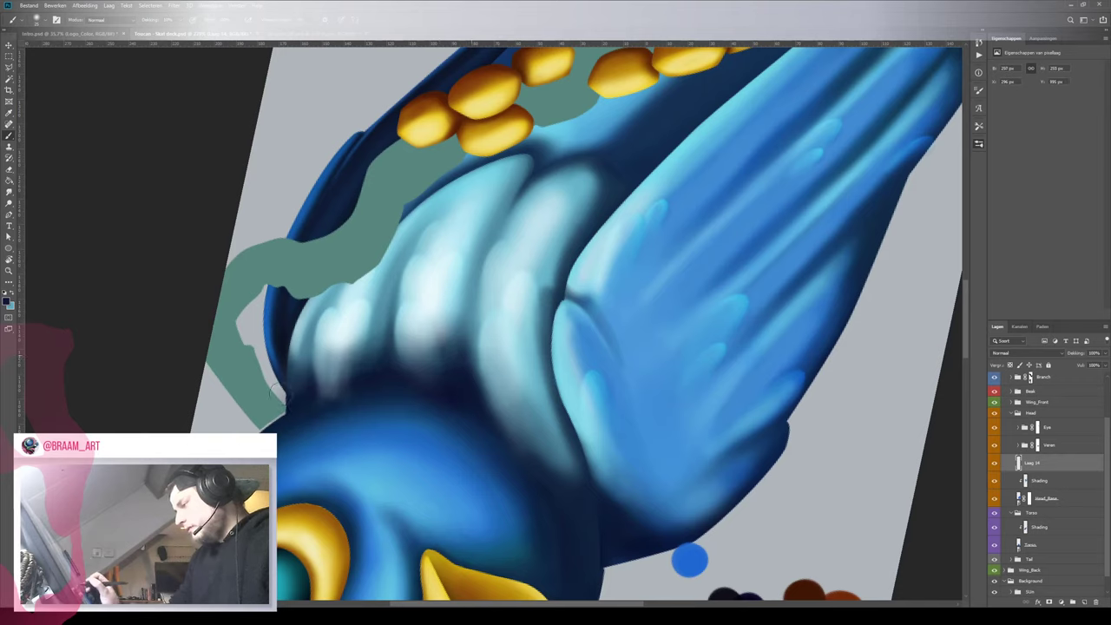
{"action": "left_click_drag", "start_coordinate": [283, 396], "coordinate": [376, 380]}
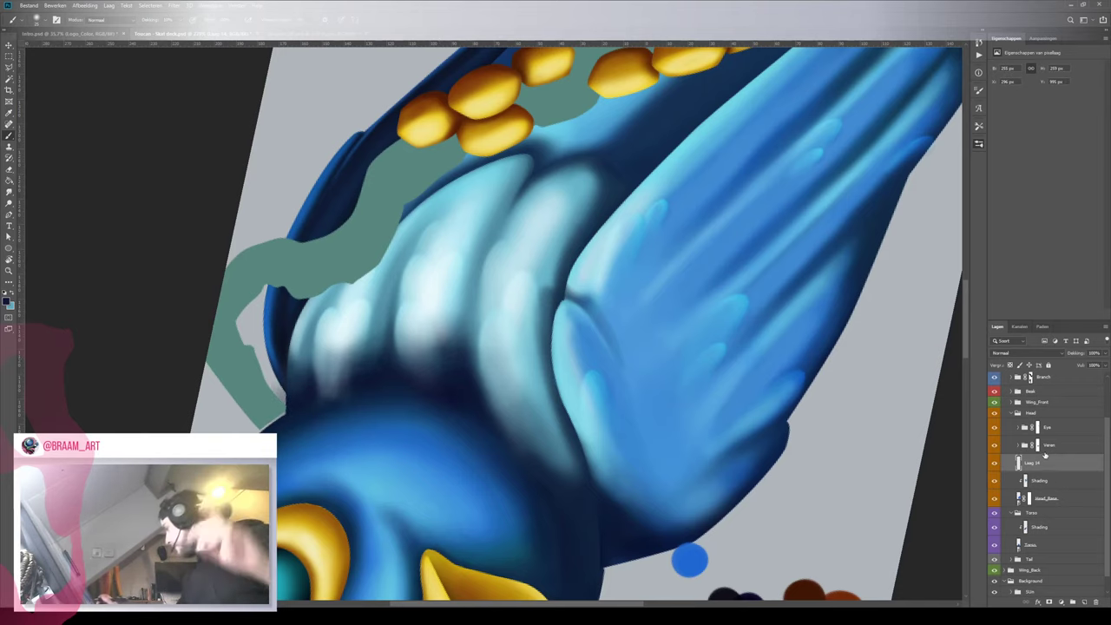
Select the Head's Veren group mask and examine the chest feathers up close and within the whole toucan
{"action": "left_click", "coordinate": [1036, 446]}
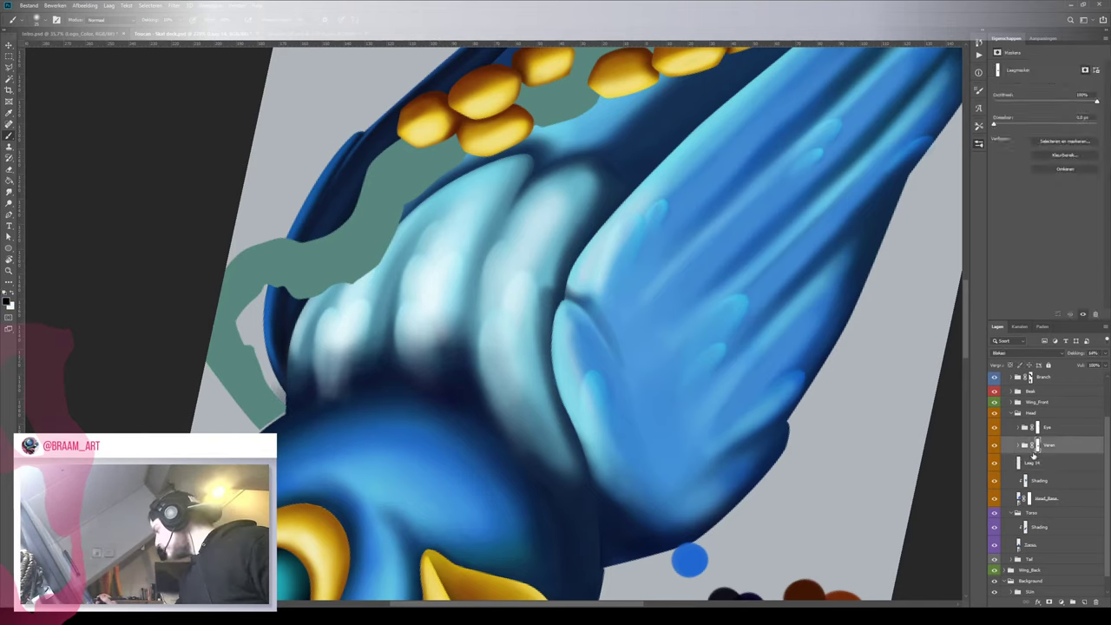
{"action": "key", "text": "r"}
{"action": "mouse_move", "coordinate": [662, 294]}
{"action": "left_mouse_down"}
{"action": "mouse_move", "coordinate": [657, 283]}
{"action": "mouse_move", "coordinate": [307, 384]}
{"action": "mouse_move", "coordinate": [508, 397]}
{"action": "mouse_move", "coordinate": [314, 330]}
{"action": "mouse_move", "coordinate": [578, 440]}
{"action": "left_mouse_up"}
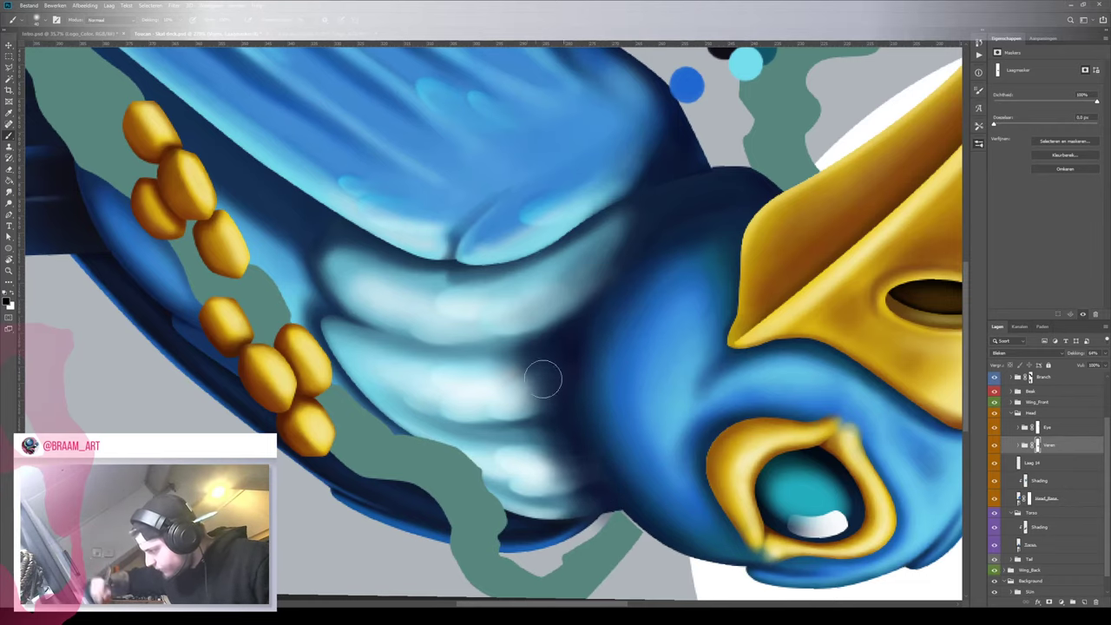
{"action": "key", "text": "z"}
{"action": "mouse_move", "coordinate": [586, 345]}
{"action": "left_mouse_down"}
{"action": "mouse_move", "coordinate": [516, 408]}
{"action": "mouse_move", "coordinate": [565, 391]}
{"action": "left_mouse_up"}
{"action": "key", "text": "r"}
{"action": "left_click_drag", "start_coordinate": [565, 198], "coordinate": [323, 232]}
{"action": "key", "text": "z"}
{"action": "left_click_drag", "start_coordinate": [505, 219], "coordinate": [453, 231]}
{"action": "key", "text": "b"}
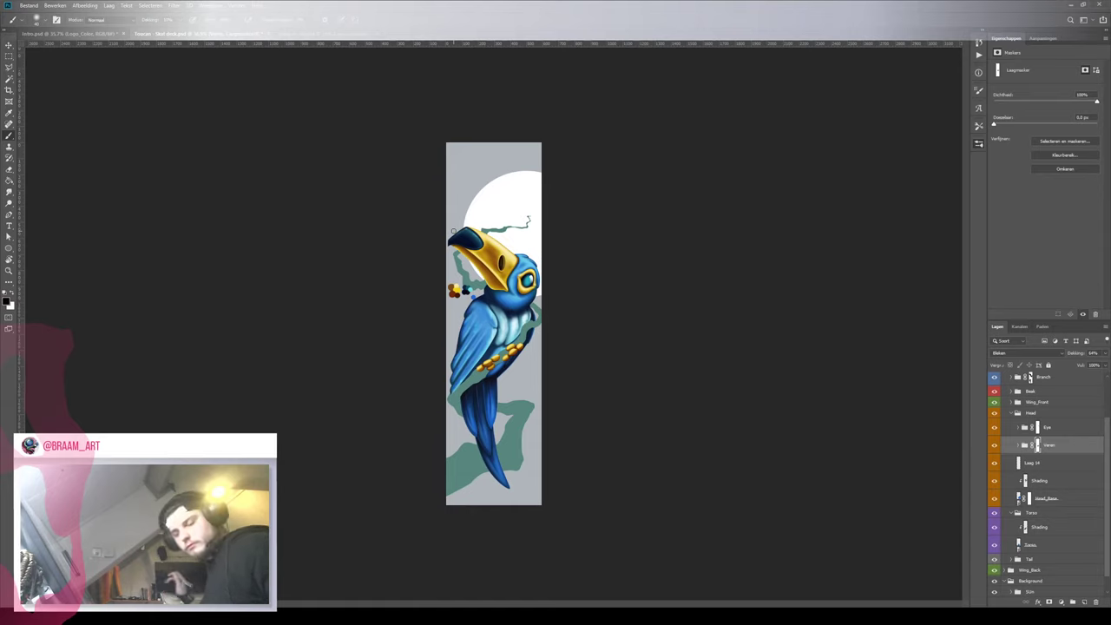
{"action": "key", "text": "z"}
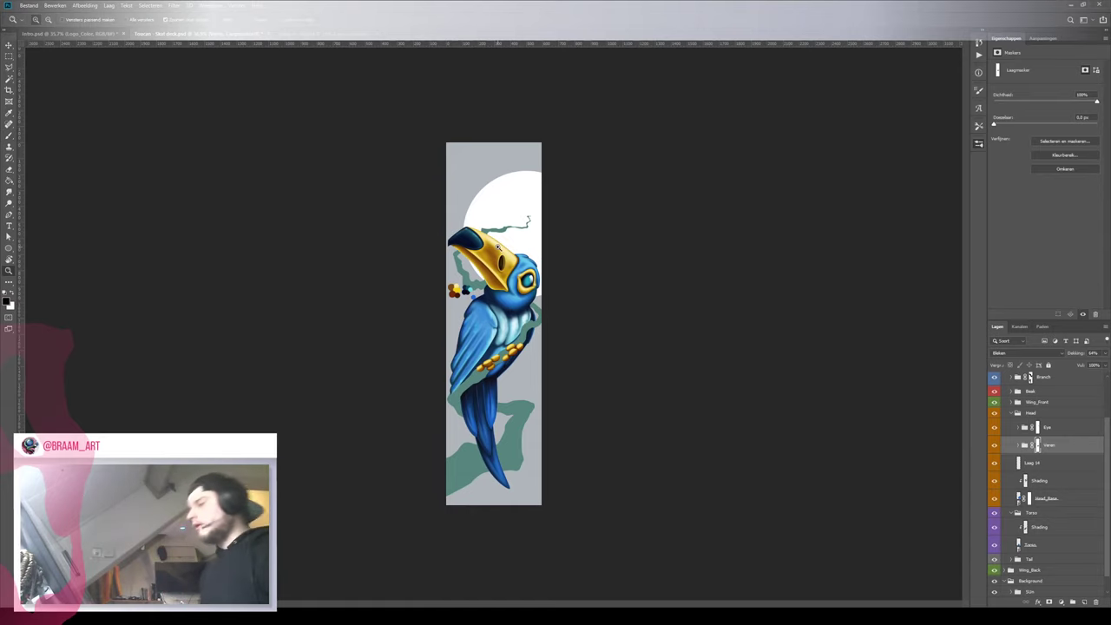
{"action": "left_click_drag", "start_coordinate": [498, 248], "coordinate": [526, 234]}
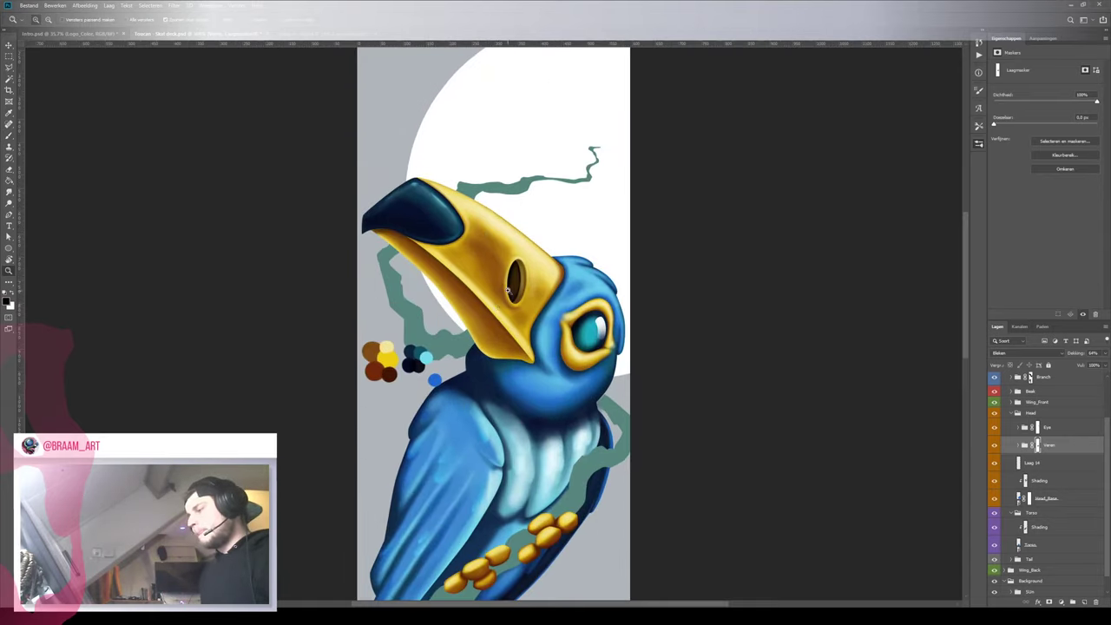
{"action": "key", "text": "b"}
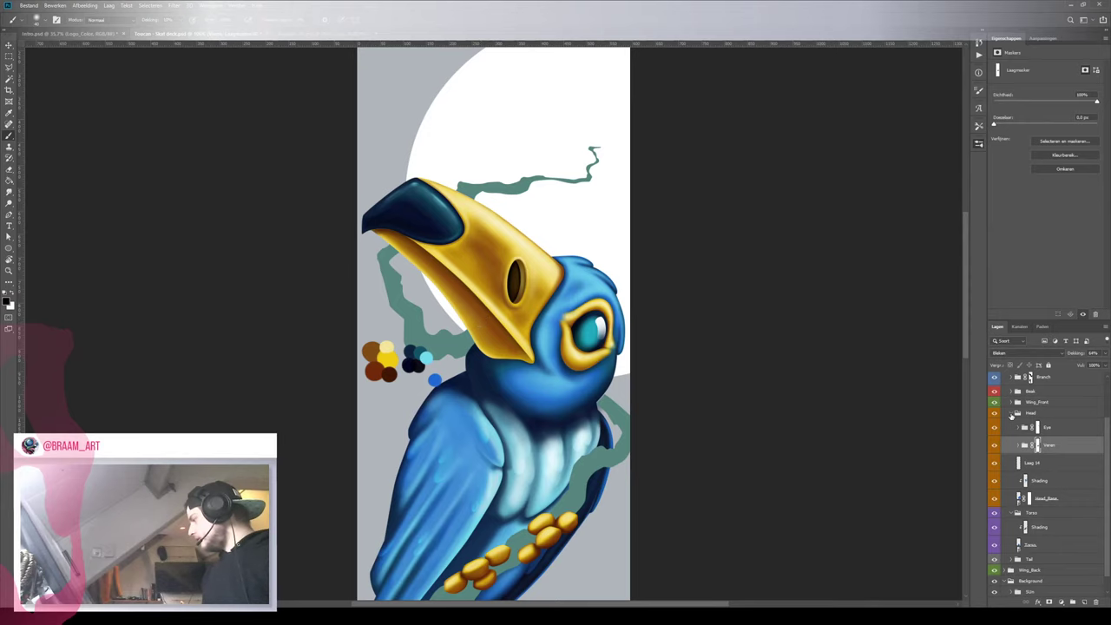
Collapse the Head group and copy the feather layer 1 veer kopiëren 17 from the front wing's Veren group into the Tail group
{"action": "left_click", "coordinate": [1012, 414]}
{"action": "scroll", "coordinate": [566, 468], "scroll_direction": "down", "scroll_amount": 5}
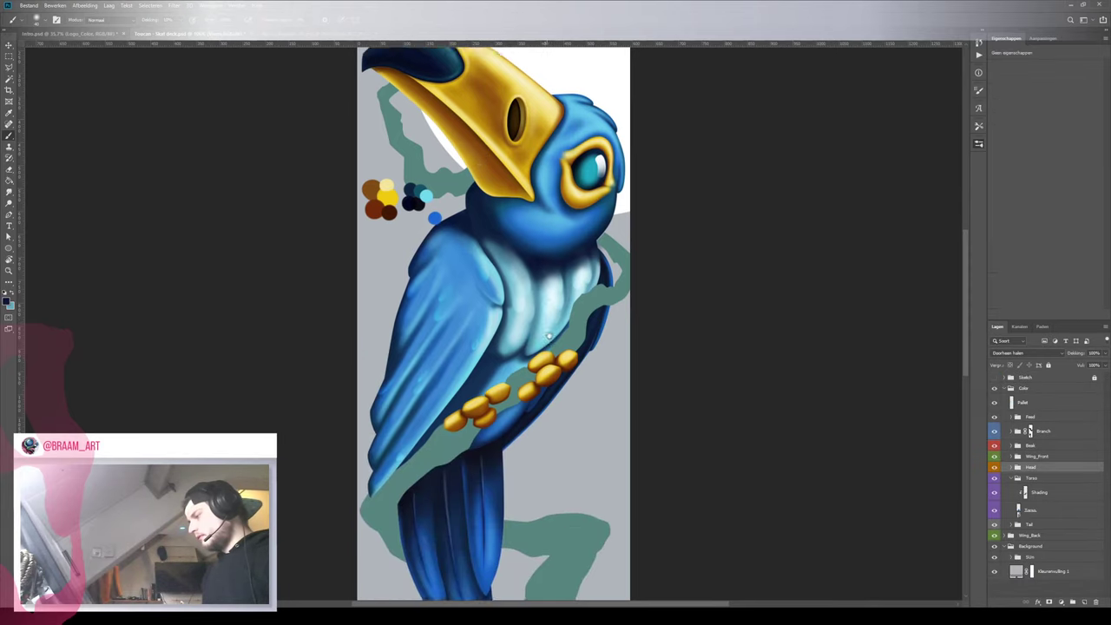
{"action": "left_click_drag", "start_coordinate": [512, 468], "coordinate": [507, 408]}
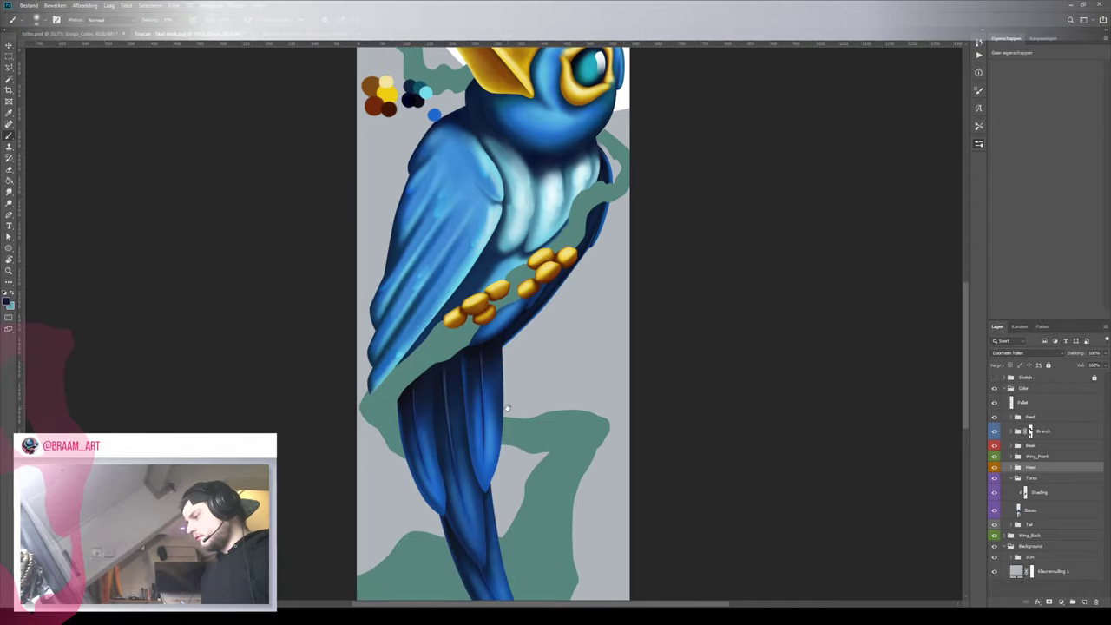
{"action": "key", "text": "v"}
{"action": "left_click", "coordinate": [475, 248]}
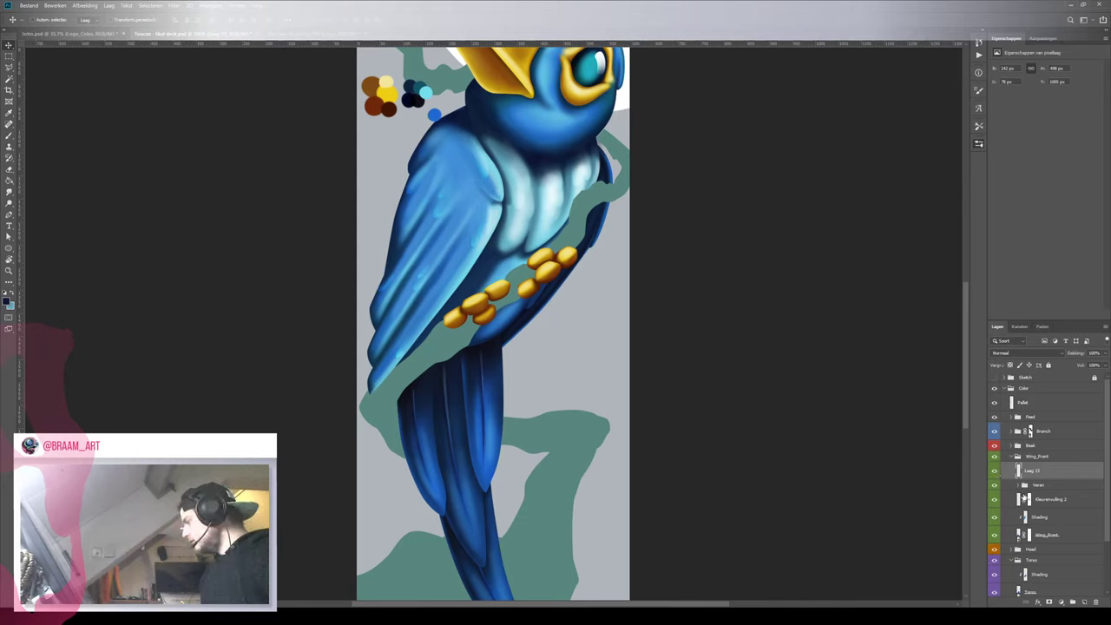
{"action": "left_click", "coordinate": [1015, 487]}
{"action": "left_click", "coordinate": [1040, 502]}
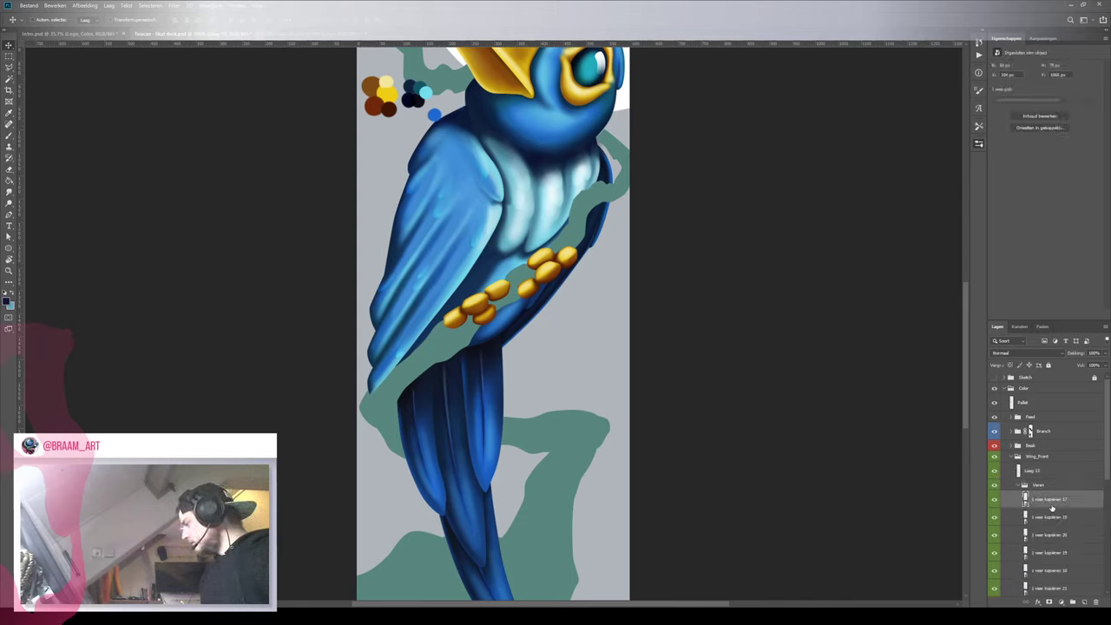
{"action": "scroll", "coordinate": [1057, 503], "scroll_direction": "down", "scroll_amount": 1}
{"action": "scroll", "coordinate": [1057, 499], "scroll_direction": "down", "scroll_amount": 3}
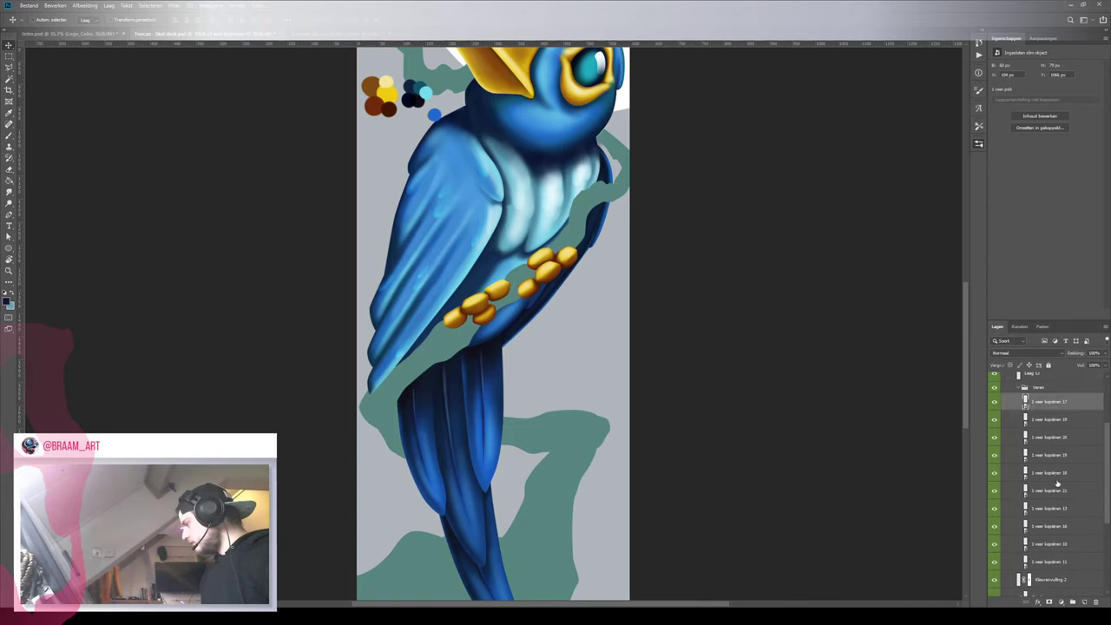
{"action": "scroll", "coordinate": [1045, 404], "scroll_direction": "down", "scroll_amount": 3}
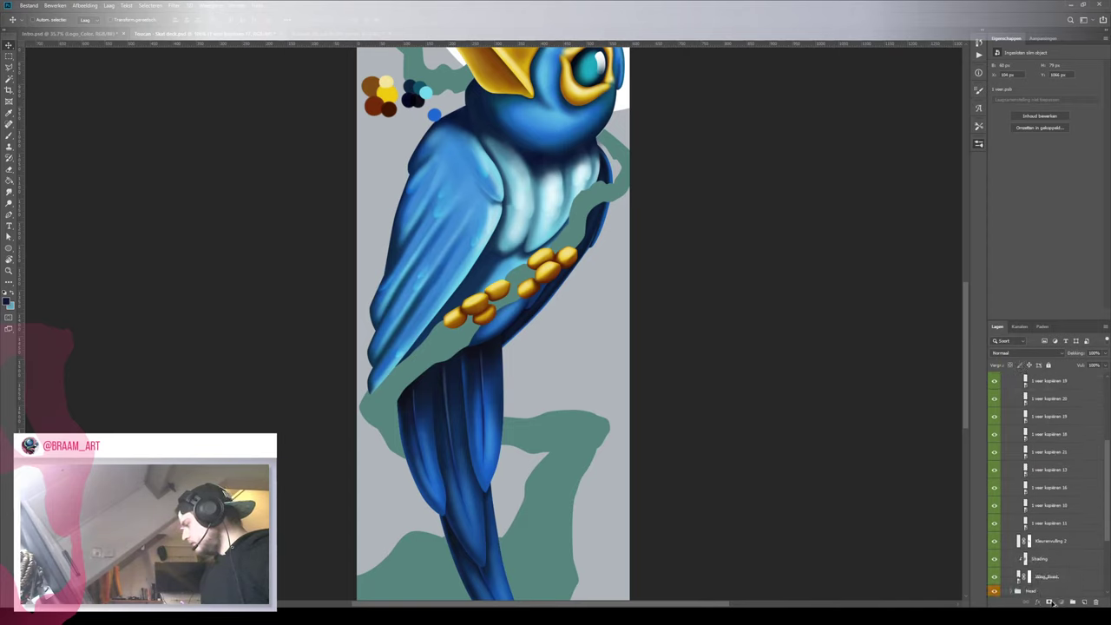
{"action": "scroll", "coordinate": [1045, 486], "scroll_direction": "down", "scroll_amount": 6}
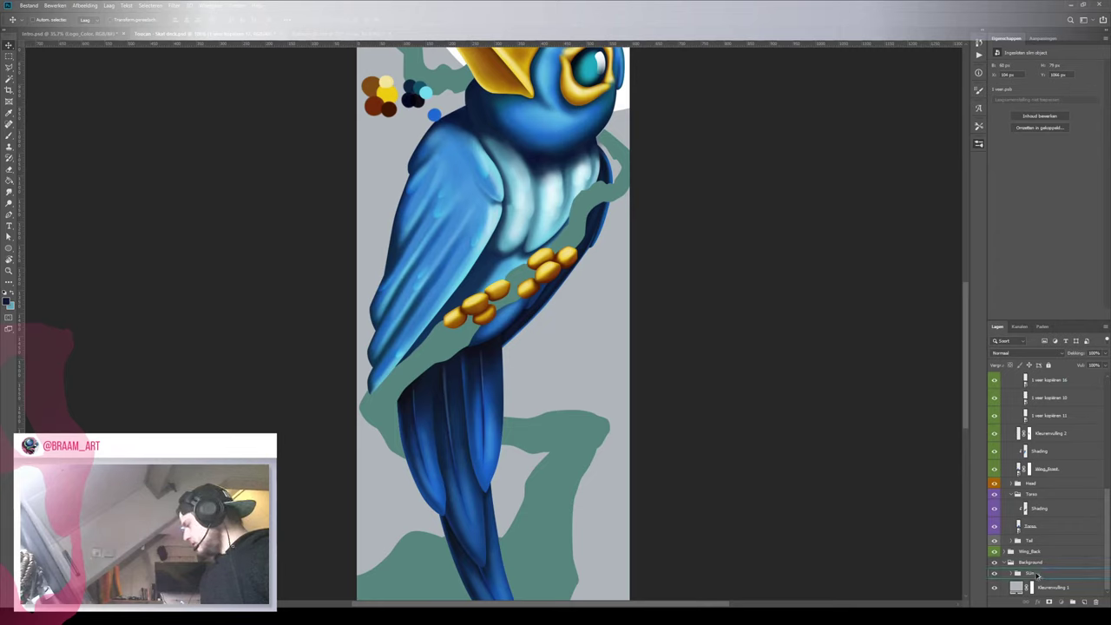
{"action": "left_click", "coordinate": [1037, 542]}
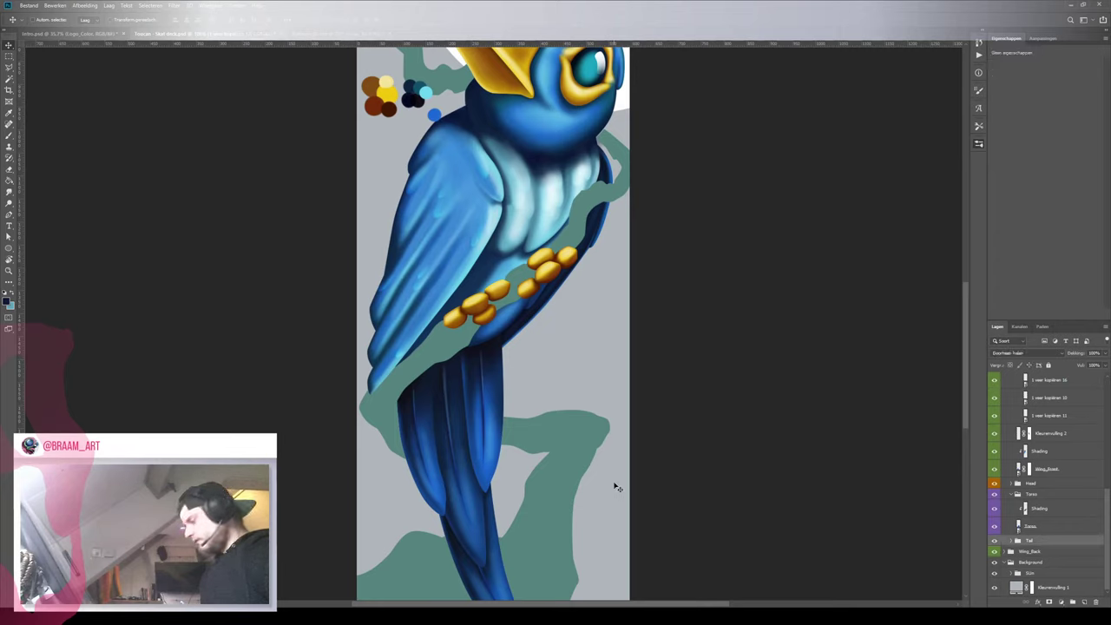
Expand the Tail group, collapse Wing_Front, and move the copied feather onto the upper part of the tail's right-hand feather
{"action": "left_click_drag", "start_coordinate": [499, 260], "coordinate": [567, 457]}
{"action": "key", "text": "ctrl+z"}
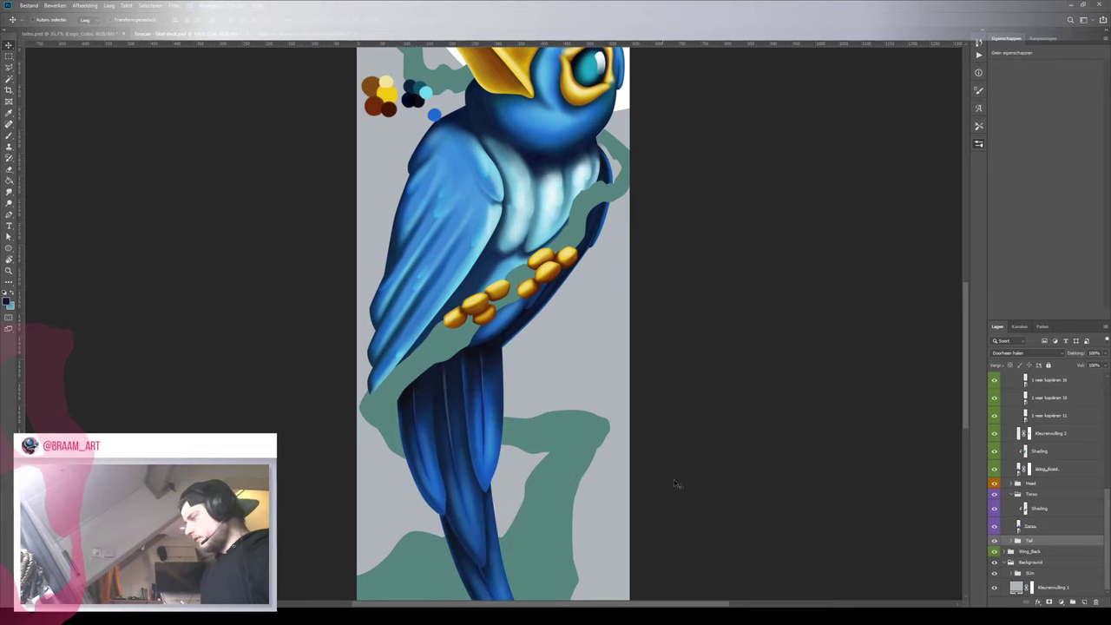
{"action": "left_click", "coordinate": [1011, 542]}
{"action": "scroll", "coordinate": [1039, 491], "scroll_direction": "up", "scroll_amount": 4}
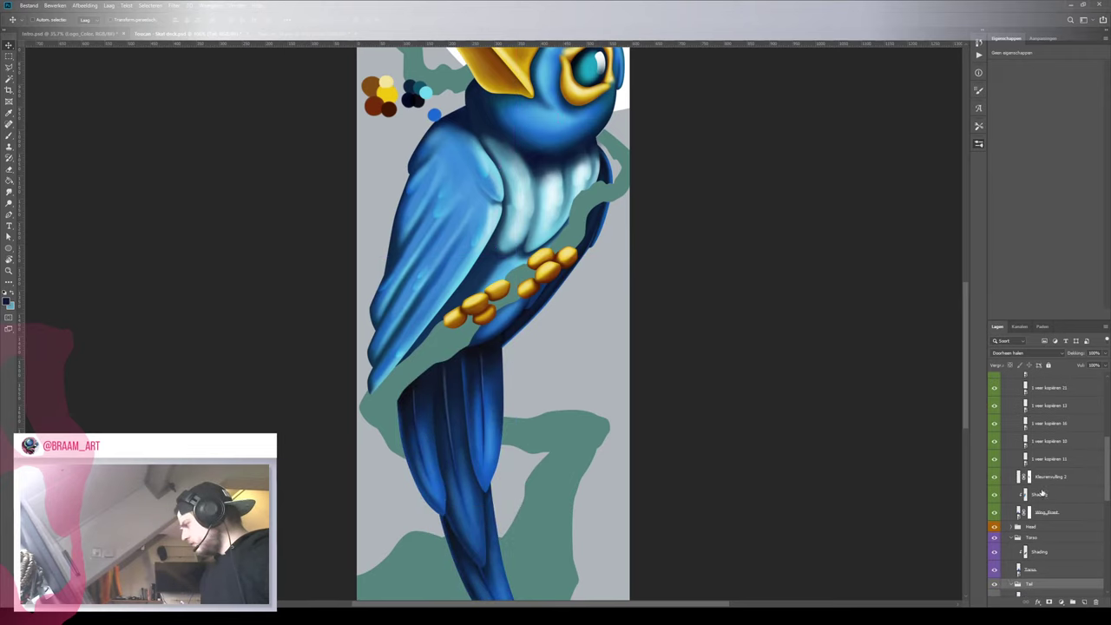
{"action": "scroll", "coordinate": [1038, 474], "scroll_direction": "up", "scroll_amount": 3}
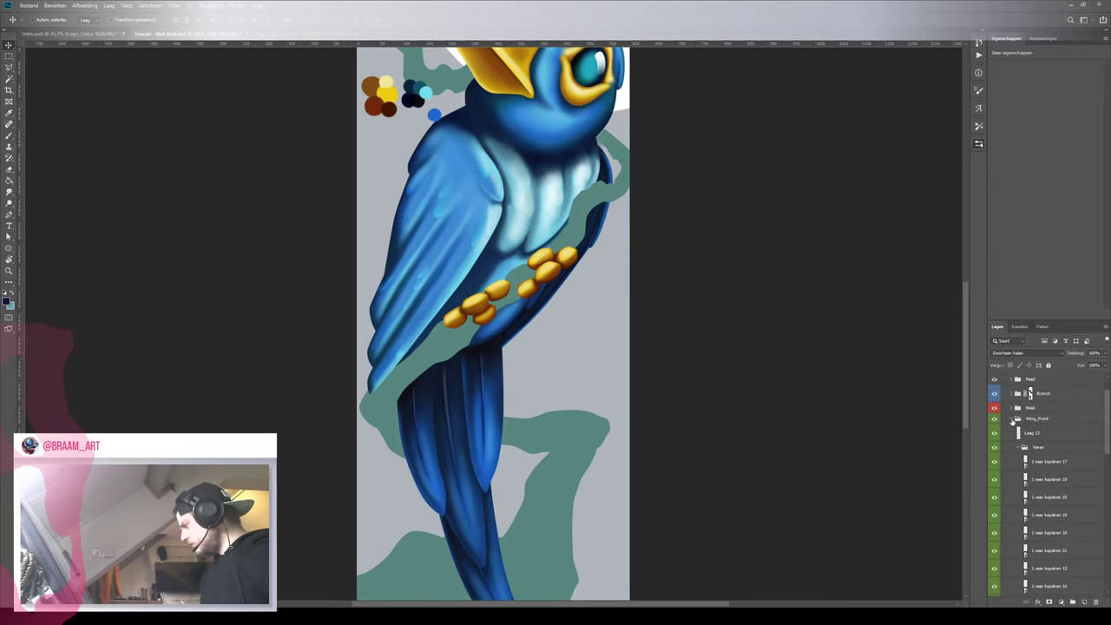
{"action": "left_click", "coordinate": [1012, 420]}
{"action": "scroll", "coordinate": [999, 451], "scroll_direction": "down", "scroll_amount": 3}
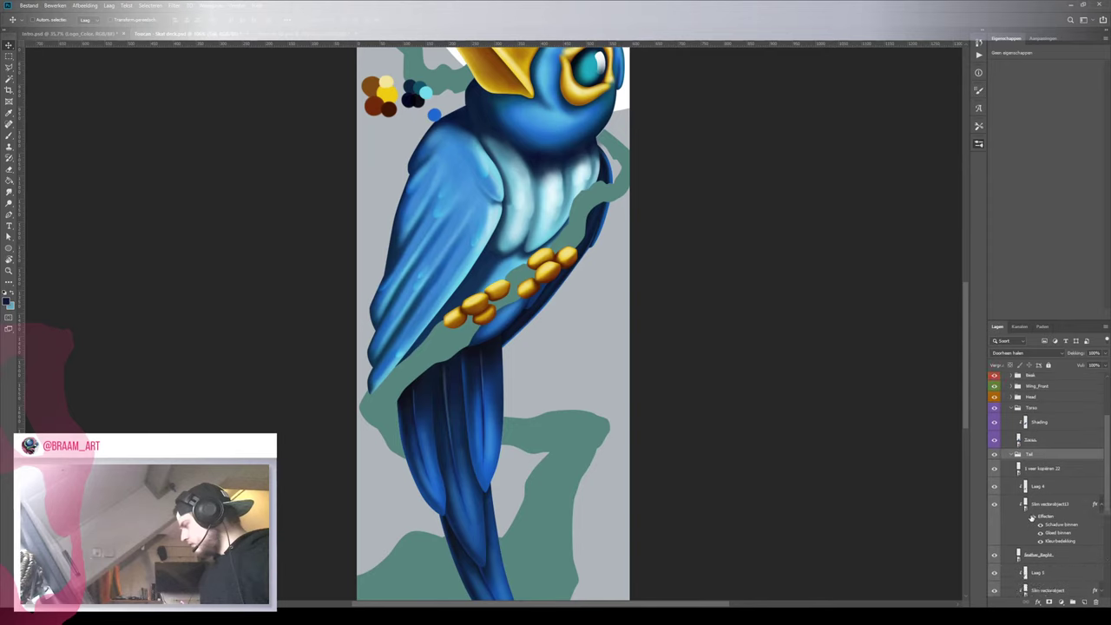
{"action": "left_click", "coordinate": [1041, 460]}
{"action": "left_click_drag", "start_coordinate": [490, 385], "coordinate": [476, 406]}
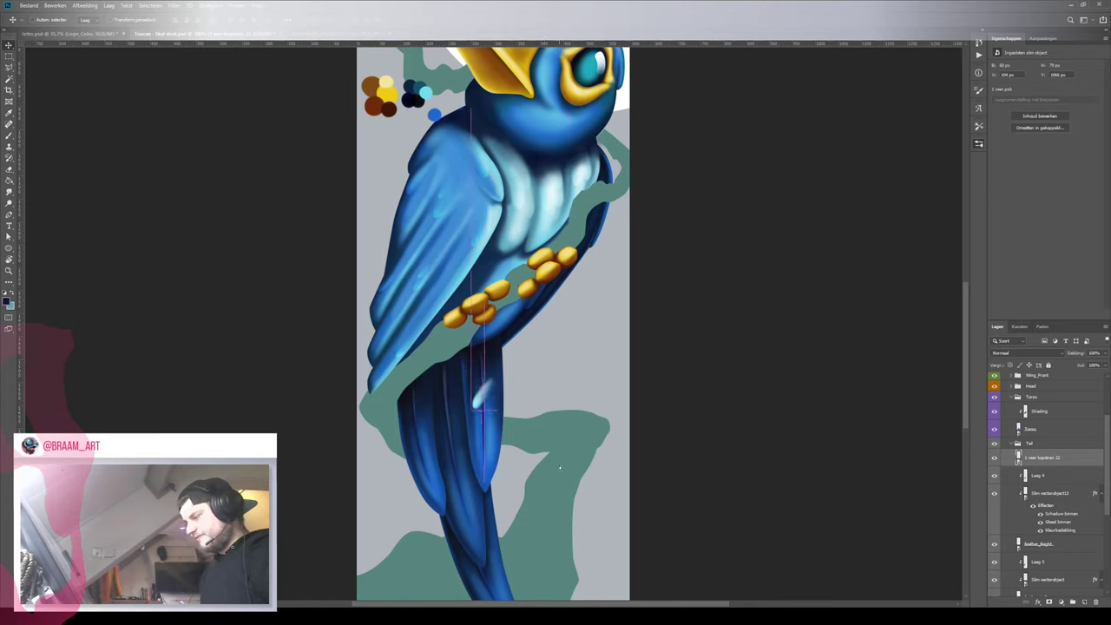
Put the copied feather layer into a new group inside Tail and name the group Veren
{"action": "scroll", "coordinate": [1001, 492], "scroll_direction": "down", "scroll_amount": 2}
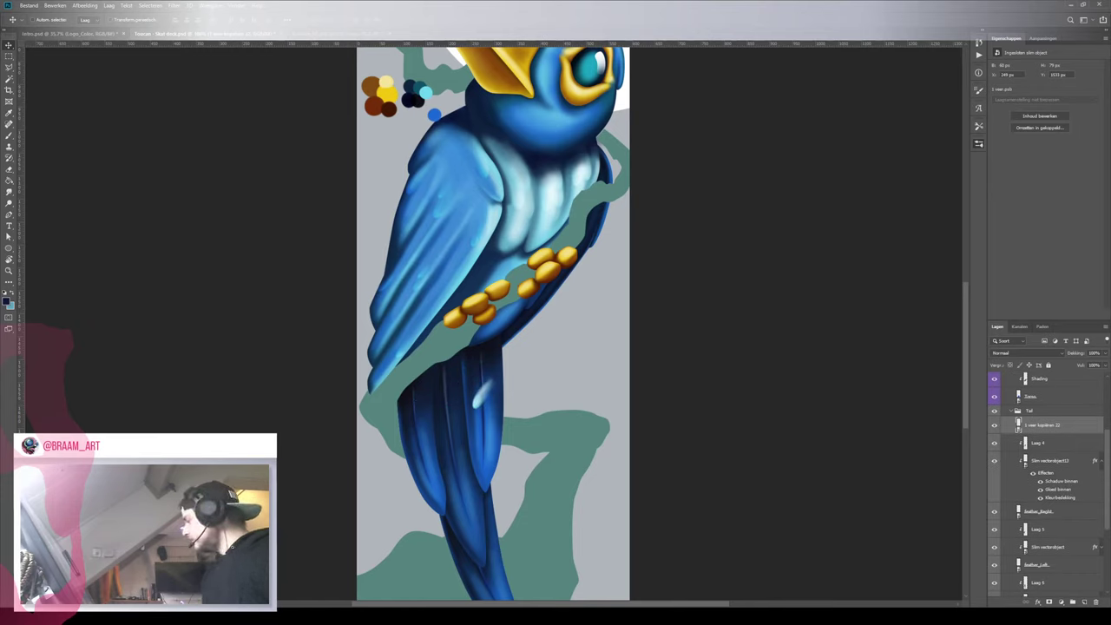
{"action": "left_click", "coordinate": [1072, 603]}
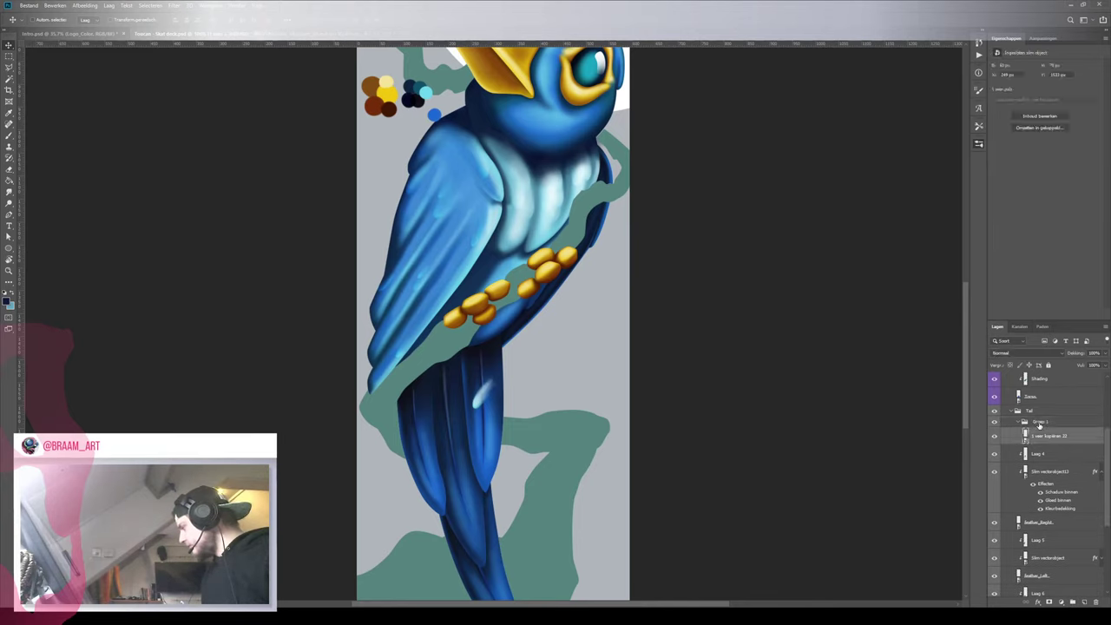
{"action": "double_click", "coordinate": [1040, 421]}
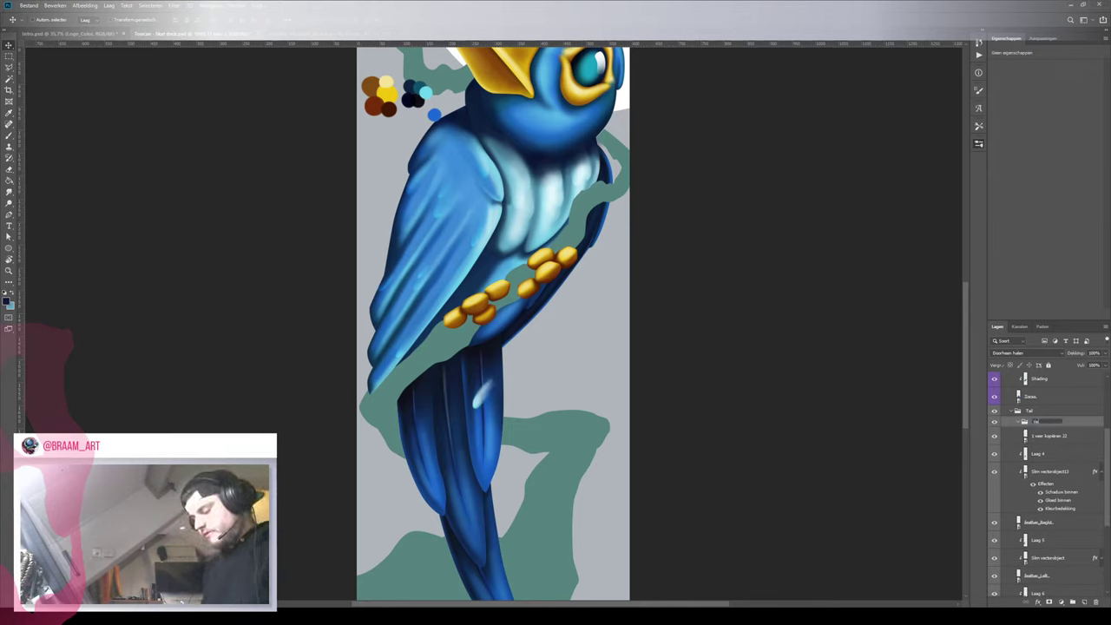
{"action": "type", "text": "Veren"}
{"action": "key", "text": "Return"}
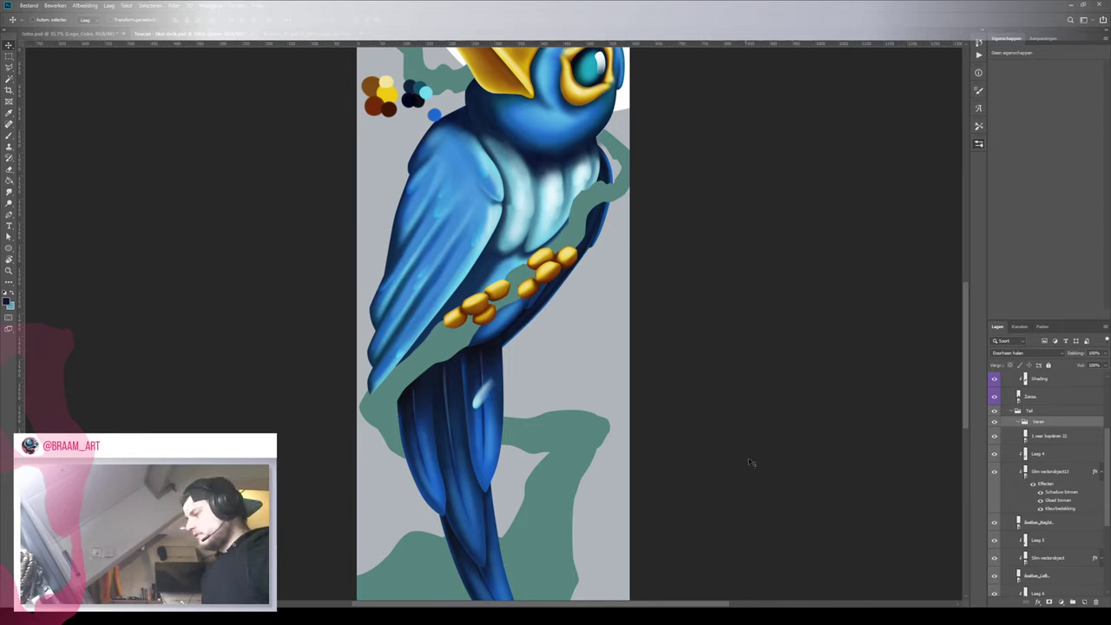
Rotate the copied feather nearly upright and move it onto the upper part of the leftmost tail feather
{"action": "left_click", "coordinate": [1041, 441]}
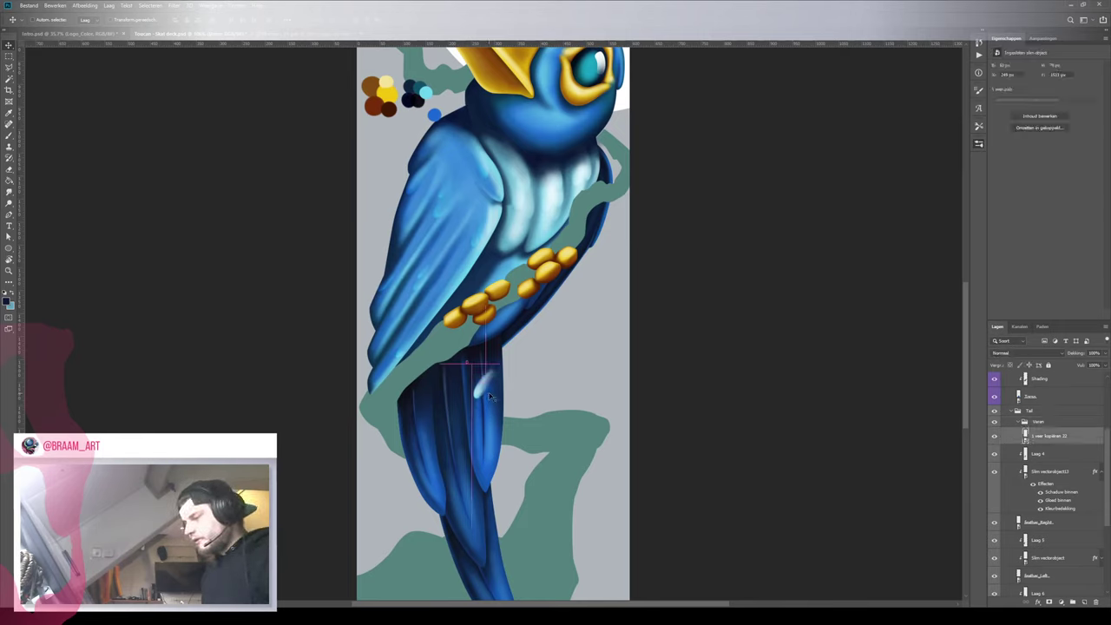
{"action": "key", "text": "ctrl+t"}
{"action": "left_click_drag", "start_coordinate": [510, 331], "coordinate": [513, 338]}
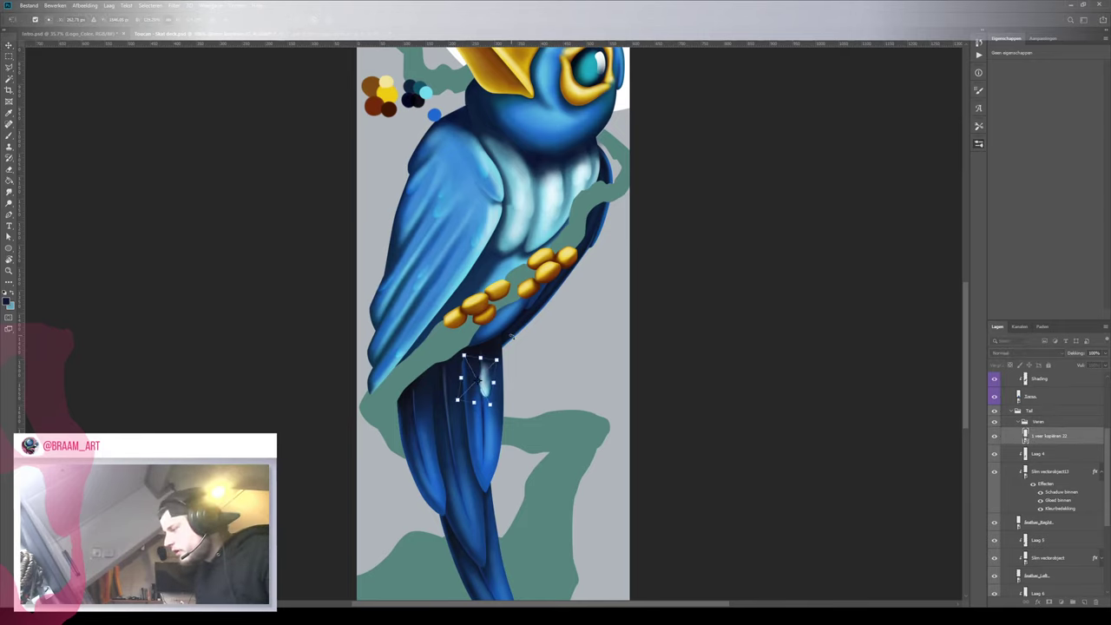
{"action": "key", "text": "Return"}
{"action": "left_click_drag", "start_coordinate": [485, 388], "coordinate": [425, 421]}
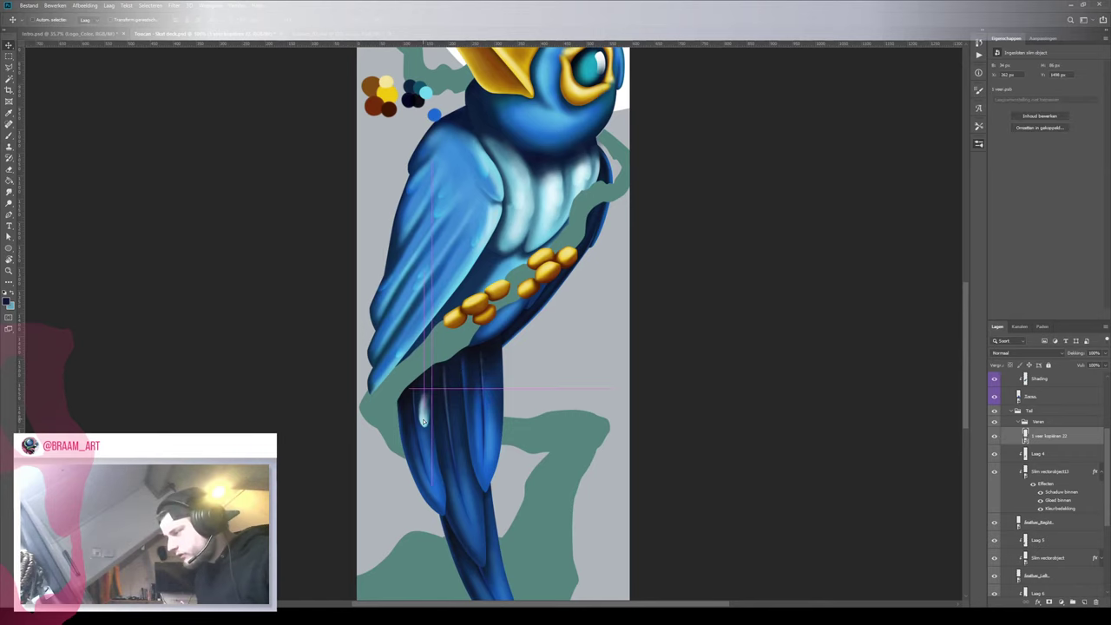
Tilt the small feather slightly so it follows the shaft of the leftmost tail feather
{"action": "key", "text": "z"}
{"action": "left_click", "coordinate": [423, 417]}
{"action": "key", "text": "v"}
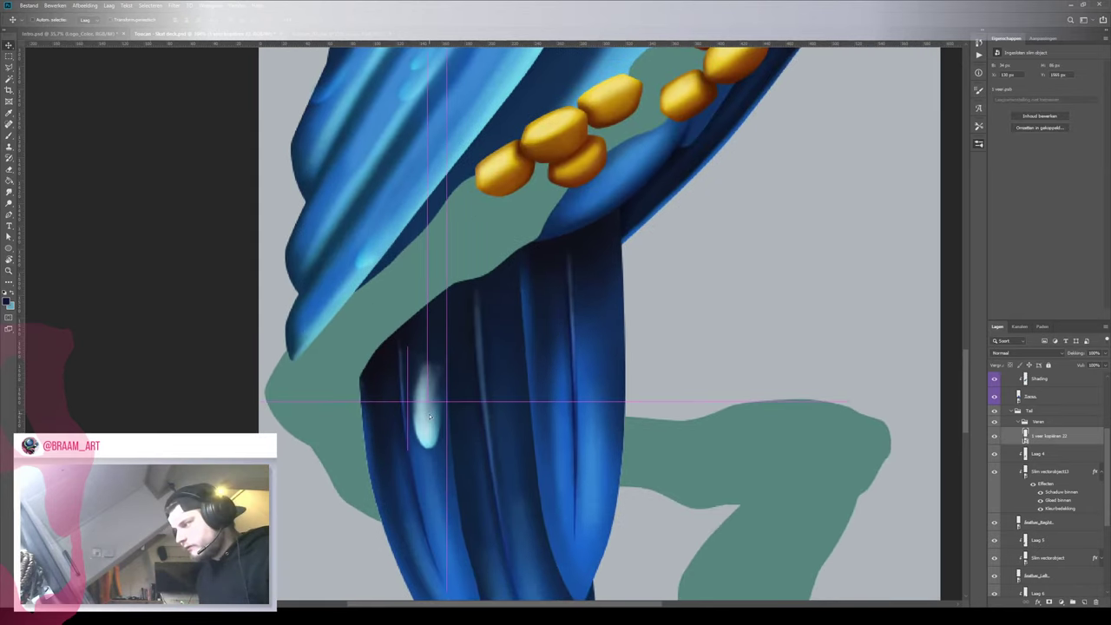
{"action": "key", "text": "ctrl+t"}
{"action": "left_click_drag", "start_coordinate": [453, 345], "coordinate": [462, 339]}
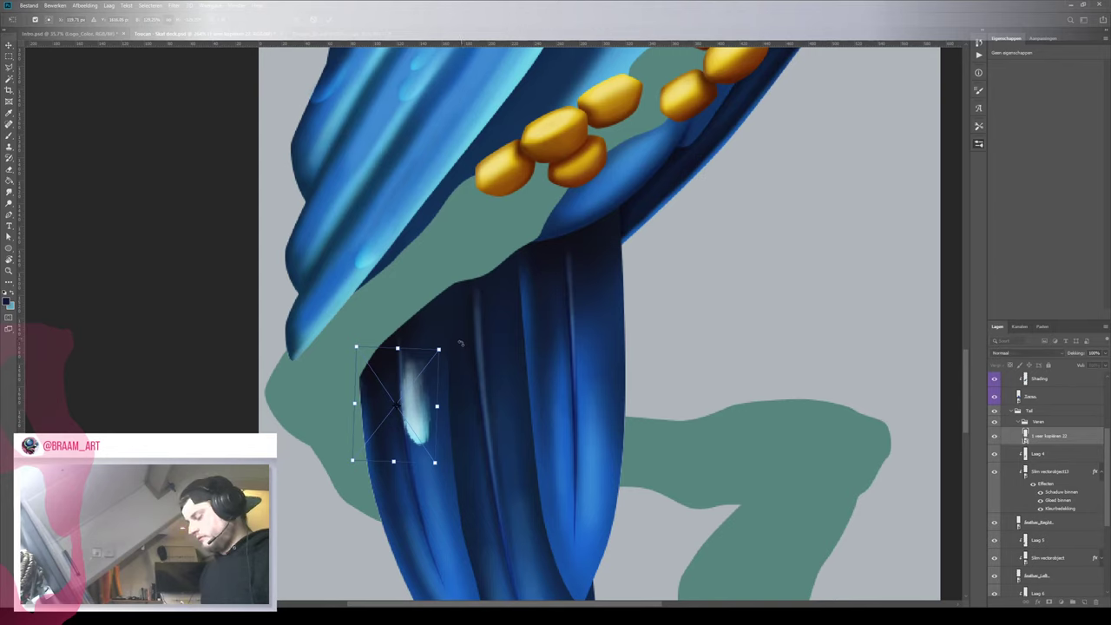
{"action": "key", "text": "Return"}
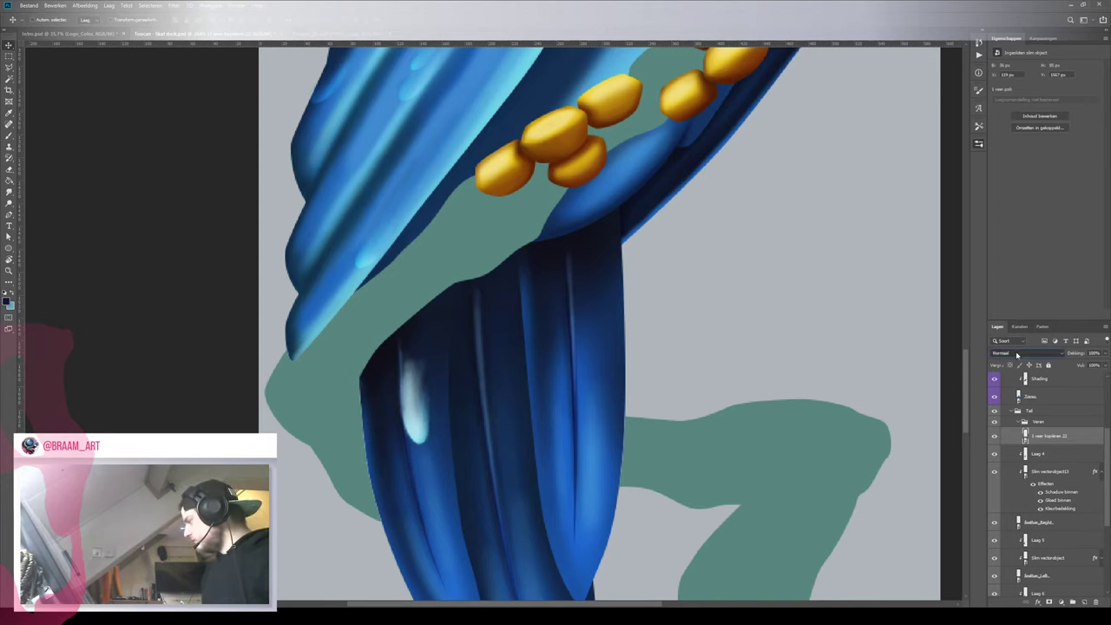
Set the blend mode of the Tail's Veren group to Bedekken
{"action": "left_click", "coordinate": [1045, 423]}
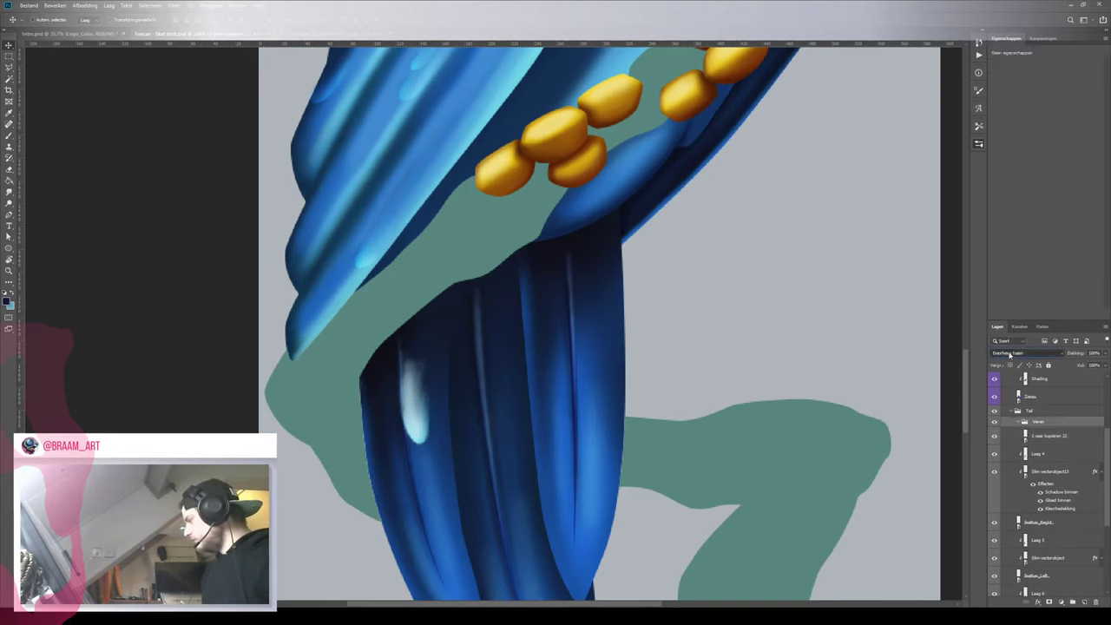
{"action": "scroll", "coordinate": [1019, 425], "scroll_direction": "down", "scroll_amount": 9}
{"action": "scroll", "coordinate": [1017, 444], "scroll_direction": "up", "scroll_amount": 1}
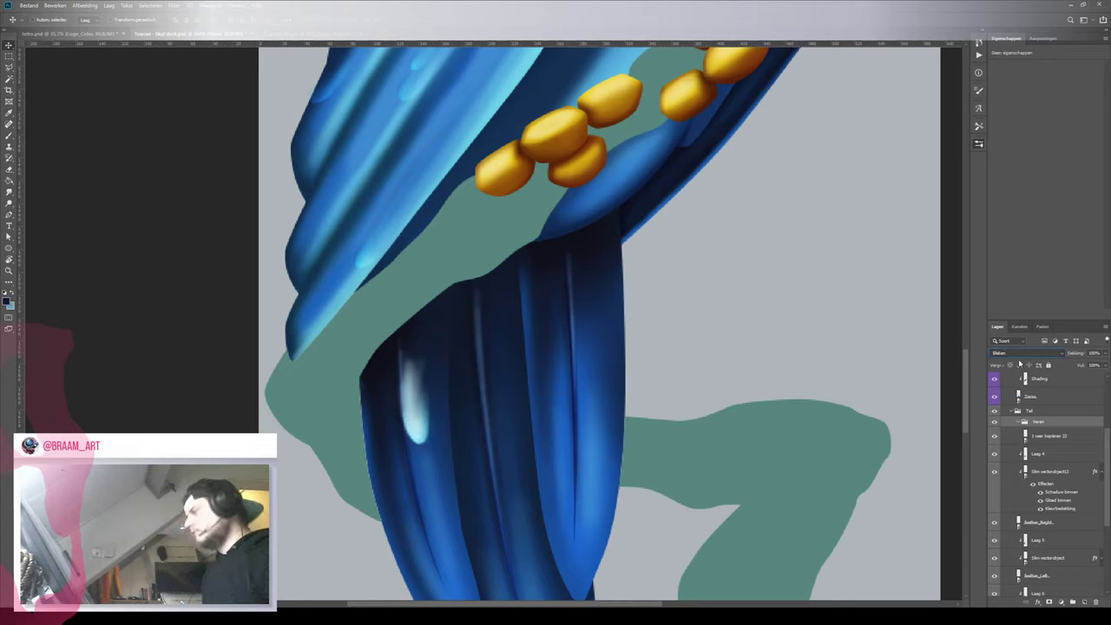
{"action": "scroll", "coordinate": [1013, 453], "scroll_direction": "down", "scroll_amount": 4}
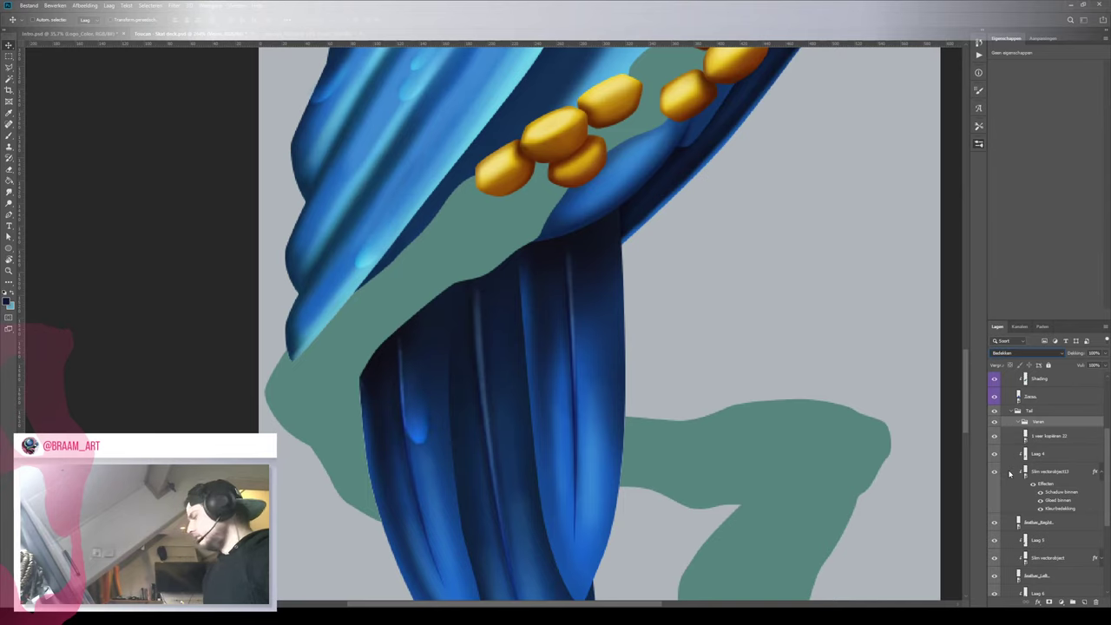
{"action": "key", "text": "Return"}
Try to duplicate the whole Veren group just below the small feather on the leftmost tail feather, and undo the copy
{"action": "left_click_drag", "start_coordinate": [424, 438], "coordinate": [456, 418]}
{"action": "key", "text": "z"}
{"action": "key", "text": "v"}
{"action": "left_click_drag", "start_coordinate": [442, 434], "coordinate": [446, 463]}
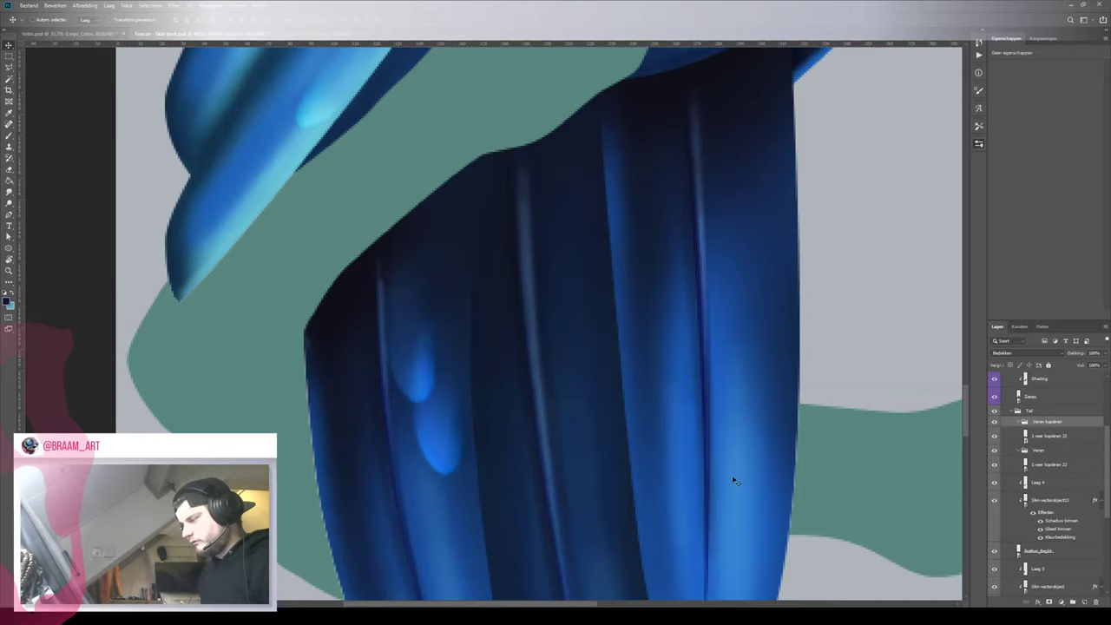
{"action": "key", "text": "ctrl+z"}
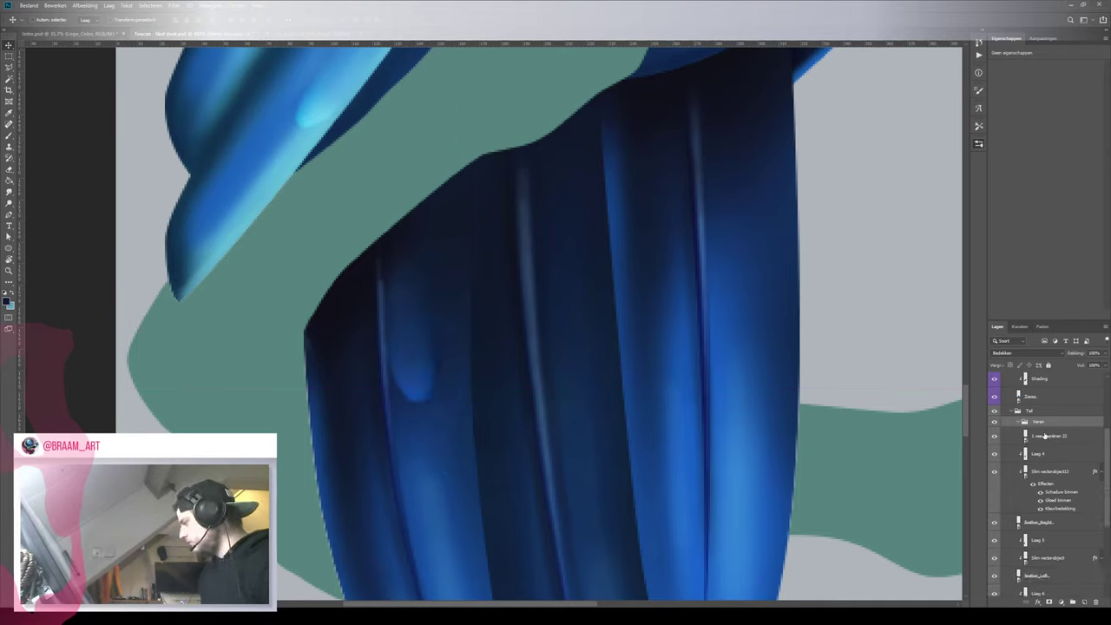
Duplicate the small feather on the leftmost tail feather, shrink and place the copy just below it, and reduce its opacity to about half
{"action": "left_click", "coordinate": [1044, 436]}
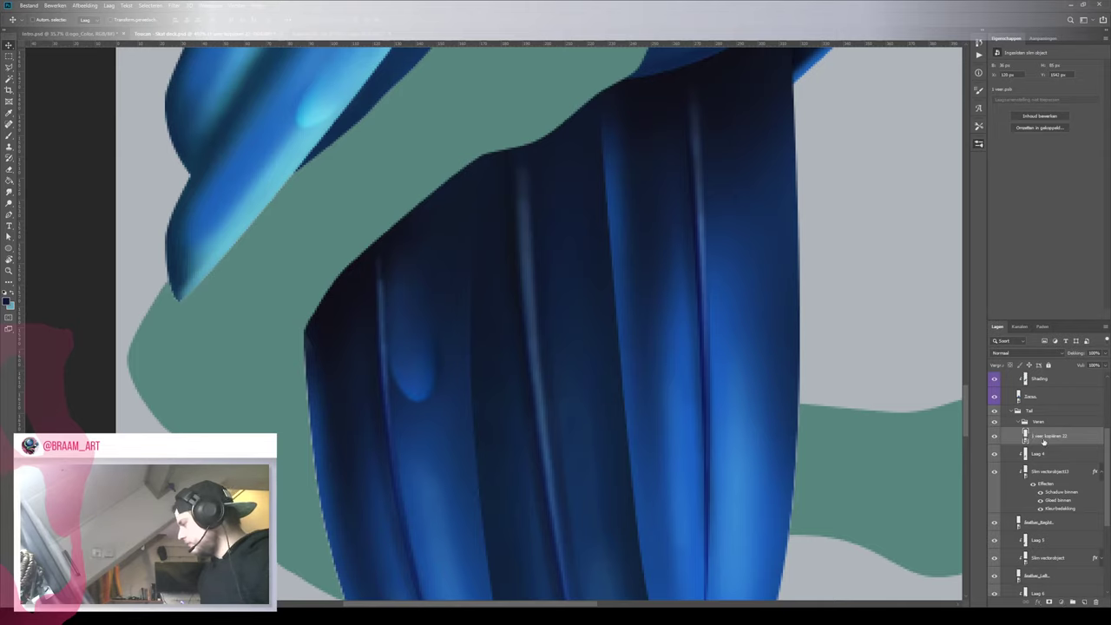
{"action": "key", "text": "ctrl+j"}
{"action": "left_click_drag", "start_coordinate": [420, 388], "coordinate": [452, 452]}
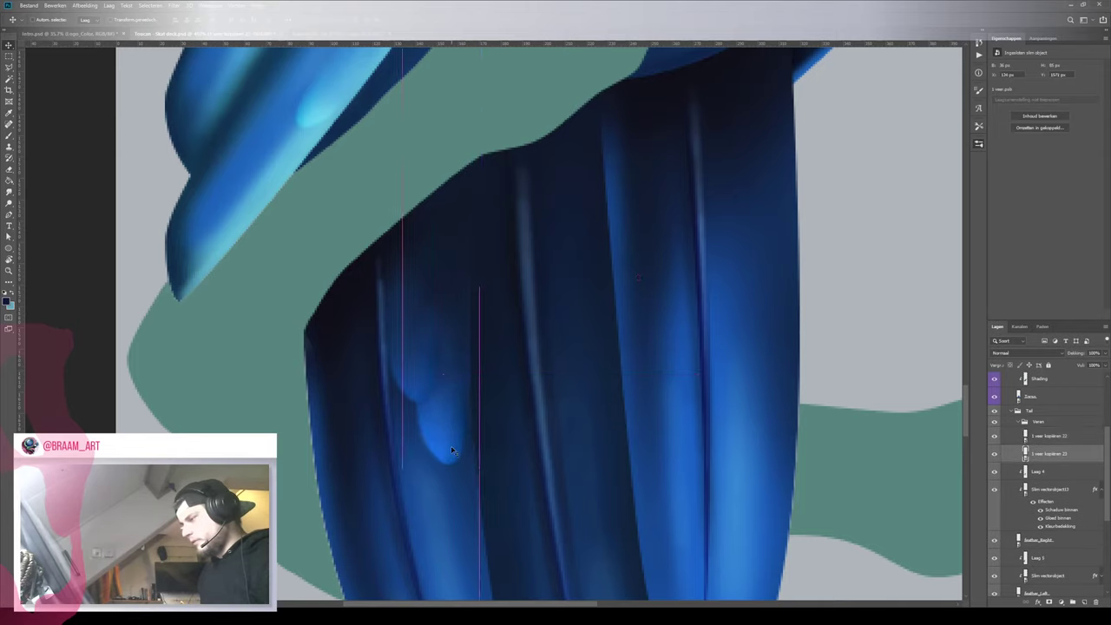
{"action": "key", "text": "ctrl+t"}
{"action": "left_click_drag", "start_coordinate": [479, 501], "coordinate": [481, 451]}
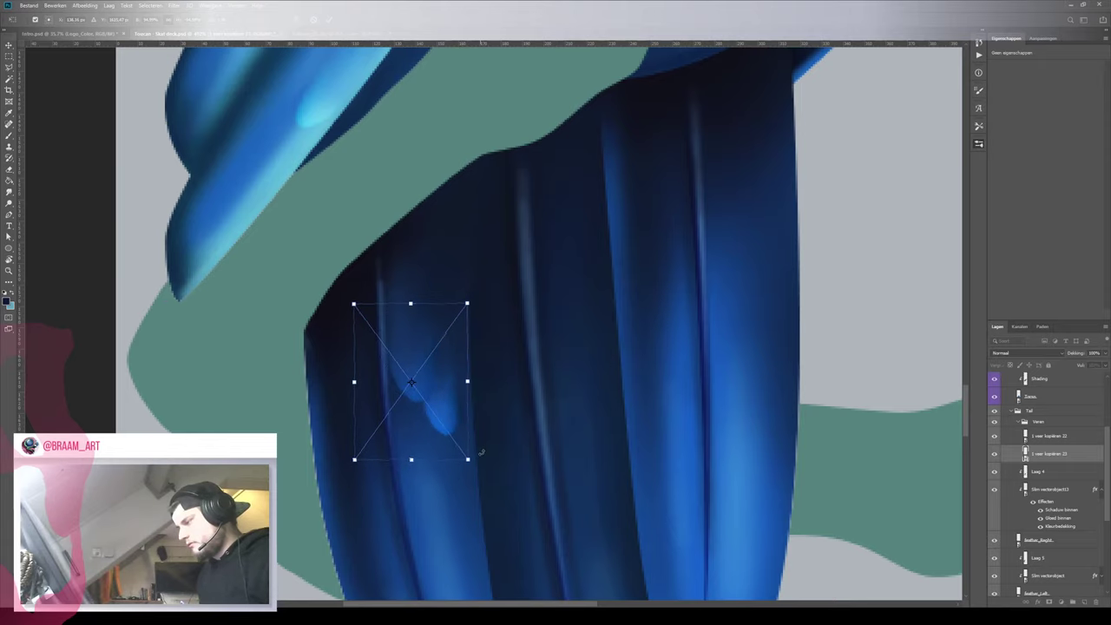
{"action": "key", "text": "Return"}
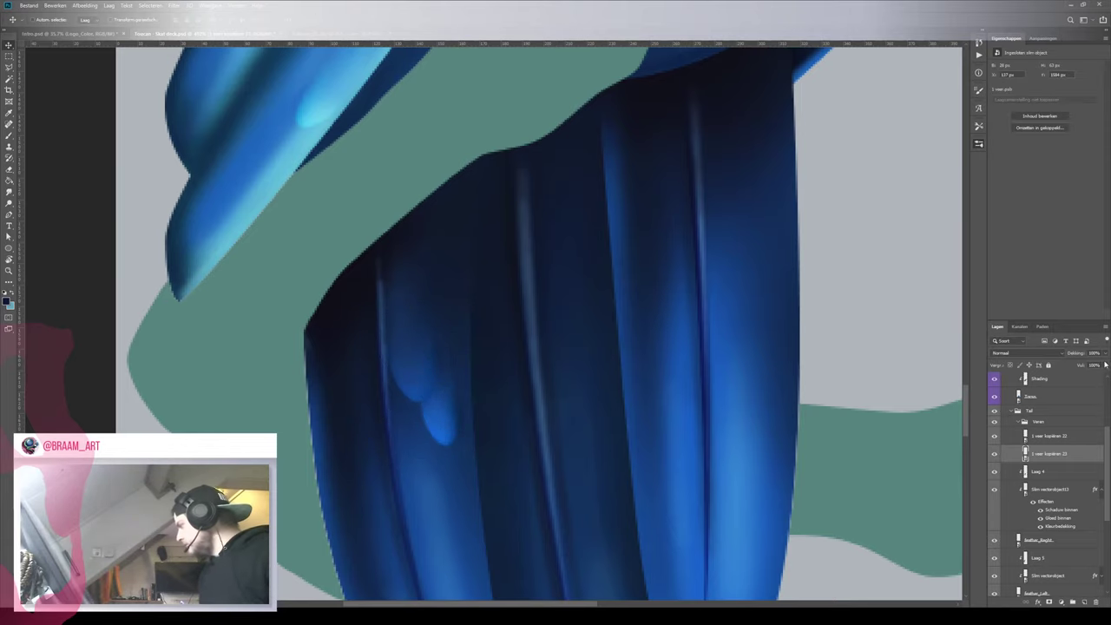
{"action": "left_click_drag", "start_coordinate": [1096, 361], "coordinate": [1094, 364]}
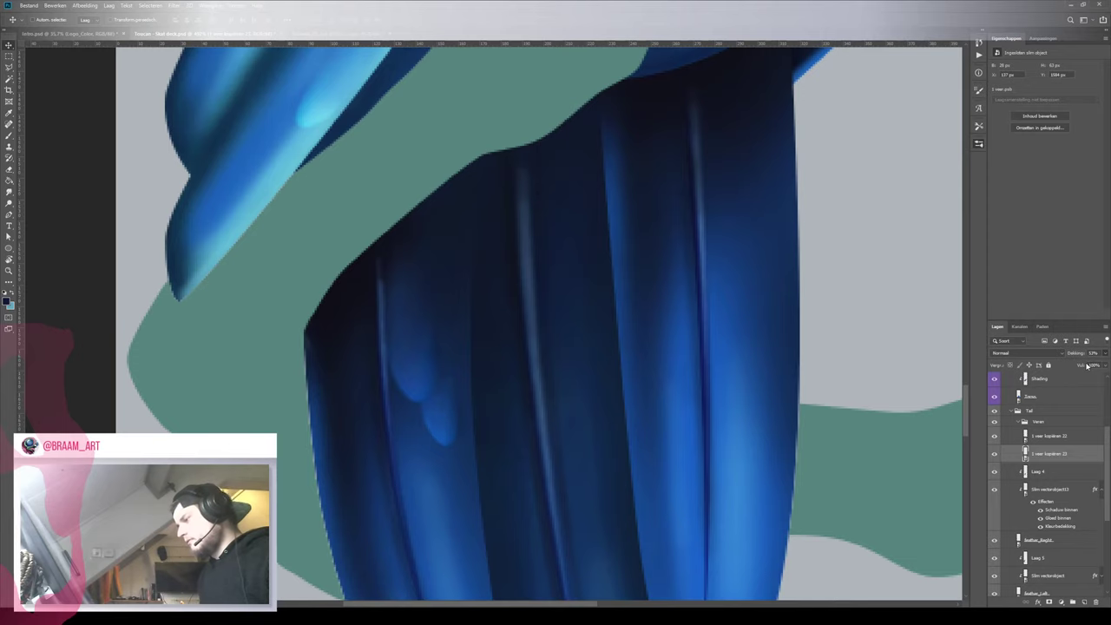
{"action": "left_click_drag", "start_coordinate": [528, 378], "coordinate": [505, 392]}
{"action": "scroll", "coordinate": [505, 393], "scroll_direction": "up", "scroll_amount": 1}
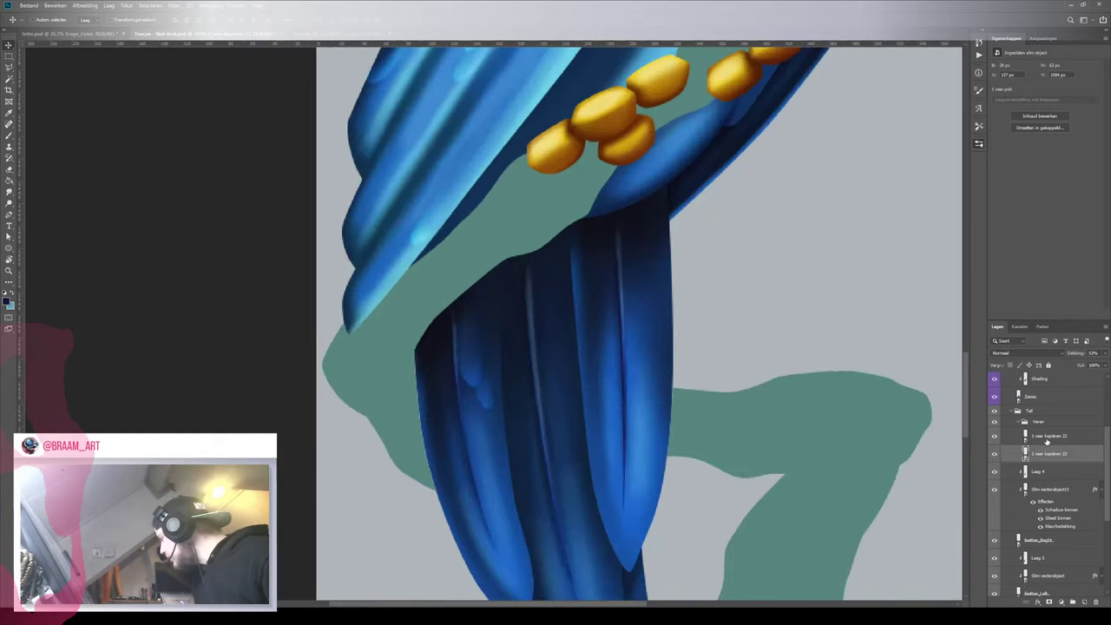
Copy both small feathers onto the lower part of the leftmost tail feather and rotate the pair to follow its outer edge
{"action": "left_click", "coordinate": [1046, 437], "text": "shift"}
{"action": "key", "text": "ctrl+t"}
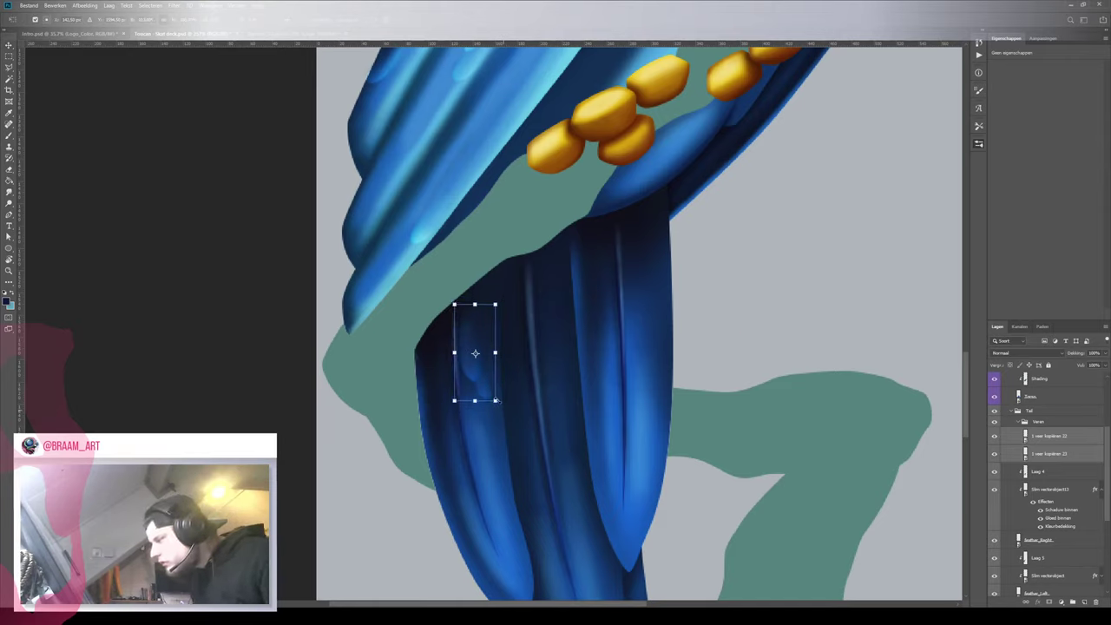
{"action": "key", "text": "Return"}
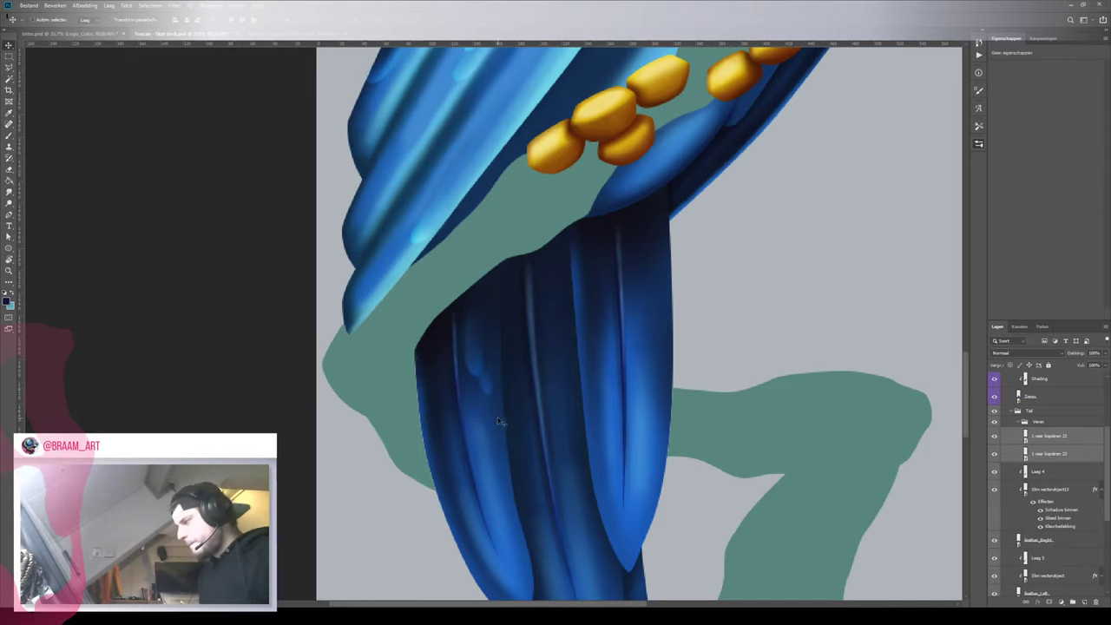
{"action": "left_click_drag", "start_coordinate": [486, 388], "coordinate": [482, 526]}
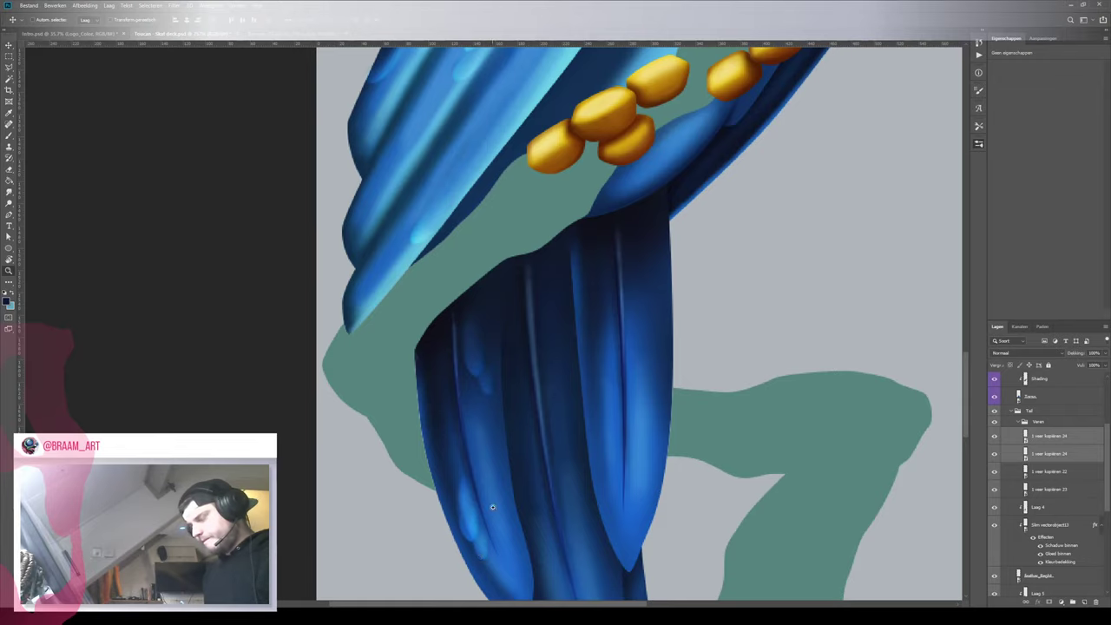
{"action": "scroll", "coordinate": [483, 476], "scroll_direction": "up", "scroll_amount": 2}
{"action": "left_click_drag", "start_coordinate": [484, 476], "coordinate": [480, 371]}
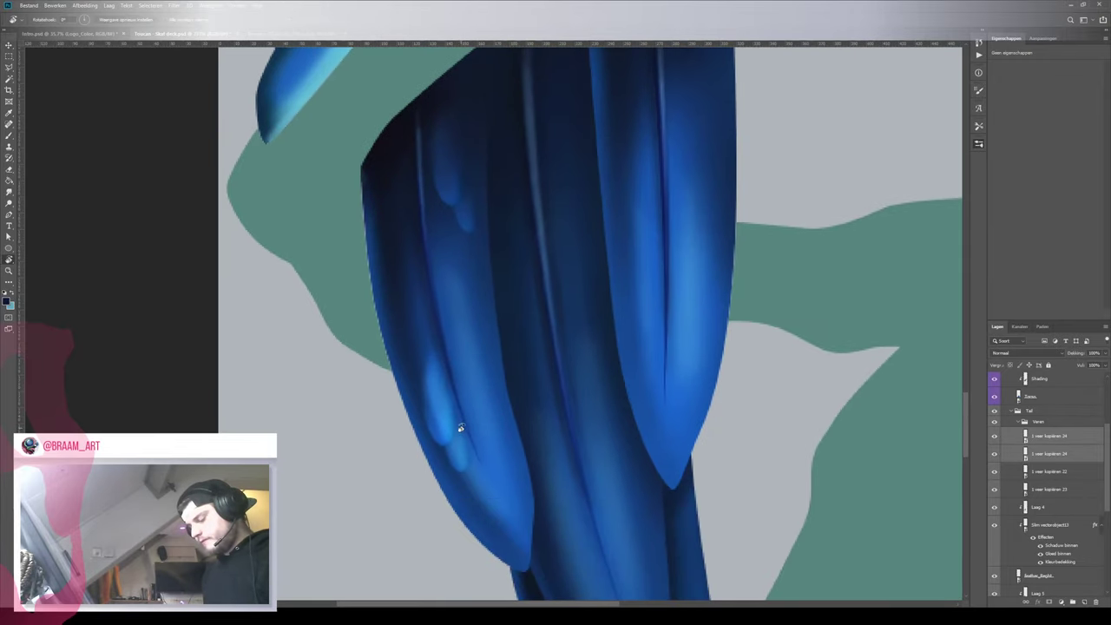
{"action": "left_click_drag", "start_coordinate": [458, 423], "coordinate": [440, 422]}
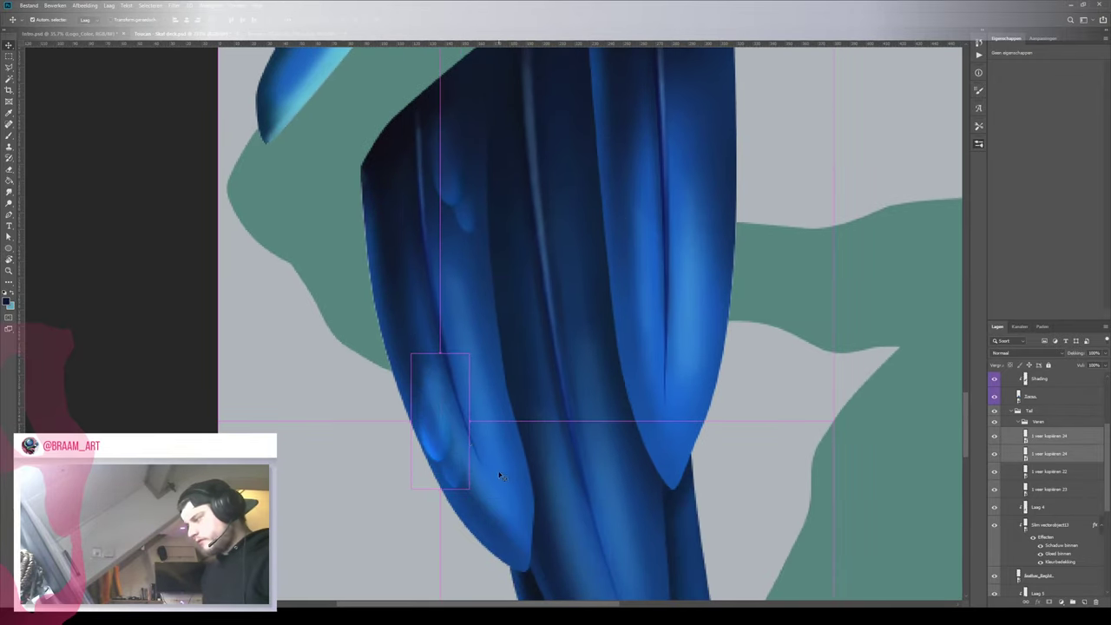
{"action": "key", "text": "ctrl+t"}
{"action": "left_click_drag", "start_coordinate": [489, 475], "coordinate": [454, 414]}
{"action": "key", "text": "Return"}
Adjust the two lower small feathers individually so they are spaced along the leftmost tail feather's tip
{"action": "key", "text": "z"}
{"action": "key", "text": "v"}
{"action": "left_click", "coordinate": [1044, 454]}
{"action": "left_click", "coordinate": [1043, 437]}
{"action": "key", "text": "z"}
{"action": "mouse_move", "coordinate": [475, 408]}
{"action": "left_mouse_down"}
{"action": "mouse_move", "coordinate": [433, 427]}
{"action": "mouse_move", "coordinate": [481, 411]}
{"action": "mouse_move", "coordinate": [409, 422]}
{"action": "mouse_move", "coordinate": [459, 411]}
{"action": "left_mouse_up"}
{"action": "key", "text": "v"}
{"action": "key", "text": "z"}
{"action": "key", "text": "v"}
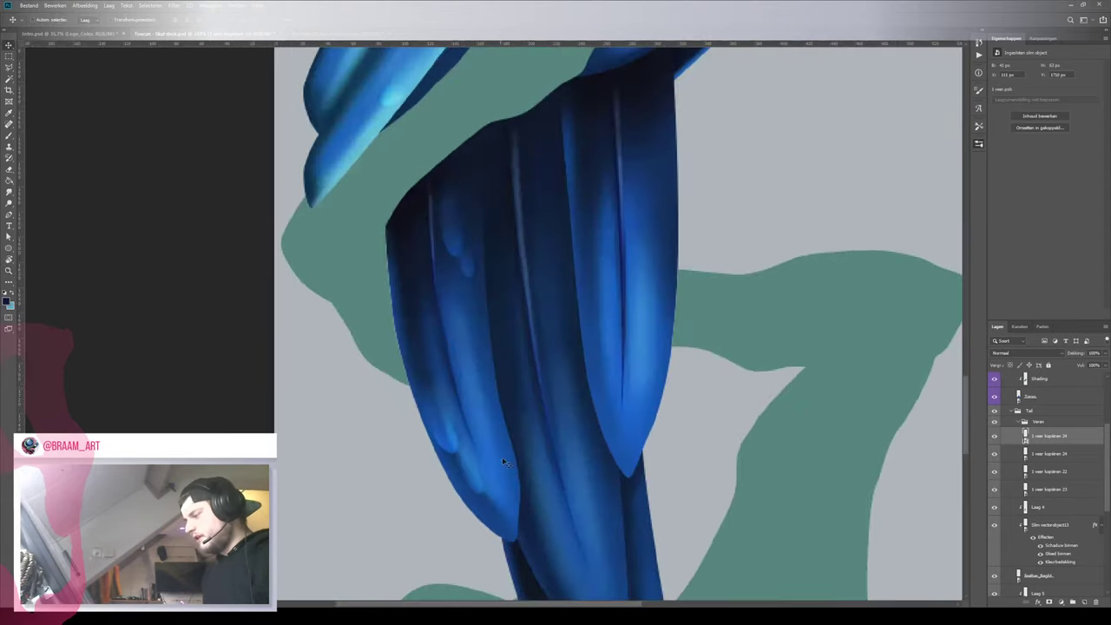
Add a layer mask to the Tail's Veren group and switch to the Brush tool
{"action": "left_click", "coordinate": [1043, 422]}
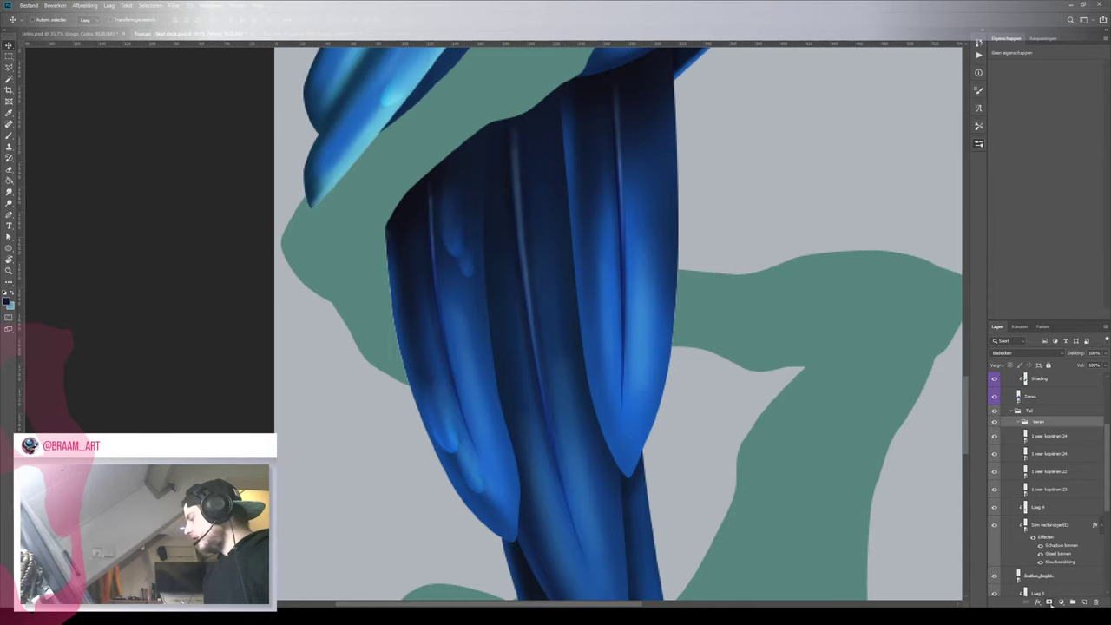
{"action": "left_click", "coordinate": [1049, 603]}
{"action": "key", "text": "b"}
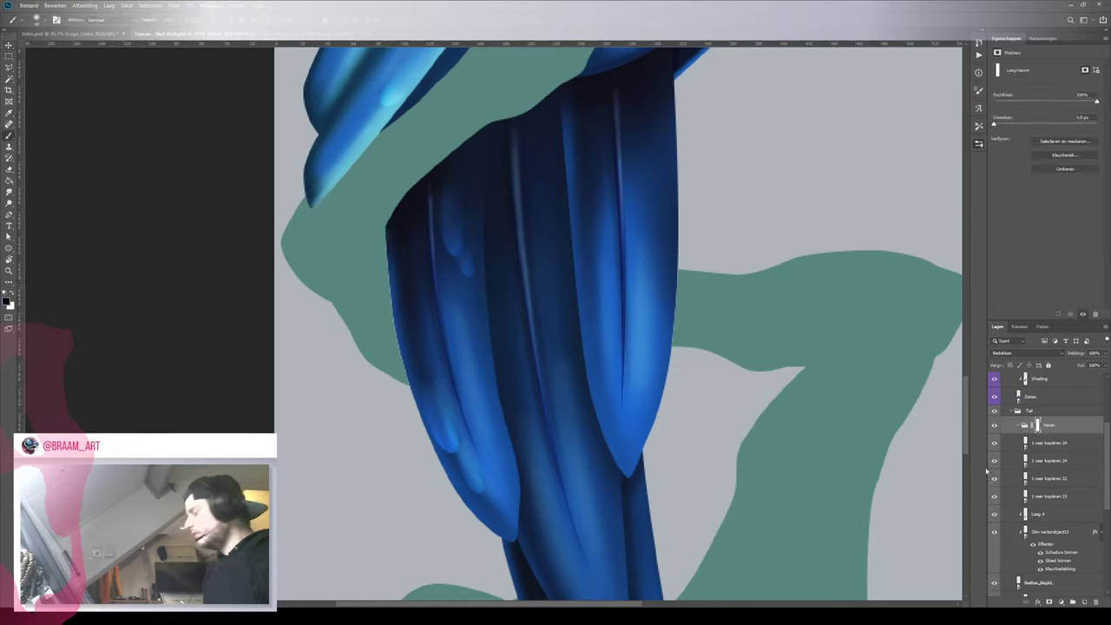
Select the upper pair of small feathers and place a copy on the upper part of the rightmost tail feather
{"action": "left_click", "coordinate": [1048, 443]}
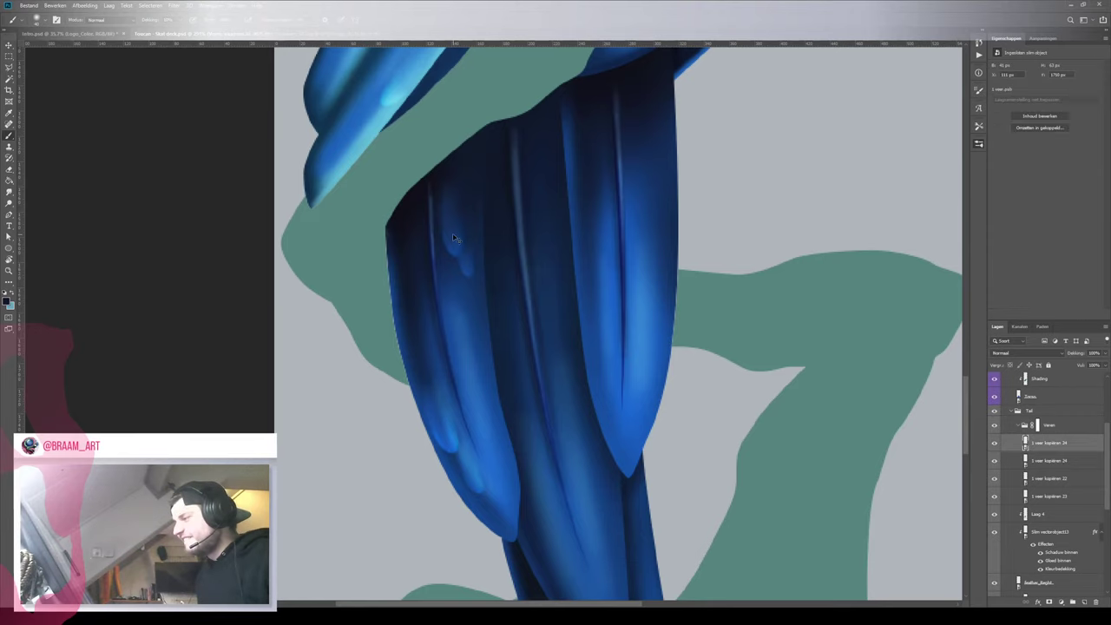
{"action": "key", "text": "v"}
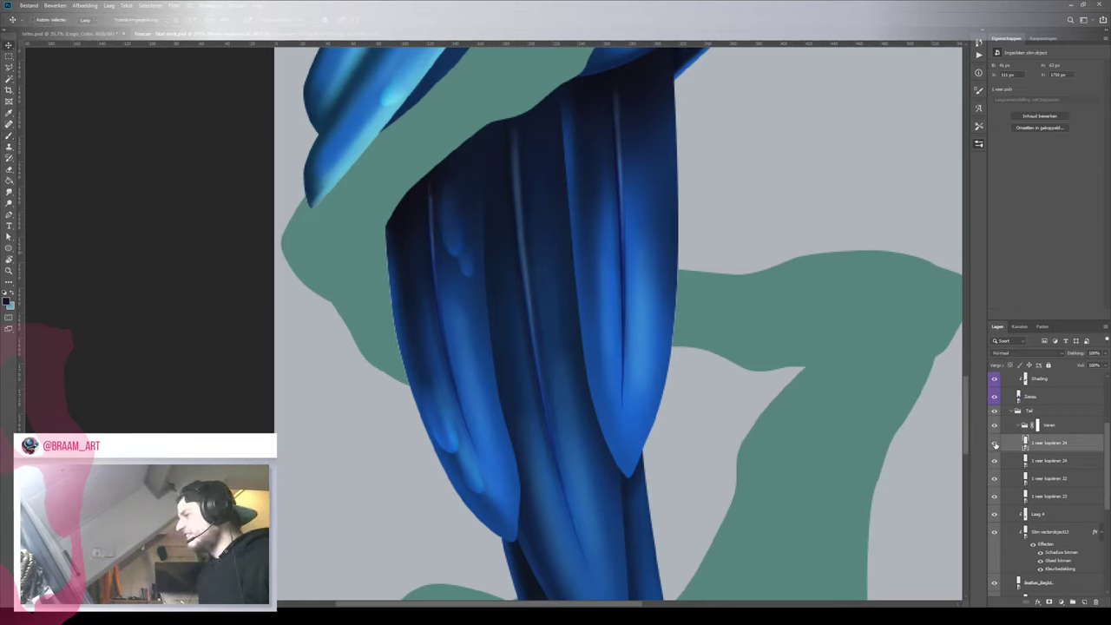
{"action": "left_click", "coordinate": [996, 462]}
{"action": "left_click", "coordinate": [996, 462]}
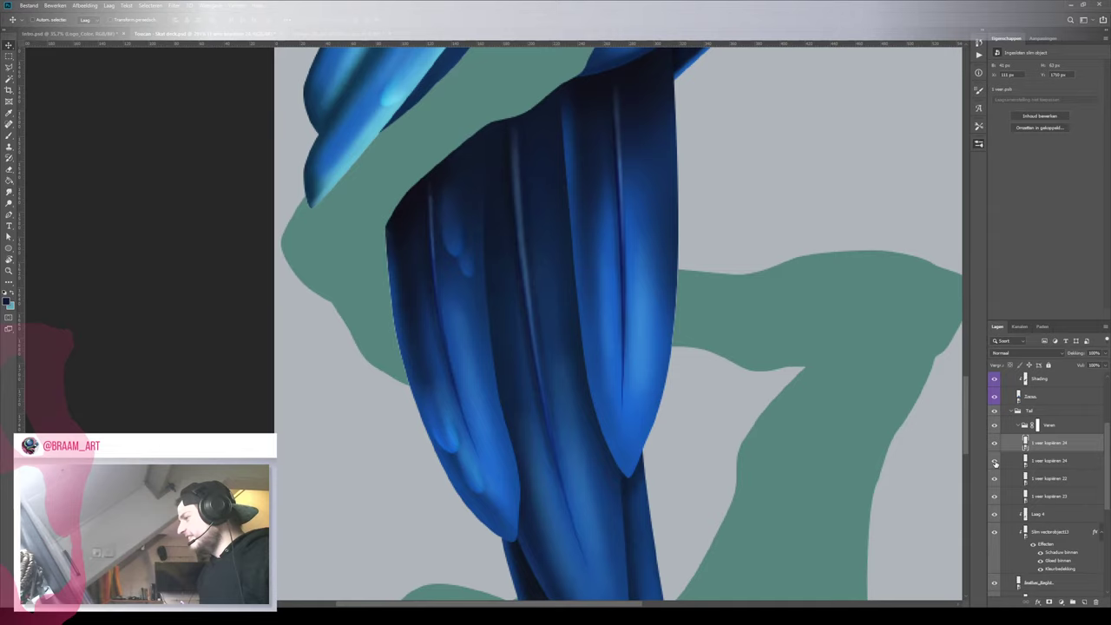
{"action": "left_click", "coordinate": [1050, 480]}
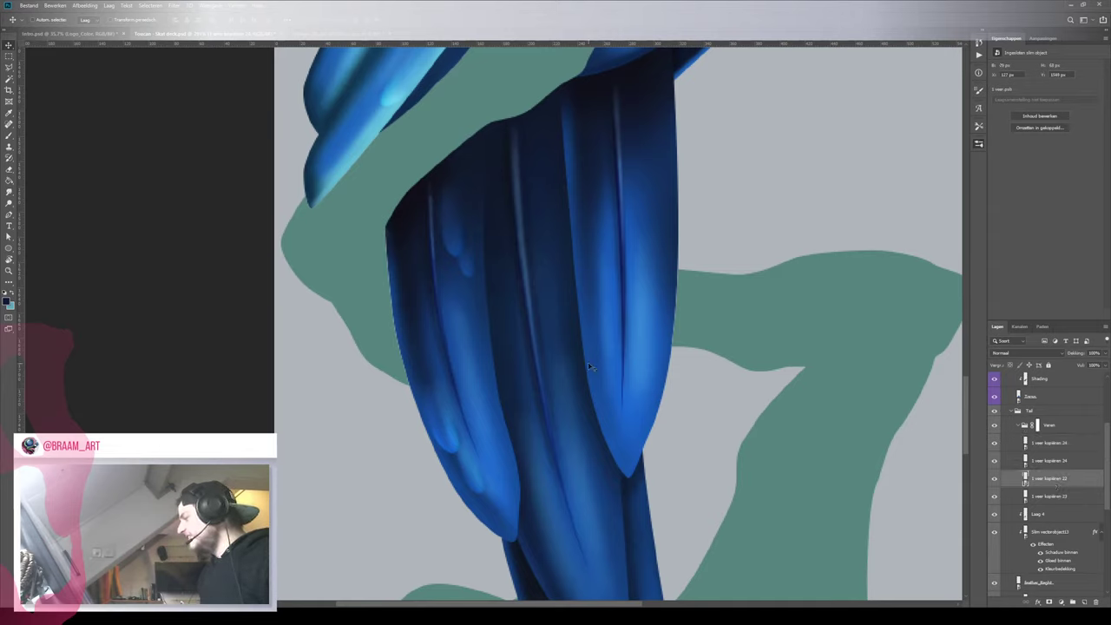
{"action": "left_click", "coordinate": [472, 267], "text": "ctrl+shift"}
{"action": "mouse_move", "coordinate": [488, 232]}
{"action": "left_mouse_down"}
{"action": "mouse_move", "coordinate": [453, 335]}
{"action": "mouse_move", "coordinate": [615, 269]}
{"action": "left_mouse_up"}
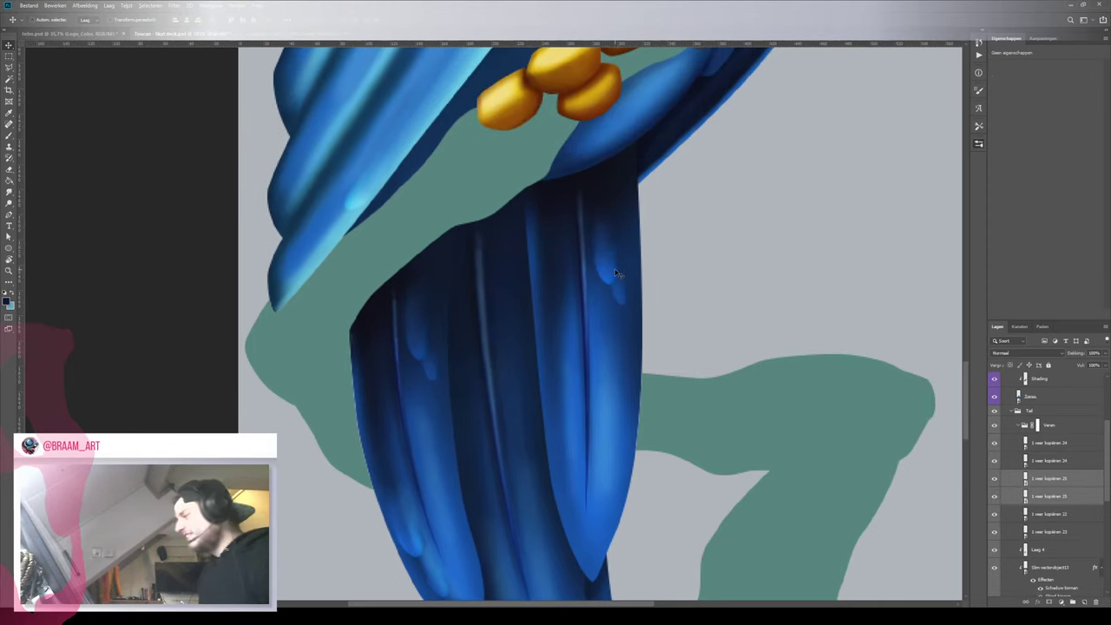
Flip the copied feather pair horizontally, tilt it slightly along the rightmost tail feather's shaft, and nudge it into place
{"action": "key", "text": "ctrl+t"}
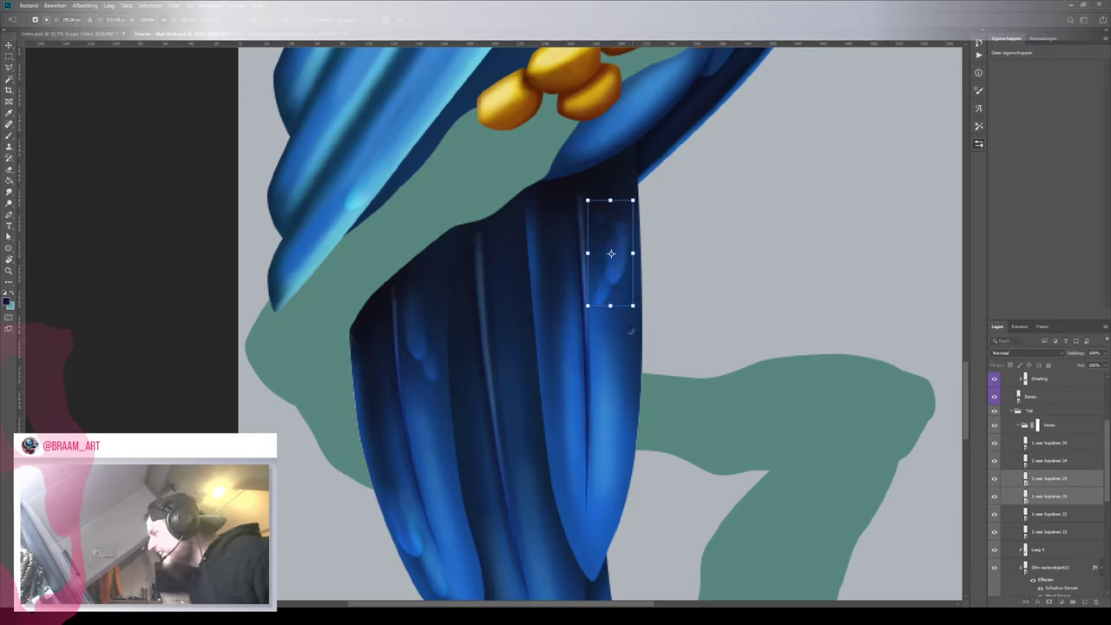
{"action": "left_click_drag", "start_coordinate": [646, 295], "coordinate": [651, 258]}
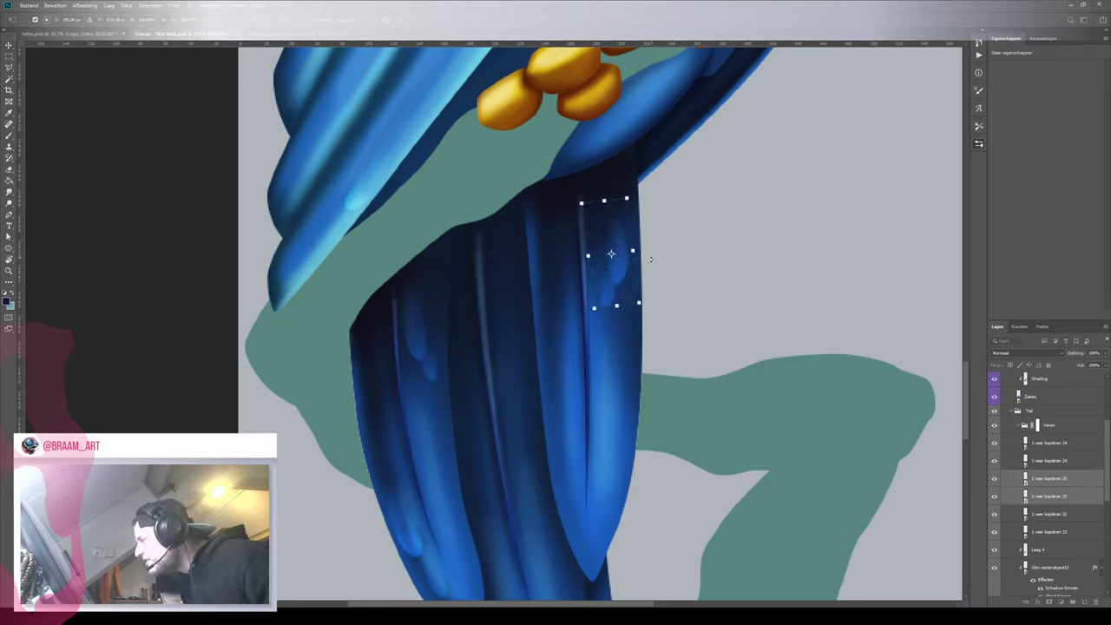
{"action": "key", "text": "Return"}
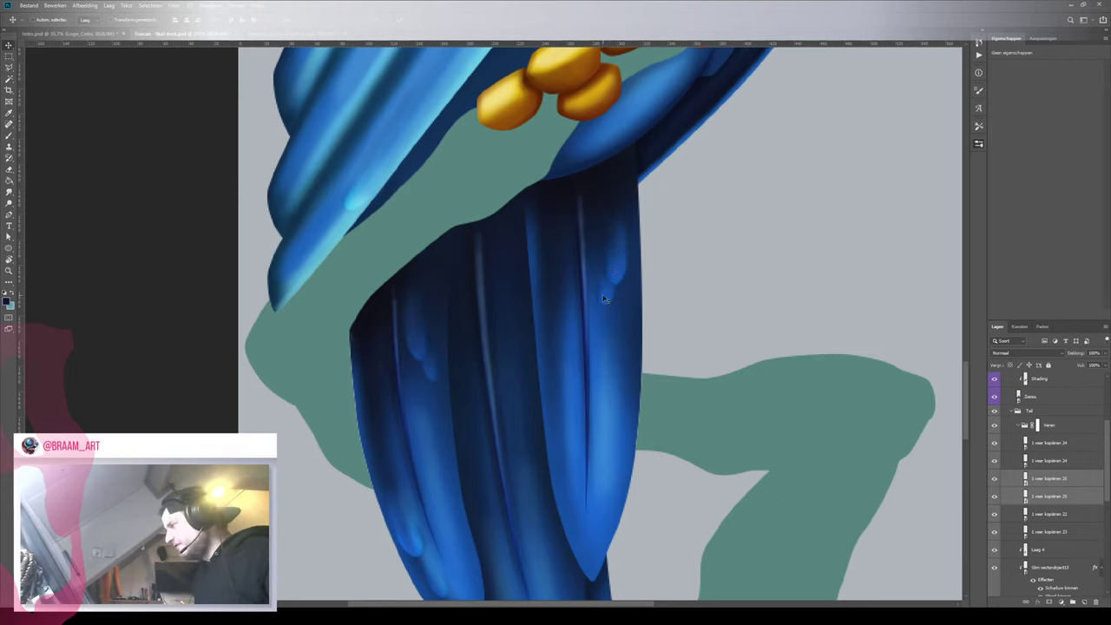
{"action": "mouse_move", "coordinate": [610, 300]}
{"action": "left_mouse_down"}
{"action": "mouse_move", "coordinate": [601, 337]}
{"action": "mouse_move", "coordinate": [603, 300]}
{"action": "left_mouse_up"}
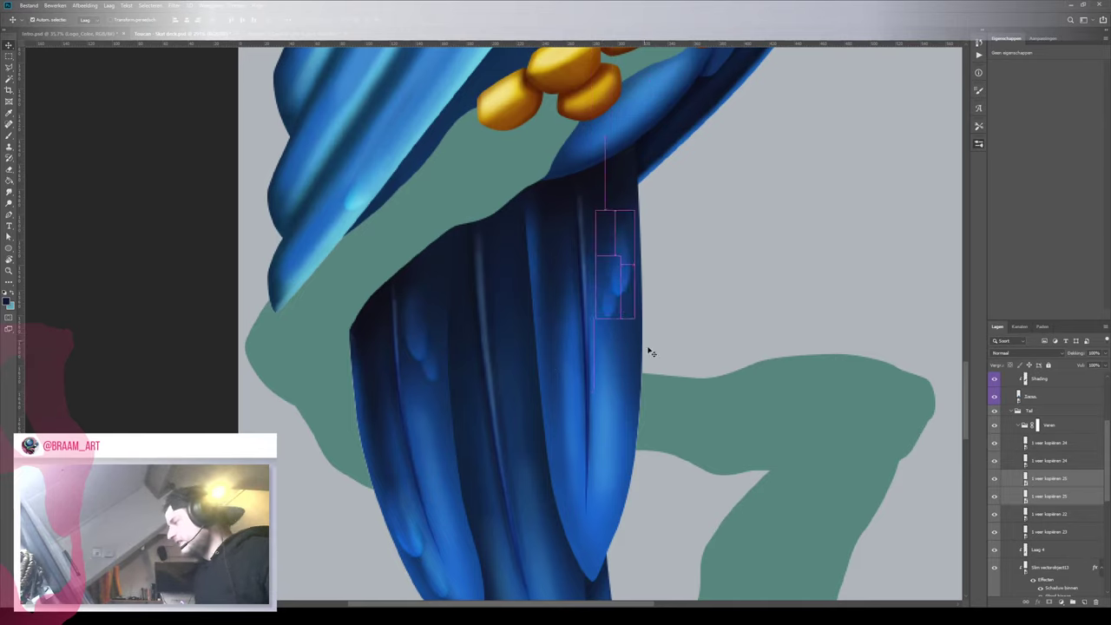
{"action": "left_click", "coordinate": [1045, 502]}
{"action": "left_click", "coordinate": [617, 303], "text": "ctrl"}
{"action": "left_click_drag", "start_coordinate": [602, 305], "coordinate": [604, 341]}
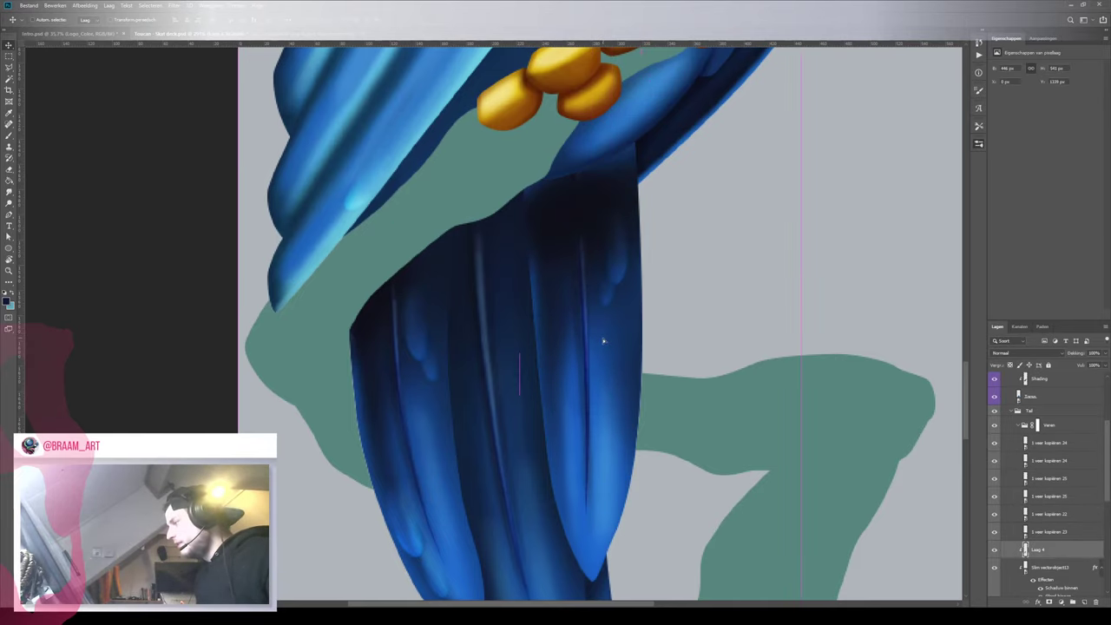
{"action": "key", "text": "ctrl+z"}
Move the fainter small feather further down the rightmost tail feather and adjust the transform of the upper one
{"action": "left_click", "coordinate": [609, 298], "text": "ctrl"}
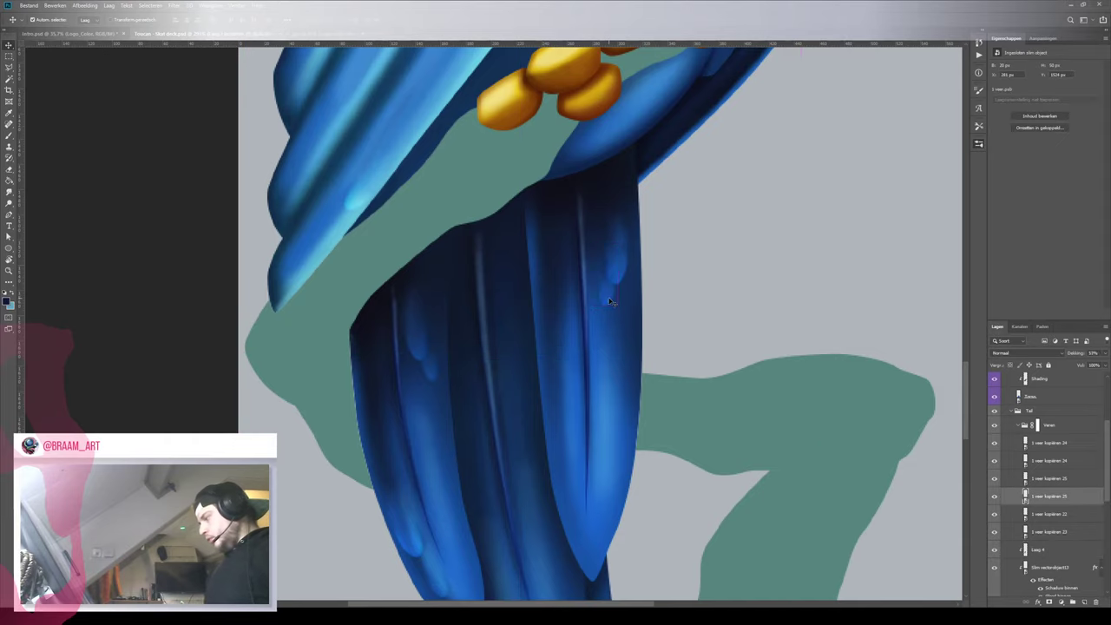
{"action": "left_click_drag", "start_coordinate": [608, 296], "coordinate": [606, 344]}
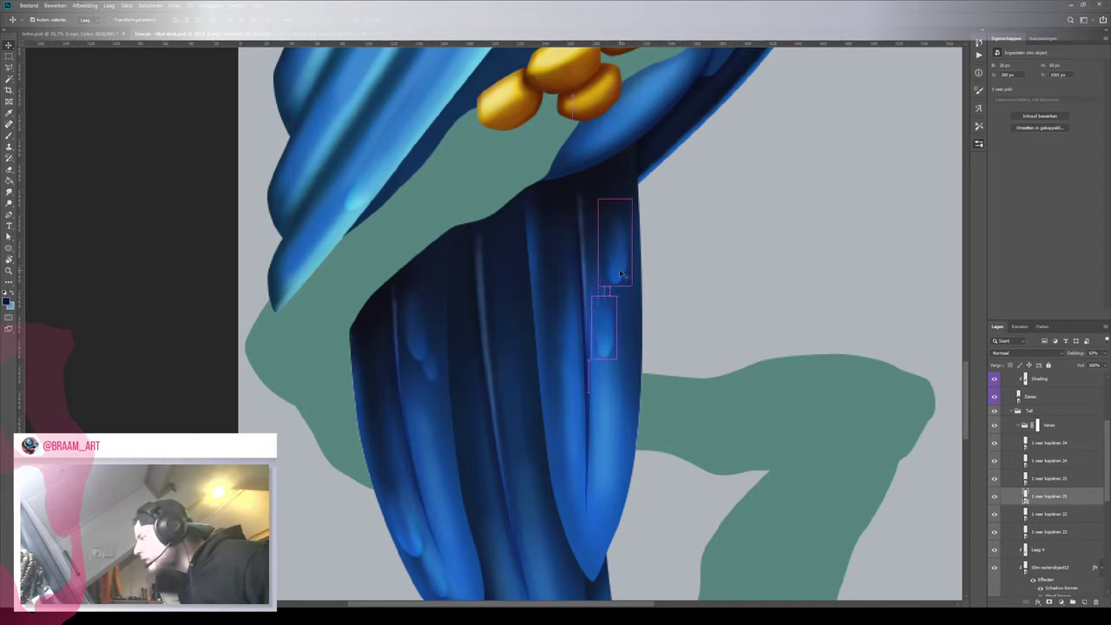
{"action": "left_click", "coordinate": [618, 270], "text": "ctrl"}
{"action": "key", "text": "ctrl+t"}
{"action": "mouse_move", "coordinate": [688, 290]}
{"action": "left_mouse_down"}
{"action": "mouse_move", "coordinate": [704, 283]}
{"action": "mouse_move", "coordinate": [700, 297]}
{"action": "left_mouse_up"}
{"action": "key", "text": "Return"}
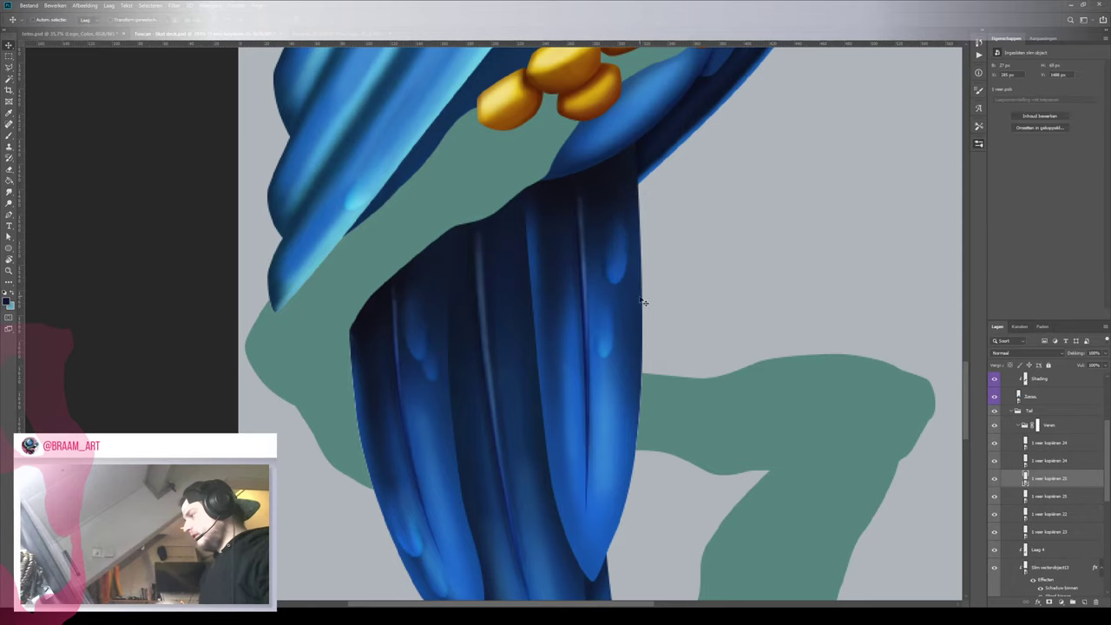
Shrink the fainter small feather, move it close beneath the upper one on the rightmost tail feather, and fine-tune the upper feather's transform
{"action": "left_click", "coordinate": [605, 341], "text": "ctrl"}
{"action": "left_click_drag", "start_coordinate": [620, 345], "coordinate": [624, 362]}
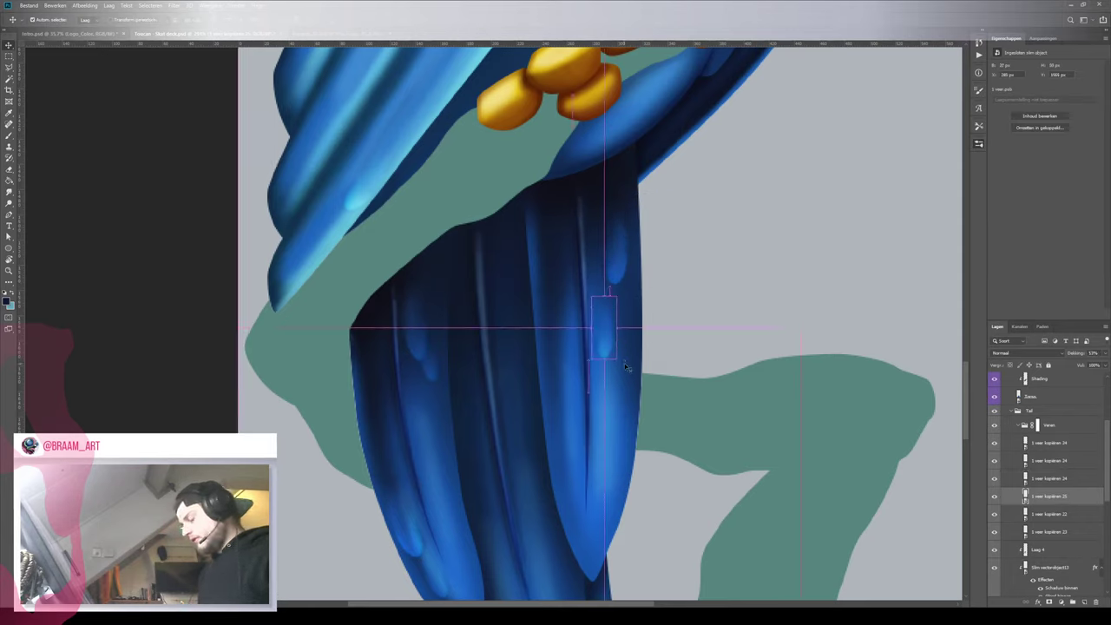
{"action": "key", "text": "ctrl+t"}
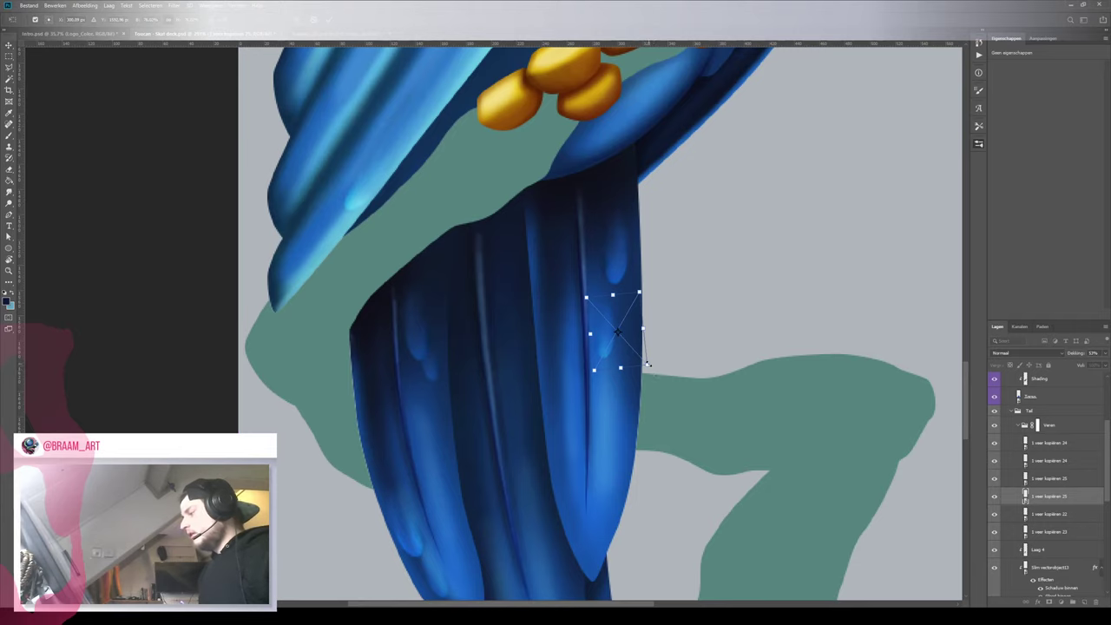
{"action": "left_click_drag", "start_coordinate": [647, 365], "coordinate": [639, 357]}
{"action": "key", "text": "Return"}
{"action": "left_click_drag", "start_coordinate": [629, 309], "coordinate": [605, 310]}
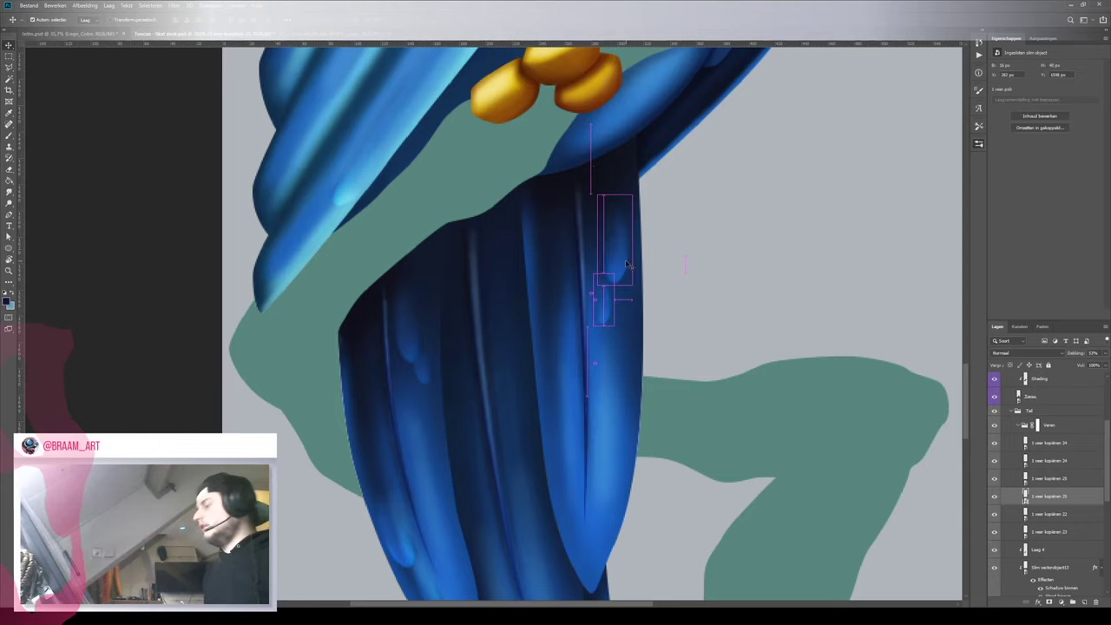
{"action": "left_click", "coordinate": [627, 264]}
{"action": "key", "text": "ctrl+t"}
{"action": "left_click_drag", "start_coordinate": [671, 296], "coordinate": [695, 296]}
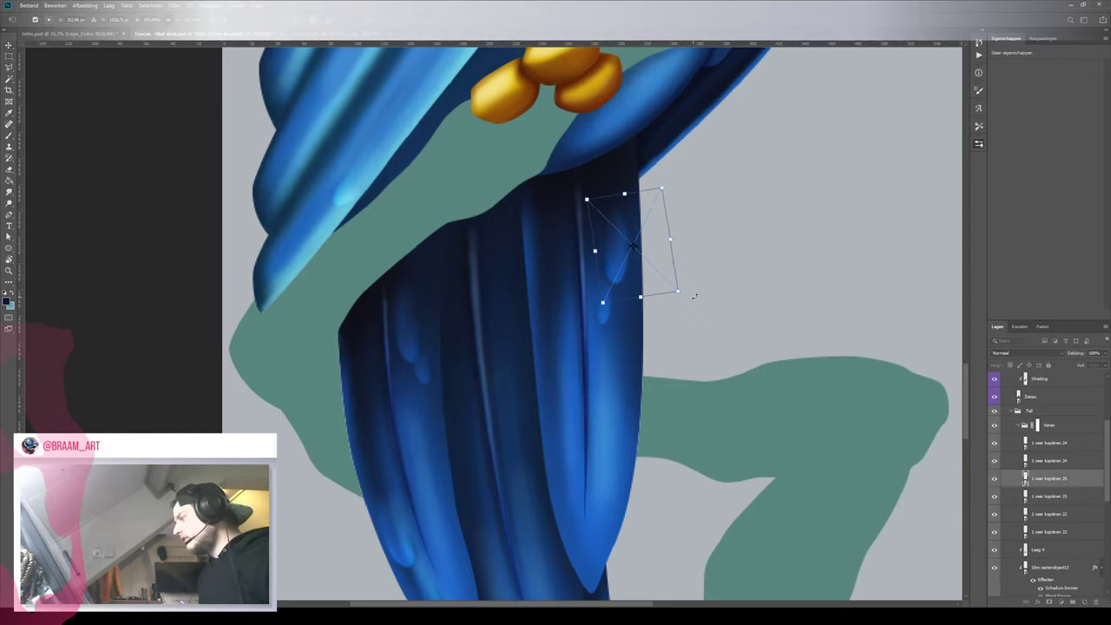
{"action": "key", "text": "Return"}
Copy the fainter small feather to the lower part of the rightmost tail feather, beside its shaft, and adjust the copy's size and position
{"action": "left_click", "coordinate": [605, 313], "text": "ctrl"}
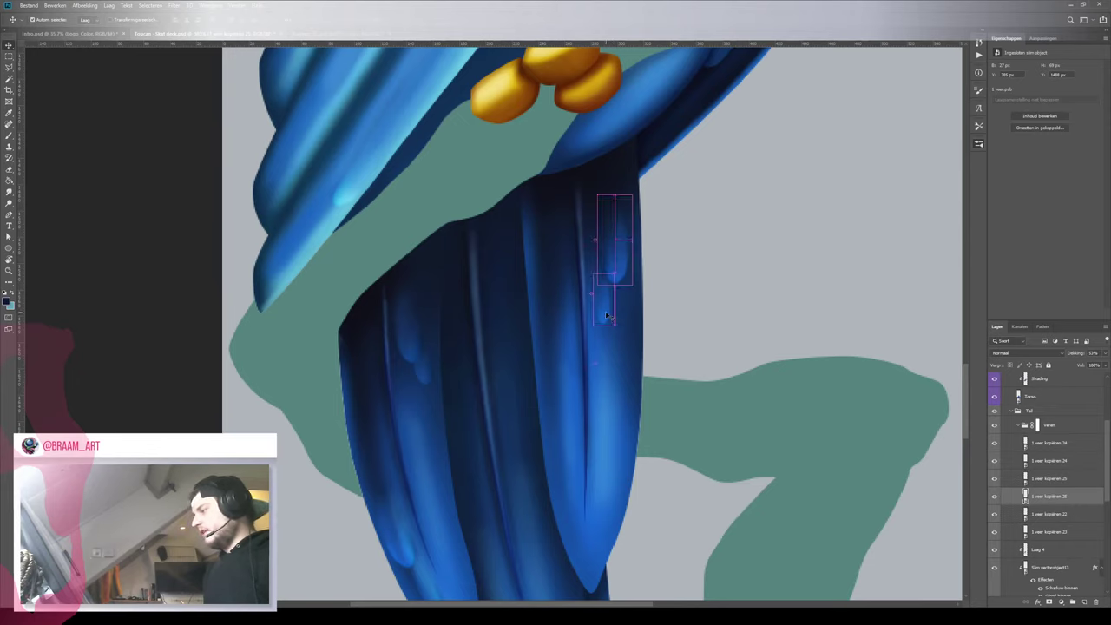
{"action": "left_click_drag", "start_coordinate": [602, 430], "coordinate": [608, 375]}
{"action": "mouse_move", "coordinate": [617, 263]}
{"action": "left_mouse_down"}
{"action": "mouse_move", "coordinate": [581, 440]}
{"action": "mouse_move", "coordinate": [591, 447]}
{"action": "mouse_move", "coordinate": [576, 450]}
{"action": "left_mouse_up"}
{"action": "key", "text": "ctrl+t"}
{"action": "key", "text": "Return"}
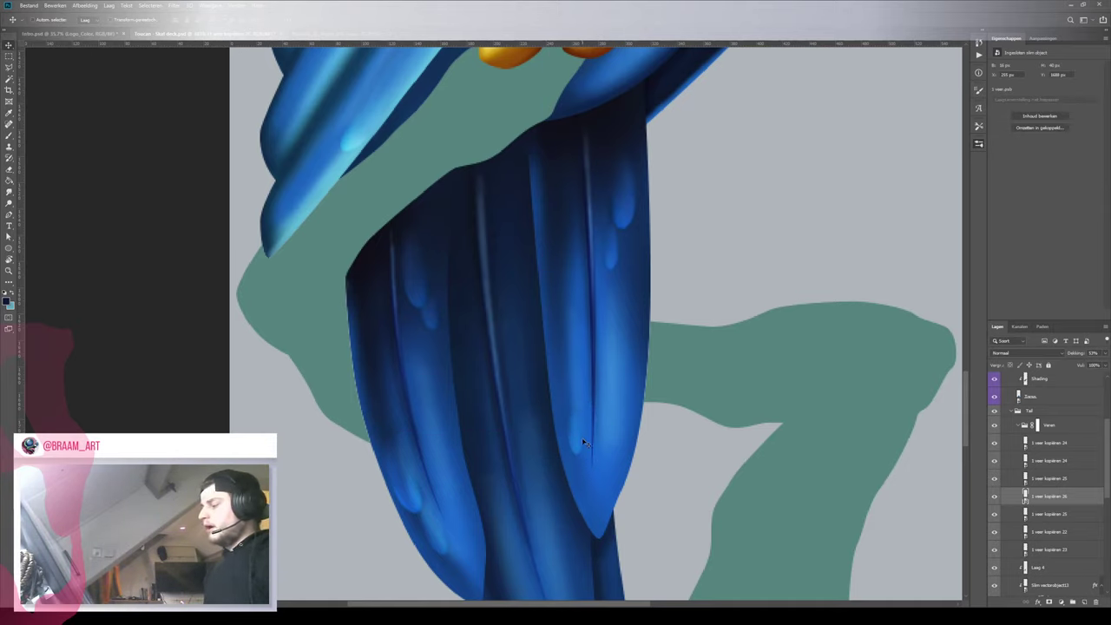
{"action": "key", "text": "ctrl+t"}
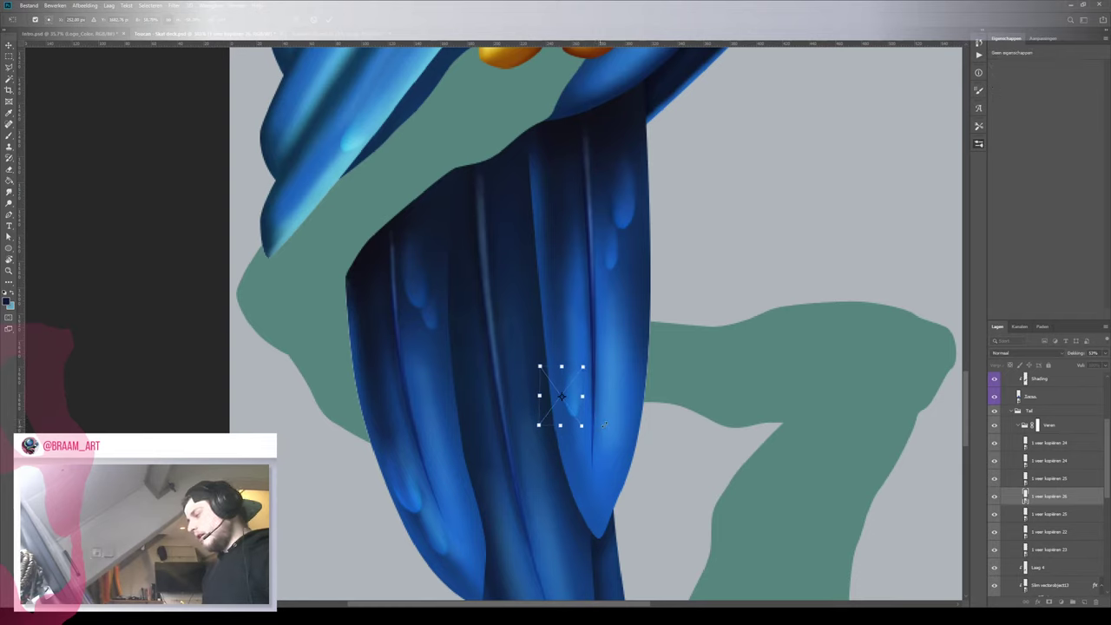
{"action": "key", "text": "Return"}
{"action": "key", "text": "z"}
{"action": "left_click_drag", "start_coordinate": [619, 328], "coordinate": [586, 338]}
{"action": "key", "text": "v"}
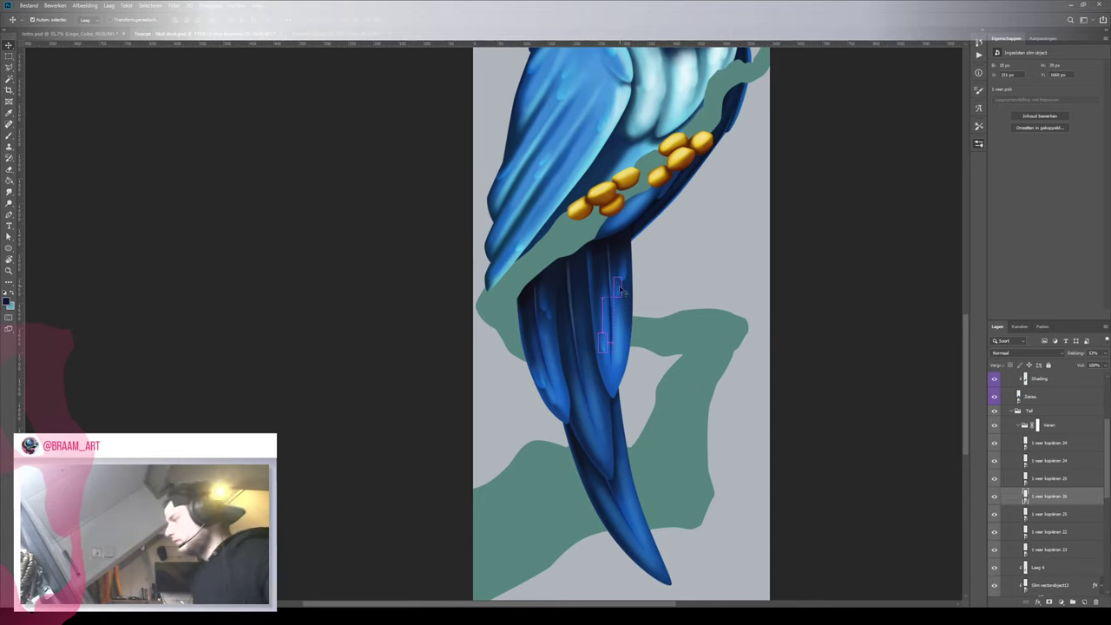
Copy a small feather from the rightmost tail feather to the lower part of the middle tail feather and adjust its transform
{"action": "left_click", "coordinate": [620, 291], "text": "ctrl"}
{"action": "left_click_drag", "start_coordinate": [619, 293], "coordinate": [589, 430]}
{"action": "key", "text": "ctrl+t"}
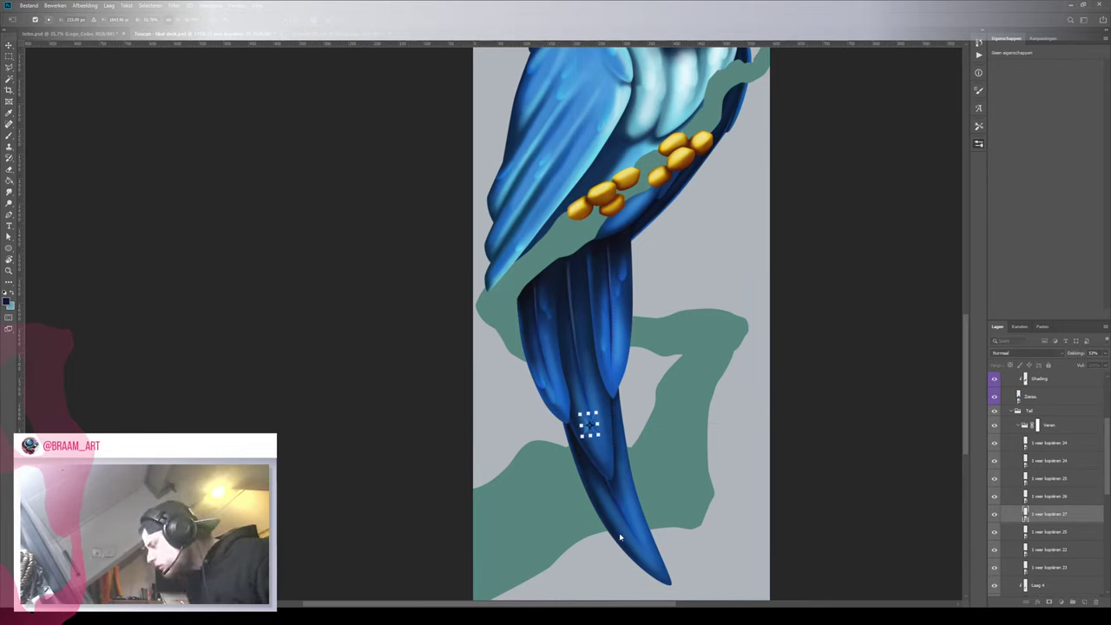
{"action": "left_click_drag", "start_coordinate": [597, 437], "coordinate": [609, 464]}
{"action": "key", "text": "Return"}
{"action": "key", "text": "ctrl+t"}
{"action": "key", "text": "Return"}
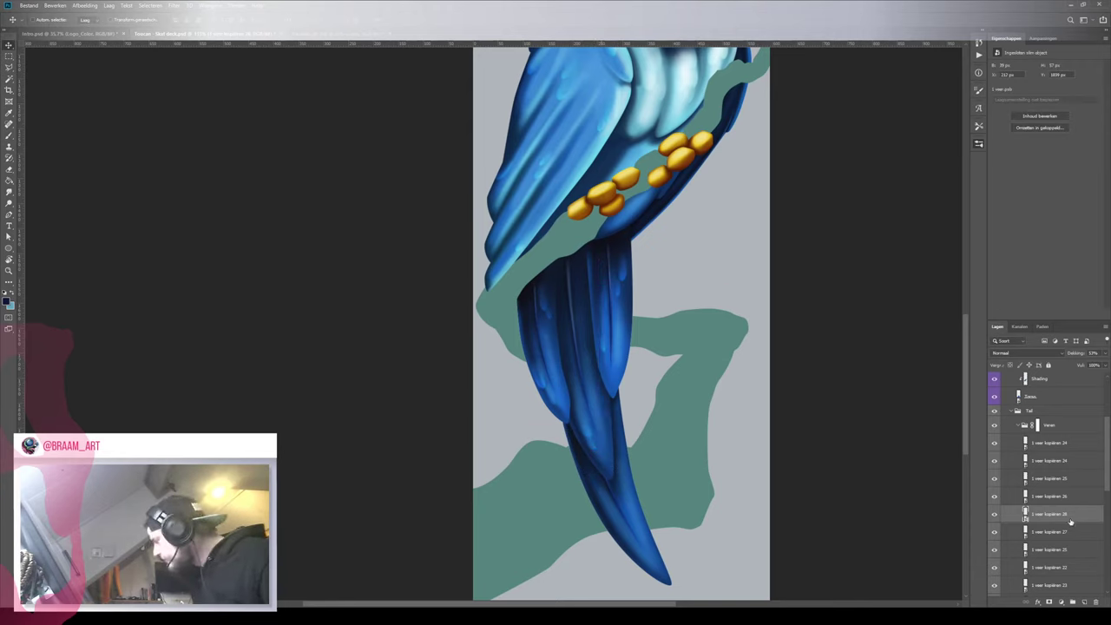
Place the second copied feather higher beside the middle tail feather's shaft, adjust its transform, and reposition the lower feather
{"action": "left_click_drag", "start_coordinate": [1070, 521], "coordinate": [1049, 539]}
{"action": "left_click", "coordinate": [590, 436], "text": "ctrl"}
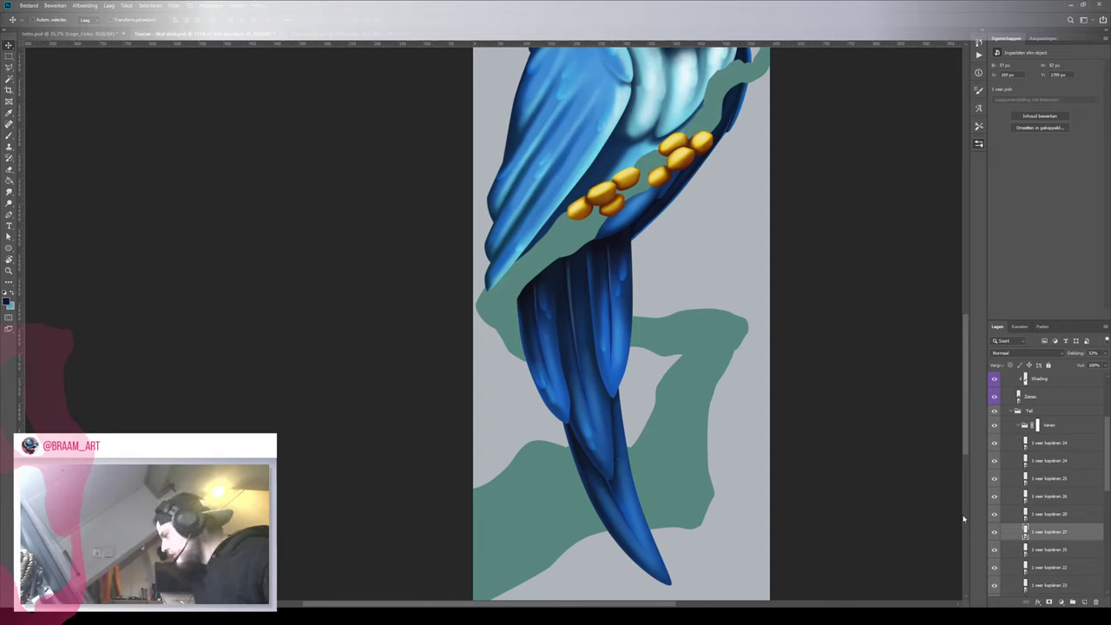
{"action": "left_click", "coordinate": [594, 434]}
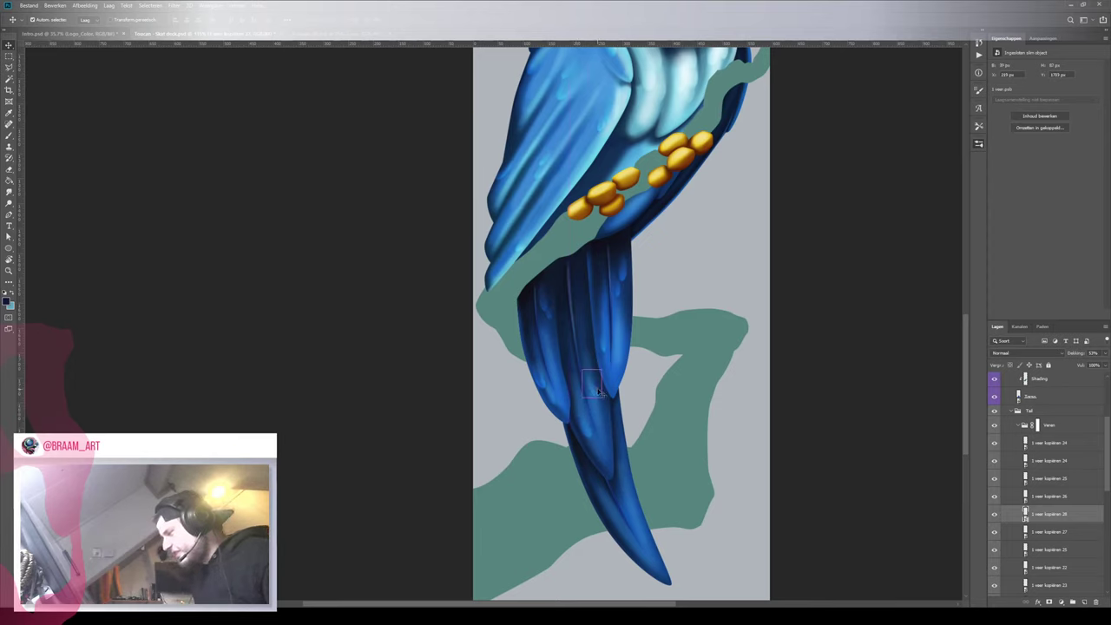
{"action": "key", "text": "ctrl+t"}
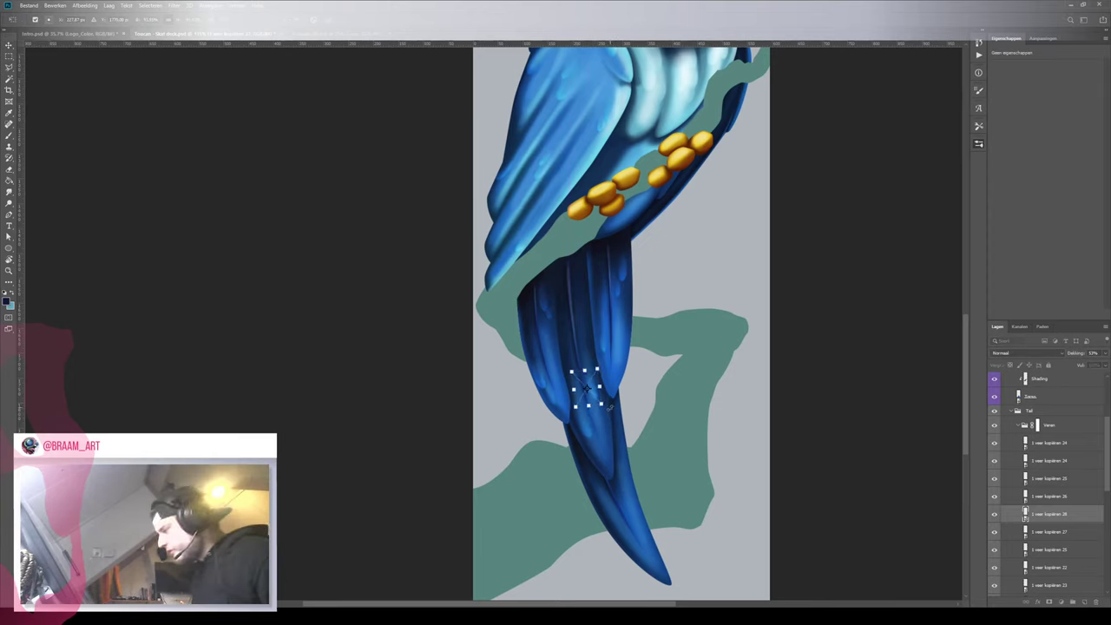
{"action": "key", "text": "Return"}
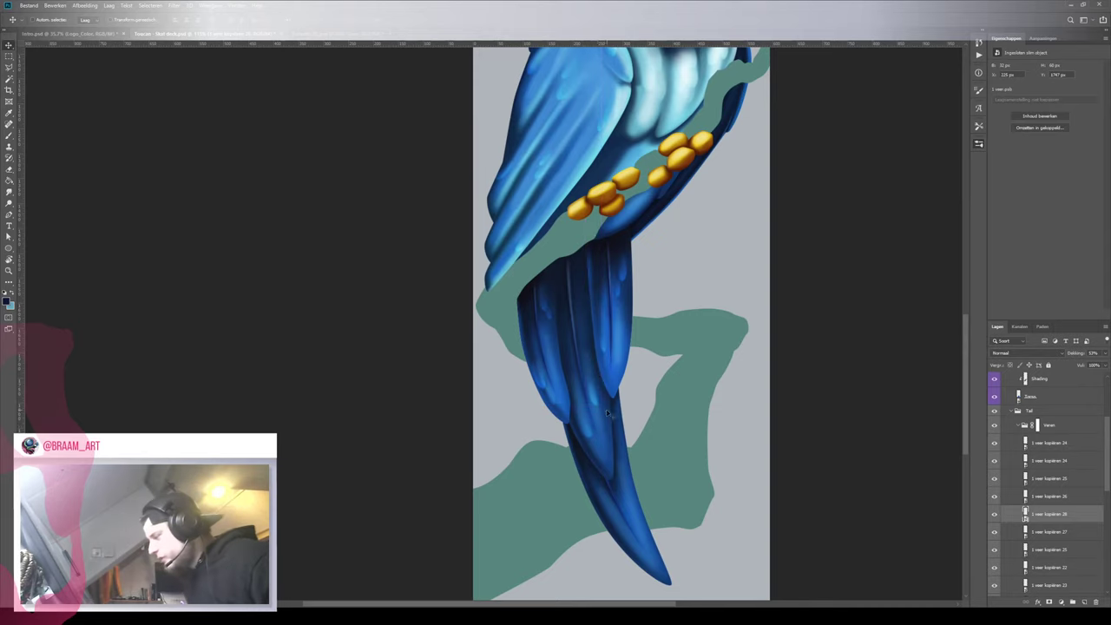
{"action": "mouse_move", "coordinate": [594, 430]}
{"action": "left_mouse_down"}
{"action": "mouse_move", "coordinate": [641, 430]}
{"action": "mouse_move", "coordinate": [594, 451]}
{"action": "mouse_move", "coordinate": [569, 400]}
{"action": "mouse_move", "coordinate": [590, 452]}
{"action": "left_mouse_up"}
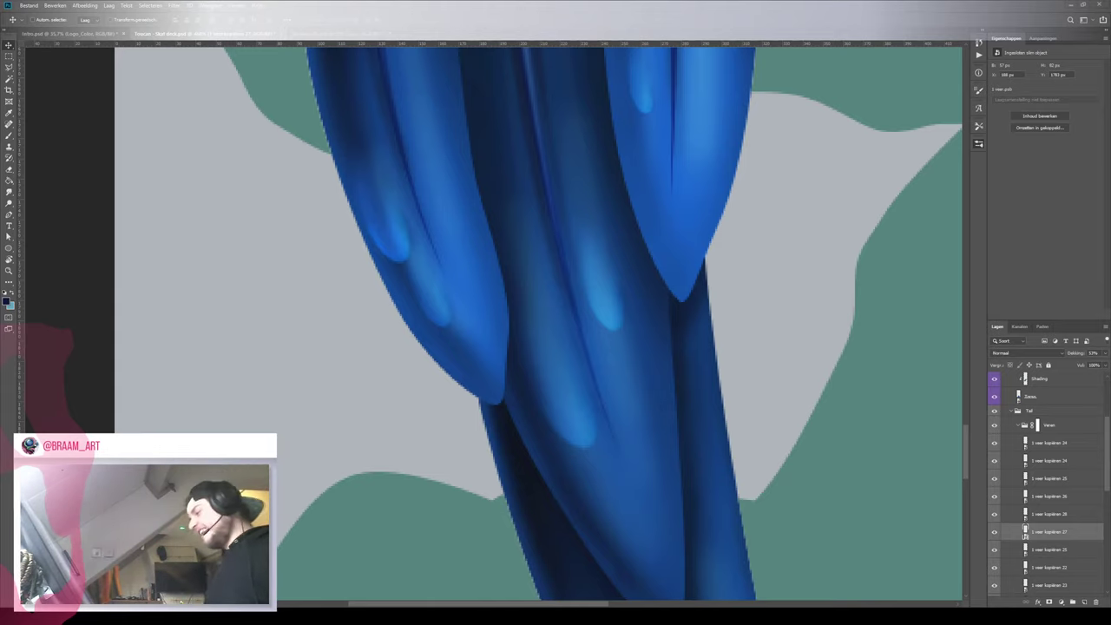
Copy the upper small feather slightly further down the middle tail feather's right half and resize the copy to fit
{"action": "left_click_drag", "start_coordinate": [651, 319], "coordinate": [621, 285]}
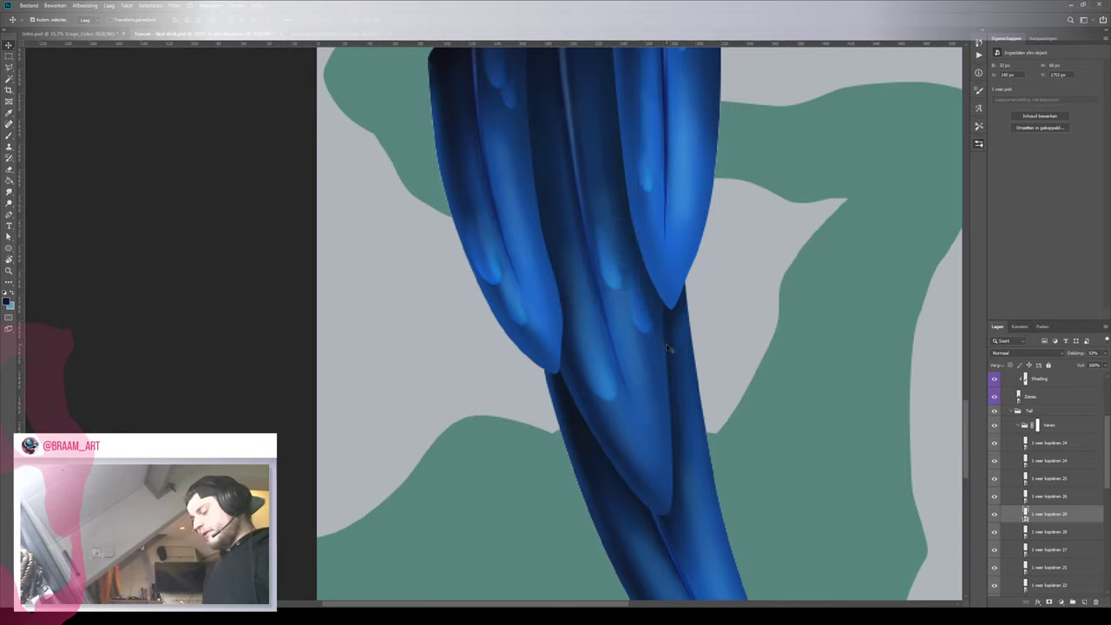
{"action": "key", "text": "ctrl+t"}
{"action": "left_click_drag", "start_coordinate": [662, 347], "coordinate": [613, 343]}
{"action": "key", "text": "Return"}
Copy the small feather onto the left half of the lowest tail feather and transform it to follow that feather's curve
{"action": "key", "text": "z"}
{"action": "left_click", "coordinate": [639, 356], "text": "alt"}
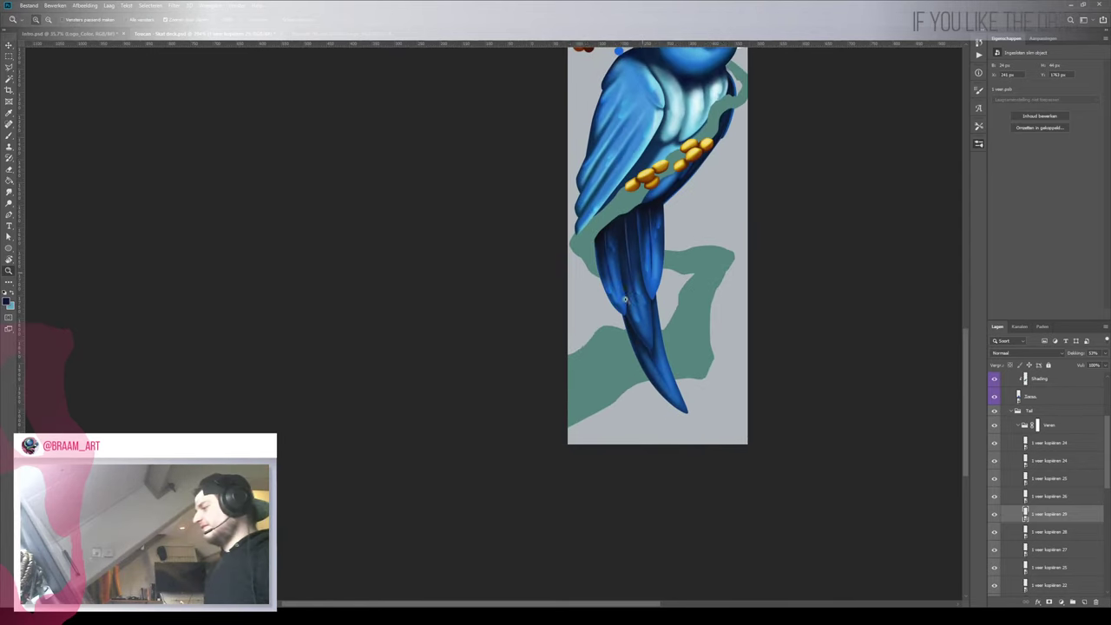
{"action": "key", "text": "v"}
{"action": "key", "text": "z"}
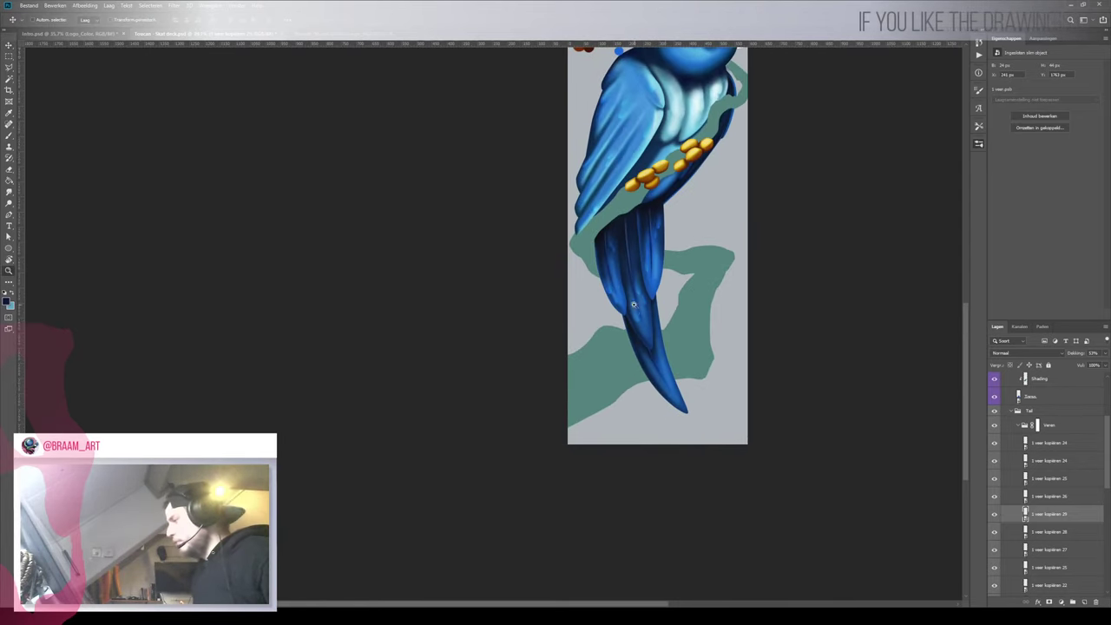
{"action": "double_click", "coordinate": [631, 309]}
{"action": "key", "text": "v"}
{"action": "left_click_drag", "start_coordinate": [672, 371], "coordinate": [580, 403]}
{"action": "key", "text": "ctrl+t"}
{"action": "key", "text": "Return"}
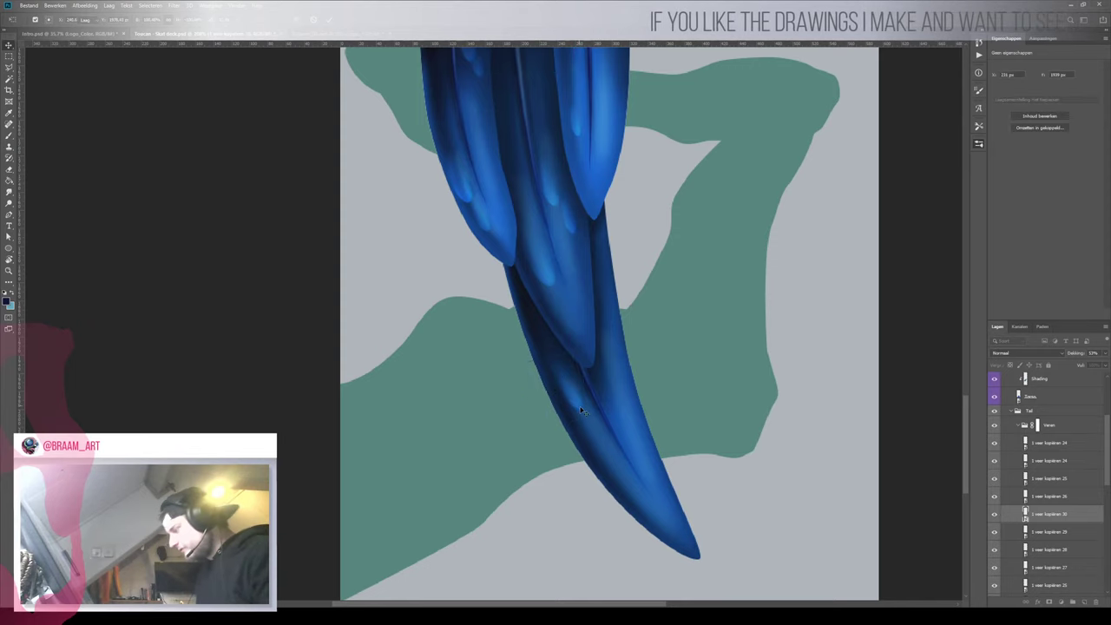
Add an overlapping copy beside the small feather on the lowest tail feather's left half and adjust its transform and position
{"action": "left_click_drag", "start_coordinate": [1055, 520], "coordinate": [1041, 538]}
{"action": "left_click_drag", "start_coordinate": [604, 418], "coordinate": [626, 427]}
{"action": "key", "text": "ctrl+t"}
{"action": "key", "text": "Return"}
{"action": "key", "text": "alt+bracketright"}
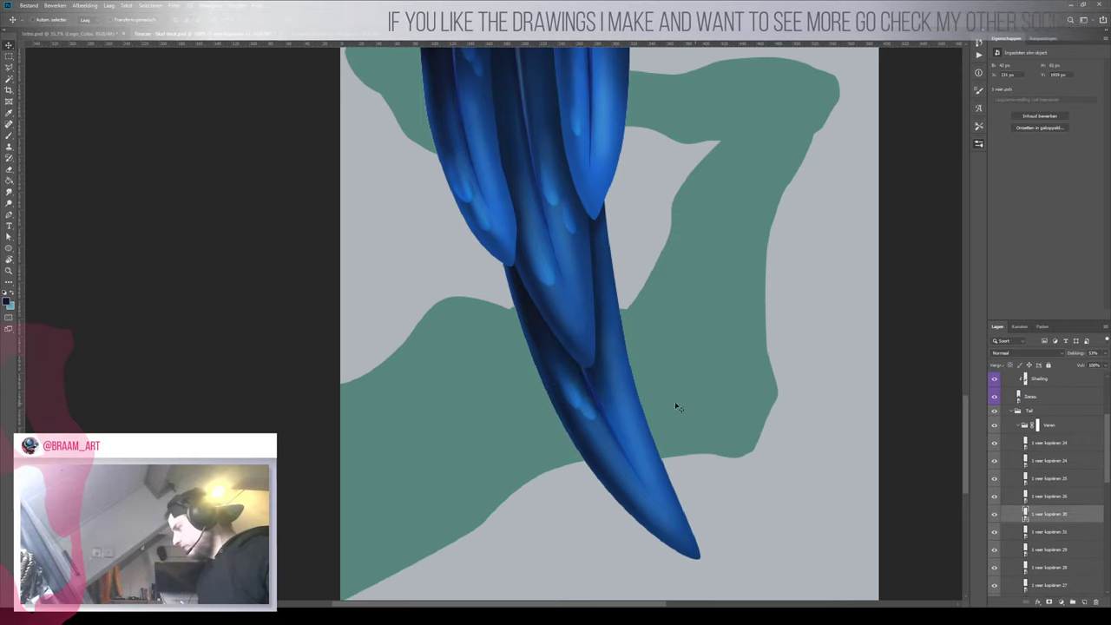
{"action": "left_click_drag", "start_coordinate": [612, 389], "coordinate": [609, 418]}
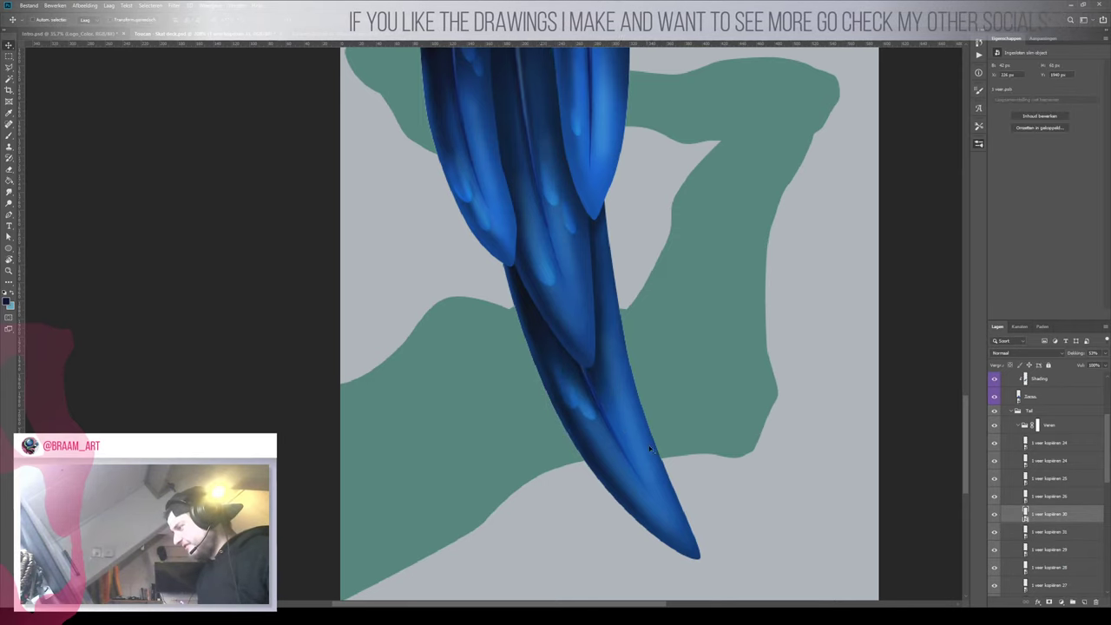
Select both small feathers on the lowest tail feather, move them down, copy the pair to its right half, and transform the copies
{"action": "left_click", "coordinate": [1038, 532], "text": "shift"}
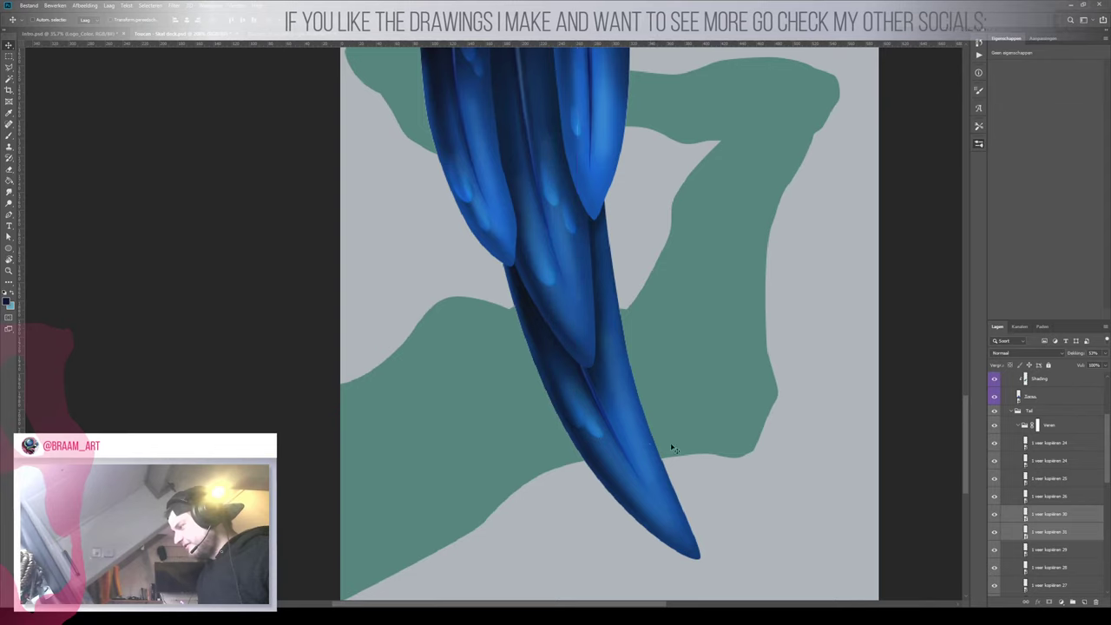
{"action": "left_click_drag", "start_coordinate": [623, 446], "coordinate": [653, 387]}
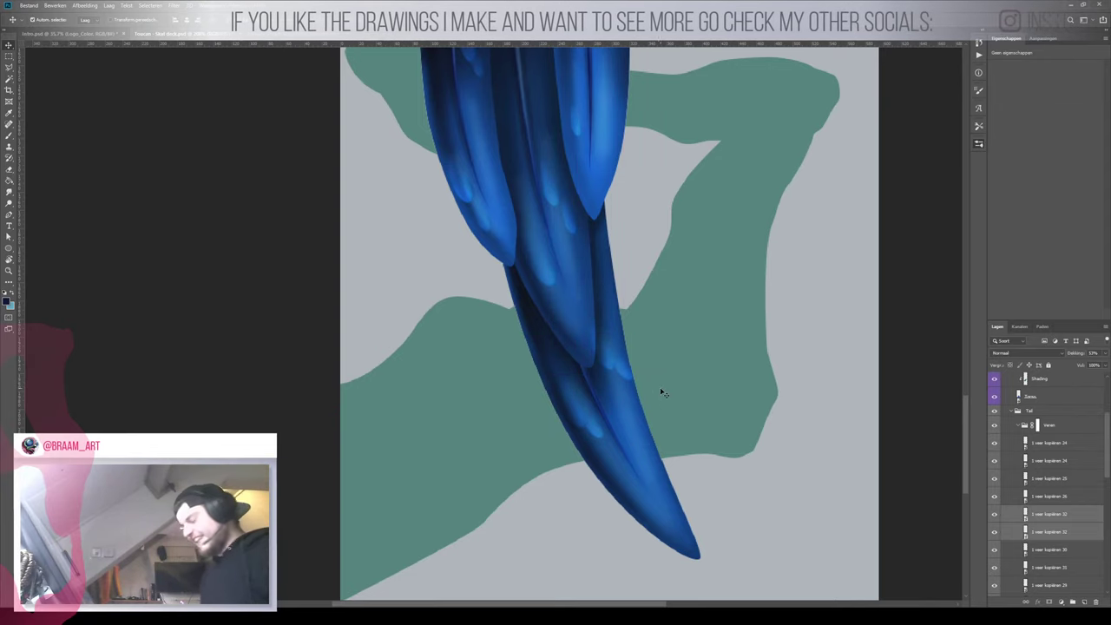
{"action": "key", "text": "ctrl+t"}
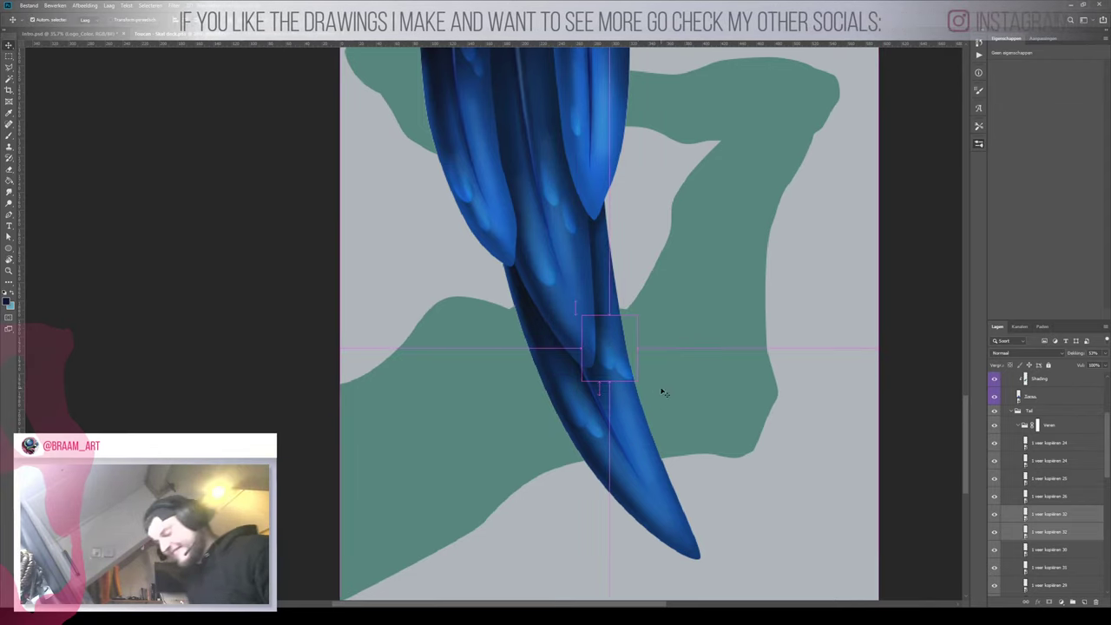
{"action": "left_click_drag", "start_coordinate": [672, 316], "coordinate": [609, 352]}
{"action": "key", "text": "Return"}
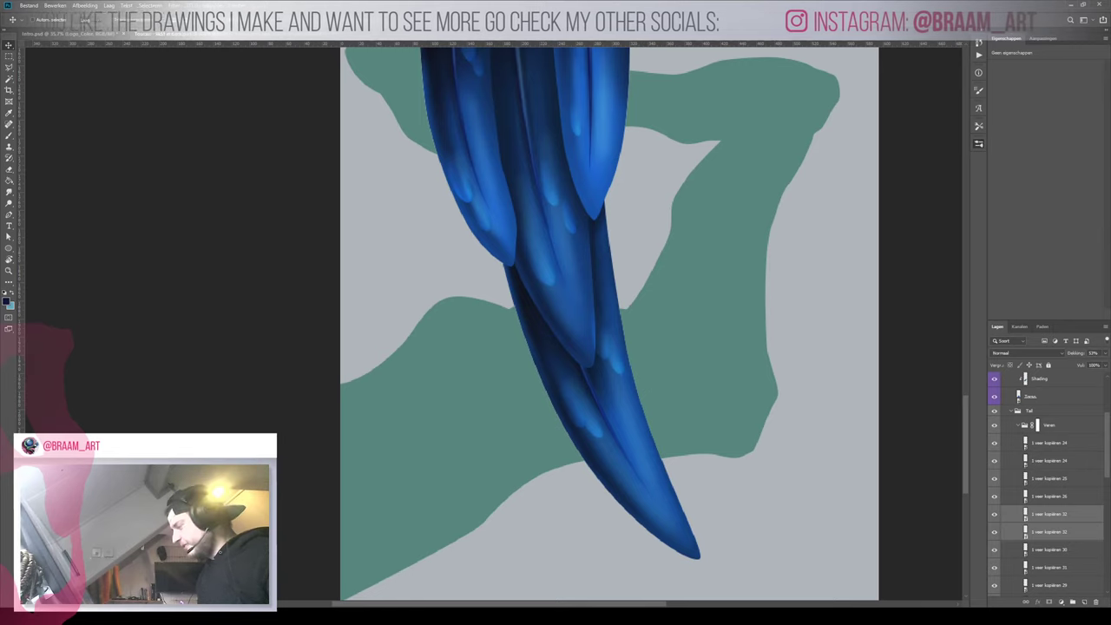
Move one feather of the copied pair further down the lowest tail feather's right half and adjust its transform
{"action": "left_click", "coordinate": [1066, 535]}
{"action": "left_click_drag", "start_coordinate": [641, 368], "coordinate": [678, 454]}
{"action": "key", "text": "ctrl+t"}
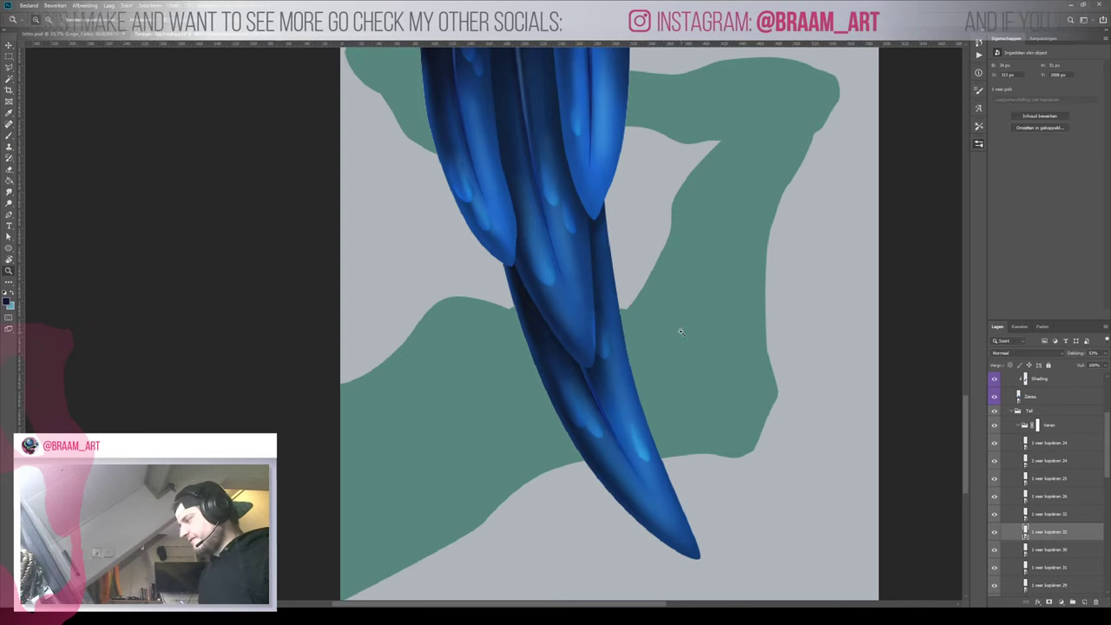
{"action": "scroll", "coordinate": [664, 335], "scroll_direction": "down", "scroll_amount": 4}
{"action": "scroll", "coordinate": [665, 339], "scroll_direction": "up", "scroll_amount": 2}
{"action": "left_click_drag", "start_coordinate": [637, 275], "coordinate": [575, 379]}
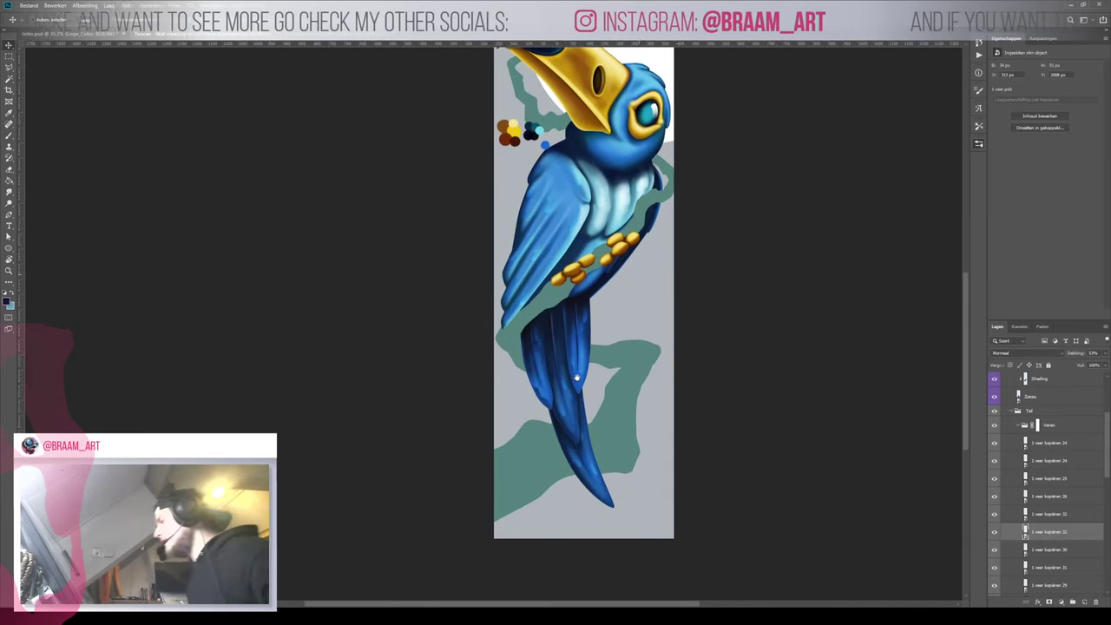
Collapse the tail's Veren group and soften its feather details on the layer mask with an enlarged black brush, switching to white
{"action": "left_click", "coordinate": [1019, 424]}
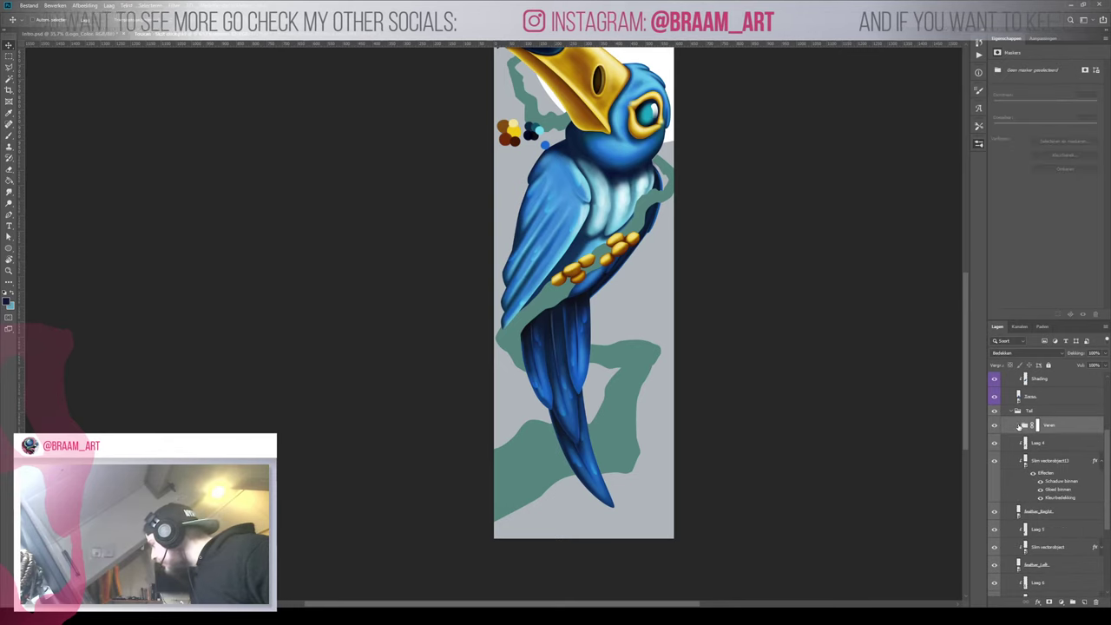
{"action": "left_click", "coordinate": [1038, 426]}
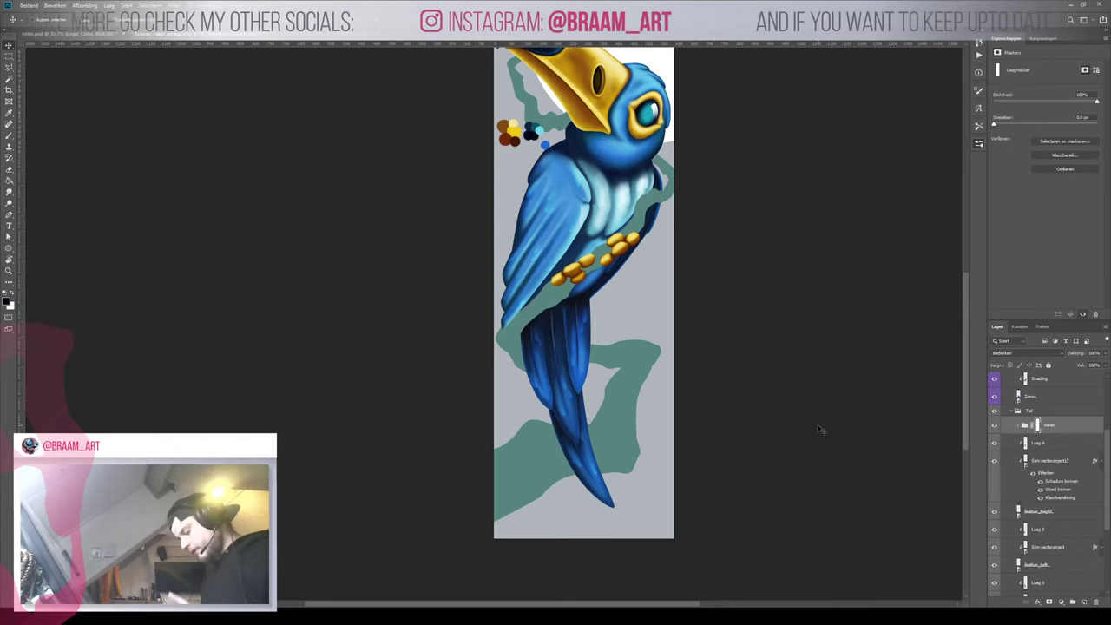
{"action": "key", "text": "b"}
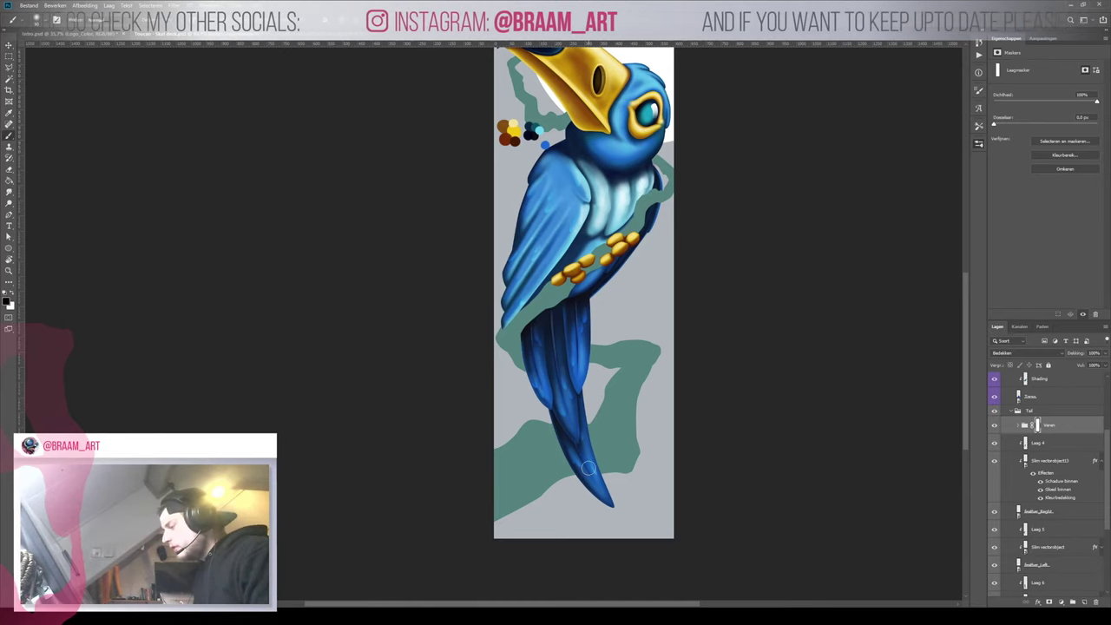
{"action": "key", "text": "bracketright"}
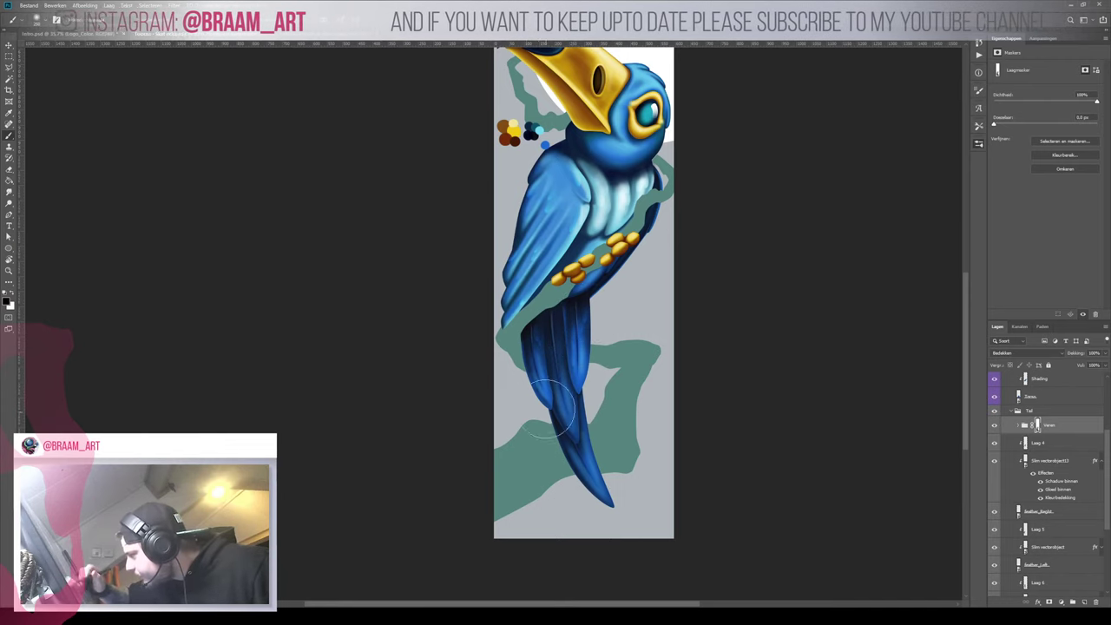
{"action": "key", "text": "x"}
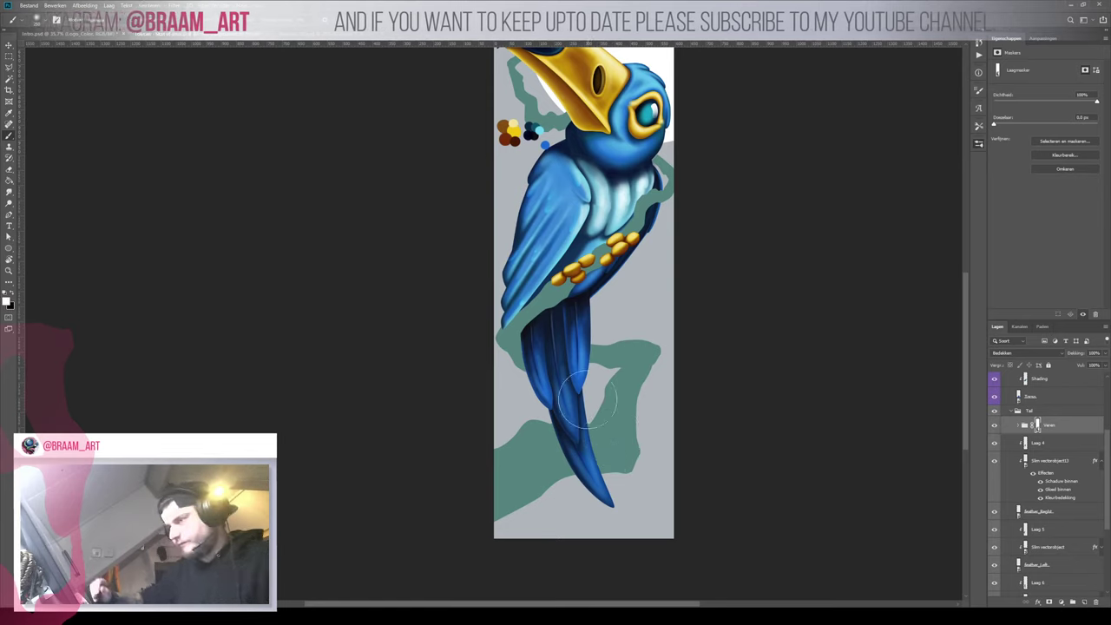
Collapse the Tail and Torso groups and rotate the canvas view so the toucan's beak points downward
{"action": "key", "text": "z"}
{"action": "mouse_move", "coordinate": [633, 419]}
{"action": "left_mouse_down"}
{"action": "mouse_move", "coordinate": [656, 414]}
{"action": "mouse_move", "coordinate": [632, 423]}
{"action": "left_mouse_up"}
{"action": "mouse_move", "coordinate": [566, 90]}
{"action": "left_mouse_down"}
{"action": "mouse_move", "coordinate": [588, 345]}
{"action": "mouse_move", "coordinate": [558, 379]}
{"action": "mouse_move", "coordinate": [522, 381]}
{"action": "mouse_move", "coordinate": [643, 402]}
{"action": "left_mouse_up"}
{"action": "key", "text": "z"}
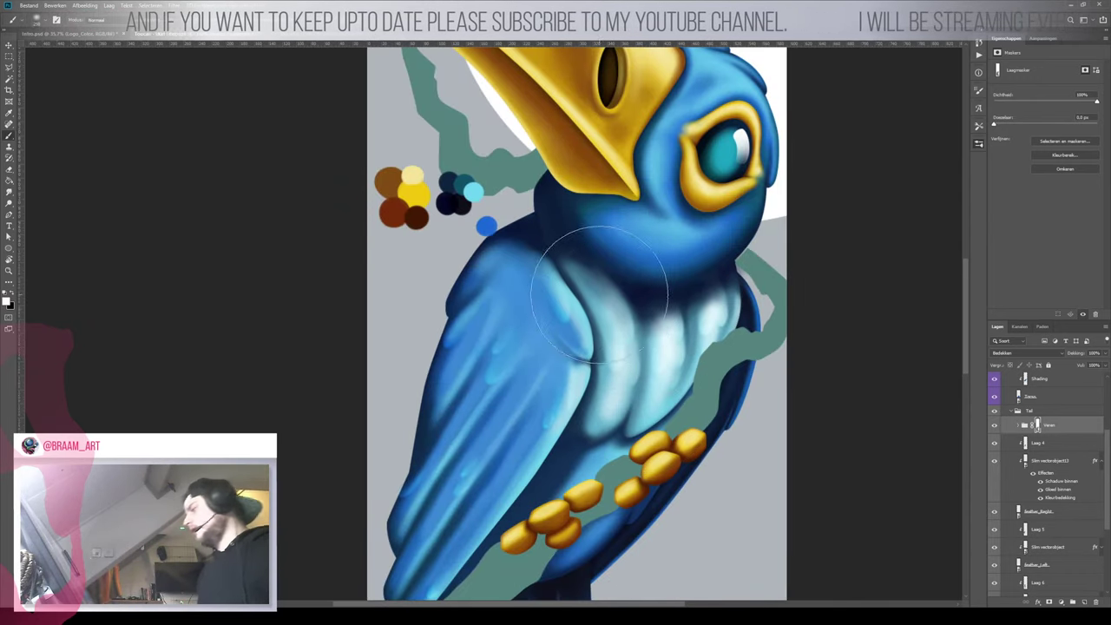
{"action": "scroll", "coordinate": [607, 264], "scroll_direction": "down", "scroll_amount": 2}
{"action": "scroll", "coordinate": [660, 365], "scroll_direction": "up", "scroll_amount": 3}
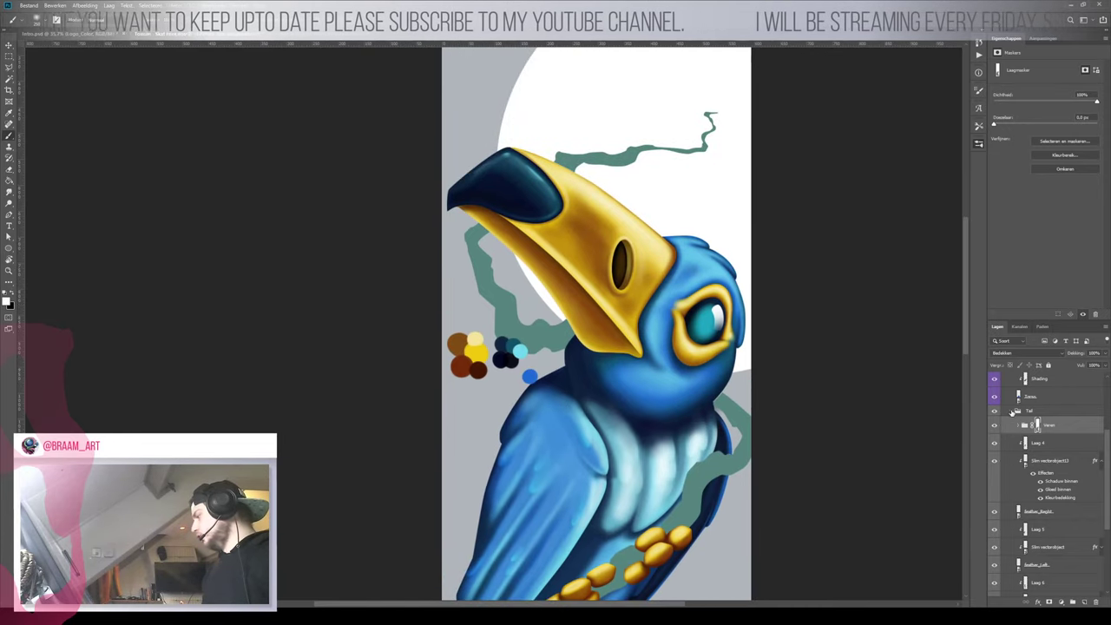
{"action": "left_click", "coordinate": [1013, 413]}
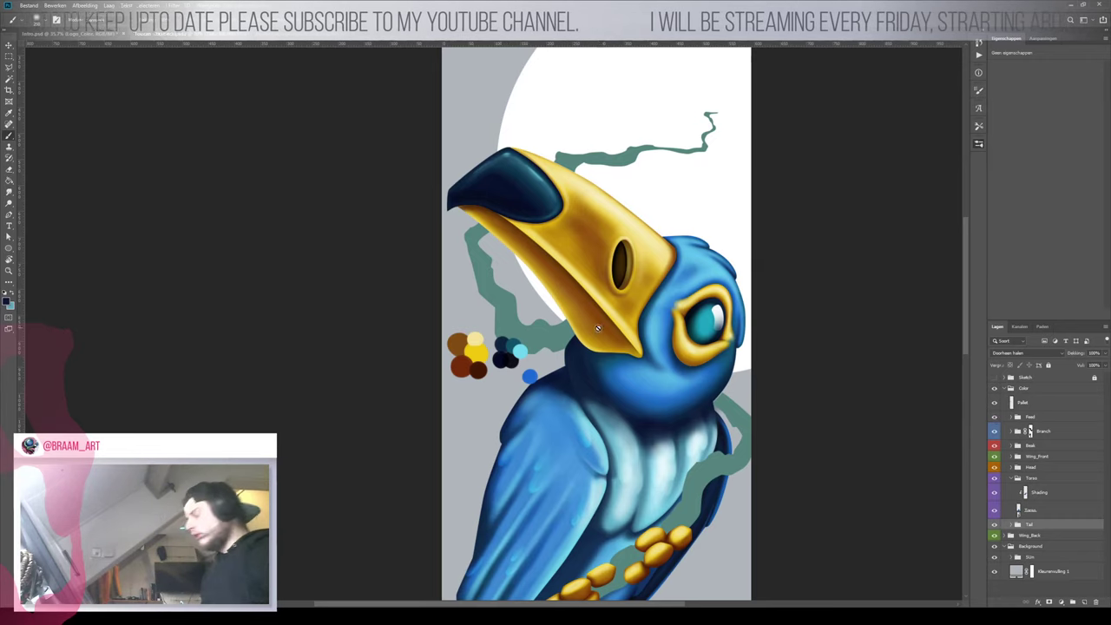
{"action": "key", "text": "r"}
{"action": "mouse_move", "coordinate": [550, 324]}
{"action": "left_mouse_down"}
{"action": "mouse_move", "coordinate": [425, 289]}
{"action": "mouse_move", "coordinate": [419, 300]}
{"action": "mouse_move", "coordinate": [519, 252]}
{"action": "mouse_move", "coordinate": [543, 295]}
{"action": "left_mouse_up"}
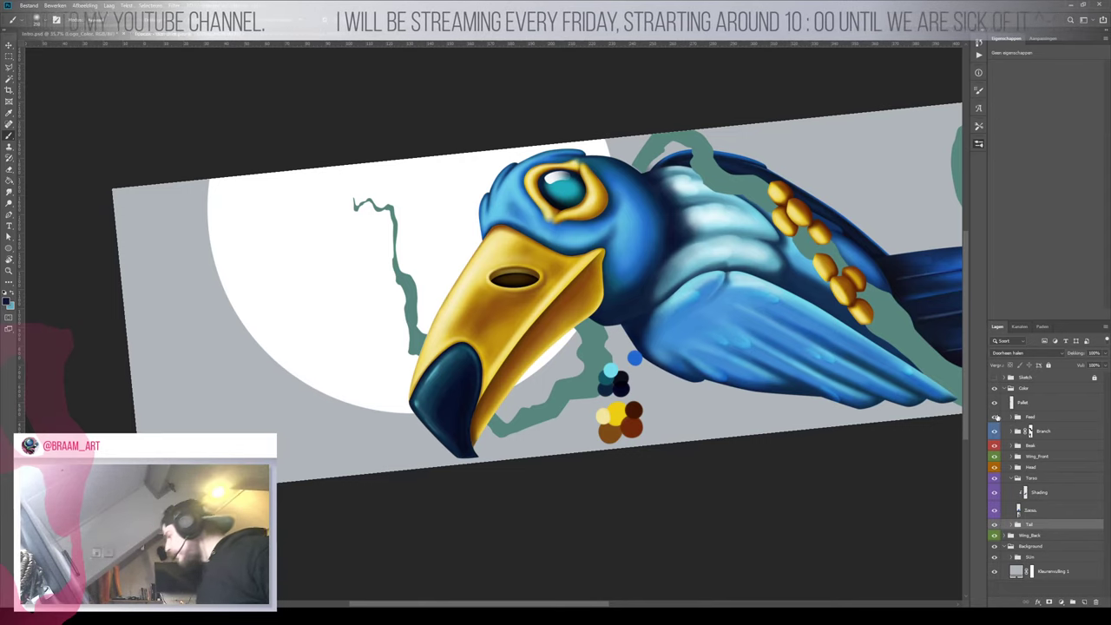
{"action": "left_click", "coordinate": [1013, 478]}
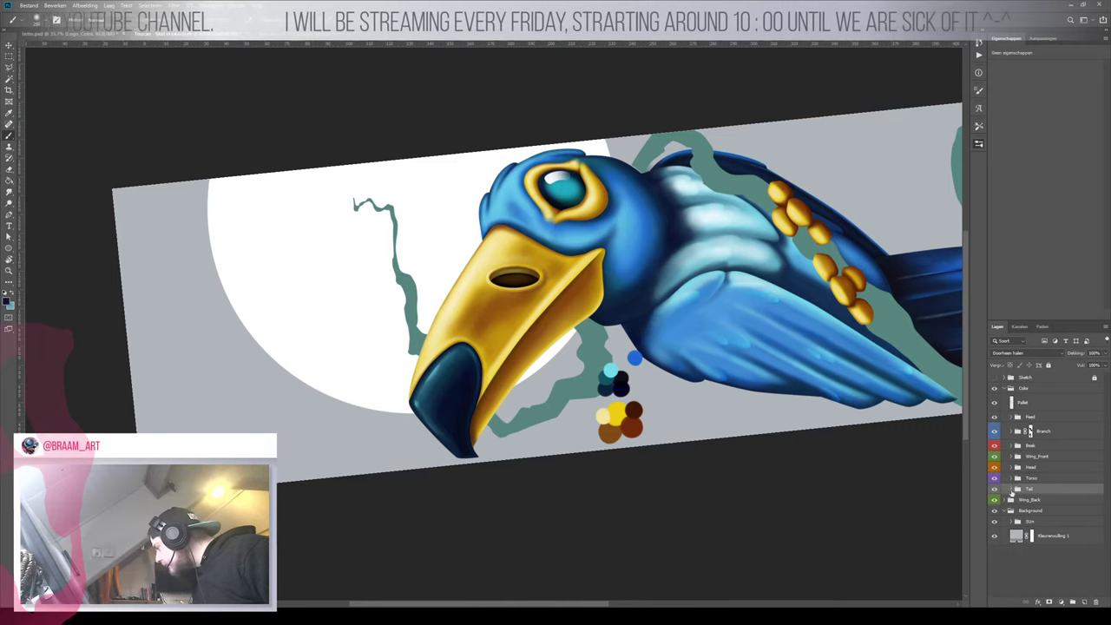
Expand the Beak group and select its Beak_Top layer
{"action": "left_click", "coordinate": [1016, 447]}
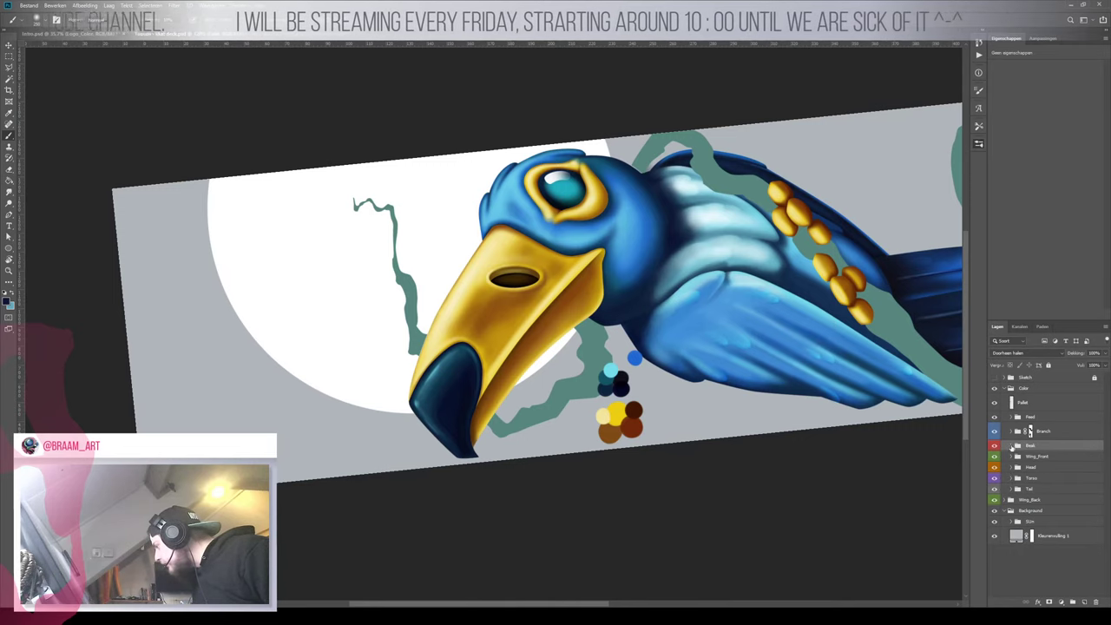
{"action": "left_click", "coordinate": [1012, 446]}
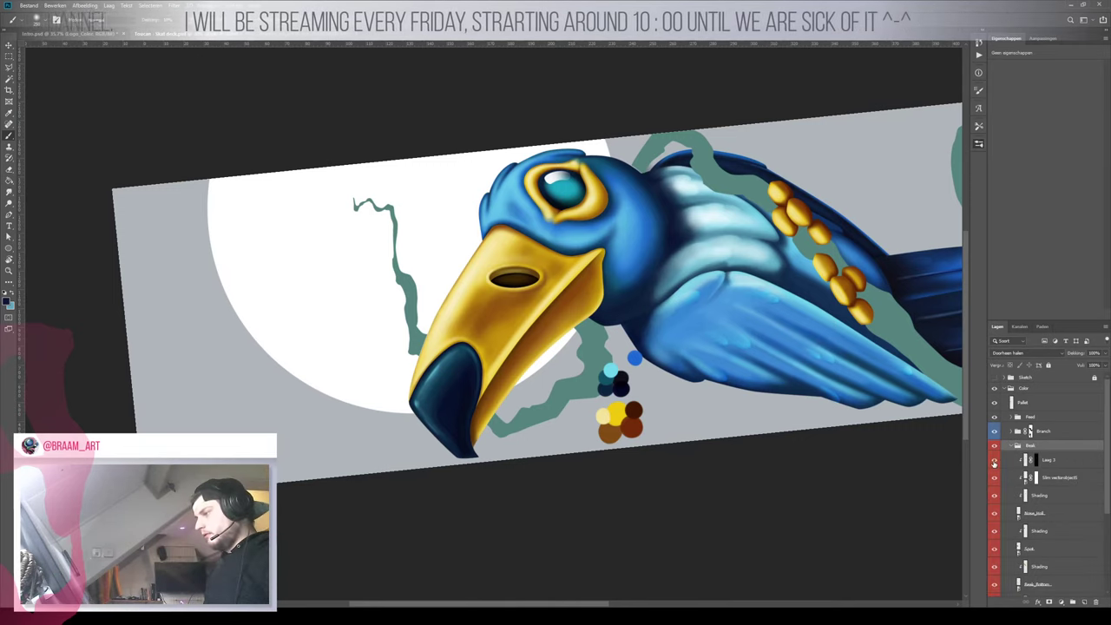
{"action": "scroll", "coordinate": [1071, 493], "scroll_direction": "down", "scroll_amount": 1}
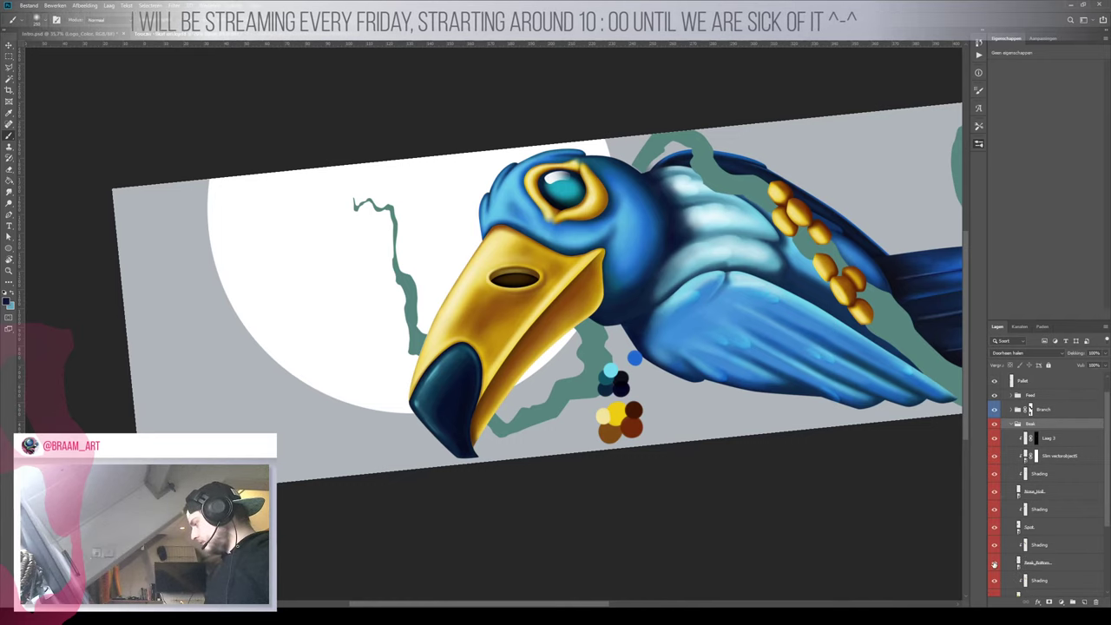
{"action": "scroll", "coordinate": [1024, 551], "scroll_direction": "down", "scroll_amount": 3}
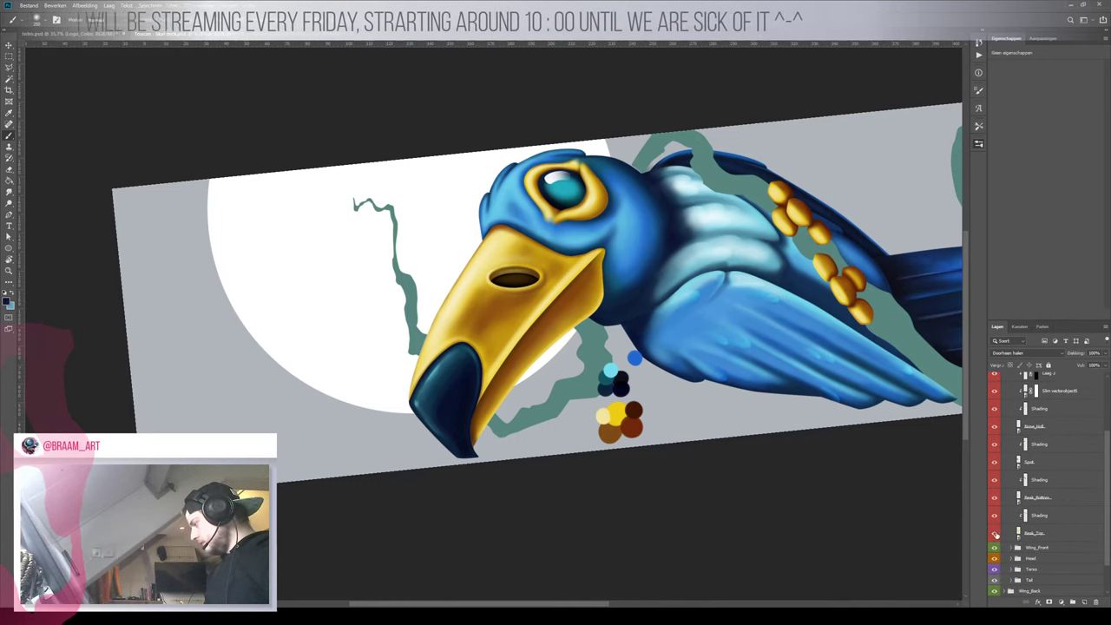
{"action": "left_click", "coordinate": [1035, 534]}
{"action": "scroll", "coordinate": [1048, 538], "scroll_direction": "up", "scroll_amount": 1}
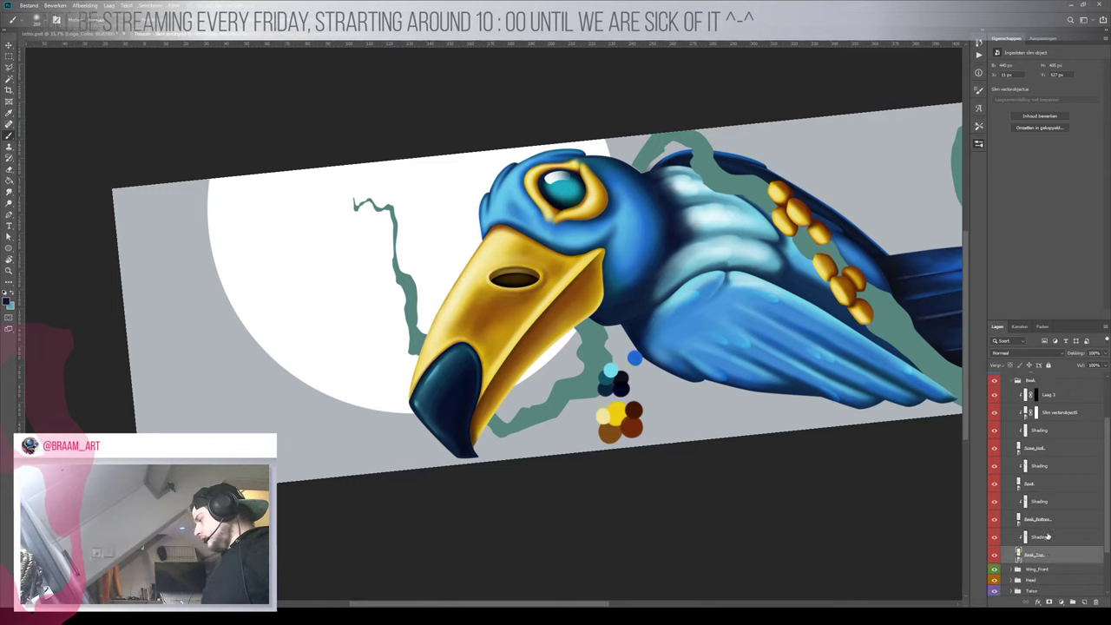
{"action": "scroll", "coordinate": [1048, 537], "scroll_direction": "up", "scroll_amount": 2}
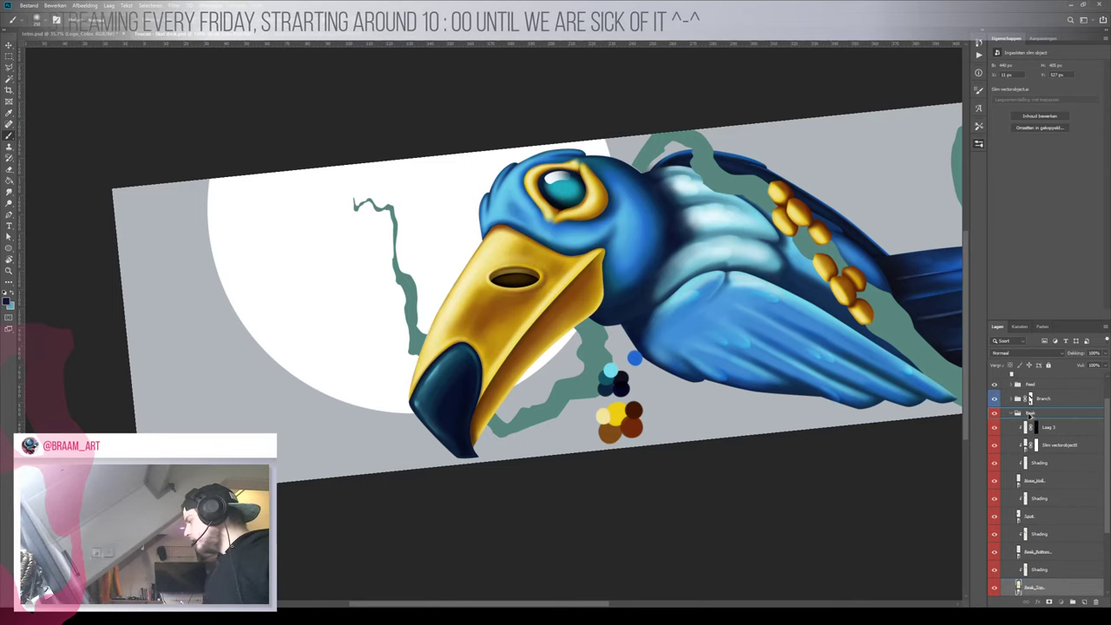
Duplicate the Beak_Top layer to the top of the Beak group and scale the copy down slightly inside the beak's outline
{"action": "left_click_drag", "start_coordinate": [1031, 418], "coordinate": [1030, 419]}
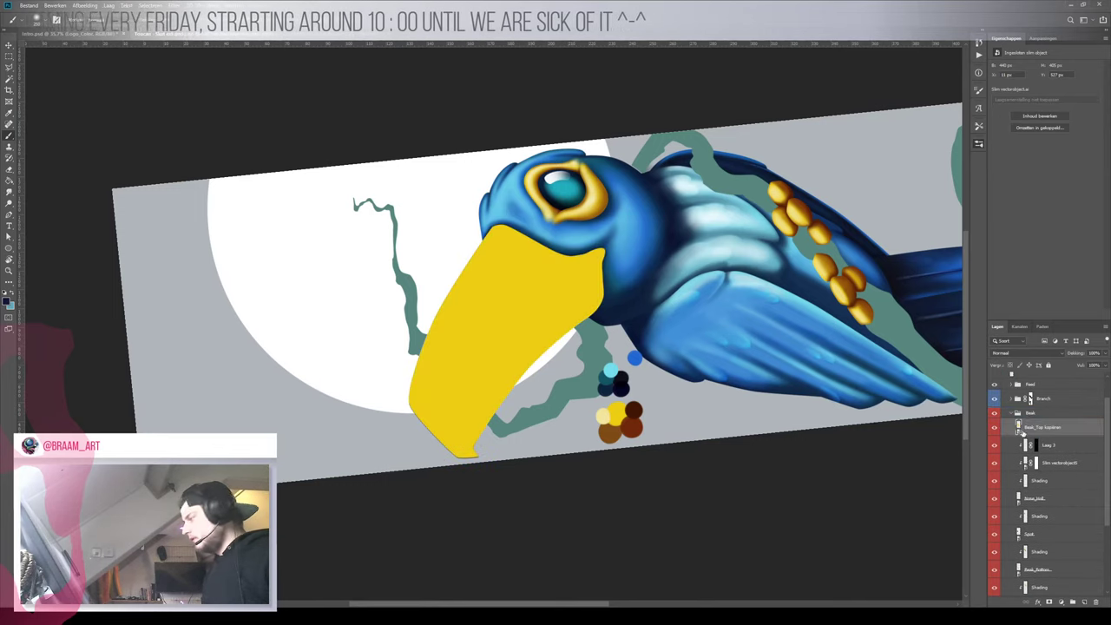
{"action": "scroll", "coordinate": [1033, 451], "scroll_direction": "down", "scroll_amount": 1}
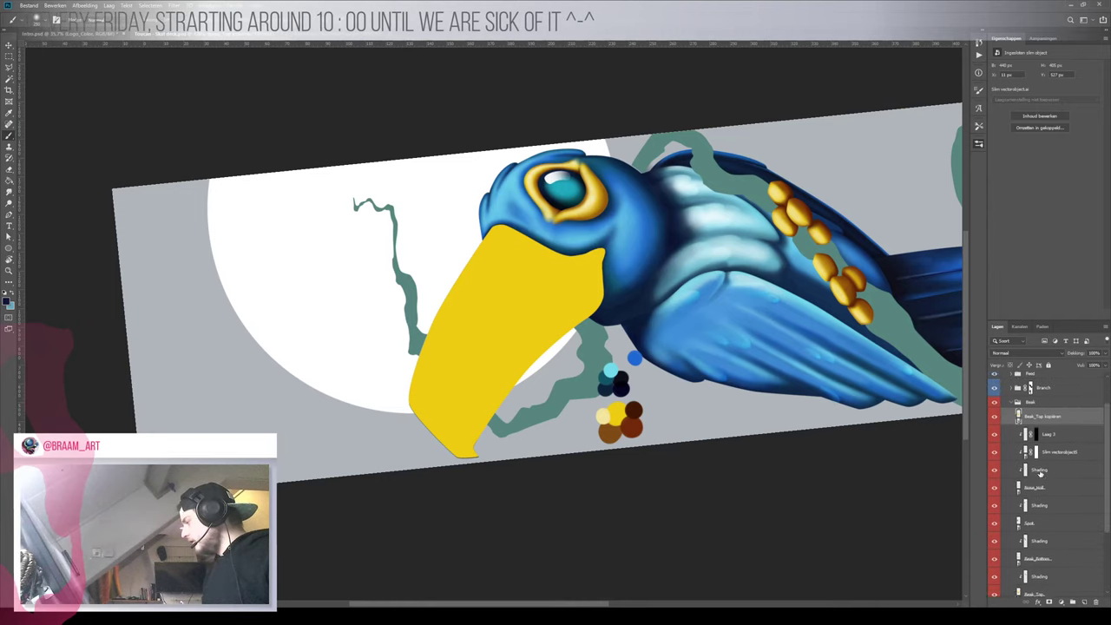
{"action": "scroll", "coordinate": [1040, 473], "scroll_direction": "up", "scroll_amount": 1}
{"action": "key", "text": "ctrl+t"}
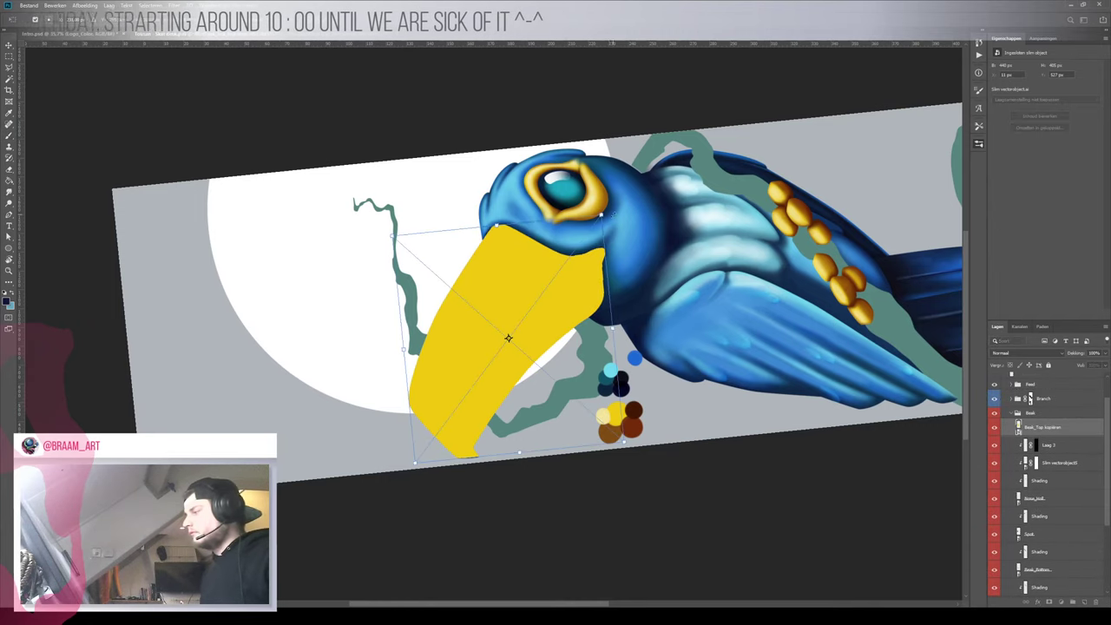
{"action": "left_click_drag", "start_coordinate": [601, 215], "coordinate": [599, 217]}
{"action": "left_click_drag", "start_coordinate": [598, 219], "coordinate": [595, 222]}
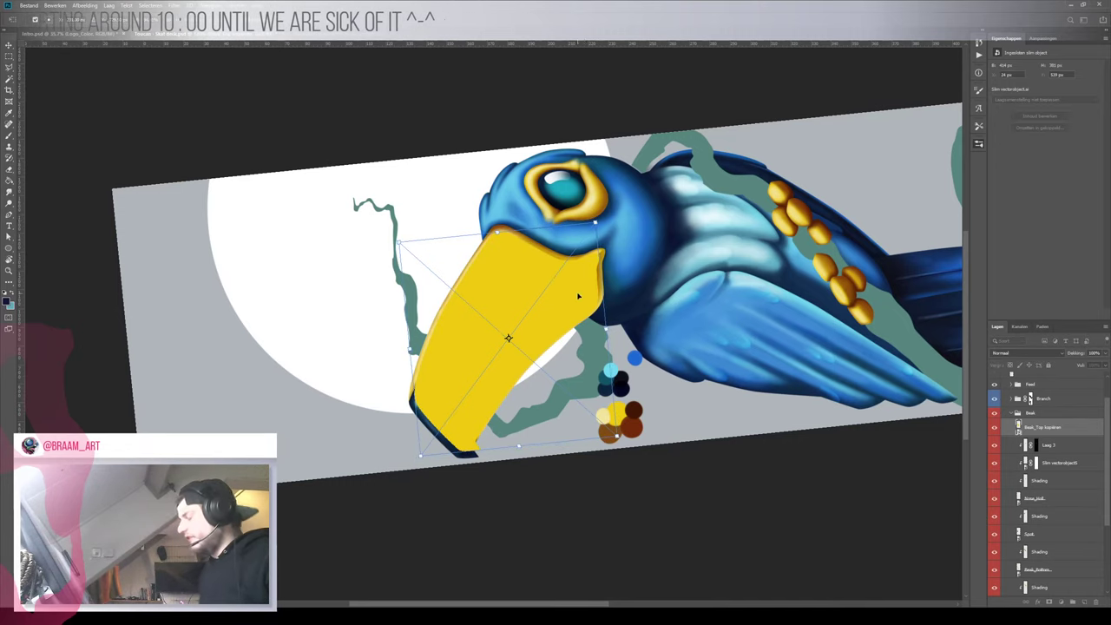
{"action": "key", "text": "Return"}
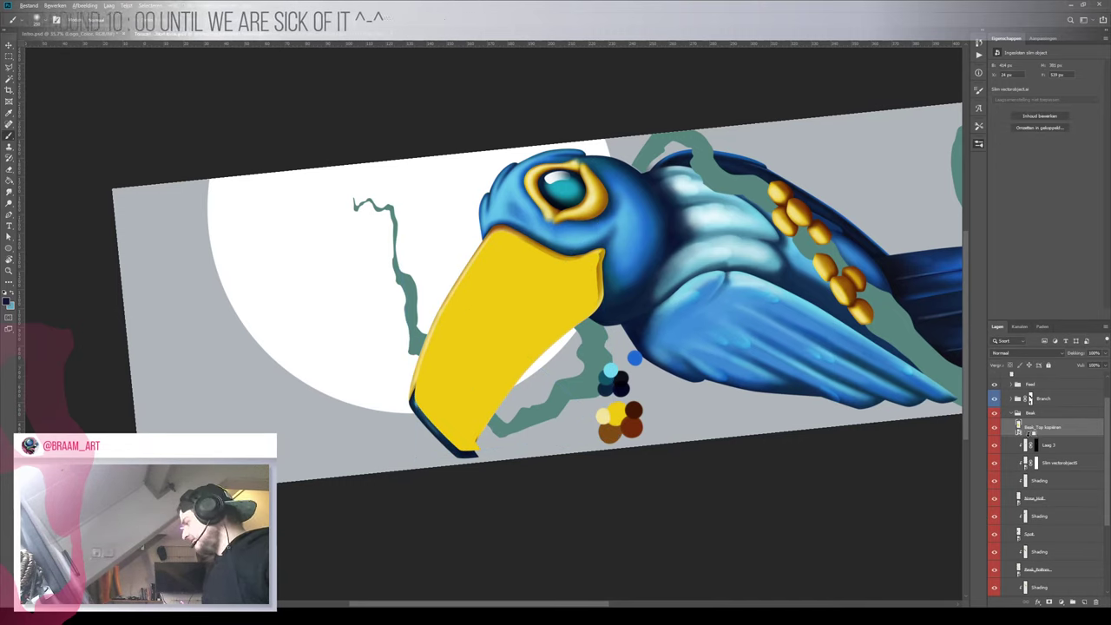
Add a layer mask to the Beak_Top copy and undo the extra vector mask
{"action": "left_click", "coordinate": [1032, 436], "text": "alt"}
{"action": "left_click", "coordinate": [1032, 436], "text": "alt"}
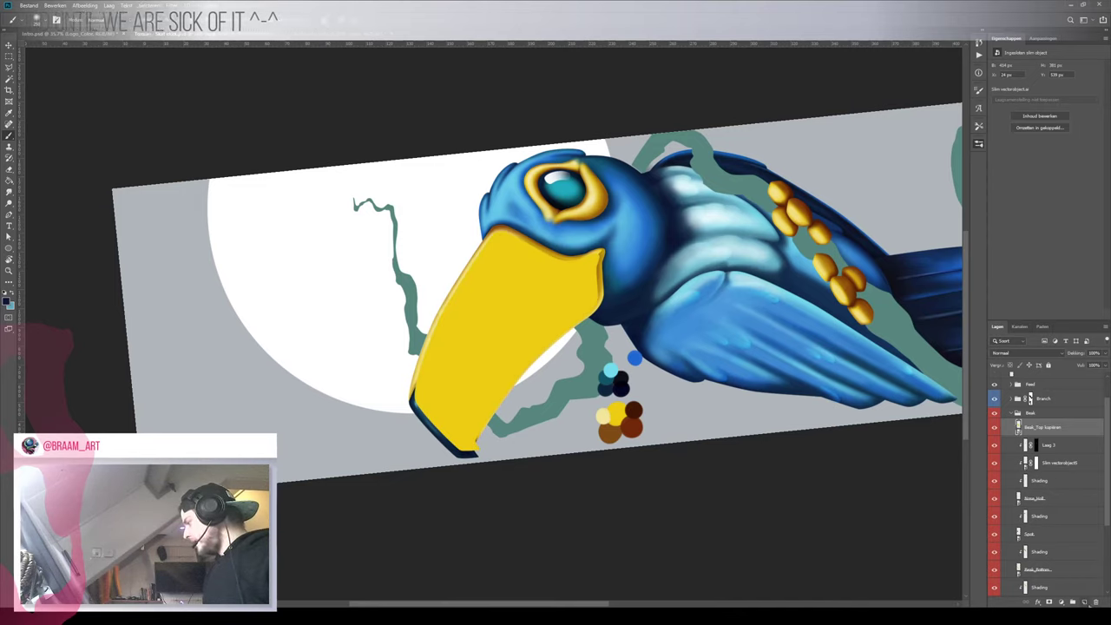
{"action": "left_click", "coordinate": [1049, 602]}
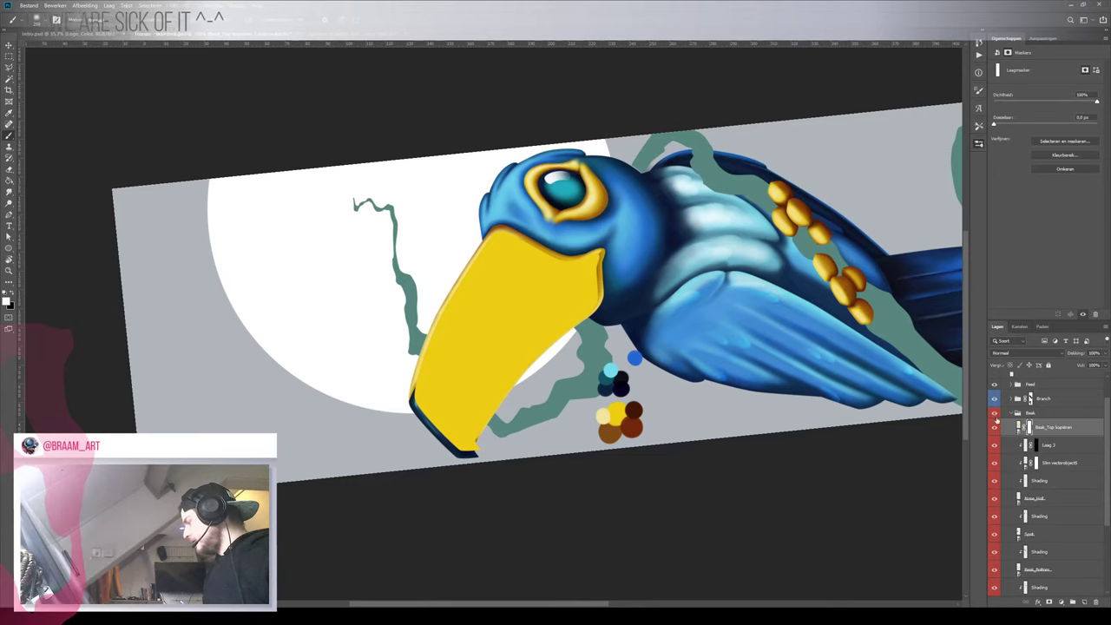
{"action": "left_click", "coordinate": [1050, 602]}
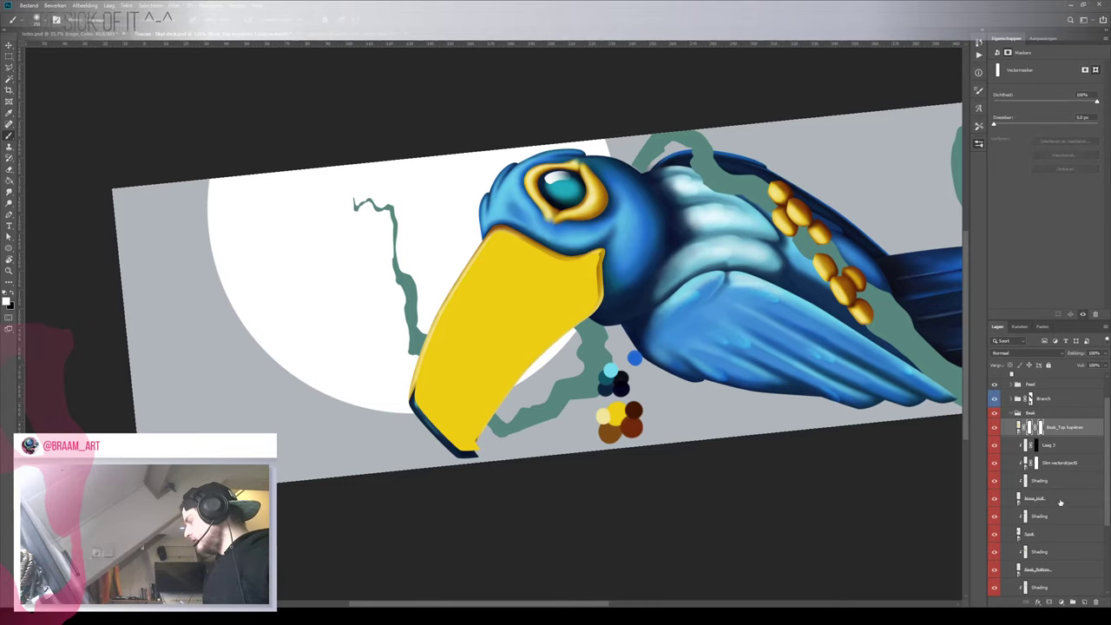
{"action": "key", "text": "ctrl+z"}
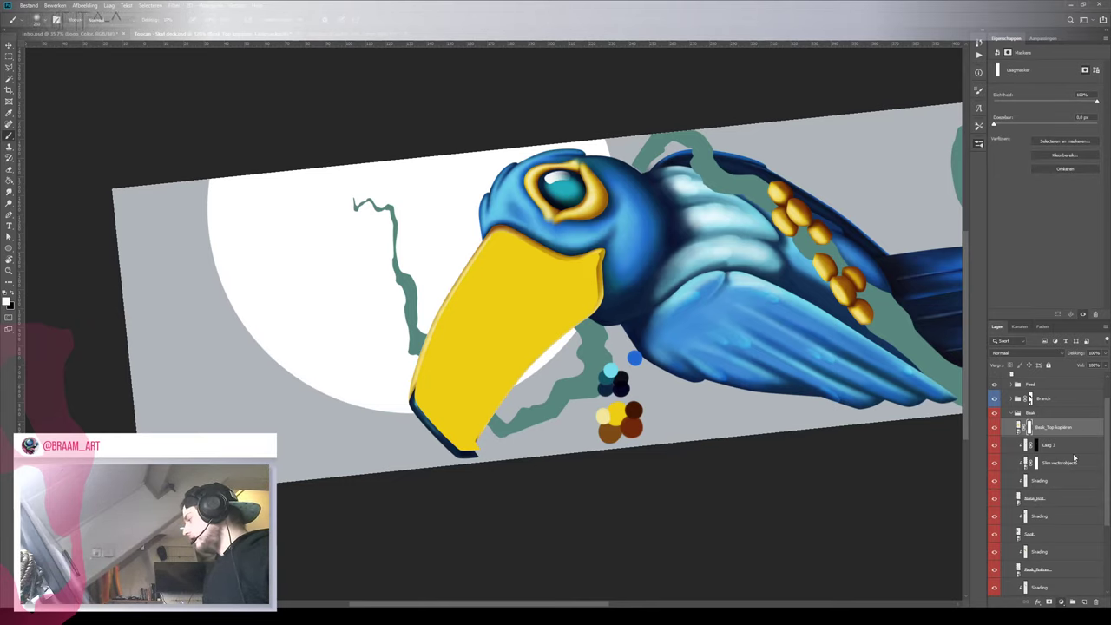
Add a white solid colour fill layer and clip it to the Beak_Top copy
{"action": "left_click", "coordinate": [1075, 457]}
{"action": "left_click_drag", "start_coordinate": [975, 512], "coordinate": [868, 446]}
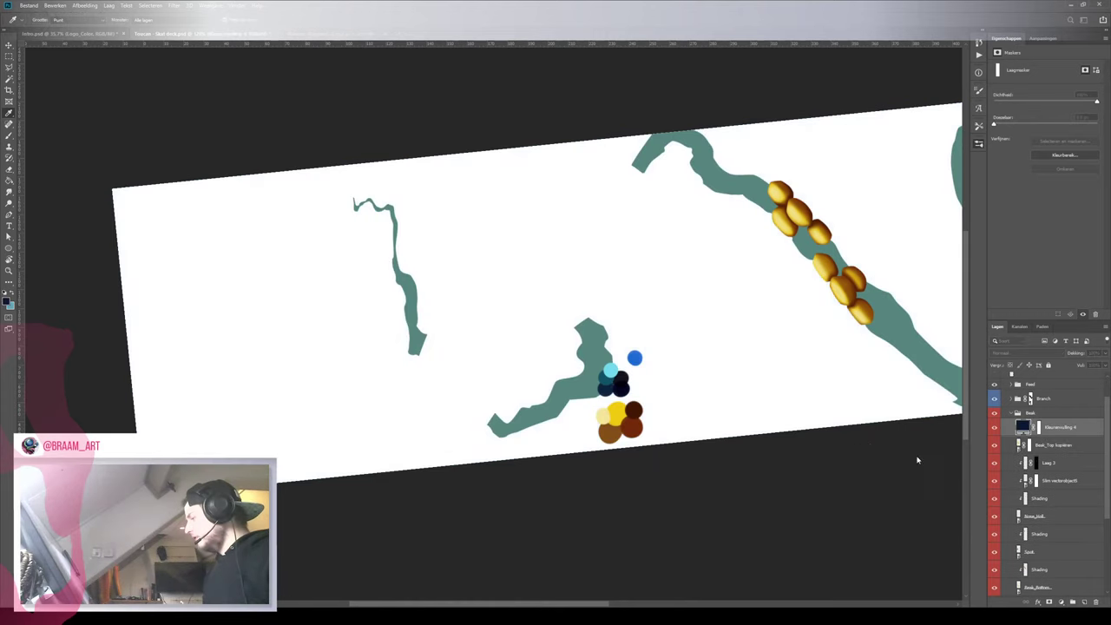
{"action": "left_click", "coordinate": [1075, 458]}
{"action": "left_click", "coordinate": [1025, 436], "text": "alt"}
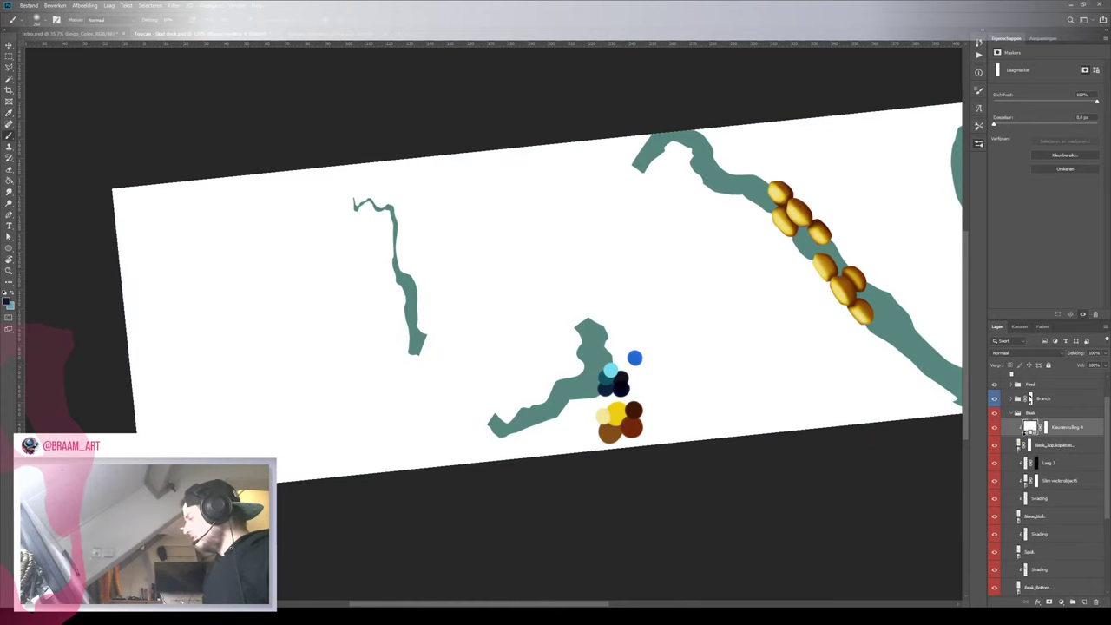
Fade the white over the beak on the Beak_Top copy's layer mask with a large soft black brush
{"action": "left_click", "coordinate": [1029, 444]}
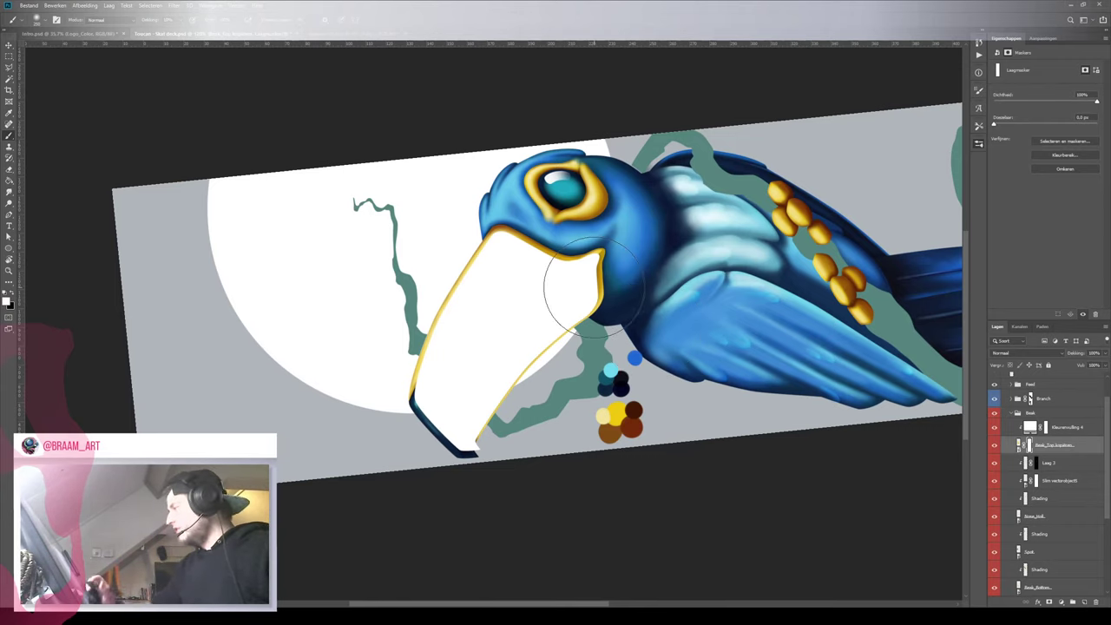
{"action": "key", "text": "x"}
{"action": "left_click_drag", "start_coordinate": [473, 434], "coordinate": [573, 286]}
{"action": "left_click_drag", "start_coordinate": [452, 413], "coordinate": [556, 304]}
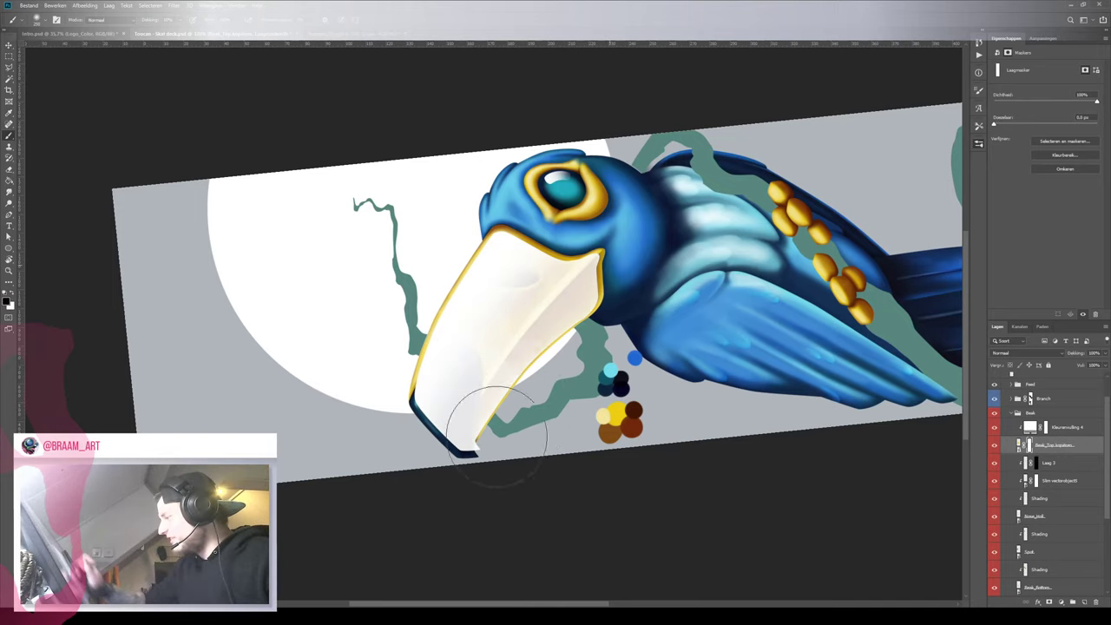
{"action": "left_click_drag", "start_coordinate": [496, 425], "coordinate": [487, 365]}
Mask the white away along the mouth line and underside down to the beak's tip with a smaller black brush
{"action": "key", "text": "bracketleft"}
{"action": "key", "text": "bracketleft"}
{"action": "key", "text": "bracketleft"}
{"action": "key", "text": "bracketleft"}
{"action": "mouse_move", "coordinate": [583, 279]}
{"action": "left_mouse_down"}
{"action": "mouse_move", "coordinate": [541, 364]}
{"action": "mouse_move", "coordinate": [486, 417]}
{"action": "left_mouse_up"}
{"action": "mouse_move", "coordinate": [486, 417]}
{"action": "left_mouse_down"}
{"action": "mouse_move", "coordinate": [582, 287]}
{"action": "mouse_move", "coordinate": [476, 421]}
{"action": "left_mouse_up"}
{"action": "mouse_move", "coordinate": [475, 421]}
{"action": "left_mouse_down"}
{"action": "mouse_move", "coordinate": [519, 321]}
{"action": "mouse_move", "coordinate": [460, 443]}
{"action": "left_mouse_up"}
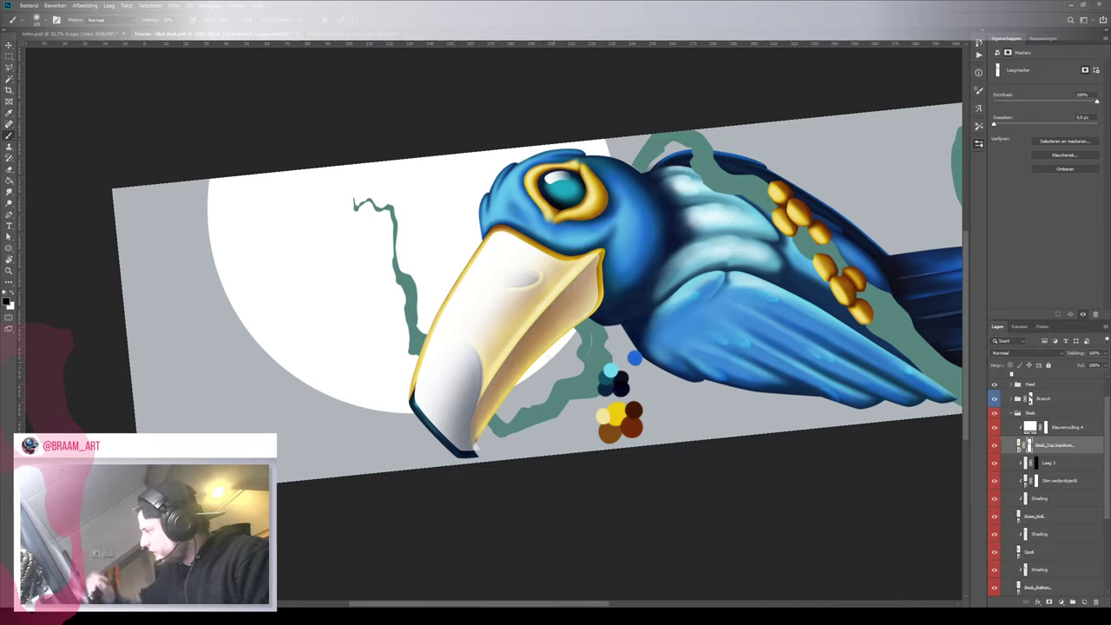
{"action": "left_click_drag", "start_coordinate": [591, 269], "coordinate": [462, 444]}
{"action": "left_click_drag", "start_coordinate": [571, 289], "coordinate": [446, 496]}
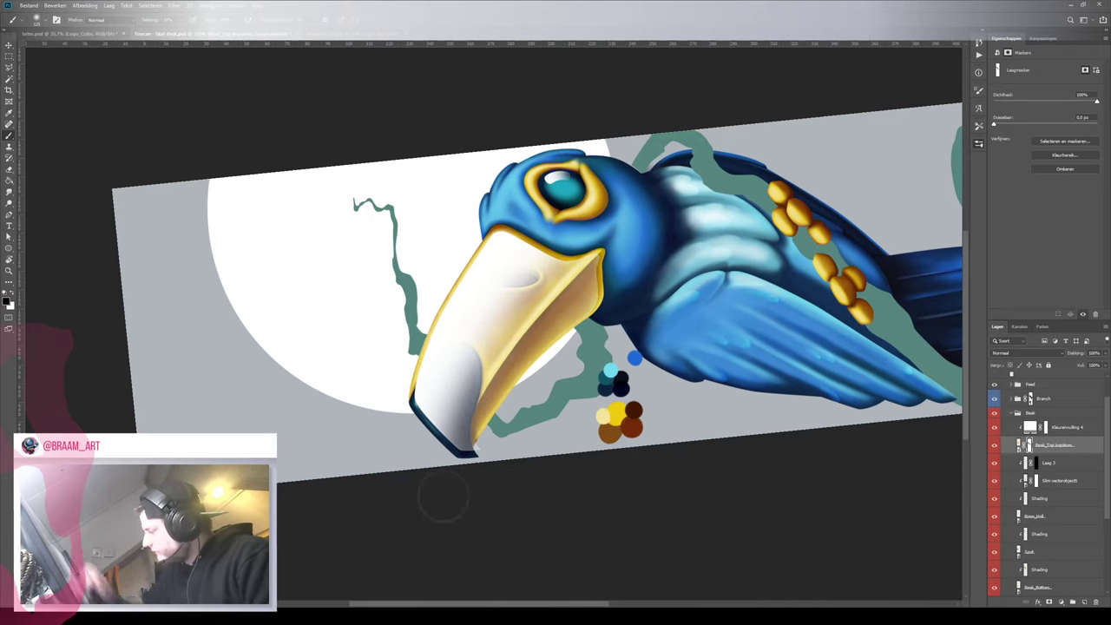
{"action": "left_click_drag", "start_coordinate": [608, 265], "coordinate": [417, 533]}
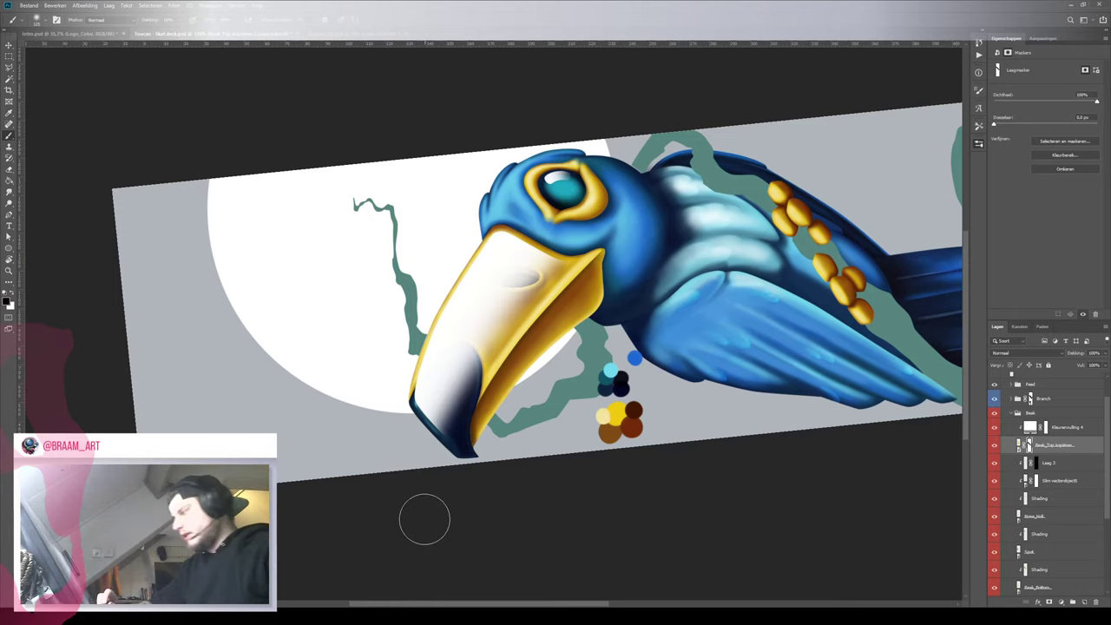
Fade the white around the nostril and across the middle of the beak into a soft highlight along its ridge
{"action": "mouse_move", "coordinate": [534, 282]}
{"action": "left_mouse_down"}
{"action": "mouse_move", "coordinate": [423, 495]}
{"action": "mouse_move", "coordinate": [434, 484]}
{"action": "left_mouse_up"}
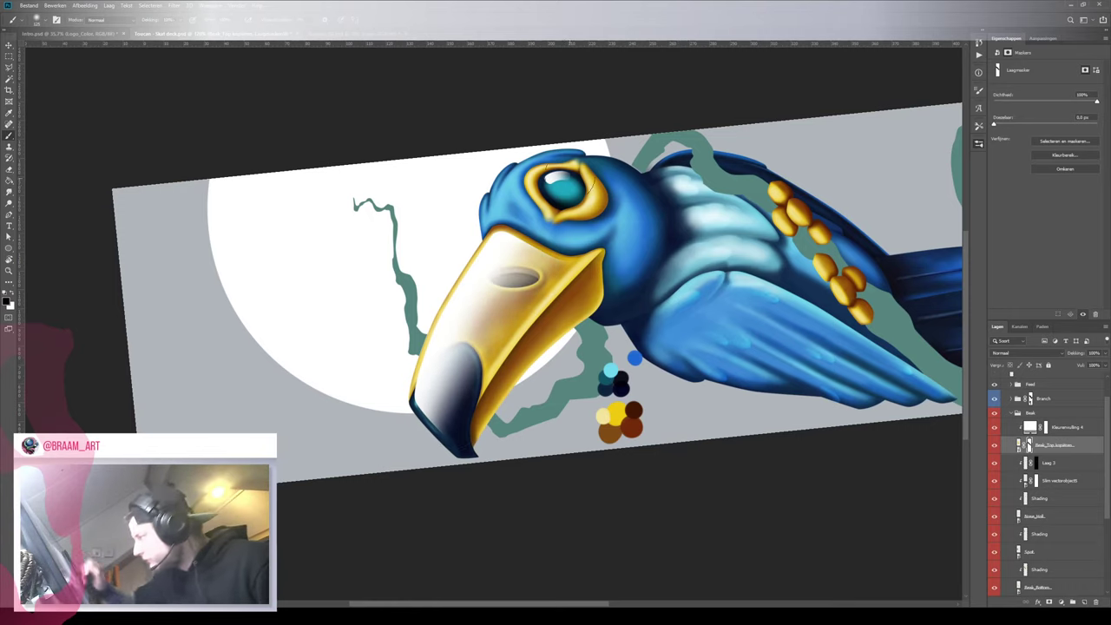
{"action": "mouse_move", "coordinate": [546, 267]}
{"action": "left_mouse_down"}
{"action": "mouse_move", "coordinate": [495, 377]}
{"action": "mouse_move", "coordinate": [440, 420]}
{"action": "left_mouse_up"}
{"action": "left_click_drag", "start_coordinate": [512, 282], "coordinate": [449, 406]}
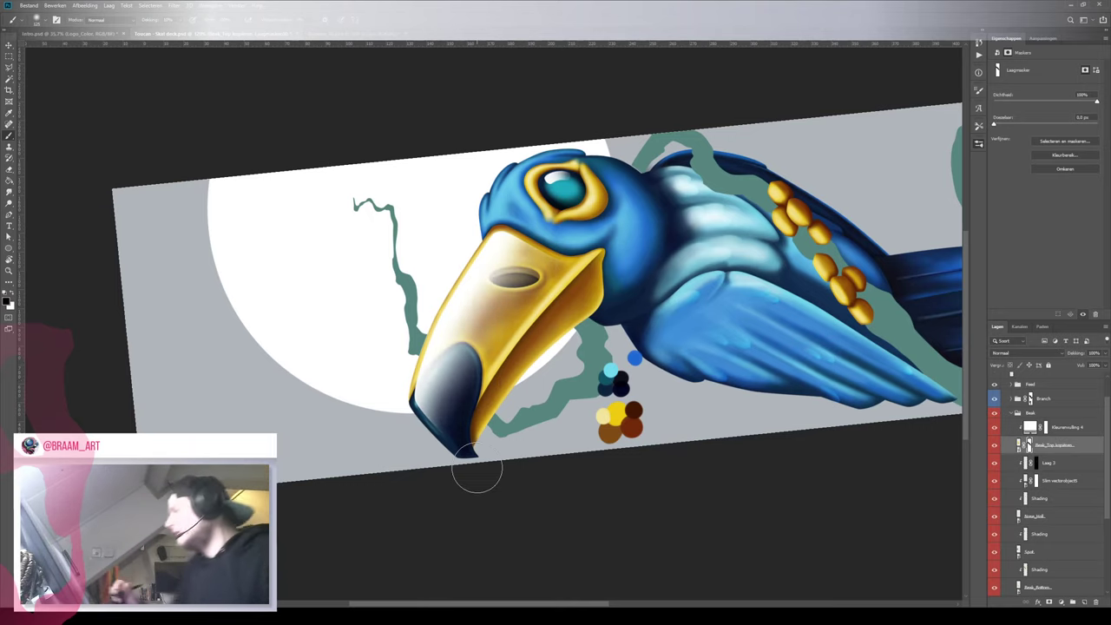
Set the Beak_Top copy's blend mode to Bedekken after trying other modes
{"action": "left_click", "coordinate": [1013, 354]}
{"action": "left_click", "coordinate": [1010, 362]}
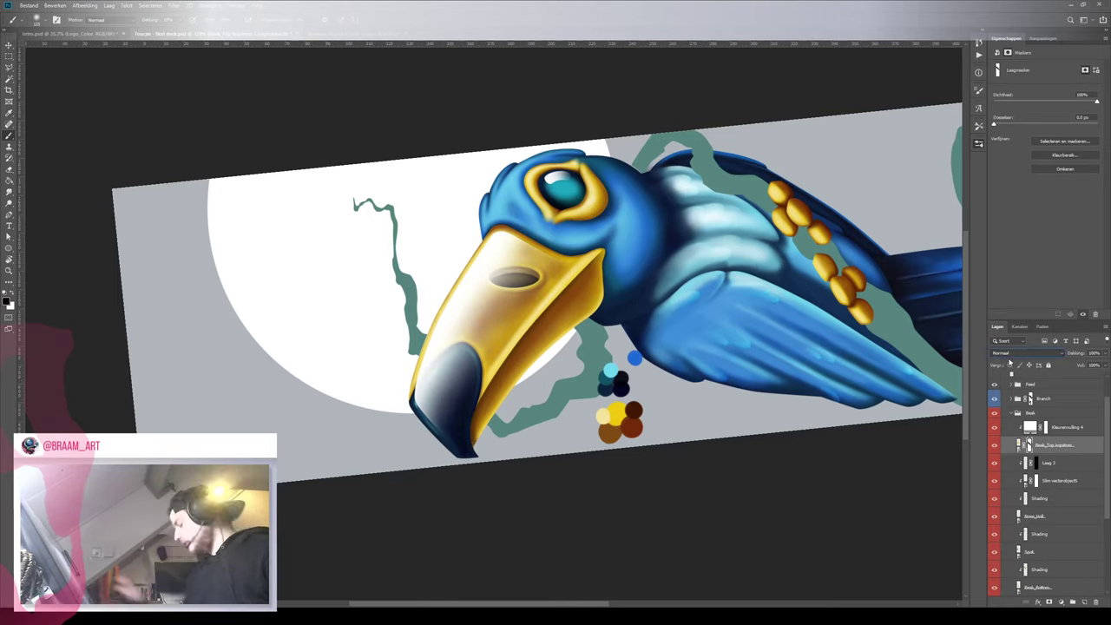
{"action": "key", "text": "Down"}
{"action": "key", "text": "Down"}
{"action": "scroll", "coordinate": [1009, 354], "scroll_direction": "down", "scroll_amount": 1}
{"action": "scroll", "coordinate": [1010, 355], "scroll_direction": "down", "scroll_amount": 1}
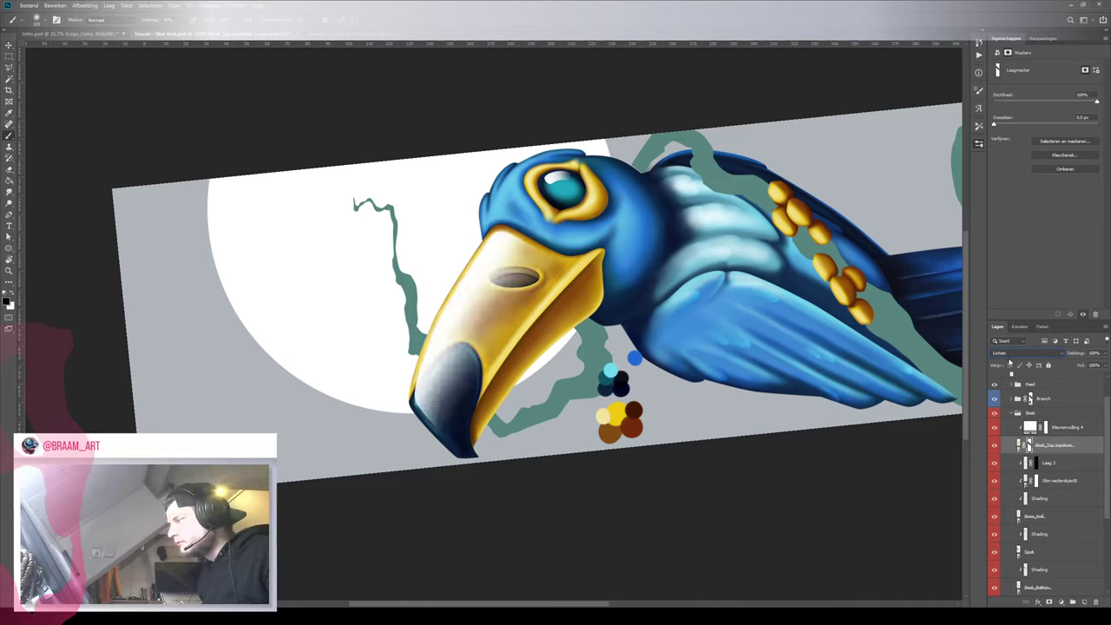
{"action": "scroll", "coordinate": [1009, 354], "scroll_direction": "down", "scroll_amount": 1}
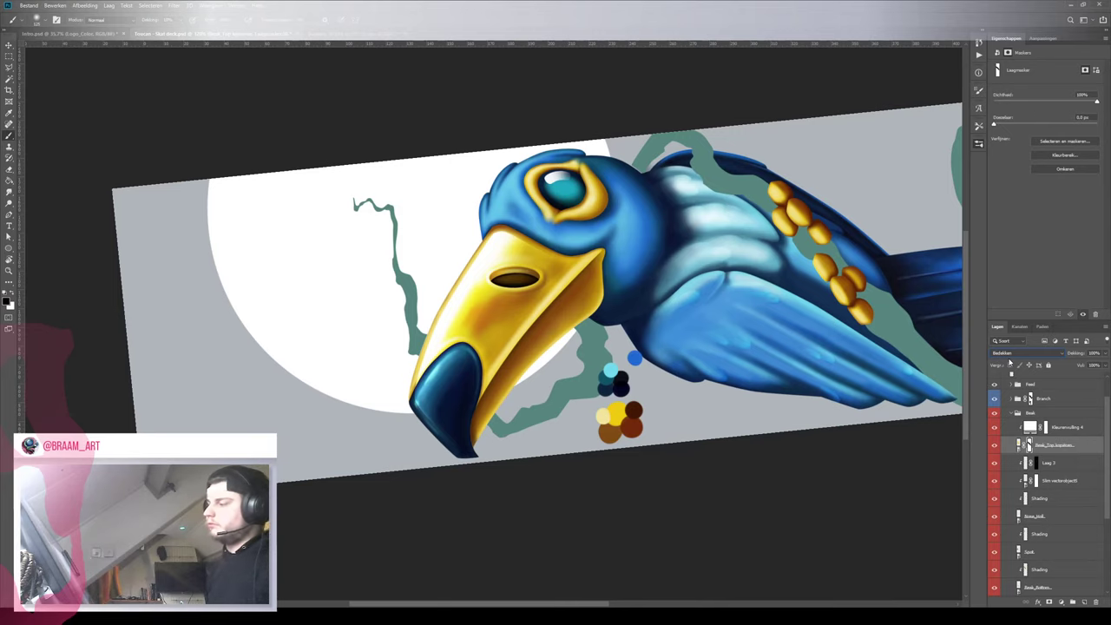
{"action": "scroll", "coordinate": [1010, 354], "scroll_direction": "down", "scroll_amount": 1}
{"action": "scroll", "coordinate": [1010, 354], "scroll_direction": "up", "scroll_amount": 1}
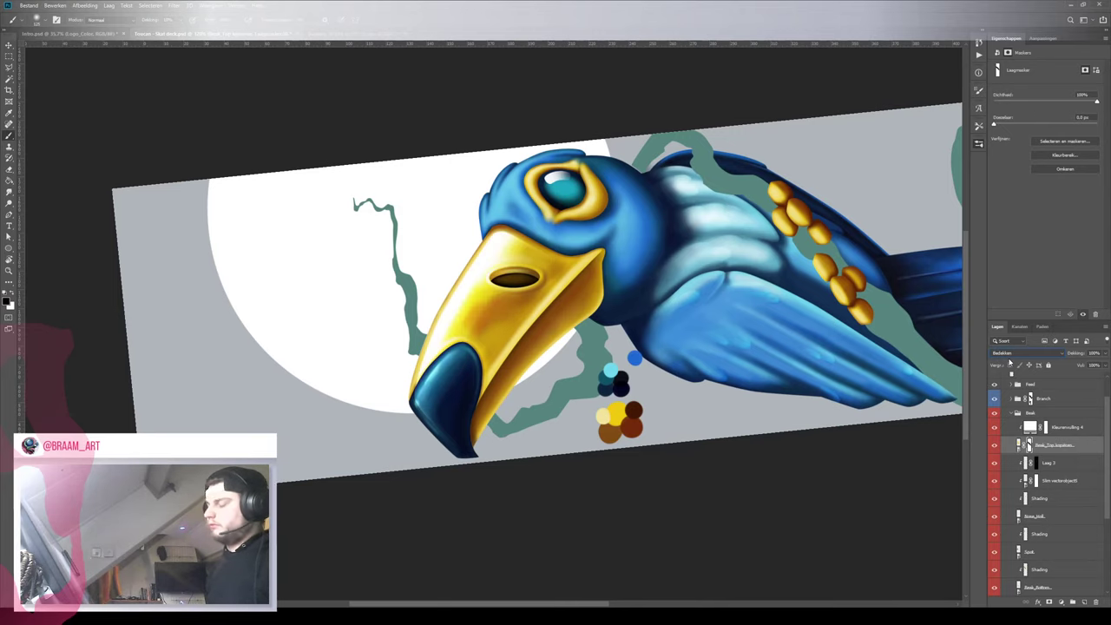
Turn the toucan upright and examine the beak's highlight both from a distance and close up
{"action": "key", "text": "r"}
{"action": "left_click_drag", "start_coordinate": [491, 327], "coordinate": [550, 290]}
{"action": "key", "text": "z"}
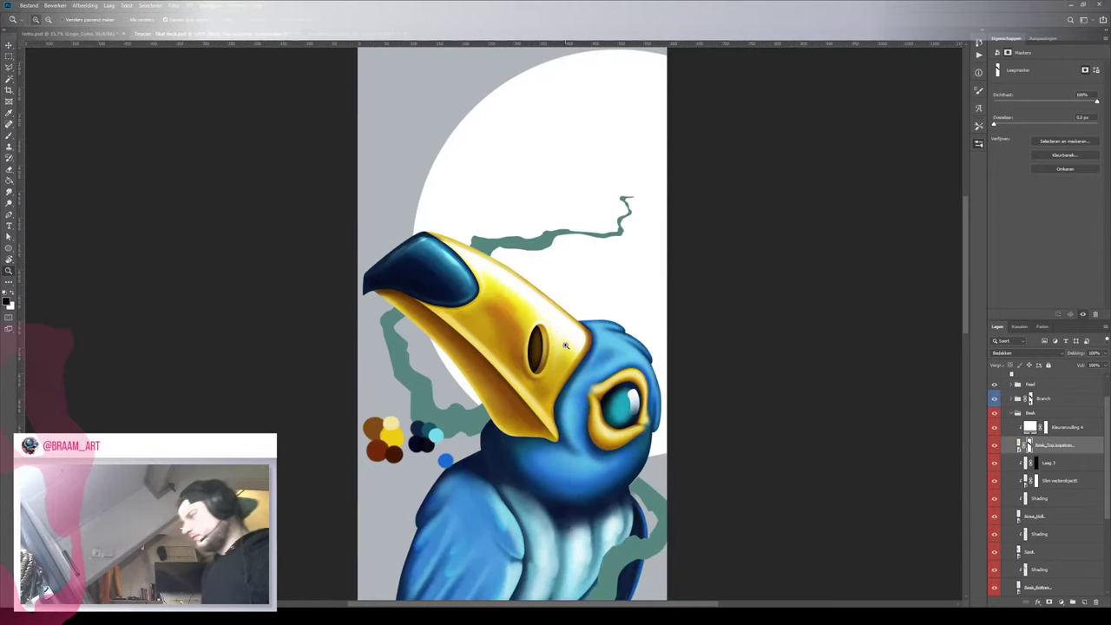
{"action": "mouse_move", "coordinate": [559, 339]}
{"action": "left_mouse_down"}
{"action": "mouse_move", "coordinate": [494, 343]}
{"action": "mouse_move", "coordinate": [550, 338]}
{"action": "left_mouse_up"}
{"action": "key", "text": "b"}
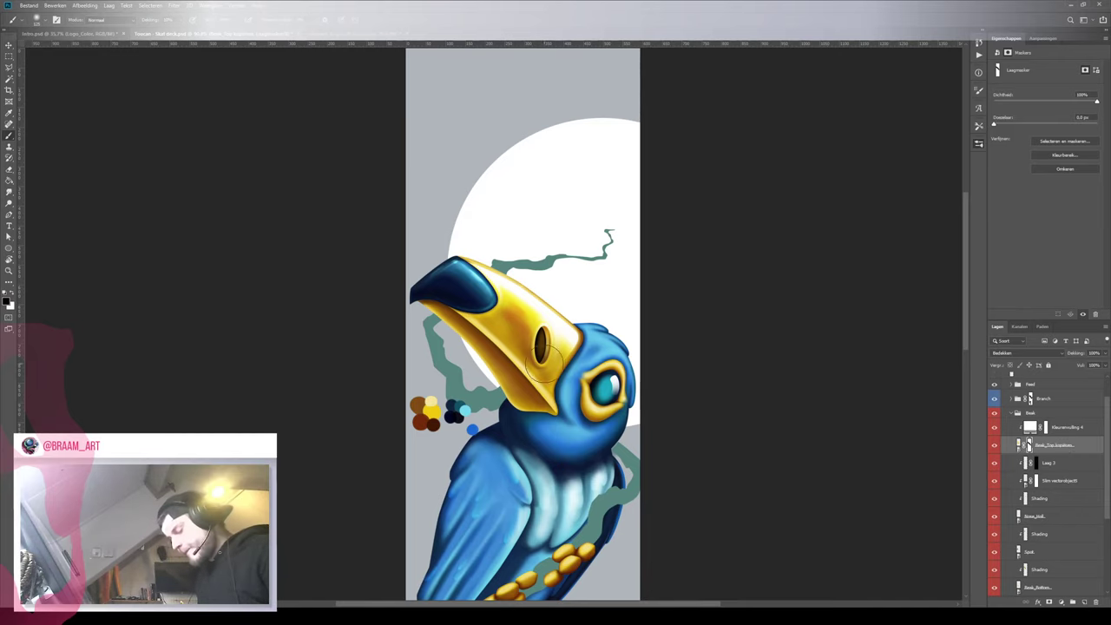
{"action": "key", "text": "z"}
{"action": "left_click_drag", "start_coordinate": [540, 345], "coordinate": [565, 337]}
{"action": "key", "text": "b"}
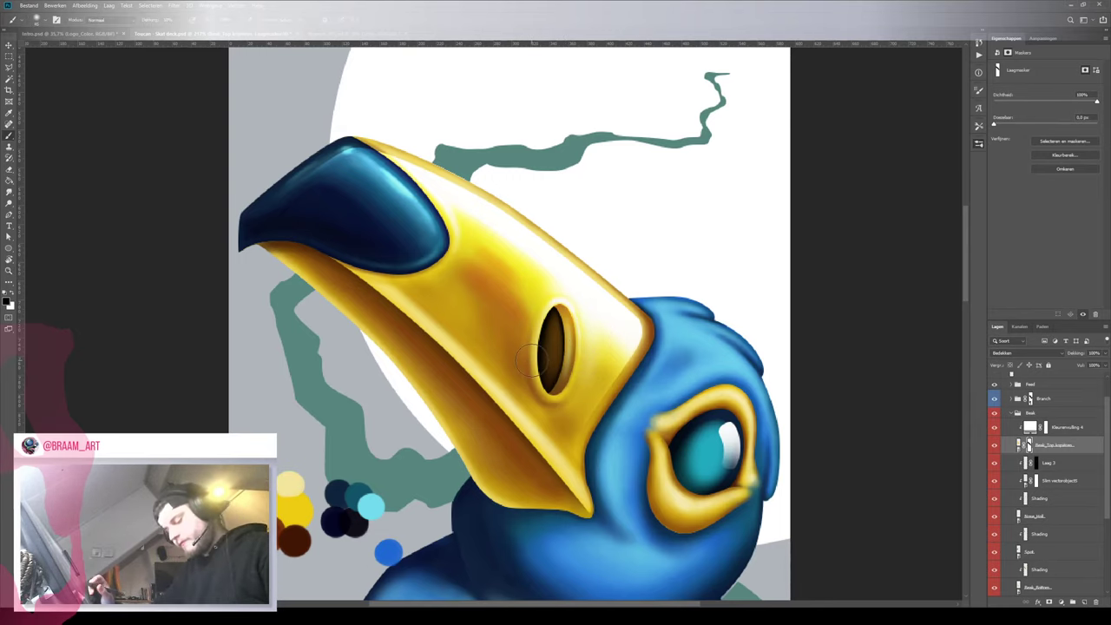
Refine the highlight around the nostril and along the yellow beak on the layer mask with a smaller black brush, switching to white
{"action": "key", "text": "r"}
{"action": "mouse_move", "coordinate": [631, 288]}
{"action": "left_mouse_down"}
{"action": "mouse_move", "coordinate": [609, 235]}
{"action": "mouse_move", "coordinate": [344, 177]}
{"action": "left_mouse_up"}
{"action": "key", "text": "b"}
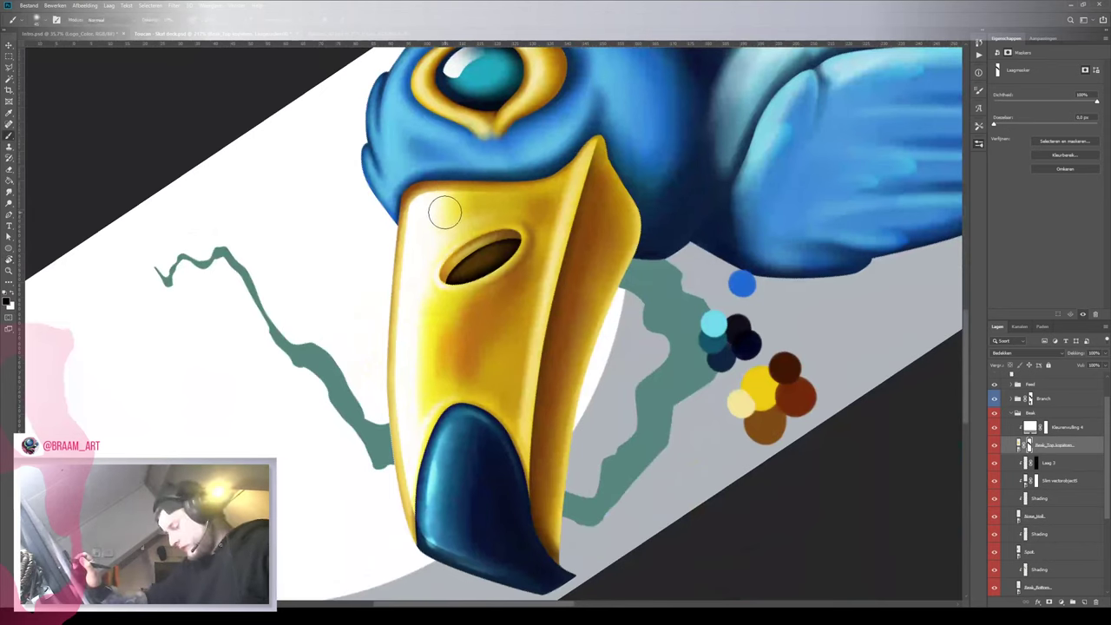
{"action": "key", "text": "bracketleft"}
{"action": "key", "text": "bracketleft"}
{"action": "key", "text": "bracketleft"}
{"action": "key", "text": "bracketleft"}
{"action": "key", "text": "bracketleft"}
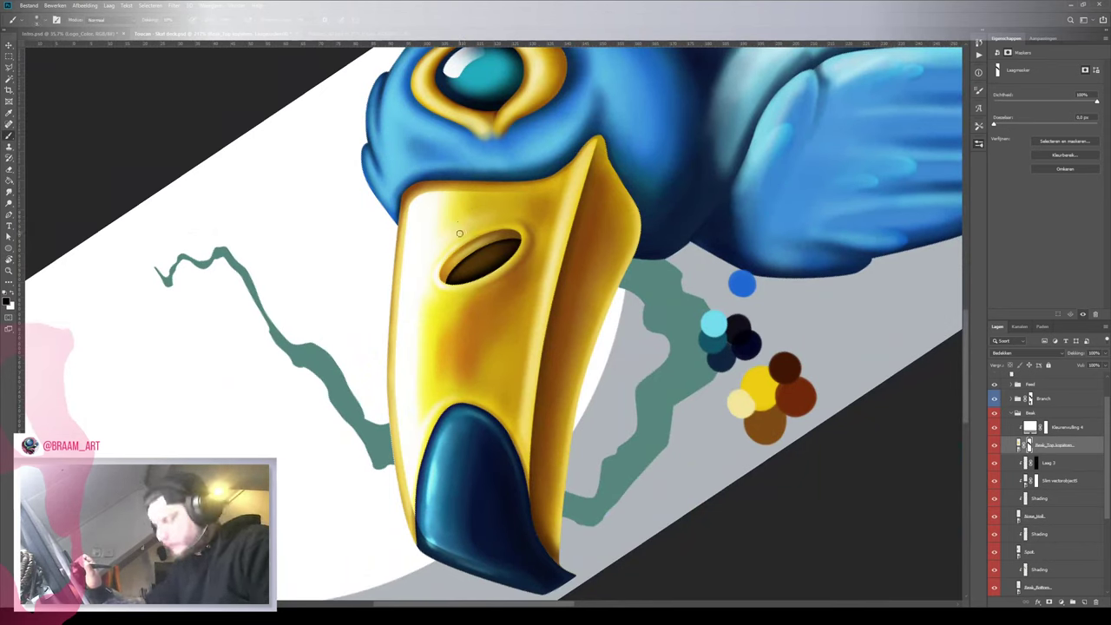
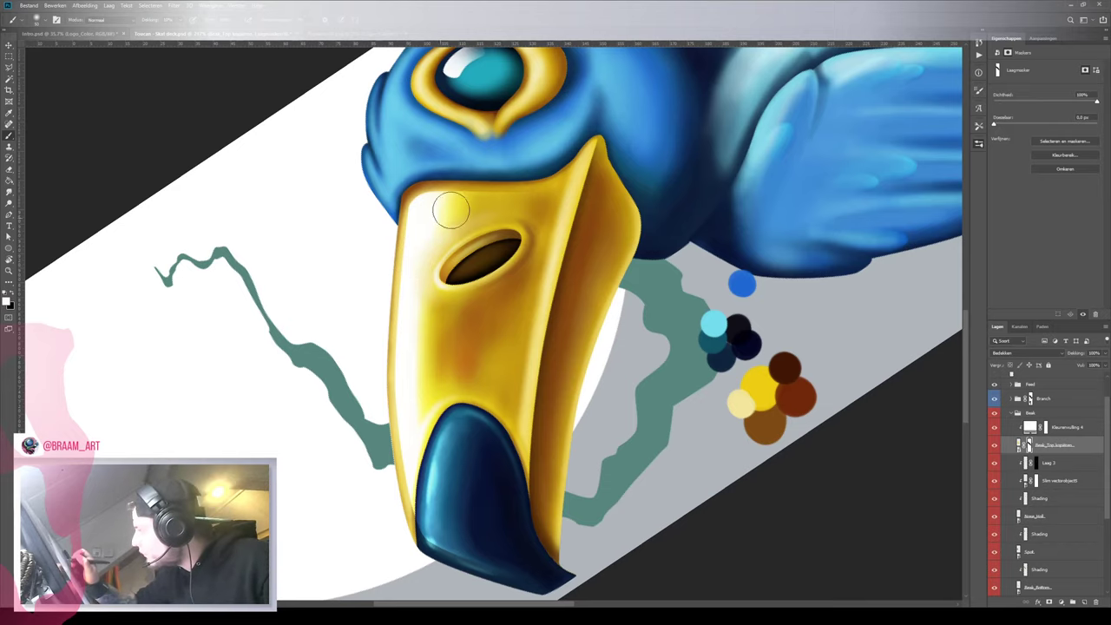
{"action": "key", "text": "z"}
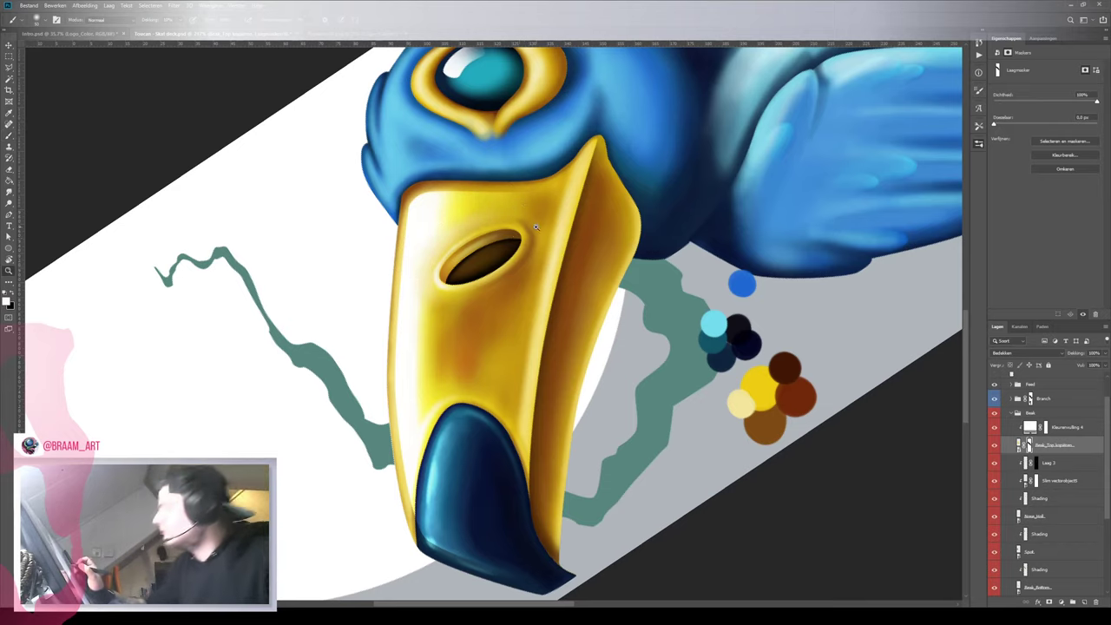
{"action": "mouse_move", "coordinate": [526, 251]}
{"action": "left_mouse_down"}
{"action": "mouse_move", "coordinate": [441, 328]}
{"action": "mouse_move", "coordinate": [521, 268]}
{"action": "left_mouse_up"}
{"action": "key", "text": "b"}
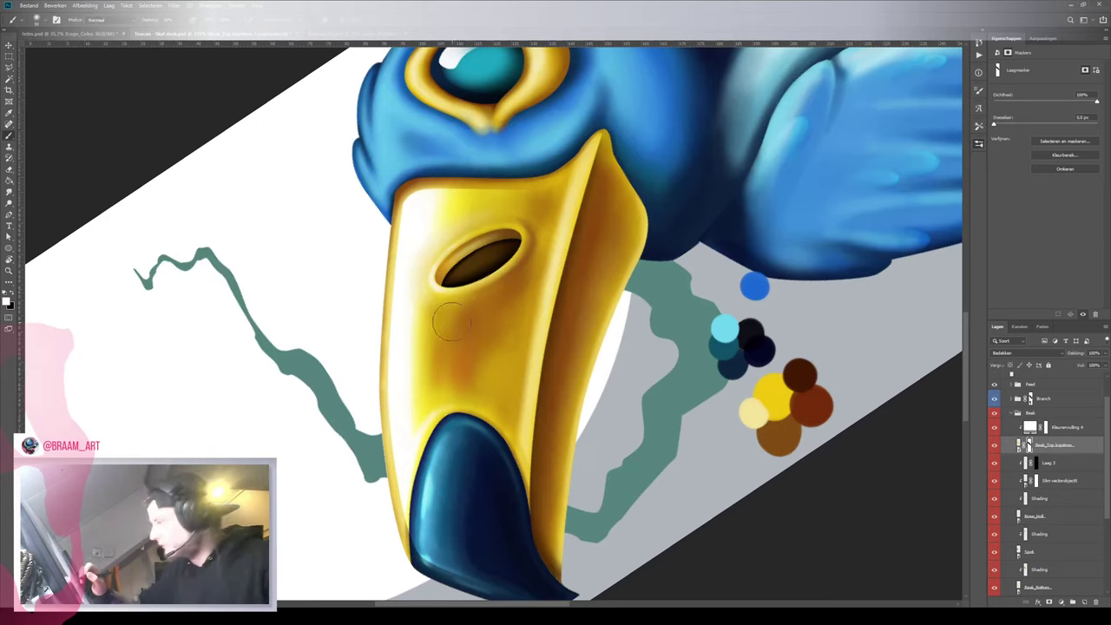
Clean up the highlight around the edge of the blue beak tip on the layer mask with a much smaller black brush
{"action": "left_click_drag", "start_coordinate": [458, 429], "coordinate": [489, 307]}
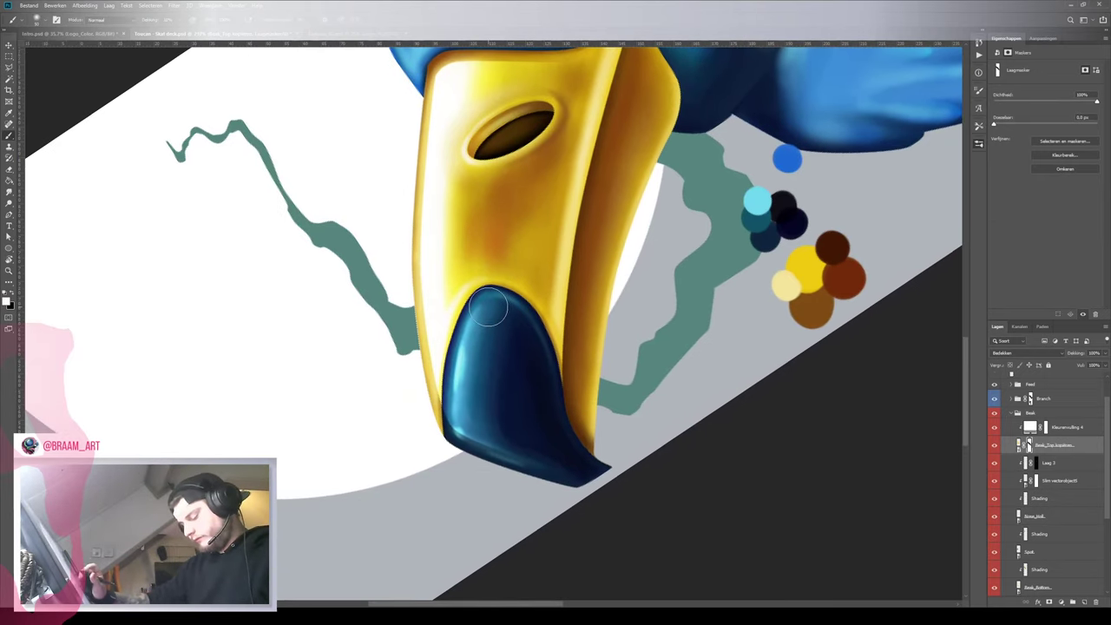
{"action": "key", "text": "bracketleft"}
{"action": "key", "text": "bracketleft"}
{"action": "key", "text": "bracketleft"}
{"action": "key", "text": "bracketleft"}
{"action": "key", "text": "bracketleft"}
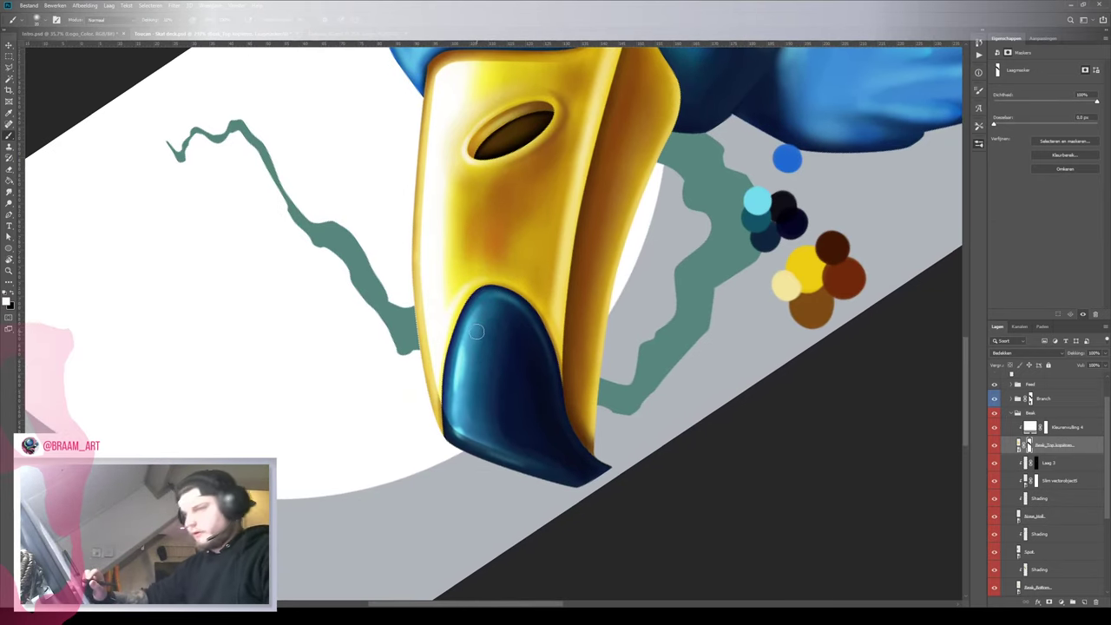
{"action": "key", "text": "x"}
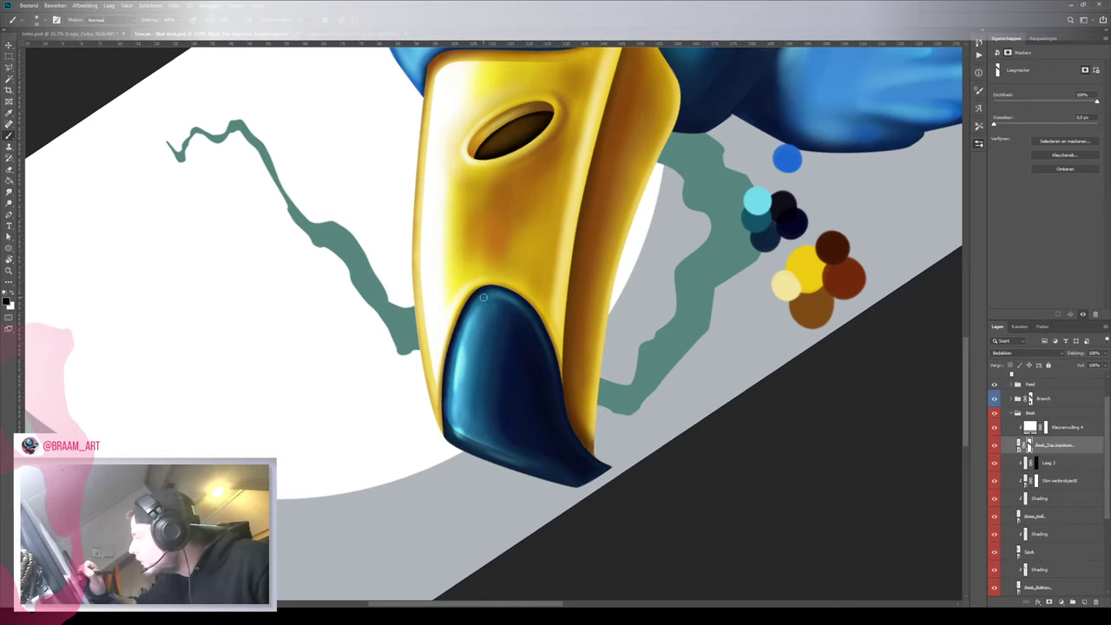
{"action": "key", "text": "r"}
{"action": "mouse_move", "coordinate": [512, 287]}
{"action": "left_mouse_down"}
{"action": "mouse_move", "coordinate": [449, 296]}
{"action": "mouse_move", "coordinate": [465, 329]}
{"action": "left_mouse_up"}
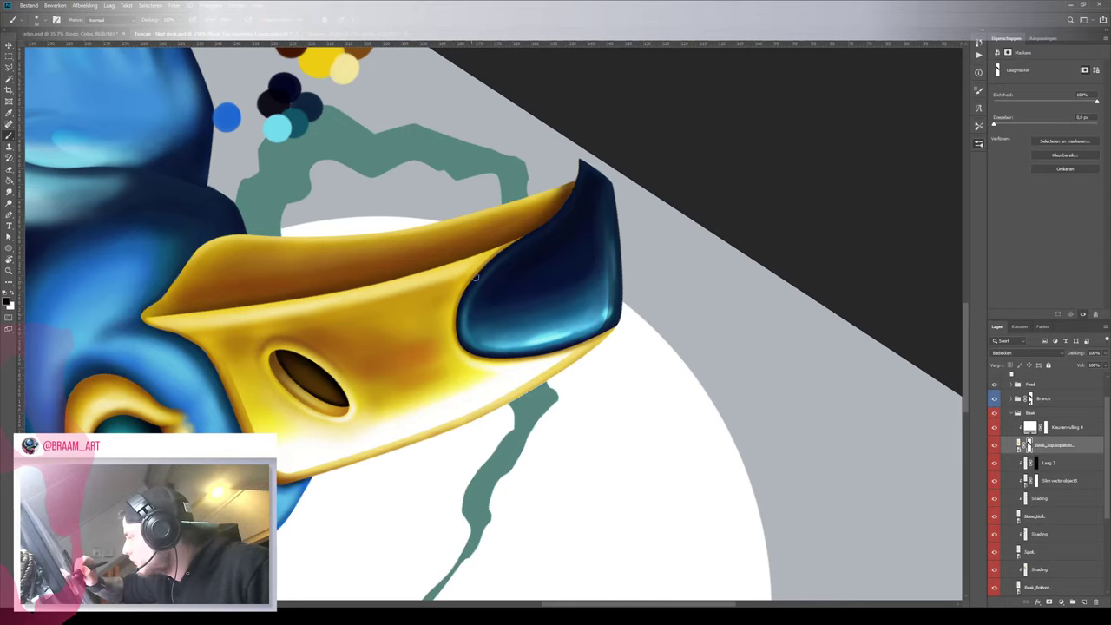
{"action": "key", "text": "r"}
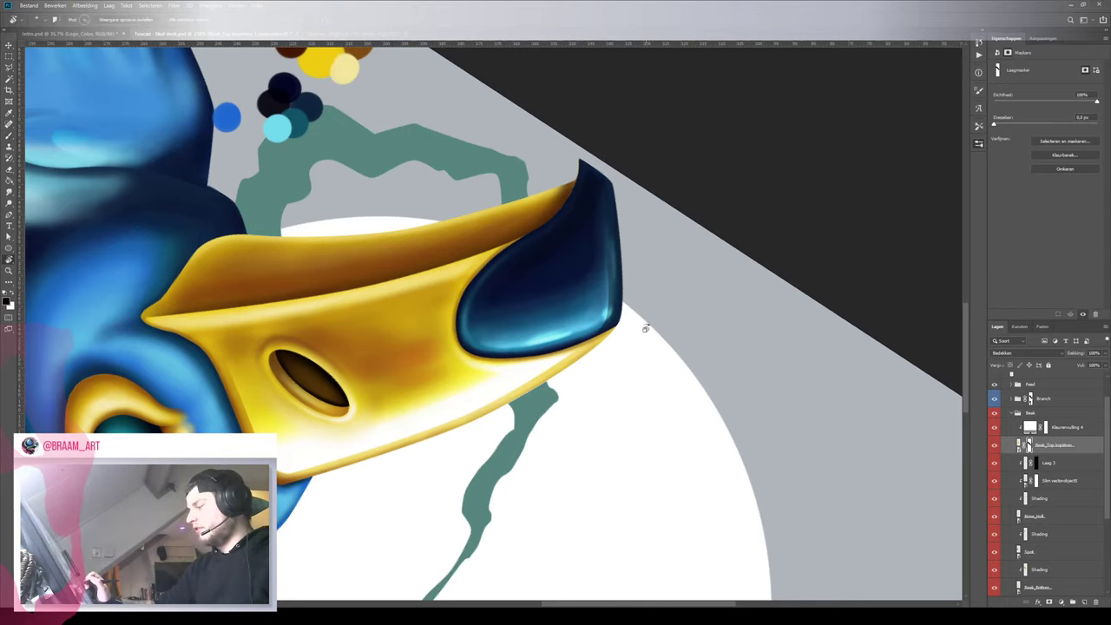
{"action": "left_click_drag", "start_coordinate": [618, 323], "coordinate": [480, 377]}
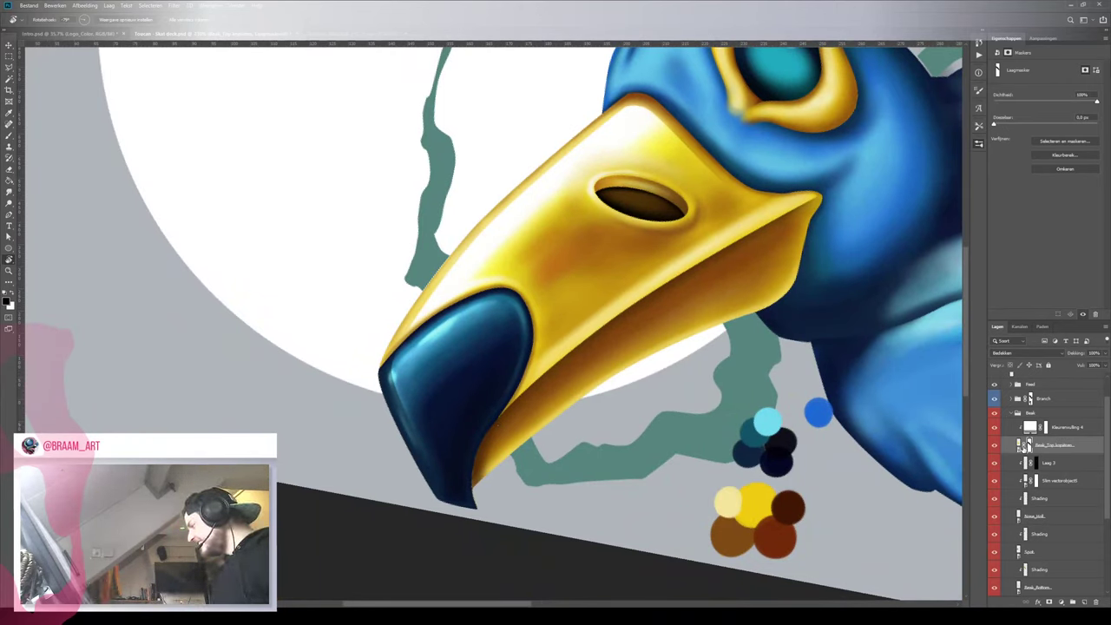
Scale the Beak_Top copy up slightly about its centre so it reaches the beak's outer edges
{"action": "left_click", "coordinate": [1055, 445]}
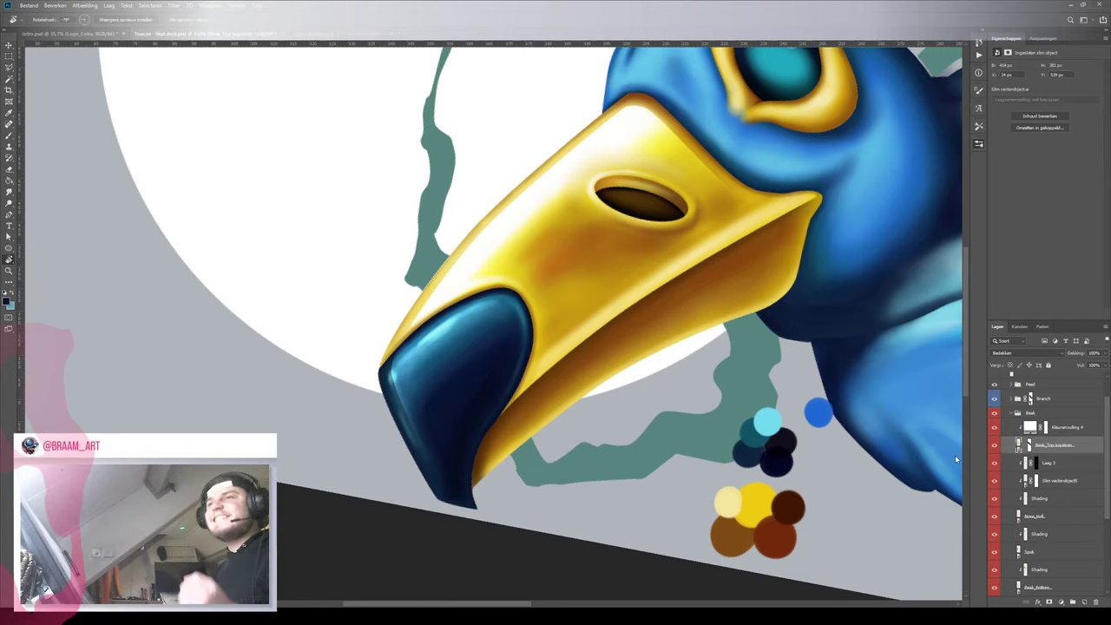
{"action": "key", "text": "ctrl+t"}
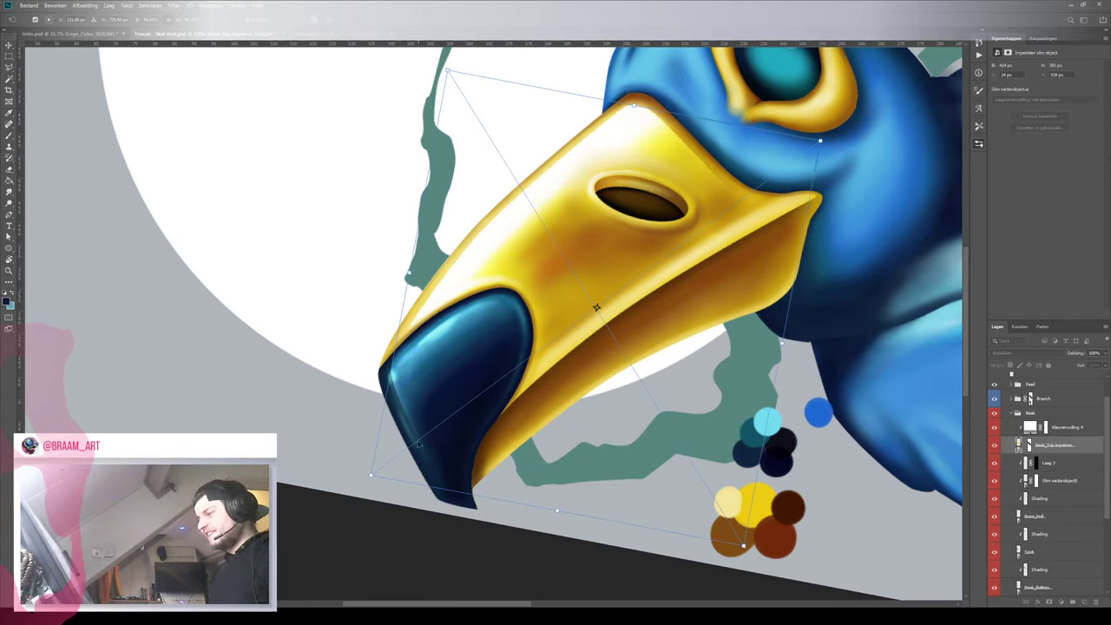
{"action": "left_click_drag", "start_coordinate": [372, 476], "coordinate": [366, 477]}
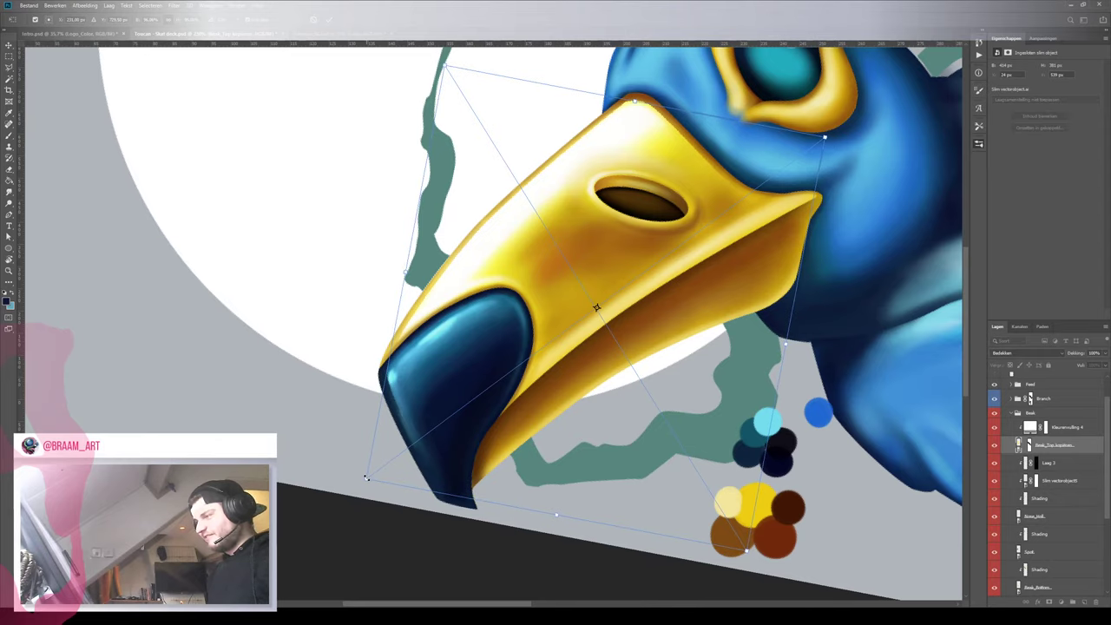
{"action": "key", "text": "r"}
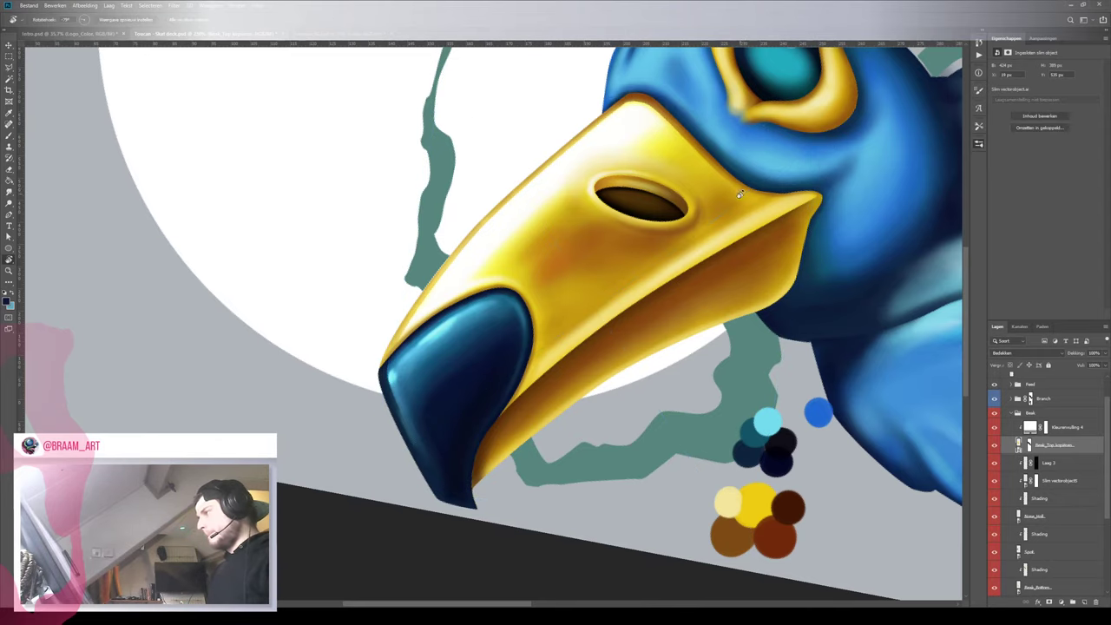
{"action": "key", "text": "z"}
{"action": "left_click_drag", "start_coordinate": [570, 212], "coordinate": [503, 217]}
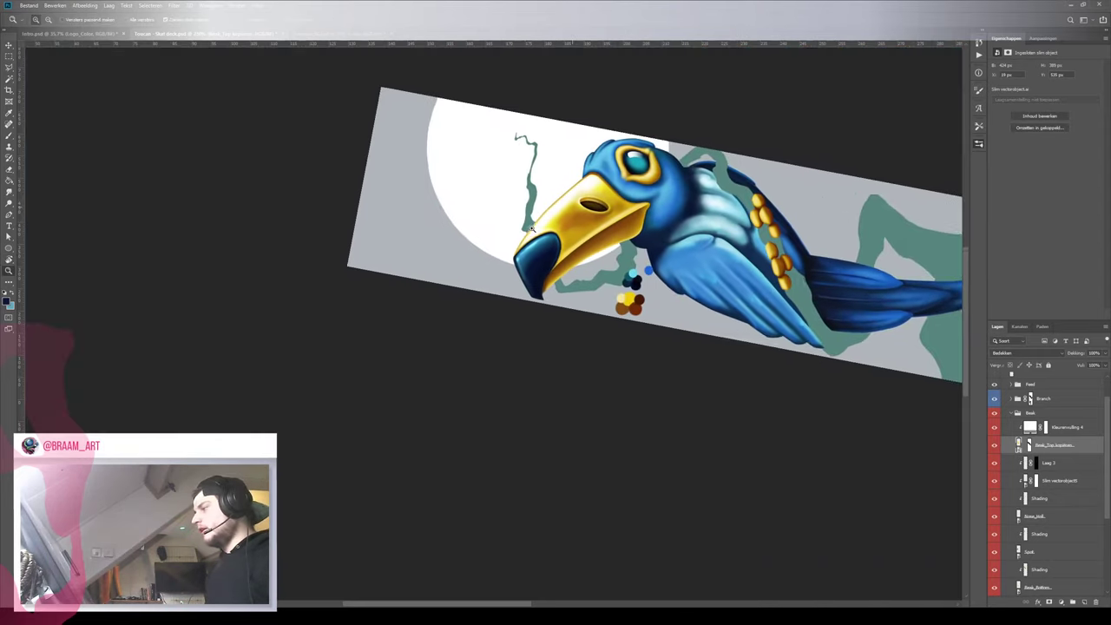
{"action": "left_click_drag", "start_coordinate": [726, 168], "coordinate": [506, 246]}
{"action": "left_click_drag", "start_coordinate": [393, 295], "coordinate": [653, 307]}
Brush white on the Beak_Top copy's layer mask to brighten the highlight along the upper beak's lower edge up to the mouth corner
{"action": "key", "text": "b"}
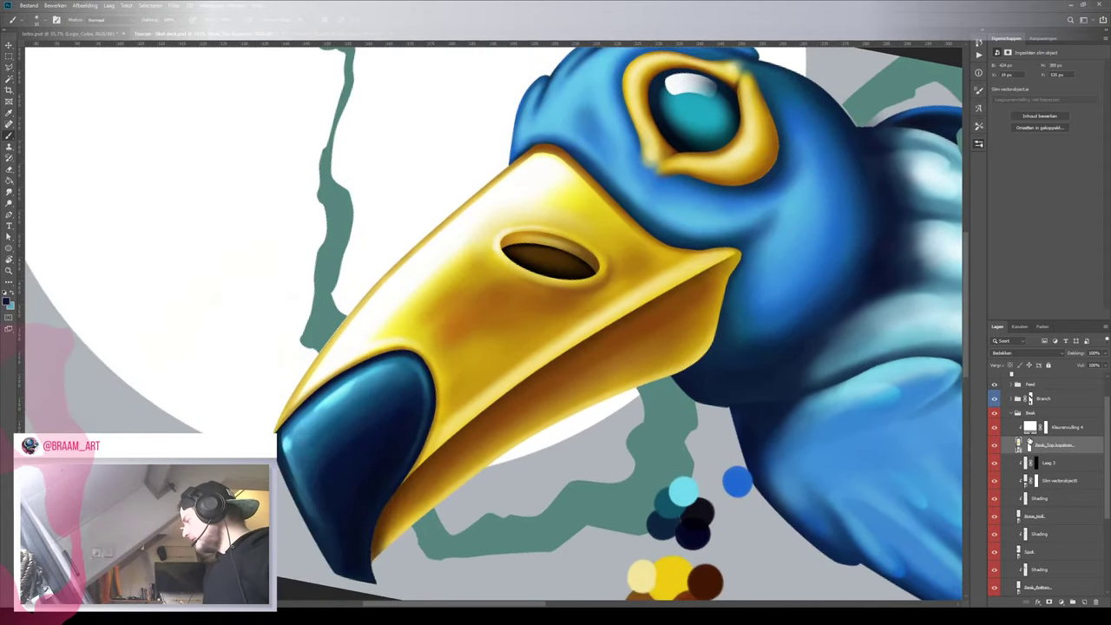
{"action": "left_click", "coordinate": [1031, 444]}
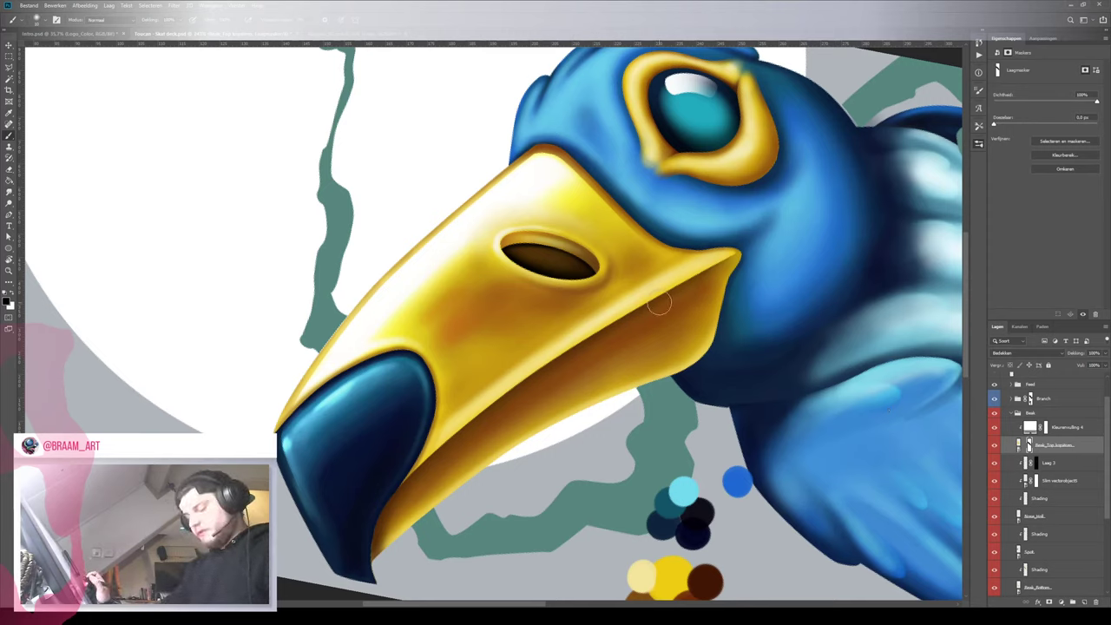
{"action": "key", "text": "x"}
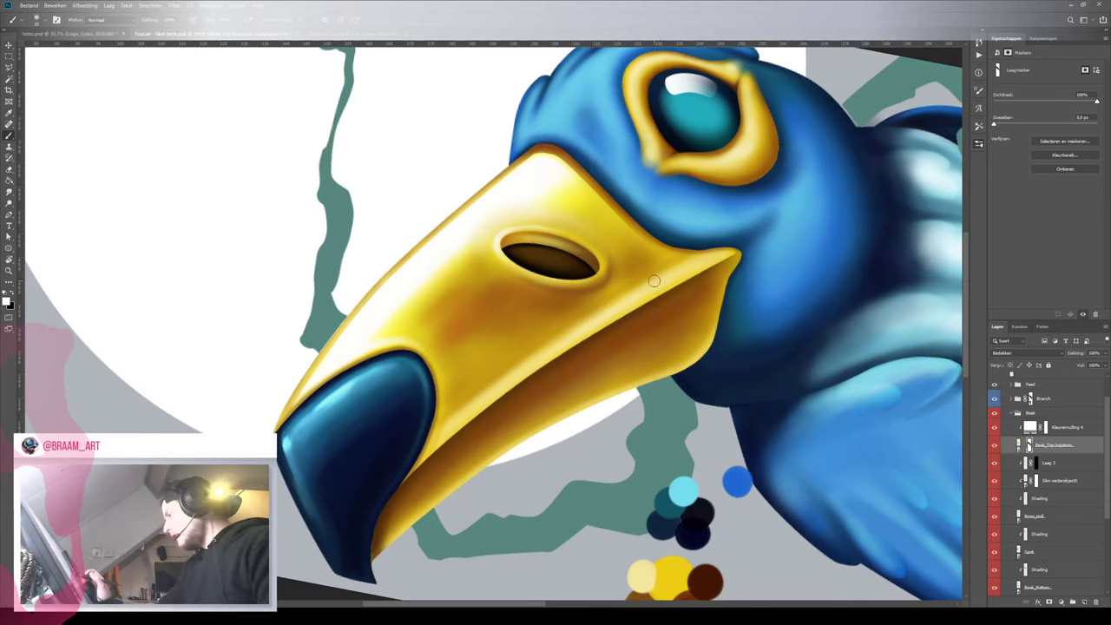
{"action": "left_click_drag", "start_coordinate": [694, 258], "coordinate": [545, 355]}
{"action": "key", "text": "ctrl+z"}
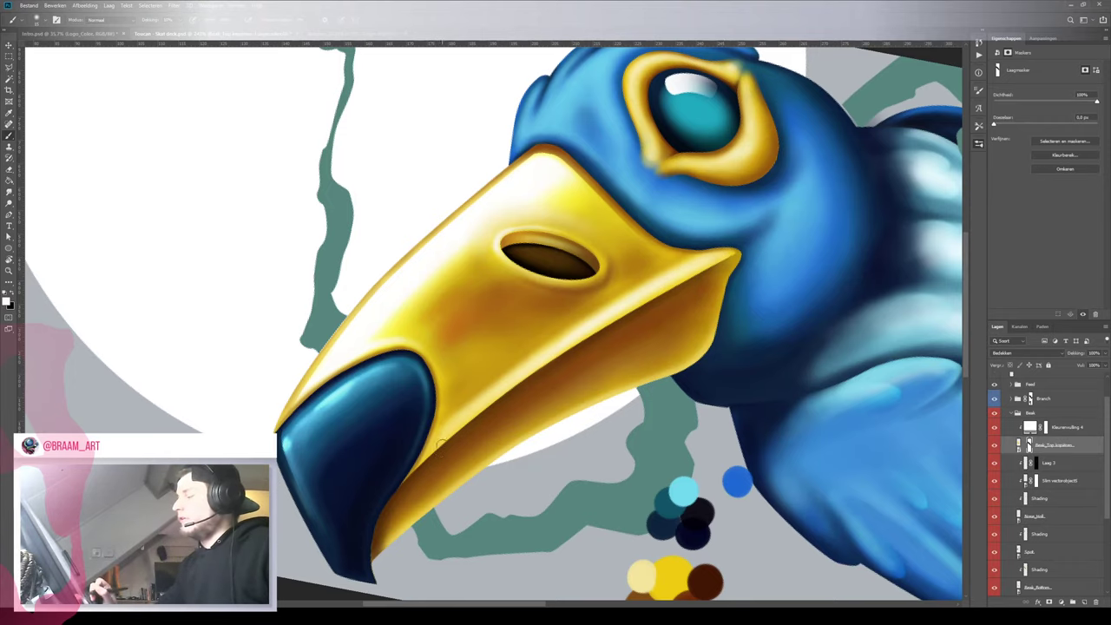
{"action": "key", "text": "z"}
{"action": "mouse_move", "coordinate": [651, 274]}
{"action": "left_mouse_down"}
{"action": "mouse_move", "coordinate": [582, 330]}
{"action": "mouse_move", "coordinate": [666, 279]}
{"action": "left_mouse_up"}
{"action": "key", "text": "b"}
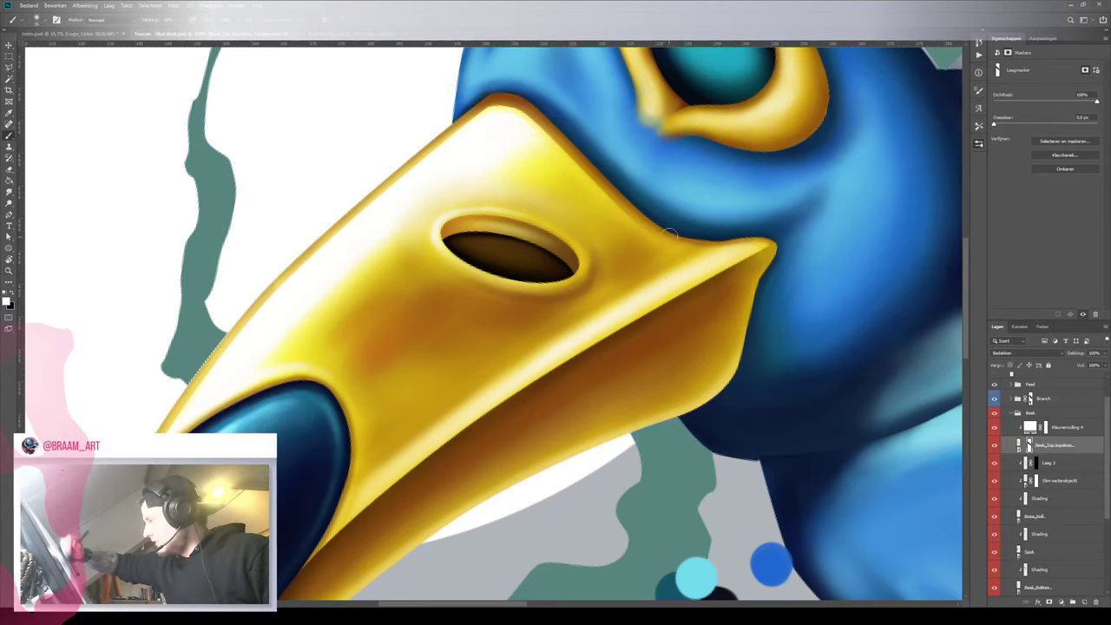
{"action": "left_click_drag", "start_coordinate": [705, 241], "coordinate": [681, 333]}
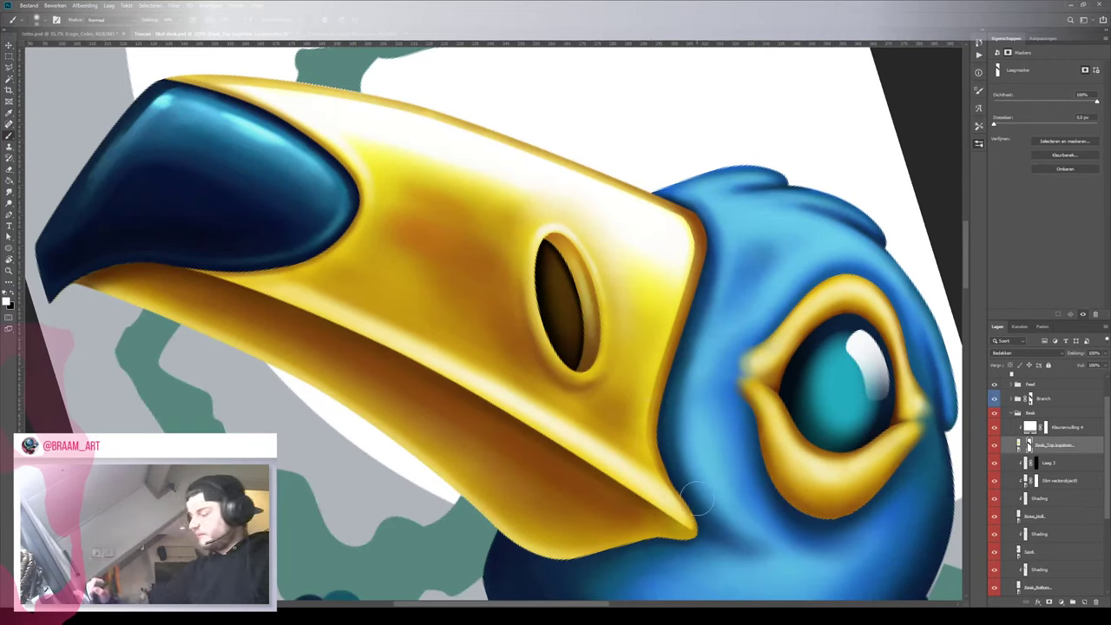
Examine the beak's highlights from several angles and distances, ending with the artwork upright
{"action": "key", "text": "ctrl+space"}
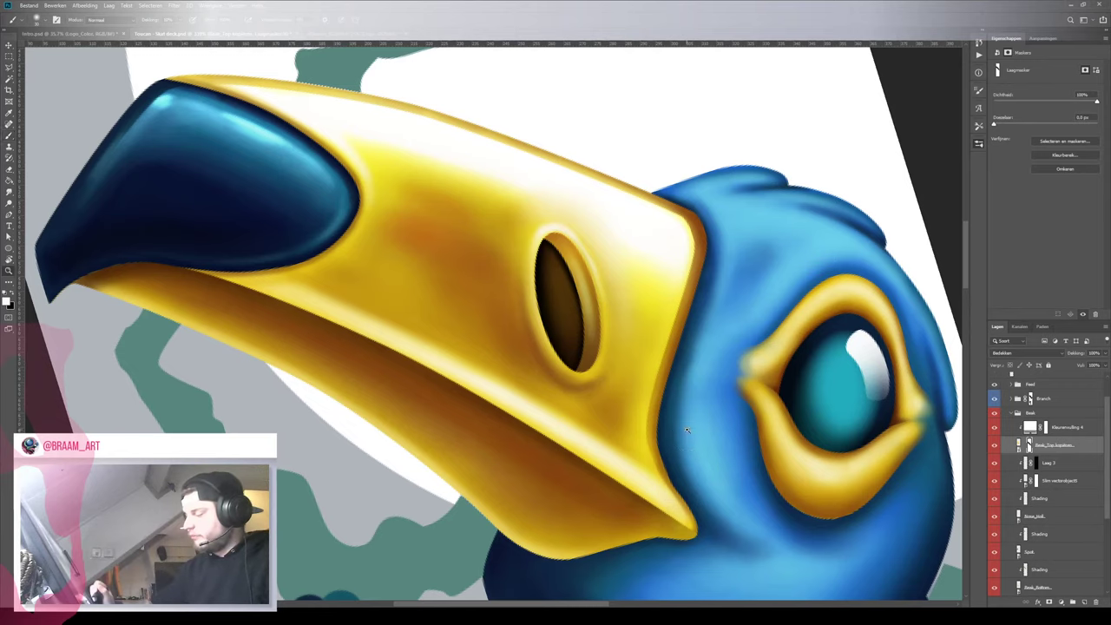
{"action": "mouse_move", "coordinate": [687, 430]}
{"action": "left_mouse_down"}
{"action": "mouse_move", "coordinate": [612, 494]}
{"action": "mouse_move", "coordinate": [662, 423]}
{"action": "left_mouse_up"}
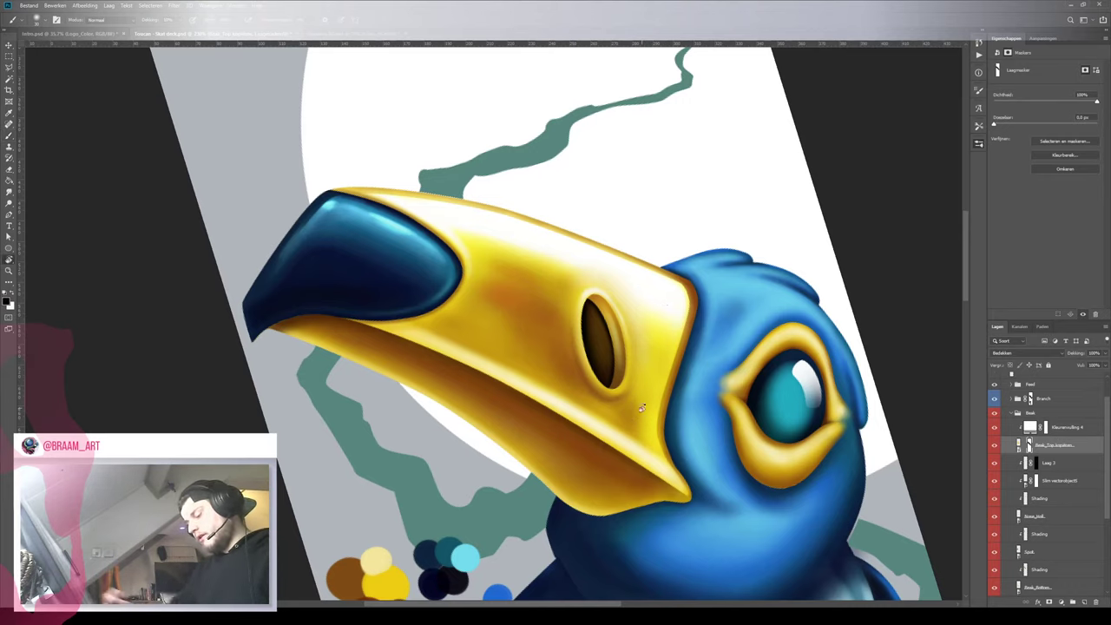
{"action": "left_click_drag", "start_coordinate": [642, 408], "coordinate": [362, 225]}
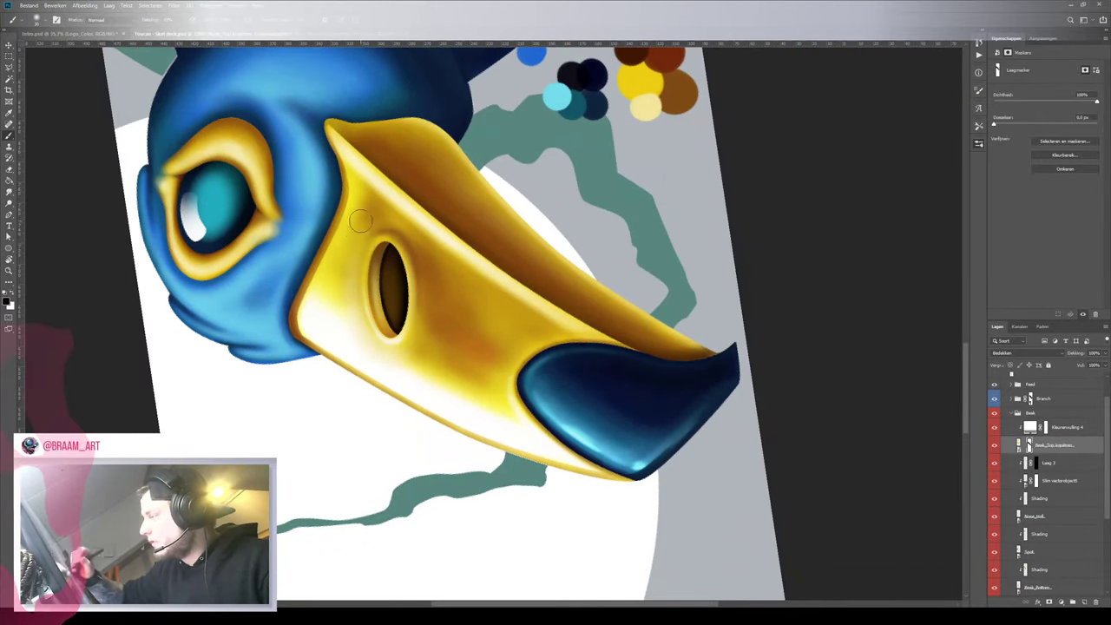
{"action": "key", "text": "z"}
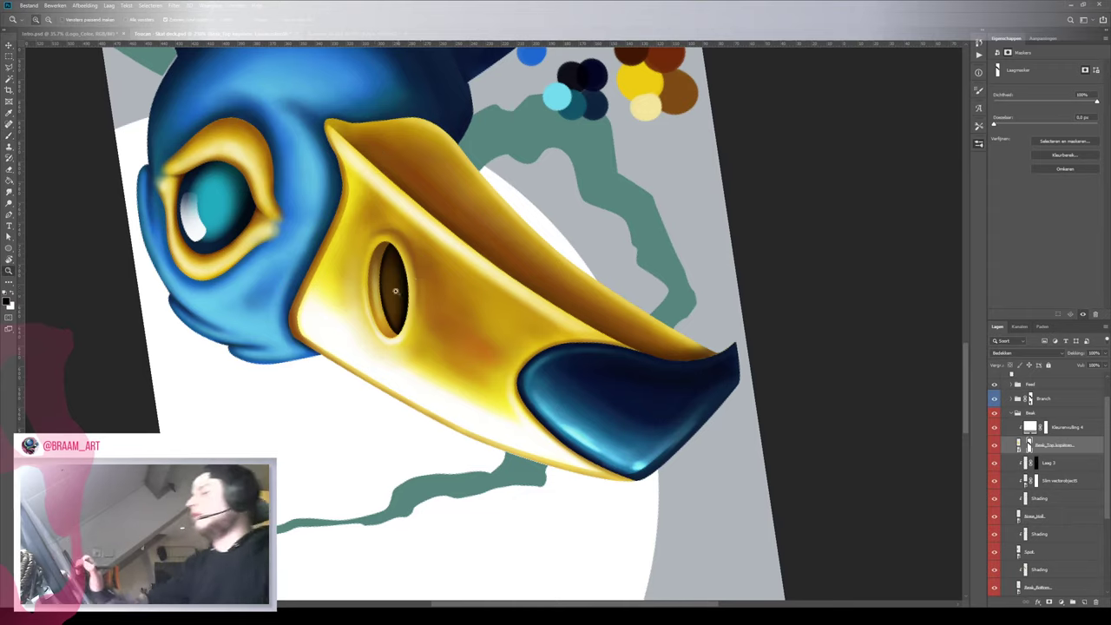
{"action": "mouse_move", "coordinate": [396, 291]}
{"action": "left_mouse_down"}
{"action": "mouse_move", "coordinate": [339, 367]}
{"action": "mouse_move", "coordinate": [393, 299]}
{"action": "left_mouse_up"}
{"action": "key", "text": "b"}
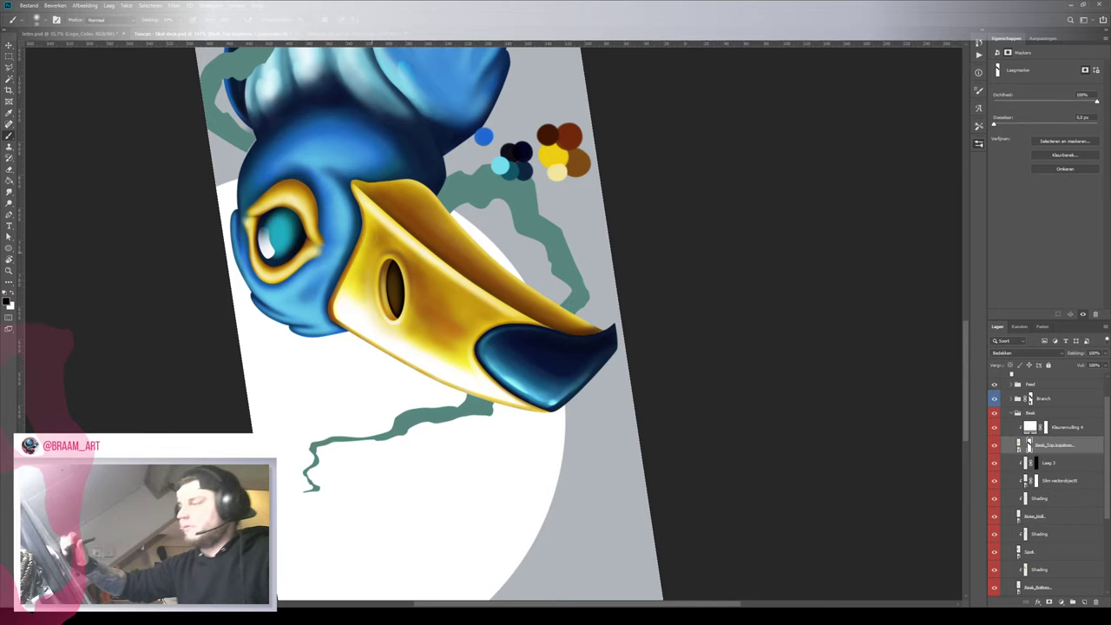
{"action": "key", "text": "z"}
{"action": "left_click_drag", "start_coordinate": [302, 267], "coordinate": [270, 283]}
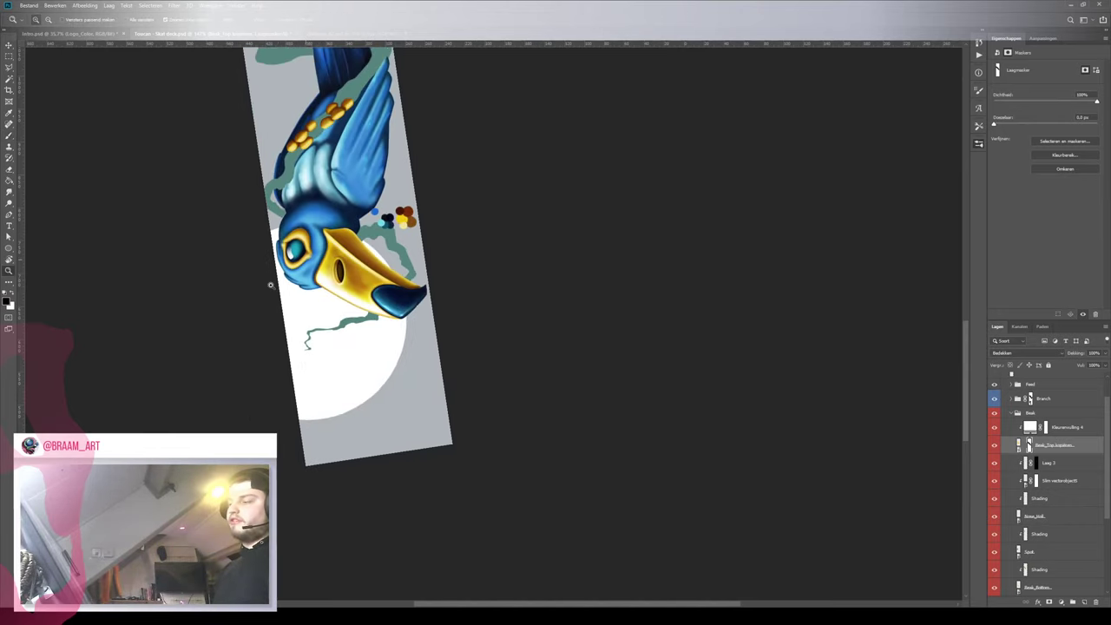
{"action": "key", "text": "r"}
{"action": "mouse_move", "coordinate": [423, 284]}
{"action": "left_mouse_down"}
{"action": "mouse_move", "coordinate": [451, 354]}
{"action": "mouse_move", "coordinate": [529, 364]}
{"action": "mouse_move", "coordinate": [531, 352]}
{"action": "left_mouse_up"}
{"action": "left_click_drag", "start_coordinate": [638, 411], "coordinate": [558, 327]}
{"action": "key", "text": "b"}
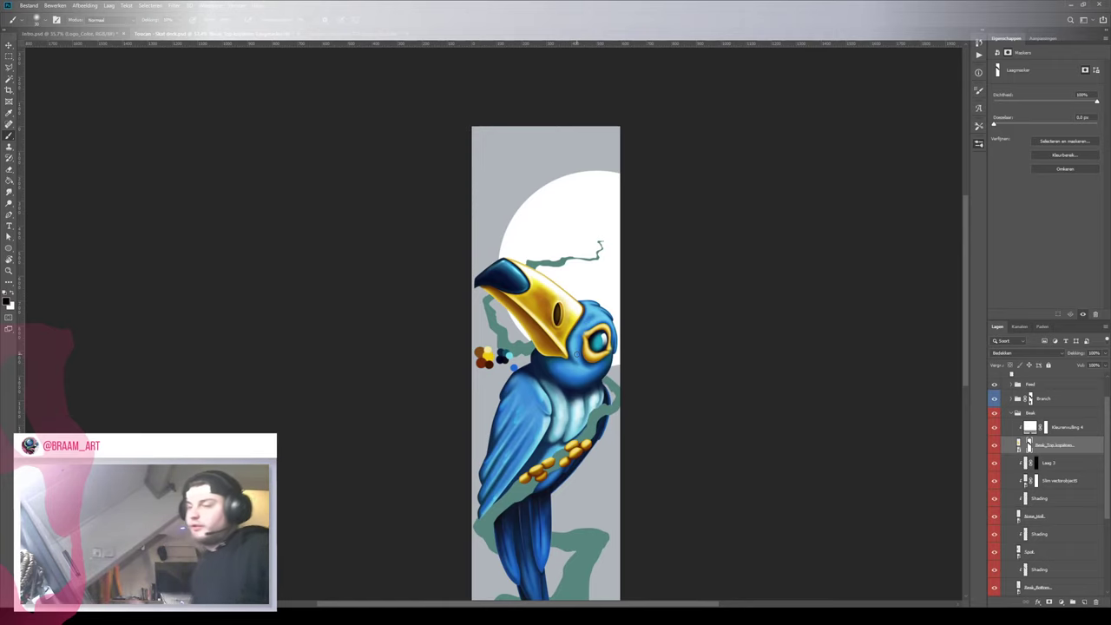
{"action": "key", "text": "z"}
{"action": "left_click_drag", "start_coordinate": [594, 313], "coordinate": [627, 314]}
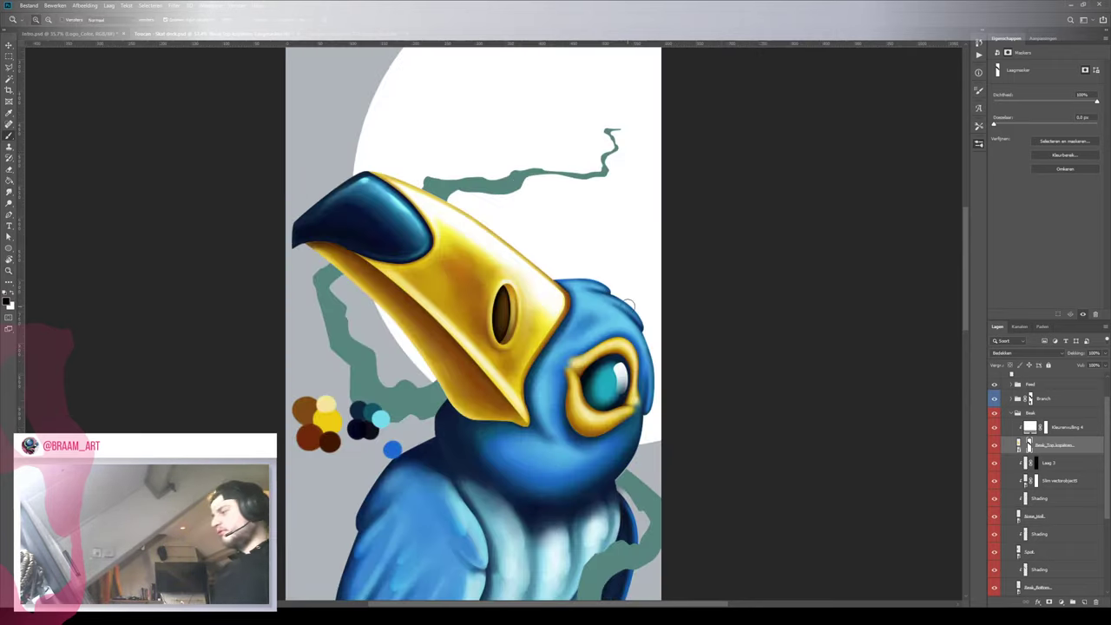
Look through the layers from the Beak group down to Background, toggling Beak_Bottom's visibility, and inspect the toucan as a whole
{"action": "key", "text": "v"}
{"action": "key", "text": "ctrl"}
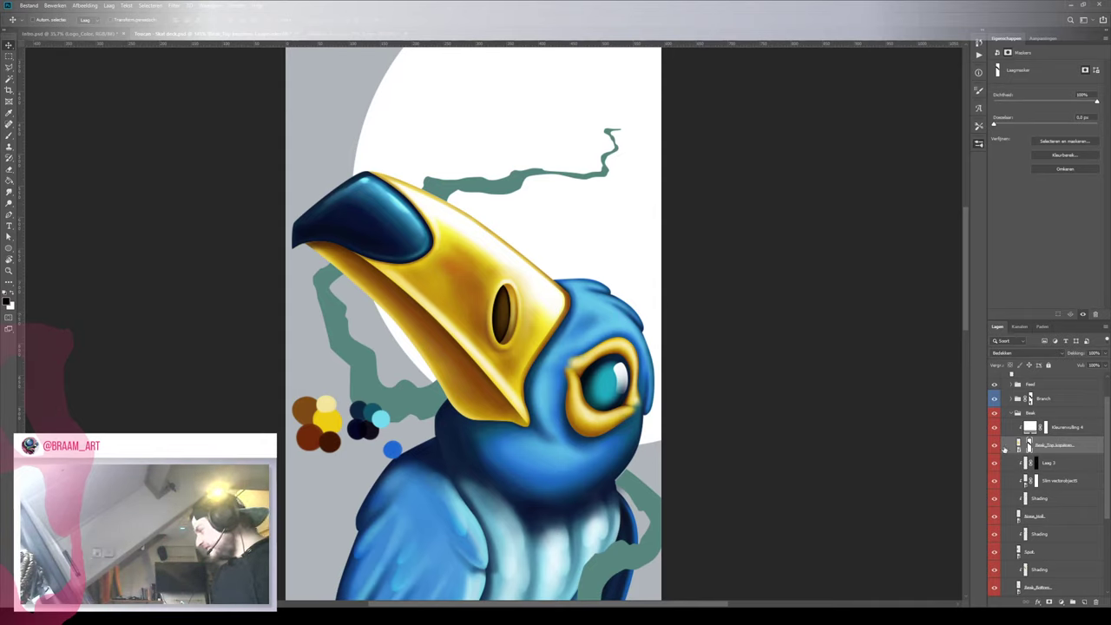
{"action": "scroll", "coordinate": [1041, 481], "scroll_direction": "down", "scroll_amount": 3}
{"action": "scroll", "coordinate": [1007, 525], "scroll_direction": "down", "scroll_amount": 2}
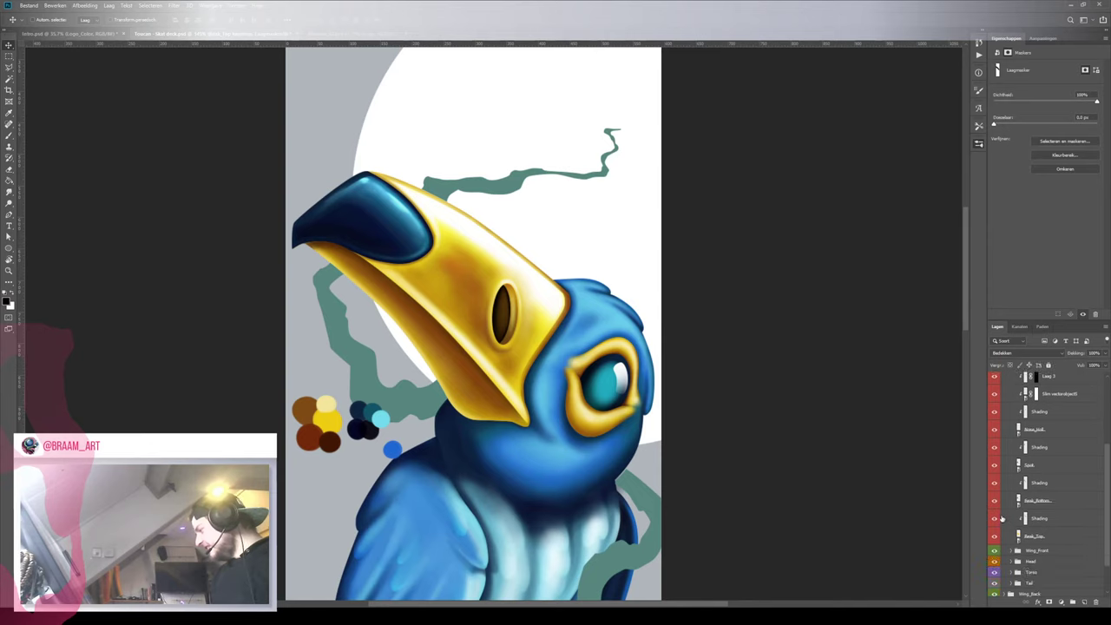
{"action": "left_click", "coordinate": [995, 501]}
{"action": "left_click", "coordinate": [995, 500]}
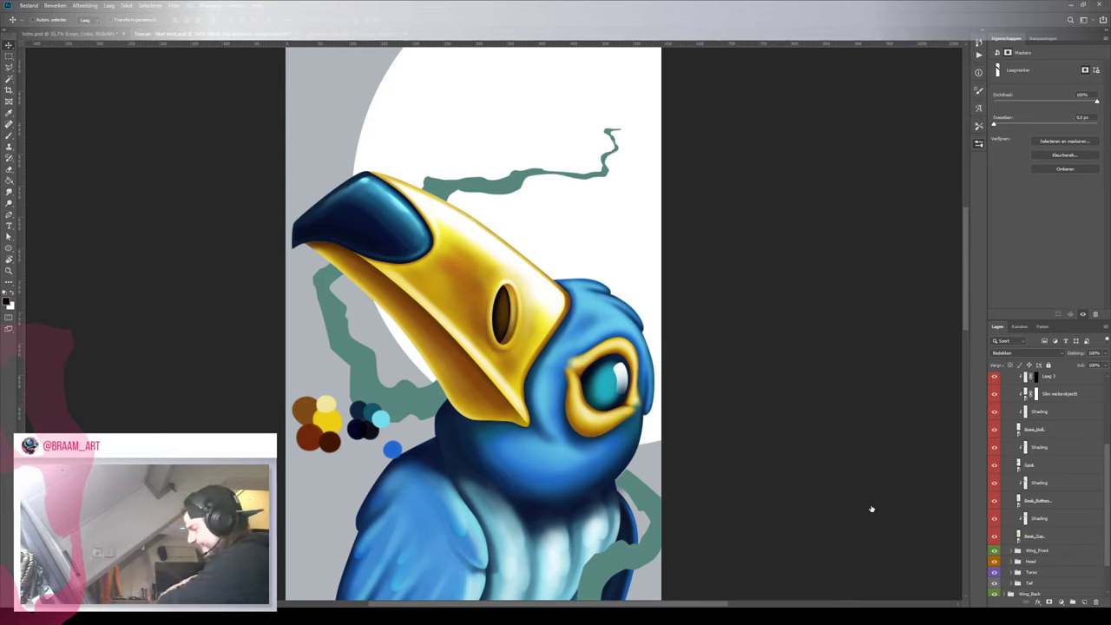
{"action": "scroll", "coordinate": [1077, 565], "scroll_direction": "down", "scroll_amount": 4}
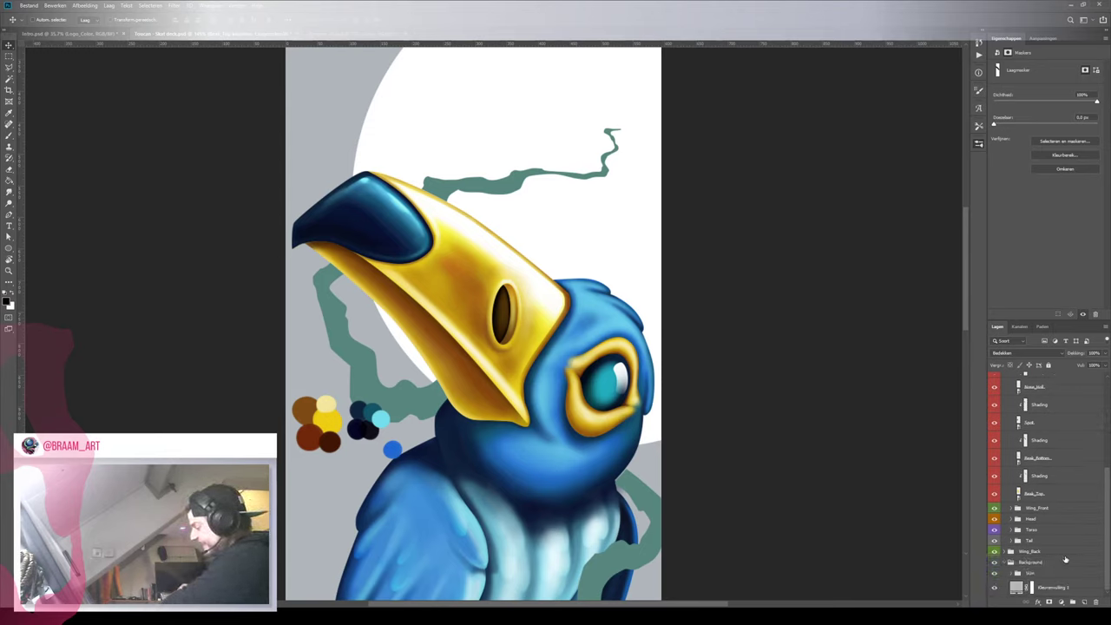
{"action": "scroll", "coordinate": [1053, 540], "scroll_direction": "up", "scroll_amount": 3}
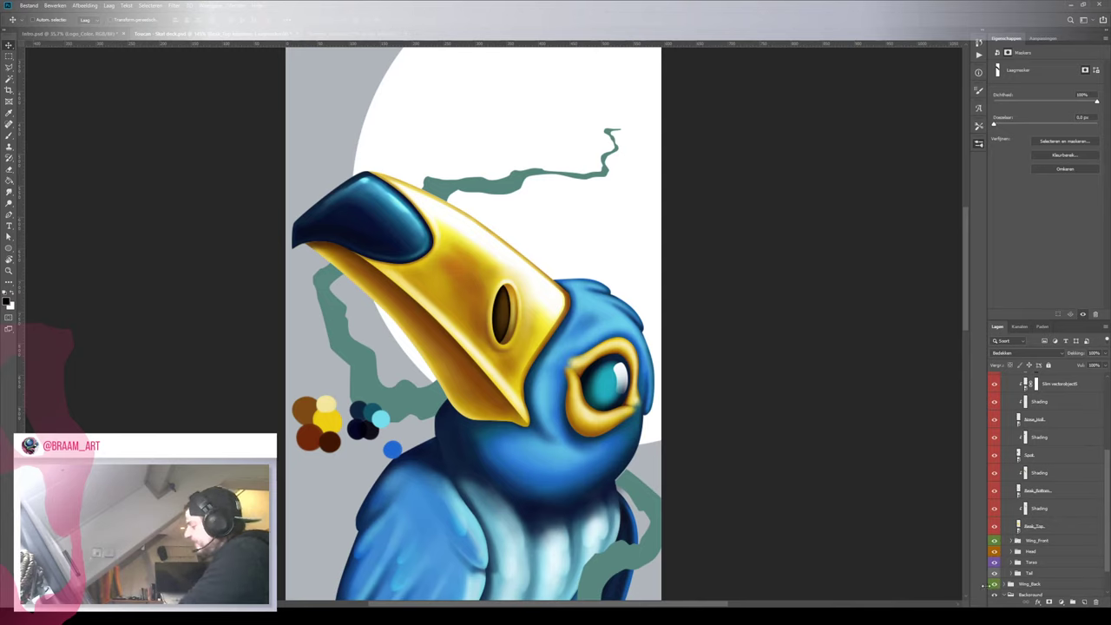
{"action": "scroll", "coordinate": [1025, 540], "scroll_direction": "up", "scroll_amount": 4}
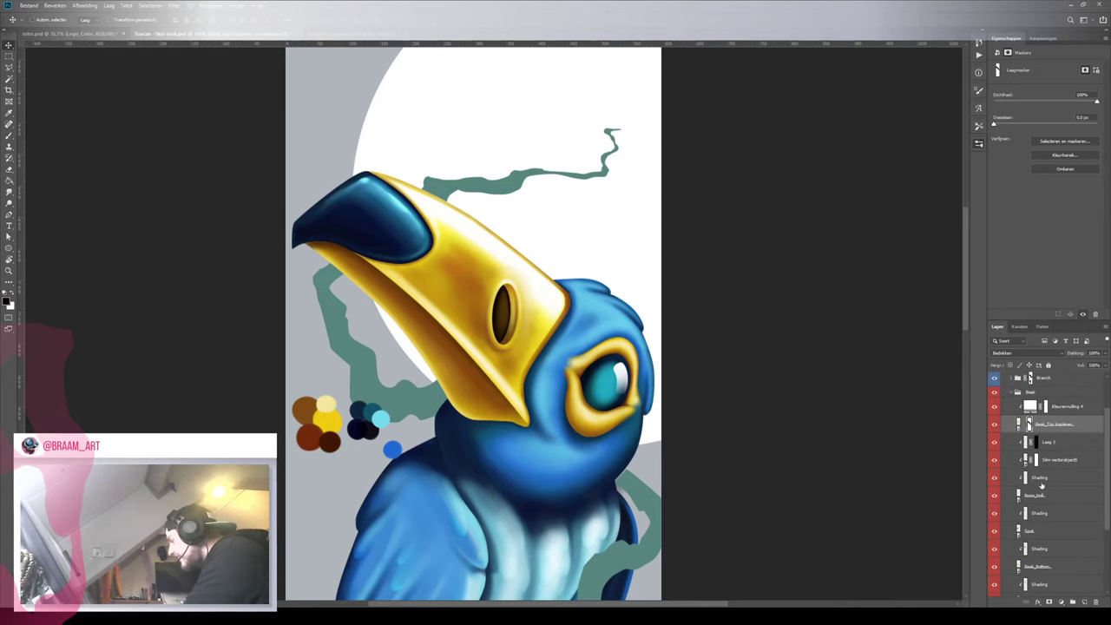
{"action": "scroll", "coordinate": [1033, 477], "scroll_direction": "down", "scroll_amount": 5}
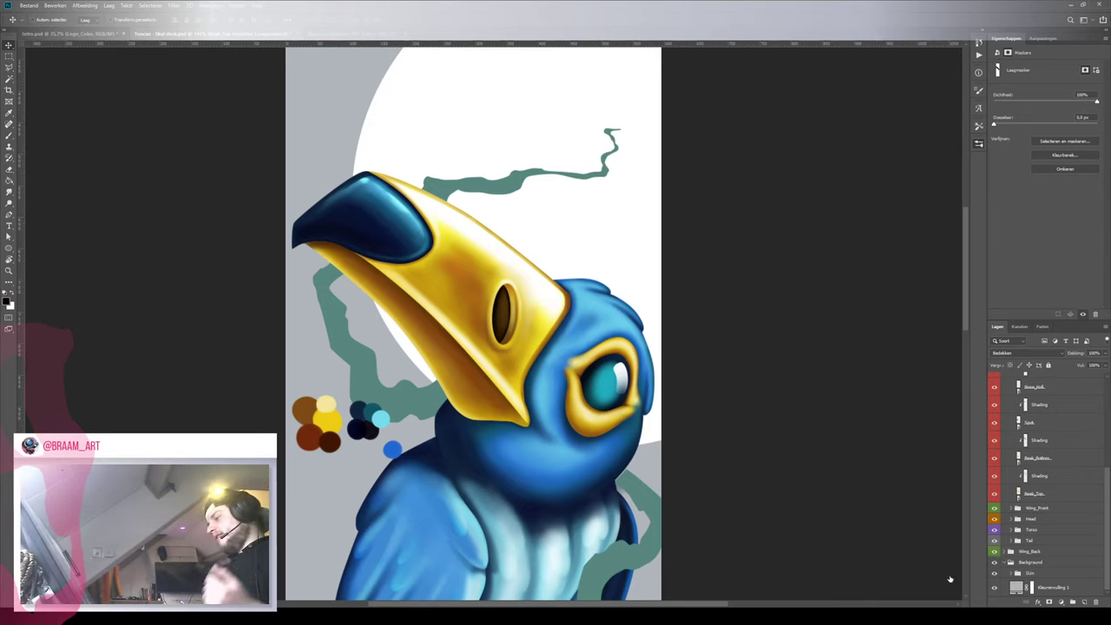
{"action": "key", "text": "z"}
{"action": "left_click_drag", "start_coordinate": [592, 414], "coordinate": [571, 428]}
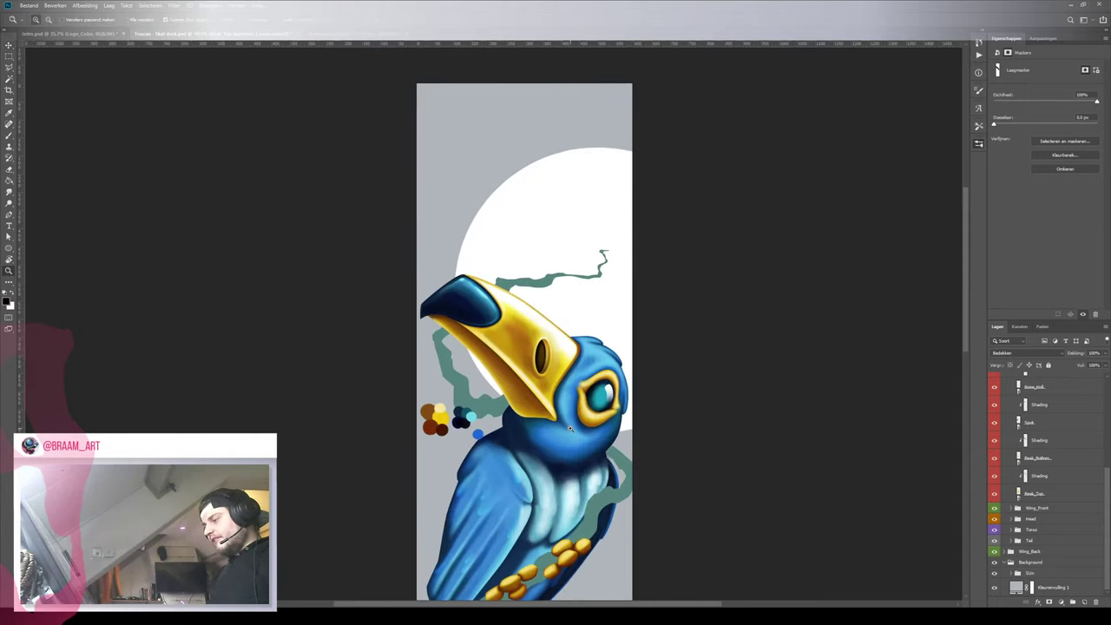
{"action": "scroll", "coordinate": [547, 448], "scroll_direction": "down", "scroll_amount": 1}
{"action": "key", "text": "v"}
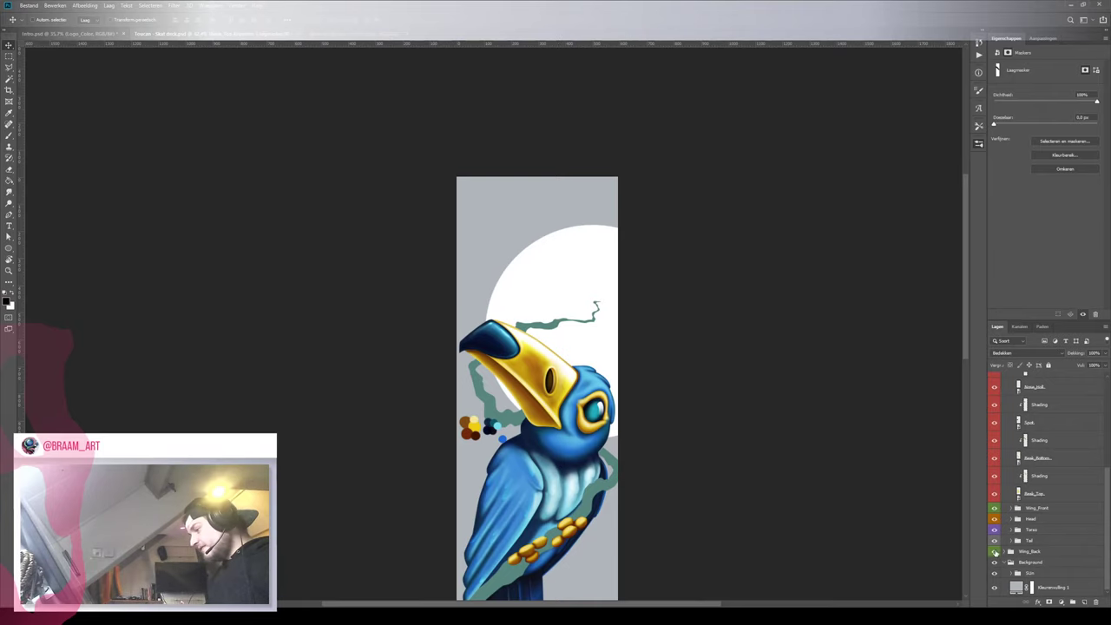
{"action": "key", "text": "z"}
{"action": "left_click_drag", "start_coordinate": [594, 456], "coordinate": [641, 429]}
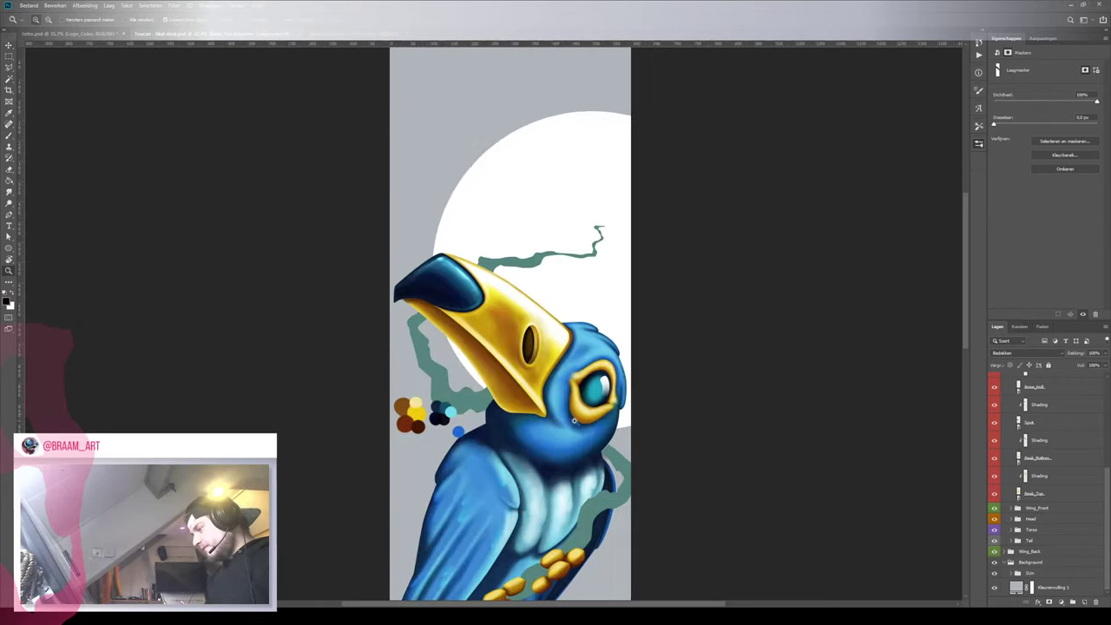
On the Head group's Shading layer, brush the light cyan palette colour along the forehead and crest edge beside the beak
{"action": "key", "text": "v"}
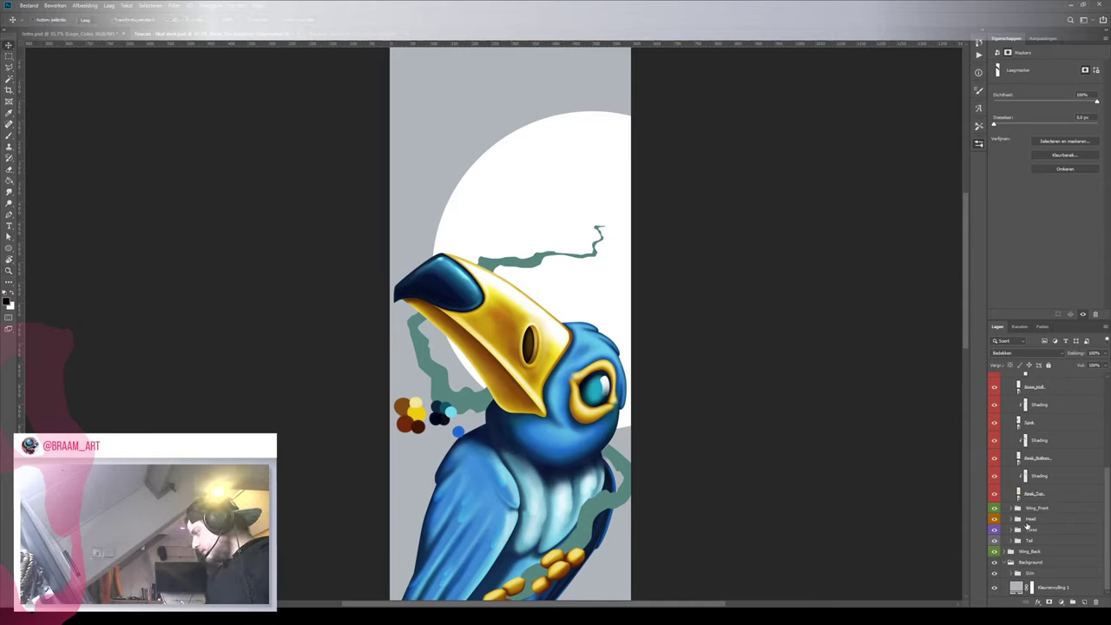
{"action": "left_click", "coordinate": [1012, 518]}
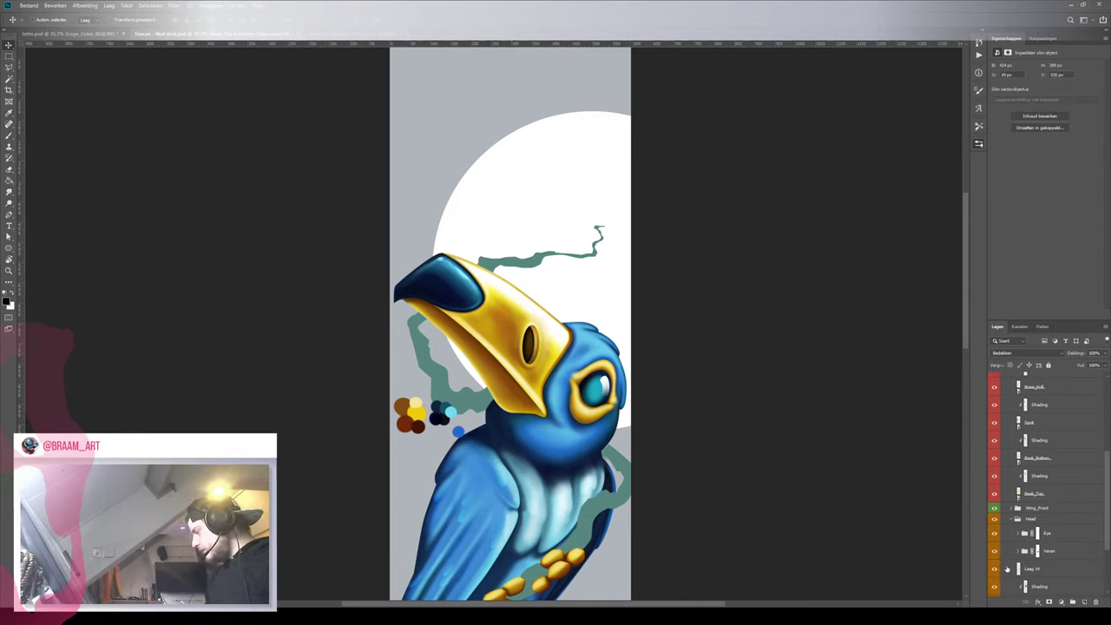
{"action": "left_click", "coordinate": [1027, 589]}
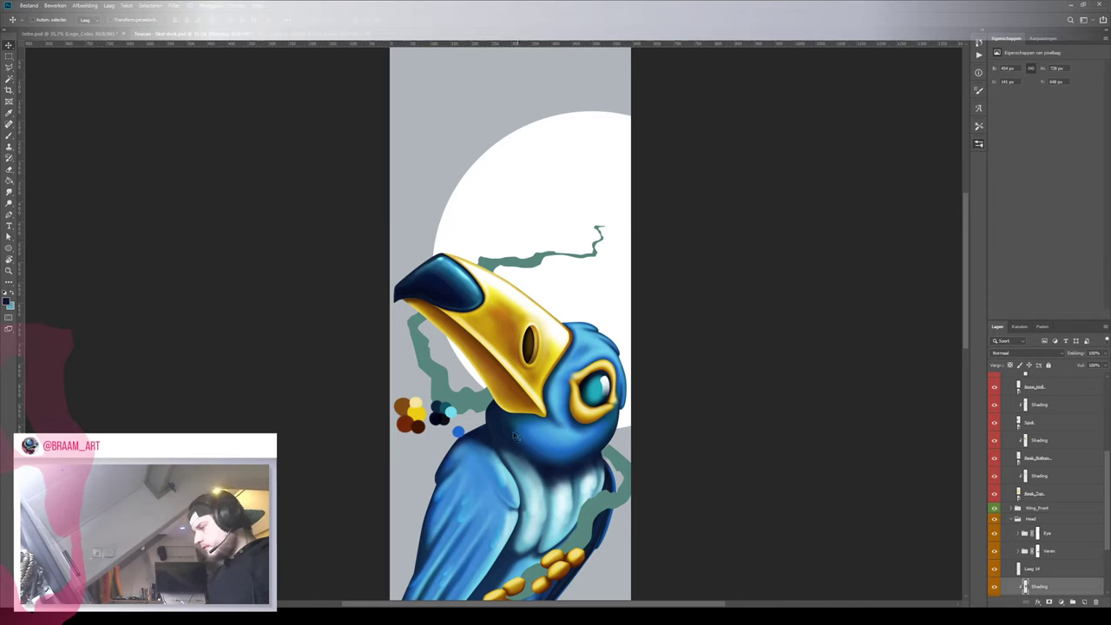
{"action": "left_click_drag", "start_coordinate": [513, 437], "coordinate": [510, 386]}
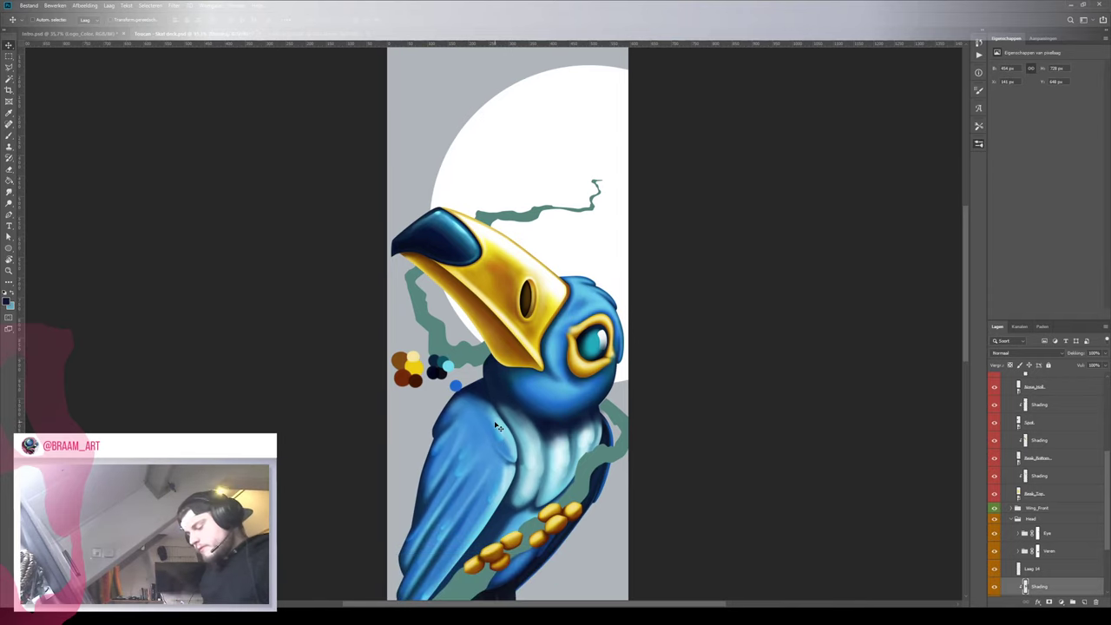
{"action": "key", "text": "i"}
{"action": "left_click", "coordinate": [449, 366]}
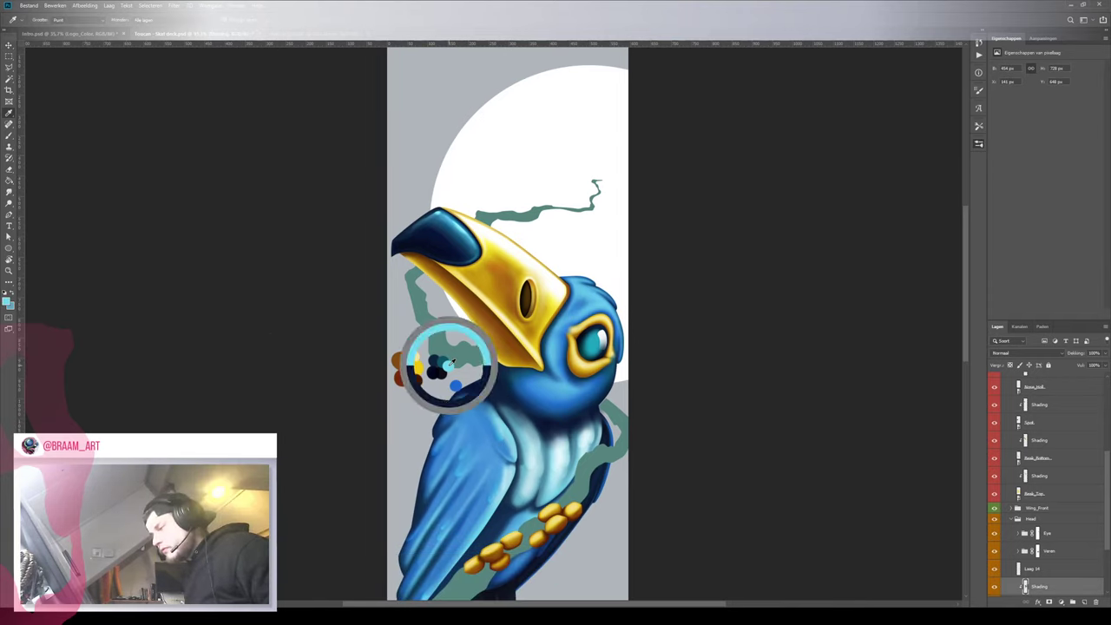
{"action": "mouse_move", "coordinate": [568, 274]}
{"action": "left_mouse_down"}
{"action": "mouse_move", "coordinate": [645, 268]}
{"action": "mouse_move", "coordinate": [402, 200]}
{"action": "left_mouse_up"}
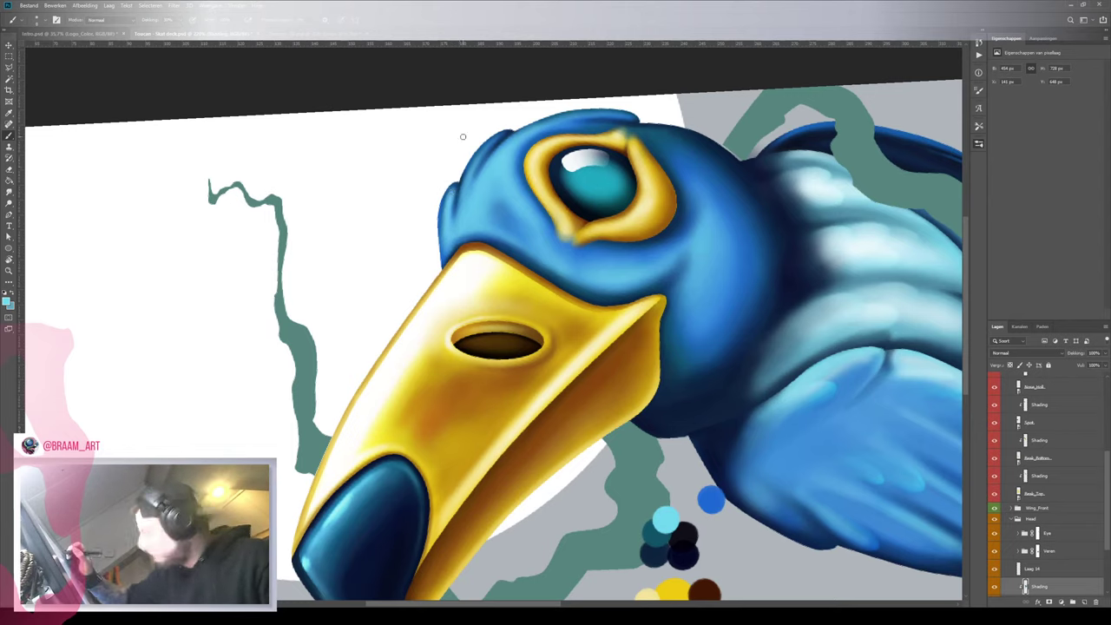
{"action": "mouse_move", "coordinate": [461, 216]}
{"action": "left_mouse_down"}
{"action": "mouse_move", "coordinate": [478, 156]}
{"action": "mouse_move", "coordinate": [496, 138]}
{"action": "left_mouse_up"}
{"action": "left_click_drag", "start_coordinate": [460, 195], "coordinate": [473, 165]}
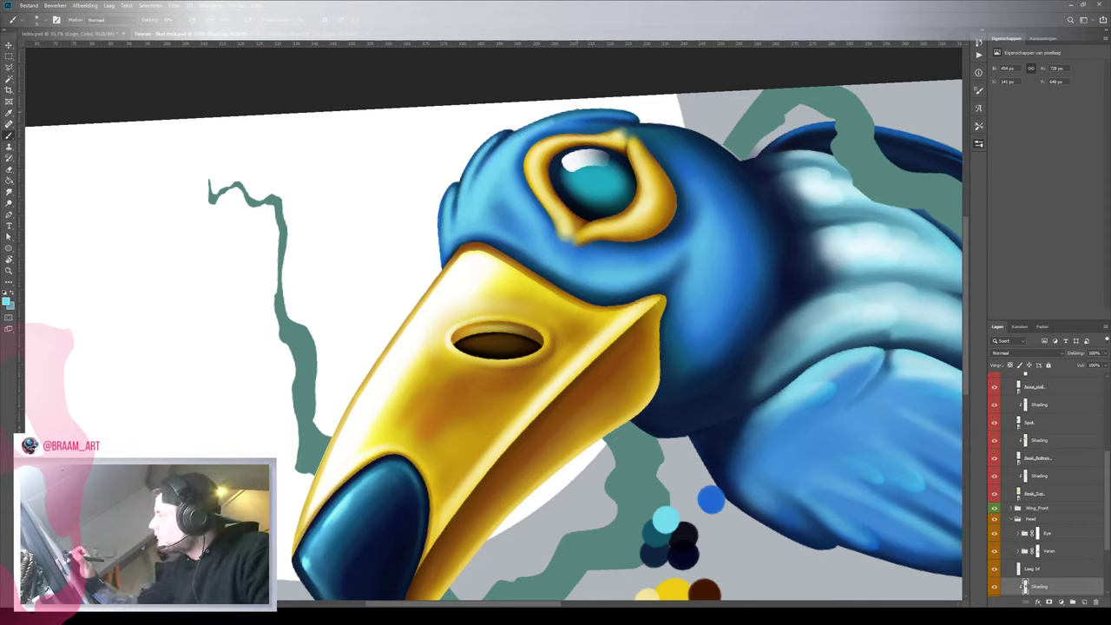
Choose a near-white colour and brush soft highlights on the forehead between the eye and the beak base
{"action": "key", "text": "space"}
{"action": "left_click_drag", "start_coordinate": [528, 162], "coordinate": [524, 270]}
{"action": "key", "text": "r"}
{"action": "left_click_drag", "start_coordinate": [649, 184], "coordinate": [562, 126]}
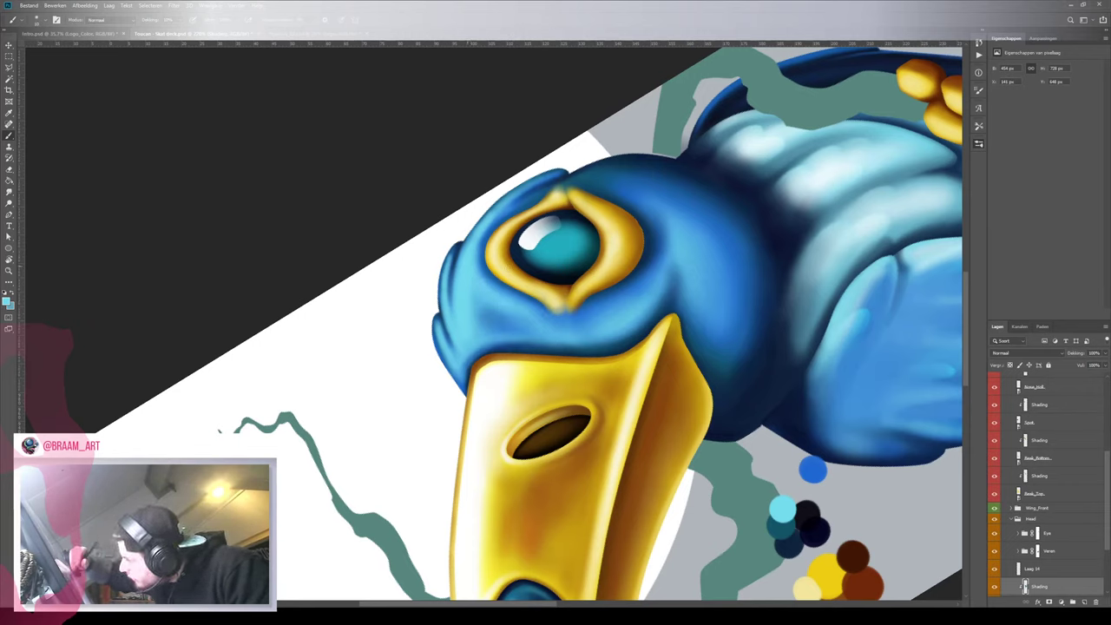
{"action": "key", "text": "i"}
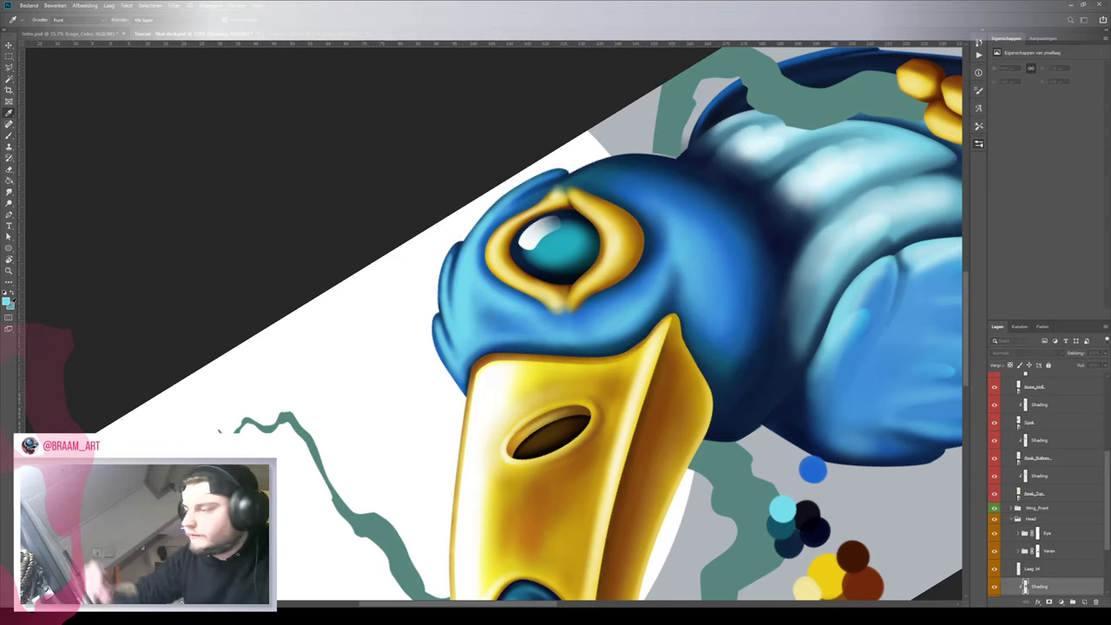
{"action": "left_click", "coordinate": [1067, 454]}
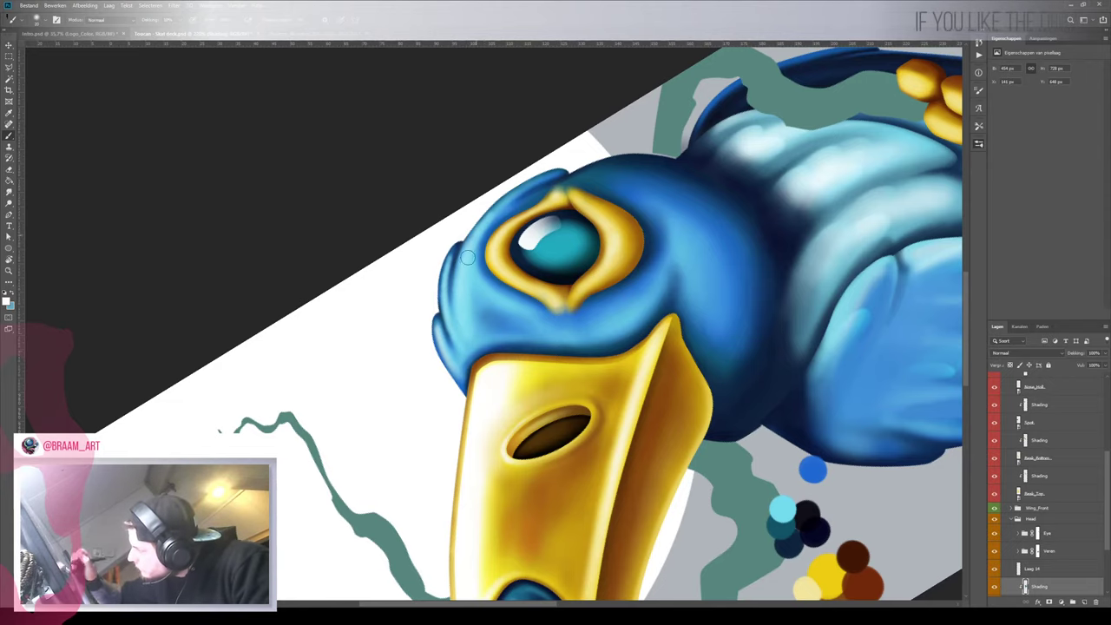
{"action": "mouse_move", "coordinate": [492, 302]}
{"action": "left_mouse_down"}
{"action": "mouse_move", "coordinate": [419, 405]}
{"action": "mouse_move", "coordinate": [493, 300]}
{"action": "mouse_move", "coordinate": [429, 380]}
{"action": "mouse_move", "coordinate": [482, 311]}
{"action": "left_mouse_up"}
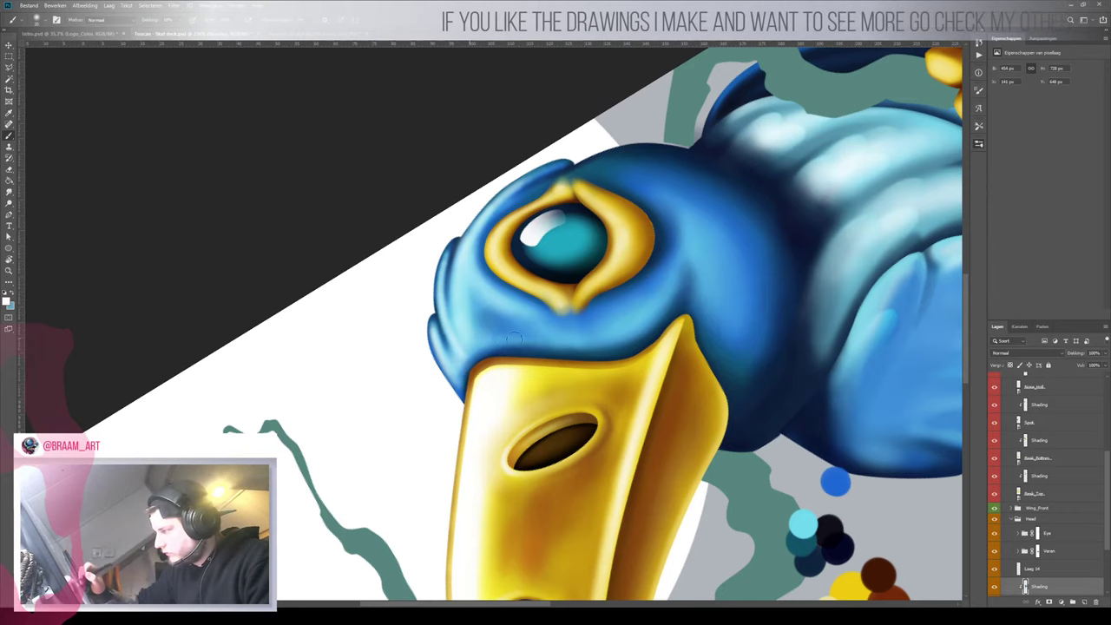
Brush near-white highlights on the crest feathers where the forehead meets the beak and check the whole figure
{"action": "key", "text": "z"}
{"action": "left_click_drag", "start_coordinate": [516, 312], "coordinate": [443, 319]}
{"action": "key", "text": "r"}
{"action": "left_click_drag", "start_coordinate": [569, 187], "coordinate": [677, 367]}
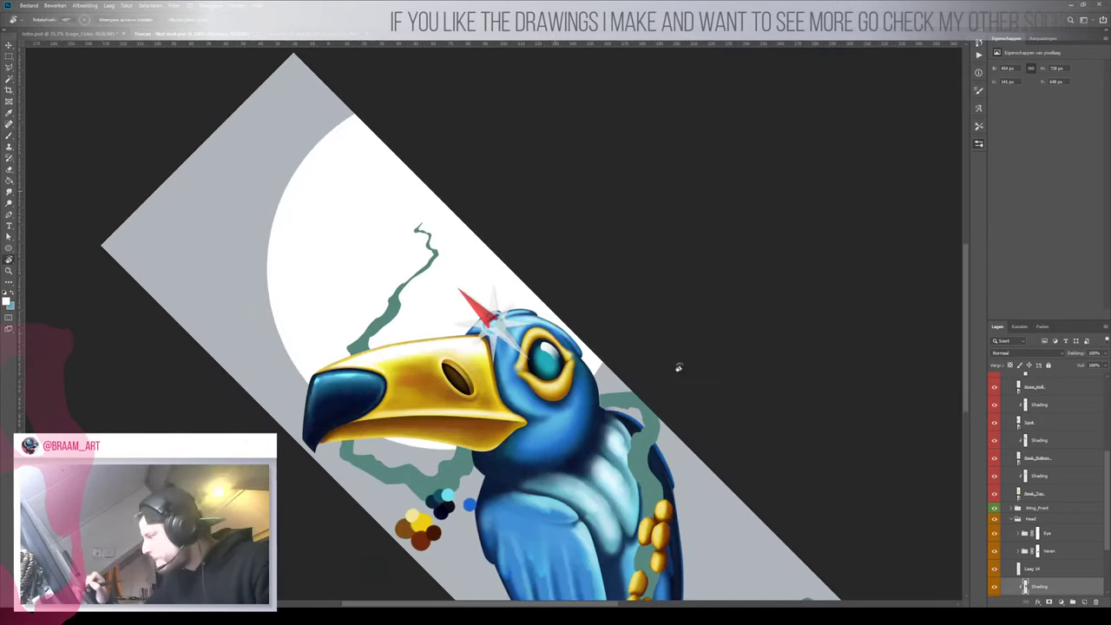
{"action": "key", "text": "z"}
{"action": "left_click", "coordinate": [487, 340]}
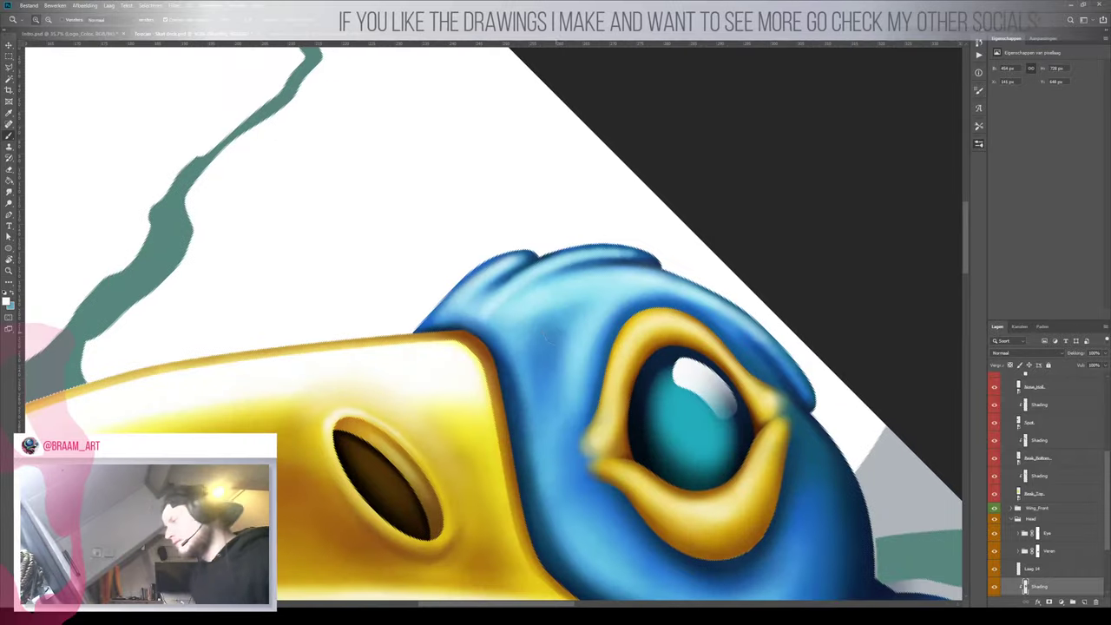
{"action": "key", "text": "b"}
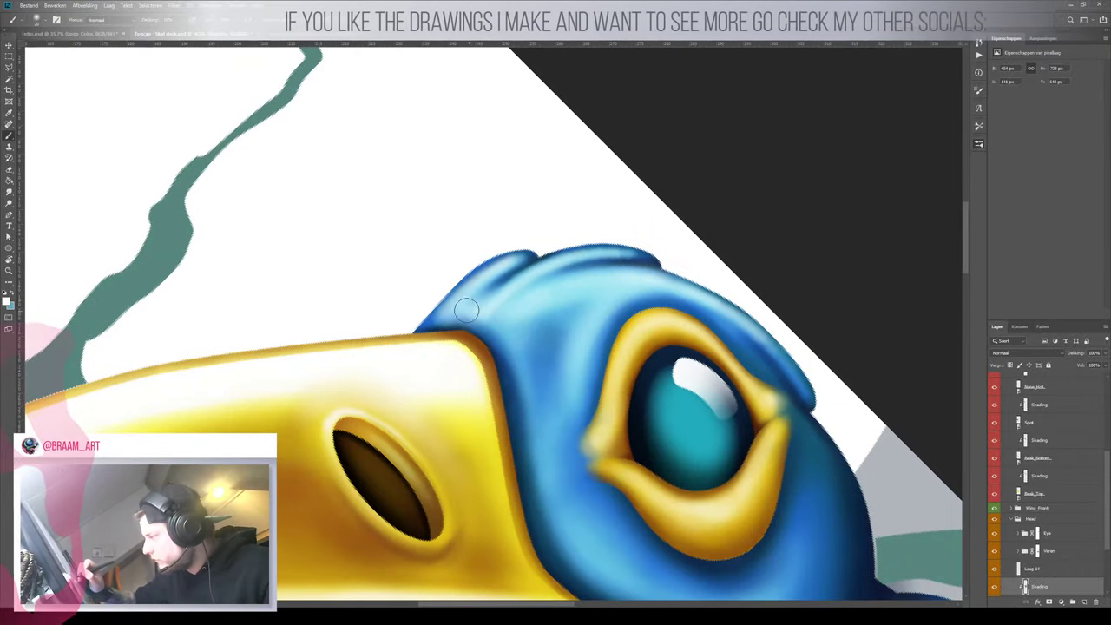
{"action": "mouse_move", "coordinate": [464, 310]}
{"action": "left_mouse_down"}
{"action": "mouse_move", "coordinate": [473, 291]}
{"action": "mouse_move", "coordinate": [425, 352]}
{"action": "left_mouse_up"}
{"action": "key", "text": "z"}
{"action": "scroll", "coordinate": [425, 351], "scroll_direction": "right", "scroll_amount": 2}
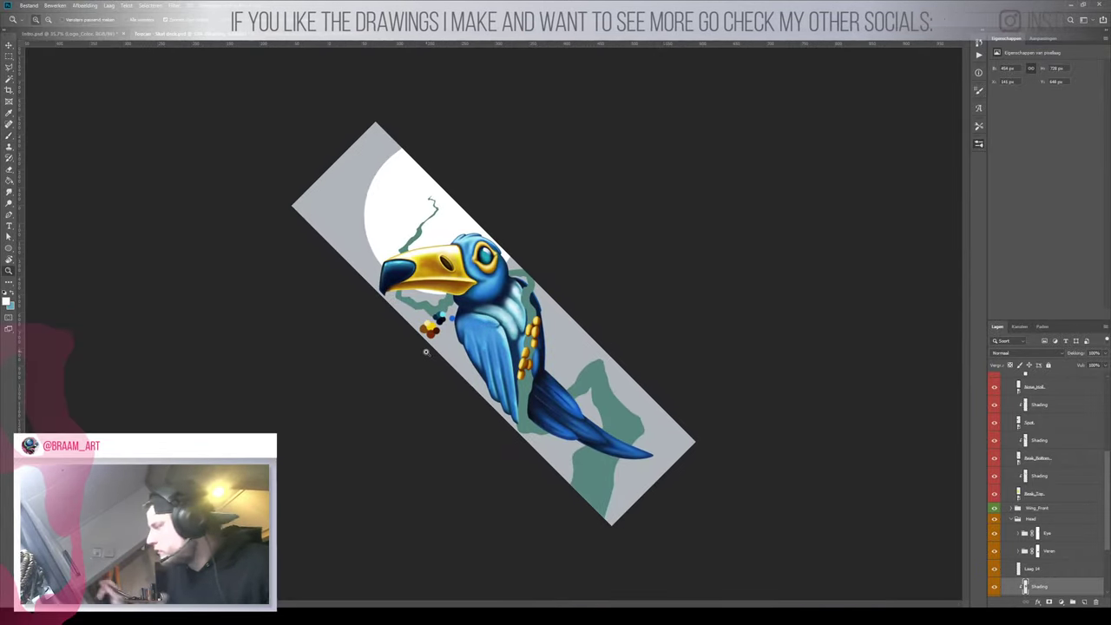
{"action": "key", "text": "t"}
{"action": "left_click", "coordinate": [547, 304]}
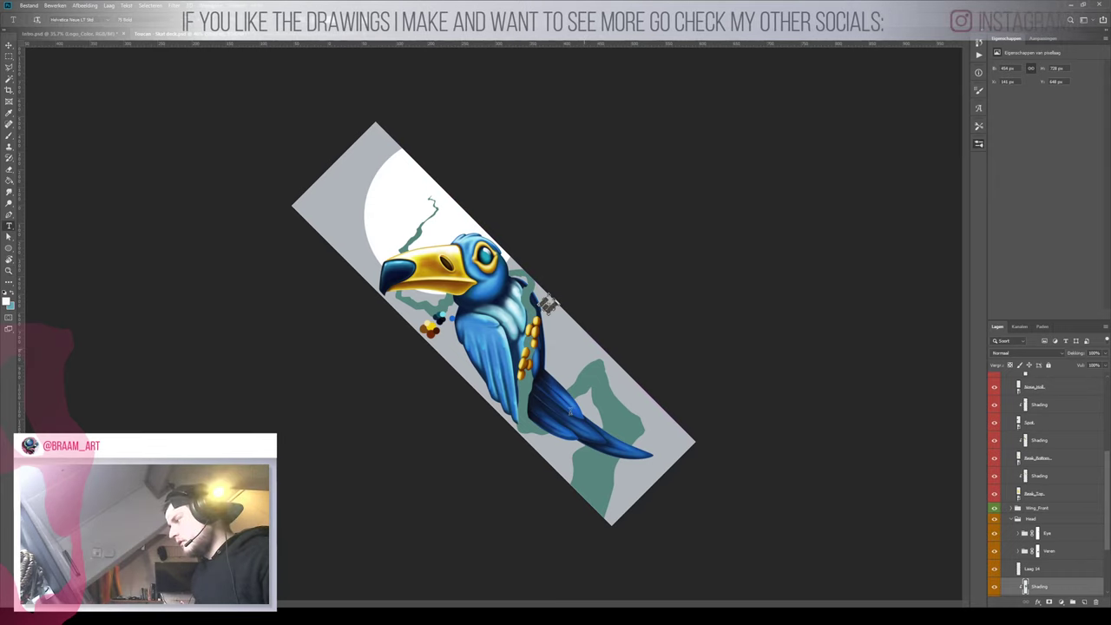
{"action": "key", "text": "Escape"}
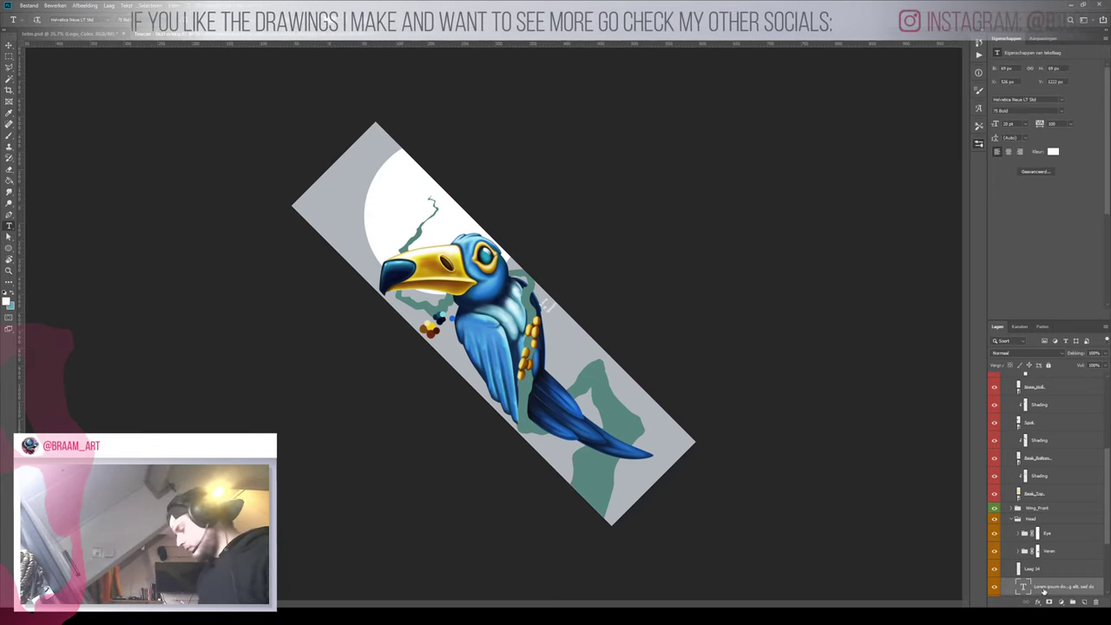
{"action": "key", "text": "b"}
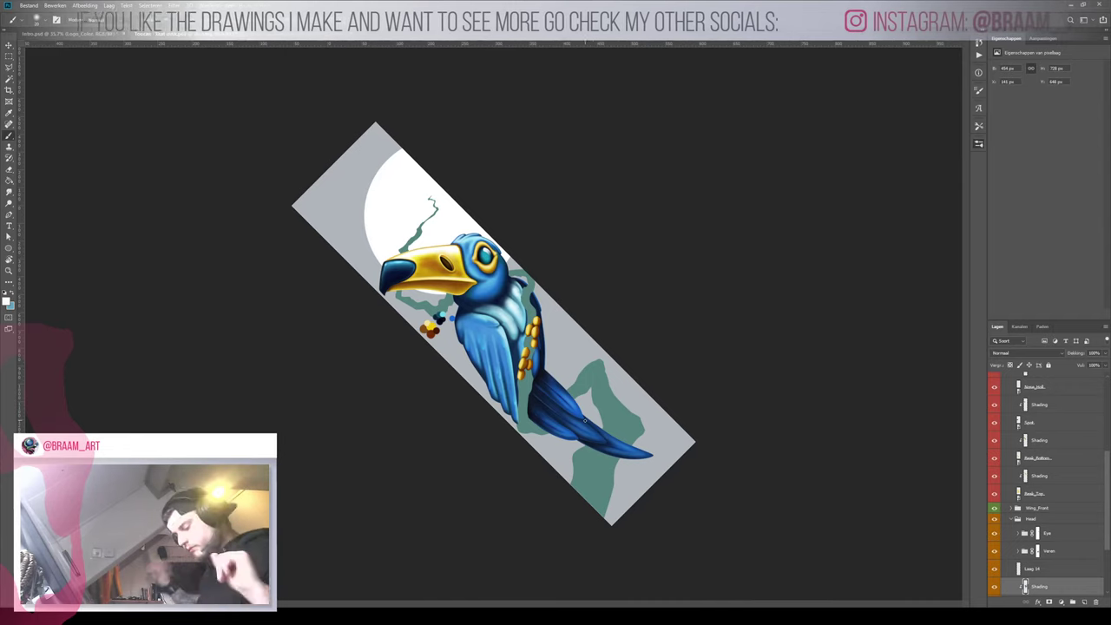
With the artwork upright, sample the dark teal swatch and brush it along the head's underside and below the beak
{"action": "key", "text": "r"}
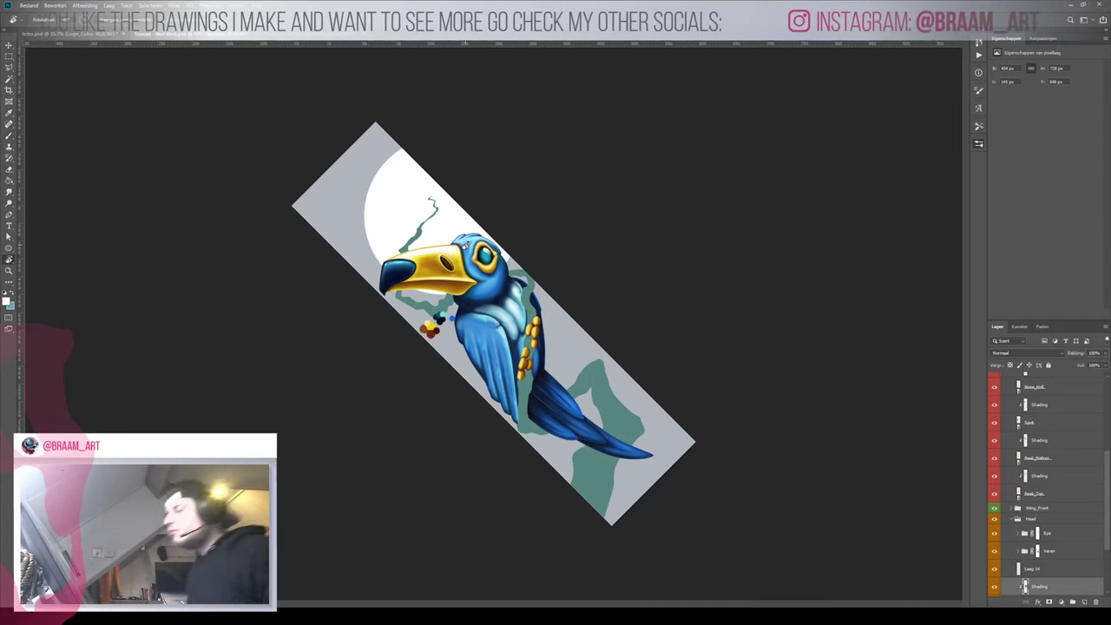
{"action": "left_click_drag", "start_coordinate": [482, 228], "coordinate": [572, 264]}
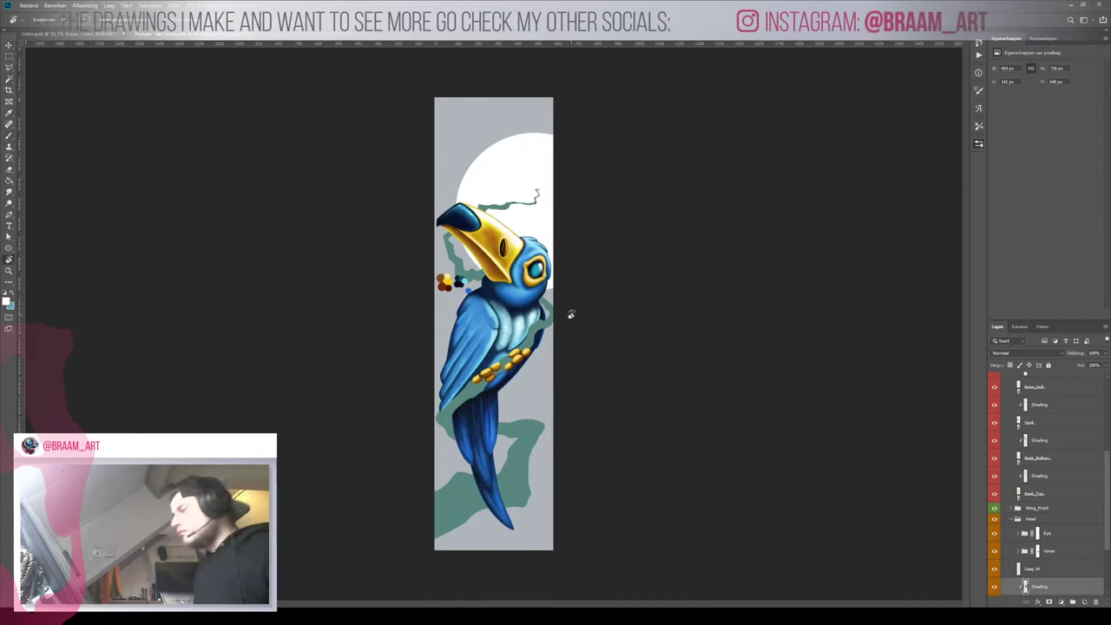
{"action": "key", "text": "z"}
{"action": "left_click", "coordinate": [493, 274]}
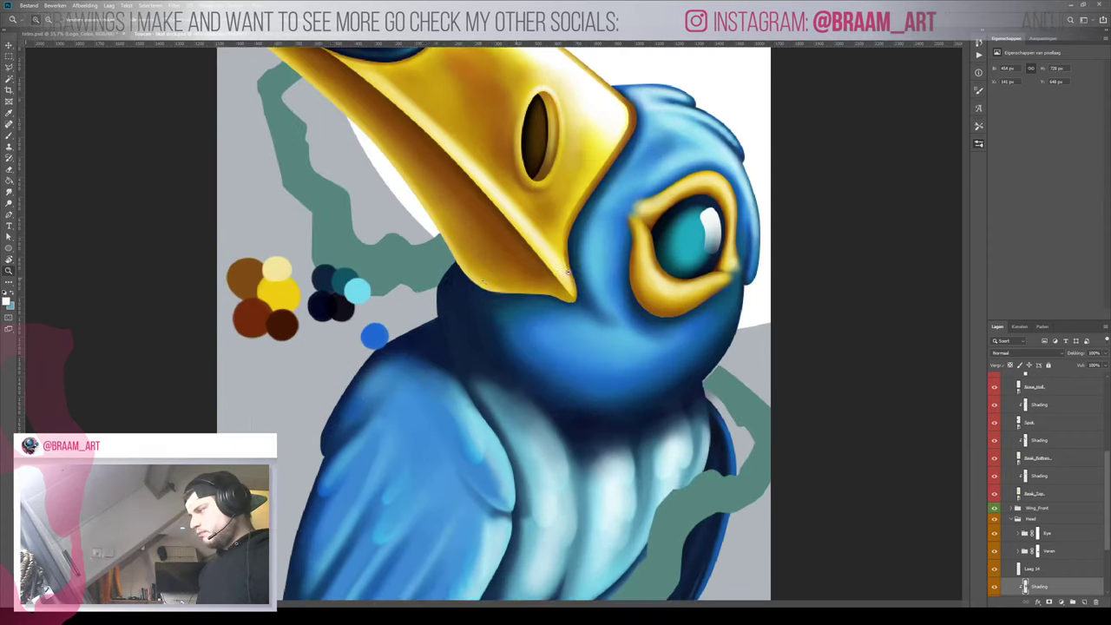
{"action": "left_click", "coordinate": [346, 272], "text": "alt"}
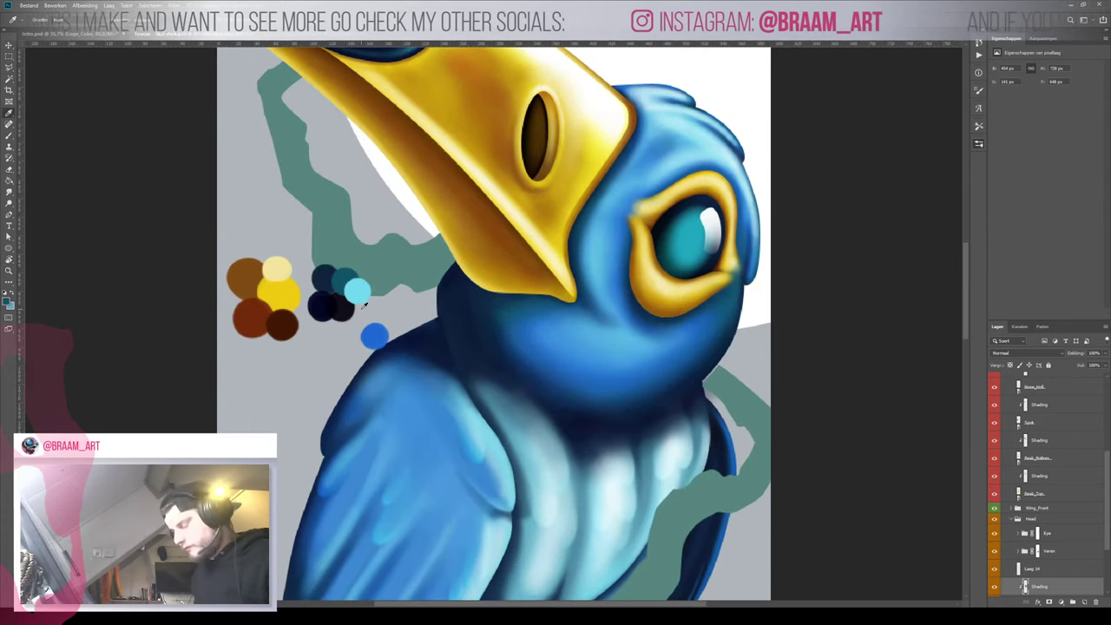
{"action": "key", "text": "b"}
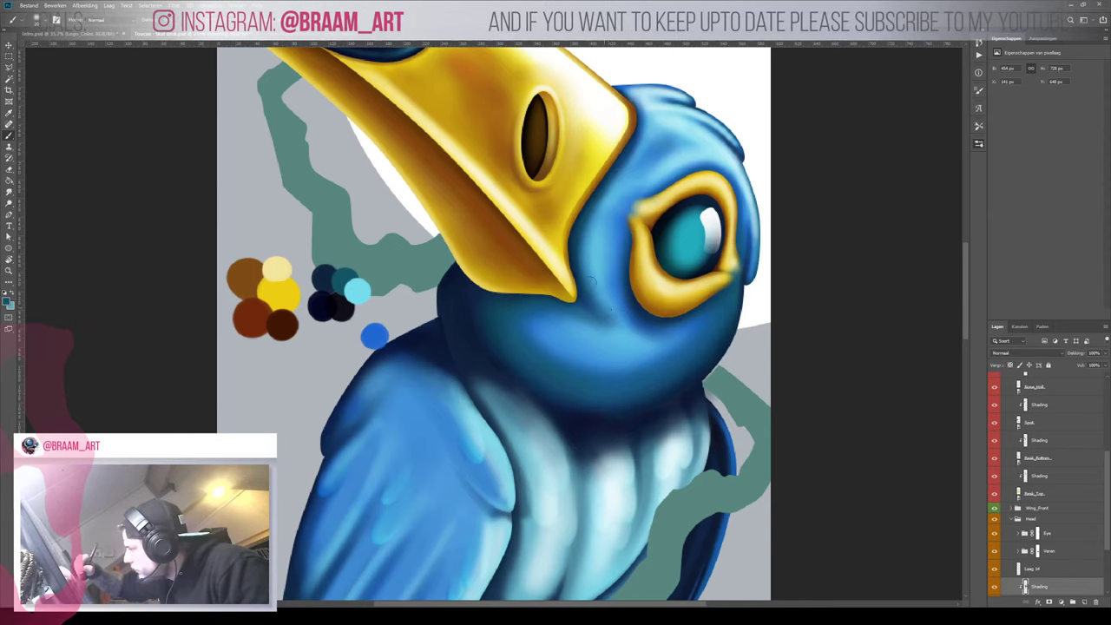
Continue the teal reflected light around the lower cheek and beneath the yellow eye ring
{"action": "key", "text": "z"}
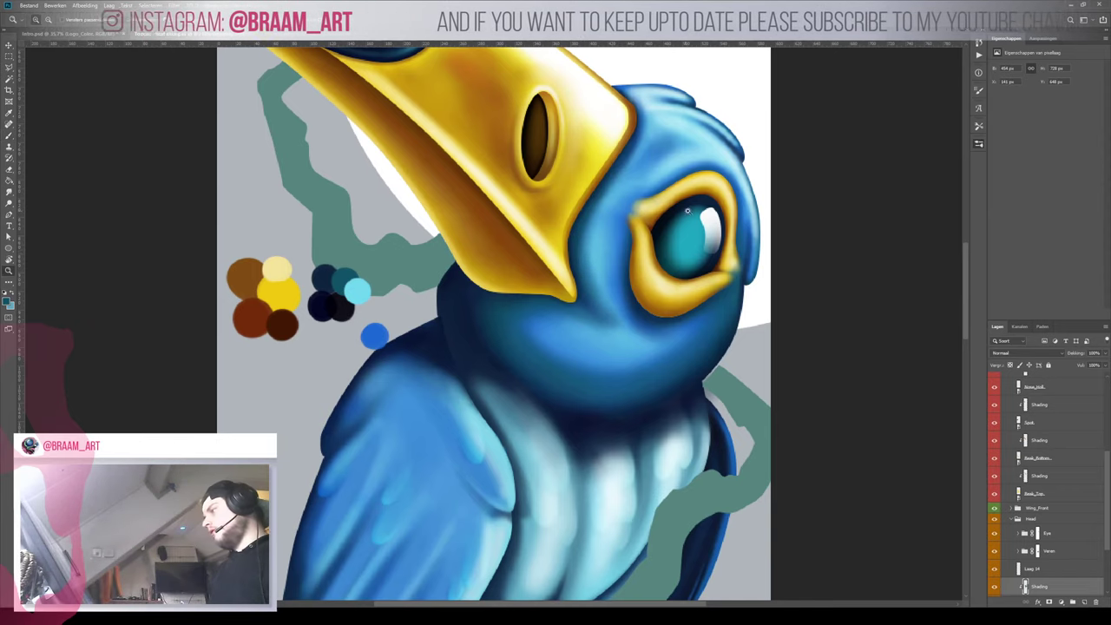
{"action": "mouse_move", "coordinate": [624, 251]}
{"action": "left_mouse_down"}
{"action": "mouse_move", "coordinate": [569, 263]}
{"action": "mouse_move", "coordinate": [618, 260]}
{"action": "left_mouse_up"}
{"action": "key", "text": "b"}
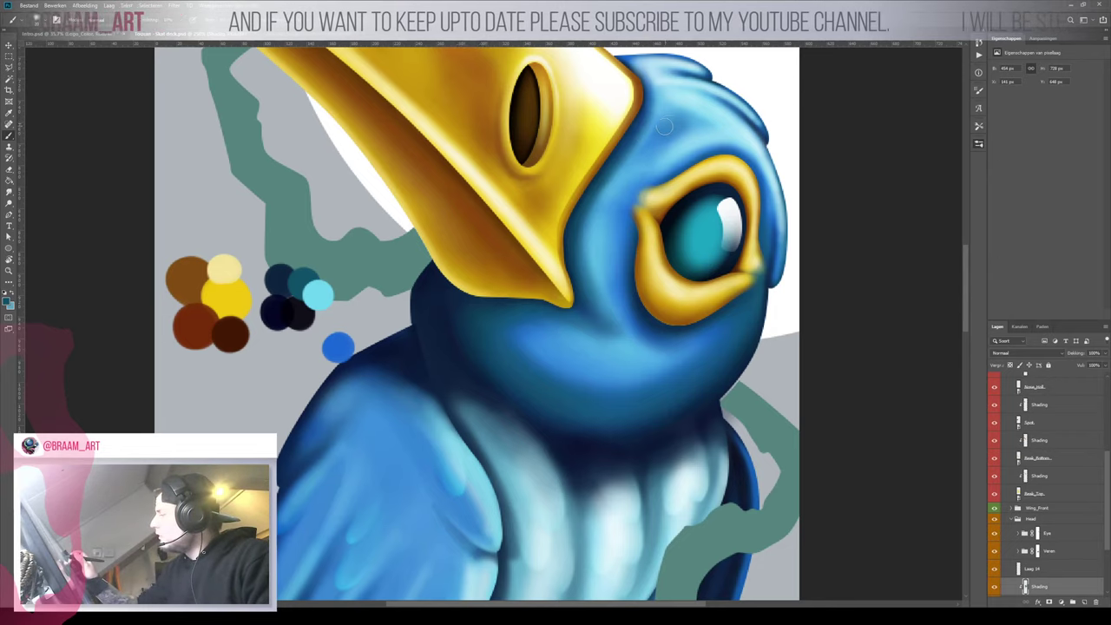
{"action": "key", "text": "z"}
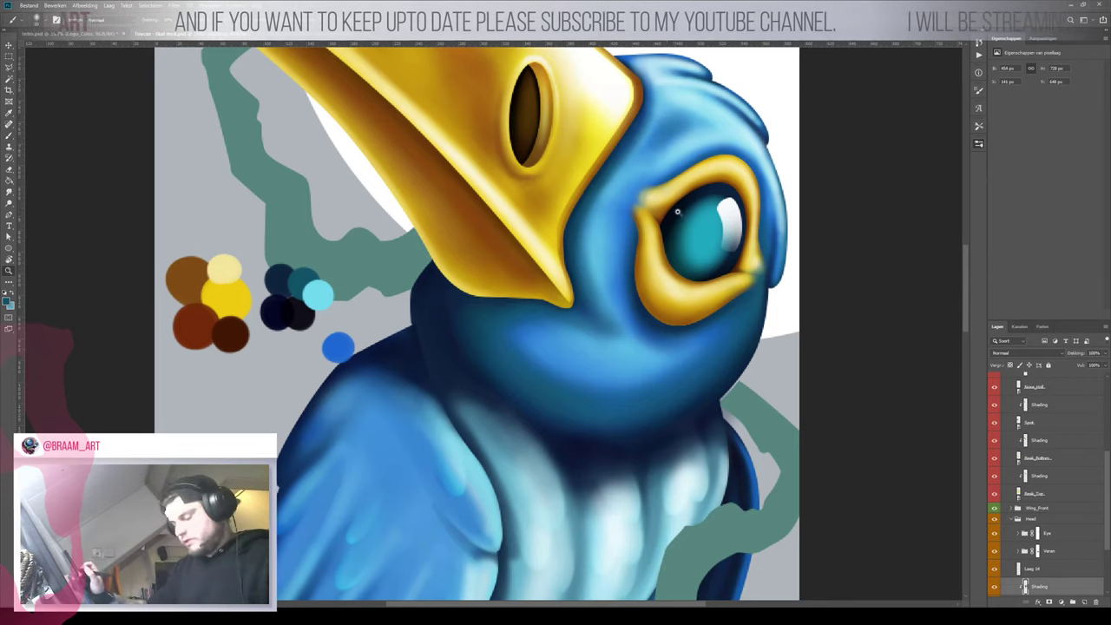
{"action": "mouse_move", "coordinate": [667, 220]}
{"action": "left_mouse_down"}
{"action": "mouse_move", "coordinate": [601, 274]}
{"action": "mouse_move", "coordinate": [667, 261]}
{"action": "left_mouse_up"}
{"action": "key", "text": "b"}
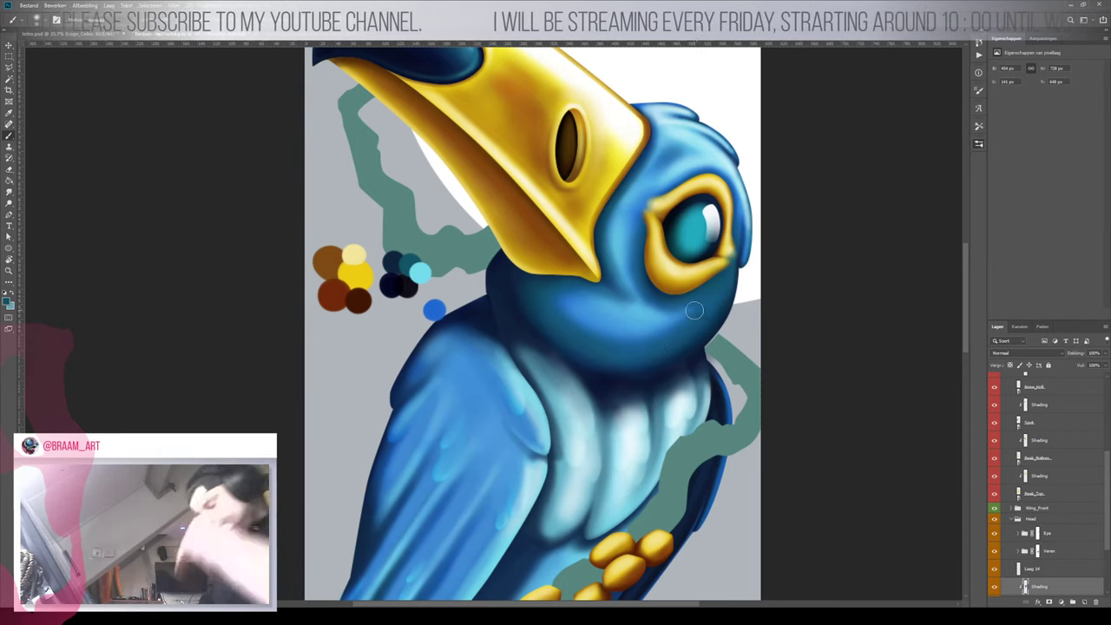
Sample the bright blue swatch and blend it into the cheek between the mouth corner and the eye ring
{"action": "key", "text": "z"}
{"action": "mouse_move", "coordinate": [708, 301]}
{"action": "left_mouse_down"}
{"action": "mouse_move", "coordinate": [573, 300]}
{"action": "mouse_move", "coordinate": [691, 293]}
{"action": "left_mouse_up"}
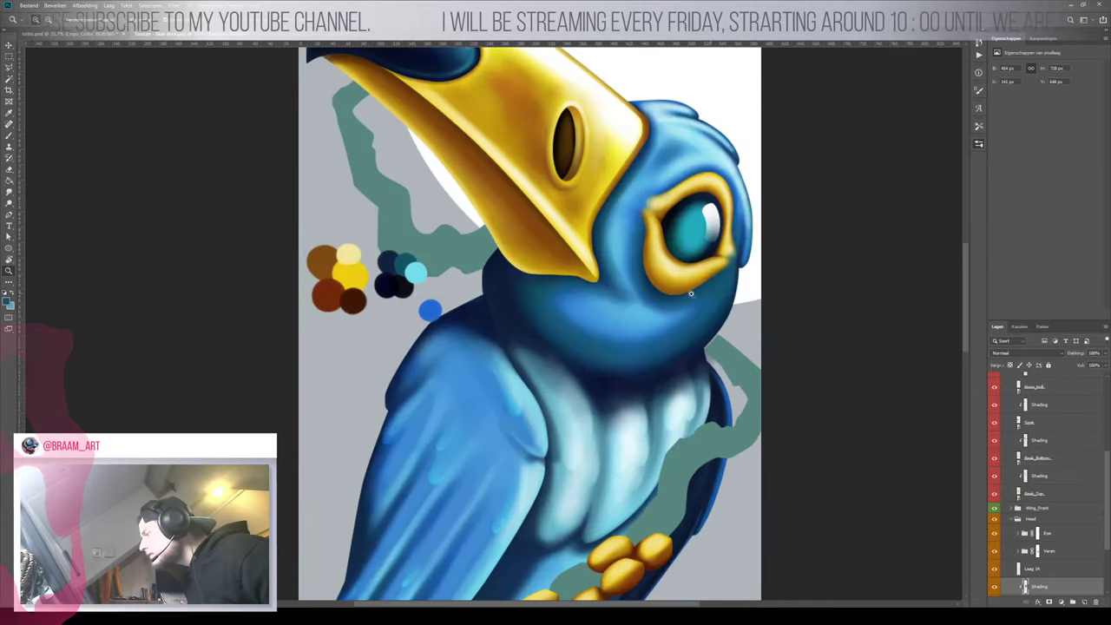
{"action": "key", "text": "b"}
{"action": "key", "text": "x"}
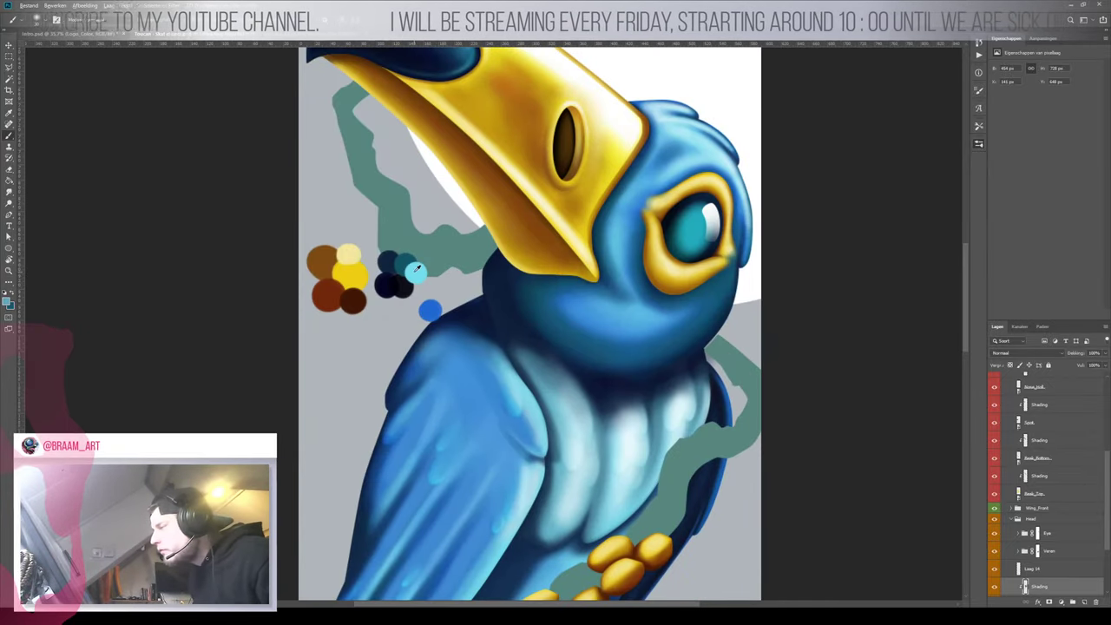
{"action": "left_click", "coordinate": [429, 310], "text": "alt"}
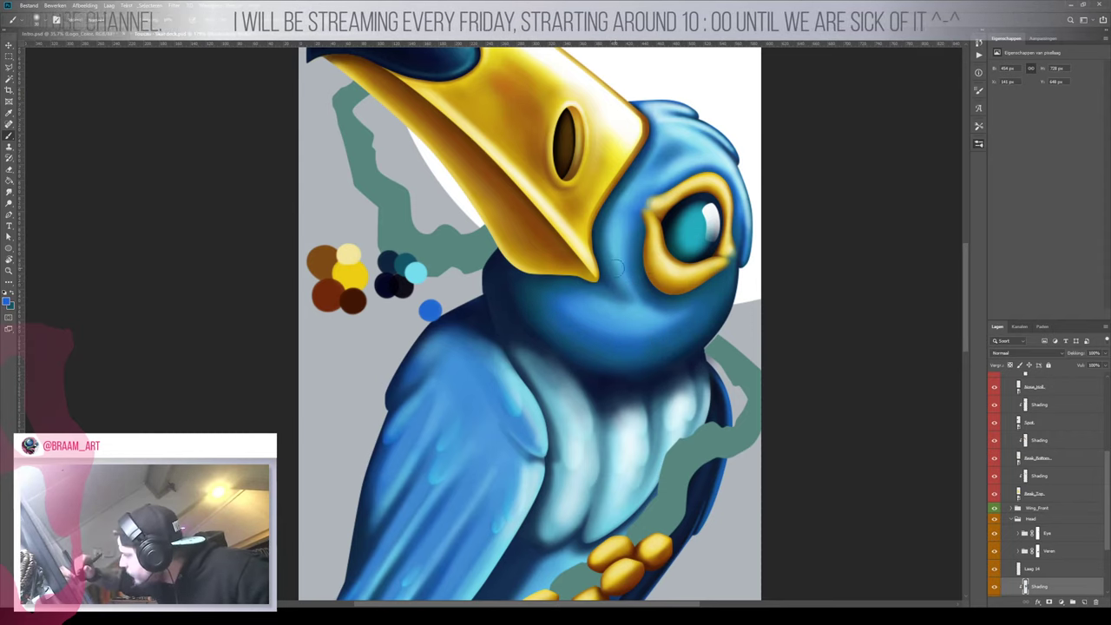
{"action": "key", "text": "z"}
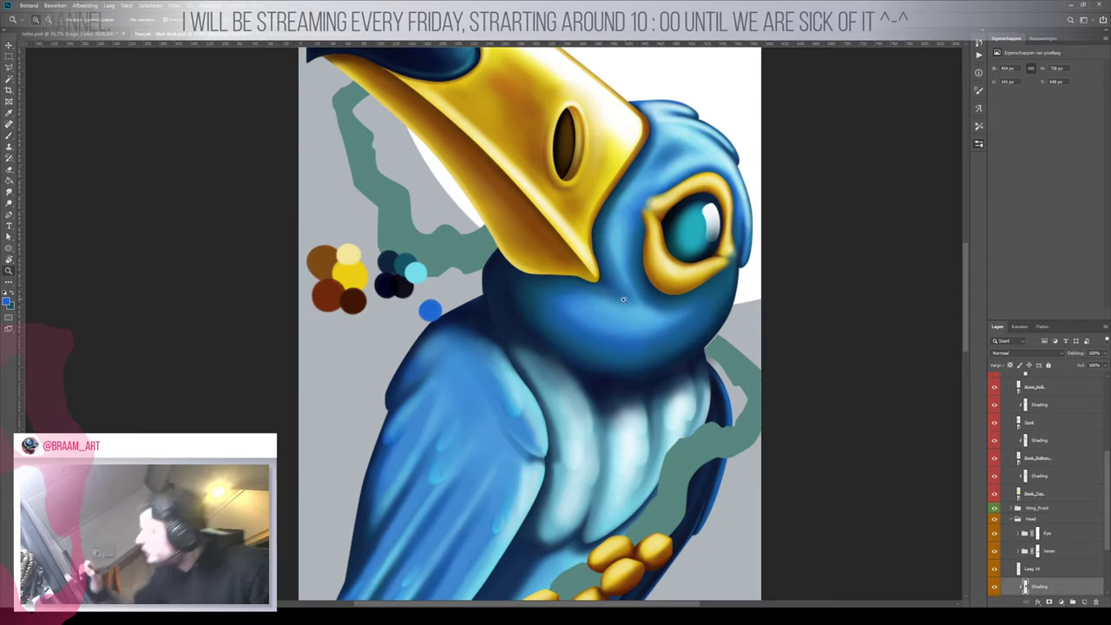
{"action": "mouse_move", "coordinate": [625, 299]}
{"action": "left_mouse_down"}
{"action": "mouse_move", "coordinate": [548, 370]}
{"action": "mouse_move", "coordinate": [645, 332]}
{"action": "mouse_move", "coordinate": [602, 320]}
{"action": "left_mouse_up"}
{"action": "key", "text": "b"}
{"action": "key", "text": "z"}
{"action": "key", "text": "b"}
{"action": "key", "text": "z"}
{"action": "key", "text": "b"}
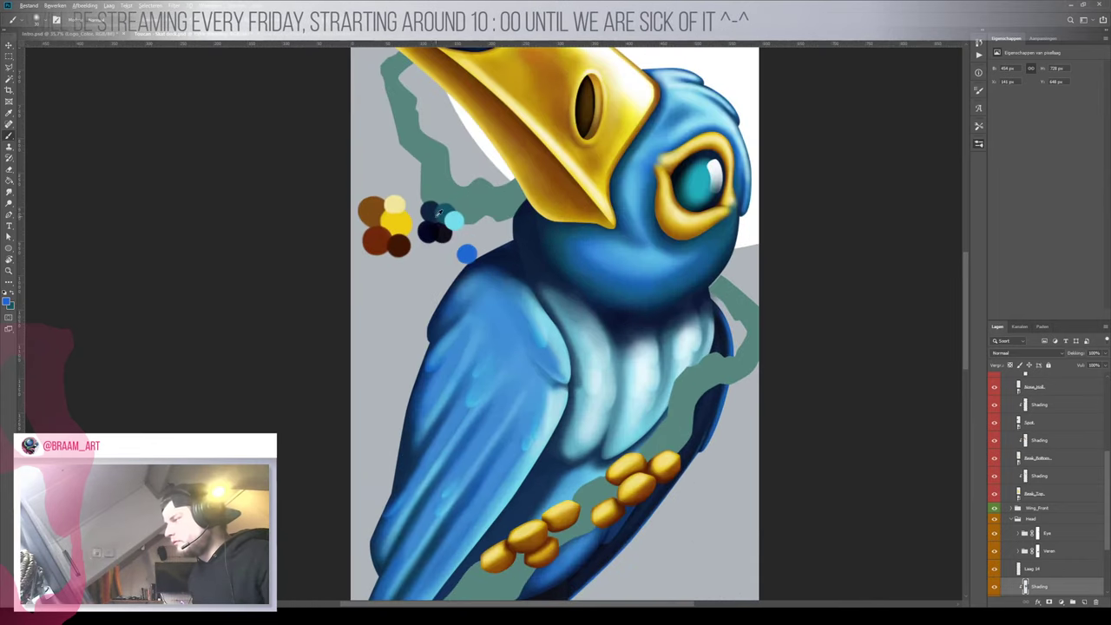
Sample a dark blue from the palette, shade the neck between head and wing, and hide the head's Shading layer
{"action": "left_click", "coordinate": [439, 212], "text": "alt"}
{"action": "key", "text": "r"}
{"action": "left_click_drag", "start_coordinate": [536, 340], "coordinate": [564, 391]}
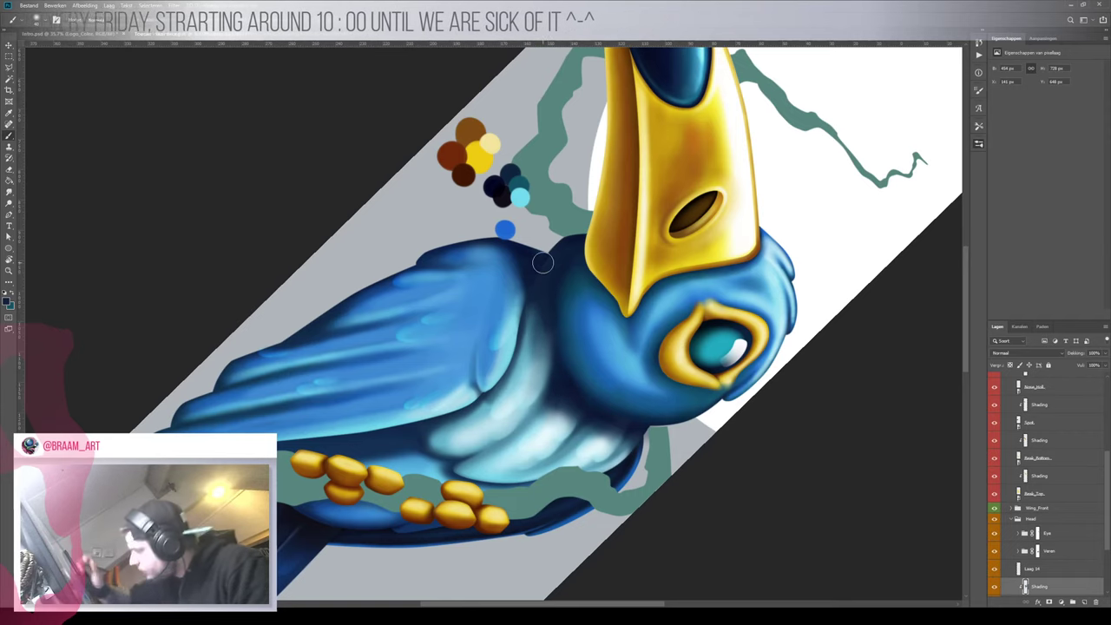
{"action": "scroll", "coordinate": [1040, 535], "scroll_direction": "down", "scroll_amount": 3}
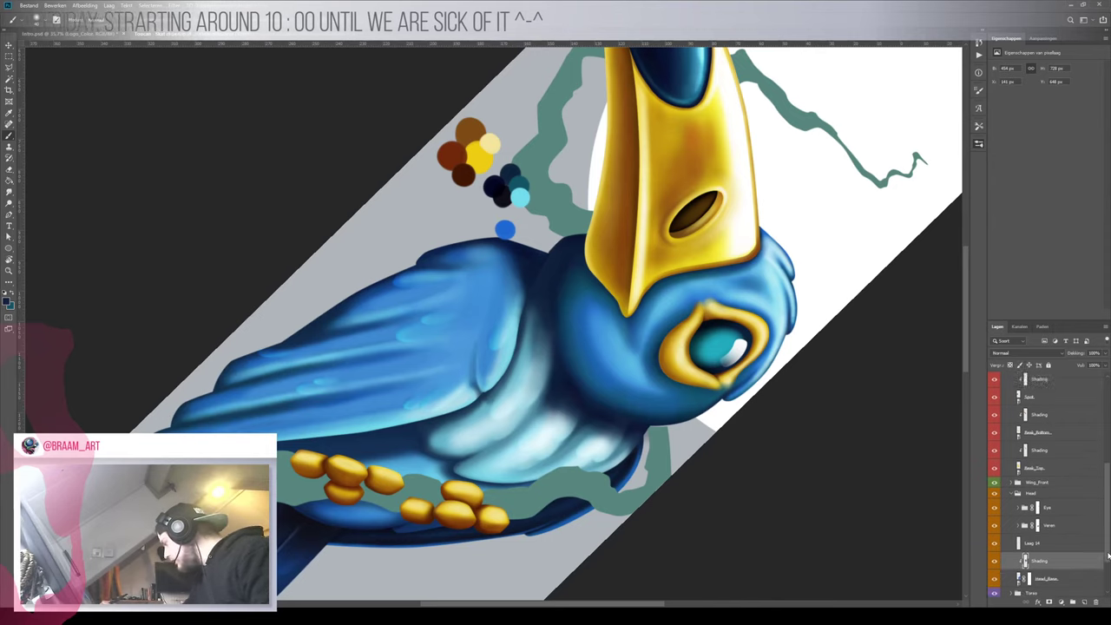
{"action": "left_click", "coordinate": [994, 518]}
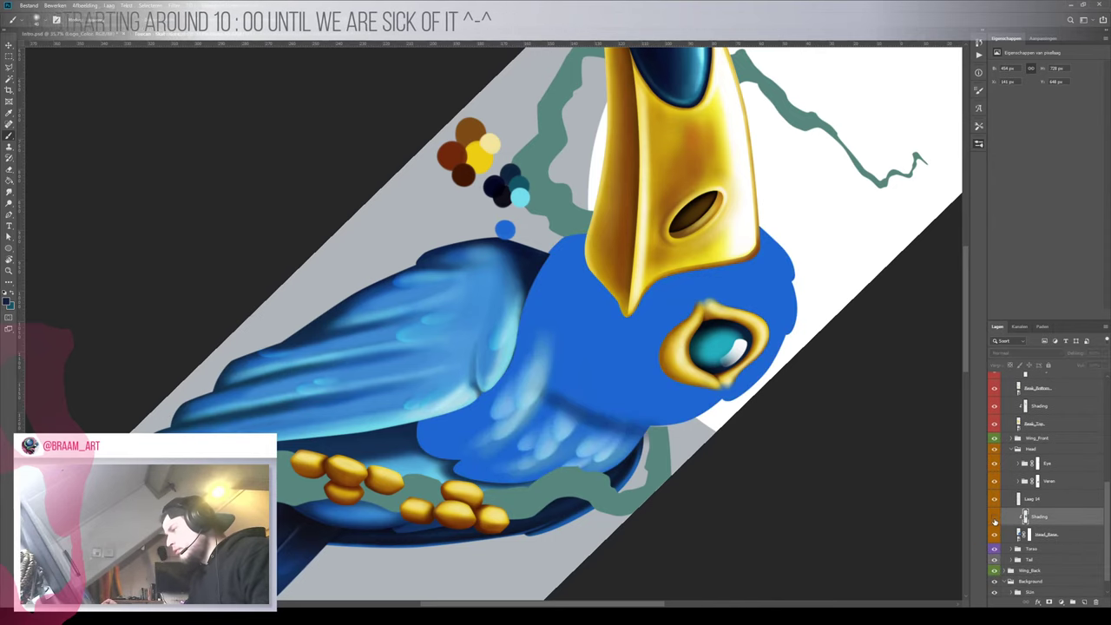
Turn the head's Shading layer back on and select the Veren group's mask within the Head group
{"action": "left_click", "coordinate": [994, 517]}
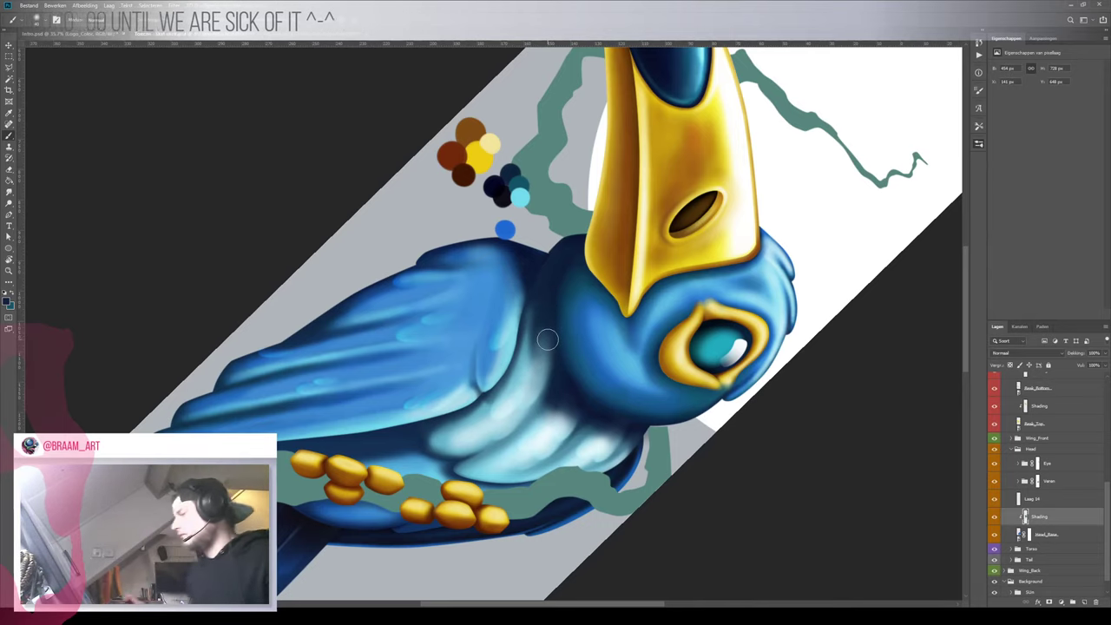
{"action": "mouse_move", "coordinate": [522, 339]}
{"action": "left_mouse_down"}
{"action": "mouse_move", "coordinate": [484, 335]}
{"action": "mouse_move", "coordinate": [520, 341]}
{"action": "left_mouse_up"}
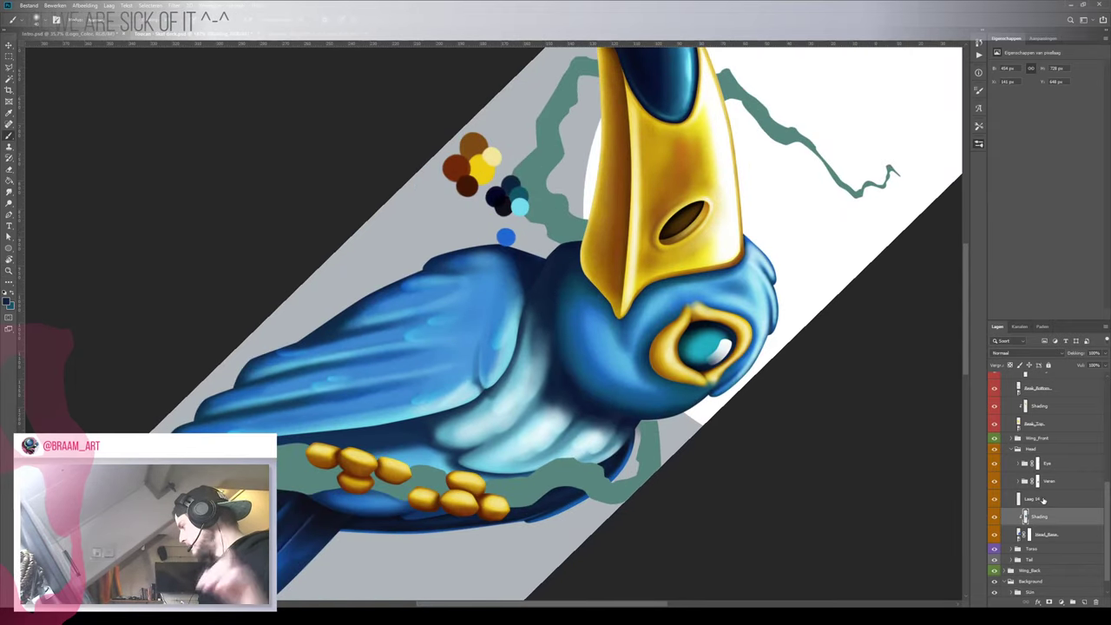
{"action": "left_click", "coordinate": [1038, 483]}
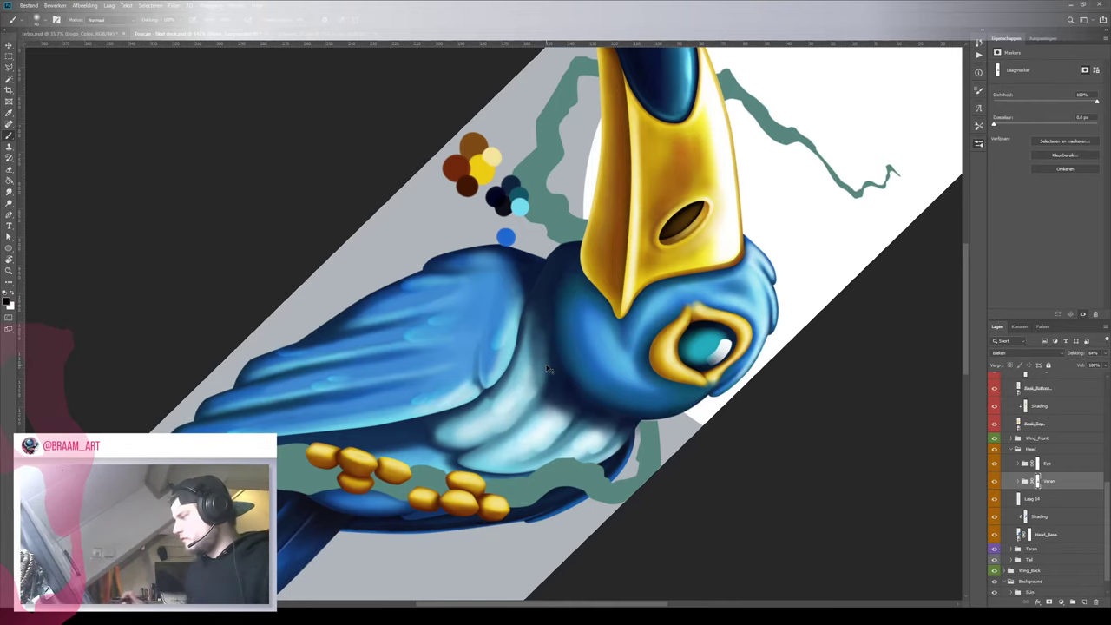
Toggle the visibility of the head's Shading layer and Laag 14 to compare the neck shading with and without them
{"action": "left_click", "coordinate": [994, 517]}
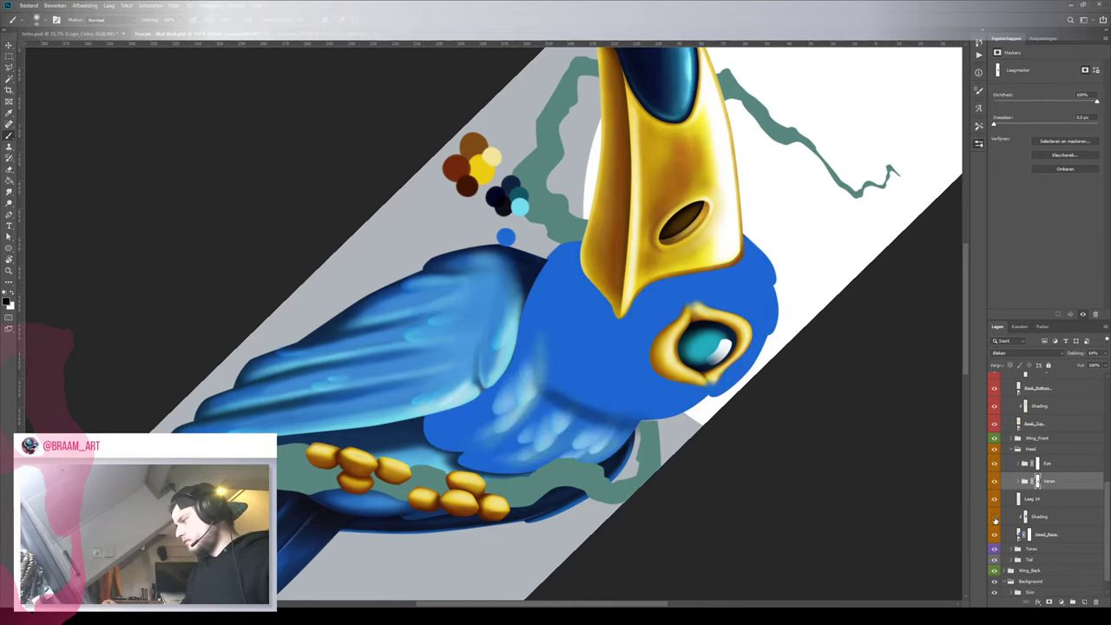
{"action": "left_click", "coordinate": [995, 519]}
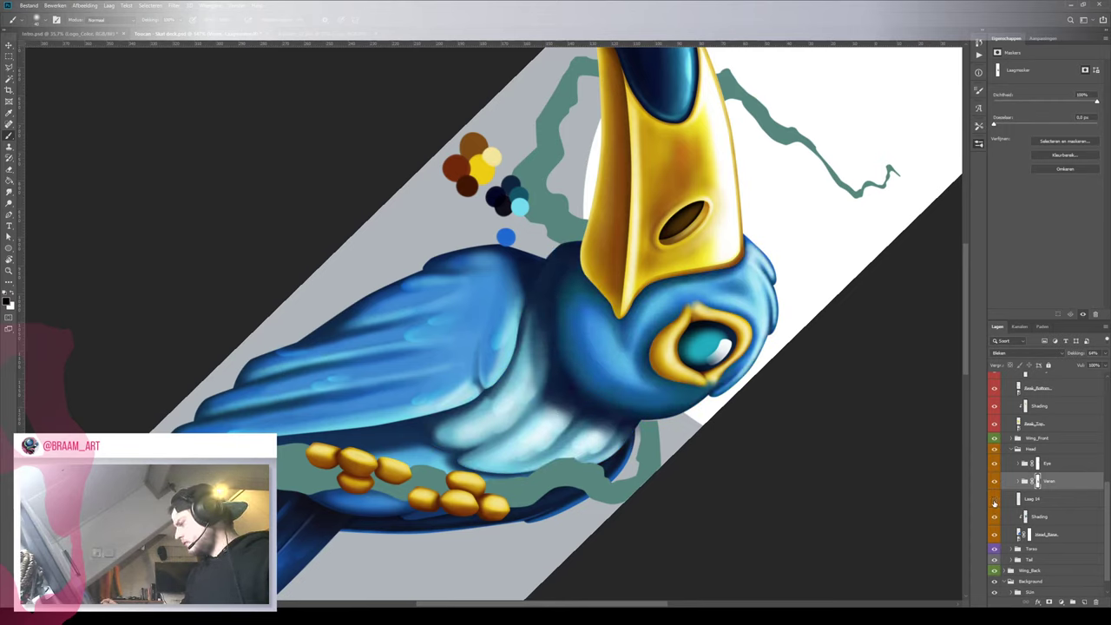
{"action": "left_click", "coordinate": [995, 503]}
{"action": "left_click", "coordinate": [995, 503]}
{"action": "left_click", "coordinate": [994, 504]}
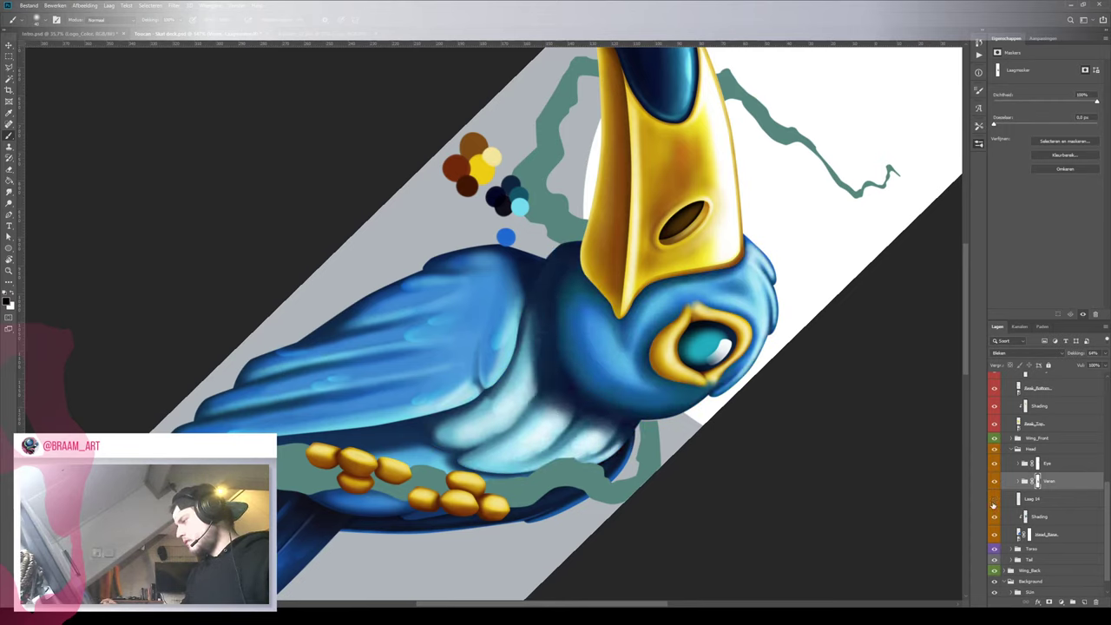
{"action": "left_click", "coordinate": [995, 504]}
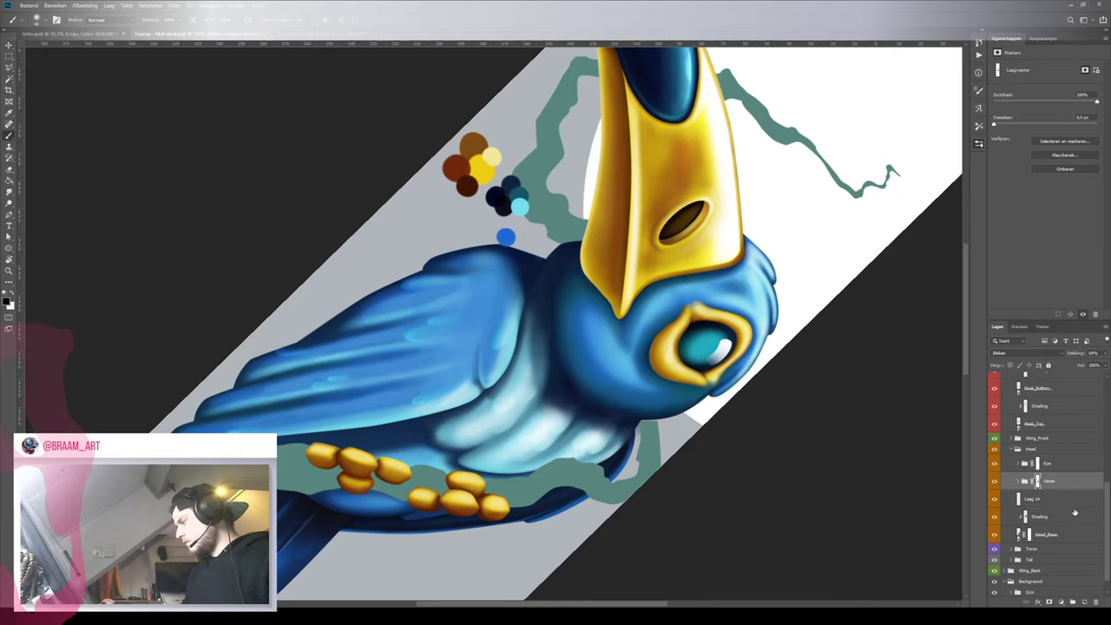
With the bird turned nearly upright, select the head's Shading layer and brush more dark blue shadow onto the neck
{"action": "left_click", "coordinate": [1044, 502]}
{"action": "key", "text": "b"}
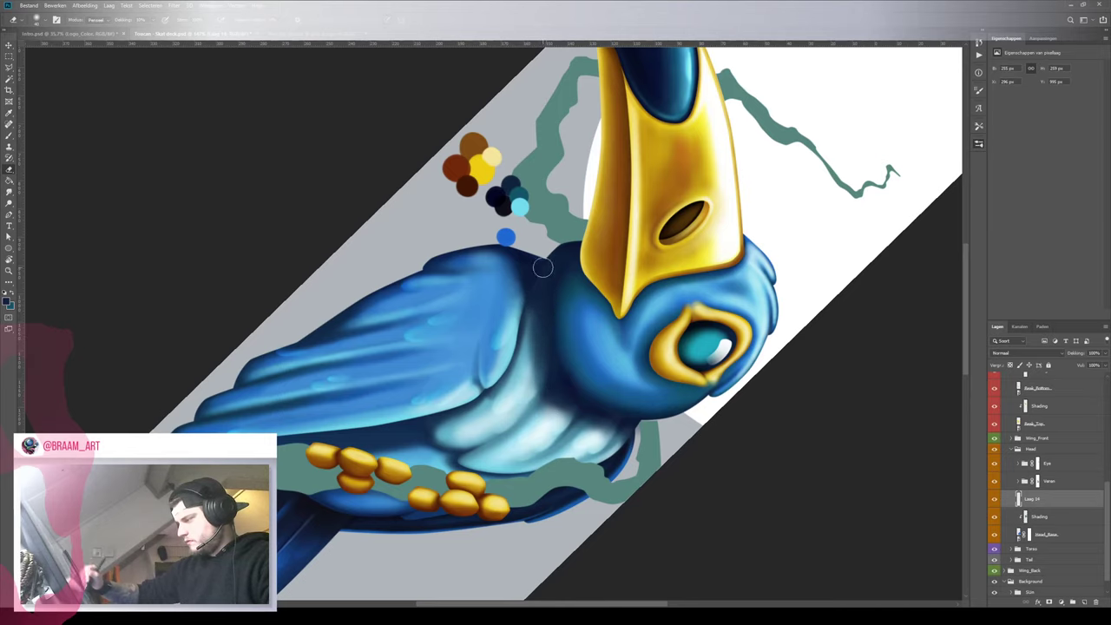
{"action": "key", "text": "z"}
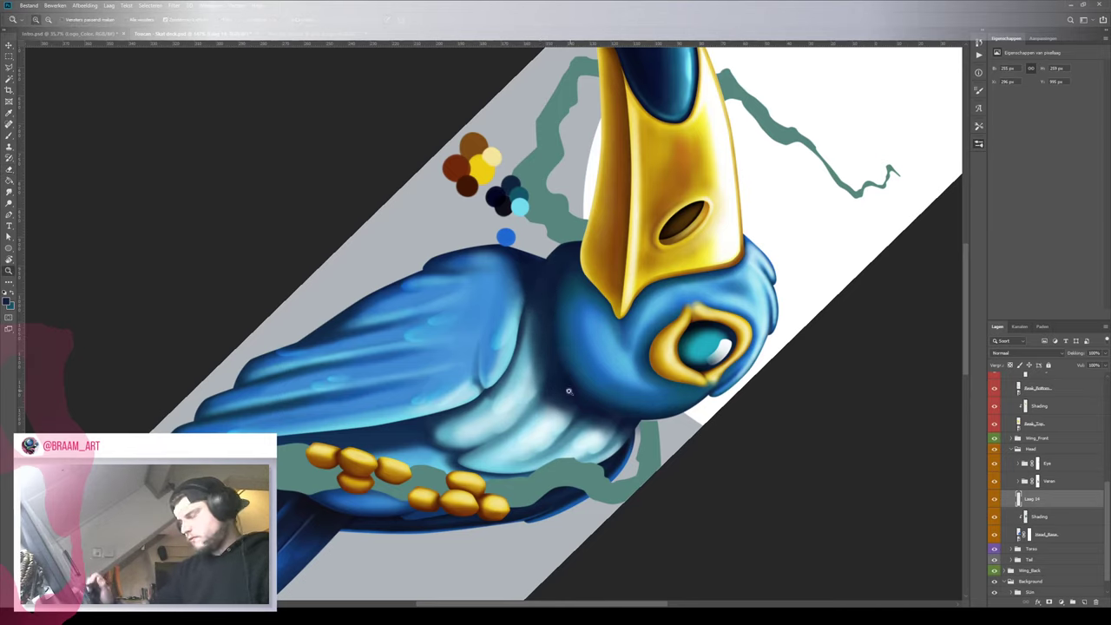
{"action": "mouse_move", "coordinate": [571, 390]}
{"action": "left_mouse_down"}
{"action": "mouse_move", "coordinate": [524, 443]}
{"action": "mouse_move", "coordinate": [570, 397]}
{"action": "left_mouse_up"}
{"action": "key", "text": "e"}
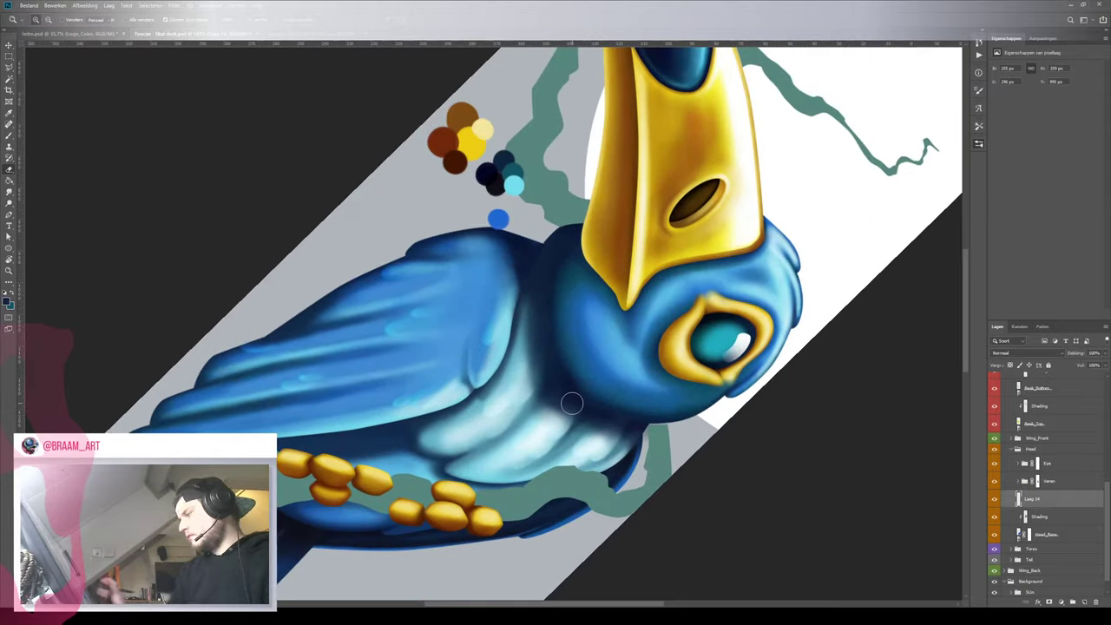
{"action": "key", "text": "r"}
{"action": "mouse_move", "coordinate": [532, 300]}
{"action": "left_mouse_down"}
{"action": "mouse_move", "coordinate": [535, 257]}
{"action": "mouse_move", "coordinate": [489, 241]}
{"action": "mouse_move", "coordinate": [515, 249]}
{"action": "left_mouse_up"}
{"action": "key", "text": "b"}
{"action": "left_click", "coordinate": [1037, 518]}
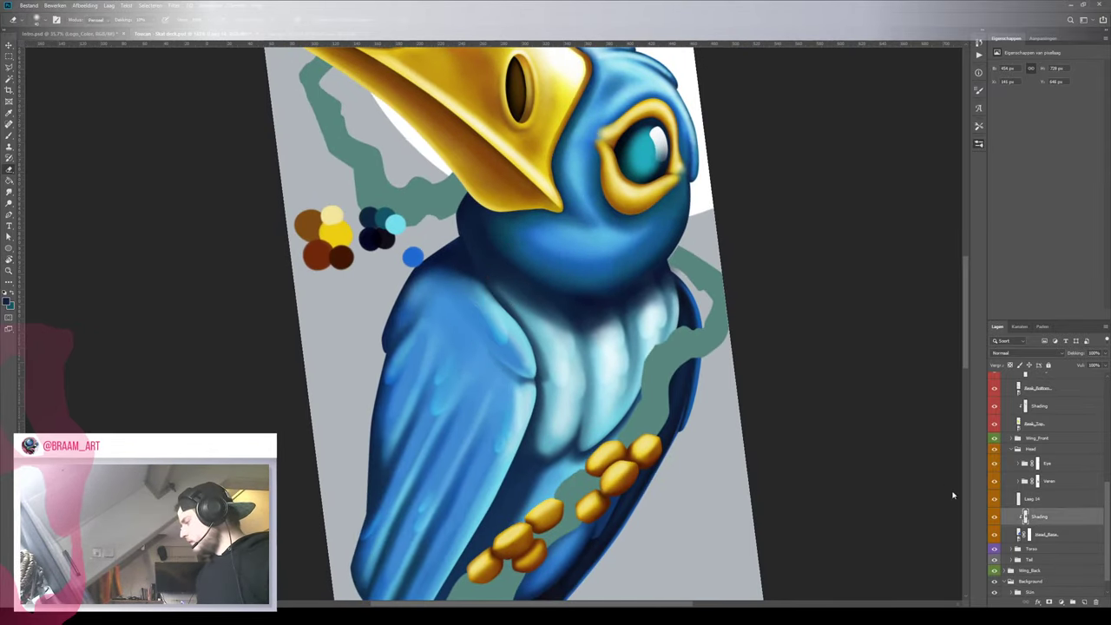
{"action": "key", "text": "b"}
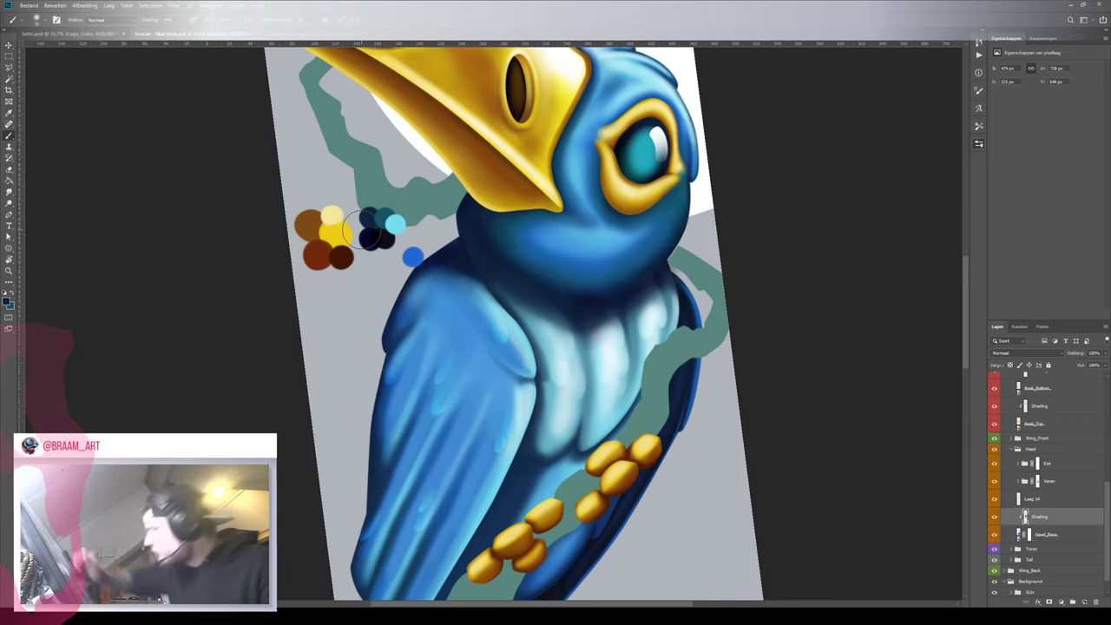
Collapse the Head group, expand the Wing_Front group and select its Laag 13 layer
{"action": "key", "text": "z"}
{"action": "left_click_drag", "start_coordinate": [521, 287], "coordinate": [489, 303]}
{"action": "scroll", "coordinate": [494, 278], "scroll_direction": "up", "scroll_amount": 3}
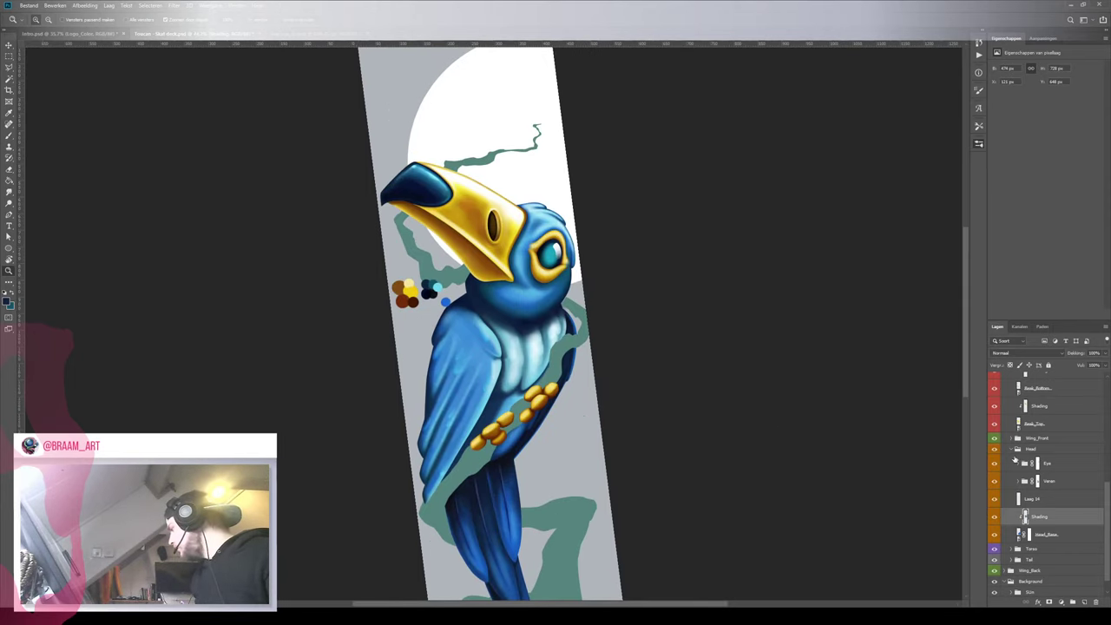
{"action": "left_click", "coordinate": [1013, 450]}
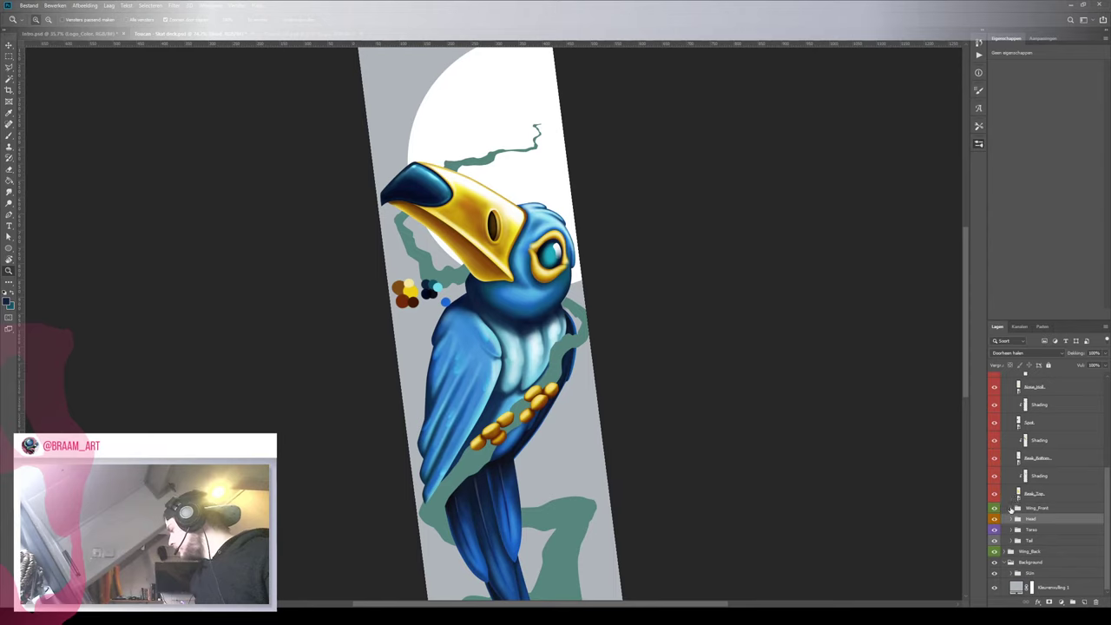
{"action": "left_click", "coordinate": [1011, 508]}
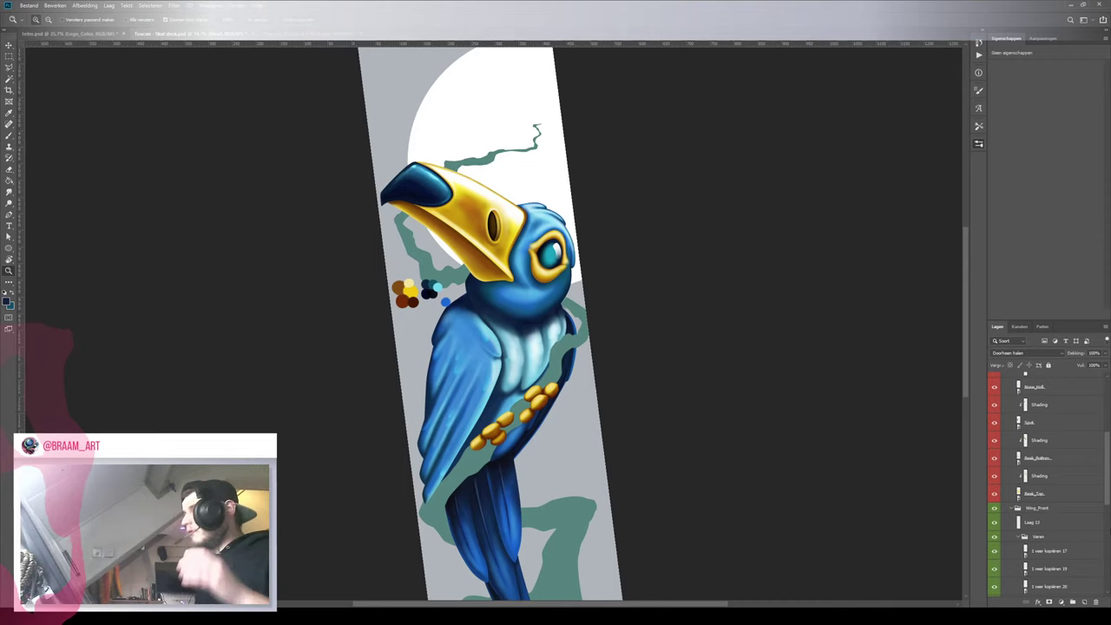
{"action": "left_click", "coordinate": [1044, 509]}
{"action": "left_click", "coordinate": [1026, 523]}
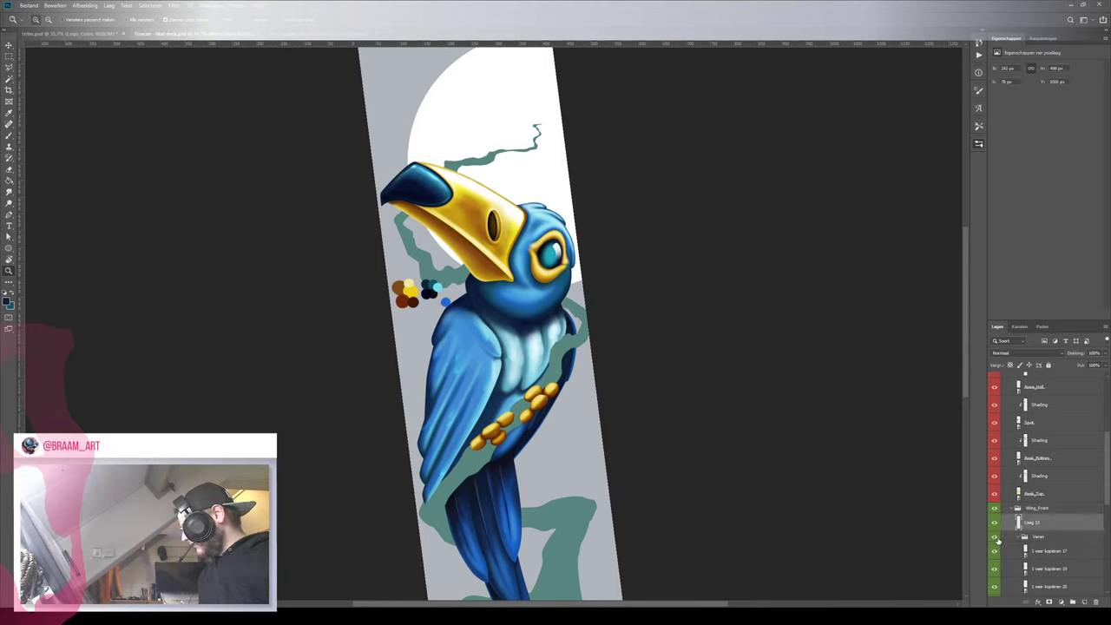
Collapse the Veren group inside Wing_Front and toggle the wing's layers to check what each one contributes
{"action": "left_click", "coordinate": [996, 538]}
{"action": "left_click", "coordinate": [996, 538]}
{"action": "scroll", "coordinate": [1055, 538], "scroll_direction": "down", "scroll_amount": 2}
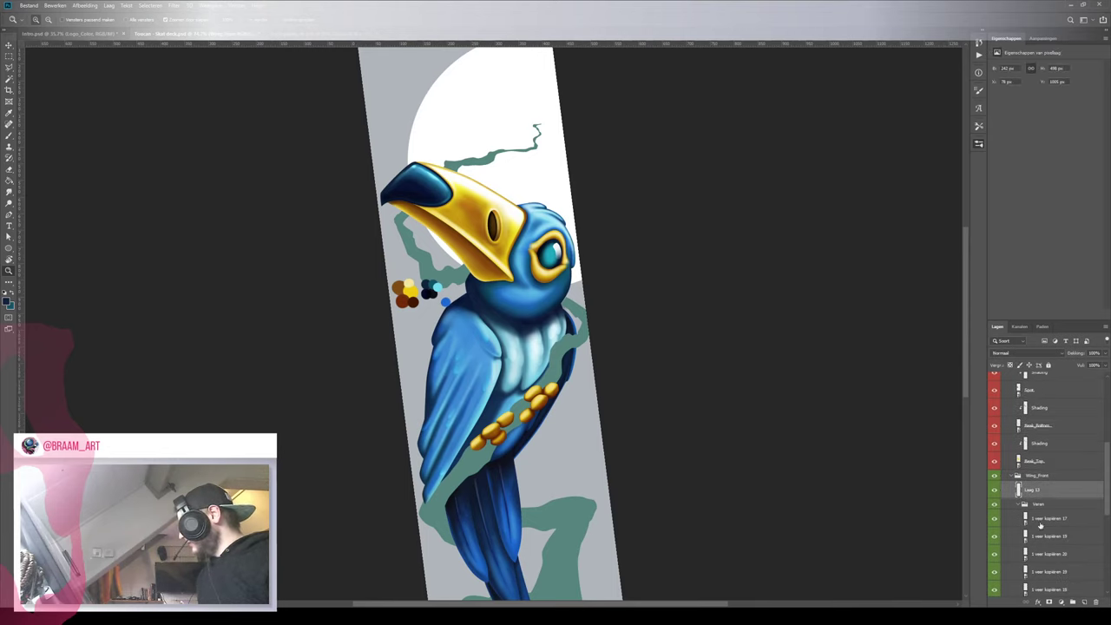
{"action": "left_click", "coordinate": [1019, 504]}
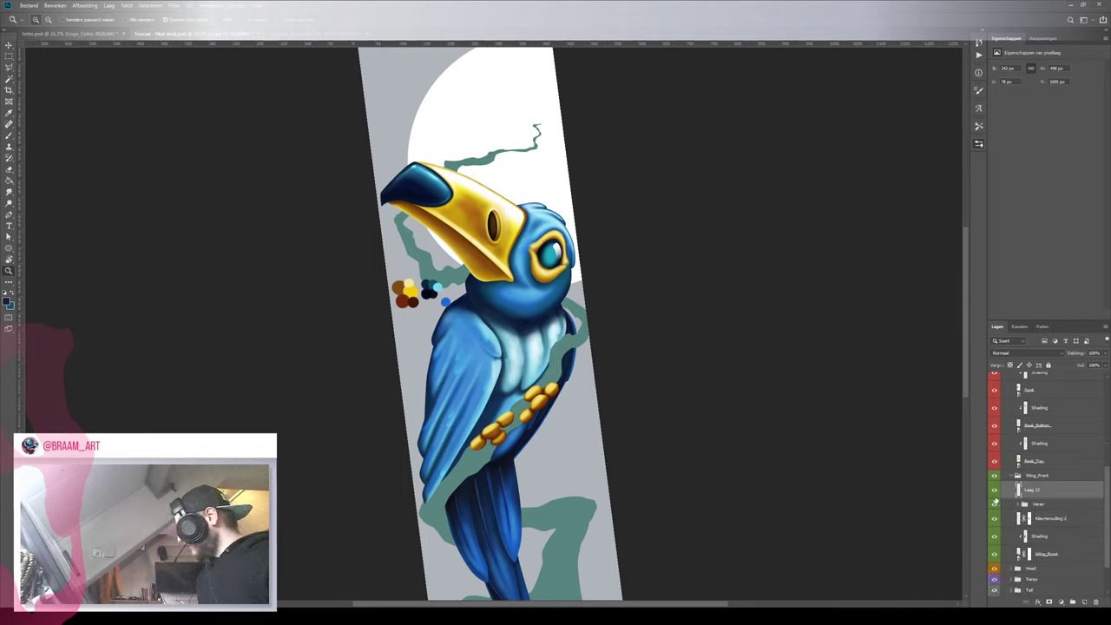
{"action": "left_click", "coordinate": [996, 496]}
{"action": "left_click", "coordinate": [996, 495]}
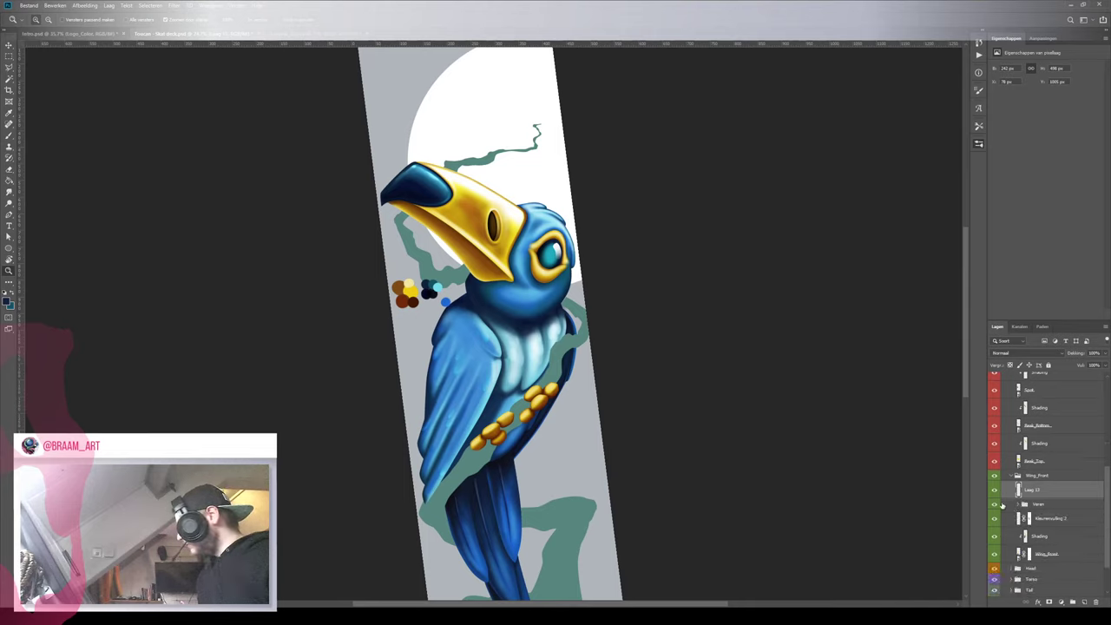
{"action": "left_click", "coordinate": [994, 537]}
{"action": "left_click", "coordinate": [994, 537]}
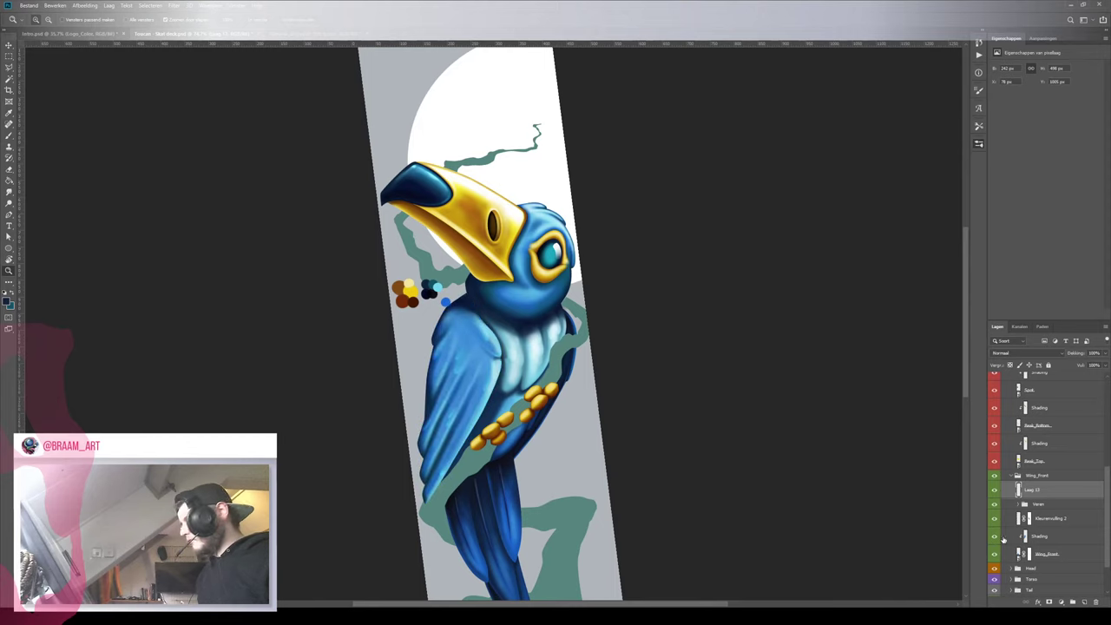
Select the Shading layer in Wing_Front and add a new layer above it
{"action": "left_click", "coordinate": [1035, 538]}
{"action": "left_click", "coordinate": [994, 539]}
{"action": "left_click", "coordinate": [995, 538]}
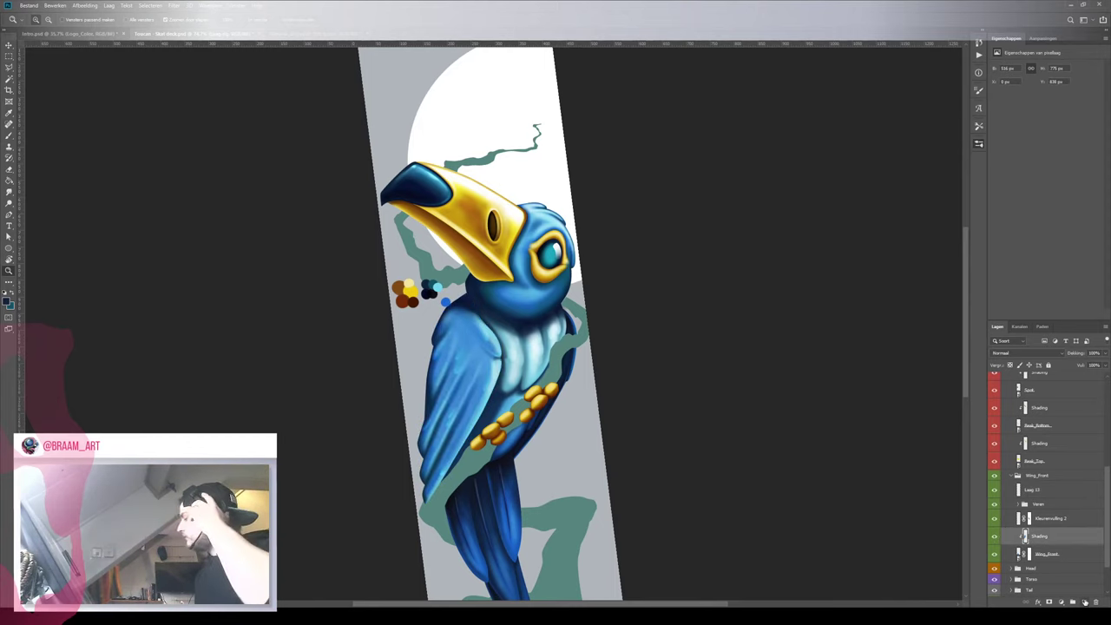
{"action": "left_click", "coordinate": [1084, 601]}
Clip the new layer to the wing and brush a dark navy shadow across the wing's shoulder beneath the head
{"action": "key", "text": "b"}
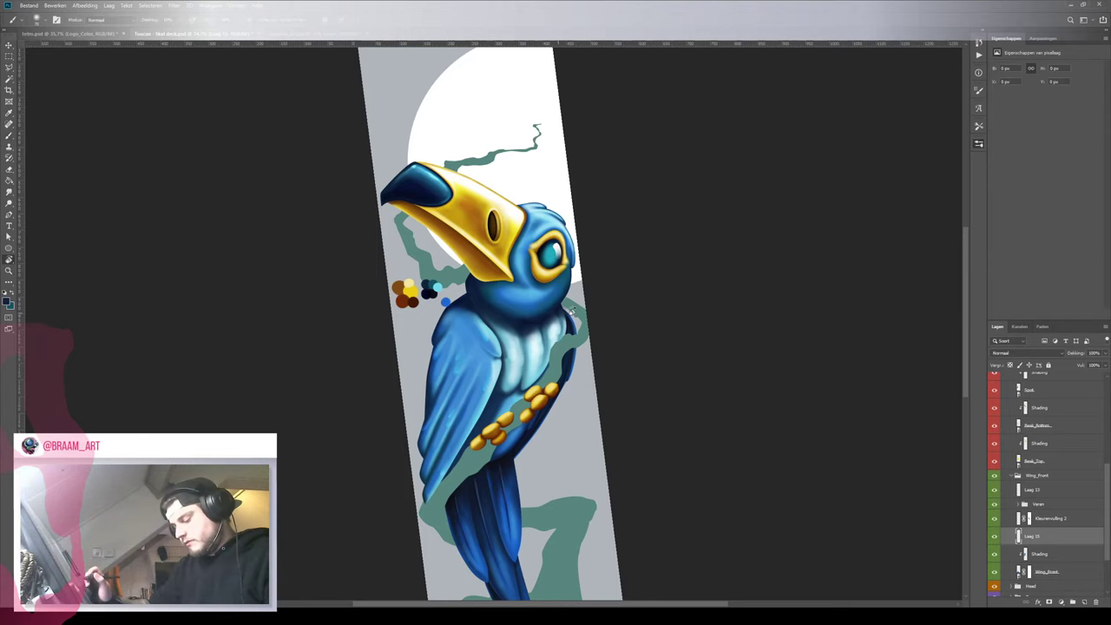
{"action": "key", "text": "r"}
{"action": "left_click_drag", "start_coordinate": [699, 222], "coordinate": [511, 162]}
{"action": "key", "text": "b"}
{"action": "left_click_drag", "start_coordinate": [491, 281], "coordinate": [422, 356]}
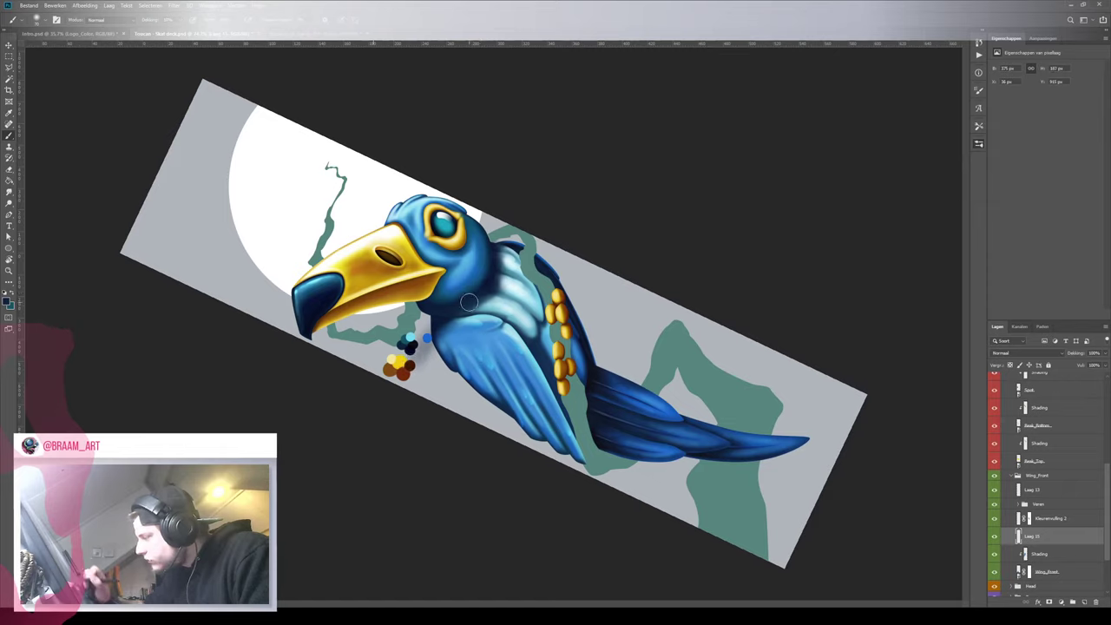
{"action": "left_click_drag", "start_coordinate": [469, 300], "coordinate": [421, 381]}
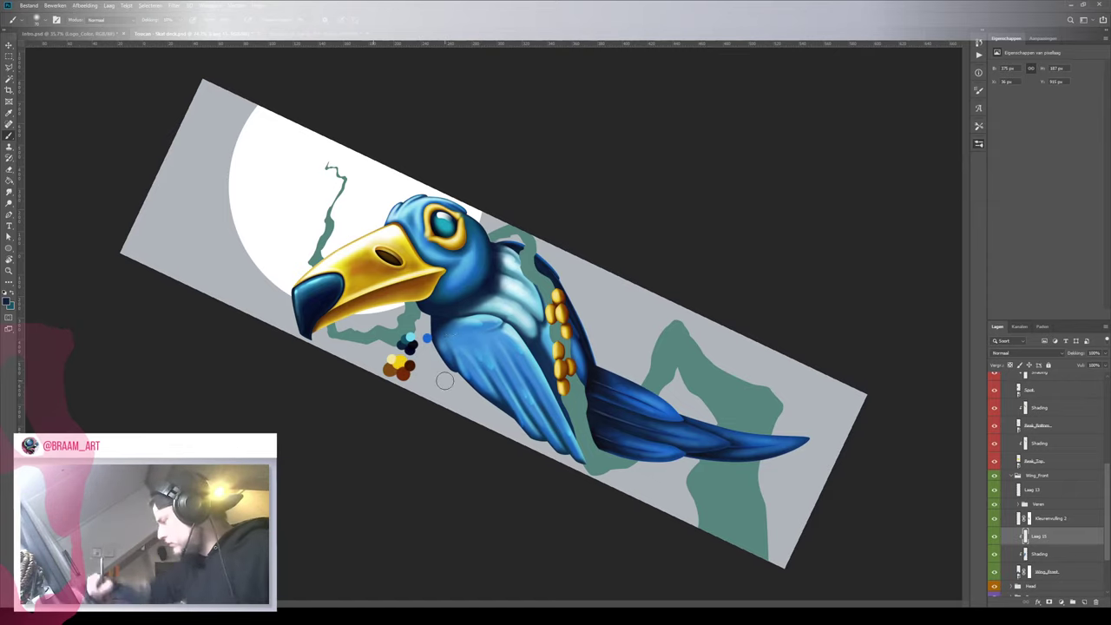
{"action": "mouse_move", "coordinate": [490, 279]}
{"action": "left_mouse_down"}
{"action": "mouse_move", "coordinate": [400, 412]}
{"action": "mouse_move", "coordinate": [423, 392]}
{"action": "left_mouse_up"}
With the artwork rotated back towards upright, collapse the Wing_Front group and expand the Head group
{"action": "key", "text": "z"}
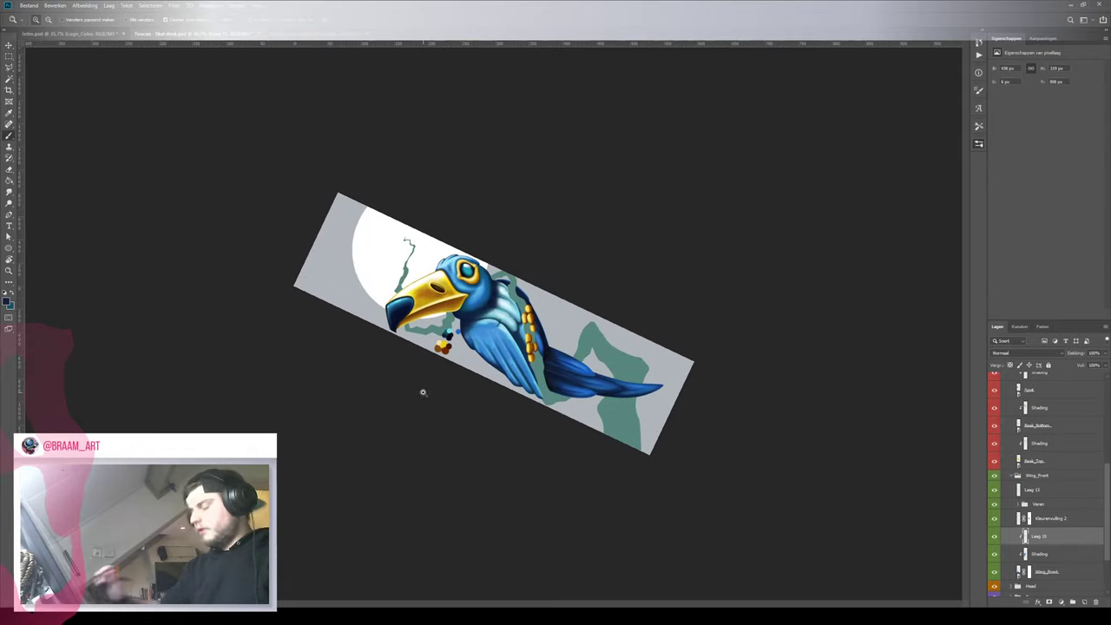
{"action": "key", "text": "r"}
{"action": "left_click_drag", "start_coordinate": [403, 350], "coordinate": [575, 344]}
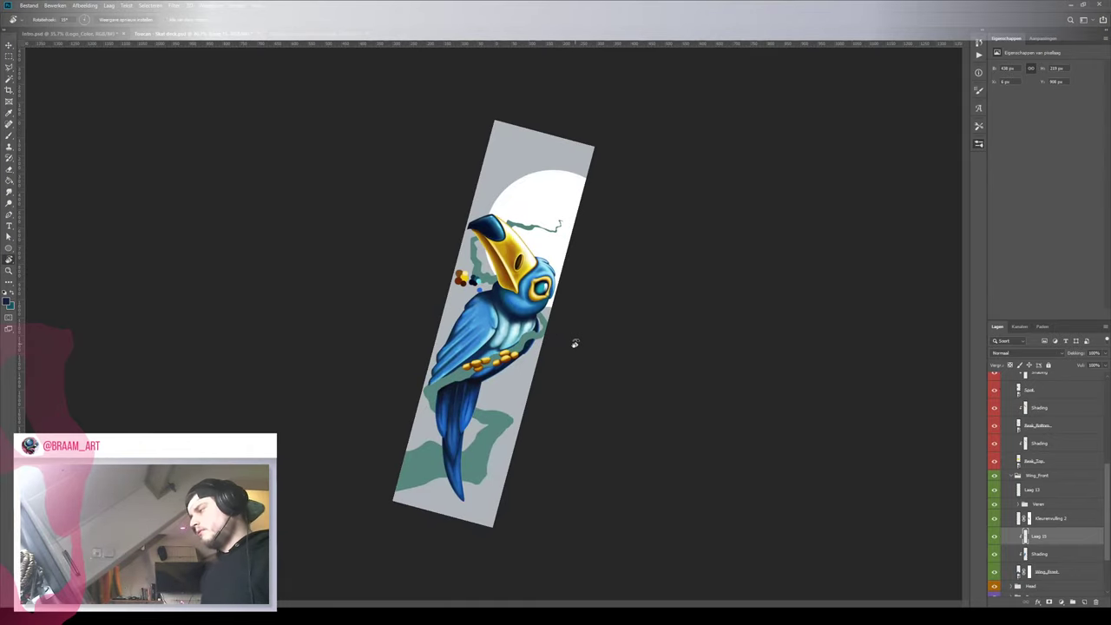
{"action": "key", "text": "z"}
{"action": "mouse_move", "coordinate": [534, 293]}
{"action": "left_mouse_down"}
{"action": "mouse_move", "coordinate": [519, 294]}
{"action": "mouse_move", "coordinate": [549, 296]}
{"action": "left_mouse_up"}
{"action": "left_click", "coordinate": [574, 332]}
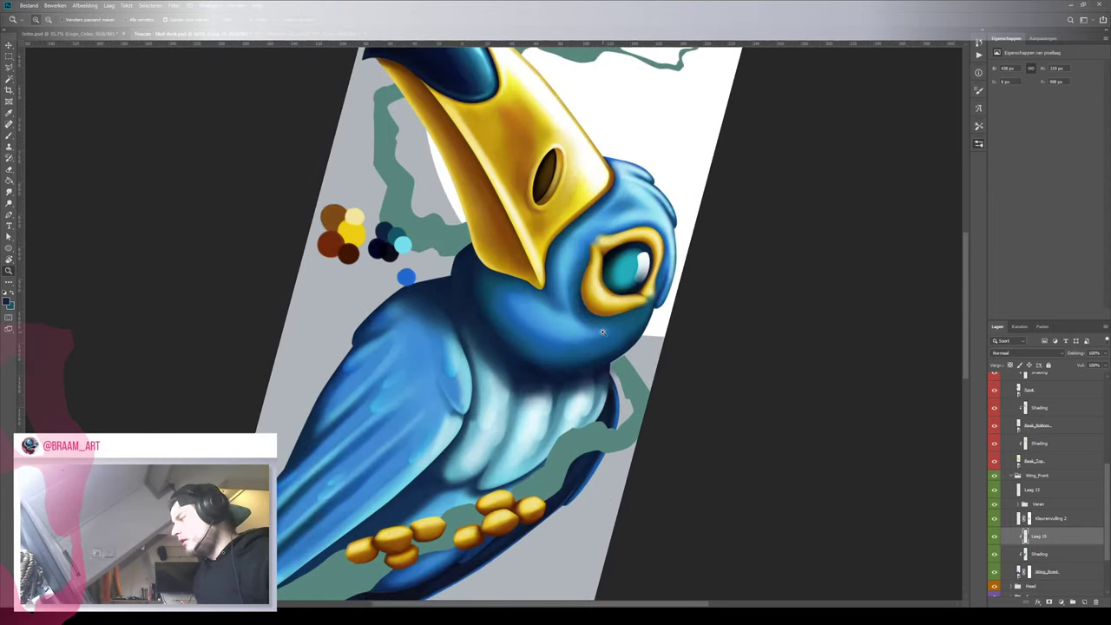
{"action": "key", "text": "b"}
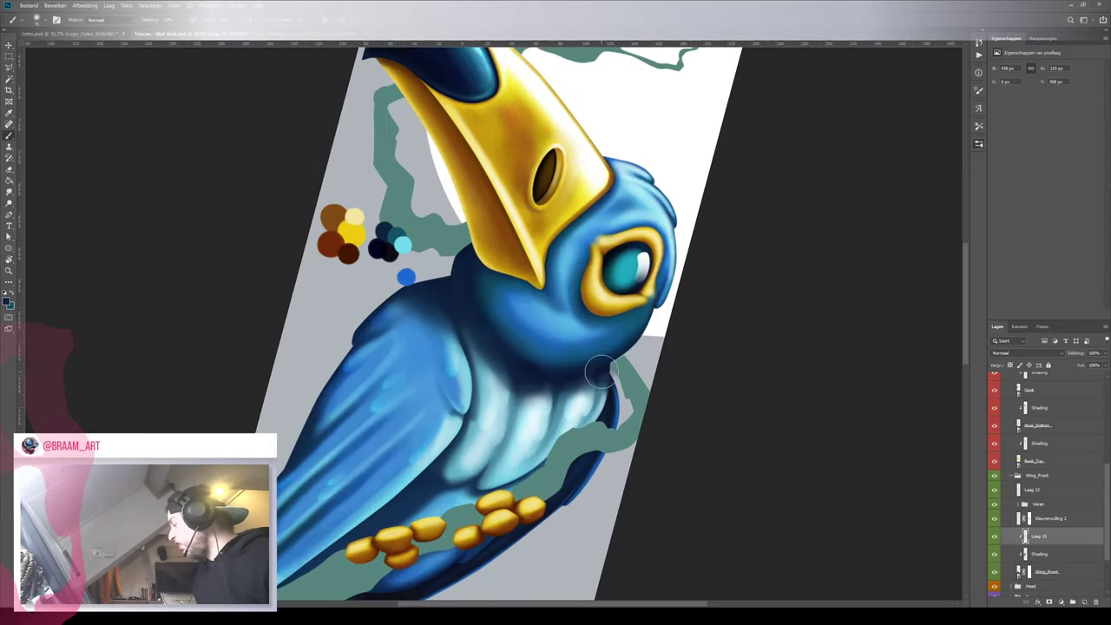
{"action": "left_click", "coordinate": [1014, 477]}
{"action": "left_click", "coordinate": [1012, 519]}
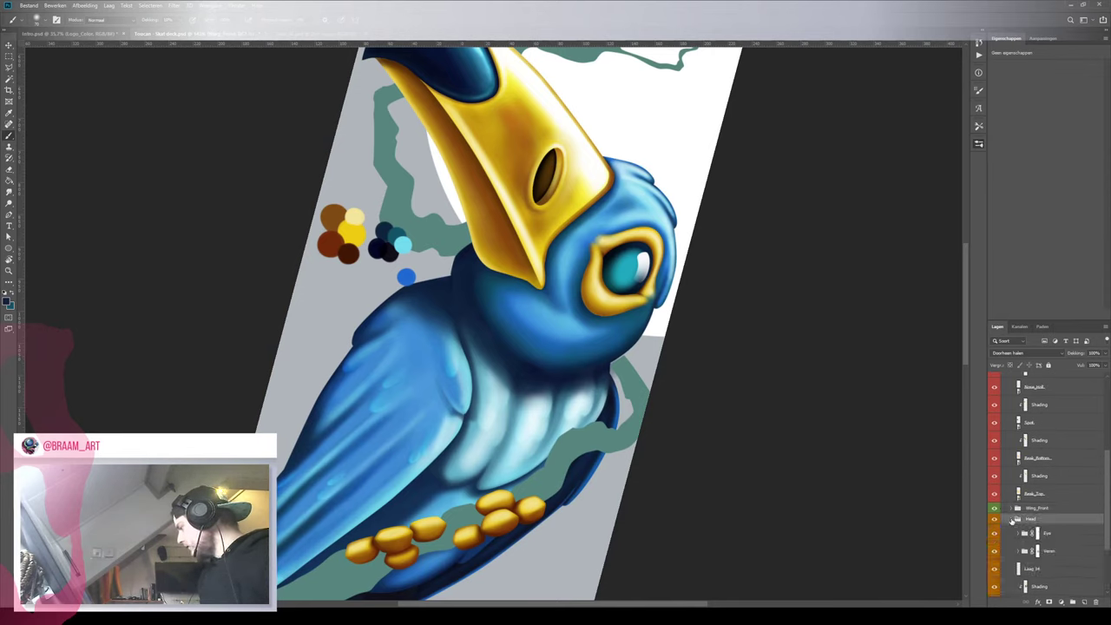
{"action": "scroll", "coordinate": [1033, 568], "scroll_direction": "down", "scroll_amount": 1}
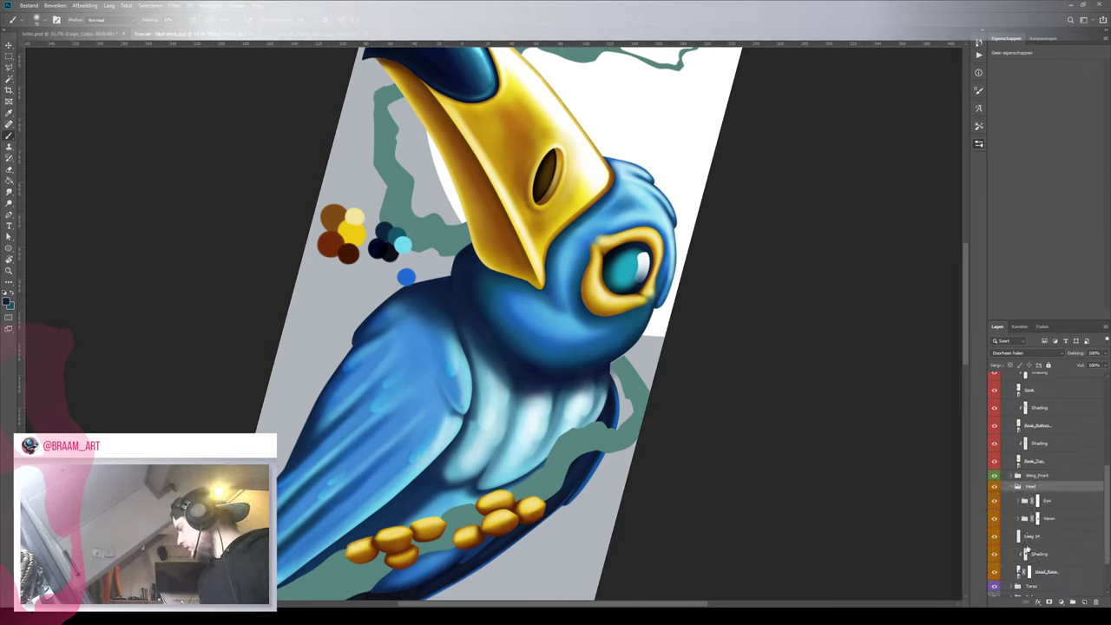
Toggle Laag 14 in the Head group to compare the neck shadow with and without it
{"action": "left_click", "coordinate": [994, 539]}
{"action": "left_click", "coordinate": [995, 539]}
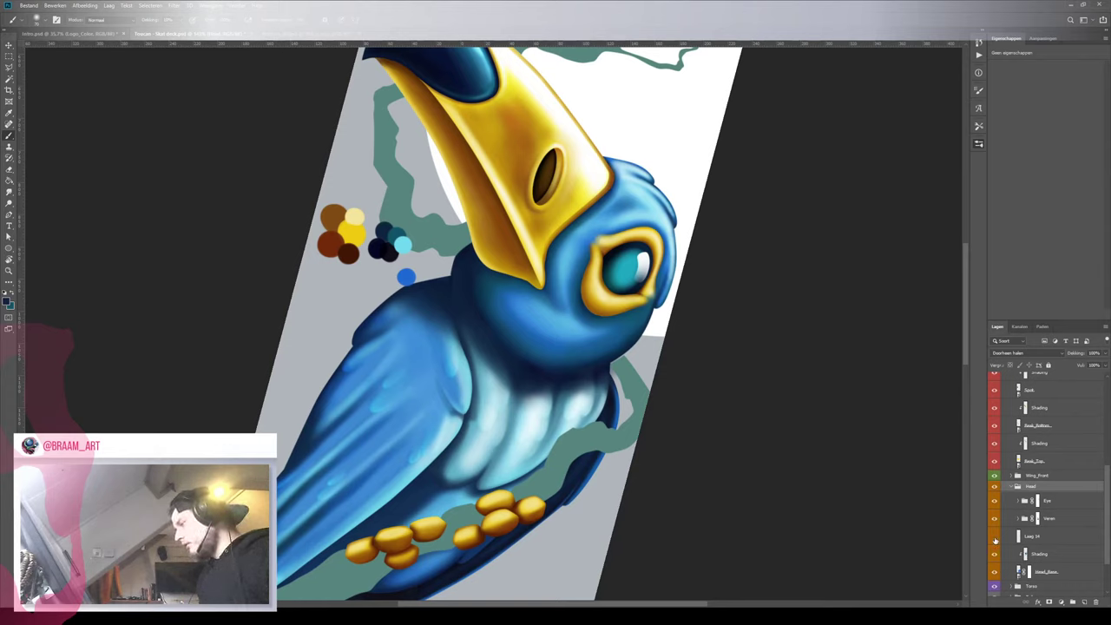
{"action": "left_click", "coordinate": [995, 540]}
{"action": "left_click", "coordinate": [995, 539]}
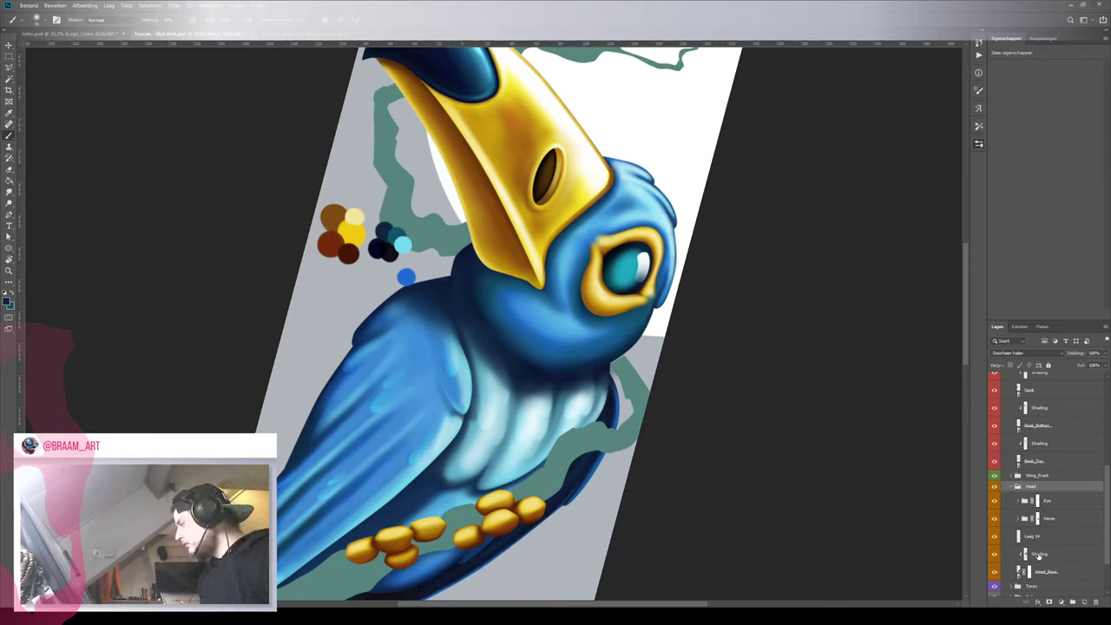
Select the head's Shading layer, sample the cheek's mid blue and blend it into the cheek with a smaller brush
{"action": "left_click", "coordinate": [1038, 556]}
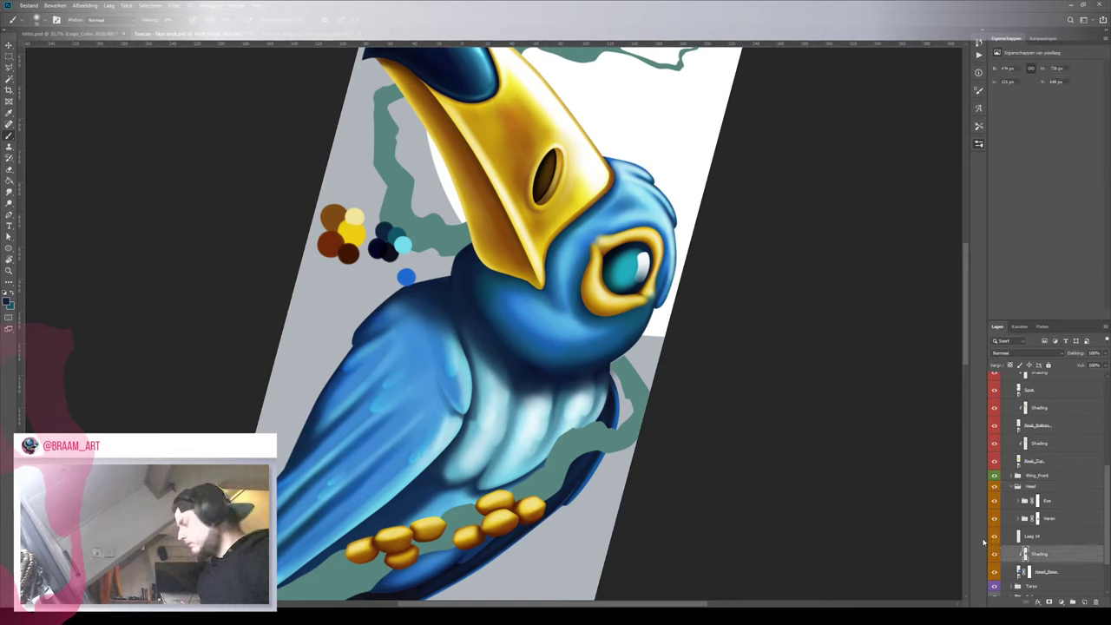
{"action": "left_click", "coordinate": [538, 322], "text": "alt"}
{"action": "key", "text": "bracketleft"}
{"action": "key", "text": "bracketleft"}
{"action": "key", "text": "bracketleft"}
{"action": "key", "text": "bracketleft"}
{"action": "key", "text": "bracketleft"}
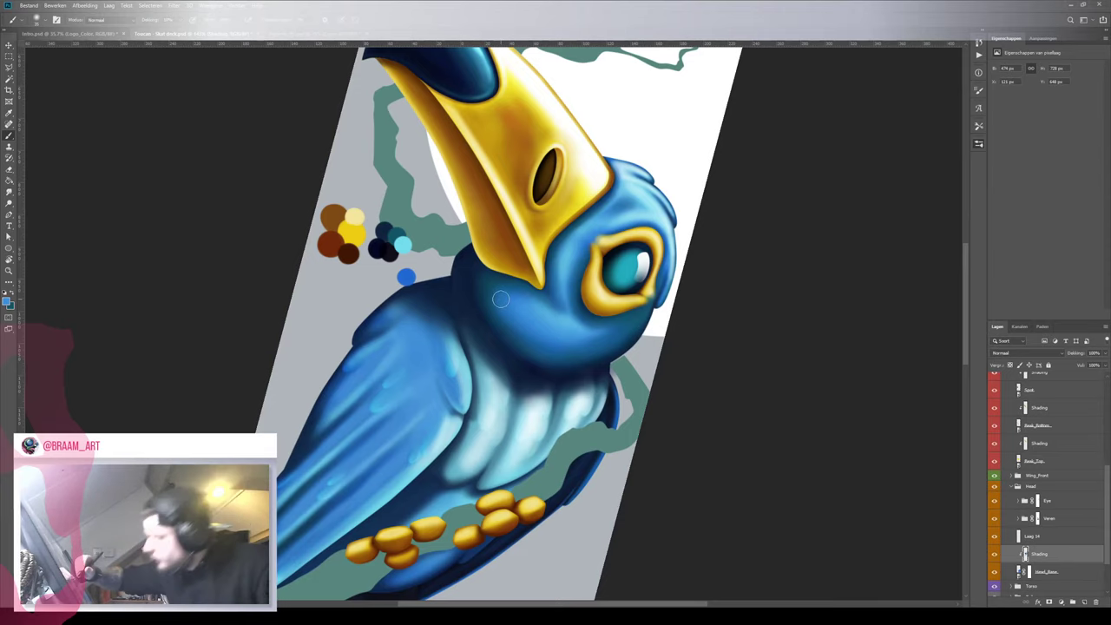
{"action": "left_click_drag", "start_coordinate": [622, 288], "coordinate": [550, 300]}
Sample white from the background circle as the brush colour and review the whole toucan with the artwork upright
{"action": "key", "text": "r"}
{"action": "mouse_move", "coordinate": [542, 205]}
{"action": "left_mouse_down"}
{"action": "mouse_move", "coordinate": [460, 213]}
{"action": "mouse_move", "coordinate": [454, 272]}
{"action": "mouse_move", "coordinate": [480, 263]}
{"action": "left_mouse_up"}
{"action": "key", "text": "z"}
{"action": "key", "text": "i"}
{"action": "left_click", "coordinate": [526, 265]}
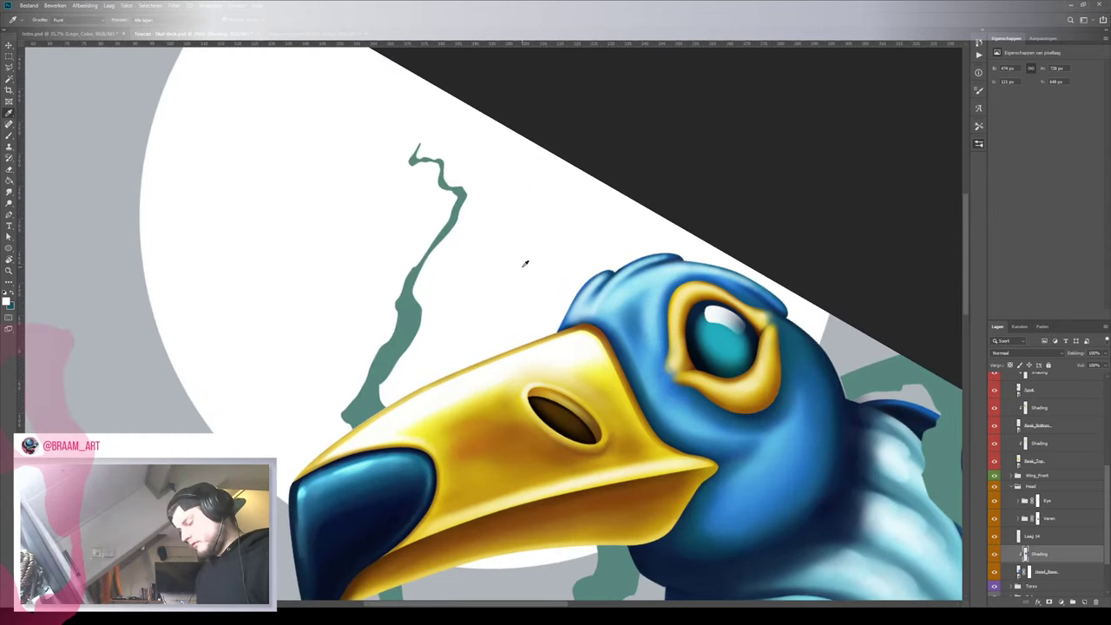
{"action": "key", "text": "b"}
{"action": "left_click_drag", "start_coordinate": [789, 458], "coordinate": [741, 427]}
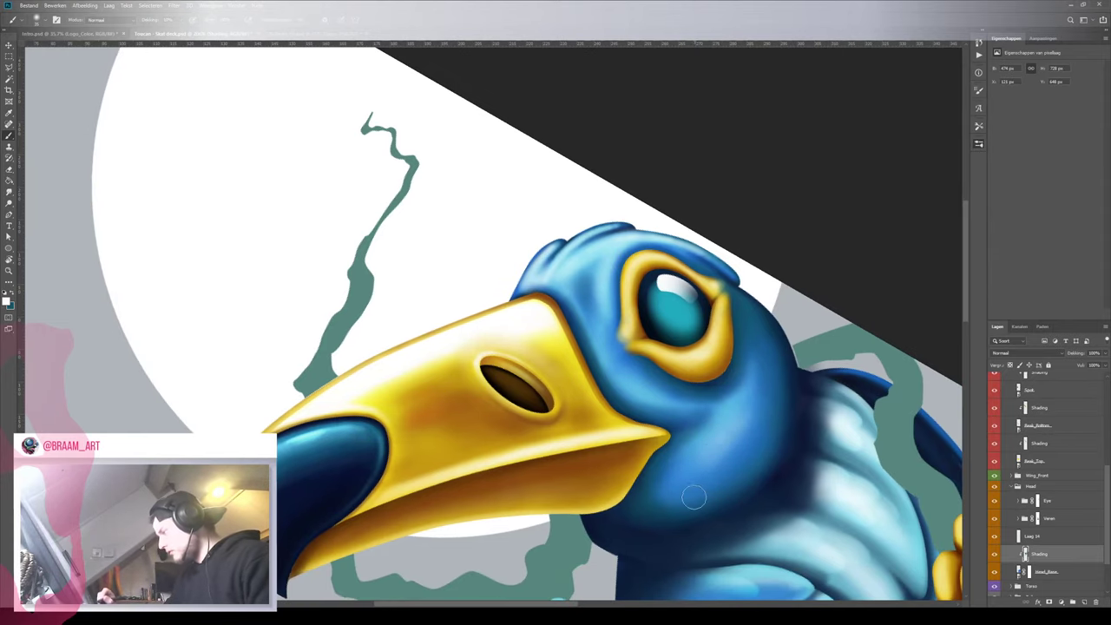
{"action": "key", "text": "z"}
{"action": "mouse_move", "coordinate": [749, 426]}
{"action": "left_mouse_down"}
{"action": "mouse_move", "coordinate": [683, 485]}
{"action": "mouse_move", "coordinate": [712, 466]}
{"action": "left_mouse_up"}
{"action": "key", "text": "b"}
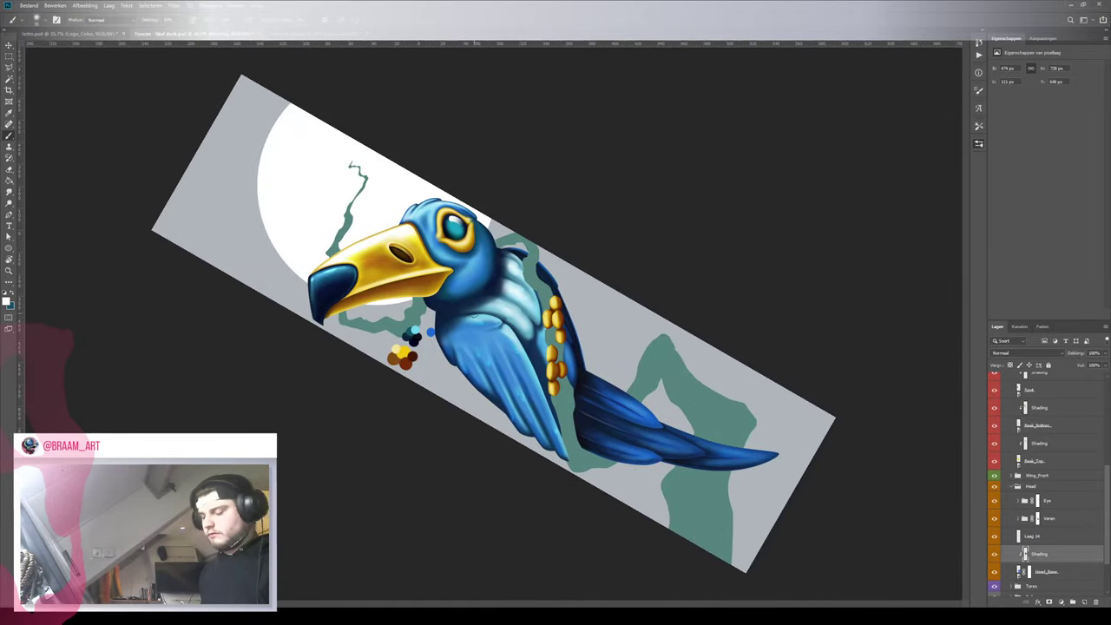
{"action": "key", "text": "r"}
{"action": "left_click_drag", "start_coordinate": [538, 178], "coordinate": [587, 284]}
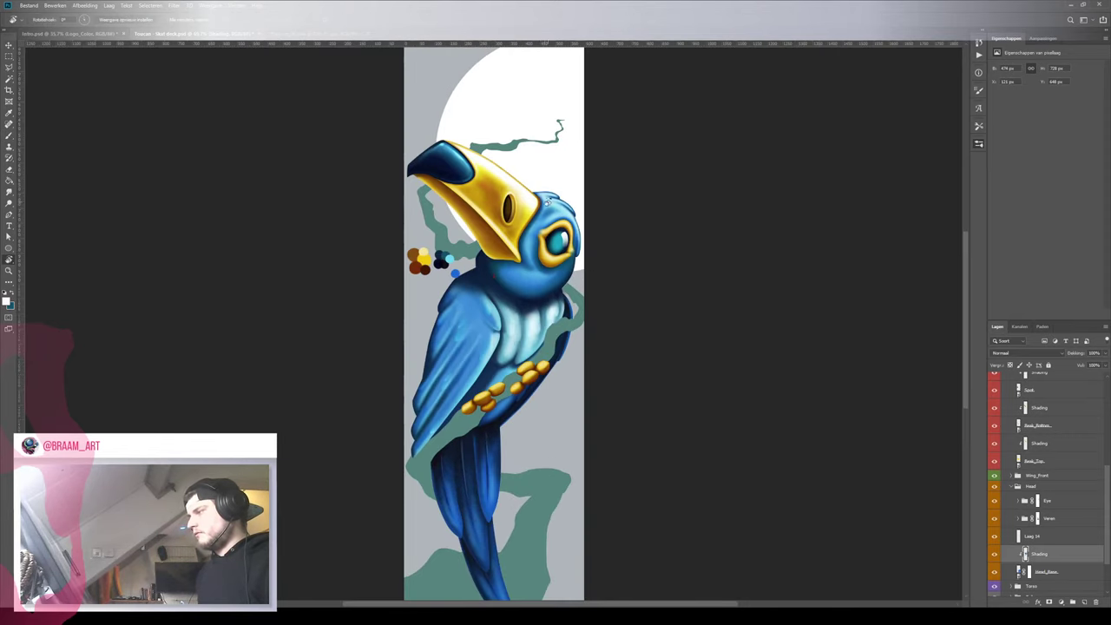
Shrink the brush and touch in white highlights on the forehead feathers just above the beak
{"action": "key", "text": "z"}
{"action": "mouse_move", "coordinate": [556, 190]}
{"action": "left_mouse_down"}
{"action": "mouse_move", "coordinate": [624, 205]}
{"action": "mouse_move", "coordinate": [575, 202]}
{"action": "left_mouse_up"}
{"action": "key", "text": "z"}
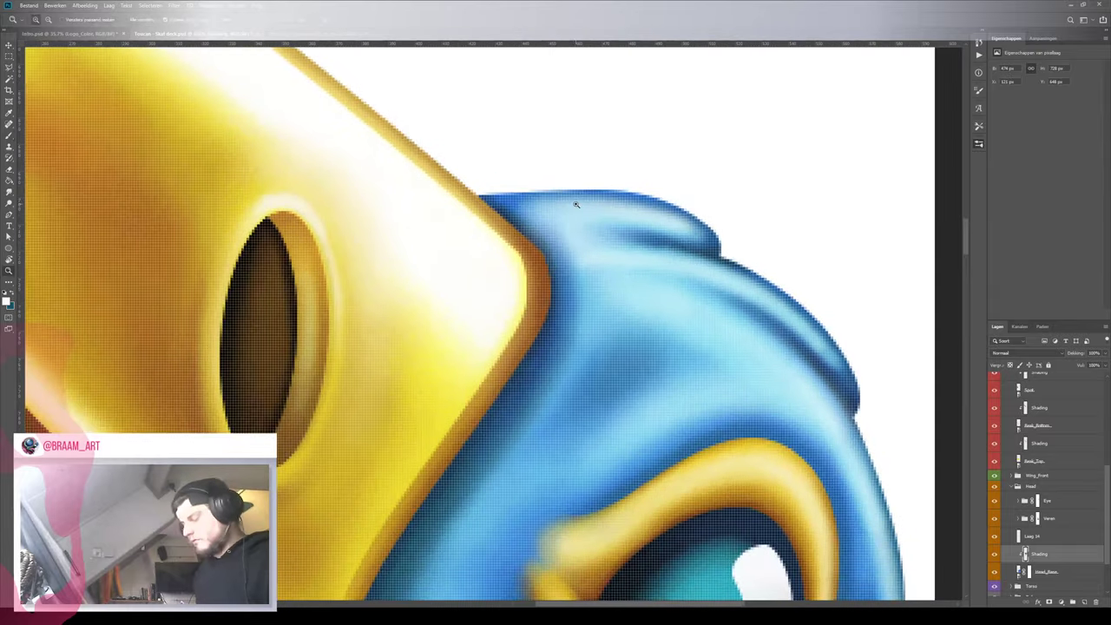
{"action": "key", "text": "z"}
{"action": "key", "text": "r"}
{"action": "left_click_drag", "start_coordinate": [585, 136], "coordinate": [372, 218]}
{"action": "key", "text": "space"}
{"action": "left_click_drag", "start_coordinate": [410, 278], "coordinate": [476, 326]}
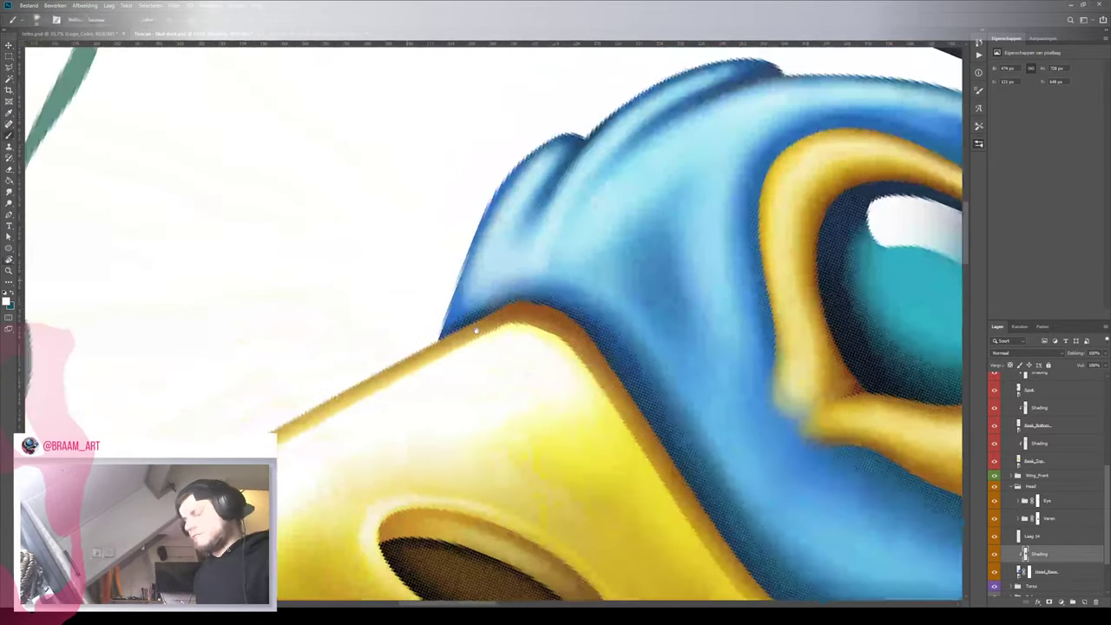
{"action": "key", "text": "bracketleft"}
{"action": "key", "text": "bracketleft"}
{"action": "key", "text": "bracketleft"}
{"action": "key", "text": "bracketleft"}
{"action": "key", "text": "bracketleft"}
{"action": "key", "text": "bracketleft"}
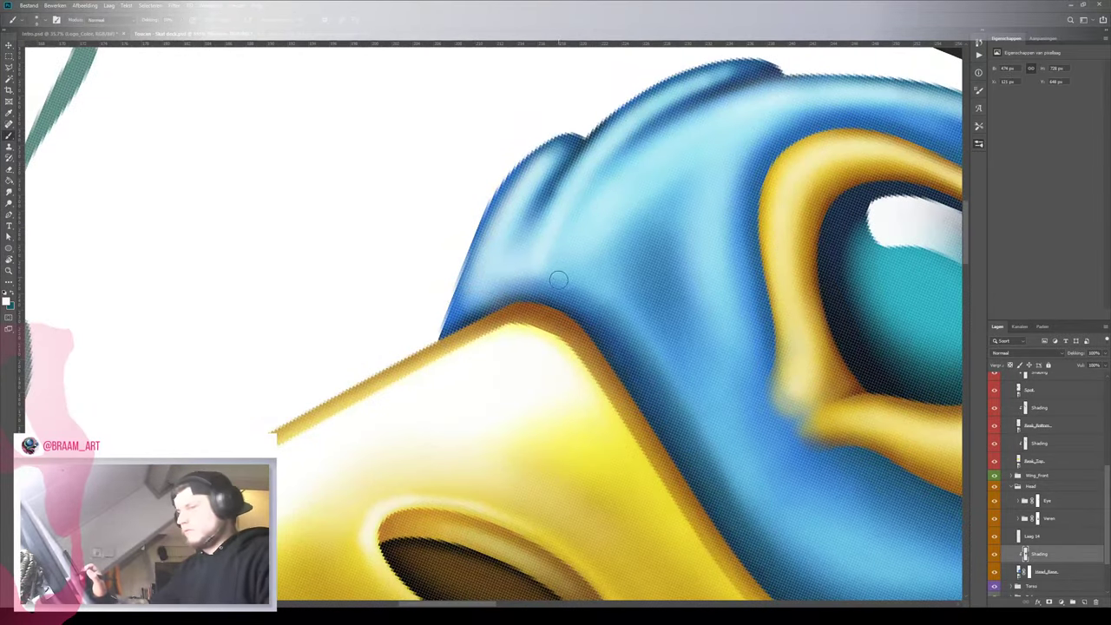
Sample the forehead's light blue and blend it over the highlights where the forehead meets the beak
{"action": "left_click", "coordinate": [590, 189], "text": "alt"}
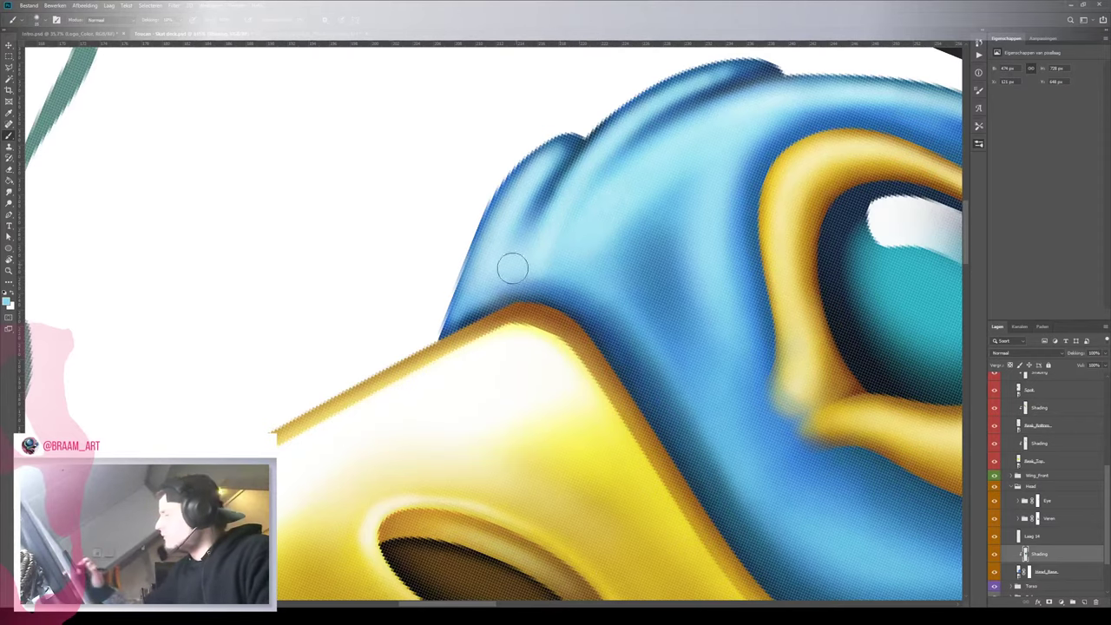
{"action": "left_click_drag", "start_coordinate": [547, 288], "coordinate": [466, 384]}
{"action": "key", "text": "r"}
{"action": "mouse_move", "coordinate": [456, 250]}
{"action": "left_mouse_down"}
{"action": "mouse_move", "coordinate": [540, 255]}
{"action": "mouse_move", "coordinate": [566, 286]}
{"action": "mouse_move", "coordinate": [536, 291]}
{"action": "mouse_move", "coordinate": [593, 292]}
{"action": "left_mouse_up"}
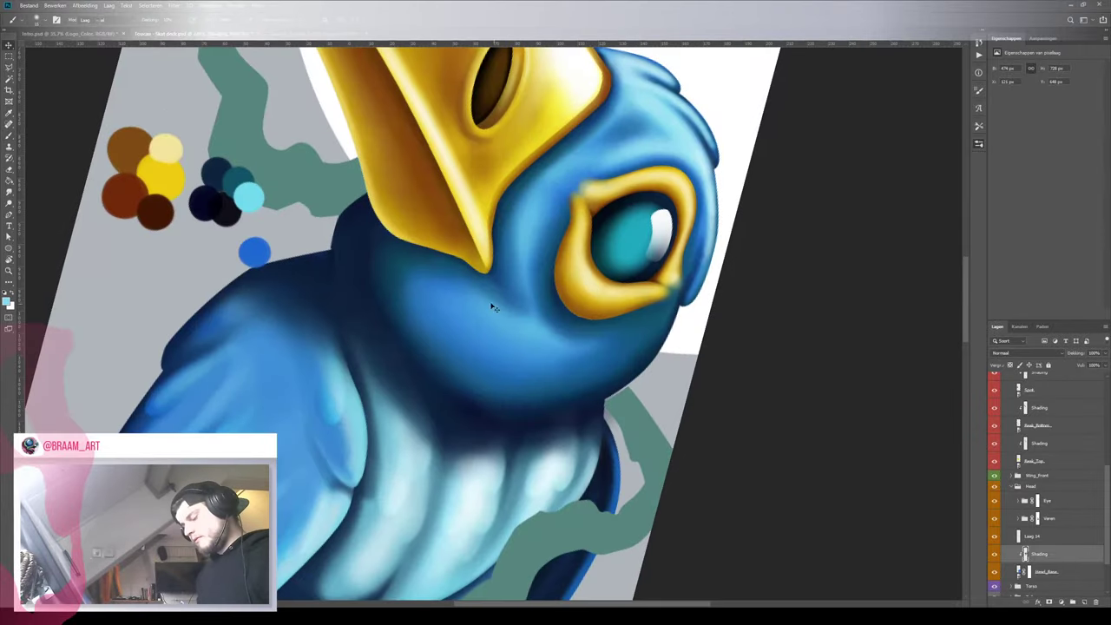
Sample the darkest brown palette swatch as the brush colour and collapse the Head and Beak groups
{"action": "key", "text": "v"}
{"action": "left_click", "coordinate": [154, 206], "text": "alt"}
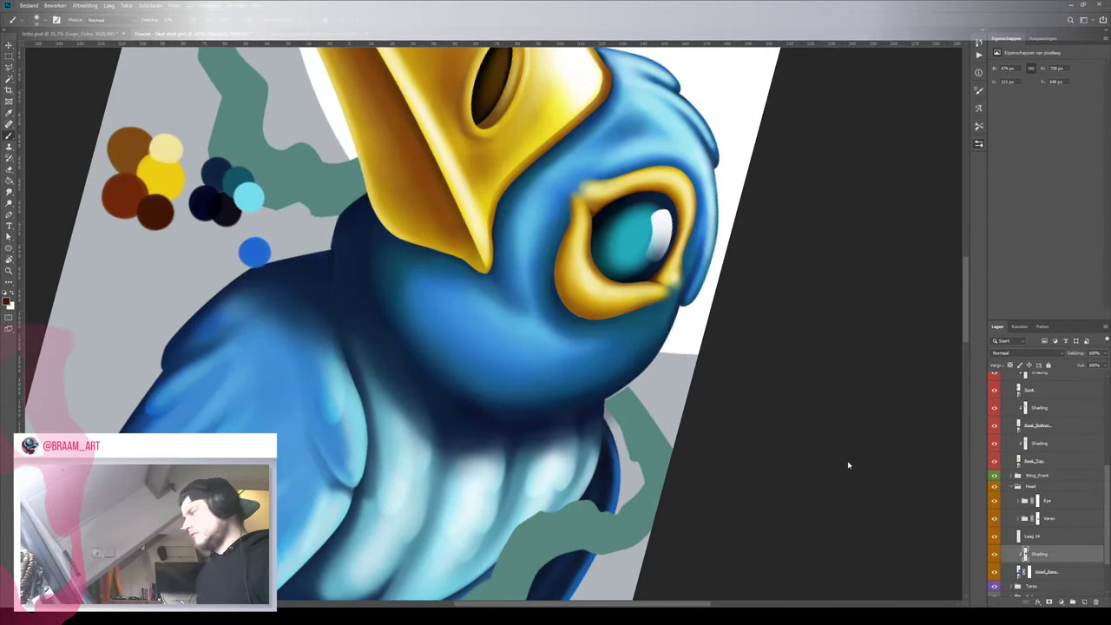
{"action": "left_click", "coordinate": [1010, 487]}
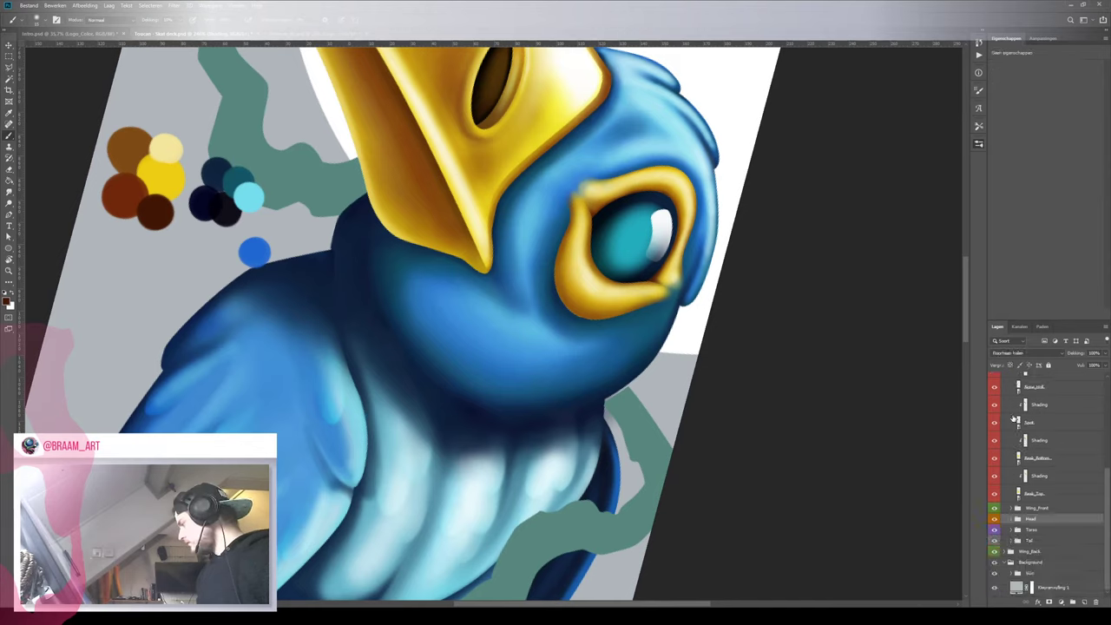
{"action": "scroll", "coordinate": [1029, 460], "scroll_direction": "up", "scroll_amount": 5}
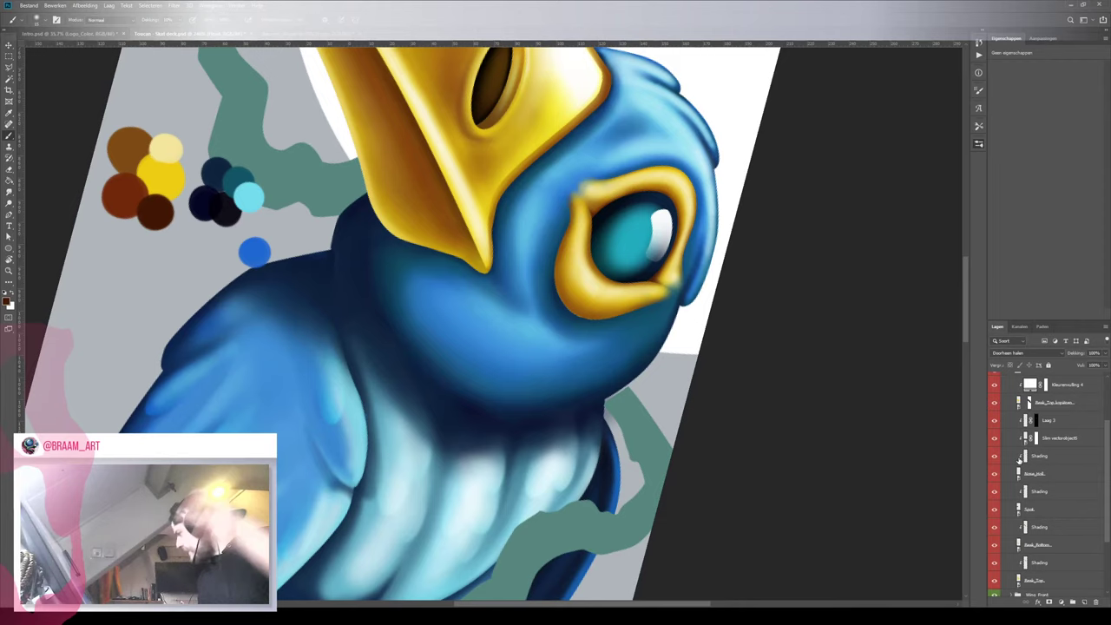
{"action": "scroll", "coordinate": [1018, 455], "scroll_direction": "up", "scroll_amount": 2}
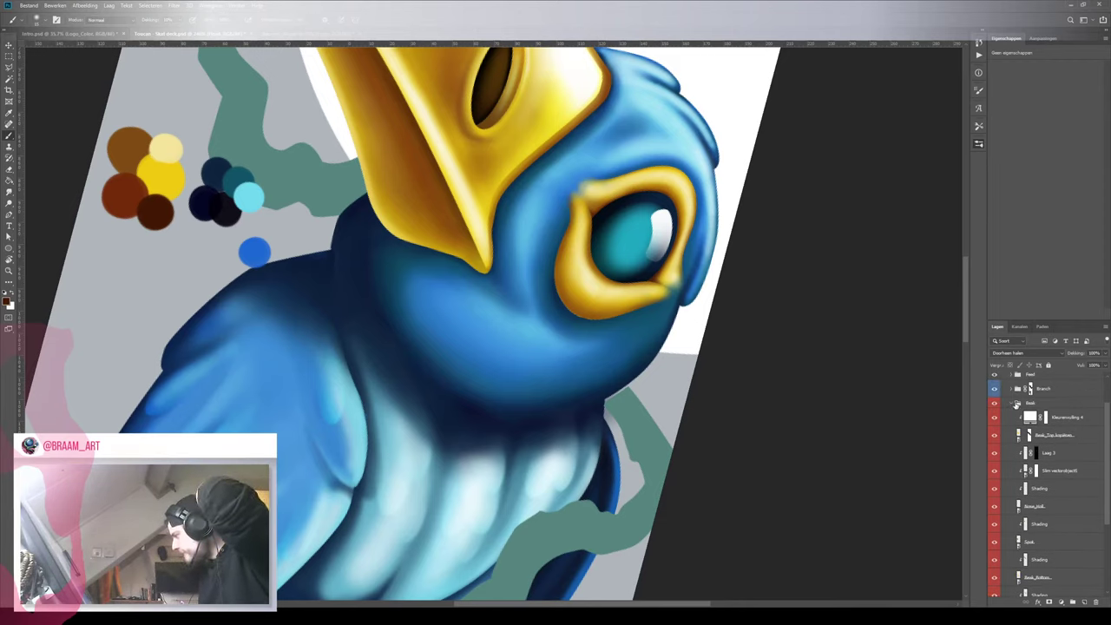
{"action": "left_click", "coordinate": [1017, 403]}
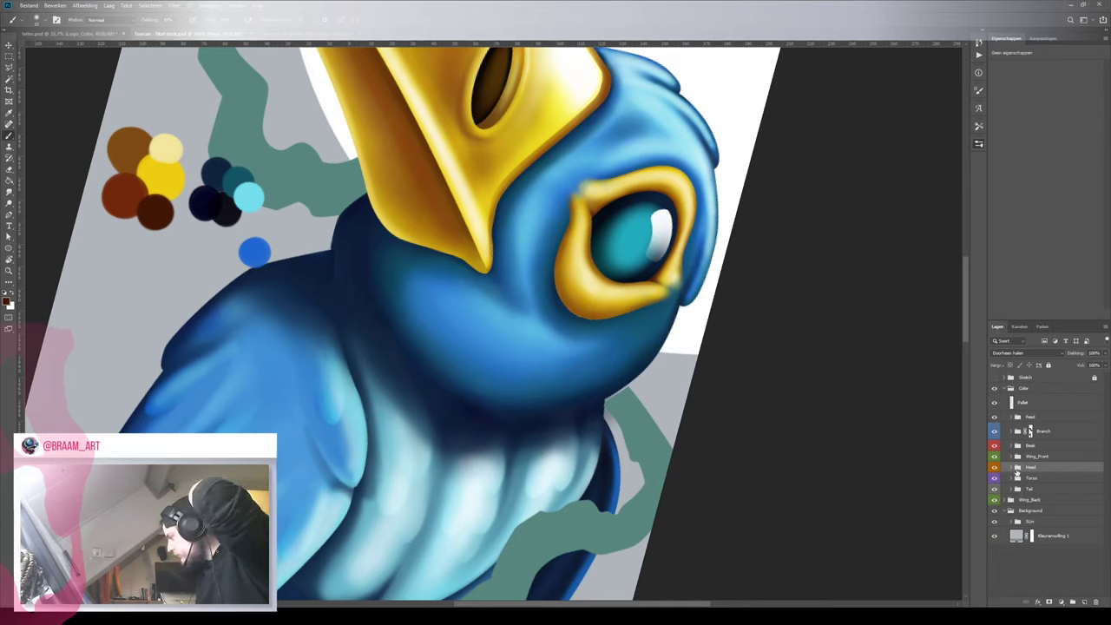
Expand the Head group, check the Eye group's Shading layer by toggling its visibility, and select that layer
{"action": "left_click", "coordinate": [1017, 467]}
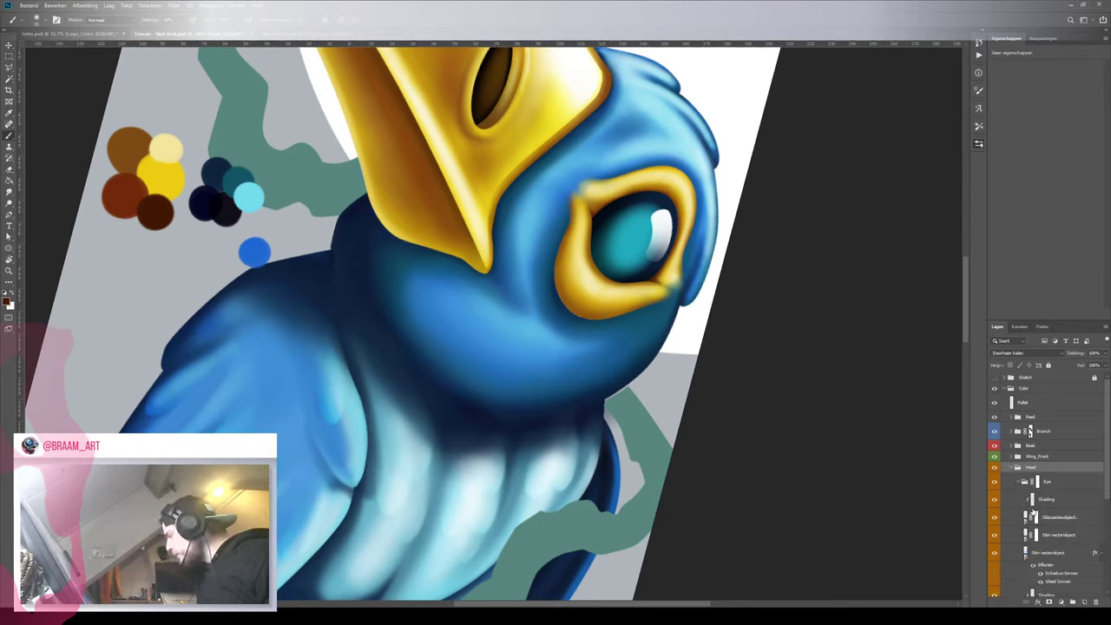
{"action": "left_click", "coordinate": [994, 501]}
{"action": "left_click", "coordinate": [994, 501]}
{"action": "left_click", "coordinate": [1046, 501]}
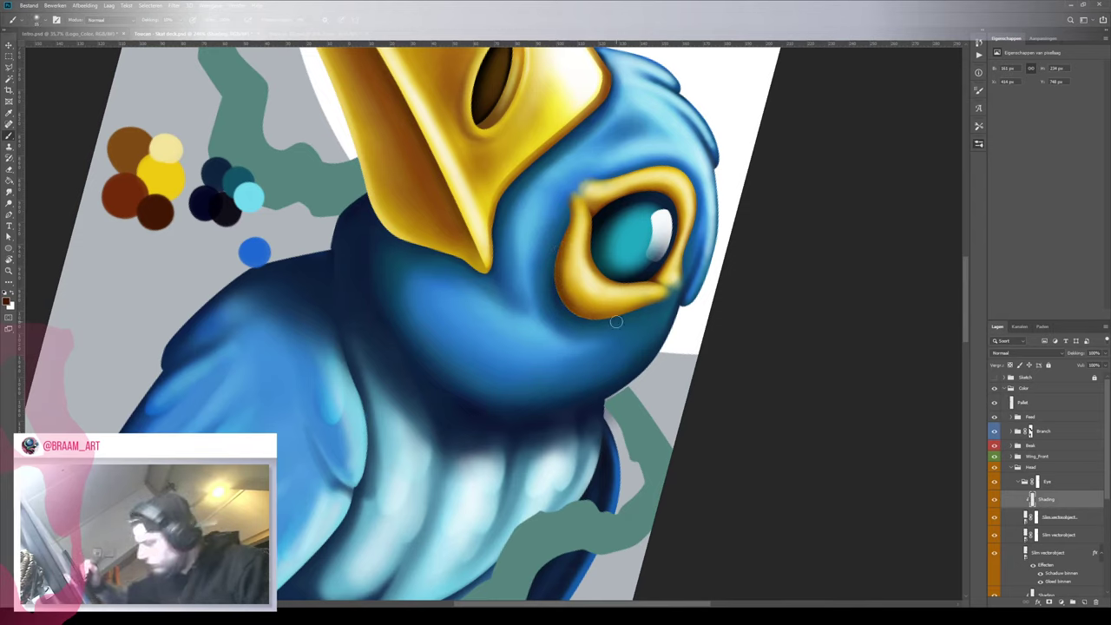
Examine the eye ring up close, toggling the Eye group's mask and the vector object layer beneath its Shading layer
{"action": "key", "text": "r"}
{"action": "mouse_move", "coordinate": [709, 223]}
{"action": "left_mouse_down"}
{"action": "mouse_move", "coordinate": [705, 213]}
{"action": "mouse_move", "coordinate": [379, 384]}
{"action": "mouse_move", "coordinate": [513, 414]}
{"action": "left_mouse_up"}
{"action": "key", "text": "b"}
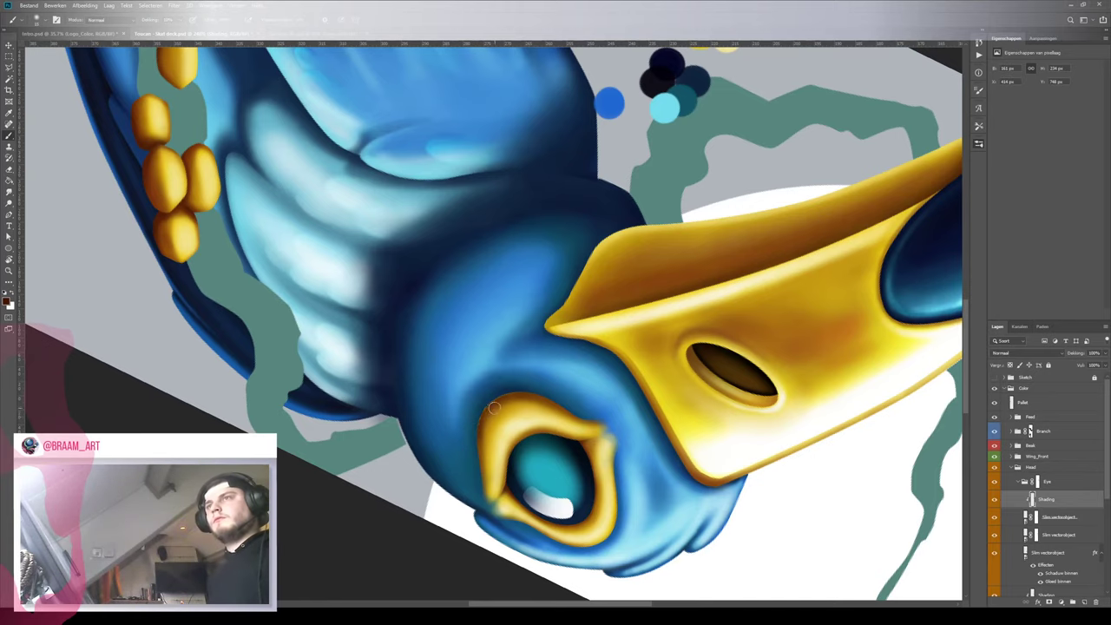
{"action": "key", "text": "z"}
{"action": "mouse_move", "coordinate": [499, 387]}
{"action": "left_mouse_down"}
{"action": "mouse_move", "coordinate": [441, 409]}
{"action": "mouse_move", "coordinate": [489, 394]}
{"action": "mouse_move", "coordinate": [556, 466]}
{"action": "left_mouse_up"}
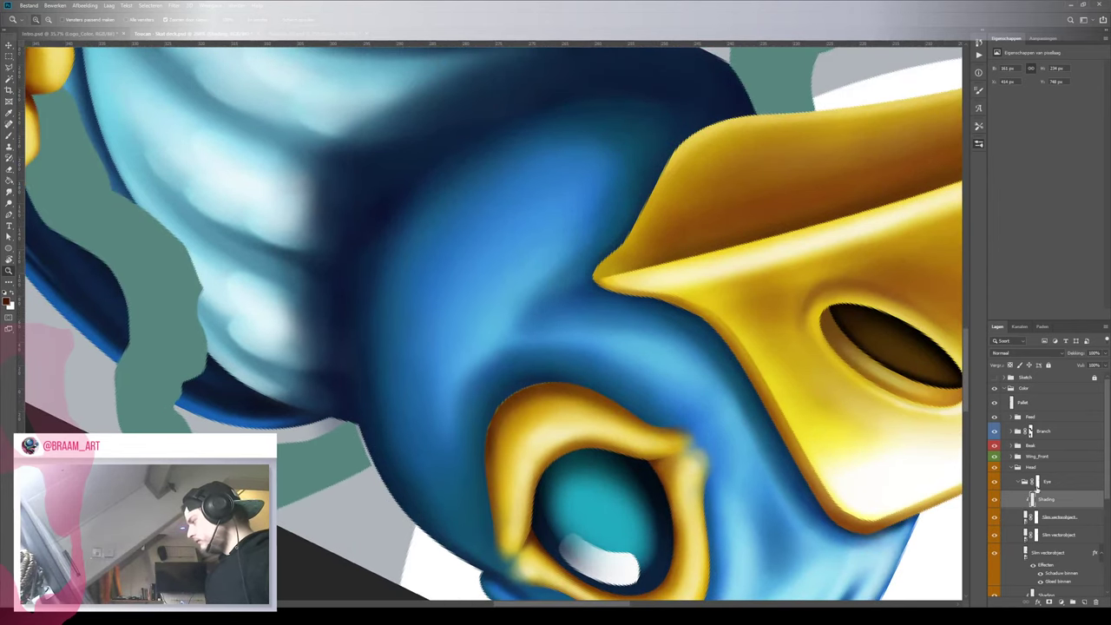
{"action": "left_click", "coordinate": [1037, 482]}
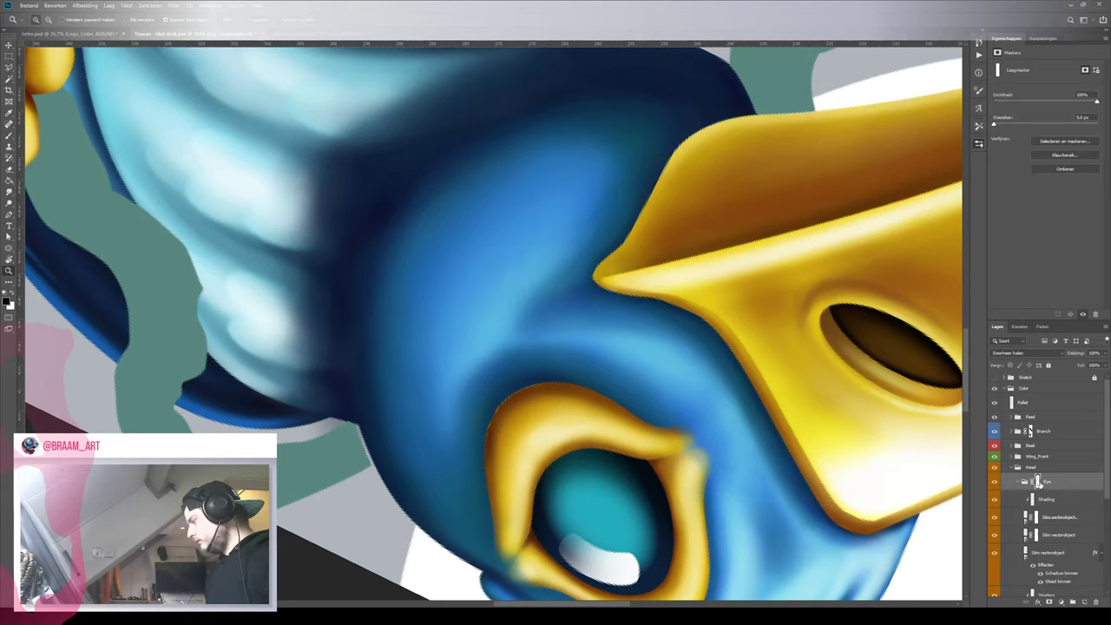
{"action": "left_click", "coordinate": [1037, 482], "text": "shift"}
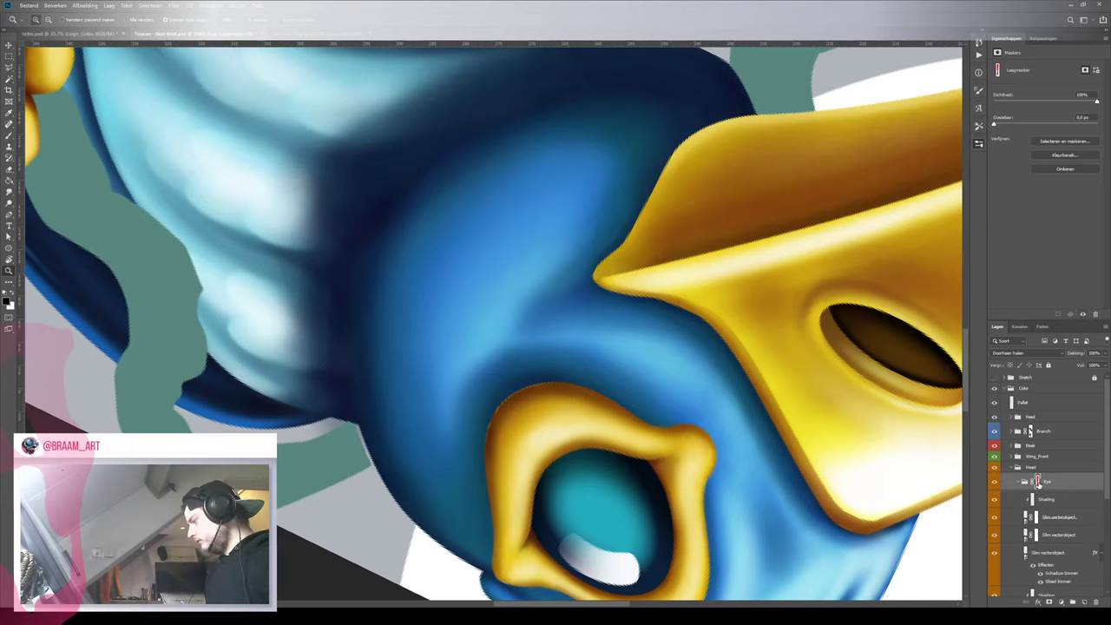
{"action": "left_click", "coordinate": [1038, 481], "text": "shift"}
{"action": "left_click", "coordinate": [1037, 482], "text": "shift"}
{"action": "left_click", "coordinate": [1038, 483], "text": "shift"}
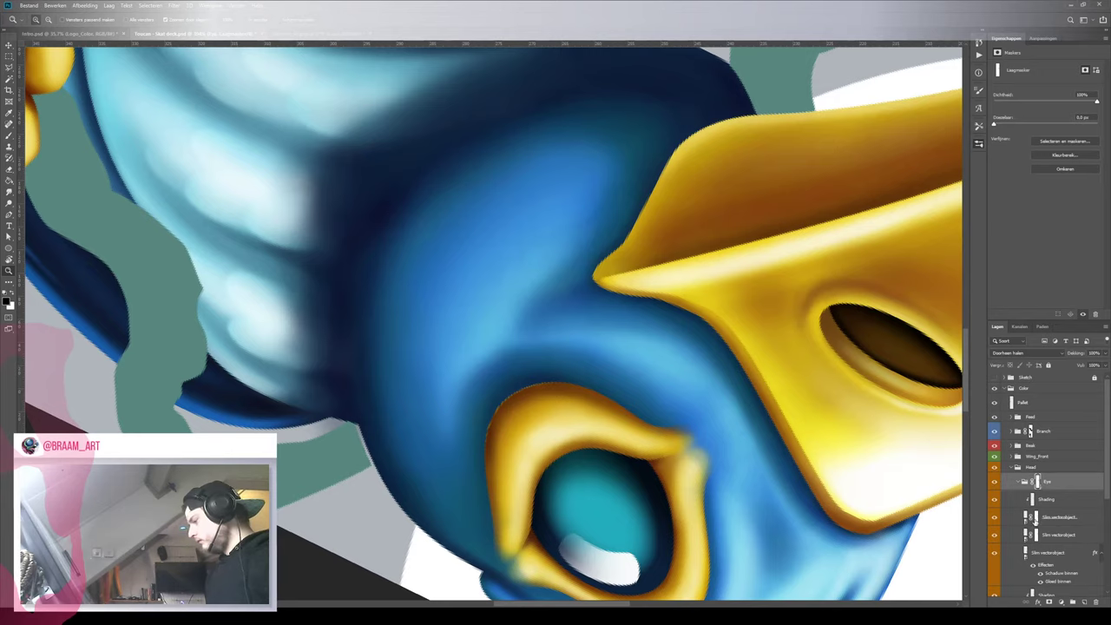
{"action": "left_click", "coordinate": [996, 518]}
{"action": "left_click", "coordinate": [995, 519]}
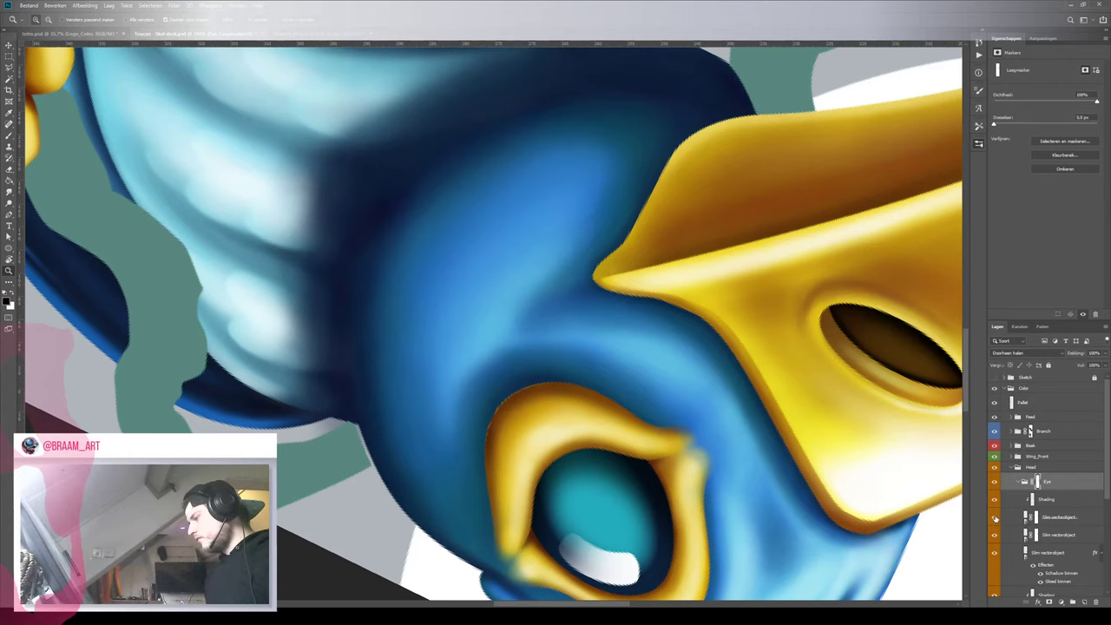
Check the eye highlight layer, and try to clean the lower eyelid's outer edge by brushing on its vector layer's mask
{"action": "left_click", "coordinate": [996, 534]}
{"action": "left_click", "coordinate": [995, 534]}
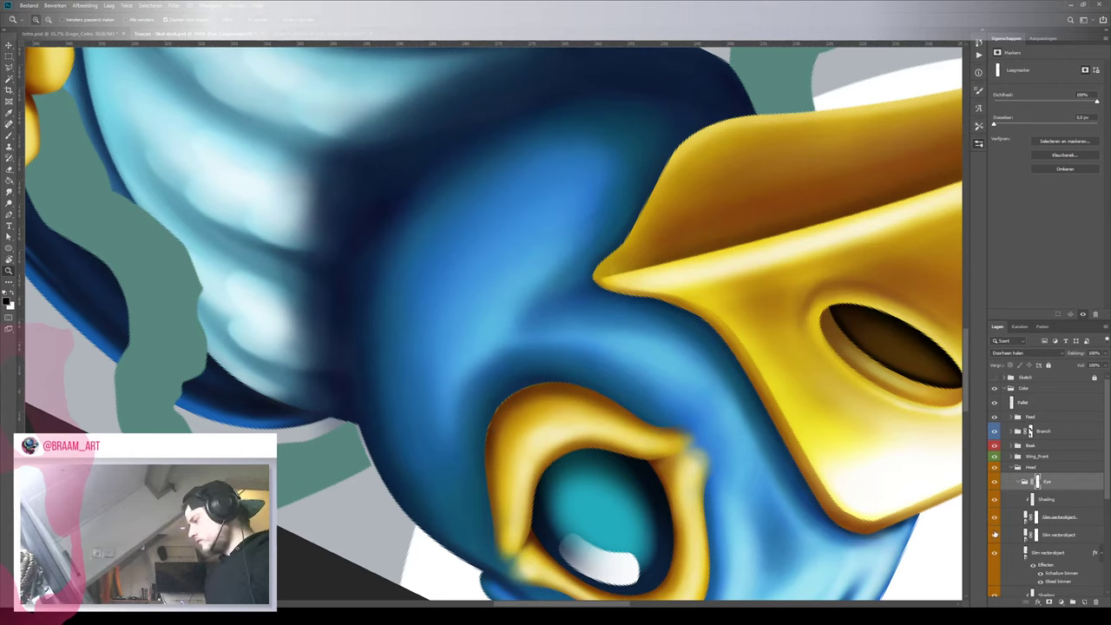
{"action": "left_click", "coordinate": [1036, 519]}
{"action": "key", "text": "b"}
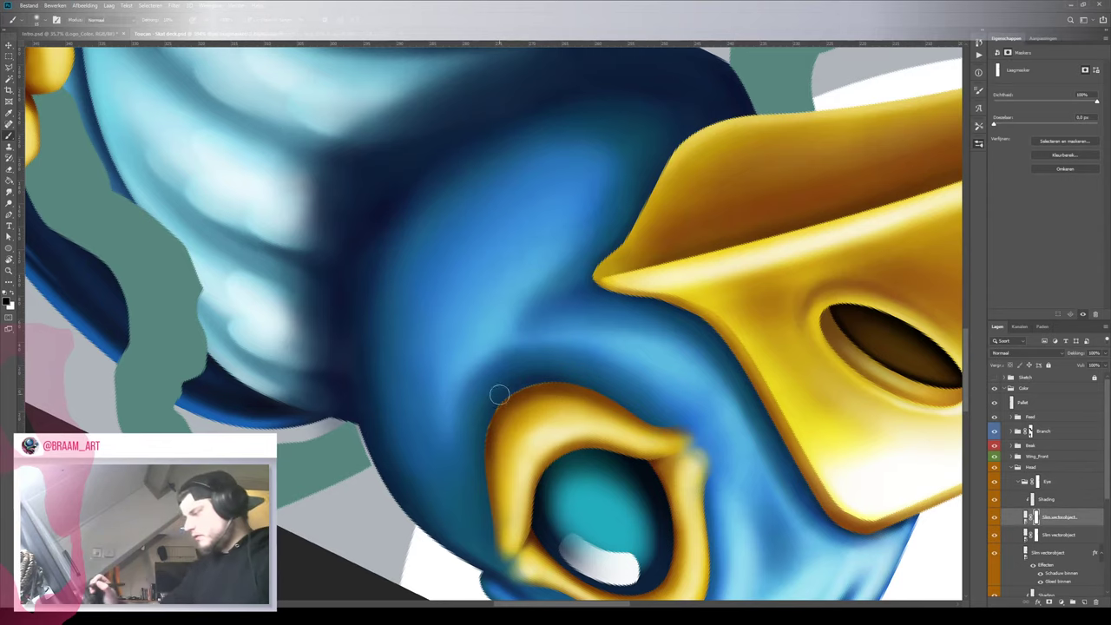
{"action": "key", "text": "x"}
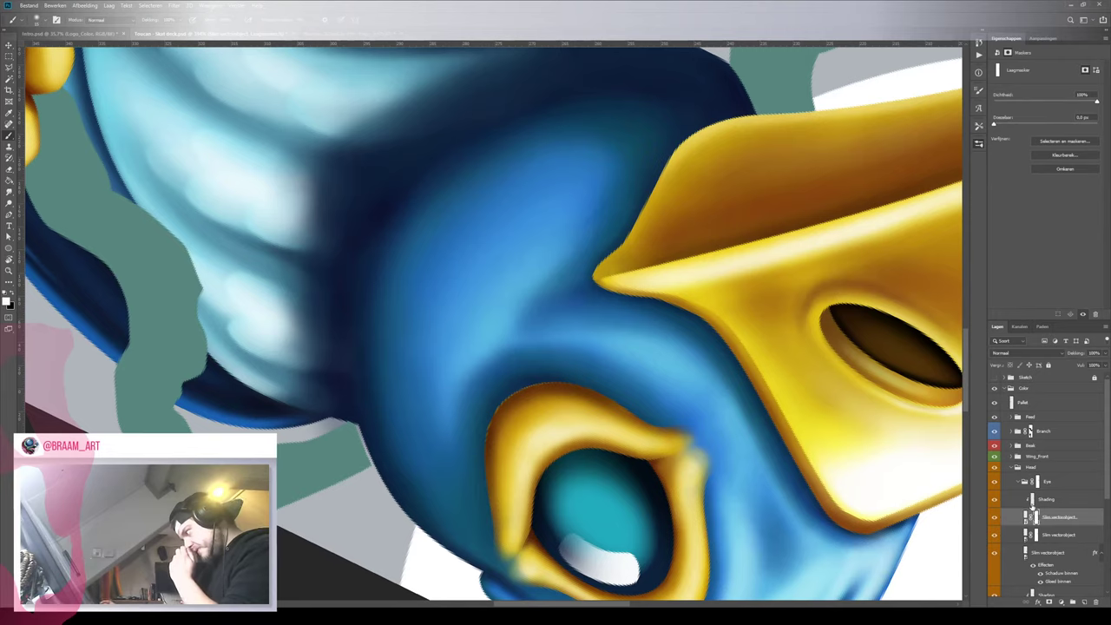
Activate the lower eyelid's Shading layer in the Eye group and touch up its outer edge with a dark brown brush
{"action": "left_click", "coordinate": [1034, 500]}
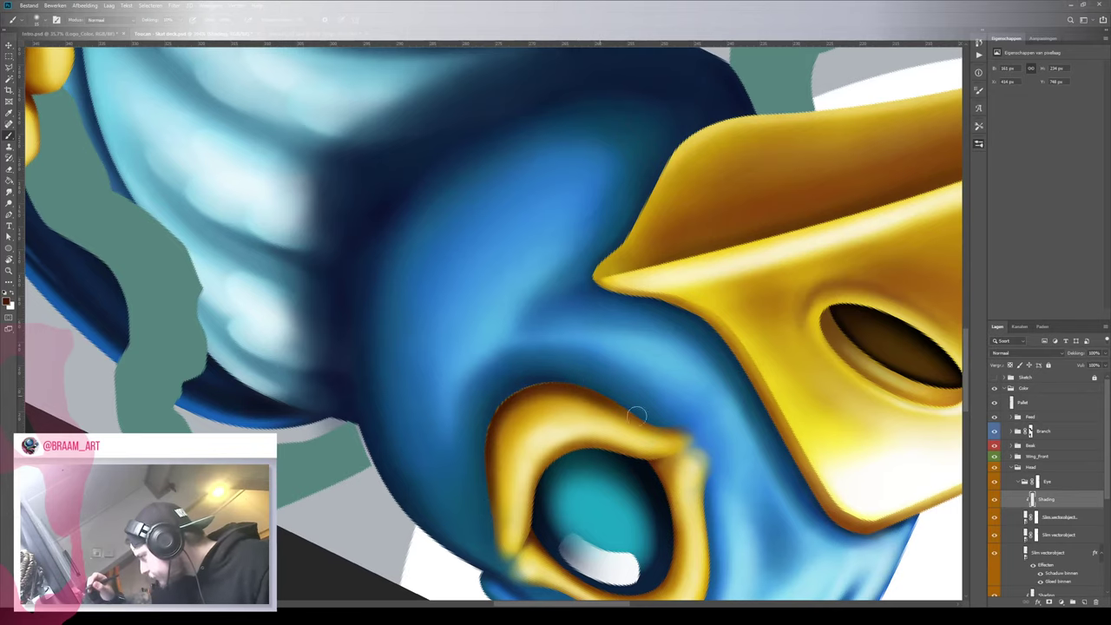
{"action": "key", "text": "z"}
{"action": "mouse_move", "coordinate": [643, 377]}
{"action": "left_mouse_down"}
{"action": "mouse_move", "coordinate": [525, 441]}
{"action": "mouse_move", "coordinate": [622, 407]}
{"action": "mouse_move", "coordinate": [373, 408]}
{"action": "mouse_move", "coordinate": [382, 240]}
{"action": "left_mouse_up"}
{"action": "key", "text": "r"}
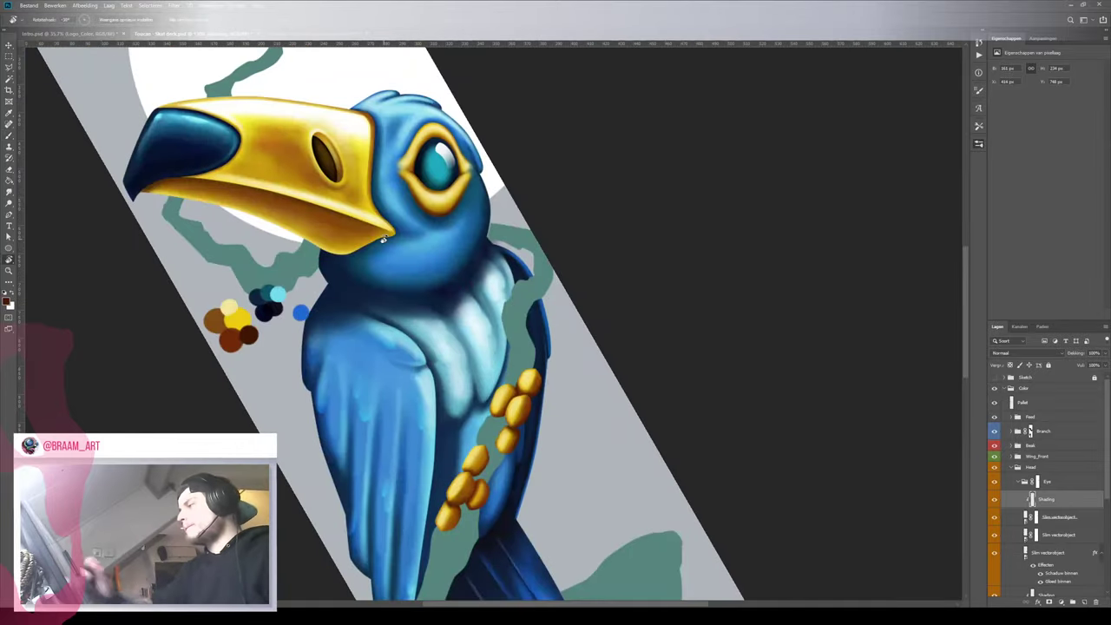
{"action": "key", "text": "z"}
{"action": "mouse_move", "coordinate": [428, 211]}
{"action": "left_mouse_down"}
{"action": "mouse_move", "coordinate": [507, 214]}
{"action": "mouse_move", "coordinate": [466, 229]}
{"action": "left_mouse_up"}
{"action": "key", "text": "b"}
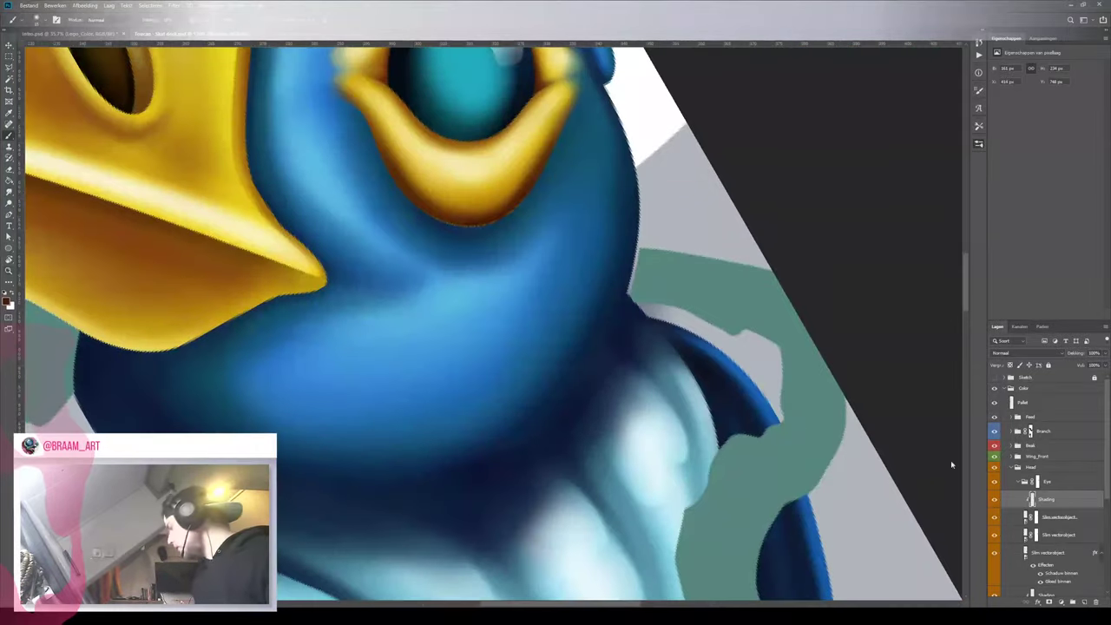
Toggle the vector layers in the Eye group one by one to identify which part of the eye each holds
{"action": "left_click", "coordinate": [1057, 518], "text": "shift"}
{"action": "left_click_drag", "start_coordinate": [608, 206], "coordinate": [585, 295]}
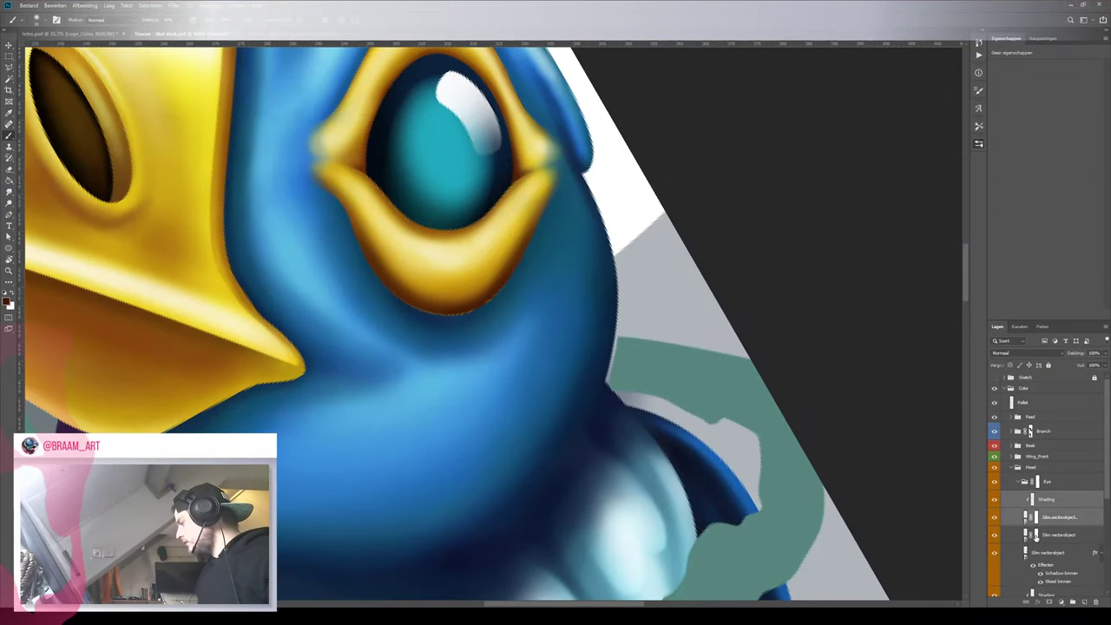
{"action": "left_click", "coordinate": [1036, 535]}
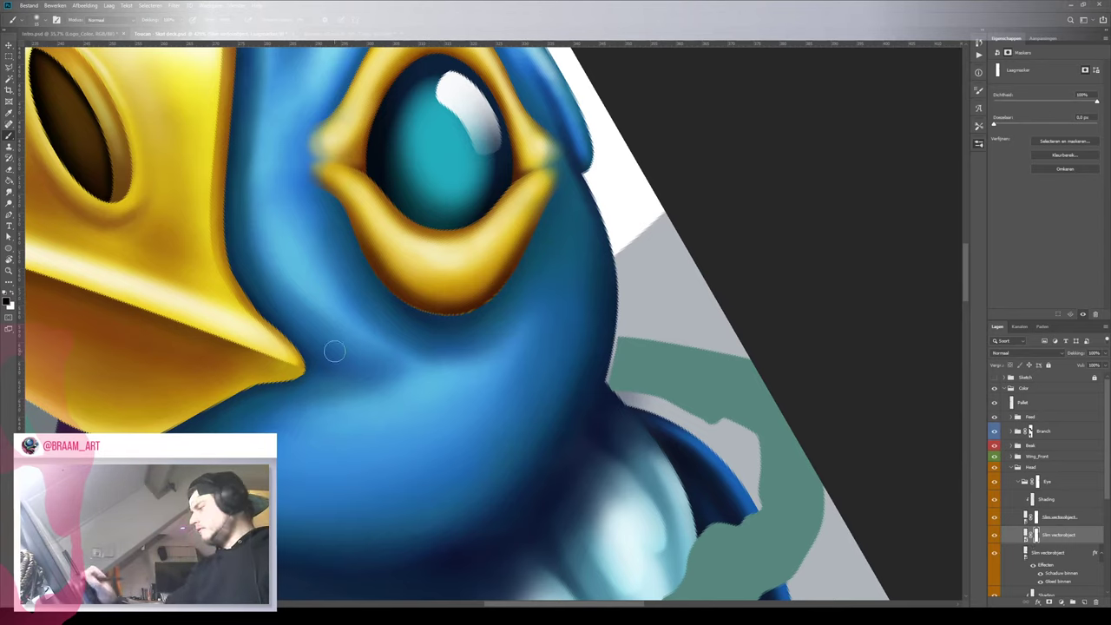
{"action": "left_click", "coordinate": [995, 518]}
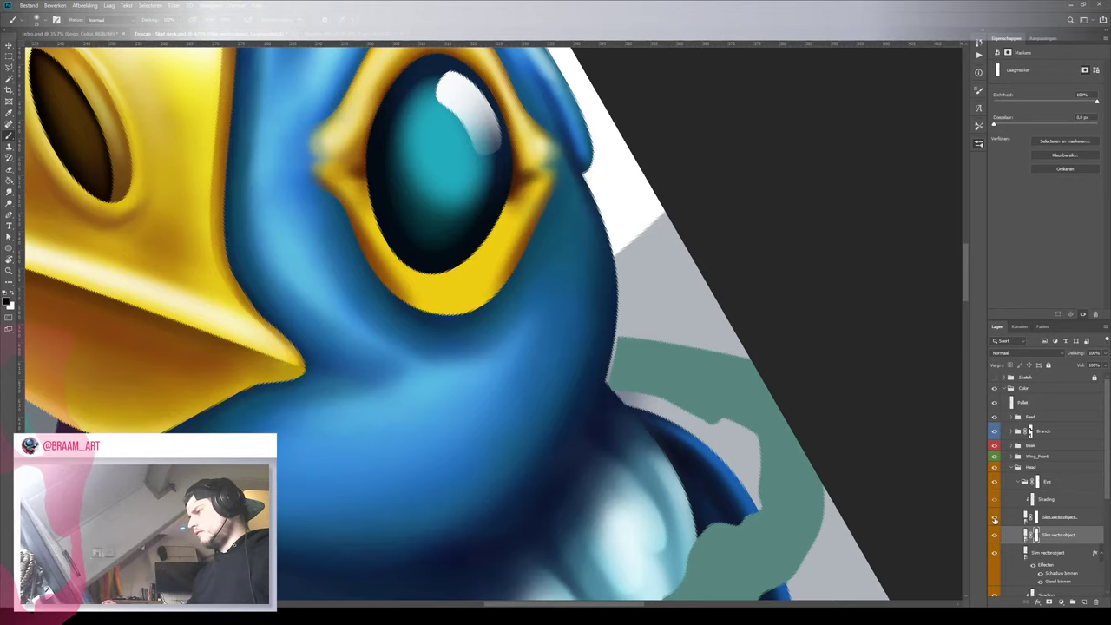
{"action": "left_click", "coordinate": [994, 518]}
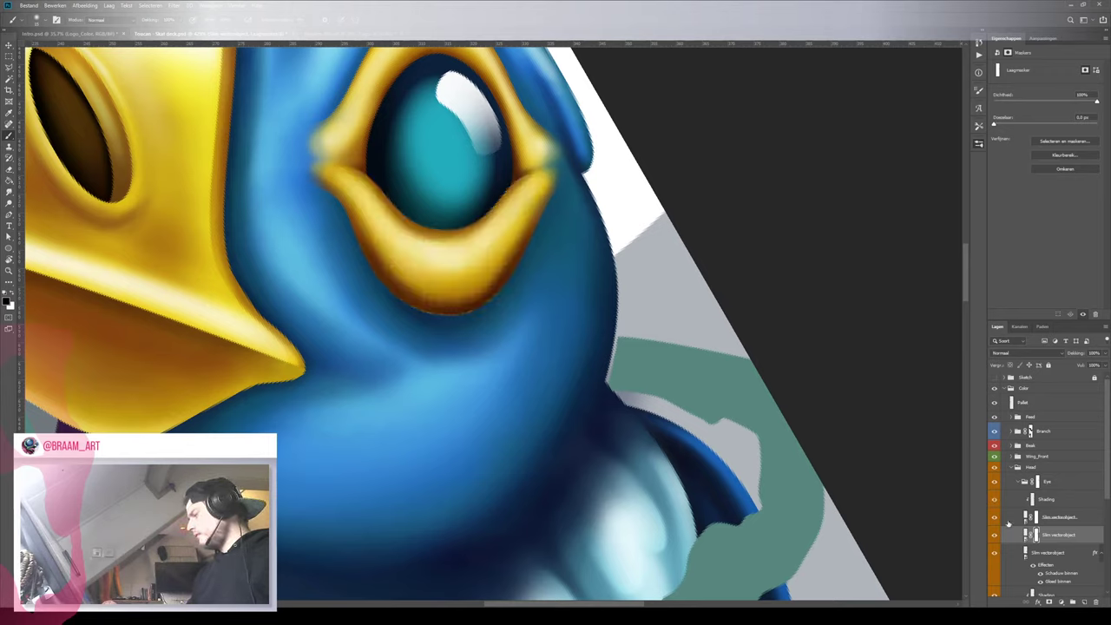
{"action": "left_click", "coordinate": [995, 538]}
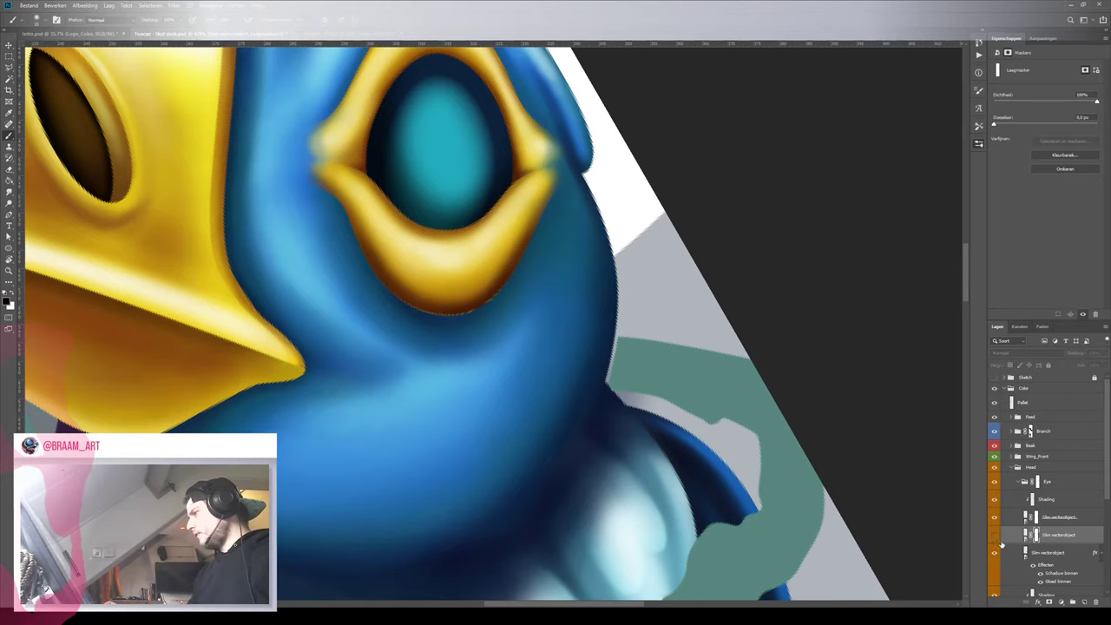
{"action": "left_click", "coordinate": [995, 538]}
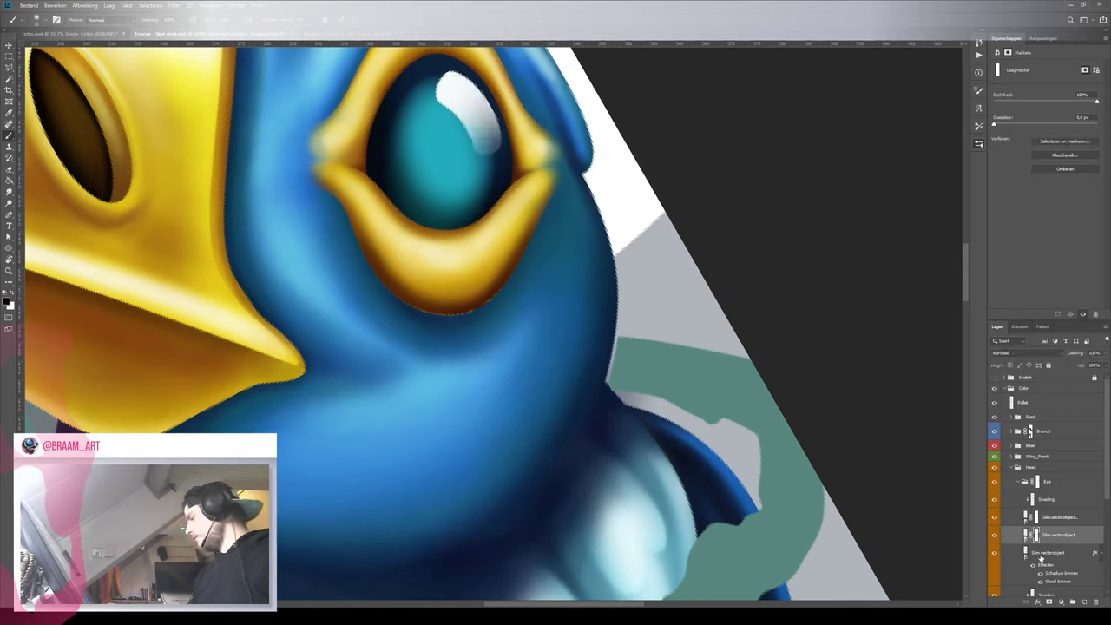
{"action": "left_click", "coordinate": [995, 554]}
{"action": "left_click", "coordinate": [995, 555]}
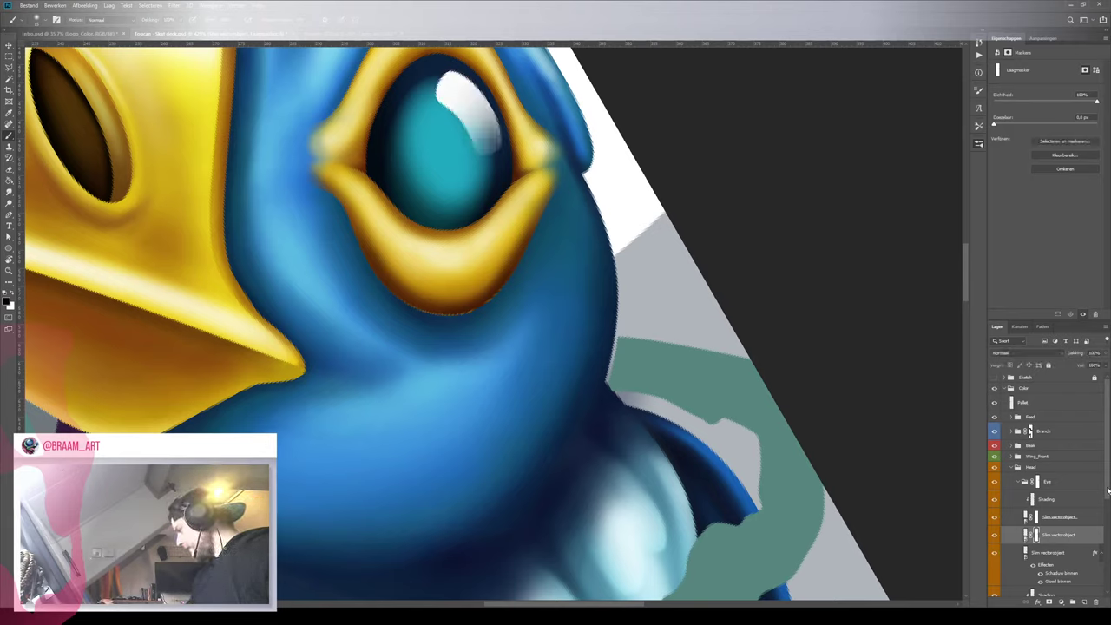
{"action": "scroll", "coordinate": [1007, 544], "scroll_direction": "down", "scroll_amount": 3}
{"action": "left_click", "coordinate": [994, 550]}
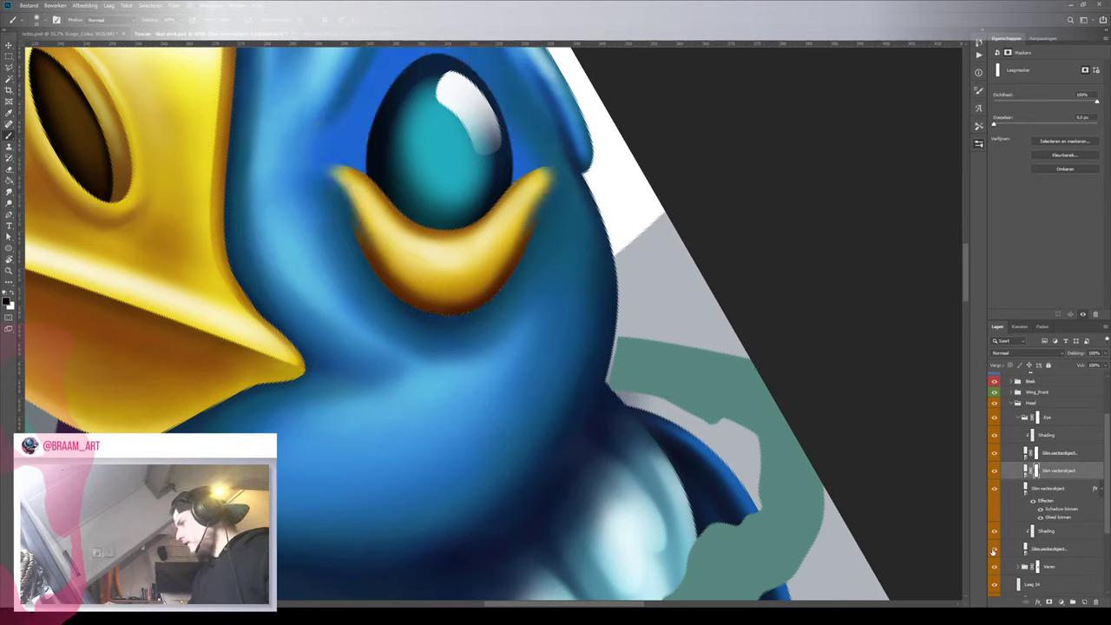
{"action": "left_click", "coordinate": [994, 550]}
Add a layer mask to the eye ring's vector layer and brush out its fringe along the lower eyelid in black
{"action": "left_click", "coordinate": [1039, 551]}
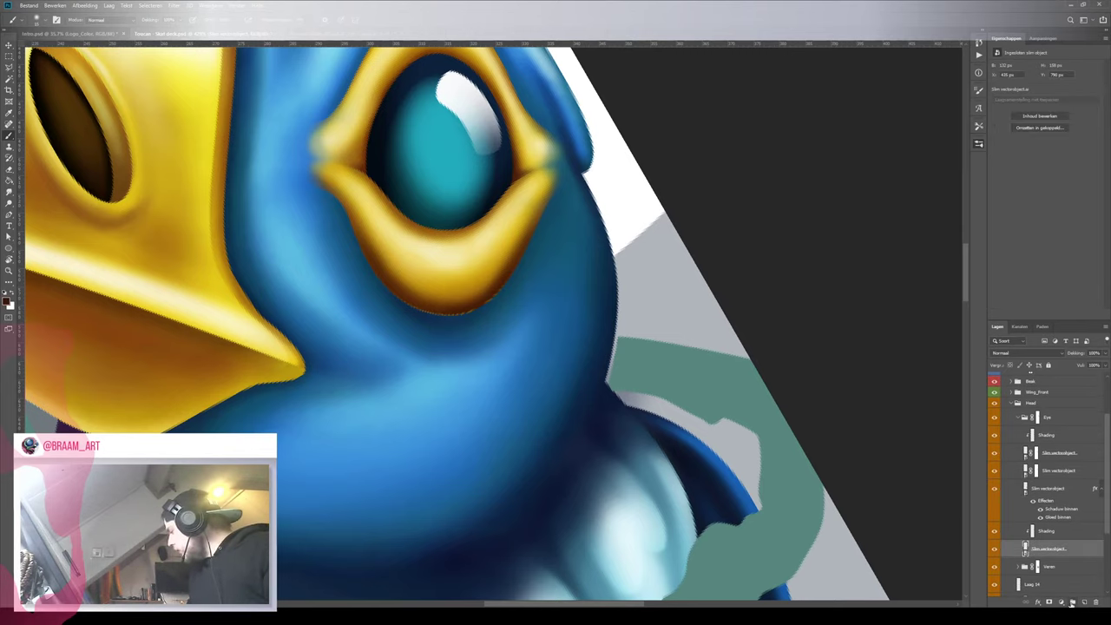
{"action": "left_click", "coordinate": [1049, 603]}
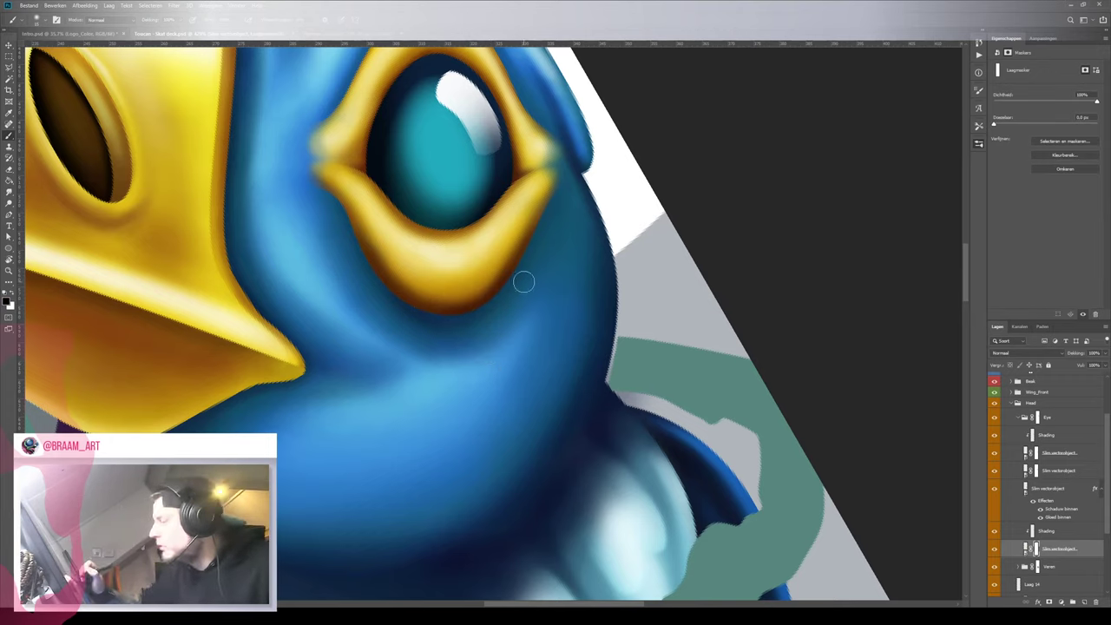
{"action": "scroll", "coordinate": [463, 326], "scroll_direction": "down", "scroll_amount": 3}
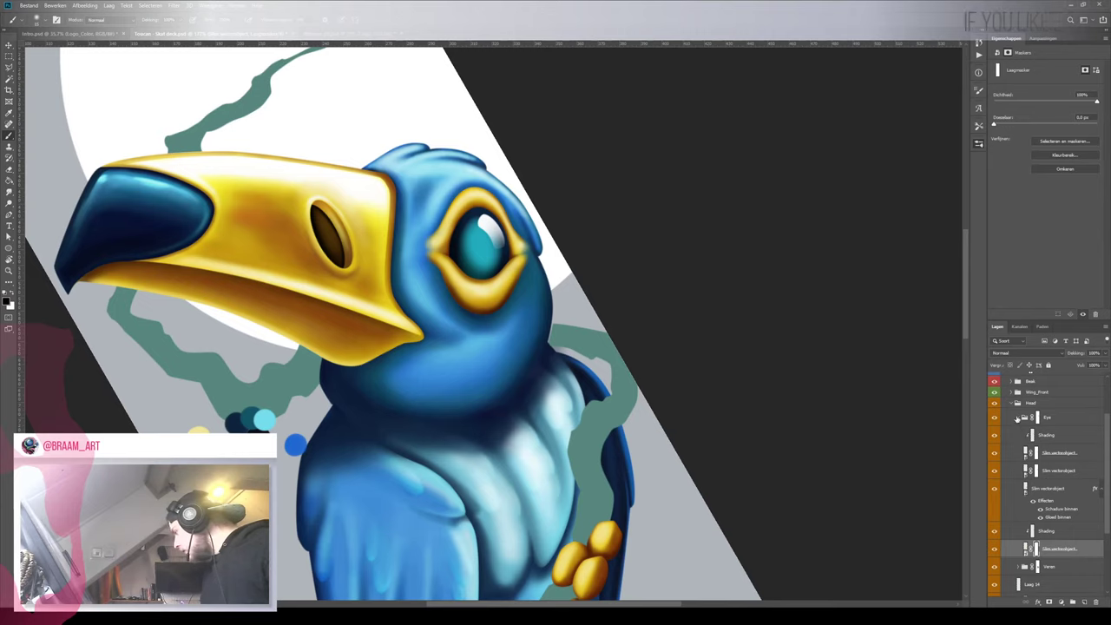
Select the Eye group and compare the lower eyelid with and without its Shading layer
{"action": "left_click", "coordinate": [1017, 418]}
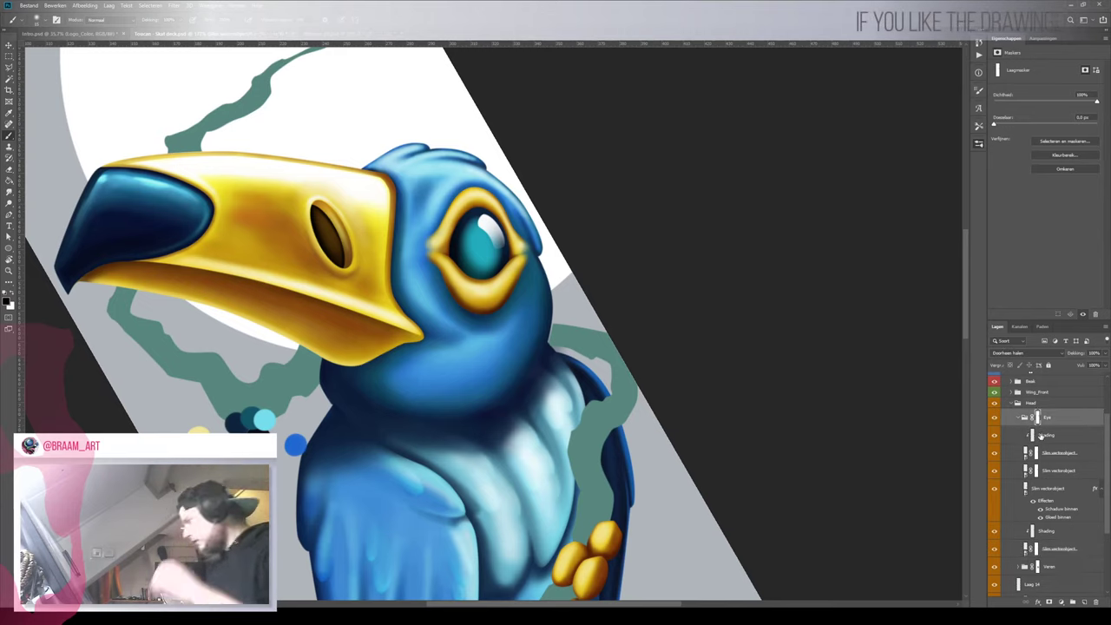
{"action": "left_click", "coordinate": [995, 436]}
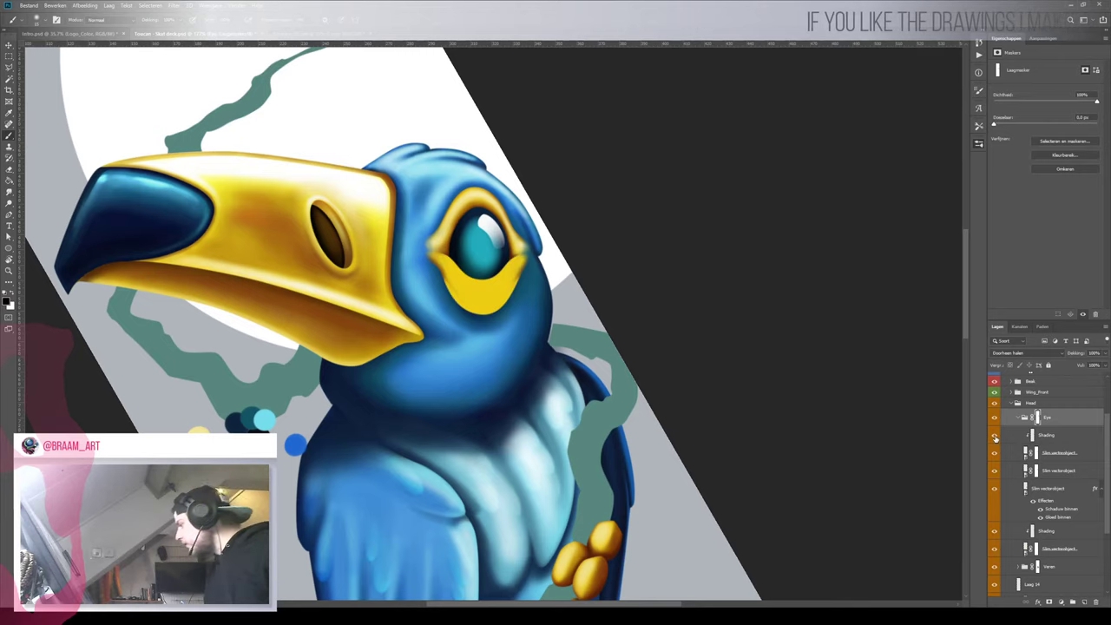
{"action": "left_click", "coordinate": [995, 436]}
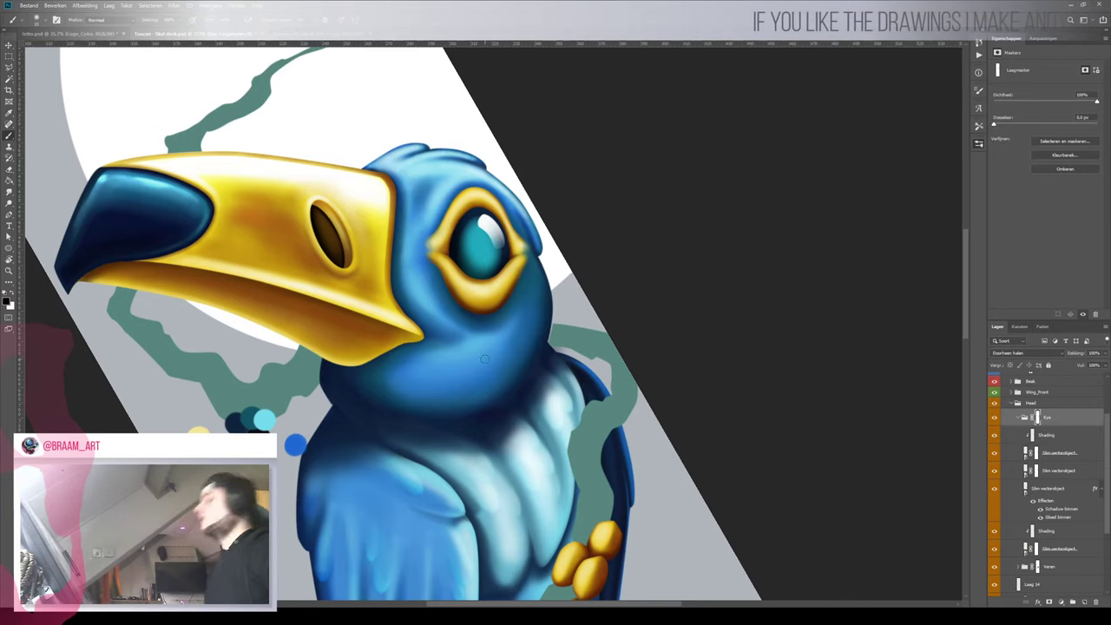
Collapse the Eye group and brush a dark navy shadow under the lower eyelid on the head's Shading layer
{"action": "key", "text": "i"}
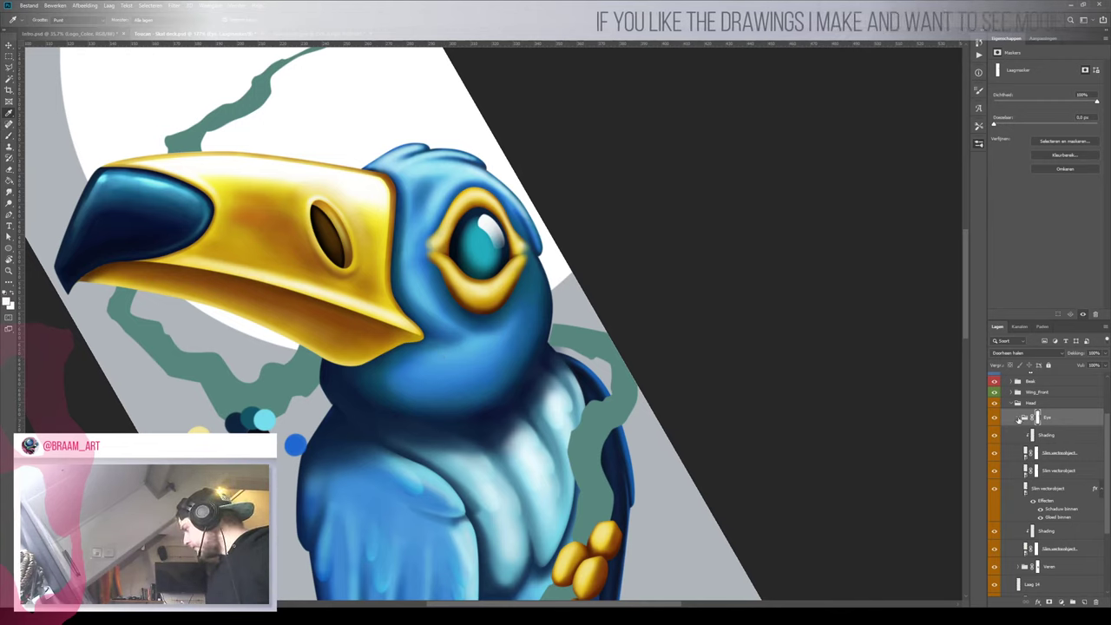
{"action": "left_click", "coordinate": [1022, 418]}
{"action": "left_click", "coordinate": [1011, 501]}
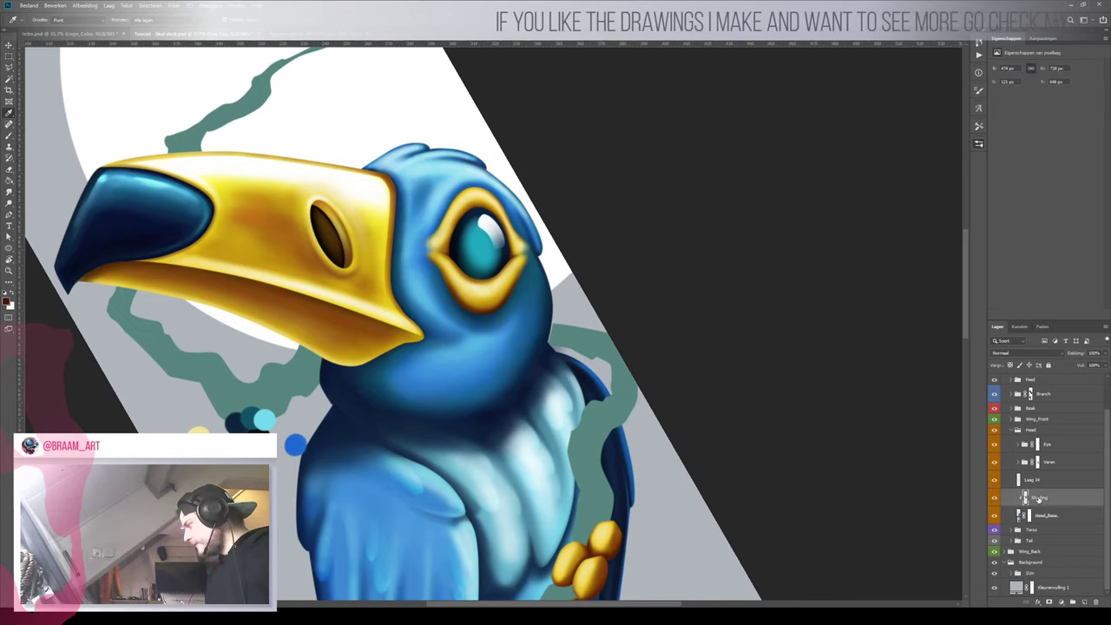
{"action": "key", "text": "b"}
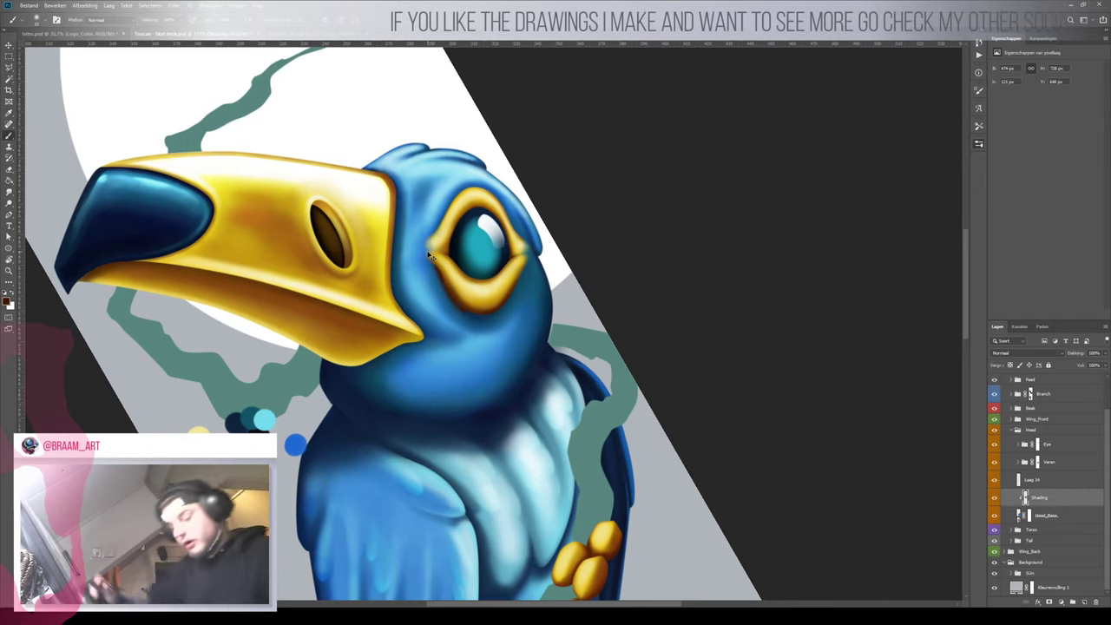
{"action": "key", "text": "d"}
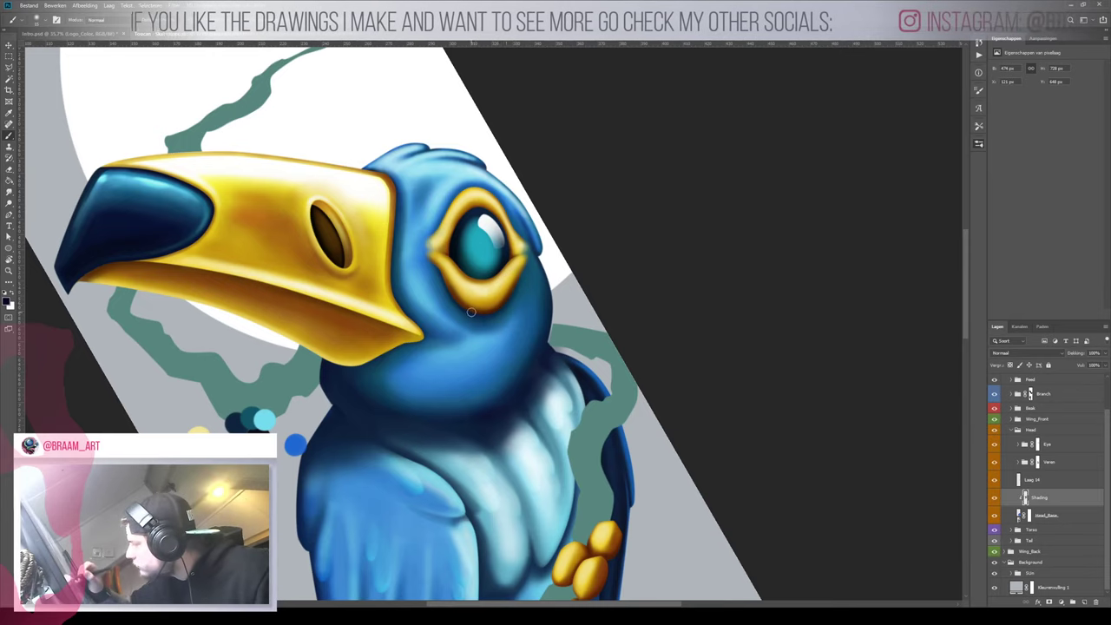
{"action": "key", "text": "r"}
{"action": "left_click_drag", "start_coordinate": [544, 226], "coordinate": [503, 413]}
{"action": "key", "text": "z"}
{"action": "left_click_drag", "start_coordinate": [493, 352], "coordinate": [526, 327]}
{"action": "key", "text": "b"}
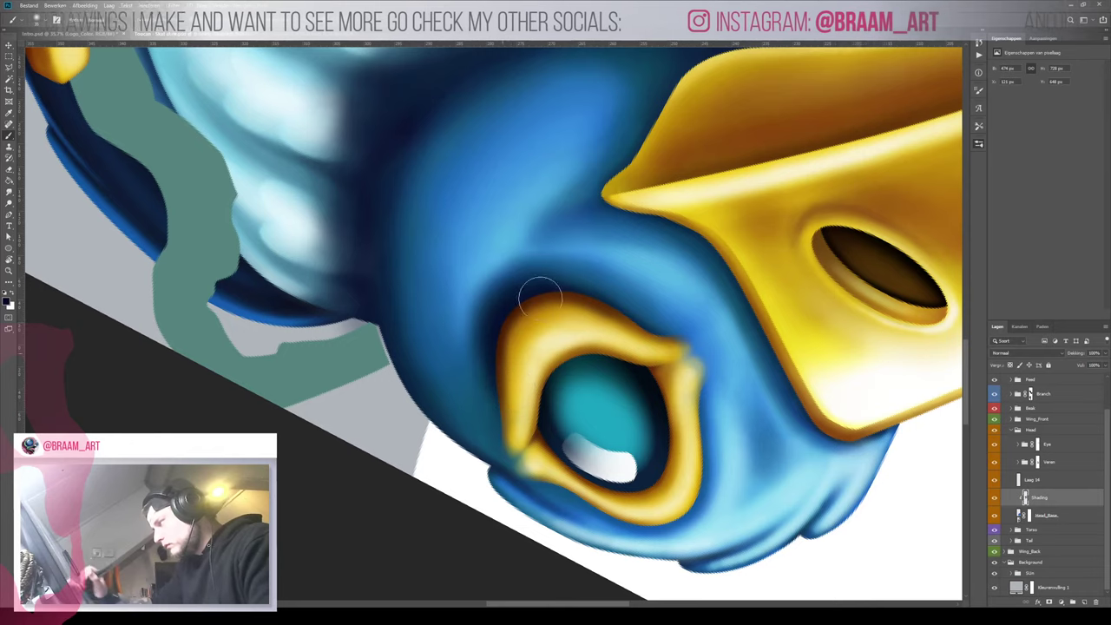
Deepen the dark navy shadow on the head along the lower eyelid's outer curve
{"action": "key", "text": "z"}
{"action": "scroll", "coordinate": [483, 397], "scroll_direction": "down", "scroll_amount": 5}
{"action": "scroll", "coordinate": [483, 397], "scroll_direction": "up", "scroll_amount": 5}
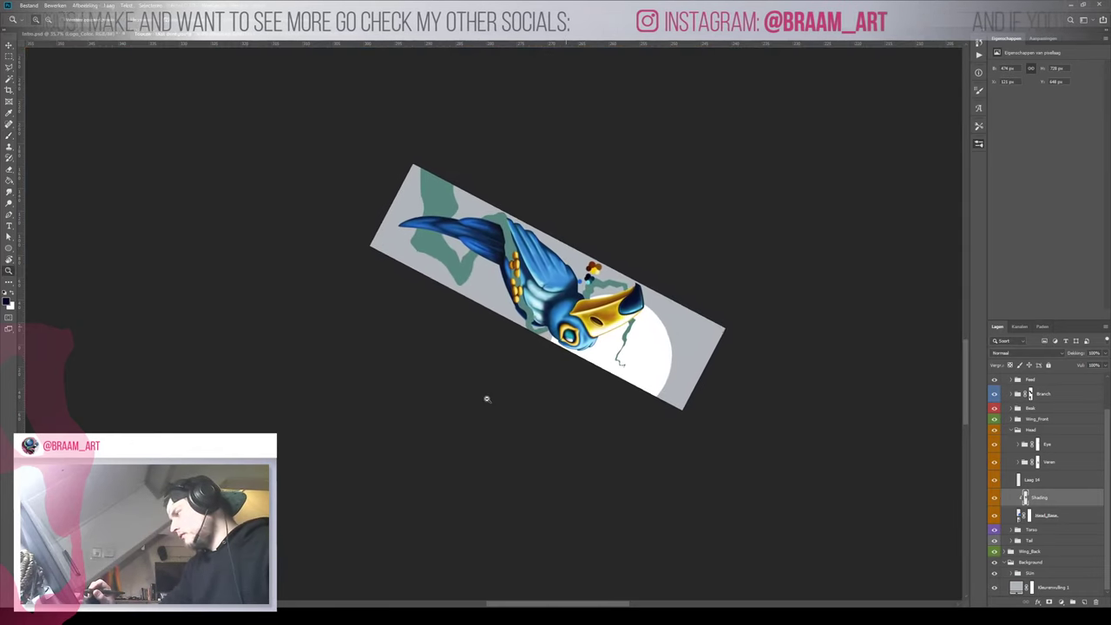
{"action": "key", "text": "b"}
{"action": "key", "text": "r"}
{"action": "mouse_move", "coordinate": [650, 314]}
{"action": "left_mouse_down"}
{"action": "mouse_move", "coordinate": [647, 297]}
{"action": "mouse_move", "coordinate": [531, 179]}
{"action": "left_mouse_up"}
{"action": "key", "text": "space"}
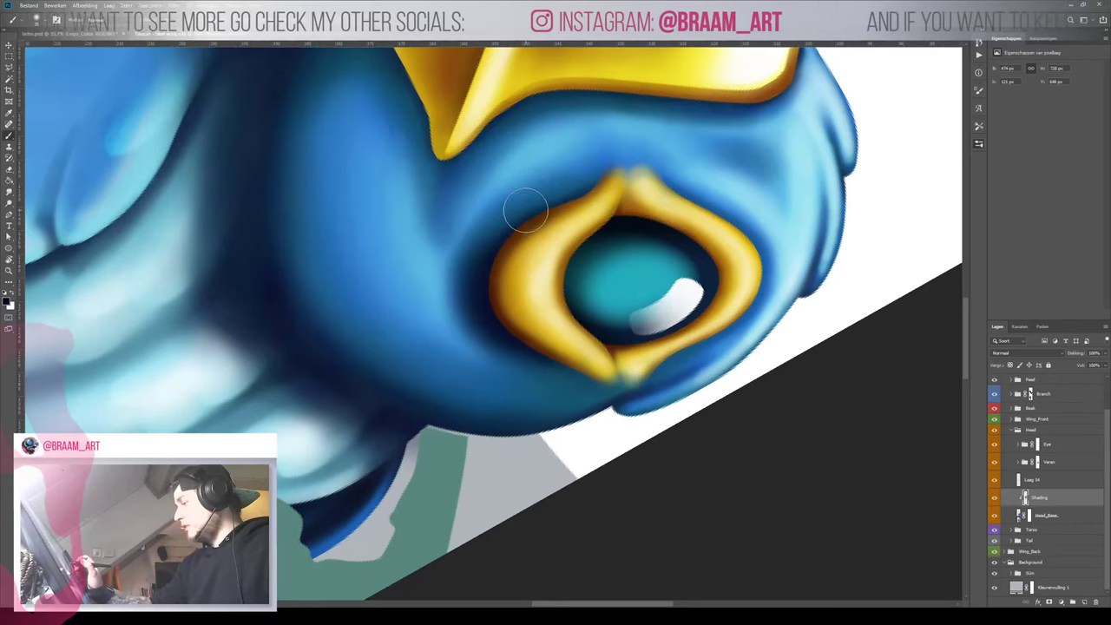
Sample nearby blues from the head and blend the shadow around the lower eyelid into the surrounding feathers
{"action": "left_click", "coordinate": [522, 178], "text": "alt"}
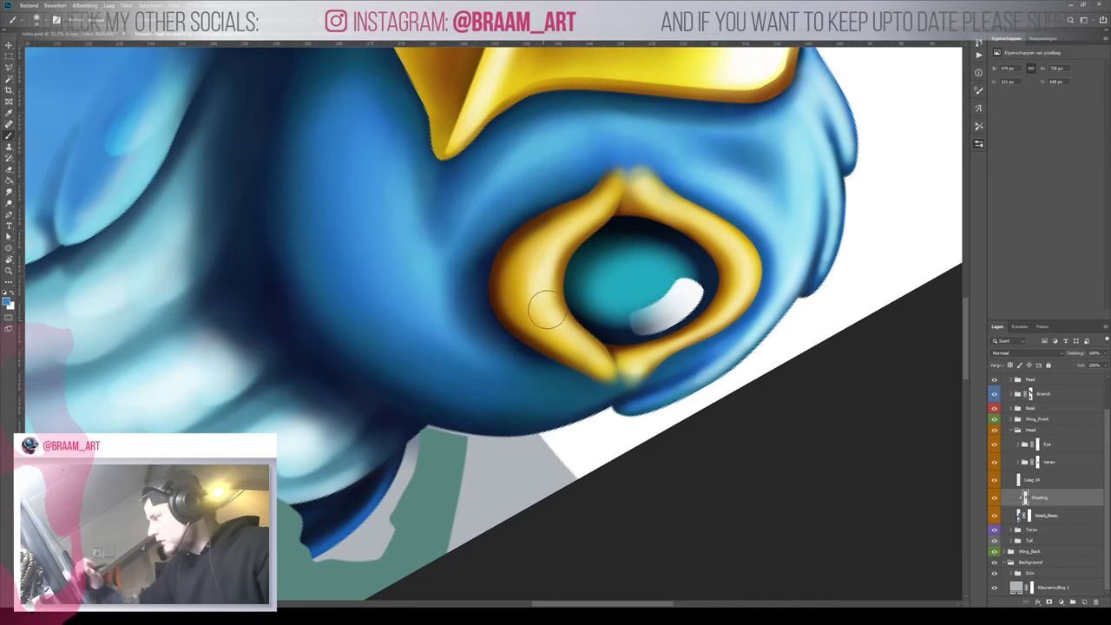
{"action": "key", "text": "x"}
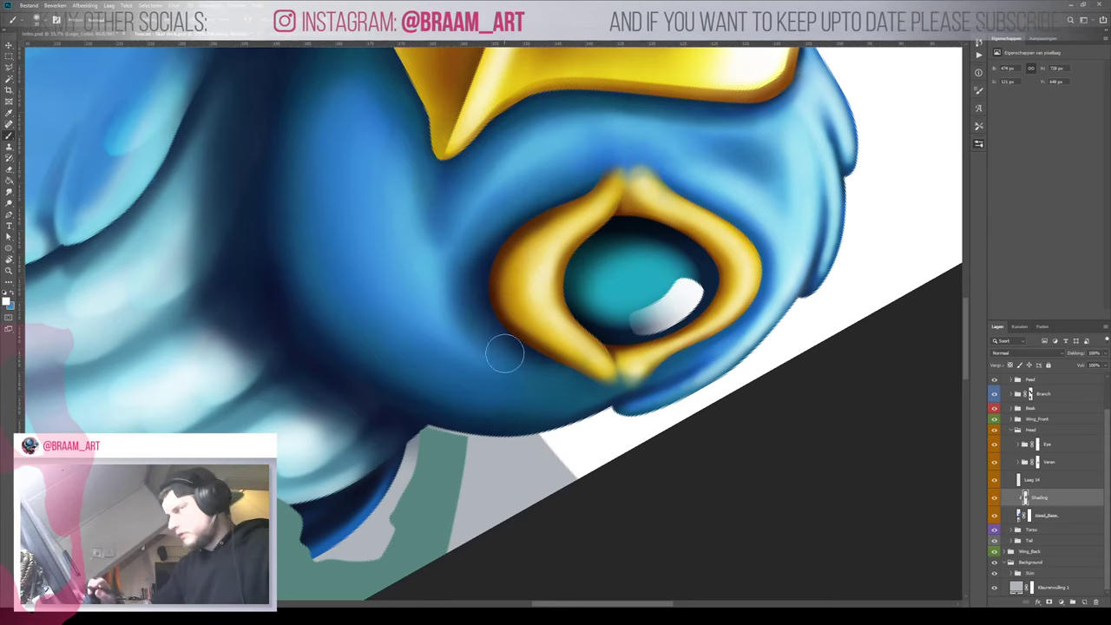
{"action": "mouse_move", "coordinate": [544, 193]}
{"action": "left_mouse_down"}
{"action": "mouse_move", "coordinate": [581, 380]}
{"action": "mouse_move", "coordinate": [486, 430]}
{"action": "mouse_move", "coordinate": [567, 381]}
{"action": "left_mouse_up"}
{"action": "key", "text": "b"}
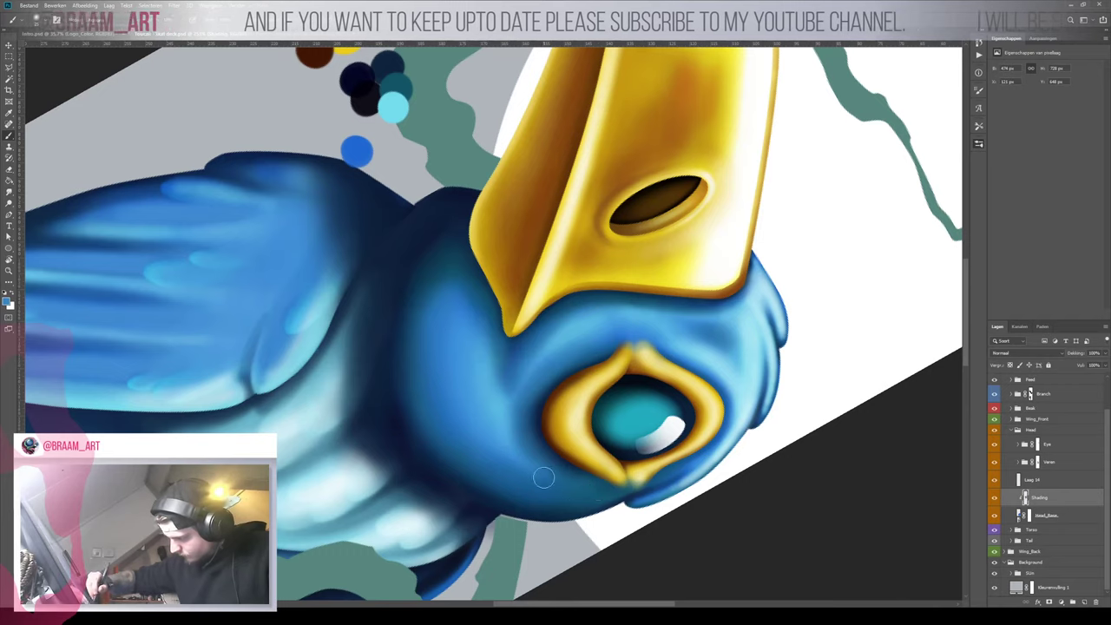
{"action": "left_click", "coordinate": [587, 498], "text": "alt"}
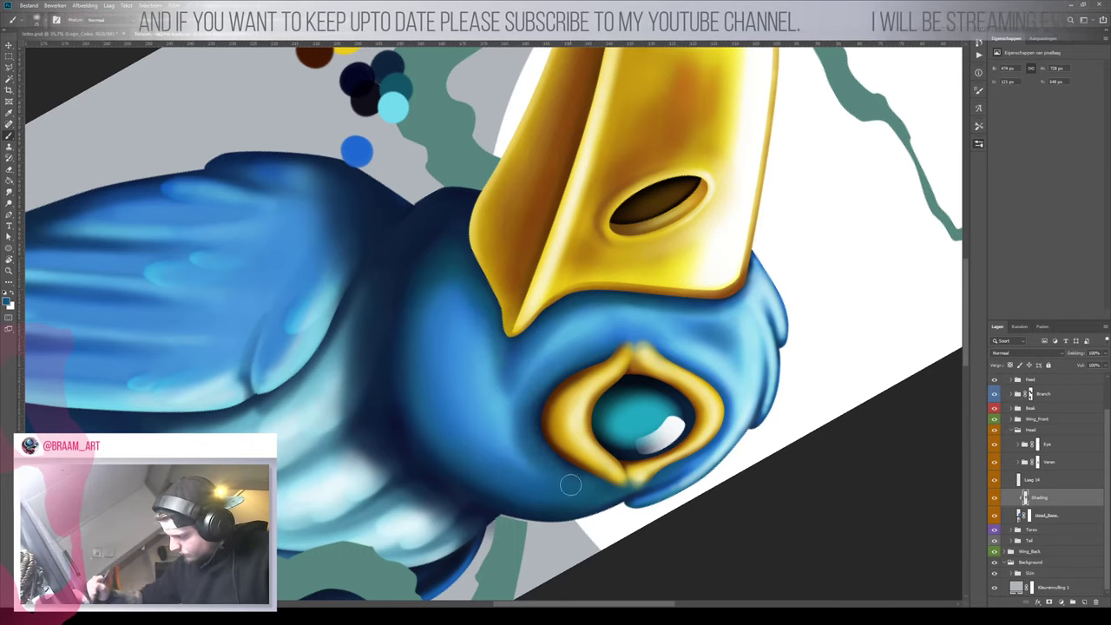
Sample a light blue from the cheek and blend a soft highlight into the feathers between the eye and the beak
{"action": "left_click", "coordinate": [503, 414], "text": "alt"}
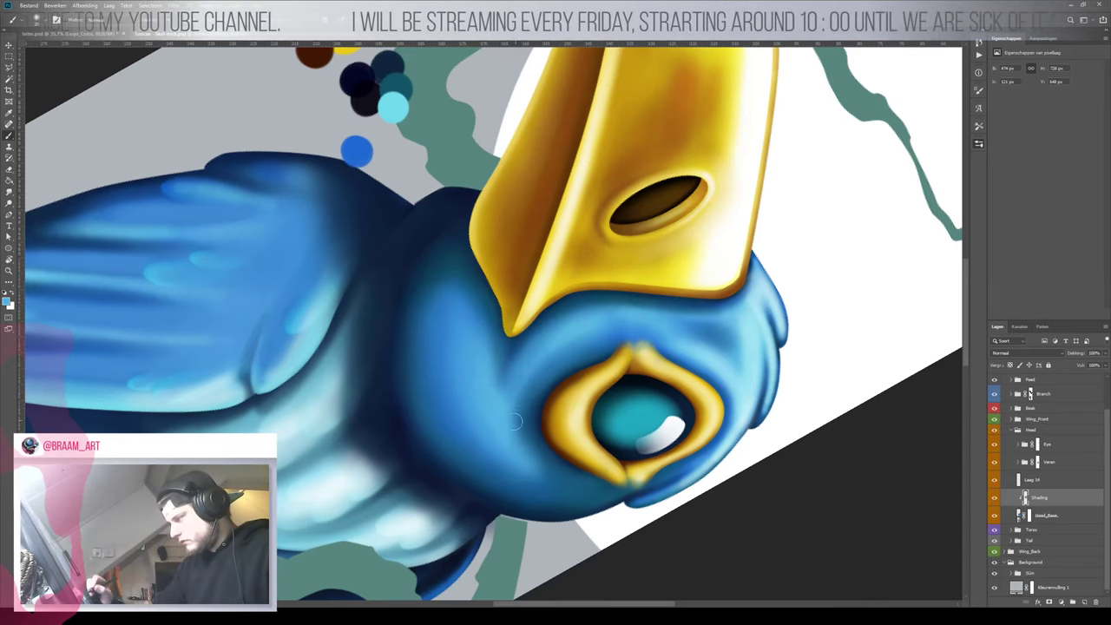
{"action": "key", "text": "z"}
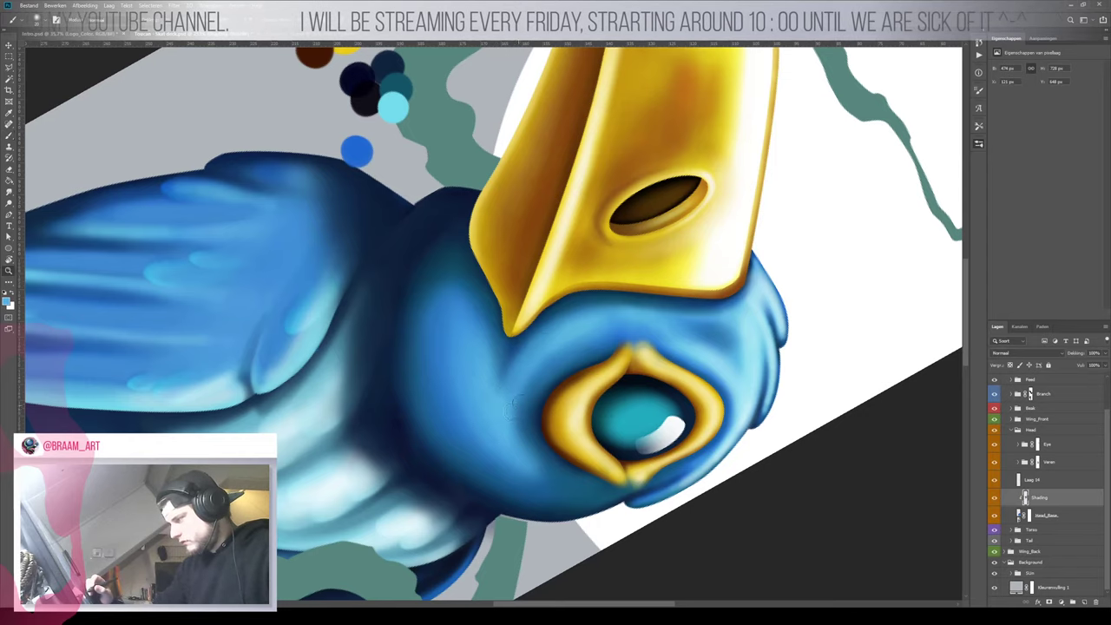
{"action": "mouse_move", "coordinate": [539, 365]}
{"action": "left_mouse_down"}
{"action": "mouse_move", "coordinate": [472, 457]}
{"action": "mouse_move", "coordinate": [529, 435]}
{"action": "left_mouse_up"}
{"action": "key", "text": "b"}
{"action": "key", "text": "r"}
{"action": "left_click_drag", "start_coordinate": [598, 393], "coordinate": [488, 321]}
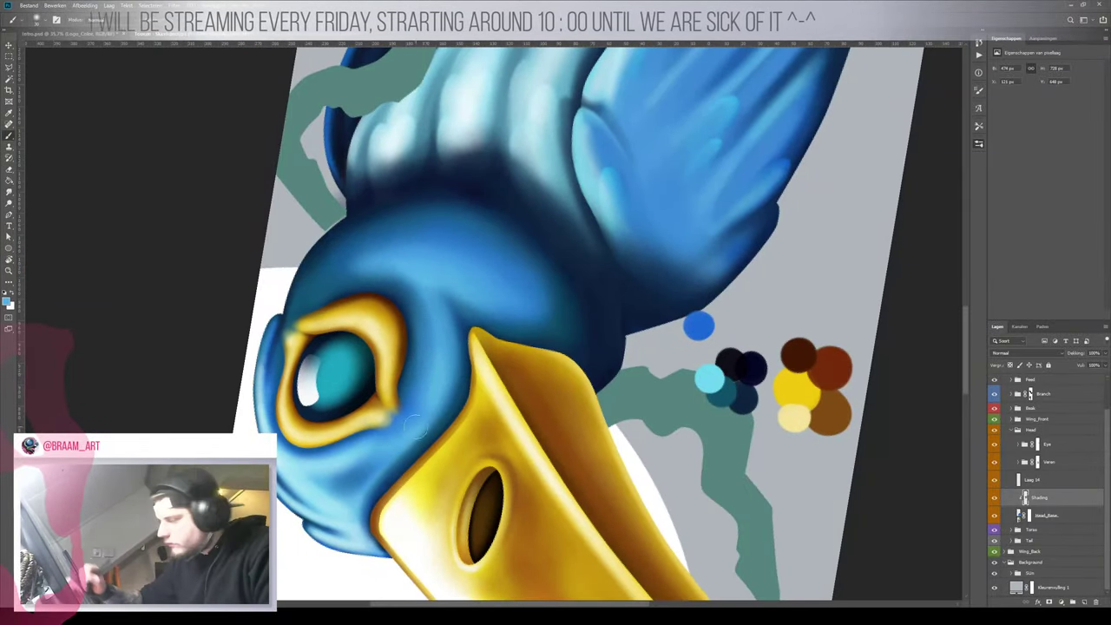
{"action": "key", "text": "z"}
{"action": "mouse_move", "coordinate": [449, 364]}
{"action": "left_mouse_down"}
{"action": "mouse_move", "coordinate": [378, 373]}
{"action": "mouse_move", "coordinate": [444, 379]}
{"action": "left_mouse_up"}
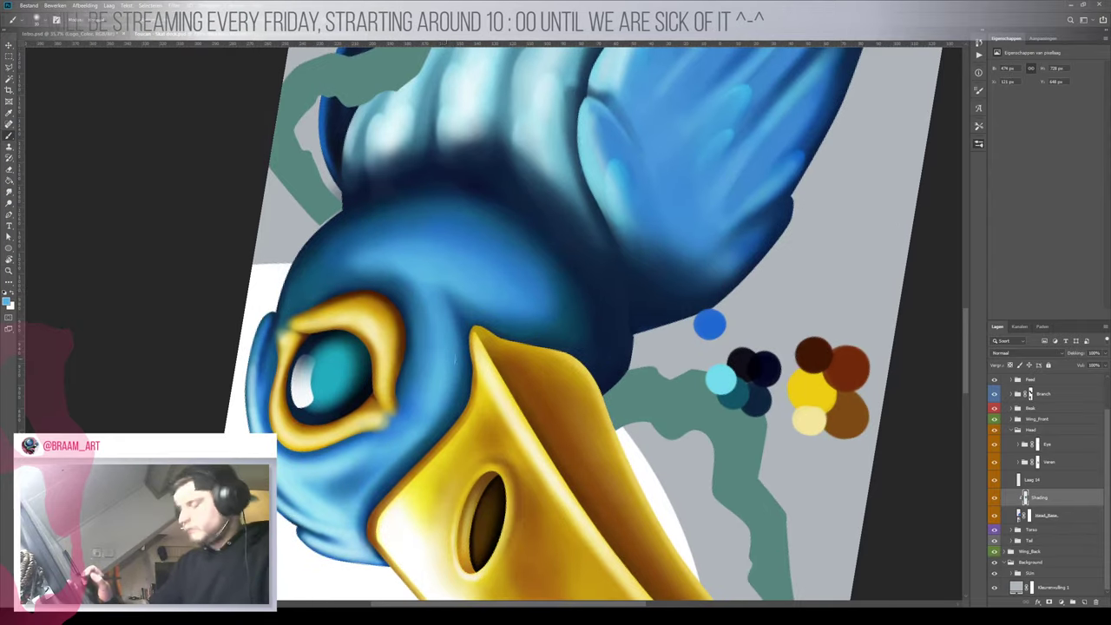
Brush dark navy into the shadow on the head along the outer curve of the lower eyelid
{"action": "mouse_move", "coordinate": [496, 317]}
{"action": "left_mouse_down"}
{"action": "mouse_move", "coordinate": [476, 395]}
{"action": "mouse_move", "coordinate": [512, 345]}
{"action": "left_mouse_up"}
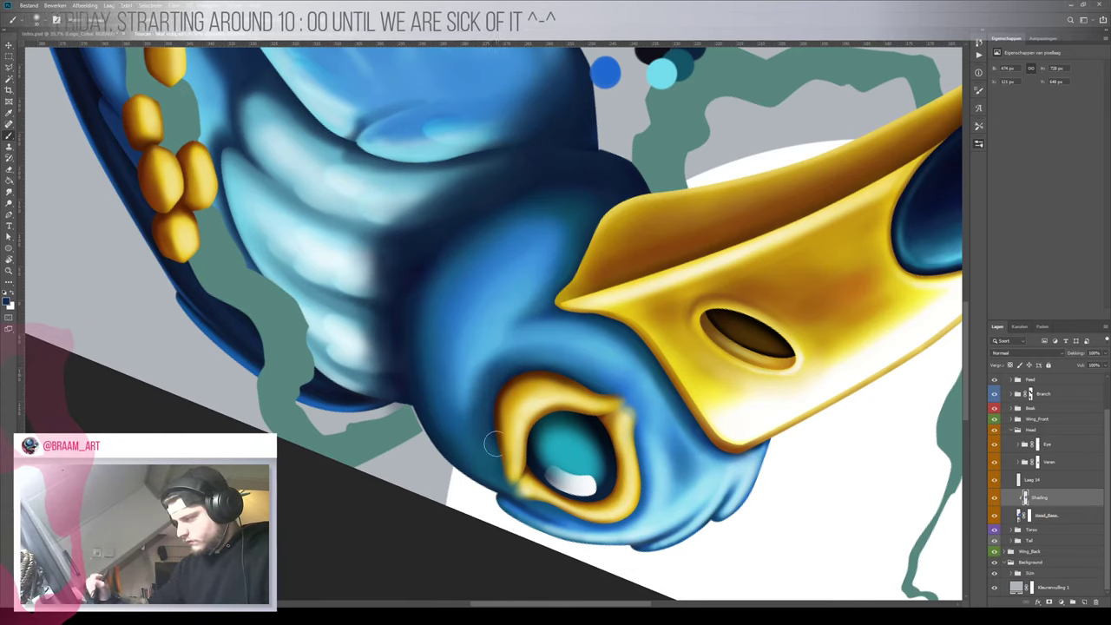
{"action": "mouse_move", "coordinate": [498, 394]}
{"action": "left_mouse_down"}
{"action": "mouse_move", "coordinate": [445, 476]}
{"action": "mouse_move", "coordinate": [599, 336]}
{"action": "mouse_move", "coordinate": [512, 217]}
{"action": "mouse_move", "coordinate": [608, 435]}
{"action": "left_mouse_up"}
{"action": "key", "text": "r"}
{"action": "key", "text": "z"}
{"action": "left_click", "coordinate": [524, 378]}
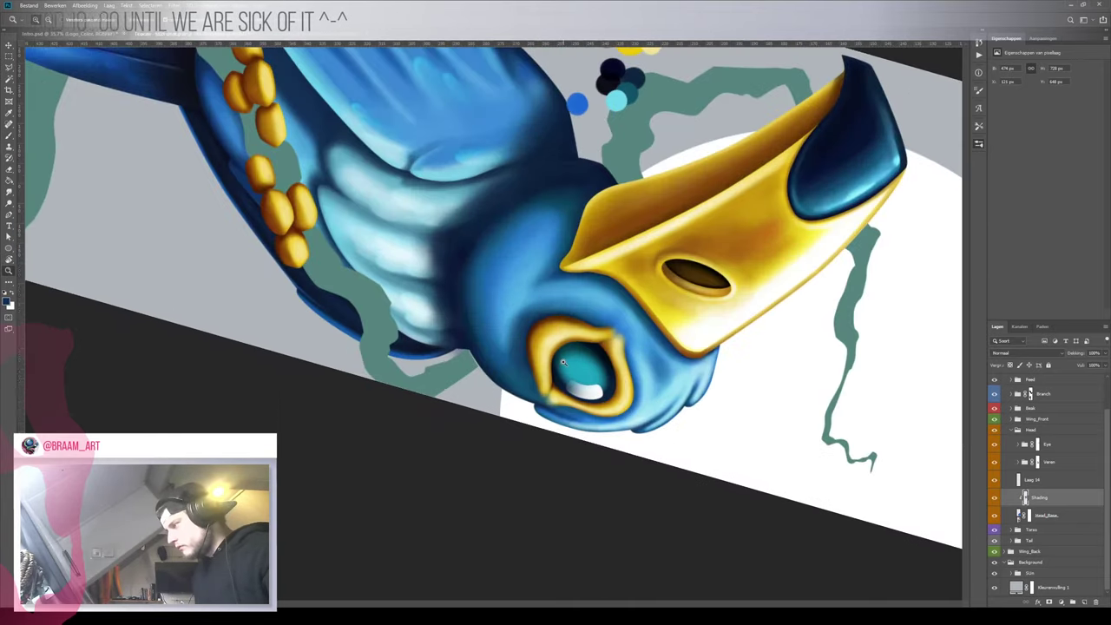
{"action": "key", "text": "b"}
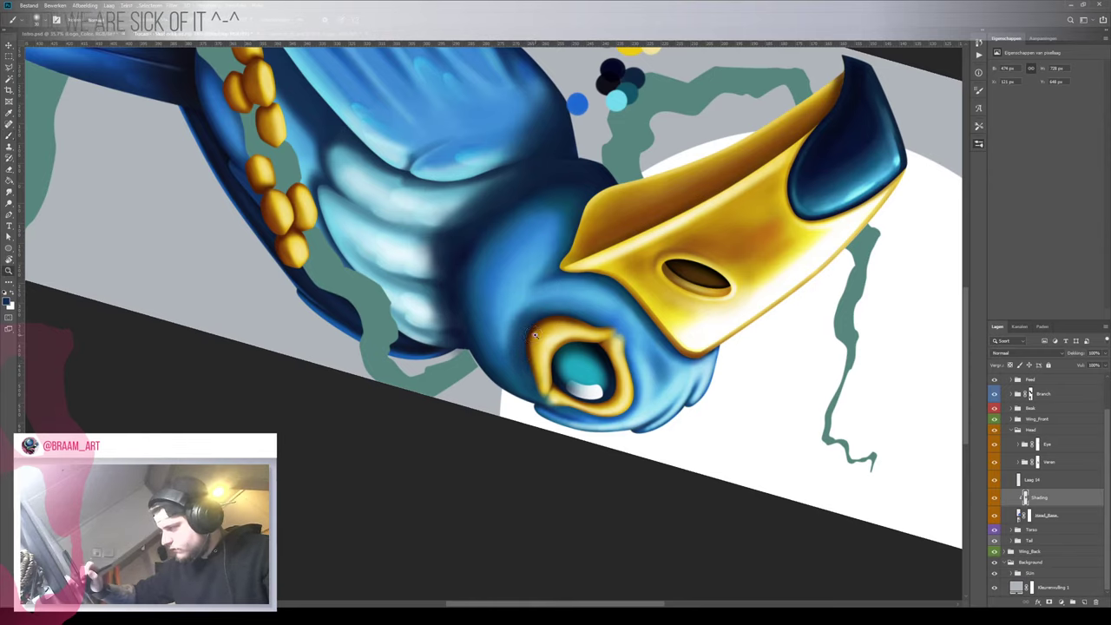
Sample blues from the cheek and face and blend the shadow beneath the lower eyelid with a smaller brush
{"action": "scroll", "coordinate": [523, 361], "scroll_direction": "down", "scroll_amount": 5}
{"action": "key", "text": "r"}
{"action": "mouse_move", "coordinate": [546, 313]}
{"action": "left_mouse_down"}
{"action": "mouse_move", "coordinate": [471, 337]}
{"action": "mouse_move", "coordinate": [520, 300]}
{"action": "mouse_move", "coordinate": [471, 306]}
{"action": "mouse_move", "coordinate": [542, 287]}
{"action": "left_mouse_up"}
{"action": "key", "text": "z"}
{"action": "left_click", "coordinate": [543, 287]}
{"action": "key", "text": "b"}
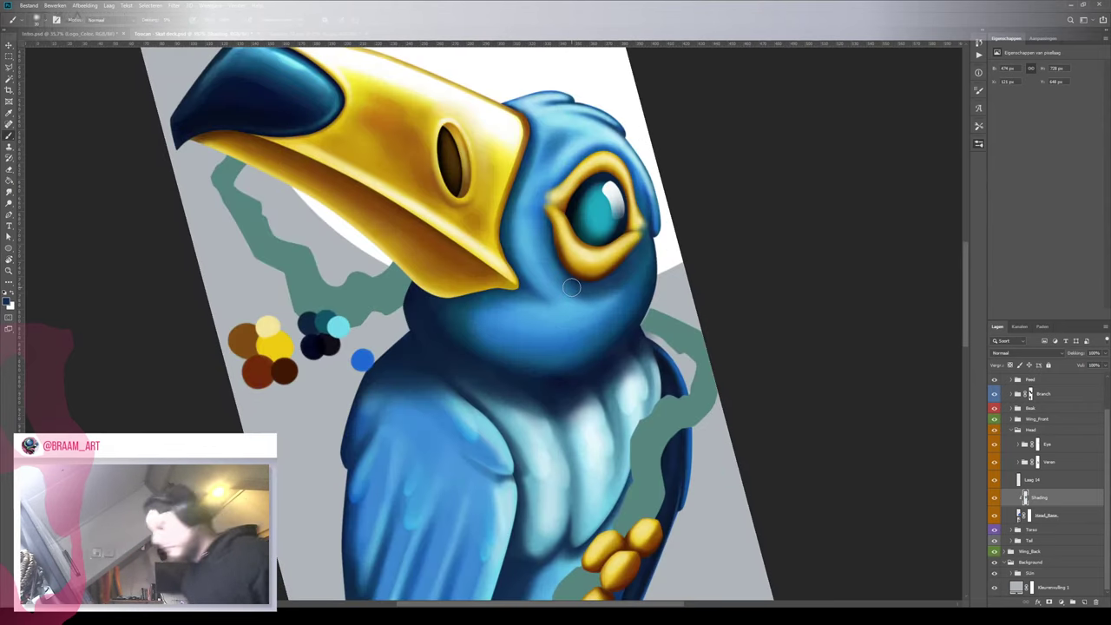
{"action": "key", "text": "i"}
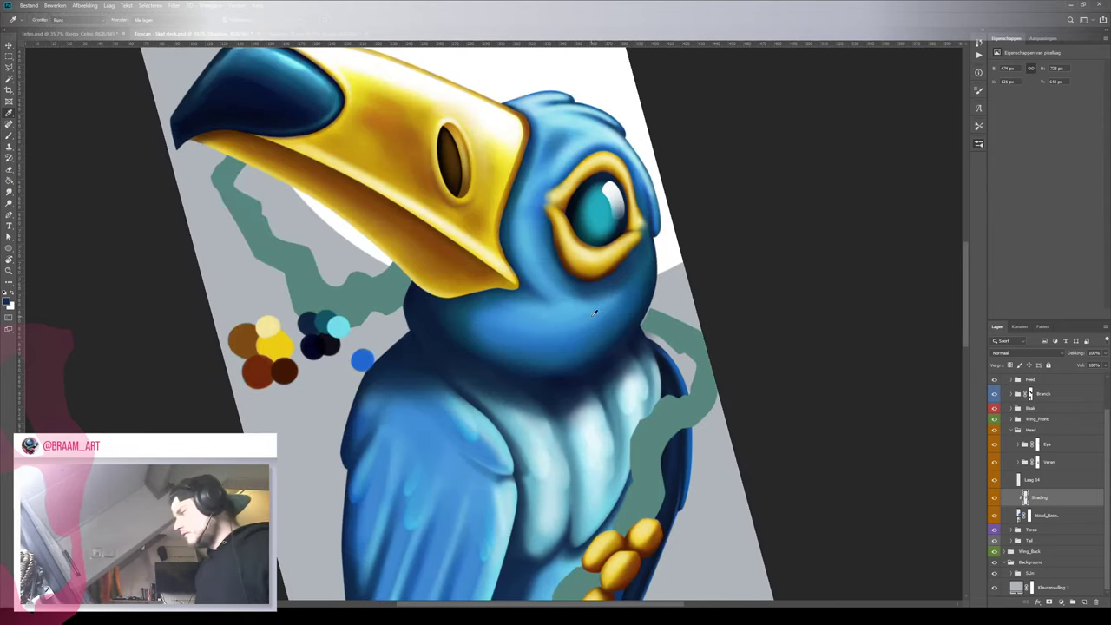
{"action": "key", "text": "b"}
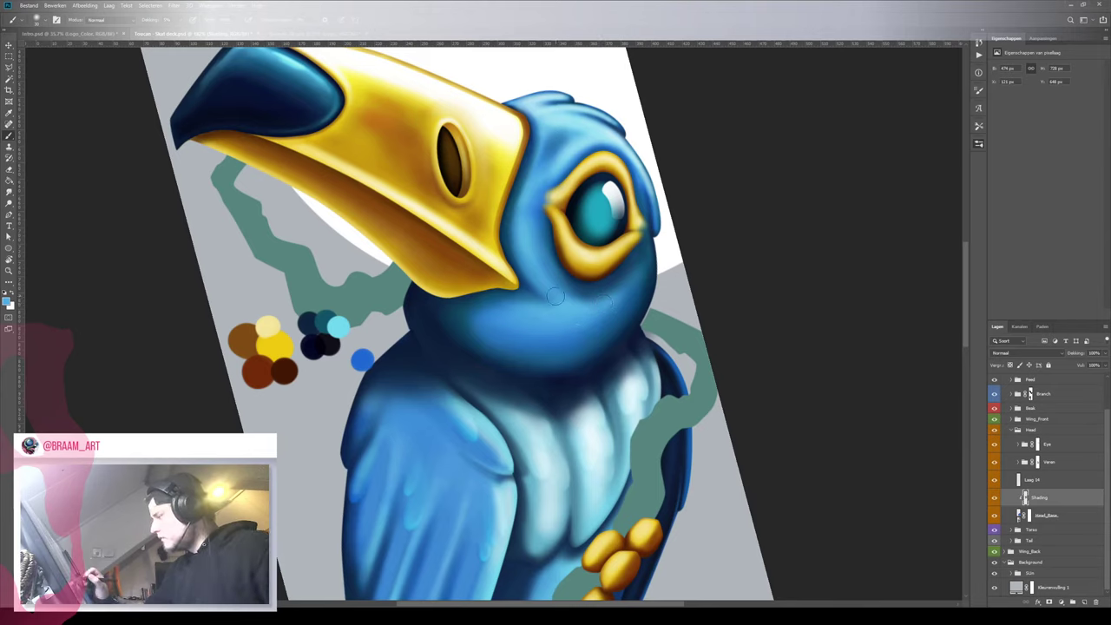
{"action": "left_click", "coordinate": [550, 186], "text": "alt"}
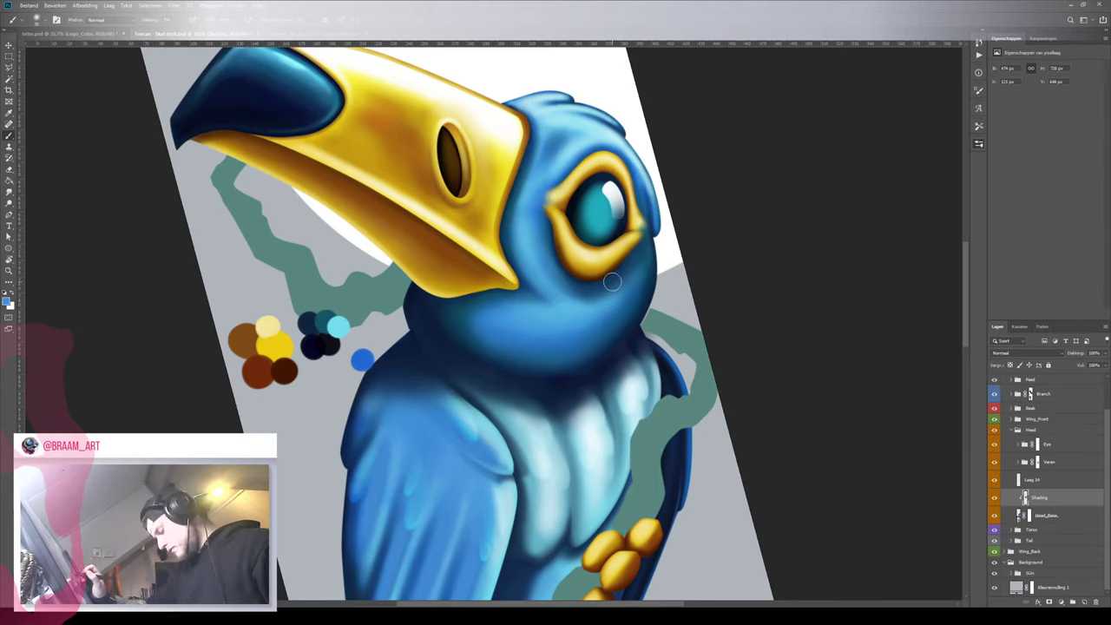
{"action": "key", "text": "["}
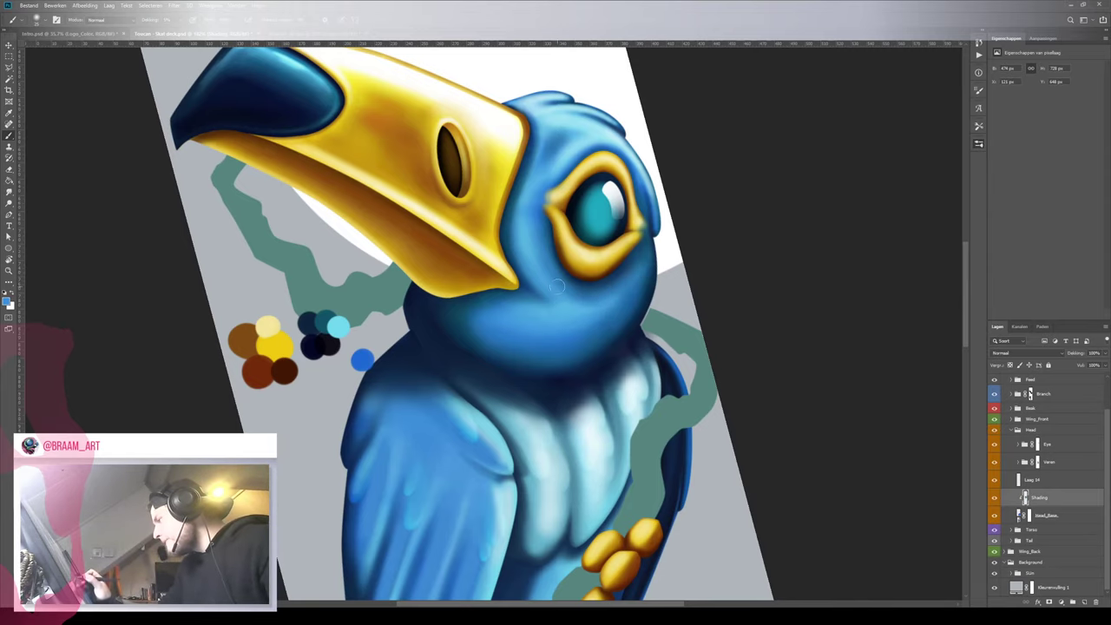
{"action": "left_click_drag", "start_coordinate": [615, 300], "coordinate": [559, 322]}
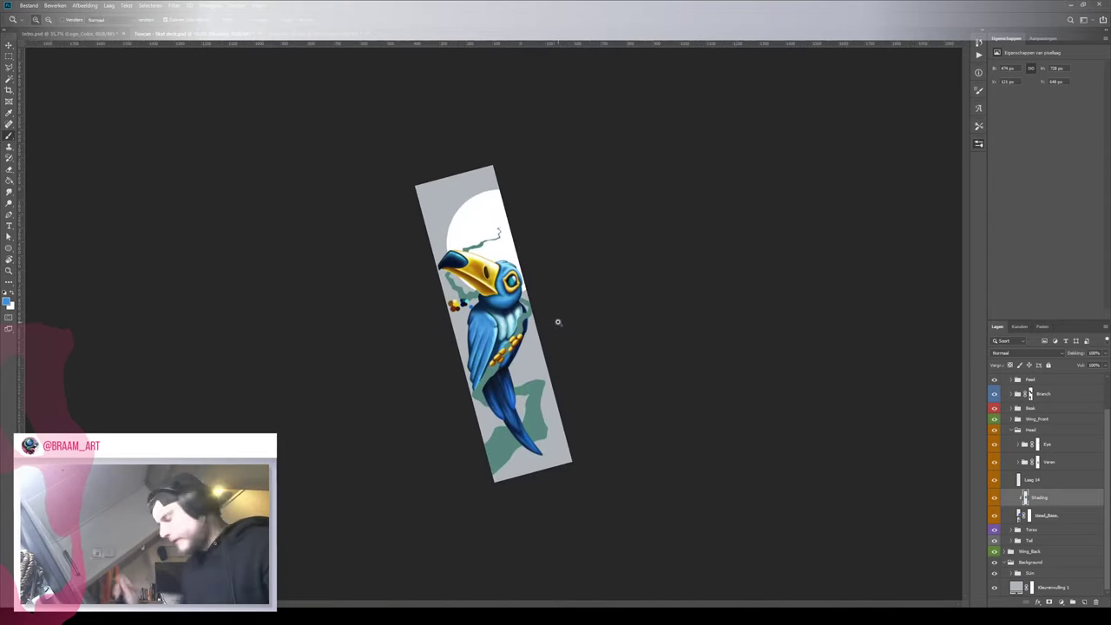
Brush a pale cyan highlight onto the feathers between the beak and the eye's inner corner and check the whole bird
{"action": "key", "text": "r"}
{"action": "mouse_move", "coordinate": [530, 225]}
{"action": "left_mouse_down"}
{"action": "mouse_move", "coordinate": [560, 297]}
{"action": "mouse_move", "coordinate": [580, 304]}
{"action": "left_mouse_up"}
{"action": "key", "text": "z"}
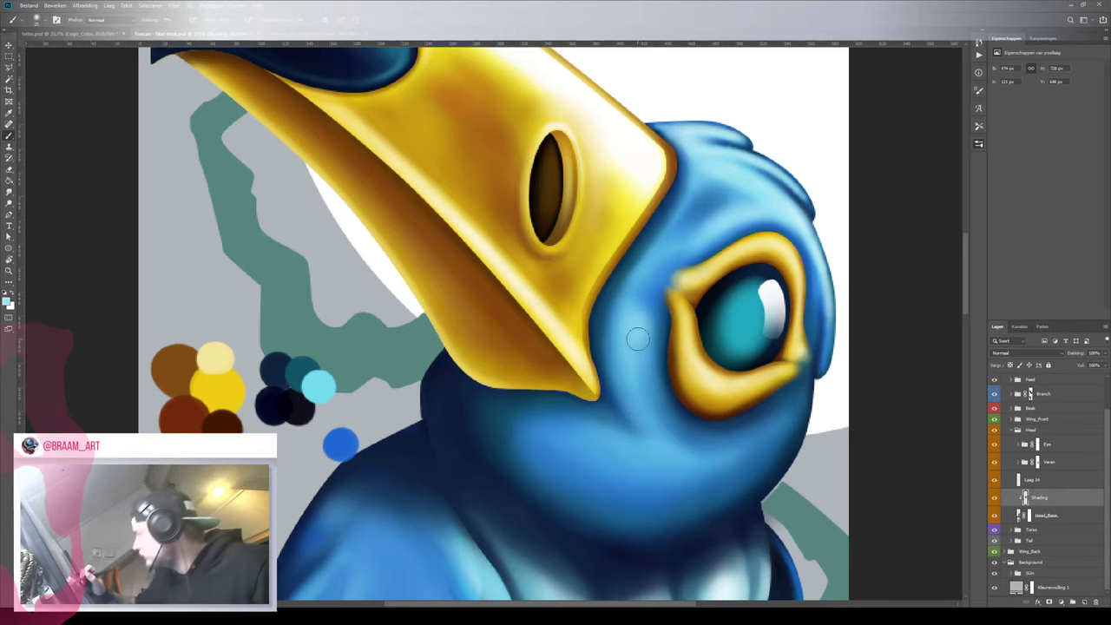
{"action": "mouse_move", "coordinate": [657, 321]}
{"action": "left_mouse_down"}
{"action": "mouse_move", "coordinate": [578, 379]}
{"action": "mouse_move", "coordinate": [636, 334]}
{"action": "left_mouse_up"}
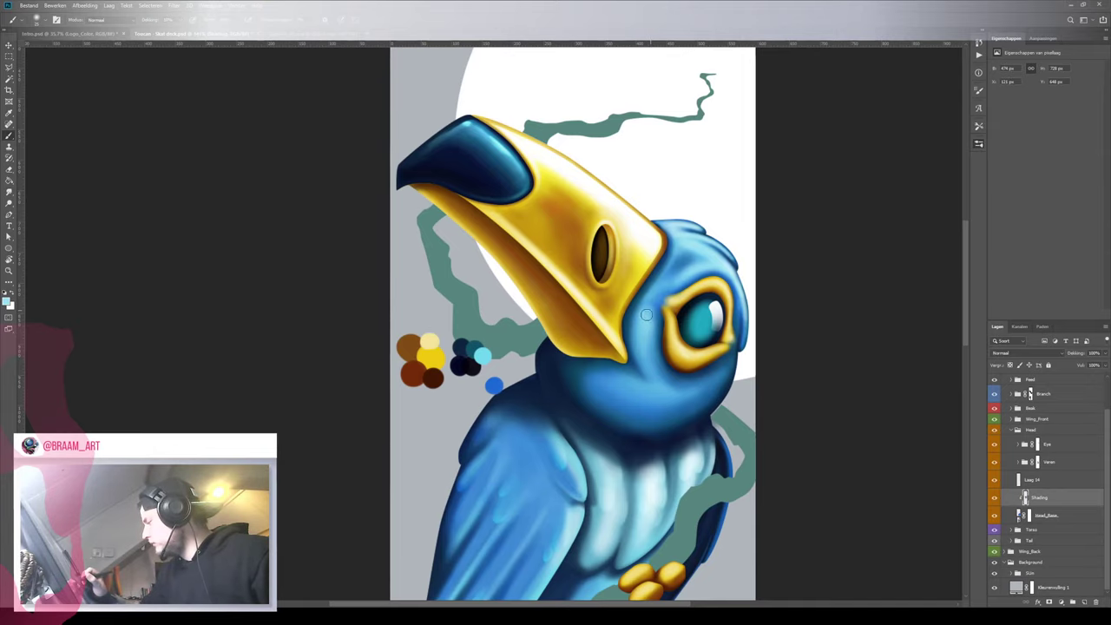
{"action": "scroll", "coordinate": [696, 273], "scroll_direction": "down", "scroll_amount": 5}
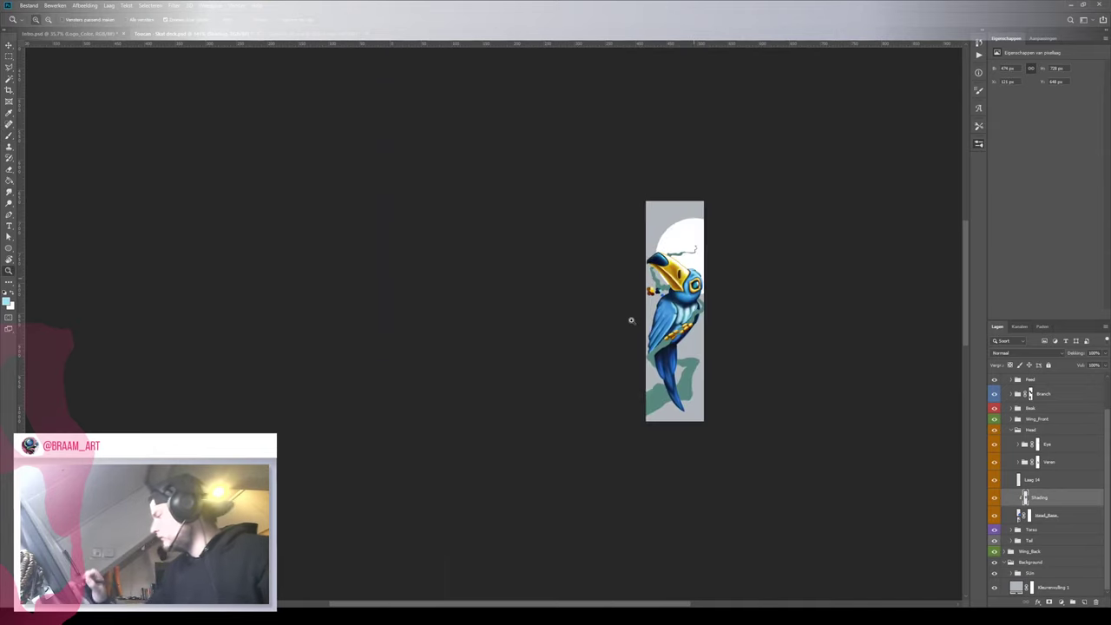
{"action": "scroll", "coordinate": [633, 318], "scroll_direction": "up", "scroll_amount": 4}
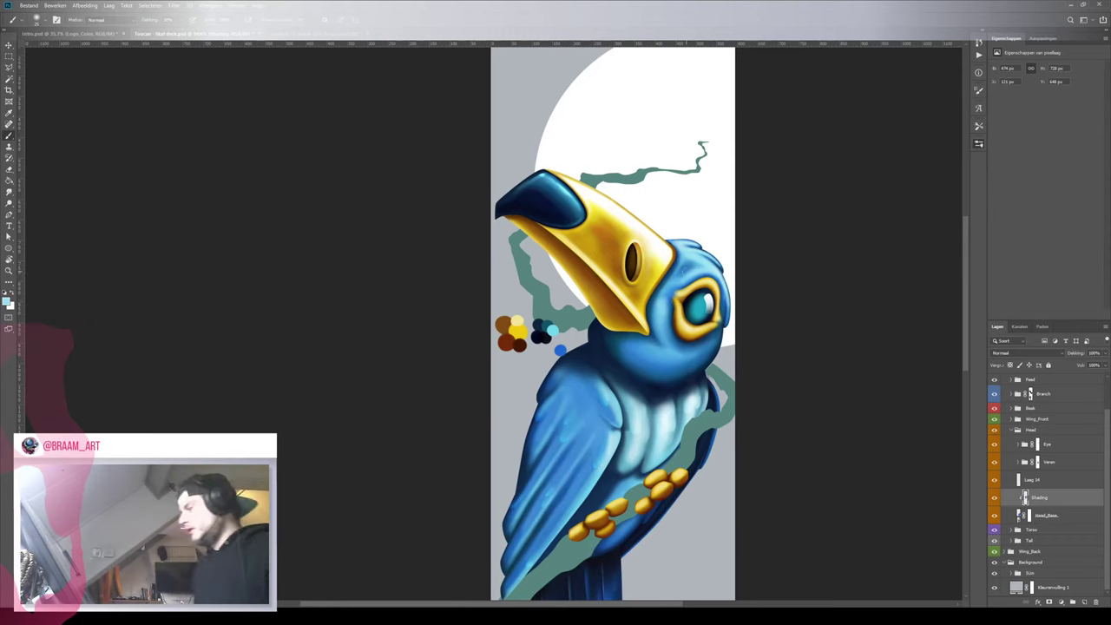
{"action": "scroll", "coordinate": [677, 299], "scroll_direction": "up", "scroll_amount": 3}
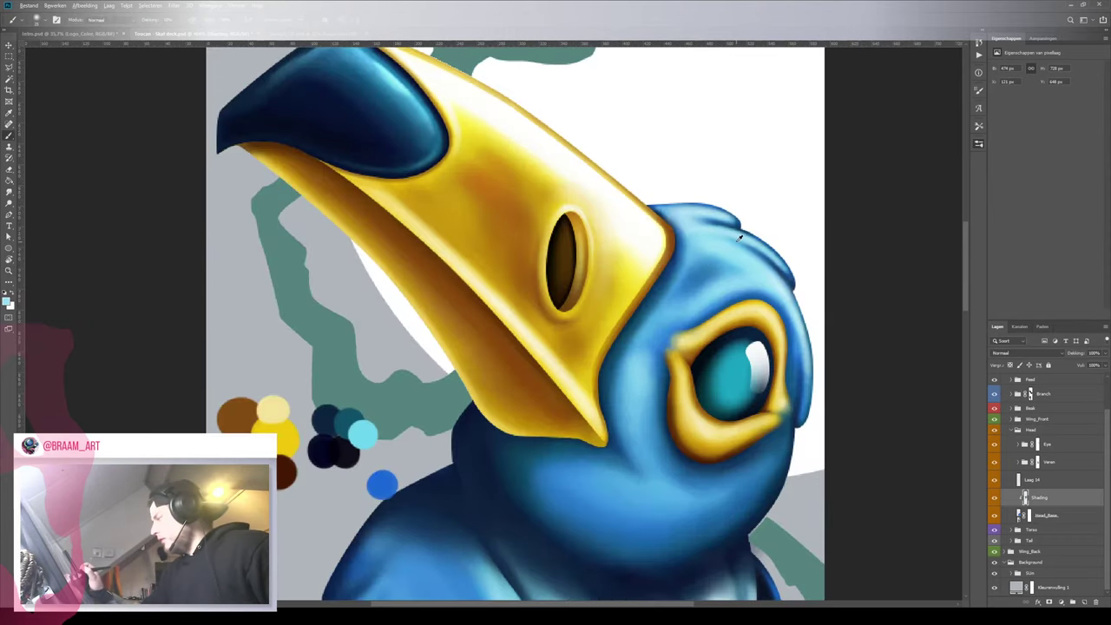
Brush soft light blue highlights over the forehead between the upper eyelid and the crown feathers
{"action": "key", "text": "r"}
{"action": "mouse_move", "coordinate": [715, 260]}
{"action": "left_mouse_down"}
{"action": "mouse_move", "coordinate": [766, 364]}
{"action": "mouse_move", "coordinate": [759, 398]}
{"action": "left_mouse_up"}
{"action": "key", "text": "b"}
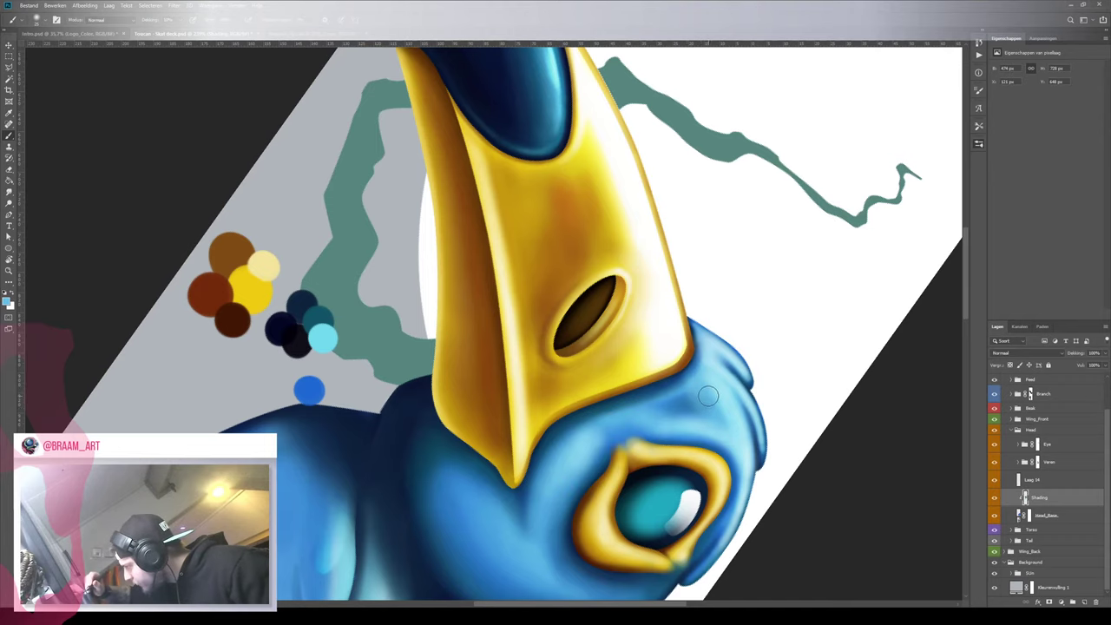
{"action": "key", "text": "r"}
{"action": "left_click_drag", "start_coordinate": [694, 413], "coordinate": [701, 249]}
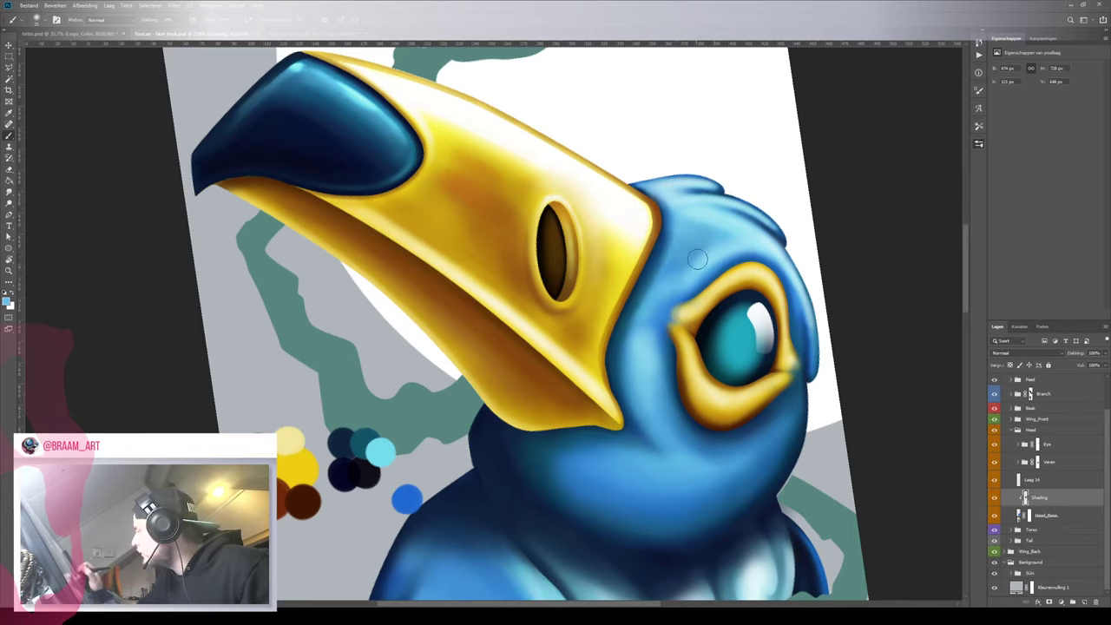
{"action": "key", "text": "z"}
{"action": "mouse_move", "coordinate": [731, 239]}
{"action": "left_mouse_down"}
{"action": "mouse_move", "coordinate": [645, 307]}
{"action": "mouse_move", "coordinate": [725, 304]}
{"action": "left_mouse_up"}
{"action": "key", "text": "b"}
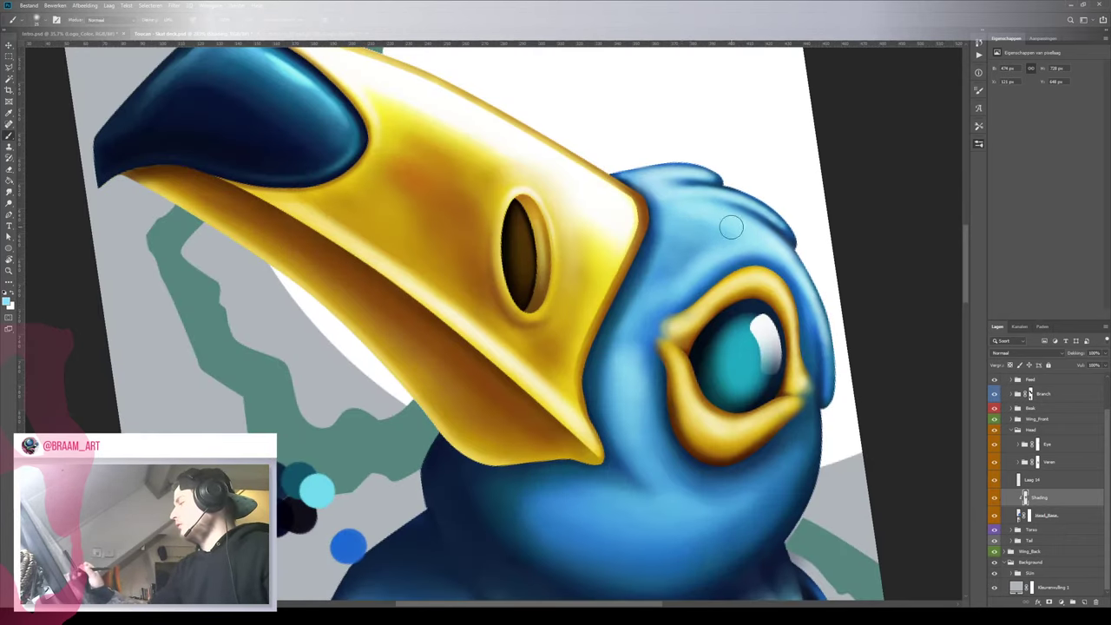
Sample a mid-blue from the forehead and shade the feathers beside the base of the beak with darker blue
{"action": "key", "text": "z"}
{"action": "mouse_move", "coordinate": [757, 239]}
{"action": "left_mouse_down"}
{"action": "mouse_move", "coordinate": [638, 304]}
{"action": "mouse_move", "coordinate": [684, 268]}
{"action": "left_mouse_up"}
{"action": "key", "text": "b"}
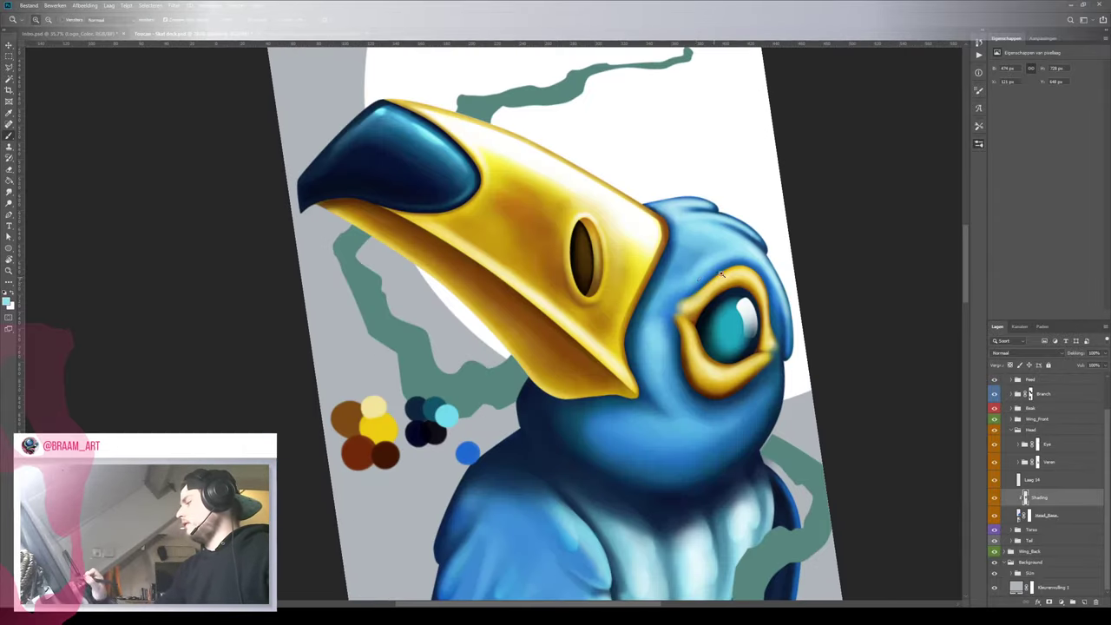
{"action": "left_click", "coordinate": [673, 275], "text": "alt"}
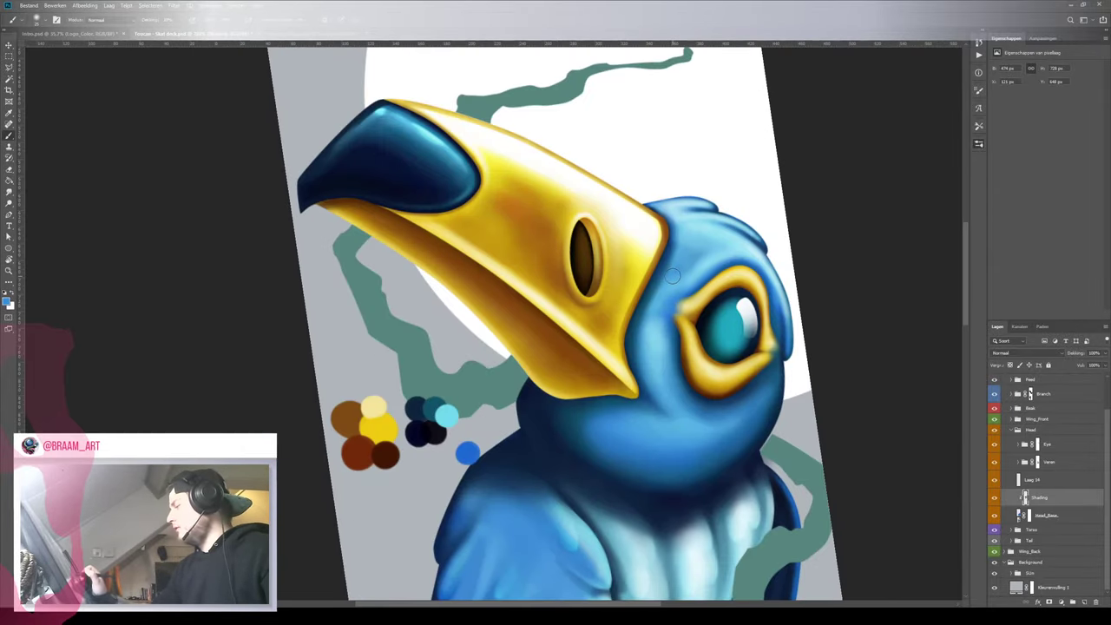
{"action": "key", "text": "z"}
{"action": "mouse_move", "coordinate": [702, 270]}
{"action": "left_mouse_down"}
{"action": "mouse_move", "coordinate": [612, 293]}
{"action": "mouse_move", "coordinate": [704, 259]}
{"action": "left_mouse_up"}
{"action": "key", "text": "b"}
{"action": "key", "text": "b"}
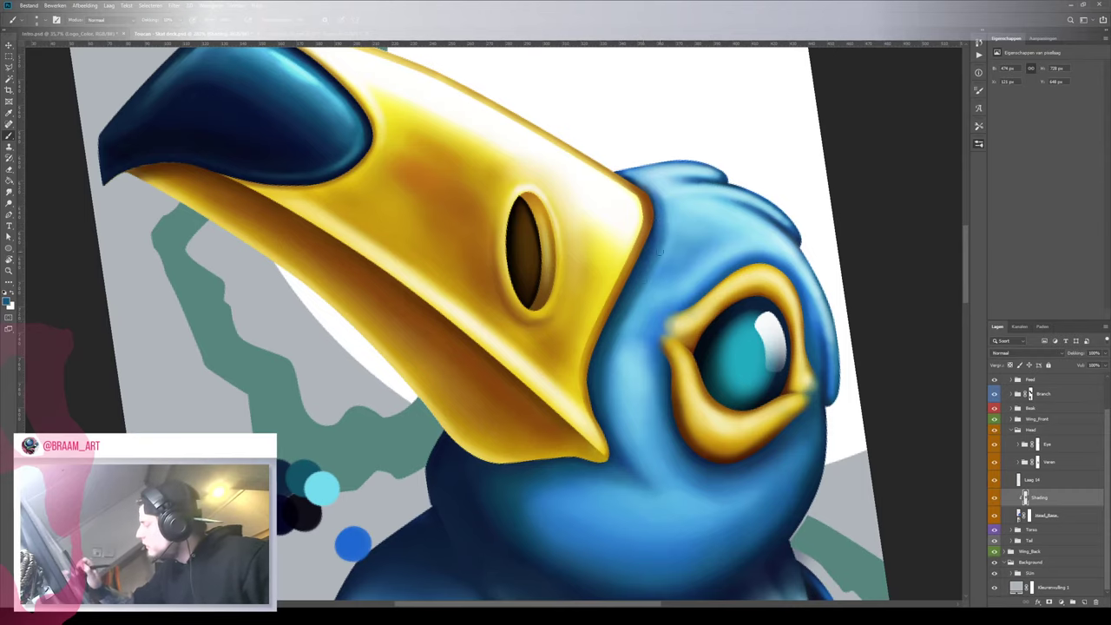
Soften the shading along the beak's base by blending light blue into the adjoining head feathers
{"action": "key", "text": "z"}
{"action": "mouse_move", "coordinate": [661, 263]}
{"action": "left_mouse_down"}
{"action": "mouse_move", "coordinate": [583, 335]}
{"action": "mouse_move", "coordinate": [655, 278]}
{"action": "left_mouse_up"}
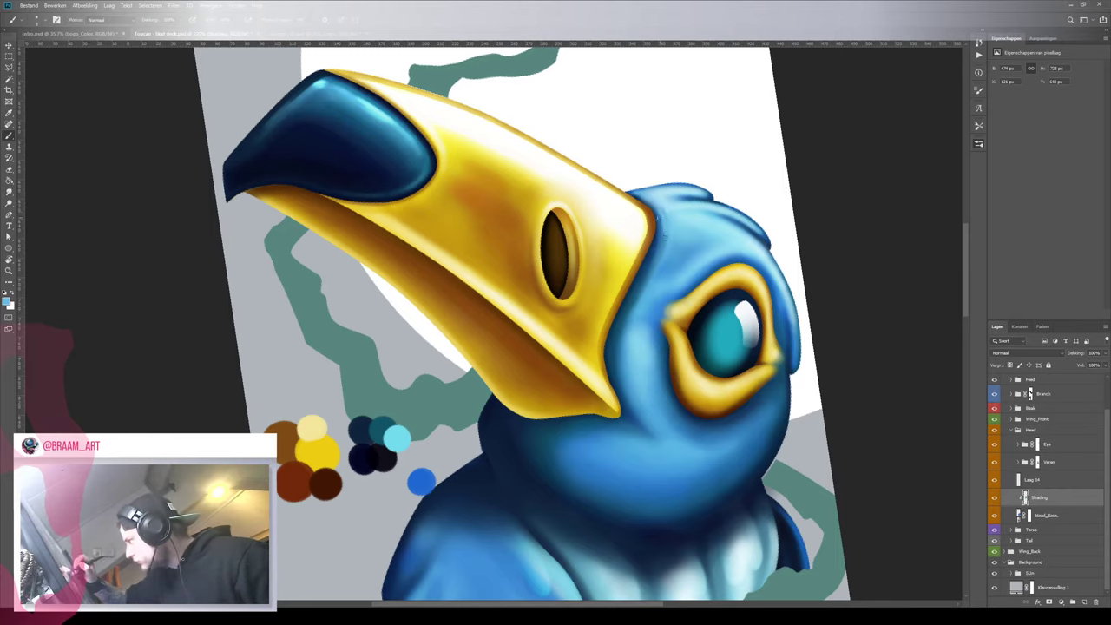
{"action": "left_click_drag", "start_coordinate": [661, 249], "coordinate": [620, 334]}
{"action": "key", "text": "z"}
{"action": "mouse_move", "coordinate": [662, 269]}
{"action": "left_mouse_down"}
{"action": "mouse_move", "coordinate": [620, 328]}
{"action": "mouse_move", "coordinate": [669, 281]}
{"action": "left_mouse_up"}
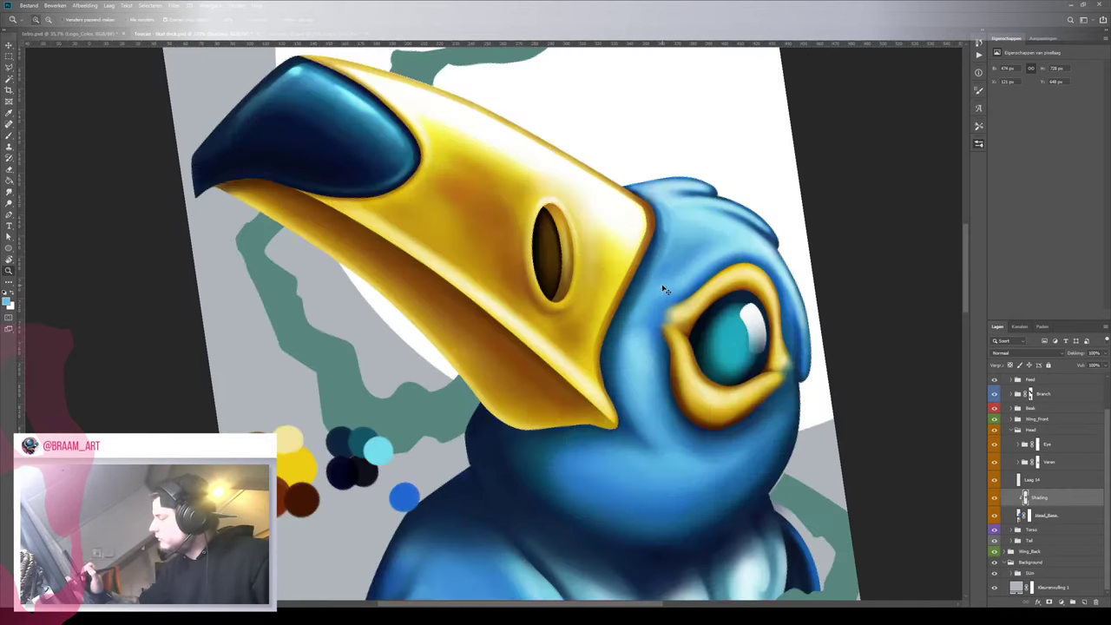
Compare the head with and without its shading by lowering the Shading layer's opacity to 0% and restoring it to 100%
{"action": "key", "text": "1"}
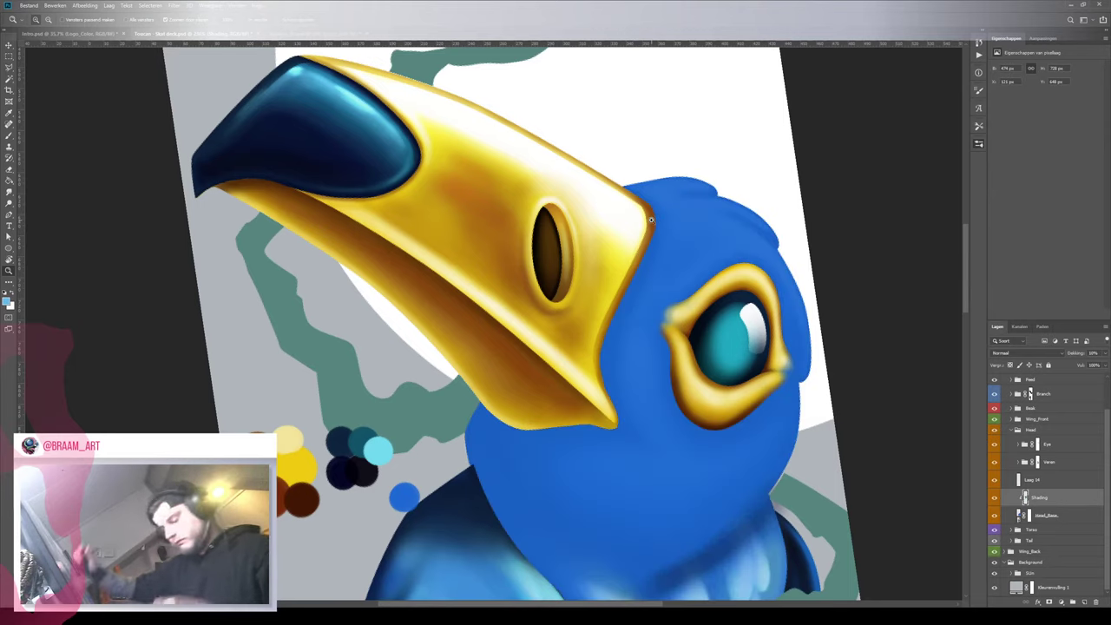
{"action": "key", "text": "0"}
{"action": "key", "text": "0"}
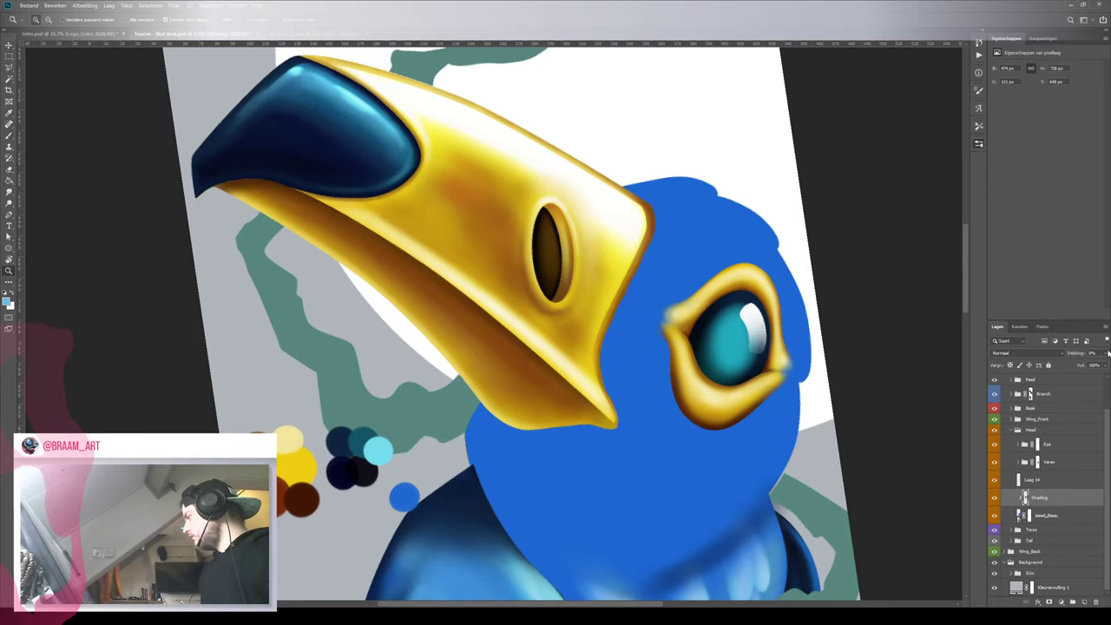
{"action": "key", "text": "0"}
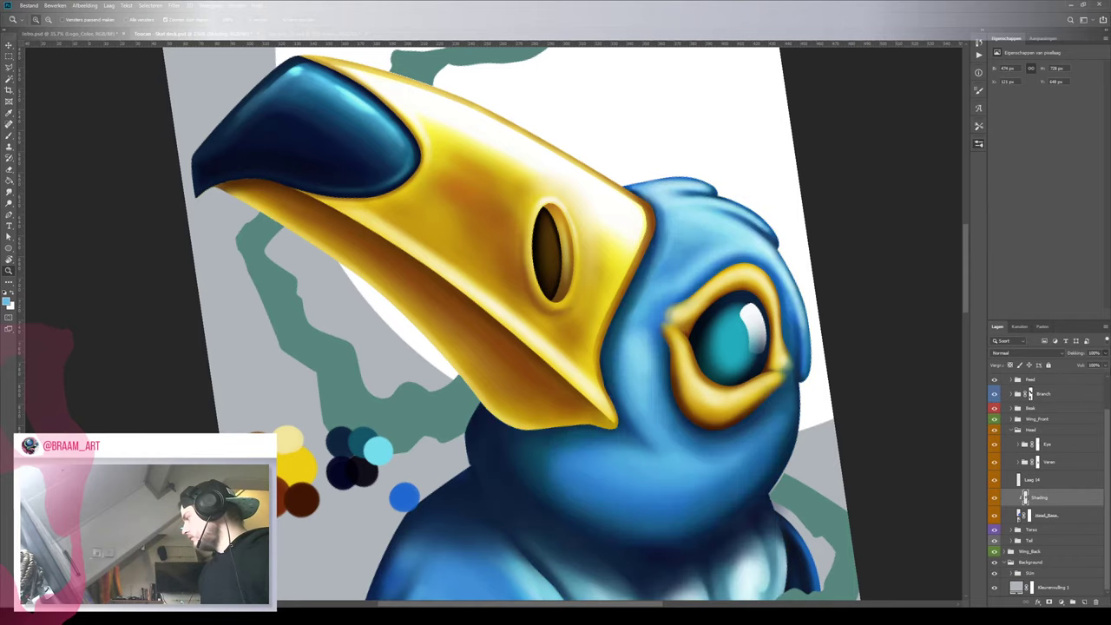
Sample the light blue beside the beak and extend the highlight down the feathers between the beak and the eye
{"action": "scroll", "coordinate": [664, 239], "scroll_direction": "up", "scroll_amount": 2}
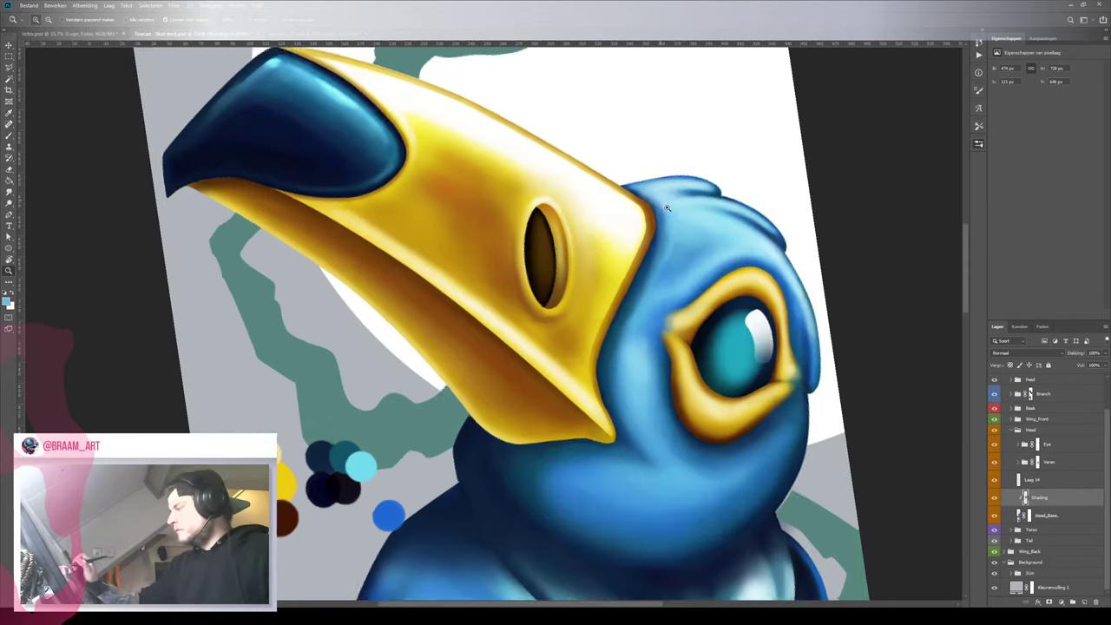
{"action": "key", "text": "b"}
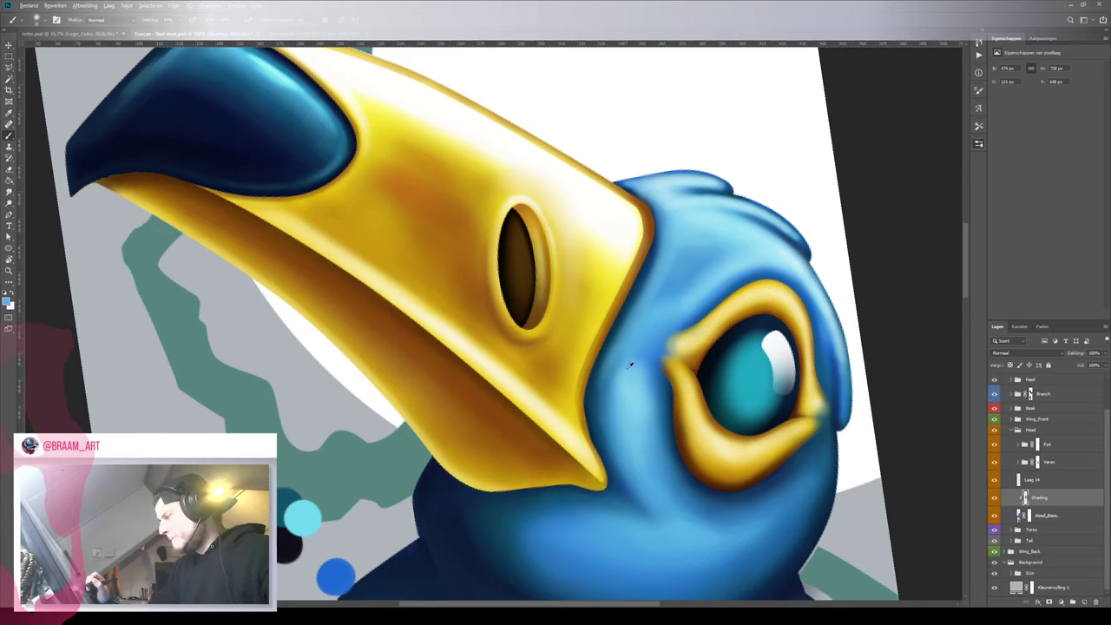
{"action": "left_click", "coordinate": [626, 382], "text": "alt"}
{"action": "mouse_move", "coordinate": [626, 384]}
{"action": "left_mouse_down"}
{"action": "mouse_move", "coordinate": [621, 355]}
{"action": "mouse_move", "coordinate": [615, 425]}
{"action": "left_mouse_up"}
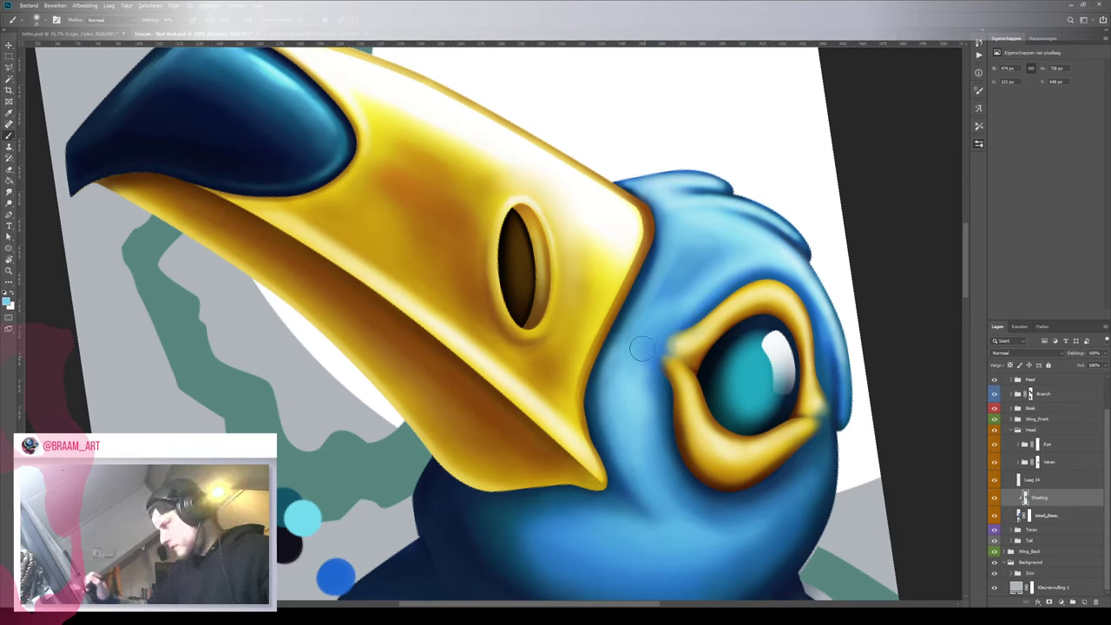
Refine the light blue shading on the forehead beside the beak's upper base, using a smaller brush
{"action": "key", "text": "z"}
{"action": "mouse_move", "coordinate": [642, 356]}
{"action": "left_mouse_down"}
{"action": "mouse_move", "coordinate": [566, 447]}
{"action": "mouse_move", "coordinate": [644, 352]}
{"action": "left_mouse_up"}
{"action": "key", "text": "b"}
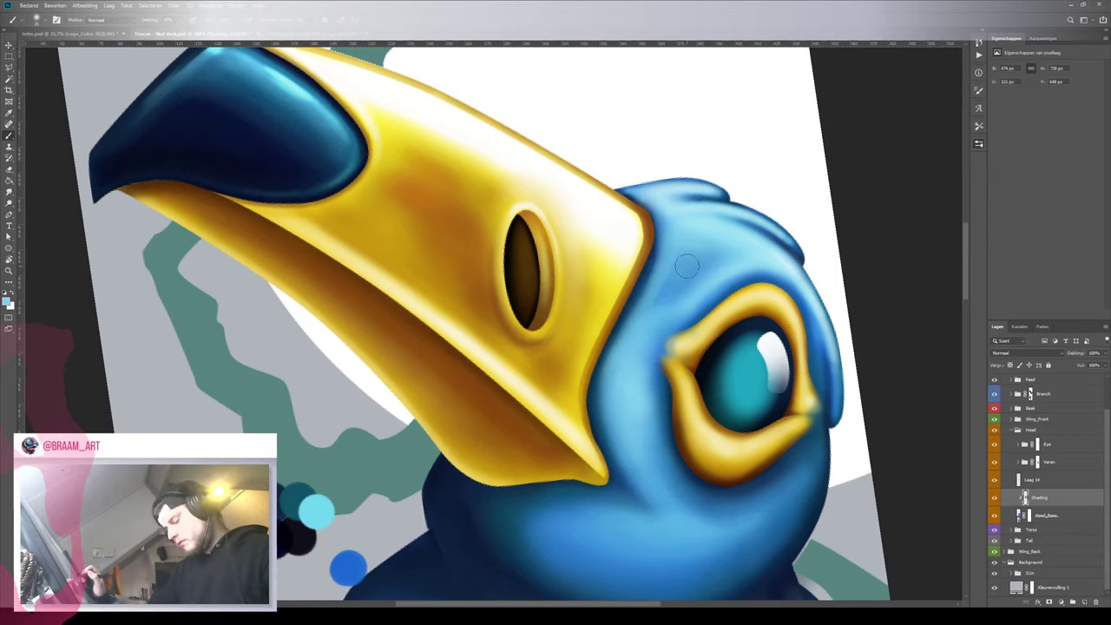
{"action": "key", "text": "r"}
{"action": "mouse_move", "coordinate": [647, 229]}
{"action": "left_mouse_down"}
{"action": "mouse_move", "coordinate": [464, 170]}
{"action": "mouse_move", "coordinate": [338, 411]}
{"action": "left_mouse_up"}
{"action": "key", "text": "b"}
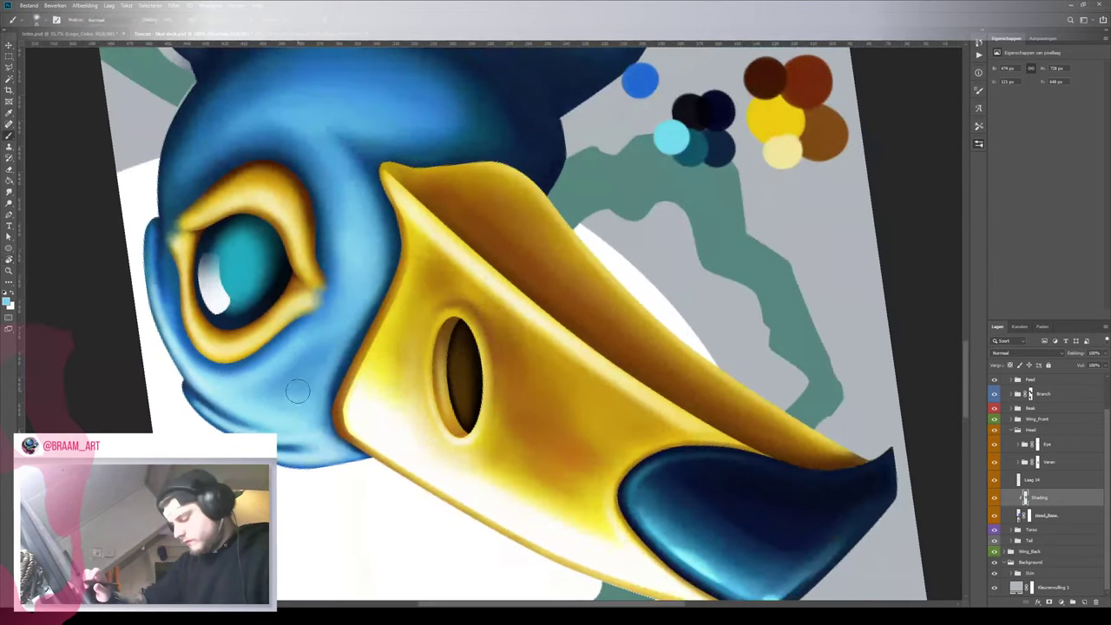
{"action": "key", "text": "bracketleft"}
{"action": "key", "text": "bracketleft"}
{"action": "key", "text": "bracketleft"}
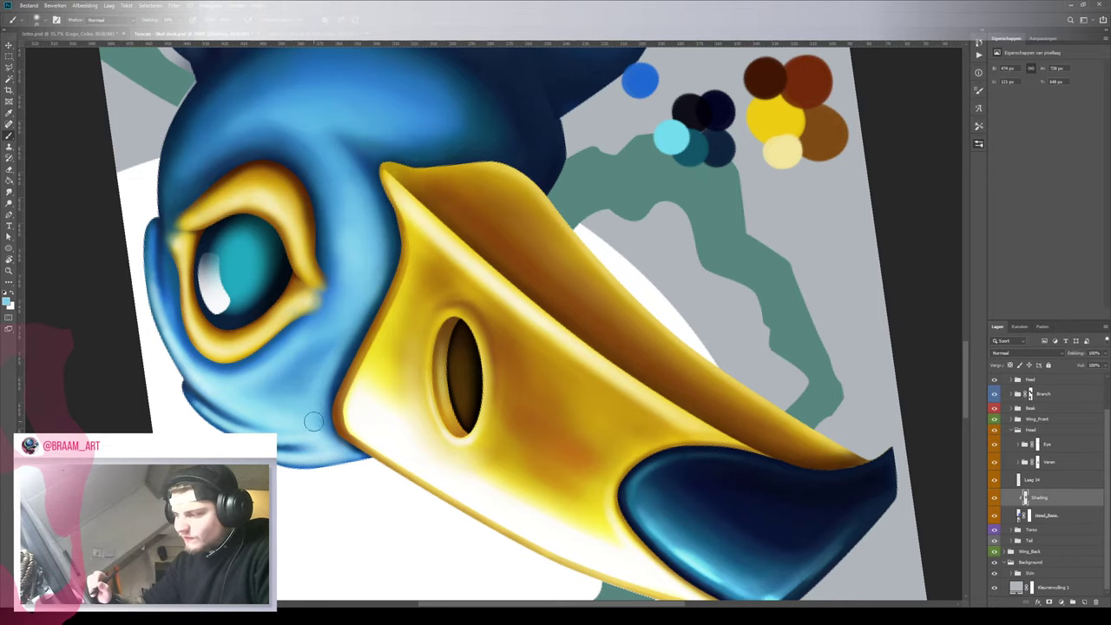
Blend blue shading between the beak and the eye and sample a light blue from the forehead
{"action": "key", "text": "z"}
{"action": "left_click_drag", "start_coordinate": [356, 403], "coordinate": [330, 461]}
{"action": "key", "text": "r"}
{"action": "left_click_drag", "start_coordinate": [550, 263], "coordinate": [434, 367]}
{"action": "key", "text": "z"}
{"action": "left_click", "coordinate": [684, 280]}
{"action": "left_click", "coordinate": [683, 280]}
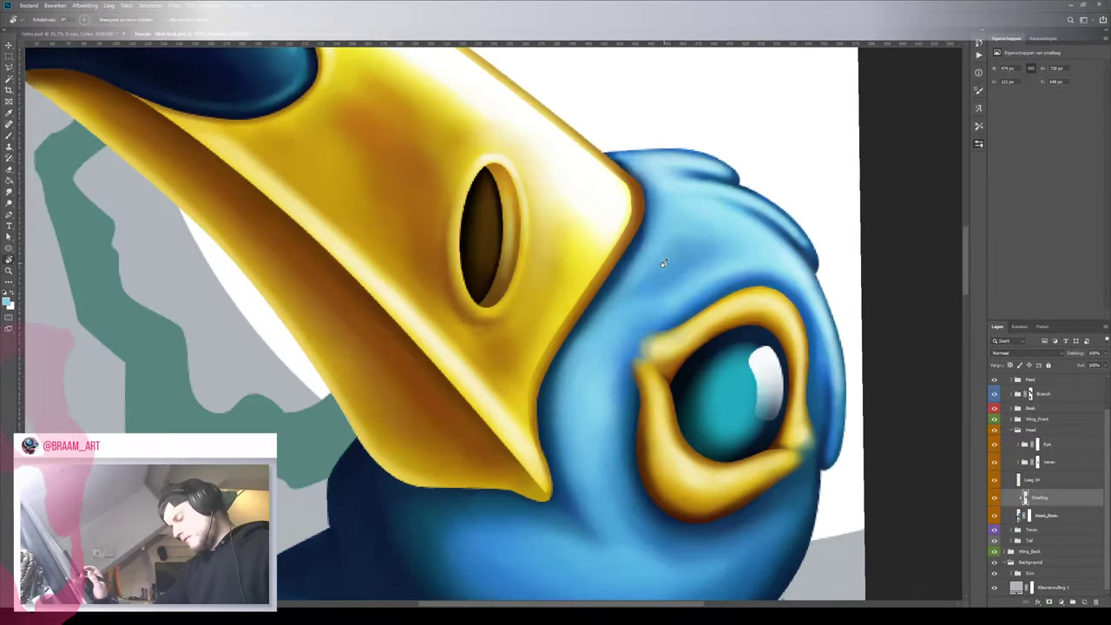
{"action": "key", "text": "b"}
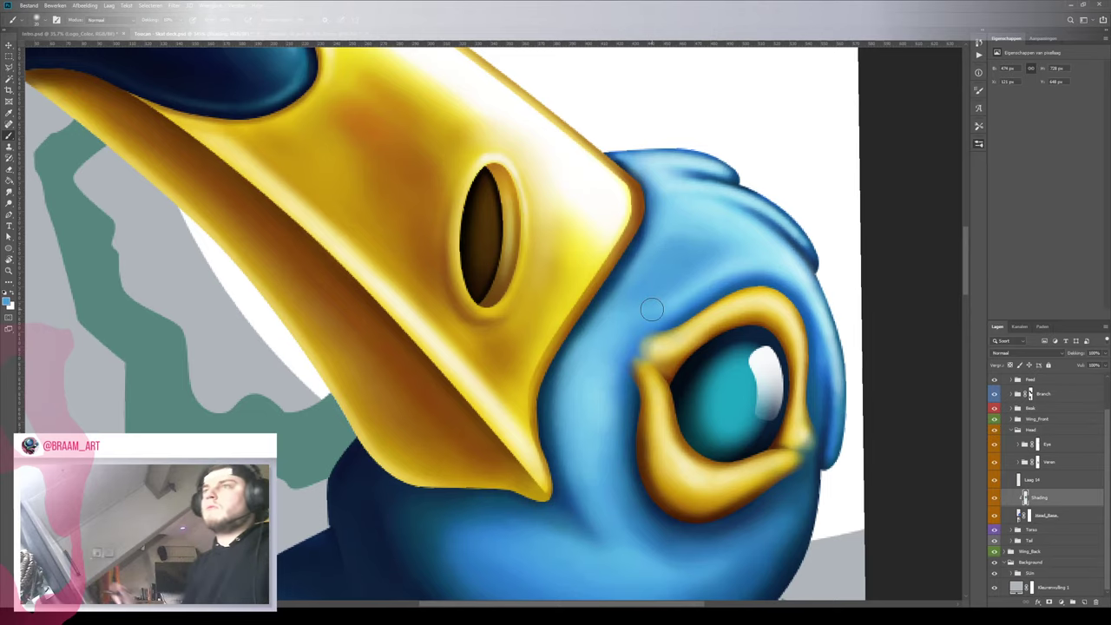
{"action": "key", "text": "z"}
{"action": "mouse_move", "coordinate": [687, 274]}
{"action": "left_mouse_down"}
{"action": "mouse_move", "coordinate": [626, 300]}
{"action": "mouse_move", "coordinate": [695, 265]}
{"action": "left_mouse_up"}
{"action": "key", "text": "b"}
{"action": "left_click", "coordinate": [693, 225], "text": "alt"}
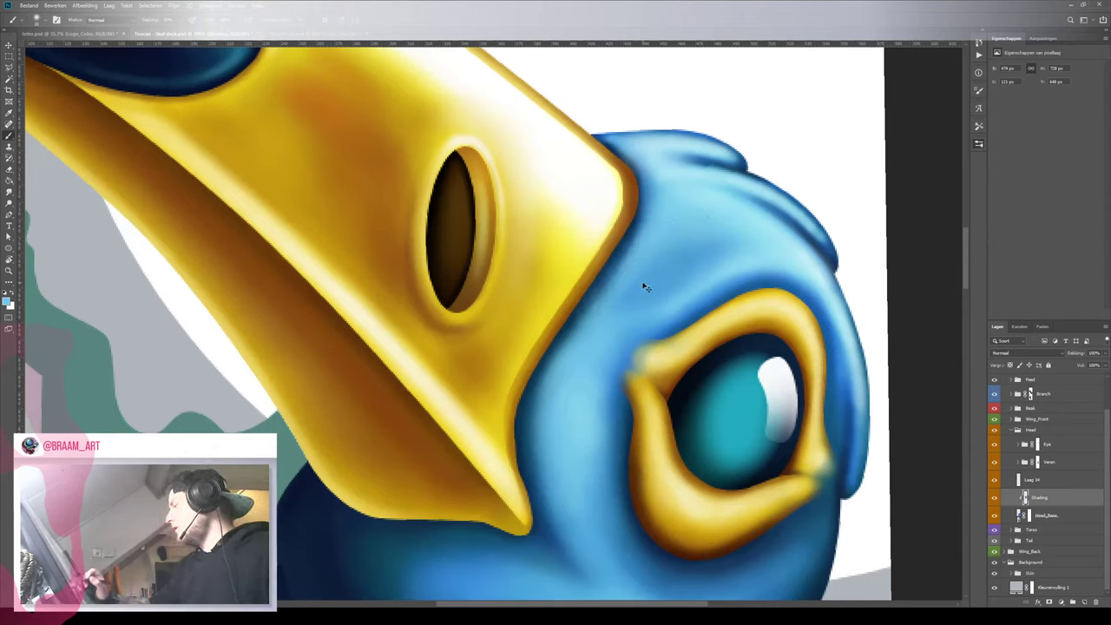
Select the Branch layer and rotate the canvas view upright with the whole painting in view
{"action": "key", "text": "z"}
{"action": "left_click_drag", "start_coordinate": [638, 314], "coordinate": [550, 365]}
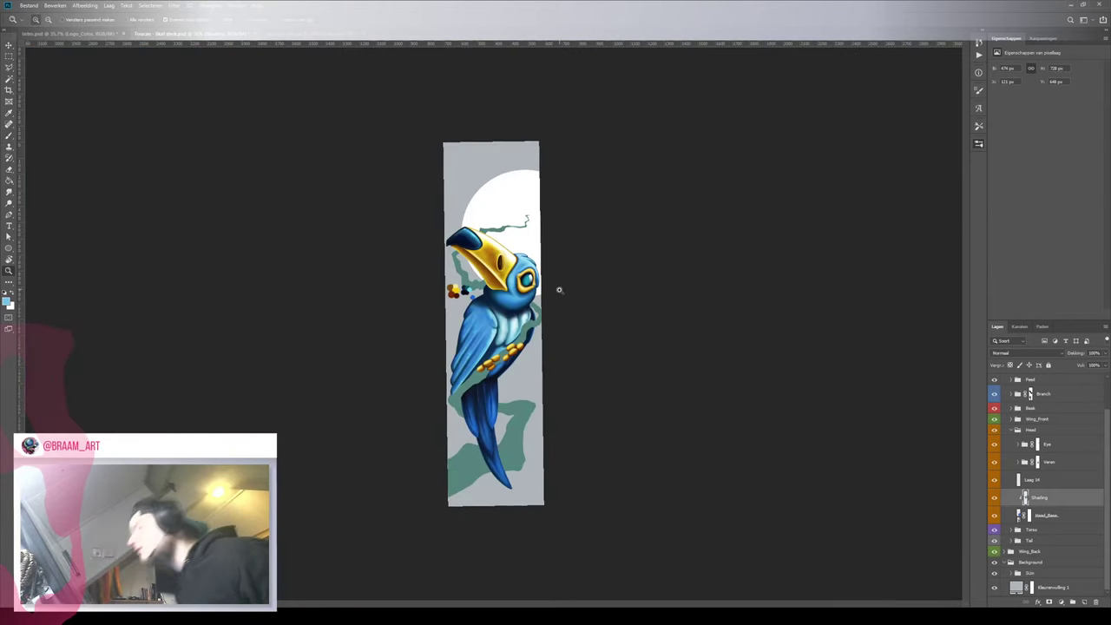
{"action": "key", "text": "b"}
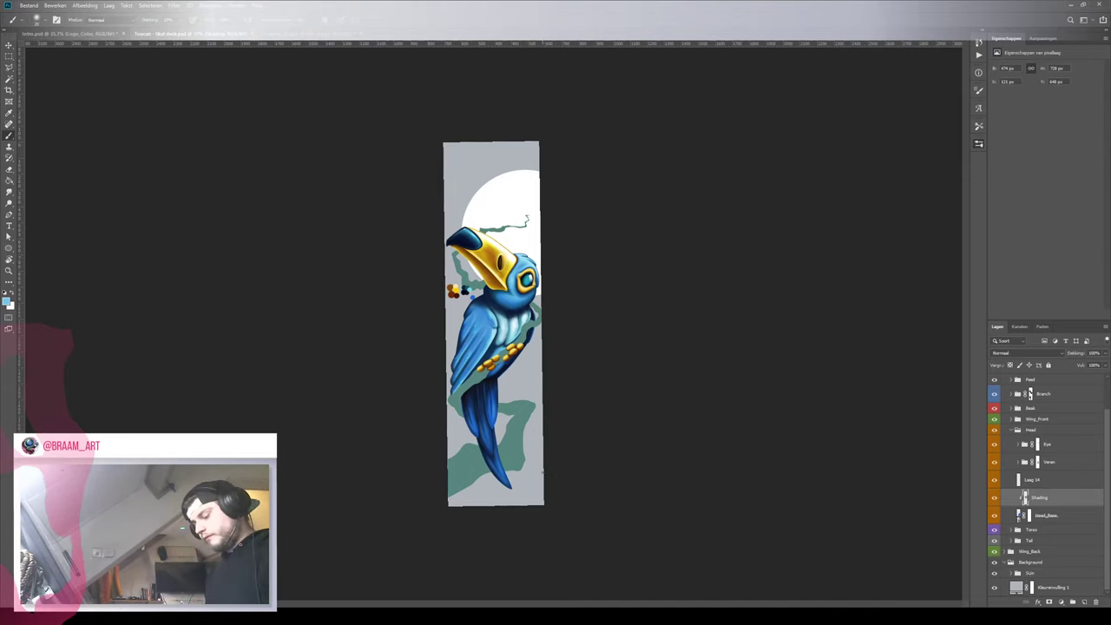
{"action": "key", "text": "v"}
{"action": "left_click", "coordinate": [523, 451], "text": "ctrl"}
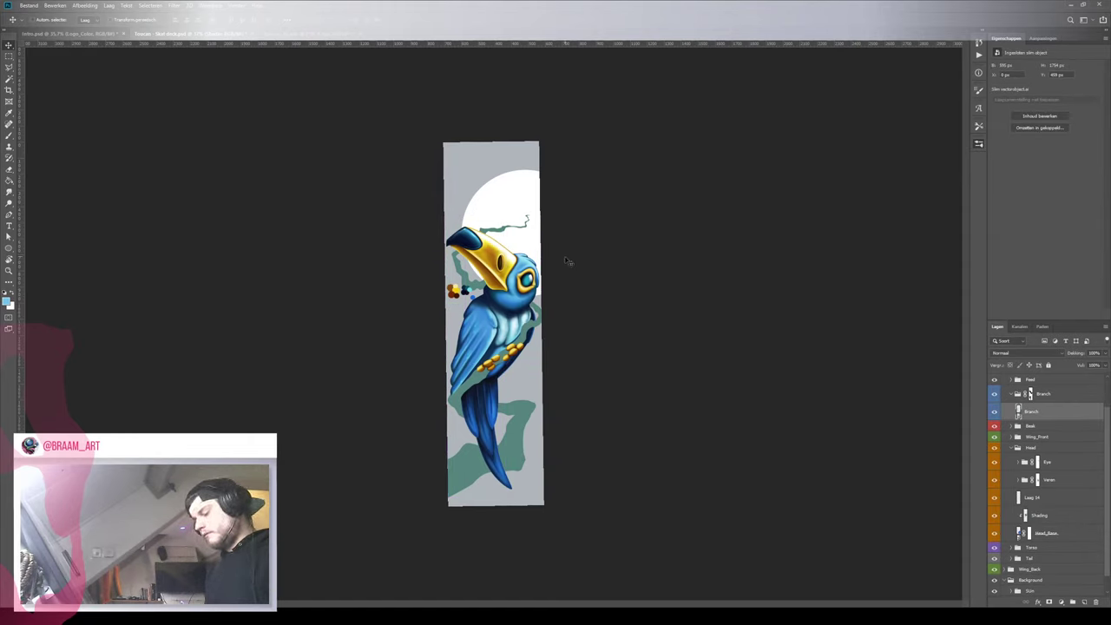
{"action": "key", "text": "r"}
{"action": "left_click_drag", "start_coordinate": [558, 282], "coordinate": [576, 286]}
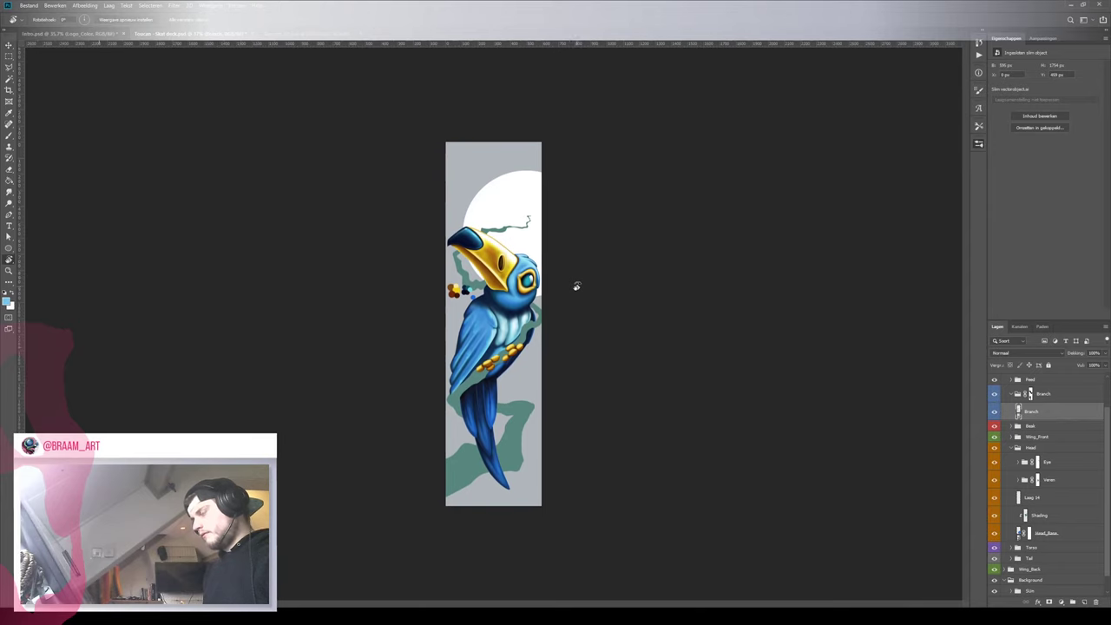
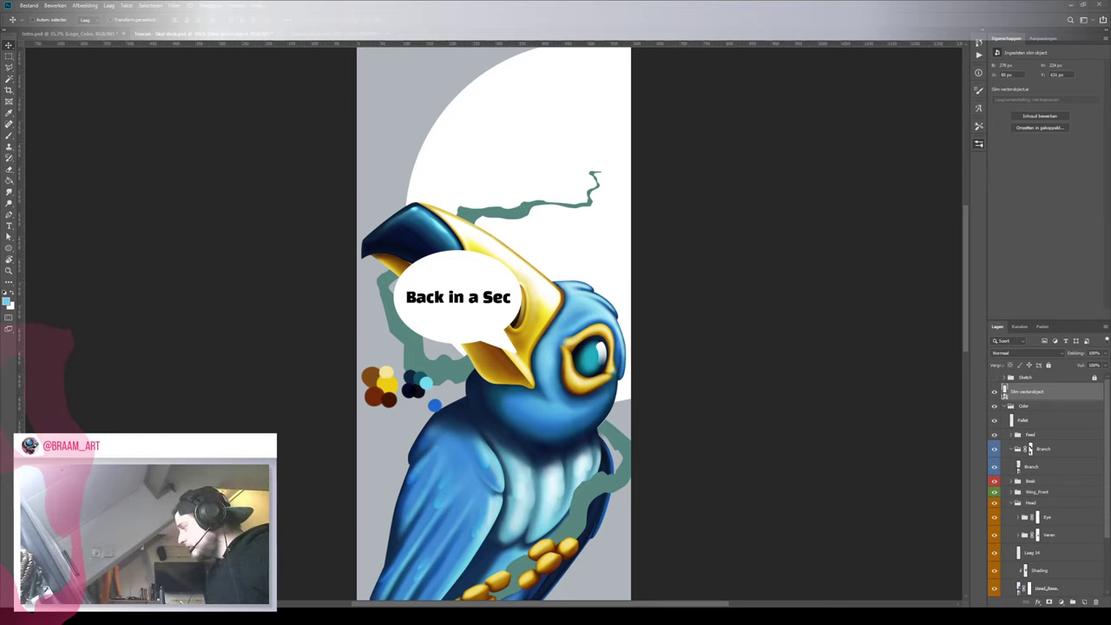
Hide the "Back in a Sec" speech bubble and the Pallet layer with the colour swatches
{"action": "left_click", "coordinate": [994, 391]}
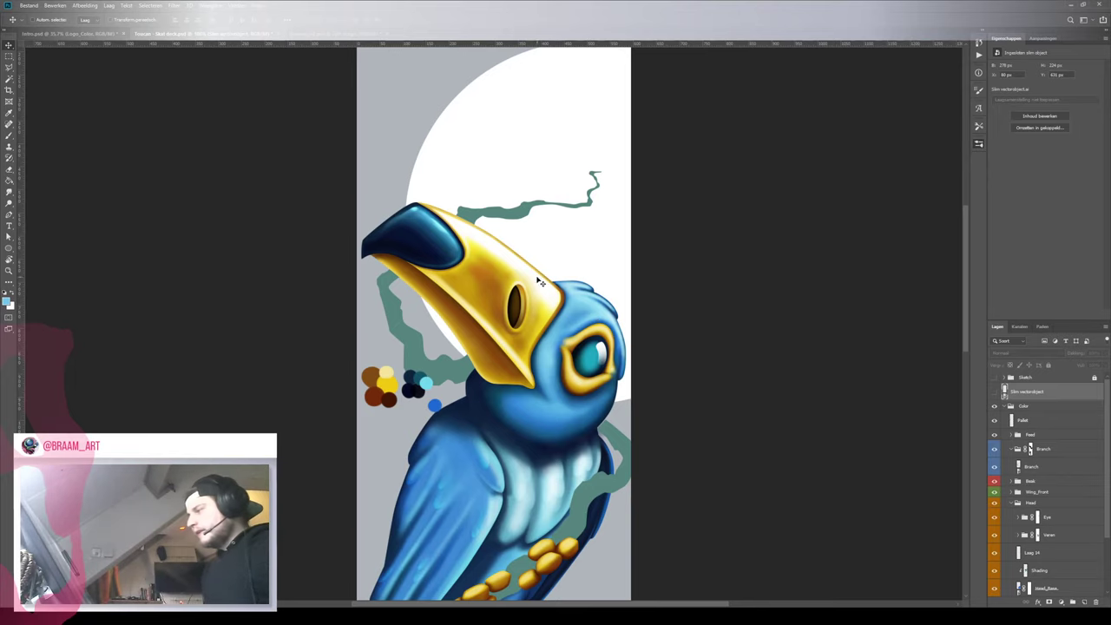
{"action": "left_click_drag", "start_coordinate": [547, 282], "coordinate": [512, 291]}
{"action": "left_click", "coordinate": [453, 289], "text": "ctrl"}
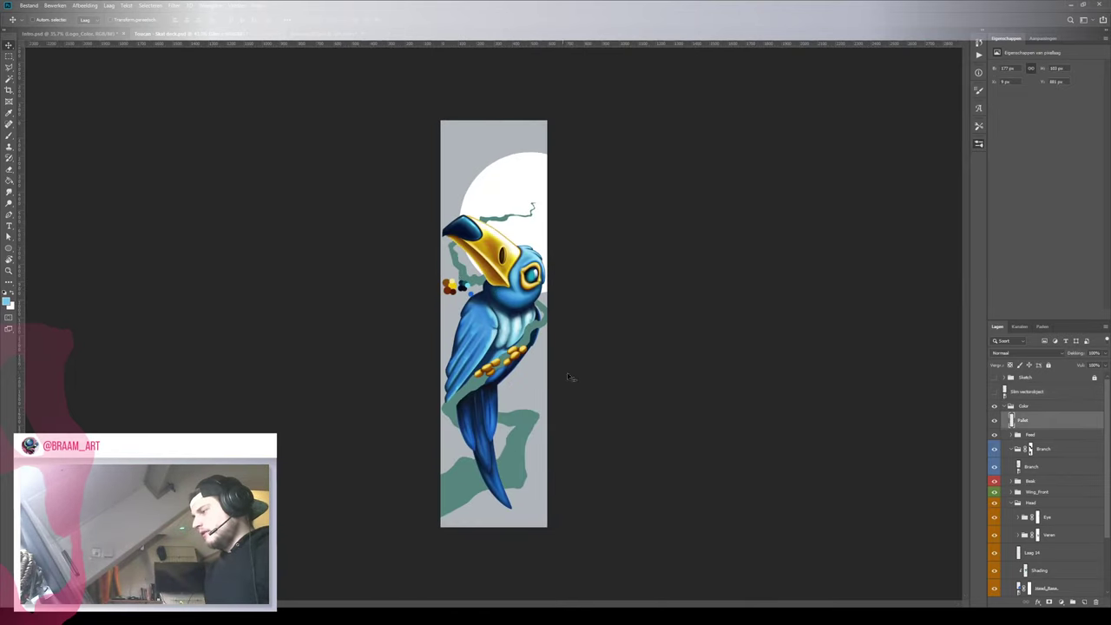
{"action": "left_click", "coordinate": [995, 421]}
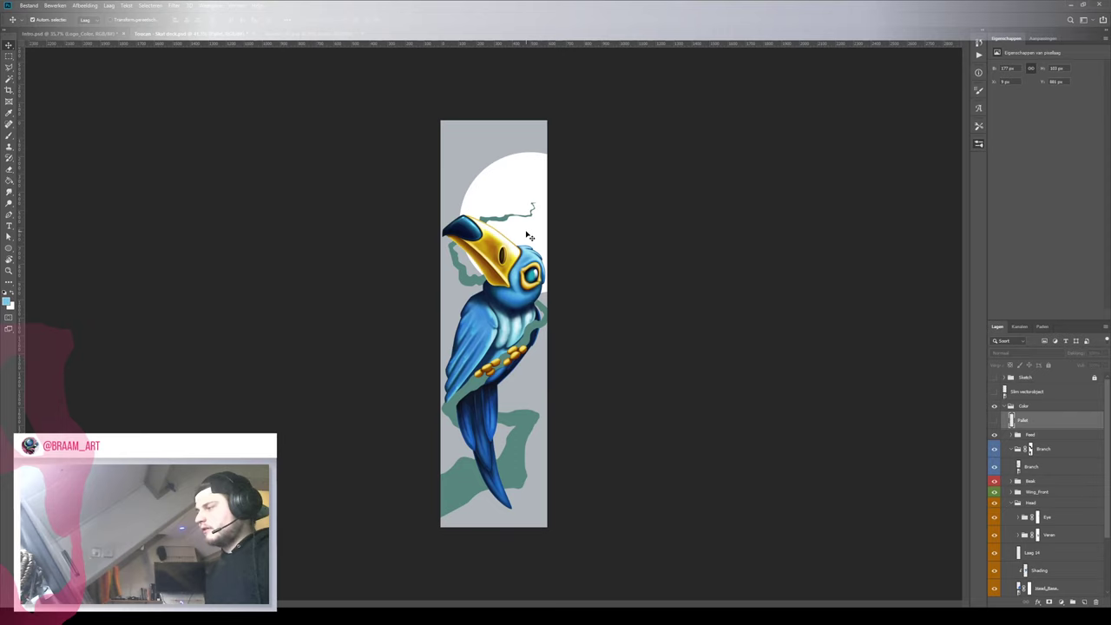
Give the white circle behind the toucan (Ovaal 1) a soft, wide white outer glow
{"action": "scroll", "coordinate": [1050, 521], "scroll_direction": "down", "scroll_amount": 5}
{"action": "left_click", "coordinate": [1066, 571]}
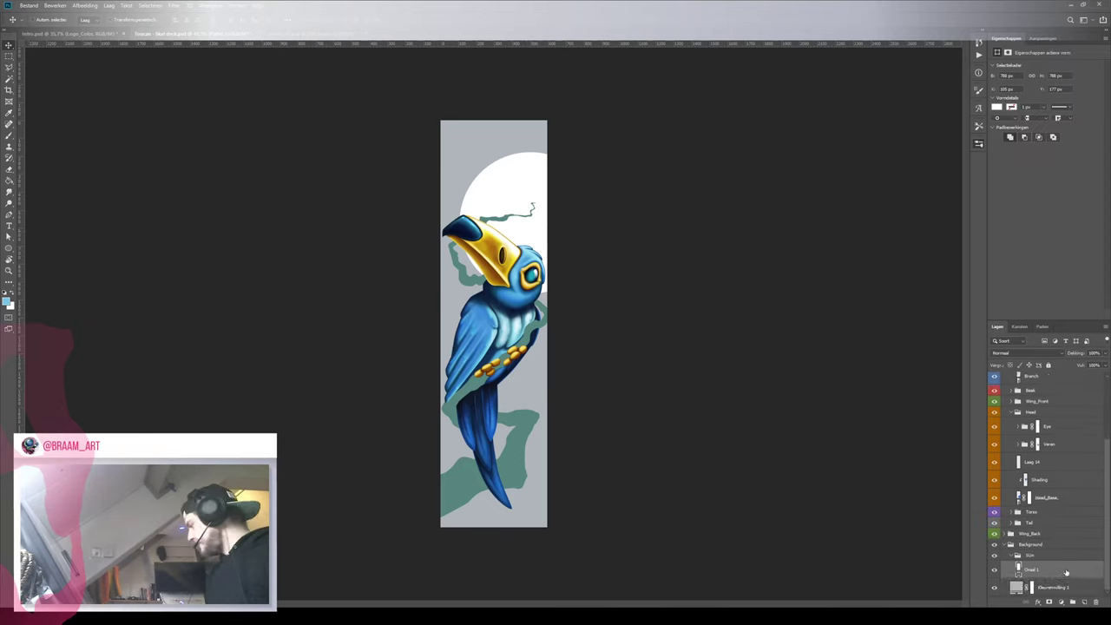
{"action": "key", "text": "h"}
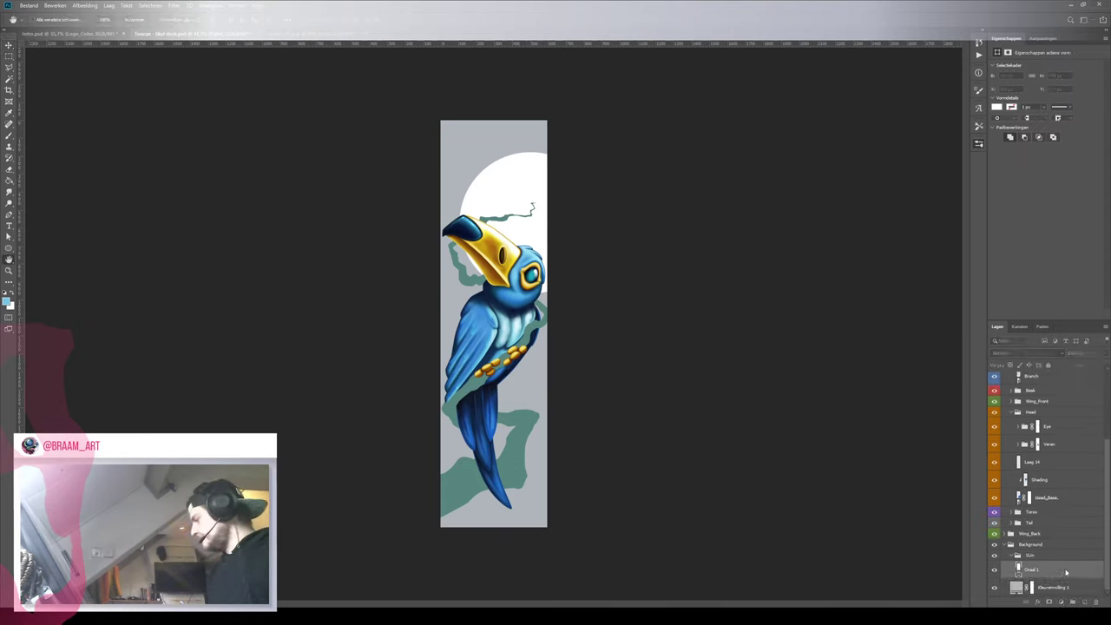
{"action": "left_click", "coordinate": [257, 252]}
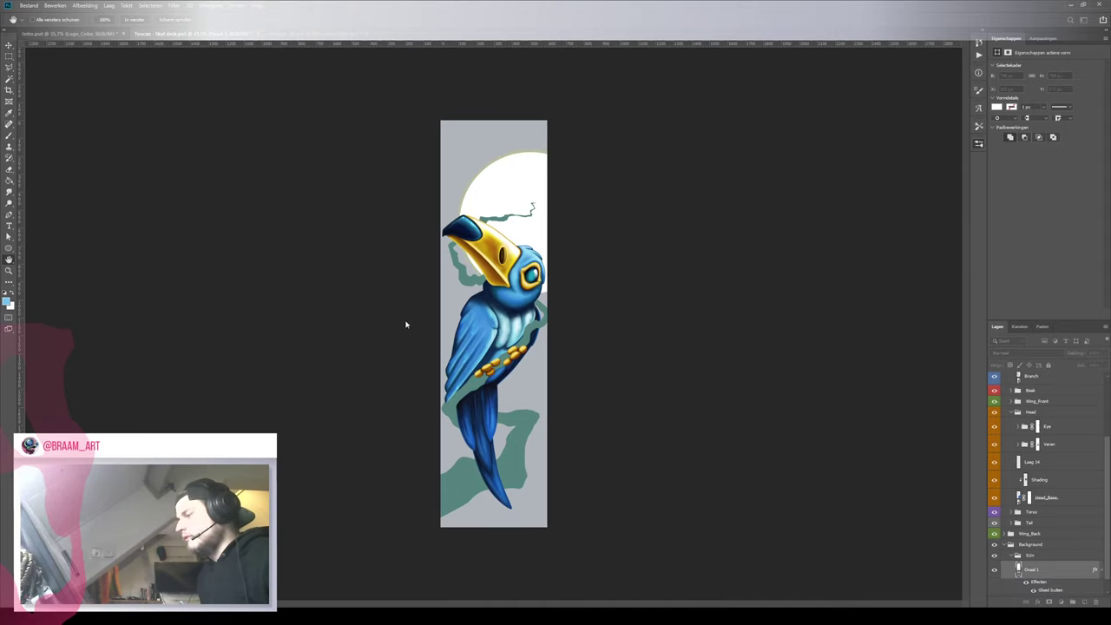
{"action": "key", "text": "i"}
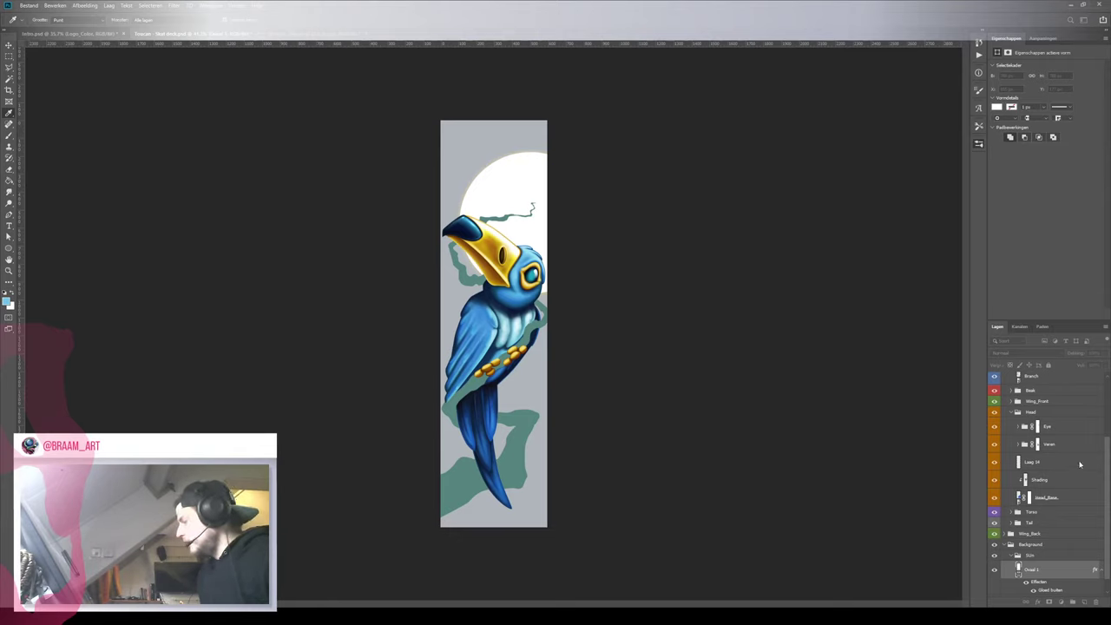
{"action": "key", "text": "h"}
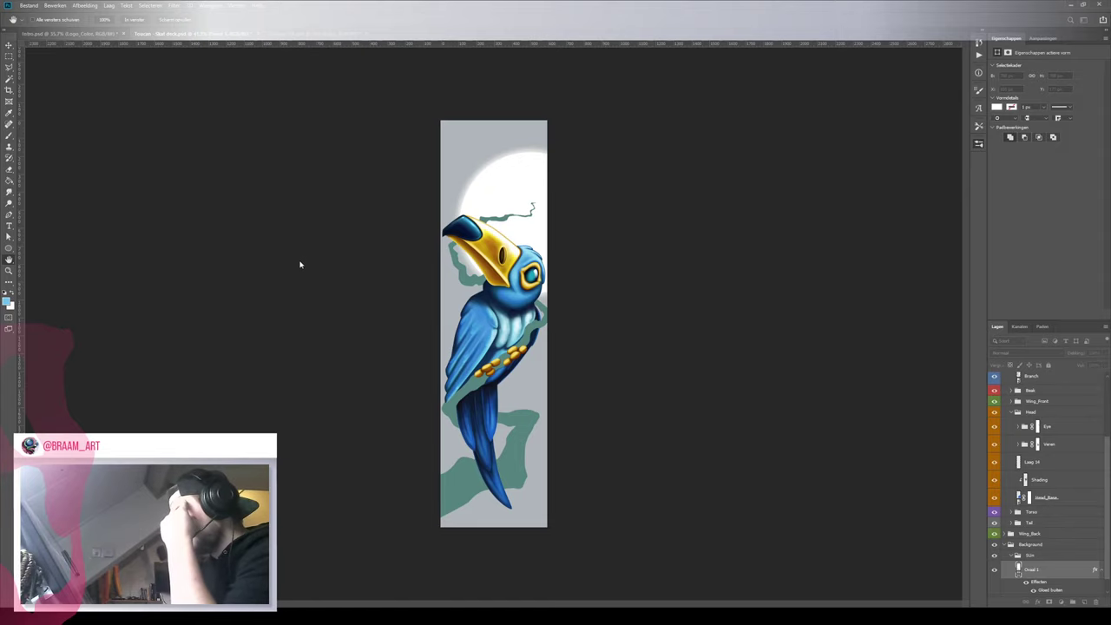
{"action": "key", "text": "v"}
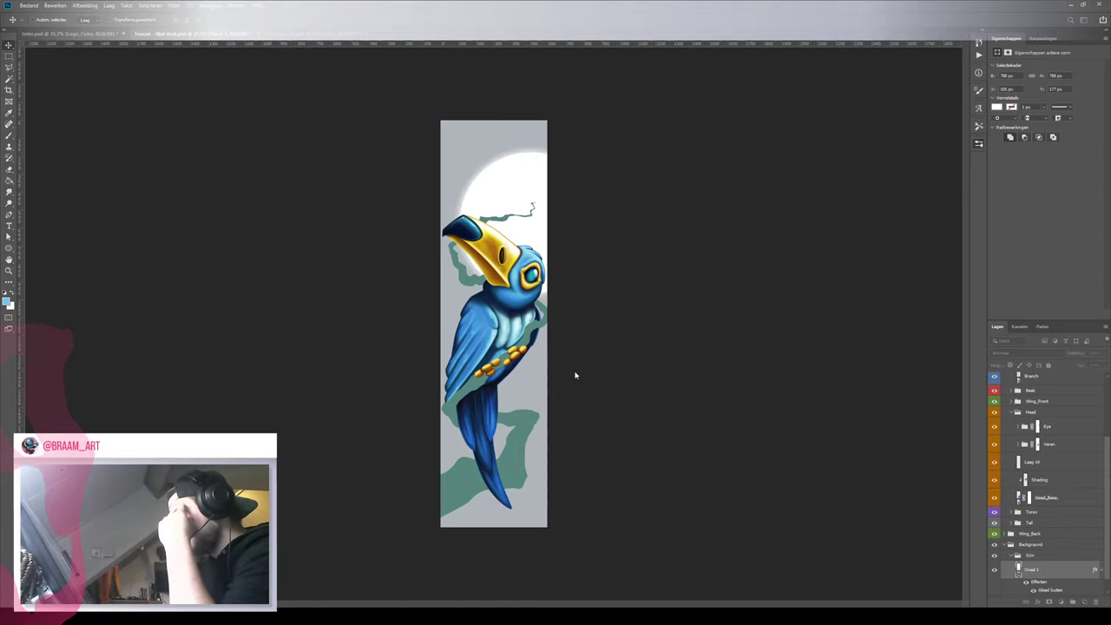
Add an inner glow to the white circle and set the glow's colour to a very pale yellow
{"action": "key", "text": "z"}
{"action": "left_click_drag", "start_coordinate": [512, 282], "coordinate": [642, 286]}
{"action": "left_click_drag", "start_coordinate": [571, 131], "coordinate": [576, 409]}
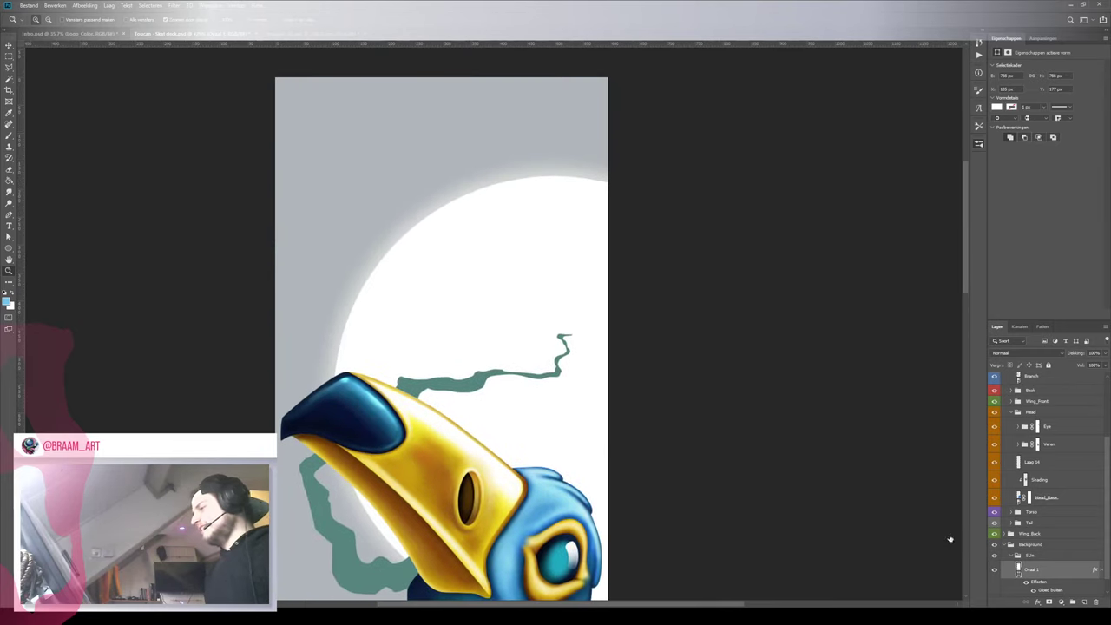
{"action": "double_click", "coordinate": [1030, 563]}
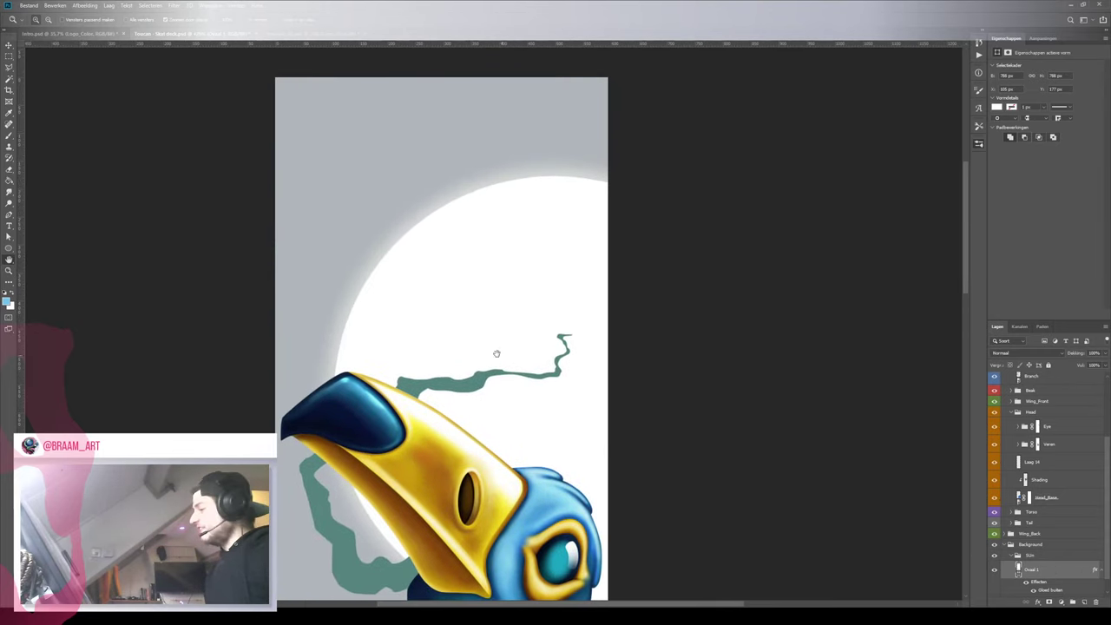
{"action": "left_click", "coordinate": [142, 311]}
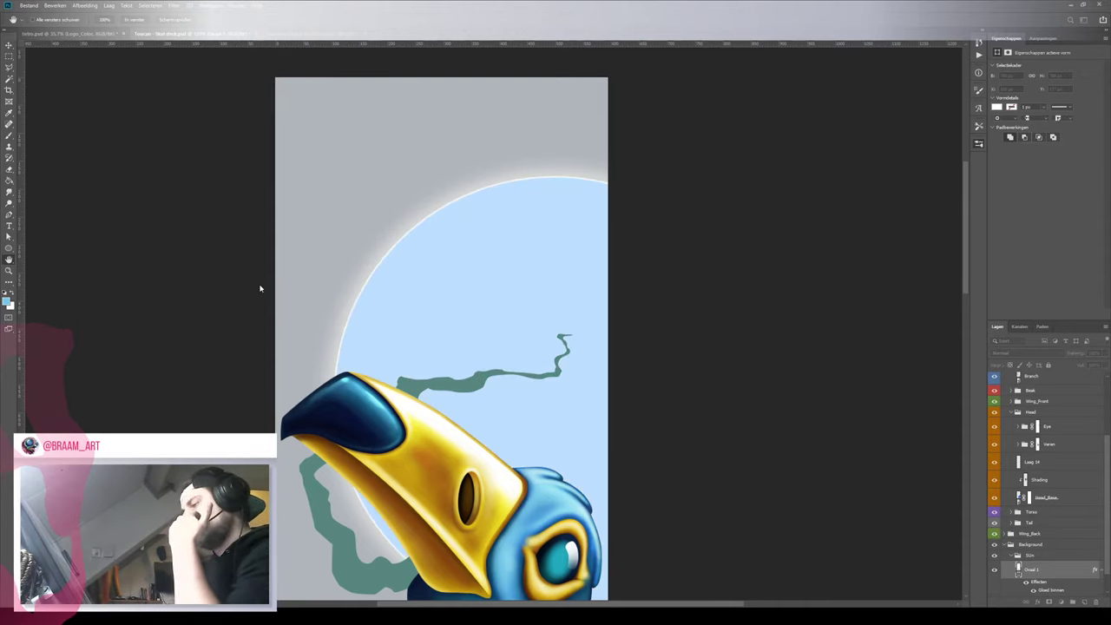
{"action": "key", "text": "i"}
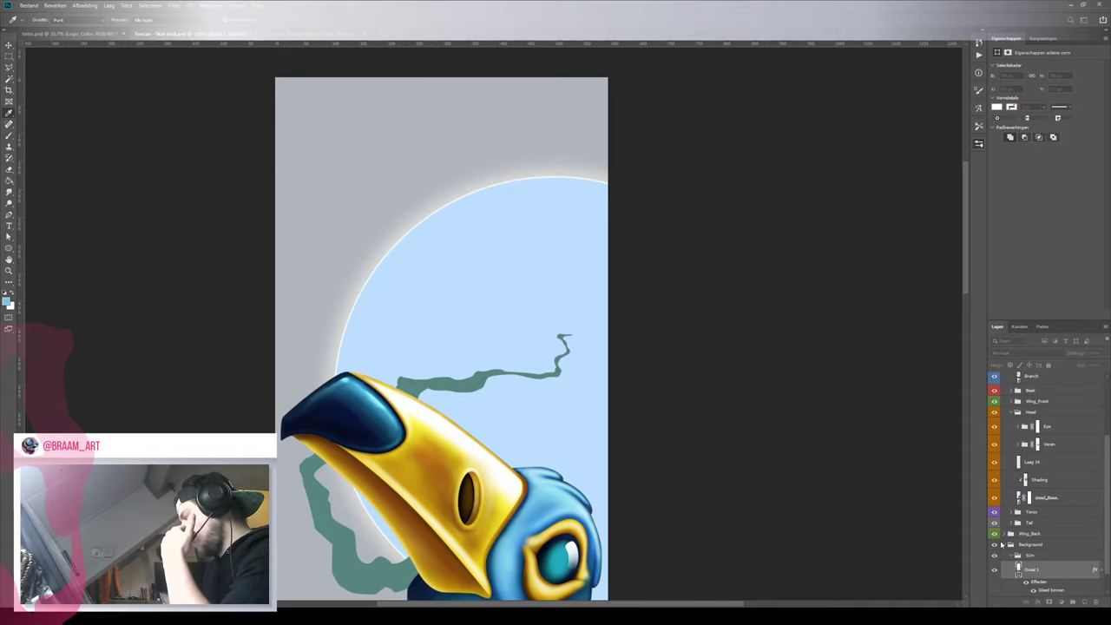
{"action": "left_click", "coordinate": [987, 550]}
{"action": "left_click", "coordinate": [887, 462]}
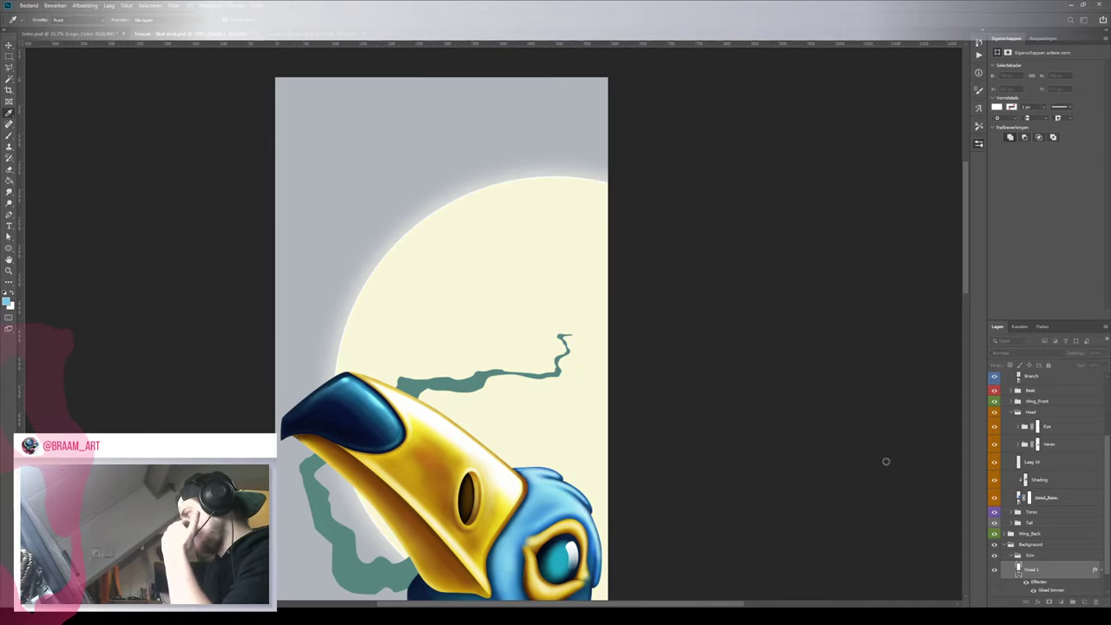
{"action": "left_click", "coordinate": [886, 460]}
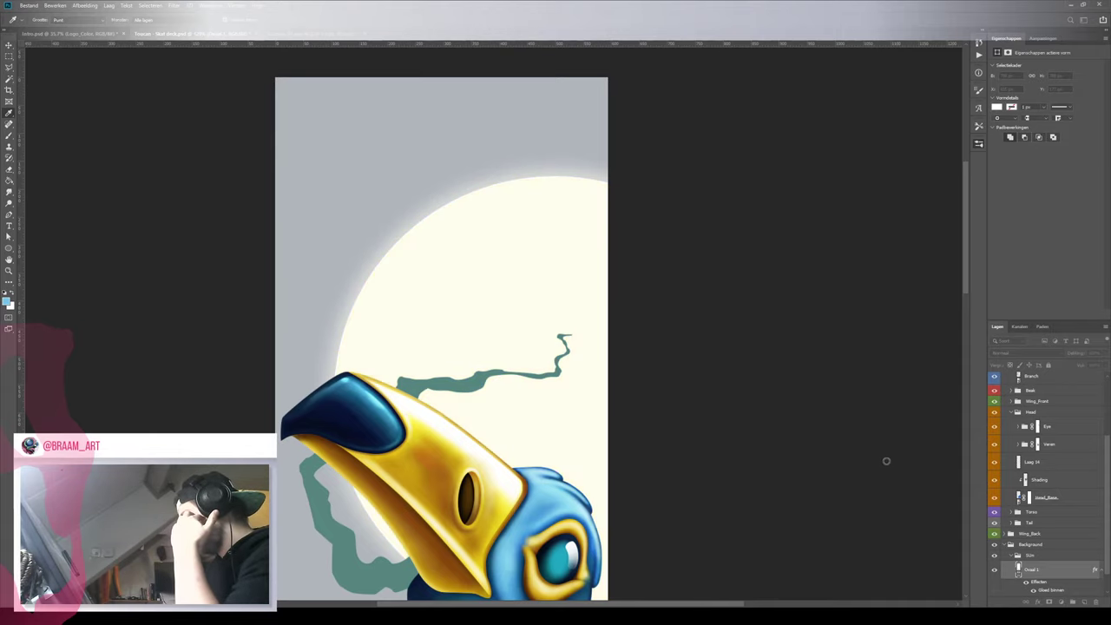
{"action": "key", "text": "h"}
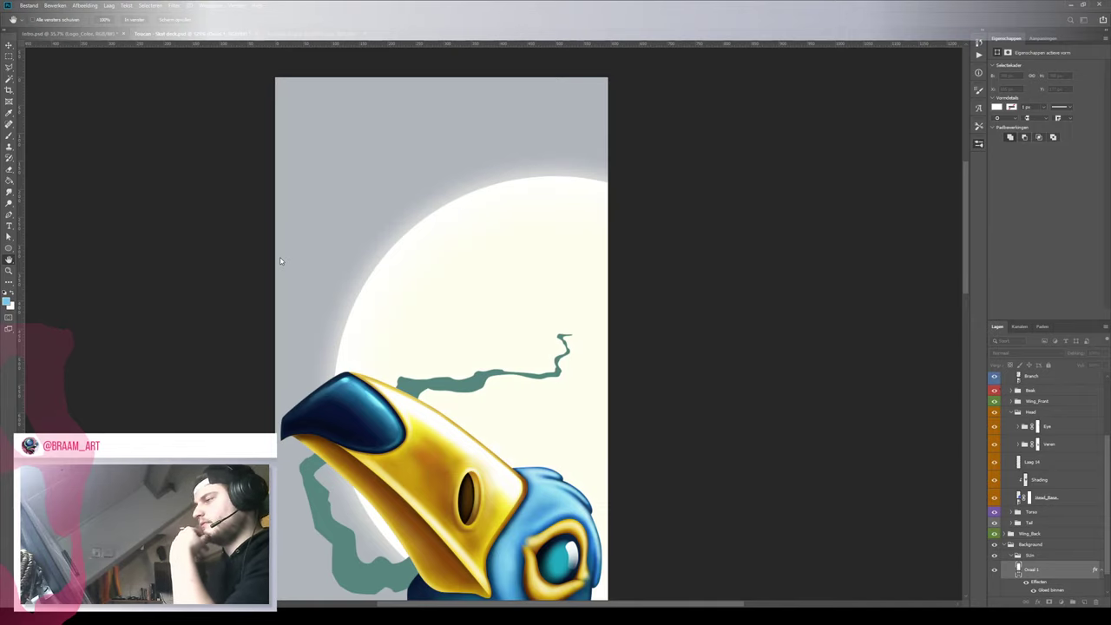
Change the circle's inner glow to a warmer cream yellow and make it radiate from the circle's edge
{"action": "key", "text": "i"}
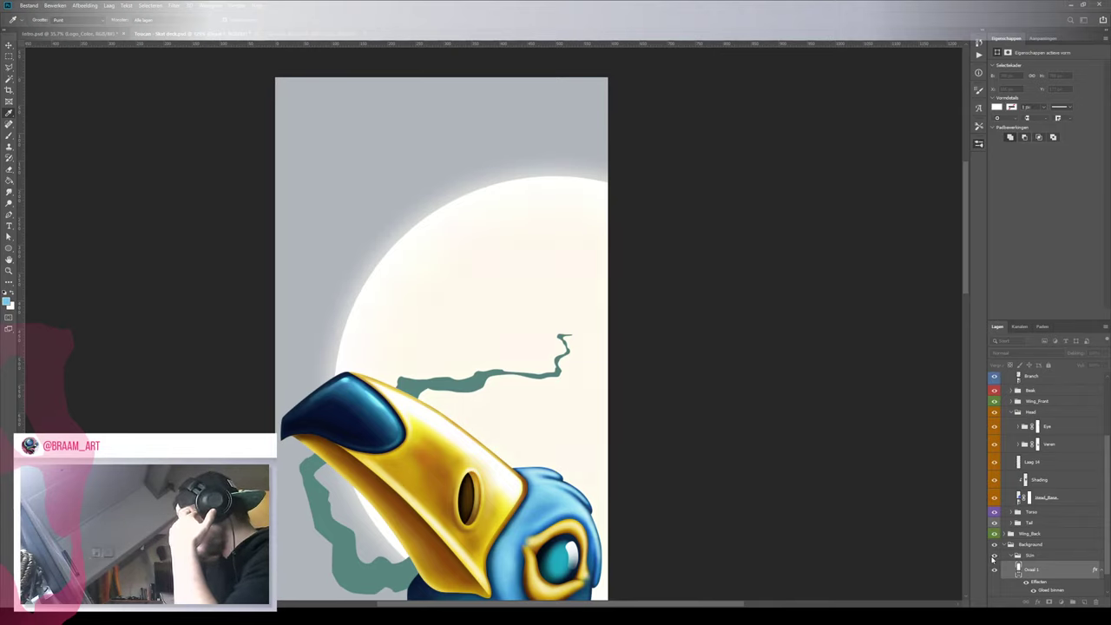
{"action": "left_click", "coordinate": [902, 463]}
{"action": "key", "text": "h"}
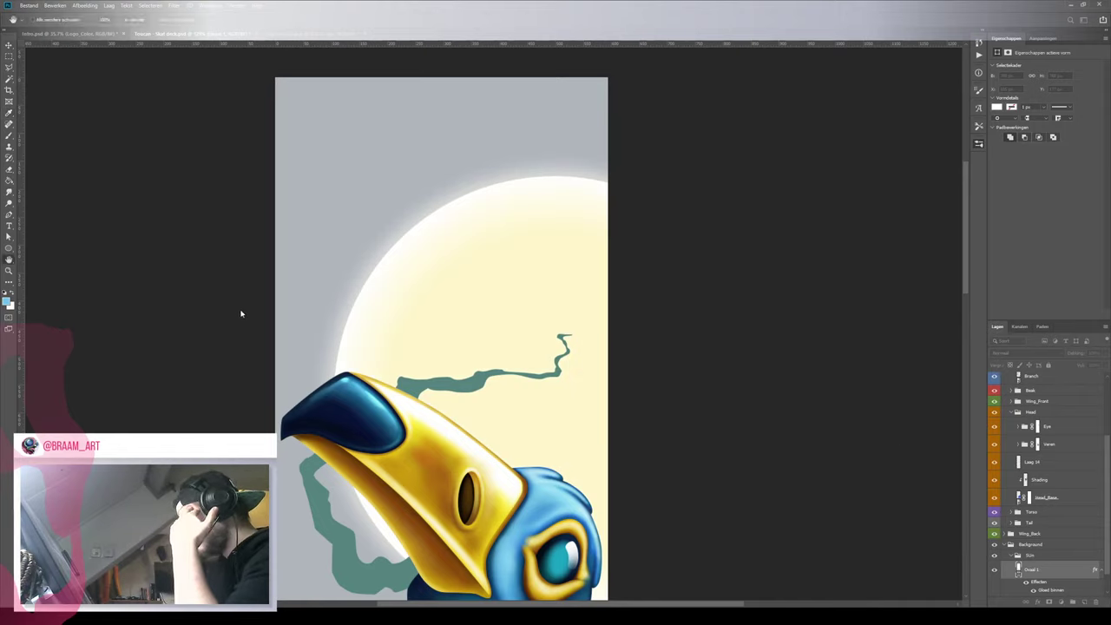
{"action": "left_click", "coordinate": [307, 318]}
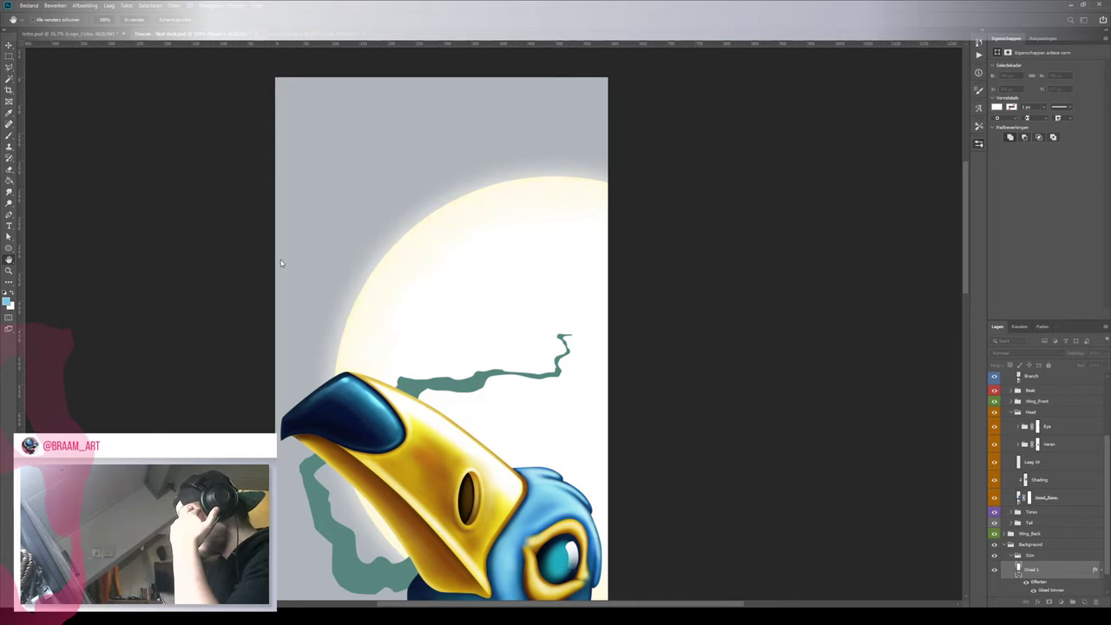
{"action": "key", "text": "z"}
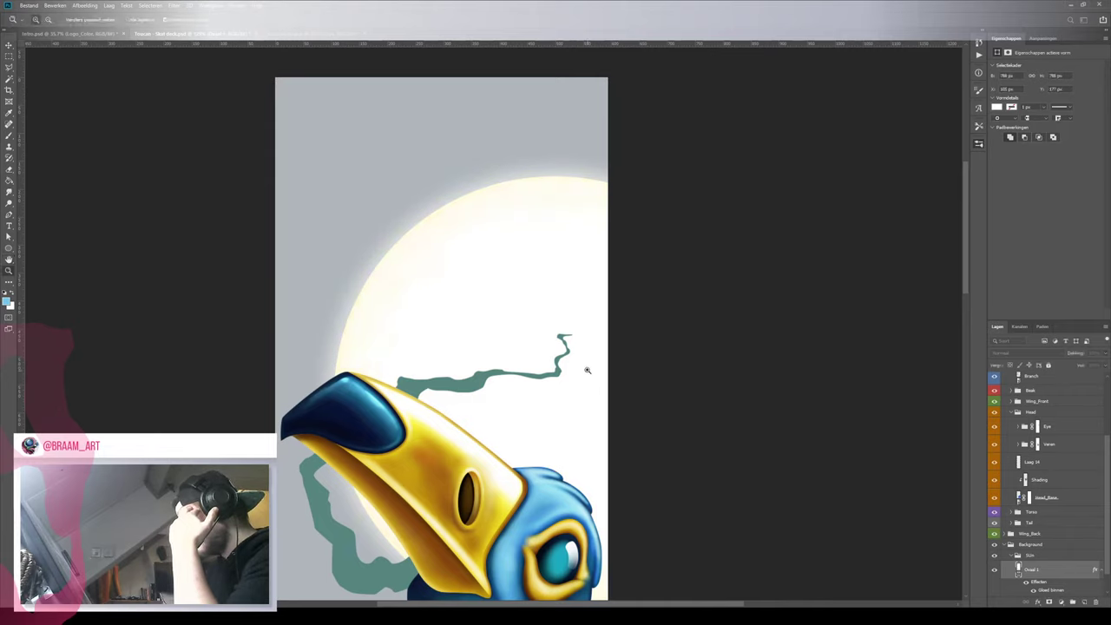
Collapse the Background, Head and Branch layer groups with the whole toucan in view
{"action": "left_click_drag", "start_coordinate": [437, 351], "coordinate": [379, 350]}
{"action": "key", "text": "ctrl+plus"}
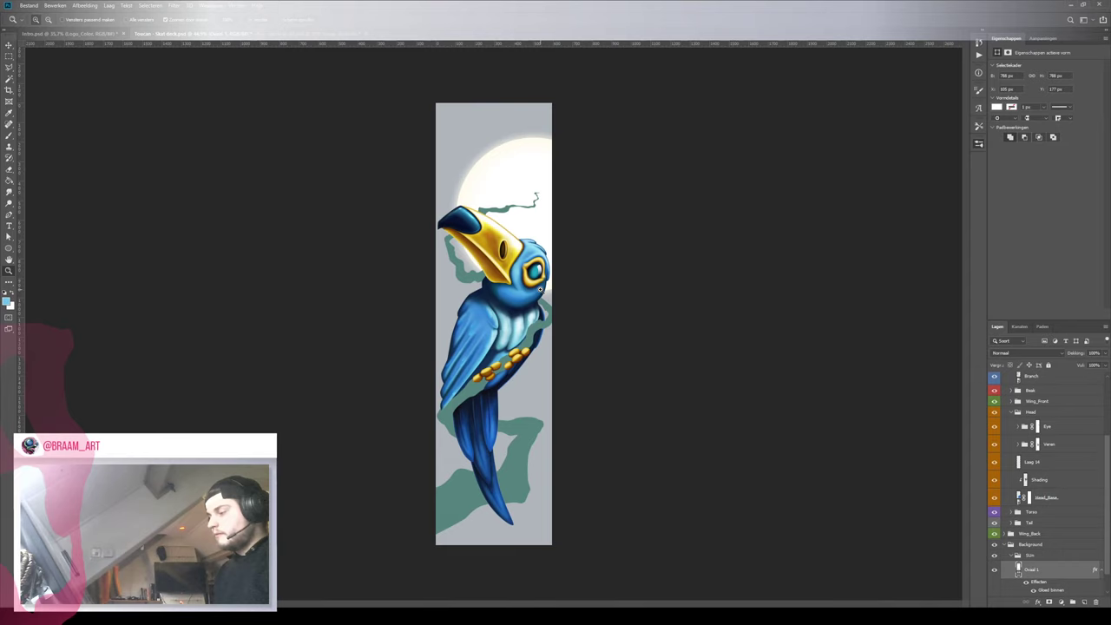
{"action": "left_click", "coordinate": [516, 286]}
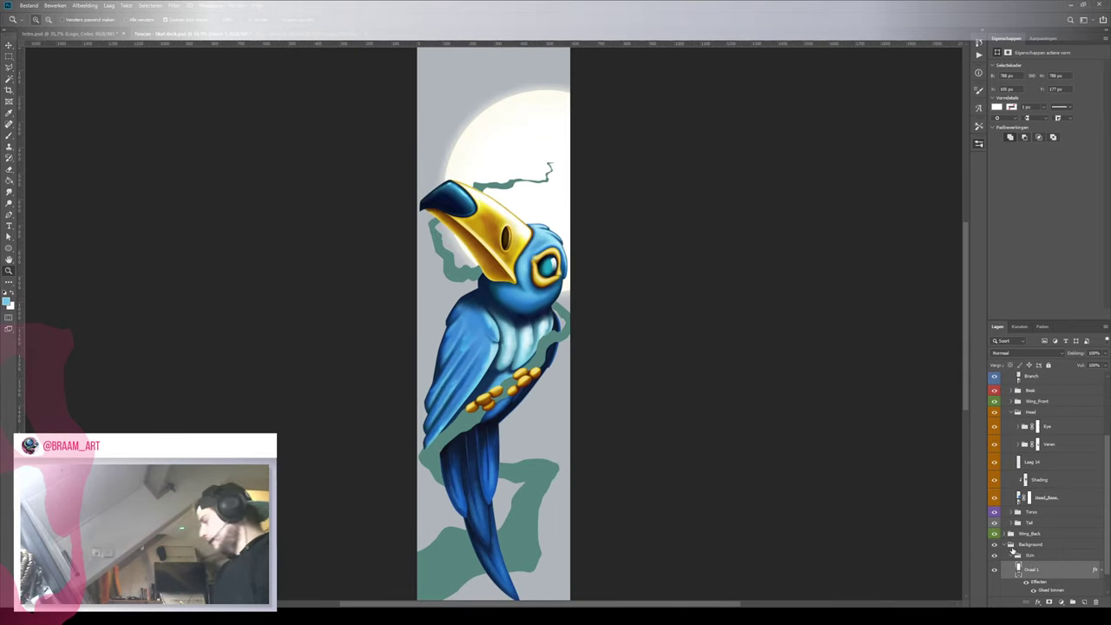
{"action": "left_click", "coordinate": [1008, 544]}
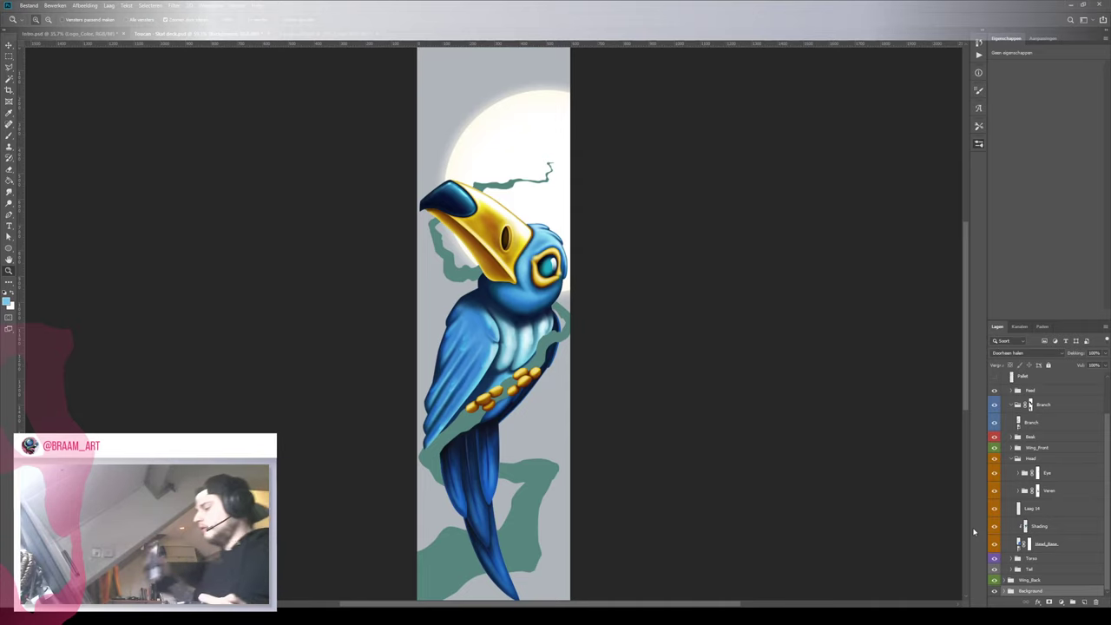
{"action": "left_click", "coordinate": [1011, 458]}
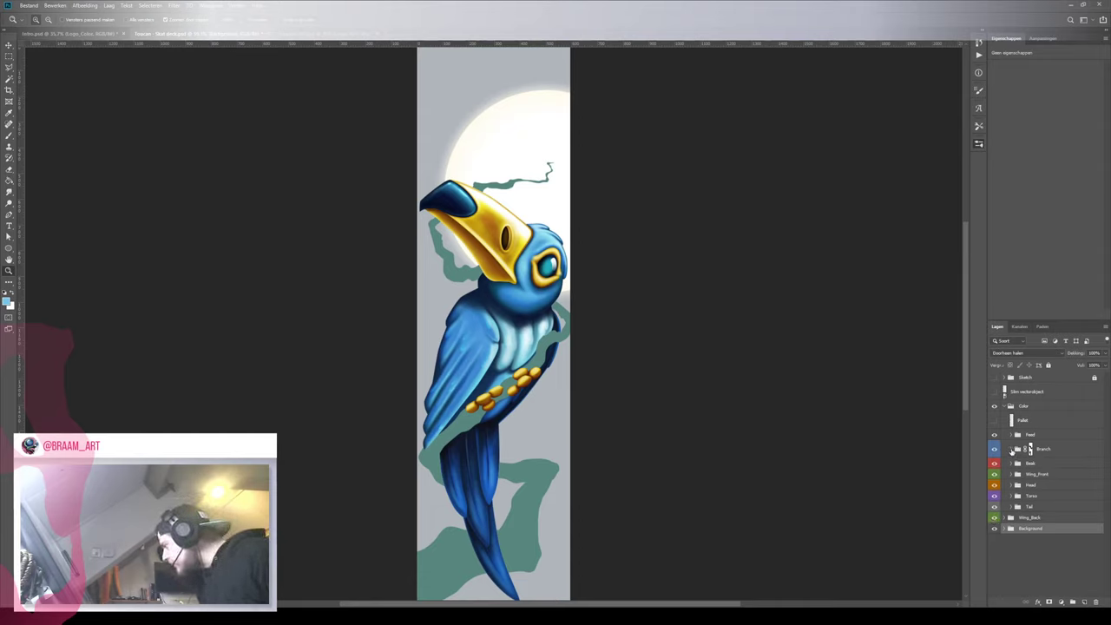
Expand the Branch group and add a new layer named Shading above the Branch layer, clipped to it
{"action": "left_click", "coordinate": [1018, 469]}
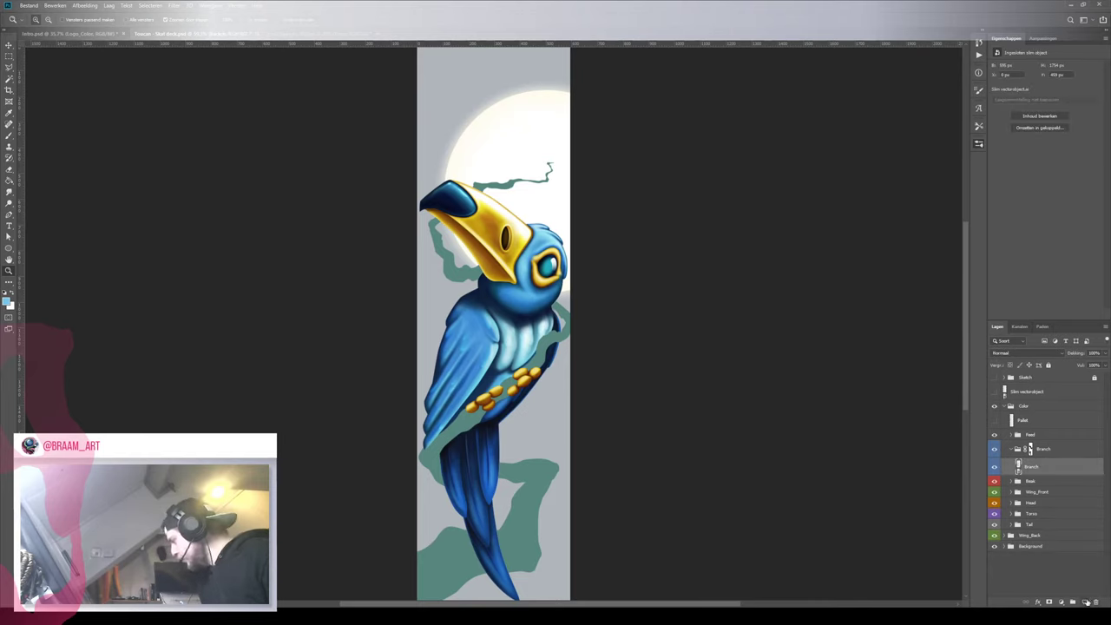
{"action": "left_click", "coordinate": [1085, 601]}
{"action": "double_click", "coordinate": [1039, 467]}
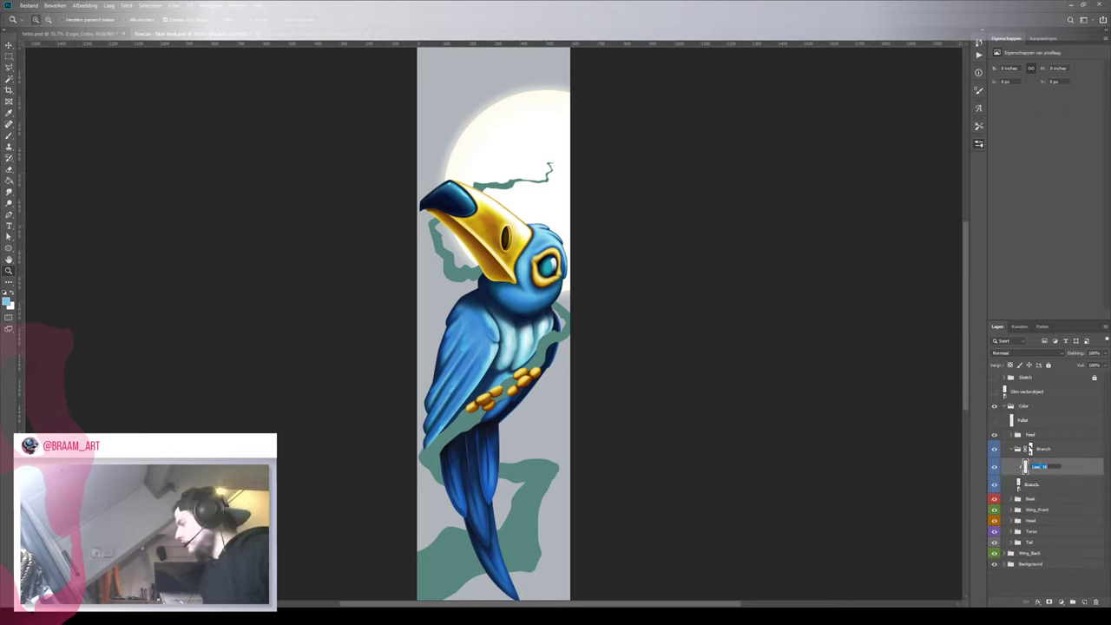
{"action": "type", "text": "Shading"}
{"action": "key", "text": "Return"}
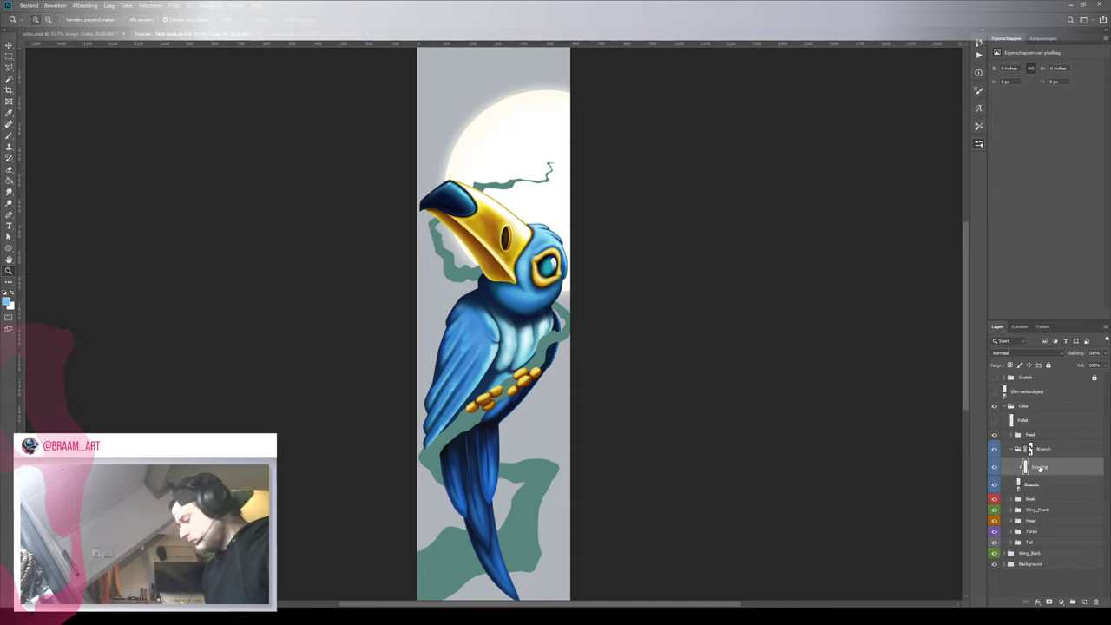
Compare the painting with the hidden vector object and Sketch group by toggling their visibility on and off
{"action": "left_click", "coordinate": [994, 394]}
{"action": "left_click", "coordinate": [994, 392]}
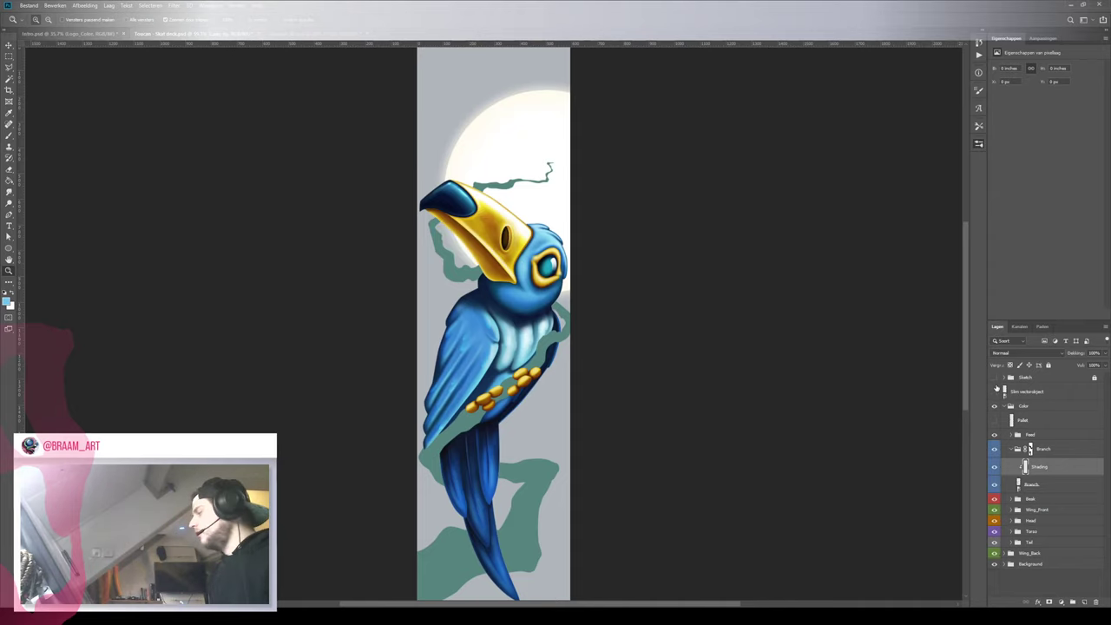
{"action": "left_click", "coordinate": [993, 378]}
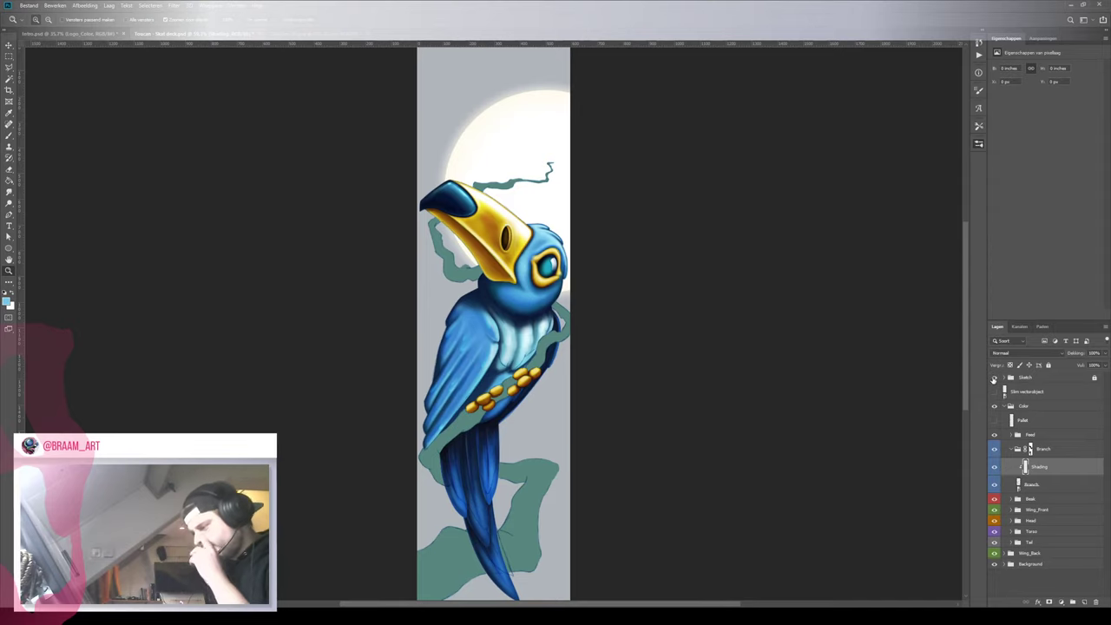
{"action": "left_click", "coordinate": [994, 378]}
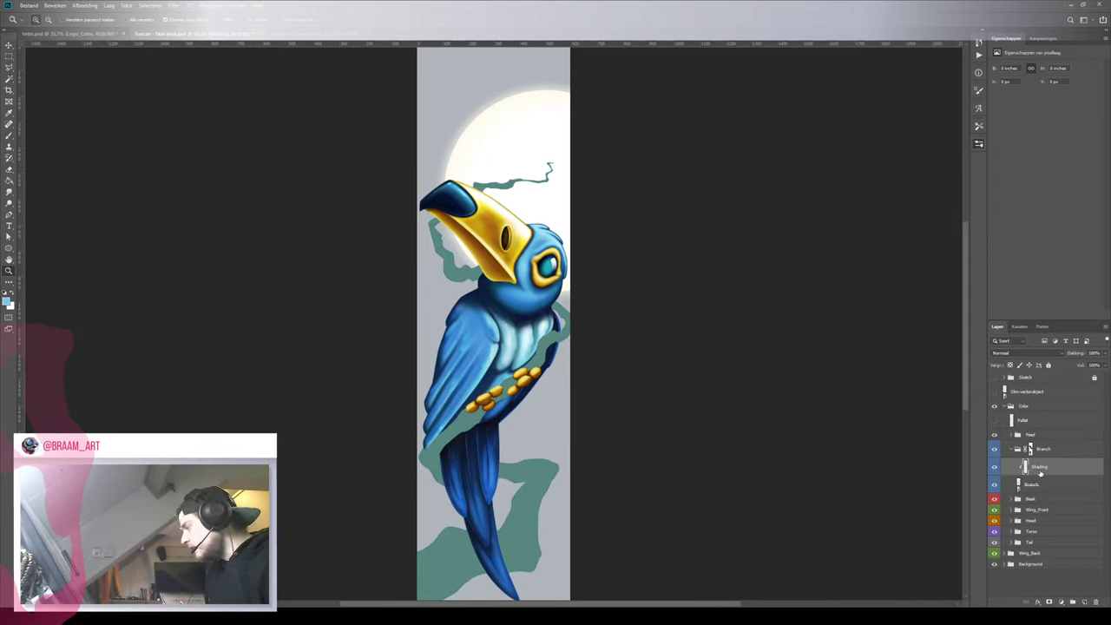
Add another clipped layer above Shading in the Branch group and name it Shadows
{"action": "left_click", "coordinate": [1042, 483]}
{"action": "left_click", "coordinate": [1043, 469]}
{"action": "left_click", "coordinate": [1084, 602]}
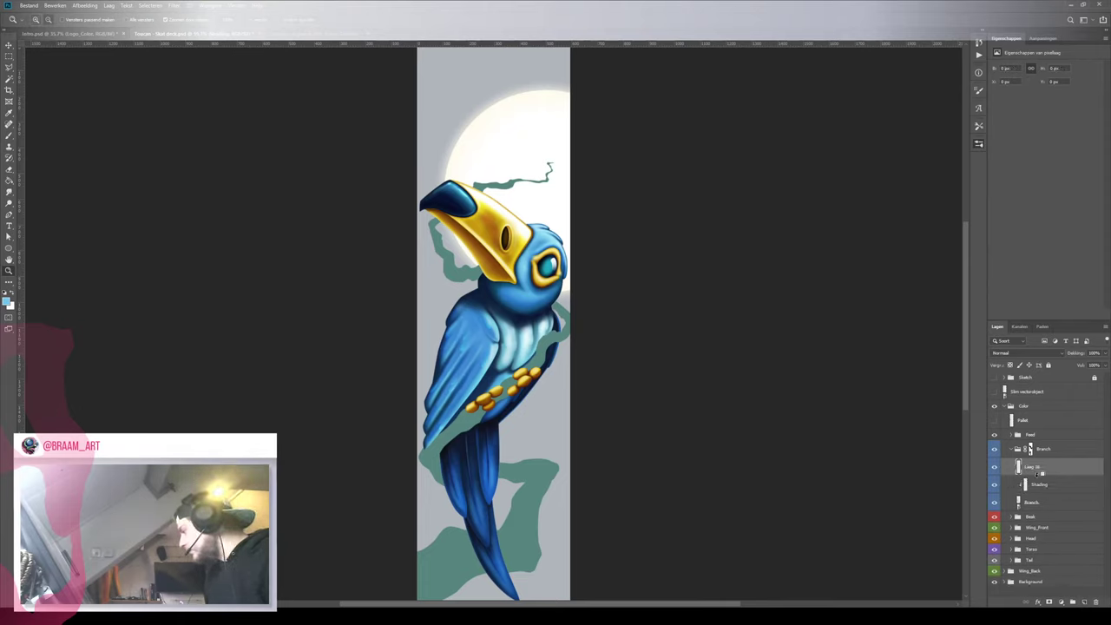
{"action": "double_click", "coordinate": [1038, 467]}
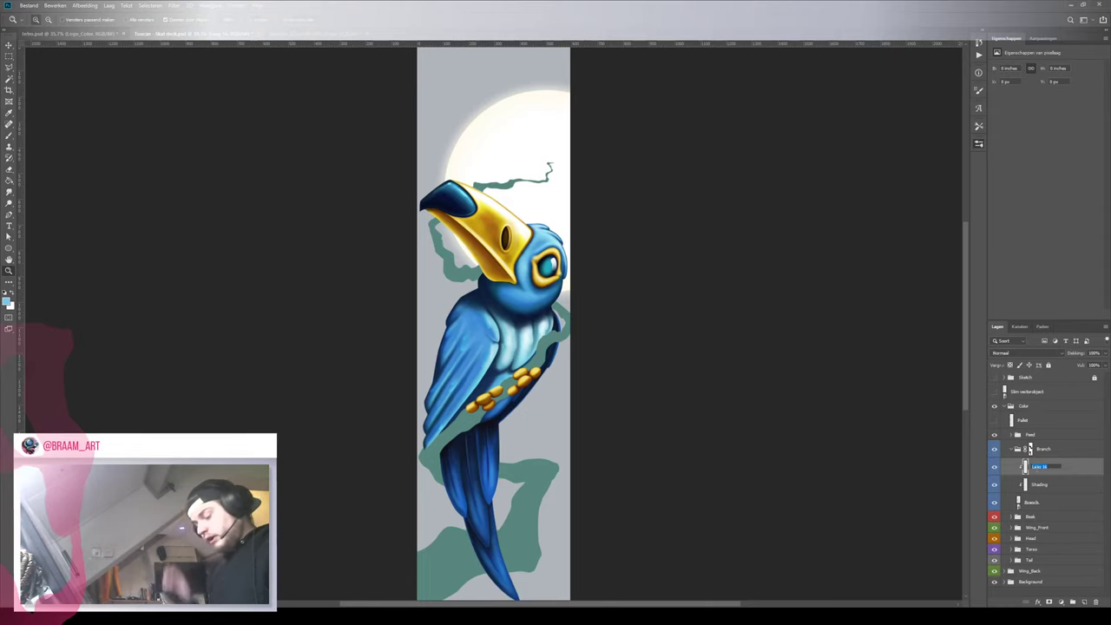
{"action": "type", "text": "SHa"}
{"action": "key", "text": "BackSpace"}
{"action": "key", "text": "BackSpace"}
{"action": "type", "text": "ha"}
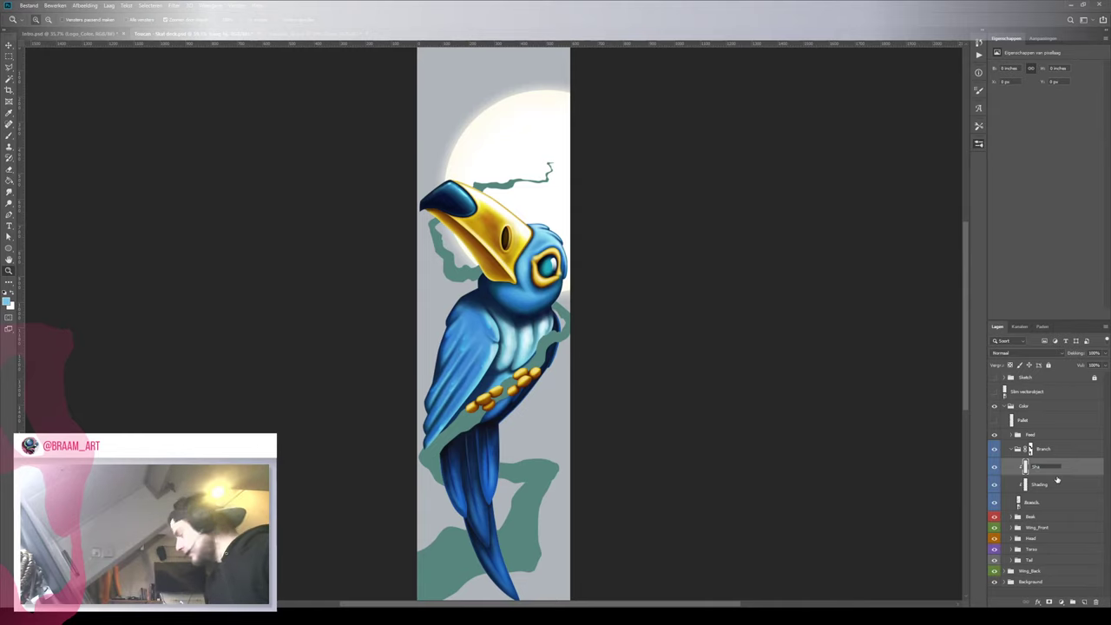
{"action": "type", "text": "dows"}
{"action": "key", "text": "Return"}
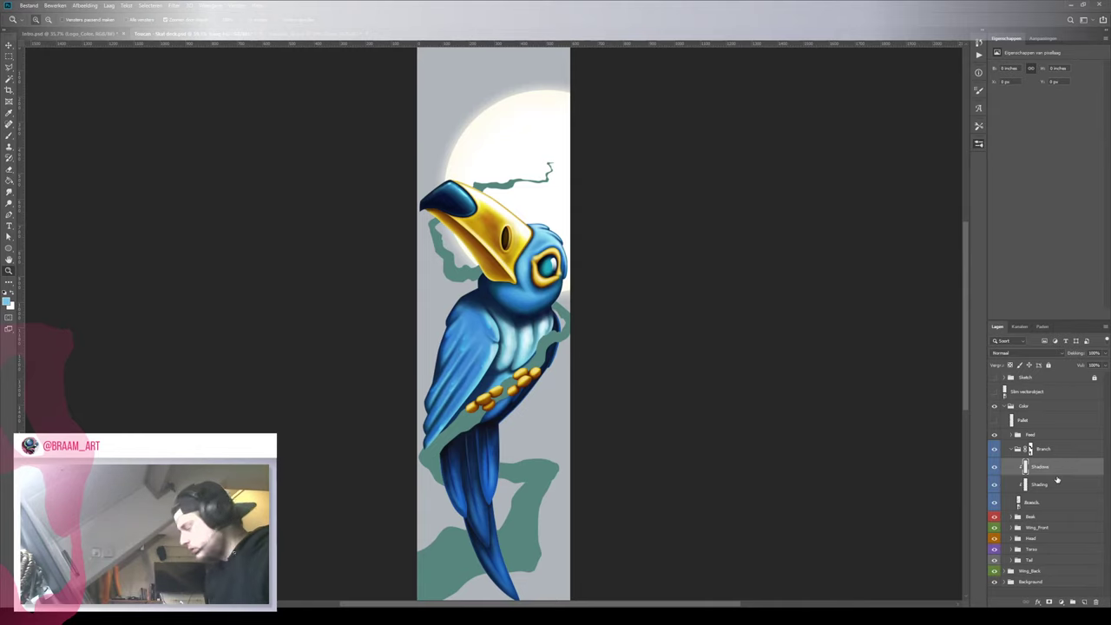
Show the Pallet layer and move its colour swatches to the empty area beside the tail, above the branch
{"action": "left_click", "coordinate": [995, 420]}
{"action": "key", "text": "v"}
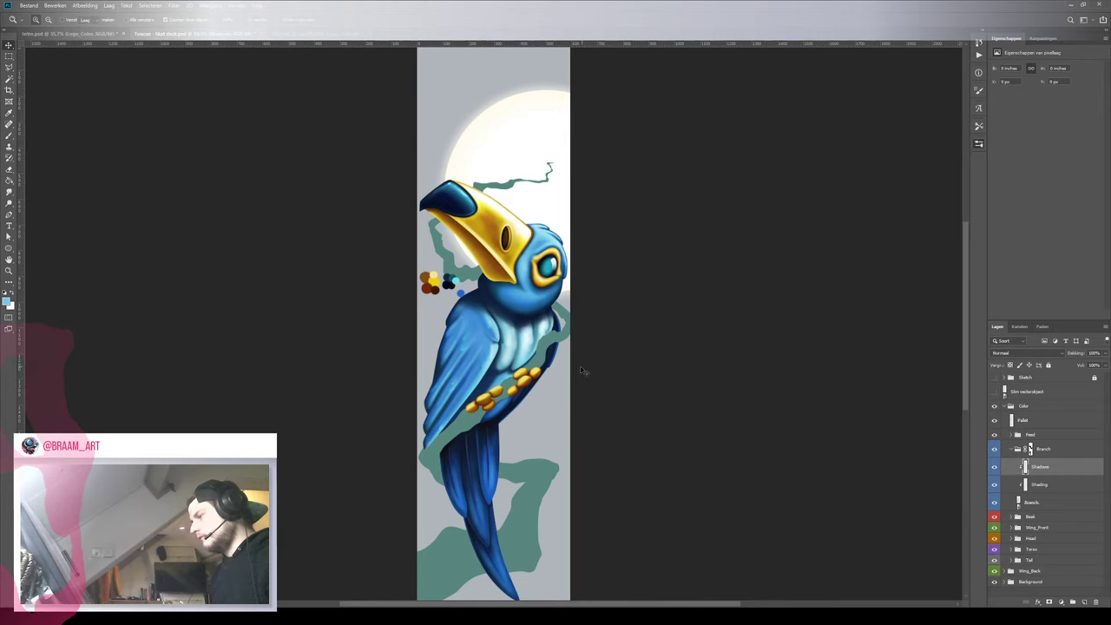
{"action": "left_click_drag", "start_coordinate": [441, 301], "coordinate": [586, 437]}
Sample the branch's grey-green and paint it as a round swatch below the existing swatches on the Pallet layer
{"action": "key", "text": "z"}
{"action": "left_click_drag", "start_coordinate": [586, 535], "coordinate": [533, 405]}
{"action": "key", "text": "i"}
{"action": "left_click", "coordinate": [529, 419]}
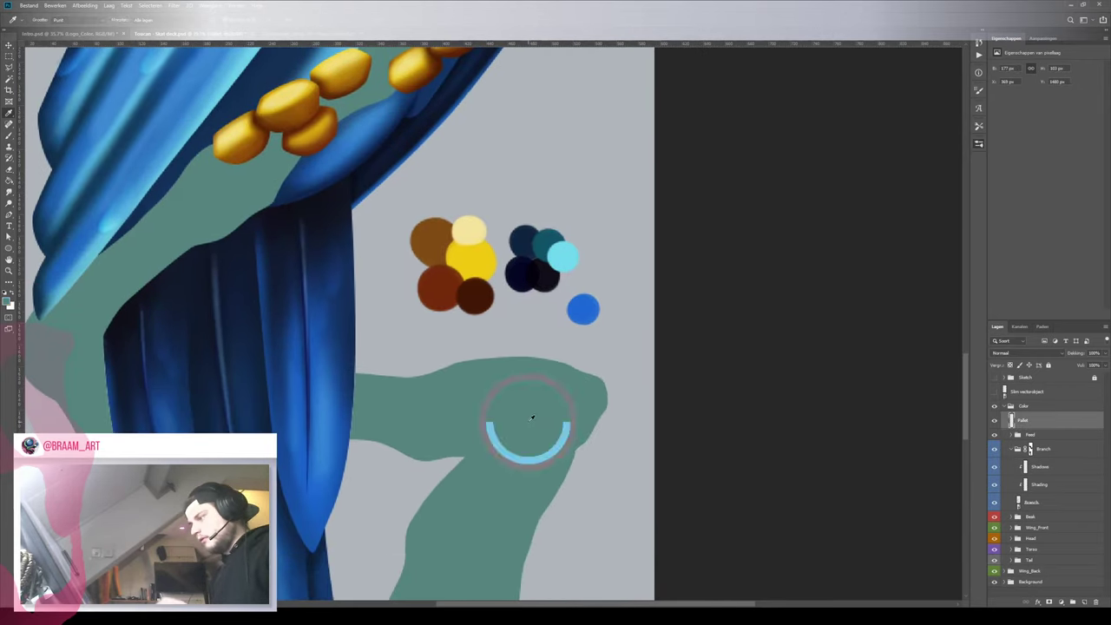
{"action": "key", "text": "b"}
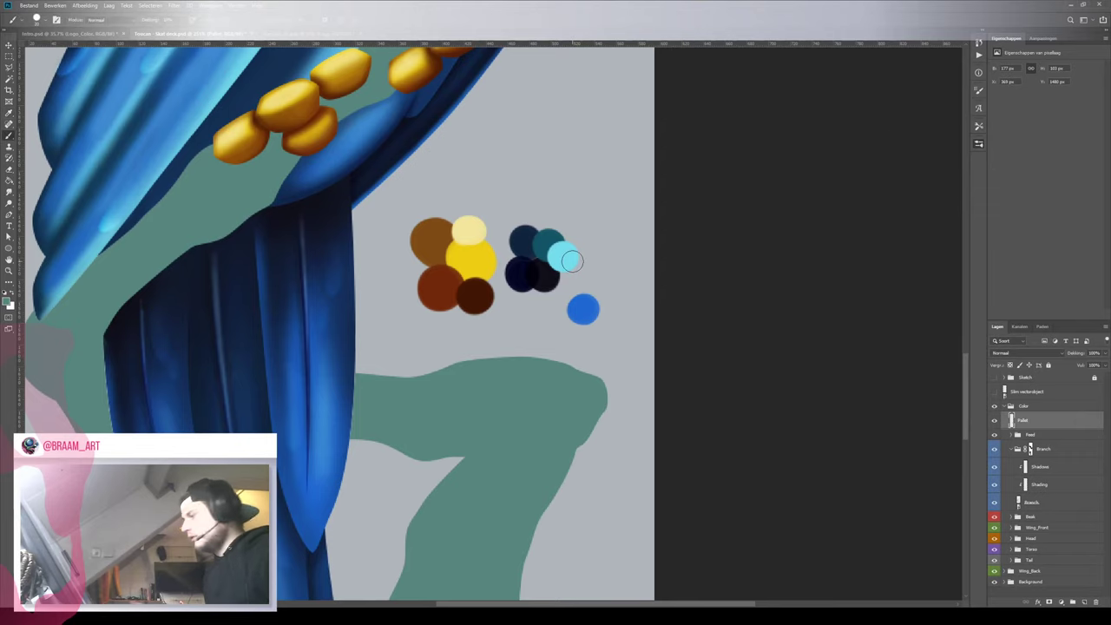
{"action": "left_click", "coordinate": [510, 332]}
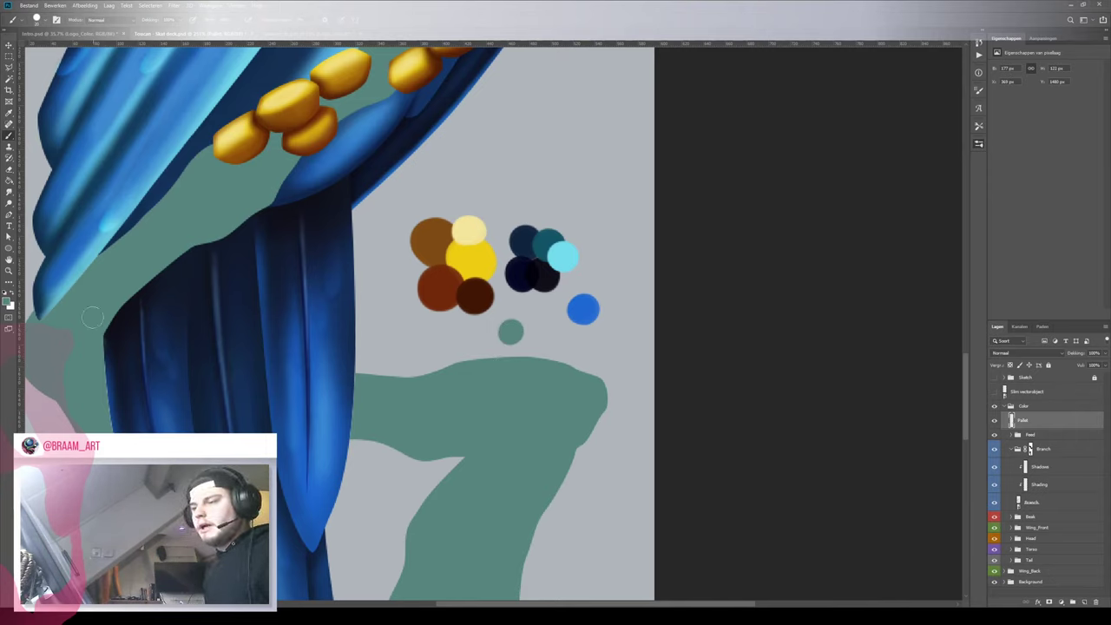
Add a dark green swatch and a light blue swatch on either side of the grey-green one
{"action": "key", "text": "i"}
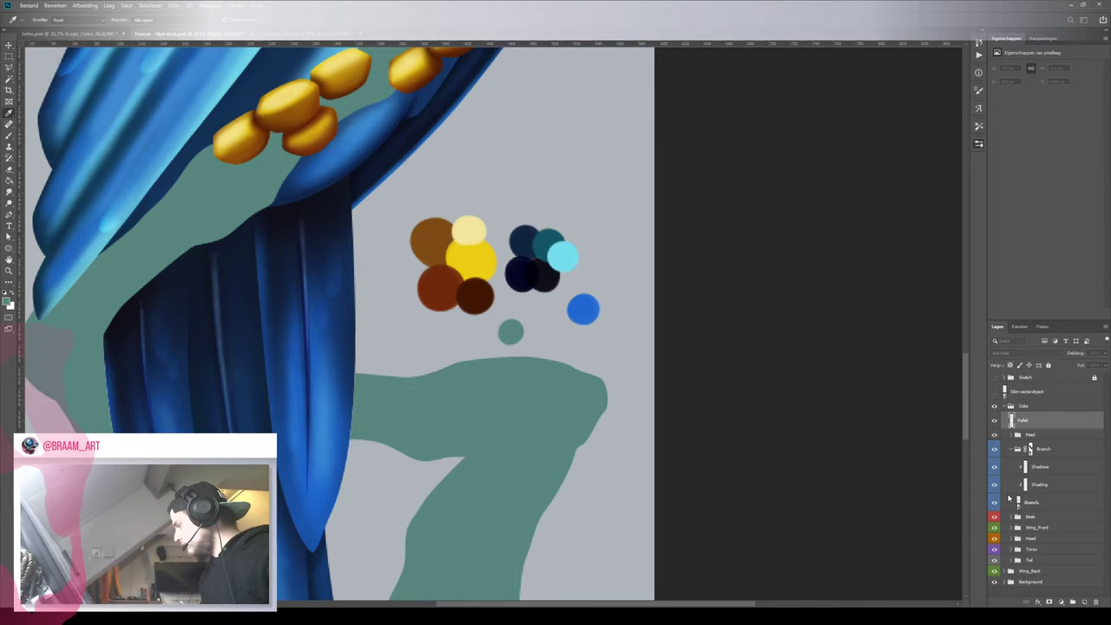
{"action": "key", "text": "b"}
{"action": "left_click", "coordinate": [529, 338]}
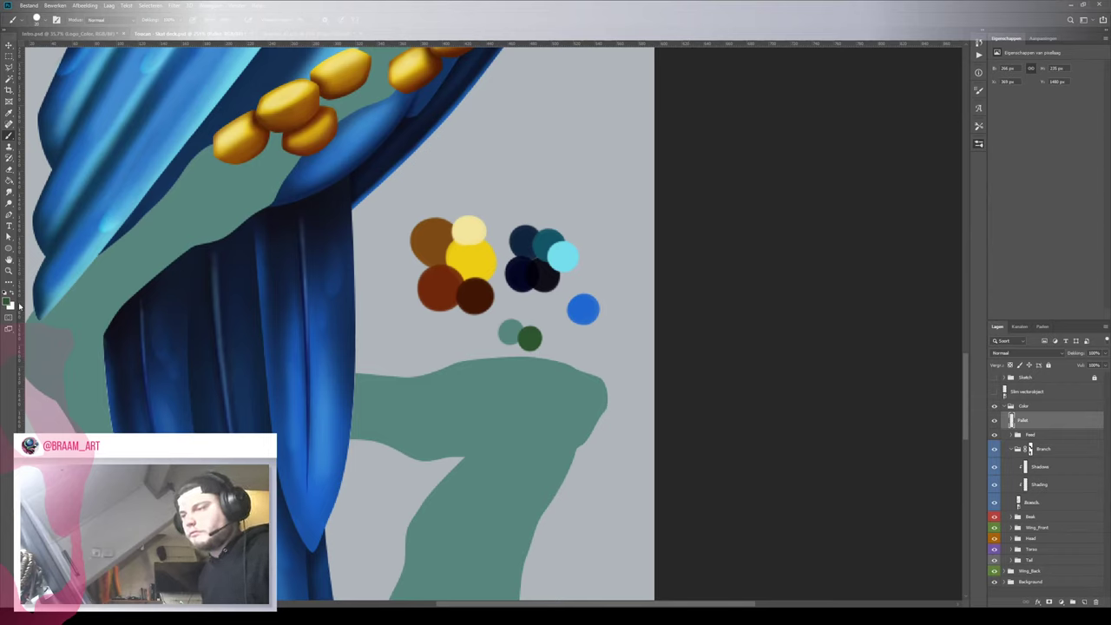
{"action": "key", "text": "i"}
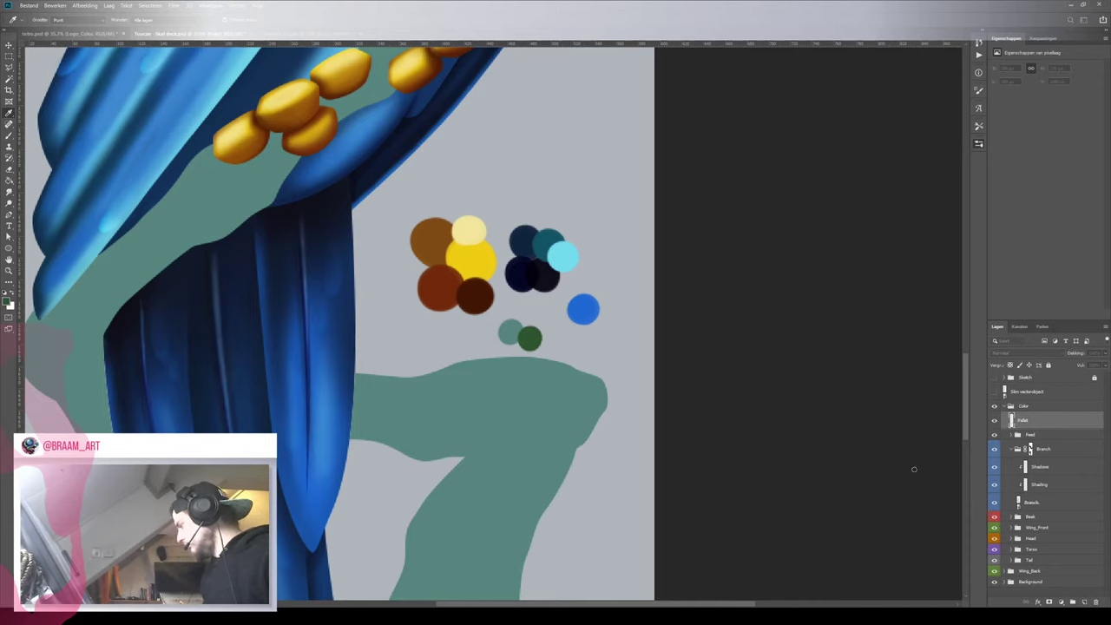
{"action": "key", "text": "b"}
{"action": "left_click", "coordinate": [494, 341]}
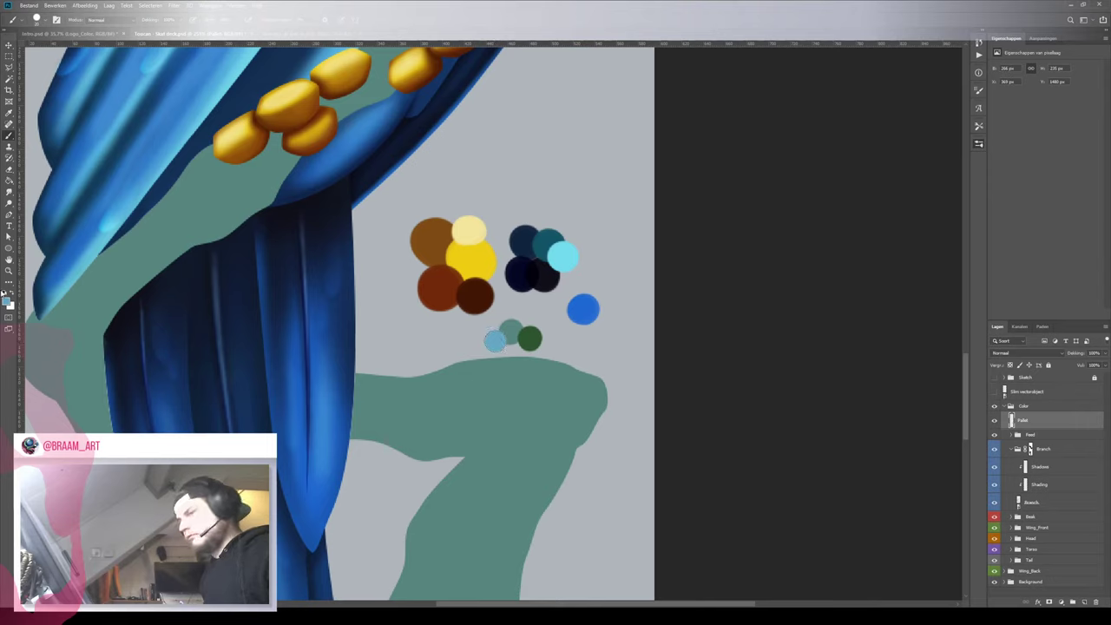
Add a pale aqua highlight swatch just below the grey-green swatch
{"action": "key", "text": "i"}
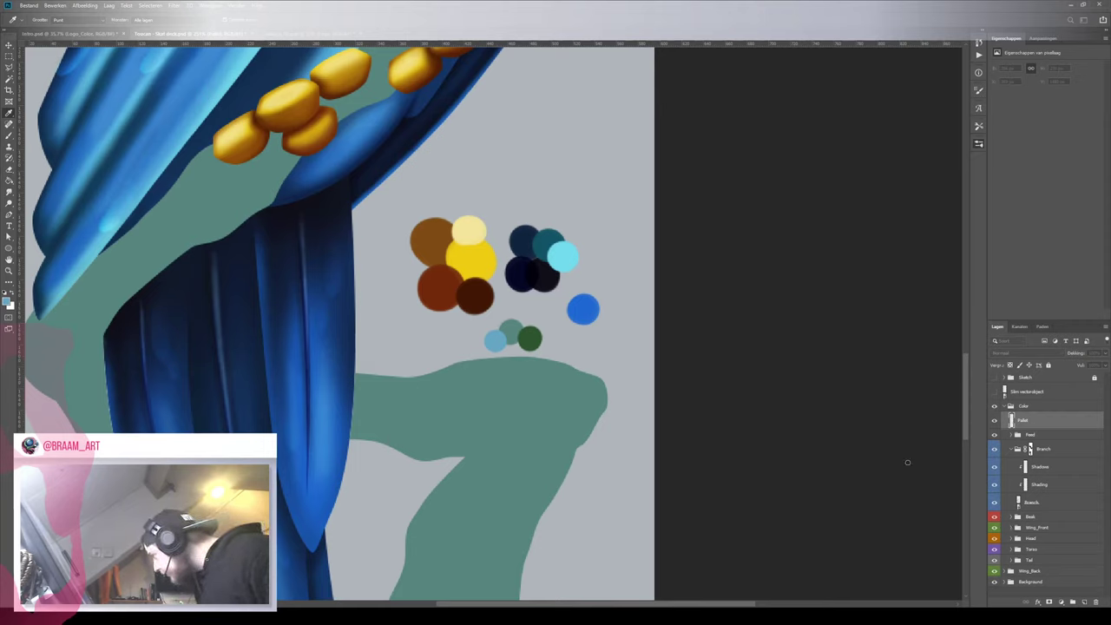
{"action": "key", "text": "b"}
{"action": "left_click", "coordinate": [512, 350]}
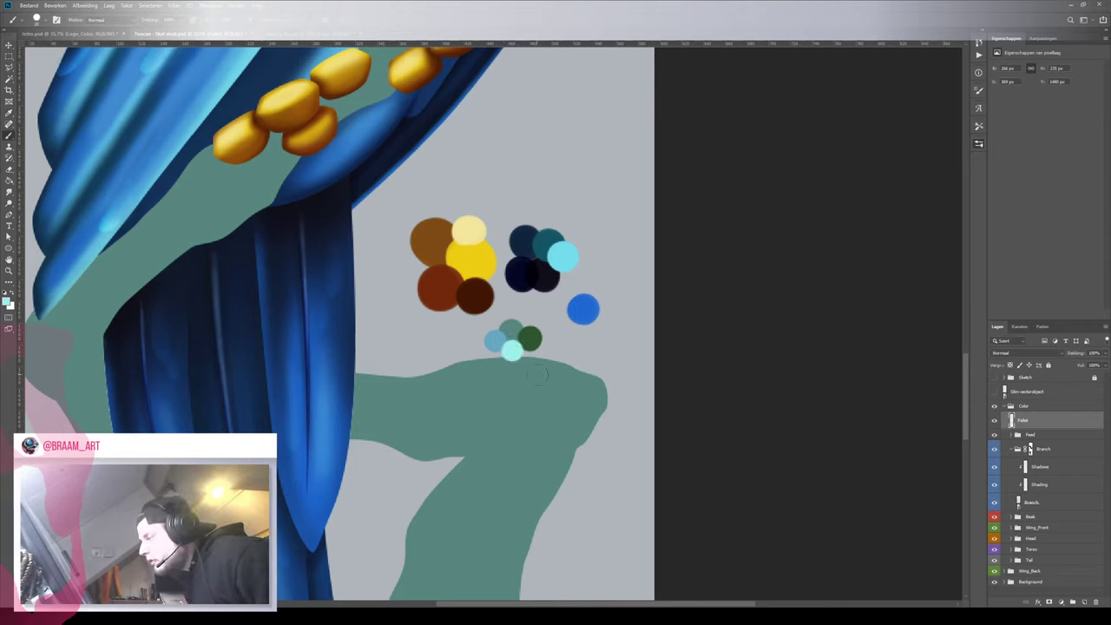
{"action": "key", "text": "z"}
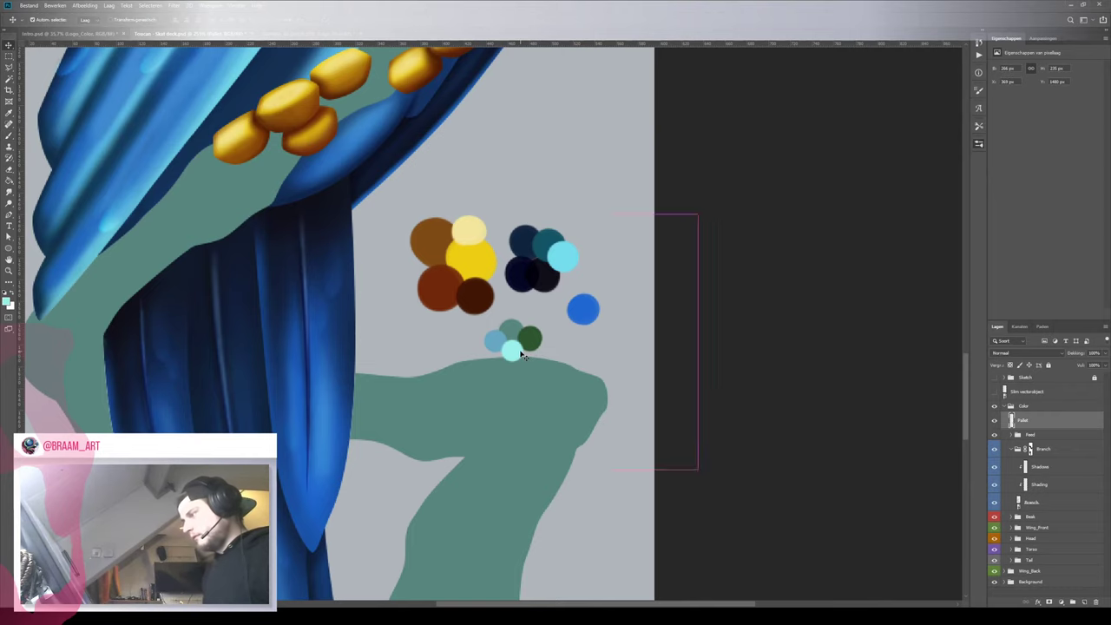
{"action": "left_click_drag", "start_coordinate": [528, 342], "coordinate": [534, 378]}
{"action": "key", "text": "v"}
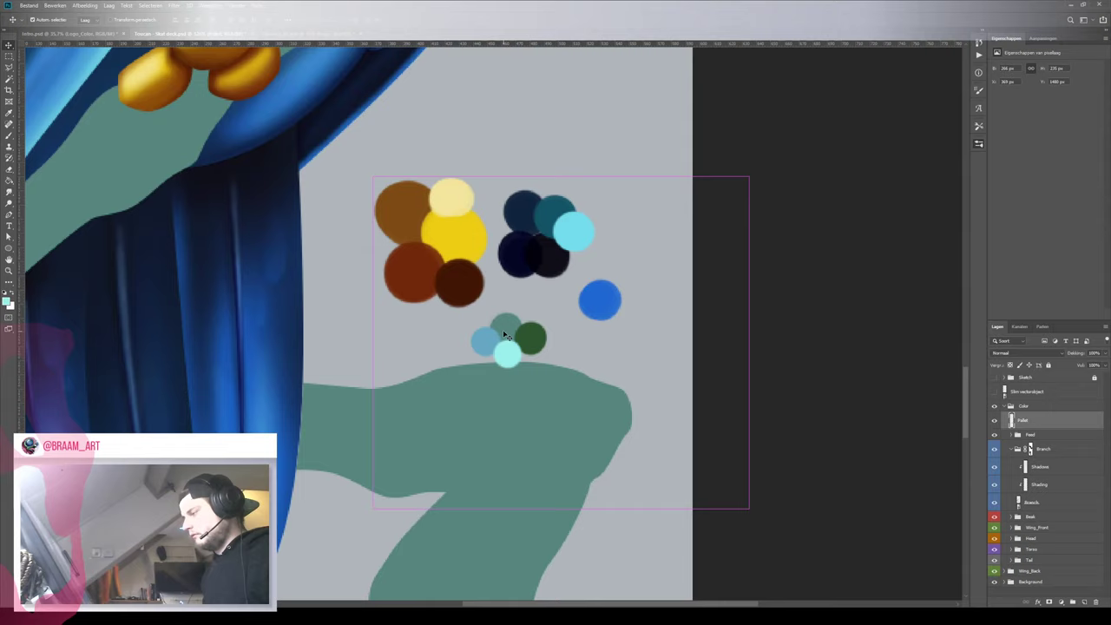
Add a very dark green swatch beside the dark green one to complete the branch palette
{"action": "key", "text": "i"}
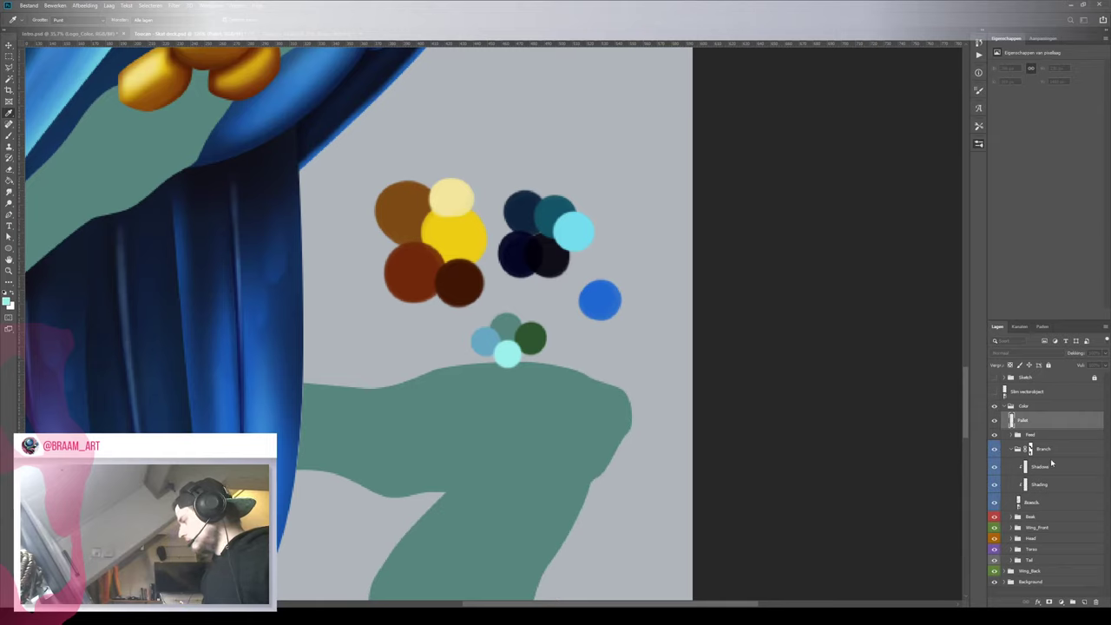
{"action": "key", "text": "v"}
{"action": "key", "text": "b"}
{"action": "left_click", "coordinate": [548, 352]}
{"action": "key", "text": "z"}
{"action": "left_click_drag", "start_coordinate": [543, 358], "coordinate": [490, 387]}
{"action": "key", "text": "b"}
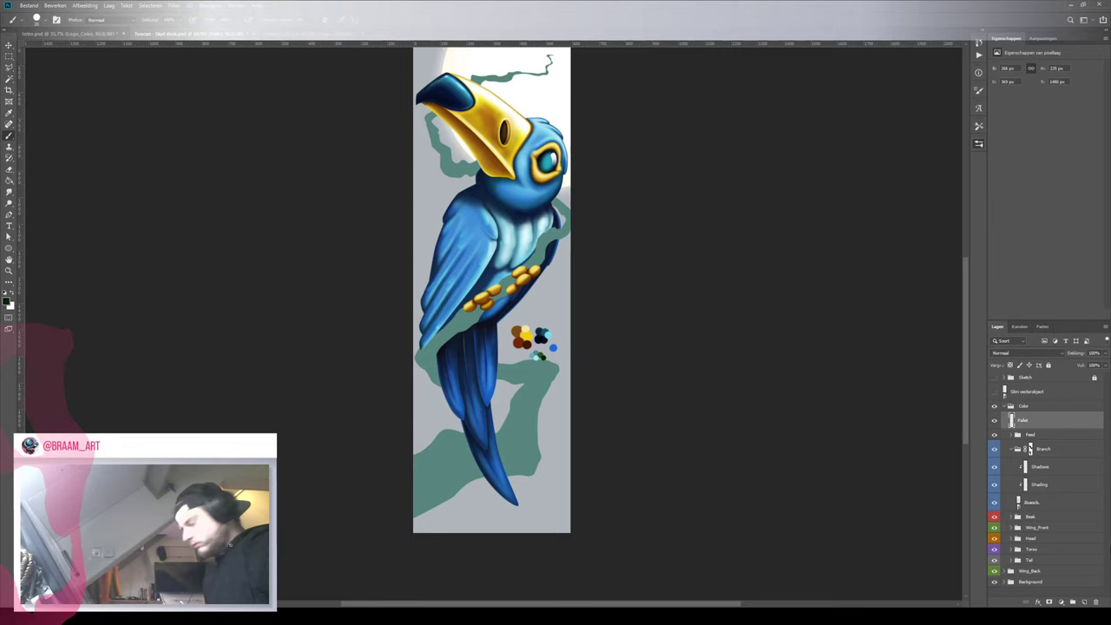
On the Shadows layer, brush soft dark green shadows onto the branch along both edges of the tail
{"action": "left_click", "coordinate": [1042, 467]}
{"action": "key", "text": "z"}
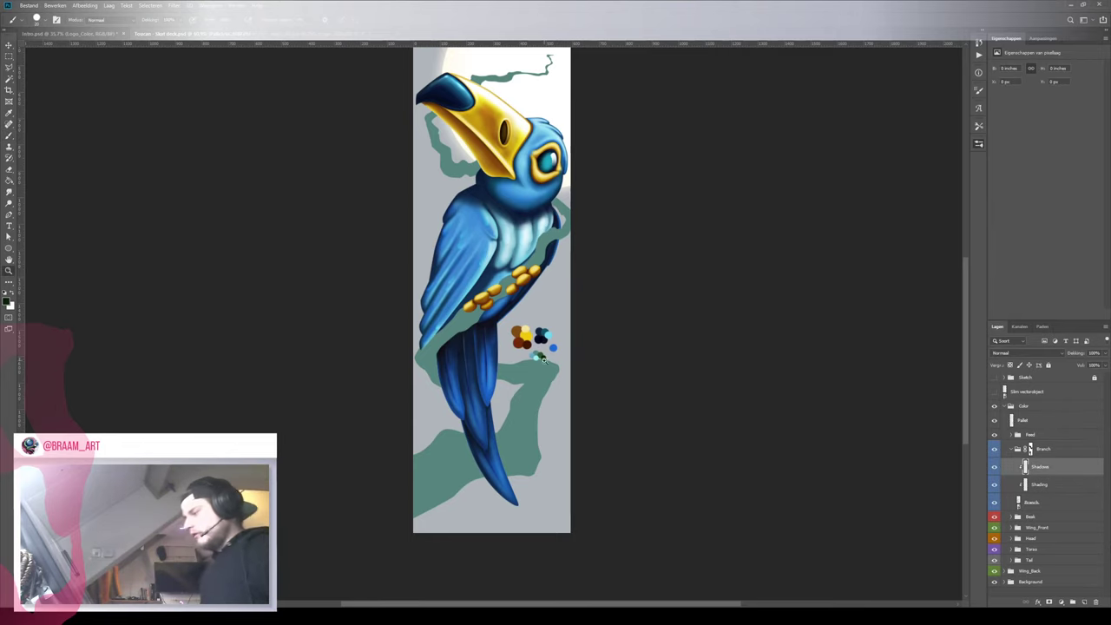
{"action": "left_click_drag", "start_coordinate": [543, 358], "coordinate": [606, 355]}
{"action": "key", "text": "b"}
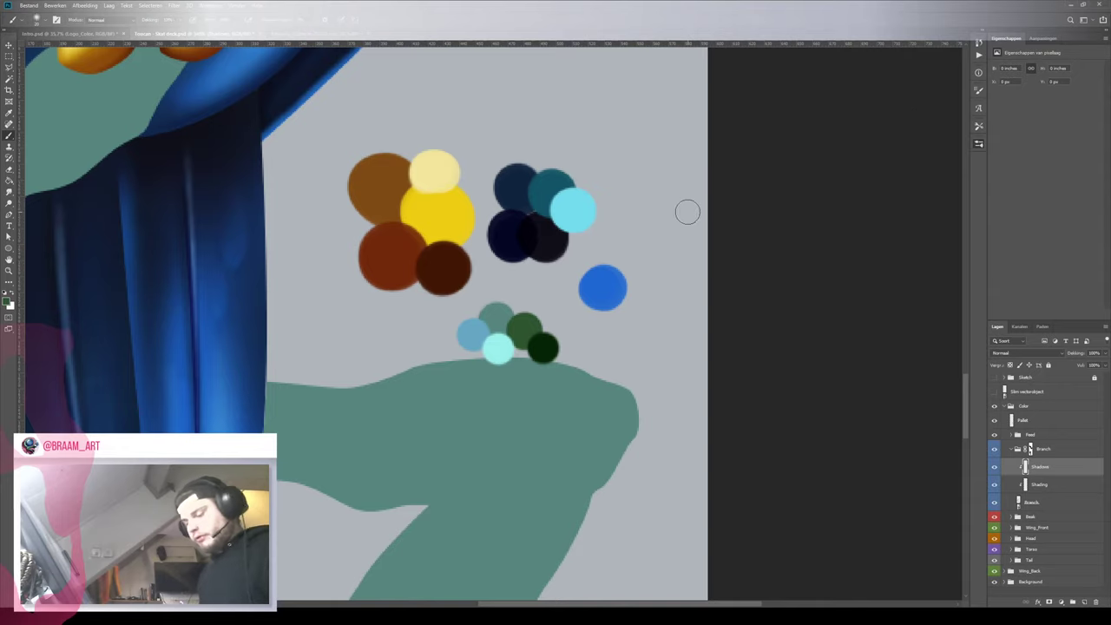
{"action": "left_click_drag", "start_coordinate": [446, 330], "coordinate": [530, 255]}
{"action": "mouse_move", "coordinate": [370, 261]}
{"action": "left_mouse_down"}
{"action": "mouse_move", "coordinate": [347, 436]}
{"action": "mouse_move", "coordinate": [346, 398]}
{"action": "left_mouse_up"}
{"action": "left_click_drag", "start_coordinate": [383, 280], "coordinate": [376, 378]}
{"action": "mouse_move", "coordinate": [213, 161]}
{"action": "left_mouse_down"}
{"action": "mouse_move", "coordinate": [422, 390]}
{"action": "mouse_move", "coordinate": [469, 234]}
{"action": "left_mouse_up"}
{"action": "left_click_drag", "start_coordinate": [258, 327], "coordinate": [263, 438]}
{"action": "left_click_drag", "start_coordinate": [268, 348], "coordinate": [270, 451]}
{"action": "mouse_move", "coordinate": [261, 382]}
{"action": "left_mouse_down"}
{"action": "mouse_move", "coordinate": [261, 339]}
{"action": "mouse_move", "coordinate": [262, 416]}
{"action": "mouse_move", "coordinate": [254, 339]}
{"action": "left_mouse_up"}
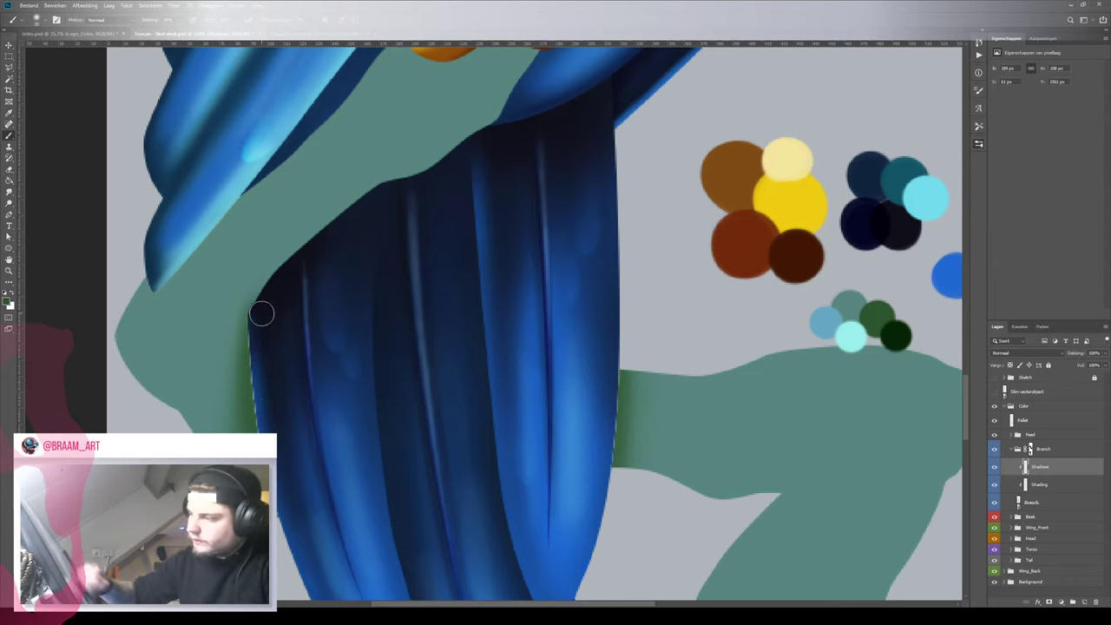
Brush a soft dark green shadow on the branch along the lower edge of the front wing, past its tip
{"action": "left_click_drag", "start_coordinate": [260, 322], "coordinate": [377, 387]}
{"action": "mouse_move", "coordinate": [227, 359]}
{"action": "left_mouse_down"}
{"action": "mouse_move", "coordinate": [393, 159]}
{"action": "mouse_move", "coordinate": [236, 346]}
{"action": "mouse_move", "coordinate": [309, 276]}
{"action": "left_mouse_up"}
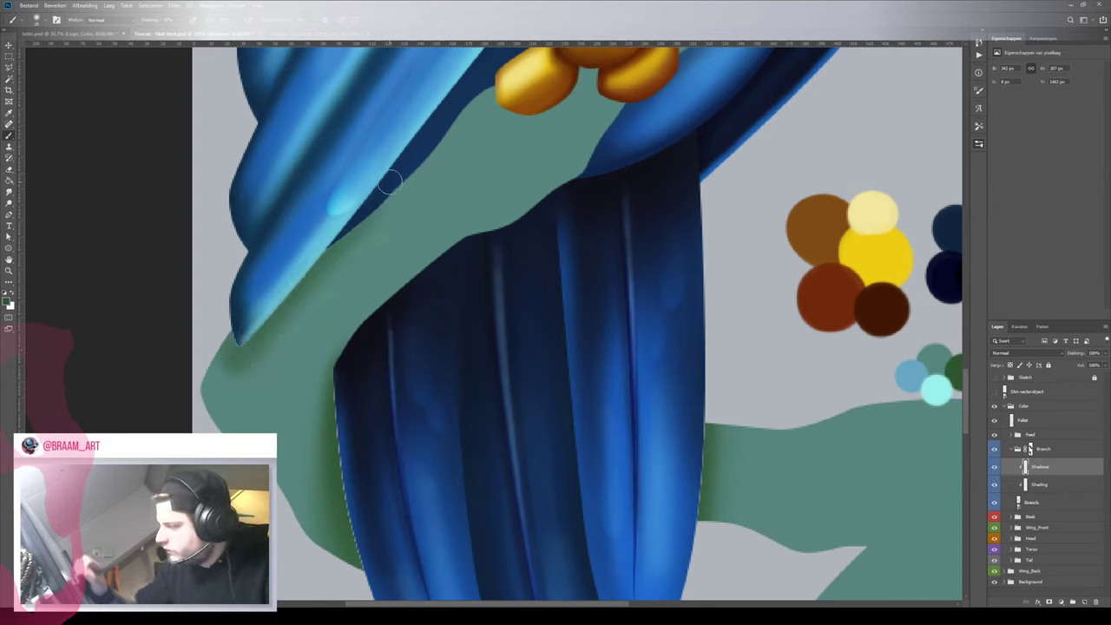
{"action": "left_click", "coordinate": [297, 384], "text": "alt"}
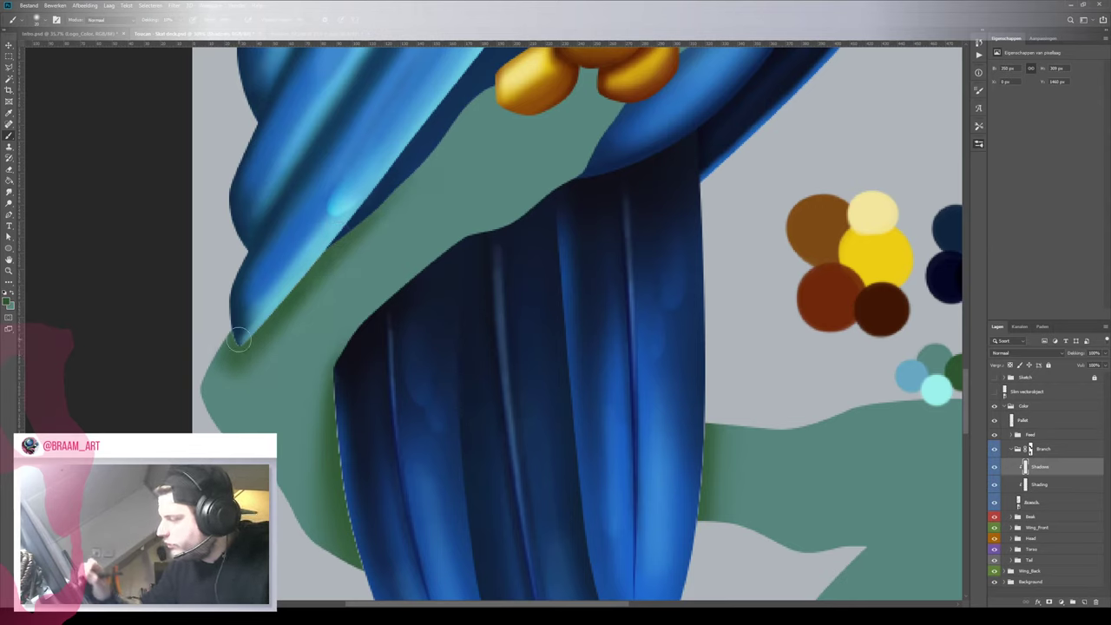
{"action": "left_click_drag", "start_coordinate": [371, 207], "coordinate": [288, 297]}
{"action": "left_click_drag", "start_coordinate": [338, 248], "coordinate": [228, 353]}
{"action": "left_click_drag", "start_coordinate": [423, 144], "coordinate": [363, 218]}
{"action": "left_click_drag", "start_coordinate": [450, 118], "coordinate": [248, 355]}
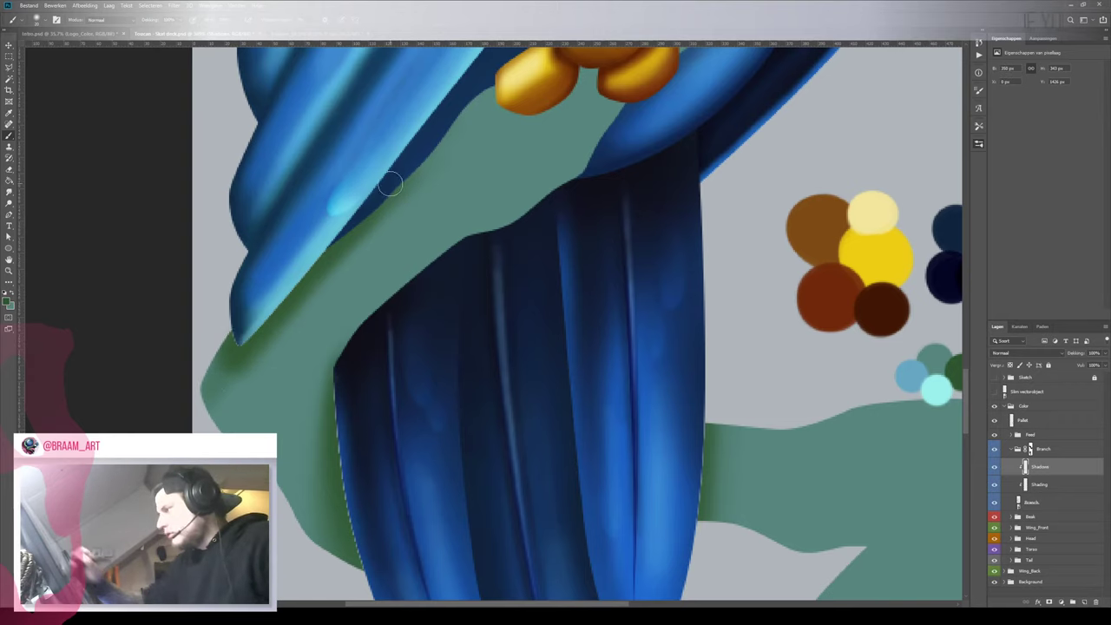
{"action": "left_click_drag", "start_coordinate": [396, 182], "coordinate": [163, 430]}
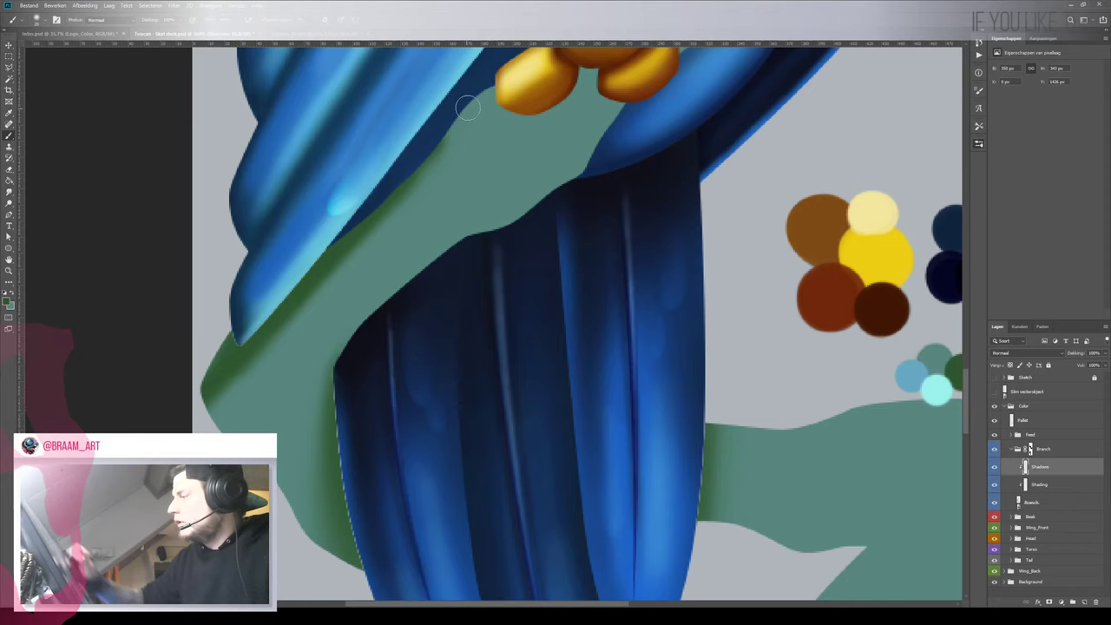
Soften the excess shadow at the branch's outer bend below the wing tip with the branch's grey-green
{"action": "key", "text": "x"}
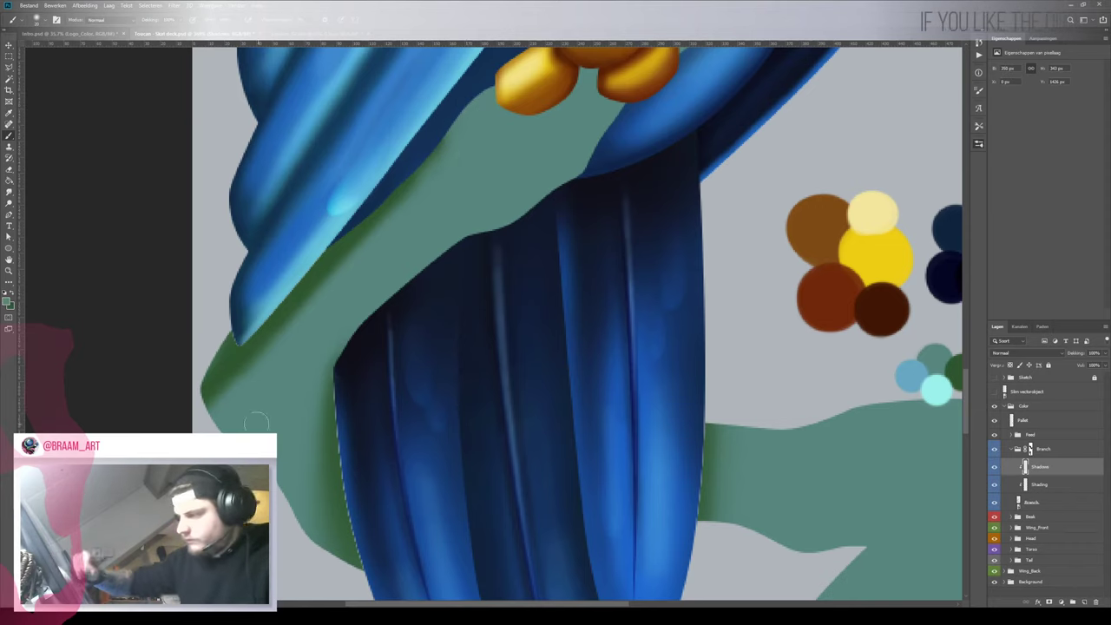
{"action": "left_click_drag", "start_coordinate": [213, 323], "coordinate": [207, 426]}
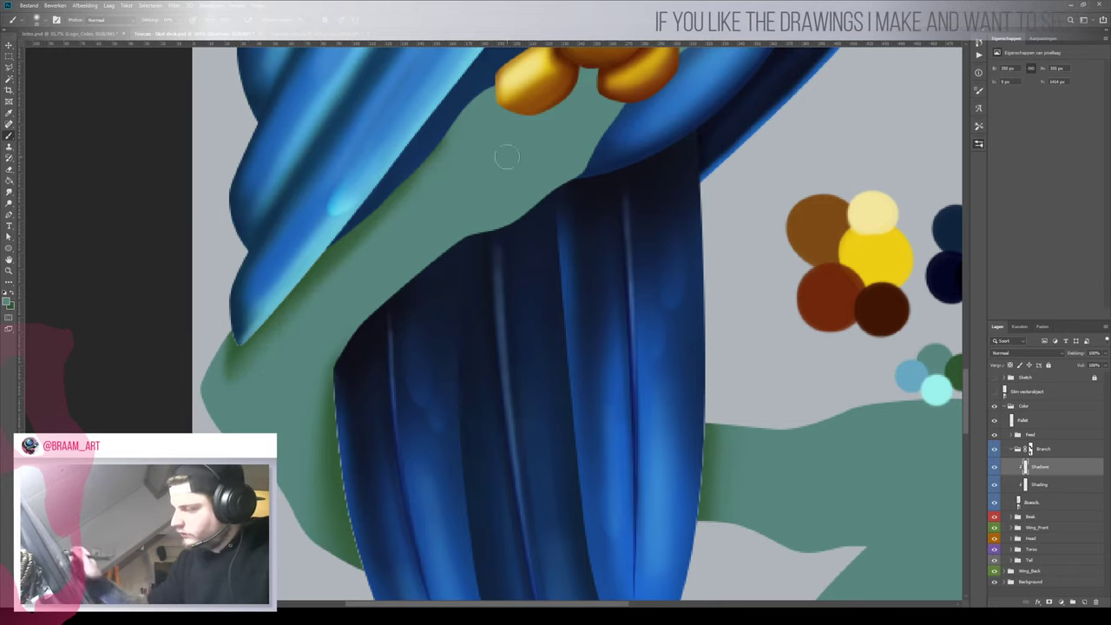
{"action": "key", "text": "x"}
Brush soft dark green shadows on the branch along the body edge up to the lower foot and around its lowest toe
{"action": "left_click_drag", "start_coordinate": [432, 223], "coordinate": [422, 353]}
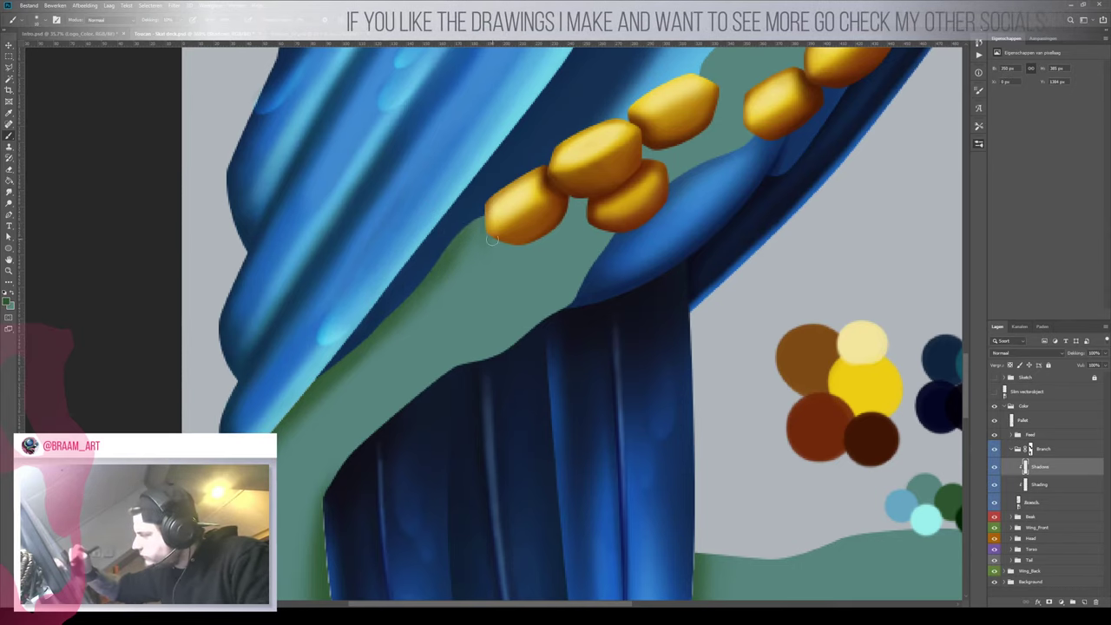
{"action": "key", "text": "r"}
{"action": "mouse_move", "coordinate": [469, 195]}
{"action": "left_mouse_down"}
{"action": "mouse_move", "coordinate": [641, 178]}
{"action": "mouse_move", "coordinate": [637, 377]}
{"action": "left_mouse_up"}
{"action": "key", "text": "b"}
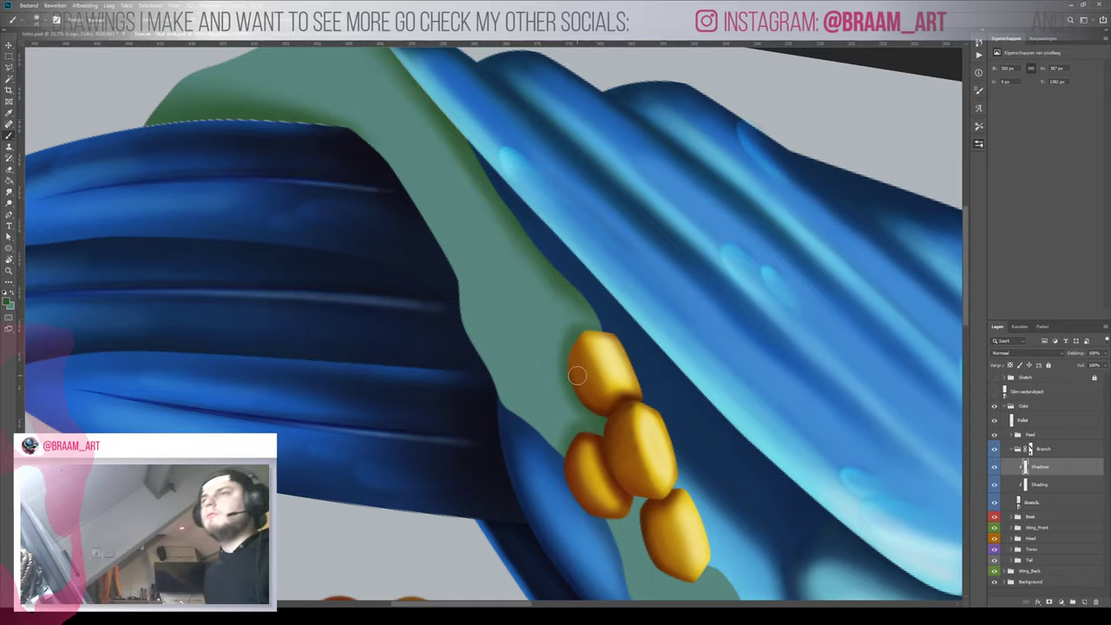
{"action": "key", "text": "r"}
{"action": "left_click_drag", "start_coordinate": [629, 460], "coordinate": [466, 397]}
{"action": "key", "text": "r"}
{"action": "left_click_drag", "start_coordinate": [527, 317], "coordinate": [499, 265]}
{"action": "key", "text": "z"}
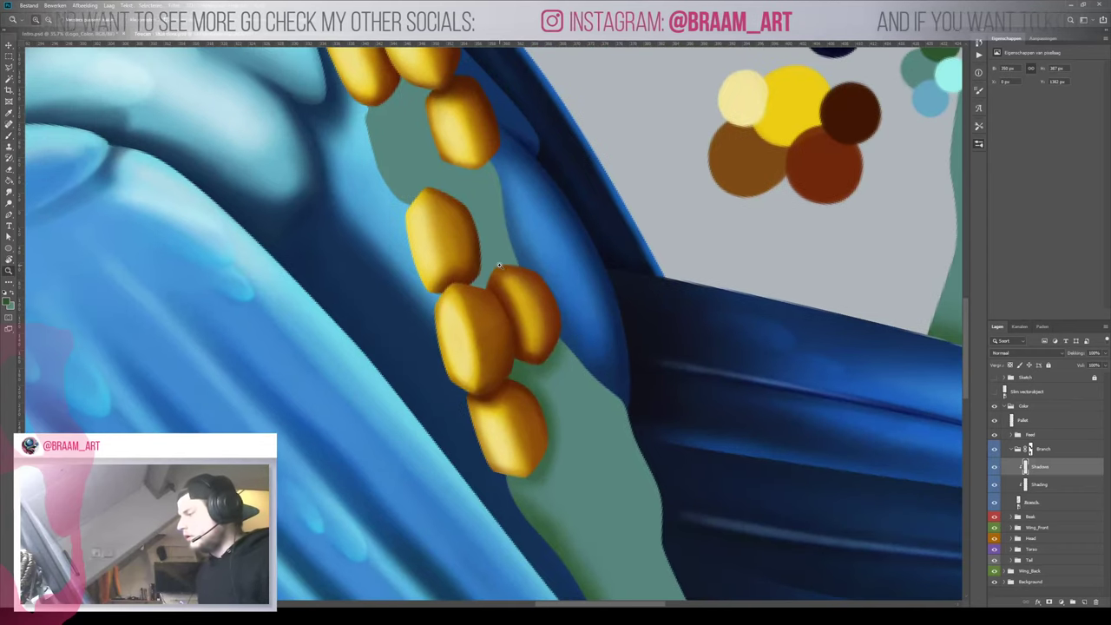
Brush soft dark green shadows on the branch around and between the remaining toes of the lower foot
{"action": "key", "text": "b"}
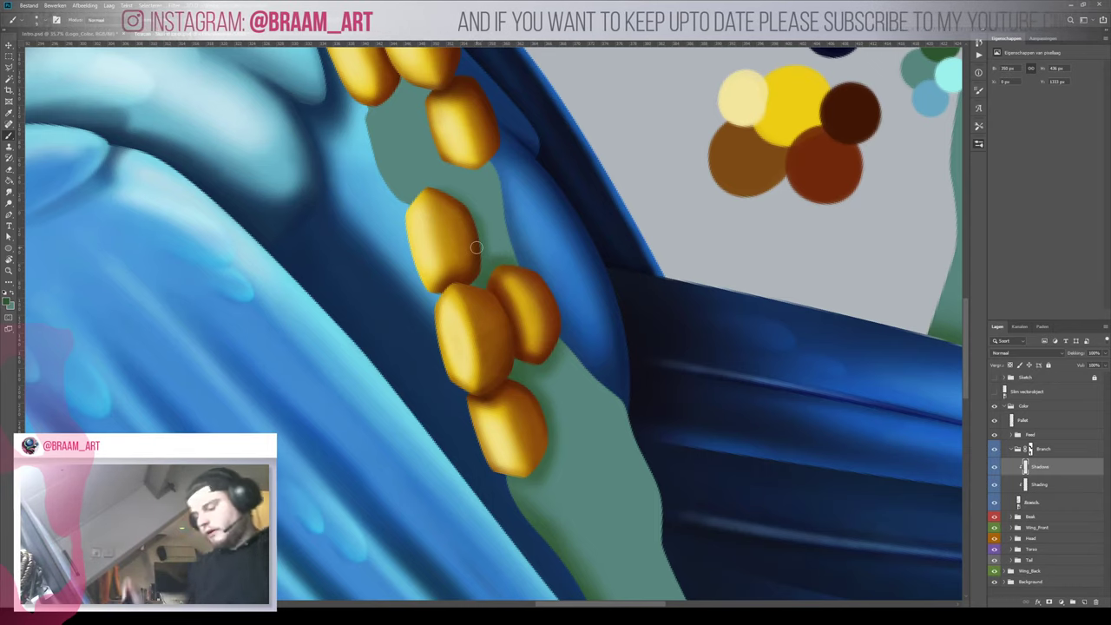
{"action": "key", "text": "r"}
{"action": "mouse_move", "coordinate": [548, 208]}
{"action": "left_mouse_down"}
{"action": "mouse_move", "coordinate": [320, 258]}
{"action": "mouse_move", "coordinate": [316, 271]}
{"action": "left_mouse_up"}
{"action": "key", "text": "space"}
{"action": "left_click_drag", "start_coordinate": [472, 314], "coordinate": [391, 184]}
{"action": "key", "text": "r"}
{"action": "left_click_drag", "start_coordinate": [548, 264], "coordinate": [488, 252]}
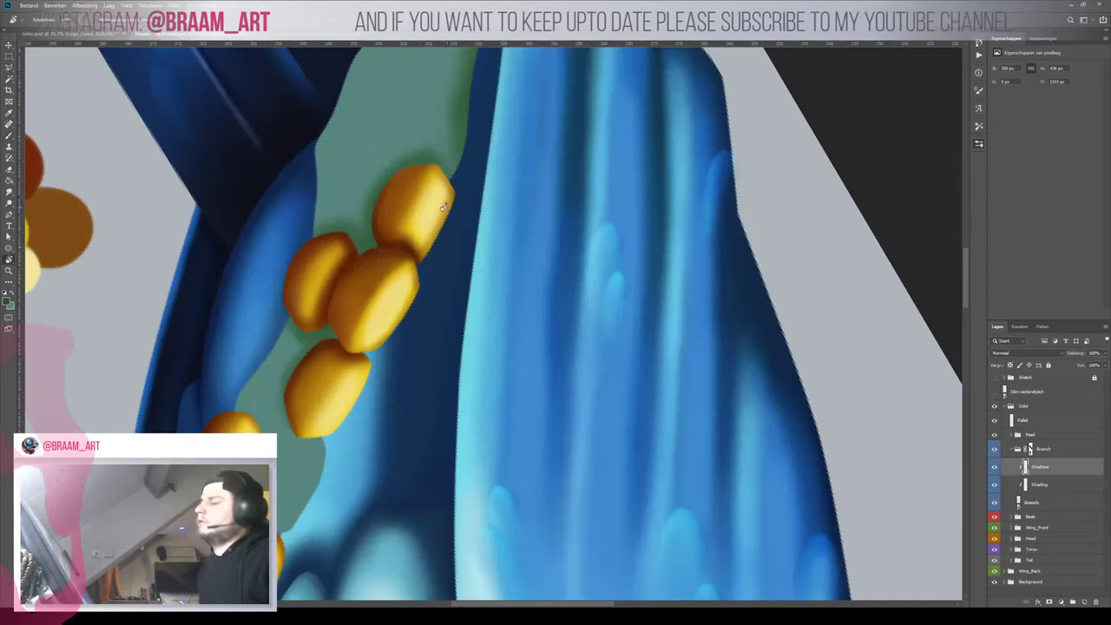
{"action": "key", "text": "space"}
{"action": "left_click_drag", "start_coordinate": [441, 321], "coordinate": [502, 360]}
{"action": "key", "text": "b"}
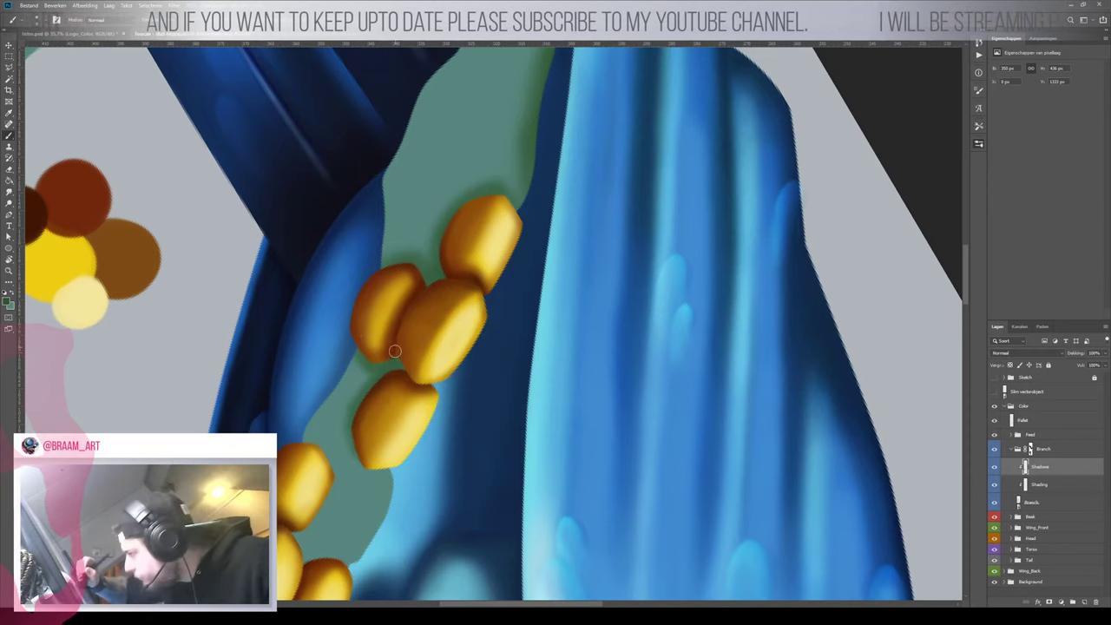
{"action": "key", "text": "z"}
{"action": "mouse_move", "coordinate": [440, 308]}
{"action": "left_mouse_down"}
{"action": "mouse_move", "coordinate": [374, 412]}
{"action": "mouse_move", "coordinate": [424, 382]}
{"action": "left_mouse_up"}
{"action": "key", "text": "b"}
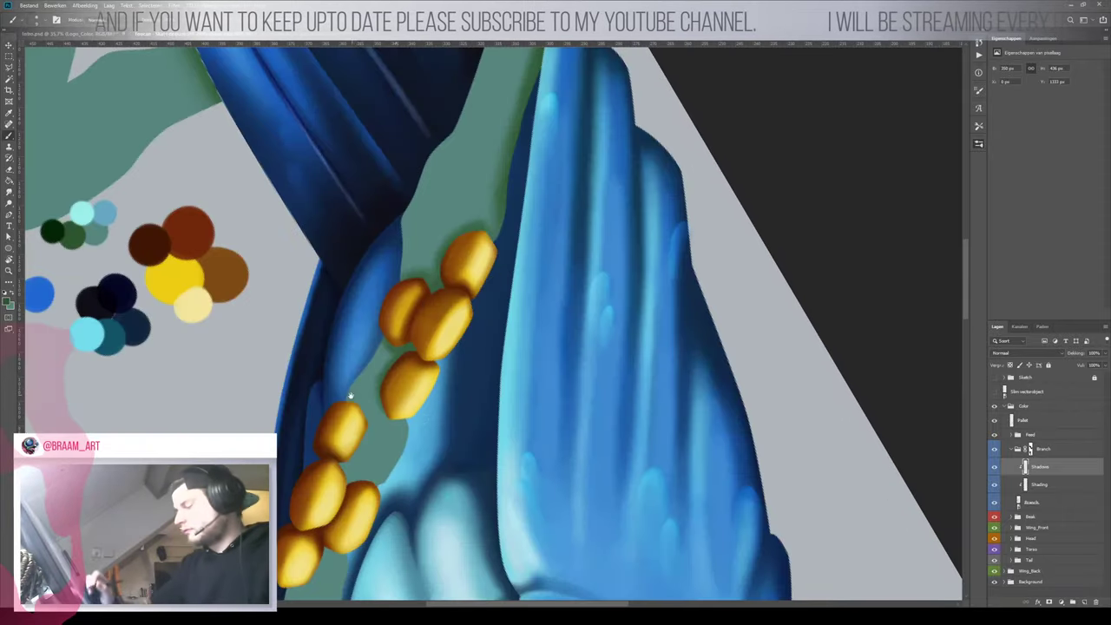
Brush dark green shadows on the branch between the two feet and around the toes of the upper foot
{"action": "left_click_drag", "start_coordinate": [355, 396], "coordinate": [440, 286]}
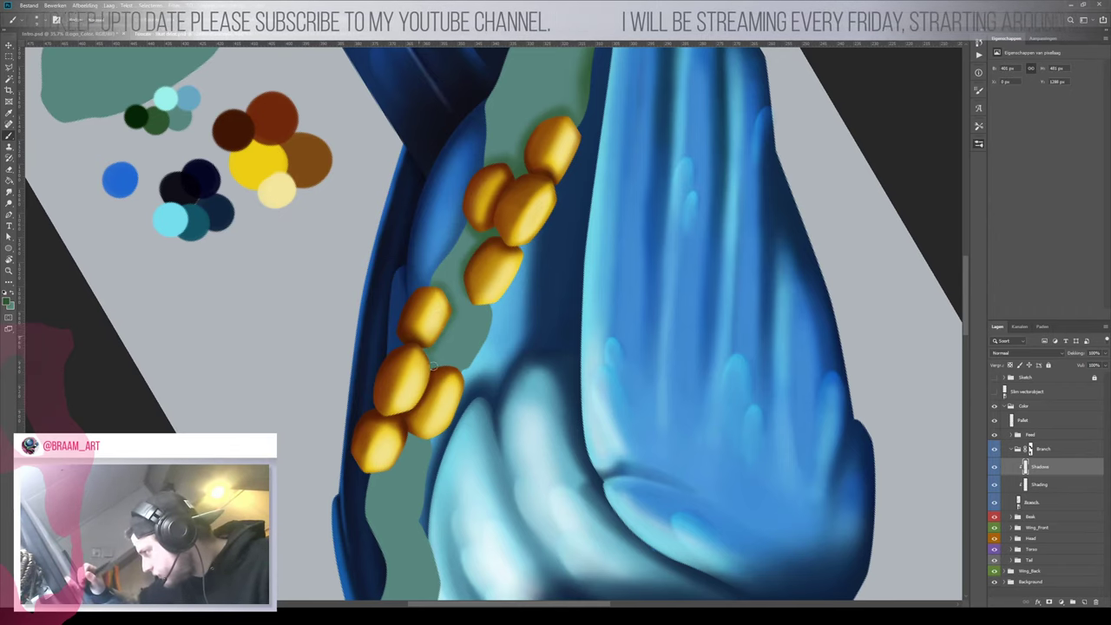
{"action": "key", "text": "r"}
{"action": "mouse_move", "coordinate": [560, 370]}
{"action": "left_mouse_down"}
{"action": "mouse_move", "coordinate": [442, 162]}
{"action": "mouse_move", "coordinate": [536, 162]}
{"action": "left_mouse_up"}
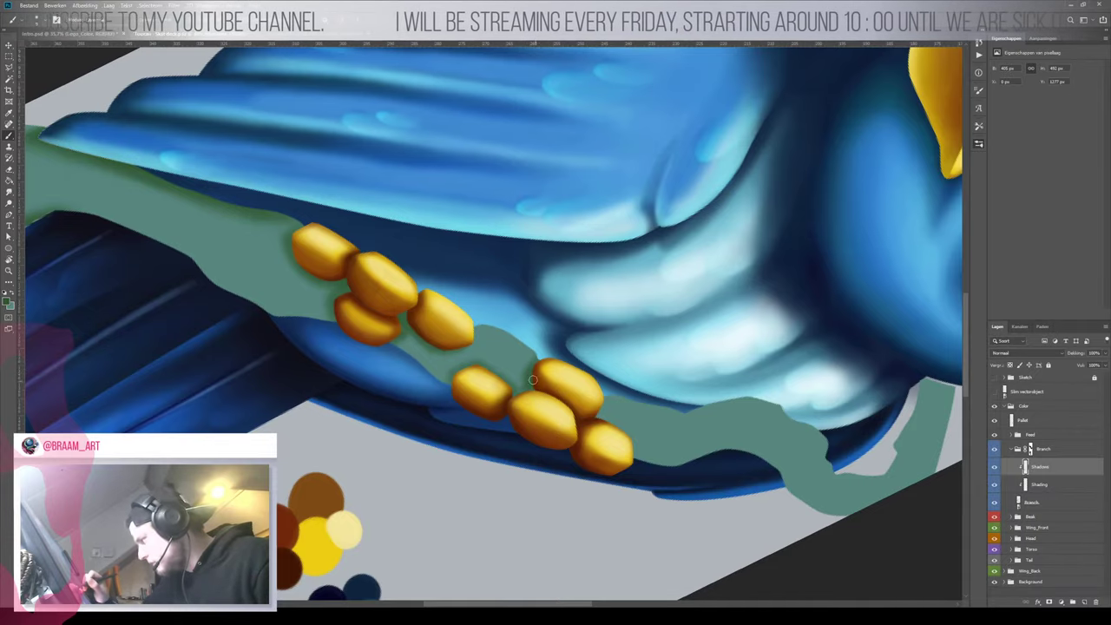
{"action": "key", "text": "r"}
{"action": "mouse_move", "coordinate": [620, 348]}
{"action": "left_mouse_down"}
{"action": "mouse_move", "coordinate": [441, 193]}
{"action": "mouse_move", "coordinate": [586, 234]}
{"action": "mouse_move", "coordinate": [529, 217]}
{"action": "mouse_move", "coordinate": [443, 252]}
{"action": "left_mouse_up"}
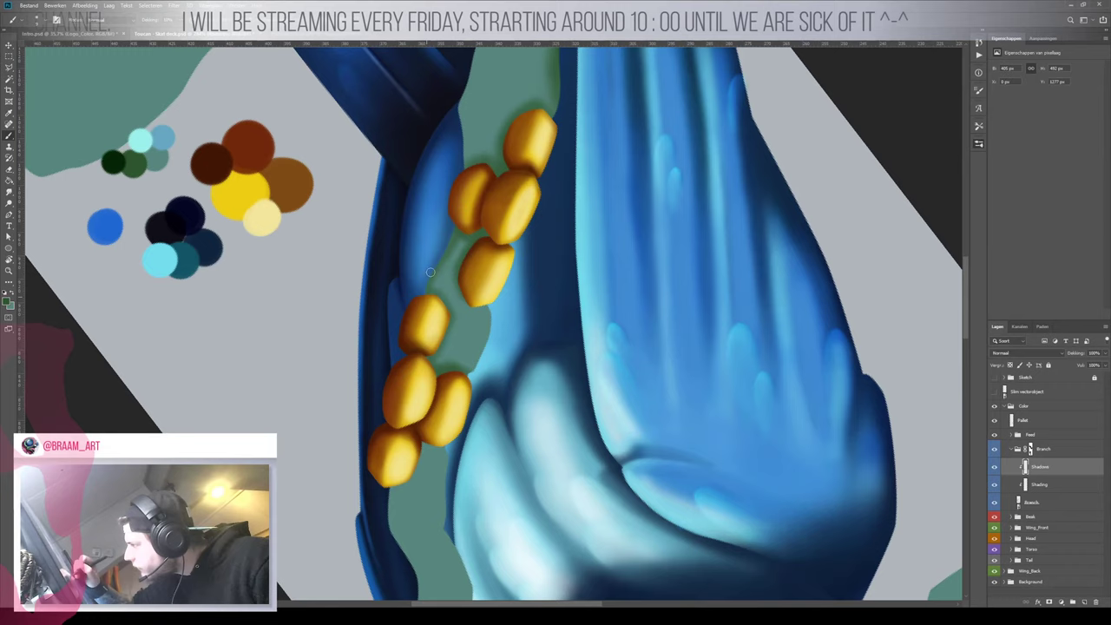
{"action": "left_click_drag", "start_coordinate": [431, 332], "coordinate": [492, 171]}
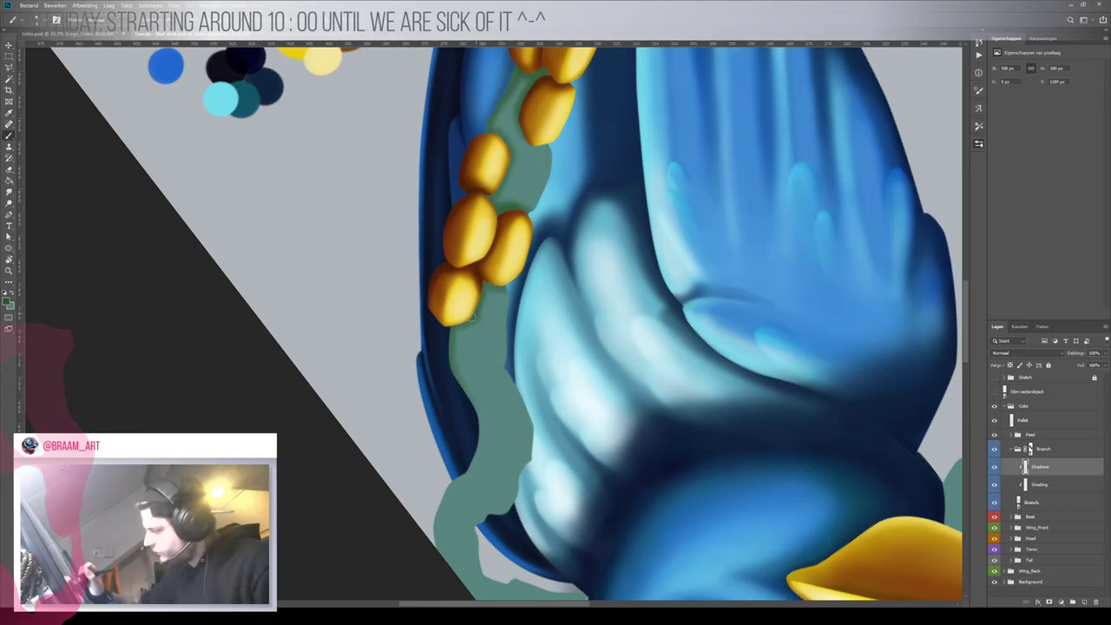
Shade both edges of the branch above the upper foot with dark green, along the back wing and the belly feathers
{"action": "left_click_drag", "start_coordinate": [469, 393], "coordinate": [549, 242]}
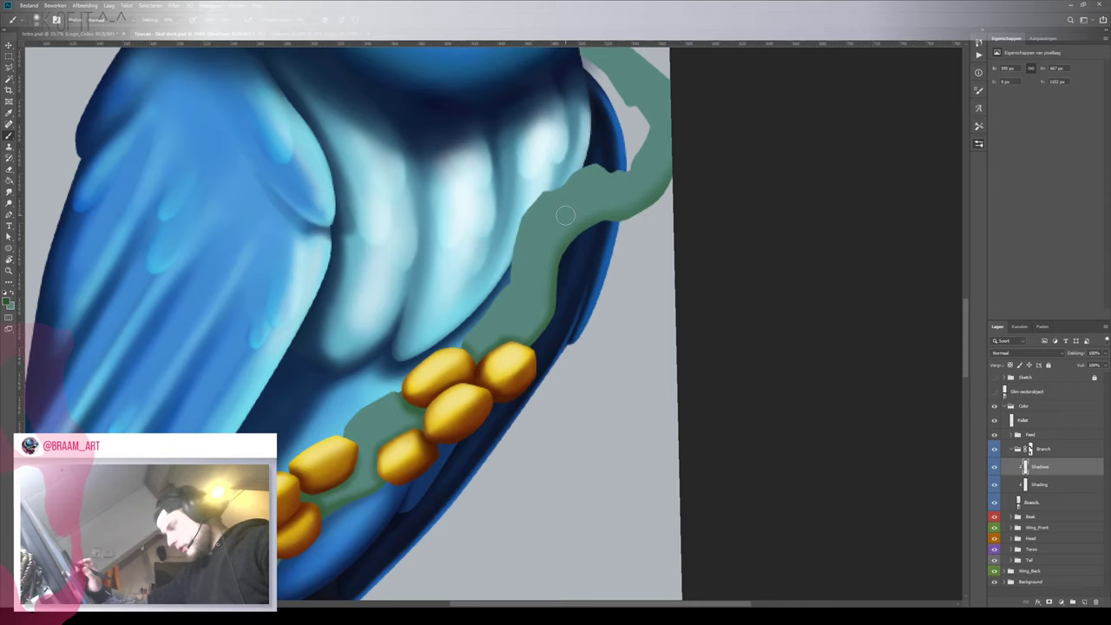
{"action": "left_click_drag", "start_coordinate": [545, 311], "coordinate": [566, 285]}
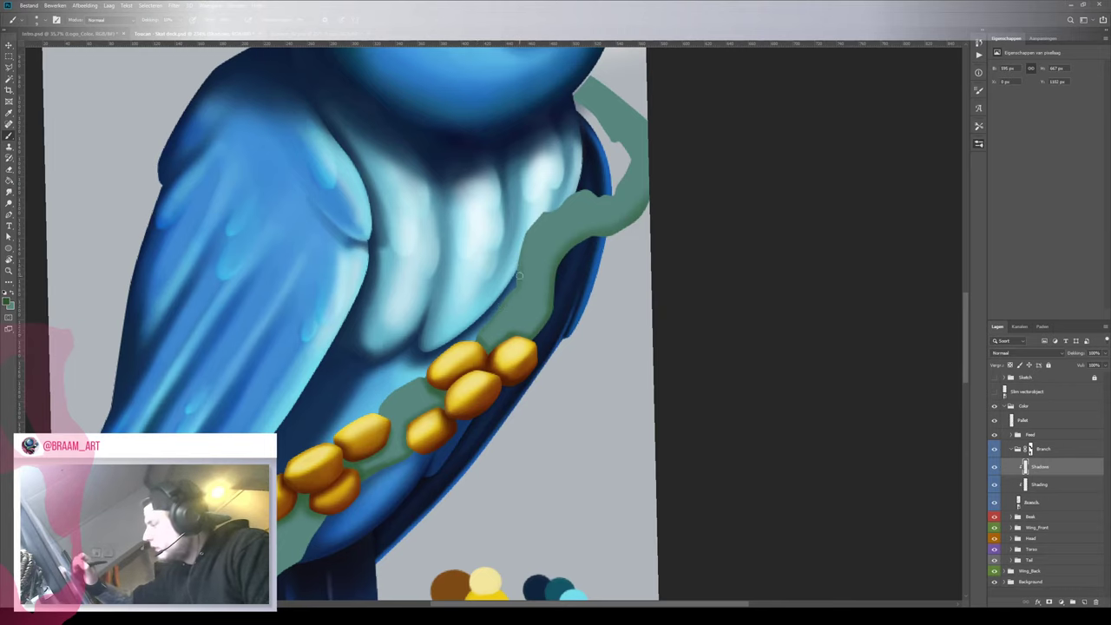
{"action": "key", "text": "]"}
{"action": "key", "text": "]"}
{"action": "key", "text": "]"}
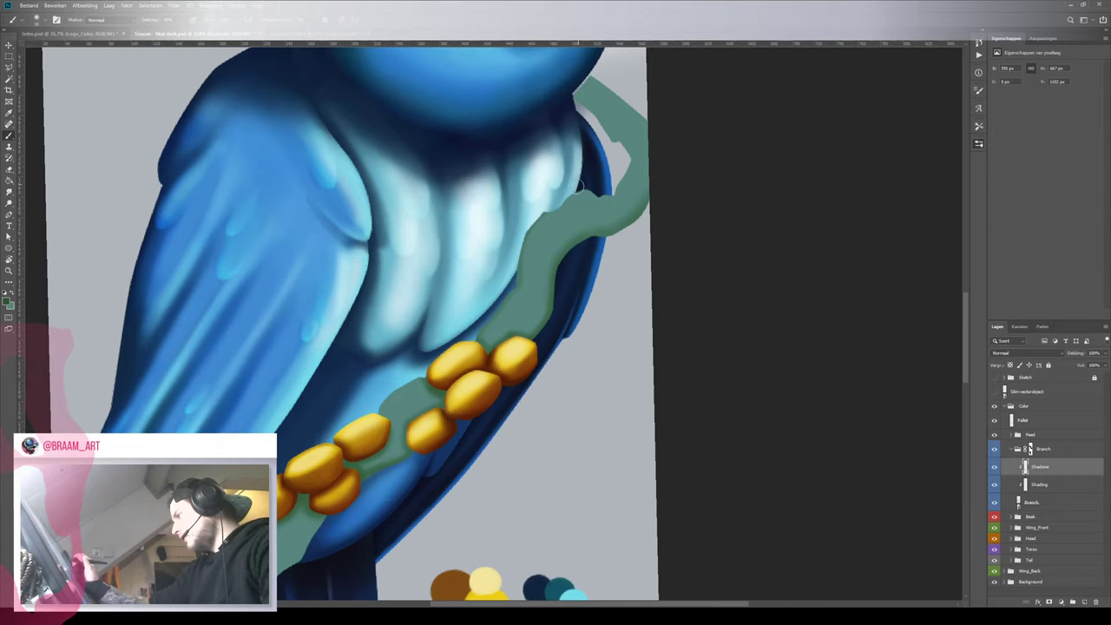
{"action": "left_click_drag", "start_coordinate": [547, 207], "coordinate": [531, 217]}
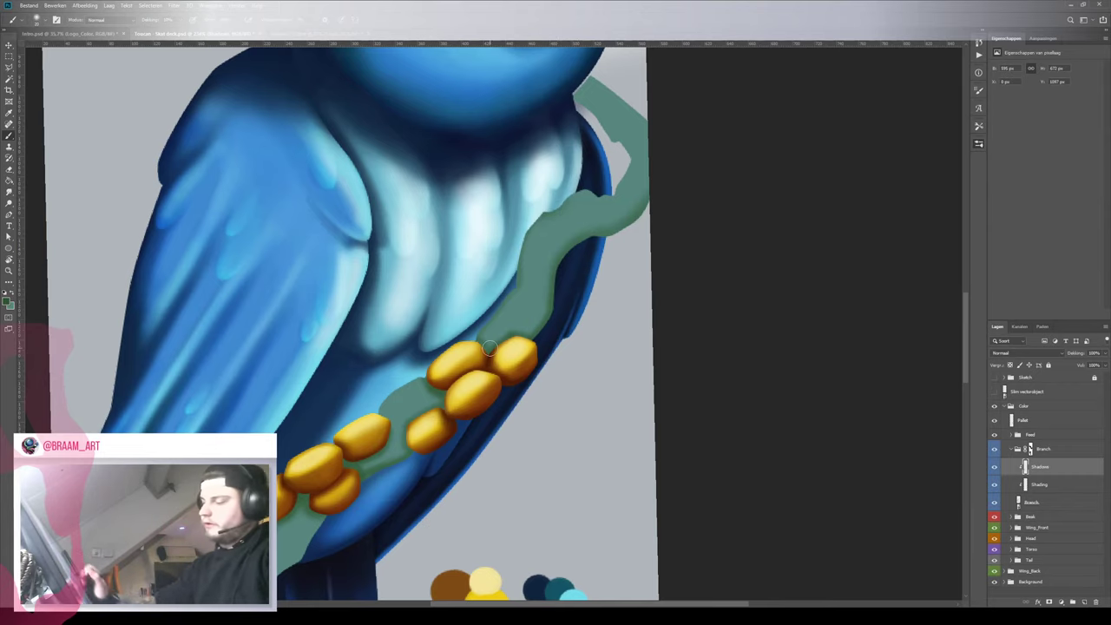
Brush a dark green shadow on the branch where it emerges from behind the head and at the bend below
{"action": "key", "text": "z"}
{"action": "mouse_move", "coordinate": [524, 266]}
{"action": "left_mouse_down"}
{"action": "mouse_move", "coordinate": [468, 270]}
{"action": "mouse_move", "coordinate": [526, 272]}
{"action": "left_mouse_up"}
{"action": "key", "text": "space"}
{"action": "left_click_drag", "start_coordinate": [577, 213], "coordinate": [524, 352]}
{"action": "key", "text": "z"}
{"action": "left_click_drag", "start_coordinate": [516, 280], "coordinate": [553, 274]}
{"action": "key", "text": "b"}
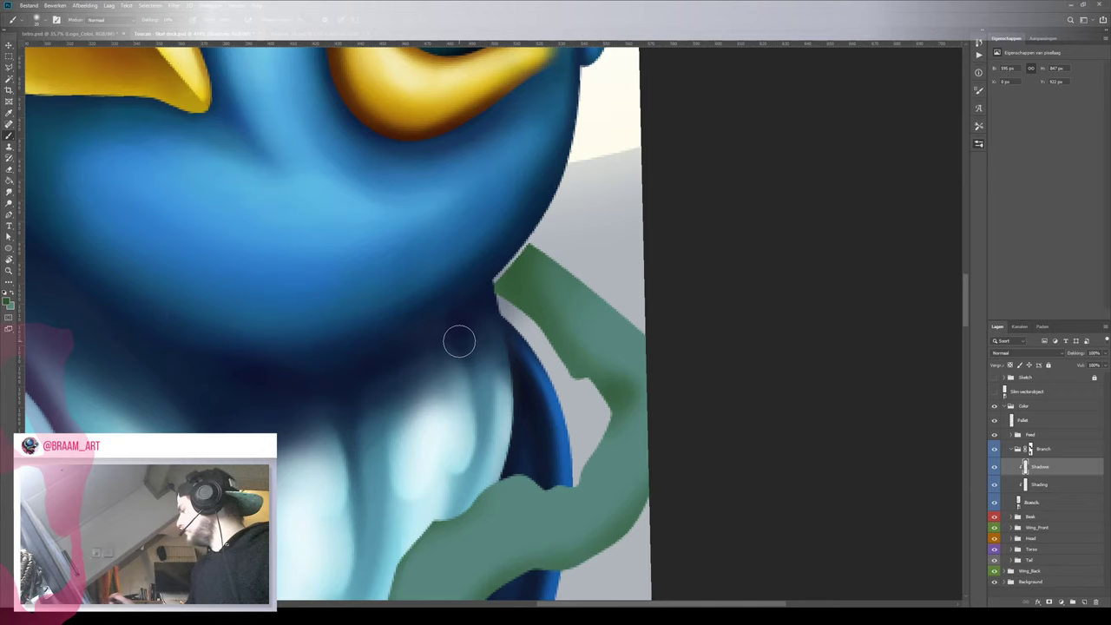
Paint on the Branch group's mask with a small brush to close the light gap between the branch and the head
{"action": "left_click", "coordinate": [1030, 449]}
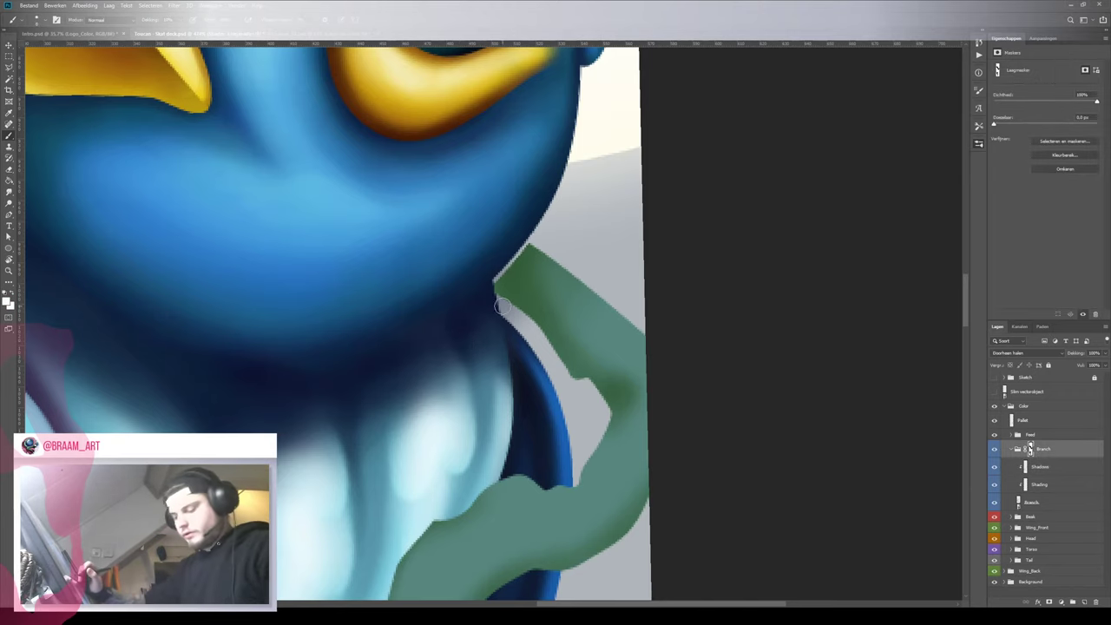
{"action": "key", "text": "["}
{"action": "key", "text": "["}
{"action": "key", "text": "["}
{"action": "left_click_drag", "start_coordinate": [490, 280], "coordinate": [490, 301]}
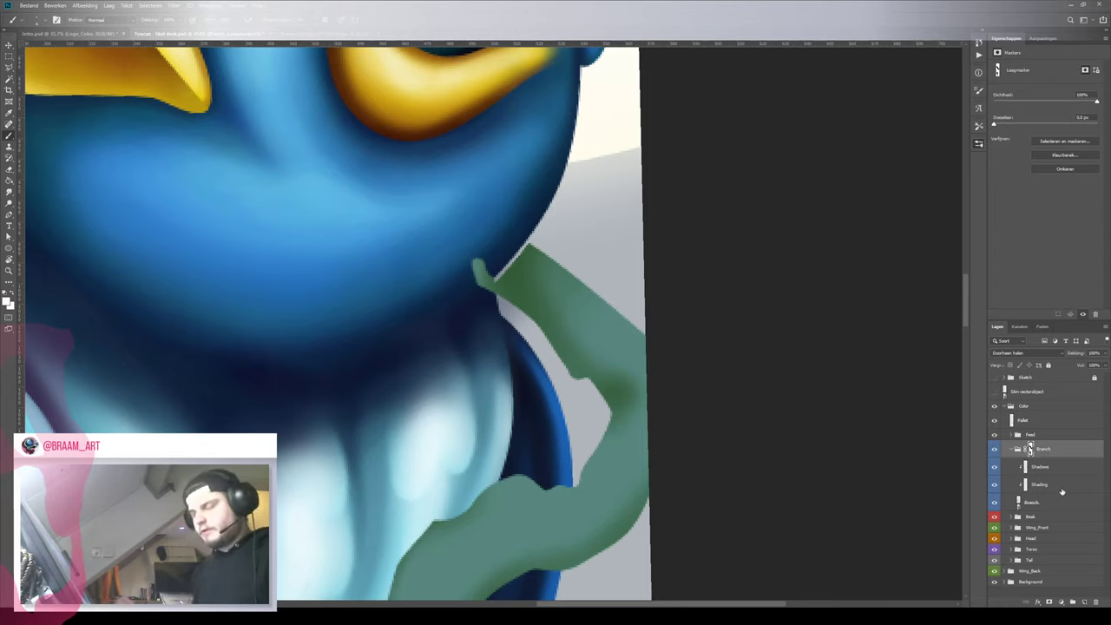
{"action": "key", "text": "i"}
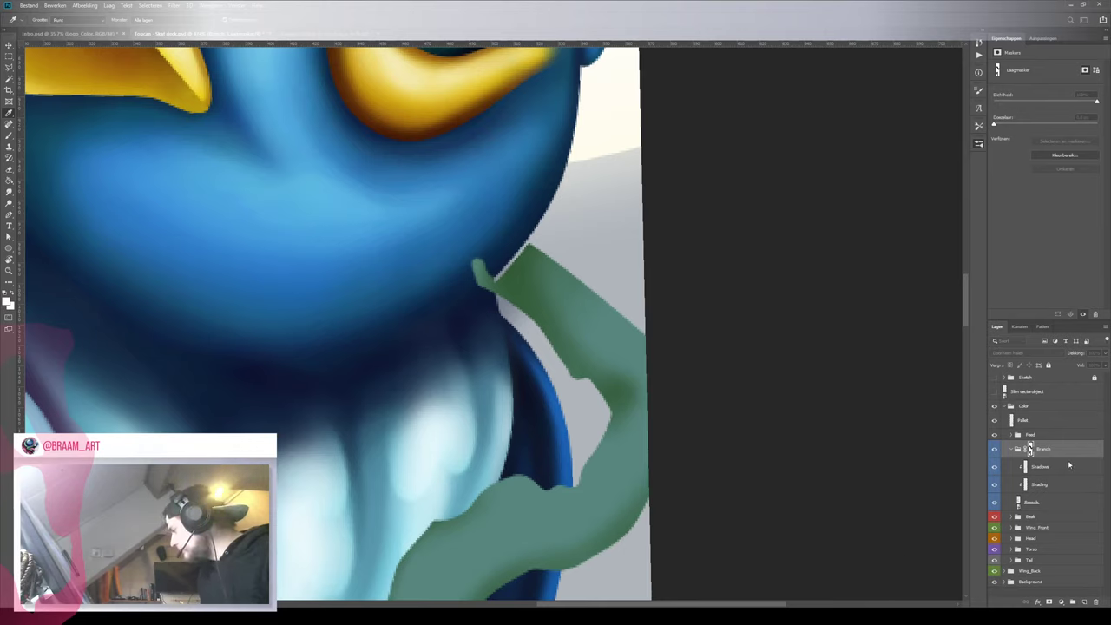
{"action": "key", "text": "b"}
{"action": "mouse_move", "coordinate": [488, 280]}
{"action": "left_mouse_down"}
{"action": "mouse_move", "coordinate": [476, 276]}
{"action": "mouse_move", "coordinate": [481, 263]}
{"action": "mouse_move", "coordinate": [491, 286]}
{"action": "left_mouse_up"}
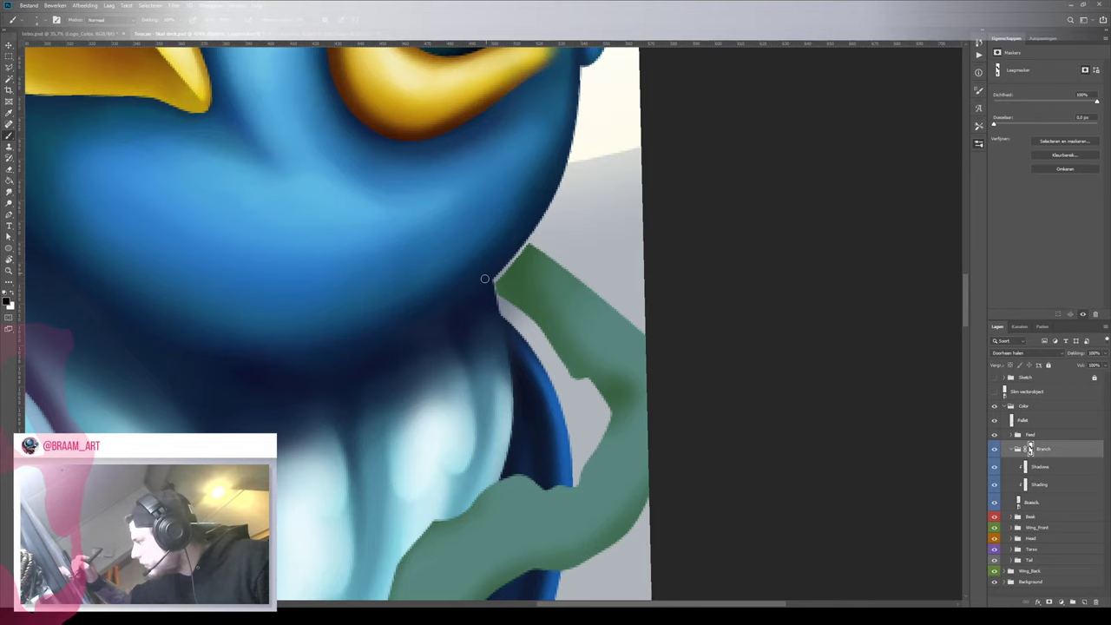
{"action": "key", "text": "x"}
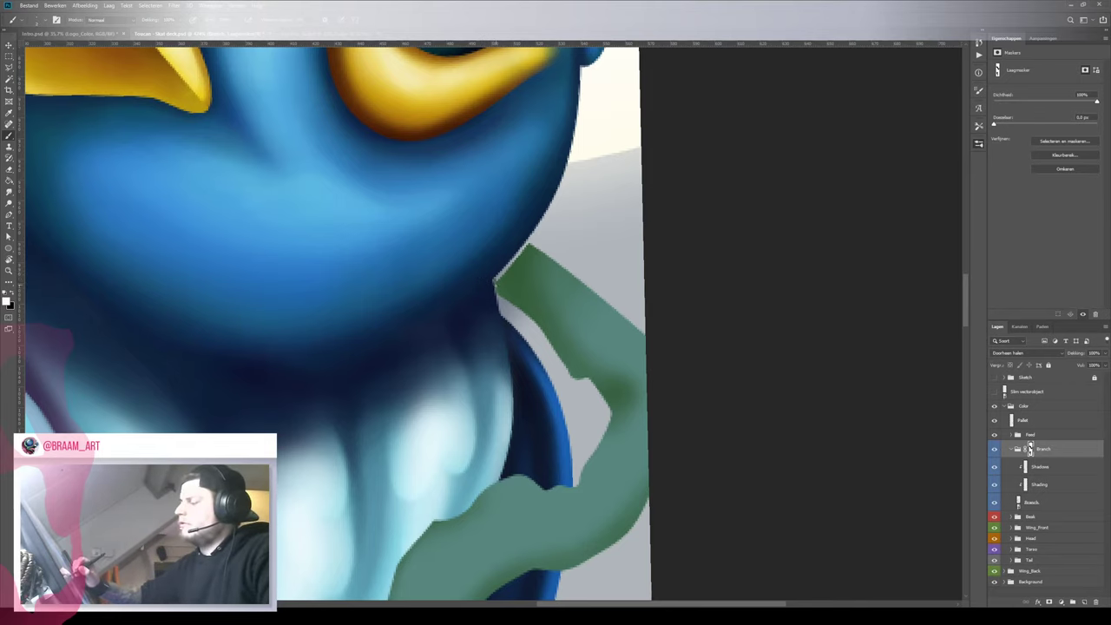
{"action": "left_click_drag", "start_coordinate": [495, 279], "coordinate": [528, 244]}
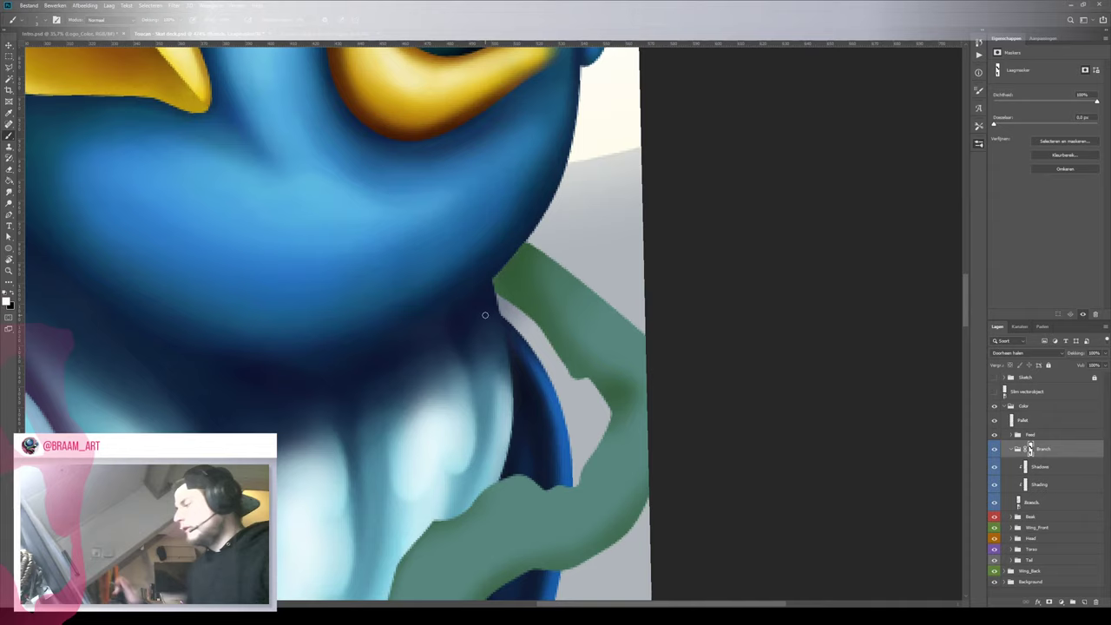
Paint white on the Branch group's mask to close the thin light gap between the branch and the tail's edge
{"action": "key", "text": "ctrl+space"}
{"action": "left_click_drag", "start_coordinate": [403, 221], "coordinate": [333, 251]}
{"action": "mouse_move", "coordinate": [455, 455]}
{"action": "left_mouse_down"}
{"action": "mouse_move", "coordinate": [471, 440]}
{"action": "mouse_move", "coordinate": [527, 430]}
{"action": "left_mouse_up"}
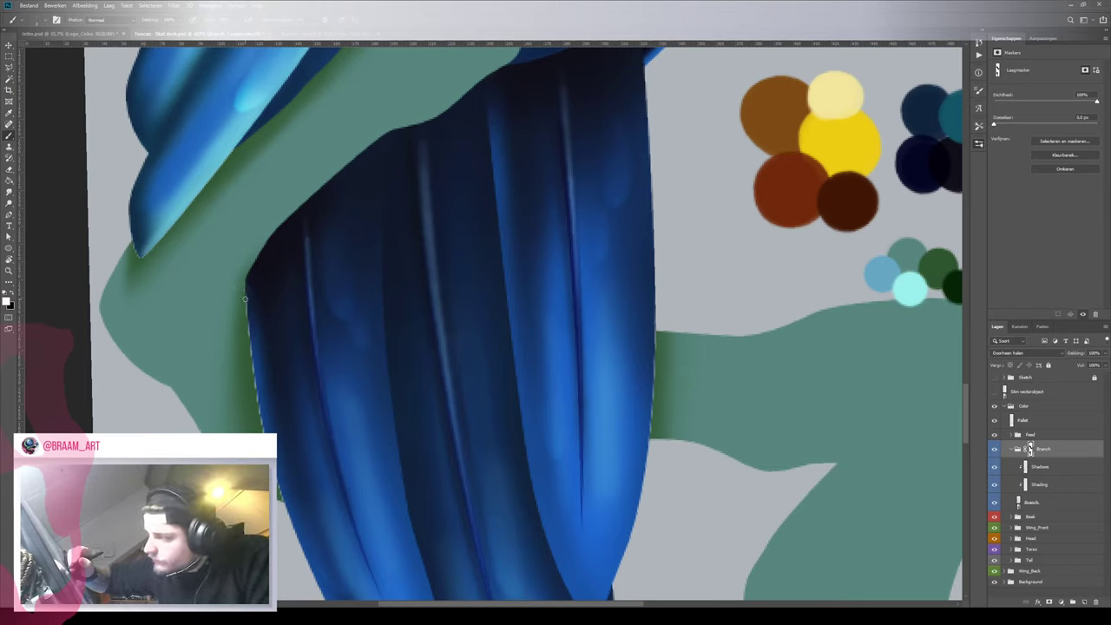
{"action": "key", "text": "x"}
{"action": "left_click_drag", "start_coordinate": [243, 275], "coordinate": [244, 325]}
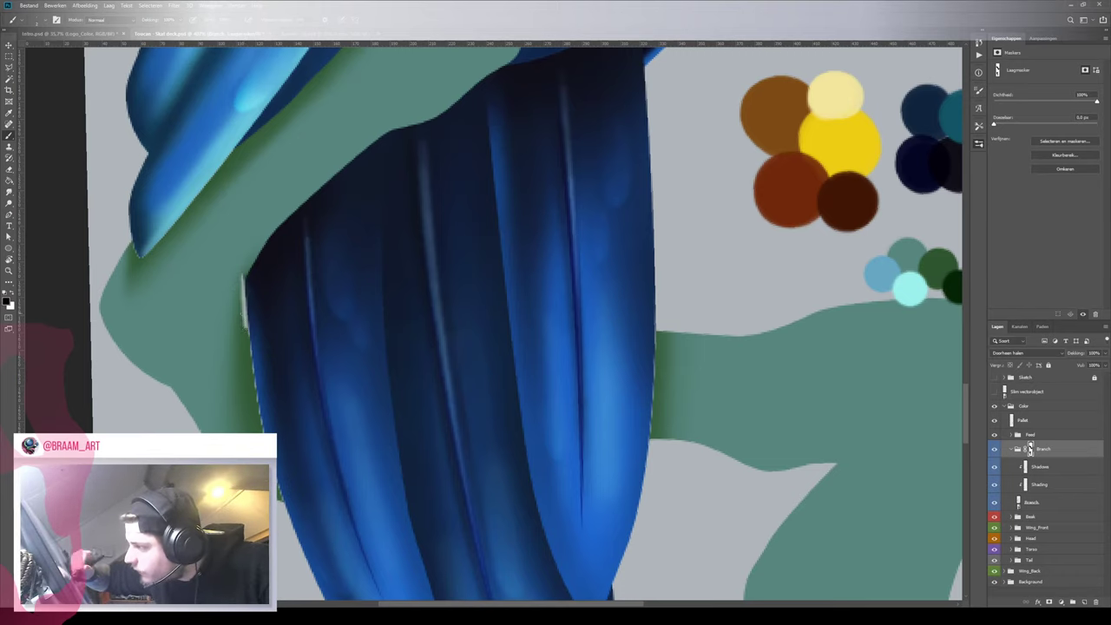
{"action": "key", "text": "ctrl+z"}
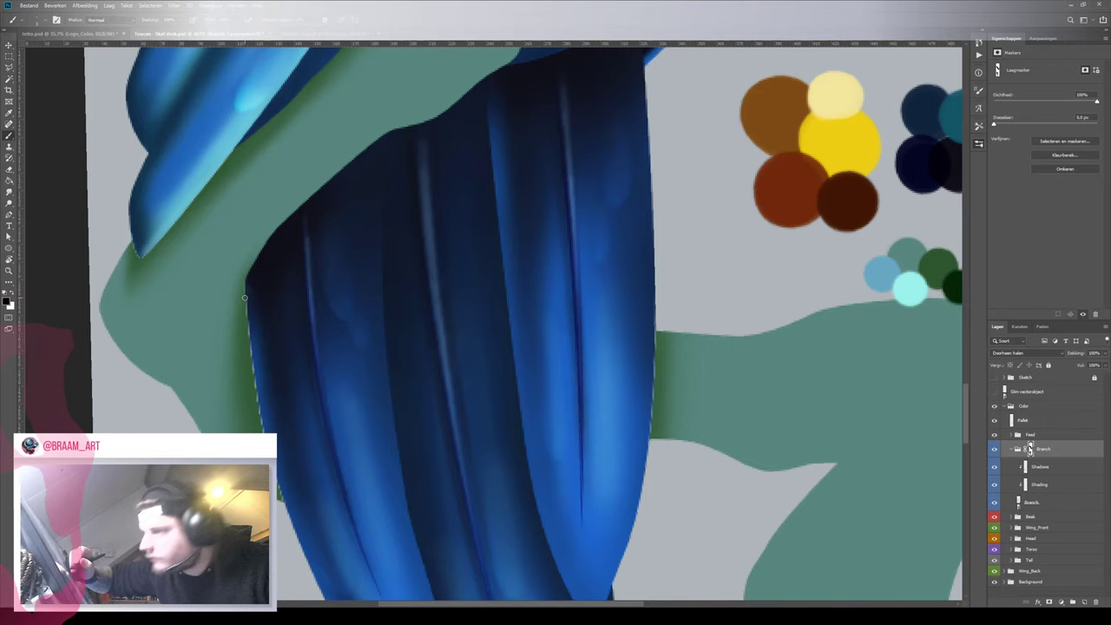
{"action": "key", "text": "x"}
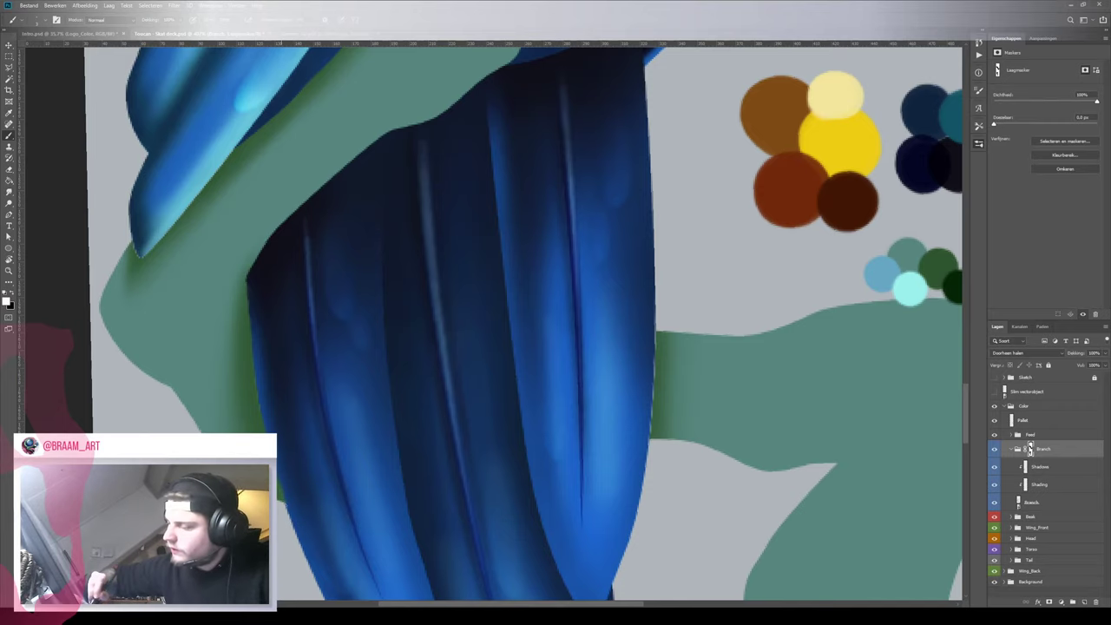
{"action": "left_click_drag", "start_coordinate": [236, 301], "coordinate": [273, 441]}
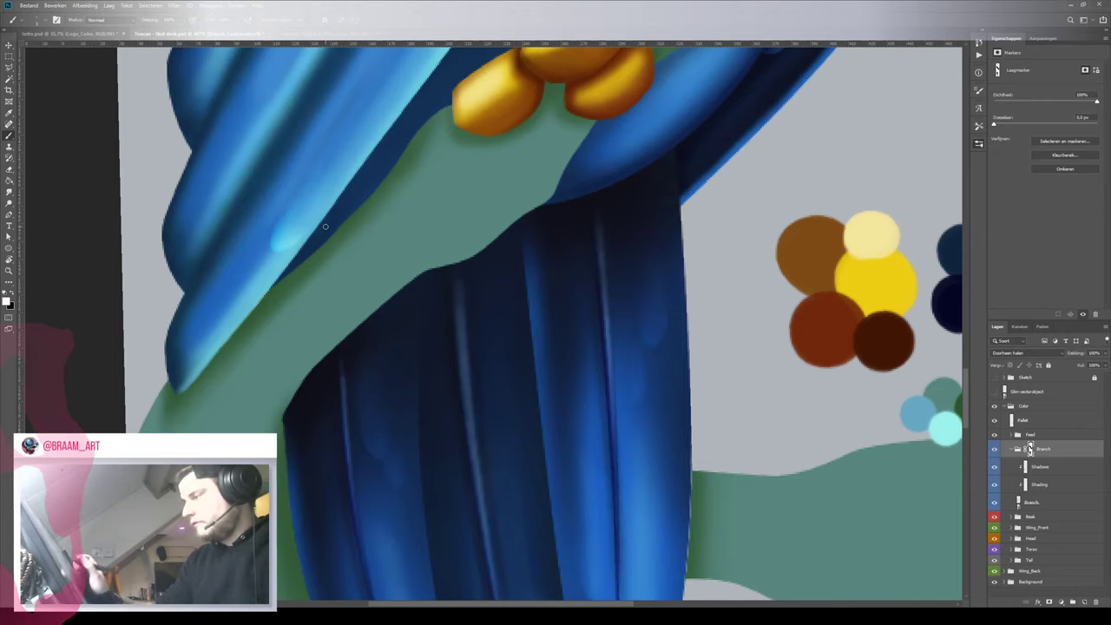
{"action": "left_click_drag", "start_coordinate": [592, 393], "coordinate": [400, 66]}
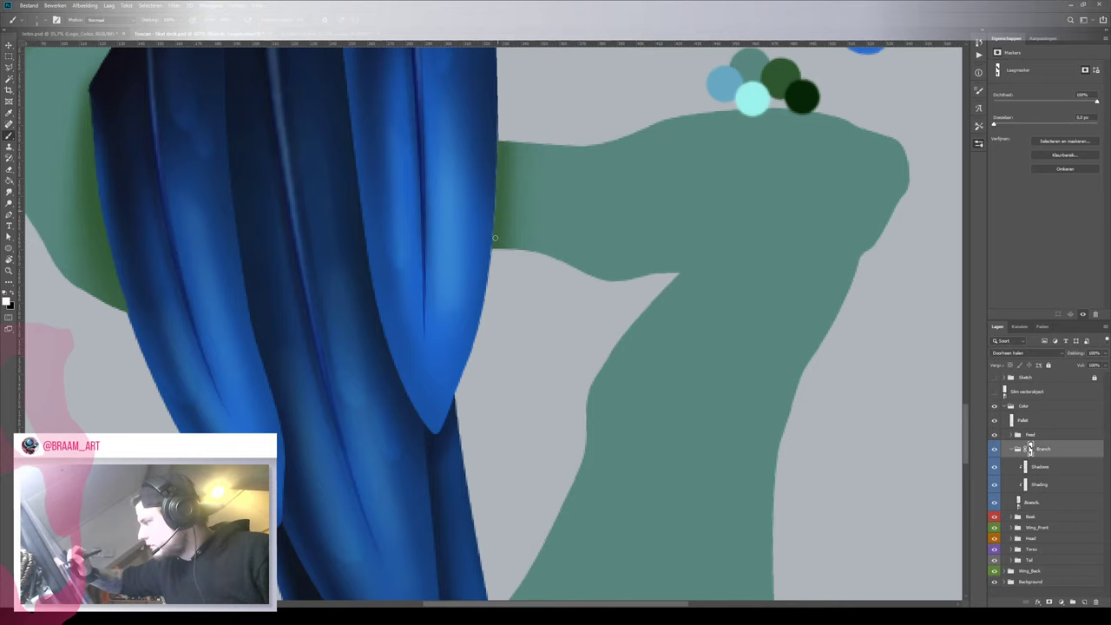
Examine the branch's edges around the beak and head for remaining gaps in the mask
{"action": "key", "text": "ctrl+0"}
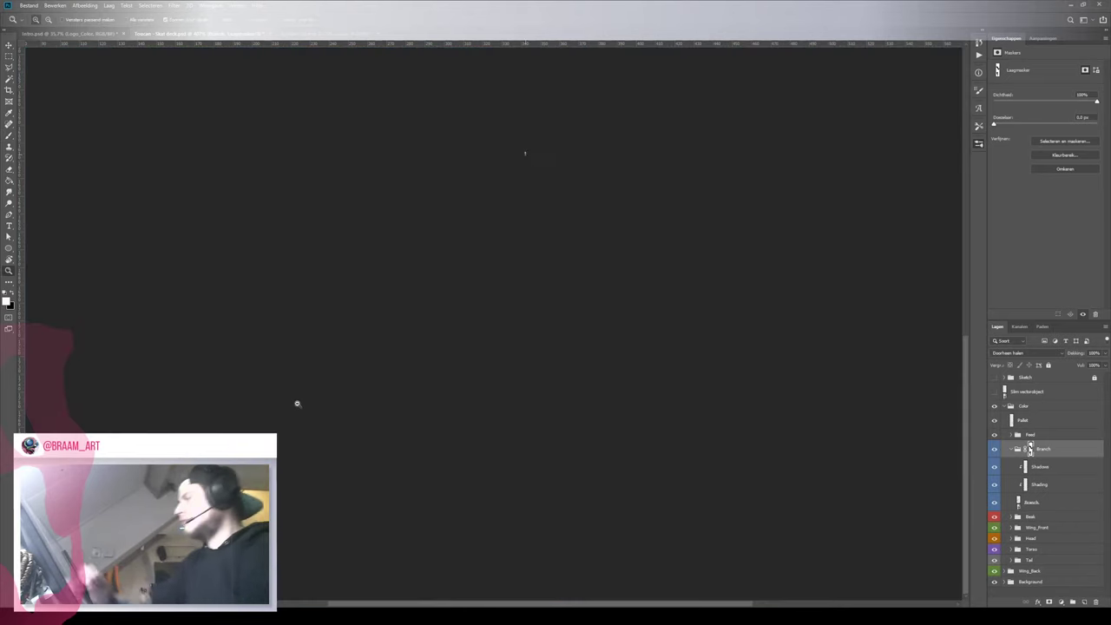
{"action": "left_click_drag", "start_coordinate": [484, 254], "coordinate": [533, 208]}
{"action": "left_click_drag", "start_coordinate": [475, 237], "coordinate": [433, 284]}
{"action": "left_click_drag", "start_coordinate": [367, 155], "coordinate": [397, 119]}
{"action": "left_click_drag", "start_coordinate": [501, 206], "coordinate": [436, 437]}
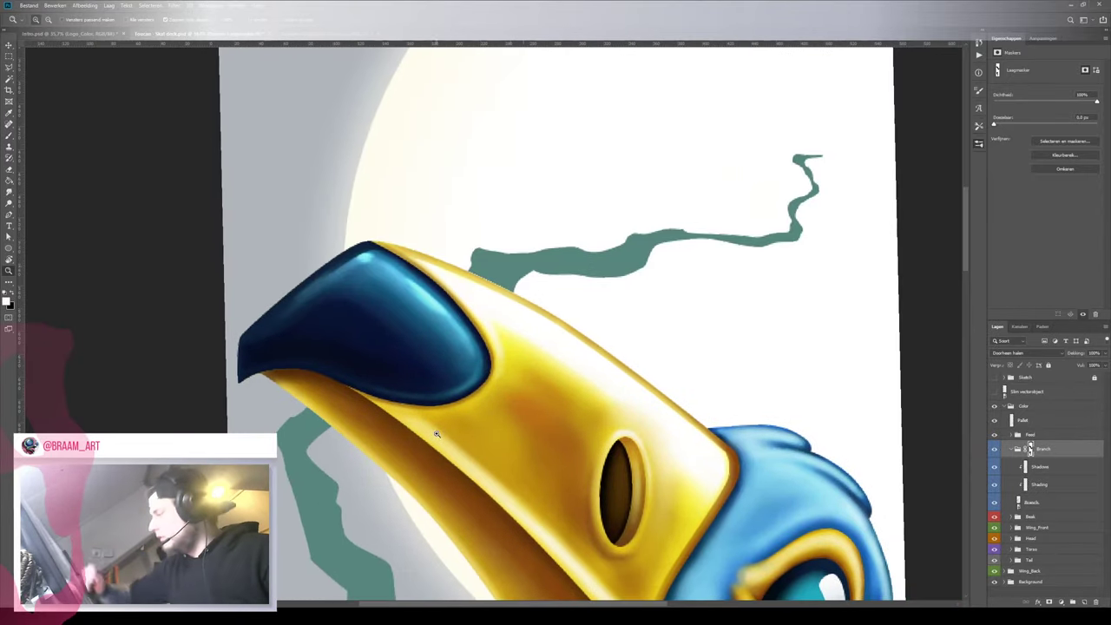
{"action": "left_click_drag", "start_coordinate": [589, 304], "coordinate": [369, 139]}
{"action": "key", "text": "b"}
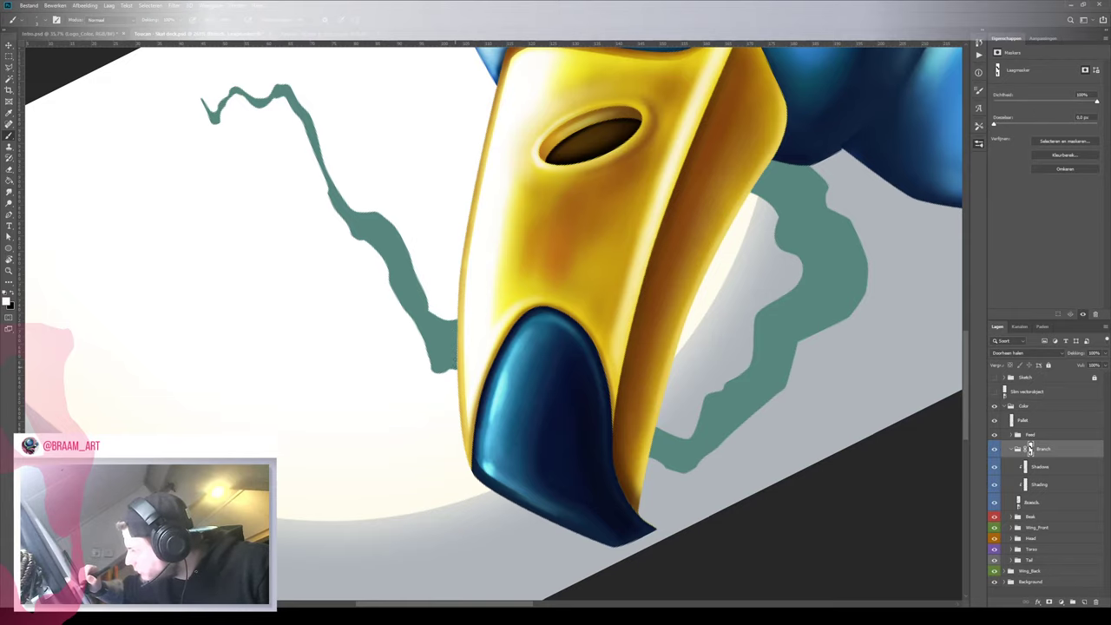
{"action": "scroll", "coordinate": [469, 358], "scroll_direction": "down", "scroll_amount": 5}
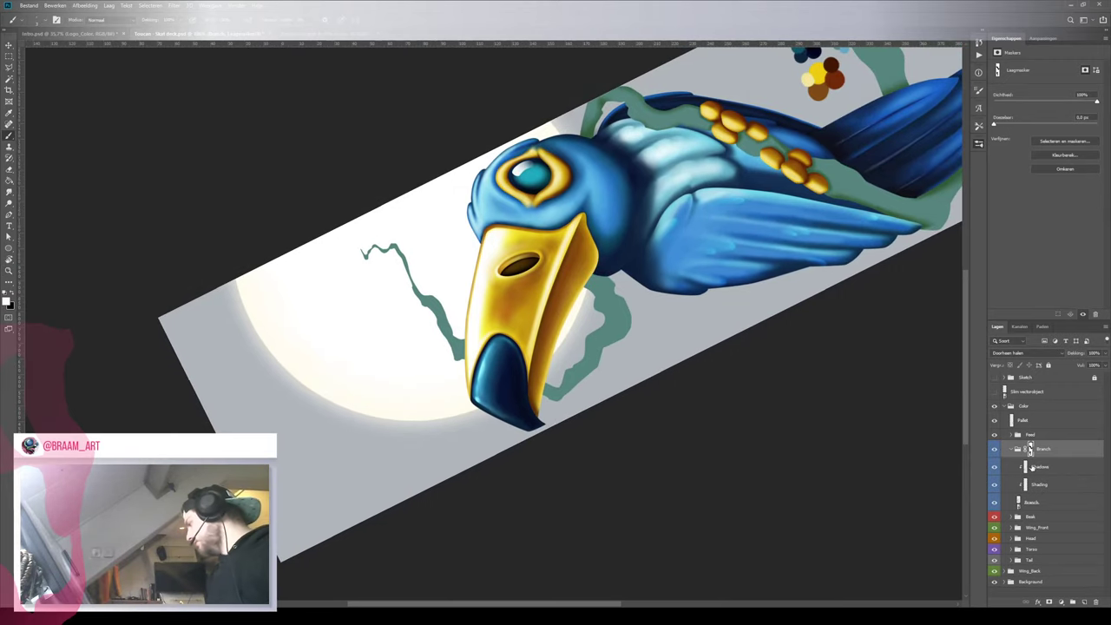
On the Shadows layer, brush a dark green shadow onto the branch where it meets the lower beak and neck
{"action": "left_click", "coordinate": [1041, 470]}
{"action": "key", "text": "r"}
{"action": "left_click_drag", "start_coordinate": [625, 244], "coordinate": [527, 317]}
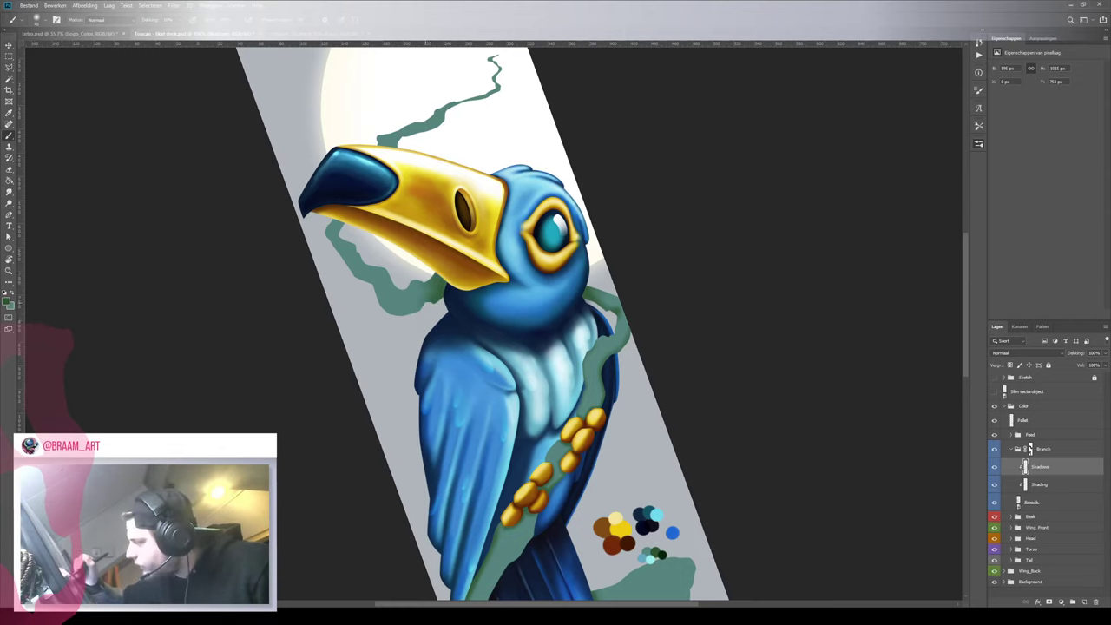
{"action": "scroll", "coordinate": [430, 313], "scroll_direction": "up", "scroll_amount": 4}
{"action": "key", "text": "bracketleft"}
{"action": "key", "text": "bracketleft"}
{"action": "key", "text": "bracketleft"}
{"action": "key", "text": "bracketleft"}
{"action": "key", "text": "bracketleft"}
{"action": "key", "text": "bracketleft"}
{"action": "key", "text": "bracketleft"}
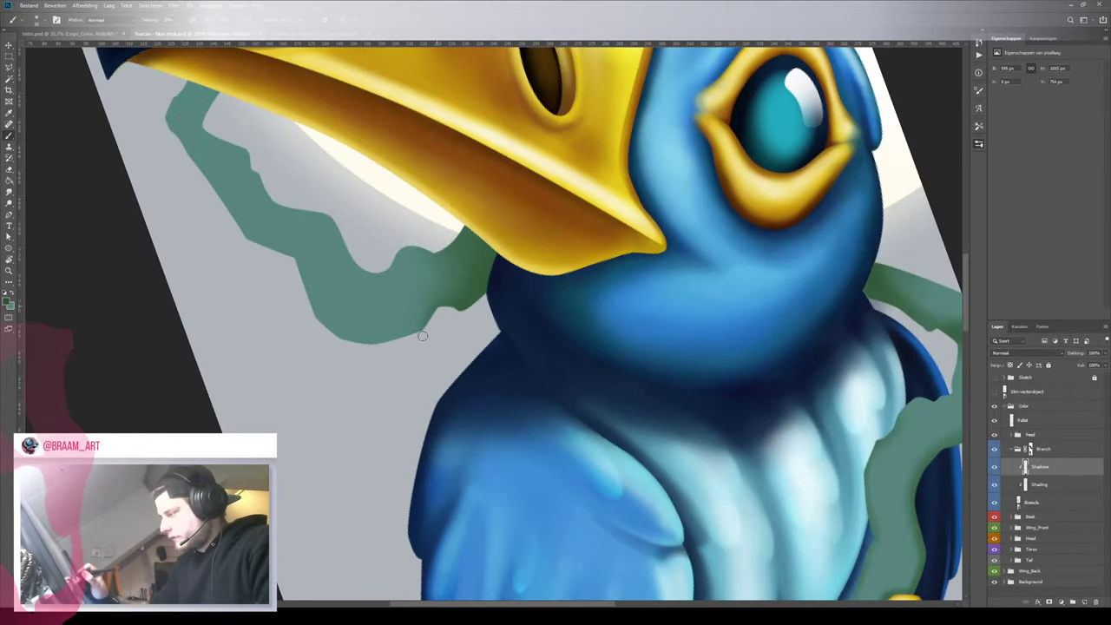
With a smaller brush, shade the outer lower edge of the branch's bends below the beak in dark green
{"action": "key", "text": "r"}
{"action": "left_click_drag", "start_coordinate": [434, 228], "coordinate": [620, 290]}
{"action": "key", "text": "space"}
{"action": "left_click_drag", "start_coordinate": [533, 189], "coordinate": [529, 347]}
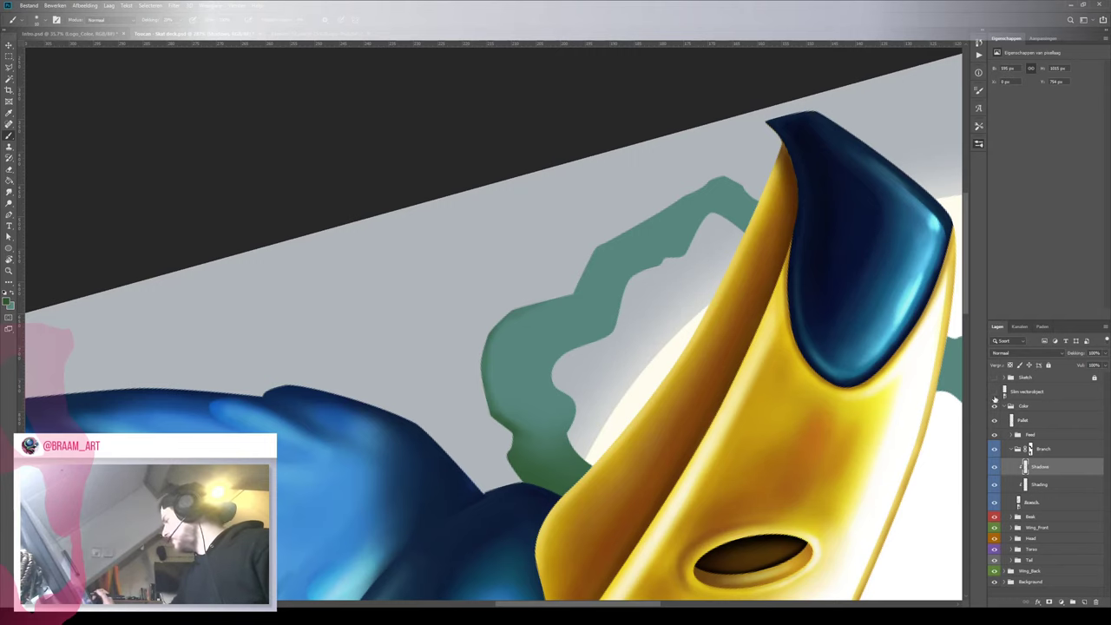
Show the Sketch group and shade the branch in dark green along its sketch lines, where it passes behind the lower beak near the tip
{"action": "left_click", "coordinate": [996, 378]}
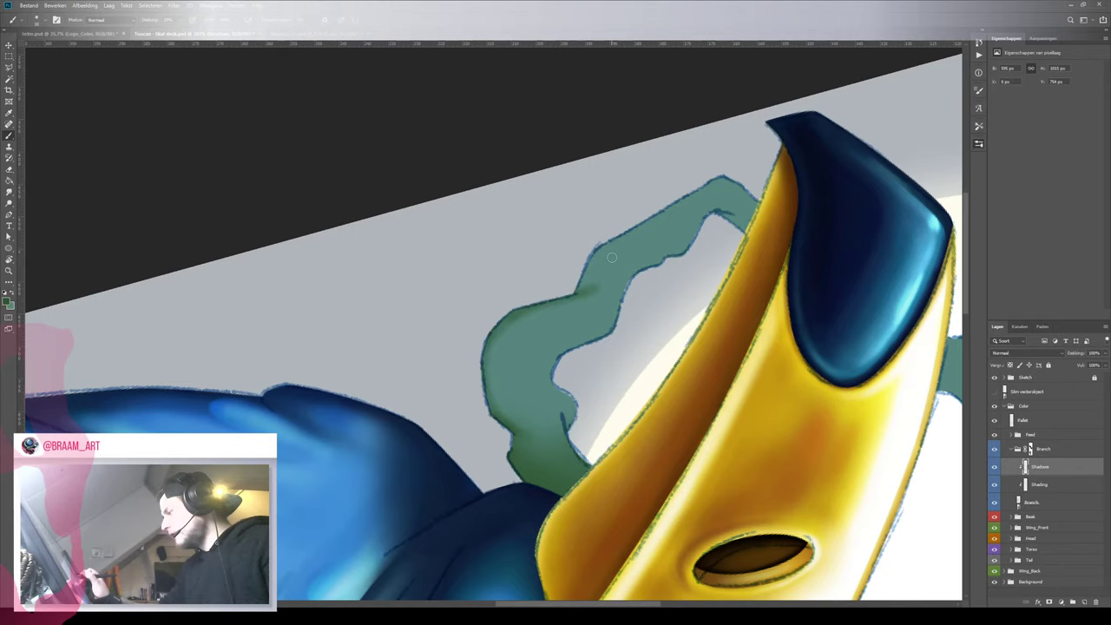
{"action": "key", "text": "r"}
{"action": "mouse_move", "coordinate": [685, 216]}
{"action": "left_mouse_down"}
{"action": "mouse_move", "coordinate": [665, 114]}
{"action": "mouse_move", "coordinate": [534, 340]}
{"action": "left_mouse_up"}
{"action": "key", "text": "b"}
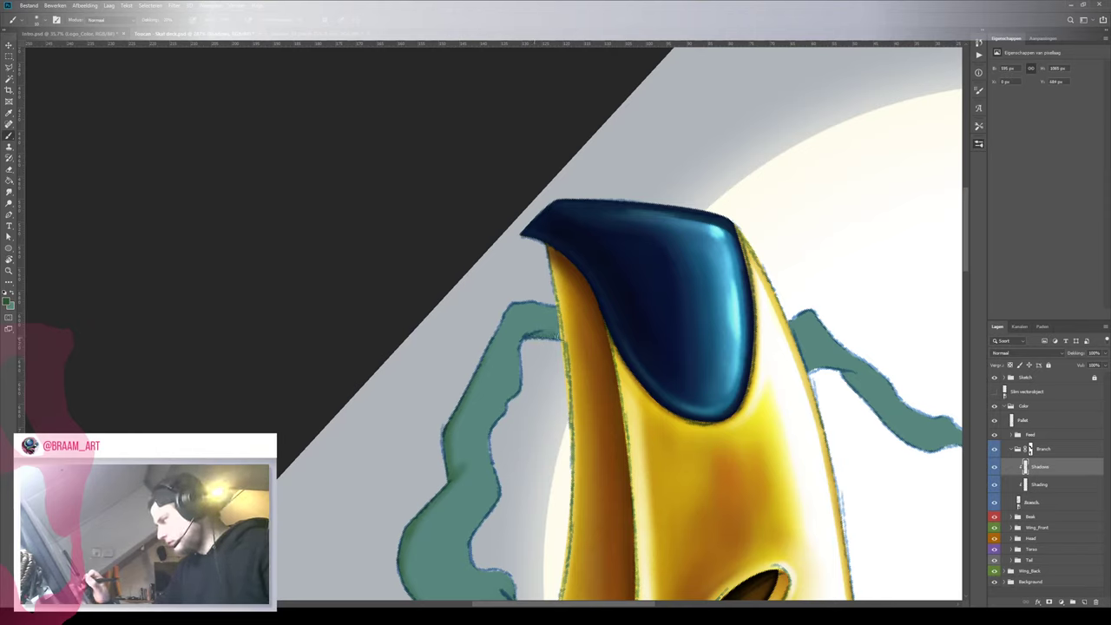
{"action": "mouse_move", "coordinate": [537, 335]}
{"action": "left_mouse_down"}
{"action": "mouse_move", "coordinate": [579, 318]}
{"action": "mouse_move", "coordinate": [560, 332]}
{"action": "mouse_move", "coordinate": [557, 312]}
{"action": "left_mouse_up"}
{"action": "key", "text": "bracketright"}
{"action": "key", "text": "bracketright"}
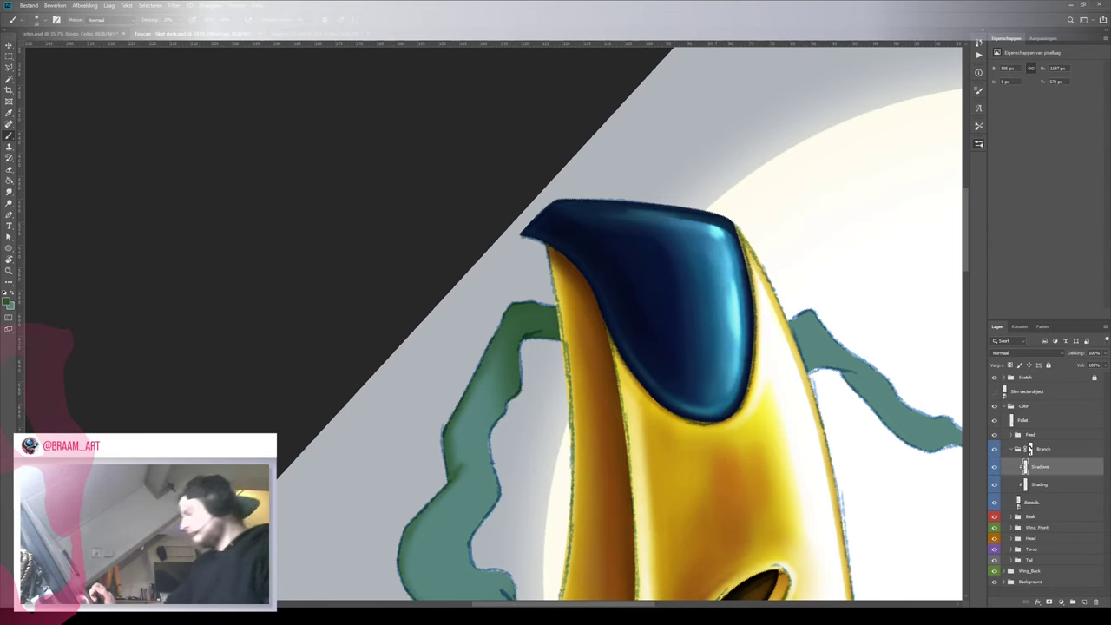
Shade the edges and folds of the thin branch on the upper side of the beak in dark green
{"action": "key", "text": "r"}
{"action": "mouse_move", "coordinate": [763, 354]}
{"action": "left_mouse_down"}
{"action": "mouse_move", "coordinate": [270, 287]}
{"action": "mouse_move", "coordinate": [266, 312]}
{"action": "left_mouse_up"}
{"action": "mouse_move", "coordinate": [246, 108]}
{"action": "left_mouse_down"}
{"action": "mouse_move", "coordinate": [270, 253]}
{"action": "mouse_move", "coordinate": [296, 304]}
{"action": "left_mouse_up"}
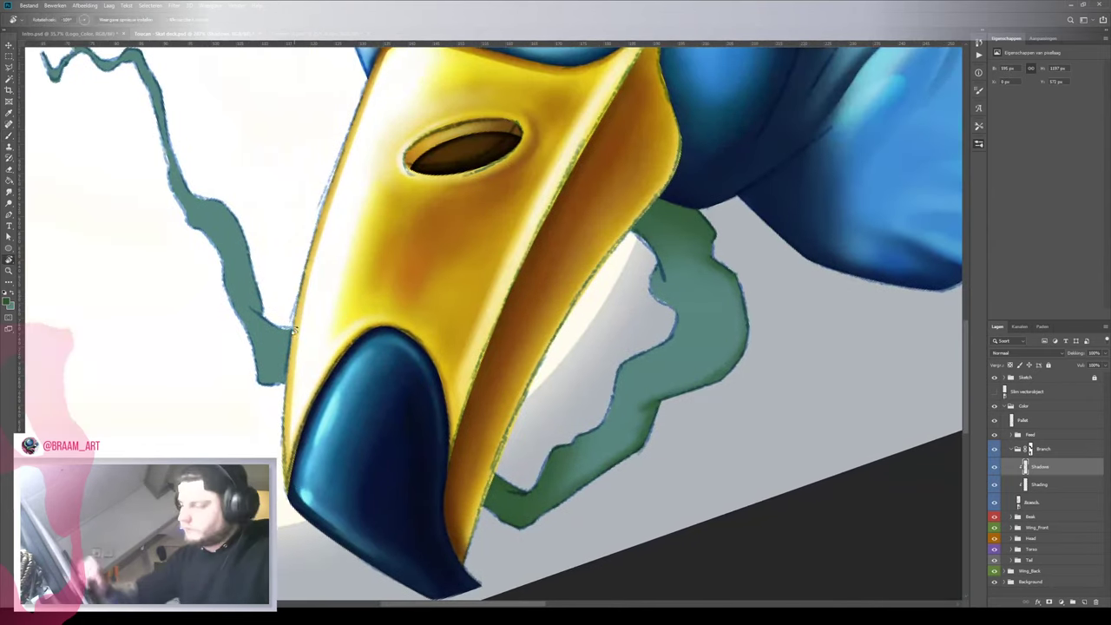
{"action": "key", "text": "b"}
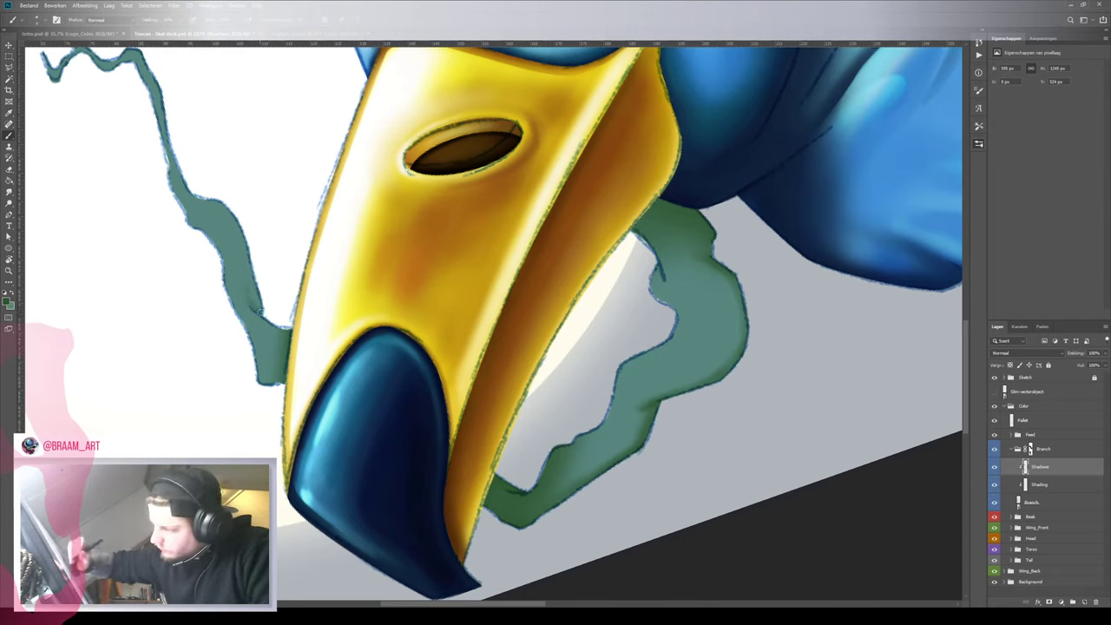
{"action": "left_click_drag", "start_coordinate": [260, 309], "coordinate": [247, 256]}
{"action": "key", "text": "]"}
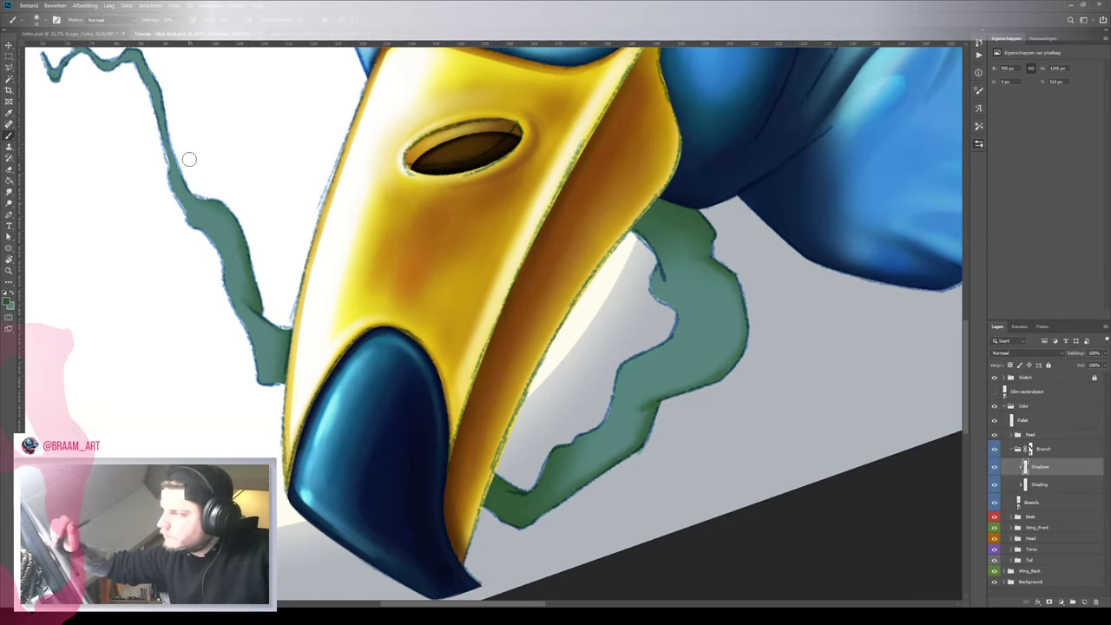
{"action": "left_click_drag", "start_coordinate": [187, 141], "coordinate": [299, 274]}
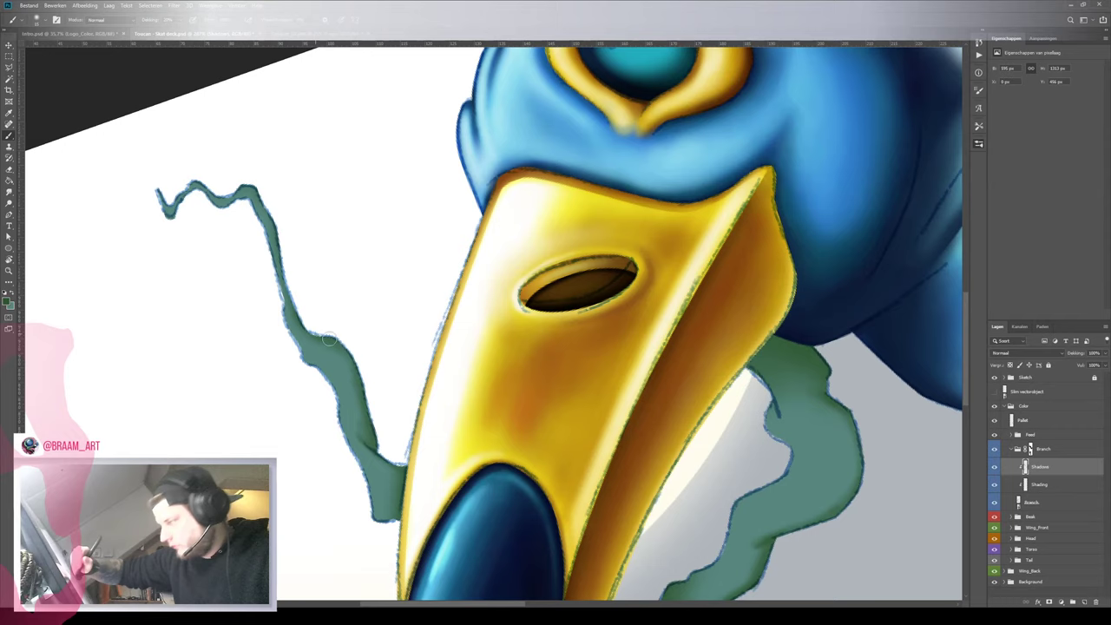
{"action": "left_click_drag", "start_coordinate": [389, 402], "coordinate": [375, 456]}
Merge the Branch group's Shadows and Shading layers into a single Shading layer
{"action": "left_click_drag", "start_coordinate": [721, 404], "coordinate": [599, 190]}
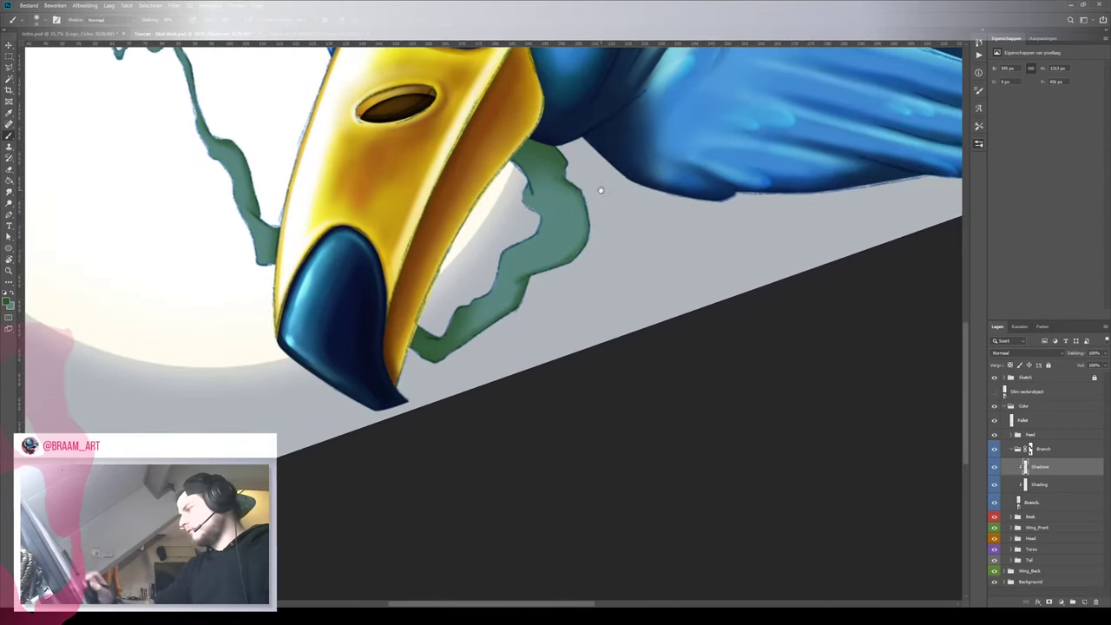
{"action": "scroll", "coordinate": [544, 224], "scroll_direction": "up", "scroll_amount": 3}
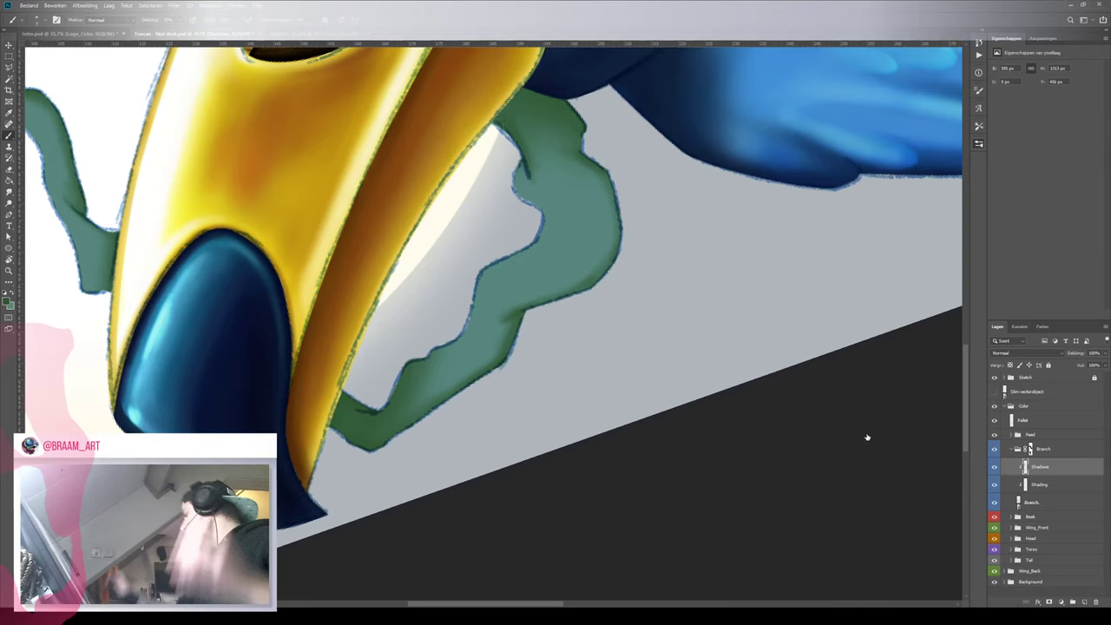
{"action": "left_click", "coordinate": [1044, 486], "text": "shift"}
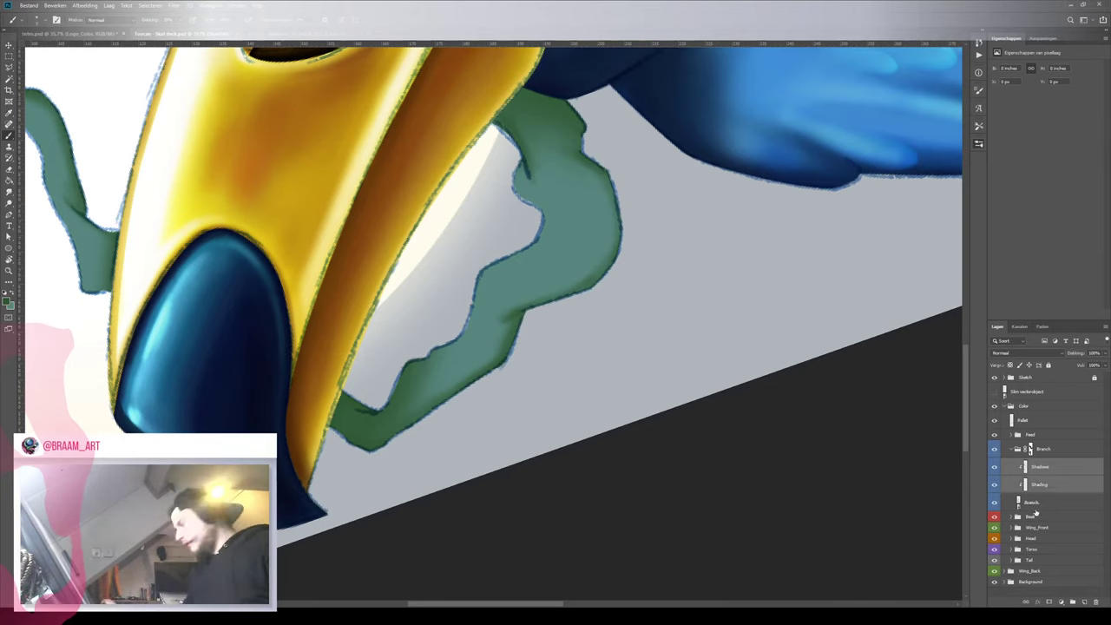
{"action": "double_click", "coordinate": [1041, 487]}
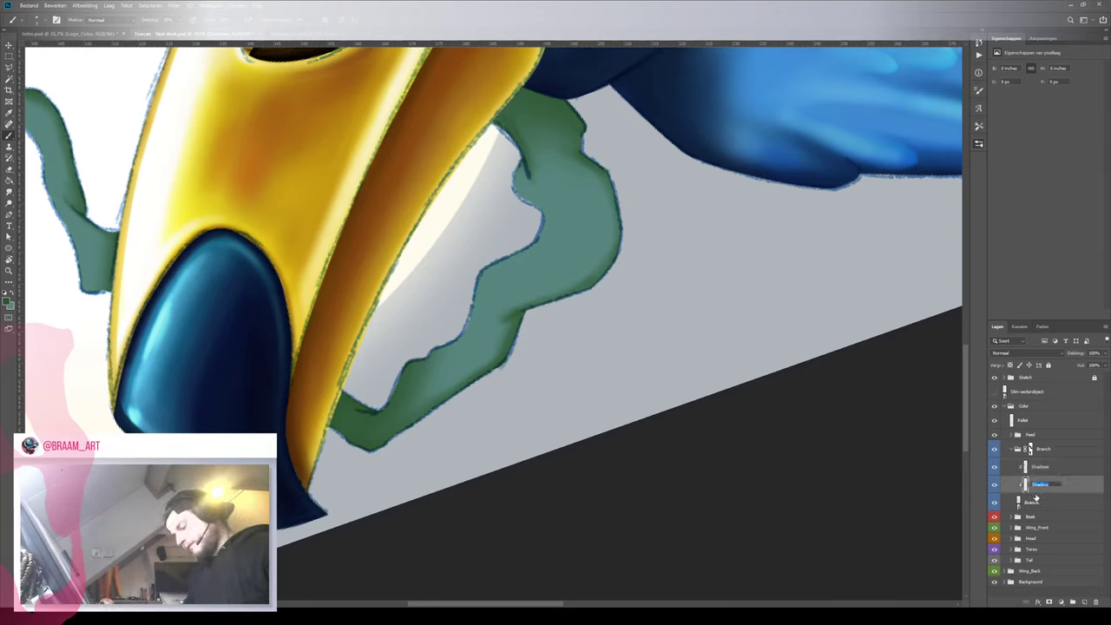
{"action": "left_click", "coordinate": [1050, 472]}
{"action": "left_click", "coordinate": [1051, 490], "text": "shift"}
{"action": "key", "text": "ctrl+e"}
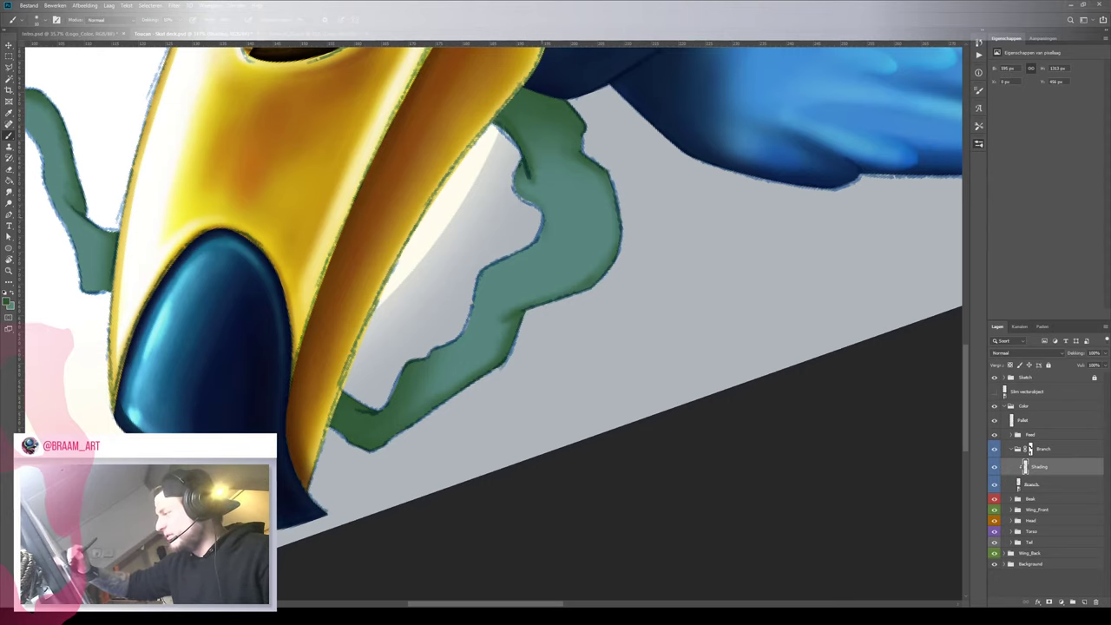
Shade the edges of the branch's bends beside the lower beak, using a larger brush where the branch meets the neck
{"action": "key", "text": "r"}
{"action": "mouse_move", "coordinate": [527, 250]}
{"action": "left_mouse_down"}
{"action": "mouse_move", "coordinate": [596, 243]}
{"action": "mouse_move", "coordinate": [524, 413]}
{"action": "left_mouse_up"}
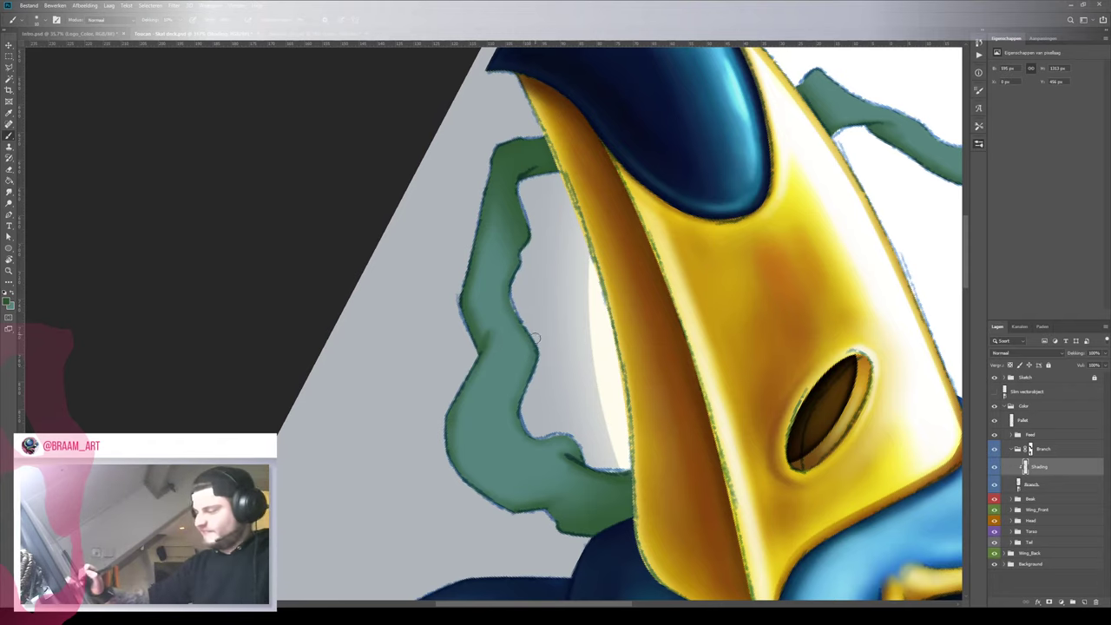
{"action": "key", "text": "z"}
{"action": "mouse_move", "coordinate": [613, 360]}
{"action": "left_mouse_down"}
{"action": "mouse_move", "coordinate": [549, 382]}
{"action": "mouse_move", "coordinate": [601, 391]}
{"action": "left_mouse_up"}
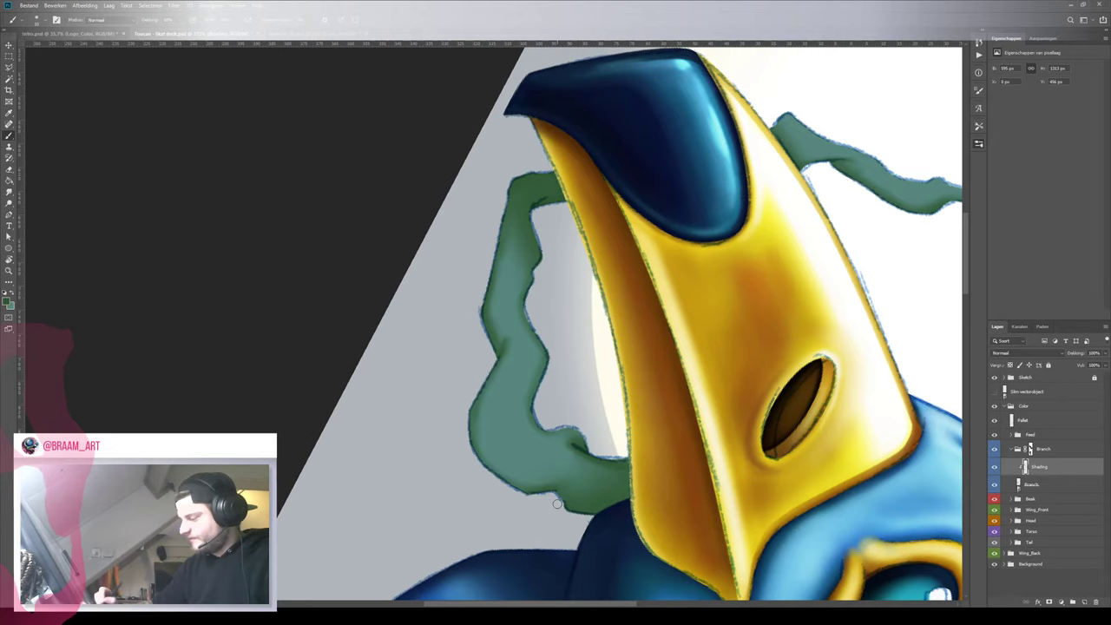
{"action": "key", "text": "bracketright"}
{"action": "key", "text": "bracketright"}
{"action": "key", "text": "bracketright"}
{"action": "key", "text": "bracketright"}
{"action": "key", "text": "bracketright"}
{"action": "key", "text": "bracketright"}
{"action": "key", "text": "bracketright"}
{"action": "key", "text": "bracketright"}
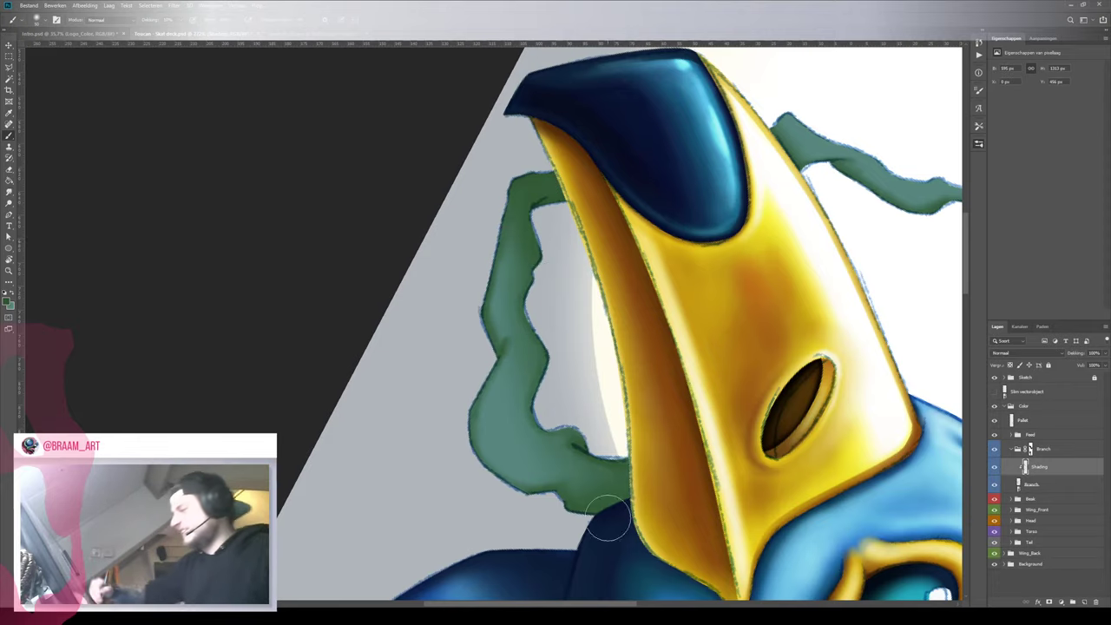
{"action": "left_click_drag", "start_coordinate": [628, 479], "coordinate": [477, 273]}
Shade the bend of the branch above the head in dark green, blending it with the lighter branch green
{"action": "key", "text": "r"}
{"action": "left_click_drag", "start_coordinate": [645, 420], "coordinate": [422, 160]}
{"action": "left_click_drag", "start_coordinate": [402, 230], "coordinate": [442, 535]}
{"action": "left_click_drag", "start_coordinate": [634, 306], "coordinate": [604, 230]}
{"action": "key", "text": "b"}
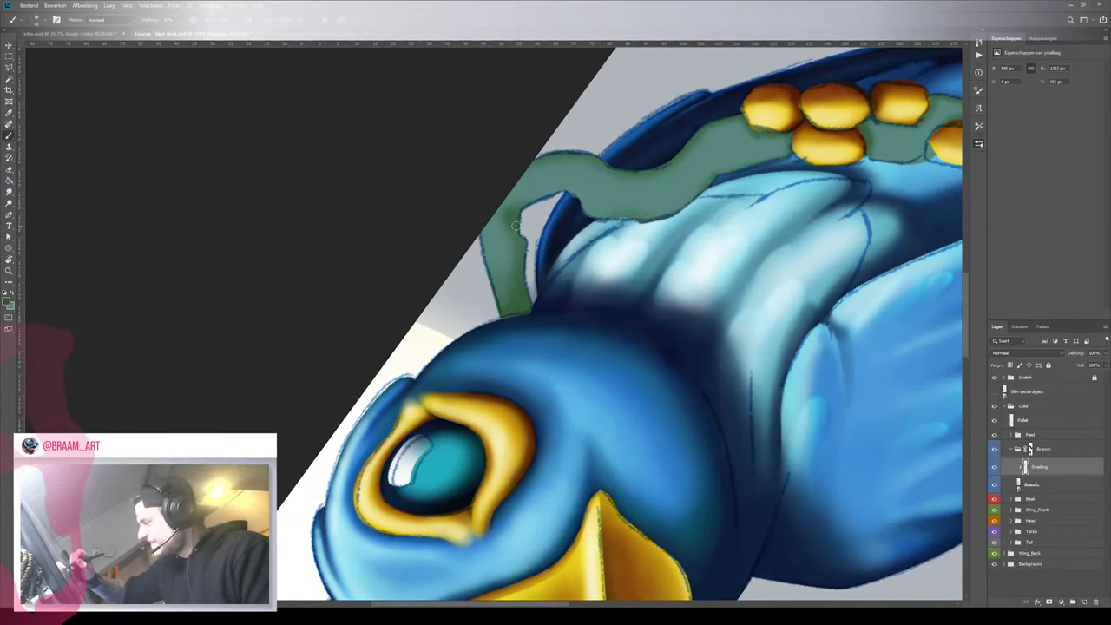
{"action": "key", "text": "x"}
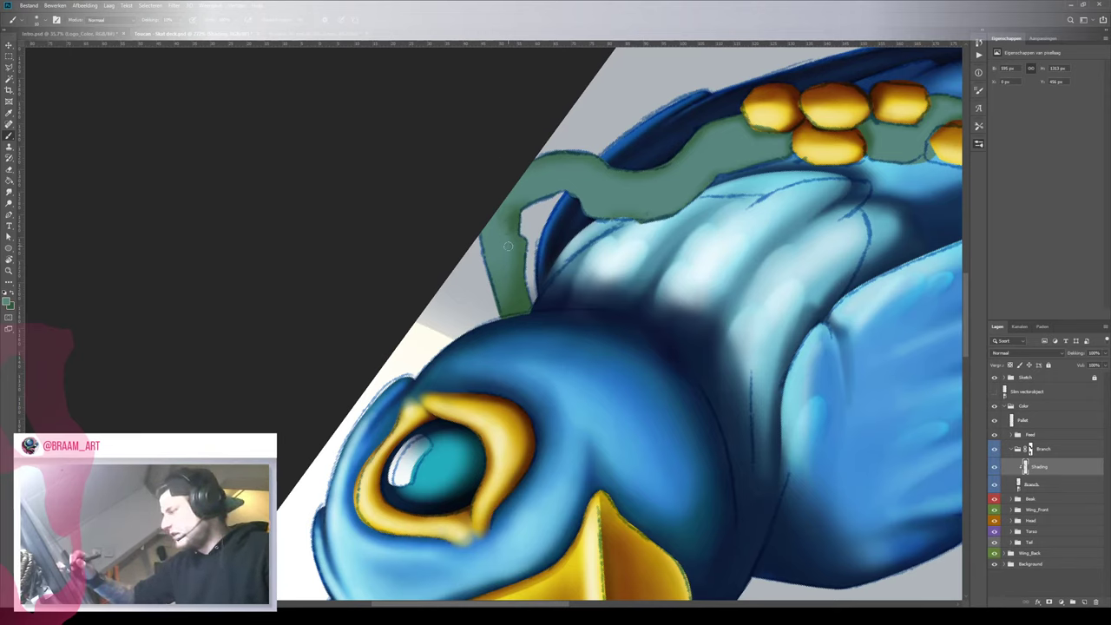
{"action": "key", "text": "x"}
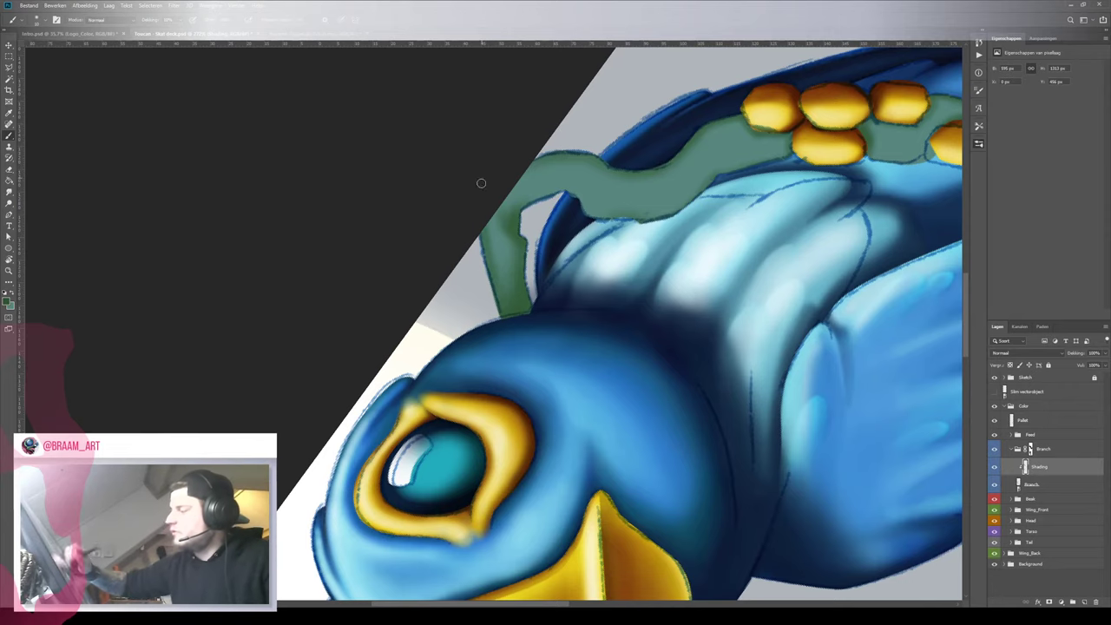
Shade both edges of the branch between the head and the feet in dark green
{"action": "key", "text": "r"}
{"action": "mouse_move", "coordinate": [547, 213]}
{"action": "left_mouse_down"}
{"action": "mouse_move", "coordinate": [478, 178]}
{"action": "mouse_move", "coordinate": [413, 222]}
{"action": "mouse_move", "coordinate": [419, 336]}
{"action": "mouse_move", "coordinate": [432, 313]}
{"action": "left_mouse_up"}
{"action": "key", "text": "b"}
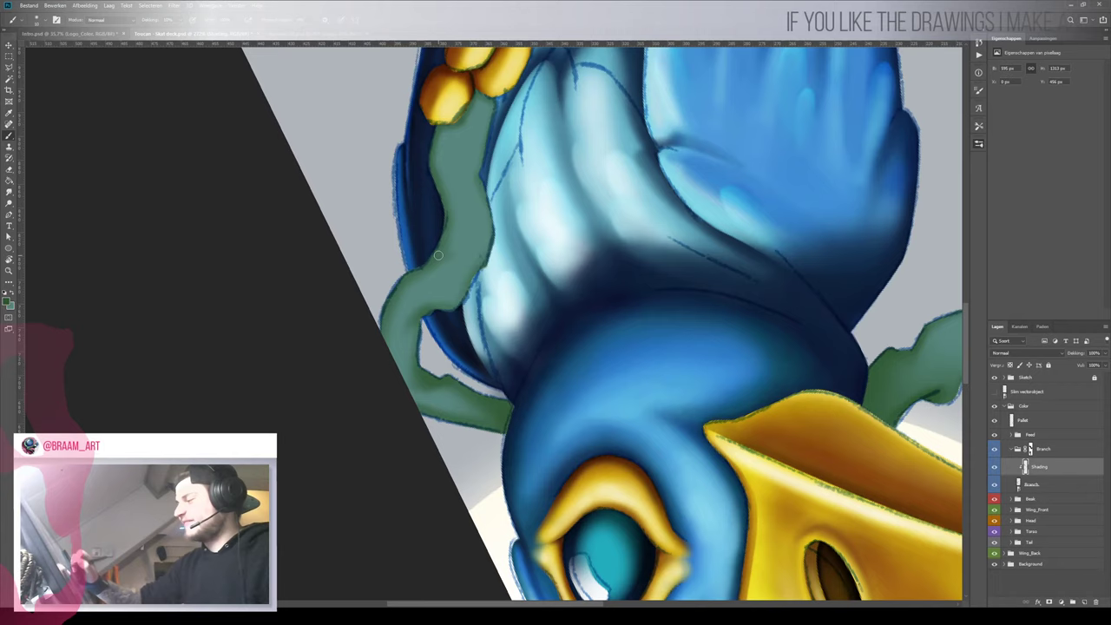
{"action": "scroll", "coordinate": [450, 234], "scroll_direction": "up", "scroll_amount": 4}
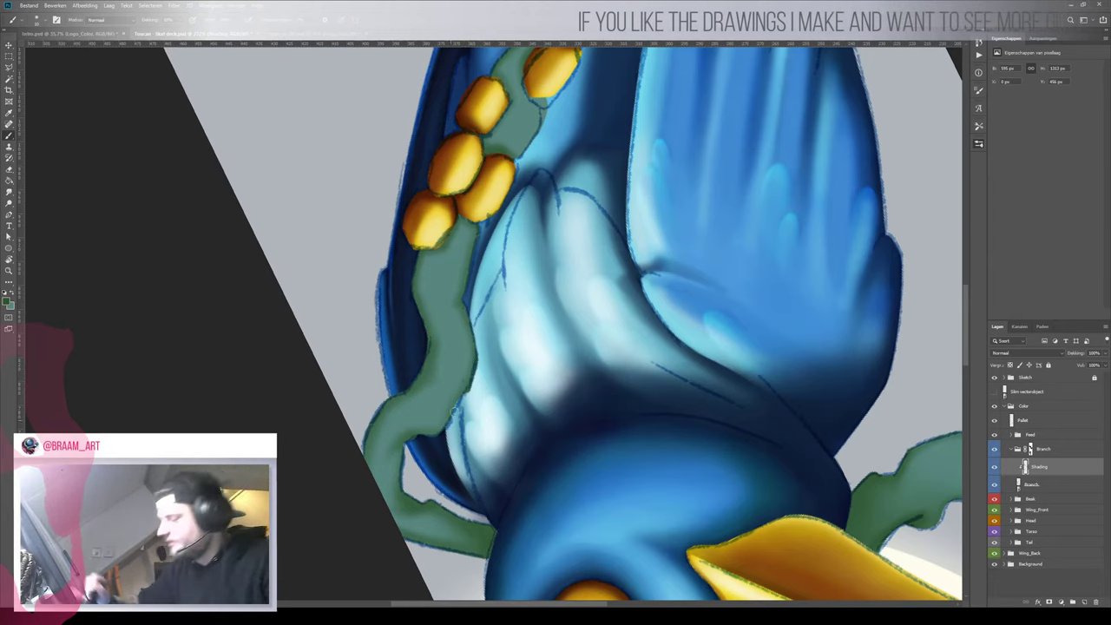
{"action": "scroll", "coordinate": [473, 388], "scroll_direction": "up", "scroll_amount": 5}
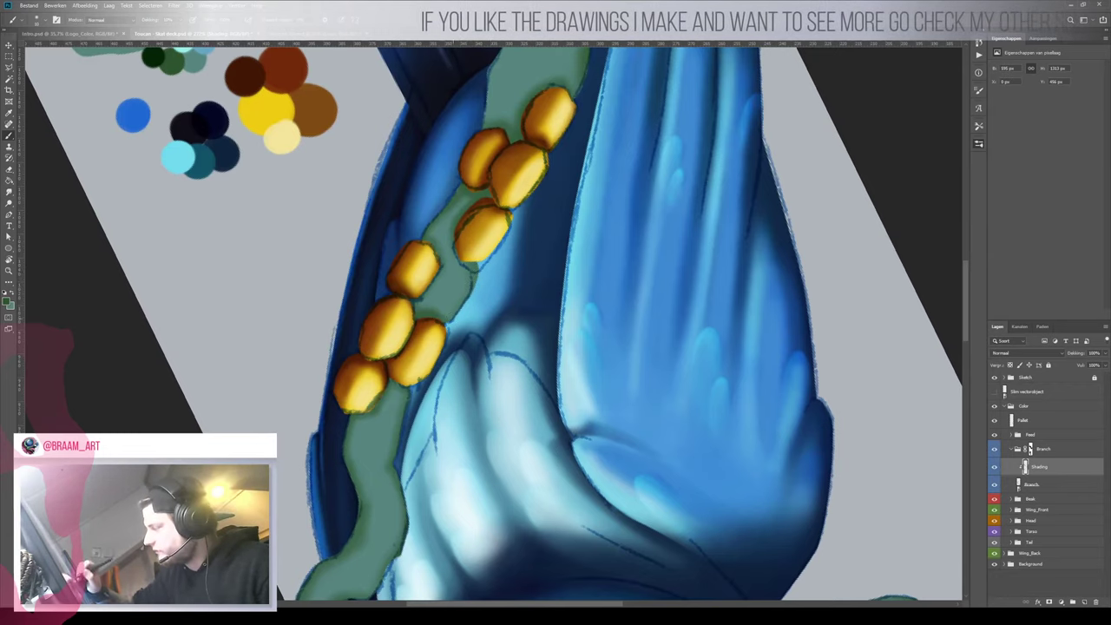
Shade the branch between the feet and the tail feathers, darkening its edges and the creases marked in the sketch
{"action": "left_click_drag", "start_coordinate": [552, 208], "coordinate": [504, 310]}
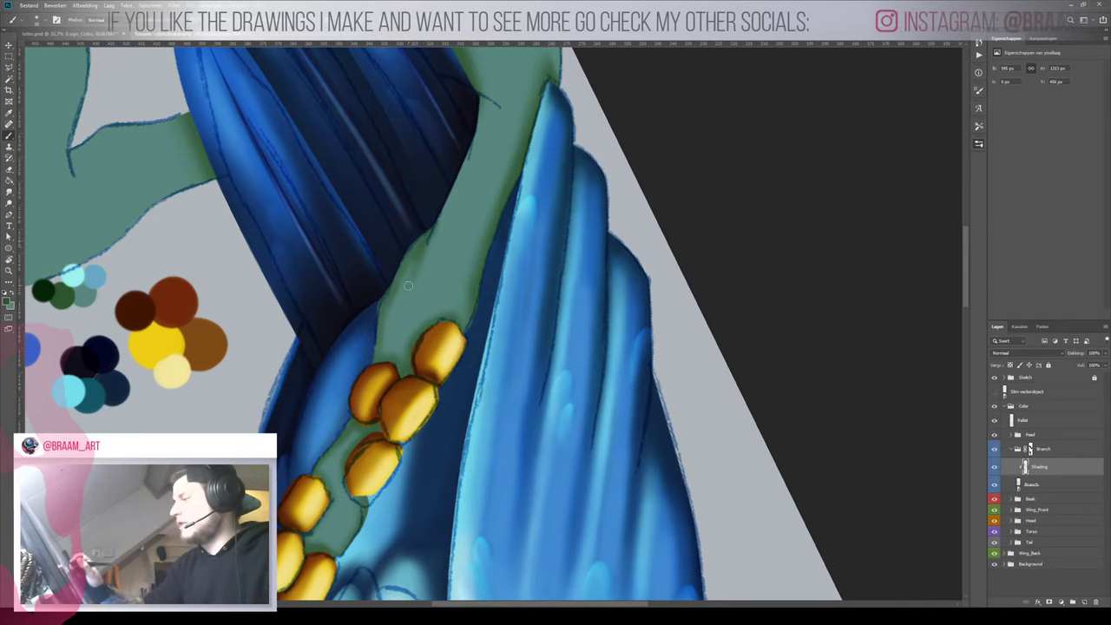
{"action": "left_click_drag", "start_coordinate": [466, 186], "coordinate": [439, 340]}
{"action": "key", "text": "r"}
{"action": "mouse_move", "coordinate": [604, 227]}
{"action": "left_mouse_down"}
{"action": "mouse_move", "coordinate": [506, 164]}
{"action": "mouse_move", "coordinate": [316, 180]}
{"action": "left_mouse_up"}
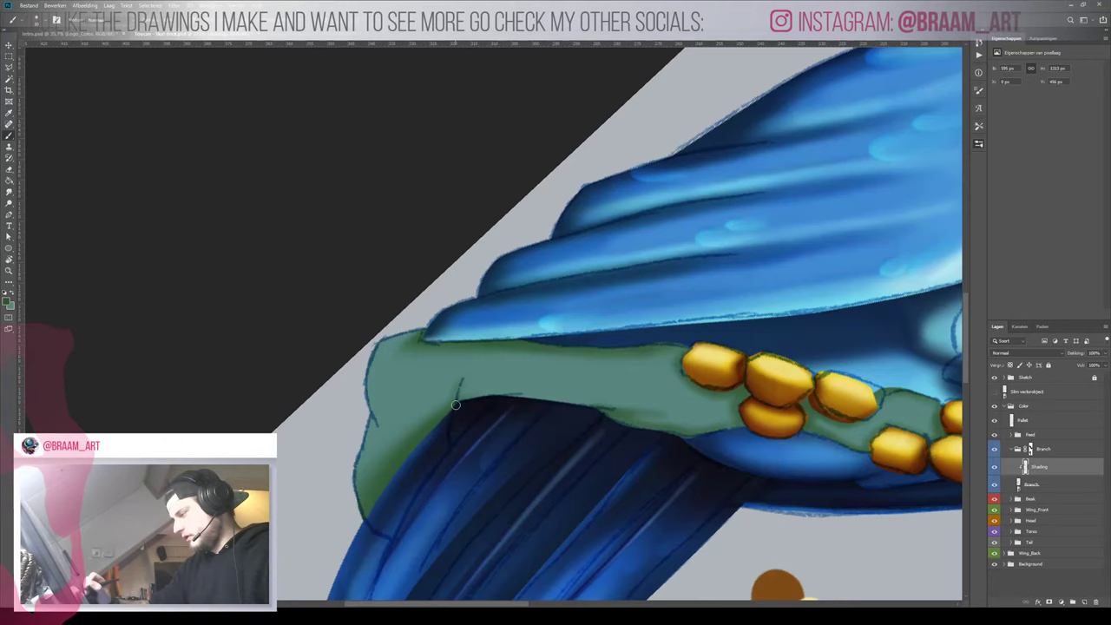
{"action": "key", "text": "r"}
{"action": "left_click_drag", "start_coordinate": [495, 371], "coordinate": [562, 356]}
{"action": "key", "text": "b"}
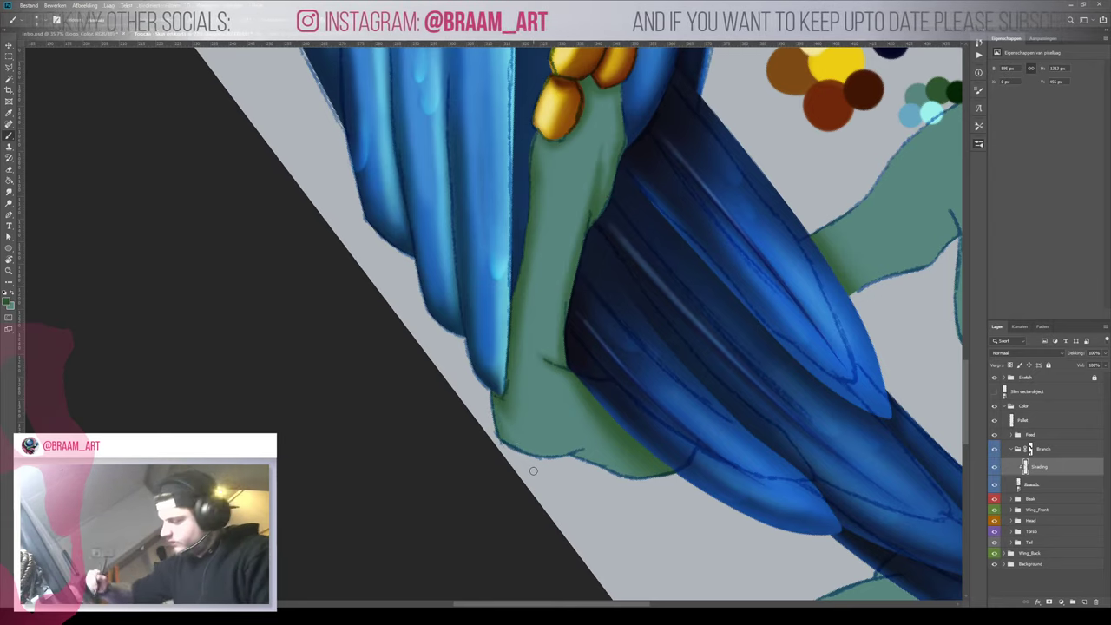
Shade the outer contour of the branch's bend between the wing tips and the tail in dark green
{"action": "key", "text": "r"}
{"action": "mouse_move", "coordinate": [533, 471]}
{"action": "left_mouse_down"}
{"action": "mouse_move", "coordinate": [553, 141]}
{"action": "mouse_move", "coordinate": [385, 318]}
{"action": "mouse_move", "coordinate": [494, 431]}
{"action": "left_mouse_up"}
{"action": "left_click_drag", "start_coordinate": [451, 322], "coordinate": [546, 318]}
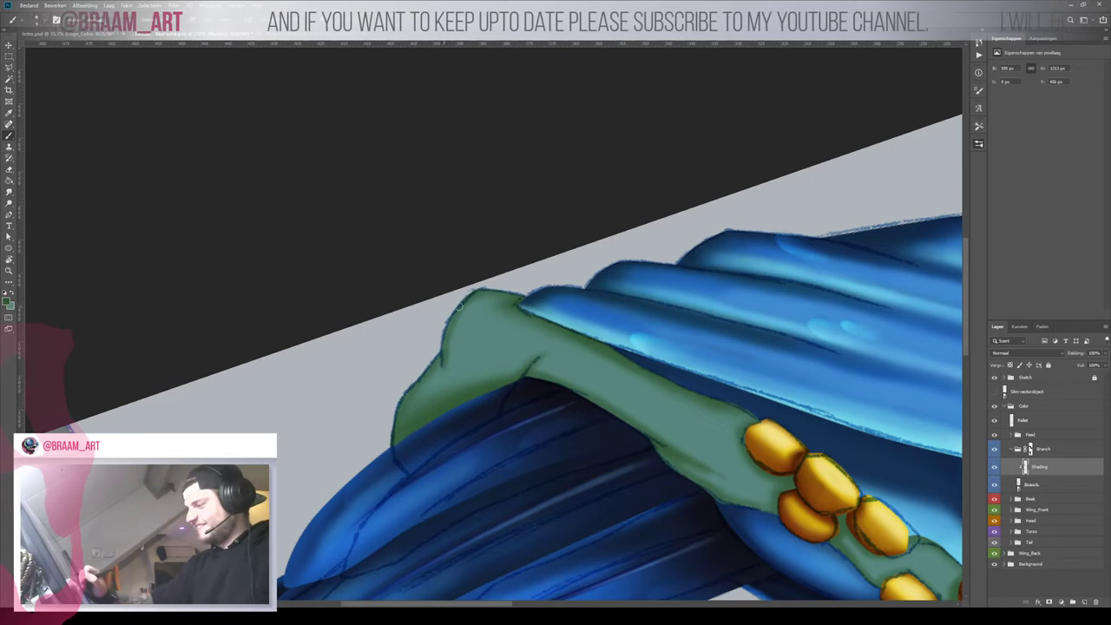
{"action": "left_click_drag", "start_coordinate": [468, 423], "coordinate": [484, 315]}
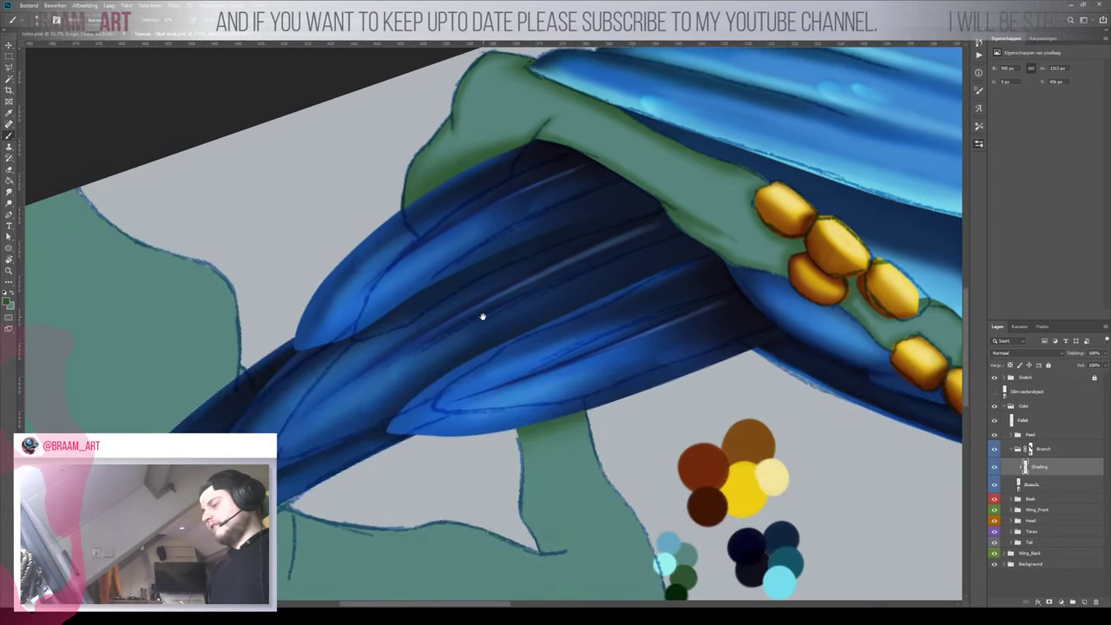
{"action": "key", "text": "t"}
{"action": "left_click_drag", "start_coordinate": [660, 435], "coordinate": [497, 286]}
{"action": "left_click", "coordinate": [1077, 466]}
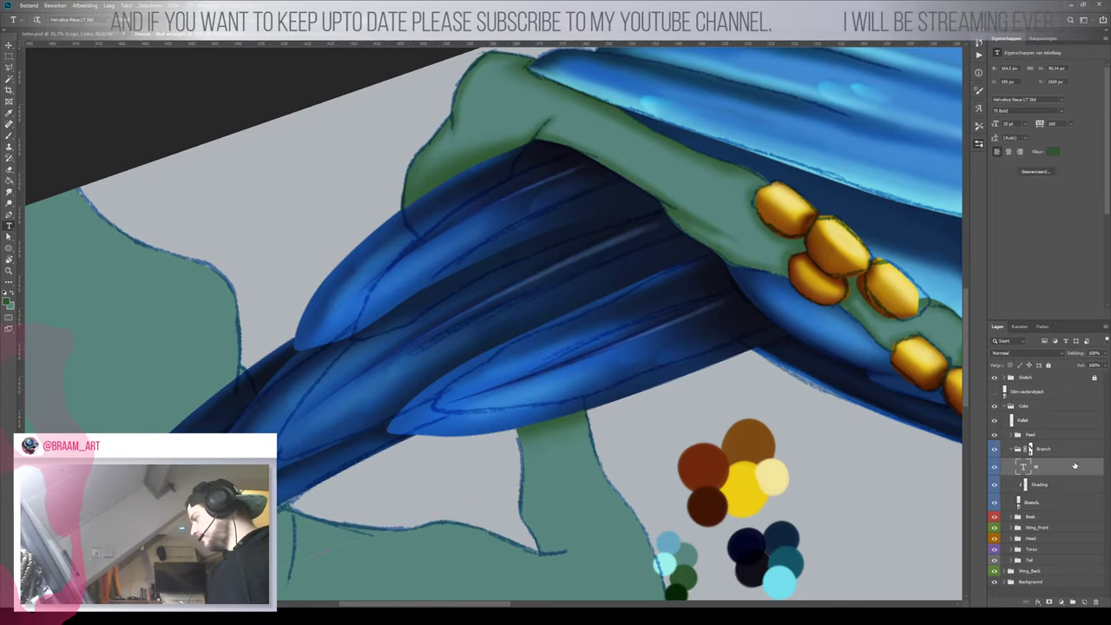
{"action": "key", "text": "b"}
Shade the short branch arm where it emerges from behind the tail feathers in dark green
{"action": "key", "text": "r"}
{"action": "mouse_move", "coordinate": [574, 452]}
{"action": "left_mouse_down"}
{"action": "mouse_move", "coordinate": [389, 186]}
{"action": "mouse_move", "coordinate": [322, 305]}
{"action": "mouse_move", "coordinate": [513, 307]}
{"action": "mouse_move", "coordinate": [461, 316]}
{"action": "mouse_move", "coordinate": [400, 296]}
{"action": "left_mouse_up"}
{"action": "key", "text": "r"}
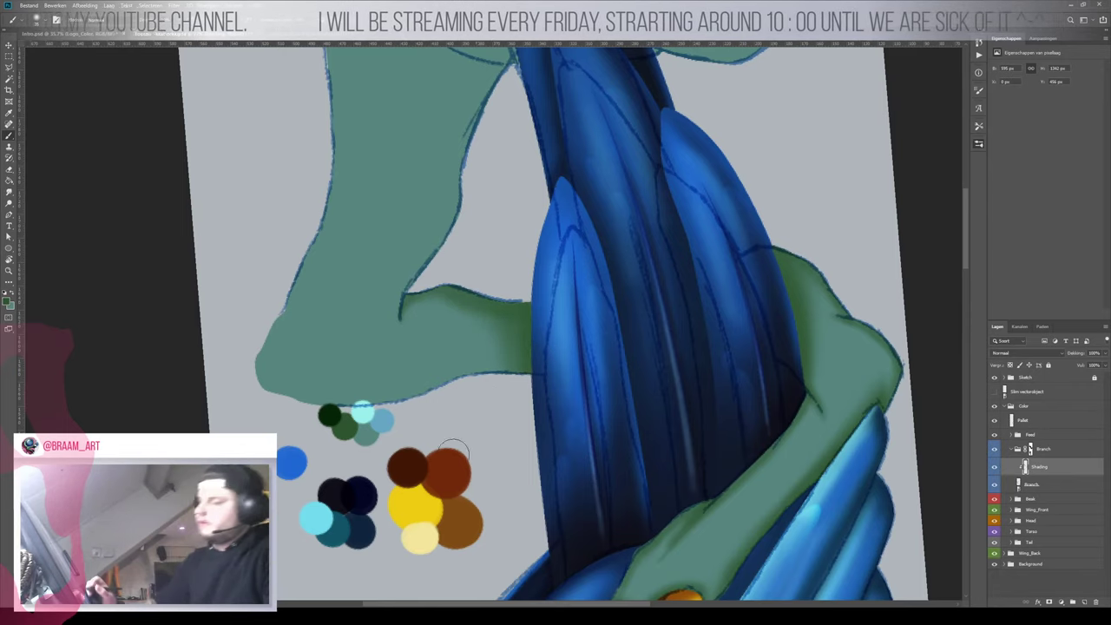
Shade the inner edge of the thick branch and the sketched crease beside the tail in dark green
{"action": "key", "text": "r"}
{"action": "left_click_drag", "start_coordinate": [576, 300], "coordinate": [499, 319]}
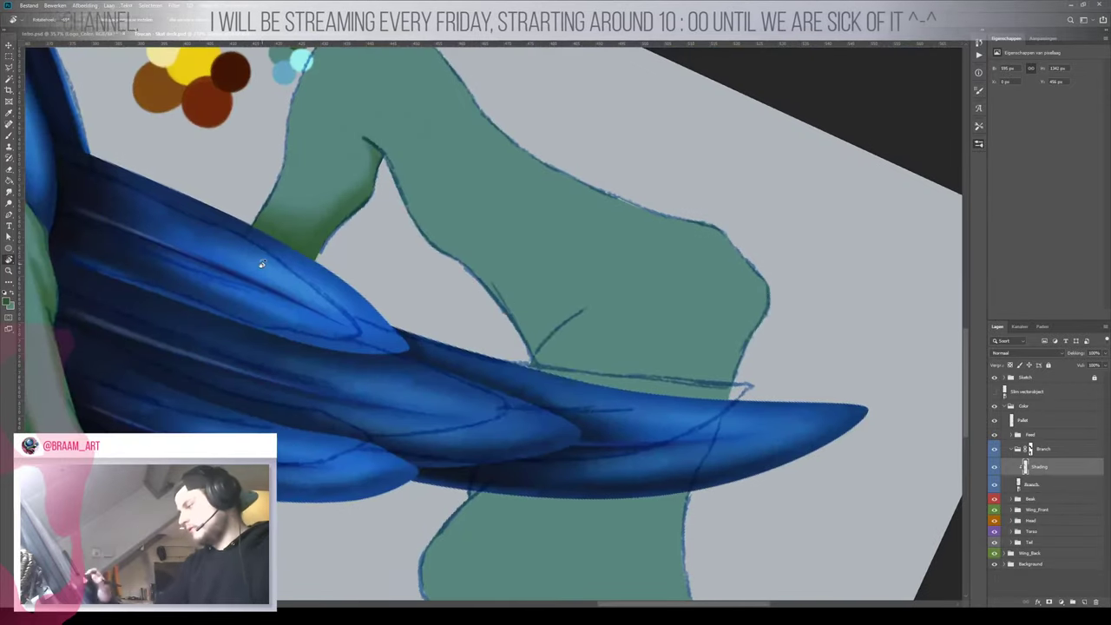
{"action": "key", "text": "b"}
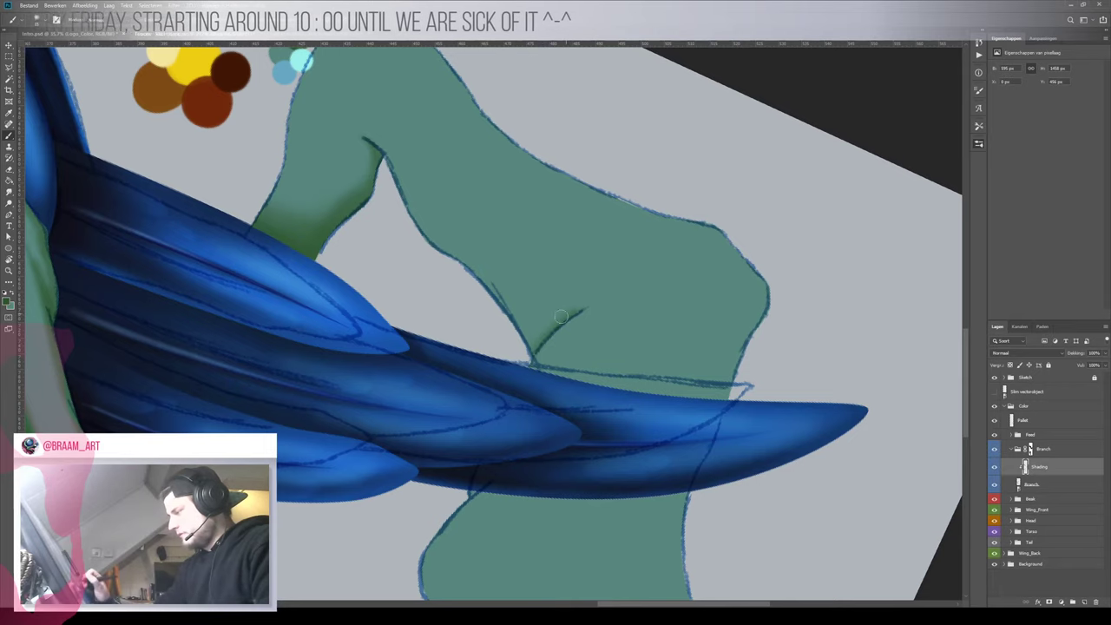
{"action": "mouse_move", "coordinate": [573, 310]}
{"action": "left_mouse_down"}
{"action": "mouse_move", "coordinate": [521, 347]}
{"action": "mouse_move", "coordinate": [548, 322]}
{"action": "mouse_move", "coordinate": [521, 313]}
{"action": "left_mouse_up"}
{"action": "key", "text": "bracketright"}
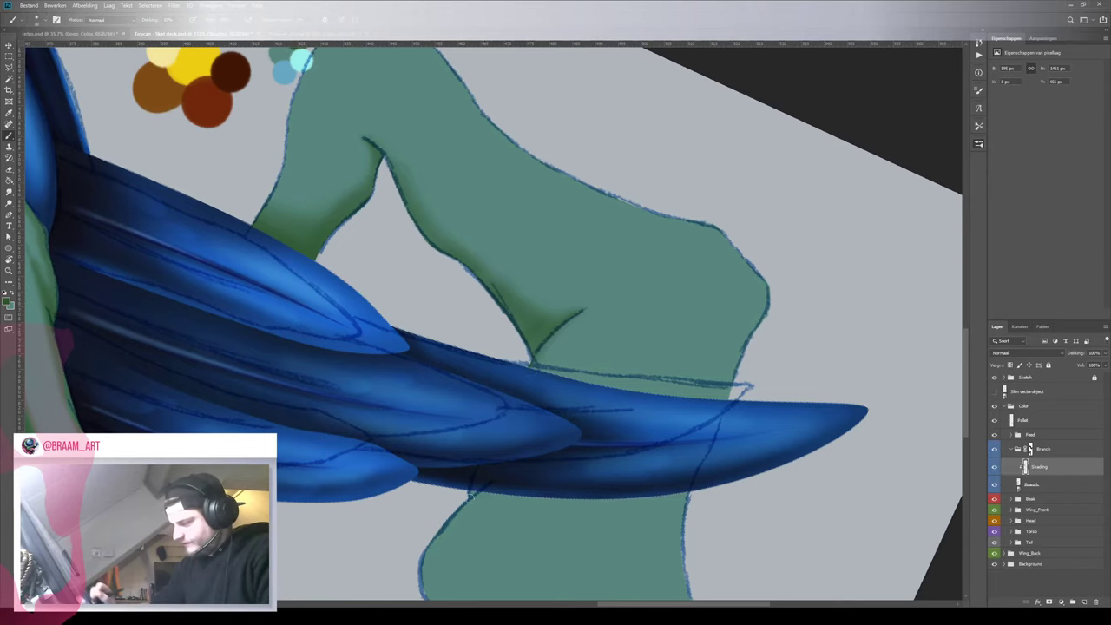
Shade the outer edge of the lowest branch section and the strip where it passes behind the tail in dark green
{"action": "left_click_drag", "start_coordinate": [483, 484], "coordinate": [555, 337]}
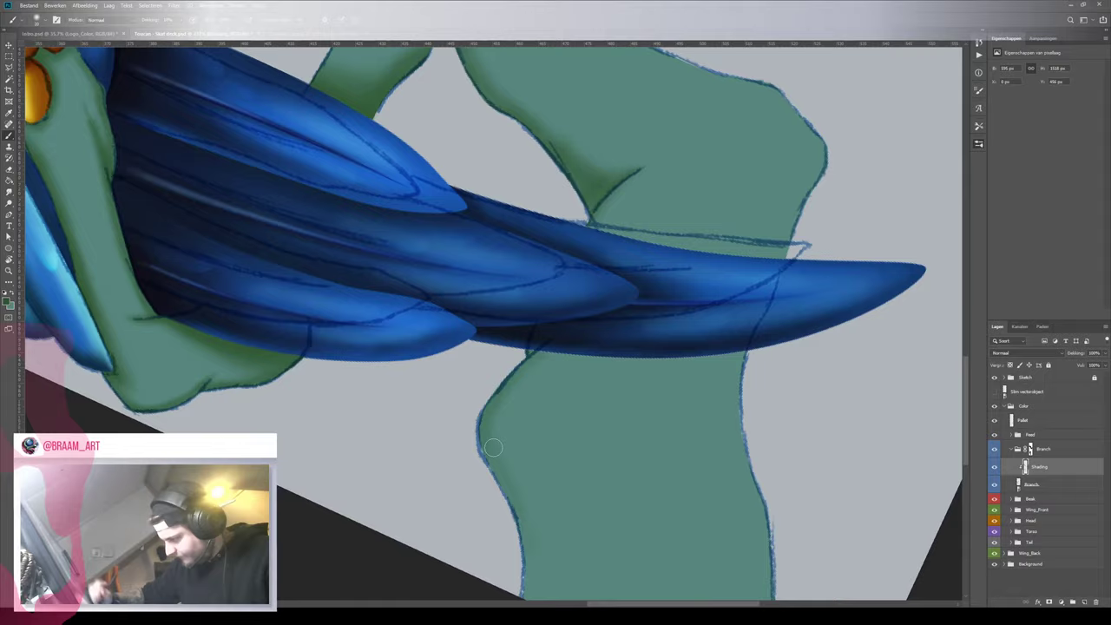
{"action": "left_click_drag", "start_coordinate": [504, 461], "coordinate": [502, 324]}
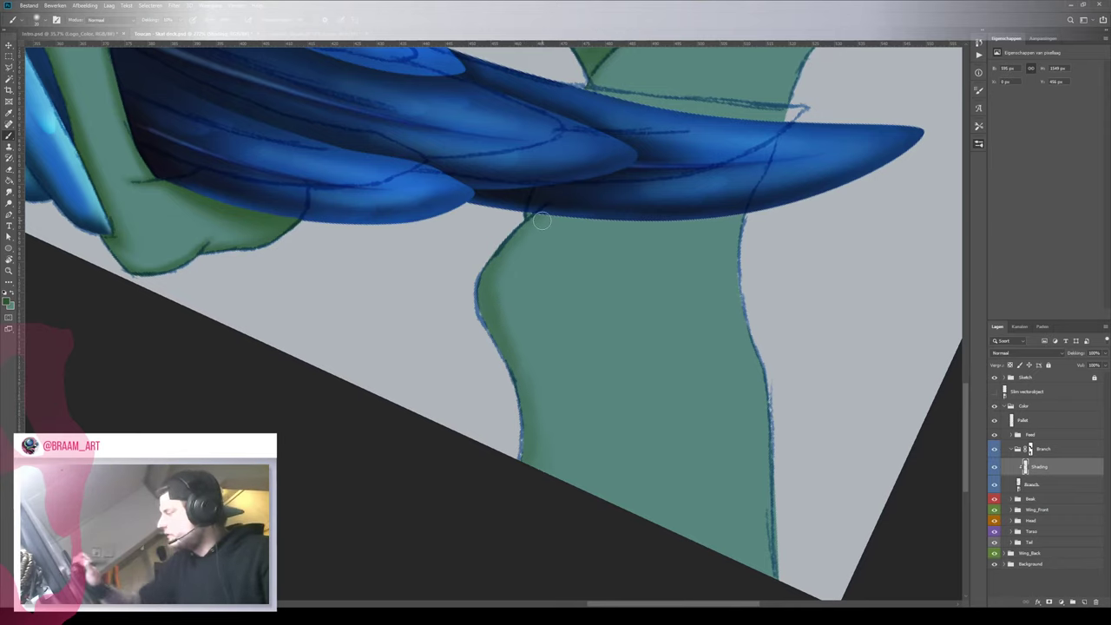
{"action": "key", "text": "r"}
{"action": "mouse_move", "coordinate": [618, 145]}
{"action": "left_mouse_down"}
{"action": "mouse_move", "coordinate": [718, 365]}
{"action": "mouse_move", "coordinate": [685, 460]}
{"action": "left_mouse_up"}
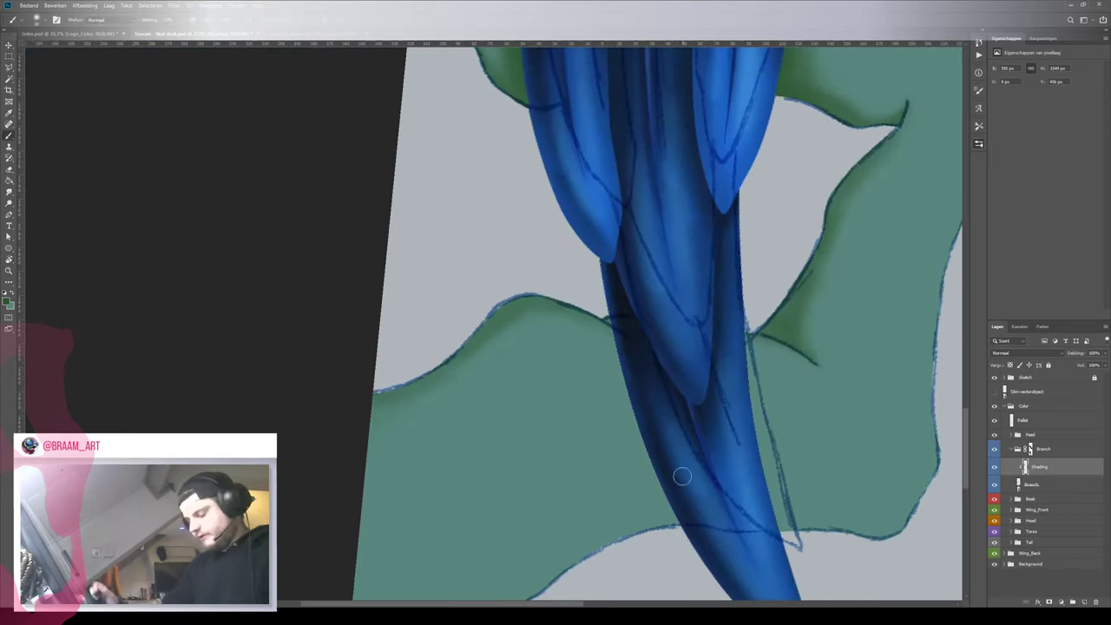
{"action": "key", "text": "bracketright"}
{"action": "key", "text": "bracketright"}
{"action": "mouse_move", "coordinate": [585, 293]}
{"action": "left_mouse_down"}
{"action": "mouse_move", "coordinate": [658, 508]}
{"action": "mouse_move", "coordinate": [599, 211]}
{"action": "mouse_move", "coordinate": [663, 475]}
{"action": "mouse_move", "coordinate": [626, 472]}
{"action": "mouse_move", "coordinate": [599, 201]}
{"action": "mouse_move", "coordinate": [596, 308]}
{"action": "mouse_move", "coordinate": [648, 498]}
{"action": "mouse_move", "coordinate": [634, 247]}
{"action": "mouse_move", "coordinate": [625, 233]}
{"action": "mouse_move", "coordinate": [646, 528]}
{"action": "left_mouse_up"}
Shade a narrow dark green strip on the thick branch along the opposite edge of the tail with a smaller brush
{"action": "key", "text": "bracketleft"}
{"action": "key", "text": "bracketleft"}
{"action": "key", "text": "bracketleft"}
{"action": "key", "text": "bracketleft"}
{"action": "key", "text": "bracketleft"}
{"action": "key", "text": "bracketleft"}
{"action": "key", "text": "bracketleft"}
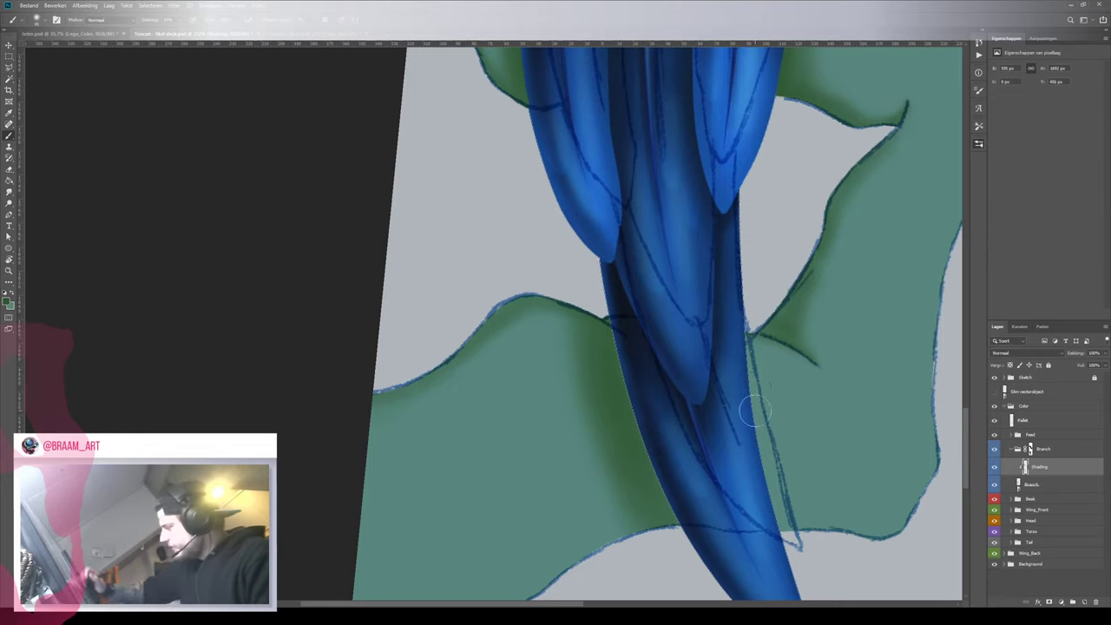
{"action": "mouse_move", "coordinate": [749, 350]}
{"action": "left_mouse_down"}
{"action": "mouse_move", "coordinate": [741, 384]}
{"action": "mouse_move", "coordinate": [751, 368]}
{"action": "left_mouse_up"}
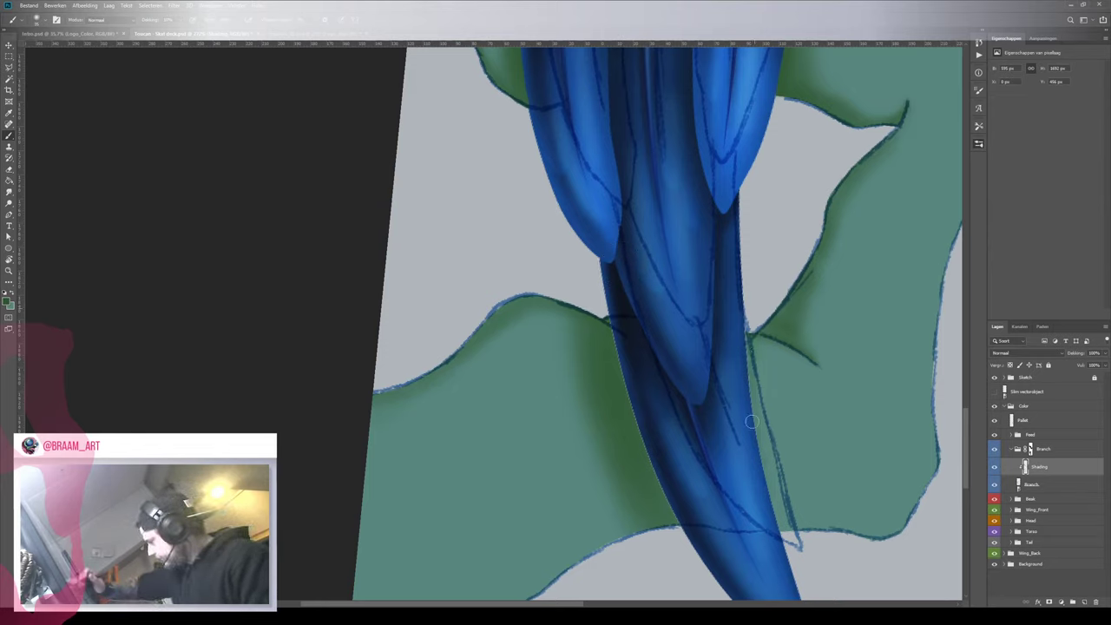
{"action": "mouse_move", "coordinate": [756, 510]}
{"action": "left_mouse_down"}
{"action": "mouse_move", "coordinate": [762, 460]}
{"action": "mouse_move", "coordinate": [768, 493]}
{"action": "left_mouse_up"}
{"action": "left_click_drag", "start_coordinate": [753, 344], "coordinate": [758, 455]}
{"action": "left_click_drag", "start_coordinate": [755, 411], "coordinate": [778, 554]}
Deepen and blend the wide shadow on the lowest branch section beside the tail with a larger brush
{"action": "key", "text": "bracketright"}
{"action": "key", "text": "bracketright"}
{"action": "key", "text": "bracketright"}
{"action": "key", "text": "bracketright"}
{"action": "key", "text": "bracketright"}
{"action": "key", "text": "bracketright"}
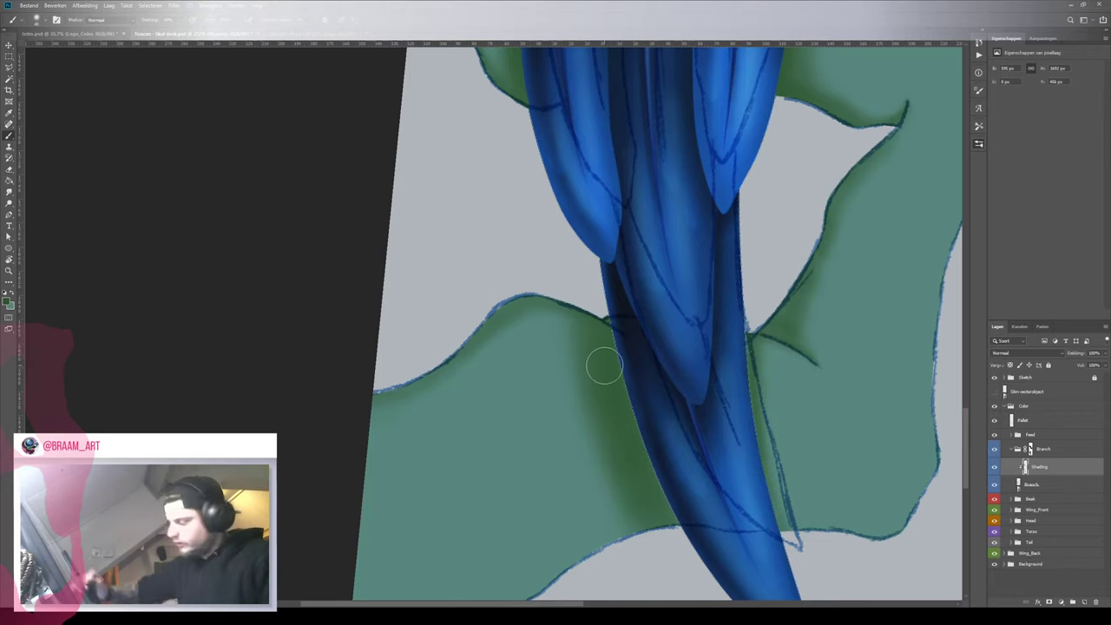
{"action": "key", "text": "x"}
{"action": "left_click_drag", "start_coordinate": [588, 501], "coordinate": [607, 295]}
Shade the underside of the lowest branch section from the tail to the canvas edge in dark green
{"action": "key", "text": "r"}
{"action": "left_click_drag", "start_coordinate": [706, 382], "coordinate": [687, 312]}
{"action": "key", "text": "b"}
{"action": "left_click_drag", "start_coordinate": [653, 241], "coordinate": [614, 326]}
{"action": "mouse_move", "coordinate": [641, 264]}
{"action": "left_mouse_down"}
{"action": "mouse_move", "coordinate": [581, 353]}
{"action": "mouse_move", "coordinate": [522, 402]}
{"action": "mouse_move", "coordinate": [652, 254]}
{"action": "mouse_move", "coordinate": [532, 411]}
{"action": "mouse_move", "coordinate": [603, 331]}
{"action": "mouse_move", "coordinate": [437, 505]}
{"action": "left_mouse_up"}
{"action": "left_click_drag", "start_coordinate": [530, 402], "coordinate": [493, 449]}
{"action": "left_click_drag", "start_coordinate": [602, 355], "coordinate": [501, 442]}
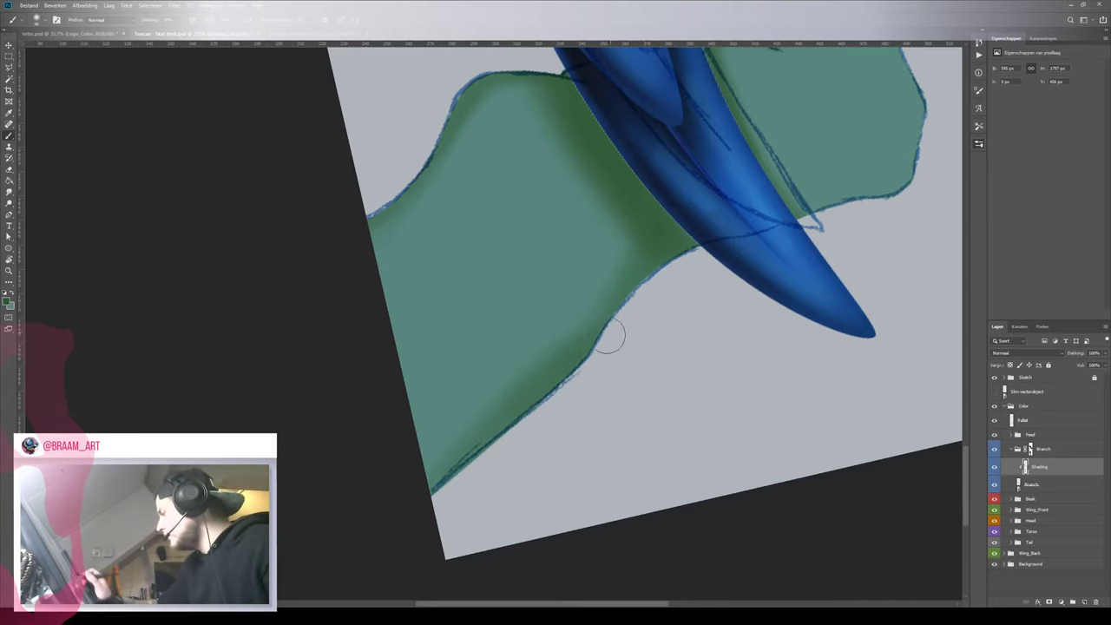
Shade the outer corner of the thick branch's bend beside the tail tip in dark green
{"action": "key", "text": "z"}
{"action": "mouse_move", "coordinate": [647, 338]}
{"action": "left_mouse_down"}
{"action": "mouse_move", "coordinate": [573, 404]}
{"action": "mouse_move", "coordinate": [716, 339]}
{"action": "left_mouse_up"}
{"action": "key", "text": "b"}
{"action": "key", "text": "r"}
{"action": "mouse_move", "coordinate": [695, 269]}
{"action": "left_mouse_down"}
{"action": "mouse_move", "coordinate": [402, 238]}
{"action": "mouse_move", "coordinate": [388, 504]}
{"action": "left_mouse_up"}
{"action": "key", "text": "b"}
{"action": "left_click_drag", "start_coordinate": [495, 461], "coordinate": [677, 245]}
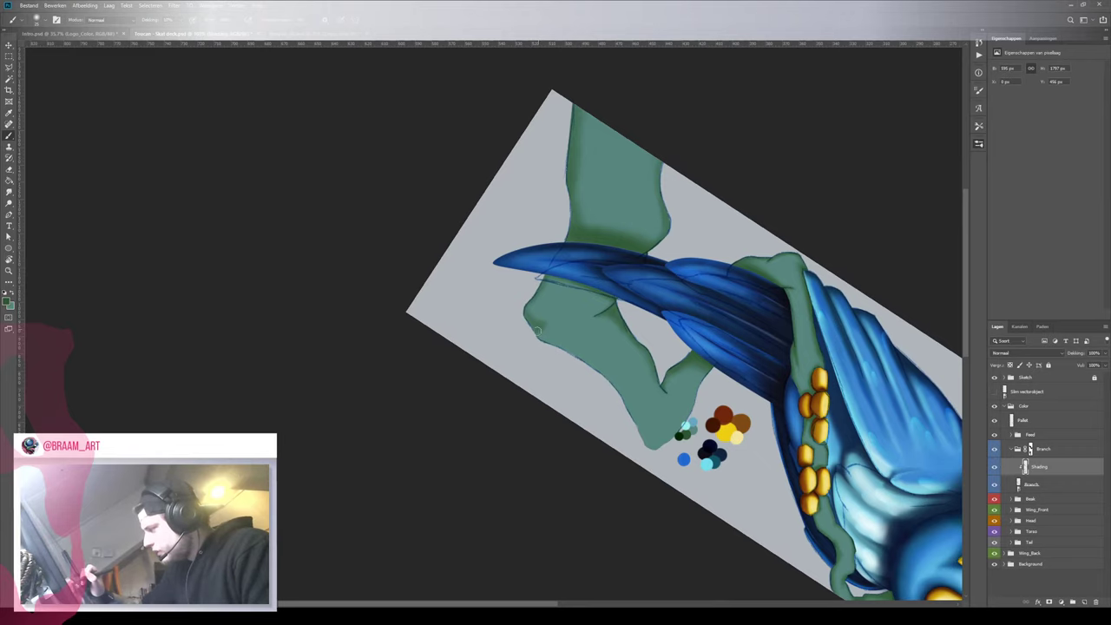
Shade the outer contour of the thick branch from the corner near the tail tip up to the short arm
{"action": "key", "text": "r"}
{"action": "mouse_move", "coordinate": [539, 341]}
{"action": "left_mouse_down"}
{"action": "mouse_move", "coordinate": [496, 322]}
{"action": "mouse_move", "coordinate": [493, 345]}
{"action": "left_mouse_up"}
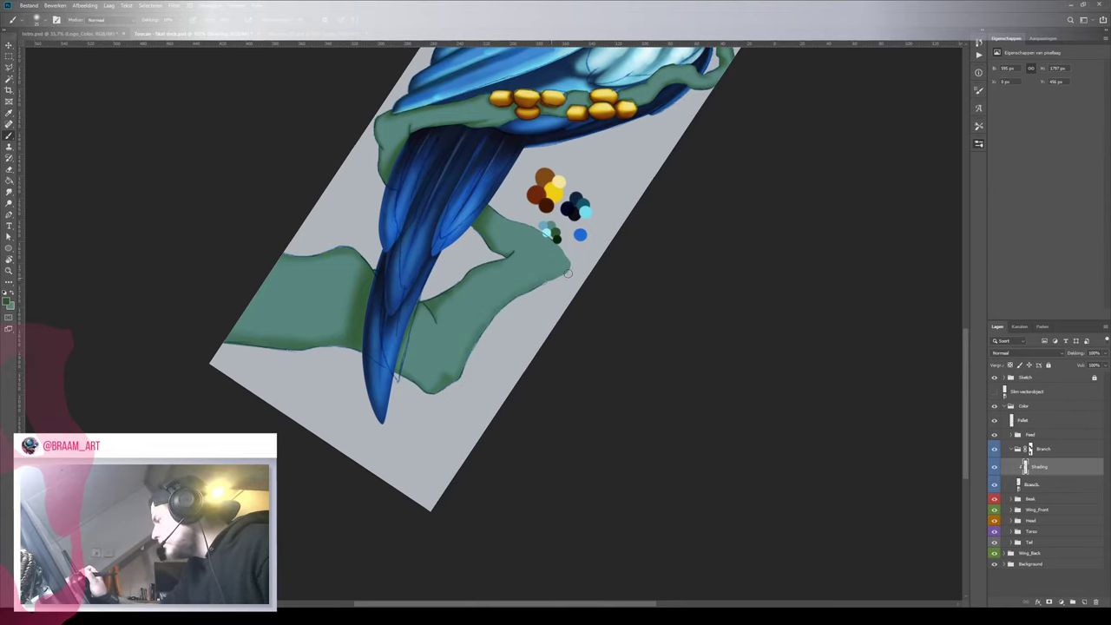
{"action": "key", "text": "r"}
{"action": "mouse_move", "coordinate": [508, 347]}
{"action": "left_mouse_down"}
{"action": "mouse_move", "coordinate": [528, 478]}
{"action": "mouse_move", "coordinate": [547, 396]}
{"action": "left_mouse_up"}
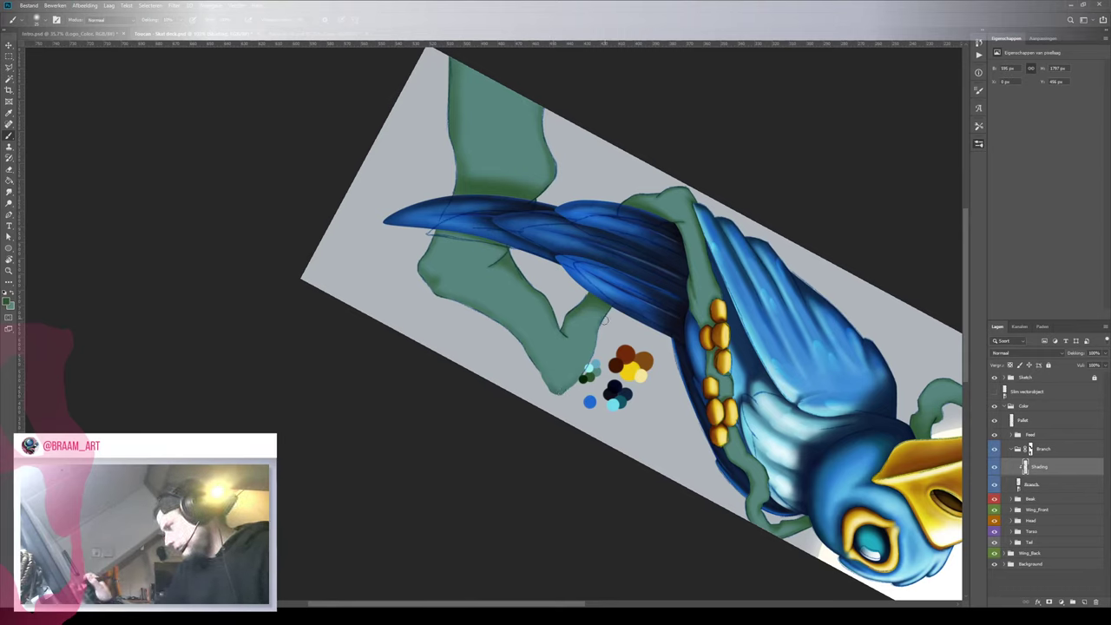
{"action": "key", "text": "r"}
{"action": "left_click_drag", "start_coordinate": [580, 322], "coordinate": [339, 241]}
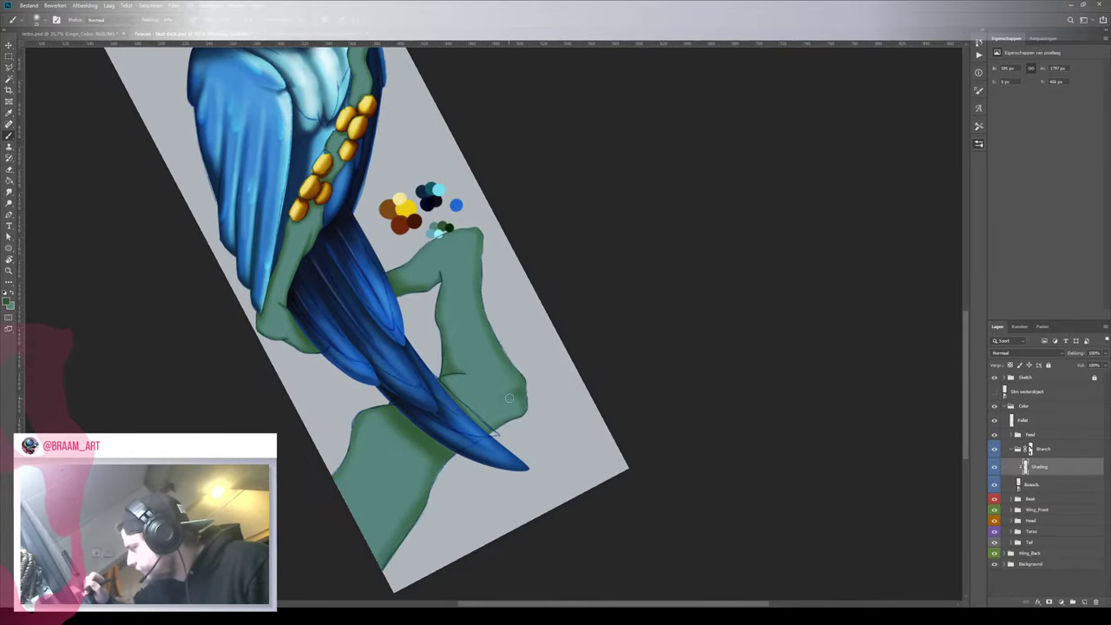
{"action": "key", "text": "x"}
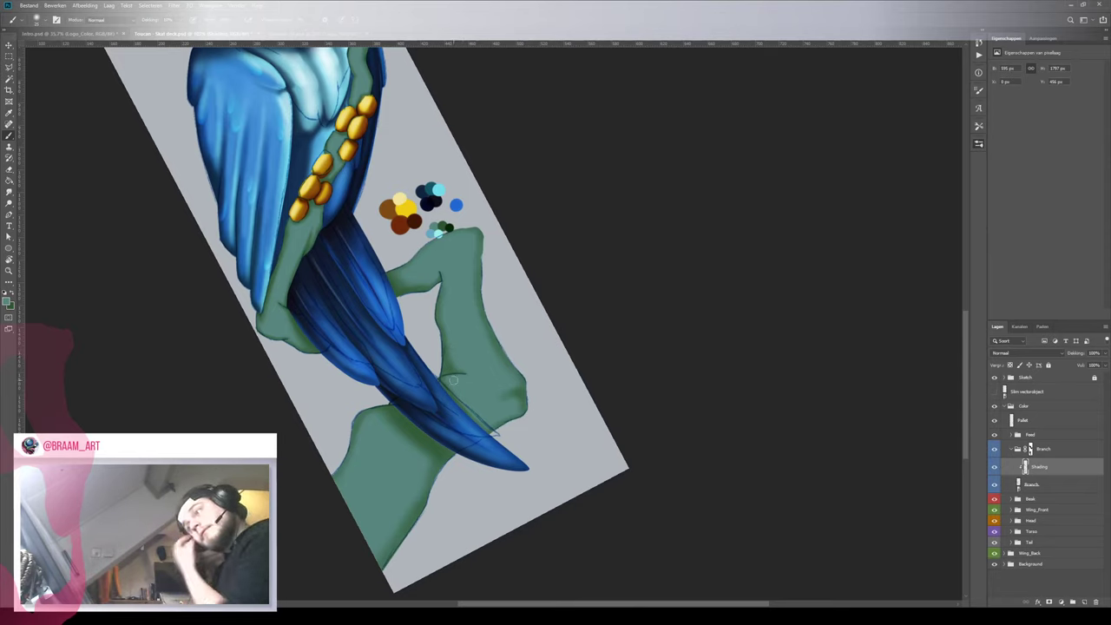
Hide the sketch and examine the shaded branch within the whole painting
{"action": "key", "text": "z"}
{"action": "left_click", "coordinate": [415, 321], "text": "alt"}
{"action": "key", "text": "r"}
{"action": "mouse_move", "coordinate": [415, 321]}
{"action": "left_mouse_down"}
{"action": "mouse_move", "coordinate": [425, 291]}
{"action": "mouse_move", "coordinate": [518, 214]}
{"action": "mouse_move", "coordinate": [540, 211]}
{"action": "mouse_move", "coordinate": [532, 193]}
{"action": "mouse_move", "coordinate": [567, 480]}
{"action": "left_mouse_up"}
{"action": "key", "text": "b"}
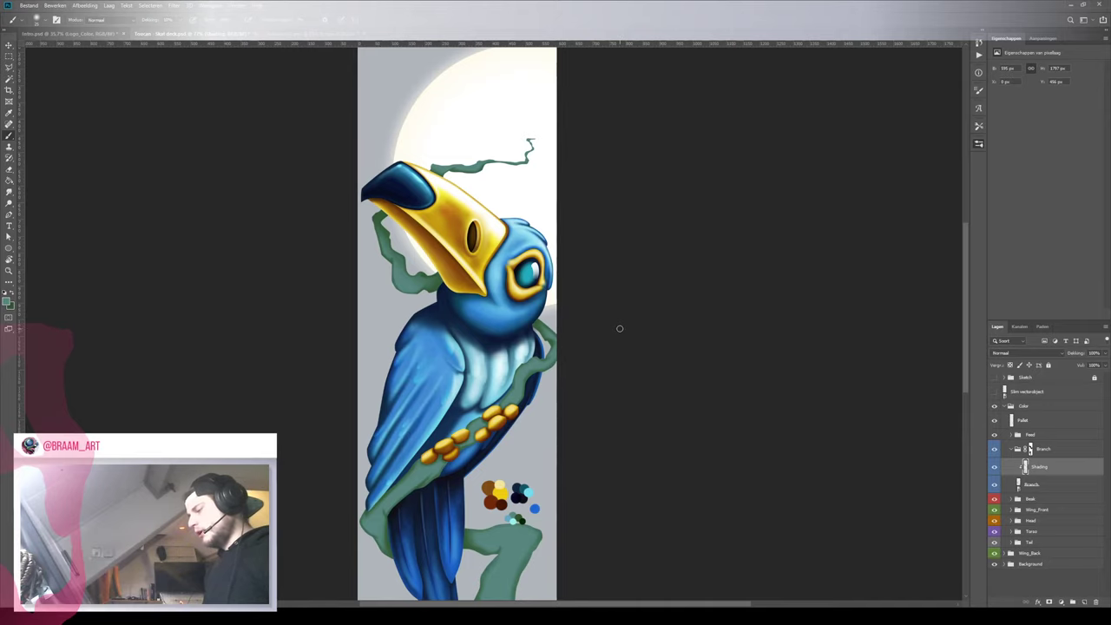
{"action": "key", "text": "z"}
{"action": "left_click_drag", "start_coordinate": [536, 354], "coordinate": [524, 361]}
{"action": "left_click_drag", "start_coordinate": [622, 456], "coordinate": [635, 279]}
{"action": "left_click_drag", "start_coordinate": [521, 324], "coordinate": [493, 324]}
{"action": "left_click_drag", "start_coordinate": [497, 220], "coordinate": [488, 327]}
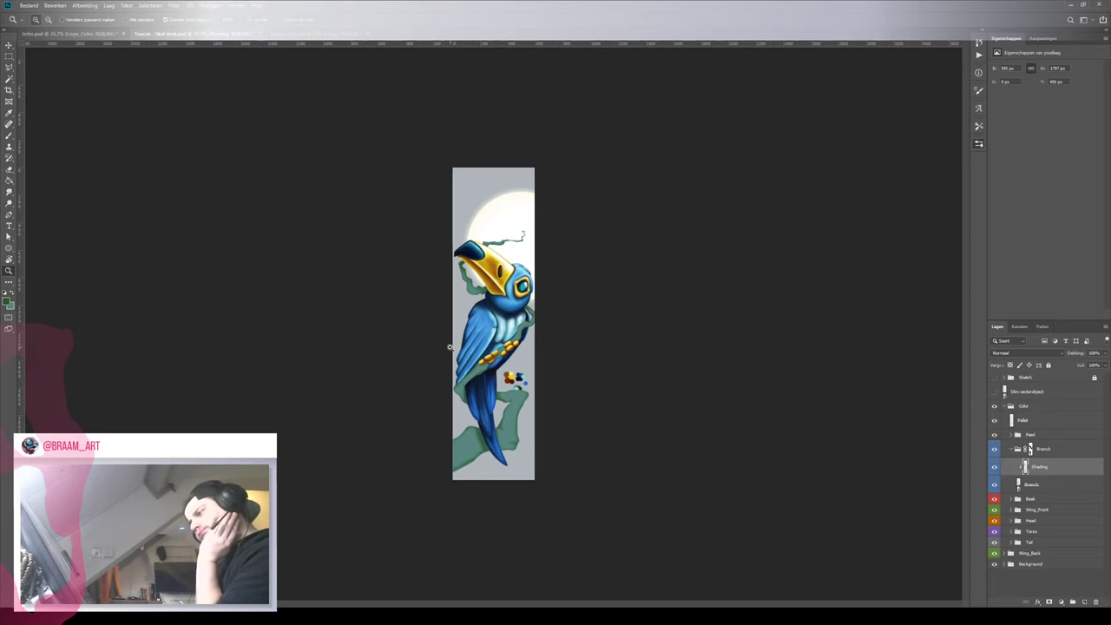
Sample the darkest green from the painted palette as the brush colour
{"action": "left_click_drag", "start_coordinate": [515, 392], "coordinate": [602, 383]}
{"action": "key", "text": "i"}
{"action": "left_click", "coordinate": [737, 371]}
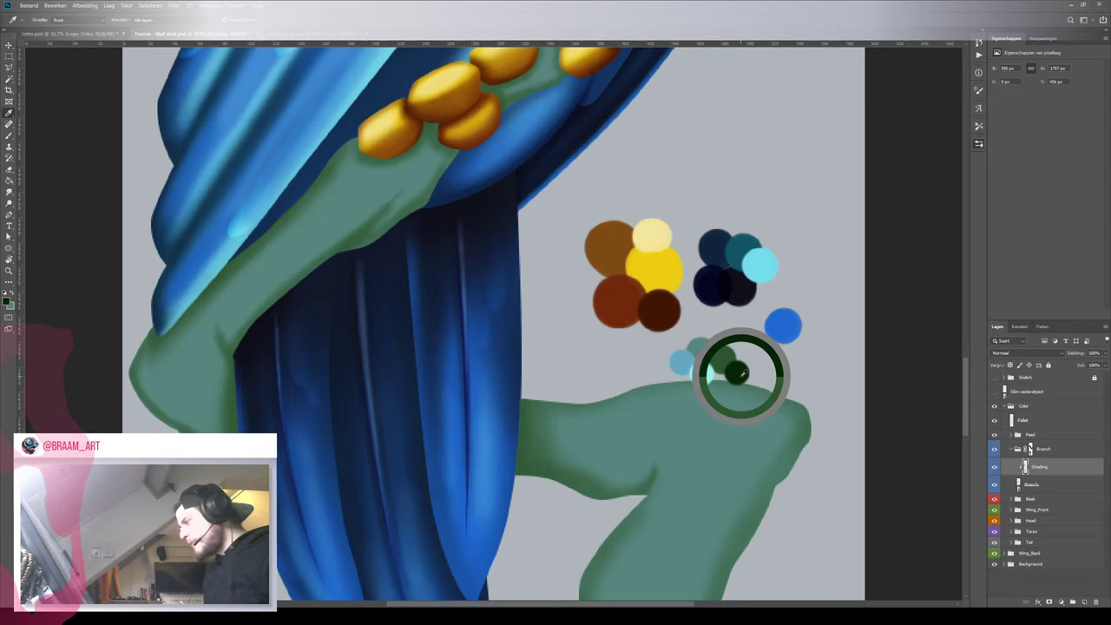
{"action": "key", "text": "b"}
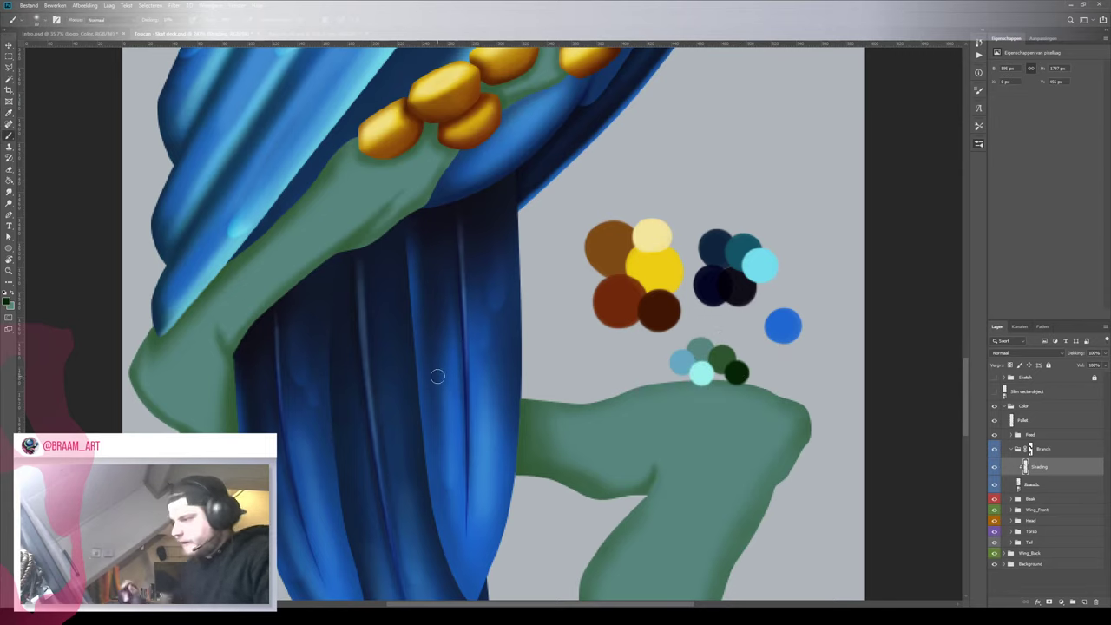
{"action": "left_click", "coordinate": [739, 374], "text": "alt"}
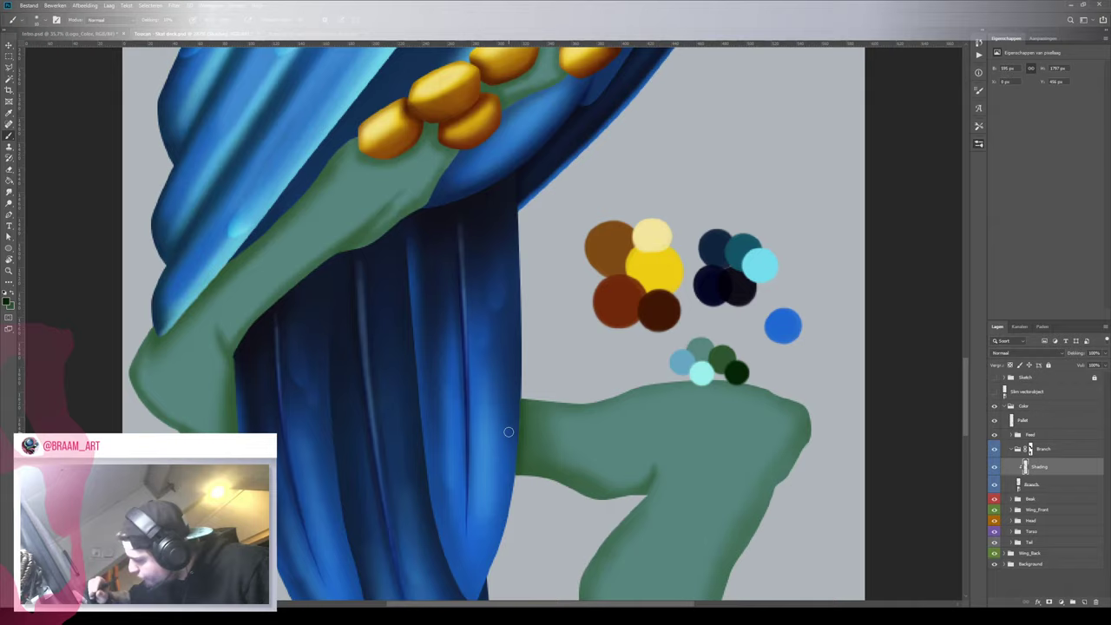
Deepen the fork crease and the short branch arm's edges beside the tail with the darkest green
{"action": "key", "text": "r"}
{"action": "left_click_drag", "start_coordinate": [641, 357], "coordinate": [556, 179]}
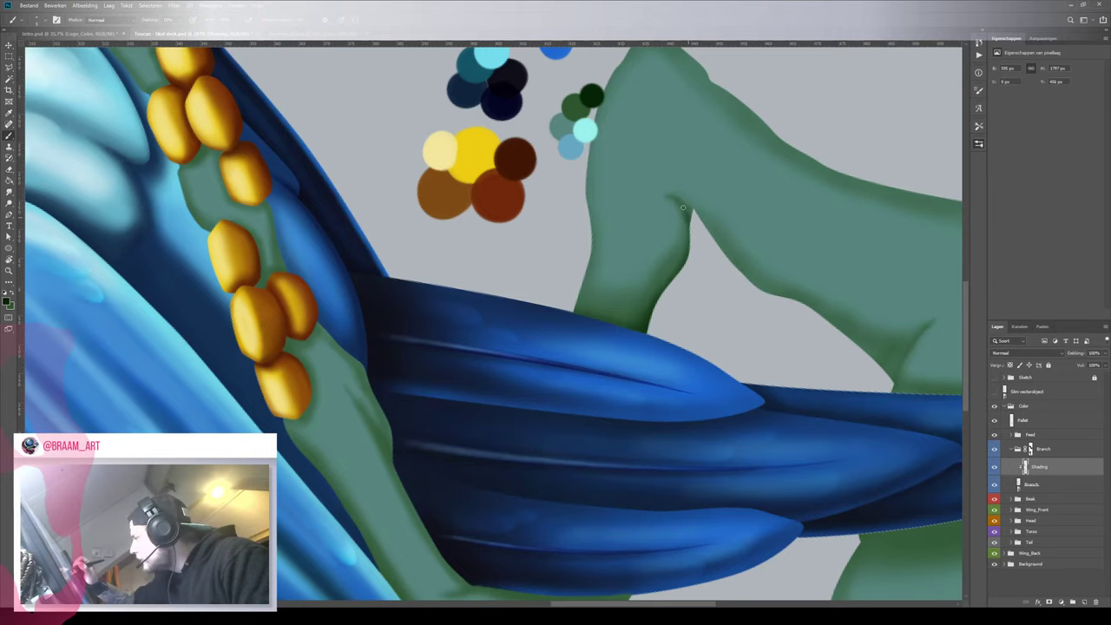
{"action": "key", "text": "r"}
{"action": "left_click_drag", "start_coordinate": [724, 194], "coordinate": [548, 305]}
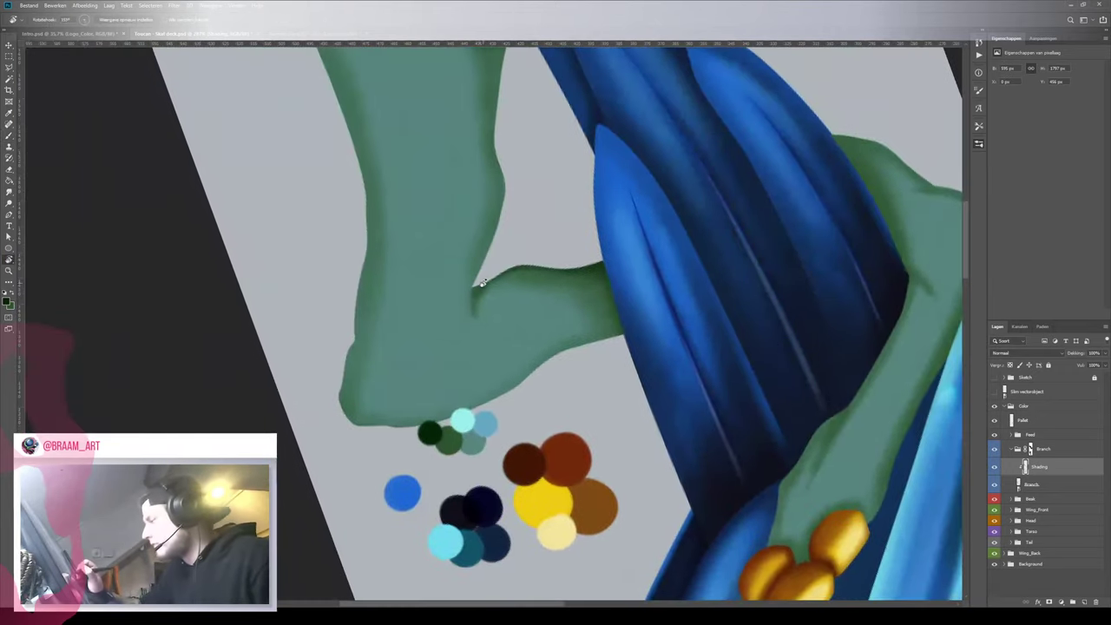
{"action": "key", "text": "b"}
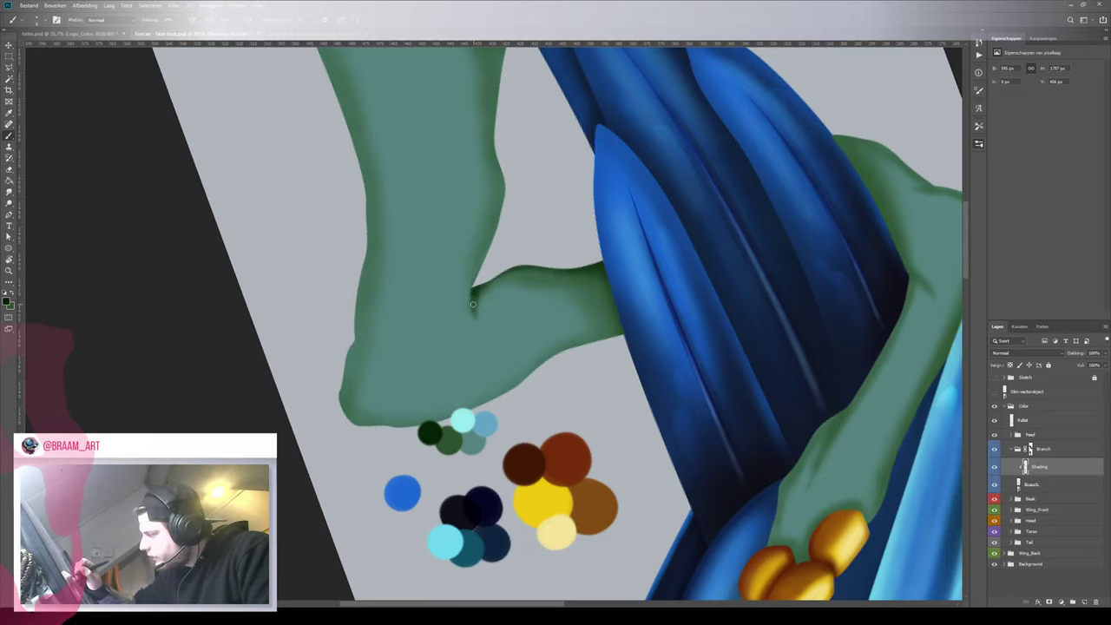
Darken the crease in the thick branch where it meets the tail with the darkest green
{"action": "key", "text": "h"}
{"action": "left_click_drag", "start_coordinate": [507, 207], "coordinate": [513, 345]}
{"action": "key", "text": "r"}
{"action": "mouse_move", "coordinate": [617, 276]}
{"action": "left_mouse_down"}
{"action": "mouse_move", "coordinate": [579, 214]}
{"action": "mouse_move", "coordinate": [432, 158]}
{"action": "left_mouse_up"}
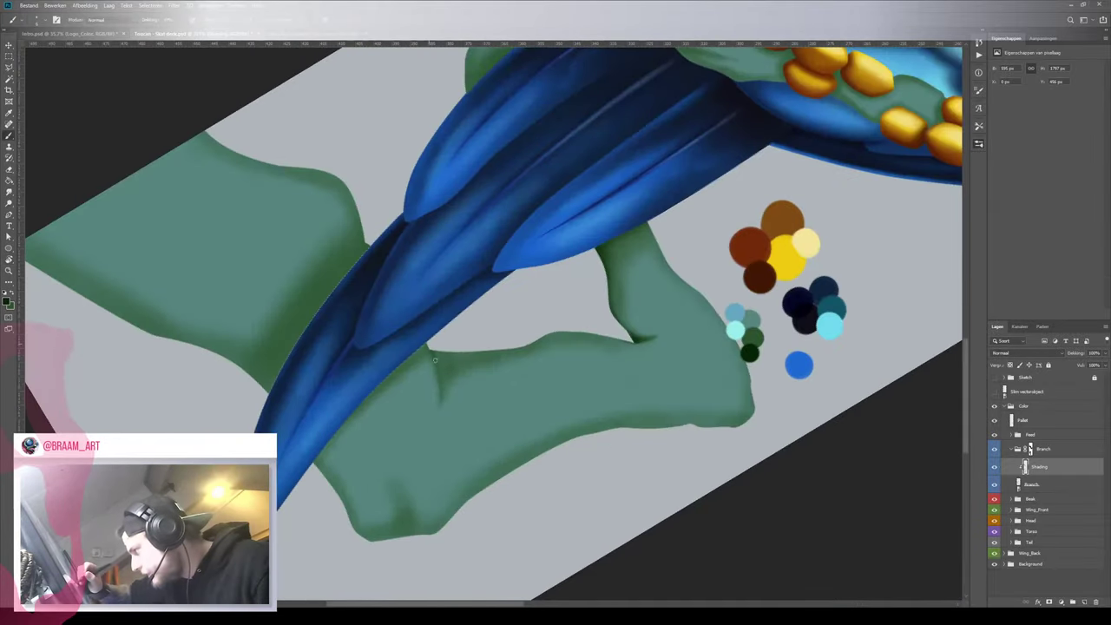
{"action": "key", "text": "r"}
{"action": "mouse_move", "coordinate": [379, 188]}
{"action": "left_mouse_down"}
{"action": "mouse_move", "coordinate": [392, 174]}
{"action": "mouse_move", "coordinate": [409, 384]}
{"action": "left_mouse_up"}
{"action": "mouse_move", "coordinate": [642, 302]}
{"action": "left_mouse_down"}
{"action": "mouse_move", "coordinate": [631, 235]}
{"action": "mouse_move", "coordinate": [488, 170]}
{"action": "left_mouse_up"}
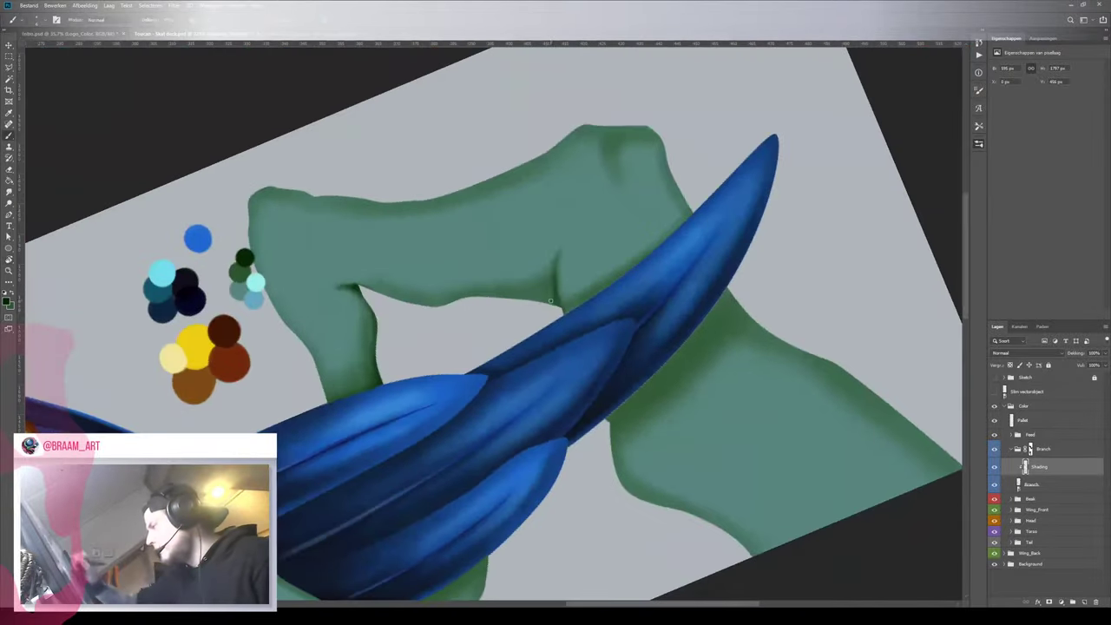
{"action": "scroll", "coordinate": [548, 280], "scroll_direction": "up", "scroll_amount": 3}
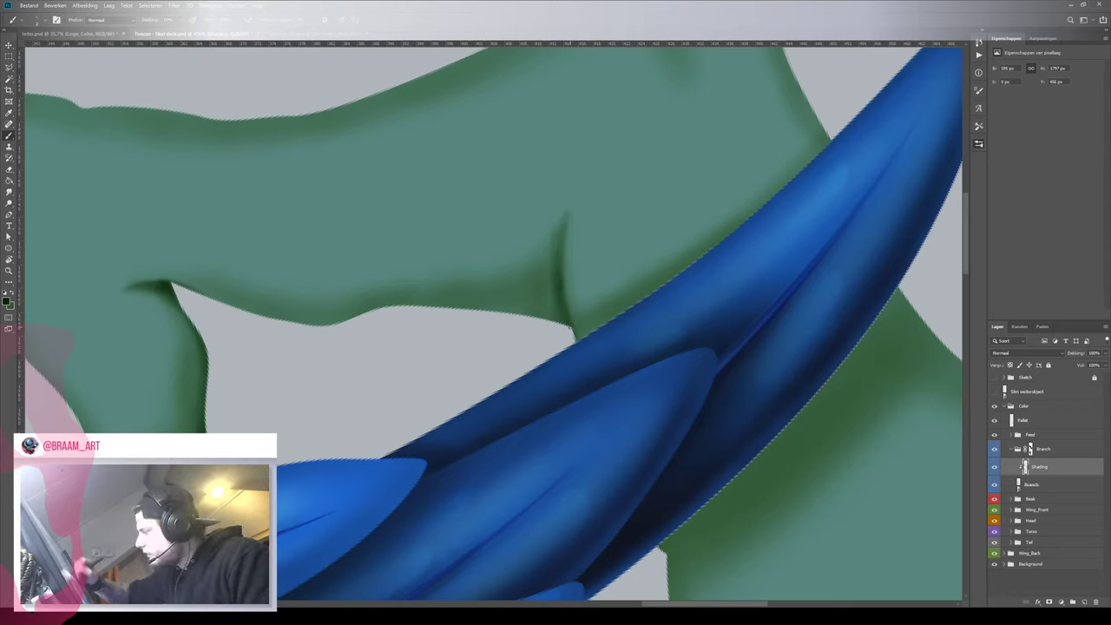
{"action": "left_click_drag", "start_coordinate": [553, 294], "coordinate": [559, 334]}
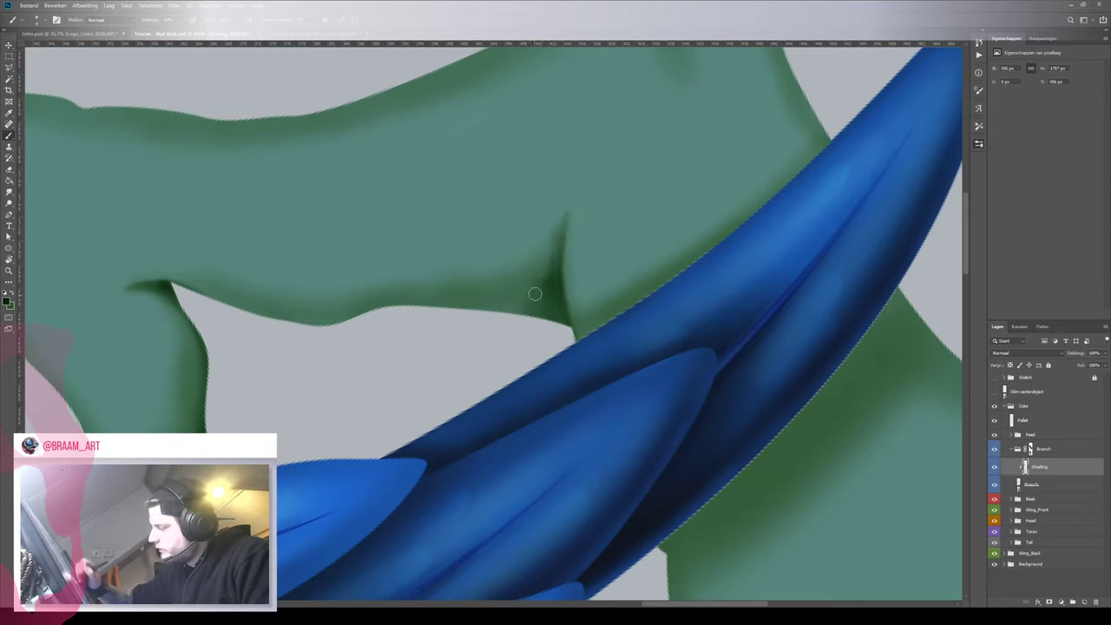
Deepen the shadow on the lowest branch section along the tail's edge with the darkest green
{"action": "key", "text": "r"}
{"action": "mouse_move", "coordinate": [466, 359]}
{"action": "left_mouse_down"}
{"action": "mouse_move", "coordinate": [380, 117]}
{"action": "mouse_move", "coordinate": [474, 508]}
{"action": "mouse_move", "coordinate": [507, 507]}
{"action": "left_mouse_up"}
{"action": "key", "text": "b"}
{"action": "key", "text": "]"}
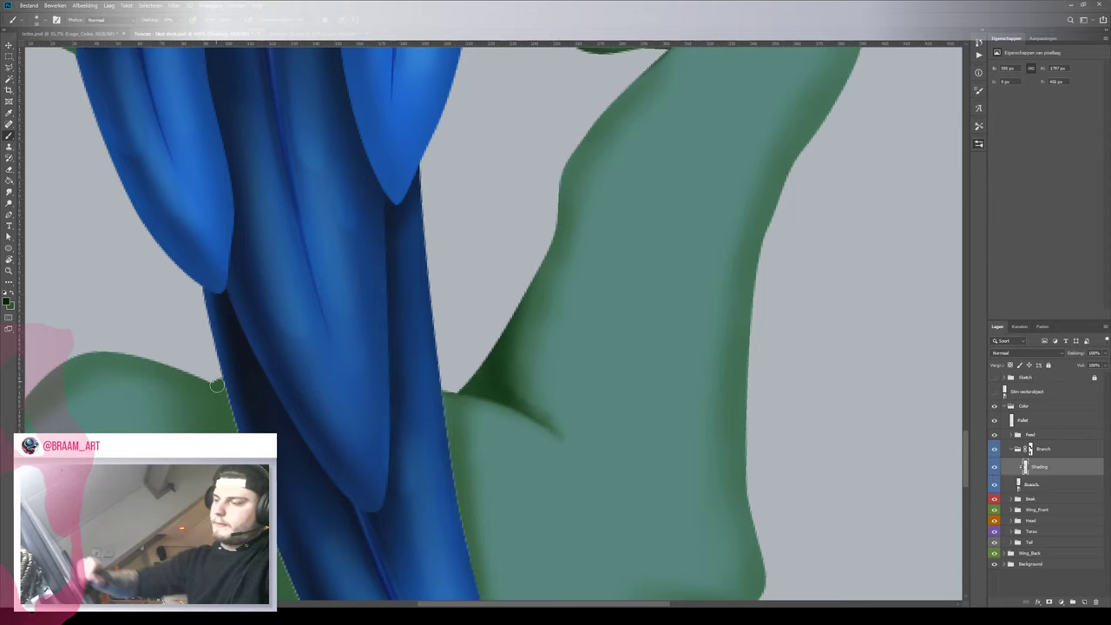
{"action": "mouse_move", "coordinate": [232, 426]}
{"action": "left_mouse_down"}
{"action": "mouse_move", "coordinate": [218, 268]}
{"action": "mouse_move", "coordinate": [172, 174]}
{"action": "left_mouse_up"}
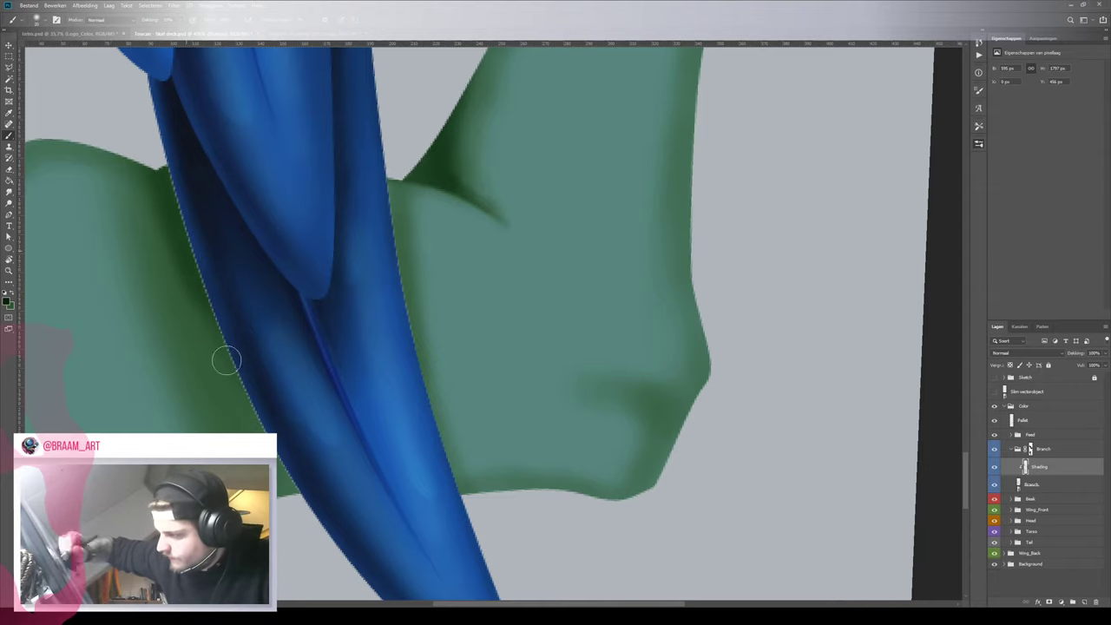
{"action": "mouse_move", "coordinate": [196, 191]}
{"action": "left_mouse_down"}
{"action": "mouse_move", "coordinate": [241, 231]}
{"action": "mouse_move", "coordinate": [404, 310]}
{"action": "left_mouse_up"}
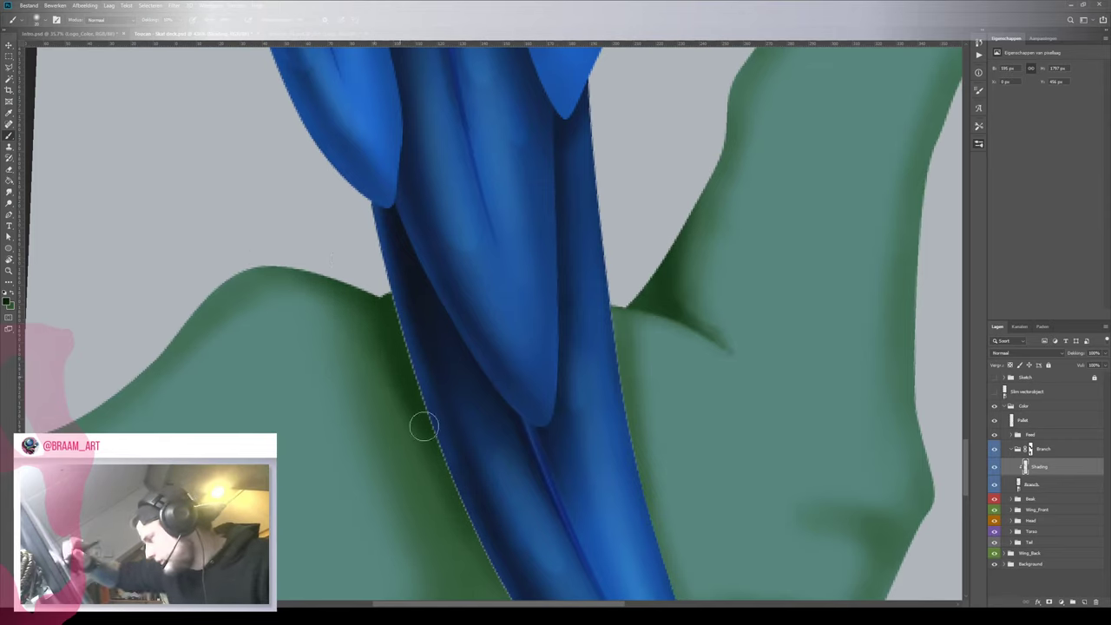
{"action": "left_click_drag", "start_coordinate": [481, 509], "coordinate": [369, 284]}
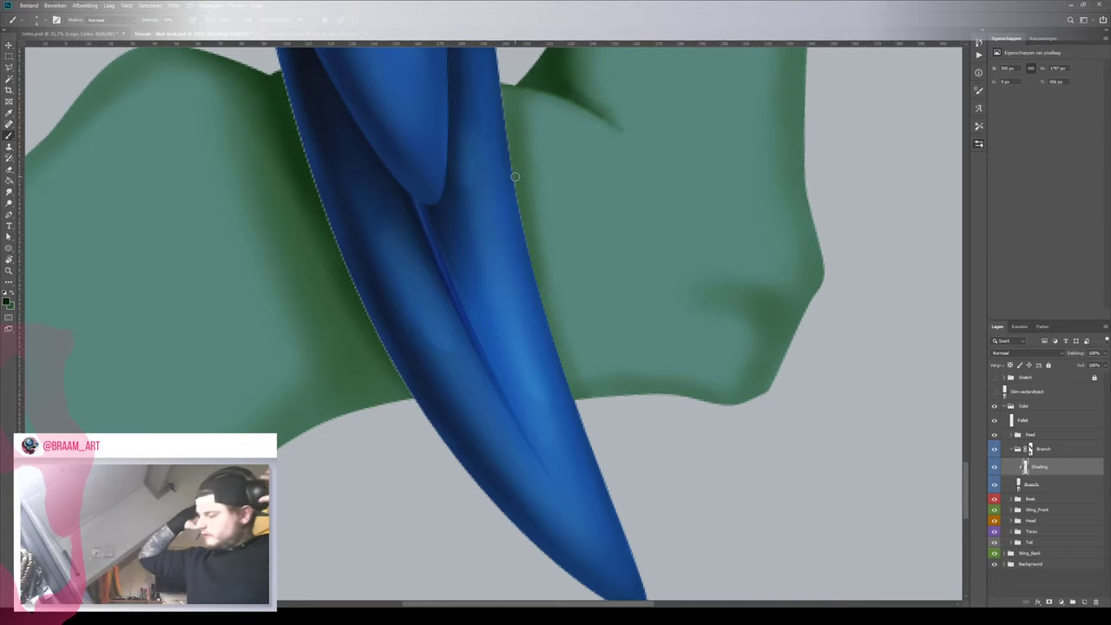
Darken the thick branch's edge along the other side of the tail and strengthen the shadow opposite
{"action": "left_click_drag", "start_coordinate": [546, 163], "coordinate": [513, 319]}
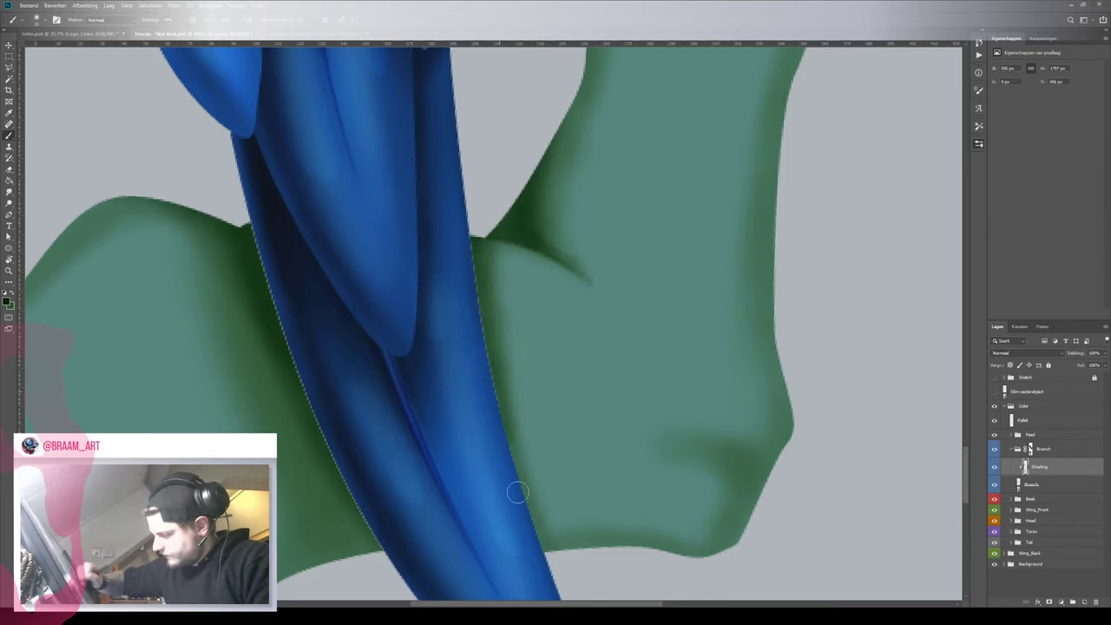
{"action": "key", "text": "z"}
{"action": "mouse_move", "coordinate": [524, 402]}
{"action": "left_mouse_down"}
{"action": "mouse_move", "coordinate": [496, 434]}
{"action": "mouse_move", "coordinate": [449, 558]}
{"action": "mouse_move", "coordinate": [513, 454]}
{"action": "left_mouse_up"}
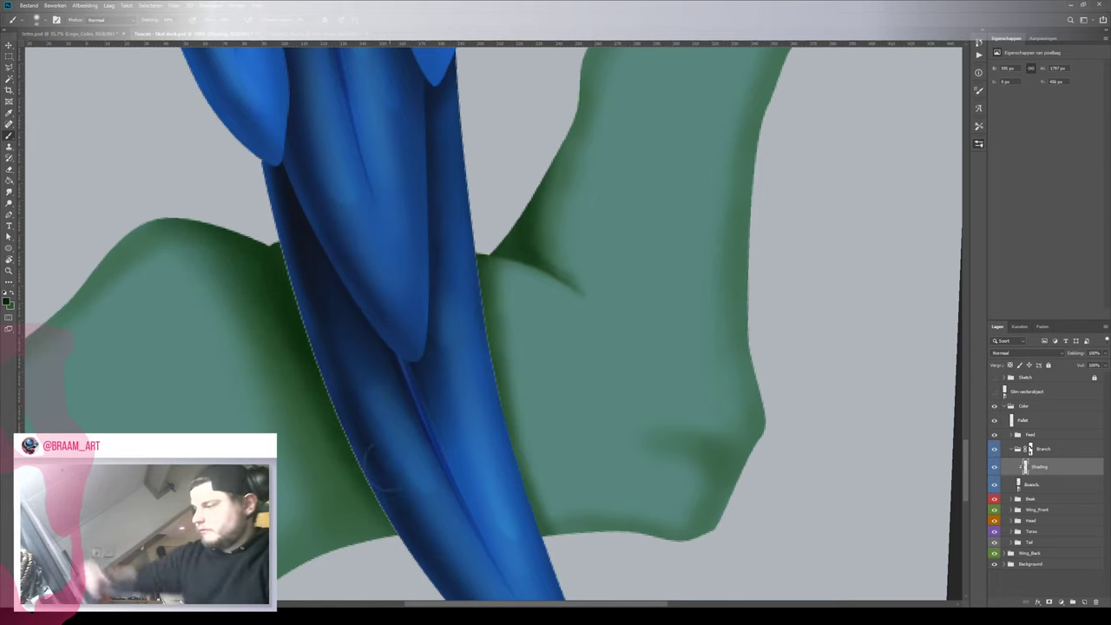
{"action": "left_click_drag", "start_coordinate": [445, 409], "coordinate": [419, 356]}
Deepen the creases and the tail-side edge of the branch bend below the wing tip using a smaller brush
{"action": "left_click_drag", "start_coordinate": [333, 186], "coordinate": [411, 386]}
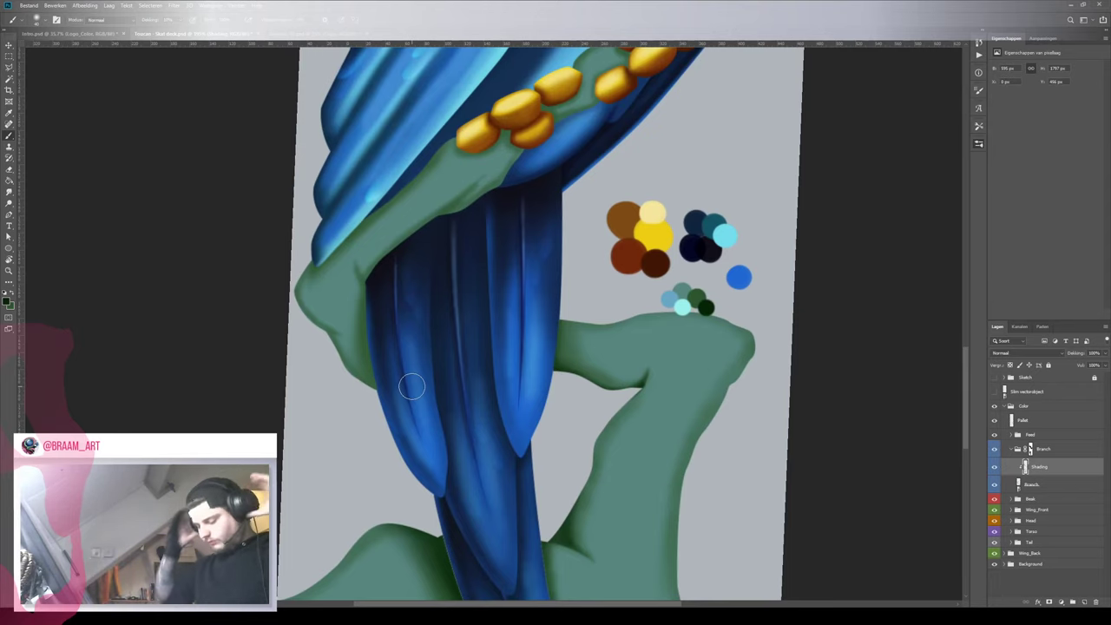
{"action": "mouse_move", "coordinate": [362, 280]}
{"action": "left_mouse_down"}
{"action": "mouse_move", "coordinate": [404, 249]}
{"action": "mouse_move", "coordinate": [371, 298]}
{"action": "mouse_move", "coordinate": [368, 277]}
{"action": "left_mouse_up"}
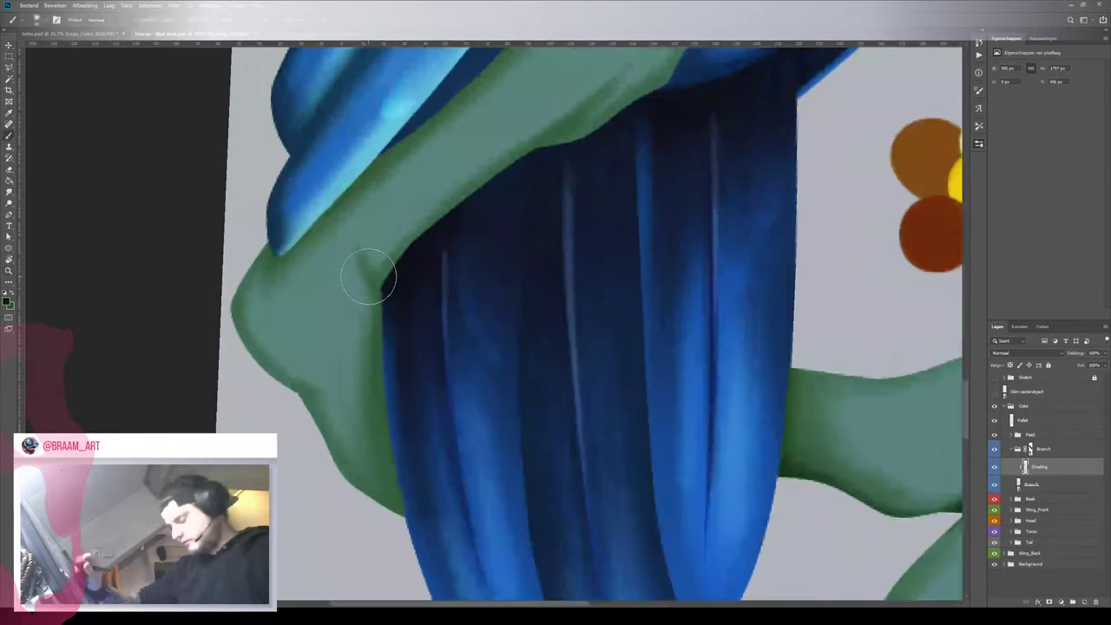
{"action": "key", "text": "["}
{"action": "key", "text": "["}
{"action": "key", "text": "["}
{"action": "key", "text": "["}
{"action": "key", "text": "["}
{"action": "key", "text": "["}
{"action": "key", "text": "["}
{"action": "key", "text": "["}
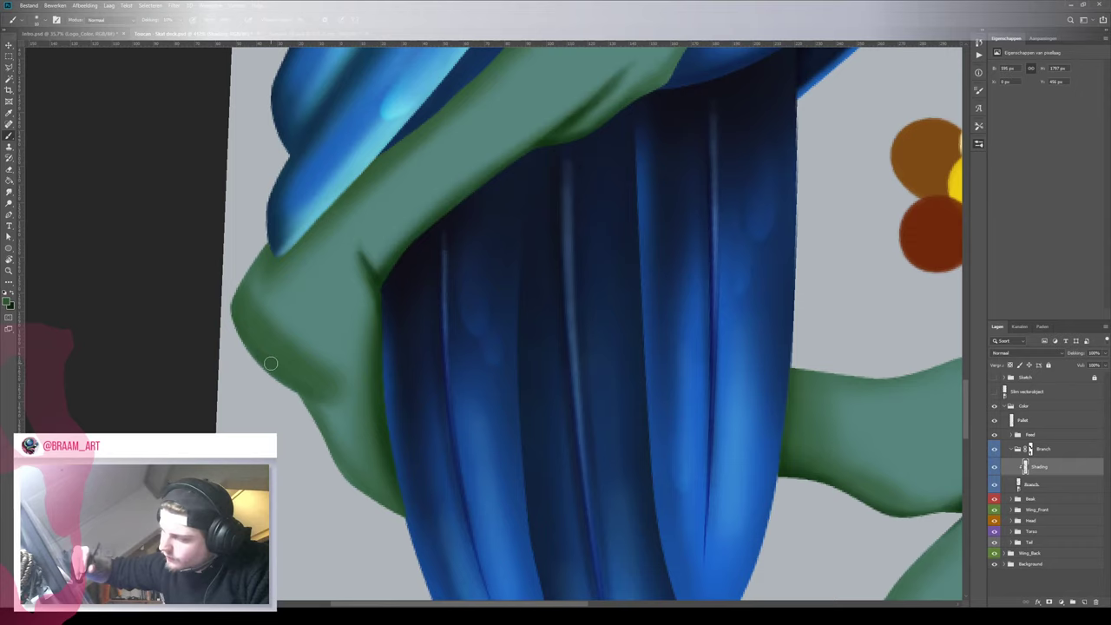
Darken the outer contour and the lower crease of the branch bend below the wing tip with the darkest green
{"action": "key", "text": "x"}
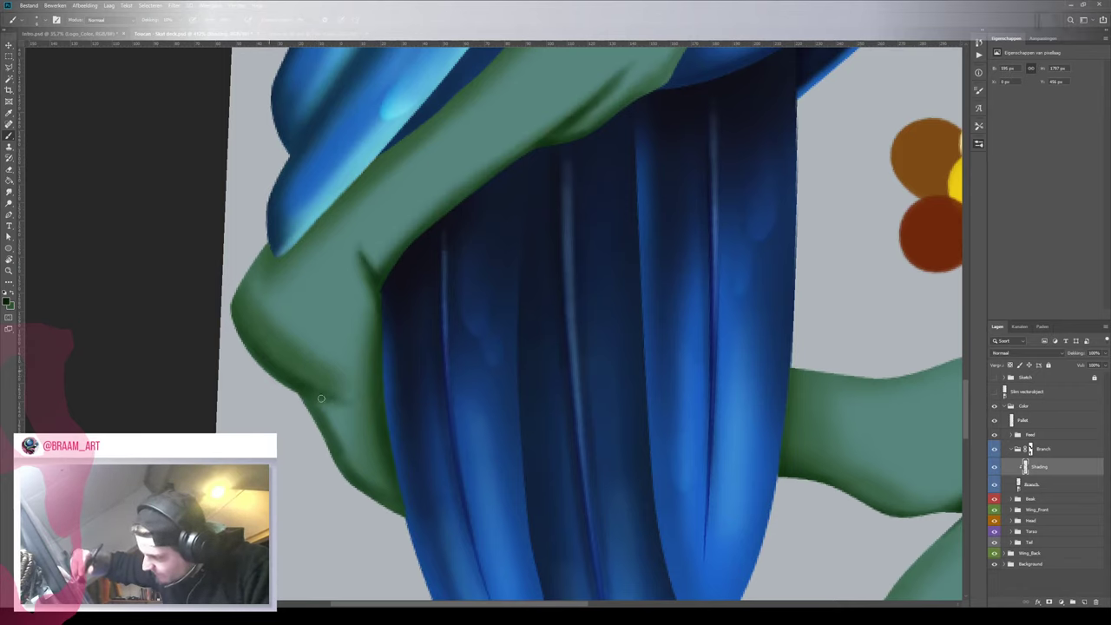
{"action": "key", "text": "bracketright"}
{"action": "key", "text": "bracketright"}
{"action": "key", "text": "bracketright"}
{"action": "left_click_drag", "start_coordinate": [286, 363], "coordinate": [322, 402]}
{"action": "key", "text": "x"}
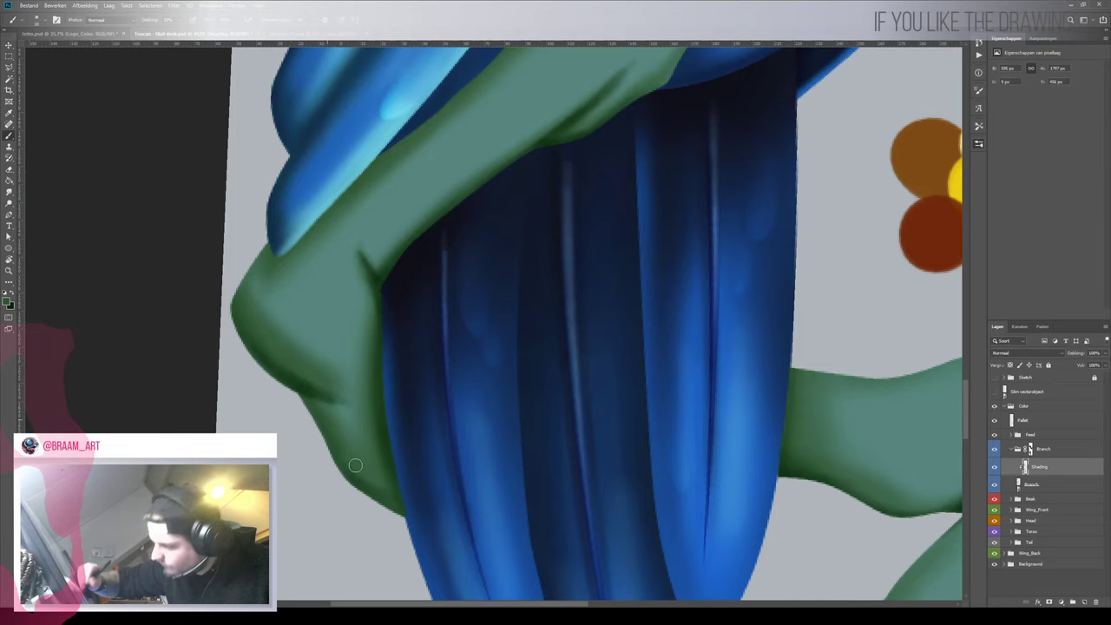
Shade the branch's edge along the wing tip feathers with dark green
{"action": "key", "text": "z"}
{"action": "mouse_move", "coordinate": [376, 451]}
{"action": "left_mouse_down"}
{"action": "mouse_move", "coordinate": [317, 516]}
{"action": "mouse_move", "coordinate": [359, 472]}
{"action": "left_mouse_up"}
{"action": "left_click_drag", "start_coordinate": [367, 360], "coordinate": [502, 433]}
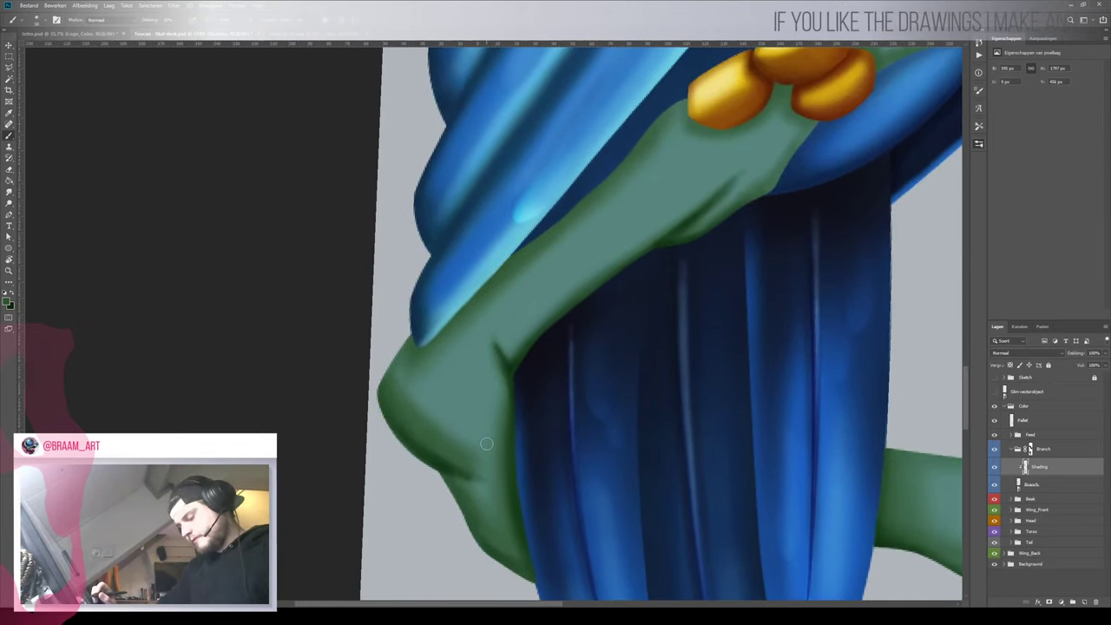
{"action": "key", "text": "x"}
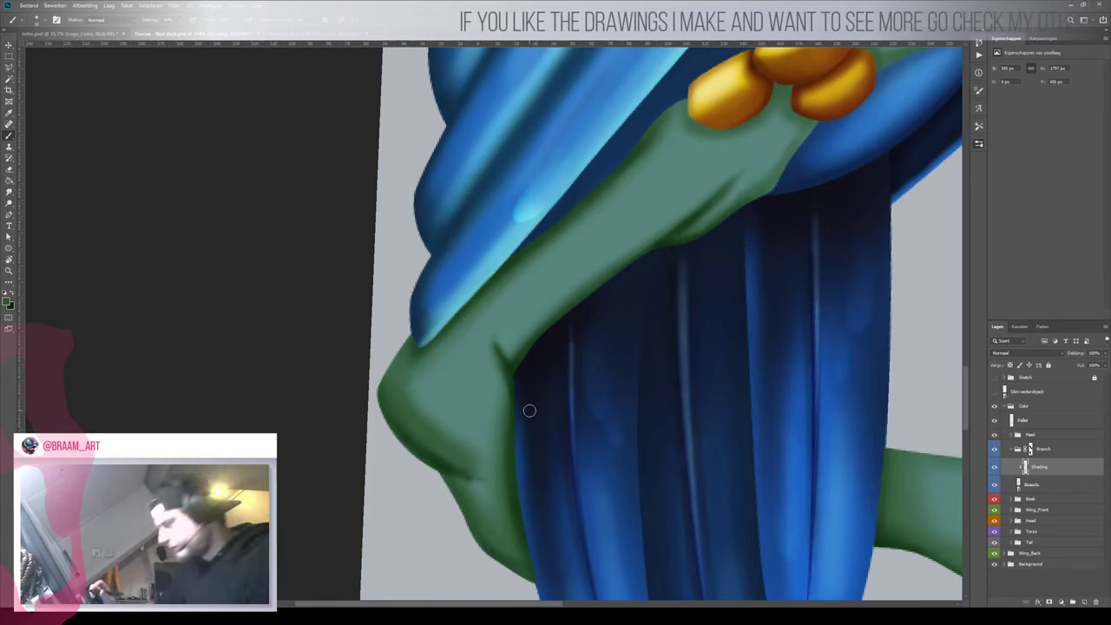
Deepen the shading on the branch bend and along the wing with a larger brush, refining its edges with a smaller one
{"action": "key", "text": "bracketright"}
{"action": "key", "text": "bracketright"}
{"action": "key", "text": "bracketright"}
{"action": "key", "text": "bracketright"}
{"action": "mouse_move", "coordinate": [442, 427]}
{"action": "left_mouse_down"}
{"action": "mouse_move", "coordinate": [451, 440]}
{"action": "mouse_move", "coordinate": [468, 434]}
{"action": "mouse_move", "coordinate": [444, 420]}
{"action": "left_mouse_up"}
{"action": "key", "text": "bracketleft"}
{"action": "key", "text": "bracketleft"}
{"action": "key", "text": "bracketleft"}
{"action": "key", "text": "bracketleft"}
{"action": "key", "text": "bracketleft"}
{"action": "key", "text": "z"}
{"action": "mouse_move", "coordinate": [540, 414]}
{"action": "left_mouse_down"}
{"action": "mouse_move", "coordinate": [477, 499]}
{"action": "mouse_move", "coordinate": [610, 381]}
{"action": "left_mouse_up"}
{"action": "key", "text": "b"}
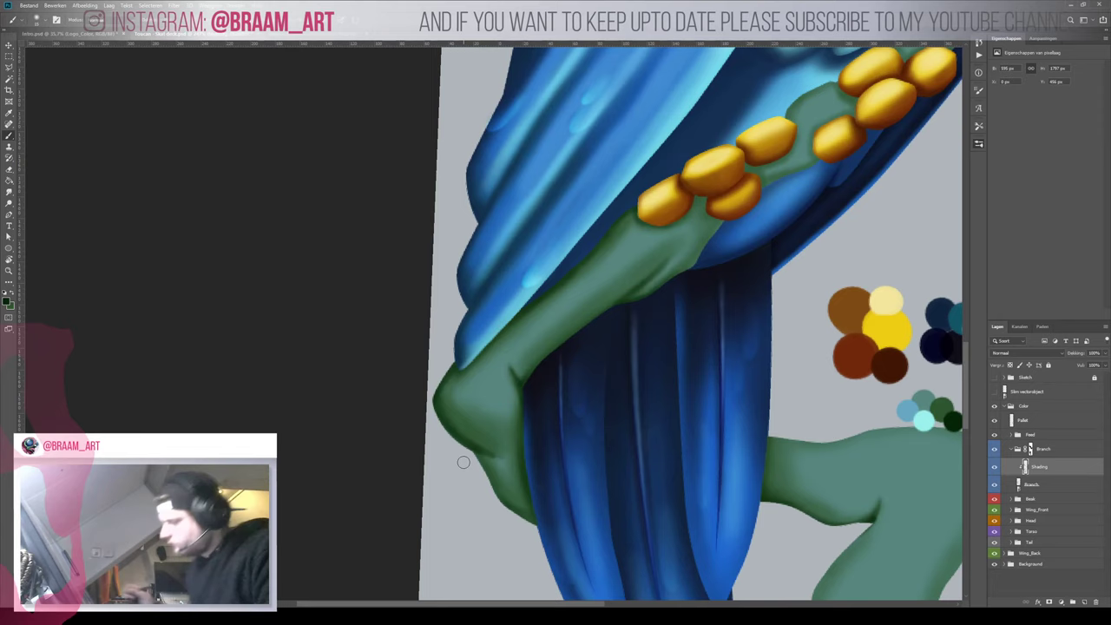
Darken the branch where it meets the lower claw's toes with the darkest green
{"action": "key", "text": "z"}
{"action": "mouse_move", "coordinate": [583, 295]}
{"action": "left_mouse_down"}
{"action": "mouse_move", "coordinate": [526, 303]}
{"action": "mouse_move", "coordinate": [661, 294]}
{"action": "left_mouse_up"}
{"action": "key", "text": "b"}
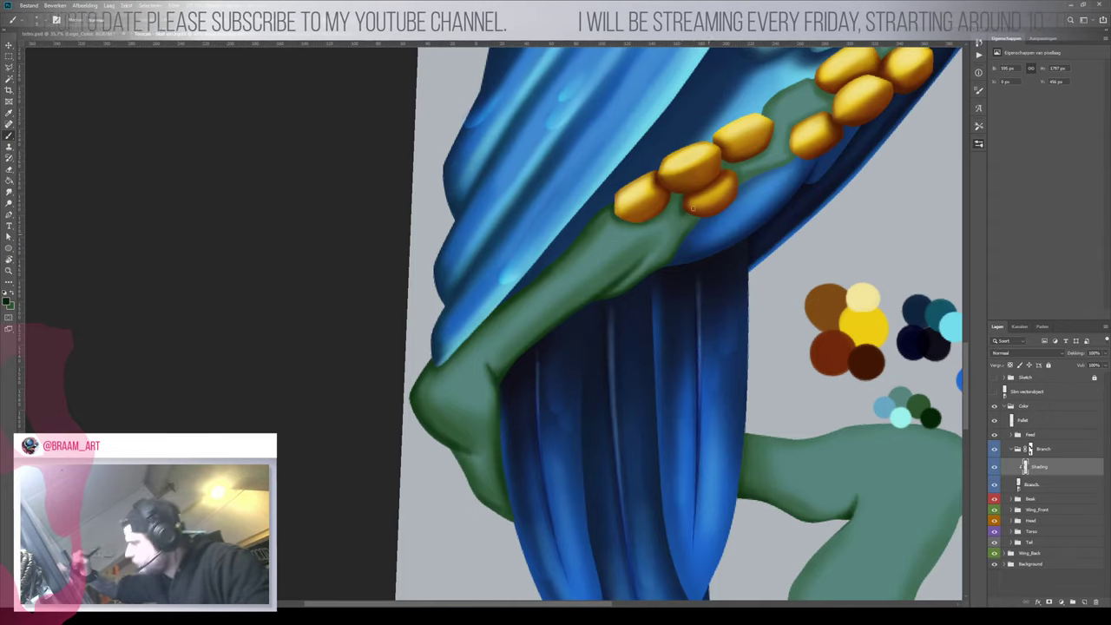
{"action": "key", "text": "r"}
{"action": "left_click_drag", "start_coordinate": [682, 204], "coordinate": [641, 462]}
{"action": "key", "text": "space"}
{"action": "left_click_drag", "start_coordinate": [617, 434], "coordinate": [630, 246]}
{"action": "key", "text": "ctrl+space"}
{"action": "scroll", "coordinate": [629, 245], "scroll_direction": "down", "scroll_amount": 2}
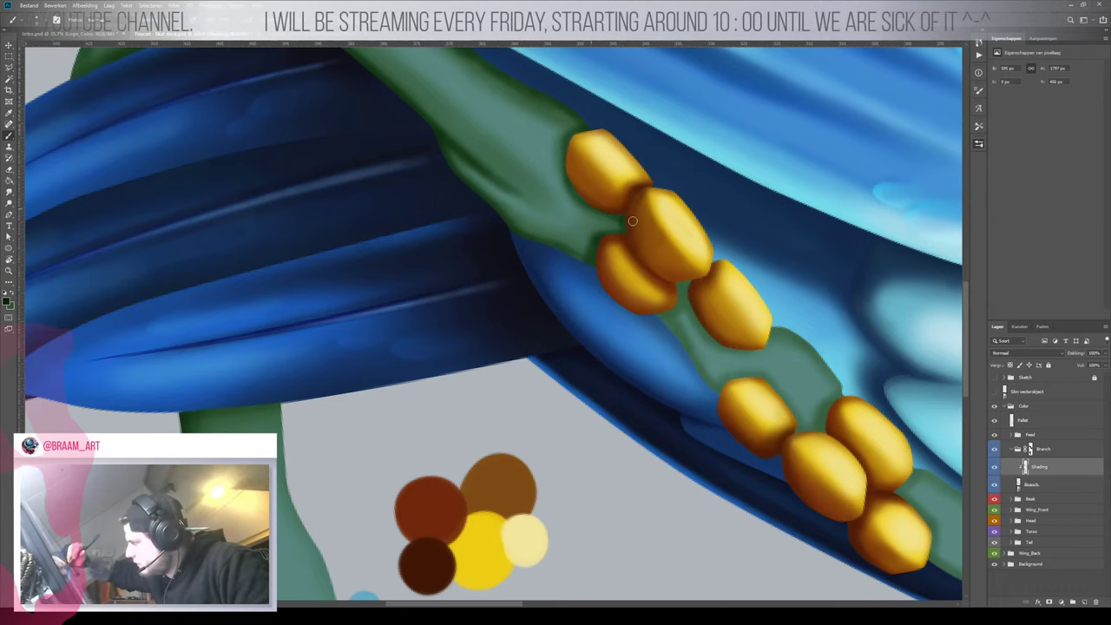
Add contact shadows on the branch directly beneath the lower claw's first toes
{"action": "key", "text": "z"}
{"action": "mouse_move", "coordinate": [596, 227]}
{"action": "left_mouse_down"}
{"action": "mouse_move", "coordinate": [514, 247]}
{"action": "mouse_move", "coordinate": [586, 253]}
{"action": "left_mouse_up"}
{"action": "key", "text": "r"}
{"action": "key", "text": "space"}
{"action": "mouse_move", "coordinate": [618, 166]}
{"action": "left_mouse_down"}
{"action": "mouse_move", "coordinate": [496, 166]}
{"action": "mouse_move", "coordinate": [498, 253]}
{"action": "mouse_move", "coordinate": [451, 278]}
{"action": "left_mouse_up"}
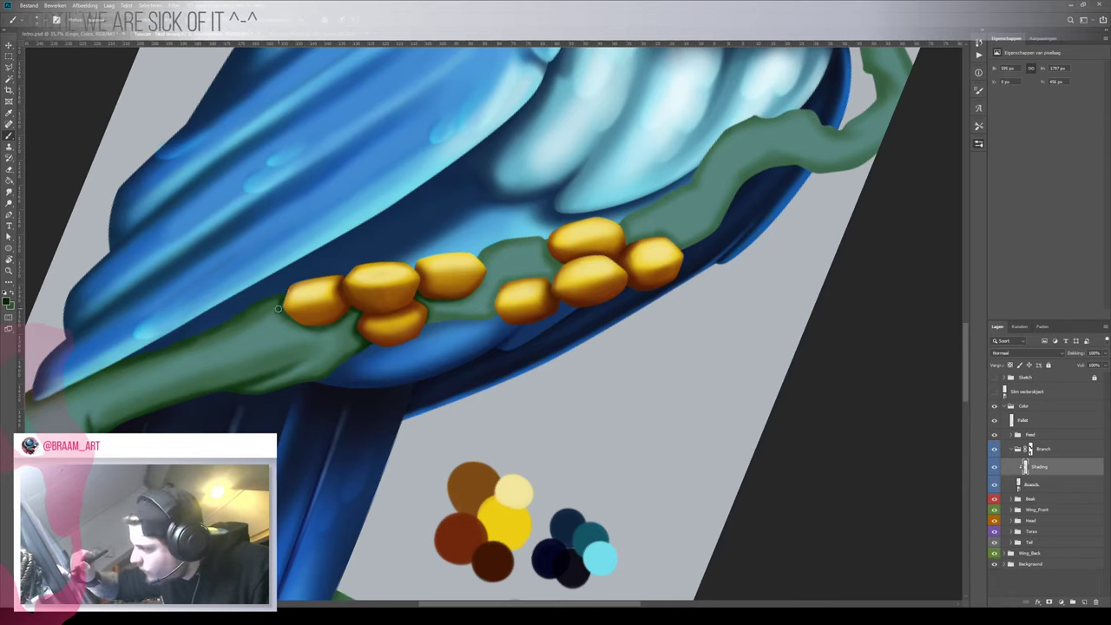
{"action": "left_click_drag", "start_coordinate": [287, 317], "coordinate": [333, 328]}
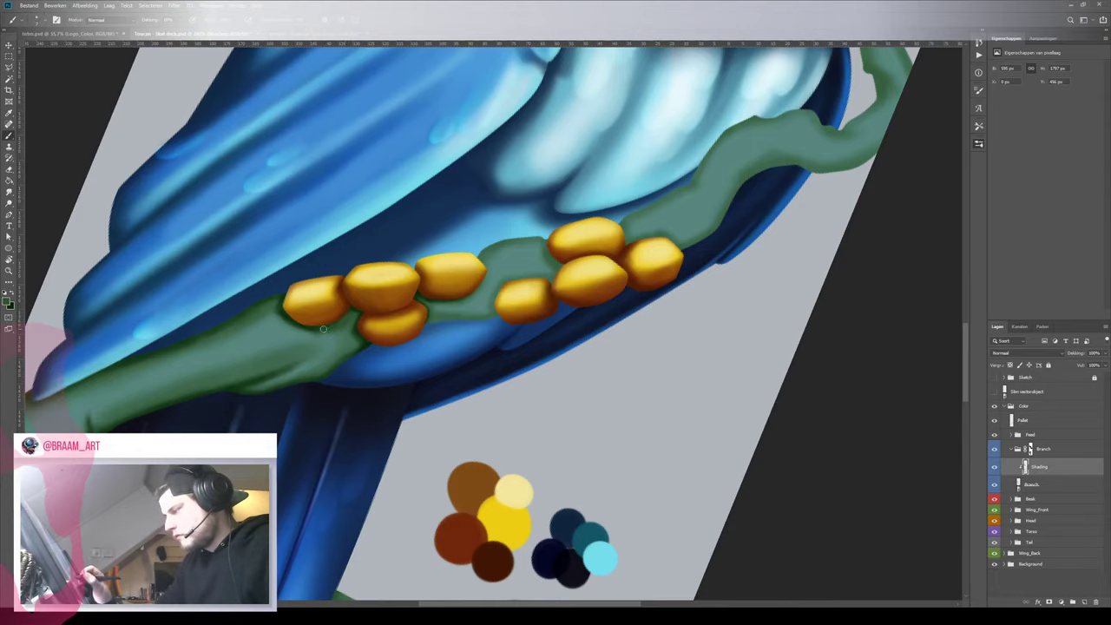
Blend the shading on the branch around the lower claw with lighter greens
{"action": "key", "text": "r"}
{"action": "left_click_drag", "start_coordinate": [311, 271], "coordinate": [686, 356]}
{"action": "key", "text": "r"}
{"action": "left_click_drag", "start_coordinate": [693, 202], "coordinate": [406, 101]}
{"action": "key", "text": "space"}
{"action": "mouse_move", "coordinate": [540, 165]}
{"action": "left_mouse_down"}
{"action": "mouse_move", "coordinate": [522, 328]}
{"action": "mouse_move", "coordinate": [472, 314]}
{"action": "left_mouse_up"}
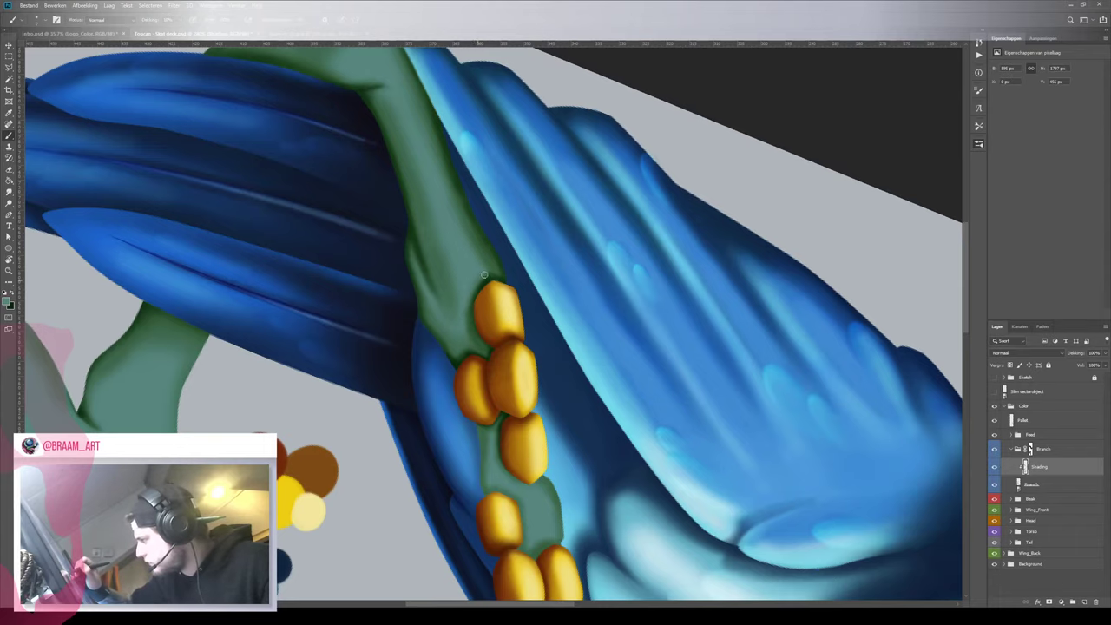
{"action": "key", "text": "z"}
{"action": "mouse_move", "coordinate": [473, 344]}
{"action": "left_mouse_down"}
{"action": "mouse_move", "coordinate": [445, 373]}
{"action": "mouse_move", "coordinate": [506, 359]}
{"action": "left_mouse_up"}
{"action": "key", "text": "b"}
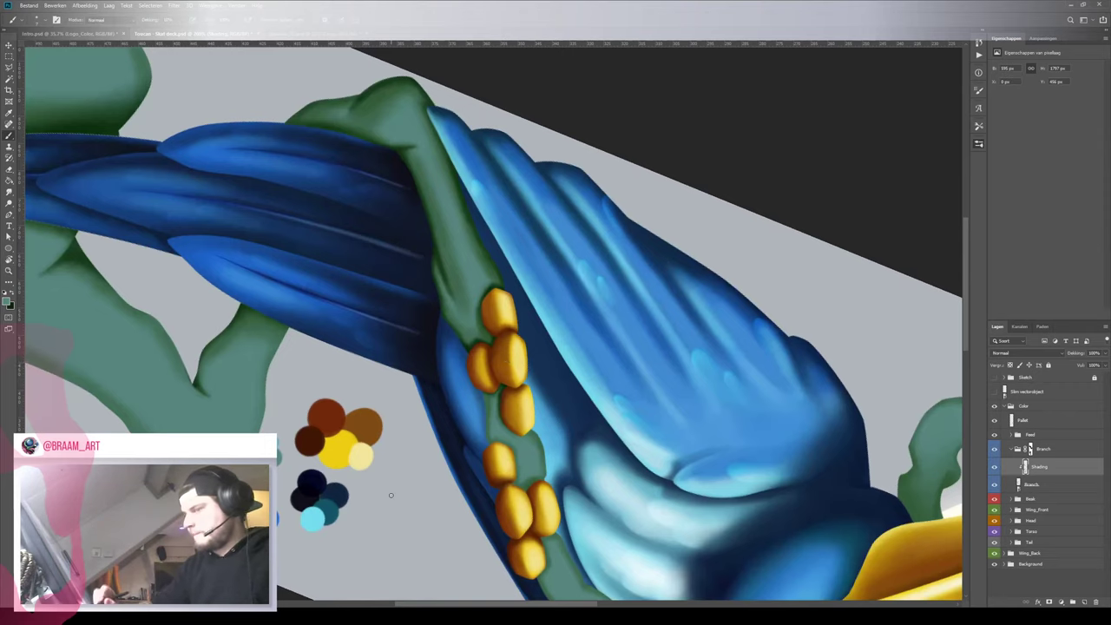
Shade the edges of the branch section between the two claws with dark green
{"action": "key", "text": "z"}
{"action": "left_click_drag", "start_coordinate": [523, 372], "coordinate": [539, 388]}
{"action": "left_click_drag", "start_coordinate": [523, 449], "coordinate": [510, 458]}
{"action": "key", "text": "b"}
{"action": "key", "text": "r"}
{"action": "mouse_move", "coordinate": [583, 459]}
{"action": "left_mouse_down"}
{"action": "mouse_move", "coordinate": [546, 167]}
{"action": "mouse_move", "coordinate": [523, 161]}
{"action": "left_mouse_up"}
{"action": "key", "text": "b"}
{"action": "left_click_drag", "start_coordinate": [699, 242], "coordinate": [574, 314]}
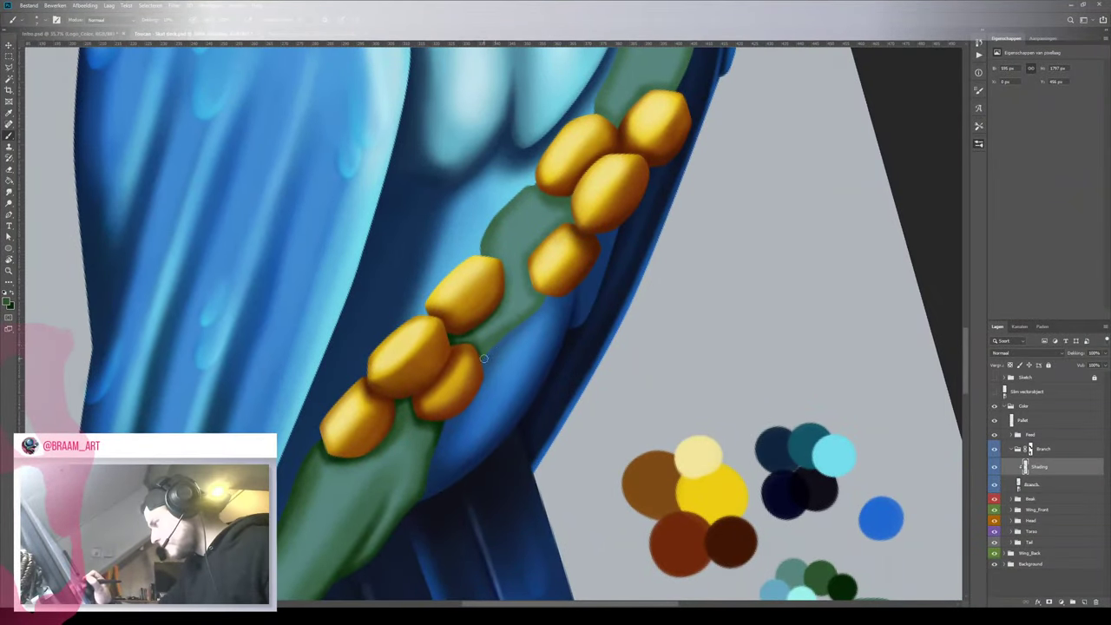
Deepen the shadows around the toes between the two claws and up to the upper claw with the darkest green
{"action": "key", "text": "x"}
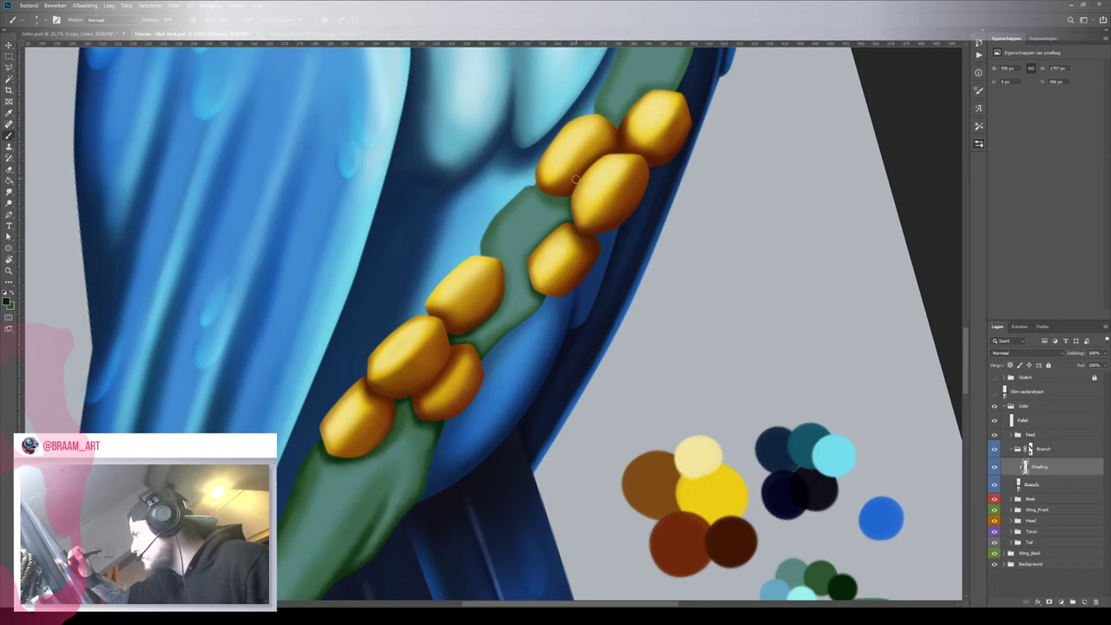
{"action": "key", "text": "r"}
{"action": "mouse_move", "coordinate": [579, 198]}
{"action": "left_mouse_down"}
{"action": "mouse_move", "coordinate": [615, 237]}
{"action": "mouse_move", "coordinate": [643, 328]}
{"action": "left_mouse_up"}
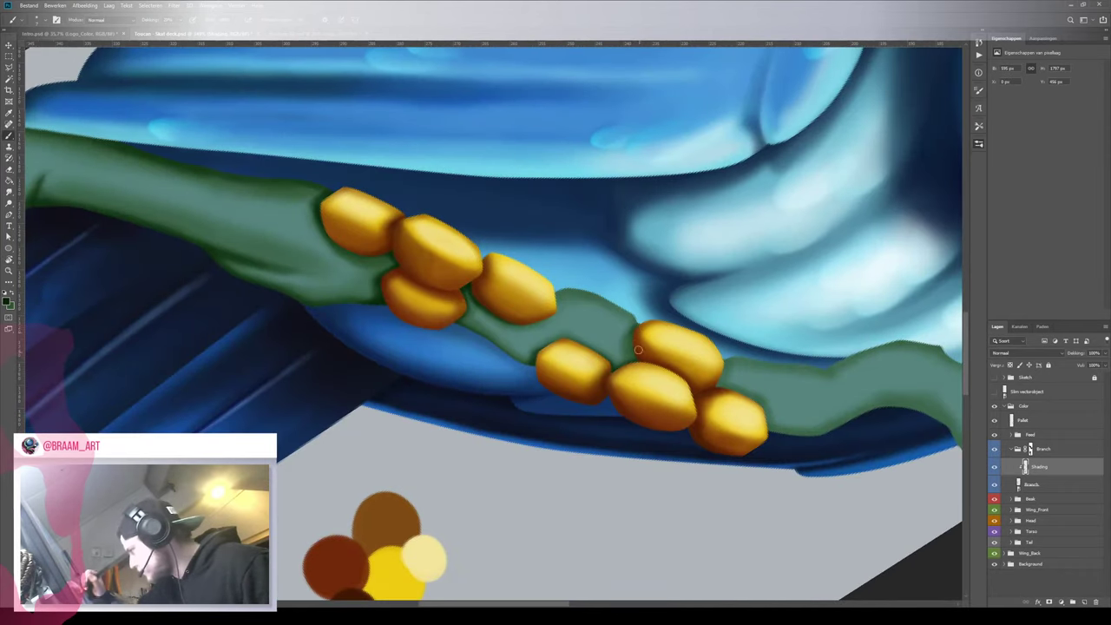
{"action": "key", "text": "r"}
{"action": "left_click_drag", "start_coordinate": [662, 306], "coordinate": [497, 258]}
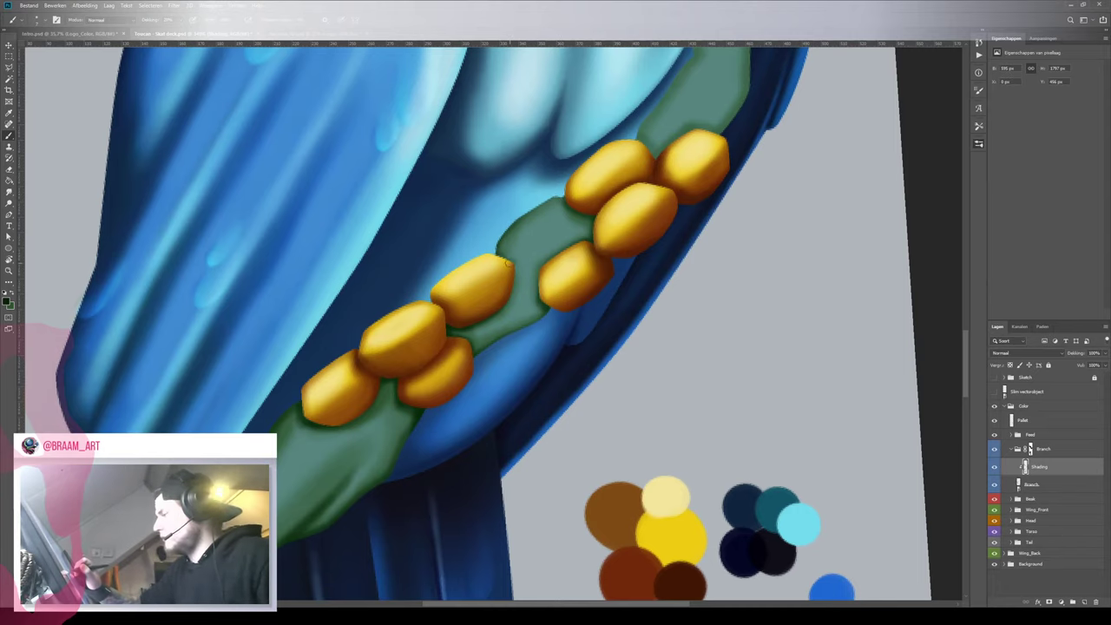
{"action": "left_click_drag", "start_coordinate": [564, 301], "coordinate": [489, 396]}
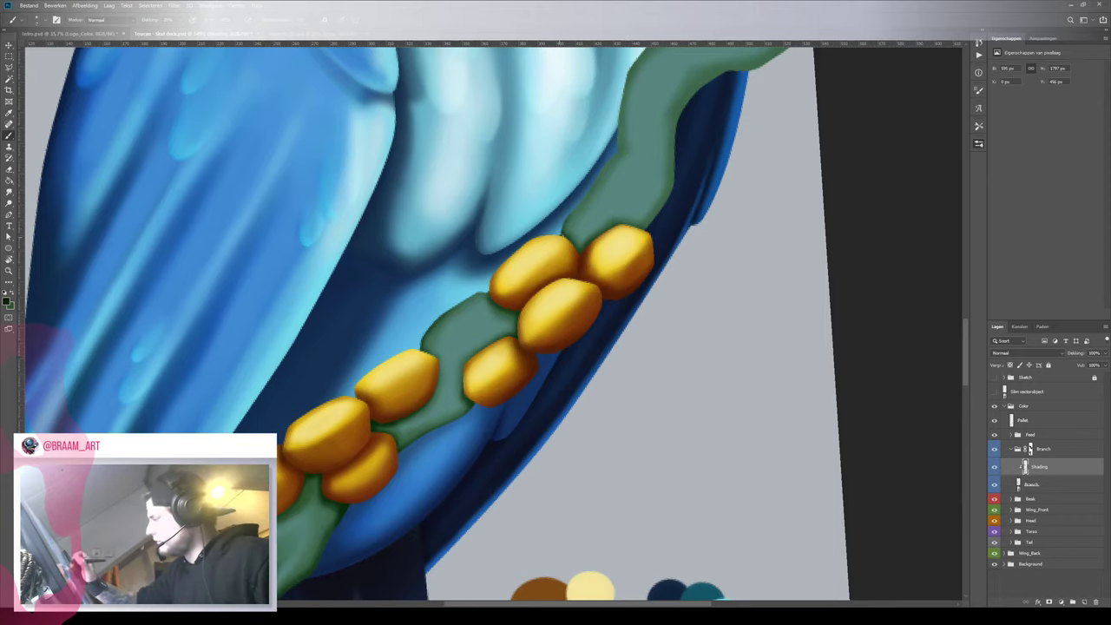
{"action": "mouse_move", "coordinate": [566, 221]}
{"action": "left_mouse_down"}
{"action": "mouse_move", "coordinate": [615, 151]}
{"action": "mouse_move", "coordinate": [593, 158]}
{"action": "mouse_move", "coordinate": [634, 169]}
{"action": "left_mouse_up"}
Darken the lower part of the branch section between the claws using dark green and a larger brush
{"action": "key", "text": "z"}
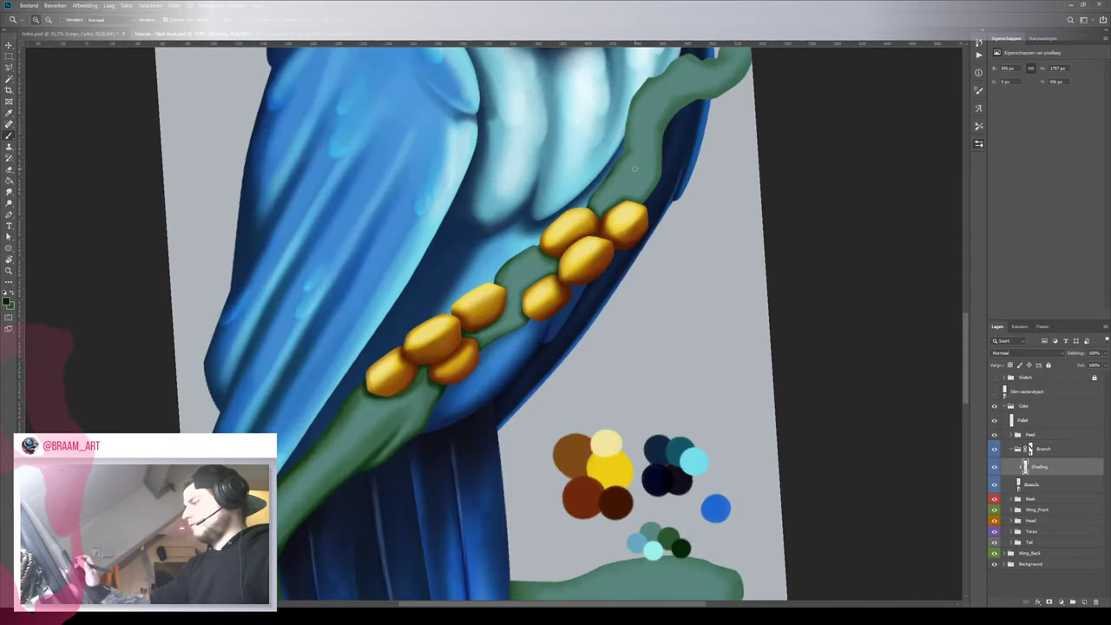
{"action": "key", "text": "b"}
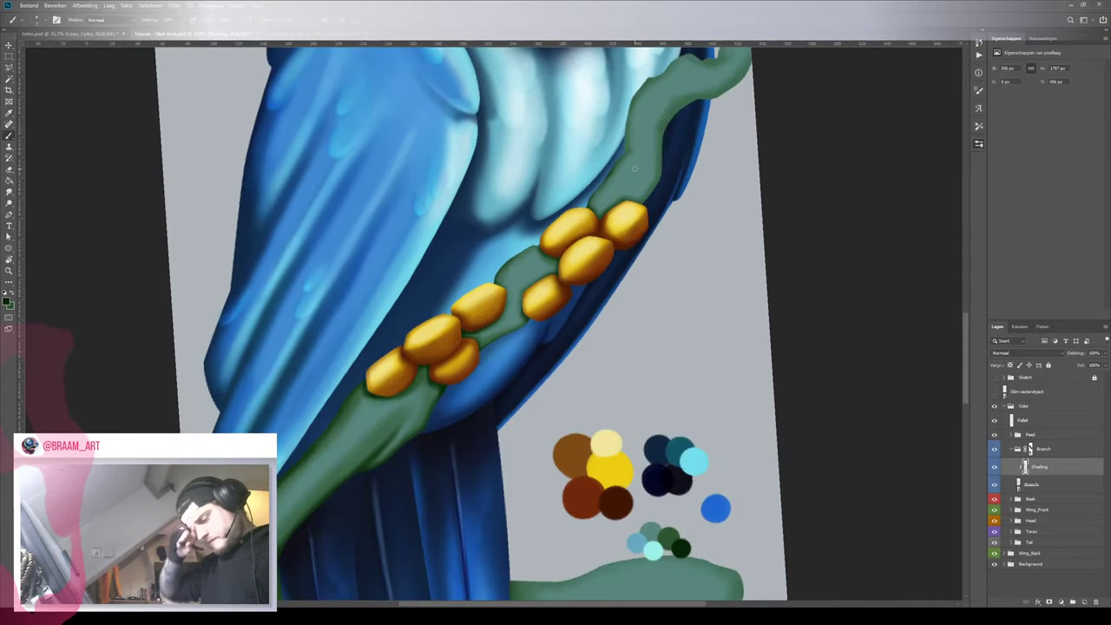
{"action": "key", "text": "x"}
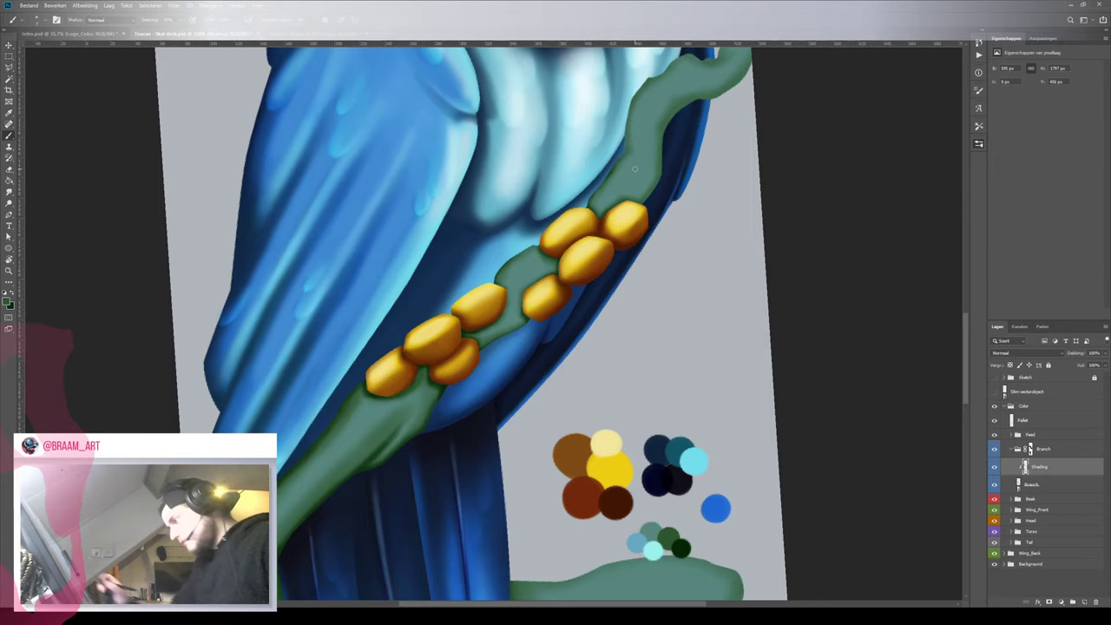
{"action": "key", "text": "p"}
{"action": "key", "text": "b"}
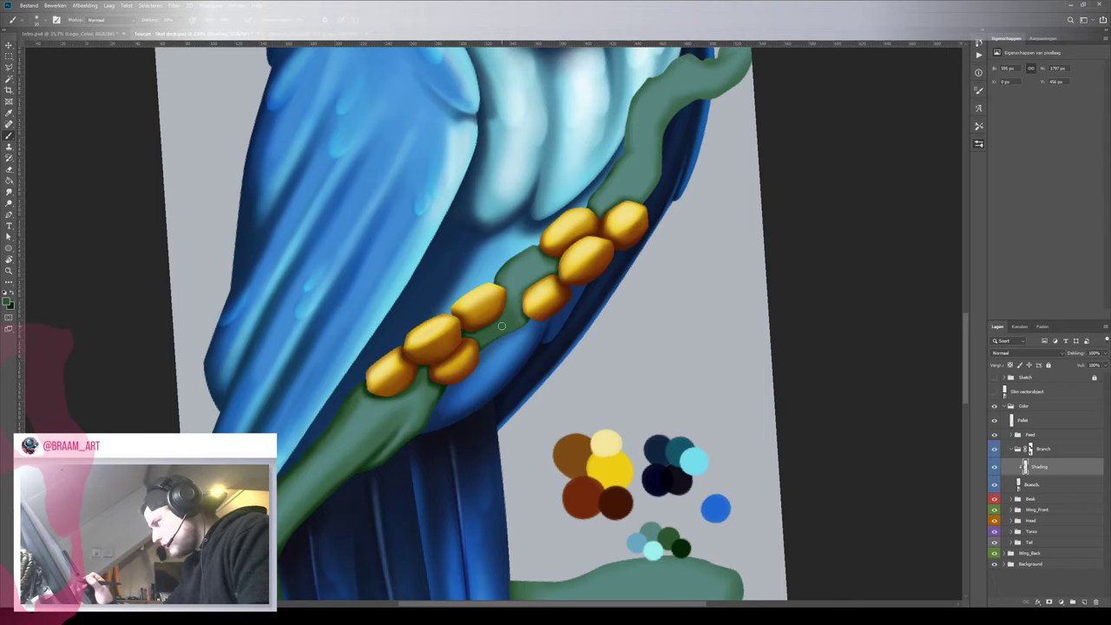
Strengthen the broad shading on the branch stretch between the lower claw and the wing tip with a larger brush
{"action": "key", "text": "x"}
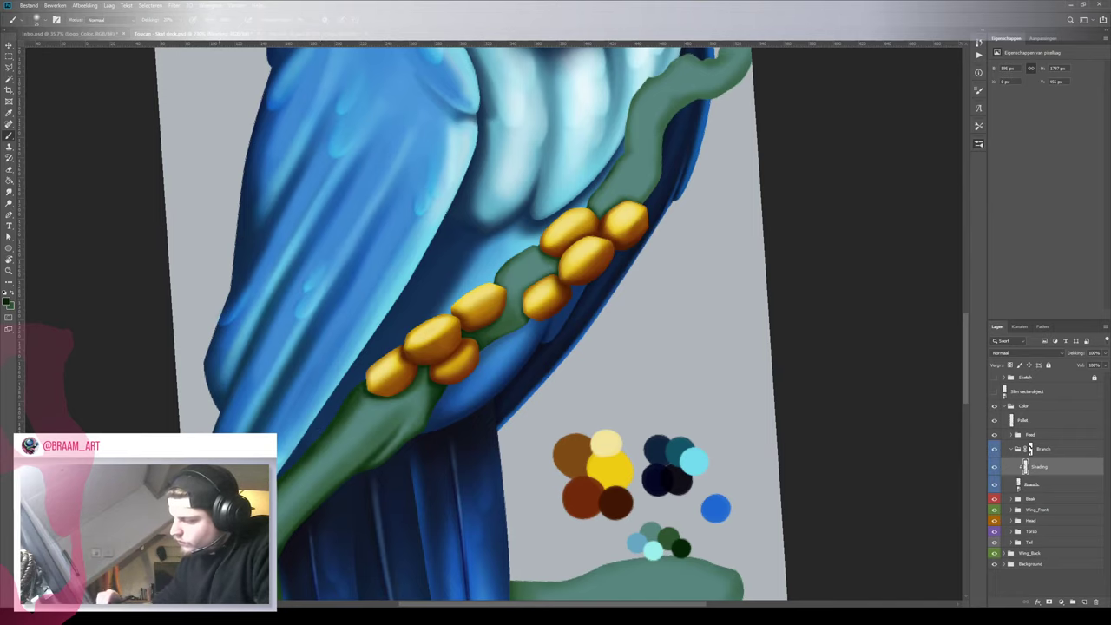
{"action": "key", "text": "z"}
{"action": "left_click_drag", "start_coordinate": [461, 386], "coordinate": [428, 402]}
{"action": "key", "text": "b"}
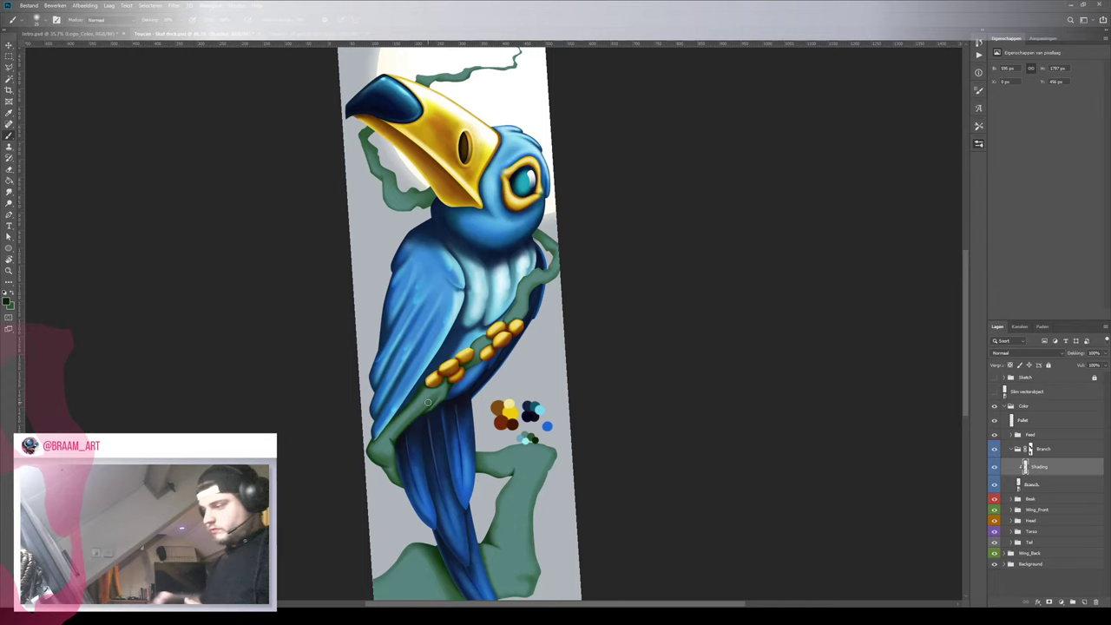
{"action": "scroll", "coordinate": [427, 402], "scroll_direction": "up", "scroll_amount": 5}
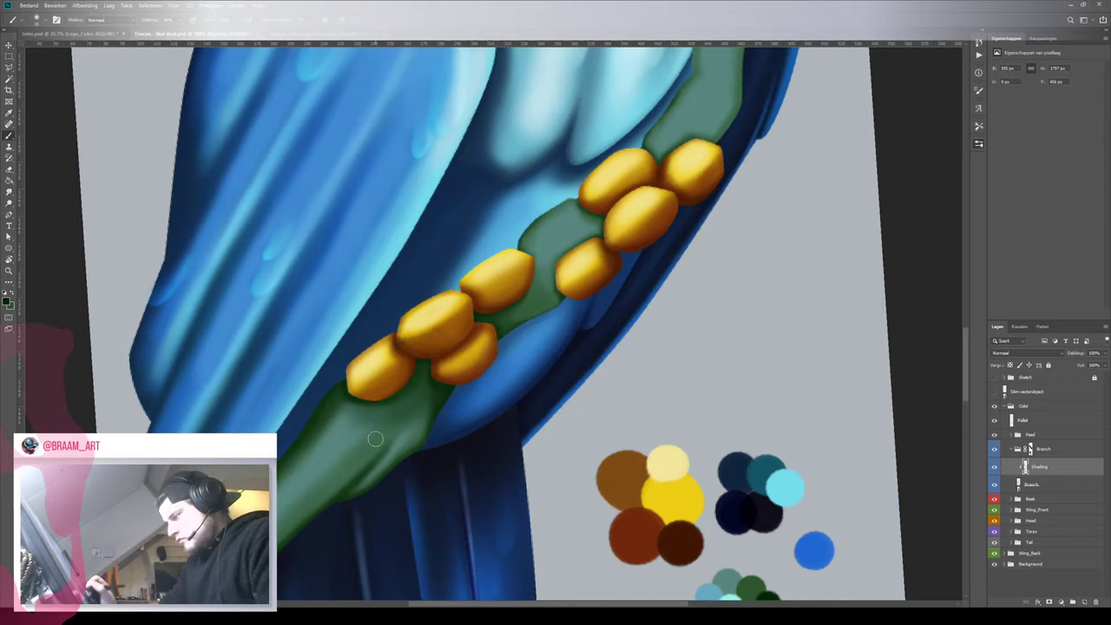
{"action": "key", "text": "r"}
{"action": "mouse_move", "coordinate": [571, 342]}
{"action": "left_mouse_down"}
{"action": "mouse_move", "coordinate": [223, 308]}
{"action": "mouse_move", "coordinate": [260, 360]}
{"action": "left_mouse_up"}
{"action": "key", "text": "space"}
{"action": "left_click_drag", "start_coordinate": [521, 255], "coordinate": [455, 469]}
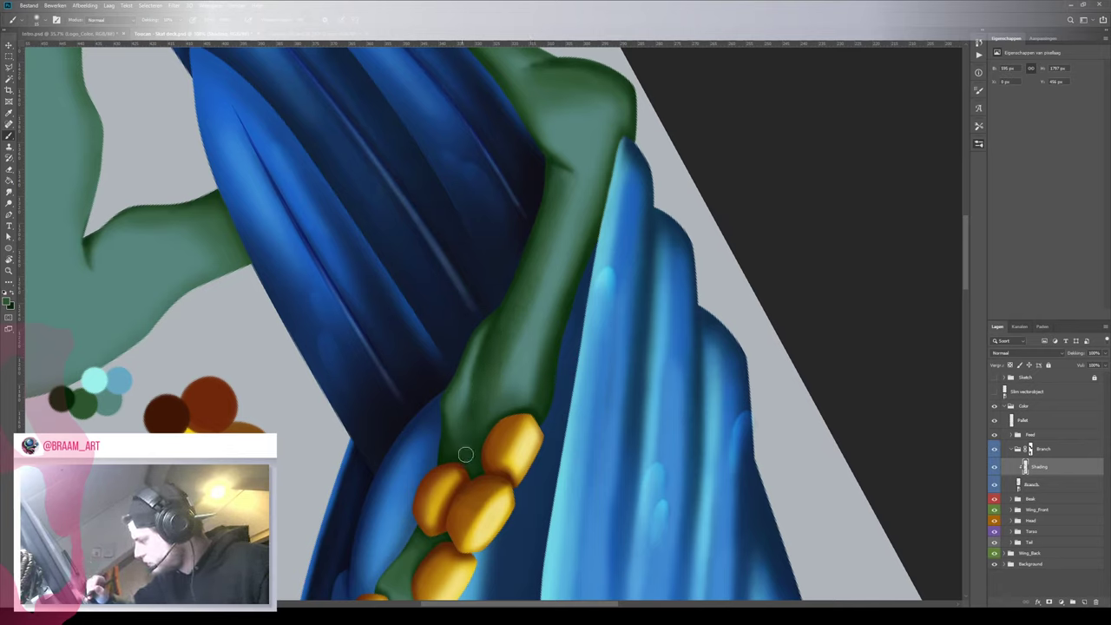
Examine the whole toucan painting upright to judge the branch shading
{"action": "key", "text": "z"}
{"action": "left_click_drag", "start_coordinate": [536, 319], "coordinate": [464, 434]}
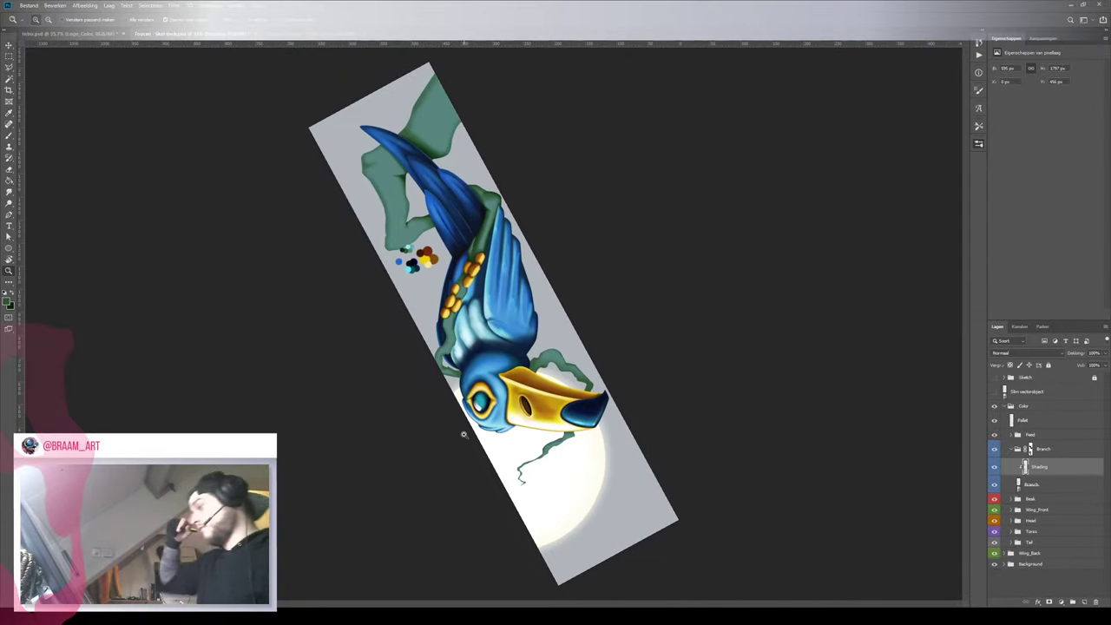
{"action": "key", "text": "b"}
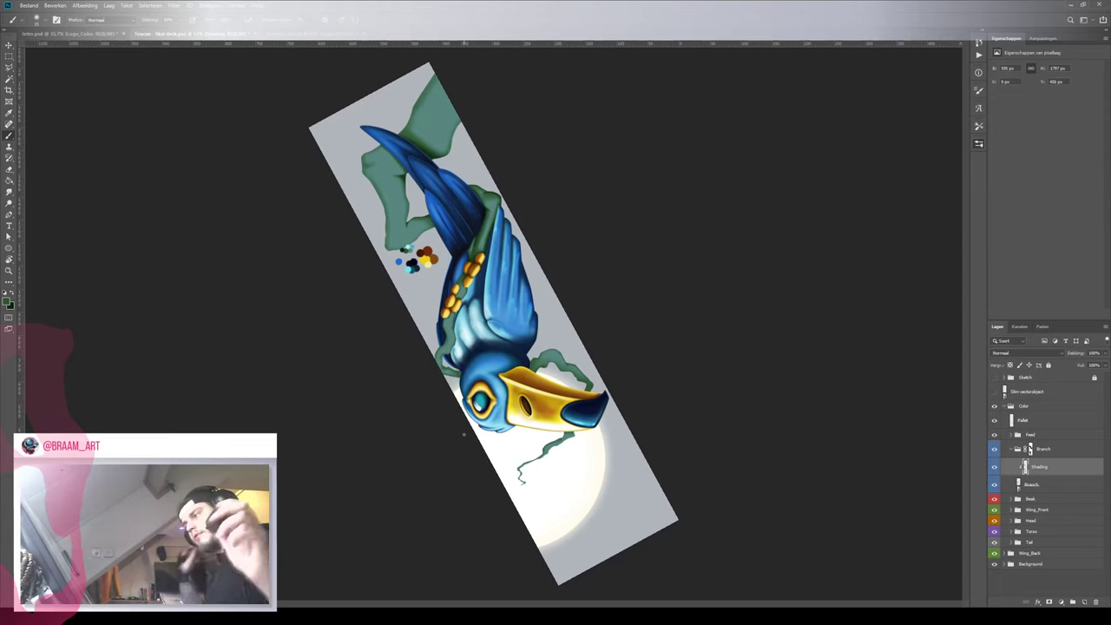
{"action": "key", "text": "r"}
{"action": "mouse_move", "coordinate": [469, 208]}
{"action": "left_mouse_down"}
{"action": "mouse_move", "coordinate": [463, 199]}
{"action": "mouse_move", "coordinate": [350, 345]}
{"action": "mouse_move", "coordinate": [369, 420]}
{"action": "left_mouse_up"}
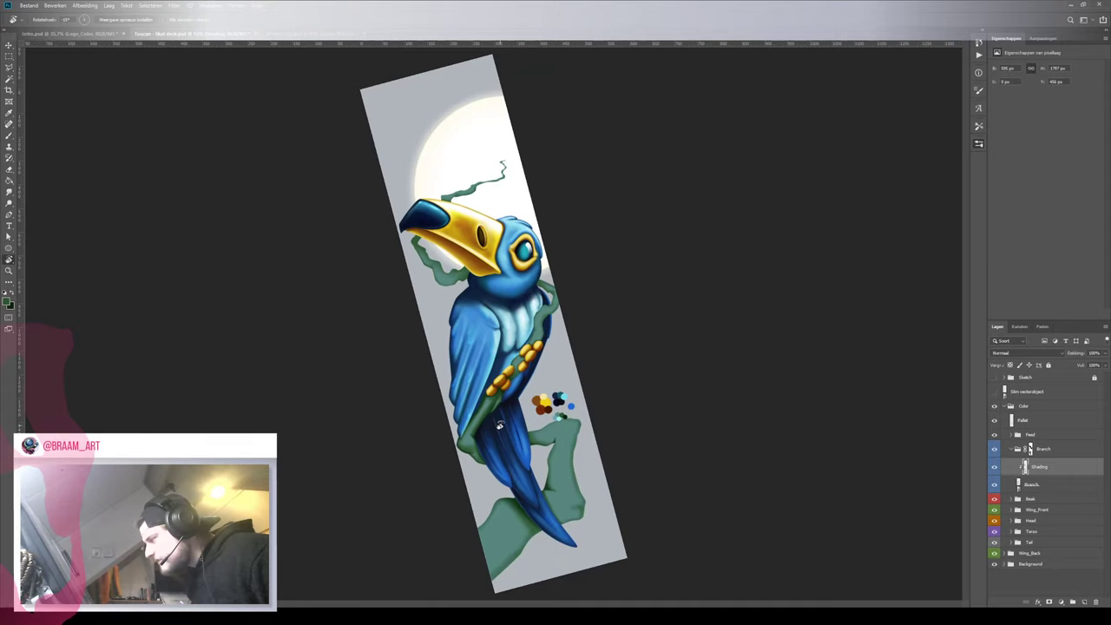
{"action": "key", "text": "b"}
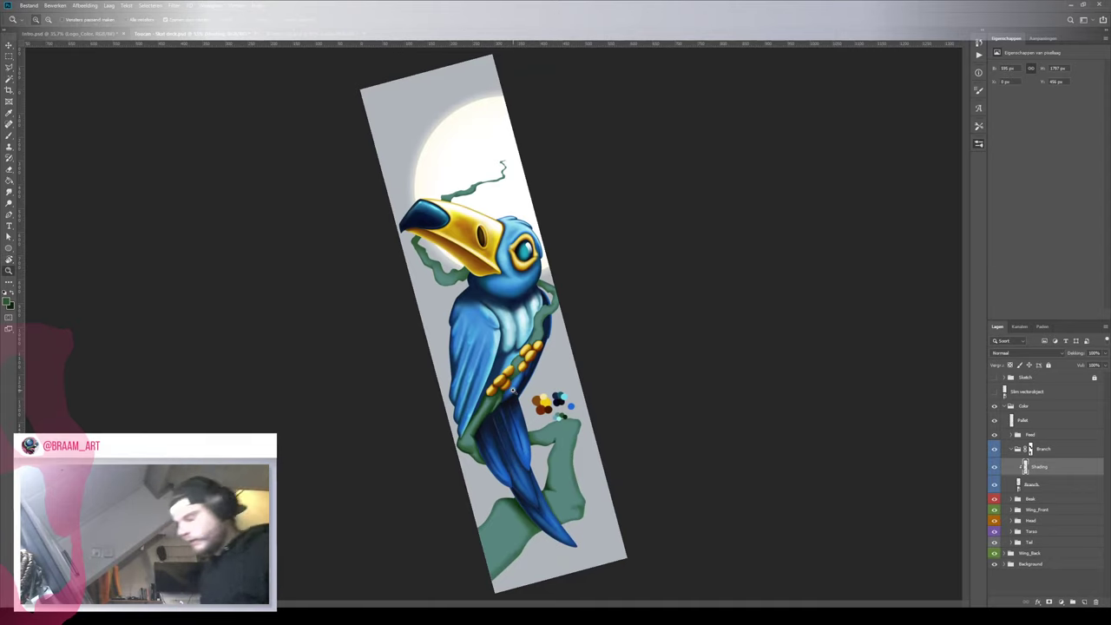
{"action": "mouse_move", "coordinate": [520, 236]}
{"action": "left_mouse_down"}
{"action": "mouse_move", "coordinate": [561, 261]}
{"action": "mouse_move", "coordinate": [542, 248]}
{"action": "left_mouse_up"}
{"action": "key", "text": "b"}
Show the "Back in a Sec" speech bubble and move it above the toucan's beak
{"action": "key", "text": "z"}
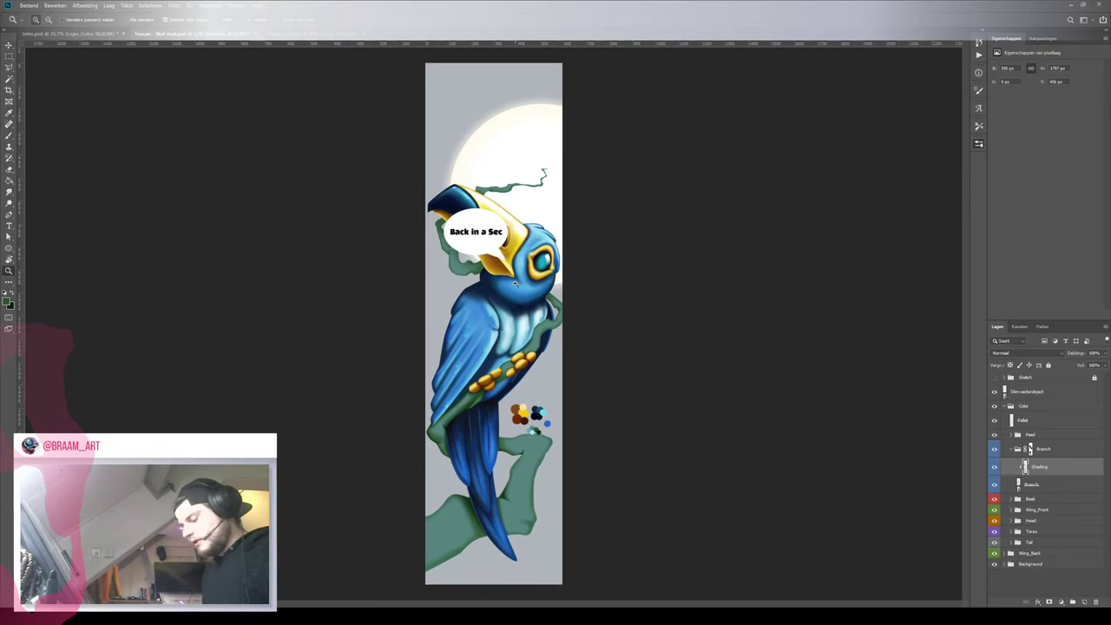
{"action": "key", "text": "v"}
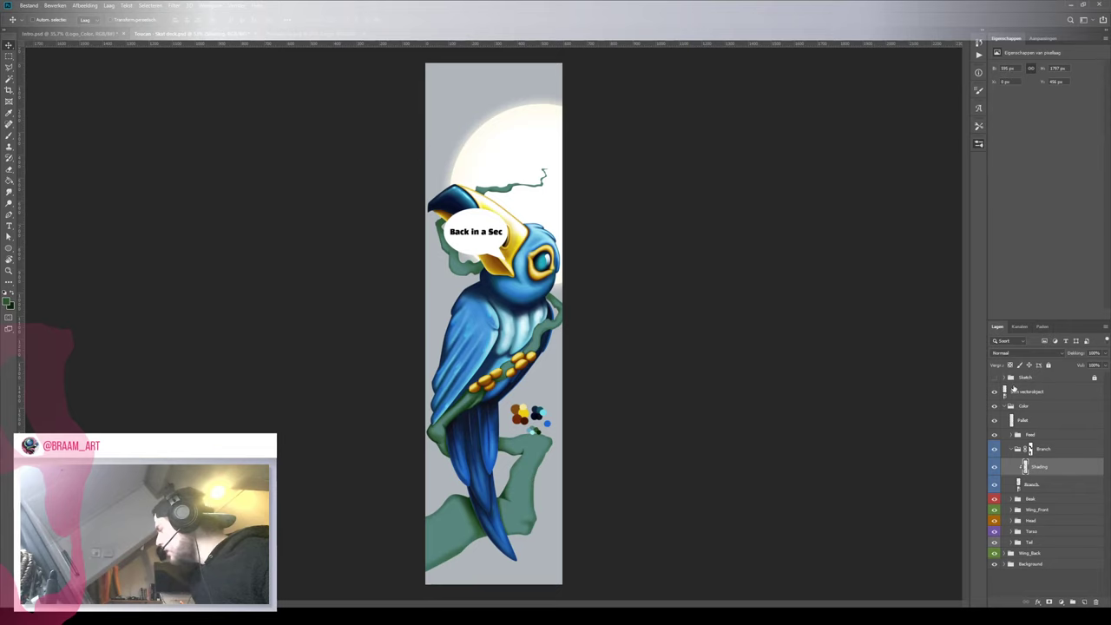
{"action": "left_click_drag", "start_coordinate": [1015, 391], "coordinate": [942, 392]}
{"action": "left_click_drag", "start_coordinate": [488, 231], "coordinate": [468, 163]}
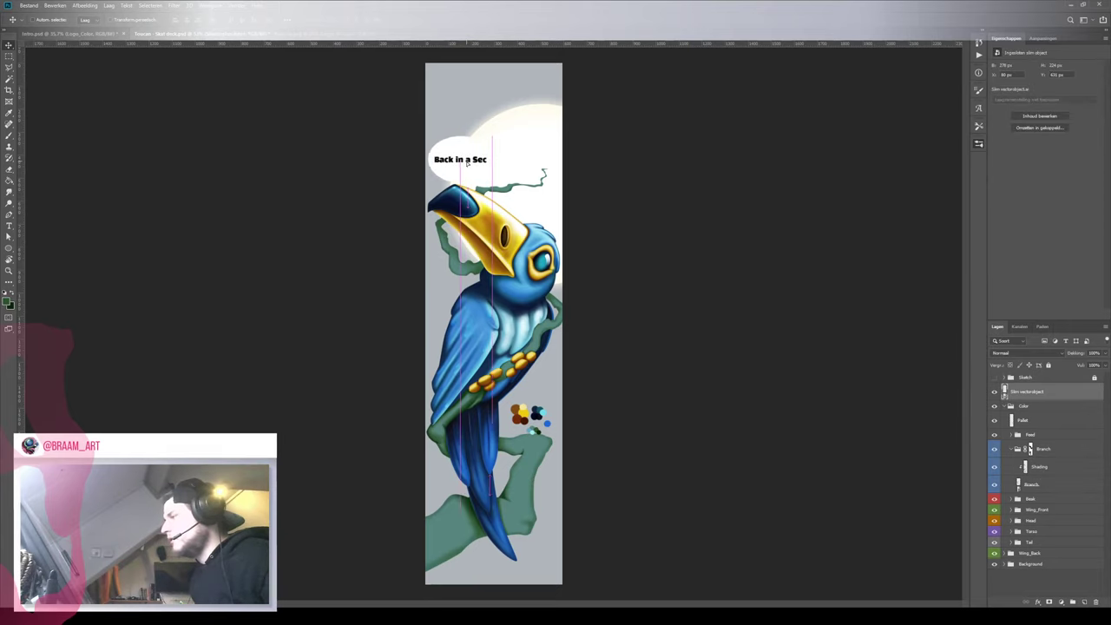
{"action": "key", "text": "space"}
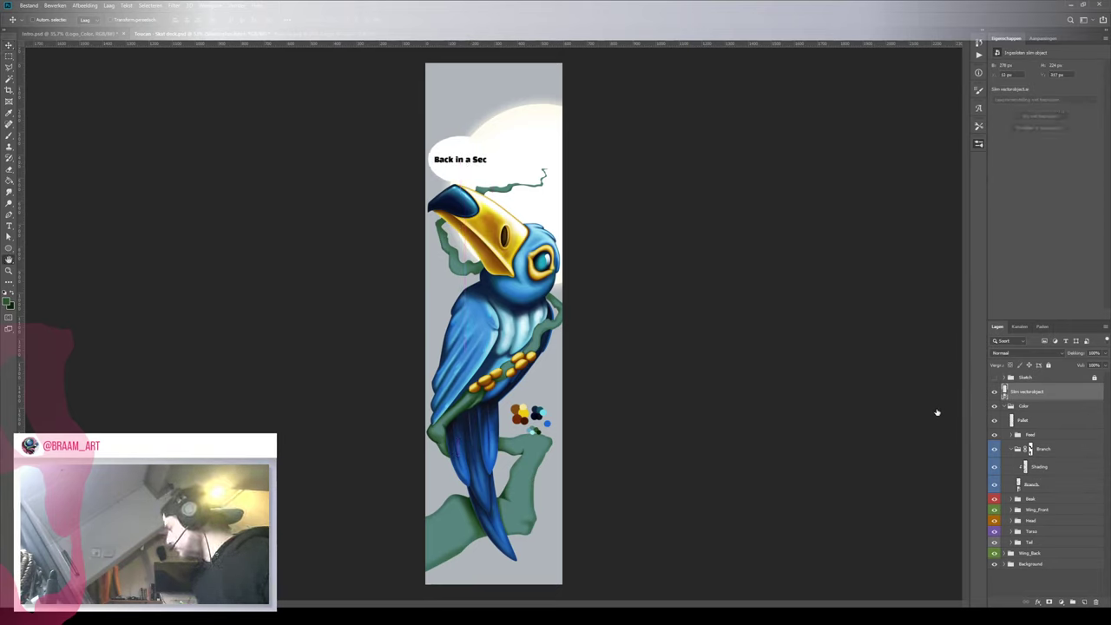
Add a soft drop shadow to the "Back in a Sec" speech bubble
{"action": "left_click", "coordinate": [137, 387]}
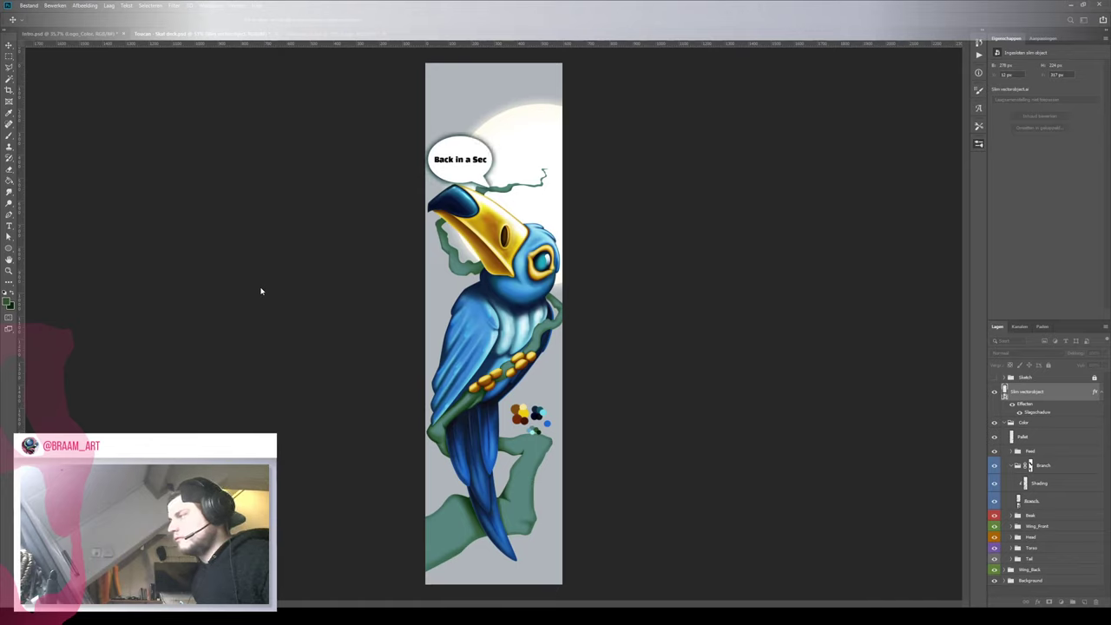
{"action": "left_click", "coordinate": [271, 310]}
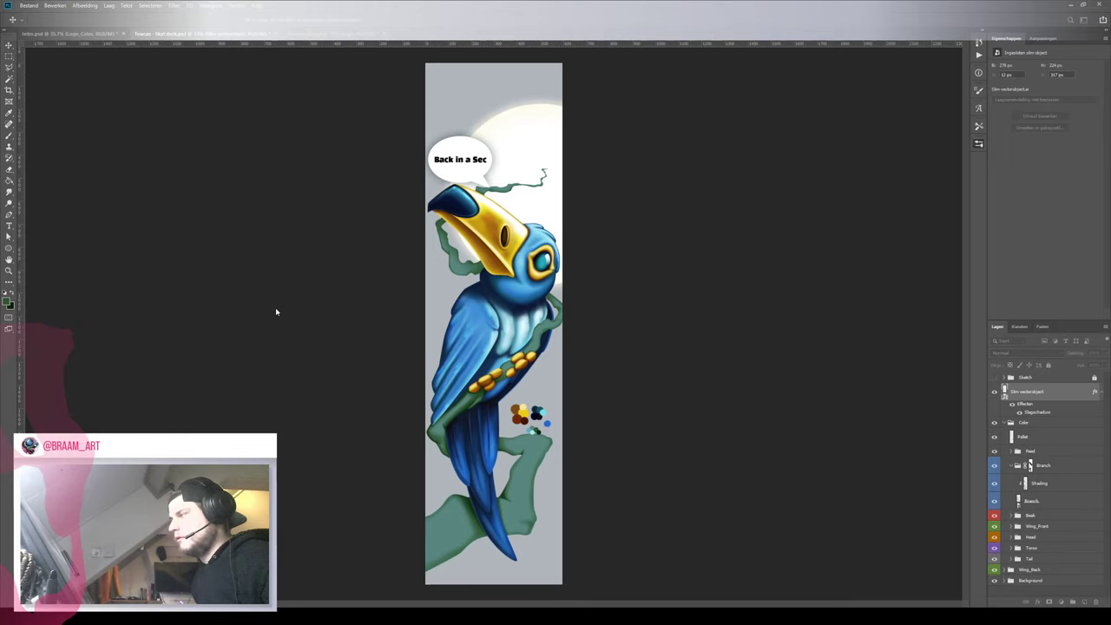
{"action": "left_click", "coordinate": [414, 240]}
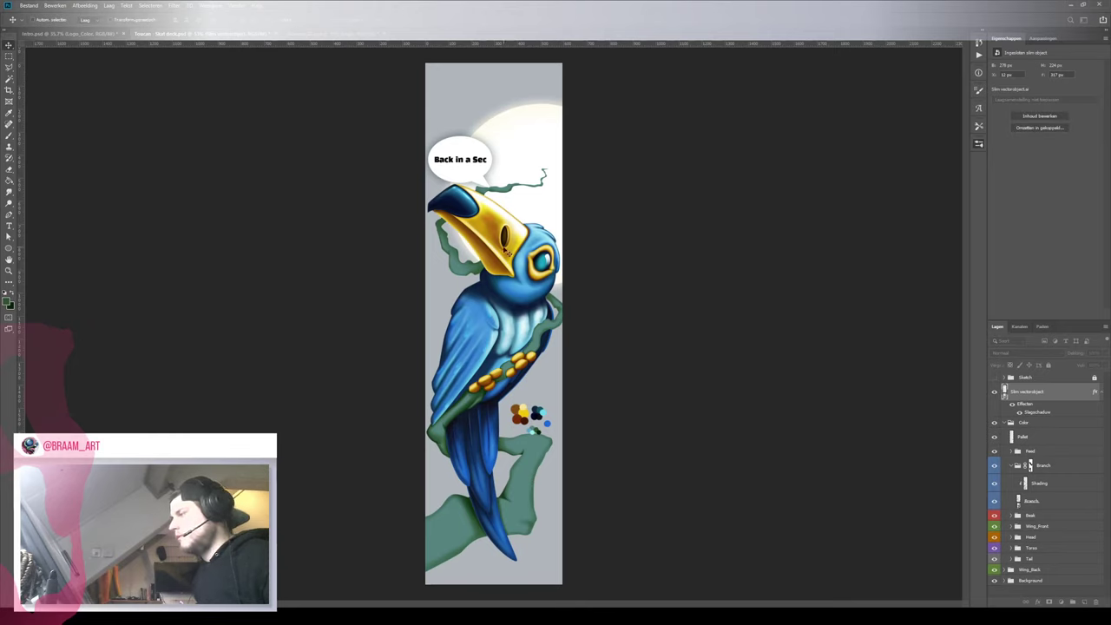
Enlarge the speech bubble to span most of the canvas width above the beak
{"action": "left_click_drag", "start_coordinate": [484, 169], "coordinate": [506, 177]}
{"action": "key", "text": "ctrl+t"}
{"action": "key", "text": "Return"}
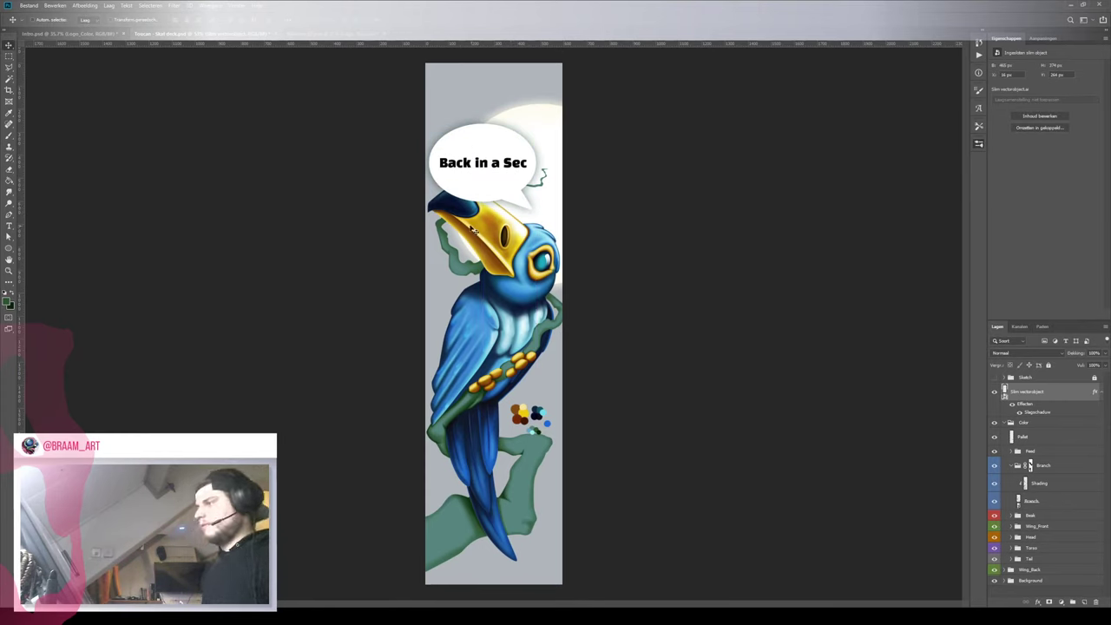
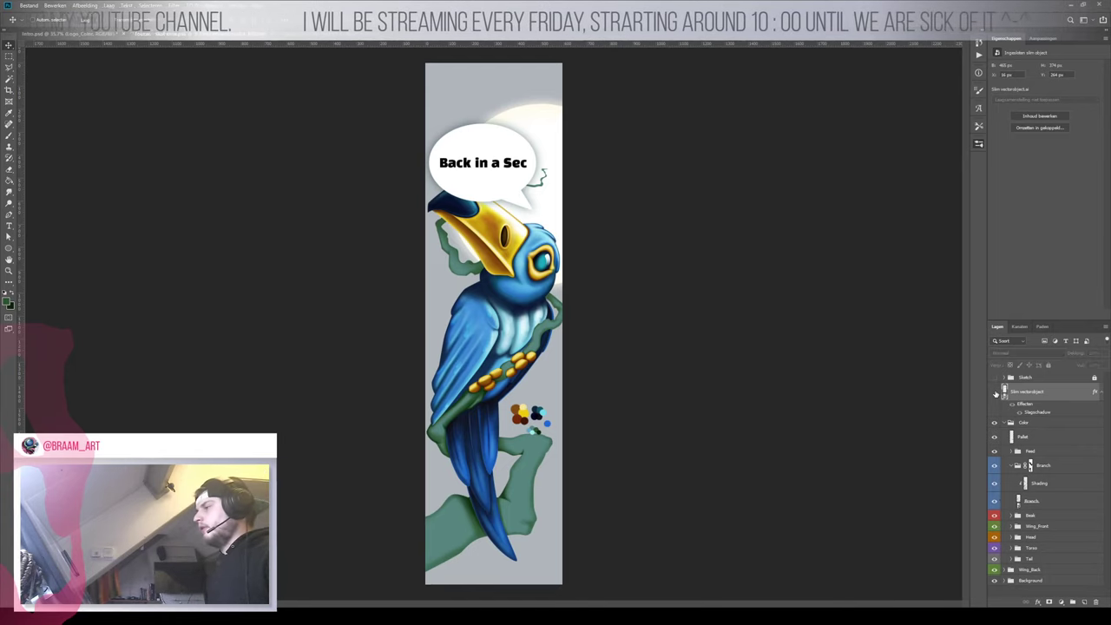
Hide the "Back in a Sec" speech bubble and sample the dark green from the palette swatches beside the tail for painting
{"action": "left_click", "coordinate": [995, 392]}
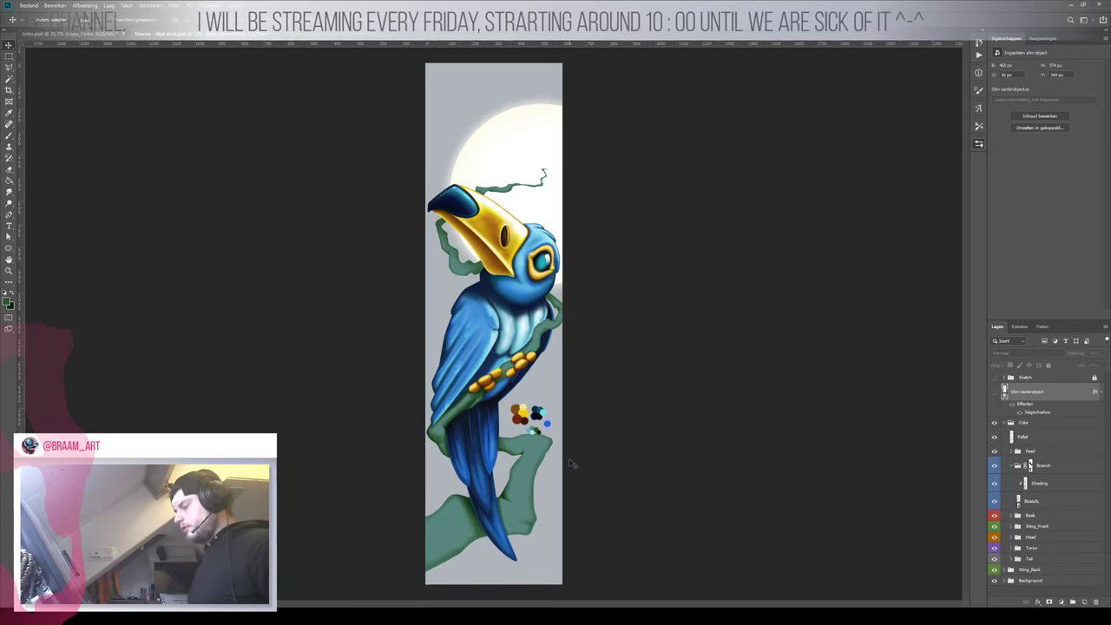
{"action": "key", "text": "z"}
{"action": "left_click", "coordinate": [508, 422]}
{"action": "left_click_drag", "start_coordinate": [507, 422], "coordinate": [636, 430]}
{"action": "left_click_drag", "start_coordinate": [689, 454], "coordinate": [644, 461]}
{"action": "left_click_drag", "start_coordinate": [643, 463], "coordinate": [585, 343]}
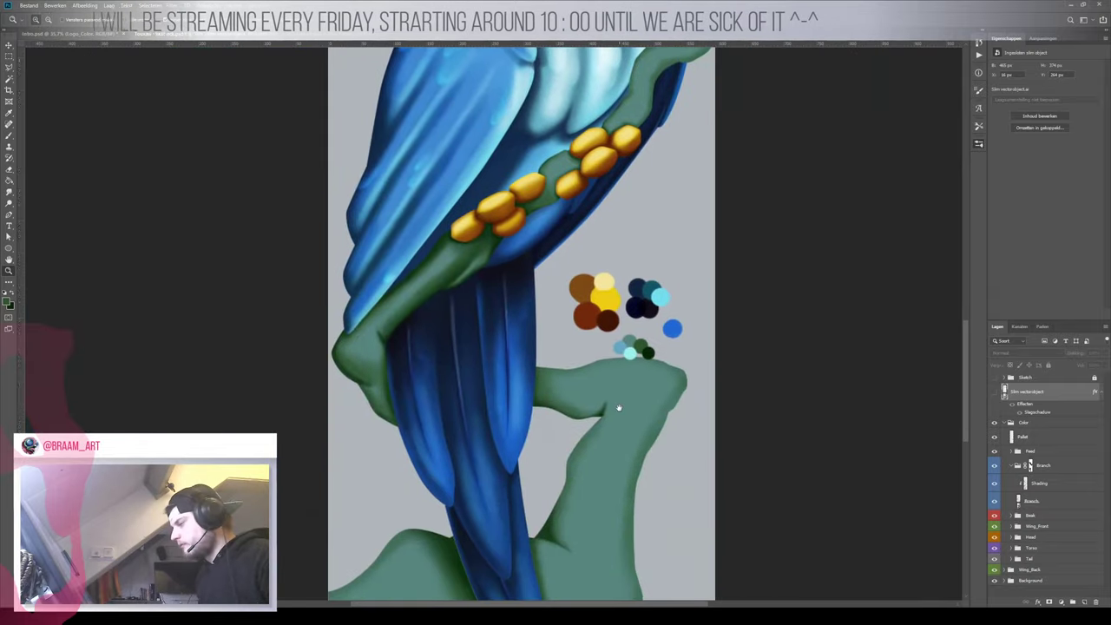
{"action": "key", "text": "i"}
{"action": "left_click", "coordinate": [644, 349]}
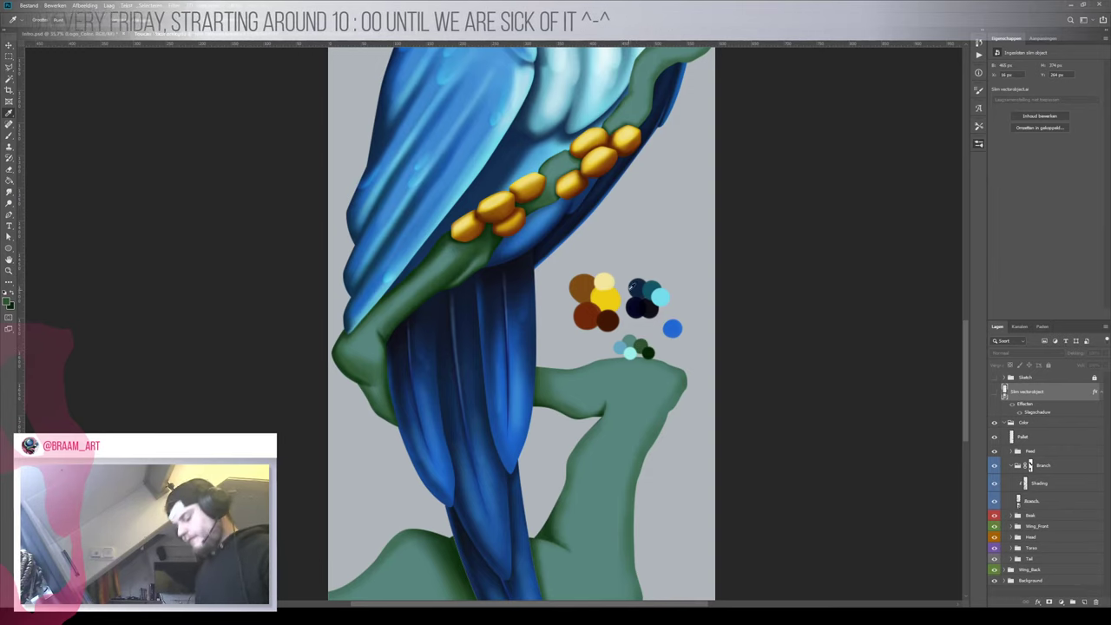
{"action": "key", "text": "b"}
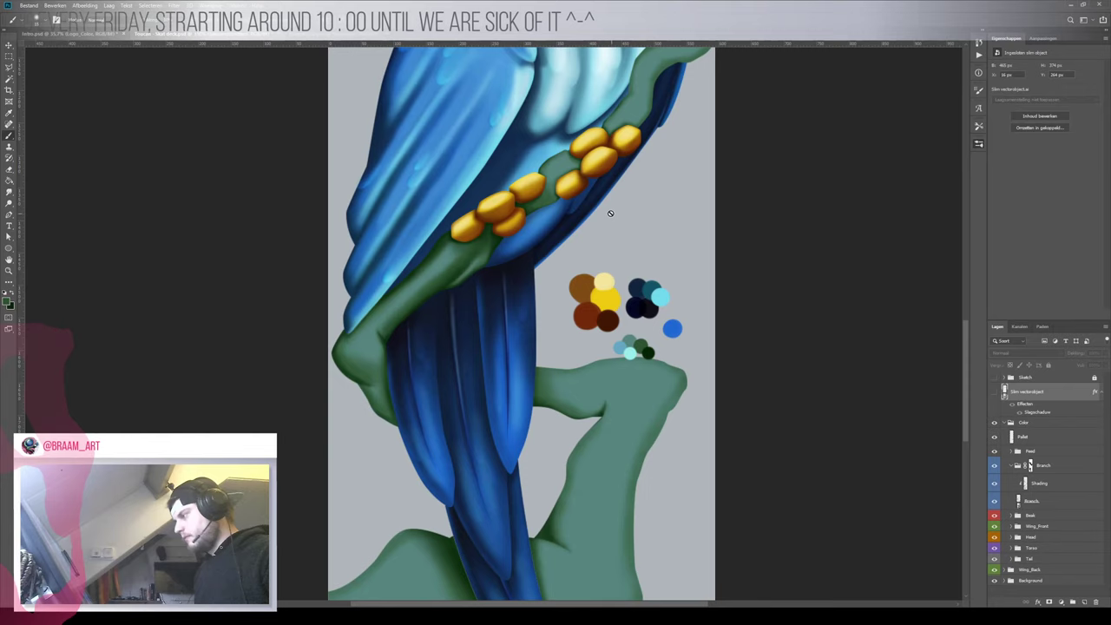
Make the branch's Shading layer active and compare the branch with and without its shading
{"action": "left_click", "coordinate": [1045, 485]}
{"action": "left_click", "coordinate": [995, 484]}
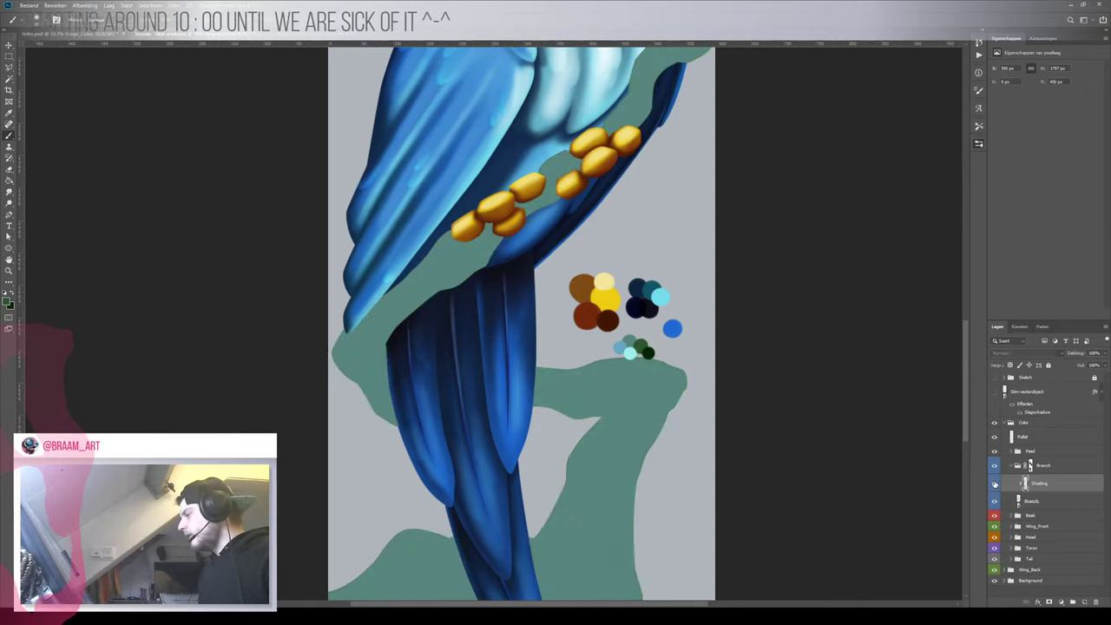
{"action": "left_click", "coordinate": [995, 484]}
Paint darker green shading on the branch section between the two groups of claws
{"action": "left_click_drag", "start_coordinate": [561, 177], "coordinate": [617, 183]}
{"action": "left_click_drag", "start_coordinate": [569, 214], "coordinate": [571, 332]}
{"action": "left_click_drag", "start_coordinate": [590, 285], "coordinate": [575, 285]}
{"action": "key", "text": "b"}
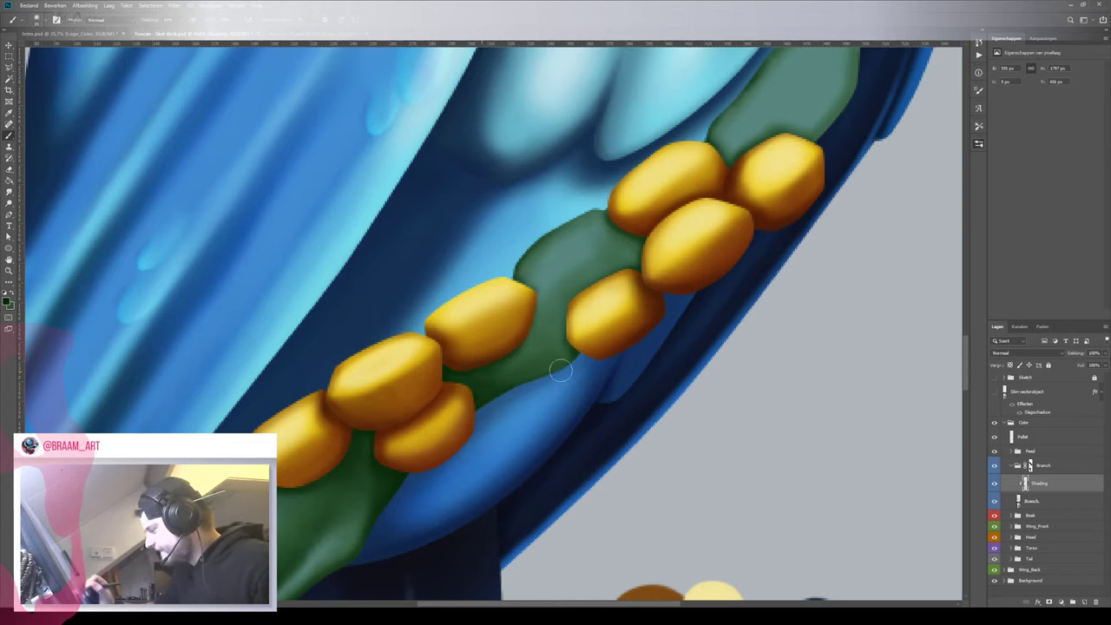
{"action": "mouse_move", "coordinate": [604, 348]}
{"action": "left_mouse_down"}
{"action": "mouse_move", "coordinate": [504, 347]}
{"action": "mouse_move", "coordinate": [573, 343]}
{"action": "left_mouse_up"}
{"action": "scroll", "coordinate": [710, 286], "scroll_direction": "down", "scroll_amount": 2}
{"action": "scroll", "coordinate": [710, 286], "scroll_direction": "up", "scroll_amount": 3}
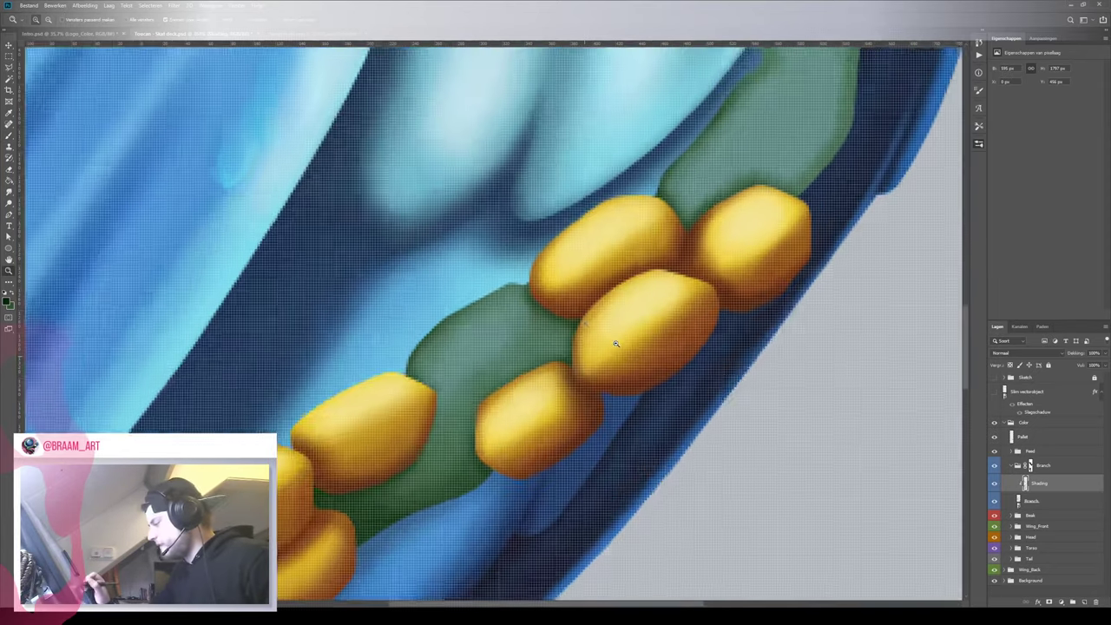
{"action": "scroll", "coordinate": [710, 287], "scroll_direction": "down", "scroll_amount": 2}
{"action": "scroll", "coordinate": [710, 287], "scroll_direction": "up", "scroll_amount": 2}
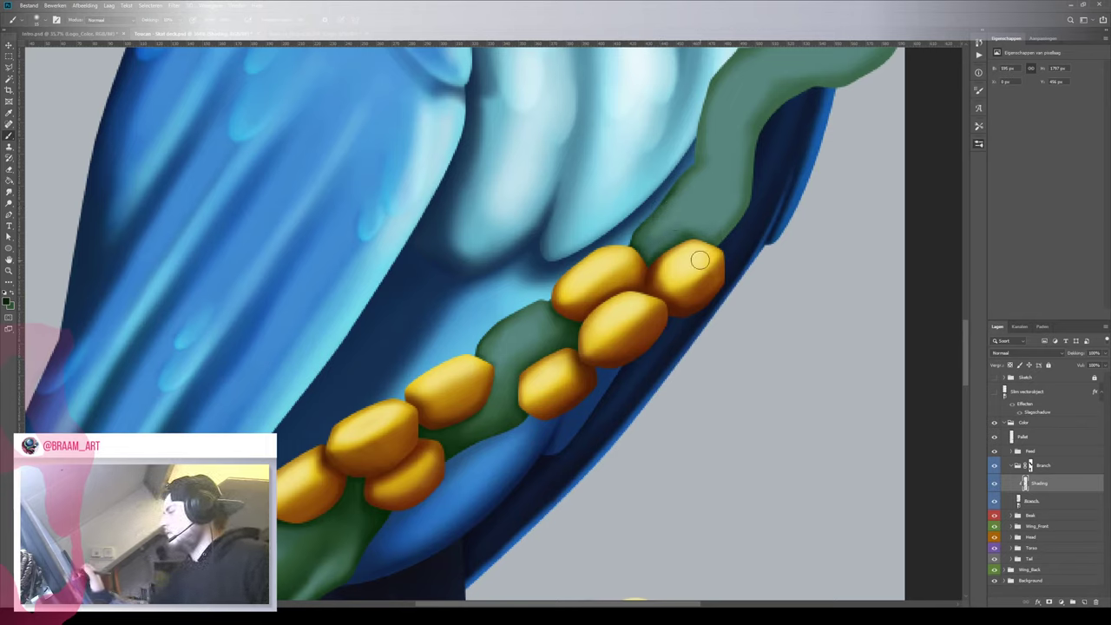
Shade the wing-side edge of the branch above the claws with the medium dark green
{"action": "key", "text": "x"}
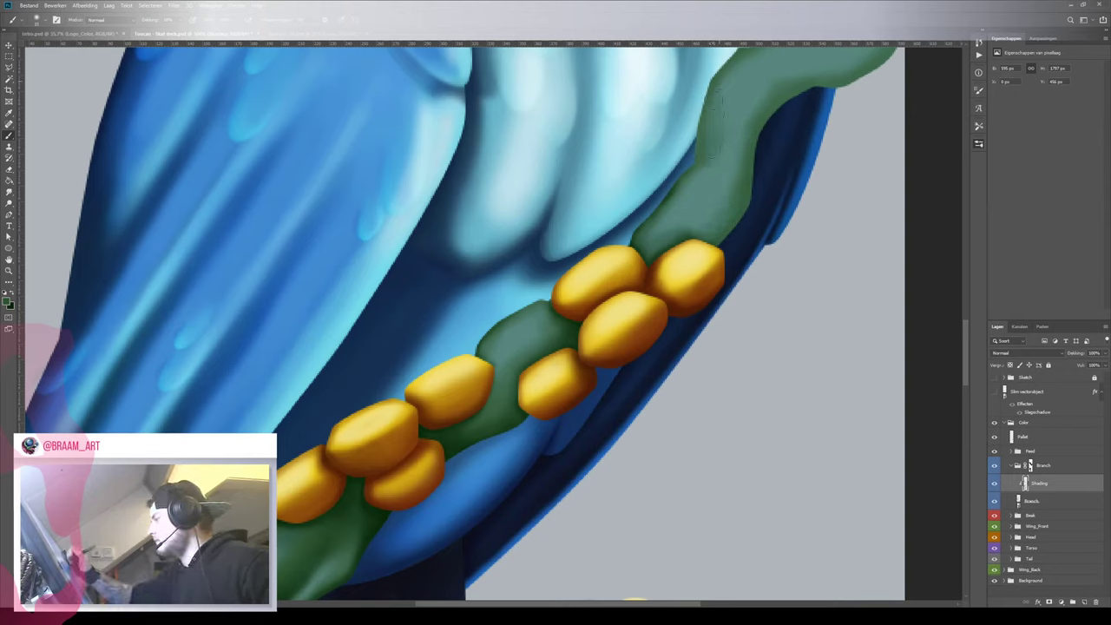
{"action": "left_click_drag", "start_coordinate": [723, 146], "coordinate": [669, 322]}
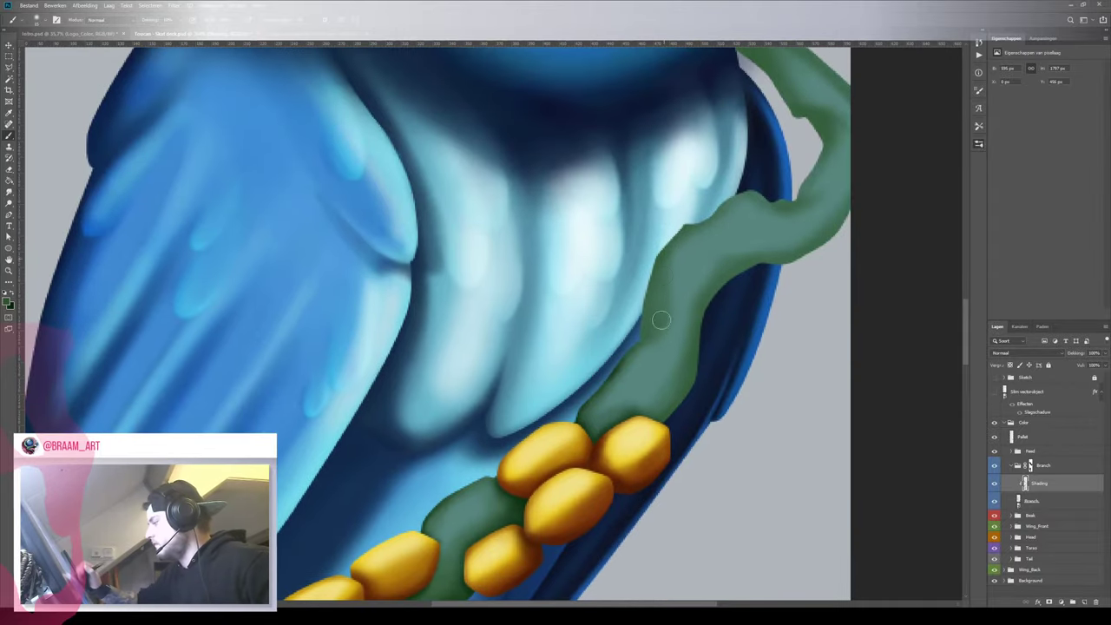
{"action": "key", "text": "z"}
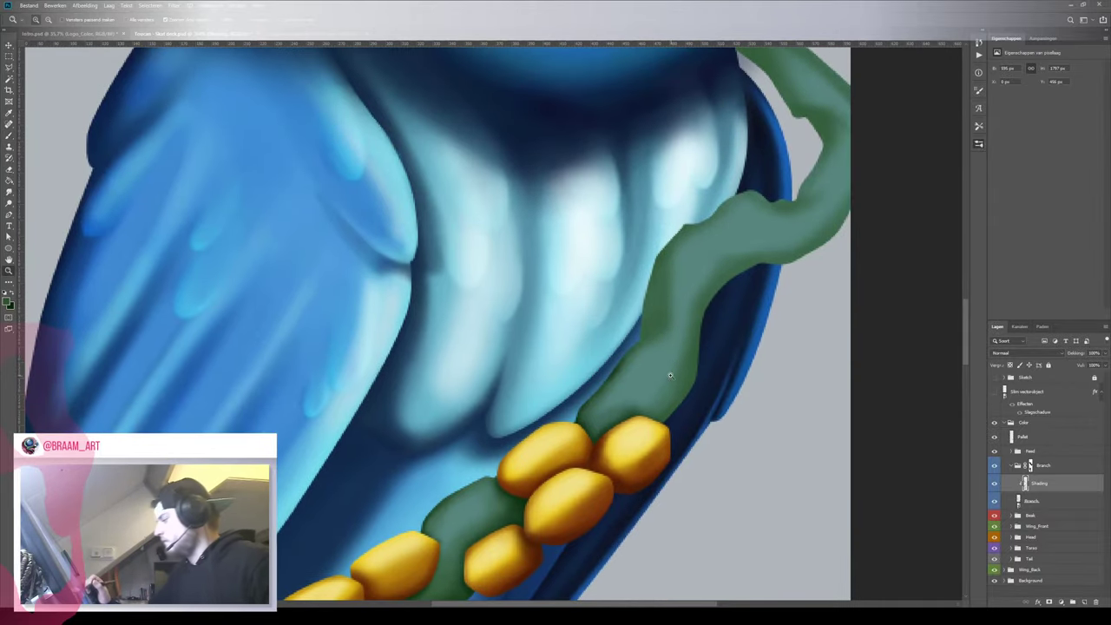
{"action": "key", "text": "b"}
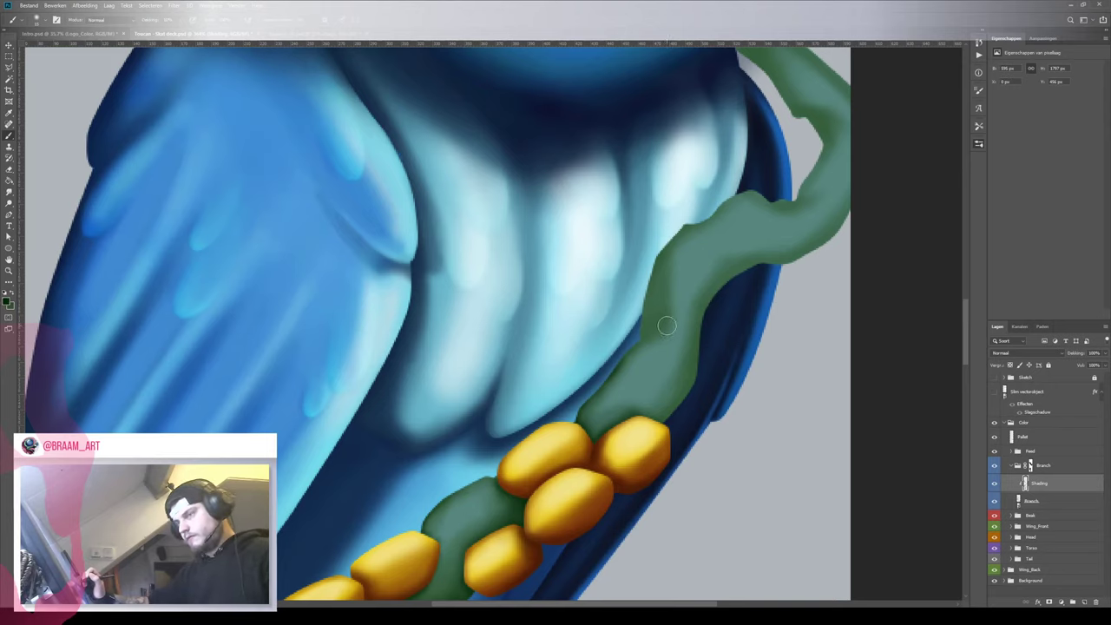
Deepen the branch's fold and edges above the claws with the darkest green, varying the brush size
{"action": "key", "text": "["}
{"action": "key", "text": "["}
{"action": "key", "text": "["}
{"action": "key", "text": "["}
{"action": "key", "text": "["}
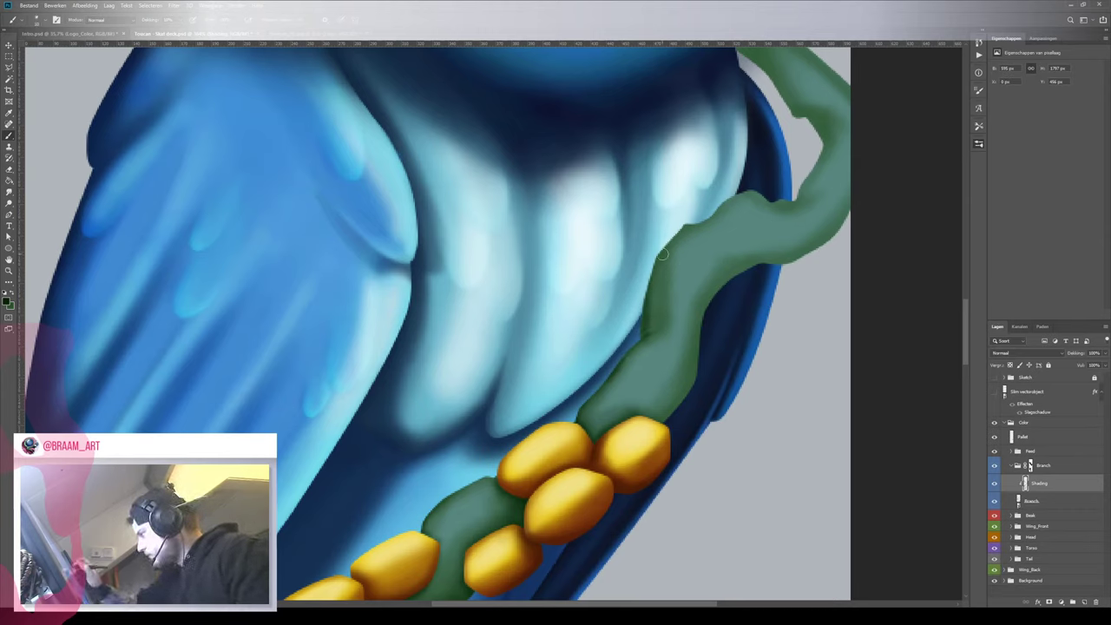
{"action": "key", "text": "]"}
{"action": "key", "text": "]"}
{"action": "key", "text": "]"}
{"action": "key", "text": "]"}
{"action": "key", "text": "]"}
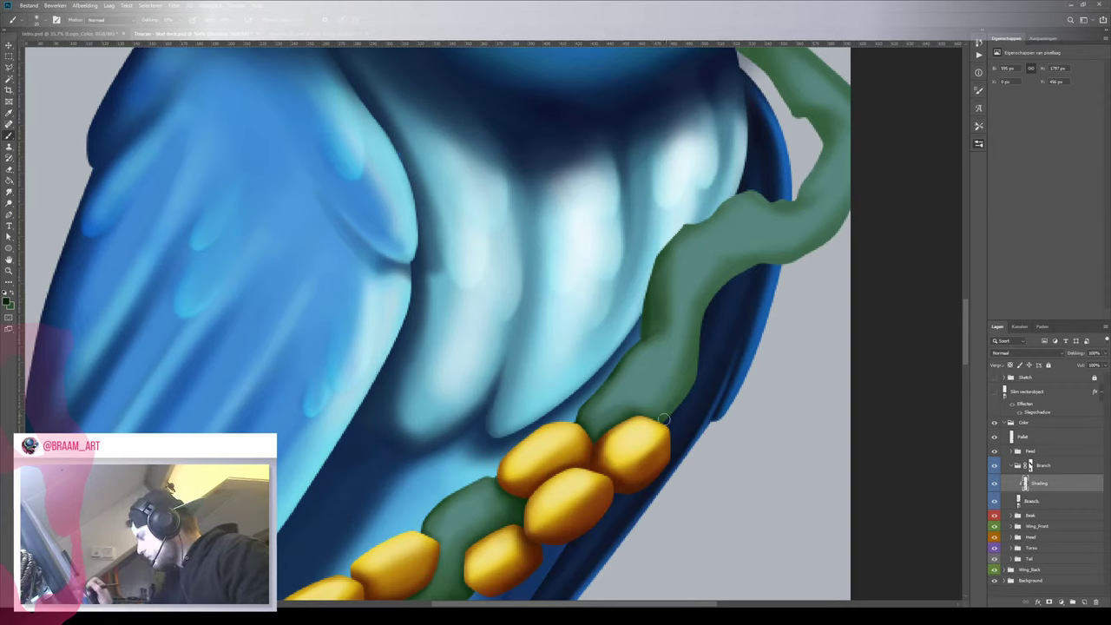
{"action": "key", "text": "bracketright"}
{"action": "key", "text": "bracketright"}
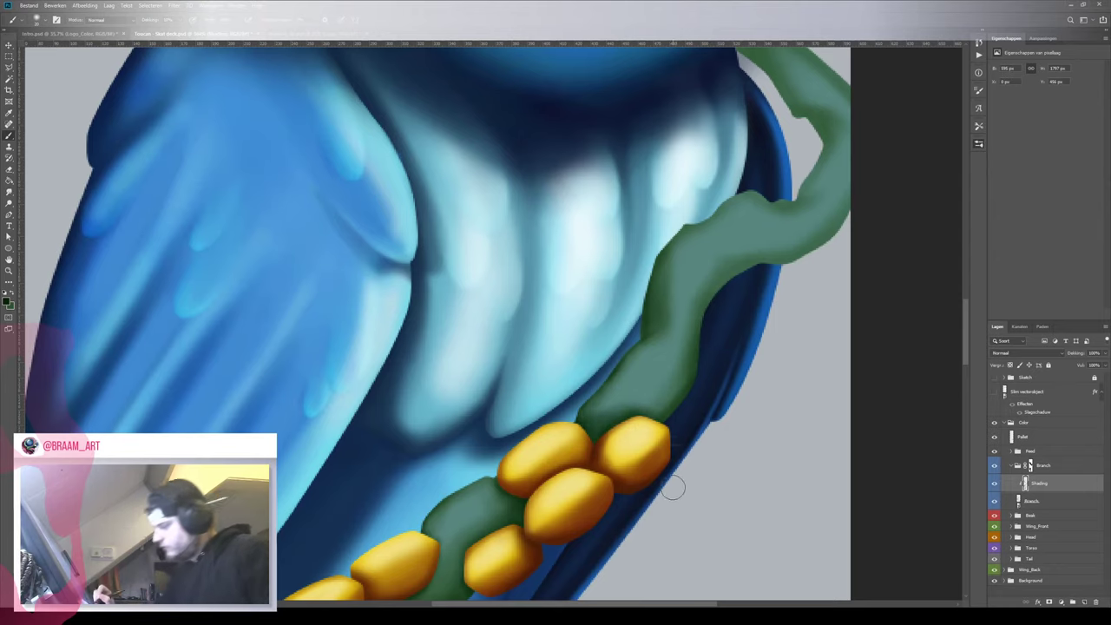
Sample the branch's mid green and blend the dark shading just above the upper claws
{"action": "key", "text": "z"}
{"action": "mouse_move", "coordinate": [673, 417]}
{"action": "left_mouse_down"}
{"action": "mouse_move", "coordinate": [593, 470]}
{"action": "mouse_move", "coordinate": [624, 469]}
{"action": "left_mouse_up"}
{"action": "left_click", "coordinate": [624, 469]}
{"action": "key", "text": "b"}
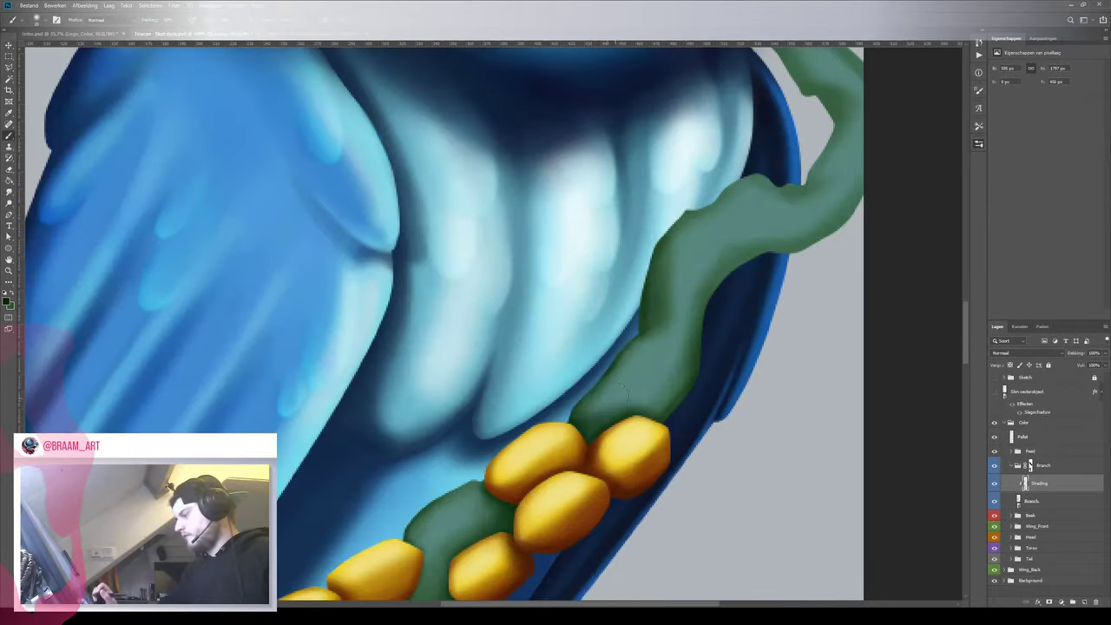
{"action": "key", "text": "bracketleft"}
{"action": "key", "text": "bracketleft"}
{"action": "left_click", "coordinate": [611, 397], "text": "alt"}
{"action": "key", "text": "bracketright"}
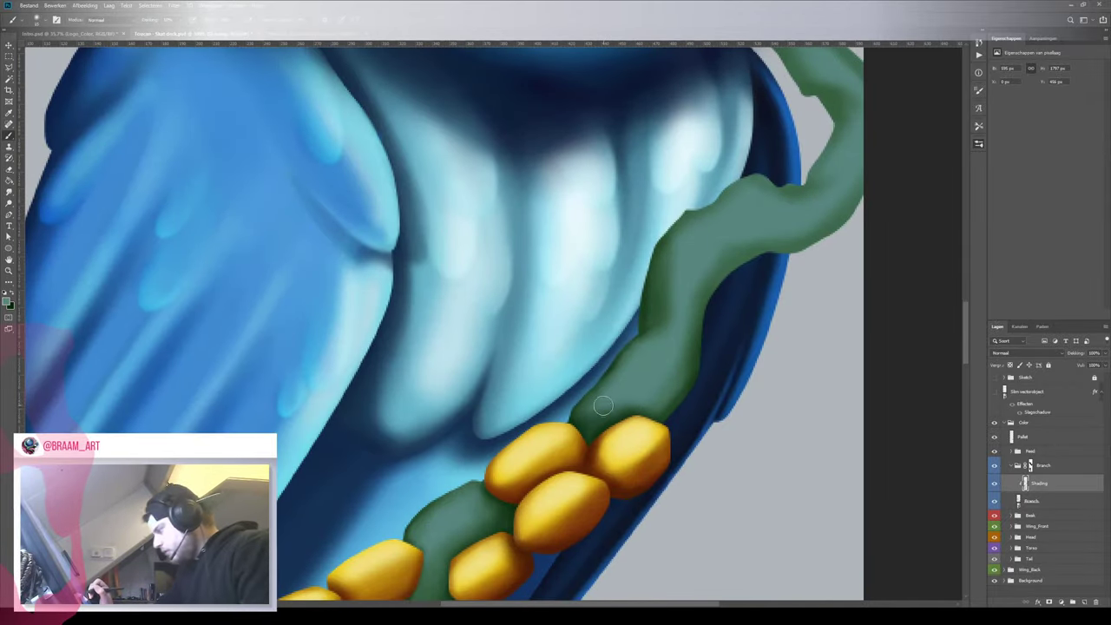
{"action": "mouse_move", "coordinate": [604, 406]}
{"action": "left_mouse_down"}
{"action": "mouse_move", "coordinate": [595, 411]}
{"action": "mouse_move", "coordinate": [622, 392]}
{"action": "left_mouse_up"}
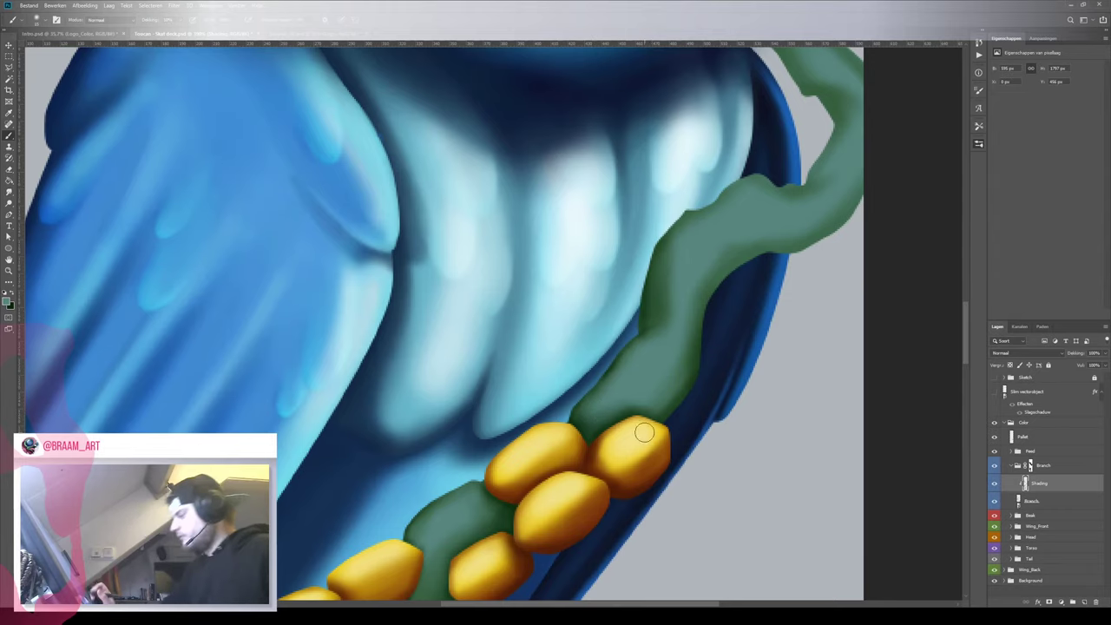
Rotate the canvas, move the colour swatches from beside the tail onto the toucan's chest, and reactivate the branch's Shading layer
{"action": "left_click_drag", "start_coordinate": [730, 310], "coordinate": [643, 398]}
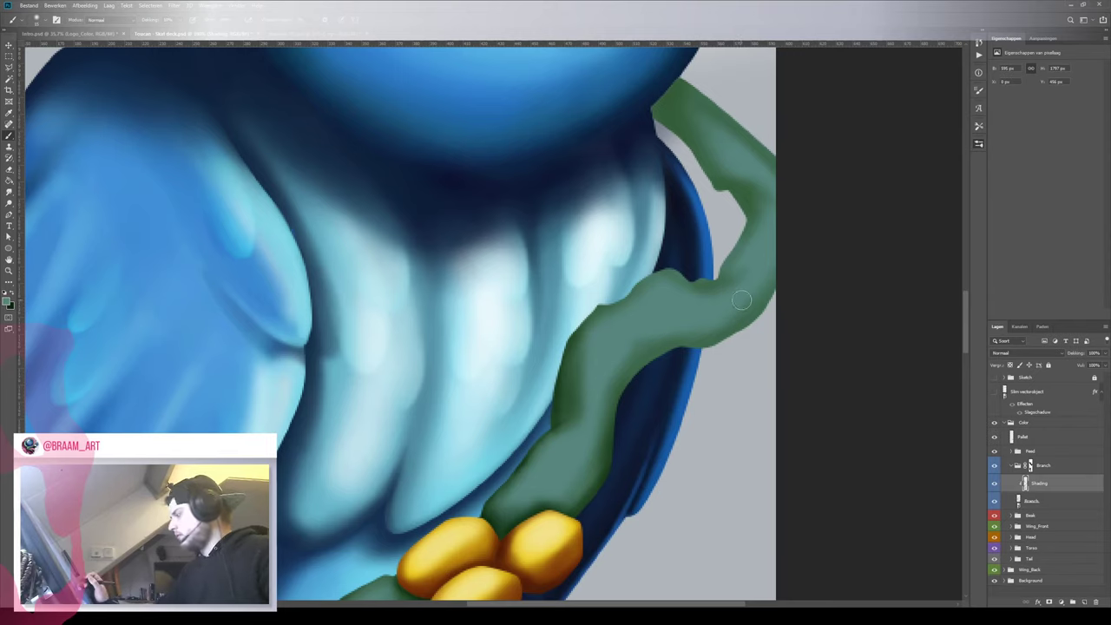
{"action": "key", "text": "r"}
{"action": "mouse_move", "coordinate": [728, 339]}
{"action": "left_mouse_down"}
{"action": "mouse_move", "coordinate": [663, 222]}
{"action": "mouse_move", "coordinate": [581, 373]}
{"action": "left_mouse_up"}
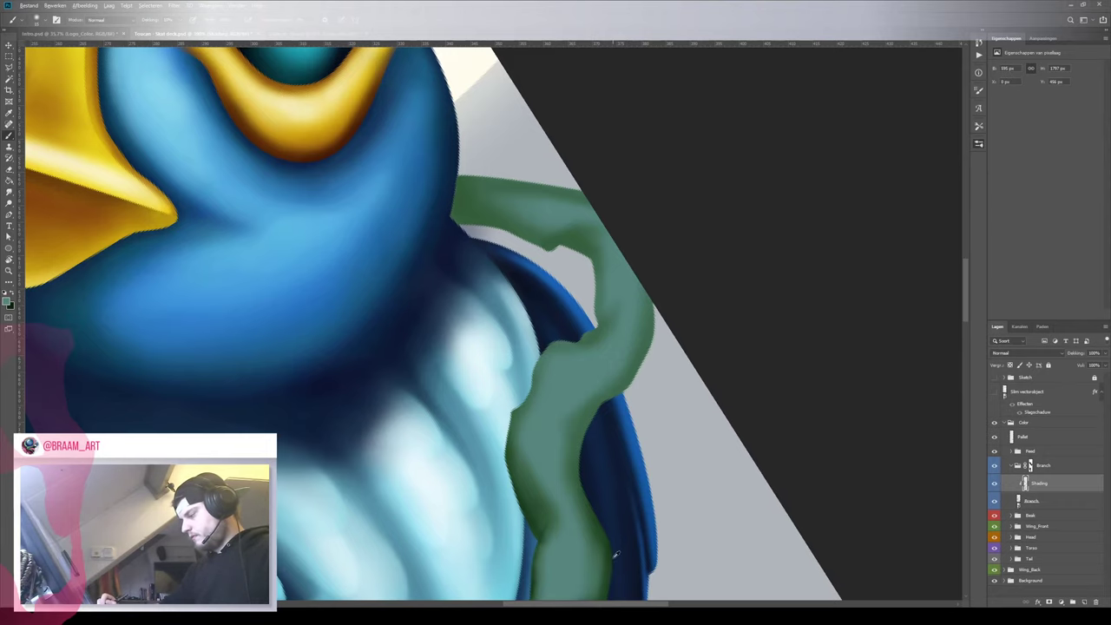
{"action": "key", "text": "z"}
{"action": "mouse_move", "coordinate": [643, 462]}
{"action": "left_mouse_down"}
{"action": "mouse_move", "coordinate": [594, 486]}
{"action": "mouse_move", "coordinate": [558, 239]}
{"action": "mouse_move", "coordinate": [589, 408]}
{"action": "mouse_move", "coordinate": [617, 277]}
{"action": "mouse_move", "coordinate": [598, 224]}
{"action": "left_mouse_up"}
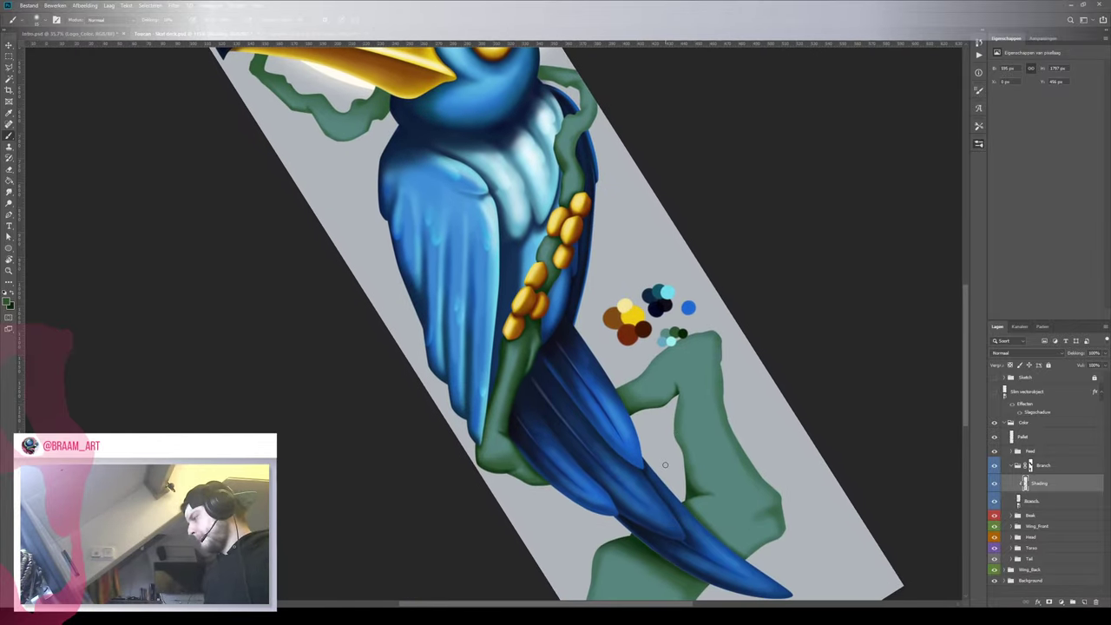
{"action": "left_click_drag", "start_coordinate": [611, 296], "coordinate": [600, 393]}
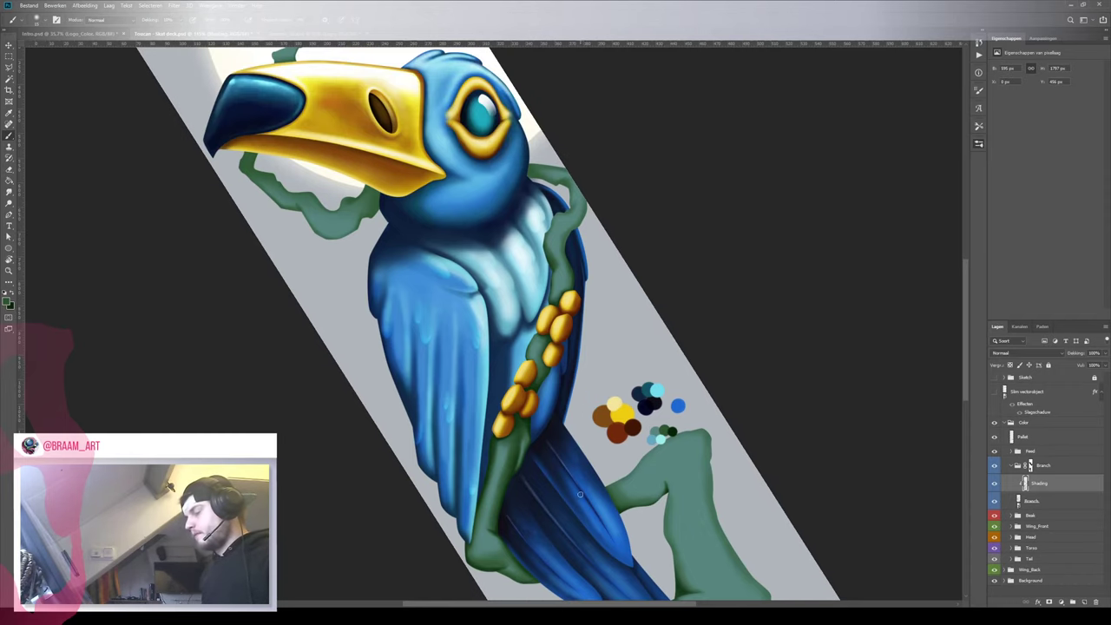
{"action": "key", "text": "v"}
{"action": "left_click_drag", "start_coordinate": [636, 431], "coordinate": [473, 319]}
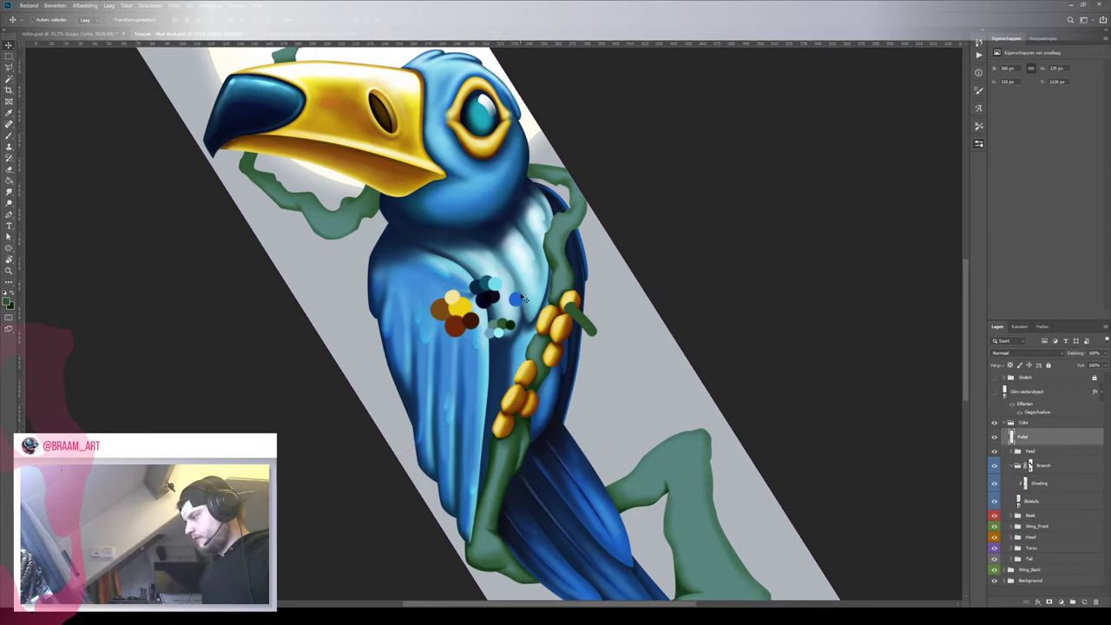
{"action": "left_click_drag", "start_coordinate": [555, 262], "coordinate": [588, 271]}
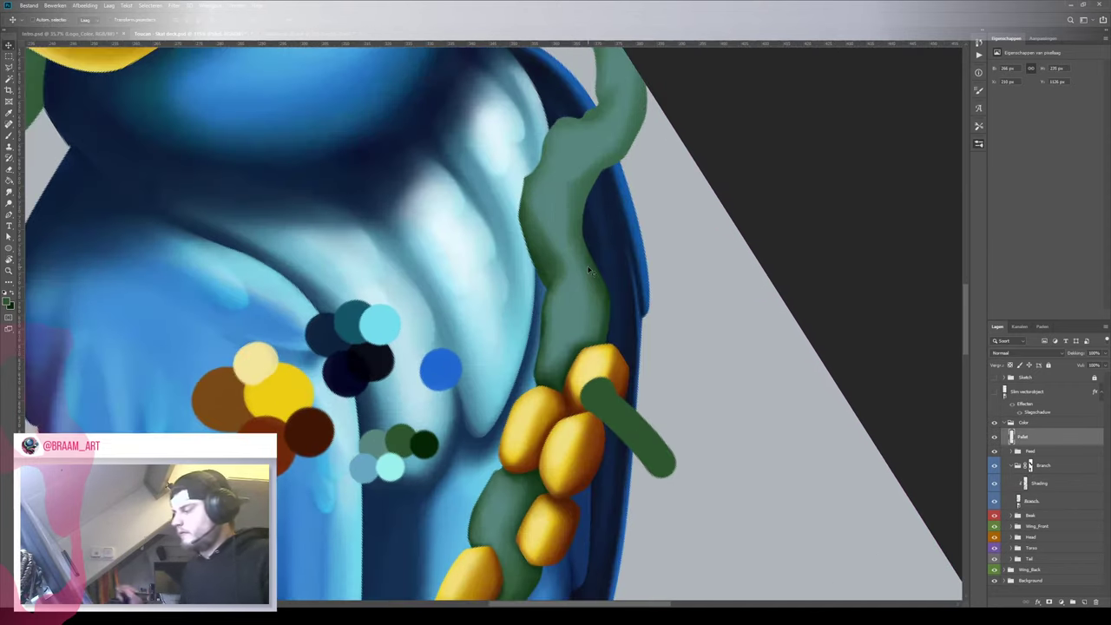
{"action": "key", "text": "b"}
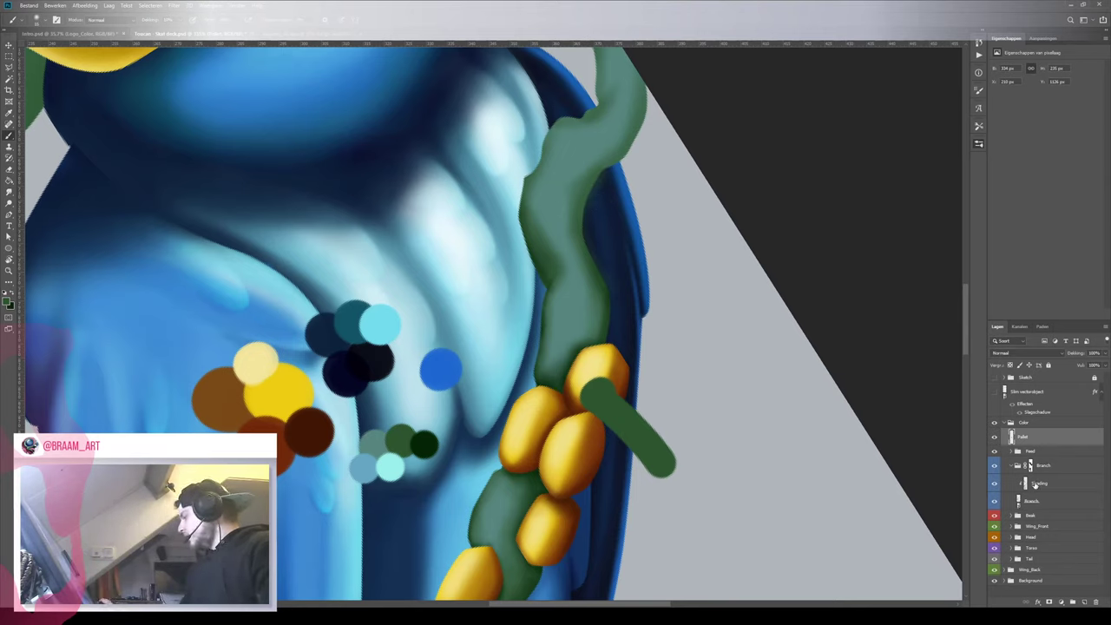
{"action": "left_click", "coordinate": [1035, 483]}
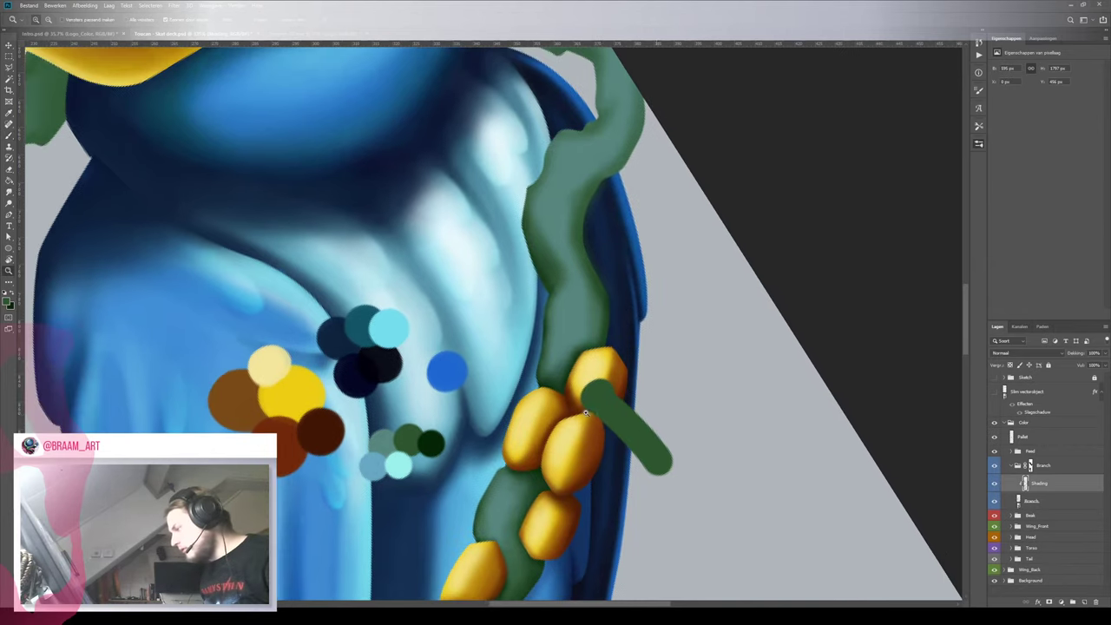
Outline the stray green stroke over the claws with the Polygonal Lasso, delete it from the palette layer, and clear the selection
{"action": "key", "text": "v"}
{"action": "left_click", "coordinate": [631, 416], "text": "ctrl"}
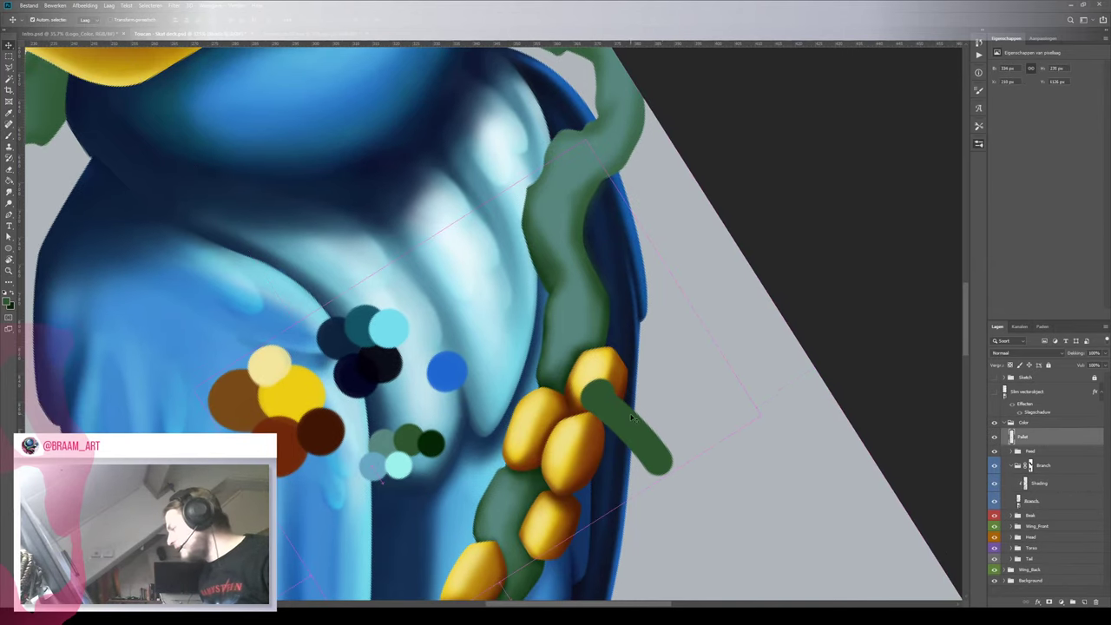
{"action": "key", "text": "l"}
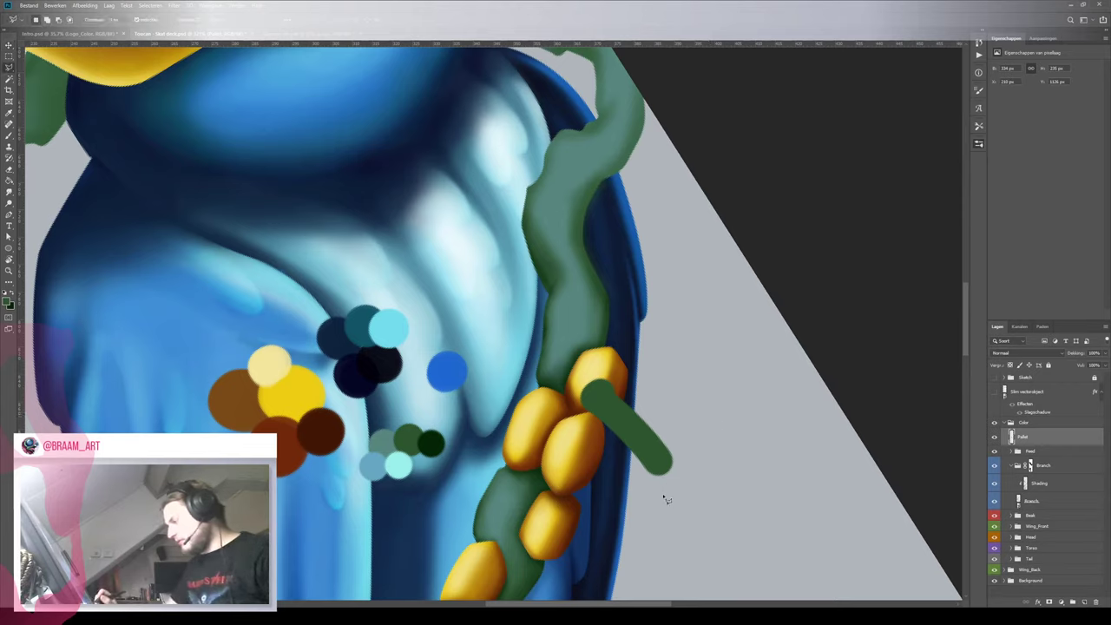
{"action": "left_click", "coordinate": [687, 351]}
{"action": "left_click", "coordinate": [675, 315]}
{"action": "left_click", "coordinate": [560, 329]}
{"action": "left_click", "coordinate": [543, 411]}
{"action": "left_click", "coordinate": [590, 486]}
{"action": "left_click", "coordinate": [661, 531]}
{"action": "left_click", "coordinate": [715, 520]}
{"action": "left_click", "coordinate": [738, 452]}
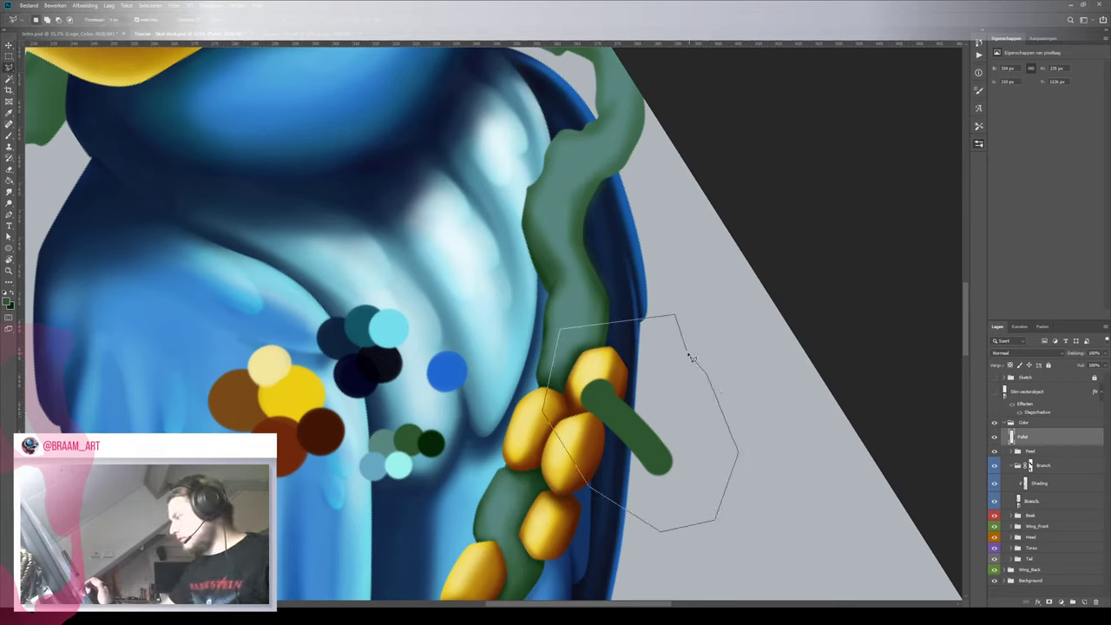
{"action": "left_click", "coordinate": [690, 351]}
{"action": "key", "text": "Delete"}
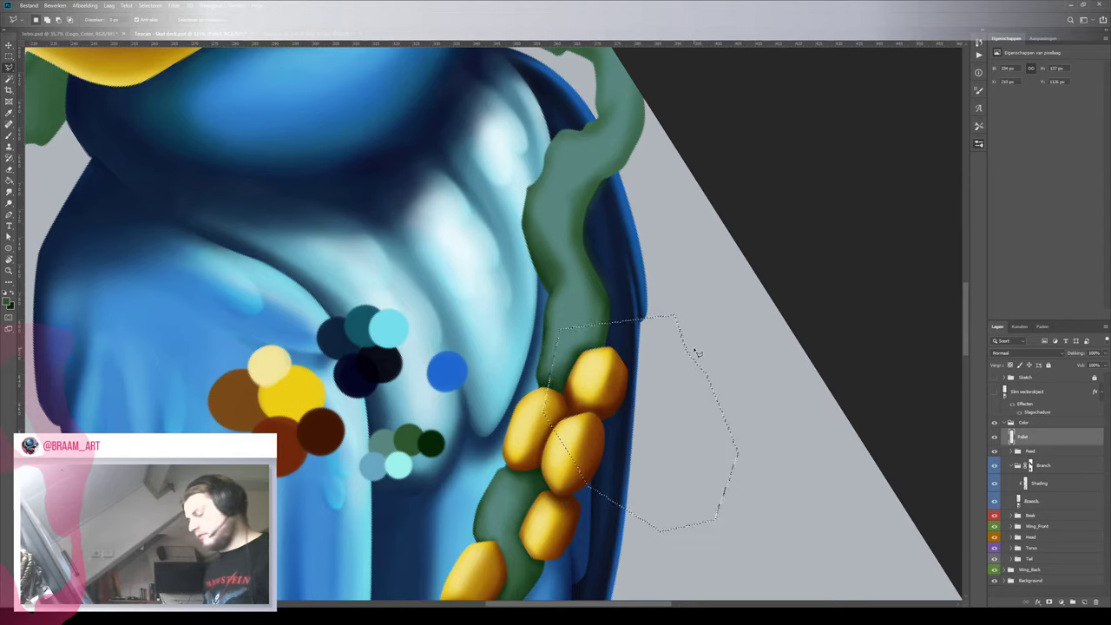
{"action": "key", "text": "ctrl+d"}
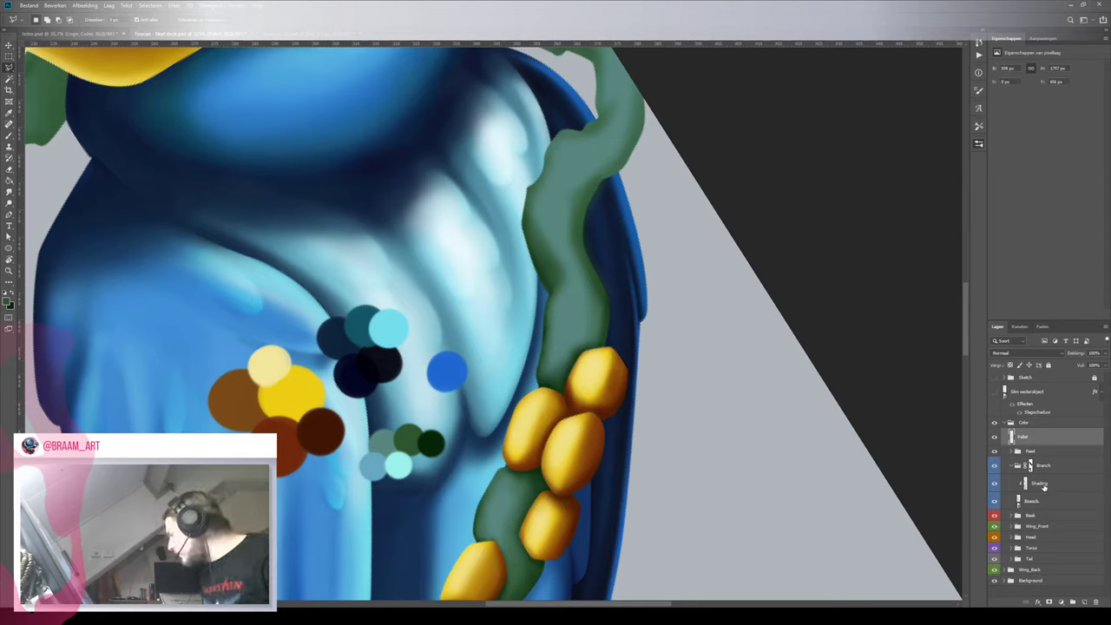
On the branch's Shading layer, darken the inner bend of the upper branch and sample its mid green for blending
{"action": "left_click", "coordinate": [1045, 483]}
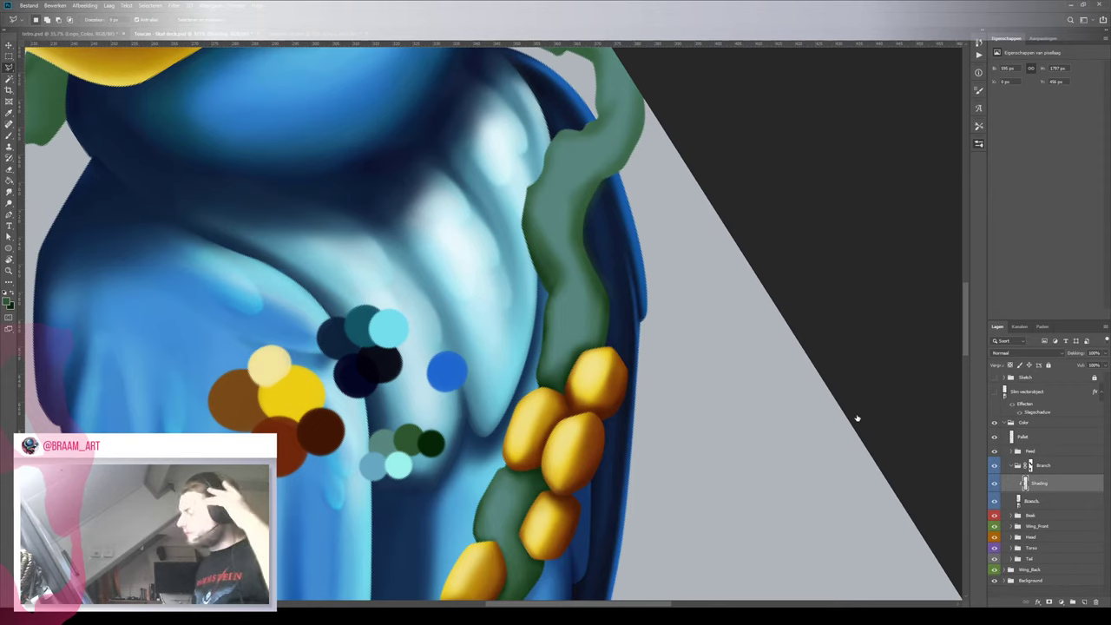
{"action": "key", "text": "b"}
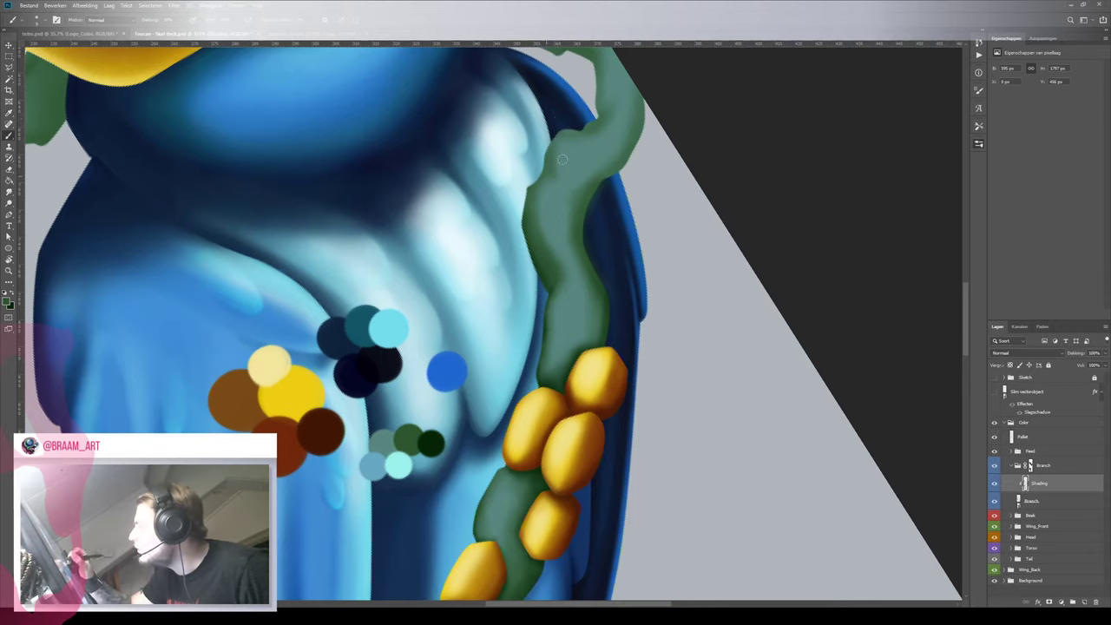
{"action": "left_click_drag", "start_coordinate": [603, 191], "coordinate": [550, 291]}
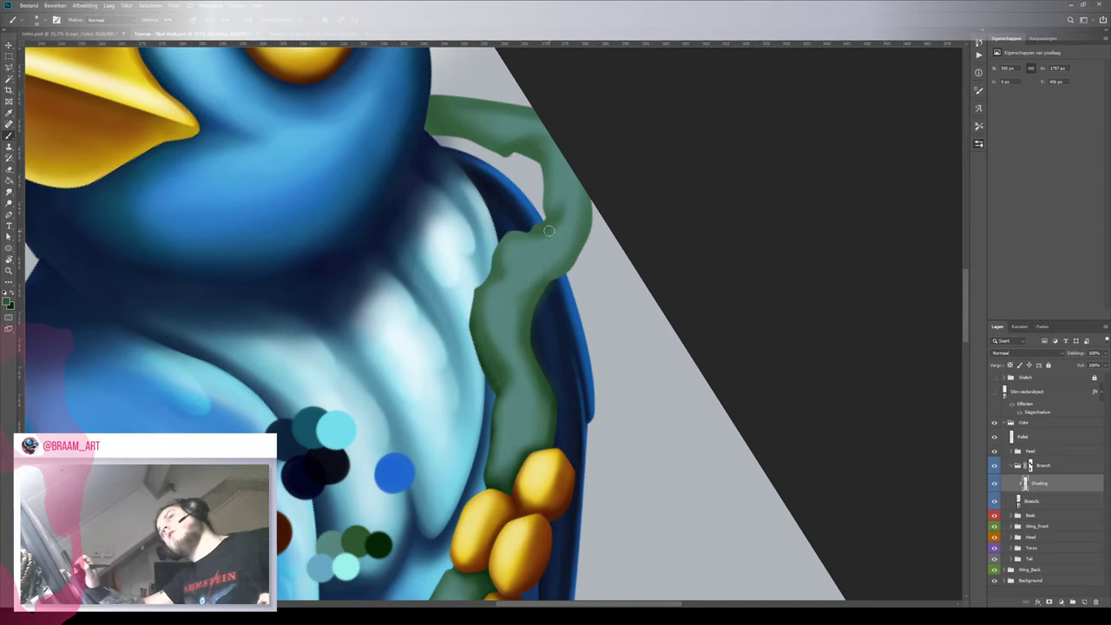
{"action": "left_click", "coordinate": [565, 234], "text": "alt"}
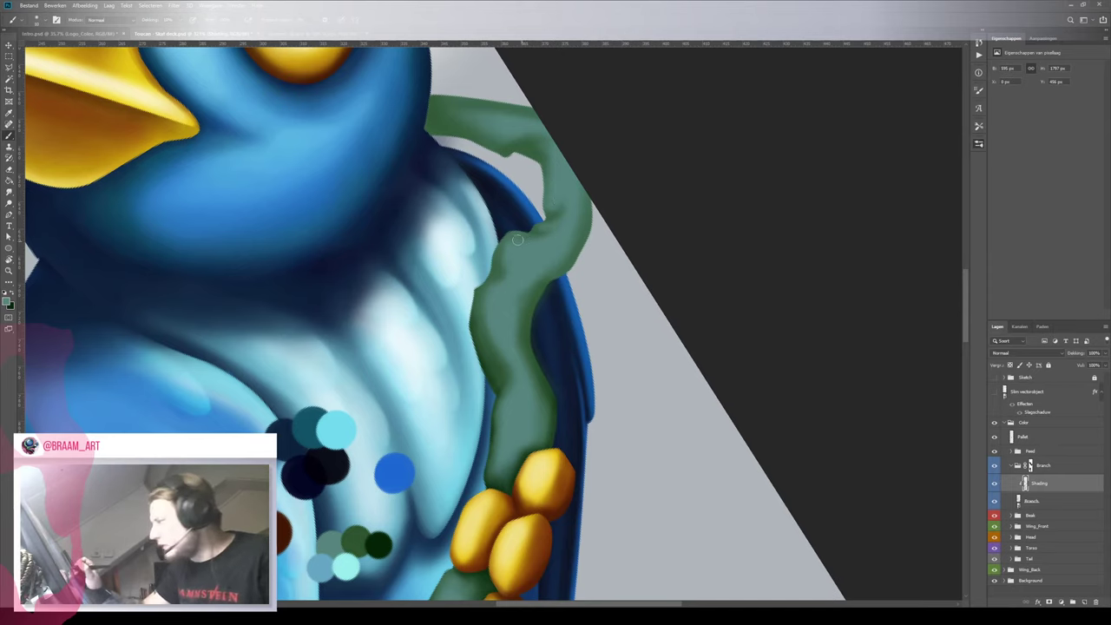
Shade the edge of the upper branch's bulge beside the chest feathers with dark green and a smaller brush
{"action": "key", "text": "x"}
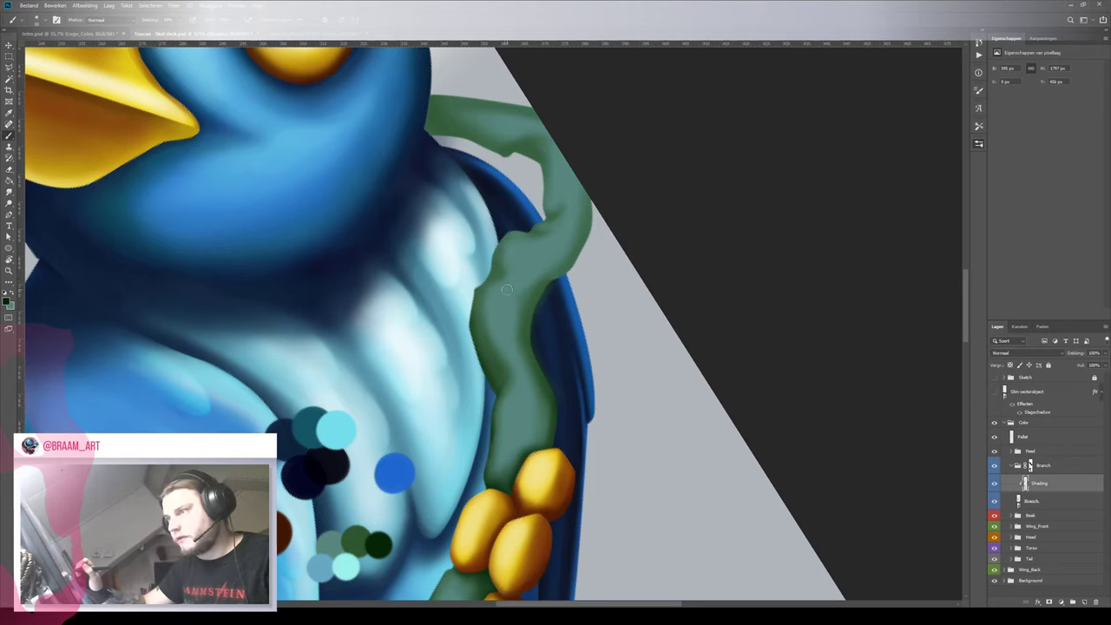
{"action": "key", "text": "x"}
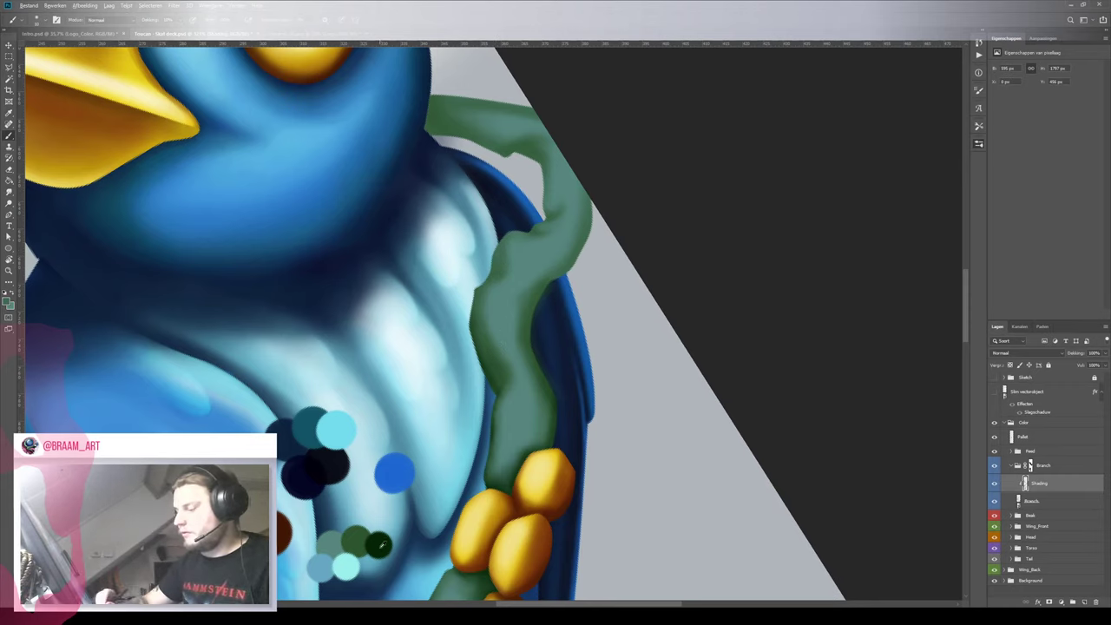
{"action": "key", "text": "x"}
{"action": "key", "text": "bracketleft"}
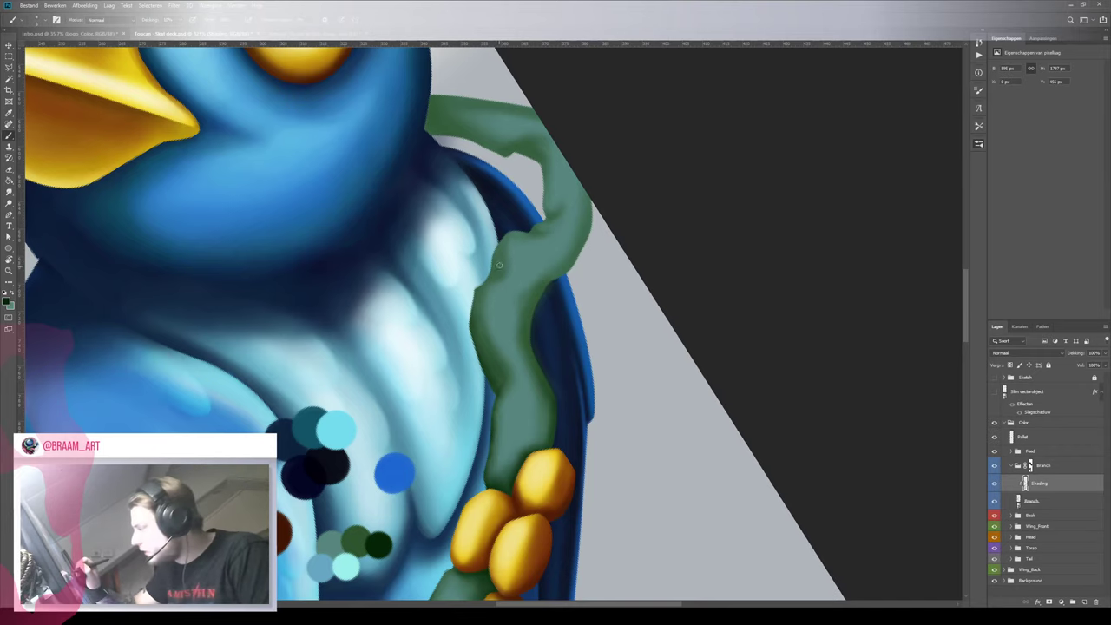
{"action": "left_click_drag", "start_coordinate": [500, 258], "coordinate": [489, 279]}
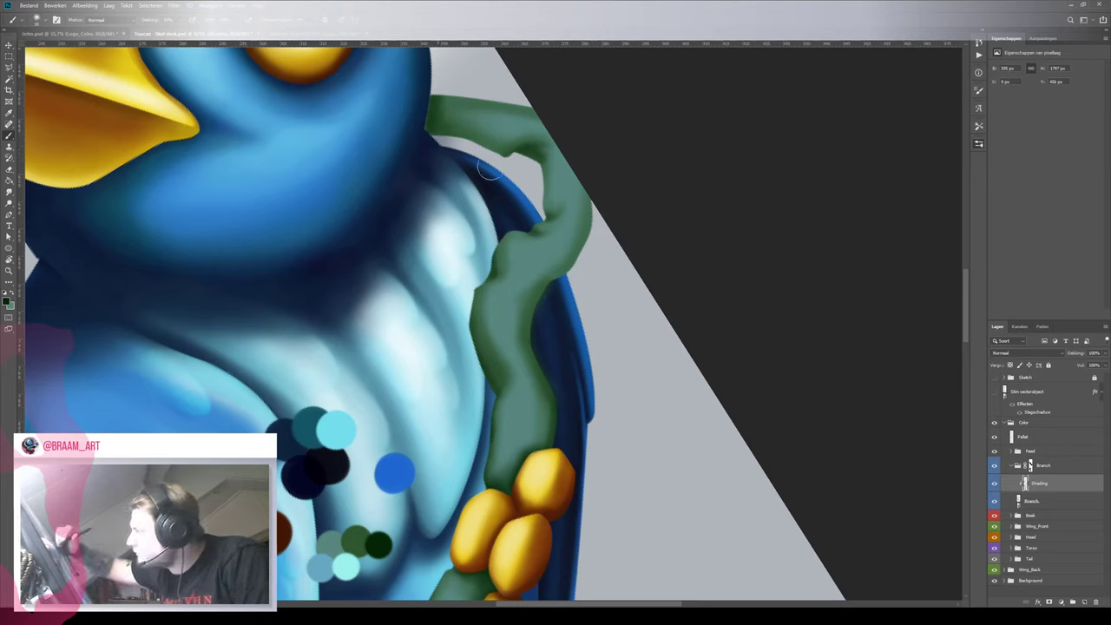
Refine the upper bend's shading with a smaller brush, sampling the branch's mid green and the dark green swatch
{"action": "key", "text": "bracketleft"}
{"action": "key", "text": "bracketleft"}
{"action": "key", "text": "bracketleft"}
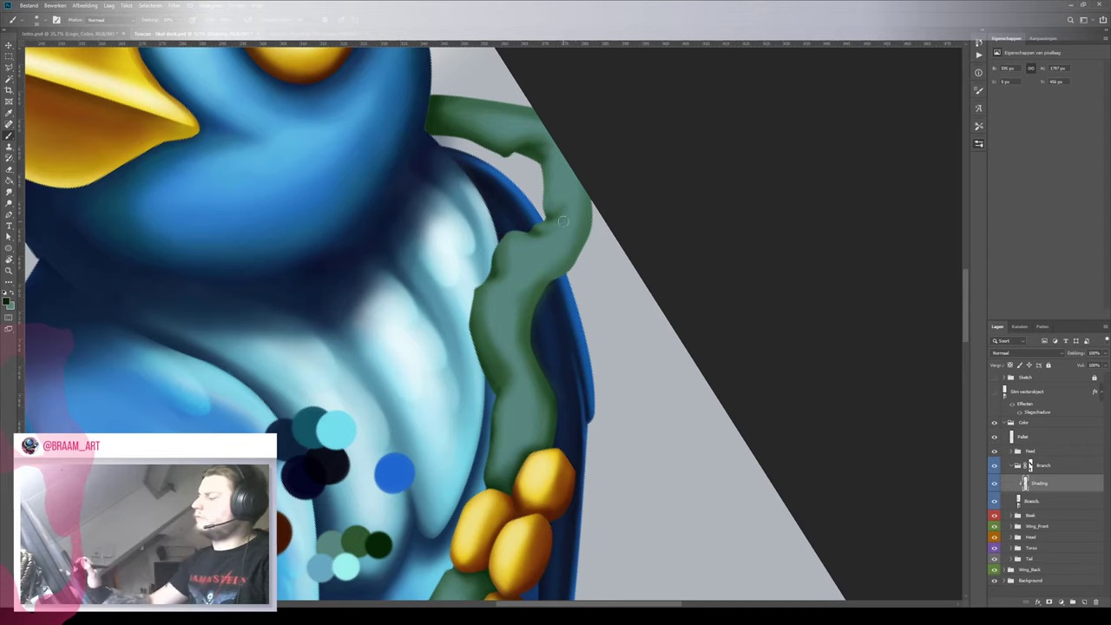
{"action": "left_click", "coordinate": [545, 261], "text": "alt"}
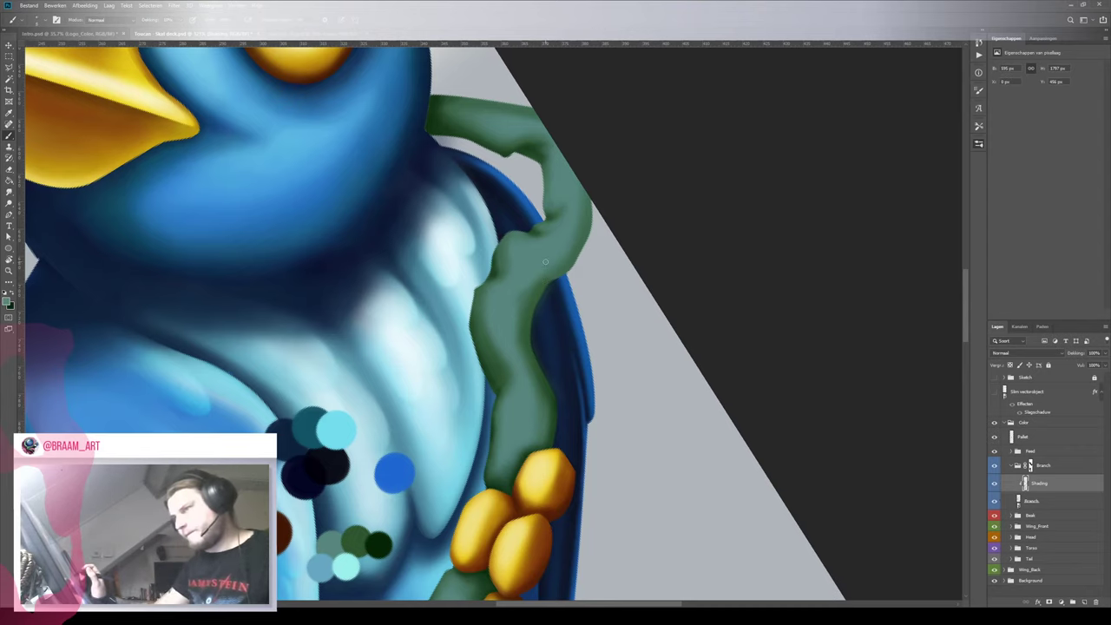
{"action": "left_click", "coordinate": [374, 531], "text": "alt"}
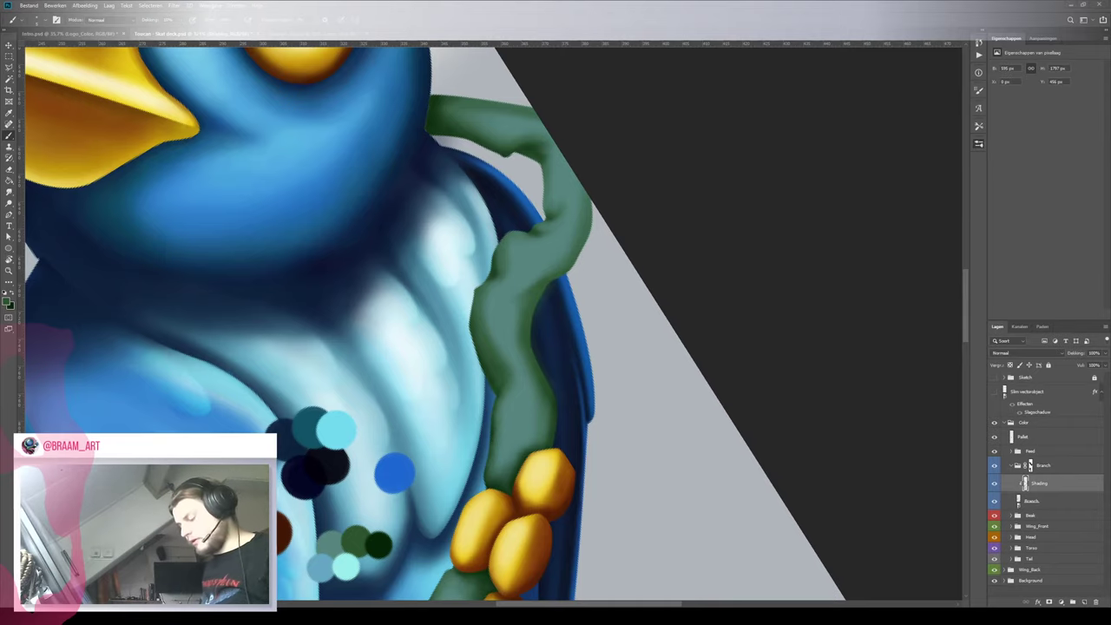
Sample the pale mint swatch and paint soft highlights on the branch sections between the claws
{"action": "left_click_drag", "start_coordinate": [403, 546], "coordinate": [377, 415]}
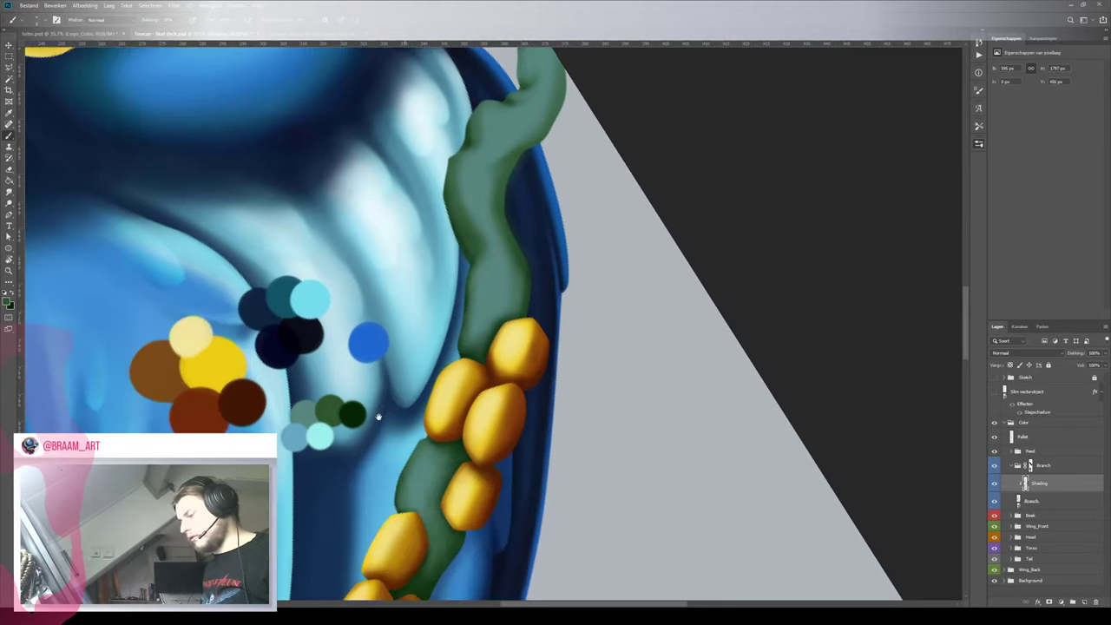
{"action": "key", "text": "v"}
{"action": "left_click_drag", "start_coordinate": [477, 537], "coordinate": [487, 379]}
{"action": "key", "text": "i"}
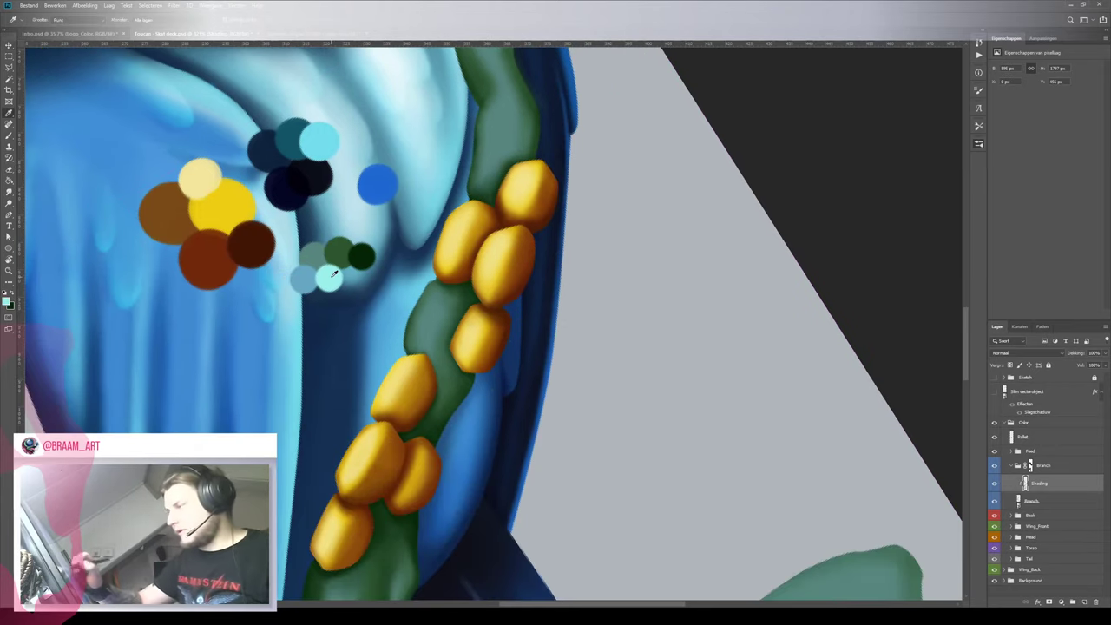
{"action": "left_click", "coordinate": [299, 287]}
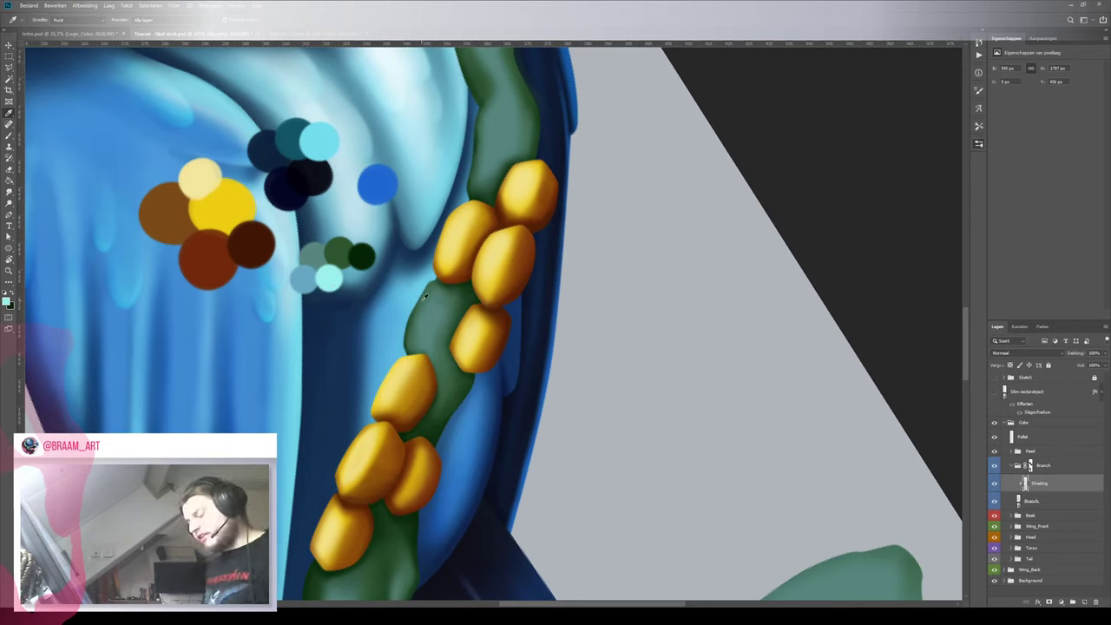
{"action": "key", "text": "b"}
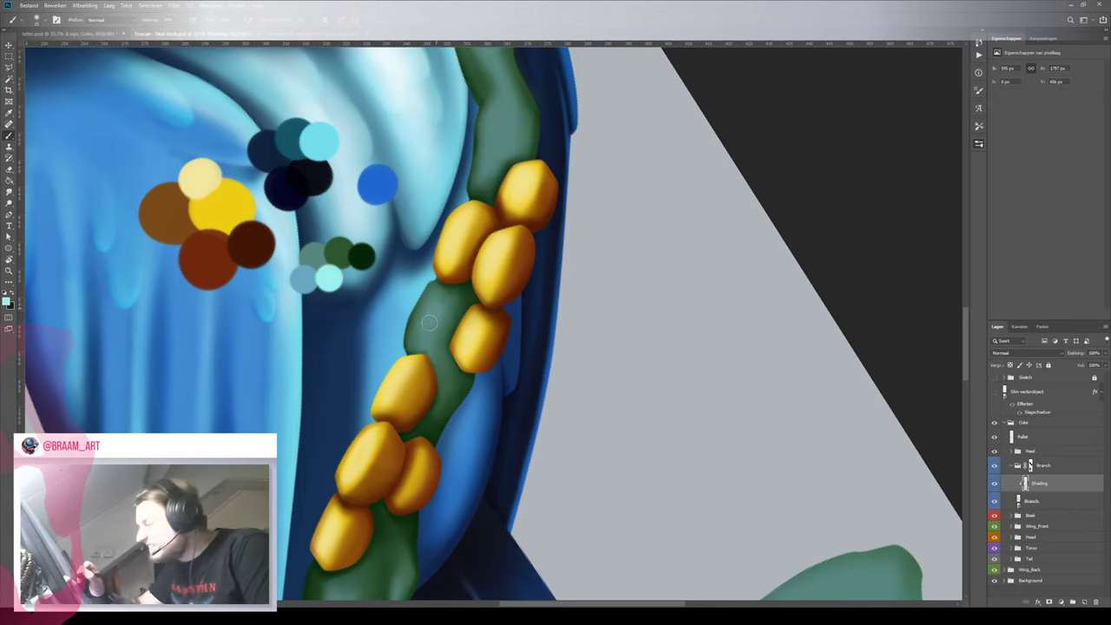
{"action": "left_click_drag", "start_coordinate": [429, 323], "coordinate": [450, 286]}
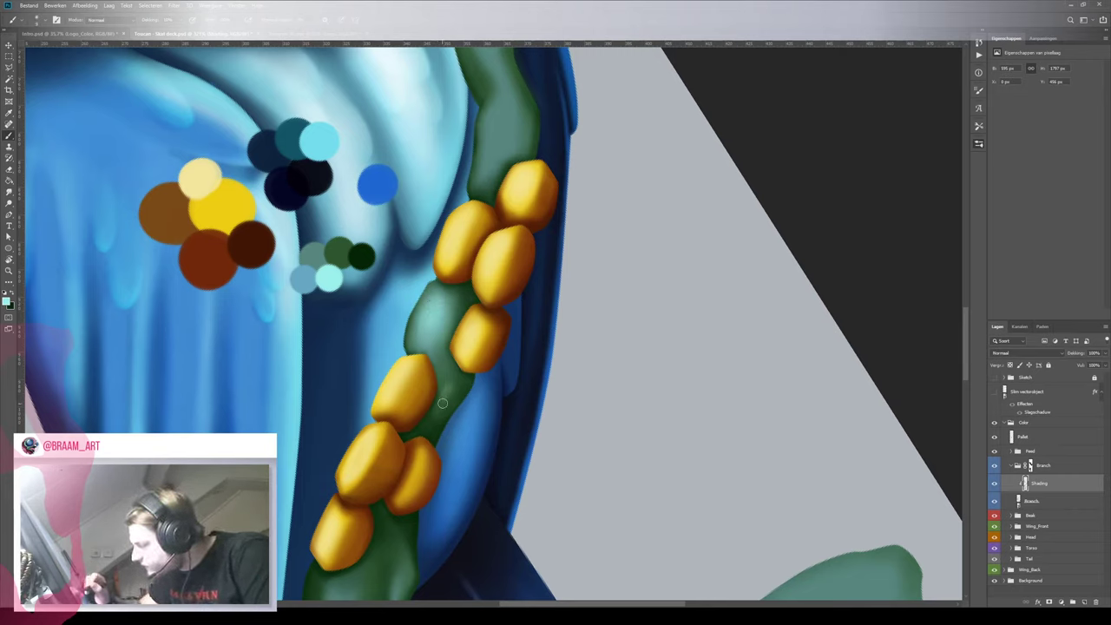
{"action": "mouse_move", "coordinate": [444, 401]}
{"action": "left_mouse_down"}
{"action": "mouse_move", "coordinate": [447, 360]}
{"action": "mouse_move", "coordinate": [436, 389]}
{"action": "left_mouse_up"}
Enlarge the brush and paint mint highlights on the two branch bulges just above the upper claws
{"action": "key", "text": "bracketright"}
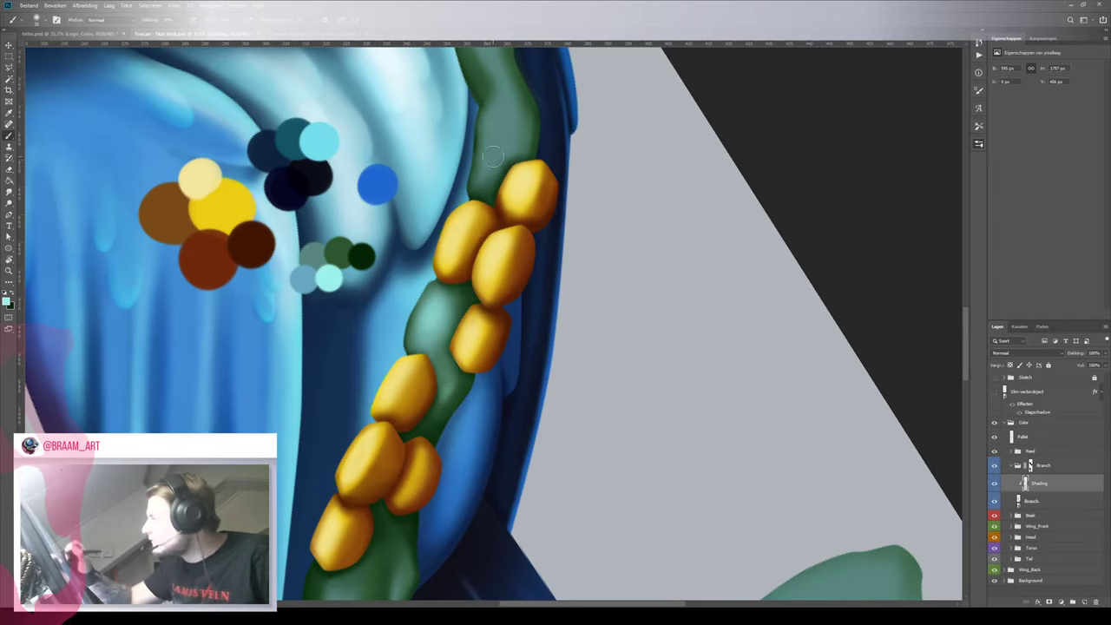
{"action": "mouse_move", "coordinate": [493, 156]}
{"action": "left_mouse_down"}
{"action": "mouse_move", "coordinate": [502, 104]}
{"action": "mouse_move", "coordinate": [506, 139]}
{"action": "mouse_move", "coordinate": [517, 135]}
{"action": "mouse_move", "coordinate": [500, 108]}
{"action": "mouse_move", "coordinate": [493, 151]}
{"action": "mouse_move", "coordinate": [486, 101]}
{"action": "mouse_move", "coordinate": [502, 169]}
{"action": "mouse_move", "coordinate": [493, 243]}
{"action": "left_mouse_up"}
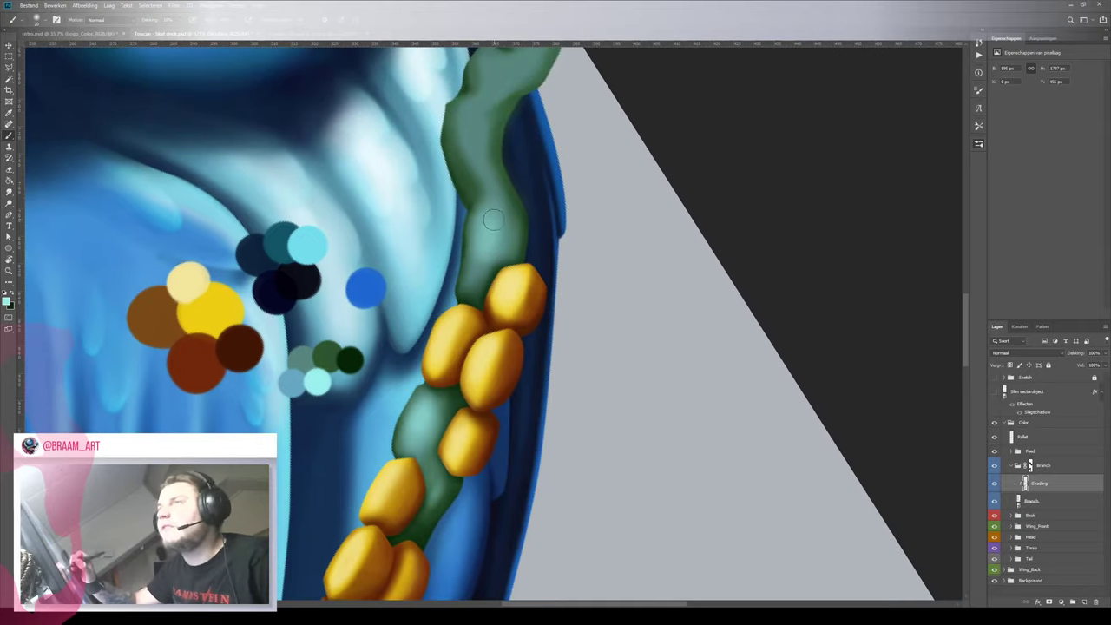
{"action": "mouse_move", "coordinate": [491, 195]}
{"action": "left_mouse_down"}
{"action": "mouse_move", "coordinate": [490, 259]}
{"action": "mouse_move", "coordinate": [478, 266]}
{"action": "mouse_move", "coordinate": [489, 229]}
{"action": "mouse_move", "coordinate": [498, 234]}
{"action": "left_mouse_up"}
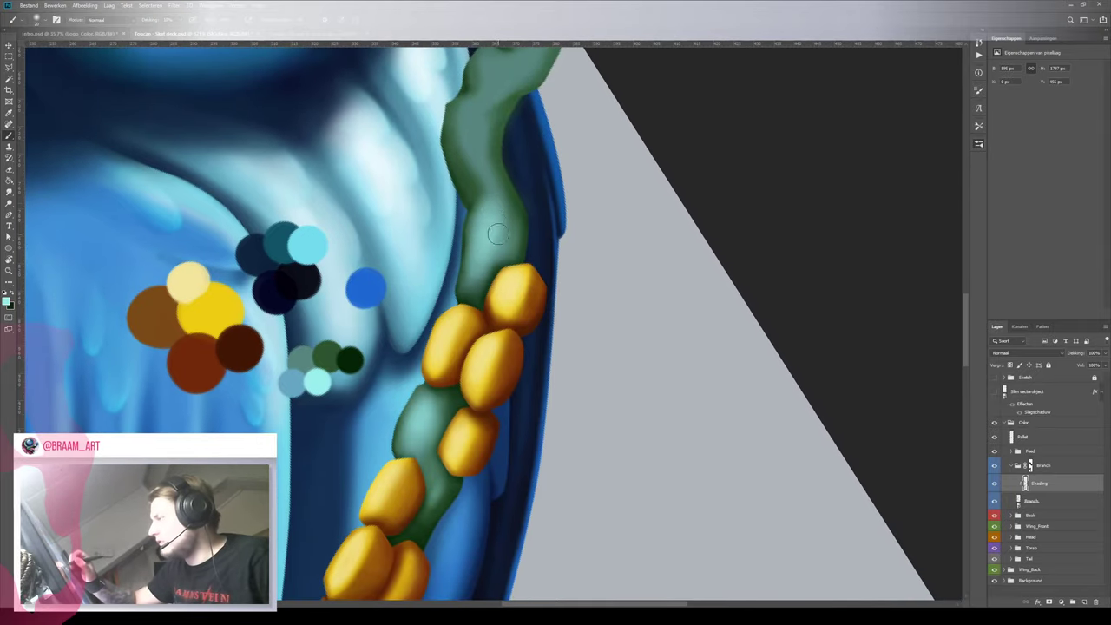
{"action": "mouse_move", "coordinate": [478, 111]}
{"action": "left_mouse_down"}
{"action": "mouse_move", "coordinate": [473, 153]}
{"action": "mouse_move", "coordinate": [473, 109]}
{"action": "mouse_move", "coordinate": [470, 124]}
{"action": "mouse_move", "coordinate": [491, 148]}
{"action": "mouse_move", "coordinate": [481, 282]}
{"action": "left_mouse_up"}
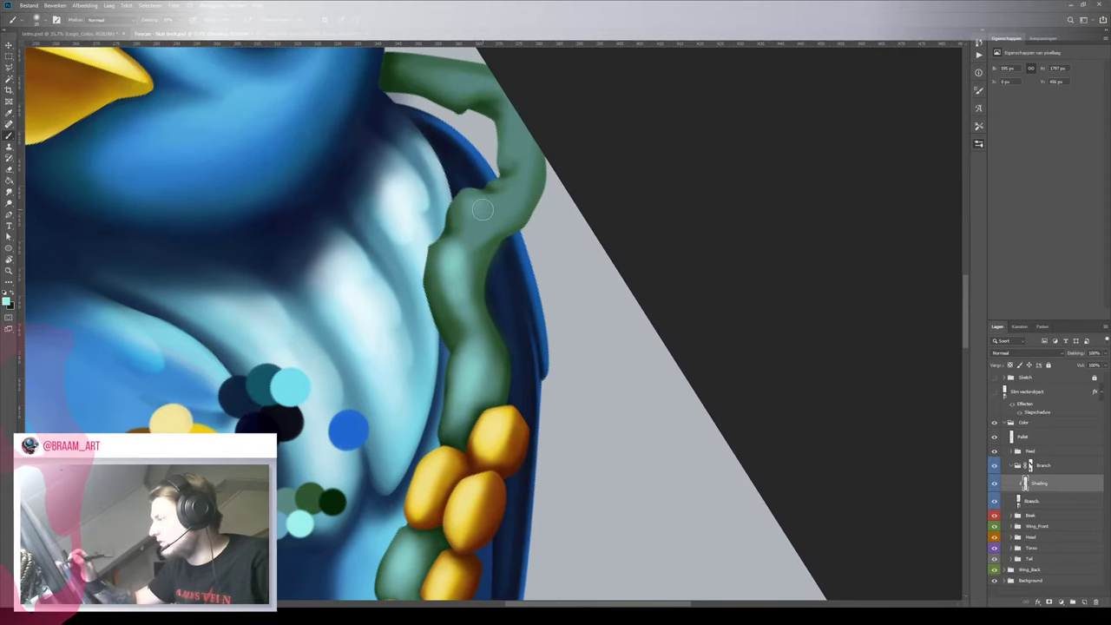
Continue the mint highlights around the upper bends of the branch to its end behind the head
{"action": "mouse_move", "coordinate": [483, 210]}
{"action": "left_mouse_down"}
{"action": "mouse_move", "coordinate": [520, 195]}
{"action": "mouse_move", "coordinate": [507, 203]}
{"action": "mouse_move", "coordinate": [522, 180]}
{"action": "mouse_move", "coordinate": [515, 133]}
{"action": "mouse_move", "coordinate": [512, 144]}
{"action": "mouse_move", "coordinate": [517, 125]}
{"action": "mouse_move", "coordinate": [525, 150]}
{"action": "mouse_move", "coordinate": [518, 124]}
{"action": "left_mouse_up"}
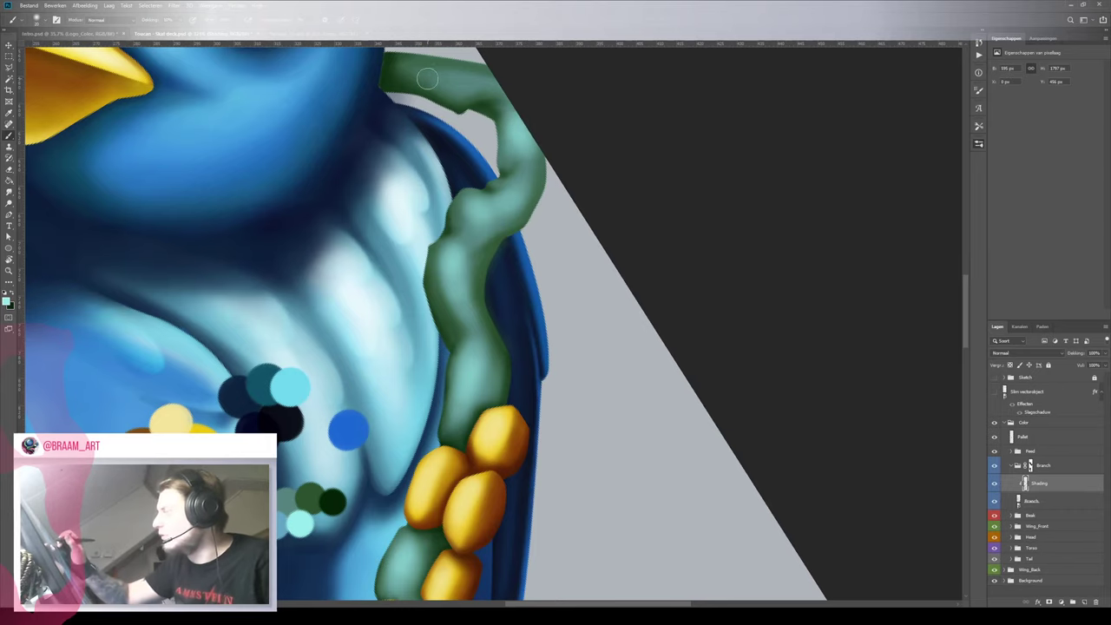
{"action": "left_click_drag", "start_coordinate": [446, 108], "coordinate": [508, 212]}
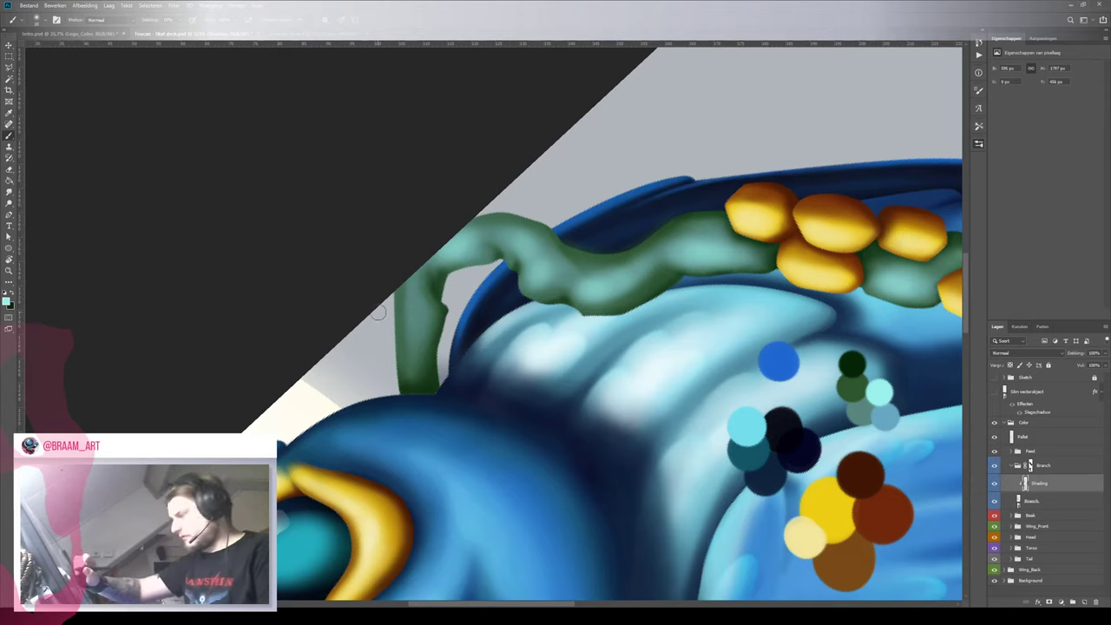
{"action": "mouse_move", "coordinate": [406, 361]}
{"action": "left_mouse_down"}
{"action": "mouse_move", "coordinate": [414, 313]}
{"action": "mouse_move", "coordinate": [411, 373]}
{"action": "mouse_move", "coordinate": [410, 291]}
{"action": "mouse_move", "coordinate": [411, 358]}
{"action": "left_mouse_up"}
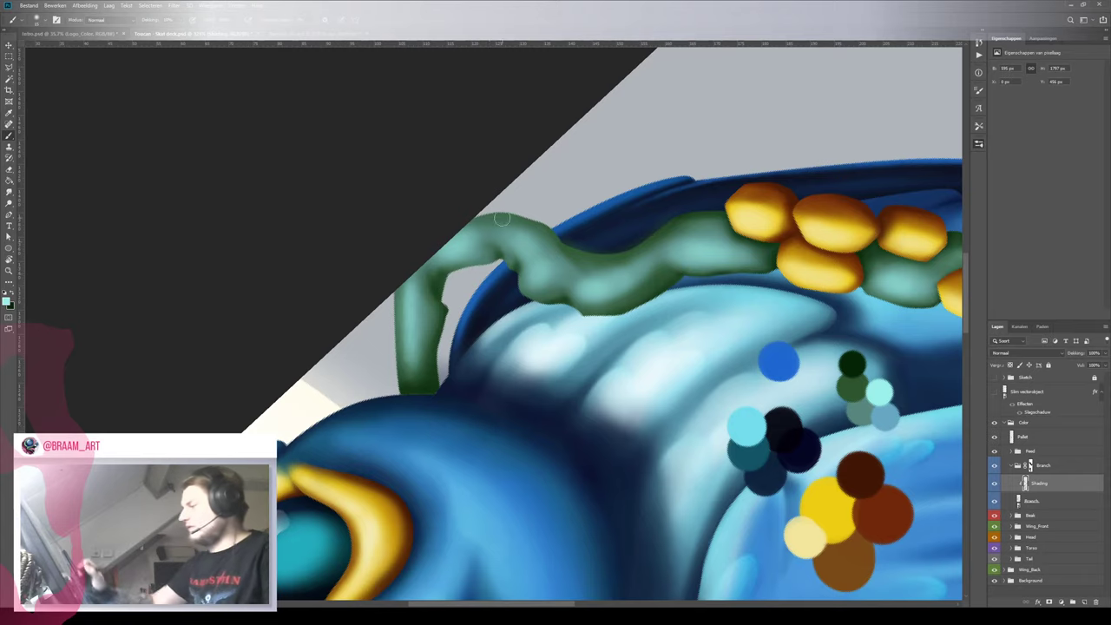
Reset the canvas rotation and paint a mint highlight on the large branch knob at the wing tip with a larger brush
{"action": "left_click_drag", "start_coordinate": [499, 287], "coordinate": [441, 349]}
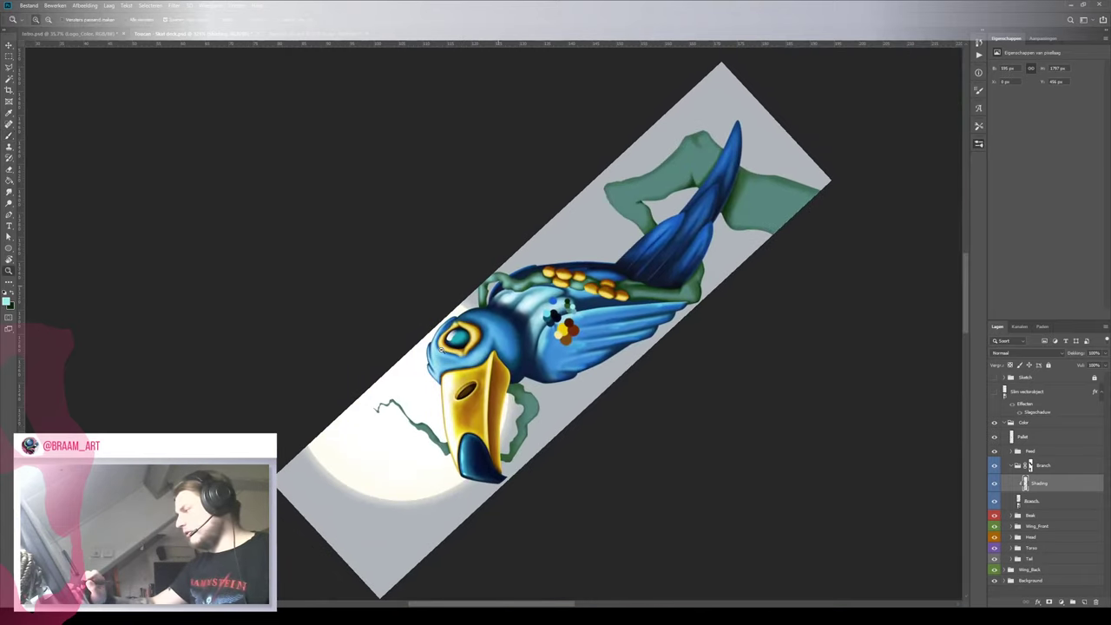
{"action": "mouse_move", "coordinate": [500, 276]}
{"action": "left_mouse_down"}
{"action": "mouse_move", "coordinate": [657, 222]}
{"action": "mouse_move", "coordinate": [322, 323]}
{"action": "mouse_move", "coordinate": [422, 421]}
{"action": "mouse_move", "coordinate": [472, 434]}
{"action": "mouse_move", "coordinate": [543, 424]}
{"action": "left_mouse_up"}
{"action": "key", "text": "r"}
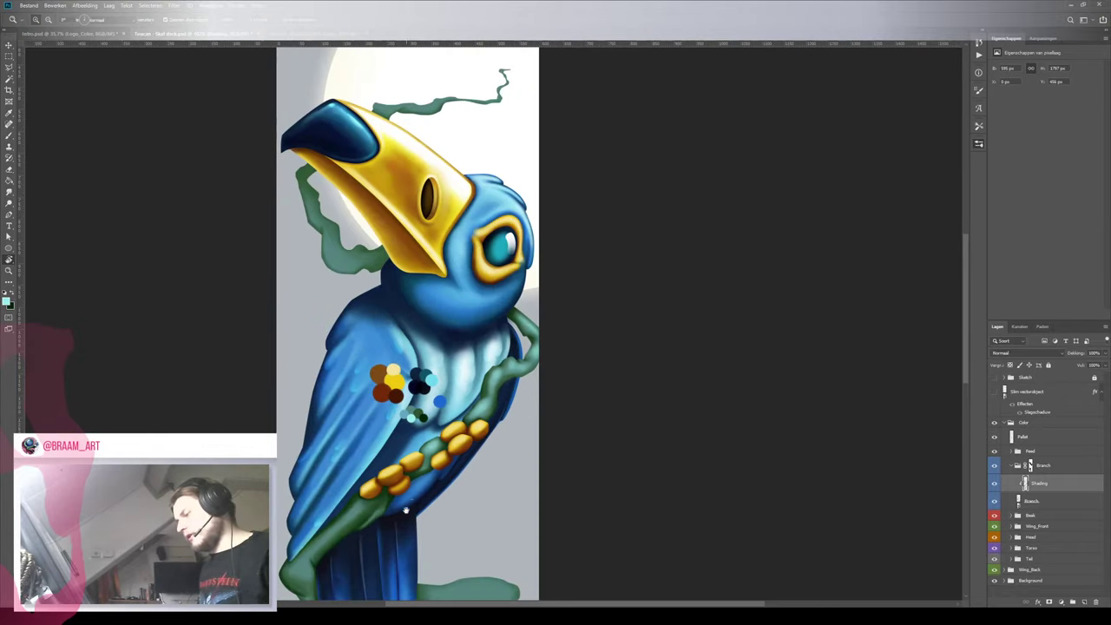
{"action": "left_click_drag", "start_coordinate": [409, 509], "coordinate": [611, 162]}
{"action": "mouse_move", "coordinate": [524, 225]}
{"action": "left_mouse_down"}
{"action": "mouse_move", "coordinate": [499, 333]}
{"action": "mouse_move", "coordinate": [532, 338]}
{"action": "left_mouse_up"}
{"action": "key", "text": "z"}
{"action": "key", "text": "bracketright"}
{"action": "key", "text": "bracketright"}
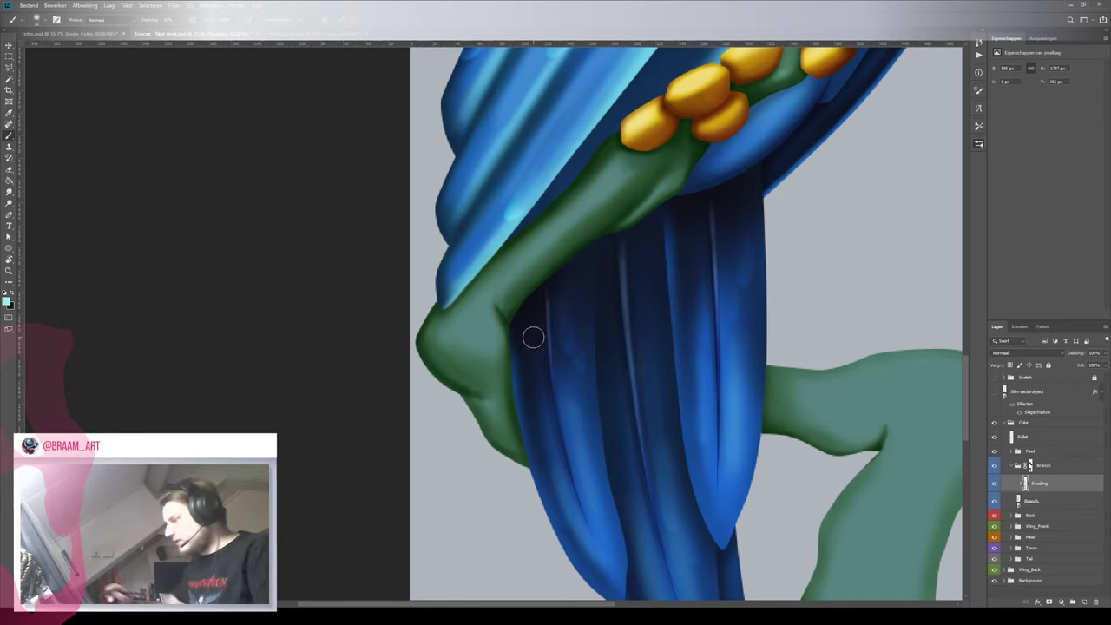
{"action": "mouse_move", "coordinate": [486, 333]}
{"action": "left_mouse_down"}
{"action": "mouse_move", "coordinate": [460, 329]}
{"action": "mouse_move", "coordinate": [482, 320]}
{"action": "mouse_move", "coordinate": [479, 300]}
{"action": "left_mouse_up"}
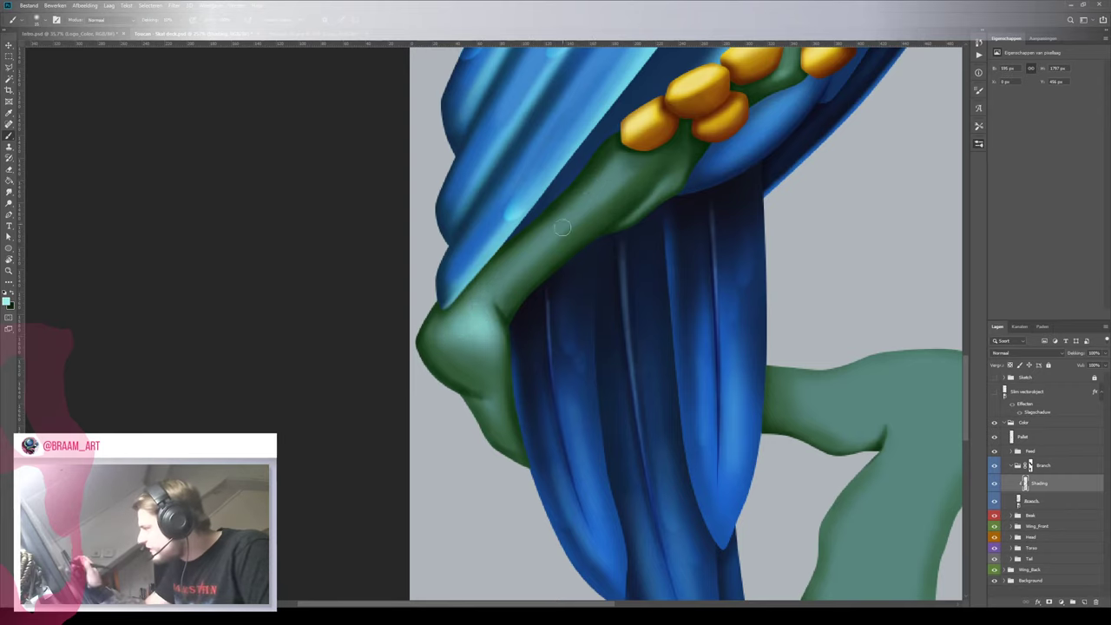
Paint mint highlights along the branch between the lower claws and the knob, and on the small ridge beneath the claws
{"action": "left_click_drag", "start_coordinate": [607, 185], "coordinate": [473, 309]}
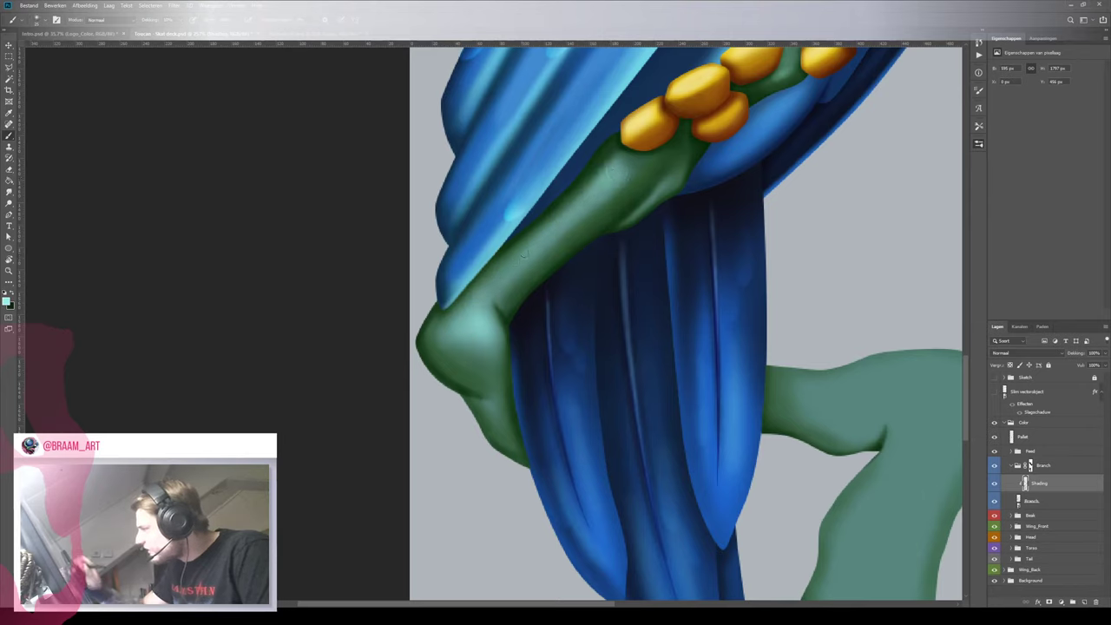
{"action": "key", "text": "bracketright"}
{"action": "key", "text": "bracketright"}
{"action": "left_click_drag", "start_coordinate": [614, 174], "coordinate": [557, 217]}
{"action": "key", "text": "bracketleft"}
{"action": "key", "text": "bracketleft"}
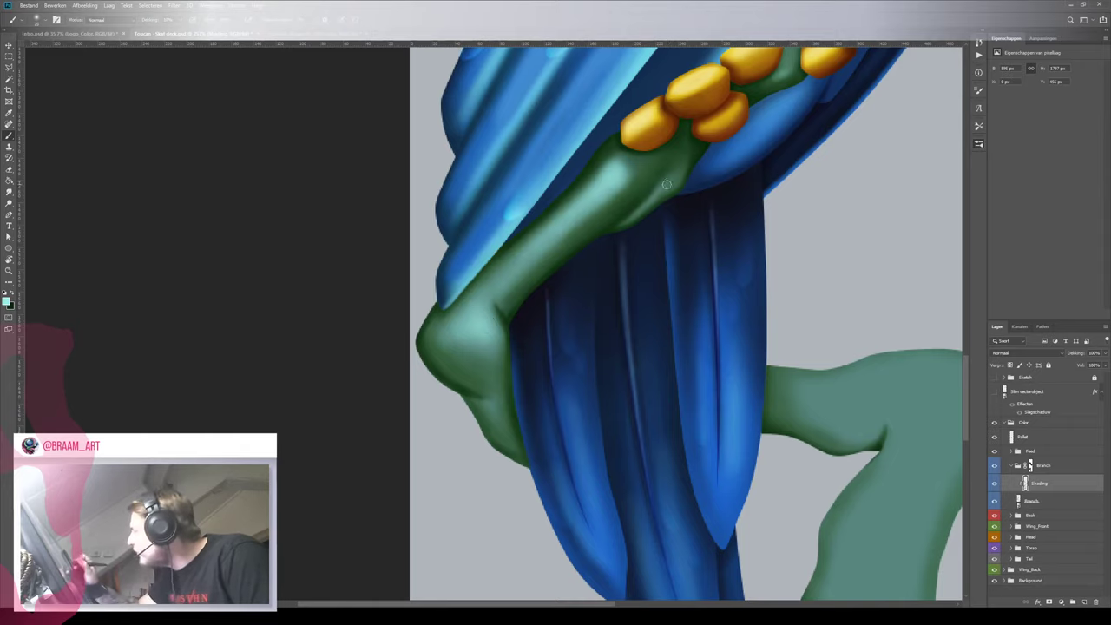
{"action": "left_click_drag", "start_coordinate": [661, 186], "coordinate": [691, 178]}
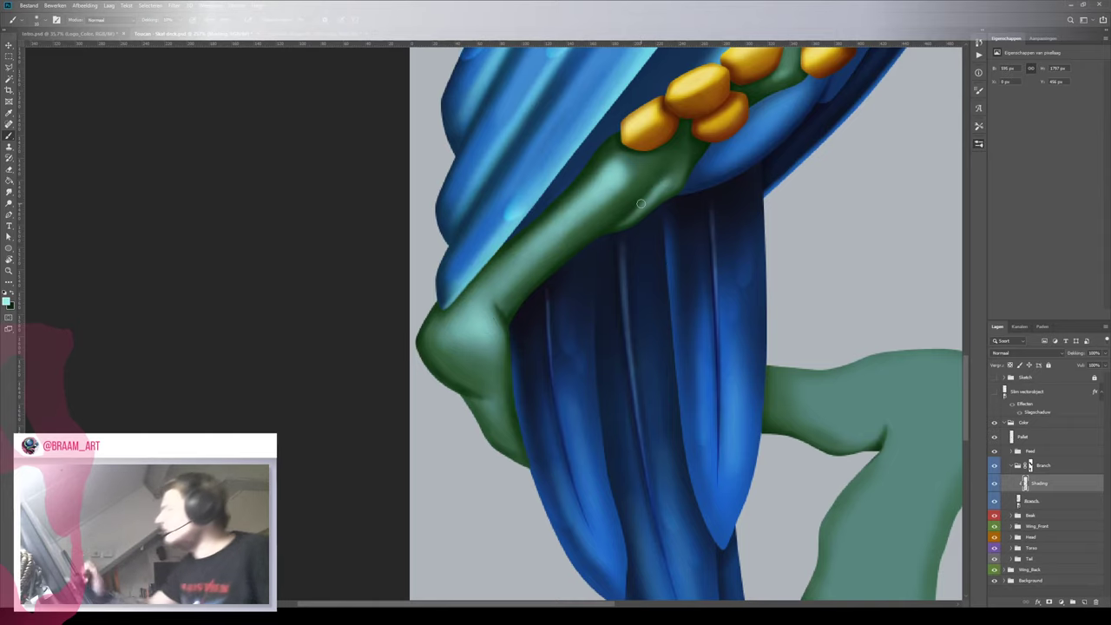
{"action": "left_click_drag", "start_coordinate": [633, 200], "coordinate": [555, 204]}
Add a small mint highlight to the bulge below the branch knob and swap to green for blending
{"action": "left_click_drag", "start_coordinate": [697, 158], "coordinate": [626, 196]}
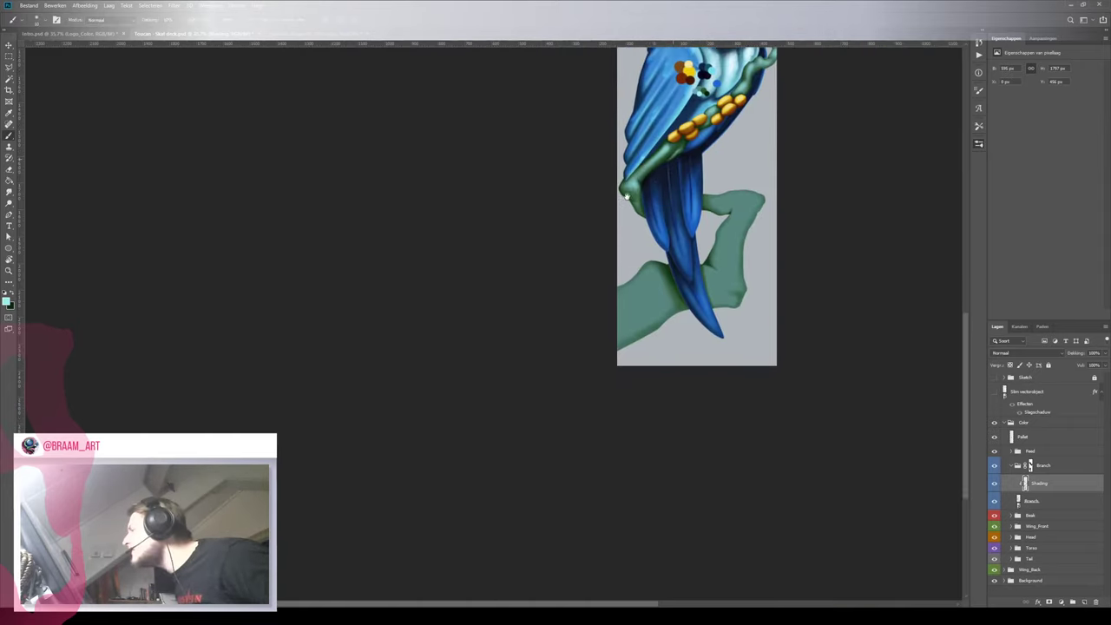
{"action": "scroll", "coordinate": [627, 197], "scroll_direction": "up", "scroll_amount": 8}
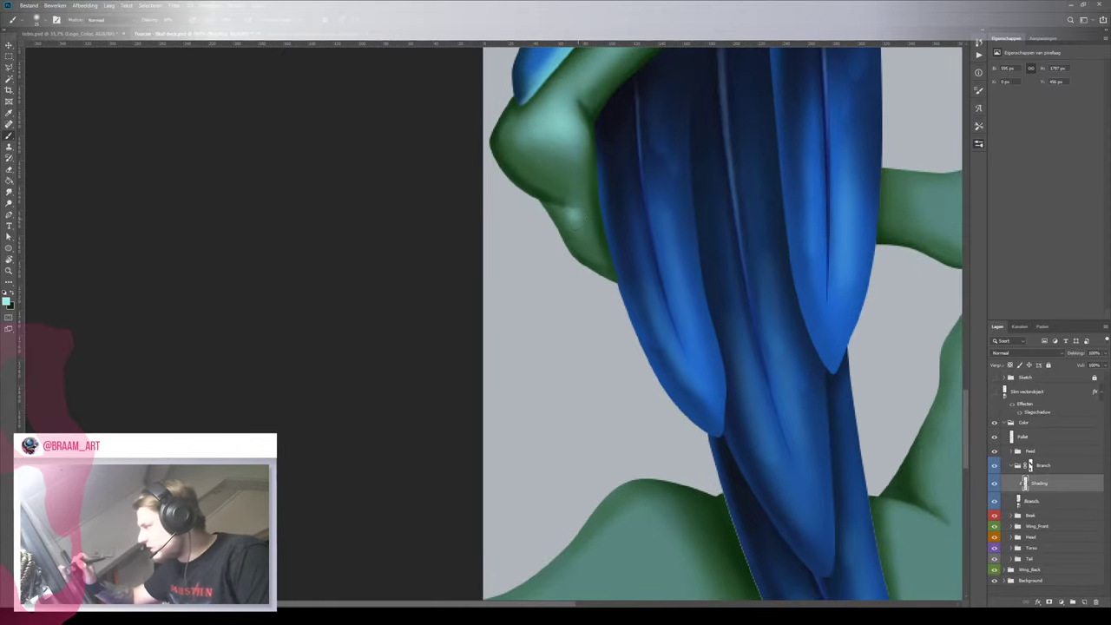
{"action": "left_click_drag", "start_coordinate": [580, 219], "coordinate": [570, 211]}
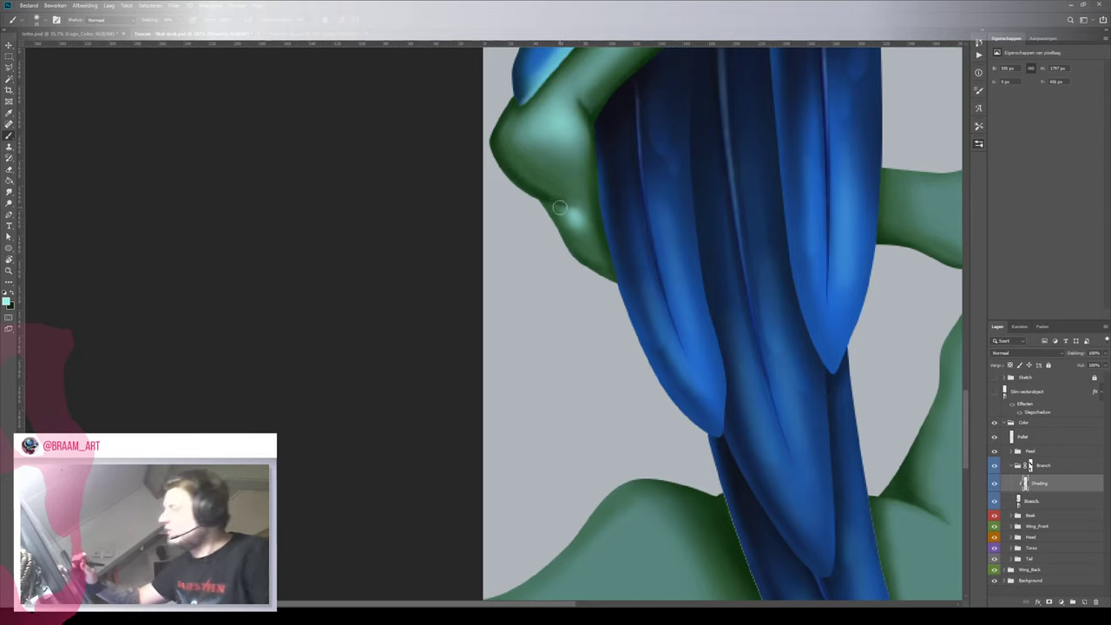
{"action": "key", "text": "x"}
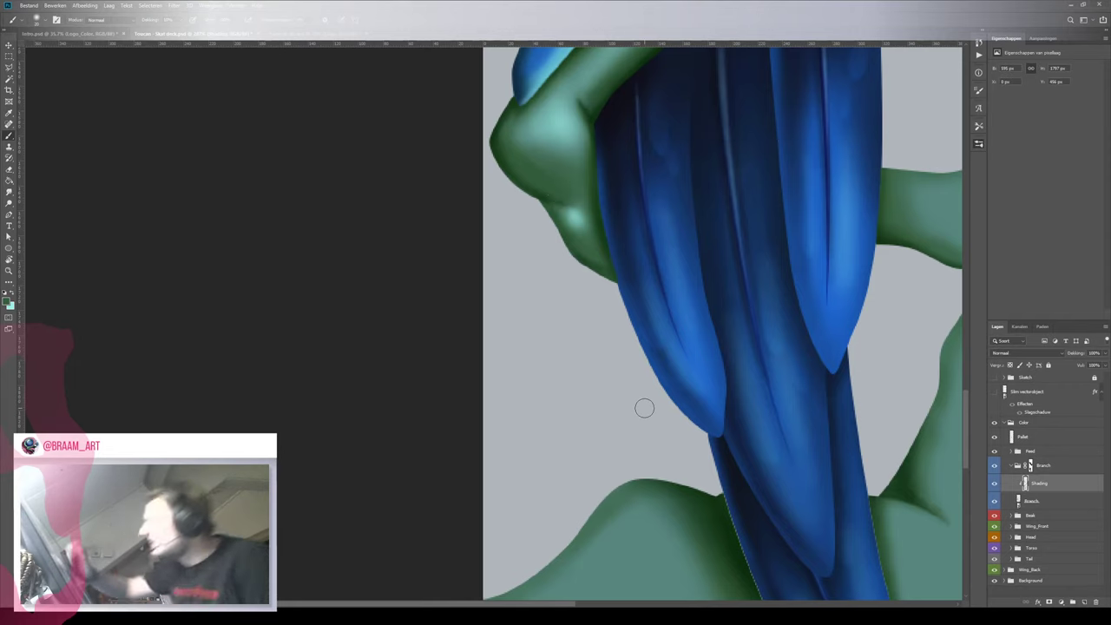
Examine the highlighted branch against the rest of the toucan and return to the knob beside the tail
{"action": "key", "text": "z"}
{"action": "left_click_drag", "start_coordinate": [588, 260], "coordinate": [439, 399]}
{"action": "key", "text": "b"}
{"action": "left_click_drag", "start_coordinate": [707, 302], "coordinate": [562, 247]}
{"action": "left_click_drag", "start_coordinate": [521, 206], "coordinate": [488, 364]}
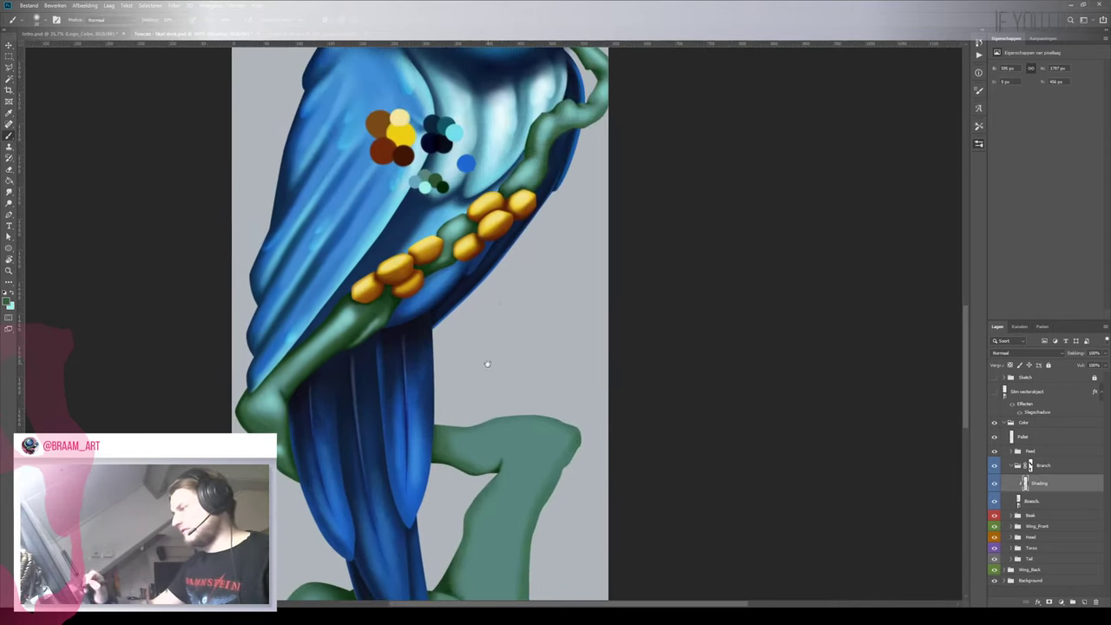
{"action": "key", "text": "z"}
{"action": "mouse_move", "coordinate": [293, 378]}
{"action": "left_mouse_down"}
{"action": "mouse_move", "coordinate": [353, 346]}
{"action": "mouse_move", "coordinate": [331, 372]}
{"action": "mouse_move", "coordinate": [675, 318]}
{"action": "left_mouse_up"}
{"action": "key", "text": "b"}
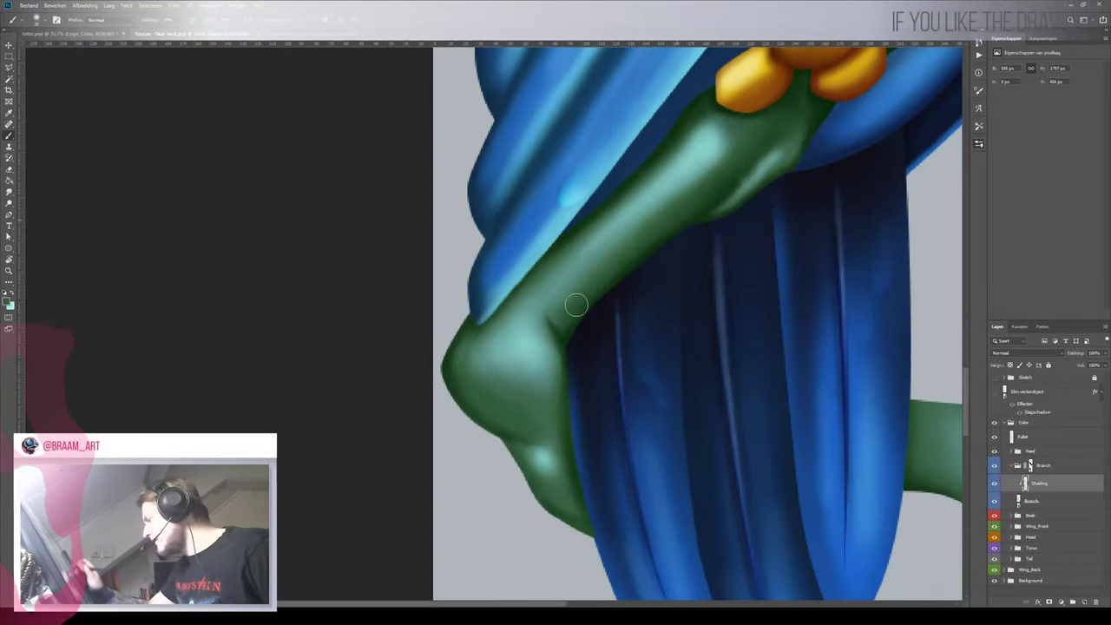
Sample the dark green at the knob's inner corner and refine the shading there and under the lower claws with a smaller brush
{"action": "left_click", "coordinate": [567, 334], "text": "alt"}
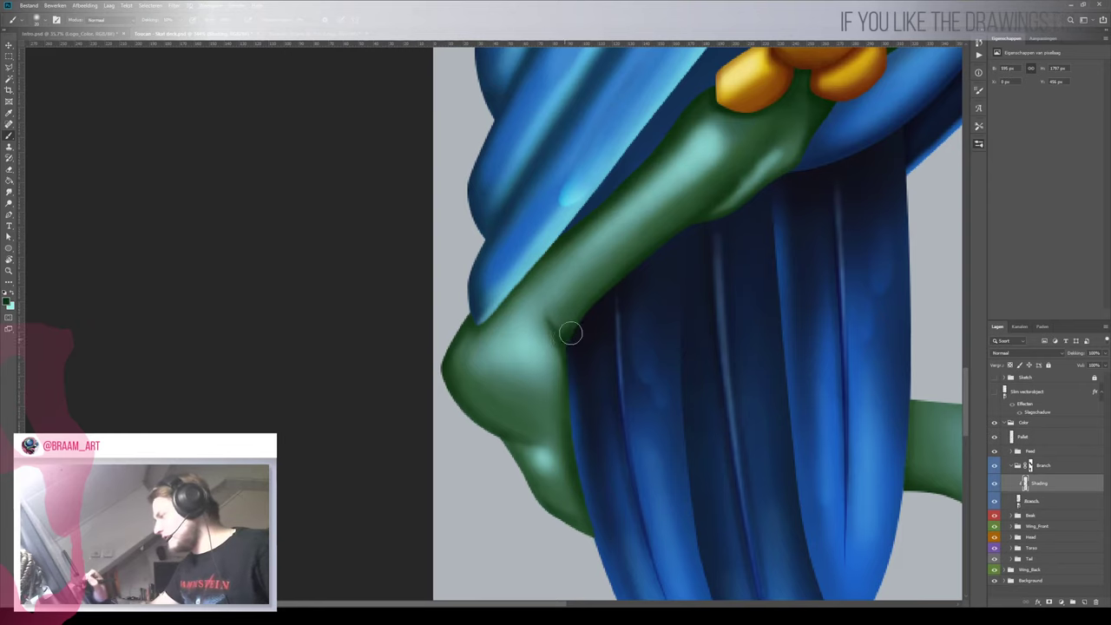
{"action": "key", "text": "bracketleft"}
{"action": "key", "text": "bracketleft"}
{"action": "key", "text": "bracketleft"}
{"action": "key", "text": "bracketleft"}
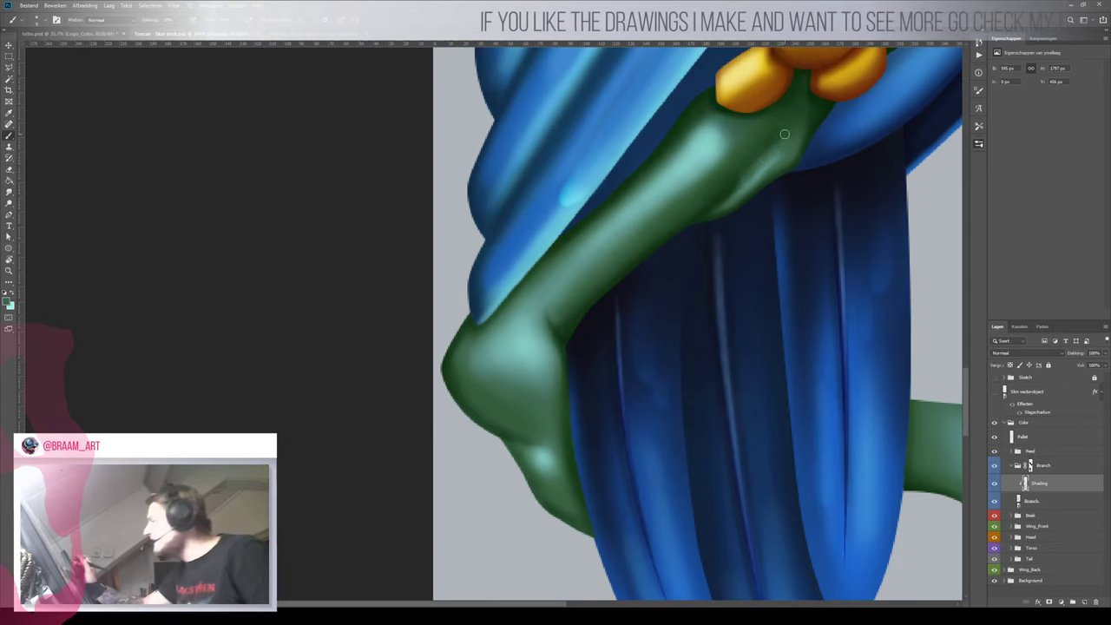
{"action": "scroll", "coordinate": [652, 290], "scroll_direction": "down", "scroll_amount": 1}
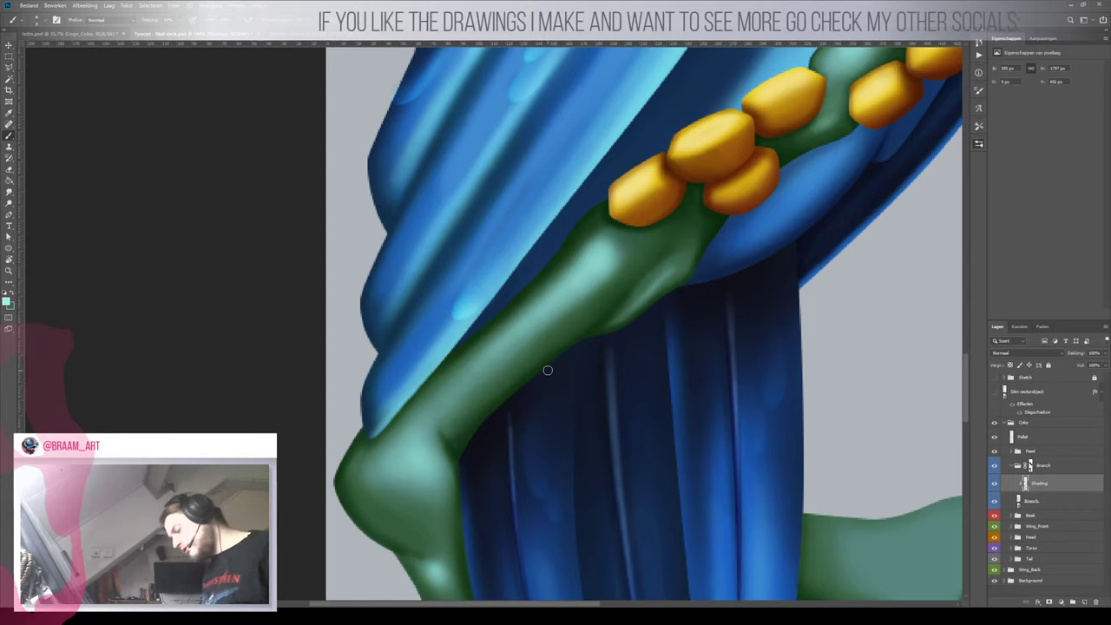
Refine the mint highlights on the branch and its small ridge beneath the lower claws, softening them with green
{"action": "left_click_drag", "start_coordinate": [680, 267], "coordinate": [638, 303]}
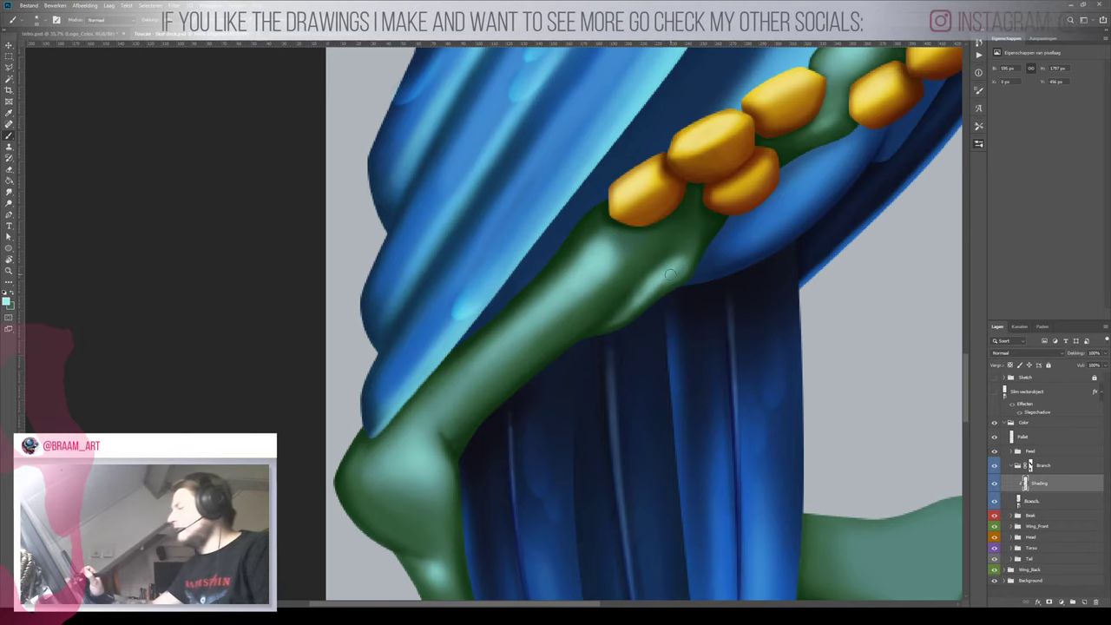
{"action": "mouse_move", "coordinate": [615, 250]}
{"action": "left_mouse_down"}
{"action": "mouse_move", "coordinate": [637, 243]}
{"action": "mouse_move", "coordinate": [570, 333]}
{"action": "mouse_move", "coordinate": [611, 316]}
{"action": "mouse_move", "coordinate": [638, 269]}
{"action": "left_mouse_up"}
{"action": "key", "text": "z"}
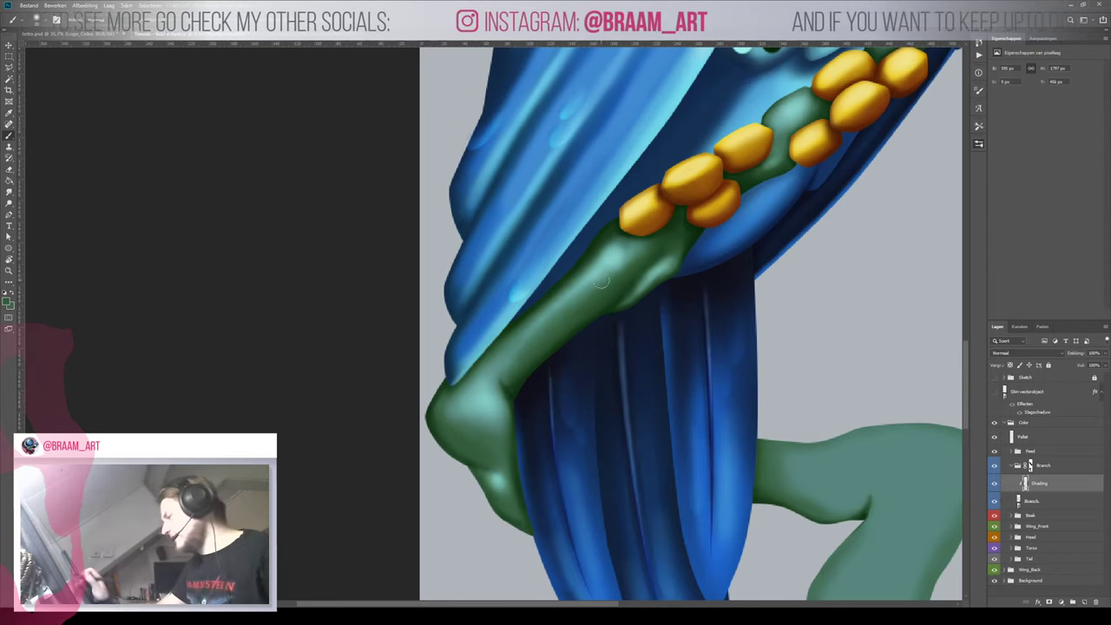
Sample the mid and darkest greens from the palette and shade the branch segments between the claws
{"action": "key", "text": "z"}
{"action": "mouse_move", "coordinate": [594, 305]}
{"action": "left_mouse_down"}
{"action": "mouse_move", "coordinate": [528, 359]}
{"action": "mouse_move", "coordinate": [573, 358]}
{"action": "left_mouse_up"}
{"action": "key", "text": "ctrl+0"}
{"action": "key", "text": "b"}
{"action": "key", "text": "z"}
{"action": "key", "text": "b"}
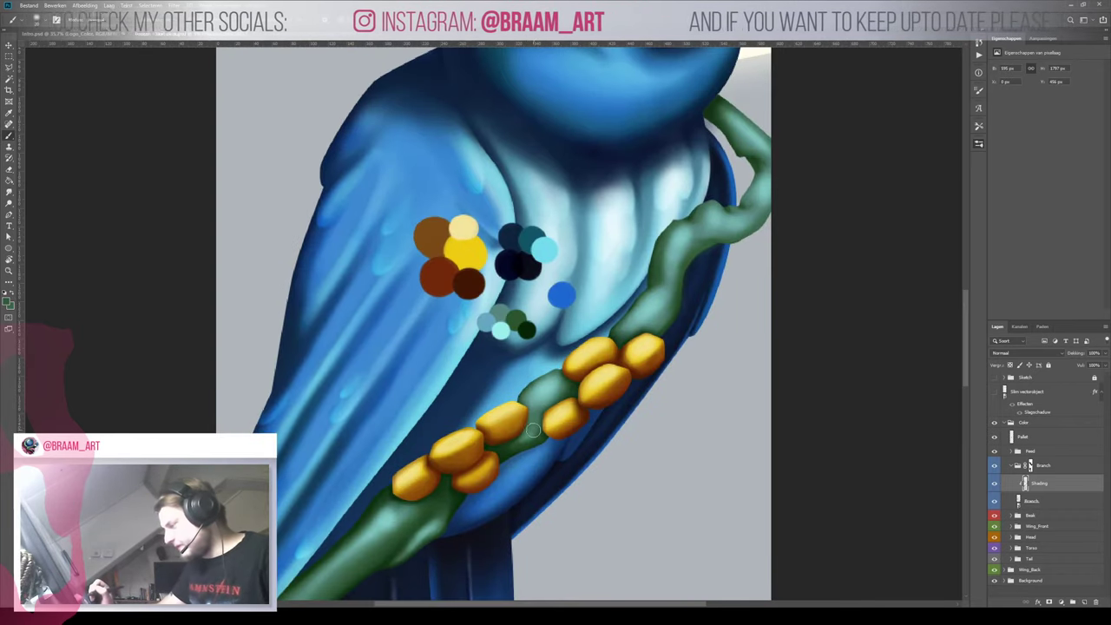
{"action": "key", "text": "z"}
{"action": "left_click_drag", "start_coordinate": [533, 449], "coordinate": [548, 437]}
{"action": "key", "text": "b"}
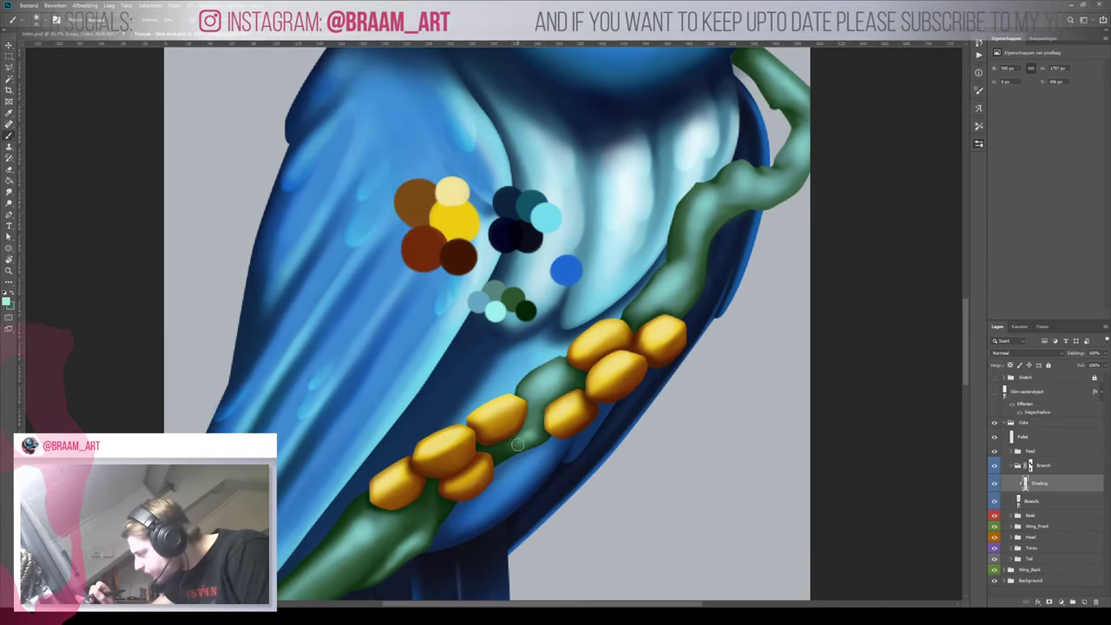
{"action": "left_click", "coordinate": [511, 306], "text": "alt"}
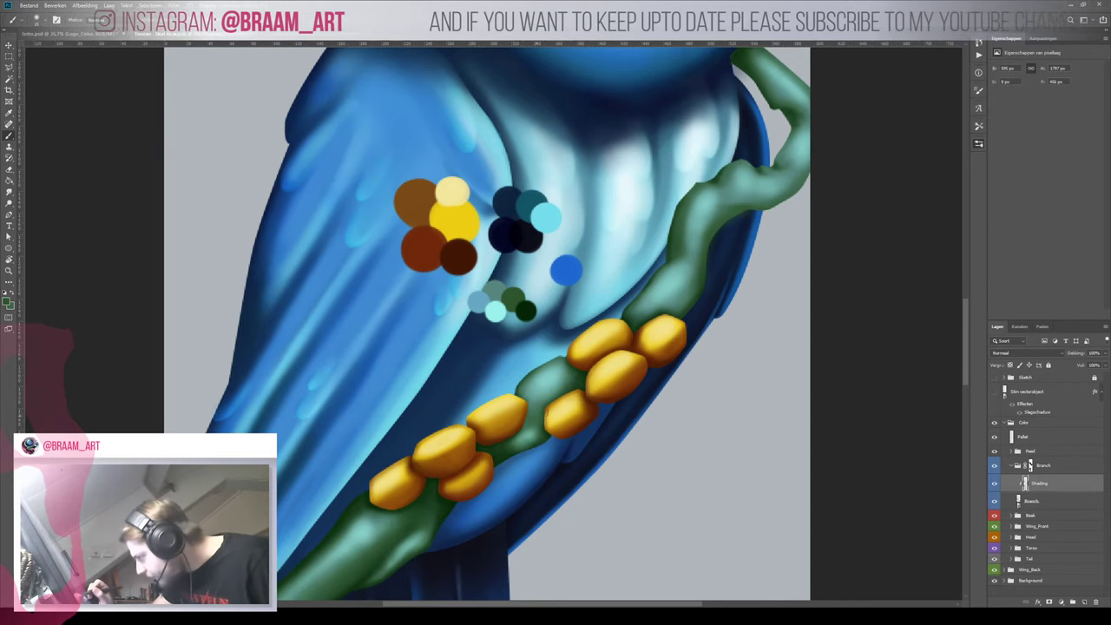
{"action": "left_click", "coordinate": [526, 311], "text": "alt"}
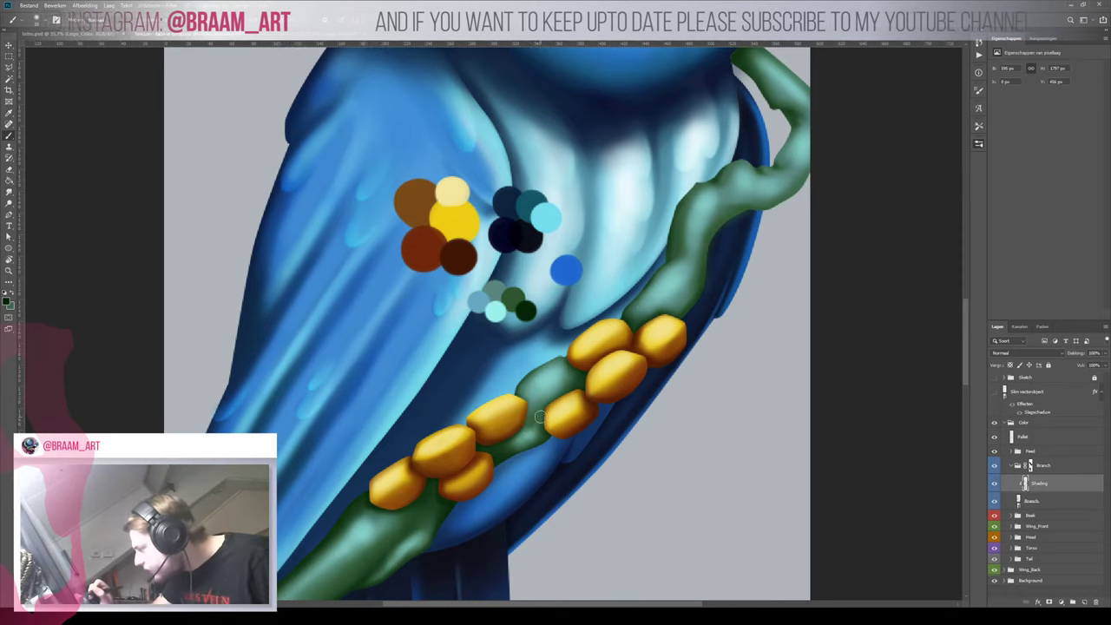
{"action": "key", "text": "z"}
{"action": "mouse_move", "coordinate": [548, 429]}
{"action": "left_mouse_down"}
{"action": "mouse_move", "coordinate": [497, 465]}
{"action": "mouse_move", "coordinate": [551, 443]}
{"action": "left_mouse_up"}
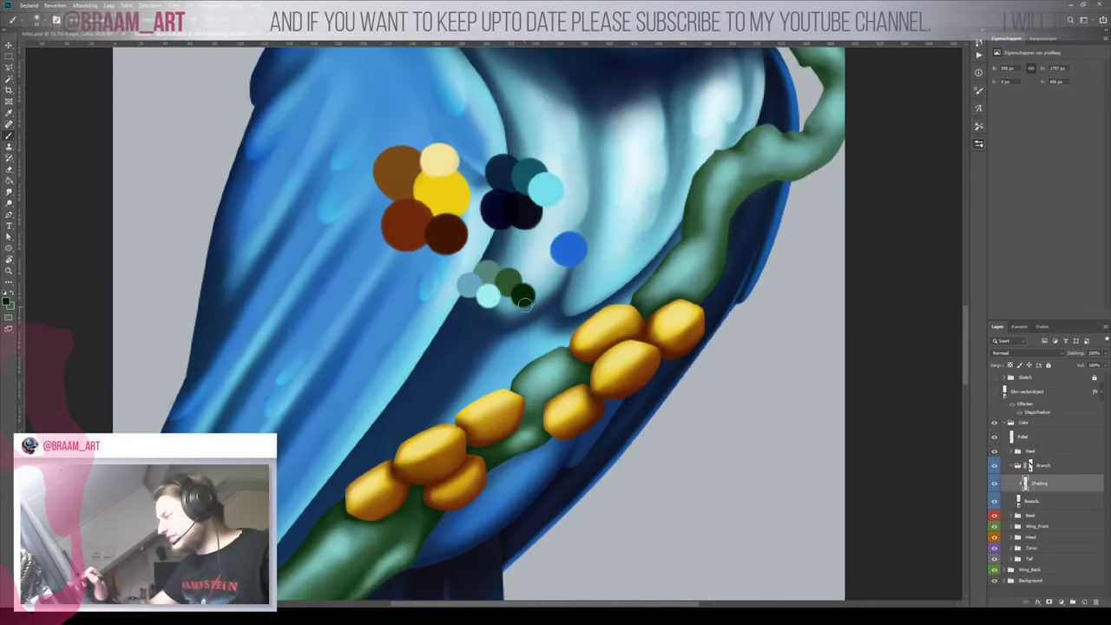
{"action": "left_click", "coordinate": [512, 278], "text": "alt"}
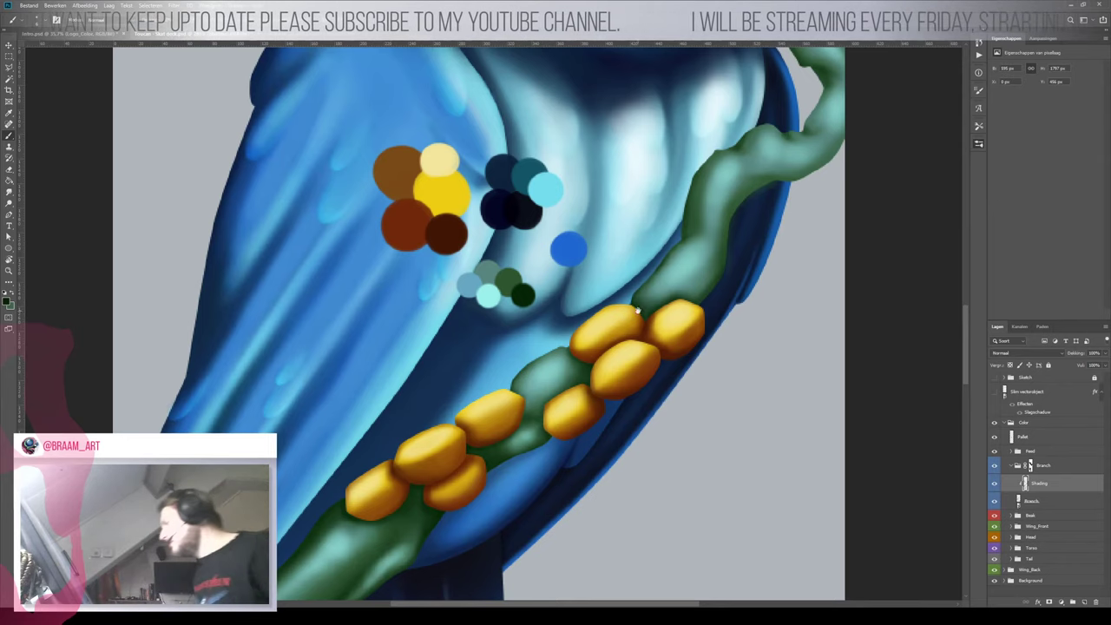
Shade the branch above the upper claws with the palette's dark greens and a larger brush, separating its bulges
{"action": "left_click_drag", "start_coordinate": [637, 311], "coordinate": [585, 331]}
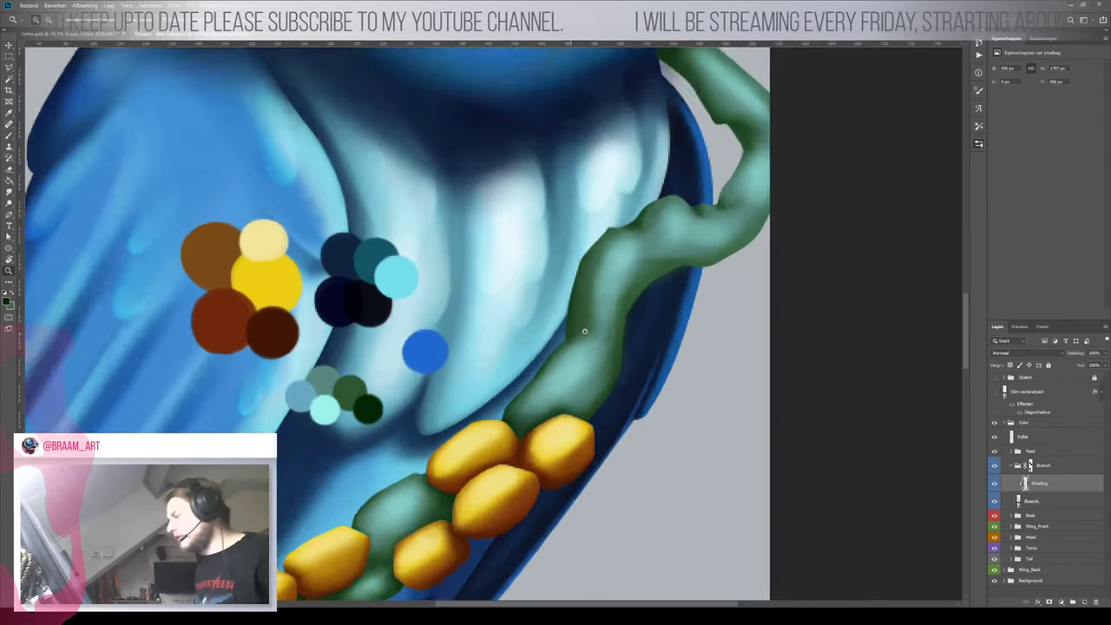
{"action": "scroll", "coordinate": [584, 331], "scroll_direction": "up", "scroll_amount": 2}
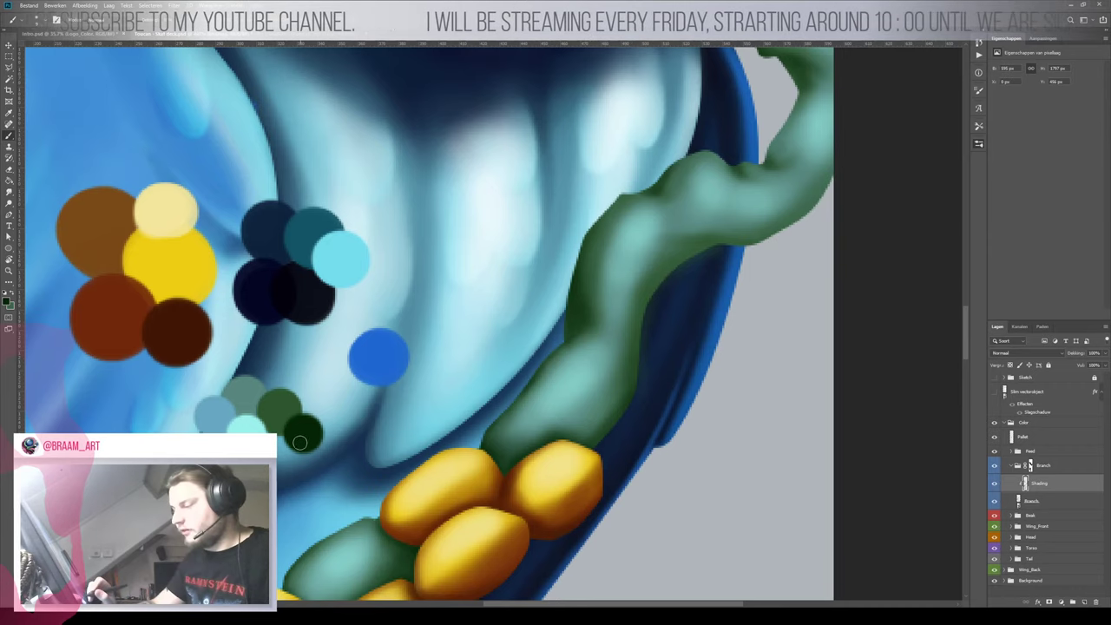
{"action": "left_click", "coordinate": [277, 422], "text": "alt"}
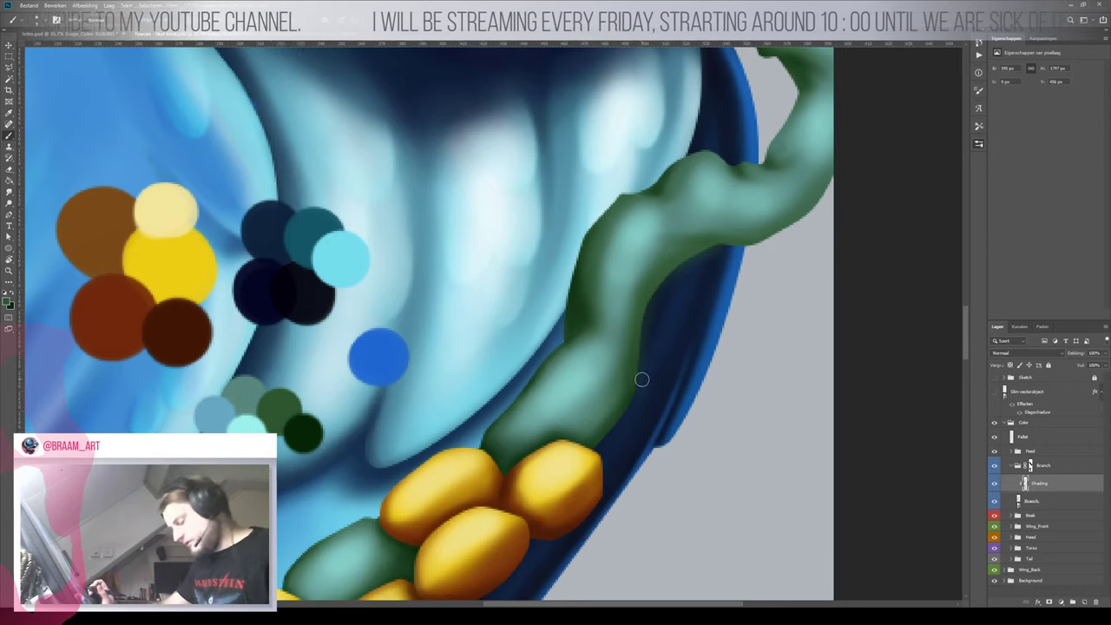
{"action": "key", "text": "bracketright"}
{"action": "key", "text": "bracketright"}
{"action": "key", "text": "bracketright"}
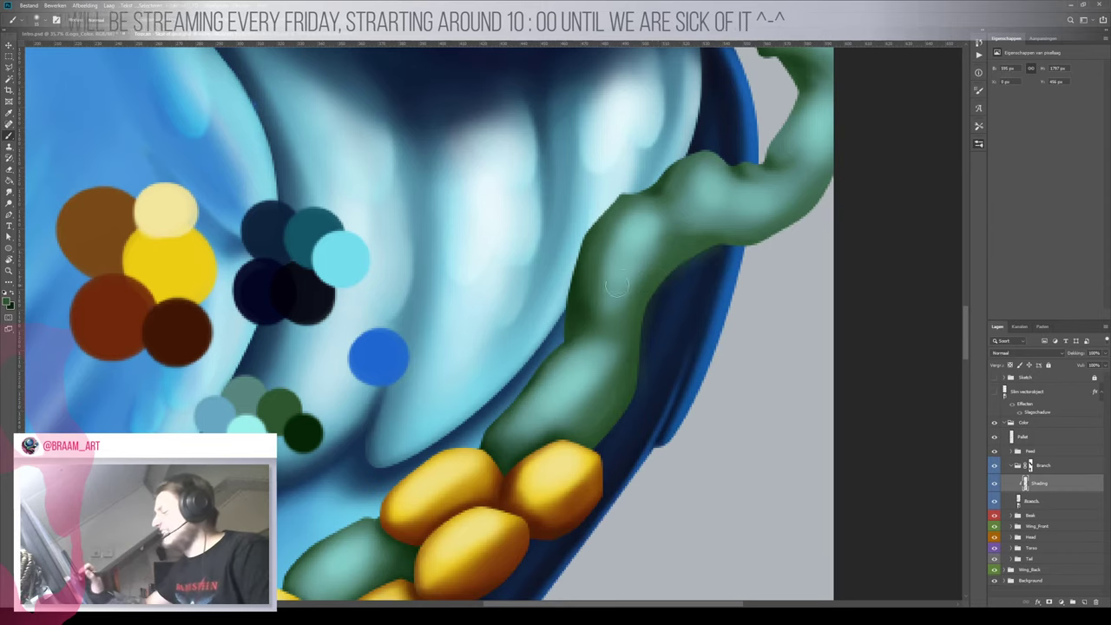
Sample mint from the palette and dab highlights onto the bulges of the branch above the upper claws, adjusting the brush size
{"action": "left_click", "coordinate": [247, 427], "text": "alt"}
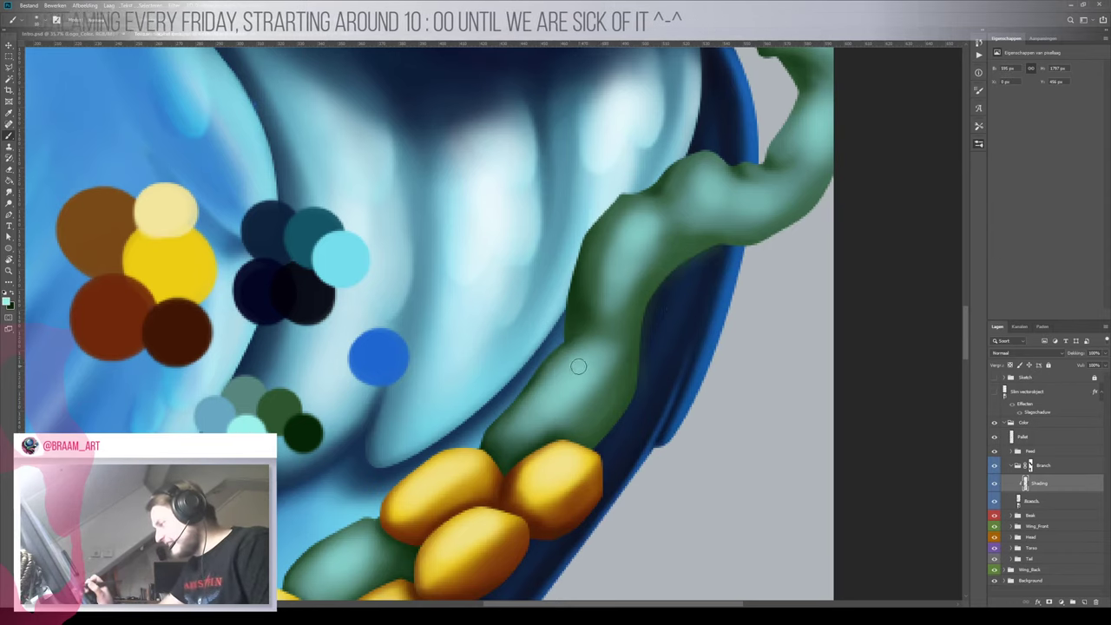
{"action": "key", "text": "bracketright"}
{"action": "key", "text": "bracketright"}
{"action": "key", "text": "bracketright"}
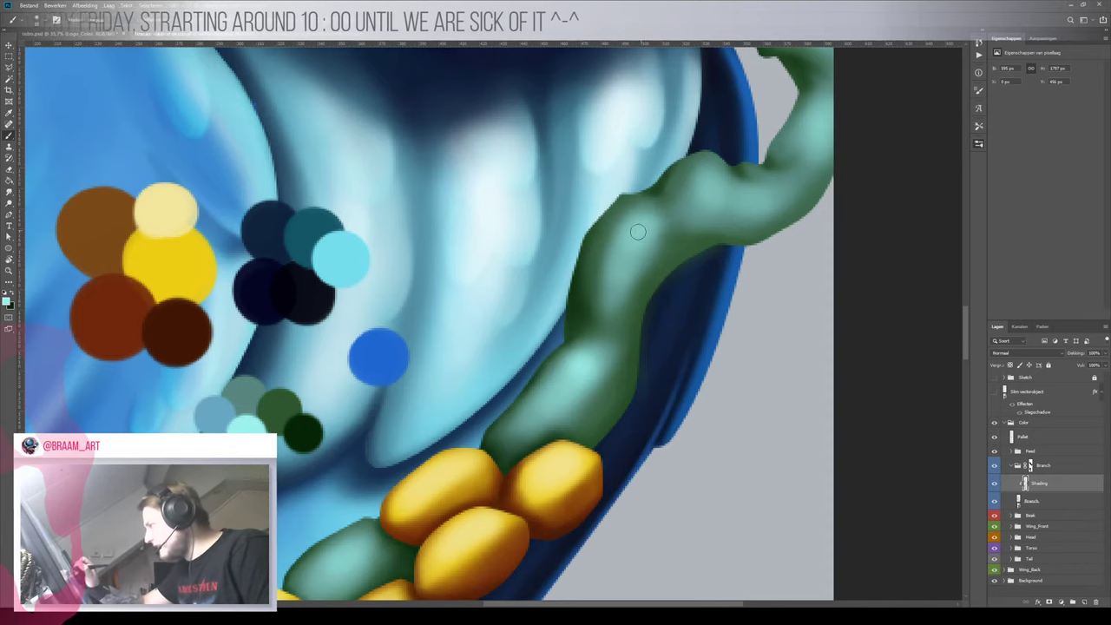
{"action": "key", "text": "bracketright"}
{"action": "key", "text": "bracketright"}
{"action": "key", "text": "bracketright"}
{"action": "left_click_drag", "start_coordinate": [644, 229], "coordinate": [646, 238]}
{"action": "key", "text": "bracketleft"}
{"action": "key", "text": "bracketleft"}
{"action": "left_click_drag", "start_coordinate": [707, 179], "coordinate": [707, 181]}
Paint mint highlights on the branch's outer bend at the canvas edge and on the section behind the neck
{"action": "left_click_drag", "start_coordinate": [731, 270], "coordinate": [554, 445]}
{"action": "mouse_move", "coordinate": [659, 280]}
{"action": "left_mouse_down"}
{"action": "mouse_move", "coordinate": [661, 295]}
{"action": "mouse_move", "coordinate": [669, 284]}
{"action": "left_mouse_up"}
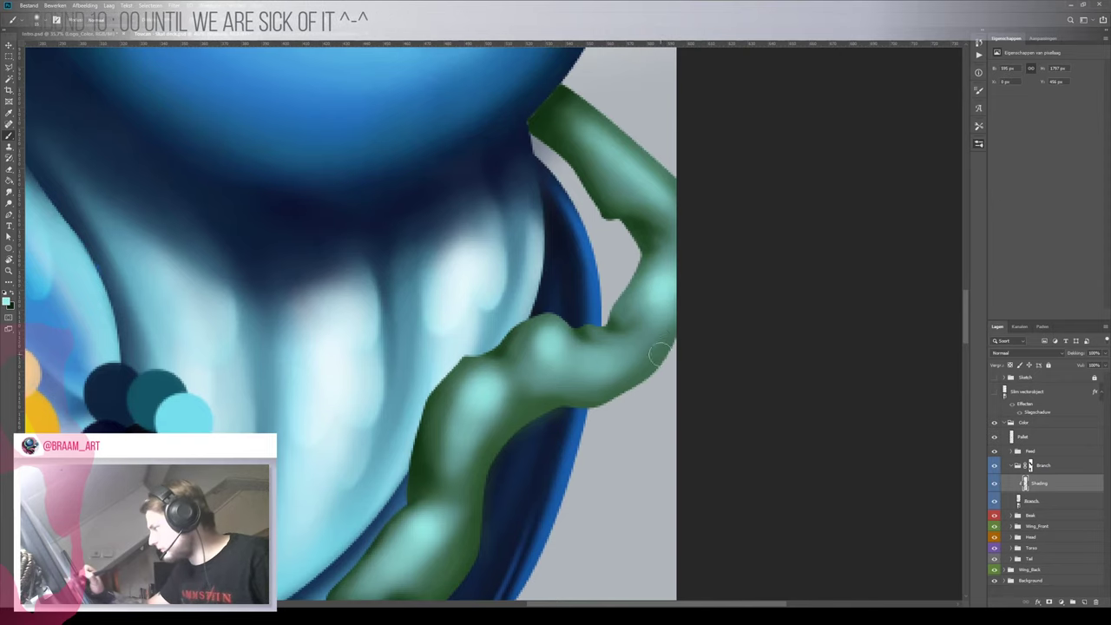
{"action": "mouse_move", "coordinate": [607, 154]}
{"action": "left_mouse_down"}
{"action": "mouse_move", "coordinate": [617, 150]}
{"action": "mouse_move", "coordinate": [628, 170]}
{"action": "left_mouse_up"}
{"action": "left_click_drag", "start_coordinate": [592, 130], "coordinate": [596, 136]}
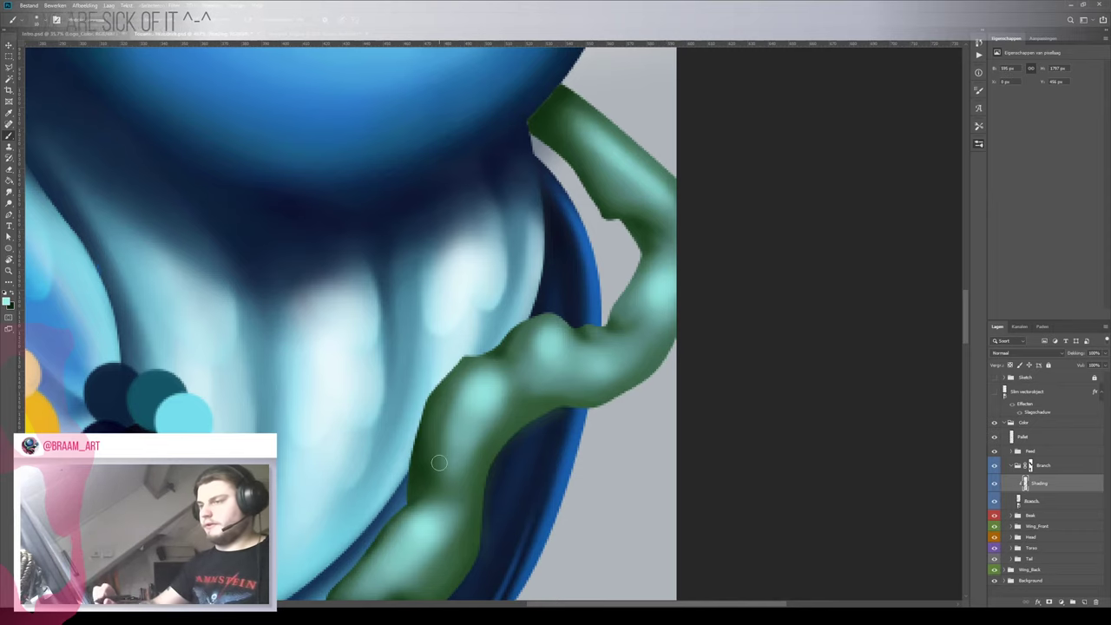
Switch to the palette's green and darken the edges of the upper branch behind the neck and around its outer bend
{"action": "left_click_drag", "start_coordinate": [257, 482], "coordinate": [319, 351]}
{"action": "left_click_drag", "start_coordinate": [630, 323], "coordinate": [522, 488]}
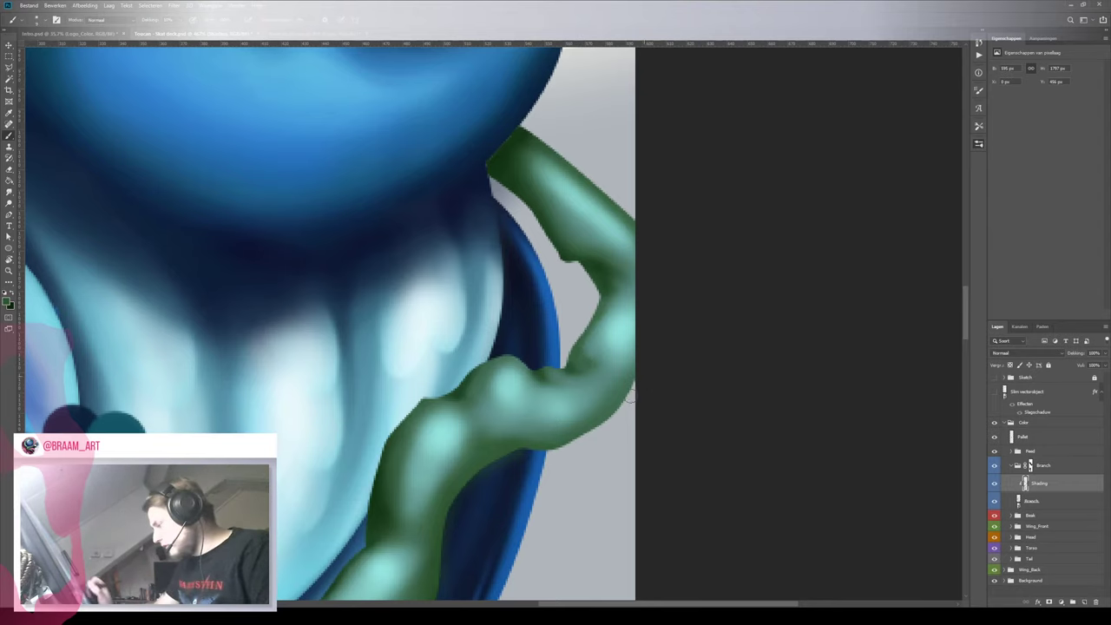
{"action": "left_click_drag", "start_coordinate": [557, 470], "coordinate": [666, 347]}
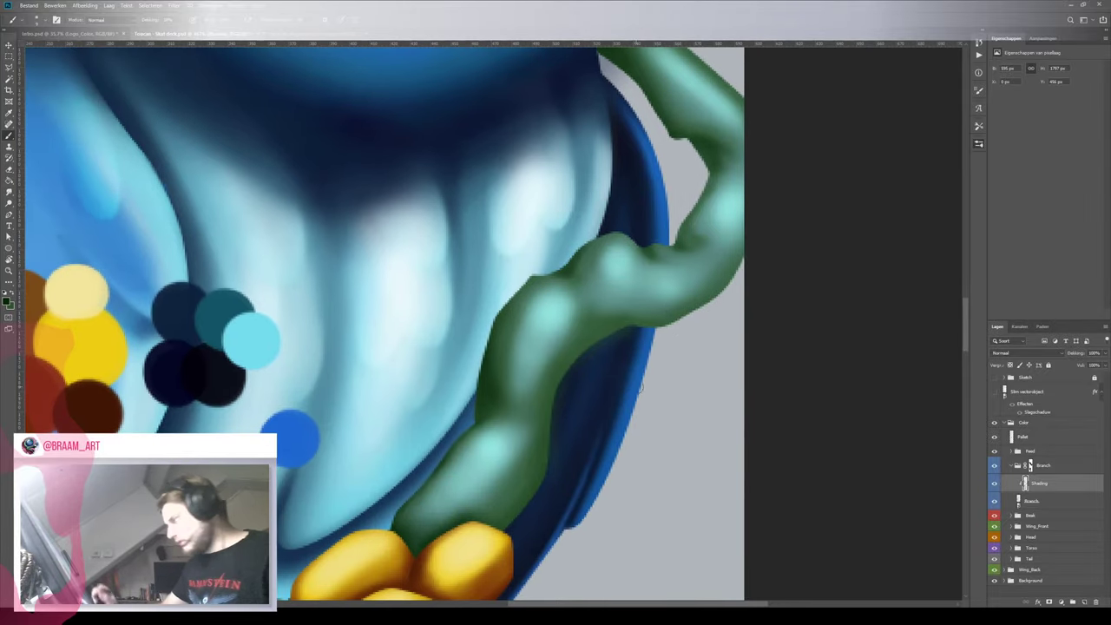
Rotate the canvas and deepen the shadows along both edges of the branch above the claws with the darkest green
{"action": "key", "text": "r"}
{"action": "left_click_drag", "start_coordinate": [674, 415], "coordinate": [461, 406]}
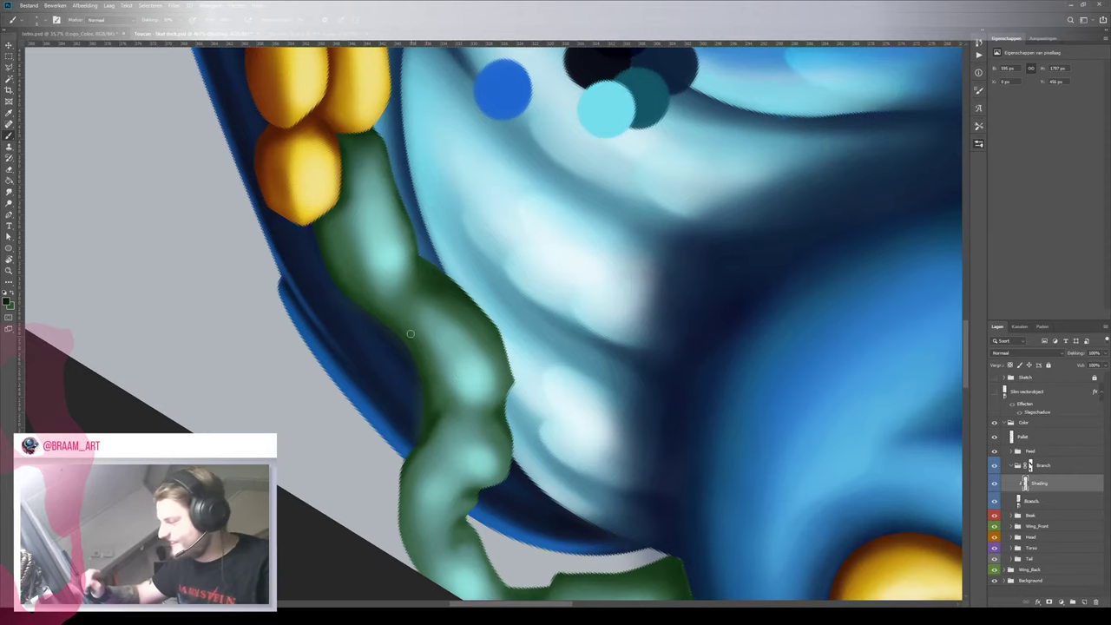
{"action": "key", "text": "r"}
{"action": "left_click_drag", "start_coordinate": [555, 349], "coordinate": [379, 148]}
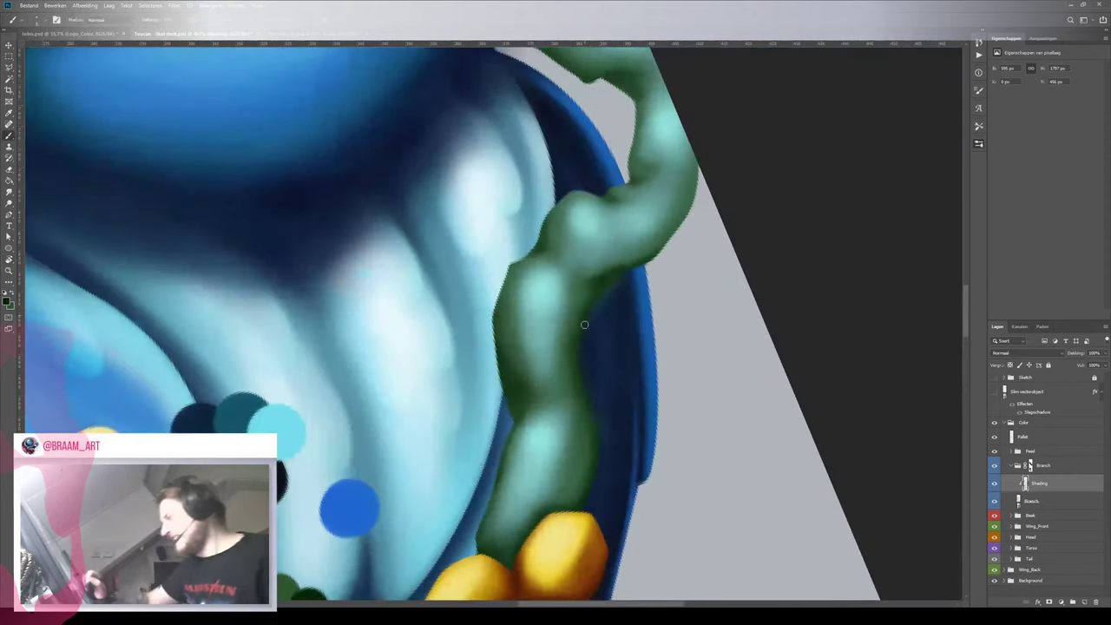
{"action": "key", "text": "z"}
{"action": "mouse_move", "coordinate": [628, 359]}
{"action": "left_mouse_down"}
{"action": "mouse_move", "coordinate": [534, 349]}
{"action": "mouse_move", "coordinate": [608, 337]}
{"action": "mouse_move", "coordinate": [625, 316]}
{"action": "mouse_move", "coordinate": [599, 344]}
{"action": "mouse_move", "coordinate": [608, 339]}
{"action": "left_mouse_up"}
{"action": "key", "text": "z"}
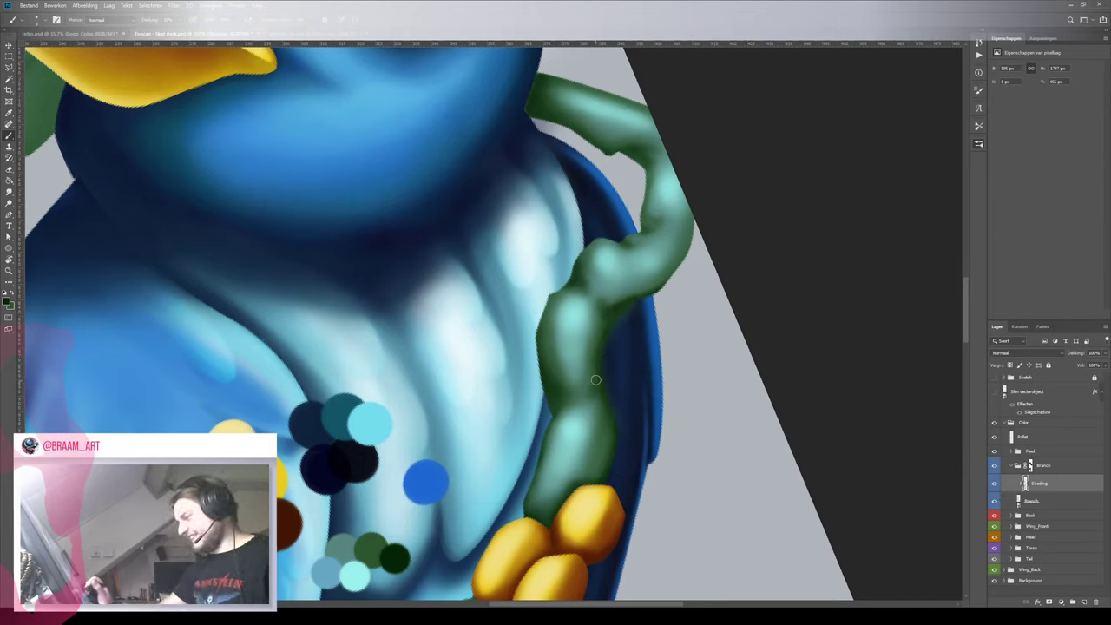
Examine the shaded upper branch against the head, body and the rest of the toucan
{"action": "key", "text": "z"}
{"action": "mouse_move", "coordinate": [623, 371]}
{"action": "left_mouse_down"}
{"action": "mouse_move", "coordinate": [568, 425]}
{"action": "mouse_move", "coordinate": [575, 410]}
{"action": "left_mouse_up"}
{"action": "mouse_move", "coordinate": [573, 336]}
{"action": "left_mouse_down"}
{"action": "mouse_move", "coordinate": [650, 335]}
{"action": "mouse_move", "coordinate": [614, 354]}
{"action": "left_mouse_up"}
{"action": "key", "text": "b"}
{"action": "key", "text": "b"}
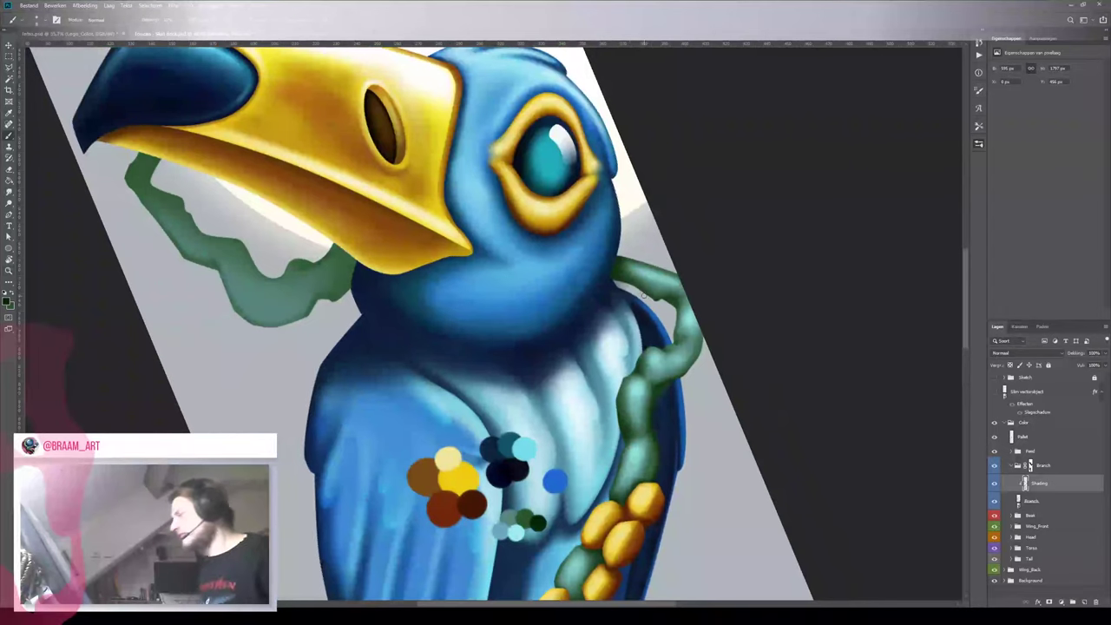
{"action": "key", "text": "z"}
{"action": "left_click_drag", "start_coordinate": [387, 259], "coordinate": [331, 294]}
{"action": "left_click_drag", "start_coordinate": [509, 379], "coordinate": [540, 371]}
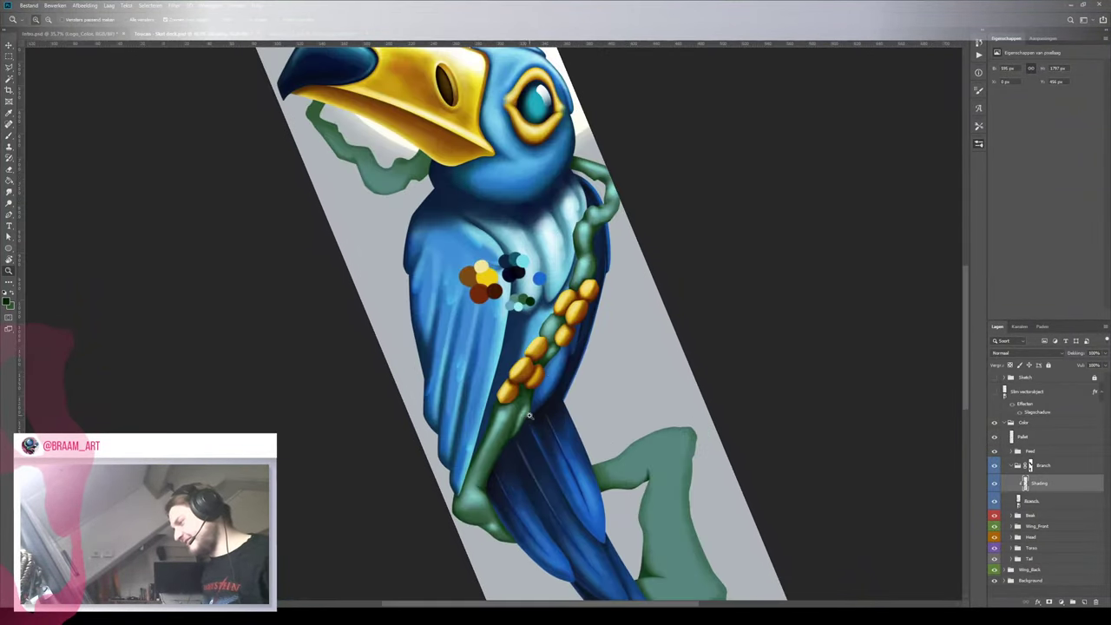
Darken the branch segments between the claws with the darkest green and swap to mid green for blending
{"action": "left_click_drag", "start_coordinate": [530, 409], "coordinate": [563, 395]}
{"action": "key", "text": "b"}
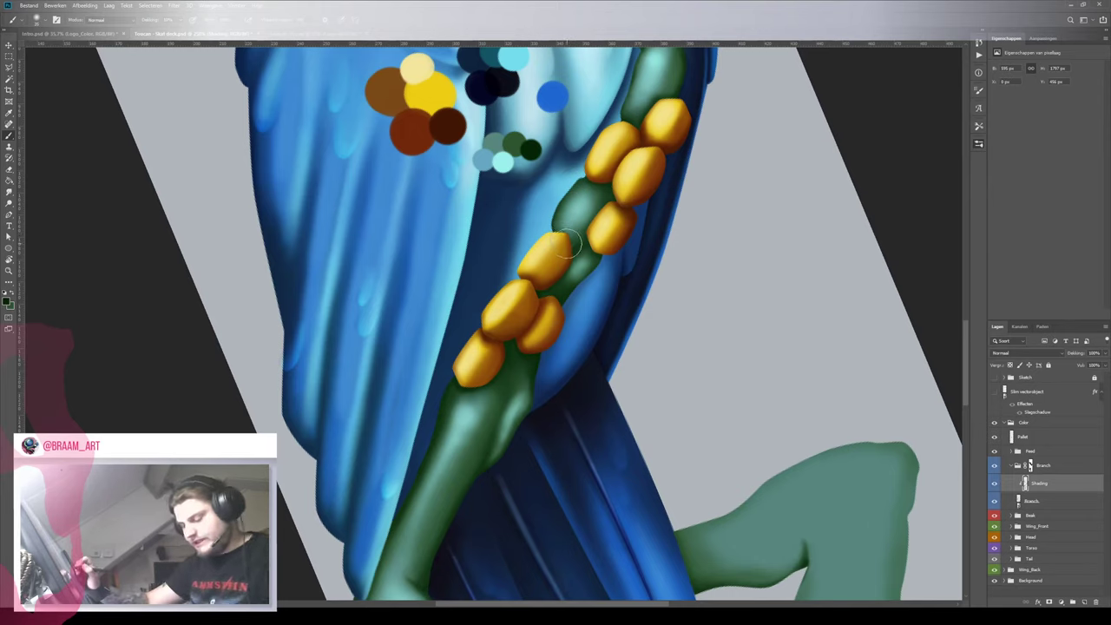
{"action": "key", "text": "x"}
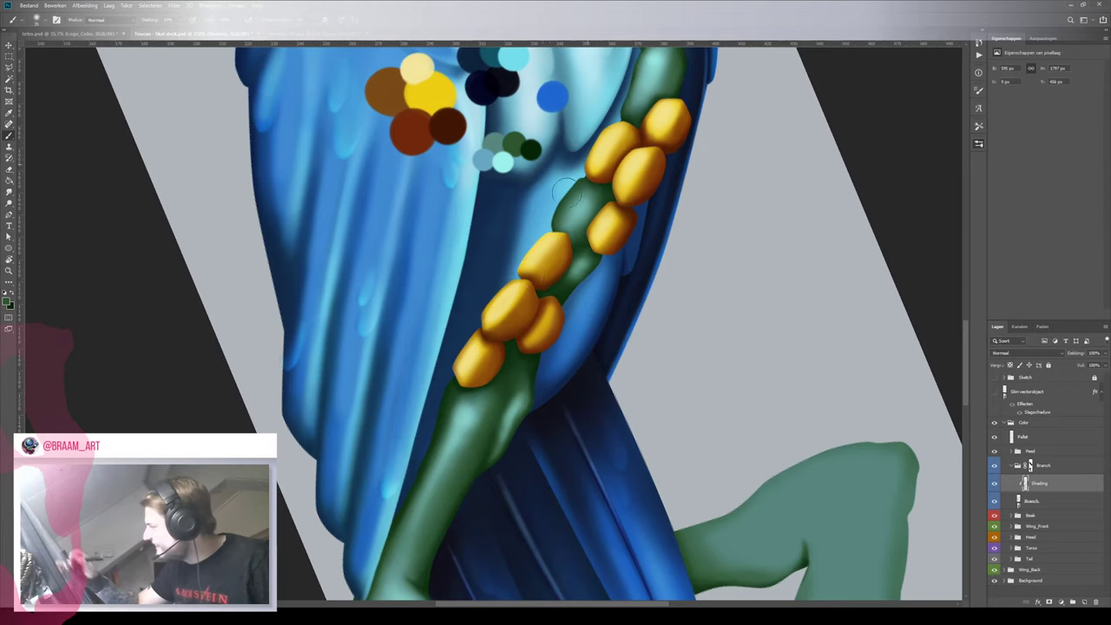
Deepen the shading on the branch between the lower claws and the knob beside the tail, blending with mid green
{"action": "mouse_move", "coordinate": [589, 348]}
{"action": "left_mouse_down"}
{"action": "mouse_move", "coordinate": [535, 408]}
{"action": "mouse_move", "coordinate": [545, 410]}
{"action": "mouse_move", "coordinate": [557, 374]}
{"action": "left_mouse_up"}
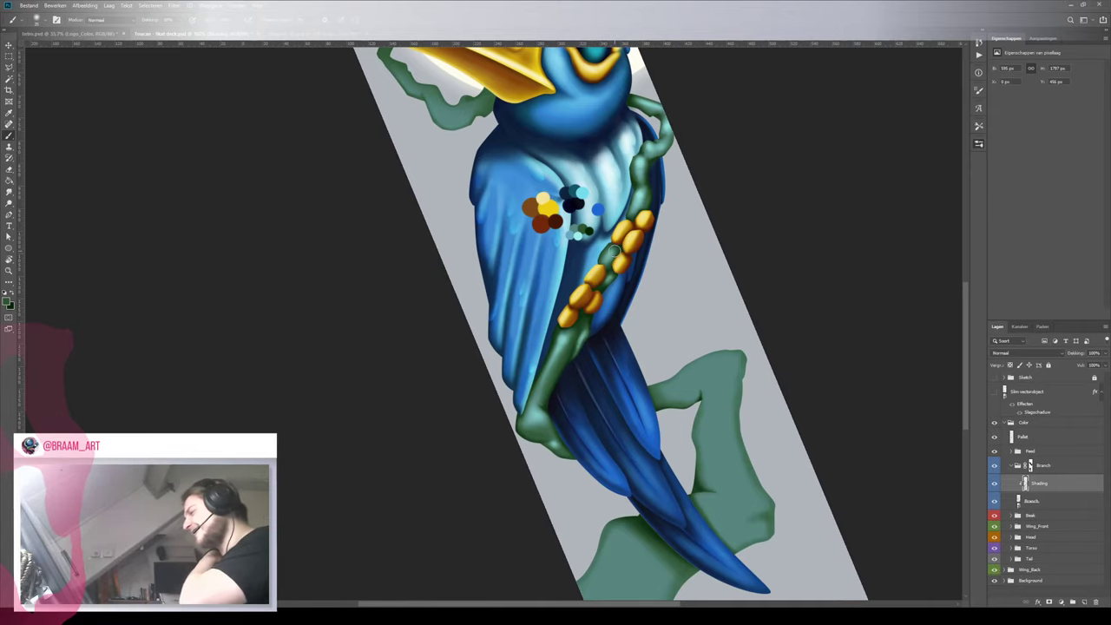
{"action": "key", "text": "z"}
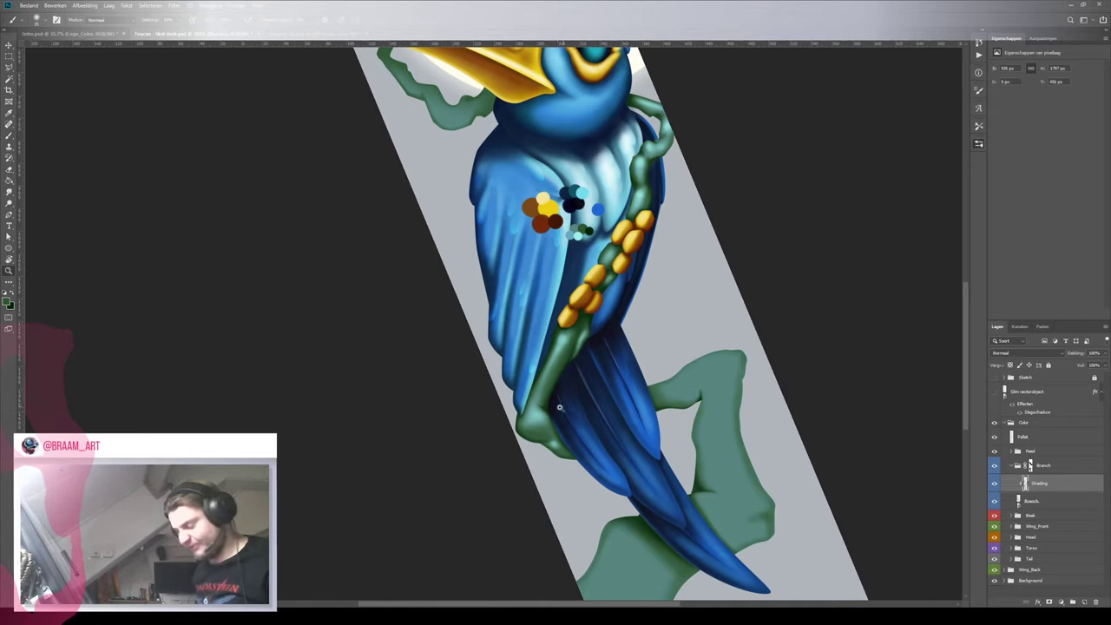
{"action": "left_click_drag", "start_coordinate": [577, 402], "coordinate": [587, 399]}
{"action": "key", "text": "b"}
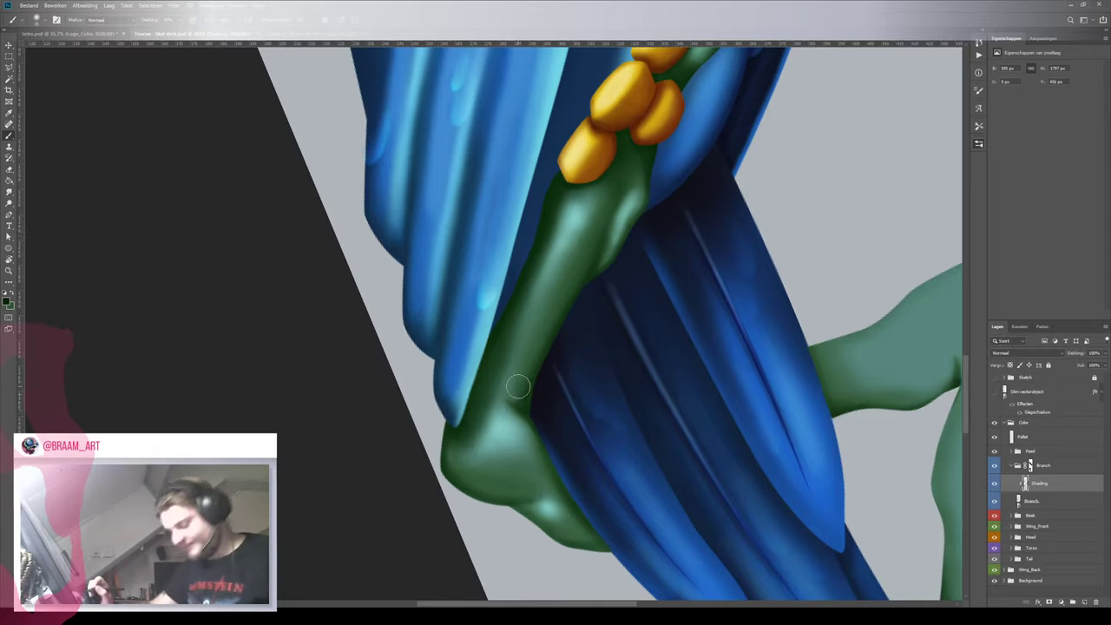
{"action": "key", "text": "z"}
{"action": "mouse_move", "coordinate": [519, 393]}
{"action": "left_mouse_down"}
{"action": "mouse_move", "coordinate": [449, 490]}
{"action": "mouse_move", "coordinate": [530, 394]}
{"action": "left_mouse_up"}
{"action": "key", "text": "b"}
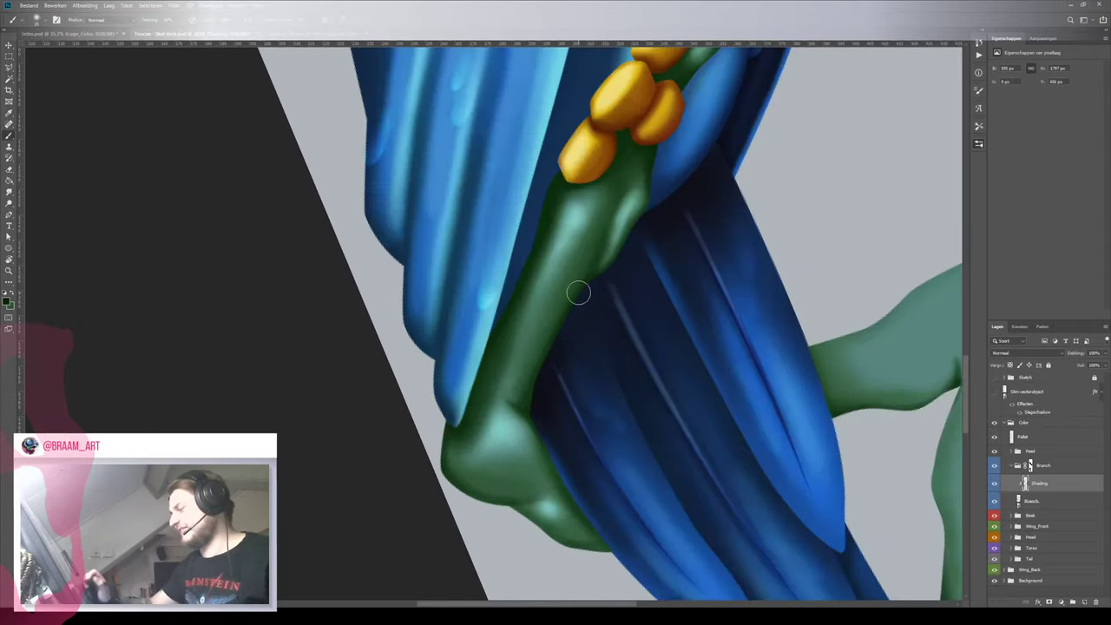
{"action": "key", "text": "x"}
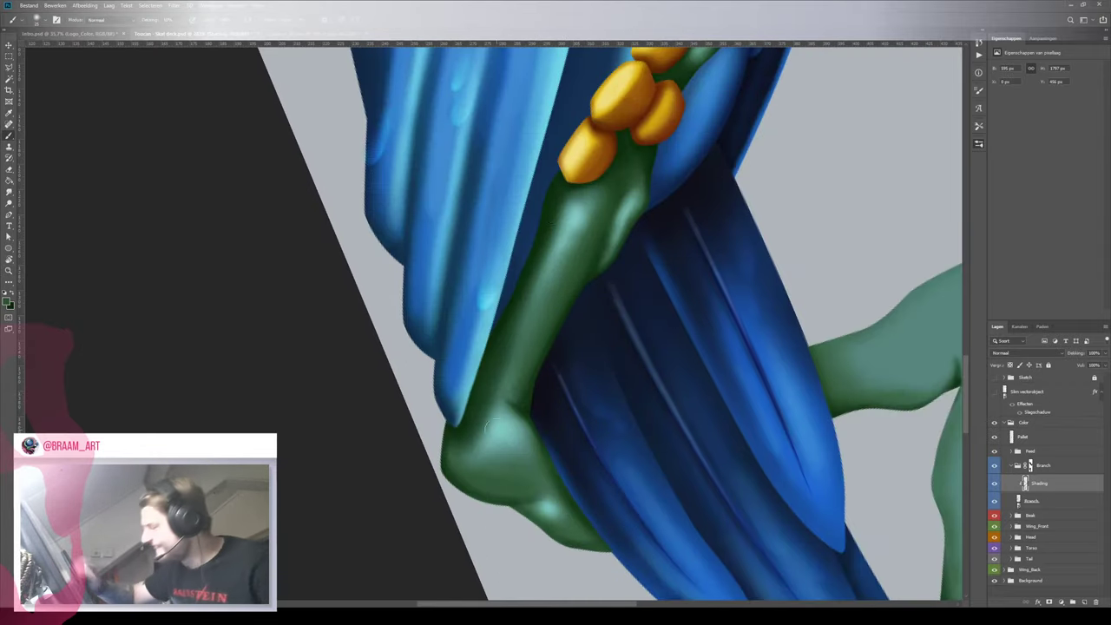
Sample the grey-green at the upper branch's outer bend and soften the transition between highlight and shadow there
{"action": "left_click_drag", "start_coordinate": [570, 270], "coordinate": [443, 560]}
{"action": "mouse_move", "coordinate": [657, 126]}
{"action": "left_mouse_down"}
{"action": "mouse_move", "coordinate": [657, 318]}
{"action": "mouse_move", "coordinate": [581, 503]}
{"action": "left_mouse_up"}
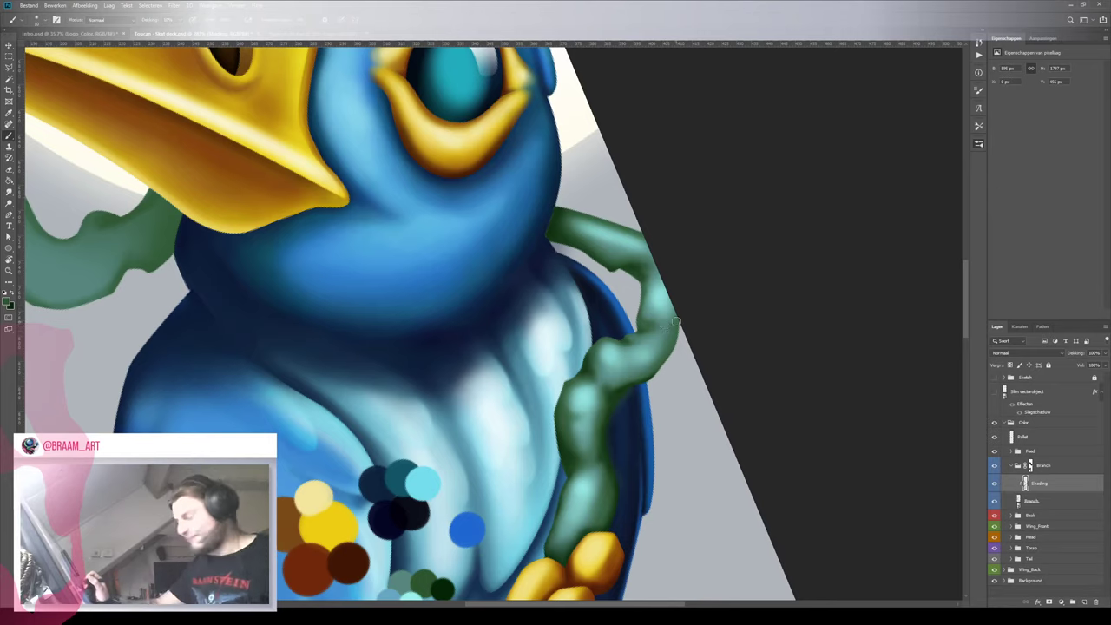
{"action": "key", "text": "x"}
{"action": "left_click", "coordinate": [651, 319], "text": "alt"}
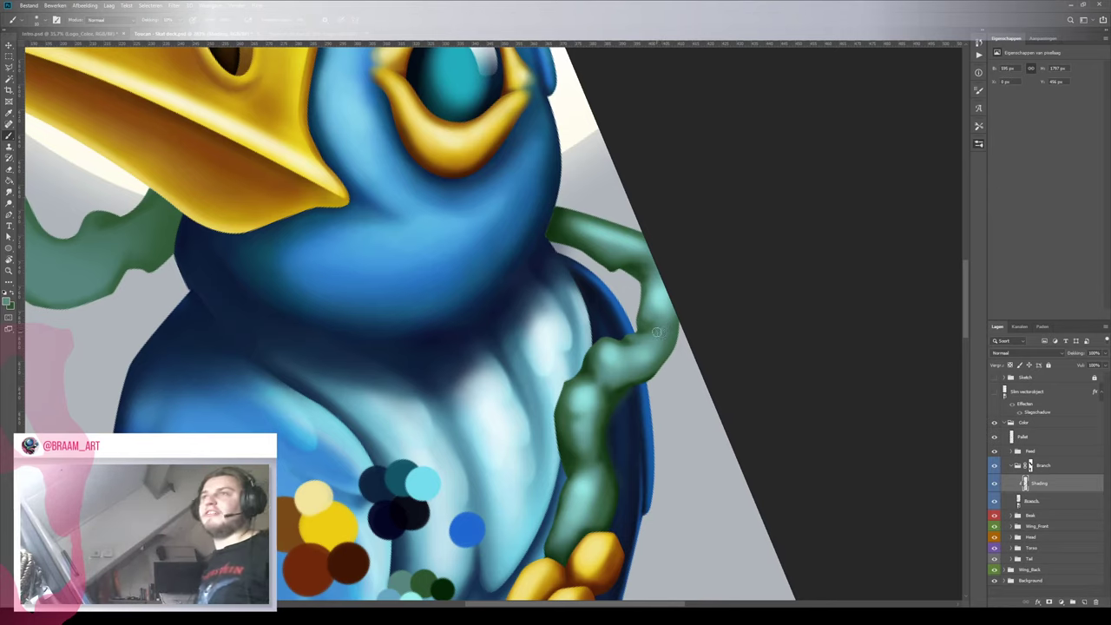
{"action": "key", "text": "z"}
{"action": "mouse_move", "coordinate": [631, 345]}
{"action": "left_mouse_down"}
{"action": "mouse_move", "coordinate": [530, 349]}
{"action": "mouse_move", "coordinate": [659, 358]}
{"action": "left_mouse_up"}
{"action": "key", "text": "b"}
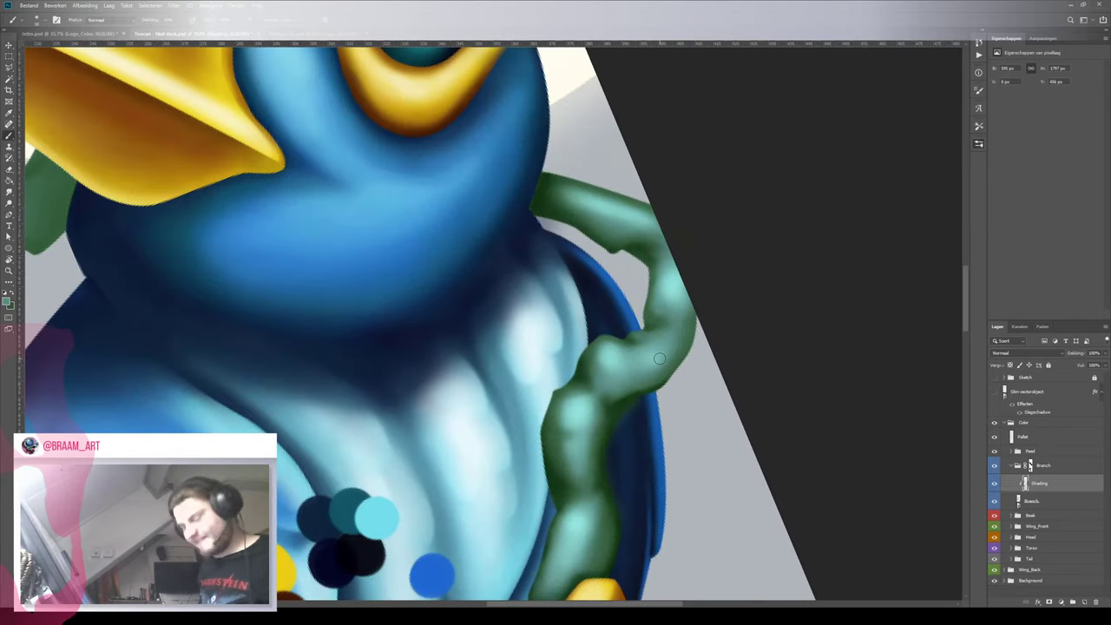
Sample the darkest green from the palette and touch up the shadows on the upper branch behind the neck
{"action": "left_click_drag", "start_coordinate": [407, 601], "coordinate": [324, 398]}
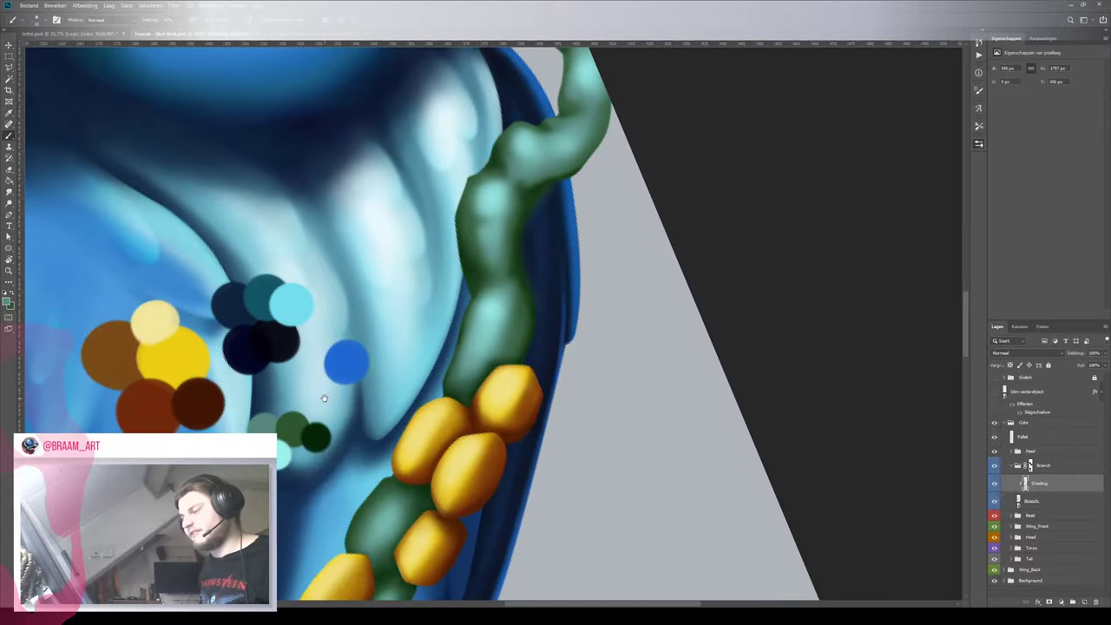
{"action": "left_click", "coordinate": [328, 437], "text": "alt"}
{"action": "left_click_drag", "start_coordinate": [447, 298], "coordinate": [430, 477]}
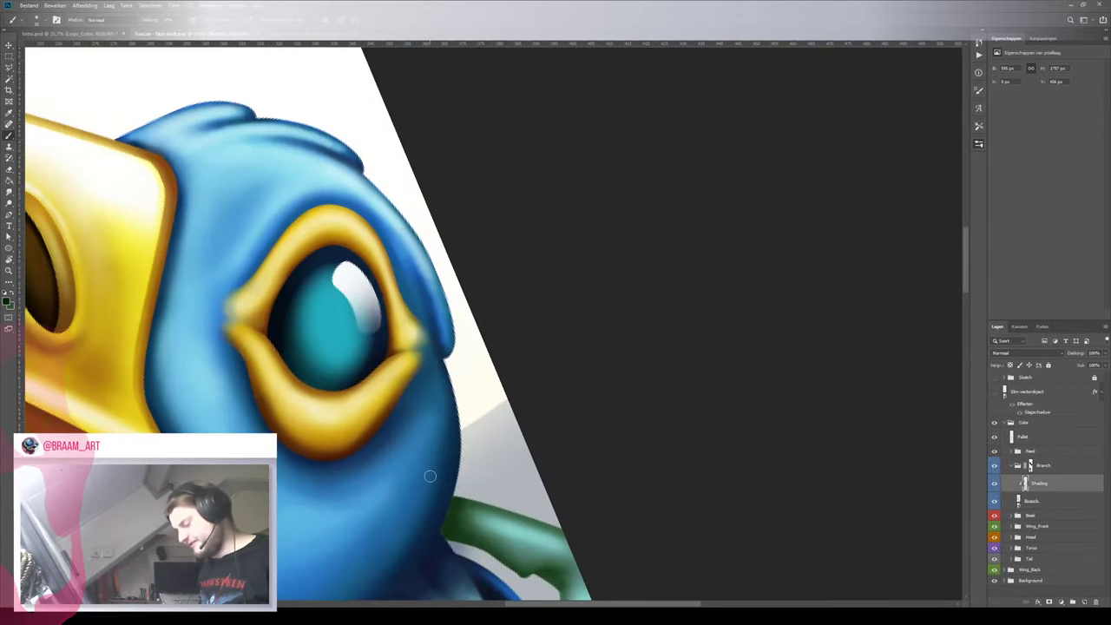
{"action": "left_click_drag", "start_coordinate": [546, 544], "coordinate": [502, 310]}
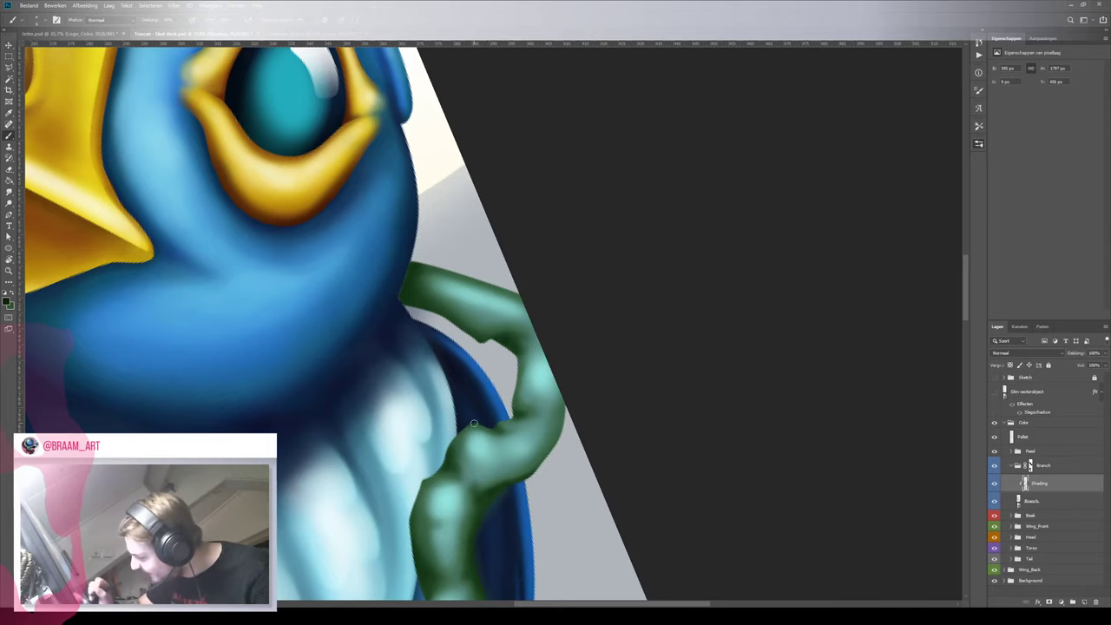
{"action": "left_click_drag", "start_coordinate": [478, 431], "coordinate": [602, 297]}
{"action": "scroll", "coordinate": [602, 298], "scroll_direction": "down", "scroll_amount": 3}
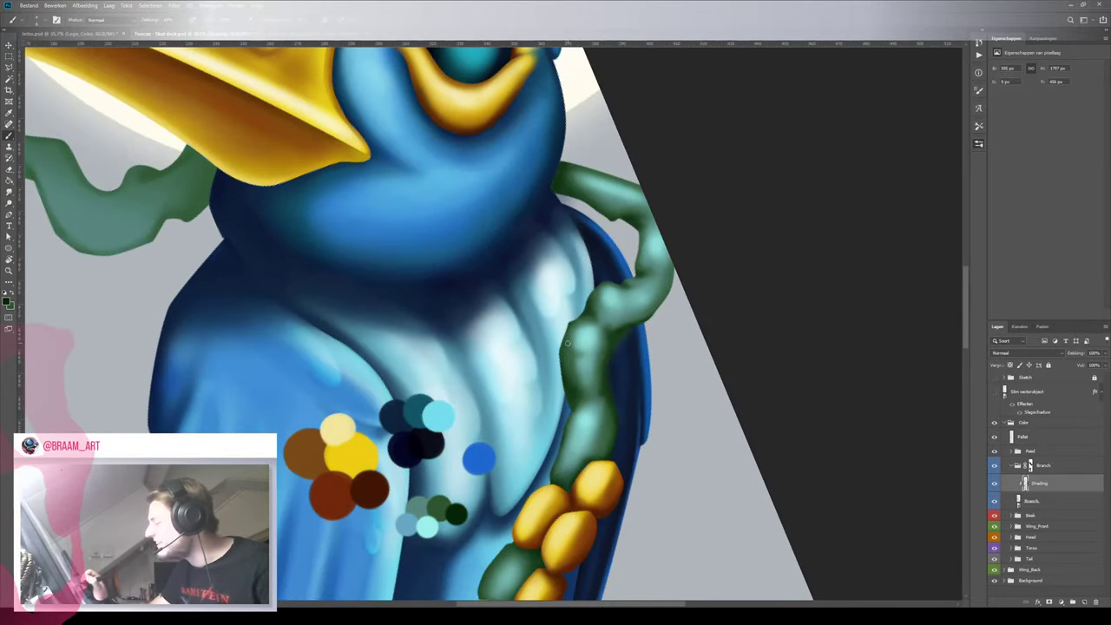
Rotate the canvas so the beak points upward and move the colour palette swatches onto the beak
{"action": "scroll", "coordinate": [567, 342], "scroll_direction": "down", "scroll_amount": 3}
{"action": "scroll", "coordinate": [599, 461], "scroll_direction": "up", "scroll_amount": 3}
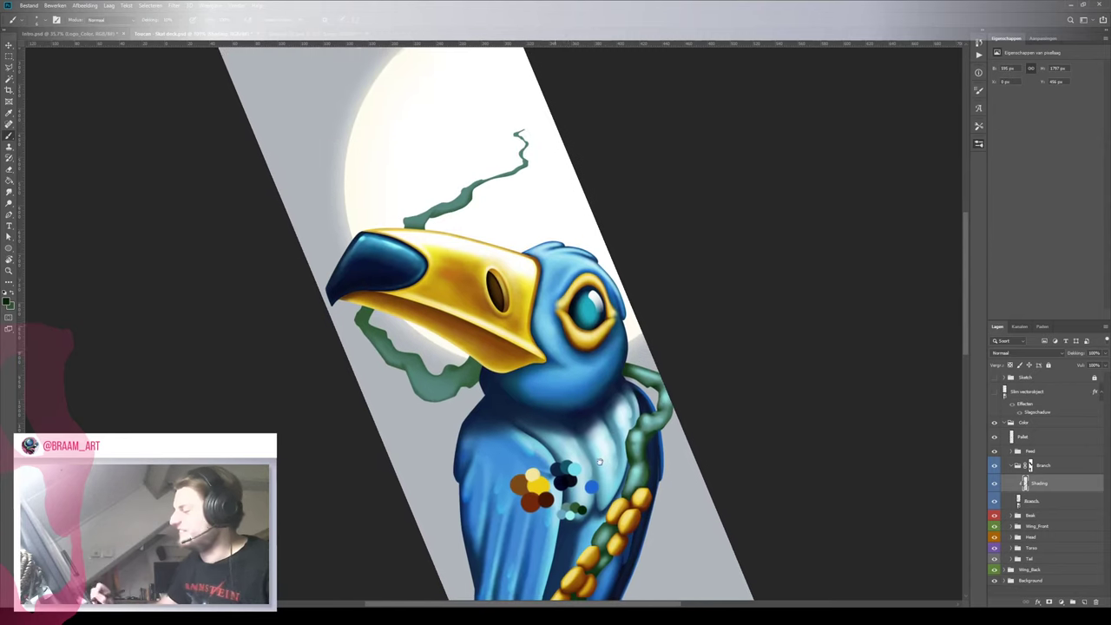
{"action": "key", "text": "r"}
{"action": "mouse_move", "coordinate": [605, 388]}
{"action": "left_mouse_down"}
{"action": "mouse_move", "coordinate": [548, 438]}
{"action": "mouse_move", "coordinate": [371, 353]}
{"action": "mouse_move", "coordinate": [430, 431]}
{"action": "left_mouse_up"}
{"action": "key", "text": "v"}
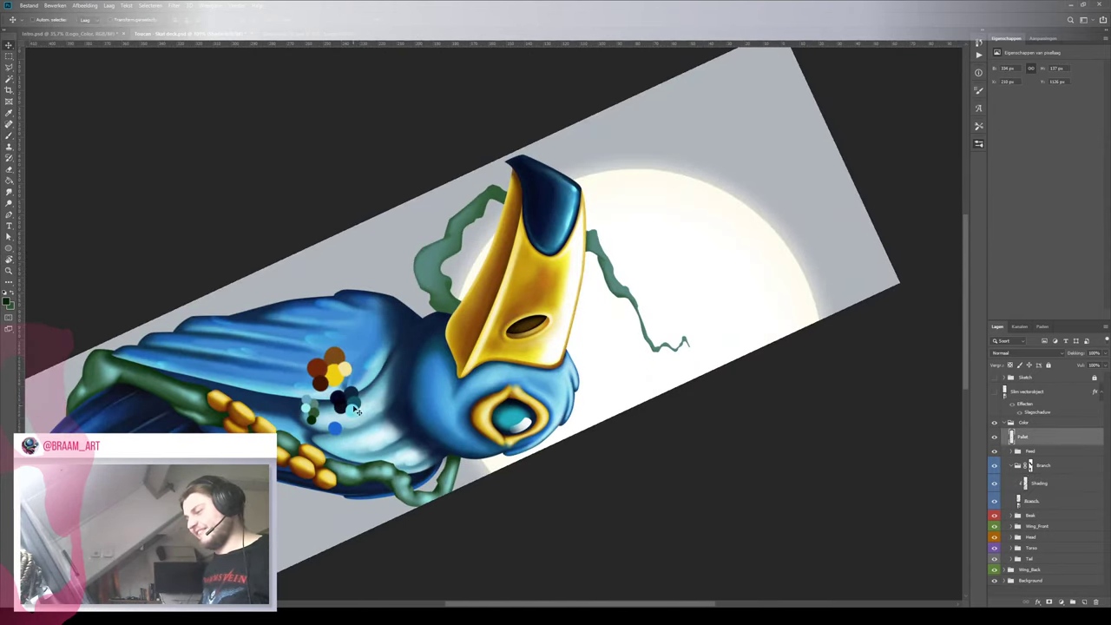
{"action": "left_click_drag", "start_coordinate": [354, 409], "coordinate": [471, 300]}
{"action": "key", "text": "ctrl+space"}
{"action": "key", "text": "b"}
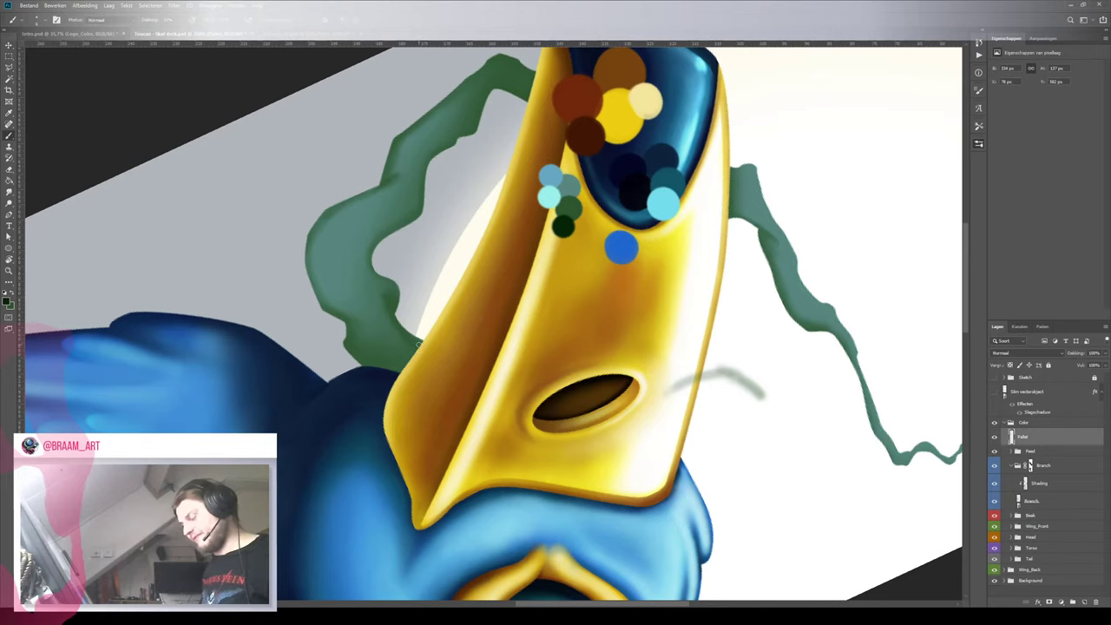
{"action": "key", "text": "bracketright"}
{"action": "key", "text": "bracketright"}
{"action": "key", "text": "bracketright"}
{"action": "key", "text": "bracketright"}
{"action": "key", "text": "bracketright"}
{"action": "key", "text": "bracketright"}
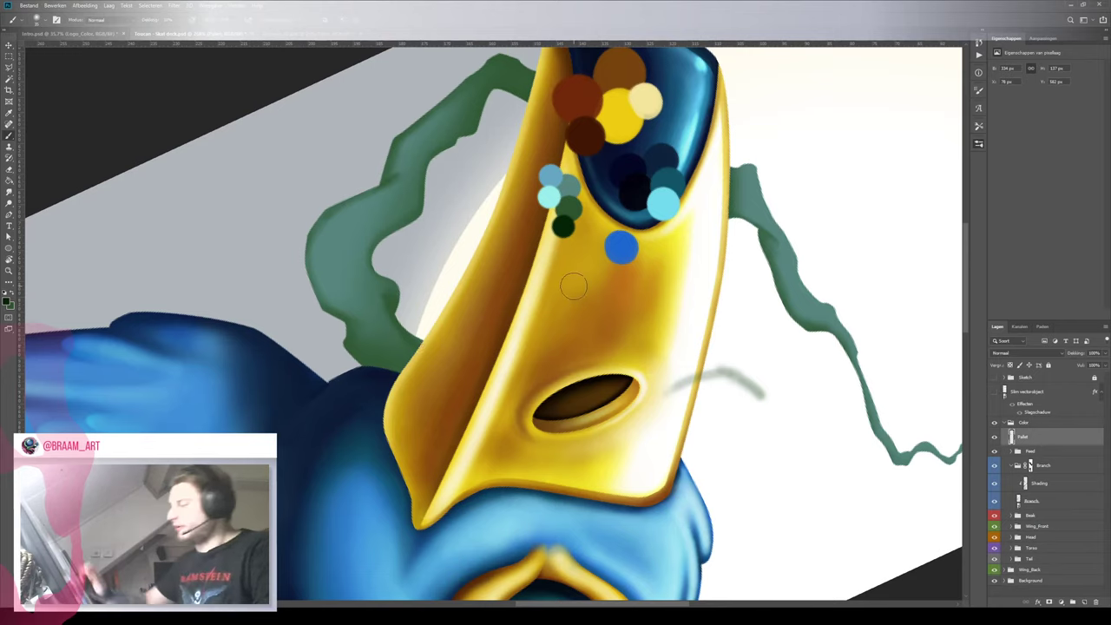
{"action": "key", "text": "bracketleft"}
{"action": "key", "text": "bracketleft"}
{"action": "key", "text": "bracketleft"}
{"action": "key", "text": "bracketleft"}
{"action": "key", "text": "bracketleft"}
{"action": "key", "text": "bracketleft"}
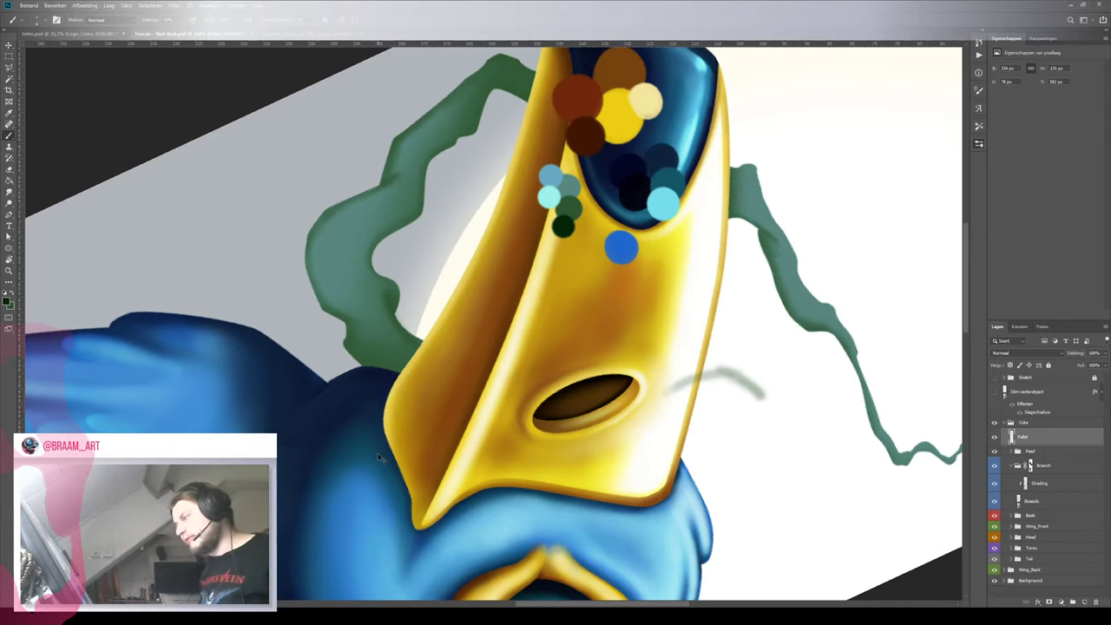
{"action": "key", "text": "ctrl+z"}
{"action": "key", "text": "ctrl+z"}
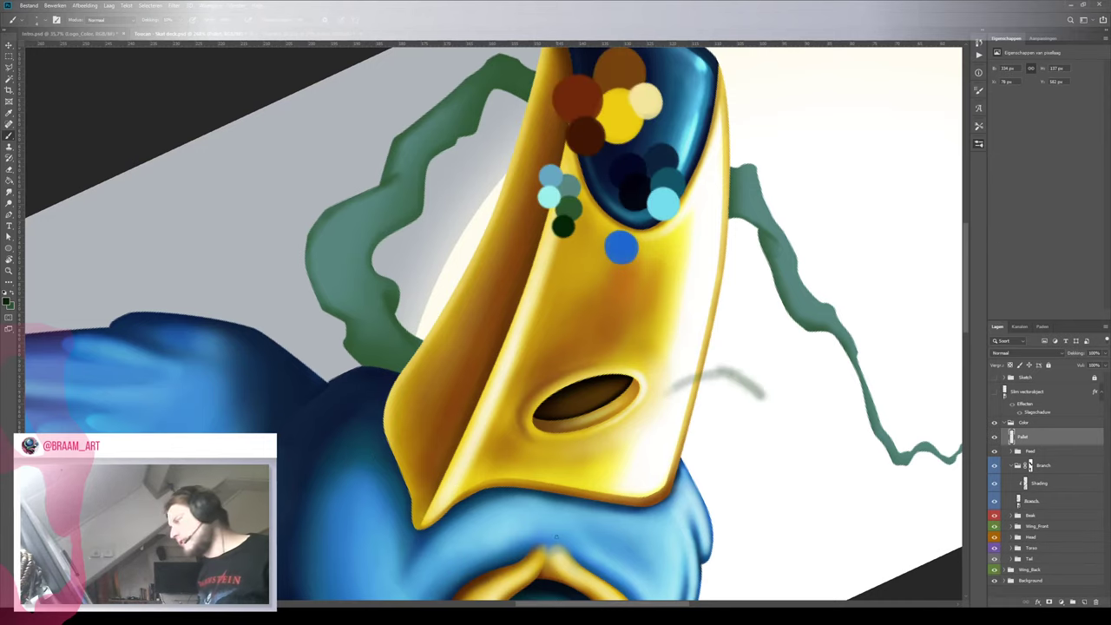
Lasso the stray grey brush mark beside the beak, delete it from the palette layer and deselect
{"action": "key", "text": "z"}
{"action": "mouse_move", "coordinate": [687, 393]}
{"action": "left_mouse_down"}
{"action": "mouse_move", "coordinate": [613, 406]}
{"action": "mouse_move", "coordinate": [625, 410]}
{"action": "left_mouse_up"}
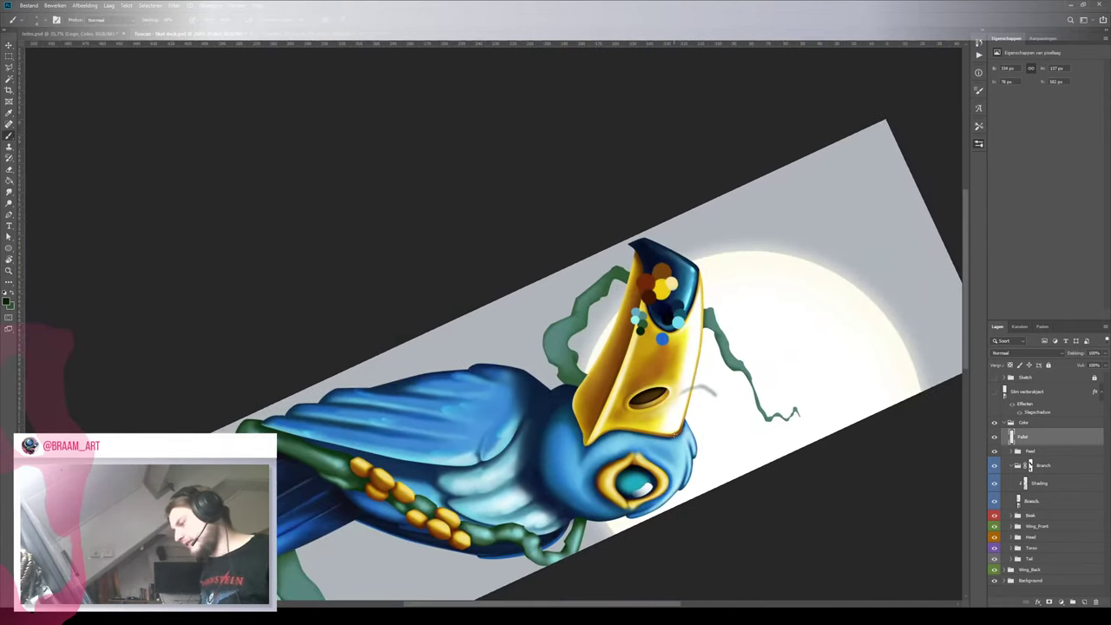
{"action": "left_click", "coordinate": [8, 69]}
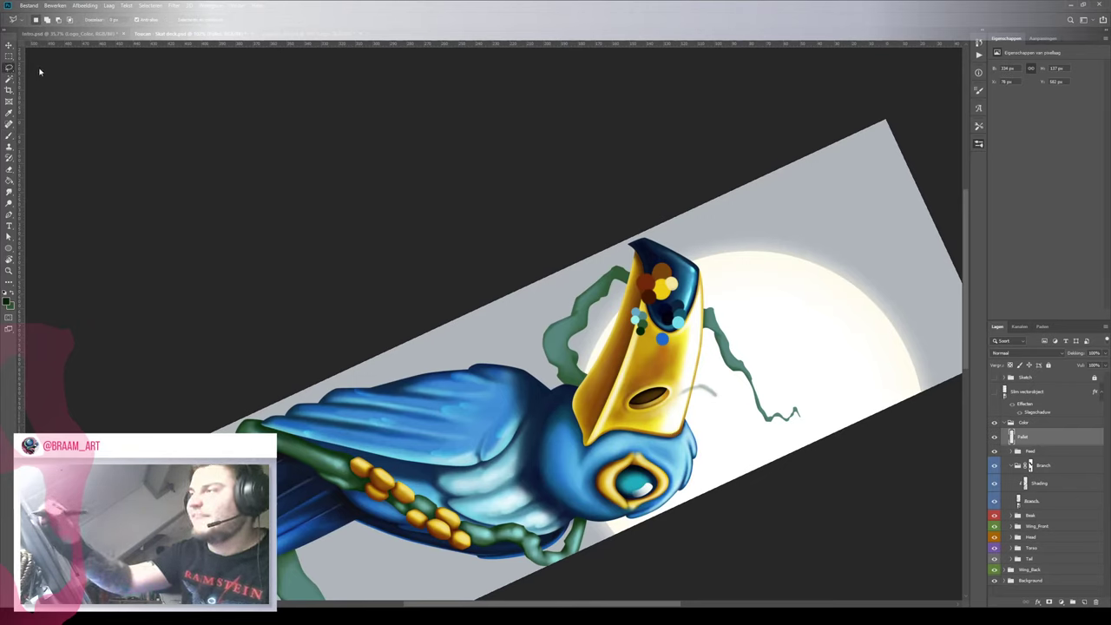
{"action": "left_click_drag", "start_coordinate": [747, 419], "coordinate": [746, 455]}
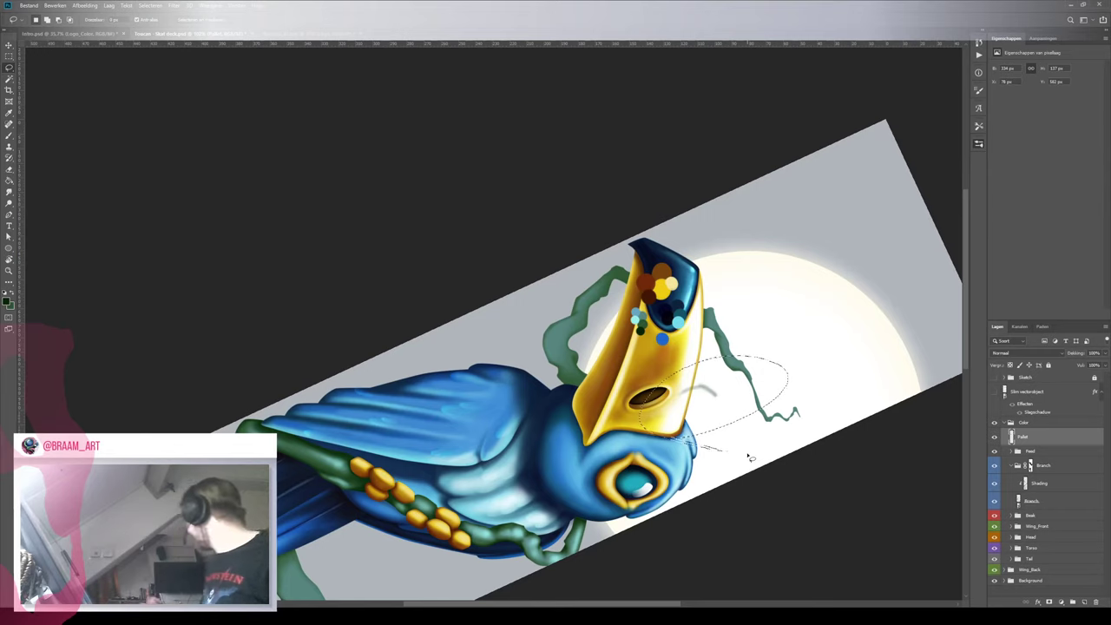
{"action": "key", "text": "Delete"}
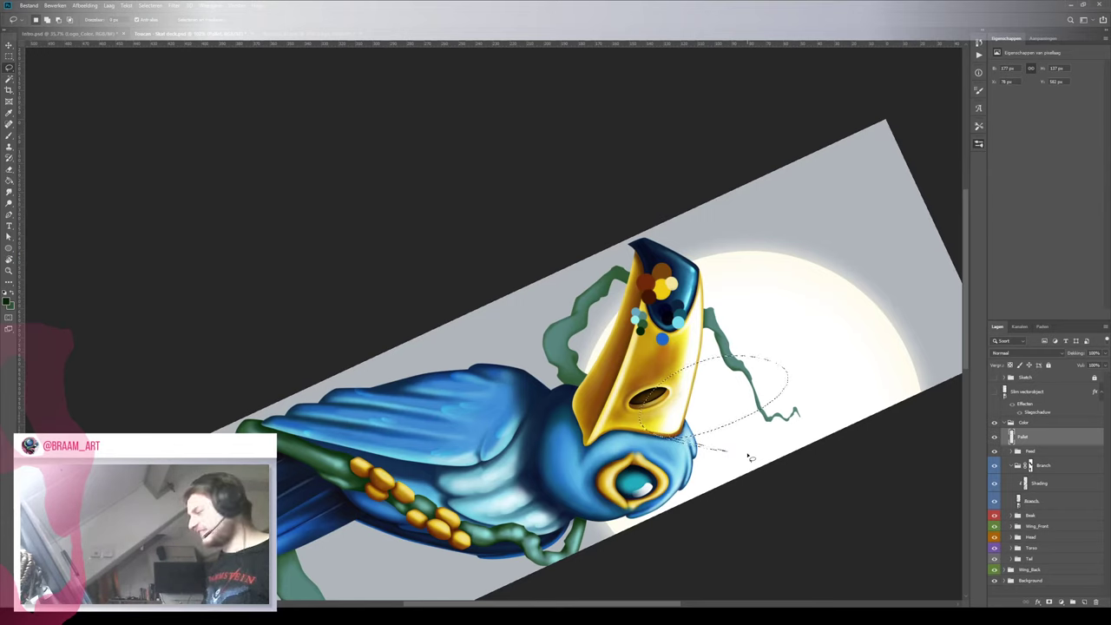
{"action": "key", "text": "ctrl+d"}
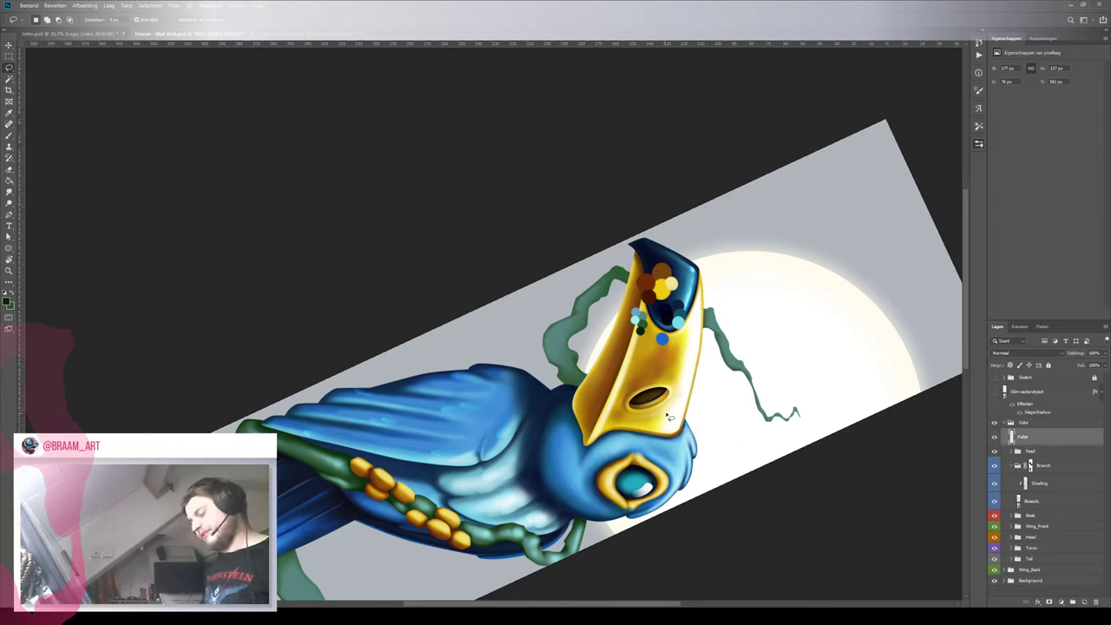
Examine the whole toucan painting upright and the unshaded branch beneath the beak
{"action": "key", "text": "z"}
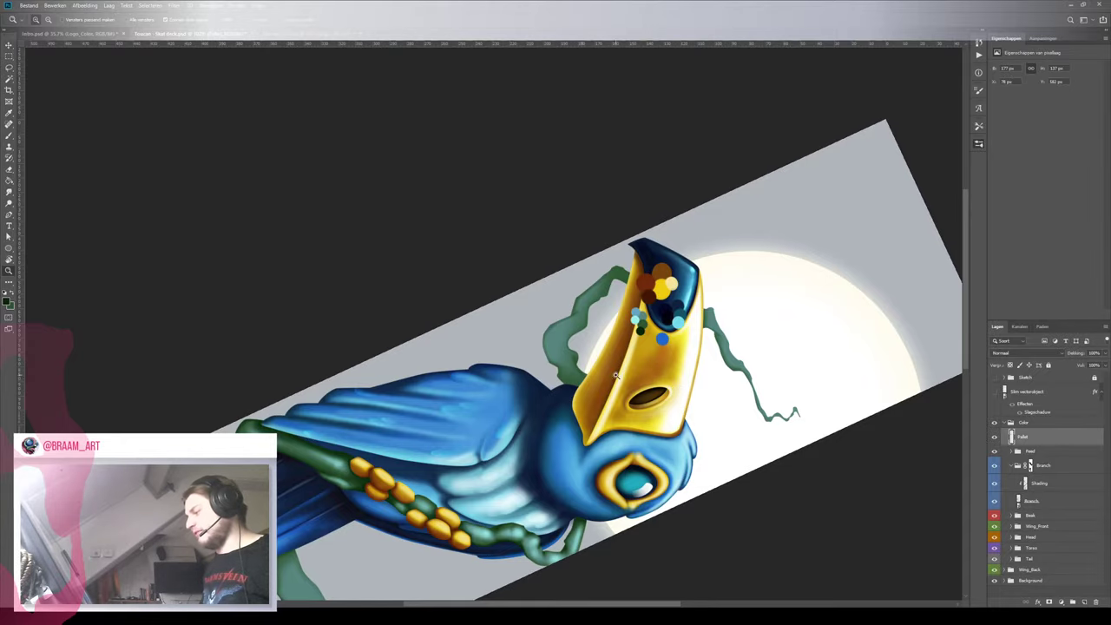
{"action": "mouse_move", "coordinate": [579, 380]}
{"action": "left_mouse_down"}
{"action": "mouse_move", "coordinate": [679, 380]}
{"action": "mouse_move", "coordinate": [564, 368]}
{"action": "mouse_move", "coordinate": [615, 372]}
{"action": "mouse_move", "coordinate": [585, 373]}
{"action": "mouse_move", "coordinate": [605, 373]}
{"action": "mouse_move", "coordinate": [595, 374]}
{"action": "left_mouse_up"}
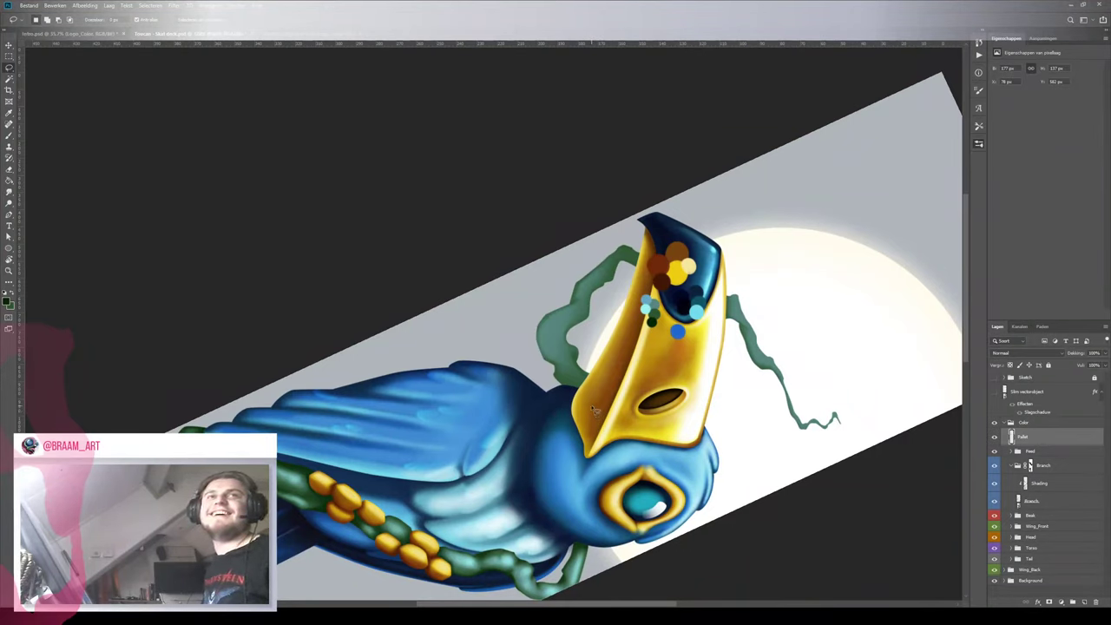
{"action": "left_click_drag", "start_coordinate": [568, 355], "coordinate": [559, 354]}
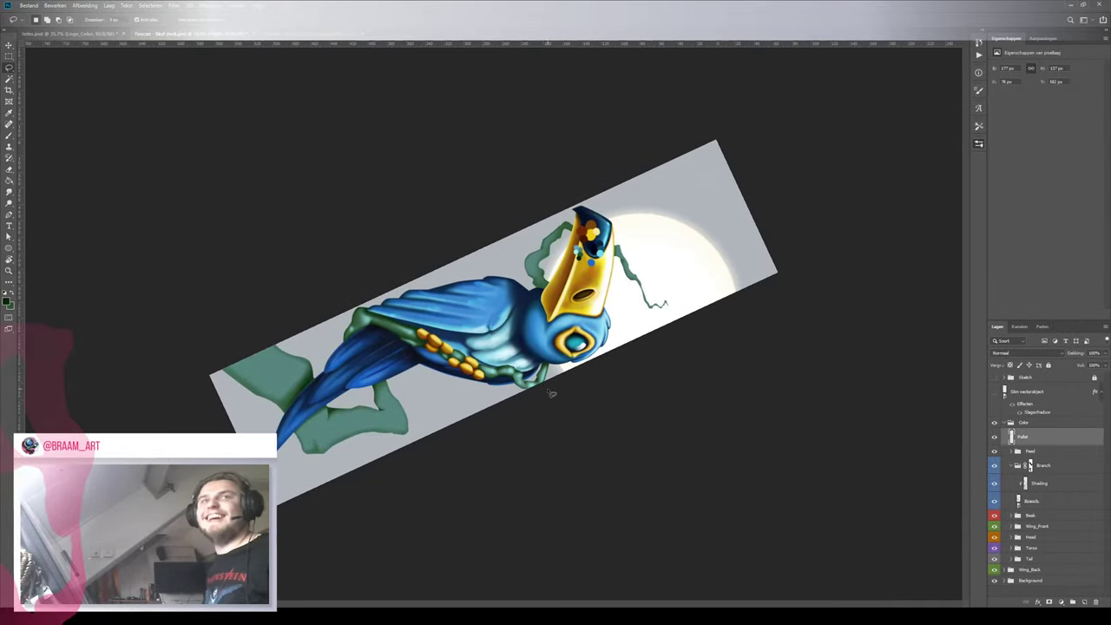
{"action": "key", "text": "r"}
{"action": "left_click_drag", "start_coordinate": [640, 218], "coordinate": [519, 143]}
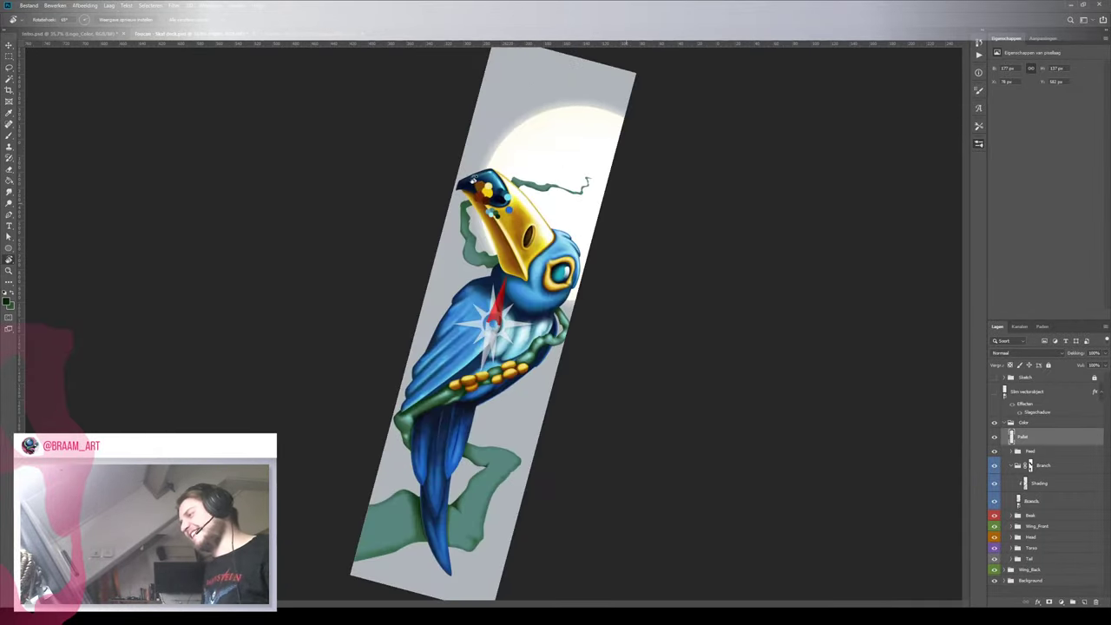
{"action": "key", "text": "Escape"}
{"action": "key", "text": "z"}
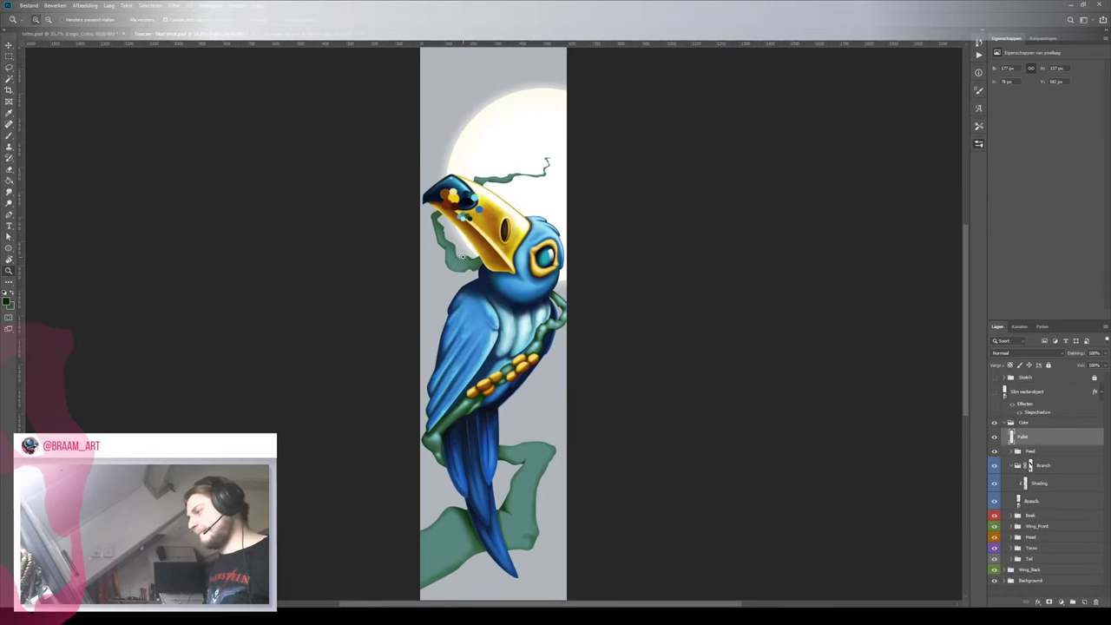
{"action": "left_click_drag", "start_coordinate": [478, 258], "coordinate": [509, 266]}
{"action": "key", "text": "l"}
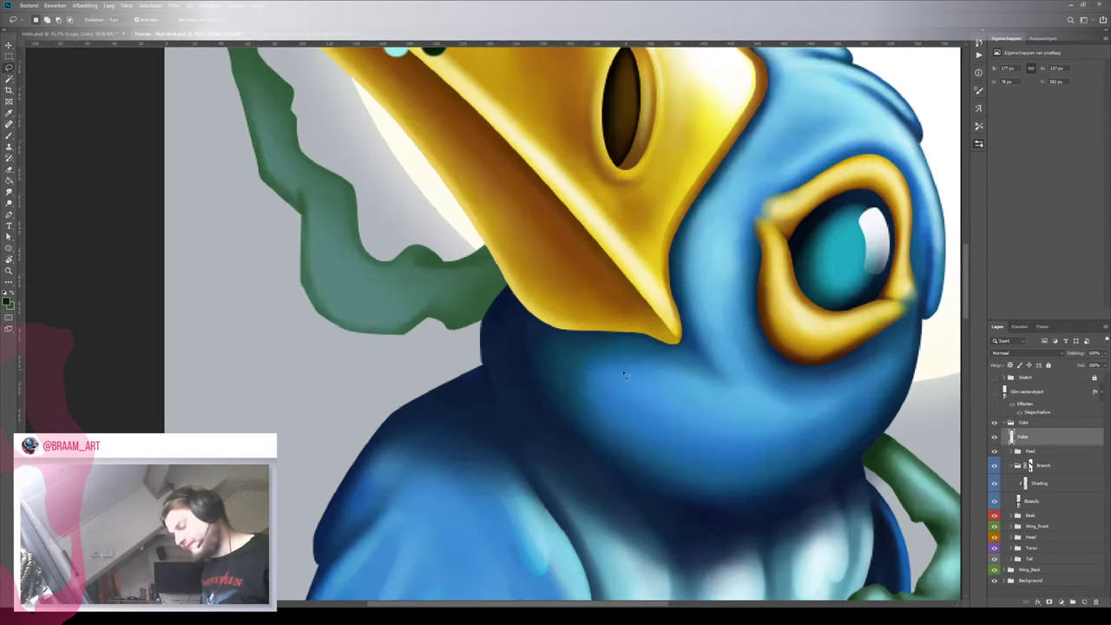
On the branch's Shading layer, paint dark green shadows into the notches of the branch beneath the beak with the canvas rotated
{"action": "left_click", "coordinate": [1059, 482]}
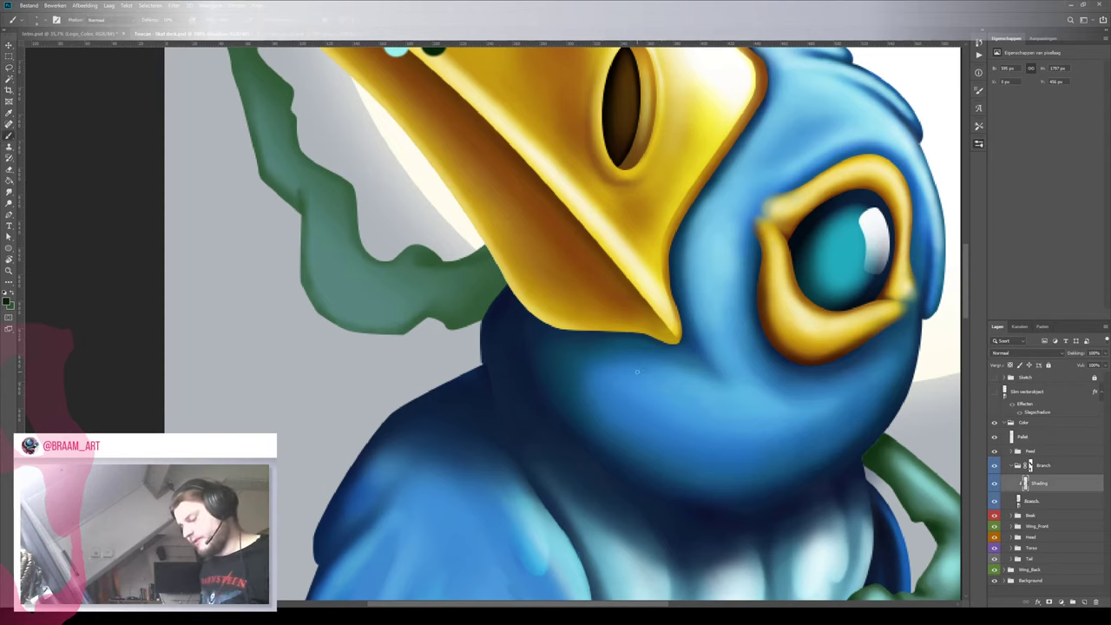
{"action": "key", "text": "r"}
{"action": "mouse_move", "coordinate": [641, 376]}
{"action": "left_mouse_down"}
{"action": "mouse_move", "coordinate": [739, 310]}
{"action": "mouse_move", "coordinate": [660, 423]}
{"action": "left_mouse_up"}
{"action": "left_click_drag", "start_coordinate": [655, 300], "coordinate": [649, 400]}
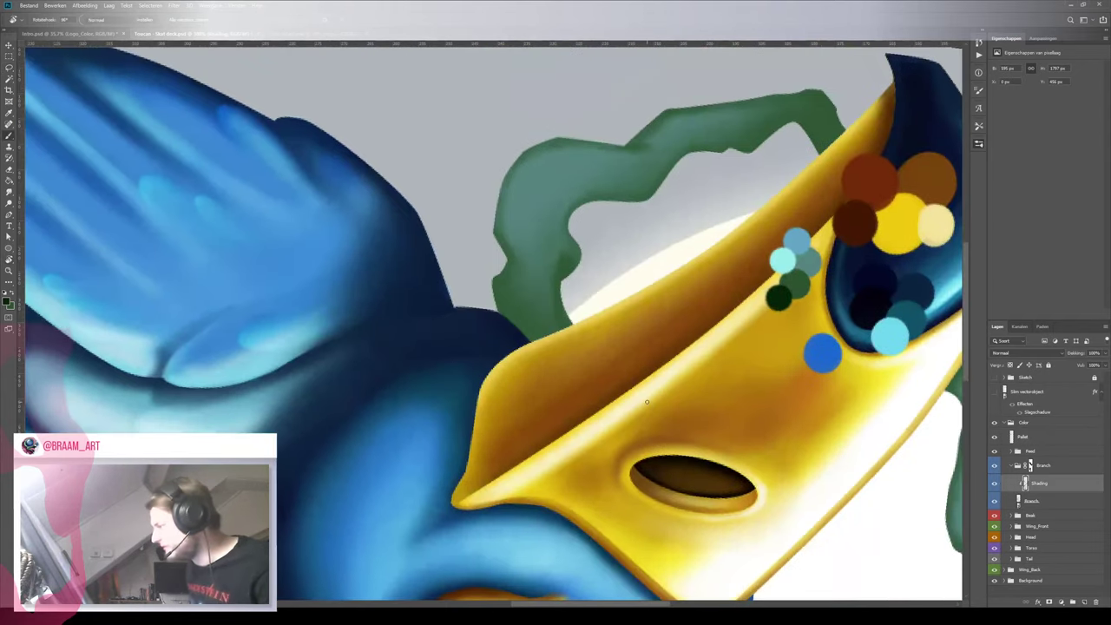
{"action": "key", "text": "b"}
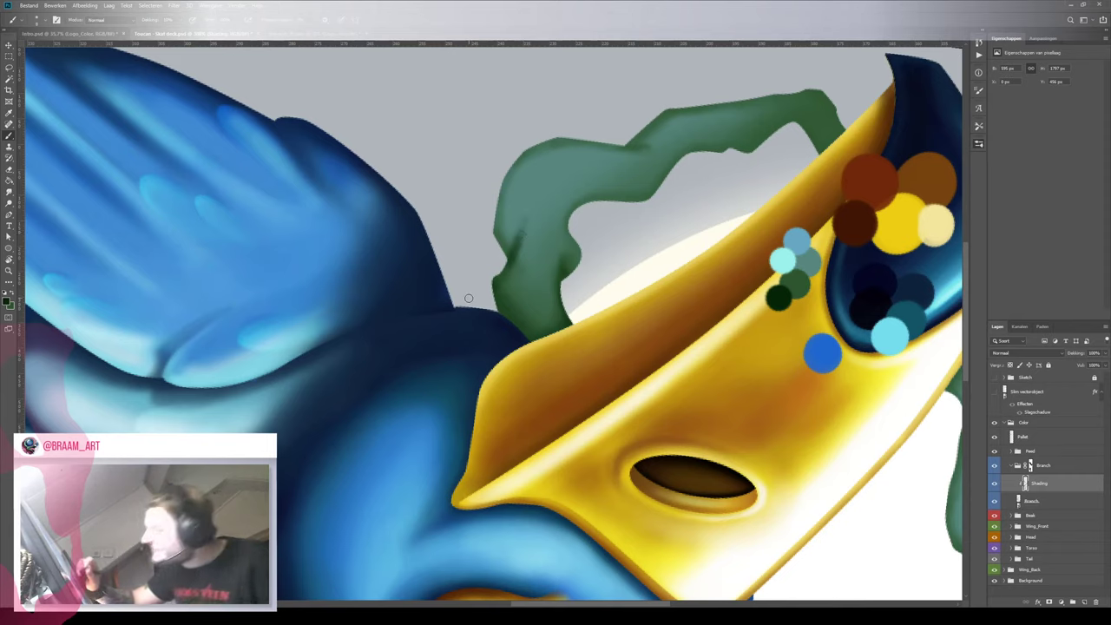
Swap to mid green and blend the new shadows on the branch beneath the beak
{"action": "key", "text": "x"}
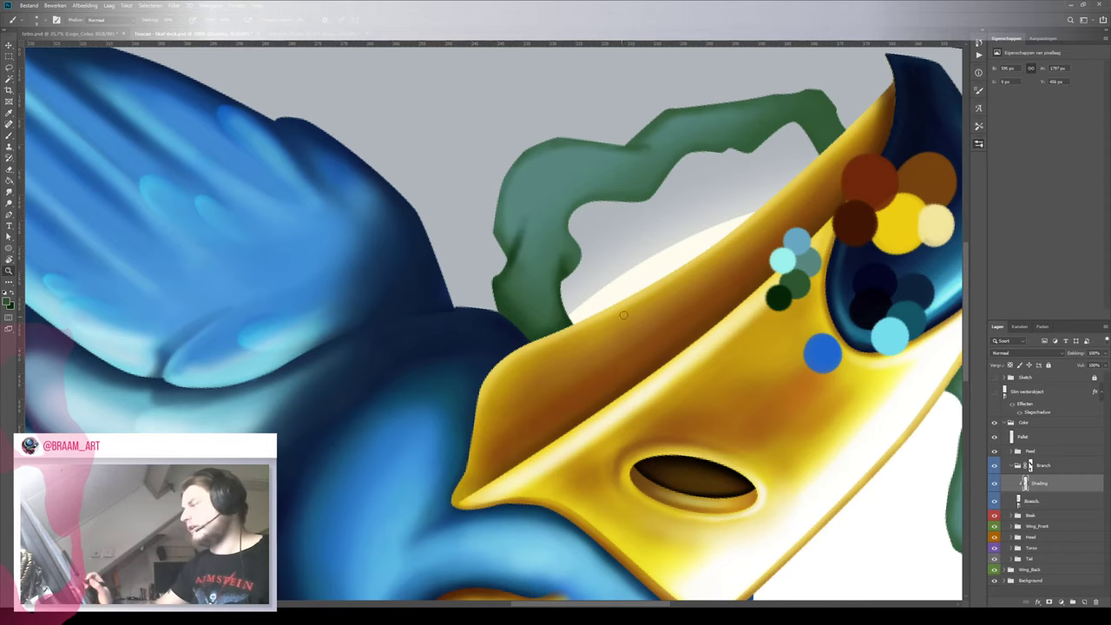
{"action": "left_click_drag", "start_coordinate": [681, 291], "coordinate": [638, 290]}
{"action": "mouse_move", "coordinate": [569, 273]}
{"action": "left_mouse_down"}
{"action": "mouse_move", "coordinate": [730, 283]}
{"action": "mouse_move", "coordinate": [616, 291]}
{"action": "mouse_move", "coordinate": [627, 294]}
{"action": "left_mouse_up"}
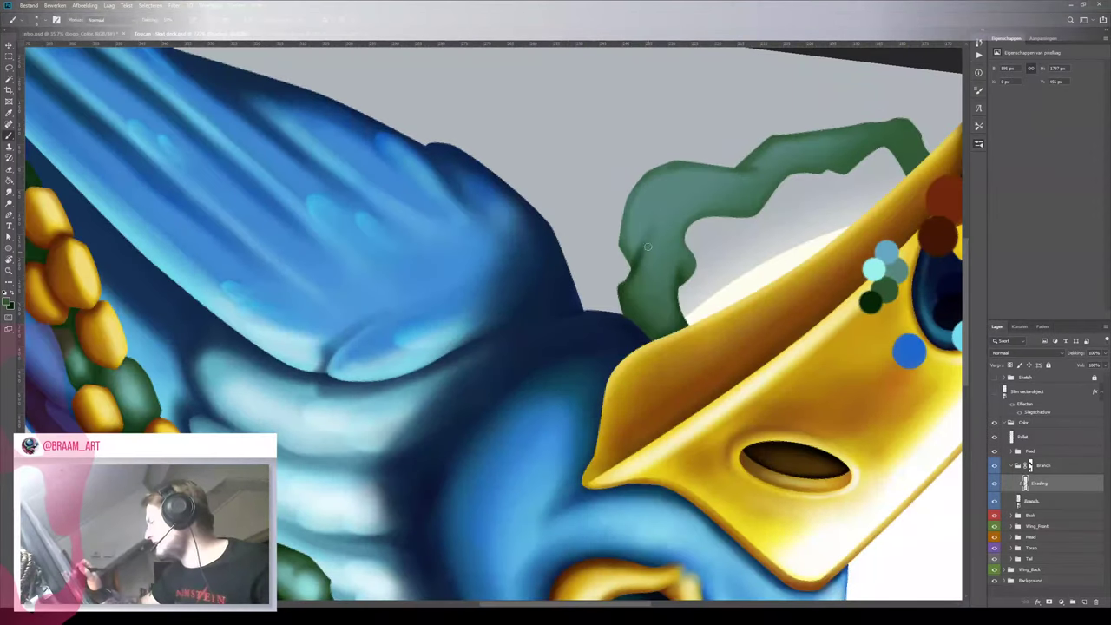
Brush green and darker green shading along the outer edge of the branch beside the base of the beak
{"action": "key", "text": "r"}
{"action": "mouse_move", "coordinate": [647, 246]}
{"action": "left_mouse_down"}
{"action": "mouse_move", "coordinate": [321, 330]}
{"action": "mouse_move", "coordinate": [343, 403]}
{"action": "left_mouse_up"}
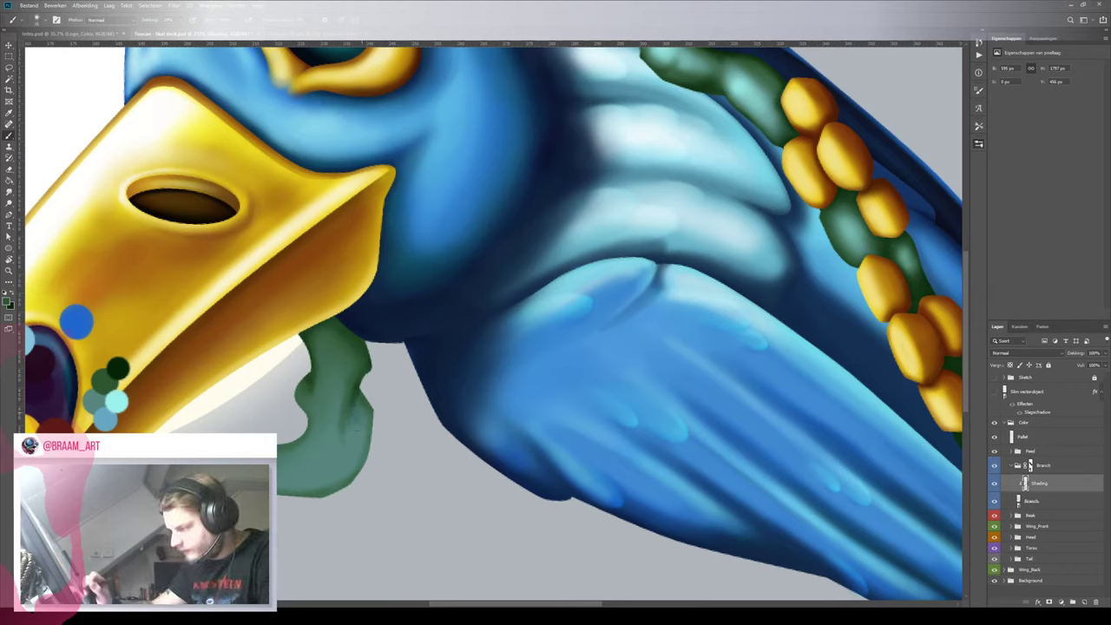
{"action": "left_click_drag", "start_coordinate": [369, 389], "coordinate": [352, 448]}
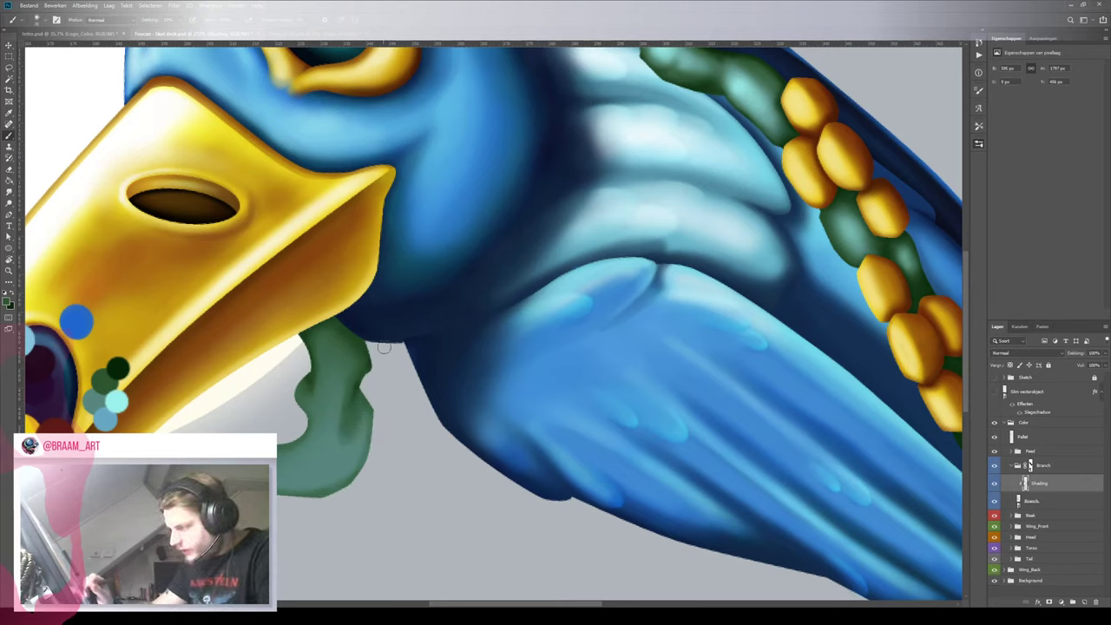
{"action": "left_click_drag", "start_coordinate": [368, 397], "coordinate": [374, 453]}
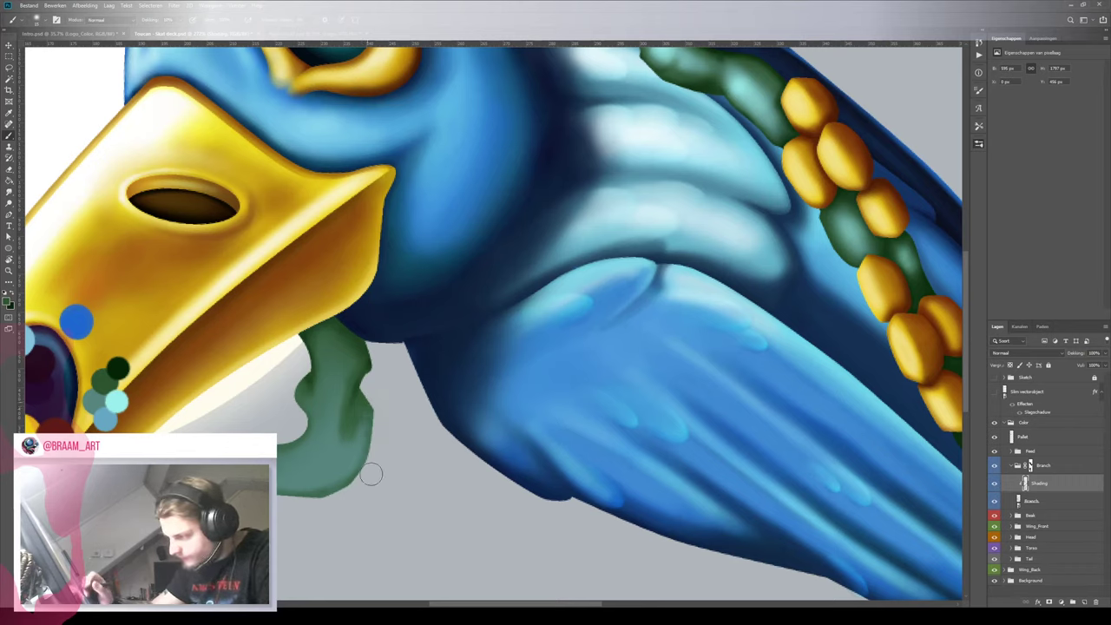
{"action": "key", "text": "x"}
{"action": "mouse_move", "coordinate": [361, 406]}
{"action": "left_mouse_down"}
{"action": "mouse_move", "coordinate": [364, 442]}
{"action": "mouse_move", "coordinate": [364, 427]}
{"action": "left_mouse_up"}
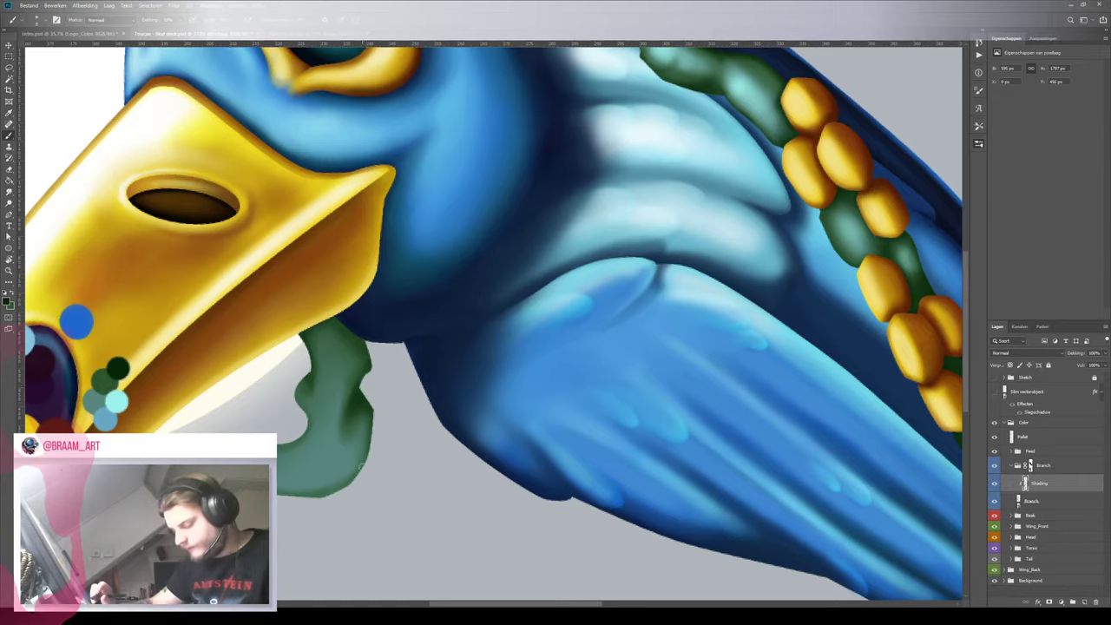
Darken the creases around the lower bend of the branch beside the beak with the dark green
{"action": "key", "text": "r"}
{"action": "left_click_drag", "start_coordinate": [383, 462], "coordinate": [590, 173]}
{"action": "left_click_drag", "start_coordinate": [645, 181], "coordinate": [513, 323]}
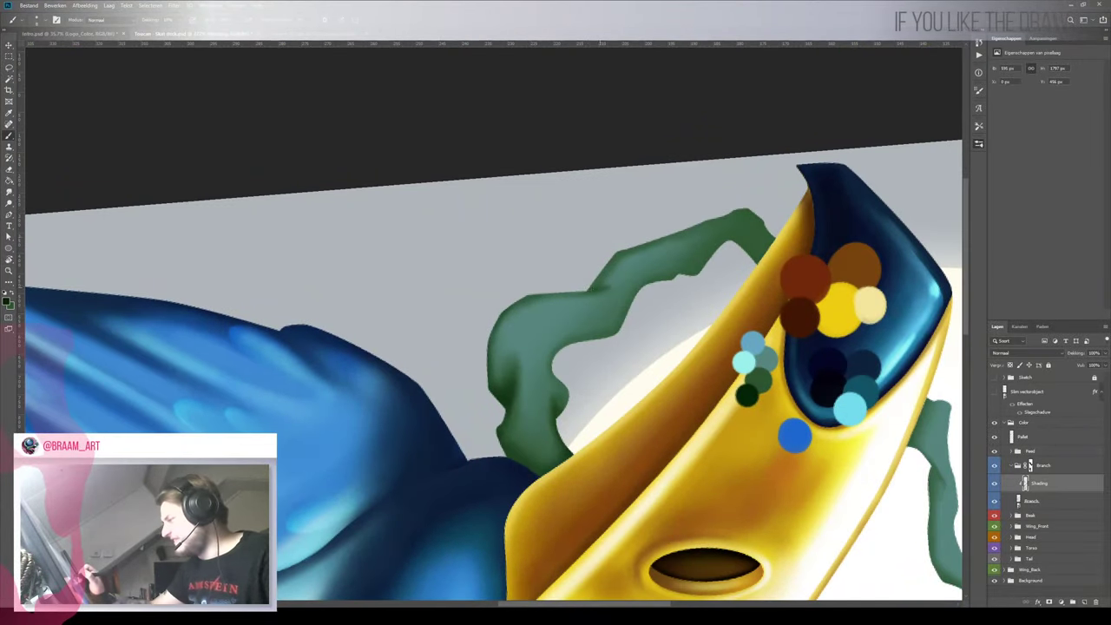
{"action": "key", "text": "r"}
{"action": "left_click_drag", "start_coordinate": [569, 297], "coordinate": [482, 215]}
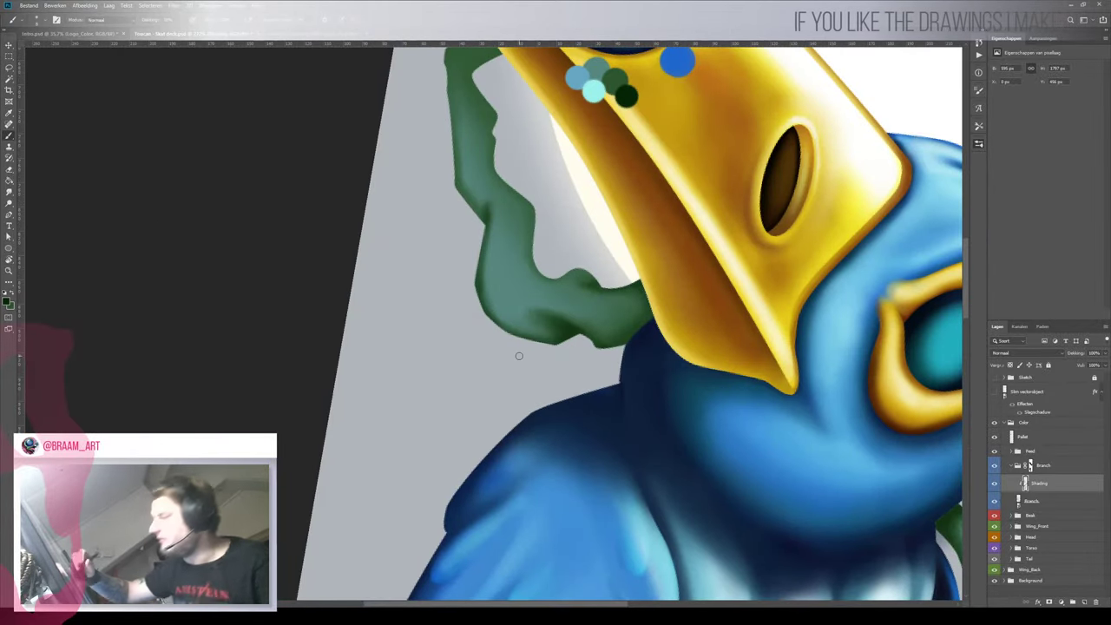
{"action": "left_click_drag", "start_coordinate": [519, 355], "coordinate": [537, 385]}
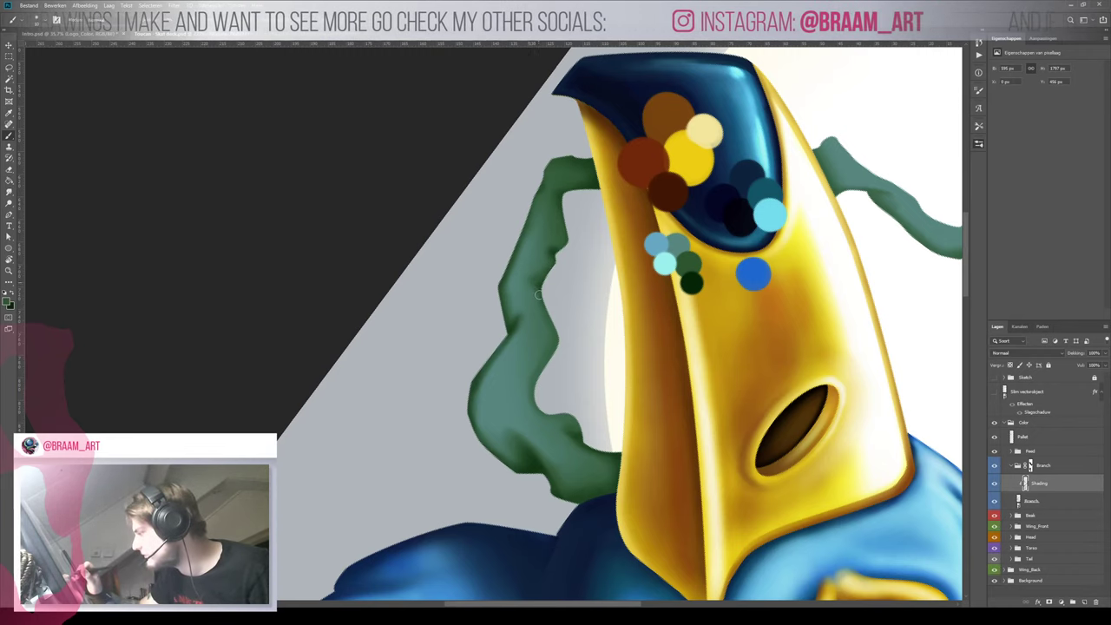
Shade the notches and outer kink in the middle of the branch with green, varying the brush size
{"action": "mouse_move", "coordinate": [565, 278]}
{"action": "left_mouse_down"}
{"action": "mouse_move", "coordinate": [528, 315]}
{"action": "mouse_move", "coordinate": [566, 286]}
{"action": "left_mouse_up"}
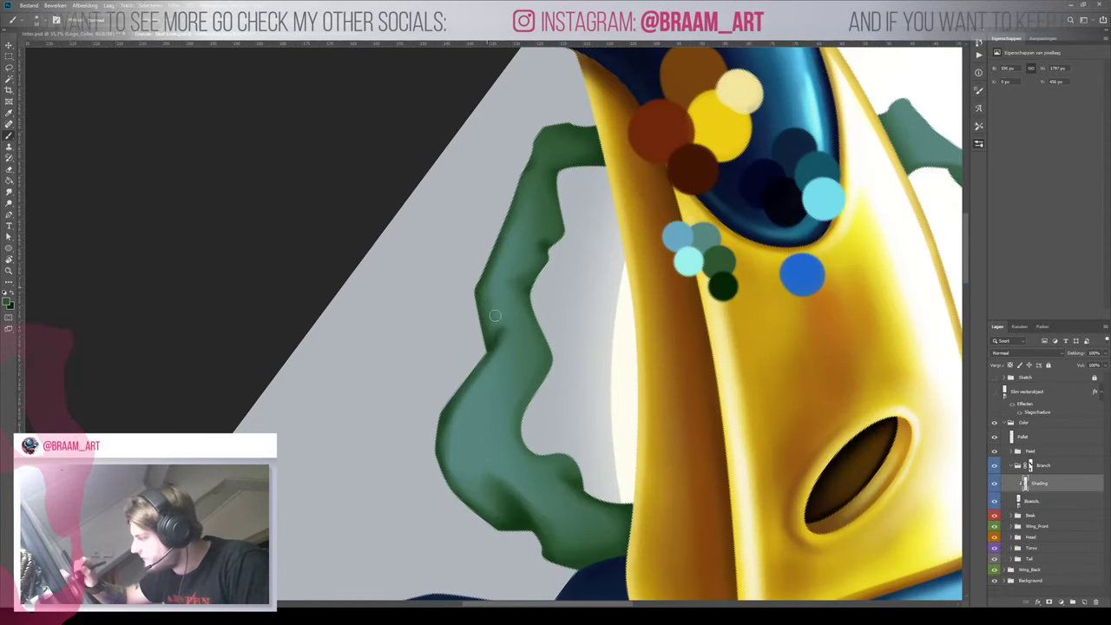
{"action": "key", "text": "bracketright"}
{"action": "key", "text": "bracketright"}
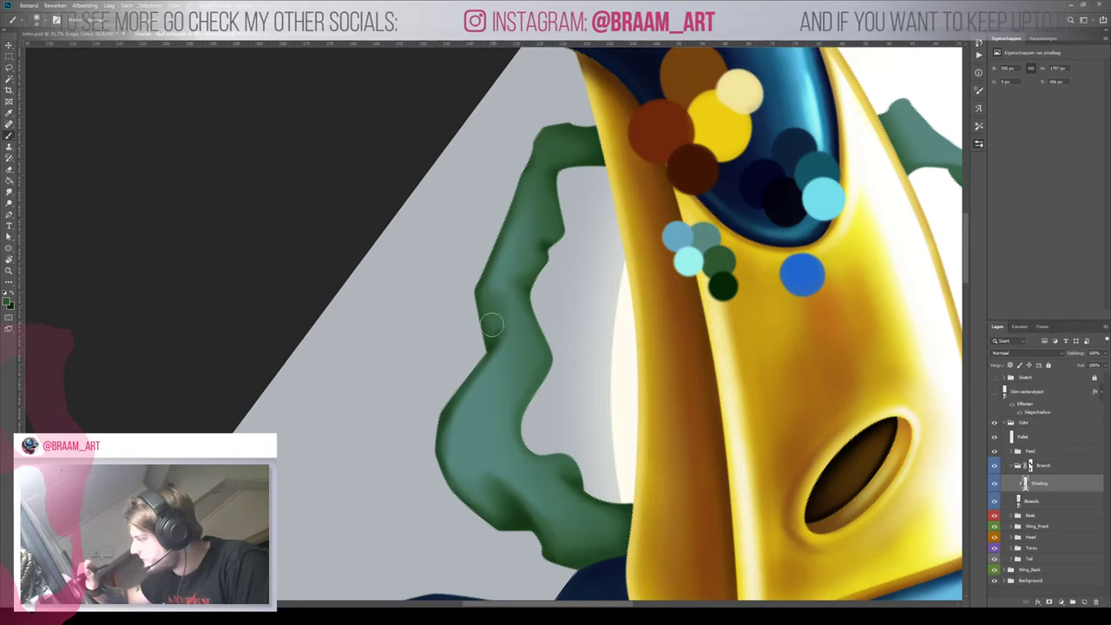
{"action": "key", "text": "bracketleft"}
{"action": "key", "text": "bracketleft"}
{"action": "key", "text": "bracketleft"}
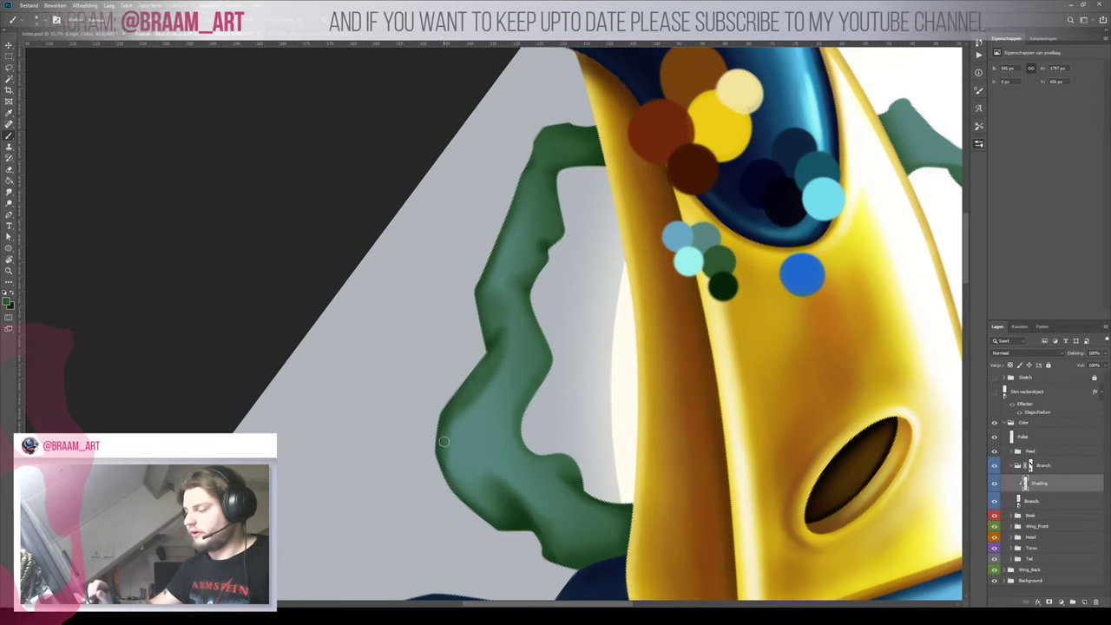
Paint dark green shadows on the inner and outer sides of the branch's curved lower section
{"action": "key", "text": "z"}
{"action": "mouse_move", "coordinate": [455, 380]}
{"action": "left_mouse_down"}
{"action": "mouse_move", "coordinate": [363, 398]}
{"action": "mouse_move", "coordinate": [455, 395]}
{"action": "left_mouse_up"}
{"action": "key", "text": "r"}
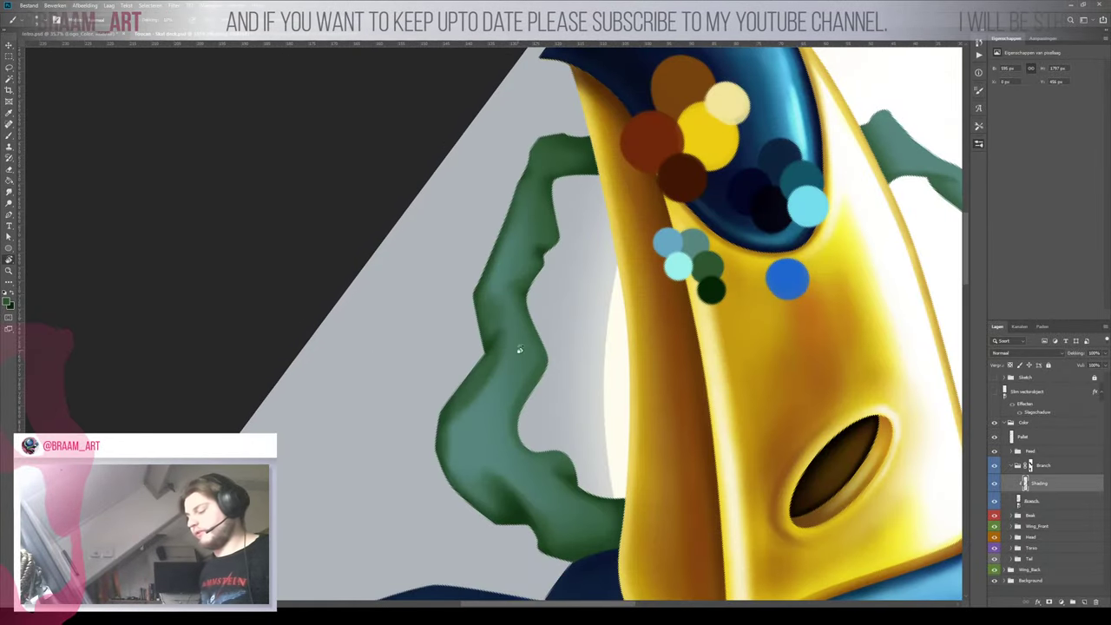
{"action": "left_click_drag", "start_coordinate": [519, 350], "coordinate": [439, 390]}
{"action": "key", "text": "b"}
{"action": "key", "text": "z"}
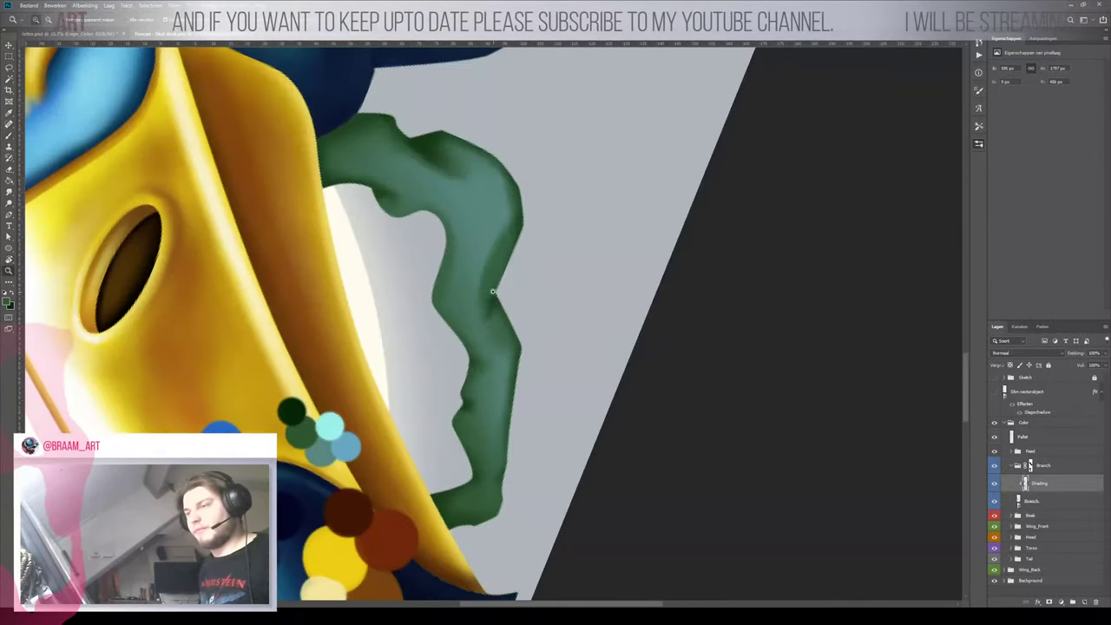
{"action": "left_click_drag", "start_coordinate": [466, 247], "coordinate": [477, 243]}
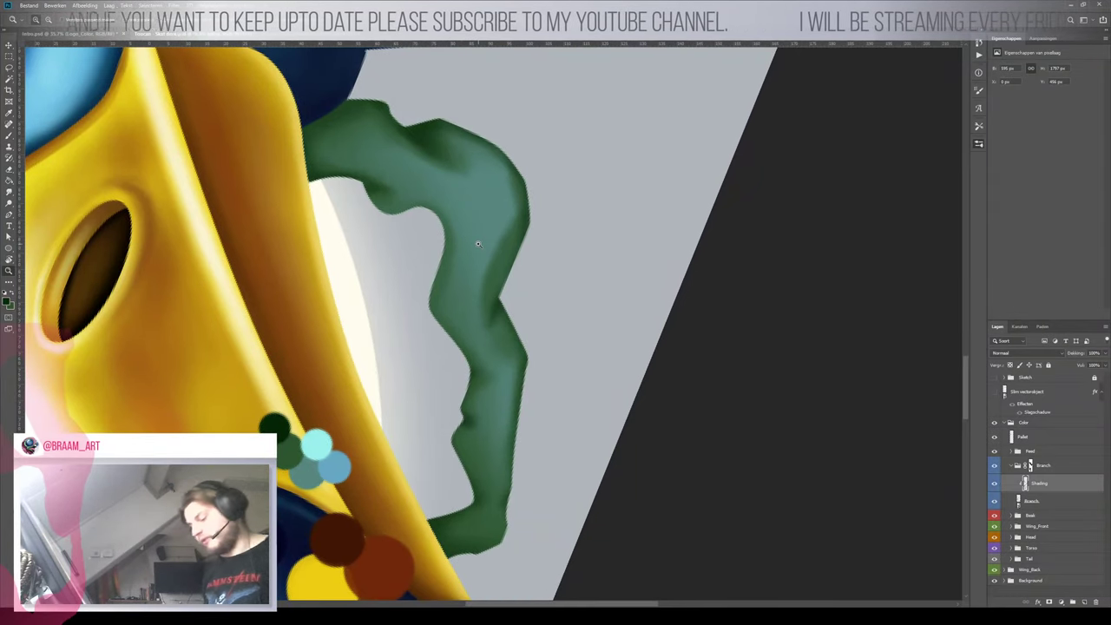
{"action": "key", "text": "b"}
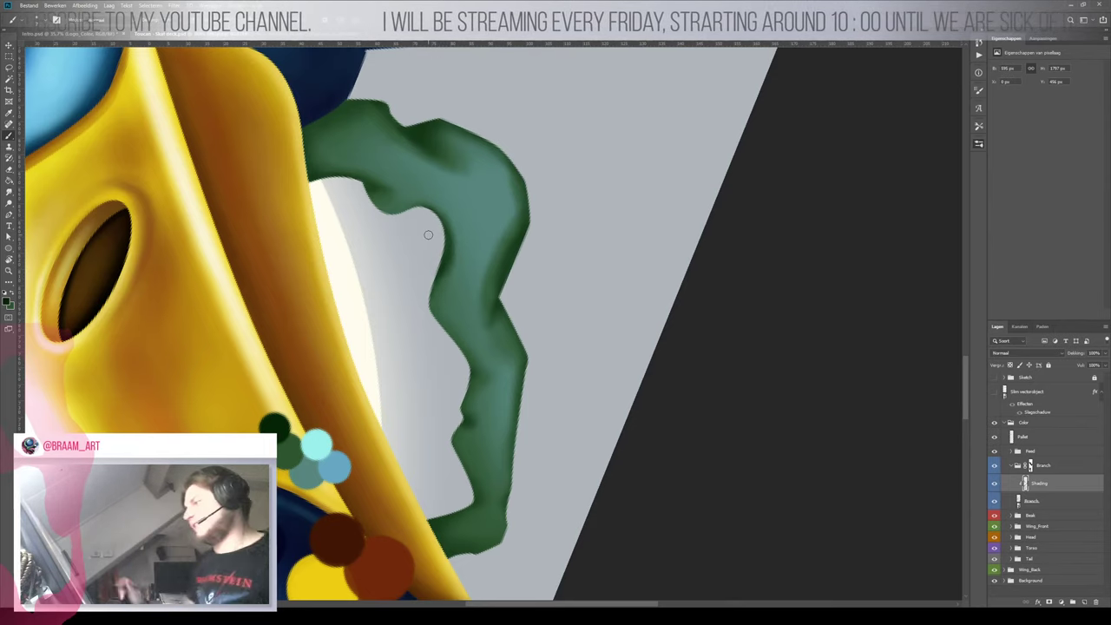
{"action": "left_click_drag", "start_coordinate": [493, 261], "coordinate": [456, 268]}
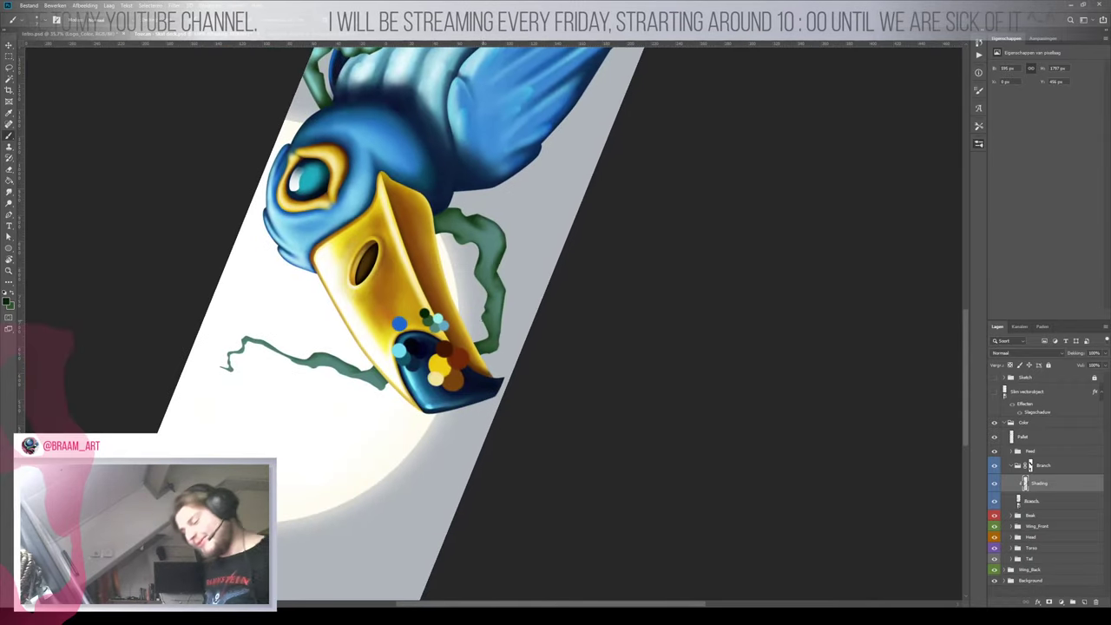
Deepen the shadows along the upper branch section and its notch, switching to the lighter green for blending
{"action": "key", "text": "r"}
{"action": "left_click_drag", "start_coordinate": [586, 254], "coordinate": [478, 315]}
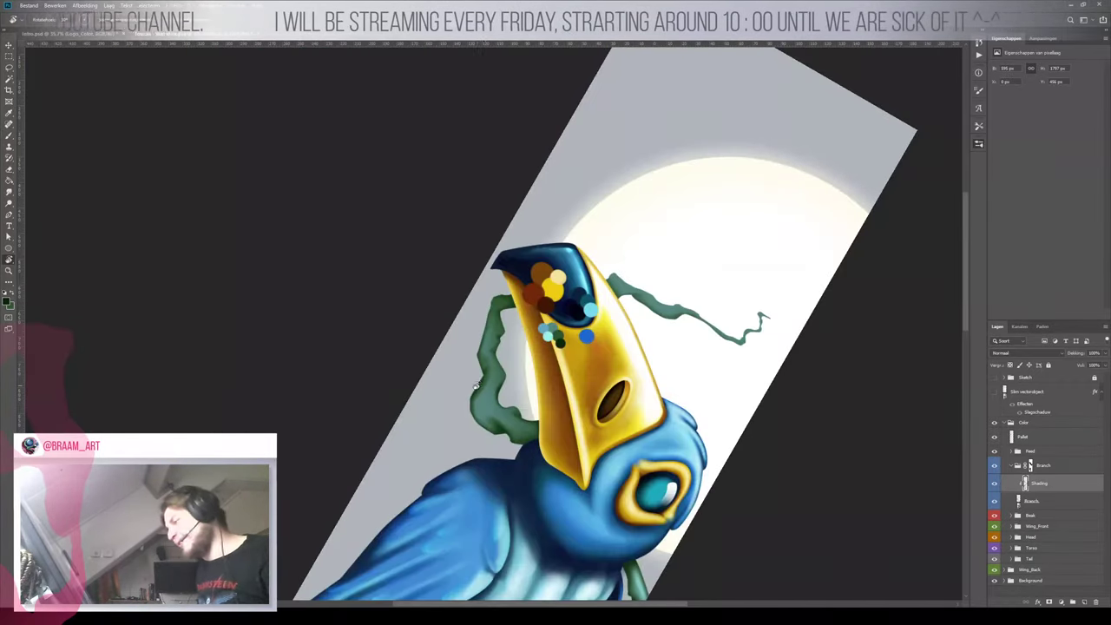
{"action": "key", "text": "b"}
{"action": "scroll", "coordinate": [507, 364], "scroll_direction": "up", "scroll_amount": 5}
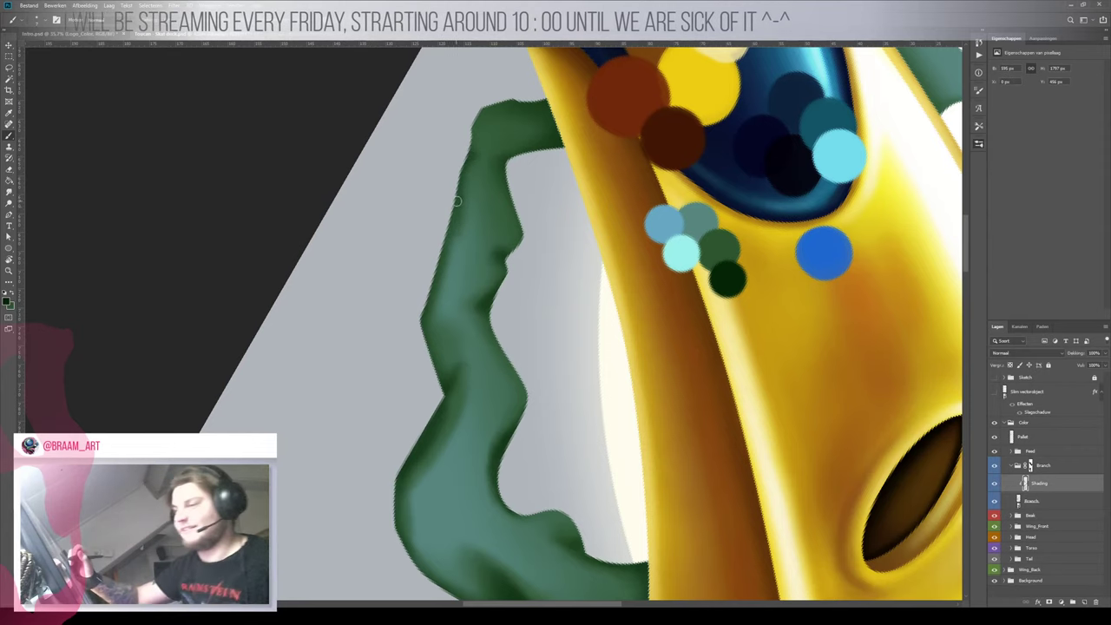
{"action": "key", "text": "x"}
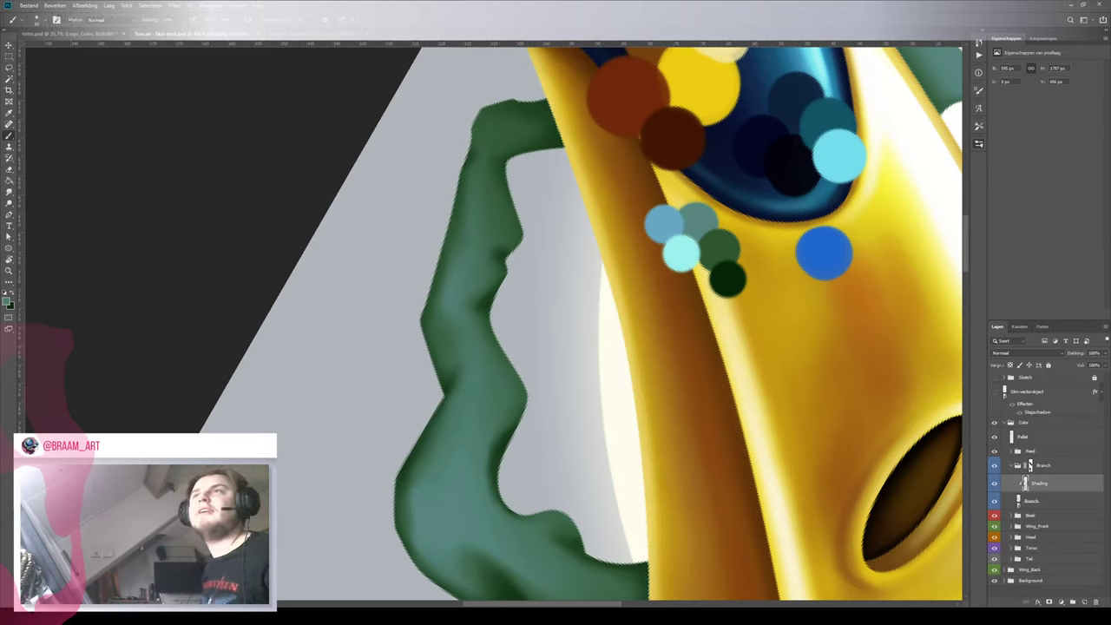
Blend the branch's shadow edges with mid green along its inner curve and upper stretch
{"action": "key", "text": "z"}
{"action": "left_click_drag", "start_coordinate": [477, 353], "coordinate": [447, 389]}
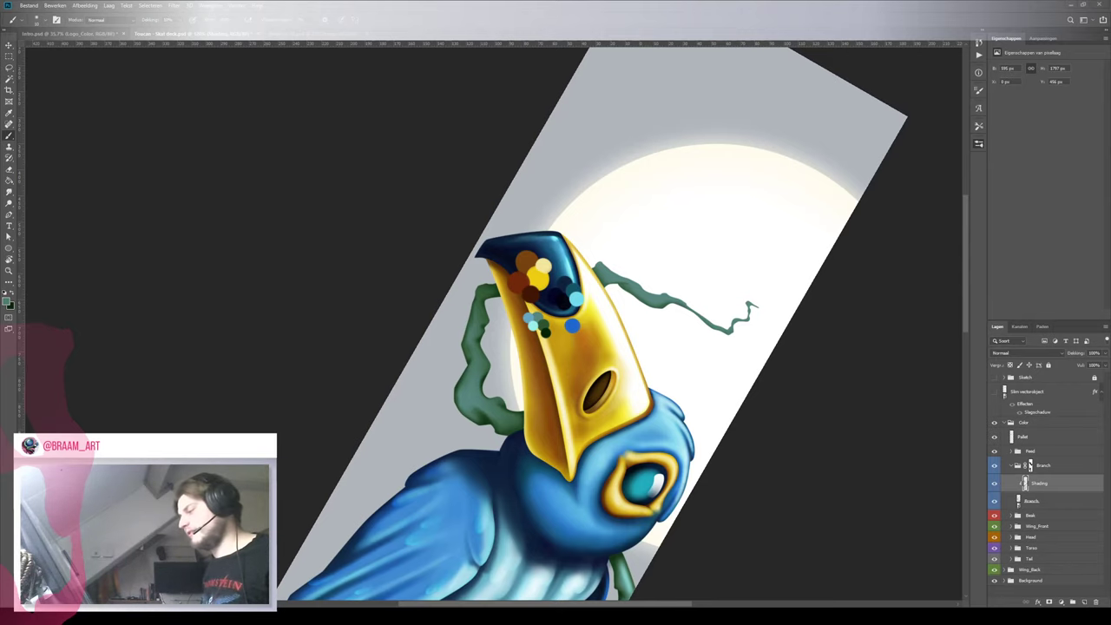
{"action": "left_click_drag", "start_coordinate": [479, 405], "coordinate": [520, 385]}
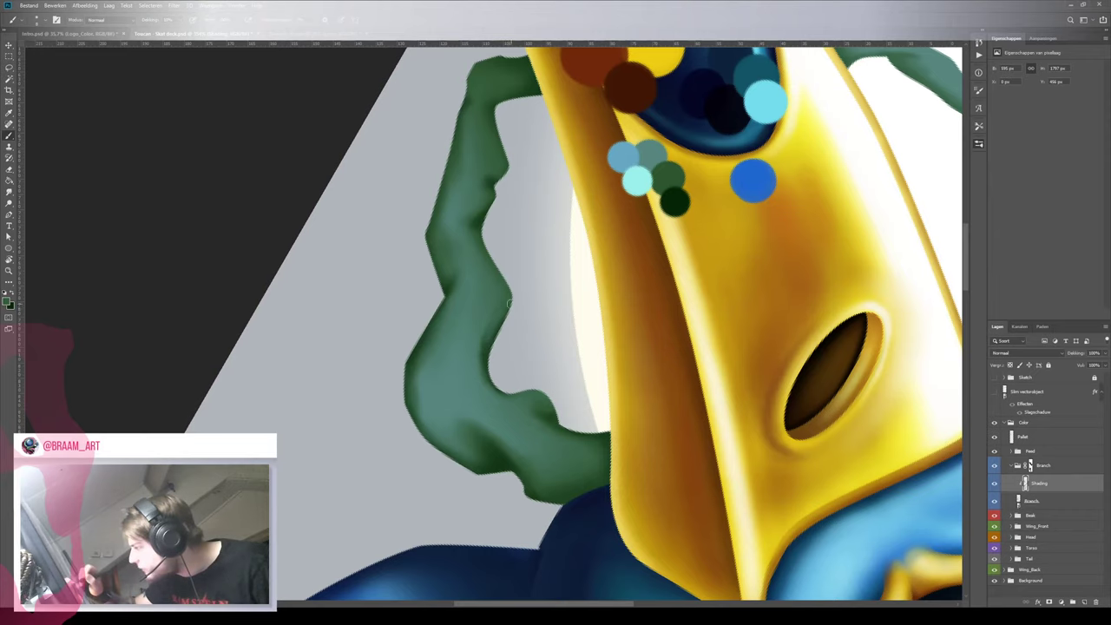
{"action": "left_click_drag", "start_coordinate": [515, 312], "coordinate": [582, 332]}
{"action": "key", "text": "h"}
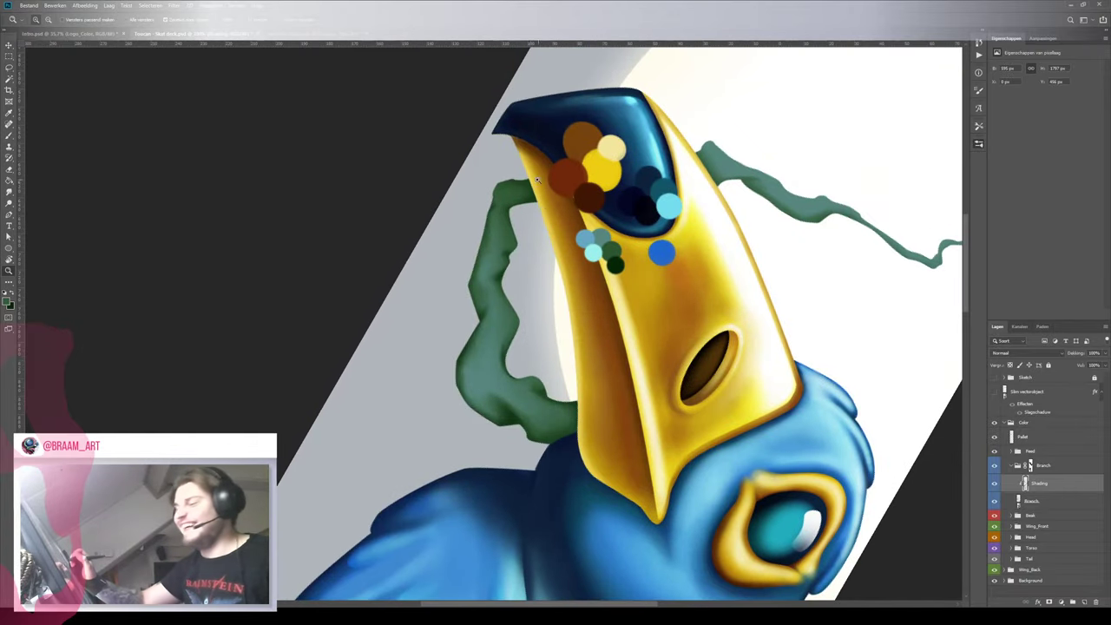
{"action": "mouse_move", "coordinate": [486, 209]}
{"action": "left_mouse_down"}
{"action": "mouse_move", "coordinate": [521, 199]}
{"action": "mouse_move", "coordinate": [496, 208]}
{"action": "left_mouse_up"}
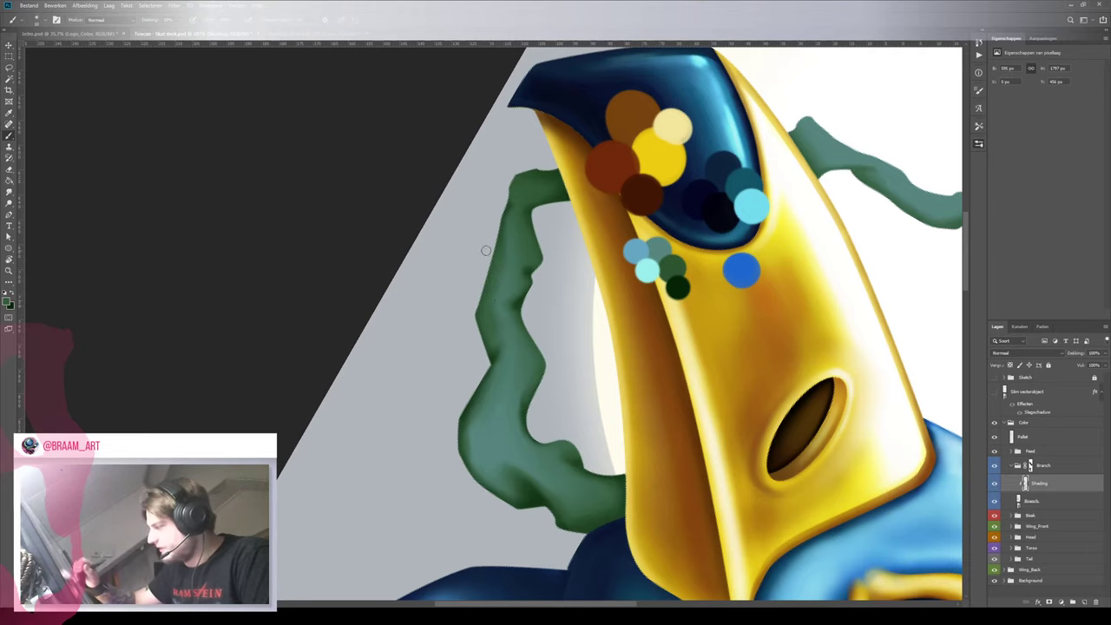
{"action": "left_click_drag", "start_coordinate": [560, 375], "coordinate": [483, 427]}
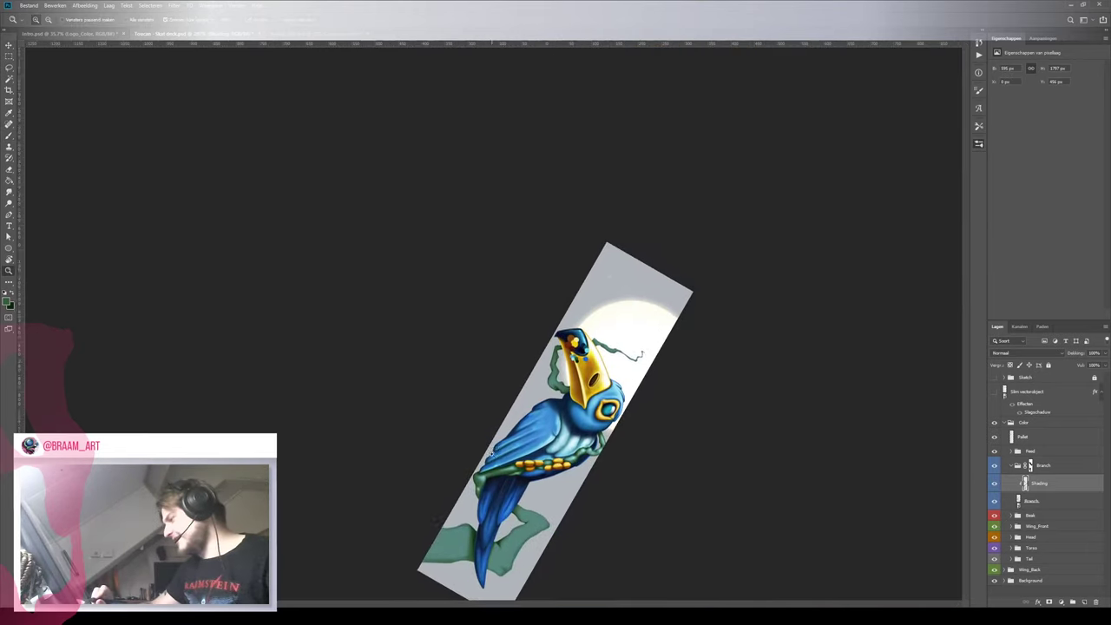
Sample the light cyan palette swatch and brush a highlight onto the thick lower bend of the branch
{"action": "left_click_drag", "start_coordinate": [615, 457], "coordinate": [553, 350]}
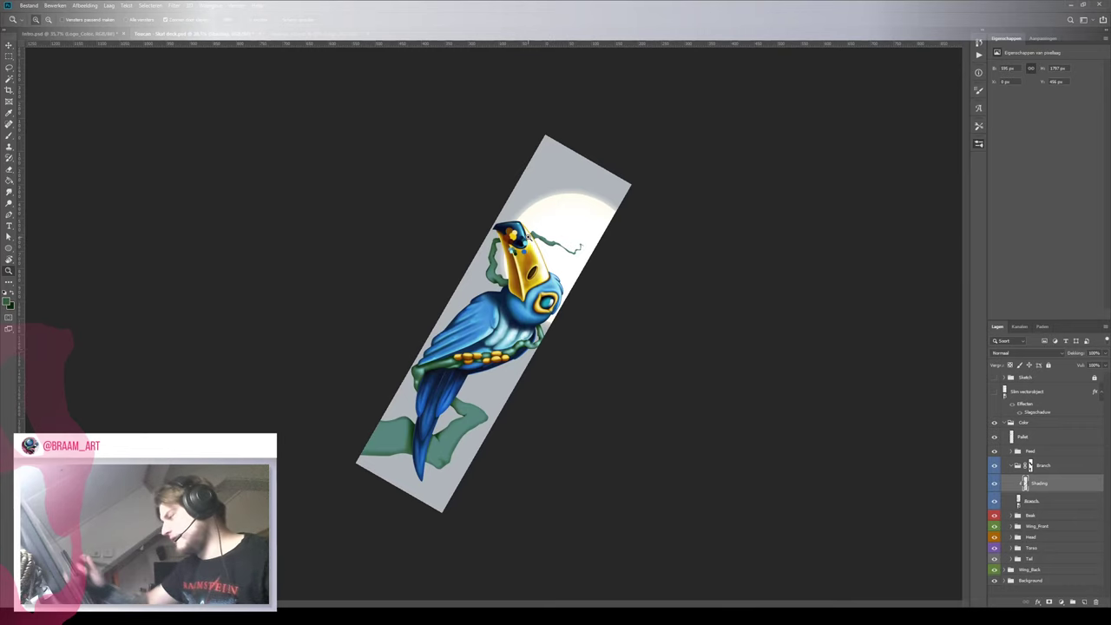
{"action": "mouse_move", "coordinate": [502, 266]}
{"action": "left_mouse_down"}
{"action": "mouse_move", "coordinate": [519, 254]}
{"action": "mouse_move", "coordinate": [524, 284]}
{"action": "mouse_move", "coordinate": [416, 300]}
{"action": "mouse_move", "coordinate": [321, 336]}
{"action": "left_mouse_up"}
{"action": "key", "text": "r"}
{"action": "left_click_drag", "start_coordinate": [246, 295], "coordinate": [386, 355]}
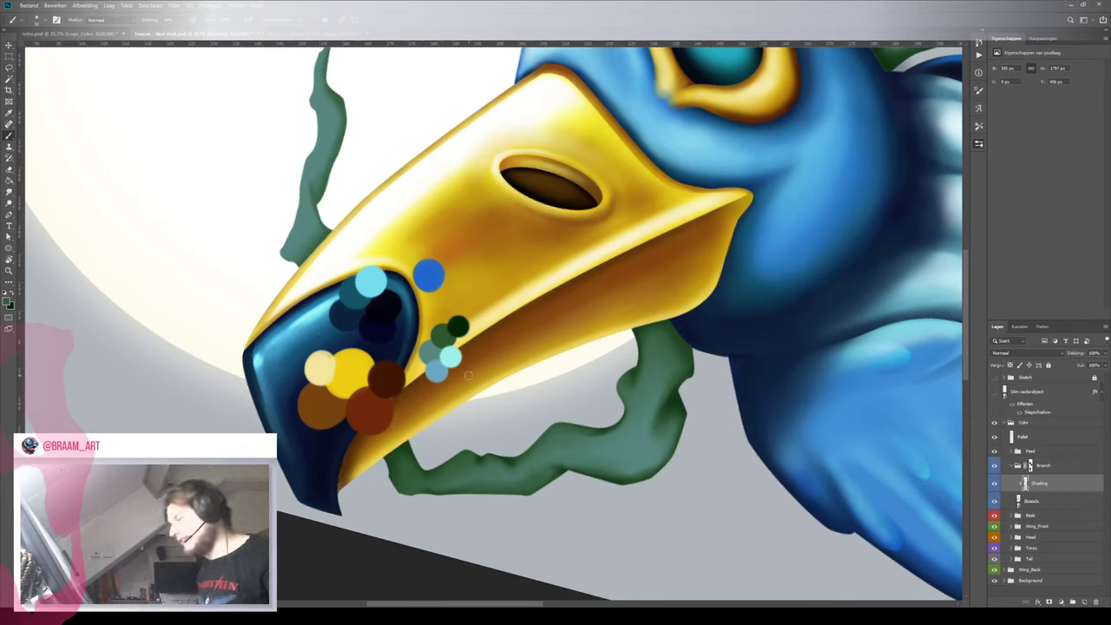
{"action": "key", "text": "i"}
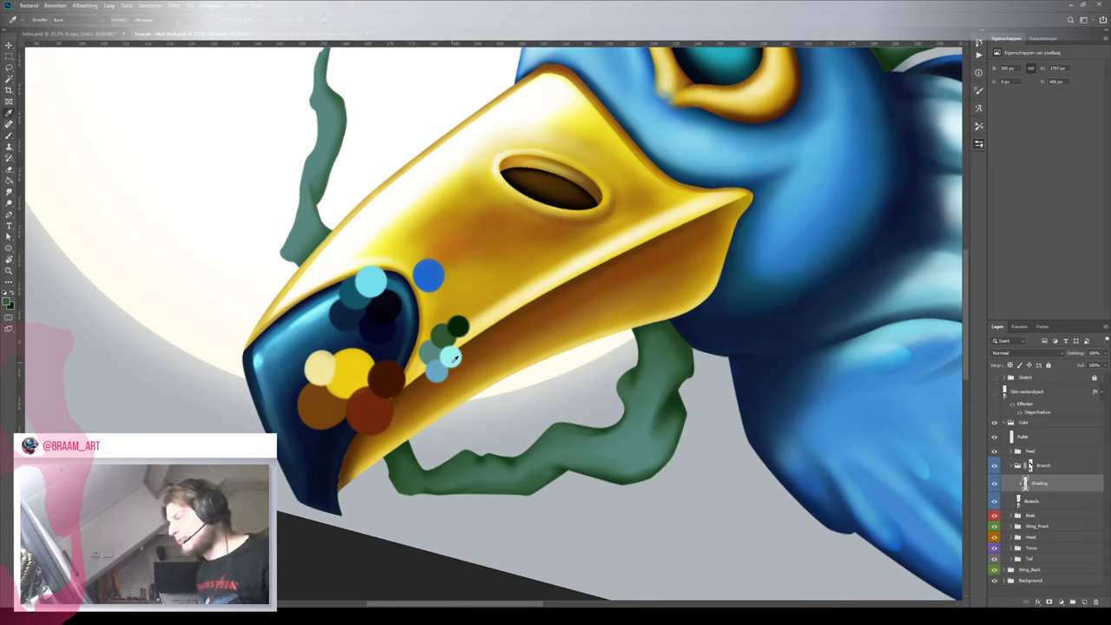
{"action": "left_click", "coordinate": [454, 358]}
{"action": "key", "text": "b"}
{"action": "mouse_move", "coordinate": [521, 416]}
{"action": "left_mouse_down"}
{"action": "mouse_move", "coordinate": [417, 385]}
{"action": "mouse_move", "coordinate": [397, 354]}
{"action": "left_mouse_up"}
{"action": "left_click_drag", "start_coordinate": [393, 414], "coordinate": [419, 361]}
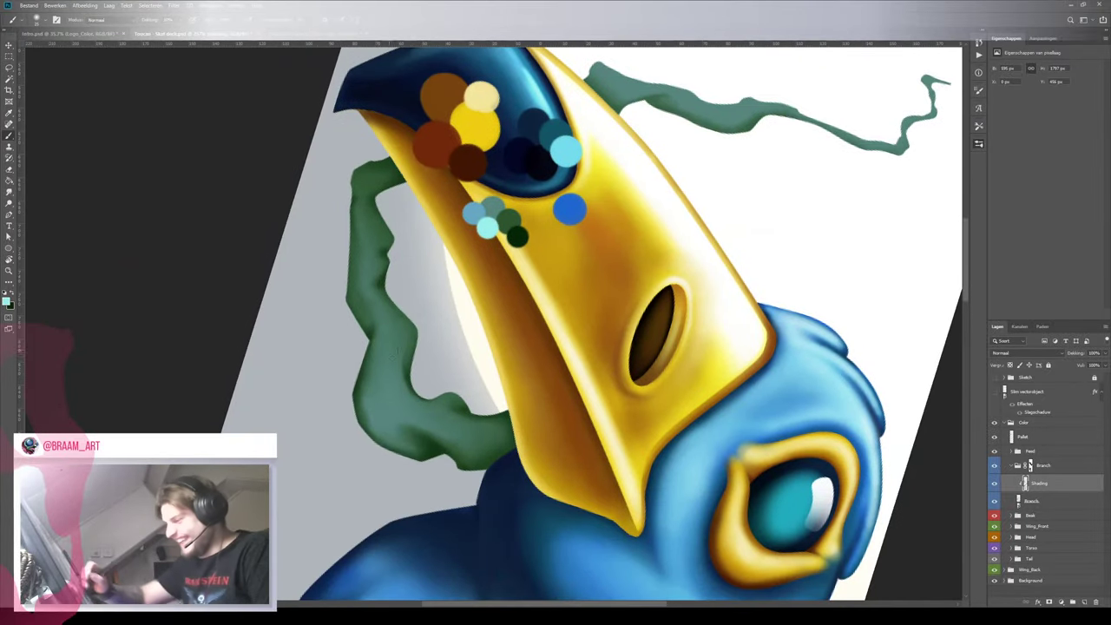
{"action": "mouse_move", "coordinate": [395, 339]}
{"action": "left_mouse_down"}
{"action": "mouse_move", "coordinate": [385, 389]}
{"action": "mouse_move", "coordinate": [396, 338]}
{"action": "mouse_move", "coordinate": [384, 378]}
{"action": "mouse_move", "coordinate": [395, 351]}
{"action": "mouse_move", "coordinate": [394, 396]}
{"action": "mouse_move", "coordinate": [408, 404]}
{"action": "mouse_move", "coordinate": [401, 391]}
{"action": "left_mouse_up"}
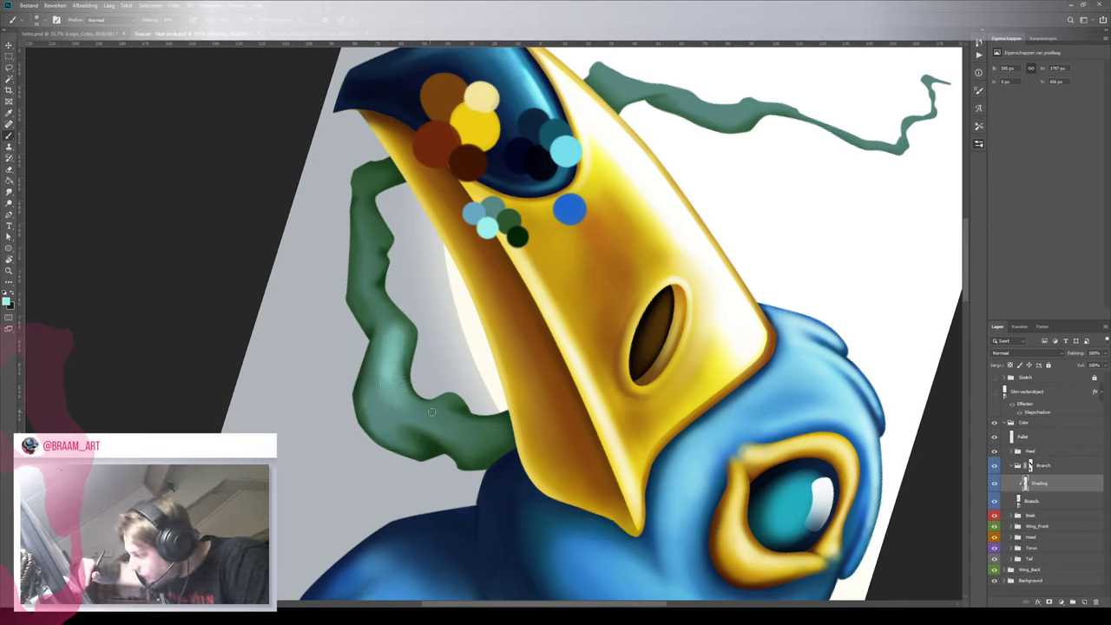
Extend the light cyan highlights across the lower bend and up the branch to its top corner with a larger brush
{"action": "key", "text": "bracketright"}
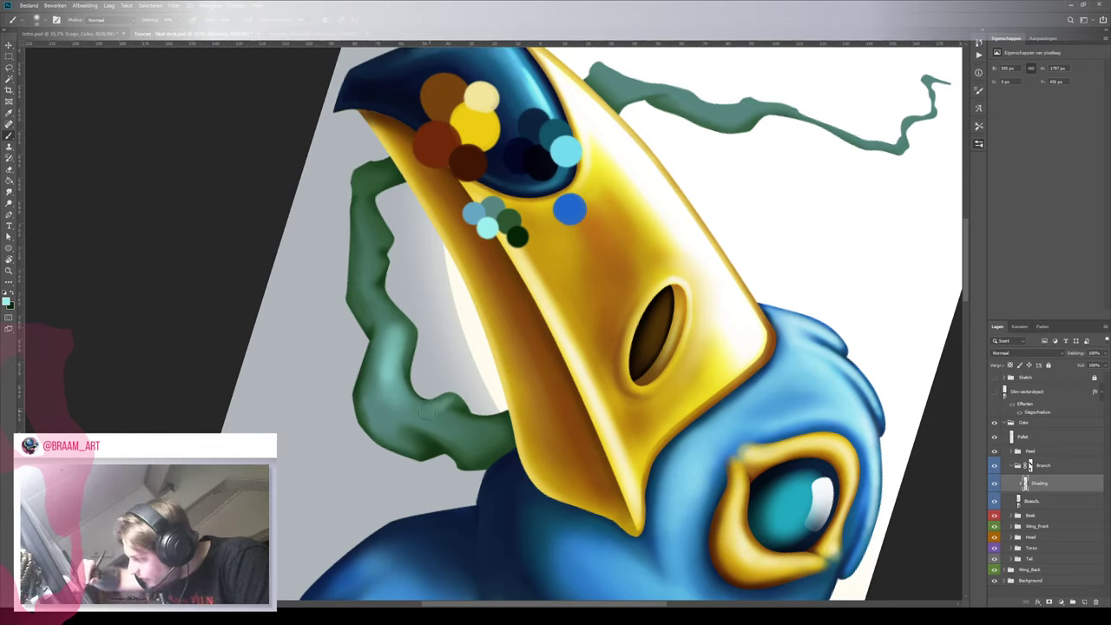
{"action": "mouse_move", "coordinate": [422, 411]}
{"action": "left_mouse_down"}
{"action": "mouse_move", "coordinate": [404, 401]}
{"action": "mouse_move", "coordinate": [456, 427]}
{"action": "mouse_move", "coordinate": [382, 411]}
{"action": "mouse_move", "coordinate": [381, 396]}
{"action": "mouse_move", "coordinate": [384, 420]}
{"action": "left_mouse_up"}
{"action": "mouse_move", "coordinate": [384, 370]}
{"action": "left_mouse_down"}
{"action": "mouse_move", "coordinate": [405, 309]}
{"action": "mouse_move", "coordinate": [382, 392]}
{"action": "mouse_move", "coordinate": [385, 422]}
{"action": "left_mouse_up"}
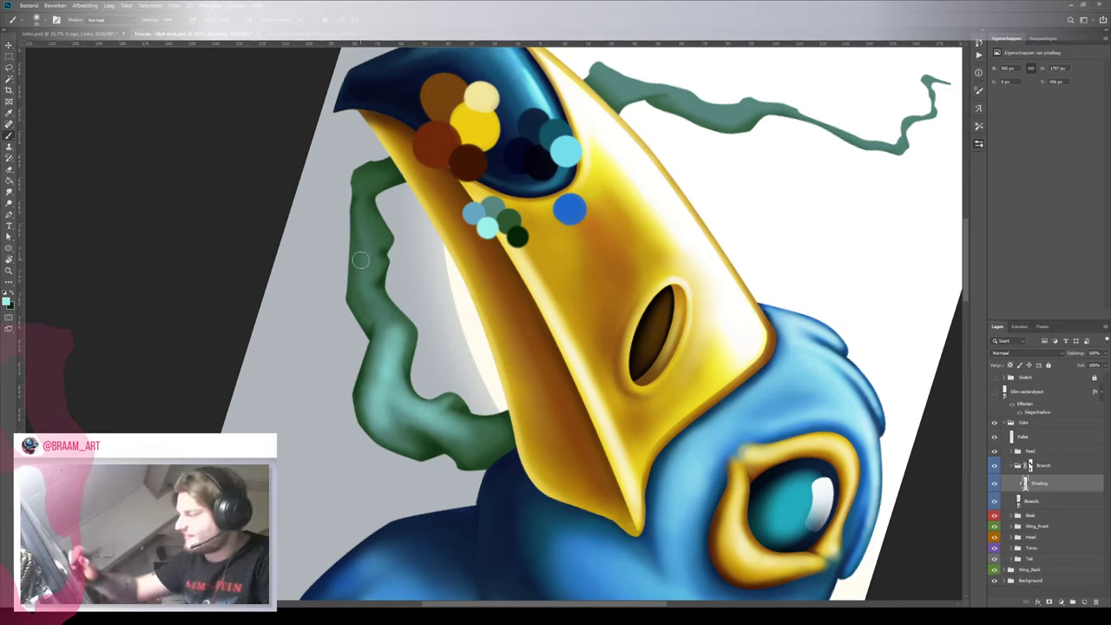
{"action": "mouse_move", "coordinate": [376, 266]}
{"action": "left_mouse_down"}
{"action": "mouse_move", "coordinate": [372, 237]}
{"action": "mouse_move", "coordinate": [359, 216]}
{"action": "mouse_move", "coordinate": [375, 238]}
{"action": "left_mouse_up"}
{"action": "key", "text": "bracketright"}
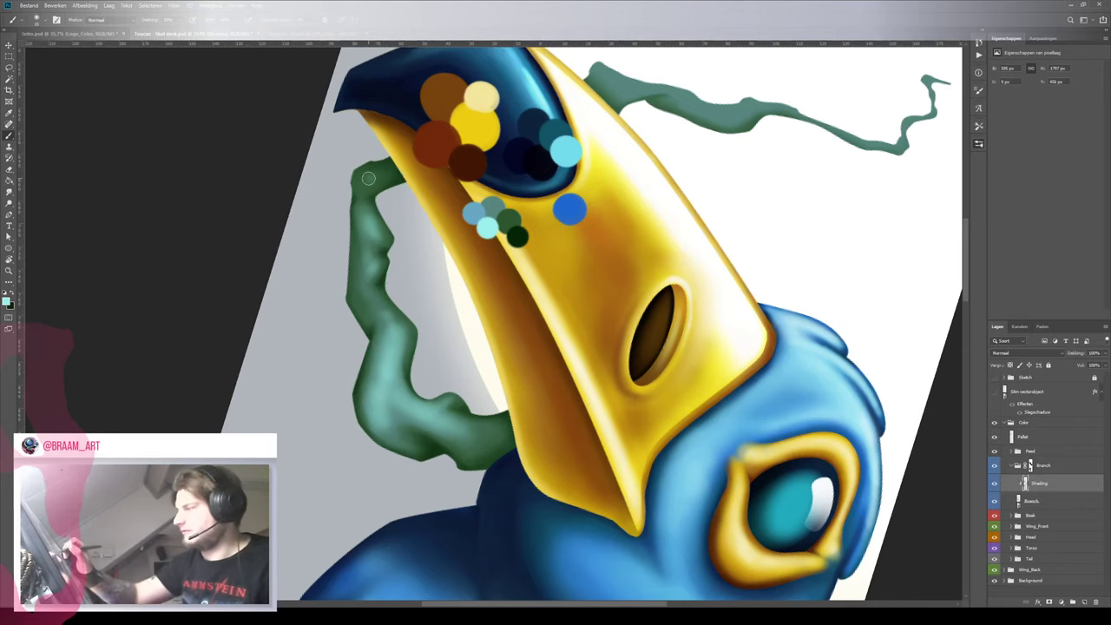
{"action": "key", "text": "z"}
{"action": "mouse_move", "coordinate": [424, 250]}
{"action": "left_mouse_down"}
{"action": "mouse_move", "coordinate": [364, 334]}
{"action": "mouse_move", "coordinate": [416, 301]}
{"action": "mouse_move", "coordinate": [405, 339]}
{"action": "mouse_move", "coordinate": [424, 325]}
{"action": "left_mouse_up"}
{"action": "key", "text": "z"}
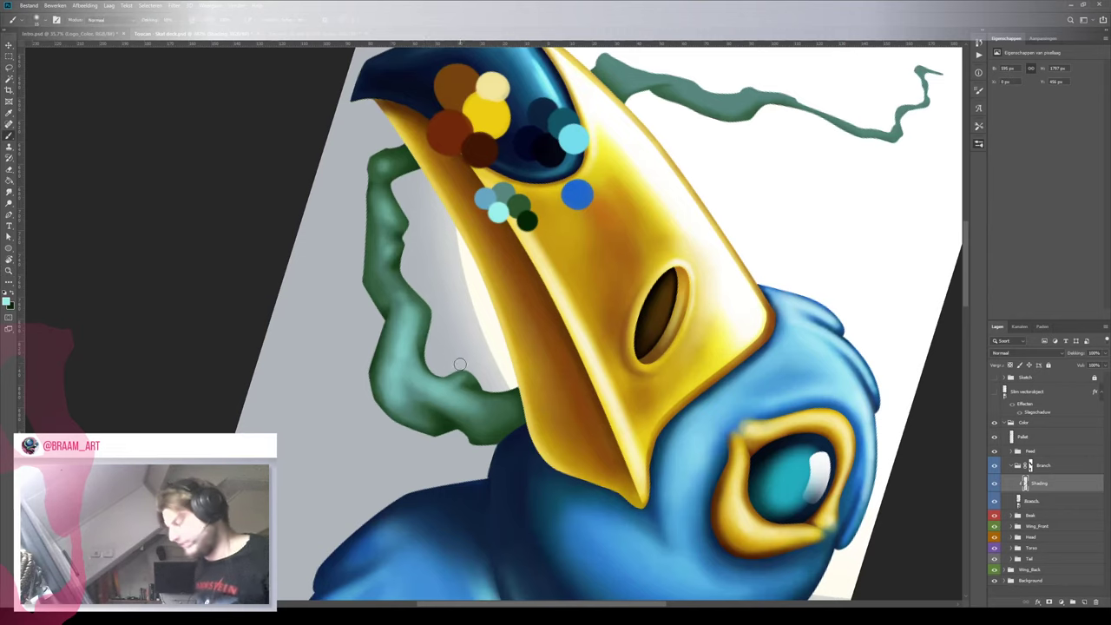
Sample the darkest green palette swatch and deepen the branch's shadows along its edges and where it meets the beak
{"action": "key", "text": "z"}
{"action": "mouse_move", "coordinate": [504, 379]}
{"action": "left_mouse_down"}
{"action": "mouse_move", "coordinate": [448, 281]}
{"action": "mouse_move", "coordinate": [527, 276]}
{"action": "left_mouse_up"}
{"action": "key", "text": "z"}
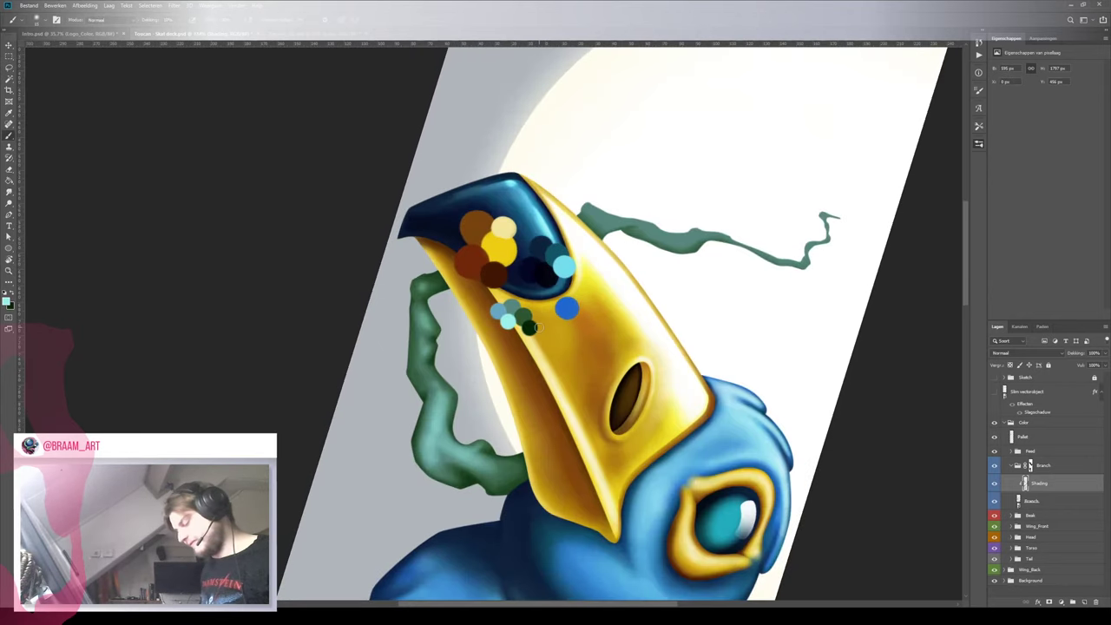
{"action": "left_click", "coordinate": [531, 326], "text": "alt"}
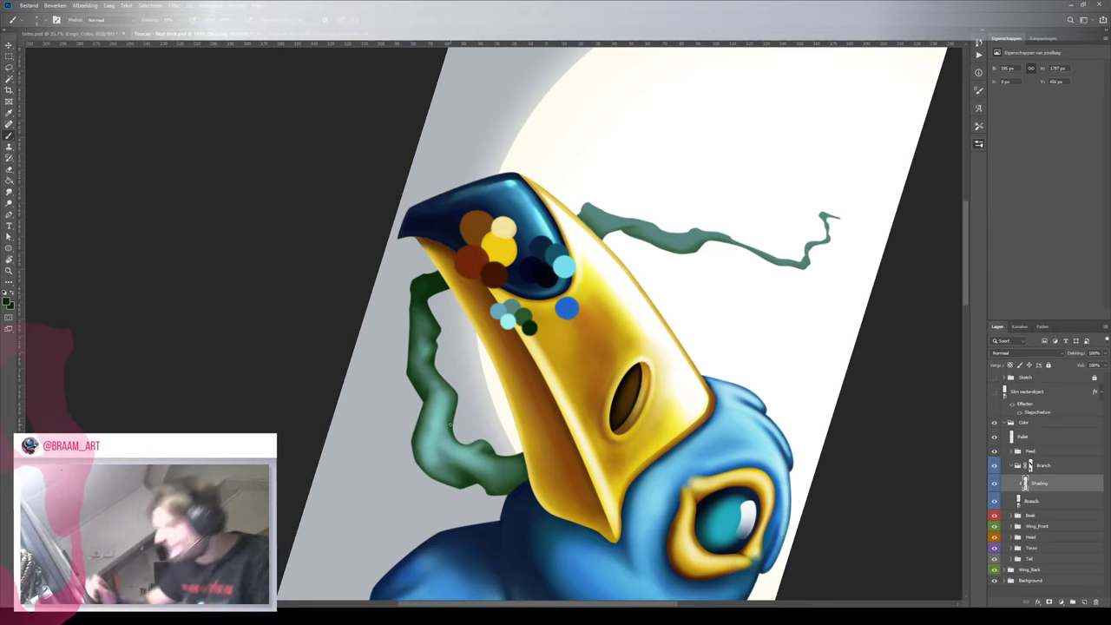
{"action": "left_click_drag", "start_coordinate": [488, 356], "coordinate": [436, 358]}
{"action": "left_click_drag", "start_coordinate": [480, 413], "coordinate": [521, 408]}
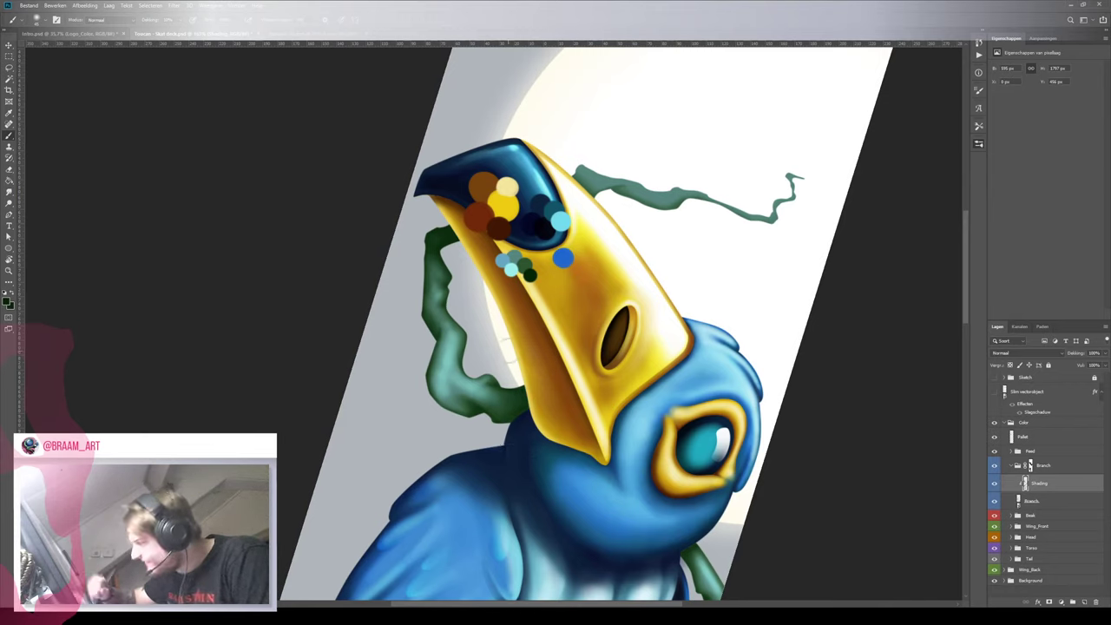
Sample the mid green palette swatch and soften the shading along the middle stretch of the branch behind the beak
{"action": "key", "text": "z"}
{"action": "left_click", "coordinate": [506, 443], "text": "alt"}
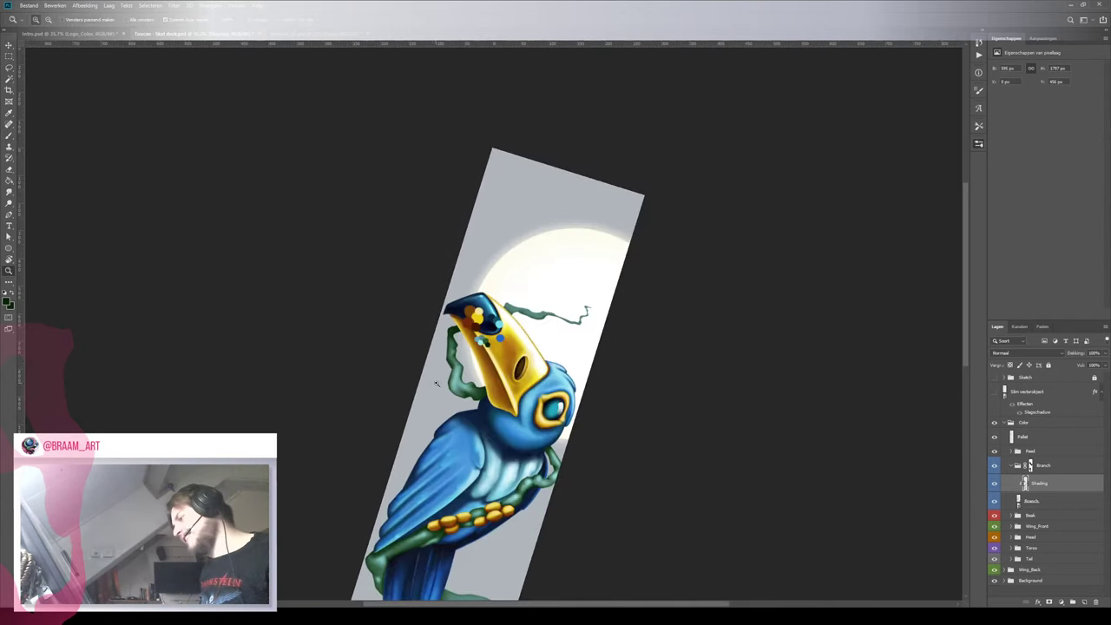
{"action": "left_click", "coordinate": [429, 347]}
{"action": "key", "text": "b"}
{"action": "left_click", "coordinate": [633, 326], "text": "alt"}
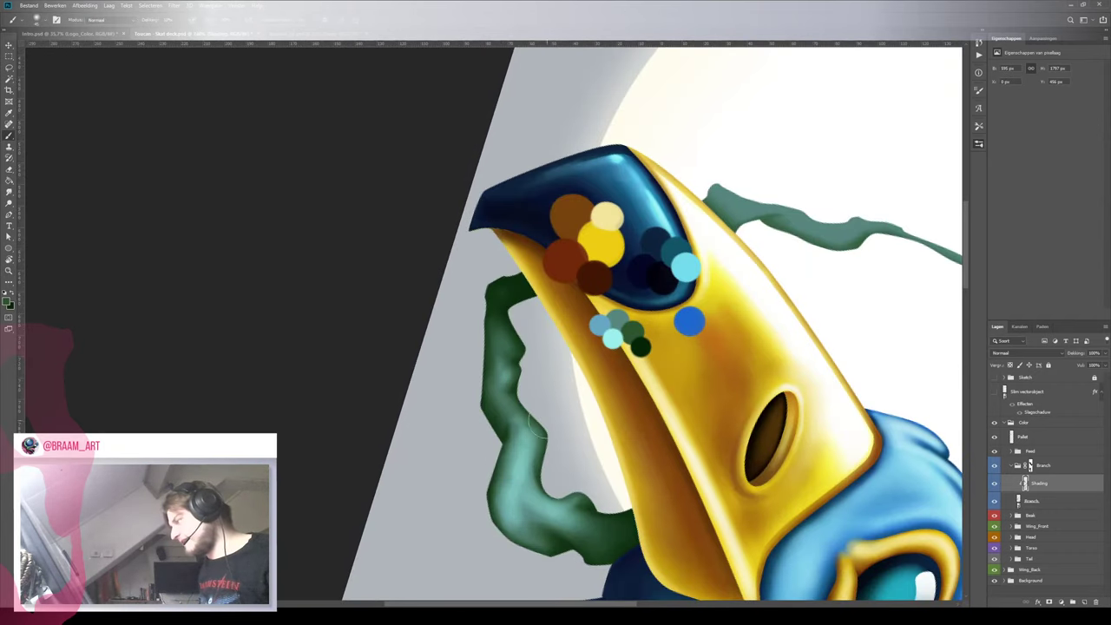
{"action": "left_click_drag", "start_coordinate": [543, 465], "coordinate": [514, 379]}
{"action": "scroll", "coordinate": [501, 381], "scroll_direction": "up", "scroll_amount": 1}
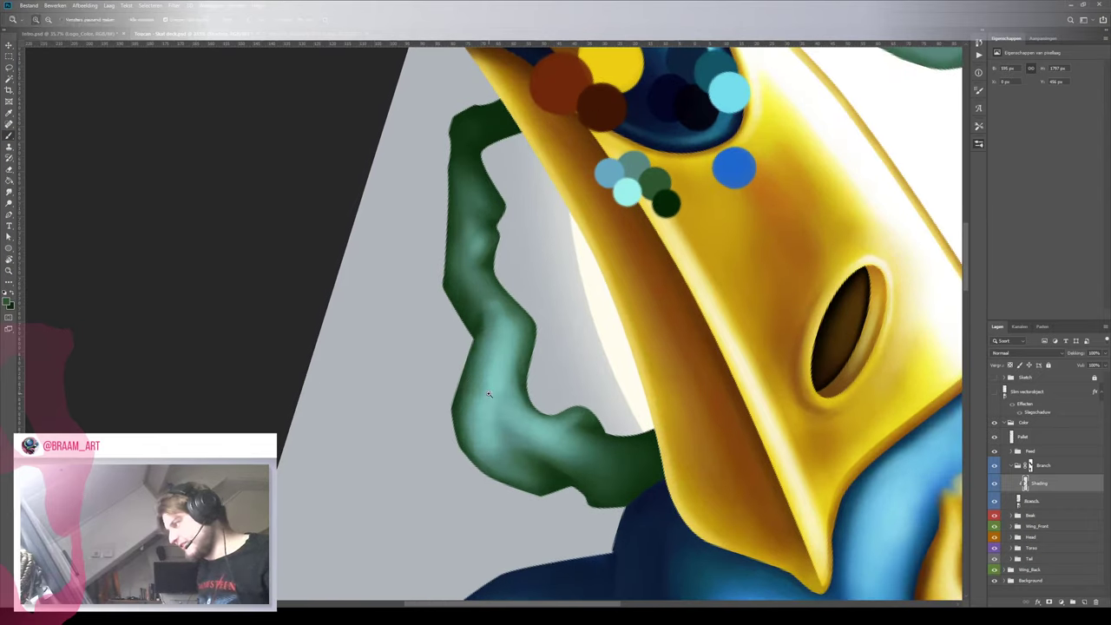
Refine the green shading along the outer edge of the branch's lower bend with a smaller brush
{"action": "key", "text": "bracketleft"}
{"action": "key", "text": "bracketleft"}
{"action": "key", "text": "bracketleft"}
{"action": "key", "text": "bracketleft"}
{"action": "key", "text": "bracketleft"}
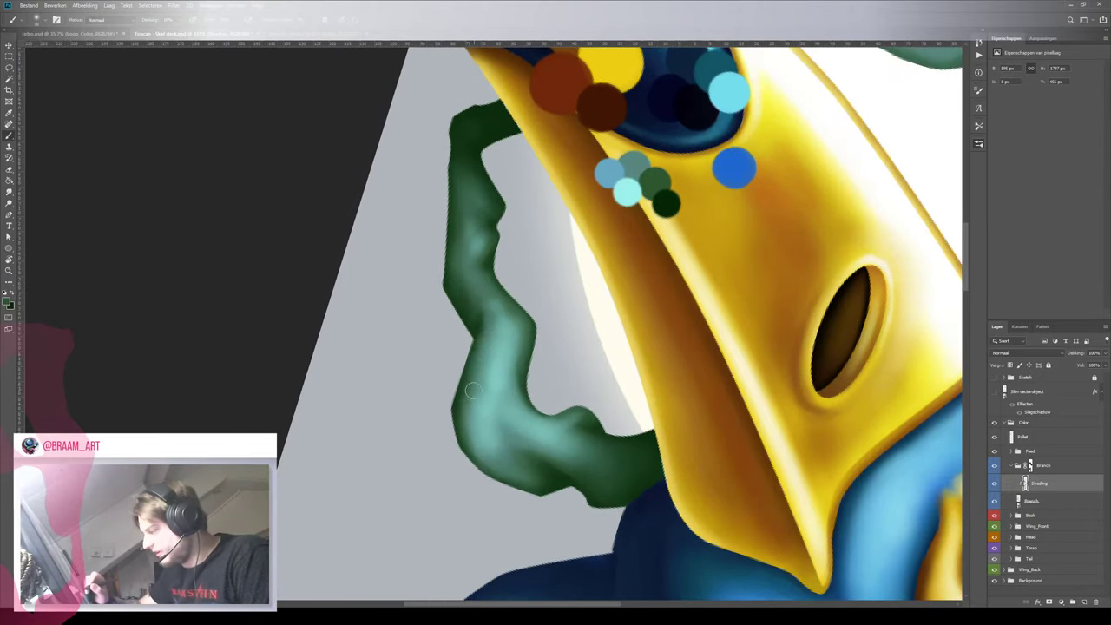
{"action": "left_click_drag", "start_coordinate": [480, 377], "coordinate": [489, 401]}
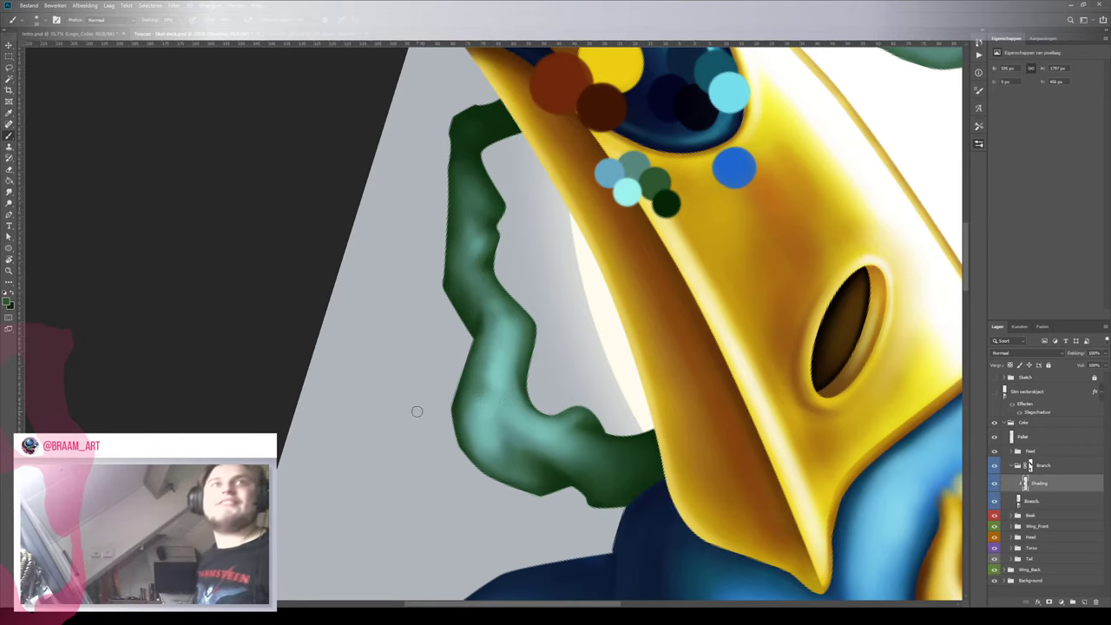
Sample the light cyan palette swatch and brush bright highlights onto the lower bend, middle section and upper bump of the branch
{"action": "key", "text": "z"}
{"action": "mouse_move", "coordinate": [578, 341]}
{"action": "left_mouse_down"}
{"action": "mouse_move", "coordinate": [524, 365]}
{"action": "mouse_move", "coordinate": [575, 363]}
{"action": "left_mouse_up"}
{"action": "key", "text": "b"}
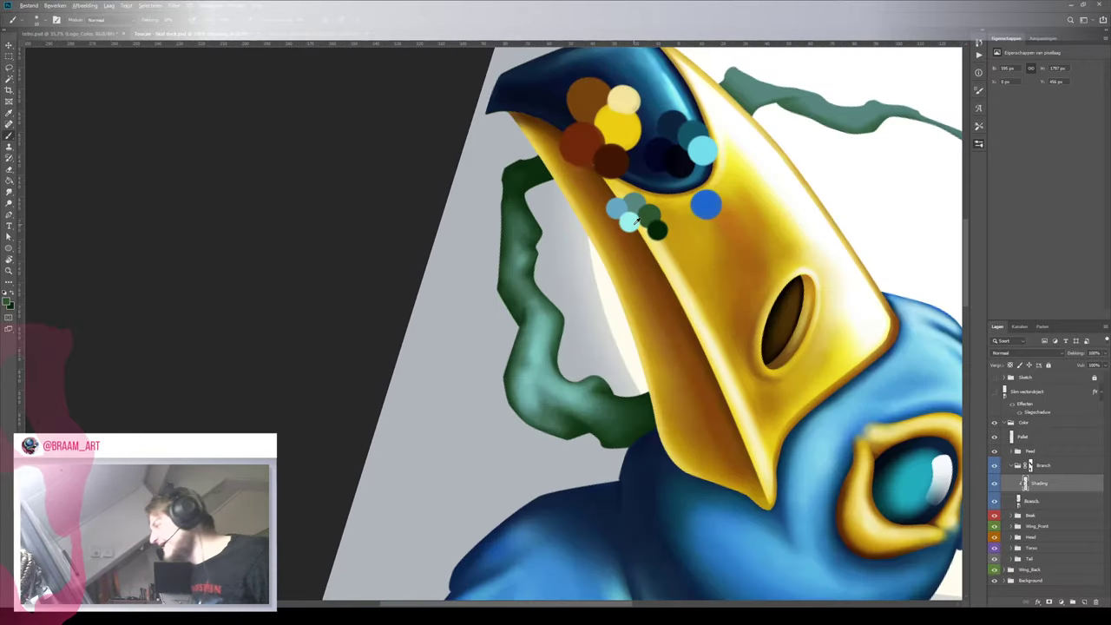
{"action": "key", "text": "b"}
{"action": "scroll", "coordinate": [495, 395], "scroll_direction": "up", "scroll_amount": 2}
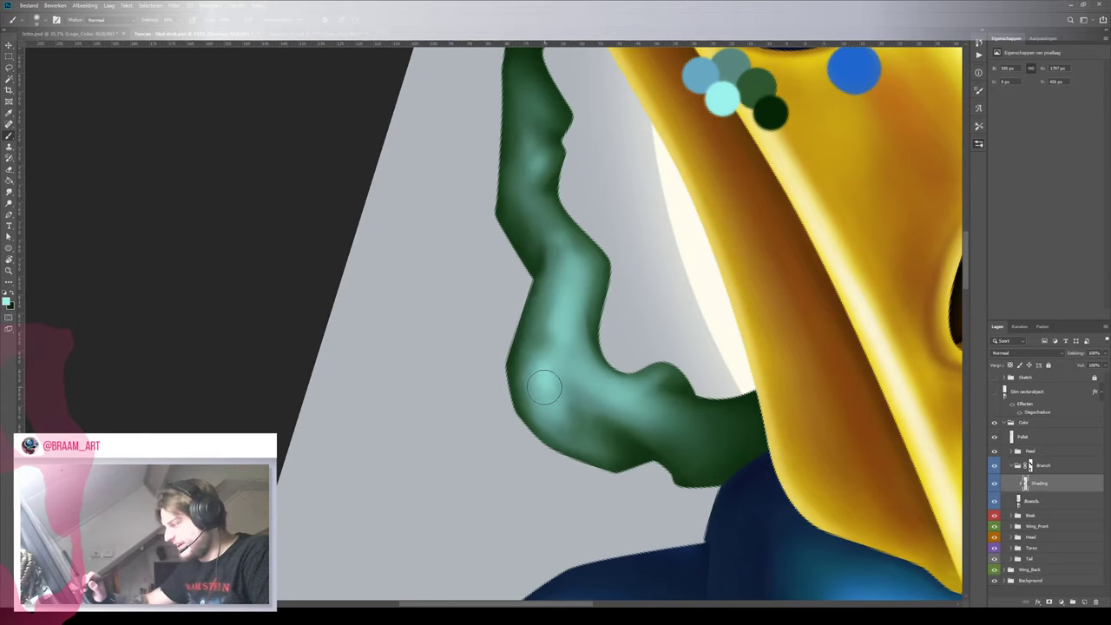
{"action": "left_click_drag", "start_coordinate": [541, 379], "coordinate": [548, 405]}
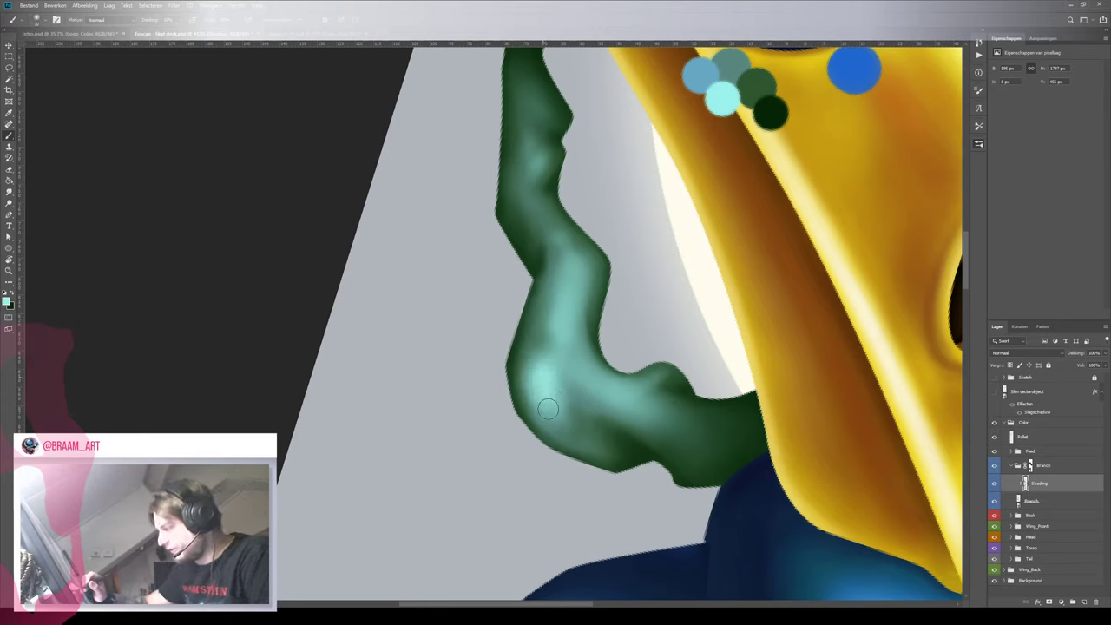
{"action": "left_click_drag", "start_coordinate": [575, 291], "coordinate": [572, 313]}
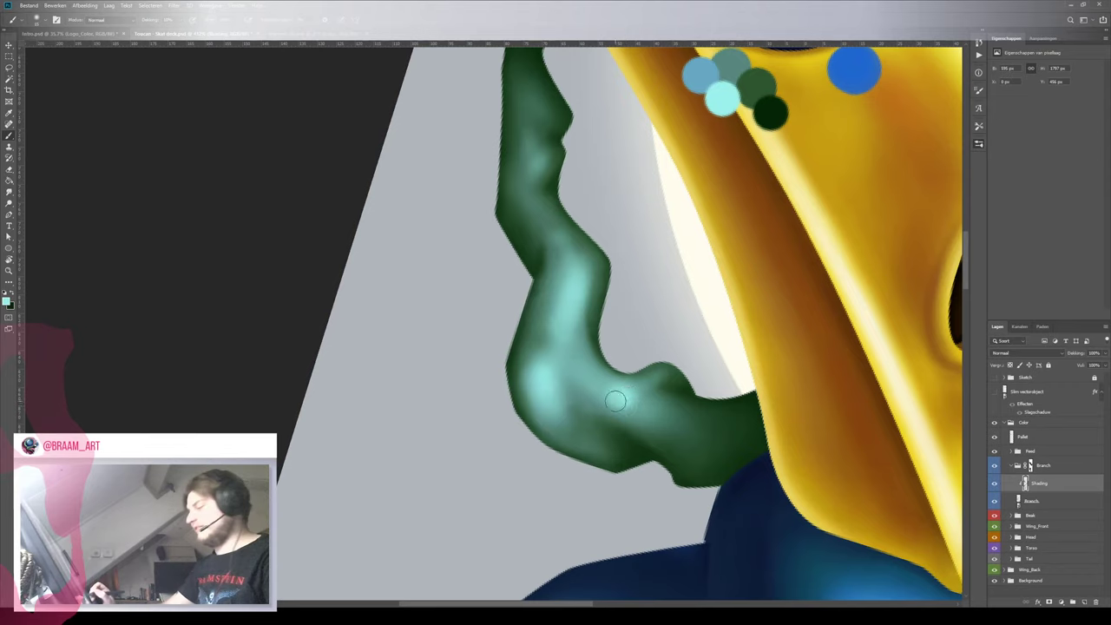
{"action": "left_click_drag", "start_coordinate": [617, 400], "coordinate": [646, 409]}
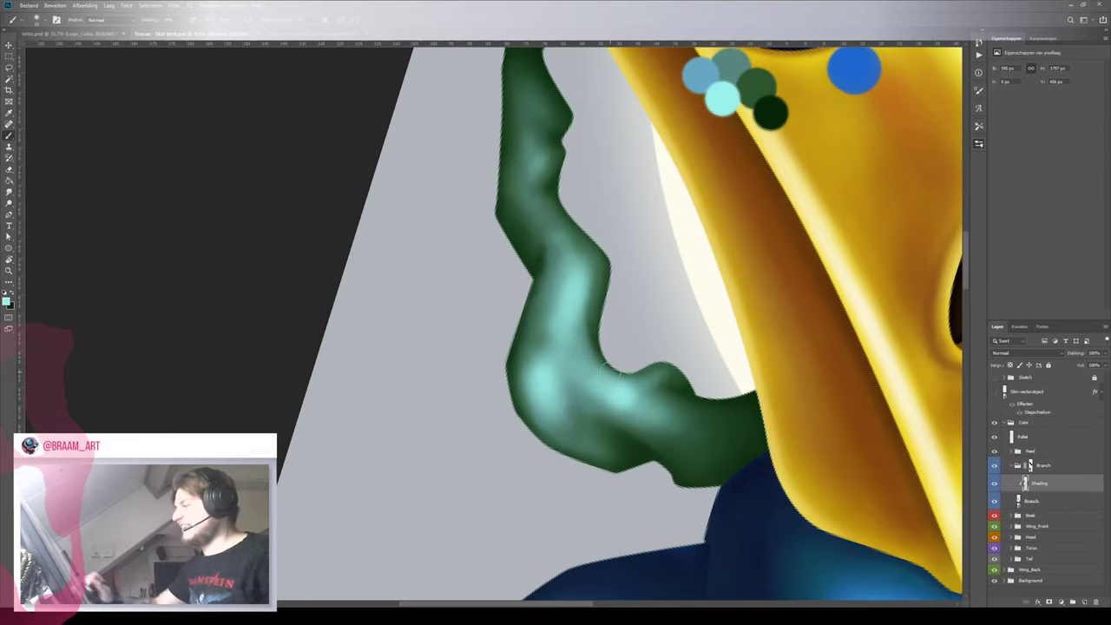
{"action": "left_click_drag", "start_coordinate": [532, 159], "coordinate": [539, 165]}
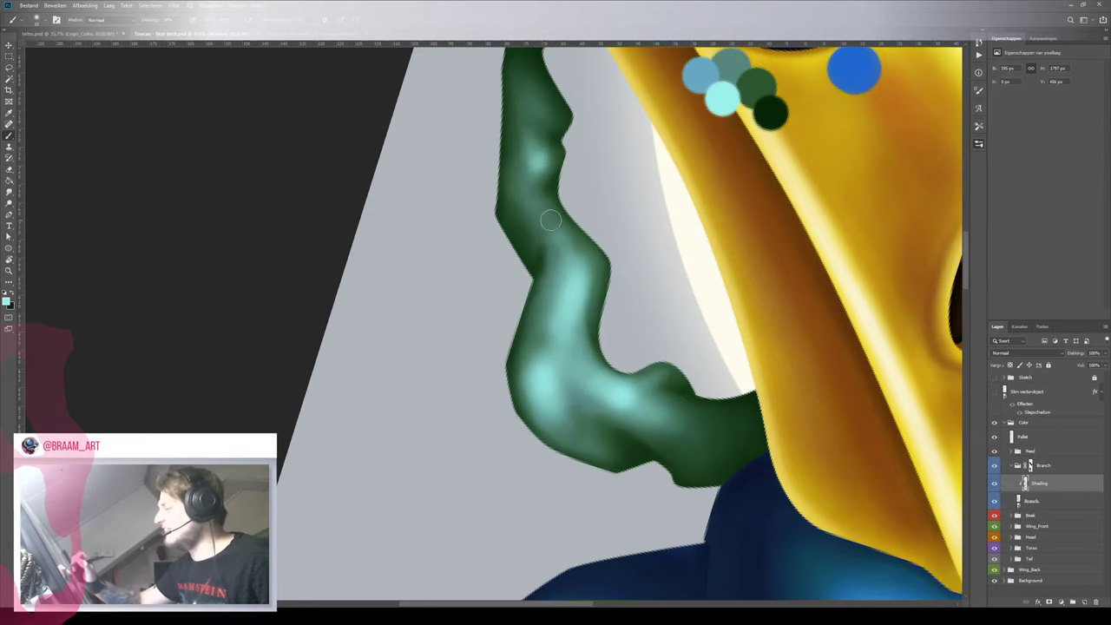
Sample the mid green palette swatch and shade the narrow bend midway along the branch
{"action": "key", "text": "z"}
{"action": "left_click_drag", "start_coordinate": [614, 309], "coordinate": [550, 365]}
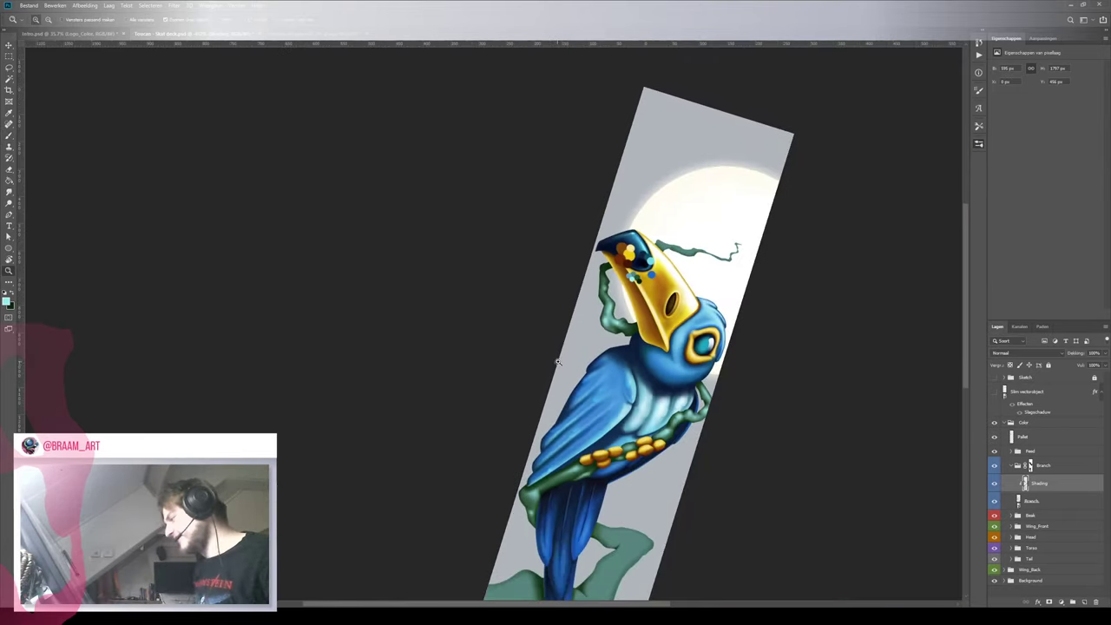
{"action": "mouse_move", "coordinate": [638, 358]}
{"action": "left_mouse_down"}
{"action": "mouse_move", "coordinate": [700, 303]}
{"action": "mouse_move", "coordinate": [619, 292]}
{"action": "left_mouse_up"}
{"action": "key", "text": "b"}
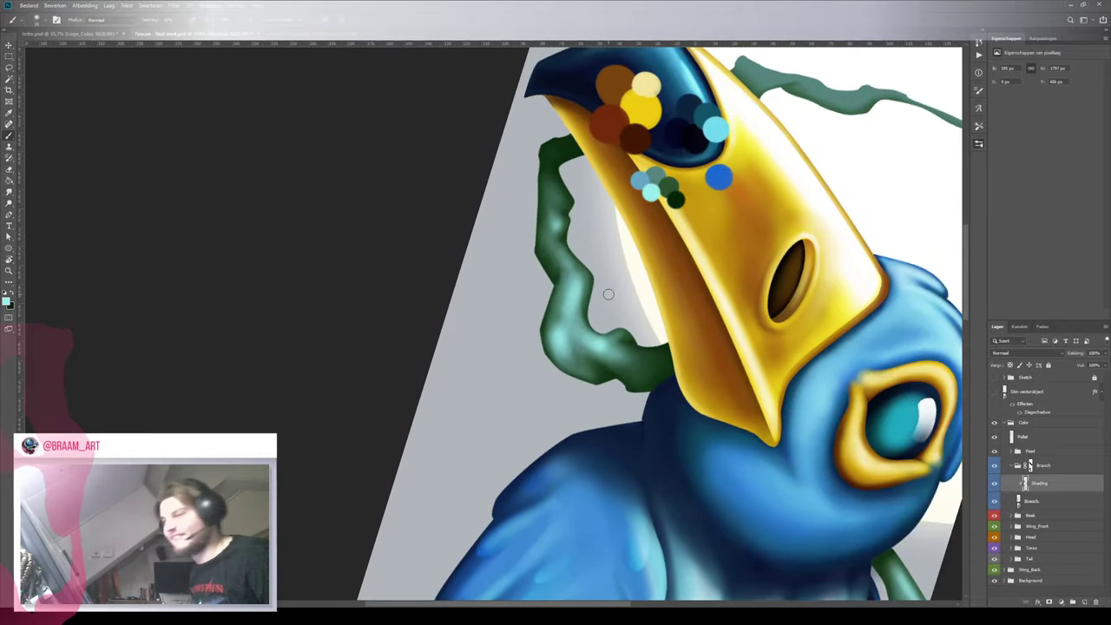
{"action": "key", "text": "x"}
{"action": "left_click", "coordinate": [669, 182], "text": "alt"}
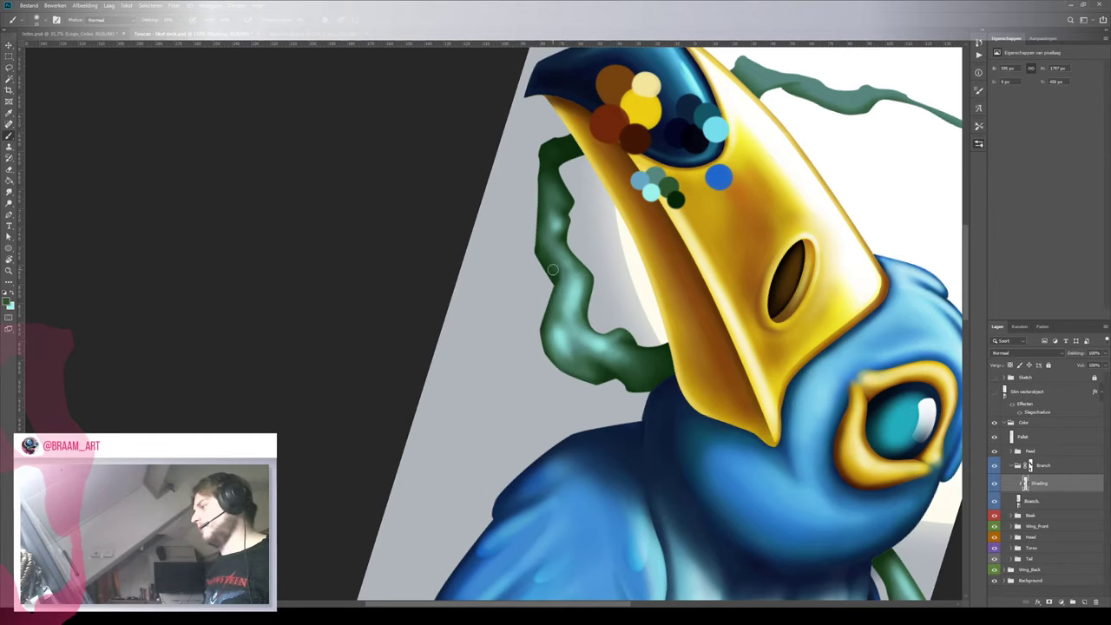
Extend the light cyan highlight along the branch's middle section just below the narrow bend
{"action": "key", "text": "z"}
{"action": "key", "text": "ctrl+0"}
{"action": "left_click_drag", "start_coordinate": [516, 249], "coordinate": [585, 247]}
{"action": "key", "text": "b"}
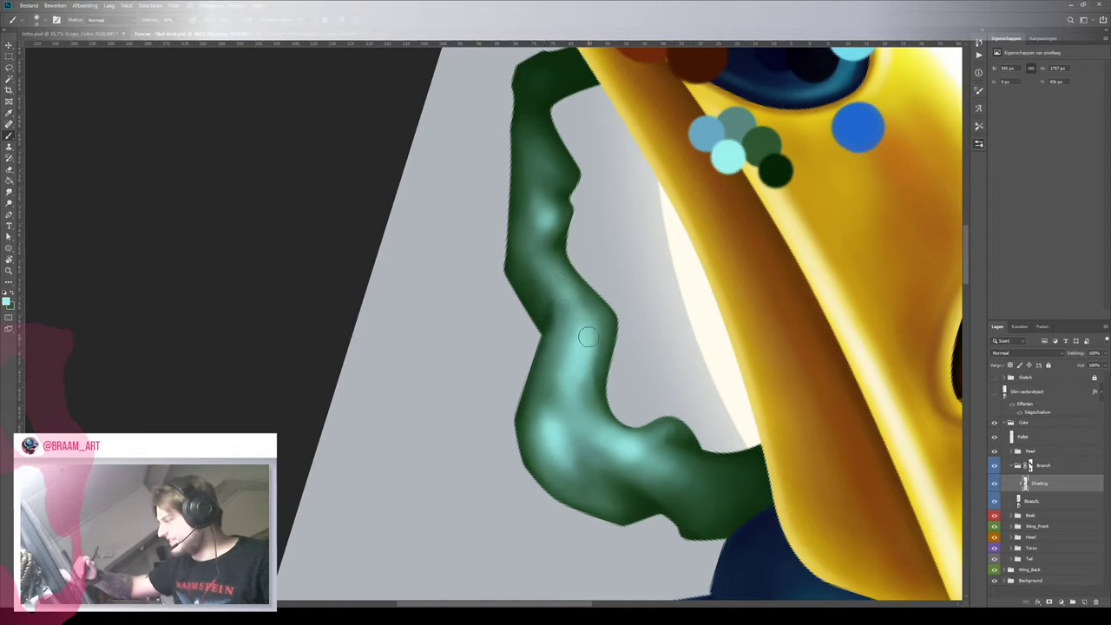
{"action": "key", "text": "ctrl+space"}
{"action": "mouse_move", "coordinate": [591, 302]}
{"action": "left_mouse_down"}
{"action": "mouse_move", "coordinate": [528, 373]}
{"action": "mouse_move", "coordinate": [573, 259]}
{"action": "left_mouse_up"}
{"action": "key", "text": "b"}
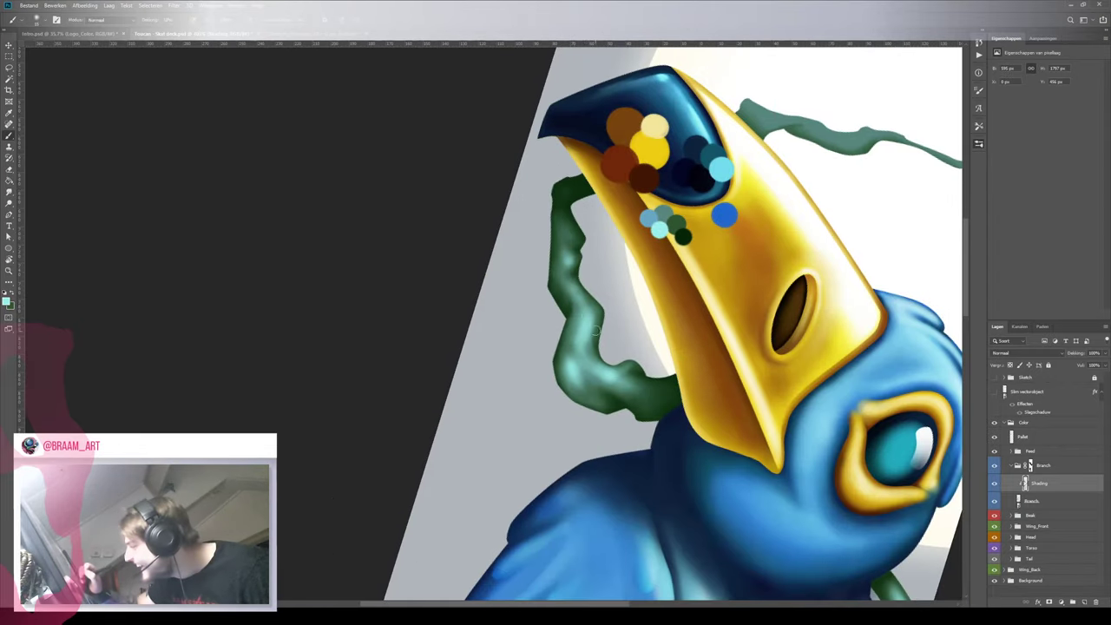
Sample green from the branch's underside and blend it along the outer edge of the lower bend
{"action": "key", "text": "z"}
{"action": "mouse_move", "coordinate": [597, 329]}
{"action": "left_mouse_down"}
{"action": "mouse_move", "coordinate": [538, 335]}
{"action": "mouse_move", "coordinate": [646, 335]}
{"action": "left_mouse_up"}
{"action": "key", "text": "b"}
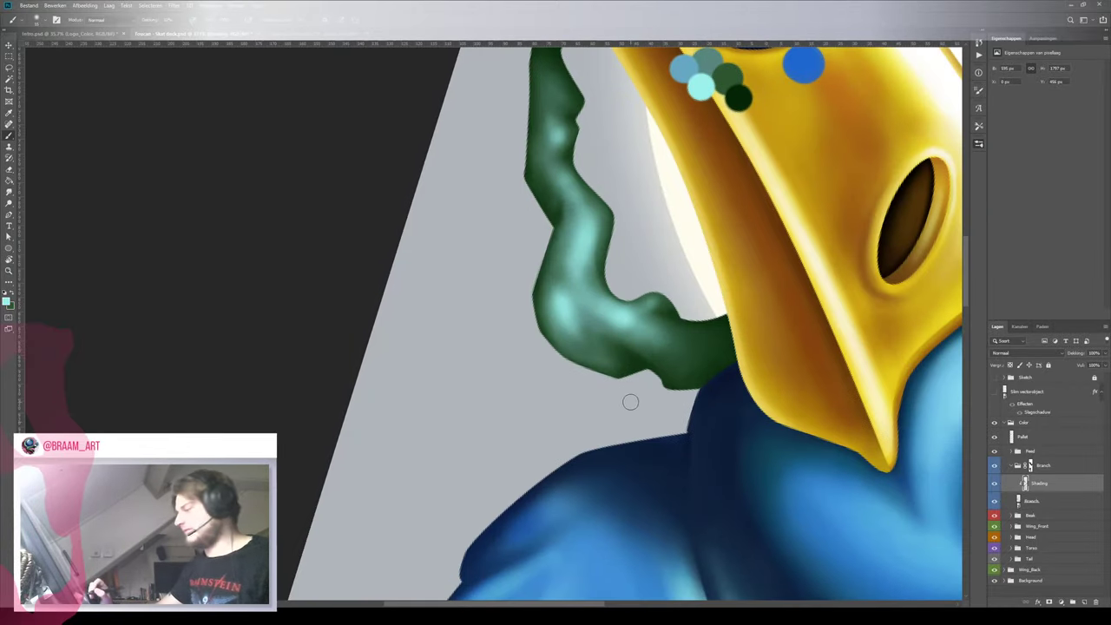
{"action": "left_click", "coordinate": [632, 367], "text": "alt"}
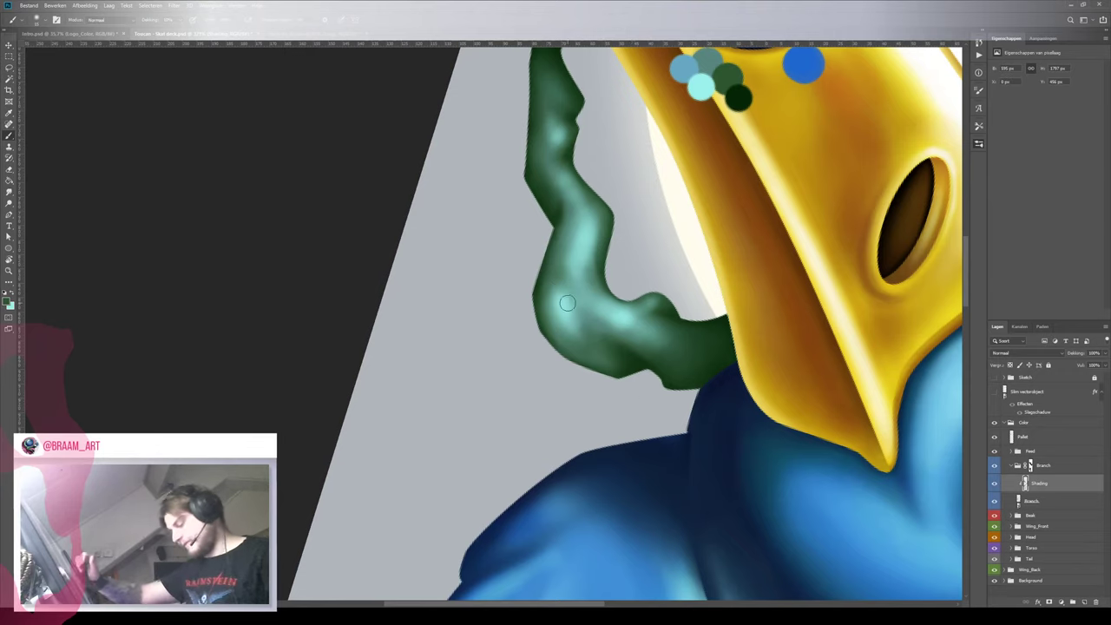
{"action": "left_click_drag", "start_coordinate": [545, 292], "coordinate": [606, 355]}
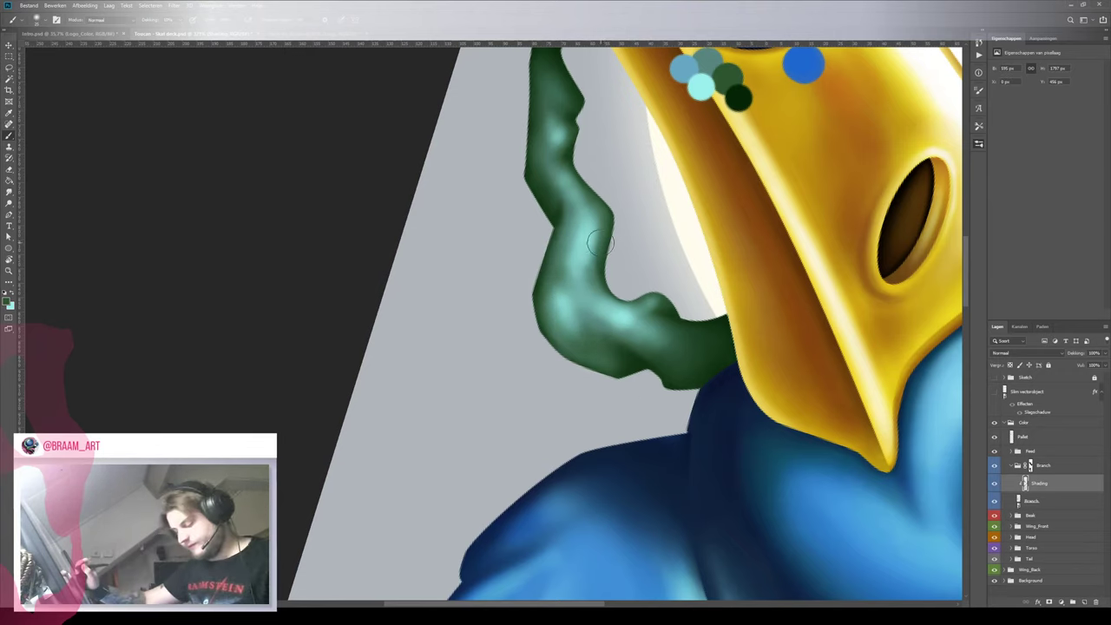
Add a small light cyan highlight to the knob on the lower branch near the beak with a smaller brush
{"action": "key", "text": "x"}
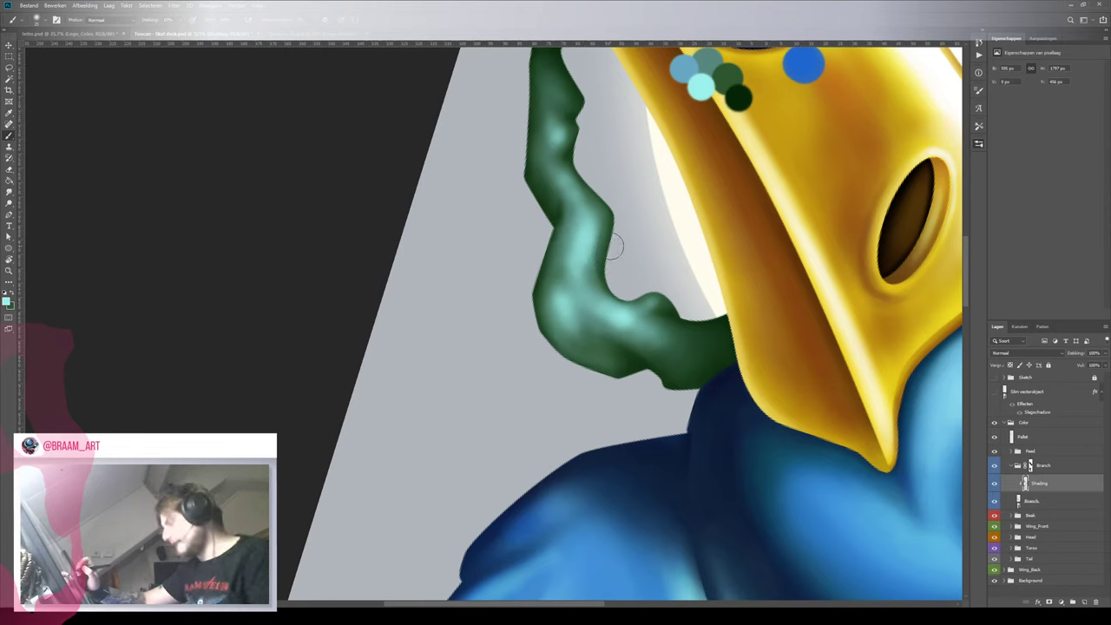
{"action": "key", "text": "bracketleft"}
{"action": "key", "text": "bracketleft"}
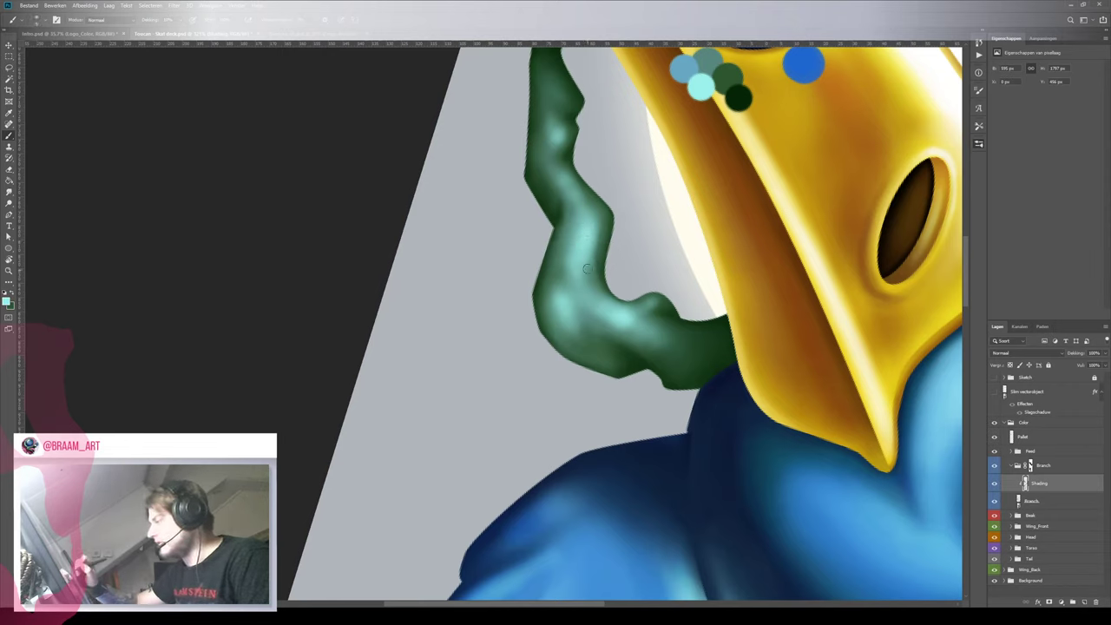
{"action": "left_click_drag", "start_coordinate": [649, 302], "coordinate": [659, 307]}
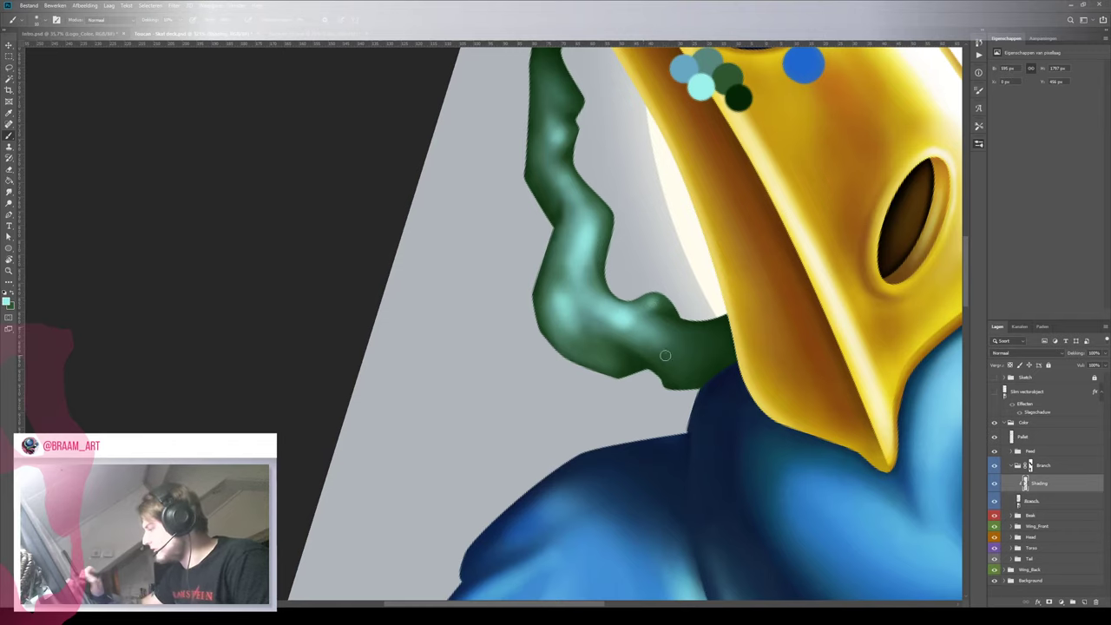
Rotate the canvas and brush a soft green highlight onto the branch's corner just under the beak tip
{"action": "key", "text": "z"}
{"action": "mouse_move", "coordinate": [550, 173]}
{"action": "left_mouse_down"}
{"action": "mouse_move", "coordinate": [489, 171]}
{"action": "mouse_move", "coordinate": [506, 173]}
{"action": "left_mouse_up"}
{"action": "key", "text": "b"}
{"action": "mouse_move", "coordinate": [593, 139]}
{"action": "left_mouse_down"}
{"action": "mouse_move", "coordinate": [562, 233]}
{"action": "mouse_move", "coordinate": [462, 239]}
{"action": "mouse_move", "coordinate": [412, 280]}
{"action": "mouse_move", "coordinate": [453, 259]}
{"action": "left_mouse_up"}
{"action": "key", "text": "r"}
{"action": "key", "text": "b"}
{"action": "key", "text": "z"}
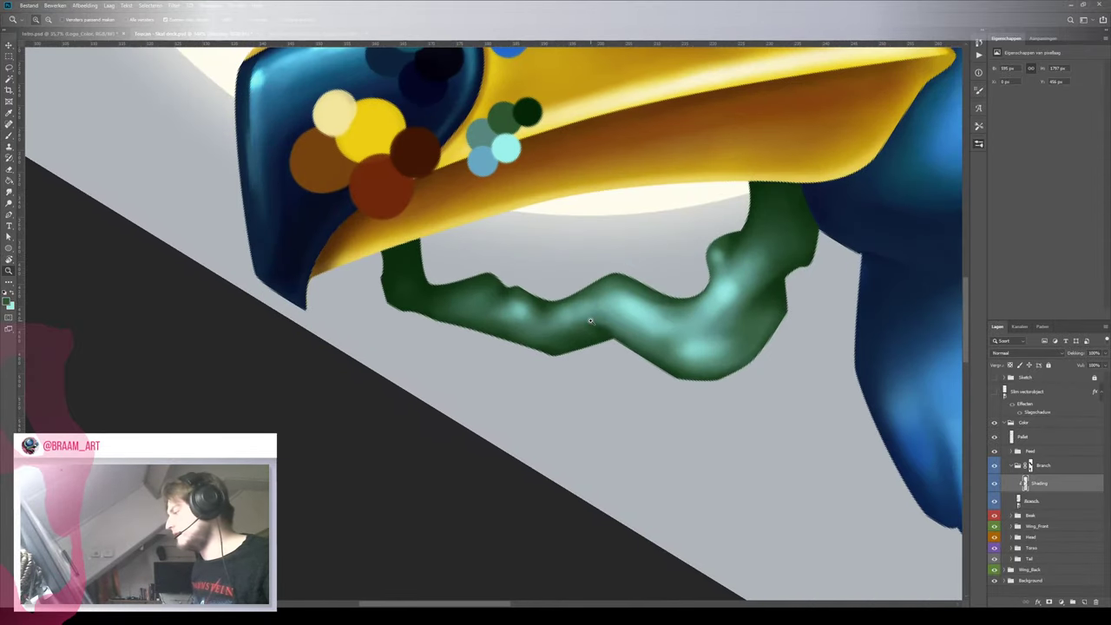
{"action": "key", "text": "b"}
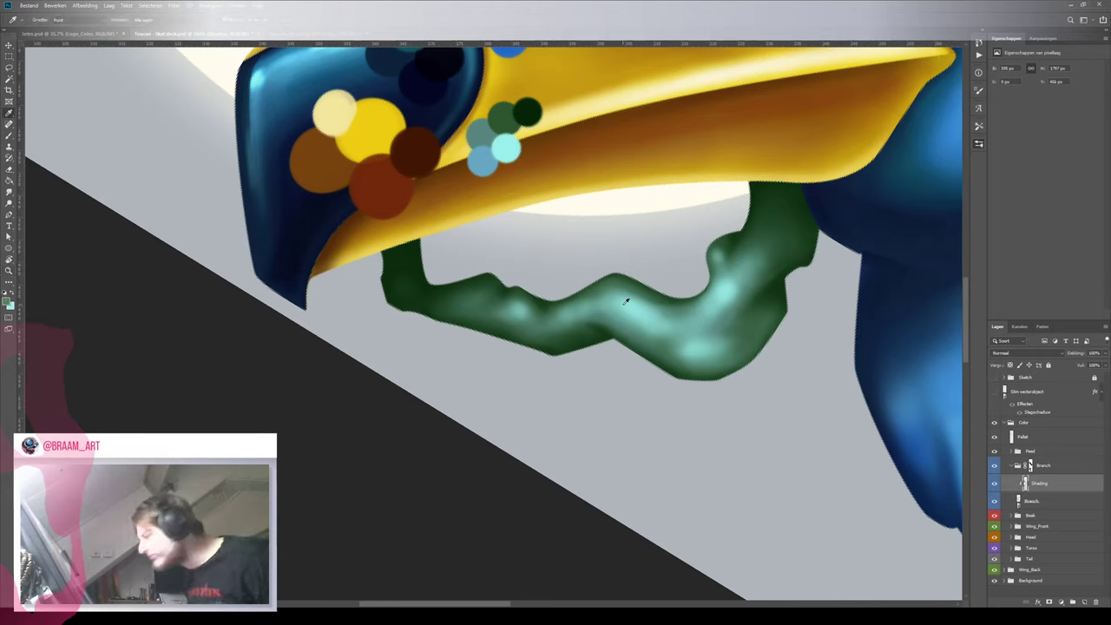
{"action": "key", "text": "b"}
{"action": "left_click_drag", "start_coordinate": [406, 290], "coordinate": [404, 284]}
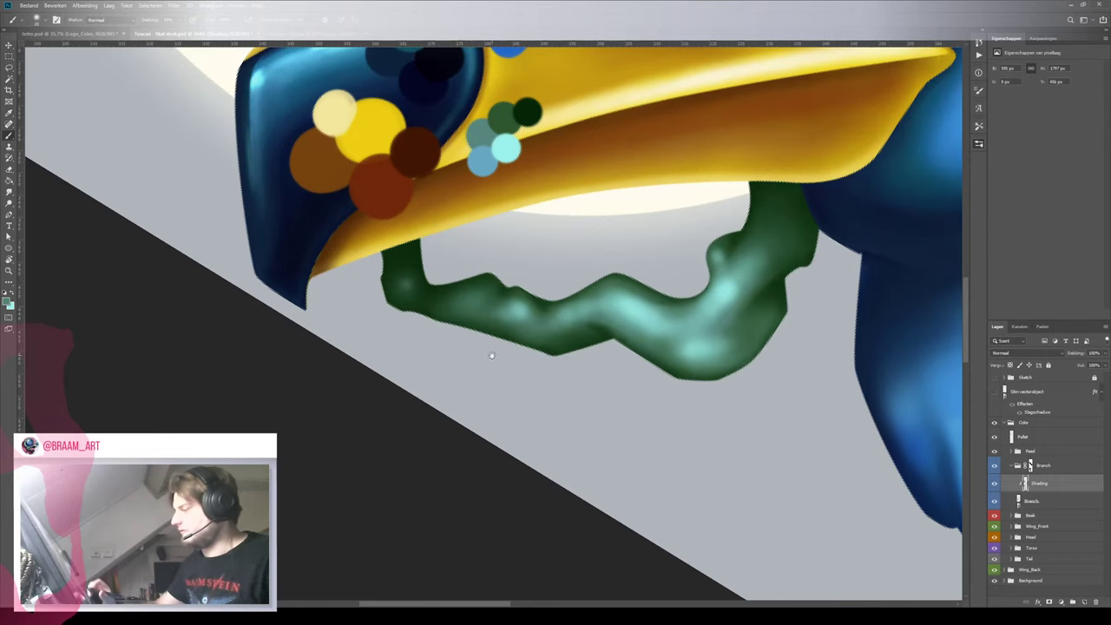
Sample the darkest green swatch and move the palette swatches off the beak onto the grey background above the tail
{"action": "left_click_drag", "start_coordinate": [491, 355], "coordinate": [618, 607]}
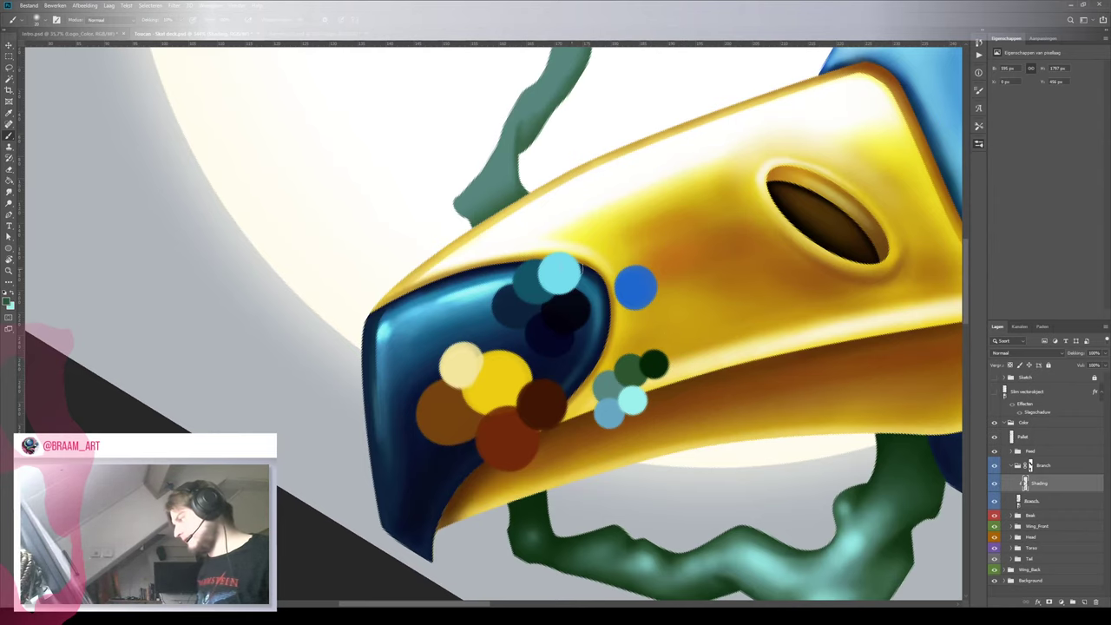
{"action": "left_click_drag", "start_coordinate": [478, 200], "coordinate": [473, 274]}
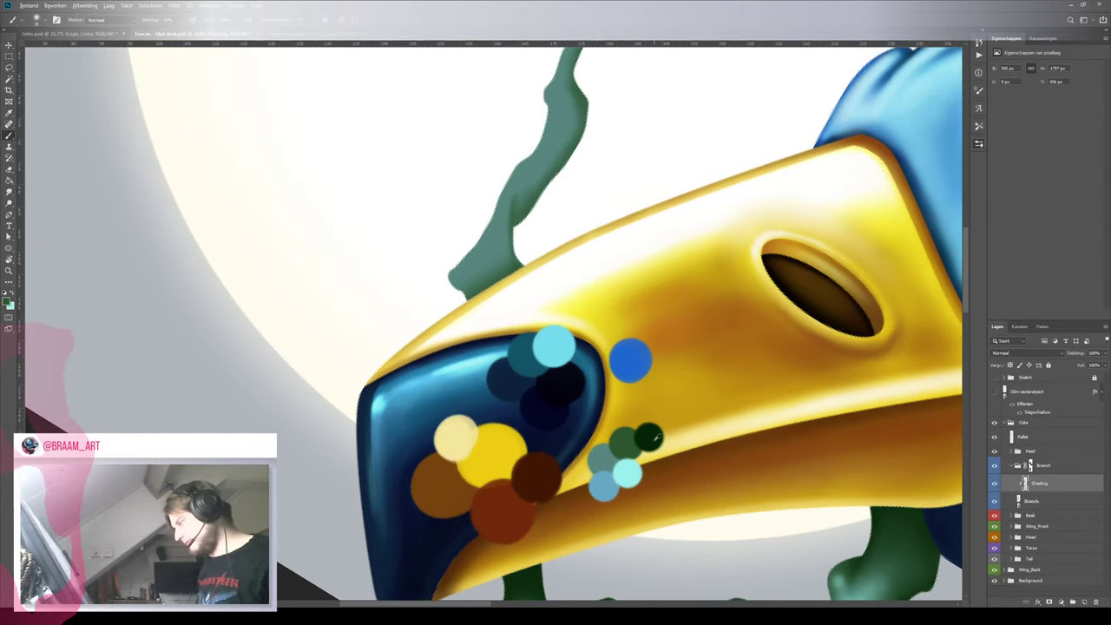
{"action": "left_click", "coordinate": [655, 439], "text": "alt"}
{"action": "left_click_drag", "start_coordinate": [598, 245], "coordinate": [560, 259]}
{"action": "left_click_drag", "start_coordinate": [670, 339], "coordinate": [651, 341]}
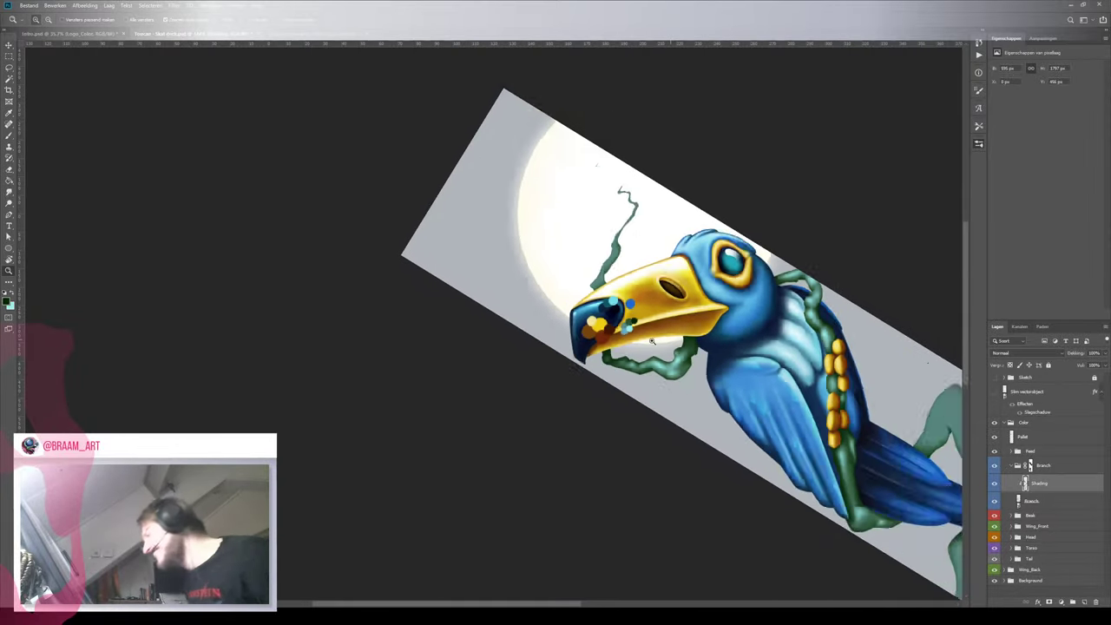
{"action": "scroll", "coordinate": [652, 342], "scroll_direction": "down", "scroll_amount": 2}
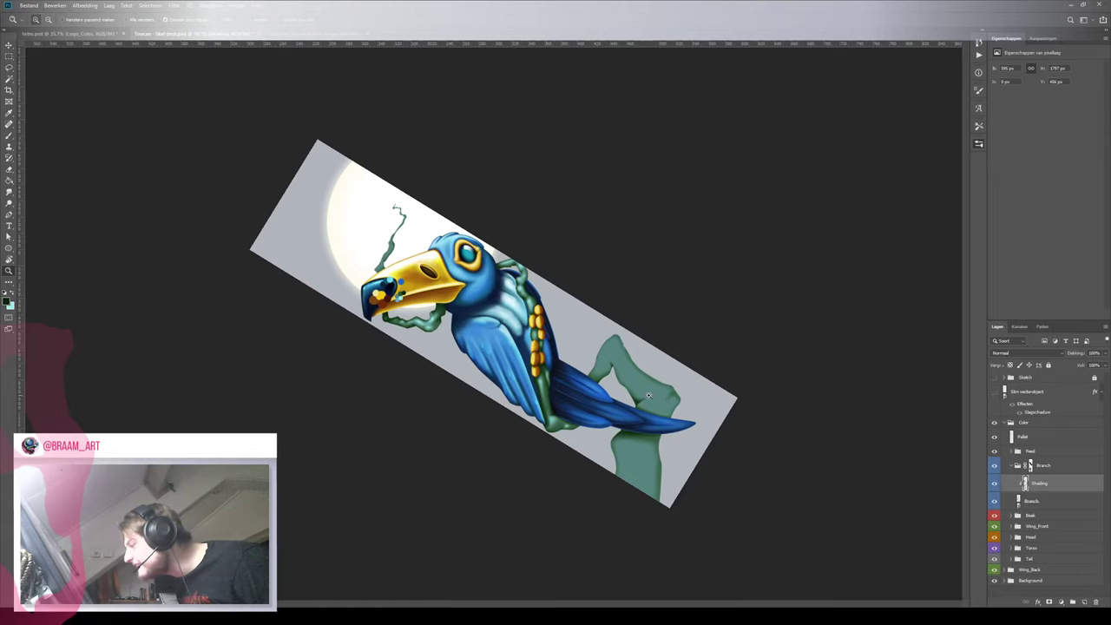
{"action": "key", "text": "v"}
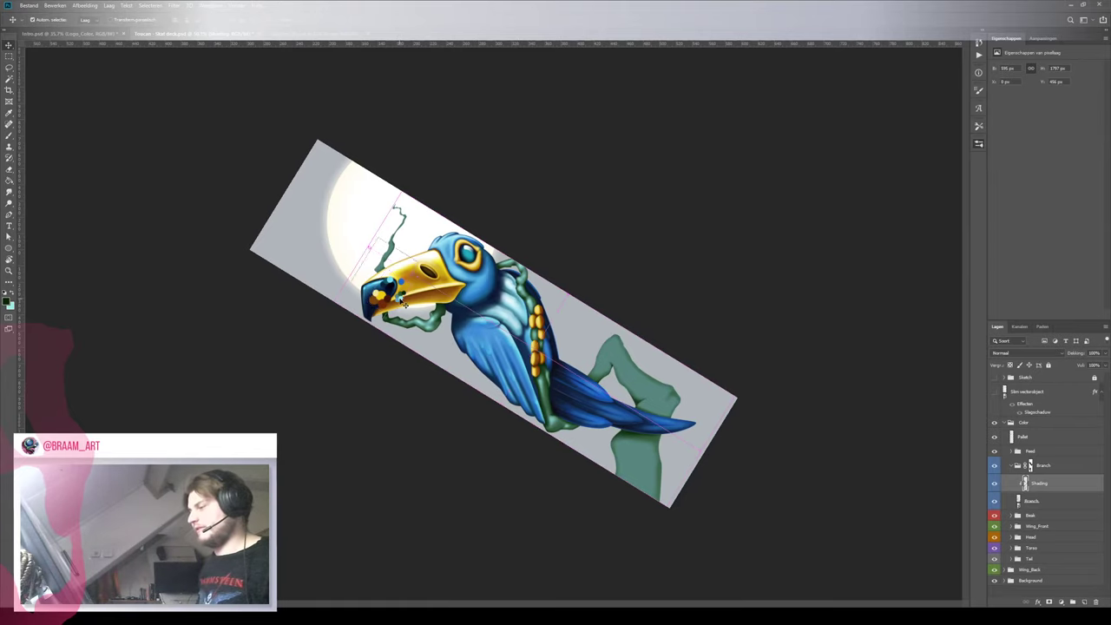
{"action": "left_click_drag", "start_coordinate": [401, 304], "coordinate": [606, 341]}
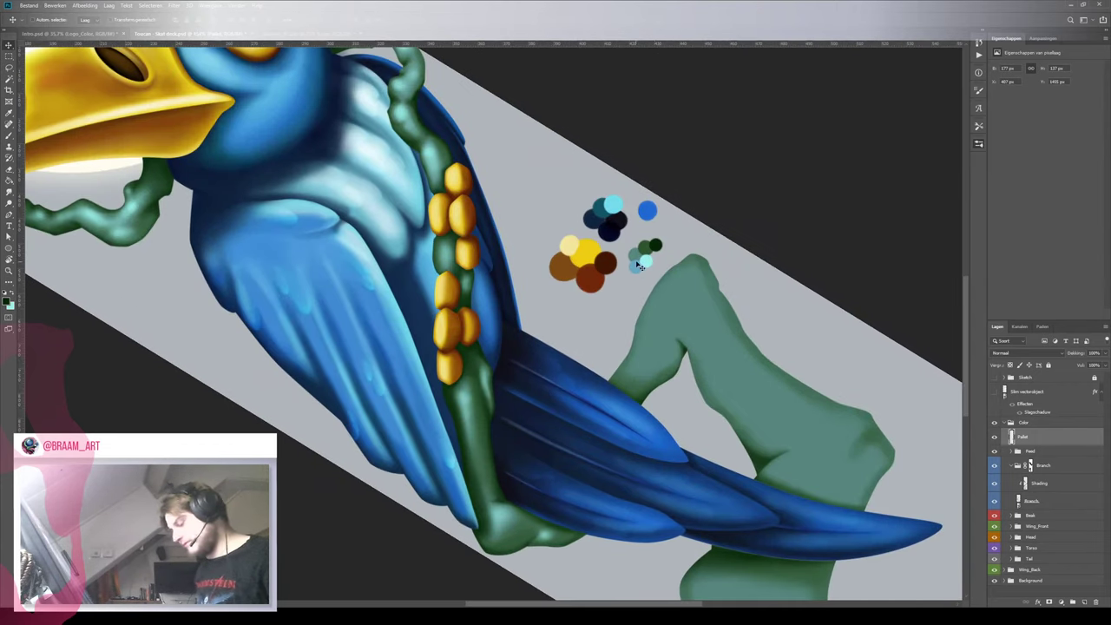
Sample the light cyan swatch and brighten the highlights on the branch knob just below the toucan's toes with a small brush
{"action": "key", "text": "i"}
{"action": "left_click", "coordinate": [658, 247]}
{"action": "key", "text": "b"}
{"action": "key", "text": "ctrl+space"}
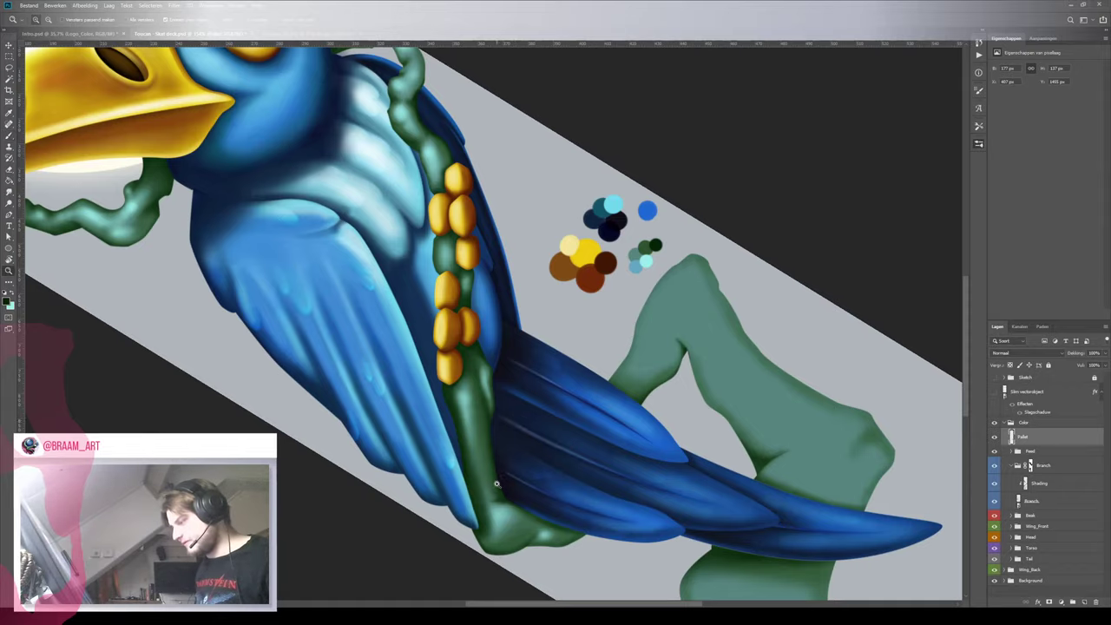
{"action": "left_click_drag", "start_coordinate": [497, 483], "coordinate": [520, 469]}
{"action": "key", "text": "b"}
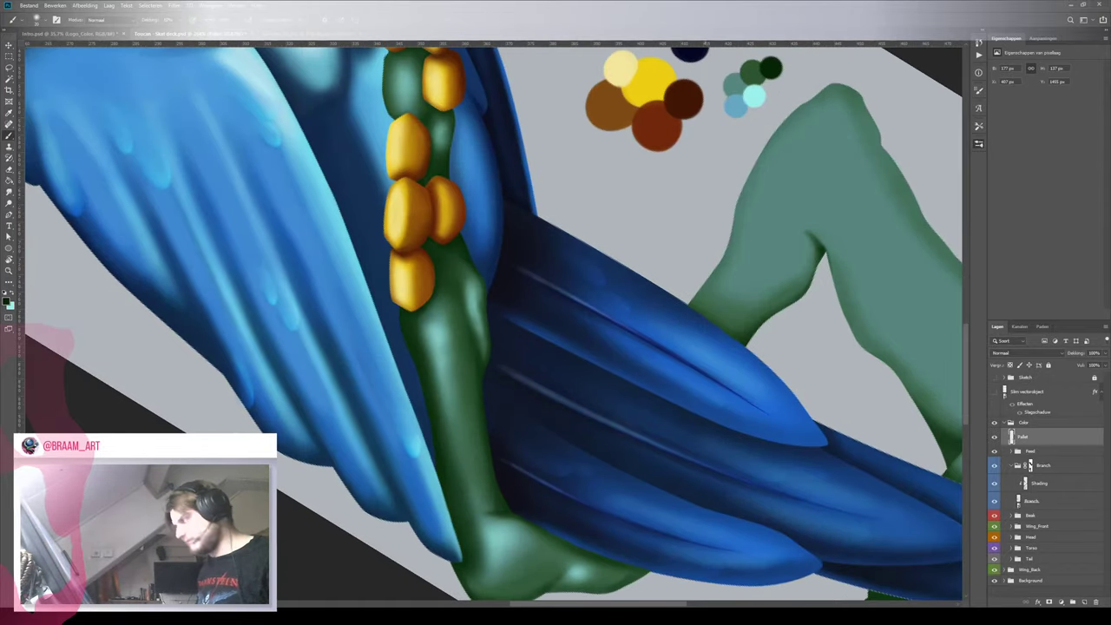
{"action": "key", "text": "i"}
{"action": "left_click", "coordinate": [757, 89]}
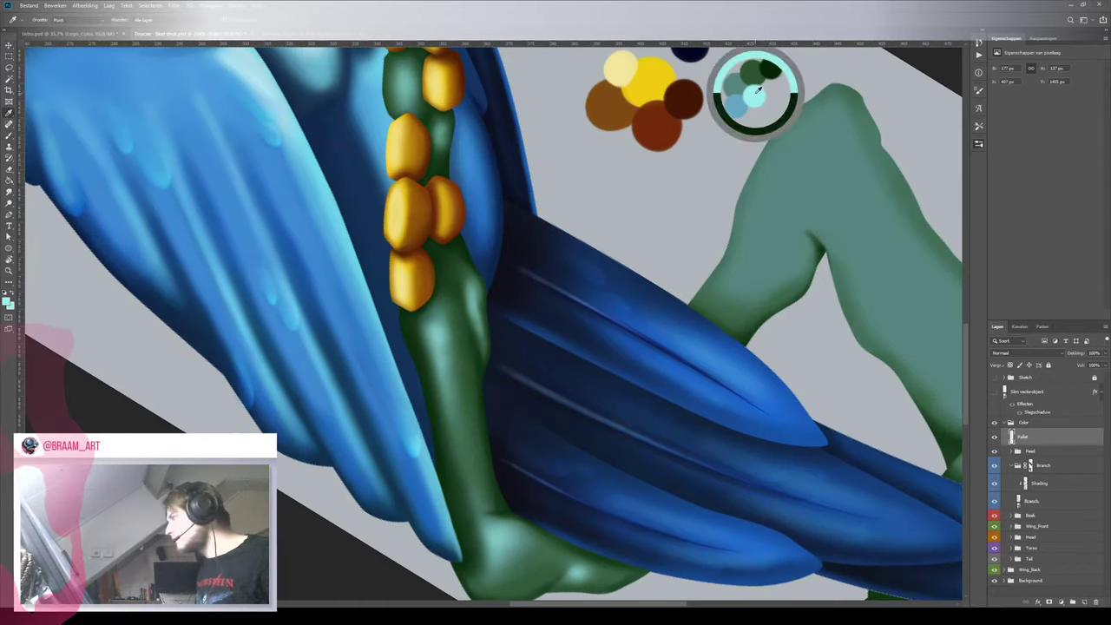
{"action": "key", "text": "b"}
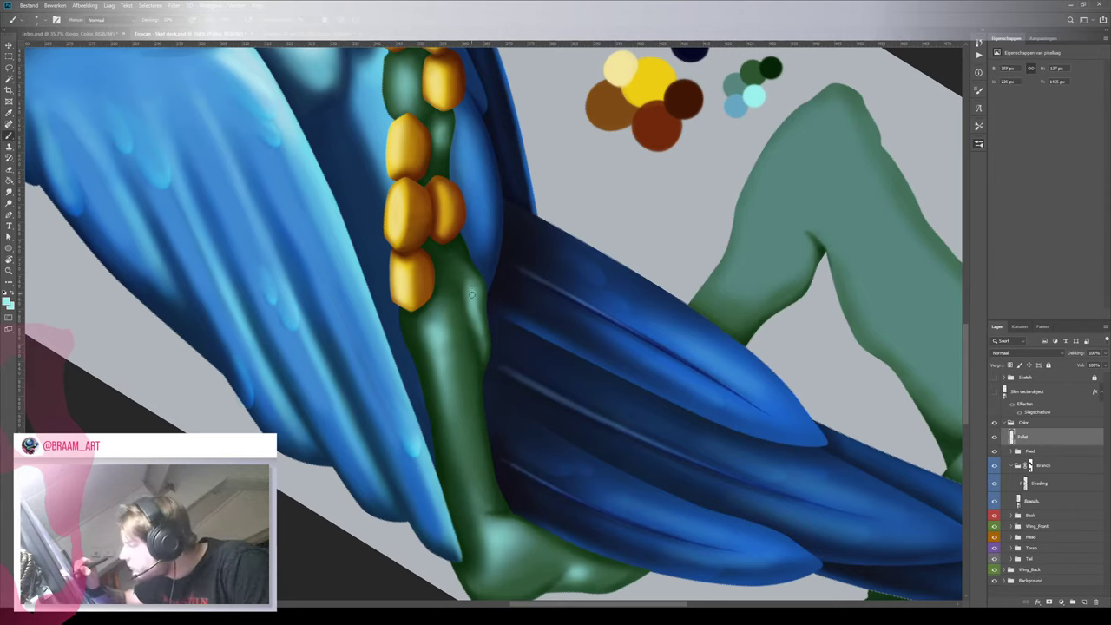
{"action": "mouse_move", "coordinate": [475, 305]}
{"action": "left_mouse_down"}
{"action": "mouse_move", "coordinate": [471, 290]}
{"action": "mouse_move", "coordinate": [475, 304]}
{"action": "mouse_move", "coordinate": [437, 335]}
{"action": "left_mouse_up"}
Add soft light cyan highlights to the branch segments between and just above the toes, then sample the base green
{"action": "left_click_drag", "start_coordinate": [447, 140], "coordinate": [490, 322]}
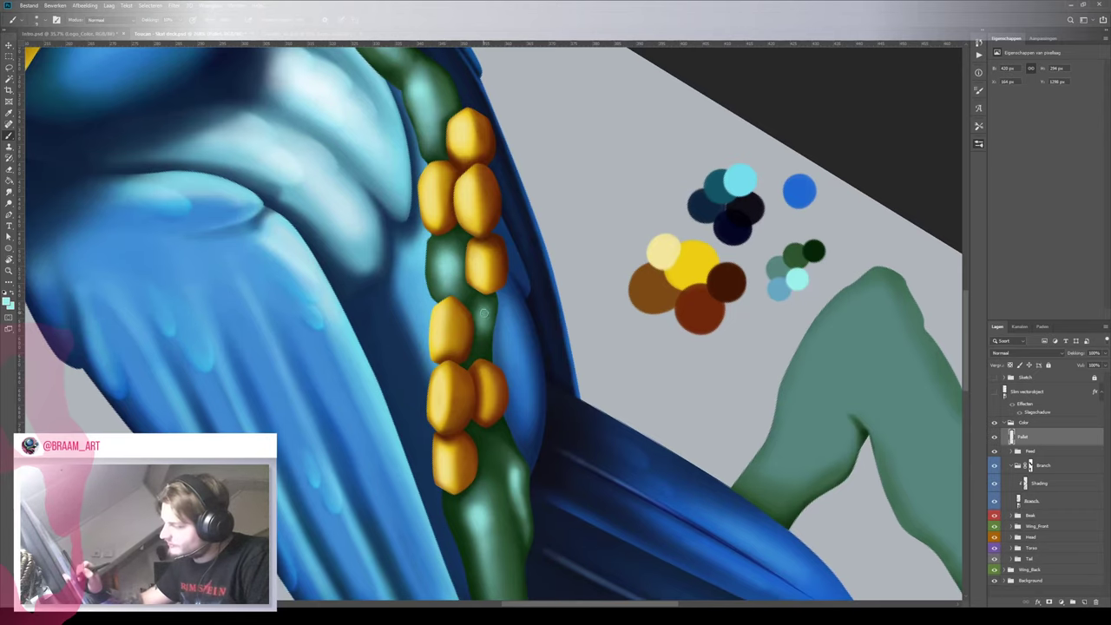
{"action": "left_click_drag", "start_coordinate": [501, 199], "coordinate": [511, 298]}
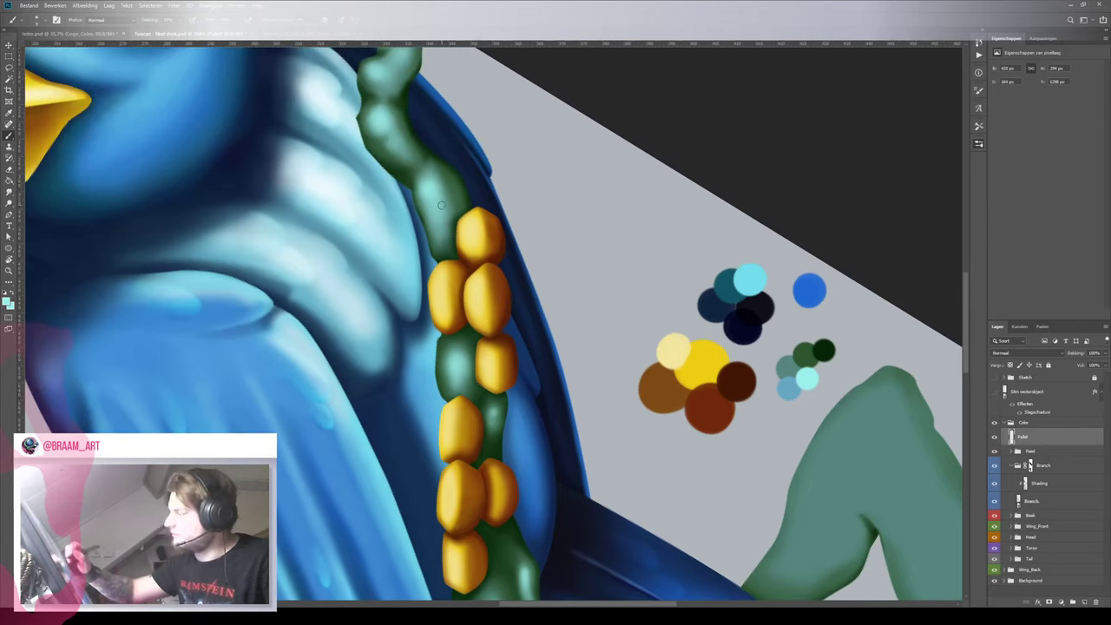
{"action": "left_click", "coordinate": [796, 369], "text": "alt"}
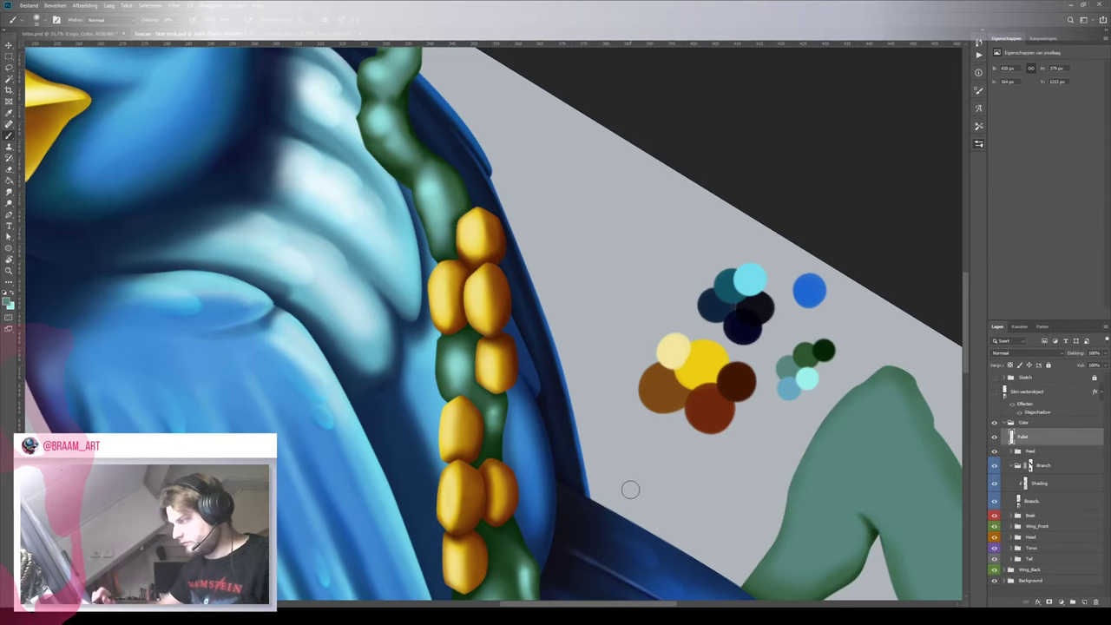
Brush a soft light cyan highlight down the branch from below the toes to the lower bend
{"action": "scroll", "coordinate": [628, 489], "scroll_direction": "down", "scroll_amount": 5}
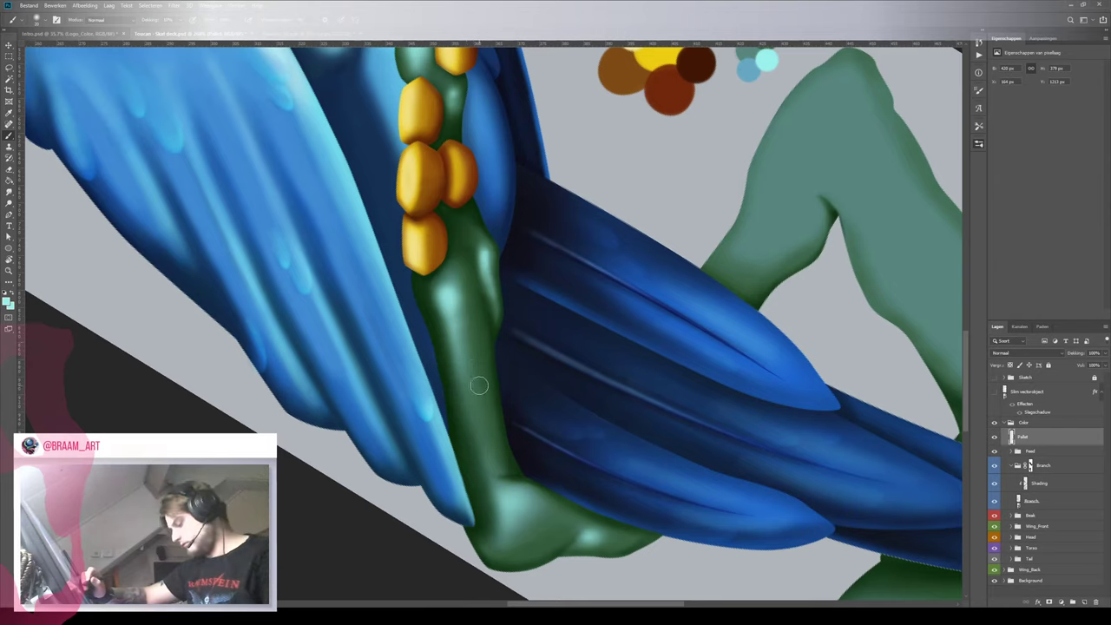
{"action": "left_click_drag", "start_coordinate": [457, 349], "coordinate": [503, 499]}
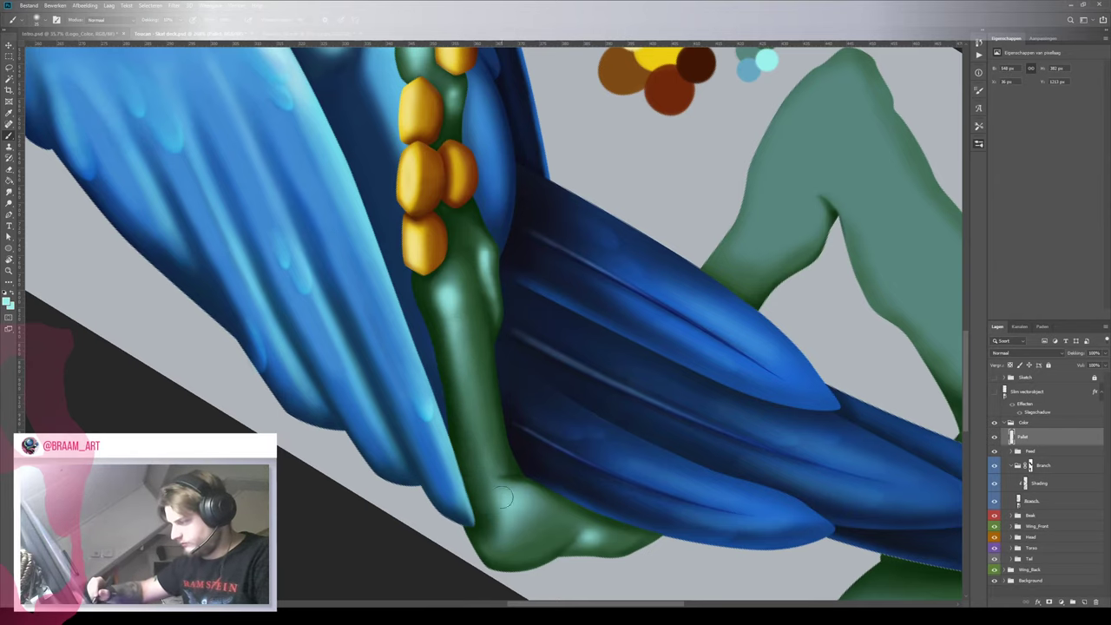
{"action": "key", "text": "ctrl+space"}
{"action": "mouse_move", "coordinate": [547, 428]}
{"action": "left_mouse_down"}
{"action": "mouse_move", "coordinate": [515, 485]}
{"action": "mouse_move", "coordinate": [602, 399]}
{"action": "mouse_move", "coordinate": [466, 416]}
{"action": "left_mouse_up"}
{"action": "key", "text": "space"}
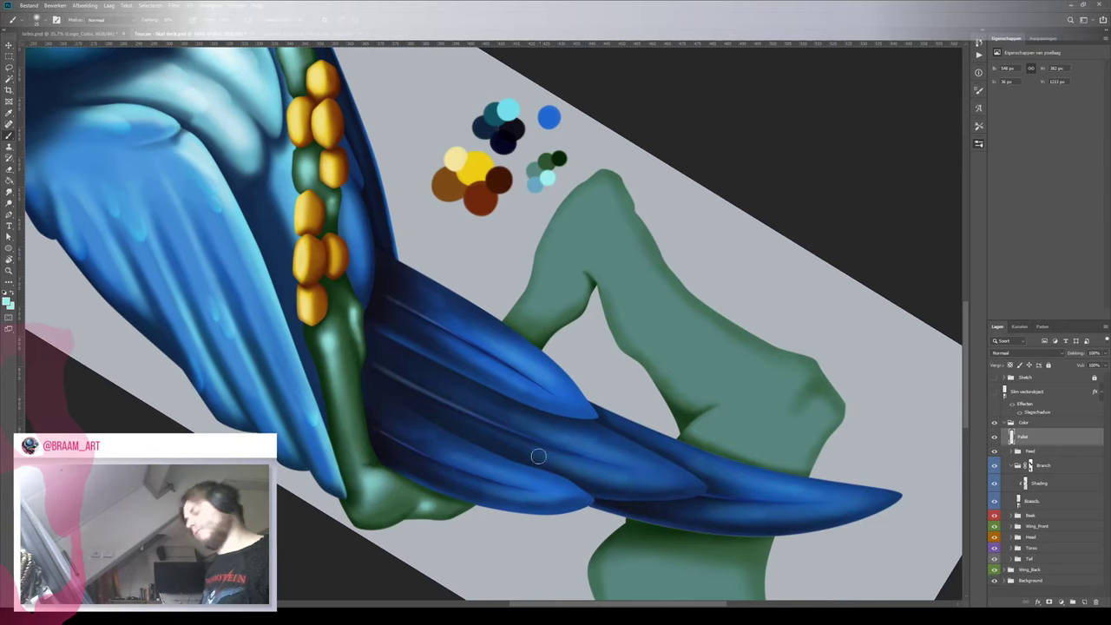
Examine the whole toucan upright to judge the branch's shading and highlights against the rest of the painting
{"action": "key", "text": "r"}
{"action": "left_click_drag", "start_coordinate": [527, 326], "coordinate": [620, 383]}
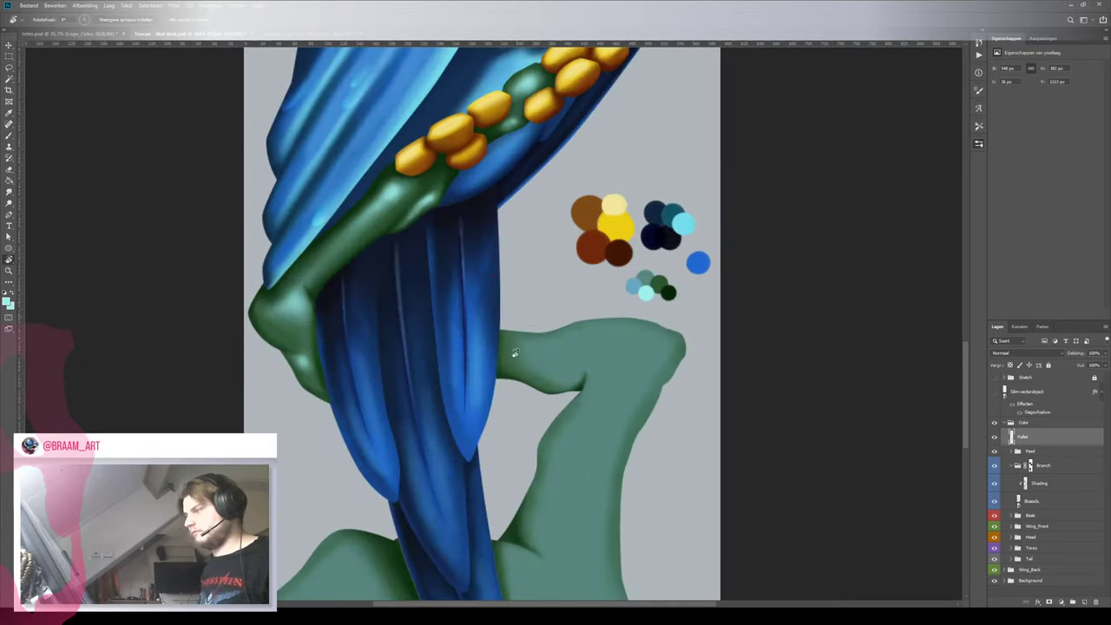
{"action": "key", "text": "ctrl+space"}
{"action": "left_click_drag", "start_coordinate": [404, 285], "coordinate": [366, 326]}
{"action": "key", "text": "b"}
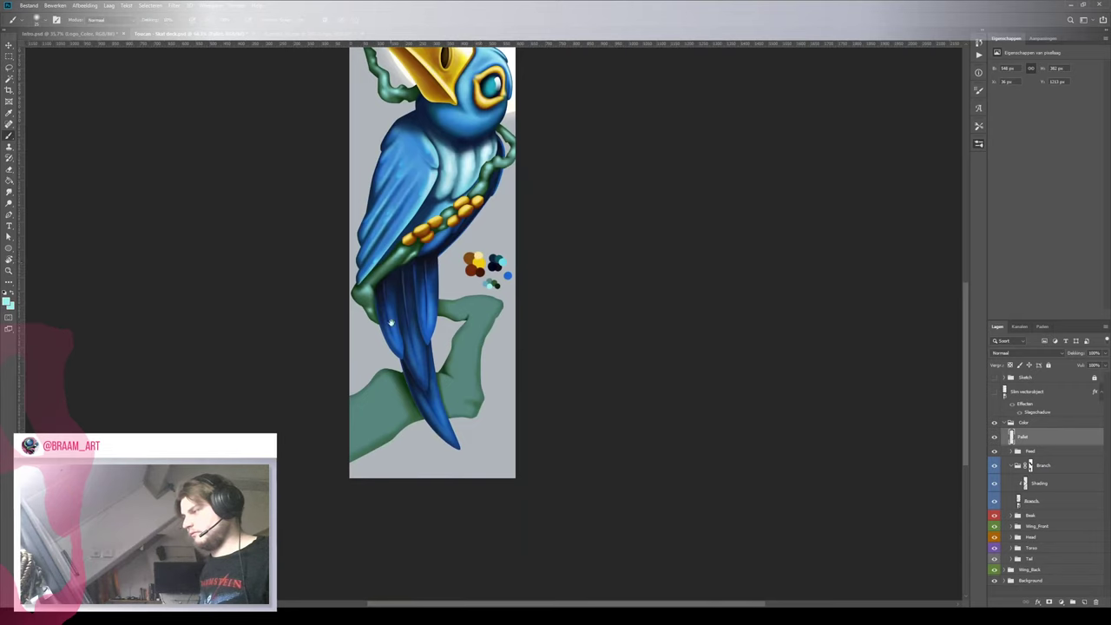
{"action": "key", "text": "space"}
{"action": "left_click_drag", "start_coordinate": [479, 248], "coordinate": [483, 358]}
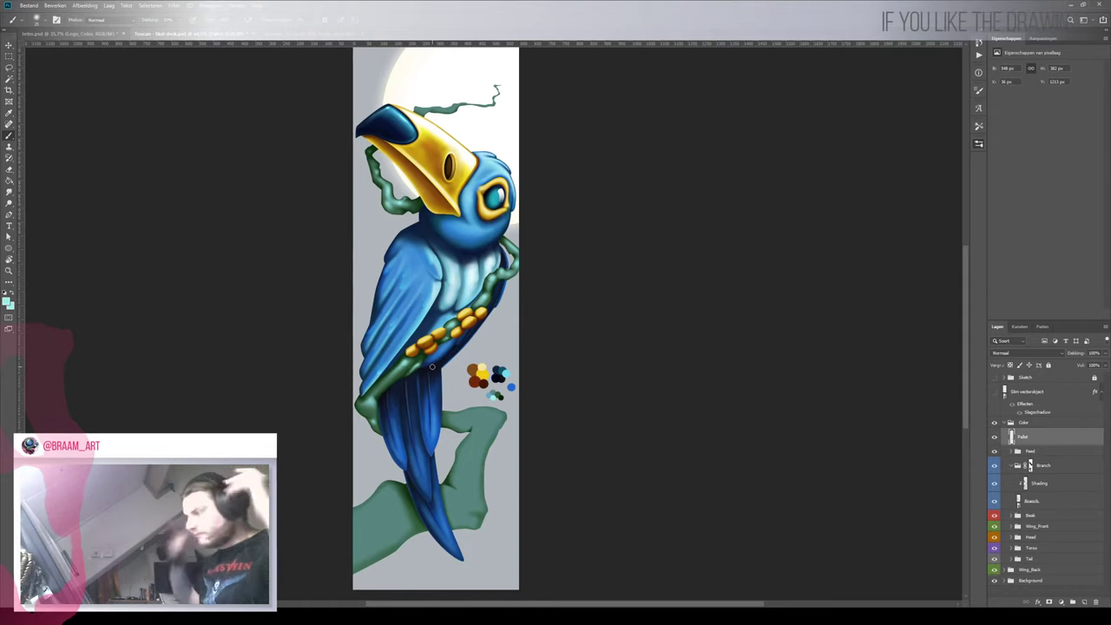
{"action": "left_click_drag", "start_coordinate": [488, 384], "coordinate": [512, 408]}
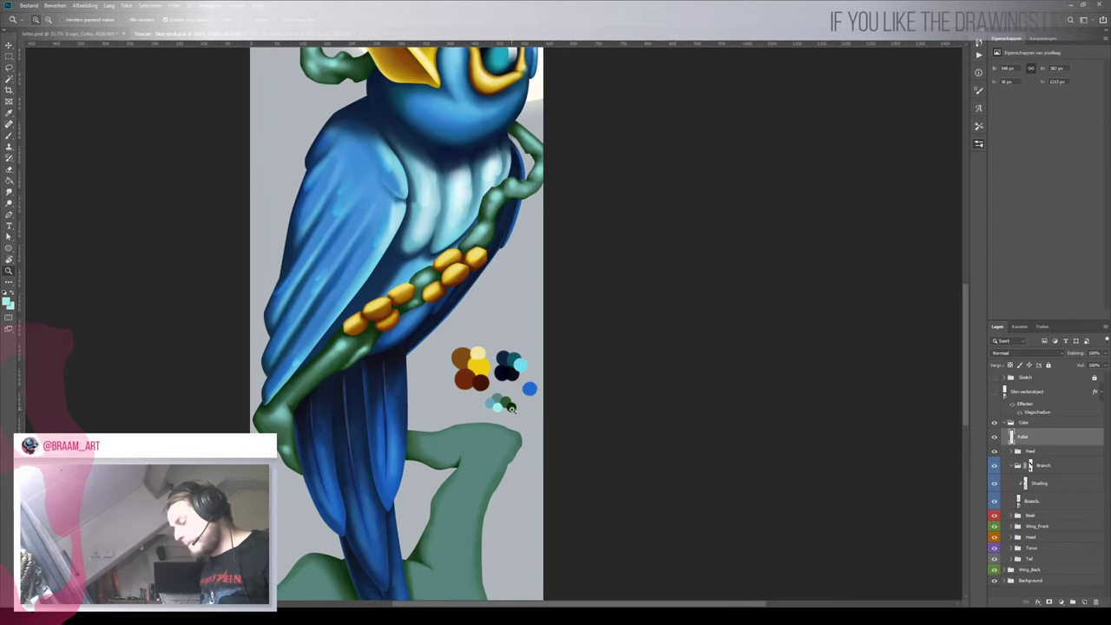
Undo the last dark green strokes on the Pallet layer and switch to the Branch group's Shading layer
{"action": "scroll", "coordinate": [496, 209], "scroll_direction": "down", "scroll_amount": 1}
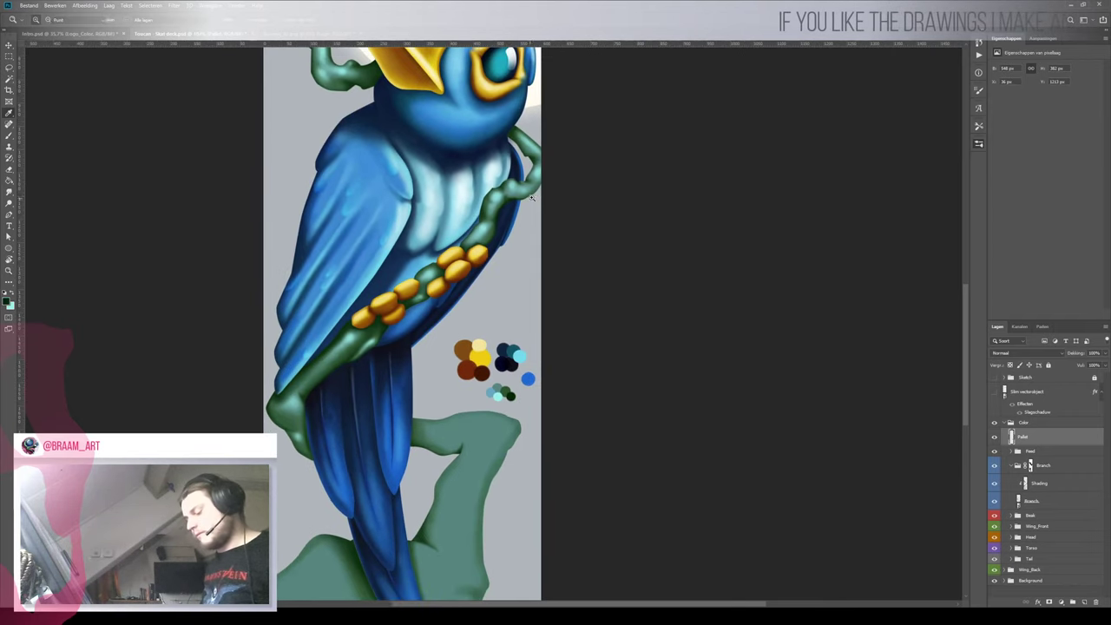
{"action": "scroll", "coordinate": [533, 200], "scroll_direction": "up", "scroll_amount": 2}
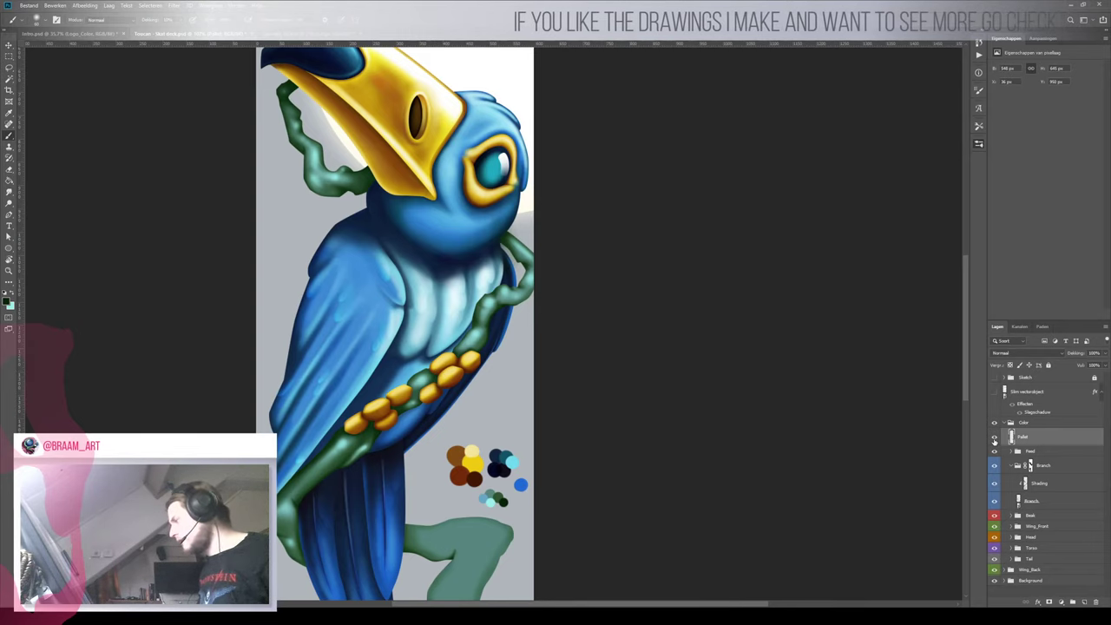
{"action": "left_click", "coordinate": [995, 439]}
{"action": "left_click", "coordinate": [995, 439]}
{"action": "left_click", "coordinate": [995, 438]}
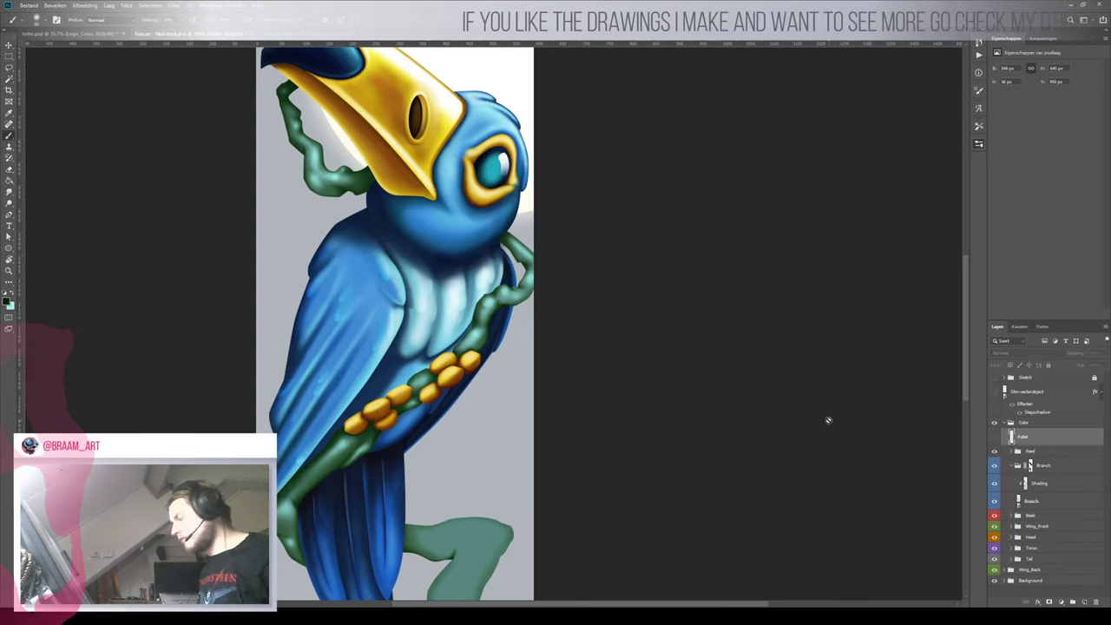
{"action": "key", "text": "ctrl+z"}
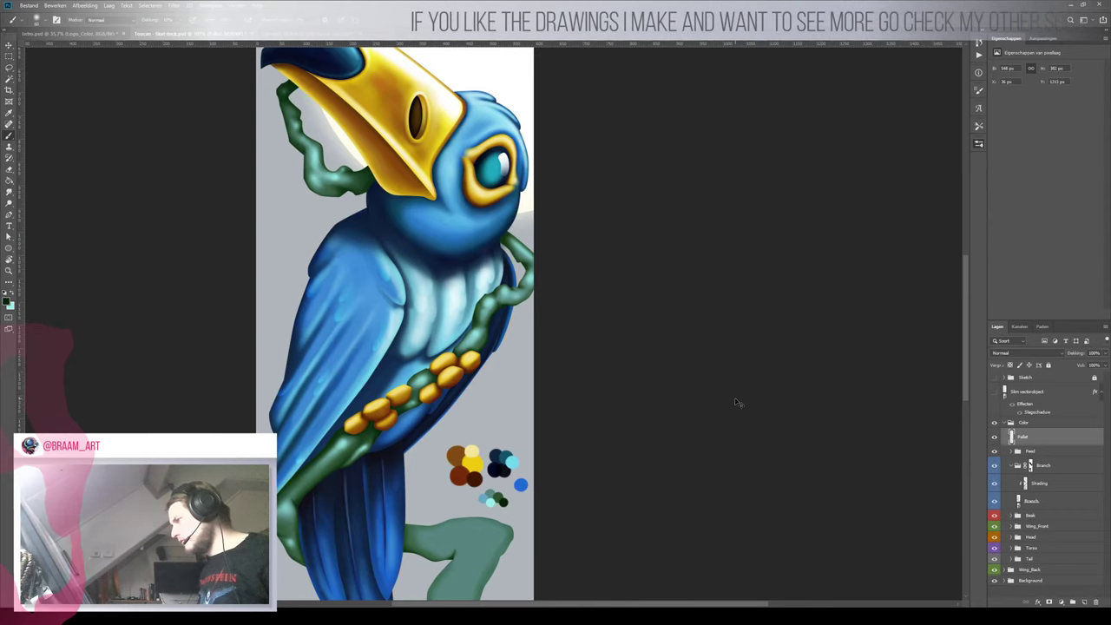
{"action": "left_click", "coordinate": [1038, 489]}
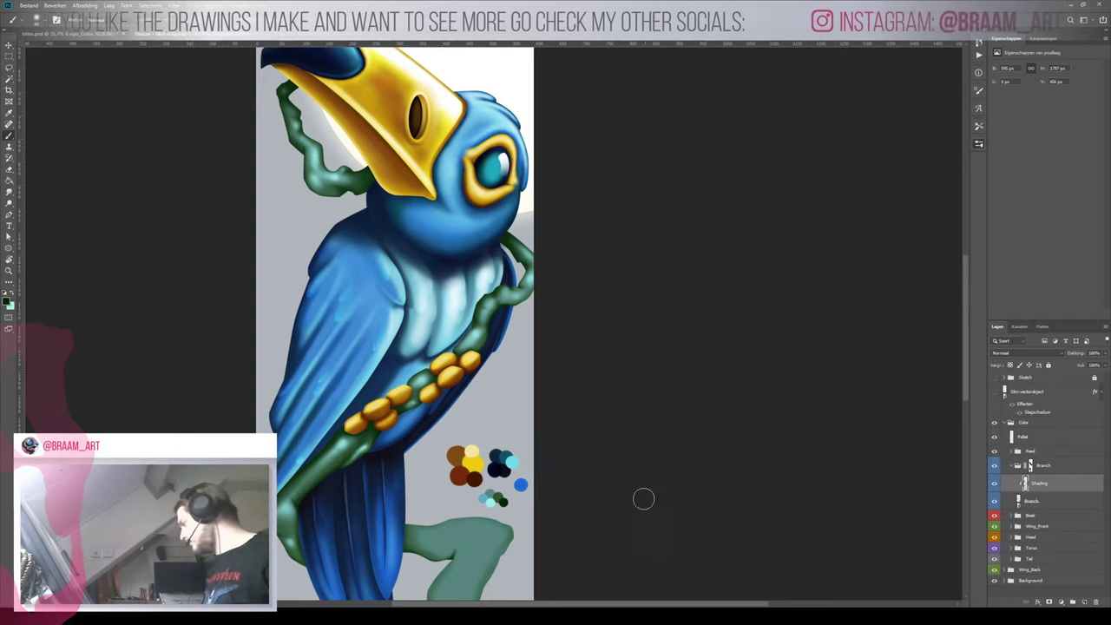
Paint dark green shadows on the branch around the toes and down to its narrow end beside the tail feathers
{"action": "left_click_drag", "start_coordinate": [400, 407], "coordinate": [430, 398]}
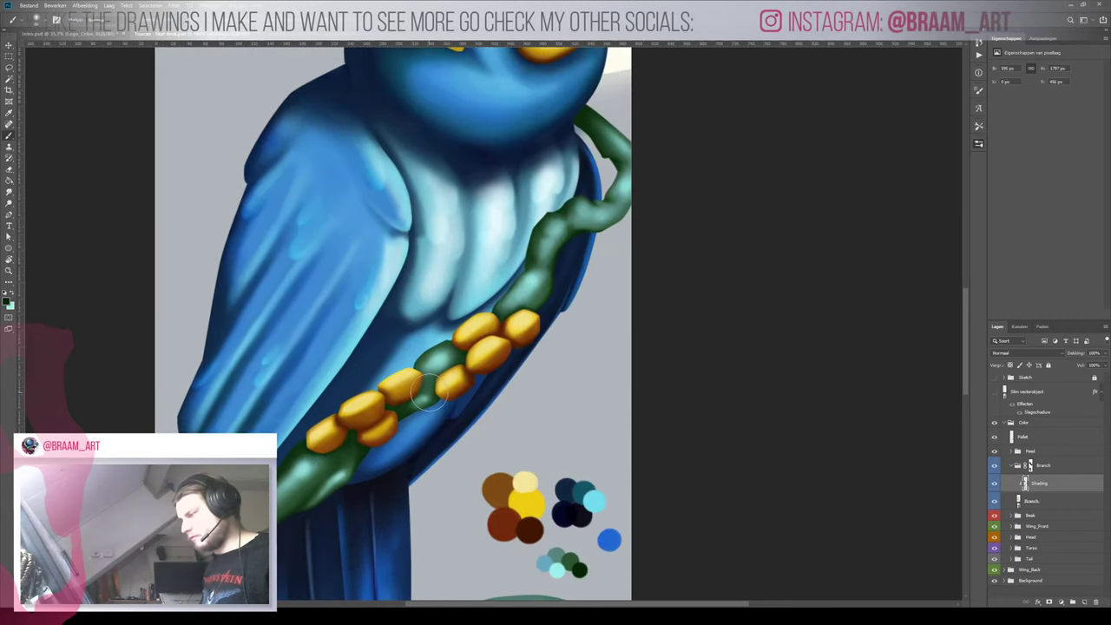
{"action": "left_click_drag", "start_coordinate": [366, 431], "coordinate": [417, 398]}
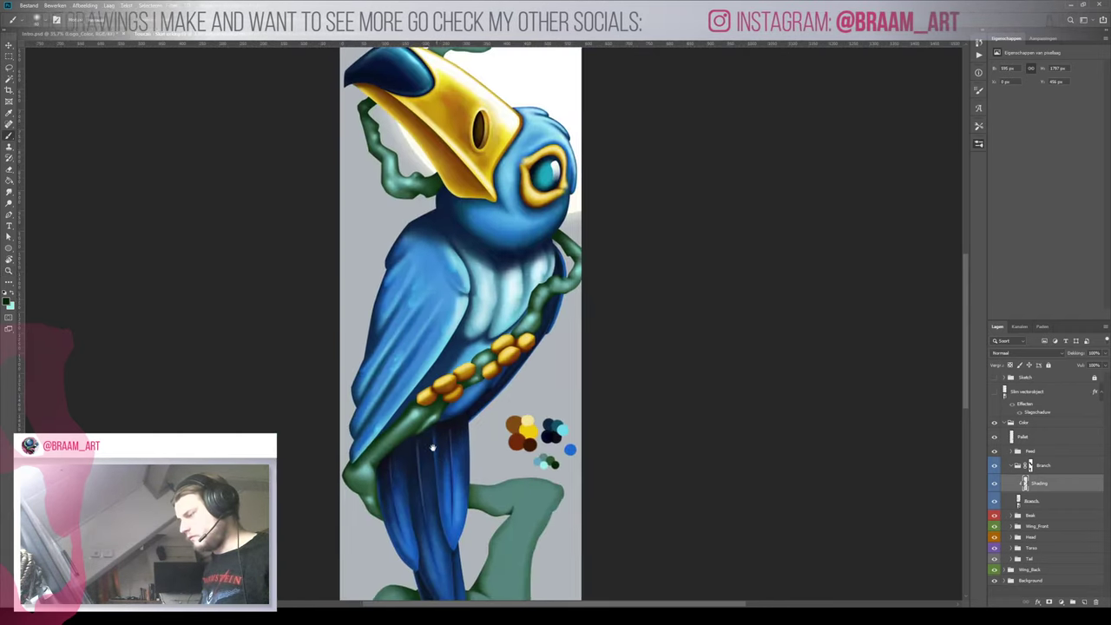
{"action": "left_click_drag", "start_coordinate": [432, 447], "coordinate": [382, 364]}
{"action": "scroll", "coordinate": [381, 363], "scroll_direction": "up", "scroll_amount": 3}
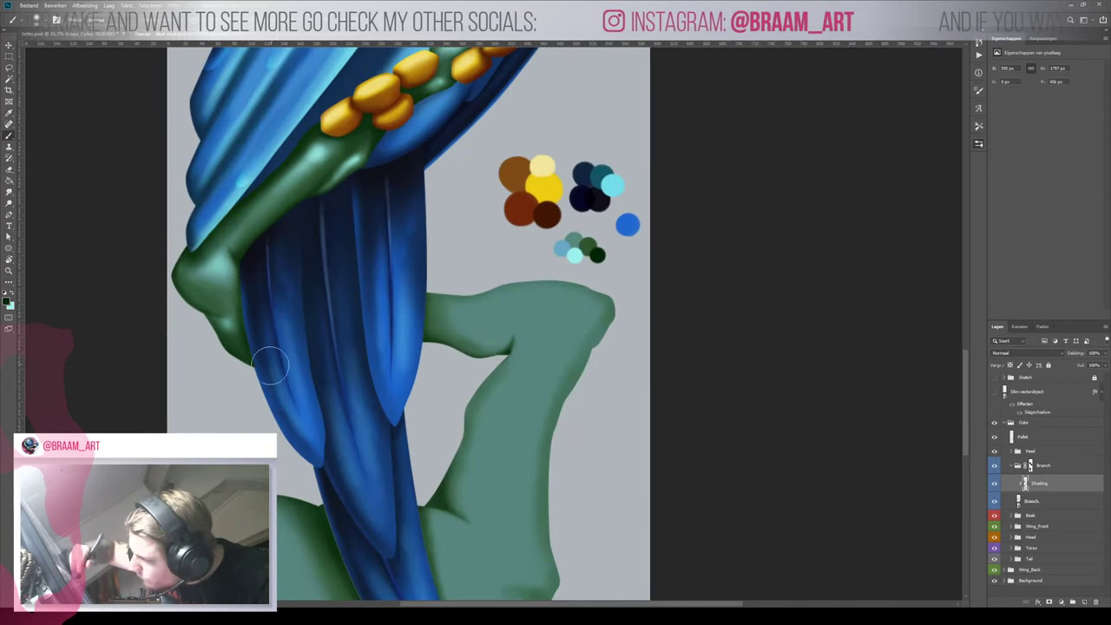
{"action": "mouse_move", "coordinate": [283, 339]}
{"action": "left_mouse_down"}
{"action": "mouse_move", "coordinate": [243, 428]}
{"action": "mouse_move", "coordinate": [261, 323]}
{"action": "left_mouse_up"}
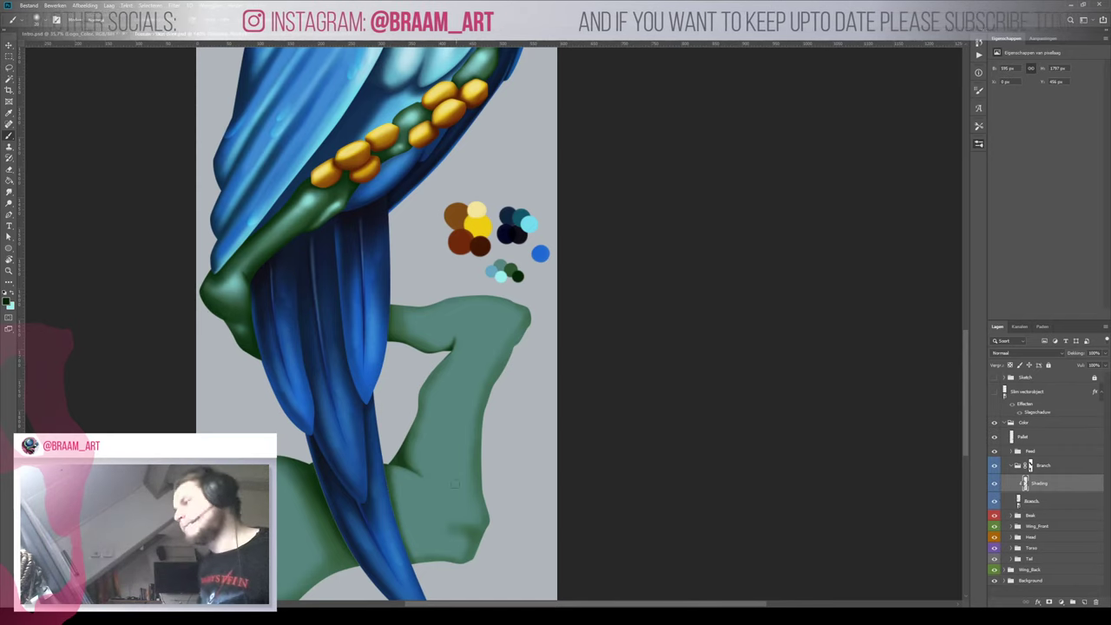
Deepen the dark green shading along the edges of the branch section between the wing tip and the toes
{"action": "key", "text": "z"}
{"action": "mouse_move", "coordinate": [456, 311]}
{"action": "left_mouse_down"}
{"action": "mouse_move", "coordinate": [399, 331]}
{"action": "mouse_move", "coordinate": [448, 232]}
{"action": "mouse_move", "coordinate": [454, 253]}
{"action": "left_mouse_up"}
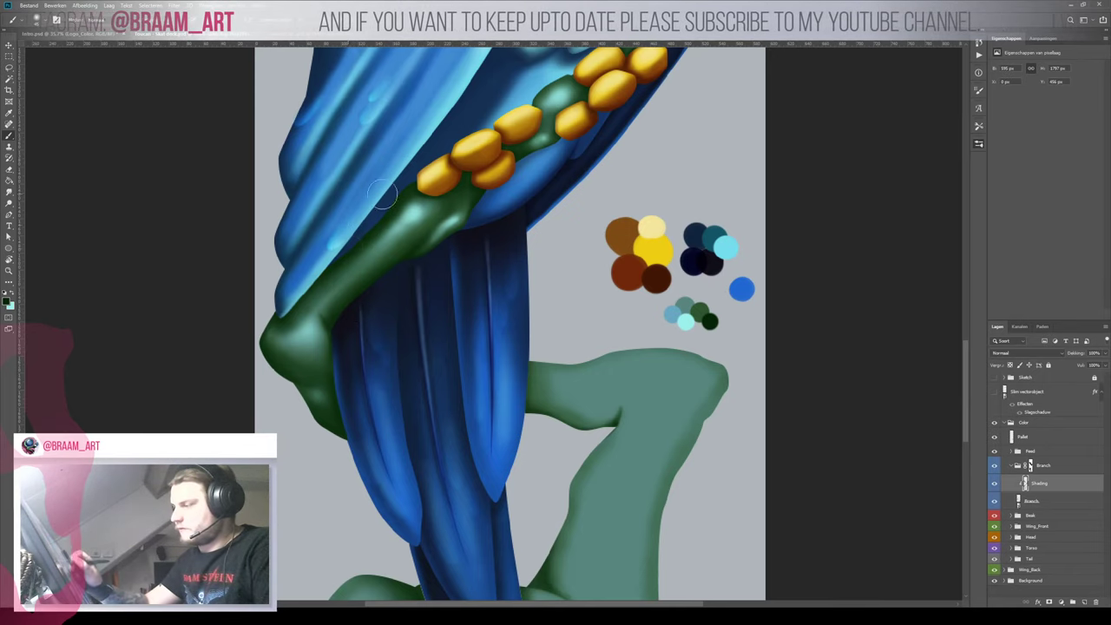
{"action": "key", "text": "z"}
{"action": "left_click_drag", "start_coordinate": [373, 319], "coordinate": [324, 328]}
{"action": "left_click", "coordinate": [324, 328]}
{"action": "key", "text": "b"}
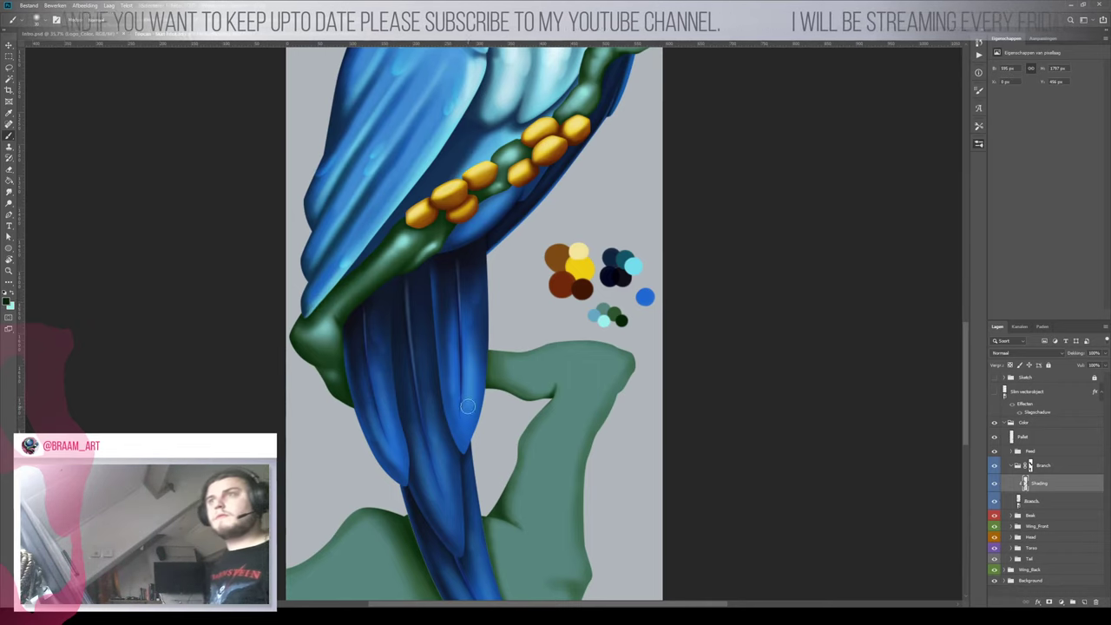
Sample the mid green swatch and brush shading along the outer edges of the large branch bend beside the tail
{"action": "key", "text": "z"}
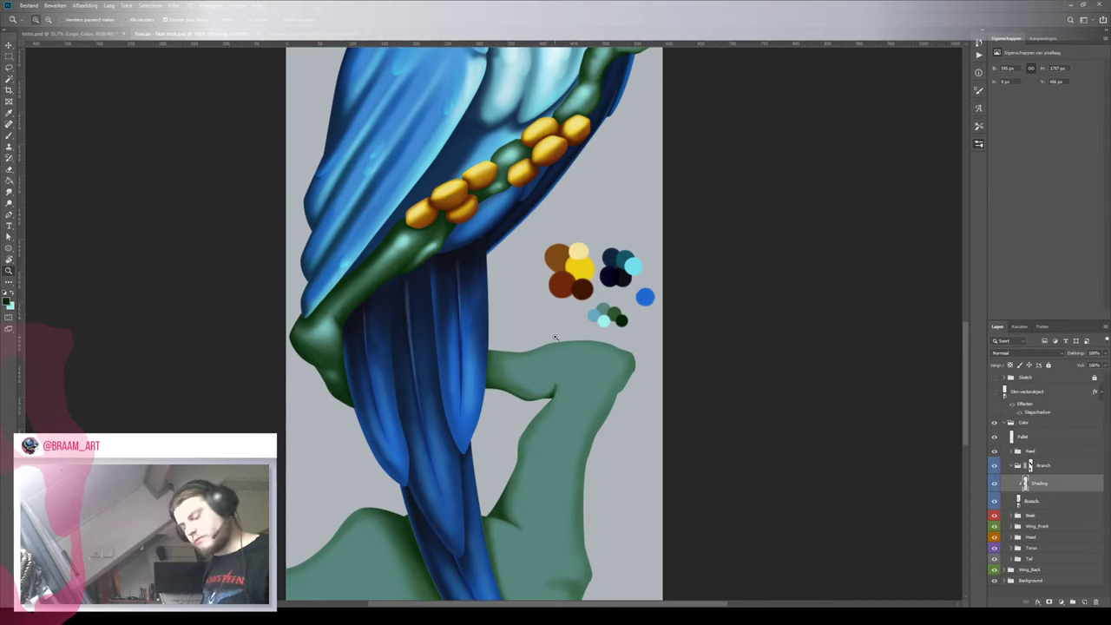
{"action": "left_click_drag", "start_coordinate": [577, 317], "coordinate": [600, 320]}
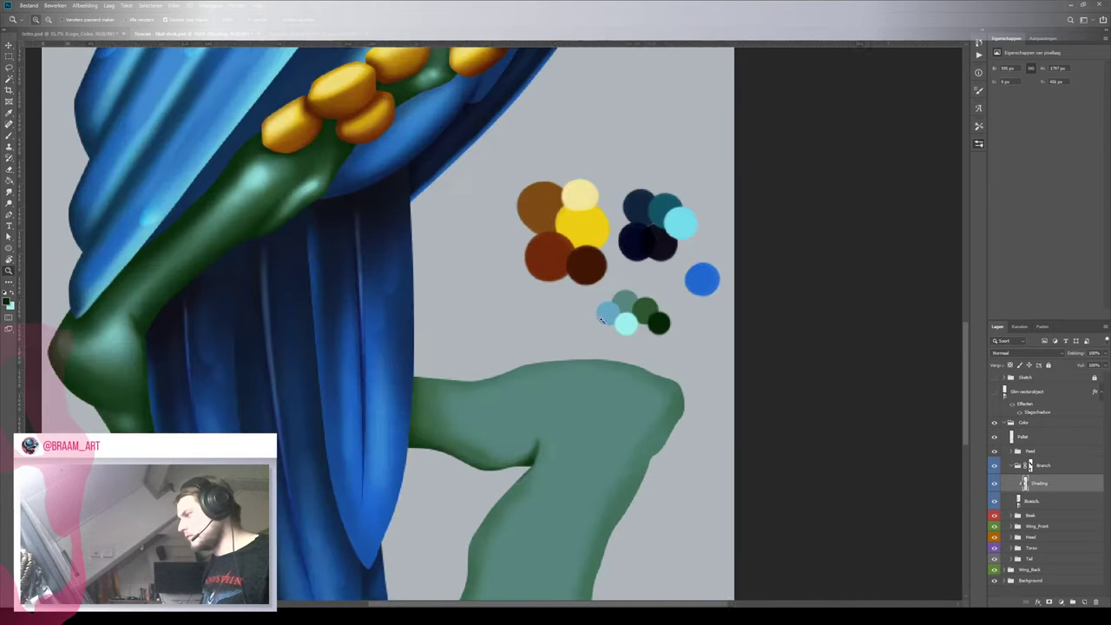
{"action": "left_click", "coordinate": [609, 393], "text": "alt"}
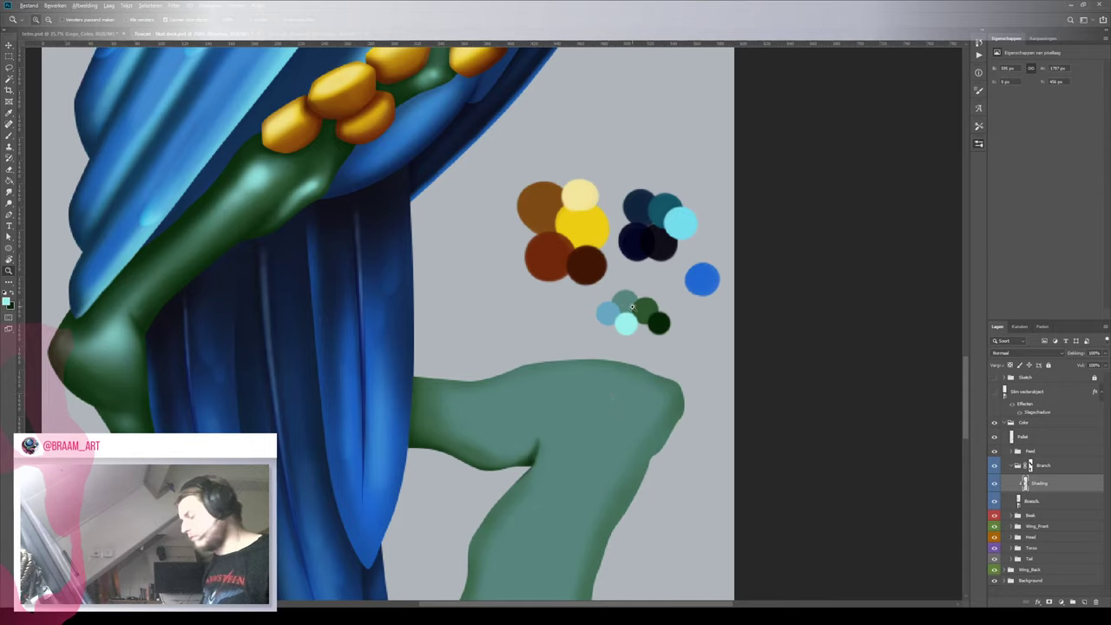
{"action": "key", "text": "b"}
{"action": "left_click", "coordinate": [644, 305], "text": "alt"}
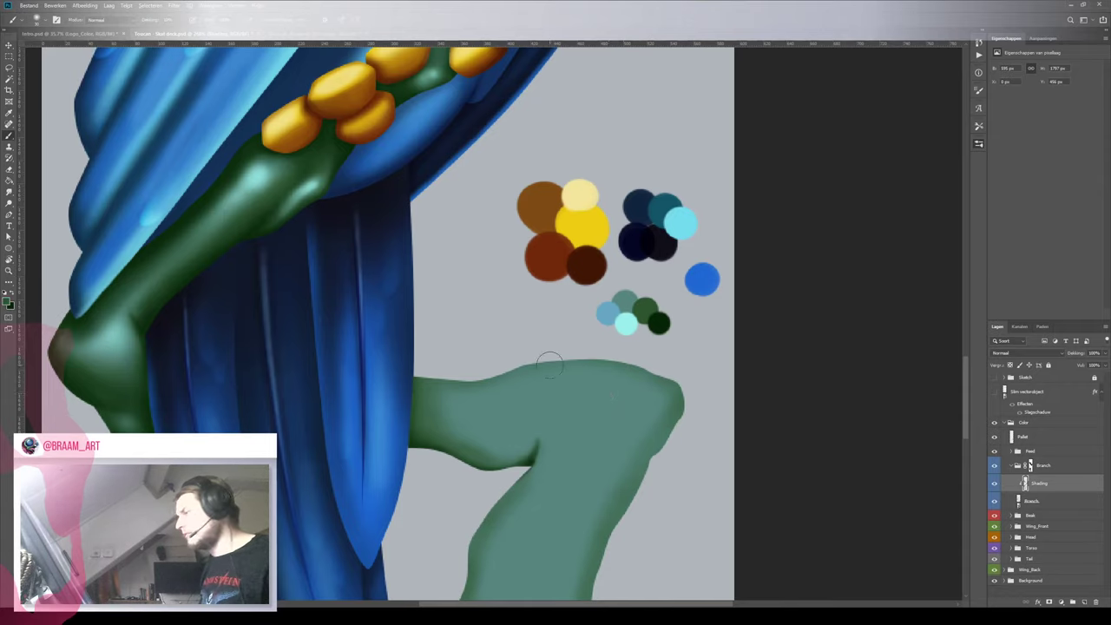
{"action": "key", "text": "r"}
{"action": "mouse_move", "coordinate": [521, 379]}
{"action": "left_mouse_down"}
{"action": "mouse_move", "coordinate": [504, 295]}
{"action": "mouse_move", "coordinate": [498, 448]}
{"action": "mouse_move", "coordinate": [531, 440]}
{"action": "left_mouse_up"}
{"action": "key", "text": "z"}
{"action": "left_click_drag", "start_coordinate": [457, 330], "coordinate": [489, 332]}
{"action": "key", "text": "b"}
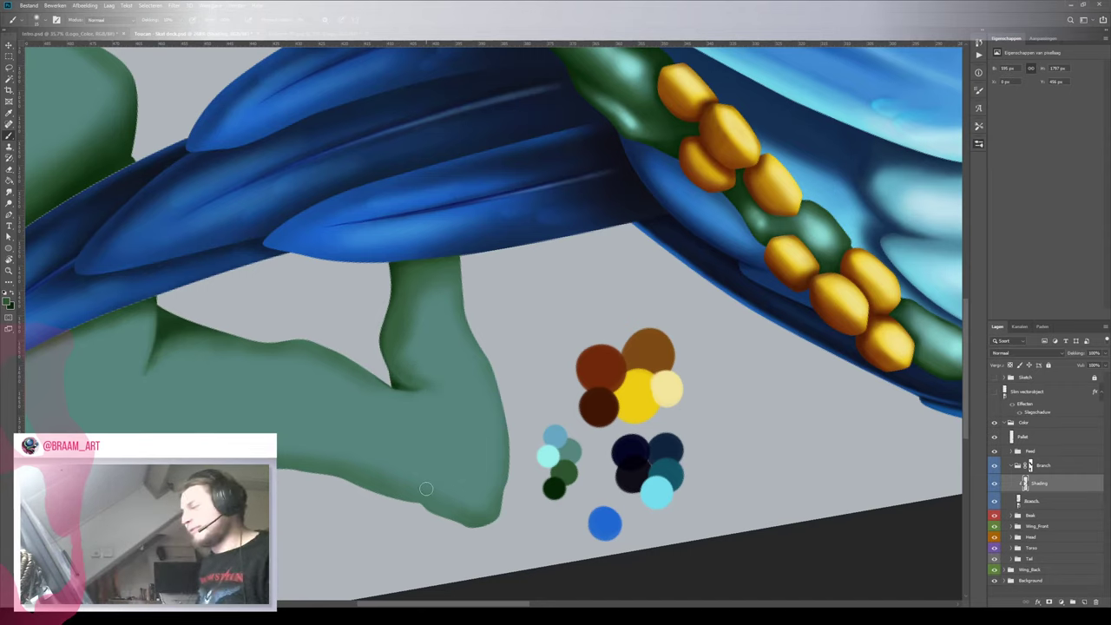
Extend the green shading upward from the inner corner of the large branch bend to form a crease
{"action": "key", "text": "r"}
{"action": "mouse_move", "coordinate": [330, 456]}
{"action": "left_mouse_down"}
{"action": "mouse_move", "coordinate": [283, 409]}
{"action": "mouse_move", "coordinate": [647, 345]}
{"action": "mouse_move", "coordinate": [641, 369]}
{"action": "mouse_move", "coordinate": [623, 372]}
{"action": "left_mouse_up"}
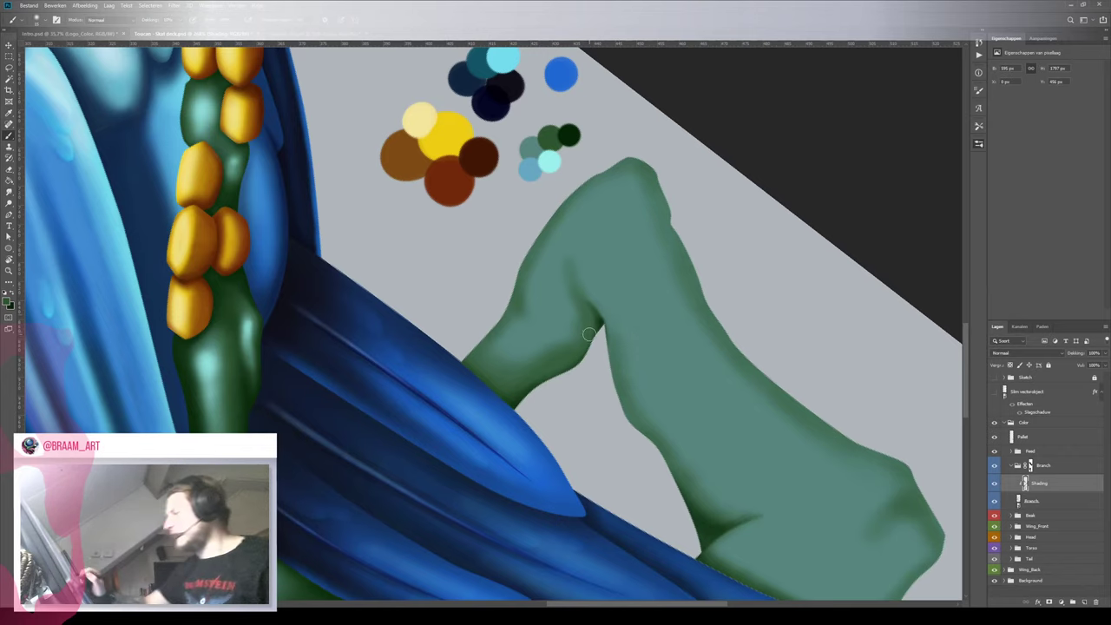
{"action": "key", "text": "z"}
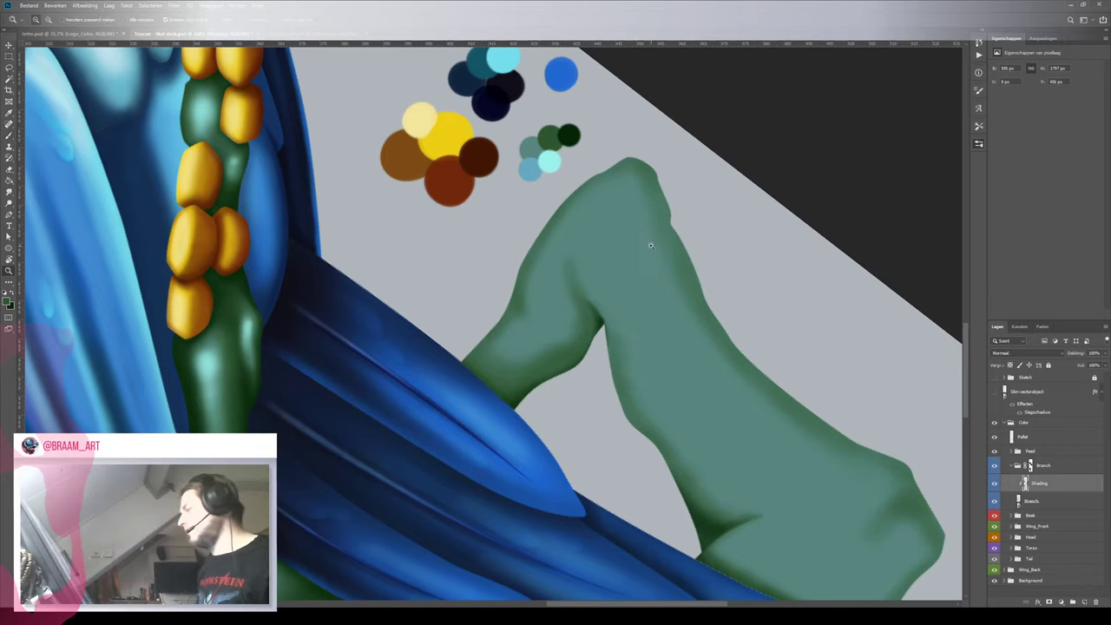
{"action": "mouse_move", "coordinate": [565, 255]}
{"action": "left_mouse_down"}
{"action": "mouse_move", "coordinate": [528, 276]}
{"action": "mouse_move", "coordinate": [570, 269]}
{"action": "left_mouse_up"}
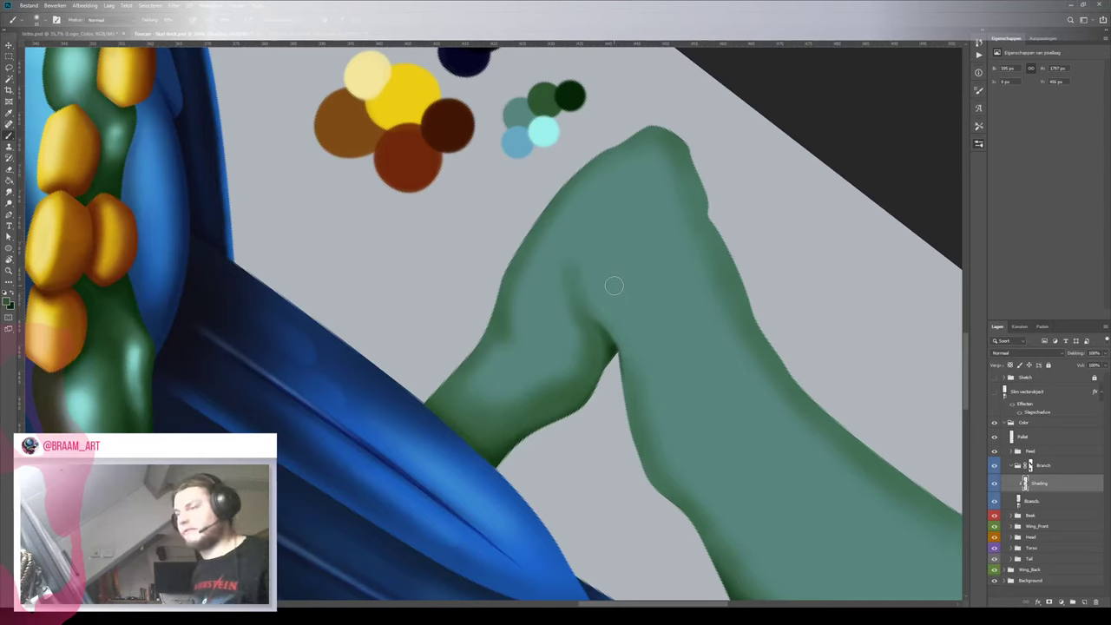
Sample the teal and mid green swatches in turn and refine the crease and outer-edge notch of the large branch bend
{"action": "key", "text": "x"}
{"action": "key", "text": "x"}
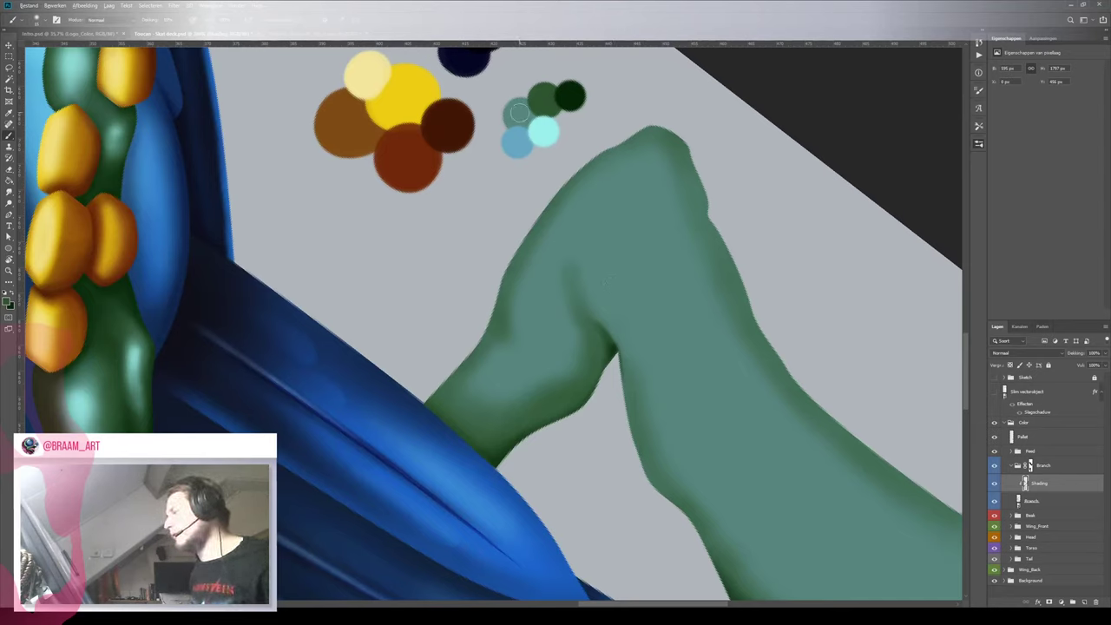
{"action": "left_click", "coordinate": [538, 134], "text": "alt"}
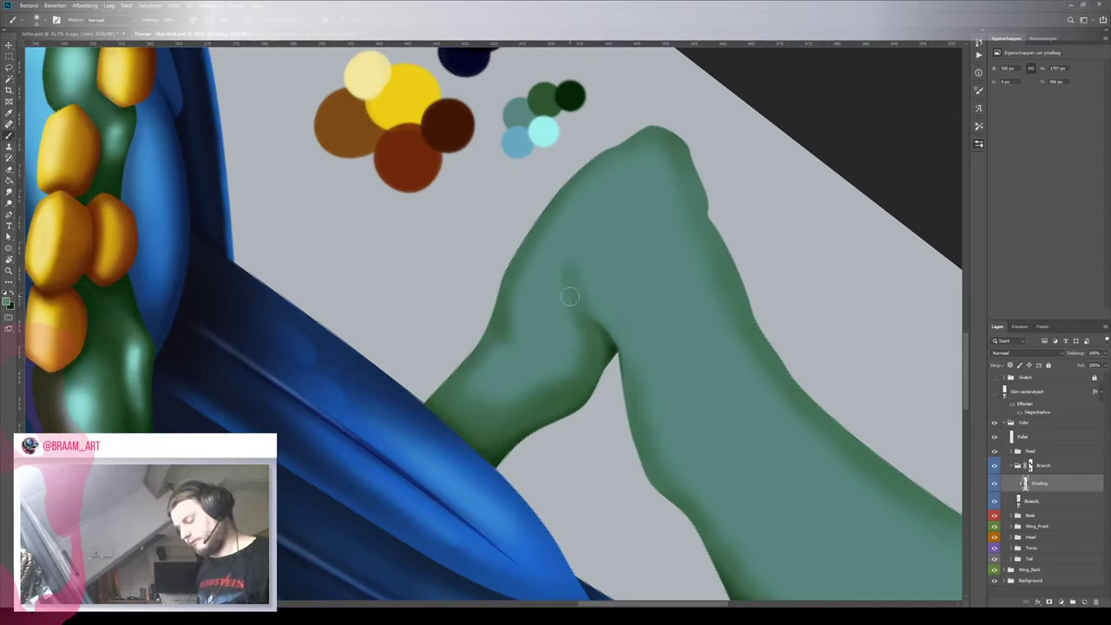
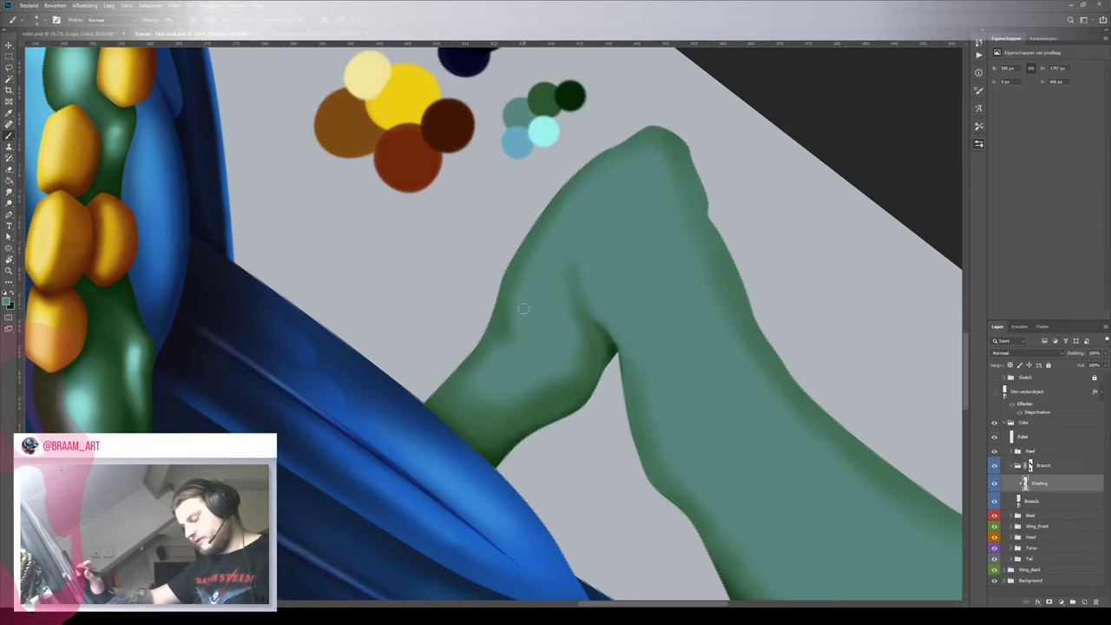
{"action": "left_click", "coordinate": [551, 96], "text": "alt"}
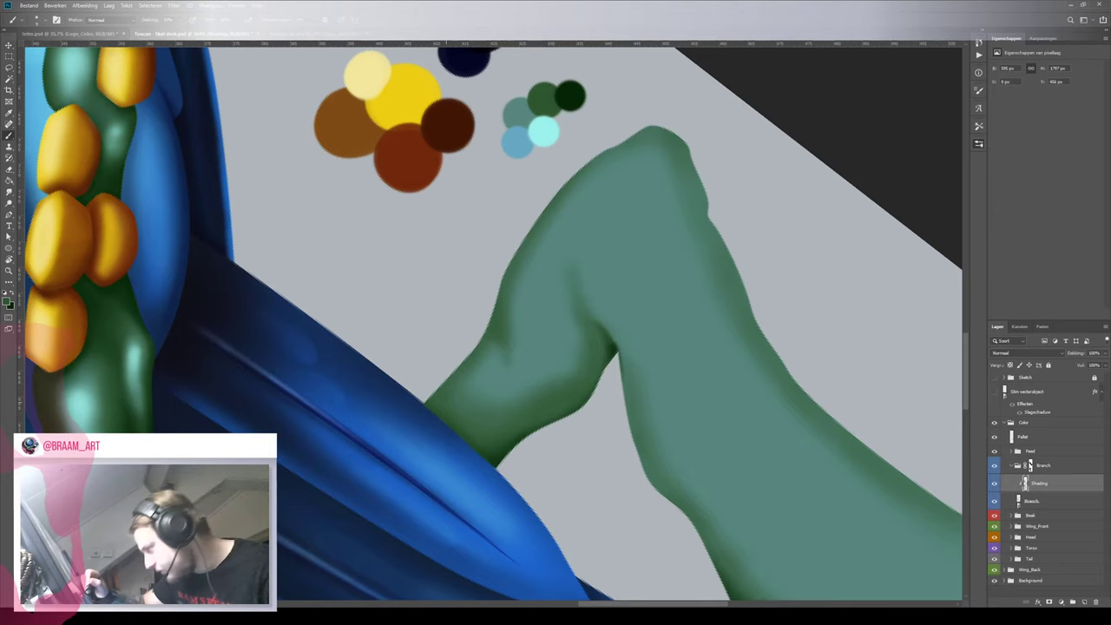
{"action": "left_click_drag", "start_coordinate": [530, 341], "coordinate": [521, 382]}
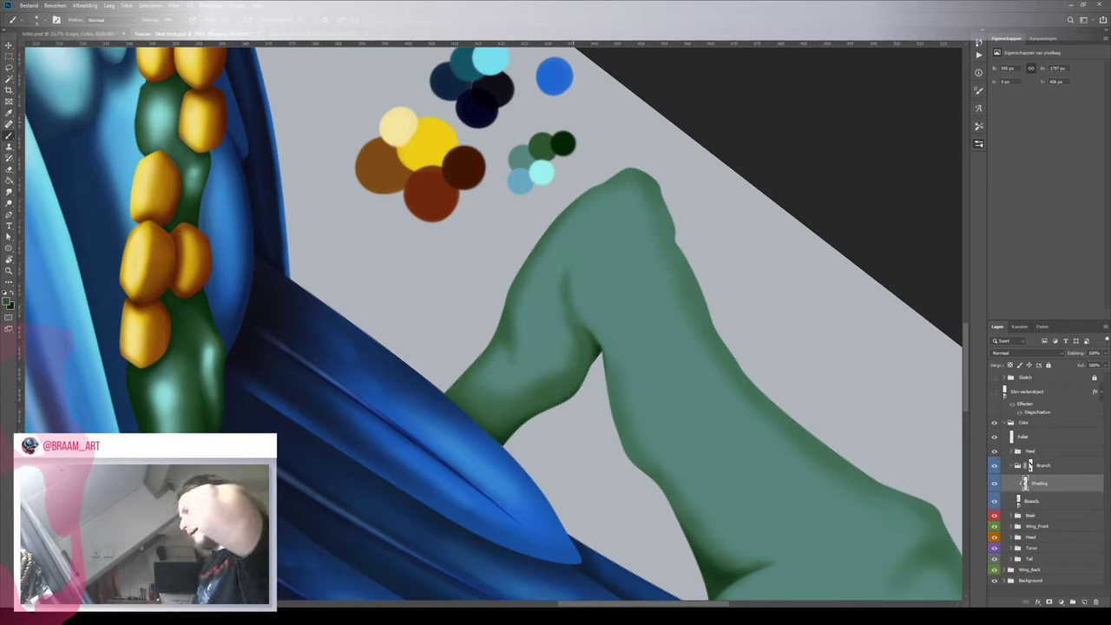
Deepen the shadows with the darkest green in the bend's inner corner and along the narrow branch end beside the tail
{"action": "key", "text": "x"}
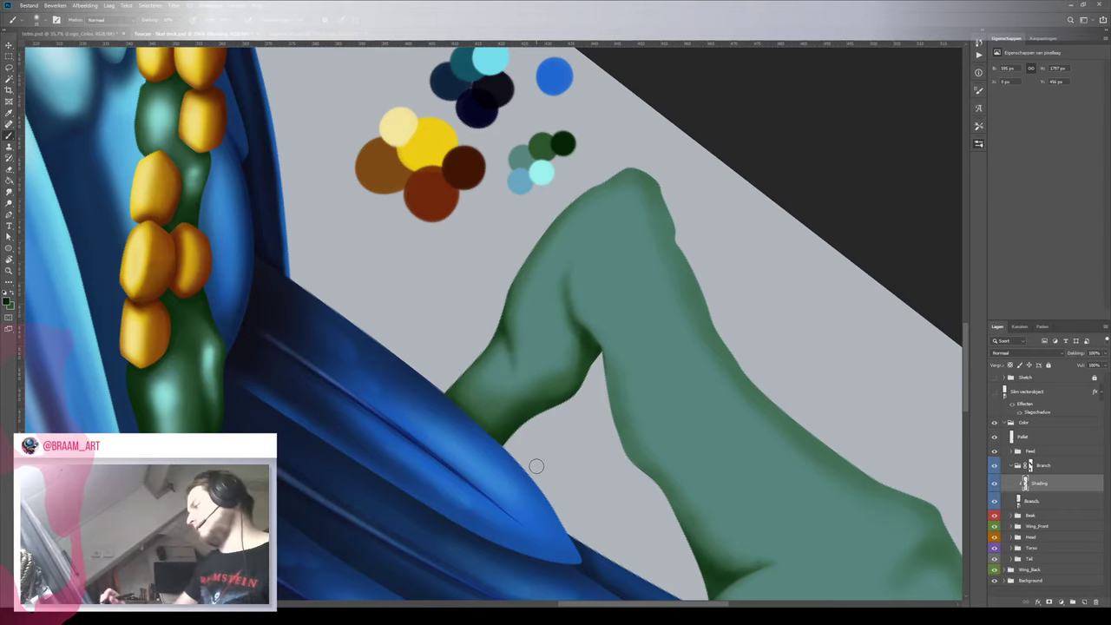
{"action": "key", "text": "z"}
{"action": "mouse_move", "coordinate": [535, 377]}
{"action": "left_mouse_down"}
{"action": "mouse_move", "coordinate": [487, 424]}
{"action": "mouse_move", "coordinate": [543, 394]}
{"action": "left_mouse_up"}
{"action": "key", "text": "b"}
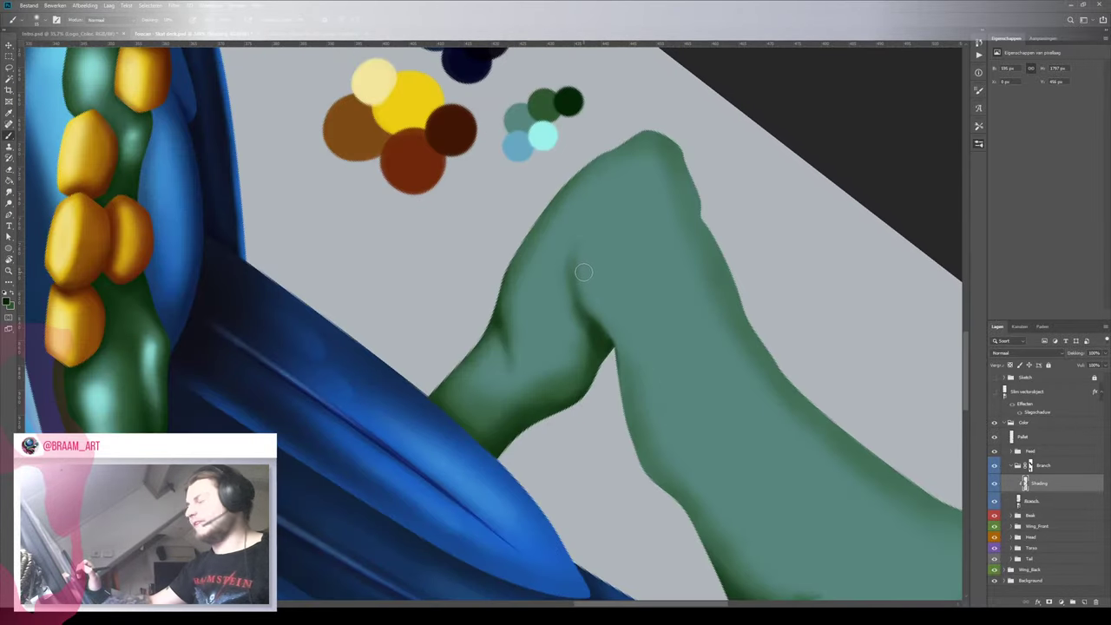
Sample the teal swatch and blend the shading around the bend's crease, shaping a curved fold beside the inner corner
{"action": "key", "text": "x"}
{"action": "left_click", "coordinate": [517, 113], "text": "alt"}
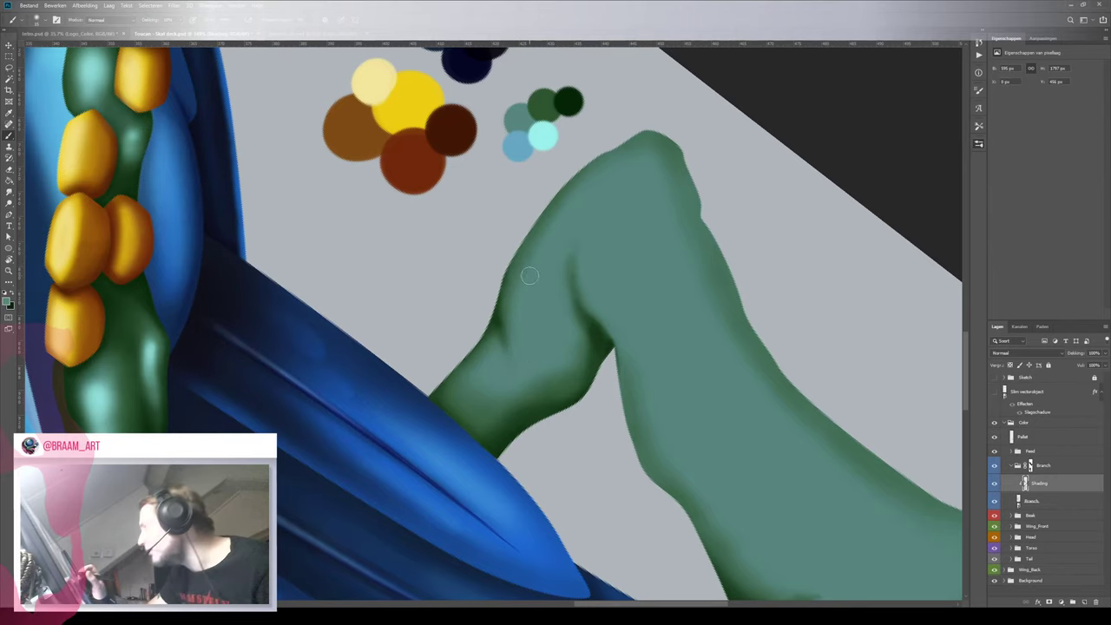
{"action": "key", "text": "z"}
{"action": "mouse_move", "coordinate": [587, 303]}
{"action": "left_mouse_down"}
{"action": "mouse_move", "coordinate": [560, 322]}
{"action": "mouse_move", "coordinate": [590, 313]}
{"action": "left_mouse_up"}
{"action": "key", "text": "b"}
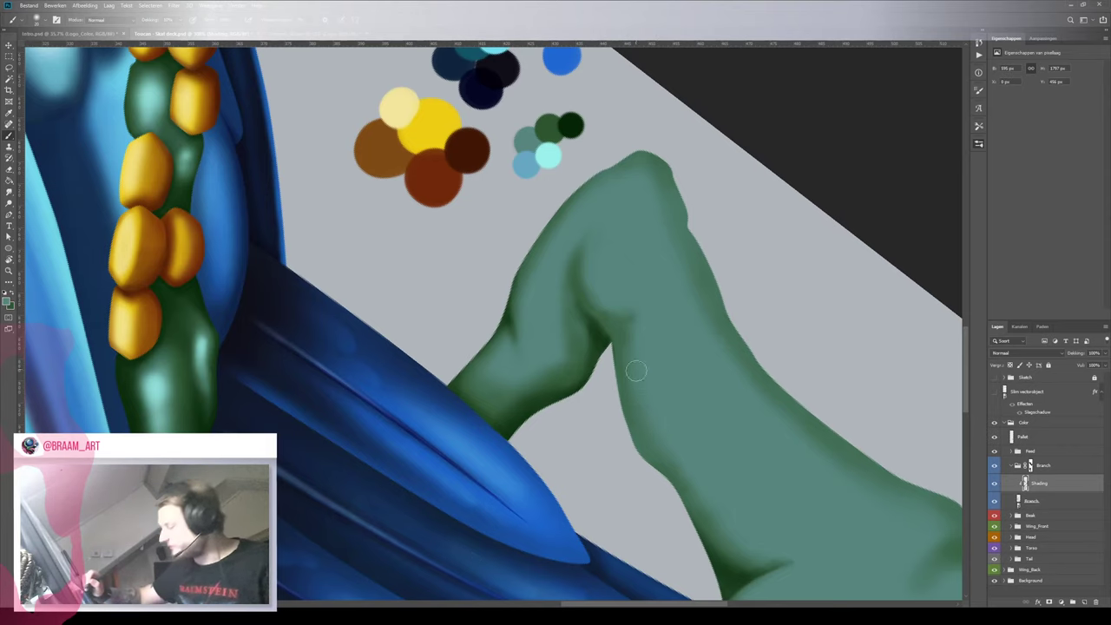
Shade the notches along the inner edge of the thick branch below the bend with mid green and a smaller brush
{"action": "key", "text": "x"}
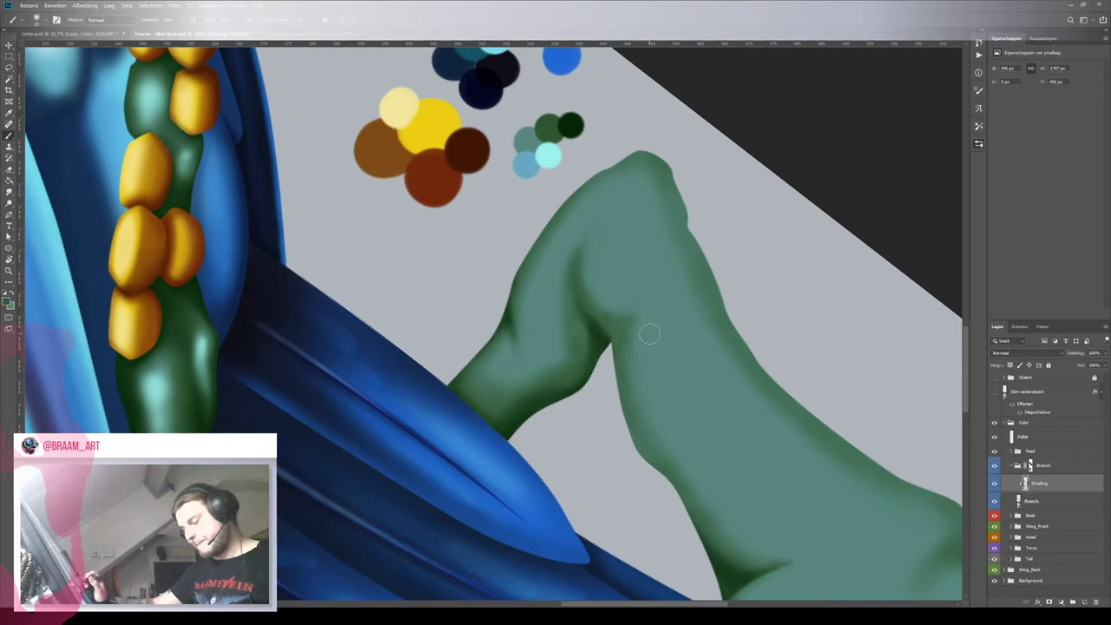
{"action": "key", "text": "bracketleft"}
{"action": "key", "text": "bracketleft"}
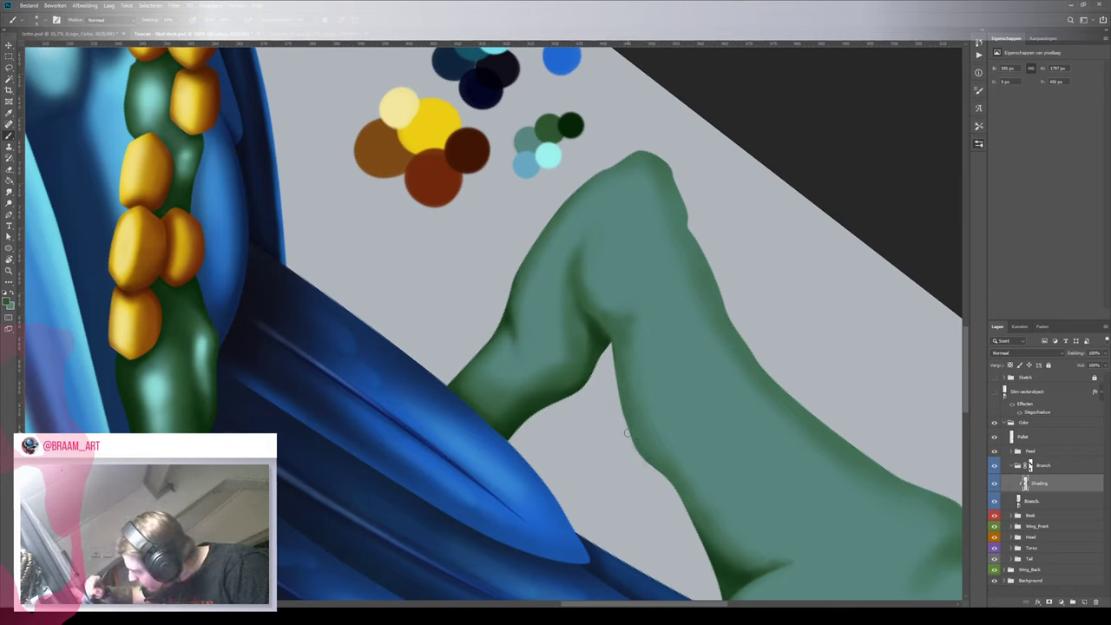
{"action": "key", "text": "r"}
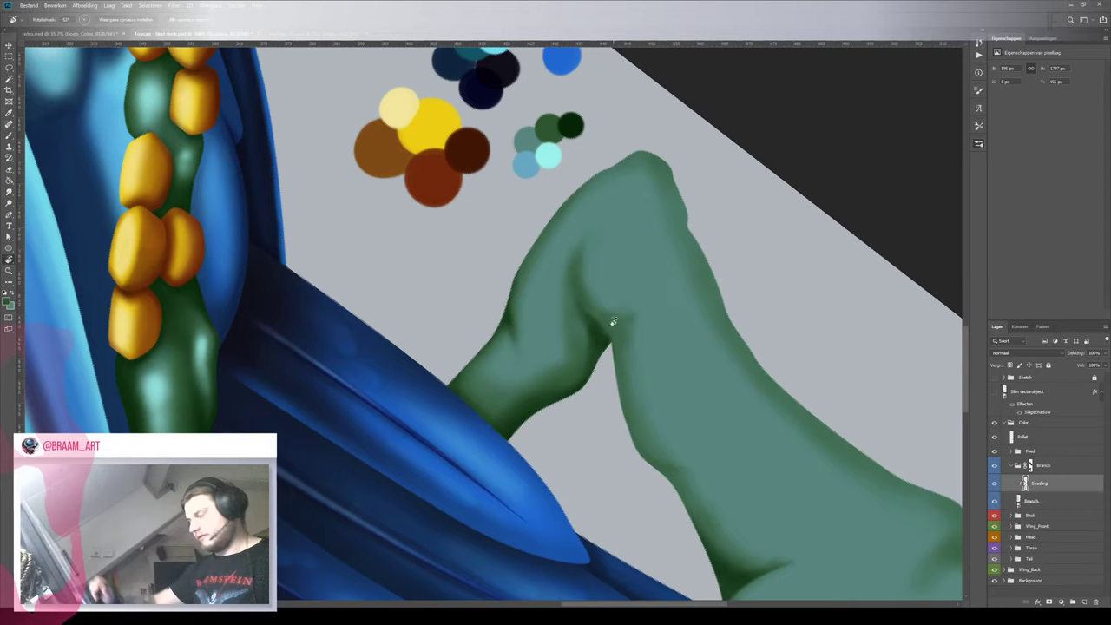
{"action": "mouse_move", "coordinate": [613, 323]}
{"action": "left_mouse_down"}
{"action": "mouse_move", "coordinate": [683, 516]}
{"action": "mouse_move", "coordinate": [547, 511]}
{"action": "left_mouse_up"}
{"action": "left_click_drag", "start_coordinate": [590, 492], "coordinate": [722, 241]}
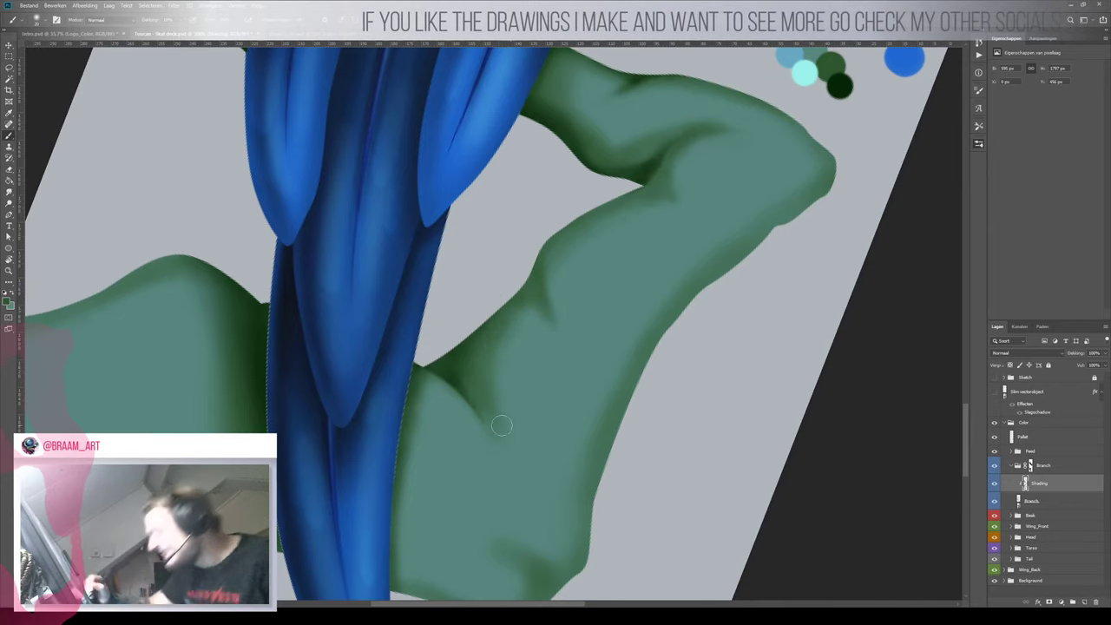
Brush mid green shading into the folds where the thick branch meets the tail and around its lower knob
{"action": "key", "text": "z"}
{"action": "mouse_move", "coordinate": [521, 393]}
{"action": "left_mouse_down"}
{"action": "mouse_move", "coordinate": [452, 480]}
{"action": "mouse_move", "coordinate": [551, 487]}
{"action": "mouse_move", "coordinate": [510, 354]}
{"action": "mouse_move", "coordinate": [531, 350]}
{"action": "left_mouse_up"}
{"action": "key", "text": "b"}
{"action": "key", "text": "r"}
{"action": "key", "text": "b"}
{"action": "left_click_drag", "start_coordinate": [493, 441], "coordinate": [481, 390]}
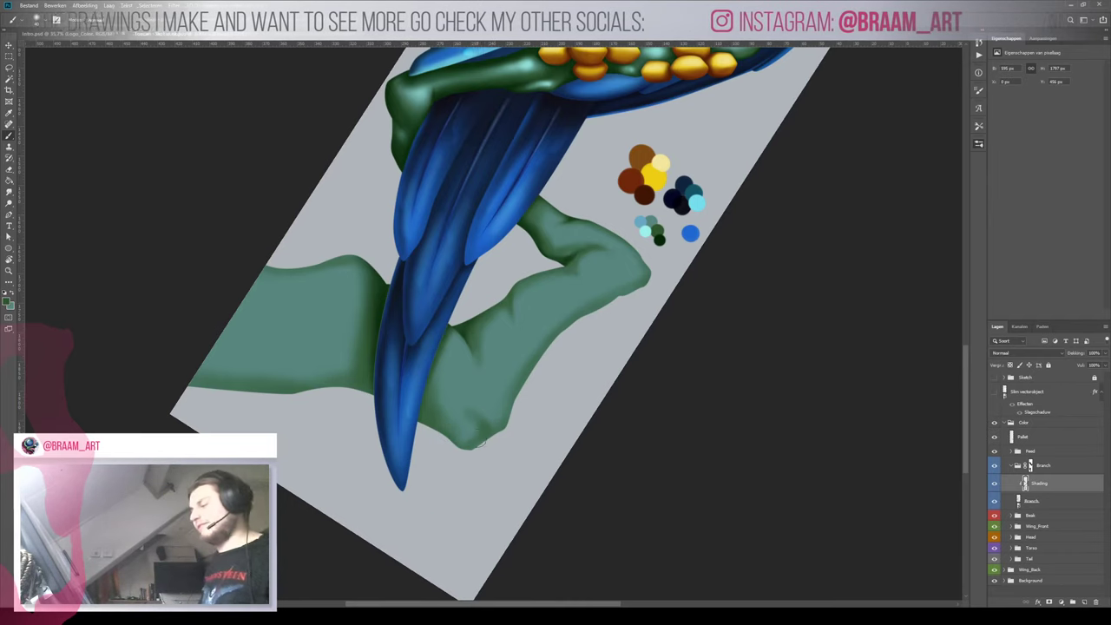
Paint mid green shading on the thick branch section across the tail, darkening its edges and center hollow
{"action": "key", "text": "r"}
{"action": "mouse_move", "coordinate": [328, 363]}
{"action": "left_mouse_down"}
{"action": "mouse_move", "coordinate": [496, 315]}
{"action": "mouse_move", "coordinate": [504, 323]}
{"action": "left_mouse_up"}
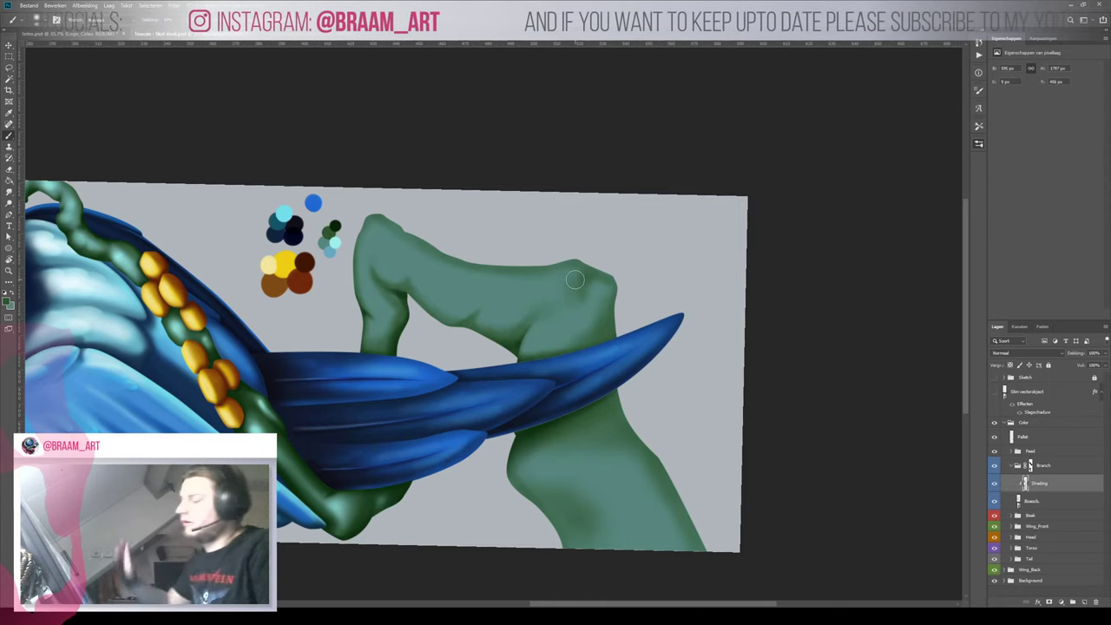
{"action": "key", "text": "r"}
{"action": "mouse_move", "coordinate": [569, 273]}
{"action": "left_mouse_down"}
{"action": "mouse_move", "coordinate": [573, 411]}
{"action": "mouse_move", "coordinate": [596, 343]}
{"action": "left_mouse_up"}
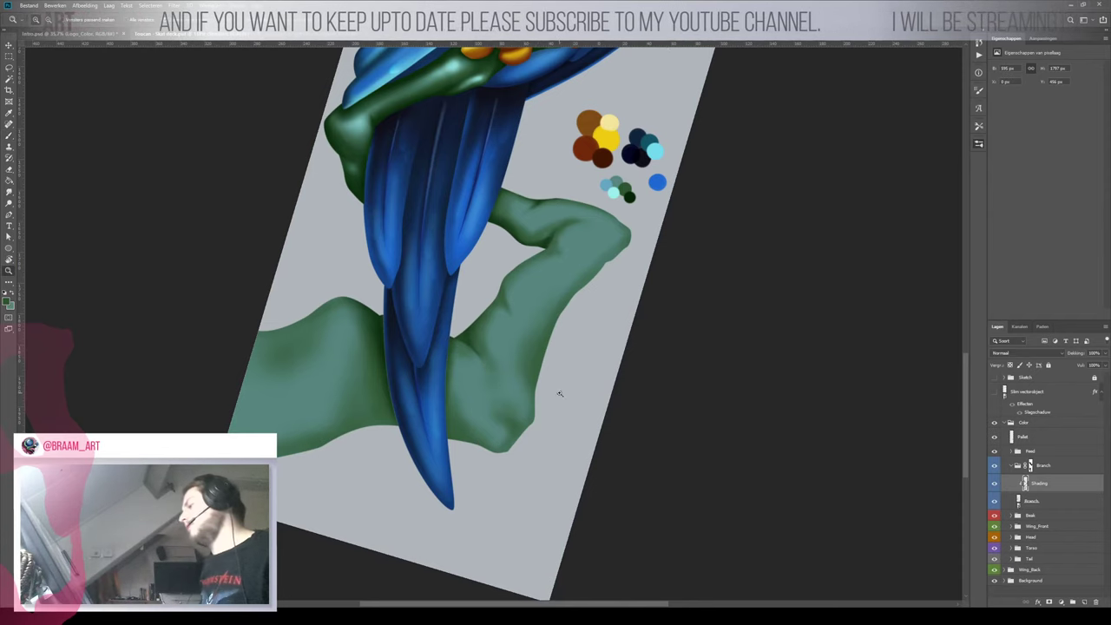
Check the branch against the whole painting and broaden the soft mid green shading along the bend's outer edge
{"action": "left_click_drag", "start_coordinate": [560, 392], "coordinate": [487, 393]}
{"action": "left_click_drag", "start_coordinate": [627, 306], "coordinate": [617, 267]}
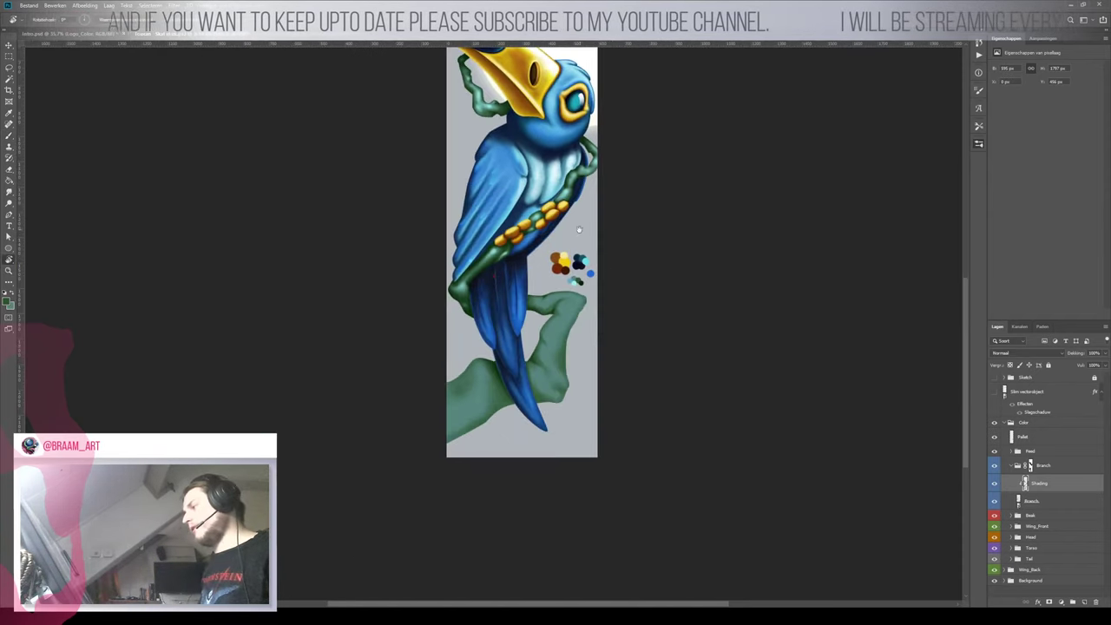
{"action": "left_click_drag", "start_coordinate": [587, 173], "coordinate": [587, 298]}
{"action": "key", "text": "b"}
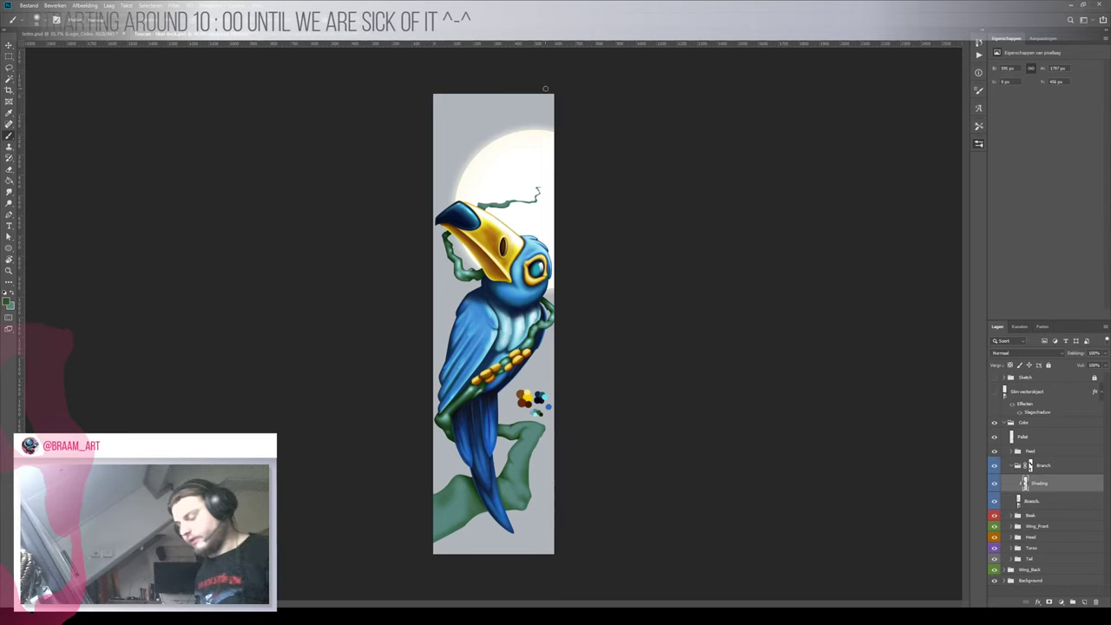
{"action": "key", "text": "z"}
{"action": "left_click_drag", "start_coordinate": [493, 435], "coordinate": [517, 422]}
{"action": "key", "text": "b"}
{"action": "left_click_drag", "start_coordinate": [609, 428], "coordinate": [372, 309]}
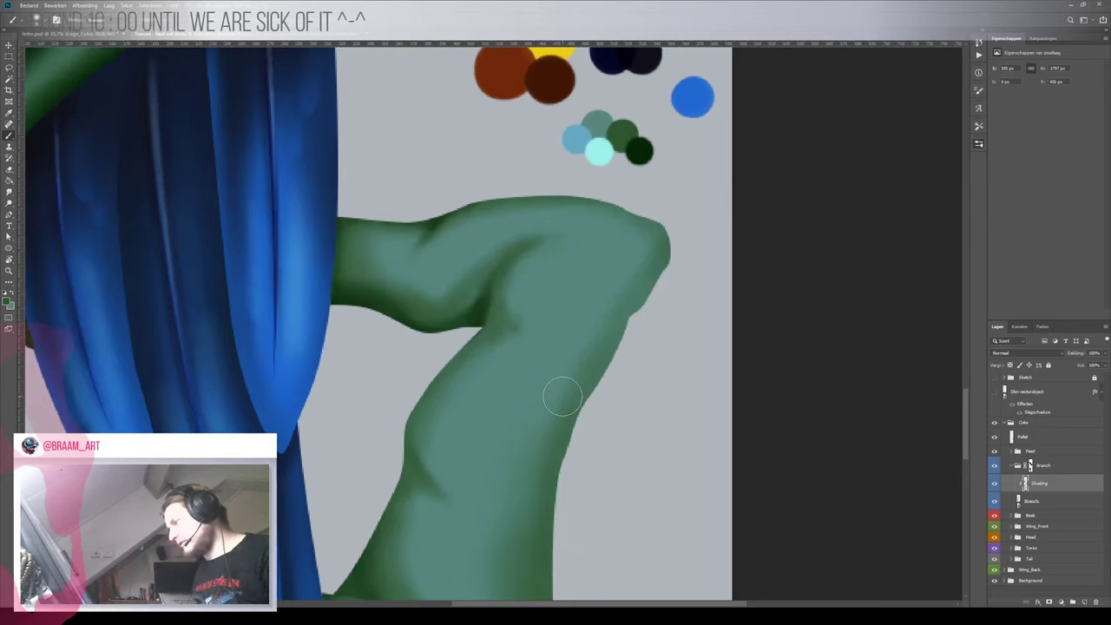
{"action": "key", "text": "z"}
{"action": "left_click_drag", "start_coordinate": [499, 321], "coordinate": [425, 337]}
{"action": "key", "text": "b"}
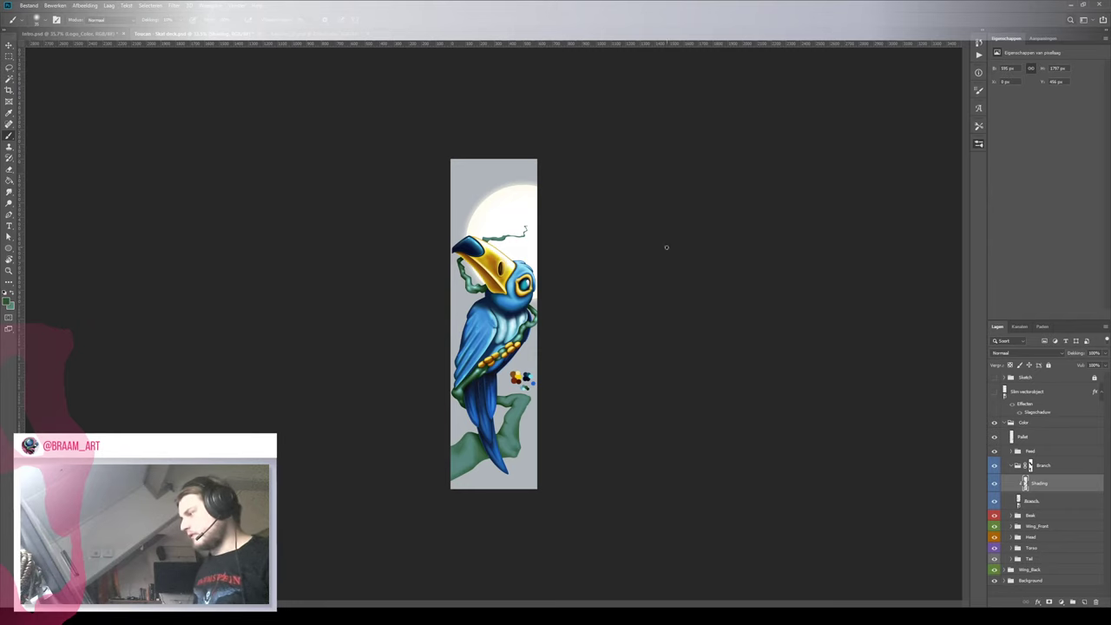
Bring the thin branch above the beak into close view and reduce the brush size for shading it
{"action": "key", "text": "z"}
{"action": "mouse_move", "coordinate": [482, 229]}
{"action": "left_mouse_down"}
{"action": "mouse_move", "coordinate": [539, 227]}
{"action": "mouse_move", "coordinate": [543, 236]}
{"action": "left_mouse_up"}
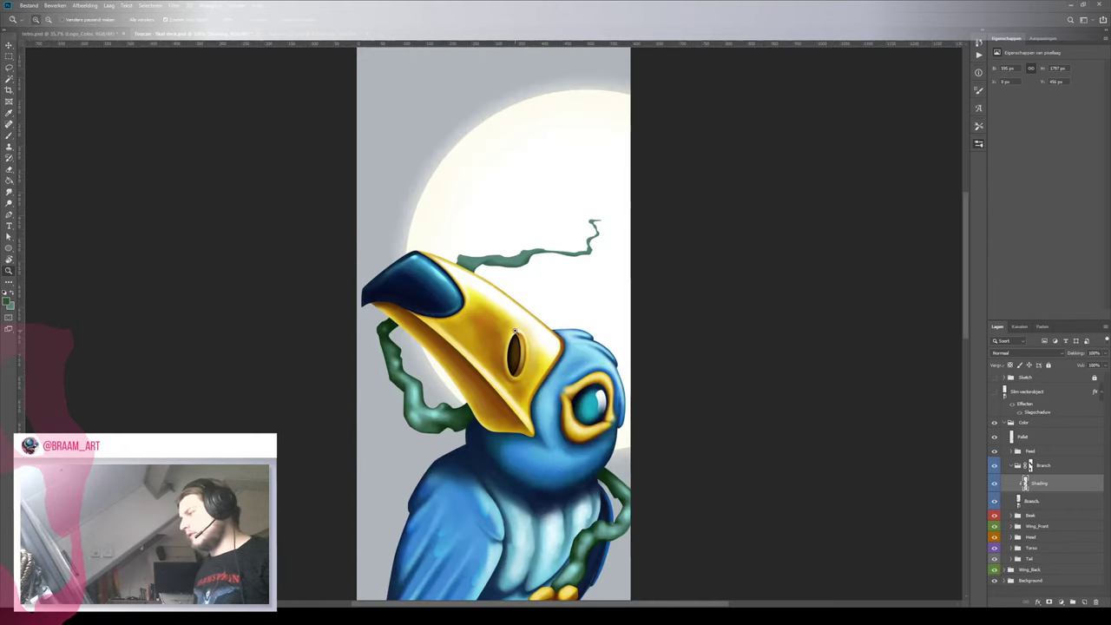
{"action": "mouse_move", "coordinate": [537, 513]}
{"action": "left_mouse_down"}
{"action": "mouse_move", "coordinate": [458, 83]}
{"action": "mouse_move", "coordinate": [487, 363]}
{"action": "left_mouse_up"}
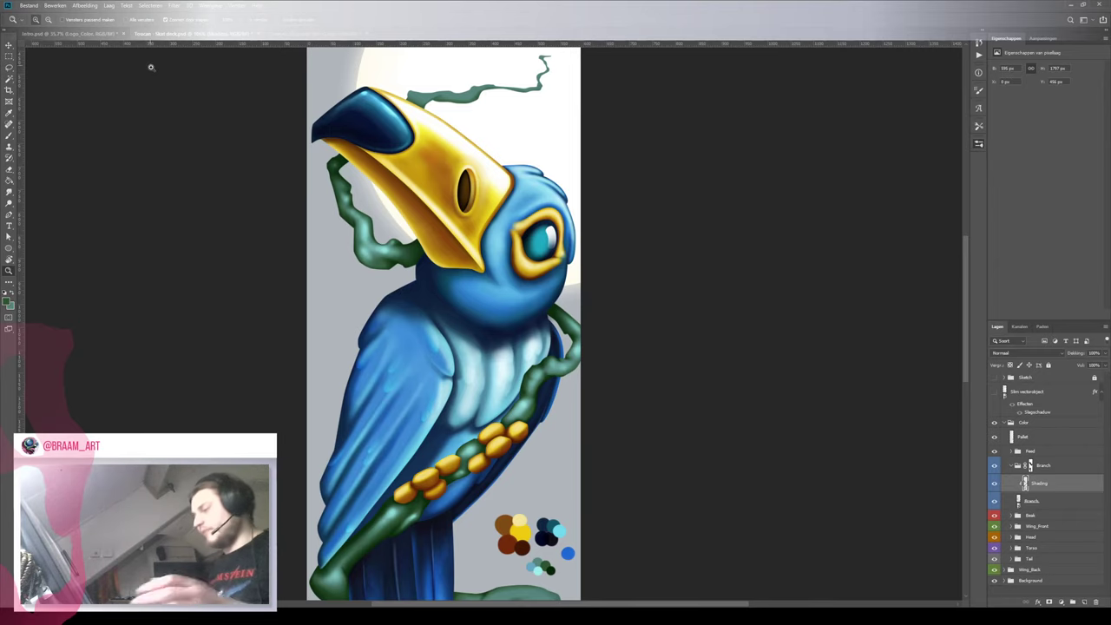
{"action": "left_click", "coordinate": [444, 204]}
{"action": "scroll", "coordinate": [528, 278], "scroll_direction": "up", "scroll_amount": 5}
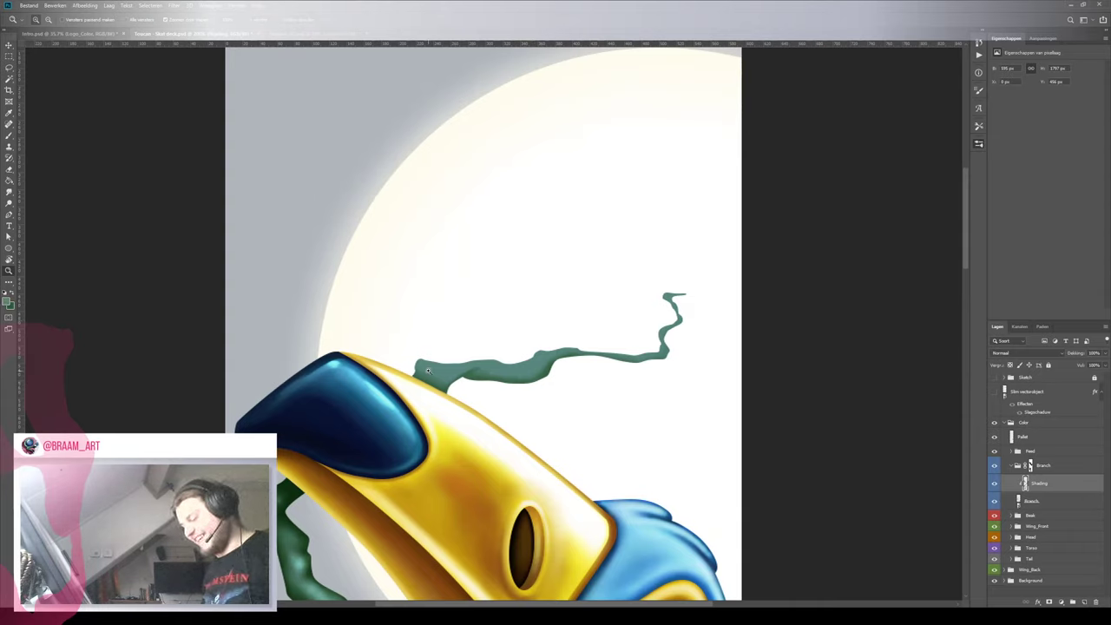
{"action": "key", "text": "b"}
{"action": "key", "text": "["}
{"action": "key", "text": "["}
{"action": "key", "text": "["}
{"action": "key", "text": "["}
{"action": "key", "text": "["}
{"action": "key", "text": "["}
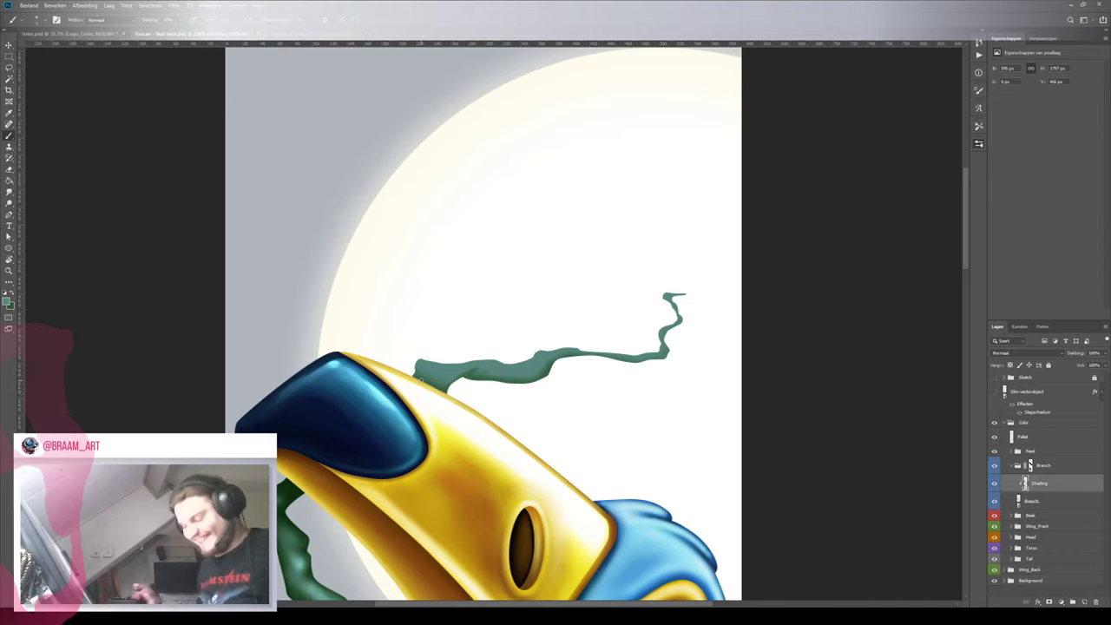
Sample the mid green and darkest green swatches and shade the thin branch above the beak from its base with mid green
{"action": "left_click_drag", "start_coordinate": [416, 503], "coordinate": [354, 278]}
{"action": "left_click_drag", "start_coordinate": [365, 582], "coordinate": [333, 368]}
{"action": "scroll", "coordinate": [332, 368], "scroll_direction": "down", "scroll_amount": 5}
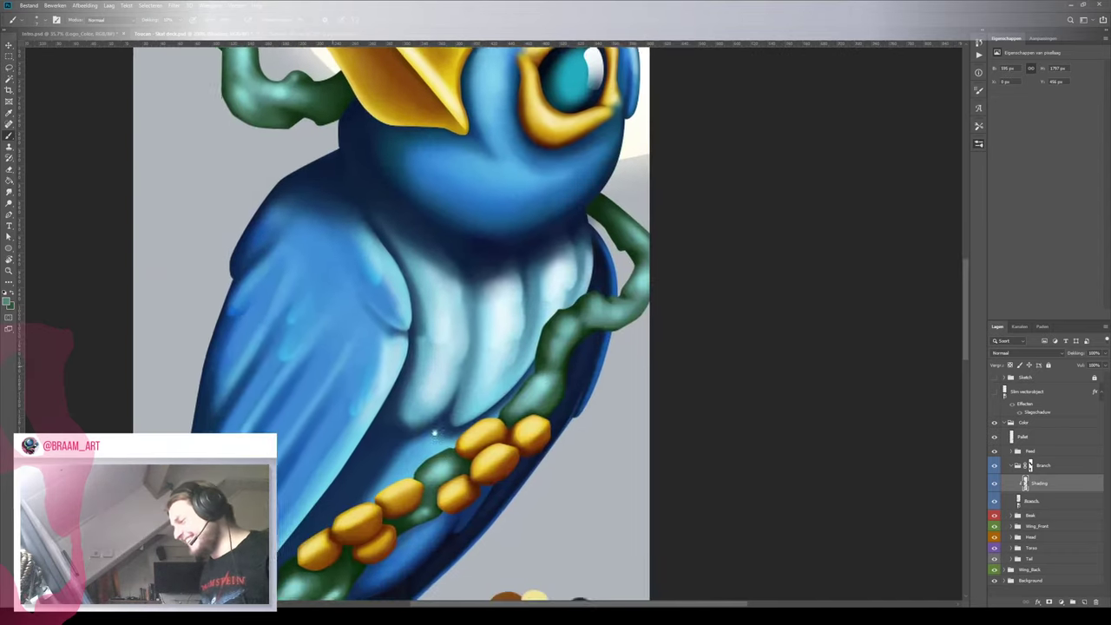
{"action": "key", "text": "i"}
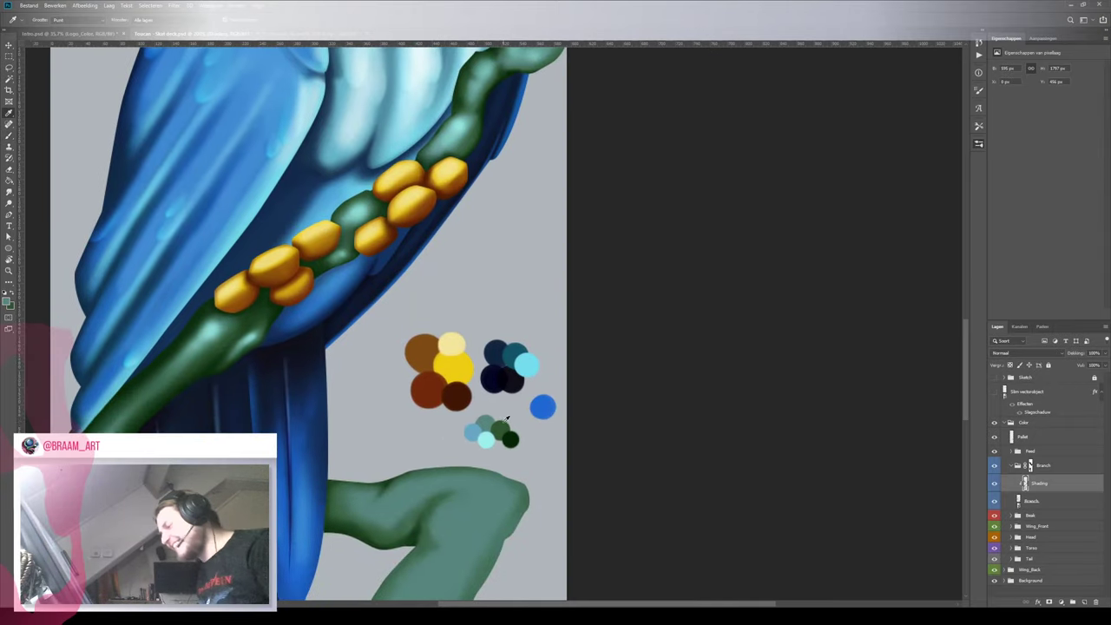
{"action": "left_click", "coordinate": [502, 424]}
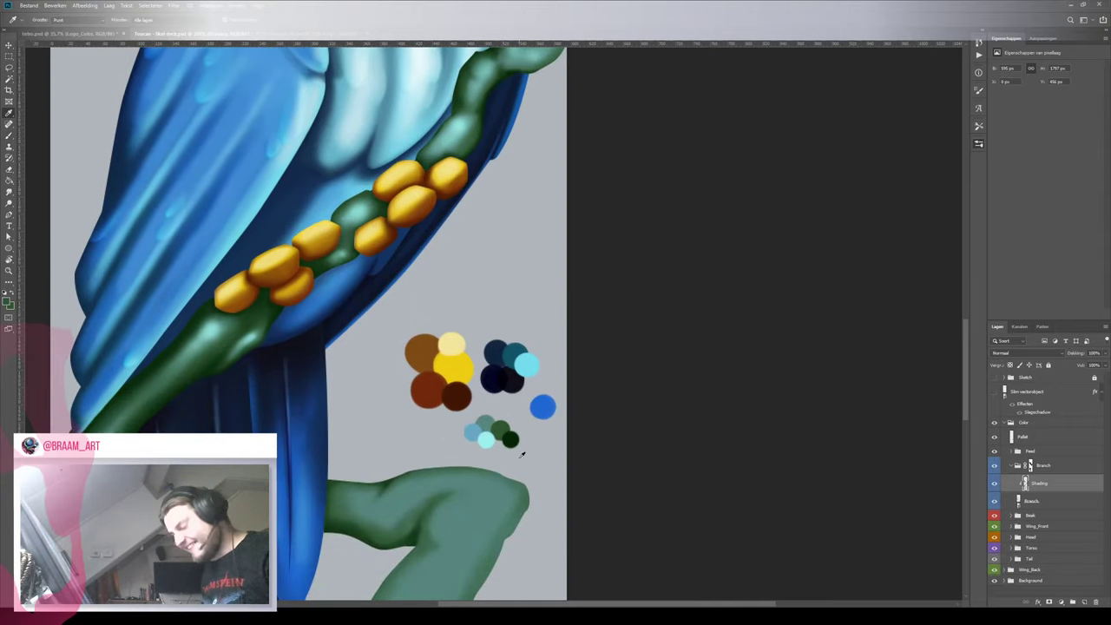
{"action": "left_click", "coordinate": [512, 437]}
{"action": "scroll", "coordinate": [357, 375], "scroll_direction": "up", "scroll_amount": 10}
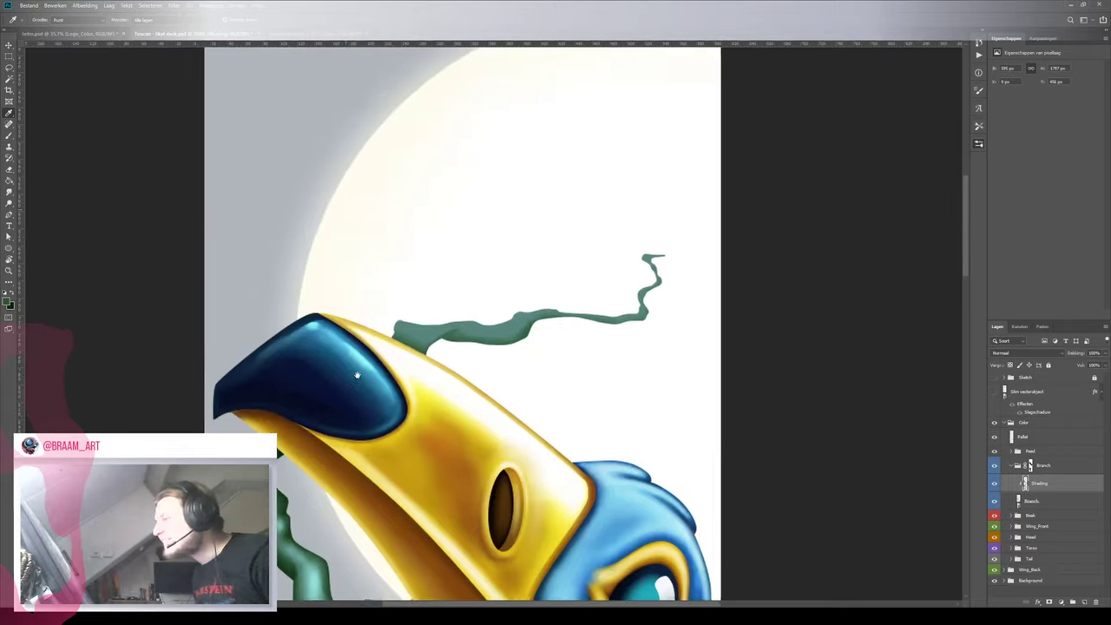
{"action": "scroll", "coordinate": [357, 375], "scroll_direction": "up", "scroll_amount": 2}
{"action": "scroll", "coordinate": [395, 381], "scroll_direction": "up", "scroll_amount": 3}
{"action": "key", "text": "b"}
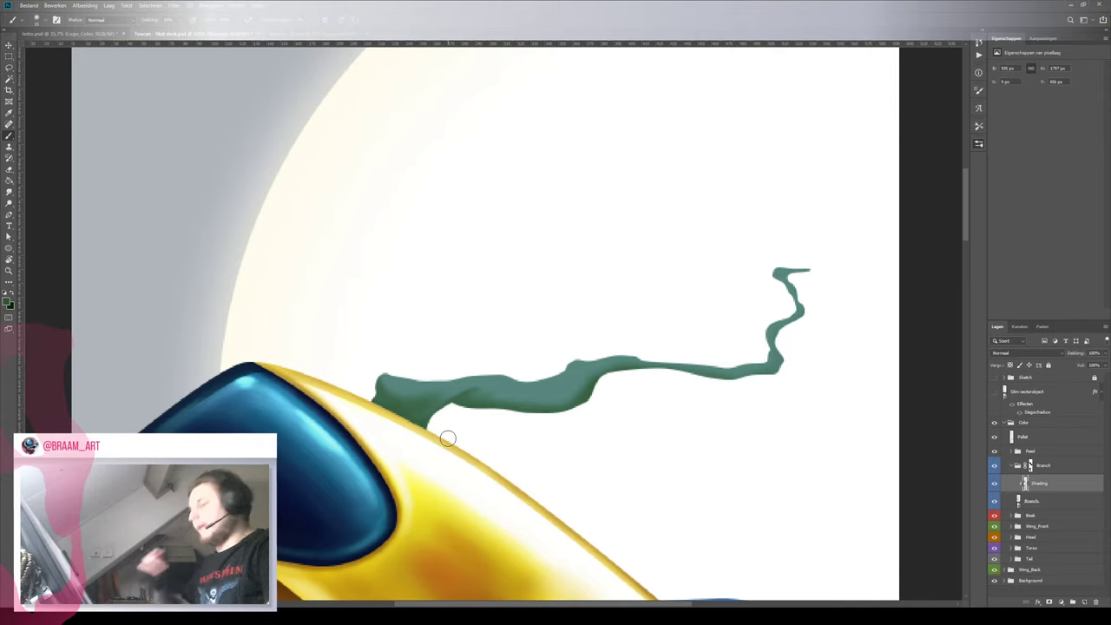
{"action": "key", "text": "r"}
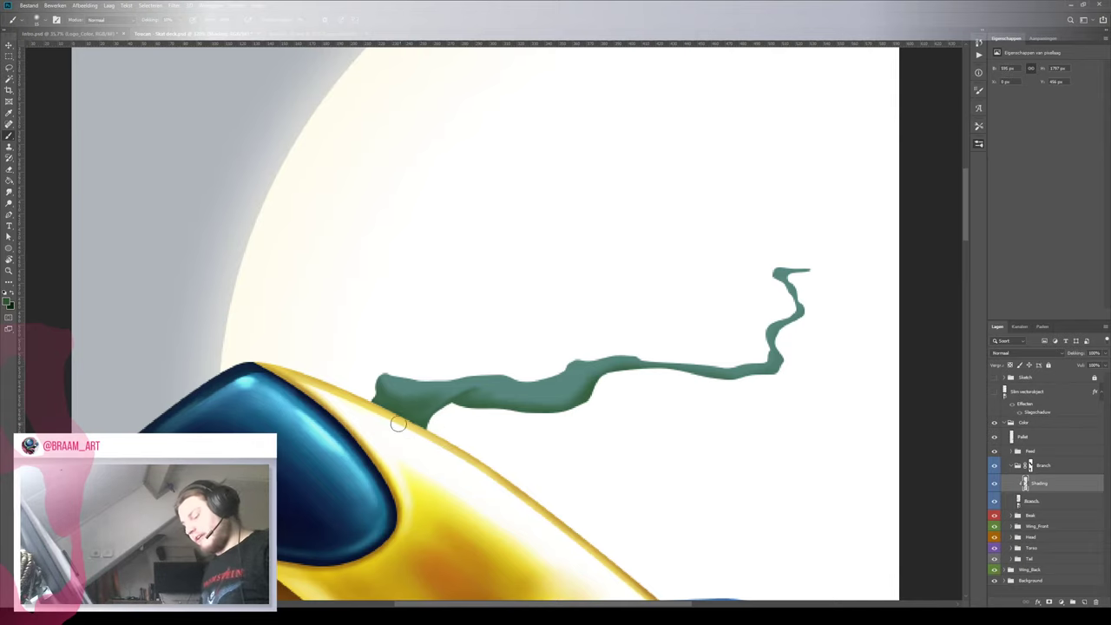
{"action": "mouse_move", "coordinate": [398, 424]}
{"action": "left_mouse_down"}
{"action": "mouse_move", "coordinate": [431, 316]}
{"action": "mouse_move", "coordinate": [490, 321]}
{"action": "mouse_move", "coordinate": [567, 295]}
{"action": "mouse_move", "coordinate": [495, 322]}
{"action": "mouse_move", "coordinate": [454, 296]}
{"action": "mouse_move", "coordinate": [468, 321]}
{"action": "left_mouse_up"}
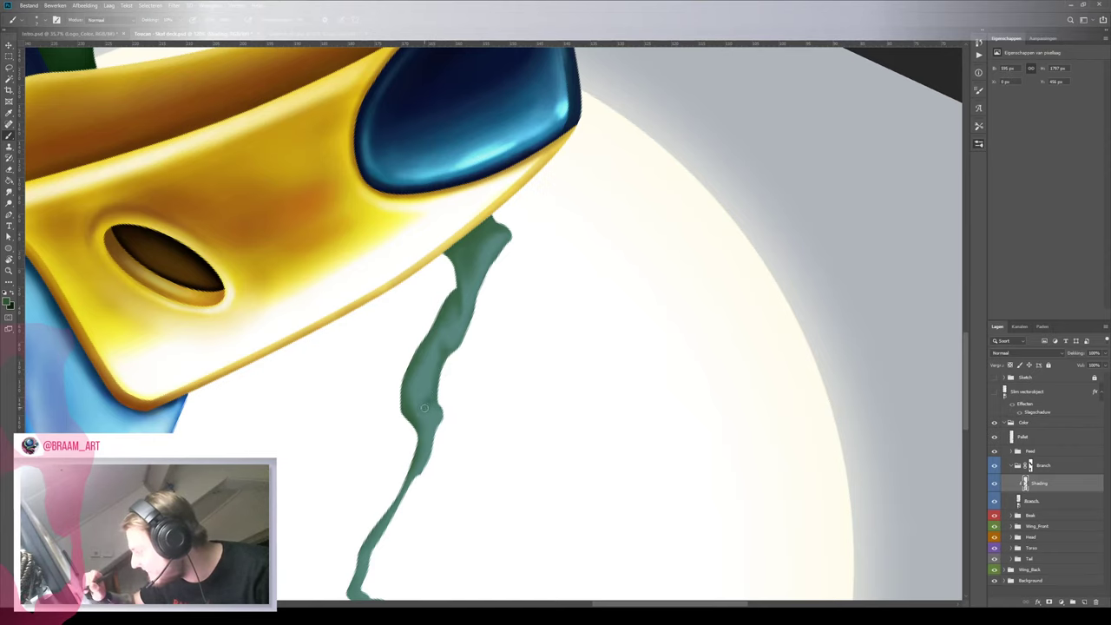
Extend the mid green shading along both edges of the thin branch above the beak
{"action": "key", "text": "r"}
{"action": "mouse_move", "coordinate": [457, 380]}
{"action": "left_mouse_down"}
{"action": "mouse_move", "coordinate": [401, 380]}
{"action": "mouse_move", "coordinate": [446, 379]}
{"action": "left_mouse_up"}
{"action": "key", "text": "b"}
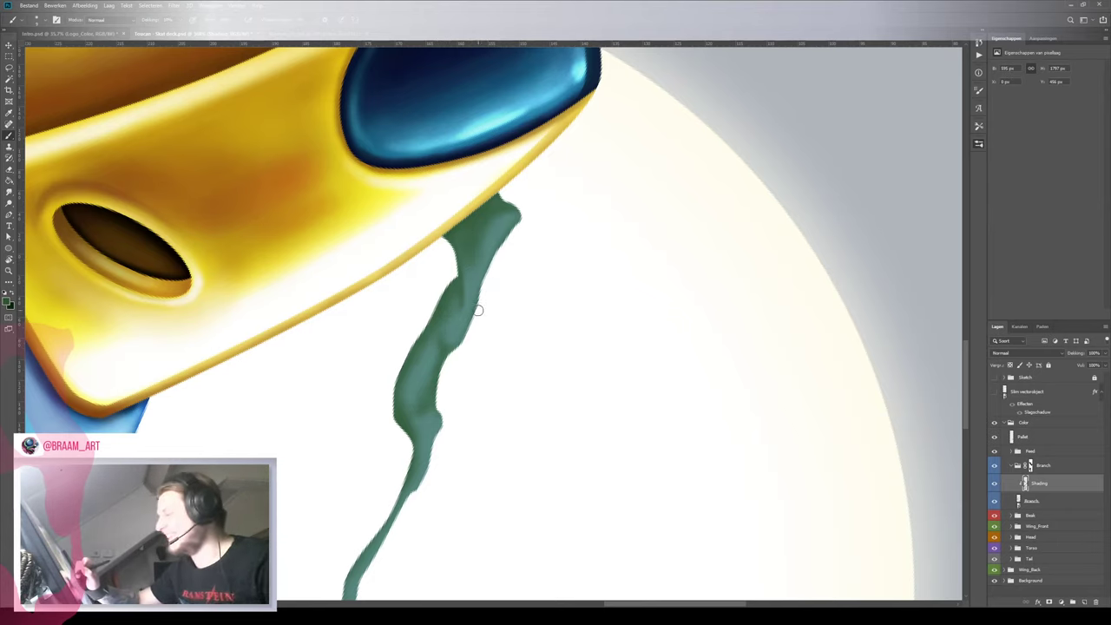
Switch to the darkest green and deepen the shadows at the thin branch's base, folds and edges
{"action": "key", "text": "z"}
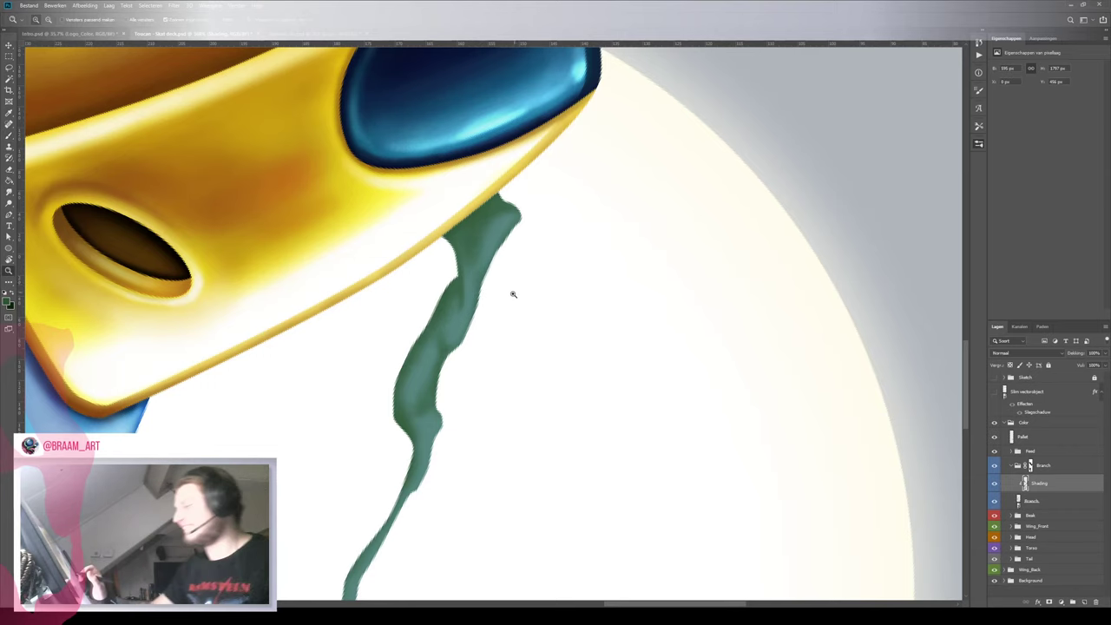
{"action": "mouse_move", "coordinate": [513, 294]}
{"action": "left_mouse_down"}
{"action": "mouse_move", "coordinate": [457, 367]}
{"action": "mouse_move", "coordinate": [486, 365]}
{"action": "mouse_move", "coordinate": [500, 346]}
{"action": "left_mouse_up"}
{"action": "key", "text": "b"}
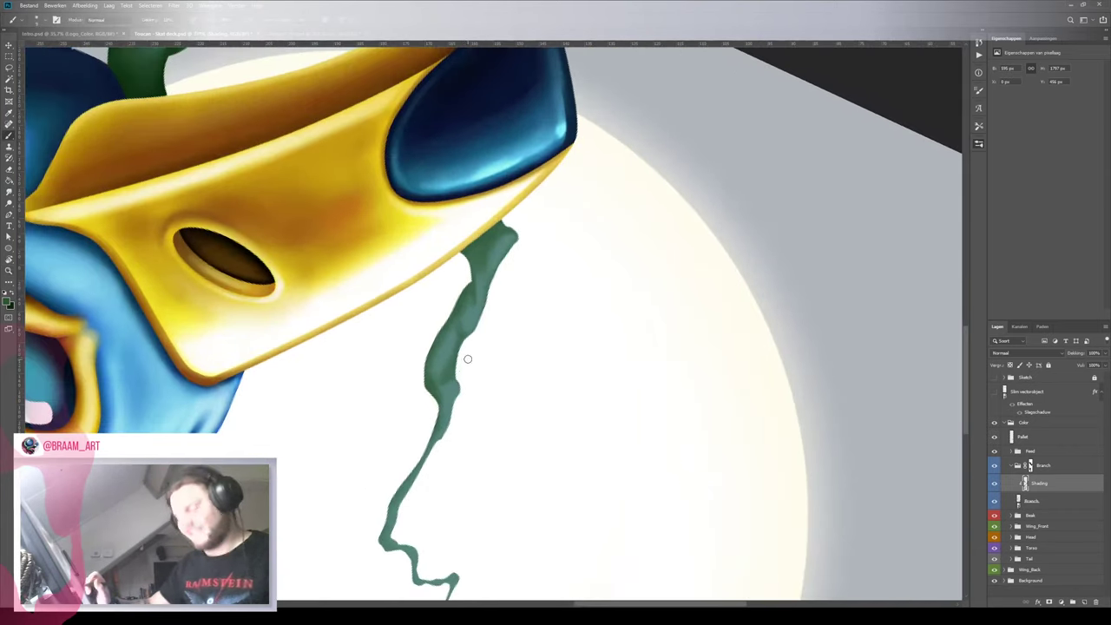
{"action": "key", "text": "x"}
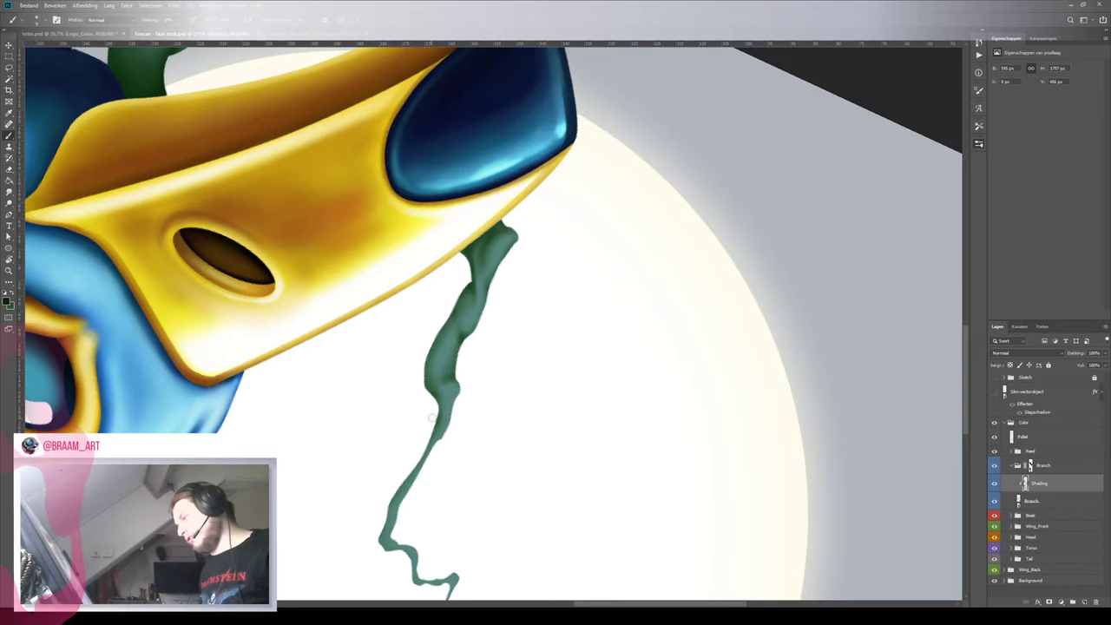
Switch back to mid green and shade the remaining length of the thin branch out to its crooked tip
{"action": "key", "text": "x"}
{"action": "left_click_drag", "start_coordinate": [397, 529], "coordinate": [405, 422]}
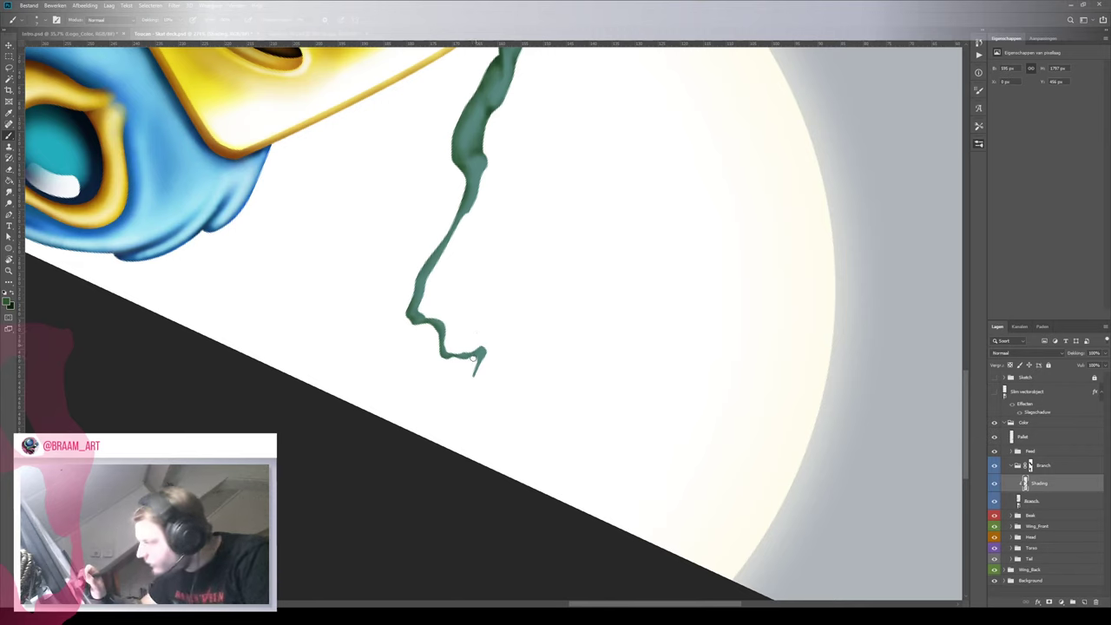
{"action": "left_click_drag", "start_coordinate": [502, 192], "coordinate": [463, 179]}
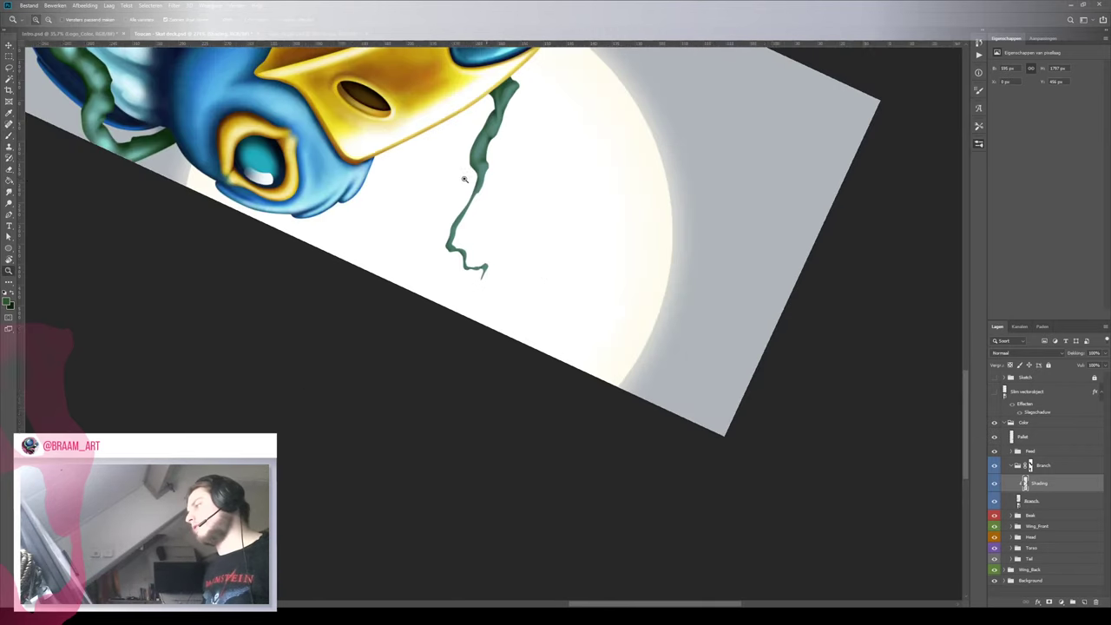
Sample the light mint swatch and paint highlights on the thick, twisted part of the thin branch above the beak
{"action": "left_click_drag", "start_coordinate": [399, 226], "coordinate": [431, 263]}
{"action": "left_click_drag", "start_coordinate": [295, 105], "coordinate": [467, 299]}
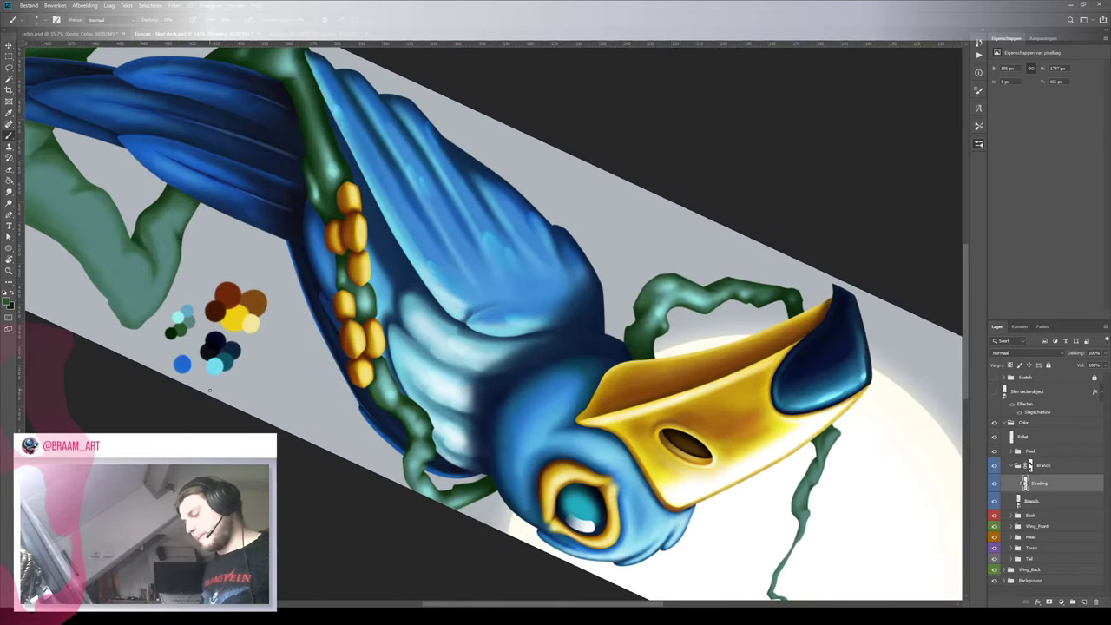
{"action": "key", "text": "i"}
{"action": "left_click", "coordinate": [180, 316]}
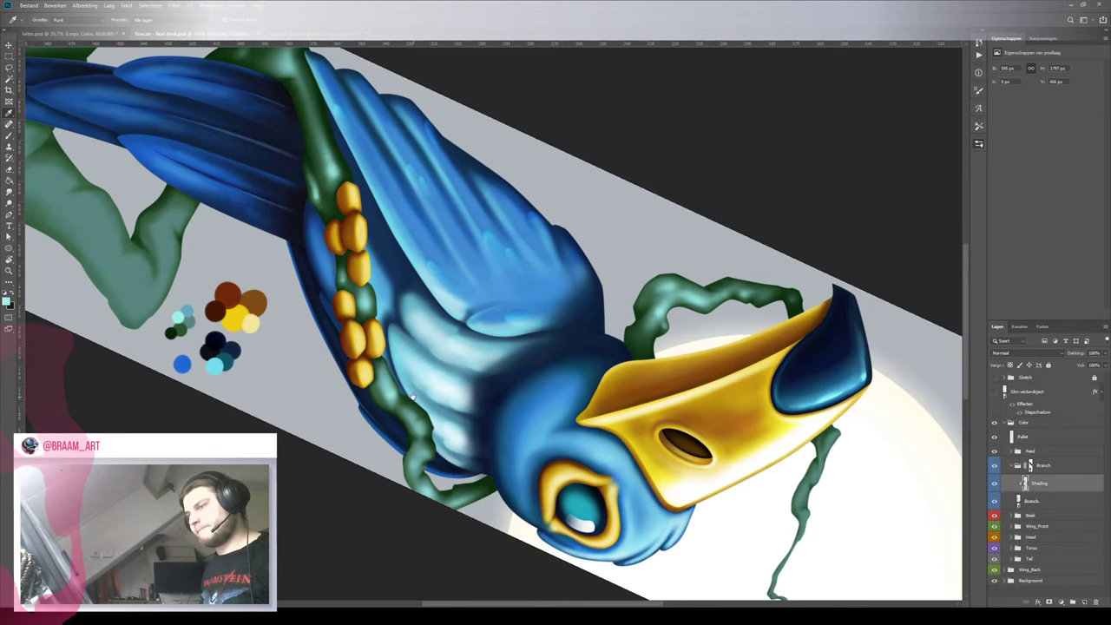
{"action": "left_click_drag", "start_coordinate": [847, 480], "coordinate": [567, 358]}
{"action": "key", "text": "z"}
{"action": "left_click", "coordinate": [566, 357]}
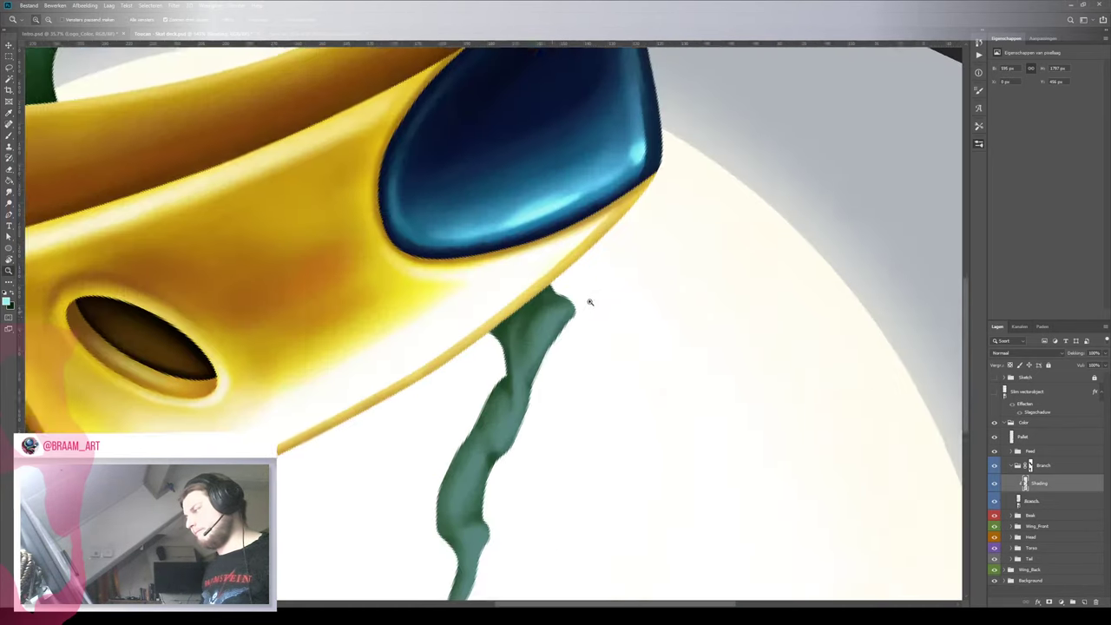
{"action": "key", "text": "b"}
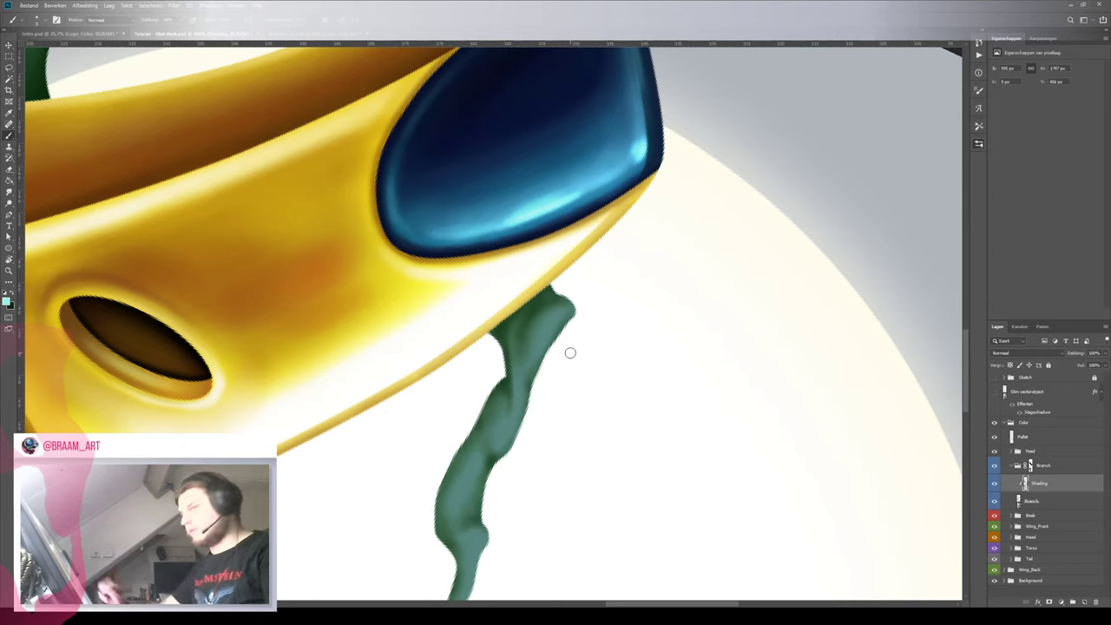
{"action": "mouse_move", "coordinate": [542, 321]}
{"action": "left_mouse_down"}
{"action": "mouse_move", "coordinate": [501, 438]}
{"action": "mouse_move", "coordinate": [496, 431]}
{"action": "mouse_move", "coordinate": [516, 420]}
{"action": "mouse_move", "coordinate": [498, 415]}
{"action": "mouse_move", "coordinate": [506, 439]}
{"action": "mouse_move", "coordinate": [474, 460]}
{"action": "mouse_move", "coordinate": [456, 517]}
{"action": "left_mouse_up"}
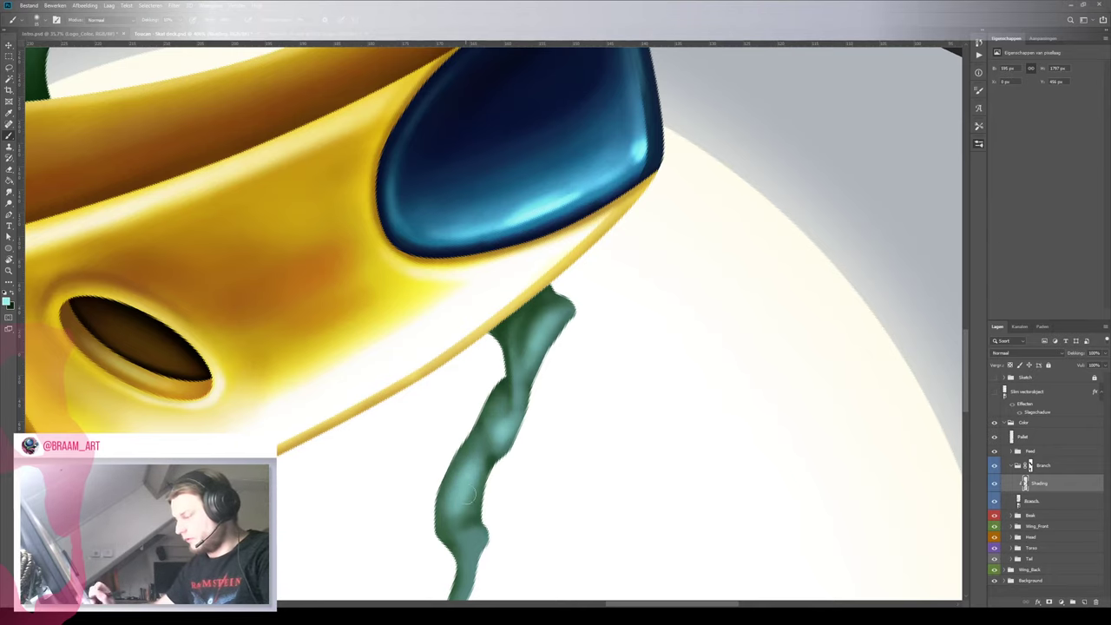
{"action": "left_click_drag", "start_coordinate": [486, 550], "coordinate": [534, 397]}
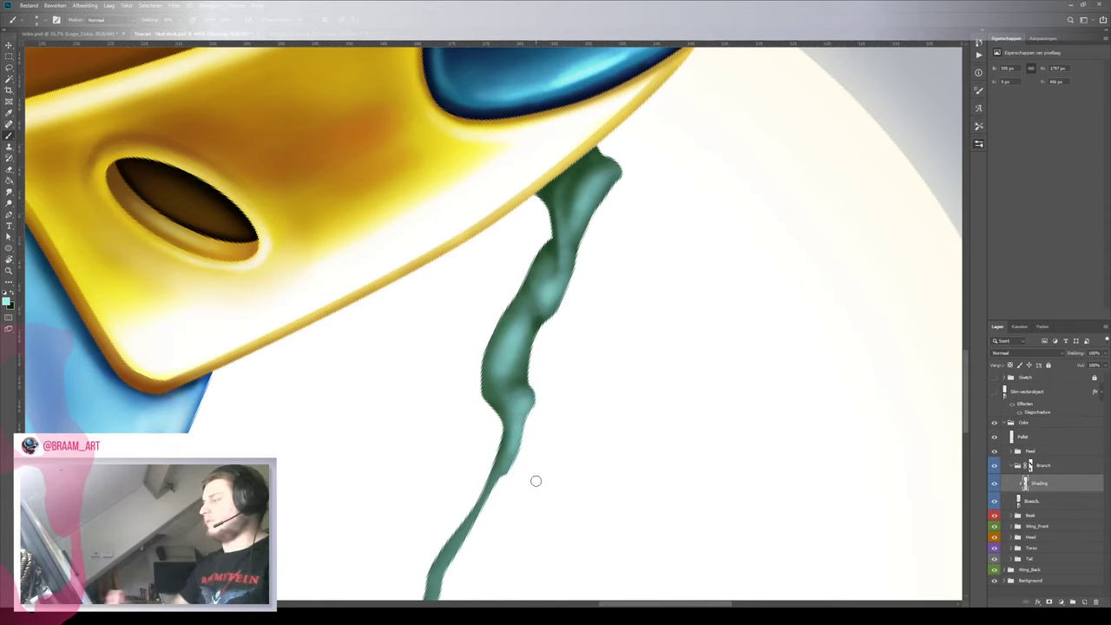
Rotate the canvas and continue the light mint highlights along the thin branch's narrow section to its crooked tip
{"action": "key", "text": "r"}
{"action": "left_click_drag", "start_coordinate": [477, 385], "coordinate": [356, 233]}
{"action": "key", "text": "space"}
{"action": "left_click_drag", "start_coordinate": [603, 221], "coordinate": [524, 293]}
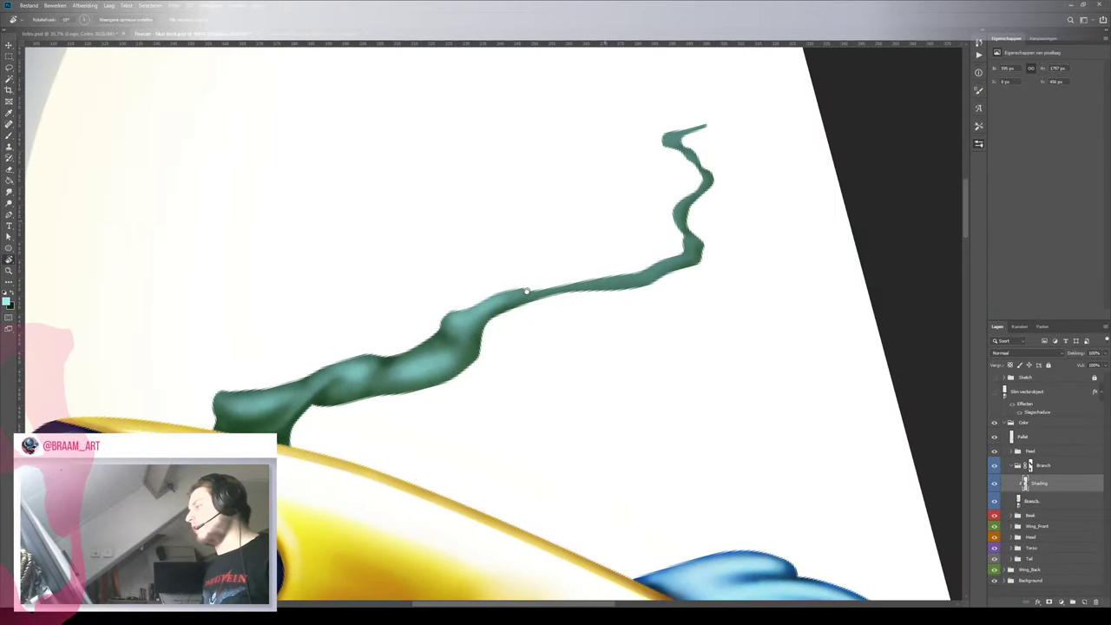
{"action": "key", "text": "r"}
{"action": "mouse_move", "coordinate": [628, 246]}
{"action": "left_mouse_down"}
{"action": "mouse_move", "coordinate": [533, 190]}
{"action": "mouse_move", "coordinate": [503, 278]}
{"action": "left_mouse_up"}
{"action": "key", "text": "b"}
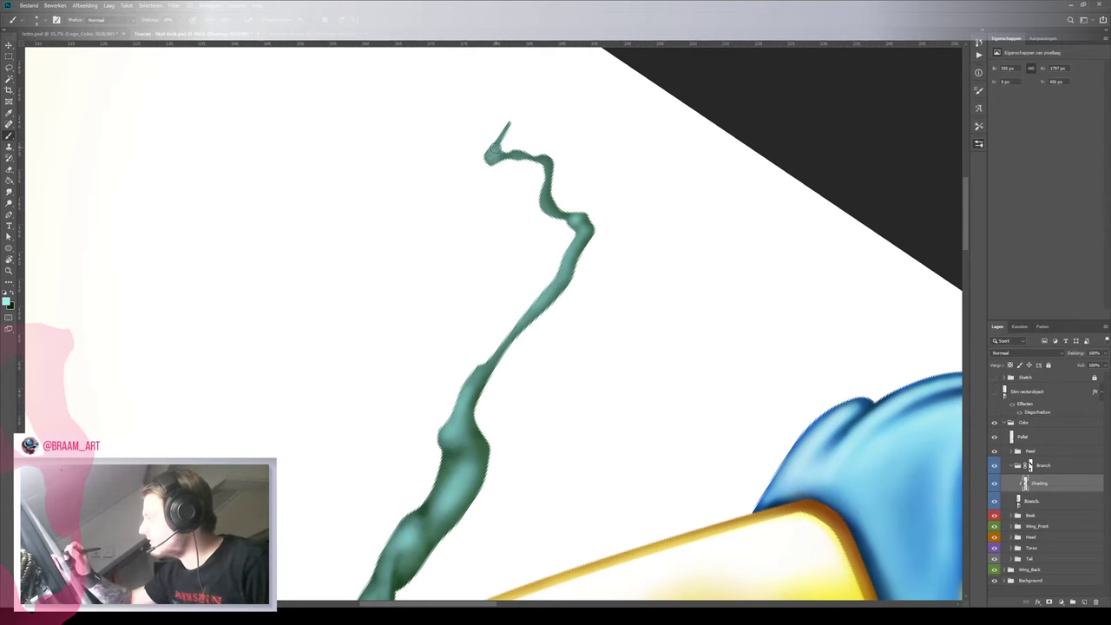
{"action": "left_click_drag", "start_coordinate": [494, 154], "coordinate": [505, 128]}
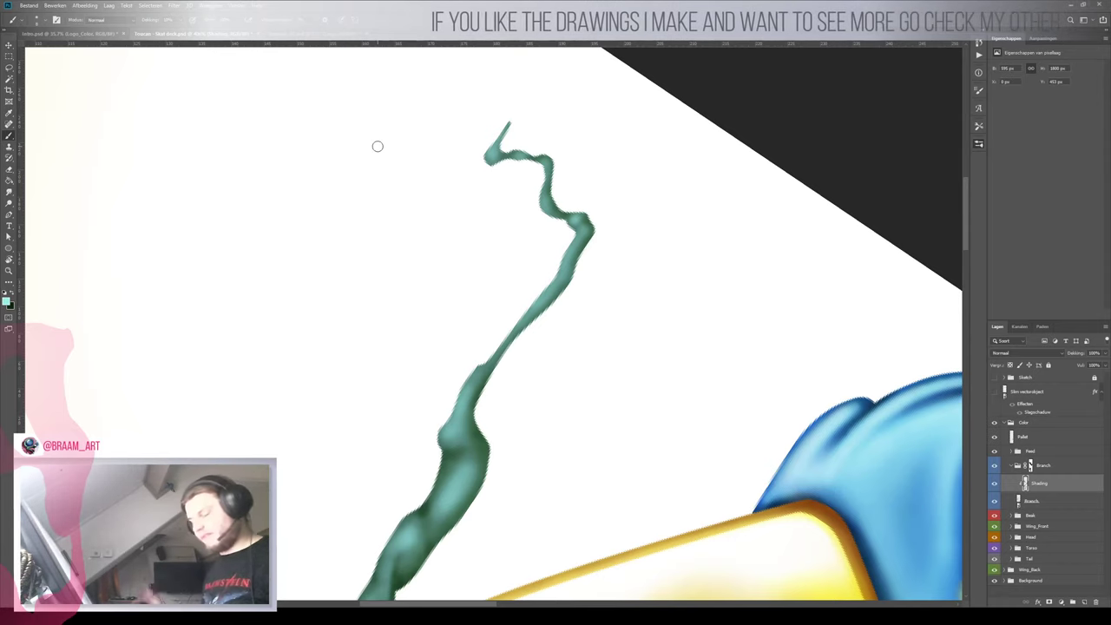
{"action": "mouse_move", "coordinate": [624, 297]}
{"action": "left_mouse_down"}
{"action": "mouse_move", "coordinate": [553, 297]}
{"action": "mouse_move", "coordinate": [617, 302]}
{"action": "left_mouse_up"}
{"action": "scroll", "coordinate": [556, 303], "scroll_direction": "down", "scroll_amount": 2}
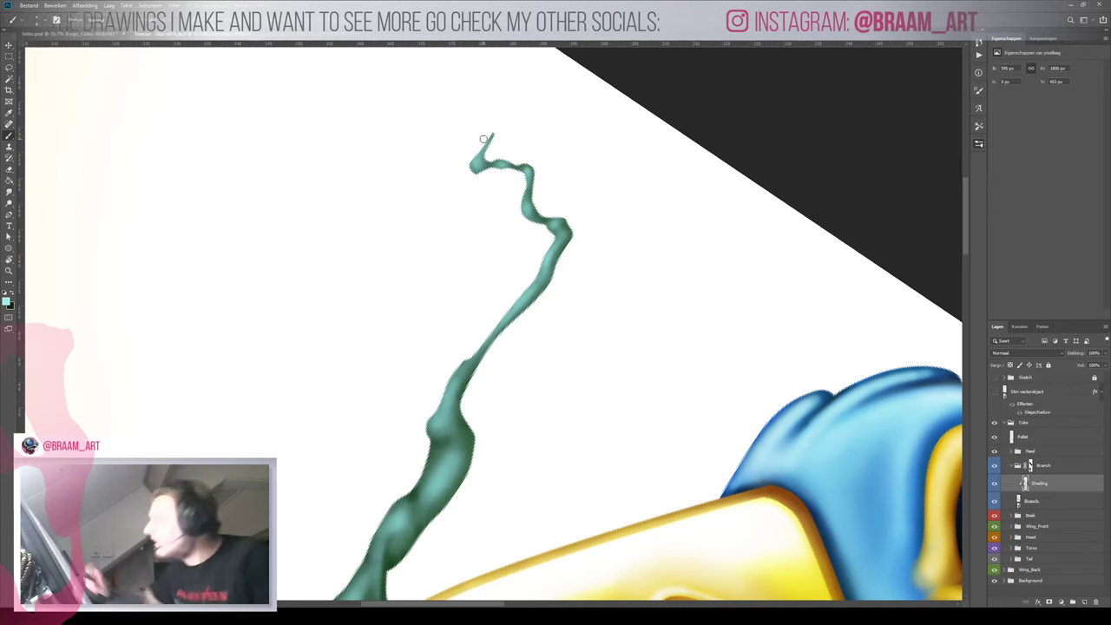
Turn the canvas upright and examine the shaded thin branch against the whole toucan painting
{"action": "key", "text": "z"}
{"action": "left_click_drag", "start_coordinate": [562, 175], "coordinate": [521, 197]}
{"action": "key", "text": "r"}
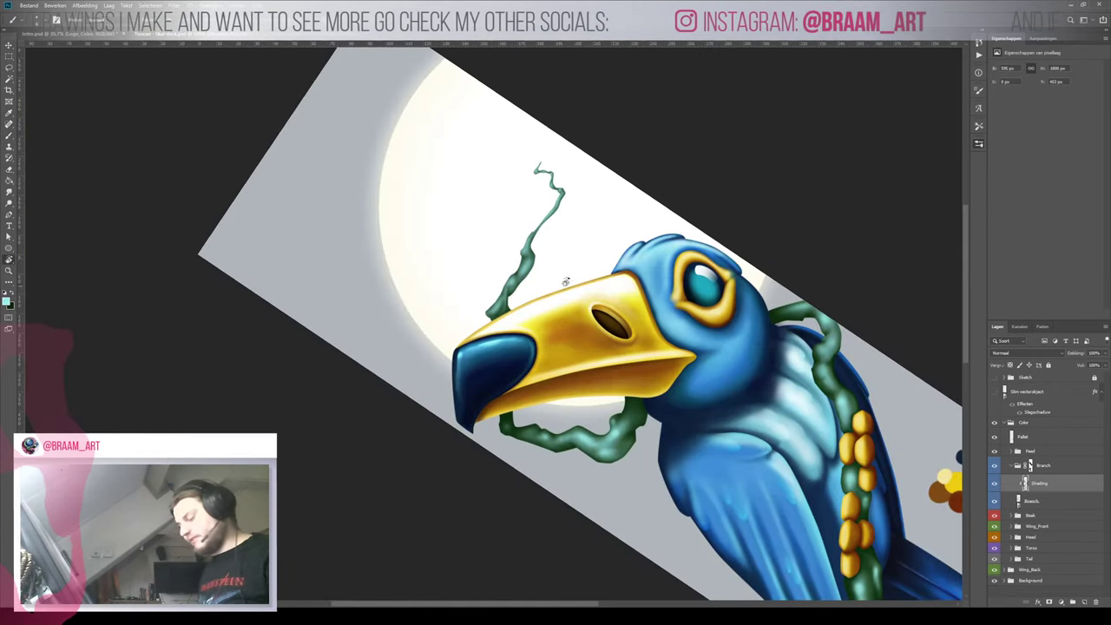
{"action": "left_click_drag", "start_coordinate": [627, 259], "coordinate": [638, 387]}
{"action": "key", "text": "Escape"}
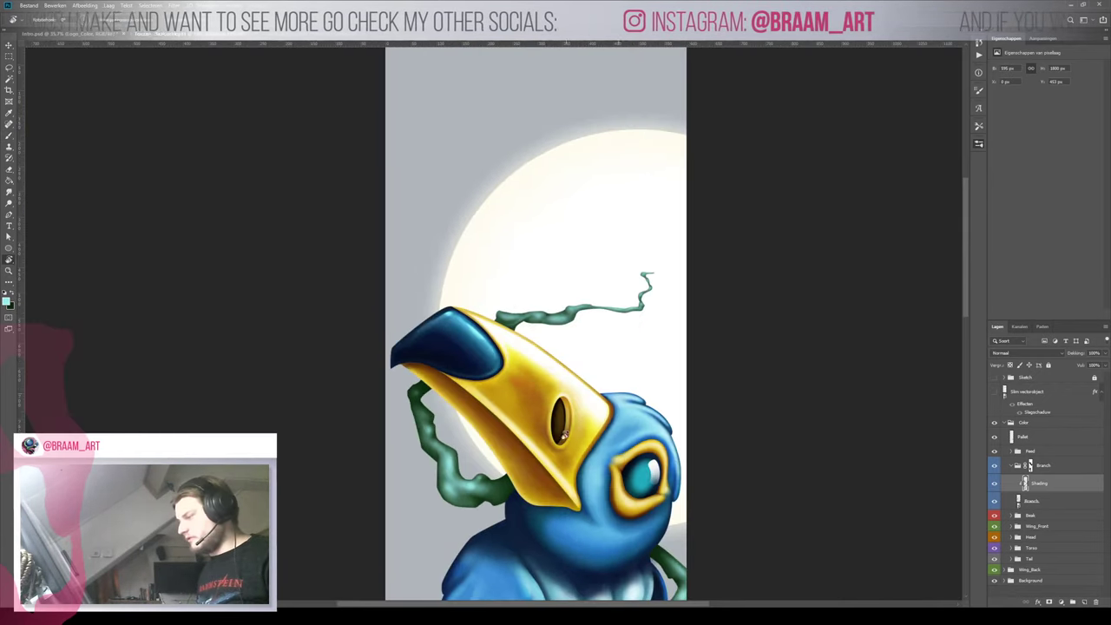
{"action": "key", "text": "z"}
{"action": "left_click_drag", "start_coordinate": [518, 425], "coordinate": [475, 423]}
{"action": "left_click_drag", "start_coordinate": [486, 503], "coordinate": [488, 282]}
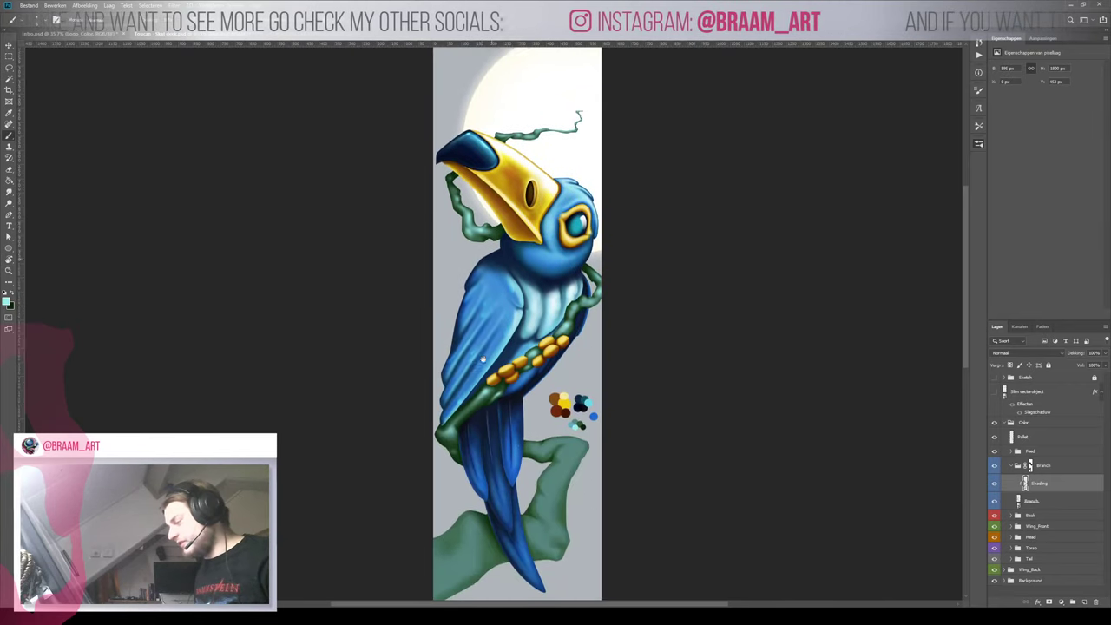
Sample mid green as the alternate colour, then paint a light mint highlight on the large branch's bend beside the tail
{"action": "key", "text": "z"}
{"action": "left_click_drag", "start_coordinate": [483, 438], "coordinate": [560, 459]}
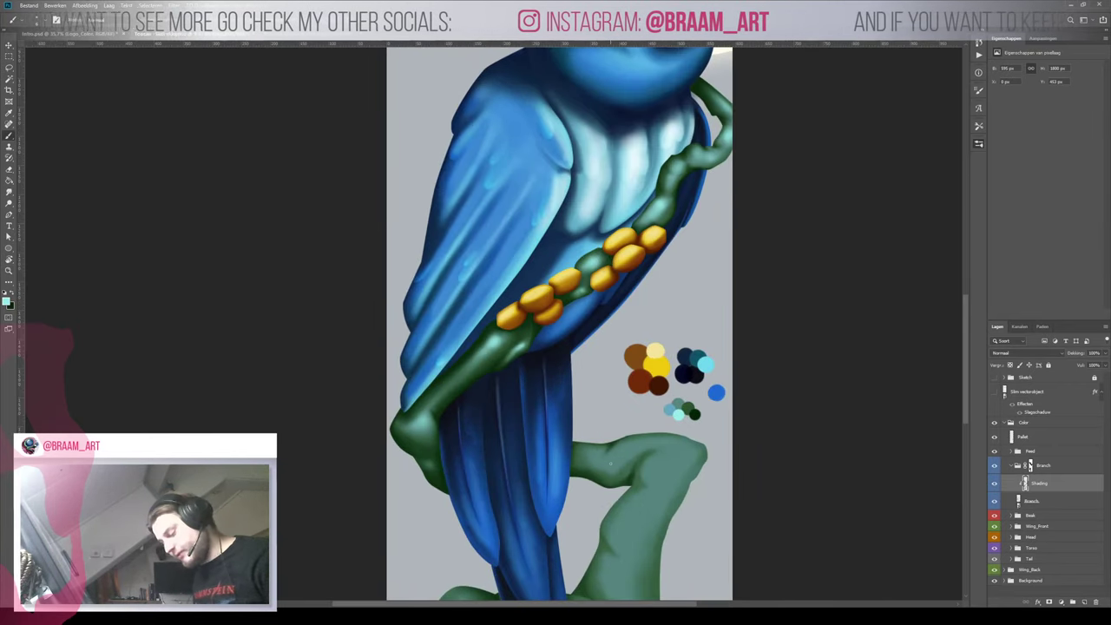
{"action": "key", "text": "r"}
{"action": "mouse_move", "coordinate": [572, 369]}
{"action": "left_mouse_down"}
{"action": "mouse_move", "coordinate": [578, 328]}
{"action": "mouse_move", "coordinate": [534, 445]}
{"action": "left_mouse_up"}
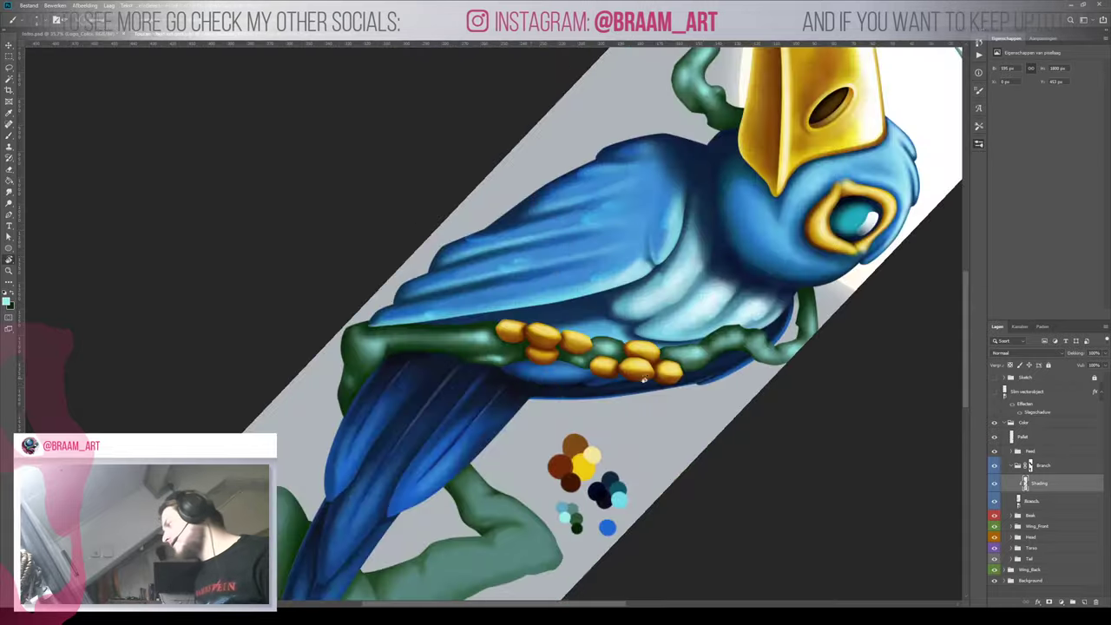
{"action": "mouse_move", "coordinate": [645, 379]}
{"action": "left_mouse_down"}
{"action": "mouse_move", "coordinate": [627, 168]}
{"action": "mouse_move", "coordinate": [557, 152]}
{"action": "left_mouse_up"}
{"action": "left_click_drag", "start_coordinate": [737, 328], "coordinate": [544, 271]}
{"action": "key", "text": "r"}
{"action": "key", "text": "z"}
{"action": "scroll", "coordinate": [543, 272], "scroll_direction": "up", "scroll_amount": 1}
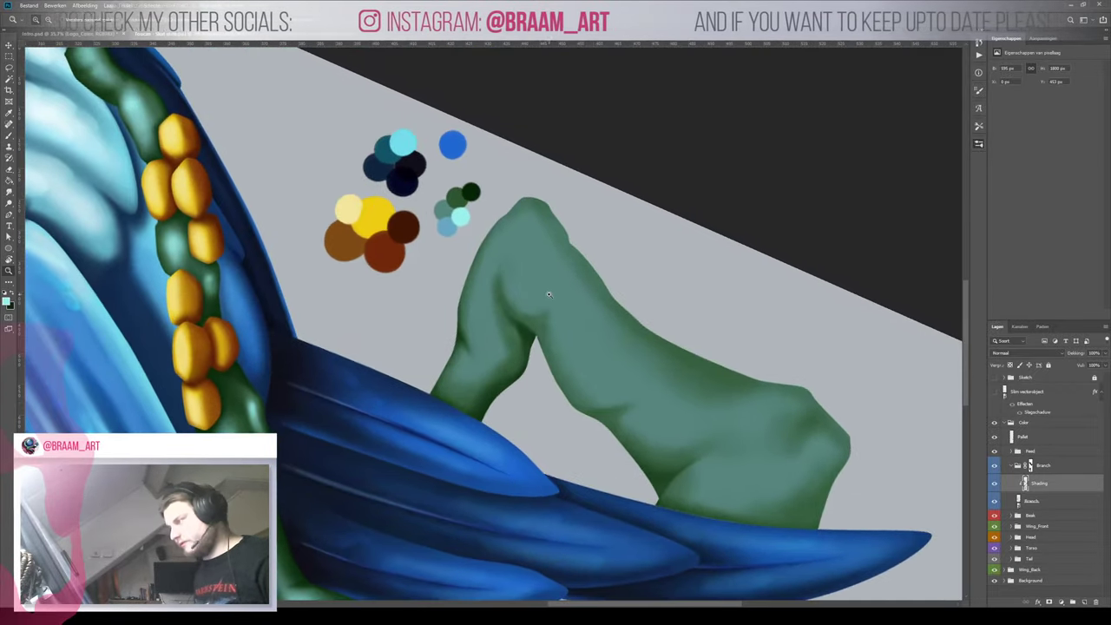
{"action": "key", "text": "b"}
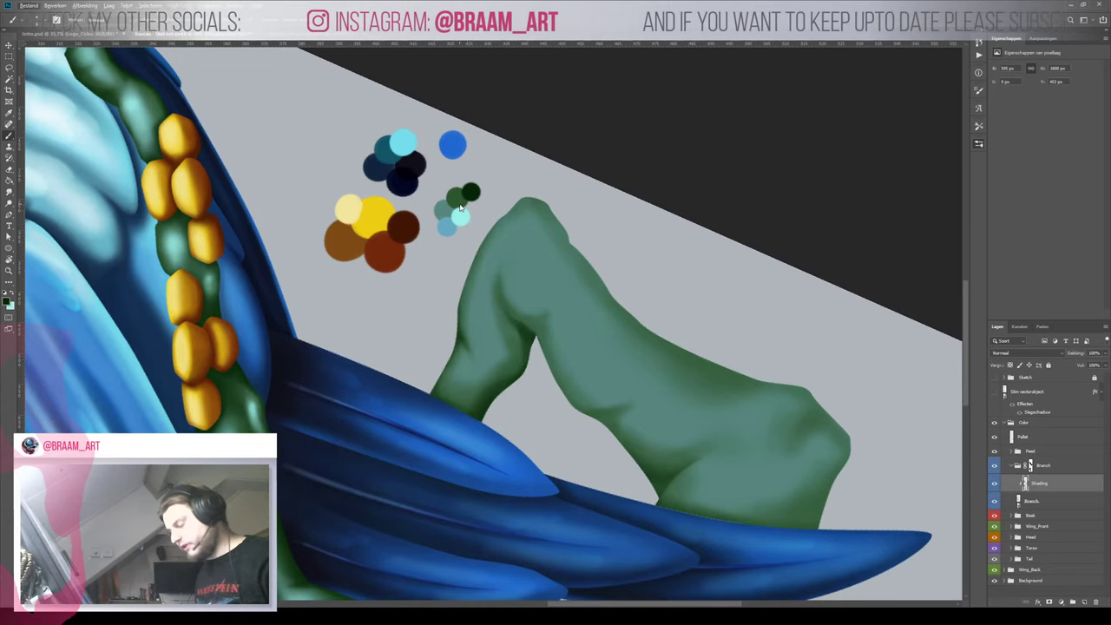
{"action": "left_click", "coordinate": [460, 193], "text": "alt"}
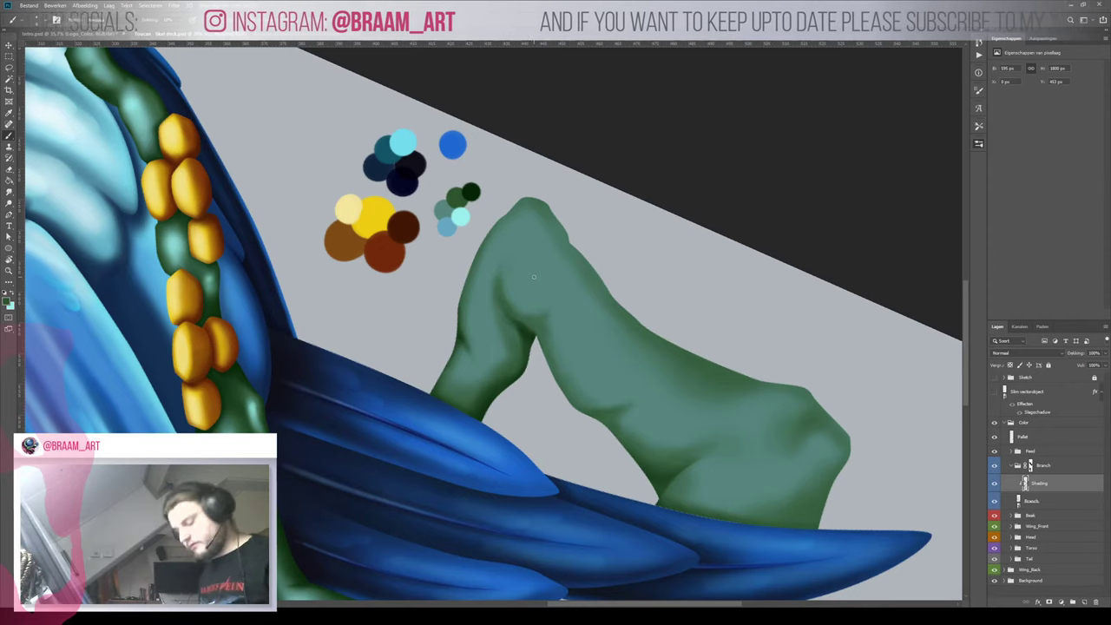
{"action": "key", "text": "z"}
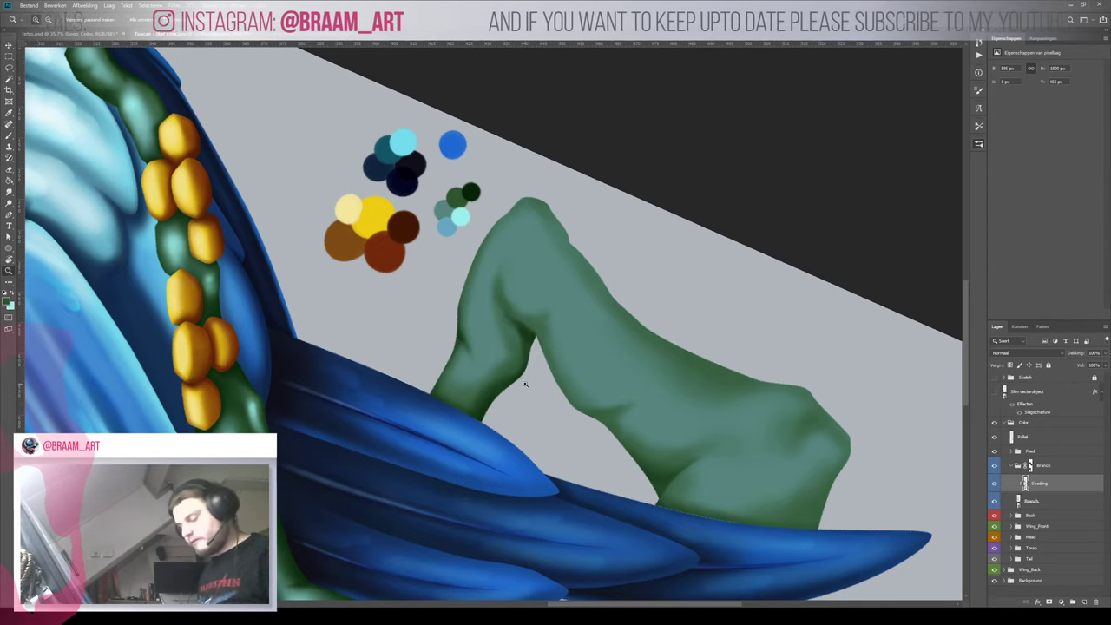
{"action": "key", "text": "x"}
{"action": "key", "text": "b"}
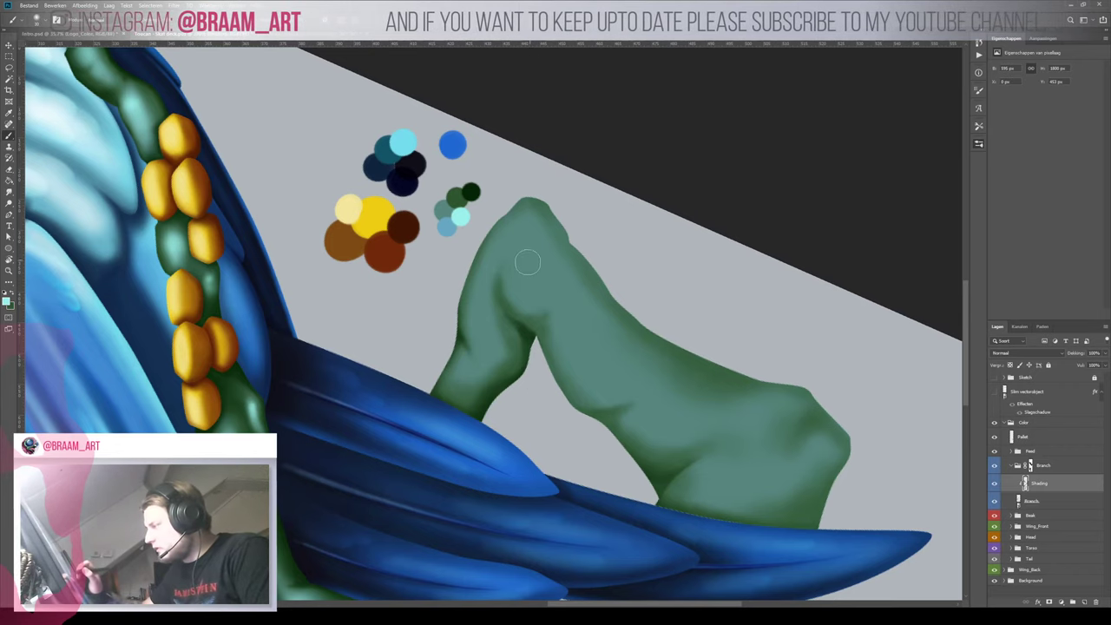
{"action": "mouse_move", "coordinate": [528, 261]}
{"action": "left_mouse_down"}
{"action": "mouse_move", "coordinate": [541, 236]}
{"action": "mouse_move", "coordinate": [528, 297]}
{"action": "mouse_move", "coordinate": [543, 244]}
{"action": "mouse_move", "coordinate": [530, 287]}
{"action": "mouse_move", "coordinate": [524, 251]}
{"action": "mouse_move", "coordinate": [513, 274]}
{"action": "mouse_move", "coordinate": [549, 250]}
{"action": "left_mouse_up"}
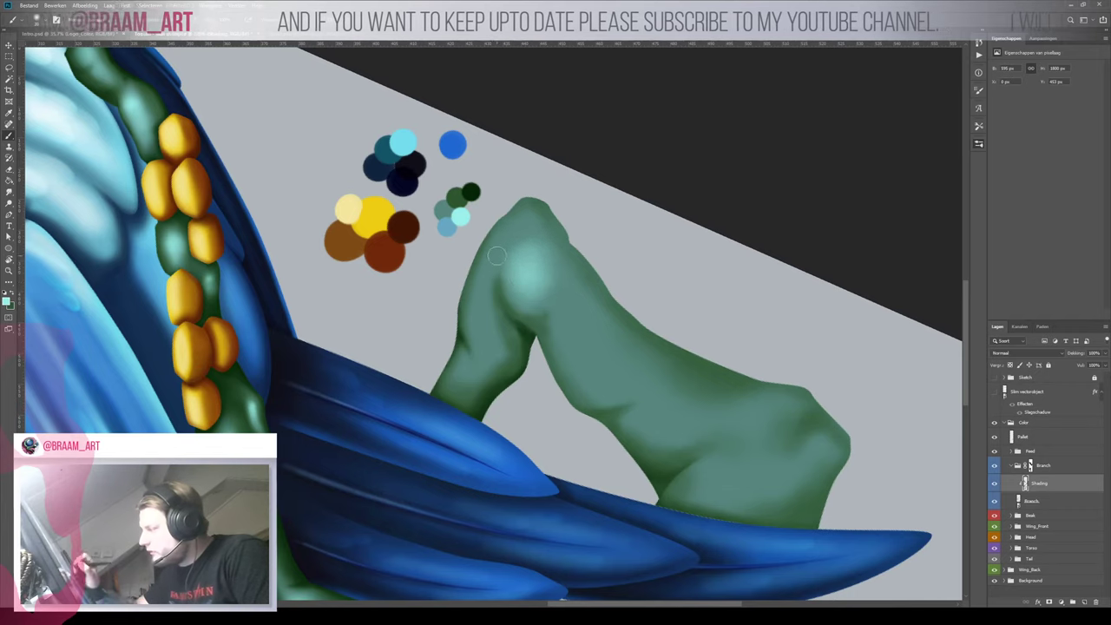
Enlarge the brush and add mint highlights along the bend's thinner arm, its outer tip and the bulge near the tail
{"action": "key", "text": "]"}
{"action": "mouse_move", "coordinate": [480, 330]}
{"action": "left_mouse_down"}
{"action": "mouse_move", "coordinate": [483, 268]}
{"action": "mouse_move", "coordinate": [493, 354]}
{"action": "mouse_move", "coordinate": [488, 306]}
{"action": "mouse_move", "coordinate": [475, 333]}
{"action": "mouse_move", "coordinate": [489, 249]}
{"action": "mouse_move", "coordinate": [495, 355]}
{"action": "mouse_move", "coordinate": [478, 296]}
{"action": "mouse_move", "coordinate": [491, 330]}
{"action": "left_mouse_up"}
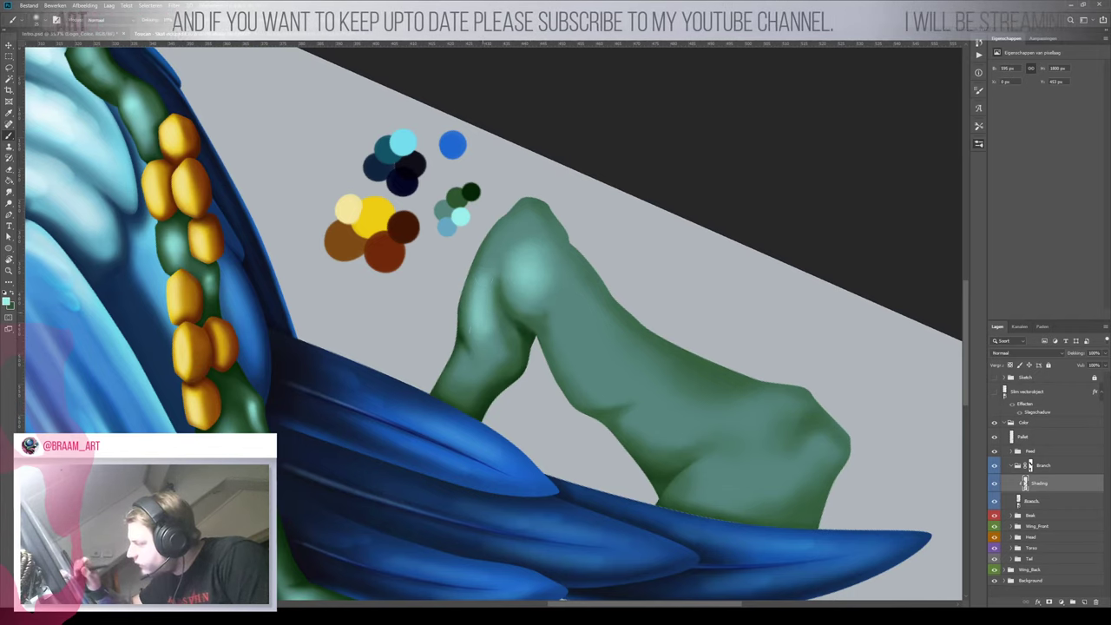
{"action": "mouse_move", "coordinate": [486, 274]}
{"action": "left_mouse_down"}
{"action": "mouse_move", "coordinate": [497, 237]}
{"action": "mouse_move", "coordinate": [531, 211]}
{"action": "left_mouse_up"}
{"action": "mouse_move", "coordinate": [488, 345]}
{"action": "left_mouse_down"}
{"action": "mouse_move", "coordinate": [455, 382]}
{"action": "mouse_move", "coordinate": [469, 371]}
{"action": "left_mouse_up"}
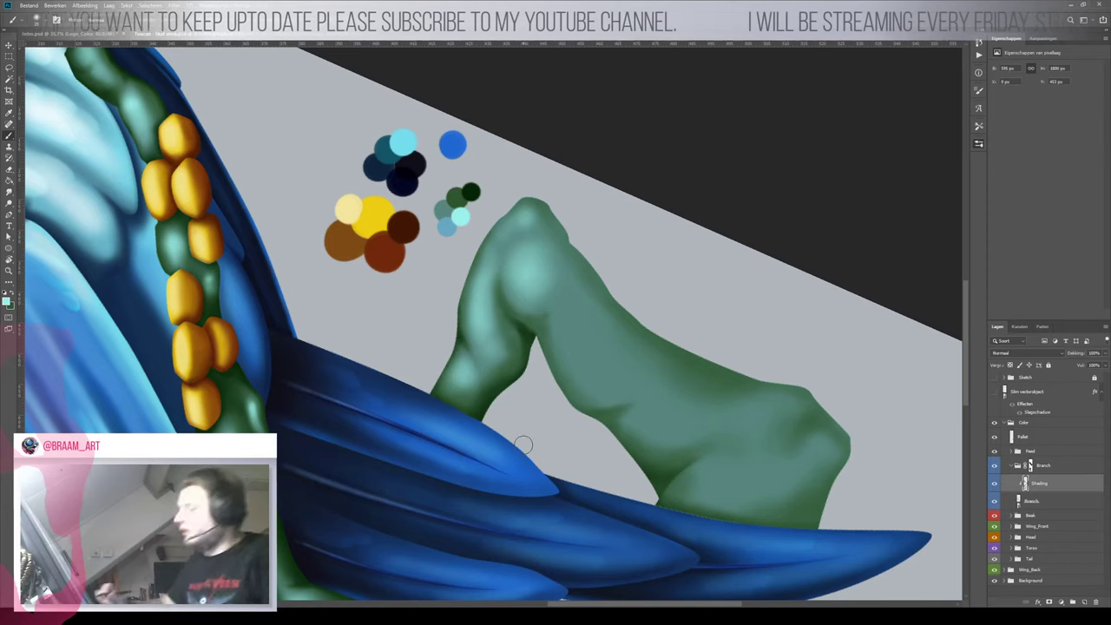
Enlarge the brush further and paint mint highlights on the bulges of the thick branch section between the bend and tail
{"action": "key", "text": "z"}
{"action": "left_click_drag", "start_coordinate": [463, 249], "coordinate": [401, 270]}
{"action": "left_click_drag", "start_coordinate": [488, 277], "coordinate": [629, 356]}
{"action": "key", "text": "b"}
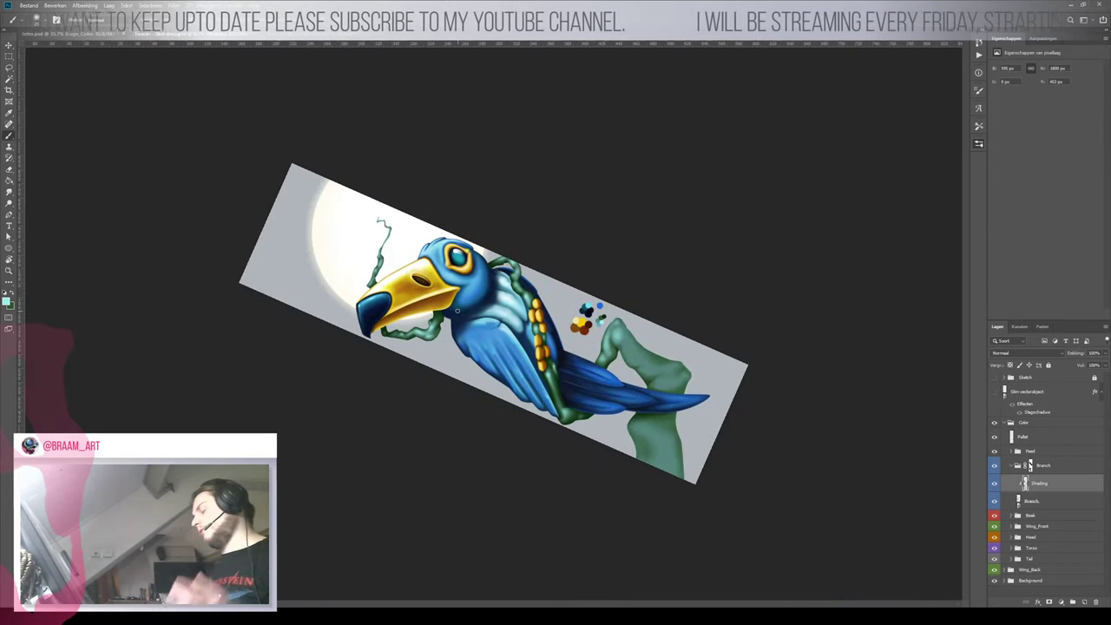
{"action": "scroll", "coordinate": [626, 355], "scroll_direction": "up", "scroll_amount": 3}
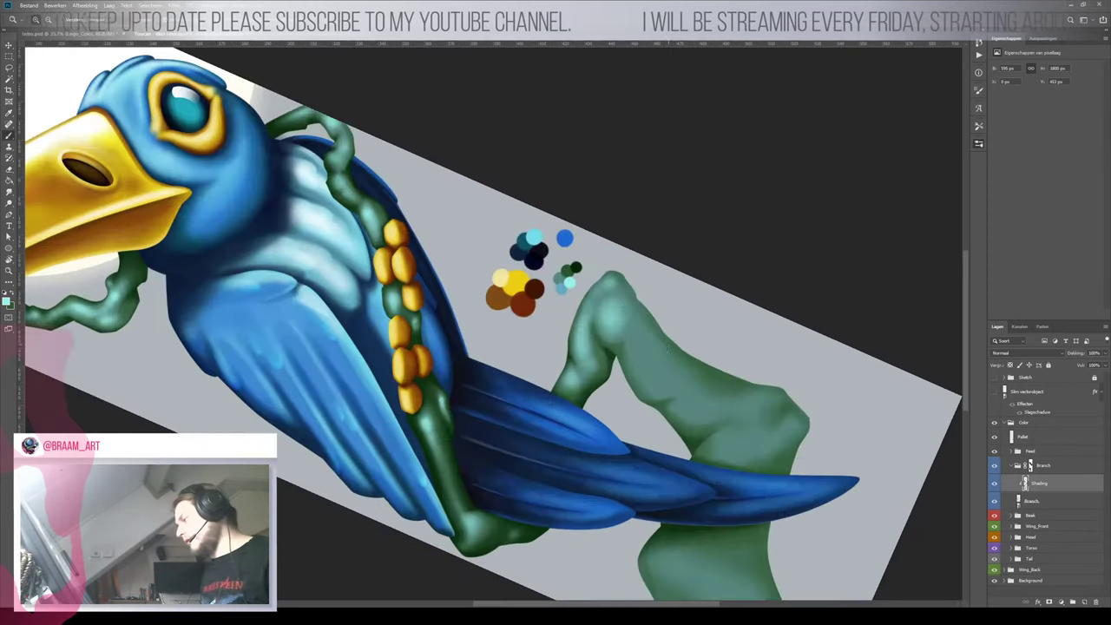
{"action": "key", "text": "]"}
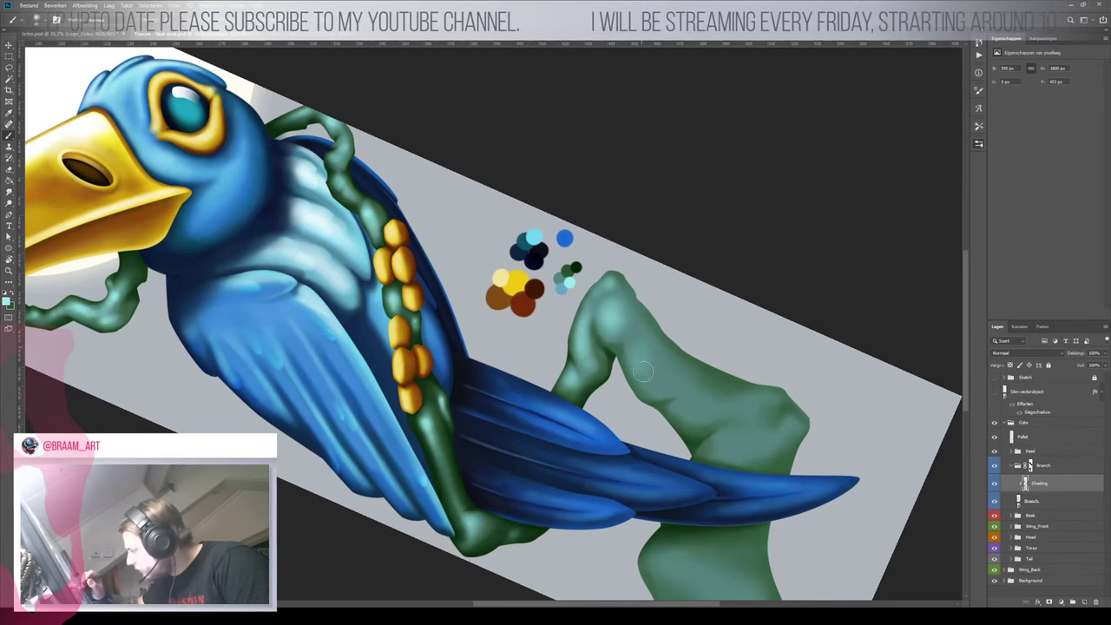
{"action": "mouse_move", "coordinate": [641, 372]}
{"action": "left_mouse_down"}
{"action": "mouse_move", "coordinate": [651, 346]}
{"action": "mouse_move", "coordinate": [638, 339]}
{"action": "mouse_move", "coordinate": [653, 349]}
{"action": "mouse_move", "coordinate": [646, 376]}
{"action": "mouse_move", "coordinate": [662, 355]}
{"action": "mouse_move", "coordinate": [662, 384]}
{"action": "mouse_move", "coordinate": [723, 377]}
{"action": "mouse_move", "coordinate": [689, 426]}
{"action": "mouse_move", "coordinate": [707, 402]}
{"action": "mouse_move", "coordinate": [666, 371]}
{"action": "mouse_move", "coordinate": [678, 363]}
{"action": "mouse_move", "coordinate": [654, 338]}
{"action": "mouse_move", "coordinate": [709, 419]}
{"action": "mouse_move", "coordinate": [755, 410]}
{"action": "left_mouse_up"}
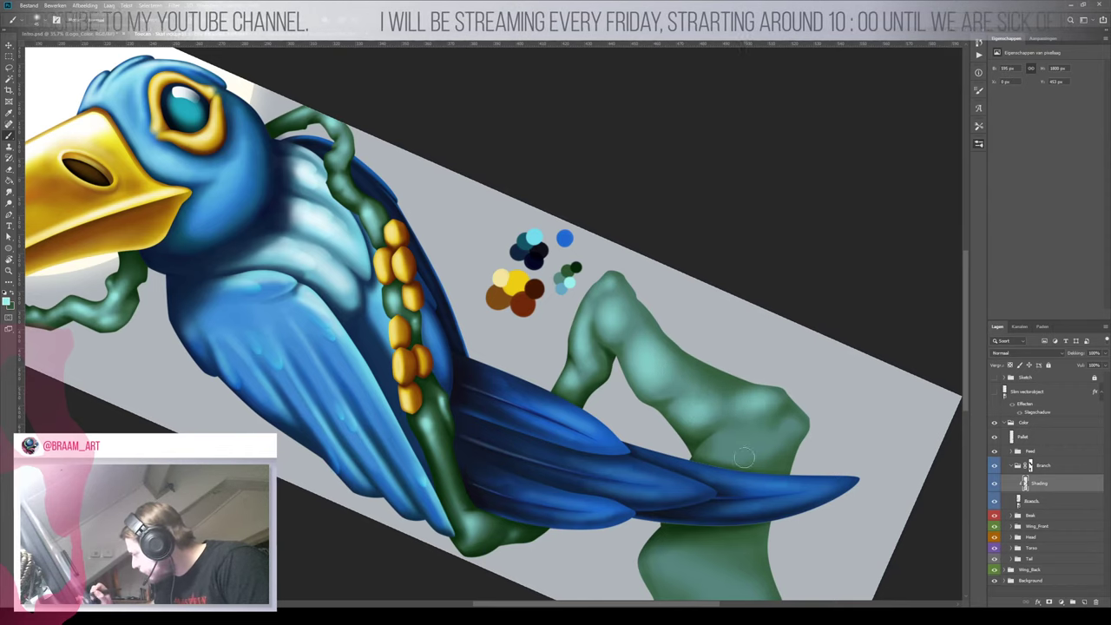
{"action": "left_click_drag", "start_coordinate": [726, 450], "coordinate": [762, 444]}
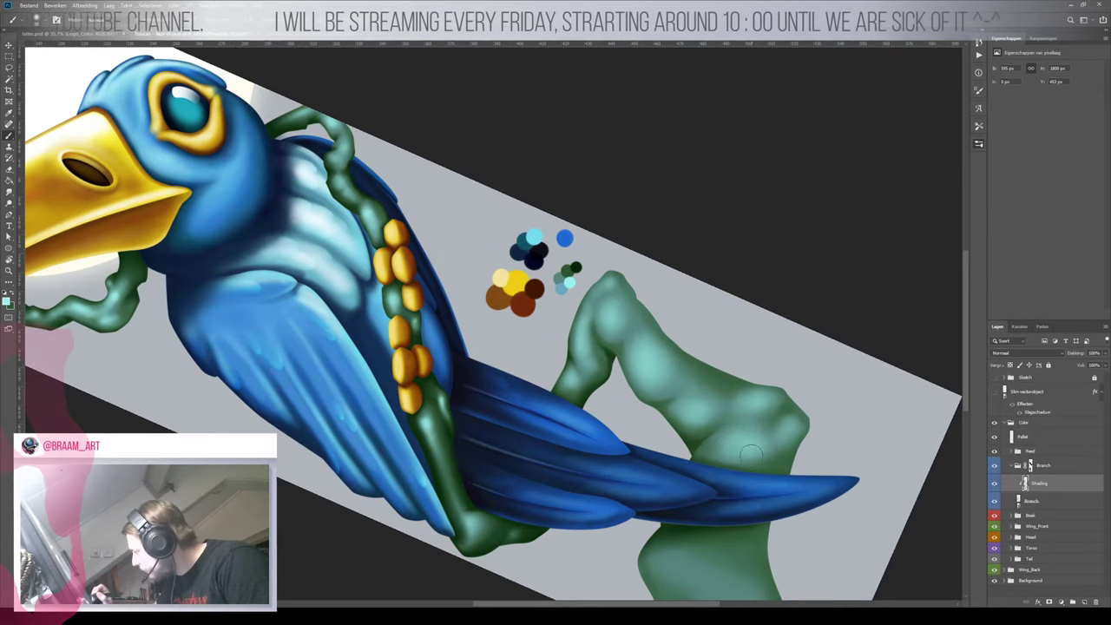
Turn the canvas upright and build up brighter mint highlights on the thick branch section beside the tail
{"action": "key", "text": "z"}
{"action": "left_click_drag", "start_coordinate": [692, 441], "coordinate": [657, 425]}
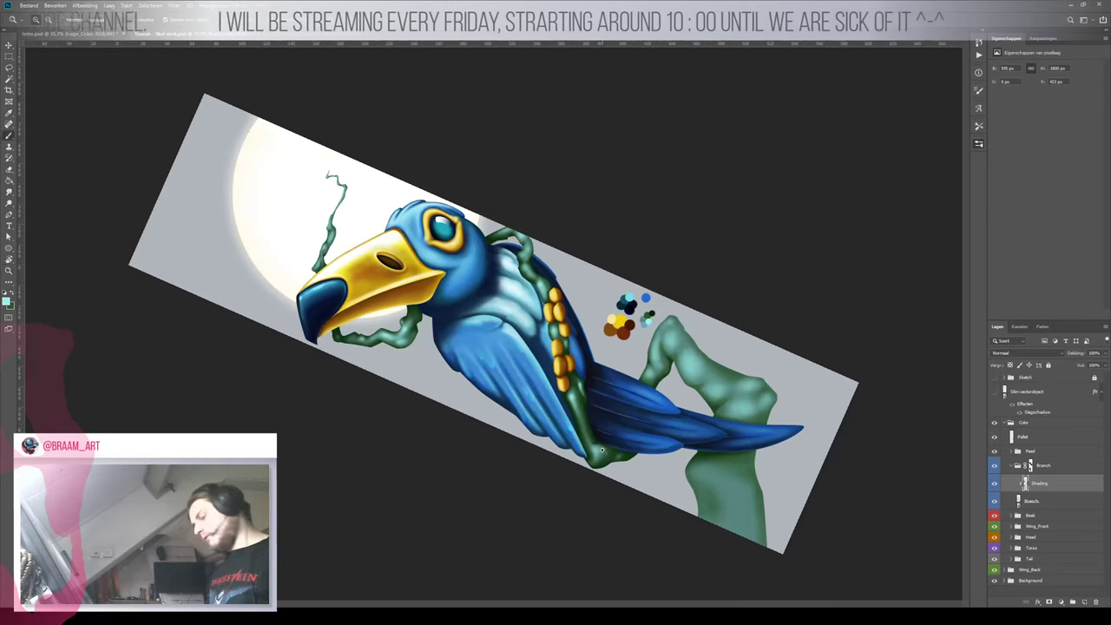
{"action": "key", "text": "r"}
{"action": "left_click_drag", "start_coordinate": [670, 361], "coordinate": [494, 416]}
{"action": "key", "text": "space"}
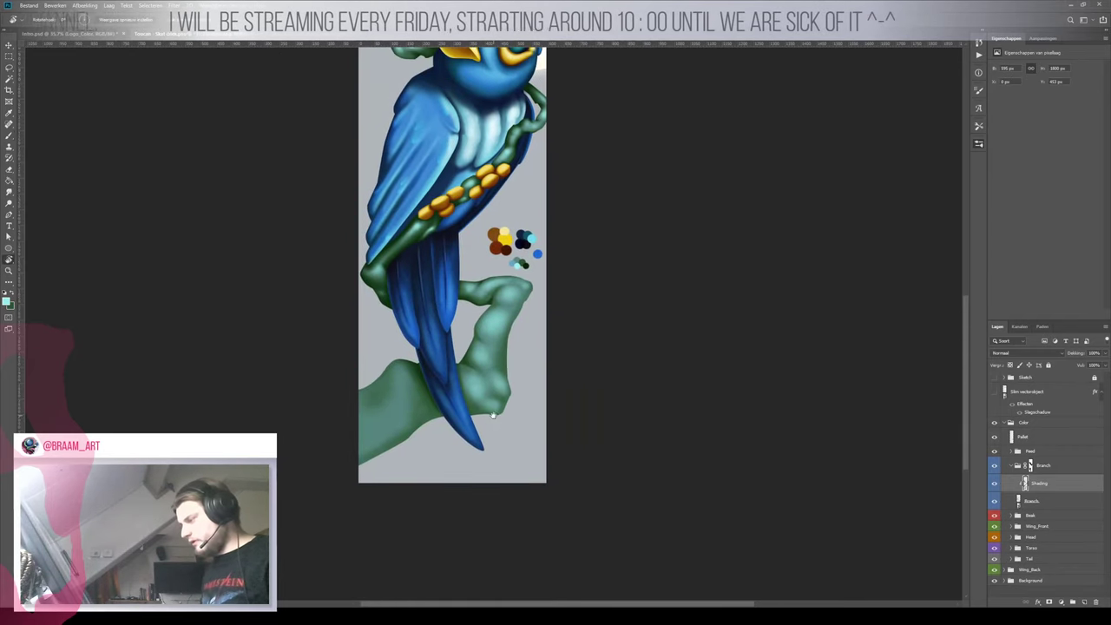
{"action": "key", "text": "z"}
{"action": "left_click", "coordinate": [486, 384]}
{"action": "left_click", "coordinate": [486, 385]}
{"action": "key", "text": "b"}
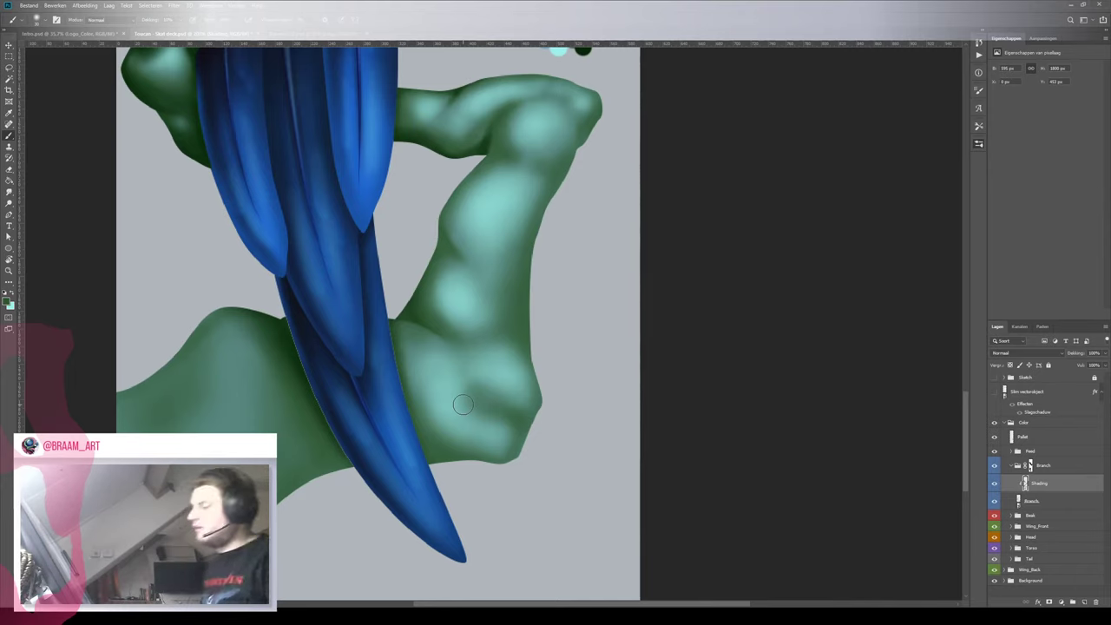
Use mid green to deepen the shadows between the highlighted bulges of the thick branch
{"action": "key", "text": "z"}
{"action": "mouse_move", "coordinate": [490, 354]}
{"action": "left_mouse_down"}
{"action": "mouse_move", "coordinate": [447, 369]}
{"action": "mouse_move", "coordinate": [533, 368]}
{"action": "mouse_move", "coordinate": [522, 372]}
{"action": "left_mouse_up"}
{"action": "key", "text": "b"}
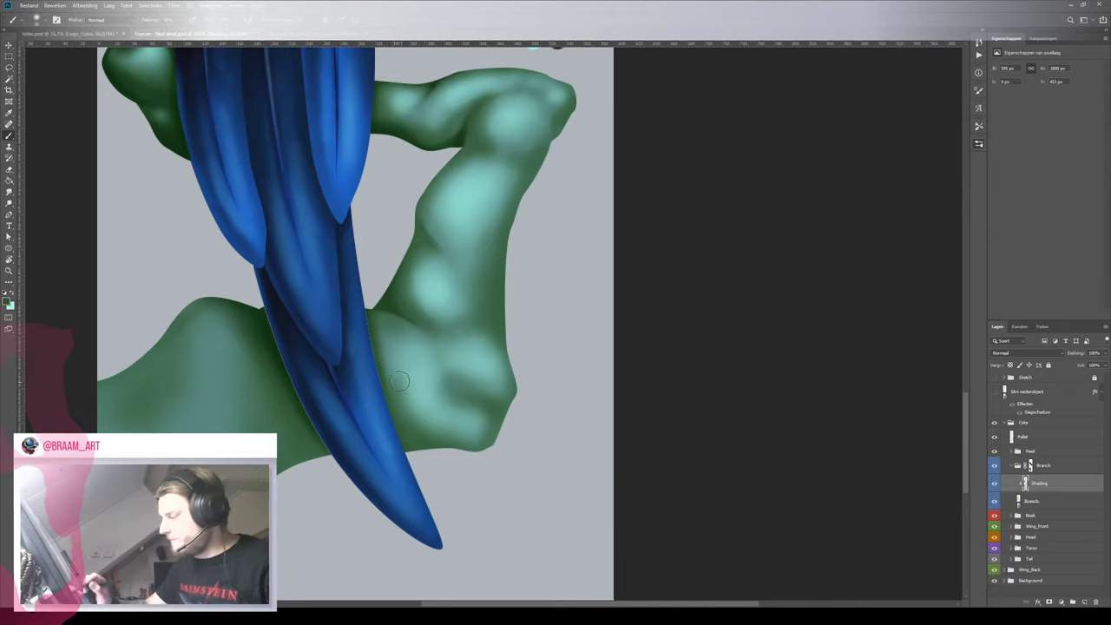
{"action": "mouse_move", "coordinate": [448, 310]}
{"action": "left_mouse_down"}
{"action": "mouse_move", "coordinate": [408, 304]}
{"action": "mouse_move", "coordinate": [438, 376]}
{"action": "mouse_move", "coordinate": [468, 369]}
{"action": "left_mouse_up"}
{"action": "key", "text": "z"}
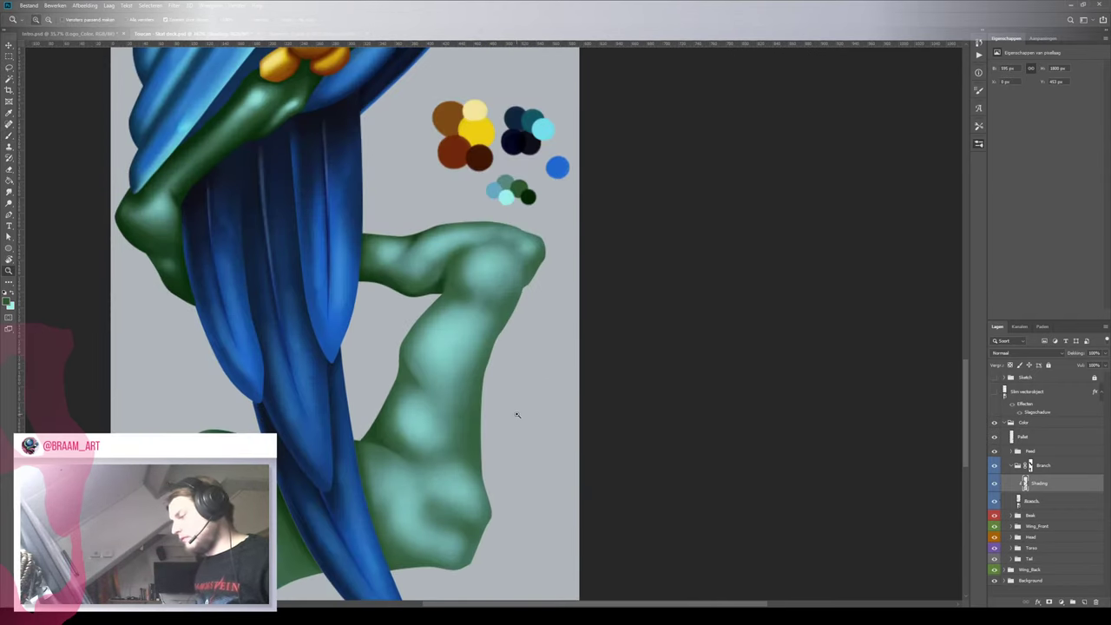
Model the thick branch's lower outer corner bulge with a curved mint highlight and soften it with teal
{"action": "key", "text": "b"}
{"action": "key", "text": "z"}
{"action": "left_click_drag", "start_coordinate": [490, 444], "coordinate": [501, 439]}
{"action": "key", "text": "b"}
{"action": "left_click_drag", "start_coordinate": [486, 512], "coordinate": [459, 390]}
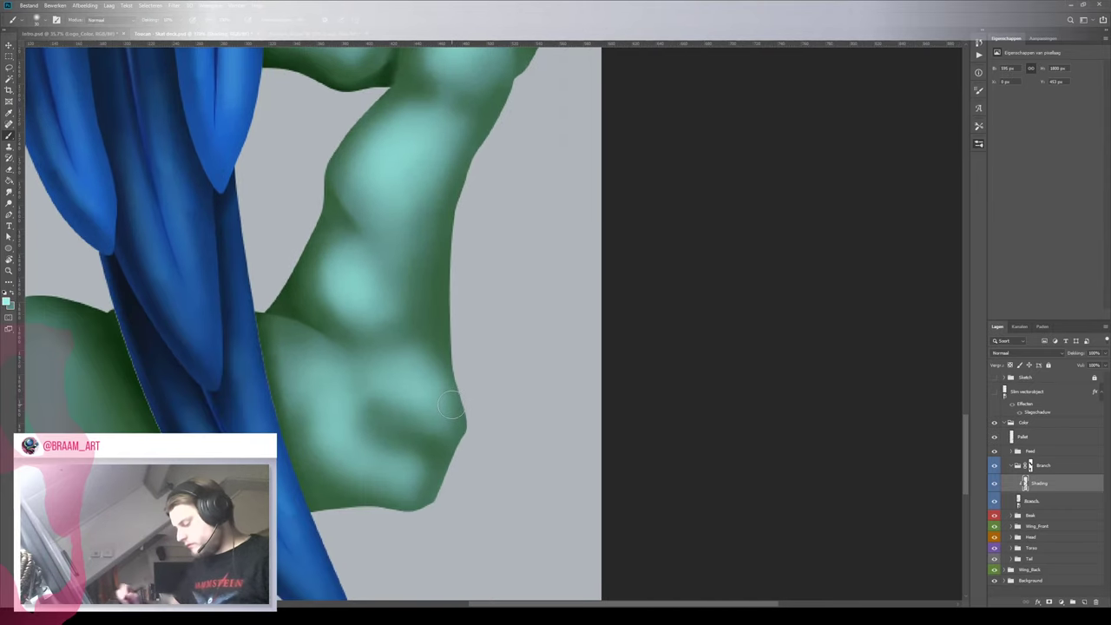
{"action": "key", "text": "p"}
{"action": "key", "text": "b"}
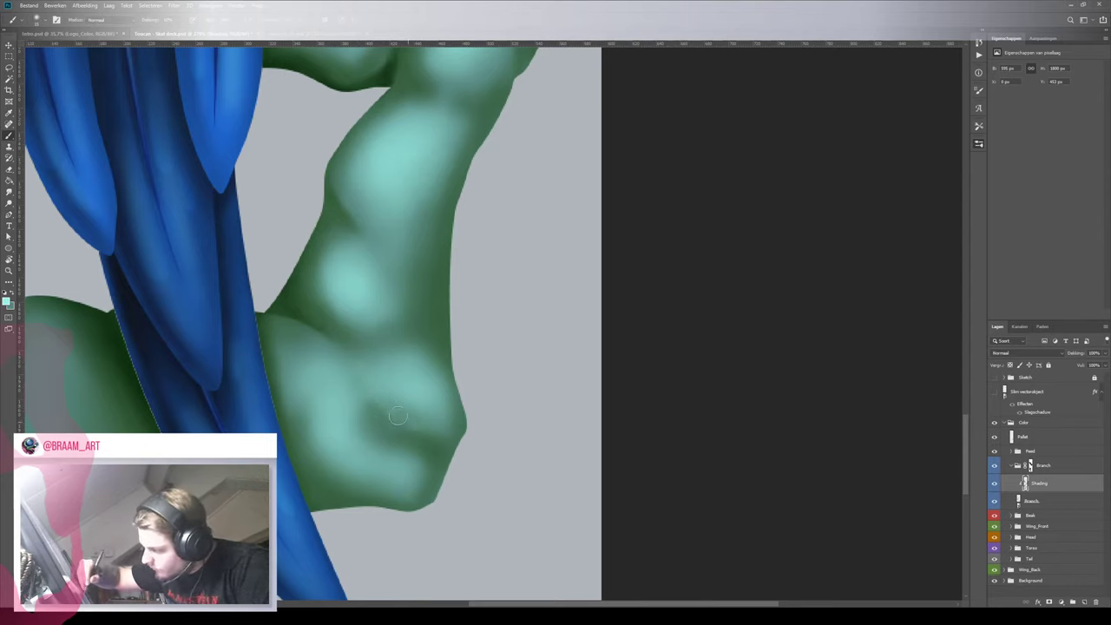
{"action": "mouse_move", "coordinate": [369, 366]}
{"action": "left_mouse_down"}
{"action": "mouse_move", "coordinate": [417, 425]}
{"action": "mouse_move", "coordinate": [383, 406]}
{"action": "mouse_move", "coordinate": [433, 431]}
{"action": "left_mouse_up"}
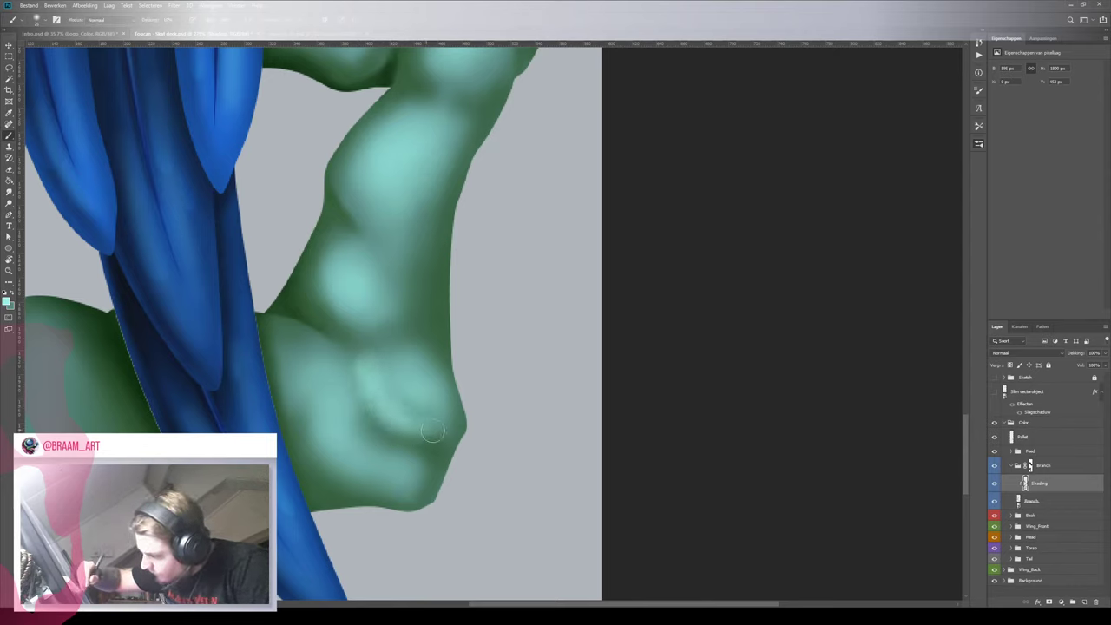
{"action": "key", "text": "x"}
{"action": "mouse_move", "coordinate": [364, 366]}
{"action": "left_mouse_down"}
{"action": "mouse_move", "coordinate": [420, 428]}
{"action": "mouse_move", "coordinate": [375, 398]}
{"action": "mouse_move", "coordinate": [357, 366]}
{"action": "mouse_move", "coordinate": [431, 434]}
{"action": "left_mouse_up"}
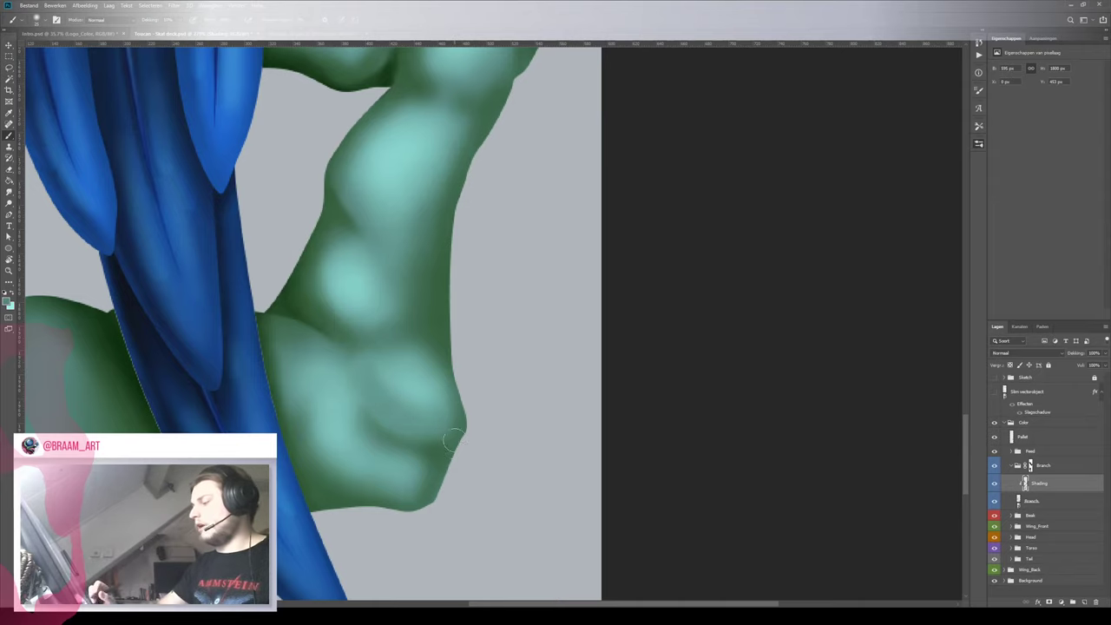
Turn the canvas sideways and paint brighter mint highlights on the corner bulges of the thick branch beside the tail tip
{"action": "key", "text": "r"}
{"action": "mouse_move", "coordinate": [599, 395]}
{"action": "left_mouse_down"}
{"action": "mouse_move", "coordinate": [494, 191]}
{"action": "mouse_move", "coordinate": [385, 265]}
{"action": "mouse_move", "coordinate": [324, 466]}
{"action": "mouse_move", "coordinate": [347, 504]}
{"action": "left_mouse_up"}
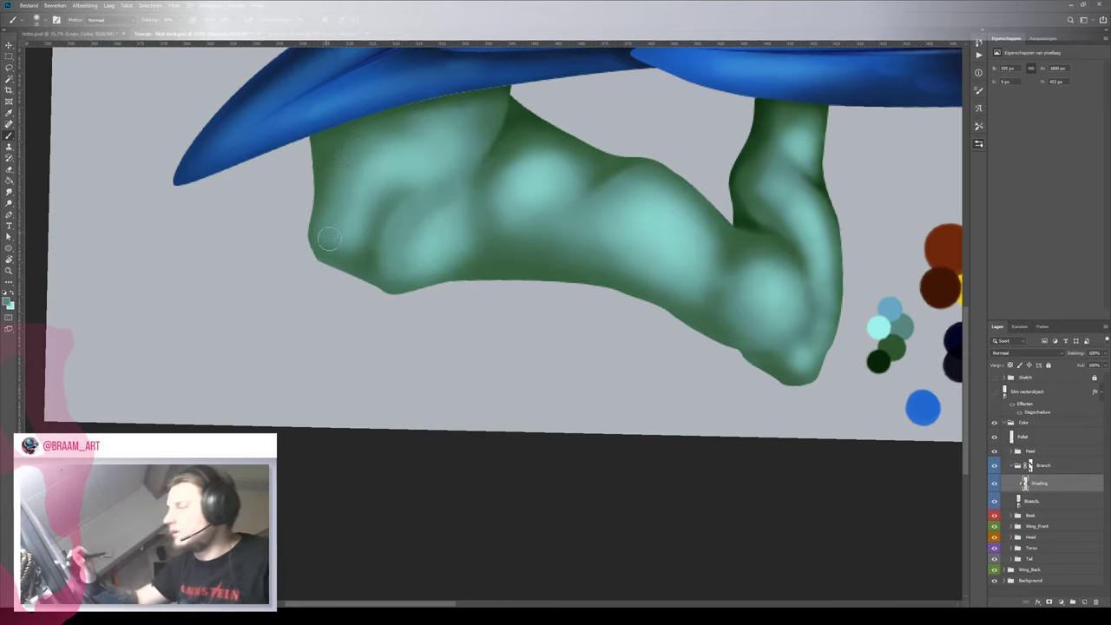
{"action": "key", "text": "x"}
{"action": "mouse_move", "coordinate": [351, 231]}
{"action": "left_mouse_down"}
{"action": "mouse_move", "coordinate": [397, 156]}
{"action": "mouse_move", "coordinate": [375, 165]}
{"action": "mouse_move", "coordinate": [391, 154]}
{"action": "mouse_move", "coordinate": [381, 170]}
{"action": "mouse_move", "coordinate": [429, 229]}
{"action": "mouse_move", "coordinate": [444, 223]}
{"action": "mouse_move", "coordinate": [449, 238]}
{"action": "mouse_move", "coordinate": [438, 235]}
{"action": "left_mouse_up"}
{"action": "mouse_move", "coordinate": [431, 157]}
{"action": "left_mouse_down"}
{"action": "mouse_move", "coordinate": [462, 130]}
{"action": "mouse_move", "coordinate": [420, 149]}
{"action": "mouse_move", "coordinate": [451, 121]}
{"action": "mouse_move", "coordinate": [466, 147]}
{"action": "left_mouse_up"}
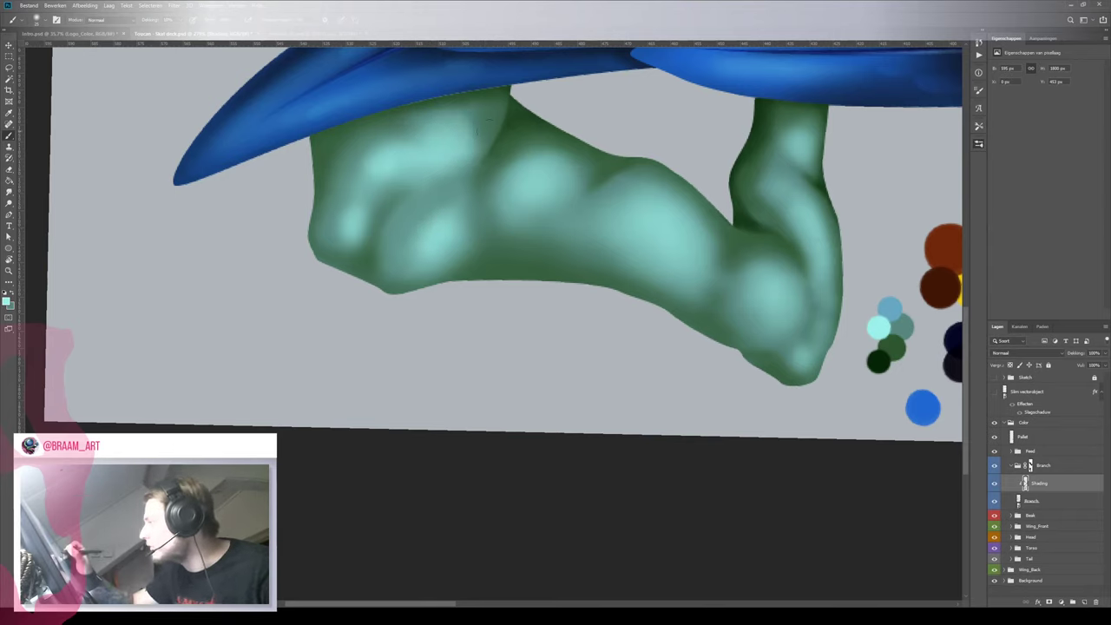
{"action": "key", "text": "z"}
{"action": "mouse_move", "coordinate": [490, 231]}
{"action": "left_mouse_down"}
{"action": "mouse_move", "coordinate": [411, 300]}
{"action": "mouse_move", "coordinate": [480, 263]}
{"action": "mouse_move", "coordinate": [521, 261]}
{"action": "left_mouse_up"}
{"action": "key", "text": "b"}
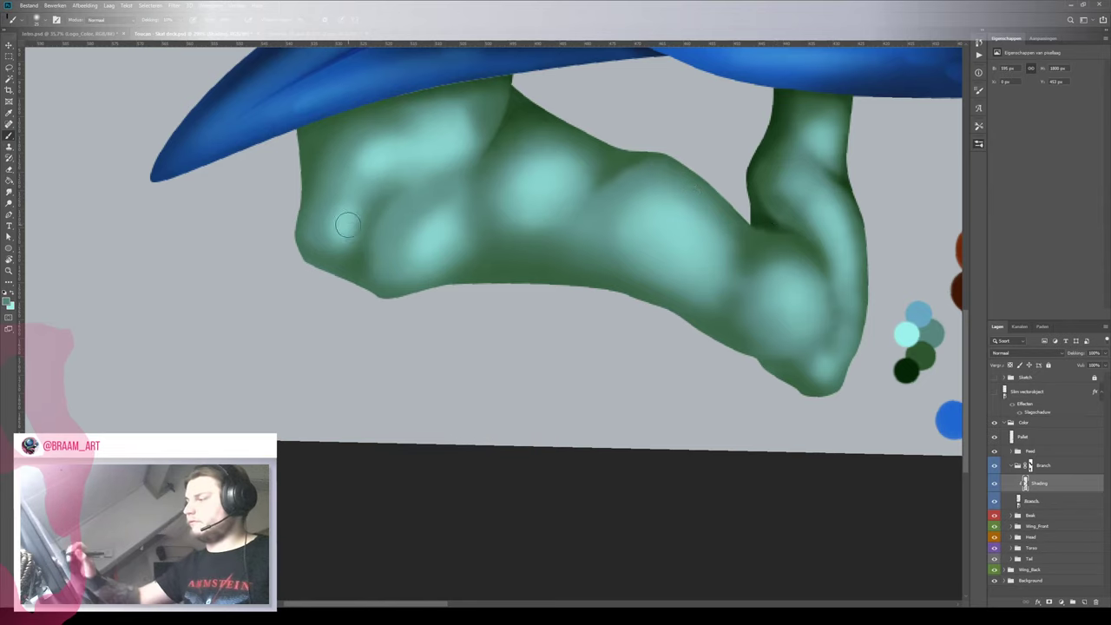
Turn the canvas to the branch section across the tail, enlarge the brush and paint mint highlights on its two bulges
{"action": "mouse_move", "coordinate": [470, 335]}
{"action": "left_mouse_down"}
{"action": "mouse_move", "coordinate": [496, 442]}
{"action": "mouse_move", "coordinate": [507, 444]}
{"action": "left_mouse_up"}
{"action": "left_click_drag", "start_coordinate": [714, 460], "coordinate": [603, 320]}
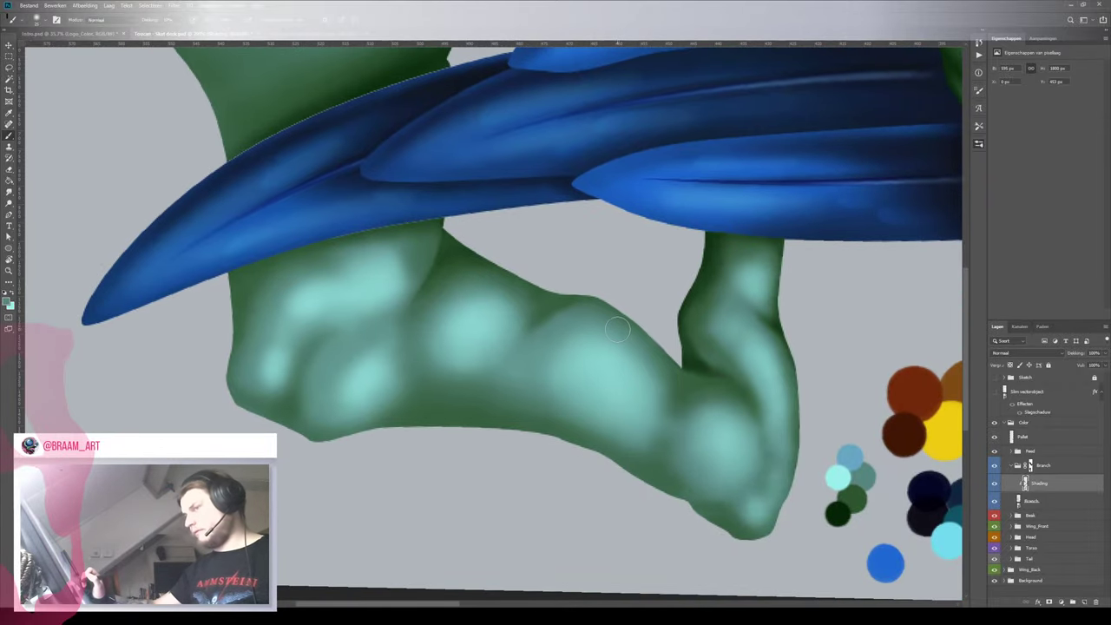
{"action": "left_click_drag", "start_coordinate": [403, 92], "coordinate": [538, 370]}
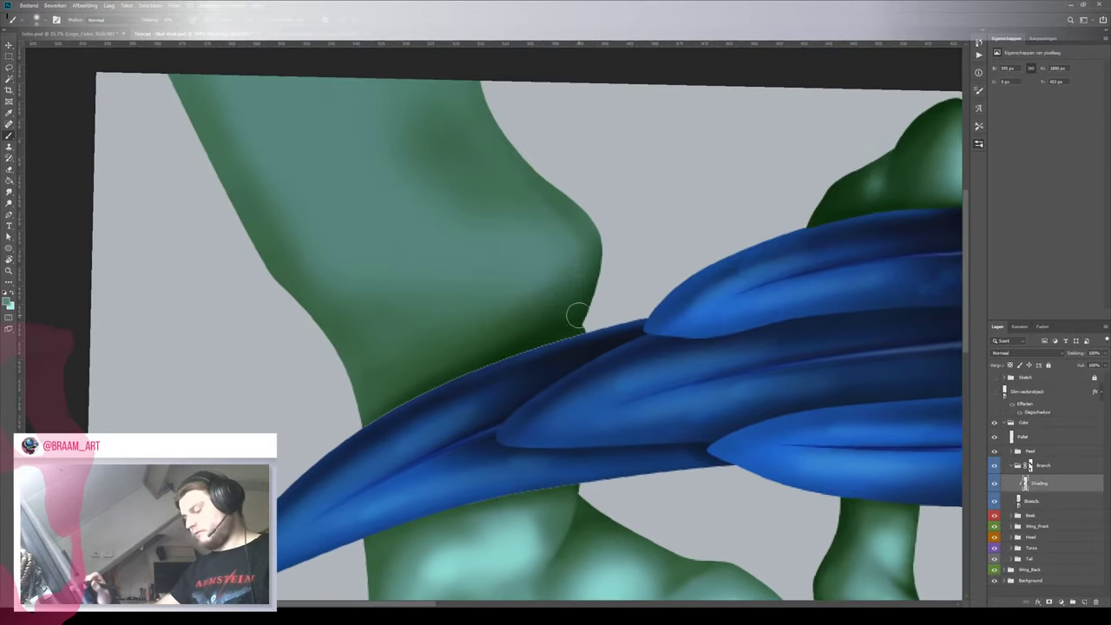
{"action": "key", "text": "r"}
{"action": "mouse_move", "coordinate": [608, 216]}
{"action": "left_mouse_down"}
{"action": "mouse_move", "coordinate": [343, 187]}
{"action": "mouse_move", "coordinate": [332, 452]}
{"action": "left_mouse_up"}
{"action": "key", "text": "b"}
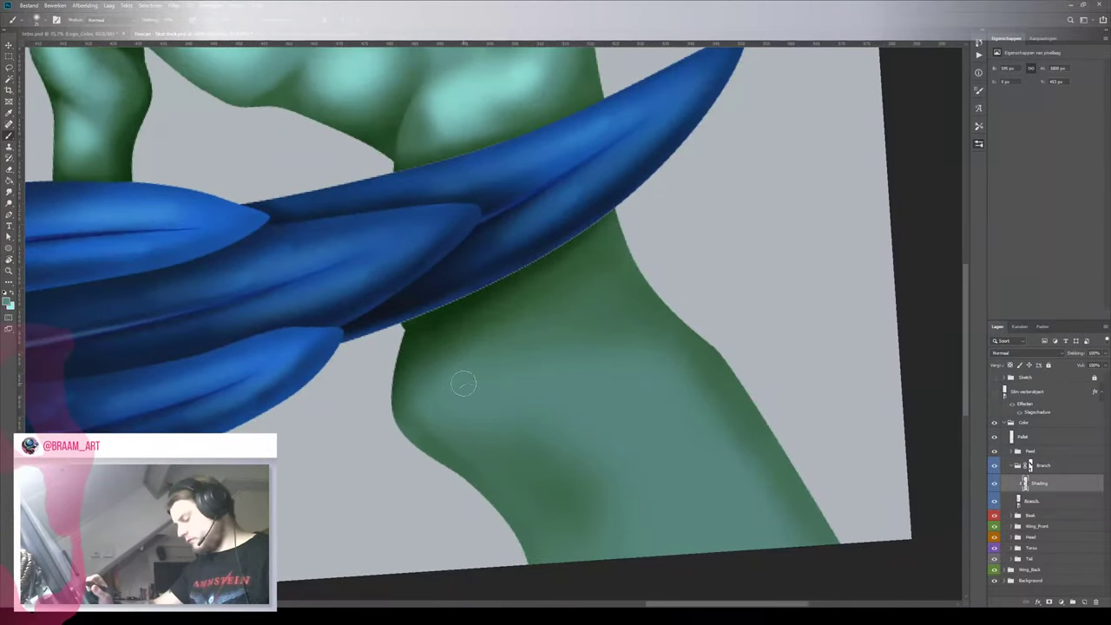
{"action": "key", "text": "bracketright"}
{"action": "key", "text": "bracketright"}
{"action": "key", "text": "bracketright"}
{"action": "key", "text": "bracketright"}
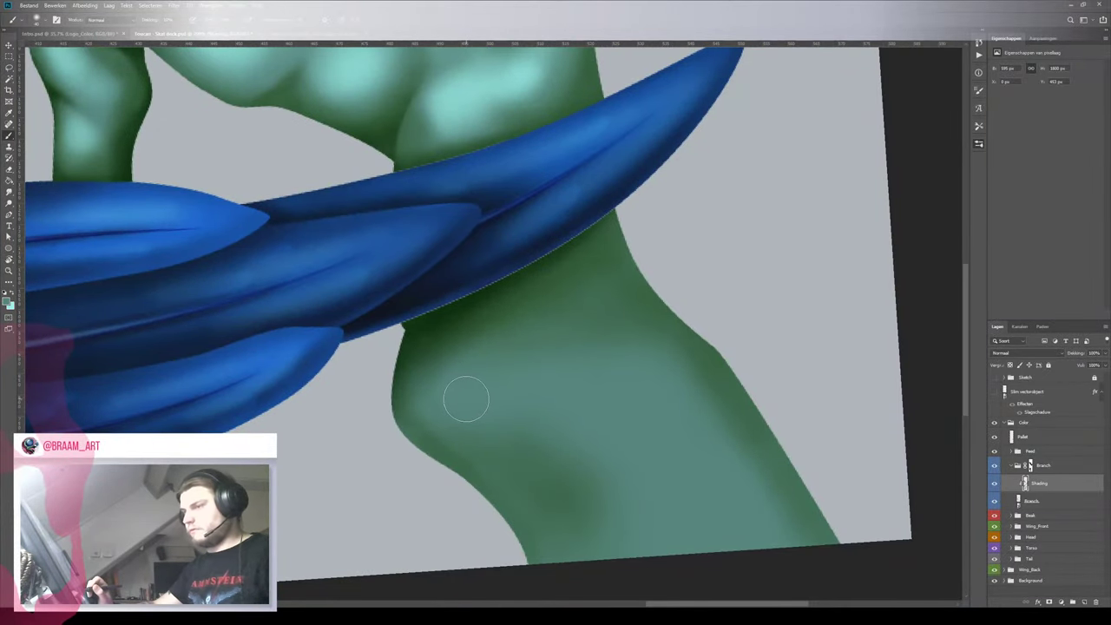
{"action": "key", "text": "x"}
{"action": "mouse_move", "coordinate": [452, 397]}
{"action": "left_mouse_down"}
{"action": "mouse_move", "coordinate": [488, 376]}
{"action": "mouse_move", "coordinate": [432, 406]}
{"action": "mouse_move", "coordinate": [492, 390]}
{"action": "mouse_move", "coordinate": [555, 397]}
{"action": "left_mouse_up"}
{"action": "mouse_move", "coordinate": [673, 412]}
{"action": "left_mouse_down"}
{"action": "mouse_move", "coordinate": [638, 408]}
{"action": "mouse_move", "coordinate": [640, 386]}
{"action": "mouse_move", "coordinate": [660, 377]}
{"action": "mouse_move", "coordinate": [671, 389]}
{"action": "mouse_move", "coordinate": [661, 434]}
{"action": "left_mouse_up"}
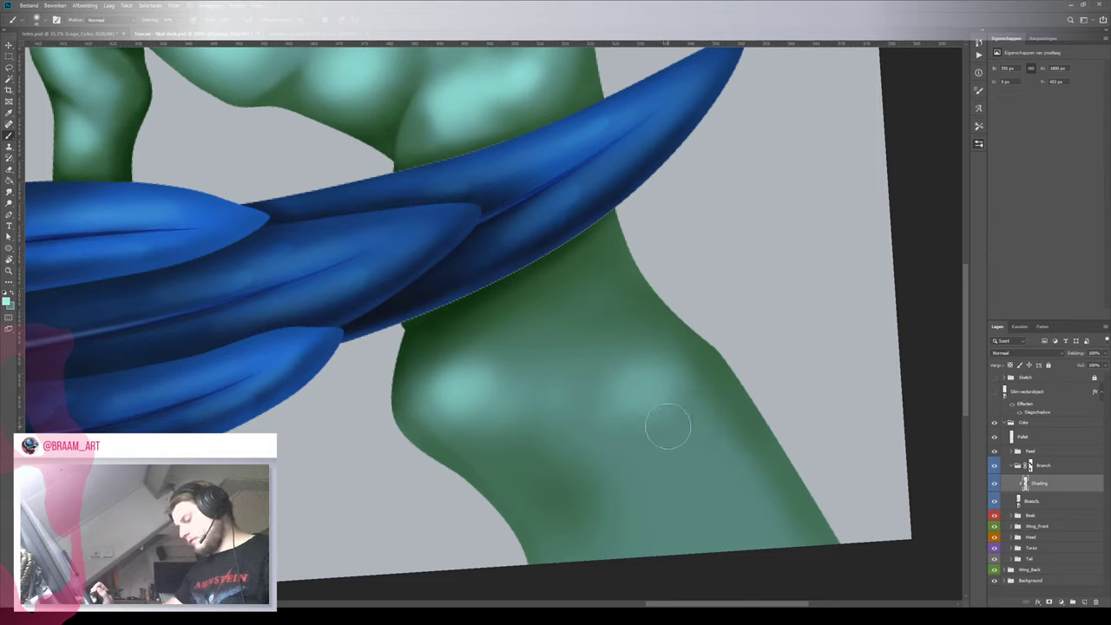
Enlarge the brush again and spread the mint highlights toward the tail and along the branch to the canvas edge
{"action": "key", "text": "bracketright"}
{"action": "mouse_move", "coordinate": [652, 427]}
{"action": "left_mouse_down"}
{"action": "mouse_move", "coordinate": [703, 496]}
{"action": "mouse_move", "coordinate": [697, 458]}
{"action": "mouse_move", "coordinate": [646, 392]}
{"action": "mouse_move", "coordinate": [751, 545]}
{"action": "mouse_move", "coordinate": [728, 510]}
{"action": "mouse_move", "coordinate": [553, 395]}
{"action": "mouse_move", "coordinate": [582, 417]}
{"action": "mouse_move", "coordinate": [516, 360]}
{"action": "mouse_move", "coordinate": [566, 335]}
{"action": "left_mouse_up"}
{"action": "mouse_move", "coordinate": [547, 390]}
{"action": "left_mouse_down"}
{"action": "mouse_move", "coordinate": [584, 423]}
{"action": "mouse_move", "coordinate": [577, 392]}
{"action": "mouse_move", "coordinate": [650, 509]}
{"action": "mouse_move", "coordinate": [512, 375]}
{"action": "mouse_move", "coordinate": [448, 404]}
{"action": "mouse_move", "coordinate": [433, 398]}
{"action": "mouse_move", "coordinate": [542, 356]}
{"action": "mouse_move", "coordinate": [604, 293]}
{"action": "mouse_move", "coordinate": [529, 371]}
{"action": "mouse_move", "coordinate": [612, 448]}
{"action": "mouse_move", "coordinate": [681, 447]}
{"action": "mouse_move", "coordinate": [632, 451]}
{"action": "mouse_move", "coordinate": [664, 521]}
{"action": "mouse_move", "coordinate": [612, 396]}
{"action": "mouse_move", "coordinate": [602, 454]}
{"action": "left_mouse_up"}
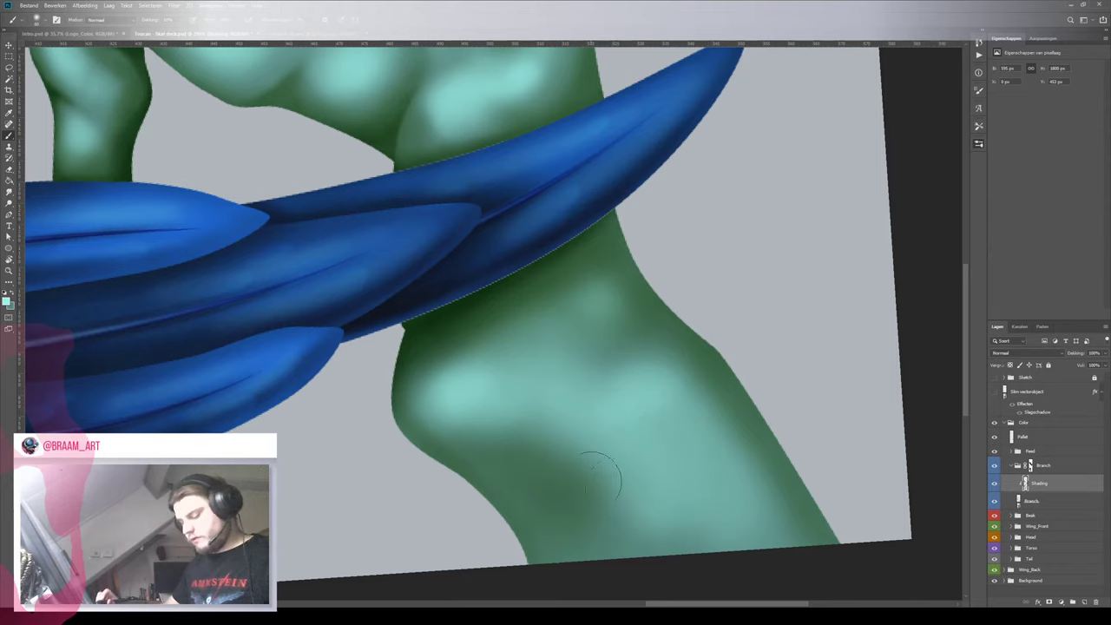
Turn the canvas upright and use green to define the shadows around the highlights on the branch section reaching the canvas edge
{"action": "key", "text": "z"}
{"action": "left_click_drag", "start_coordinate": [644, 413], "coordinate": [565, 497]}
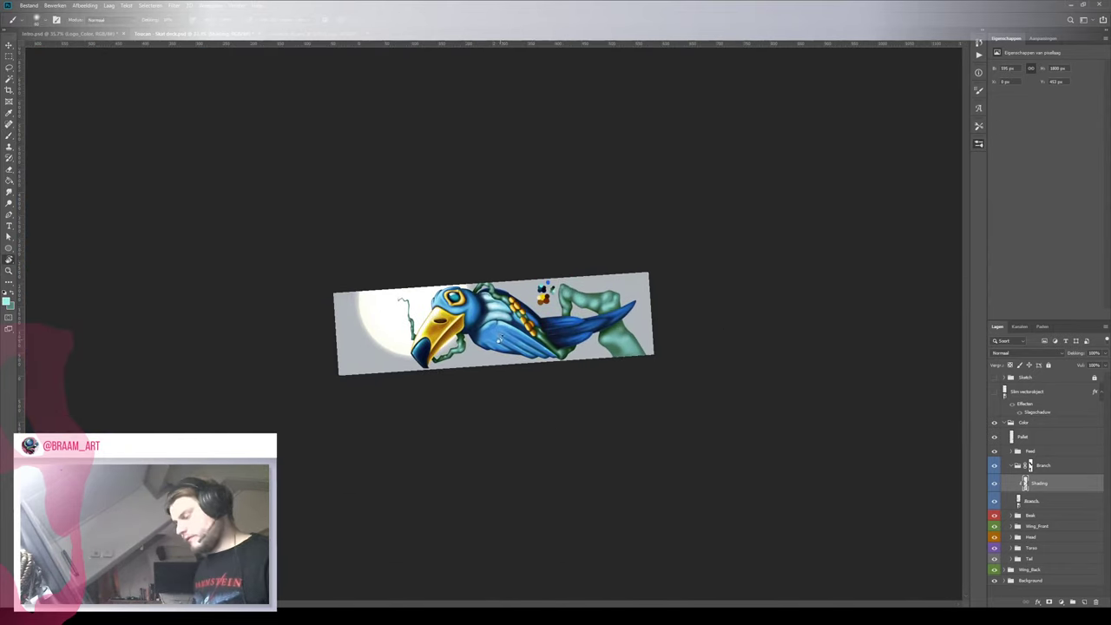
{"action": "key", "text": "r"}
{"action": "left_click_drag", "start_coordinate": [545, 251], "coordinate": [595, 387]}
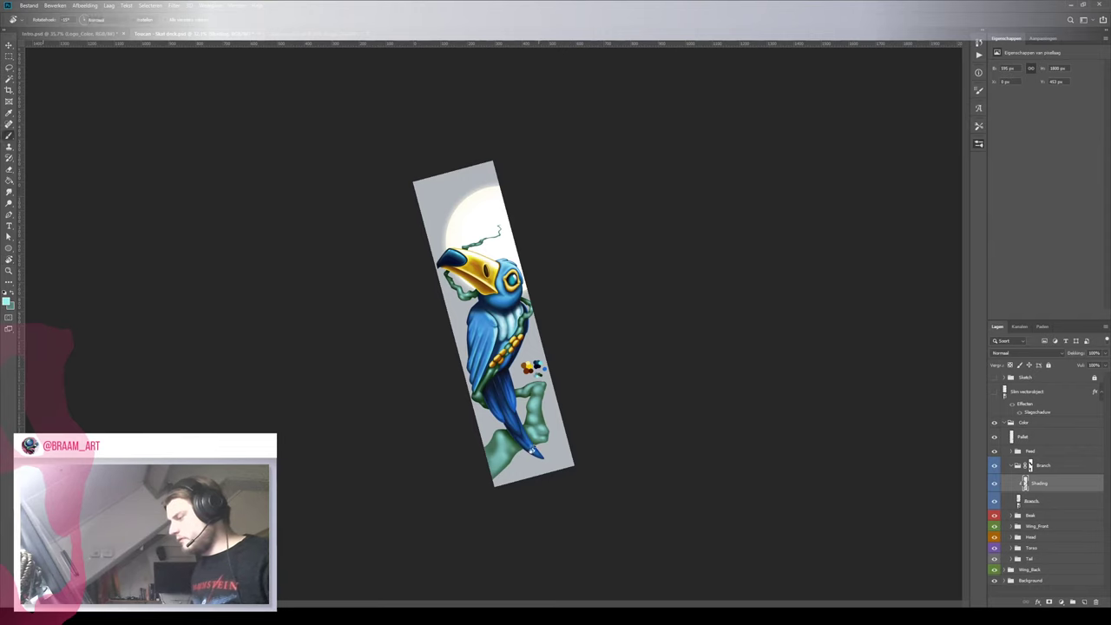
{"action": "key", "text": "z"}
{"action": "mouse_move", "coordinate": [493, 421]}
{"action": "left_mouse_down"}
{"action": "mouse_move", "coordinate": [540, 434]}
{"action": "mouse_move", "coordinate": [499, 319]}
{"action": "left_mouse_up"}
{"action": "key", "text": "r"}
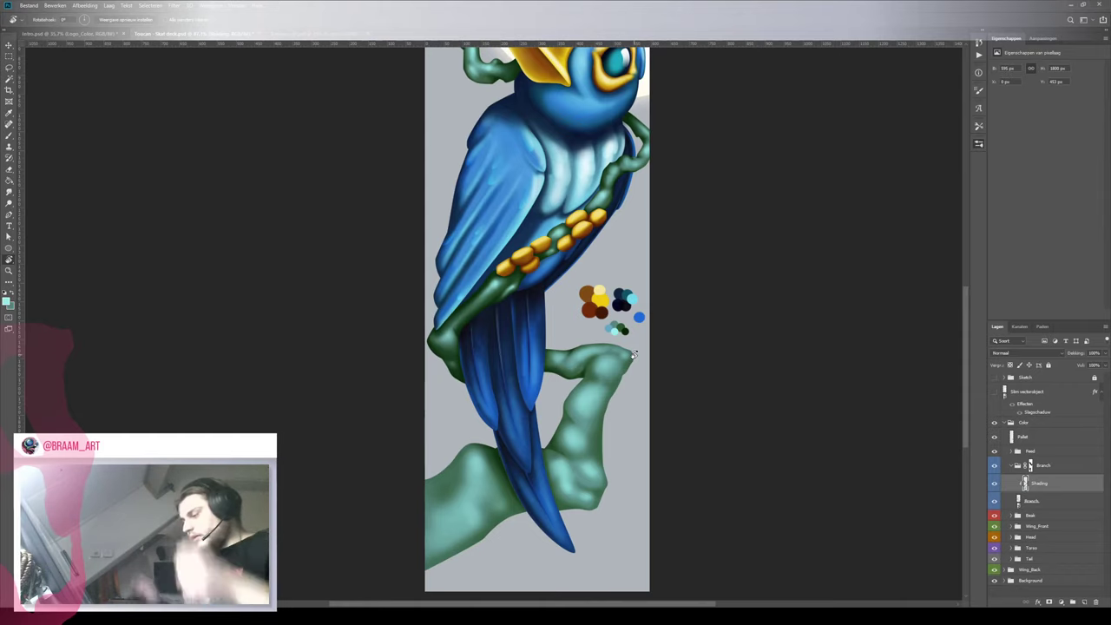
{"action": "key", "text": "b"}
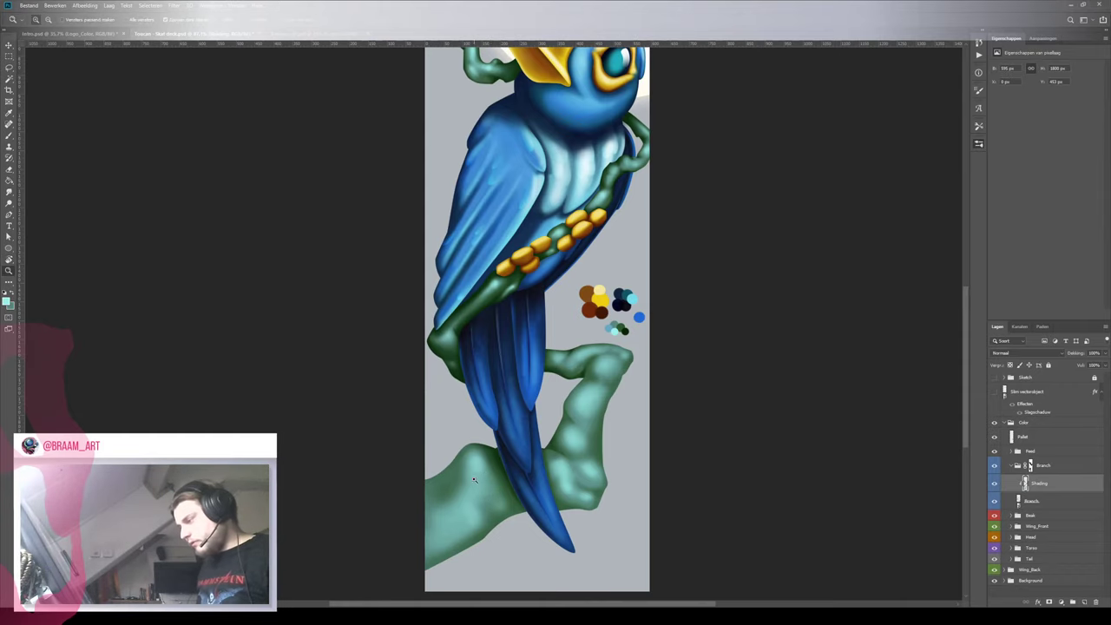
{"action": "scroll", "coordinate": [497, 493], "scroll_direction": "up", "scroll_amount": 3}
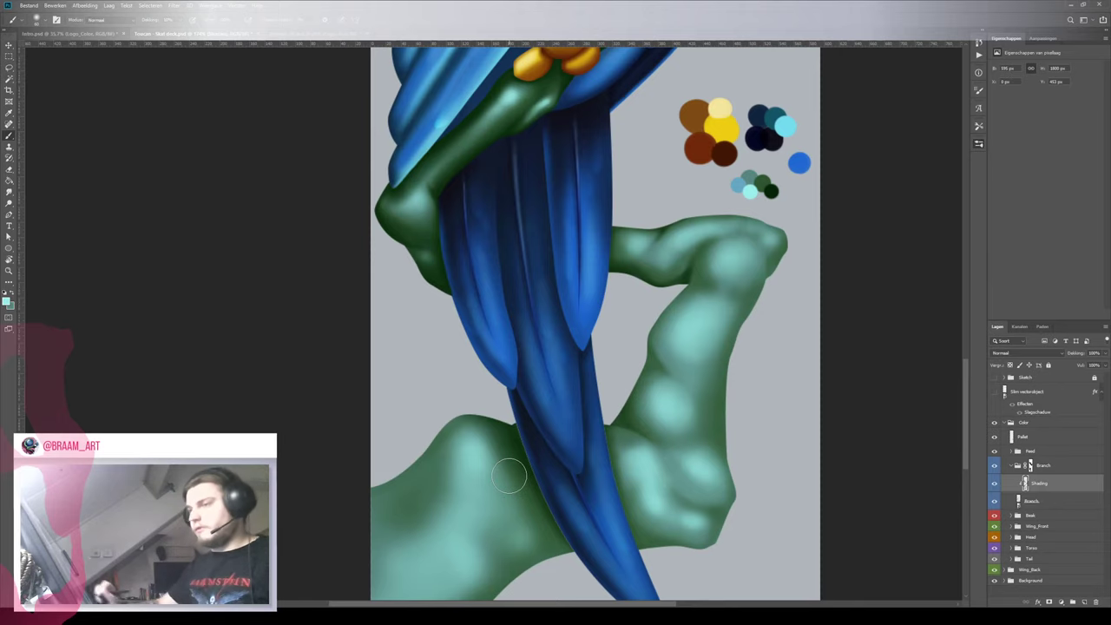
{"action": "left_click_drag", "start_coordinate": [540, 439], "coordinate": [480, 313]}
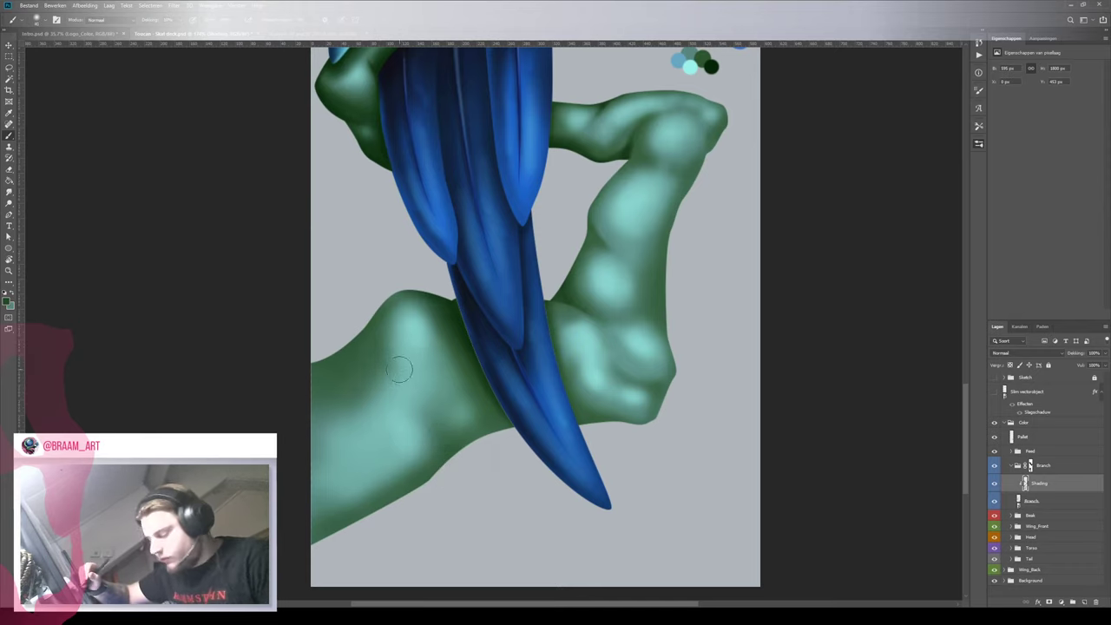
{"action": "mouse_move", "coordinate": [393, 372]}
{"action": "left_mouse_down"}
{"action": "mouse_move", "coordinate": [419, 372]}
{"action": "mouse_move", "coordinate": [373, 371]}
{"action": "left_mouse_up"}
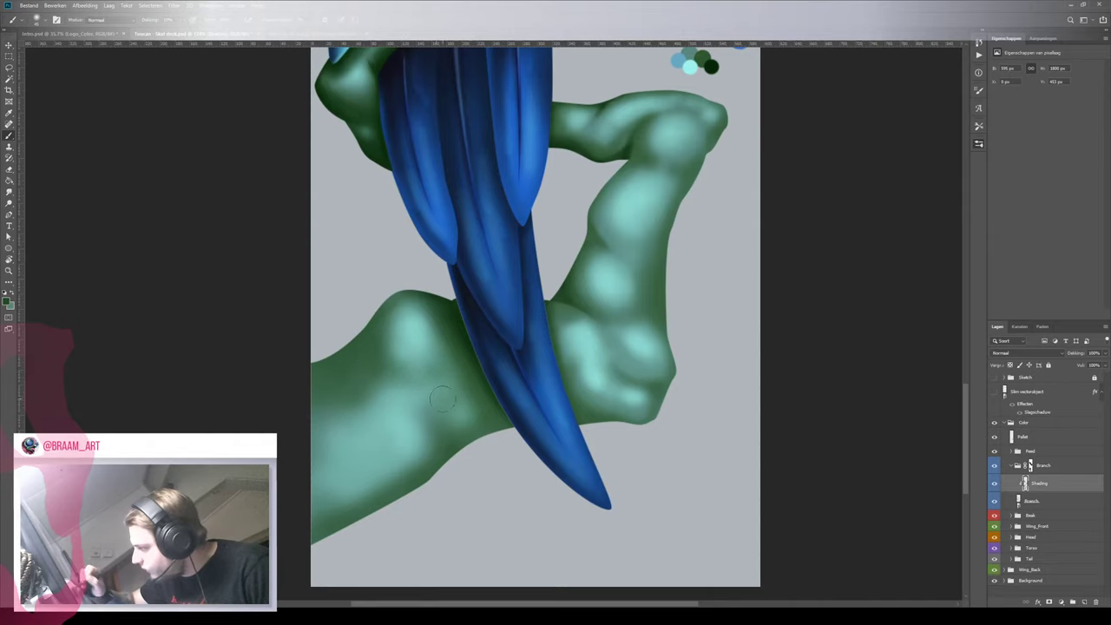
Deepen the green shadows on the underside and outer edge of the thick branch's lower corner beside the tail
{"action": "key", "text": "z"}
{"action": "mouse_move", "coordinate": [523, 495]}
{"action": "left_mouse_down"}
{"action": "mouse_move", "coordinate": [457, 508]}
{"action": "mouse_move", "coordinate": [507, 506]}
{"action": "left_mouse_up"}
{"action": "mouse_move", "coordinate": [553, 398]}
{"action": "left_mouse_down"}
{"action": "mouse_move", "coordinate": [506, 390]}
{"action": "mouse_move", "coordinate": [595, 494]}
{"action": "mouse_move", "coordinate": [516, 348]}
{"action": "left_mouse_up"}
{"action": "key", "text": "b"}
{"action": "key", "text": "z"}
{"action": "key", "text": "b"}
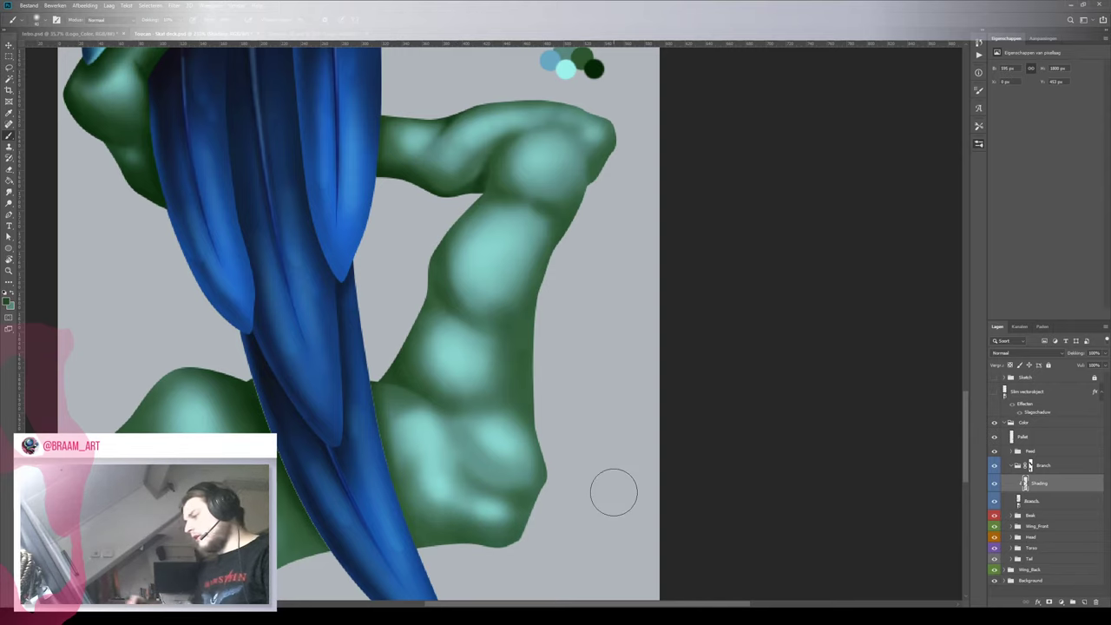
{"action": "mouse_move", "coordinate": [493, 509]}
{"action": "left_mouse_down"}
{"action": "mouse_move", "coordinate": [420, 493]}
{"action": "mouse_move", "coordinate": [496, 511]}
{"action": "left_mouse_up"}
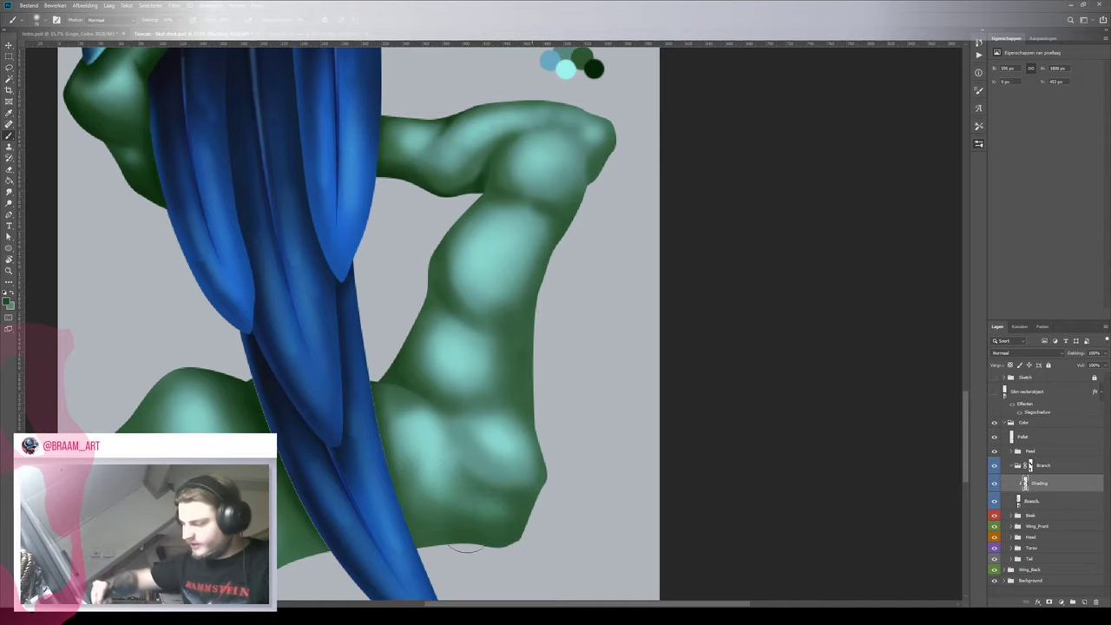
{"action": "mouse_move", "coordinate": [542, 478]}
{"action": "left_mouse_down"}
{"action": "mouse_move", "coordinate": [524, 471]}
{"action": "mouse_move", "coordinate": [481, 527]}
{"action": "mouse_move", "coordinate": [532, 464]}
{"action": "left_mouse_up"}
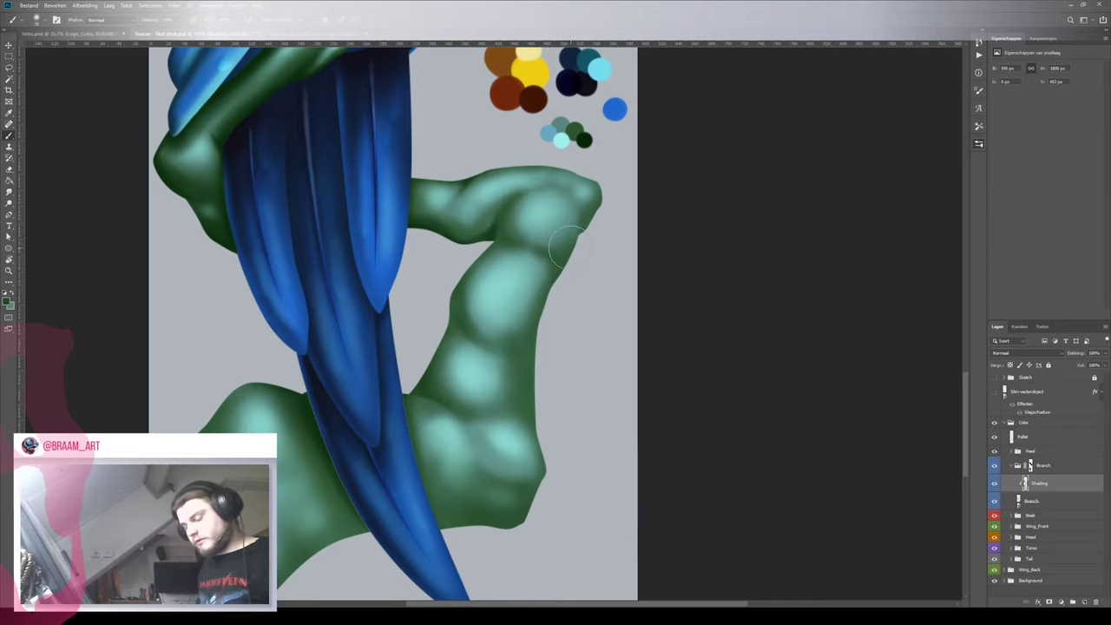
Sample the light mint swatch, enlarge the brush and brighten the thick branch's bulges, joining them into a continuous highlight
{"action": "key", "text": "i"}
{"action": "left_click", "coordinate": [562, 139]}
{"action": "key", "text": "b"}
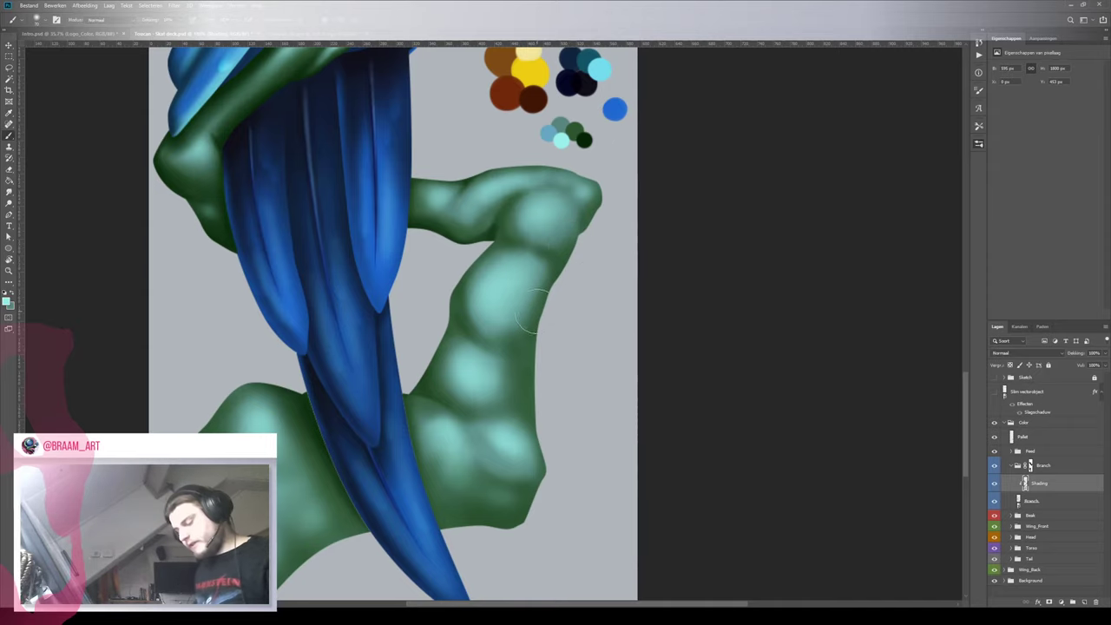
{"action": "key", "text": "z"}
{"action": "left_click", "coordinate": [510, 334]}
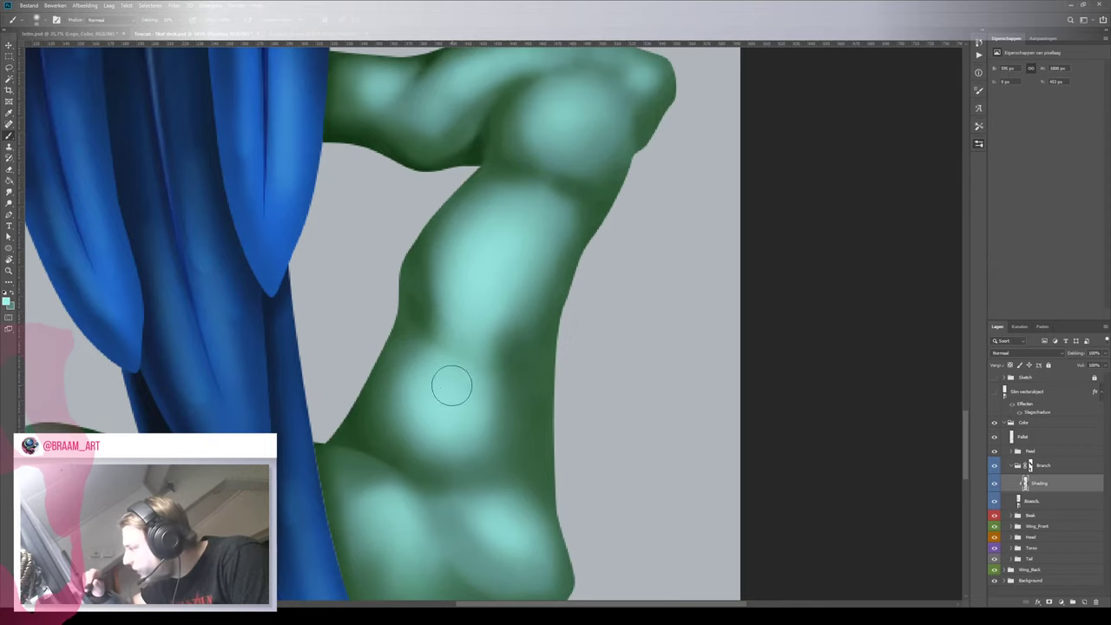
{"action": "key", "text": "bracketright"}
{"action": "key", "text": "bracketright"}
{"action": "mouse_move", "coordinate": [442, 330]}
{"action": "left_mouse_down"}
{"action": "mouse_move", "coordinate": [435, 371]}
{"action": "mouse_move", "coordinate": [447, 286]}
{"action": "left_mouse_up"}
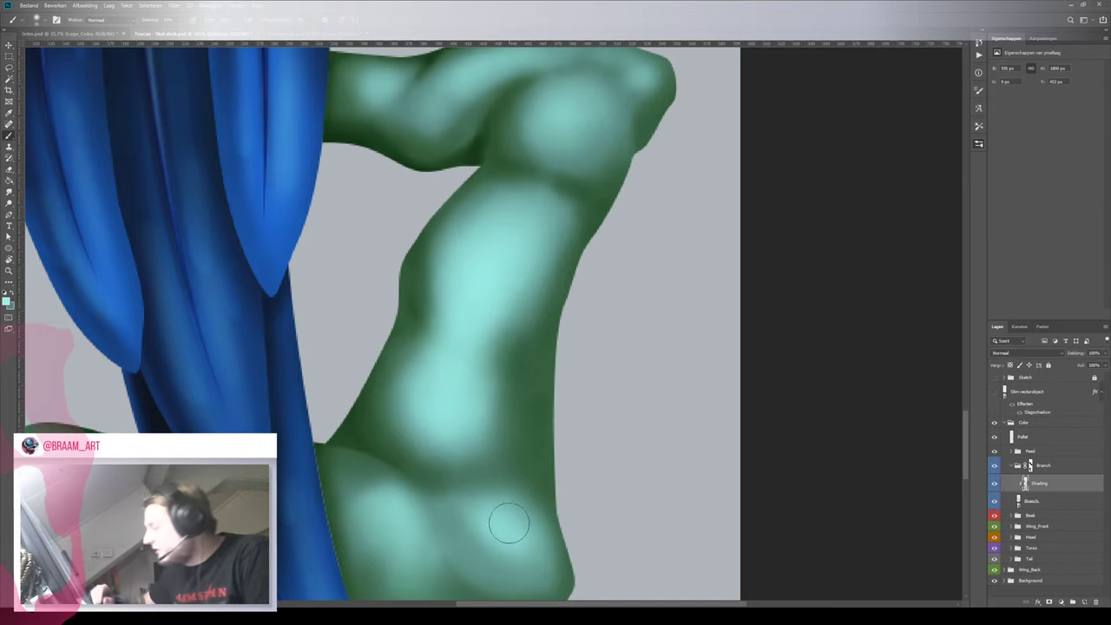
{"action": "mouse_move", "coordinate": [469, 453]}
{"action": "left_mouse_down"}
{"action": "mouse_move", "coordinate": [435, 420]}
{"action": "mouse_move", "coordinate": [486, 481]}
{"action": "mouse_move", "coordinate": [482, 454]}
{"action": "mouse_move", "coordinate": [496, 485]}
{"action": "left_mouse_up"}
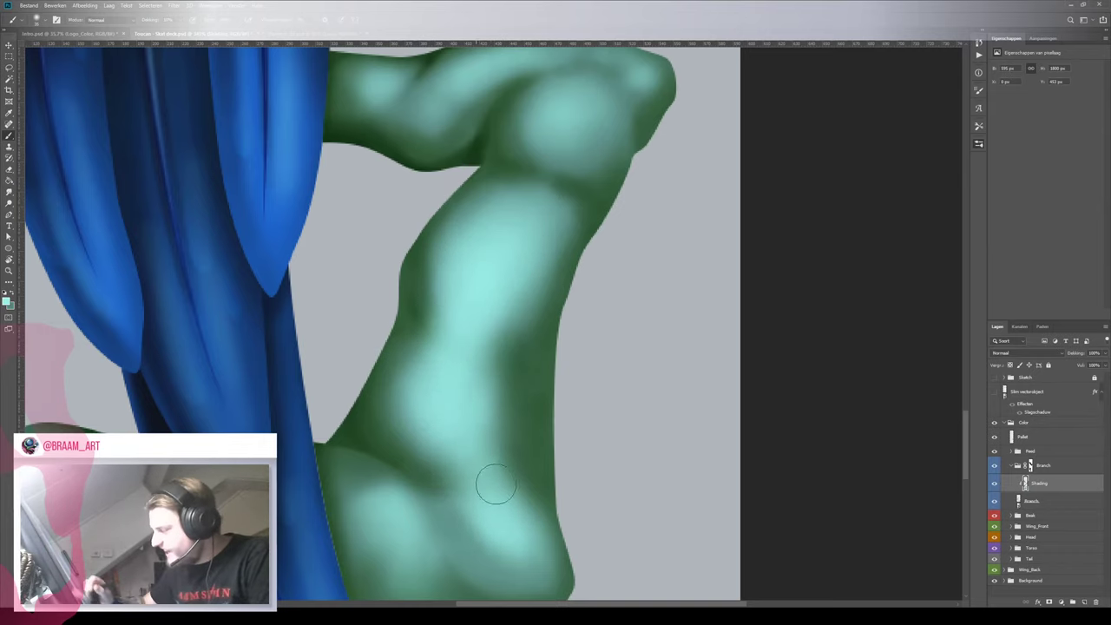
{"action": "mouse_move", "coordinate": [430, 424]}
{"action": "left_mouse_down"}
{"action": "mouse_move", "coordinate": [442, 457]}
{"action": "mouse_move", "coordinate": [422, 438]}
{"action": "mouse_move", "coordinate": [439, 471]}
{"action": "mouse_move", "coordinate": [402, 401]}
{"action": "left_mouse_up"}
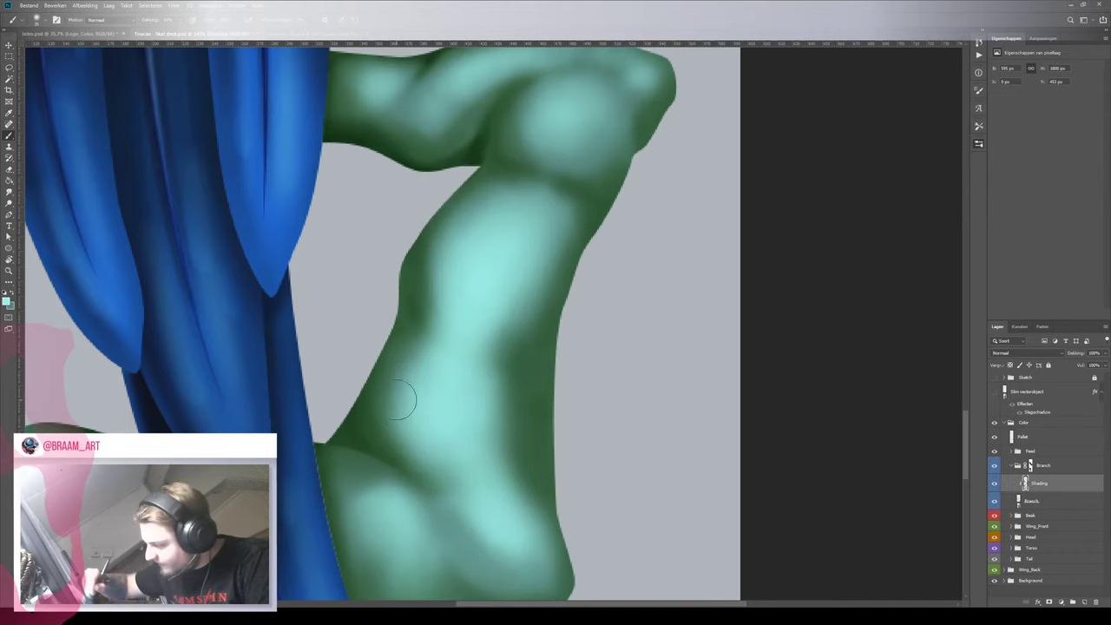
Continue the light mint highlight up the thick branch onto the large bulge at the bend
{"action": "left_click_drag", "start_coordinate": [491, 490], "coordinate": [486, 489]}
{"action": "mouse_move", "coordinate": [533, 183]}
{"action": "left_mouse_down"}
{"action": "mouse_move", "coordinate": [562, 152]}
{"action": "mouse_move", "coordinate": [576, 102]}
{"action": "mouse_move", "coordinate": [532, 161]}
{"action": "mouse_move", "coordinate": [558, 179]}
{"action": "mouse_move", "coordinate": [583, 156]}
{"action": "mouse_move", "coordinate": [577, 168]}
{"action": "mouse_move", "coordinate": [541, 157]}
{"action": "left_mouse_up"}
{"action": "mouse_move", "coordinate": [526, 300]}
{"action": "left_mouse_down"}
{"action": "mouse_move", "coordinate": [501, 336]}
{"action": "mouse_move", "coordinate": [461, 445]}
{"action": "left_mouse_up"}
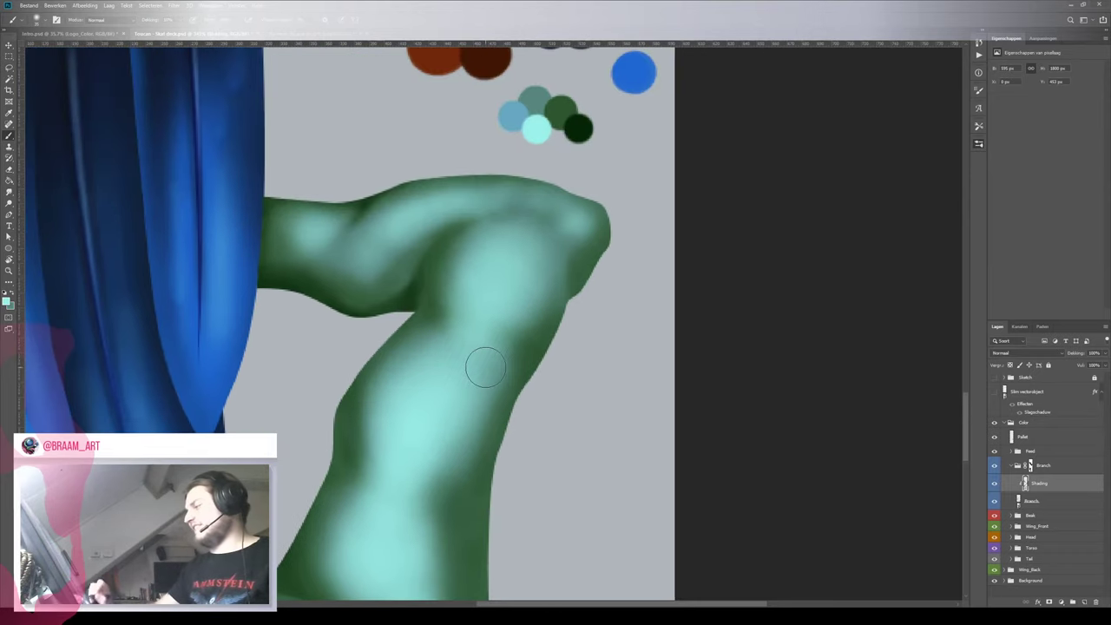
{"action": "mouse_move", "coordinate": [573, 220]}
{"action": "left_mouse_down"}
{"action": "mouse_move", "coordinate": [499, 237]}
{"action": "mouse_move", "coordinate": [526, 260]}
{"action": "mouse_move", "coordinate": [467, 337]}
{"action": "left_mouse_up"}
Brighten the mint highlights on the branch section between the tail and the canvas edge
{"action": "key", "text": "z"}
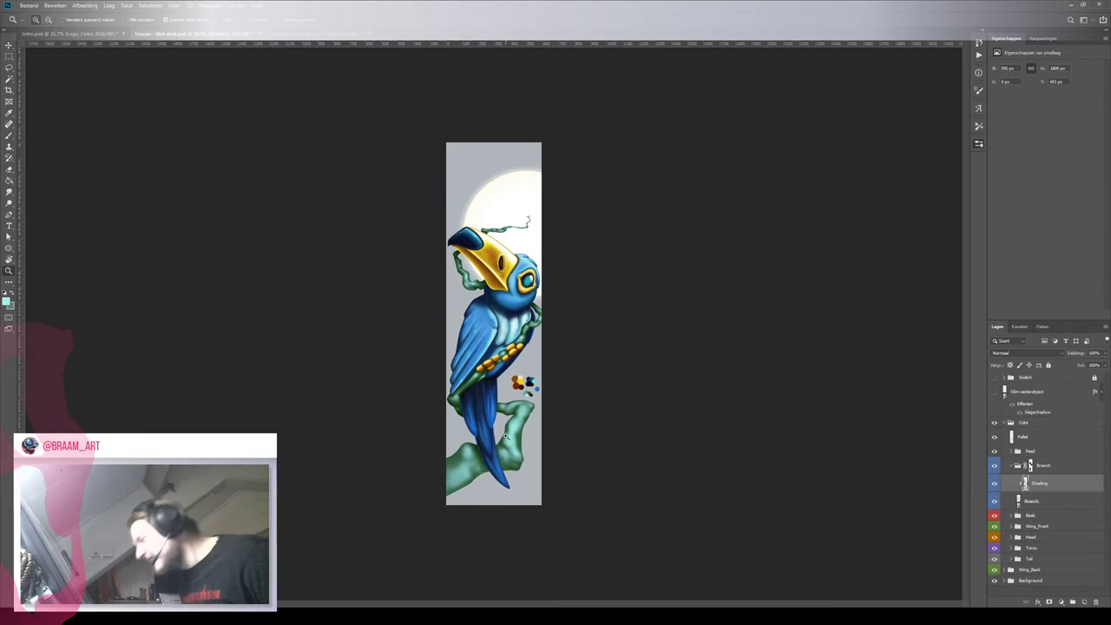
{"action": "left_click_drag", "start_coordinate": [507, 437], "coordinate": [545, 428]}
{"action": "key", "text": "b"}
{"action": "mouse_move", "coordinate": [529, 389]}
{"action": "left_mouse_down"}
{"action": "mouse_move", "coordinate": [559, 384]}
{"action": "mouse_move", "coordinate": [529, 367]}
{"action": "mouse_move", "coordinate": [519, 401]}
{"action": "mouse_move", "coordinate": [588, 393]}
{"action": "left_mouse_up"}
{"action": "key", "text": "z"}
{"action": "key", "text": "b"}
{"action": "left_click_drag", "start_coordinate": [589, 520], "coordinate": [558, 391]}
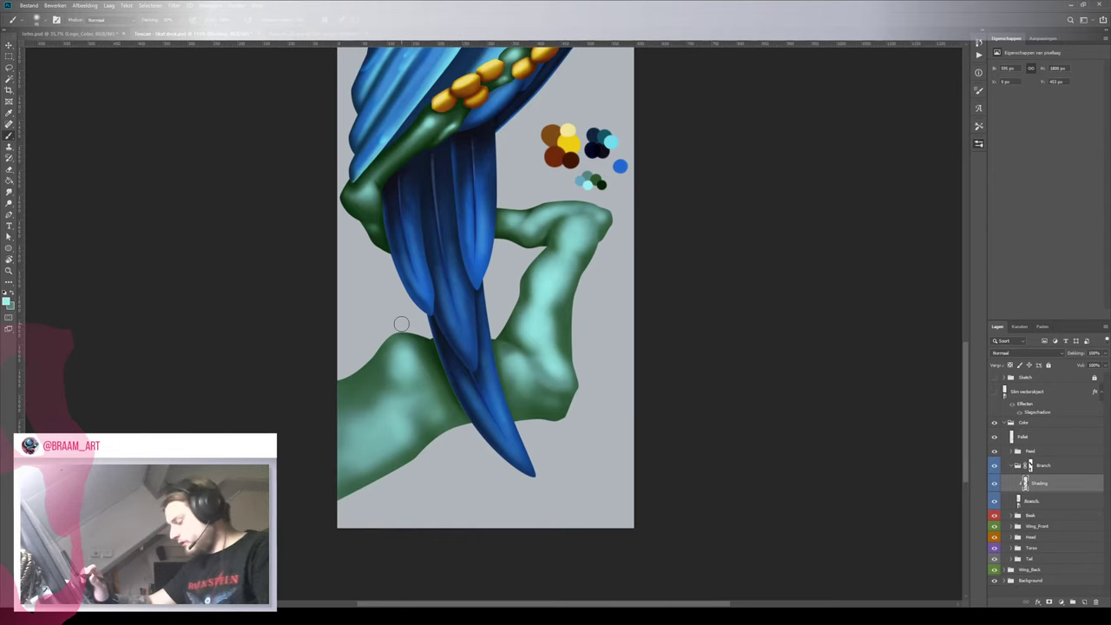
{"action": "mouse_move", "coordinate": [404, 371]}
{"action": "left_mouse_down"}
{"action": "mouse_move", "coordinate": [420, 396]}
{"action": "mouse_move", "coordinate": [350, 432]}
{"action": "mouse_move", "coordinate": [420, 382]}
{"action": "mouse_move", "coordinate": [371, 435]}
{"action": "mouse_move", "coordinate": [391, 427]}
{"action": "mouse_move", "coordinate": [358, 432]}
{"action": "mouse_move", "coordinate": [319, 483]}
{"action": "left_mouse_up"}
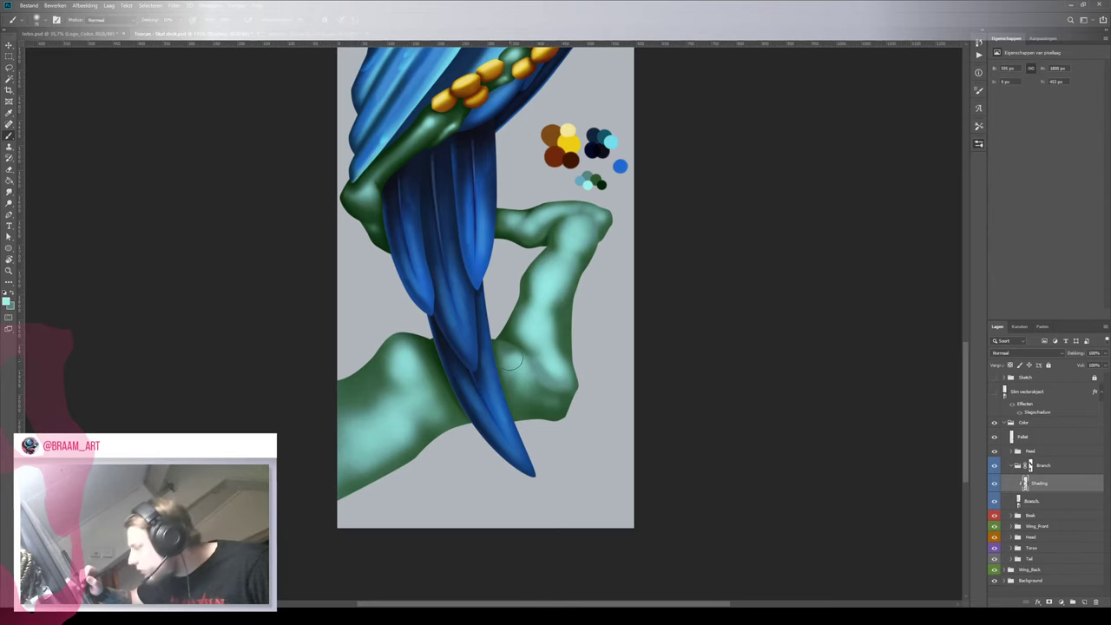
Paint a light mint highlight on the thick branch's bulge directly beside the tail
{"action": "mouse_move", "coordinate": [514, 362]}
{"action": "left_mouse_down"}
{"action": "mouse_move", "coordinate": [527, 397]}
{"action": "mouse_move", "coordinate": [499, 326]}
{"action": "mouse_move", "coordinate": [566, 403]}
{"action": "mouse_move", "coordinate": [610, 406]}
{"action": "mouse_move", "coordinate": [487, 386]}
{"action": "mouse_move", "coordinate": [551, 391]}
{"action": "left_mouse_up"}
{"action": "key", "text": "z"}
{"action": "key", "text": "b"}
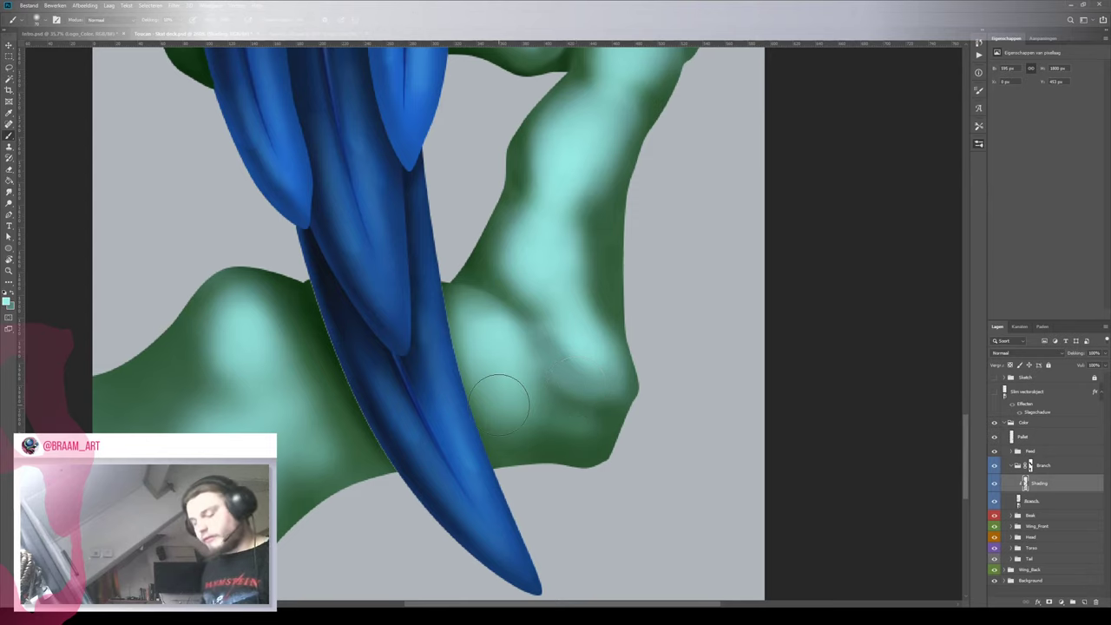
Shrink the brush and add a small teal highlight to the lowest corner bulge of the thick branch
{"action": "key", "text": "bracketleft"}
{"action": "key", "text": "bracketleft"}
{"action": "key", "text": "bracketleft"}
{"action": "key", "text": "bracketleft"}
{"action": "key", "text": "bracketleft"}
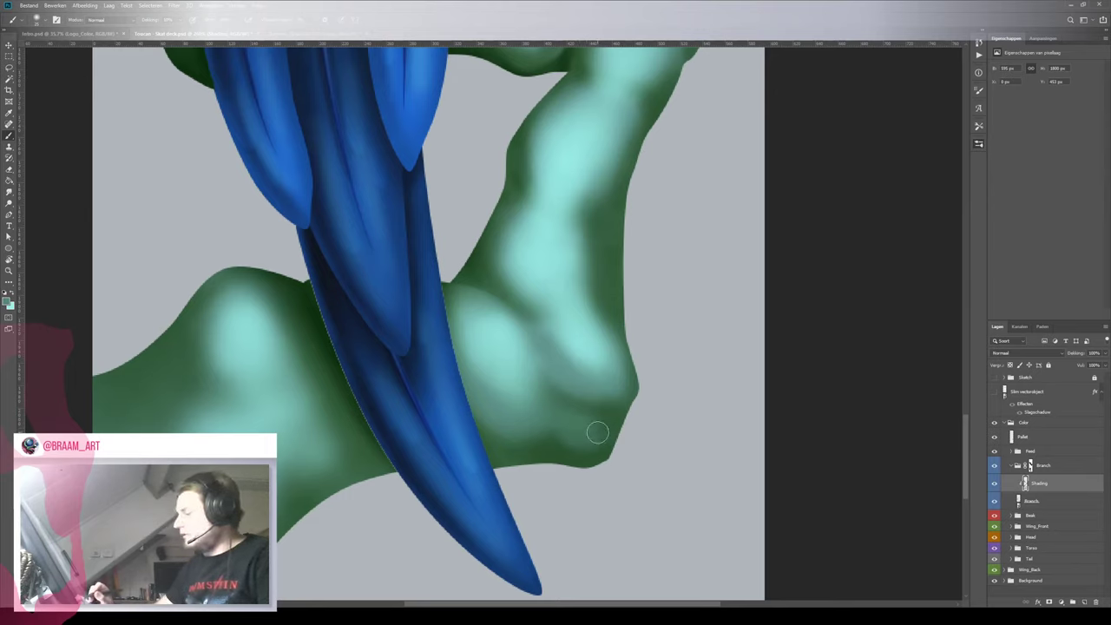
{"action": "key", "text": "x"}
{"action": "mouse_move", "coordinate": [578, 430]}
{"action": "left_mouse_down"}
{"action": "mouse_move", "coordinate": [533, 482]}
{"action": "mouse_move", "coordinate": [581, 426]}
{"action": "left_mouse_up"}
{"action": "key", "text": "z"}
{"action": "key", "text": "x"}
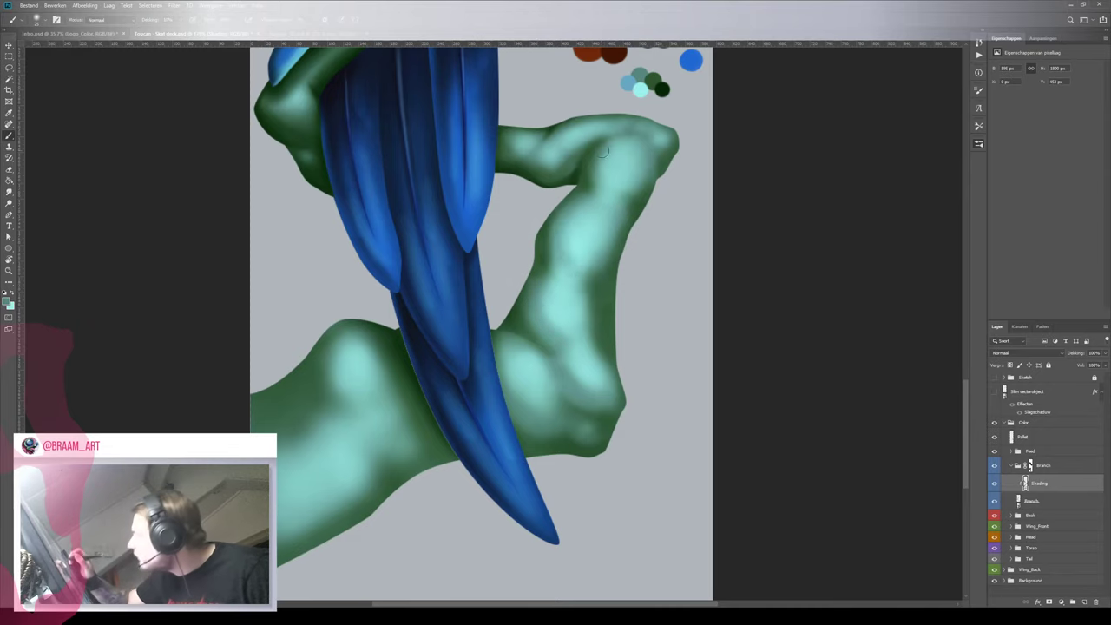
Sample the darkest green swatch and deepen the shadows along the edges of the thick lower branch beside the tail
{"action": "mouse_move", "coordinate": [634, 252]}
{"action": "left_mouse_down"}
{"action": "mouse_move", "coordinate": [580, 280]}
{"action": "mouse_move", "coordinate": [626, 232]}
{"action": "left_mouse_up"}
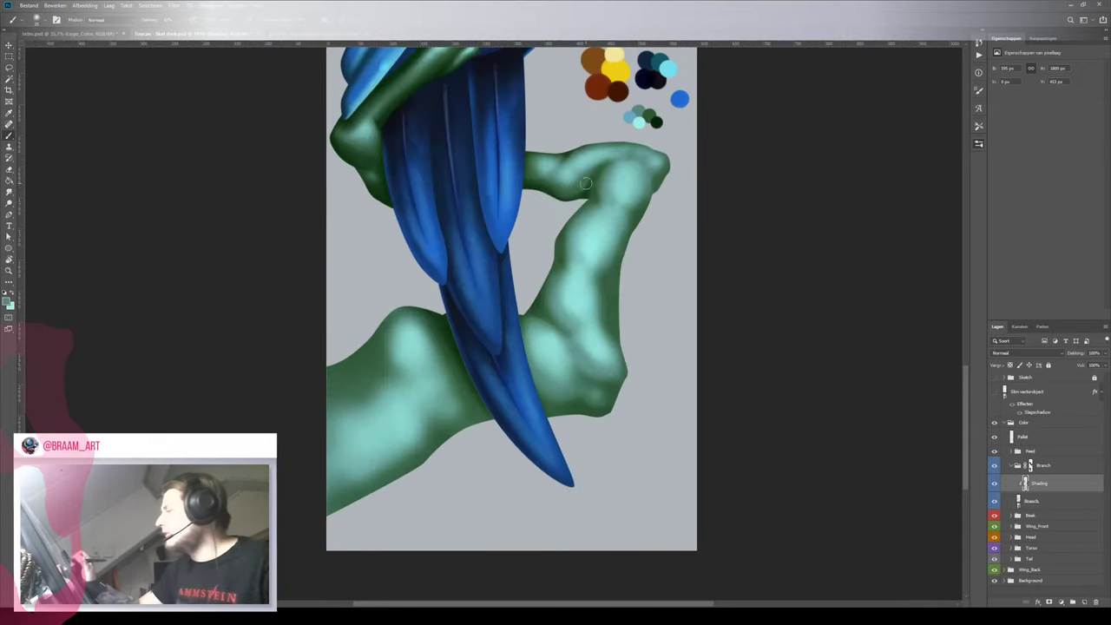
{"action": "mouse_move", "coordinate": [561, 250]}
{"action": "left_mouse_down"}
{"action": "mouse_move", "coordinate": [623, 275]}
{"action": "mouse_move", "coordinate": [634, 266]}
{"action": "left_mouse_up"}
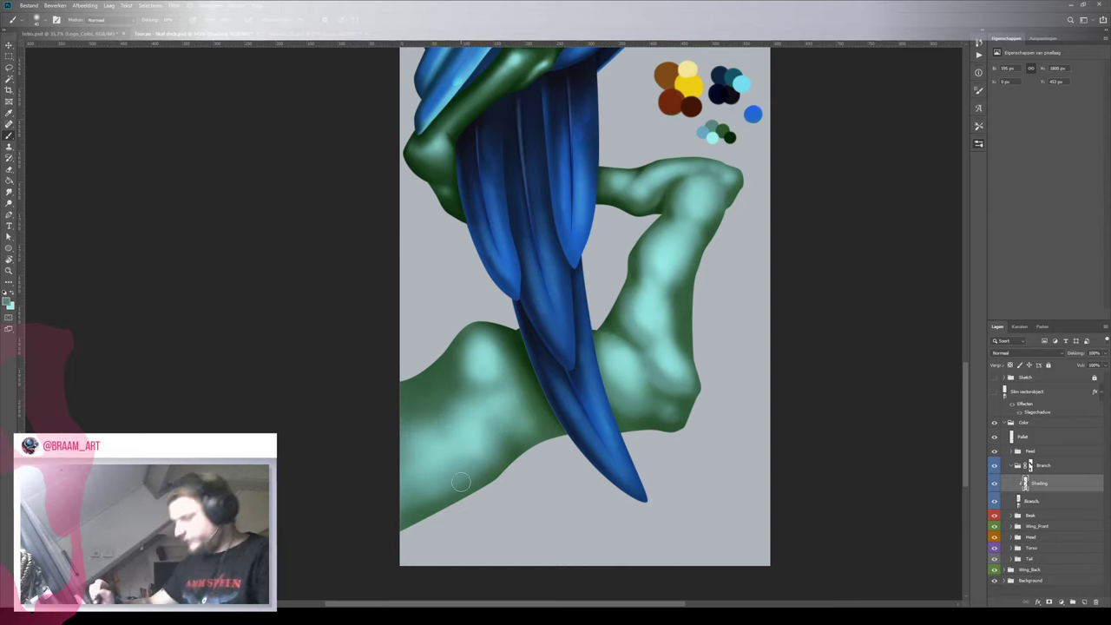
{"action": "key", "text": "z"}
{"action": "mouse_move", "coordinate": [552, 415]}
{"action": "left_mouse_down"}
{"action": "mouse_move", "coordinate": [459, 395]}
{"action": "mouse_move", "coordinate": [444, 406]}
{"action": "left_mouse_up"}
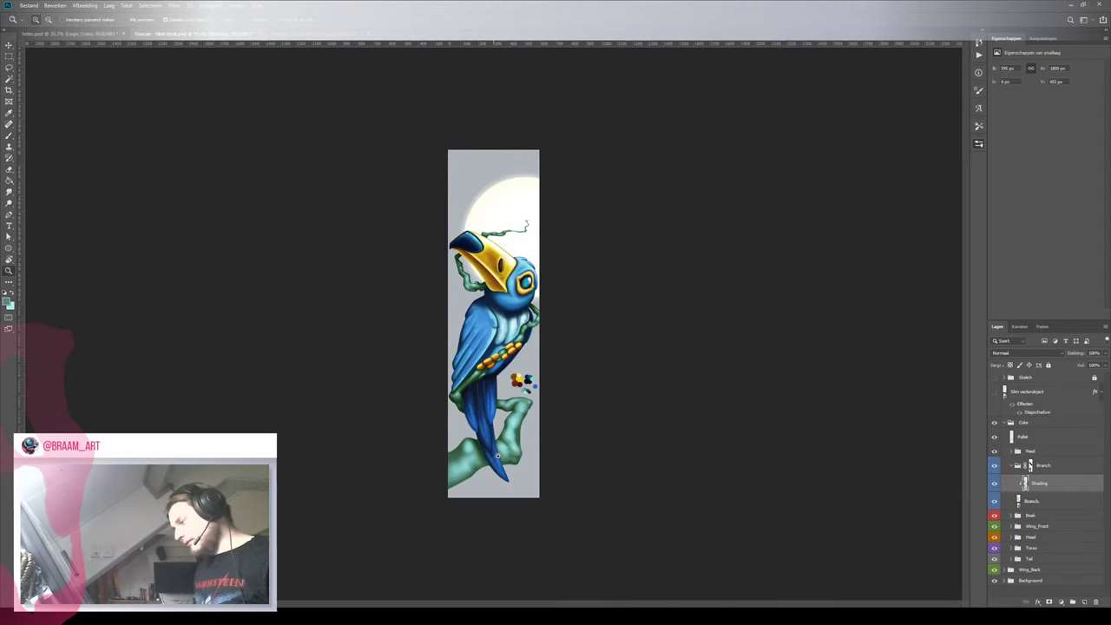
{"action": "left_click", "coordinate": [498, 454]}
{"action": "left_click", "coordinate": [486, 499]}
{"action": "key", "text": "b"}
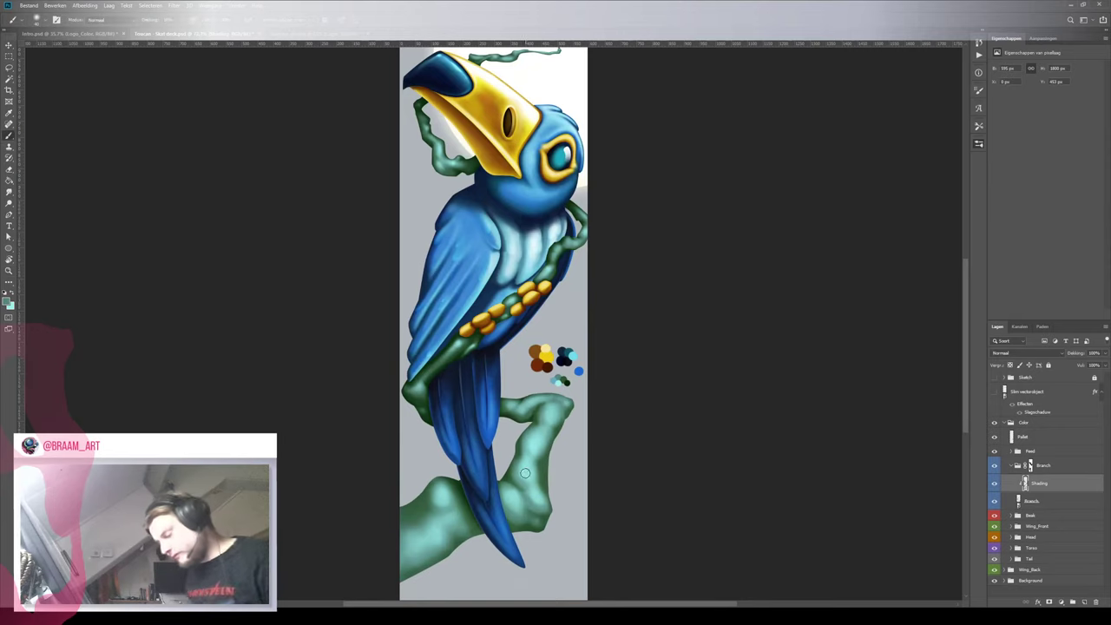
{"action": "left_click", "coordinate": [566, 381], "text": "alt"}
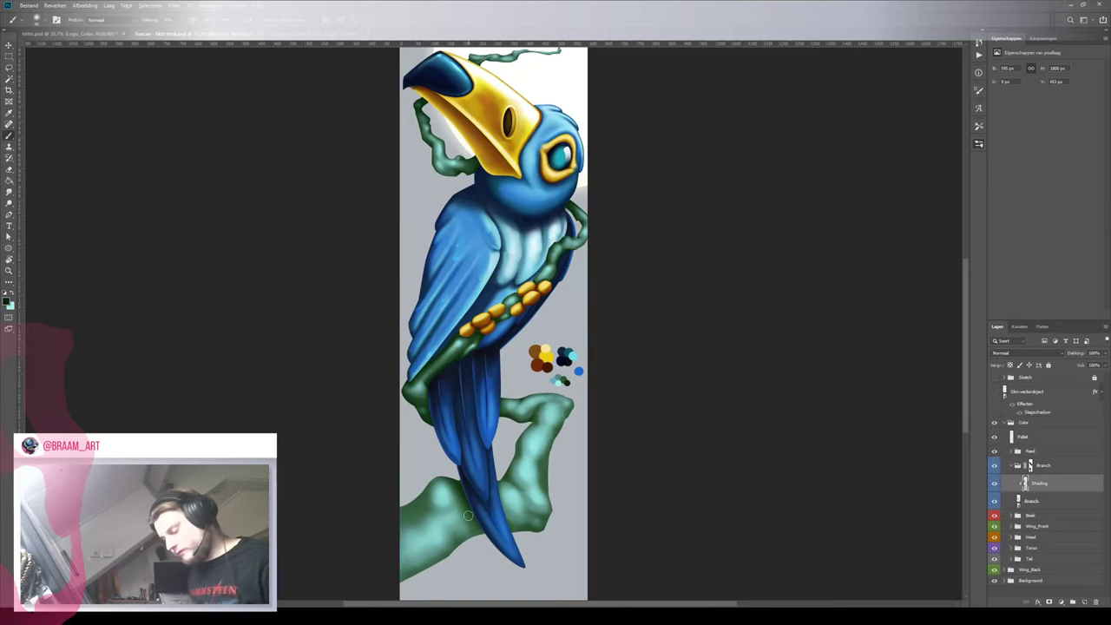
{"action": "key", "text": "r"}
{"action": "mouse_move", "coordinate": [441, 440]}
{"action": "left_mouse_down"}
{"action": "mouse_move", "coordinate": [595, 513]}
{"action": "mouse_move", "coordinate": [409, 454]}
{"action": "mouse_move", "coordinate": [432, 327]}
{"action": "mouse_move", "coordinate": [417, 381]}
{"action": "mouse_move", "coordinate": [374, 179]}
{"action": "mouse_move", "coordinate": [451, 217]}
{"action": "mouse_move", "coordinate": [474, 327]}
{"action": "mouse_move", "coordinate": [467, 188]}
{"action": "mouse_move", "coordinate": [440, 303]}
{"action": "mouse_move", "coordinate": [454, 322]}
{"action": "mouse_move", "coordinate": [429, 295]}
{"action": "mouse_move", "coordinate": [447, 263]}
{"action": "mouse_move", "coordinate": [428, 332]}
{"action": "mouse_move", "coordinate": [401, 365]}
{"action": "mouse_move", "coordinate": [420, 315]}
{"action": "mouse_move", "coordinate": [446, 324]}
{"action": "mouse_move", "coordinate": [423, 331]}
{"action": "mouse_move", "coordinate": [434, 363]}
{"action": "mouse_move", "coordinate": [304, 460]}
{"action": "left_mouse_up"}
{"action": "key", "text": "z"}
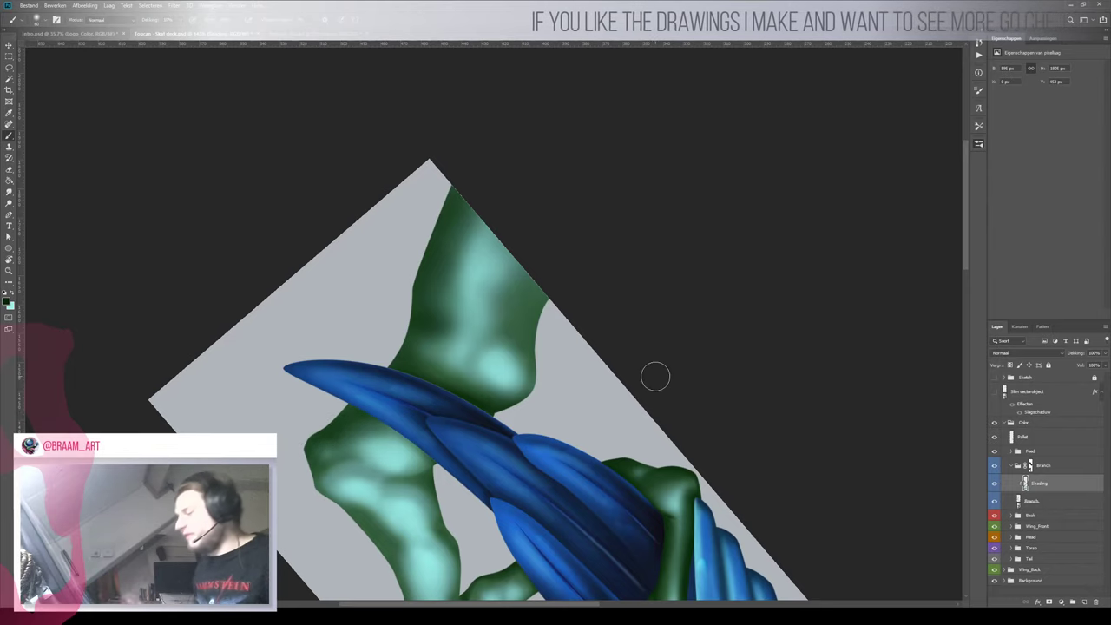
Reset the canvas rotation and continue the dark green shading along the thick branch's lower edge
{"action": "key", "text": "z"}
{"action": "mouse_move", "coordinate": [521, 351]}
{"action": "left_mouse_down"}
{"action": "mouse_move", "coordinate": [465, 368]}
{"action": "mouse_move", "coordinate": [459, 397]}
{"action": "mouse_move", "coordinate": [387, 191]}
{"action": "mouse_move", "coordinate": [338, 444]}
{"action": "left_mouse_up"}
{"action": "key", "text": "r"}
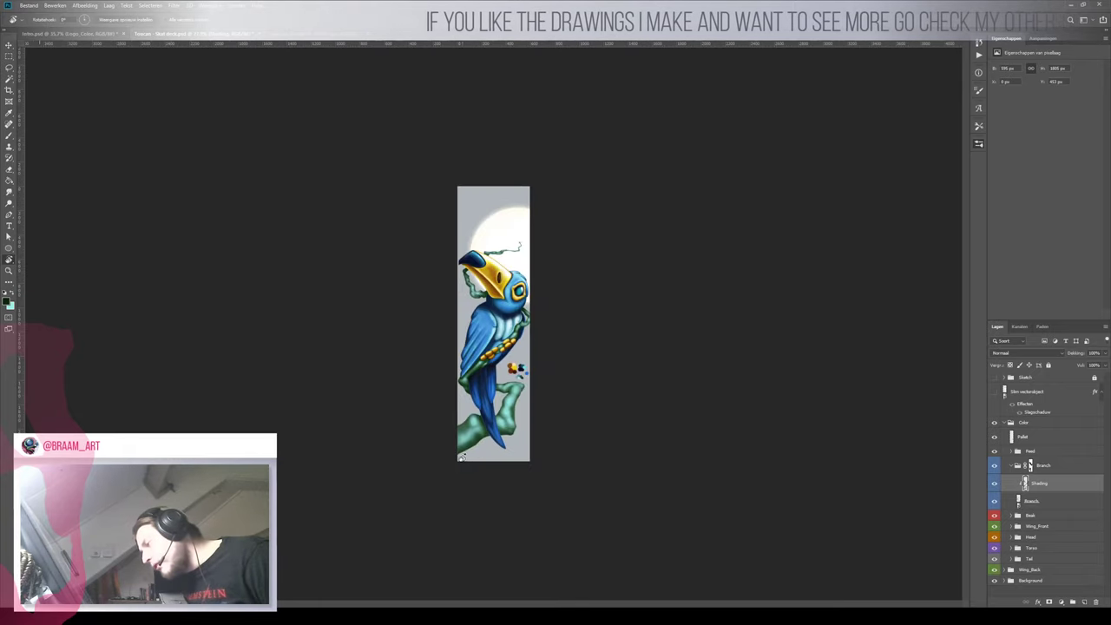
{"action": "key", "text": "z"}
{"action": "left_click_drag", "start_coordinate": [469, 451], "coordinate": [514, 451]}
{"action": "key", "text": "b"}
{"action": "left_click_drag", "start_coordinate": [440, 492], "coordinate": [526, 347]}
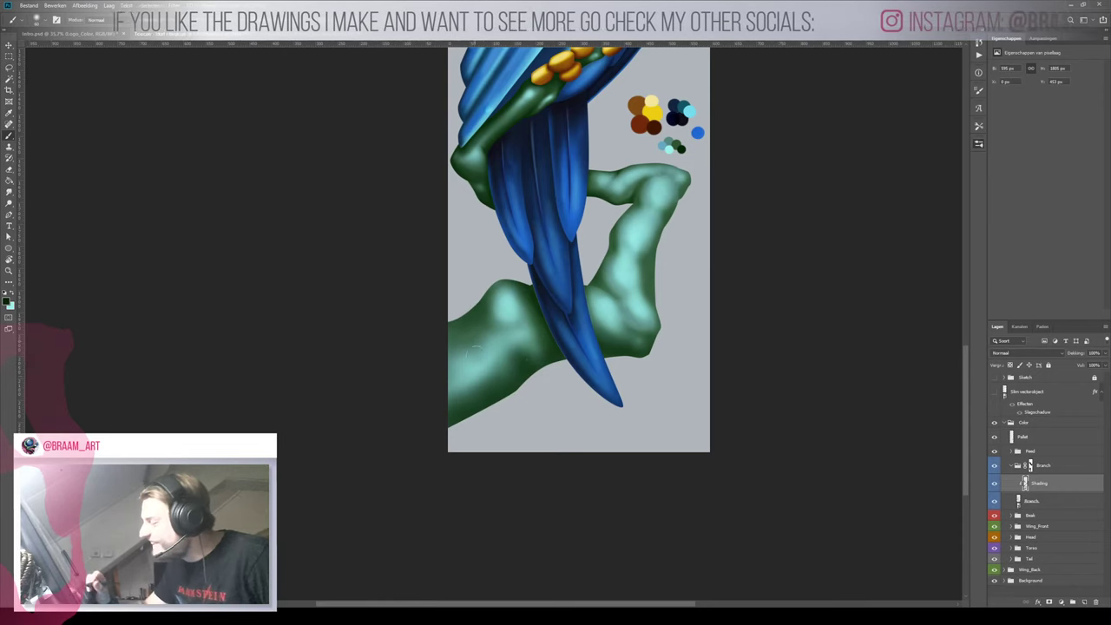
Switch to light mint and touch up the highlight in the middle of the thick branch near the canvas edge
{"action": "key", "text": "x"}
{"action": "mouse_move", "coordinate": [473, 362]}
{"action": "left_mouse_down"}
{"action": "mouse_move", "coordinate": [462, 348]}
{"action": "mouse_move", "coordinate": [474, 341]}
{"action": "mouse_move", "coordinate": [436, 396]}
{"action": "mouse_move", "coordinate": [521, 354]}
{"action": "left_mouse_up"}
{"action": "key", "text": "z"}
{"action": "key", "text": "b"}
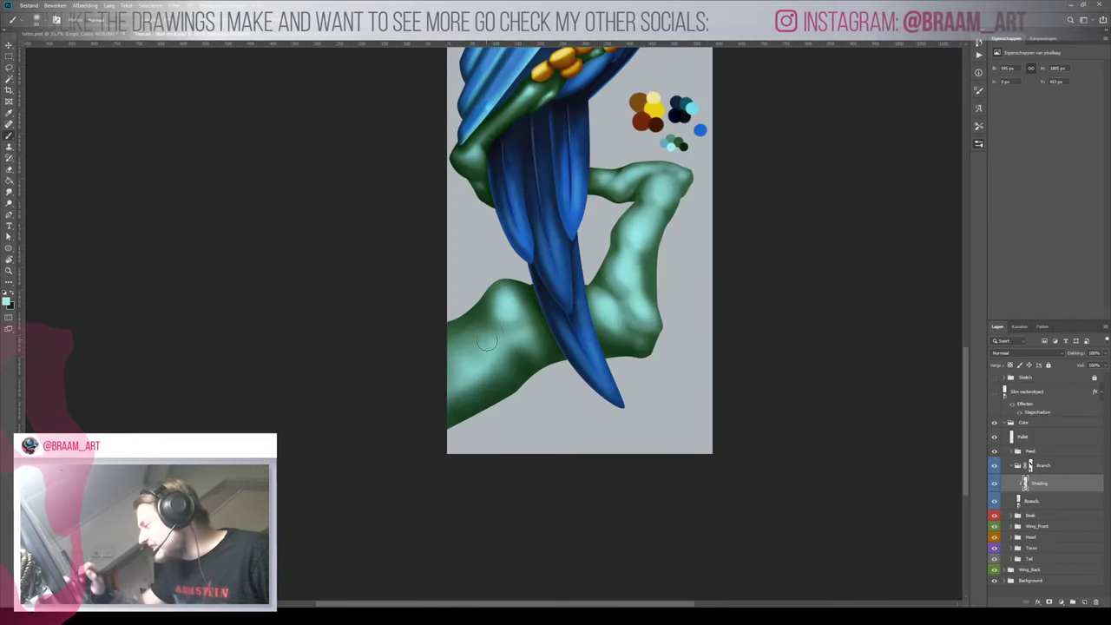
Switch back to dark green and darken the thick branch's upper edge around the bump beside the tail
{"action": "key", "text": "x"}
{"action": "mouse_move", "coordinate": [482, 310]}
{"action": "left_mouse_down"}
{"action": "mouse_move", "coordinate": [513, 325]}
{"action": "mouse_move", "coordinate": [495, 332]}
{"action": "left_mouse_up"}
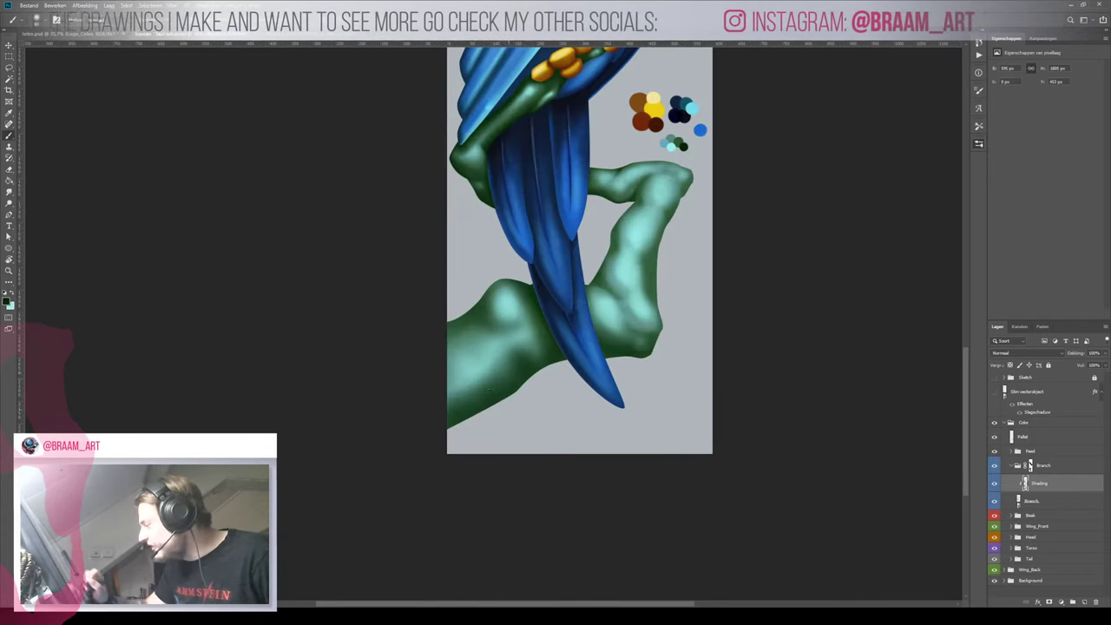
{"action": "key", "text": "z"}
{"action": "mouse_move", "coordinate": [535, 374]}
{"action": "left_mouse_down"}
{"action": "mouse_move", "coordinate": [493, 415]}
{"action": "mouse_move", "coordinate": [533, 403]}
{"action": "mouse_move", "coordinate": [513, 445]}
{"action": "mouse_move", "coordinate": [561, 408]}
{"action": "mouse_move", "coordinate": [552, 417]}
{"action": "mouse_move", "coordinate": [578, 423]}
{"action": "mouse_move", "coordinate": [576, 396]}
{"action": "mouse_move", "coordinate": [547, 467]}
{"action": "left_mouse_up"}
{"action": "key", "text": "b"}
{"action": "key", "text": "z"}
{"action": "key", "text": "b"}
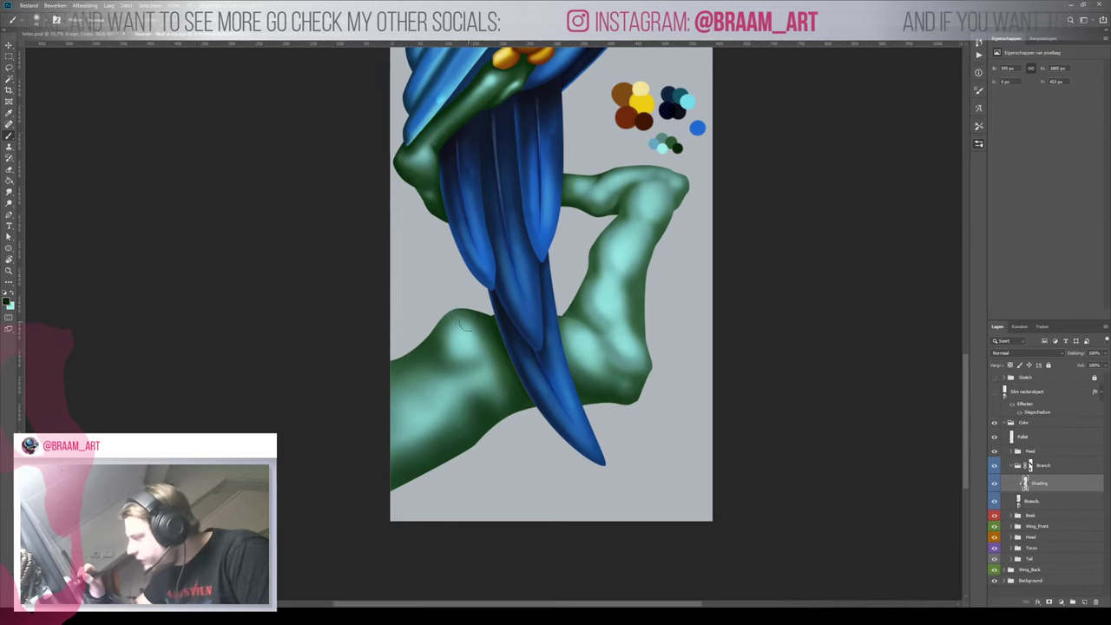
Extend the mint highlight over the top of the bump and blend it down into the thick branch
{"action": "key", "text": "x"}
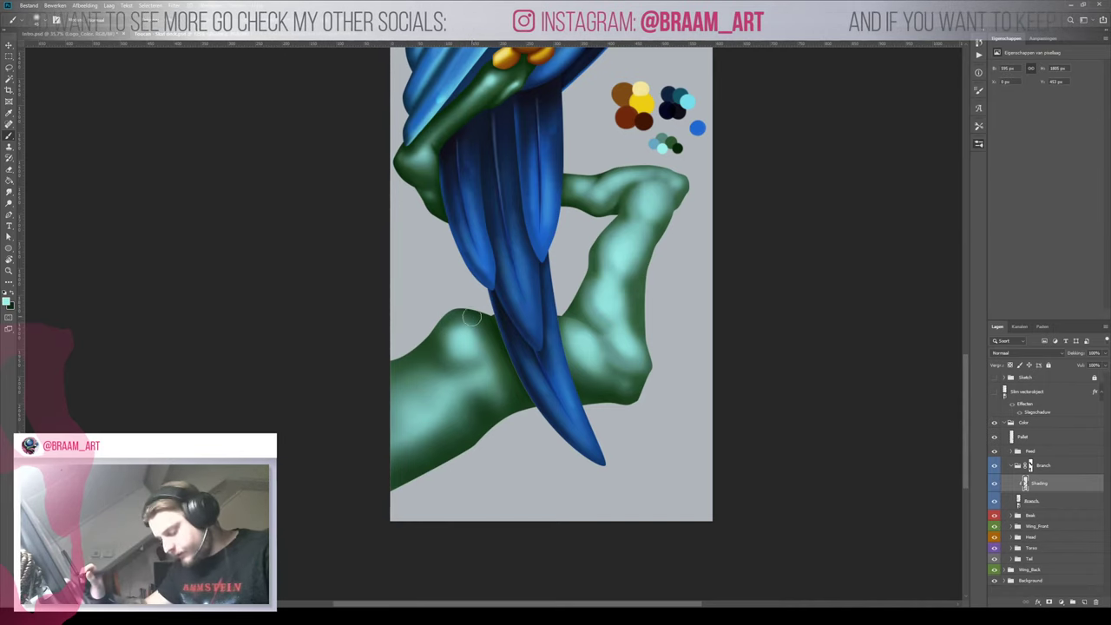
{"action": "mouse_move", "coordinate": [457, 322]}
{"action": "left_mouse_down"}
{"action": "mouse_move", "coordinate": [443, 336]}
{"action": "mouse_move", "coordinate": [475, 322]}
{"action": "mouse_move", "coordinate": [459, 344]}
{"action": "left_mouse_up"}
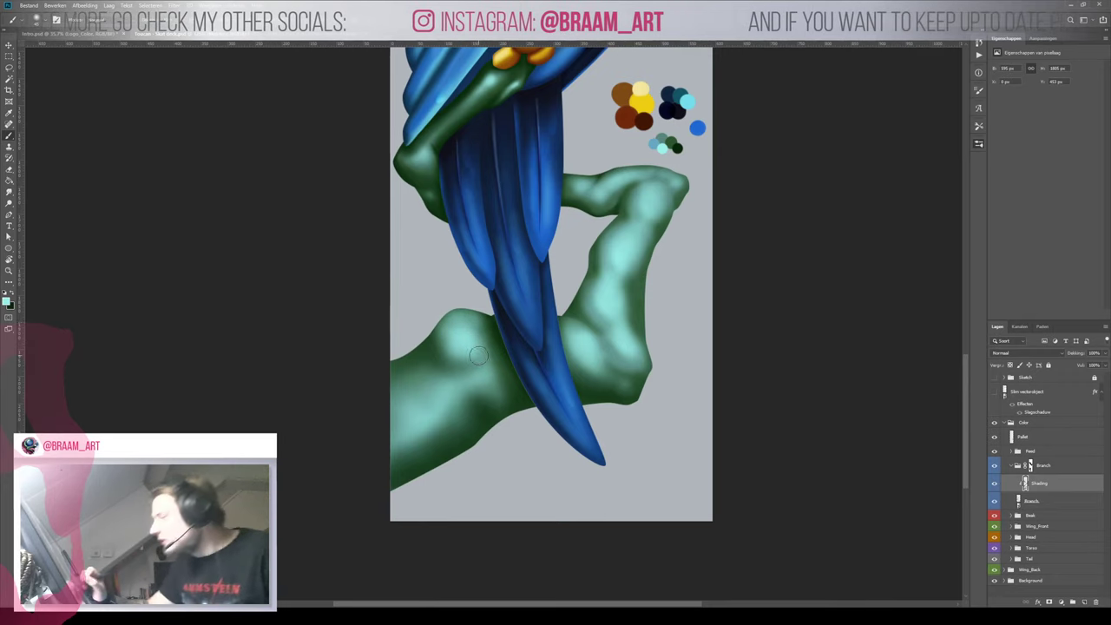
{"action": "key", "text": "z"}
{"action": "mouse_move", "coordinate": [494, 409]}
{"action": "left_mouse_down"}
{"action": "mouse_move", "coordinate": [441, 467]}
{"action": "mouse_move", "coordinate": [487, 440]}
{"action": "left_mouse_up"}
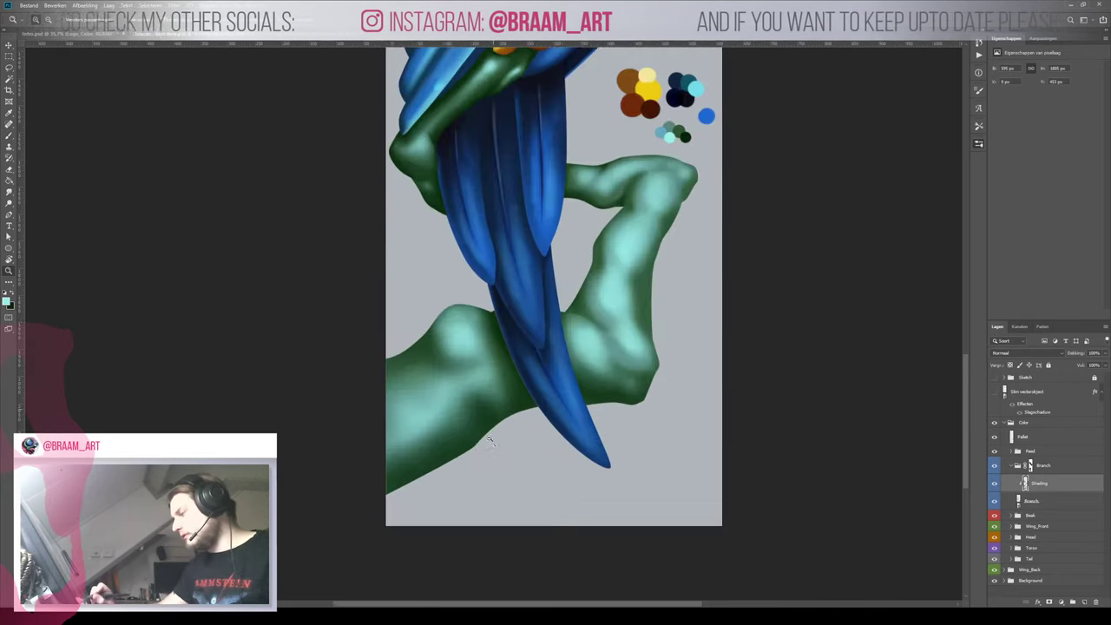
{"action": "key", "text": "b"}
{"action": "left_click_drag", "start_coordinate": [462, 354], "coordinate": [468, 358]}
{"action": "key", "text": "z"}
{"action": "mouse_move", "coordinate": [479, 399]}
{"action": "left_mouse_down"}
{"action": "mouse_move", "coordinate": [429, 446]}
{"action": "mouse_move", "coordinate": [476, 401]}
{"action": "left_mouse_up"}
{"action": "key", "text": "b"}
{"action": "mouse_move", "coordinate": [471, 328]}
{"action": "left_mouse_down"}
{"action": "mouse_move", "coordinate": [461, 326]}
{"action": "mouse_move", "coordinate": [434, 427]}
{"action": "mouse_move", "coordinate": [494, 401]}
{"action": "left_mouse_up"}
{"action": "key", "text": "z"}
{"action": "key", "text": "b"}
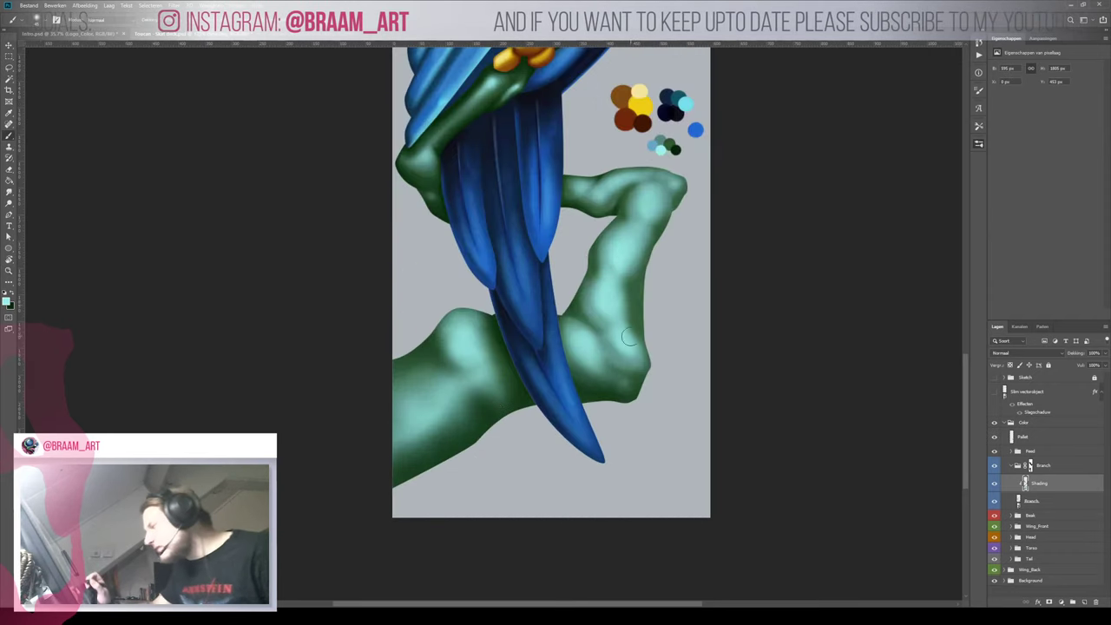
Brighten the mint highlights on the branch section rising from the lower bend toward the upper bend
{"action": "left_click_drag", "start_coordinate": [602, 282], "coordinate": [590, 289]}
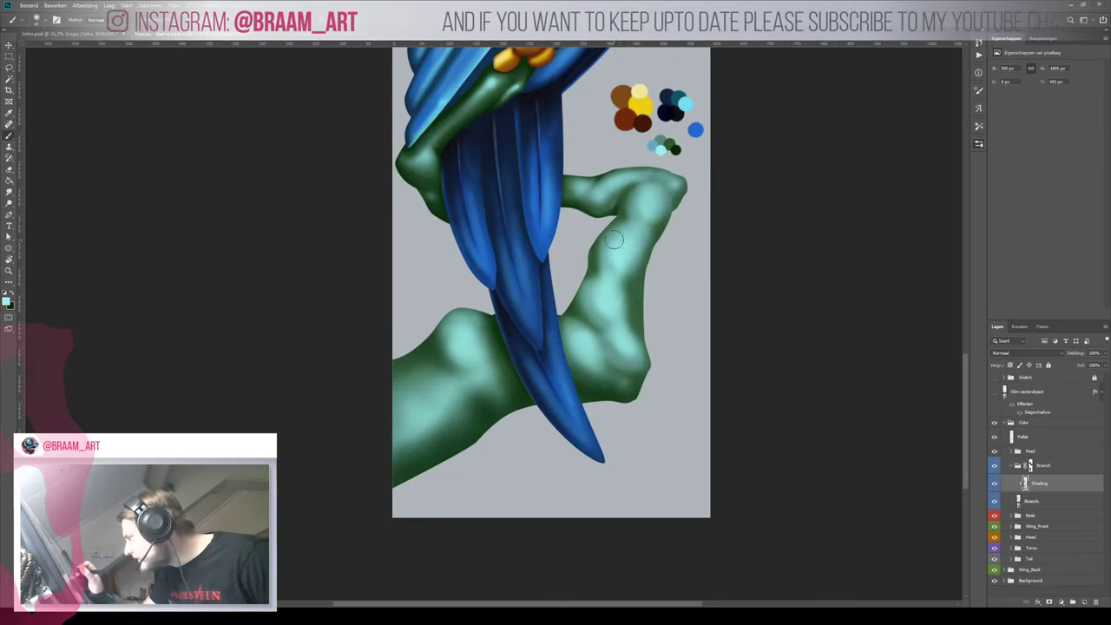
{"action": "key", "text": "z"}
{"action": "mouse_move", "coordinate": [626, 251]}
{"action": "left_mouse_down"}
{"action": "mouse_move", "coordinate": [570, 288]}
{"action": "mouse_move", "coordinate": [624, 263]}
{"action": "left_mouse_up"}
{"action": "key", "text": "b"}
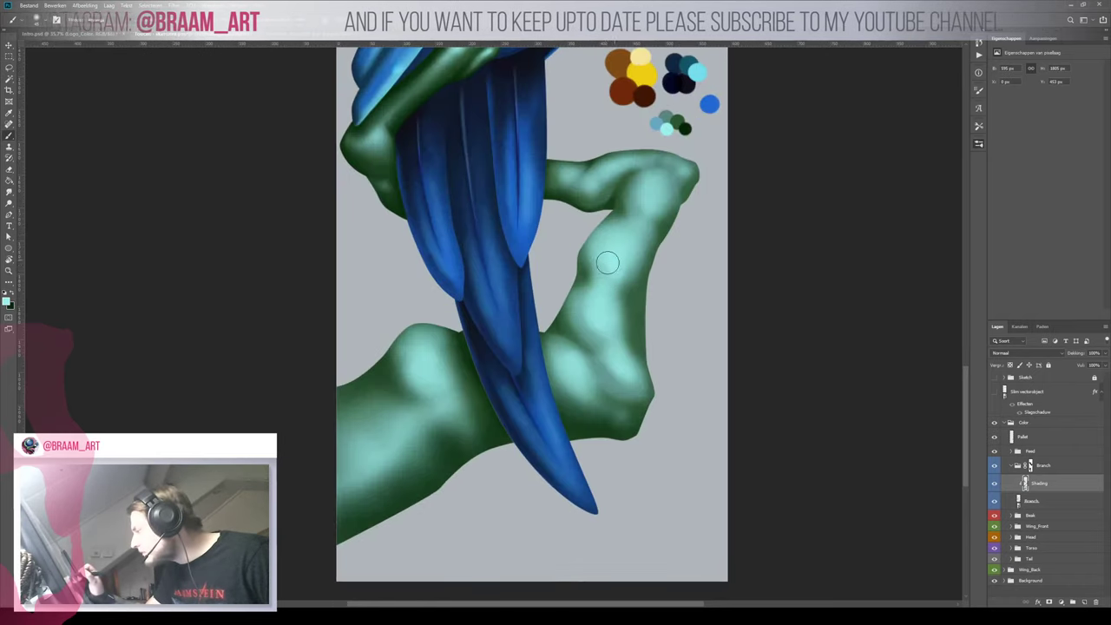
Undo a broad stroke, shrink the brush and add a small mint highlight to the branch just below the toes
{"action": "key", "text": "z"}
{"action": "mouse_move", "coordinate": [600, 304]}
{"action": "left_mouse_down"}
{"action": "mouse_move", "coordinate": [558, 315]}
{"action": "mouse_move", "coordinate": [570, 305]}
{"action": "left_mouse_up"}
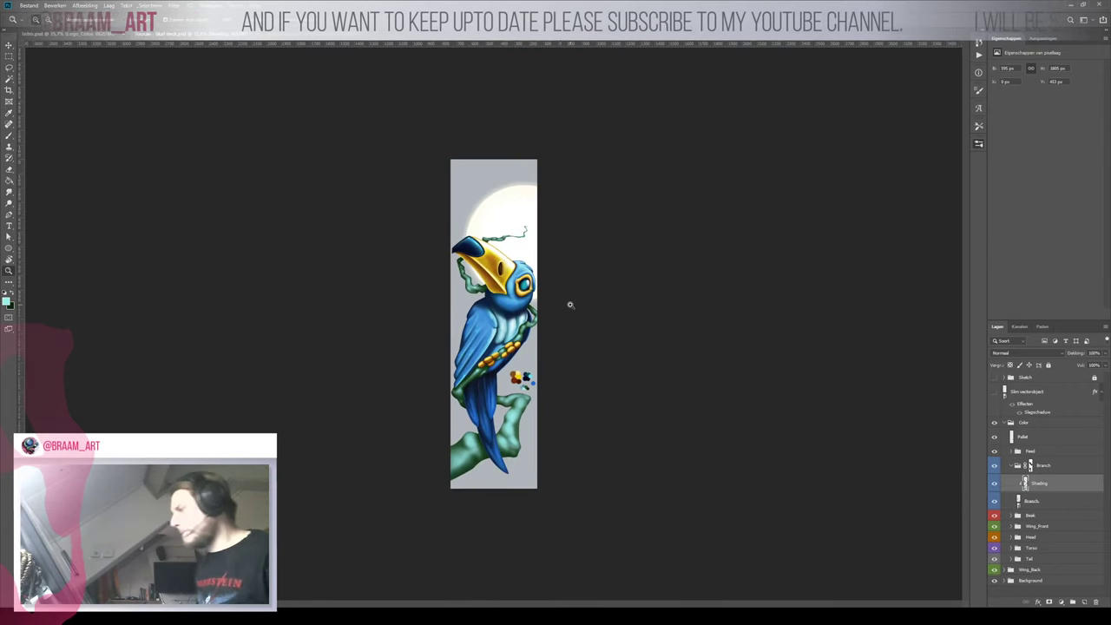
{"action": "left_click_drag", "start_coordinate": [494, 361], "coordinate": [529, 357]}
{"action": "key", "text": "b"}
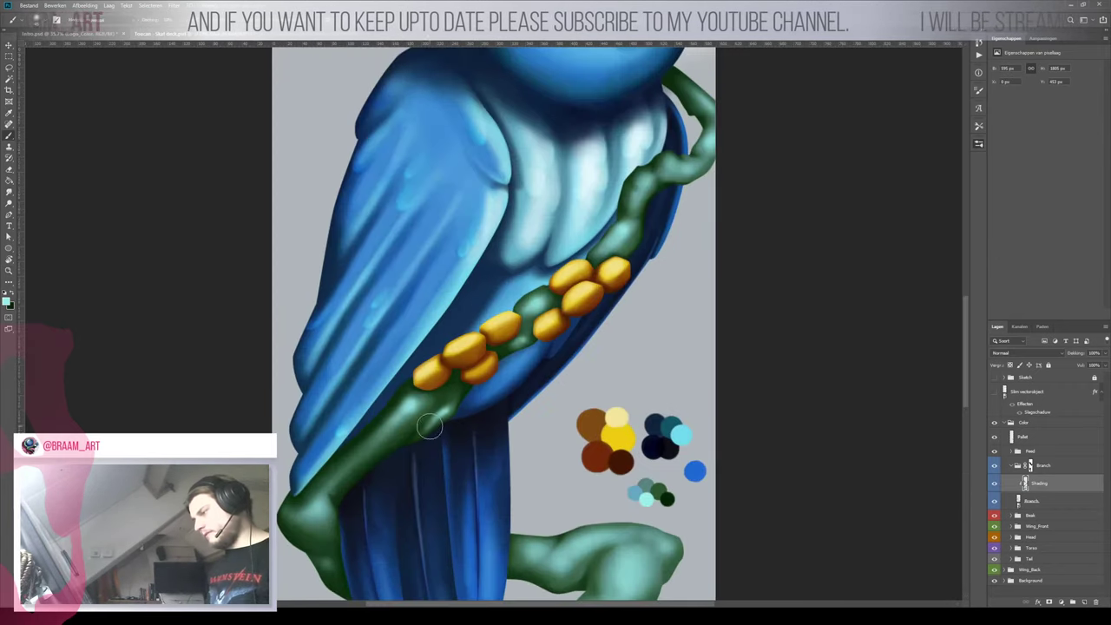
{"action": "mouse_move", "coordinate": [429, 426]}
{"action": "left_mouse_down"}
{"action": "mouse_move", "coordinate": [489, 365]}
{"action": "mouse_move", "coordinate": [384, 449]}
{"action": "left_mouse_up"}
{"action": "key", "text": "ctrl+z"}
{"action": "key", "text": "bracketleft"}
{"action": "key", "text": "bracketleft"}
{"action": "key", "text": "bracketleft"}
{"action": "key", "text": "bracketleft"}
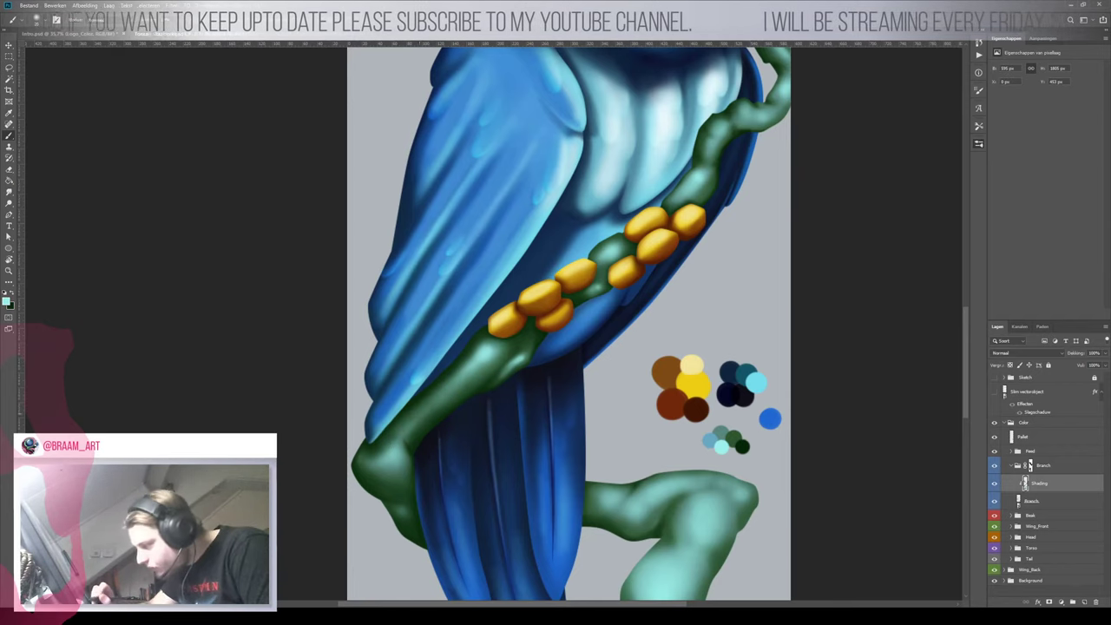
Enlarge the brush slightly and soften the mint highlight along the branch between the toes and the knot under the wing tip
{"action": "key", "text": "bracketright"}
{"action": "key", "text": "bracketright"}
{"action": "key", "text": "ctrl+z"}
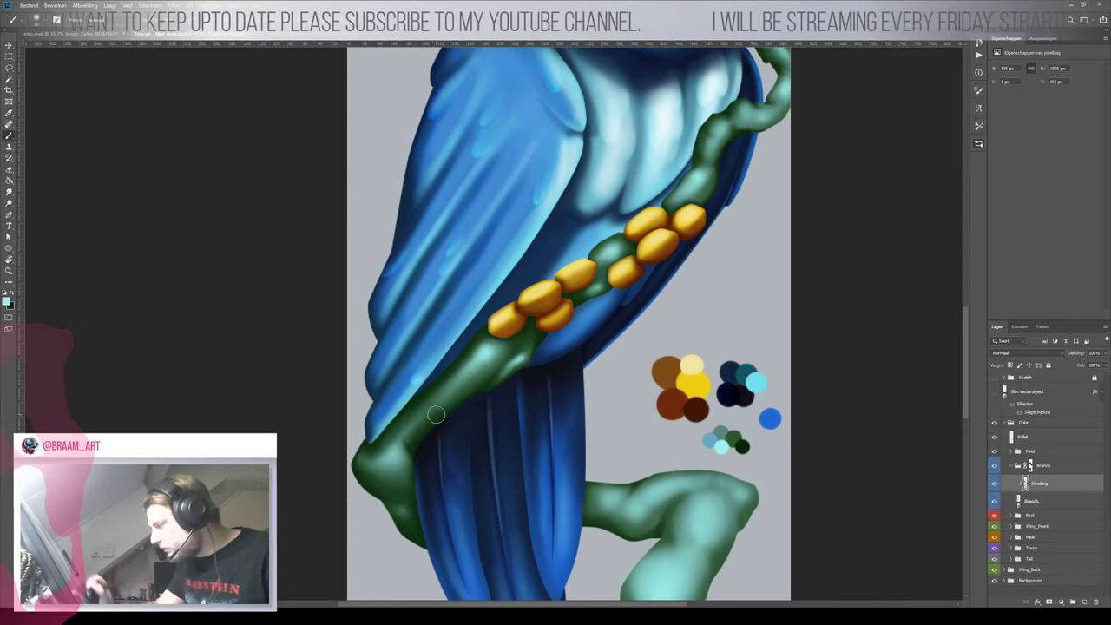
{"action": "left_click_drag", "start_coordinate": [480, 363], "coordinate": [422, 418]}
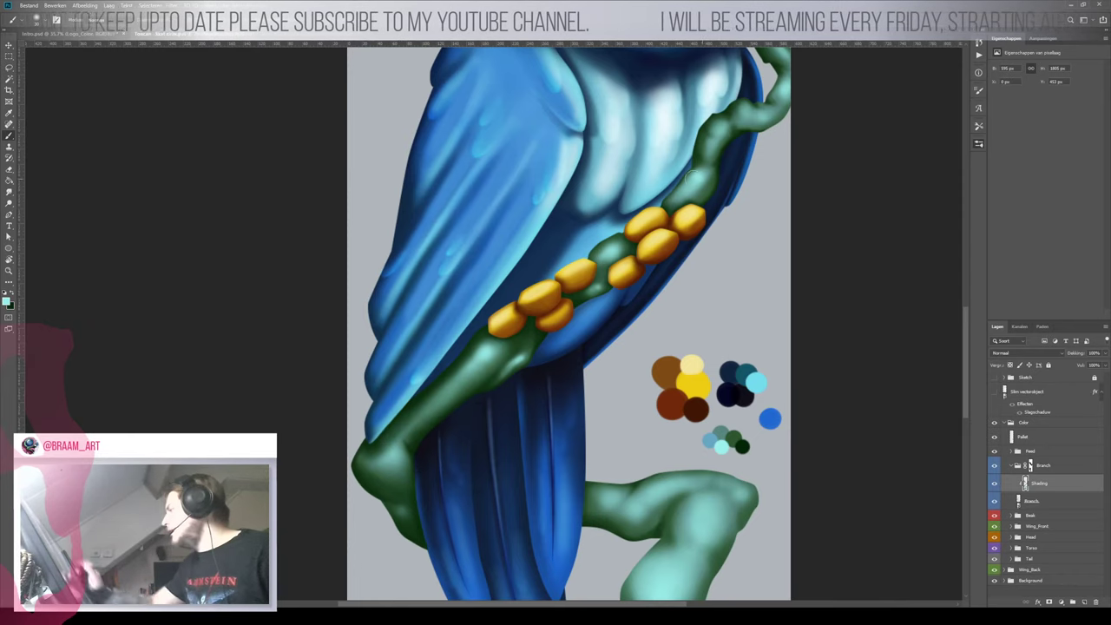
{"action": "left_click_drag", "start_coordinate": [494, 351], "coordinate": [460, 388]}
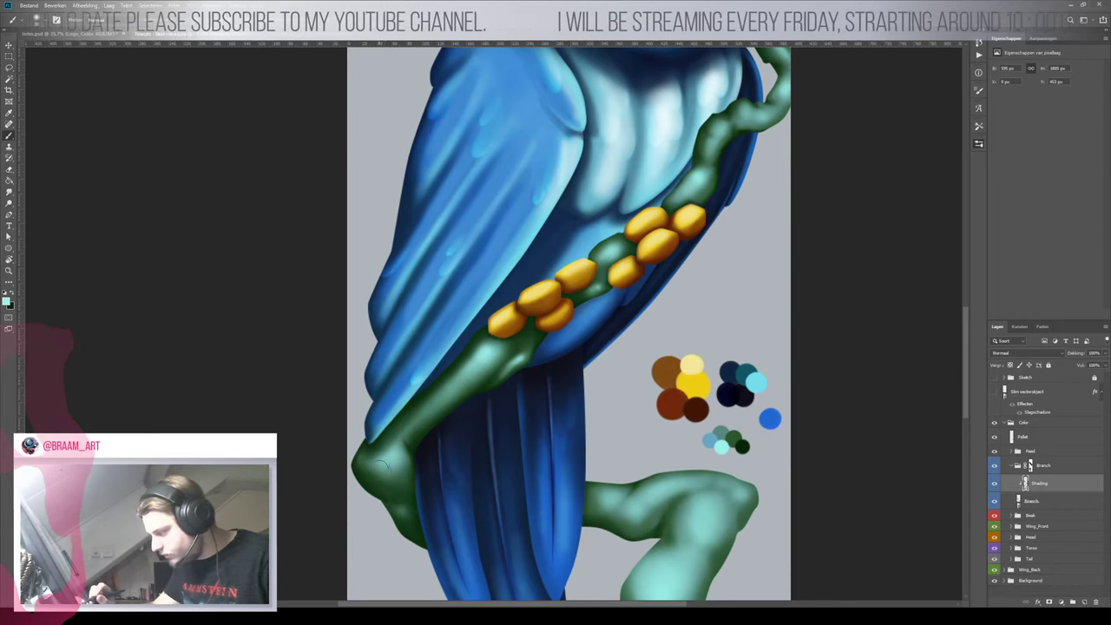
{"action": "key", "text": "z"}
{"action": "mouse_move", "coordinate": [418, 466]}
{"action": "left_mouse_down"}
{"action": "mouse_move", "coordinate": [353, 510]}
{"action": "mouse_move", "coordinate": [558, 410]}
{"action": "left_mouse_up"}
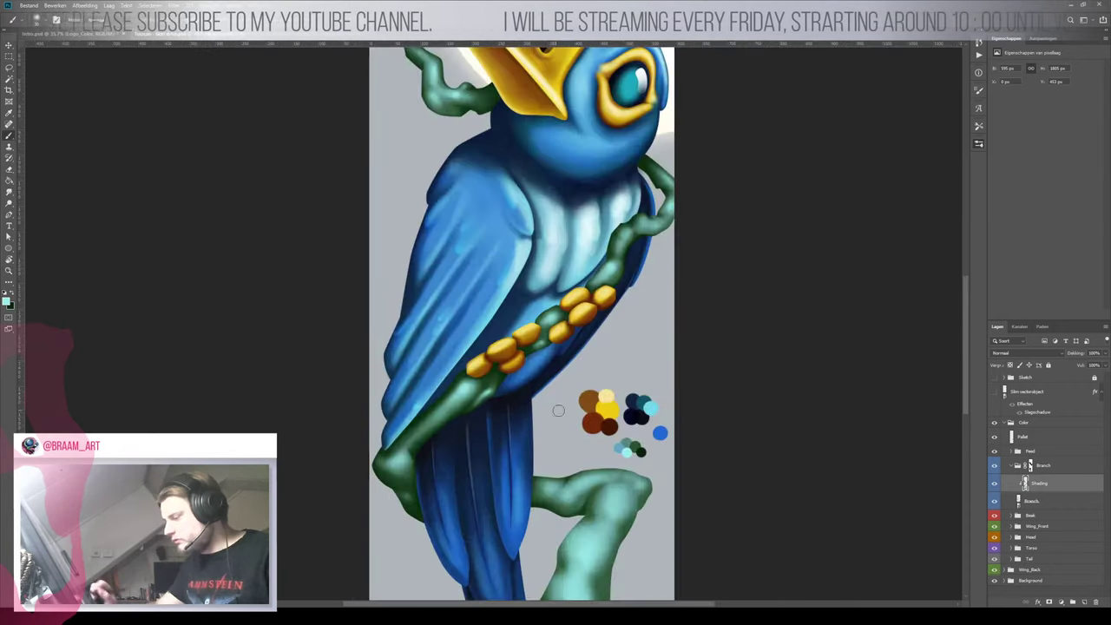
{"action": "left_click_drag", "start_coordinate": [620, 492], "coordinate": [587, 596]}
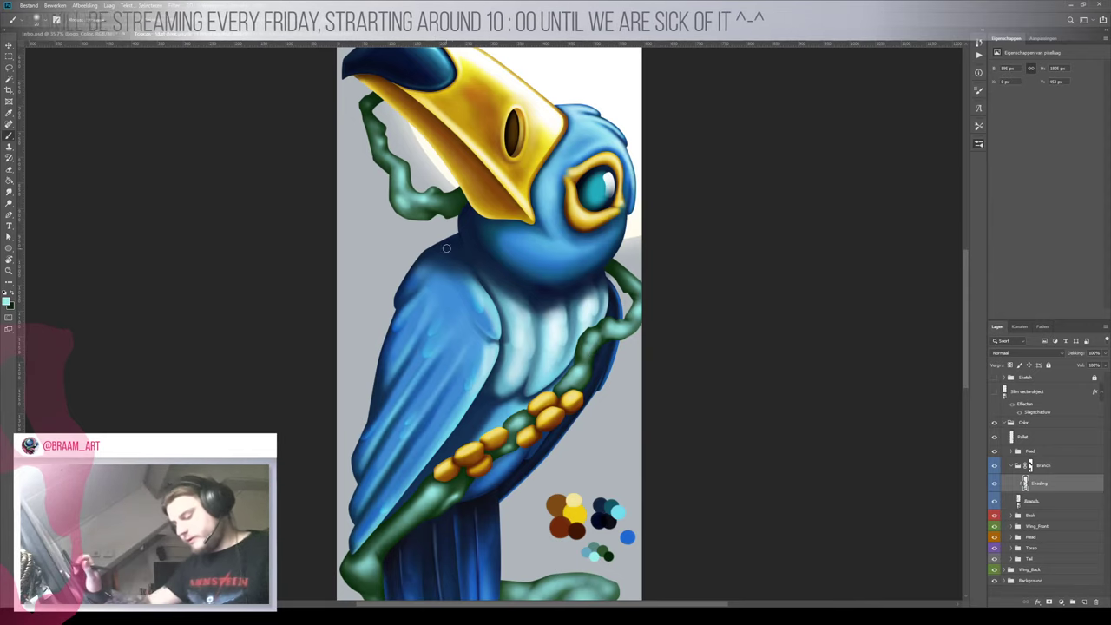
Examine the thin branches around the beak in a rotated view, and check the whole composition upright
{"action": "key", "text": "x"}
{"action": "key", "text": "r"}
{"action": "mouse_move", "coordinate": [647, 183]}
{"action": "left_mouse_down"}
{"action": "mouse_move", "coordinate": [615, 158]}
{"action": "mouse_move", "coordinate": [380, 102]}
{"action": "mouse_move", "coordinate": [337, 124]}
{"action": "left_mouse_up"}
{"action": "key", "text": "space"}
{"action": "left_click_drag", "start_coordinate": [387, 380], "coordinate": [438, 296]}
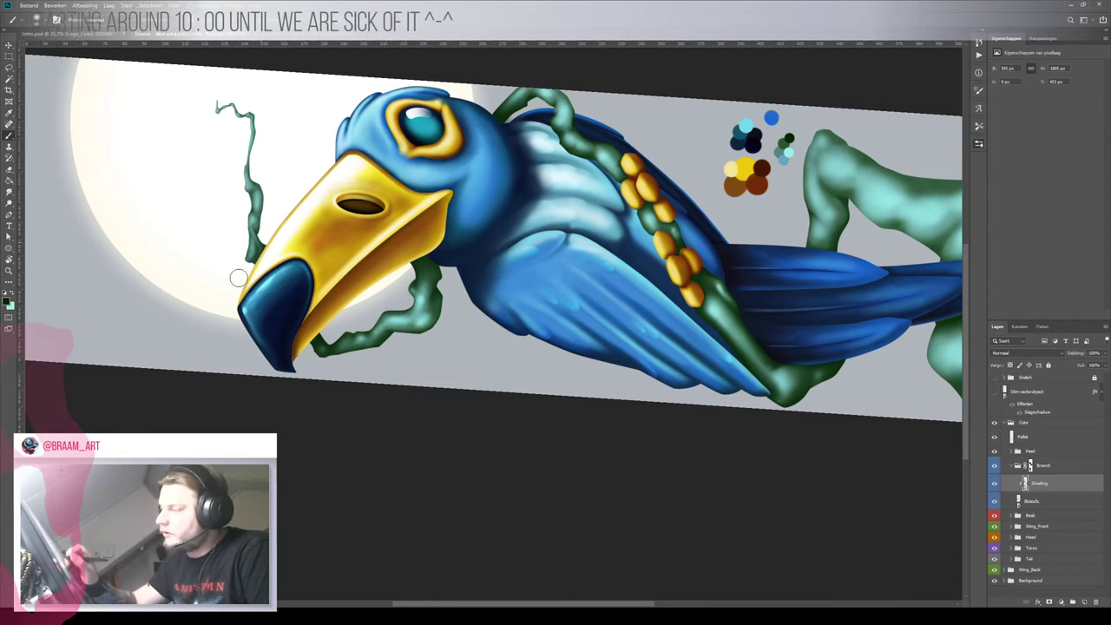
{"action": "key", "text": "z"}
{"action": "mouse_move", "coordinate": [279, 291]}
{"action": "left_mouse_down"}
{"action": "mouse_move", "coordinate": [240, 310]}
{"action": "mouse_move", "coordinate": [251, 305]}
{"action": "left_mouse_up"}
{"action": "key", "text": "r"}
{"action": "left_click_drag", "start_coordinate": [544, 234], "coordinate": [601, 377]}
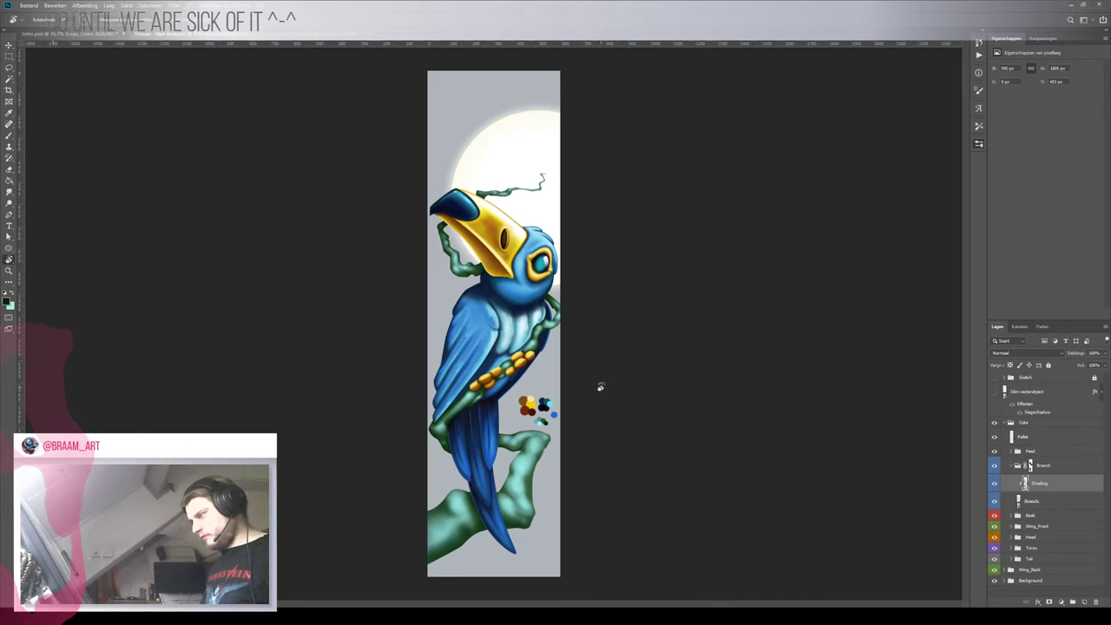
{"action": "key", "text": "b"}
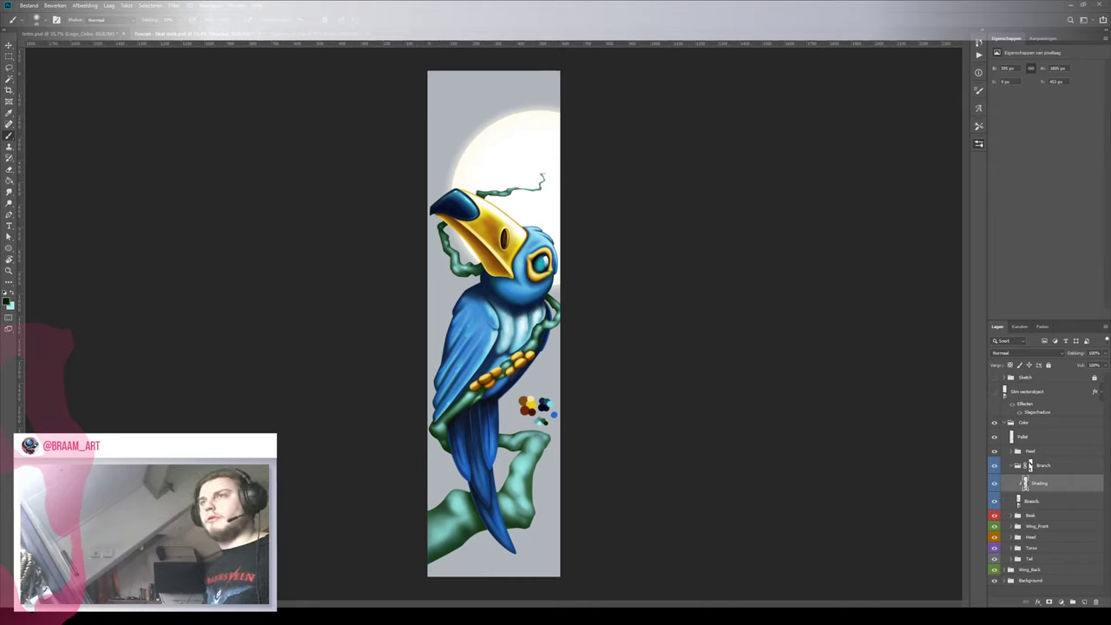
Switch to mint, shrink the brush and highlight the stub of the thin branch where it emerges above the beak
{"action": "key", "text": "z"}
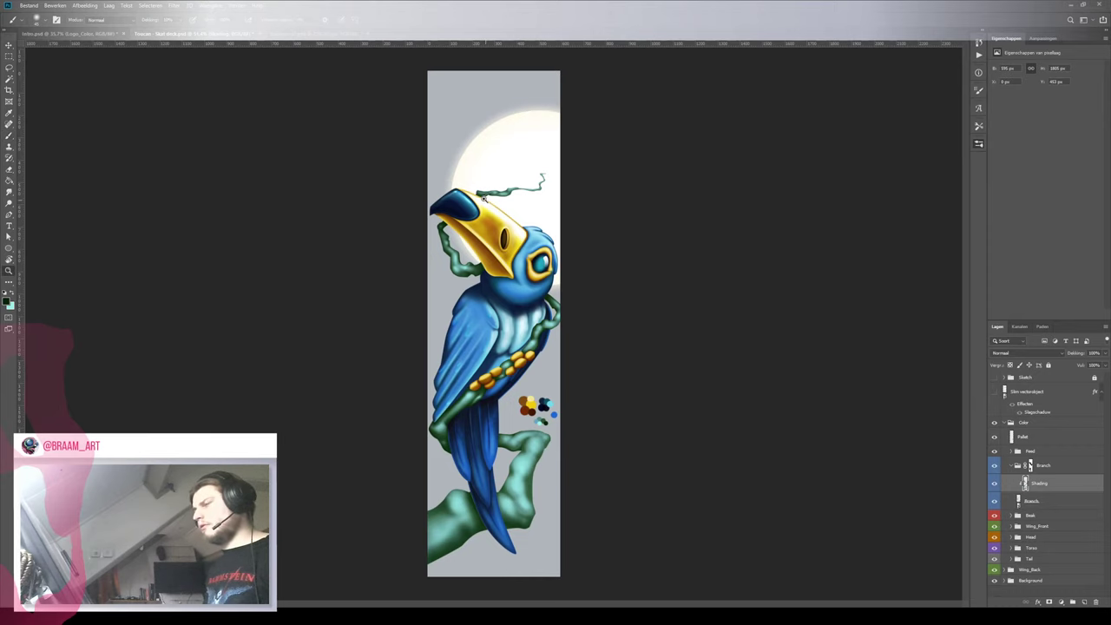
{"action": "left_click_drag", "start_coordinate": [479, 186], "coordinate": [549, 192]}
{"action": "key", "text": "b"}
{"action": "key", "text": "x"}
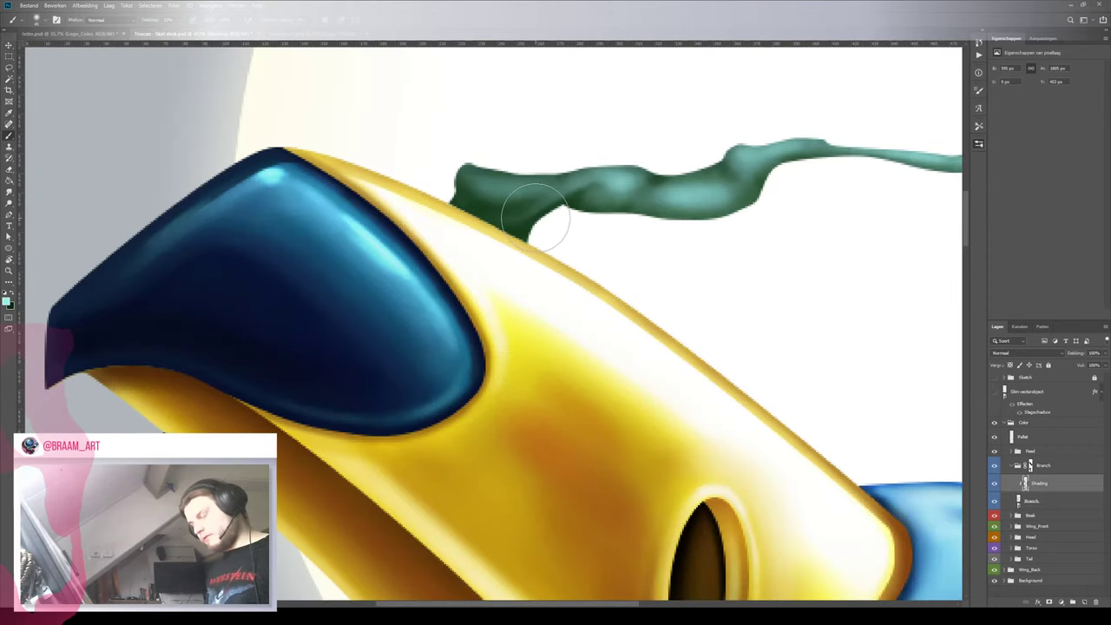
{"action": "key", "text": "bracketleft"}
{"action": "key", "text": "bracketleft"}
{"action": "key", "text": "bracketleft"}
{"action": "key", "text": "bracketleft"}
{"action": "key", "text": "bracketleft"}
{"action": "key", "text": "bracketleft"}
{"action": "key", "text": "bracketleft"}
{"action": "key", "text": "bracketleft"}
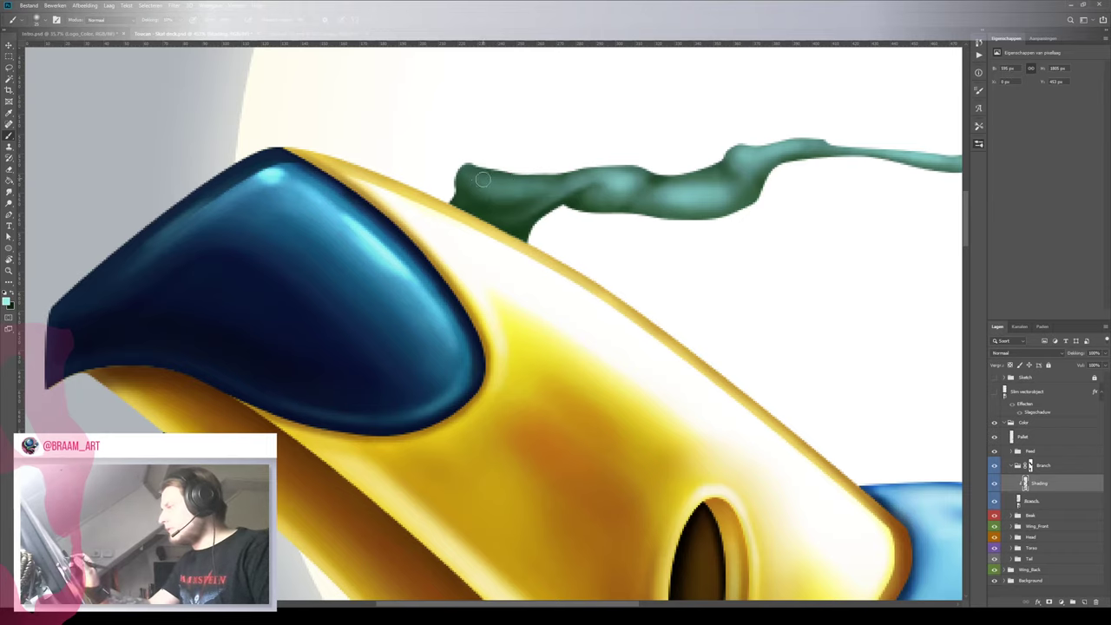
{"action": "left_click_drag", "start_coordinate": [514, 187], "coordinate": [560, 185]}
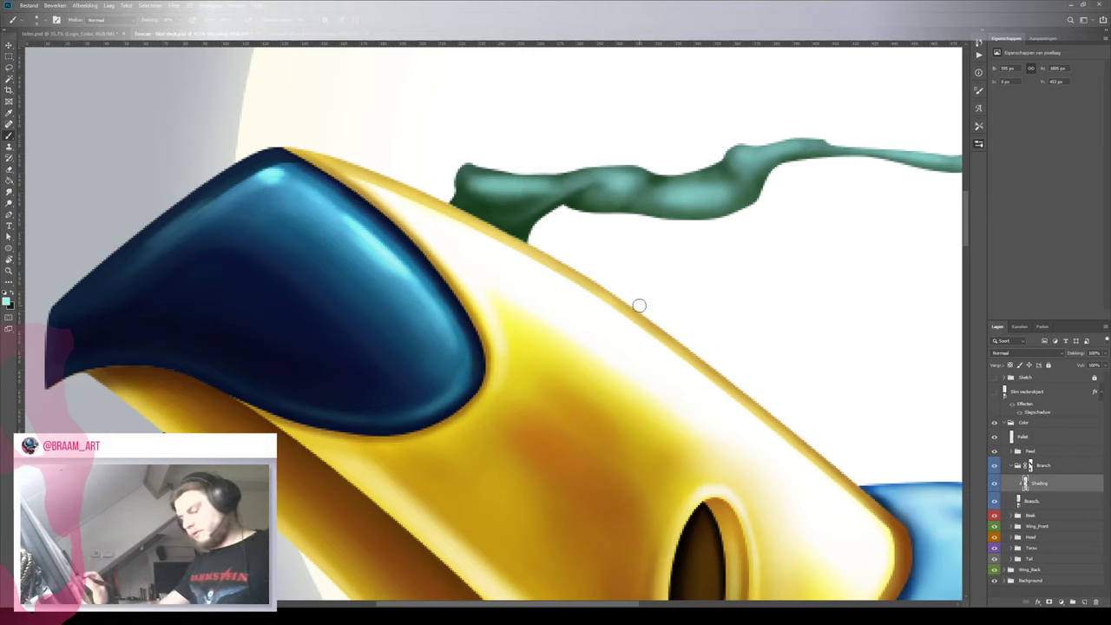
Brighten the mint highlights on the branch knot under the wing tip beside the tail feathers
{"action": "key", "text": "z"}
{"action": "mouse_move", "coordinate": [637, 303]}
{"action": "left_mouse_down"}
{"action": "mouse_move", "coordinate": [585, 348]}
{"action": "mouse_move", "coordinate": [643, 368]}
{"action": "left_mouse_up"}
{"action": "key", "text": "b"}
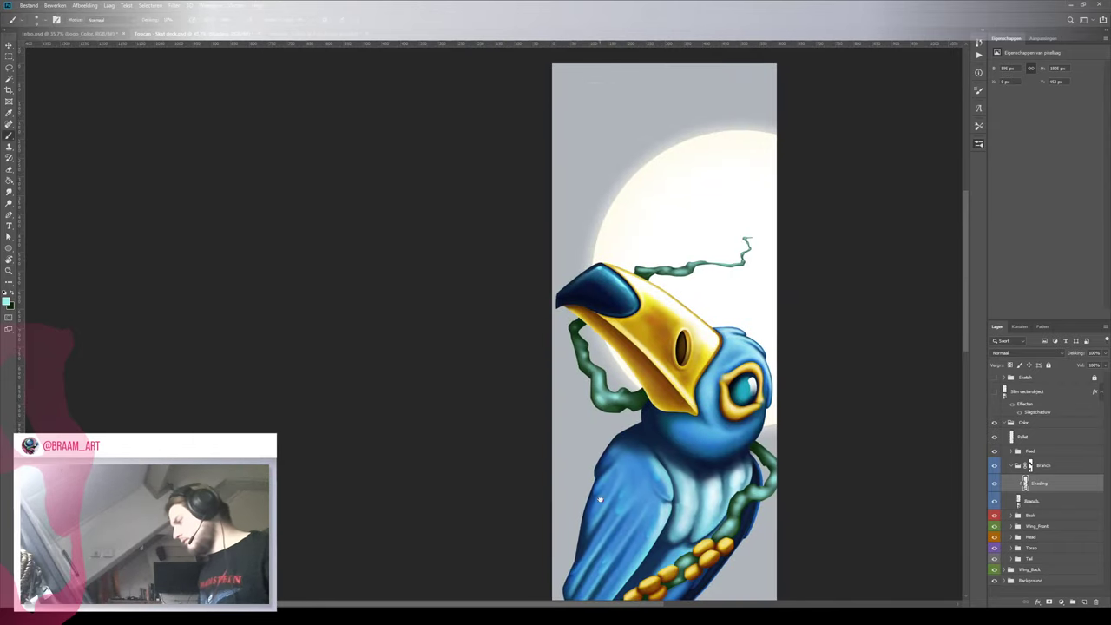
{"action": "mouse_move", "coordinate": [598, 498]}
{"action": "left_mouse_down"}
{"action": "mouse_move", "coordinate": [601, 440]}
{"action": "mouse_move", "coordinate": [576, 386]}
{"action": "left_mouse_up"}
{"action": "key", "text": "z"}
{"action": "mouse_move", "coordinate": [615, 422]}
{"action": "left_mouse_down"}
{"action": "mouse_move", "coordinate": [601, 424]}
{"action": "mouse_move", "coordinate": [636, 414]}
{"action": "left_mouse_up"}
{"action": "key", "text": "b"}
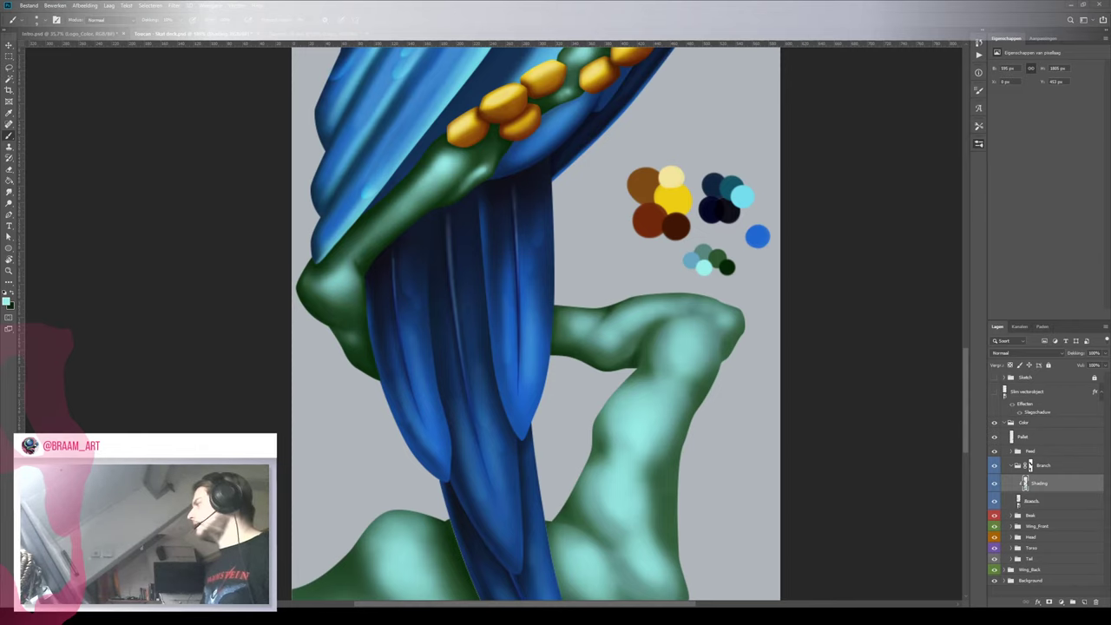
{"action": "left_click_drag", "start_coordinate": [403, 299], "coordinate": [454, 305]}
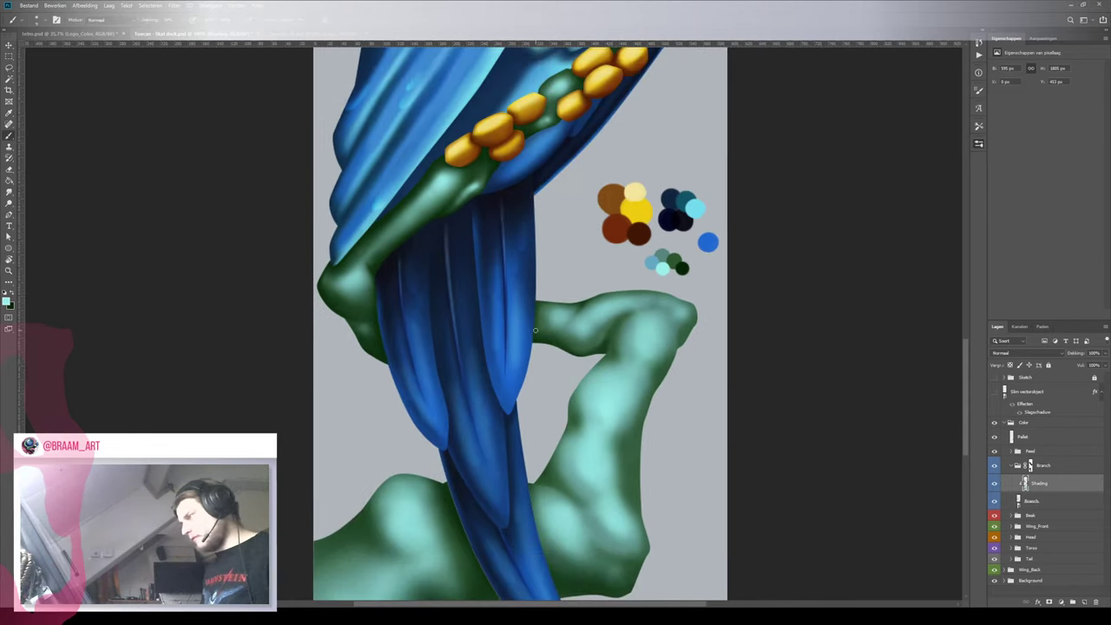
Switch to dark green and shade the underside of the branch's narrow upper bend beside the tail feathers
{"action": "key", "text": "r"}
{"action": "mouse_move", "coordinate": [597, 323]}
{"action": "left_mouse_down"}
{"action": "mouse_move", "coordinate": [408, 250]}
{"action": "mouse_move", "coordinate": [365, 282]}
{"action": "left_mouse_up"}
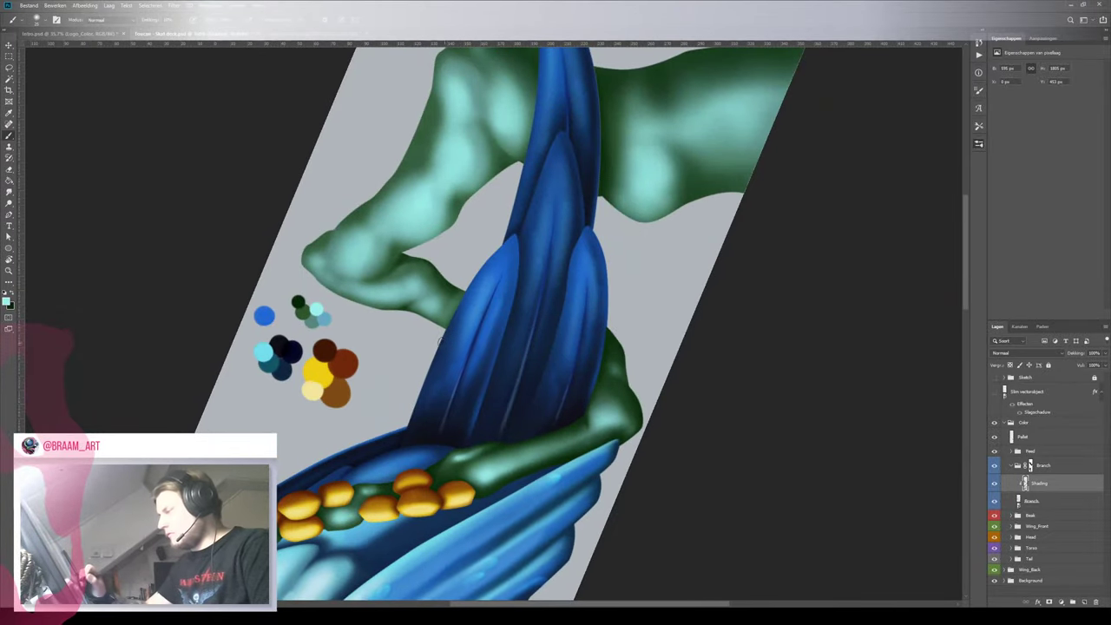
{"action": "key", "text": "x"}
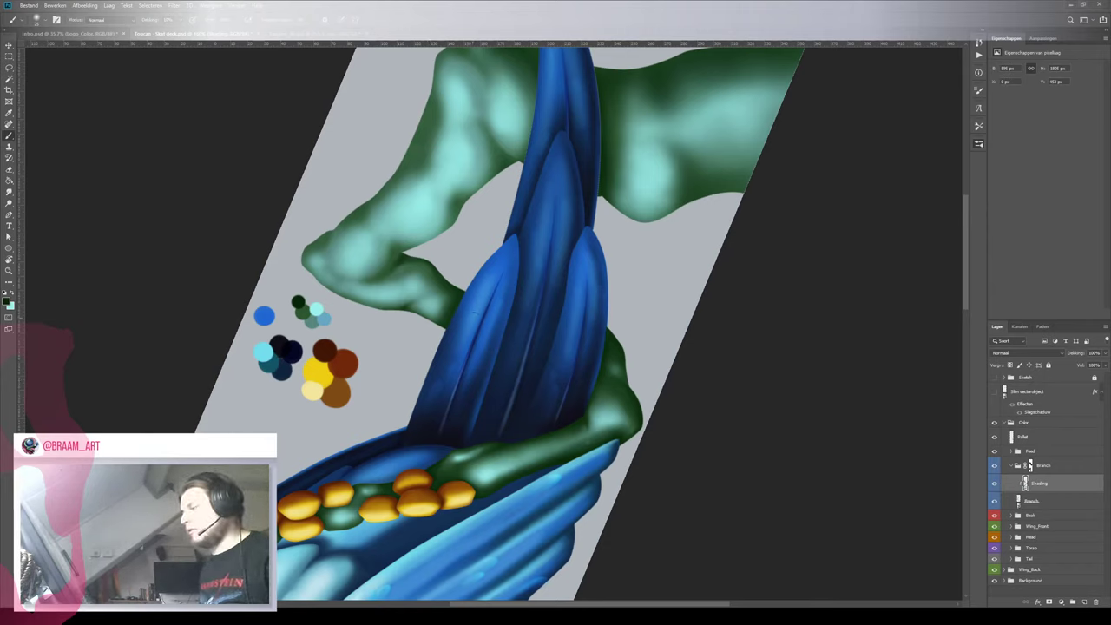
{"action": "key", "text": "r"}
{"action": "mouse_move", "coordinate": [521, 248]}
{"action": "left_mouse_down"}
{"action": "mouse_move", "coordinate": [346, 424]}
{"action": "mouse_move", "coordinate": [652, 399]}
{"action": "mouse_move", "coordinate": [668, 306]}
{"action": "left_mouse_up"}
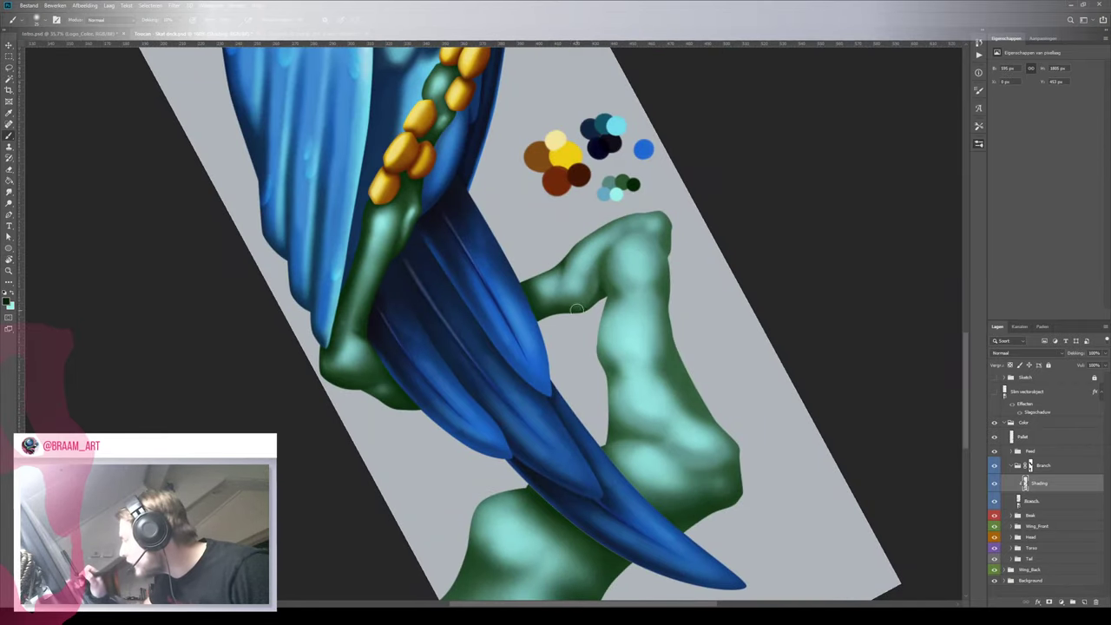
{"action": "left_click_drag", "start_coordinate": [596, 292], "coordinate": [579, 314]}
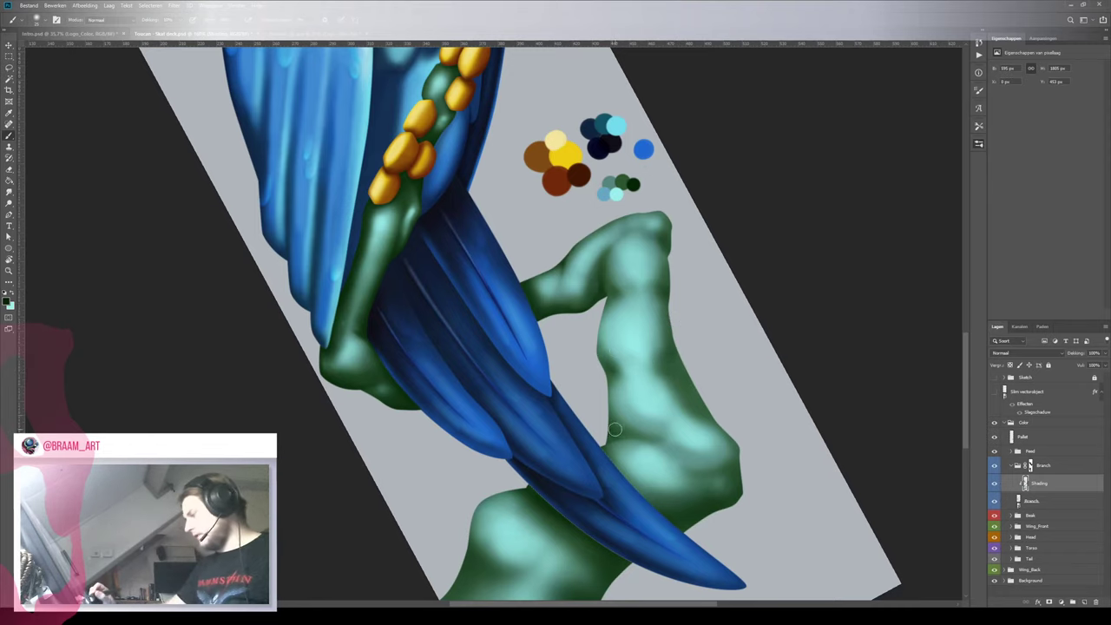
Shrink the brush and darken the crease where the lower branch emerges from behind the tail feathers
{"action": "mouse_move", "coordinate": [631, 443]}
{"action": "left_mouse_down"}
{"action": "mouse_move", "coordinate": [624, 347]}
{"action": "mouse_move", "coordinate": [643, 335]}
{"action": "left_mouse_up"}
{"action": "key", "text": "ctrl+space"}
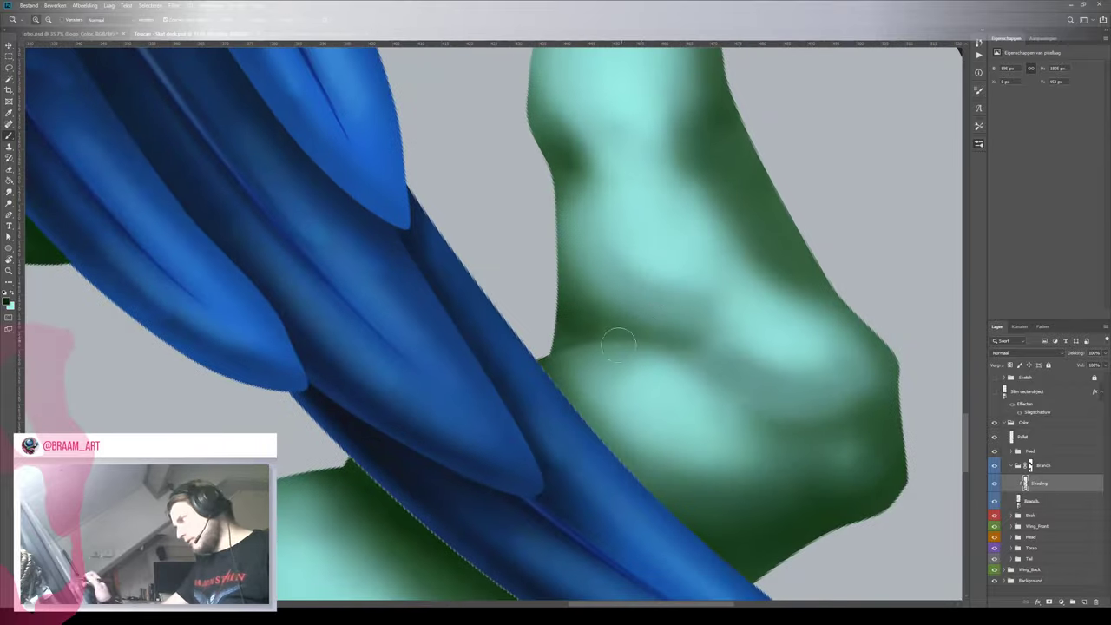
{"action": "key", "text": "r"}
{"action": "left_click_drag", "start_coordinate": [680, 226], "coordinate": [622, 141]}
{"action": "key", "text": "bracketleft"}
{"action": "key", "text": "bracketleft"}
{"action": "key", "text": "bracketleft"}
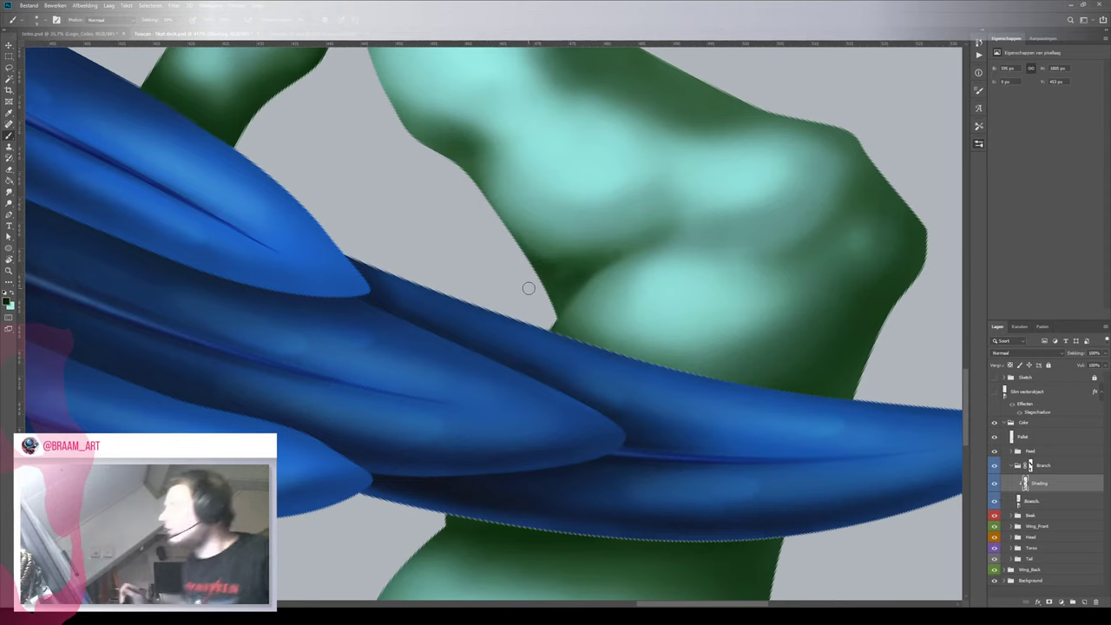
{"action": "key", "text": "r"}
{"action": "mouse_move", "coordinate": [529, 288]}
{"action": "left_mouse_down"}
{"action": "mouse_move", "coordinate": [469, 241]}
{"action": "mouse_move", "coordinate": [489, 315]}
{"action": "mouse_move", "coordinate": [584, 365]}
{"action": "left_mouse_up"}
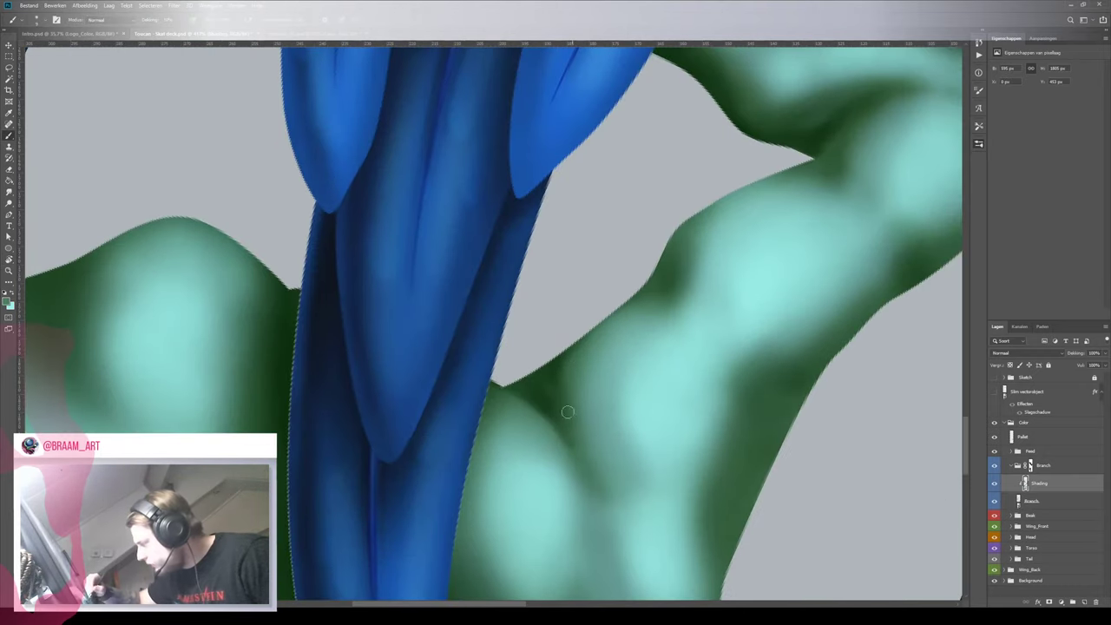
Hide the selection outline, enlarge the brush and blend mid-green into the branch crease next to the tail
{"action": "key", "text": "z"}
{"action": "mouse_move", "coordinate": [585, 464]}
{"action": "left_mouse_down"}
{"action": "mouse_move", "coordinate": [494, 426]}
{"action": "mouse_move", "coordinate": [567, 375]}
{"action": "mouse_move", "coordinate": [597, 380]}
{"action": "mouse_move", "coordinate": [563, 427]}
{"action": "left_mouse_up"}
{"action": "key", "text": "z"}
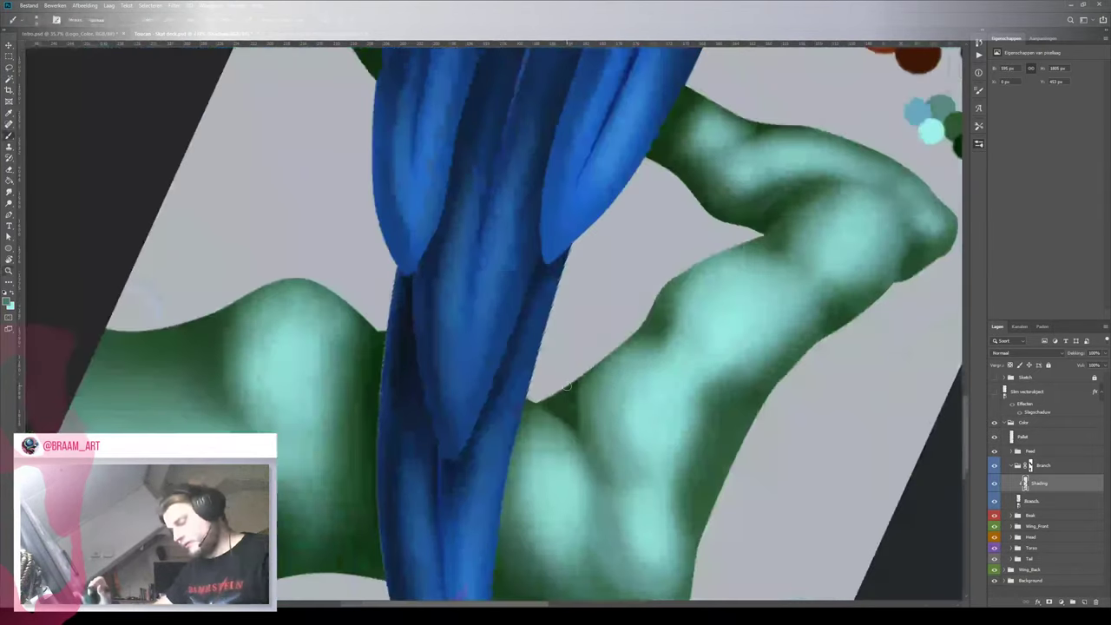
{"action": "key", "text": "ctrl+h"}
{"action": "key", "text": "bracketright"}
{"action": "key", "text": "bracketright"}
{"action": "key", "text": "bracketright"}
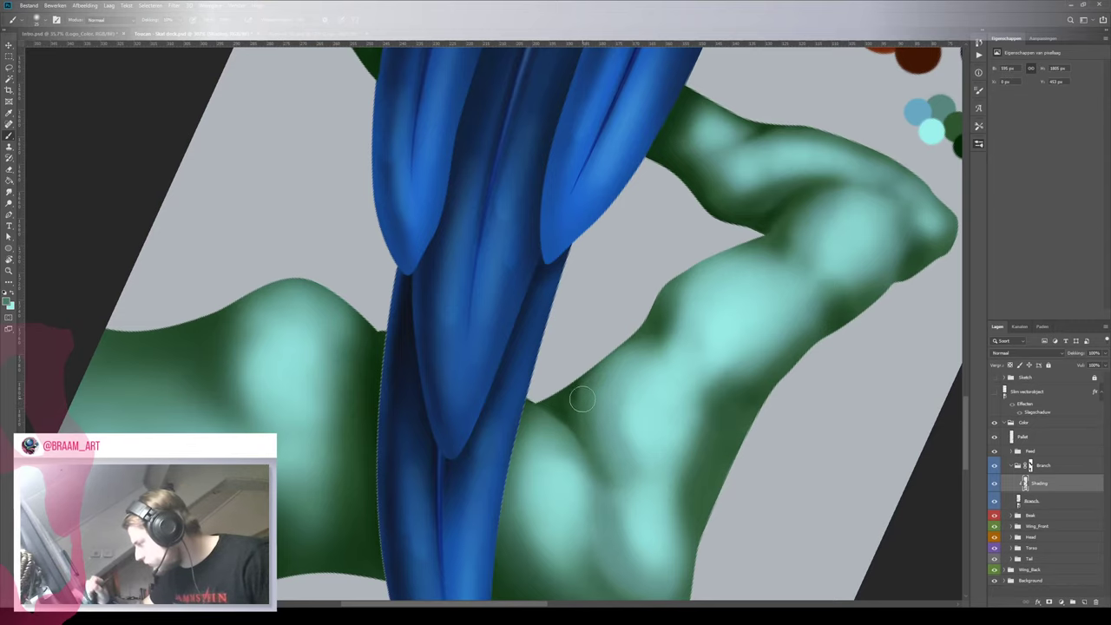
{"action": "mouse_move", "coordinate": [592, 377]}
{"action": "left_mouse_down"}
{"action": "mouse_move", "coordinate": [530, 469]}
{"action": "mouse_move", "coordinate": [586, 391]}
{"action": "left_mouse_up"}
Sample dark green from the branch crease and deepen the shadow between the two mint highlights beside the tail
{"action": "key", "text": "x"}
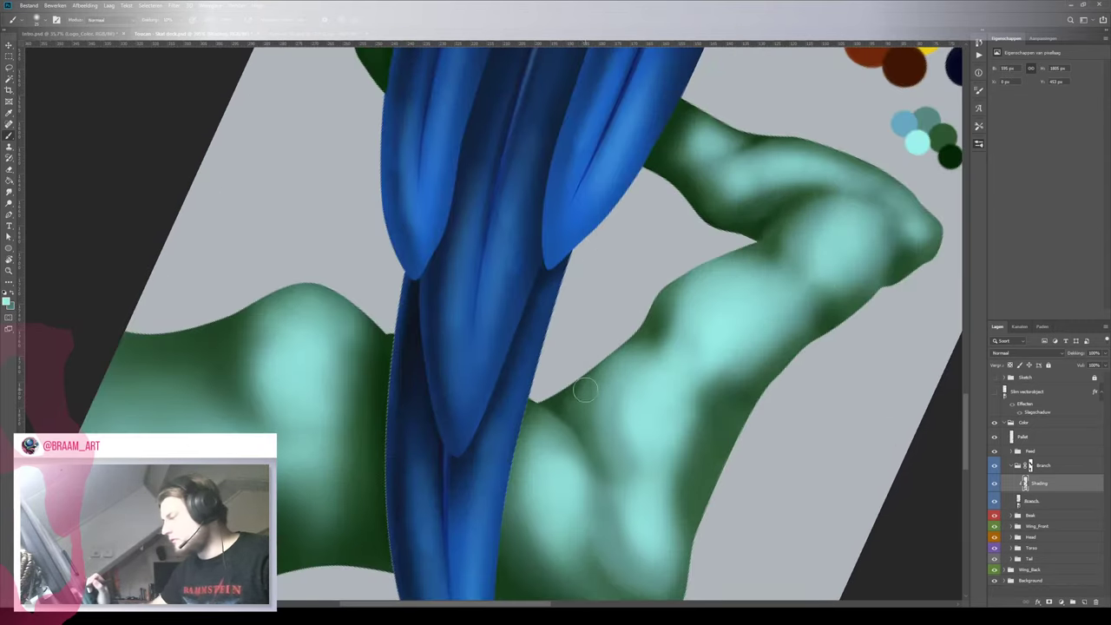
{"action": "key", "text": "x"}
{"action": "left_click", "coordinate": [557, 401], "text": "alt"}
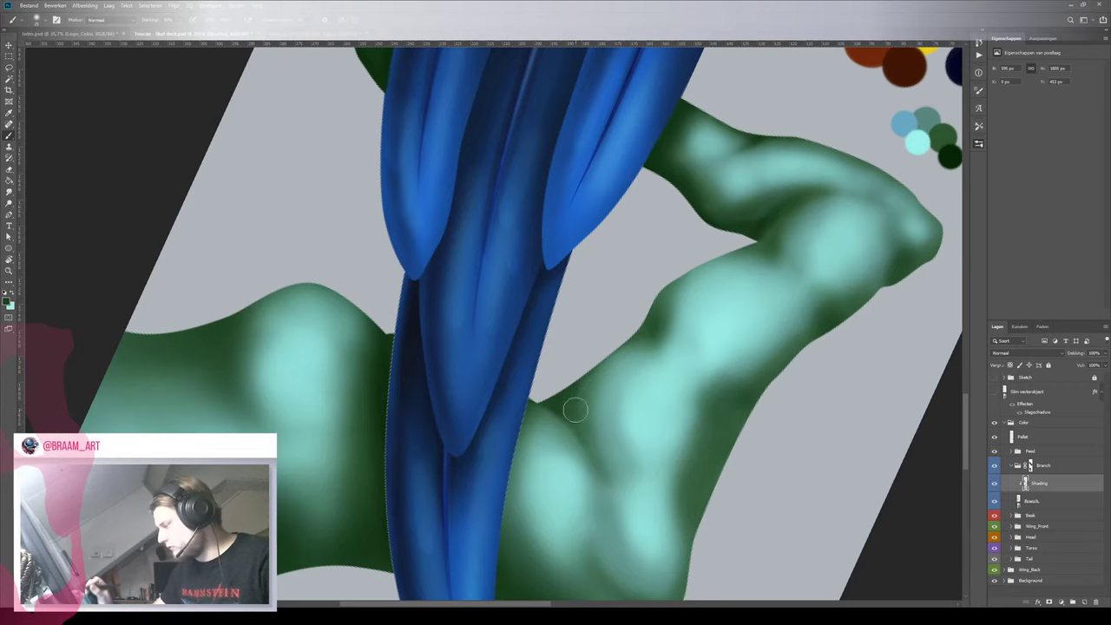
{"action": "mouse_move", "coordinate": [621, 404]}
{"action": "left_mouse_down"}
{"action": "mouse_move", "coordinate": [570, 444]}
{"action": "mouse_move", "coordinate": [570, 464]}
{"action": "left_mouse_up"}
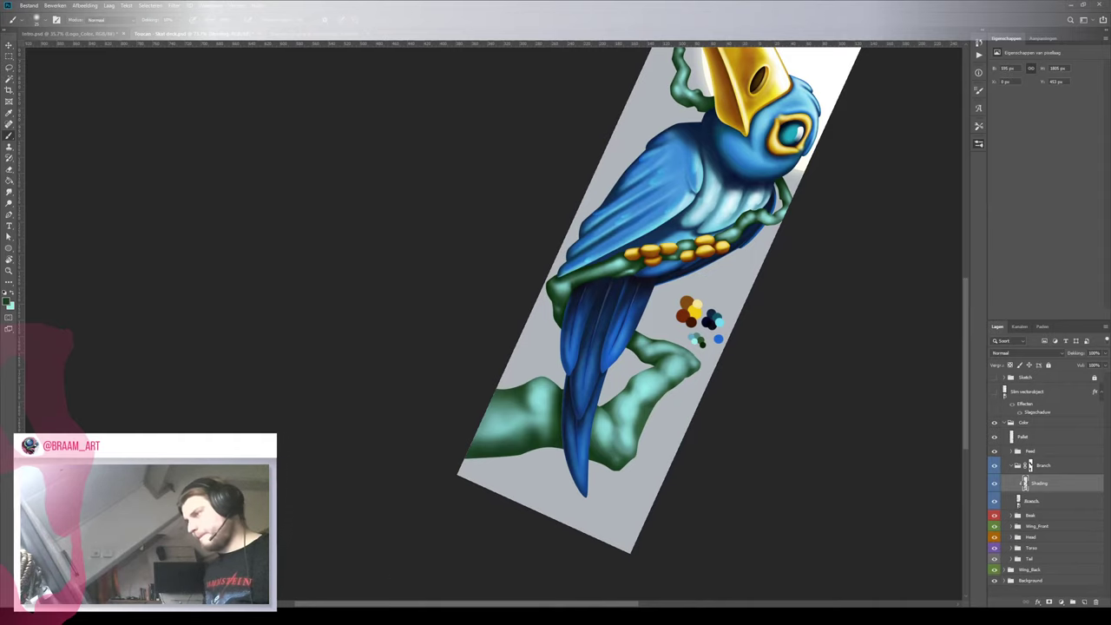
Shrink the brush, sample green from the palette and refine the notch under the branch's upper bend in an upright view
{"action": "key", "text": "r"}
{"action": "left_click_drag", "start_coordinate": [584, 445], "coordinate": [636, 171]}
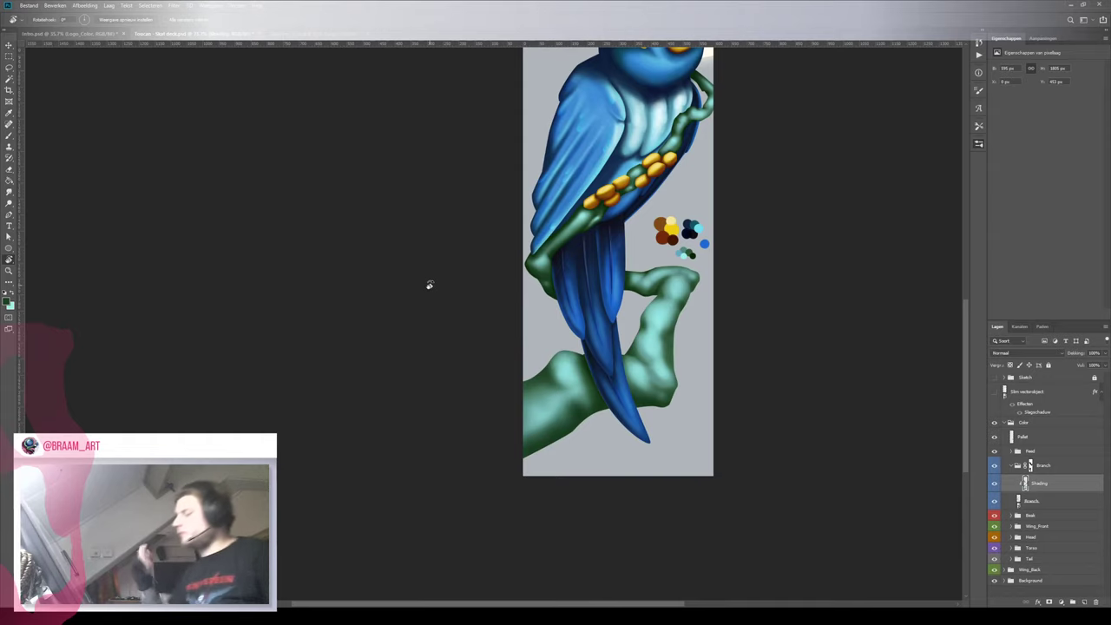
{"action": "key", "text": "z"}
{"action": "left_click_drag", "start_coordinate": [633, 290], "coordinate": [675, 329]}
{"action": "key", "text": "b"}
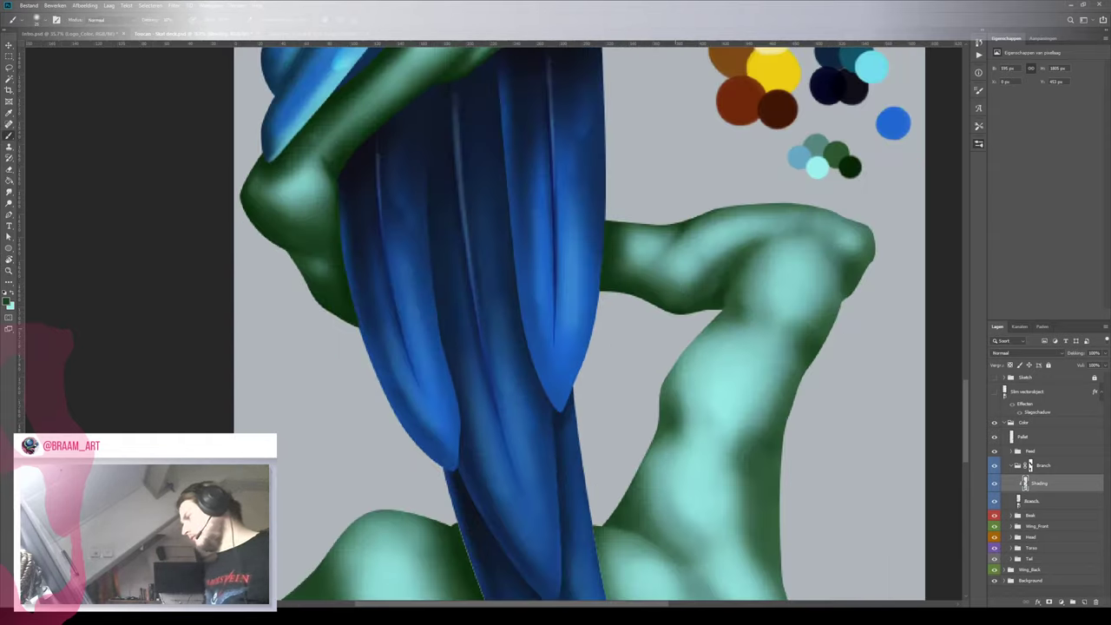
{"action": "key", "text": "bracketleft"}
{"action": "key", "text": "bracketleft"}
{"action": "key", "text": "bracketleft"}
{"action": "key", "text": "bracketleft"}
{"action": "key", "text": "bracketleft"}
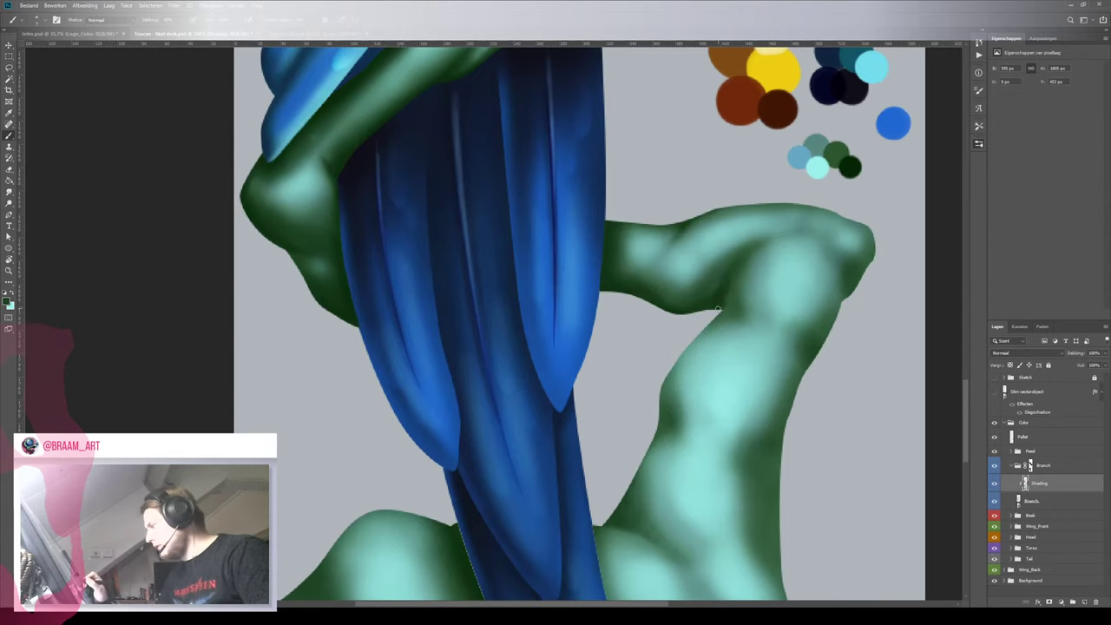
{"action": "left_click", "coordinate": [824, 150], "text": "alt"}
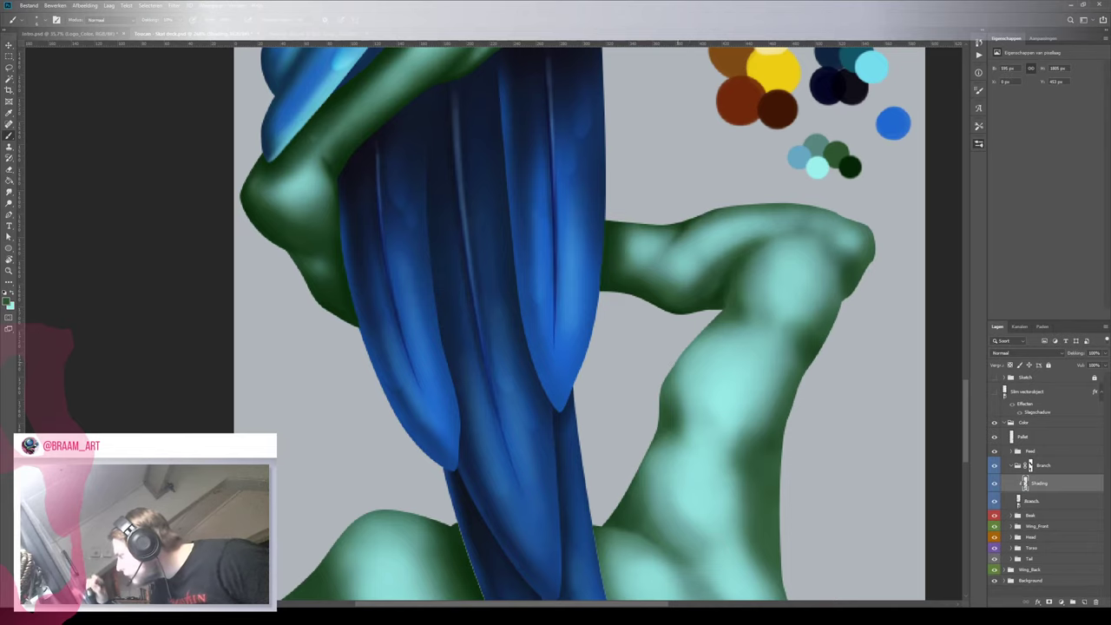
{"action": "scroll", "coordinate": [657, 391], "scroll_direction": "down", "scroll_amount": 5}
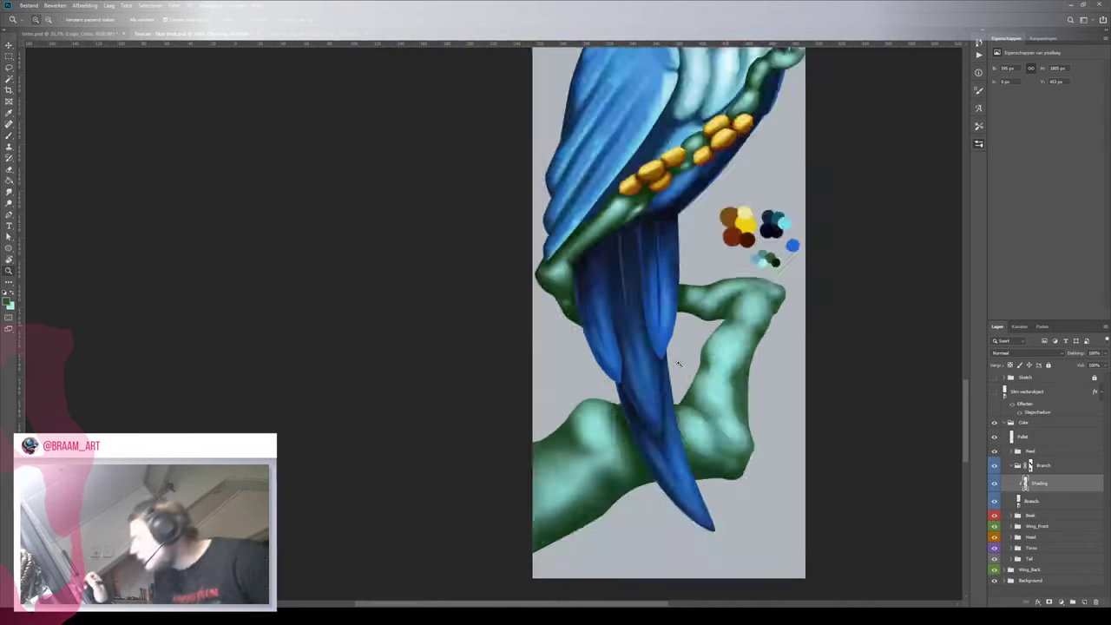
Refine the green shading along the outer edge of the thick branch's hump beside the tail
{"action": "scroll", "coordinate": [681, 362], "scroll_direction": "up", "scroll_amount": 4}
{"action": "left_click_drag", "start_coordinate": [567, 430], "coordinate": [674, 349]}
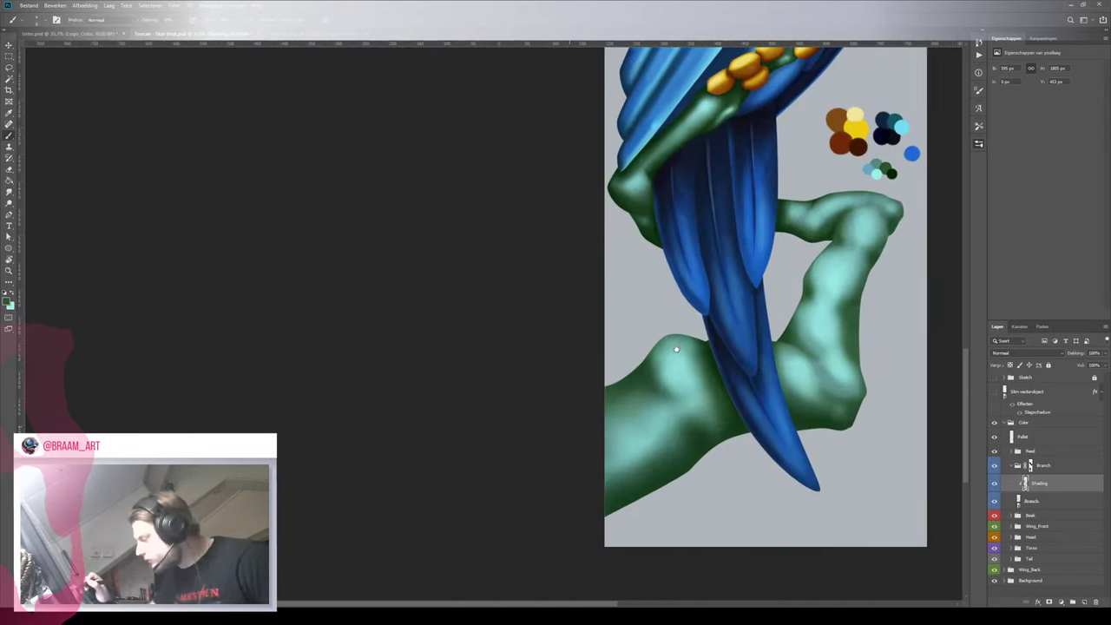
{"action": "key", "text": "r"}
{"action": "left_click_drag", "start_coordinate": [741, 335], "coordinate": [640, 95]}
{"action": "key", "text": "z"}
{"action": "scroll", "coordinate": [613, 169], "scroll_direction": "up", "scroll_amount": 3}
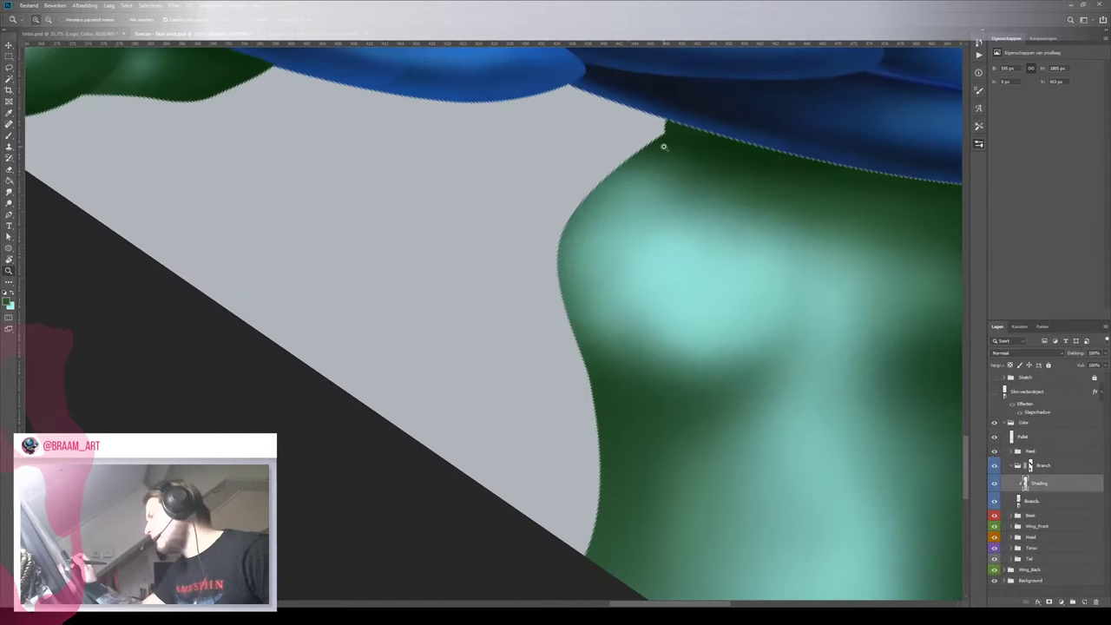
{"action": "key", "text": "b"}
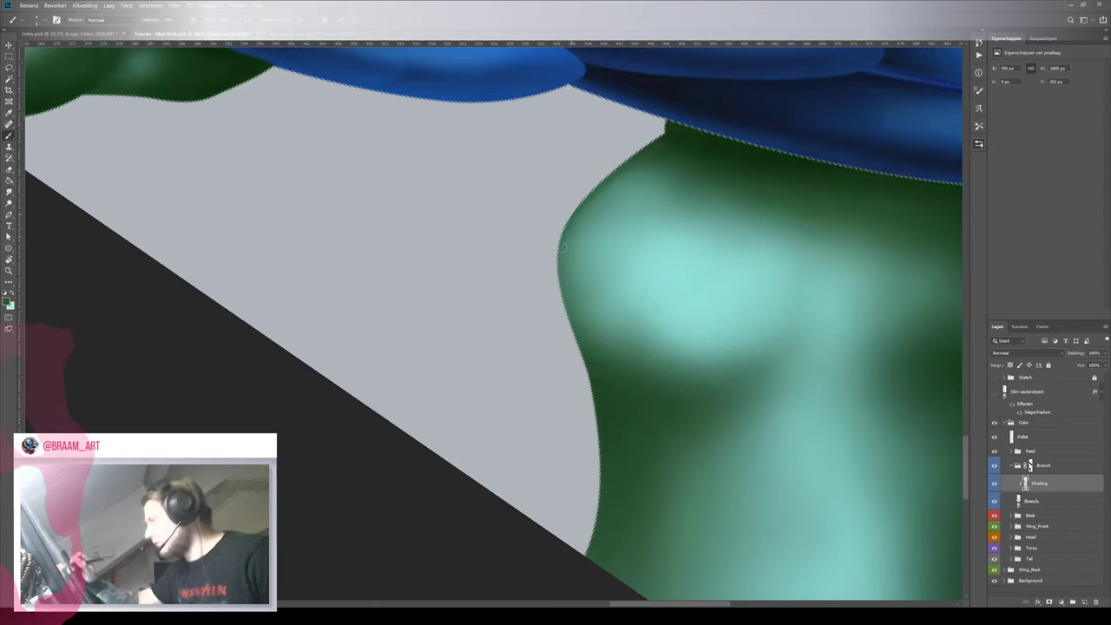
Enlarge the brush and shade the near side of the thick branch's hump in green, away from the tail
{"action": "key", "text": "z"}
{"action": "left_click_drag", "start_coordinate": [625, 288], "coordinate": [595, 330]}
{"action": "key", "text": "r"}
{"action": "left_click_drag", "start_coordinate": [622, 231], "coordinate": [607, 502]}
{"action": "left_click_drag", "start_coordinate": [587, 473], "coordinate": [632, 376]}
{"action": "key", "text": "b"}
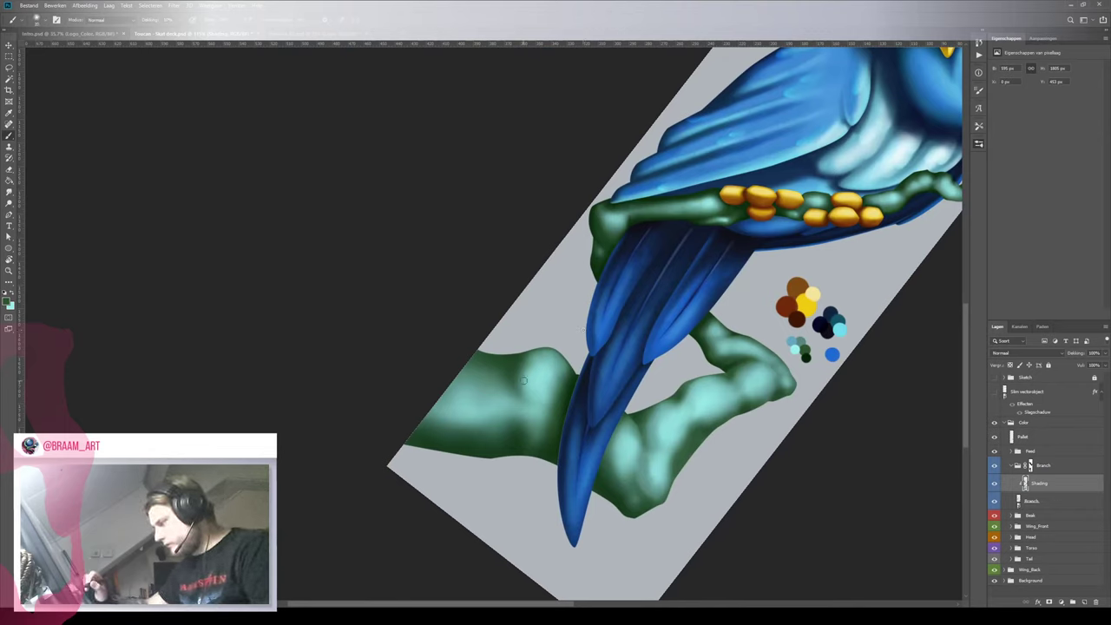
{"action": "mouse_move", "coordinate": [539, 357]}
{"action": "left_mouse_down"}
{"action": "mouse_move", "coordinate": [522, 397]}
{"action": "mouse_move", "coordinate": [555, 309]}
{"action": "mouse_move", "coordinate": [527, 396]}
{"action": "mouse_move", "coordinate": [531, 339]}
{"action": "mouse_move", "coordinate": [523, 393]}
{"action": "mouse_move", "coordinate": [568, 322]}
{"action": "mouse_move", "coordinate": [501, 404]}
{"action": "mouse_move", "coordinate": [547, 406]}
{"action": "left_mouse_up"}
{"action": "key", "text": "z"}
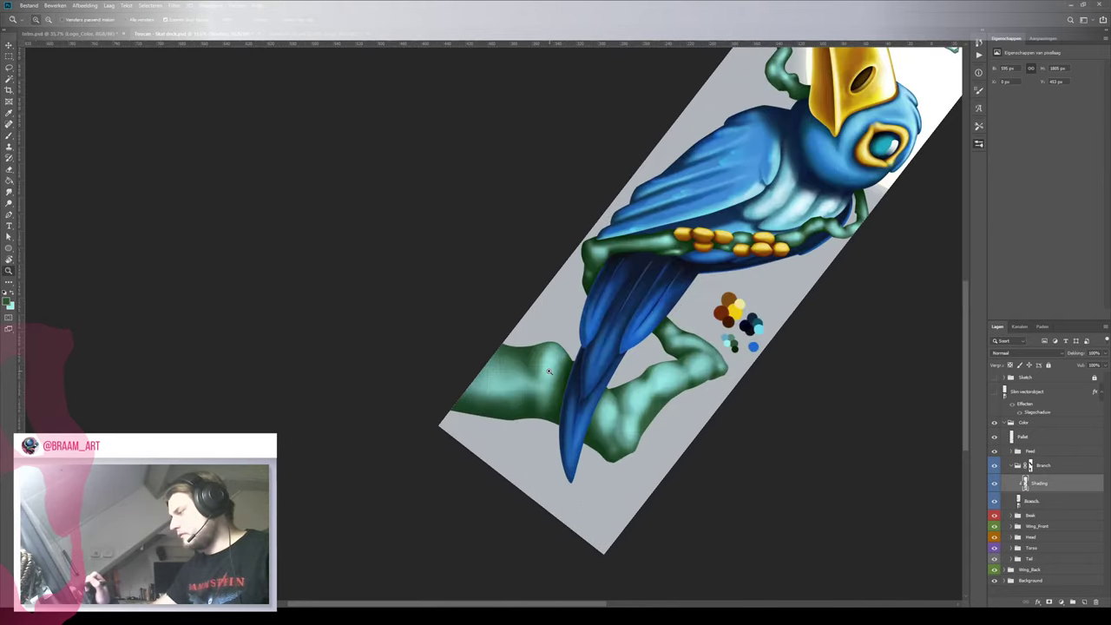
Switch to mint and soften the highlight across the thick branch between its hump and the canvas edge
{"action": "key", "text": "r"}
{"action": "mouse_move", "coordinate": [655, 353]}
{"action": "left_mouse_down"}
{"action": "mouse_move", "coordinate": [348, 266]}
{"action": "mouse_move", "coordinate": [411, 397]}
{"action": "mouse_move", "coordinate": [437, 416]}
{"action": "left_mouse_up"}
{"action": "key", "text": "b"}
{"action": "key", "text": "x"}
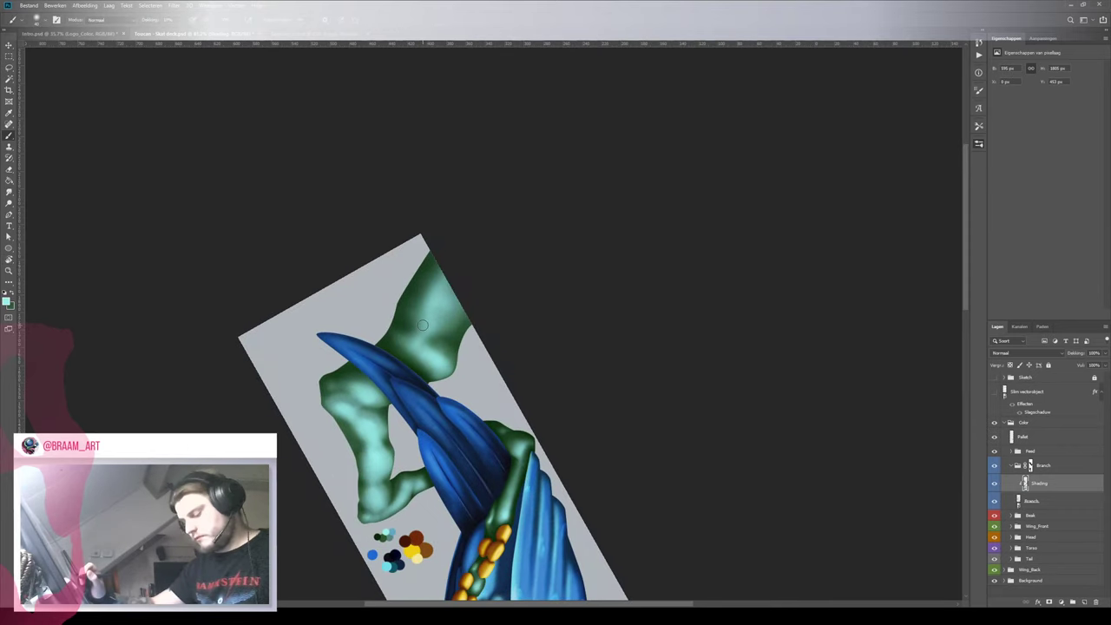
{"action": "mouse_move", "coordinate": [414, 340]}
{"action": "left_mouse_down"}
{"action": "mouse_move", "coordinate": [451, 279]}
{"action": "mouse_move", "coordinate": [408, 335]}
{"action": "left_mouse_up"}
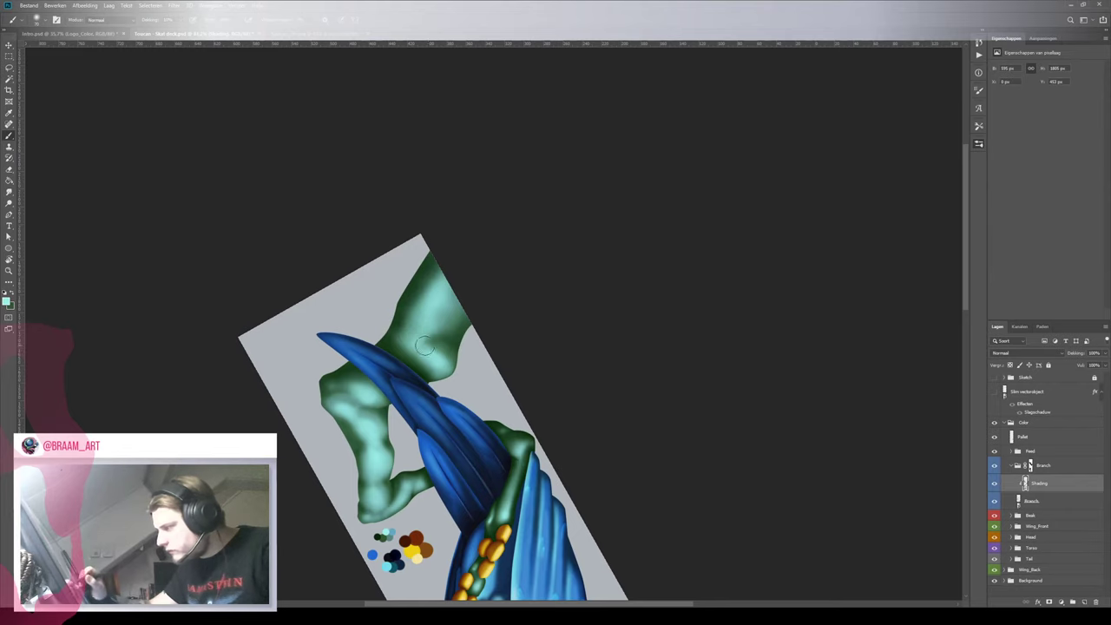
Examine the whole composition zoomed out, and check the branch and tail in an upright view
{"action": "key", "text": "z"}
{"action": "mouse_move", "coordinate": [450, 297]}
{"action": "left_mouse_down"}
{"action": "mouse_move", "coordinate": [387, 375]}
{"action": "mouse_move", "coordinate": [420, 349]}
{"action": "left_mouse_up"}
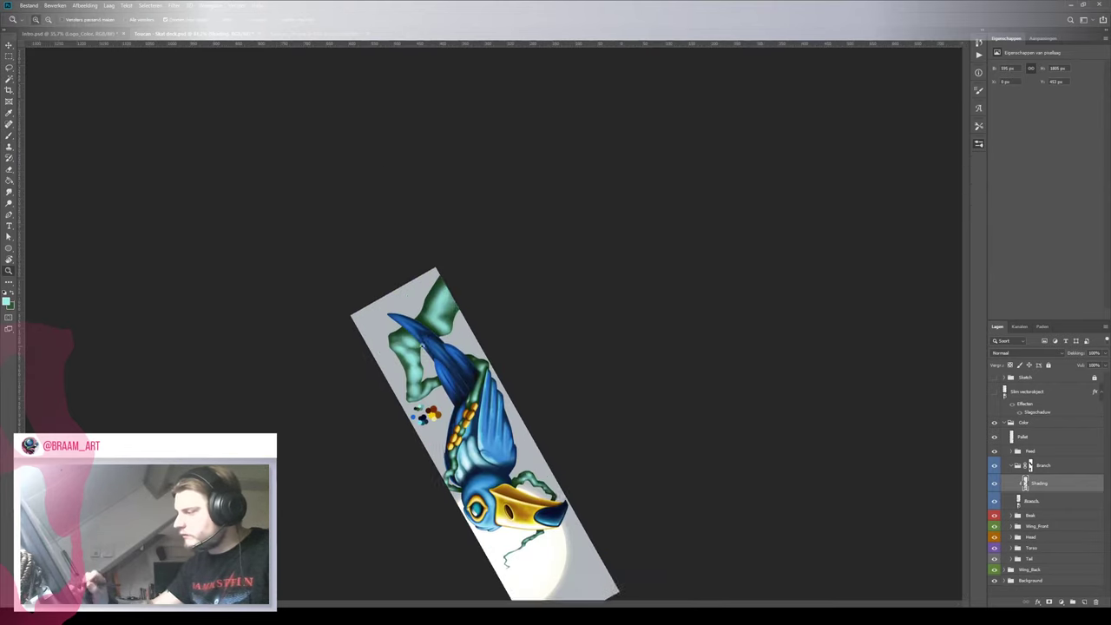
{"action": "key", "text": "b"}
{"action": "key", "text": "r"}
{"action": "mouse_move", "coordinate": [489, 165]}
{"action": "left_mouse_down"}
{"action": "mouse_move", "coordinate": [426, 166]}
{"action": "mouse_move", "coordinate": [307, 430]}
{"action": "mouse_move", "coordinate": [341, 453]}
{"action": "left_mouse_up"}
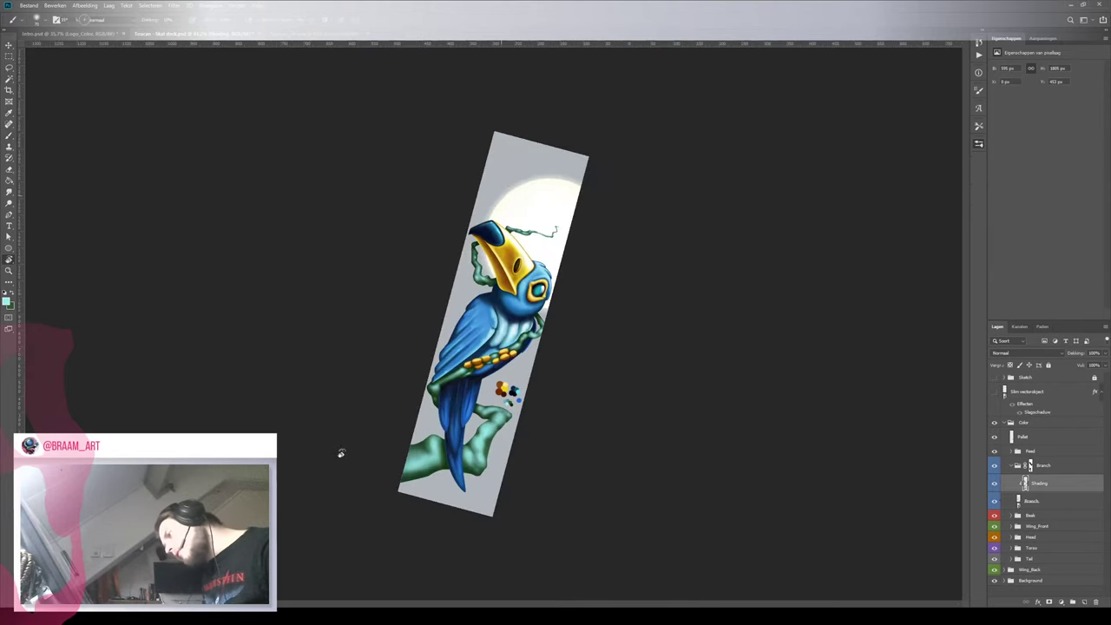
{"action": "key", "text": "z"}
{"action": "mouse_move", "coordinate": [491, 450]}
{"action": "left_mouse_down"}
{"action": "mouse_move", "coordinate": [512, 422]}
{"action": "mouse_move", "coordinate": [486, 389]}
{"action": "left_mouse_up"}
{"action": "key", "text": "b"}
{"action": "key", "text": "r"}
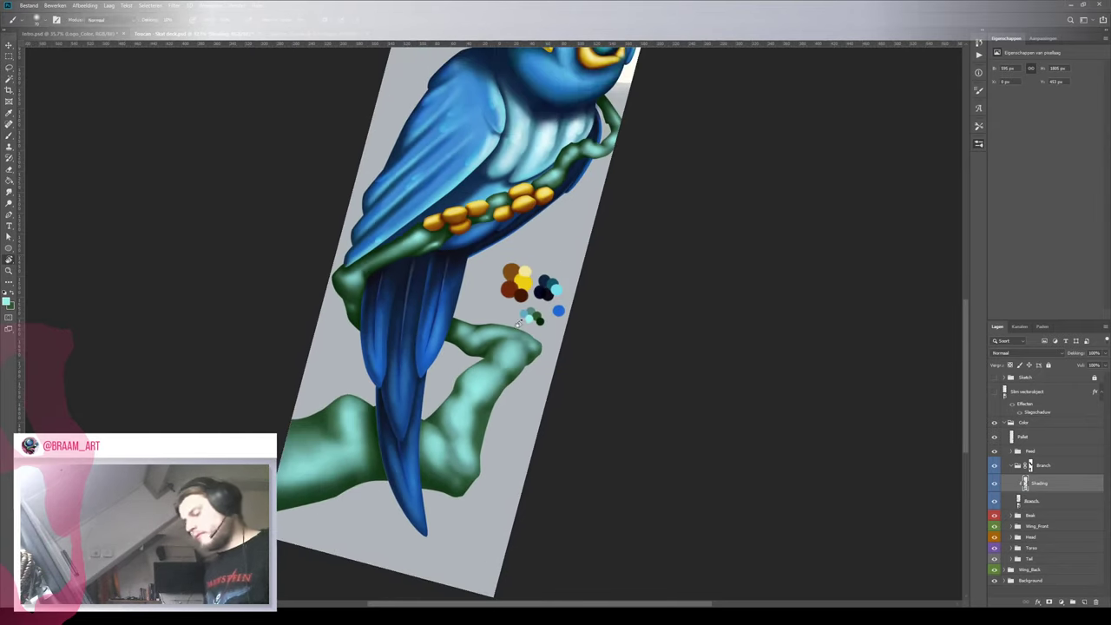
{"action": "left_click_drag", "start_coordinate": [546, 252], "coordinate": [530, 225]}
{"action": "key", "text": "z"}
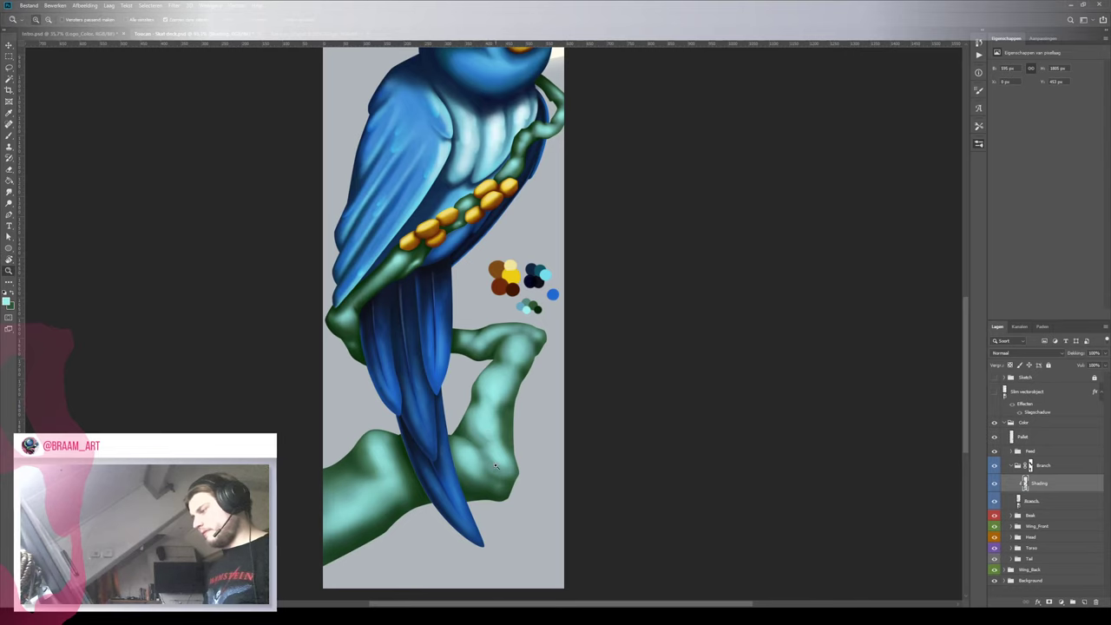
Sample the green in the crease of the branch's lower elbow and change the foreground colour to ochre brown
{"action": "left_click", "coordinate": [505, 463]}
{"action": "key", "text": "b"}
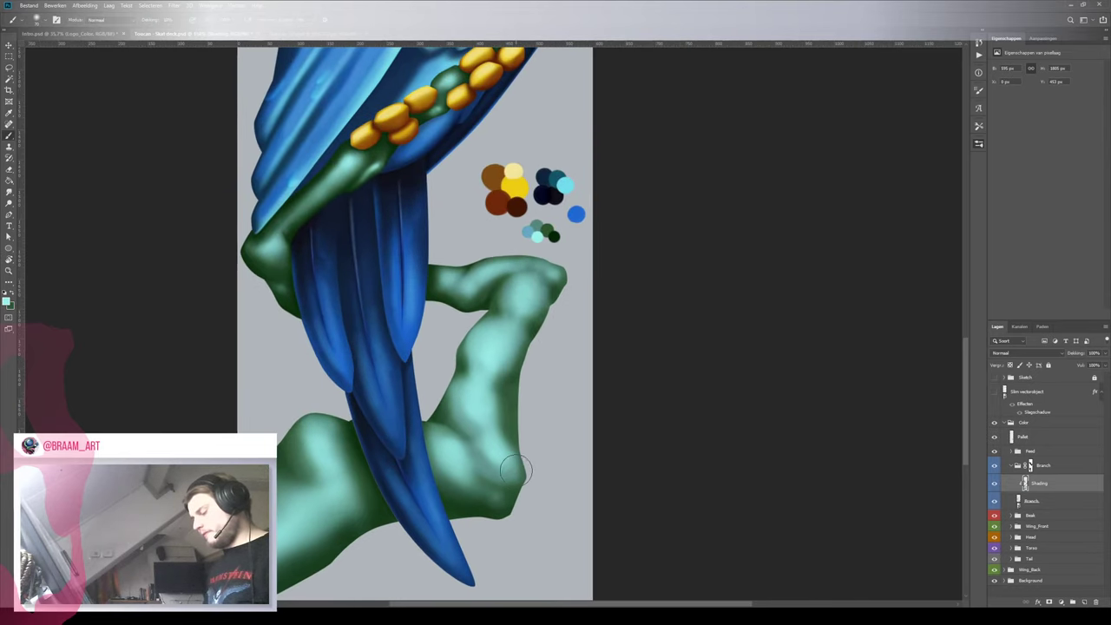
{"action": "key", "text": "i"}
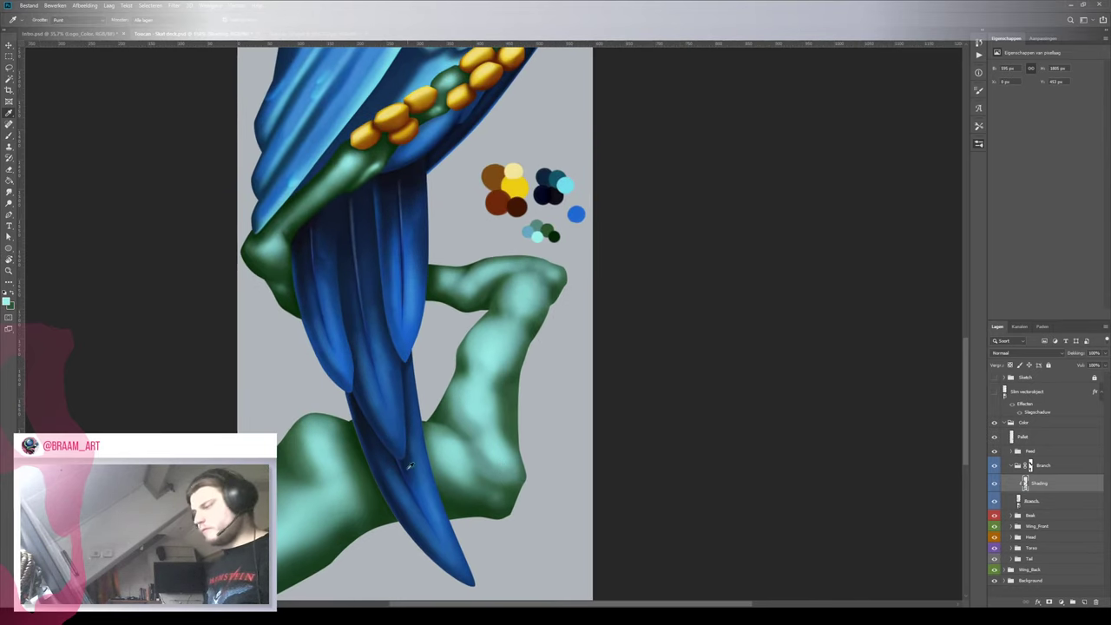
{"action": "left_click", "coordinate": [484, 458]}
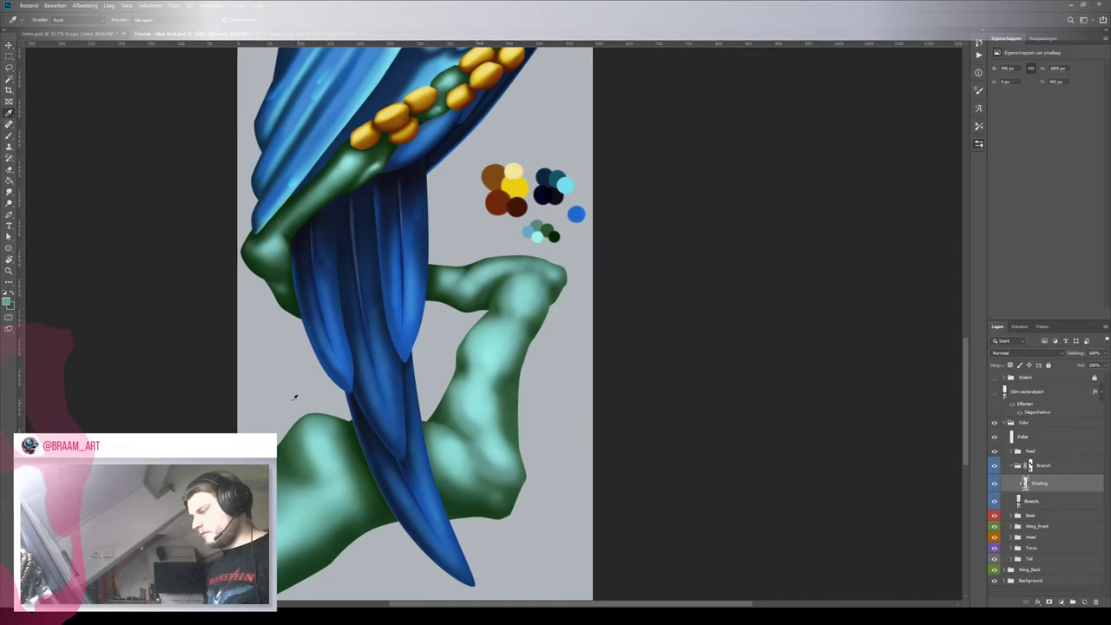
{"action": "left_click", "coordinate": [6, 302]}
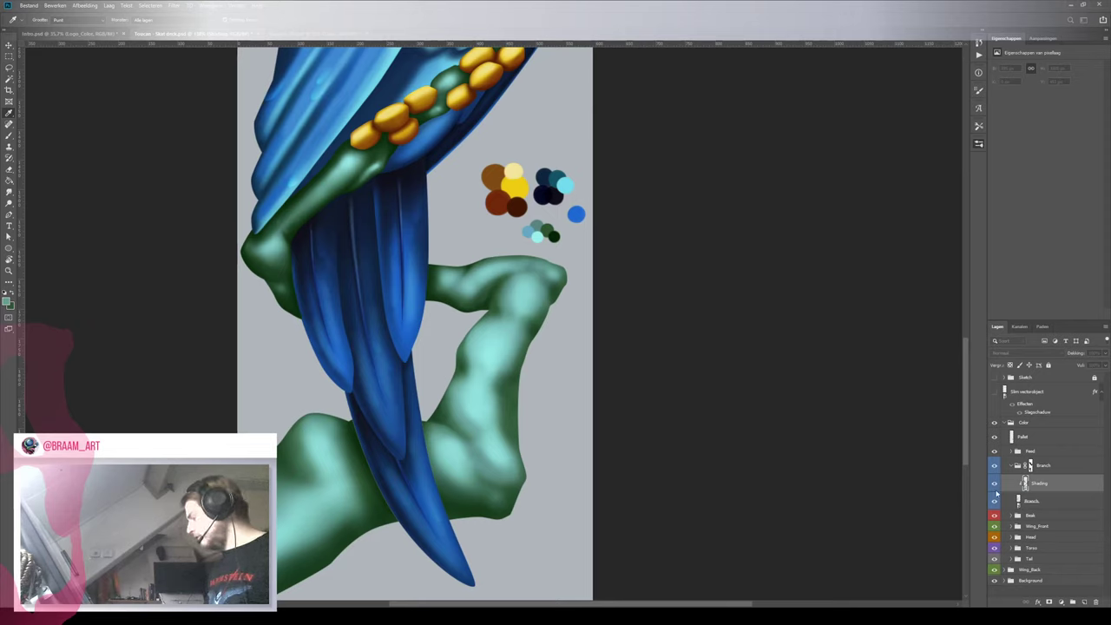
{"action": "left_click", "coordinate": [1063, 460]}
Brush an ochre tint along the crease at the branch's lower elbow and check it from a distance
{"action": "key", "text": "z"}
{"action": "left_click", "coordinate": [482, 447]}
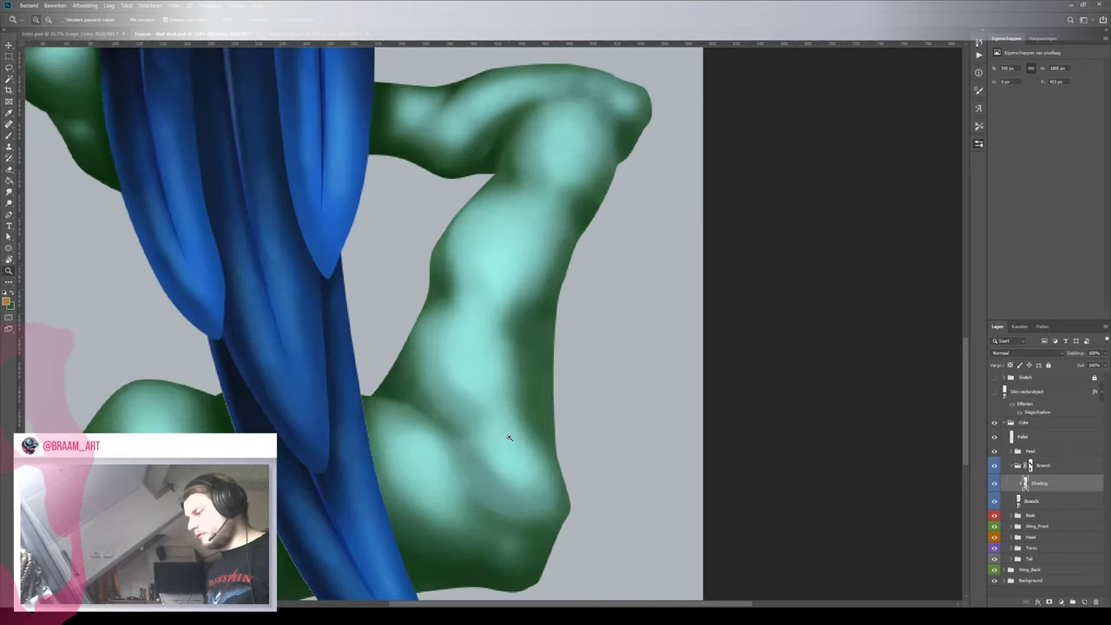
{"action": "key", "text": "b"}
{"action": "mouse_move", "coordinate": [471, 420]}
{"action": "left_mouse_down"}
{"action": "mouse_move", "coordinate": [504, 507]}
{"action": "mouse_move", "coordinate": [532, 514]}
{"action": "mouse_move", "coordinate": [499, 496]}
{"action": "mouse_move", "coordinate": [540, 510]}
{"action": "left_mouse_up"}
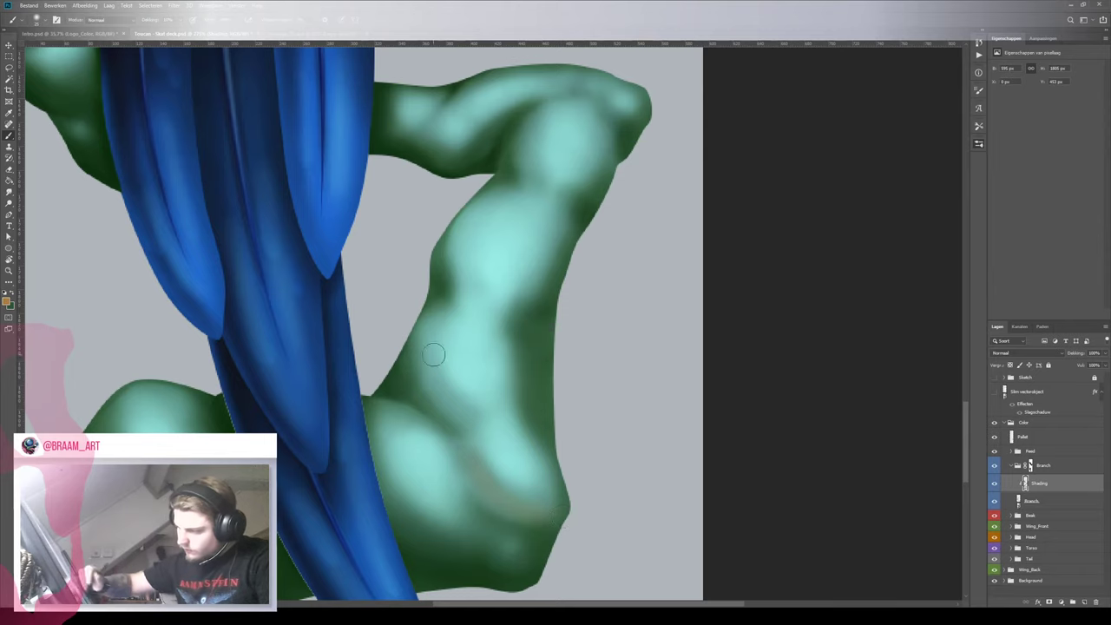
{"action": "key", "text": "z"}
{"action": "mouse_move", "coordinate": [522, 397]}
{"action": "left_mouse_down"}
{"action": "mouse_move", "coordinate": [461, 494]}
{"action": "mouse_move", "coordinate": [504, 453]}
{"action": "left_mouse_up"}
{"action": "key", "text": "b"}
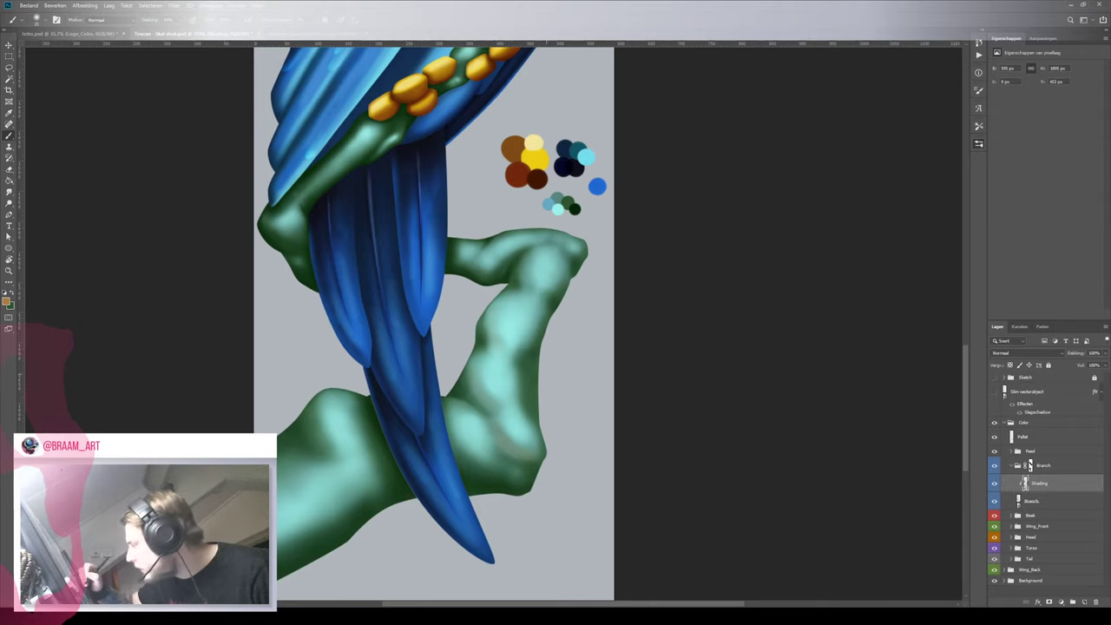
Add a new clipped layer above Shading and brush ochre tints along the creases of the lower branch and its thick hump
{"action": "mouse_move", "coordinate": [528, 340]}
{"action": "left_mouse_down"}
{"action": "mouse_move", "coordinate": [469, 400]}
{"action": "mouse_move", "coordinate": [530, 358]}
{"action": "left_mouse_up"}
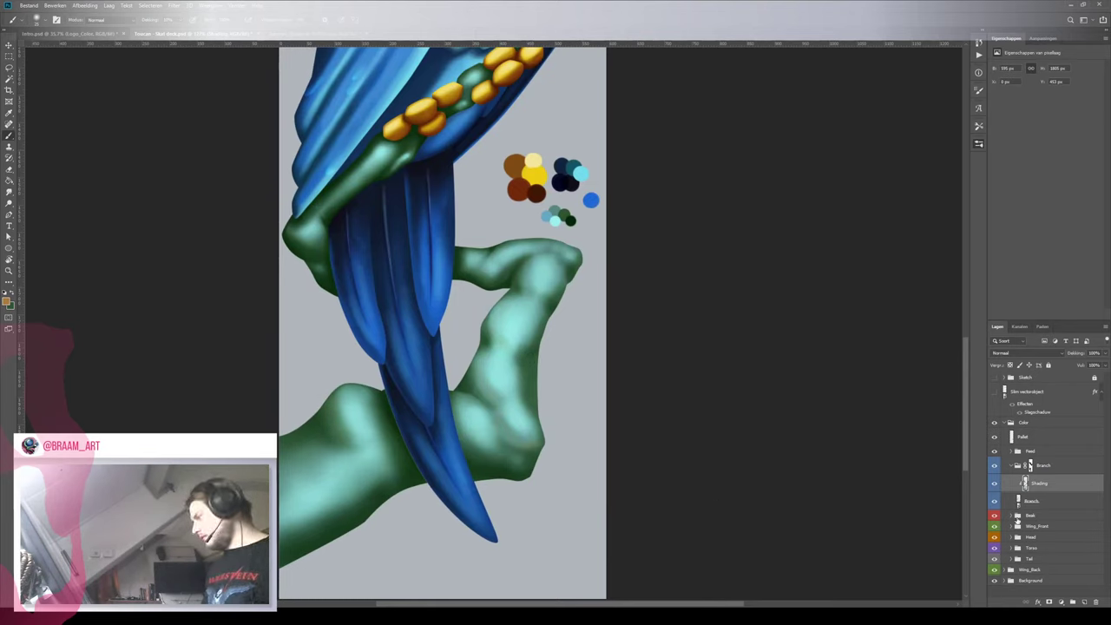
{"action": "left_click", "coordinate": [1083, 602]}
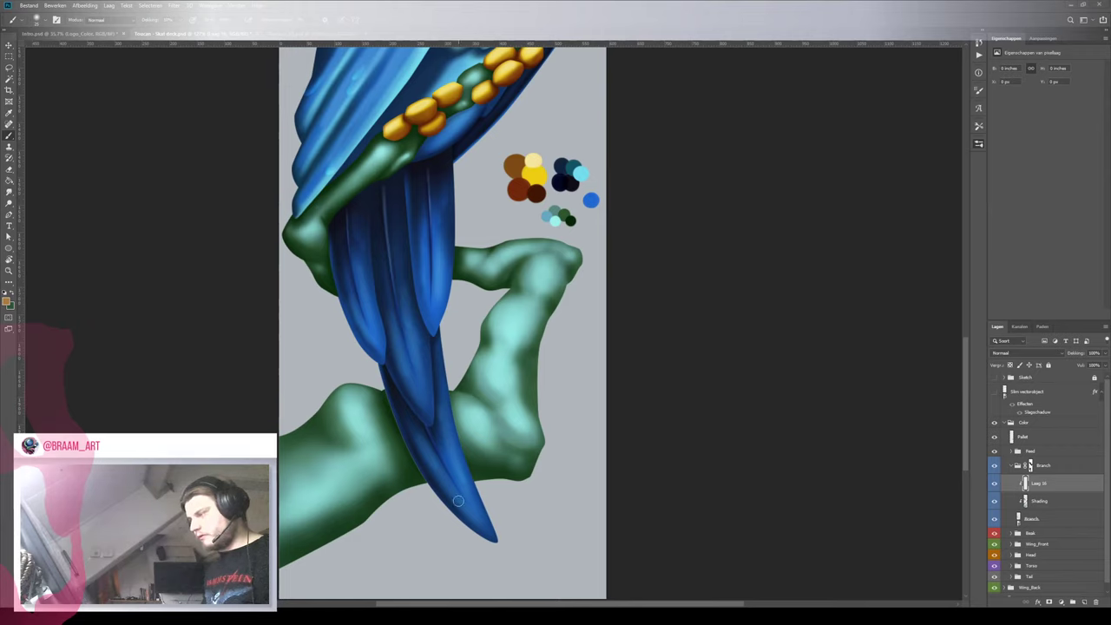
{"action": "left_click_drag", "start_coordinate": [483, 365], "coordinate": [499, 405]}
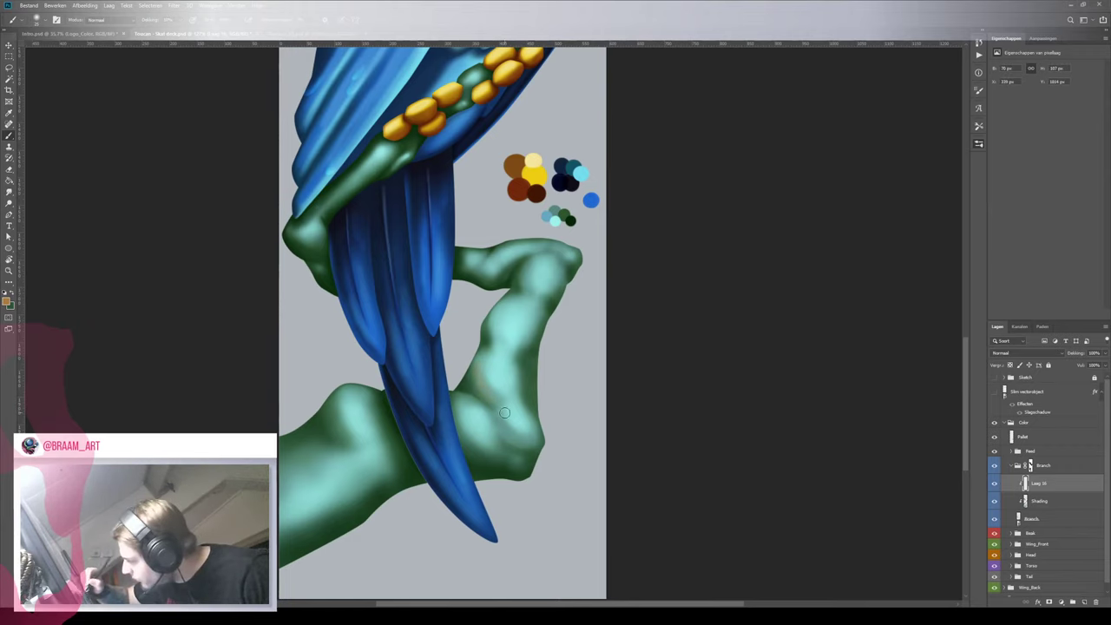
{"action": "left_click_drag", "start_coordinate": [528, 439], "coordinate": [546, 449]}
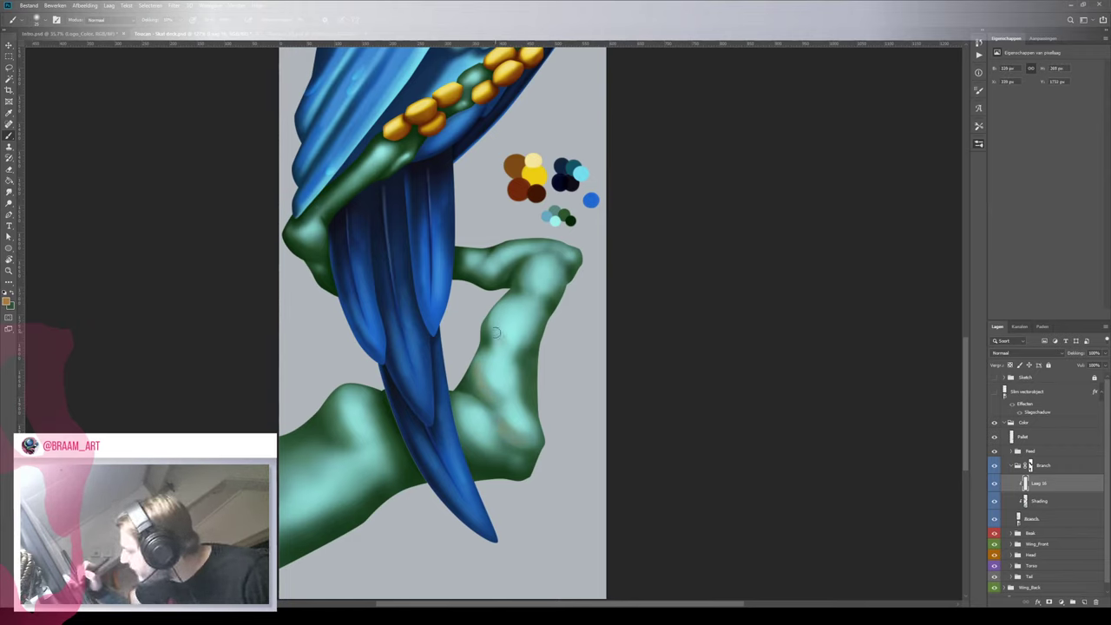
{"action": "left_click_drag", "start_coordinate": [528, 261], "coordinate": [547, 298]}
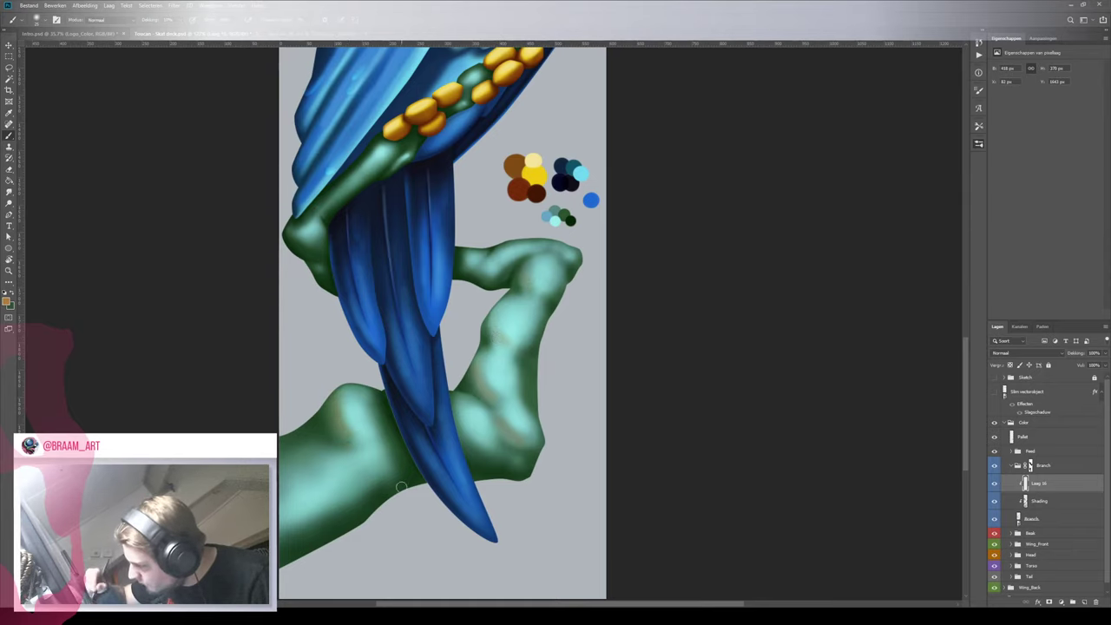
{"action": "key", "text": "z"}
{"action": "mouse_move", "coordinate": [371, 432]}
{"action": "left_mouse_down"}
{"action": "mouse_move", "coordinate": [327, 513]}
{"action": "mouse_move", "coordinate": [402, 410]}
{"action": "left_mouse_up"}
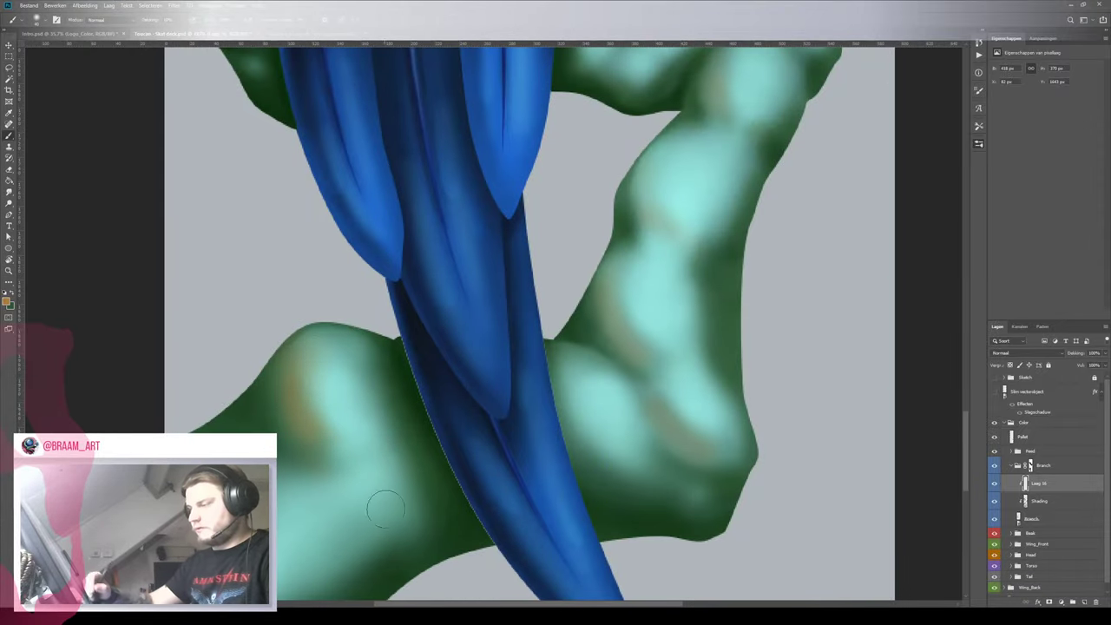
{"action": "key", "text": "ctrl+0"}
{"action": "scroll", "coordinate": [560, 386], "scroll_direction": "up", "scroll_amount": 4}
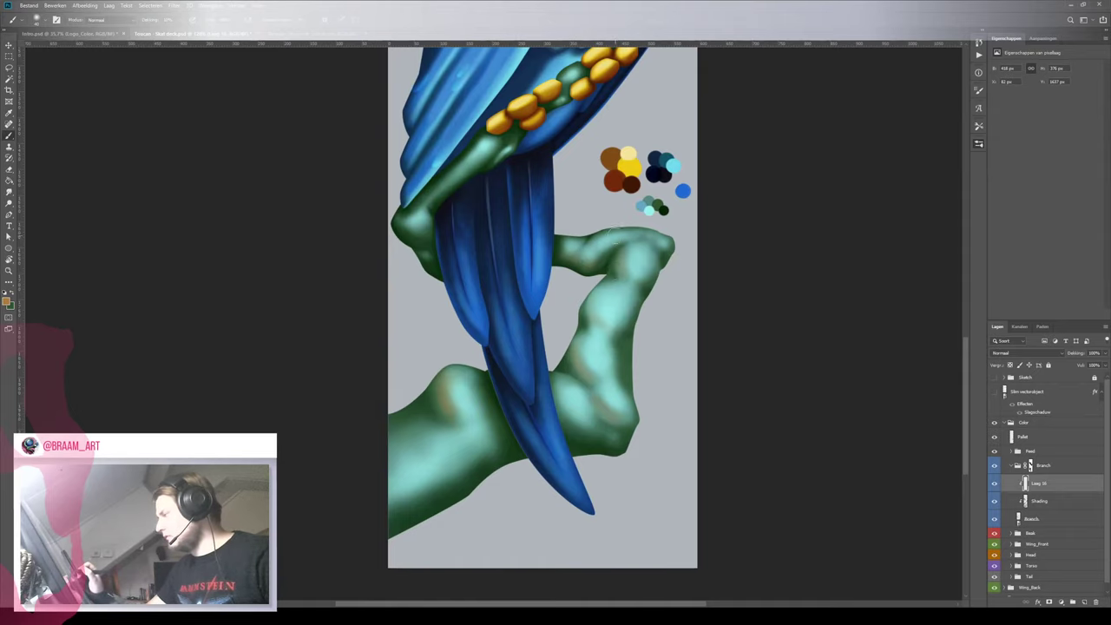
Brush ochre tints on the branch knot below the wing tip and along the stretch leading up to the toes
{"action": "left_click_drag", "start_coordinate": [405, 229], "coordinate": [419, 237]}
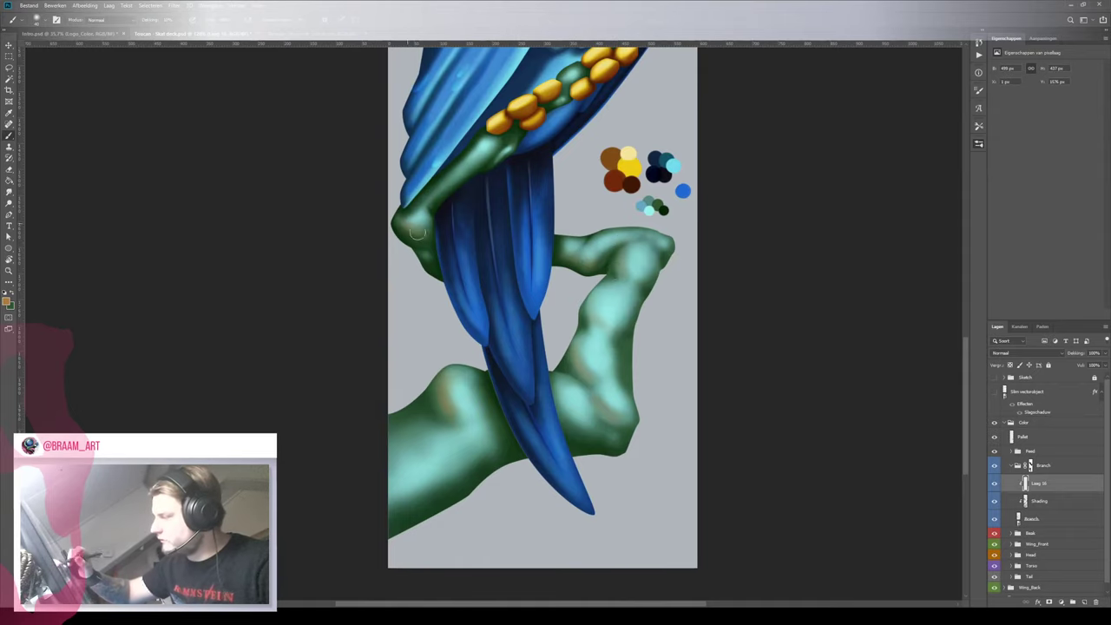
{"action": "mouse_move", "coordinate": [480, 189]}
{"action": "left_mouse_down"}
{"action": "mouse_move", "coordinate": [456, 237]}
{"action": "mouse_move", "coordinate": [444, 318]}
{"action": "left_mouse_up"}
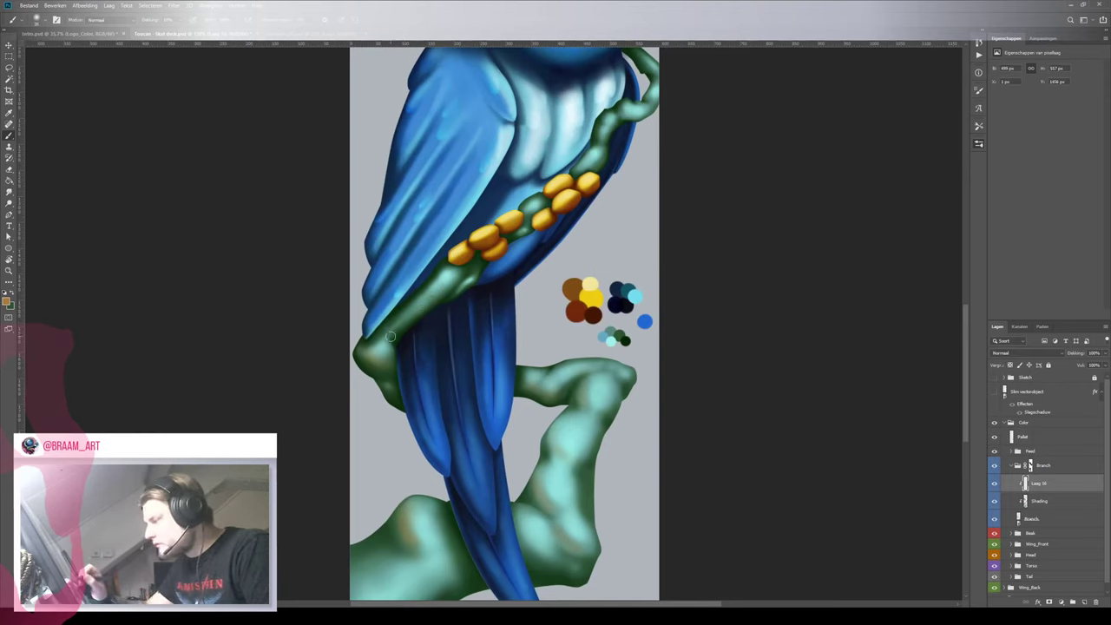
{"action": "left_click_drag", "start_coordinate": [461, 295], "coordinate": [468, 283]}
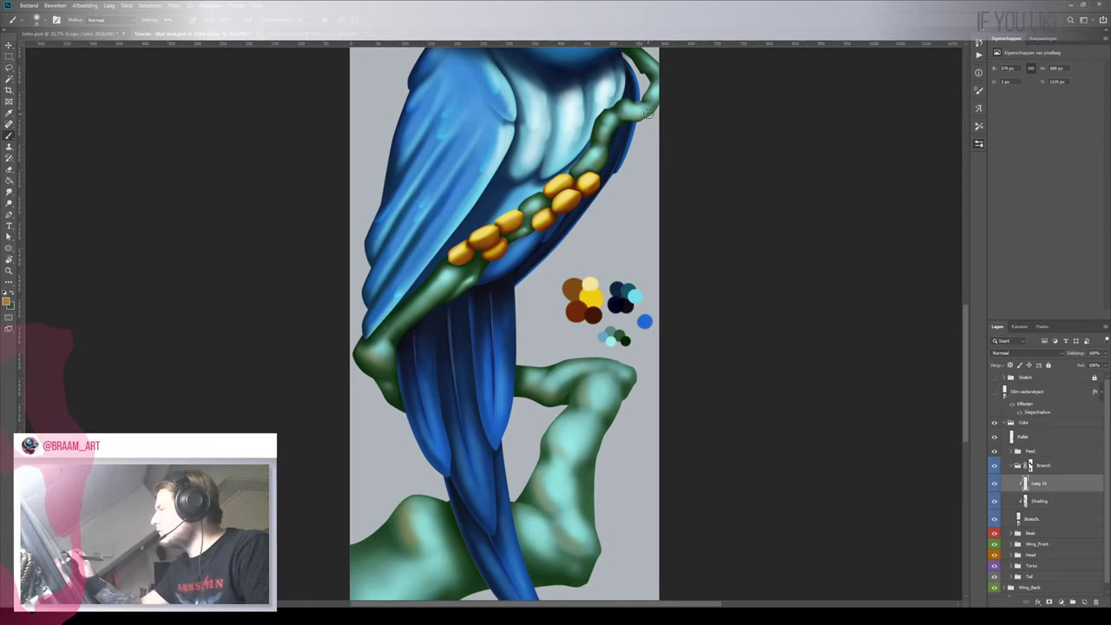
Brush ochre shading into the creases and lower edge of the thin branch beside the toucan's chest
{"action": "left_click_drag", "start_coordinate": [666, 169], "coordinate": [596, 308]}
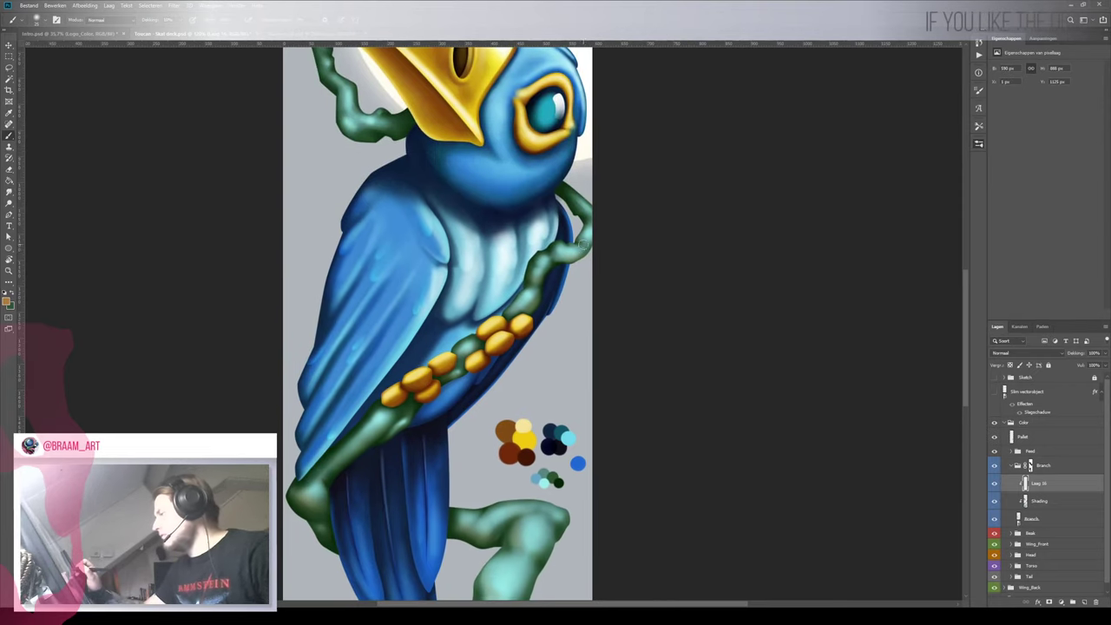
{"action": "scroll", "coordinate": [560, 271], "scroll_direction": "up", "scroll_amount": 5}
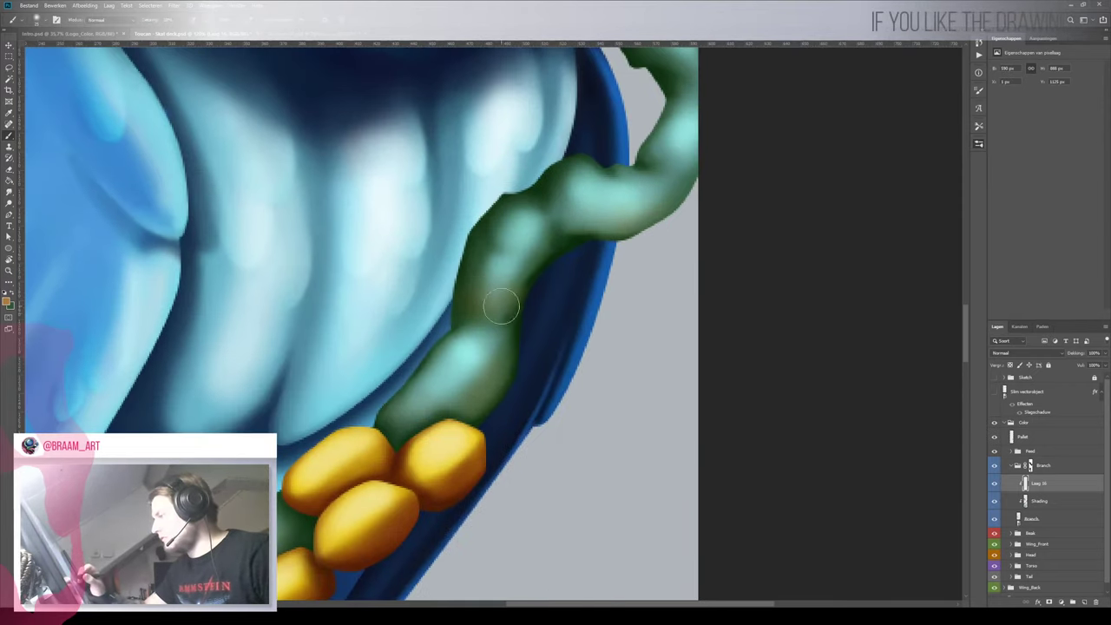
{"action": "mouse_move", "coordinate": [614, 208]}
{"action": "left_mouse_down"}
{"action": "mouse_move", "coordinate": [664, 204]}
{"action": "mouse_move", "coordinate": [715, 107]}
{"action": "left_mouse_up"}
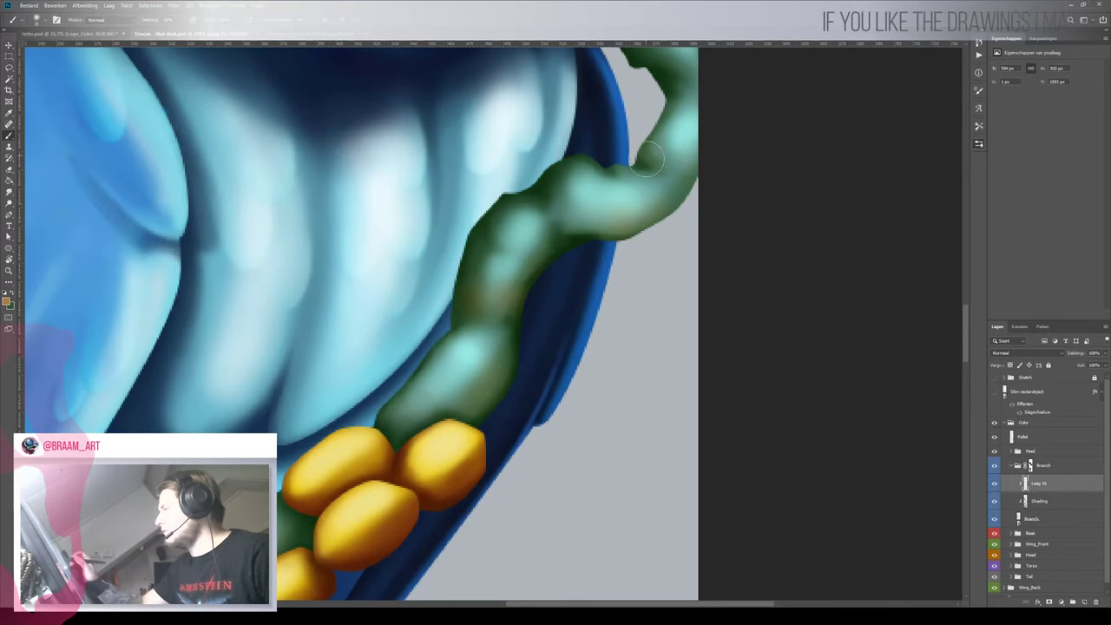
{"action": "left_click_drag", "start_coordinate": [646, 159], "coordinate": [655, 158]}
{"action": "key", "text": "z"}
{"action": "mouse_move", "coordinate": [651, 283]}
{"action": "left_mouse_down"}
{"action": "mouse_move", "coordinate": [579, 338]}
{"action": "mouse_move", "coordinate": [609, 308]}
{"action": "left_mouse_up"}
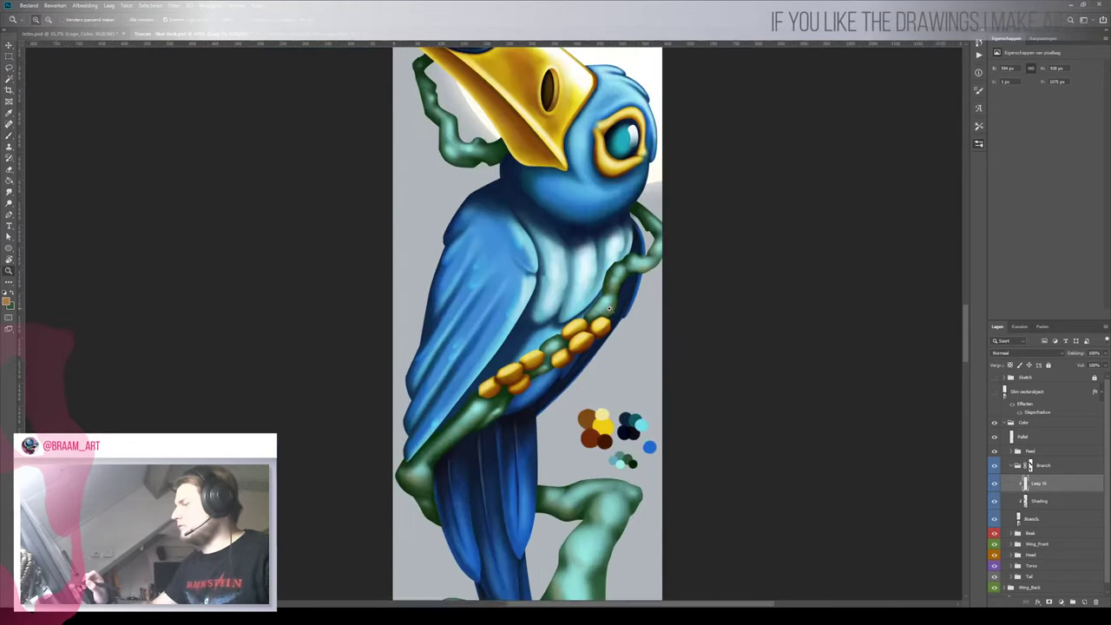
Tint the underside and outer edge of the branch curve beneath the beak with ochre and check the whole composition
{"action": "mouse_move", "coordinate": [460, 157]}
{"action": "left_mouse_down"}
{"action": "mouse_move", "coordinate": [511, 174]}
{"action": "mouse_move", "coordinate": [485, 184]}
{"action": "left_mouse_up"}
{"action": "key", "text": "b"}
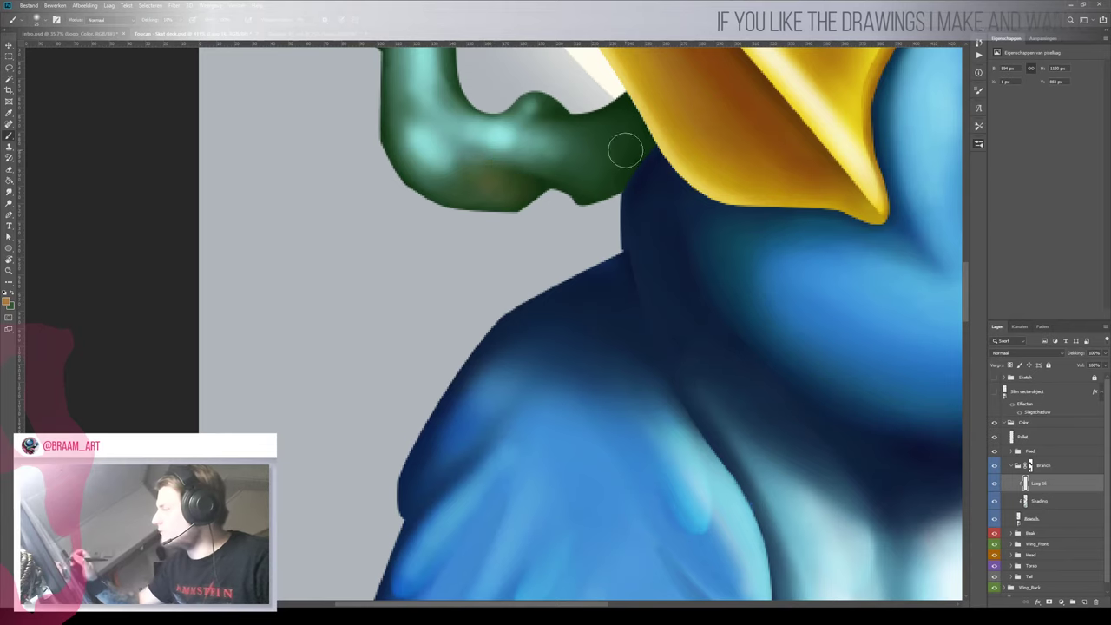
{"action": "mouse_move", "coordinate": [625, 150]}
{"action": "left_mouse_down"}
{"action": "mouse_move", "coordinate": [586, 187]}
{"action": "mouse_move", "coordinate": [559, 171]}
{"action": "left_mouse_up"}
{"action": "mouse_move", "coordinate": [437, 110]}
{"action": "left_mouse_down"}
{"action": "mouse_move", "coordinate": [450, 173]}
{"action": "mouse_move", "coordinate": [477, 321]}
{"action": "left_mouse_up"}
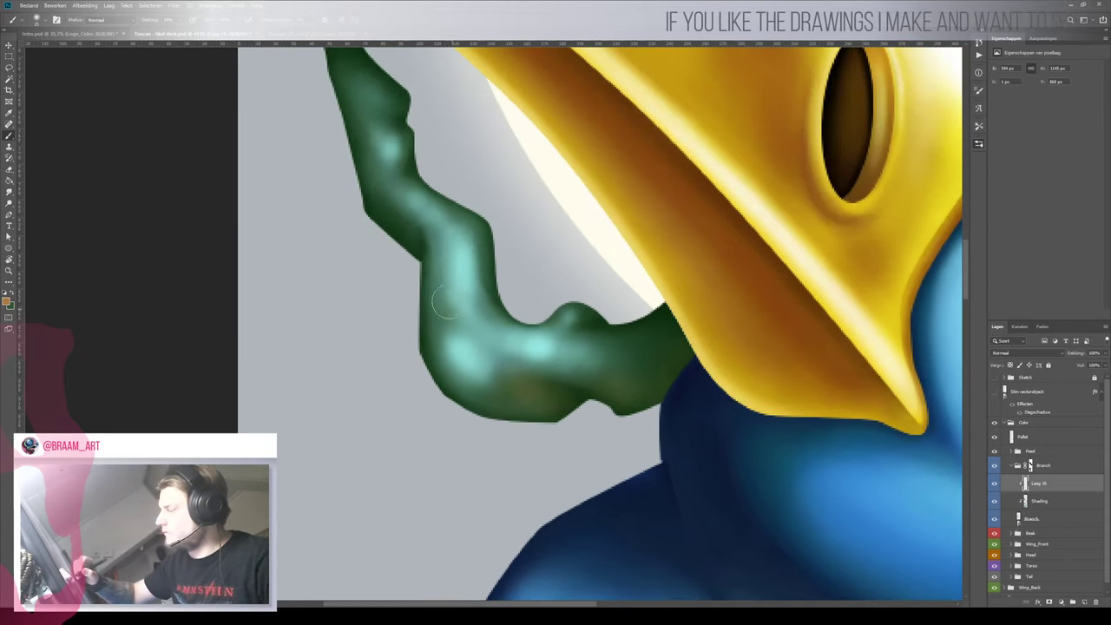
{"action": "key", "text": "z"}
{"action": "key", "text": "ctrl+0"}
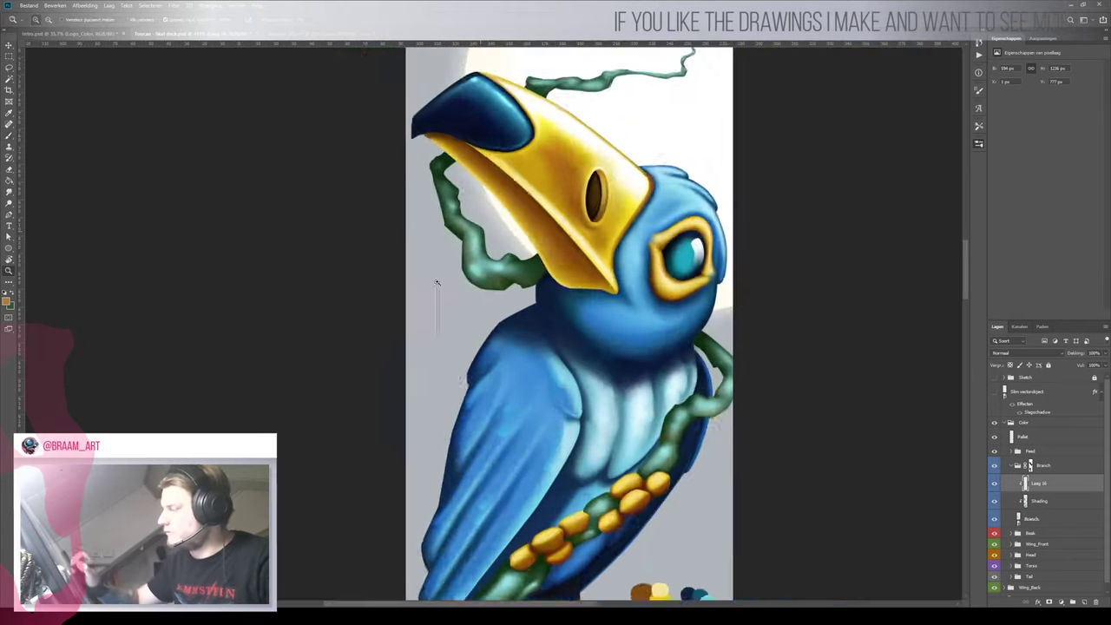
{"action": "left_click_drag", "start_coordinate": [436, 282], "coordinate": [424, 288]}
{"action": "left_click_drag", "start_coordinate": [550, 144], "coordinate": [482, 183]}
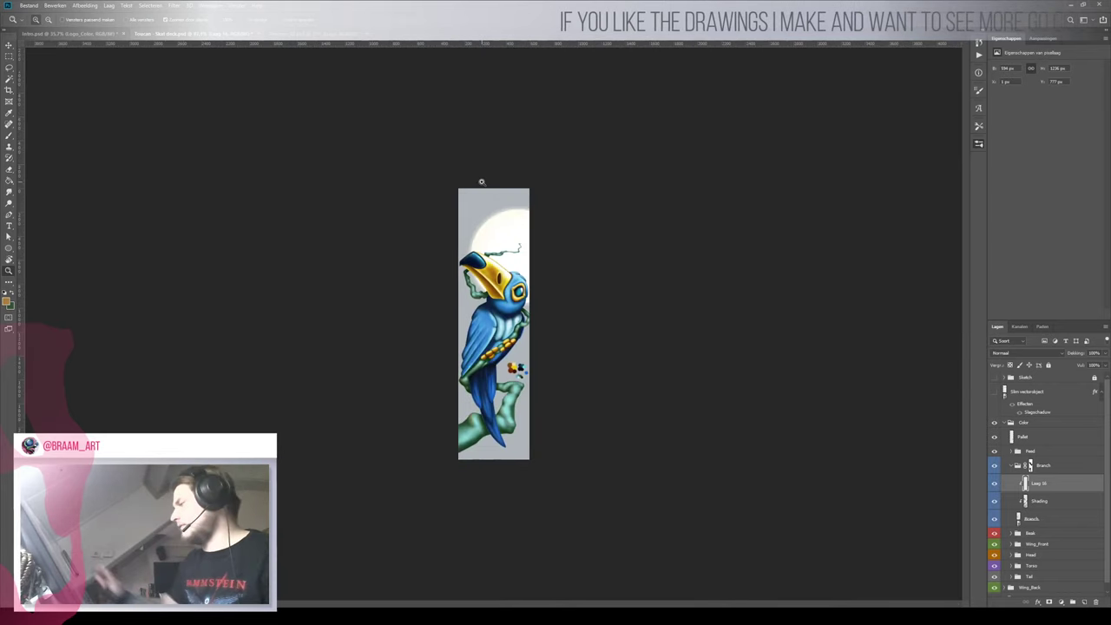
{"action": "scroll", "coordinate": [491, 388], "scroll_direction": "up", "scroll_amount": 1}
{"action": "key", "text": "b"}
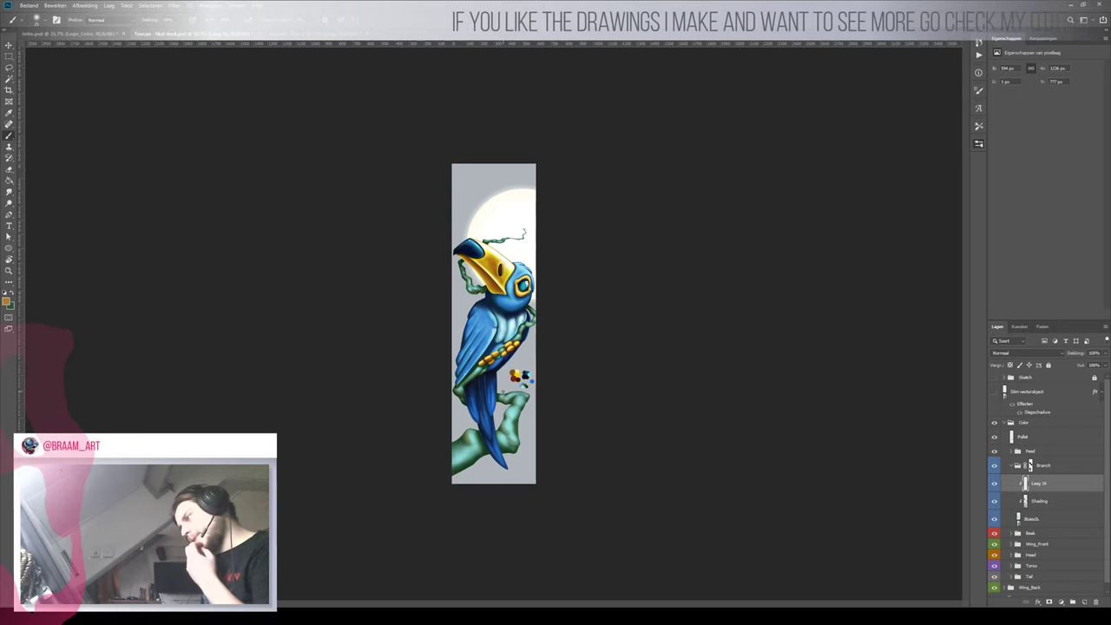
Reduce the brush size and add fine ochre tints to the branch sections between and around the yellow toes
{"action": "key", "text": "z"}
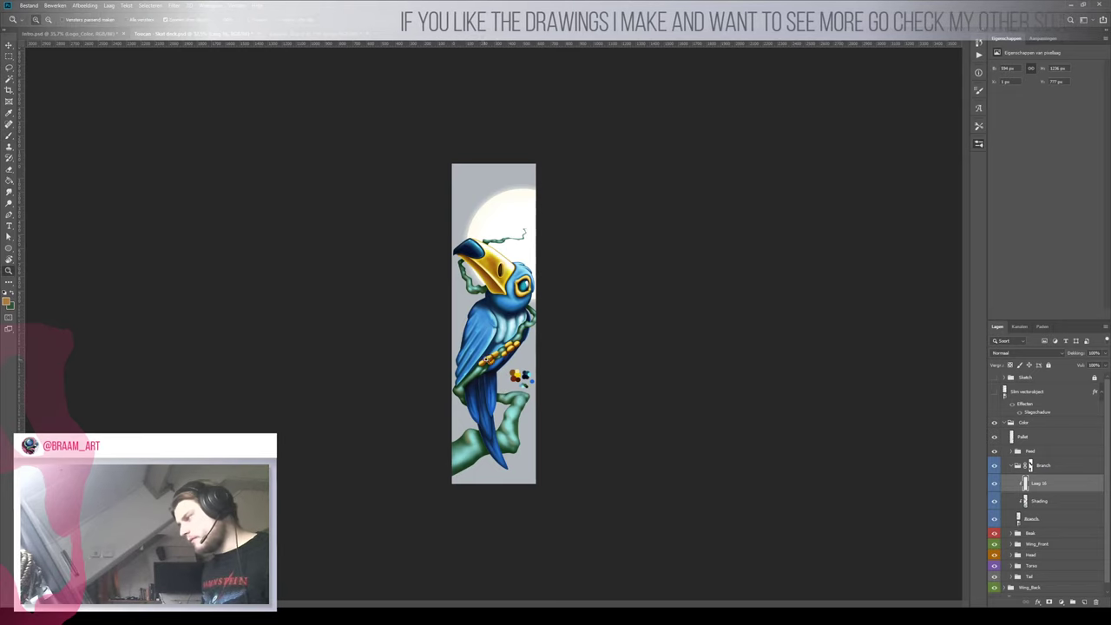
{"action": "mouse_move", "coordinate": [498, 362]}
{"action": "left_mouse_down"}
{"action": "mouse_move", "coordinate": [548, 353]}
{"action": "mouse_move", "coordinate": [538, 348]}
{"action": "left_mouse_up"}
{"action": "key", "text": "["}
{"action": "key", "text": "["}
{"action": "key", "text": "["}
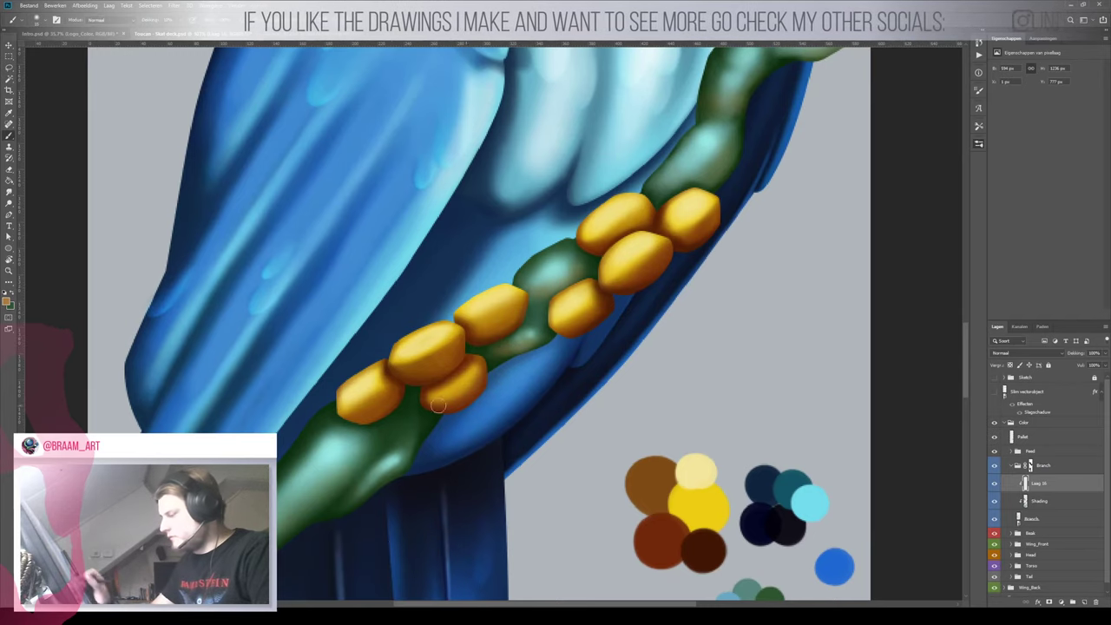
{"action": "left_click_drag", "start_coordinate": [424, 438], "coordinate": [645, 283]}
{"action": "key", "text": "z"}
{"action": "mouse_move", "coordinate": [596, 350]}
{"action": "left_mouse_down"}
{"action": "mouse_move", "coordinate": [506, 414]}
{"action": "mouse_move", "coordinate": [583, 345]}
{"action": "mouse_move", "coordinate": [526, 423]}
{"action": "mouse_move", "coordinate": [768, 184]}
{"action": "left_mouse_up"}
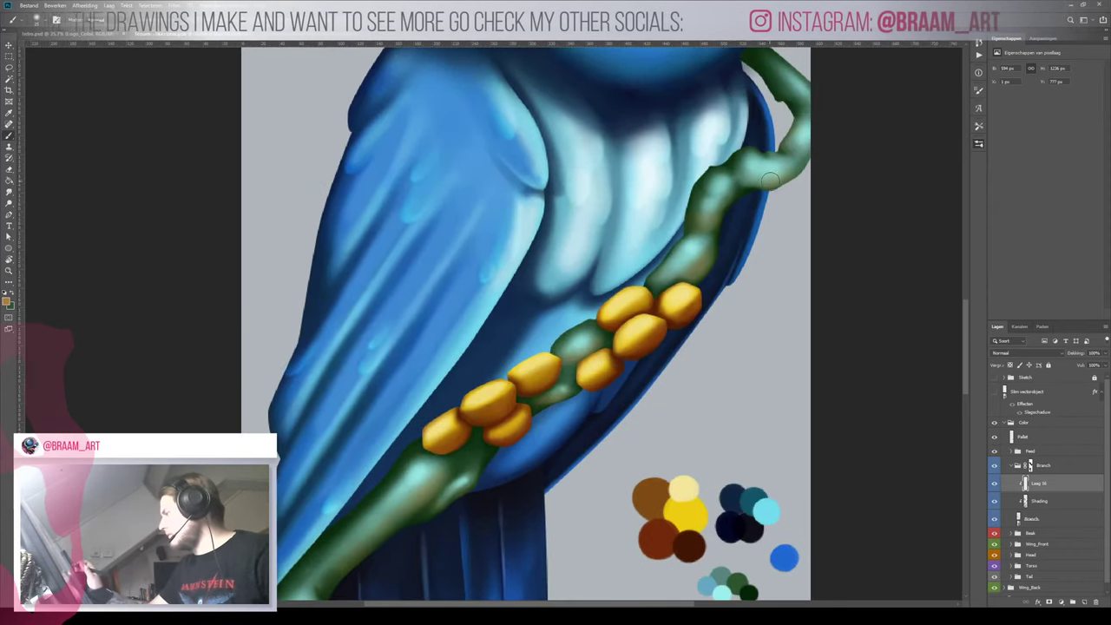
Refine the ochre tints on the branch between the toes and the neck, and check the full painting
{"action": "mouse_move", "coordinate": [763, 245]}
{"action": "left_mouse_down"}
{"action": "mouse_move", "coordinate": [701, 306]}
{"action": "mouse_move", "coordinate": [785, 232]}
{"action": "mouse_move", "coordinate": [620, 354]}
{"action": "left_mouse_up"}
{"action": "left_click_drag", "start_coordinate": [618, 334], "coordinate": [675, 287]}
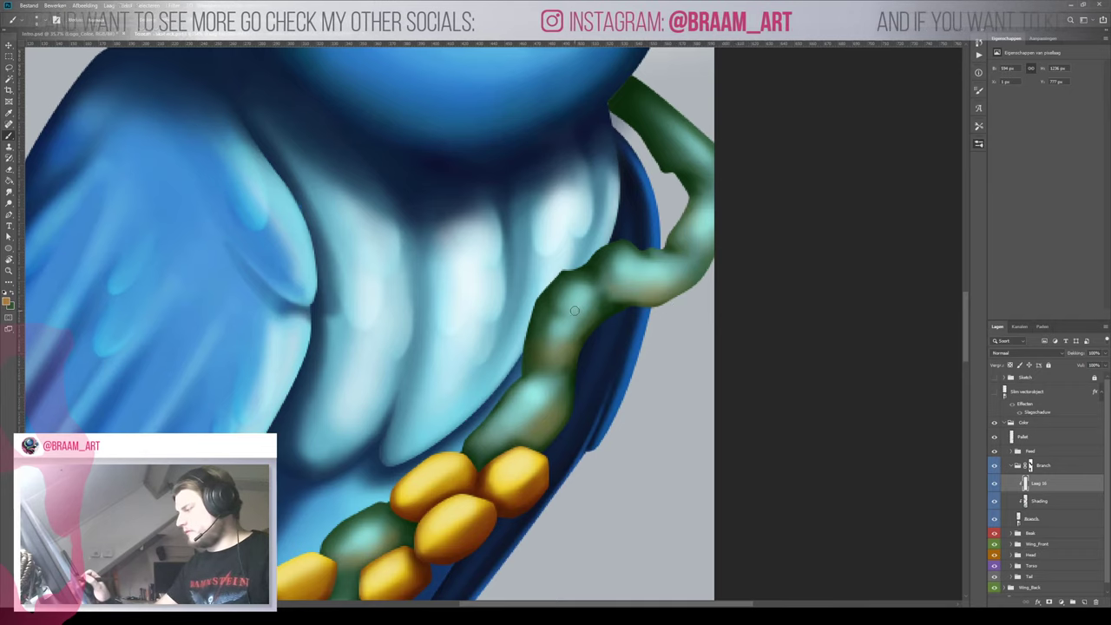
{"action": "mouse_move", "coordinate": [612, 346]}
{"action": "left_mouse_down"}
{"action": "mouse_move", "coordinate": [540, 391]}
{"action": "mouse_move", "coordinate": [675, 292]}
{"action": "left_mouse_up"}
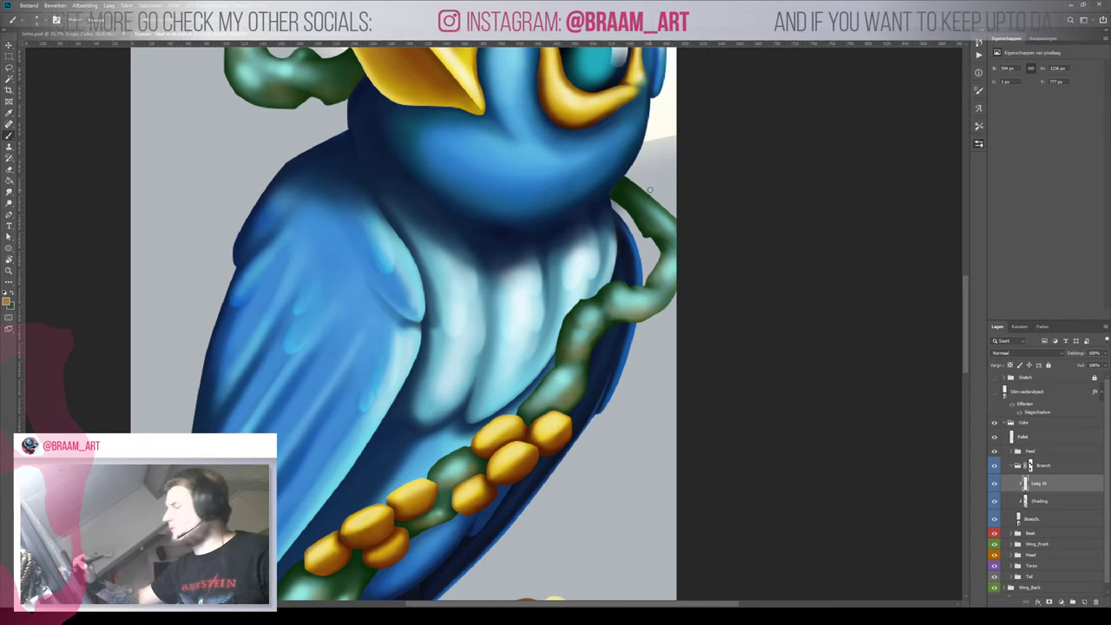
{"action": "key", "text": "ctrl+0"}
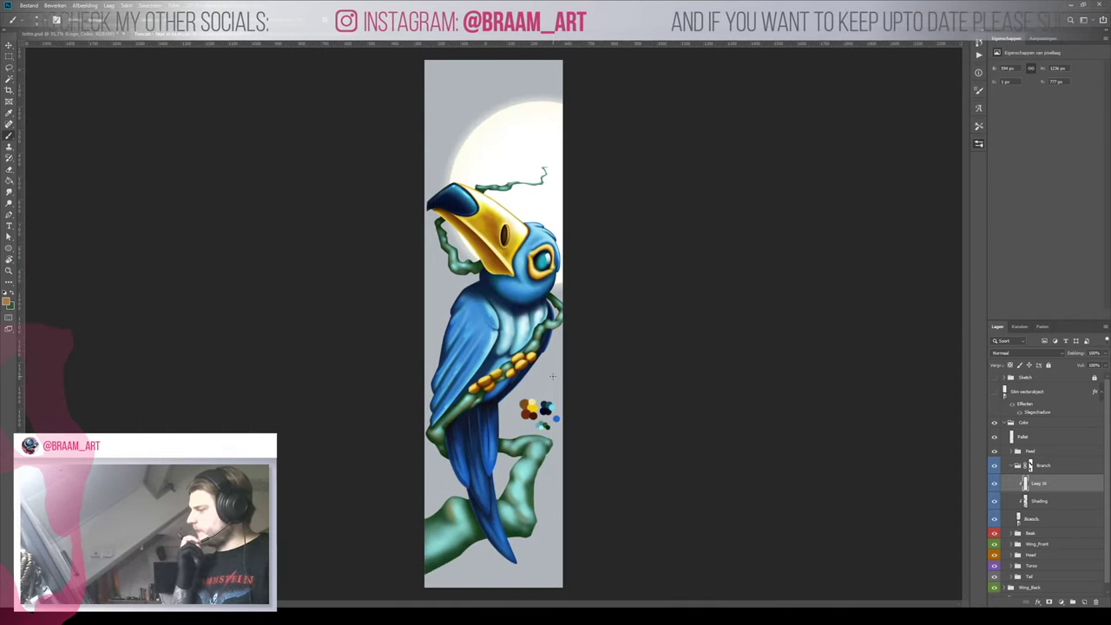
Extend the ochre tint up the branch beneath the beak and erase the excess at its lowest bend
{"action": "left_click_drag", "start_coordinate": [442, 231], "coordinate": [493, 235]}
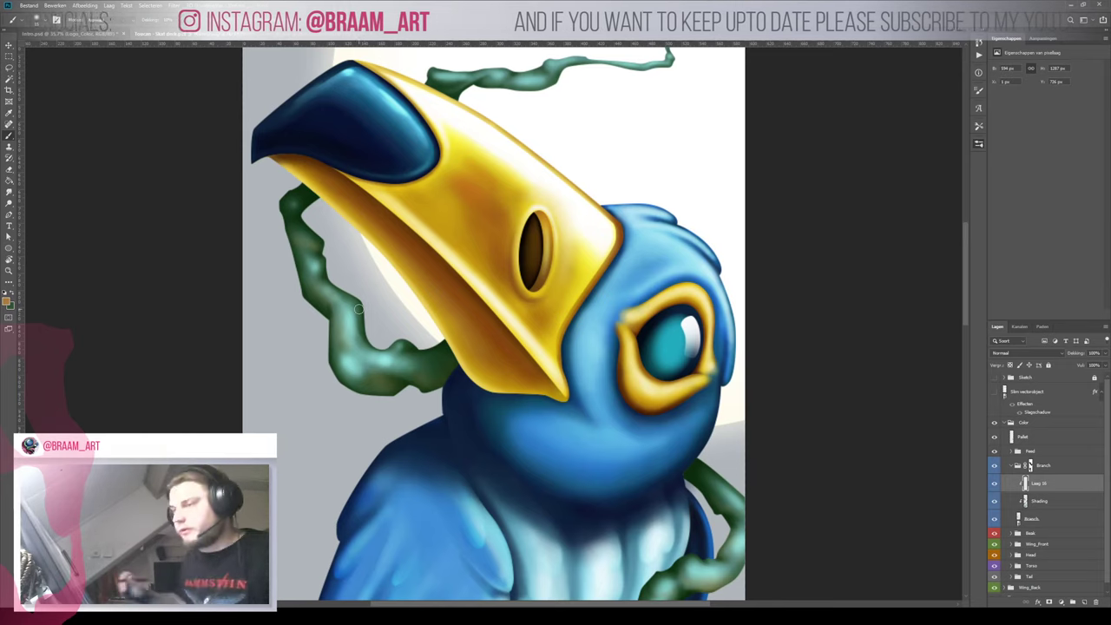
{"action": "key", "text": "e"}
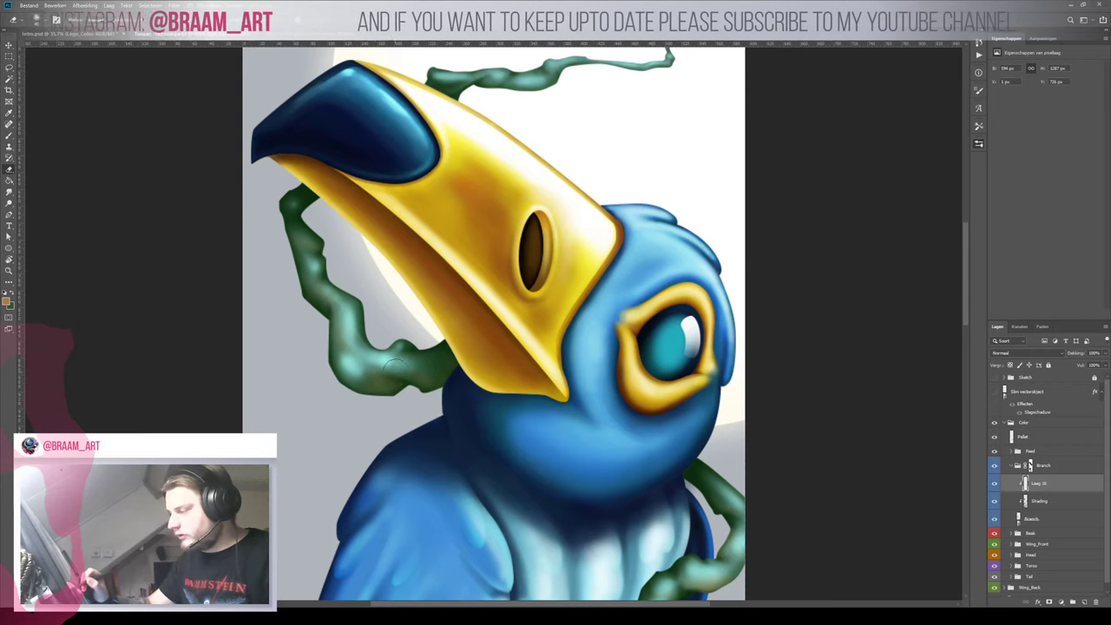
{"action": "mouse_move", "coordinate": [395, 369]}
{"action": "left_mouse_down"}
{"action": "mouse_move", "coordinate": [411, 382]}
{"action": "mouse_move", "coordinate": [386, 363]}
{"action": "mouse_move", "coordinate": [369, 390]}
{"action": "left_mouse_up"}
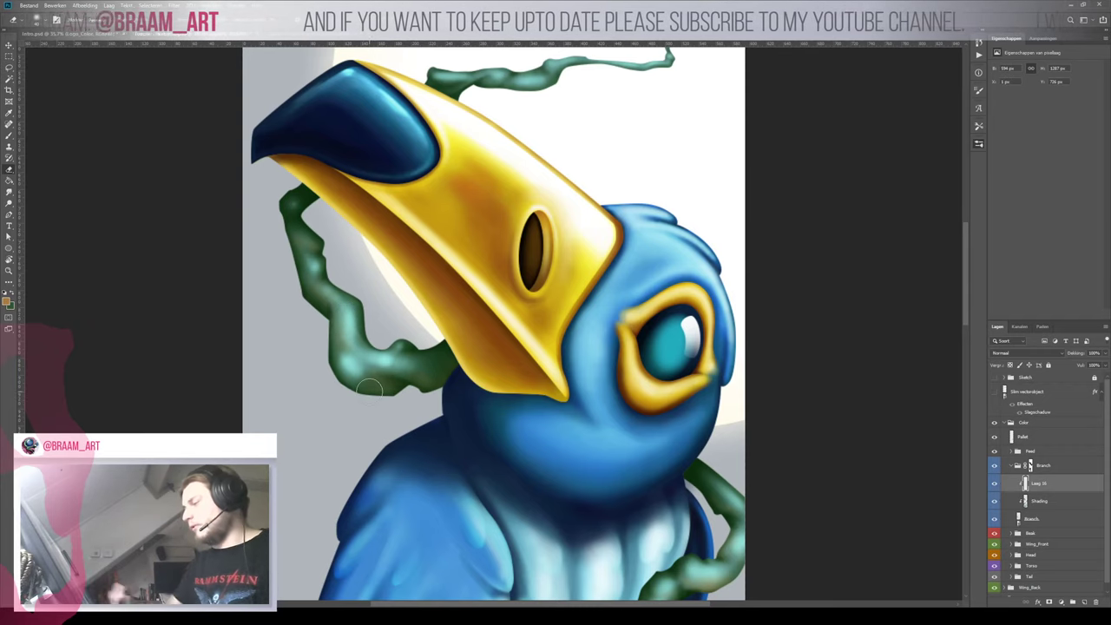
{"action": "key", "text": "b"}
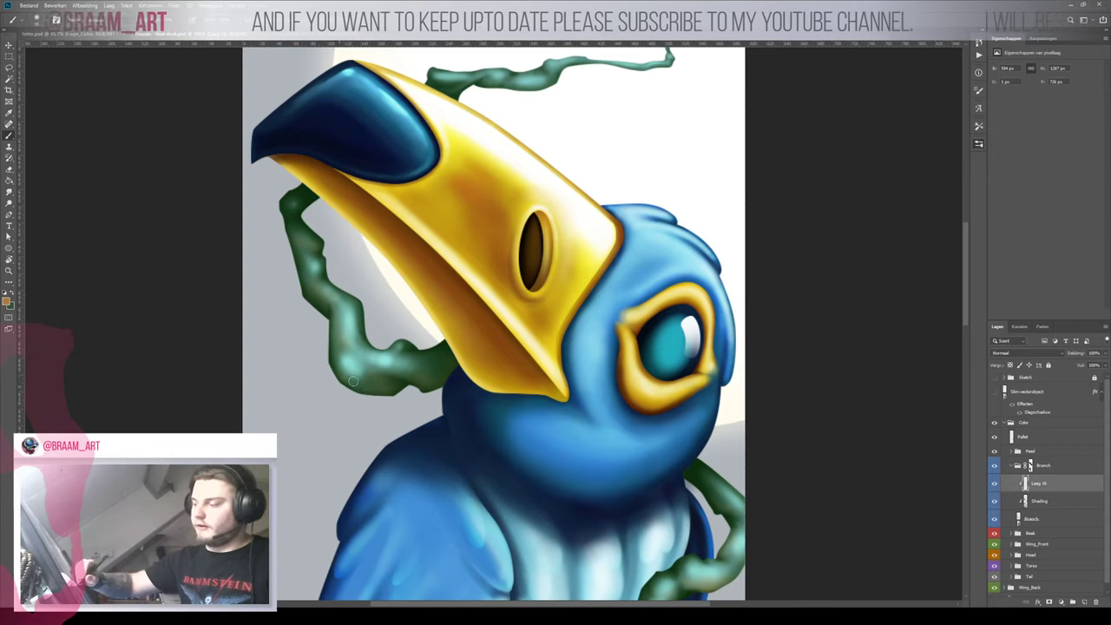
{"action": "key", "text": "z"}
{"action": "left_click_drag", "start_coordinate": [389, 344], "coordinate": [357, 354]}
{"action": "key", "text": "b"}
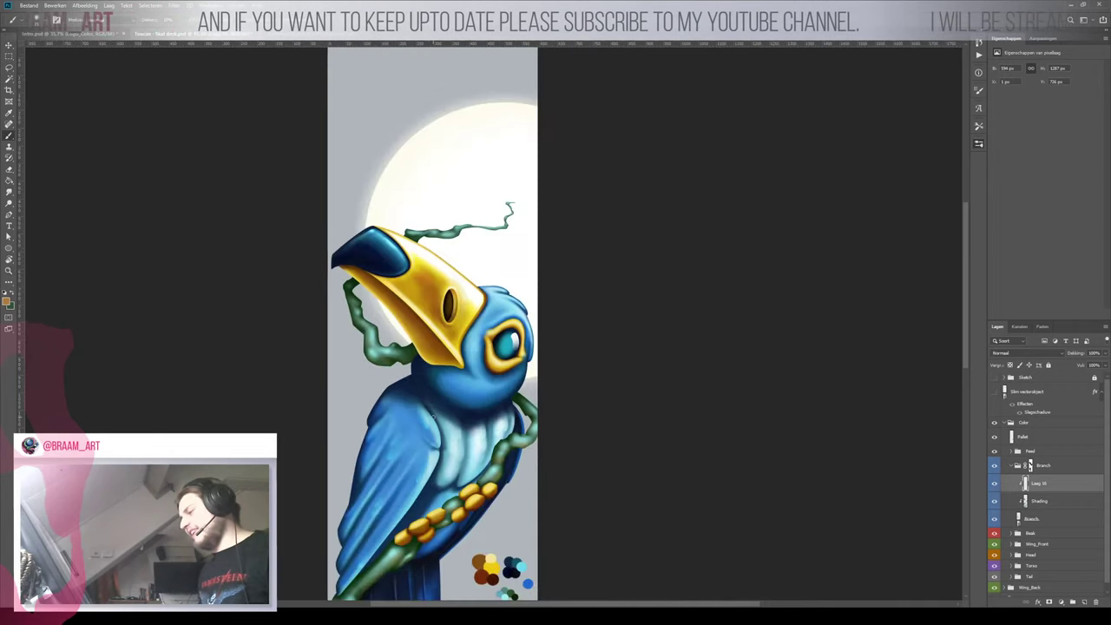
Brush ochre tints onto the thick part of the twig above the beak and check it from a distance
{"action": "key", "text": "z"}
{"action": "mouse_move", "coordinate": [417, 230]}
{"action": "left_mouse_down"}
{"action": "mouse_move", "coordinate": [470, 269]}
{"action": "mouse_move", "coordinate": [429, 276]}
{"action": "left_mouse_up"}
{"action": "key", "text": "b"}
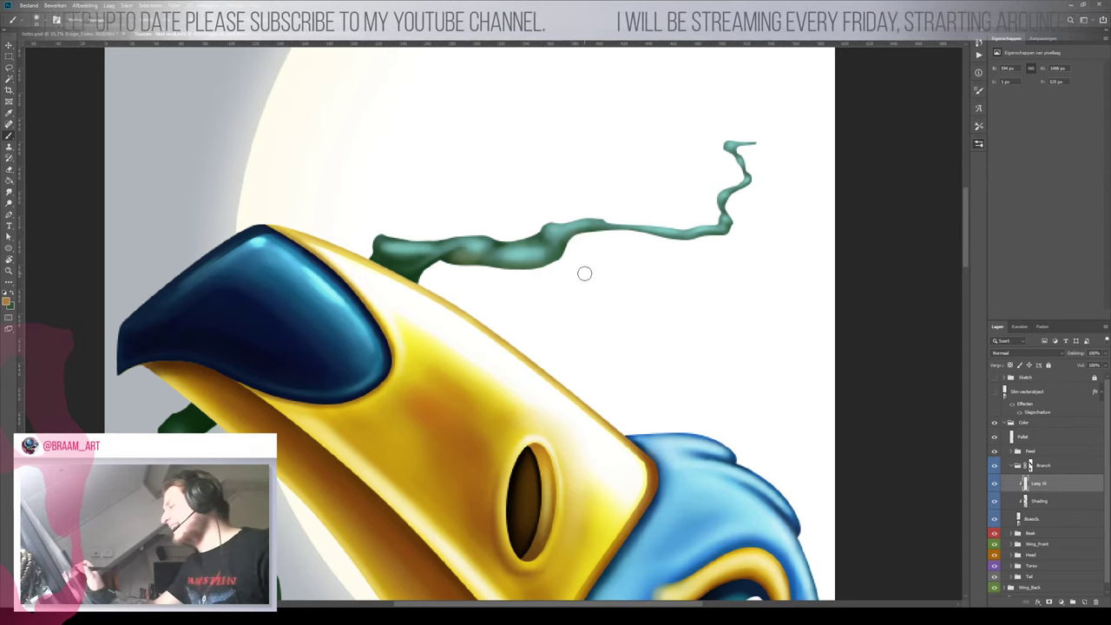
{"action": "key", "text": "z"}
{"action": "mouse_move", "coordinate": [547, 280]}
{"action": "left_mouse_down"}
{"action": "mouse_move", "coordinate": [464, 281]}
{"action": "mouse_move", "coordinate": [539, 279]}
{"action": "left_mouse_up"}
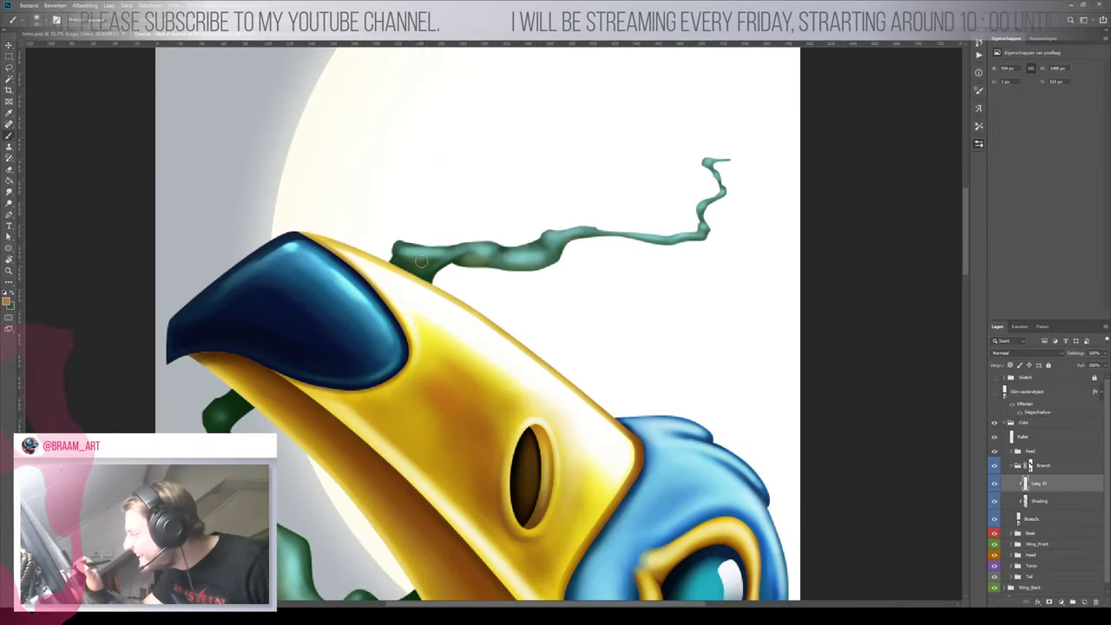
{"action": "left_click", "coordinate": [446, 291], "text": "alt"}
{"action": "left_click_drag", "start_coordinate": [421, 300], "coordinate": [389, 338]}
{"action": "key", "text": "b"}
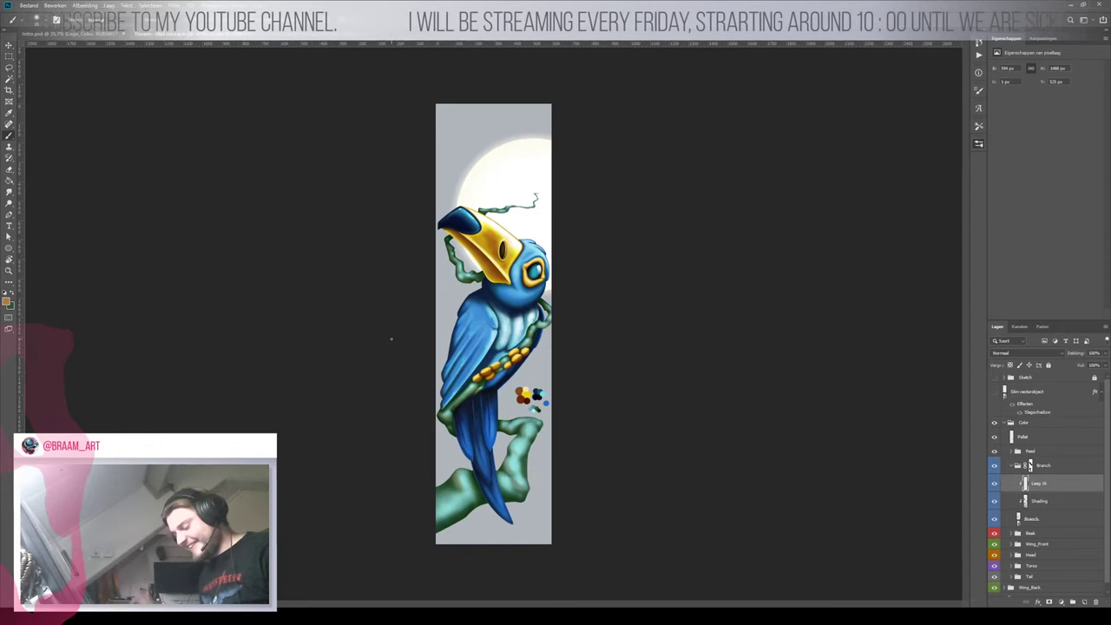
Brush an ochre tint along the shaded edge of the thick lower branch and check the whole painting from a distance
{"action": "key", "text": "r"}
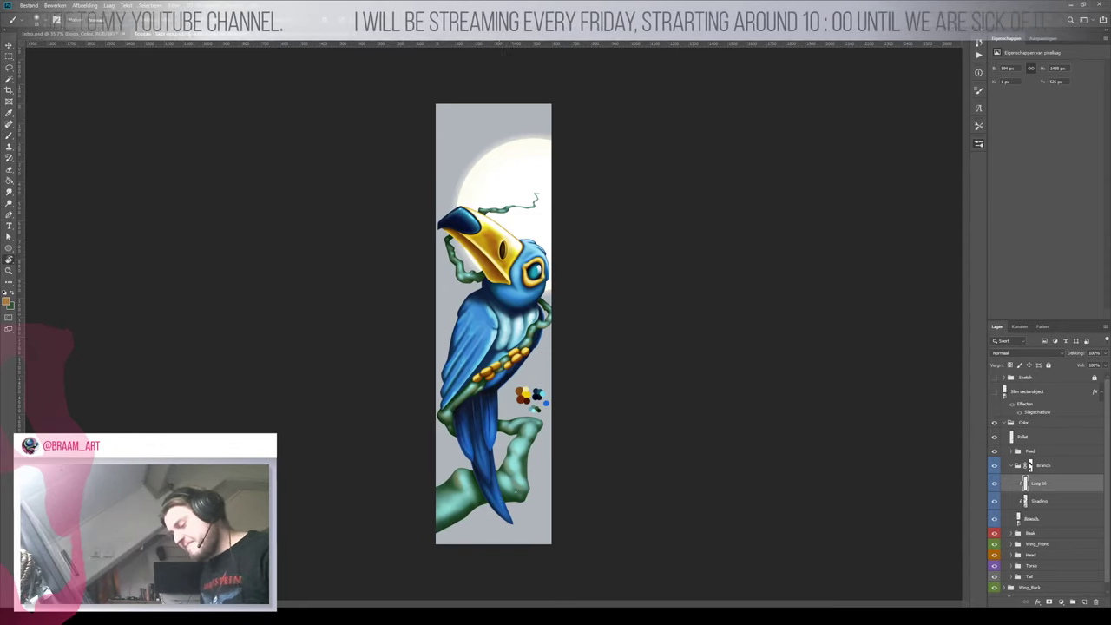
{"action": "left_click_drag", "start_coordinate": [558, 390], "coordinate": [421, 136]}
{"action": "scroll", "coordinate": [422, 135], "scroll_direction": "up", "scroll_amount": 3}
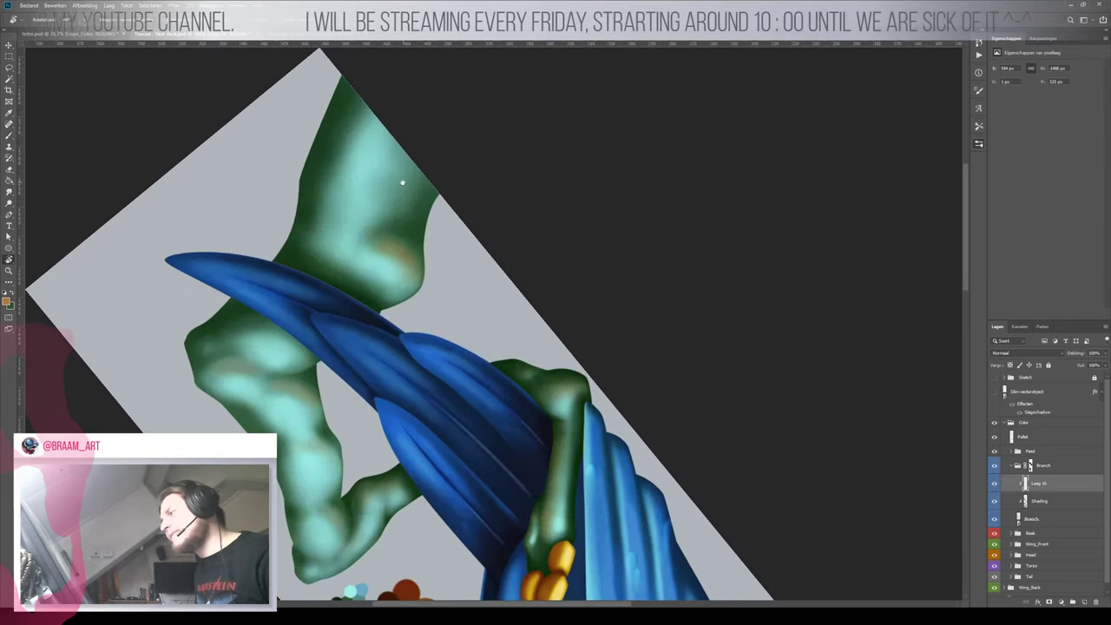
{"action": "key", "text": "b"}
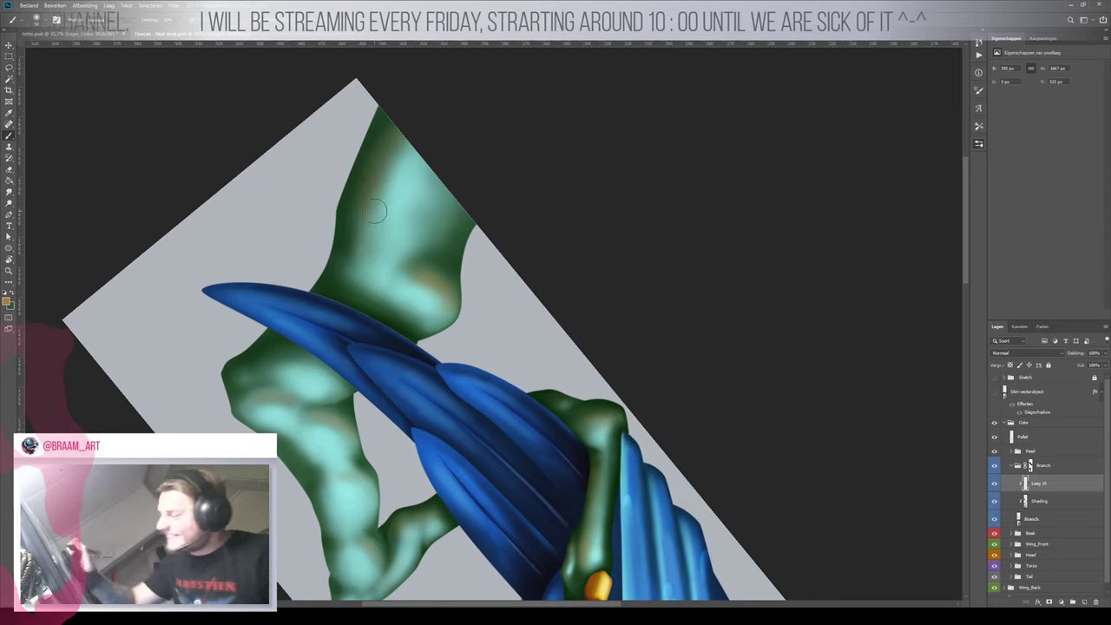
{"action": "key", "text": "z"}
{"action": "left_click_drag", "start_coordinate": [429, 273], "coordinate": [369, 573]}
{"action": "key", "text": "r"}
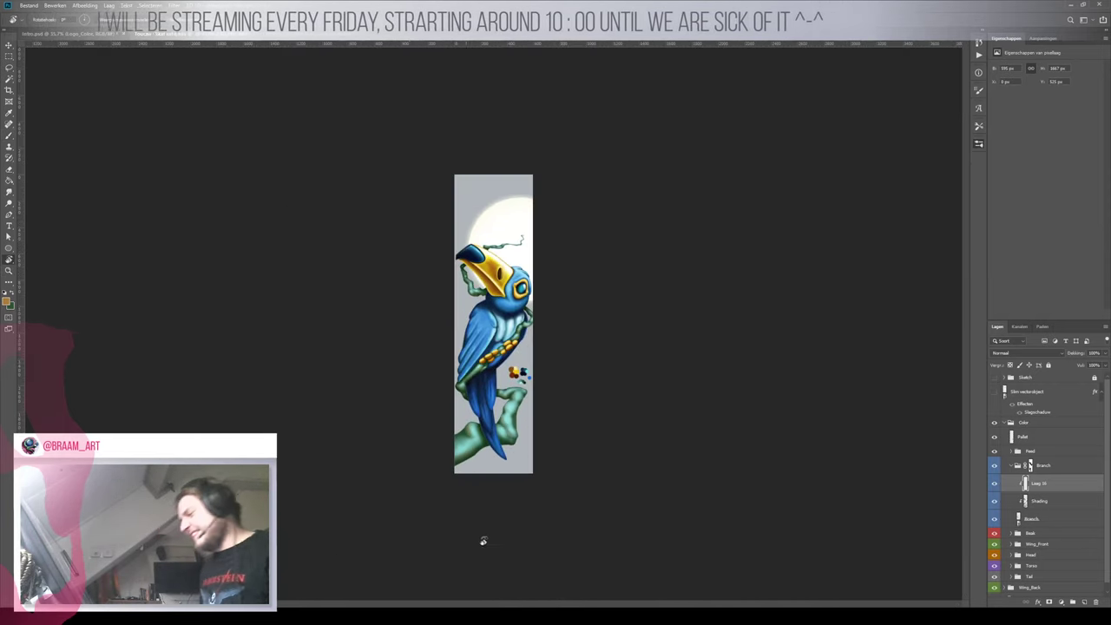
{"action": "key", "text": "z"}
{"action": "left_click_drag", "start_coordinate": [480, 373], "coordinate": [520, 356]}
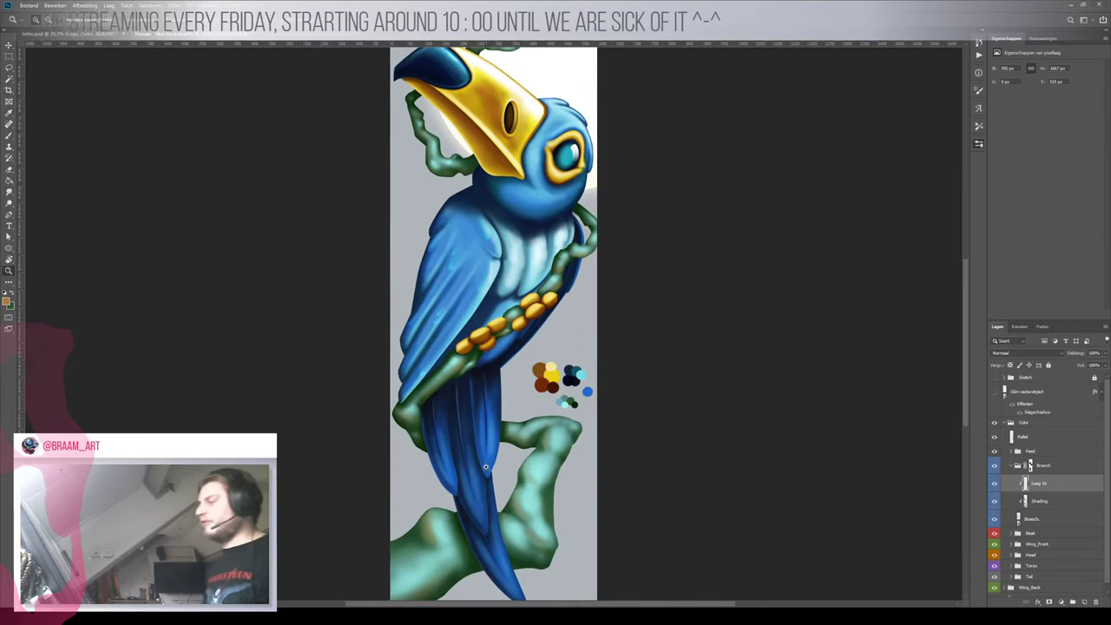
Compare the chest with the Branch group hidden and shown, and add a new clipped layer above the ochre tint layer
{"action": "key", "text": "b"}
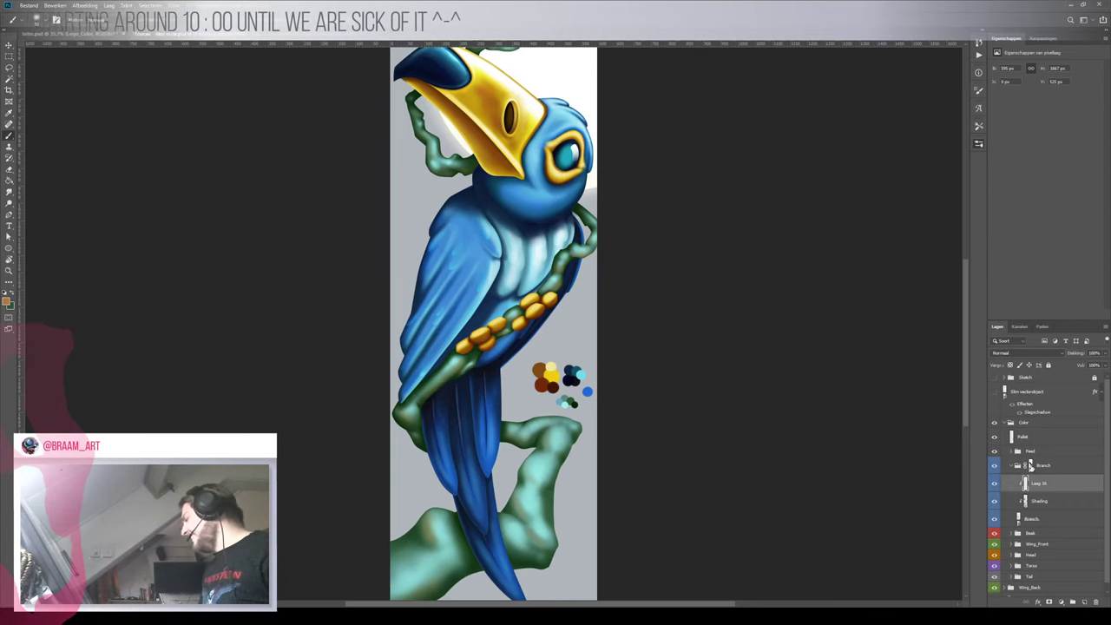
{"action": "left_click", "coordinate": [1031, 466]}
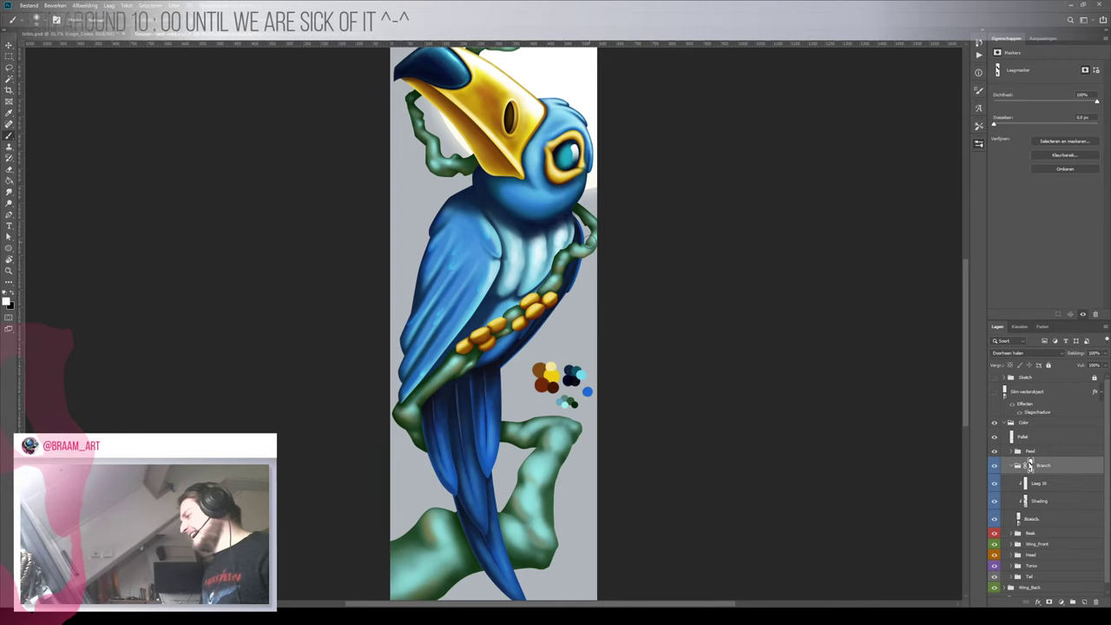
{"action": "scroll", "coordinate": [594, 236], "scroll_direction": "up", "scroll_amount": 3}
{"action": "scroll", "coordinate": [619, 227], "scroll_direction": "up", "scroll_amount": 1}
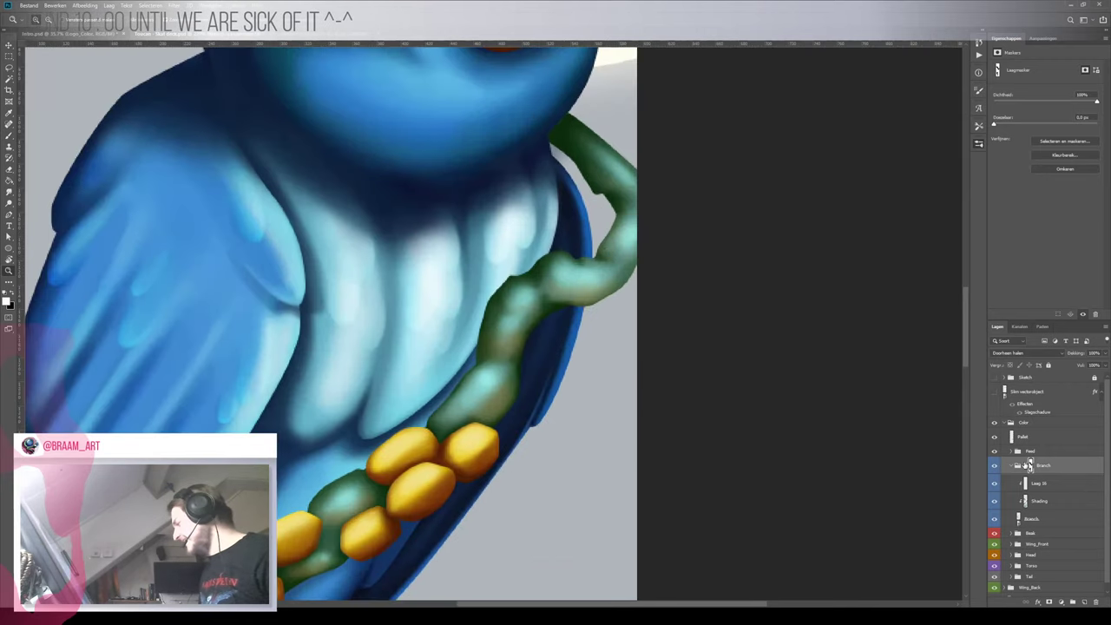
{"action": "left_click", "coordinate": [994, 467]}
{"action": "left_click", "coordinate": [995, 467]}
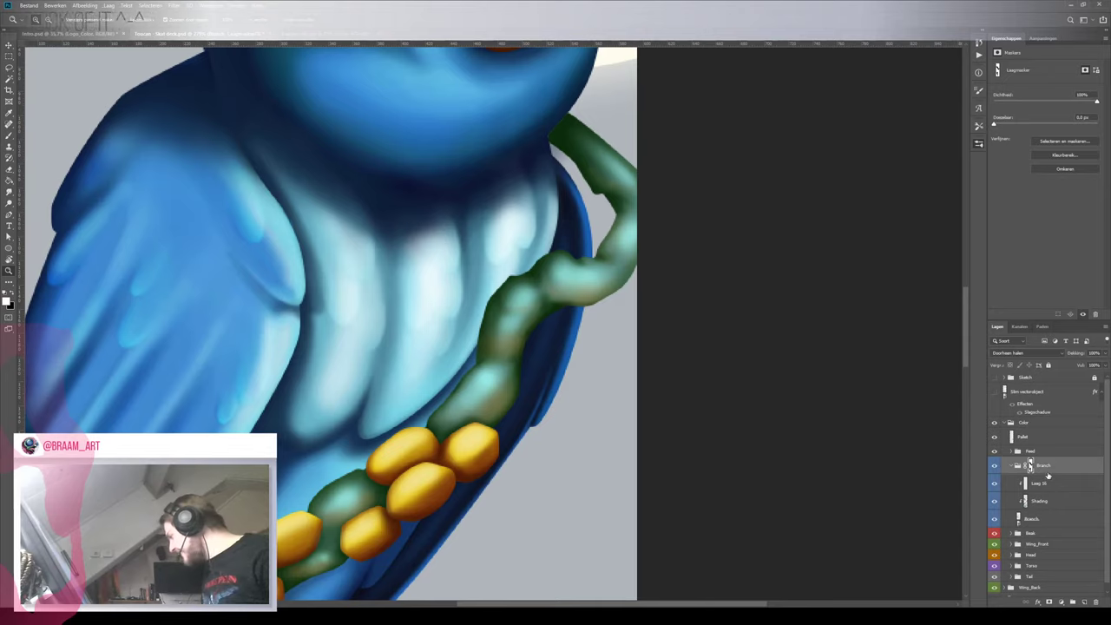
{"action": "left_click", "coordinate": [1085, 601]}
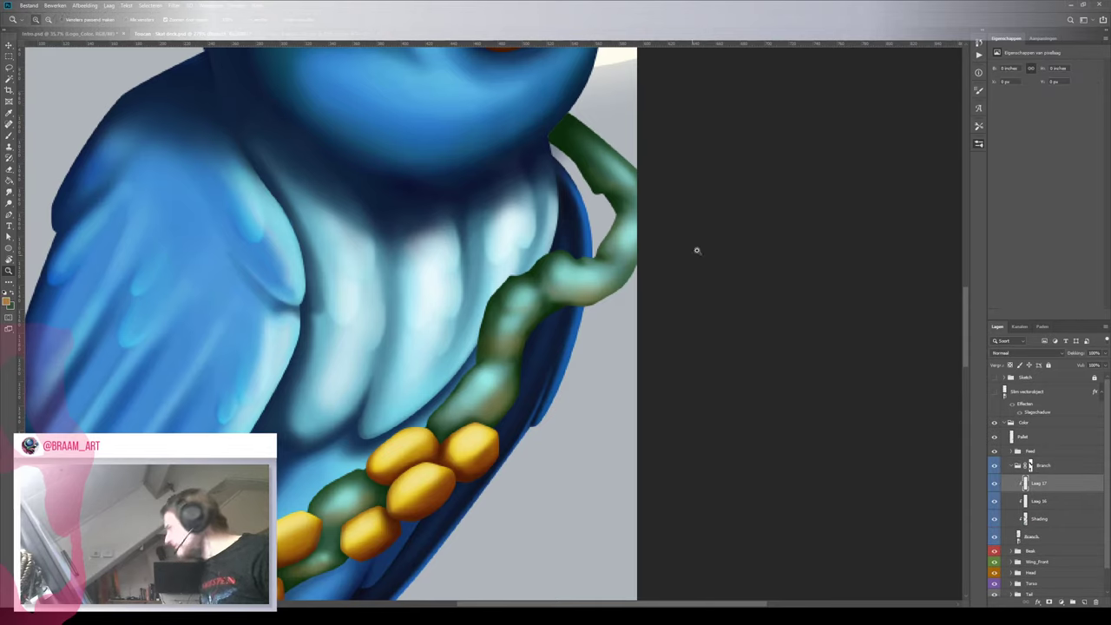
Sample light blue from the chest and paint small feather tips overlapping the branch beside it on the new layer
{"action": "key", "text": "b"}
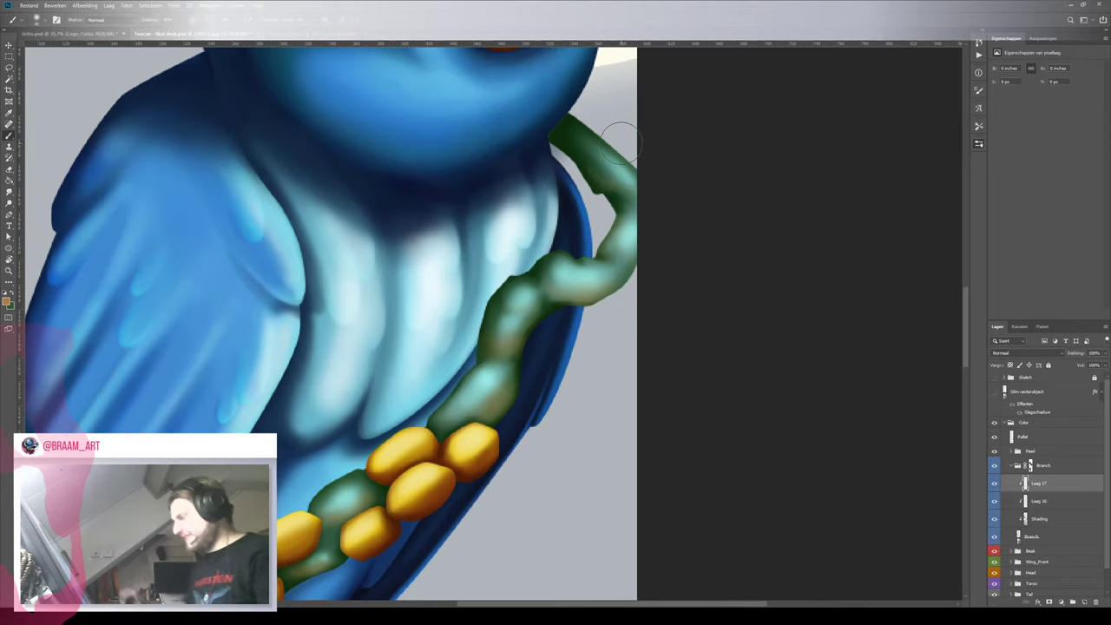
{"action": "left_click", "coordinate": [544, 248], "text": "alt"}
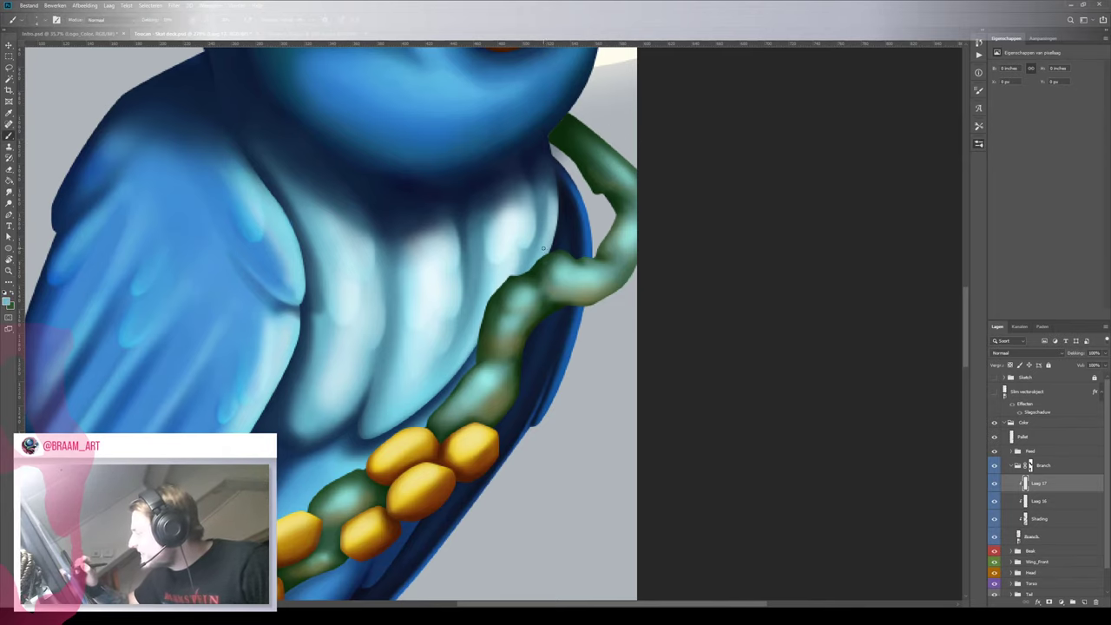
{"action": "key", "text": "r"}
{"action": "left_click_drag", "start_coordinate": [529, 210], "coordinate": [458, 408]}
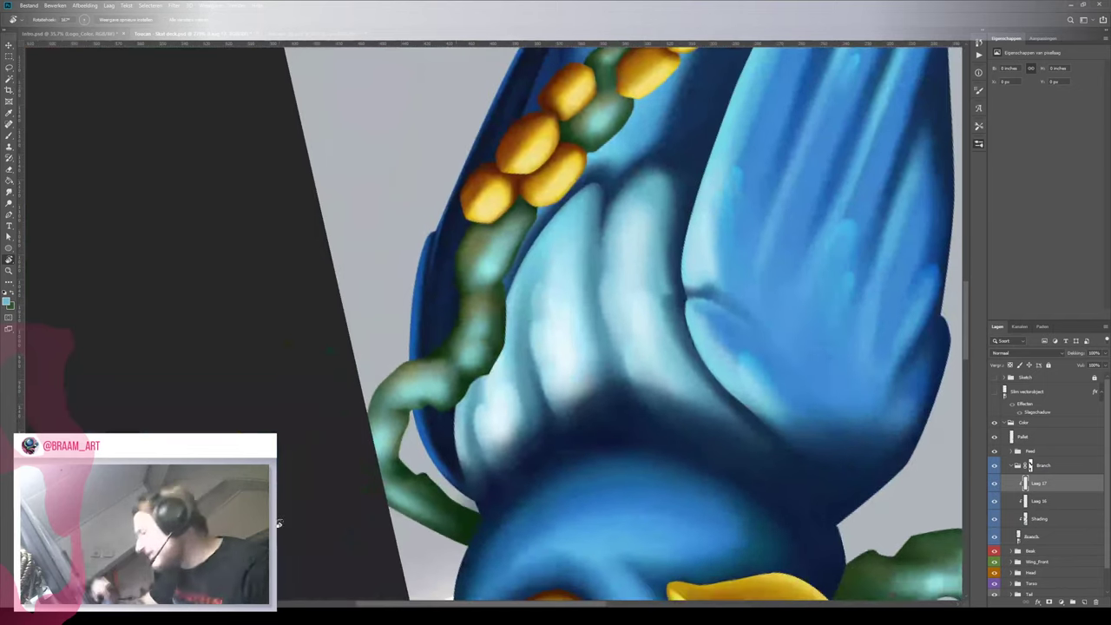
{"action": "key", "text": "b"}
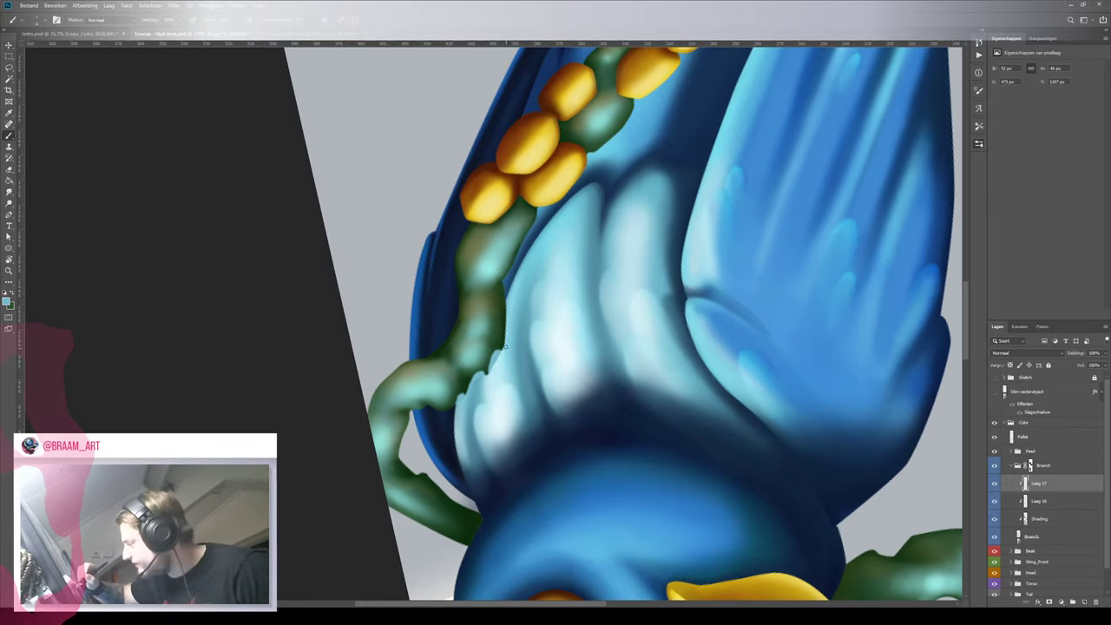
{"action": "mouse_move", "coordinate": [506, 346]}
{"action": "left_mouse_down"}
{"action": "mouse_move", "coordinate": [510, 300]}
{"action": "mouse_move", "coordinate": [463, 390]}
{"action": "mouse_move", "coordinate": [495, 361]}
{"action": "left_mouse_up"}
{"action": "key", "text": "z"}
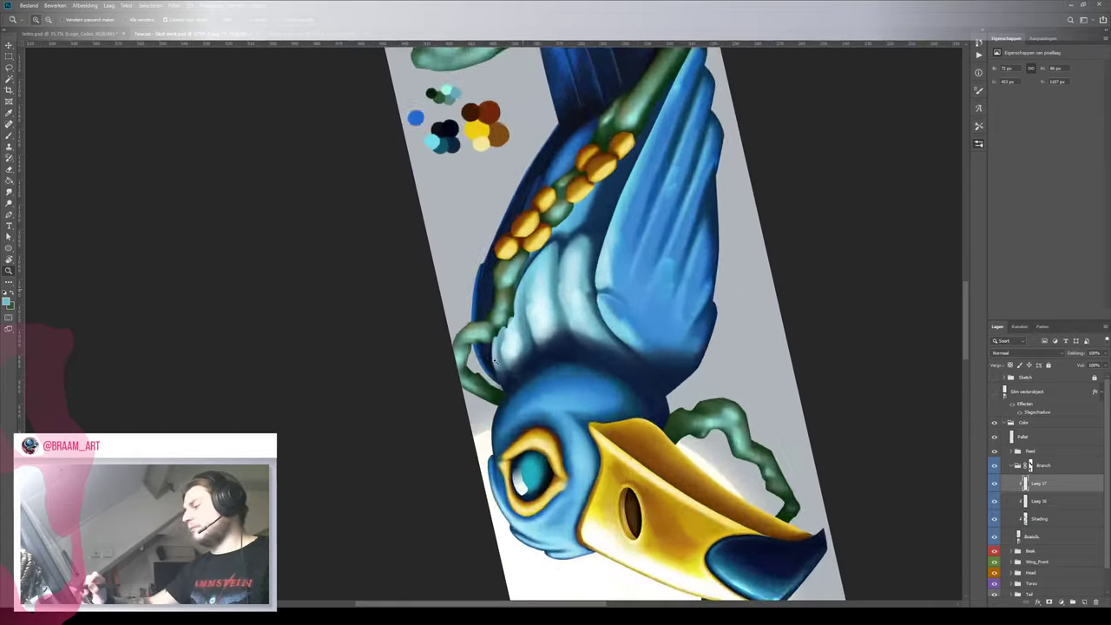
{"action": "left_click", "coordinate": [495, 360]}
{"action": "key", "text": "t"}
{"action": "left_click", "coordinate": [417, 304]}
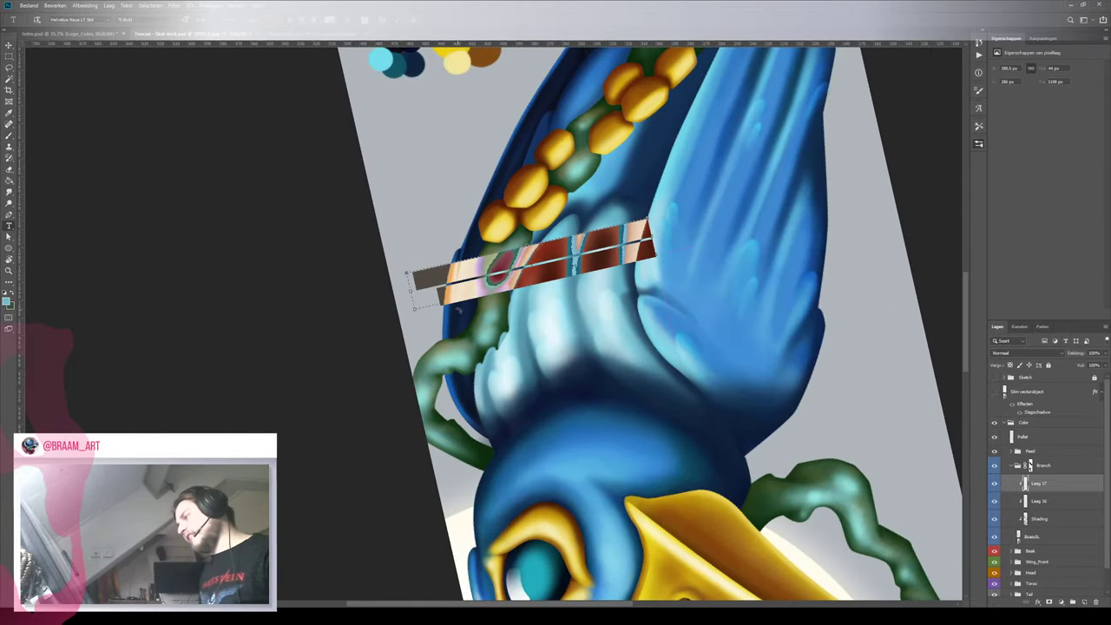
{"action": "key", "text": "BackSpace"}
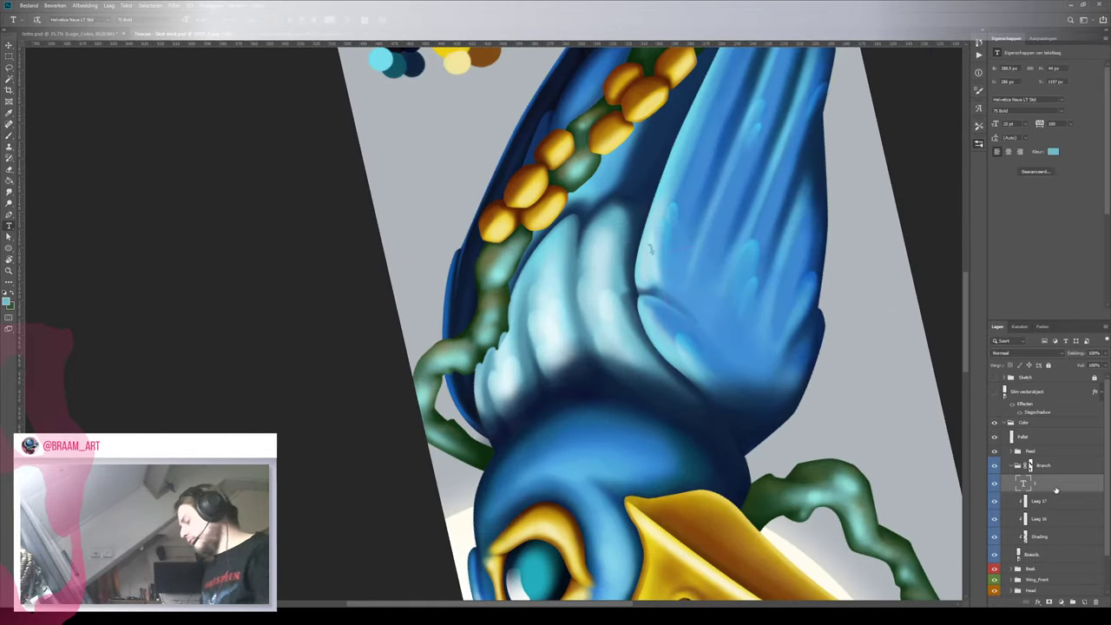
{"action": "left_click", "coordinate": [1055, 493]}
Release the feather layer Laag 17 from its clipping mask
{"action": "key", "text": "b"}
{"action": "key", "text": "r"}
{"action": "left_click_drag", "start_coordinate": [621, 397], "coordinate": [375, 337]}
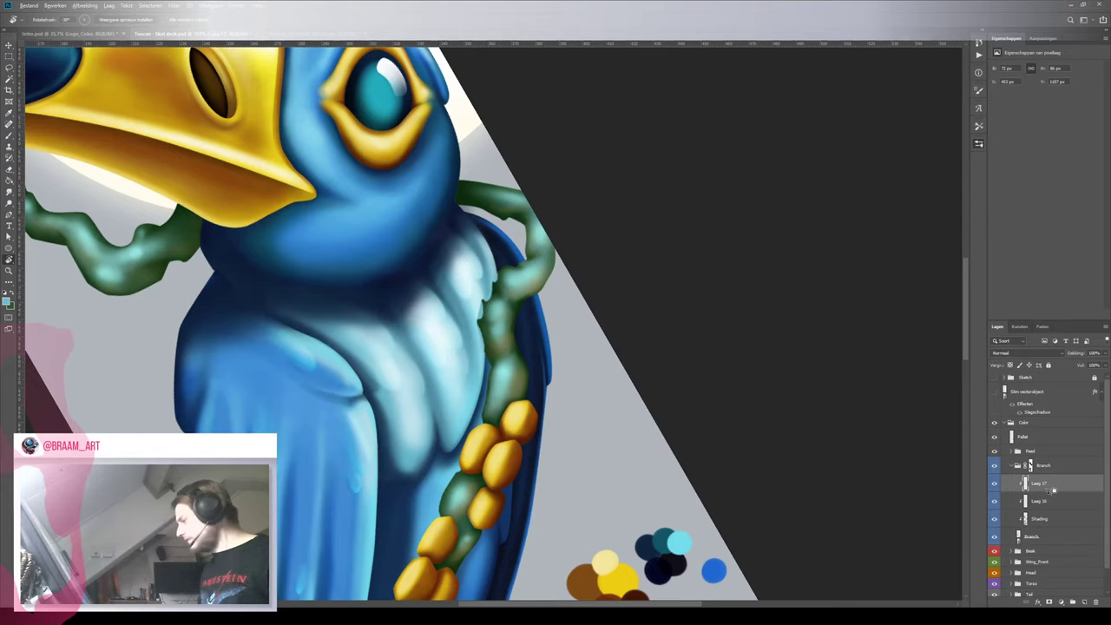
{"action": "left_click", "coordinate": [1053, 491], "text": "alt"}
Extend the small overlapping feathers down the chest edge towards the neck, replacing a first stroke with a resampled blue
{"action": "key", "text": "z"}
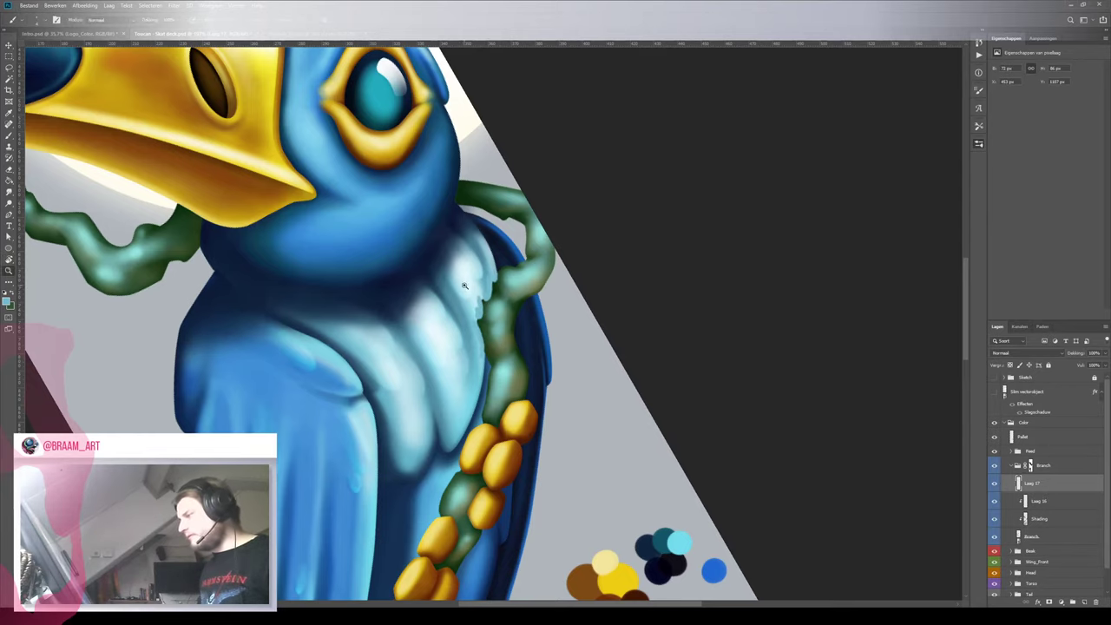
{"action": "left_click_drag", "start_coordinate": [493, 302], "coordinate": [549, 298]}
{"action": "key", "text": "r"}
{"action": "mouse_move", "coordinate": [523, 190]}
{"action": "left_mouse_down"}
{"action": "mouse_move", "coordinate": [446, 402]}
{"action": "mouse_move", "coordinate": [481, 394]}
{"action": "left_mouse_up"}
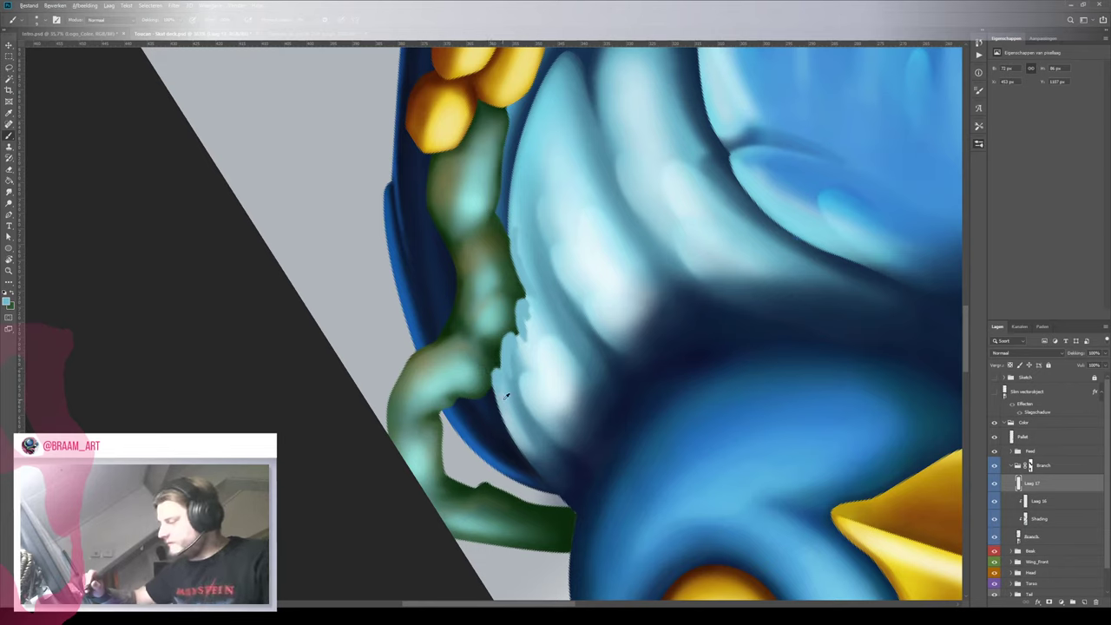
{"action": "left_click_drag", "start_coordinate": [497, 384], "coordinate": [506, 409]}
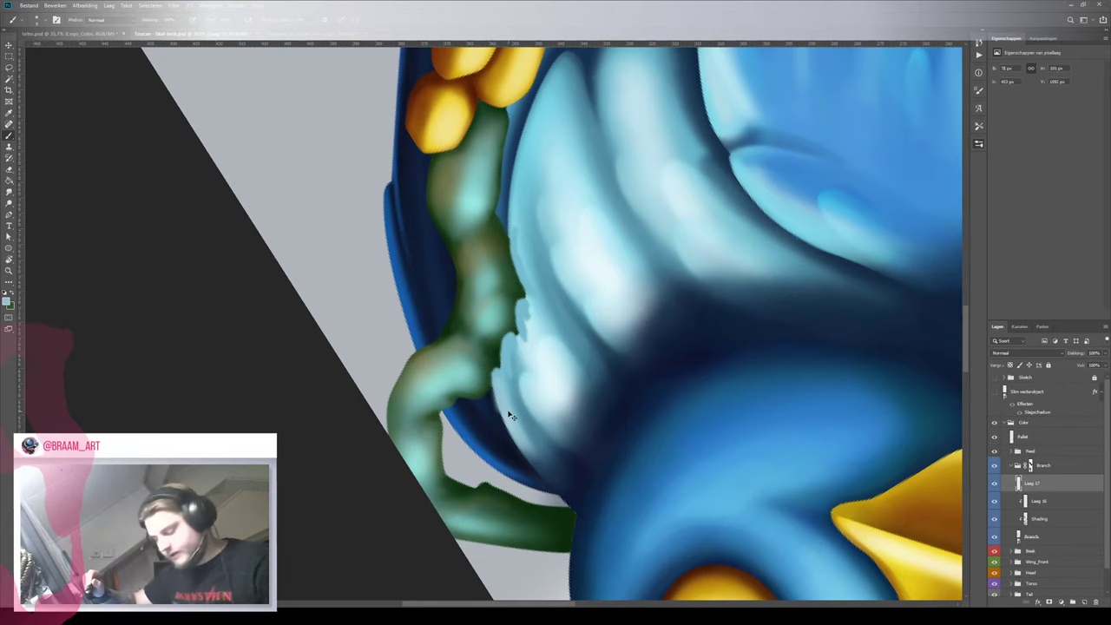
{"action": "key", "text": "ctrl+z"}
{"action": "left_click", "coordinate": [507, 416], "text": "alt"}
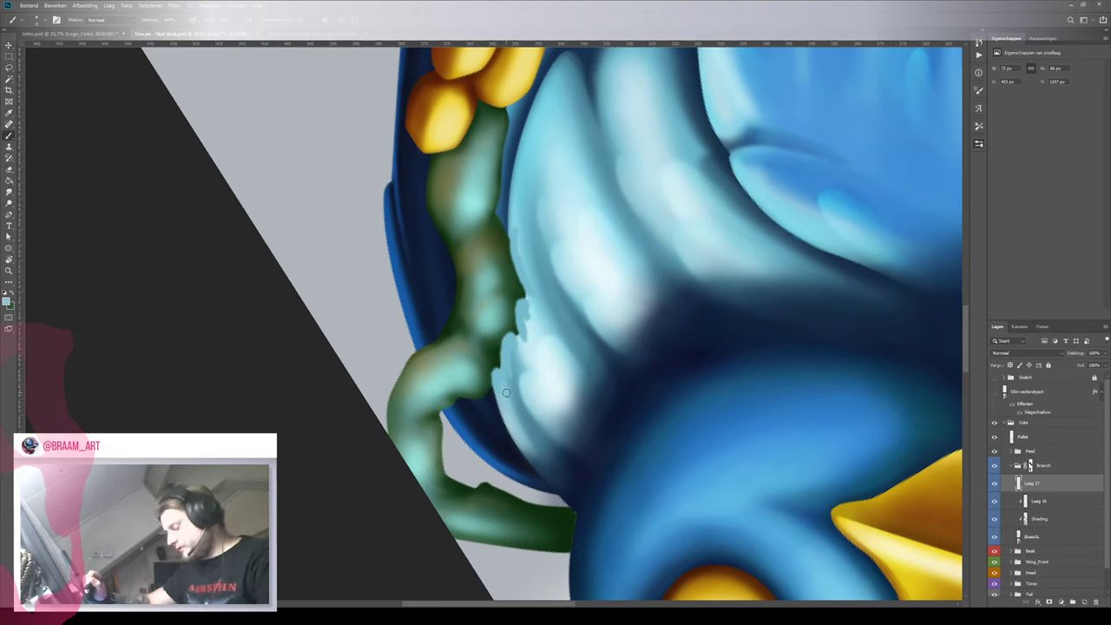
{"action": "left_click_drag", "start_coordinate": [499, 391], "coordinate": [516, 431]}
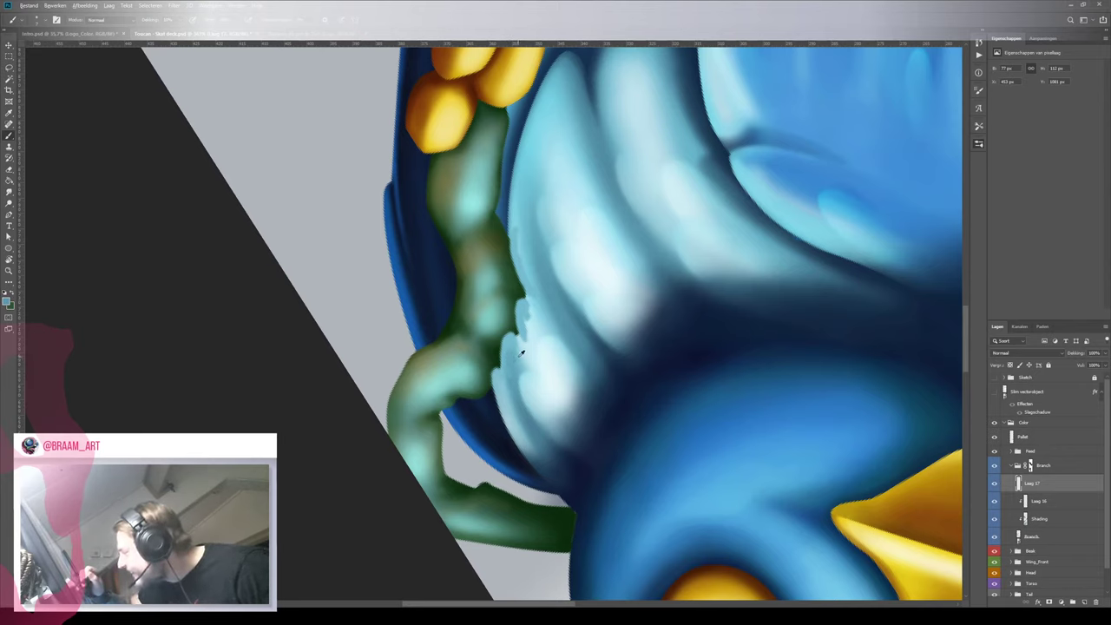
Sample pale tones from the chest and paint highlights on the small feather tips and along the chest edge beside the branch
{"action": "left_click", "coordinate": [531, 341], "text": "alt"}
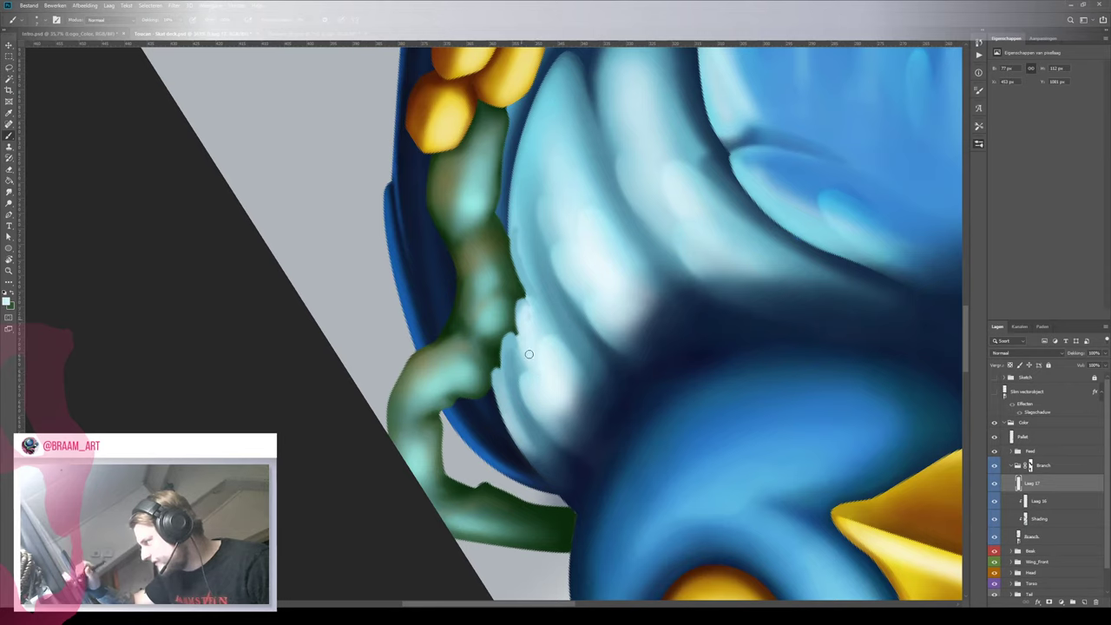
{"action": "left_click", "coordinate": [521, 230], "text": "alt"}
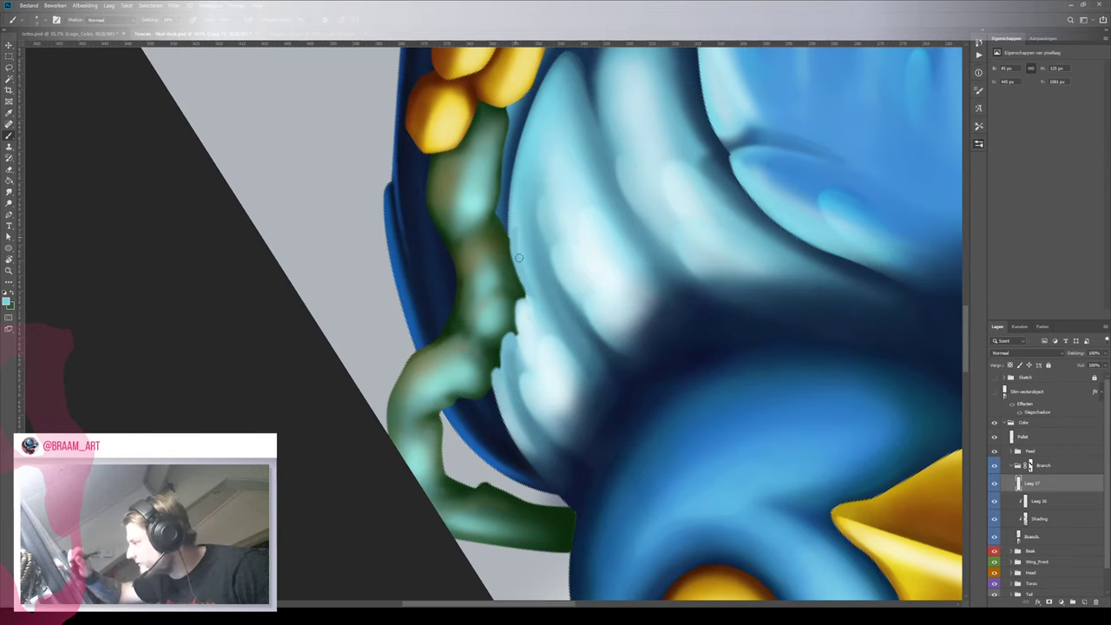
{"action": "left_click", "coordinate": [550, 374], "text": "alt"}
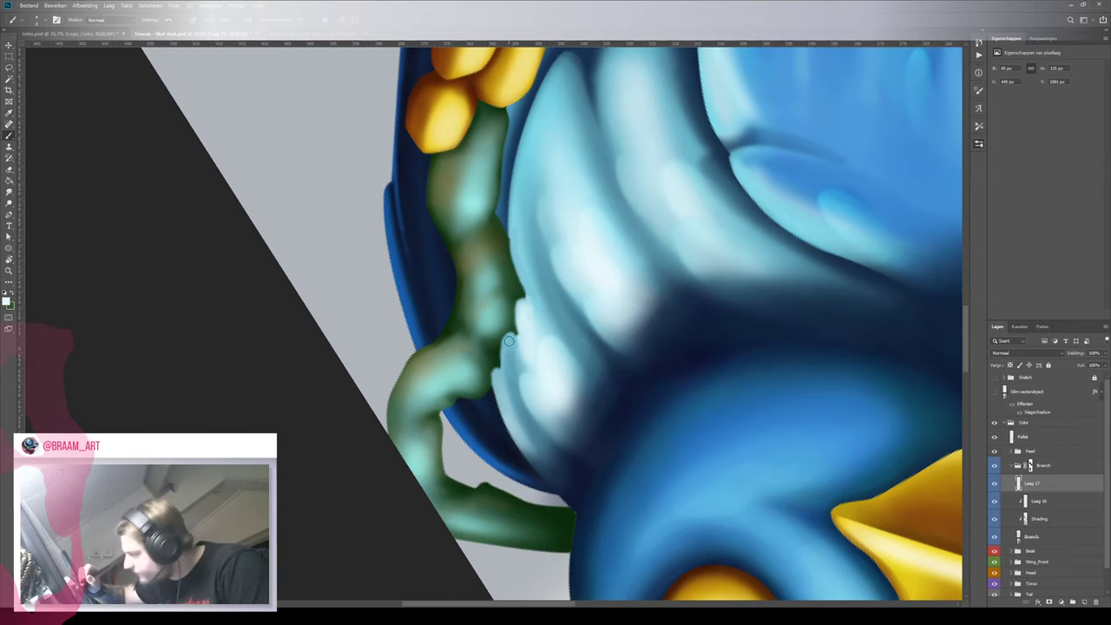
{"action": "left_click_drag", "start_coordinate": [507, 345], "coordinate": [511, 413]}
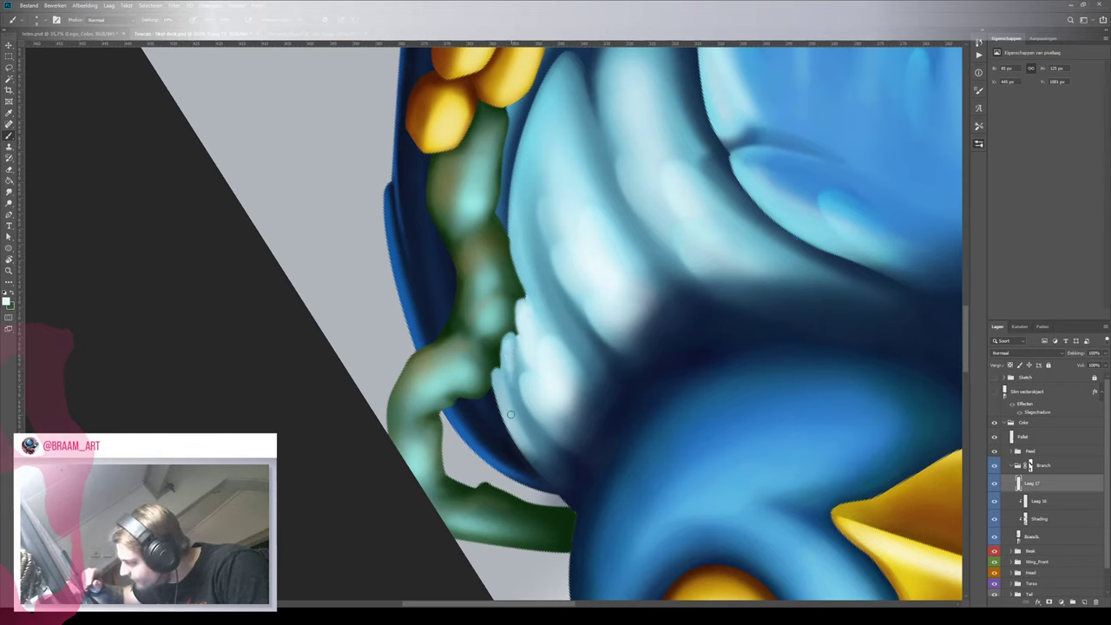
{"action": "left_click_drag", "start_coordinate": [510, 366], "coordinate": [531, 446]}
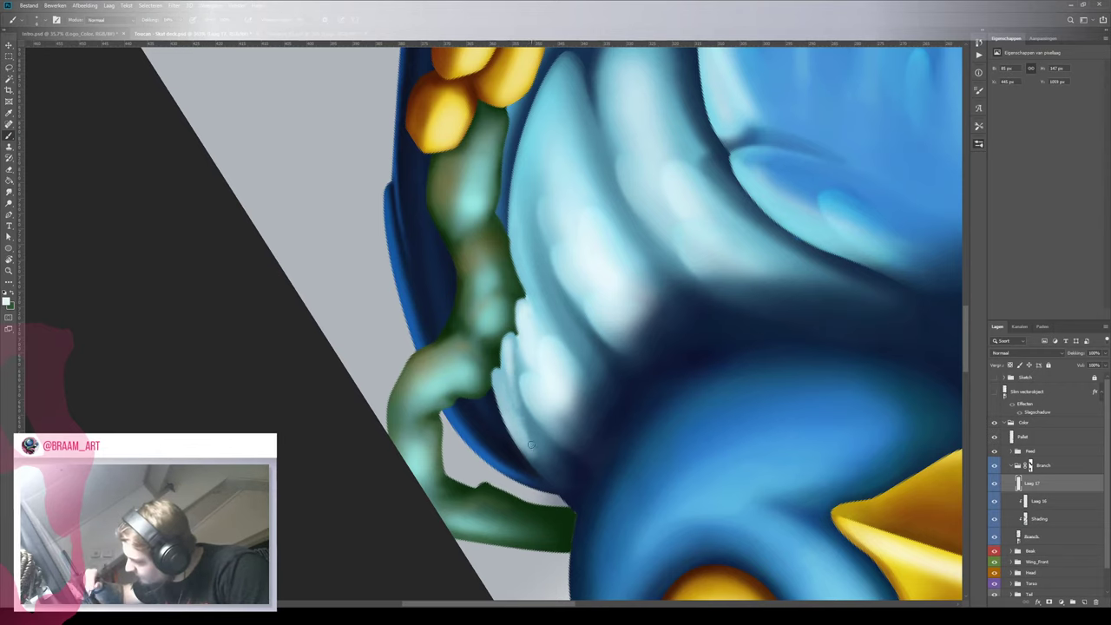
{"action": "left_click_drag", "start_coordinate": [497, 374], "coordinate": [528, 447]}
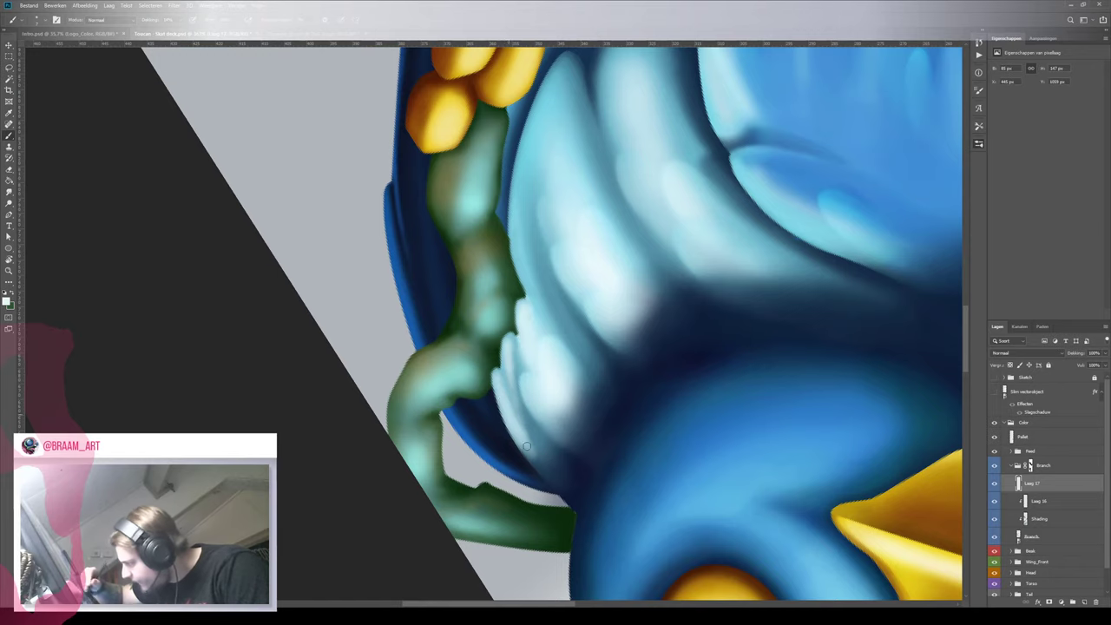
{"action": "mouse_move", "coordinate": [511, 353]}
{"action": "left_mouse_down"}
{"action": "mouse_move", "coordinate": [523, 430]}
{"action": "mouse_move", "coordinate": [519, 414]}
{"action": "left_mouse_up"}
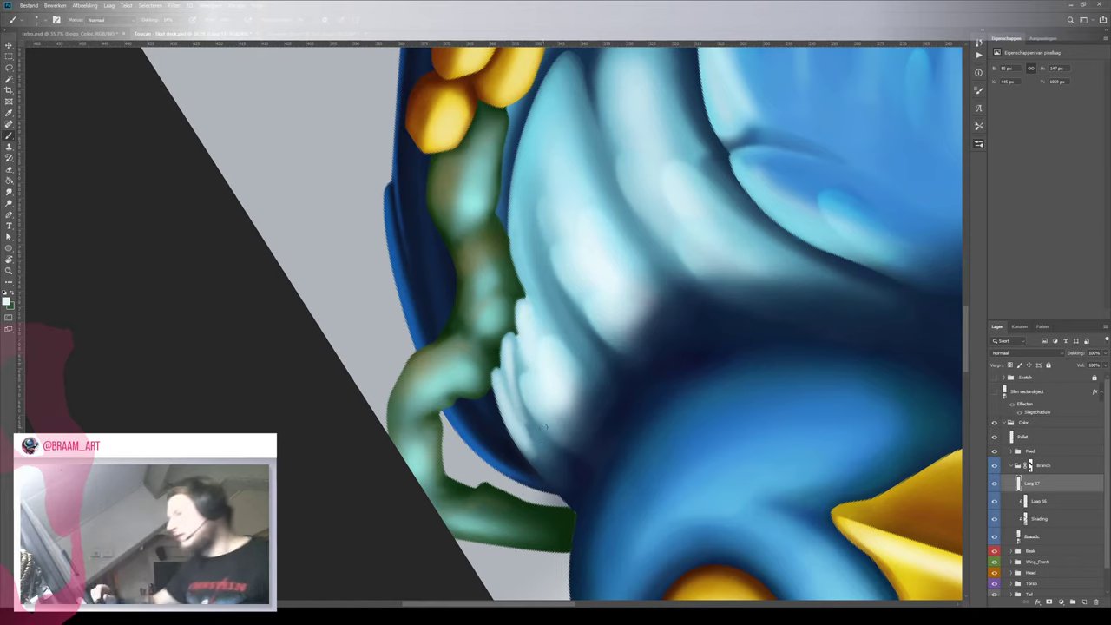
Add further pale strokes to the lowest small feathers, running down towards the neck shadow
{"action": "key", "text": "z"}
{"action": "mouse_move", "coordinate": [562, 345]}
{"action": "left_mouse_down"}
{"action": "mouse_move", "coordinate": [486, 424]}
{"action": "mouse_move", "coordinate": [566, 347]}
{"action": "left_mouse_up"}
{"action": "key", "text": "b"}
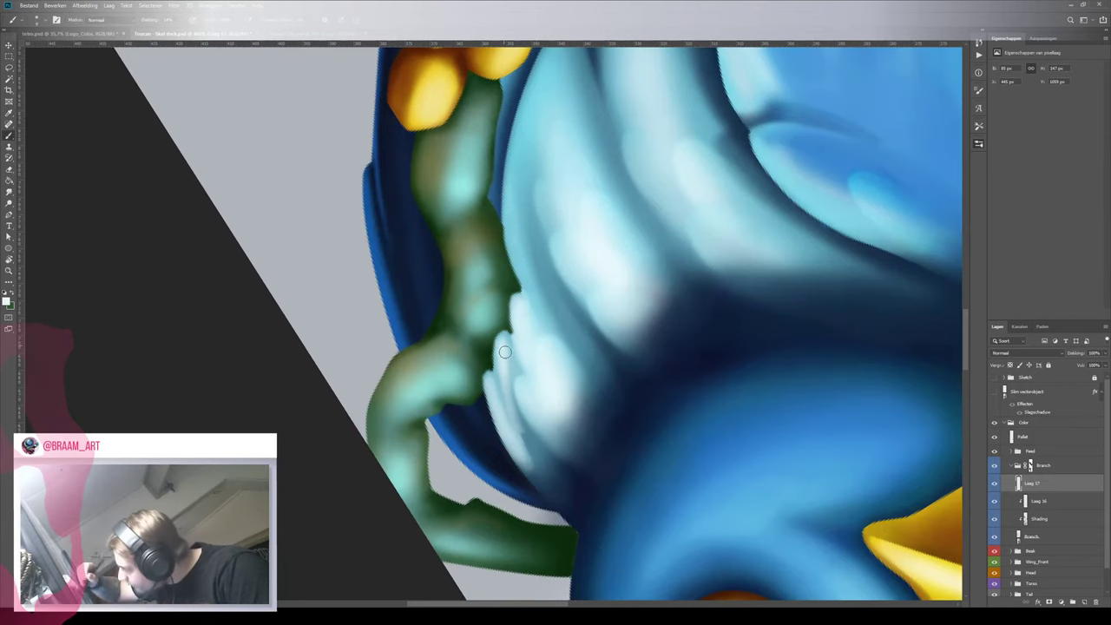
{"action": "left_click_drag", "start_coordinate": [512, 394], "coordinate": [532, 445]}
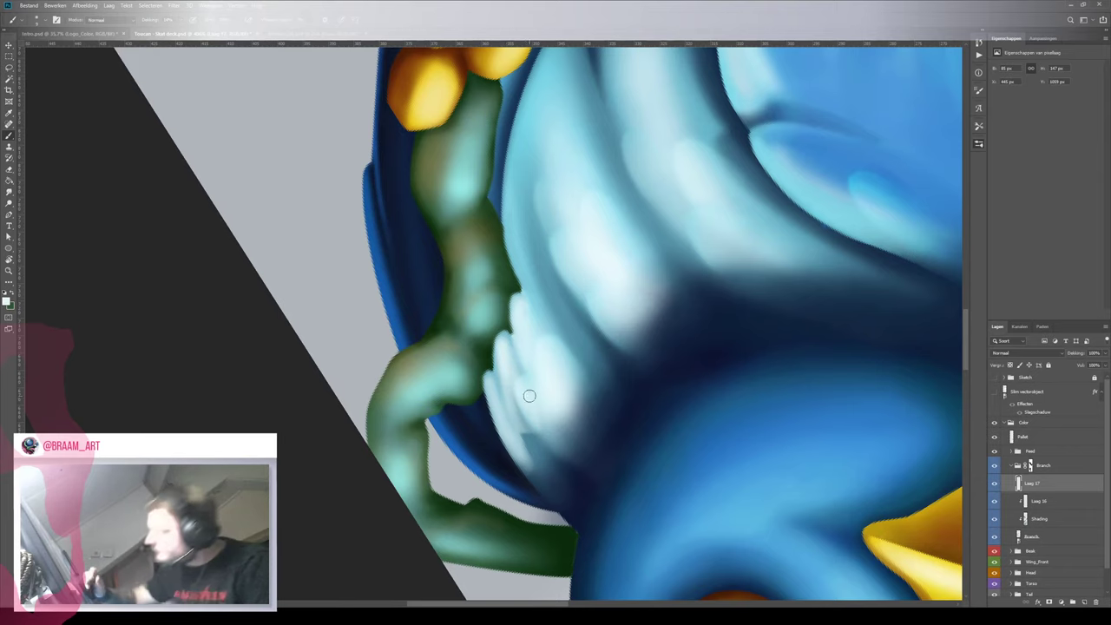
Sample a darker blue from the feather shadow and paint thin shading strokes between the lowest small feathers
{"action": "left_click", "coordinate": [533, 454], "text": "alt"}
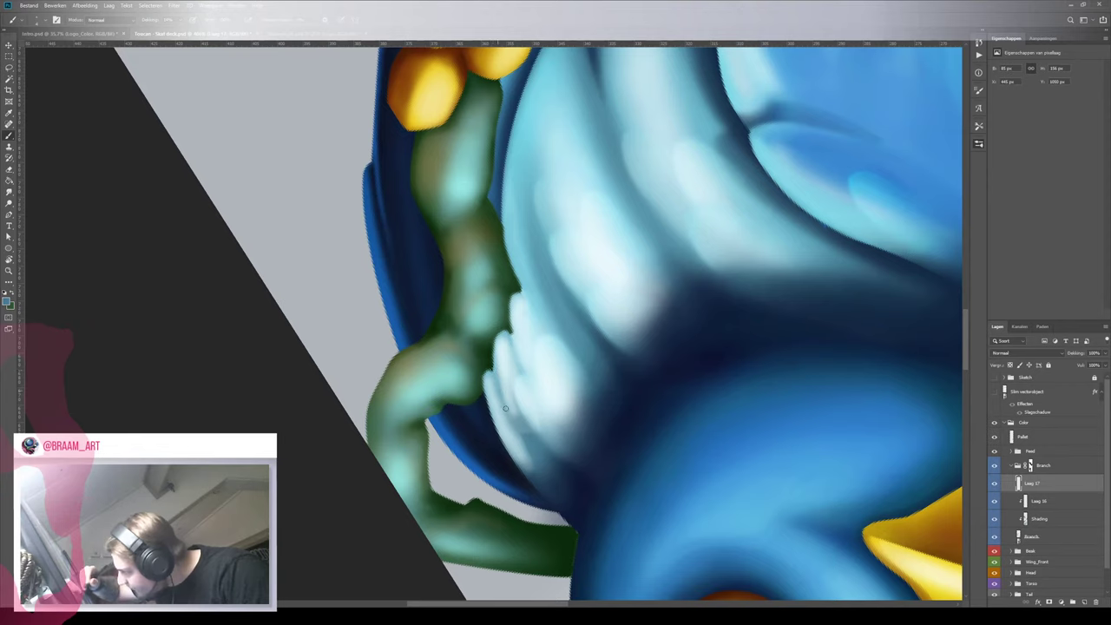
{"action": "left_click_drag", "start_coordinate": [506, 408], "coordinate": [511, 420]}
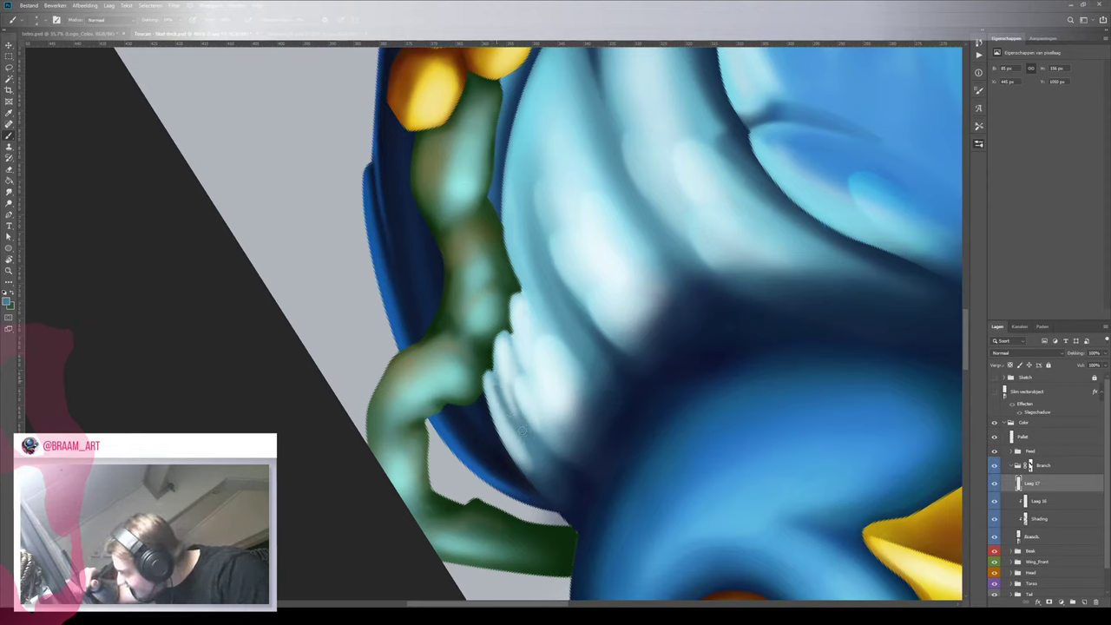
{"action": "left_click_drag", "start_coordinate": [504, 390], "coordinate": [524, 430]}
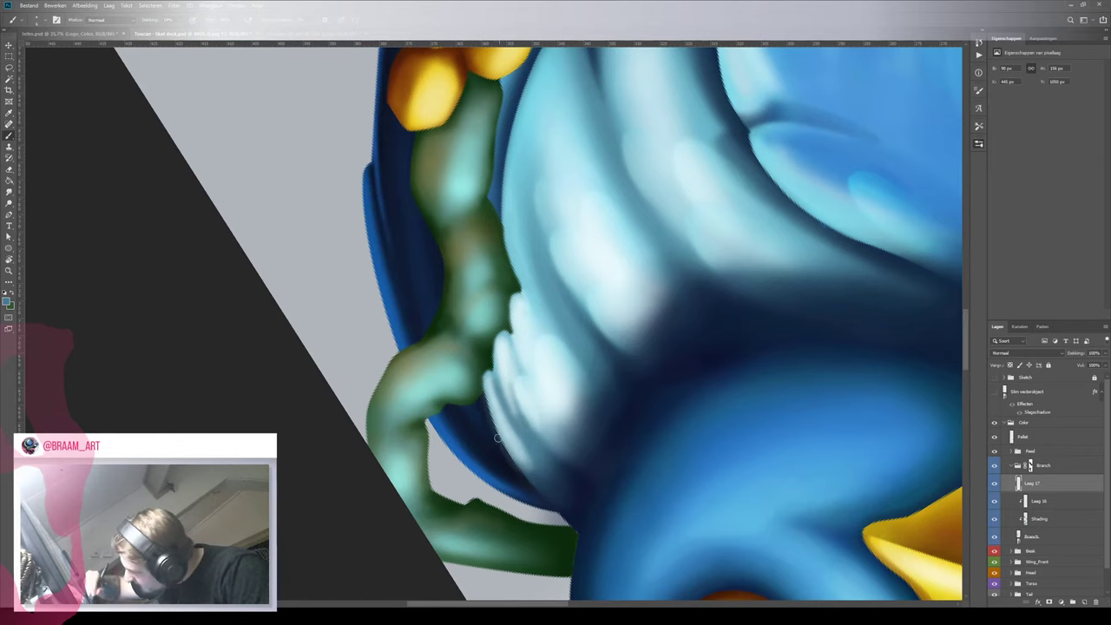
Soften the roots of the small feathers into the neck shadow with the eraser, and retouch the thin blue shading between them
{"action": "key", "text": "e"}
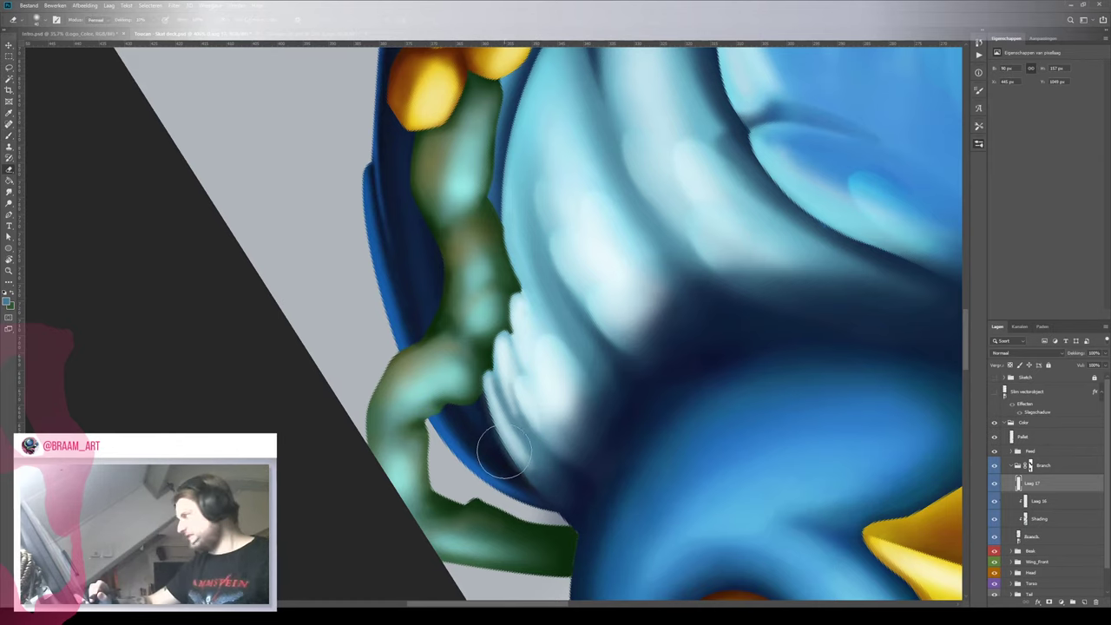
{"action": "left_click_drag", "start_coordinate": [580, 390], "coordinate": [594, 414]}
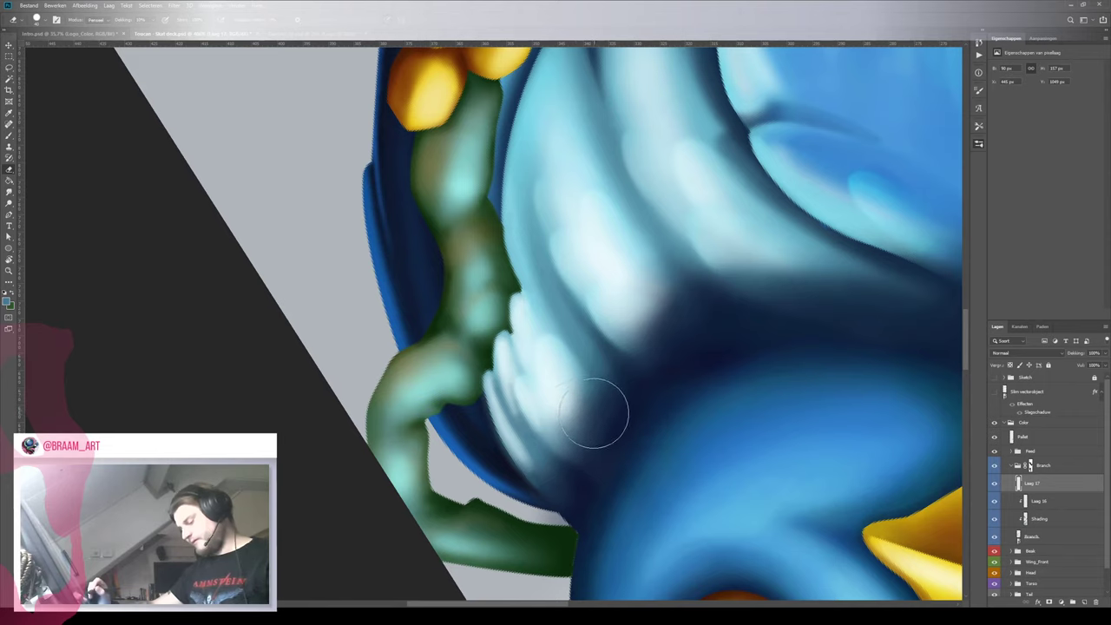
{"action": "key", "text": "bracketleft"}
{"action": "key", "text": "bracketleft"}
{"action": "key", "text": "bracketleft"}
{"action": "key", "text": "bracketleft"}
{"action": "key", "text": "bracketleft"}
{"action": "key", "text": "bracketleft"}
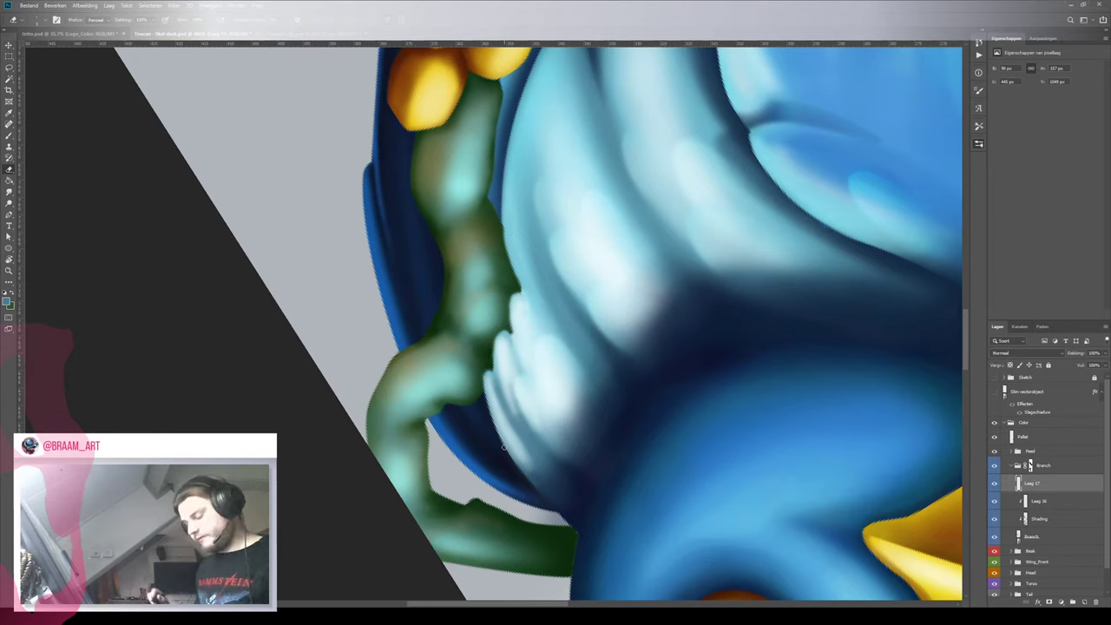
{"action": "key", "text": "b"}
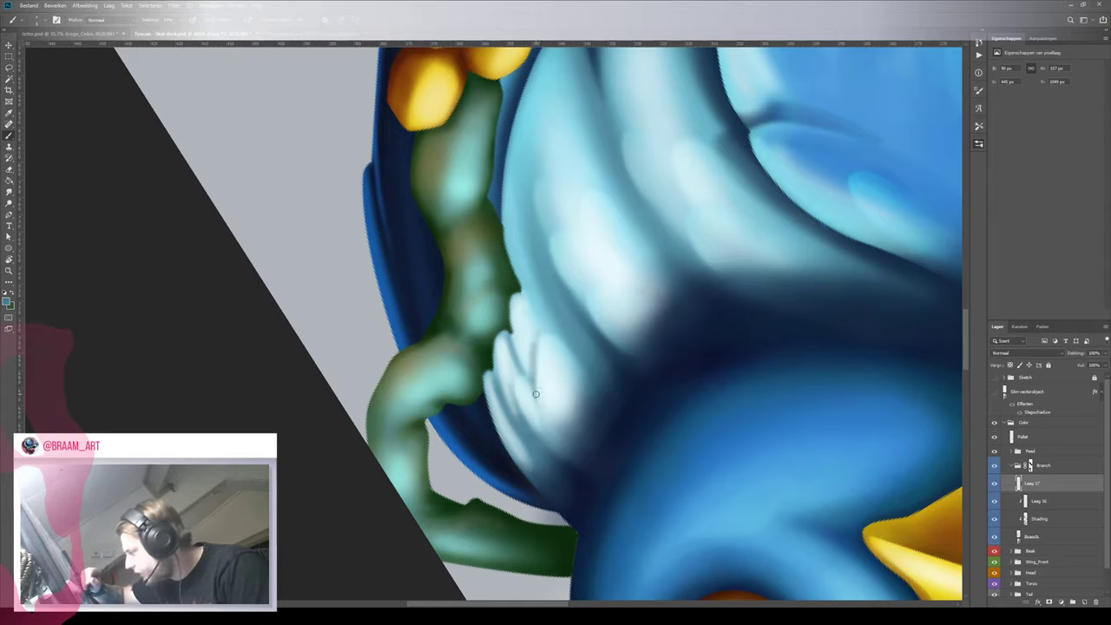
{"action": "mouse_move", "coordinate": [537, 281]}
{"action": "left_mouse_down"}
{"action": "mouse_move", "coordinate": [484, 296]}
{"action": "mouse_move", "coordinate": [507, 295]}
{"action": "left_mouse_up"}
Blend the small feathers with the eraser and paint near-white highlights on the outer ones beside the branch
{"action": "key", "text": "r"}
{"action": "mouse_move", "coordinate": [544, 241]}
{"action": "left_mouse_down"}
{"action": "mouse_move", "coordinate": [398, 337]}
{"action": "mouse_move", "coordinate": [417, 380]}
{"action": "mouse_move", "coordinate": [407, 366]}
{"action": "left_mouse_up"}
{"action": "key", "text": "z"}
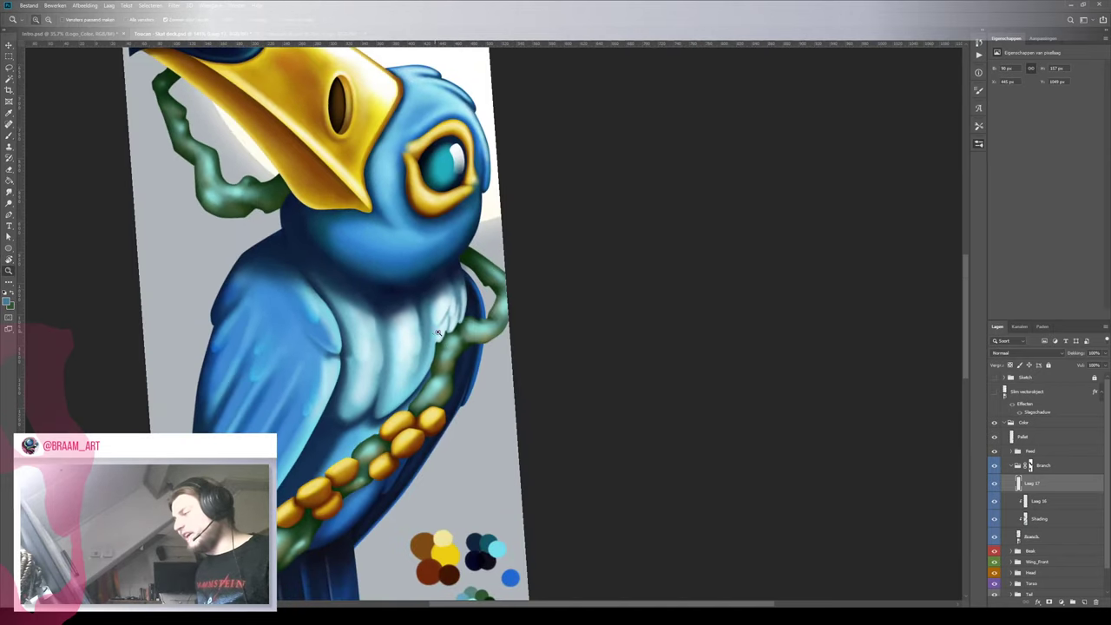
{"action": "left_click_drag", "start_coordinate": [434, 331], "coordinate": [465, 328]}
{"action": "key", "text": "w"}
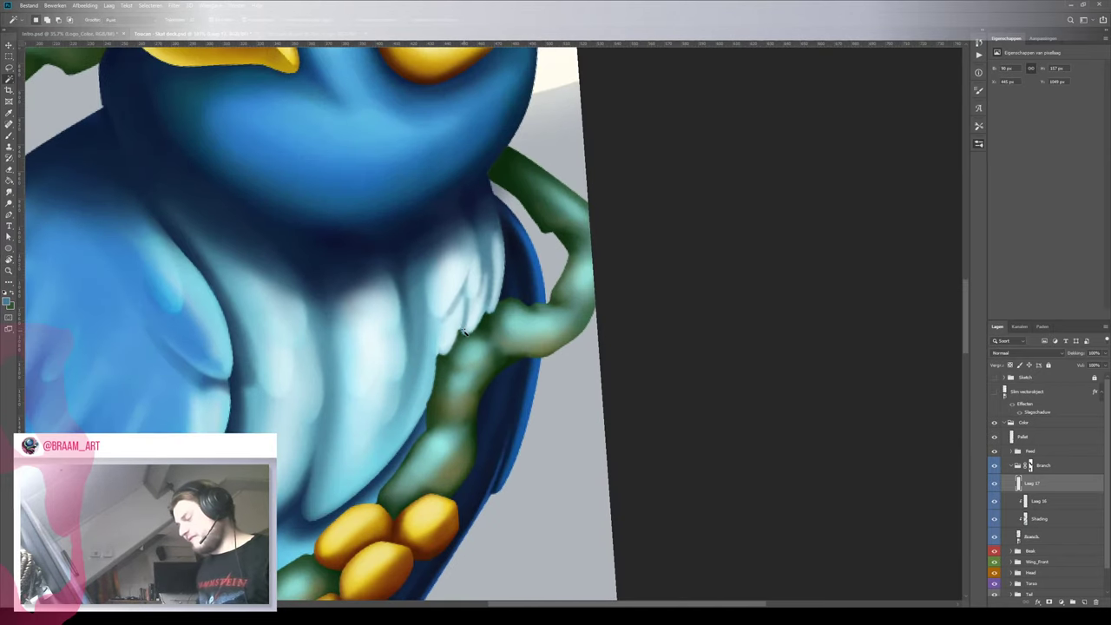
{"action": "key", "text": "e"}
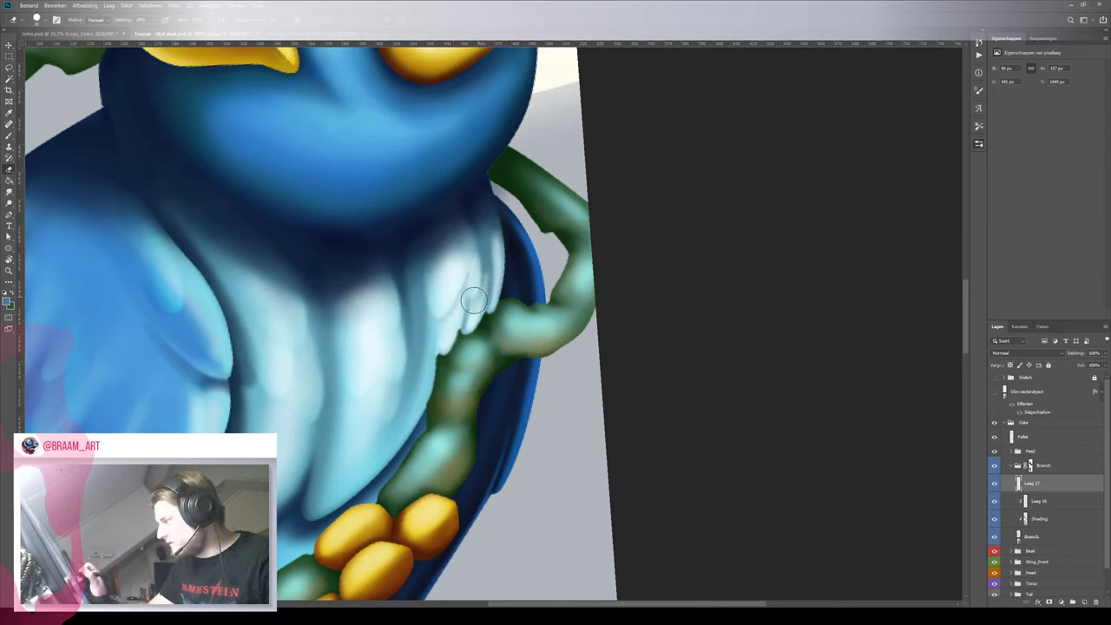
{"action": "key", "text": "b"}
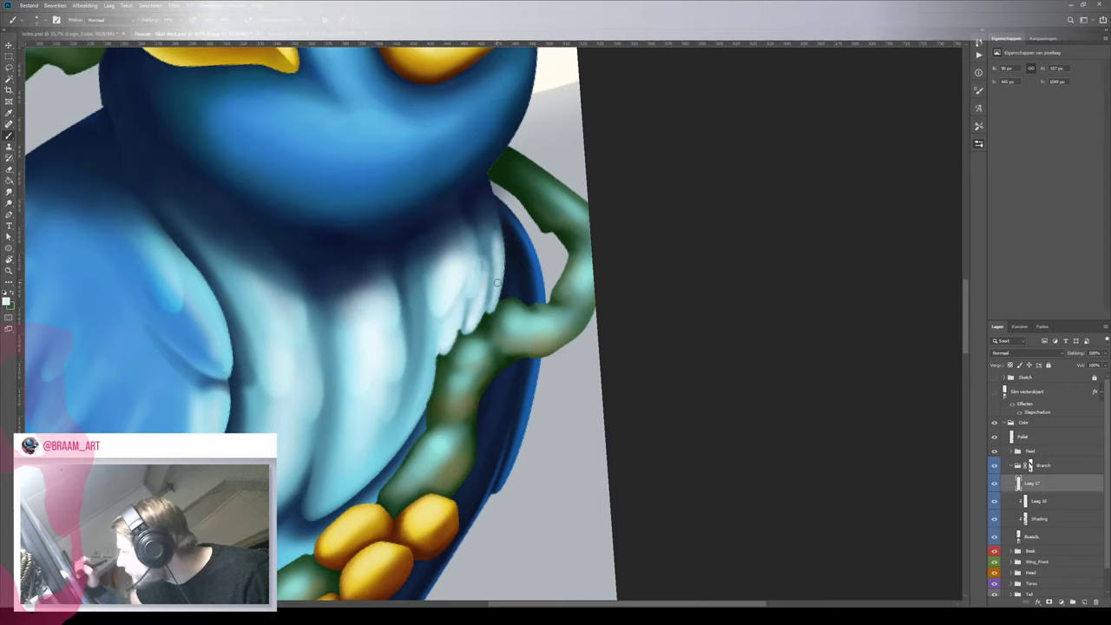
{"action": "left_click_drag", "start_coordinate": [493, 273], "coordinate": [489, 298]}
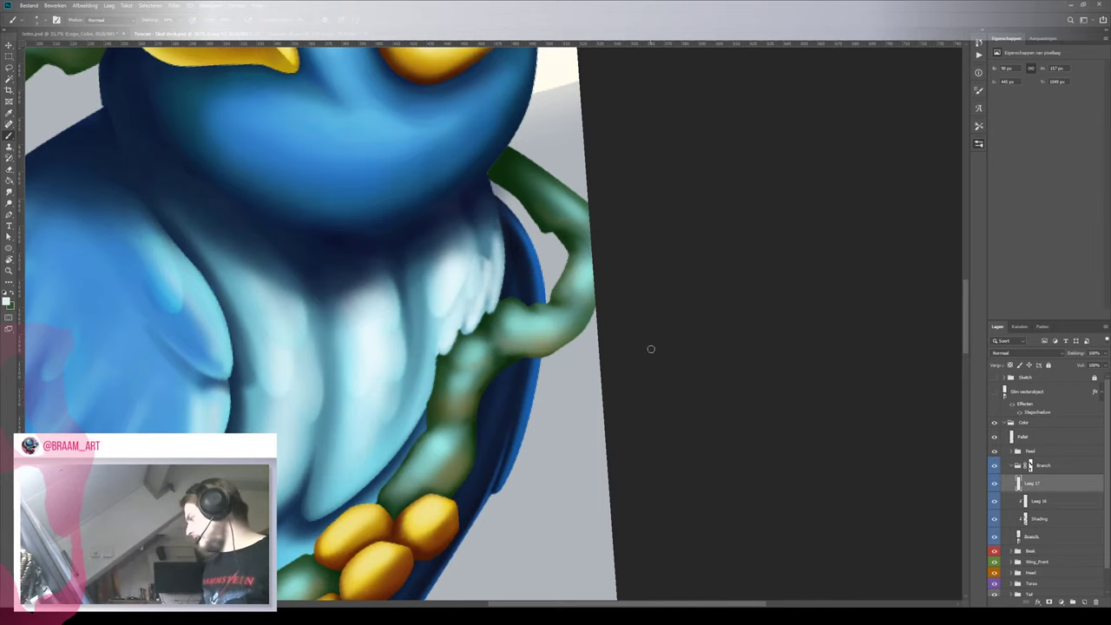
Find the layer holding the chest edge and compare it with Laag 17 by toggling the visibility of both layers
{"action": "key", "text": "v"}
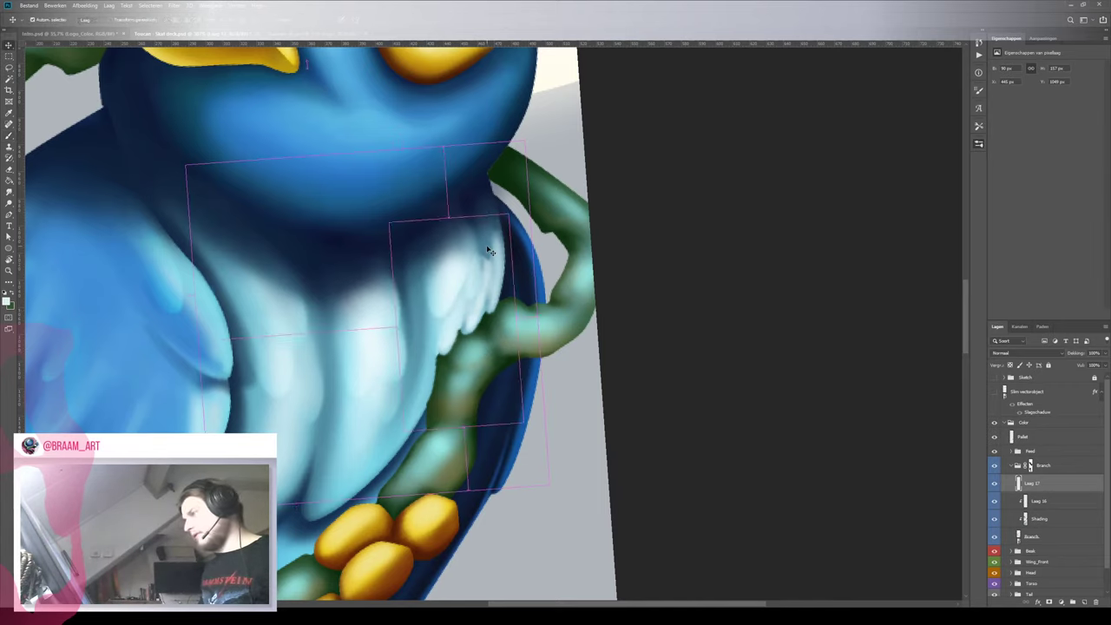
{"action": "left_click", "coordinate": [487, 249], "text": "ctrl"}
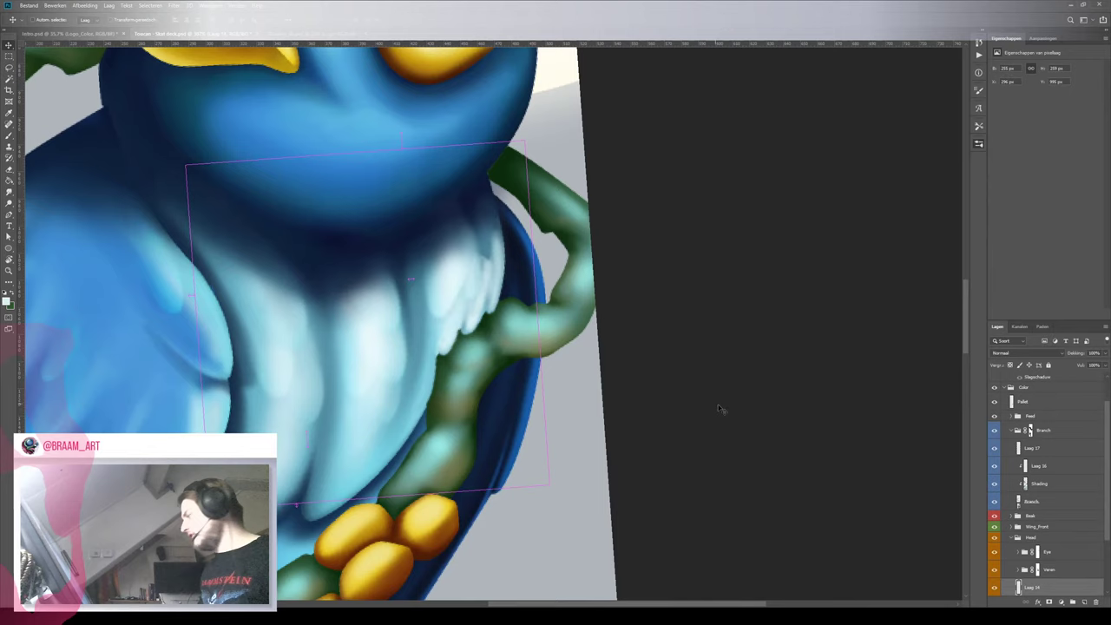
{"action": "left_click", "coordinate": [995, 588]}
{"action": "left_click", "coordinate": [995, 587]}
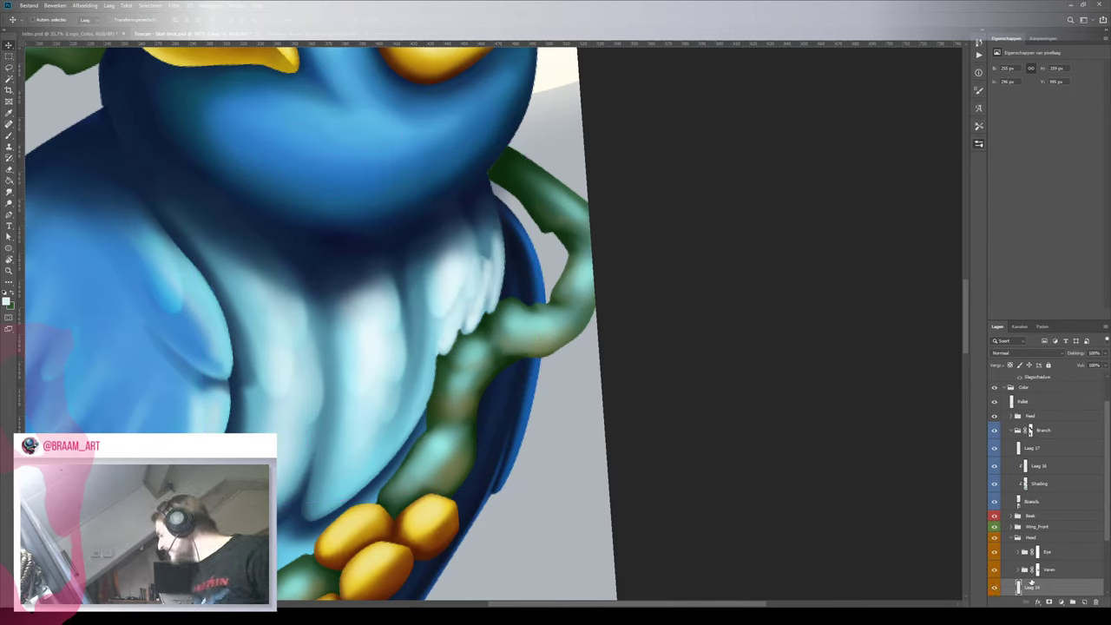
{"action": "left_click", "coordinate": [1014, 538]}
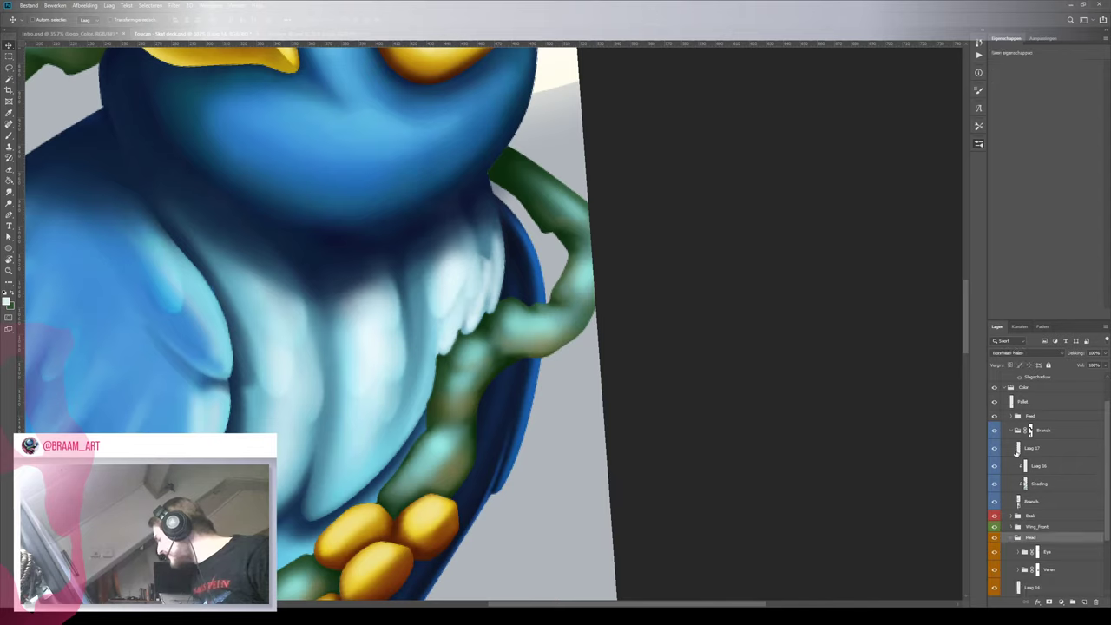
{"action": "left_click", "coordinate": [994, 449]}
{"action": "left_click", "coordinate": [994, 449]}
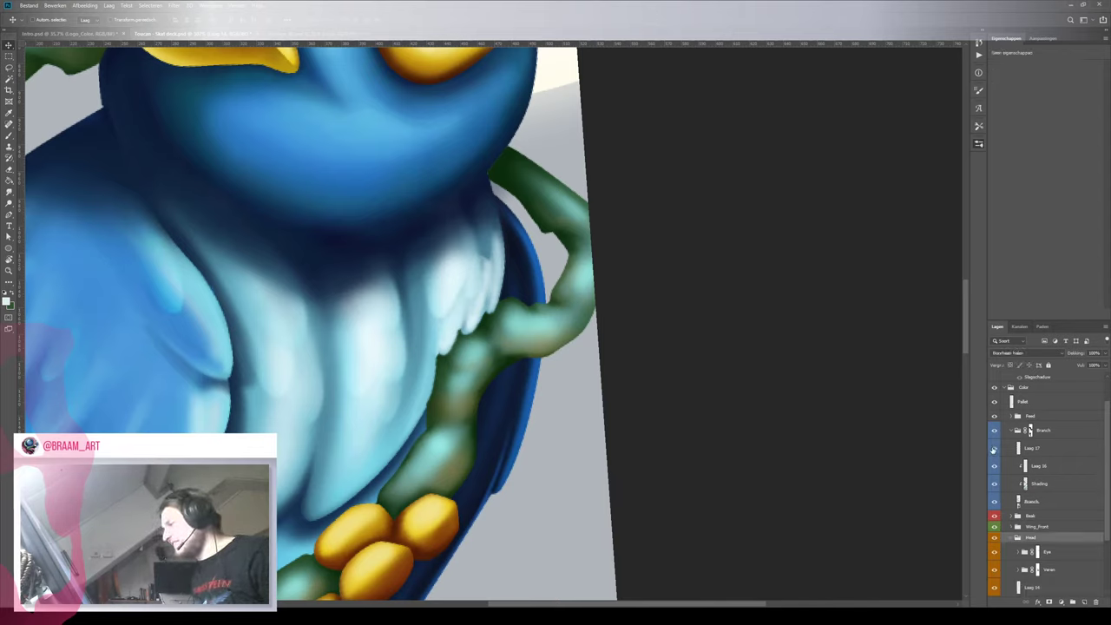
{"action": "left_click", "coordinate": [1007, 450]}
{"action": "key", "text": "b"}
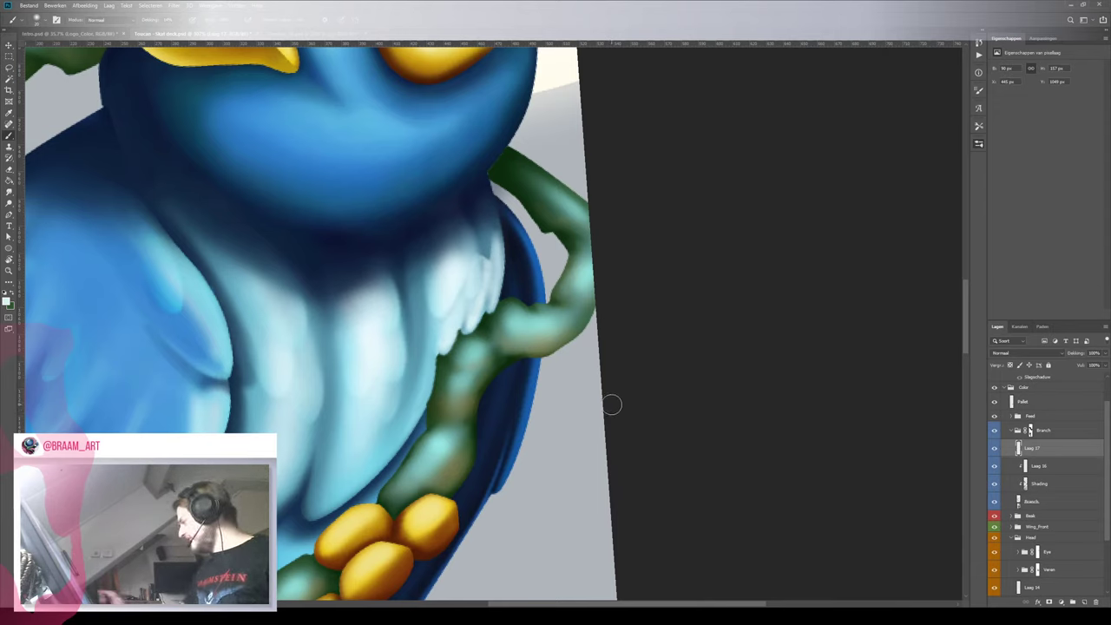
{"action": "left_click", "coordinate": [1032, 432]}
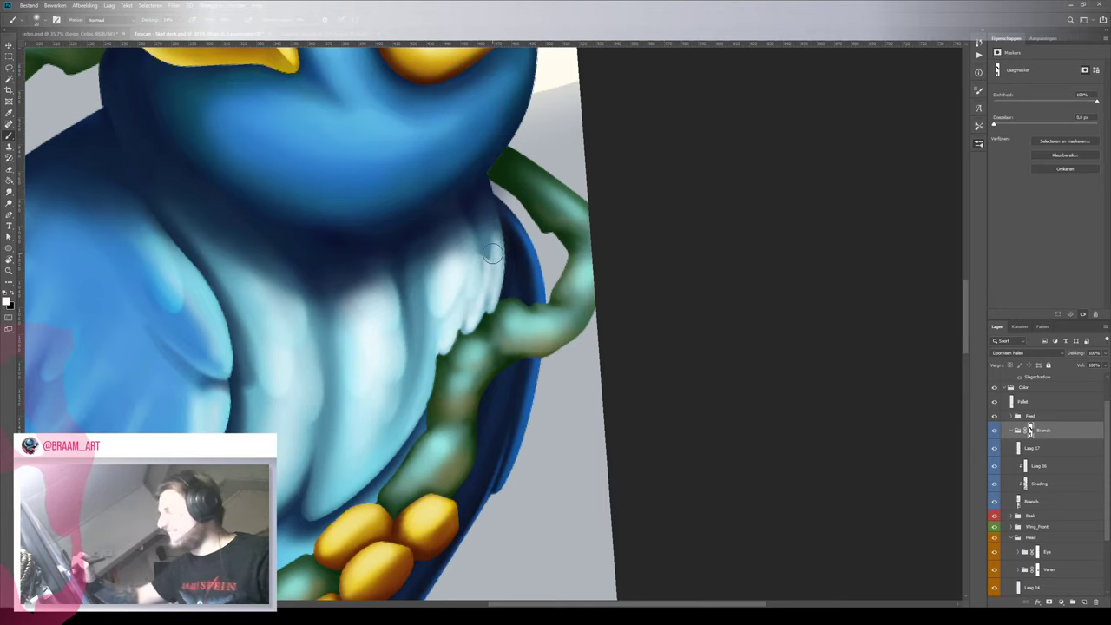
{"action": "key", "text": "x"}
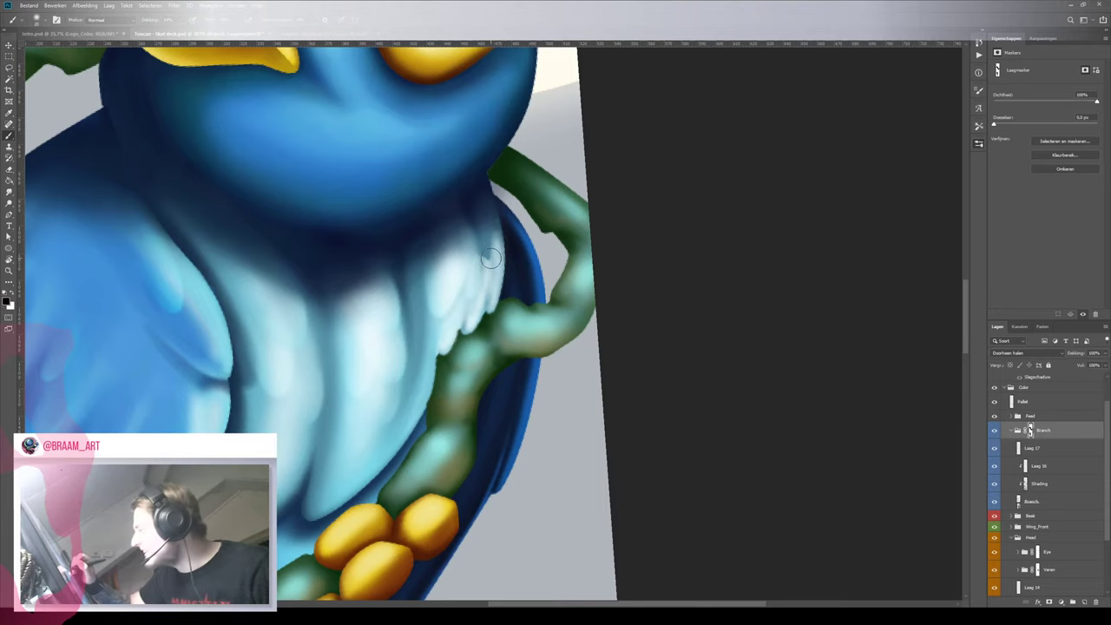
{"action": "key", "text": "x"}
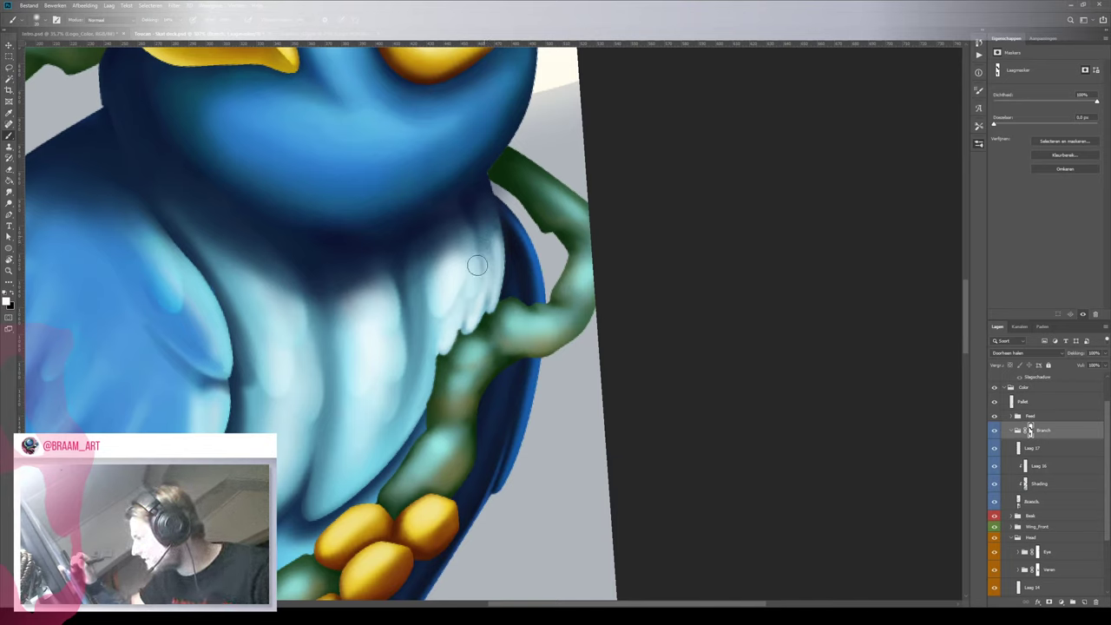
{"action": "key", "text": "z"}
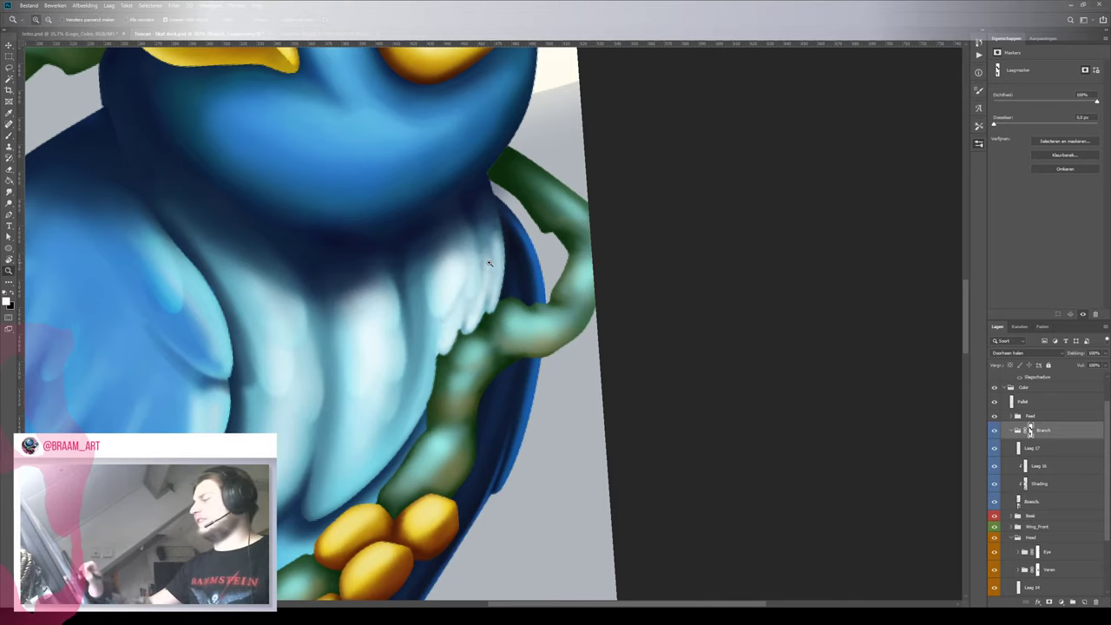
{"action": "key", "text": "b"}
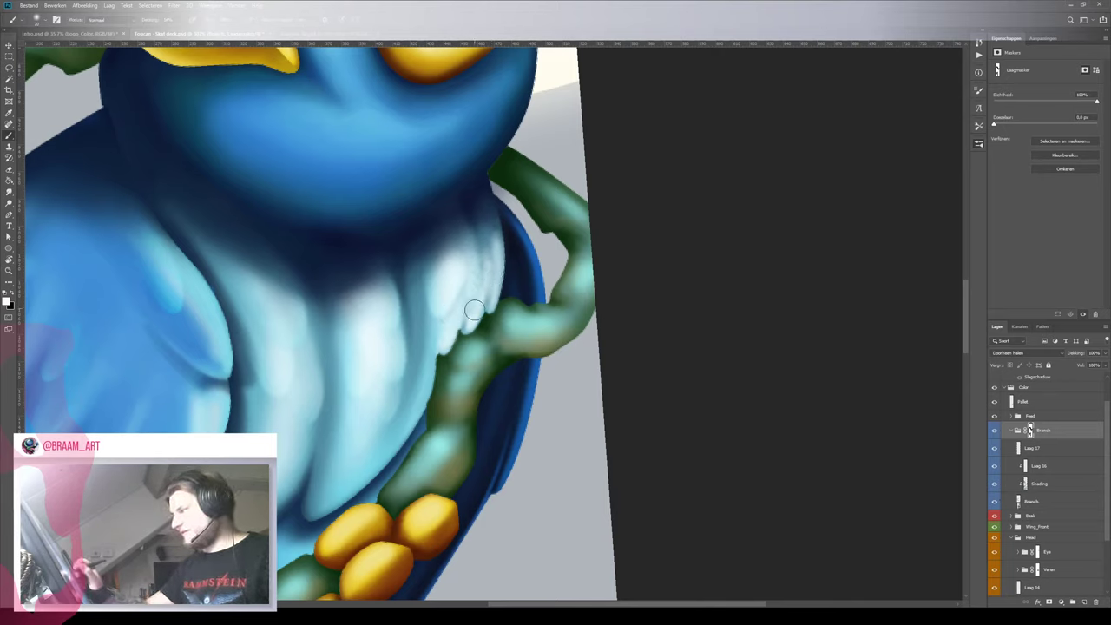
Reselect Laag 17, check its visibility, and examine how the small feathers sit within the whole toucan
{"action": "key", "text": "z"}
{"action": "mouse_move", "coordinate": [499, 288]}
{"action": "left_mouse_down"}
{"action": "mouse_move", "coordinate": [439, 313]}
{"action": "mouse_move", "coordinate": [533, 334]}
{"action": "left_mouse_up"}
{"action": "left_click", "coordinate": [1033, 448]}
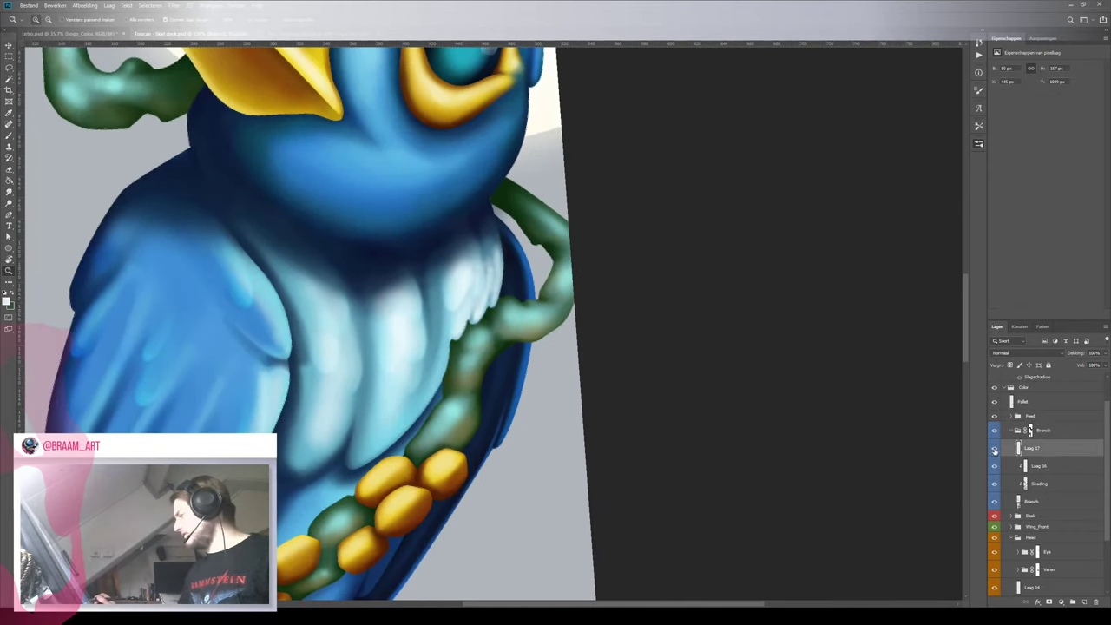
{"action": "left_click", "coordinate": [995, 449]}
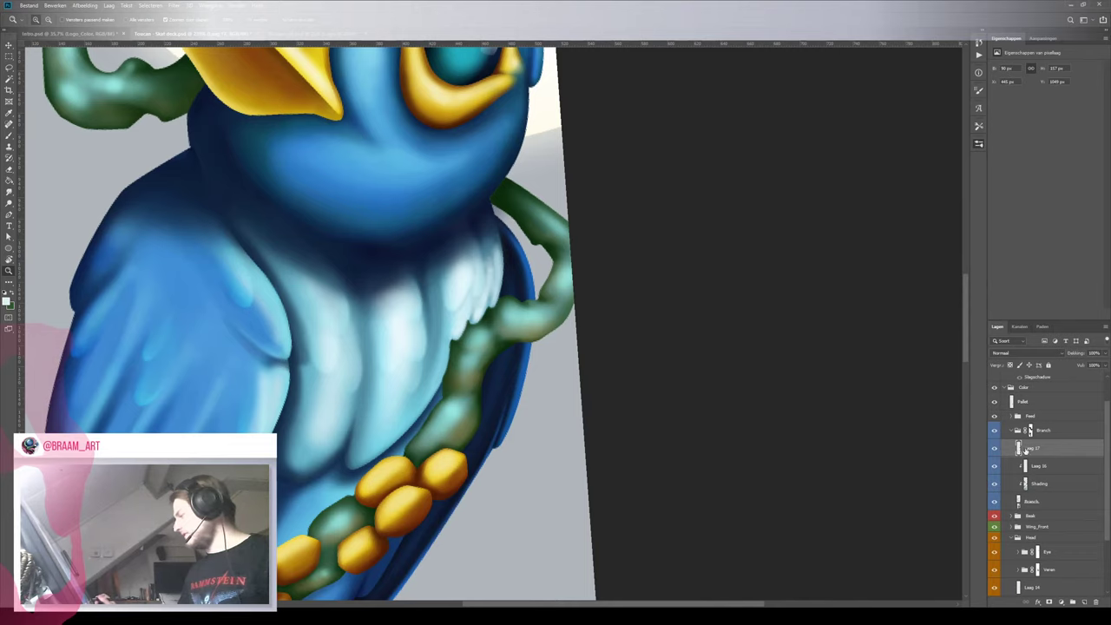
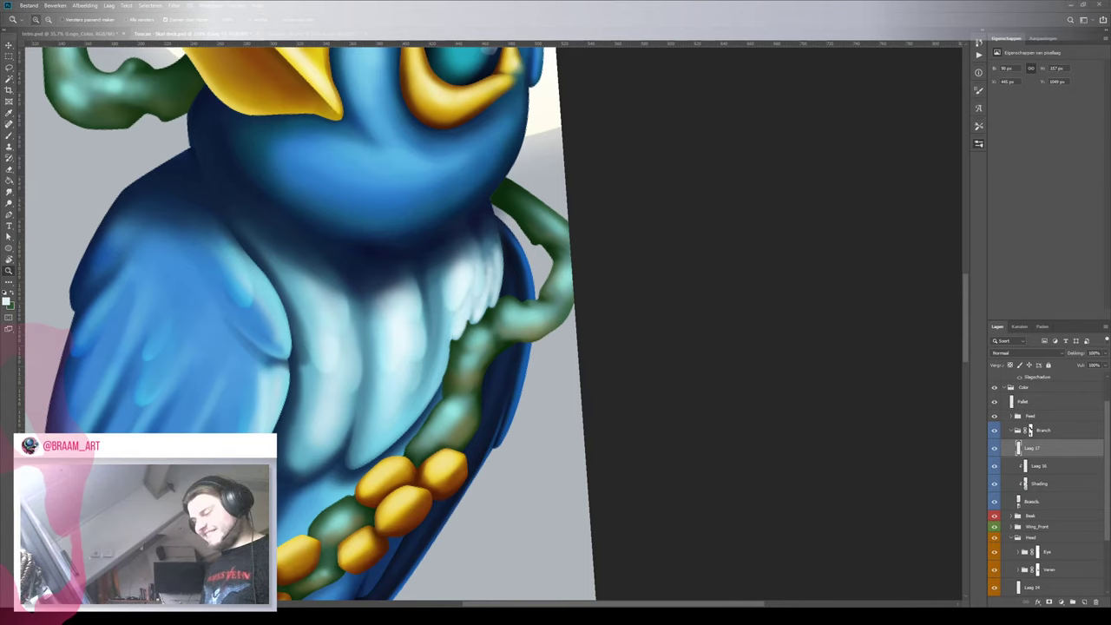
{"action": "mouse_move", "coordinate": [442, 393]}
{"action": "left_mouse_down"}
{"action": "mouse_move", "coordinate": [369, 388]}
{"action": "mouse_move", "coordinate": [438, 373]}
{"action": "left_mouse_up"}
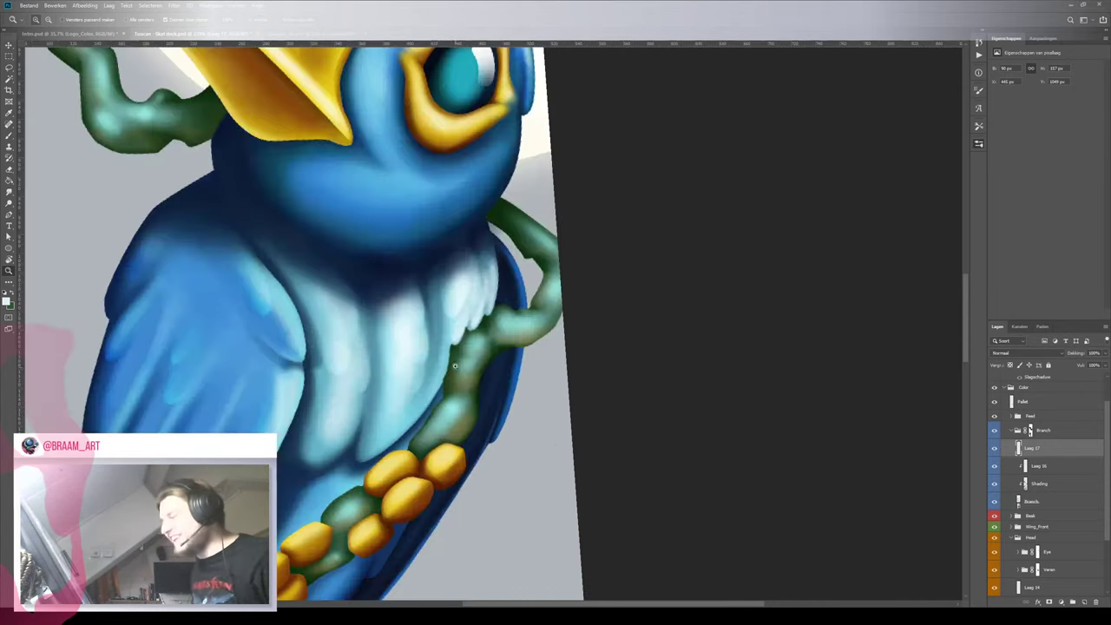
{"action": "left_click_drag", "start_coordinate": [453, 325], "coordinate": [447, 392]}
{"action": "scroll", "coordinate": [452, 386], "scroll_direction": "down", "scroll_amount": 1}
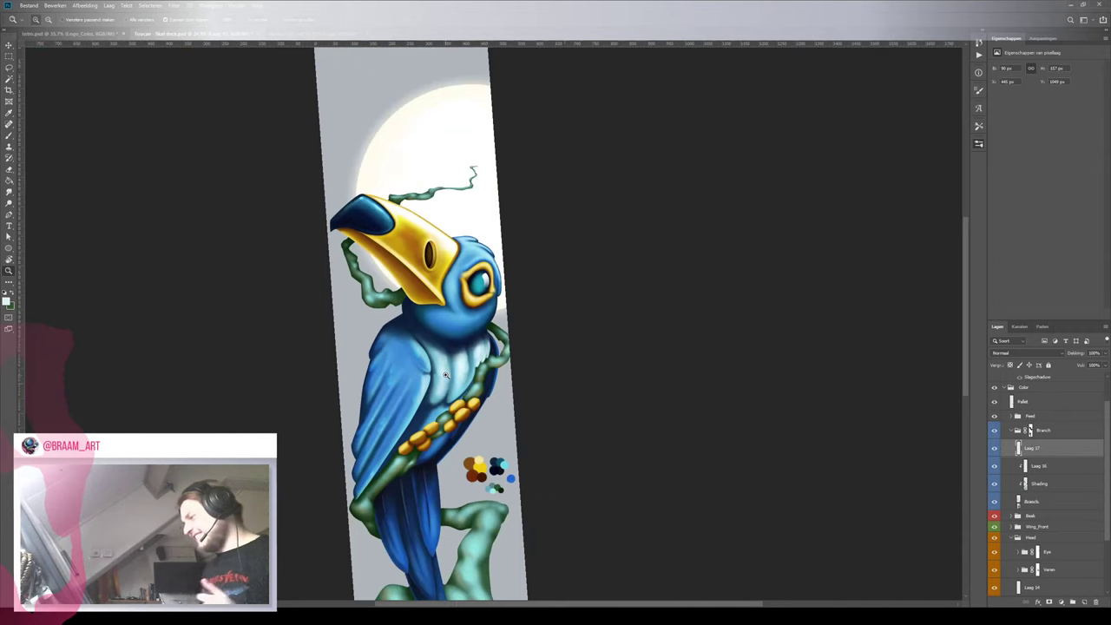
{"action": "left_click_drag", "start_coordinate": [443, 386], "coordinate": [520, 372]}
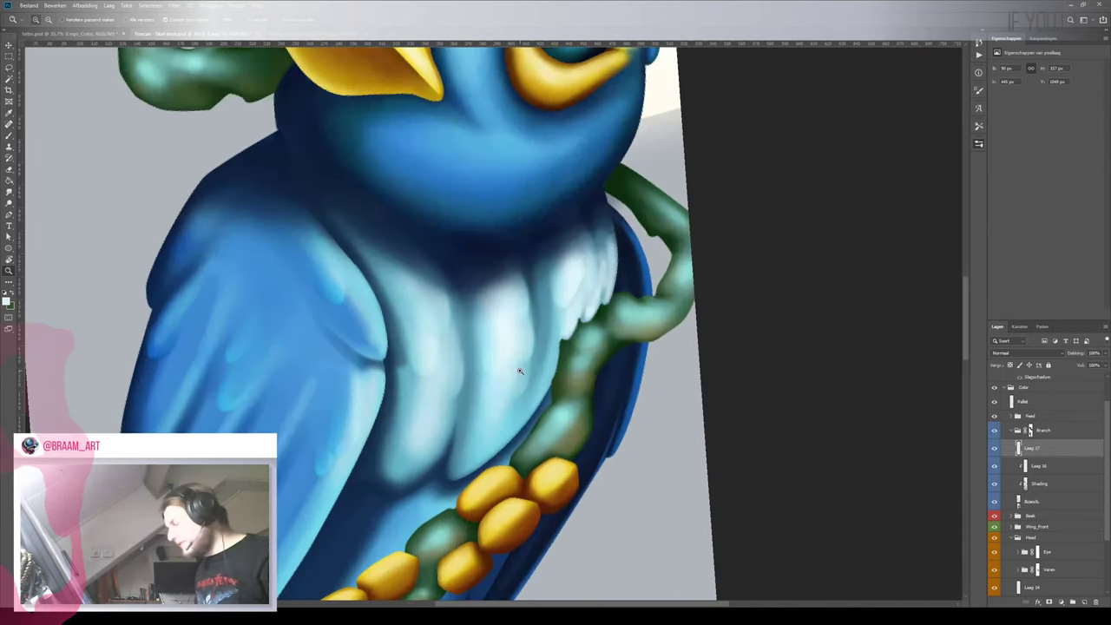
Sample a light blue from the chest and soften the small feathers on Laag 17 near the neck with the eraser
{"action": "key", "text": "b"}
{"action": "left_click", "coordinate": [536, 388], "text": "alt"}
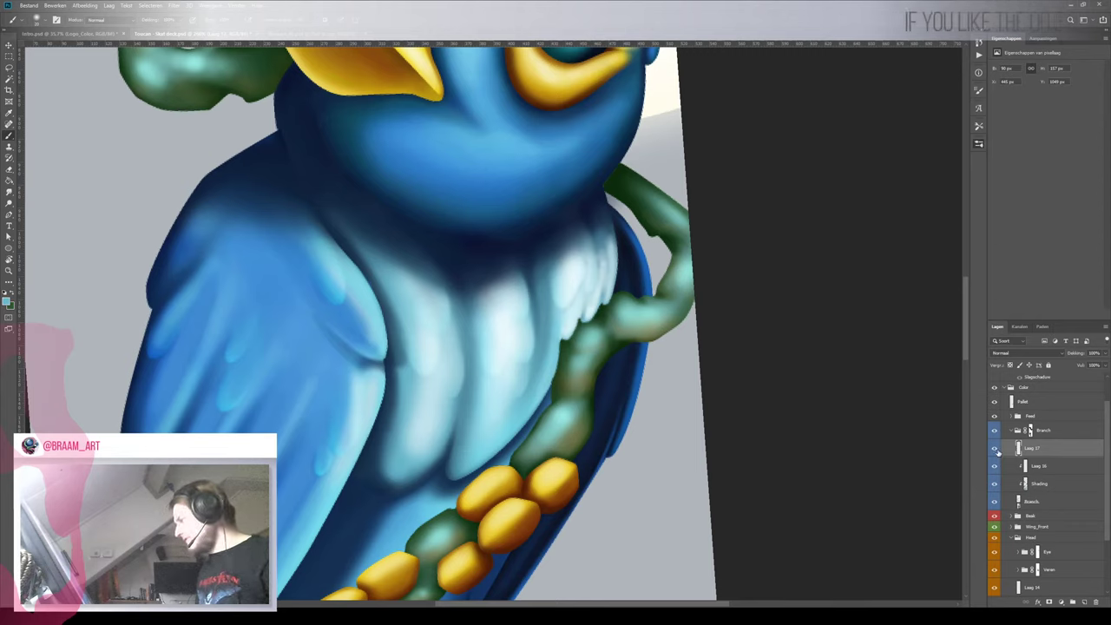
{"action": "key", "text": "e"}
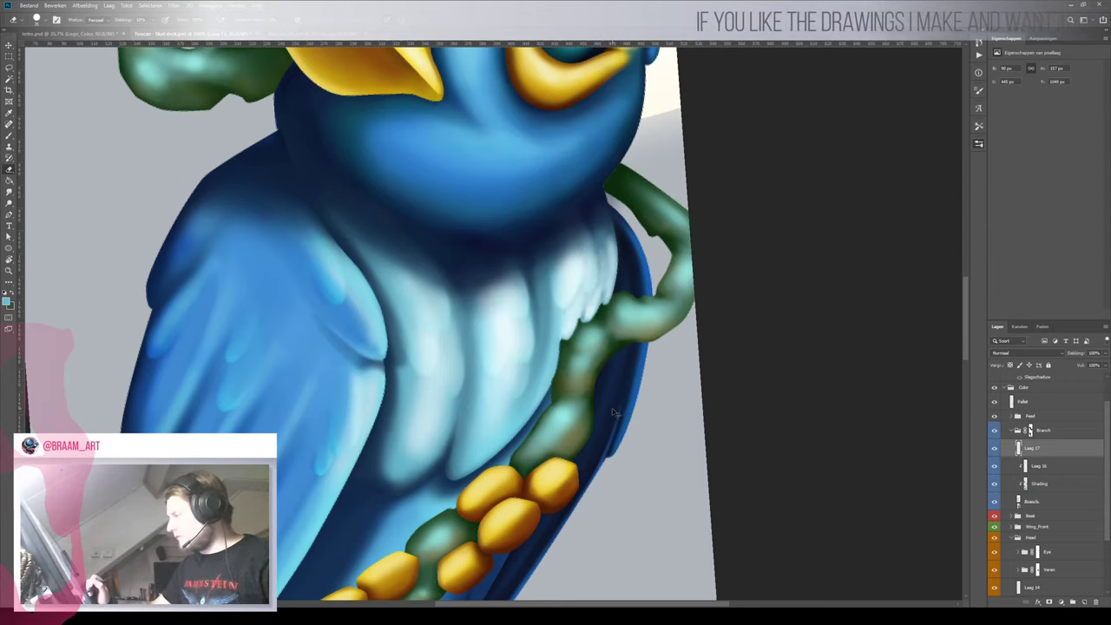
{"action": "left_click_drag", "start_coordinate": [552, 349], "coordinate": [560, 321]}
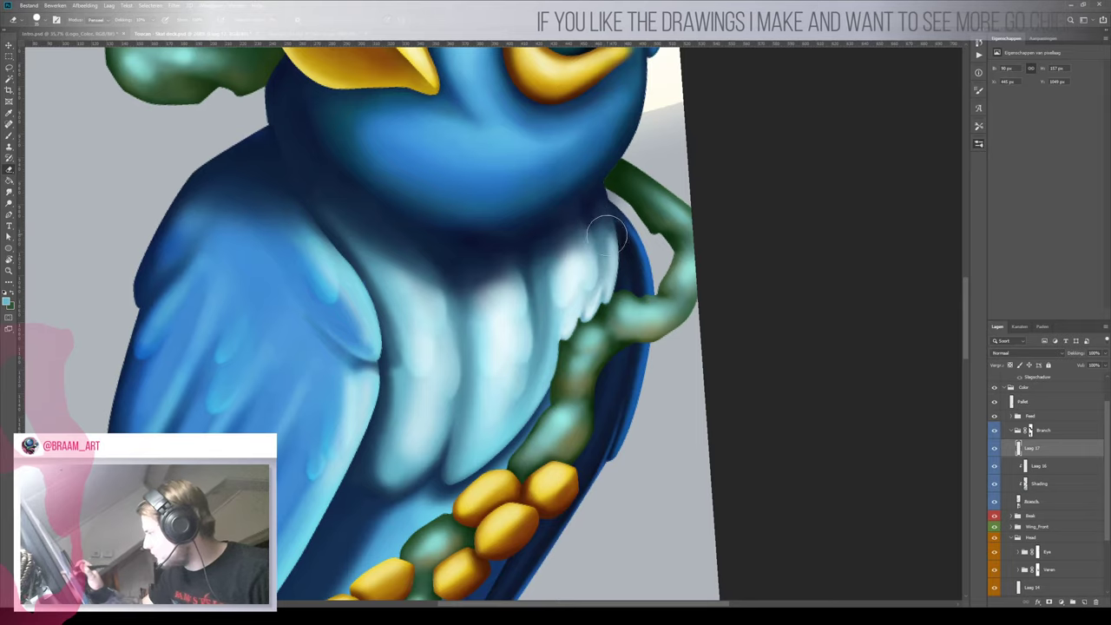
{"action": "mouse_move", "coordinate": [599, 308]}
{"action": "left_mouse_down"}
{"action": "mouse_move", "coordinate": [555, 359]}
{"action": "mouse_move", "coordinate": [608, 330]}
{"action": "left_mouse_up"}
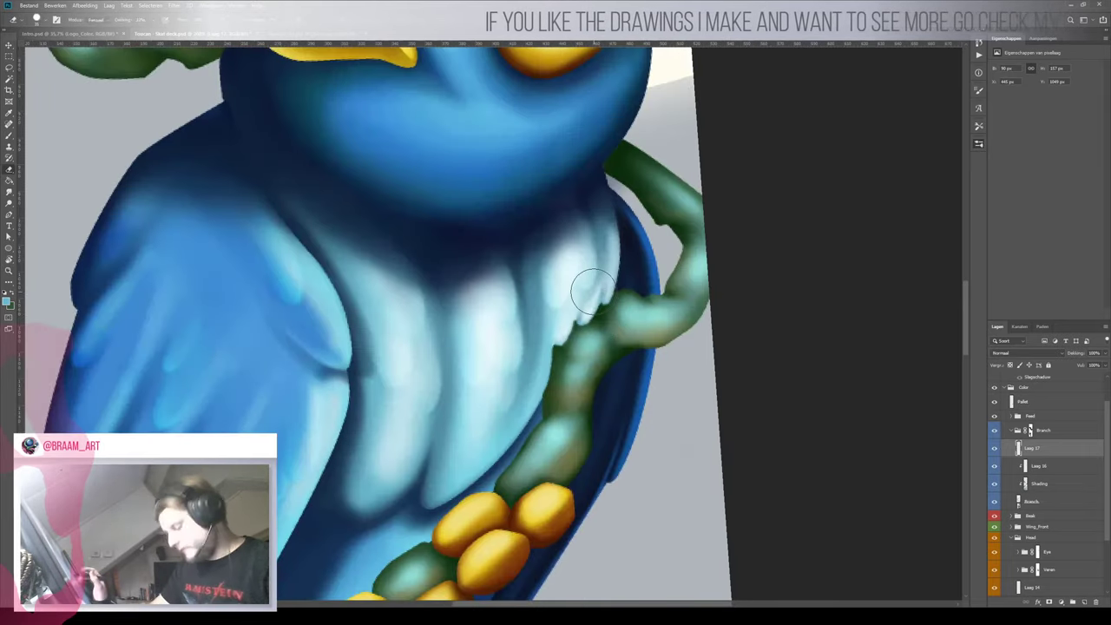
Paint a thin pale stroke along a small feather beside the branch, replacing a light-blue attempt with a tone sampled from the feather
{"action": "key", "text": "r"}
{"action": "mouse_move", "coordinate": [601, 284]}
{"action": "left_mouse_down"}
{"action": "mouse_move", "coordinate": [346, 333]}
{"action": "mouse_move", "coordinate": [358, 381]}
{"action": "left_mouse_up"}
{"action": "key", "text": "b"}
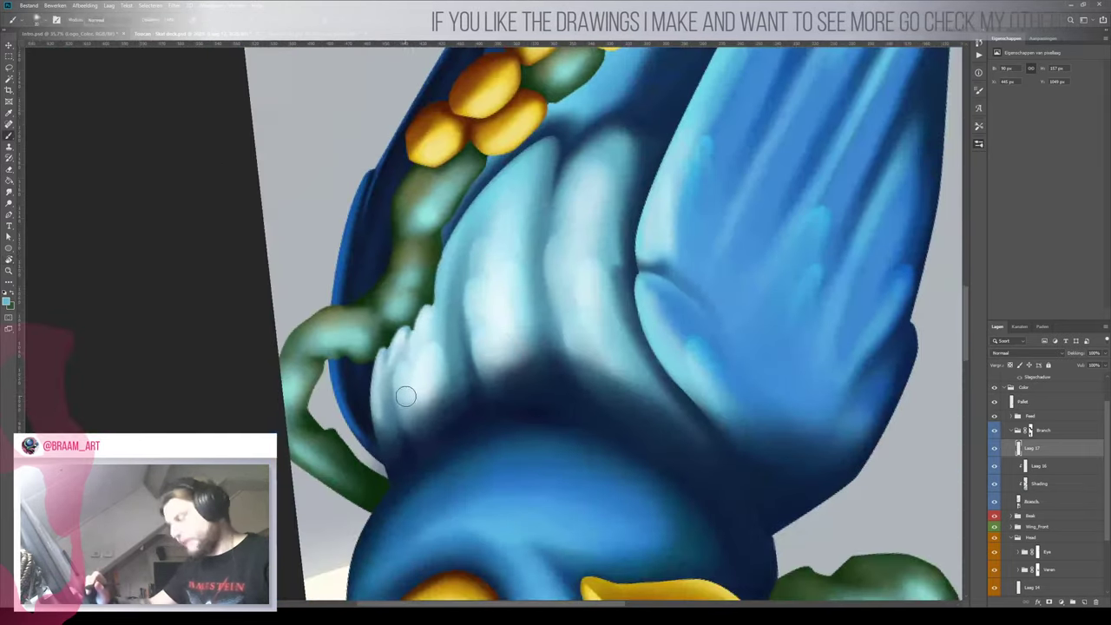
{"action": "key", "text": "["}
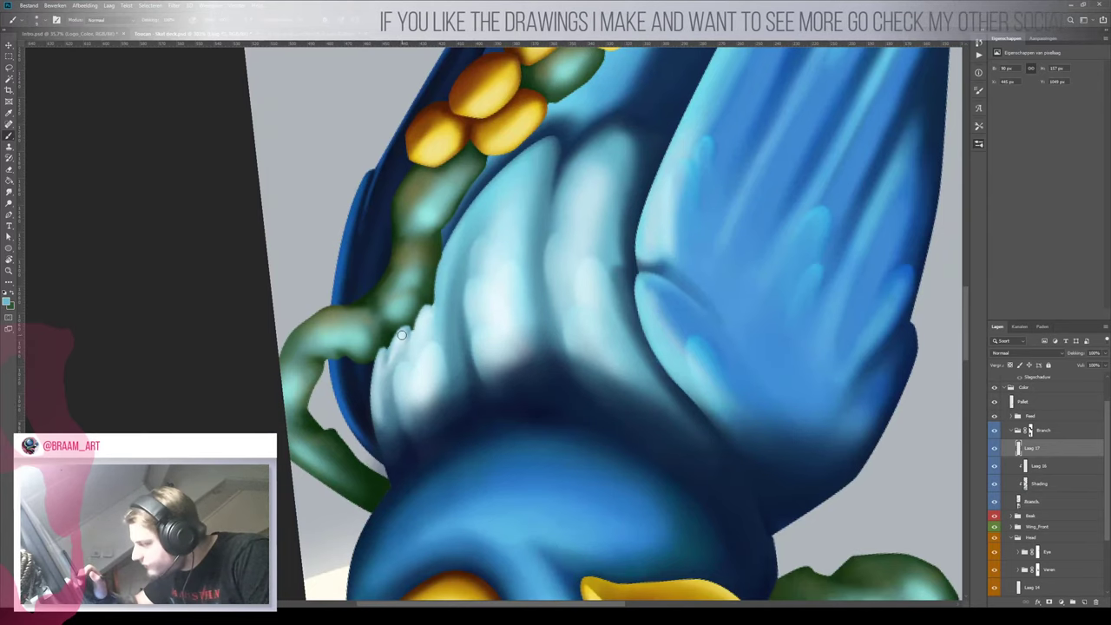
{"action": "left_click_drag", "start_coordinate": [402, 336], "coordinate": [392, 393]}
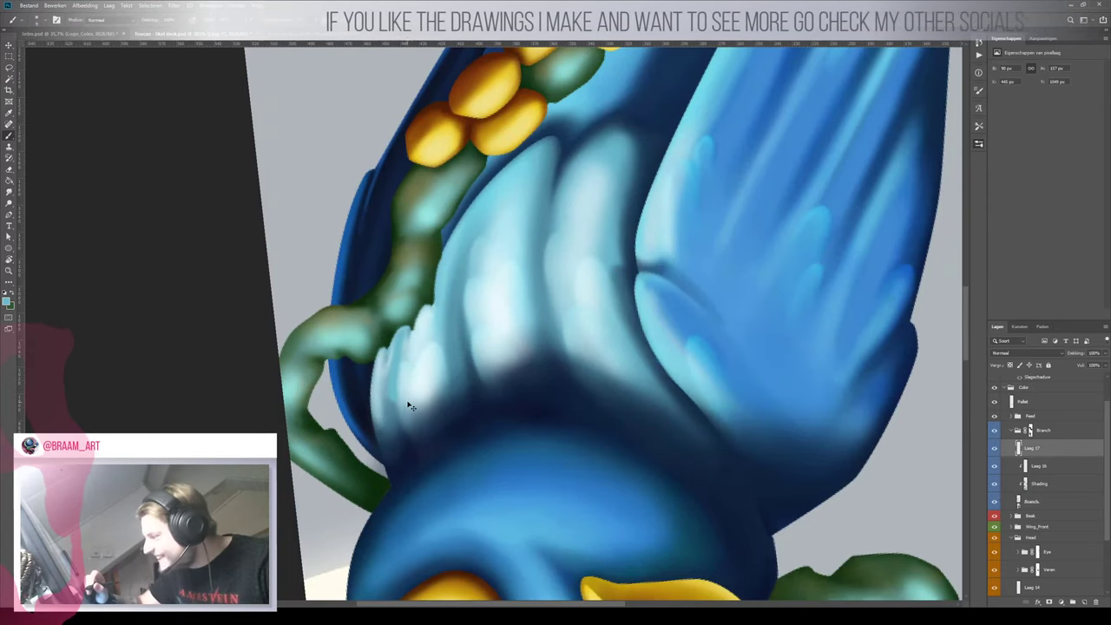
{"action": "key", "text": "ctrl+z"}
{"action": "key", "text": "x"}
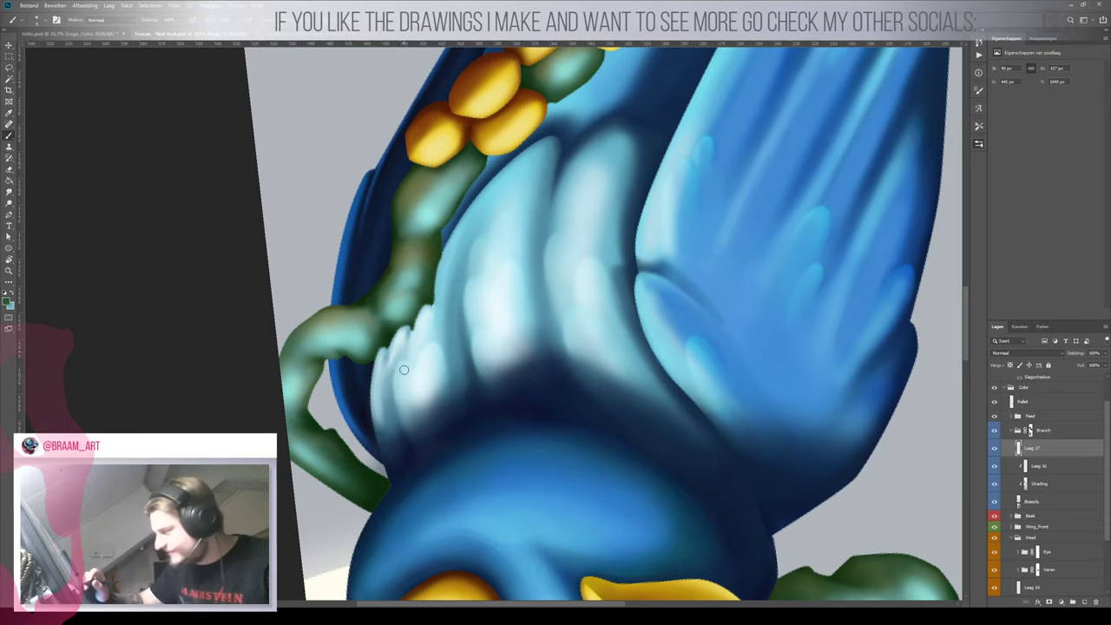
{"action": "left_click", "coordinate": [398, 345], "text": "alt"}
{"action": "mouse_move", "coordinate": [399, 349]}
{"action": "left_mouse_down"}
{"action": "mouse_move", "coordinate": [395, 388]}
{"action": "mouse_move", "coordinate": [398, 341]}
{"action": "mouse_move", "coordinate": [396, 420]}
{"action": "left_mouse_up"}
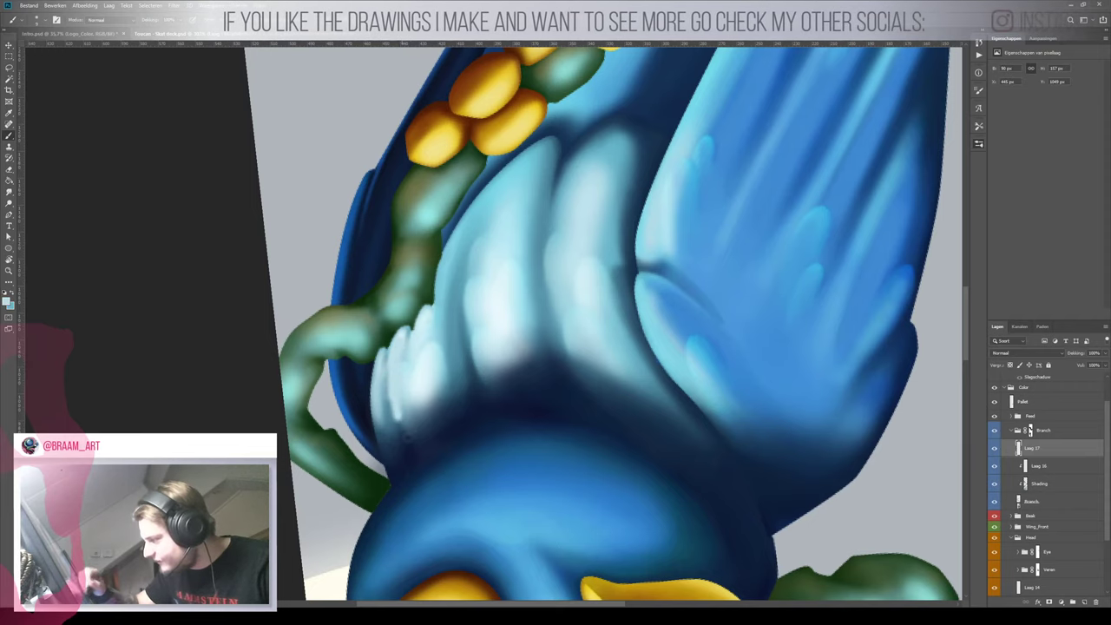
Replace the last strokes with a new pale stroke on the outer small feather and soften the feather roots with the eraser
{"action": "key", "text": "ctrl+z"}
{"action": "key", "text": "ctrl+z"}
{"action": "key", "text": "ctrl+z"}
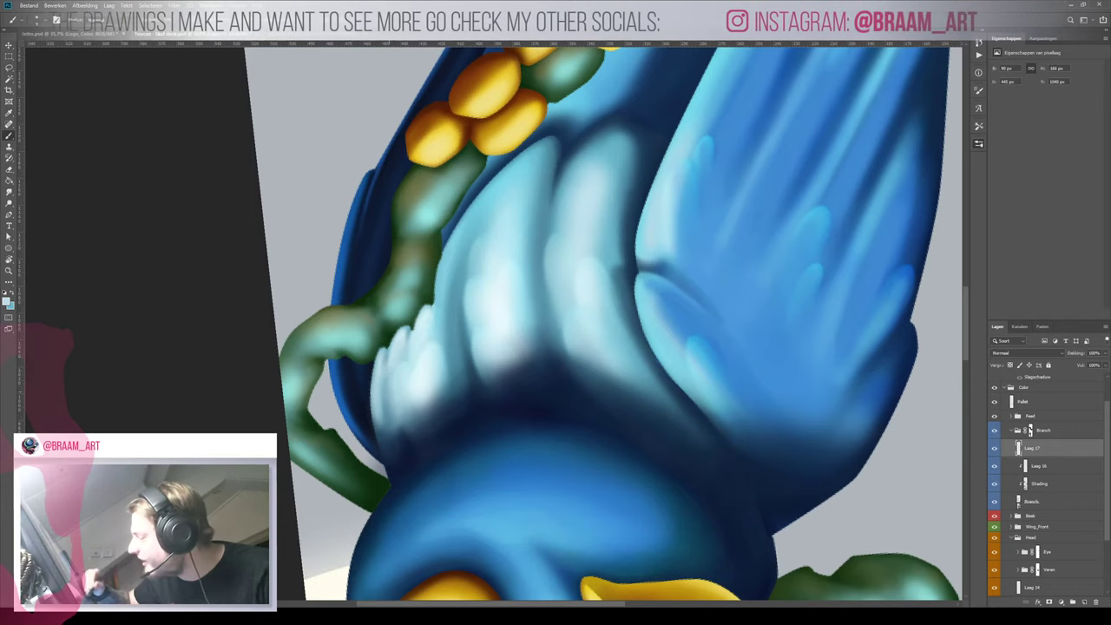
{"action": "left_click_drag", "start_coordinate": [379, 398], "coordinate": [385, 455]}
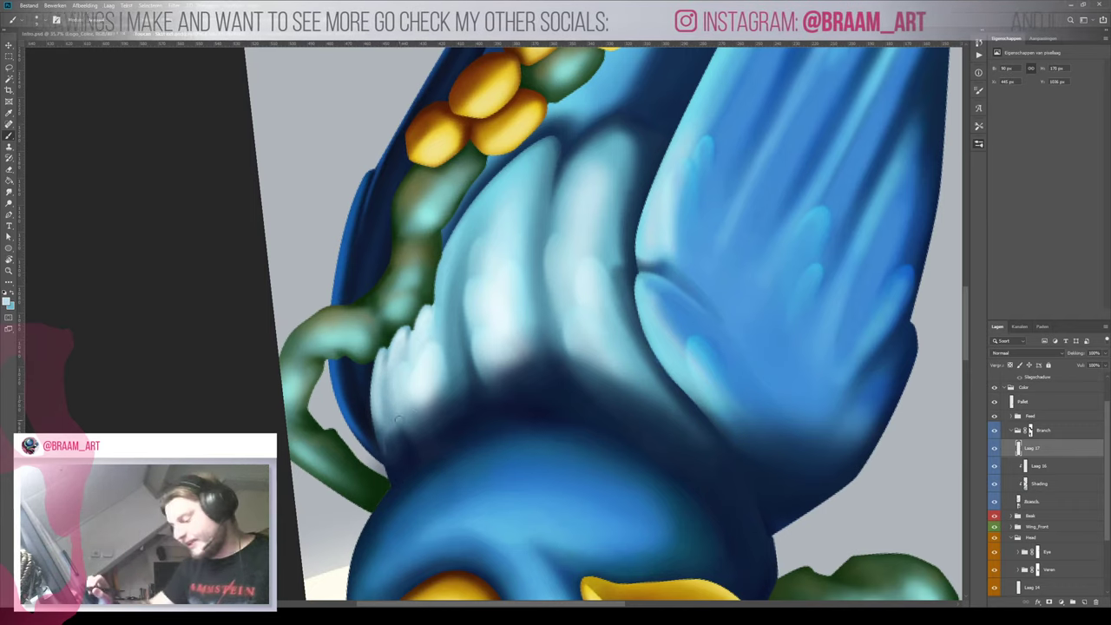
{"action": "key", "text": "e"}
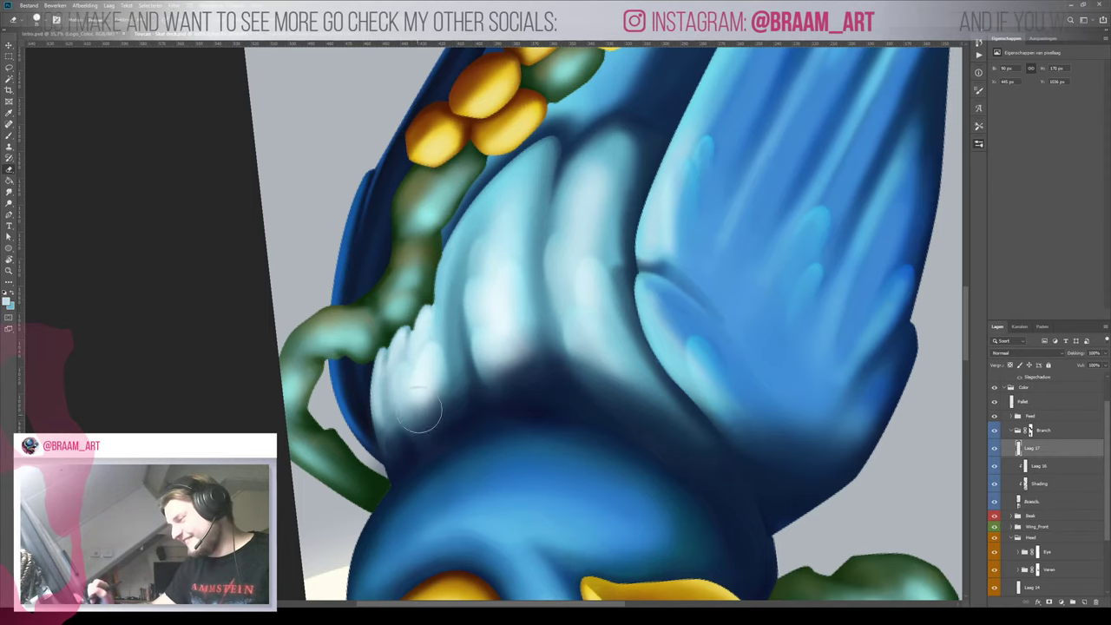
{"action": "mouse_move", "coordinate": [419, 410]}
{"action": "left_mouse_down"}
{"action": "mouse_move", "coordinate": [410, 398]}
{"action": "mouse_move", "coordinate": [349, 499]}
{"action": "mouse_move", "coordinate": [384, 502]}
{"action": "left_mouse_up"}
Examine the softened small feathers on the upright toucan, from the whole bird and close up around the branch
{"action": "key", "text": "z"}
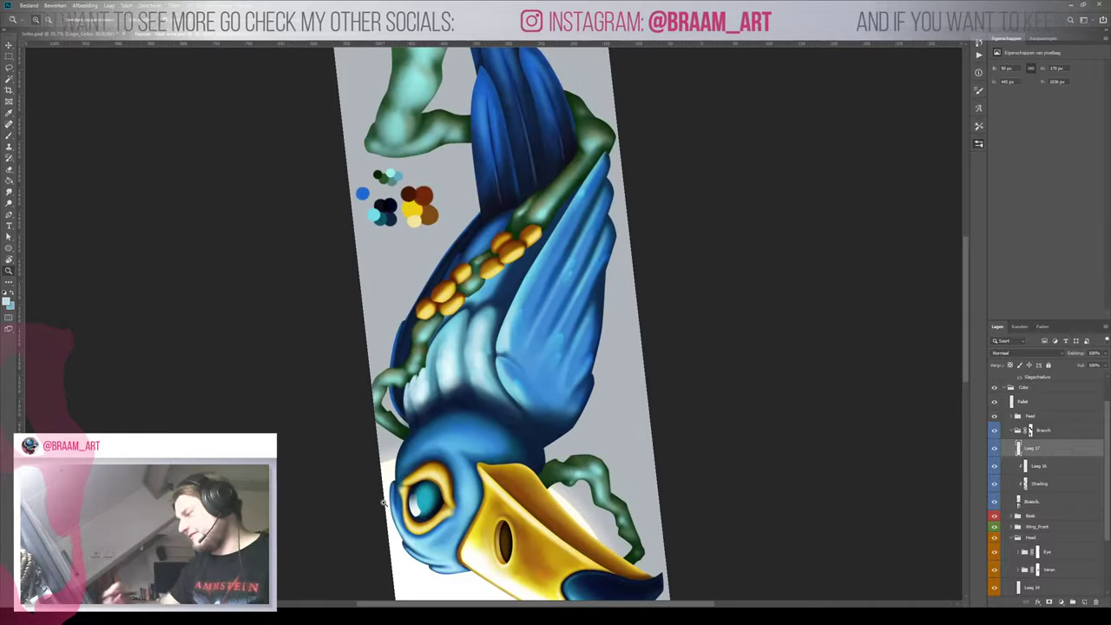
{"action": "key", "text": "b"}
{"action": "key", "text": "space"}
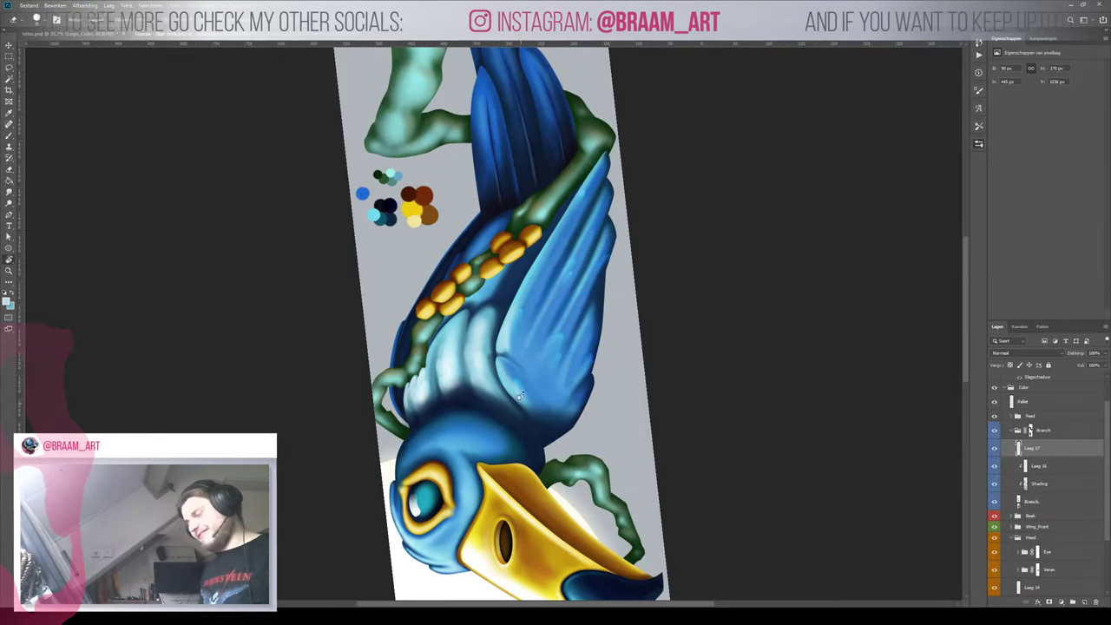
{"action": "left_click_drag", "start_coordinate": [520, 397], "coordinate": [507, 258]}
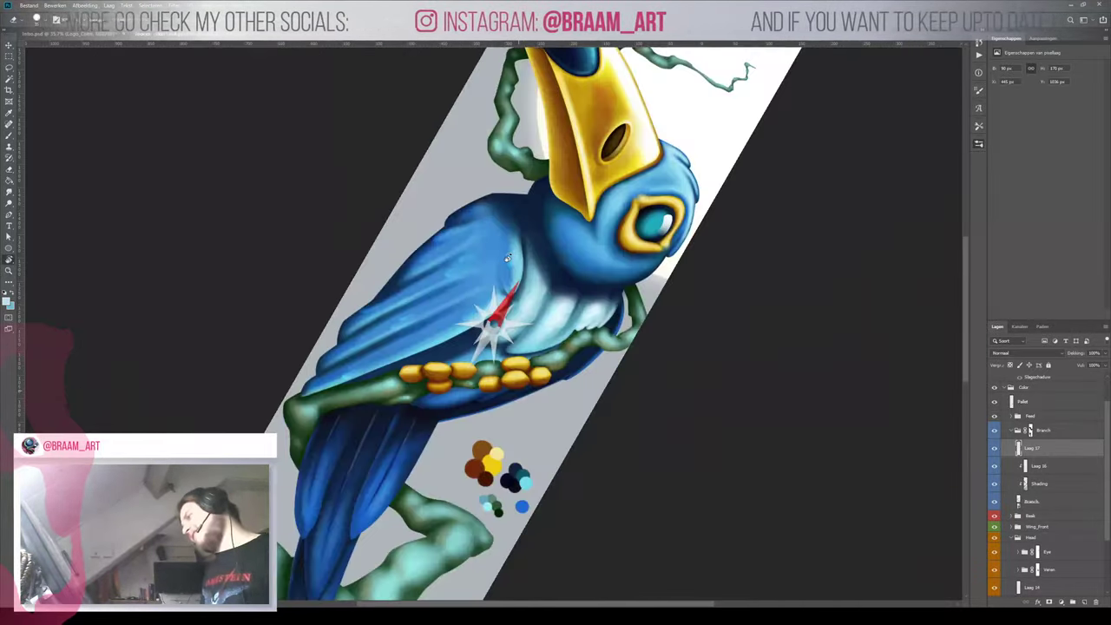
{"action": "key", "text": "z"}
{"action": "left_click_drag", "start_coordinate": [588, 327], "coordinate": [668, 385]}
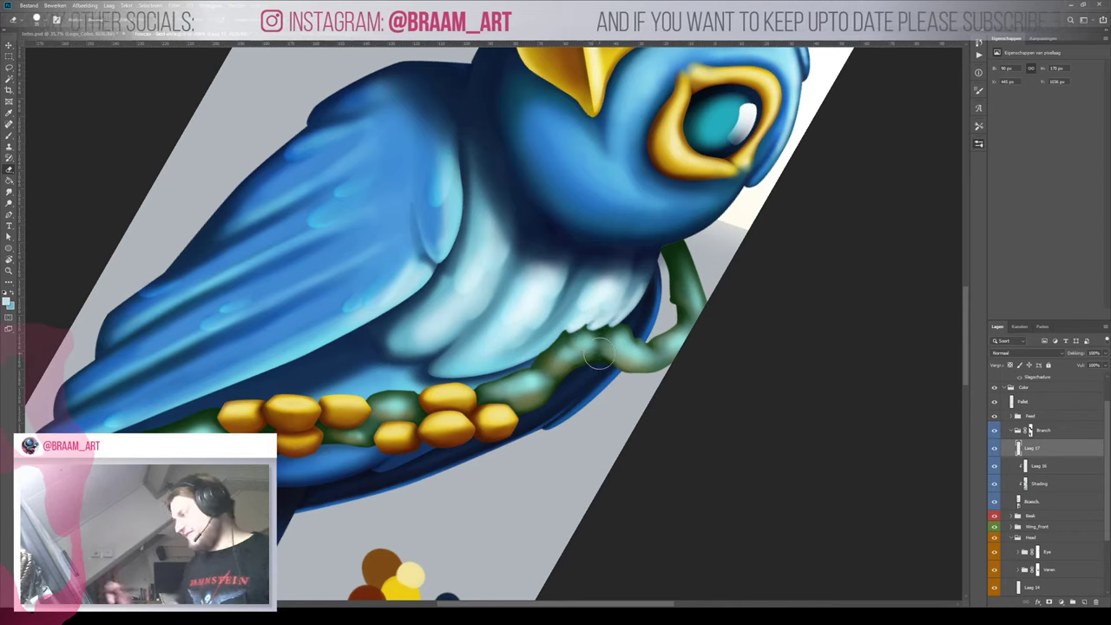
{"action": "key", "text": "space"}
{"action": "left_click_drag", "start_coordinate": [583, 328], "coordinate": [610, 277]}
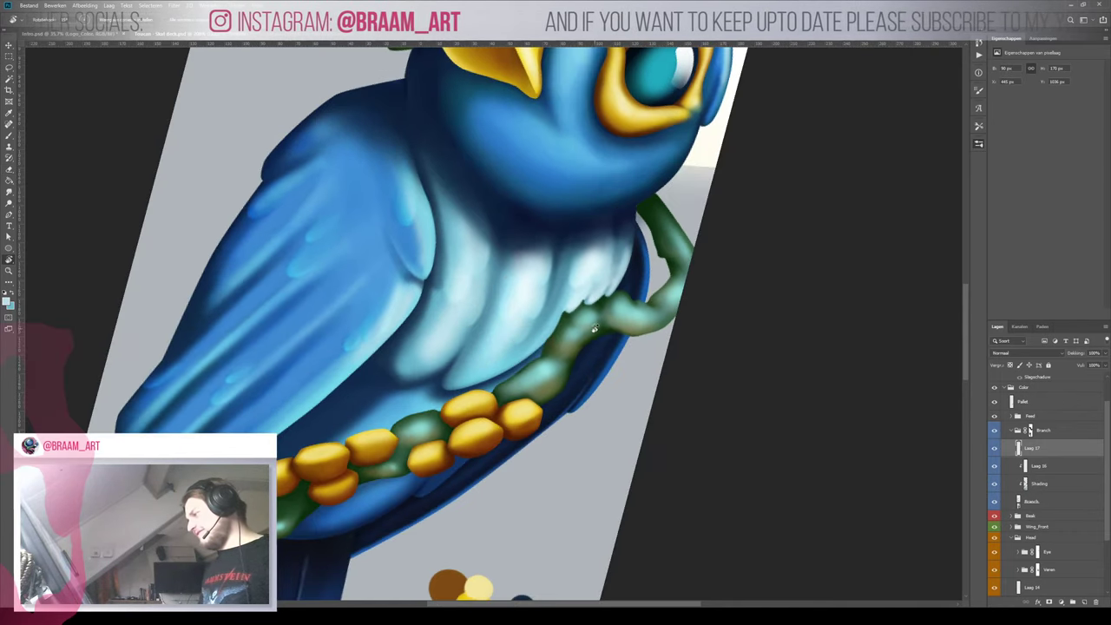
Extend the small feathers beside the branch towards the neck with light blue brush strokes on Laag 17
{"action": "mouse_move", "coordinate": [601, 374]}
{"action": "left_mouse_down"}
{"action": "mouse_move", "coordinate": [556, 452]}
{"action": "mouse_move", "coordinate": [468, 408]}
{"action": "mouse_move", "coordinate": [453, 375]}
{"action": "left_mouse_up"}
{"action": "key", "text": "b"}
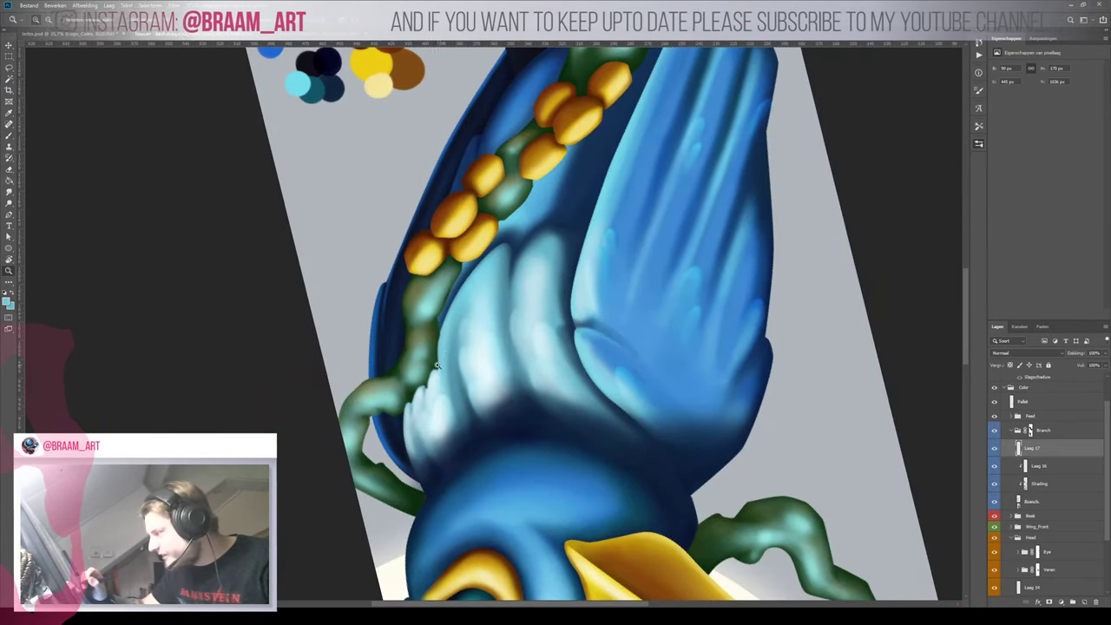
{"action": "scroll", "coordinate": [446, 328], "scroll_direction": "up", "scroll_amount": 2}
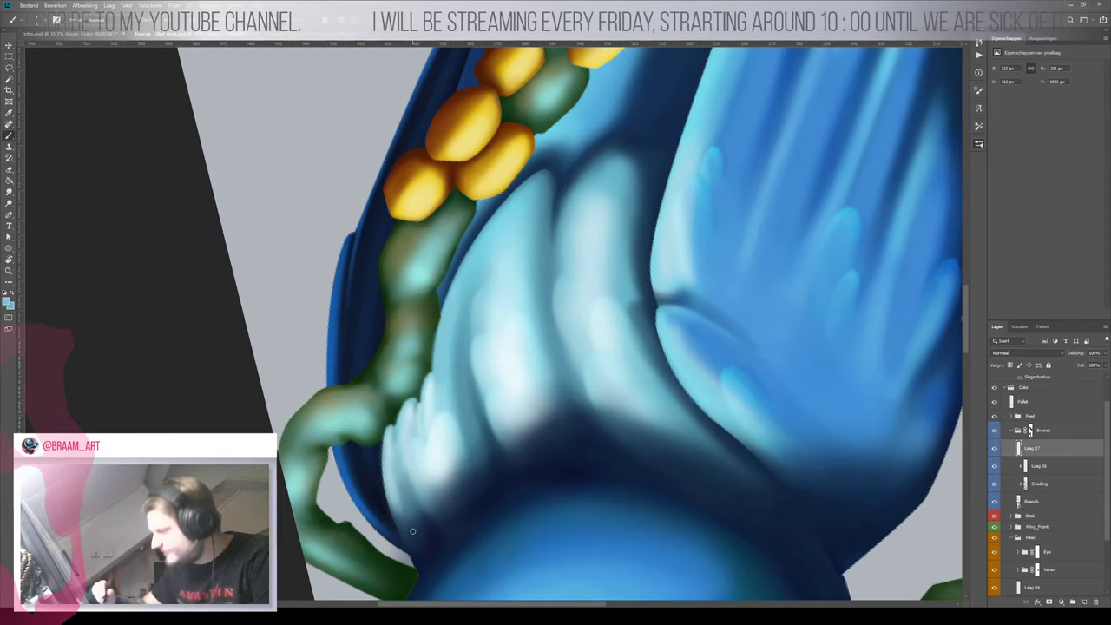
Check how the extended small feathers sit within the whole upright toucan
{"action": "scroll", "coordinate": [542, 491], "scroll_direction": "down", "scroll_amount": 5}
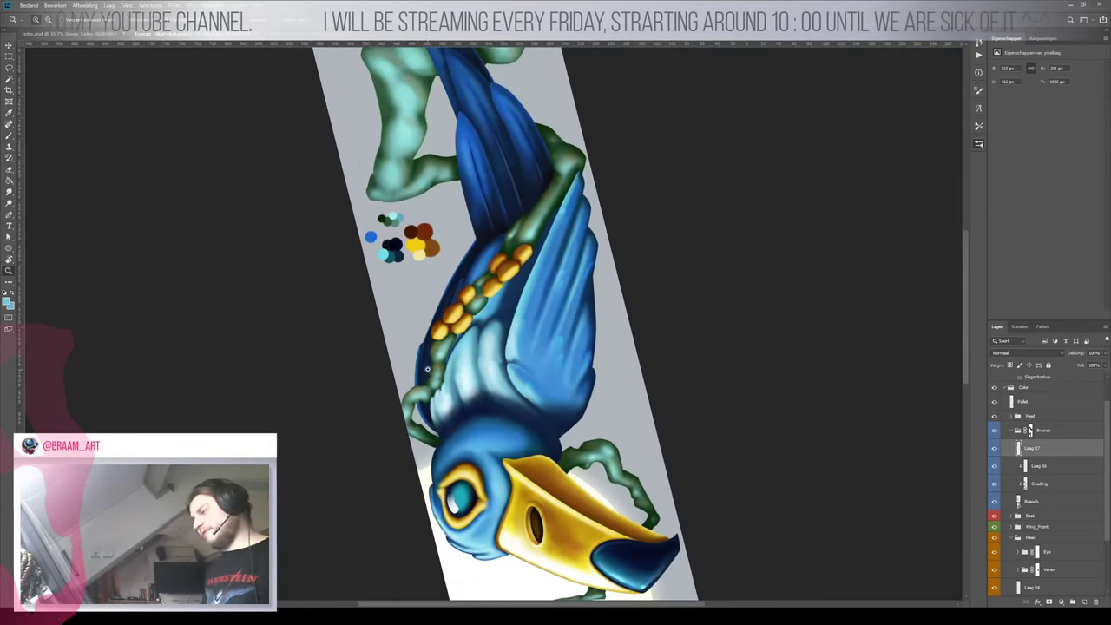
{"action": "key", "text": "r"}
{"action": "left_click_drag", "start_coordinate": [570, 340], "coordinate": [358, 309]}
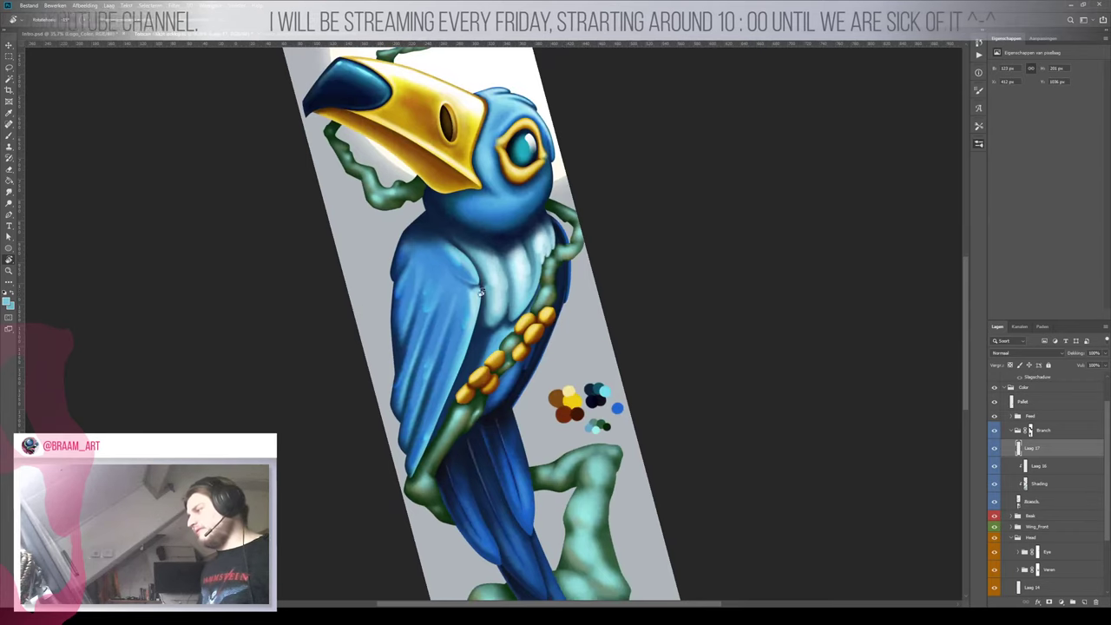
{"action": "key", "text": "b"}
Enlarge the brush and touch up the outer small feather near the neck, using the brush and the eraser
{"action": "scroll", "coordinate": [481, 292], "scroll_direction": "up", "scroll_amount": 5}
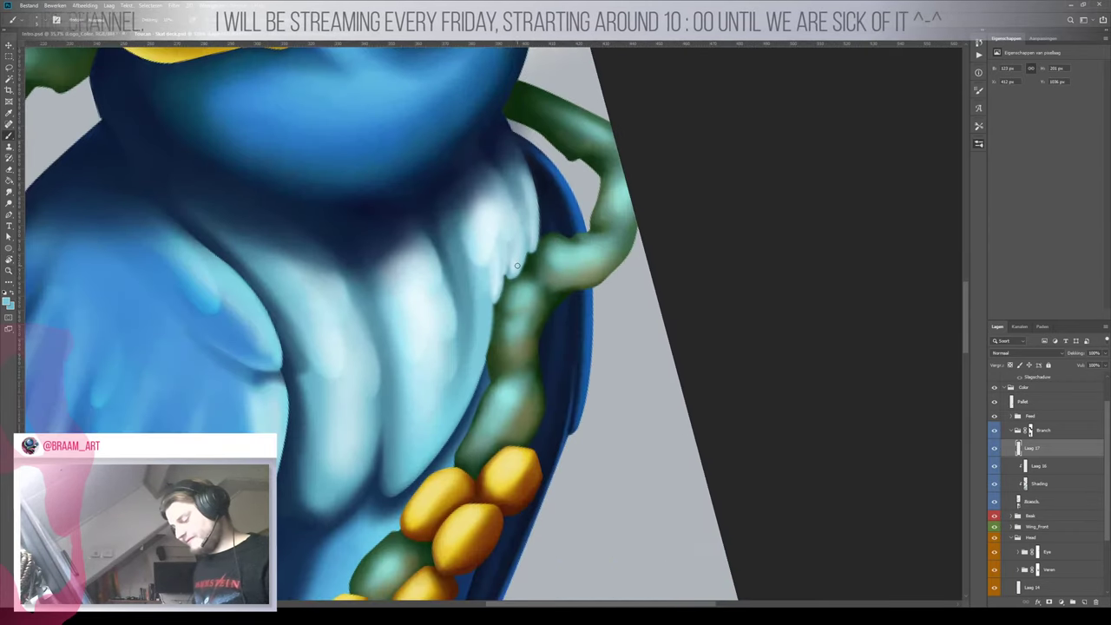
{"action": "key", "text": "bracketright"}
{"action": "key", "text": "bracketright"}
{"action": "key", "text": "bracketright"}
{"action": "key", "text": "bracketright"}
{"action": "key", "text": "bracketright"}
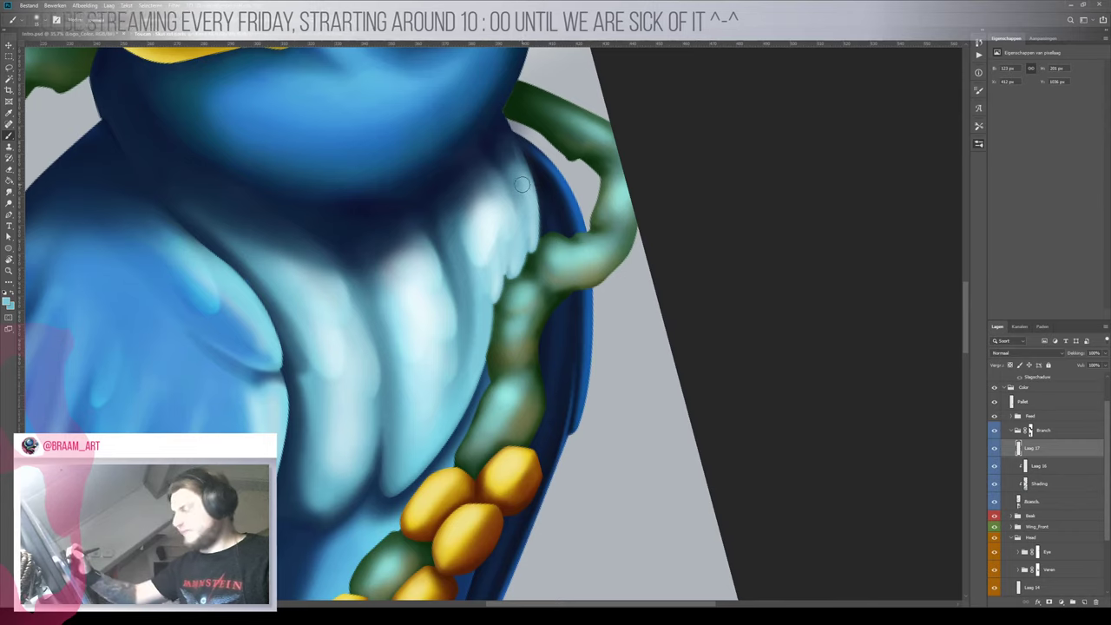
{"action": "key", "text": "e"}
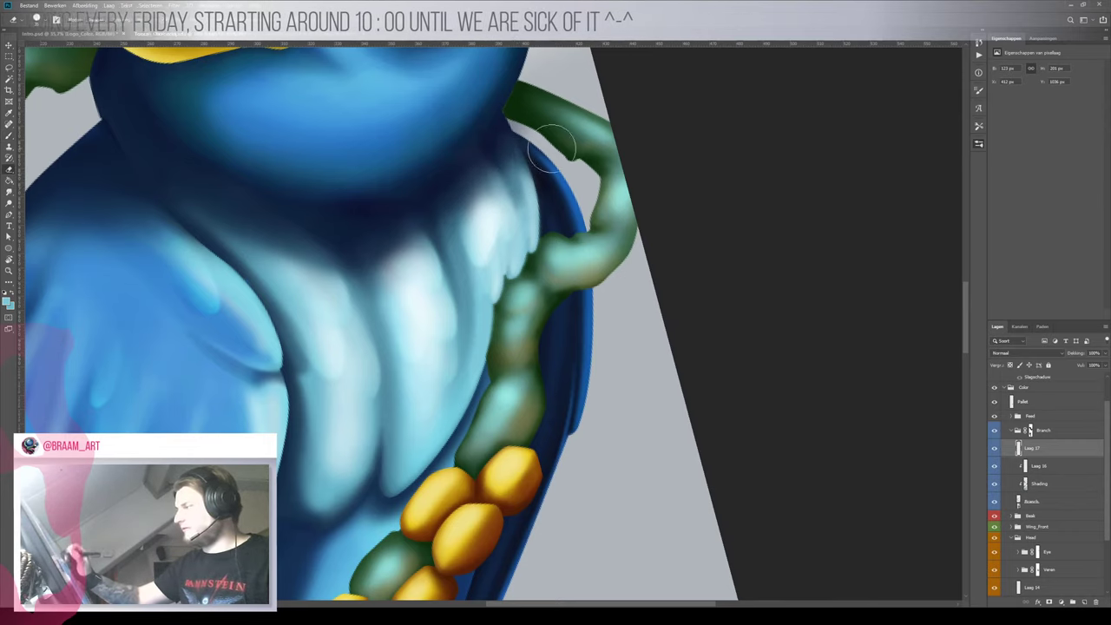
{"action": "key", "text": "z"}
{"action": "mouse_move", "coordinate": [526, 199]}
{"action": "left_mouse_down"}
{"action": "mouse_move", "coordinate": [479, 251]}
{"action": "mouse_move", "coordinate": [438, 260]}
{"action": "mouse_move", "coordinate": [551, 209]}
{"action": "left_mouse_up"}
{"action": "key", "text": "e"}
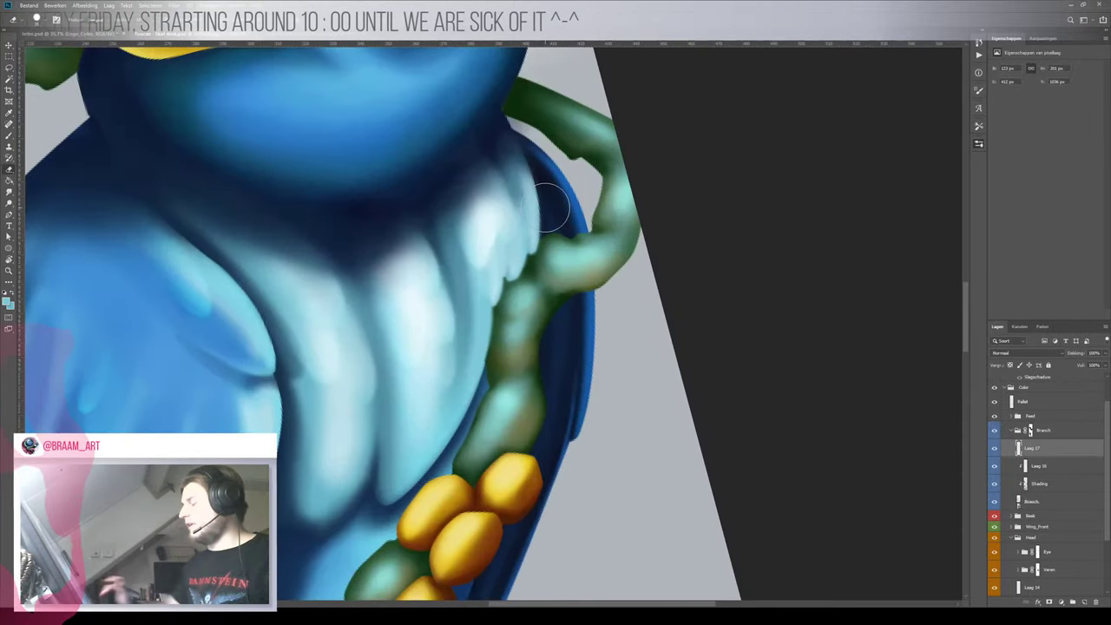
Sample a near-white tone from the inner small feather and highlight the small feathers beside the branch
{"action": "key", "text": "b"}
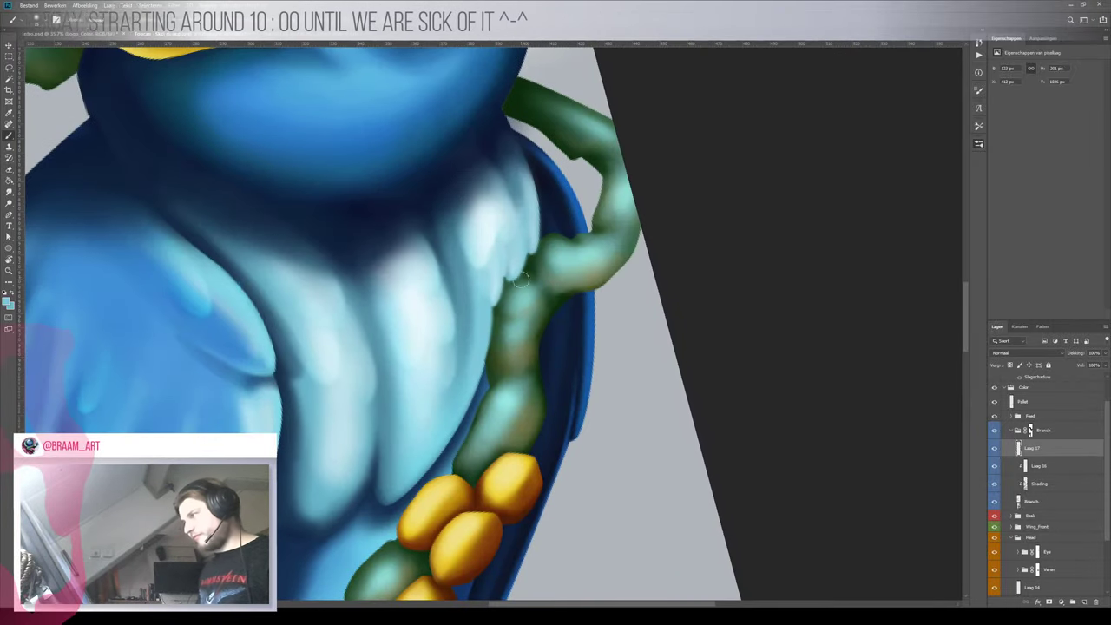
{"action": "left_click", "coordinate": [491, 224], "text": "alt"}
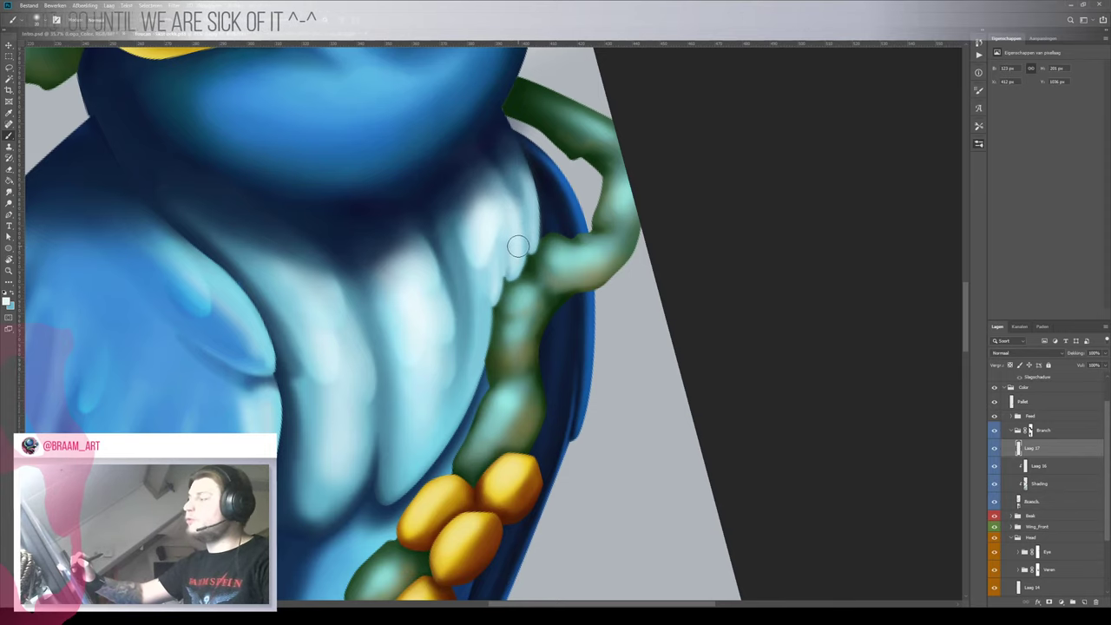
{"action": "key", "text": "r"}
{"action": "left_click_drag", "start_coordinate": [510, 194], "coordinate": [410, 462]}
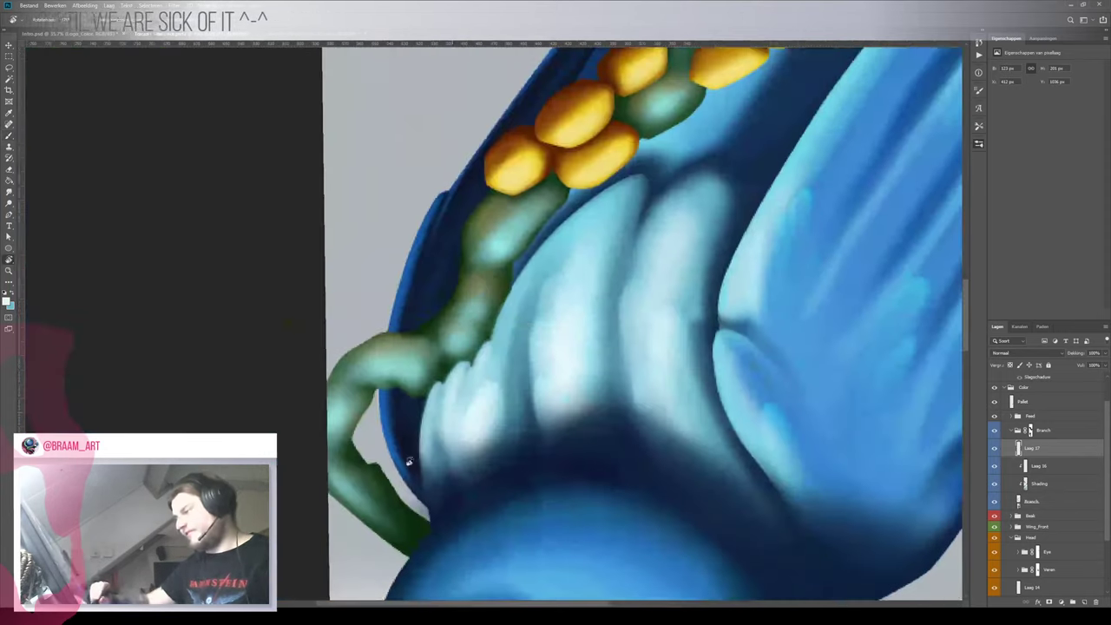
{"action": "key", "text": "b"}
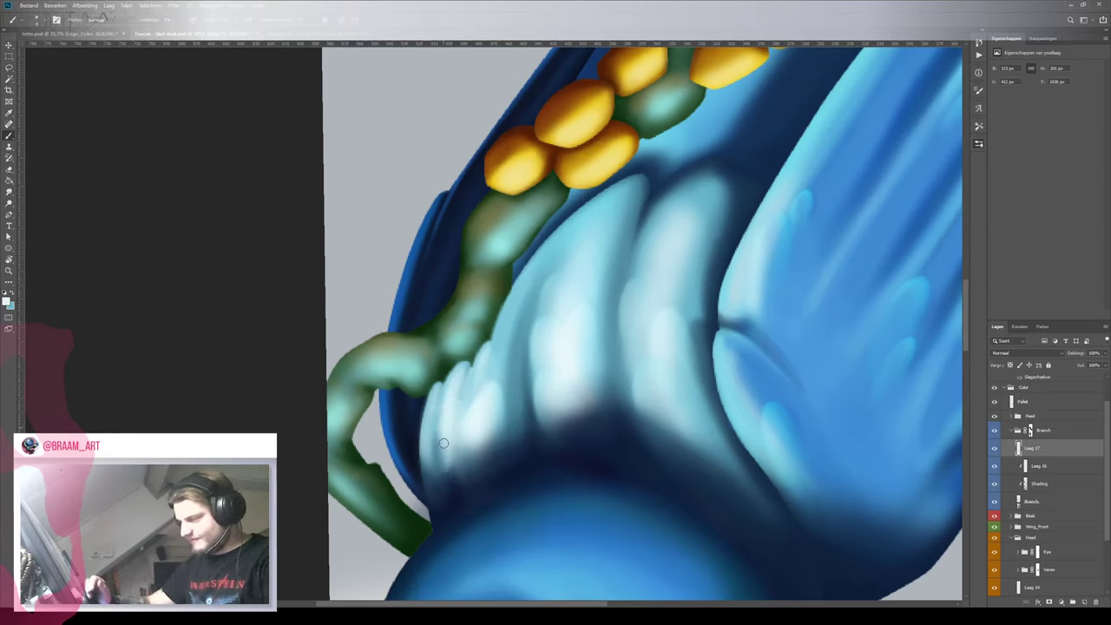
Touch up the pale feather strokes at the chest's outer edge beside the branch on Laag 17, switching between Eraser and Brush
{"action": "key", "text": "e"}
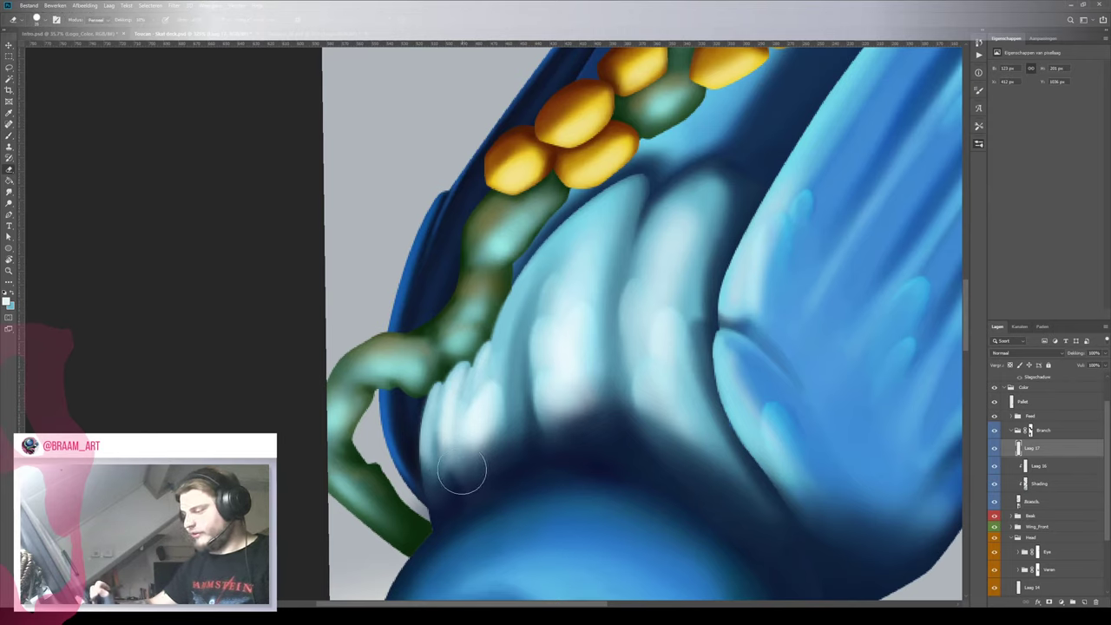
{"action": "key", "text": "b"}
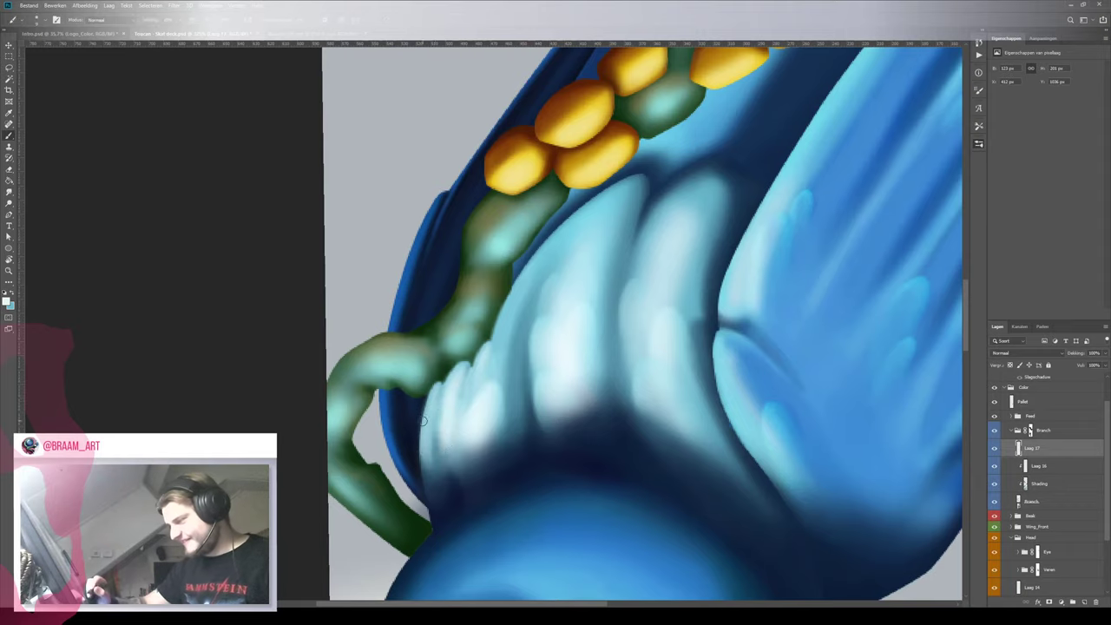
{"action": "key", "text": "z"}
{"action": "mouse_move", "coordinate": [477, 396]}
{"action": "left_mouse_down"}
{"action": "mouse_move", "coordinate": [426, 495]}
{"action": "mouse_move", "coordinate": [456, 474]}
{"action": "left_mouse_up"}
{"action": "key", "text": "r"}
{"action": "left_click_drag", "start_coordinate": [660, 271], "coordinate": [400, 362]}
{"action": "key", "text": "z"}
{"action": "left_click_drag", "start_coordinate": [521, 278], "coordinate": [503, 271]}
{"action": "key", "text": "ctrl+0"}
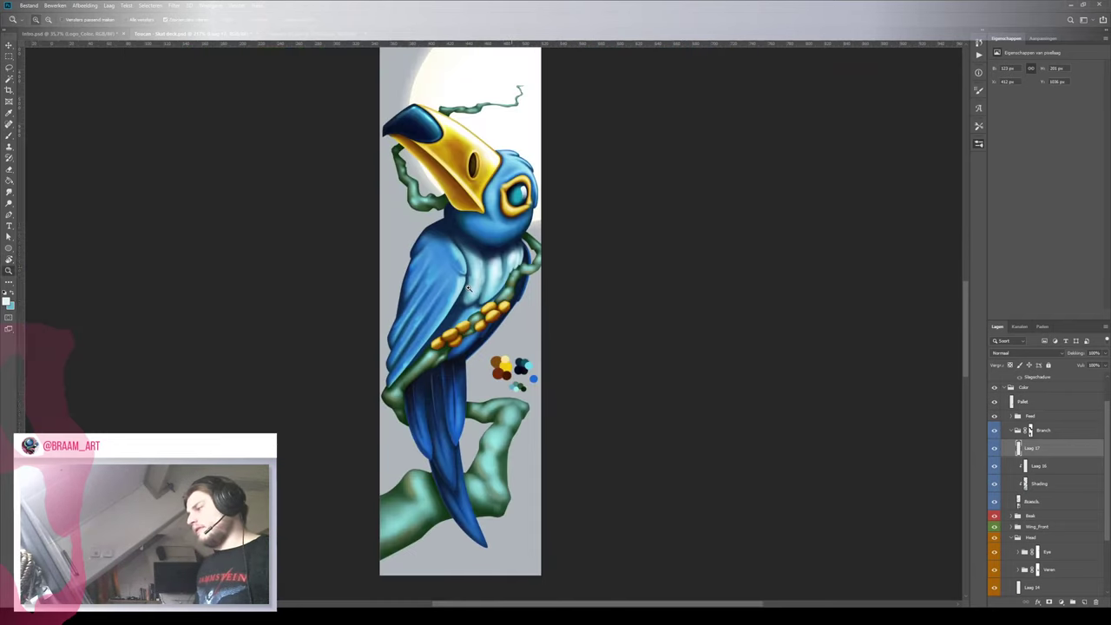
Compare the chest with and without the Laag 17 feather tips by toggling the layer's visibility
{"action": "key", "text": "b"}
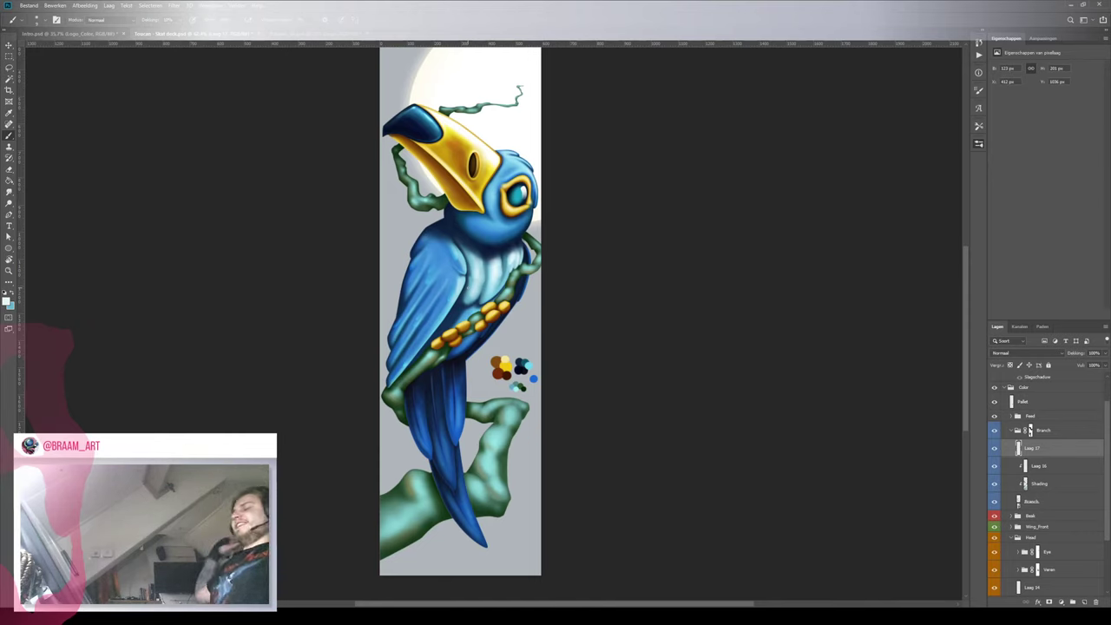
{"action": "key", "text": "z"}
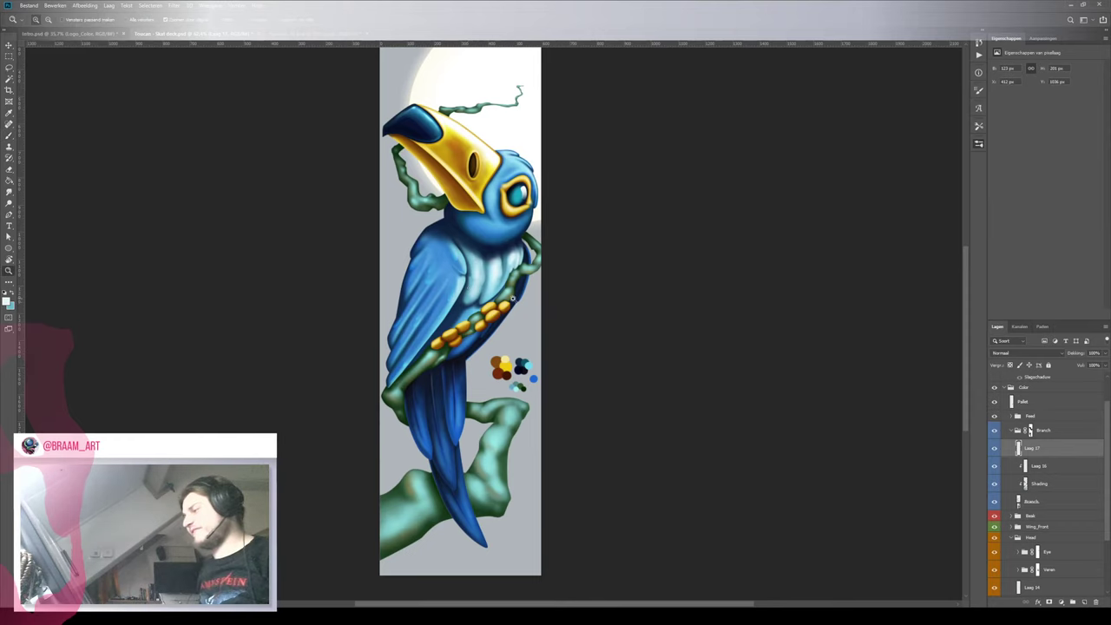
{"action": "mouse_move", "coordinate": [513, 300]}
{"action": "left_mouse_down"}
{"action": "mouse_move", "coordinate": [434, 300]}
{"action": "mouse_move", "coordinate": [507, 300]}
{"action": "mouse_move", "coordinate": [537, 287]}
{"action": "left_mouse_up"}
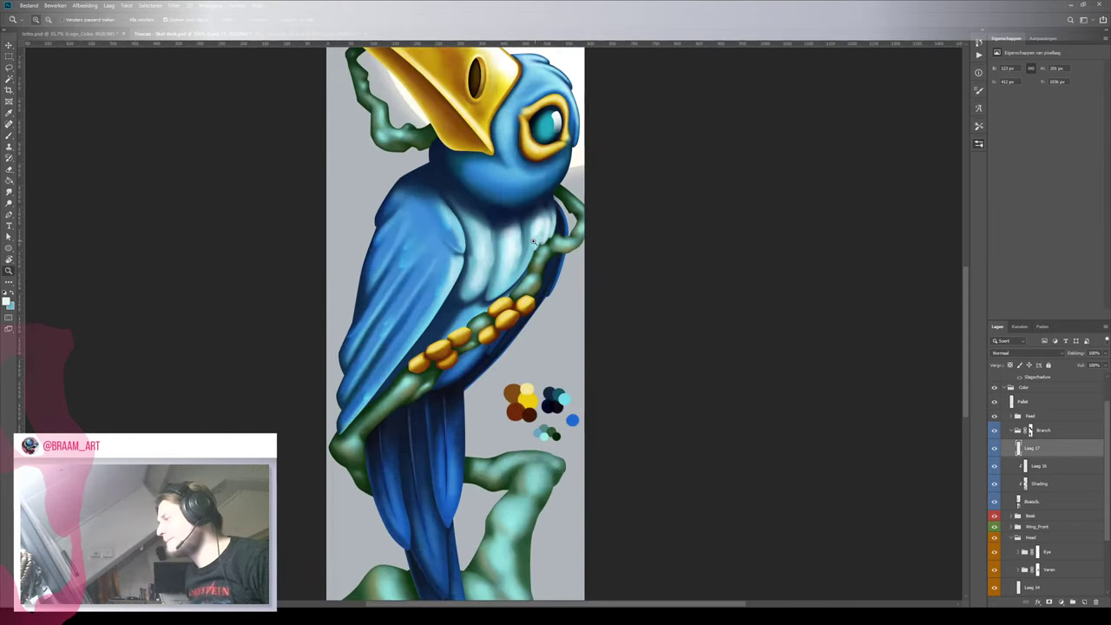
{"action": "mouse_move", "coordinate": [534, 242]}
{"action": "left_mouse_down"}
{"action": "mouse_move", "coordinate": [568, 246]}
{"action": "mouse_move", "coordinate": [533, 256]}
{"action": "mouse_move", "coordinate": [566, 258]}
{"action": "left_mouse_up"}
{"action": "key", "text": "b"}
{"action": "left_click", "coordinate": [996, 450]}
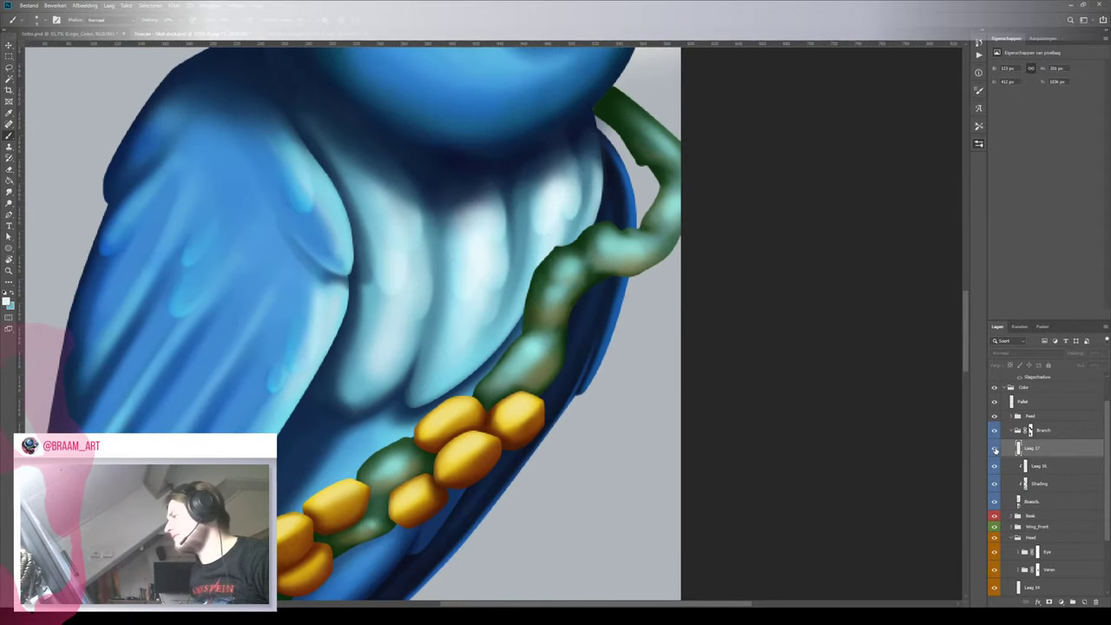
{"action": "left_click", "coordinate": [995, 449]}
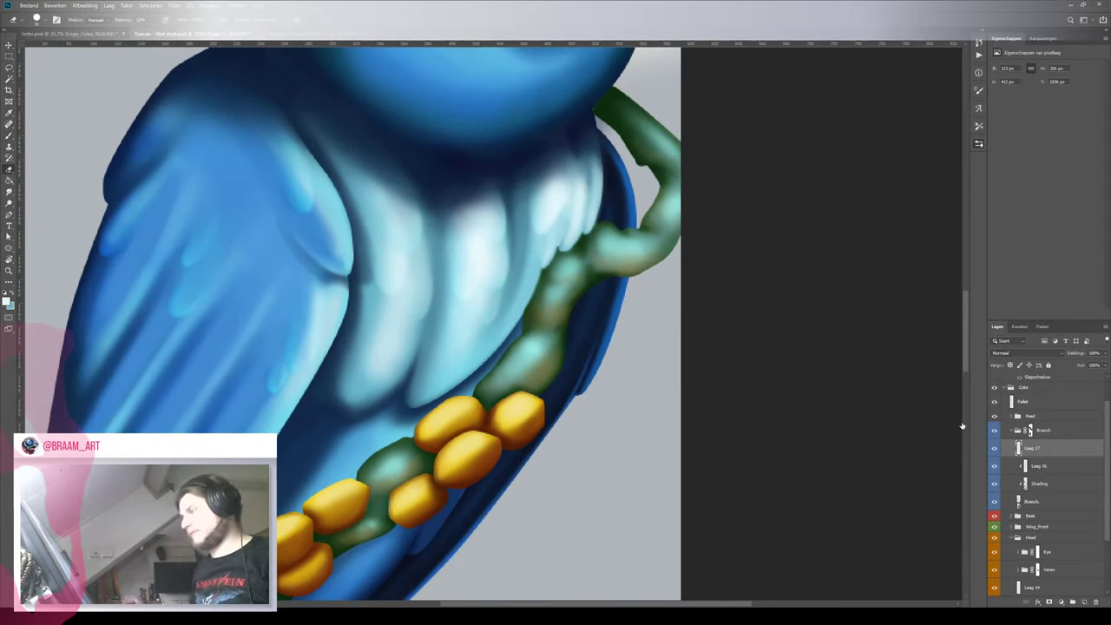
Soften the pale Laag 17 feather strokes beneath the head, near the branch, with the Eraser
{"action": "key", "text": "e"}
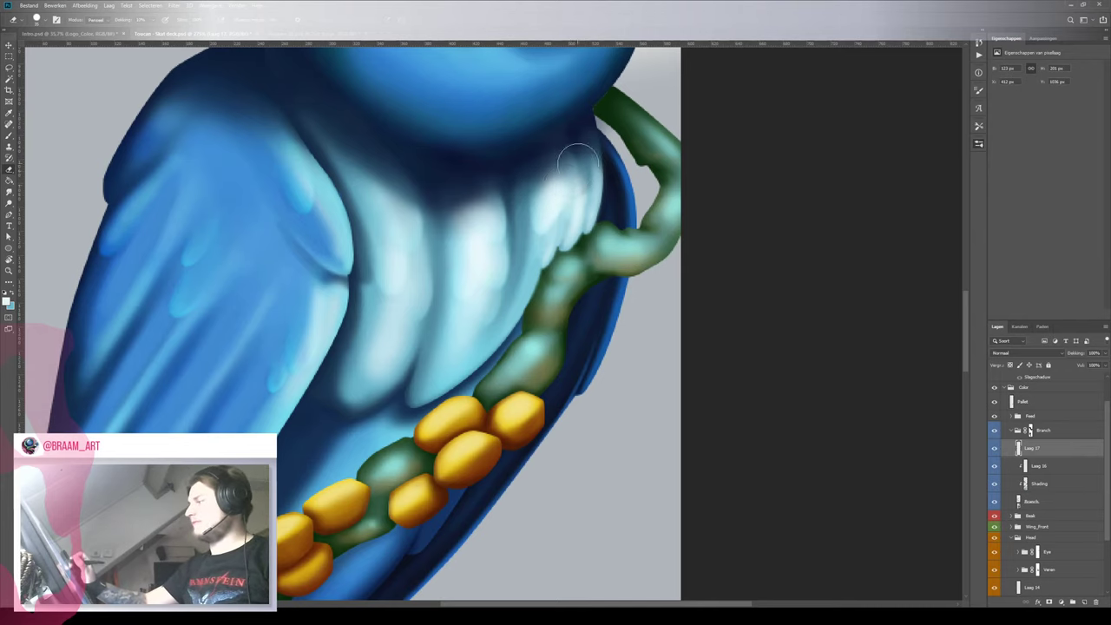
{"action": "key", "text": "z"}
{"action": "mouse_move", "coordinate": [608, 191]}
{"action": "left_mouse_down"}
{"action": "mouse_move", "coordinate": [571, 187]}
{"action": "mouse_move", "coordinate": [596, 182]}
{"action": "left_mouse_up"}
{"action": "key", "text": "e"}
{"action": "key", "text": "e"}
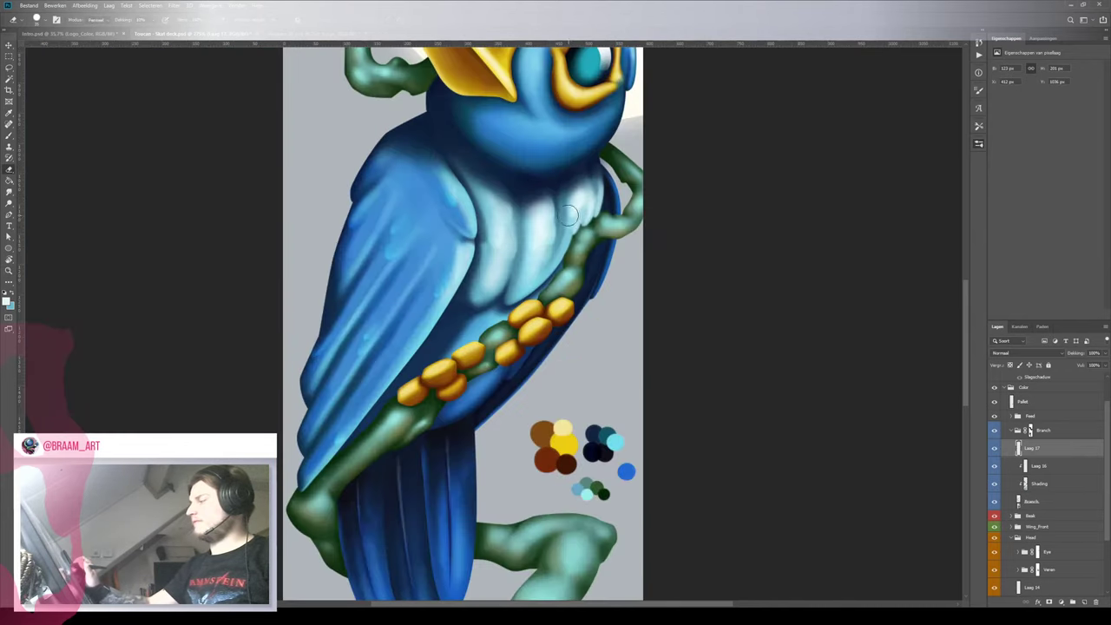
{"action": "key", "text": "z"}
{"action": "mouse_move", "coordinate": [551, 271]}
{"action": "left_mouse_down"}
{"action": "mouse_move", "coordinate": [515, 271]}
{"action": "mouse_move", "coordinate": [586, 271]}
{"action": "left_mouse_up"}
{"action": "key", "text": "e"}
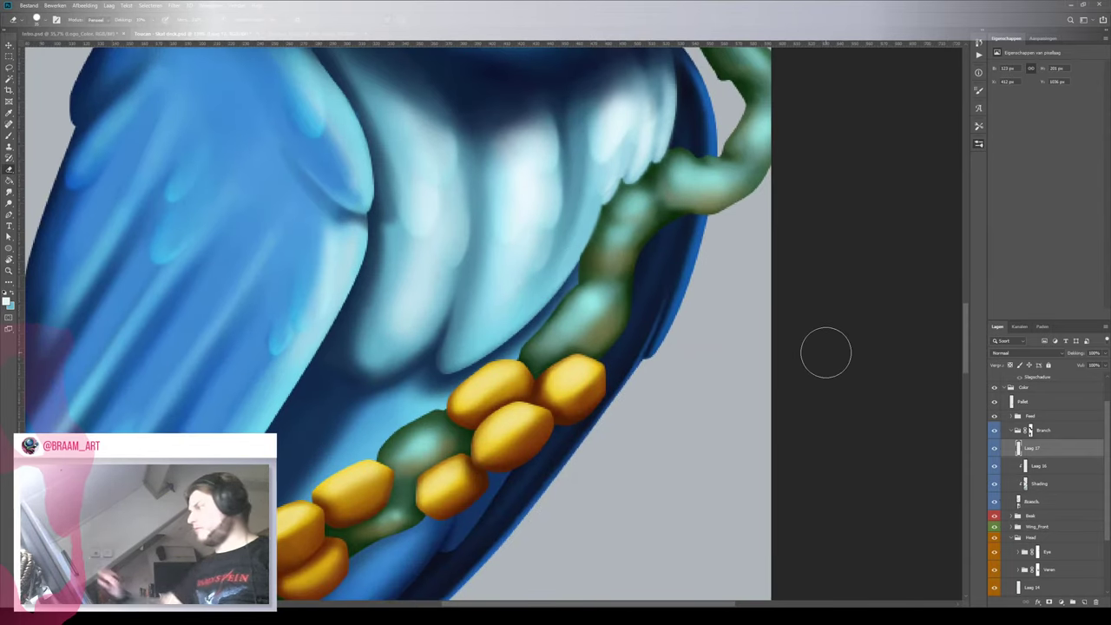
{"action": "left_click_drag", "start_coordinate": [657, 144], "coordinate": [663, 165]}
Reduce the eraser size and trim the lowest feather tips where they overlap the branch
{"action": "key", "text": "bracketleft"}
{"action": "key", "text": "bracketleft"}
{"action": "key", "text": "bracketleft"}
{"action": "key", "text": "bracketleft"}
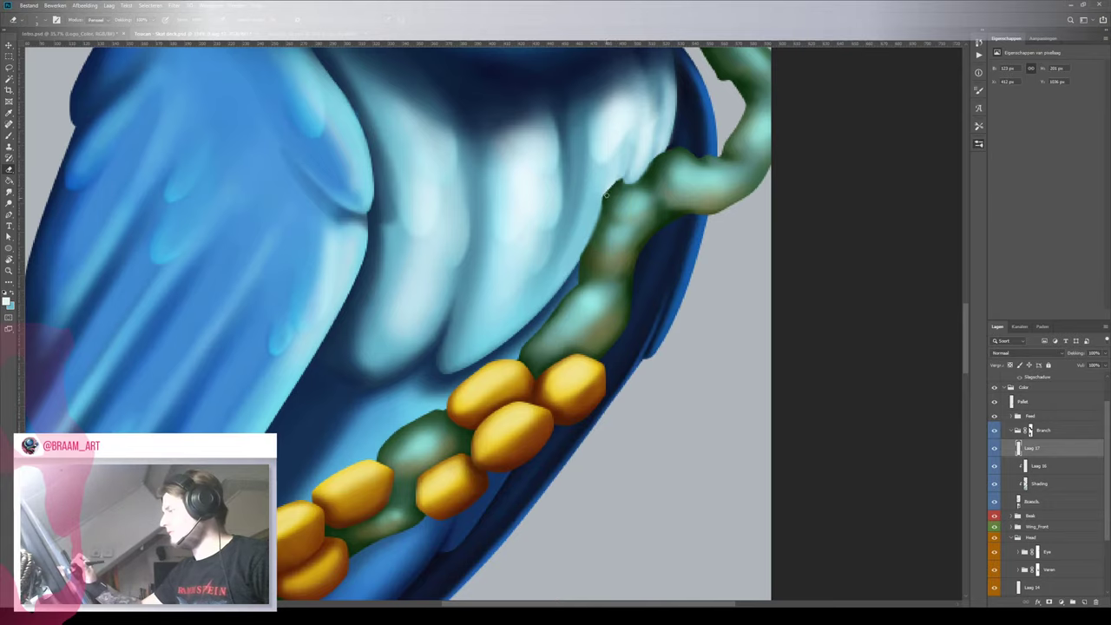
{"action": "left_click_drag", "start_coordinate": [626, 202], "coordinate": [655, 203]}
{"action": "key", "text": "ctrl+0"}
{"action": "scroll", "coordinate": [584, 308], "scroll_direction": "up", "scroll_amount": 5}
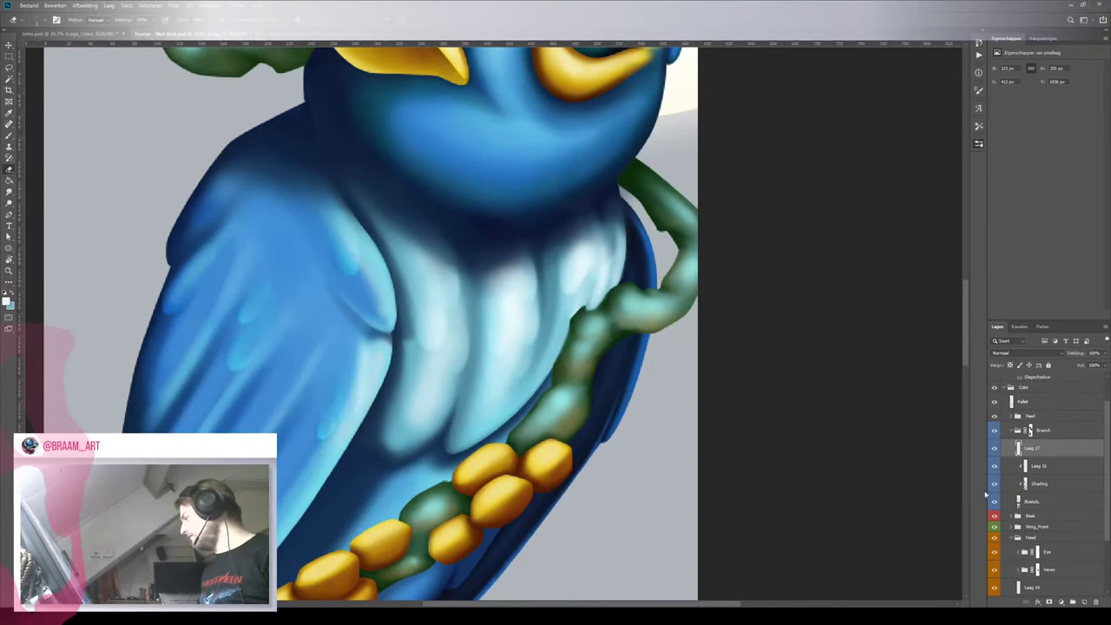
Select Laag 16 in the Branch group and compare the branch with and without it
{"action": "left_click", "coordinate": [1032, 466]}
{"action": "left_click", "coordinate": [996, 468]}
{"action": "left_click", "coordinate": [996, 468]}
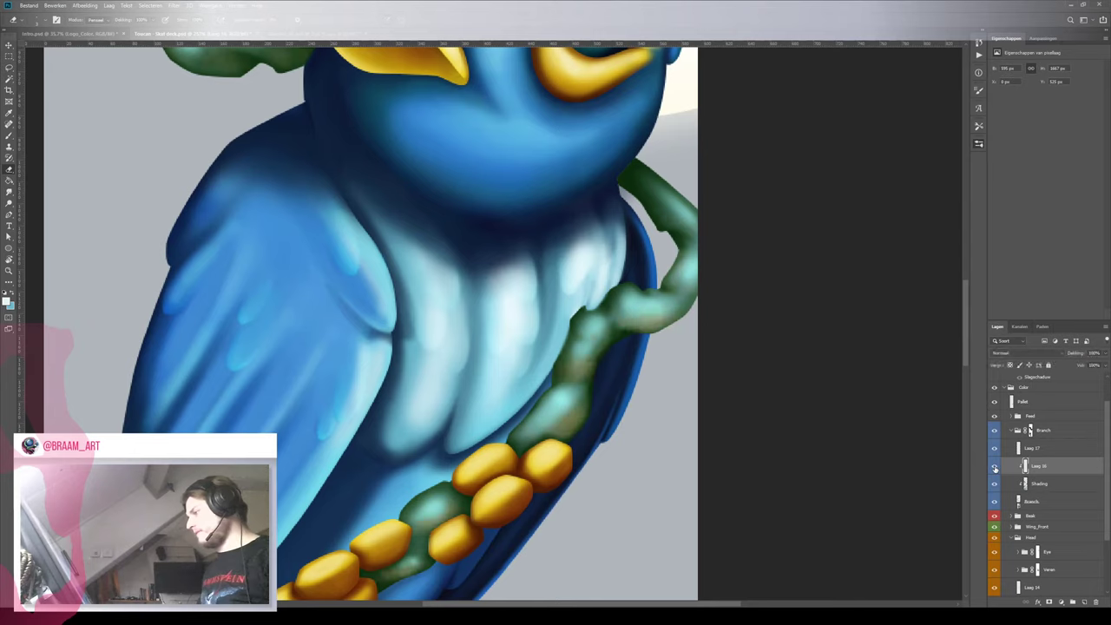
Select the Branch group's Shading layer and sample a dark green from the branch as the brush color
{"action": "left_click", "coordinate": [1032, 450]}
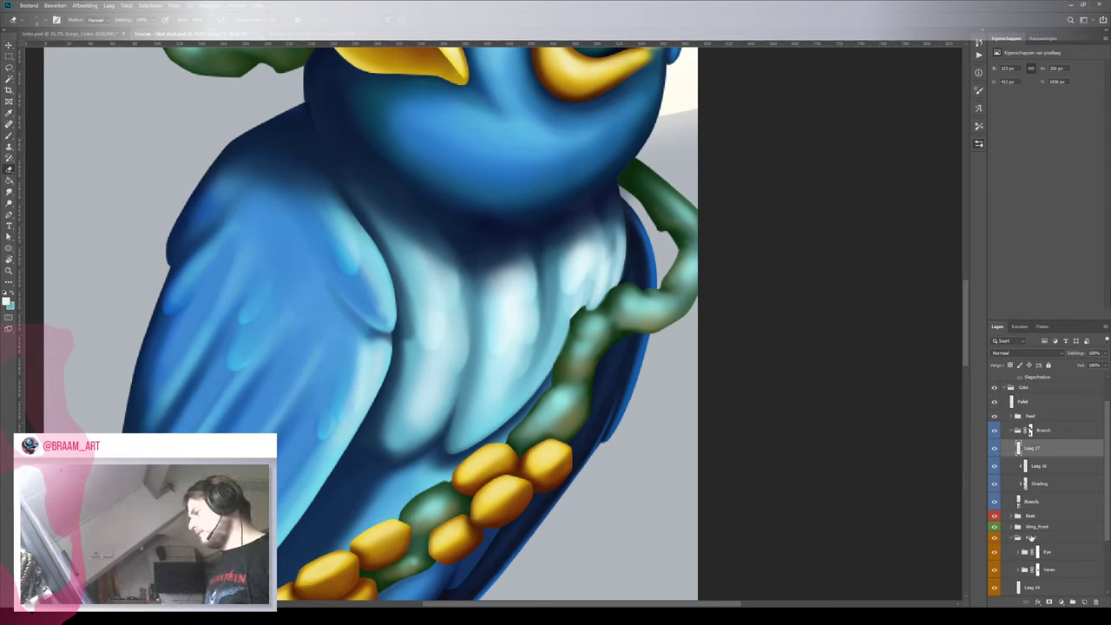
{"action": "left_click", "coordinate": [1035, 484]}
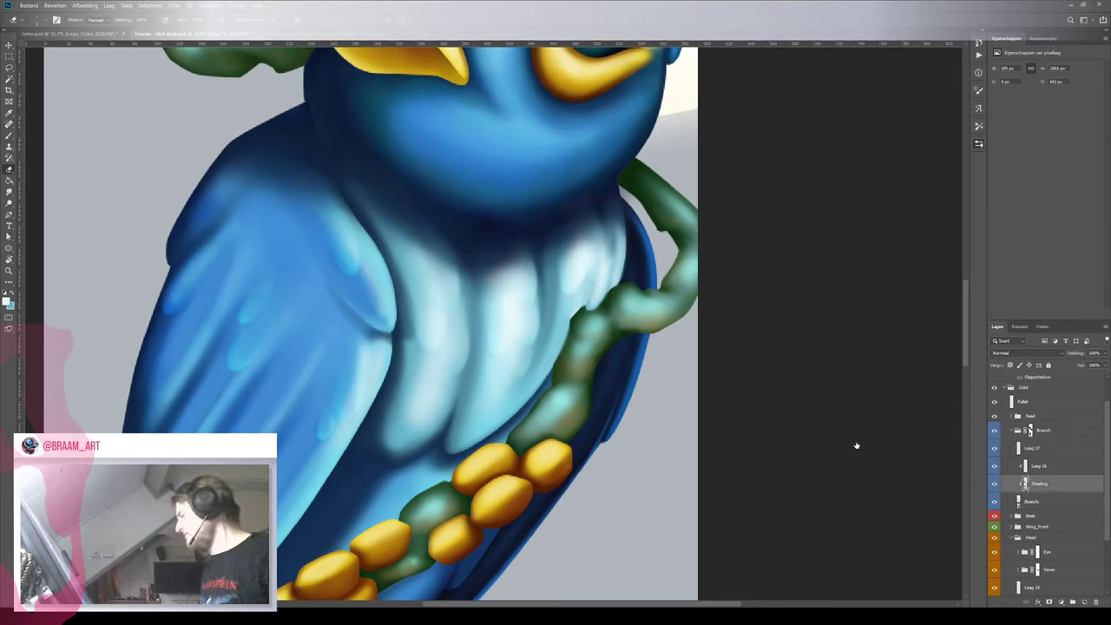
{"action": "key", "text": "b"}
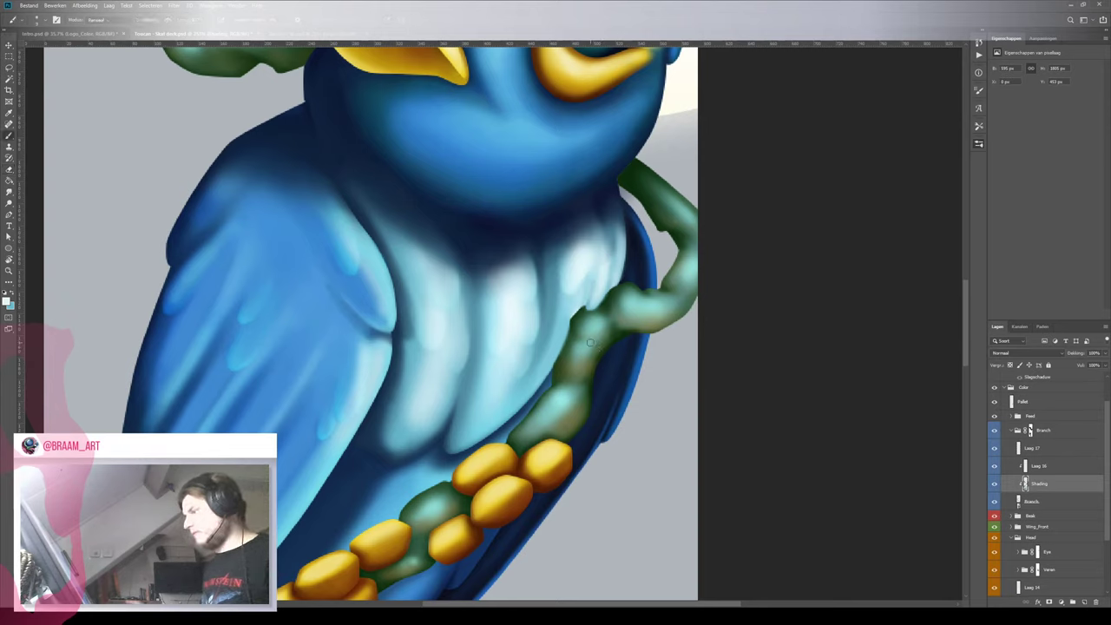
{"action": "left_click", "coordinate": [596, 377], "text": "alt"}
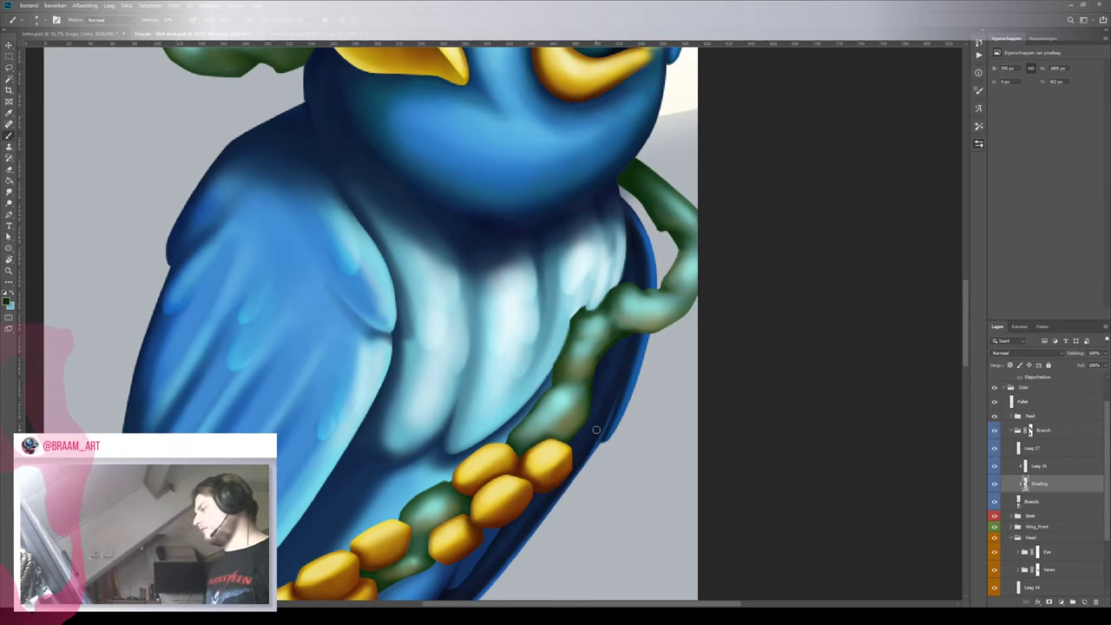
Collapse the Head group, expand Wing_Front and check its topmost layer by toggling its visibility
{"action": "scroll", "coordinate": [1022, 501], "scroll_direction": "down", "scroll_amount": 2}
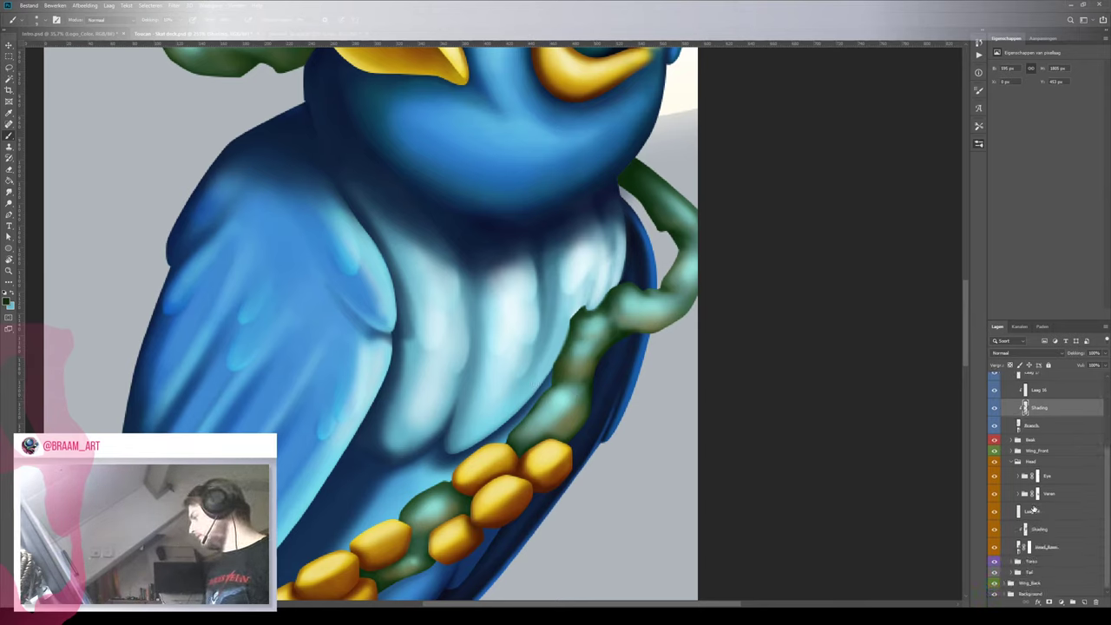
{"action": "left_click", "coordinate": [1008, 462]}
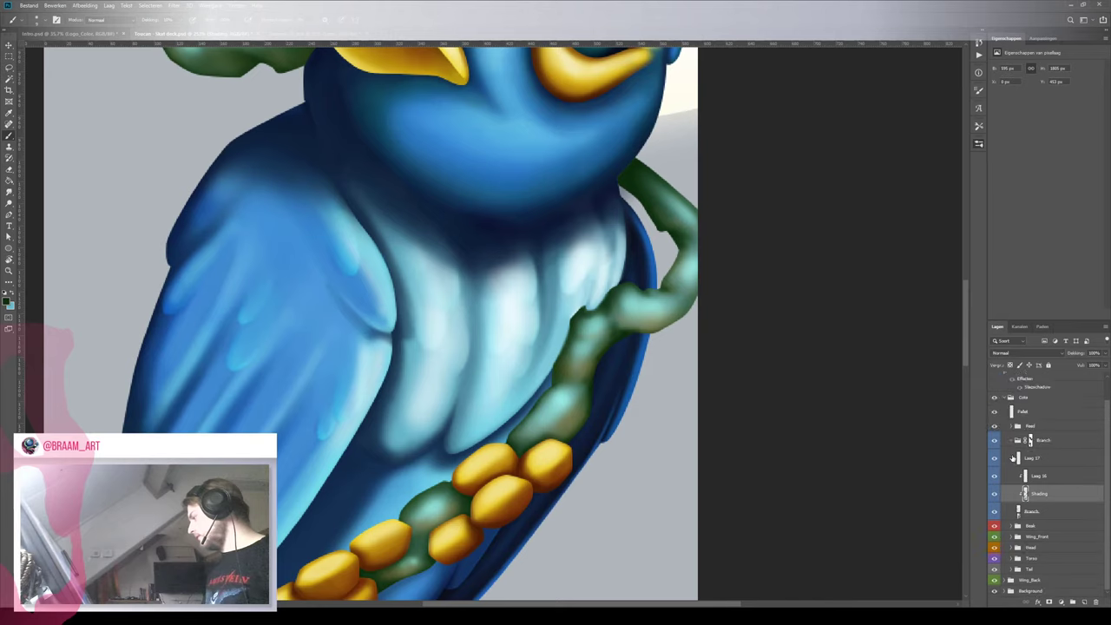
{"action": "left_click", "coordinate": [1011, 536]}
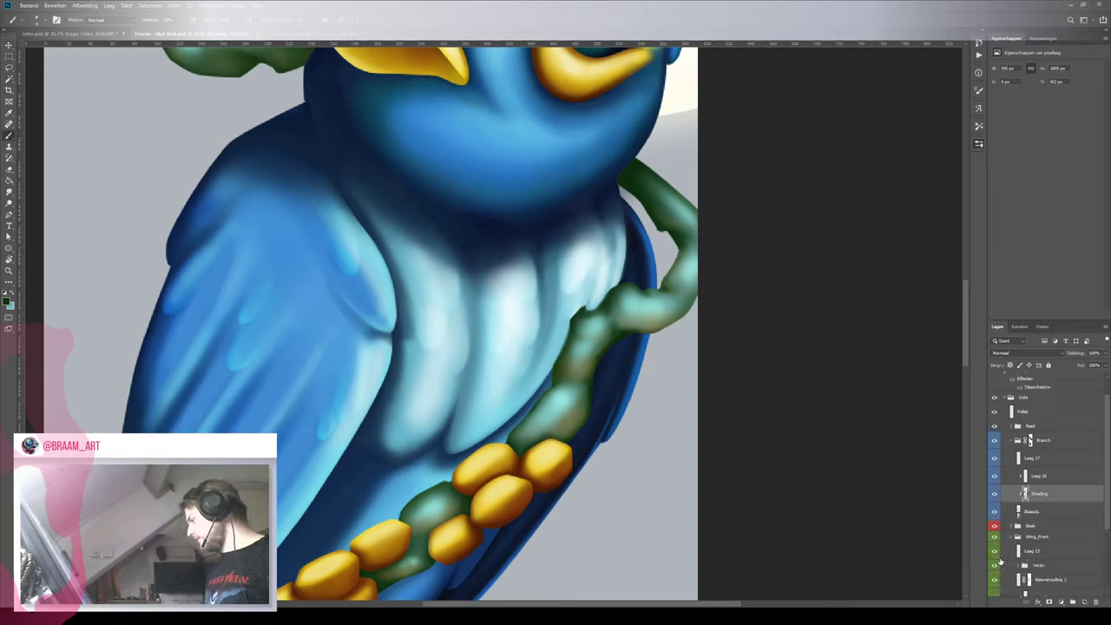
{"action": "left_click", "coordinate": [995, 551]}
{"action": "left_click", "coordinate": [995, 551]}
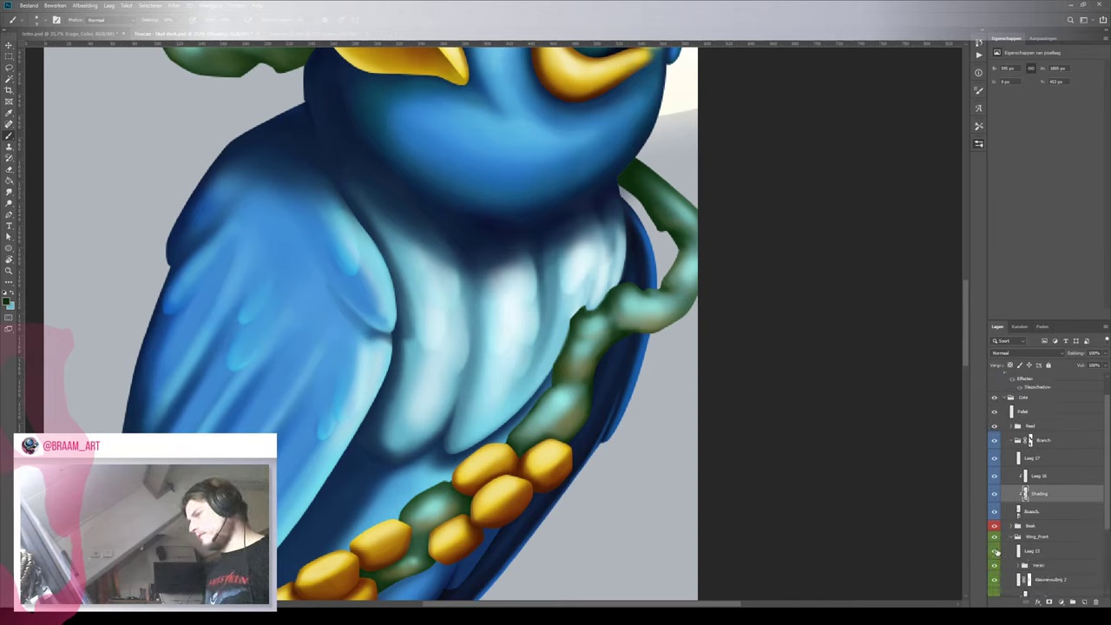
Compare the front wing with and without its Shading layer, and collapse the Wing_Front group
{"action": "scroll", "coordinate": [995, 552], "scroll_direction": "down", "scroll_amount": 2}
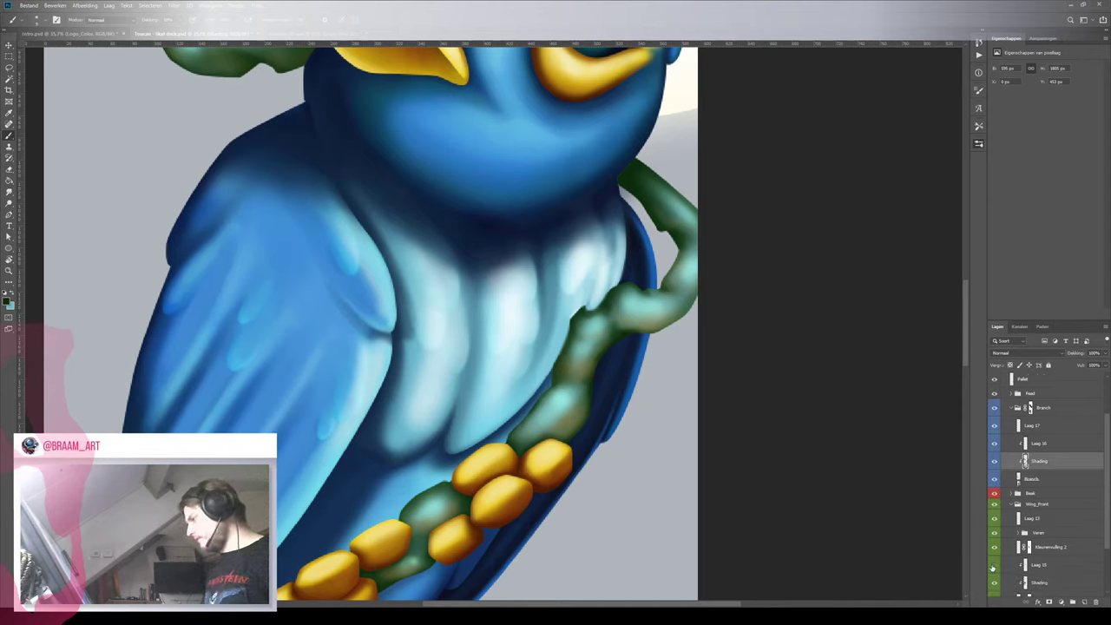
{"action": "scroll", "coordinate": [993, 568], "scroll_direction": "down", "scroll_amount": 2}
{"action": "left_click", "coordinate": [994, 552]}
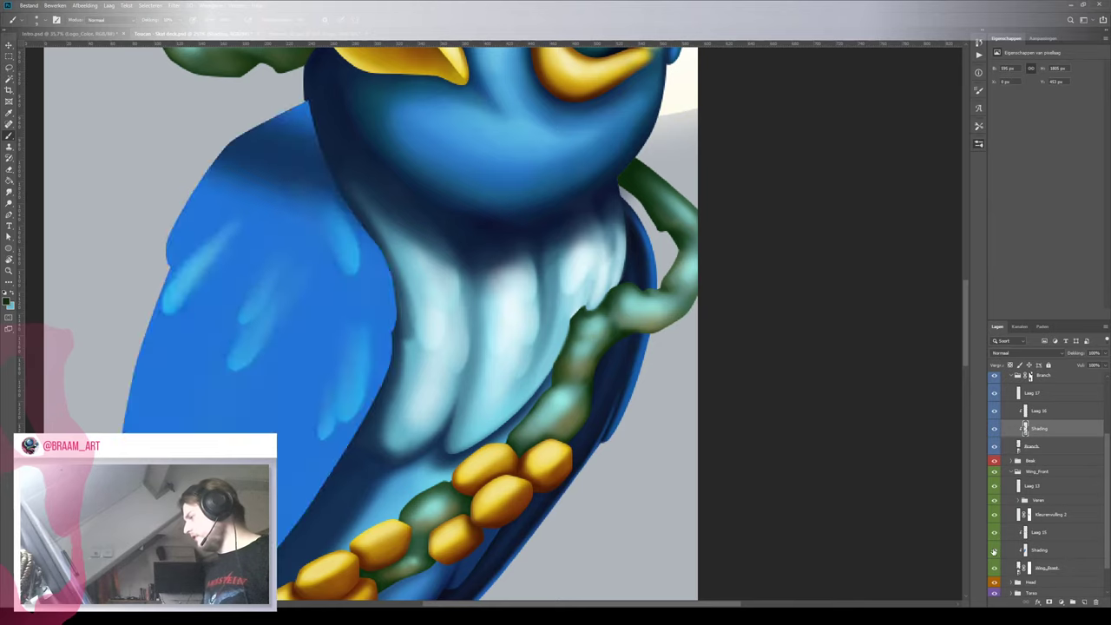
{"action": "left_click", "coordinate": [994, 552]}
{"action": "scroll", "coordinate": [999, 539], "scroll_direction": "down", "scroll_amount": 2}
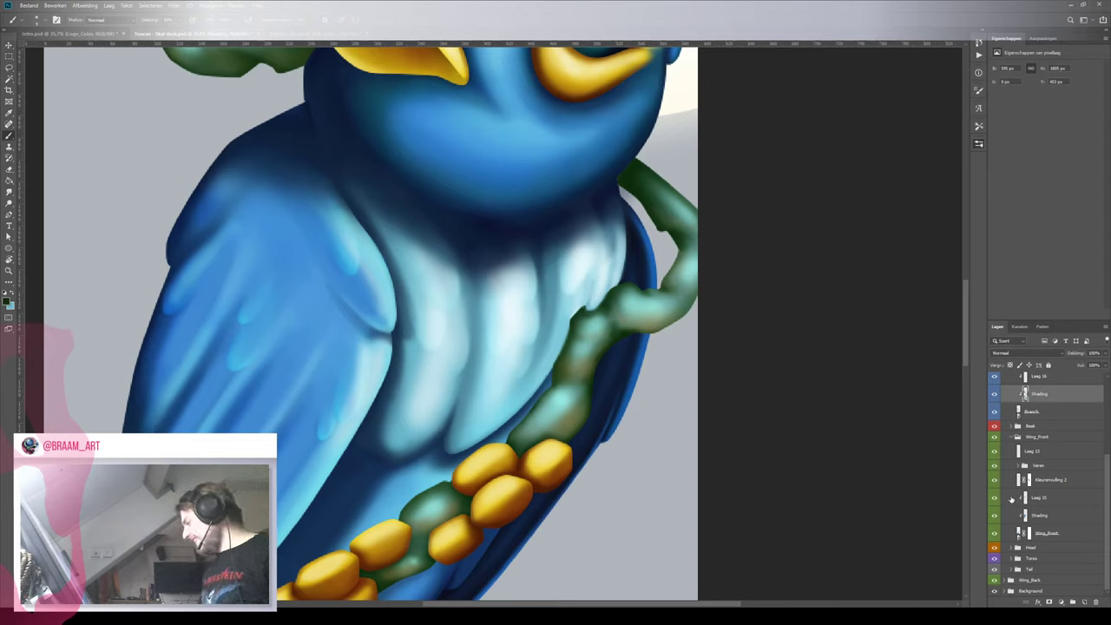
{"action": "left_click", "coordinate": [1029, 496]}
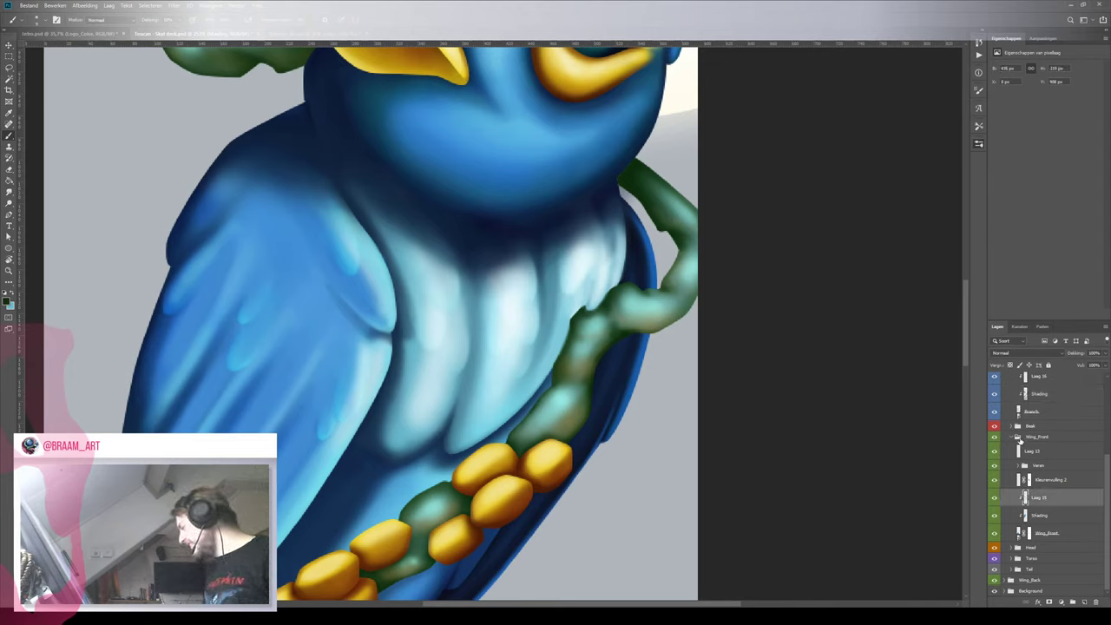
{"action": "left_click", "coordinate": [1016, 437]}
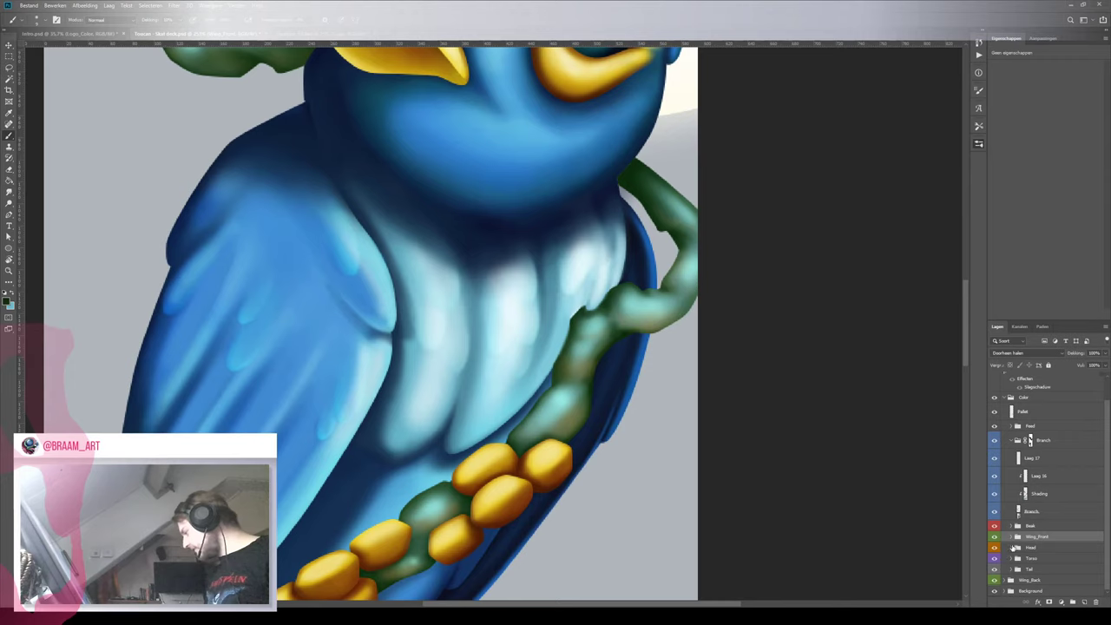
Expand the Head group and check what its Eye group and Laag 14 contain by toggling their visibility
{"action": "left_click", "coordinate": [1012, 547]}
{"action": "scroll", "coordinate": [1039, 553], "scroll_direction": "down", "scroll_amount": 1}
{"action": "left_click", "coordinate": [994, 520]}
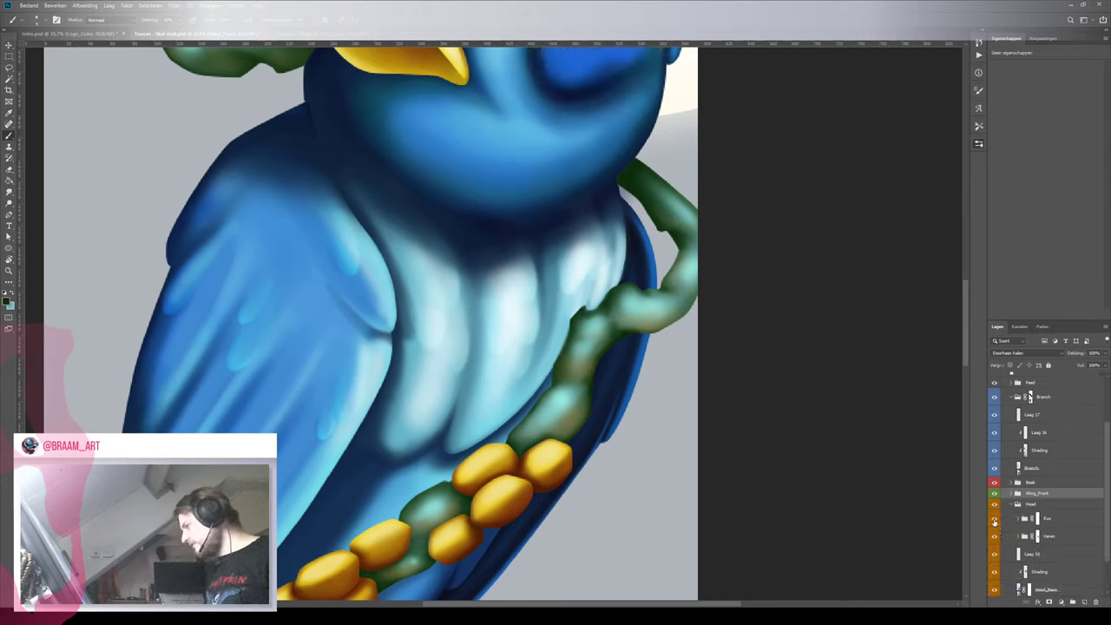
{"action": "left_click", "coordinate": [994, 520]}
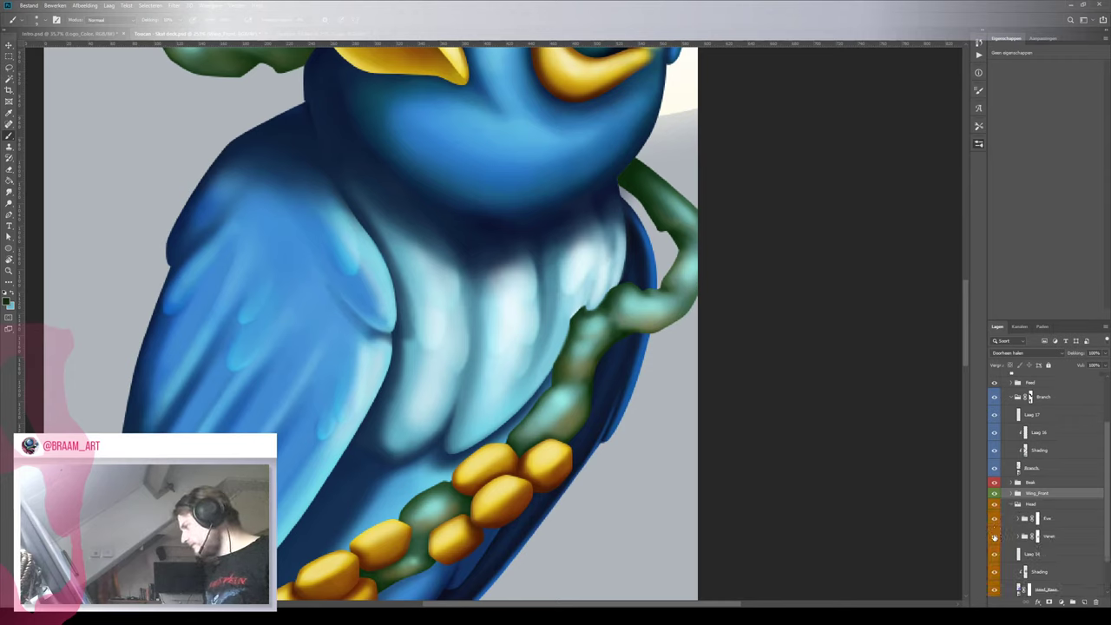
{"action": "left_click", "coordinate": [995, 554]}
{"action": "left_click", "coordinate": [994, 554]}
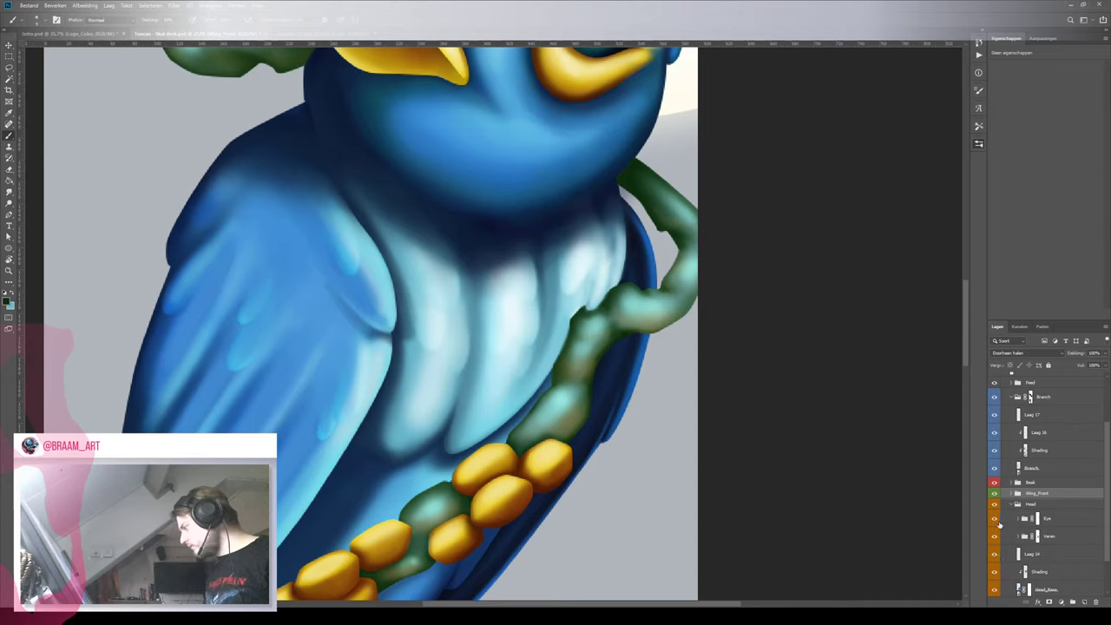
Compare the head and chest with and without the Head group's Shading layer, and select that layer
{"action": "scroll", "coordinate": [998, 524], "scroll_direction": "down", "scroll_amount": 1}
{"action": "left_click", "coordinate": [995, 540]}
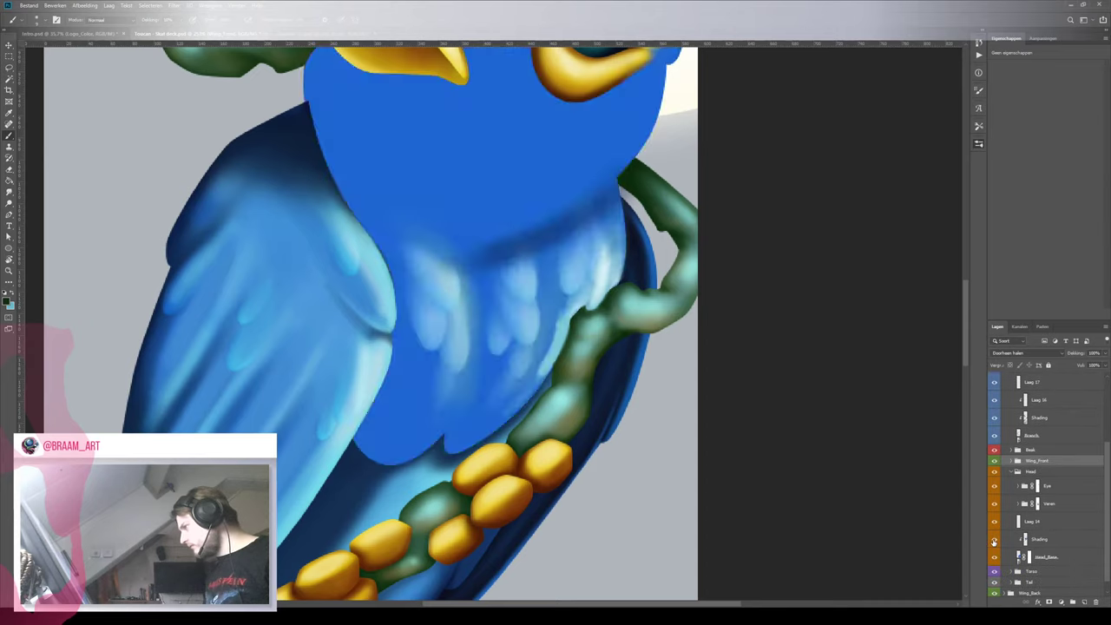
{"action": "left_click", "coordinate": [995, 540]}
{"action": "left_click", "coordinate": [1050, 544]}
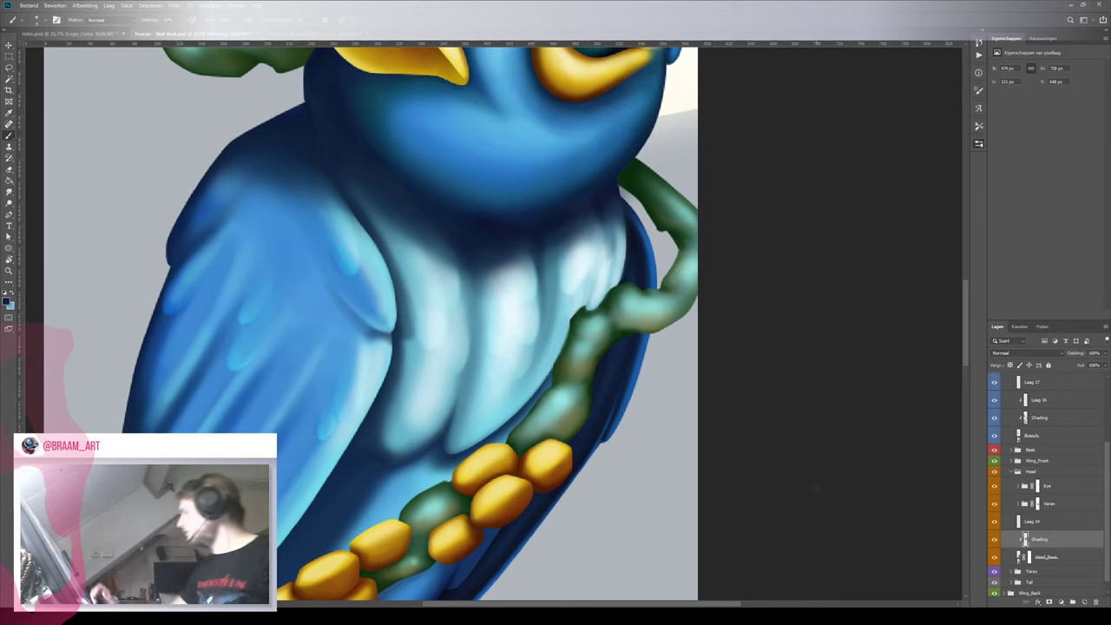
Recheck Laag 14 and Shading in the Head group by toggling their visibility, and select the Veren group
{"action": "left_click", "coordinate": [994, 522]}
{"action": "left_click", "coordinate": [993, 521]}
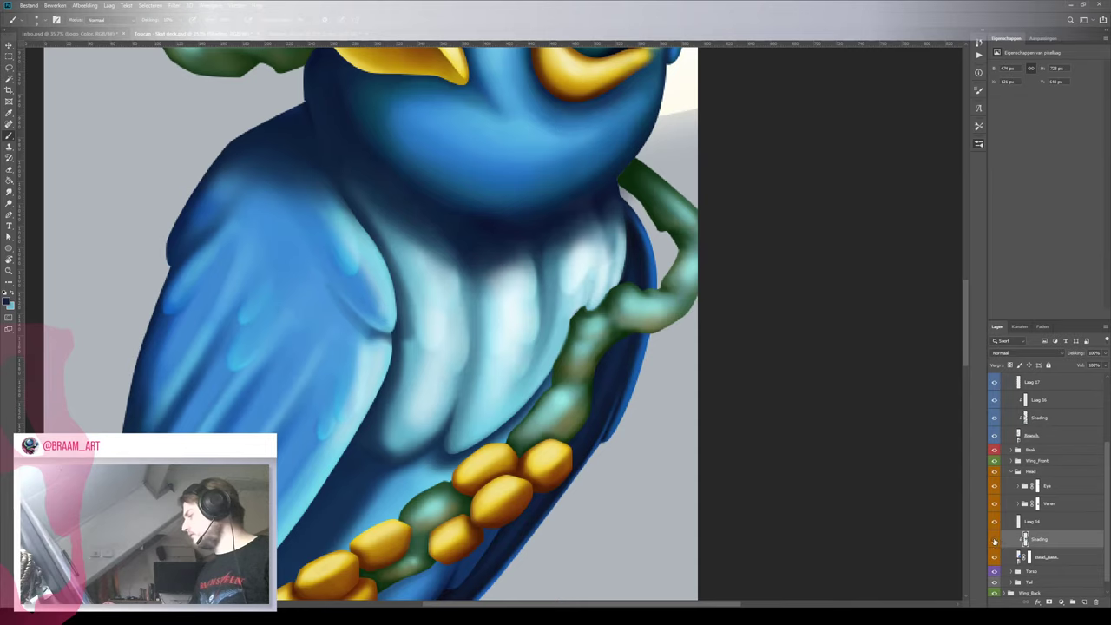
{"action": "left_click", "coordinate": [994, 540]}
{"action": "left_click", "coordinate": [994, 540]}
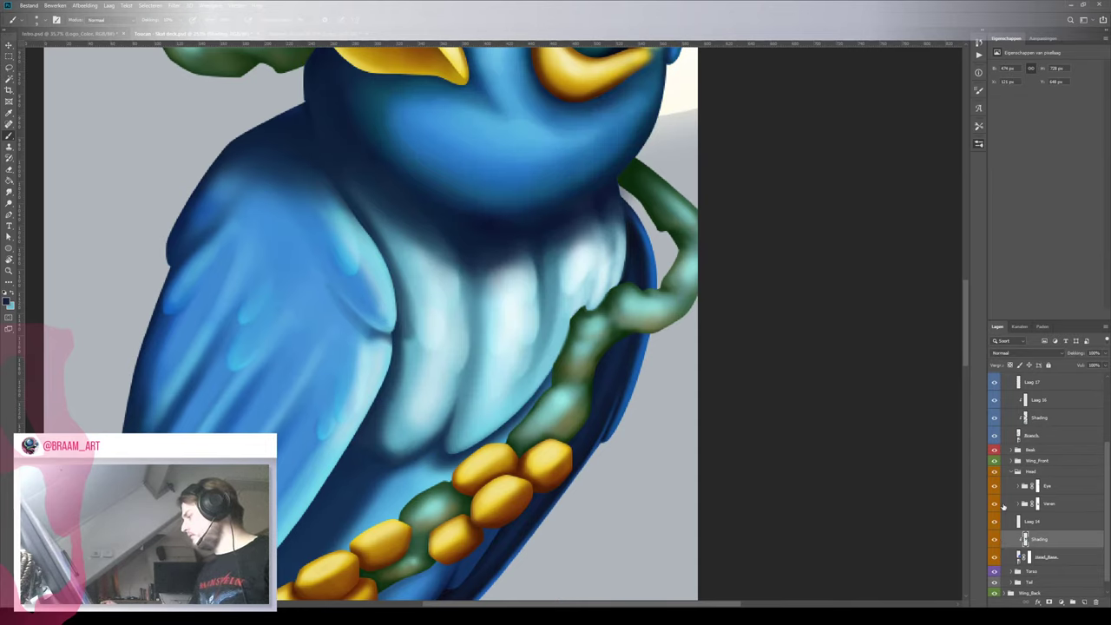
{"action": "left_click", "coordinate": [1057, 502]}
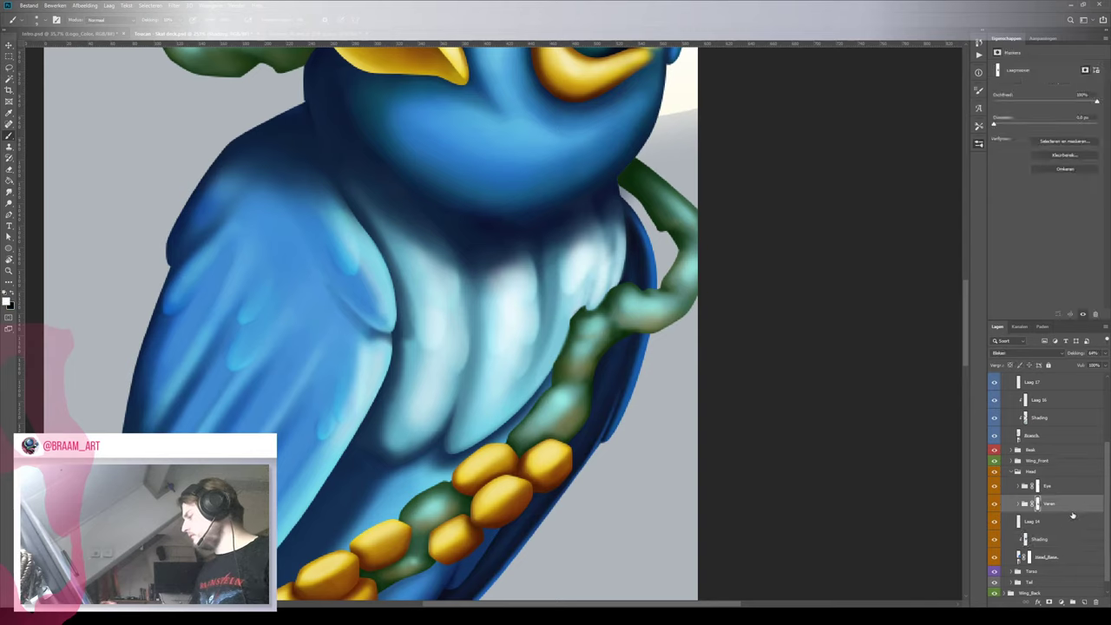
{"action": "left_click", "coordinate": [1061, 488]}
{"action": "left_click", "coordinate": [1085, 601]}
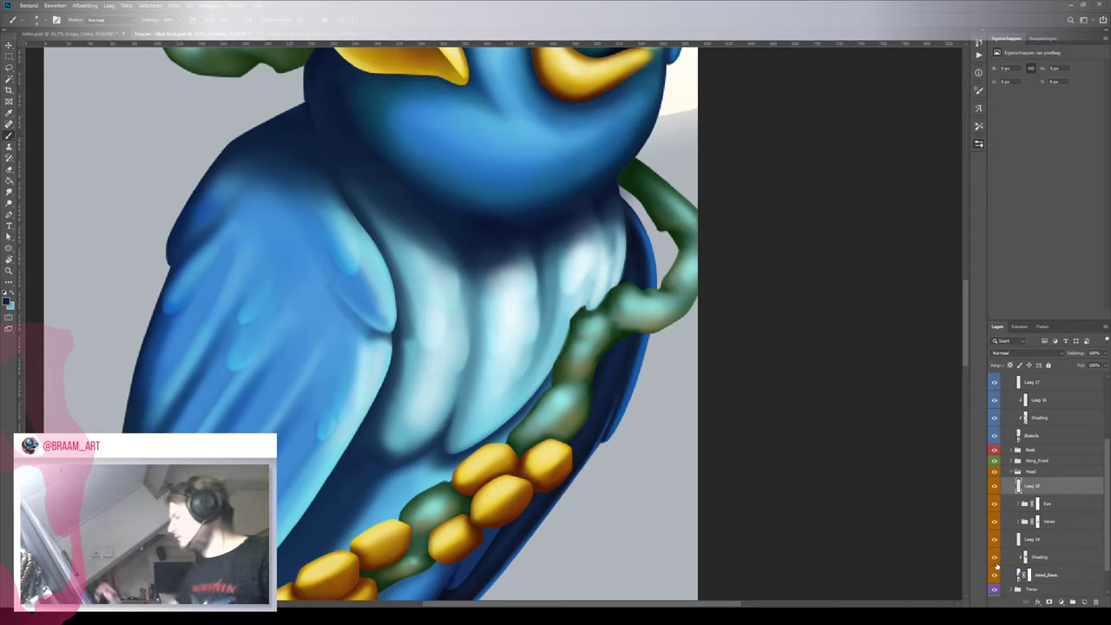
{"action": "left_click_drag", "start_coordinate": [577, 312], "coordinate": [587, 304]}
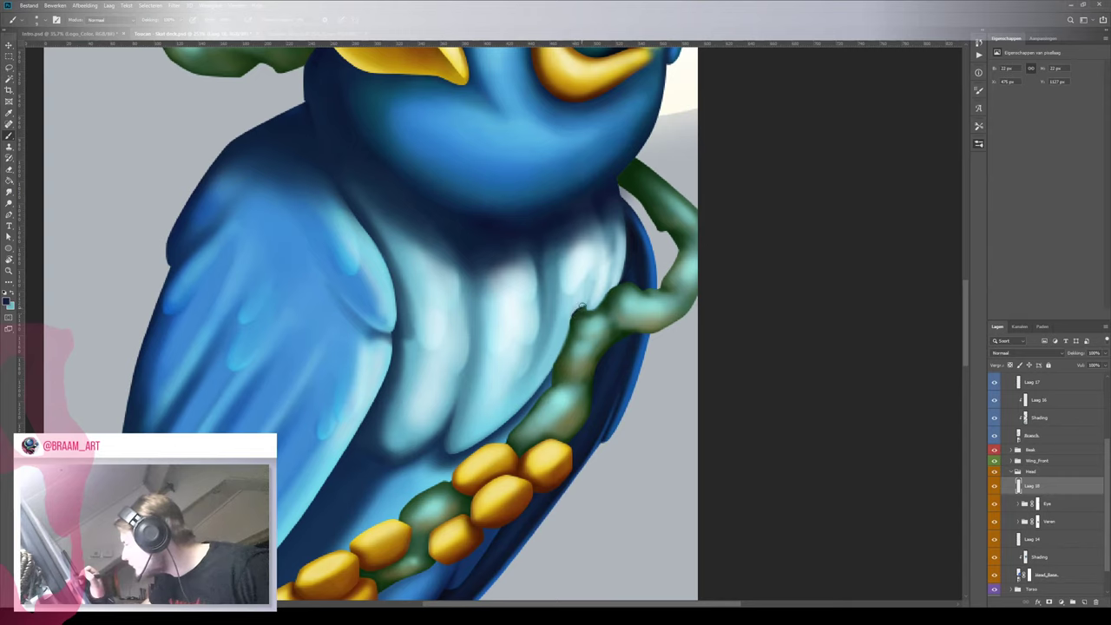
{"action": "left_click_drag", "start_coordinate": [582, 306], "coordinate": [585, 301]}
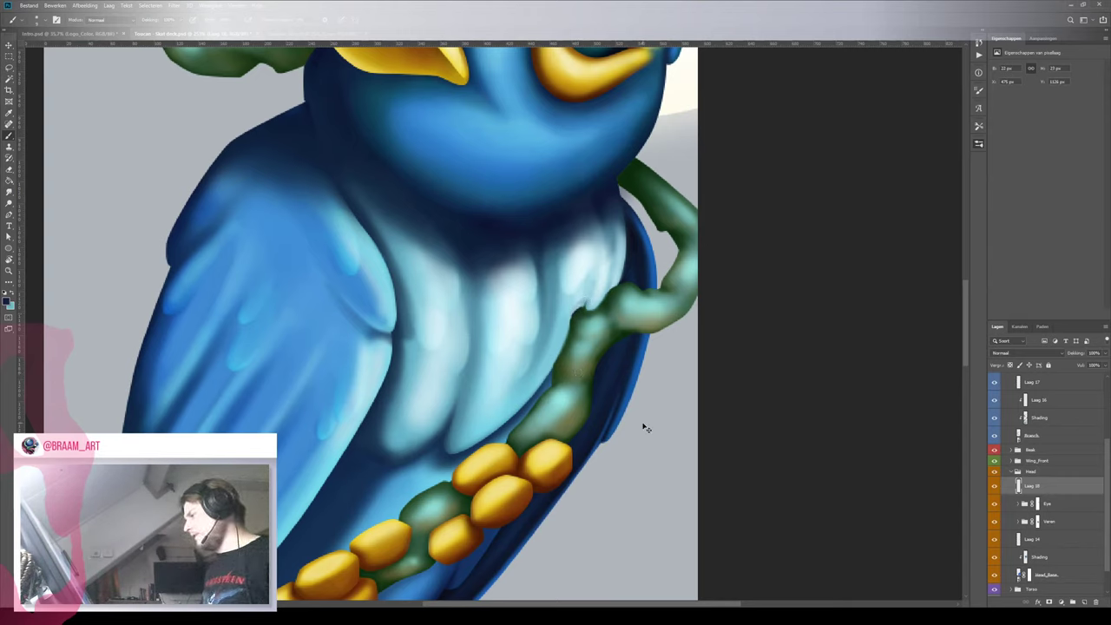
{"action": "key", "text": "Delete"}
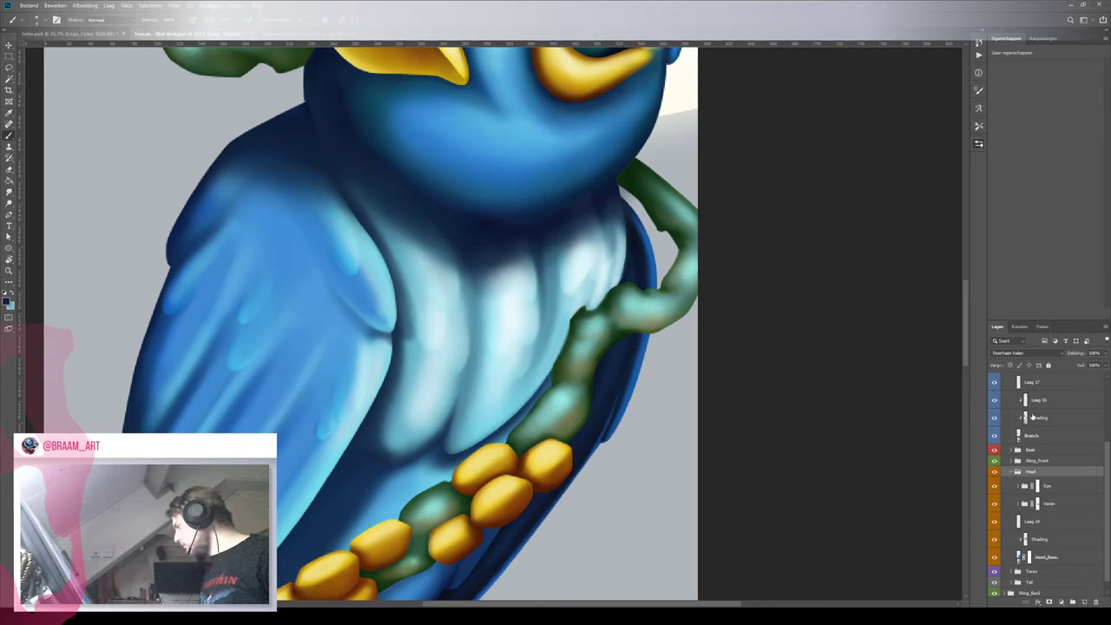
Check what Laag 17 in the Branch group contains by toggling its visibility, and select that layer
{"action": "scroll", "coordinate": [1010, 401], "scroll_direction": "up", "scroll_amount": 1}
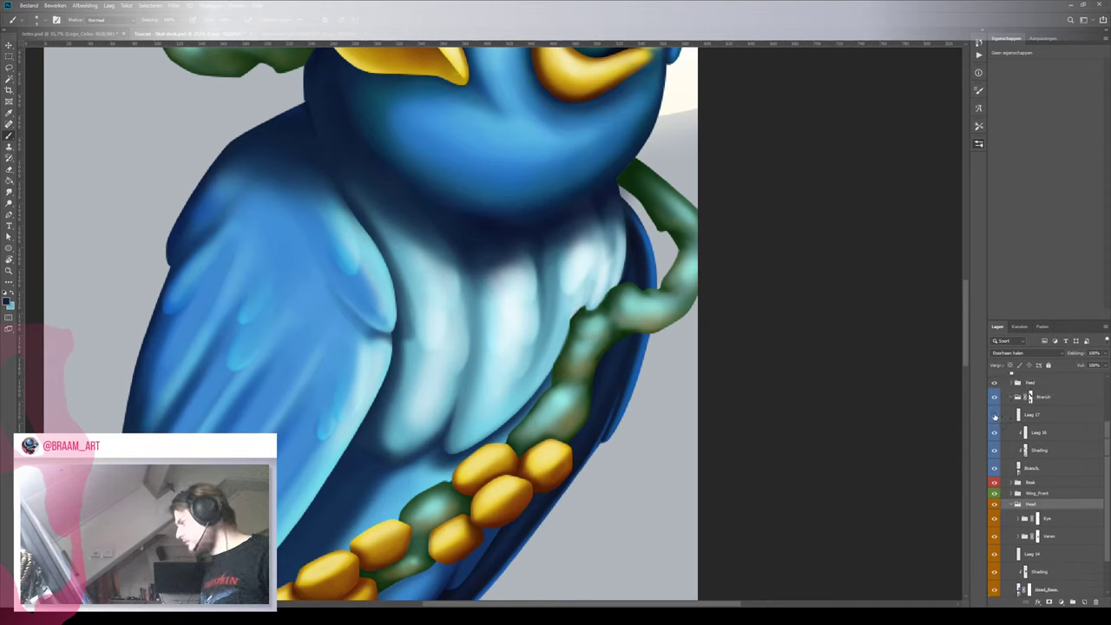
{"action": "left_click", "coordinate": [995, 417]}
{"action": "left_click", "coordinate": [994, 417]}
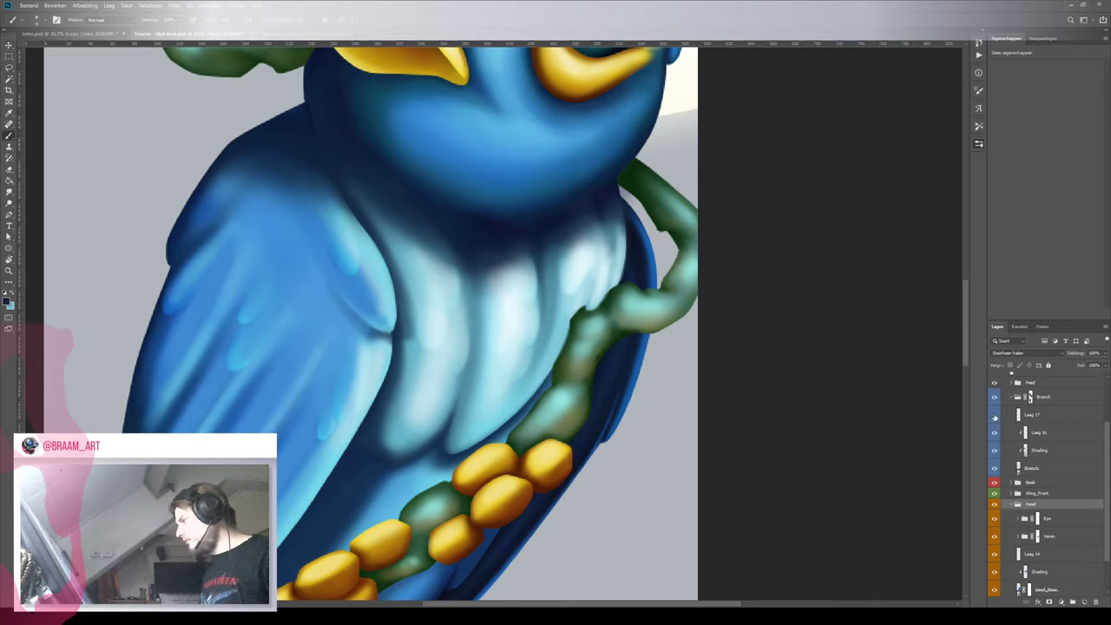
{"action": "left_click", "coordinate": [994, 416]}
{"action": "left_click", "coordinate": [995, 417]}
{"action": "left_click", "coordinate": [1028, 419]}
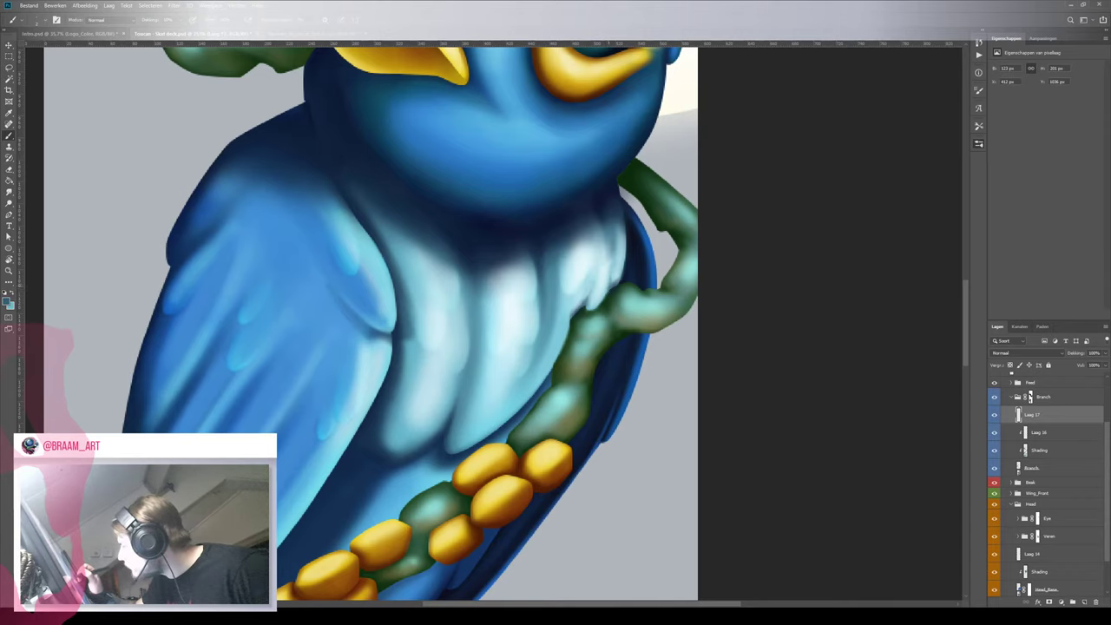
Compare the chest feathers with and without the Branch group by toggling its visibility
{"action": "key", "text": "z"}
{"action": "mouse_move", "coordinate": [606, 297]}
{"action": "left_mouse_down"}
{"action": "mouse_move", "coordinate": [535, 308]}
{"action": "mouse_move", "coordinate": [582, 326]}
{"action": "left_mouse_up"}
{"action": "key", "text": "b"}
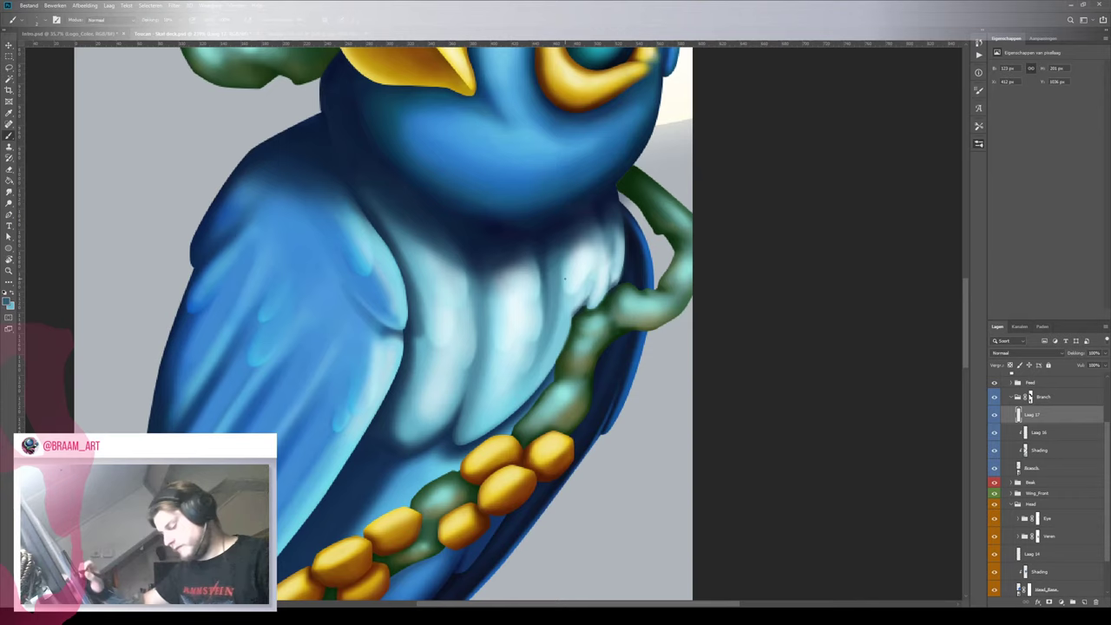
{"action": "left_click", "coordinate": [994, 397]}
{"action": "left_click", "coordinate": [994, 397]}
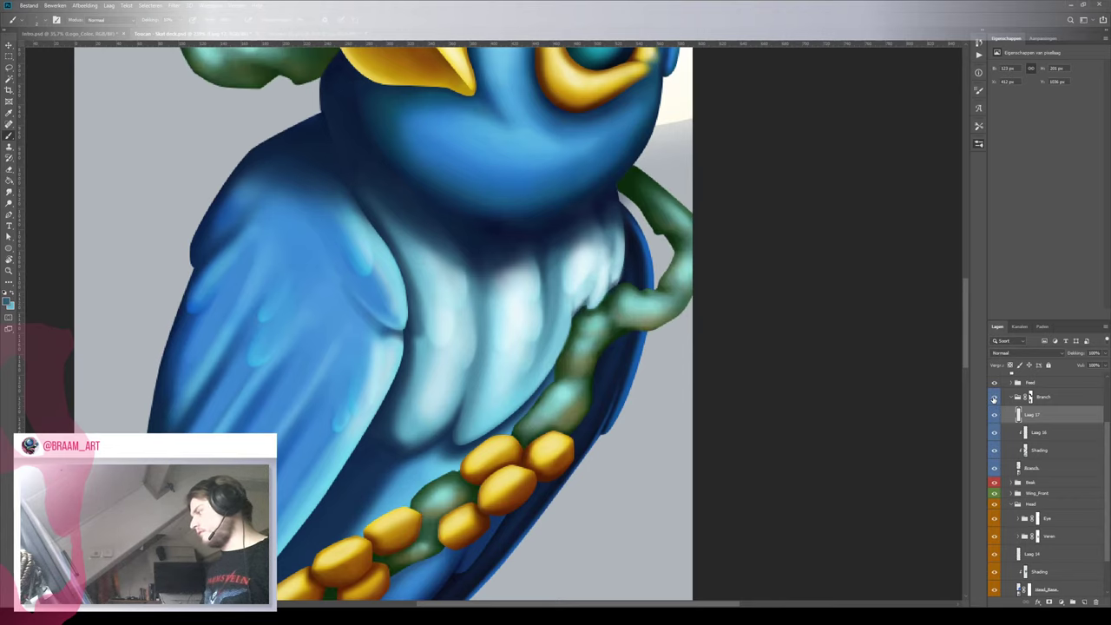
{"action": "left_click", "coordinate": [994, 398]}
{"action": "left_click", "coordinate": [994, 399]}
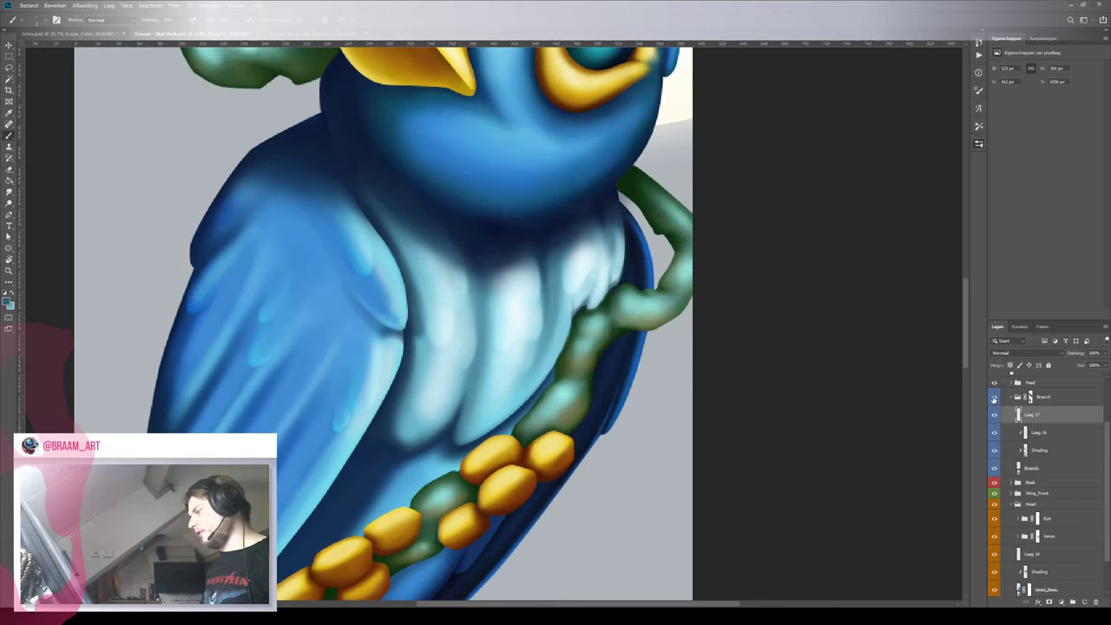
Check the chest area up close with and without the Head group by toggling its visibility
{"action": "key", "text": "z"}
{"action": "left_click_drag", "start_coordinate": [582, 338], "coordinate": [591, 341]}
{"action": "key", "text": "b"}
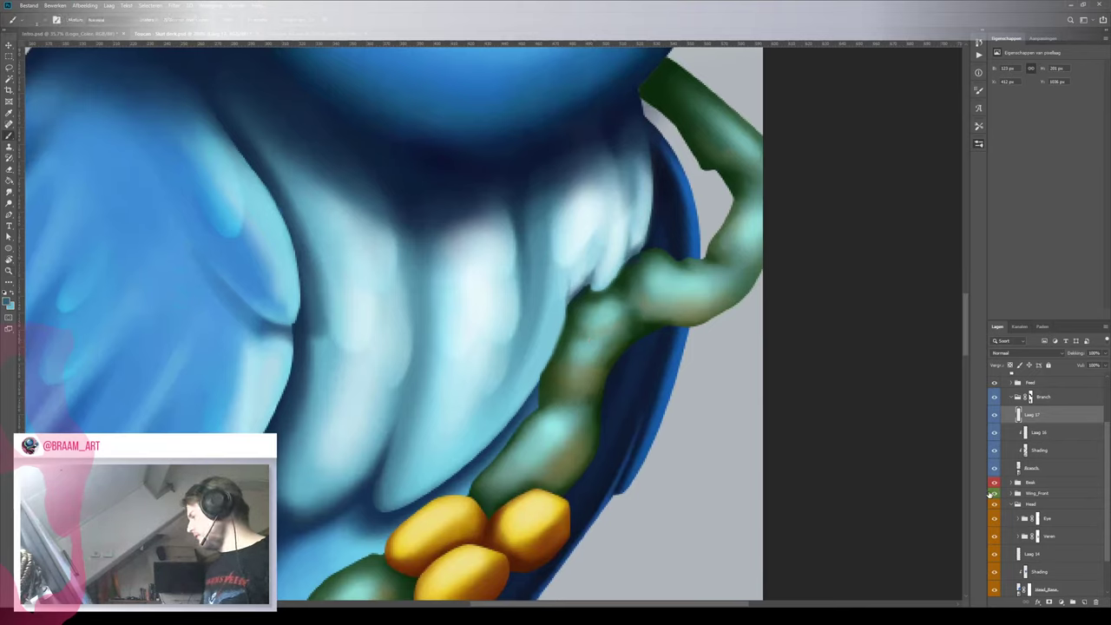
{"action": "left_click", "coordinate": [995, 494]}
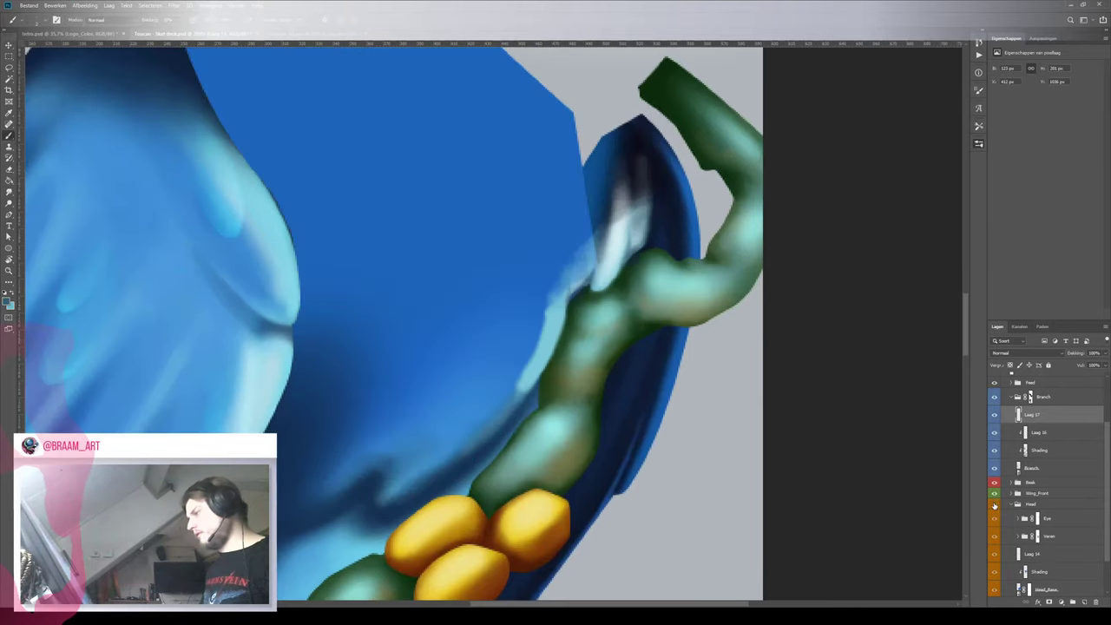
{"action": "left_click", "coordinate": [995, 494]}
Refine the Branch group's layer mask with black strokes along the branch edge beside the chest feathers
{"action": "left_click", "coordinate": [1029, 399]}
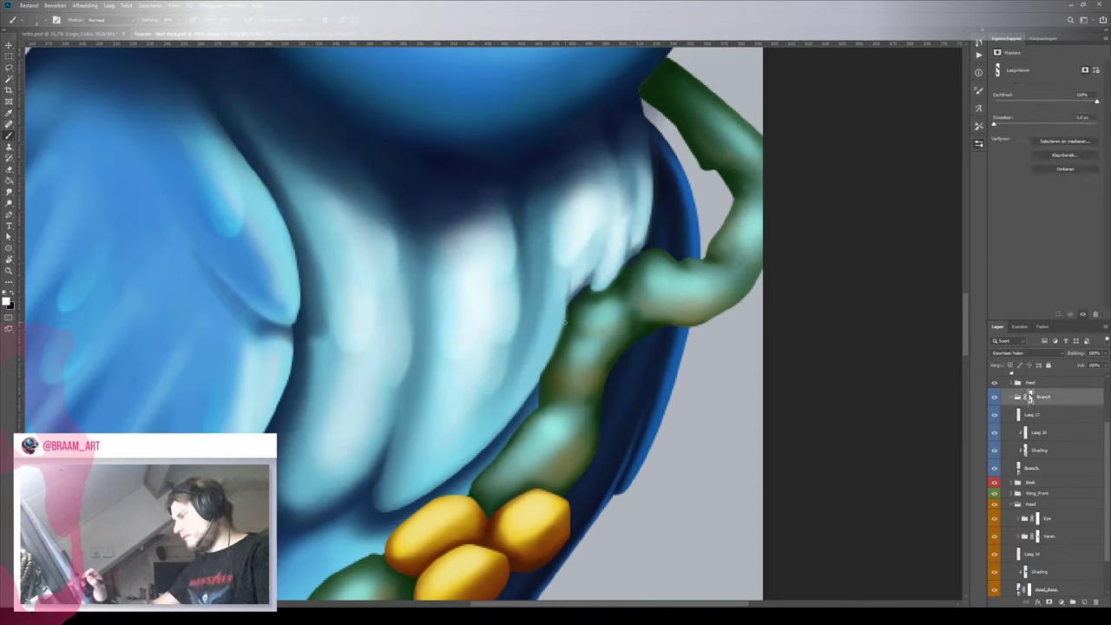
{"action": "key", "text": "x"}
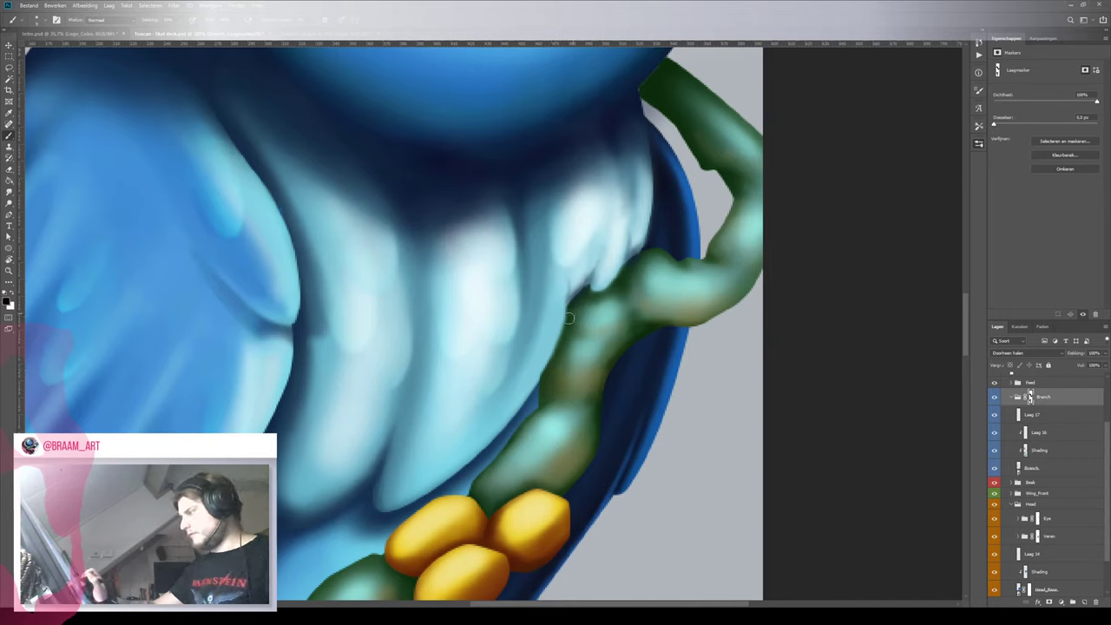
{"action": "mouse_move", "coordinate": [555, 369]}
{"action": "left_mouse_down"}
{"action": "mouse_move", "coordinate": [567, 314]}
{"action": "mouse_move", "coordinate": [562, 340]}
{"action": "left_mouse_up"}
{"action": "left_click_drag", "start_coordinate": [556, 395], "coordinate": [574, 307]}
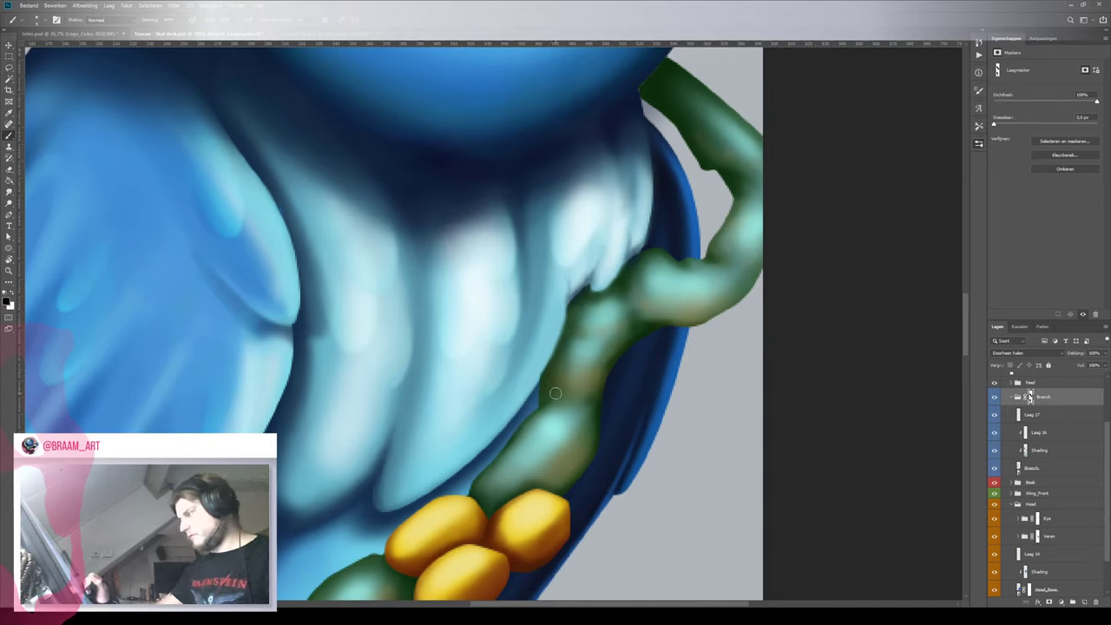
{"action": "key", "text": "x"}
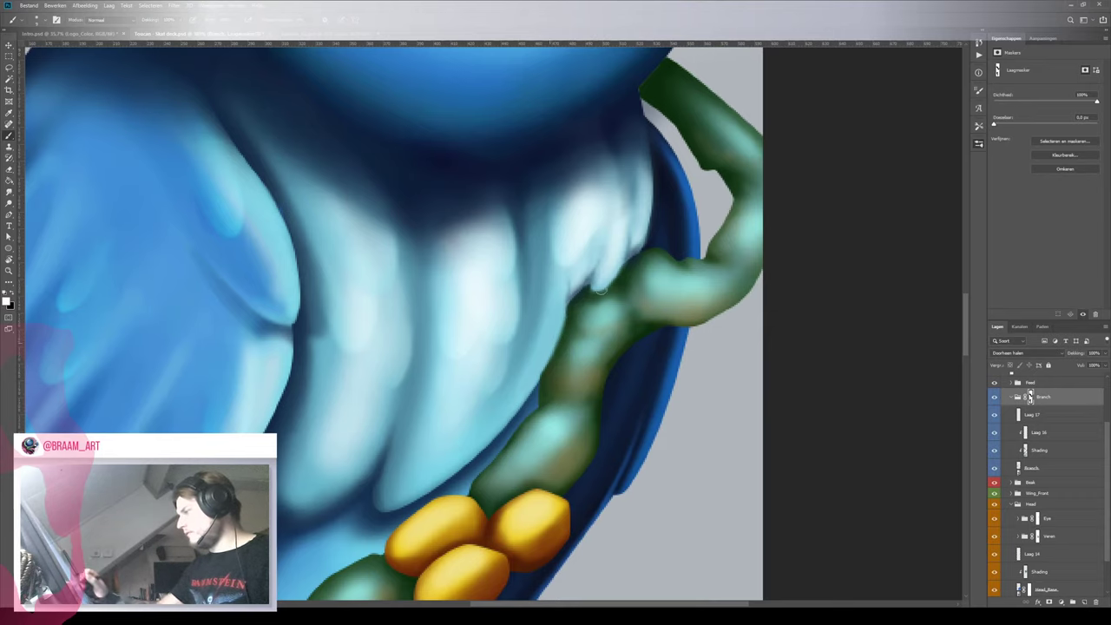
{"action": "key", "text": "z"}
{"action": "left_click_drag", "start_coordinate": [619, 354], "coordinate": [537, 376]}
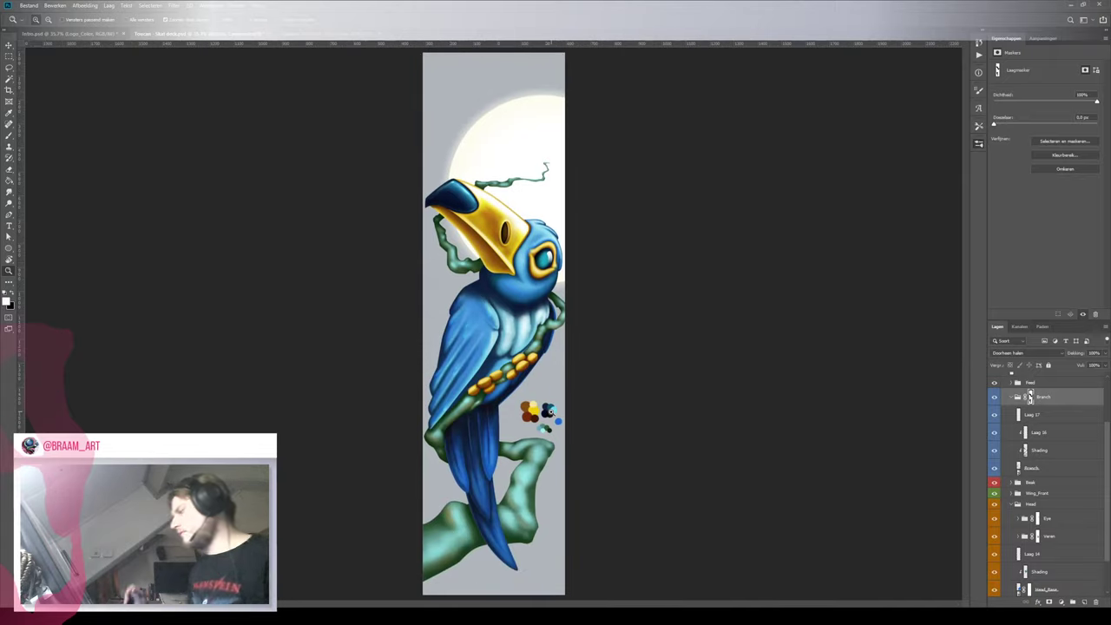
{"action": "left_click_drag", "start_coordinate": [544, 320], "coordinate": [638, 314]}
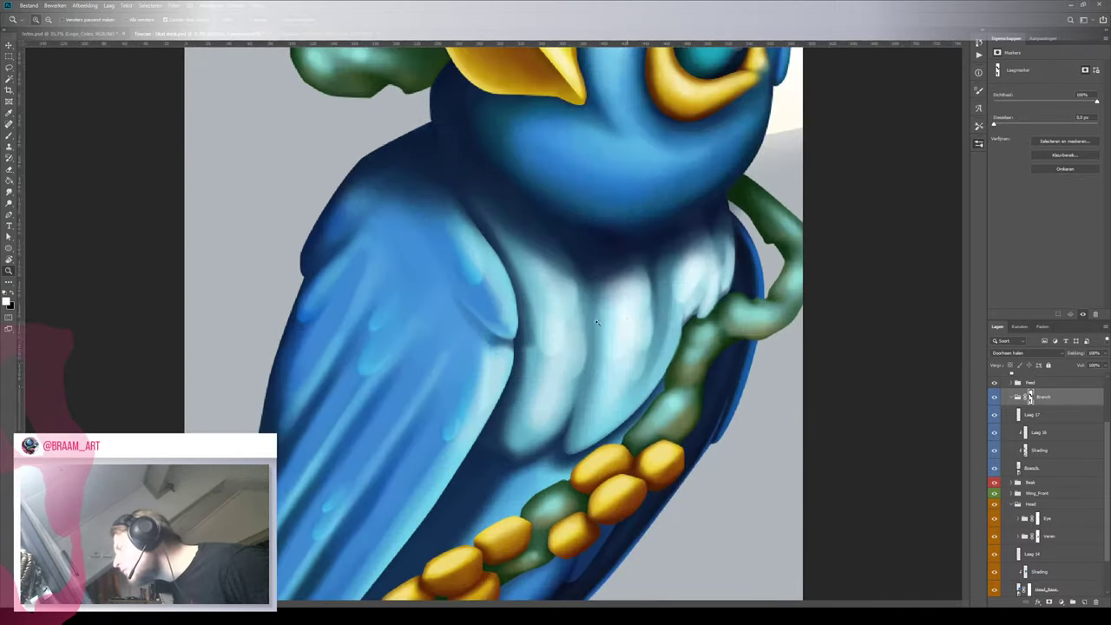
Turn the canvas upside down and touch up the small chest feathers beside the branch on Laag 17 with pale blue sampled from them
{"action": "key", "text": "b"}
{"action": "key", "text": "r"}
{"action": "mouse_move", "coordinate": [639, 366]}
{"action": "left_mouse_down"}
{"action": "mouse_move", "coordinate": [491, 322]}
{"action": "mouse_move", "coordinate": [434, 355]}
{"action": "mouse_move", "coordinate": [398, 345]}
{"action": "mouse_move", "coordinate": [434, 351]}
{"action": "left_mouse_up"}
{"action": "key", "text": "b"}
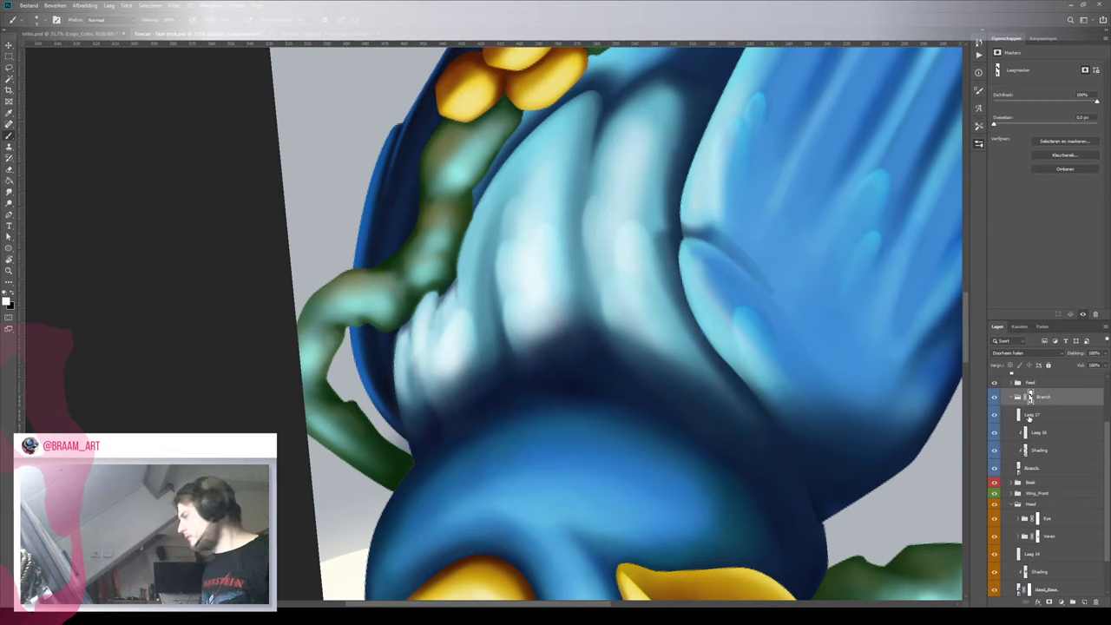
{"action": "left_click", "coordinate": [1029, 416]}
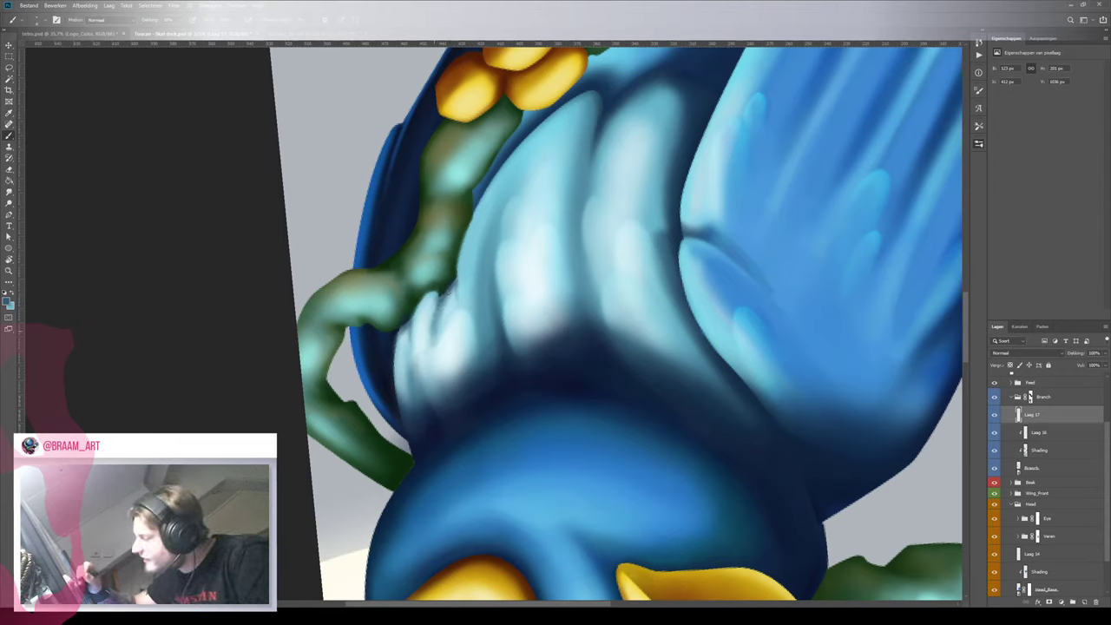
{"action": "key", "text": "x"}
{"action": "left_click", "coordinate": [440, 371], "text": "alt"}
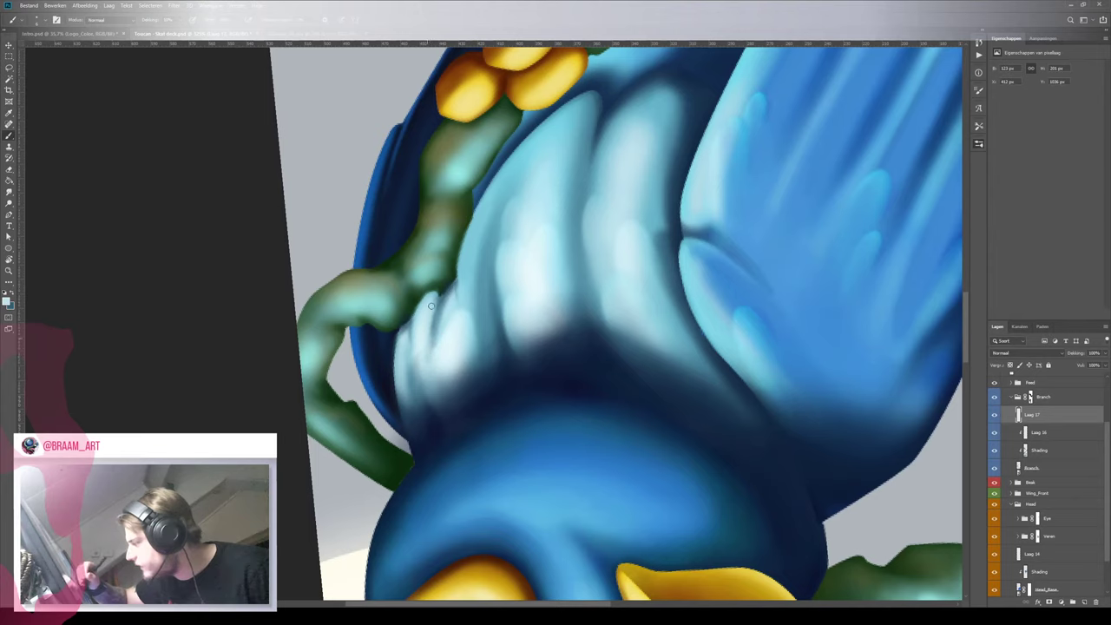
{"action": "left_click", "coordinate": [447, 341], "text": "alt"}
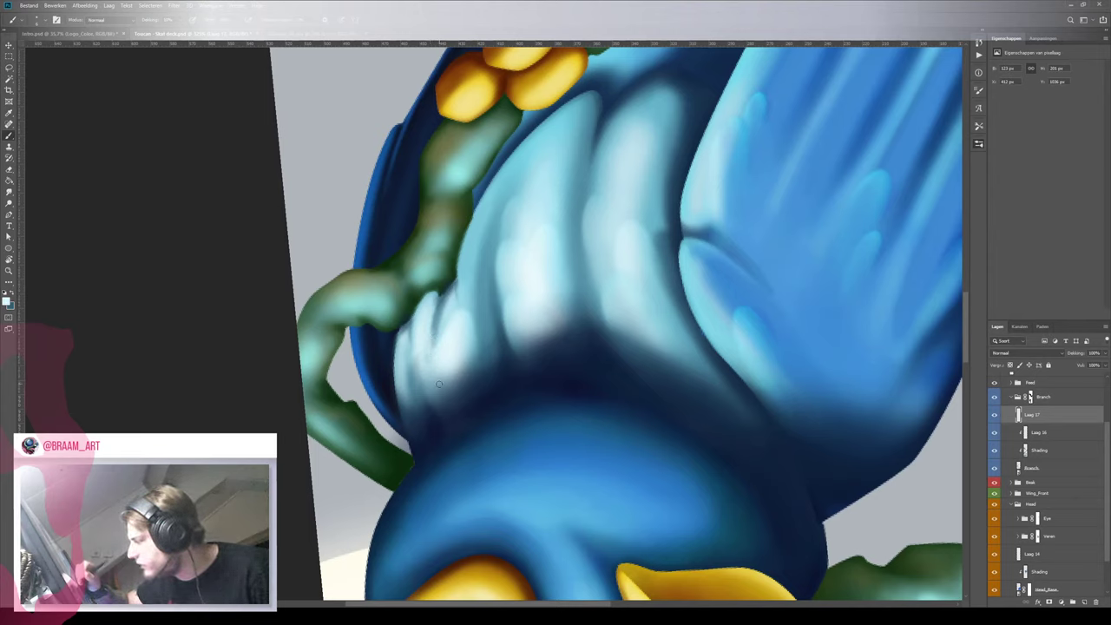
Continue painting pale highlights on Laag 17 over the outermost small chest feathers between the branch and the neck
{"action": "key", "text": "z"}
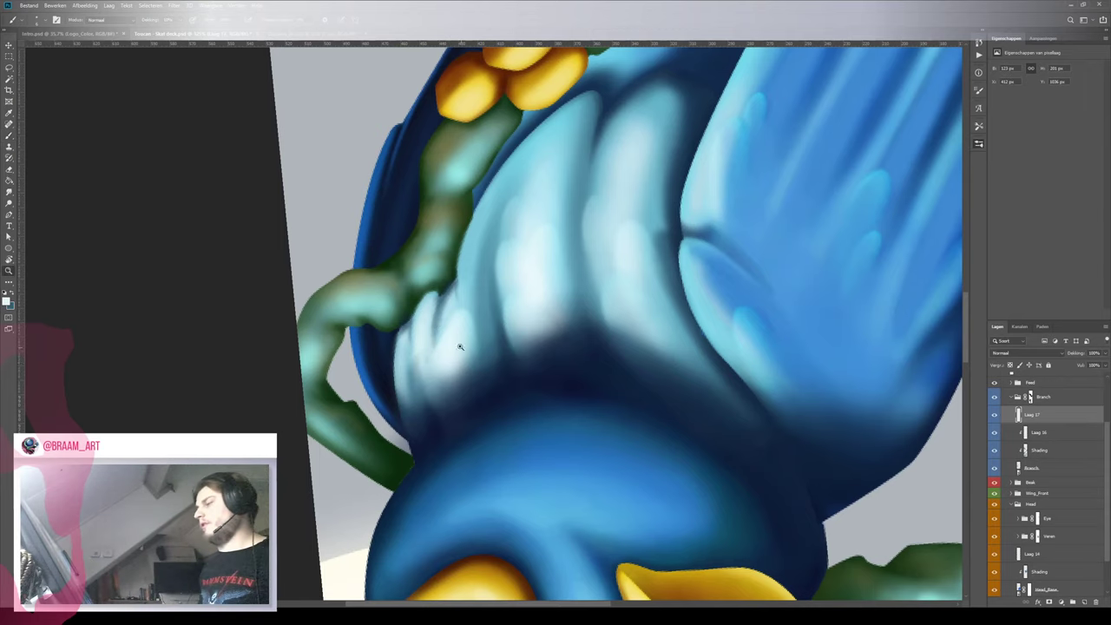
{"action": "mouse_move", "coordinate": [442, 342]}
{"action": "left_mouse_down"}
{"action": "mouse_move", "coordinate": [382, 361]}
{"action": "mouse_move", "coordinate": [447, 334]}
{"action": "left_mouse_up"}
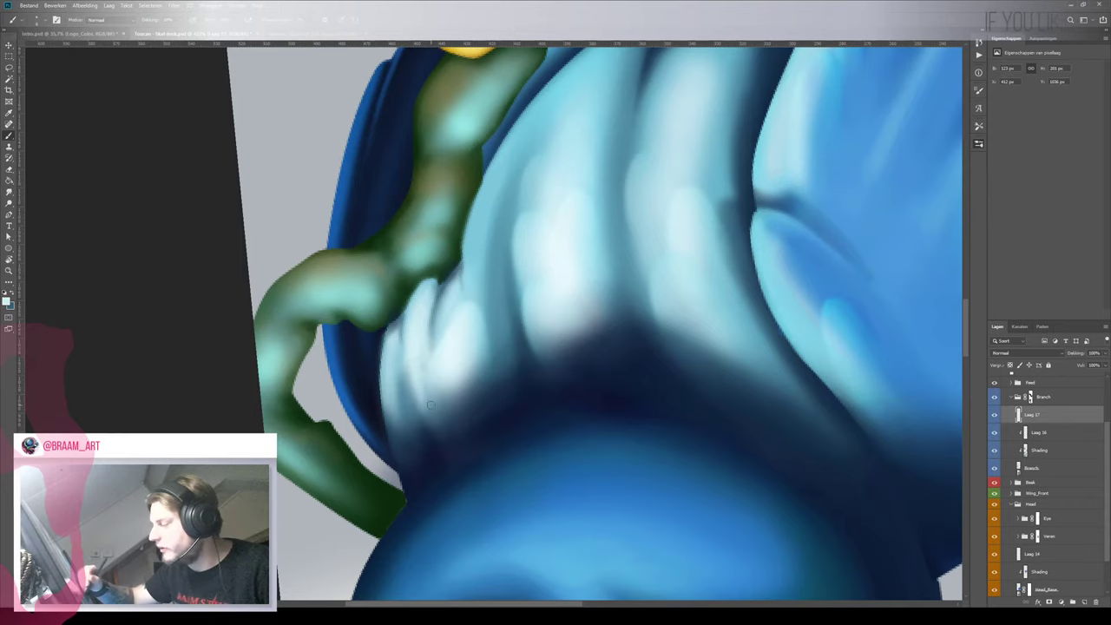
{"action": "mouse_move", "coordinate": [401, 347]}
{"action": "left_mouse_down"}
{"action": "mouse_move", "coordinate": [360, 504]}
{"action": "mouse_move", "coordinate": [405, 349]}
{"action": "left_mouse_up"}
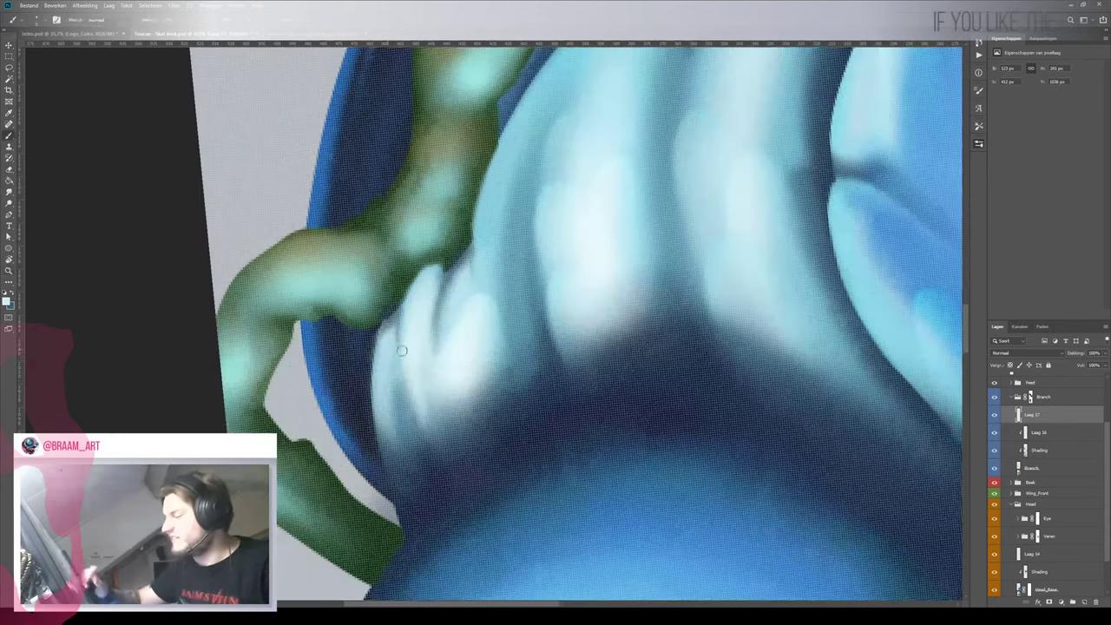
{"action": "scroll", "coordinate": [420, 339], "scroll_direction": "down", "scroll_amount": 5}
{"action": "scroll", "coordinate": [419, 361], "scroll_direction": "up", "scroll_amount": 5}
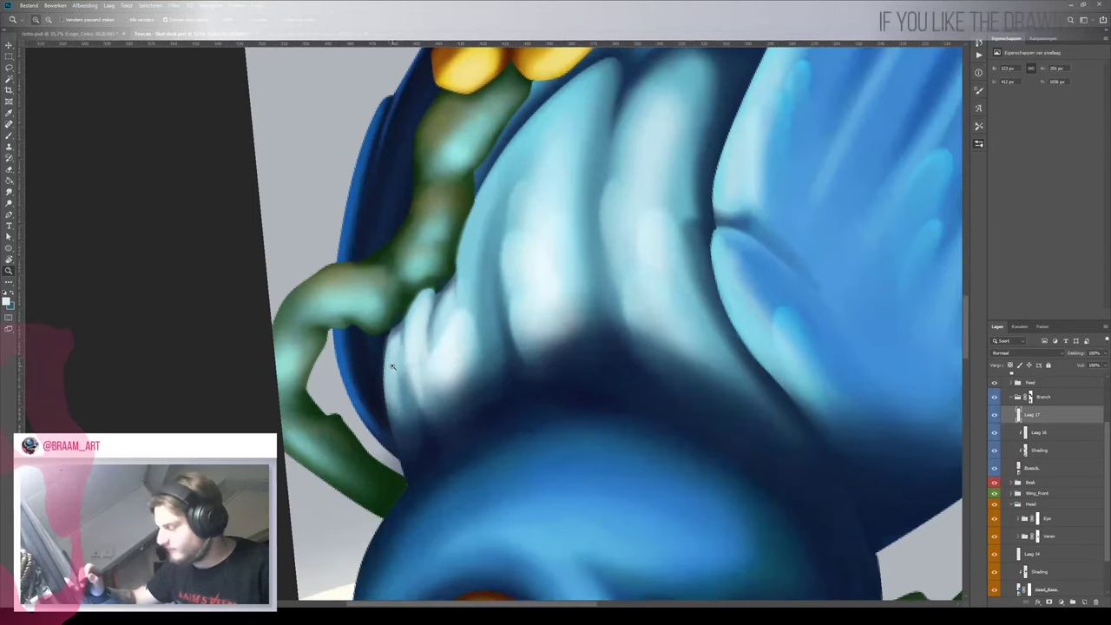
{"action": "left_click_drag", "start_coordinate": [406, 346], "coordinate": [355, 492]}
{"action": "scroll", "coordinate": [355, 491], "scroll_direction": "up", "scroll_amount": 5}
{"action": "key", "text": "b"}
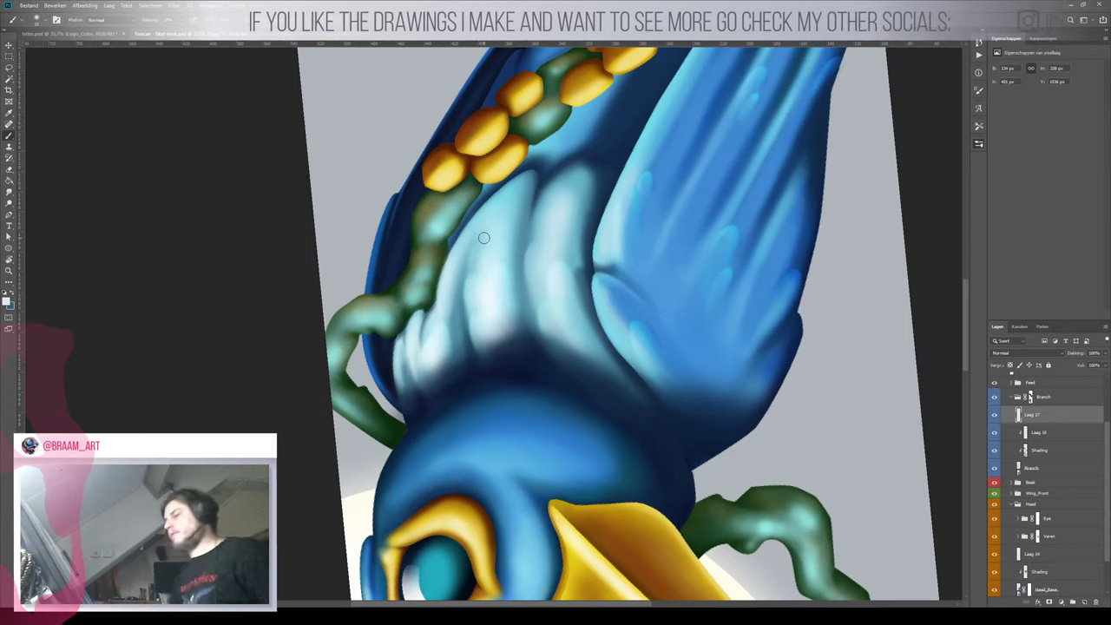
Rotate the canvas back upright and examine the whole toucan illustration at several zoom levels
{"action": "left_click_drag", "start_coordinate": [408, 306], "coordinate": [364, 321]}
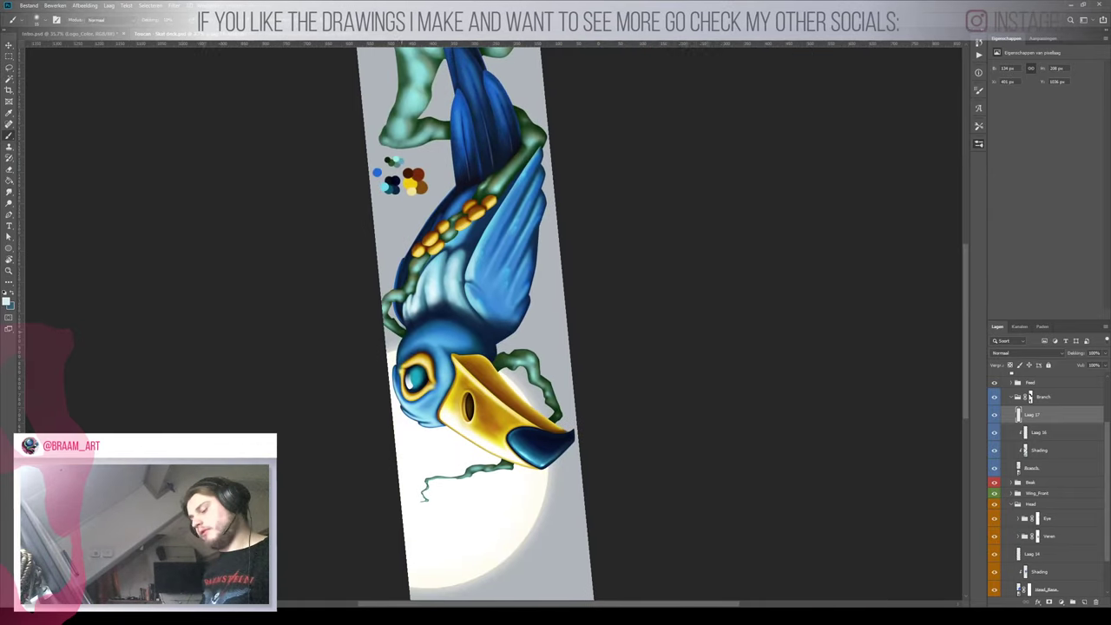
{"action": "key", "text": "r"}
{"action": "mouse_move", "coordinate": [460, 169]}
{"action": "left_mouse_down"}
{"action": "mouse_move", "coordinate": [391, 187]}
{"action": "mouse_move", "coordinate": [428, 447]}
{"action": "mouse_move", "coordinate": [521, 427]}
{"action": "left_mouse_up"}
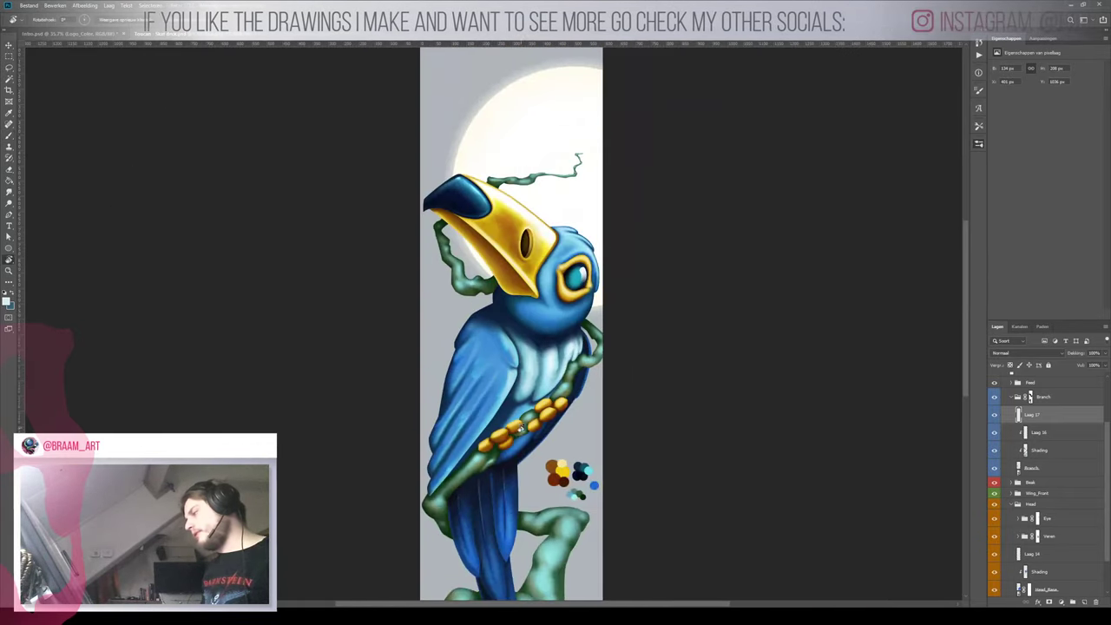
{"action": "key", "text": "z"}
{"action": "left_click_drag", "start_coordinate": [531, 349], "coordinate": [555, 372]}
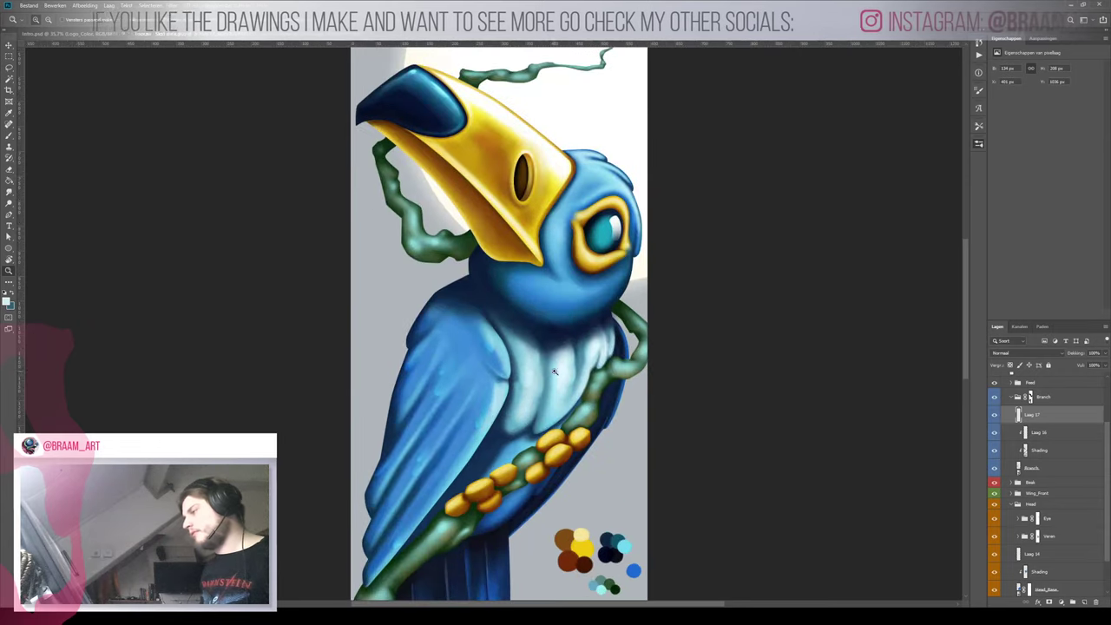
{"action": "scroll", "coordinate": [425, 276], "scroll_direction": "down", "scroll_amount": 4}
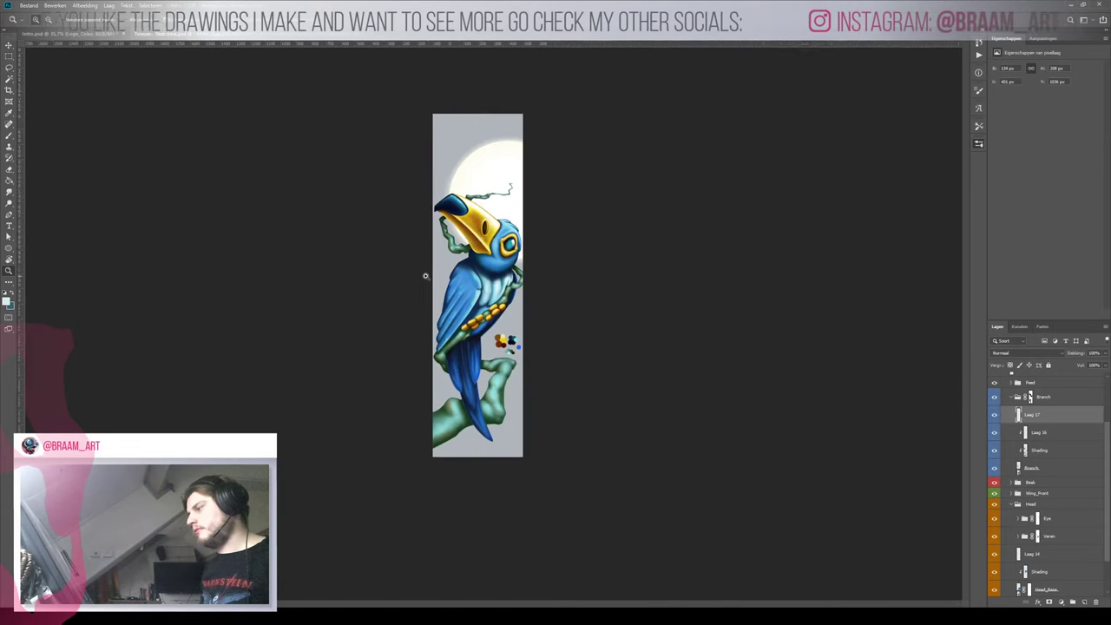
{"action": "key", "text": "b"}
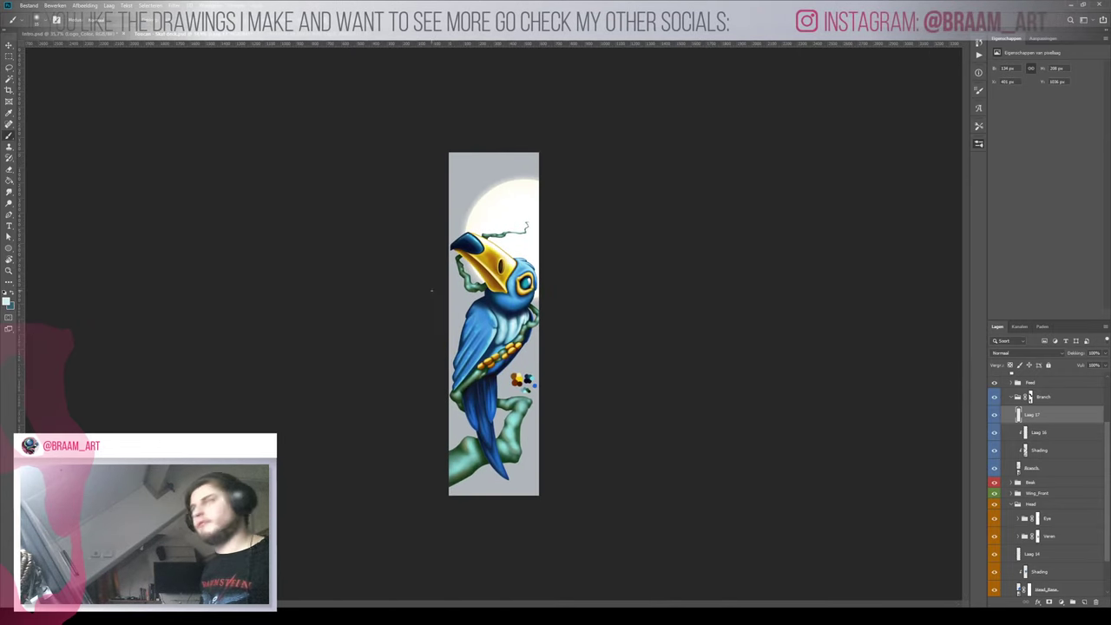
Collapse the Branch and Head groups in the layer stack, and select the Beak group
{"action": "left_click", "coordinate": [1014, 396]}
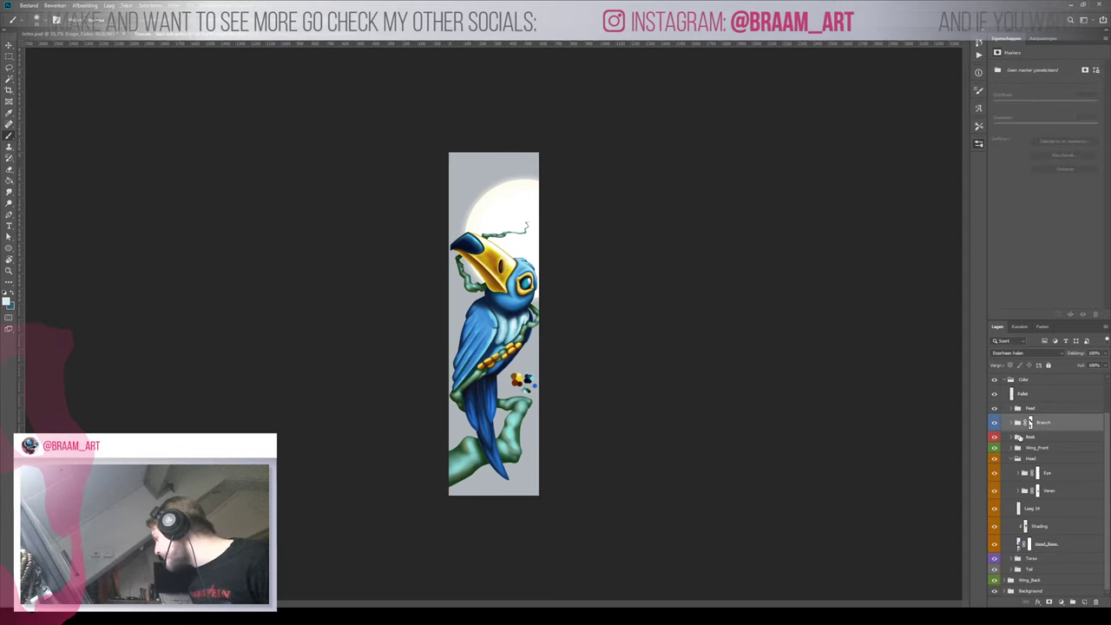
{"action": "left_click", "coordinate": [1015, 447]}
{"action": "left_click", "coordinate": [1012, 458]}
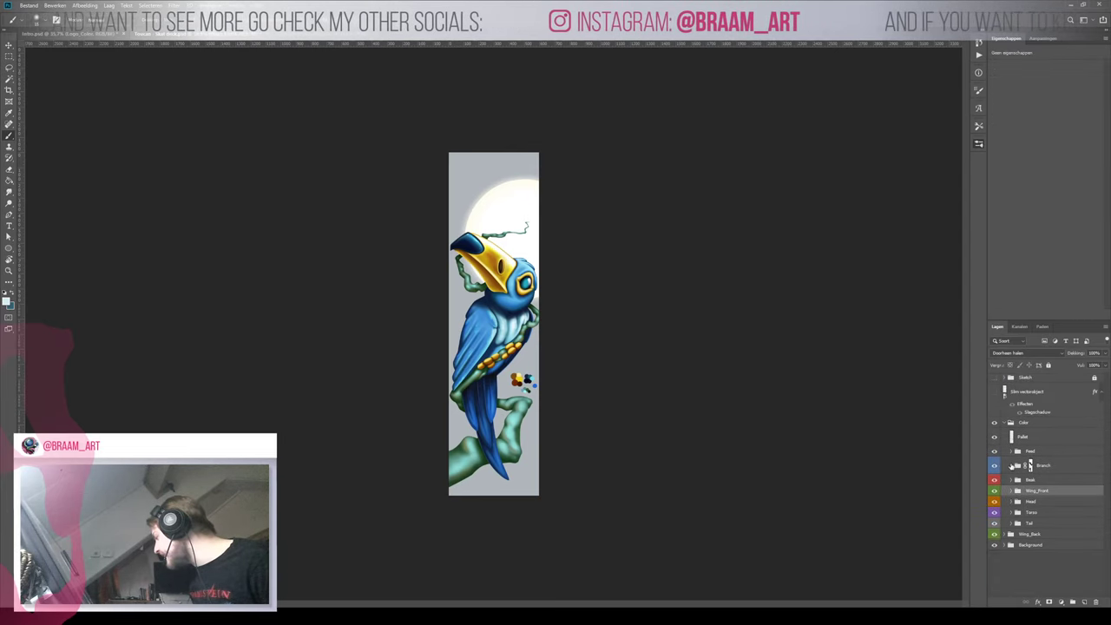
{"action": "left_click", "coordinate": [1032, 480]}
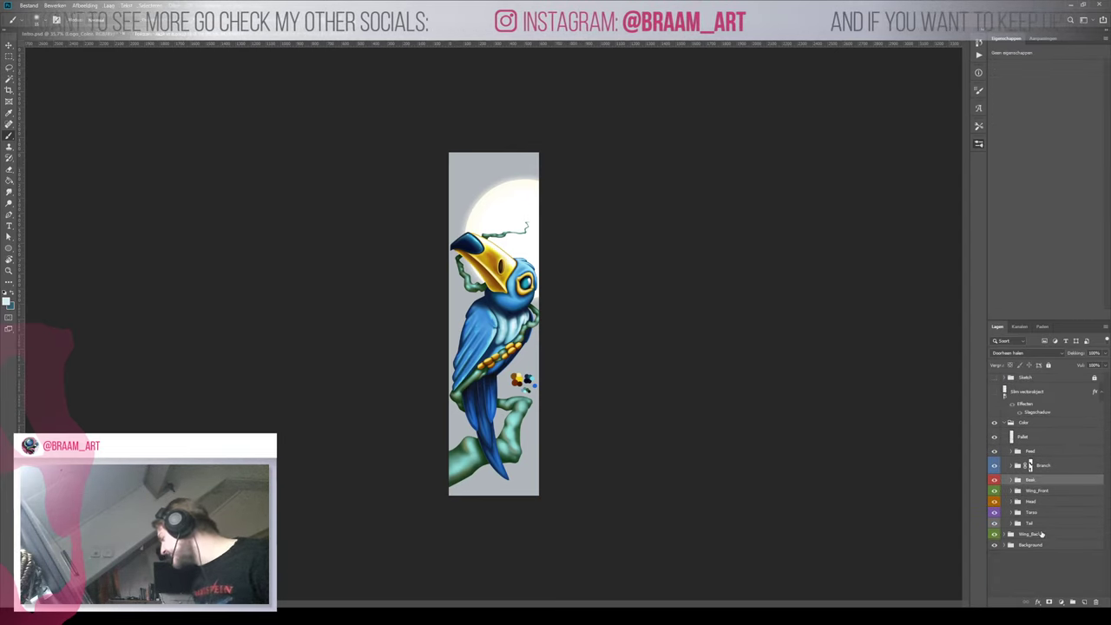
Move Wing_Back into the Color group and group the Beak through Wing_Back folders into a new group named Bird
{"action": "left_click", "coordinate": [1041, 534]}
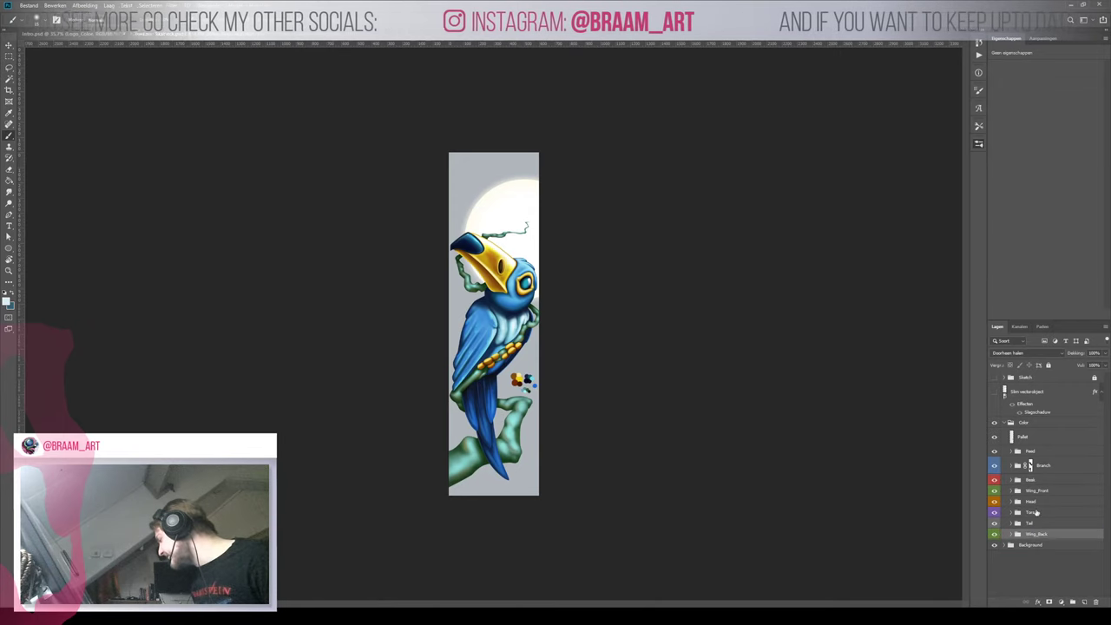
{"action": "left_click", "coordinate": [1029, 482]}
{"action": "left_click", "coordinate": [1041, 535], "text": "shift"}
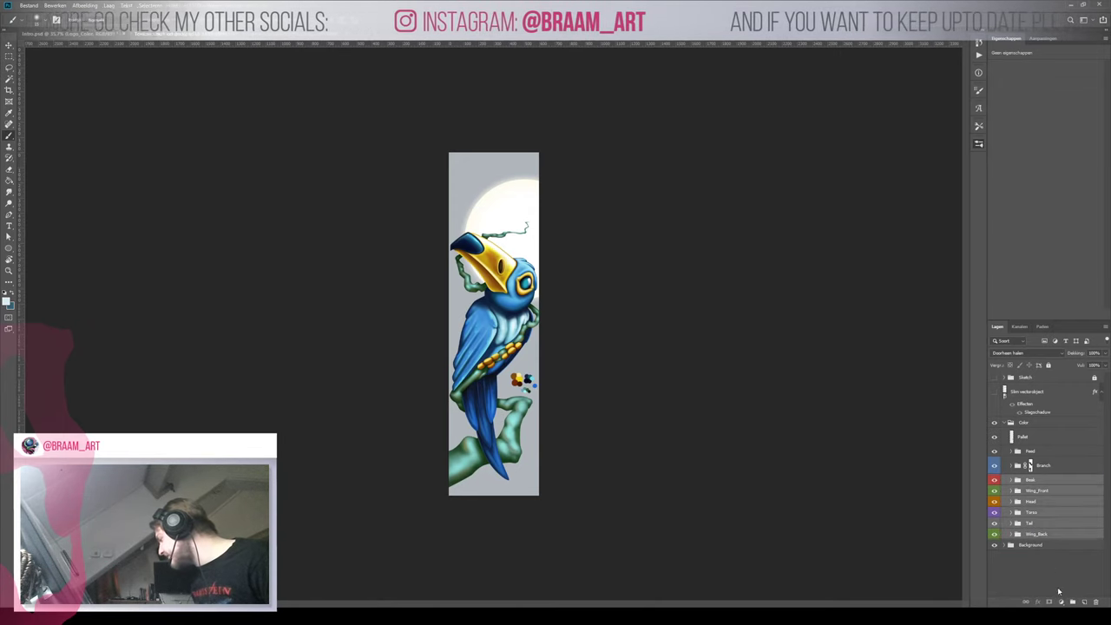
{"action": "left_click", "coordinate": [1072, 602]}
{"action": "double_click", "coordinate": [1032, 480]}
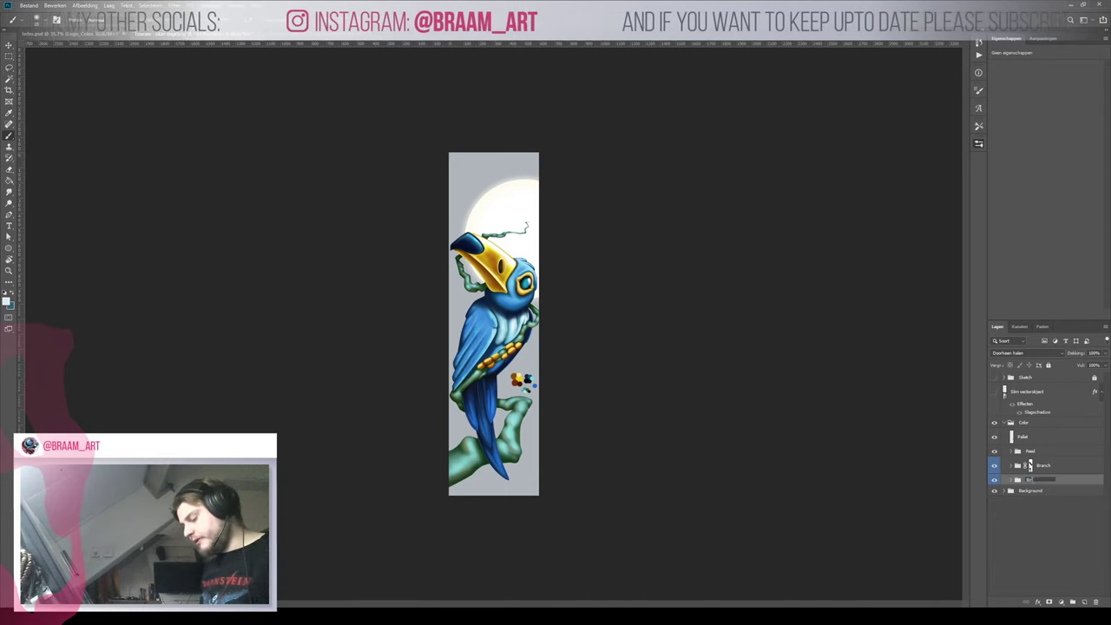
{"action": "type", "text": "Bird"}
{"action": "key", "text": "Return"}
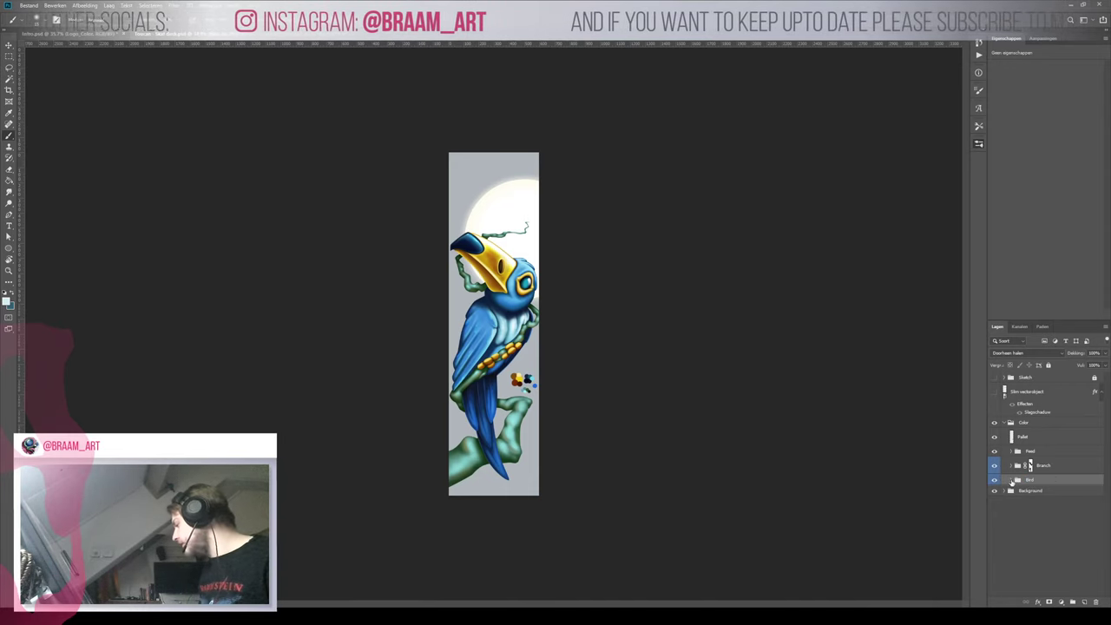
{"action": "left_click", "coordinate": [1012, 480]}
{"action": "left_click", "coordinate": [1011, 480]}
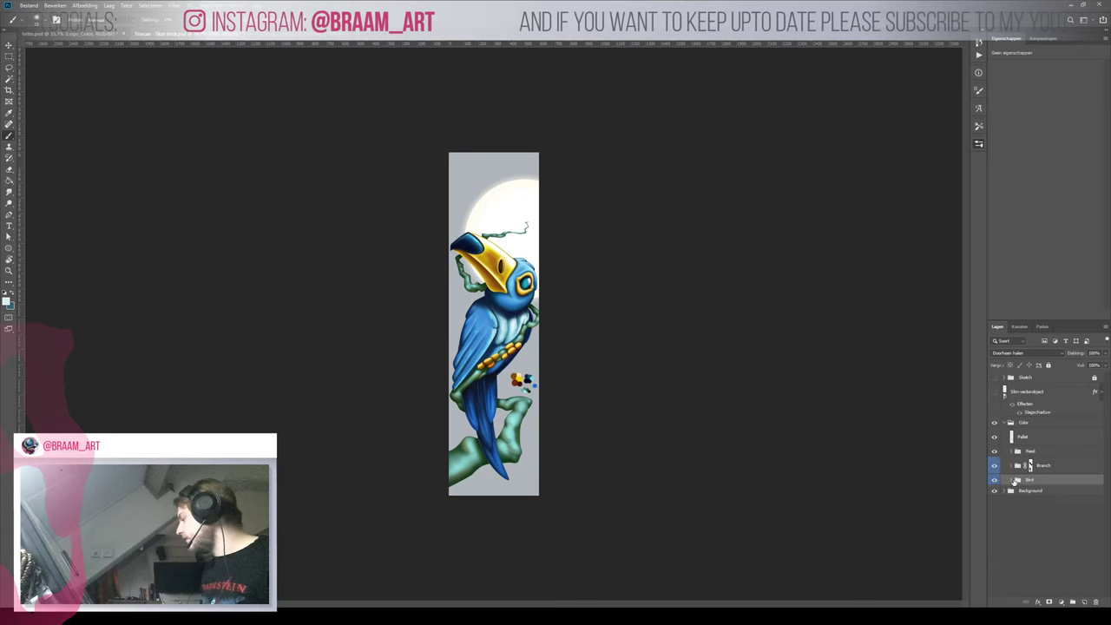
Add a new layer above the Bird group, clip it to that group and name it Light
{"action": "left_click", "coordinate": [1084, 601]}
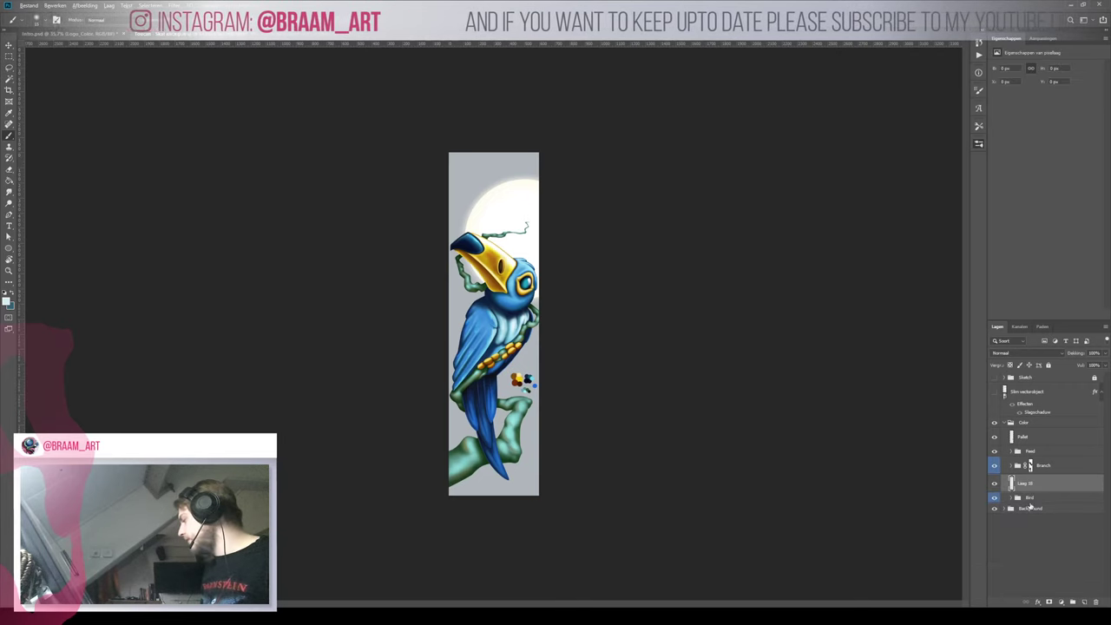
{"action": "double_click", "coordinate": [1029, 483]}
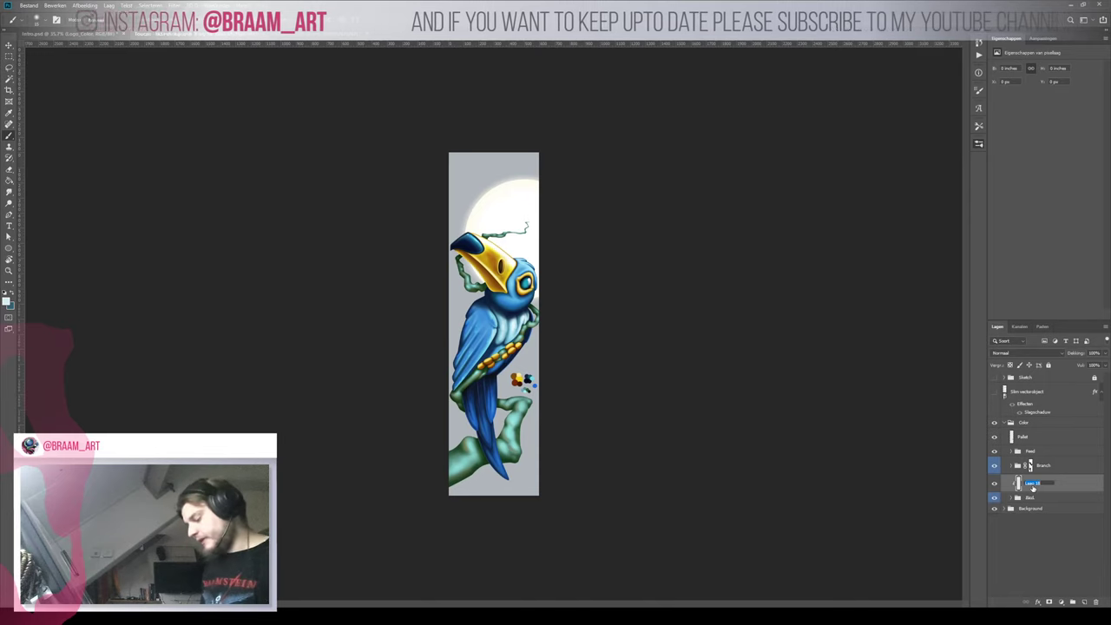
{"action": "type", "text": "L"}
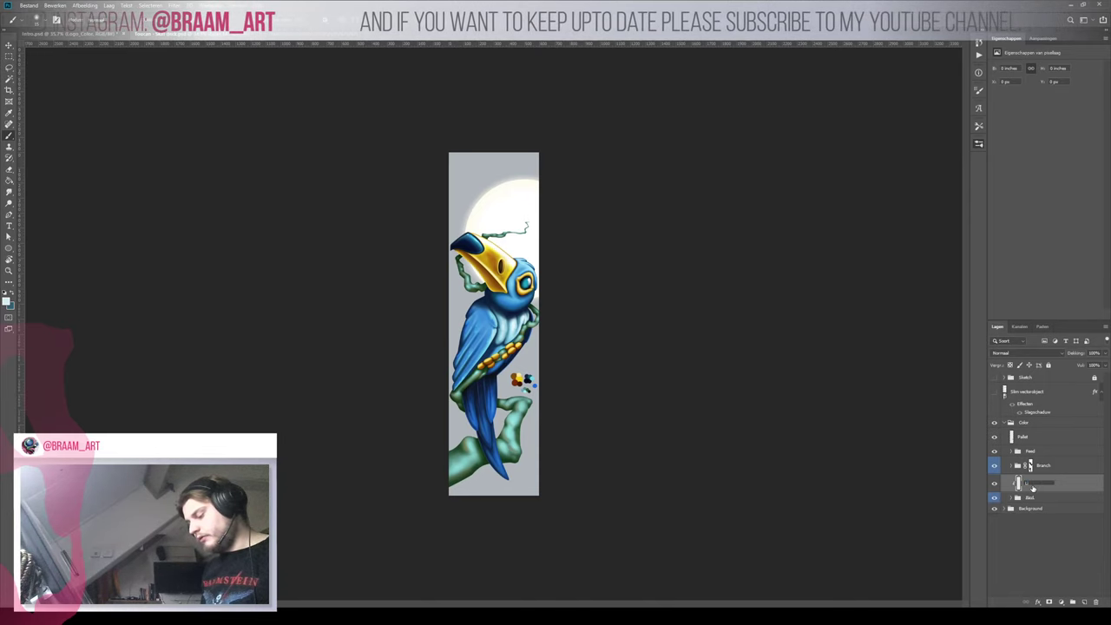
{"action": "key", "text": "Return"}
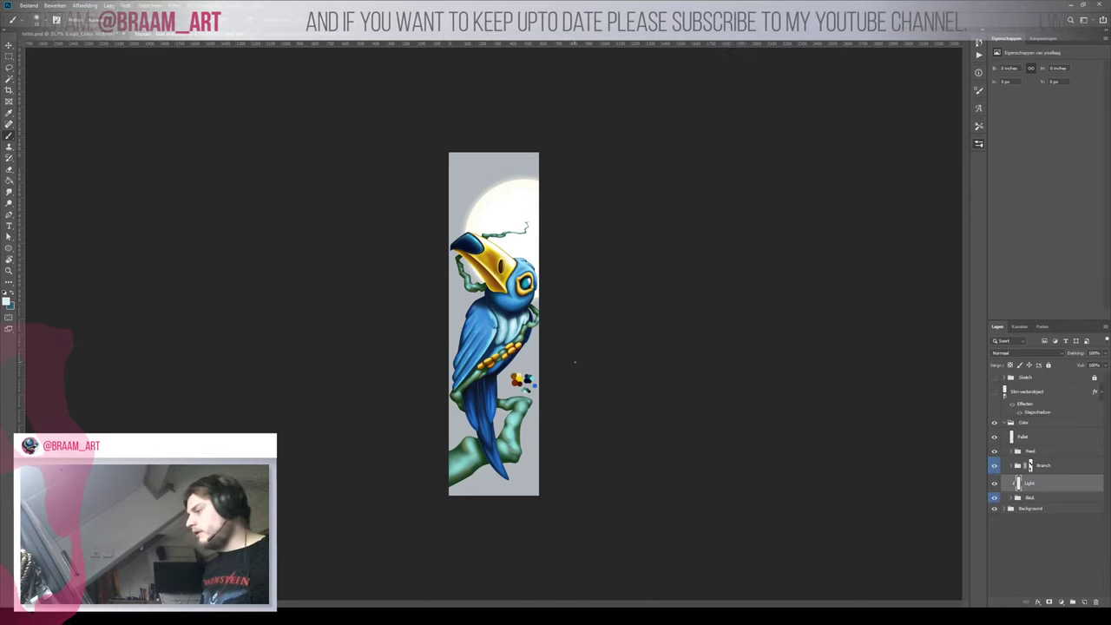
Sample the bright yellow from the palette swatches and brush it softly along the wing's outer edge on the Light layer
{"action": "key", "text": "z"}
{"action": "left_click", "coordinate": [482, 300]}
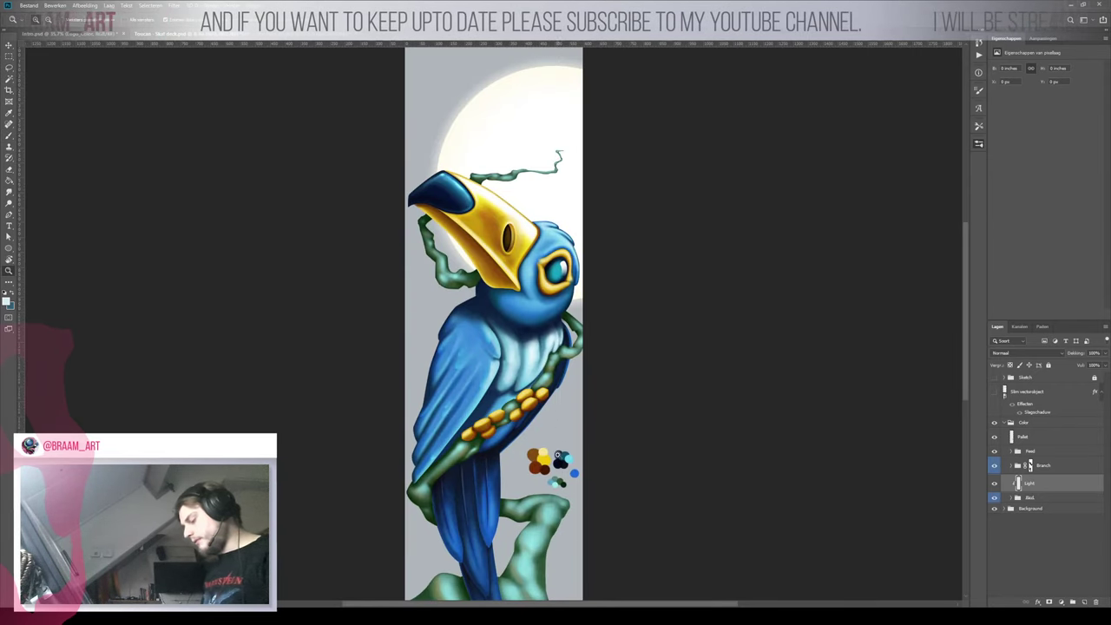
{"action": "key", "text": "i"}
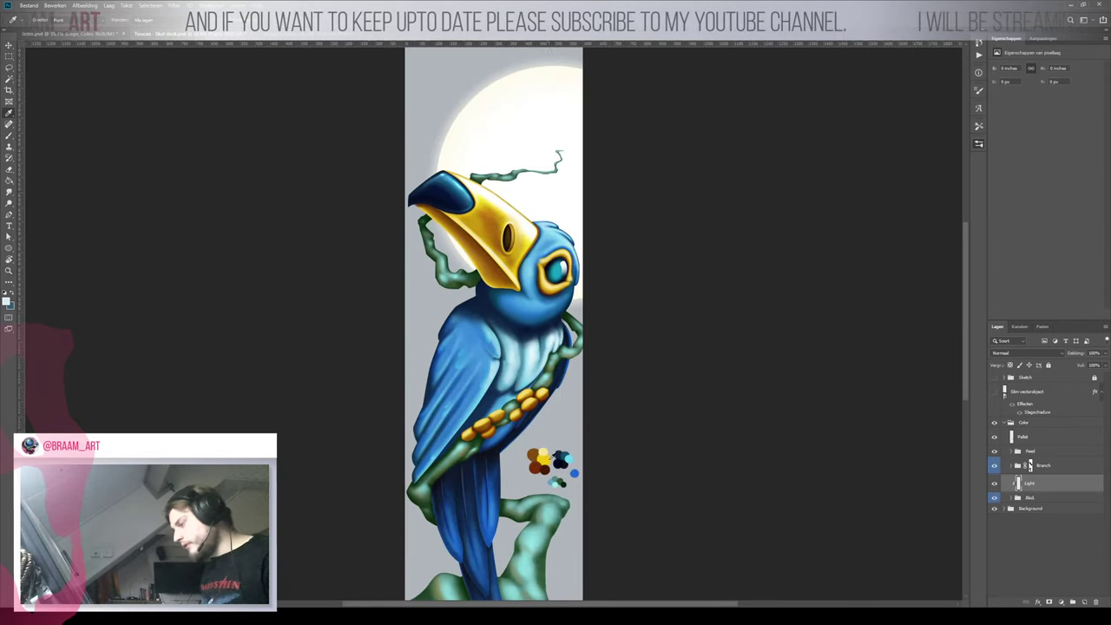
{"action": "left_click", "coordinate": [546, 455]}
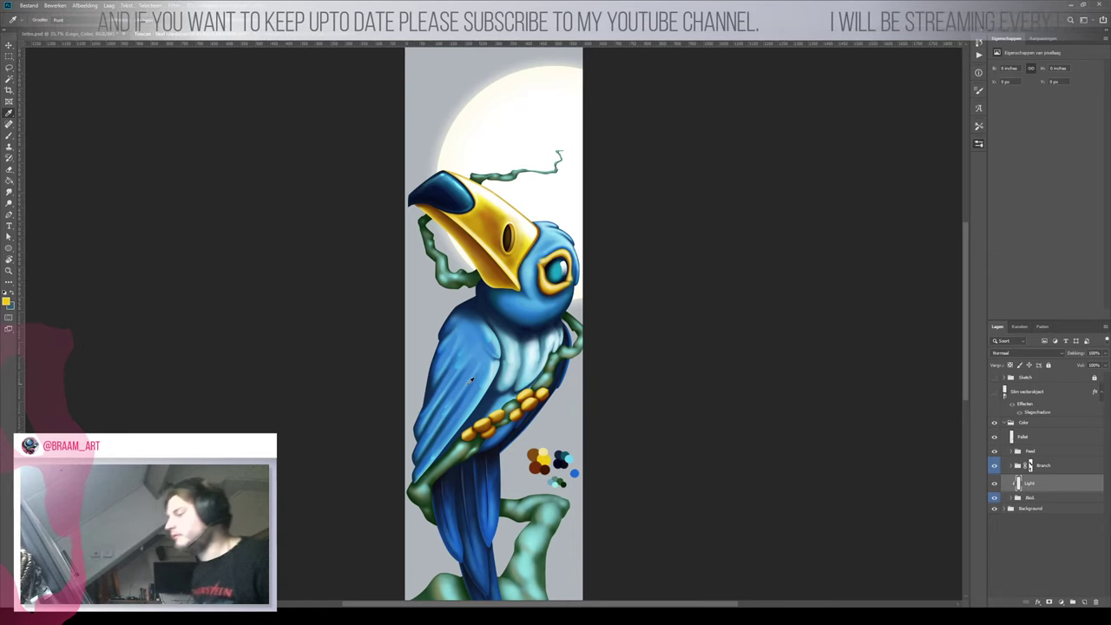
{"action": "key", "text": "b"}
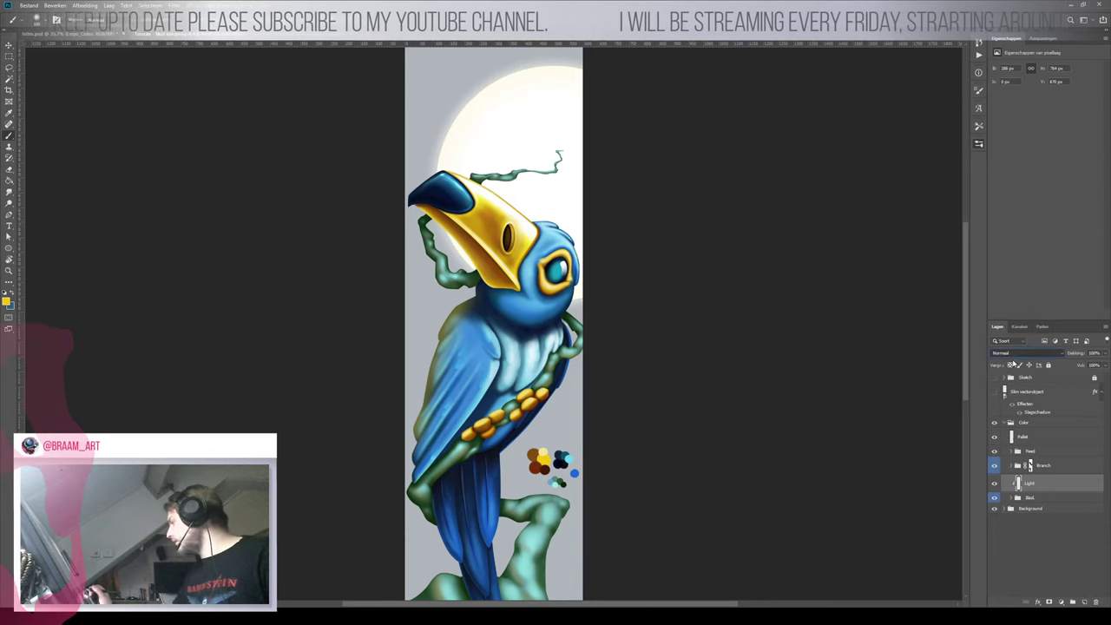
Try out other blend modes on the Light layer, such as Harde mix and Kleur, and return it to Normaal
{"action": "scroll", "coordinate": [1015, 363], "scroll_direction": "down", "scroll_amount": 8}
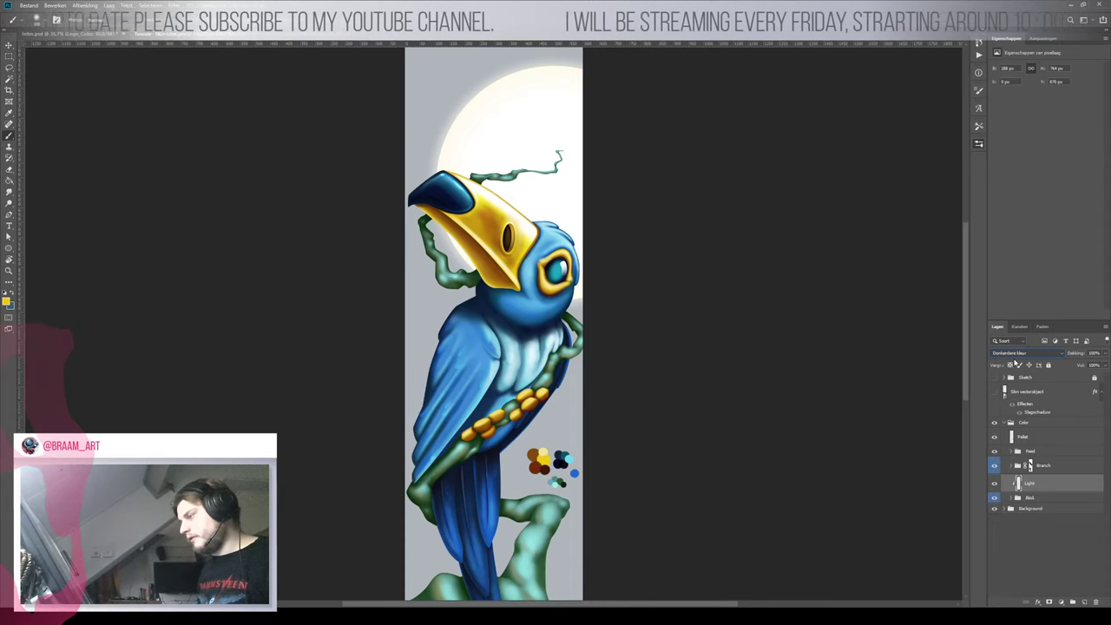
{"action": "scroll", "coordinate": [1015, 363], "scroll_direction": "down", "scroll_amount": 2}
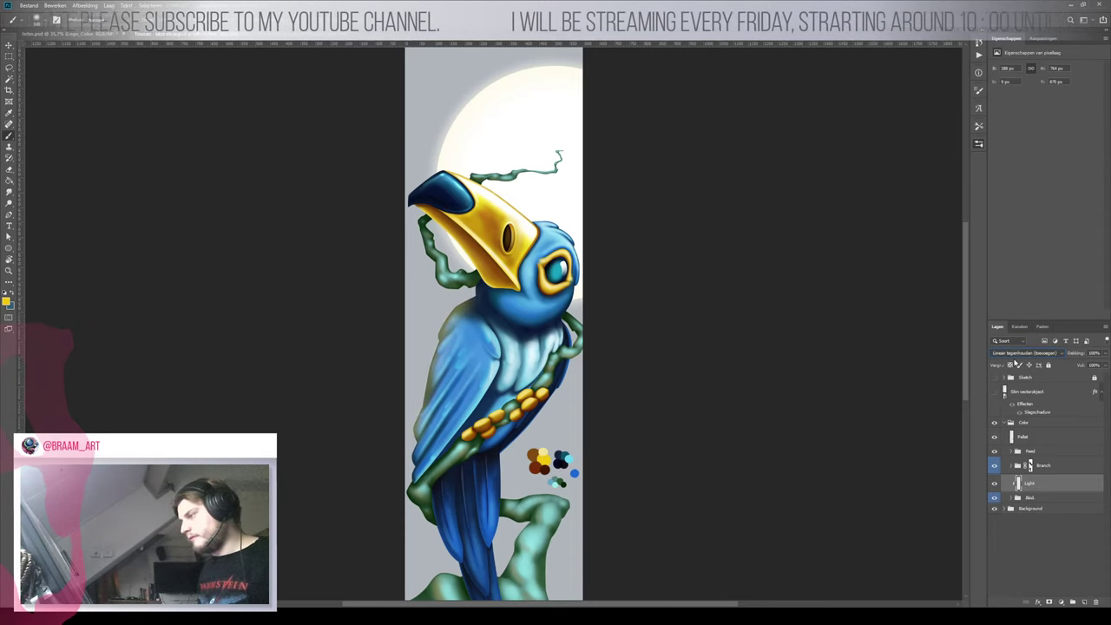
{"action": "scroll", "coordinate": [1015, 362], "scroll_direction": "down", "scroll_amount": 8}
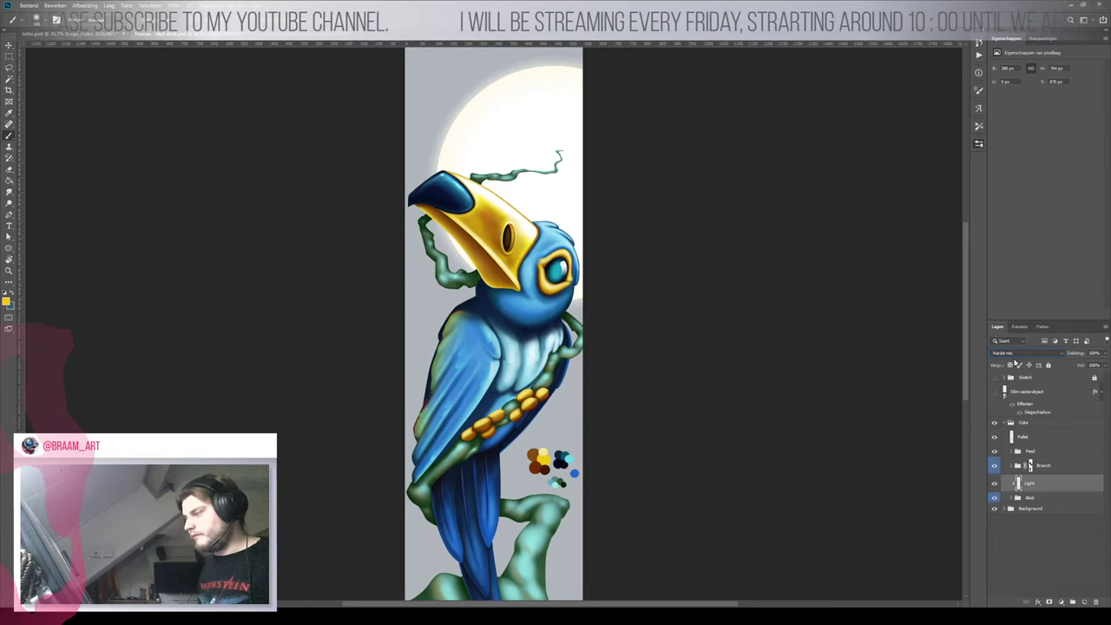
{"action": "scroll", "coordinate": [1016, 363], "scroll_direction": "down", "scroll_amount": 2}
{"action": "scroll", "coordinate": [1016, 363], "scroll_direction": "down", "scroll_amount": 5}
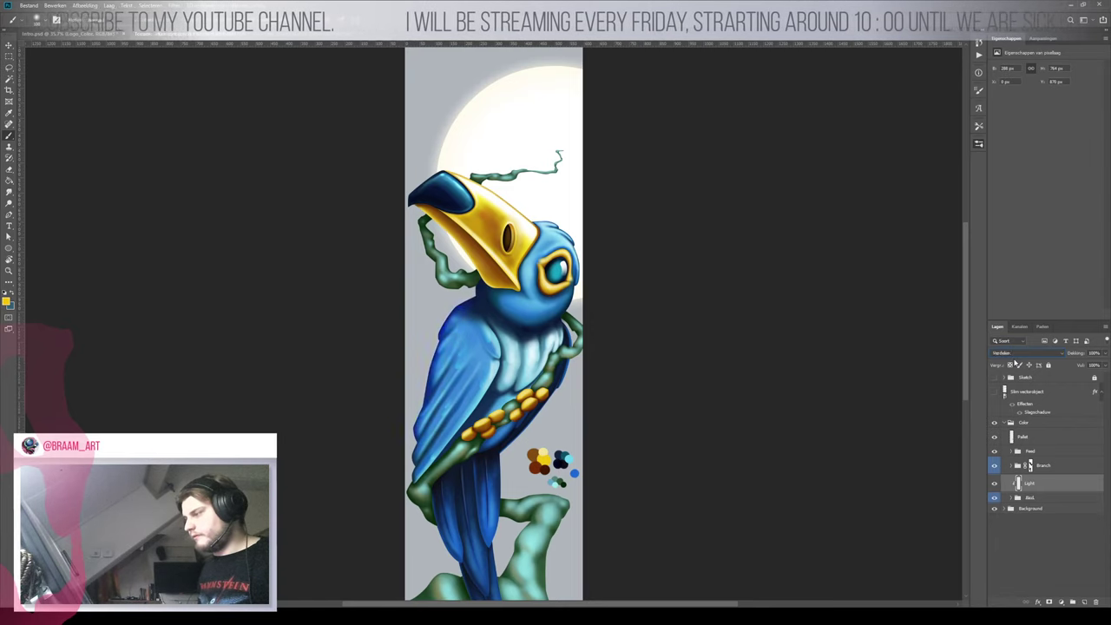
{"action": "scroll", "coordinate": [1015, 362], "scroll_direction": "down", "scroll_amount": 4}
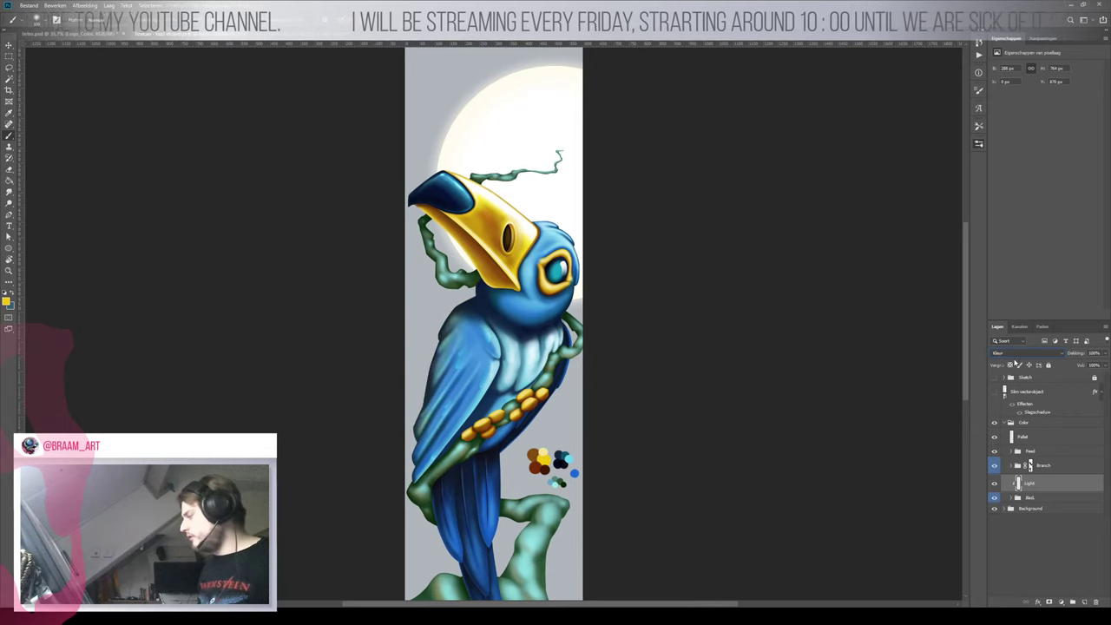
{"action": "scroll", "coordinate": [1016, 362], "scroll_direction": "up", "scroll_amount": 3}
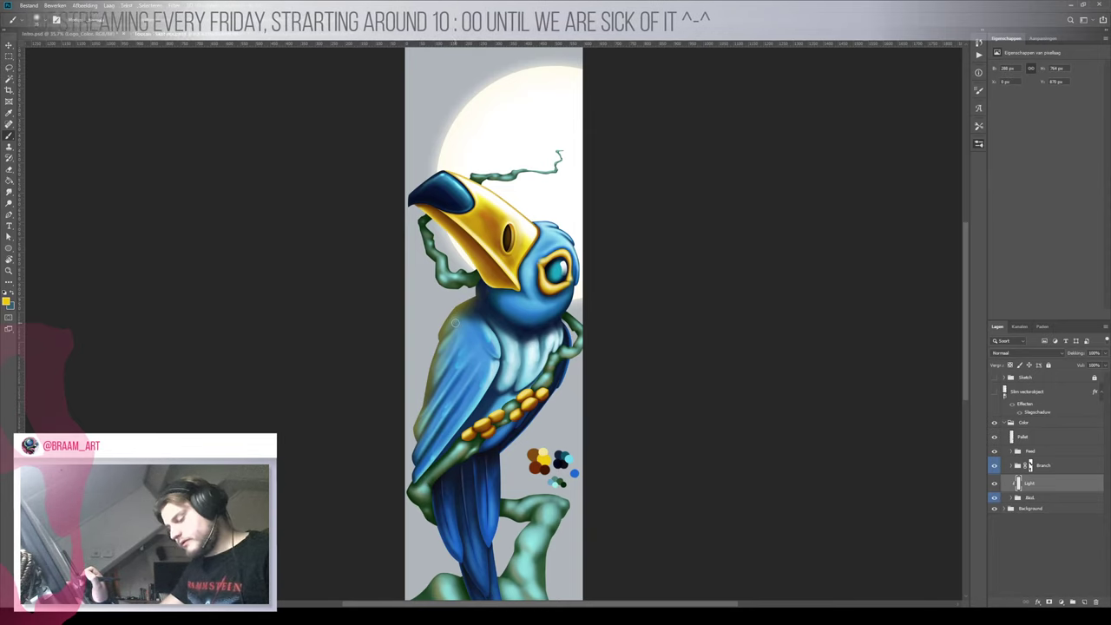
Soften the yellow along the wing's outer edge on the Light layer with the Eraser
{"action": "key", "text": "e"}
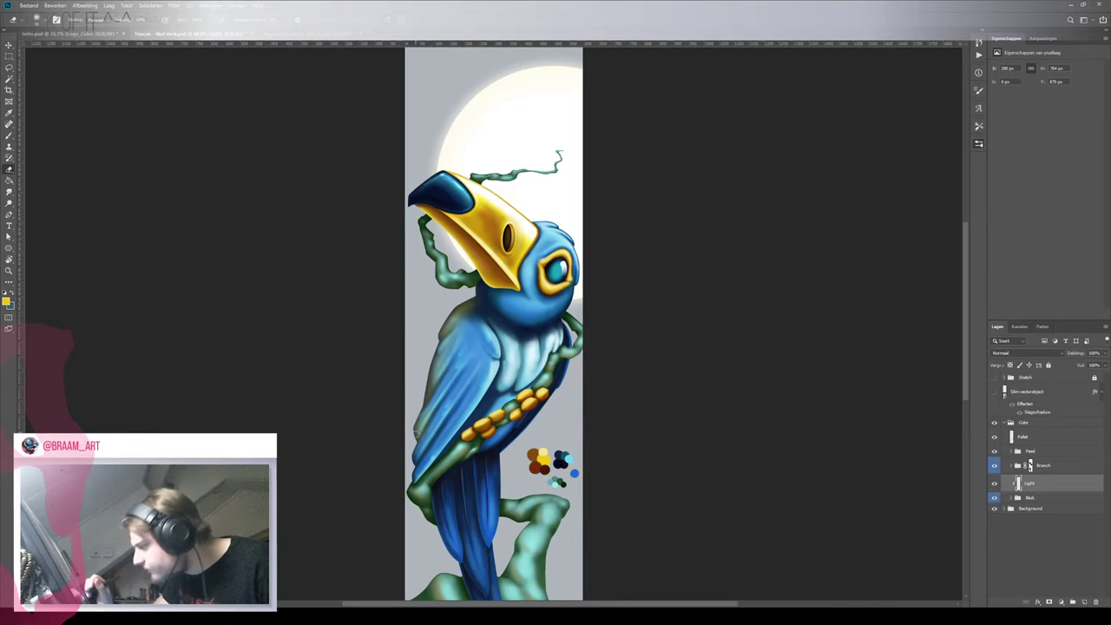
{"action": "key", "text": "z"}
{"action": "mouse_move", "coordinate": [419, 359]}
{"action": "left_mouse_down"}
{"action": "mouse_move", "coordinate": [377, 364]}
{"action": "mouse_move", "coordinate": [433, 363]}
{"action": "left_mouse_up"}
{"action": "key", "text": "e"}
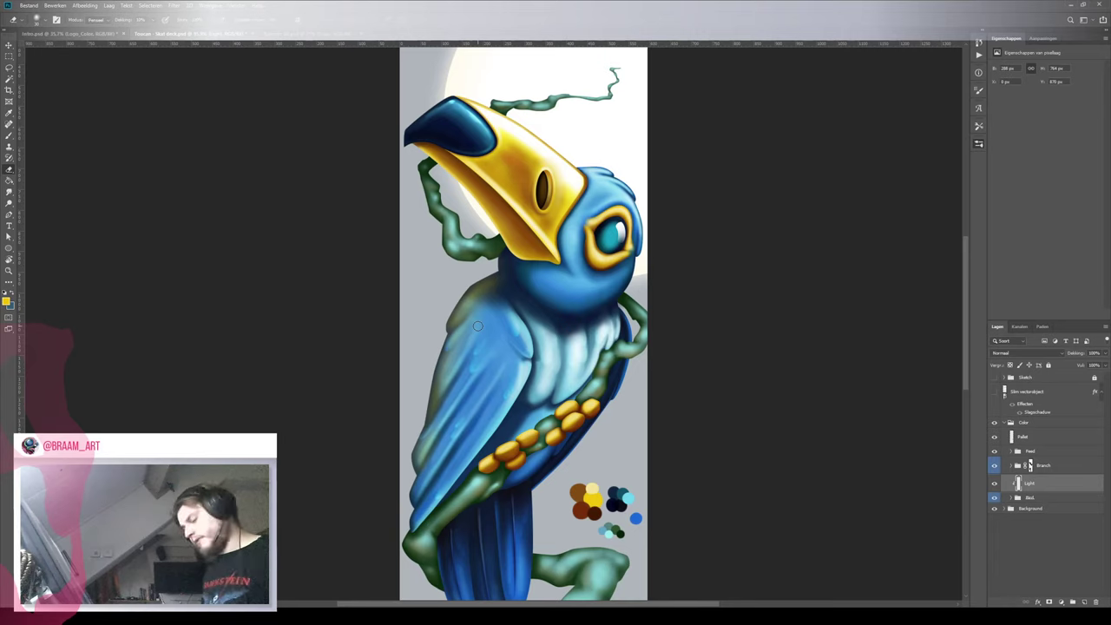
Paint yellow light streaks along the wing's long feathers, and check the effect on the whole illustration
{"action": "key", "text": "b"}
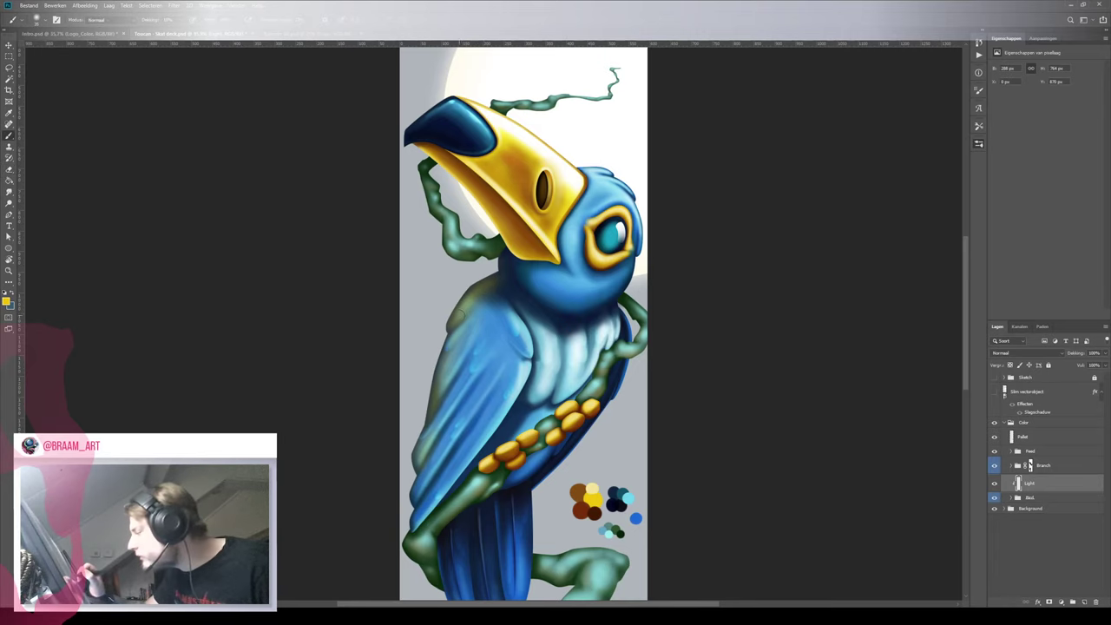
{"action": "left_click_drag", "start_coordinate": [446, 356], "coordinate": [422, 455]}
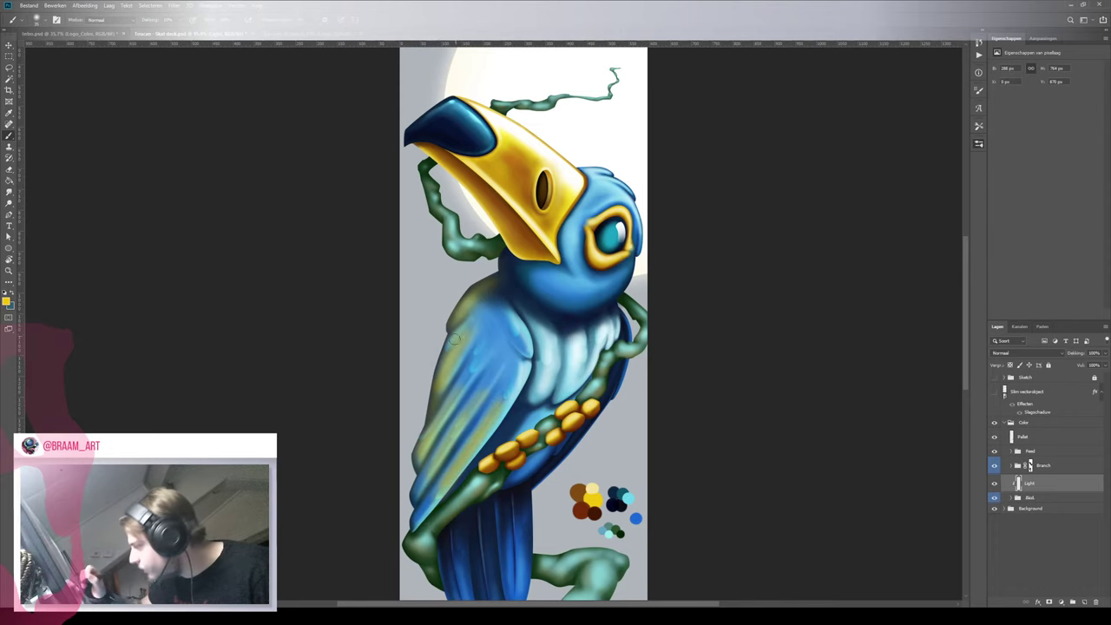
{"action": "key", "text": "e"}
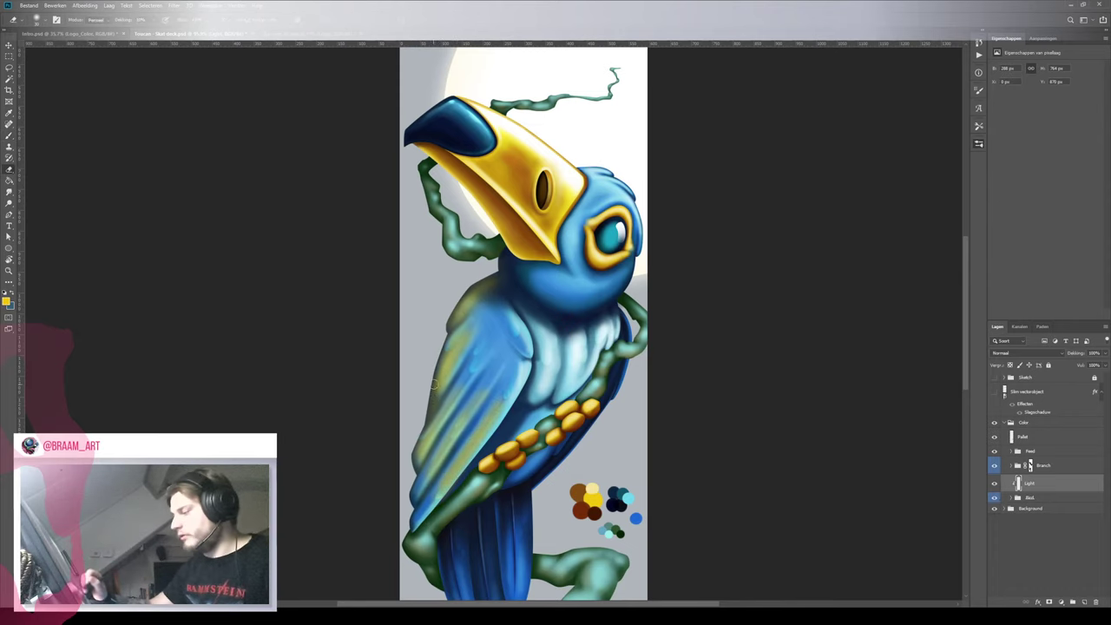
{"action": "key", "text": "z"}
{"action": "left_click_drag", "start_coordinate": [465, 336], "coordinate": [432, 386]}
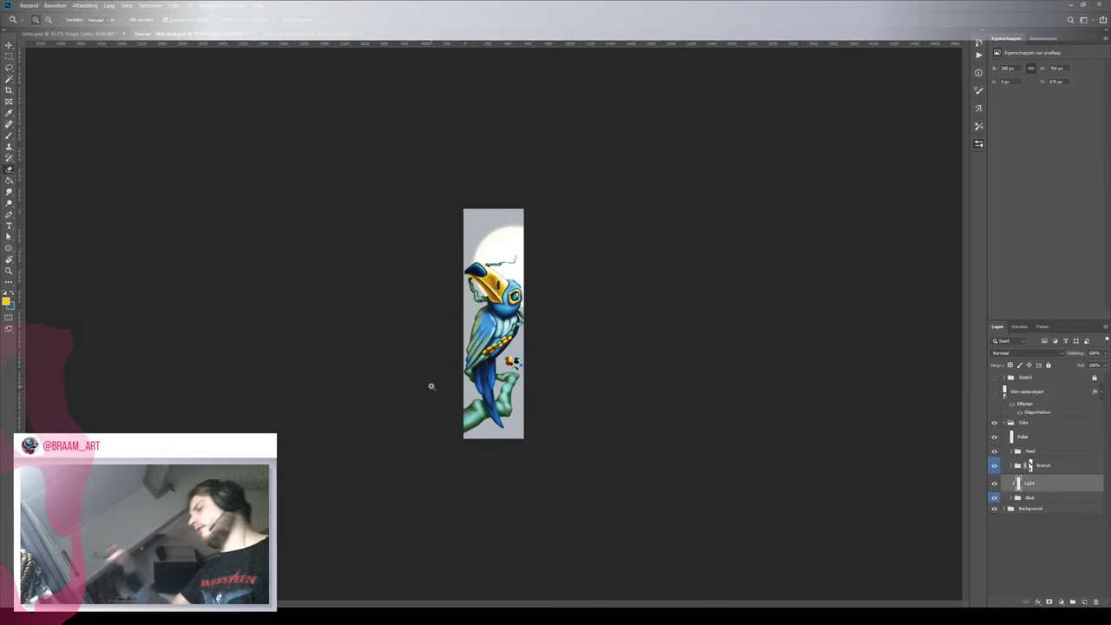
{"action": "key", "text": "e"}
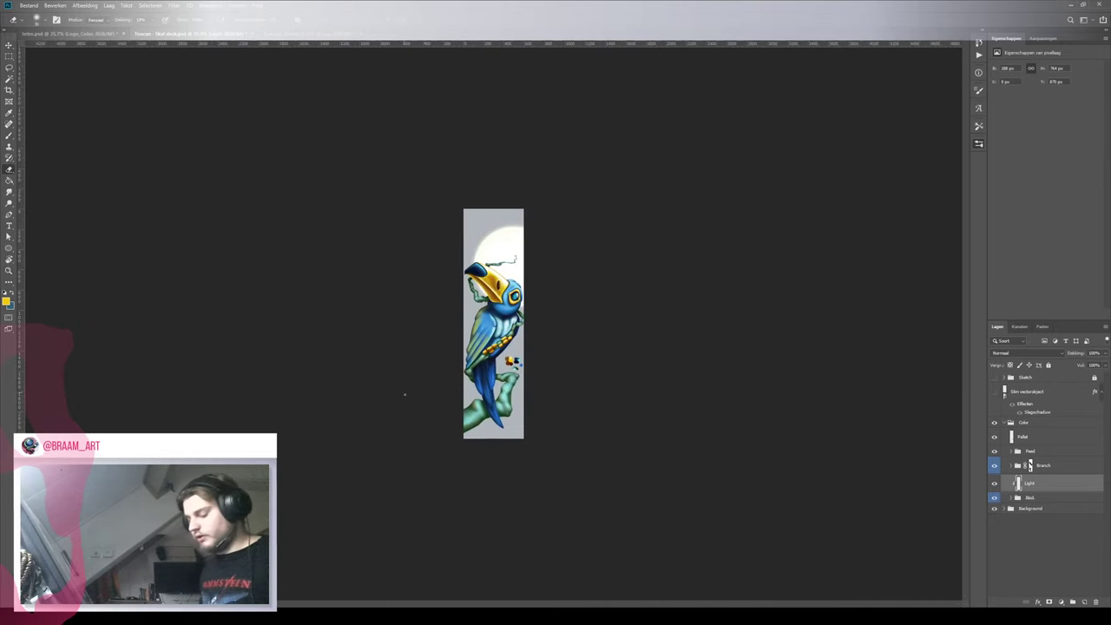
Strengthen the yellow light on the wing's shoulder and feather edges and extend it toward the chest
{"action": "key", "text": "b"}
{"action": "key", "text": "z"}
{"action": "left_click_drag", "start_coordinate": [482, 352], "coordinate": [527, 333]}
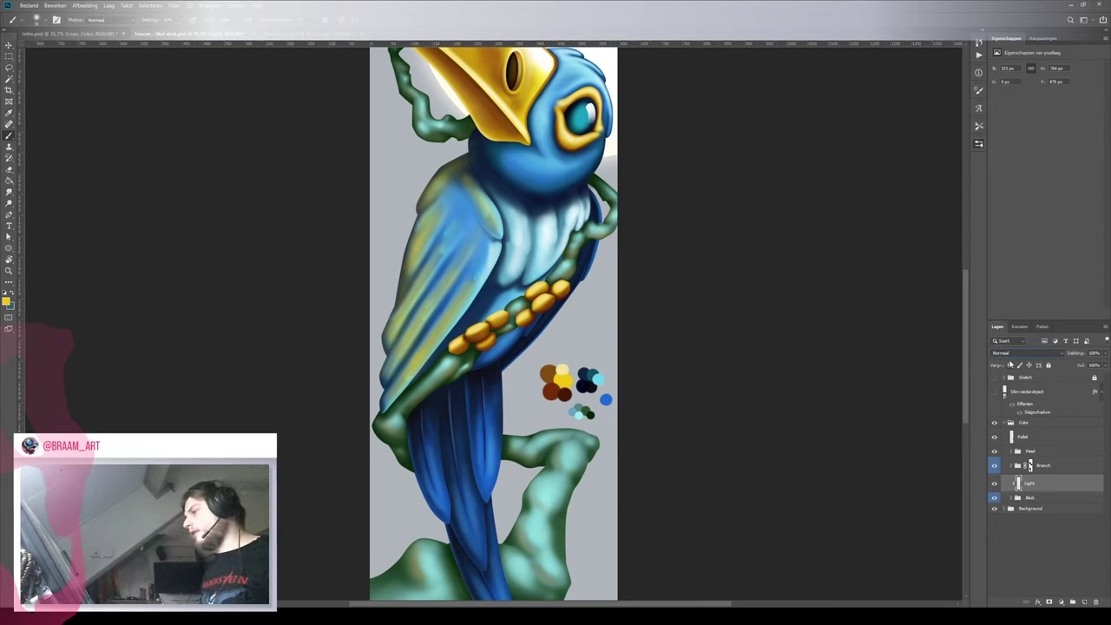
Compare blend modes for the Light layer, set it to Bedekken and review the whole bird
{"action": "scroll", "coordinate": [1008, 359], "scroll_direction": "down", "scroll_amount": 4}
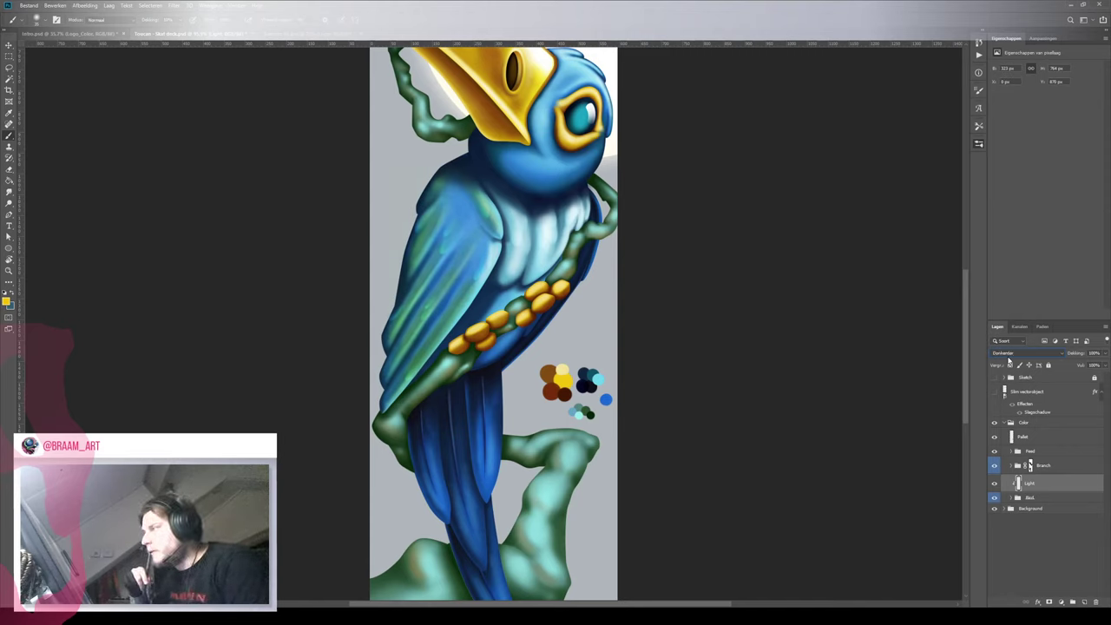
{"action": "scroll", "coordinate": [1009, 360], "scroll_direction": "down", "scroll_amount": 8}
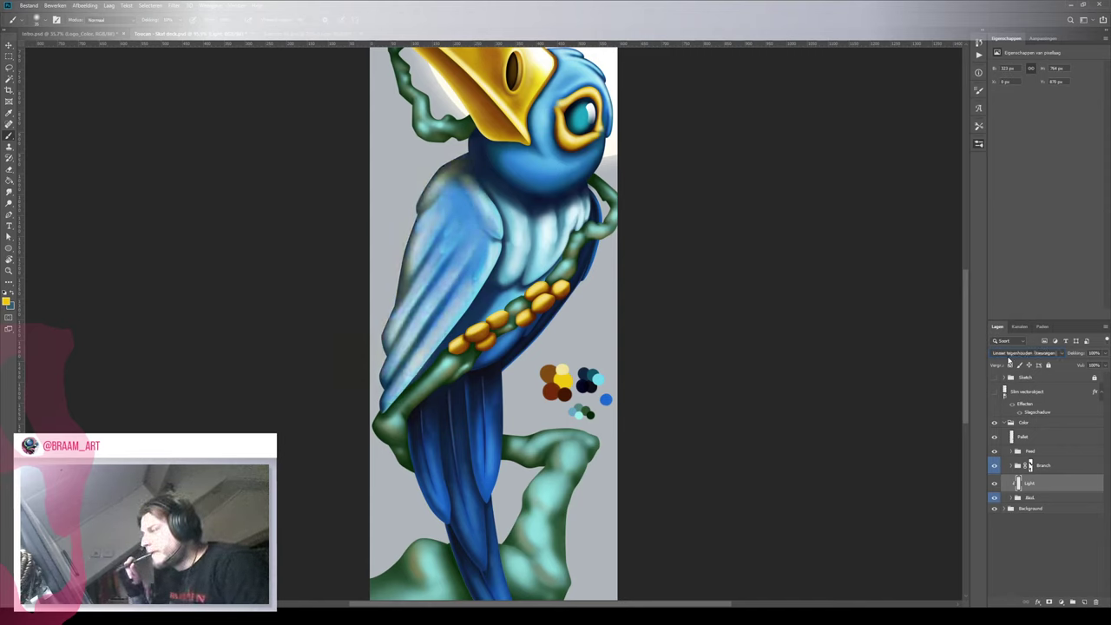
{"action": "scroll", "coordinate": [1009, 359], "scroll_direction": "down", "scroll_amount": 3}
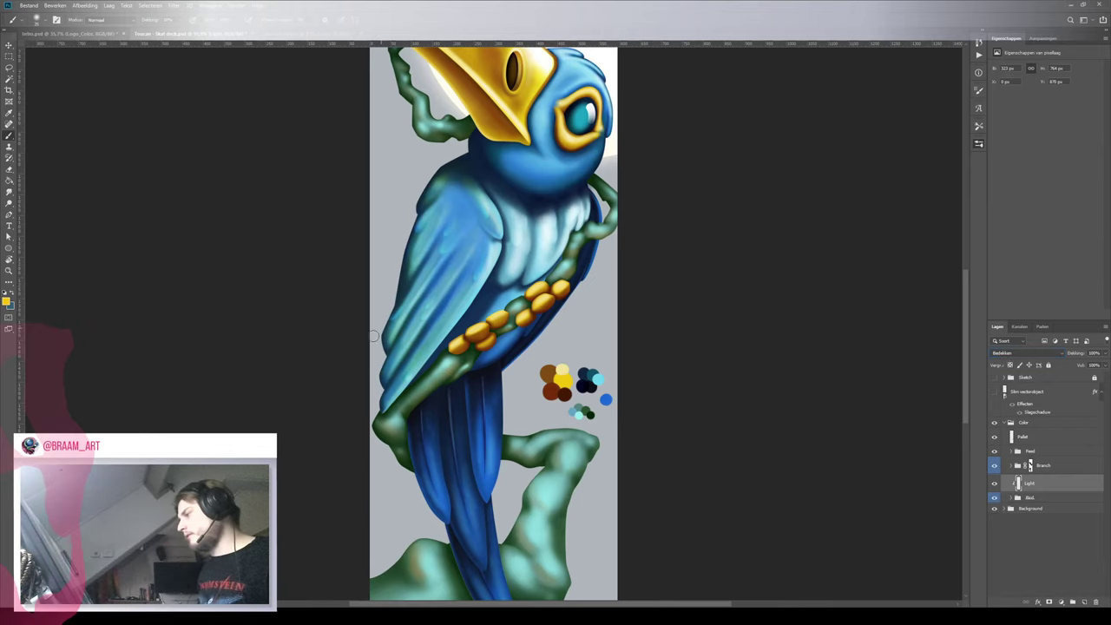
{"action": "key", "text": "z"}
{"action": "mouse_move", "coordinate": [532, 318]}
{"action": "left_mouse_down"}
{"action": "mouse_move", "coordinate": [484, 335]}
{"action": "mouse_move", "coordinate": [563, 320]}
{"action": "left_mouse_up"}
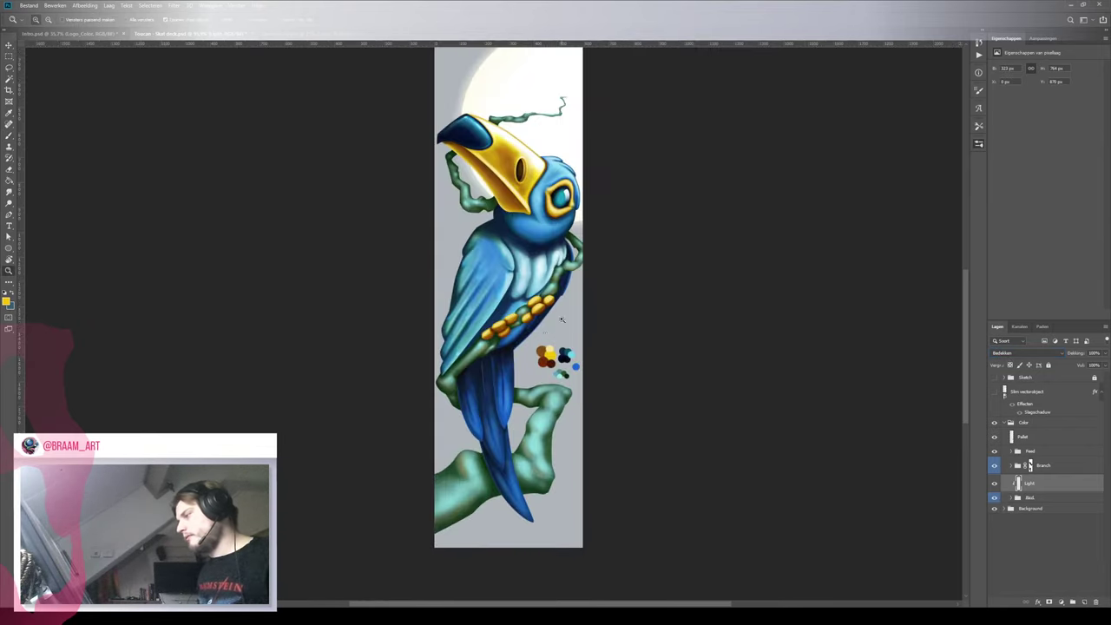
Brush yellow light over the long tail feathers on the Light layer
{"action": "scroll", "coordinate": [561, 320], "scroll_direction": "up", "scroll_amount": 4}
{"action": "key", "text": "b"}
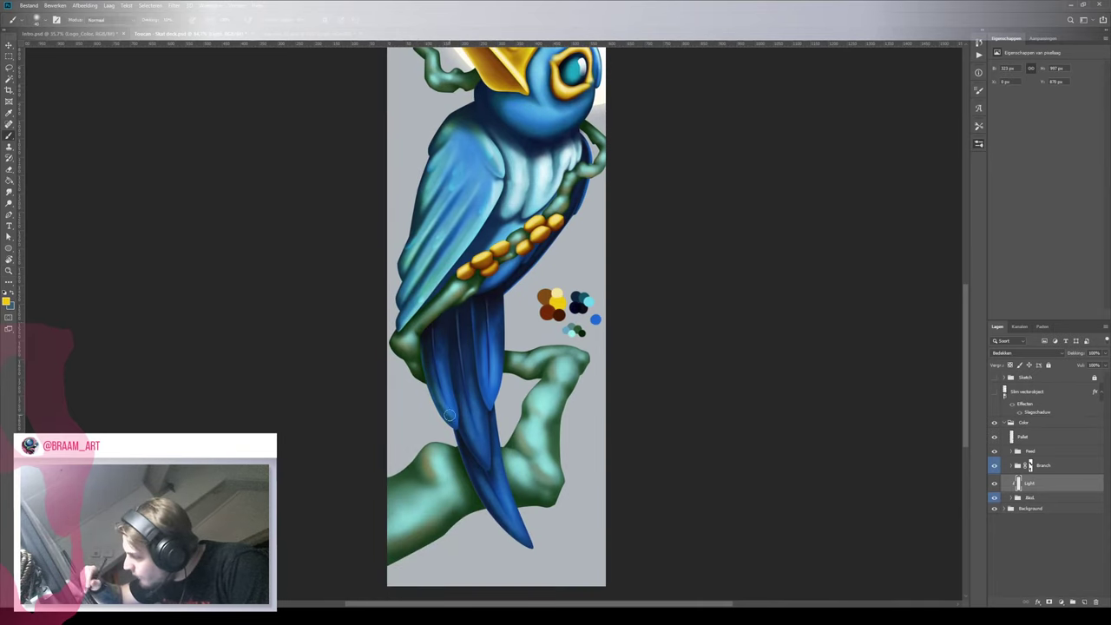
{"action": "mouse_move", "coordinate": [449, 415]}
{"action": "left_mouse_down"}
{"action": "mouse_move", "coordinate": [424, 355]}
{"action": "mouse_move", "coordinate": [472, 381]}
{"action": "mouse_move", "coordinate": [499, 368]}
{"action": "mouse_move", "coordinate": [505, 312]}
{"action": "left_mouse_up"}
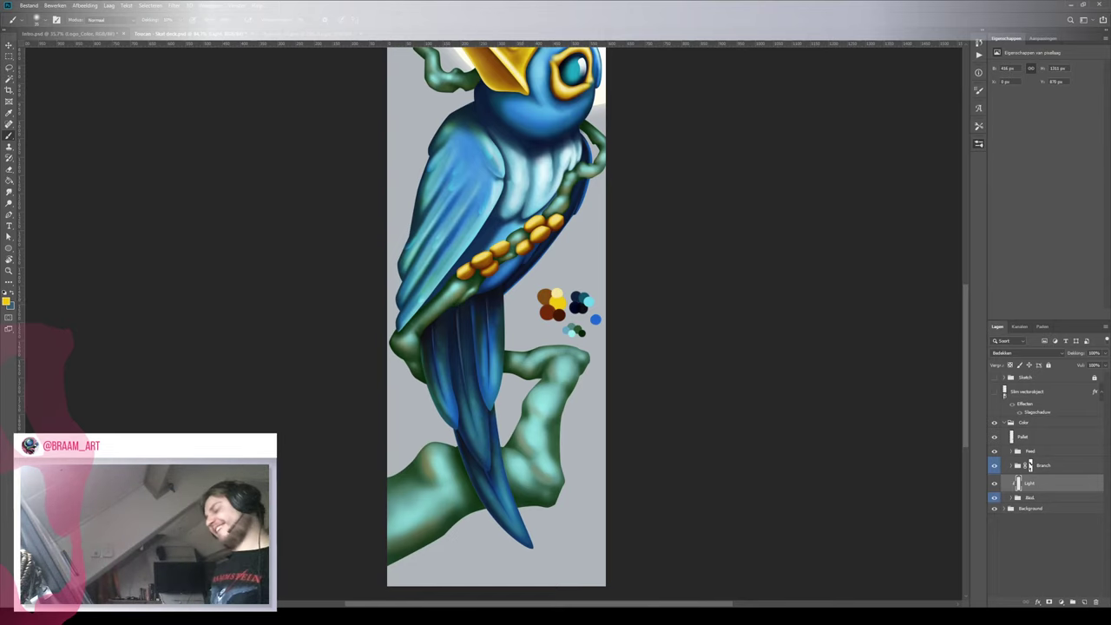
Brush yellow light onto the crown, the back of the head and the area below the eye on the Light layer
{"action": "left_click_drag", "start_coordinate": [562, 309], "coordinate": [506, 425]}
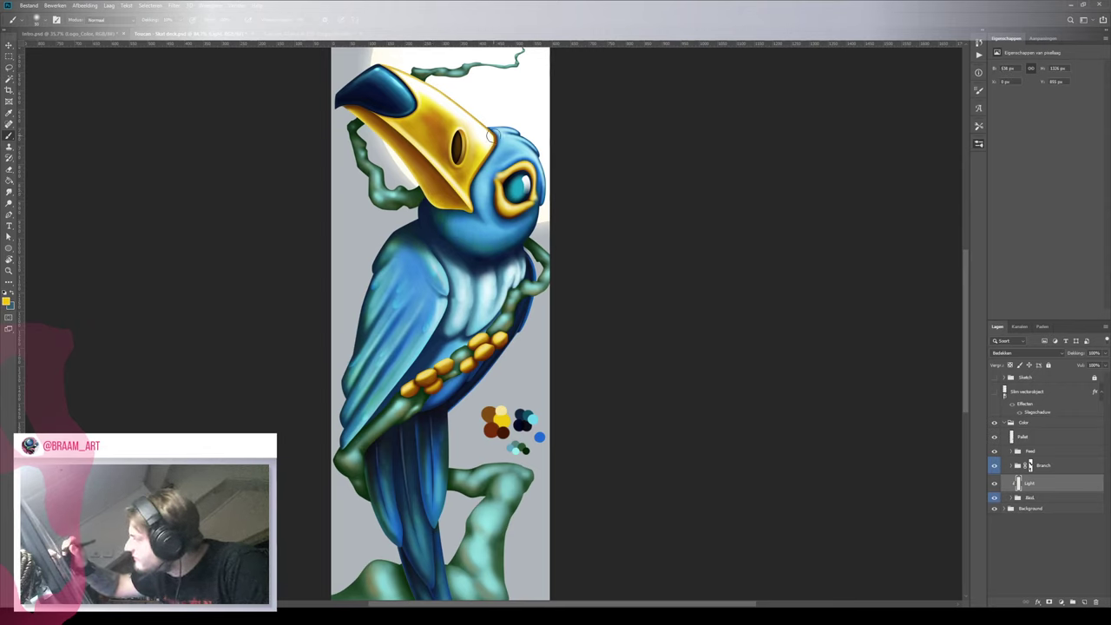
{"action": "left_click_drag", "start_coordinate": [492, 138], "coordinate": [530, 152]}
{"action": "mouse_move", "coordinate": [551, 193]}
{"action": "left_mouse_down"}
{"action": "mouse_move", "coordinate": [544, 212]}
{"action": "mouse_move", "coordinate": [500, 236]}
{"action": "left_mouse_up"}
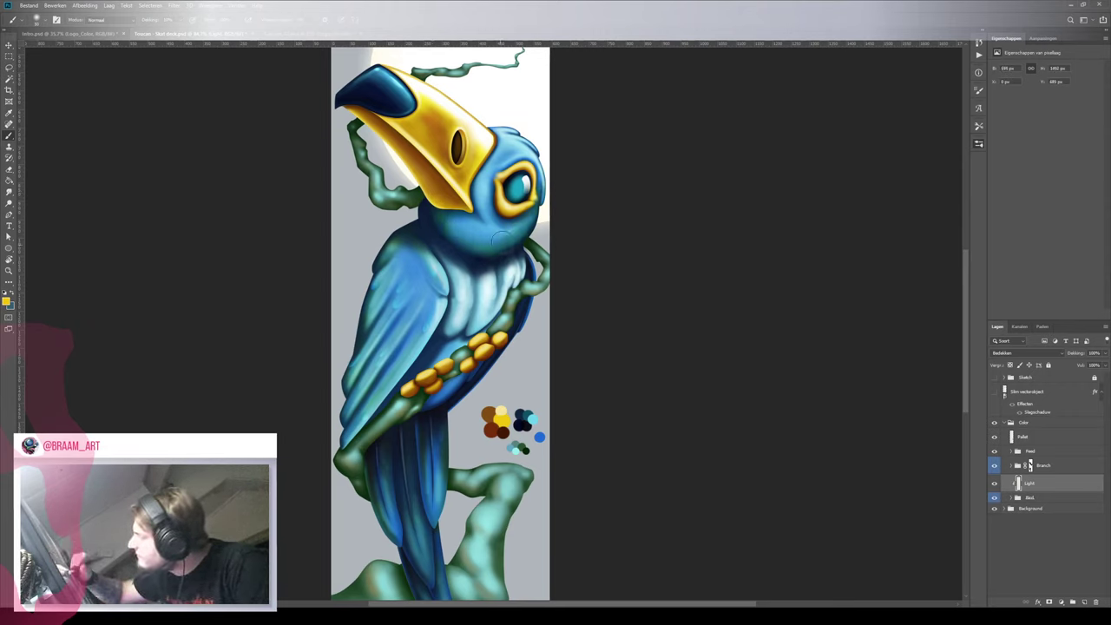
Touch up the yellow light on the back of the head and cheek, and reduce the Light layer's opacity to 46%
{"action": "left_click_drag", "start_coordinate": [524, 137], "coordinate": [507, 237]}
{"action": "key", "text": "z"}
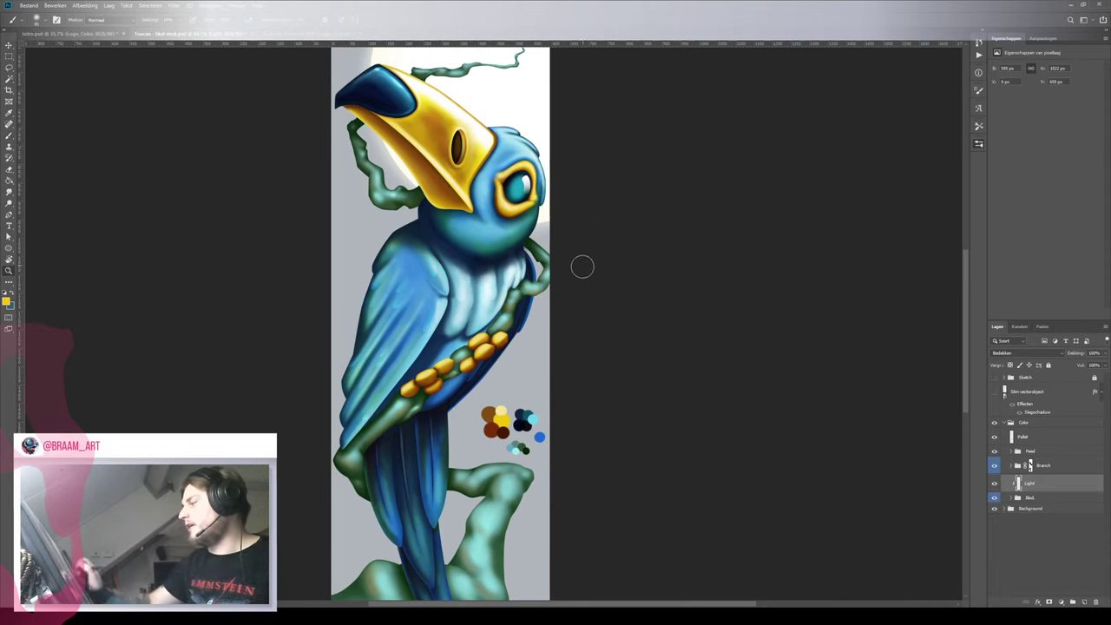
{"action": "mouse_move", "coordinate": [569, 282]}
{"action": "left_mouse_down"}
{"action": "mouse_move", "coordinate": [522, 294]}
{"action": "mouse_move", "coordinate": [546, 292]}
{"action": "left_mouse_up"}
{"action": "key", "text": "b"}
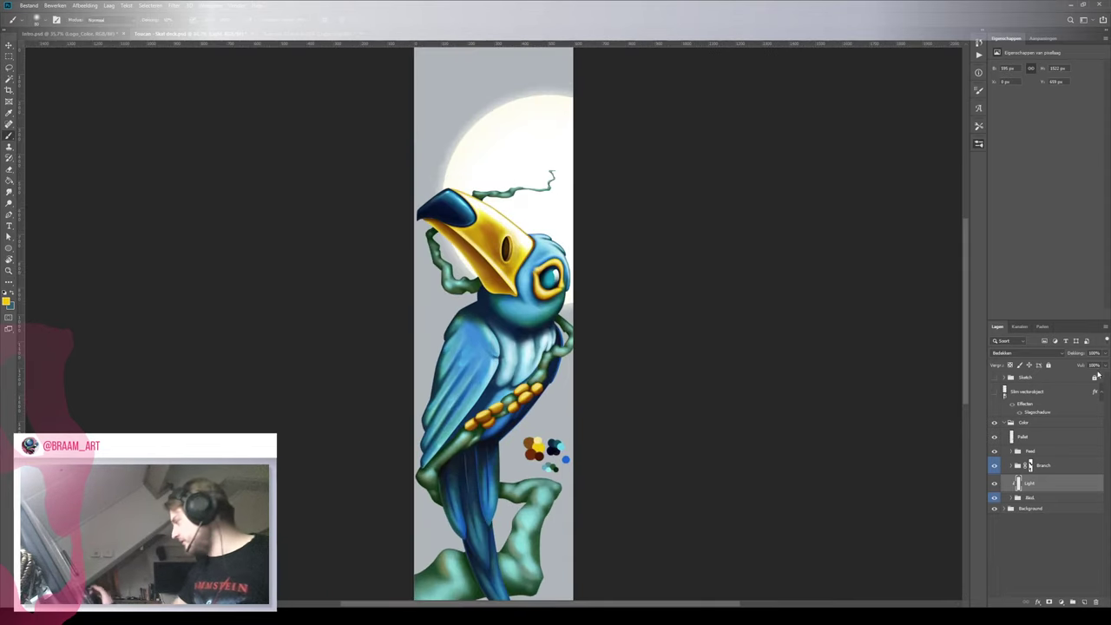
{"action": "left_click_drag", "start_coordinate": [1093, 365], "coordinate": [1084, 365]}
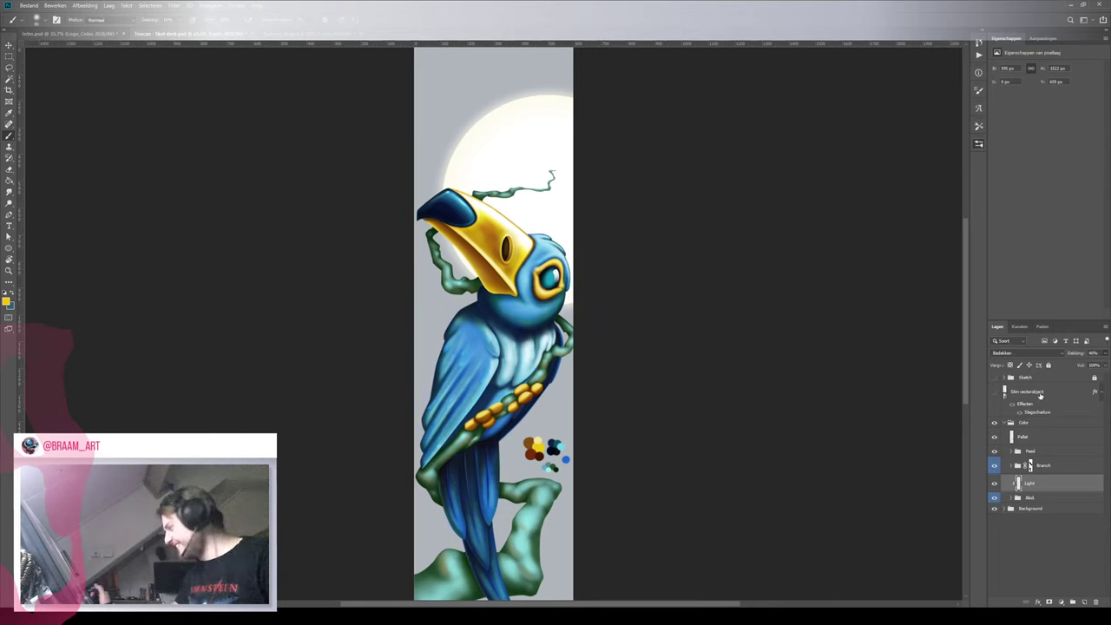
{"action": "left_click", "coordinate": [995, 484]}
{"action": "left_click", "coordinate": [995, 484]}
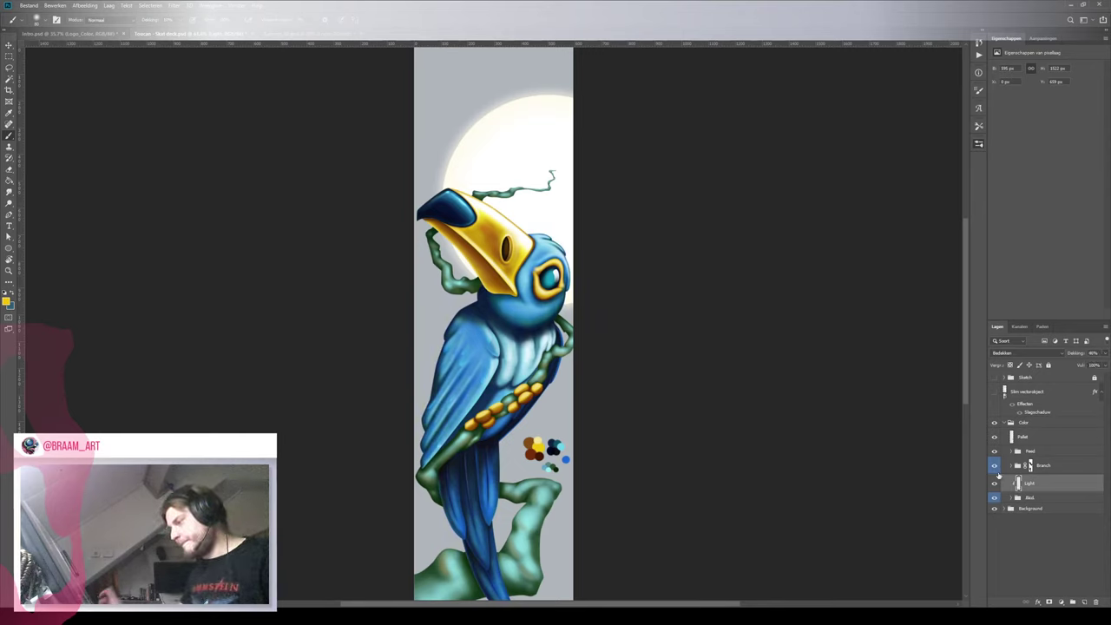
Extend the yellow light down over the lower tail feathers on the Light layer
{"action": "key", "text": "z"}
{"action": "mouse_move", "coordinate": [720, 518]}
{"action": "left_mouse_down"}
{"action": "mouse_move", "coordinate": [634, 504]}
{"action": "mouse_move", "coordinate": [708, 507]}
{"action": "left_mouse_up"}
{"action": "key", "text": "b"}
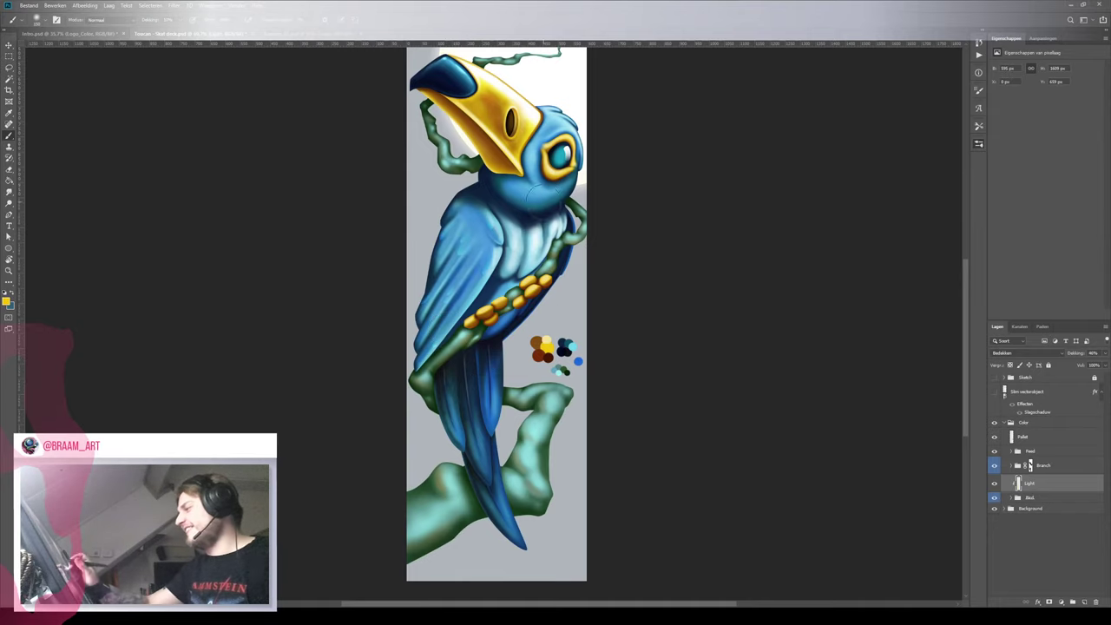
{"action": "left_click_drag", "start_coordinate": [599, 284], "coordinate": [617, 321]}
{"action": "key", "text": "z"}
{"action": "mouse_move", "coordinate": [586, 385]}
{"action": "left_mouse_down"}
{"action": "mouse_move", "coordinate": [548, 425]}
{"action": "mouse_move", "coordinate": [581, 395]}
{"action": "left_mouse_up"}
{"action": "key", "text": "b"}
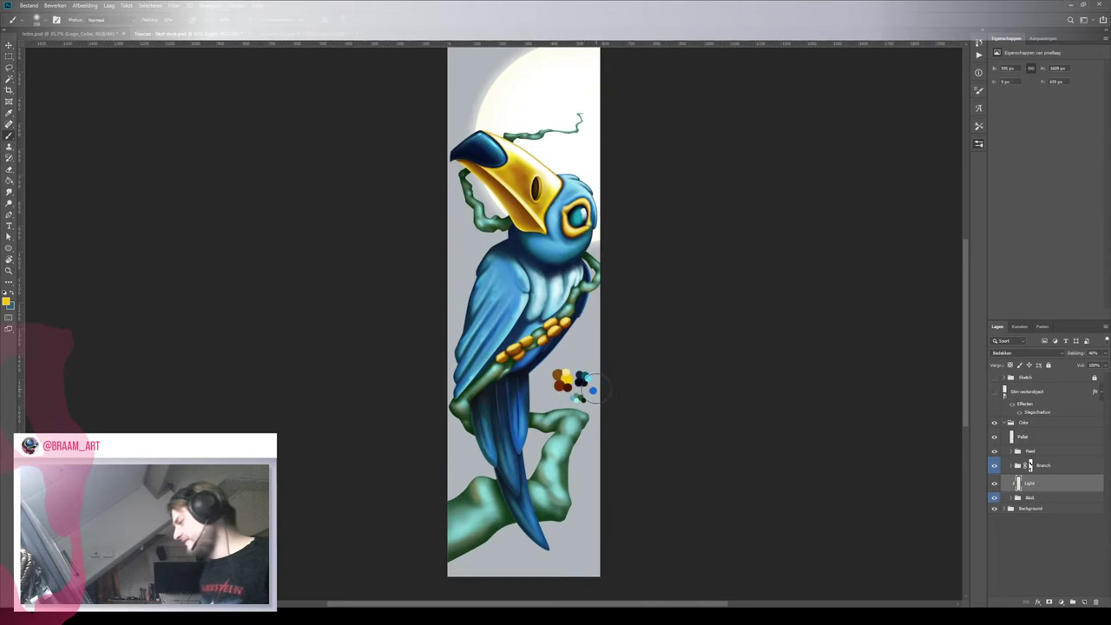
Lasso the painting area around the colour swatches, clear the stray paint there from the Pallet layer, and deselect
{"action": "key", "text": "v"}
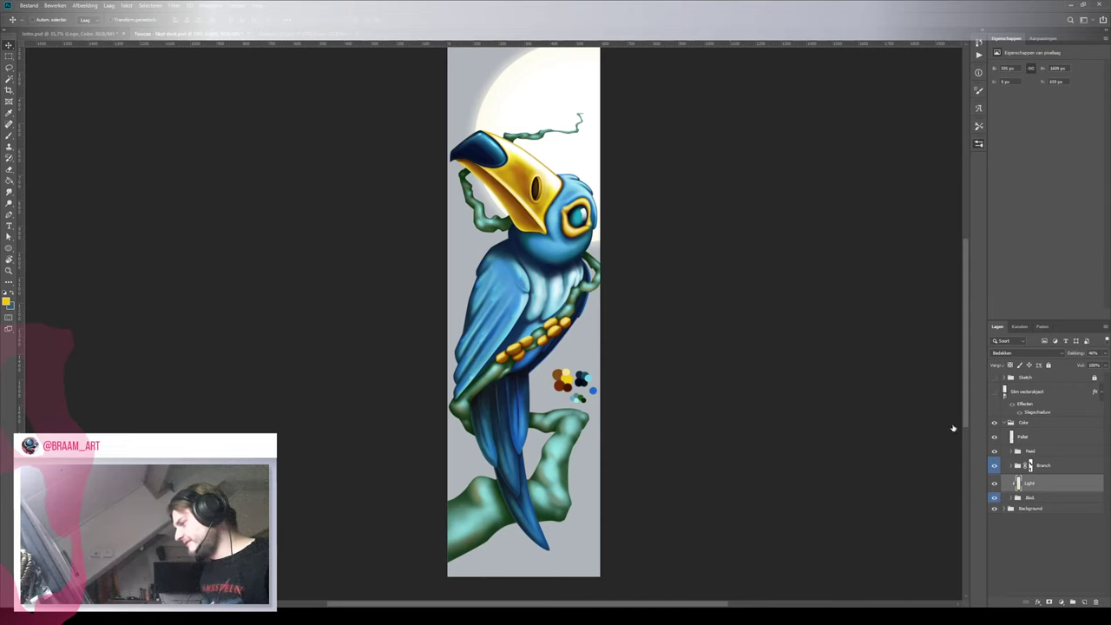
{"action": "key", "text": "l"}
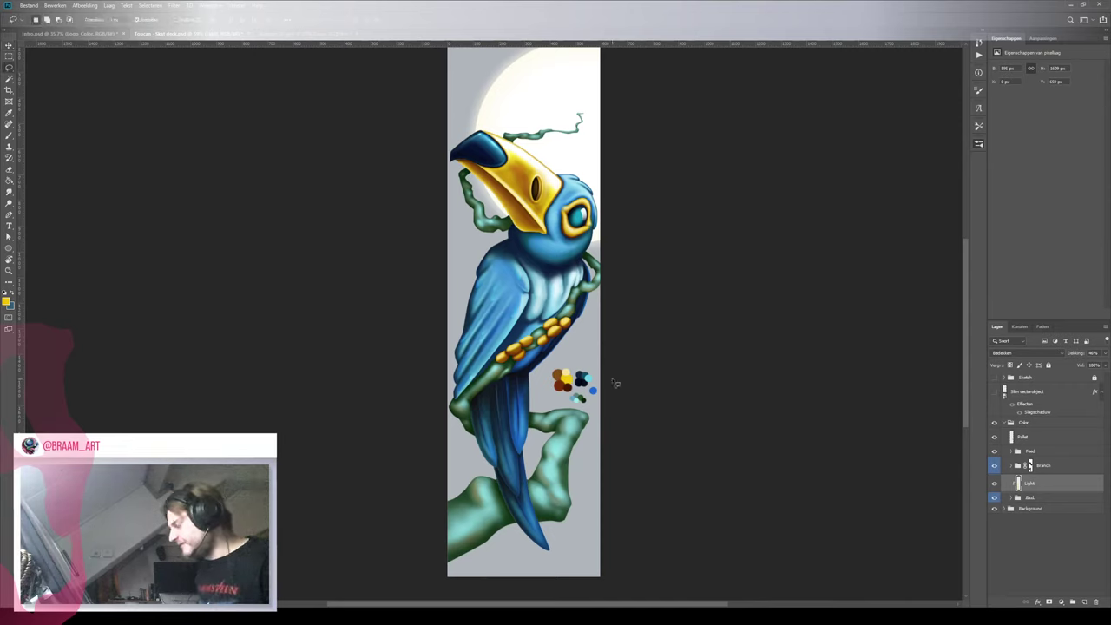
{"action": "mouse_move", "coordinate": [555, 356]}
{"action": "left_mouse_down"}
{"action": "mouse_move", "coordinate": [623, 293]}
{"action": "mouse_move", "coordinate": [605, 194]}
{"action": "mouse_move", "coordinate": [603, 83]}
{"action": "mouse_move", "coordinate": [446, 137]}
{"action": "mouse_move", "coordinate": [395, 373]}
{"action": "mouse_move", "coordinate": [434, 453]}
{"action": "mouse_move", "coordinate": [558, 356]}
{"action": "left_mouse_up"}
{"action": "key", "text": "Delete"}
{"action": "key", "text": "ctrl+d"}
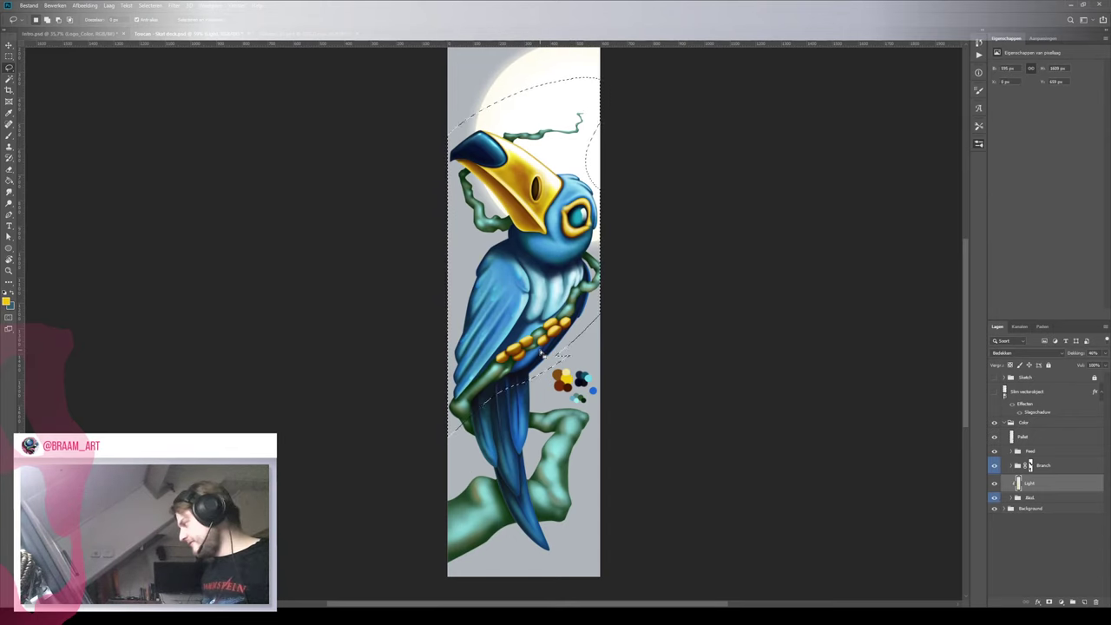
{"action": "left_click", "coordinate": [1037, 437]}
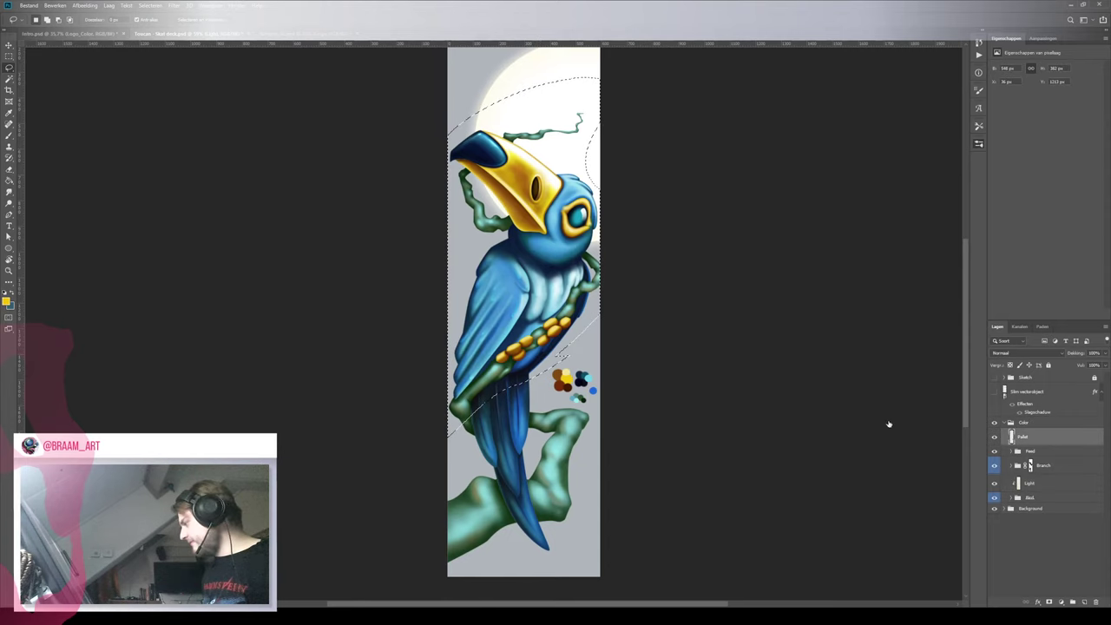
{"action": "key", "text": "ctrl+d"}
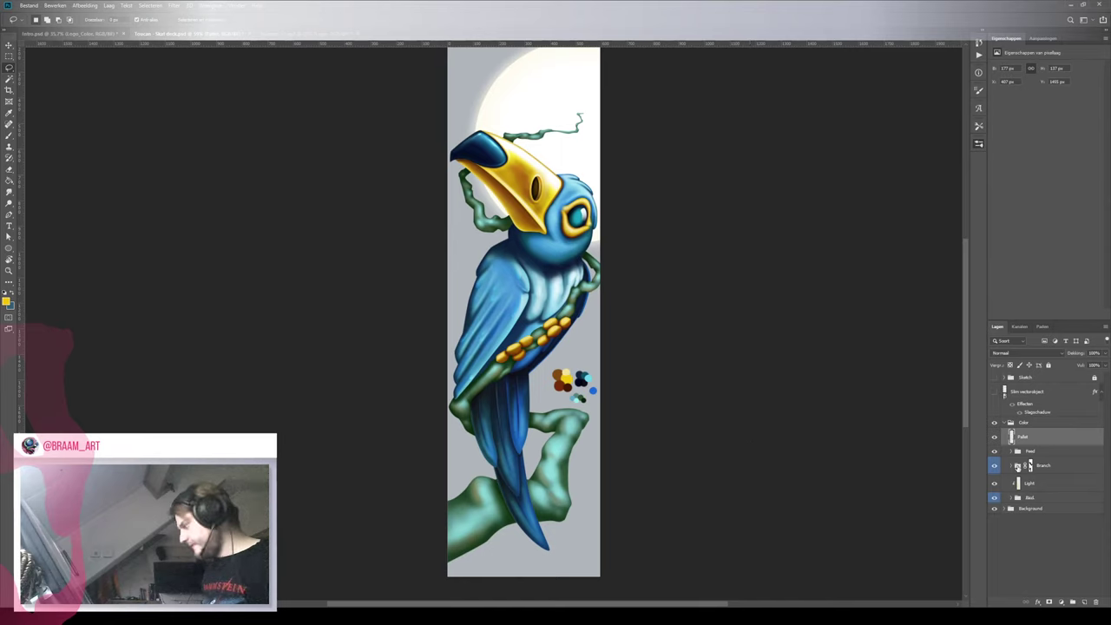
Compare the painting with and without the colour swatches and leave the Pallet layer hidden
{"action": "left_click", "coordinate": [995, 440]}
{"action": "left_click", "coordinate": [995, 440]}
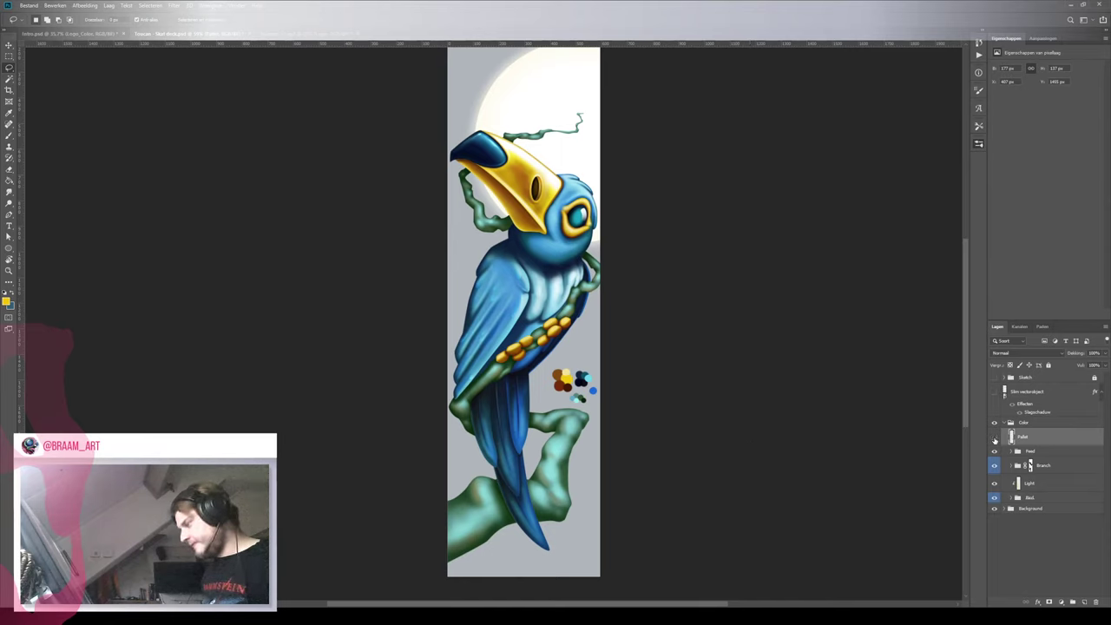
{"action": "left_click", "coordinate": [995, 440]}
{"action": "left_click", "coordinate": [995, 439]}
{"action": "left_click", "coordinate": [994, 439]}
{"action": "left_click", "coordinate": [995, 440]}
{"action": "left_click", "coordinate": [995, 439]}
{"action": "left_click", "coordinate": [995, 439]}
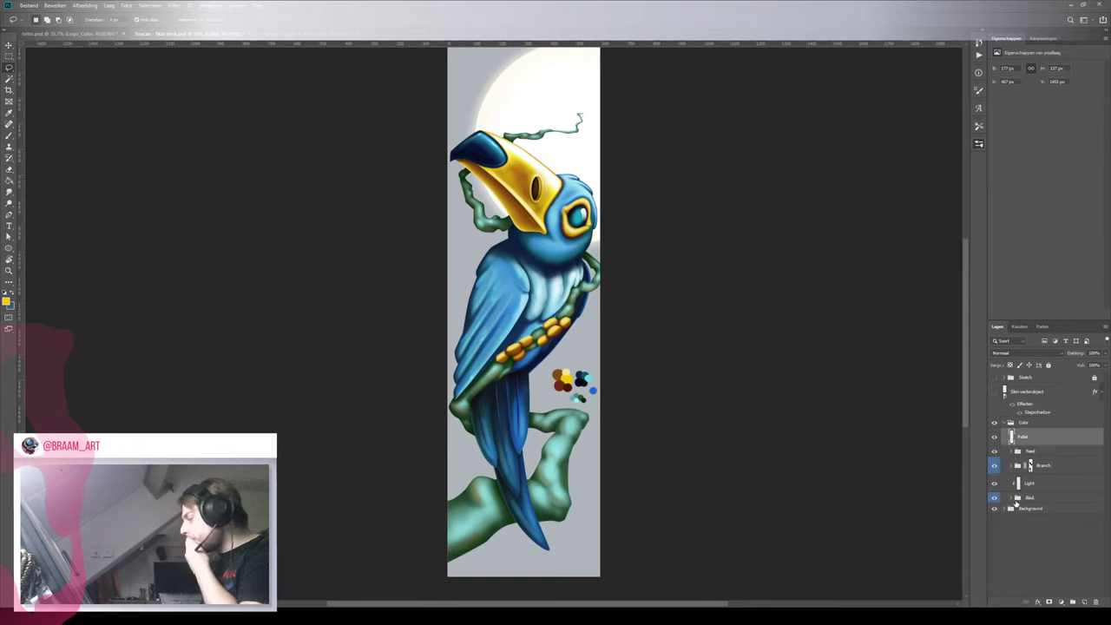
{"action": "left_click", "coordinate": [994, 440]}
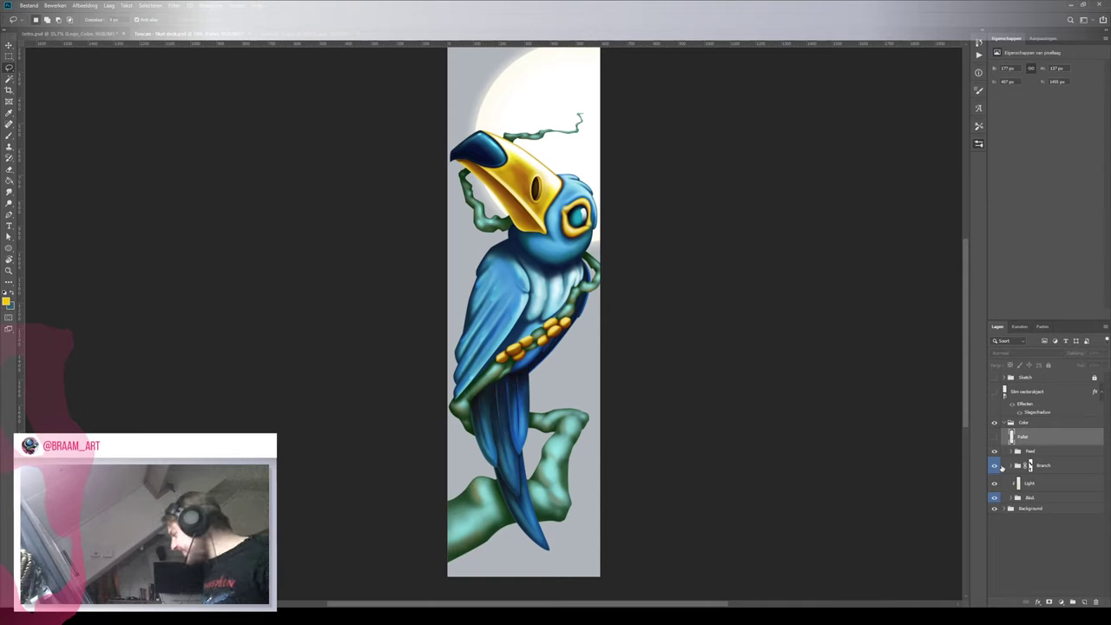
Expand the Branch group and toggle the group, Laag 17 and Laag 16 to check what each contributes
{"action": "left_click", "coordinate": [995, 466]}
{"action": "left_click", "coordinate": [995, 466]}
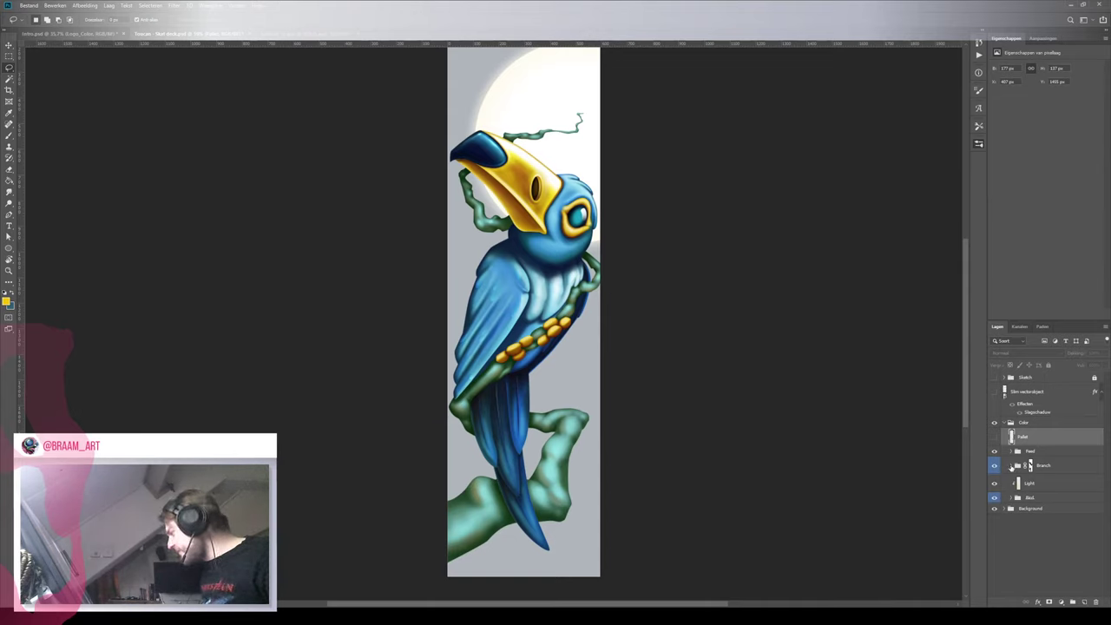
{"action": "left_click", "coordinate": [1014, 466]}
{"action": "left_click", "coordinate": [994, 484]}
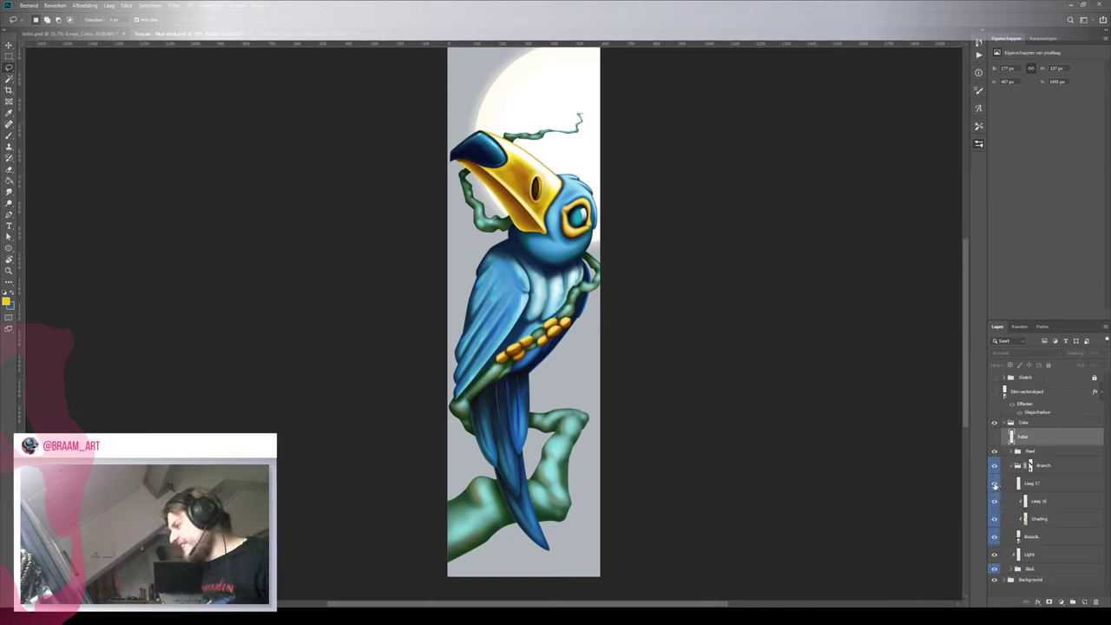
{"action": "left_click", "coordinate": [995, 484]}
{"action": "left_click", "coordinate": [995, 485]}
{"action": "left_click", "coordinate": [995, 484]}
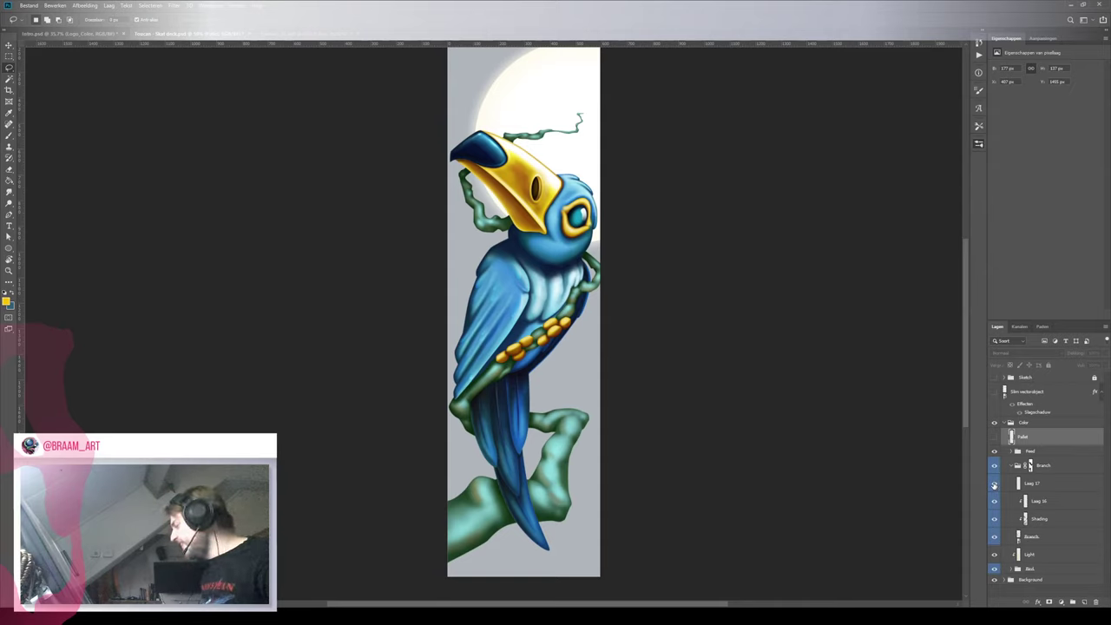
{"action": "left_click", "coordinate": [995, 504]}
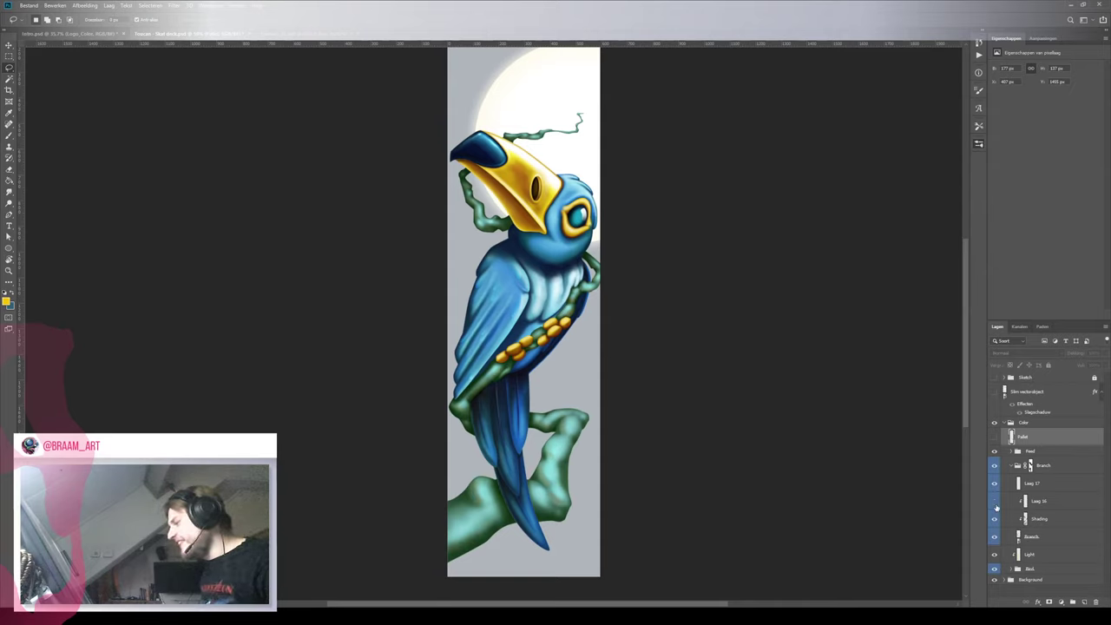
{"action": "left_click", "coordinate": [994, 503]}
Add a new layer above the Branch group's Shading layer and merge the two into one clipped layer
{"action": "left_click", "coordinate": [1047, 519]}
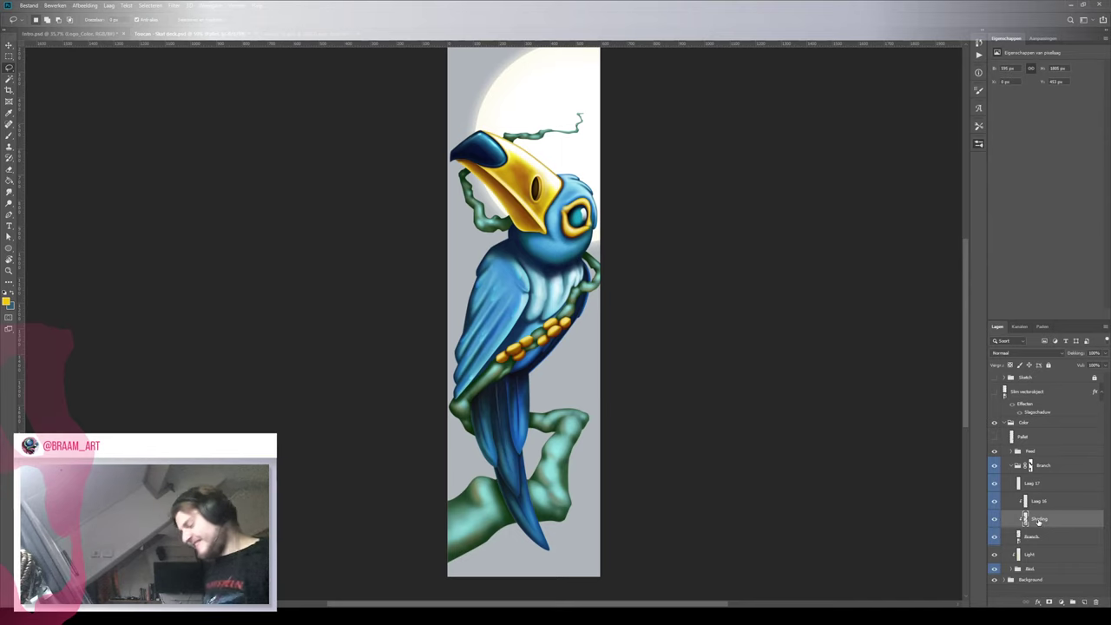
{"action": "key", "text": "ctrl+shift+alt+n"}
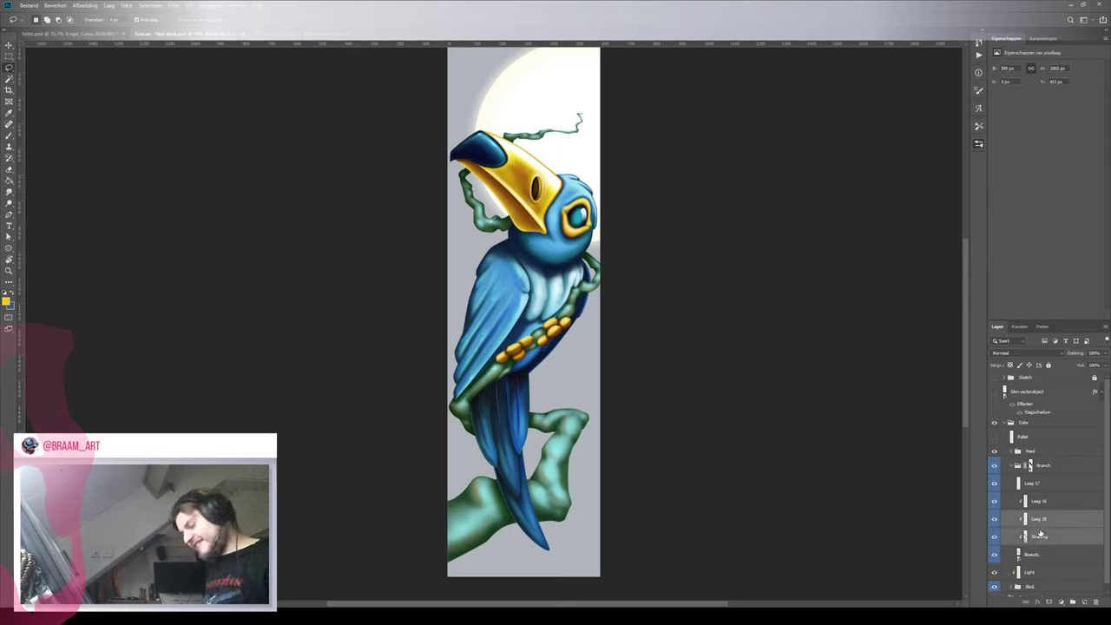
{"action": "key", "text": "ctrl+e"}
{"action": "left_click", "coordinate": [995, 519]}
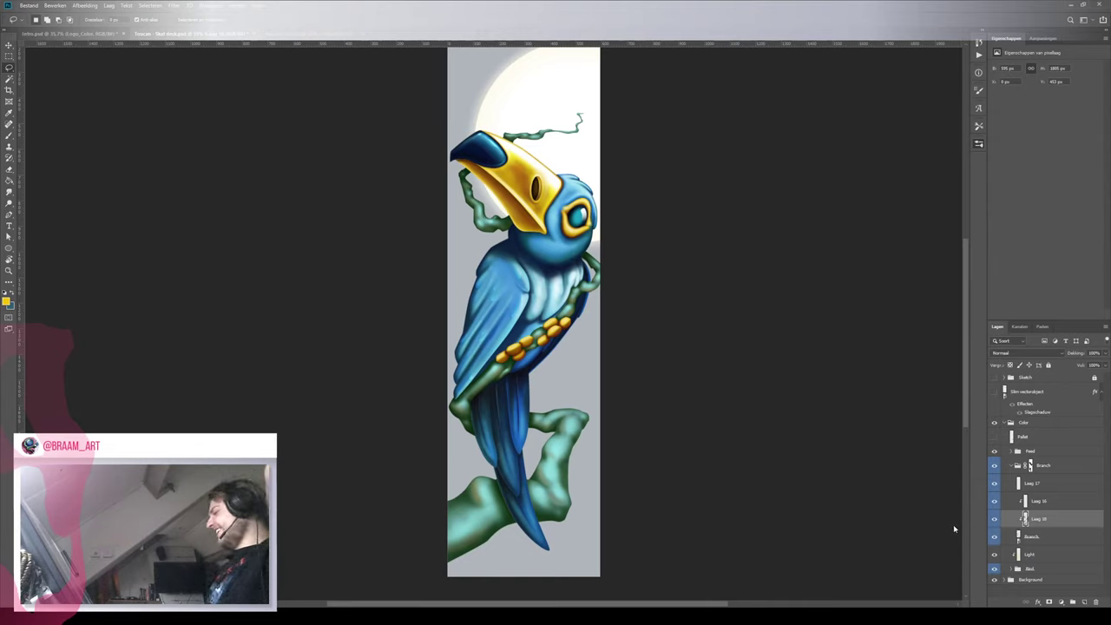
{"action": "key", "text": "b"}
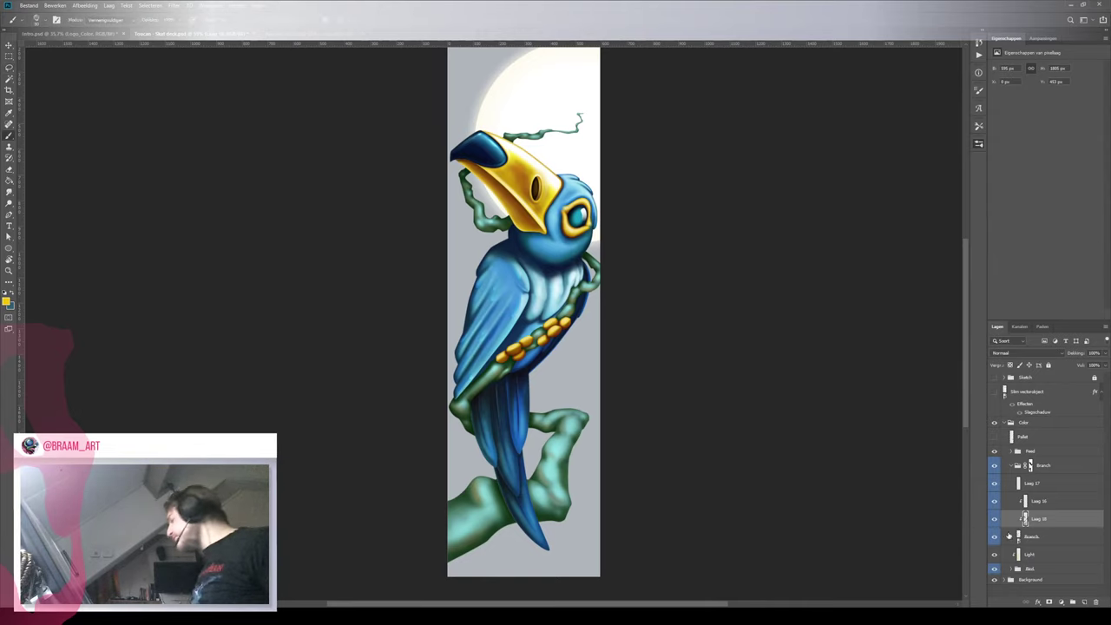
{"action": "key", "text": "l"}
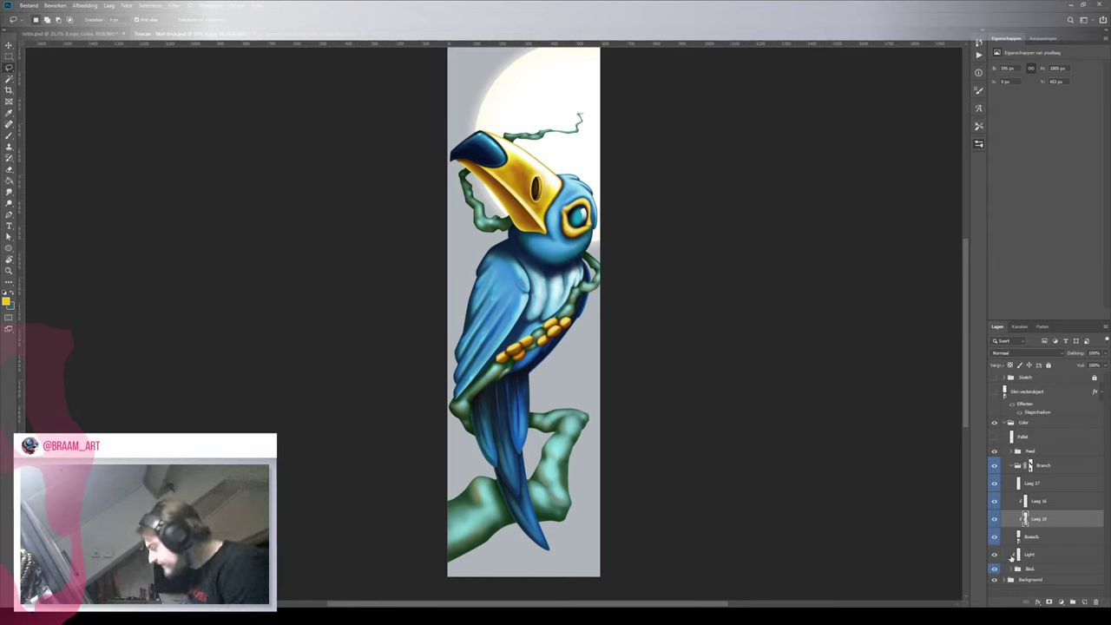
Soften the light over the tail with the Eraser on the Light layer and brush finer yellow light along the tail feathers
{"action": "left_click", "coordinate": [1035, 556]}
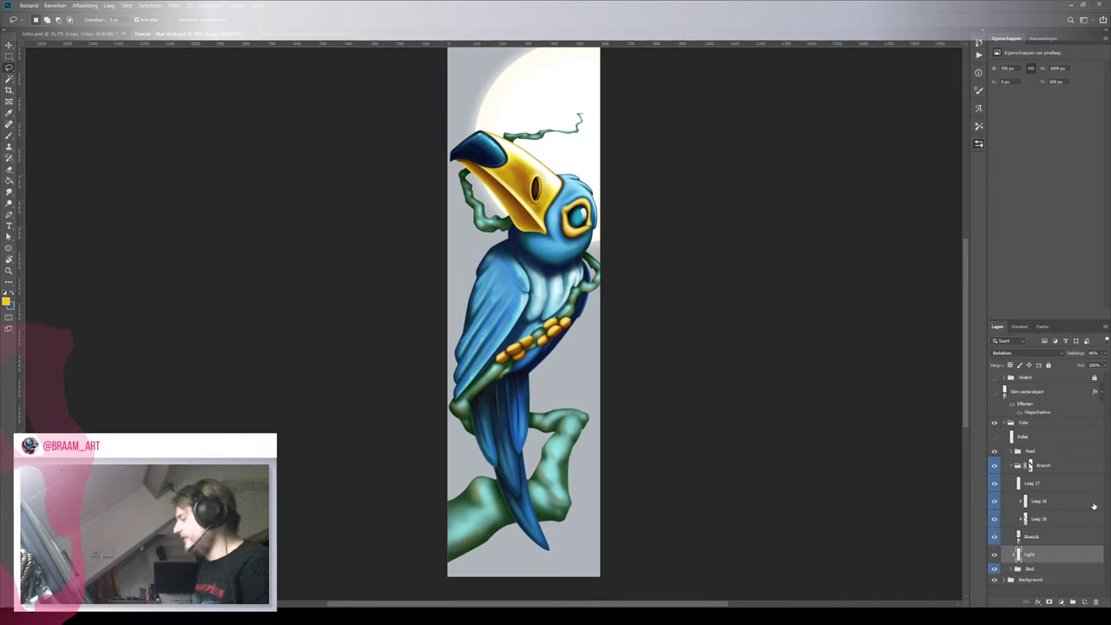
{"action": "key", "text": "e"}
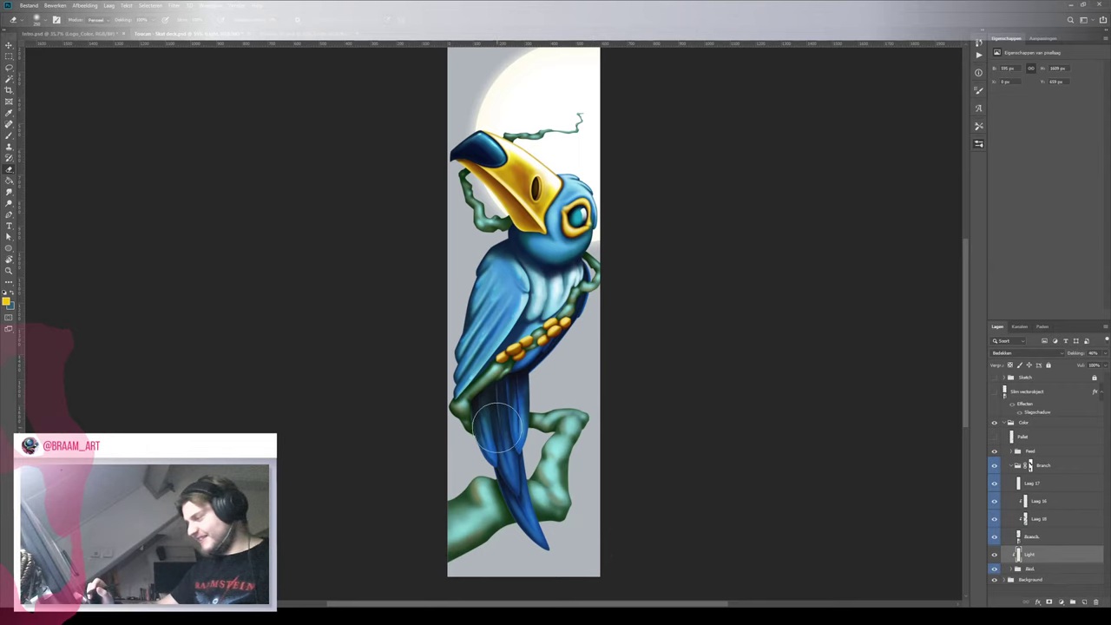
{"action": "key", "text": "b"}
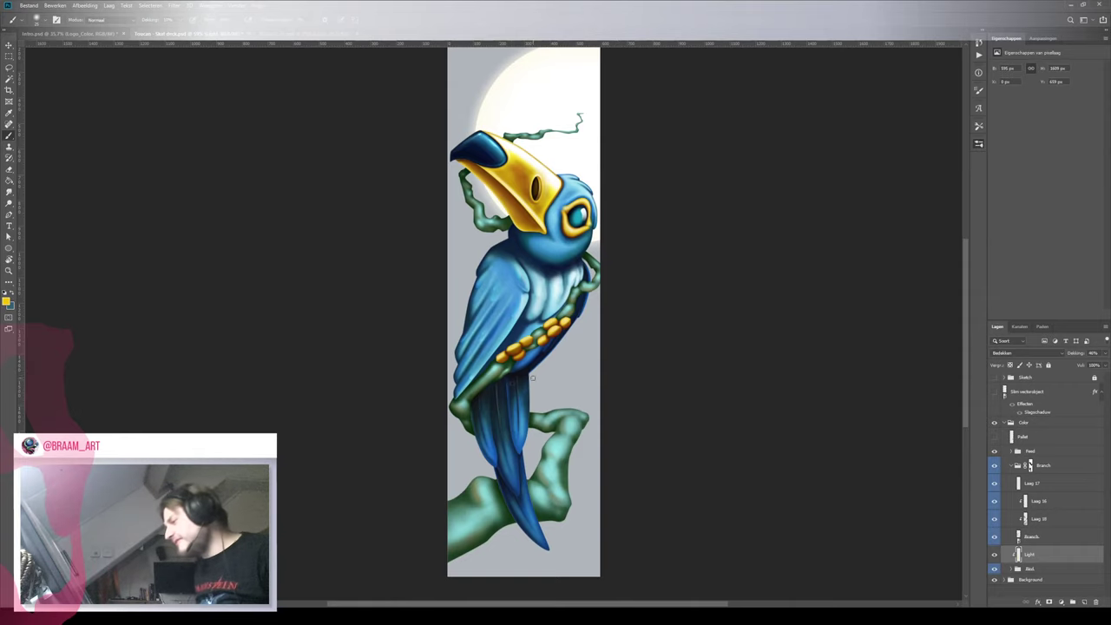
{"action": "key", "text": "z"}
{"action": "left_click_drag", "start_coordinate": [533, 379], "coordinate": [599, 376]}
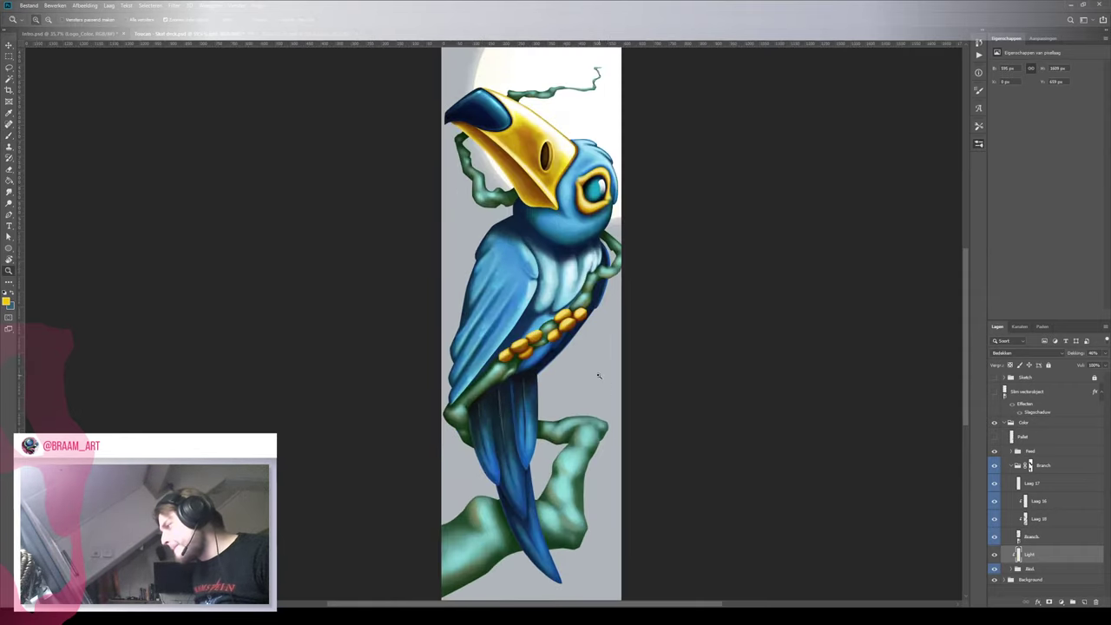
{"action": "key", "text": "b"}
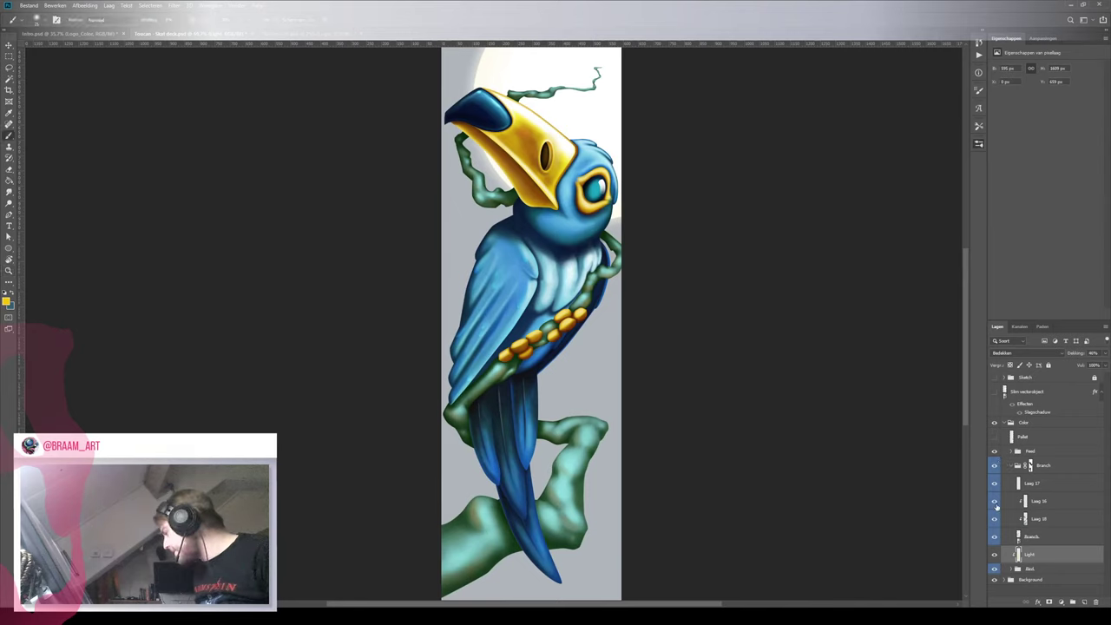
Inspect the feet group's contents, collapse it, and add a new layer clipped to the group
{"action": "left_click", "coordinate": [1010, 452]}
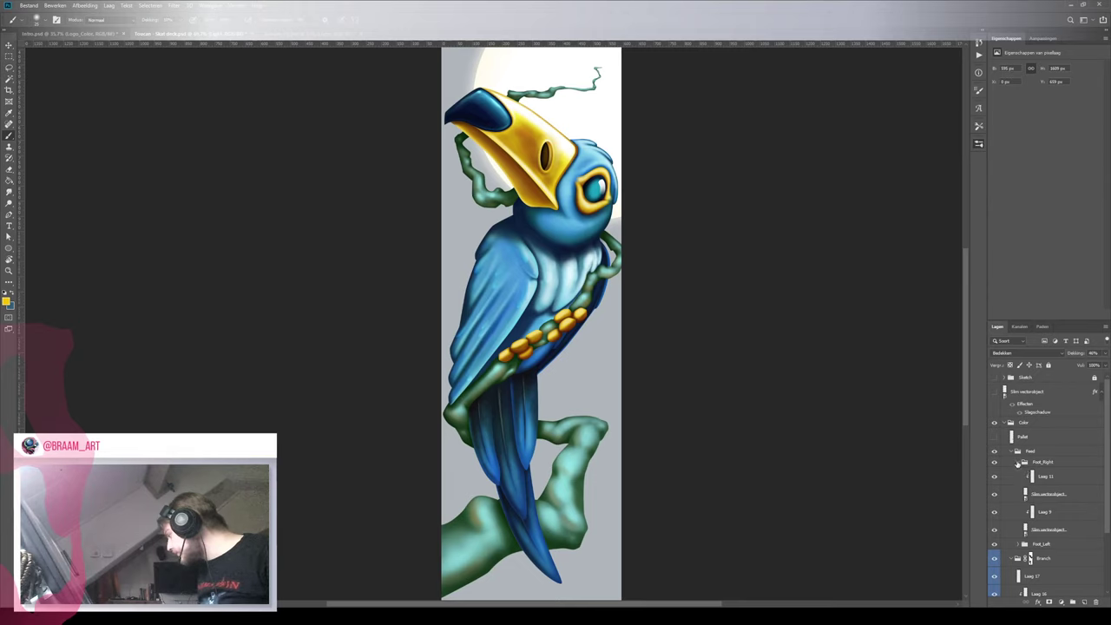
{"action": "left_click", "coordinate": [1017, 463]}
{"action": "left_click", "coordinate": [1021, 452]}
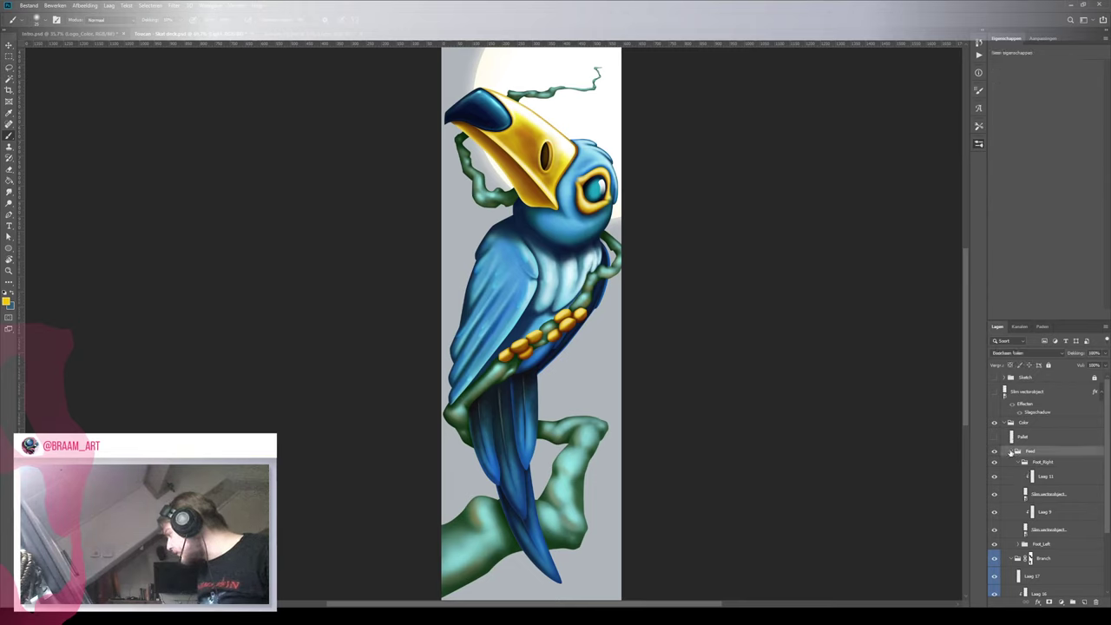
{"action": "left_click", "coordinate": [1010, 452]}
{"action": "left_click", "coordinate": [1083, 603]}
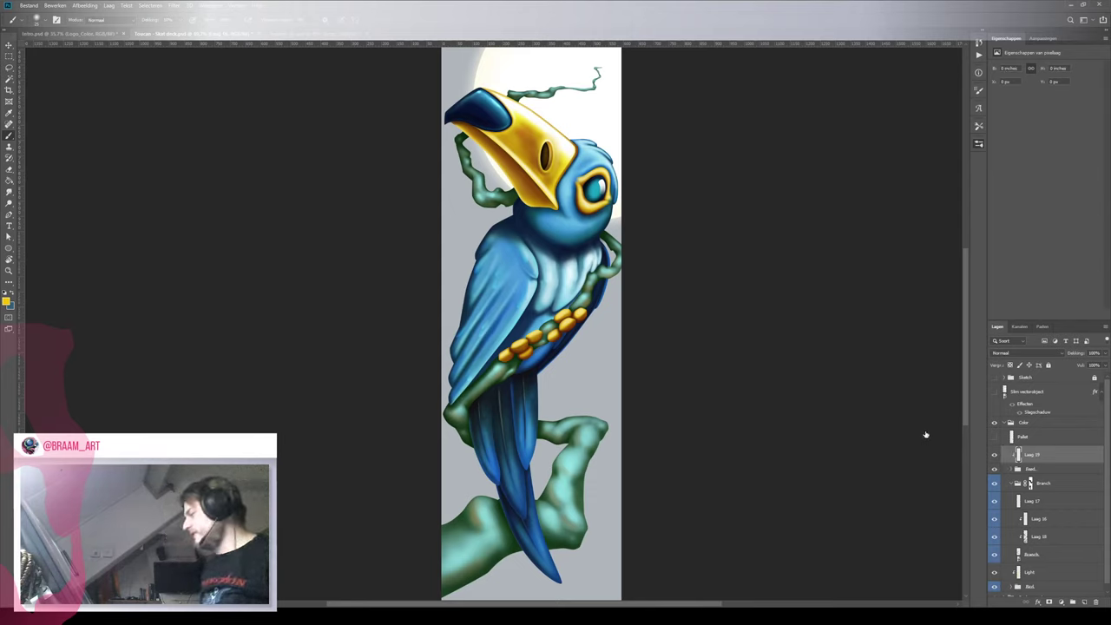
Show the Pallet layer, sample its dark brown swatch, and brush shadow over the bird's toes on the new clipped layer
{"action": "left_click", "coordinate": [994, 437]}
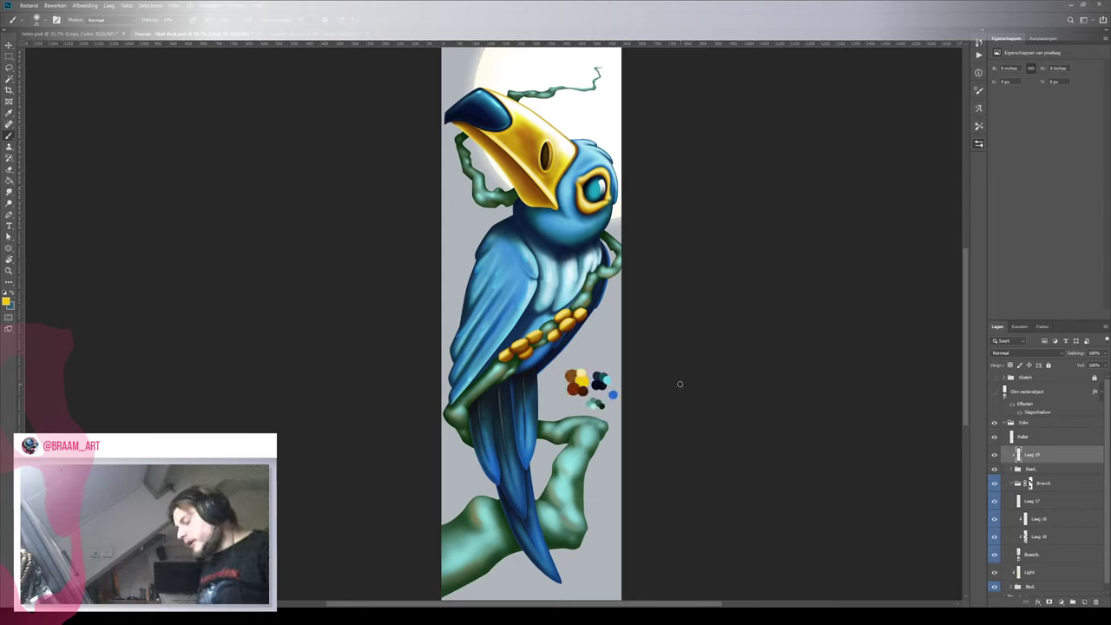
{"action": "key", "text": "i"}
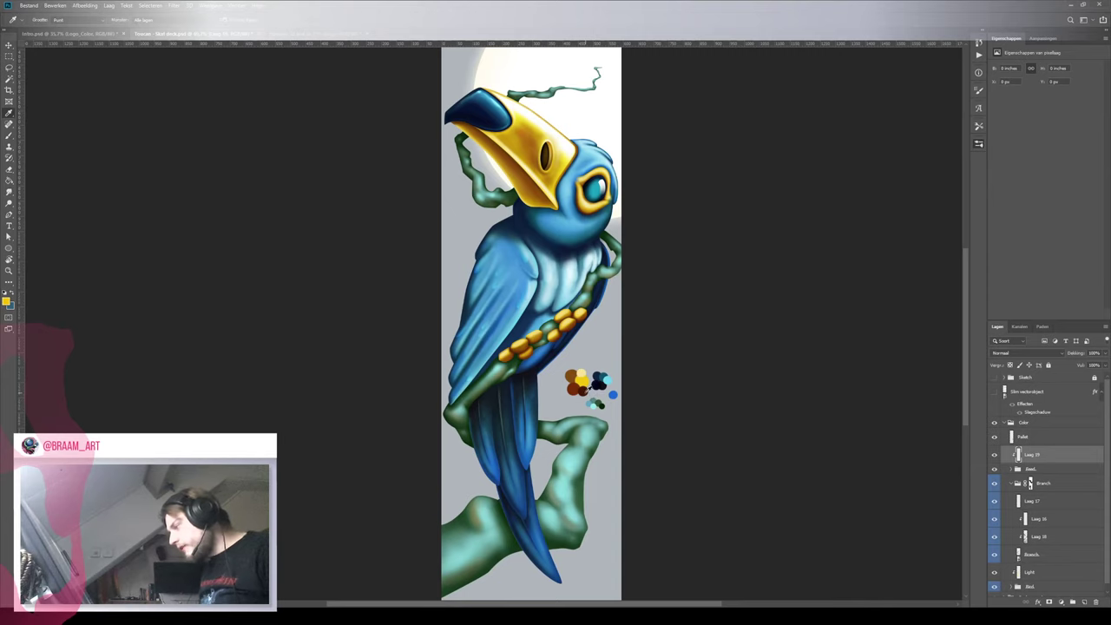
{"action": "key", "text": "b"}
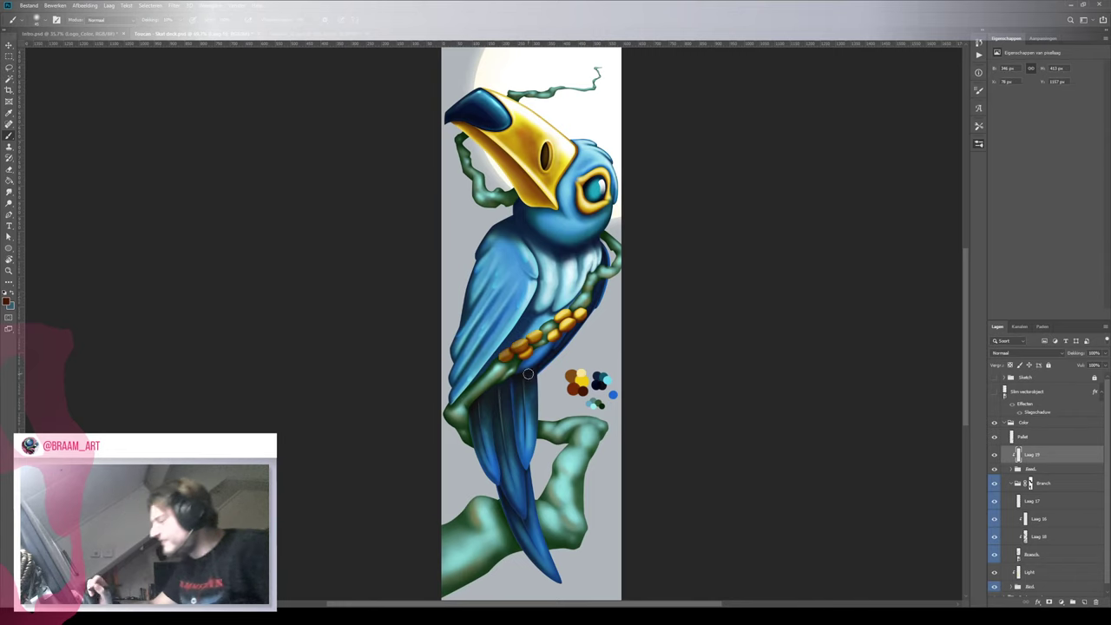
{"action": "left_click_drag", "start_coordinate": [537, 308], "coordinate": [490, 370]}
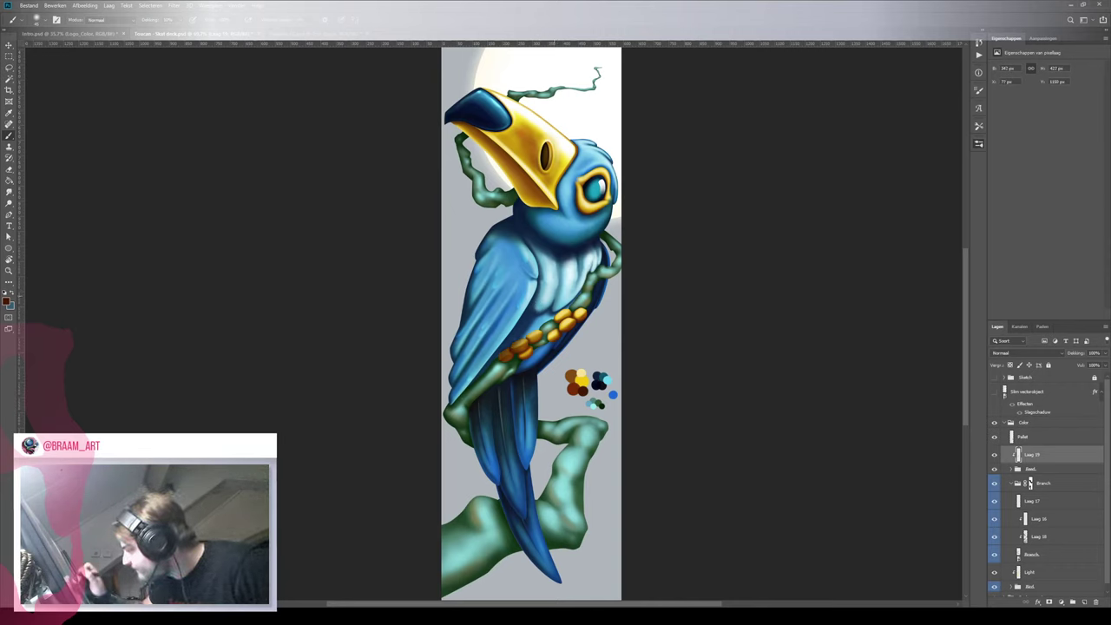
Brush more dark brown shadow over the bird's toes on the layer clipped to the feet group
{"action": "mouse_move", "coordinate": [562, 300]}
{"action": "left_mouse_down"}
{"action": "mouse_move", "coordinate": [524, 341]}
{"action": "mouse_move", "coordinate": [514, 333]}
{"action": "left_mouse_up"}
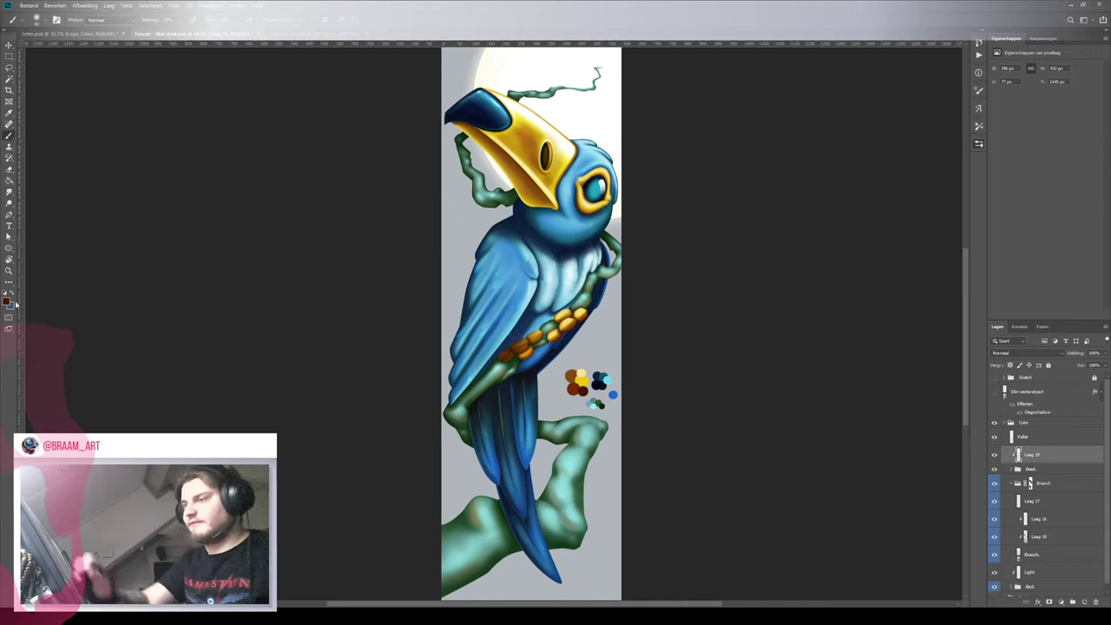
{"action": "key", "text": "i"}
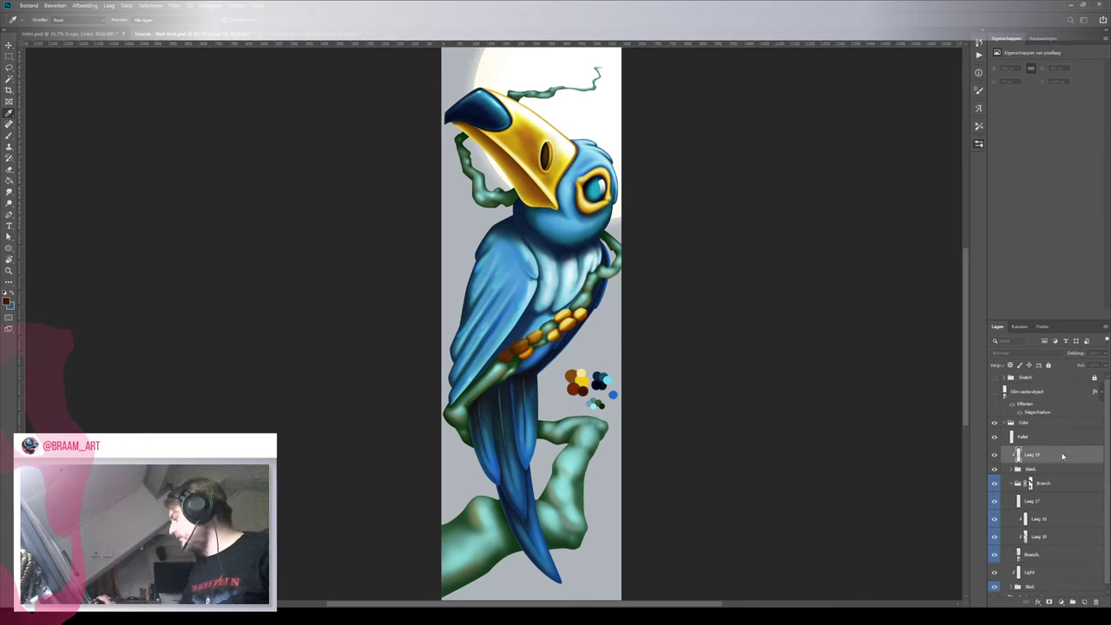
{"action": "left_click", "coordinate": [1032, 452]}
{"action": "key", "text": "b"}
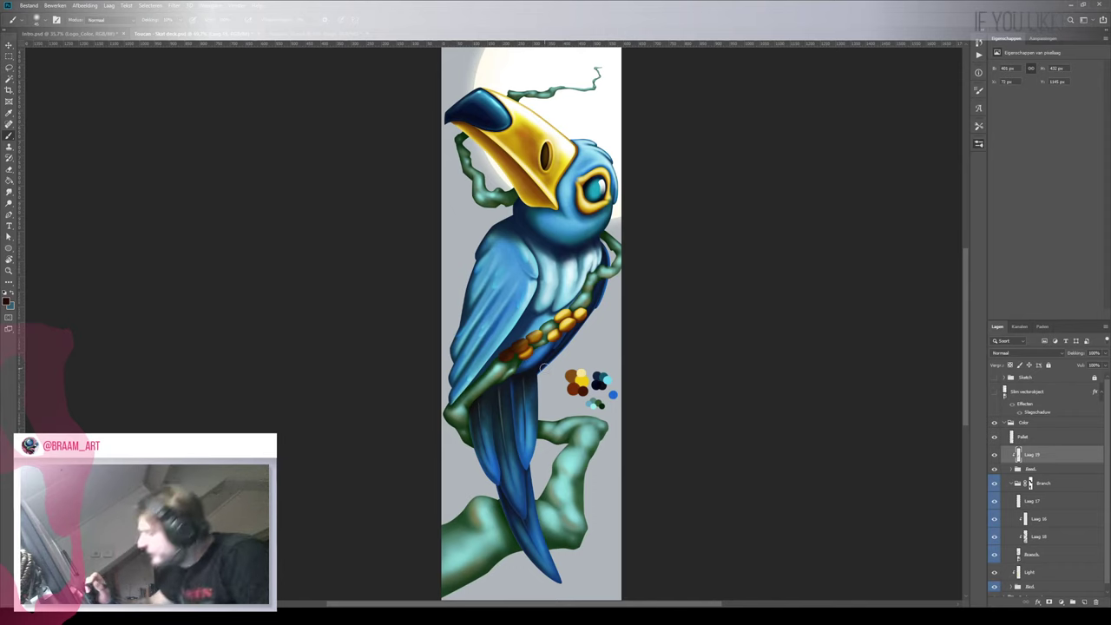
Soften the brown shadow on the toes nearest the wing using a small Eraser at 10% opacity
{"action": "key", "text": "z"}
{"action": "left_click", "coordinate": [550, 345]}
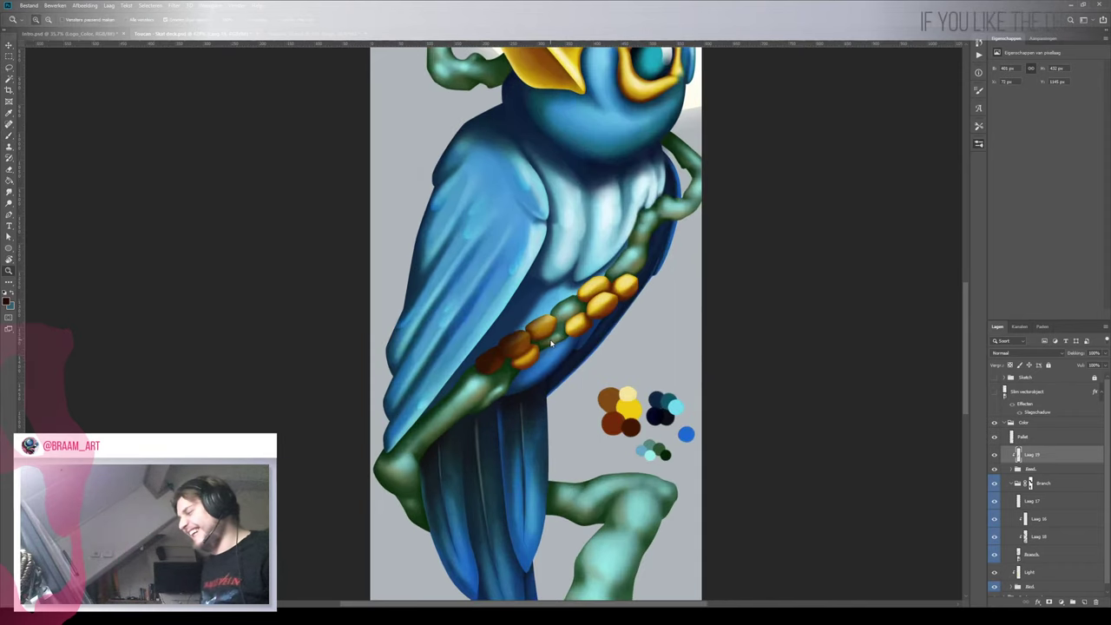
{"action": "left_click", "coordinate": [518, 355]}
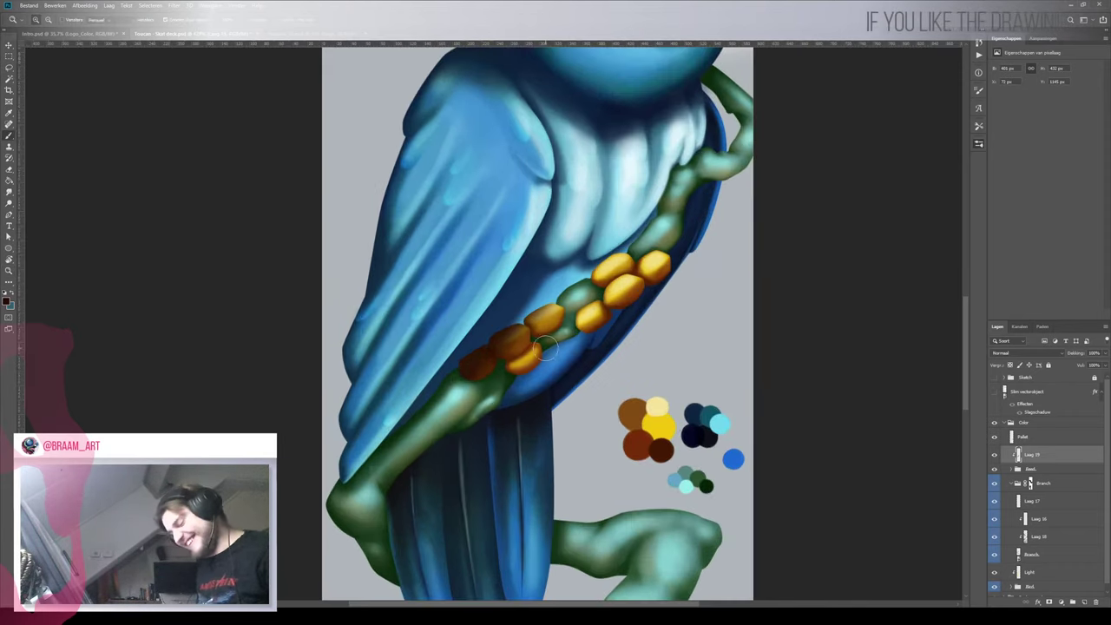
{"action": "key", "text": "b"}
{"action": "key", "text": "bracketleft"}
{"action": "key", "text": "bracketleft"}
{"action": "key", "text": "bracketleft"}
{"action": "key", "text": "bracketleft"}
{"action": "key", "text": "bracketleft"}
{"action": "key", "text": "bracketleft"}
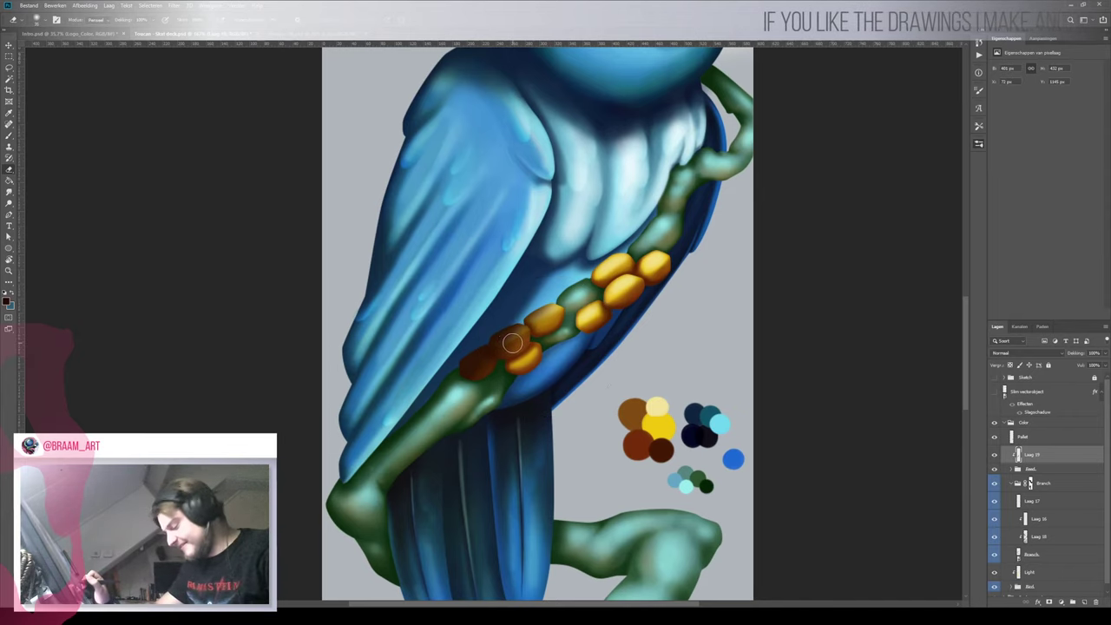
{"action": "left_click_drag", "start_coordinate": [519, 336], "coordinate": [510, 344]}
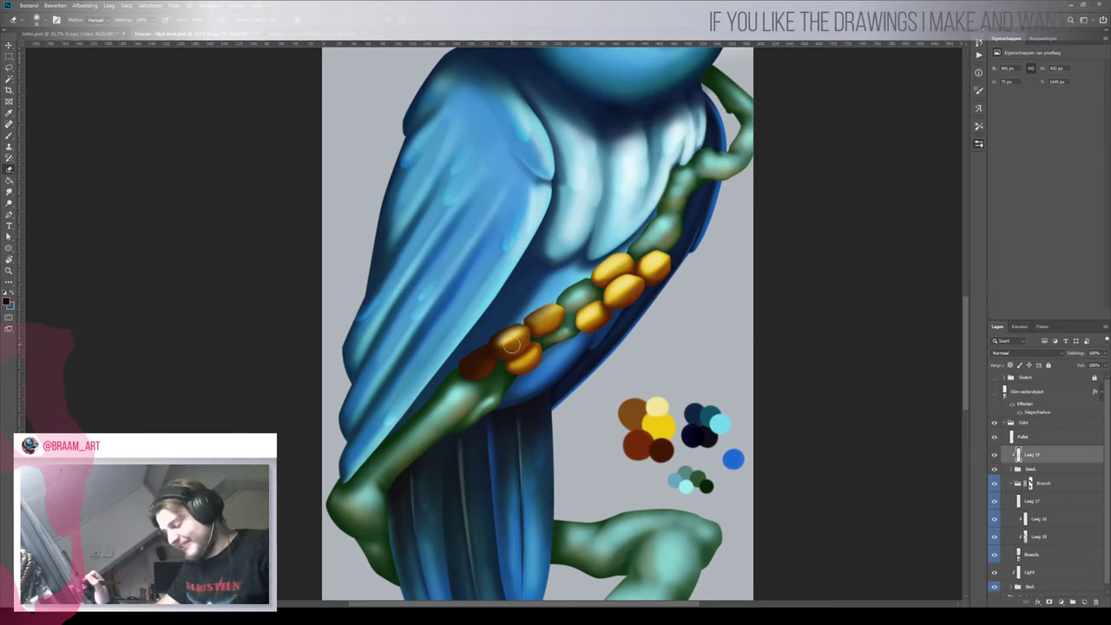
{"action": "key", "text": "ctrl+z"}
{"action": "key", "text": "1"}
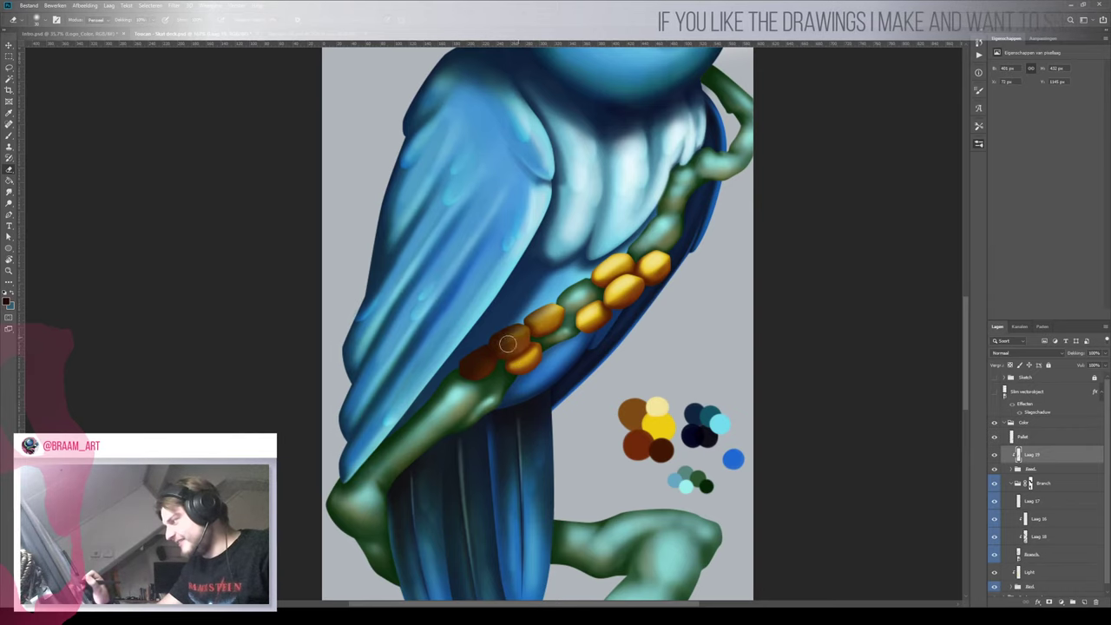
{"action": "mouse_move", "coordinate": [507, 344]}
{"action": "left_mouse_down"}
{"action": "mouse_move", "coordinate": [450, 421]}
{"action": "mouse_move", "coordinate": [484, 391]}
{"action": "left_mouse_up"}
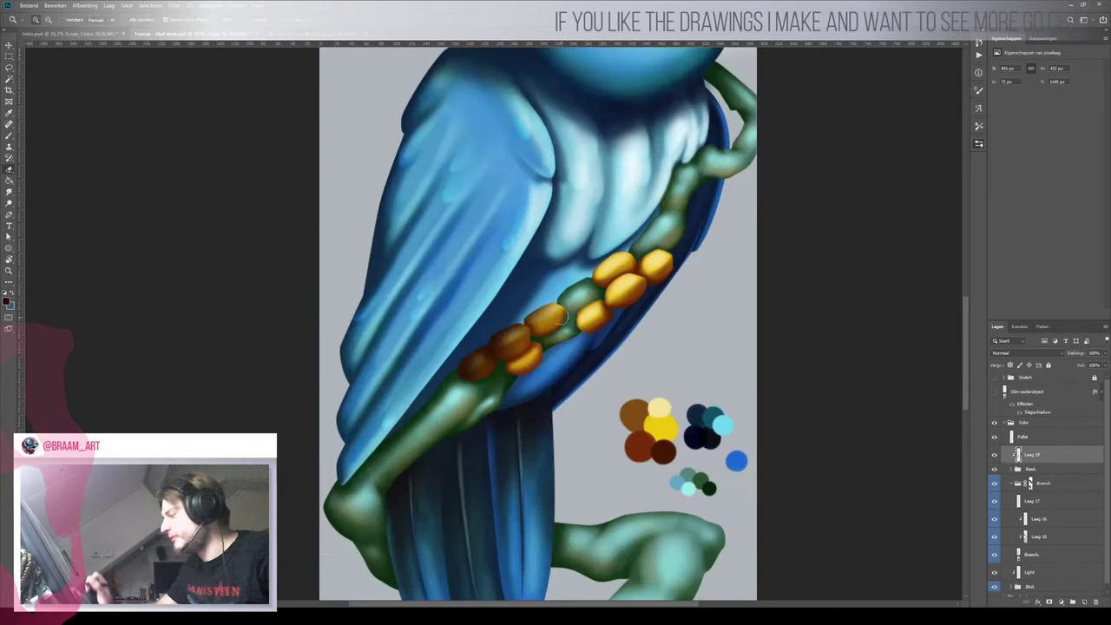
Brush finer dark brown shadow onto the lower toe where the neighbouring toe overlaps it
{"action": "mouse_move", "coordinate": [561, 317]}
{"action": "left_mouse_down"}
{"action": "mouse_move", "coordinate": [546, 317]}
{"action": "mouse_move", "coordinate": [561, 311]}
{"action": "left_mouse_up"}
{"action": "mouse_move", "coordinate": [577, 378]}
{"action": "left_mouse_down"}
{"action": "mouse_move", "coordinate": [516, 434]}
{"action": "mouse_move", "coordinate": [546, 431]}
{"action": "left_mouse_up"}
{"action": "left_click_drag", "start_coordinate": [557, 373], "coordinate": [630, 357]}
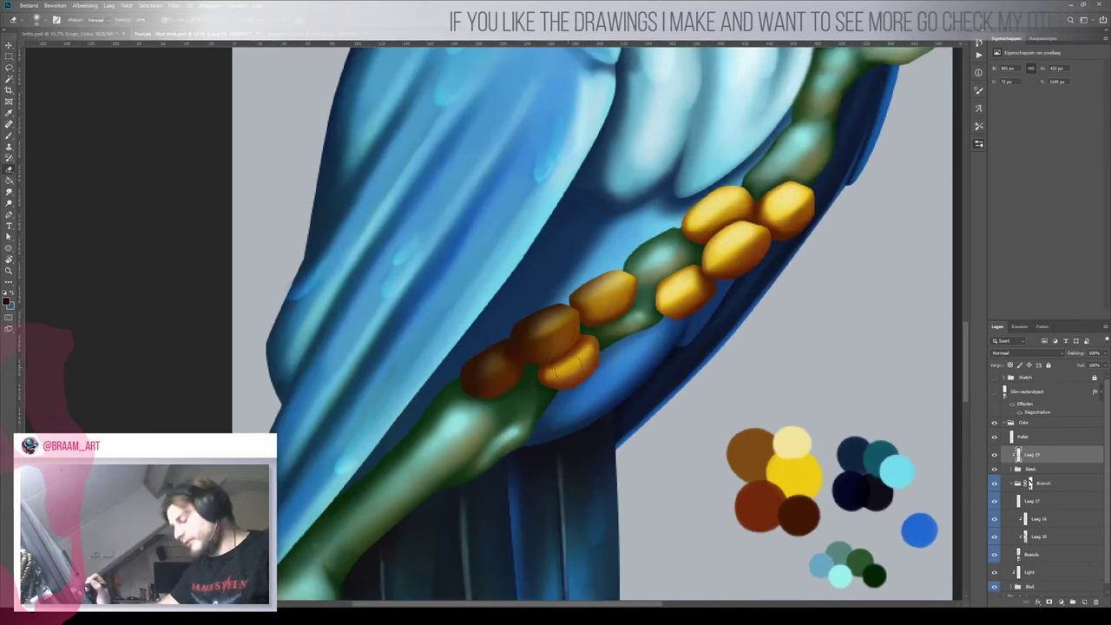
{"action": "key", "text": "b"}
{"action": "key", "text": "["}
{"action": "key", "text": "["}
{"action": "key", "text": "["}
{"action": "key", "text": "["}
{"action": "key", "text": "["}
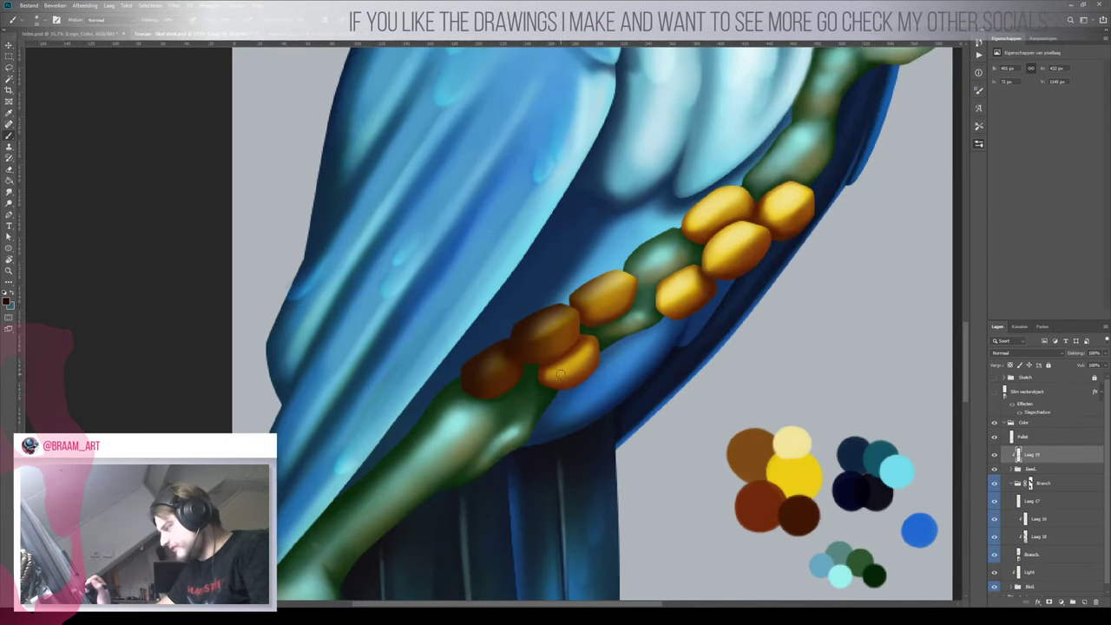
{"action": "mouse_move", "coordinate": [560, 374]}
{"action": "left_mouse_down"}
{"action": "mouse_move", "coordinate": [581, 348]}
{"action": "mouse_move", "coordinate": [560, 365]}
{"action": "left_mouse_up"}
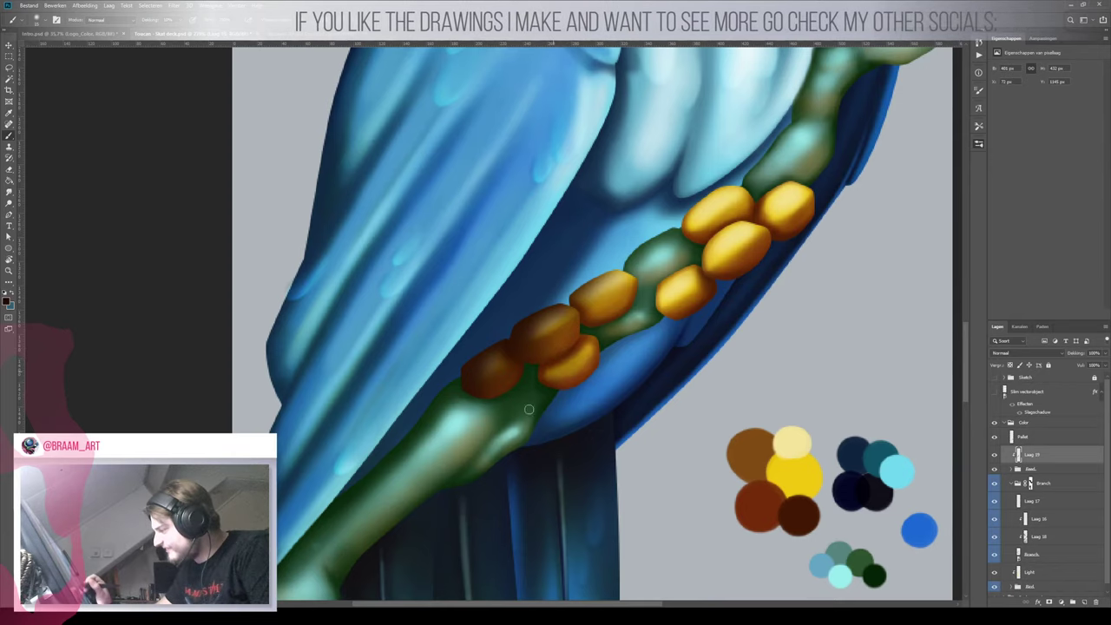
{"action": "key", "text": "]"}
{"action": "key", "text": "]"}
{"action": "key", "text": "]"}
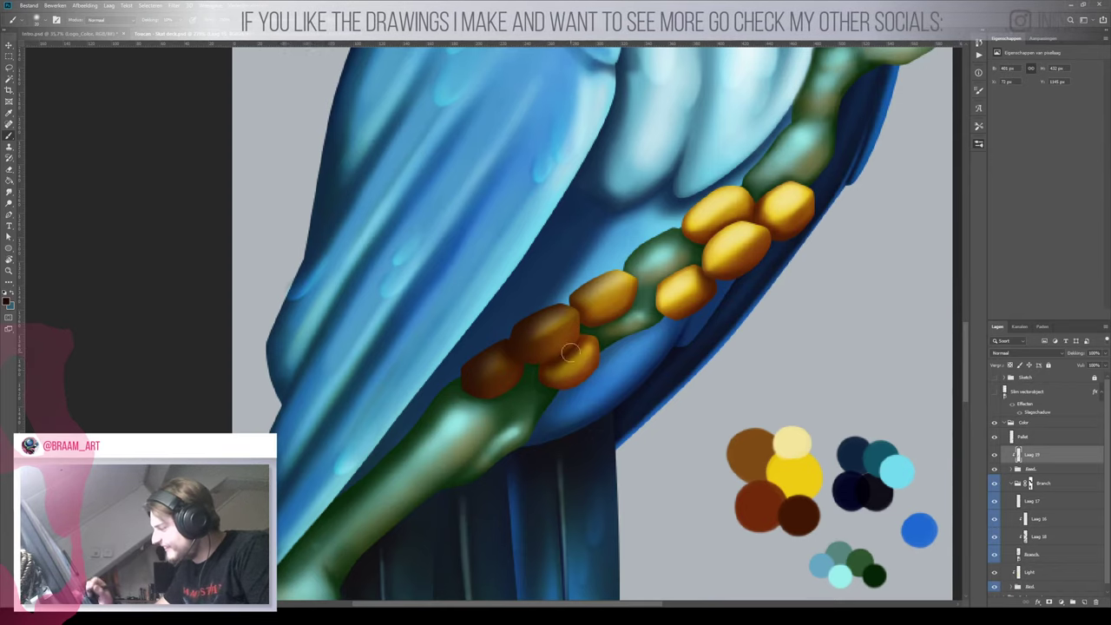
Review the toe shading against the whole bird at several zoom levels
{"action": "key", "text": "z"}
{"action": "mouse_move", "coordinate": [543, 388]}
{"action": "left_mouse_down"}
{"action": "mouse_move", "coordinate": [479, 466]}
{"action": "mouse_move", "coordinate": [523, 426]}
{"action": "left_mouse_up"}
{"action": "key", "text": "e"}
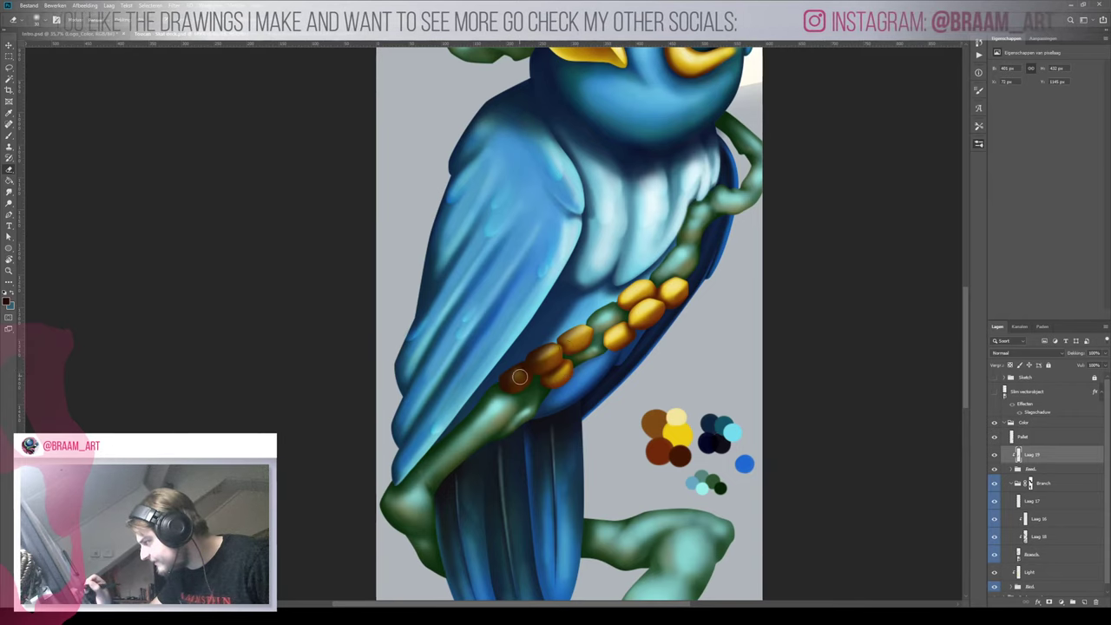
{"action": "key", "text": "z"}
{"action": "left_click_drag", "start_coordinate": [575, 376], "coordinate": [554, 415]}
{"action": "left_click_drag", "start_coordinate": [586, 330], "coordinate": [601, 336]}
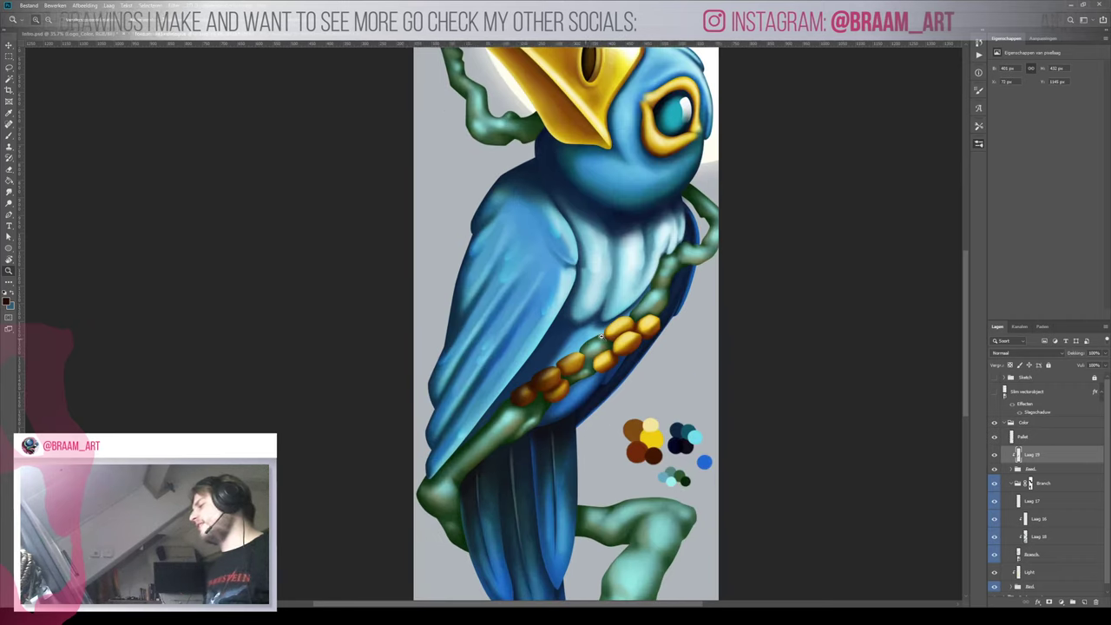
{"action": "key", "text": "b"}
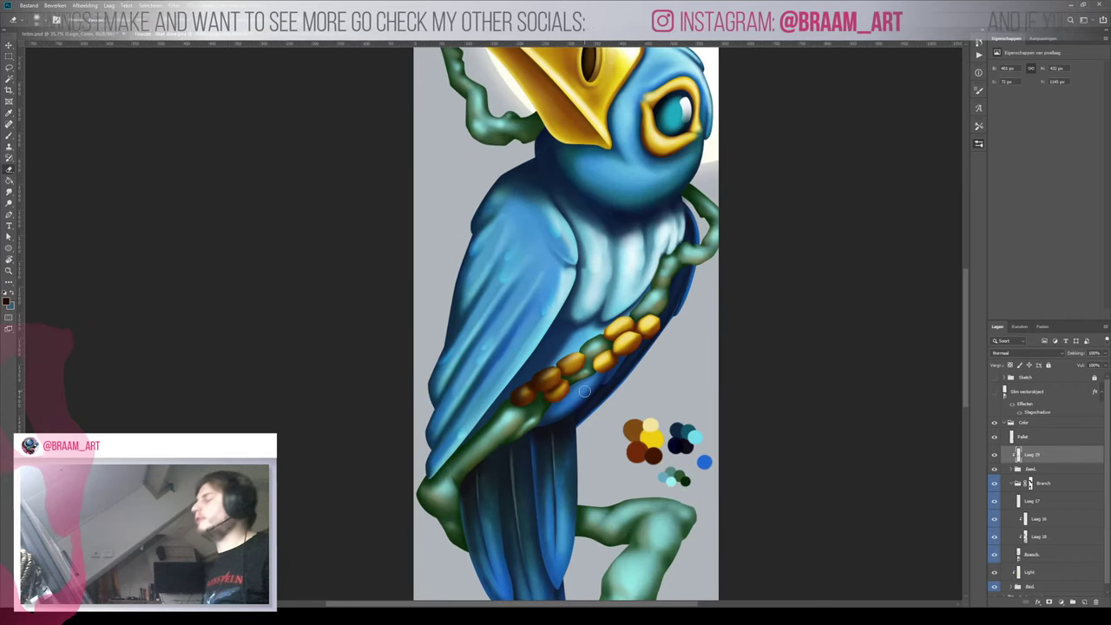
{"action": "key", "text": "z"}
{"action": "left_click_drag", "start_coordinate": [595, 390], "coordinate": [576, 404]}
{"action": "left_click_drag", "start_coordinate": [635, 365], "coordinate": [624, 373]}
Hide the Pallet layer and collapse the Branch group
{"action": "key", "text": "v"}
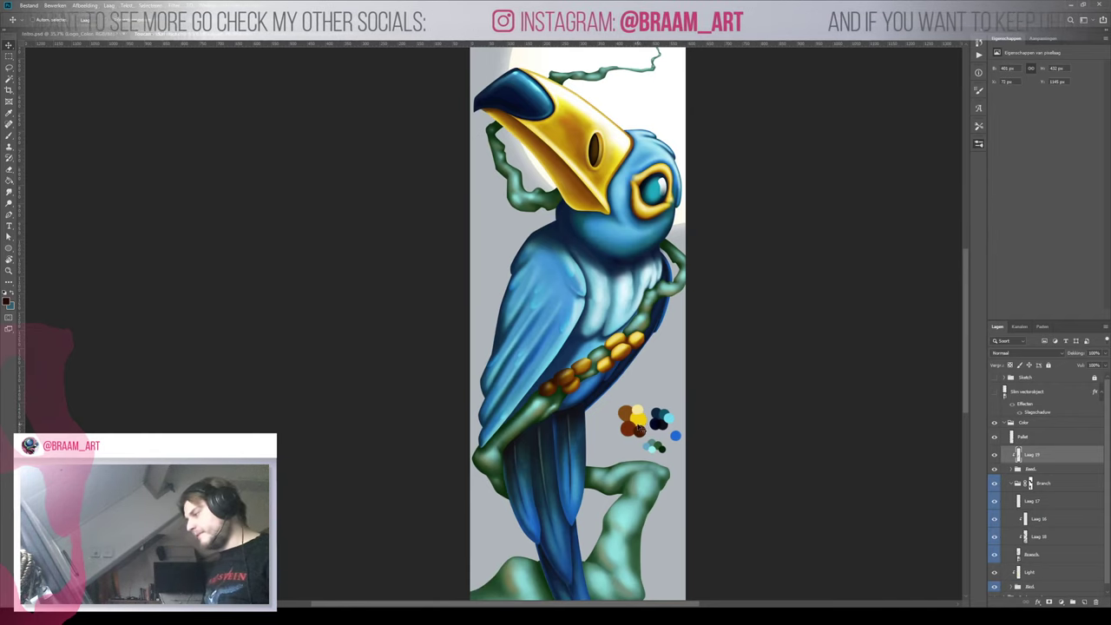
{"action": "left_click", "coordinate": [643, 420]}
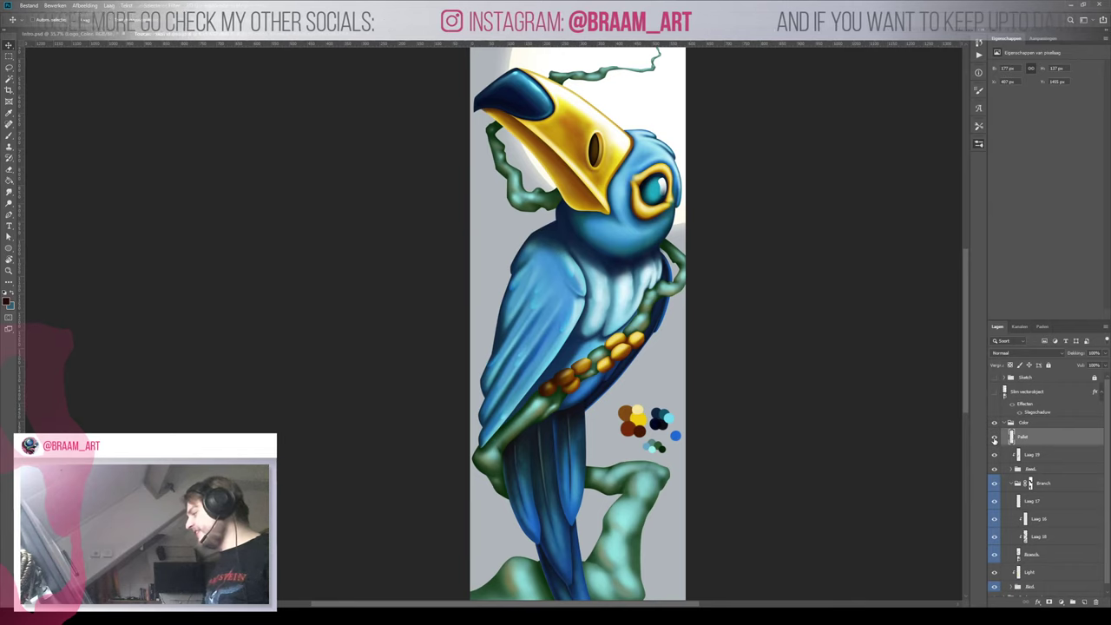
{"action": "left_click", "coordinate": [994, 440]}
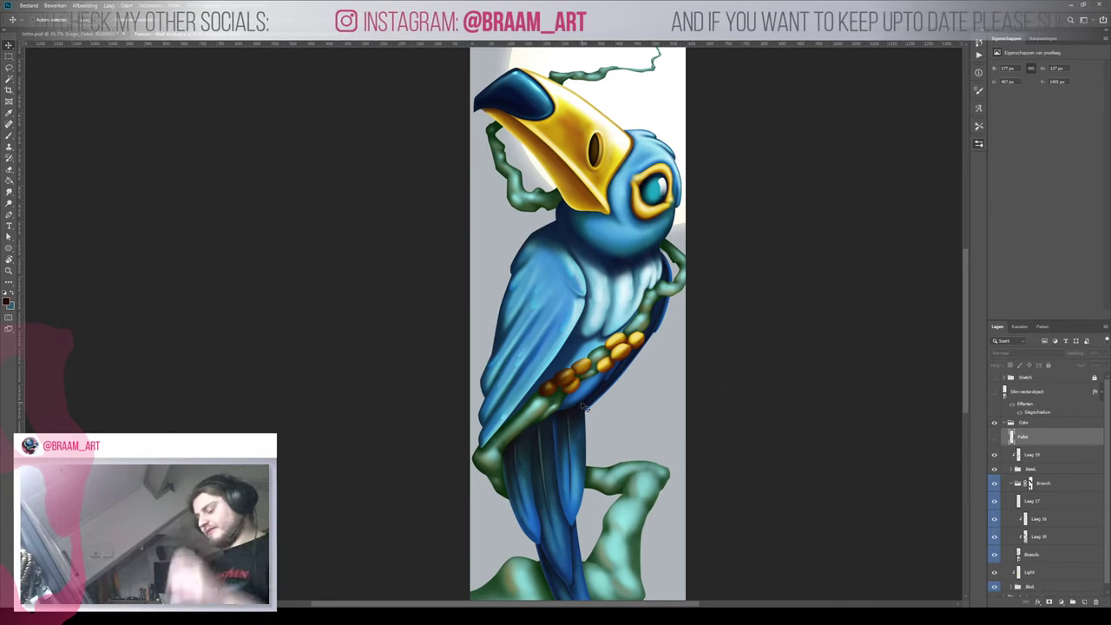
{"action": "key", "text": "z"}
{"action": "mouse_move", "coordinate": [574, 376]}
{"action": "left_mouse_down"}
{"action": "mouse_move", "coordinate": [550, 380]}
{"action": "mouse_move", "coordinate": [580, 373]}
{"action": "left_mouse_up"}
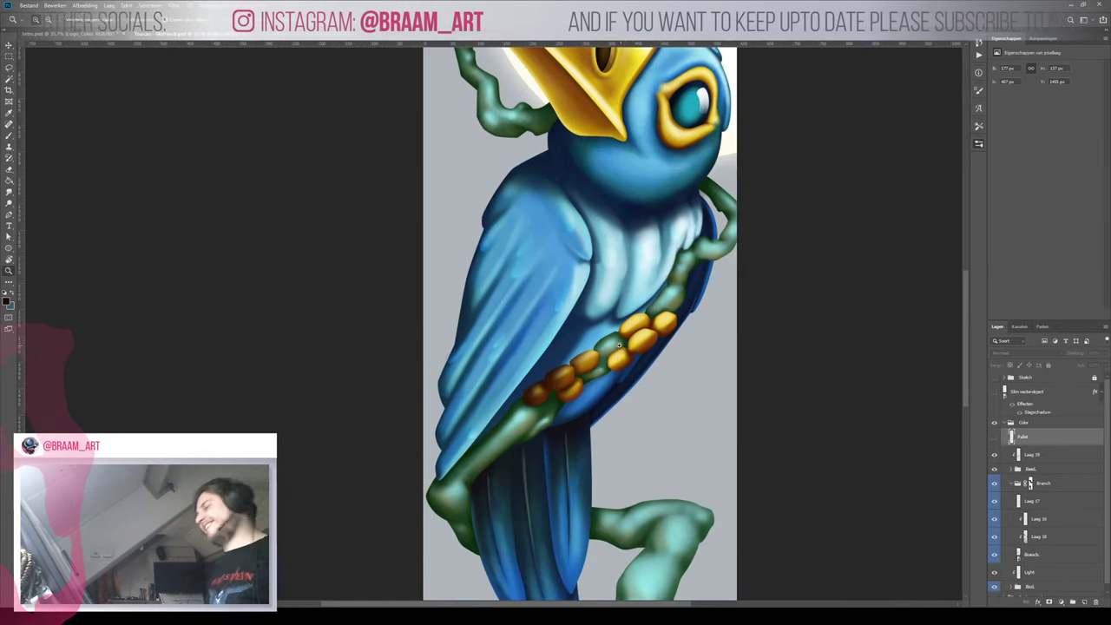
{"action": "left_click_drag", "start_coordinate": [610, 374], "coordinate": [603, 345]}
{"action": "left_click_drag", "start_coordinate": [491, 351], "coordinate": [519, 340]}
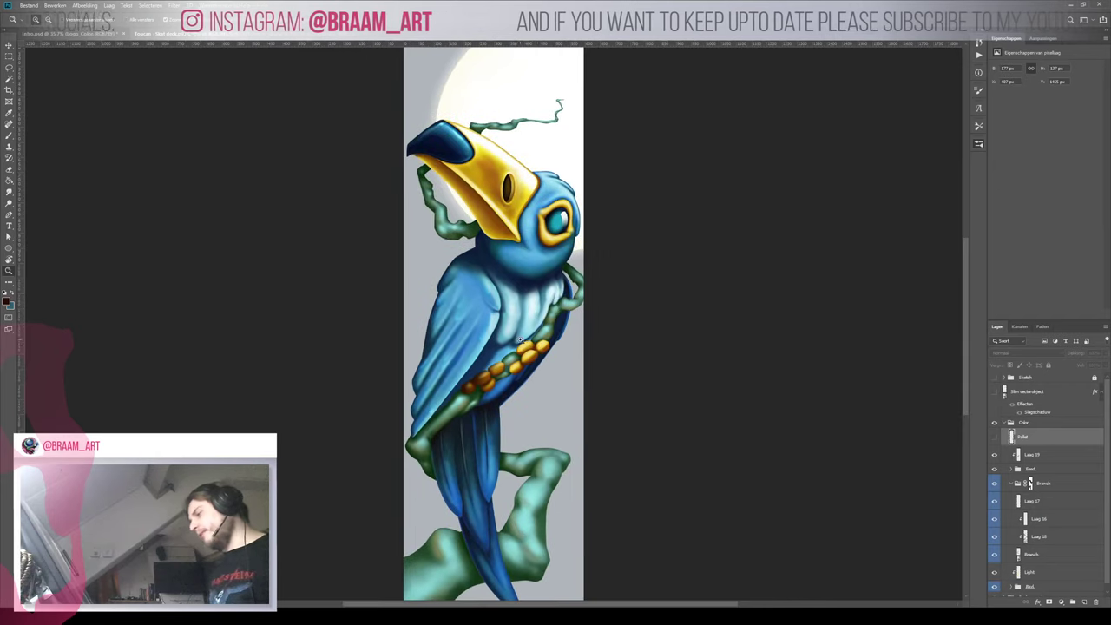
{"action": "left_click_drag", "start_coordinate": [497, 391], "coordinate": [526, 389]}
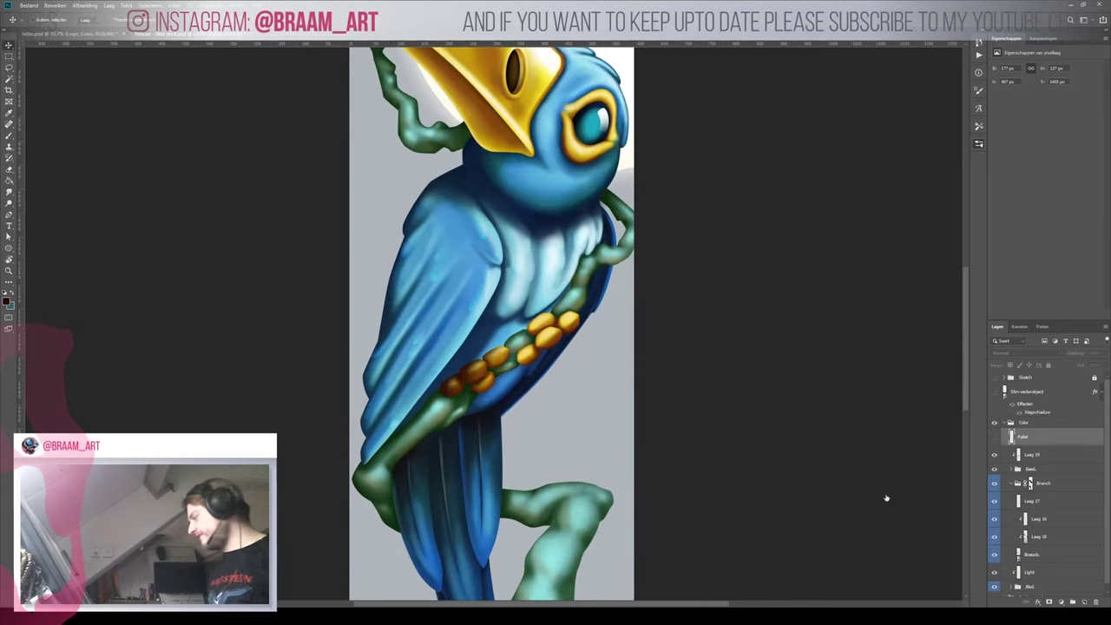
{"action": "left_click", "coordinate": [1015, 484]}
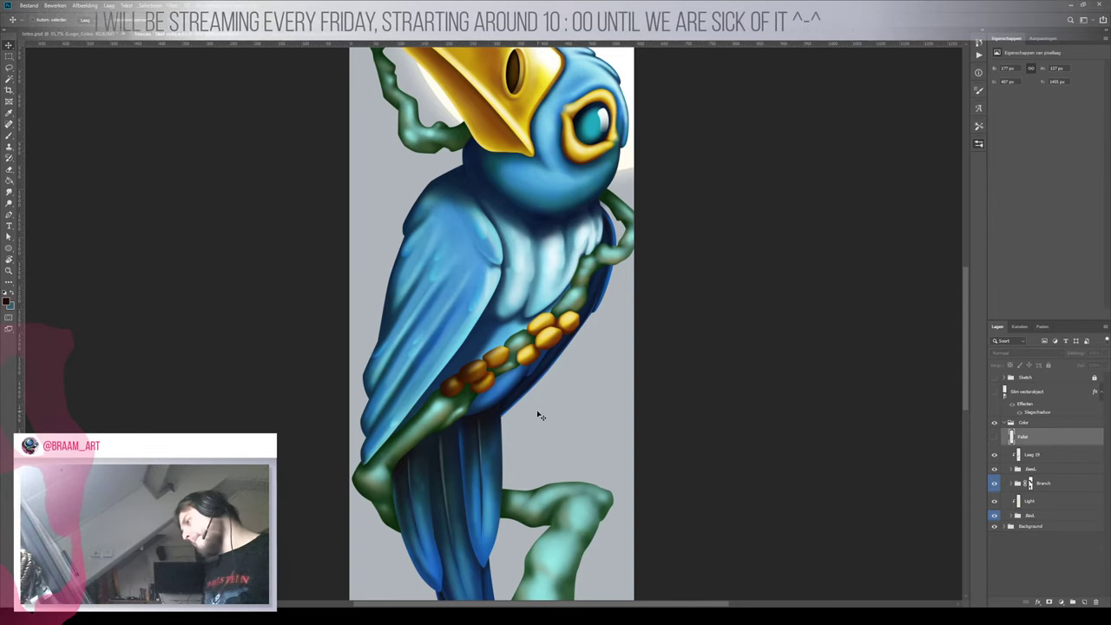
Expand the bird group and select the Shading layer in its Torso group
{"action": "key", "text": "z"}
{"action": "left_click_drag", "start_coordinate": [494, 385], "coordinate": [755, 449]}
{"action": "key", "text": "z"}
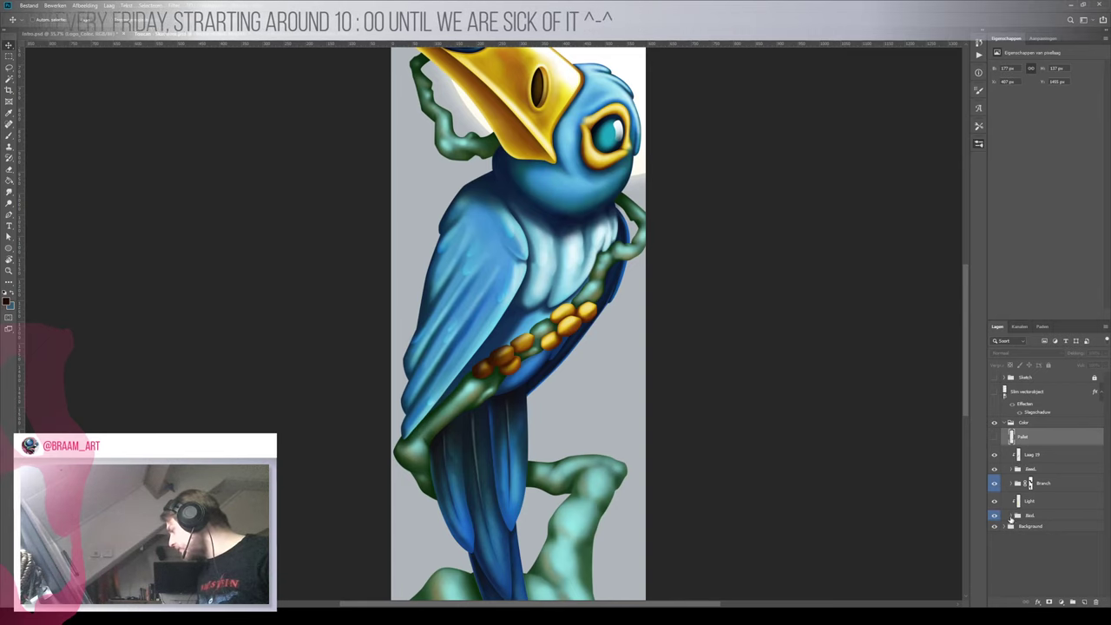
{"action": "left_click", "coordinate": [1011, 516]}
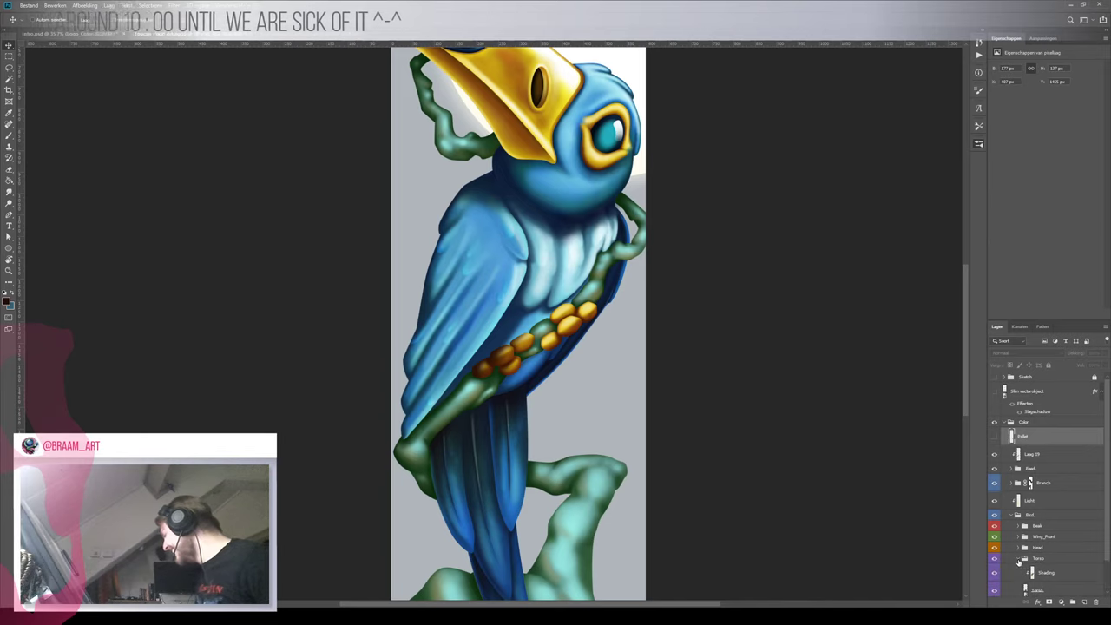
{"action": "left_click", "coordinate": [1020, 560]}
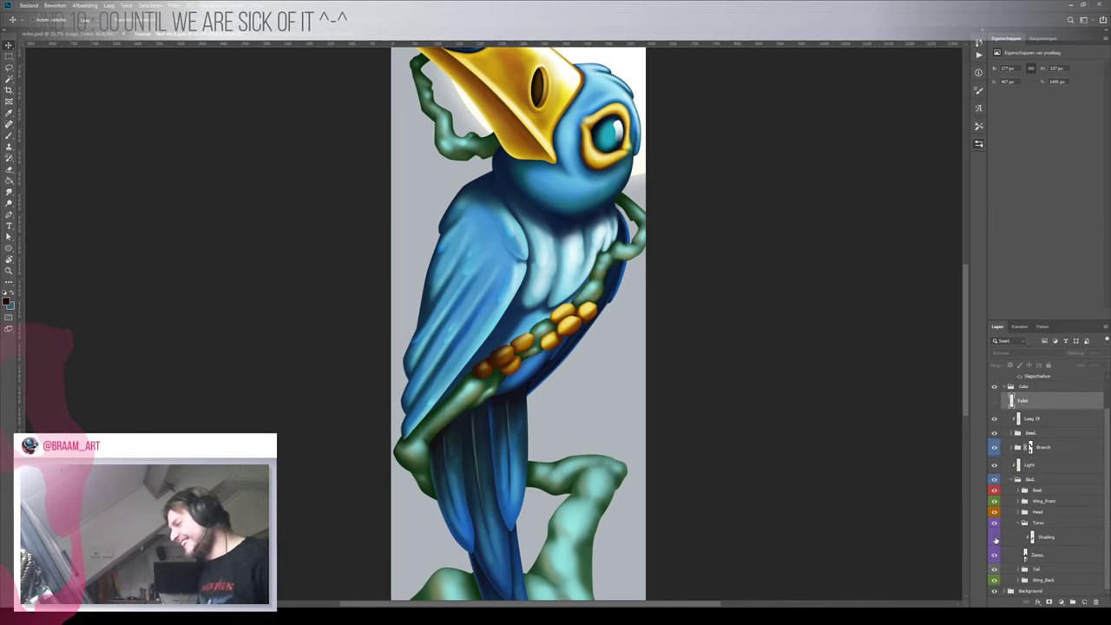
{"action": "left_click", "coordinate": [994, 538]}
{"action": "left_click", "coordinate": [995, 538]}
{"action": "left_click", "coordinate": [1044, 539]}
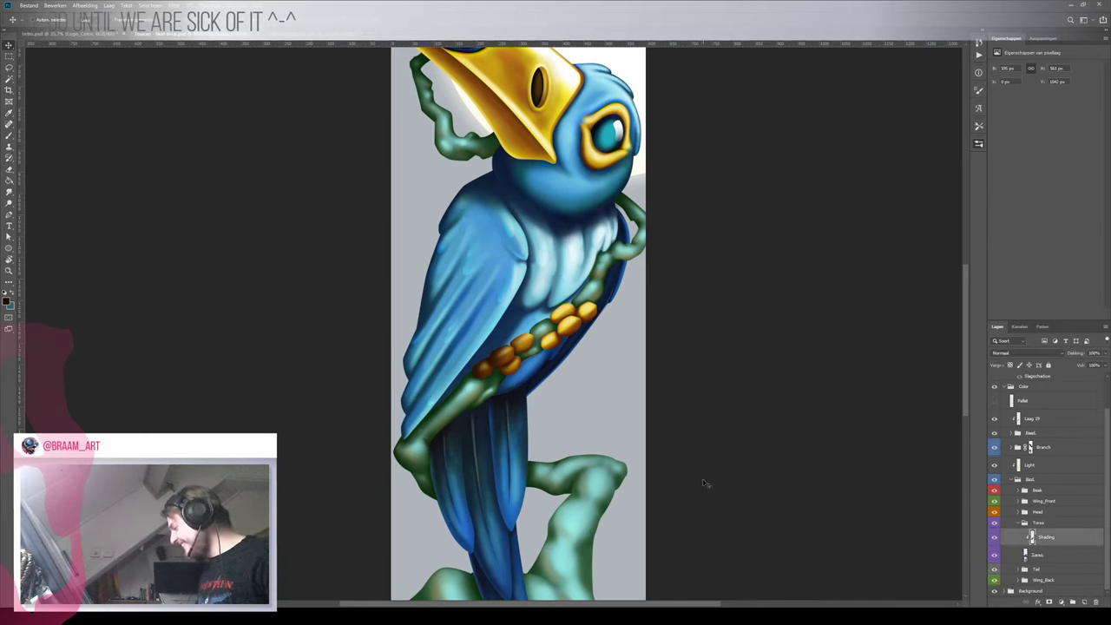
Sample a dark blue from the plumage and brush shadow onto the torso along the toes
{"action": "key", "text": "i"}
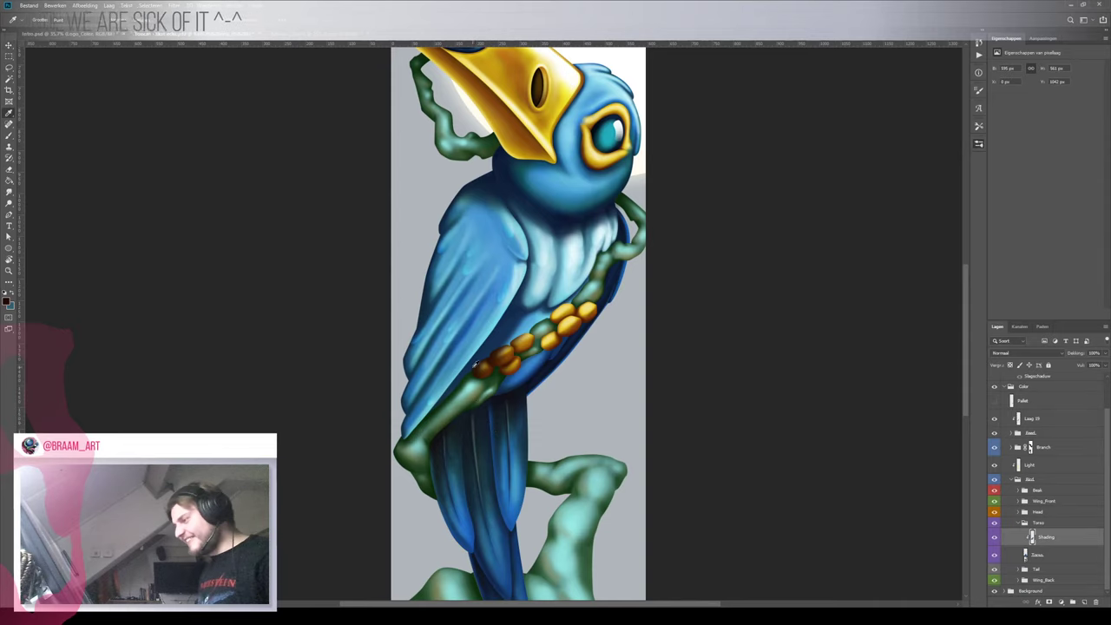
{"action": "key", "text": "b"}
{"action": "key", "text": "r"}
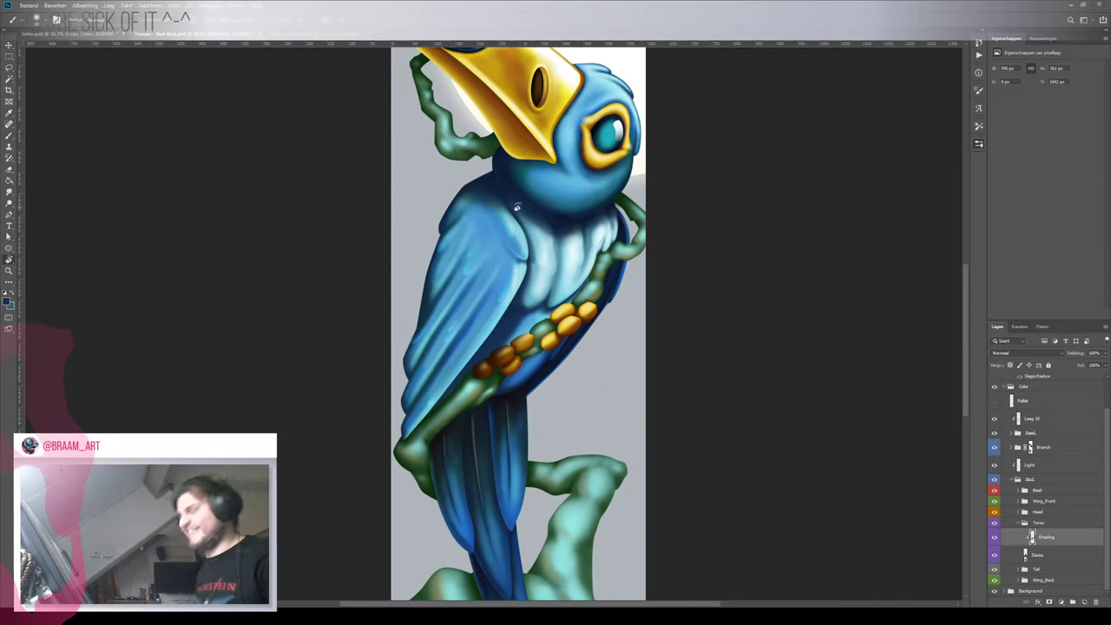
{"action": "mouse_move", "coordinate": [468, 372]}
{"action": "left_mouse_down"}
{"action": "mouse_move", "coordinate": [434, 356]}
{"action": "mouse_move", "coordinate": [546, 390]}
{"action": "left_mouse_up"}
{"action": "key", "text": "b"}
{"action": "left_click_drag", "start_coordinate": [473, 304], "coordinate": [503, 310]}
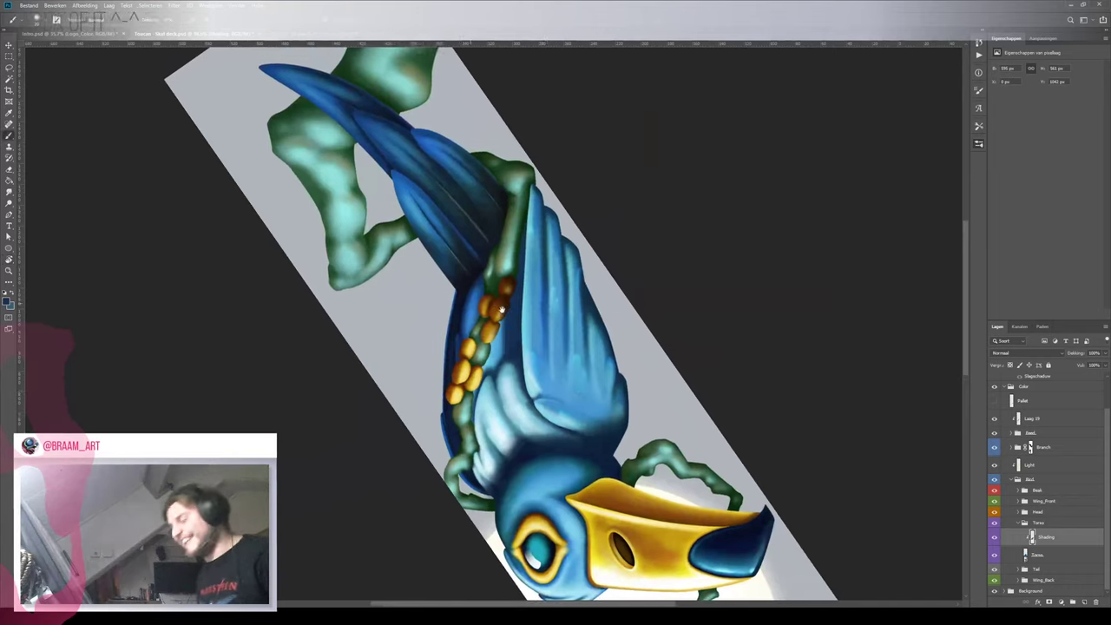
{"action": "key", "text": "z"}
{"action": "left_click", "coordinate": [484, 311]}
{"action": "key", "text": "b"}
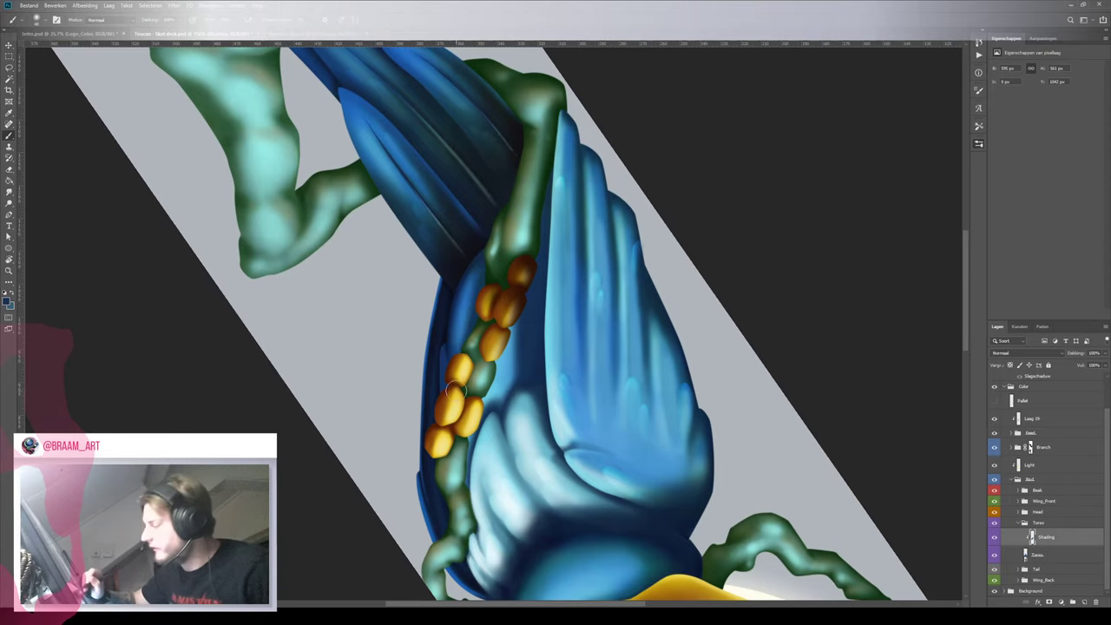
{"action": "mouse_move", "coordinate": [503, 312]}
{"action": "left_mouse_down"}
{"action": "mouse_move", "coordinate": [457, 404]}
{"action": "mouse_move", "coordinate": [491, 360]}
{"action": "mouse_move", "coordinate": [451, 397]}
{"action": "left_mouse_up"}
Sample a very dark blue from the torso's lower edge and brush deeper shadow onto the torso along the front wing
{"action": "key", "text": "r"}
{"action": "mouse_move", "coordinate": [464, 202]}
{"action": "left_mouse_down"}
{"action": "mouse_move", "coordinate": [429, 209]}
{"action": "mouse_move", "coordinate": [383, 375]}
{"action": "mouse_move", "coordinate": [450, 392]}
{"action": "mouse_move", "coordinate": [526, 369]}
{"action": "mouse_move", "coordinate": [489, 360]}
{"action": "left_mouse_up"}
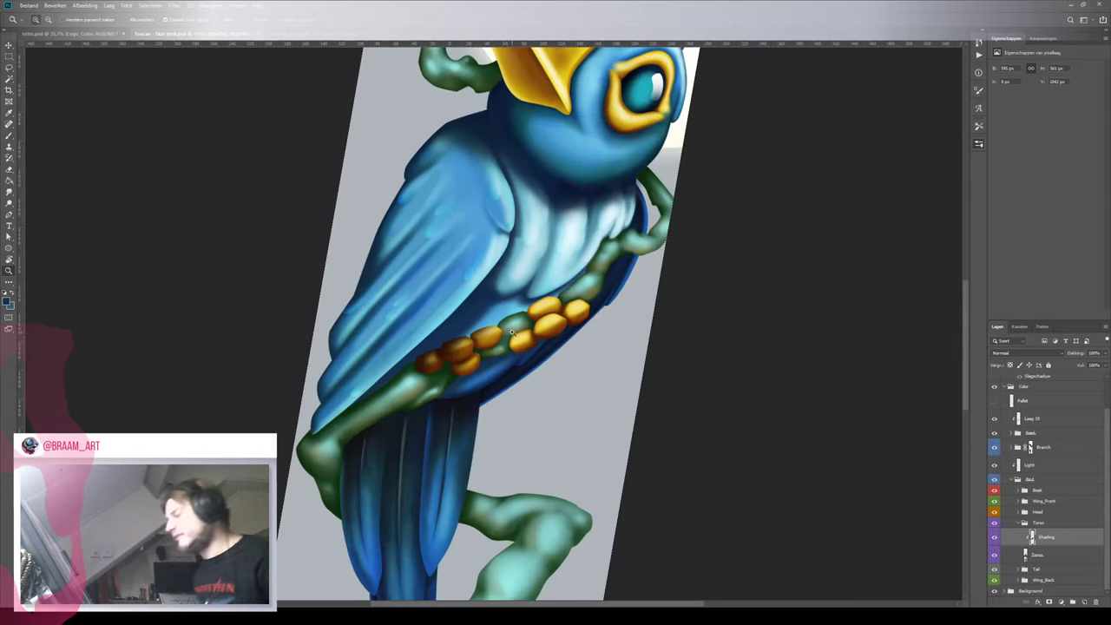
{"action": "key", "text": "r"}
{"action": "left_click_drag", "start_coordinate": [672, 264], "coordinate": [662, 240]}
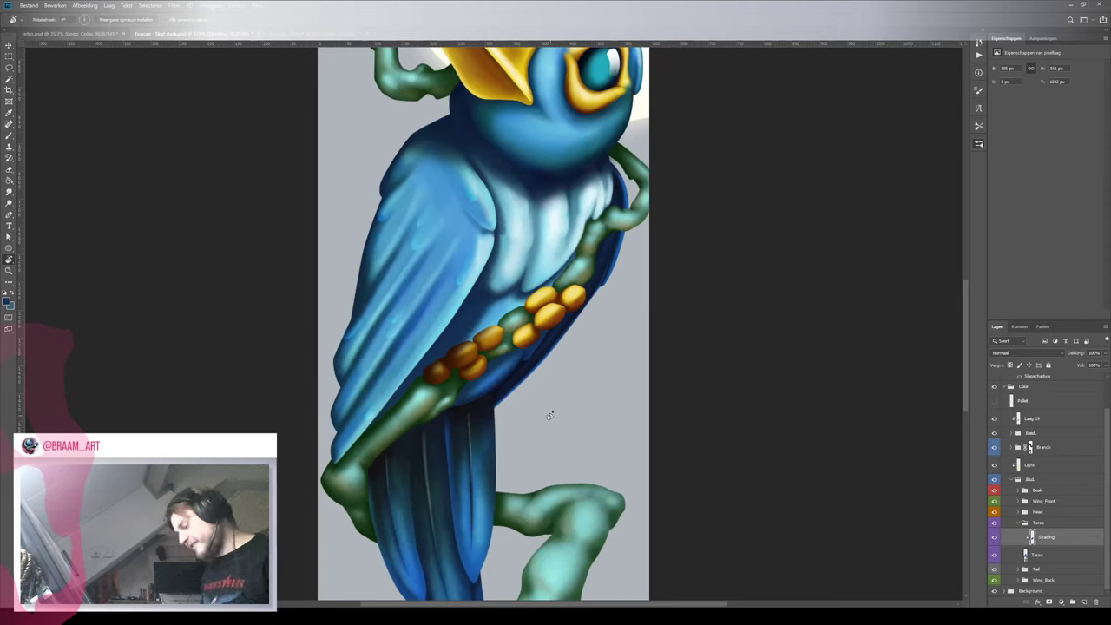
{"action": "key", "text": "z"}
{"action": "key", "text": "i"}
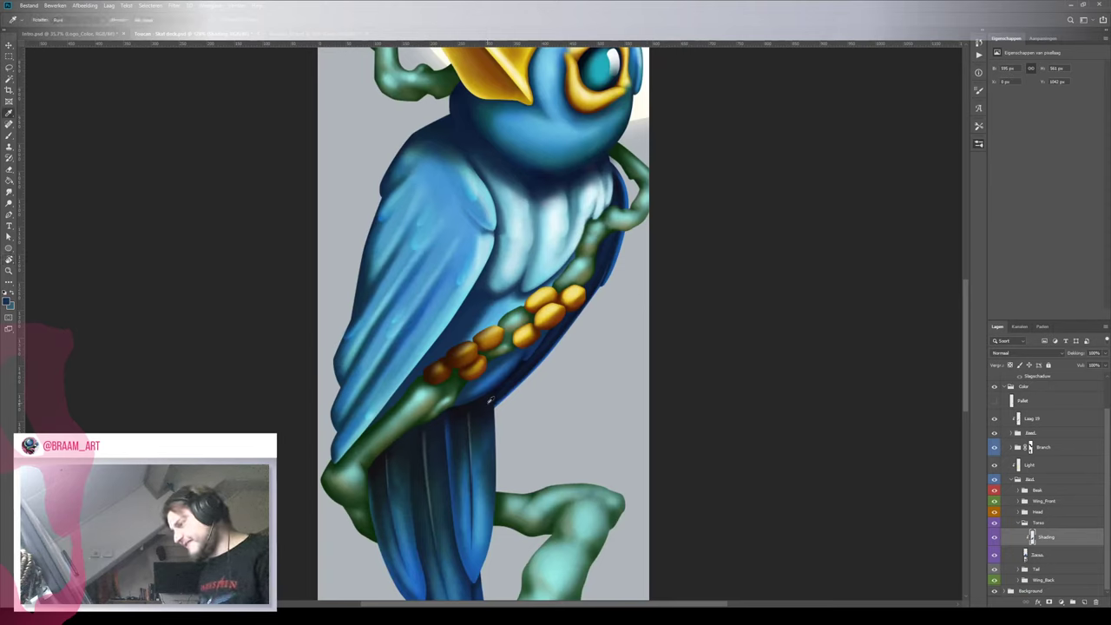
{"action": "left_click", "coordinate": [486, 399]}
{"action": "key", "text": "b"}
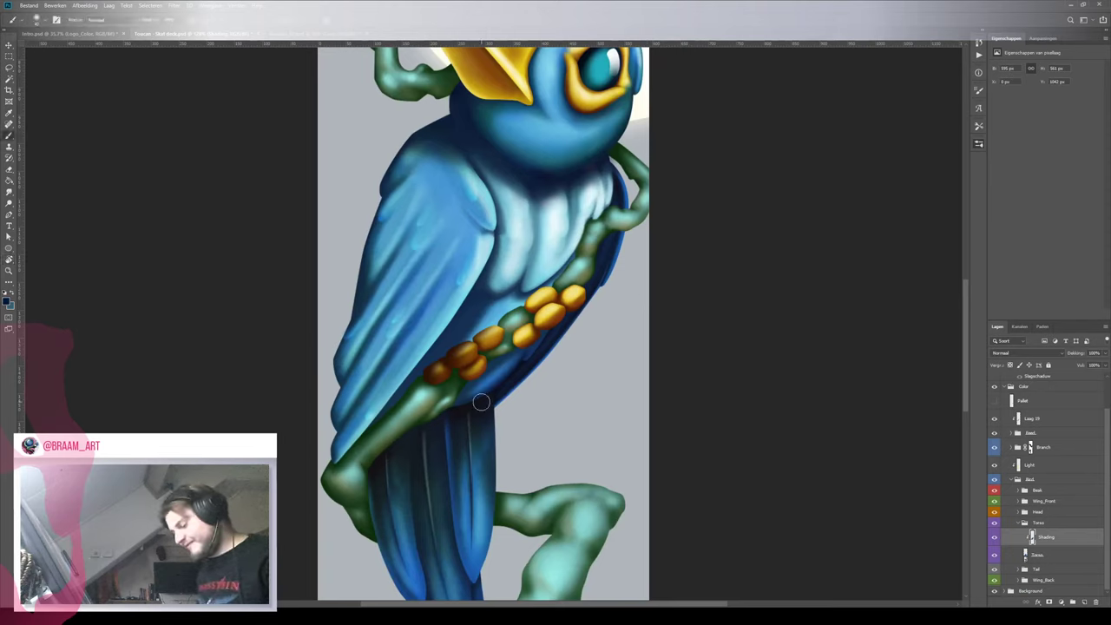
{"action": "left_click_drag", "start_coordinate": [487, 398], "coordinate": [559, 235]}
{"action": "key", "text": "z"}
{"action": "key", "text": "b"}
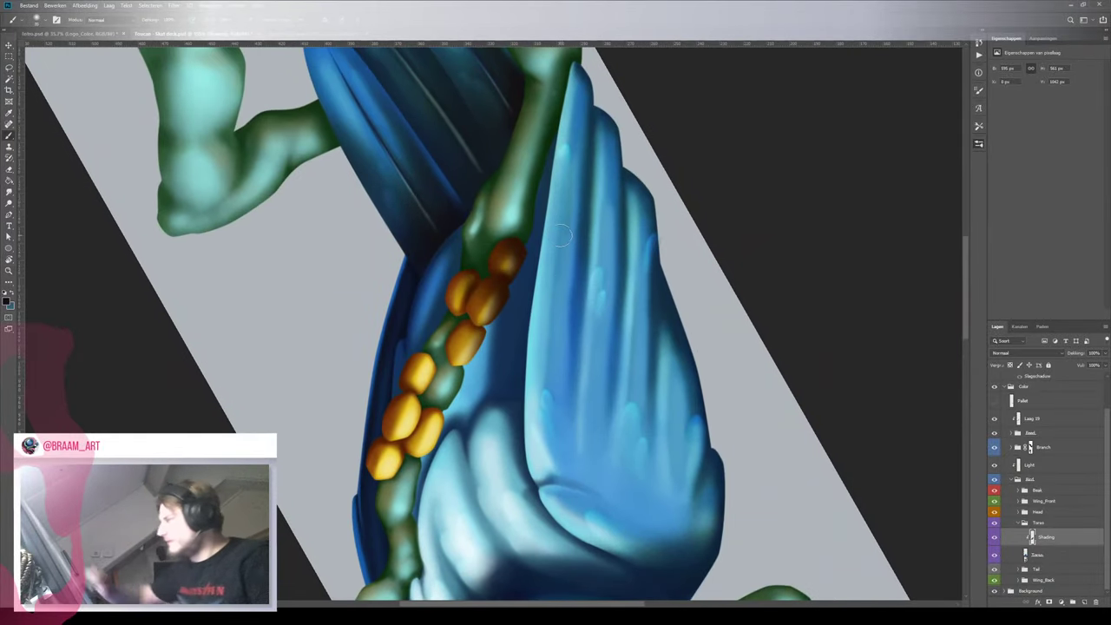
{"action": "left_click_drag", "start_coordinate": [557, 130], "coordinate": [534, 259]}
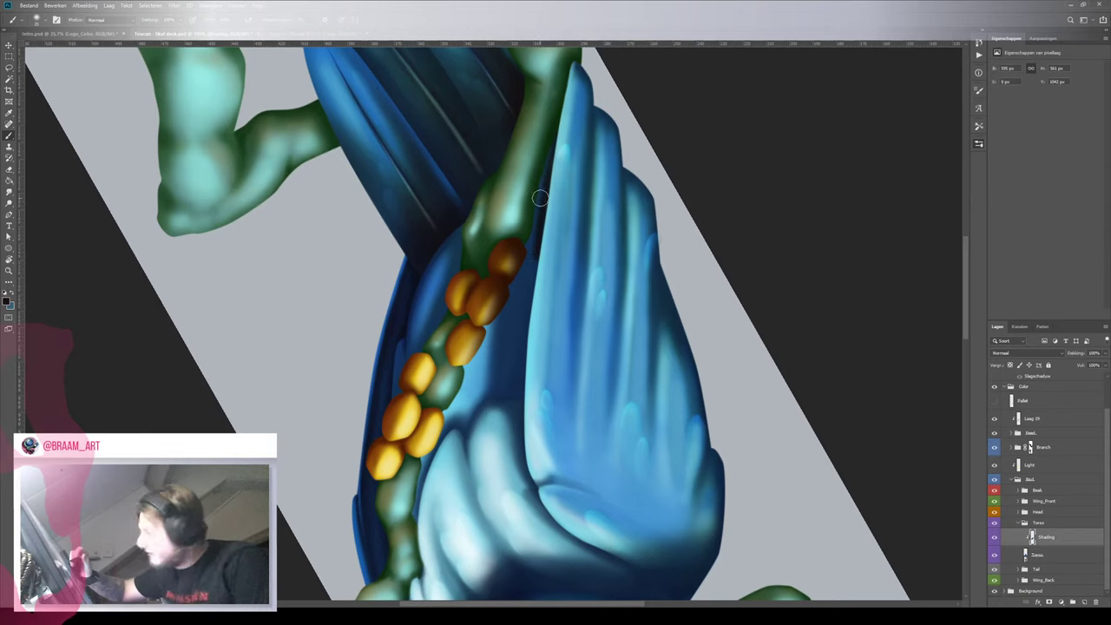
{"action": "key", "text": "ctrl+z"}
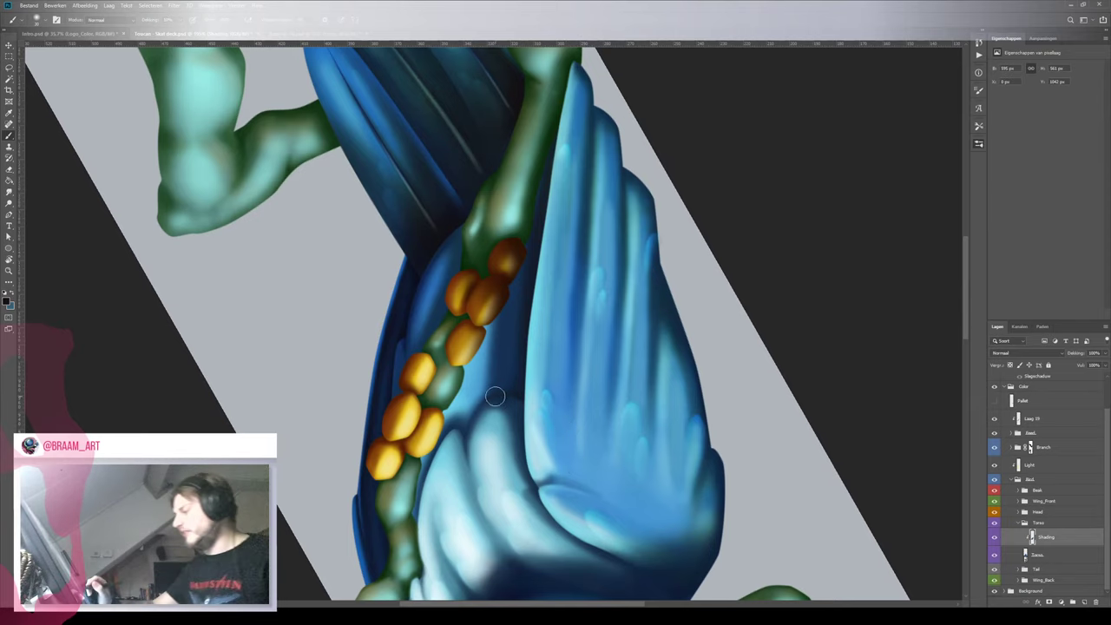
Sample a lighter blue from the torso and brush it into the plumage between the toes and the front wing
{"action": "key", "text": "z"}
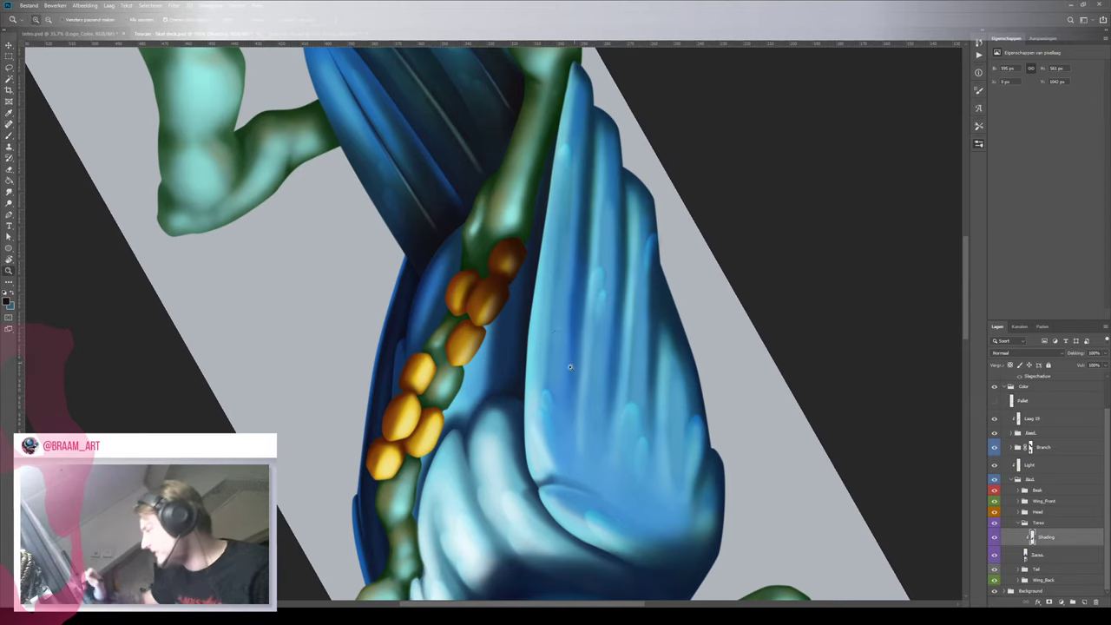
{"action": "mouse_move", "coordinate": [568, 367]}
{"action": "left_mouse_down"}
{"action": "mouse_move", "coordinate": [443, 373]}
{"action": "mouse_move", "coordinate": [560, 376]}
{"action": "mouse_move", "coordinate": [535, 426]}
{"action": "left_mouse_up"}
{"action": "key", "text": "z"}
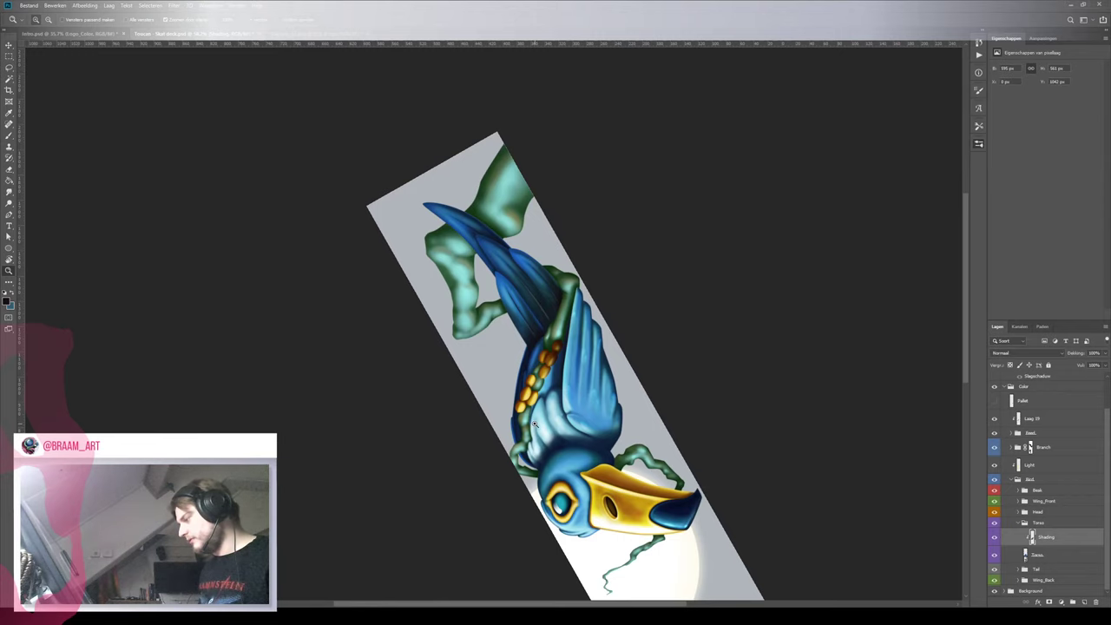
{"action": "left_click", "coordinate": [548, 395]}
{"action": "left_click", "coordinate": [570, 369]}
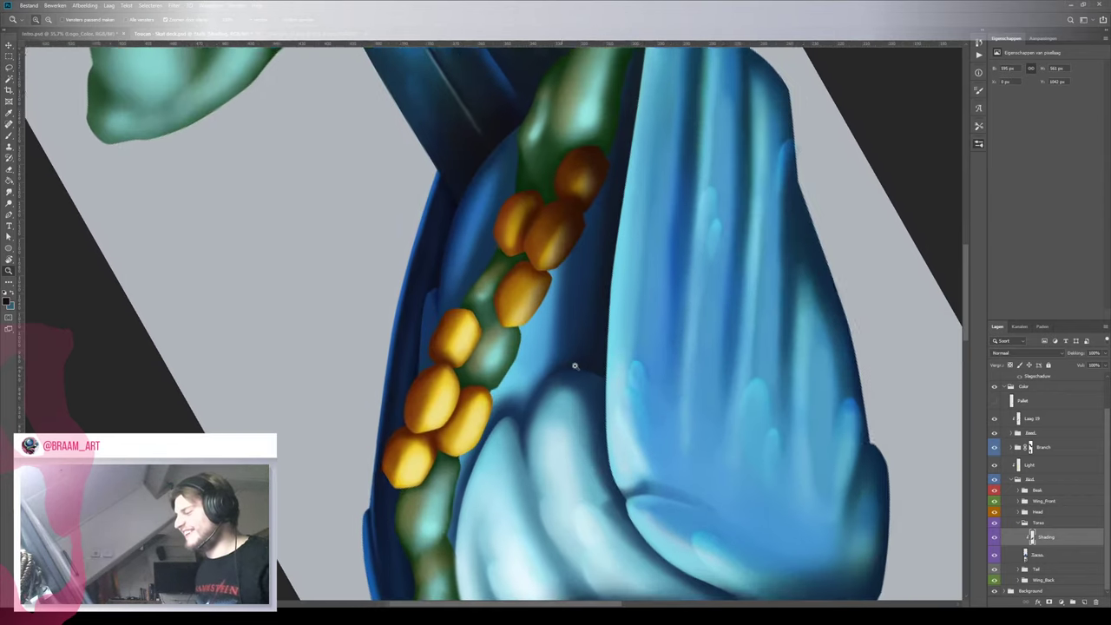
{"action": "key", "text": "b"}
{"action": "key", "text": "x"}
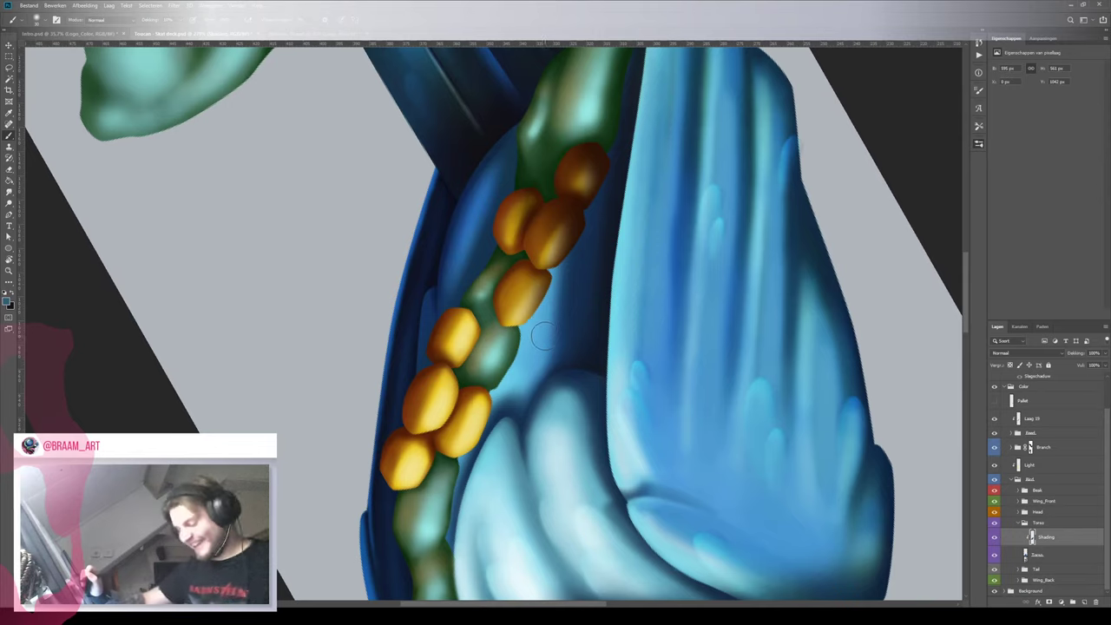
{"action": "left_click", "coordinate": [544, 329], "text": "alt"}
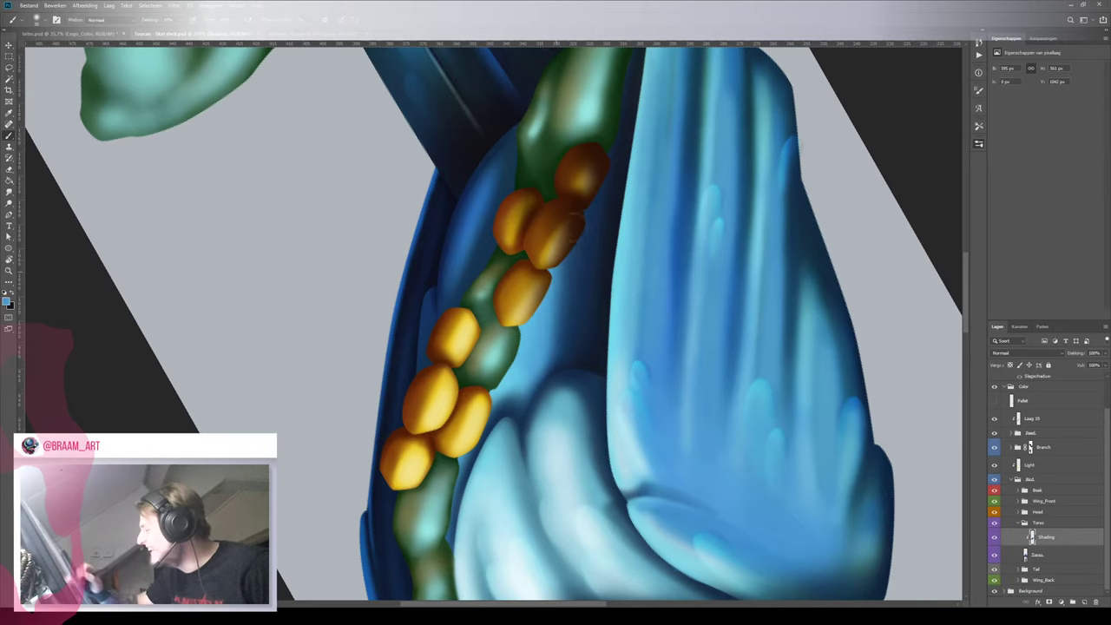
{"action": "mouse_move", "coordinate": [574, 302]}
{"action": "left_mouse_down"}
{"action": "mouse_move", "coordinate": [417, 291]}
{"action": "mouse_move", "coordinate": [595, 260]}
{"action": "mouse_move", "coordinate": [522, 365]}
{"action": "mouse_move", "coordinate": [532, 362]}
{"action": "mouse_move", "coordinate": [665, 183]}
{"action": "mouse_move", "coordinate": [255, 414]}
{"action": "mouse_move", "coordinate": [252, 396]}
{"action": "left_mouse_up"}
Straighten the canvas and examine the torso shading against the whole toucan composition
{"action": "key", "text": "r"}
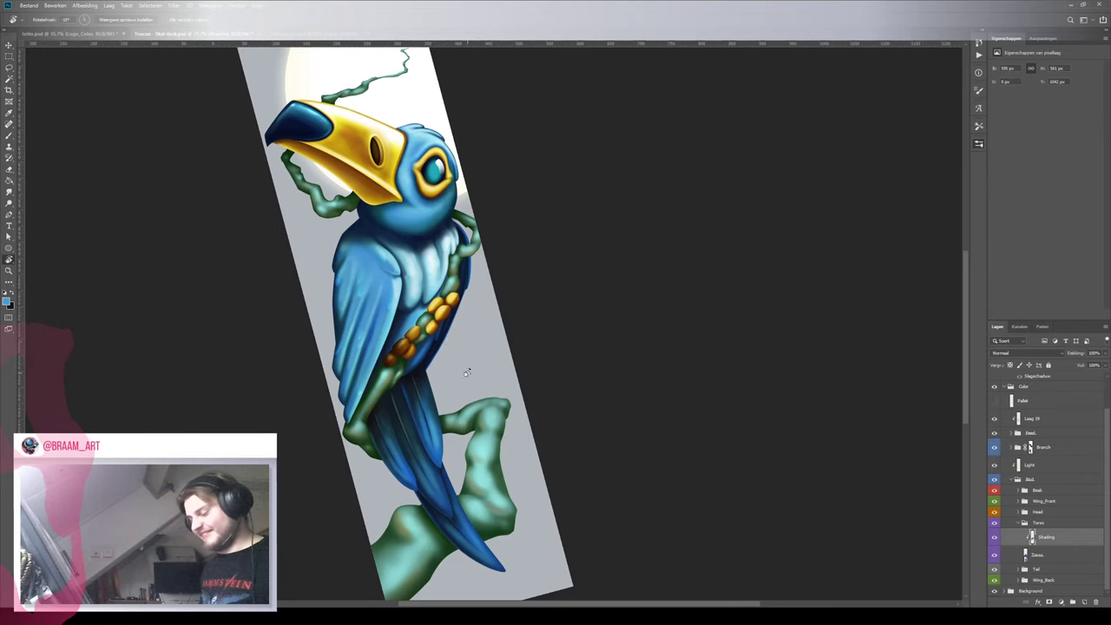
{"action": "left_click_drag", "start_coordinate": [467, 371], "coordinate": [533, 260]}
{"action": "key", "text": "z"}
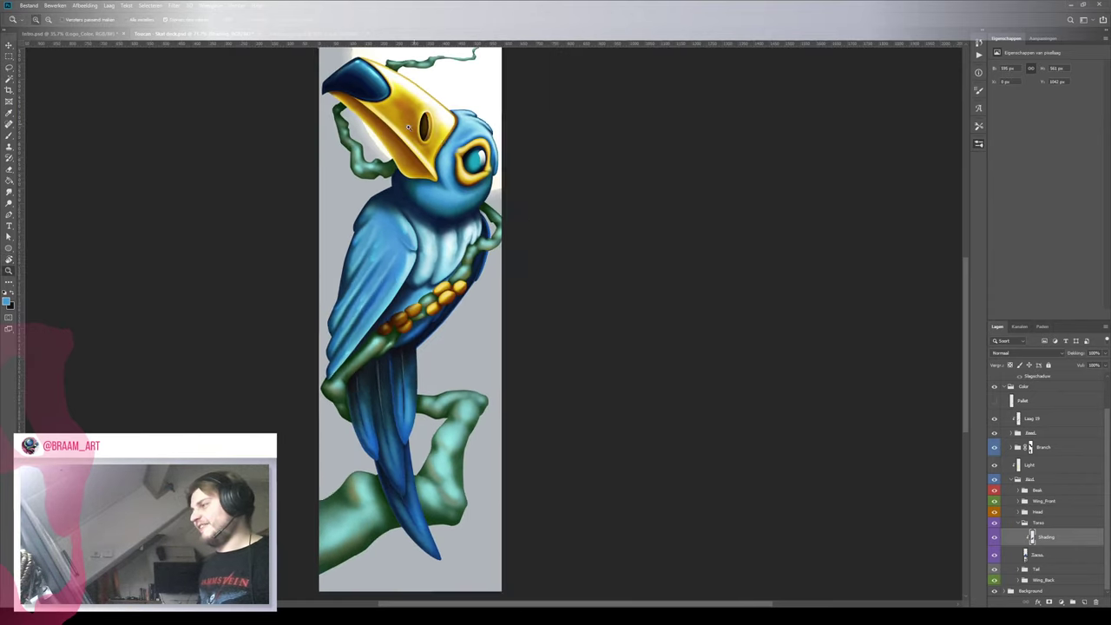
{"action": "left_click_drag", "start_coordinate": [408, 127], "coordinate": [375, 136]}
{"action": "key", "text": "b"}
{"action": "key", "text": "z"}
{"action": "left_click_drag", "start_coordinate": [505, 268], "coordinate": [515, 264]}
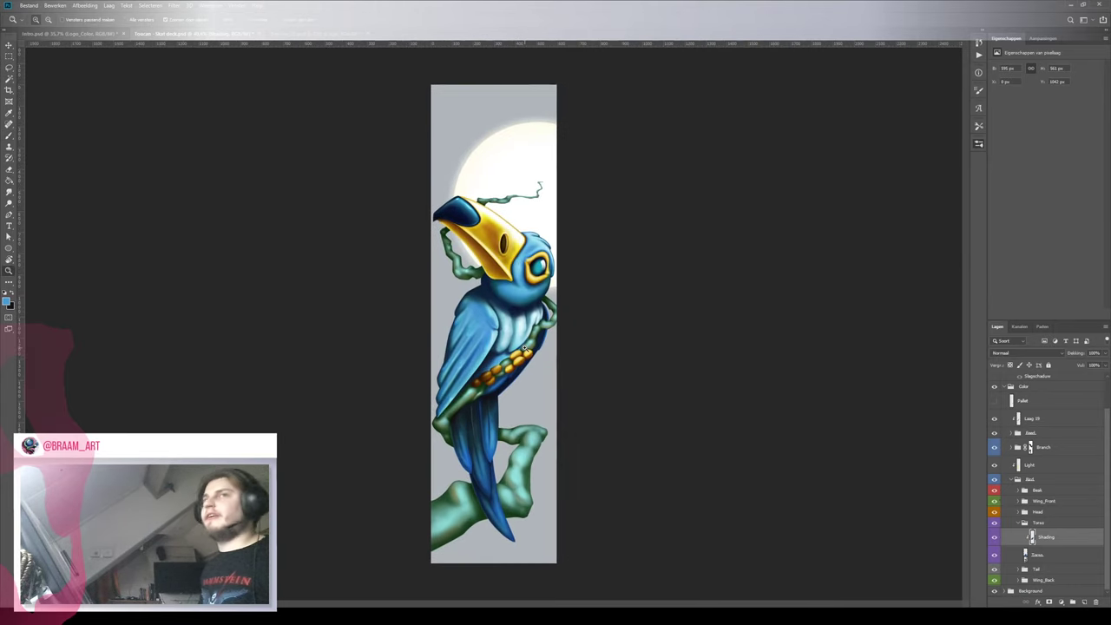
{"action": "key", "text": "b"}
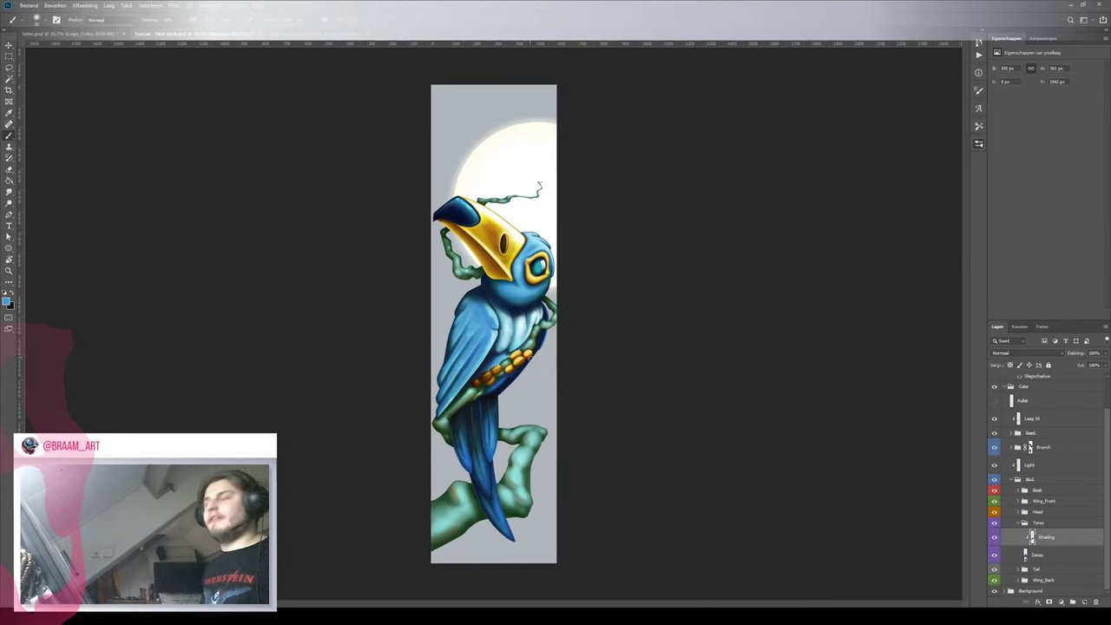
Show the Pallet layer, sample its light cyan swatch and hide the layer again
{"action": "left_click", "coordinate": [994, 401]}
{"action": "key", "text": "i"}
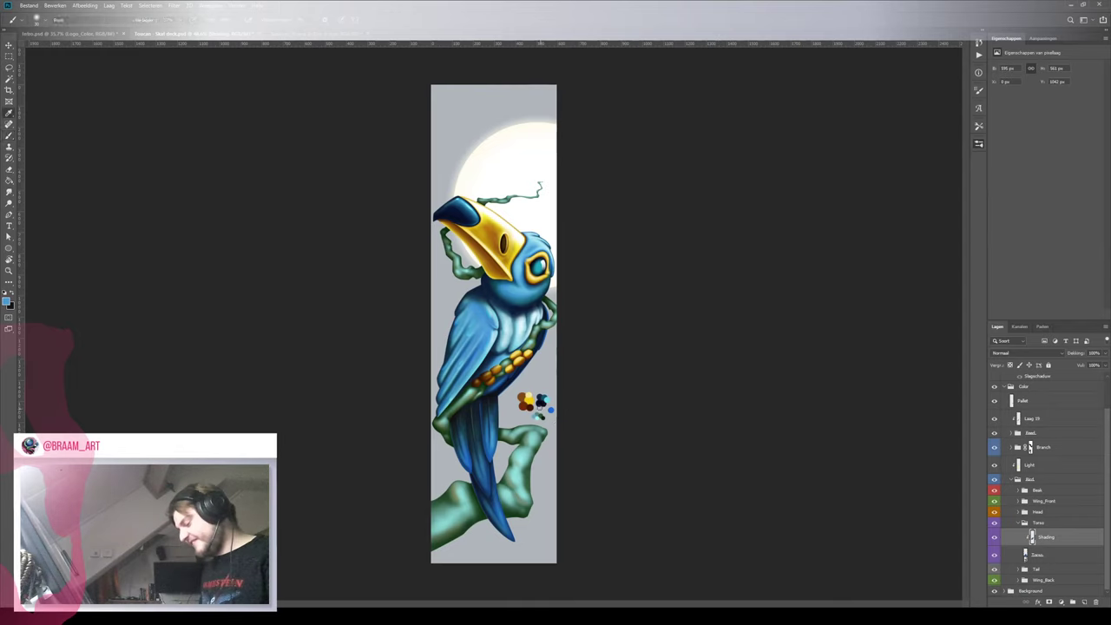
{"action": "left_click", "coordinate": [549, 395]}
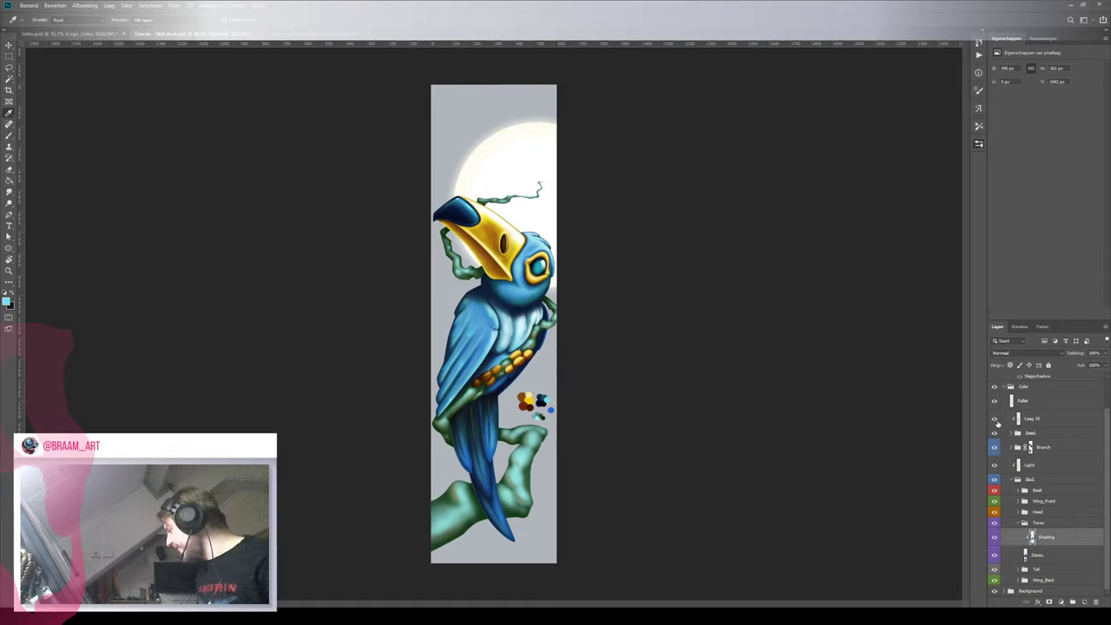
{"action": "left_click", "coordinate": [994, 401]}
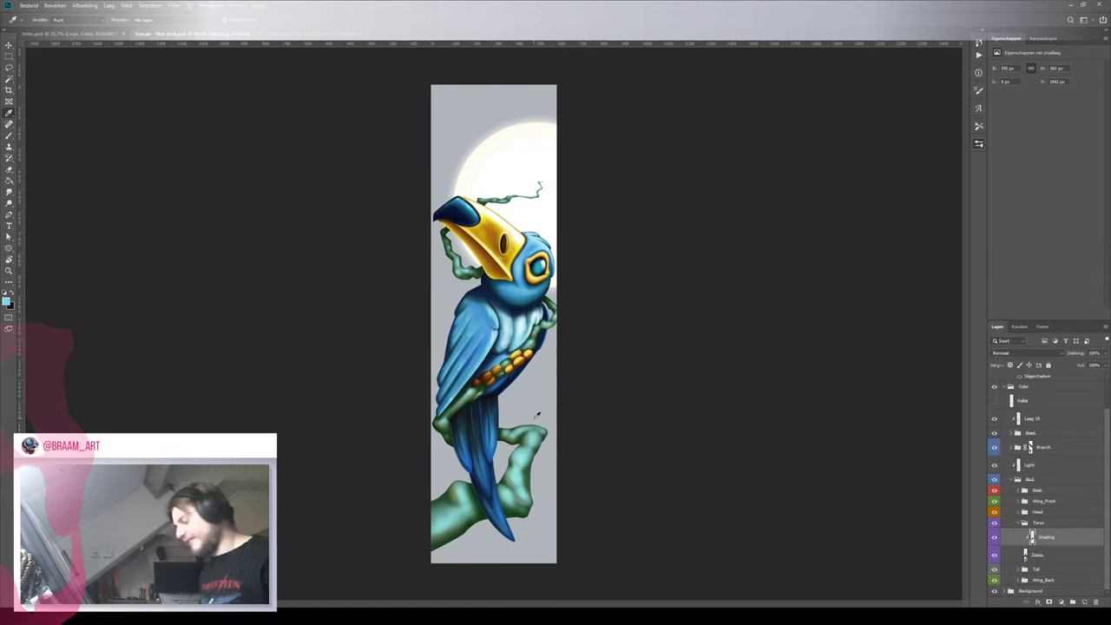
Select the clipped layer directly above the base in the Branch group, toggling its visibility to check its contents
{"action": "key", "text": "v"}
{"action": "left_click", "coordinate": [528, 486], "text": "ctrl"}
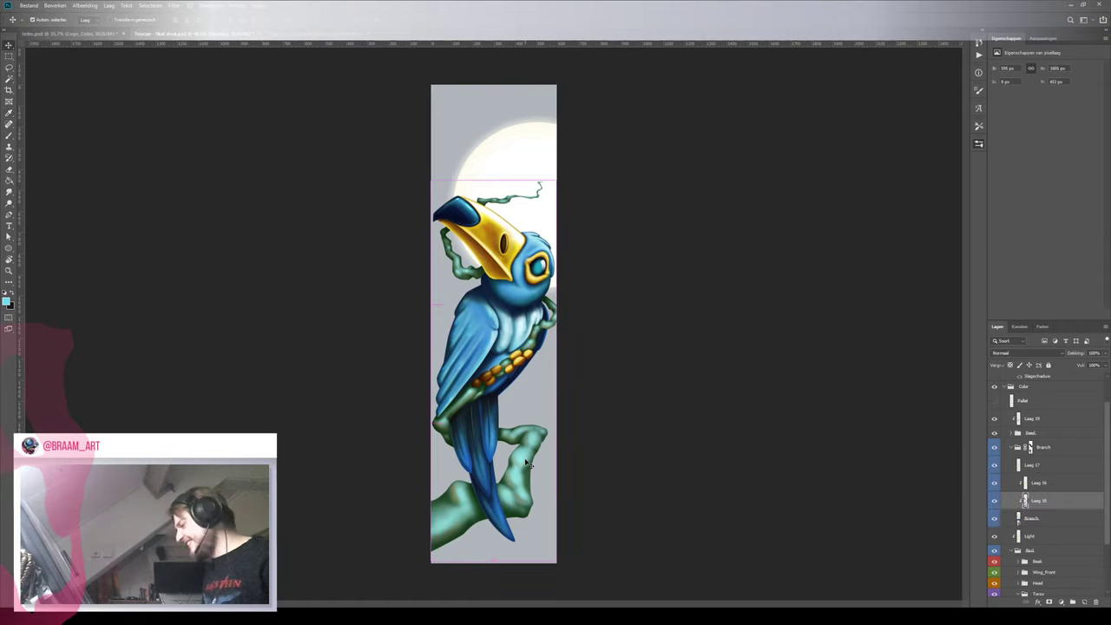
{"action": "left_click", "coordinate": [995, 501]}
{"action": "left_click", "coordinate": [995, 500]}
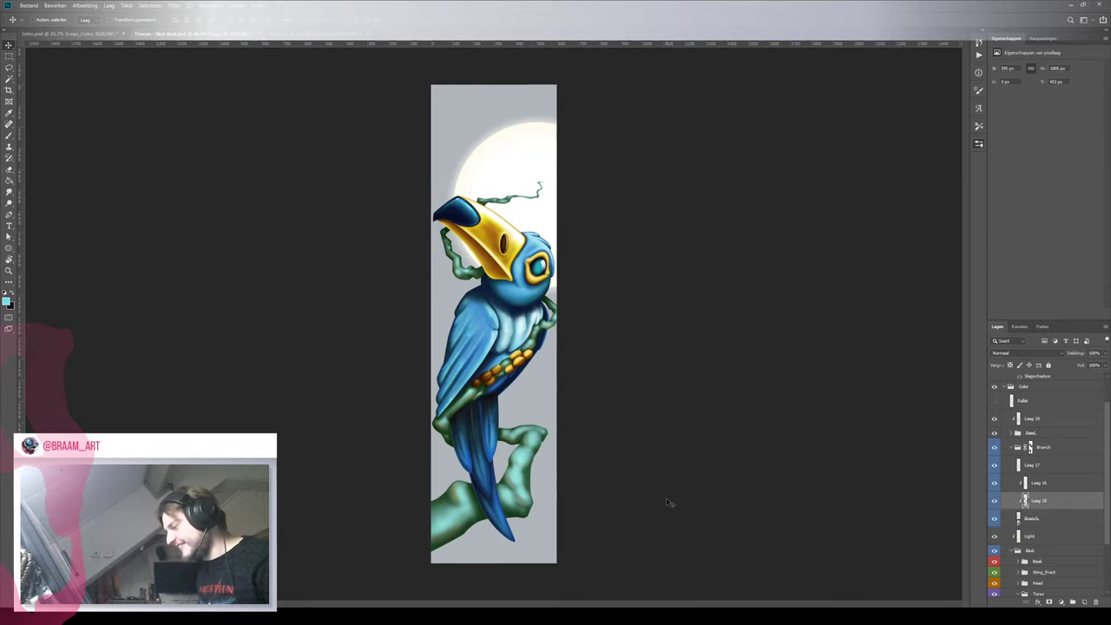
Choose a paler cyan and brush soft highlights onto the knobs of the thick lower branch around the tail
{"action": "key", "text": "z"}
{"action": "left_click", "coordinate": [499, 447]}
{"action": "key", "text": "b"}
{"action": "scroll", "coordinate": [550, 401], "scroll_direction": "down", "scroll_amount": 2}
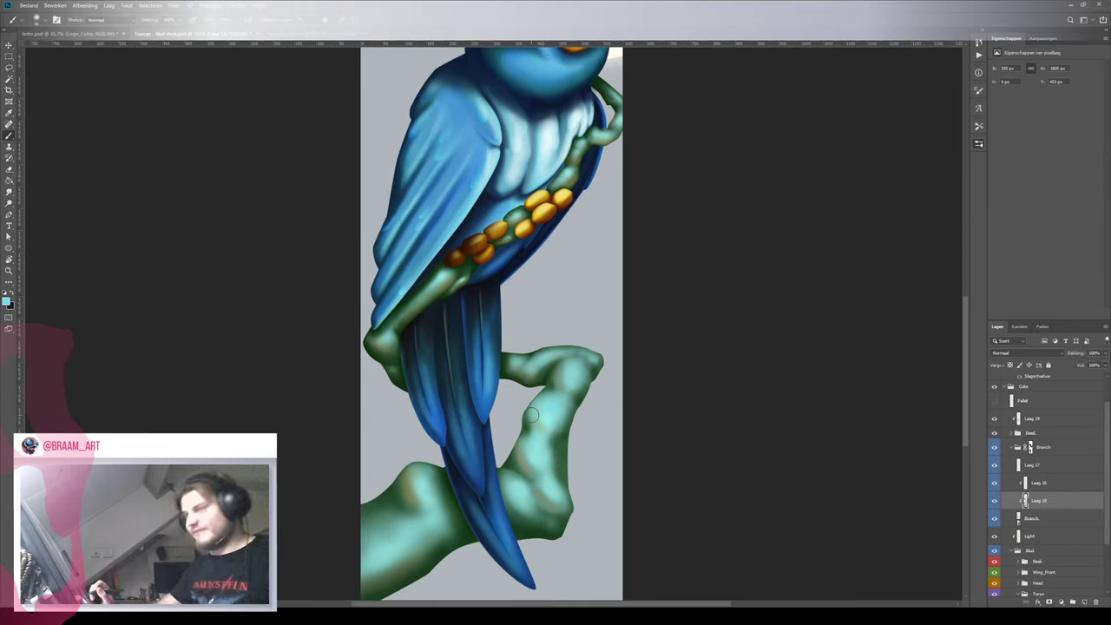
{"action": "key", "text": "i"}
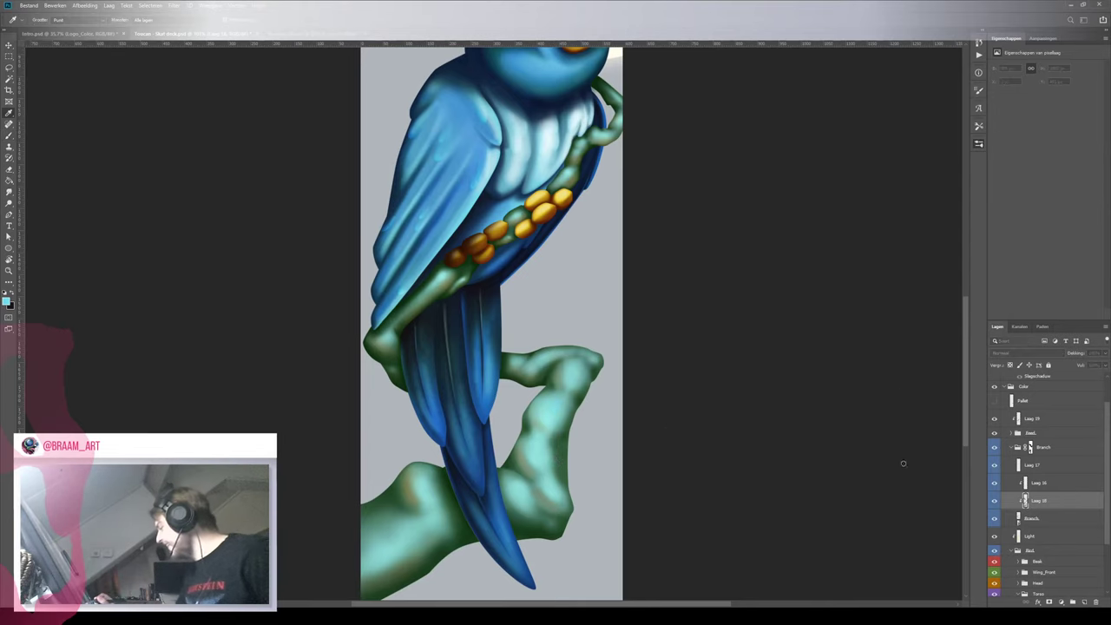
{"action": "key", "text": "b"}
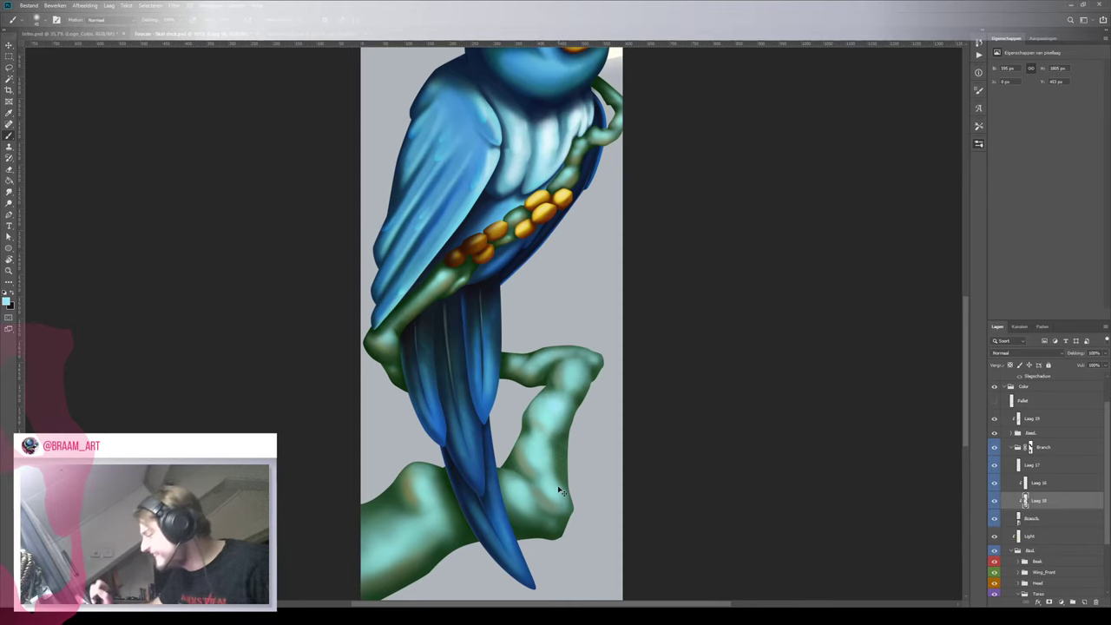
{"action": "key", "text": "i"}
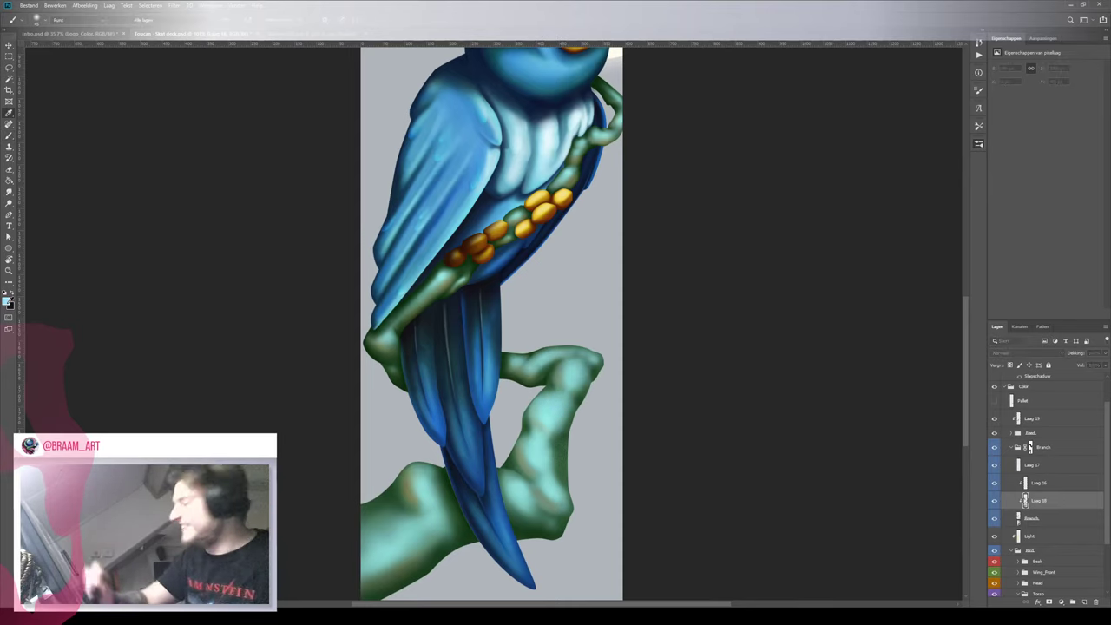
{"action": "key", "text": "b"}
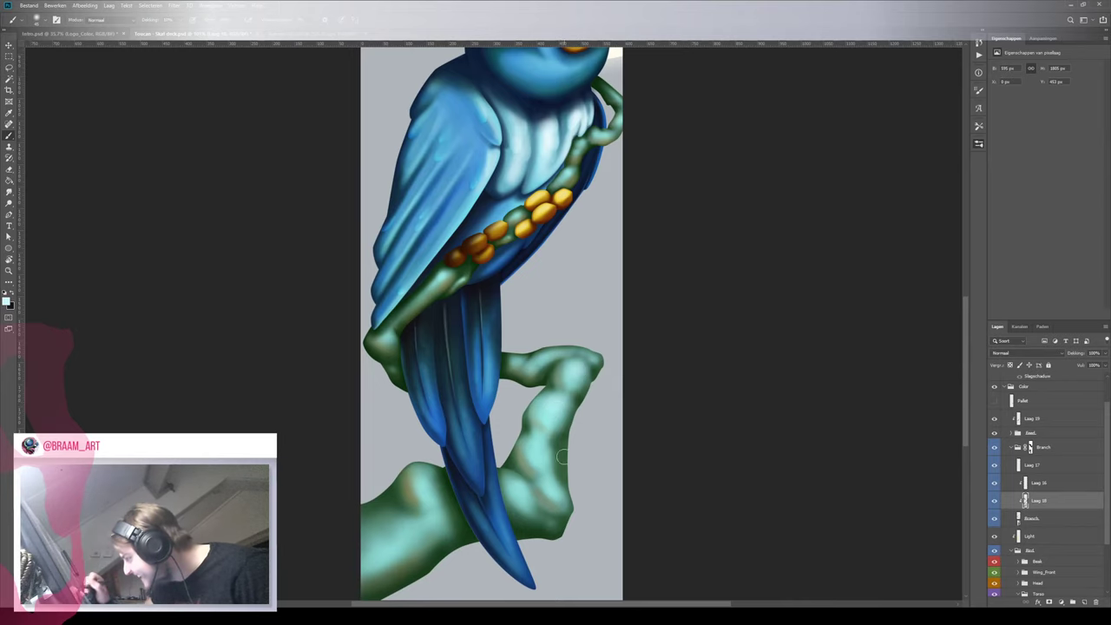
{"action": "mouse_move", "coordinate": [577, 389]}
{"action": "left_mouse_down"}
{"action": "mouse_move", "coordinate": [493, 389]}
{"action": "mouse_move", "coordinate": [601, 388]}
{"action": "left_mouse_up"}
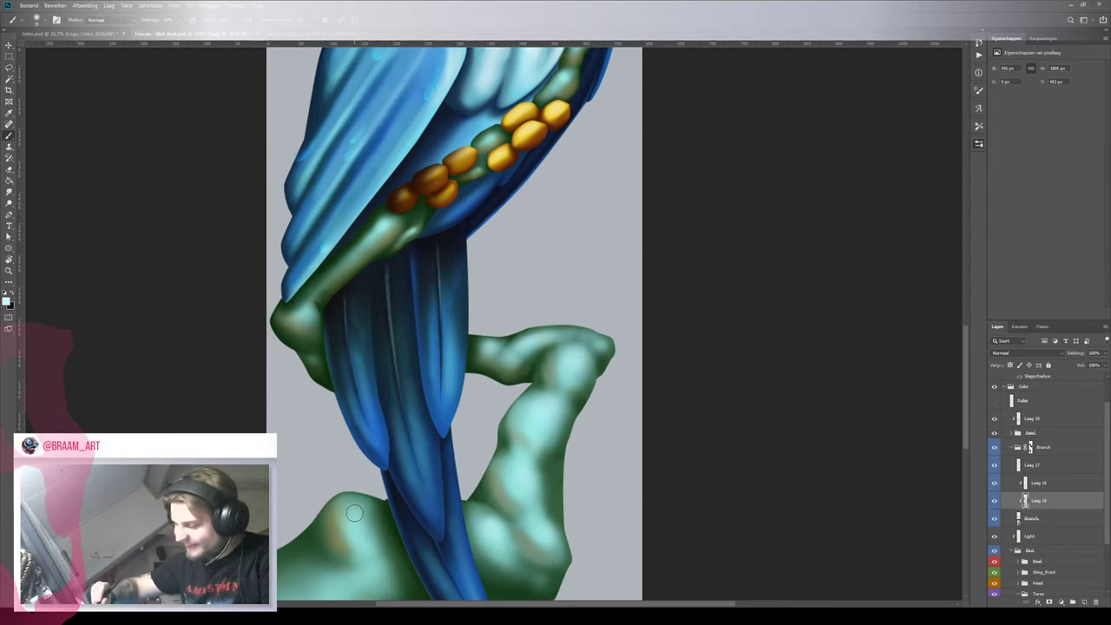
{"action": "left_click_drag", "start_coordinate": [481, 535], "coordinate": [486, 276]}
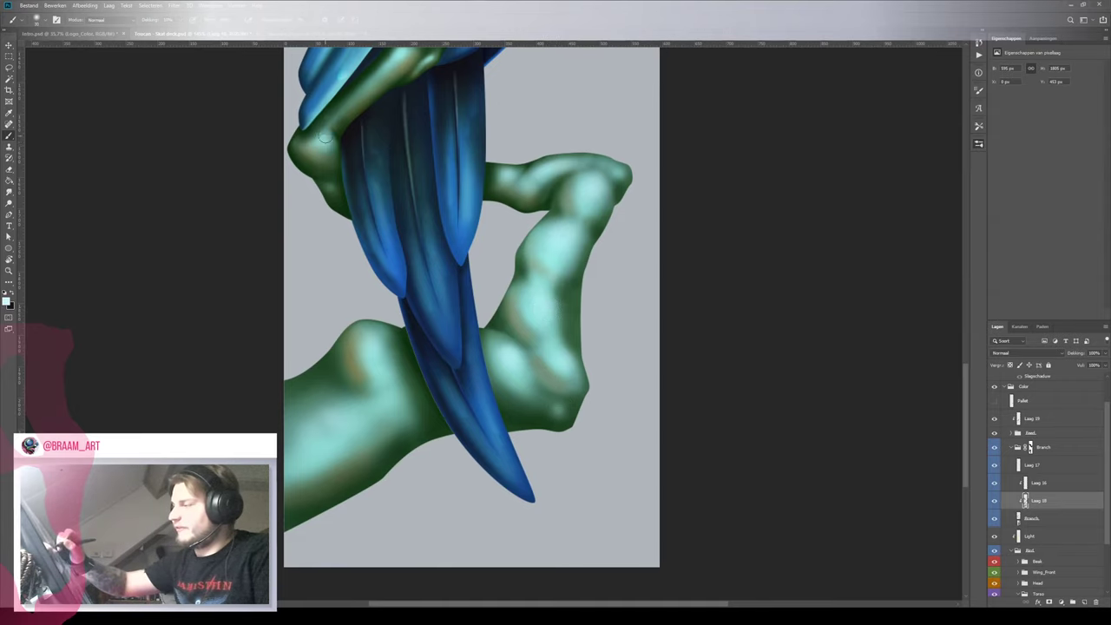
Brush pale cyan highlights onto the branch section beneath the wing and along the feet and chest
{"action": "left_click_drag", "start_coordinate": [435, 92], "coordinate": [417, 255]}
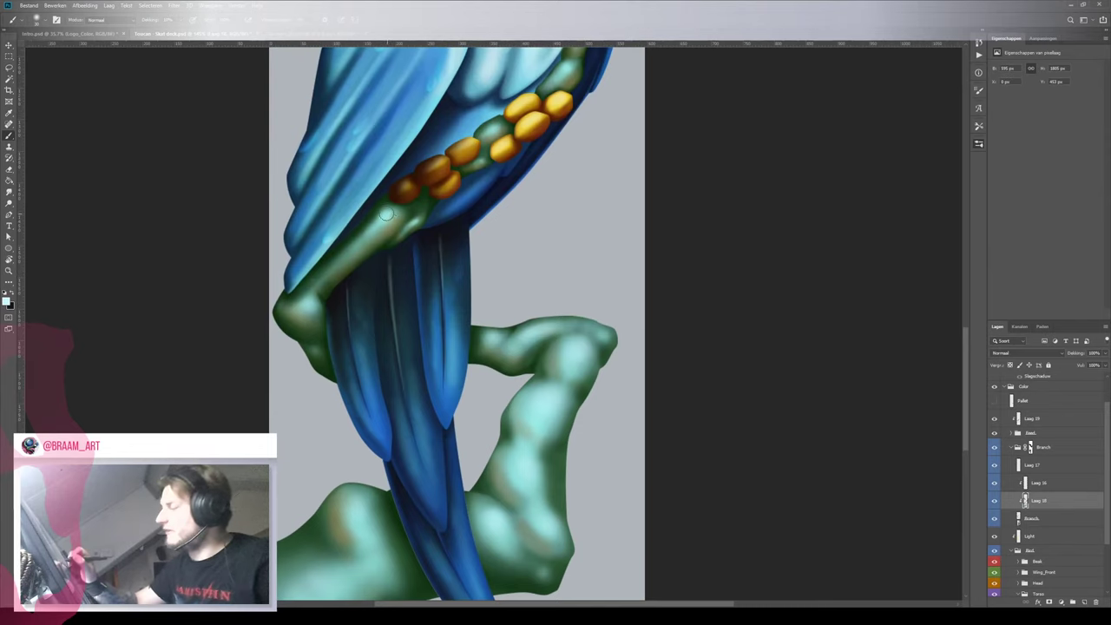
{"action": "left_click_drag", "start_coordinate": [385, 309], "coordinate": [385, 409]}
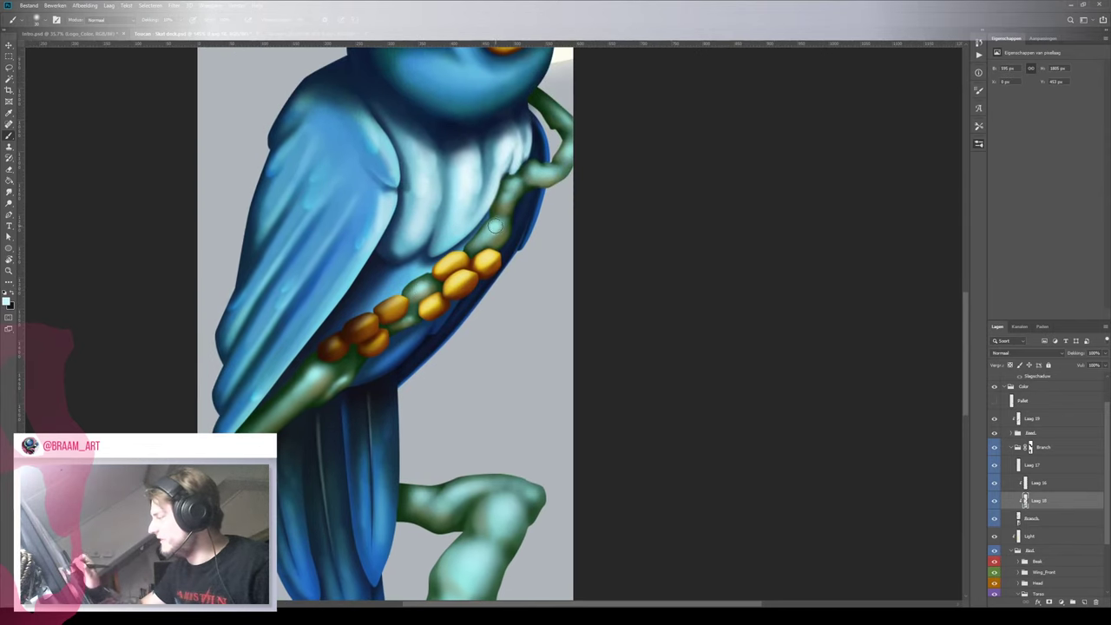
{"action": "mouse_move", "coordinate": [493, 287]}
{"action": "left_mouse_down"}
{"action": "mouse_move", "coordinate": [425, 321]}
{"action": "mouse_move", "coordinate": [441, 336]}
{"action": "mouse_move", "coordinate": [490, 290]}
{"action": "left_mouse_up"}
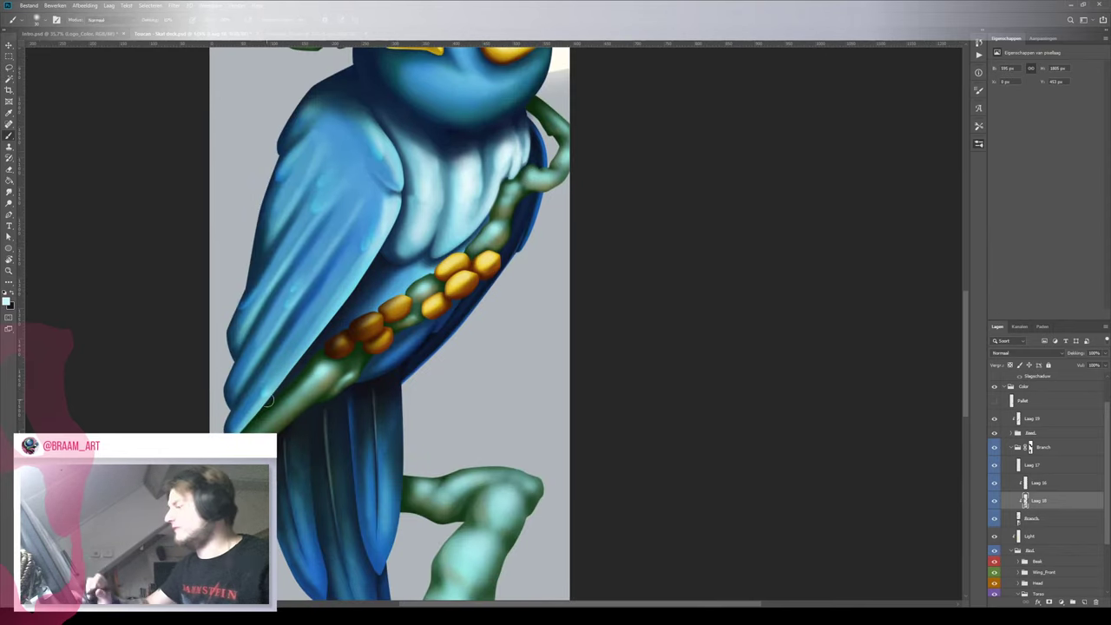
Sample a more saturated light cyan and brush soft highlights onto the knobbly branch loop hanging below the beak
{"action": "key", "text": "i"}
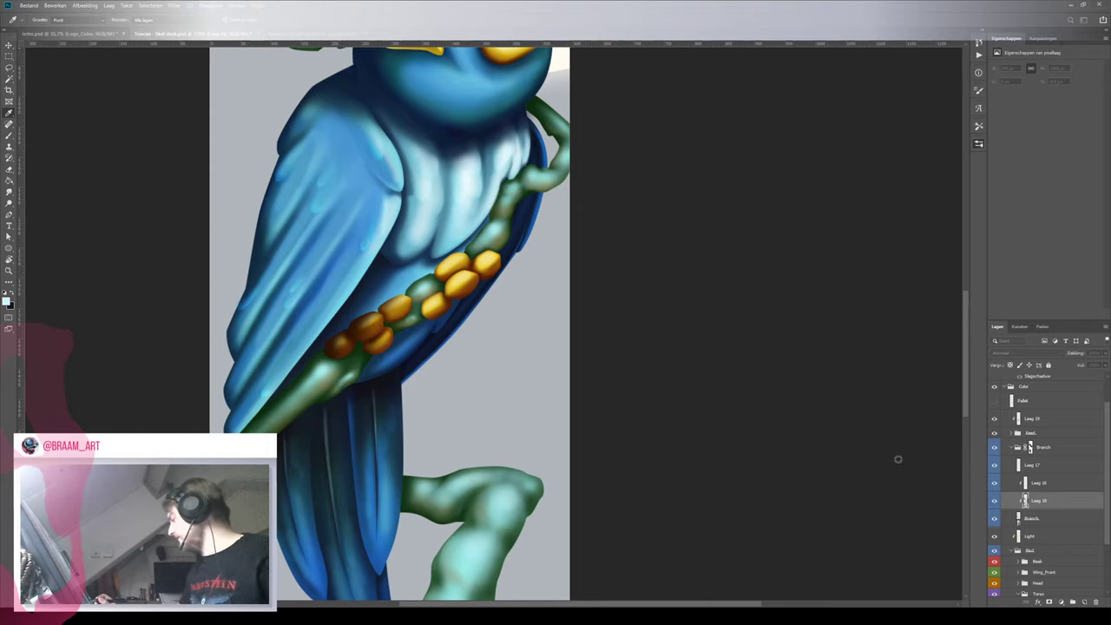
{"action": "key", "text": "b"}
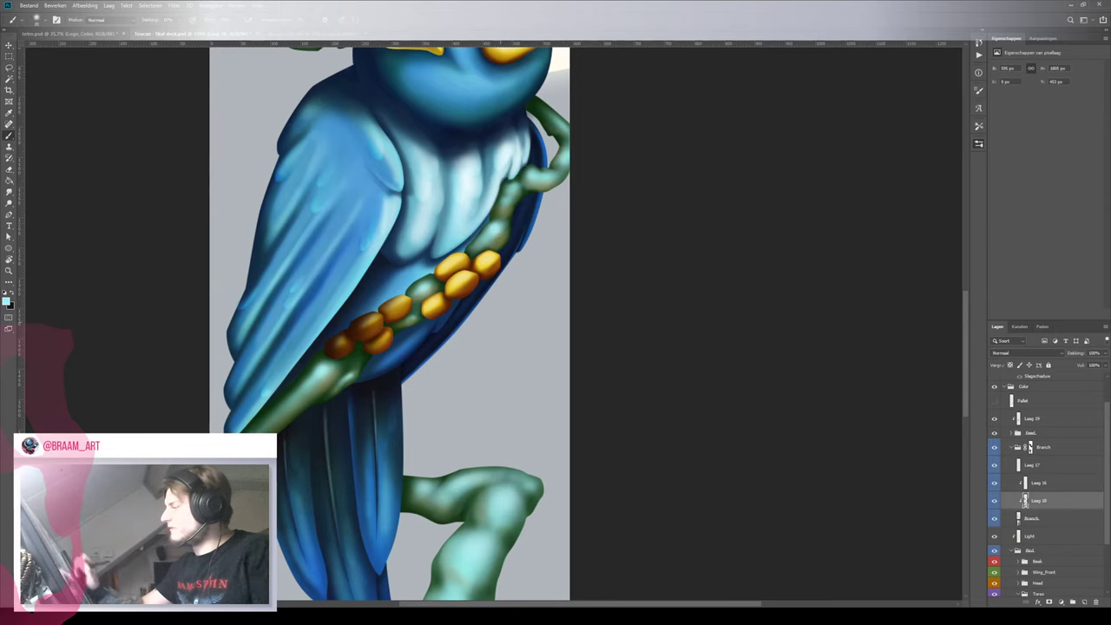
{"action": "left_click_drag", "start_coordinate": [539, 123], "coordinate": [504, 331]}
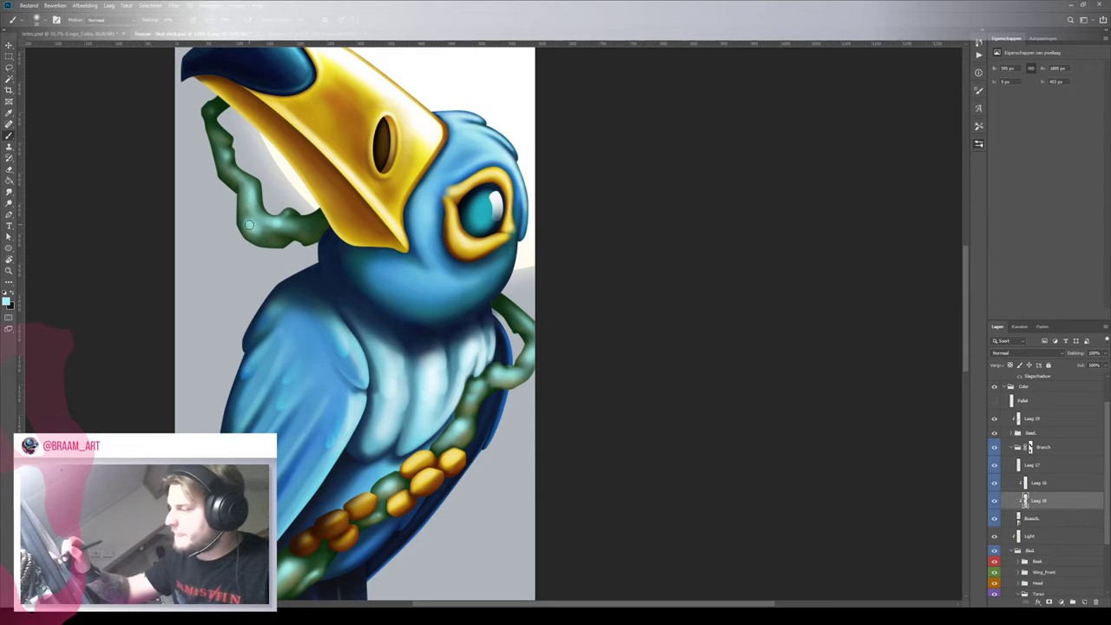
{"action": "key", "text": "z"}
{"action": "left_click_drag", "start_coordinate": [288, 203], "coordinate": [245, 277]}
{"action": "left_click", "coordinate": [280, 219]}
{"action": "key", "text": "b"}
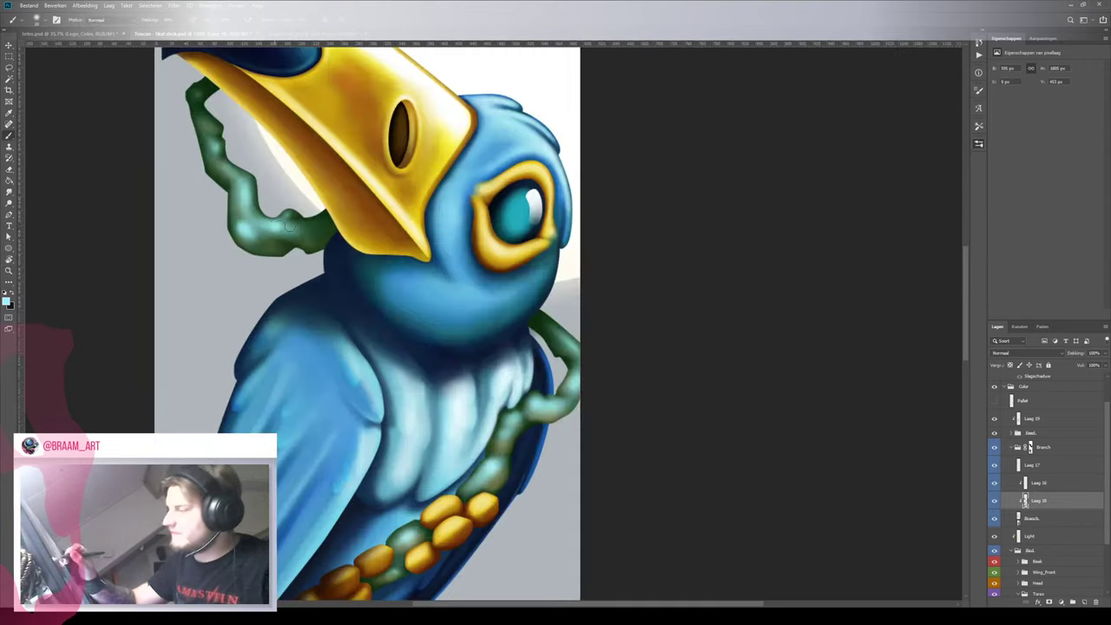
Rotate the canvas and brush light cyan highlights along the thin twig above the beak
{"action": "key", "text": "z"}
{"action": "left_click_drag", "start_coordinate": [297, 233], "coordinate": [298, 329]}
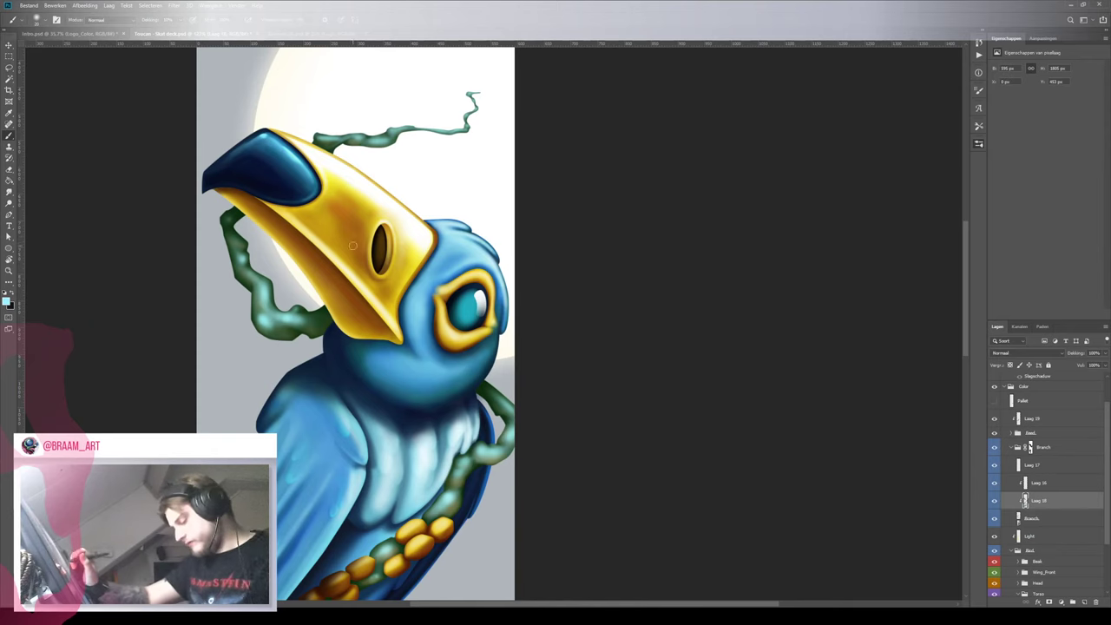
{"action": "key", "text": "r"}
{"action": "mouse_move", "coordinate": [510, 124]}
{"action": "left_mouse_down"}
{"action": "mouse_move", "coordinate": [481, 119]}
{"action": "mouse_move", "coordinate": [265, 203]}
{"action": "left_mouse_up"}
{"action": "key", "text": "b"}
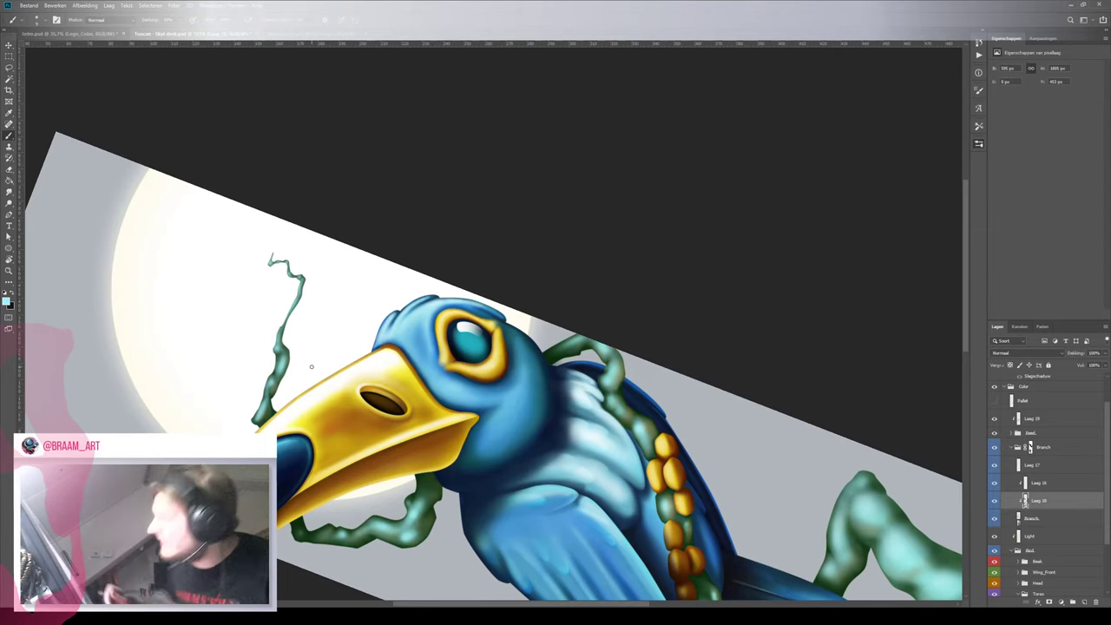
Return the canvas to its upright orientation and examine the whole painting
{"action": "key", "text": "z"}
{"action": "left_click_drag", "start_coordinate": [347, 318], "coordinate": [291, 319]}
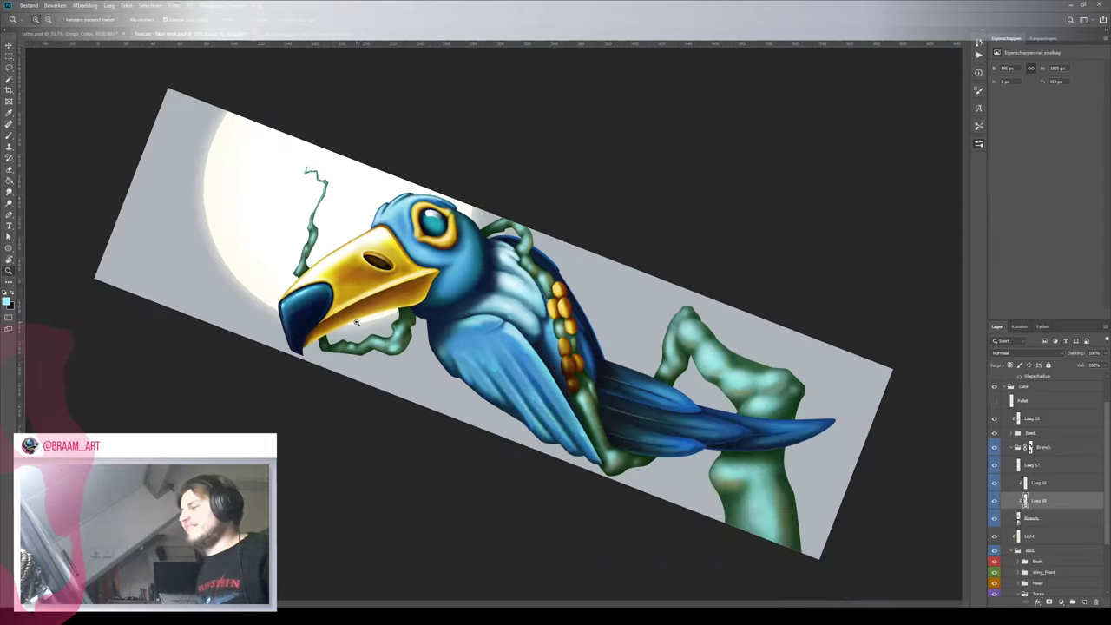
{"action": "key", "text": "r"}
{"action": "left_click_drag", "start_coordinate": [550, 262], "coordinate": [570, 356]}
{"action": "left_click_drag", "start_coordinate": [571, 462], "coordinate": [561, 392]}
{"action": "key", "text": "z"}
{"action": "left_click_drag", "start_coordinate": [462, 389], "coordinate": [431, 391]}
{"action": "left_click", "coordinate": [481, 323]}
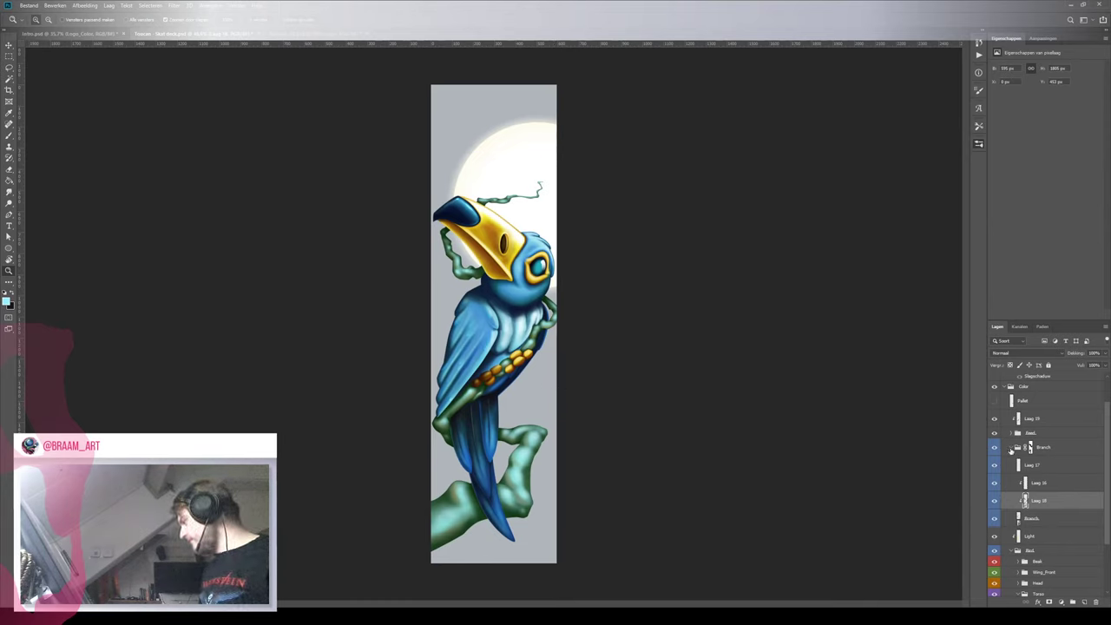
Try shifting the collapsed Branch group's hue with a clipped Hue/Saturation adjustment, testing values down to -180, and delete the adjustment
{"action": "left_click", "coordinate": [1011, 447]}
{"action": "left_click", "coordinate": [1045, 448]}
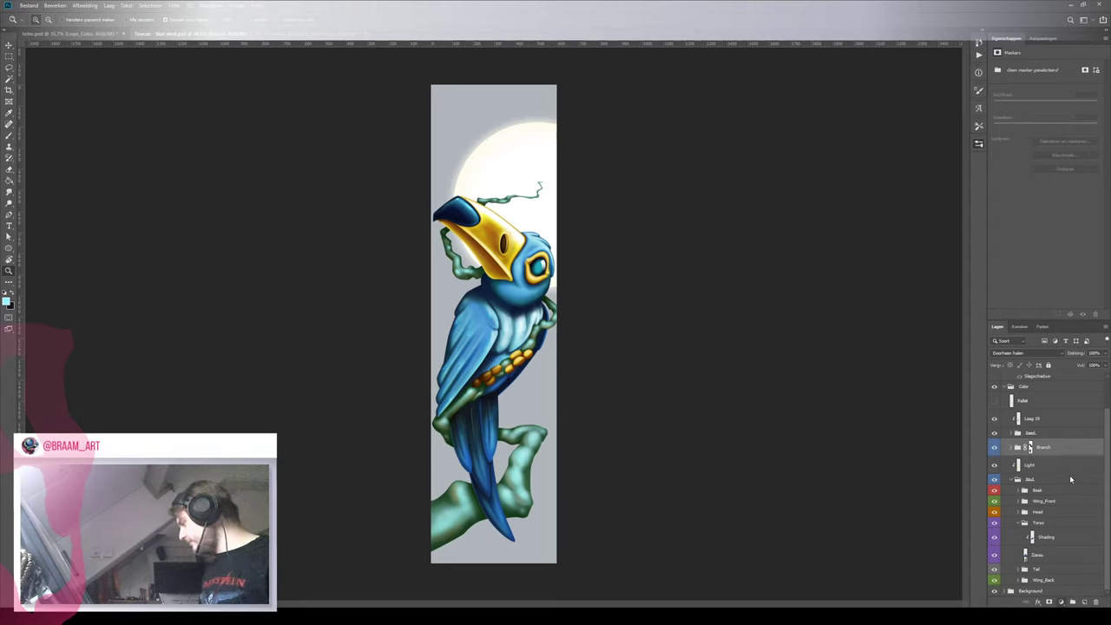
{"action": "left_click", "coordinate": [1065, 520]}
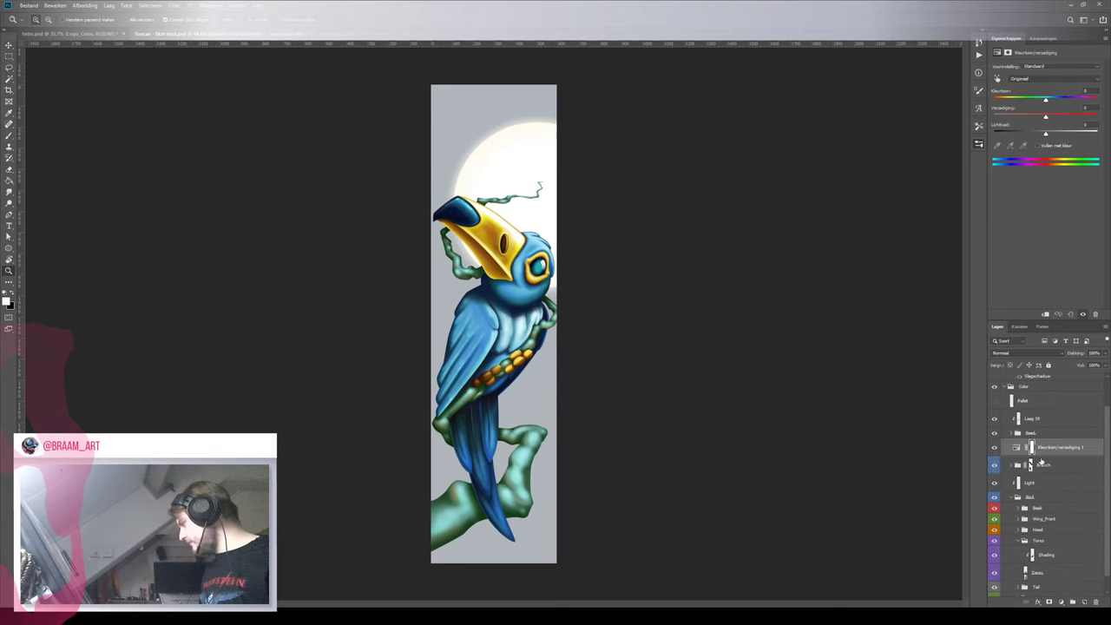
{"action": "left_click", "coordinate": [1050, 457], "text": "alt"}
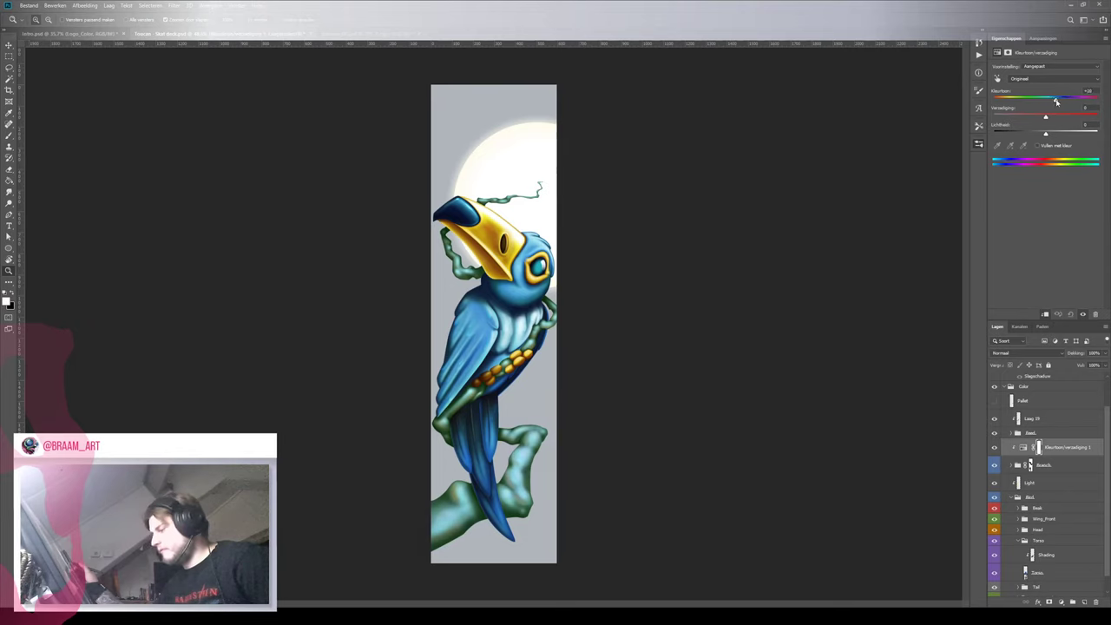
{"action": "left_click_drag", "start_coordinate": [1060, 101], "coordinate": [981, 108]}
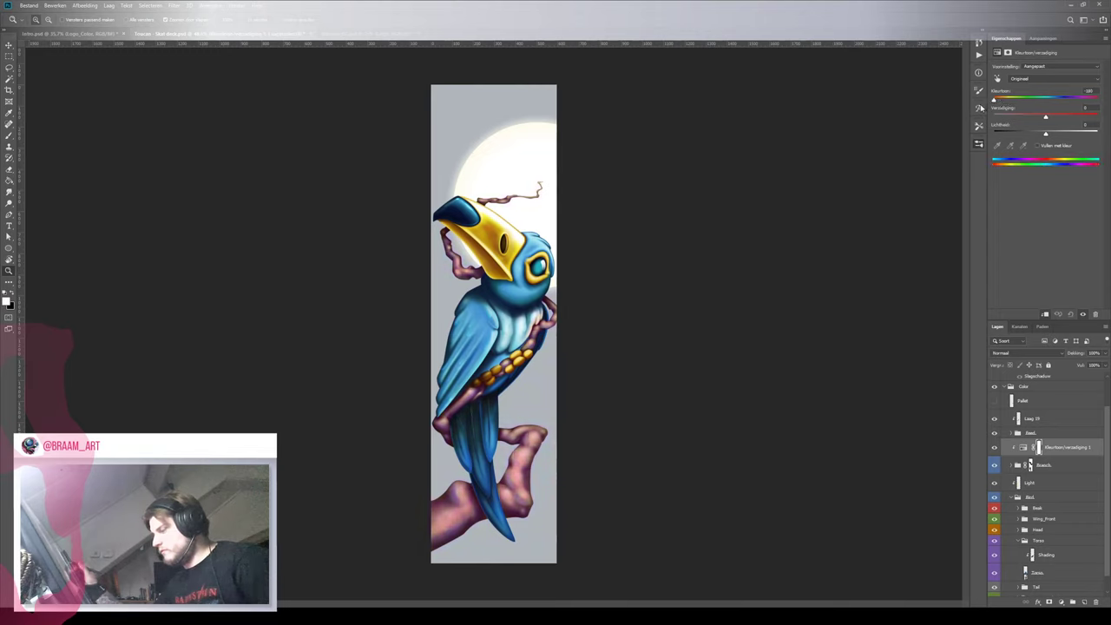
{"action": "left_click_drag", "start_coordinate": [993, 102], "coordinate": [1053, 101]}
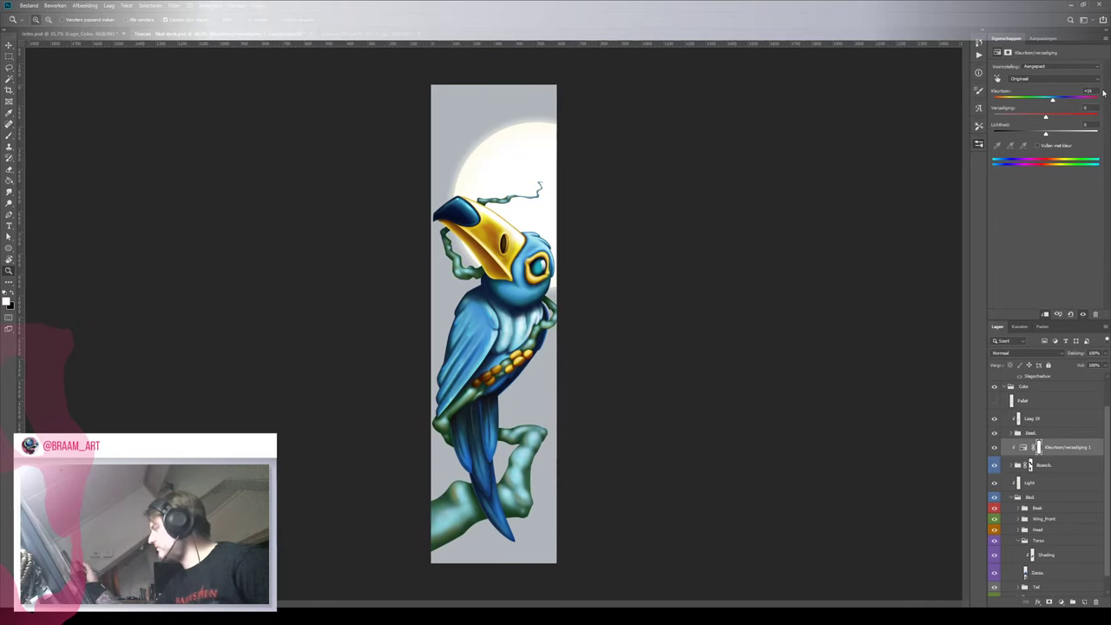
{"action": "left_click", "coordinate": [1024, 447]}
{"action": "left_click", "coordinate": [1095, 601]}
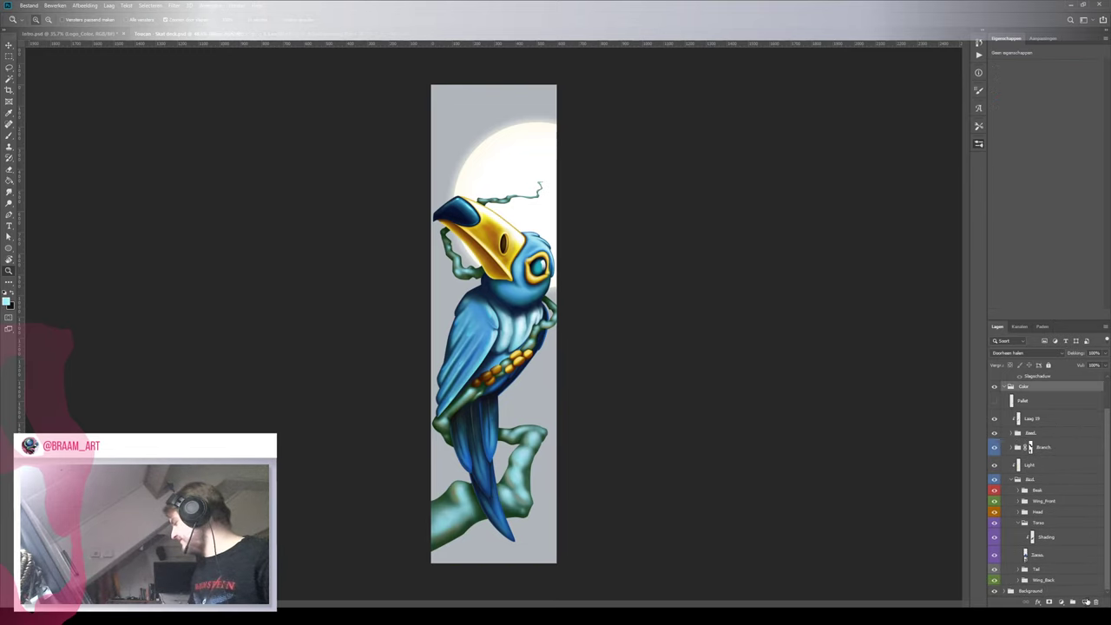
Examine the branch and tail up close, and select the clipped layer directly beneath Pallet, toggling its visibility to check its contents
{"action": "left_click_drag", "start_coordinate": [443, 230], "coordinate": [472, 293]}
{"action": "scroll", "coordinate": [522, 320], "scroll_direction": "down", "scroll_amount": 5}
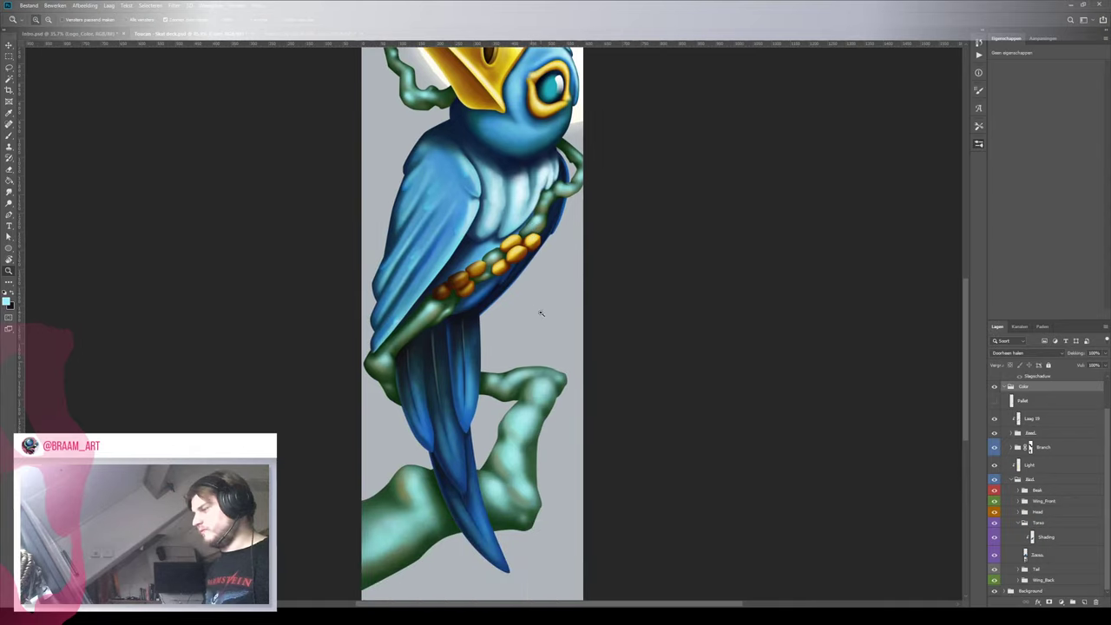
{"action": "left_click_drag", "start_coordinate": [534, 358], "coordinate": [494, 350]}
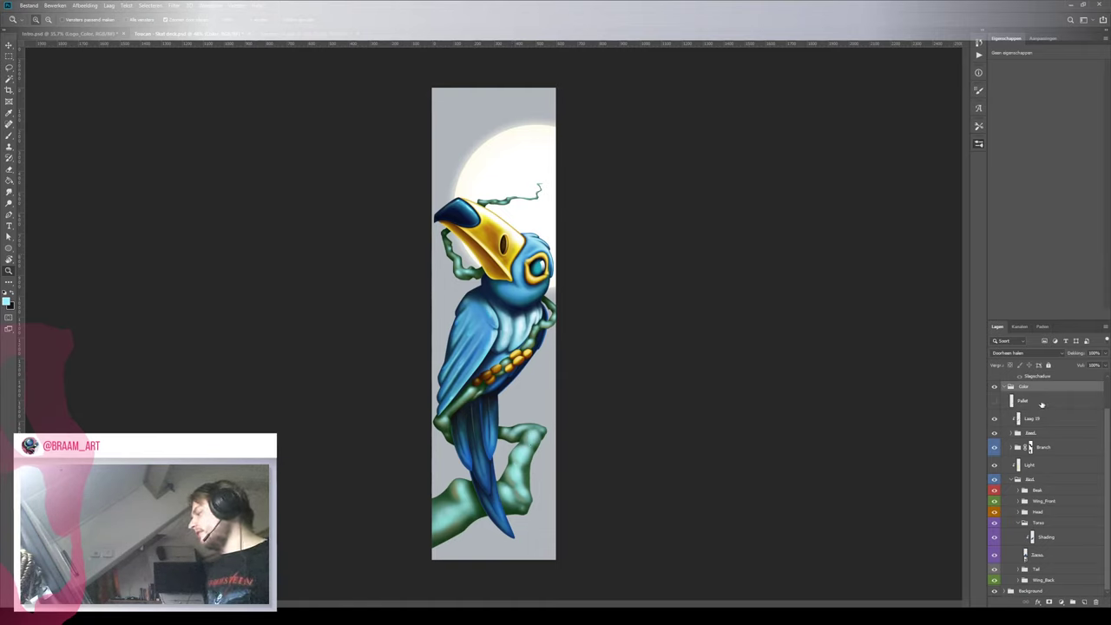
{"action": "scroll", "coordinate": [1041, 404], "scroll_direction": "up", "scroll_amount": 2}
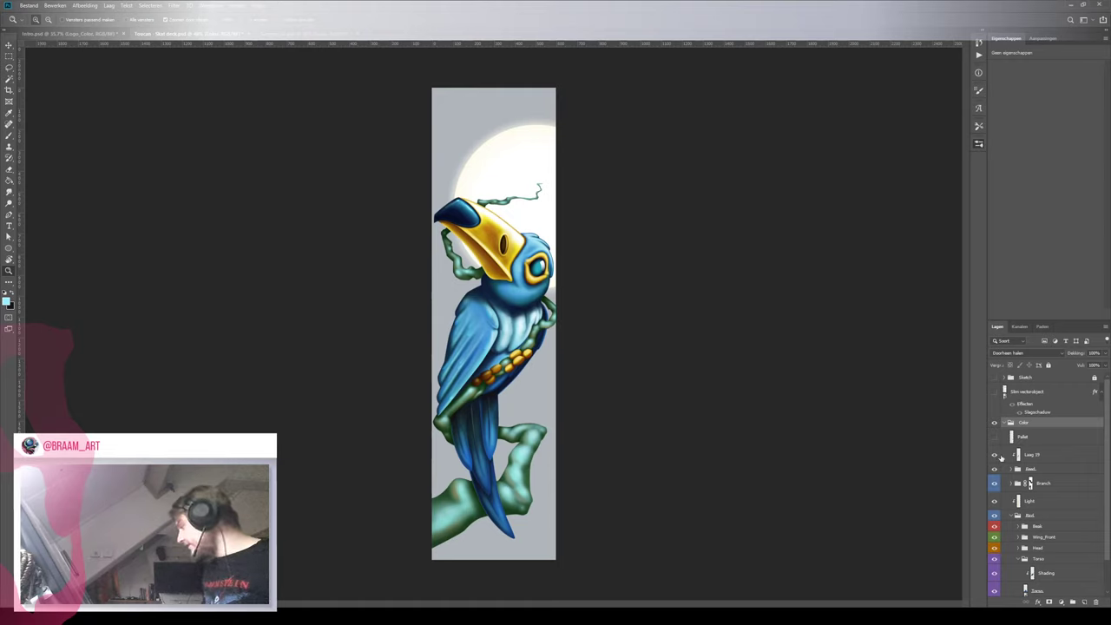
{"action": "left_click", "coordinate": [995, 455]}
{"action": "left_click", "coordinate": [995, 455]}
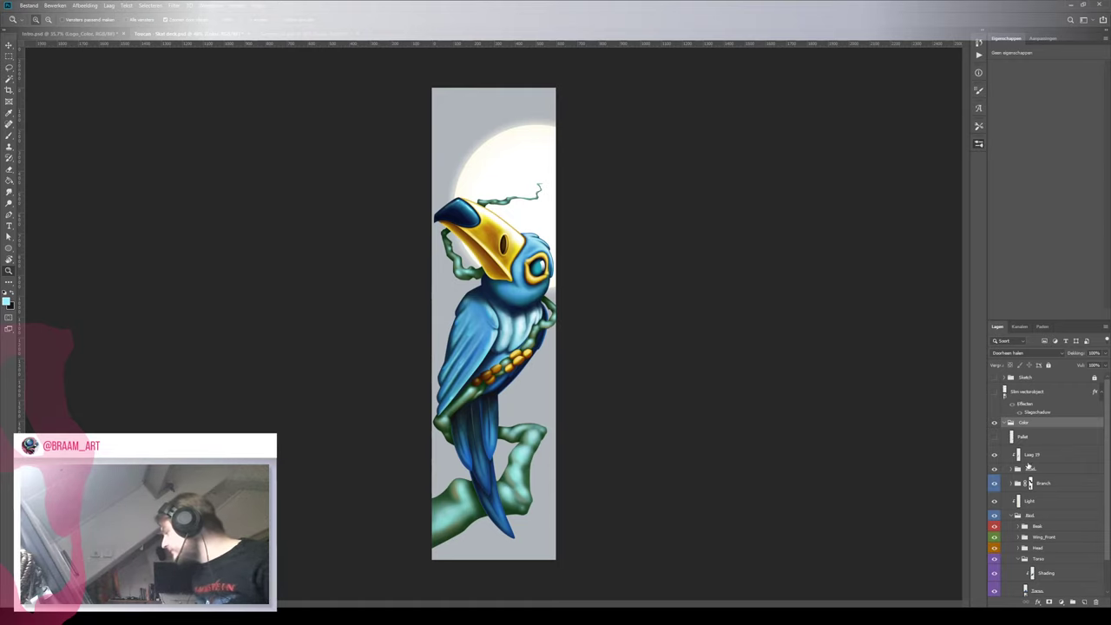
{"action": "left_click", "coordinate": [1029, 459]}
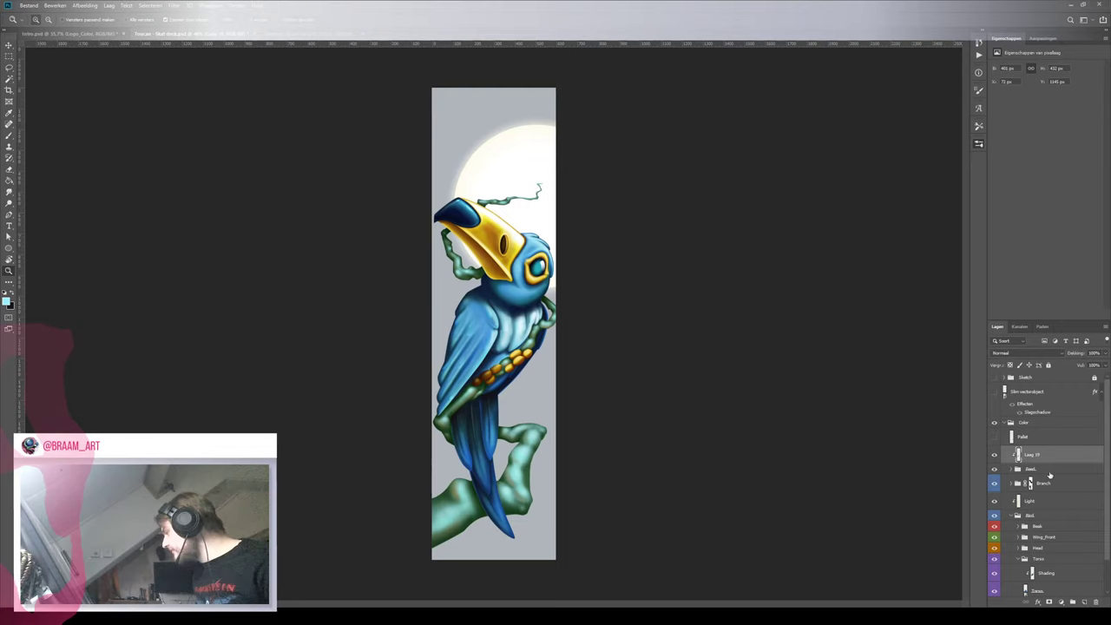
Try brushing soft white light from the moon down across the bird on the clipped layer directly beneath Pallet
{"action": "left_click", "coordinate": [1086, 604]}
{"action": "key", "text": "ctrl+z"}
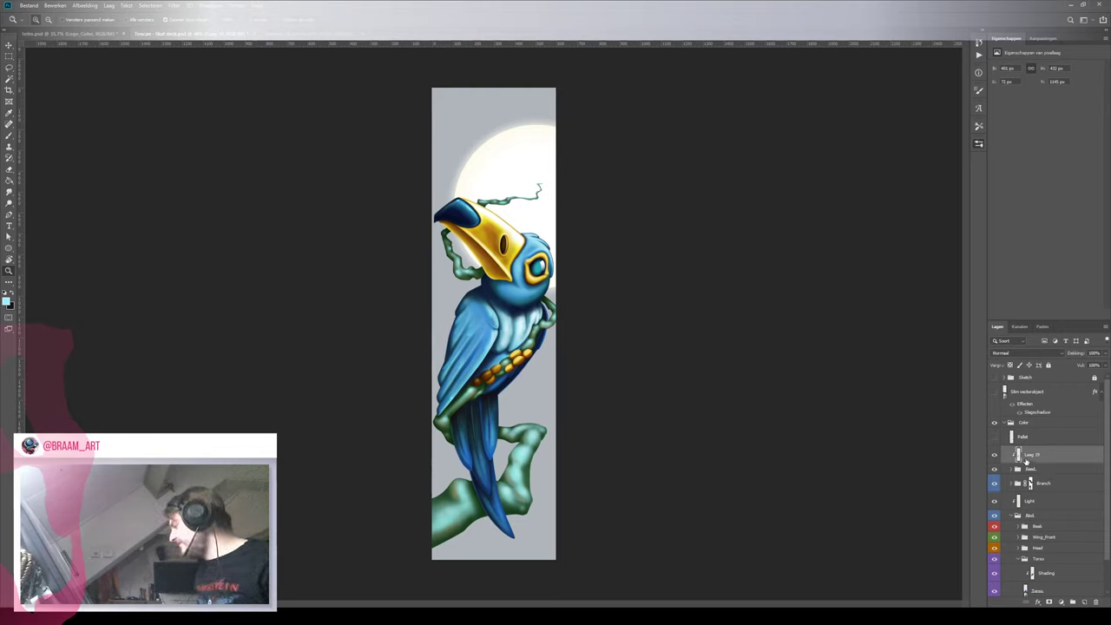
{"action": "key", "text": "b"}
{"action": "key", "text": "i"}
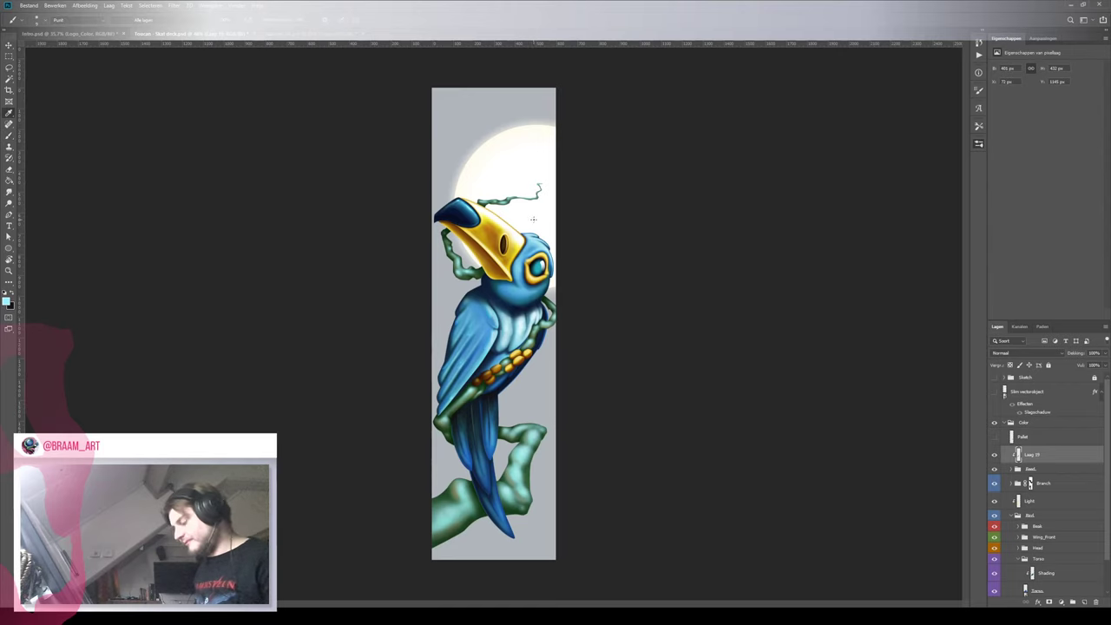
{"action": "key", "text": "b"}
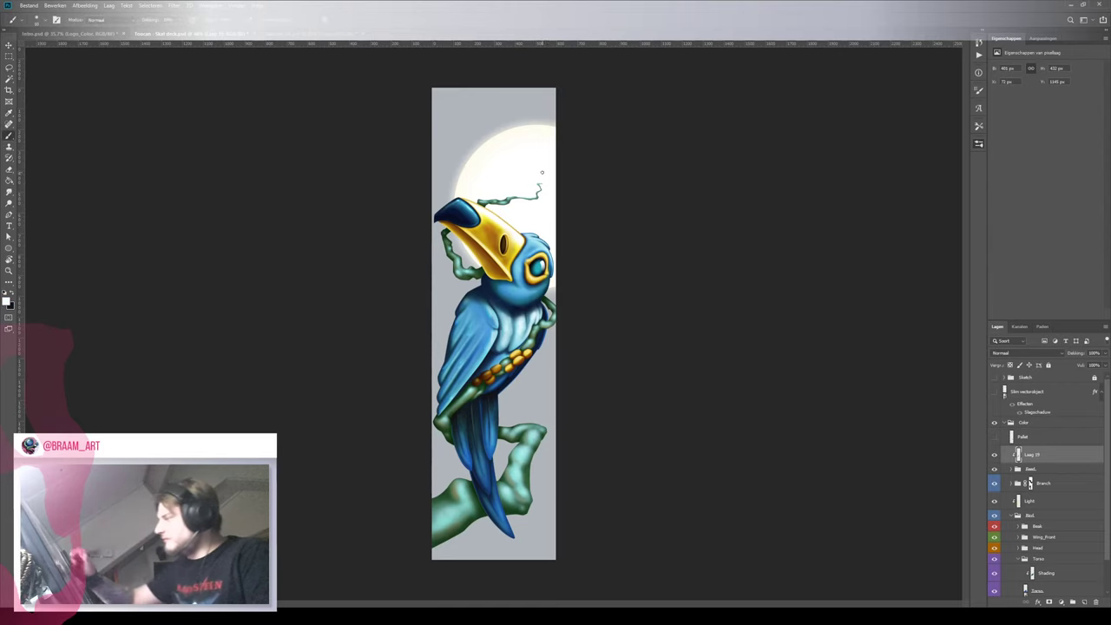
{"action": "key", "text": "bracketleft"}
{"action": "key", "text": "bracketleft"}
{"action": "left_click", "coordinate": [543, 185]}
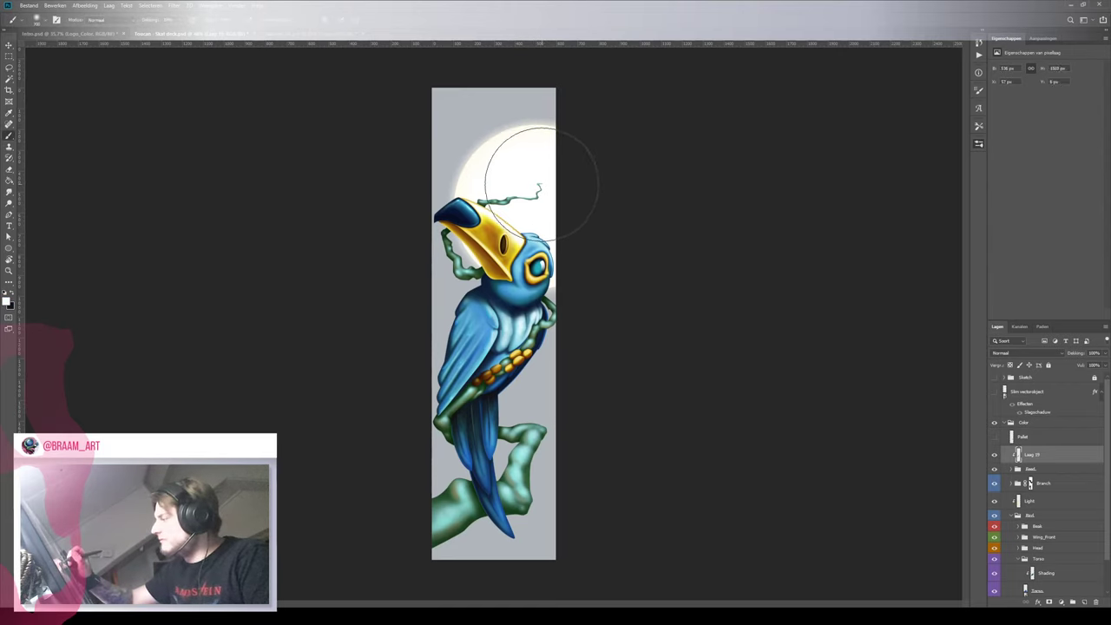
{"action": "key", "text": "bracketleft"}
{"action": "key", "text": "bracketleft"}
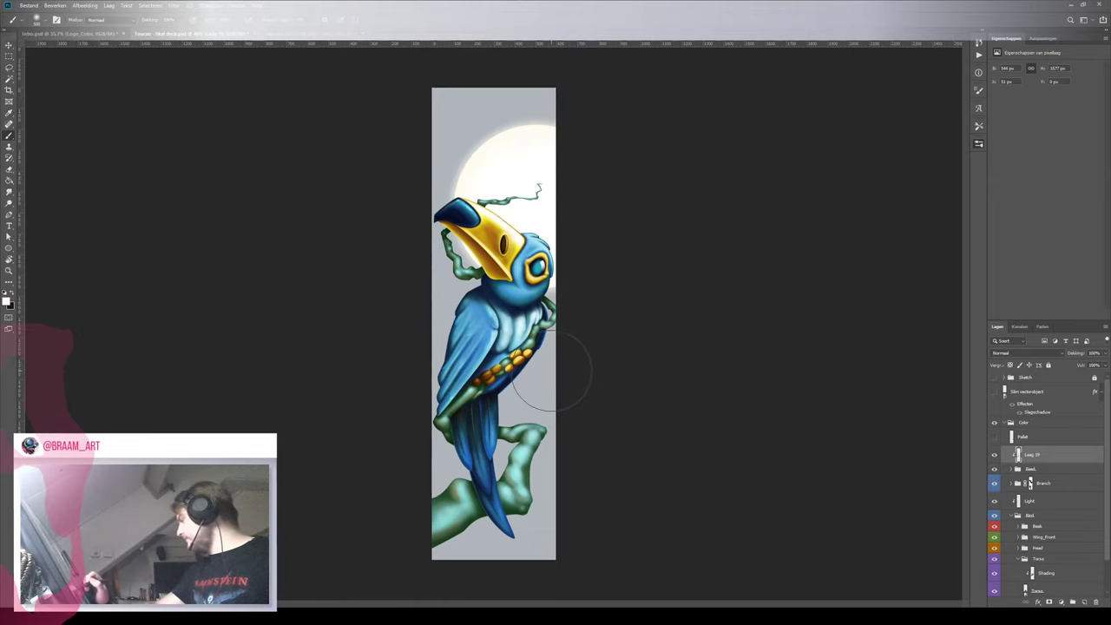
{"action": "left_click_drag", "start_coordinate": [602, 179], "coordinate": [416, 495]}
{"action": "key", "text": "ctrl+z"}
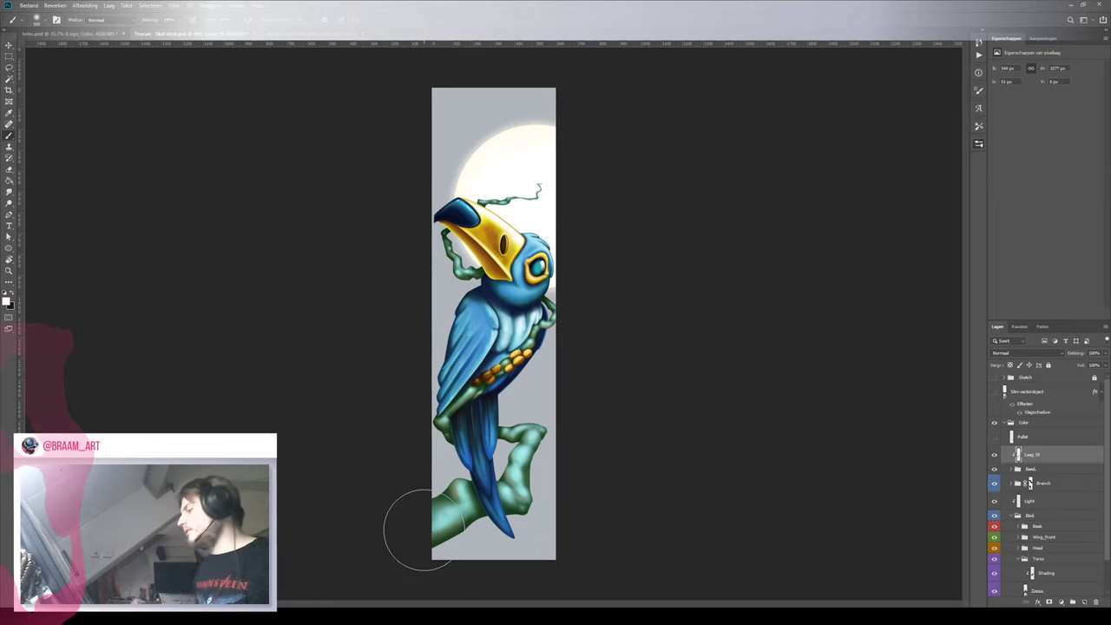
Check the Color group's contents by toggling its visibility, and create a new layer clipped to it directly above
{"action": "left_click", "coordinate": [1023, 423]}
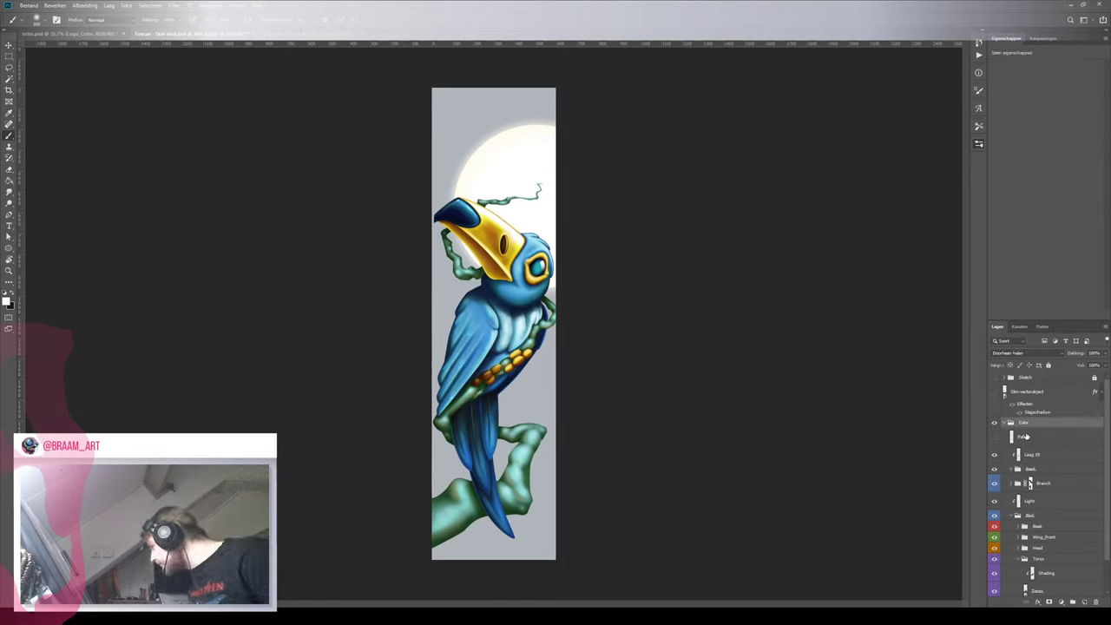
{"action": "left_click", "coordinate": [995, 424]}
{"action": "left_click", "coordinate": [995, 424]}
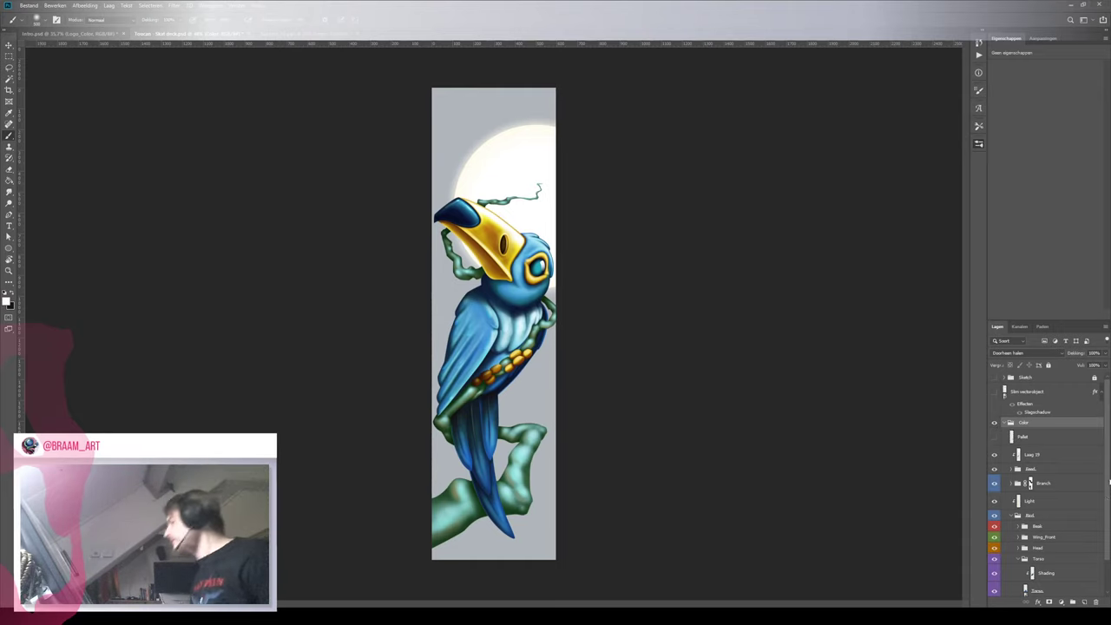
{"action": "left_click", "coordinate": [1083, 601]}
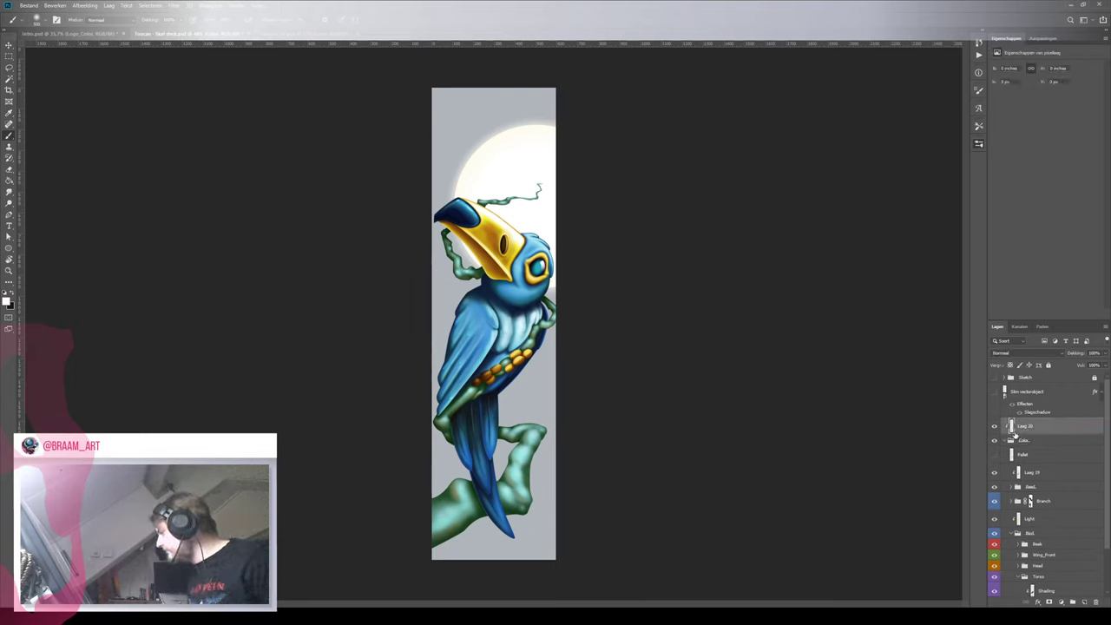
Brush a large soft white glow over the moon, beak and head, trying a lower layer opacity and restoring 100%
{"action": "key", "text": "bracketright"}
{"action": "key", "text": "bracketright"}
{"action": "left_click_drag", "start_coordinate": [538, 170], "coordinate": [541, 228]}
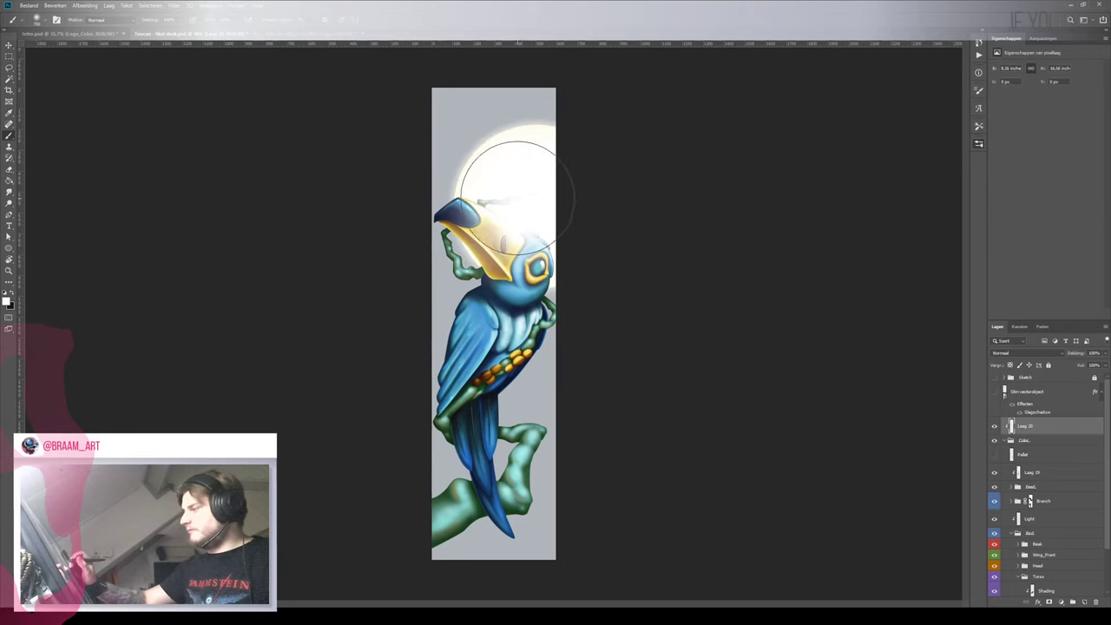
{"action": "key", "text": "bracketright"}
{"action": "key", "text": "bracketright"}
{"action": "left_click", "coordinate": [529, 210]}
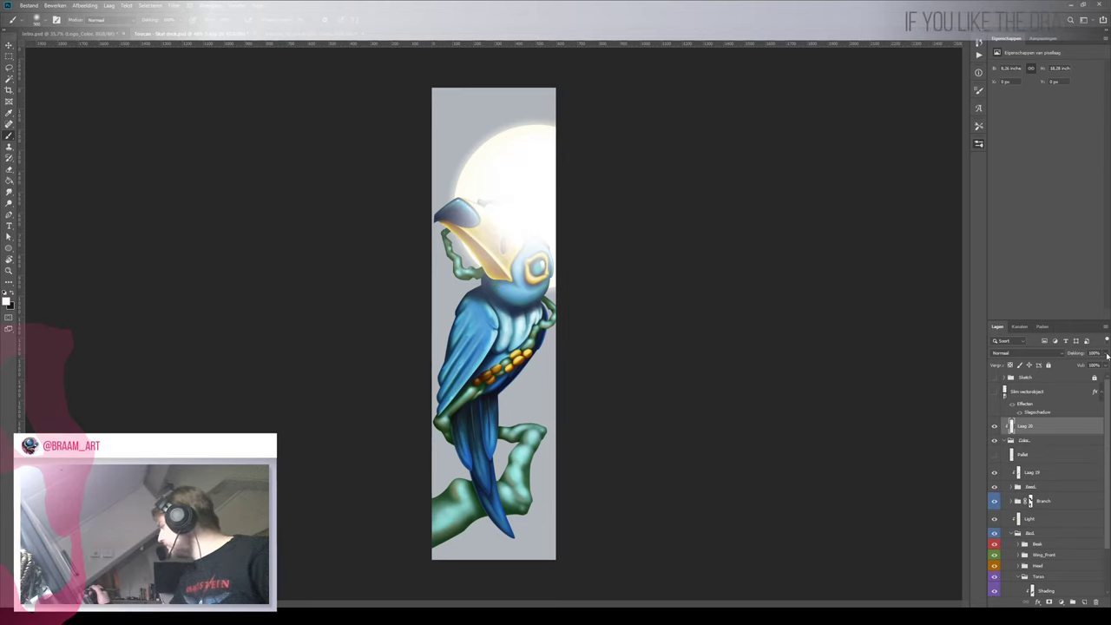
{"action": "left_click_drag", "start_coordinate": [1098, 365], "coordinate": [1092, 367]}
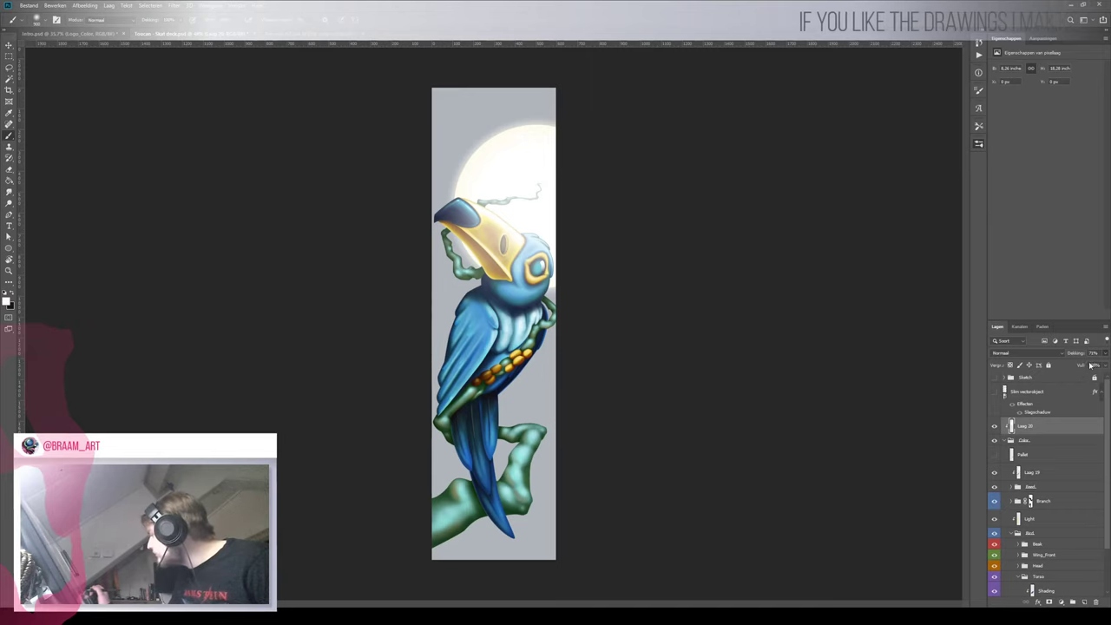
{"action": "left_click_drag", "start_coordinate": [1091, 366], "coordinate": [1103, 366]}
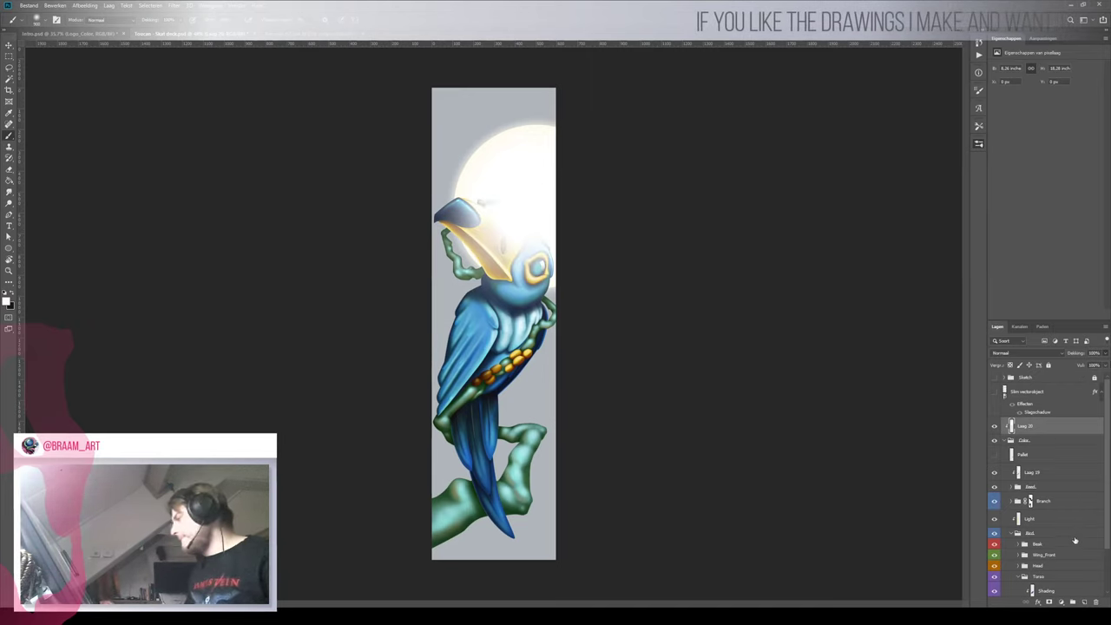
Add a layer mask to the glow layer and paint it black over the beak and head to clear the white haze
{"action": "left_click", "coordinate": [1050, 603]}
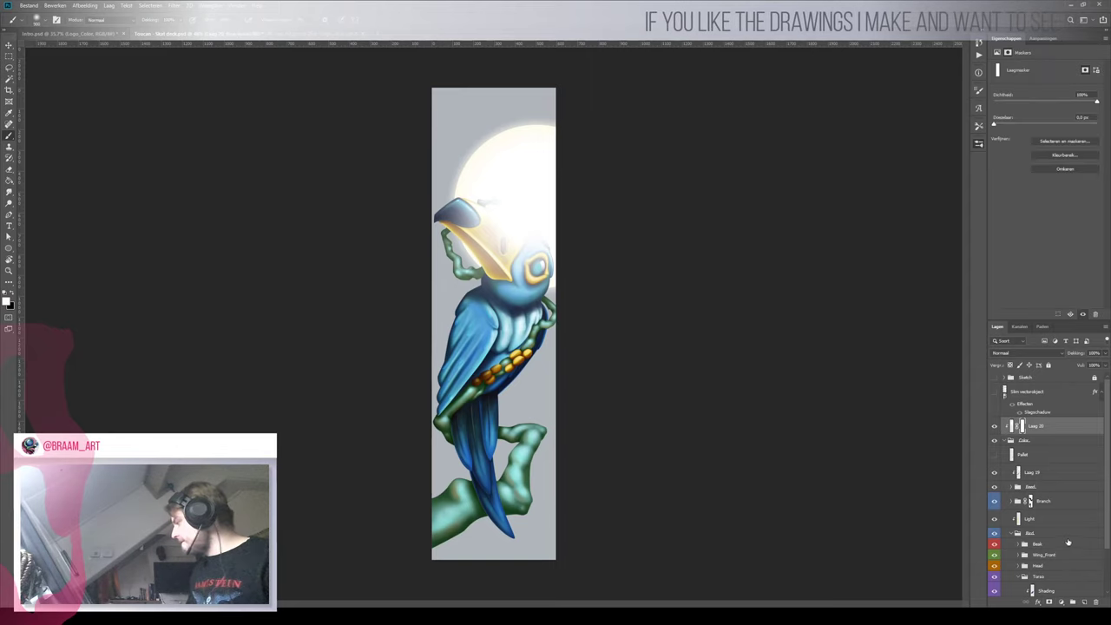
{"action": "key", "text": "bracketleft"}
{"action": "key", "text": "bracketleft"}
{"action": "key", "text": "bracketleft"}
{"action": "key", "text": "bracketleft"}
{"action": "key", "text": "bracketleft"}
{"action": "key", "text": "bracketleft"}
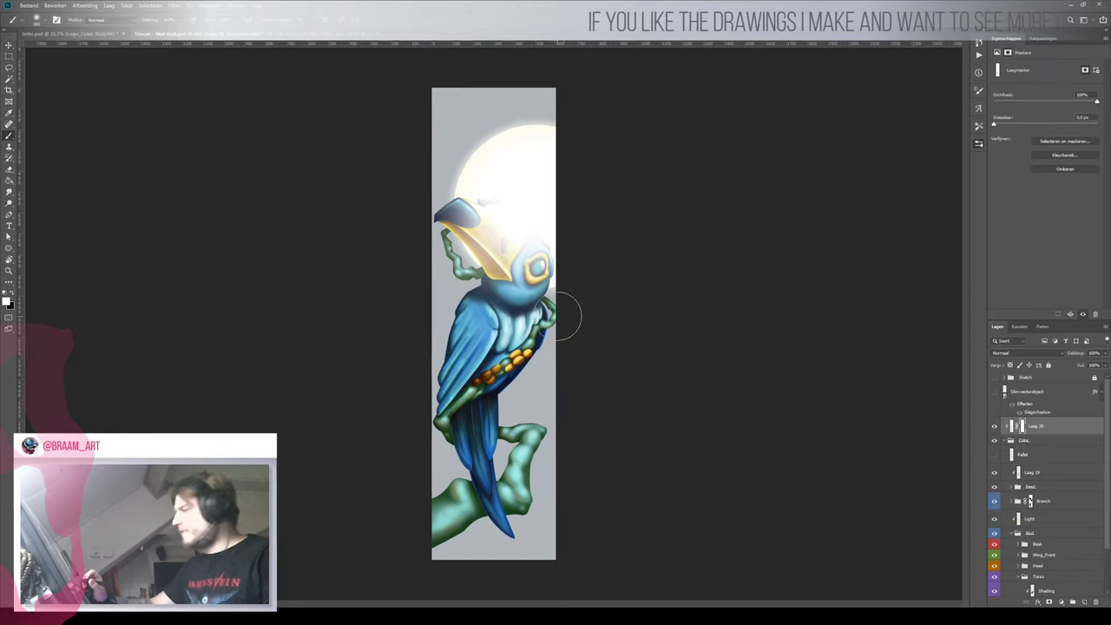
{"action": "key", "text": "x"}
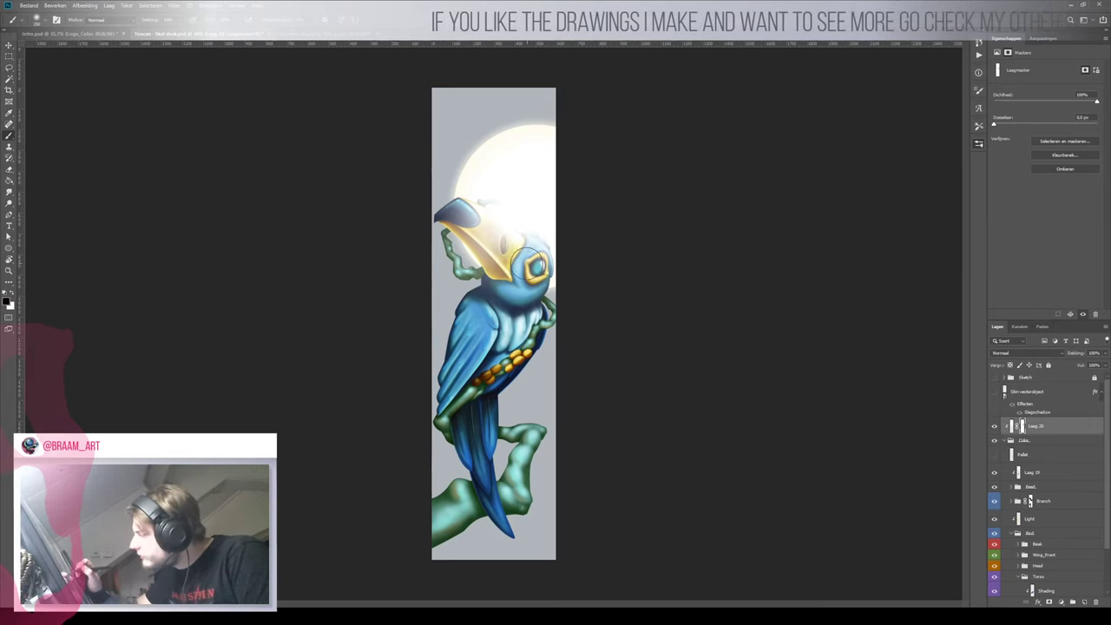
{"action": "left_click_drag", "start_coordinate": [518, 261], "coordinate": [465, 213]}
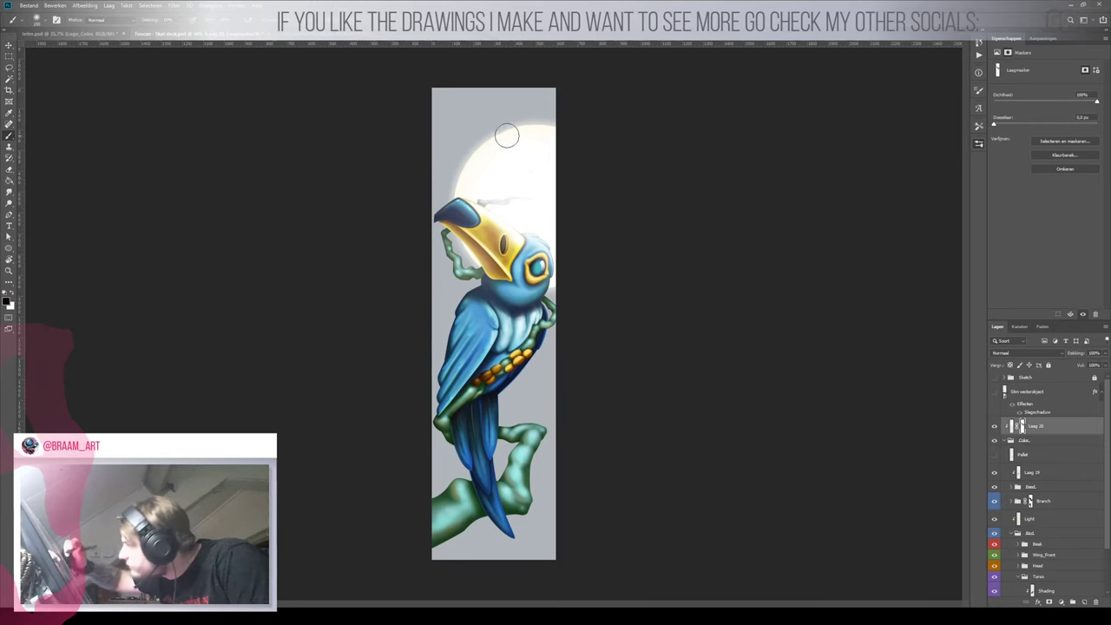
Mask the white glow off the thin branch in front of the moon using a larger brush
{"action": "key", "text": "bracketright"}
{"action": "key", "text": "bracketright"}
{"action": "key", "text": "bracketright"}
{"action": "left_click_drag", "start_coordinate": [532, 201], "coordinate": [522, 171]}
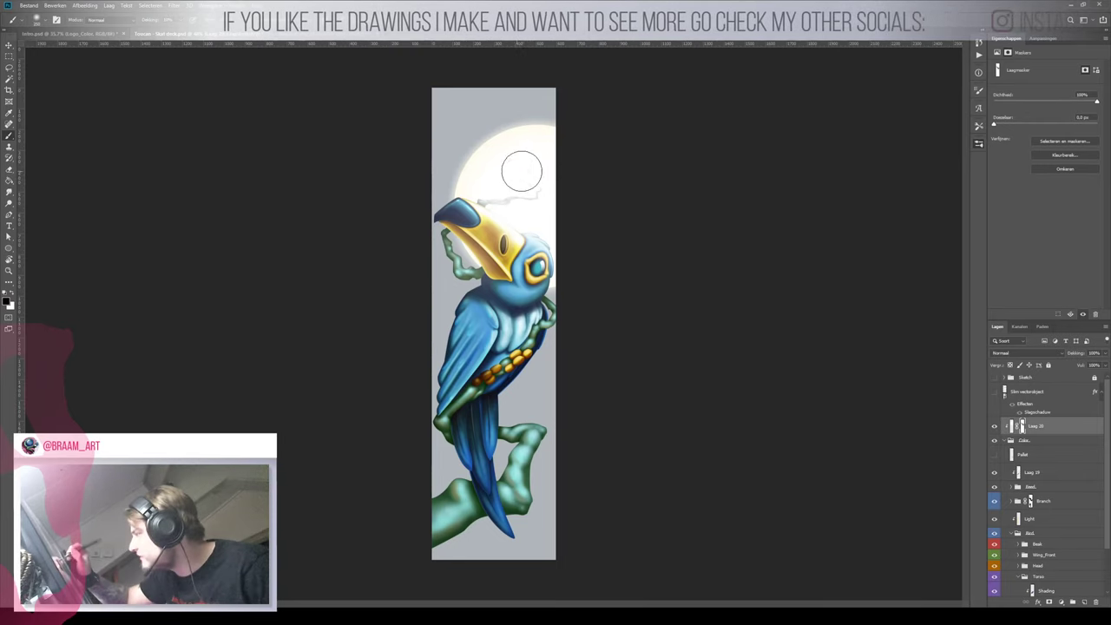
{"action": "key", "text": "x"}
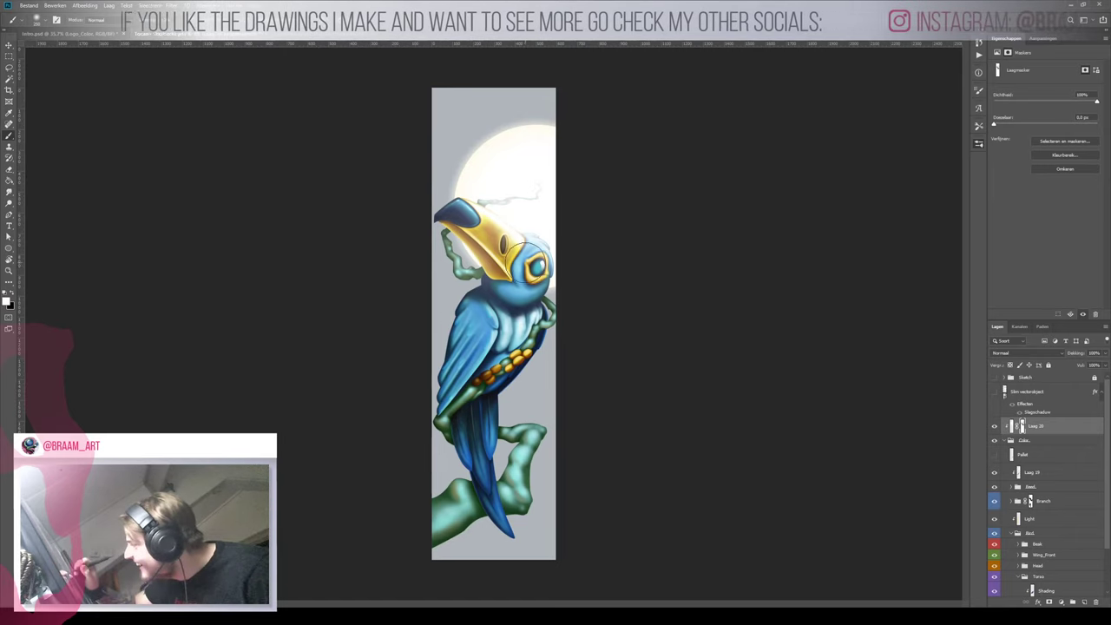
{"action": "key", "text": "x"}
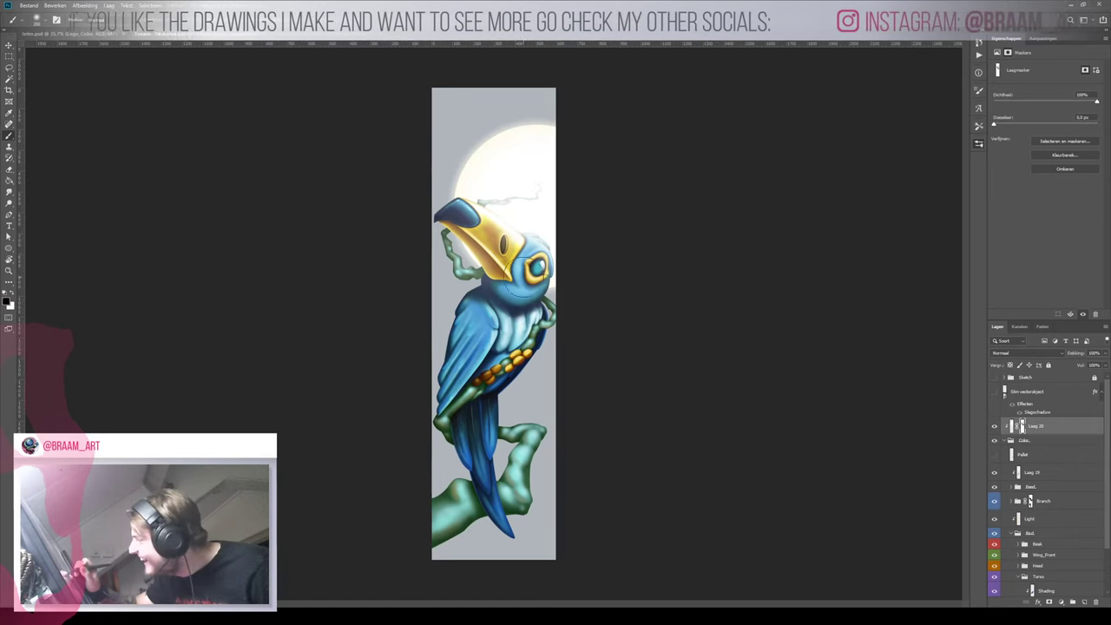
Paint black on the glow layer's mask to clear the remaining haze from the bird's head, neck and chest
{"action": "key", "text": "z"}
{"action": "mouse_move", "coordinate": [570, 261]}
{"action": "left_mouse_down"}
{"action": "mouse_move", "coordinate": [513, 282]}
{"action": "mouse_move", "coordinate": [571, 300]}
{"action": "left_mouse_up"}
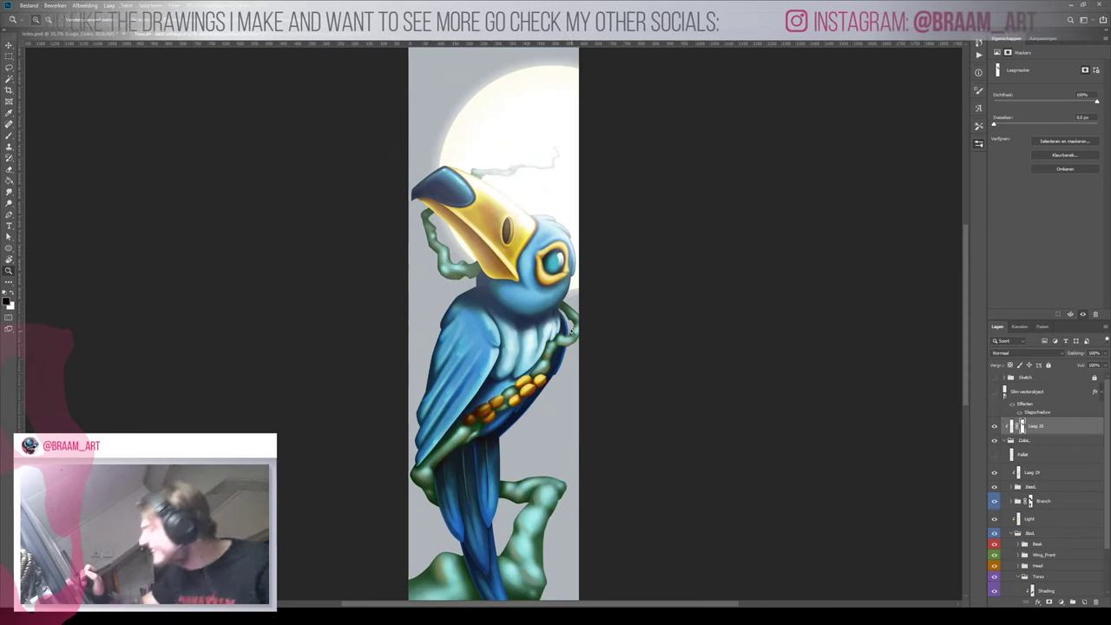
{"action": "key", "text": "b"}
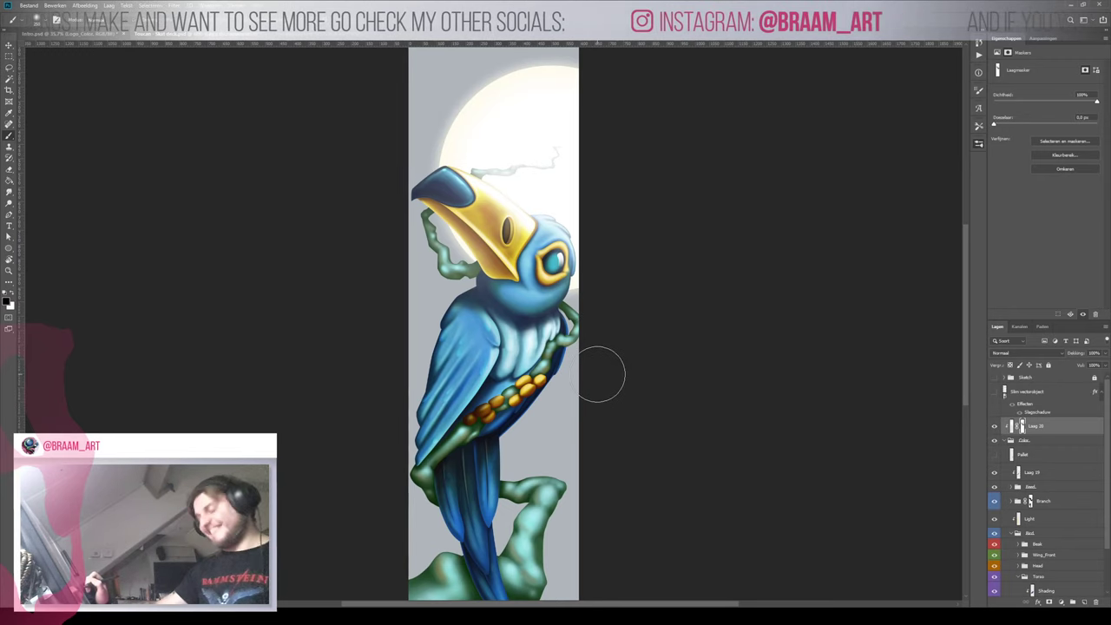
{"action": "left_click", "coordinate": [1011, 425]}
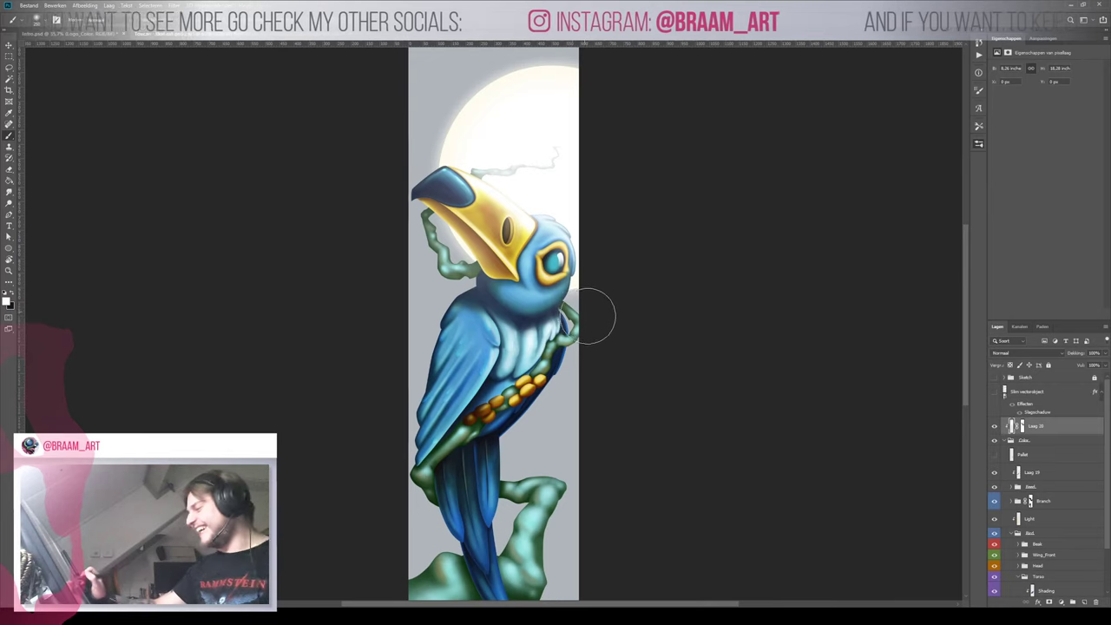
{"action": "key", "text": "bracketright"}
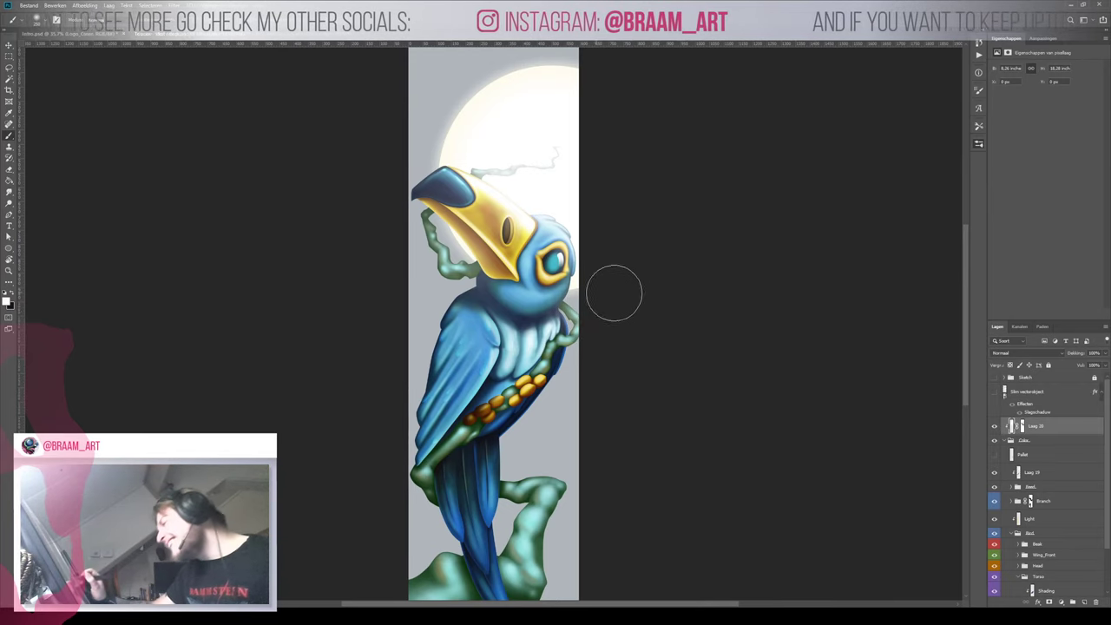
{"action": "key", "text": "e"}
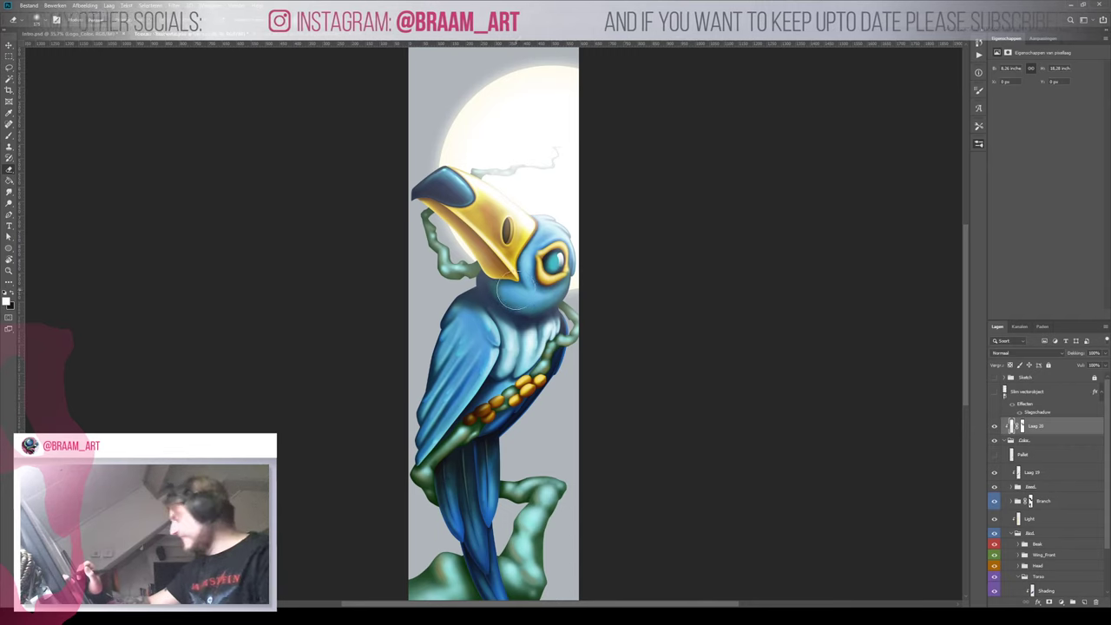
{"action": "left_click", "coordinate": [1021, 426]}
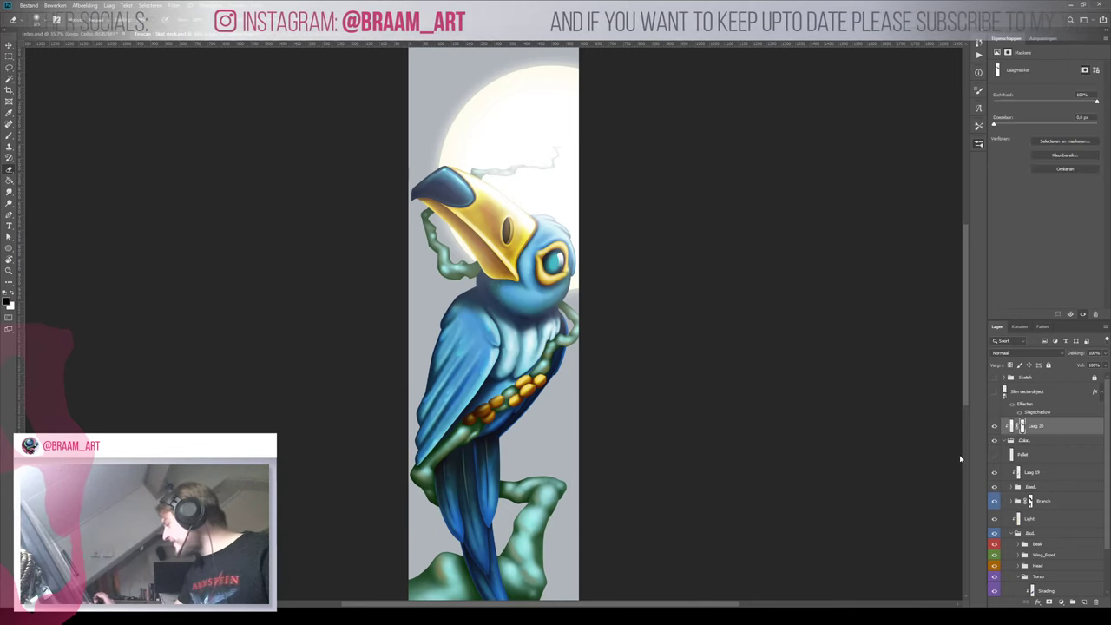
{"action": "key", "text": "b"}
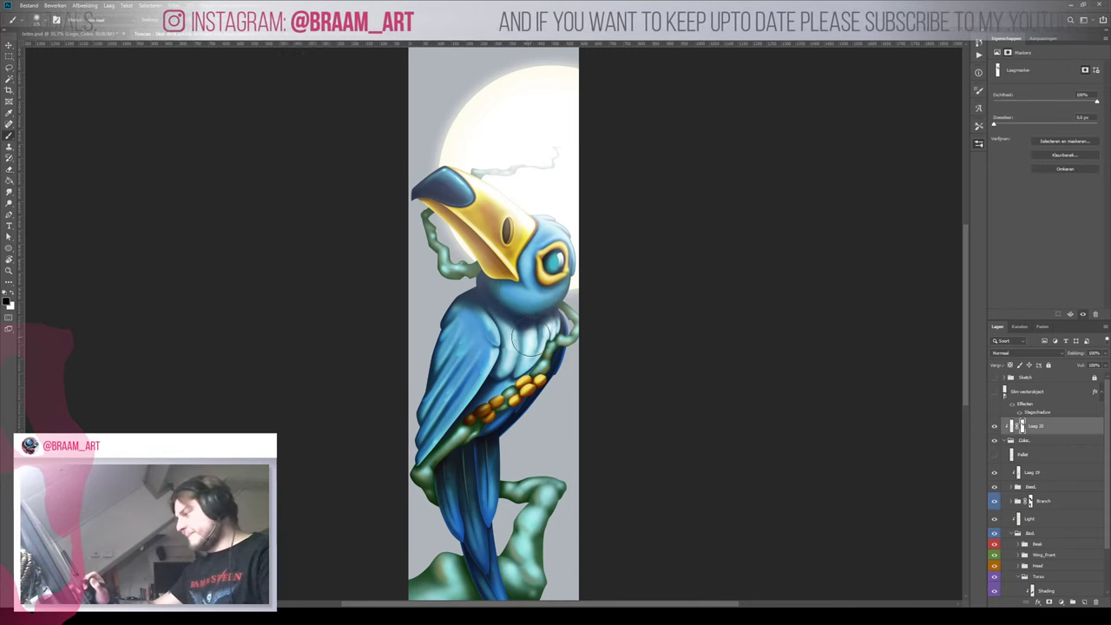
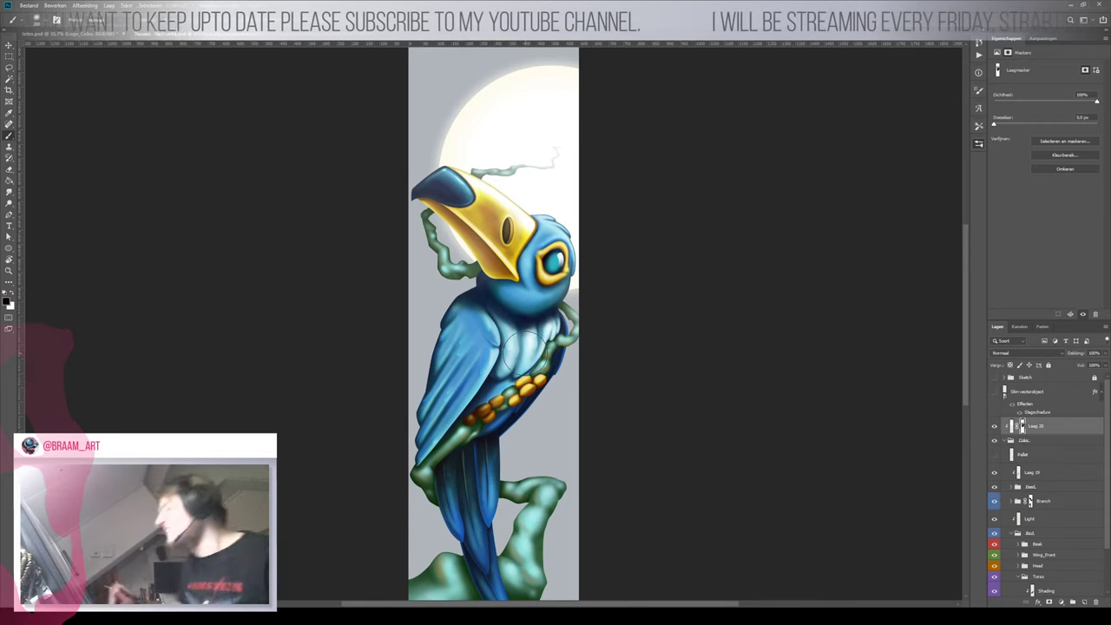
Refine the glow layer's mask up close around the beak, head and neighbouring branches
{"action": "key", "text": "z"}
{"action": "left_click_drag", "start_coordinate": [485, 295], "coordinate": [450, 308]}
{"action": "left_click", "coordinate": [477, 300]}
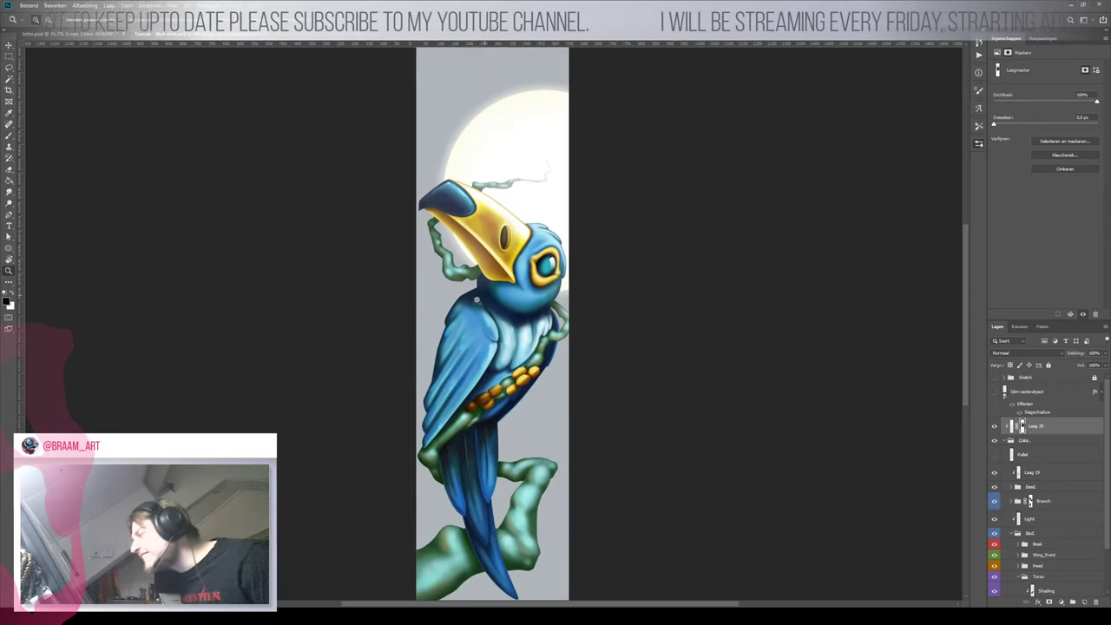
{"action": "left_click", "coordinate": [469, 214]}
{"action": "key", "text": "b"}
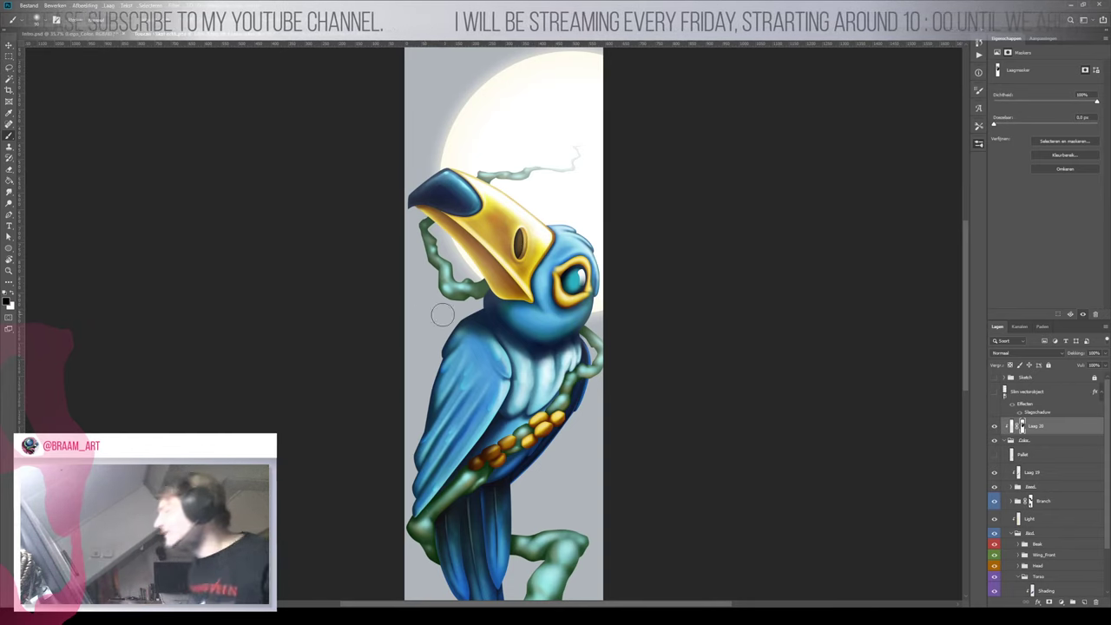
{"action": "key", "text": "z"}
{"action": "mouse_move", "coordinate": [592, 263]}
{"action": "left_mouse_down"}
{"action": "mouse_move", "coordinate": [542, 269]}
{"action": "mouse_move", "coordinate": [602, 276]}
{"action": "left_mouse_up"}
{"action": "key", "text": "b"}
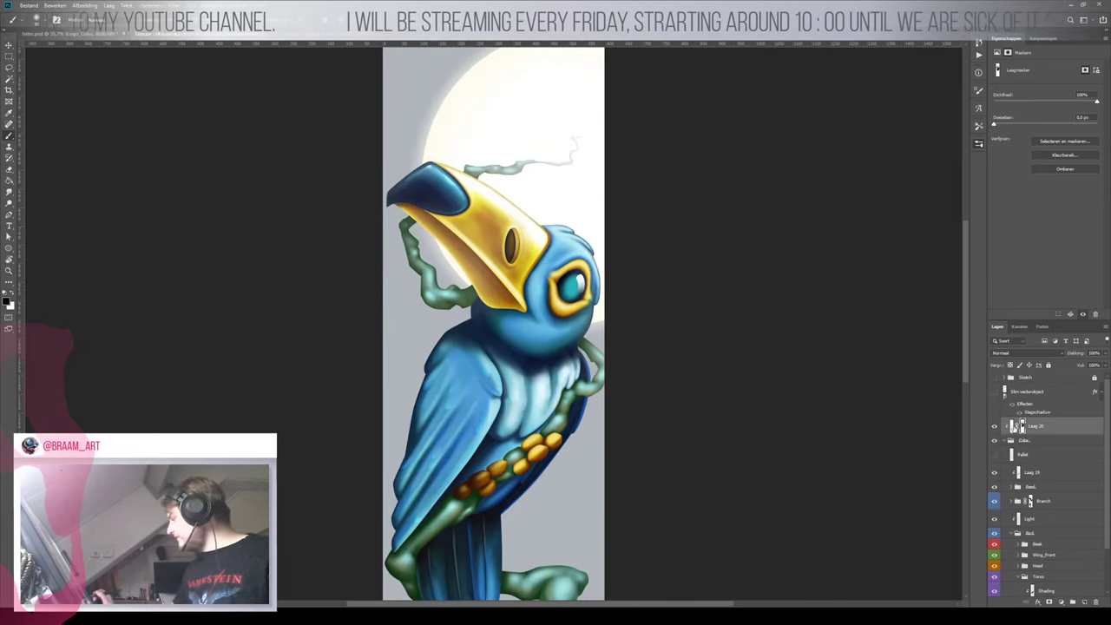
View the whole painting, collapse the Color group, and toggle the glow layer's visibility to compare its effect
{"action": "left_click", "coordinate": [1012, 427]}
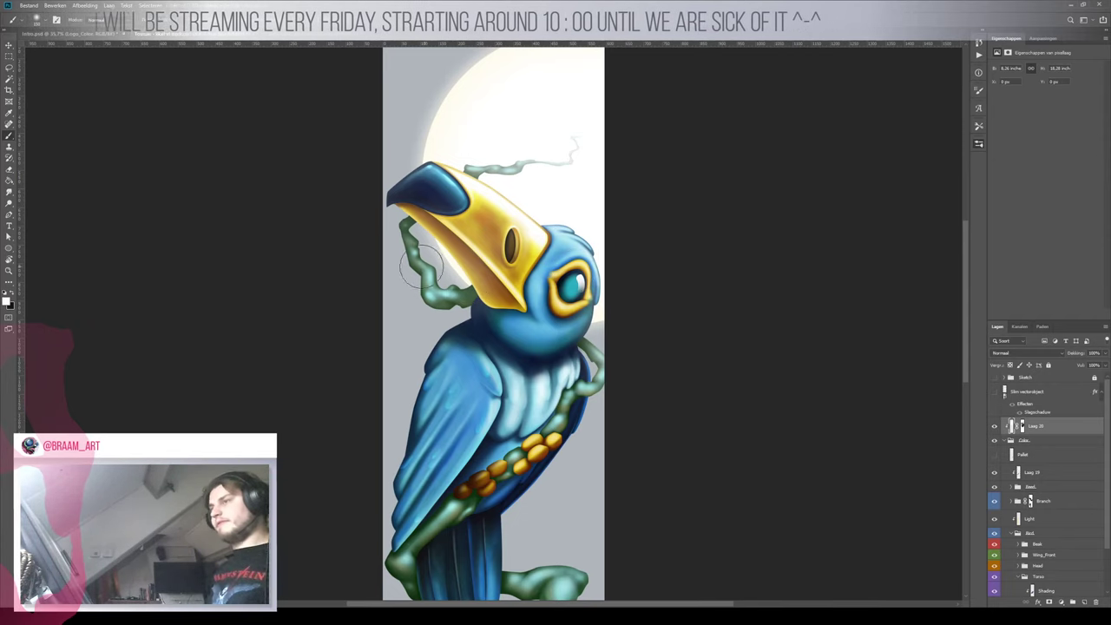
{"action": "key", "text": "z"}
{"action": "mouse_move", "coordinate": [552, 265]}
{"action": "left_mouse_down"}
{"action": "mouse_move", "coordinate": [517, 278]}
{"action": "mouse_move", "coordinate": [543, 284]}
{"action": "left_mouse_up"}
{"action": "key", "text": "b"}
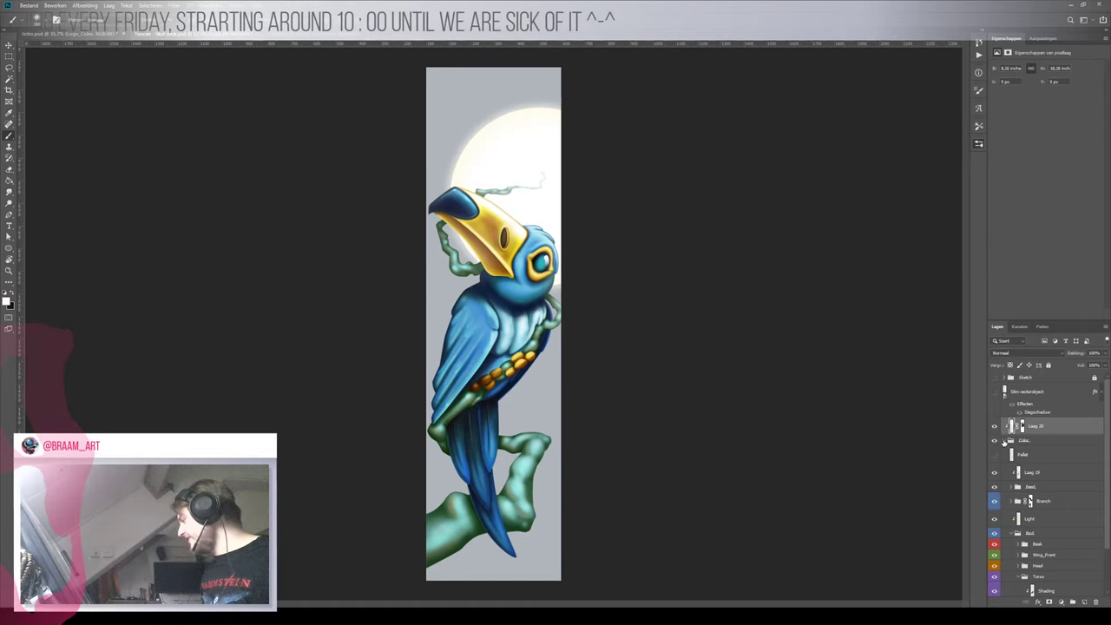
{"action": "left_click", "coordinate": [1007, 441]}
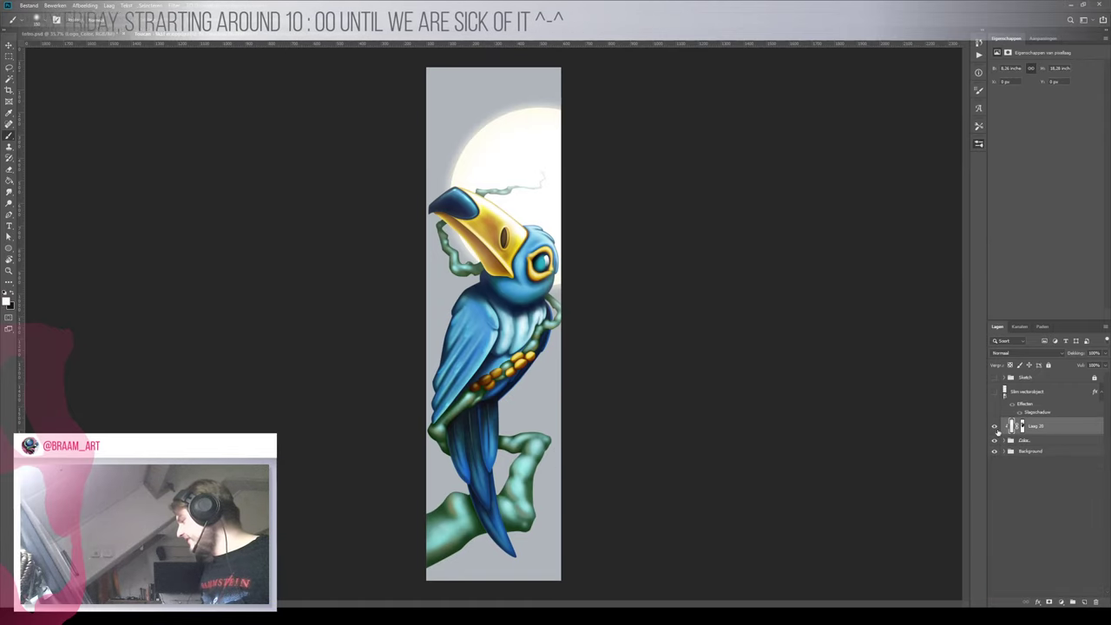
{"action": "left_click", "coordinate": [996, 427]}
{"action": "left_click", "coordinate": [996, 428]}
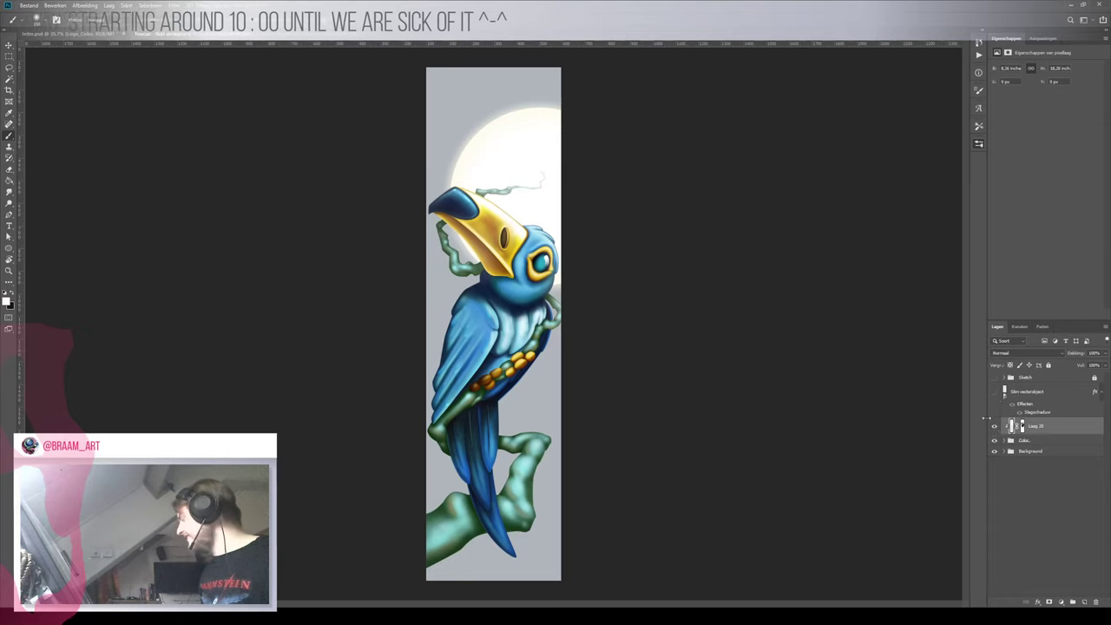
Expand the Color group and toggle the Light layer's visibility to check its effect on the bird
{"action": "left_click", "coordinate": [1003, 439]}
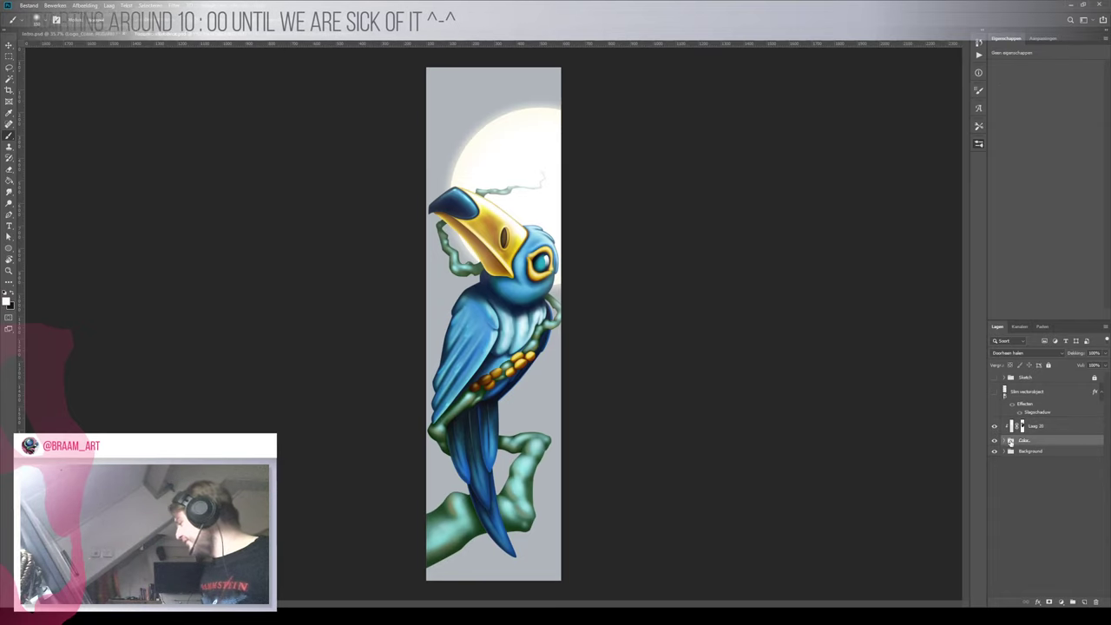
{"action": "left_click", "coordinate": [1005, 441]}
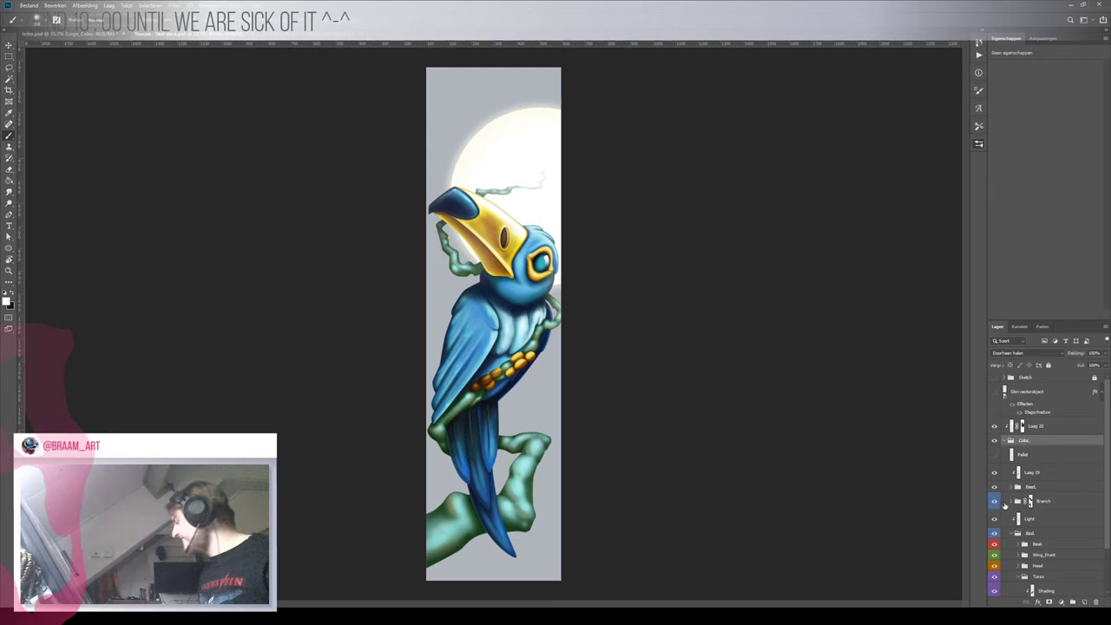
{"action": "left_click", "coordinate": [995, 519]}
{"action": "left_click", "coordinate": [995, 519]}
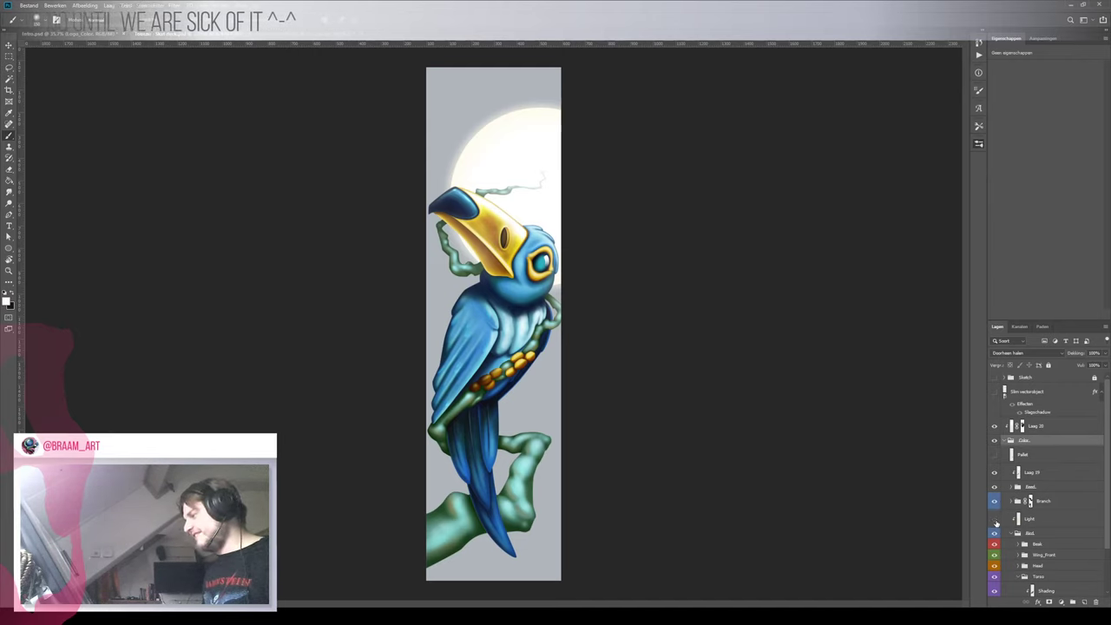
{"action": "left_click", "coordinate": [995, 519]}
{"action": "left_click", "coordinate": [995, 519]}
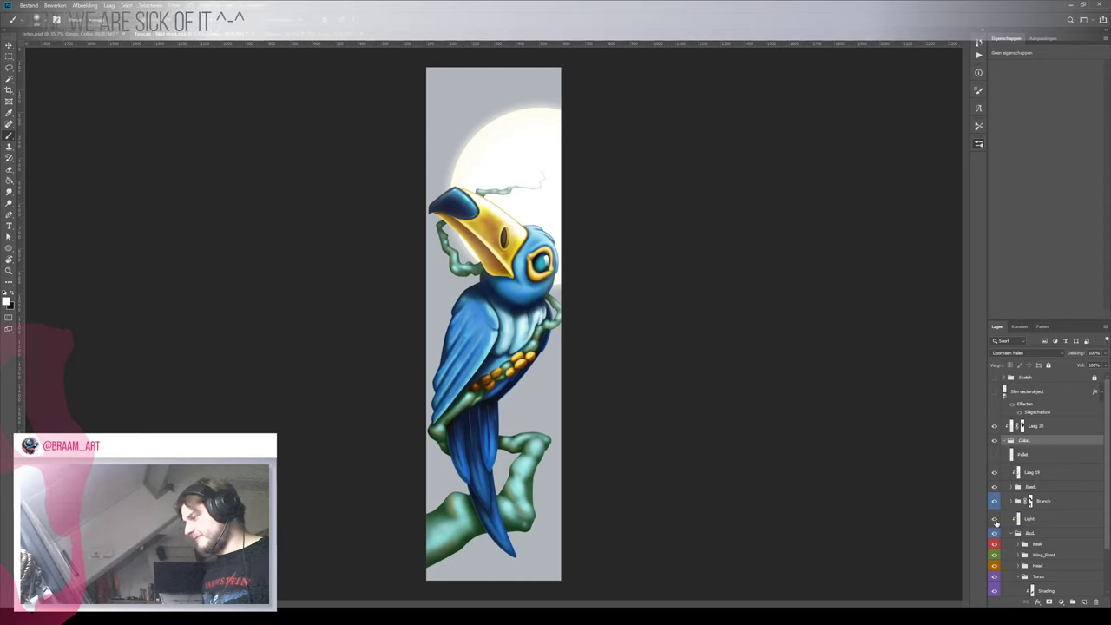
Set the Light layer's opacity to 33% and toggle the bird group's visibility to check what it covers
{"action": "left_click", "coordinate": [1024, 520]}
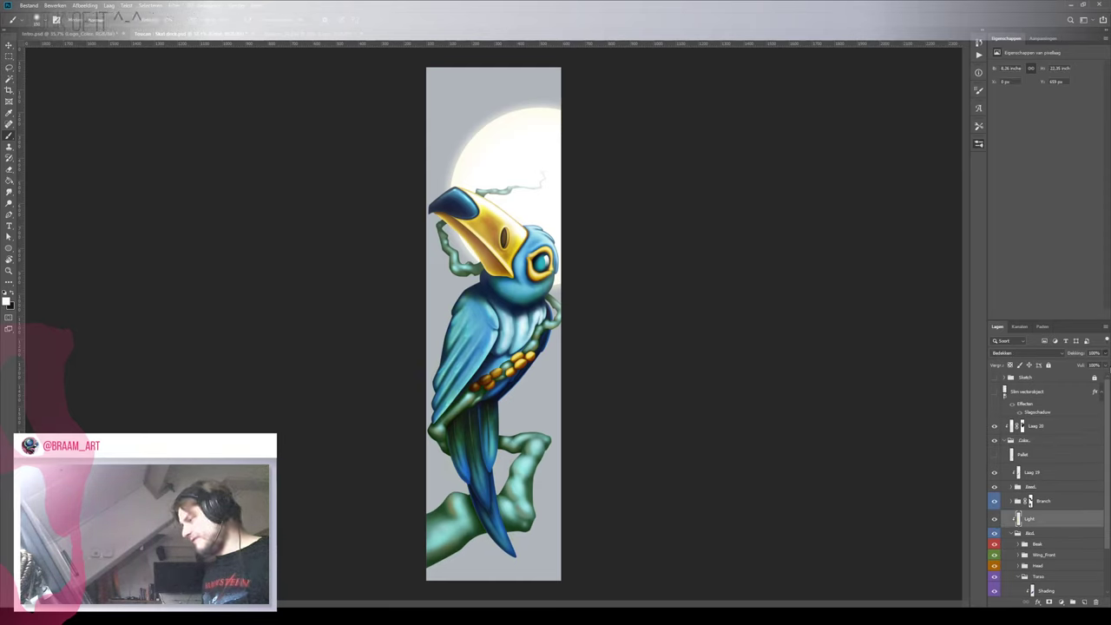
{"action": "left_click", "coordinate": [1077, 366]}
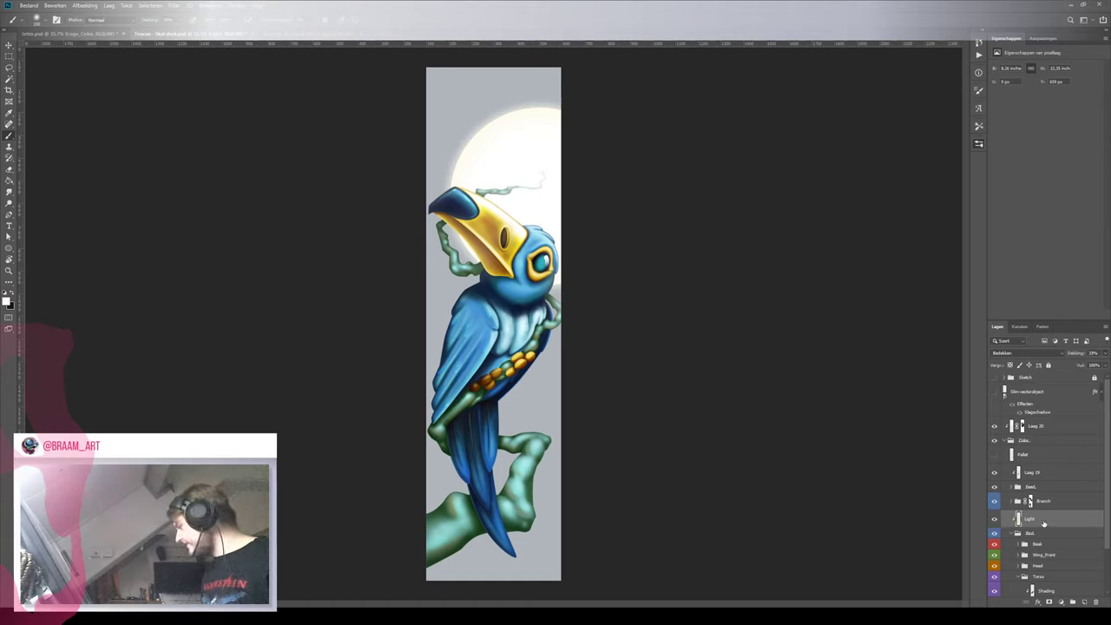
{"action": "left_click", "coordinate": [995, 533]}
{"action": "left_click", "coordinate": [995, 533]}
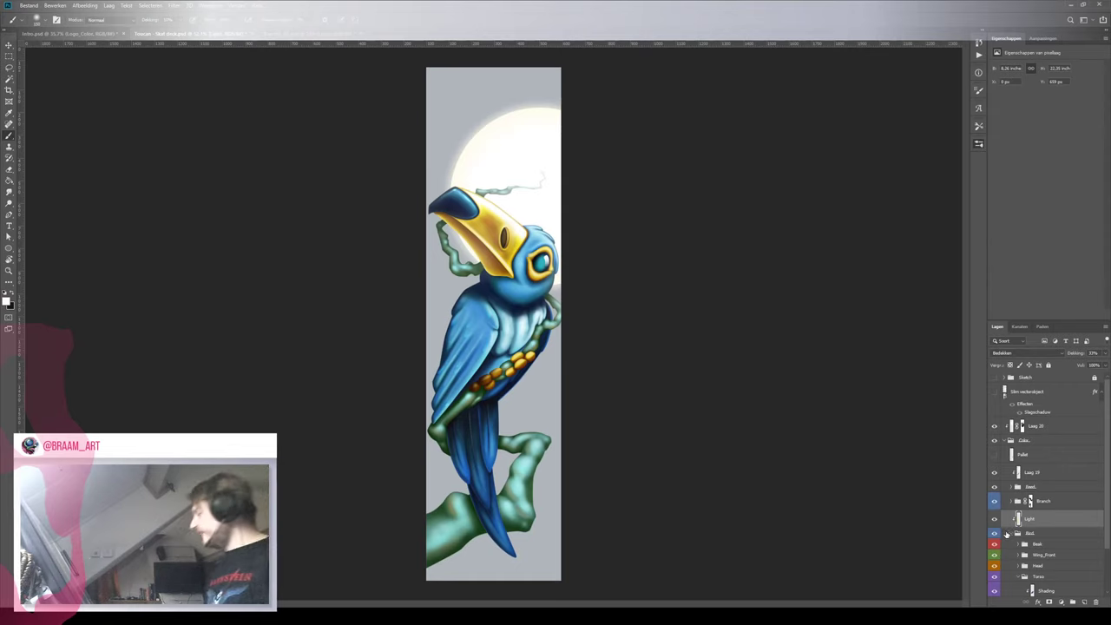
{"action": "left_click", "coordinate": [994, 535]}
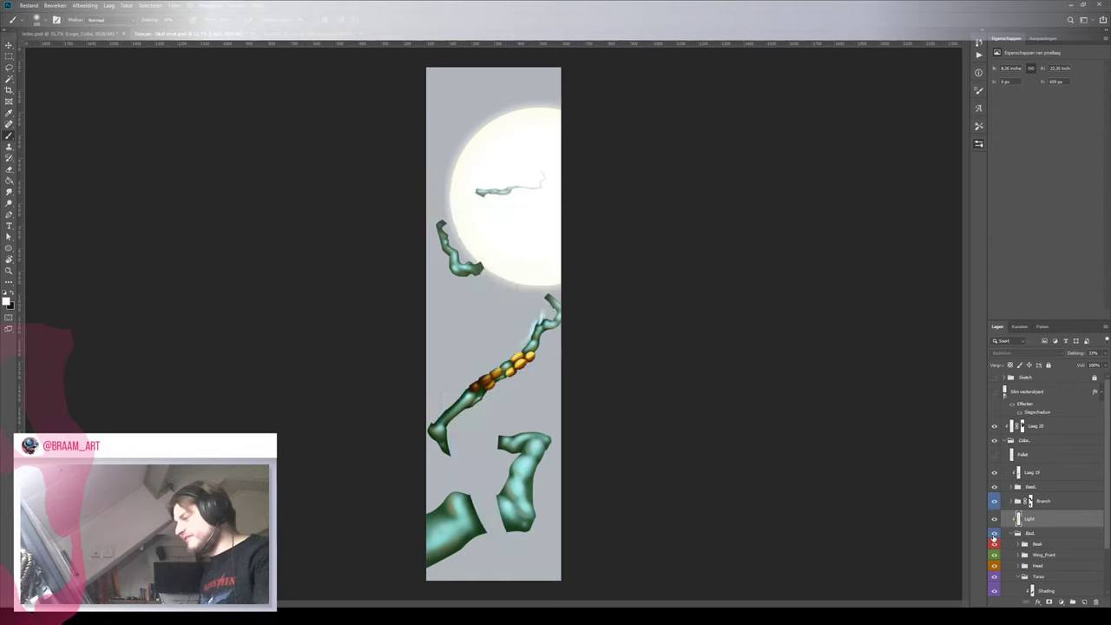
{"action": "left_click", "coordinate": [994, 535]}
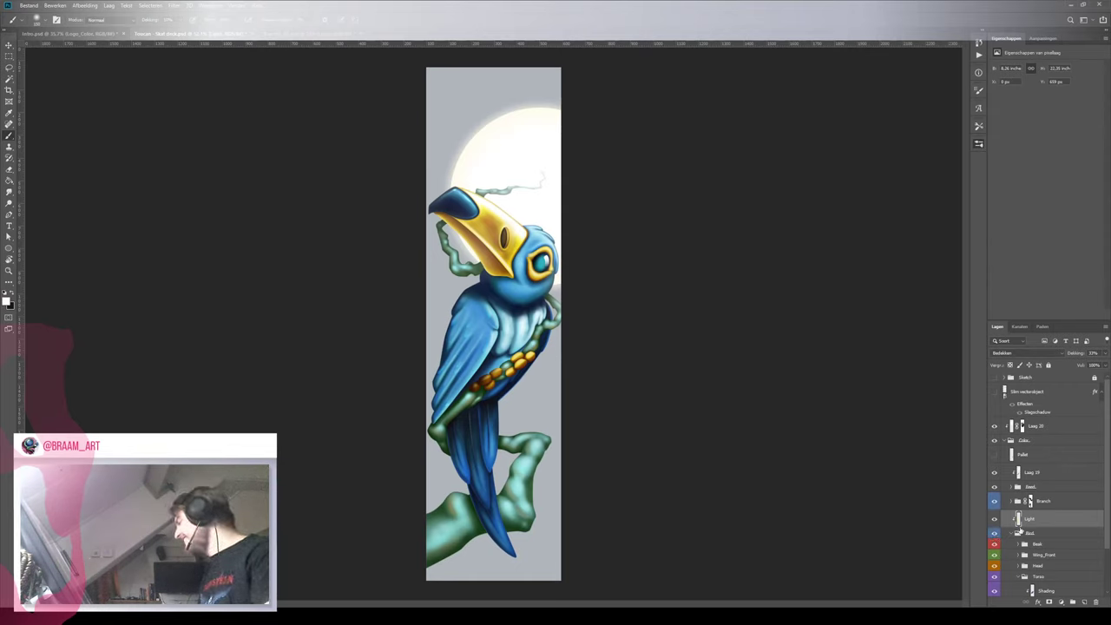
Try out different blend modes on the Light layer and settle on Kleur
{"action": "left_click", "coordinate": [1004, 353]}
{"action": "left_click", "coordinate": [1004, 364]}
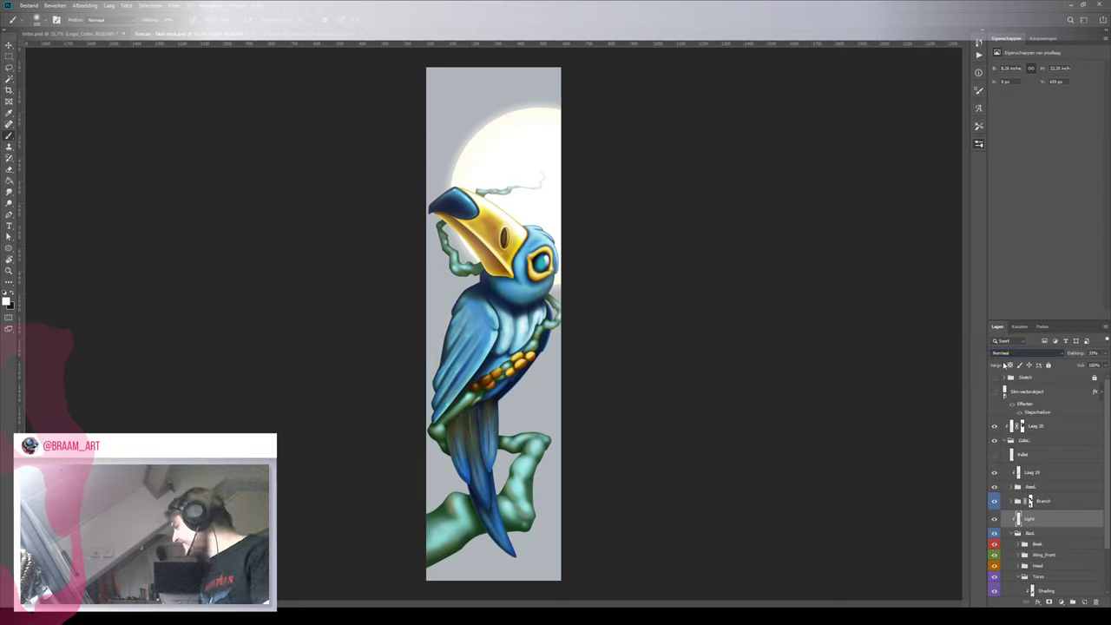
{"action": "scroll", "coordinate": [1005, 371], "scroll_direction": "down", "scroll_amount": 18}
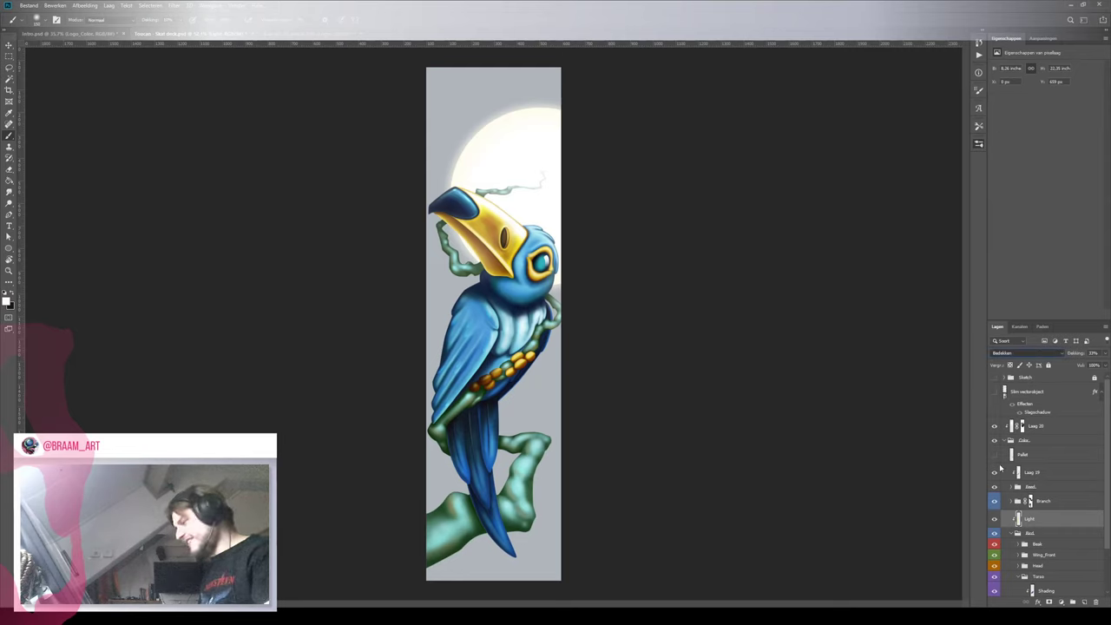
{"action": "scroll", "coordinate": [1003, 493], "scroll_direction": "down", "scroll_amount": 2}
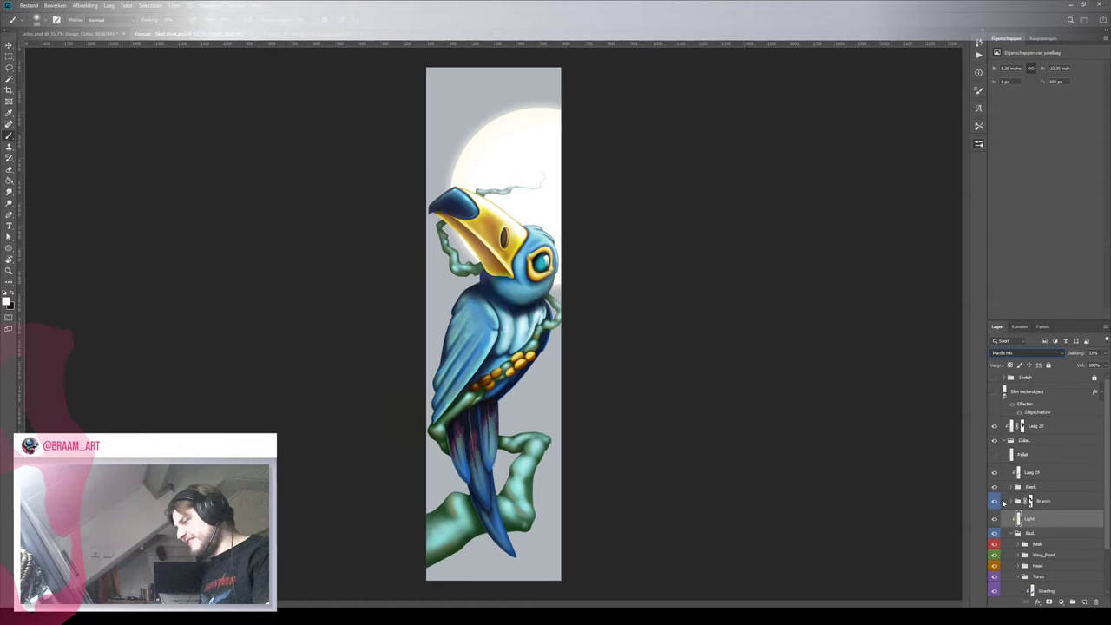
{"action": "scroll", "coordinate": [1005, 516], "scroll_direction": "down", "scroll_amount": 3}
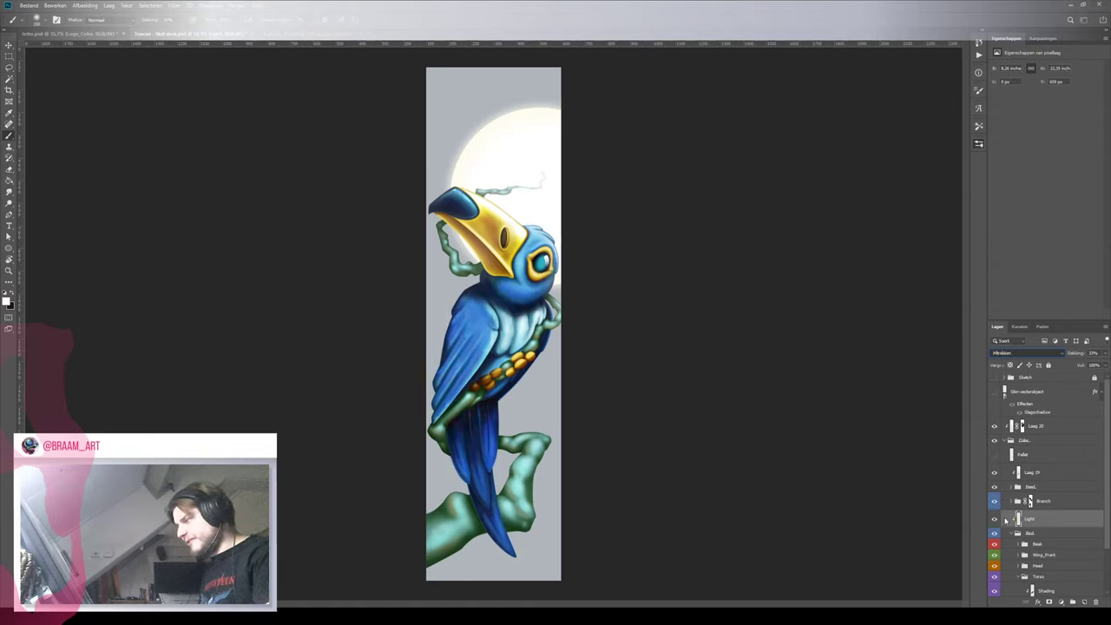
{"action": "scroll", "coordinate": [1005, 519], "scroll_direction": "down", "scroll_amount": 3}
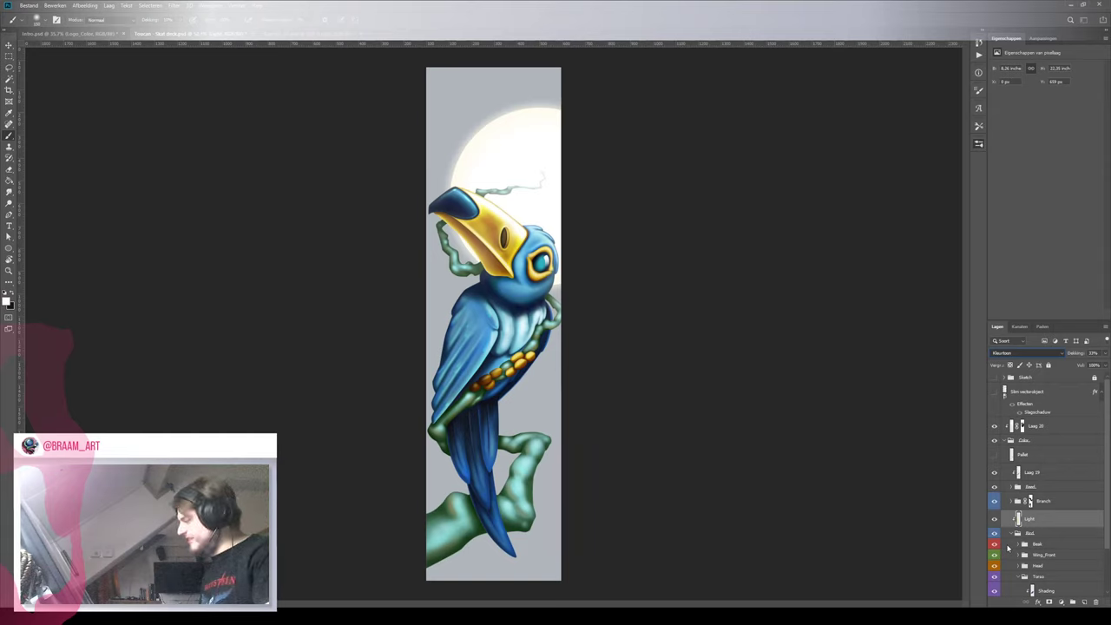
{"action": "scroll", "coordinate": [1009, 552], "scroll_direction": "down", "scroll_amount": 1}
{"action": "scroll", "coordinate": [1009, 562], "scroll_direction": "down", "scroll_amount": 1}
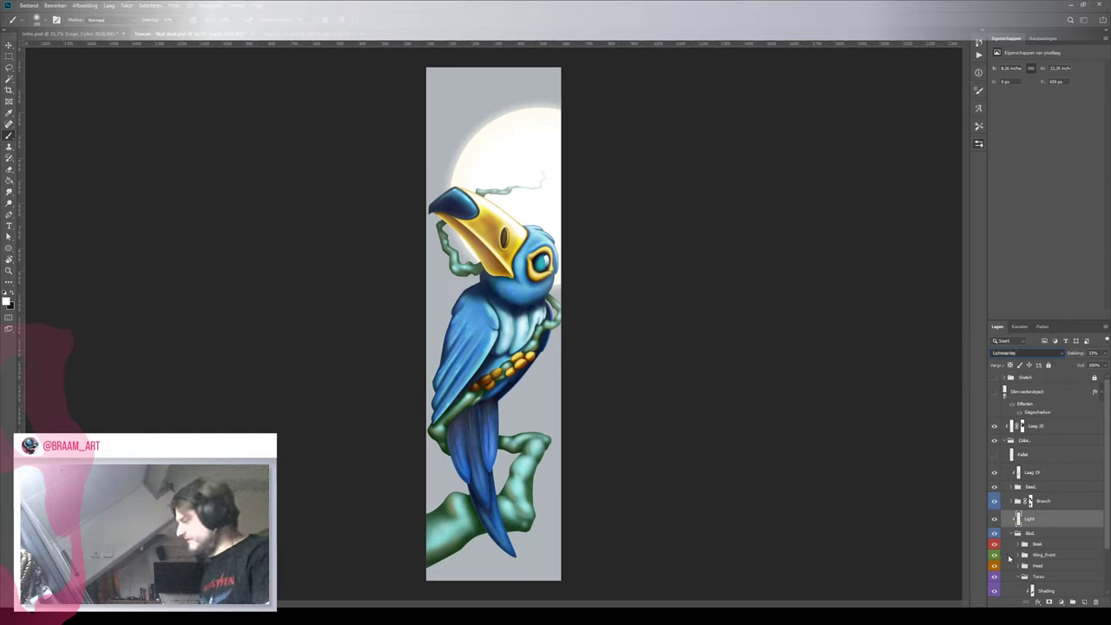
{"action": "scroll", "coordinate": [1009, 558], "scroll_direction": "up", "scroll_amount": 1}
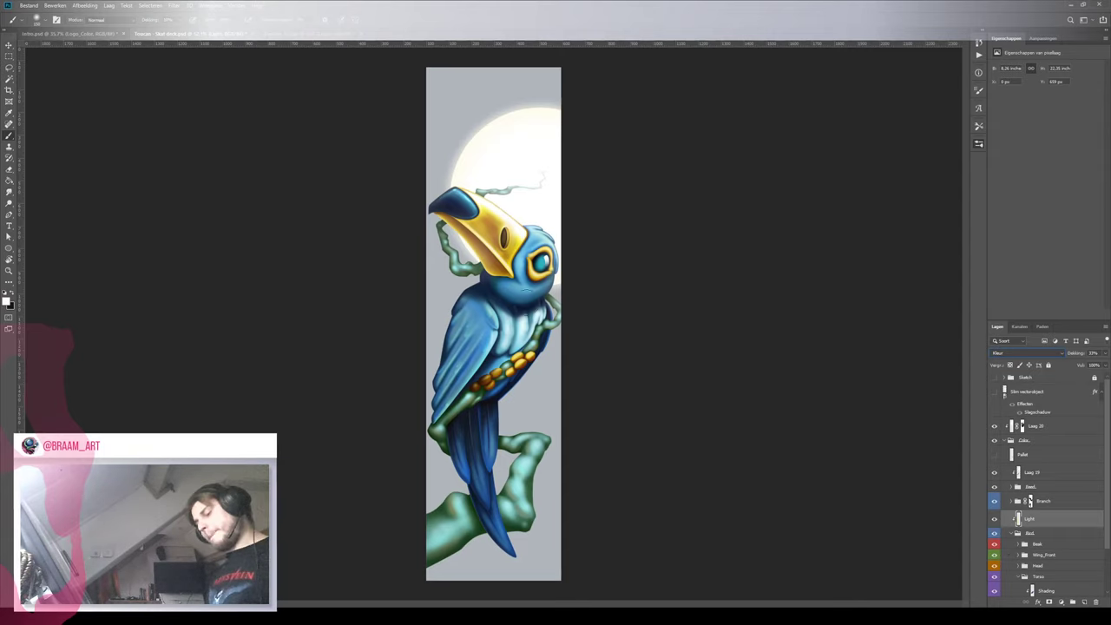
Inspect the bird's body, tail feathers and lower branch up close, and return to the whole painting
{"action": "left_click_drag", "start_coordinate": [539, 226], "coordinate": [520, 237]}
{"action": "key", "text": "ctrl+space"}
{"action": "mouse_move", "coordinate": [534, 300]}
{"action": "left_mouse_down"}
{"action": "mouse_move", "coordinate": [486, 334]}
{"action": "mouse_move", "coordinate": [549, 379]}
{"action": "left_mouse_up"}
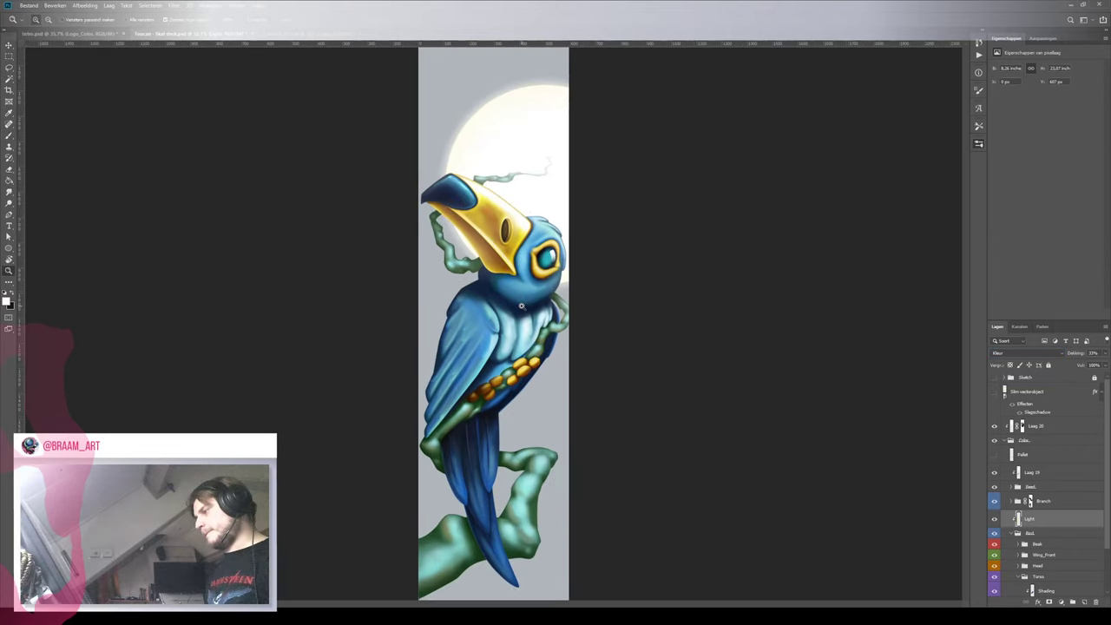
{"action": "key", "text": "space"}
{"action": "left_click_drag", "start_coordinate": [519, 440], "coordinate": [508, 321]}
{"action": "key", "text": "ctrl+space"}
{"action": "left_click_drag", "start_coordinate": [480, 384], "coordinate": [510, 377]}
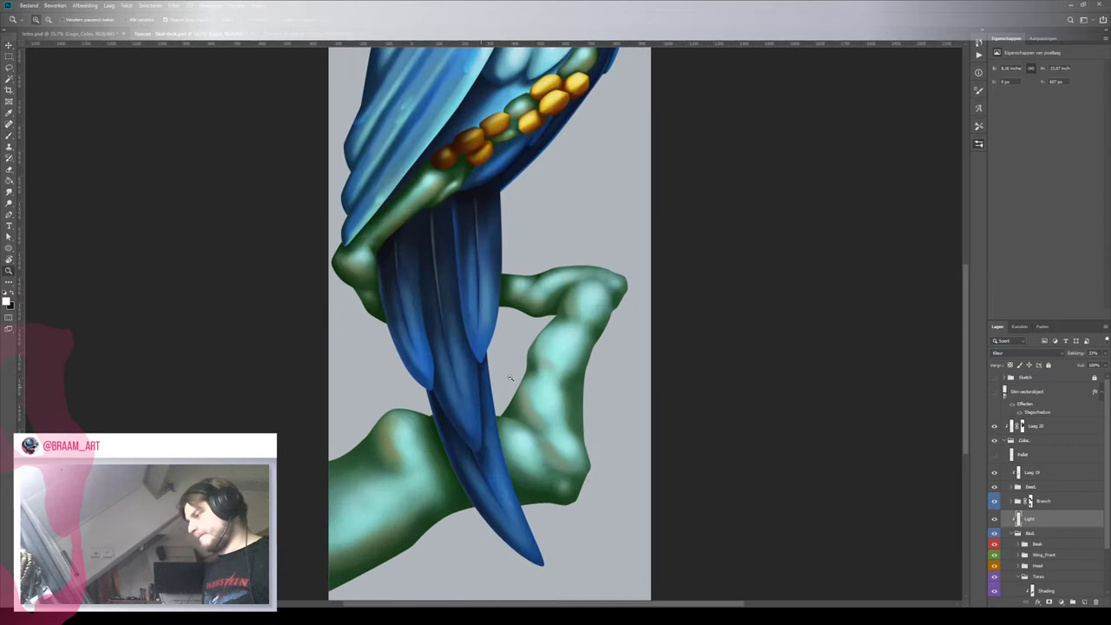
{"action": "key", "text": "ctrl+0"}
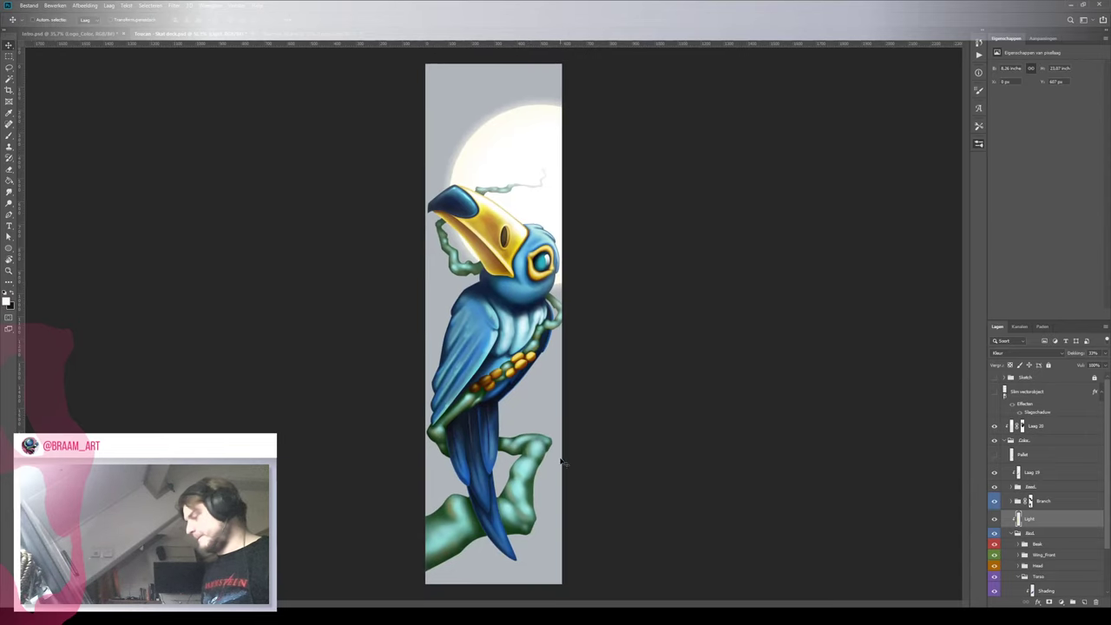
Toggle the bird group's visibility and look through the layers inside its Beak group
{"action": "key", "text": "v"}
{"action": "left_click", "coordinate": [1010, 534]}
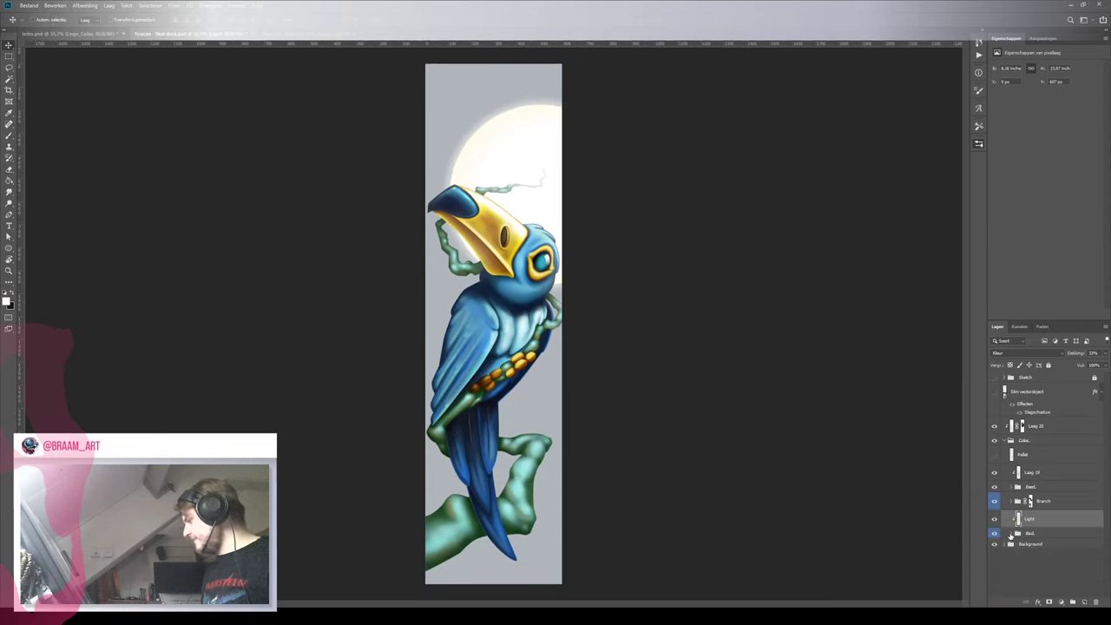
{"action": "left_click", "coordinate": [1011, 534]}
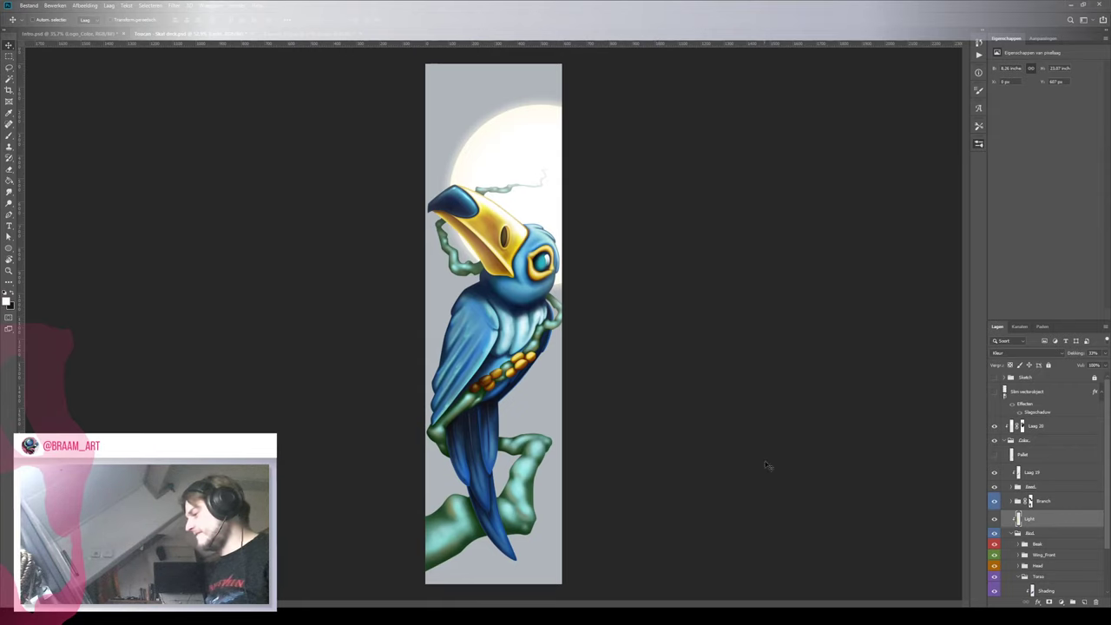
{"action": "left_click", "coordinate": [995, 533]}
{"action": "left_click", "coordinate": [995, 533]}
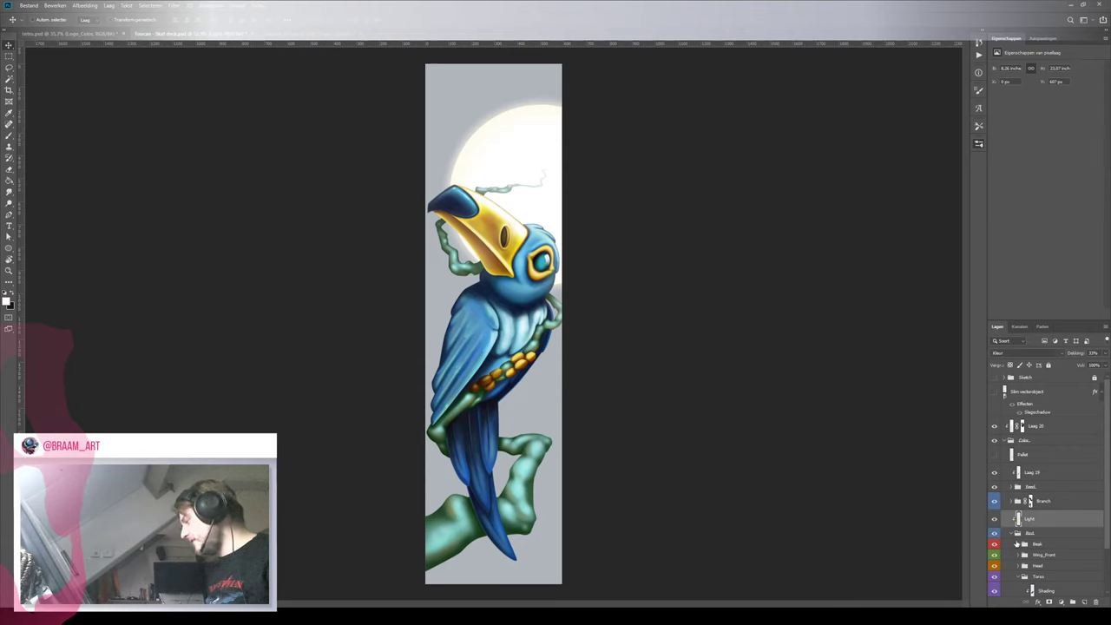
{"action": "scroll", "coordinate": [1018, 542], "scroll_direction": "down", "scroll_amount": 1}
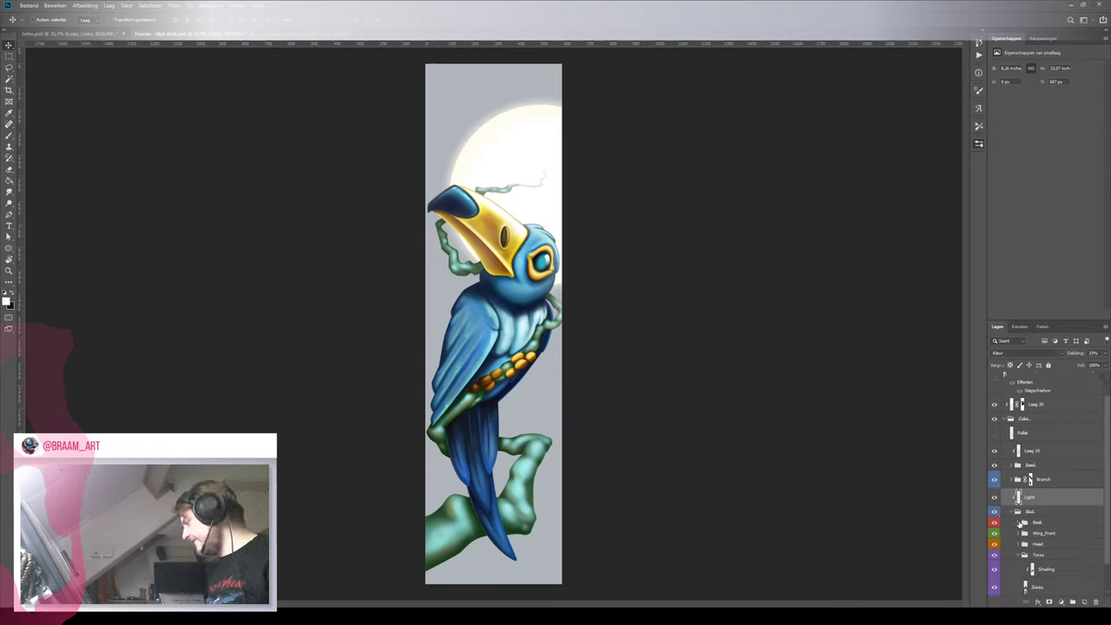
{"action": "left_click", "coordinate": [1018, 523]}
{"action": "scroll", "coordinate": [1019, 523], "scroll_direction": "down", "scroll_amount": 2}
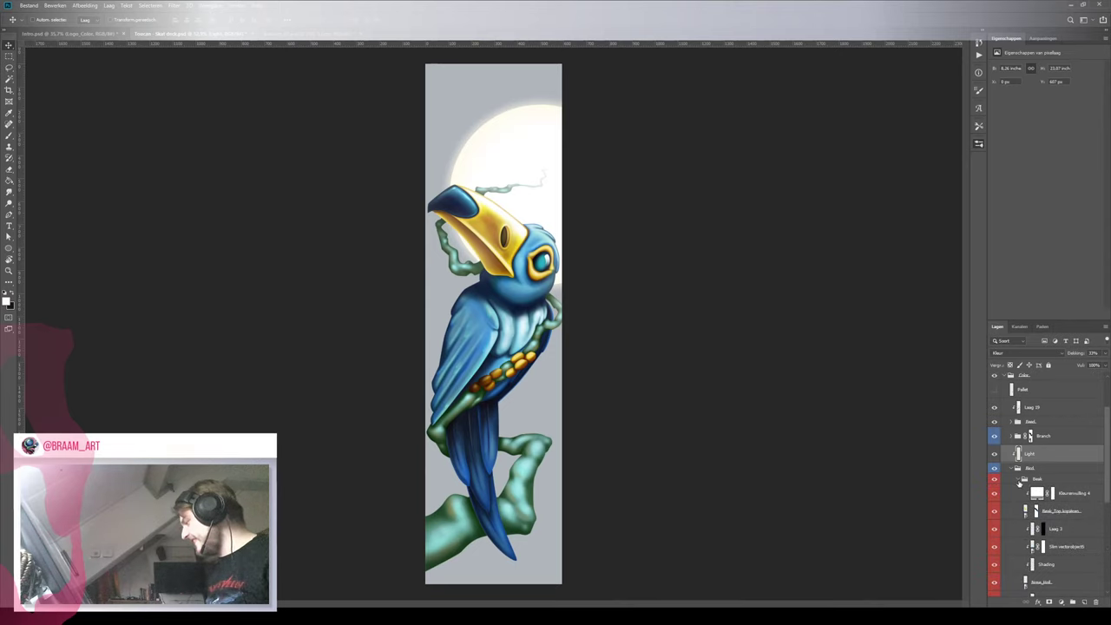
{"action": "left_click", "coordinate": [1018, 480]}
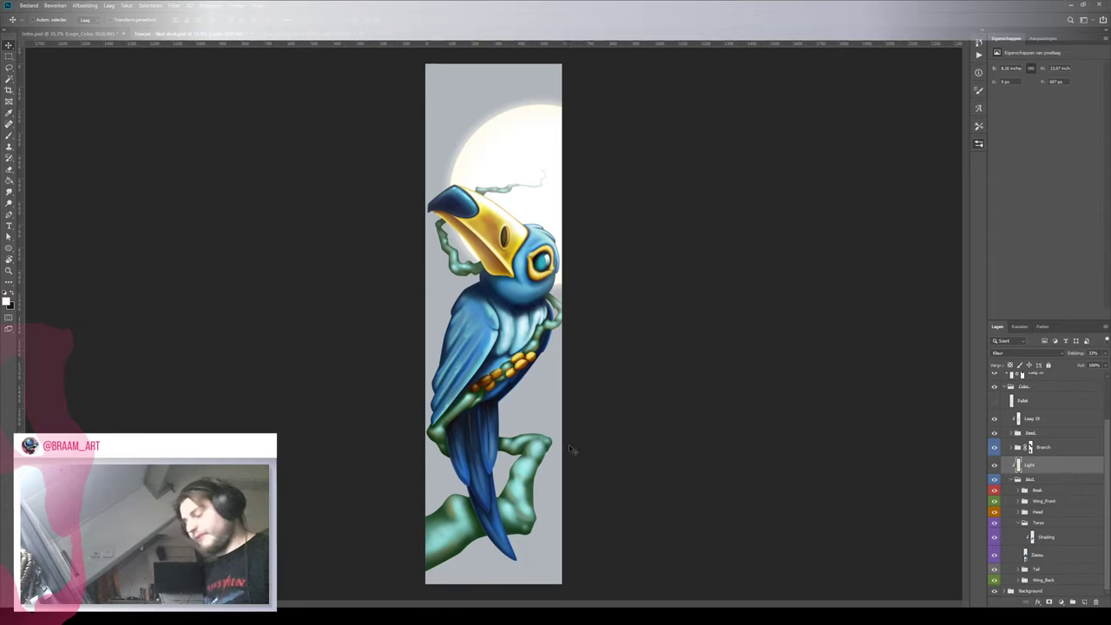
View the torso up close and toggle the Torso group's Shading layer to check its effect
{"action": "key", "text": "ctrl+space"}
{"action": "left_click_drag", "start_coordinate": [434, 425], "coordinate": [481, 415]}
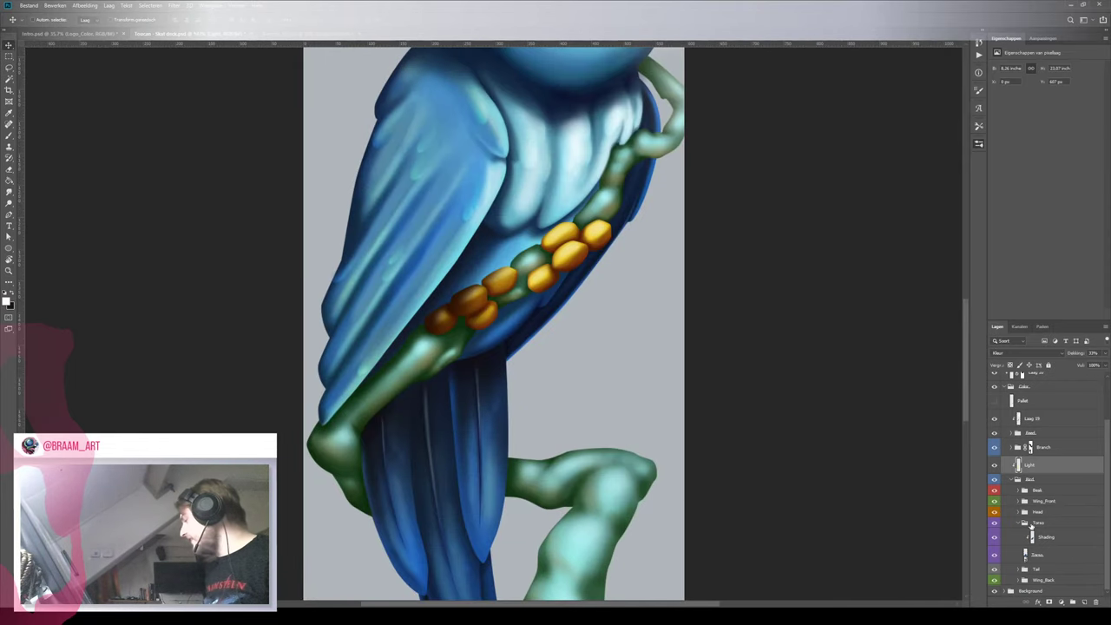
{"action": "left_click", "coordinate": [1020, 525]}
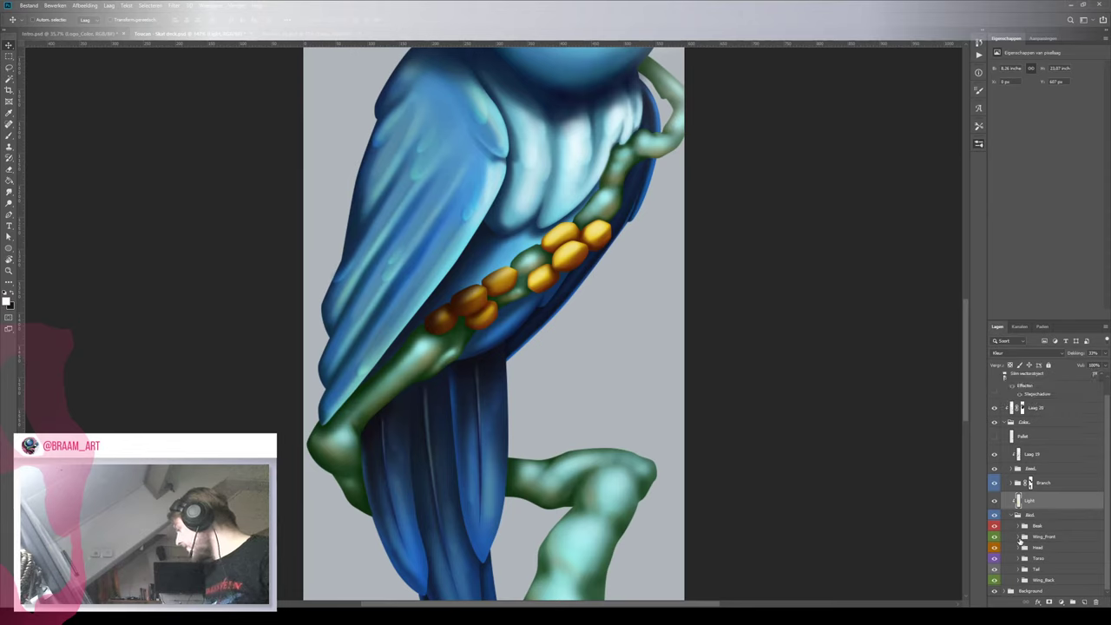
{"action": "left_click", "coordinate": [1018, 560]}
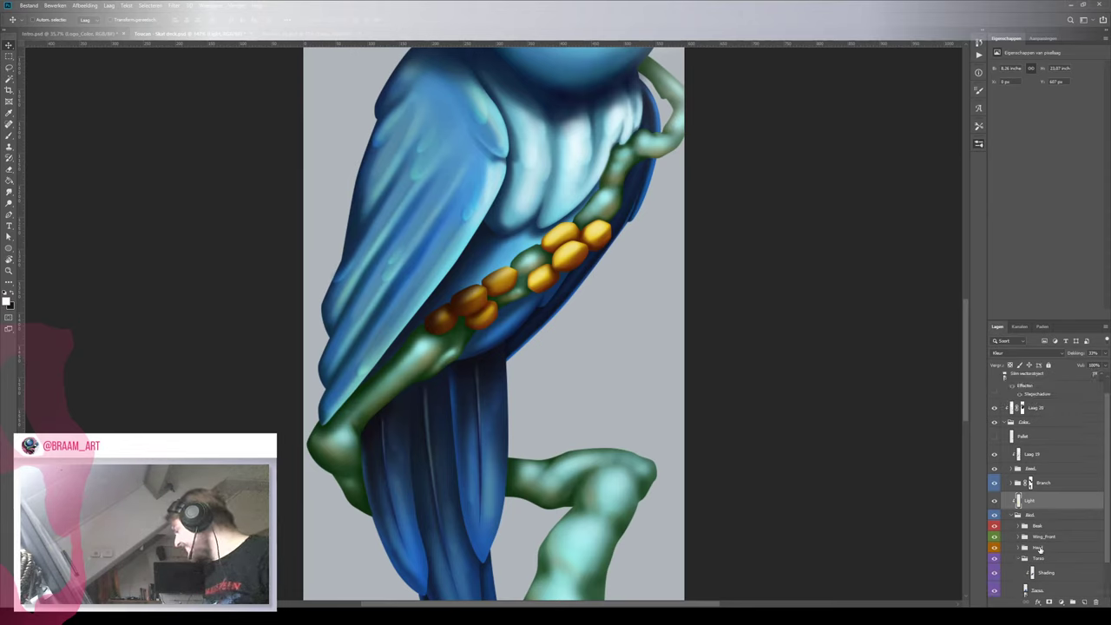
{"action": "left_click", "coordinate": [1030, 539]}
{"action": "left_click", "coordinate": [995, 538]}
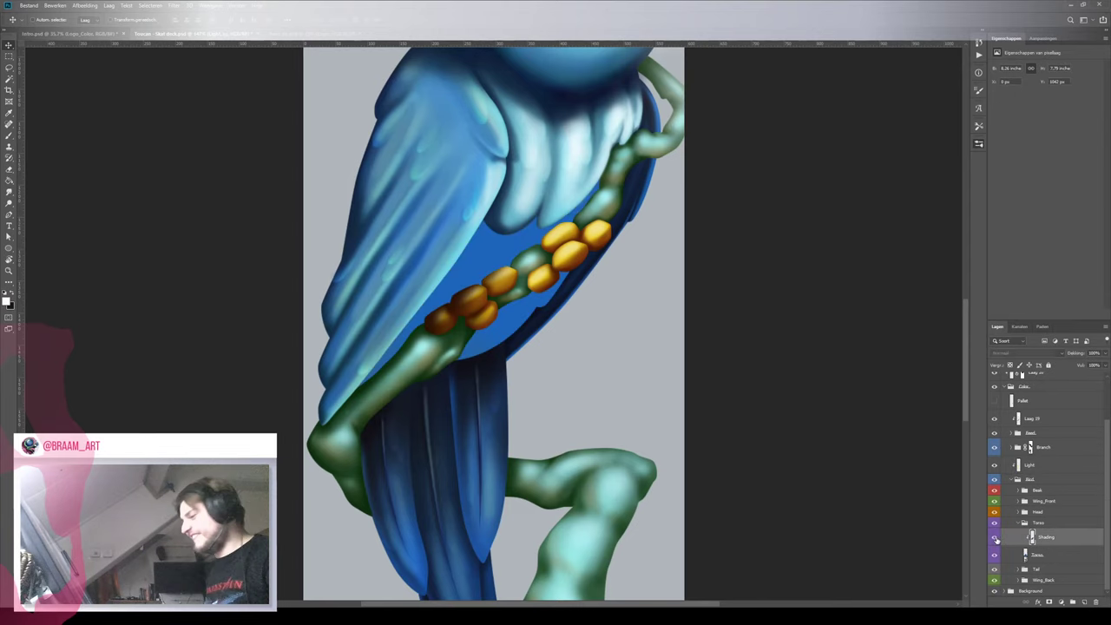
{"action": "left_click", "coordinate": [995, 538]}
{"action": "left_click", "coordinate": [1019, 525]}
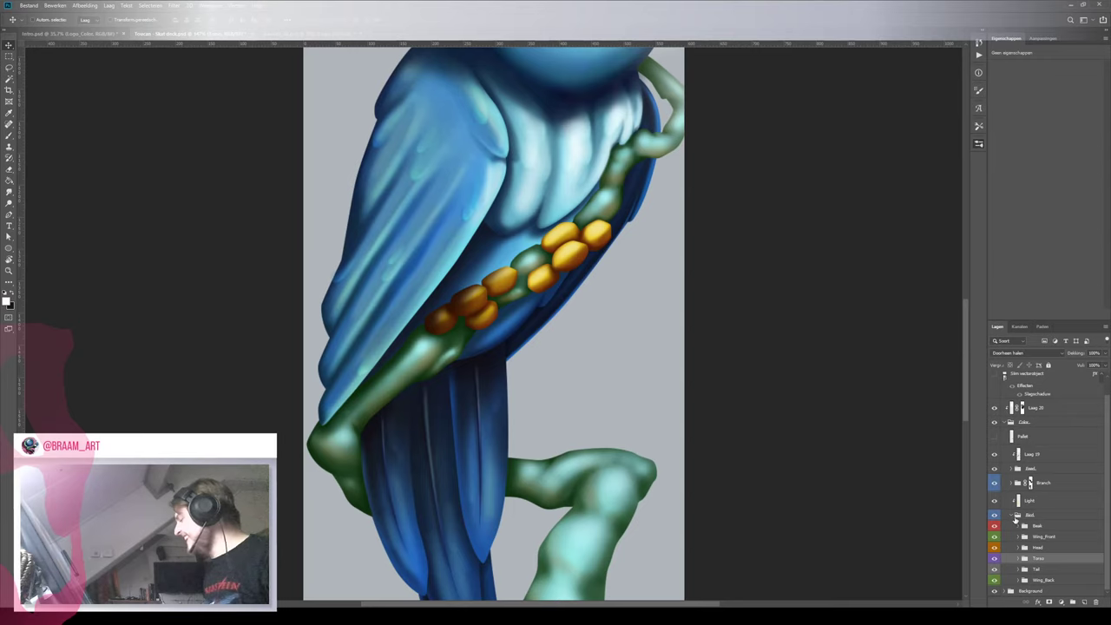
Expand the Branch group and toggle its upper clipped layer's visibility to check the effect on the branch
{"action": "left_click", "coordinate": [1012, 483]}
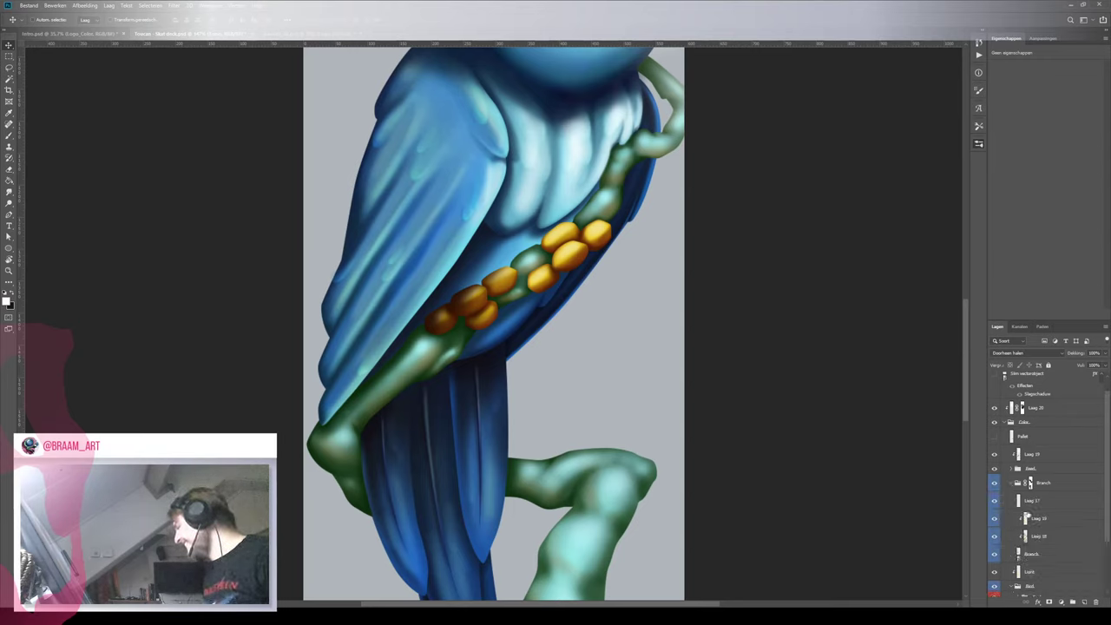
{"action": "left_click", "coordinate": [995, 518]}
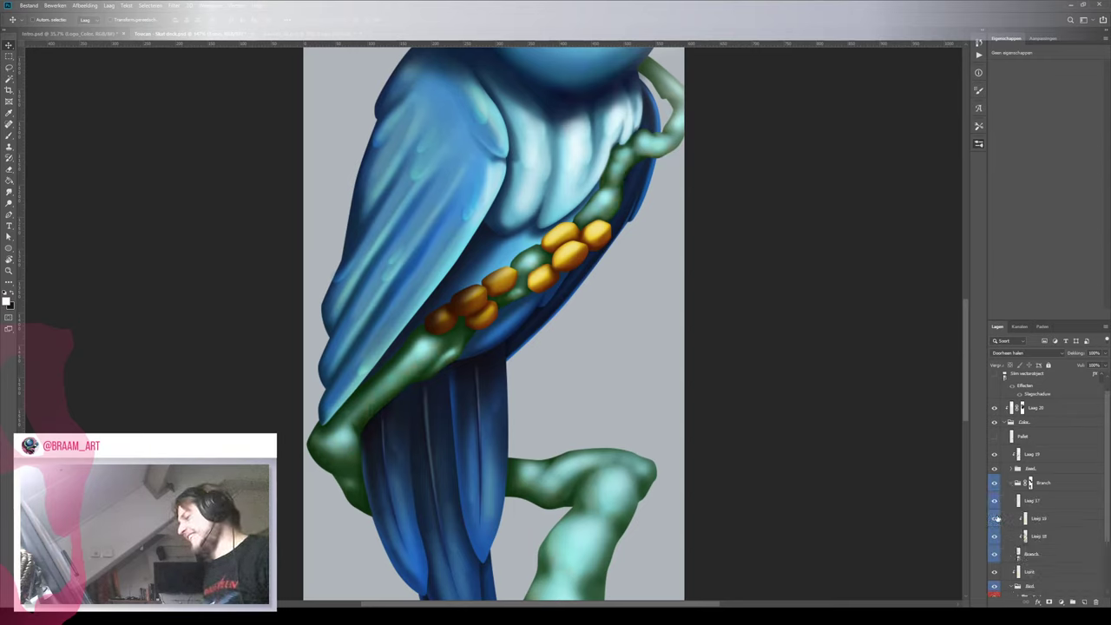
{"action": "left_click", "coordinate": [995, 518]}
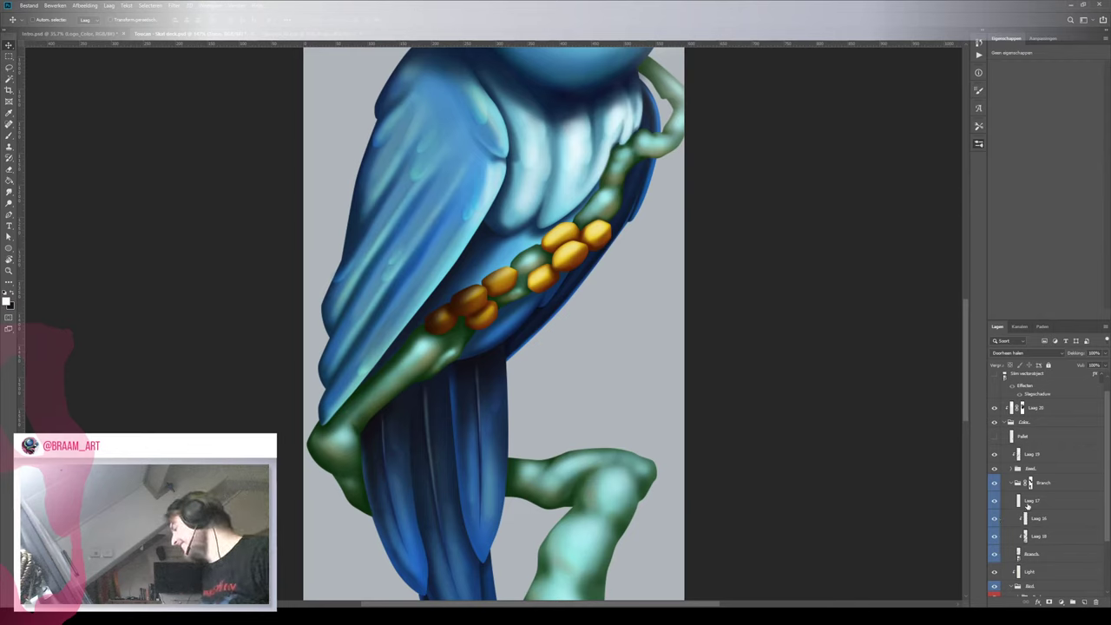
{"action": "left_click", "coordinate": [1028, 506]}
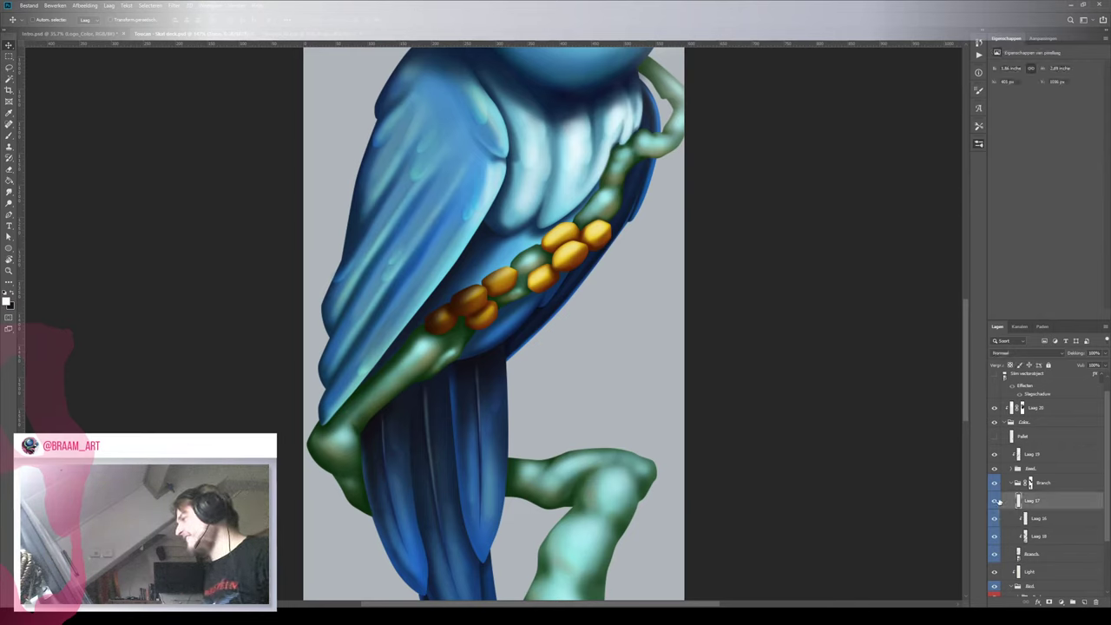
On the clipped layer directly above the Branch layer, brush sampled dark green shading onto the branch beneath the wing
{"action": "left_click", "coordinate": [1041, 537]}
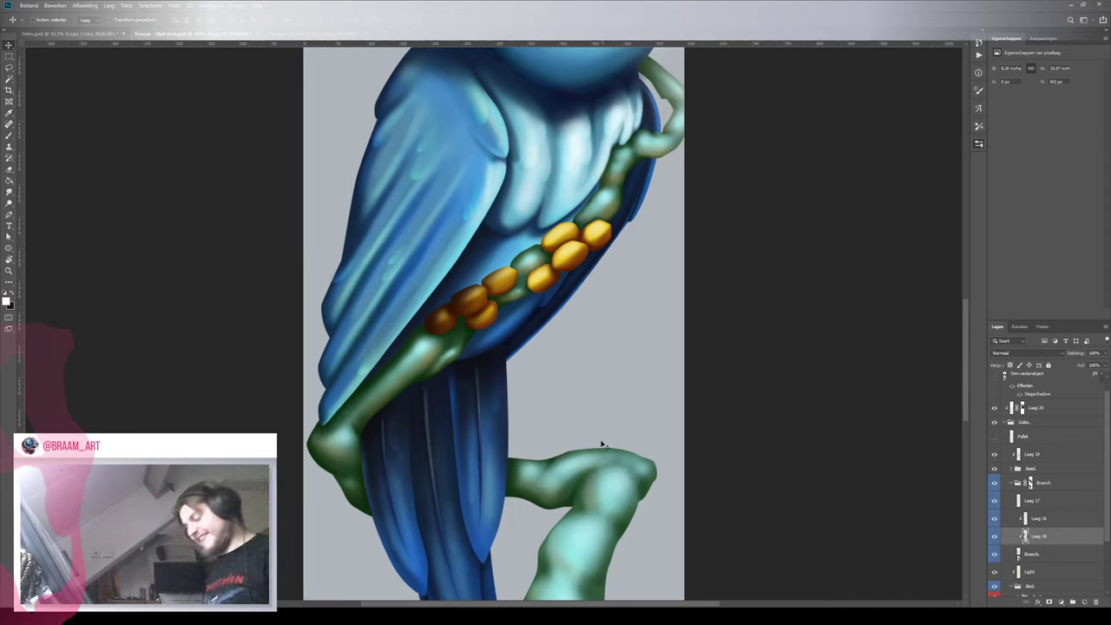
{"action": "key", "text": "b"}
{"action": "key", "text": "bracketleft"}
{"action": "key", "text": "bracketleft"}
{"action": "key", "text": "bracketleft"}
{"action": "key", "text": "bracketleft"}
{"action": "key", "text": "bracketleft"}
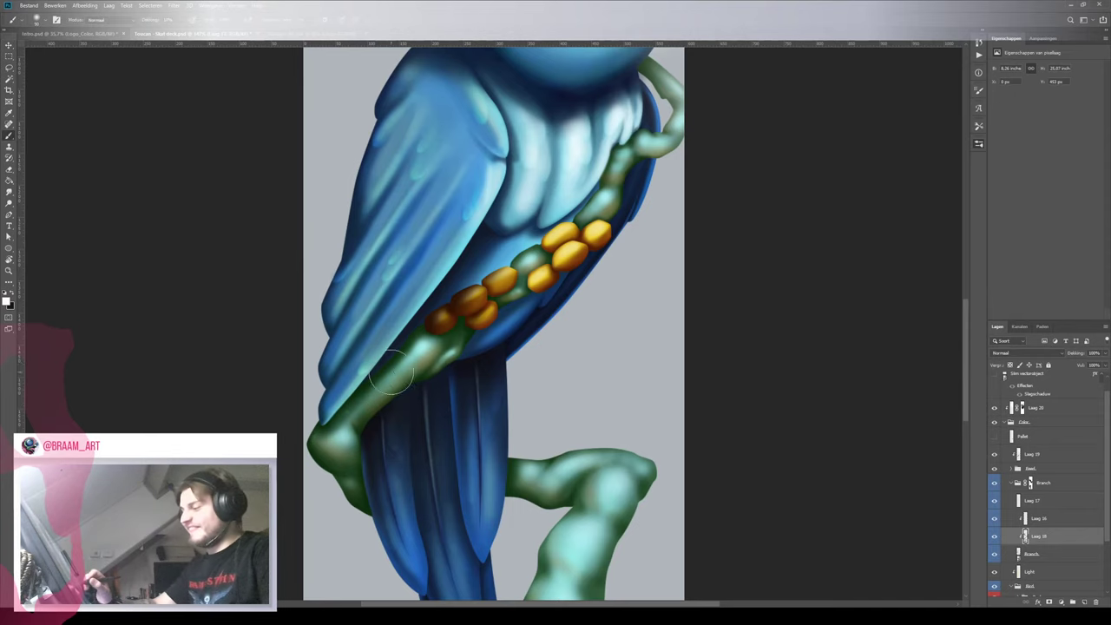
{"action": "left_click", "coordinate": [409, 351], "text": "alt"}
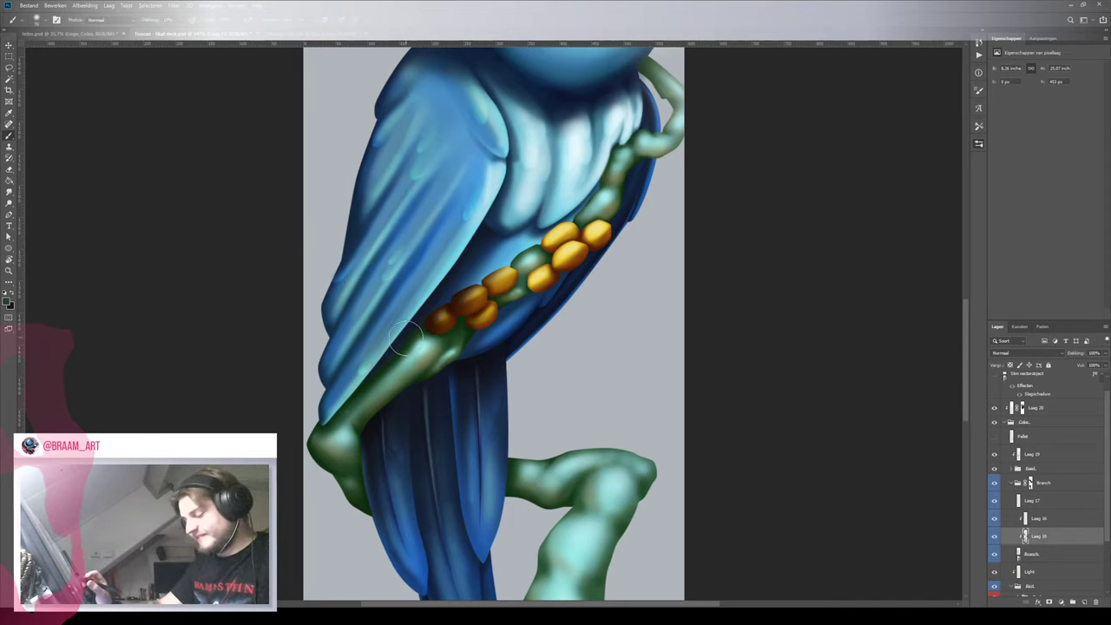
{"action": "key", "text": "bracketright"}
{"action": "key", "text": "bracketright"}
{"action": "key", "text": "bracketright"}
{"action": "key", "text": "bracketleft"}
{"action": "key", "text": "bracketleft"}
{"action": "key", "text": "bracketleft"}
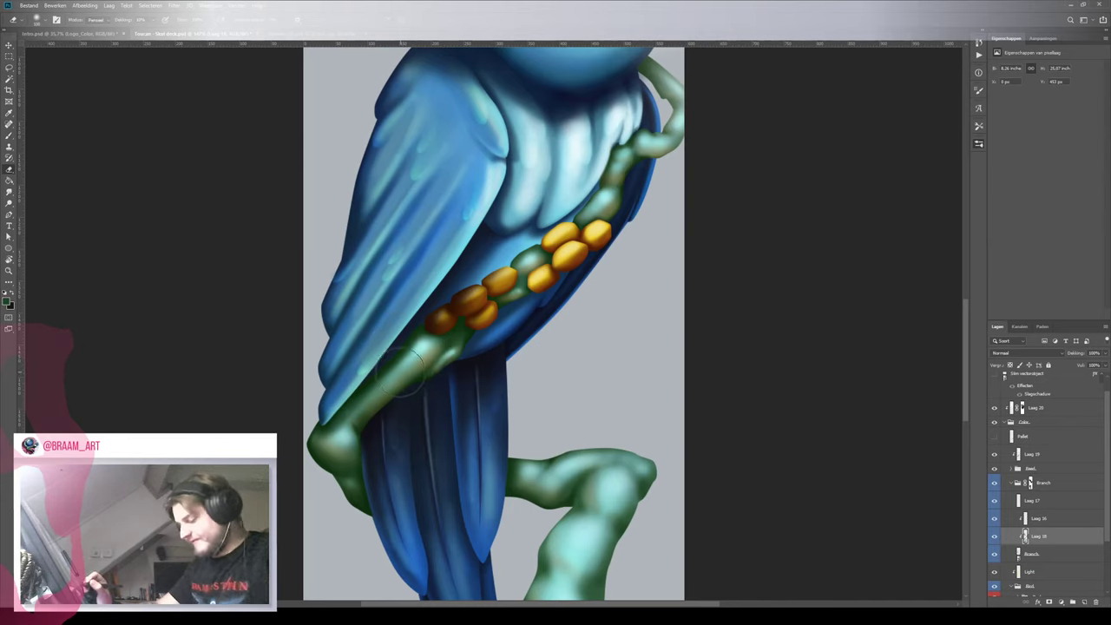
Try dark green strokes with different brush sizes on the branch near the wing tip, and undo them
{"action": "key", "text": "b"}
{"action": "key", "text": "bracketright"}
{"action": "mouse_move", "coordinate": [396, 382]}
{"action": "left_mouse_down"}
{"action": "mouse_move", "coordinate": [343, 379]}
{"action": "mouse_move", "coordinate": [350, 412]}
{"action": "mouse_move", "coordinate": [360, 403]}
{"action": "mouse_move", "coordinate": [332, 397]}
{"action": "mouse_move", "coordinate": [330, 432]}
{"action": "mouse_move", "coordinate": [355, 409]}
{"action": "left_mouse_up"}
{"action": "key", "text": "ctrl+z"}
{"action": "key", "text": "bracketleft"}
{"action": "key", "text": "bracketleft"}
{"action": "key", "text": "bracketleft"}
{"action": "mouse_move", "coordinate": [374, 367]}
{"action": "left_mouse_down"}
{"action": "mouse_move", "coordinate": [333, 423]}
{"action": "mouse_move", "coordinate": [386, 371]}
{"action": "mouse_move", "coordinate": [351, 444]}
{"action": "left_mouse_up"}
{"action": "key", "text": "ctrl+z"}
{"action": "key", "text": "ctrl+z"}
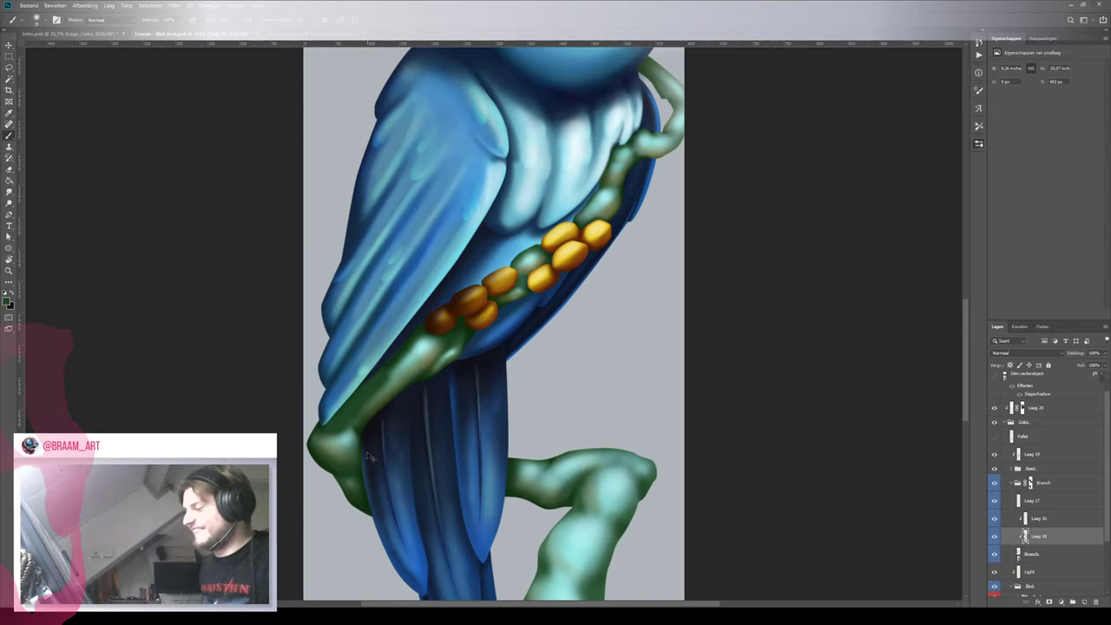
Zoom in on the branch beneath the wing and paint a sampled lighter green along its middle with a small brush
{"action": "key", "text": "z"}
{"action": "mouse_move", "coordinate": [434, 384]}
{"action": "left_mouse_down"}
{"action": "mouse_move", "coordinate": [419, 399]}
{"action": "mouse_move", "coordinate": [471, 404]}
{"action": "mouse_move", "coordinate": [400, 425]}
{"action": "mouse_move", "coordinate": [436, 397]}
{"action": "left_mouse_up"}
{"action": "key", "text": "b"}
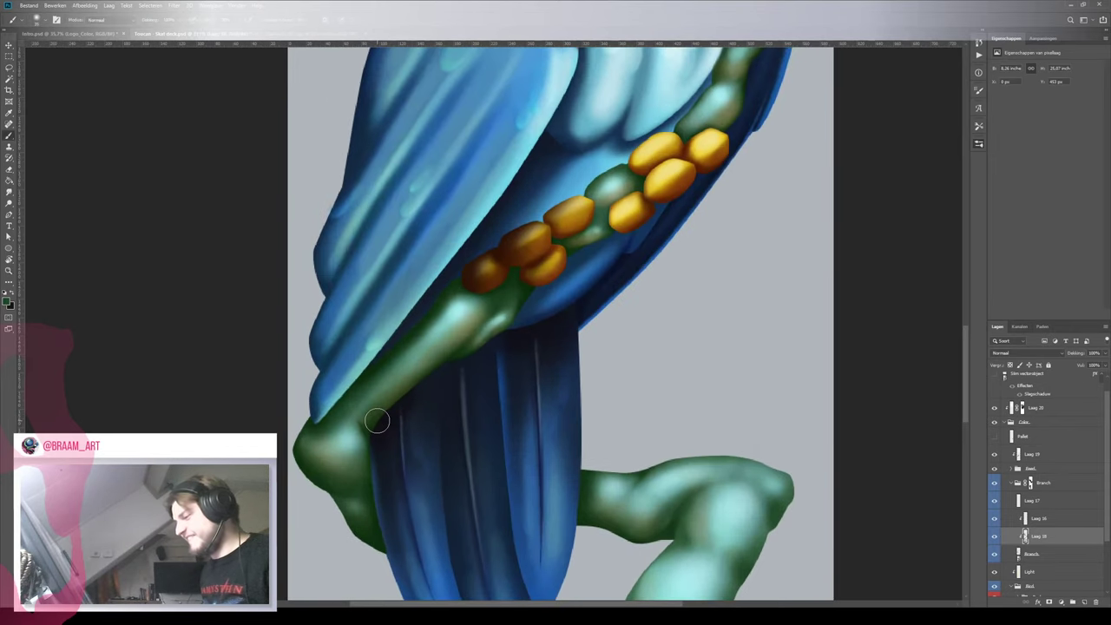
{"action": "left_click", "coordinate": [427, 341], "text": "alt"}
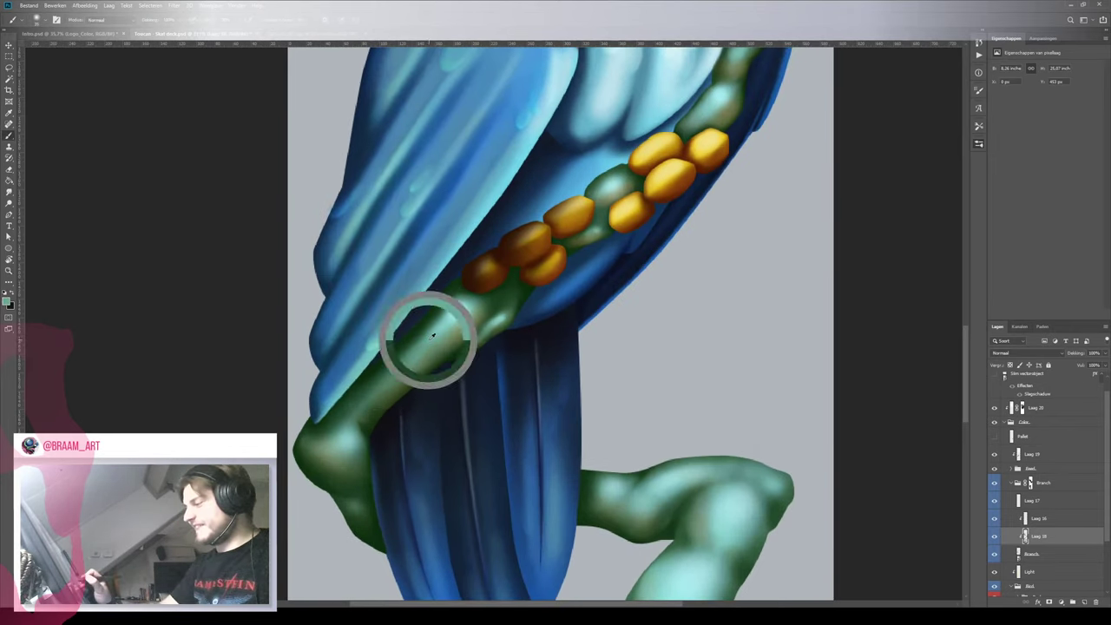
{"action": "left_click_drag", "start_coordinate": [418, 332], "coordinate": [400, 368]}
{"action": "key", "text": "["}
{"action": "key", "text": "["}
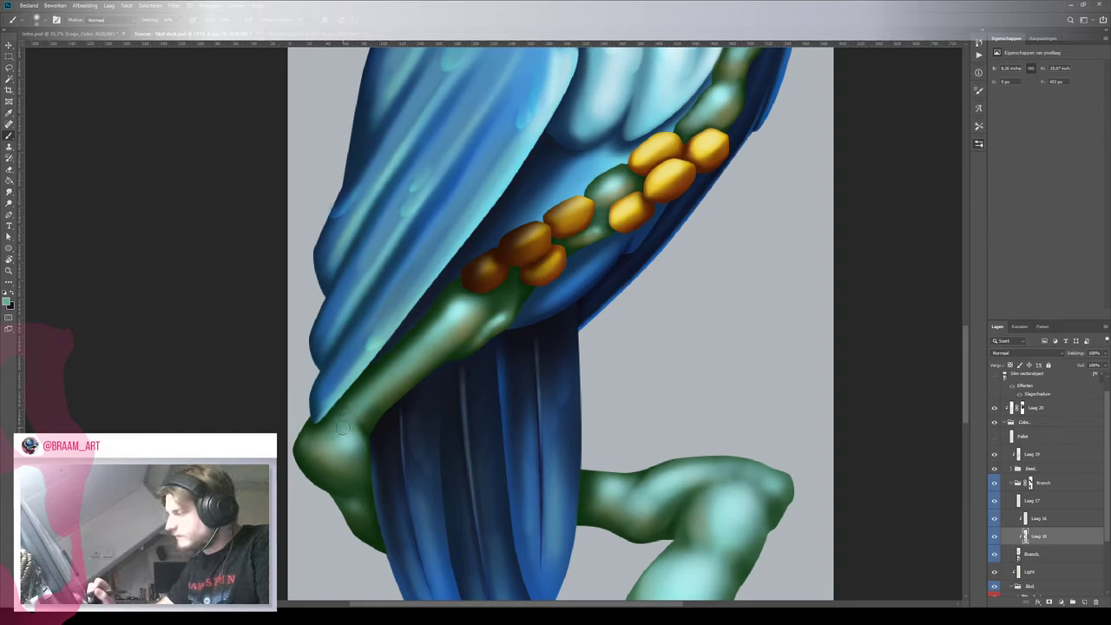
Swap to the dark colour and shade the branch along the wing's edge up to the claws
{"action": "key", "text": "x"}
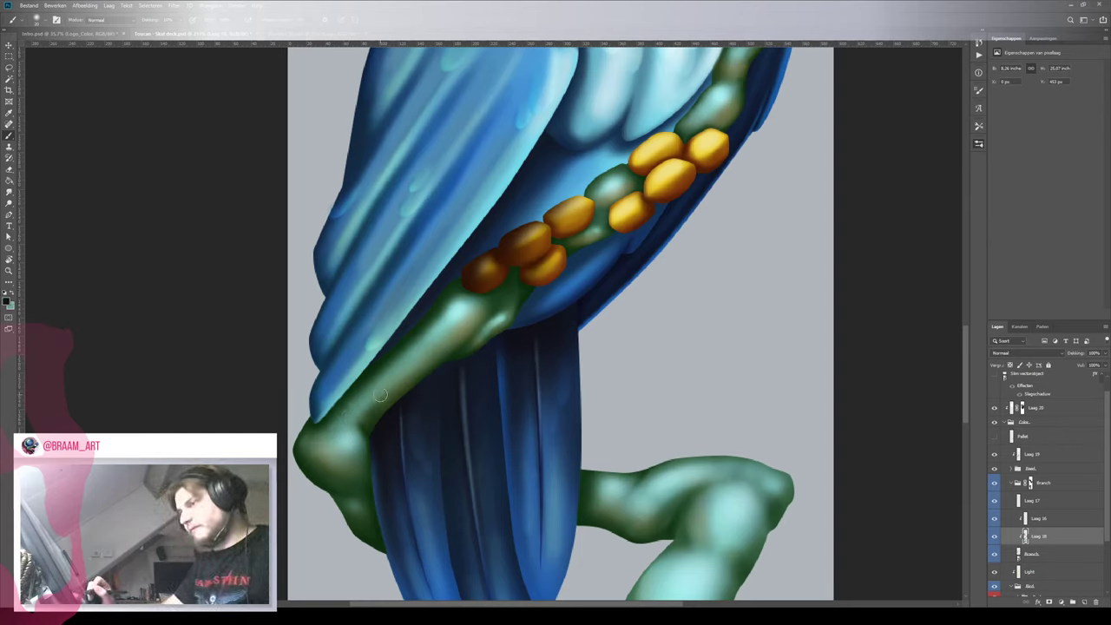
{"action": "mouse_move", "coordinate": [358, 389]}
{"action": "left_mouse_down"}
{"action": "mouse_move", "coordinate": [448, 315]}
{"action": "mouse_move", "coordinate": [405, 349]}
{"action": "mouse_move", "coordinate": [440, 328]}
{"action": "mouse_move", "coordinate": [450, 298]}
{"action": "mouse_move", "coordinate": [449, 316]}
{"action": "mouse_move", "coordinate": [391, 372]}
{"action": "mouse_move", "coordinate": [501, 283]}
{"action": "left_mouse_up"}
{"action": "key", "text": "z"}
{"action": "key", "text": "b"}
{"action": "mouse_move", "coordinate": [446, 315]}
{"action": "left_mouse_down"}
{"action": "mouse_move", "coordinate": [471, 283]}
{"action": "mouse_move", "coordinate": [401, 392]}
{"action": "left_mouse_up"}
{"action": "key", "text": "z"}
{"action": "left_click", "coordinate": [456, 312]}
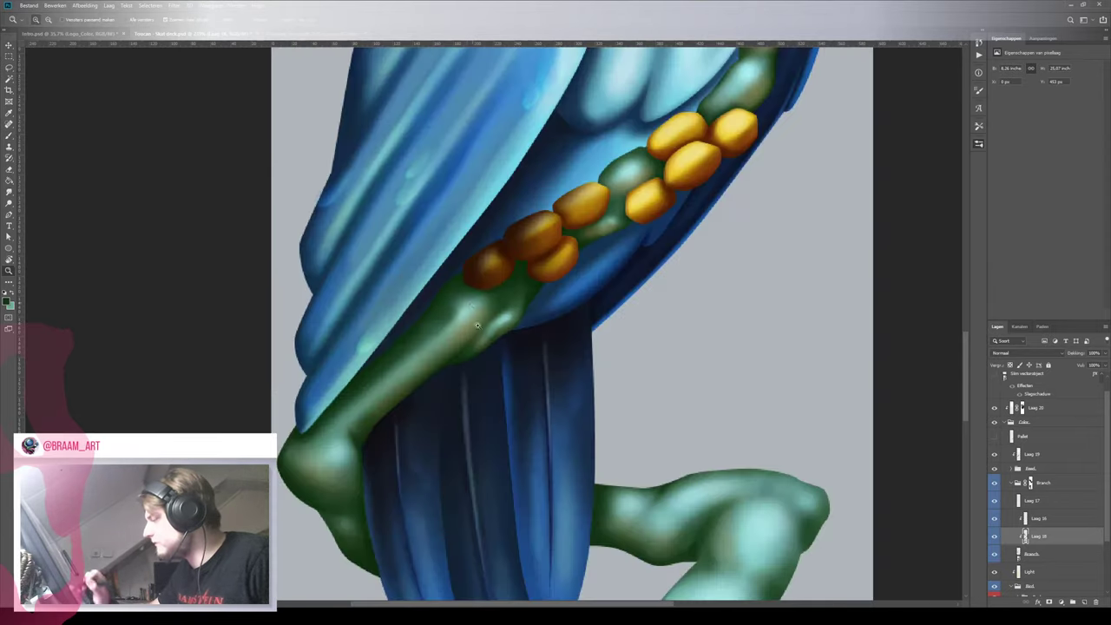
Brush light green along the middle of the branch beneath the wing, and swap back to dark green to shade its edge
{"action": "left_click", "coordinate": [453, 317]}
{"action": "key", "text": "b"}
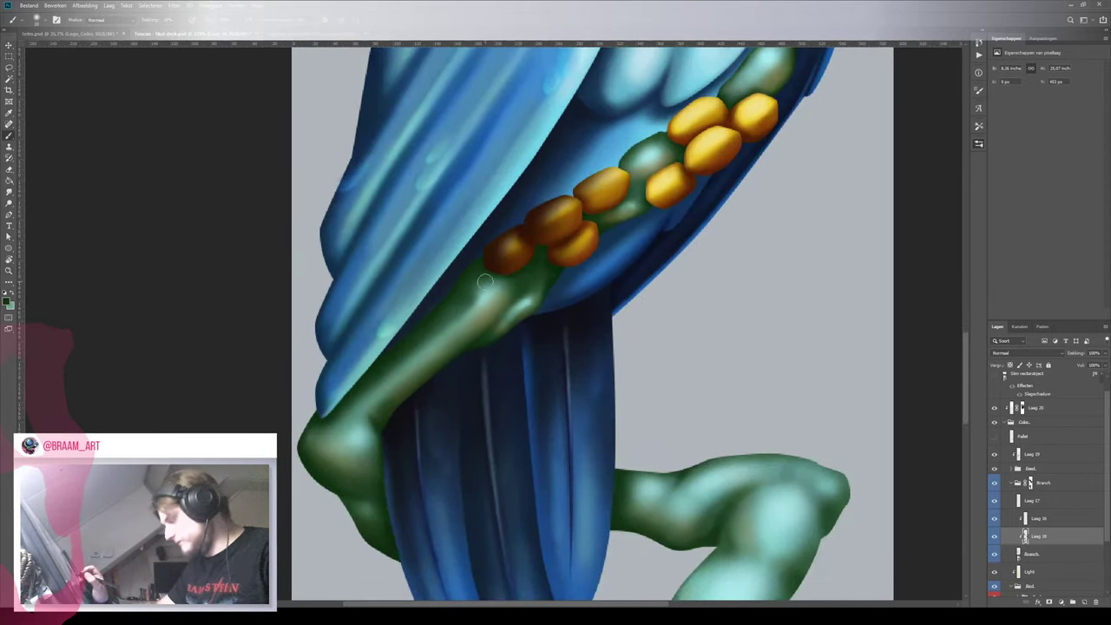
{"action": "key", "text": "z"}
{"action": "left_click_drag", "start_coordinate": [440, 307], "coordinate": [411, 350]}
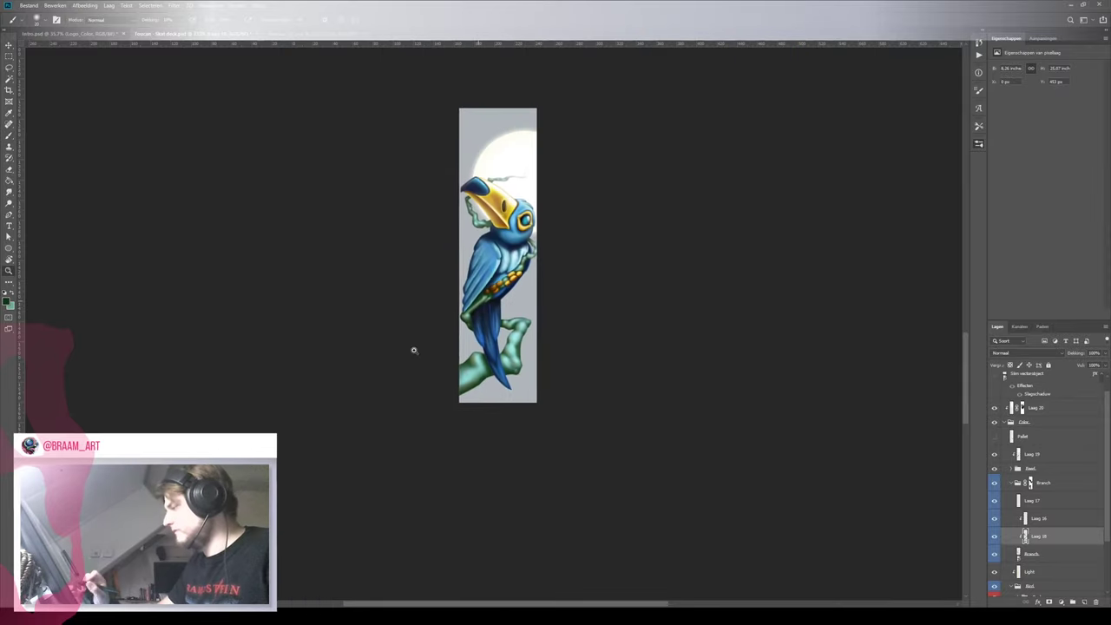
{"action": "left_click", "coordinate": [495, 299]}
{"action": "key", "text": "b"}
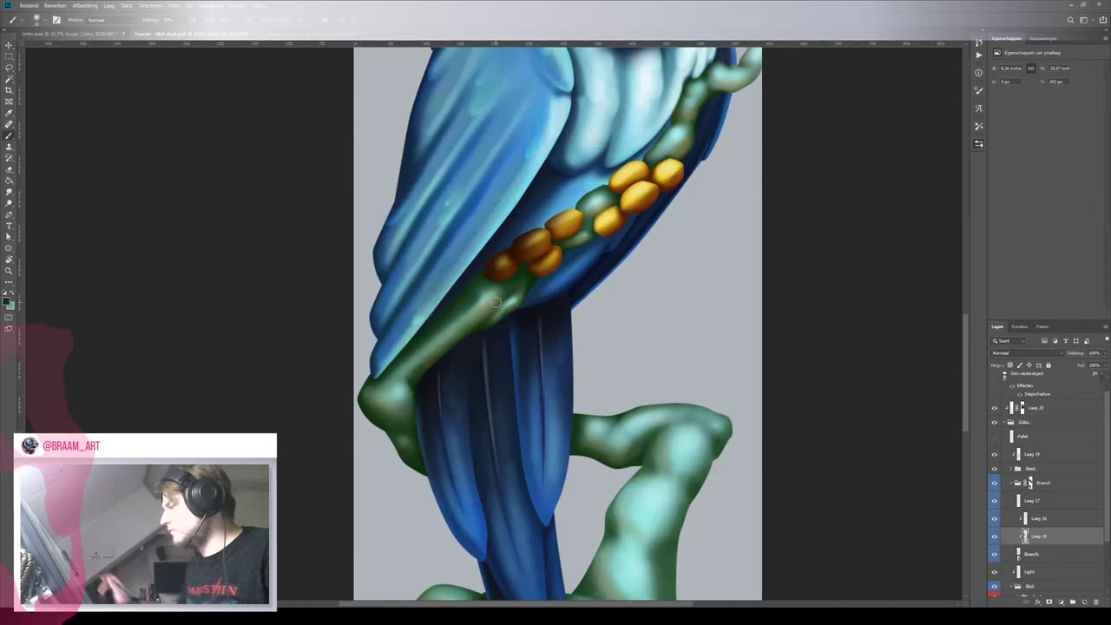
{"action": "key", "text": "z"}
{"action": "left_click_drag", "start_coordinate": [476, 297], "coordinate": [480, 309]}
{"action": "key", "text": "b"}
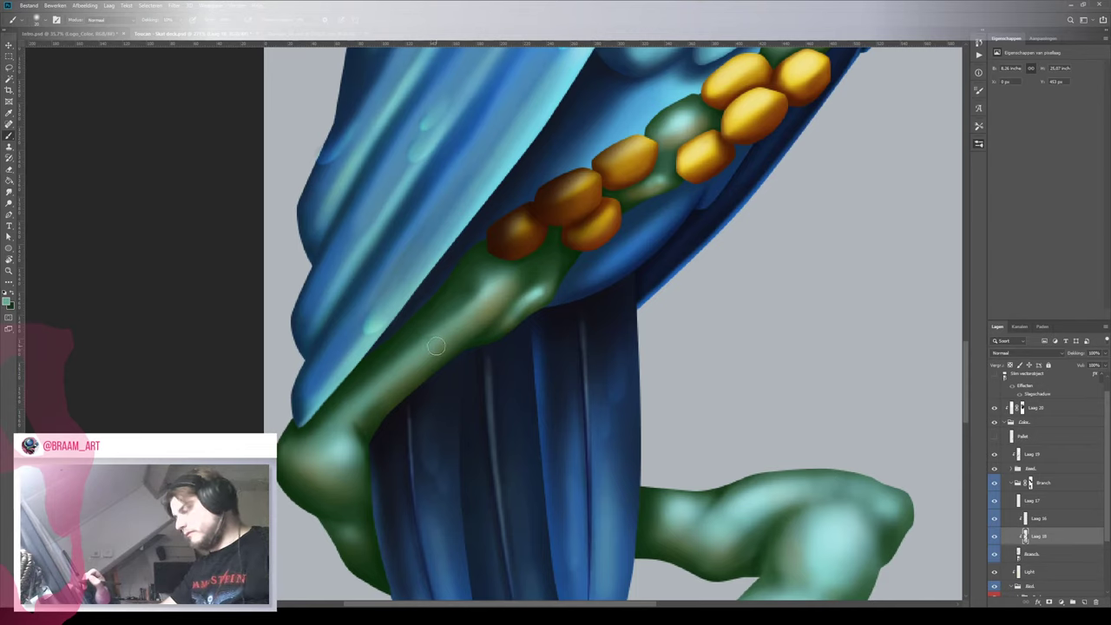
{"action": "left_click_drag", "start_coordinate": [481, 286], "coordinate": [453, 303]}
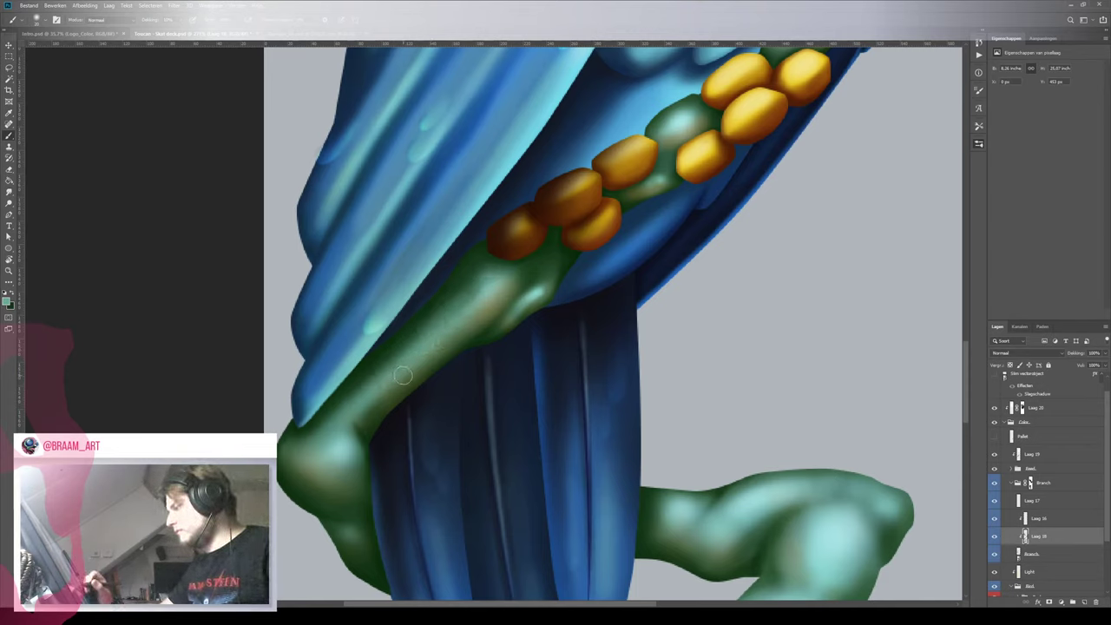
{"action": "key", "text": "x"}
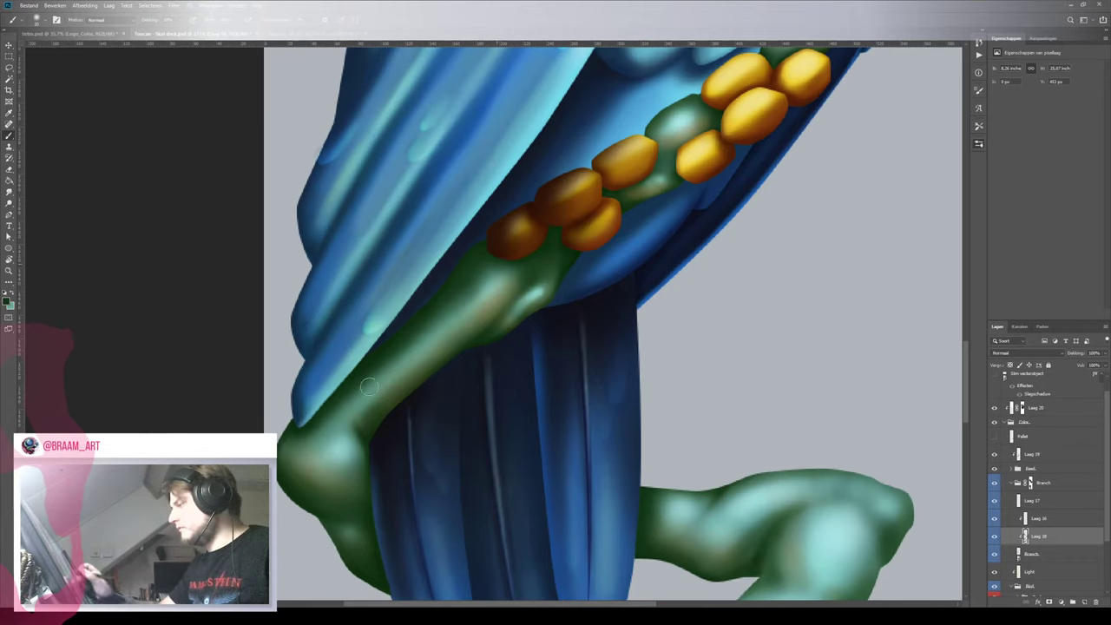
On the upper clipped layer in the Branch group, erase part of the branch highlight just below the claws with a smaller eraser
{"action": "key", "text": "z"}
{"action": "mouse_move", "coordinate": [435, 306]}
{"action": "left_mouse_down"}
{"action": "mouse_move", "coordinate": [397, 316]}
{"action": "mouse_move", "coordinate": [412, 323]}
{"action": "left_mouse_up"}
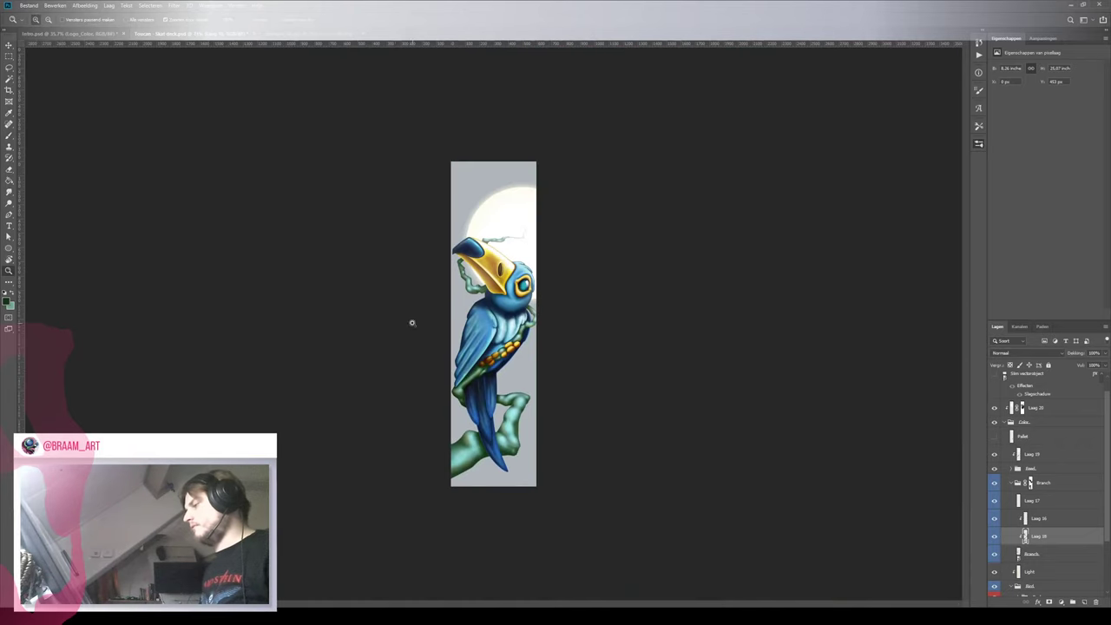
{"action": "left_click_drag", "start_coordinate": [484, 377], "coordinate": [536, 360]}
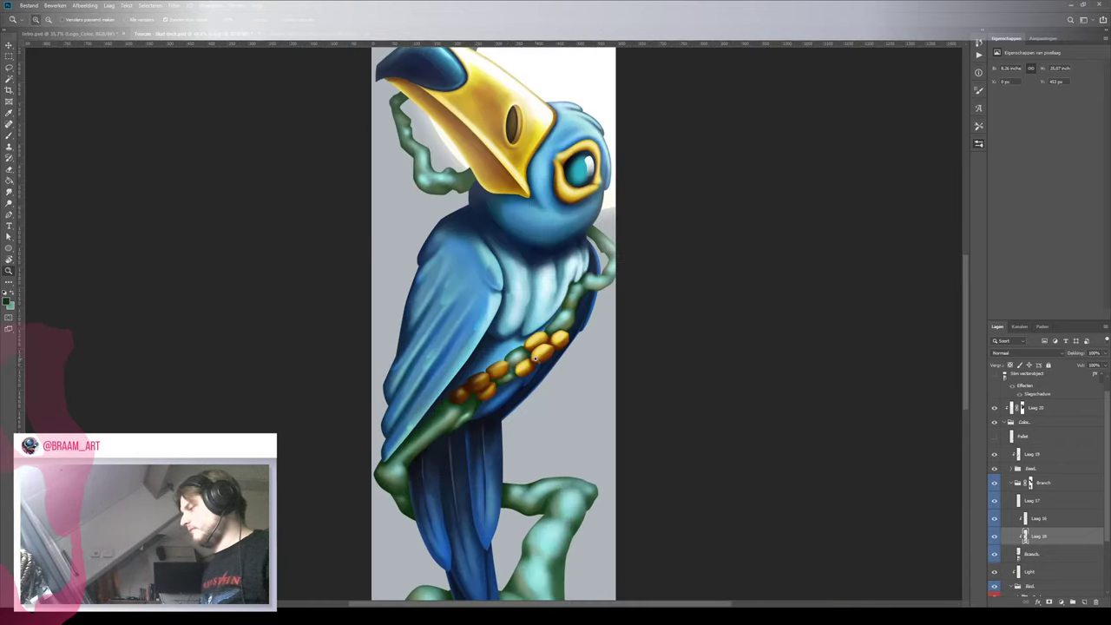
{"action": "mouse_move", "coordinate": [453, 452]}
{"action": "left_mouse_down"}
{"action": "mouse_move", "coordinate": [450, 431]}
{"action": "mouse_move", "coordinate": [505, 412]}
{"action": "left_mouse_up"}
{"action": "key", "text": "b"}
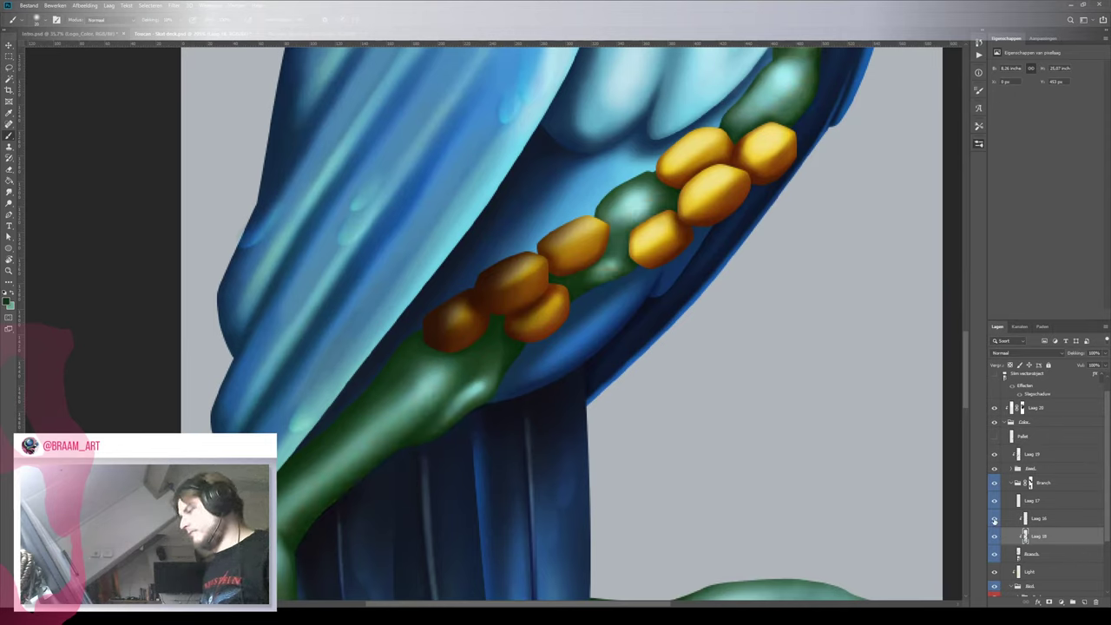
{"action": "left_click", "coordinate": [1041, 519]}
{"action": "key", "text": "e"}
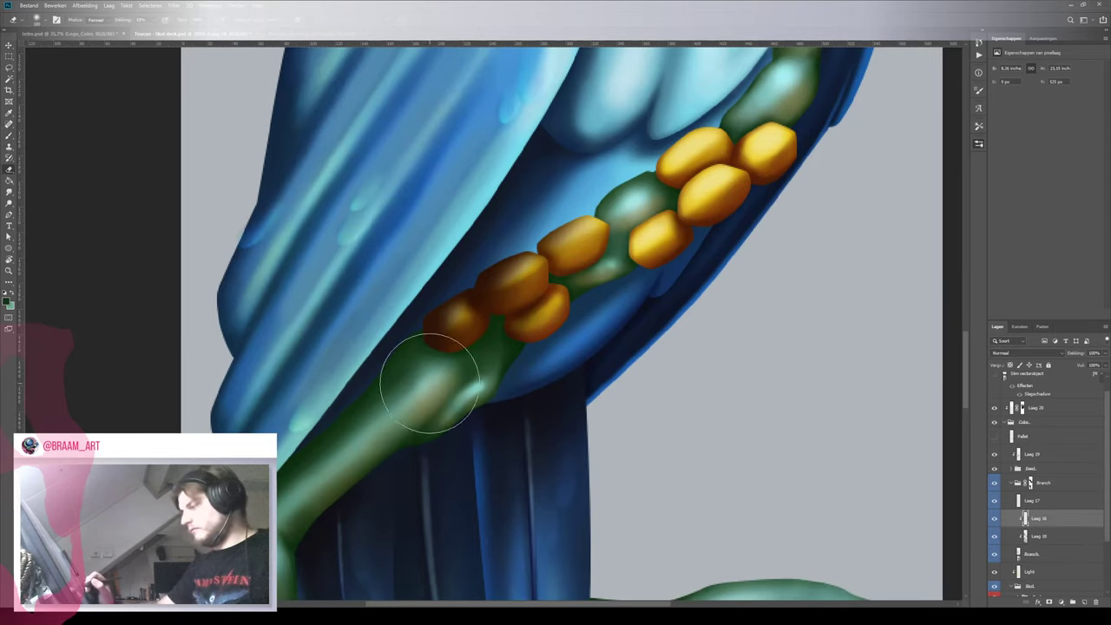
{"action": "key", "text": "bracketleft"}
{"action": "key", "text": "bracketleft"}
{"action": "key", "text": "bracketleft"}
{"action": "key", "text": "bracketleft"}
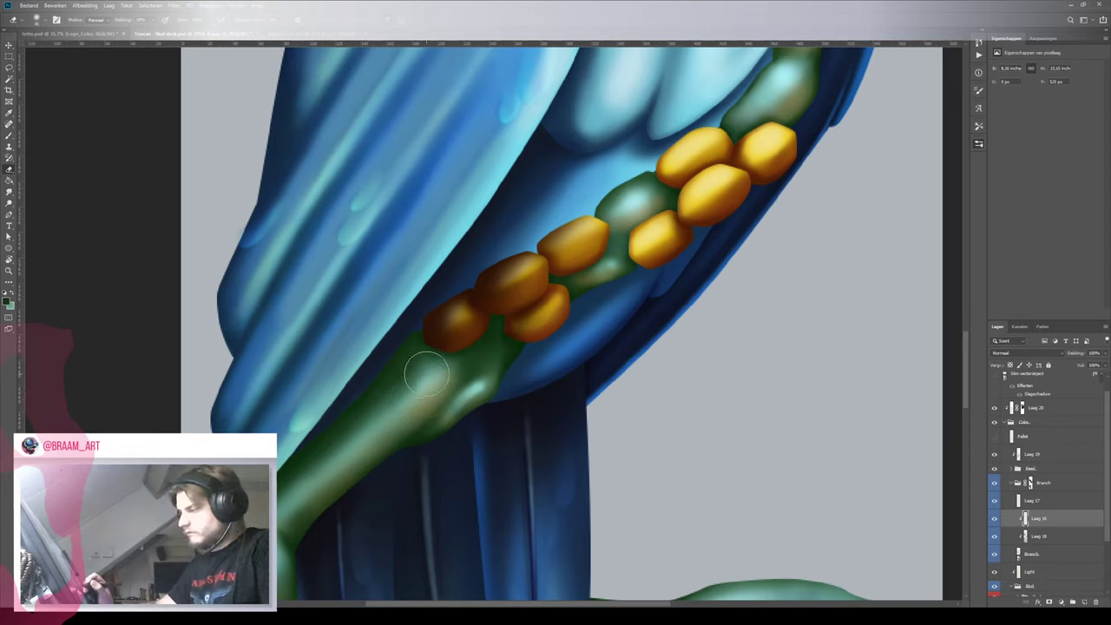
{"action": "left_click_drag", "start_coordinate": [426, 370], "coordinate": [430, 375]}
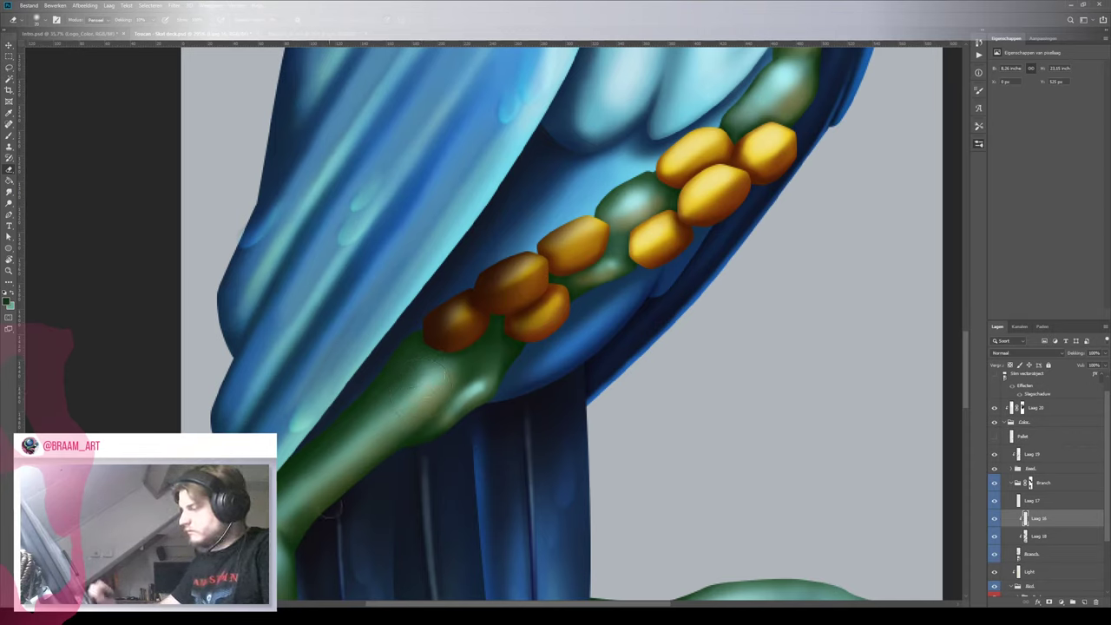
Review the branch beneath the bird, compare it with the Branch group hidden and shown, and collapse the group
{"action": "key", "text": "z"}
{"action": "key", "text": "ctrl+0"}
{"action": "left_click", "coordinate": [392, 422]}
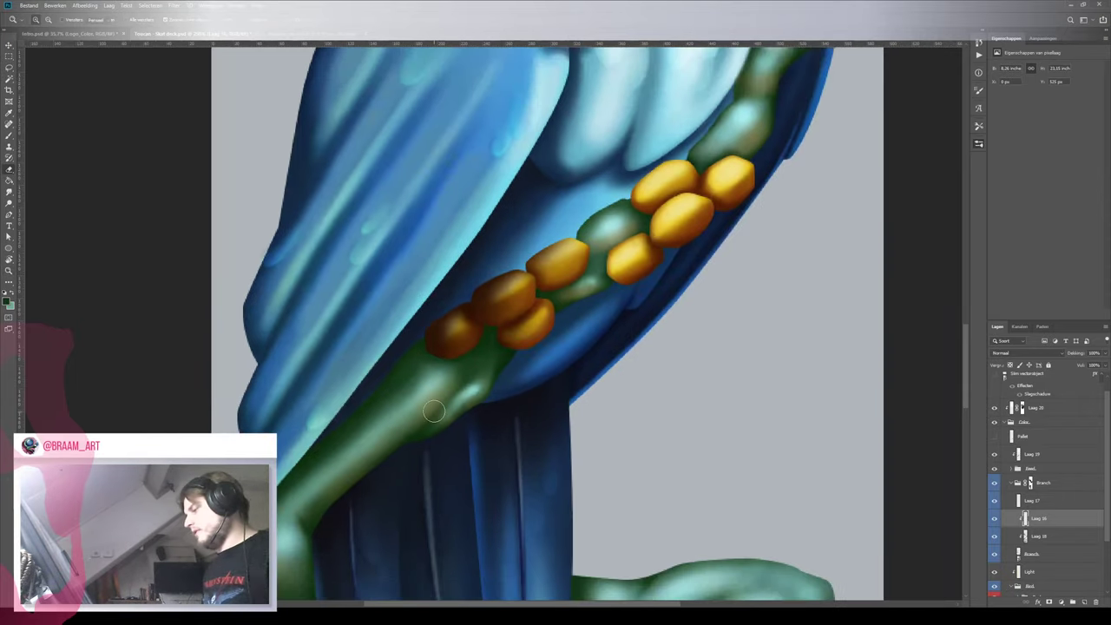
{"action": "key", "text": "b"}
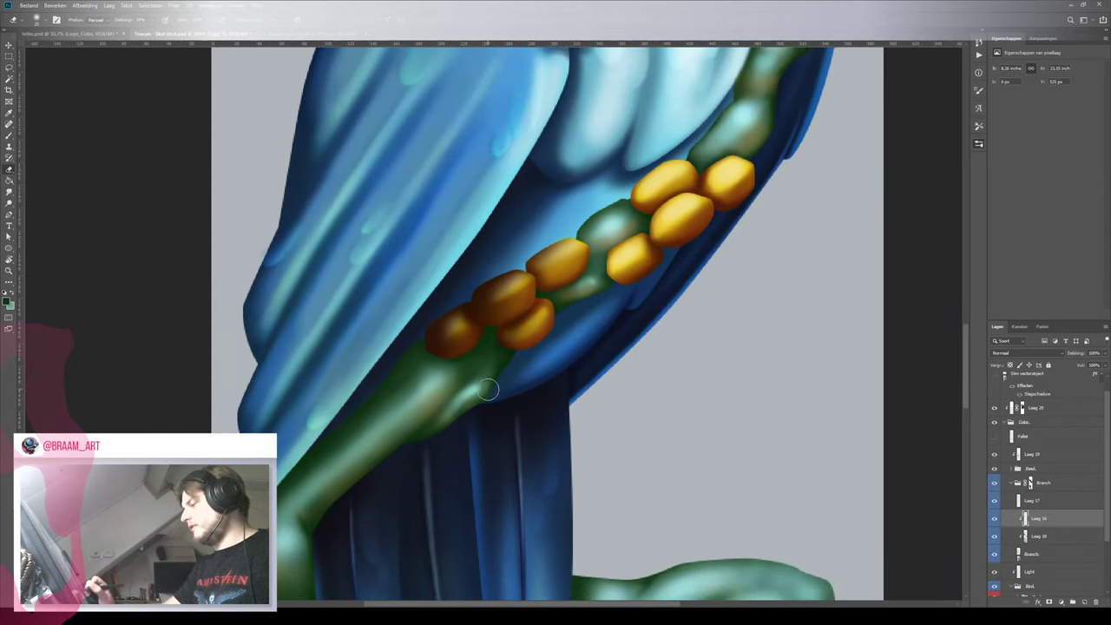
{"action": "left_click_drag", "start_coordinate": [528, 309], "coordinate": [424, 417]}
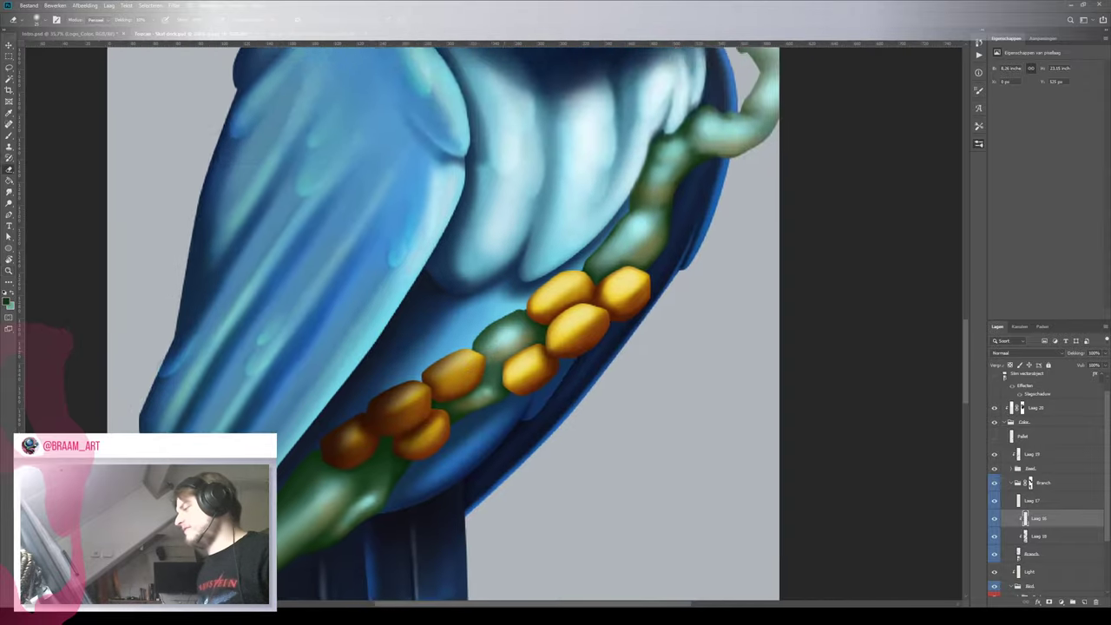
{"action": "mouse_move", "coordinate": [511, 365]}
{"action": "left_mouse_down"}
{"action": "mouse_move", "coordinate": [434, 364]}
{"action": "mouse_move", "coordinate": [499, 365]}
{"action": "left_mouse_up"}
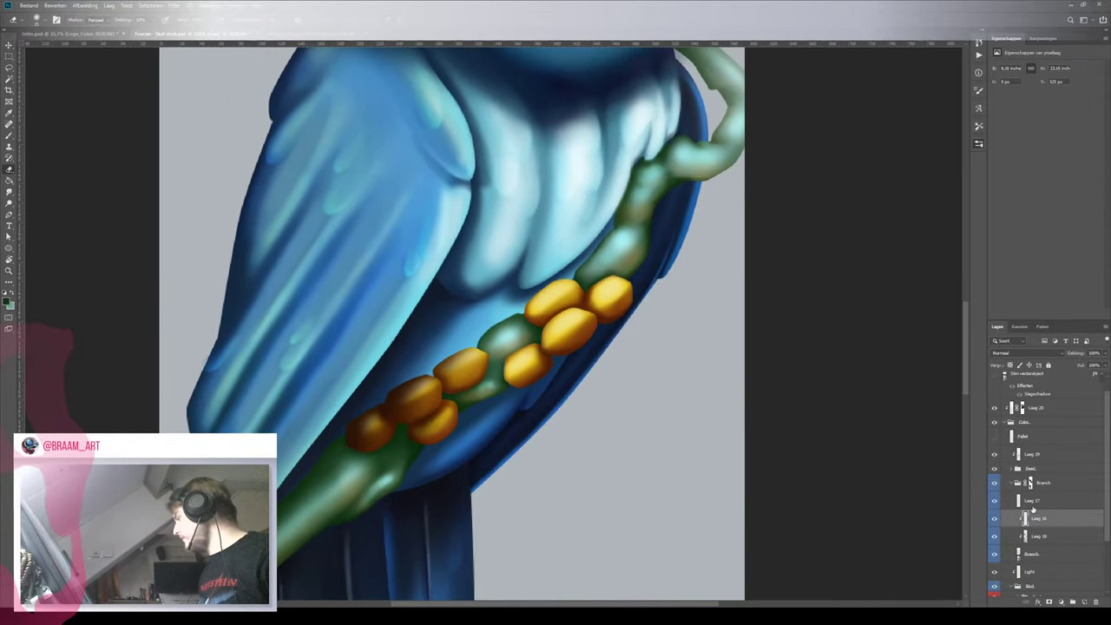
{"action": "left_click", "coordinate": [995, 484]}
{"action": "left_click", "coordinate": [996, 484]}
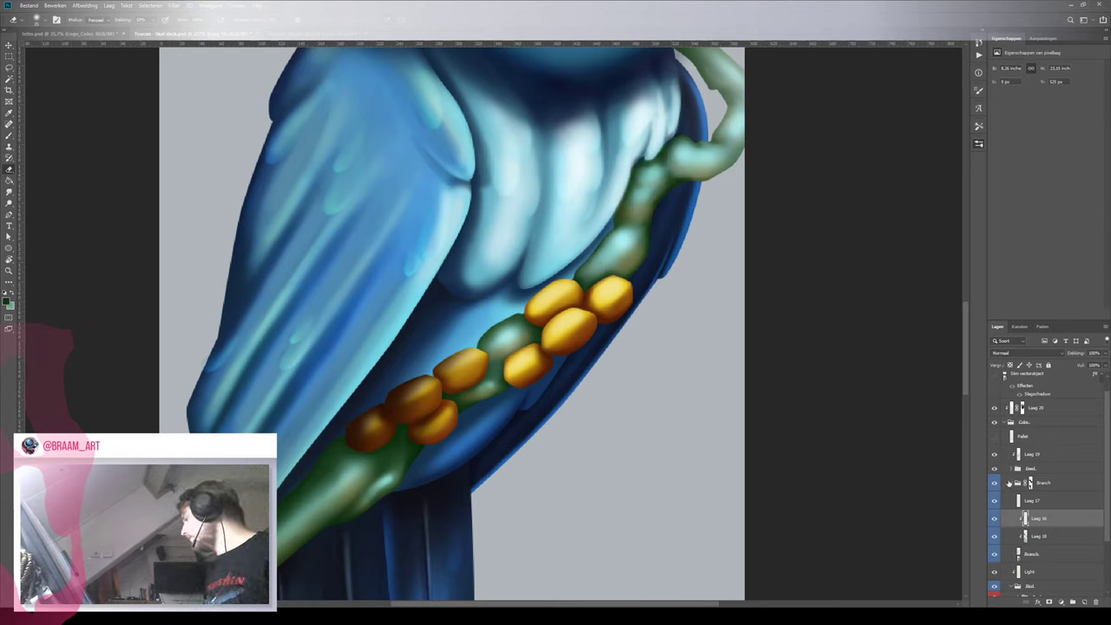
{"action": "left_click", "coordinate": [1031, 483]}
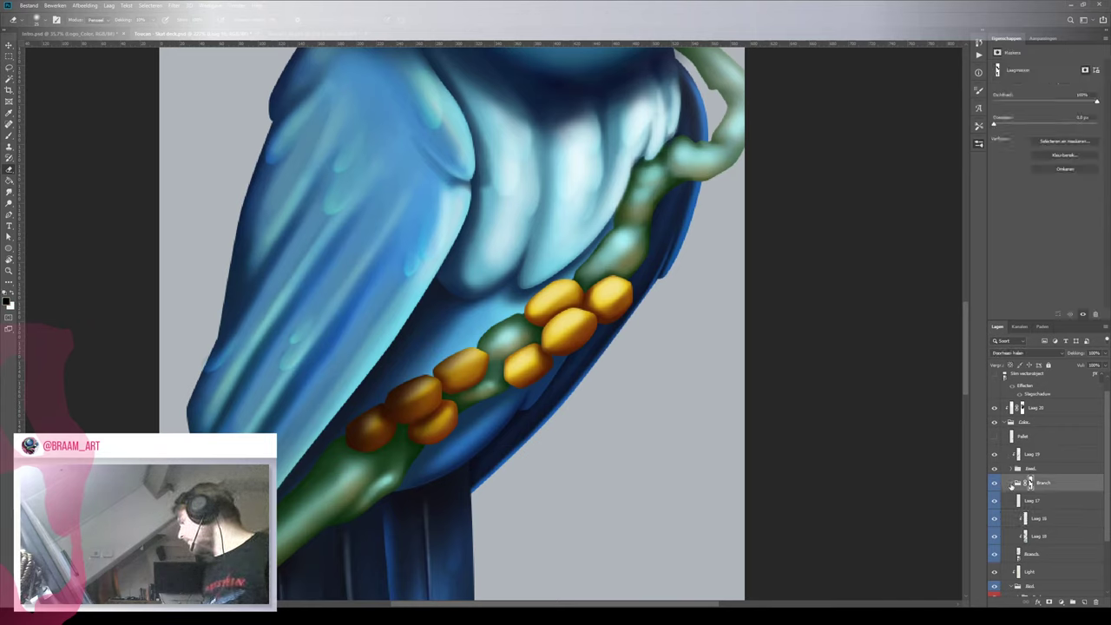
{"action": "left_click", "coordinate": [1011, 484]}
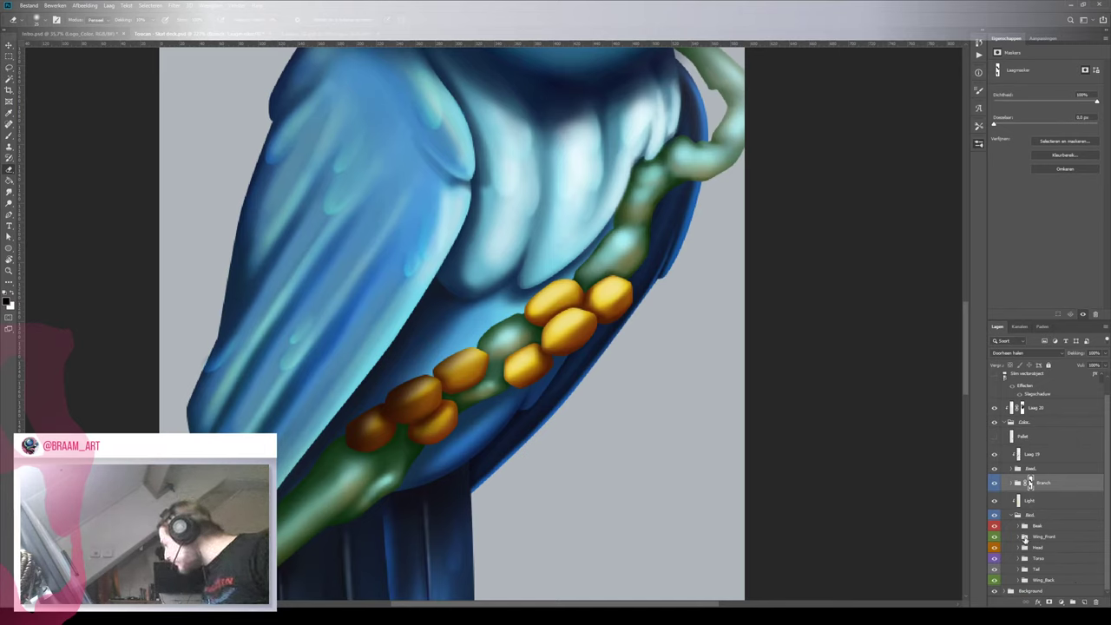
Expand the group above Branch, check the top clipped layer of Foot_Right by hiding and showing it, and select that layer
{"action": "left_click", "coordinate": [1011, 470]}
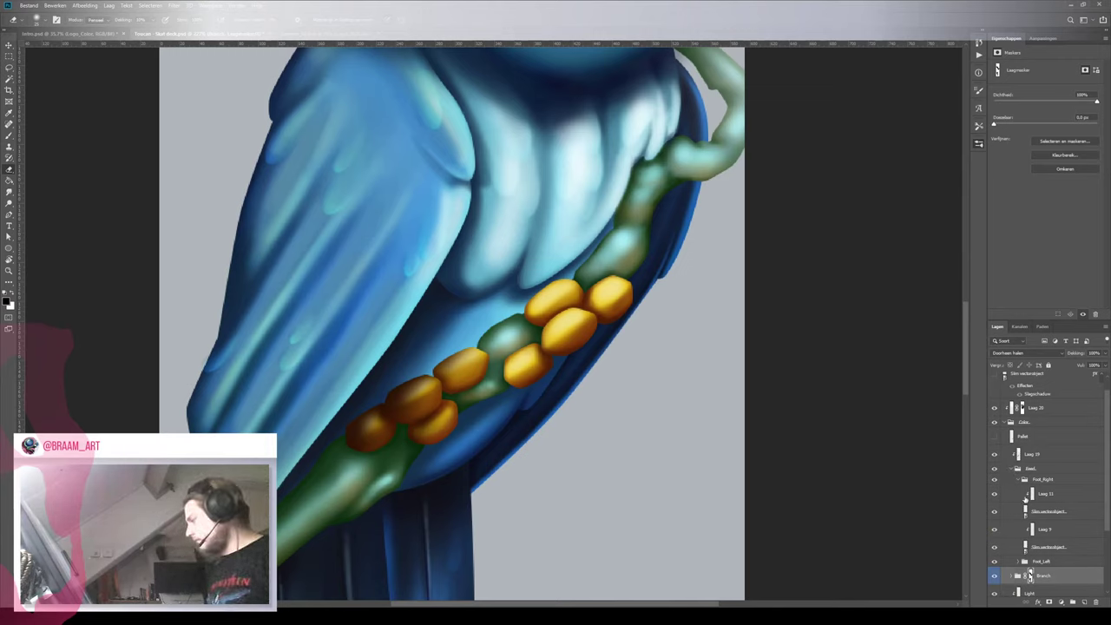
{"action": "left_click", "coordinate": [994, 493]}
{"action": "left_click", "coordinate": [995, 493]}
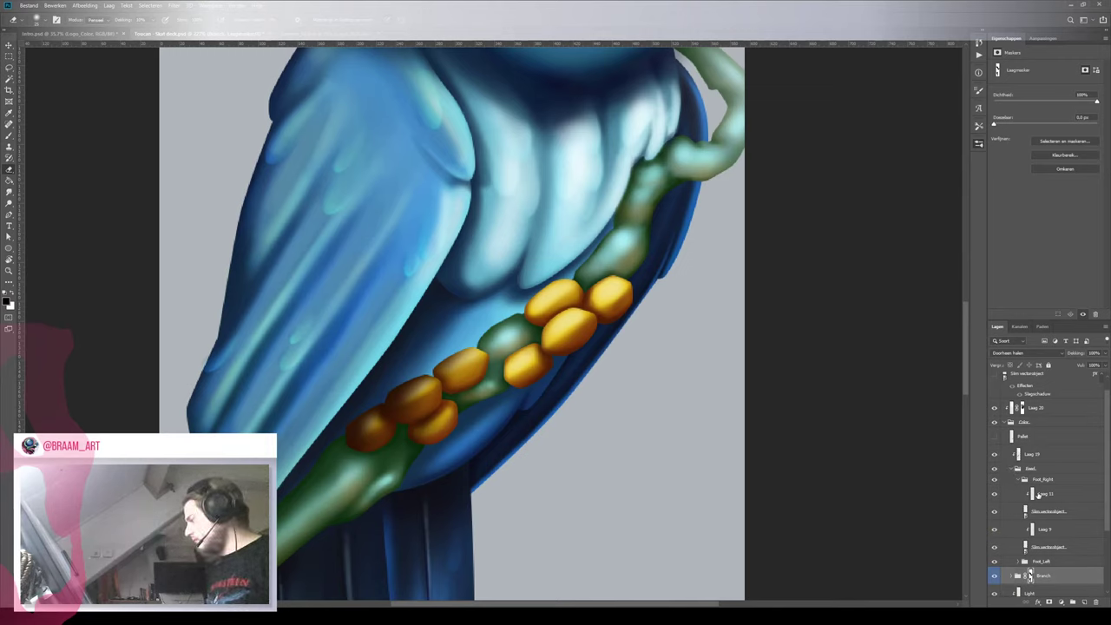
{"action": "left_click", "coordinate": [1038, 494]}
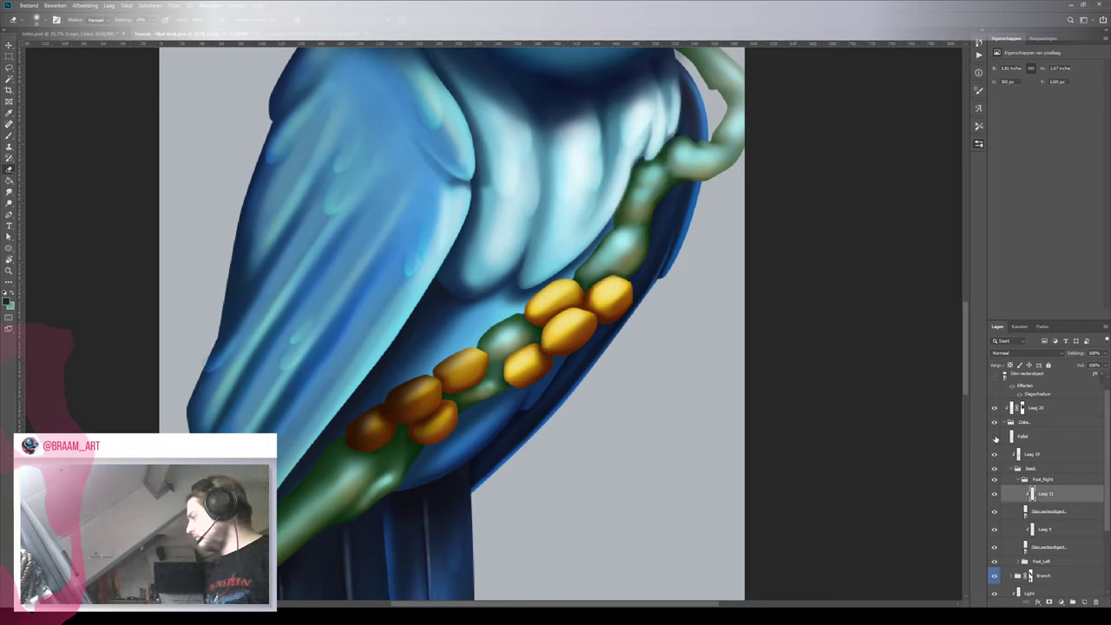
Show the palette layer, sample its pale yellow swatch and brush a highlight onto the right foot's upper claw
{"action": "left_click", "coordinate": [995, 437]}
{"action": "key", "text": "i"}
{"action": "left_click", "coordinate": [615, 480]}
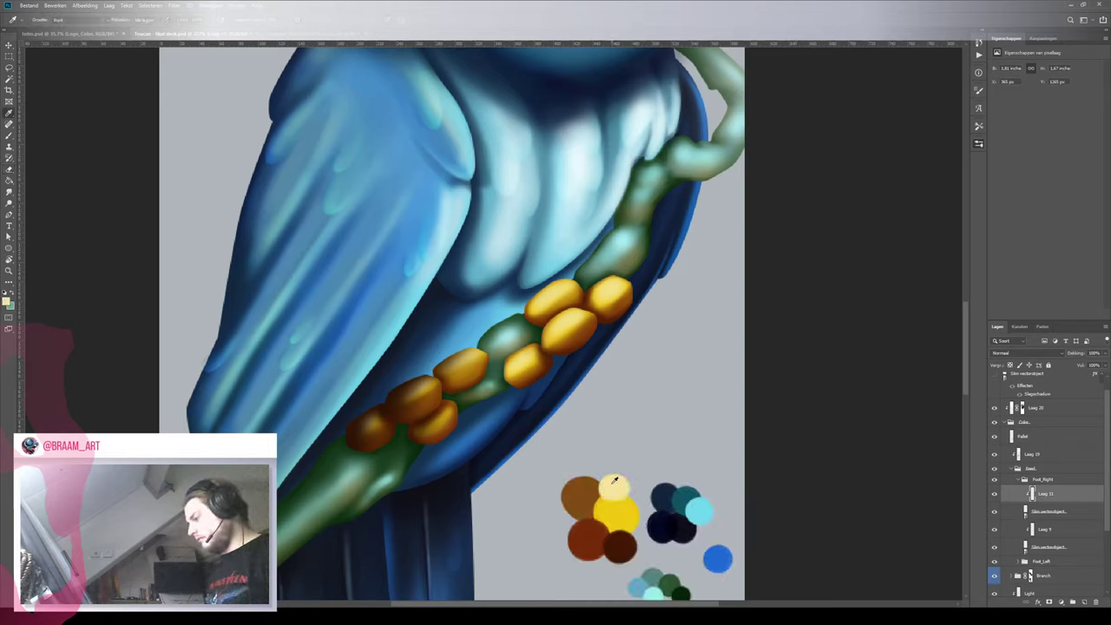
{"action": "key", "text": "b"}
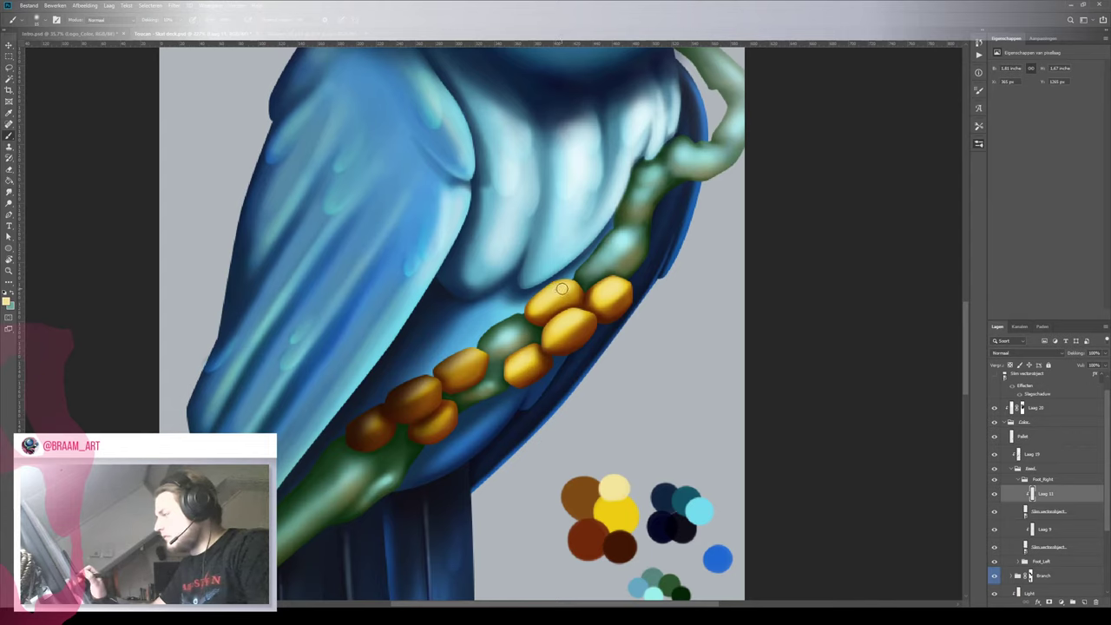
{"action": "left_click_drag", "start_coordinate": [562, 289], "coordinate": [557, 292]}
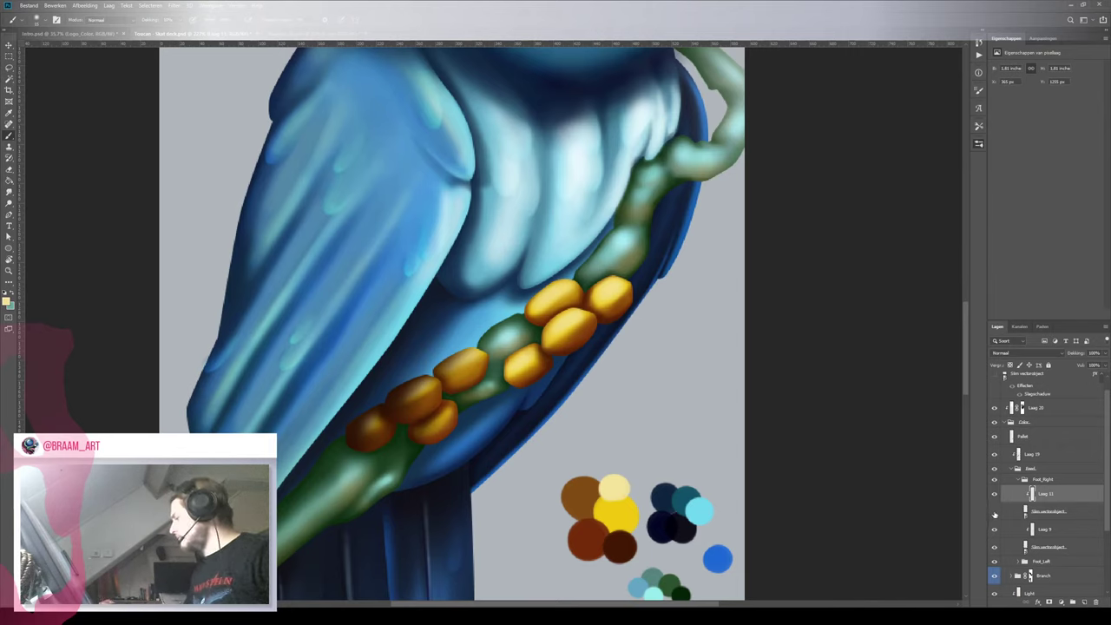
Hide and show the claw shape under the clipped layer to identify it, and set the brush colour to a paler yellow
{"action": "left_click", "coordinate": [994, 512]}
{"action": "left_click", "coordinate": [995, 513]}
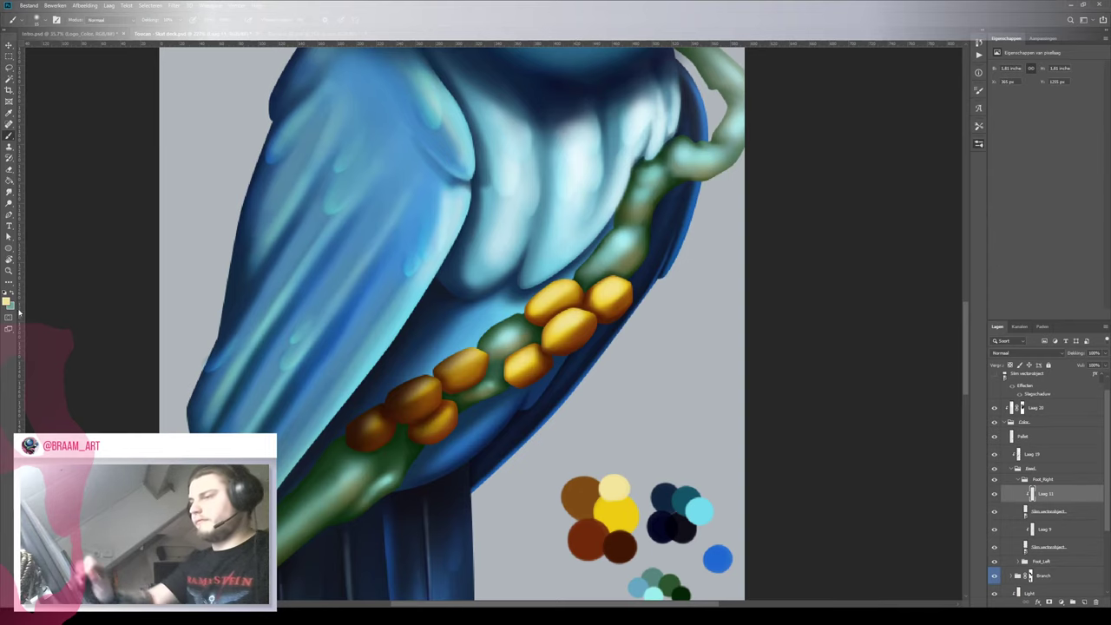
{"action": "key", "text": "i"}
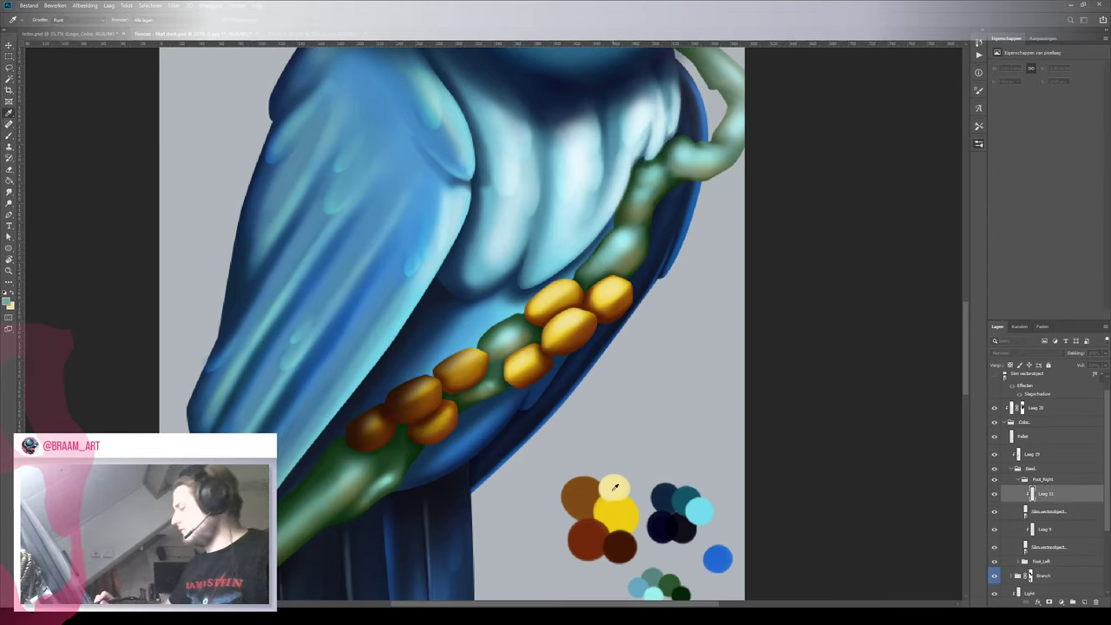
{"action": "left_click", "coordinate": [1055, 462]}
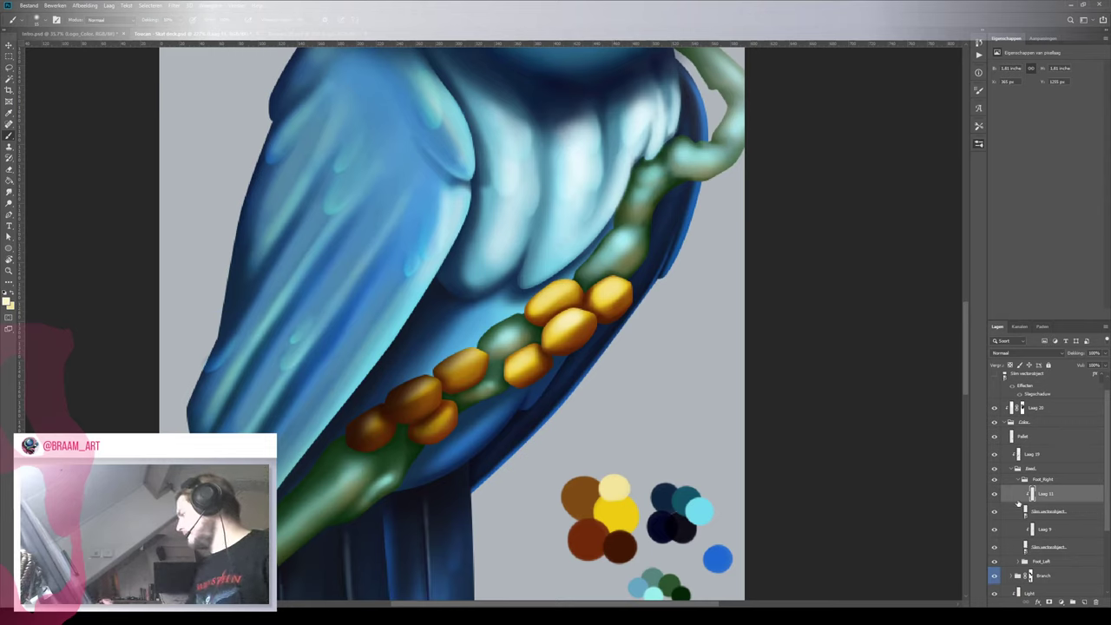
Brush pale yellow highlights onto the right foot's claws, alternating between the two clipped layers in Foot_Right
{"action": "left_click", "coordinate": [1035, 530]}
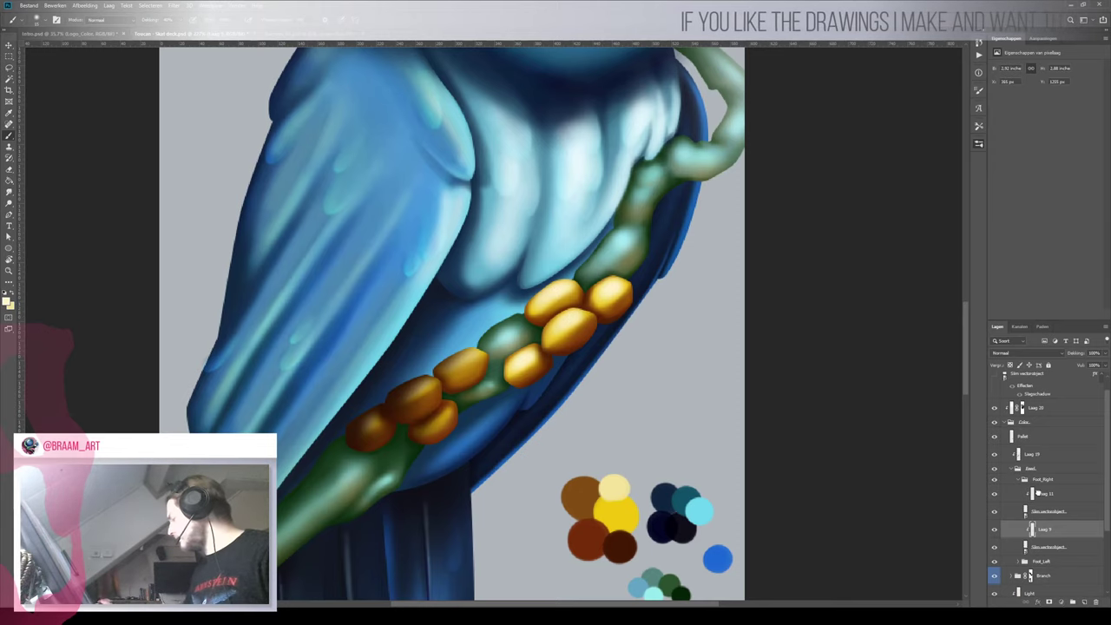
{"action": "left_click", "coordinate": [1042, 493]}
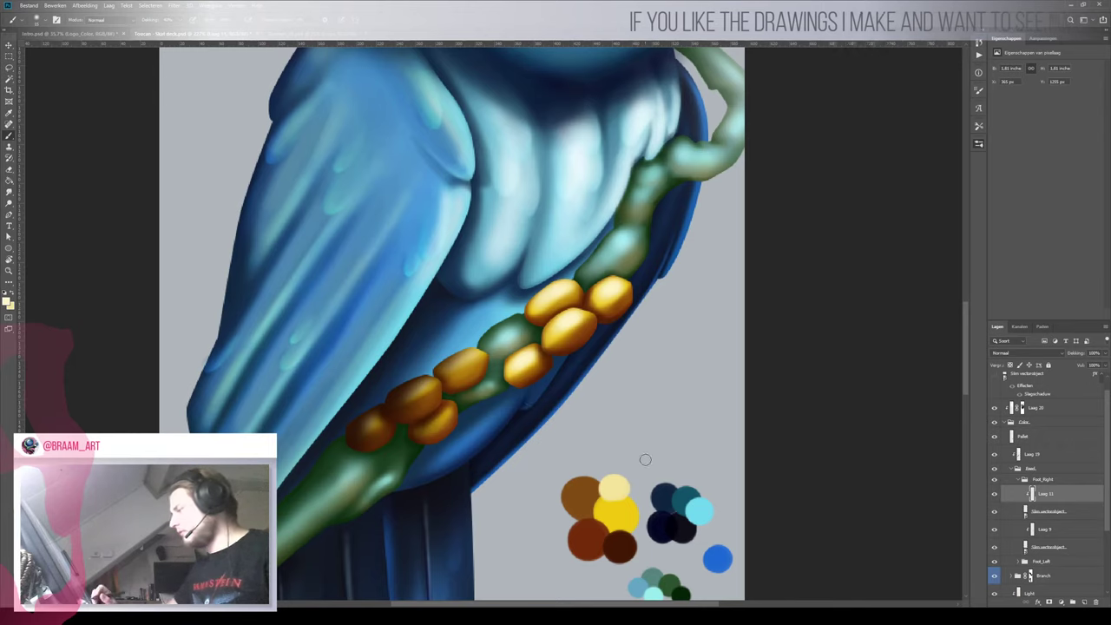
{"action": "left_click", "coordinate": [1044, 531]}
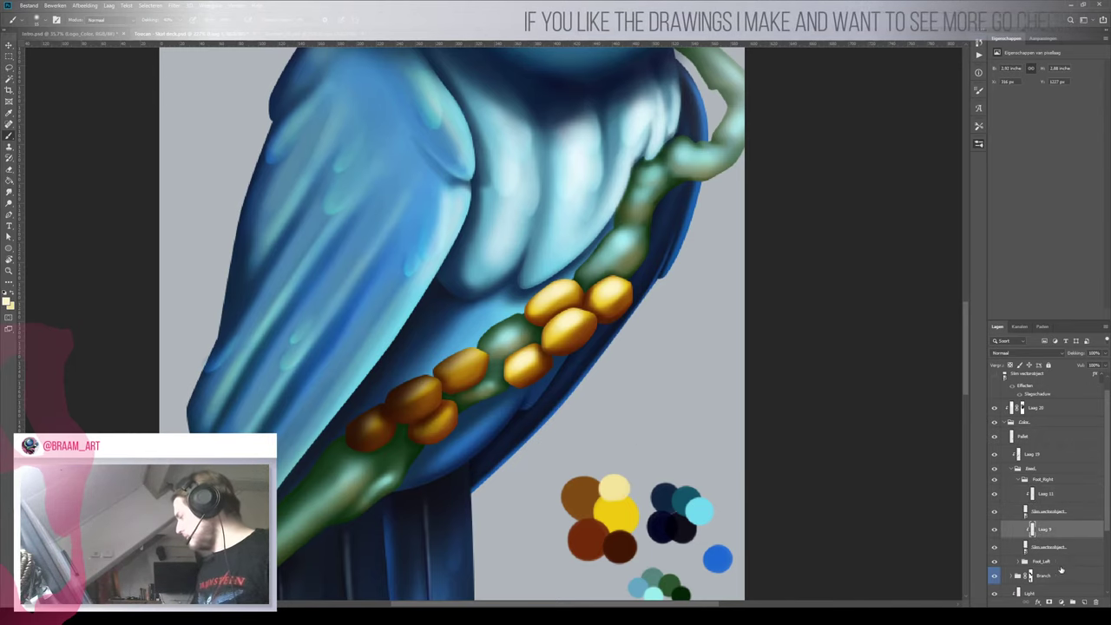
Collapse Foot_Right, open Foot_Left and brush pale yellow highlights onto the left foot's claws, using its two clipped layers
{"action": "left_click", "coordinate": [1017, 480]}
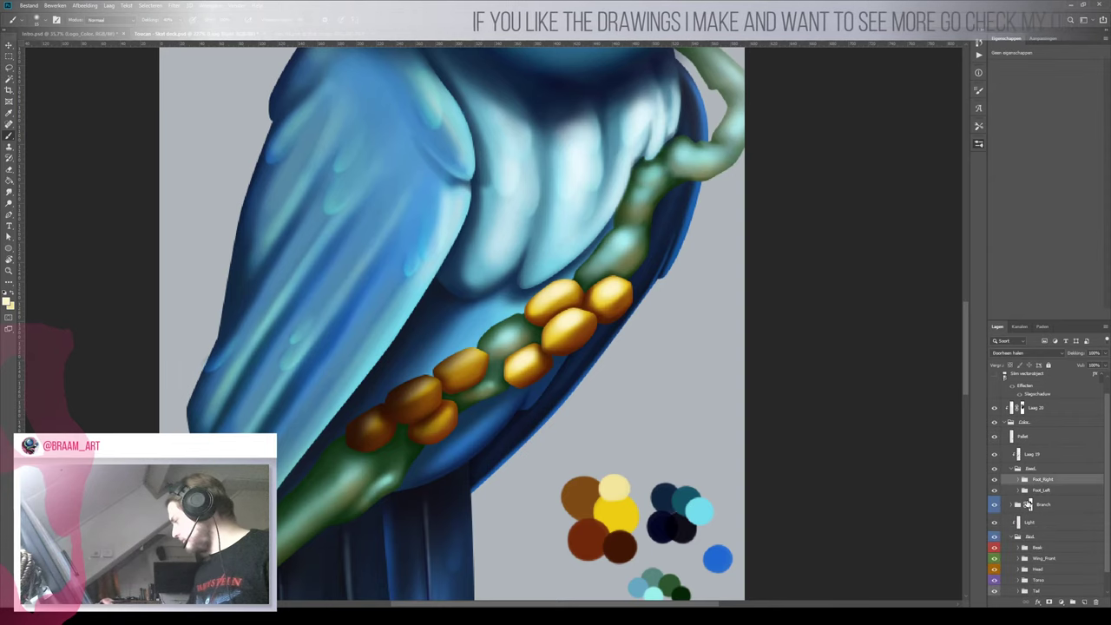
{"action": "left_click", "coordinate": [1020, 492]}
{"action": "left_click", "coordinate": [1038, 503]}
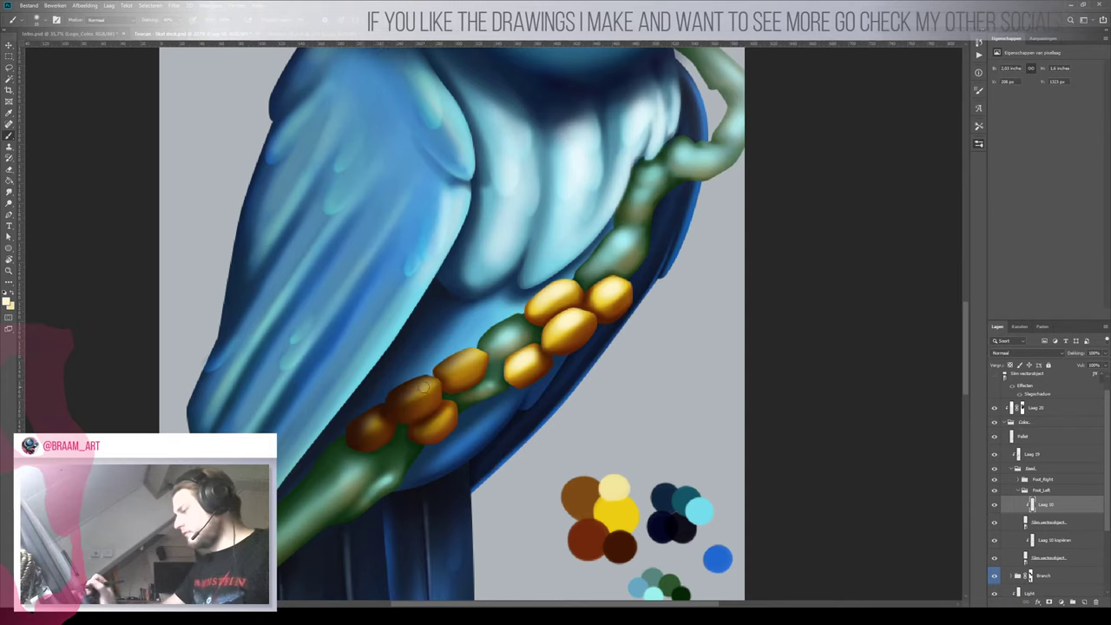
{"action": "left_click_drag", "start_coordinate": [424, 387], "coordinate": [423, 390]}
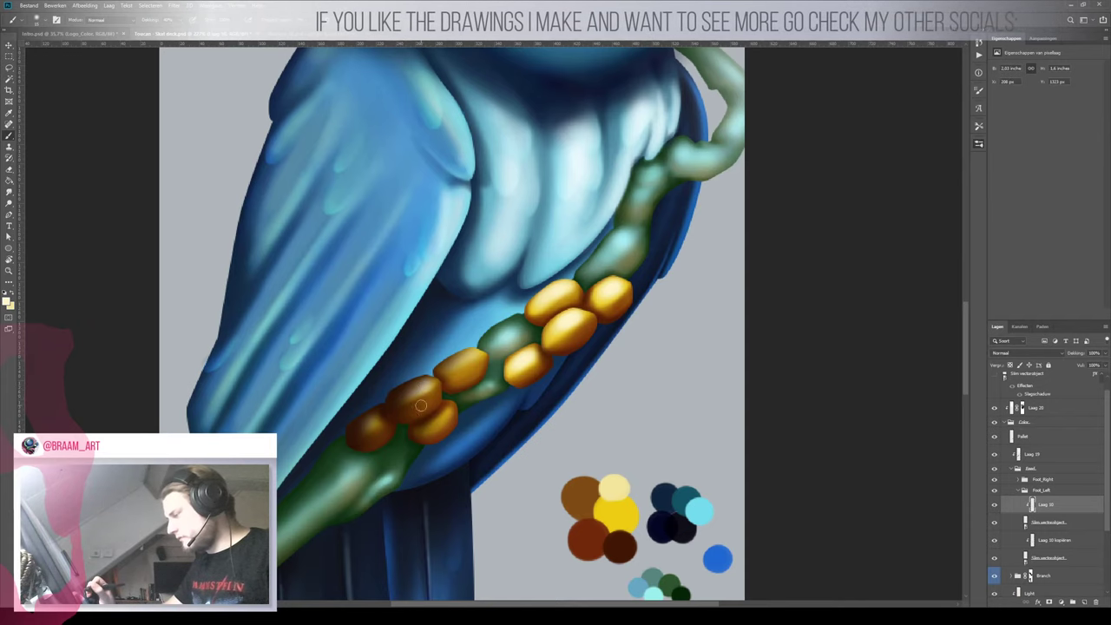
{"action": "left_click", "coordinate": [1043, 543]}
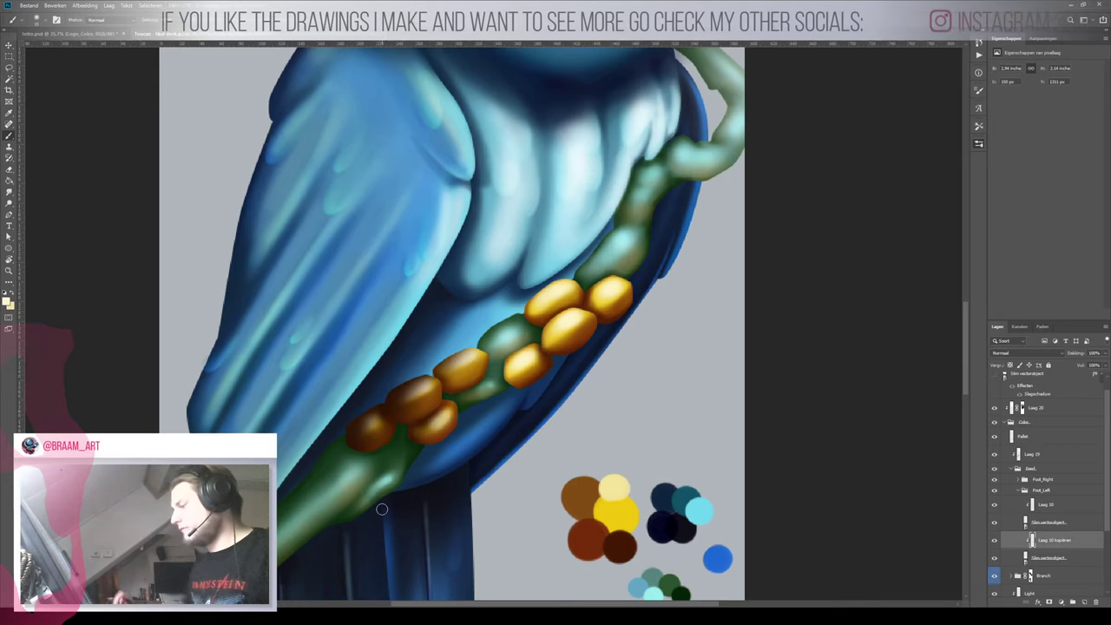
Collapse the group that holds Foot_Right and Foot_Left and add a layer mask to it
{"action": "key", "text": "z"}
{"action": "key", "text": "ctrl+0"}
{"action": "left_click_drag", "start_coordinate": [587, 313], "coordinate": [521, 352]}
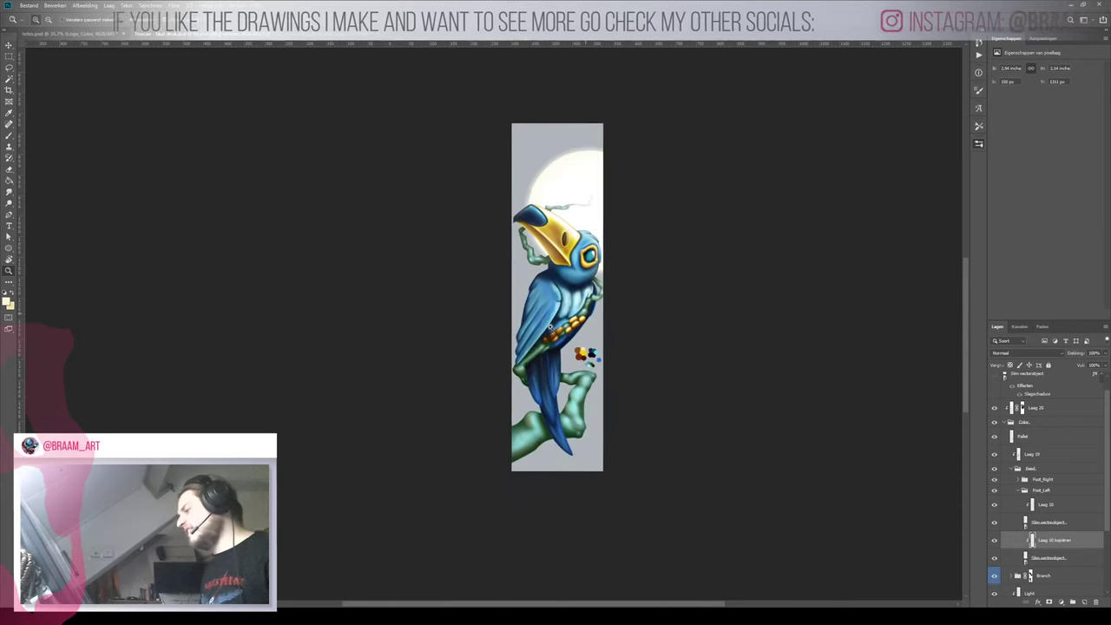
{"action": "scroll", "coordinate": [511, 359], "scroll_direction": "up", "scroll_amount": 3}
{"action": "key", "text": "b"}
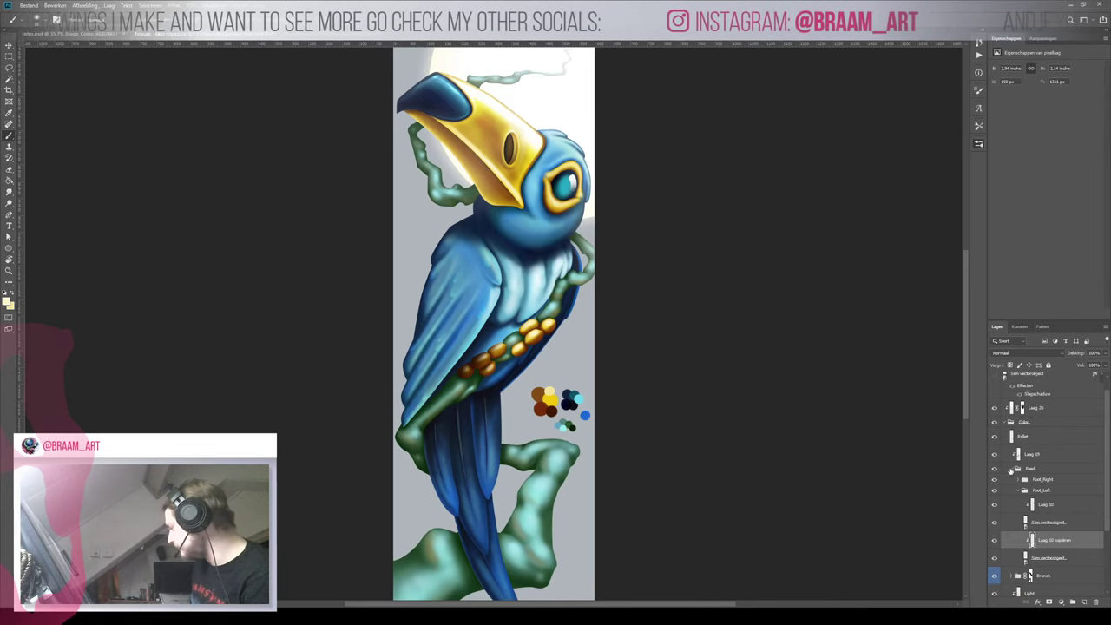
{"action": "left_click", "coordinate": [1010, 470]}
{"action": "left_click", "coordinate": [1051, 602]}
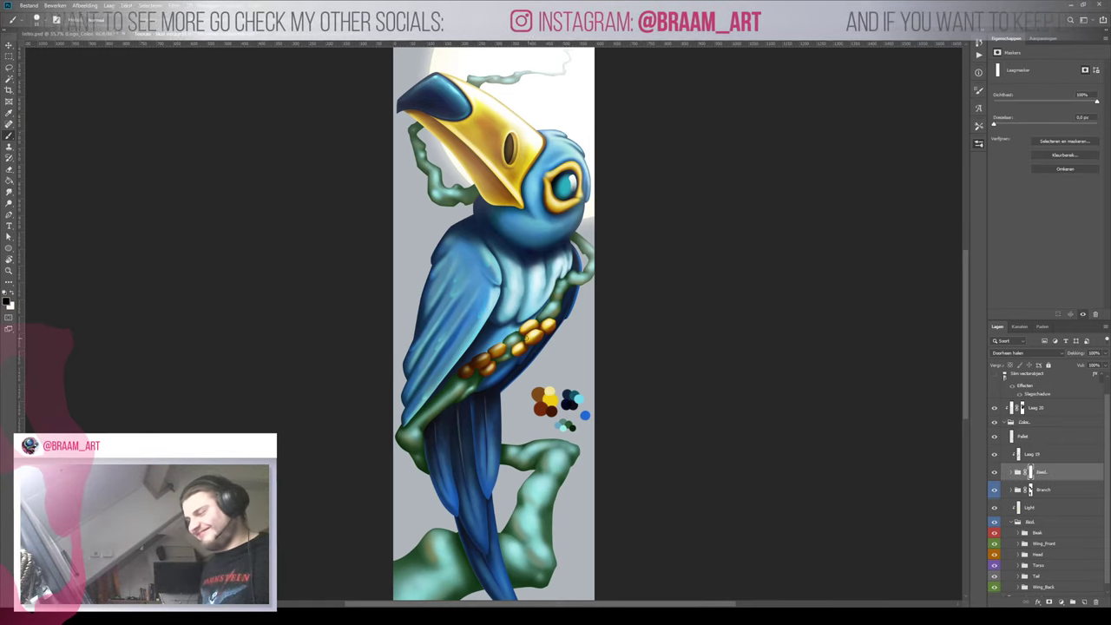
Paint black on the feet group's mask to cut small feather-shaped notches into the upper edge of the left foot's uppermost claw
{"action": "key", "text": "ctrl+space"}
{"action": "left_click_drag", "start_coordinate": [527, 339], "coordinate": [550, 329]}
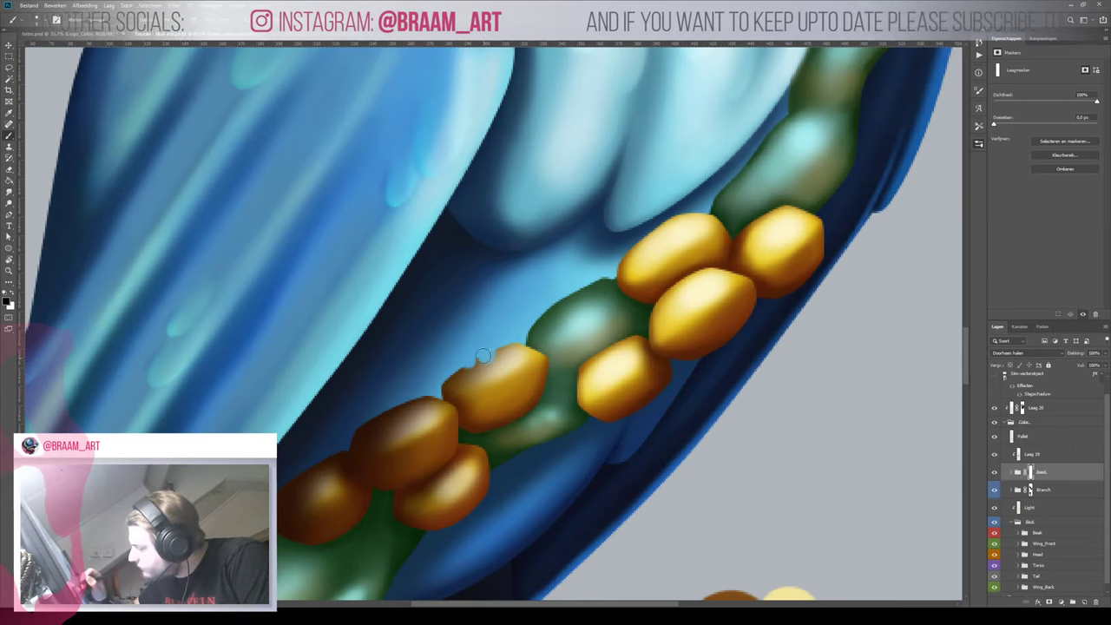
{"action": "left_click_drag", "start_coordinate": [489, 352], "coordinate": [493, 349]}
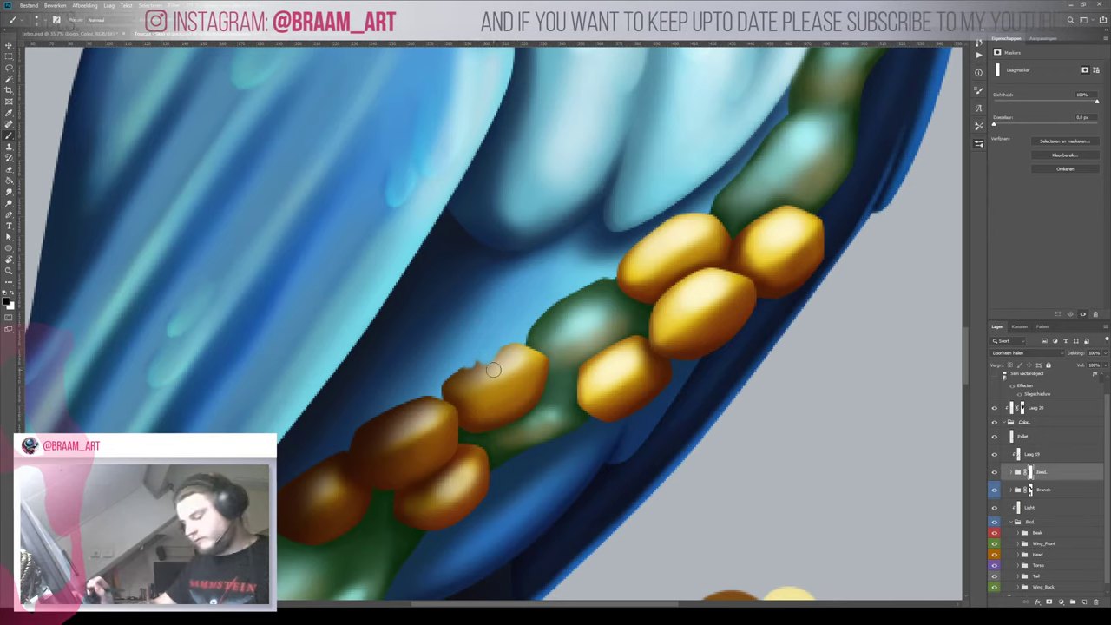
{"action": "key", "text": "z"}
{"action": "mouse_move", "coordinate": [492, 377]}
{"action": "left_mouse_down"}
{"action": "mouse_move", "coordinate": [426, 447]}
{"action": "mouse_move", "coordinate": [491, 386]}
{"action": "left_mouse_up"}
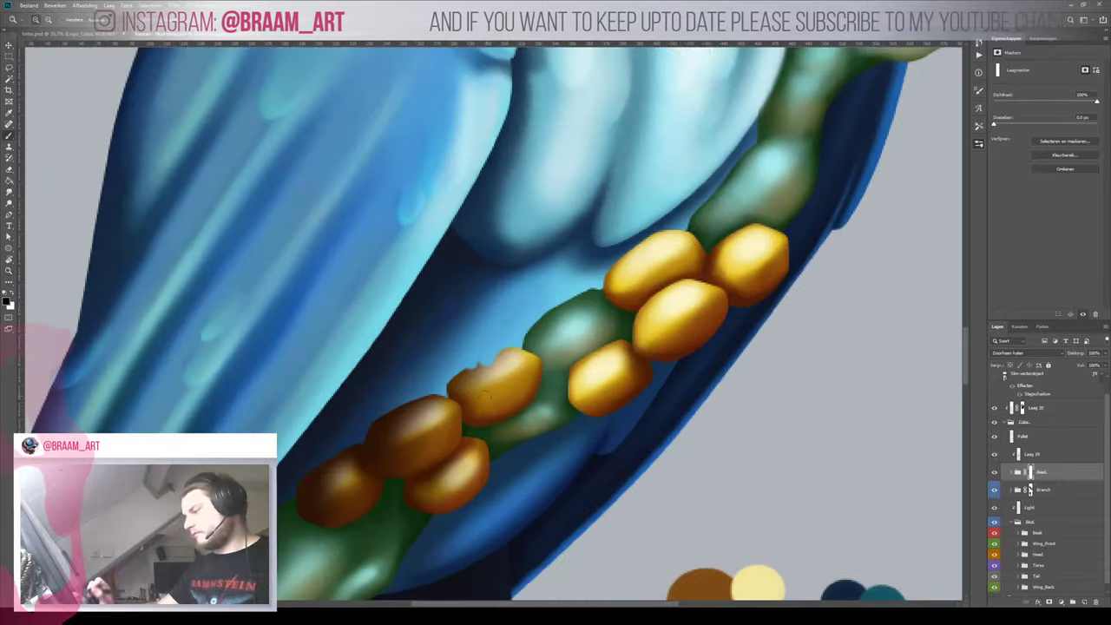
{"action": "key", "text": "b"}
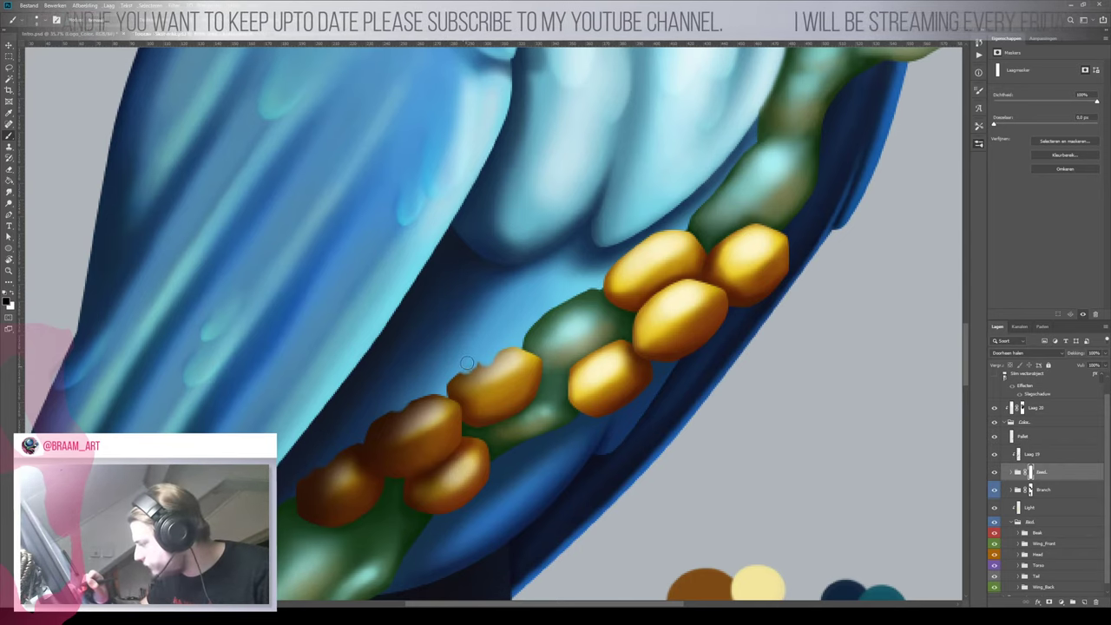
Mask out similar notches along the upper edges of the left foot's middle and lowest claws
{"action": "mouse_move", "coordinate": [460, 360]}
{"action": "left_mouse_down"}
{"action": "mouse_move", "coordinate": [304, 360]}
{"action": "mouse_move", "coordinate": [449, 359]}
{"action": "left_mouse_up"}
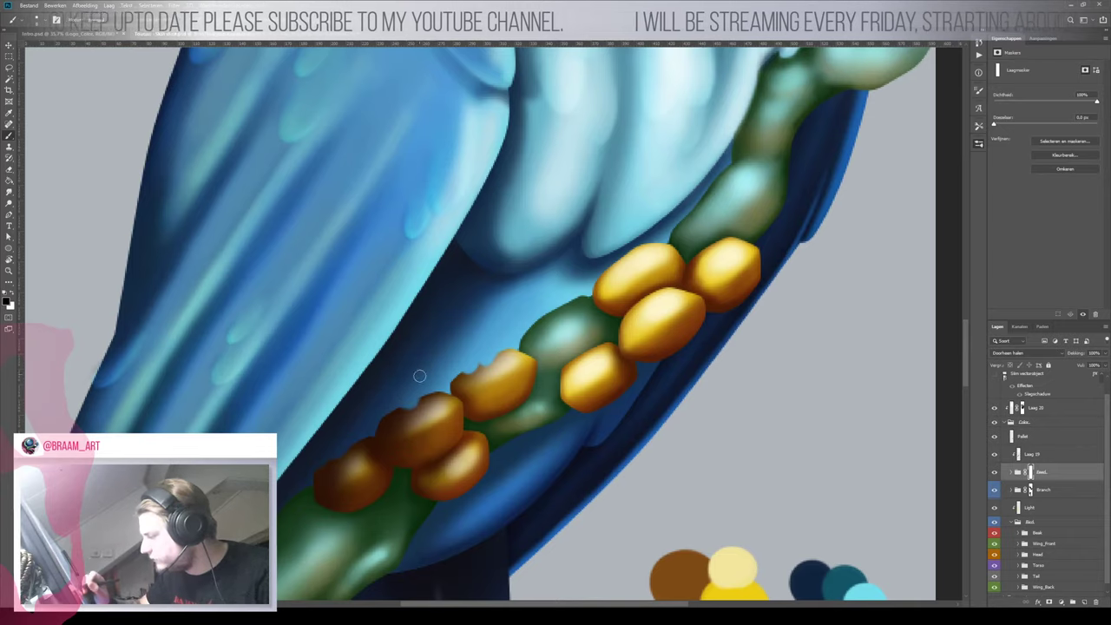
{"action": "mouse_move", "coordinate": [426, 381]}
{"action": "left_mouse_down"}
{"action": "mouse_move", "coordinate": [375, 468]}
{"action": "mouse_move", "coordinate": [410, 404]}
{"action": "mouse_move", "coordinate": [401, 413]}
{"action": "left_mouse_up"}
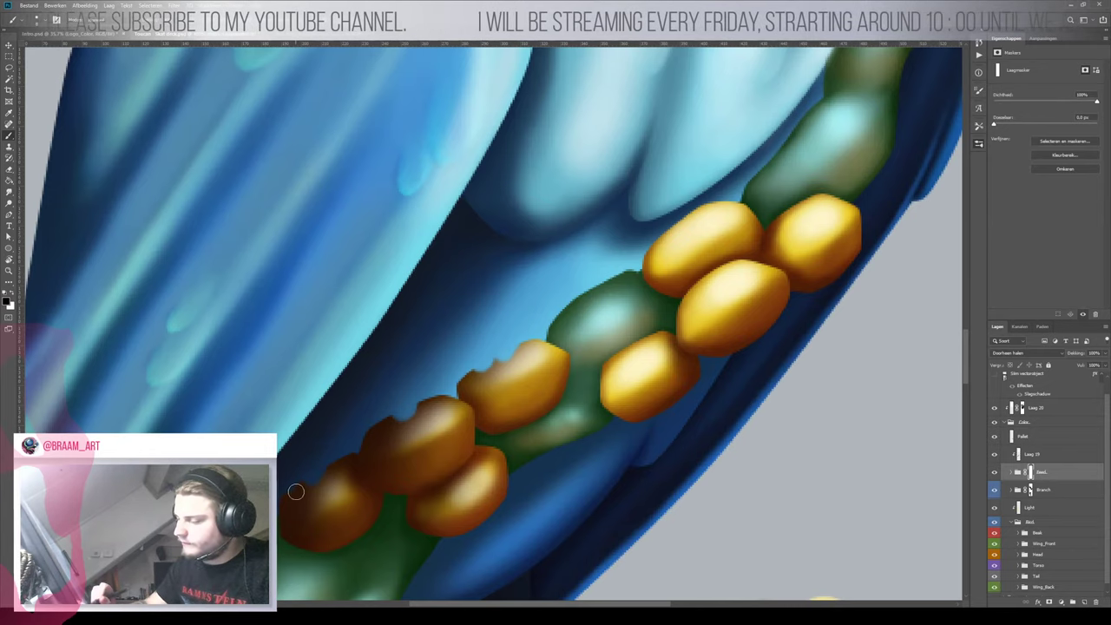
{"action": "left_click_drag", "start_coordinate": [316, 462], "coordinate": [265, 495]}
{"action": "left_click_drag", "start_coordinate": [330, 458], "coordinate": [384, 392]}
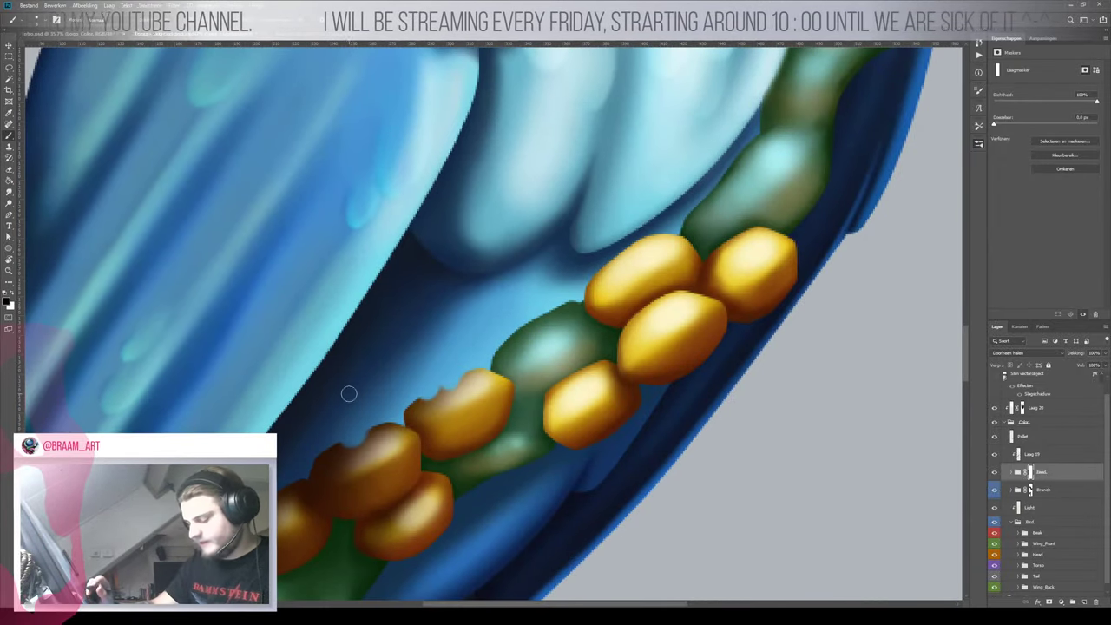
Paint the middle claw's wide notch back in on the mask and cut narrower notches along its upper edge
{"action": "key", "text": "x"}
{"action": "left_click_drag", "start_coordinate": [329, 449], "coordinate": [352, 403]}
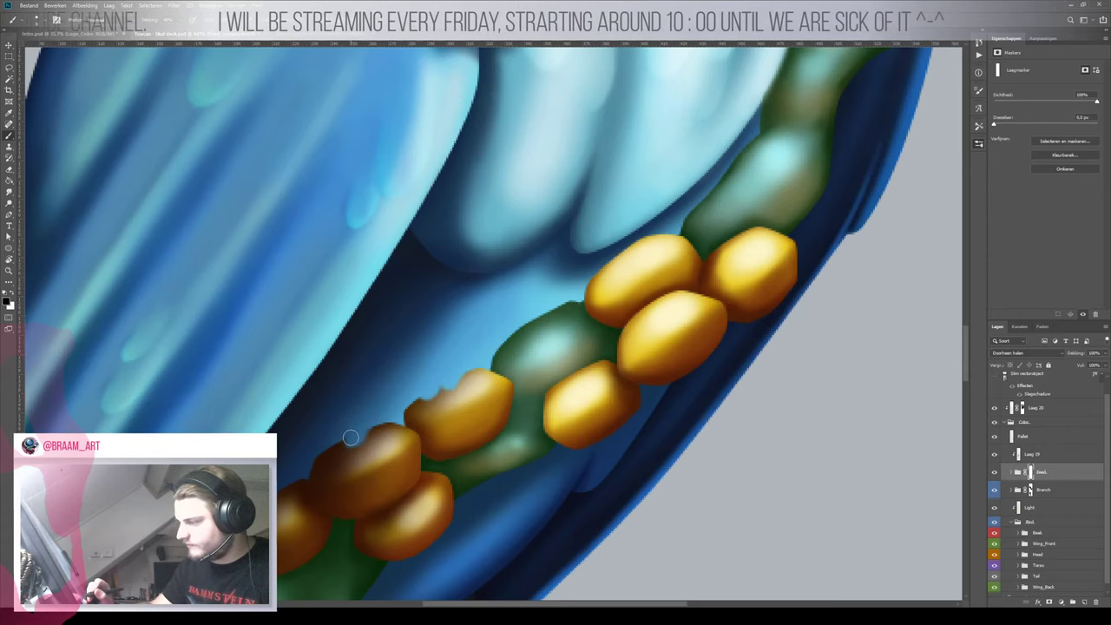
{"action": "mouse_move", "coordinate": [360, 429]}
{"action": "left_mouse_down"}
{"action": "mouse_move", "coordinate": [351, 457]}
{"action": "mouse_move", "coordinate": [363, 408]}
{"action": "left_mouse_up"}
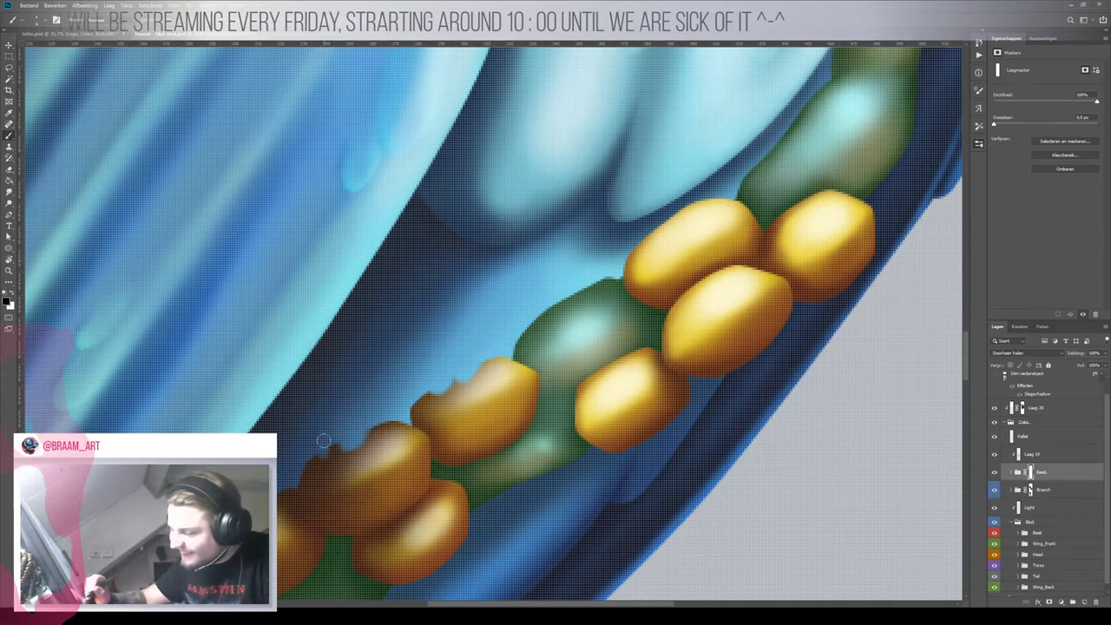
Inspect the masked claws, and hide and show the Branch and bird groups to identify what lies behind them
{"action": "key", "text": "z"}
{"action": "left_click_drag", "start_coordinate": [342, 444], "coordinate": [295, 509]}
{"action": "scroll", "coordinate": [294, 508], "scroll_direction": "down", "scroll_amount": 2}
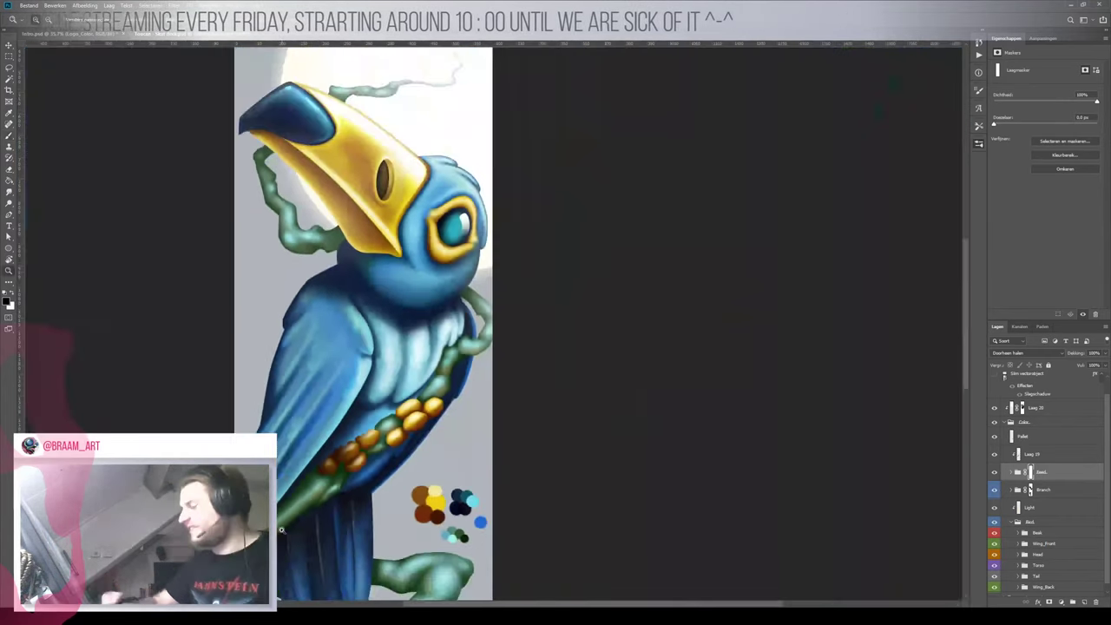
{"action": "scroll", "coordinate": [347, 495], "scroll_direction": "down", "scroll_amount": 3}
{"action": "scroll", "coordinate": [403, 484], "scroll_direction": "up", "scroll_amount": 5}
{"action": "scroll", "coordinate": [404, 484], "scroll_direction": "up", "scroll_amount": 4}
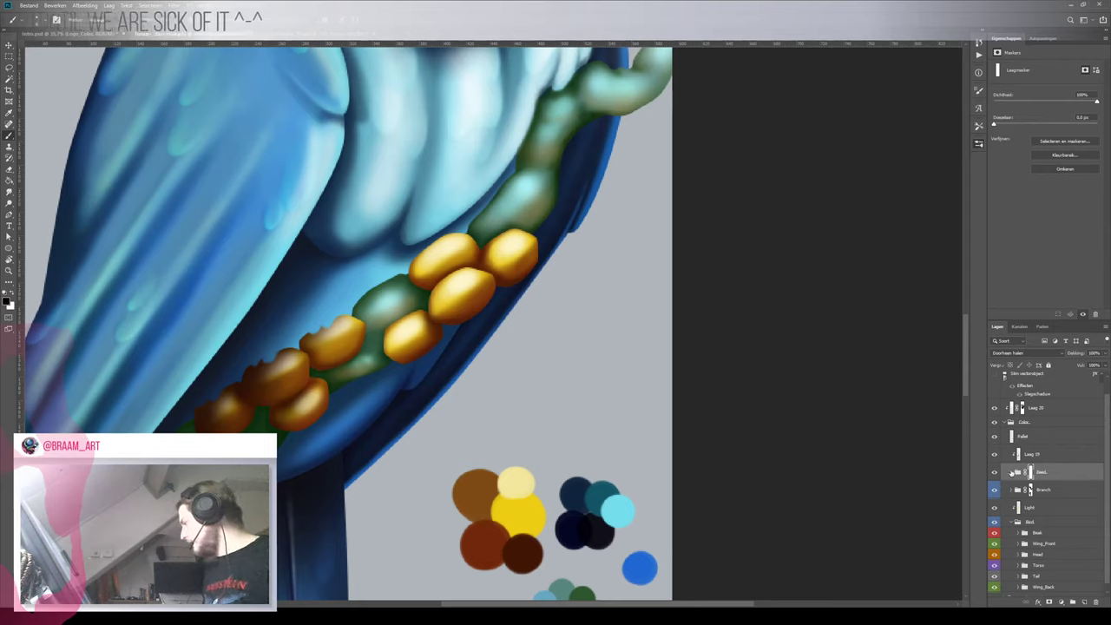
{"action": "left_click", "coordinate": [1011, 472]}
{"action": "left_click", "coordinate": [1011, 473]}
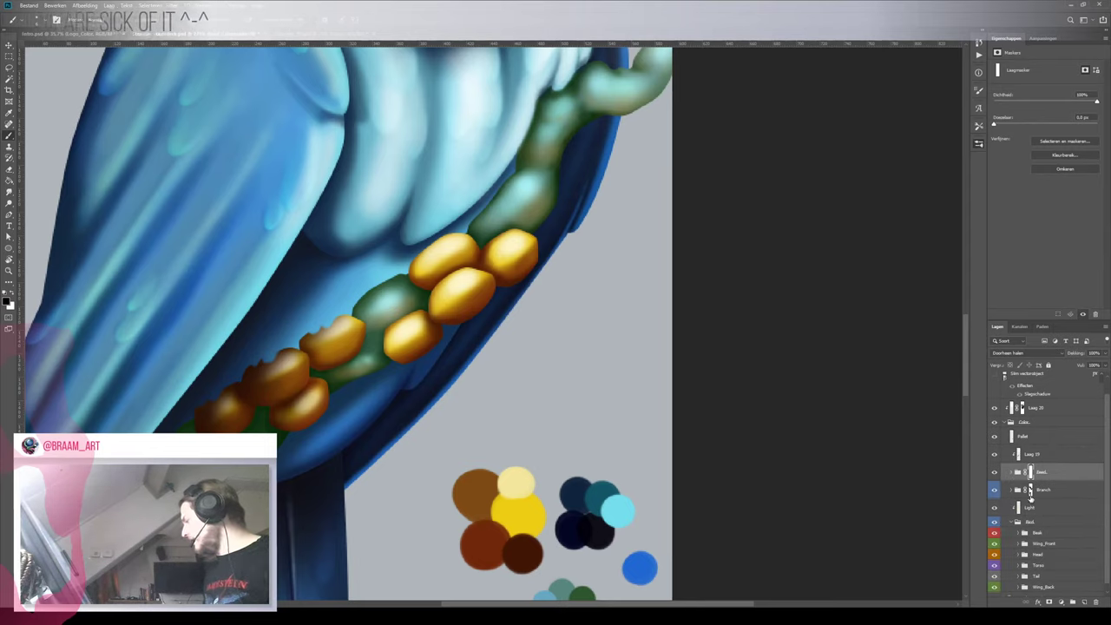
{"action": "scroll", "coordinate": [1031, 494], "scroll_direction": "down", "scroll_amount": 1}
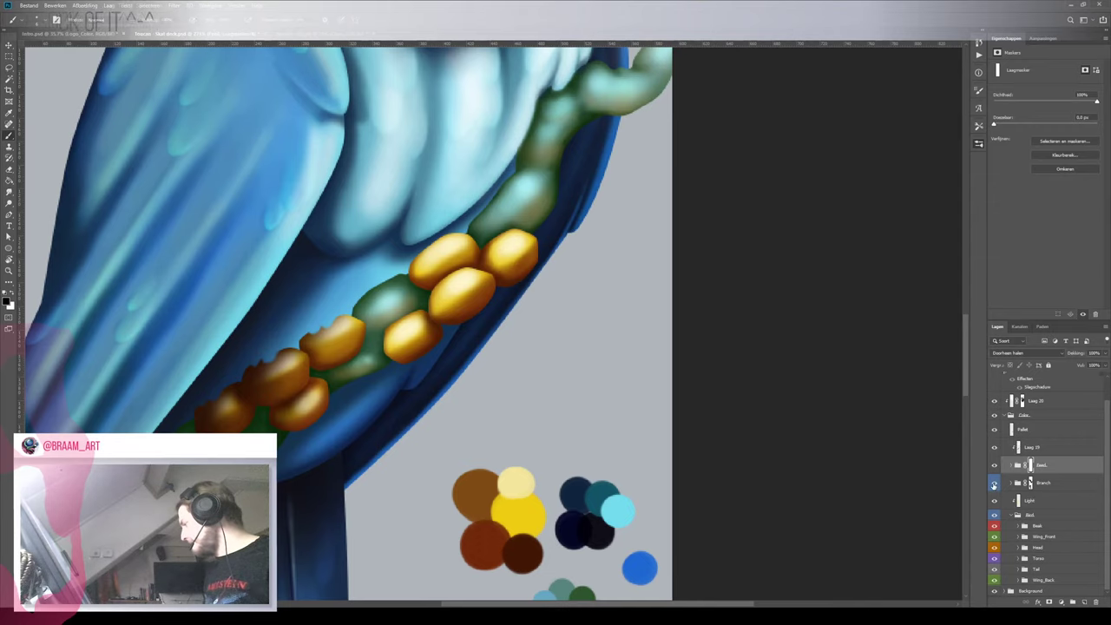
{"action": "left_click", "coordinate": [994, 483]}
{"action": "left_click", "coordinate": [995, 484]}
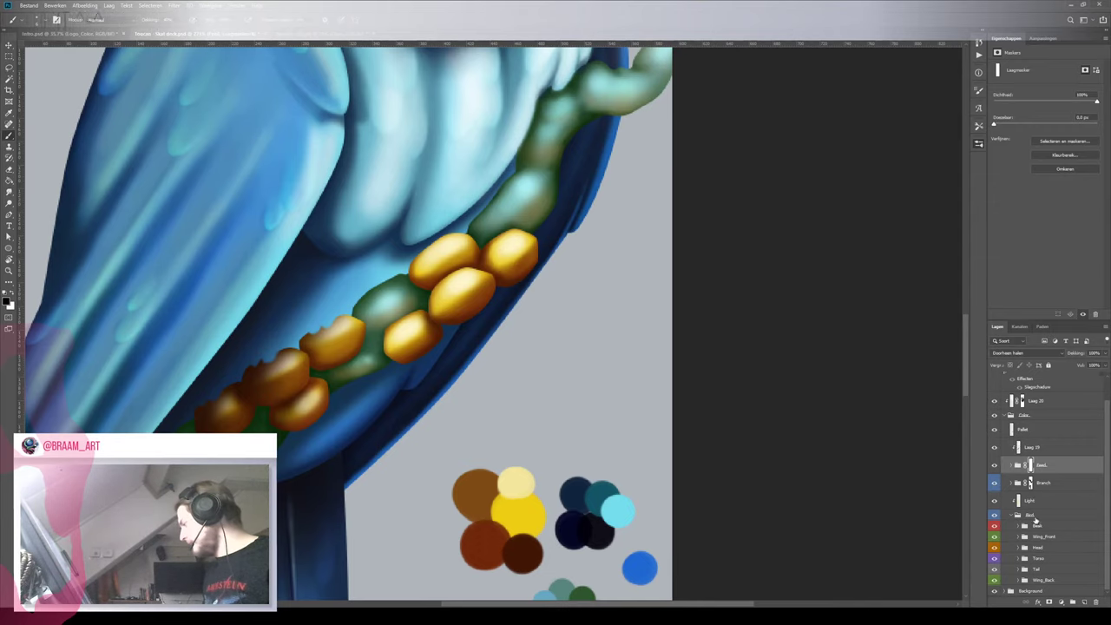
{"action": "left_click", "coordinate": [993, 516]}
{"action": "left_click", "coordinate": [994, 515]}
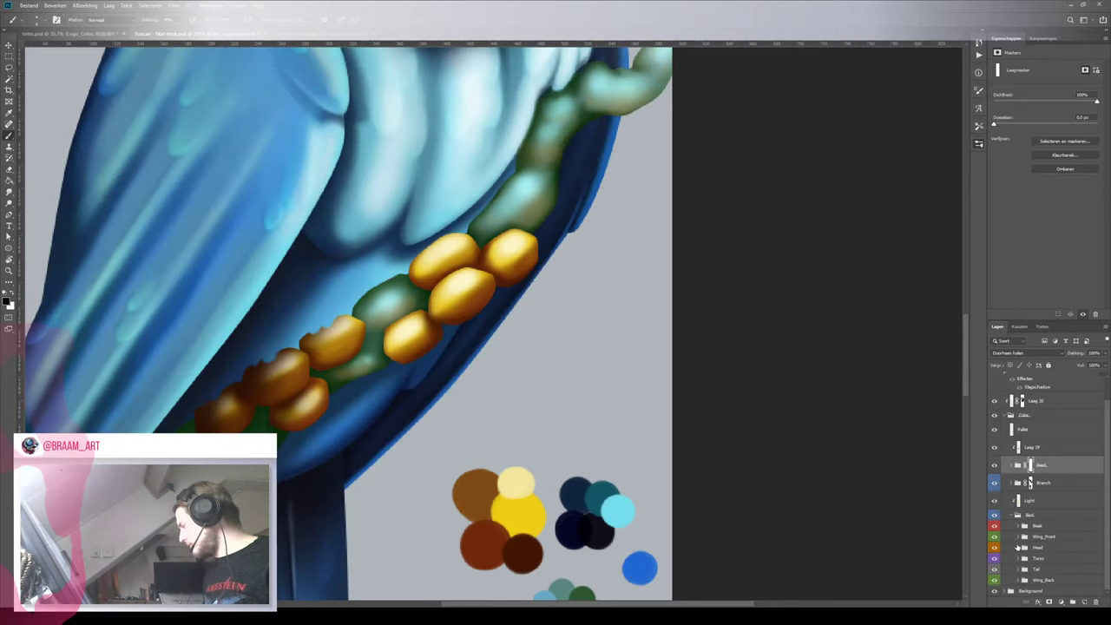
Open the Torso group, check its Shading layer by toggling it, and add a new clipped layer above it
{"action": "left_click", "coordinate": [1017, 559]}
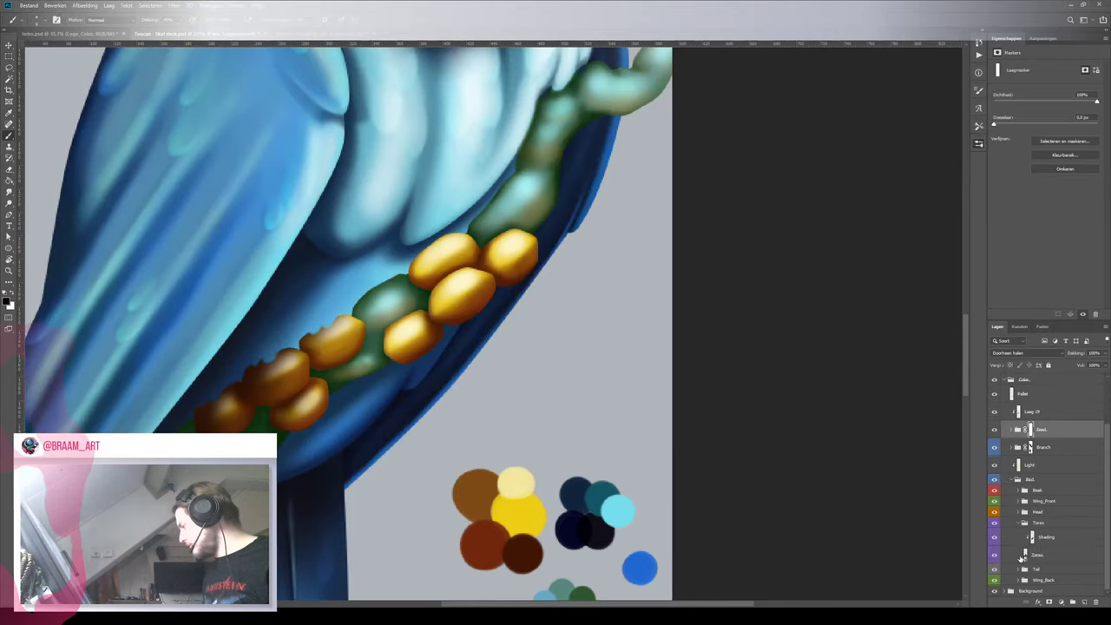
{"action": "left_click", "coordinate": [994, 537]}
{"action": "left_click", "coordinate": [994, 537]}
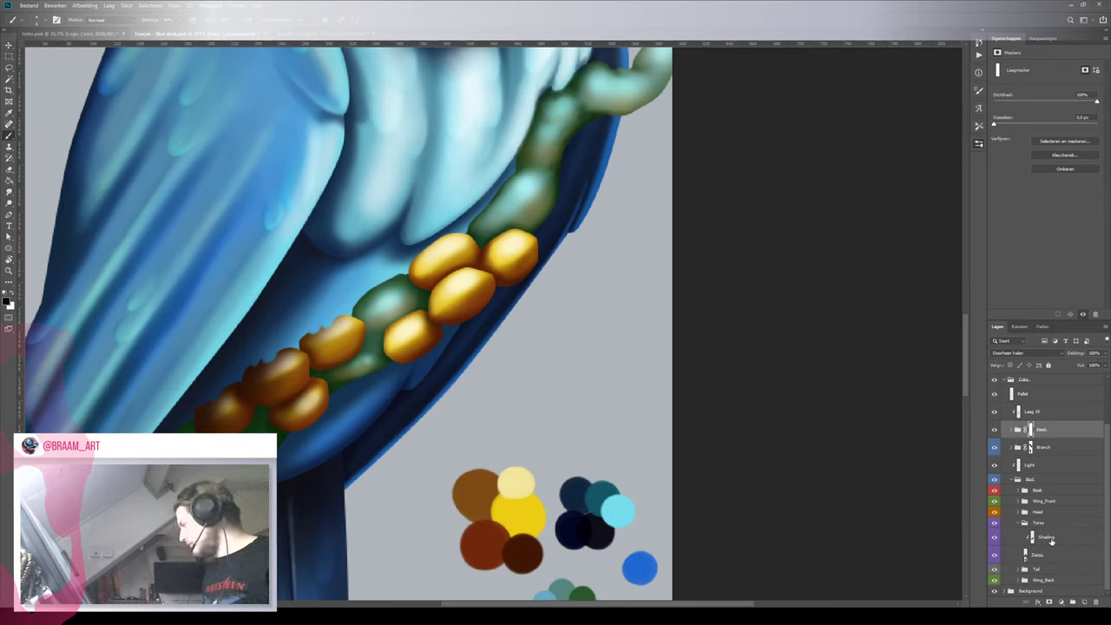
{"action": "left_click", "coordinate": [1051, 539]}
{"action": "left_click", "coordinate": [1084, 603]}
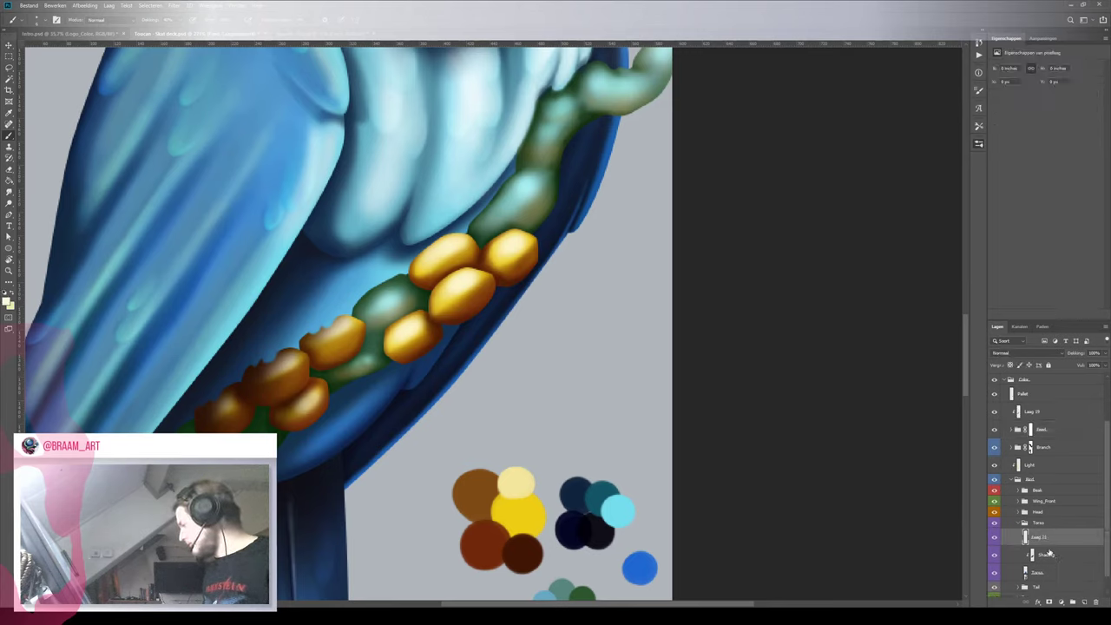
Sample blue from the belly and brush small light blue feather tufts into the notches above the left foot's claws
{"action": "left_click", "coordinate": [325, 323], "text": "alt"}
{"action": "left_click", "coordinate": [340, 319]}
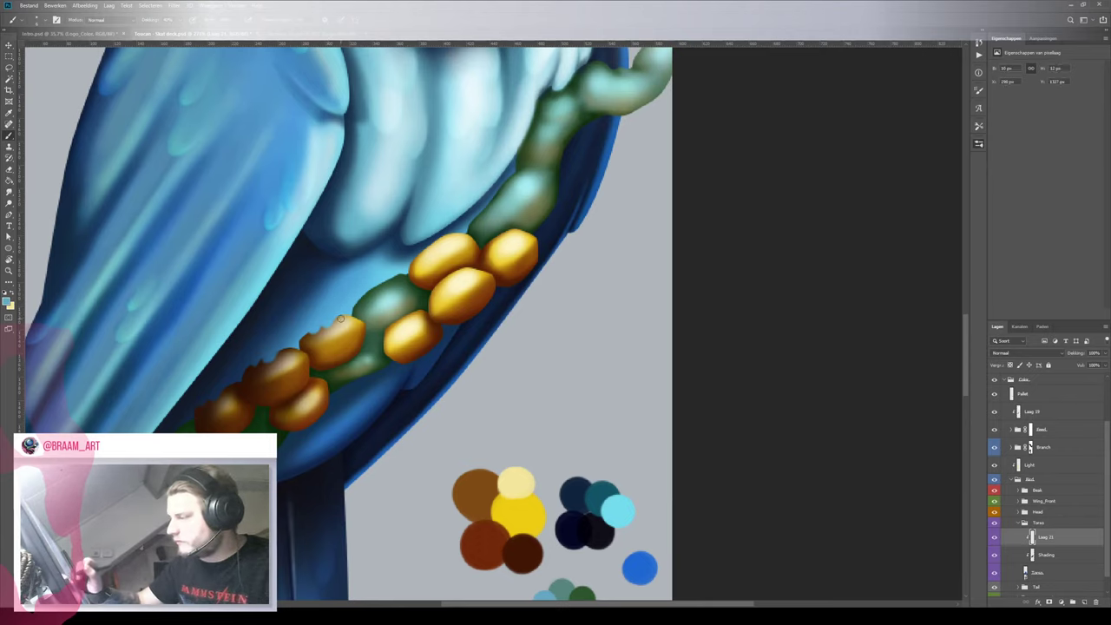
{"action": "left_click_drag", "start_coordinate": [326, 323], "coordinate": [335, 308]}
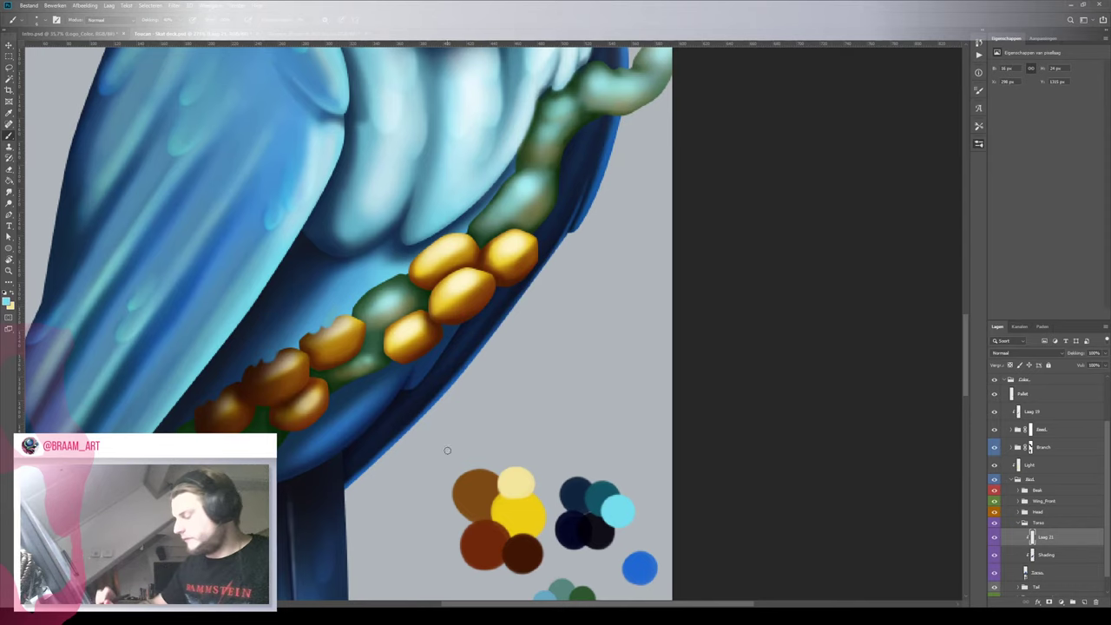
{"action": "left_click_drag", "start_coordinate": [552, 449], "coordinate": [573, 371]}
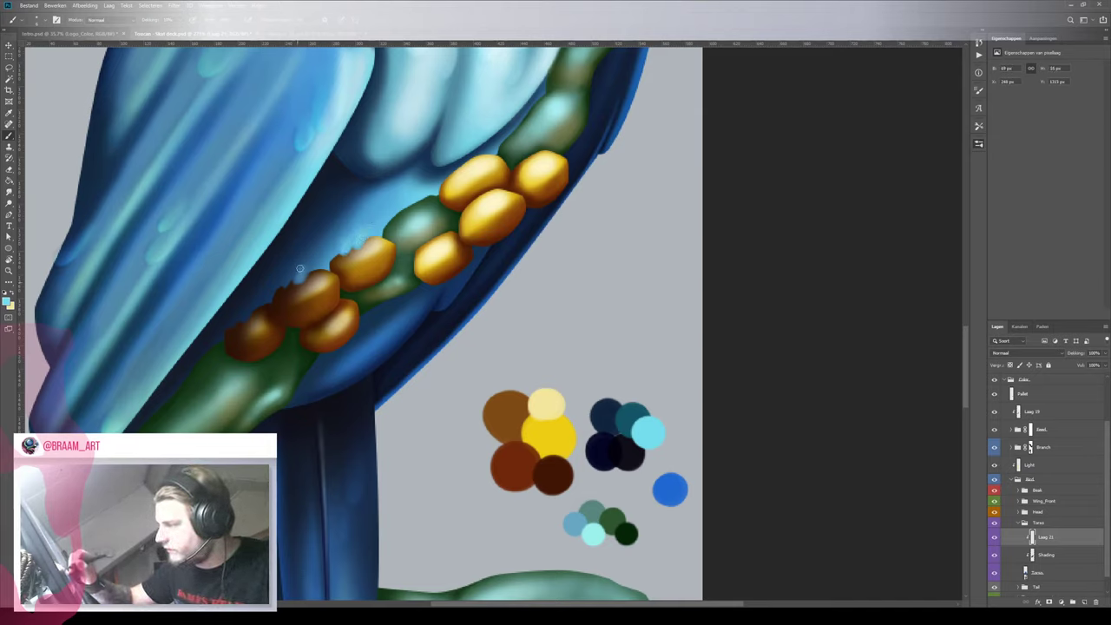
{"action": "left_click_drag", "start_coordinate": [285, 283], "coordinate": [287, 270]}
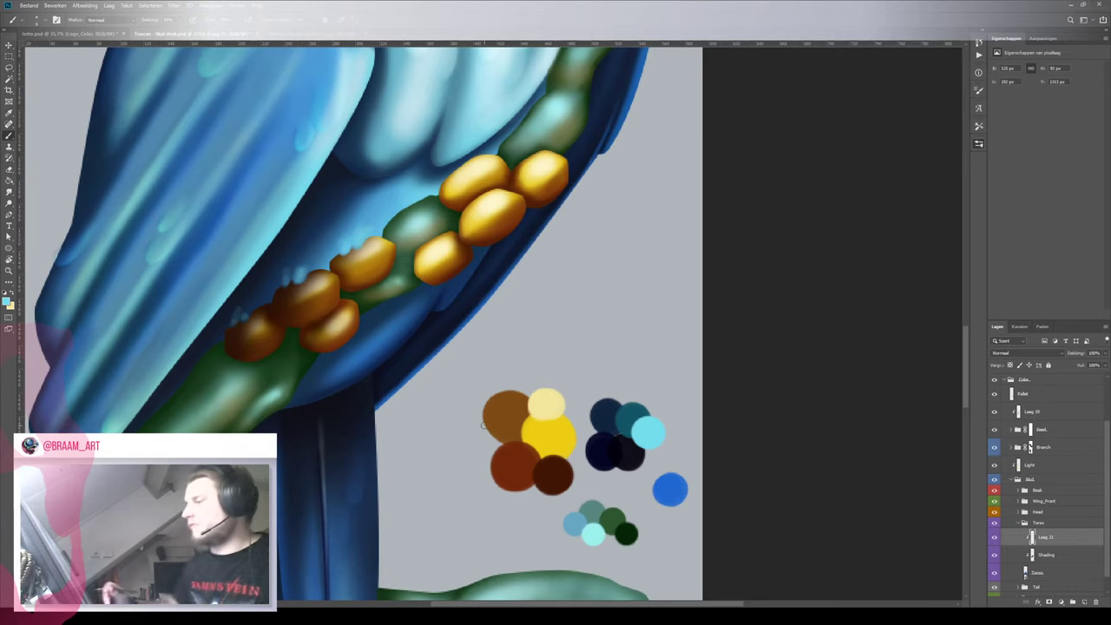
Brush additional light blue feather strokes above the left foot's middle and lowest claws
{"action": "key", "text": "z"}
{"action": "mouse_move", "coordinate": [585, 387]}
{"action": "left_mouse_down"}
{"action": "mouse_move", "coordinate": [553, 384]}
{"action": "mouse_move", "coordinate": [585, 380]}
{"action": "left_mouse_up"}
{"action": "mouse_move", "coordinate": [411, 278]}
{"action": "left_mouse_down"}
{"action": "mouse_move", "coordinate": [437, 273]}
{"action": "mouse_move", "coordinate": [393, 280]}
{"action": "left_mouse_up"}
{"action": "key", "text": "b"}
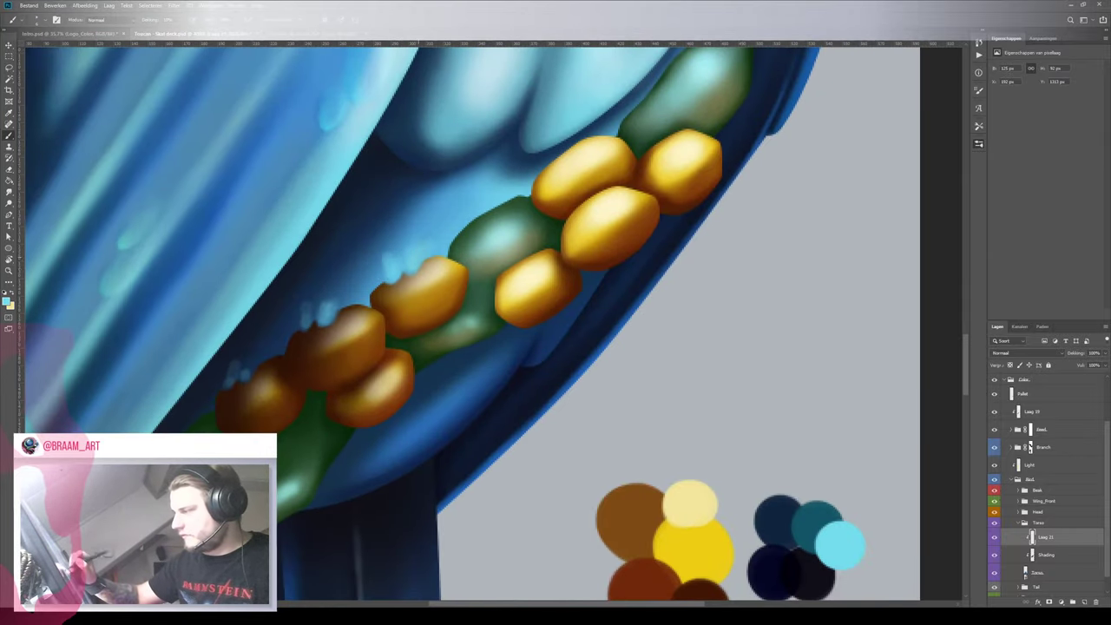
{"action": "left_click_drag", "start_coordinate": [333, 314], "coordinate": [303, 313]}
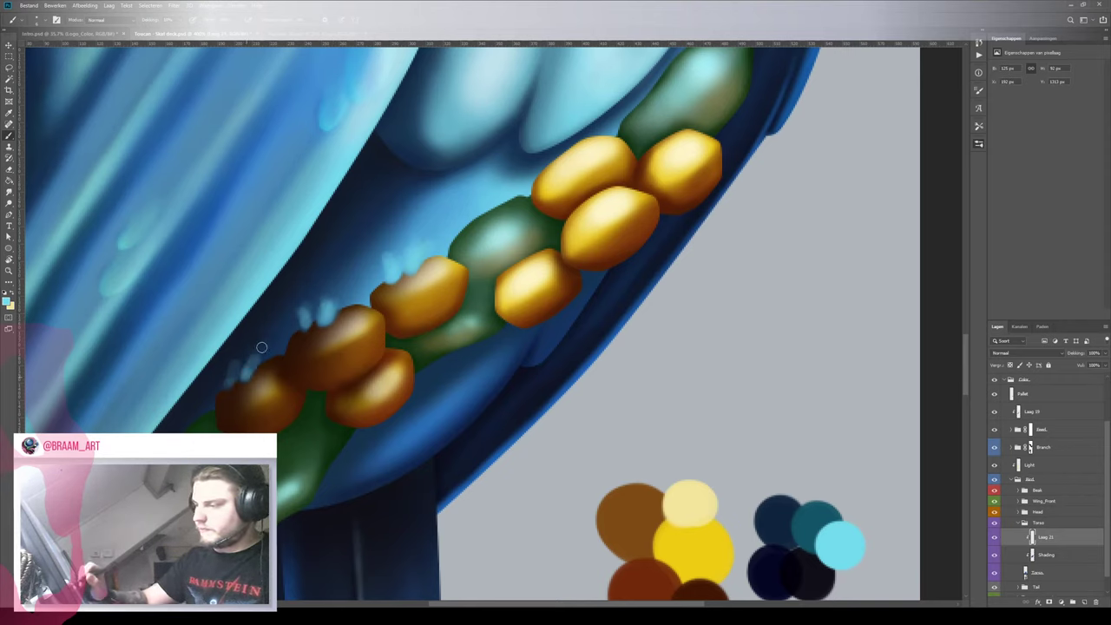
{"action": "left_click_drag", "start_coordinate": [243, 369], "coordinate": [222, 379]}
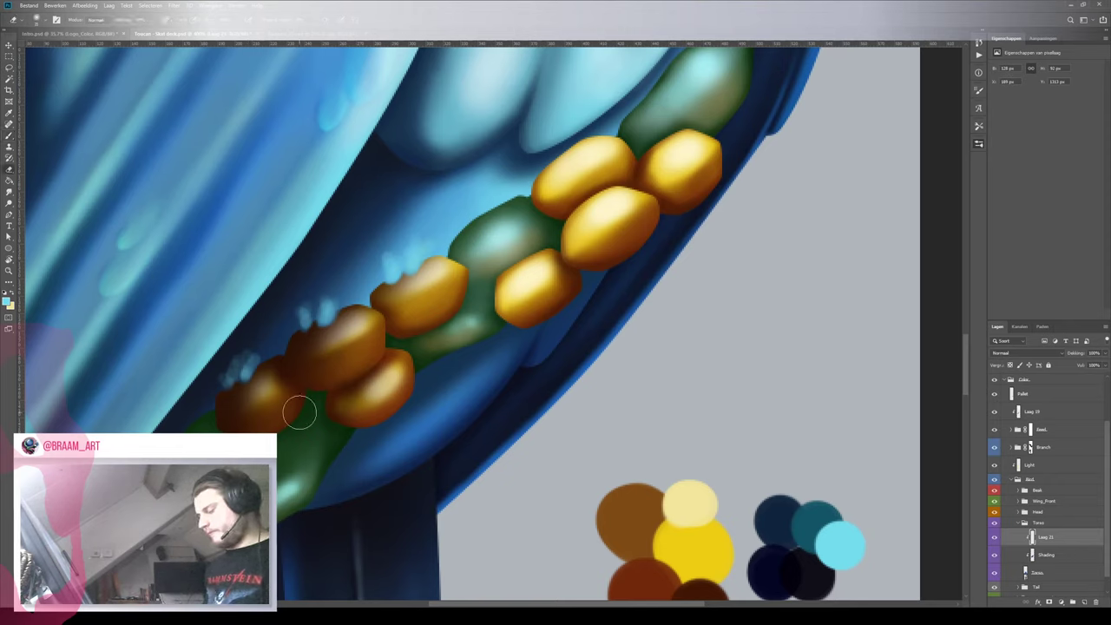
Erase the upper ends of the light blue tufts with a smaller eraser so they blend into the belly
{"action": "mouse_move", "coordinate": [396, 262]}
{"action": "left_mouse_down"}
{"action": "mouse_move", "coordinate": [406, 247]}
{"action": "mouse_move", "coordinate": [382, 252]}
{"action": "mouse_move", "coordinate": [395, 260]}
{"action": "left_mouse_up"}
{"action": "key", "text": "bracketleft"}
{"action": "key", "text": "bracketleft"}
{"action": "key", "text": "bracketleft"}
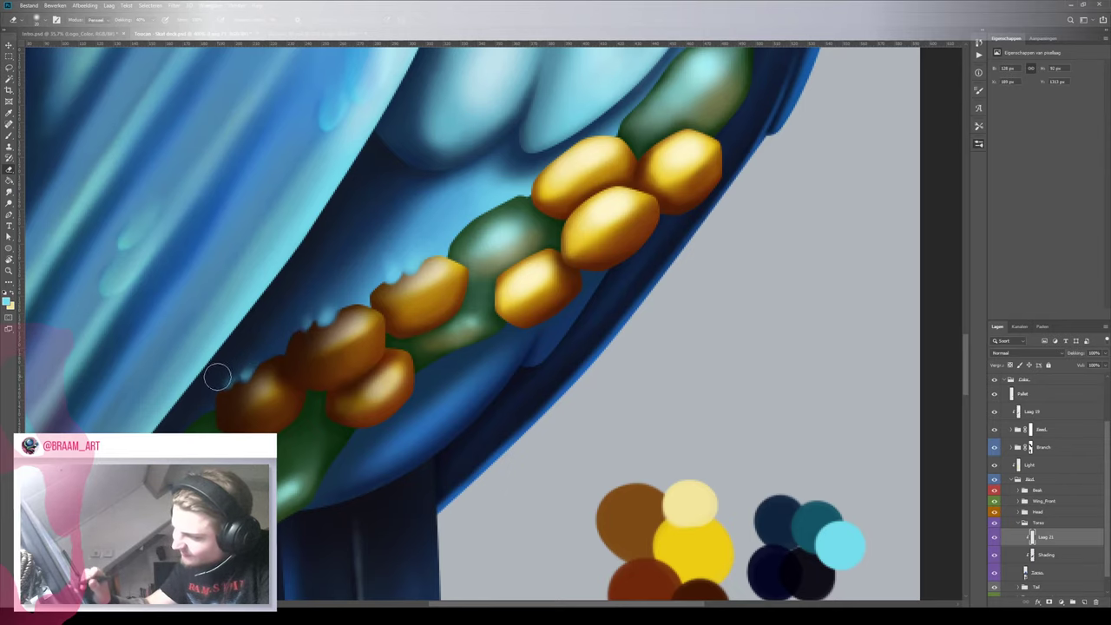
Brush longer light blue feather strokes upward from the notches of the left foot's three upper claws
{"action": "key", "text": "z"}
{"action": "key", "text": "ctrl+0"}
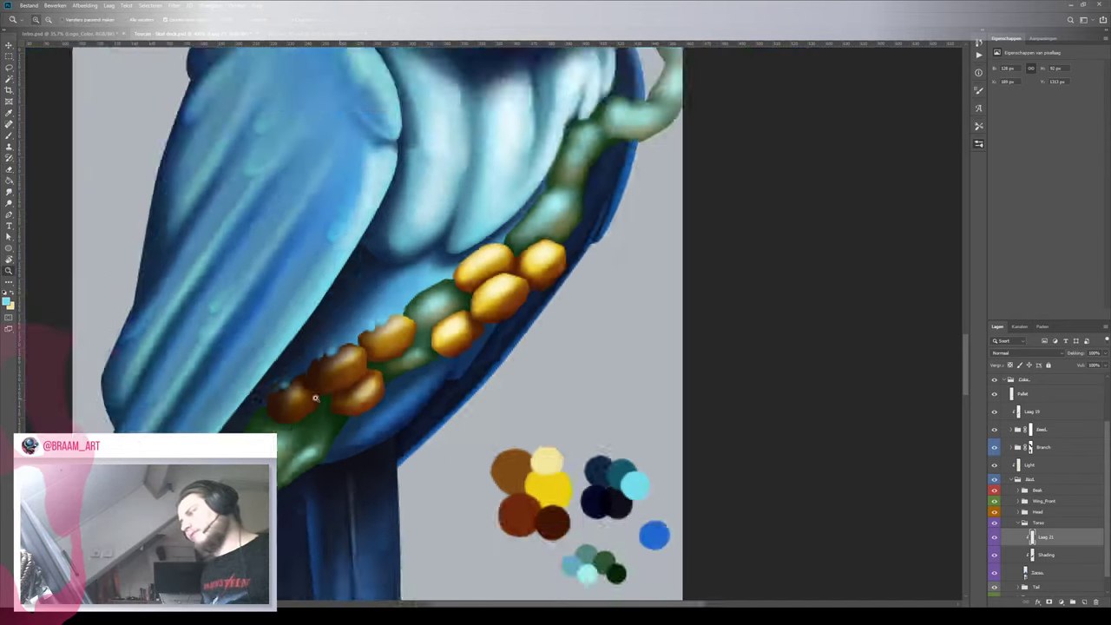
{"action": "left_click_drag", "start_coordinate": [260, 399], "coordinate": [342, 373]}
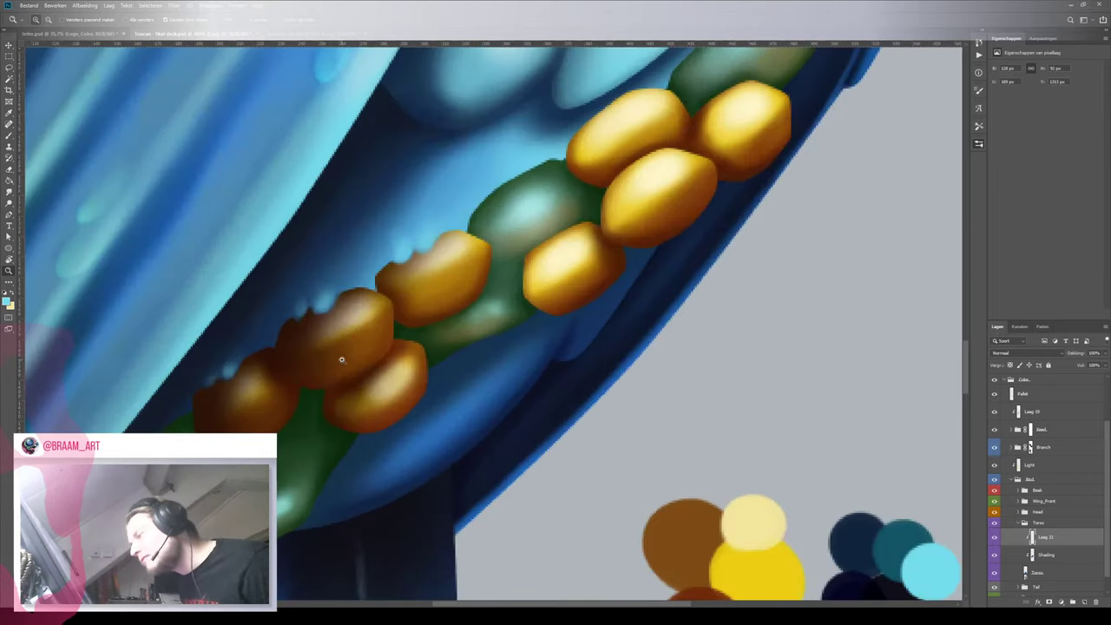
{"action": "key", "text": "e"}
{"action": "key", "text": "b"}
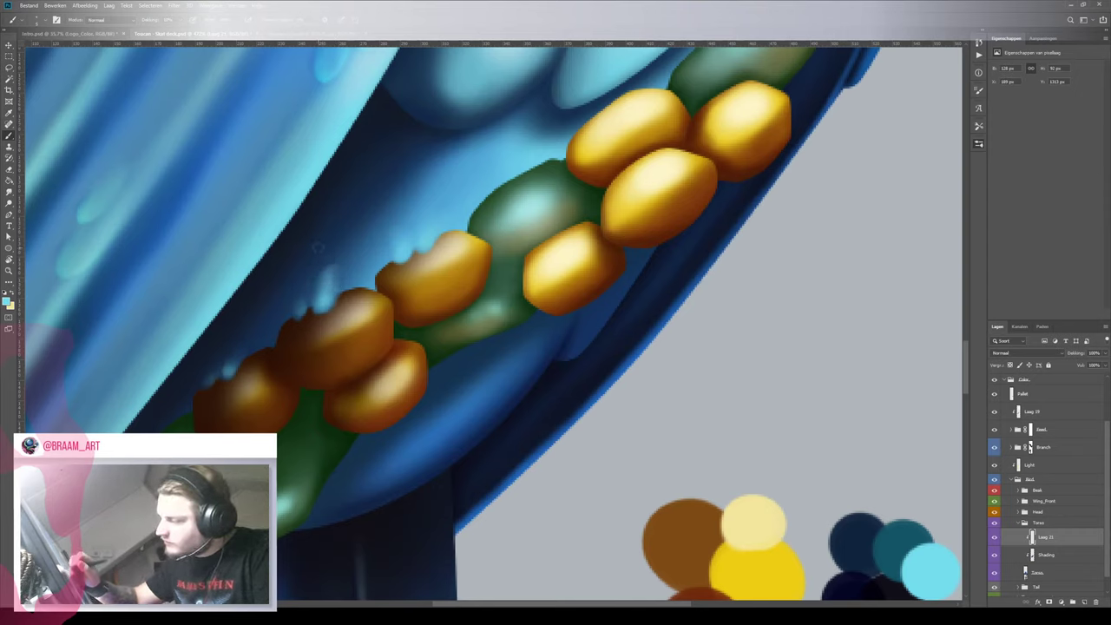
{"action": "left_click_drag", "start_coordinate": [326, 290], "coordinate": [332, 264]}
{"action": "mouse_move", "coordinate": [304, 307]}
{"action": "left_mouse_down"}
{"action": "mouse_move", "coordinate": [289, 285]}
{"action": "mouse_move", "coordinate": [284, 294]}
{"action": "left_mouse_up"}
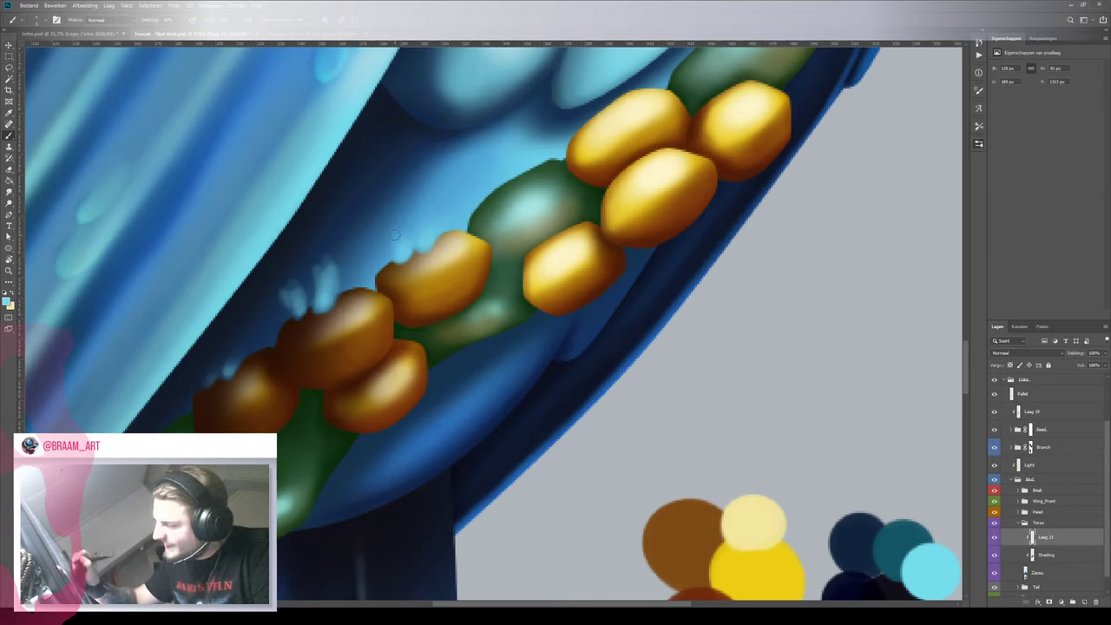
{"action": "mouse_move", "coordinate": [423, 244]}
{"action": "left_mouse_down"}
{"action": "mouse_move", "coordinate": [416, 199]}
{"action": "mouse_move", "coordinate": [426, 196]}
{"action": "left_mouse_up"}
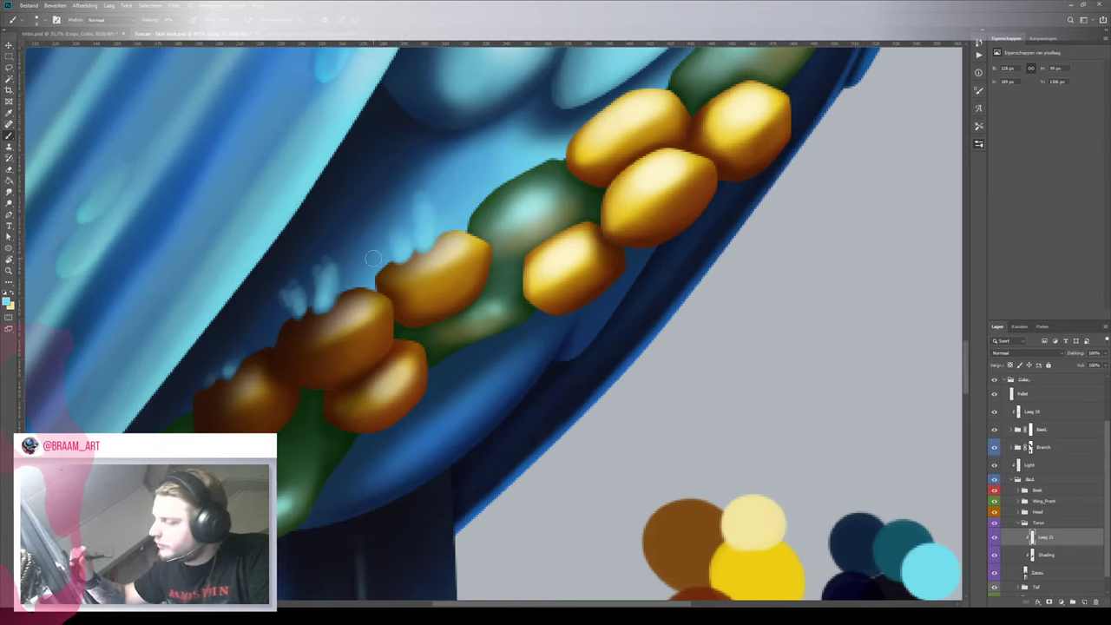
{"action": "mouse_move", "coordinate": [228, 372]}
{"action": "left_mouse_down"}
{"action": "mouse_move", "coordinate": [217, 330]}
{"action": "mouse_move", "coordinate": [235, 353]}
{"action": "mouse_move", "coordinate": [233, 323]}
{"action": "mouse_move", "coordinate": [216, 355]}
{"action": "left_mouse_up"}
{"action": "key", "text": "e"}
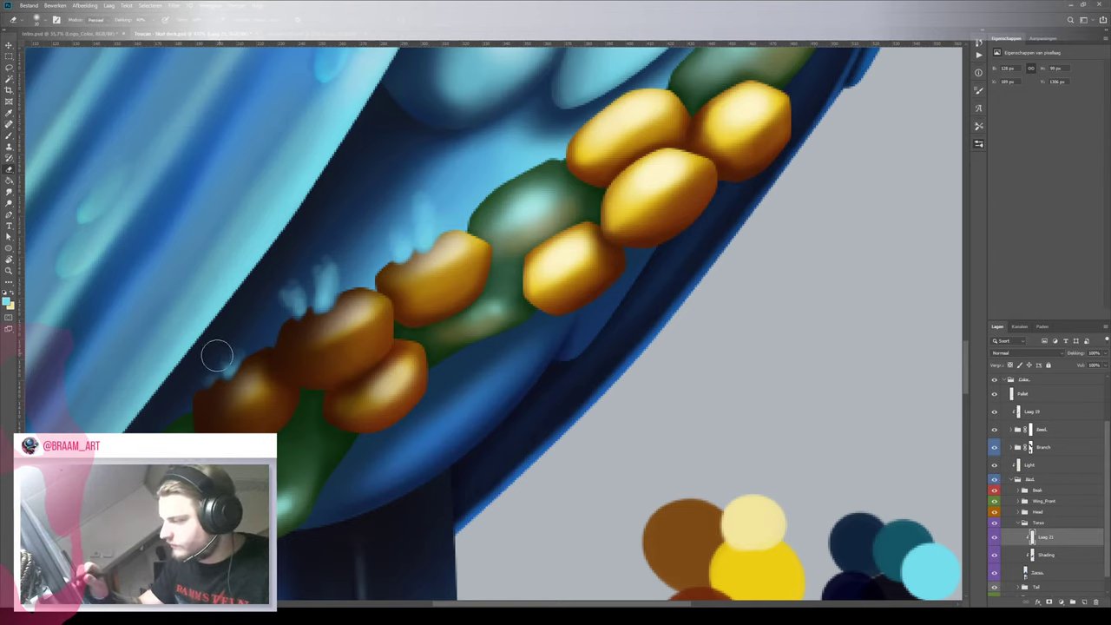
Erase the upper ends of the longer light blue tufts above the left foot's claws, fading them into the belly
{"action": "mouse_move", "coordinate": [289, 282]}
{"action": "left_mouse_down"}
{"action": "mouse_move", "coordinate": [287, 256]}
{"action": "mouse_move", "coordinate": [296, 272]}
{"action": "mouse_move", "coordinate": [285, 290]}
{"action": "left_mouse_up"}
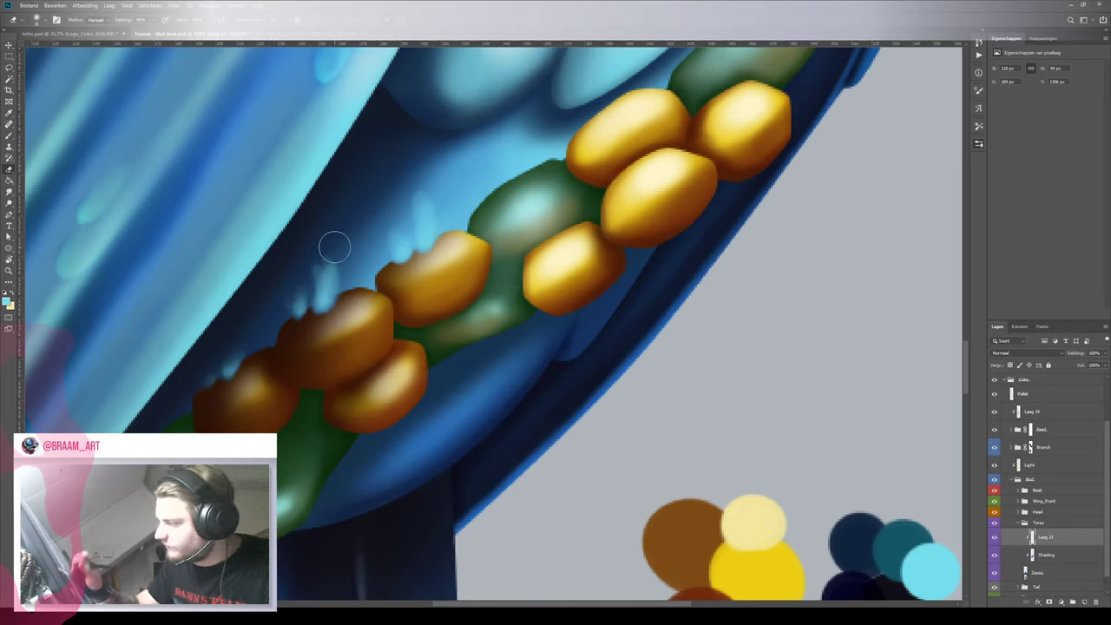
{"action": "mouse_move", "coordinate": [332, 249]}
{"action": "left_mouse_down"}
{"action": "mouse_move", "coordinate": [329, 265]}
{"action": "mouse_move", "coordinate": [305, 277]}
{"action": "mouse_move", "coordinate": [342, 258]}
{"action": "left_mouse_up"}
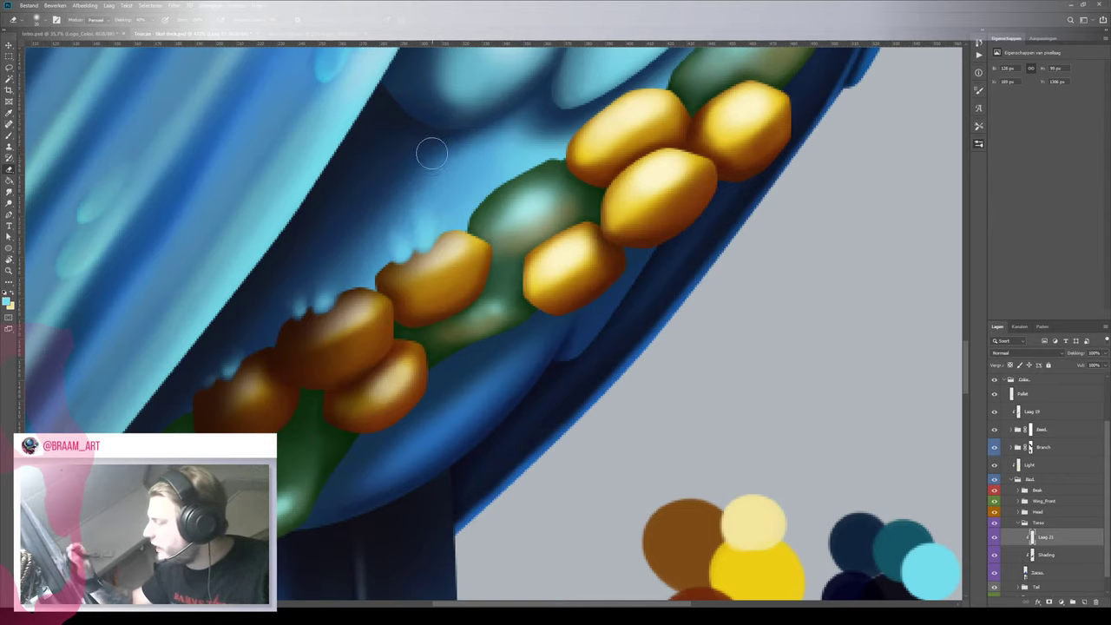
{"action": "mouse_move", "coordinate": [335, 324]}
{"action": "left_mouse_down"}
{"action": "mouse_move", "coordinate": [260, 414]}
{"action": "mouse_move", "coordinate": [265, 423]}
{"action": "left_mouse_up"}
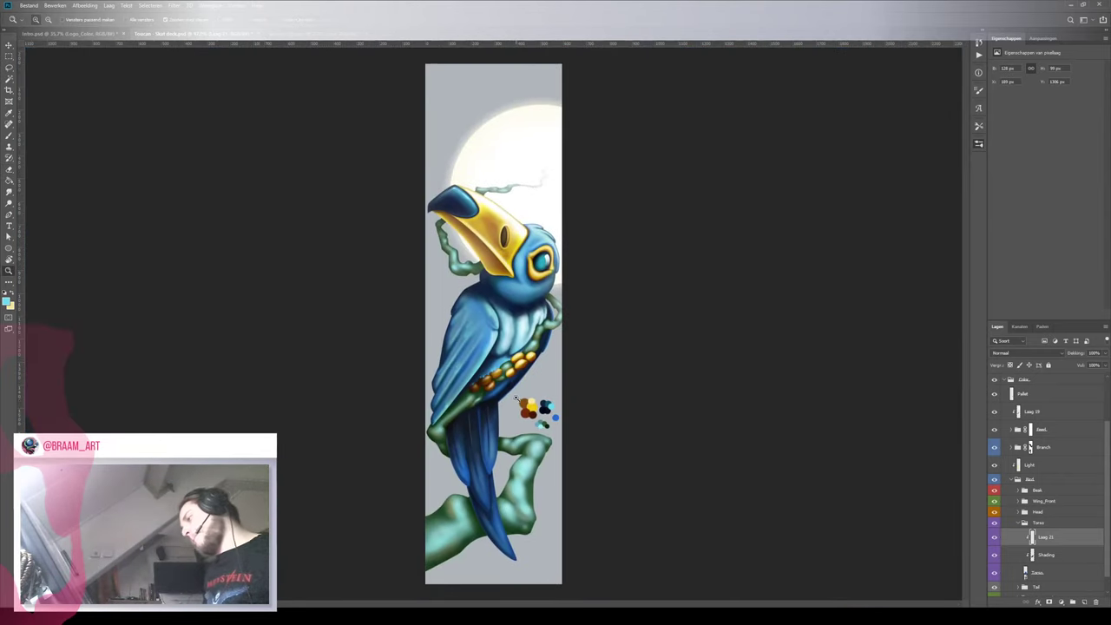
Check the blended left foot up close and in the full painting, and hide the Pallet layer with the colour swatches
{"action": "left_click", "coordinate": [490, 375]}
{"action": "left_click", "coordinate": [523, 365]}
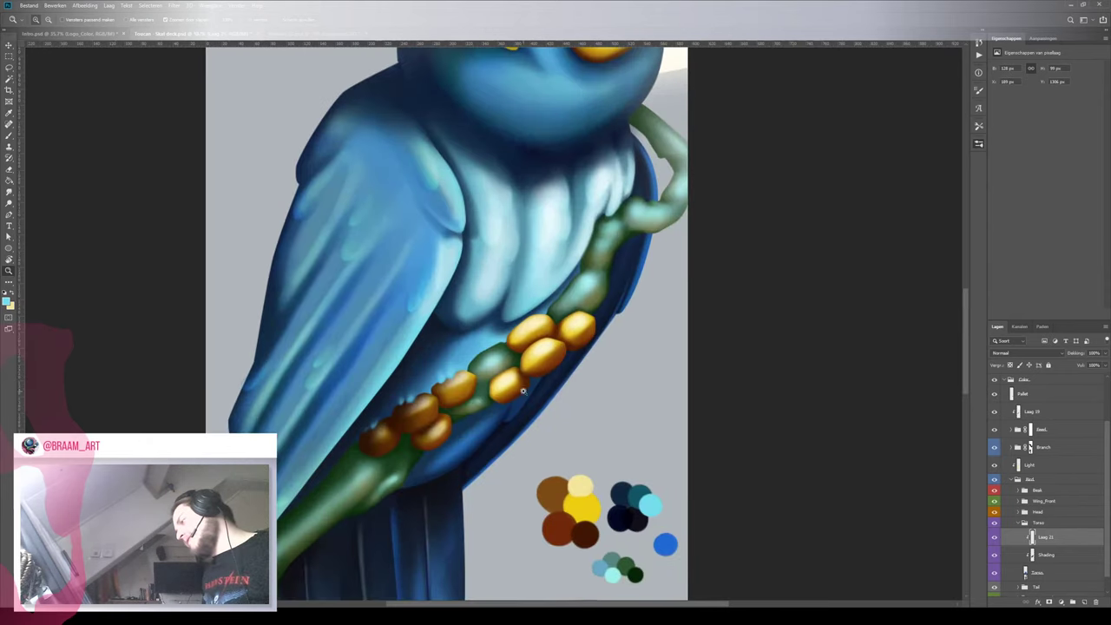
{"action": "mouse_move", "coordinate": [586, 343]}
{"action": "left_mouse_down"}
{"action": "mouse_move", "coordinate": [538, 359]}
{"action": "mouse_move", "coordinate": [577, 347]}
{"action": "left_mouse_up"}
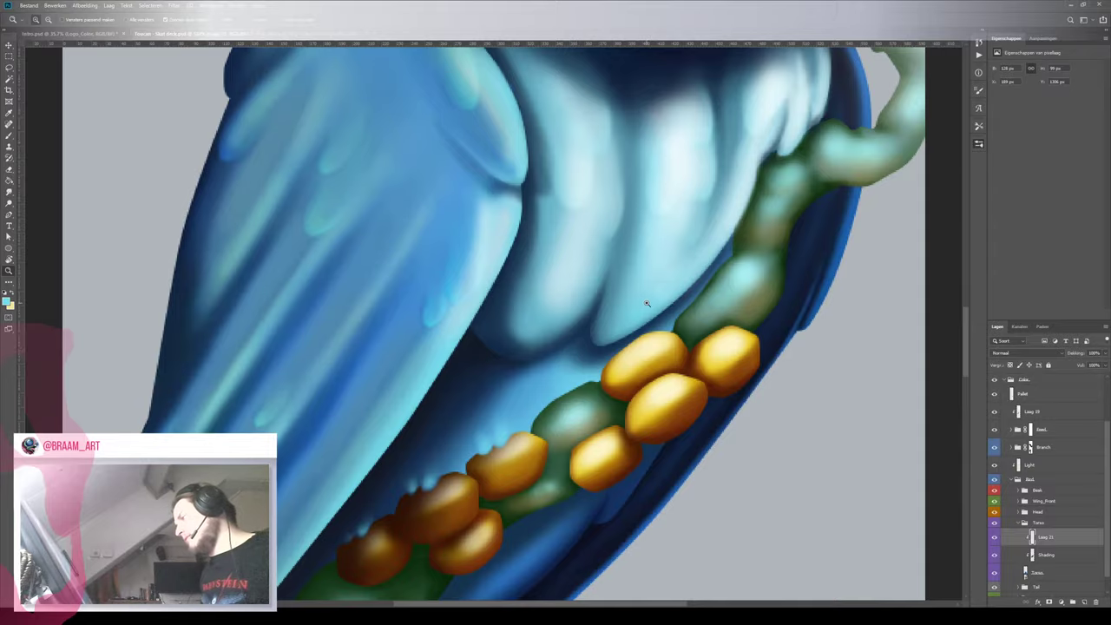
{"action": "left_click_drag", "start_coordinate": [652, 302], "coordinate": [576, 319]}
{"action": "key", "text": "e"}
{"action": "key", "text": "v"}
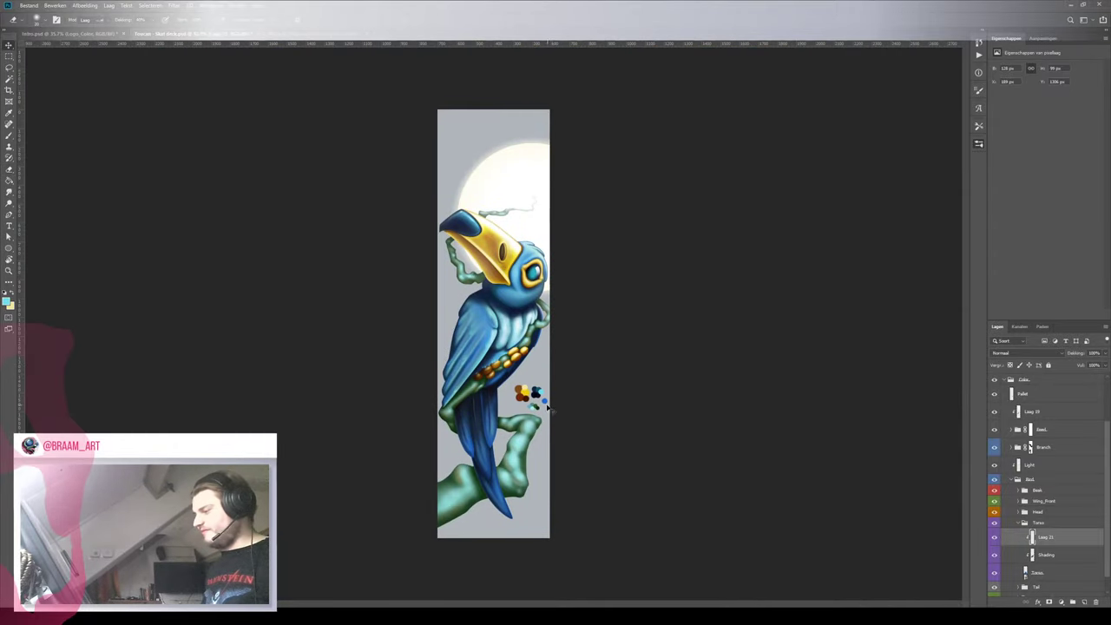
{"action": "left_click", "coordinate": [531, 398], "text": "ctrl"}
{"action": "left_click", "coordinate": [994, 393]}
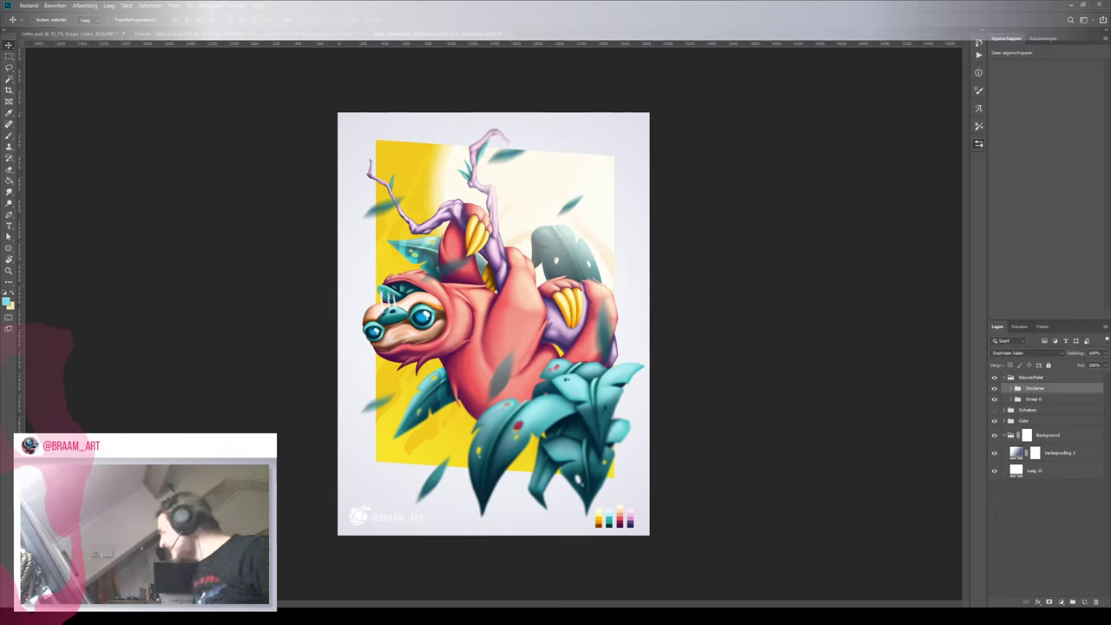
Toggle layer visibility in the sloth illustration and expand its Color group to find the floating blurred leaves
{"action": "left_click", "coordinate": [995, 399]}
{"action": "left_click", "coordinate": [995, 399]}
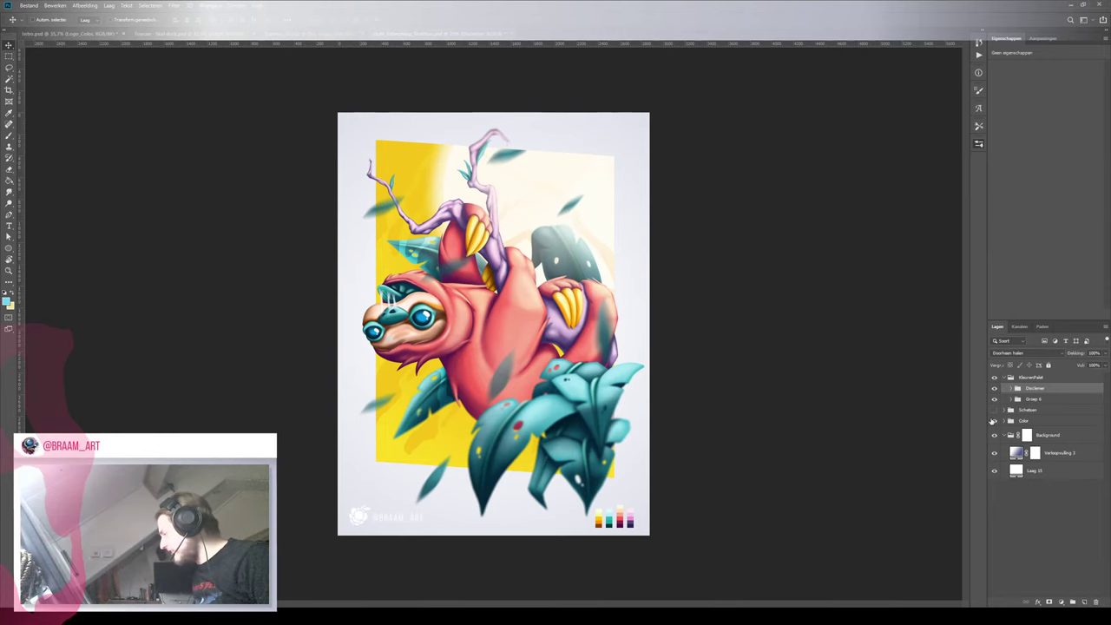
{"action": "left_click", "coordinate": [993, 421]}
{"action": "left_click", "coordinate": [993, 421]}
{"action": "left_click", "coordinate": [1004, 421]}
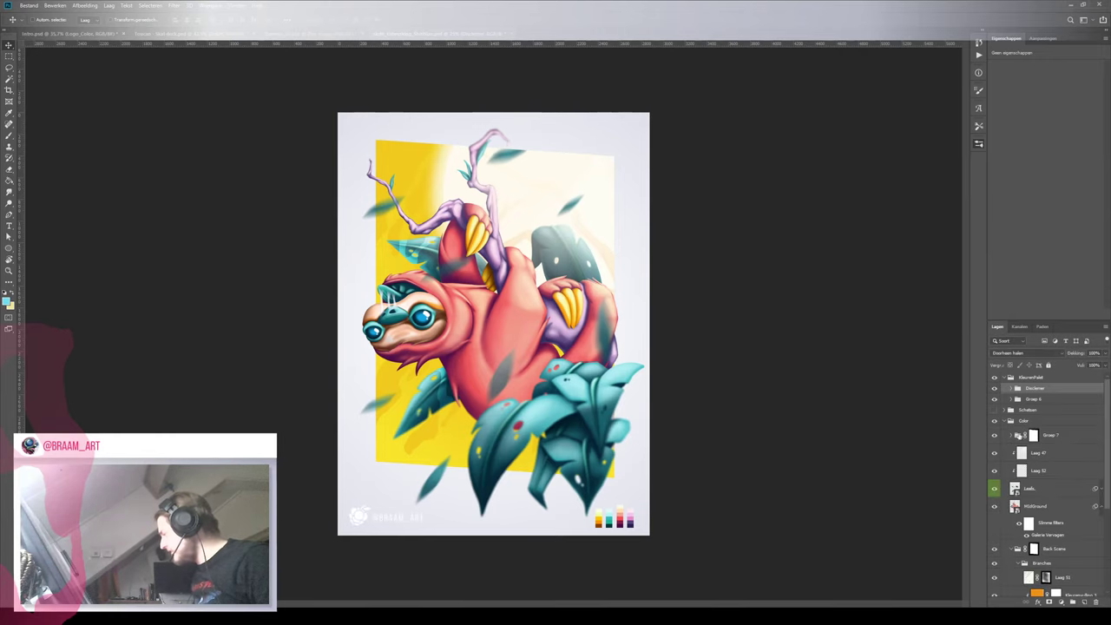
{"action": "left_click", "coordinate": [994, 491]}
{"action": "left_click", "coordinate": [994, 492]}
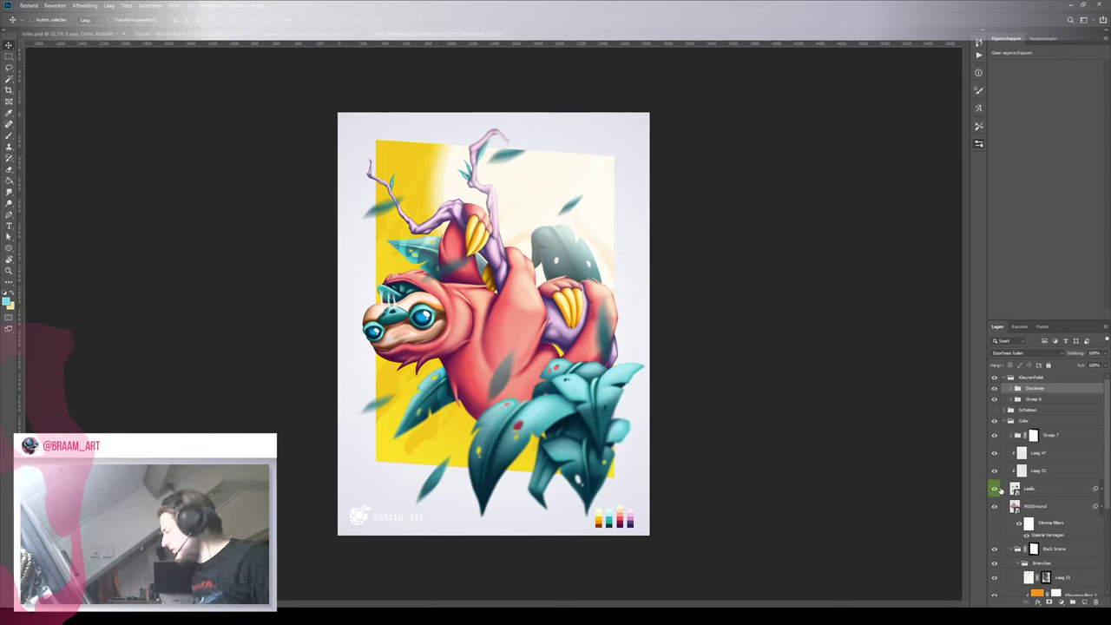
Copy the floating leaves group Groep 7 from the sloth illustration into the toucan document's colour group
{"action": "left_click", "coordinate": [995, 435]}
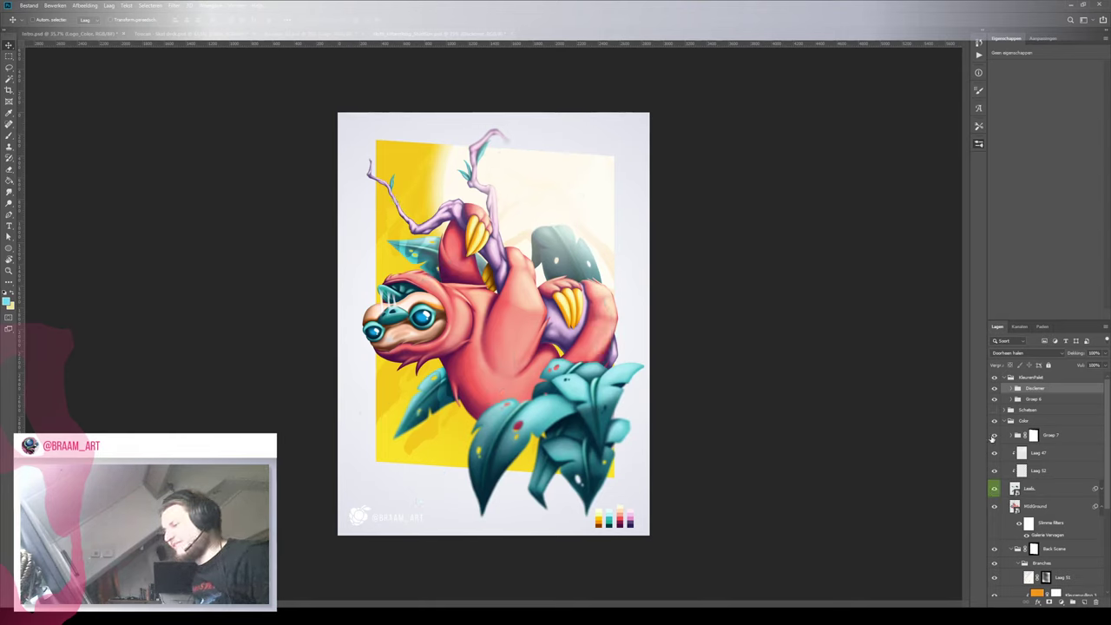
{"action": "left_click", "coordinate": [995, 435]}
{"action": "left_click", "coordinate": [1058, 440]}
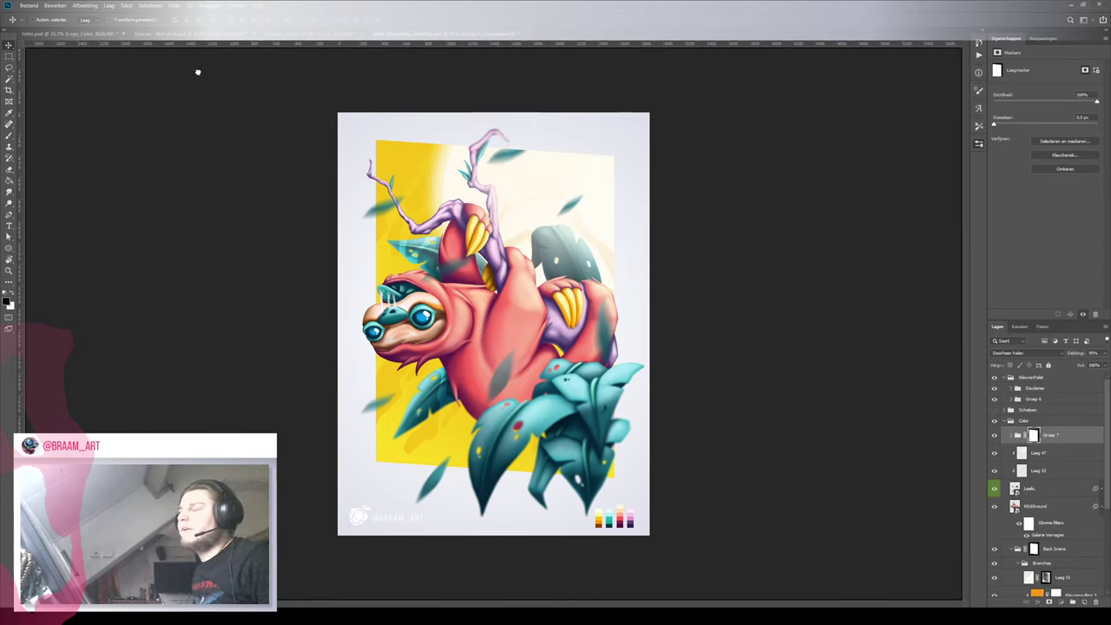
{"action": "left_click", "coordinate": [173, 33]}
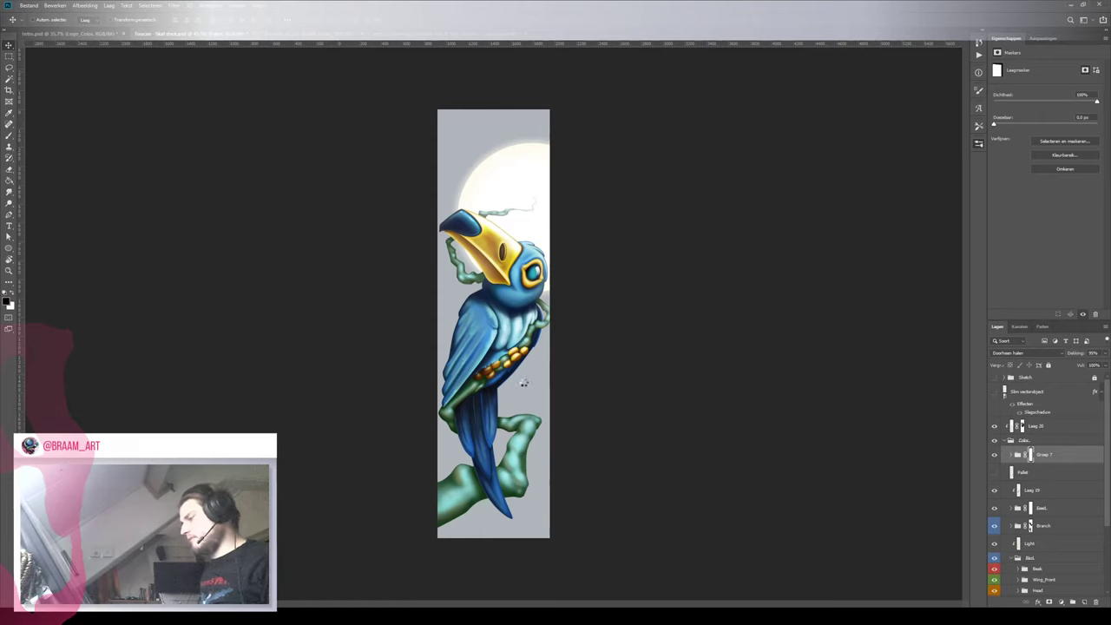
{"action": "key", "text": "ctrl+z"}
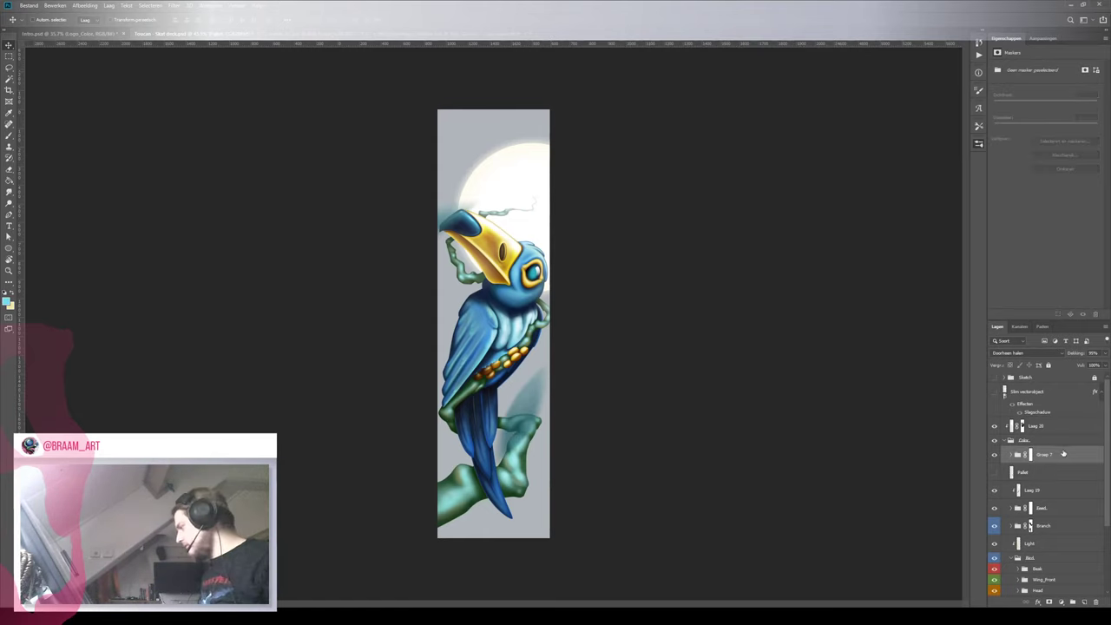
Compare the toucan painting with and without the leaves group Groep 7, and delete the group's layer mask
{"action": "left_click", "coordinate": [996, 456]}
{"action": "left_click", "coordinate": [996, 455]}
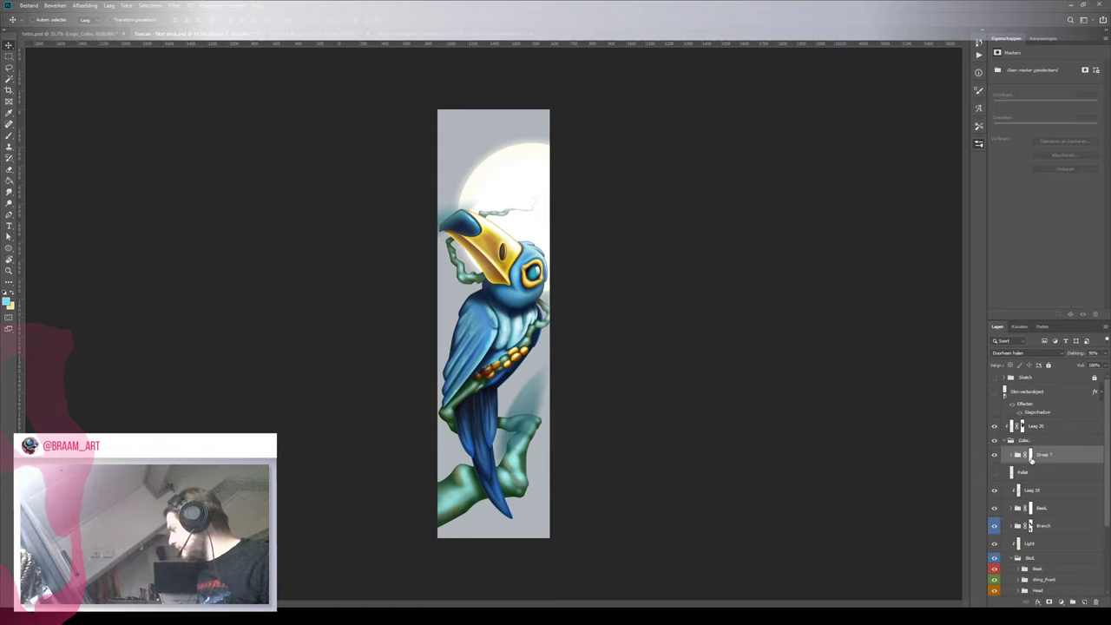
{"action": "left_click", "coordinate": [1031, 457]}
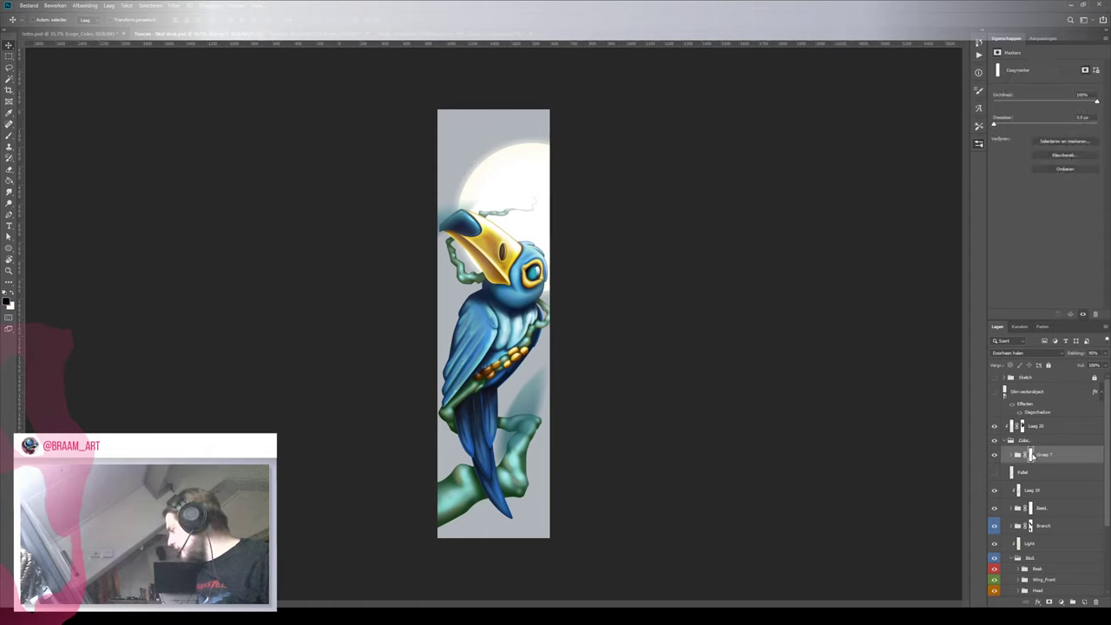
{"action": "key", "text": "Delete"}
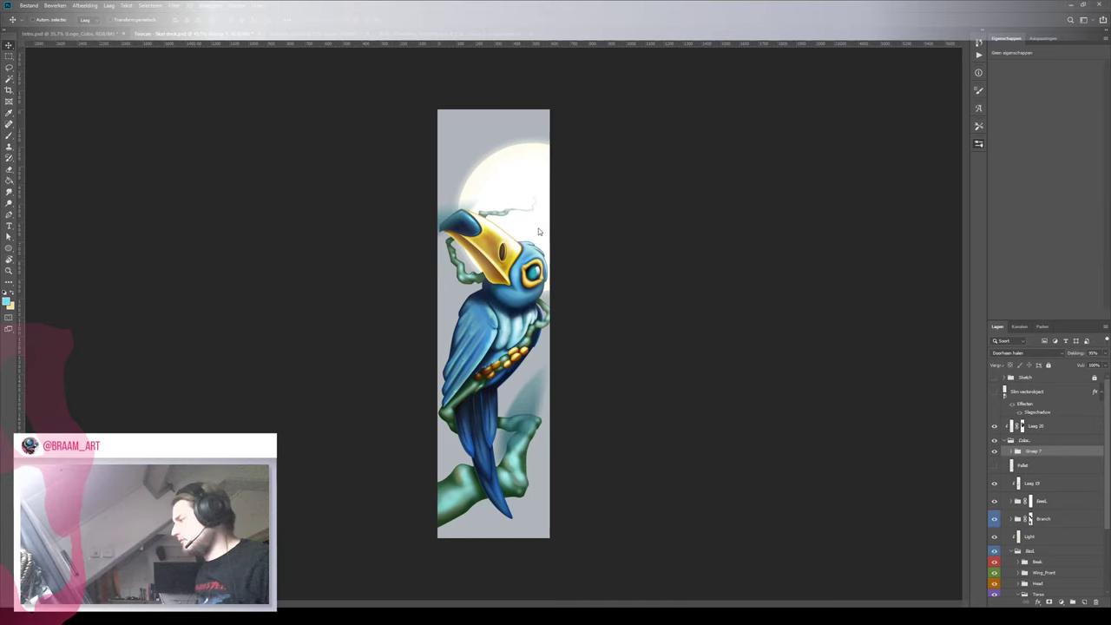
Try scaling the leaves group down around its centre as a smart object, and undo the scaling and conversion
{"action": "key", "text": "ctrl+t"}
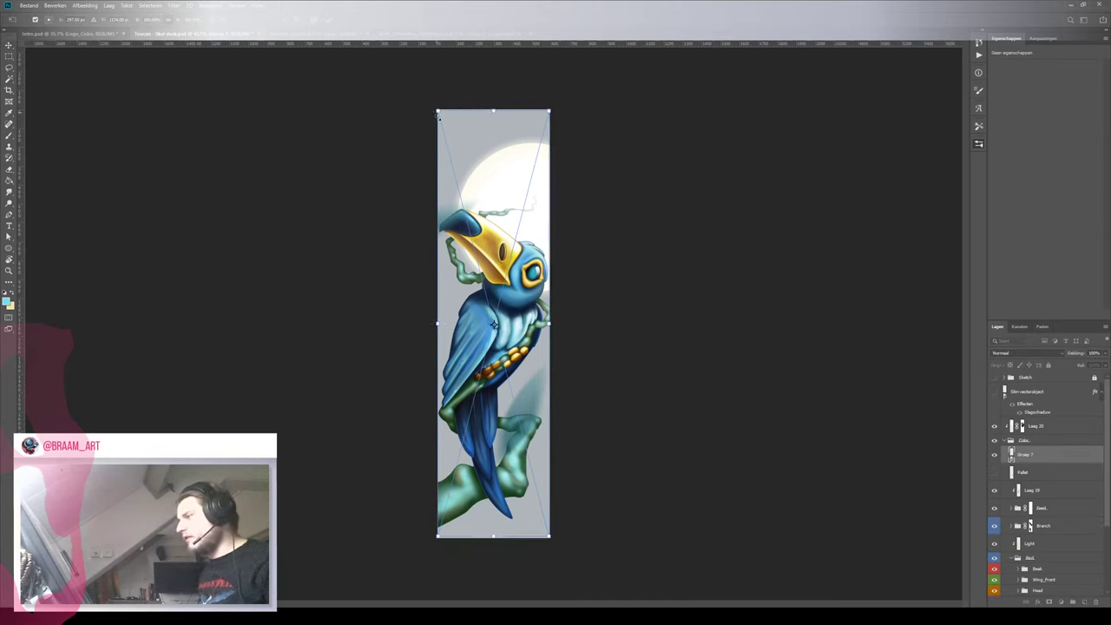
{"action": "left_click_drag", "start_coordinate": [438, 113], "coordinate": [444, 168]}
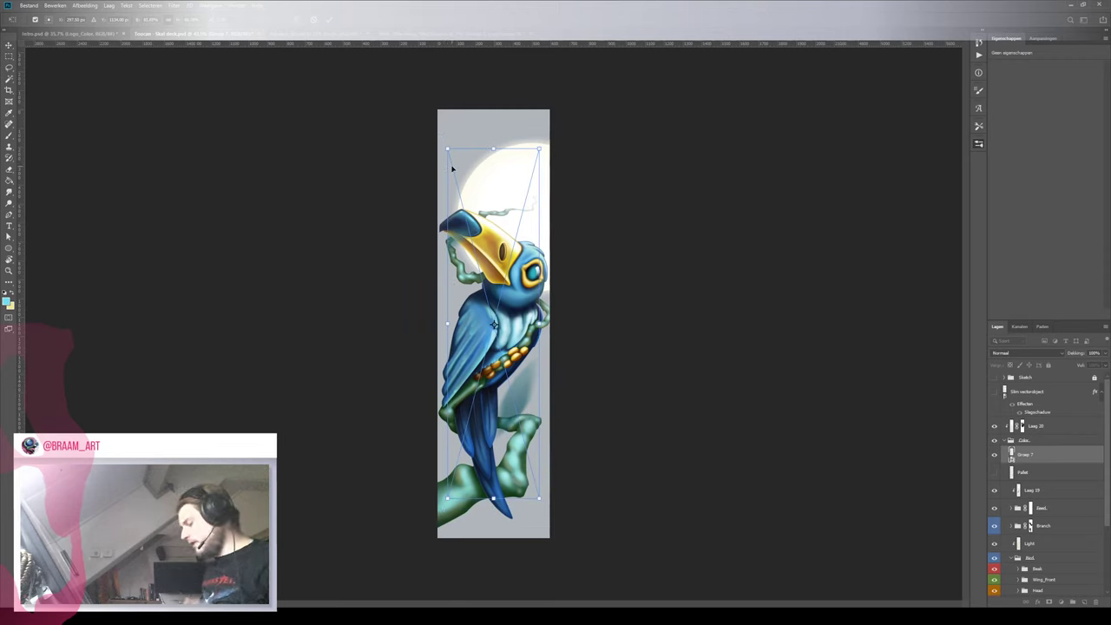
{"action": "key", "text": "Return"}
{"action": "key", "text": "ctrl+z"}
{"action": "key", "text": "ctrl+z"}
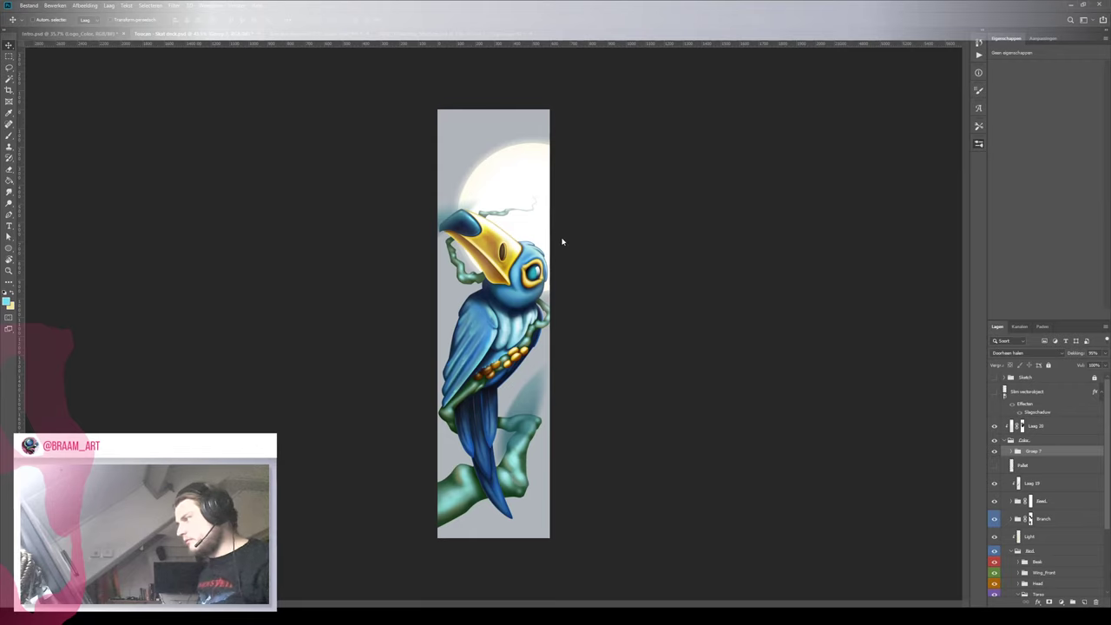
Scale the leaves group Groep 7 down to about 51% and position its blurred leaves around the toucan's beak, wing and branch
{"action": "key", "text": "ctrl+t"}
{"action": "left_click_drag", "start_coordinate": [335, 167], "coordinate": [325, 225]}
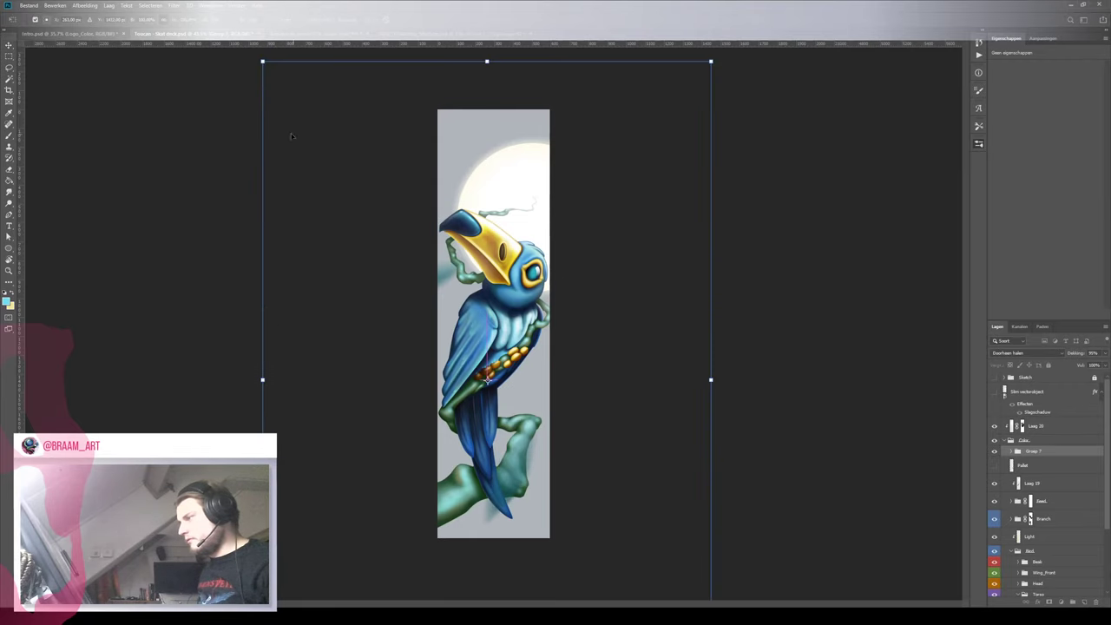
{"action": "left_click_drag", "start_coordinate": [263, 62], "coordinate": [382, 231]}
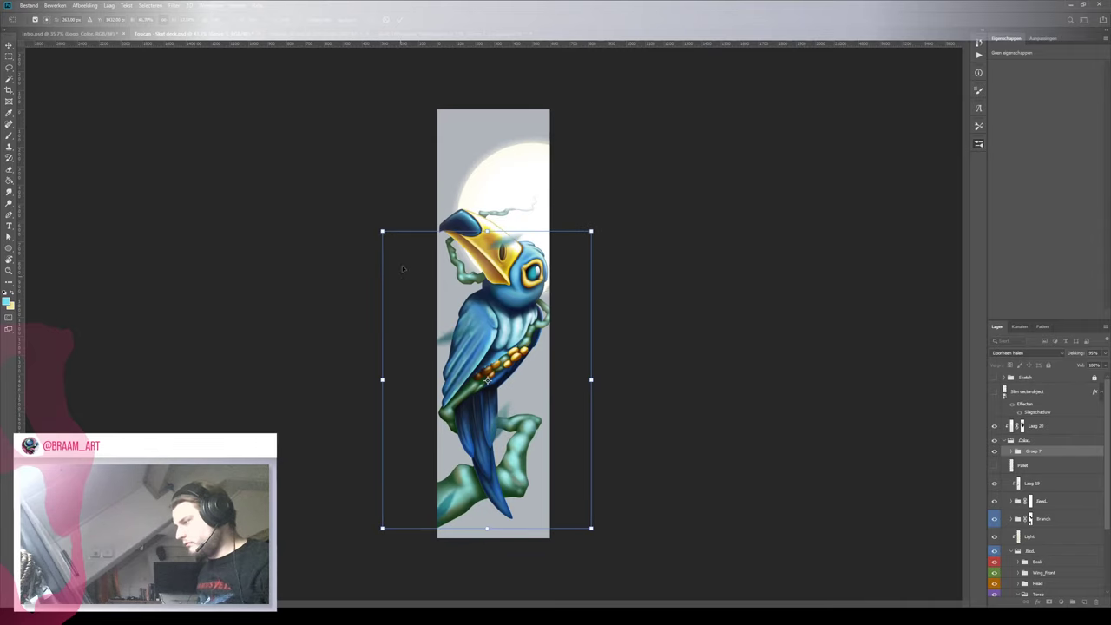
{"action": "left_click_drag", "start_coordinate": [399, 268], "coordinate": [414, 241]}
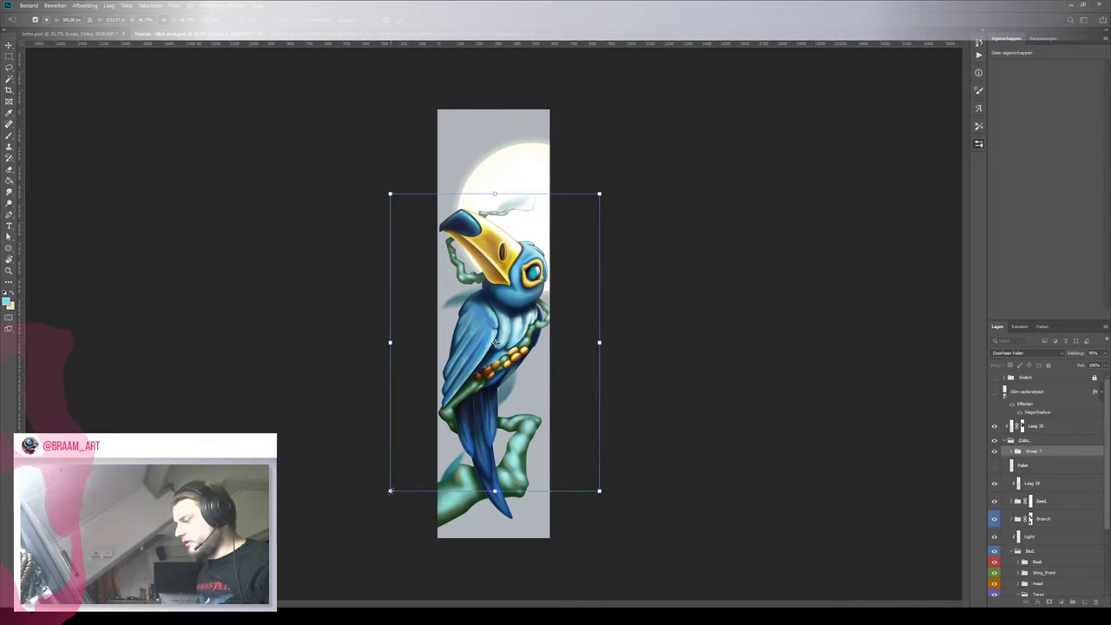
{"action": "left_click_drag", "start_coordinate": [390, 491], "coordinate": [380, 505]}
{"action": "left_click_drag", "start_coordinate": [457, 428], "coordinate": [458, 444]}
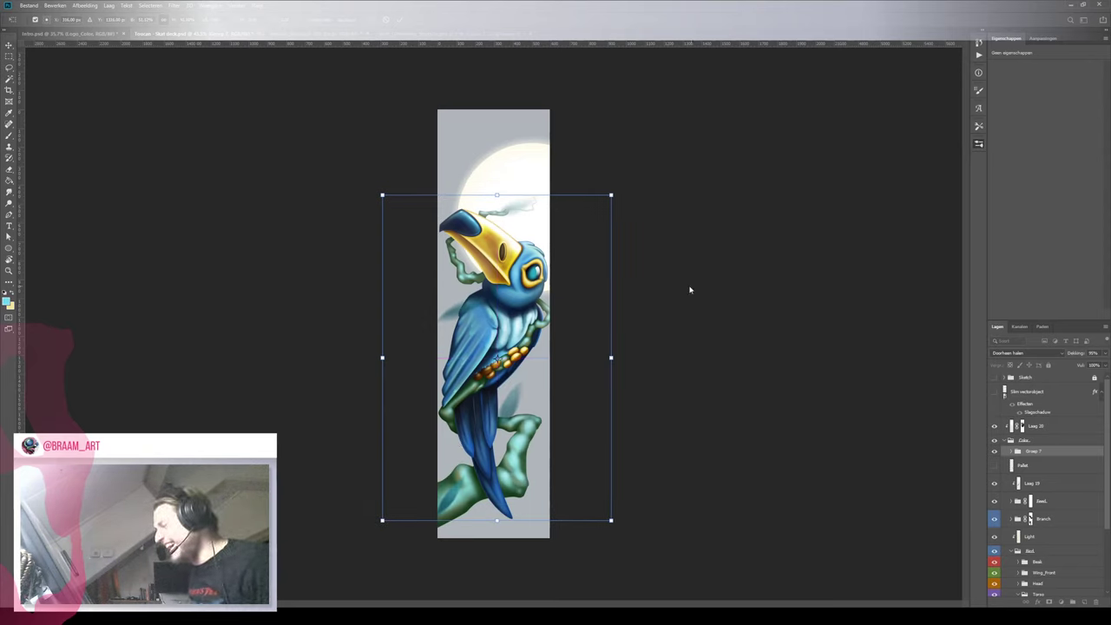
{"action": "mouse_move", "coordinate": [558, 286]}
{"action": "left_mouse_down"}
{"action": "mouse_move", "coordinate": [520, 279]}
{"action": "mouse_move", "coordinate": [538, 279]}
{"action": "left_mouse_up"}
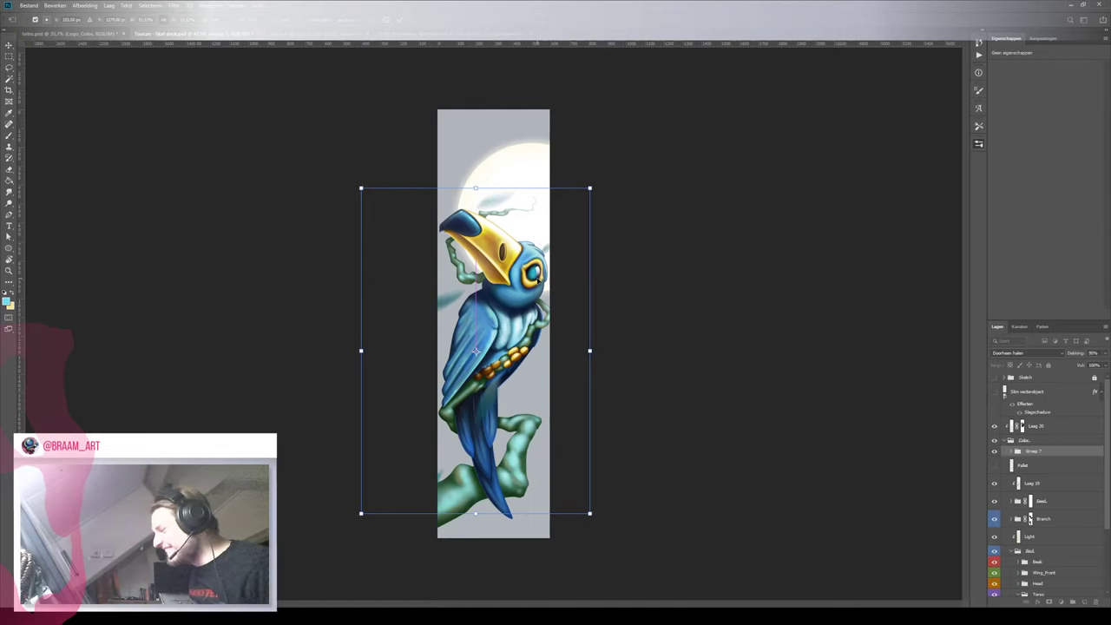
{"action": "key", "text": "Return"}
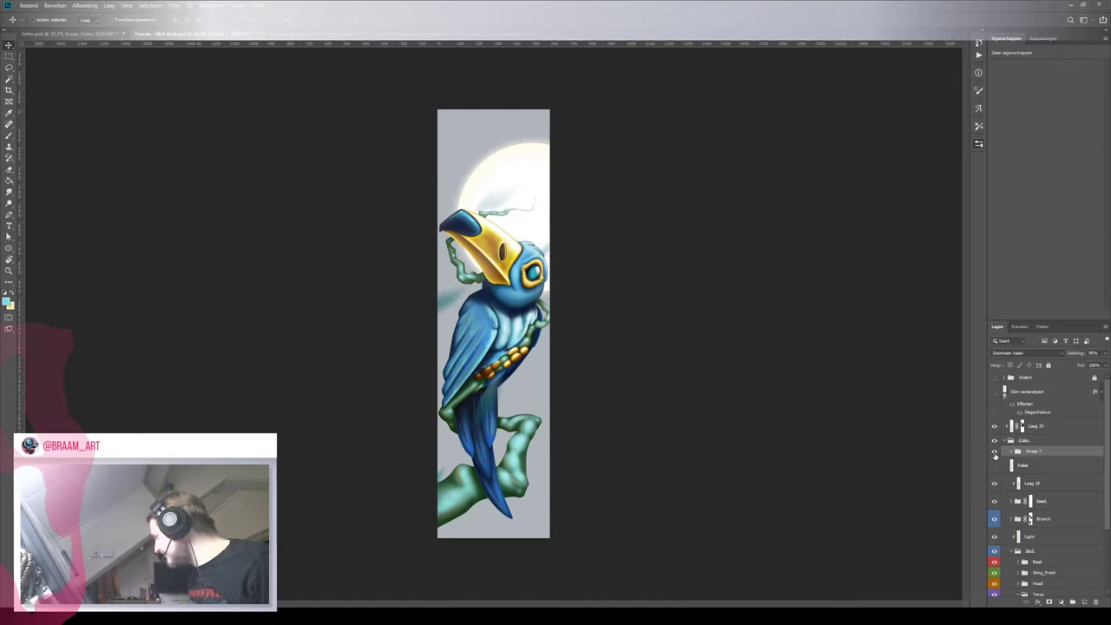
Scale the Falling Leafs smart object in Groep 7 down slightly and move it up behind the toucan
{"action": "left_click", "coordinate": [1011, 453]}
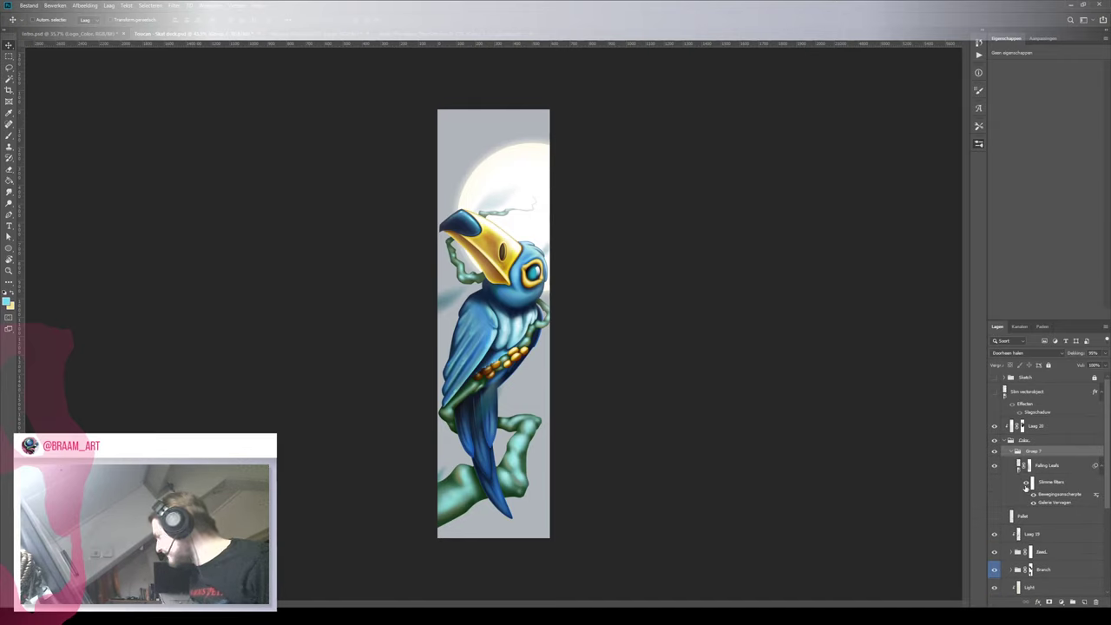
{"action": "left_click", "coordinate": [1026, 487]}
{"action": "left_click", "coordinate": [1026, 486]}
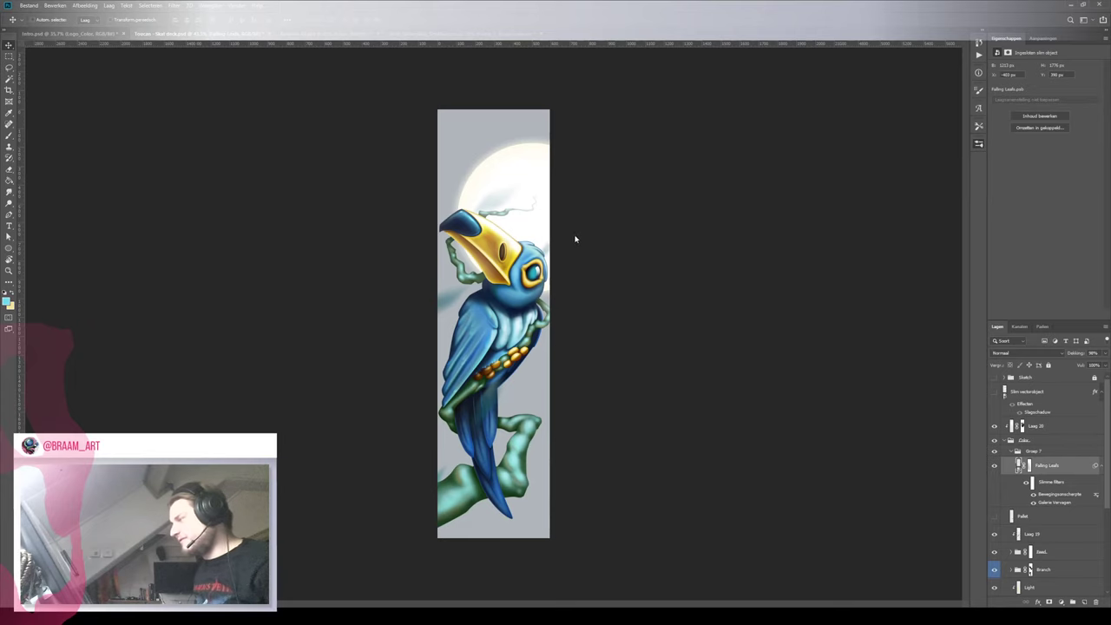
{"action": "key", "text": "ctrl+t"}
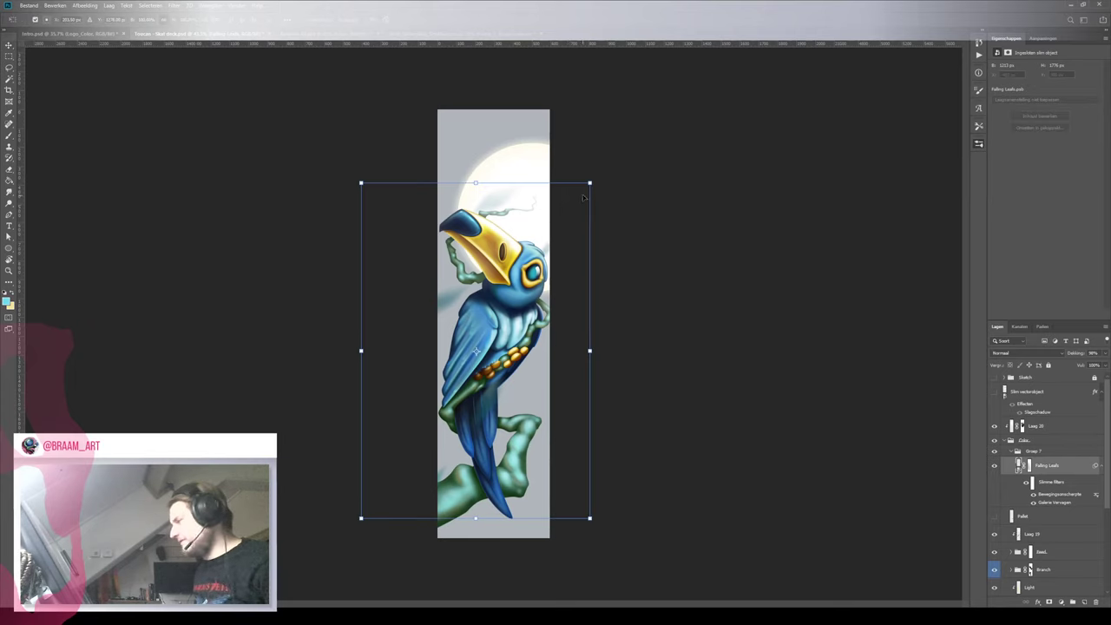
{"action": "left_click_drag", "start_coordinate": [591, 182], "coordinate": [579, 200]}
{"action": "left_click_drag", "start_coordinate": [535, 244], "coordinate": [553, 217]}
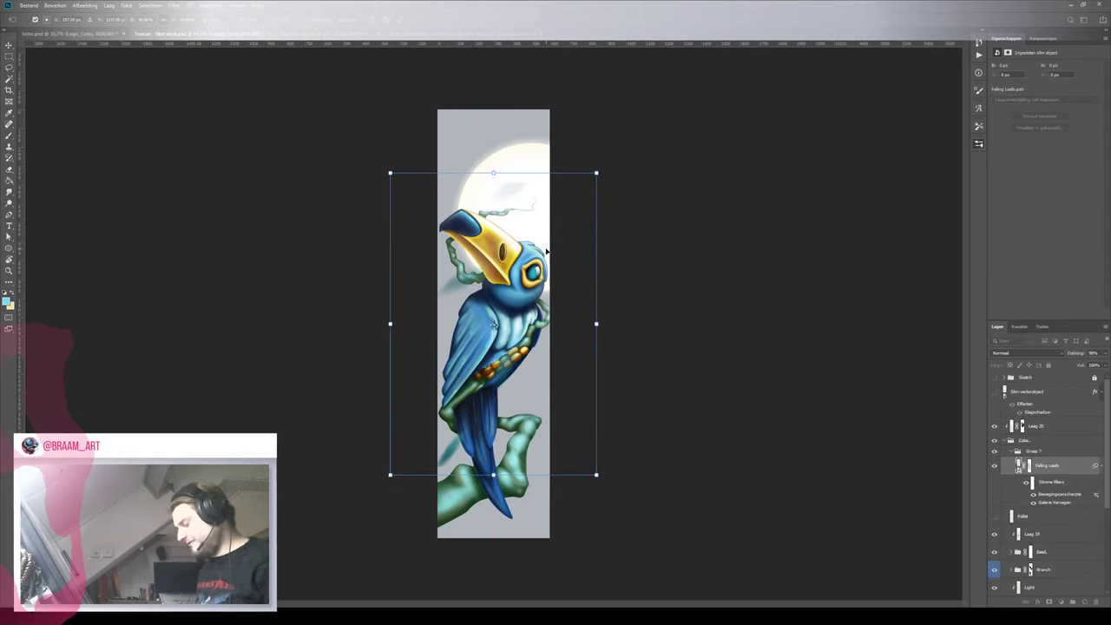
{"action": "key", "text": "Return"}
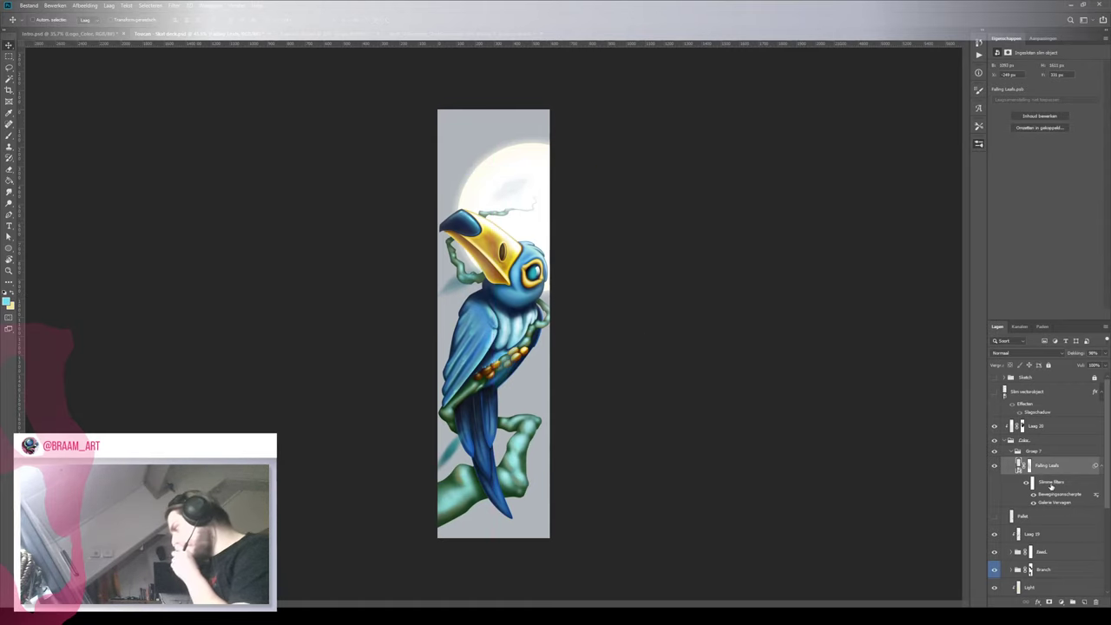
Open the Falling Leafs smart object's contents and recolour the leaves' fill layer bright cyan
{"action": "double_click", "coordinate": [1018, 467]}
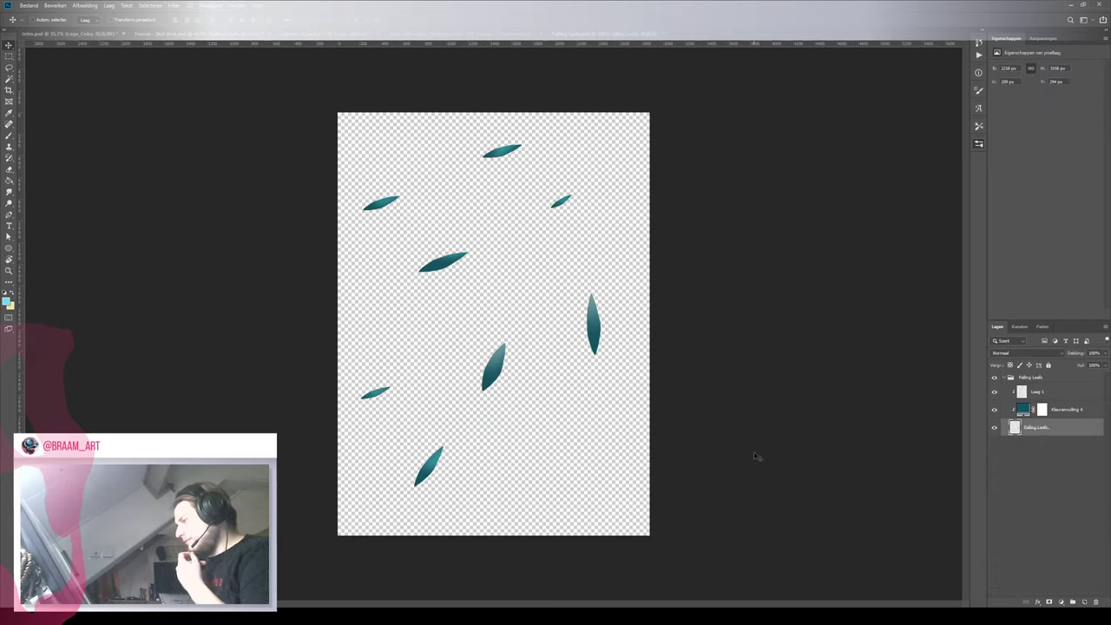
{"action": "double_click", "coordinate": [1023, 408]}
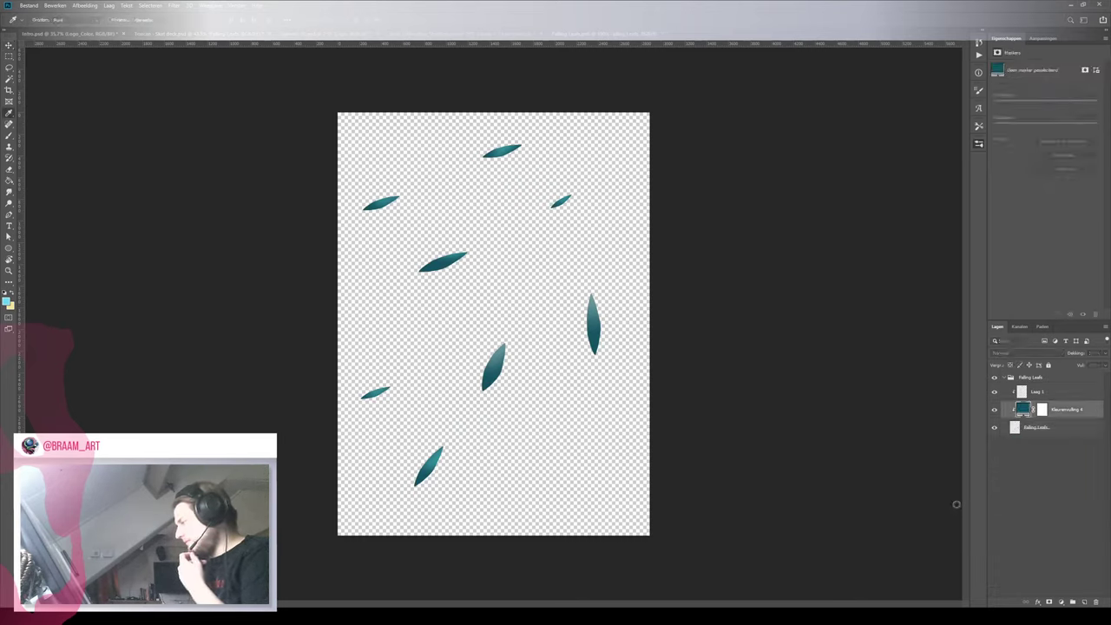
{"action": "key", "text": "v"}
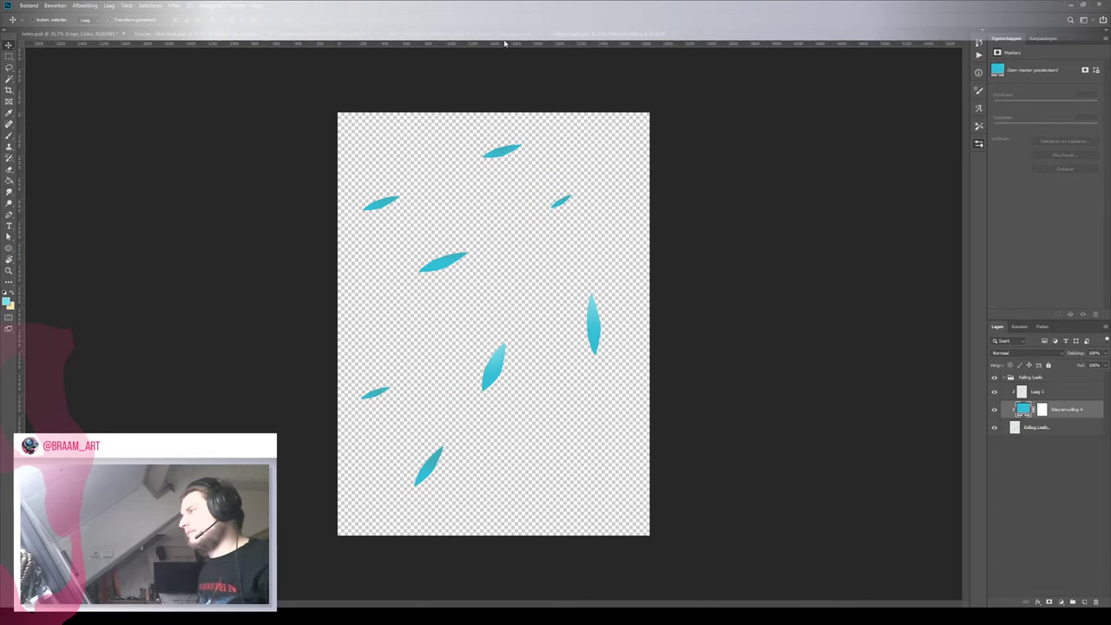
Close the sloth artwork and return to the toucan document
{"action": "left_click", "coordinate": [545, 36]}
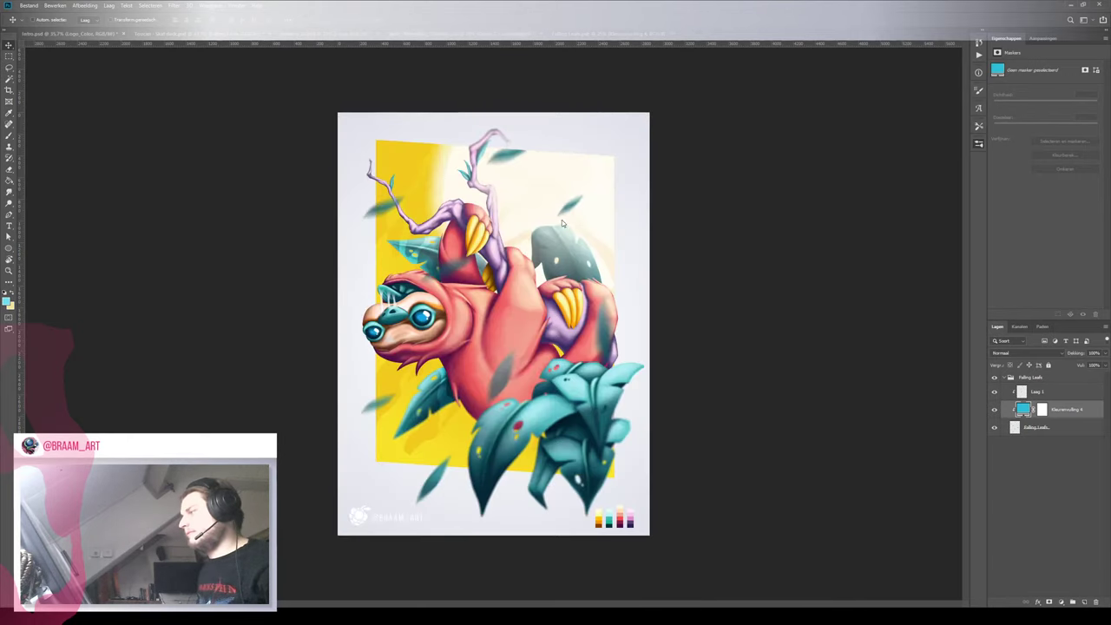
{"action": "left_click", "coordinate": [337, 35]}
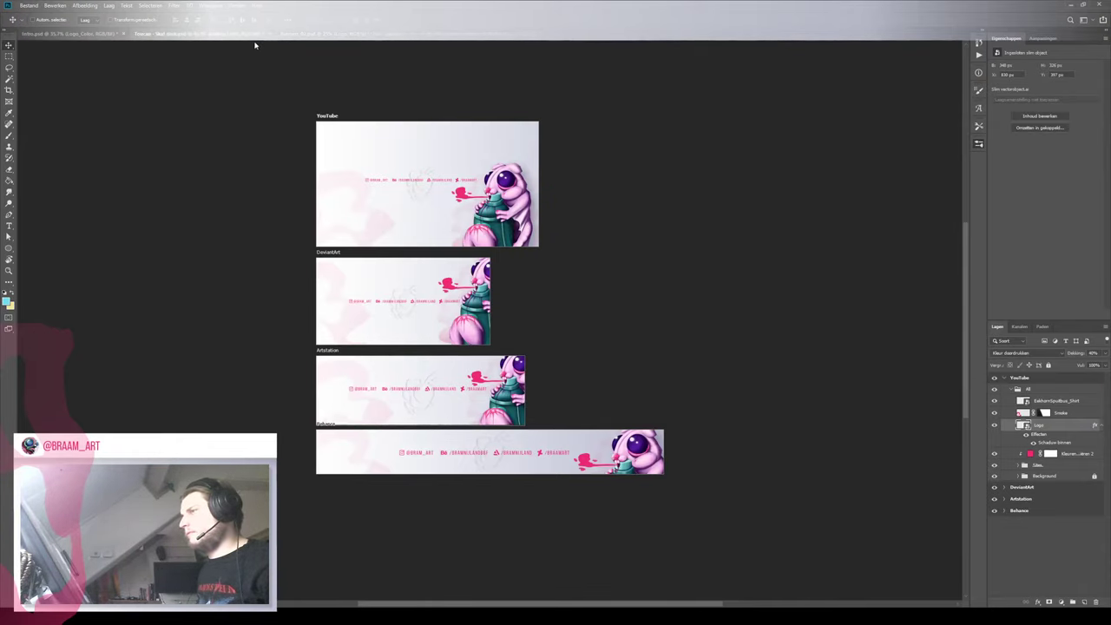
{"action": "left_click", "coordinate": [227, 35]}
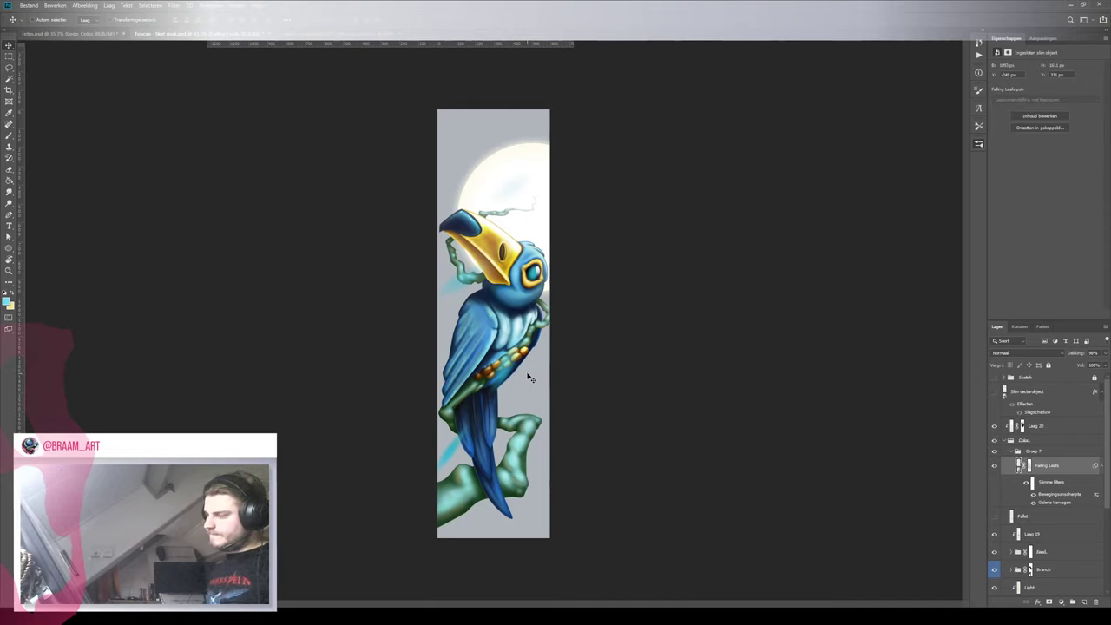
Reposition the Falling Leafs smart object around the toucan and adjust its motion blur smart filter (Bewegingsonscherpte)
{"action": "mouse_move", "coordinate": [528, 375]}
{"action": "left_mouse_down"}
{"action": "mouse_move", "coordinate": [523, 389]}
{"action": "mouse_move", "coordinate": [550, 317]}
{"action": "mouse_move", "coordinate": [617, 330]}
{"action": "mouse_move", "coordinate": [522, 408]}
{"action": "mouse_move", "coordinate": [519, 424]}
{"action": "mouse_move", "coordinate": [560, 394]}
{"action": "mouse_move", "coordinate": [546, 396]}
{"action": "mouse_move", "coordinate": [547, 410]}
{"action": "mouse_move", "coordinate": [544, 375]}
{"action": "left_mouse_up"}
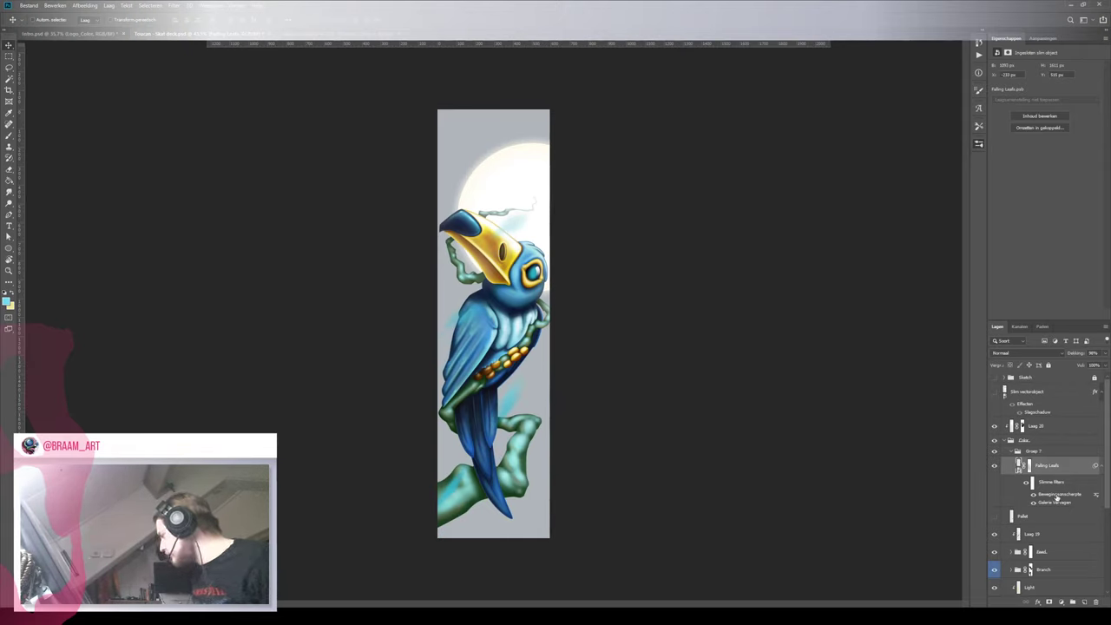
{"action": "double_click", "coordinate": [1057, 496]}
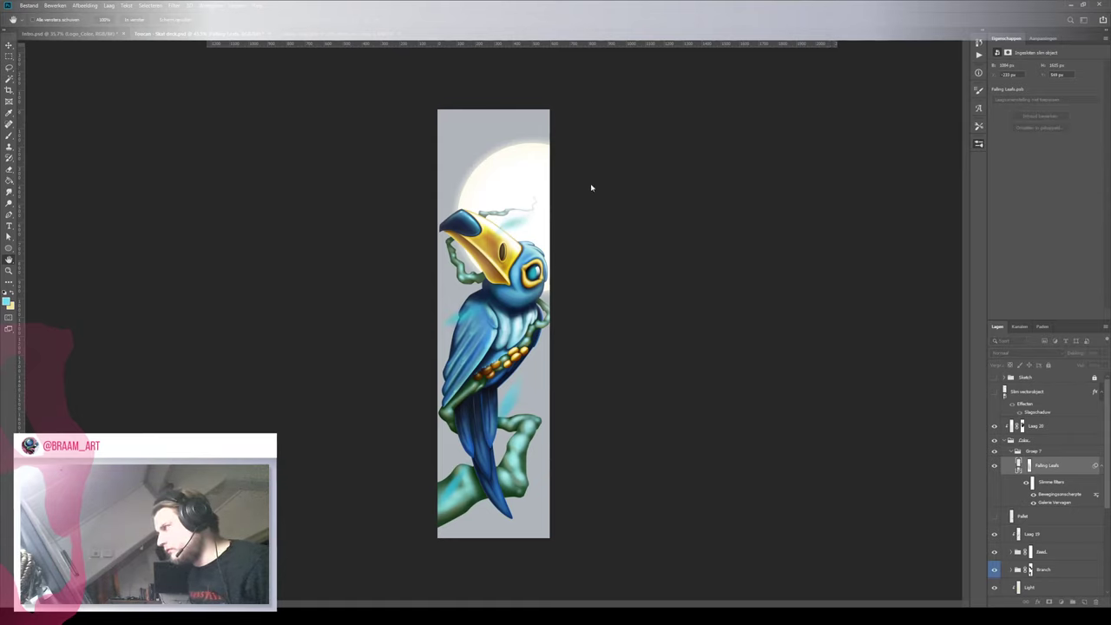
Recolour the fill layer inside the Falling Leafs smart object dark green and return to the toucan document
{"action": "double_click", "coordinate": [1019, 466]}
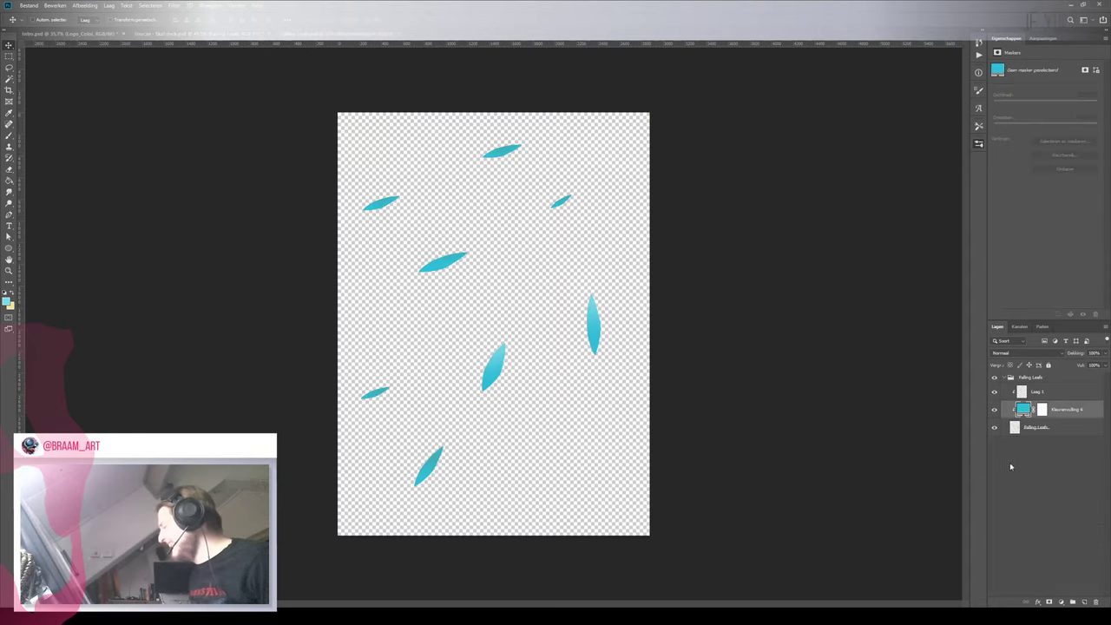
{"action": "key", "text": "i"}
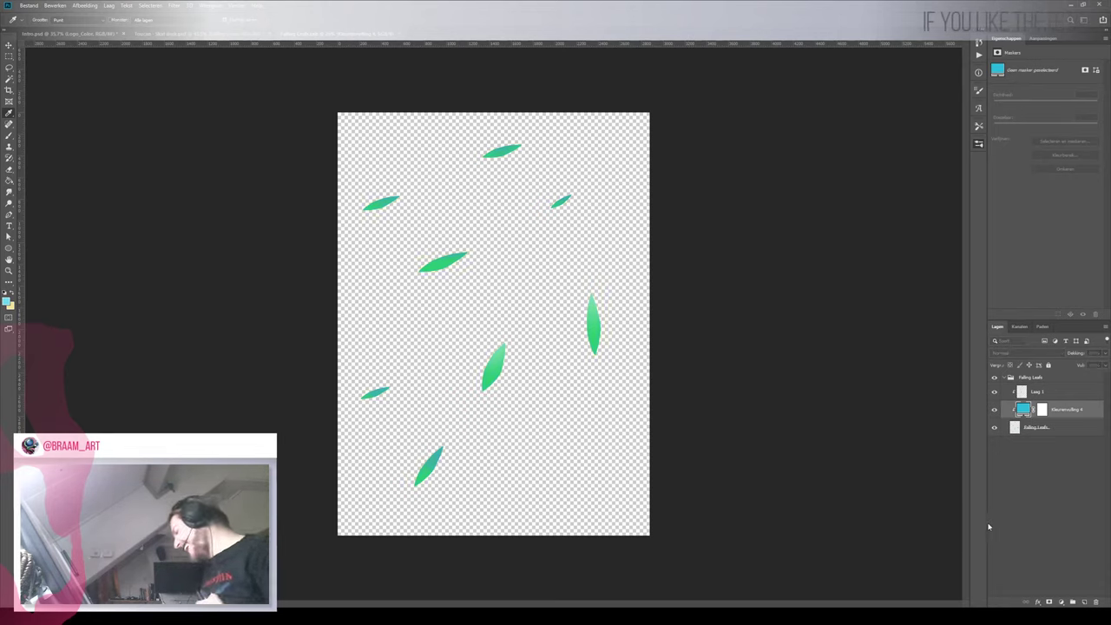
{"action": "left_click_drag", "start_coordinate": [953, 517], "coordinate": [953, 539]}
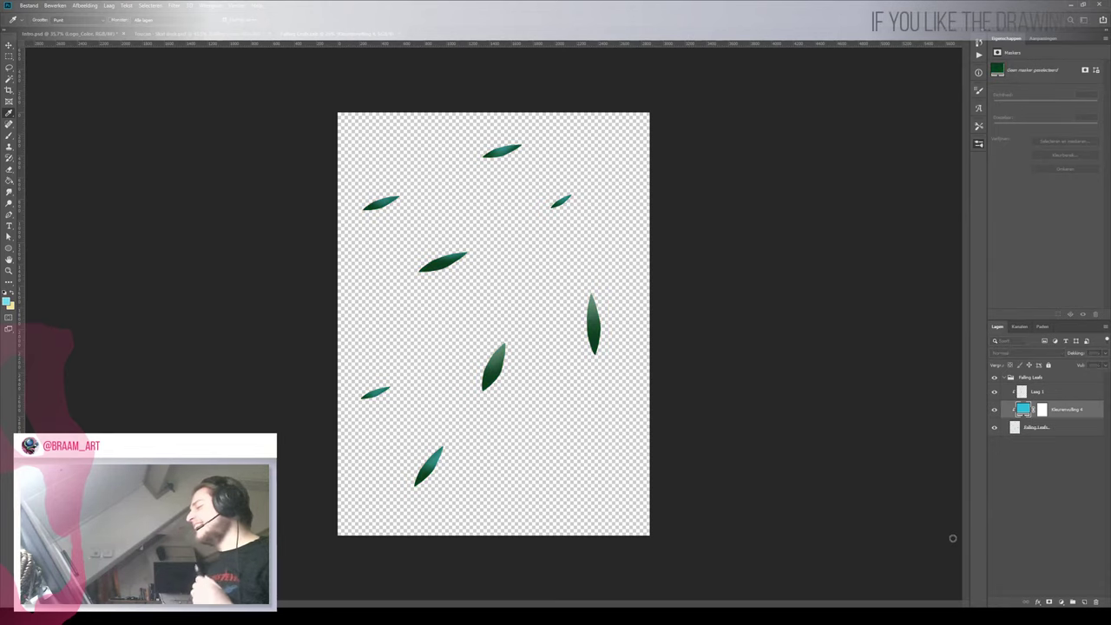
{"action": "key", "text": "v"}
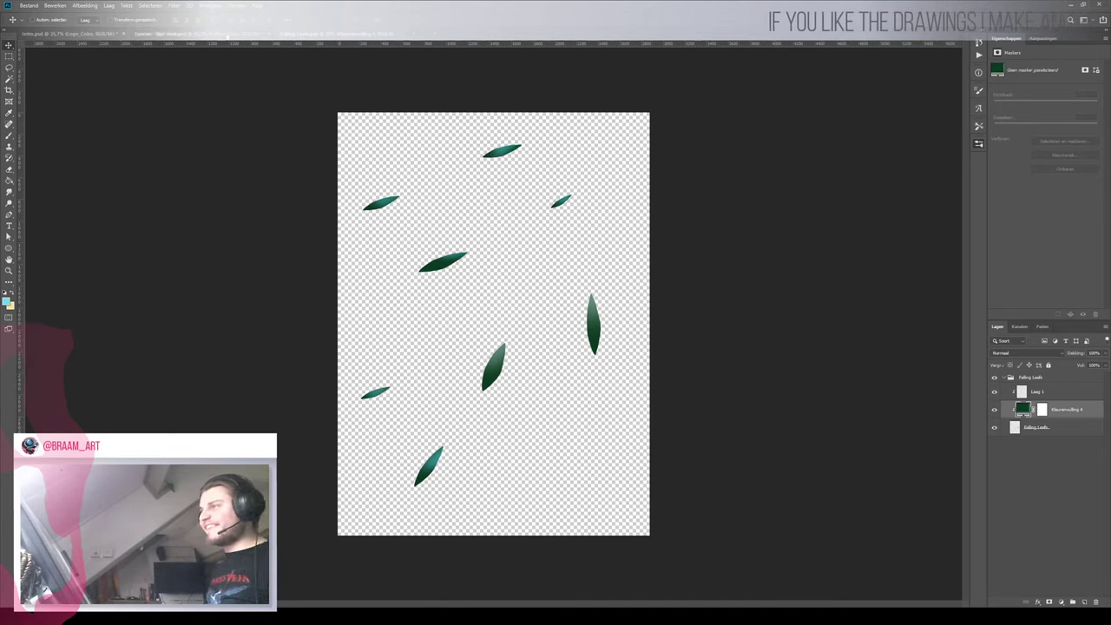
{"action": "left_click", "coordinate": [228, 37]}
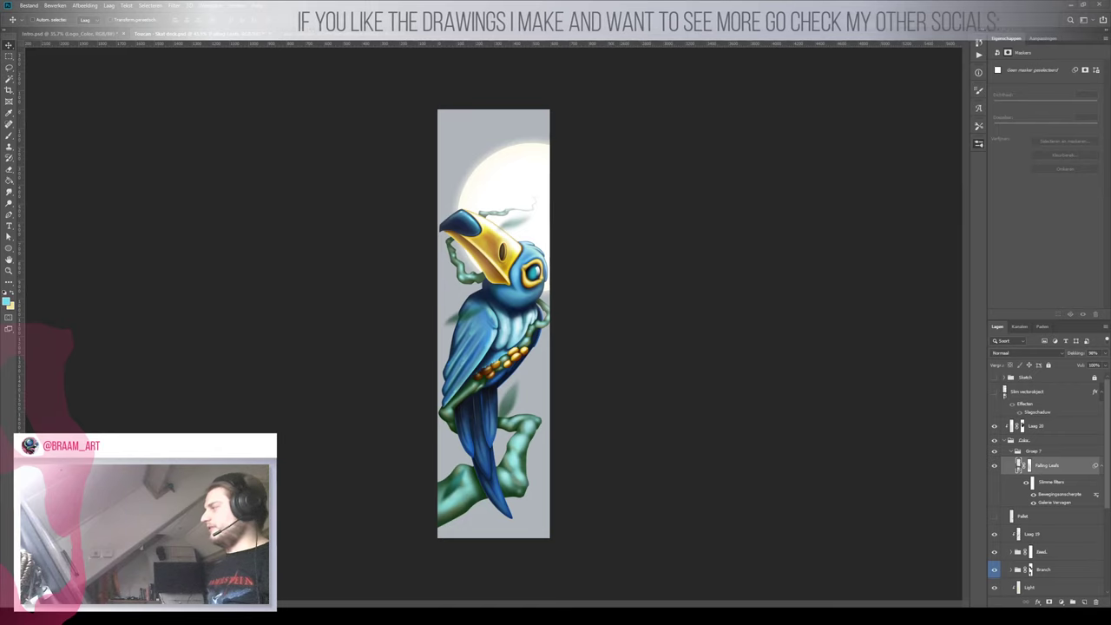
Move the Falling Leafs smart object so one blurred leaf sits beside the toucan's belly and another crosses its tail
{"action": "left_click_drag", "start_coordinate": [516, 402], "coordinate": [543, 369]}
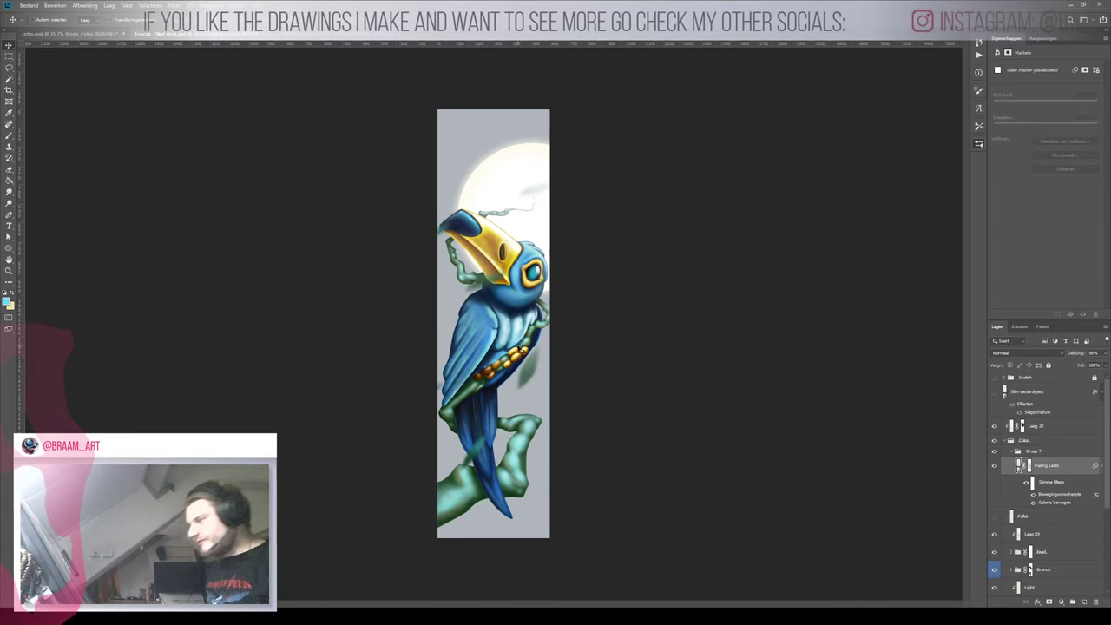
{"action": "key", "text": "z"}
{"action": "mouse_move", "coordinate": [507, 302]}
{"action": "left_mouse_down"}
{"action": "mouse_move", "coordinate": [546, 298]}
{"action": "mouse_move", "coordinate": [517, 296]}
{"action": "left_mouse_up"}
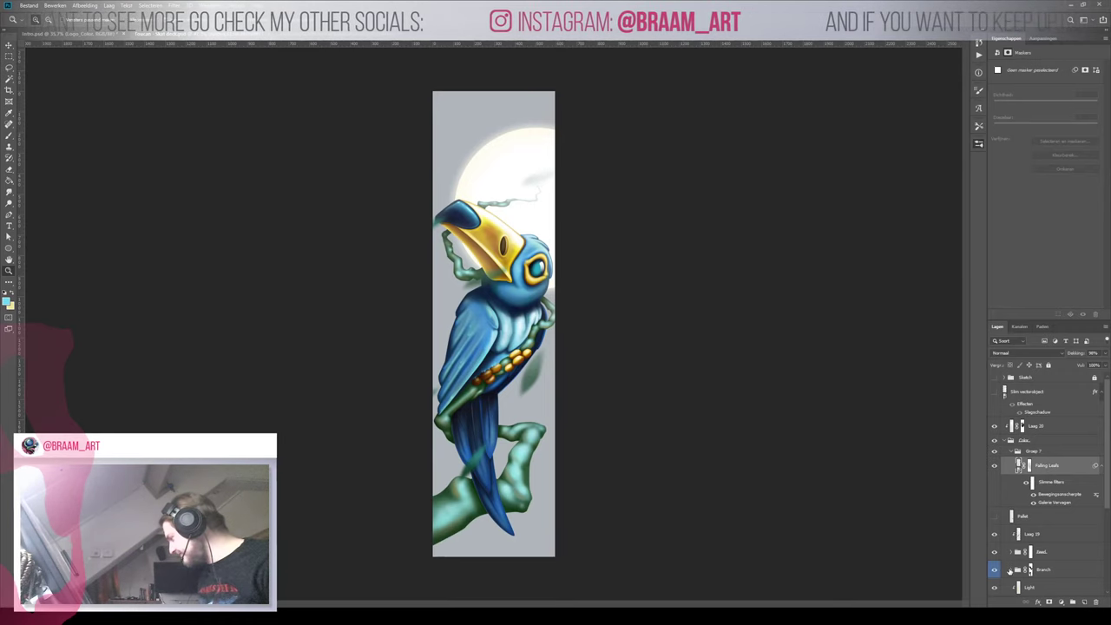
Expand the Branch group, move Laag 17 out to directly above the group, and check that layer's effect by toggling its visibility
{"action": "left_click", "coordinate": [1030, 569]}
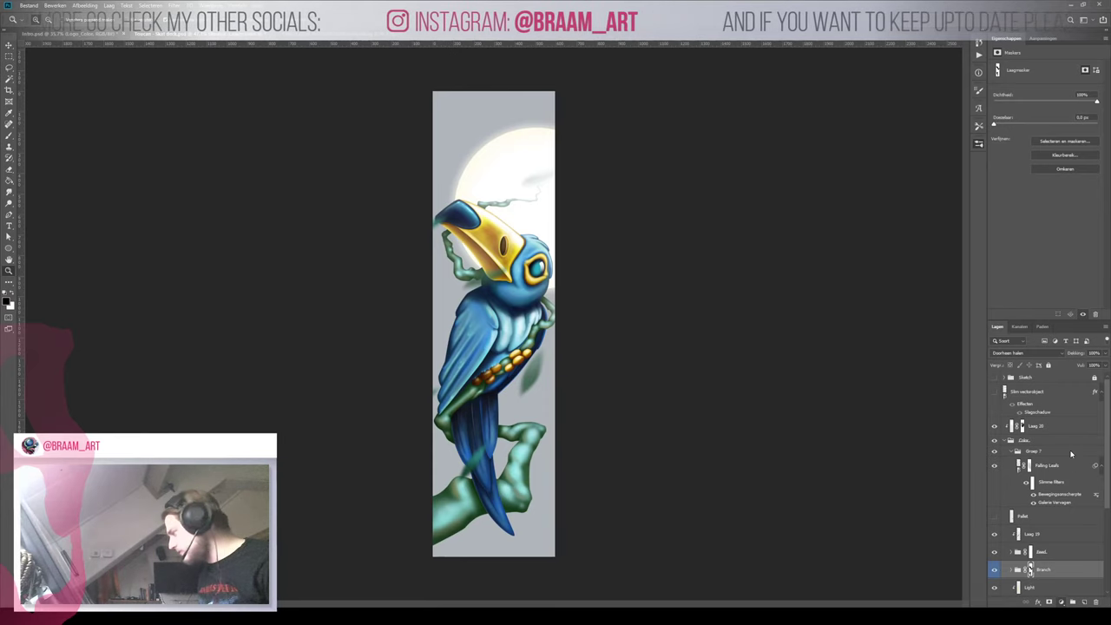
{"action": "left_click", "coordinate": [1018, 569]}
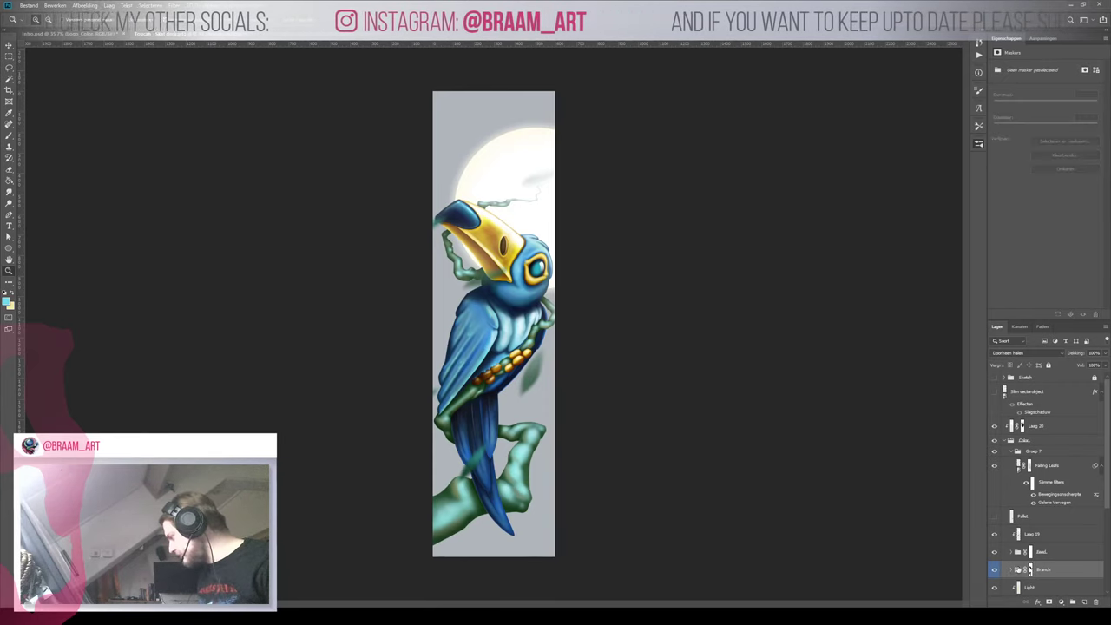
{"action": "left_click", "coordinate": [1013, 570]}
{"action": "scroll", "coordinate": [1033, 556], "scroll_direction": "down", "scroll_amount": 1}
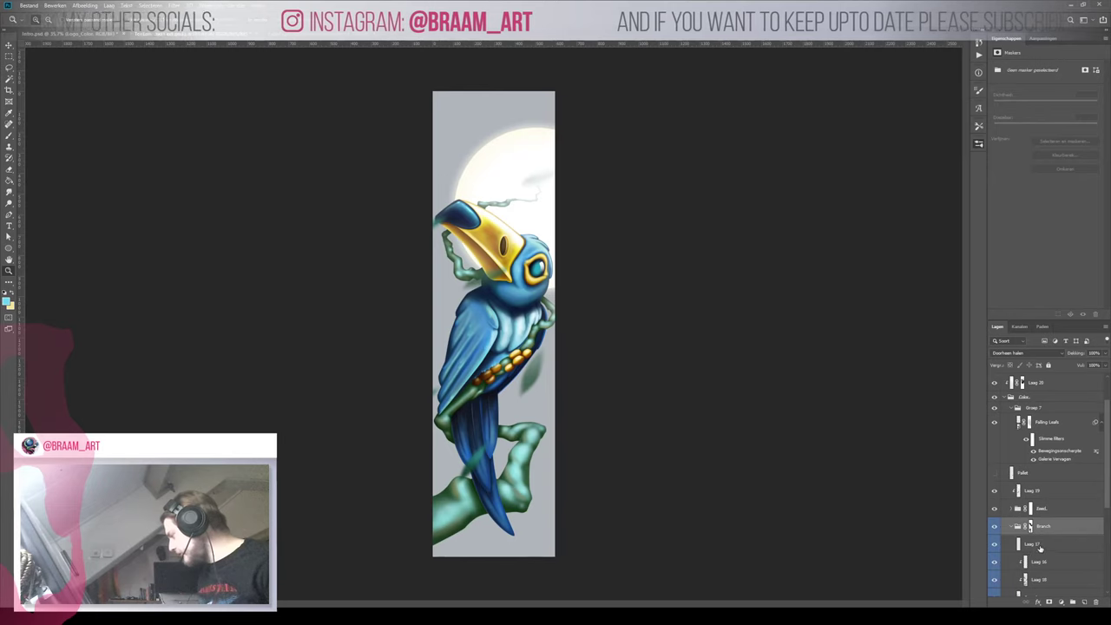
{"action": "left_click", "coordinate": [1050, 546]}
{"action": "left_click_drag", "start_coordinate": [1050, 545], "coordinate": [1009, 528]}
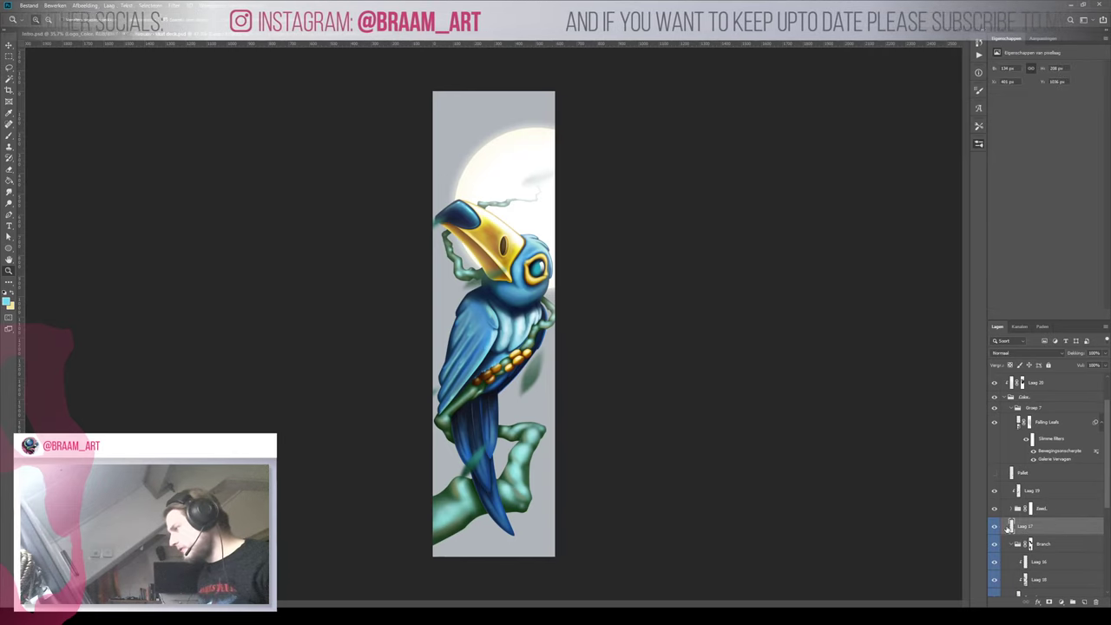
{"action": "left_click", "coordinate": [995, 529]}
{"action": "left_click", "coordinate": [994, 528]}
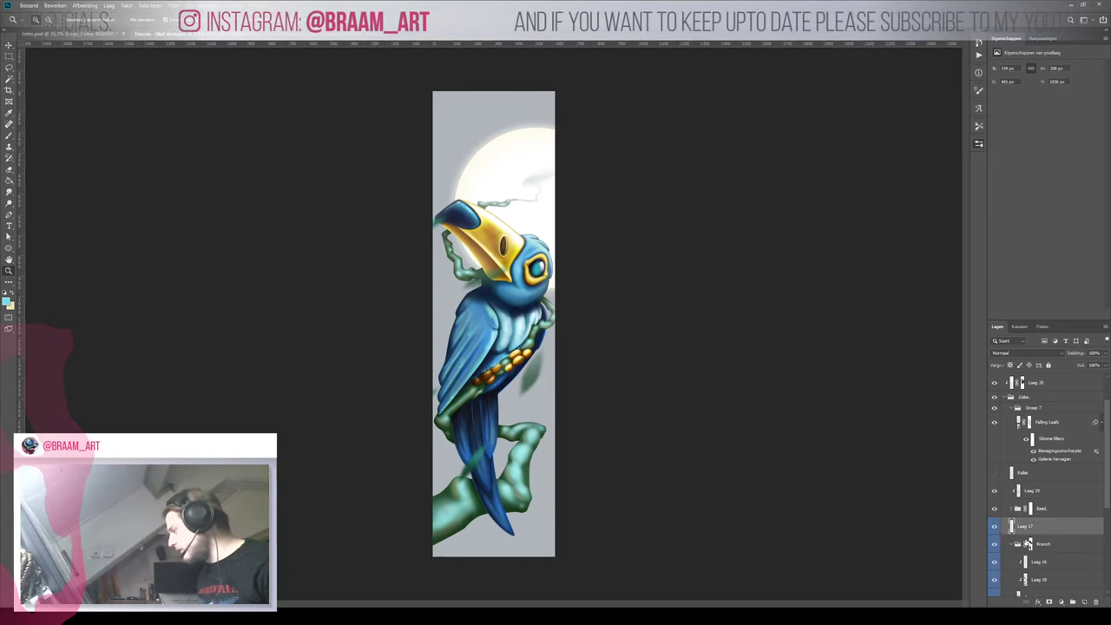
Add a hue/saturation adjustment layer (Kleurtoon/verzadiging) directly above the Branch group and clip it to the group
{"action": "left_click", "coordinate": [1030, 543]}
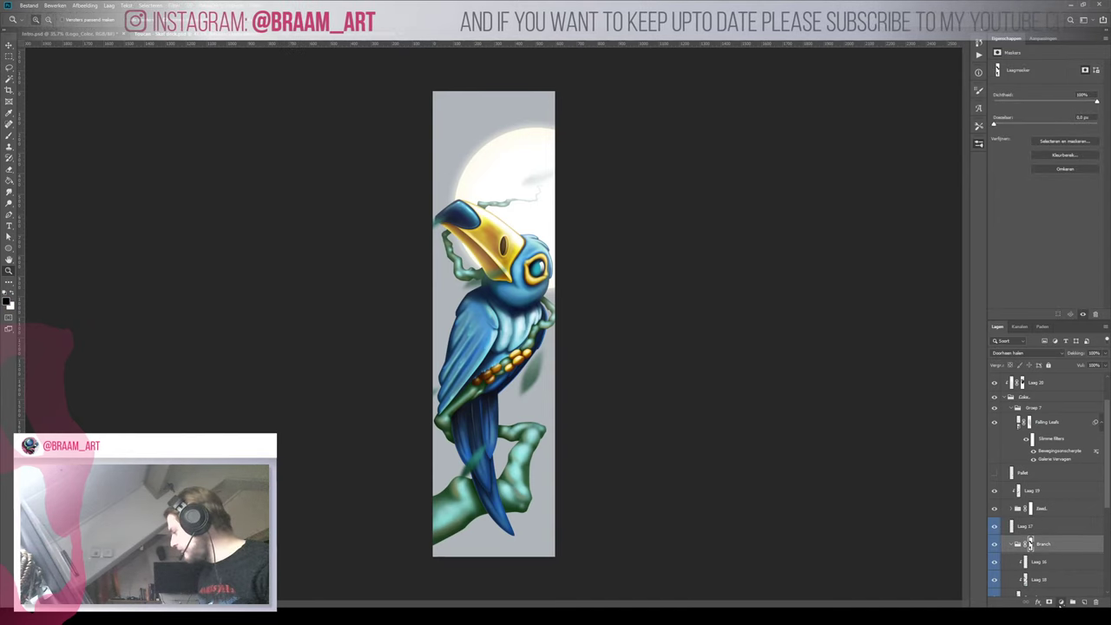
{"action": "left_click", "coordinate": [1070, 522]}
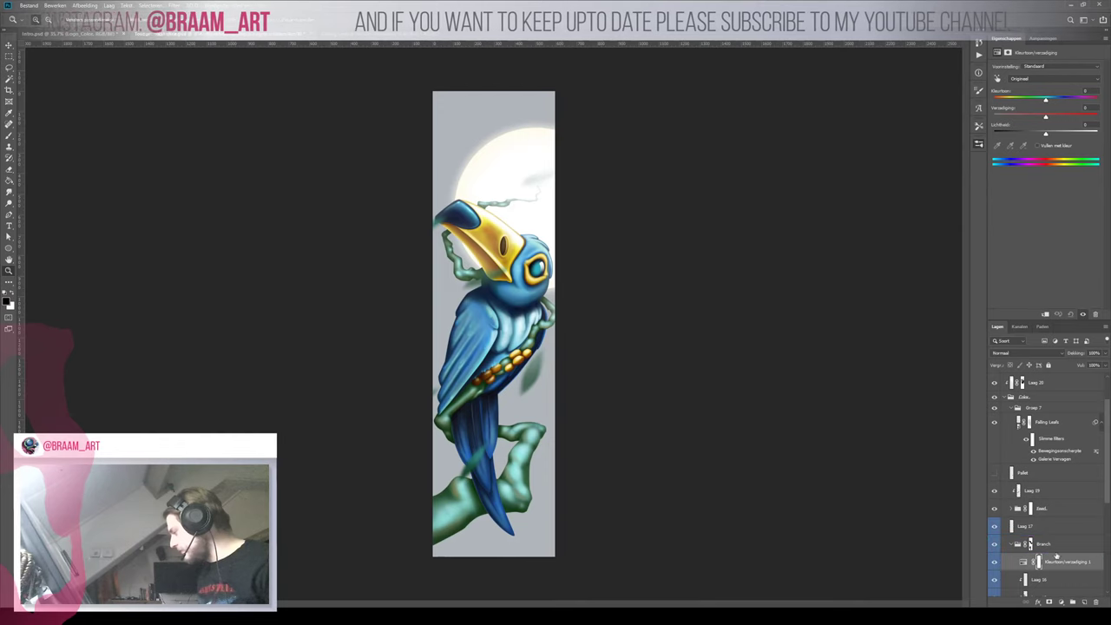
{"action": "mouse_move", "coordinate": [1058, 562]}
{"action": "left_mouse_down"}
{"action": "mouse_move", "coordinate": [1049, 539]}
{"action": "mouse_move", "coordinate": [1046, 550]}
{"action": "left_mouse_up"}
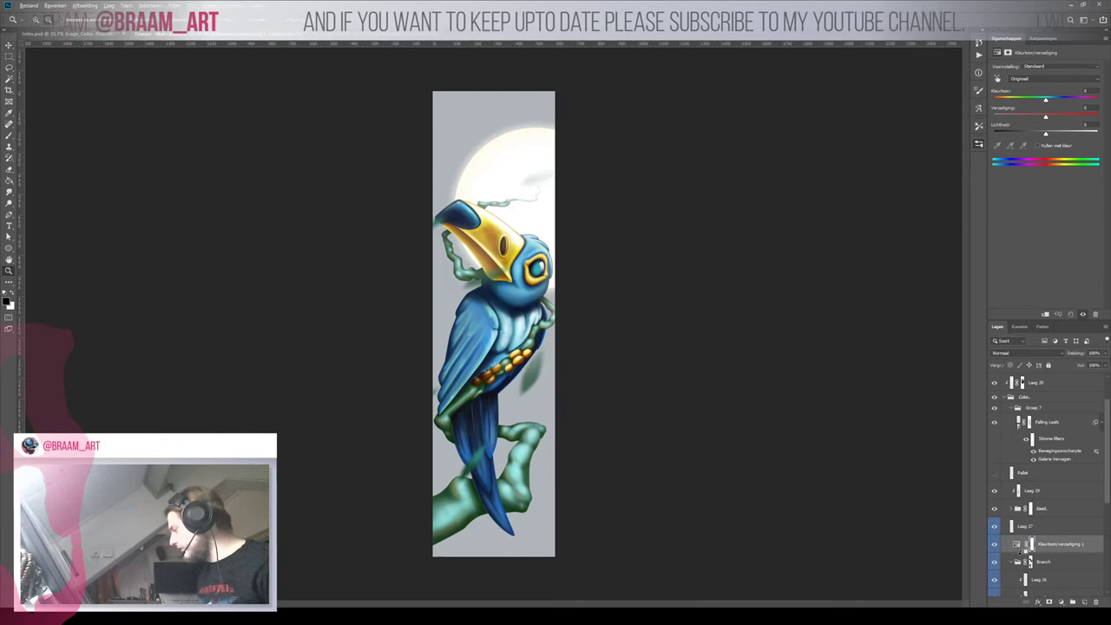
{"action": "left_click", "coordinate": [1023, 553], "text": "alt"}
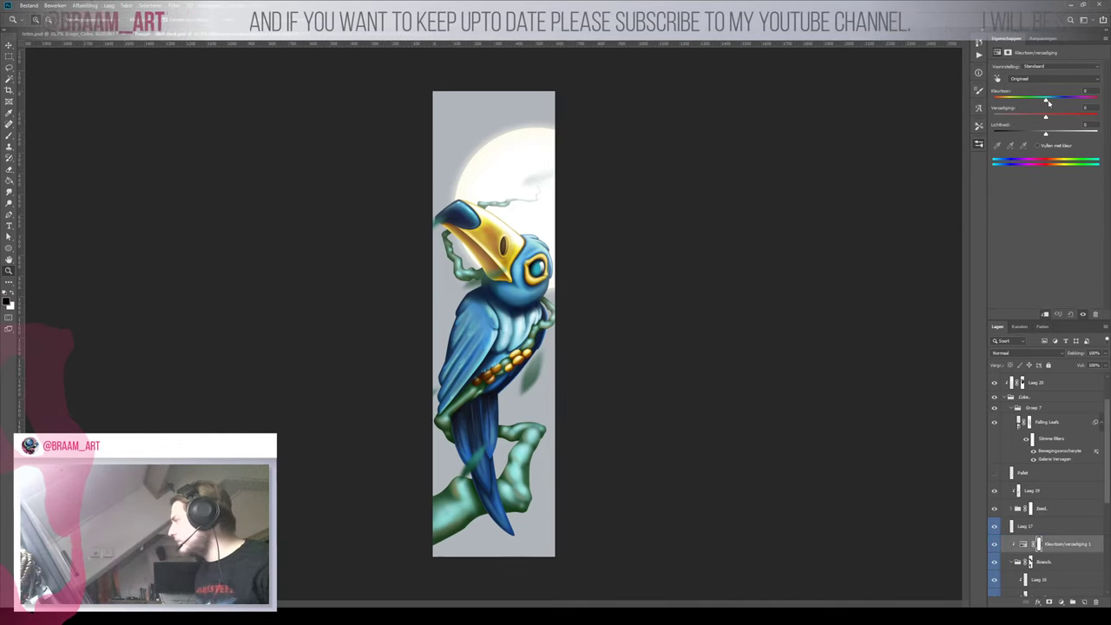
Try hue shifts of -180, +180 and a bluish value on the branch, and reset the hue to 0
{"action": "left_click_drag", "start_coordinate": [1048, 102], "coordinate": [996, 113]}
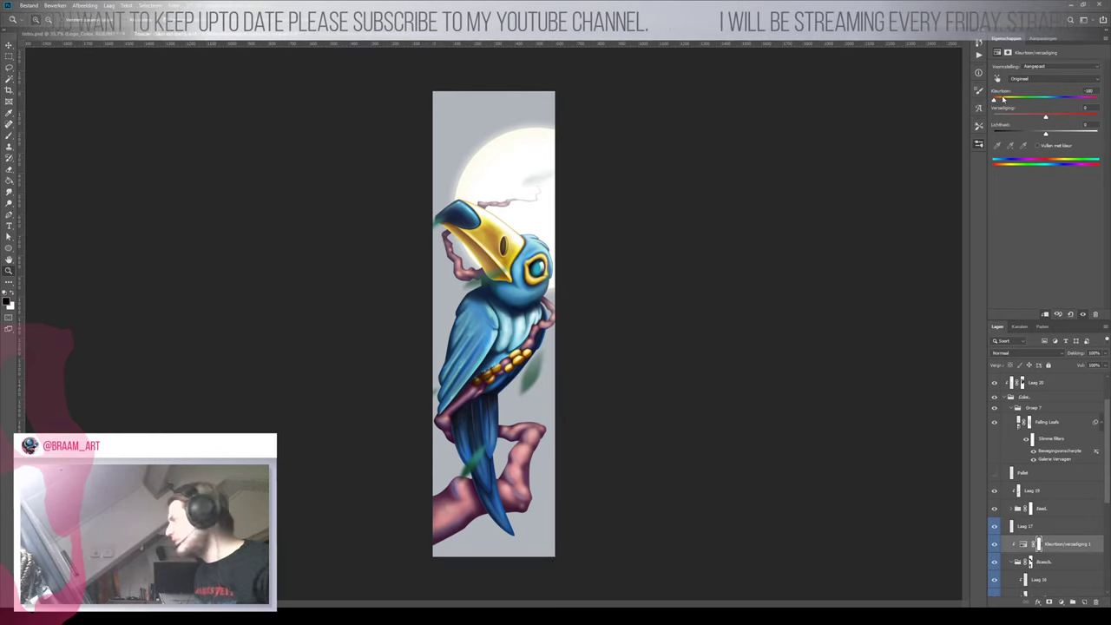
{"action": "left_click_drag", "start_coordinate": [1000, 101], "coordinate": [1099, 101]}
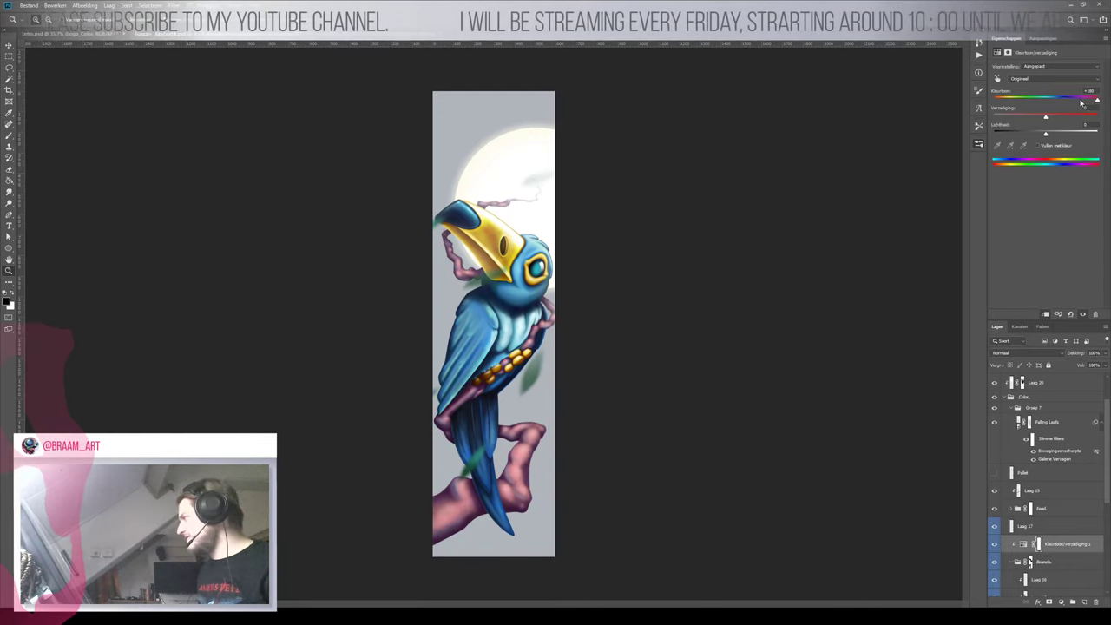
{"action": "left_click_drag", "start_coordinate": [1087, 105], "coordinate": [1063, 102]}
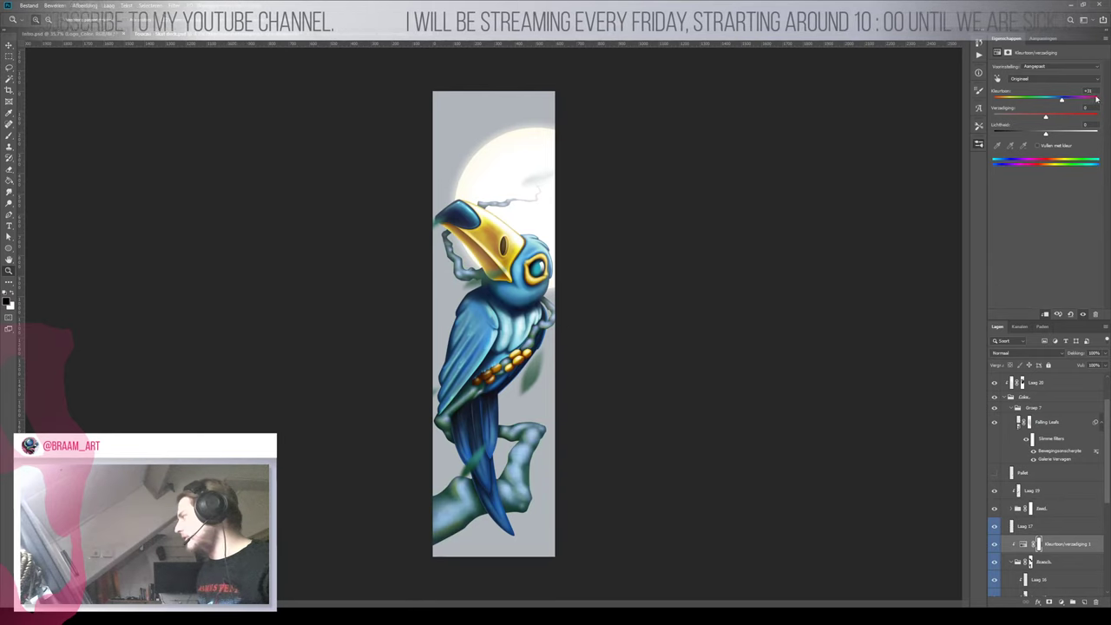
{"action": "type", "text": "0"}
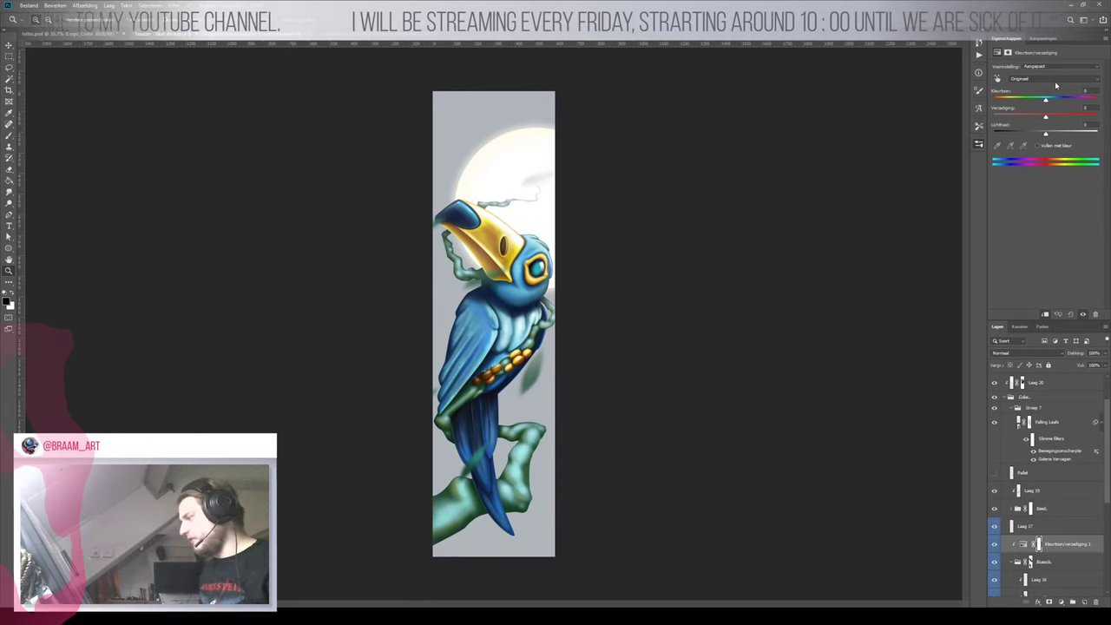
Lower the branch adjustment's saturation to about -28, try a higher lightness, and reset lightness to 0
{"action": "mouse_move", "coordinate": [1045, 116]}
{"action": "left_mouse_down"}
{"action": "mouse_move", "coordinate": [1058, 117]}
{"action": "mouse_move", "coordinate": [1032, 117]}
{"action": "left_mouse_up"}
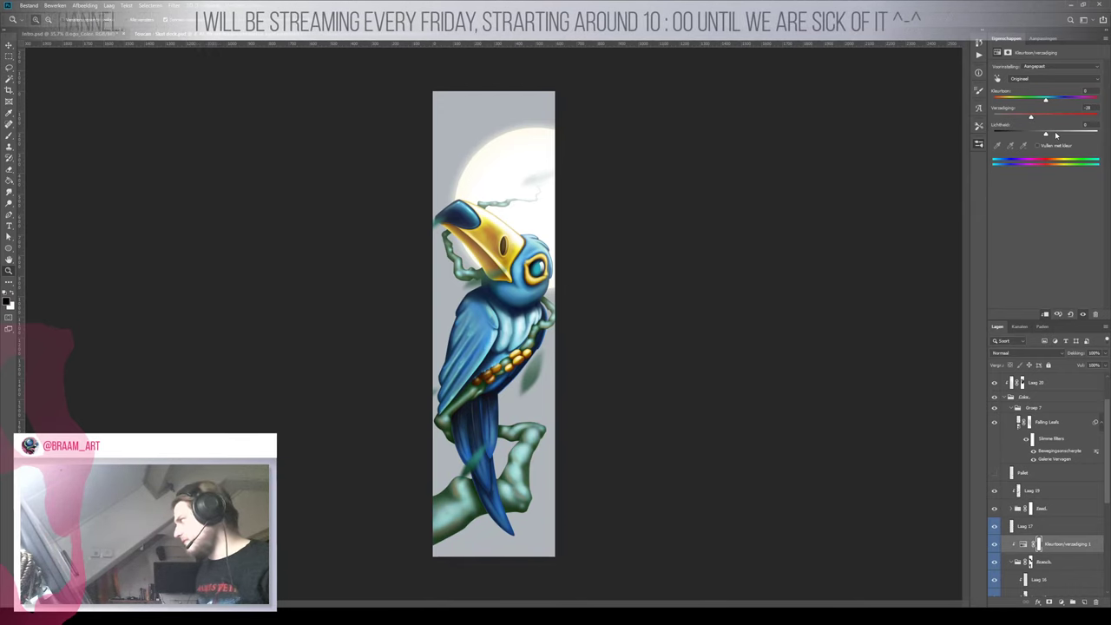
{"action": "mouse_move", "coordinate": [1055, 135]}
{"action": "left_mouse_down"}
{"action": "mouse_move", "coordinate": [1040, 135]}
{"action": "mouse_move", "coordinate": [1069, 126]}
{"action": "left_mouse_up"}
{"action": "type", "text": "0"}
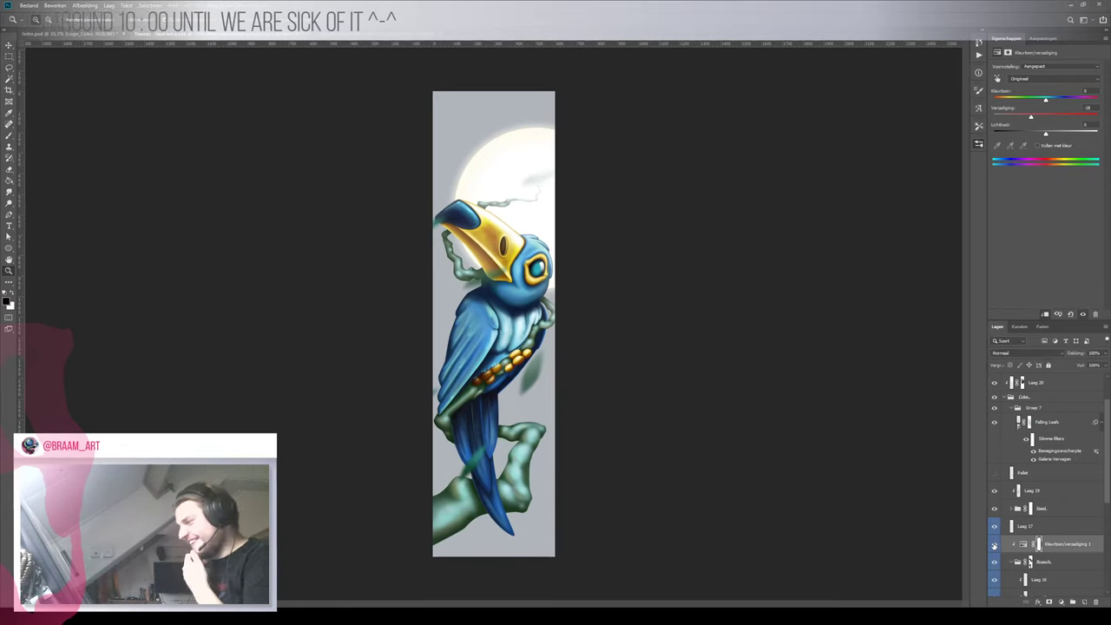
Delete the hue/saturation adjustment layer above the Branch group and move Laag 17 back into the group
{"action": "left_click", "coordinate": [1068, 547]}
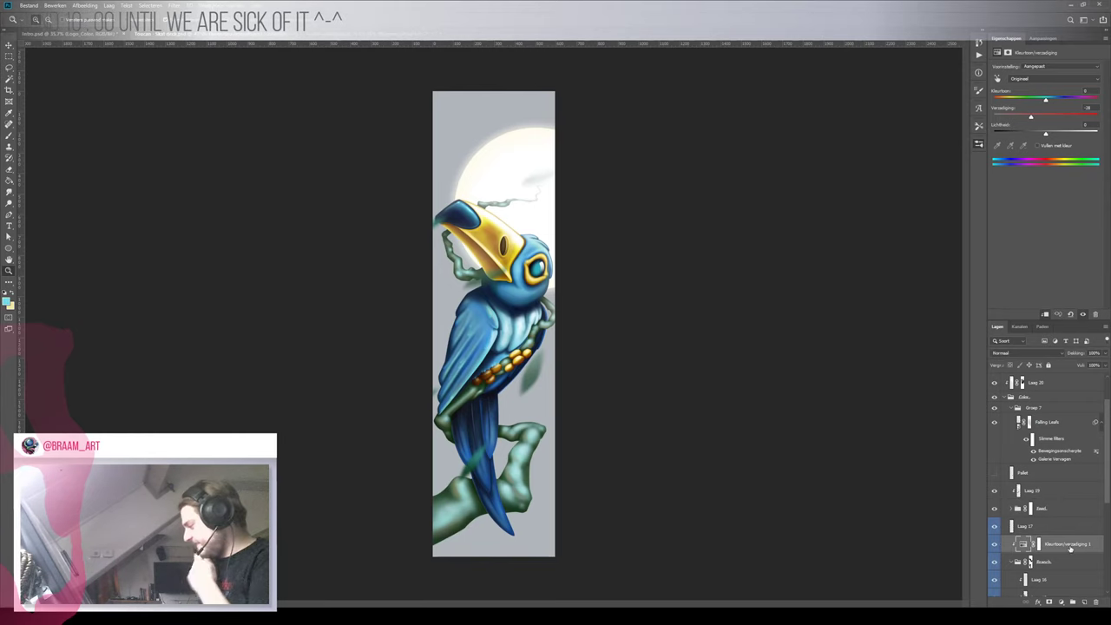
{"action": "key", "text": "Delete"}
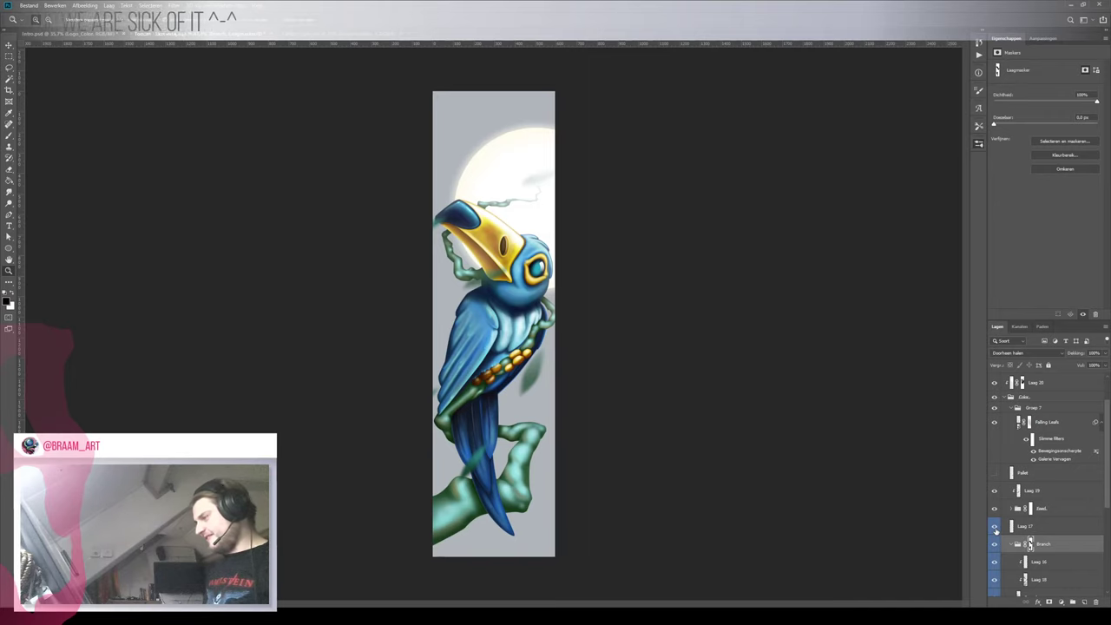
{"action": "left_click_drag", "start_coordinate": [1033, 539], "coordinate": [1037, 554]}
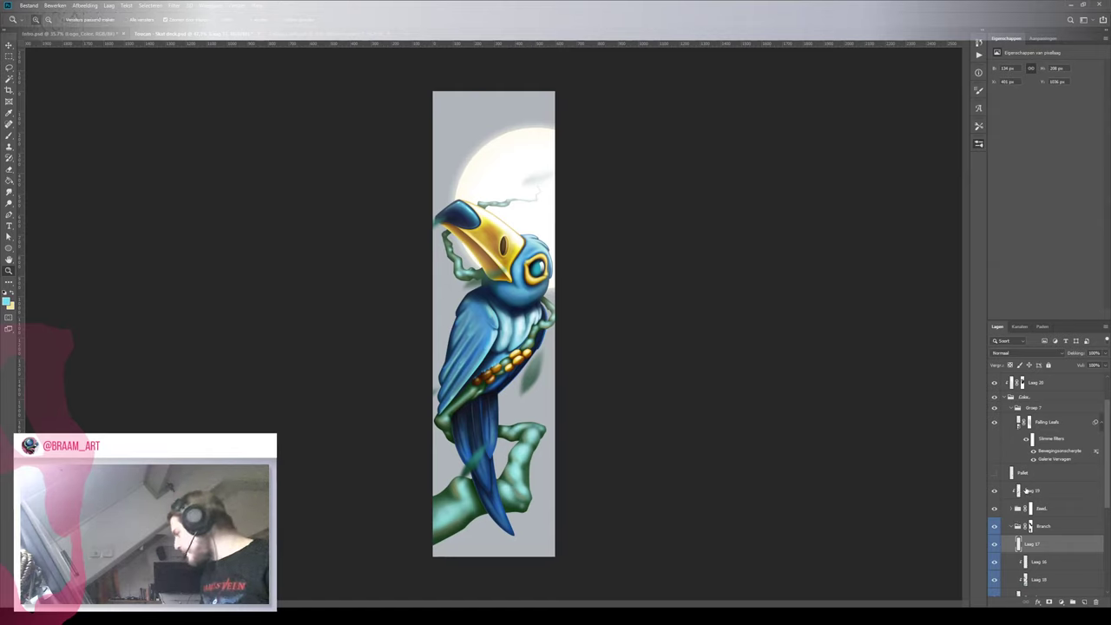
Check the Falling Leafs layer by toggling its visibility, and open the contents of its smart object for editing
{"action": "left_click", "coordinate": [995, 422]}
{"action": "left_click", "coordinate": [995, 423]}
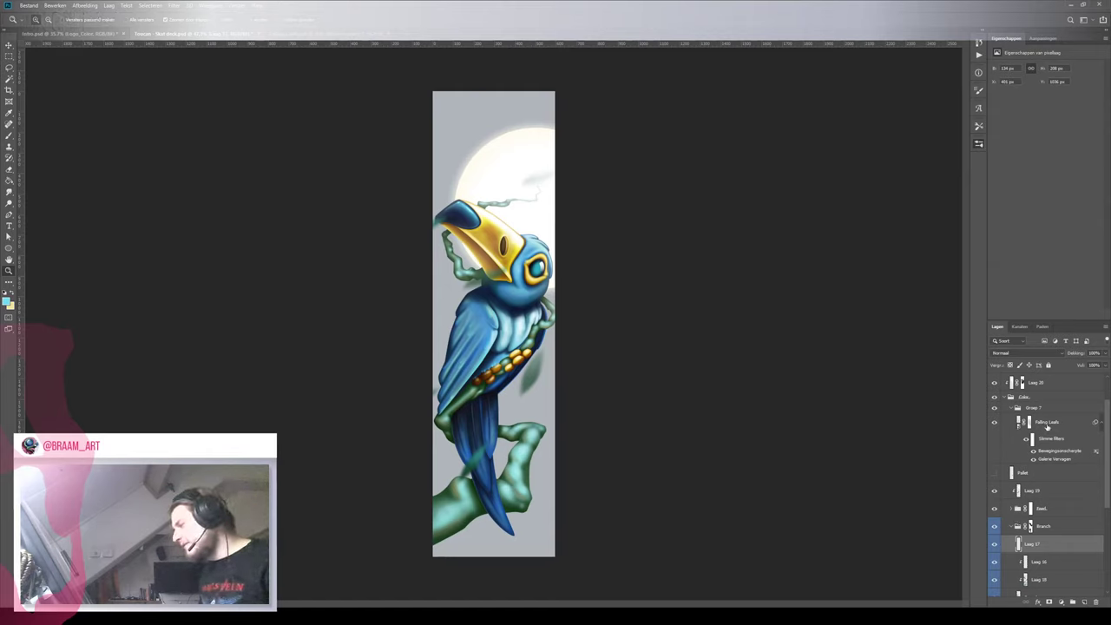
{"action": "left_click", "coordinate": [1048, 425]}
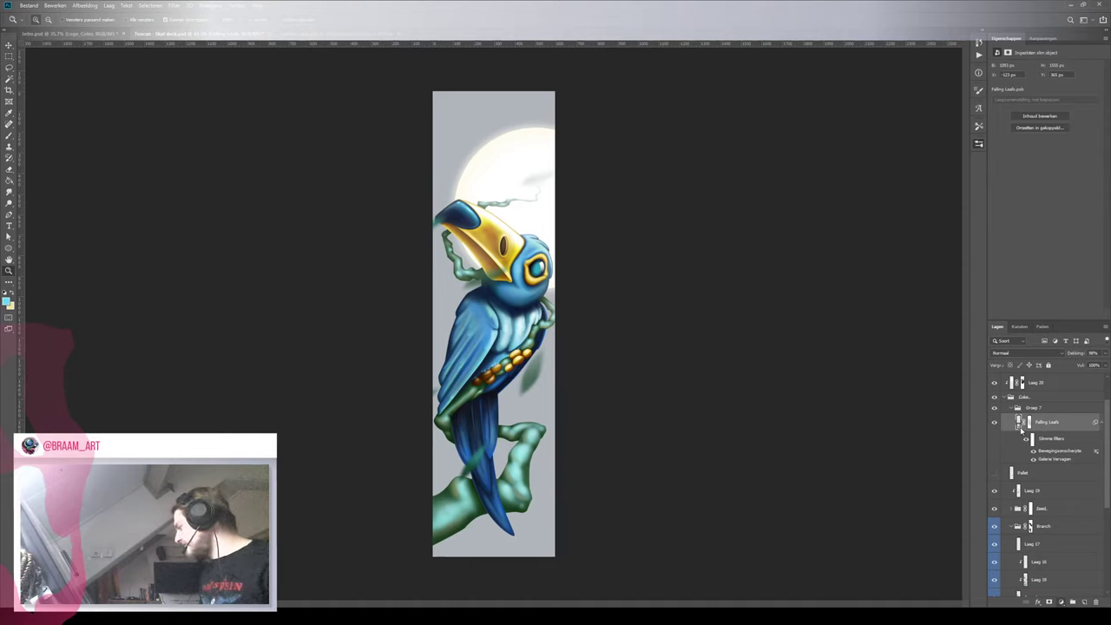
{"action": "double_click", "coordinate": [1020, 423]}
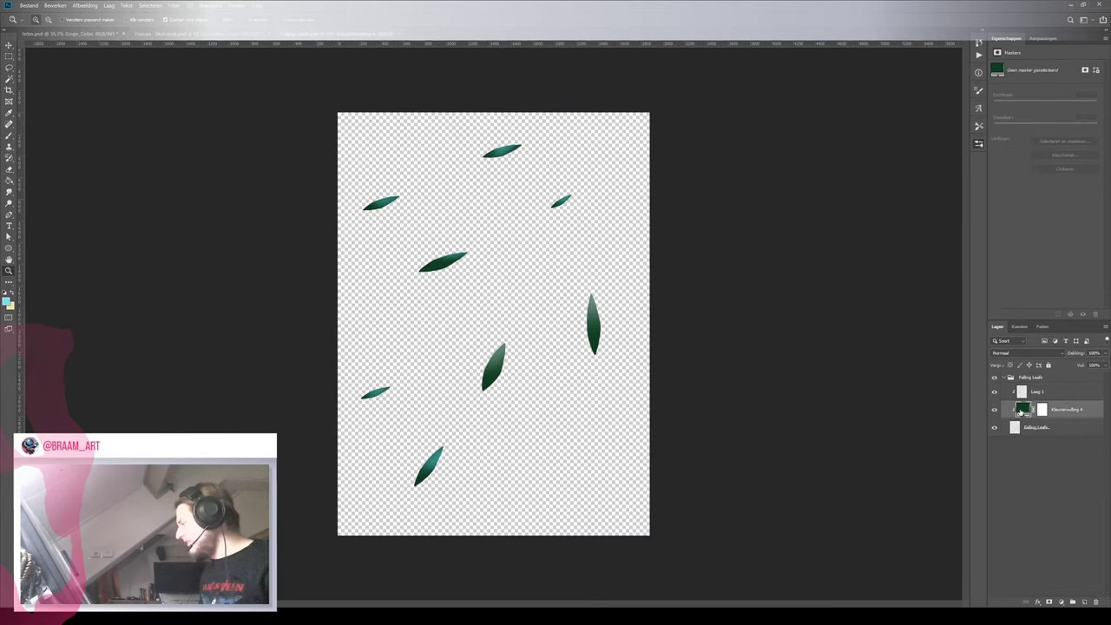
Try a darker green on the leaves' colour fill layer and check it in the toucan document
{"action": "key", "text": "i"}
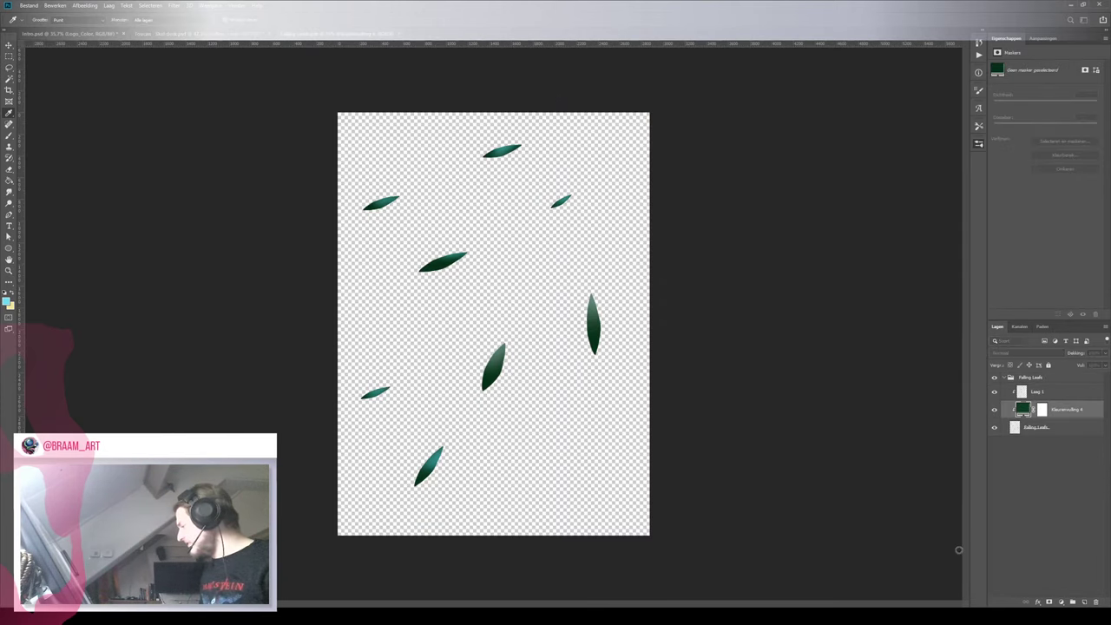
{"action": "key", "text": "z"}
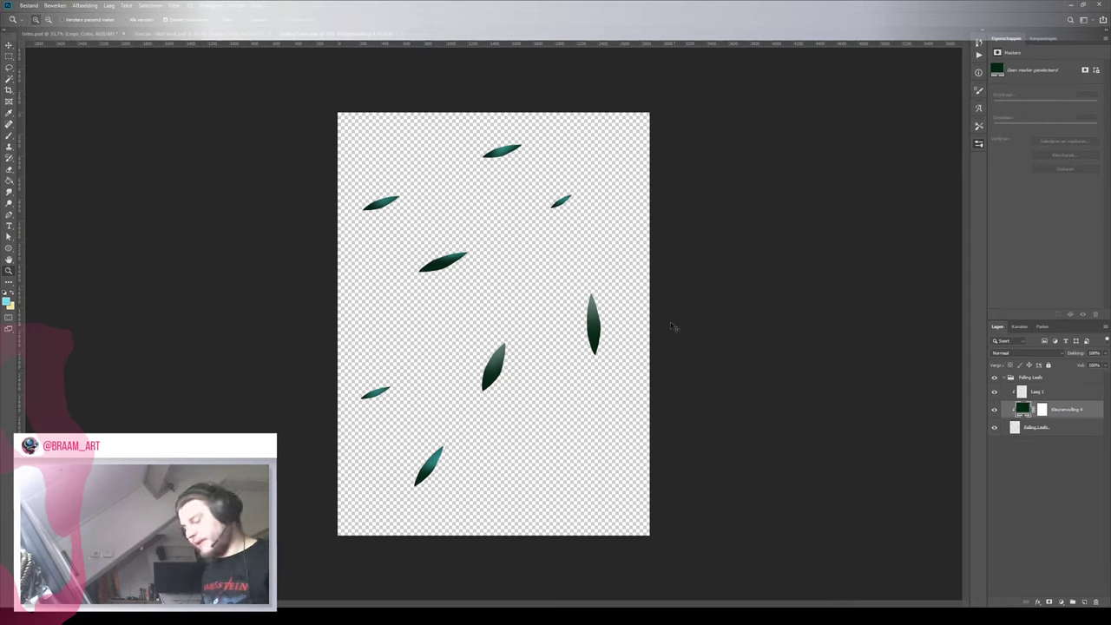
{"action": "left_click", "coordinate": [230, 35]}
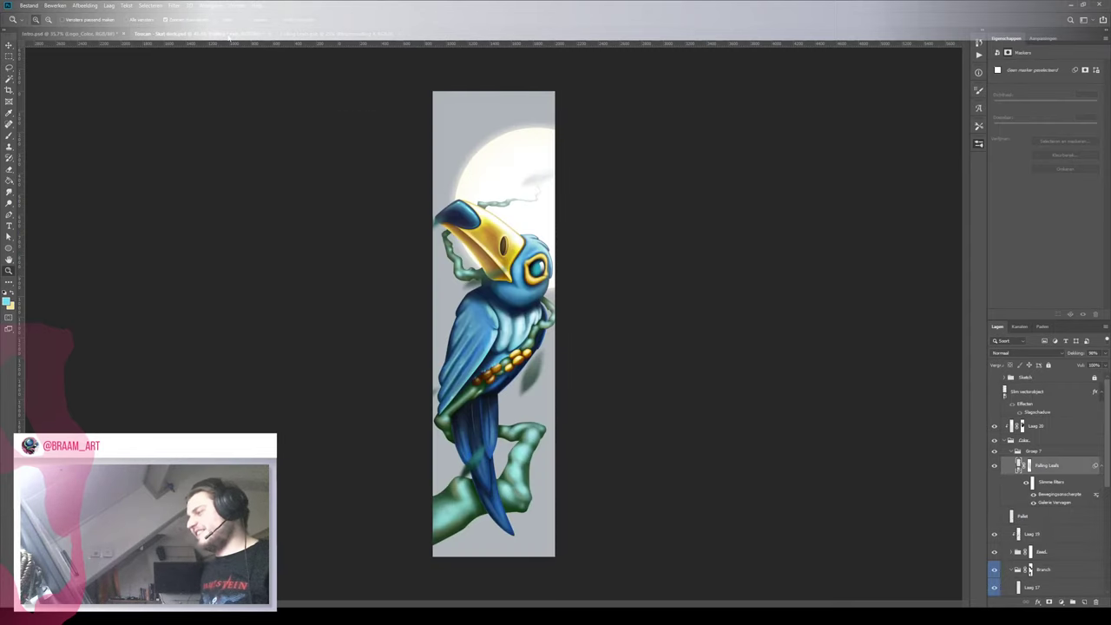
Try a brighter, more saturated green on the leaves' colour fill layer and check it in the toucan document
{"action": "left_click", "coordinate": [293, 35]}
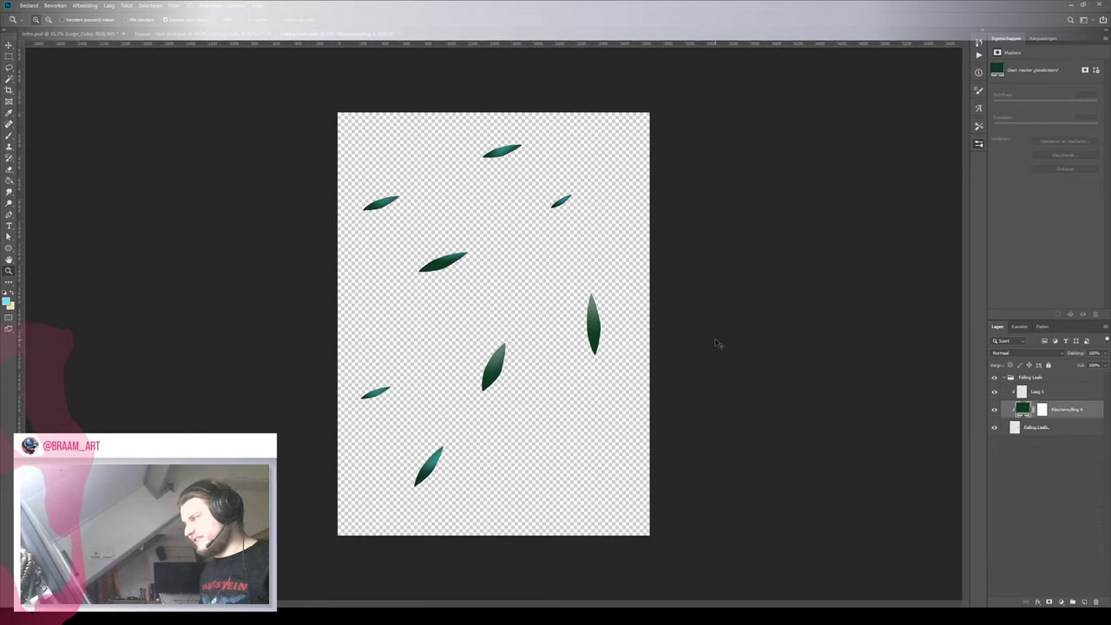
{"action": "double_click", "coordinate": [1022, 412]}
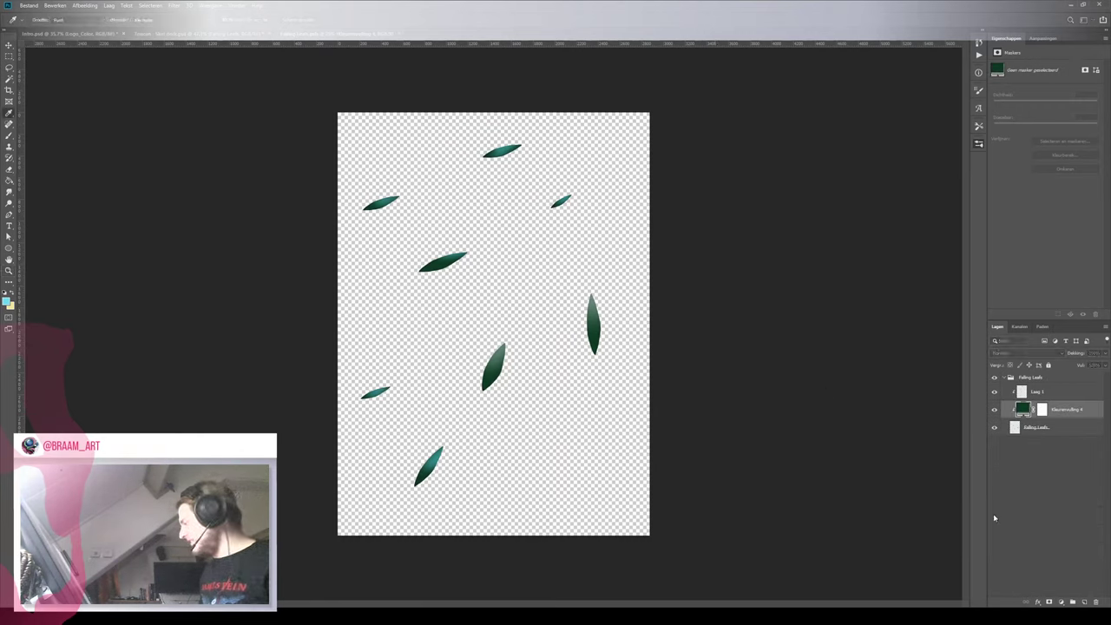
{"action": "left_click", "coordinate": [957, 524]}
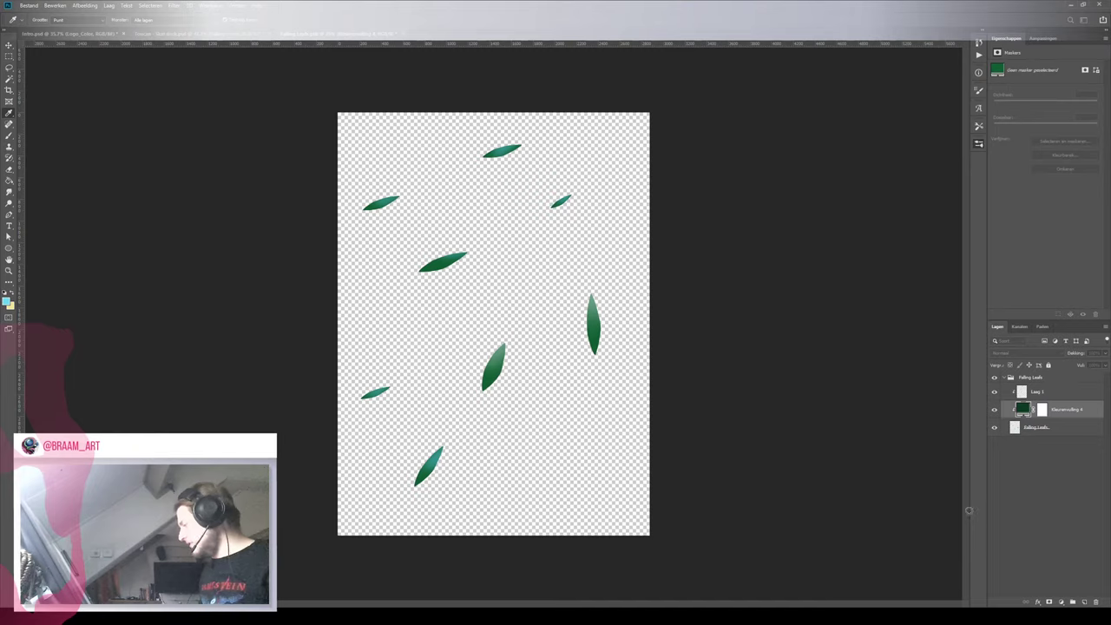
{"action": "left_click", "coordinate": [969, 498]}
{"action": "key", "text": "Return"}
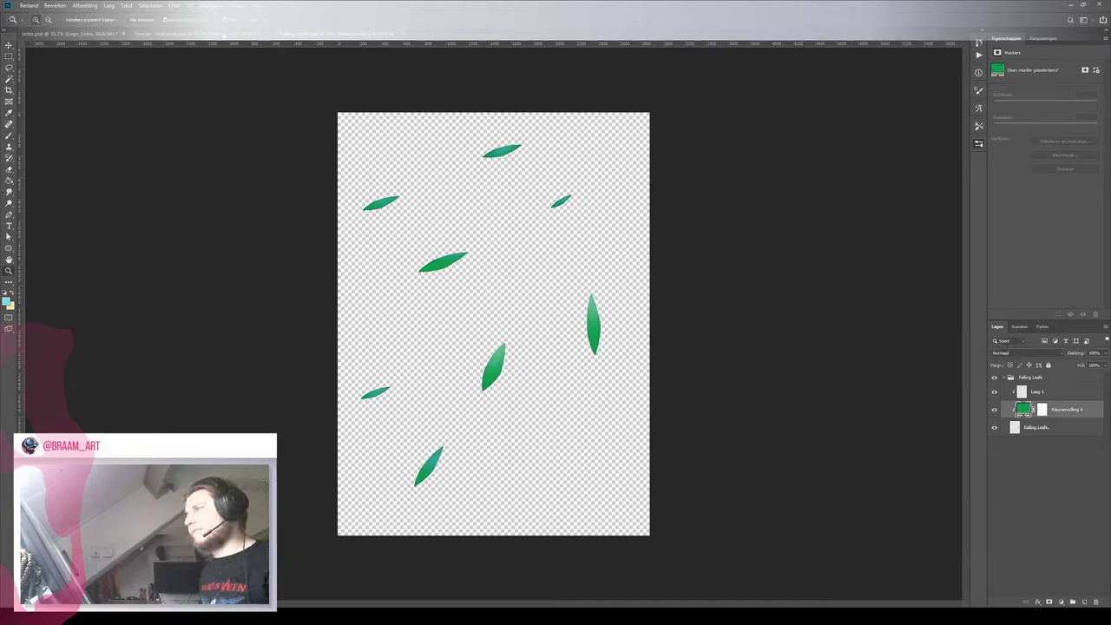
{"action": "left_click", "coordinate": [224, 34]}
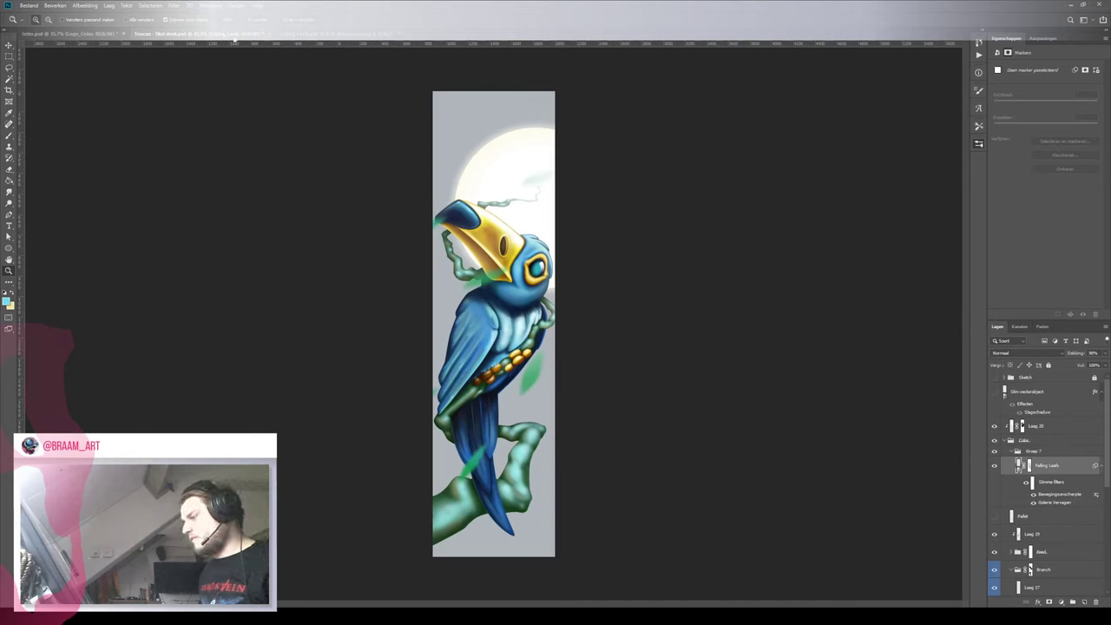
Recolour the leaves' fill layer Kleurenvulling 4 in the leaf document to a brownish orange
{"action": "left_click", "coordinate": [322, 34]}
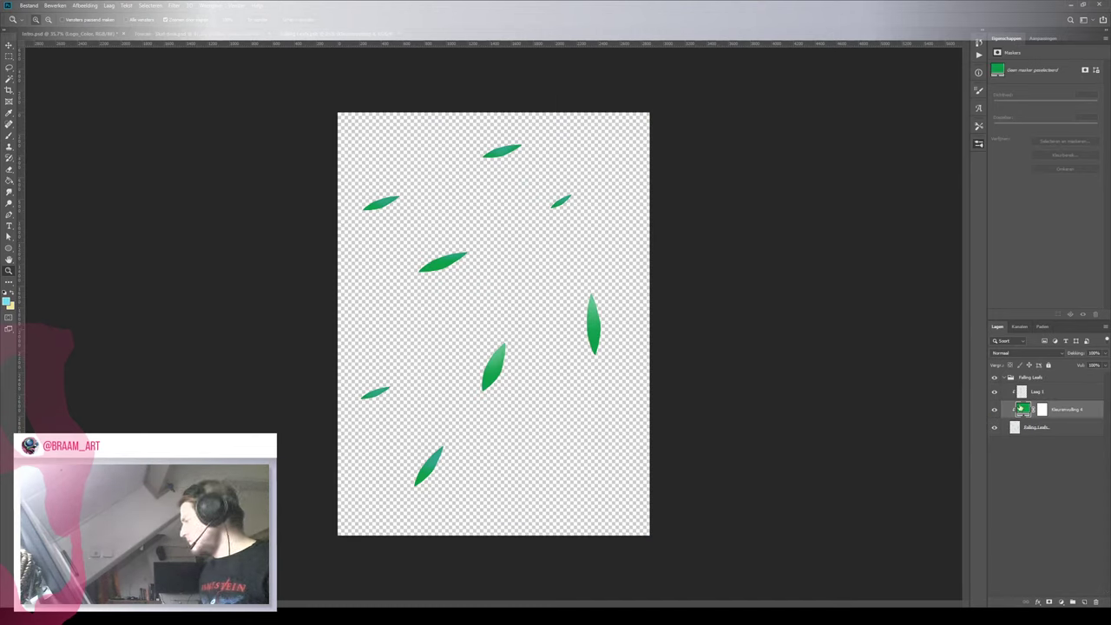
{"action": "double_click", "coordinate": [1021, 408]}
{"action": "left_click_drag", "start_coordinate": [994, 540], "coordinate": [992, 558]}
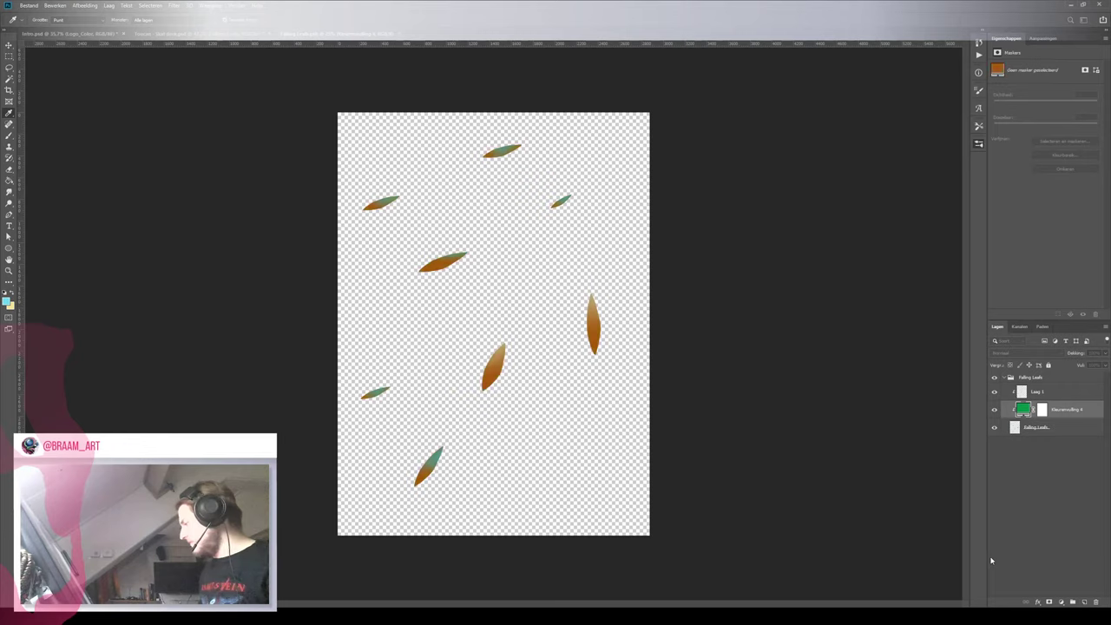
{"action": "key", "text": "Return"}
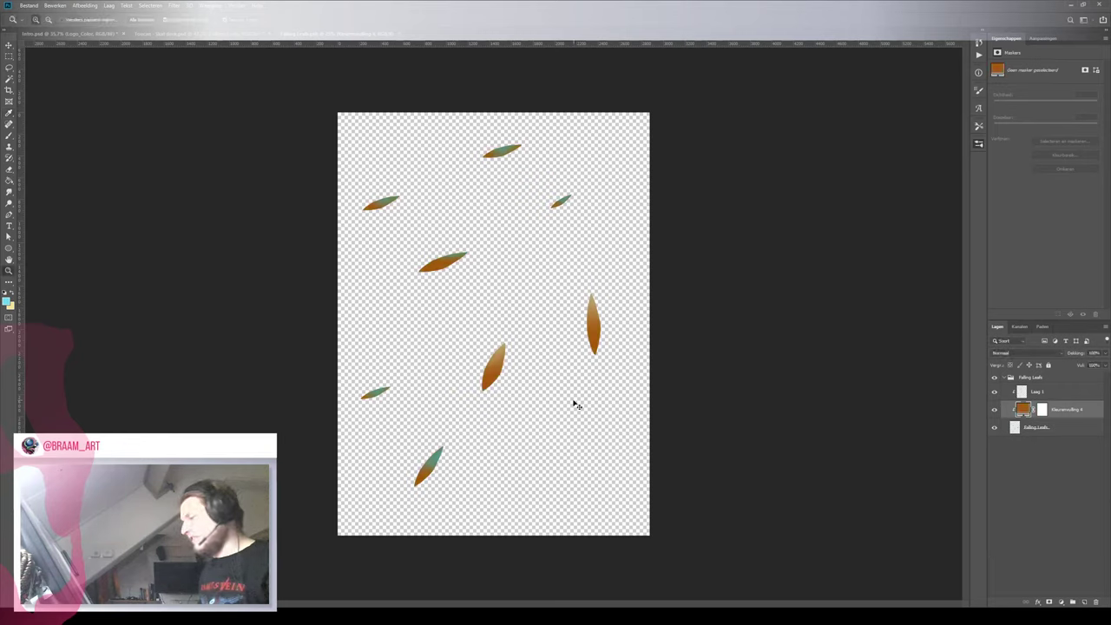
Set the blend mode of Laag 1 above the leaf colour to Bleken (Screen) and check the leaves in the toucan document
{"action": "left_click", "coordinate": [1038, 391]}
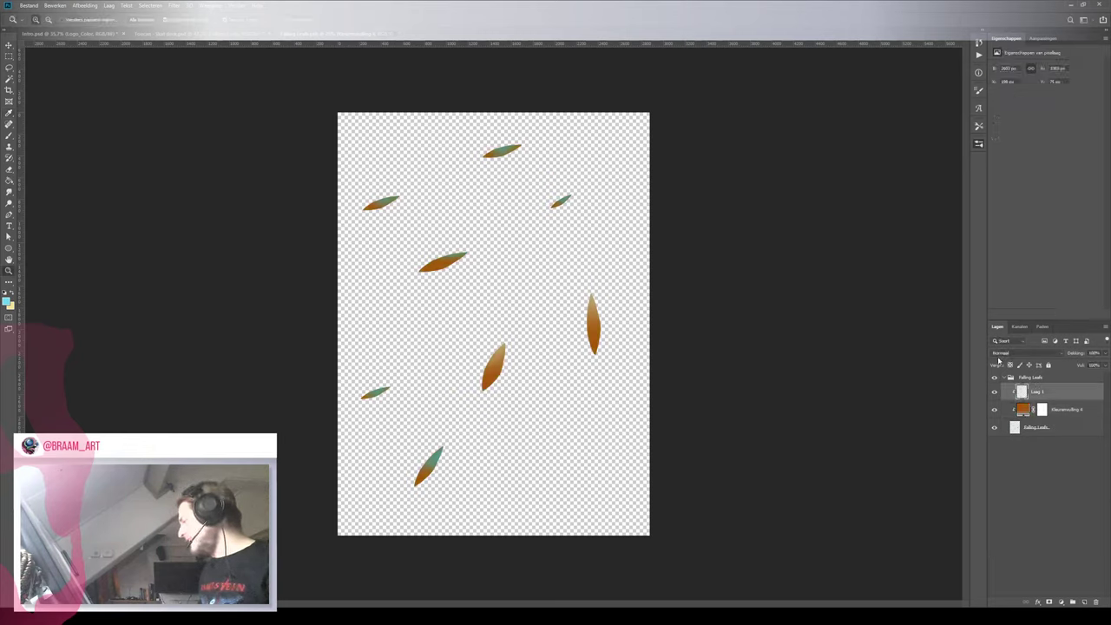
{"action": "key", "text": "Down"}
{"action": "key", "text": "Down"}
{"action": "key", "text": "Down"}
{"action": "key", "text": "Down"}
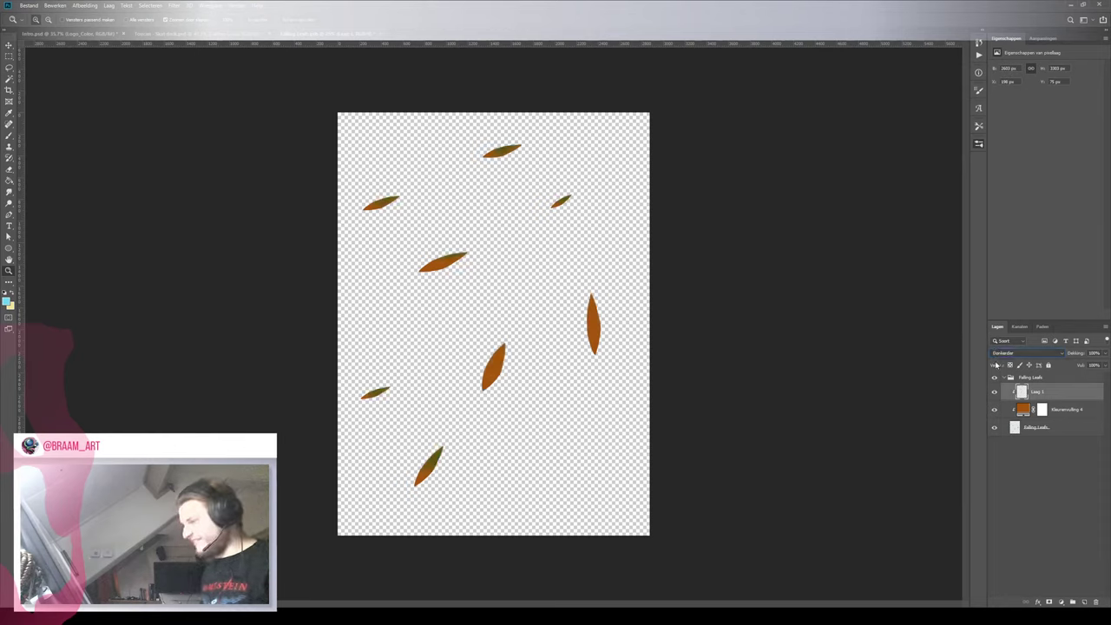
{"action": "key", "text": "shift+plus"}
{"action": "key", "text": "shift+plus"}
{"action": "key", "text": "shift+plus"}
{"action": "key", "text": "shift+plus"}
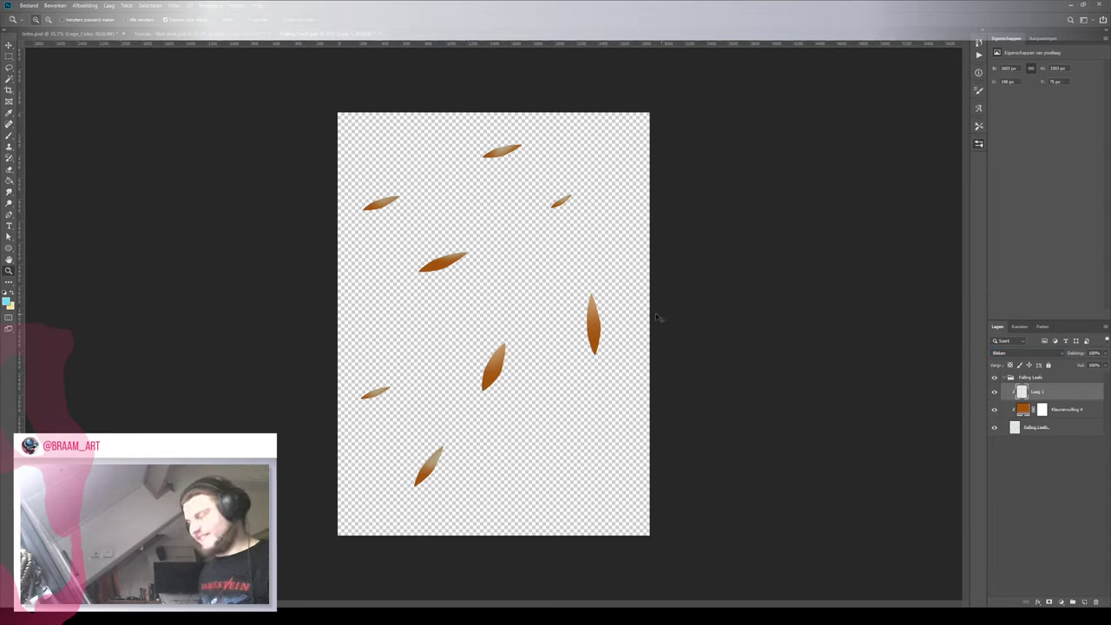
{"action": "left_click", "coordinate": [227, 36]}
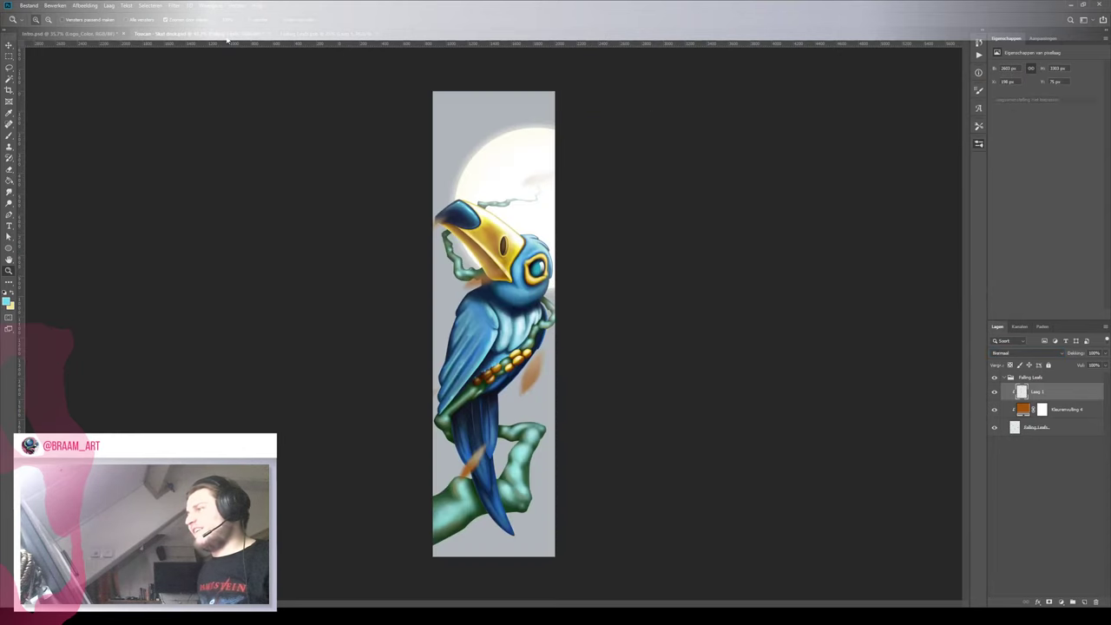
Brighten the leaves' colour fill to a vivid orange and move the Falling Leafs layer slightly downward in the toucan illustration
{"action": "left_click", "coordinate": [345, 36]}
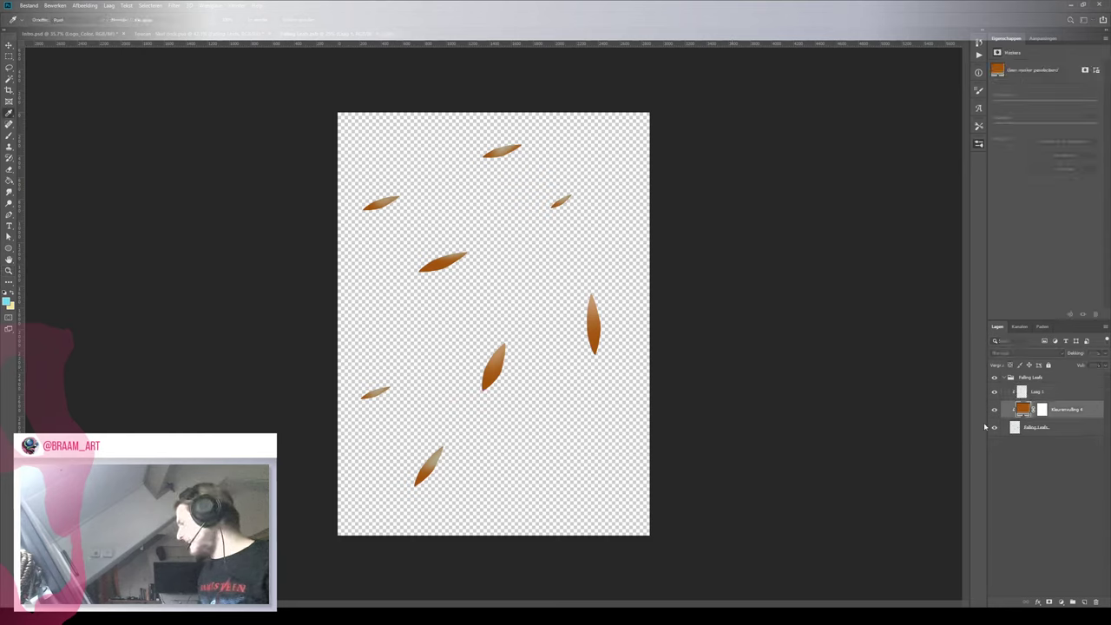
{"action": "left_click_drag", "start_coordinate": [966, 498], "coordinate": [973, 468]}
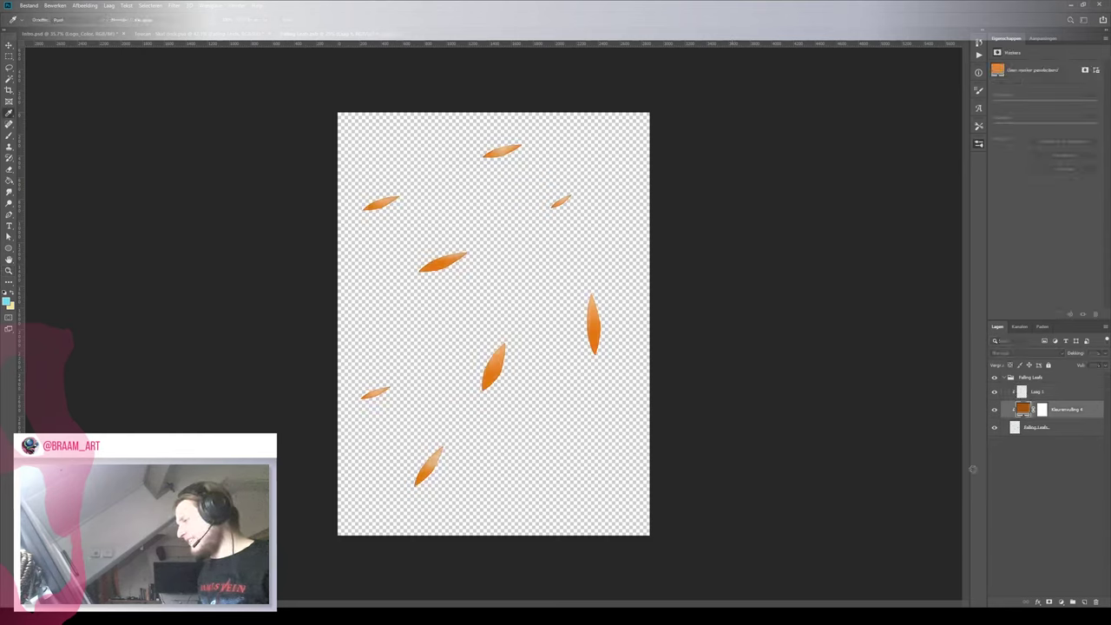
{"action": "key", "text": "z"}
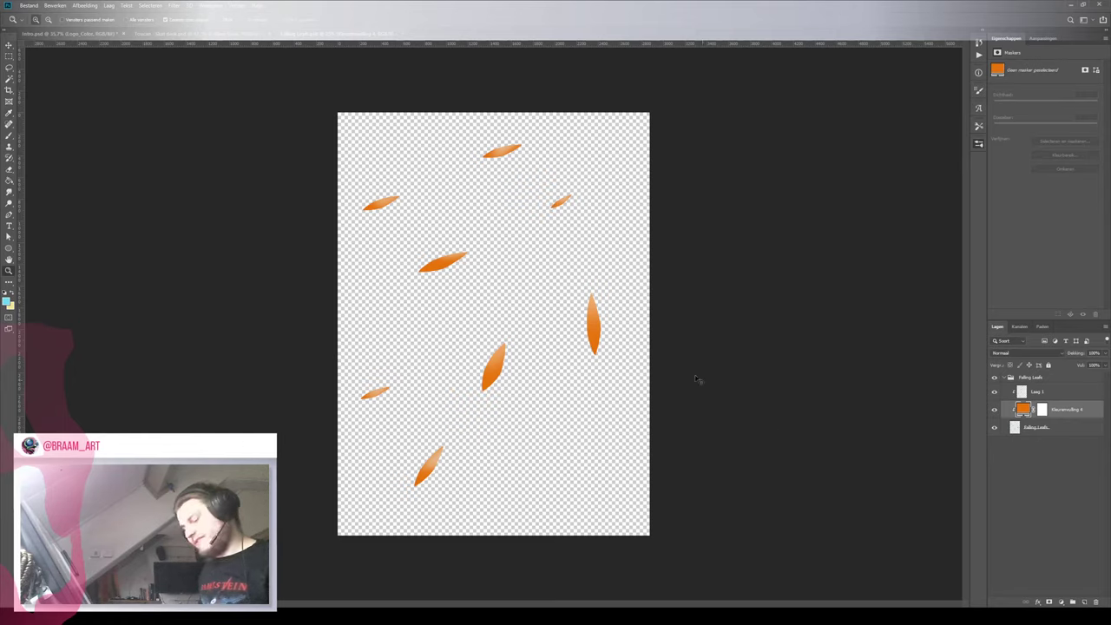
{"action": "left_click", "coordinate": [215, 35]}
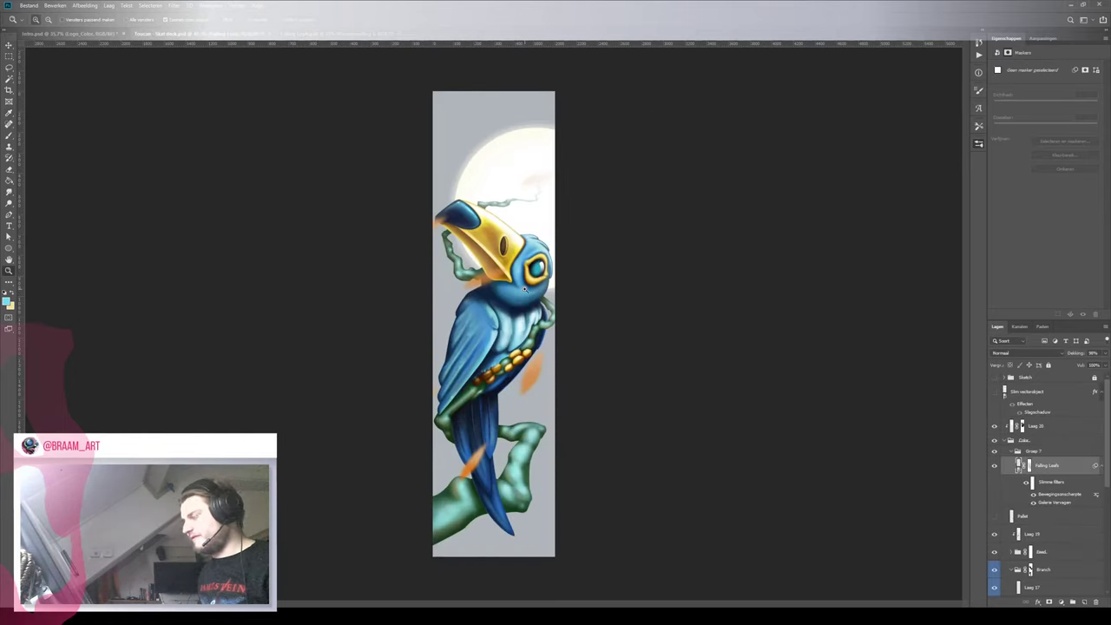
{"action": "key", "text": "v"}
{"action": "left_click_drag", "start_coordinate": [523, 312], "coordinate": [526, 323]}
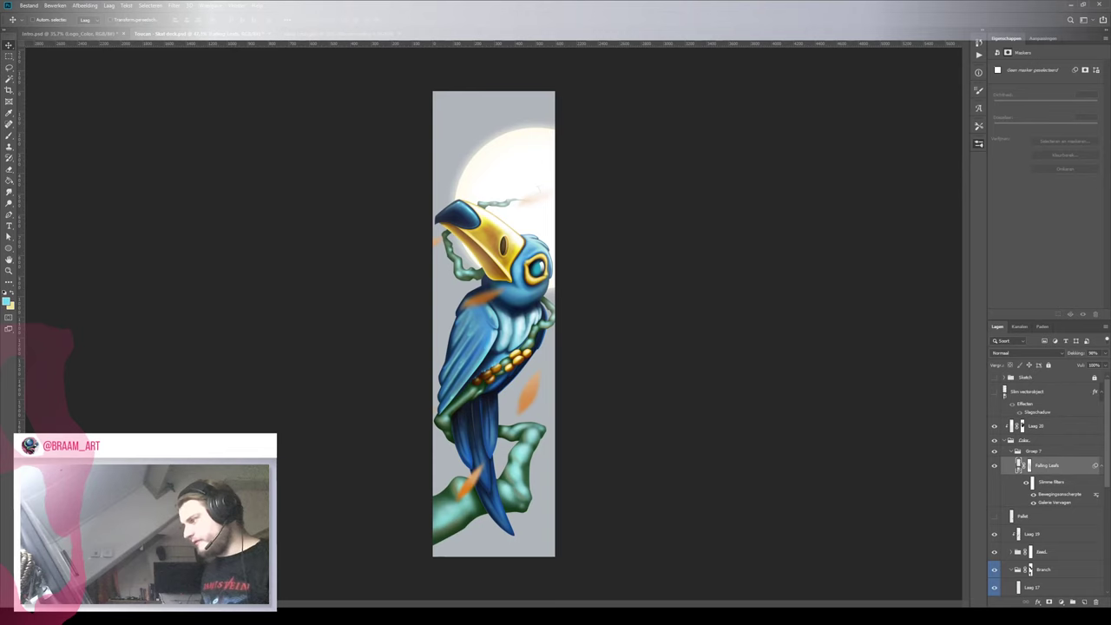
Duplicate the orange colour fill layer in the leaf document and recolour the copy to a bright red
{"action": "left_click", "coordinate": [335, 37]}
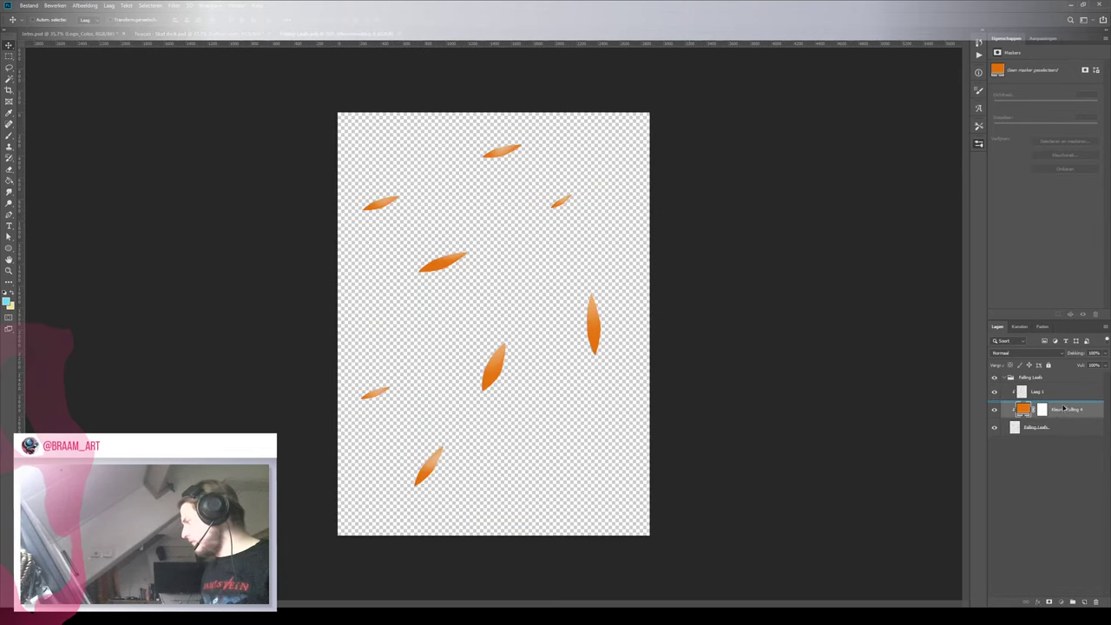
{"action": "key", "text": "ctrl+j"}
{"action": "double_click", "coordinate": [1025, 411]}
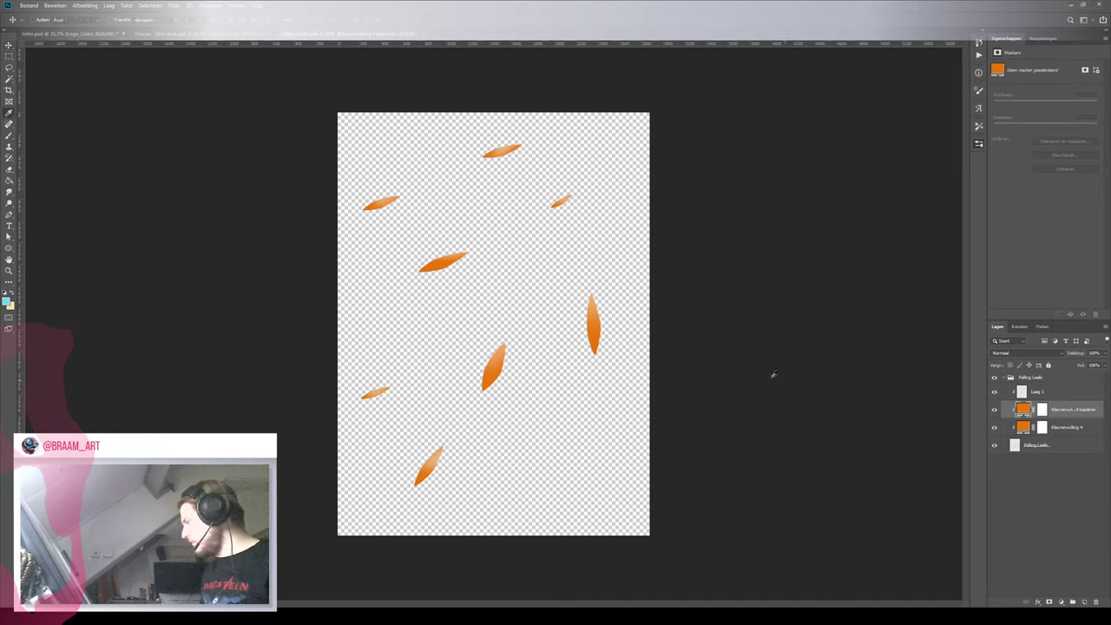
{"action": "left_click", "coordinate": [951, 523]}
{"action": "left_click", "coordinate": [988, 572]}
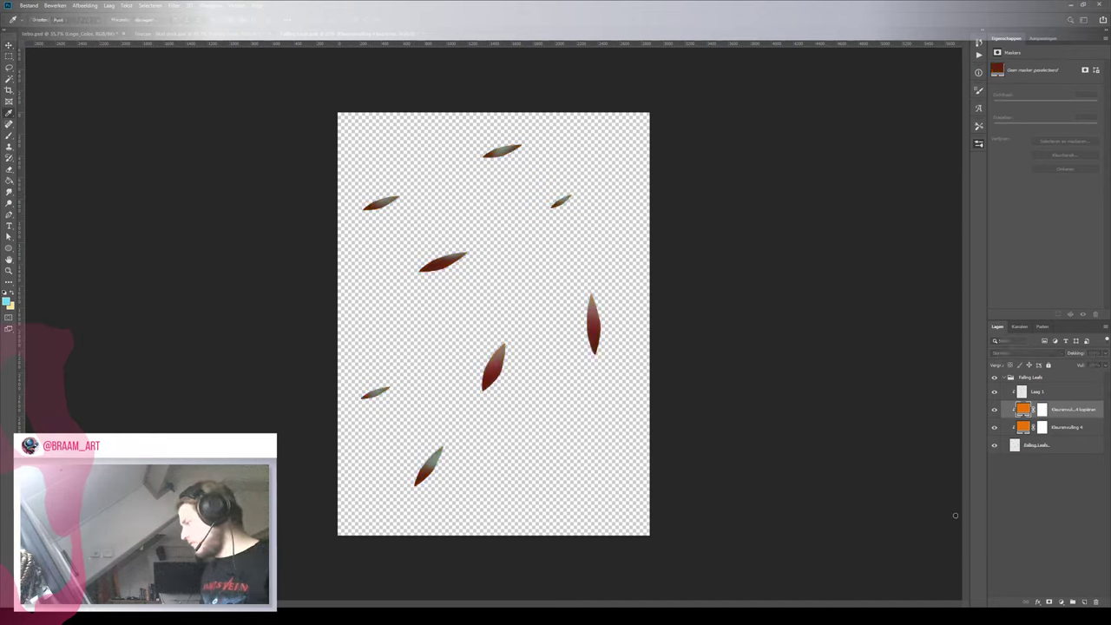
{"action": "left_click_drag", "start_coordinate": [955, 514], "coordinate": [946, 480]}
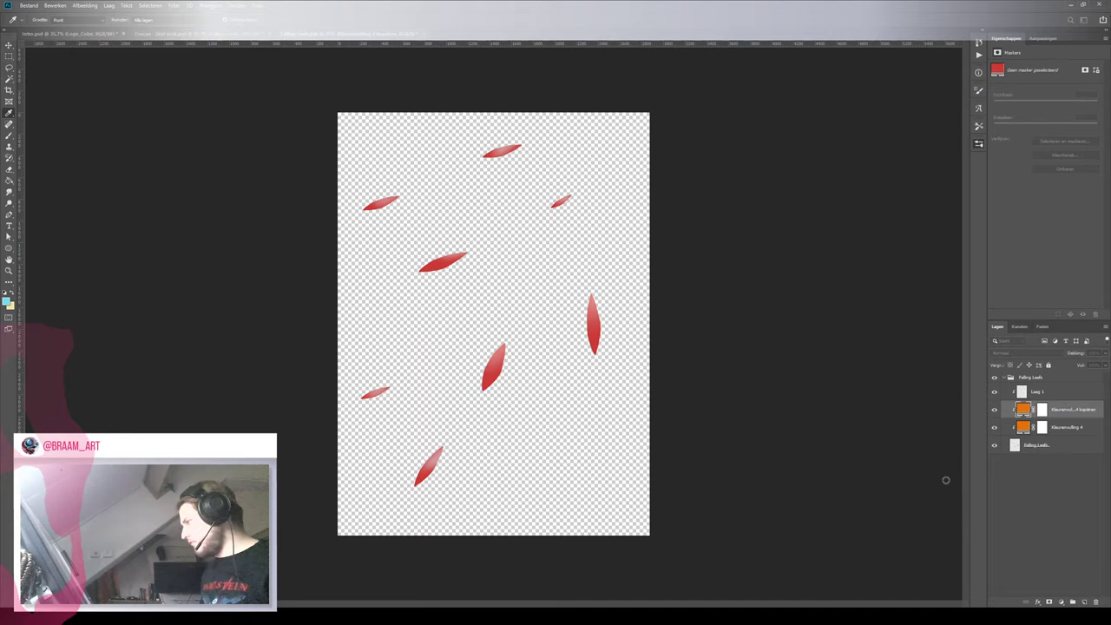
{"action": "left_click", "coordinate": [1064, 458]}
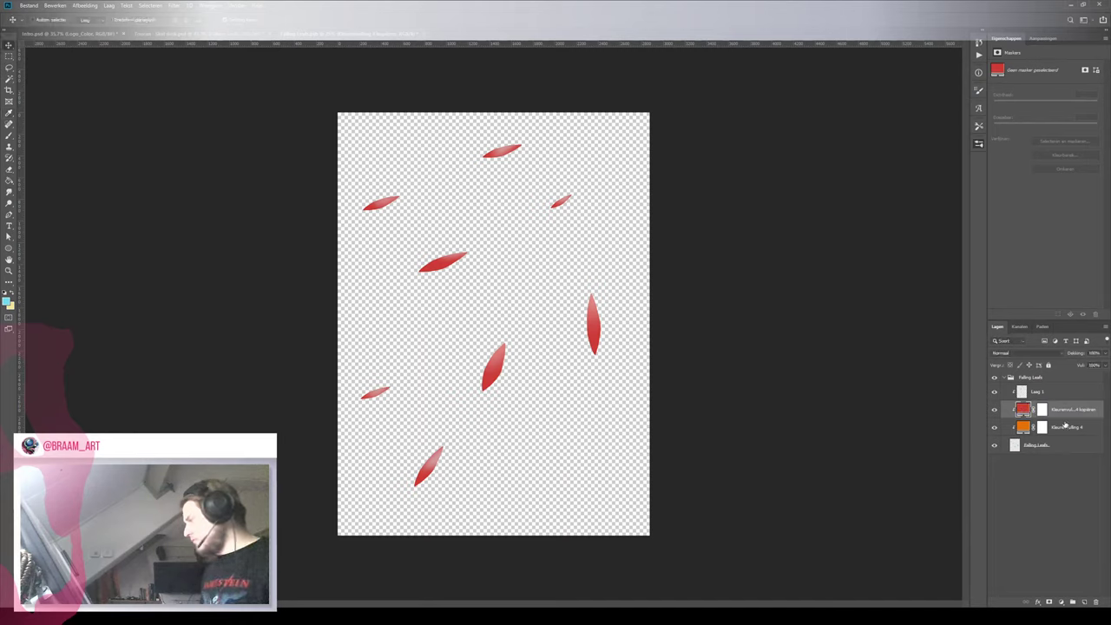
Paint black with an enlarged brush on the red fill's mask over the far-right, upper-middle and topmost leaves to reveal their orange
{"action": "left_click", "coordinate": [1042, 410]}
{"action": "key", "text": "d"}
{"action": "key", "text": "b"}
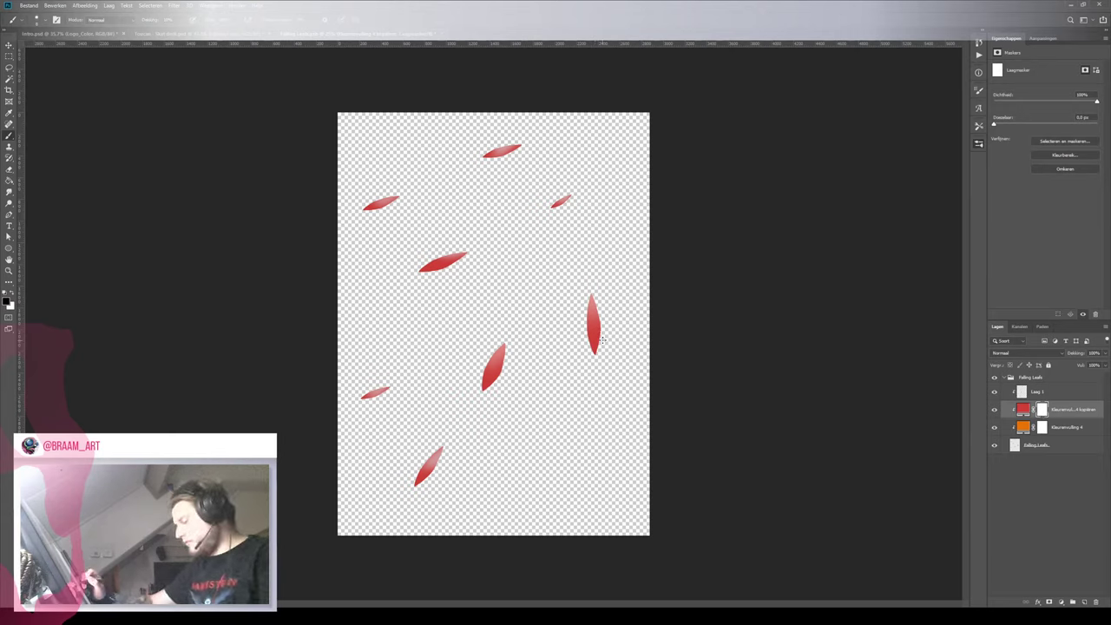
{"action": "key", "text": "bracketright"}
{"action": "key", "text": "bracketright"}
{"action": "key", "text": "bracketright"}
{"action": "key", "text": "bracketright"}
{"action": "key", "text": "bracketright"}
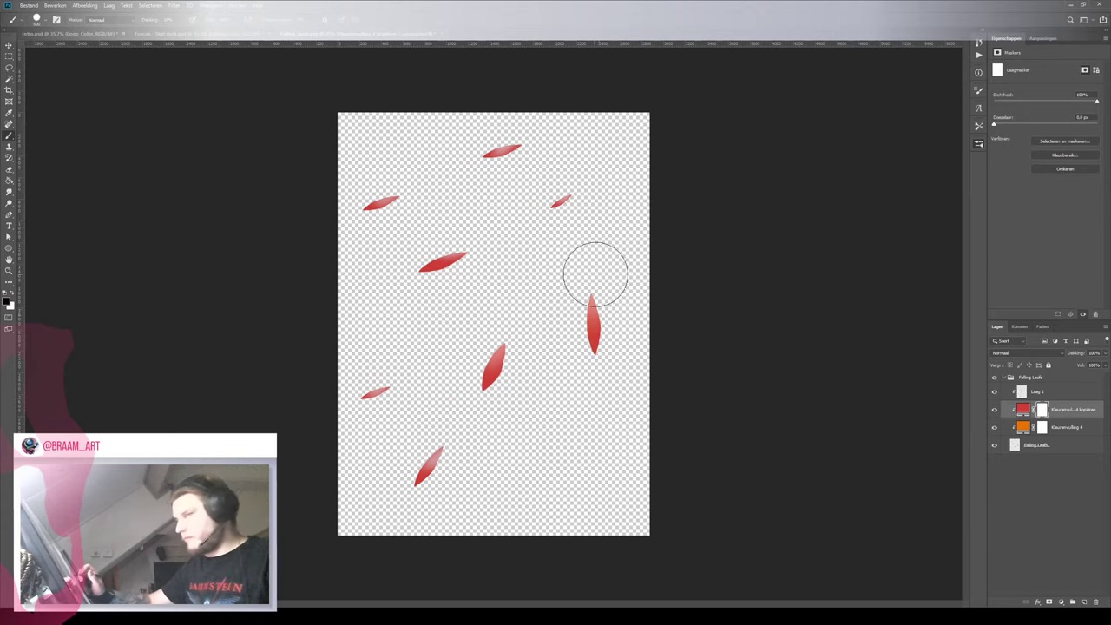
{"action": "left_click_drag", "start_coordinate": [599, 341], "coordinate": [598, 363]}
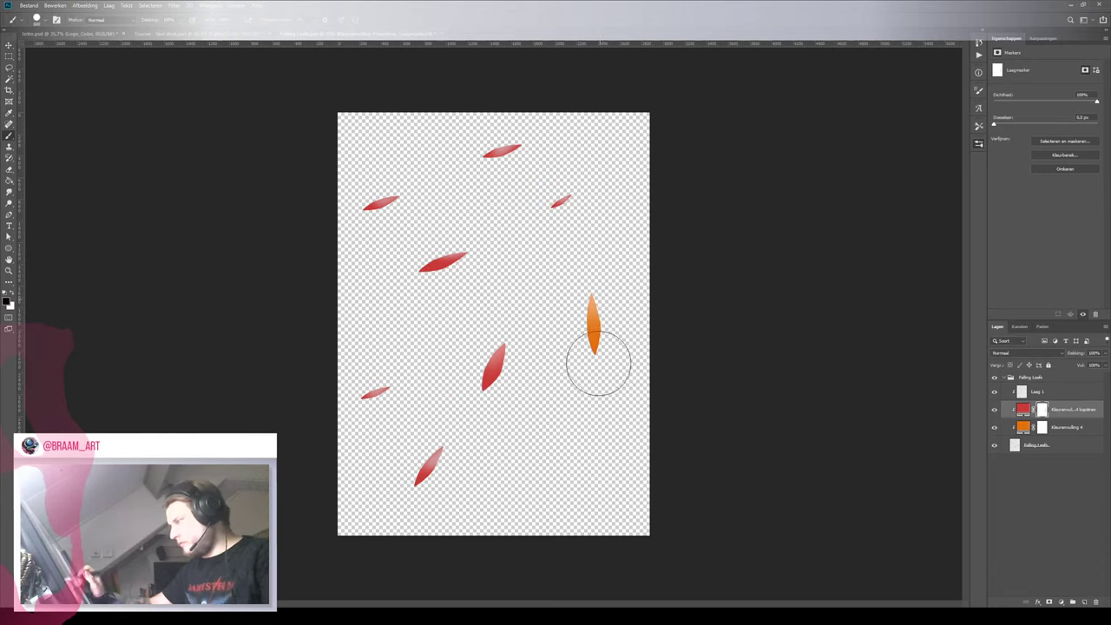
{"action": "left_click", "coordinate": [442, 263]}
{"action": "left_click", "coordinate": [501, 152]}
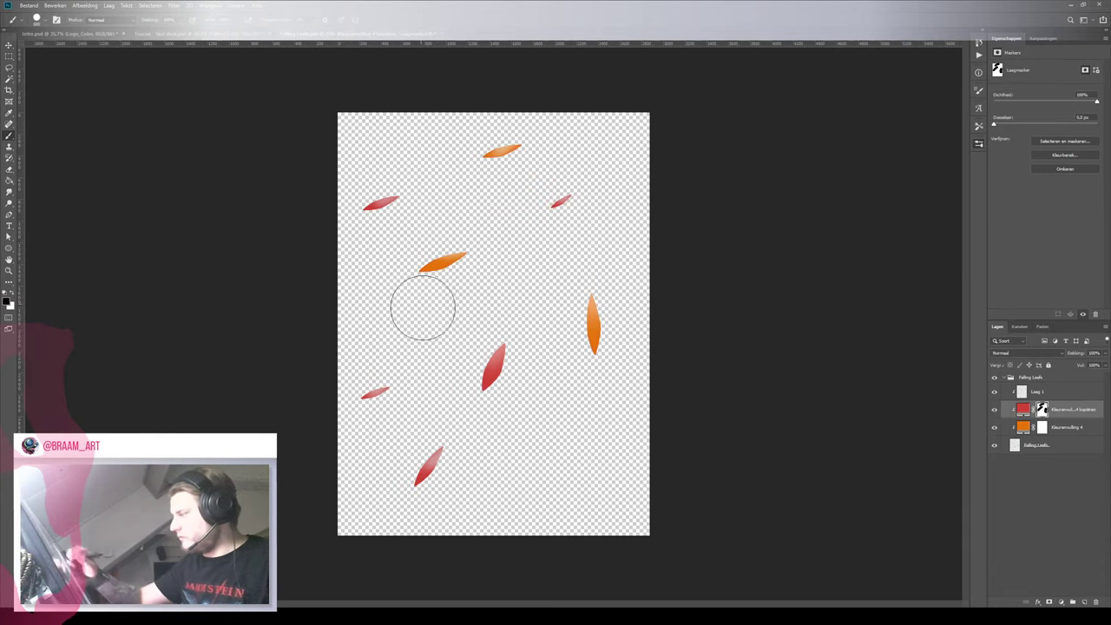
Mask the red fill off the lowest leaf to reveal its orange and check the leaves in the toucan document
{"action": "left_click", "coordinate": [429, 466]}
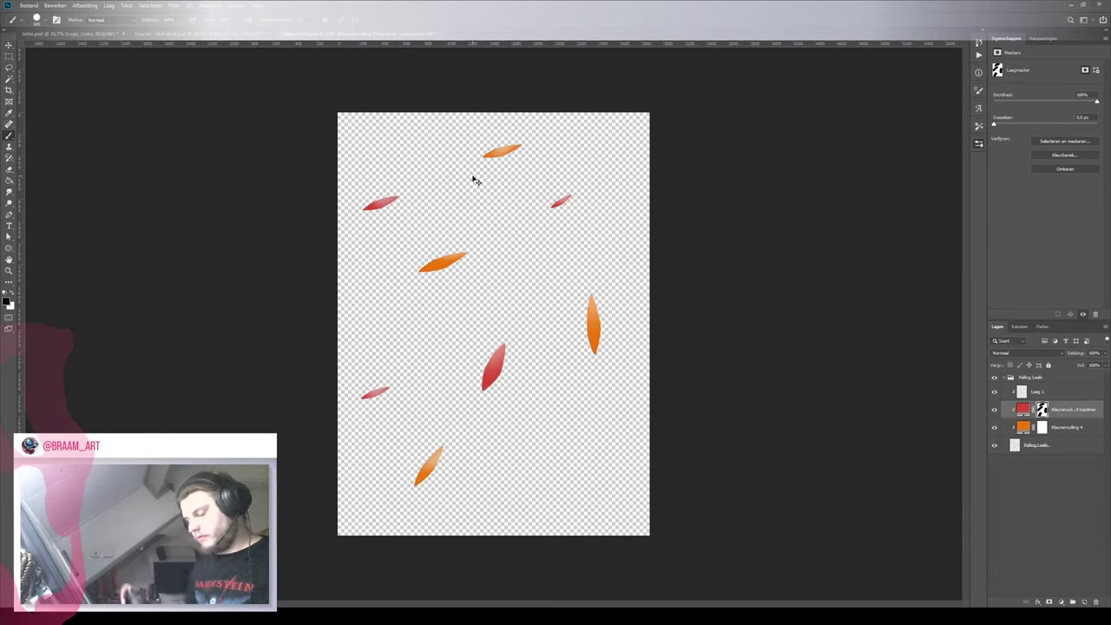
{"action": "left_click", "coordinate": [196, 34]}
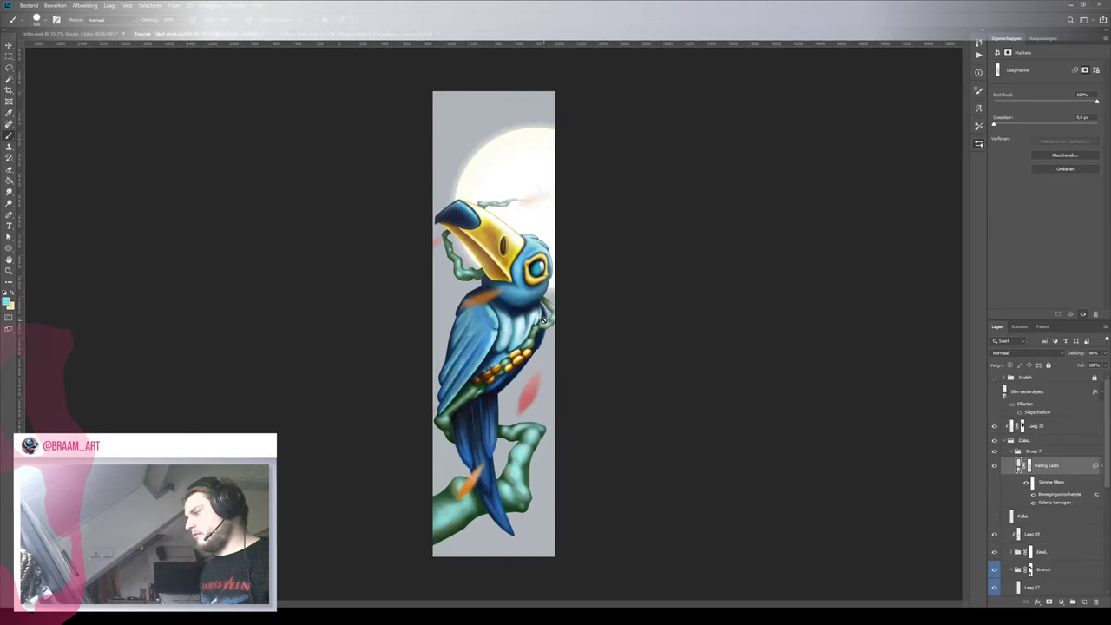
{"action": "left_click", "coordinate": [356, 34]}
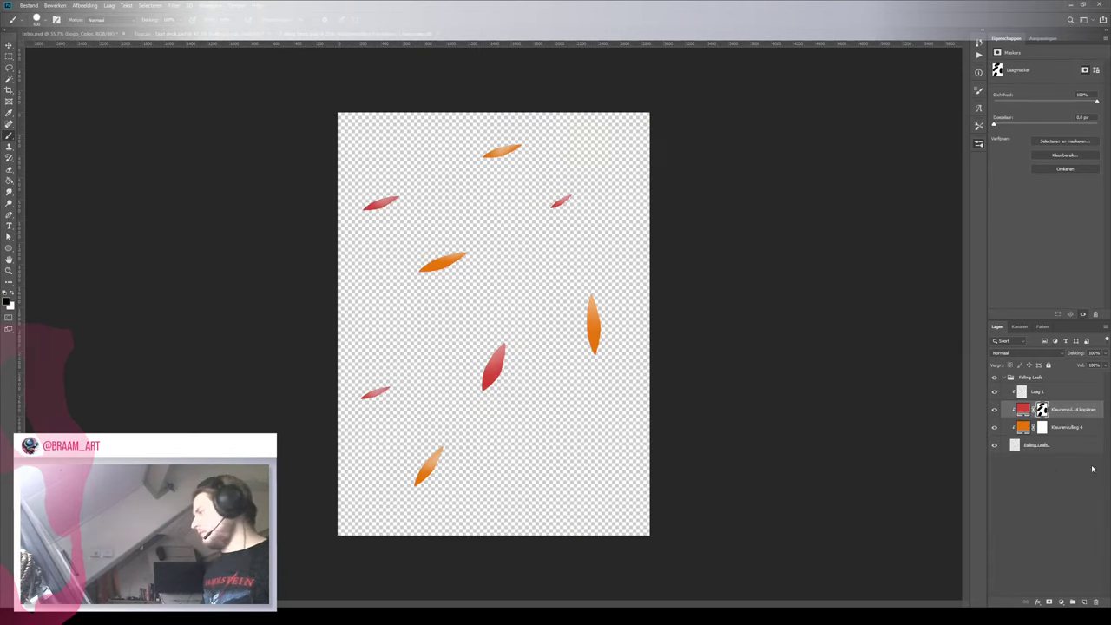
Delete the red colour fill copy, recolour the remaining orange fill brown, and check the leaves in the toucan document
{"action": "left_click", "coordinate": [1080, 409]}
{"action": "key", "text": "Delete"}
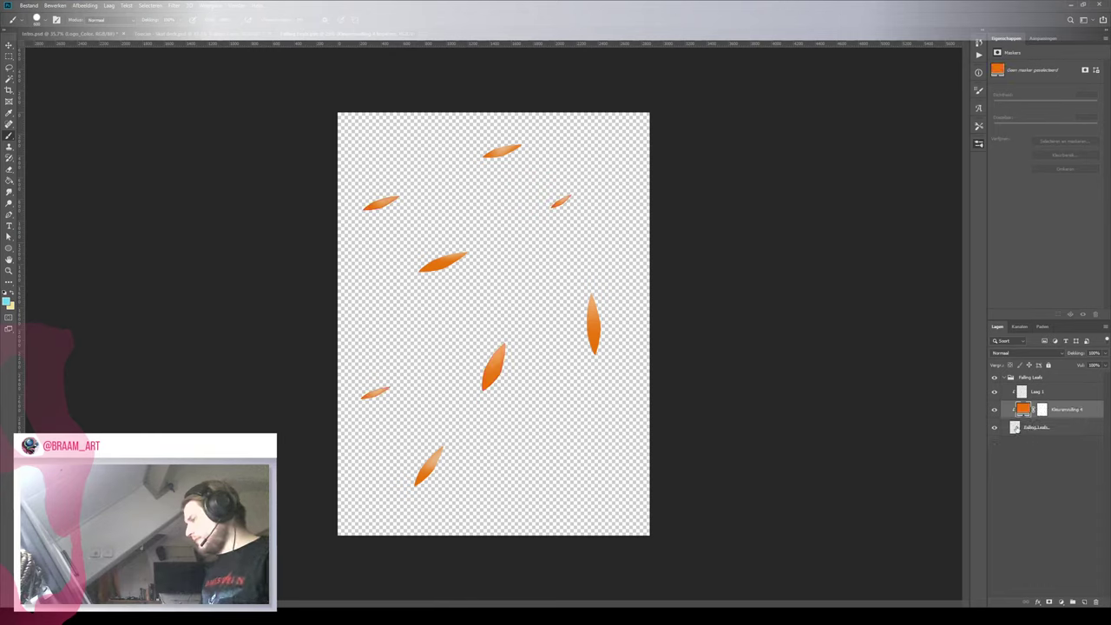
{"action": "key", "text": "i"}
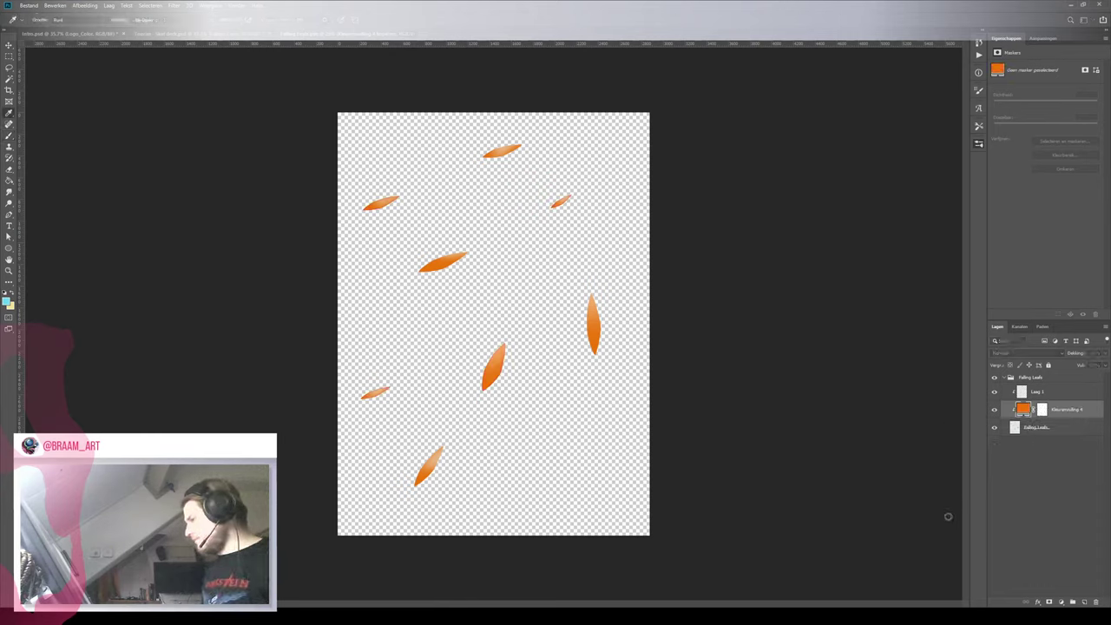
{"action": "left_click", "coordinate": [952, 518]}
{"action": "key", "text": "b"}
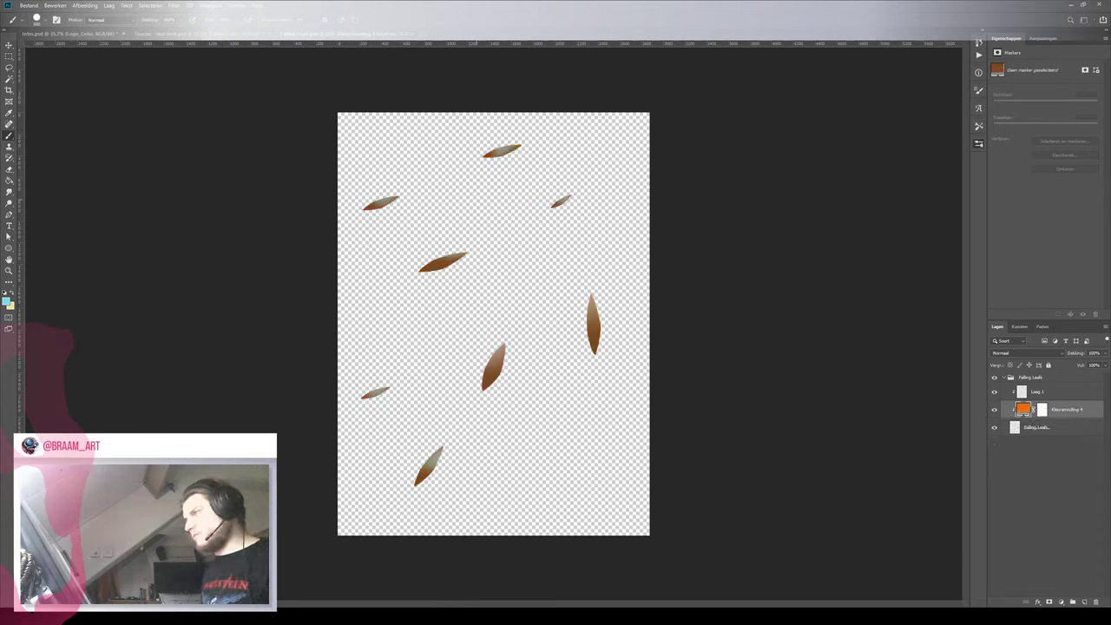
{"action": "left_click", "coordinate": [139, 34]}
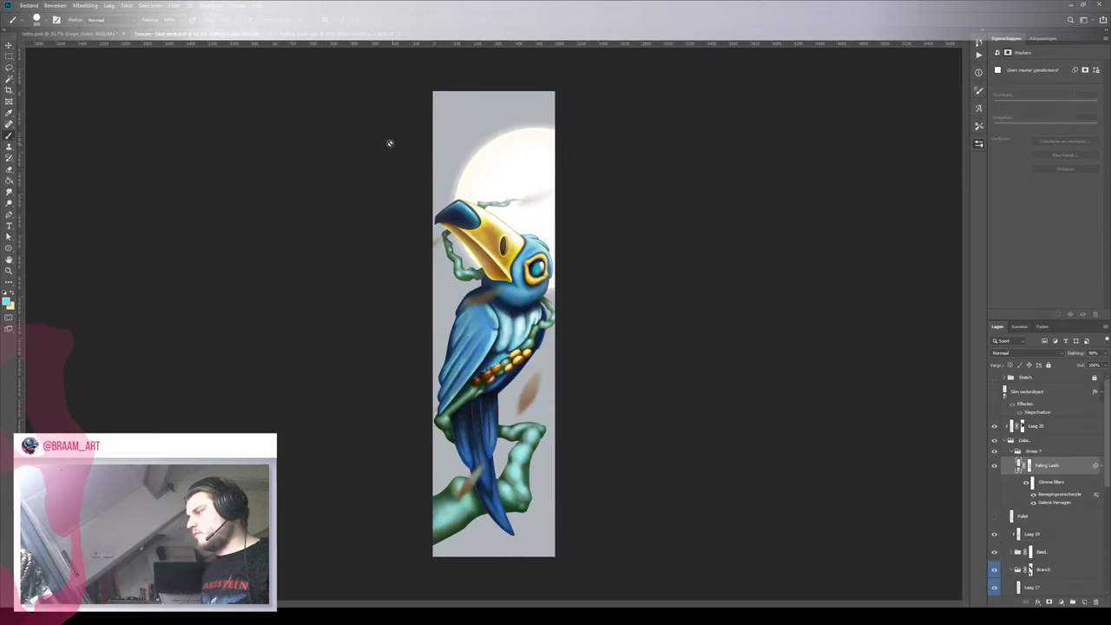
{"action": "left_click", "coordinate": [337, 36]}
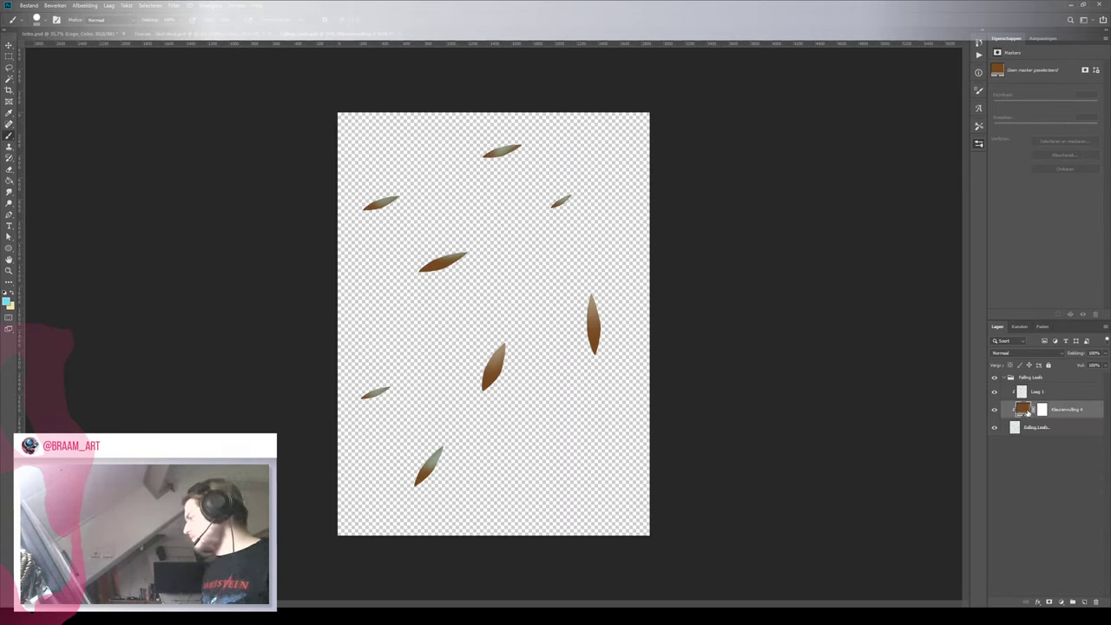
Recolour the leaves' colour fill to olive green and switch to the toucan document to check the result
{"action": "key", "text": "i"}
{"action": "left_click", "coordinate": [995, 551]}
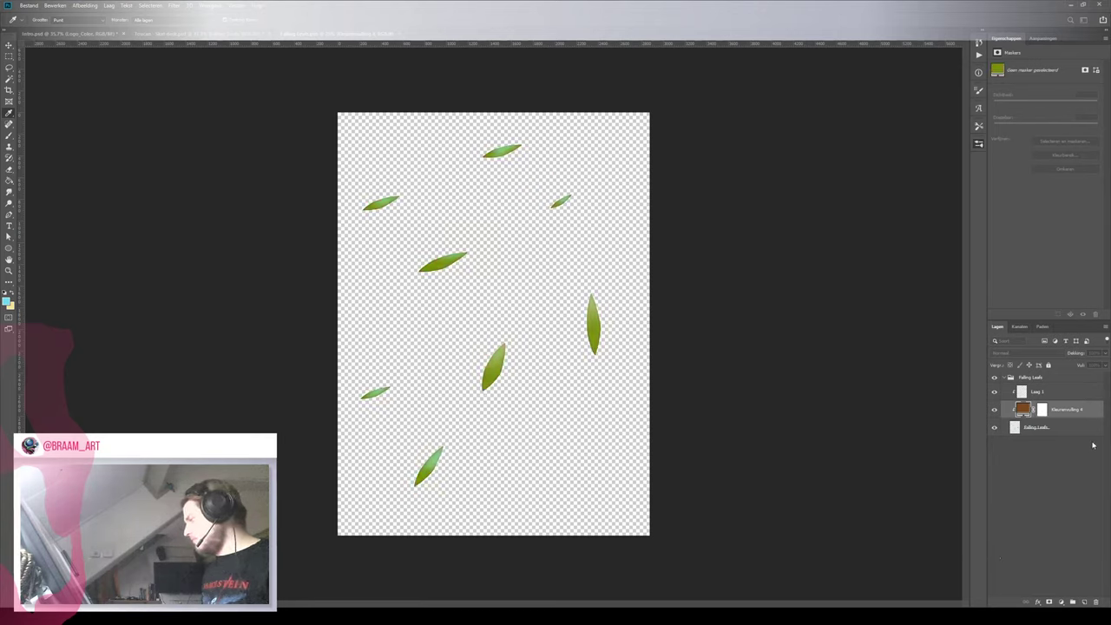
{"action": "key", "text": "b"}
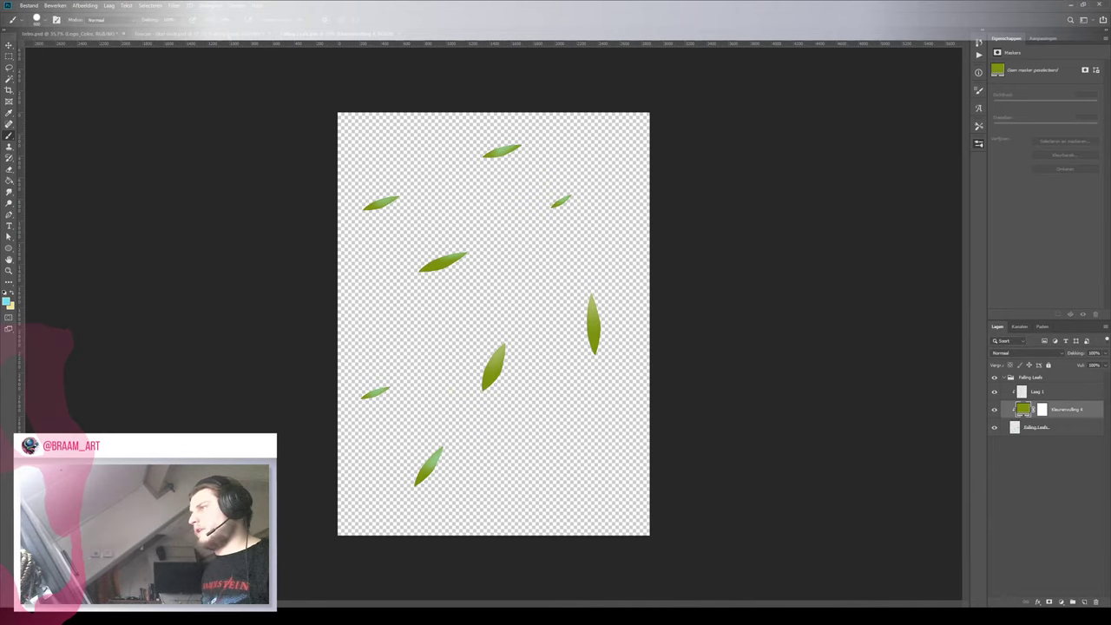
{"action": "left_click", "coordinate": [186, 34]}
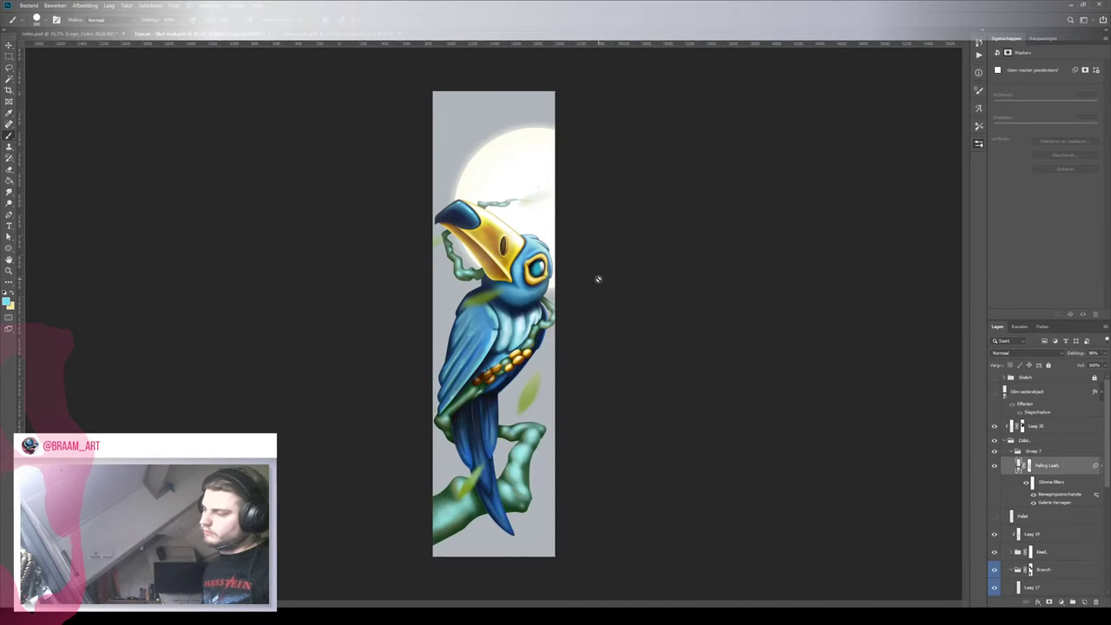
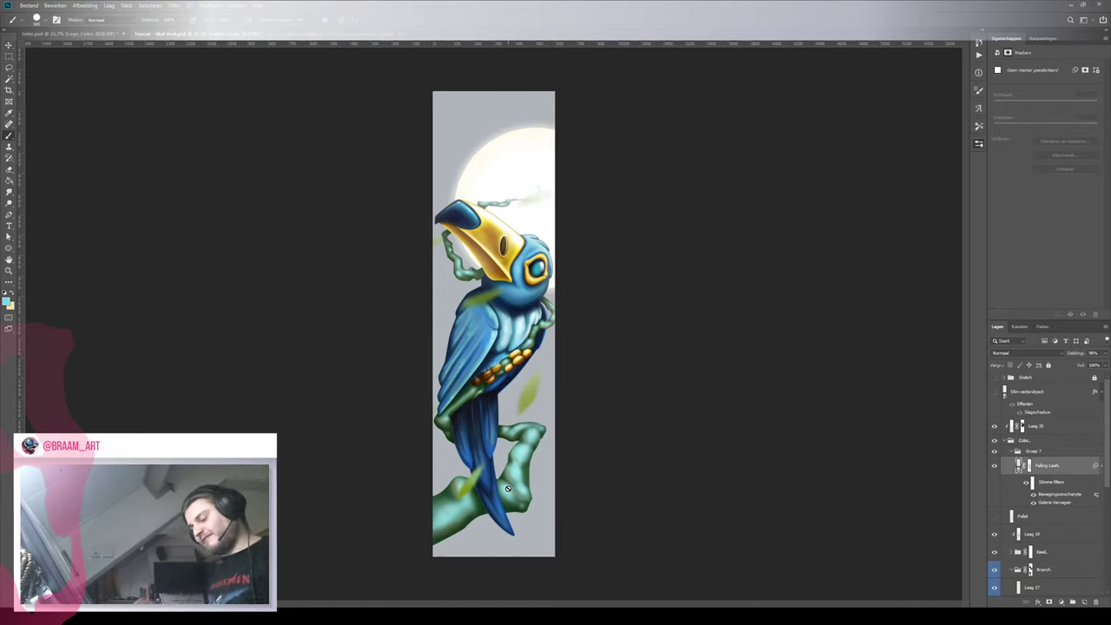
Examine the toucan's head up close, collapse Groep 7 and its parent colour group, and toggle the Background group's visibility
{"action": "key", "text": "z"}
{"action": "left_click_drag", "start_coordinate": [517, 361], "coordinate": [484, 376]}
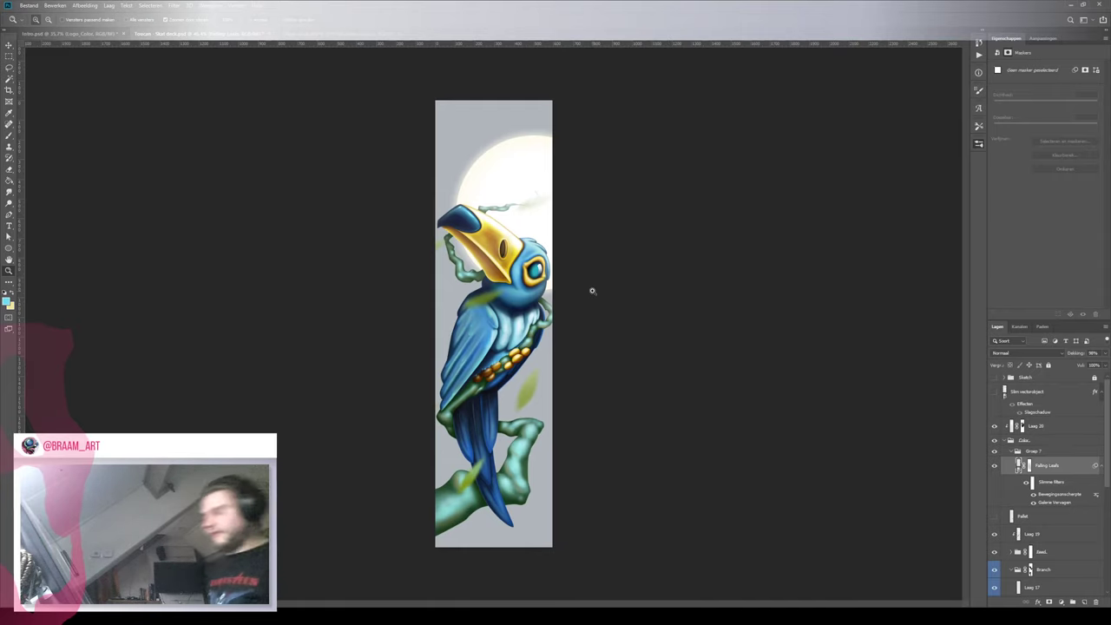
{"action": "left_click", "coordinate": [499, 231]}
{"action": "left_click_drag", "start_coordinate": [514, 231], "coordinate": [517, 235]}
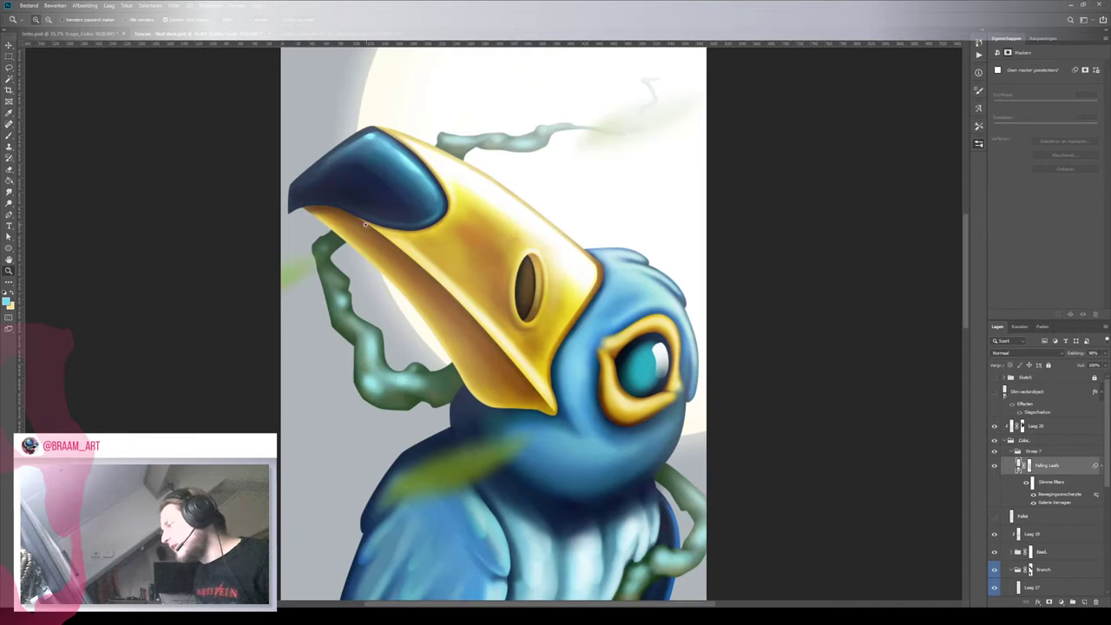
{"action": "left_click", "coordinate": [1011, 451]}
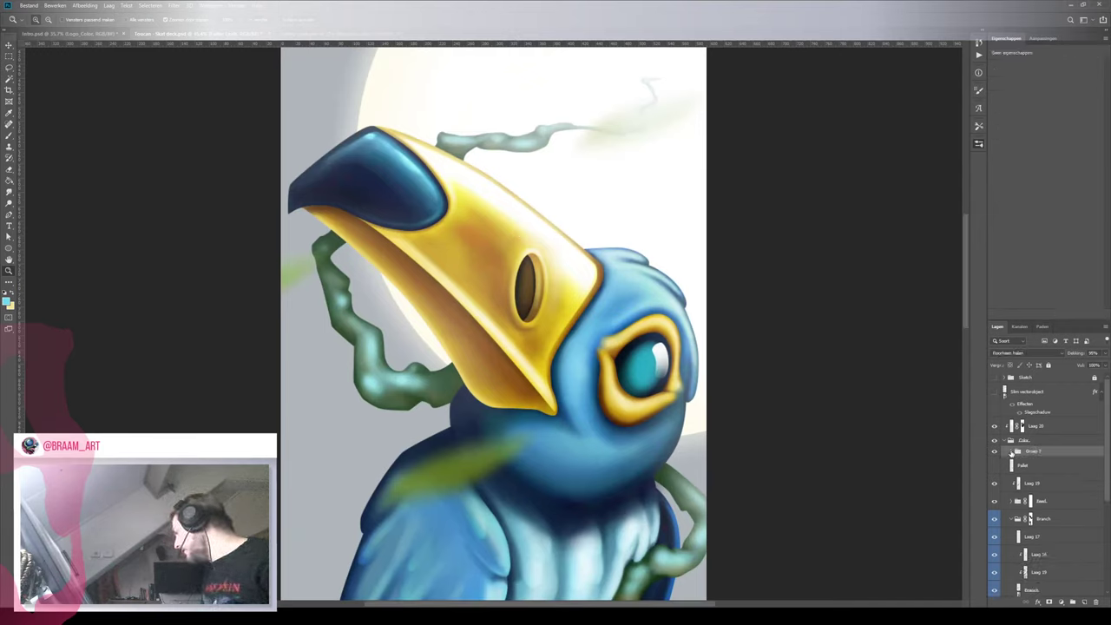
{"action": "left_click", "coordinate": [1004, 440]}
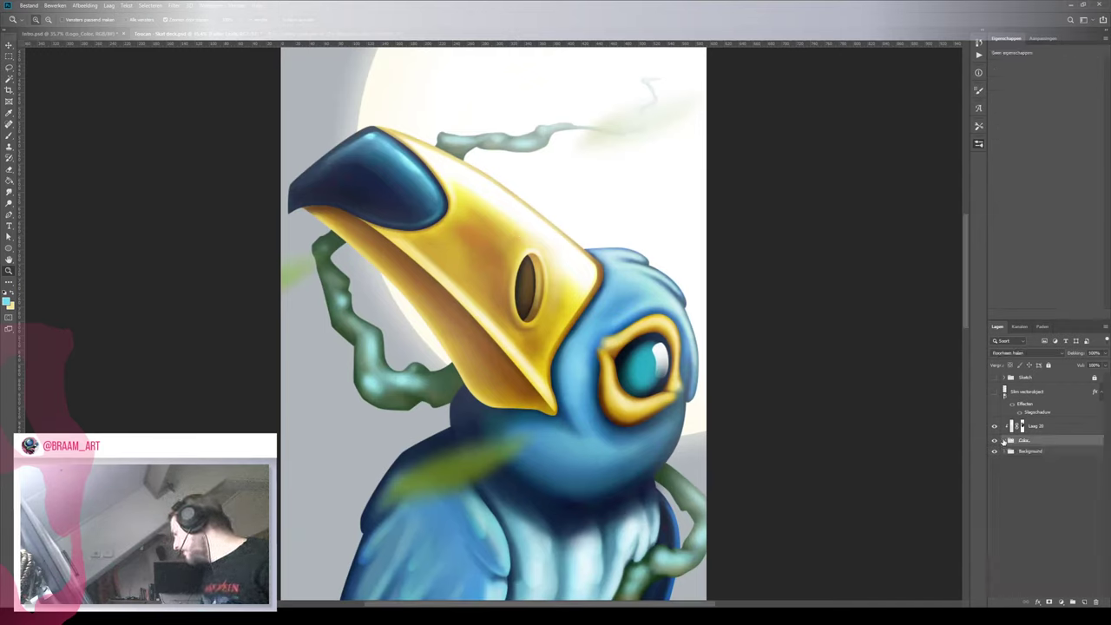
{"action": "left_click", "coordinate": [996, 453]}
{"action": "left_click", "coordinate": [995, 452]}
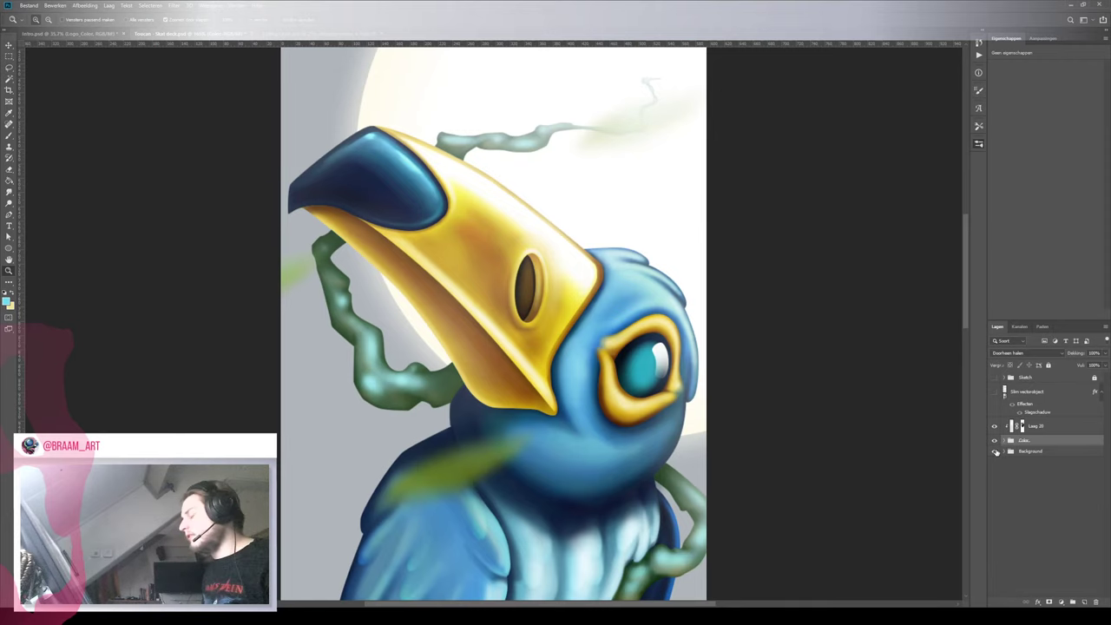
{"action": "left_click", "coordinate": [996, 452]}
{"action": "left_click", "coordinate": [996, 452]}
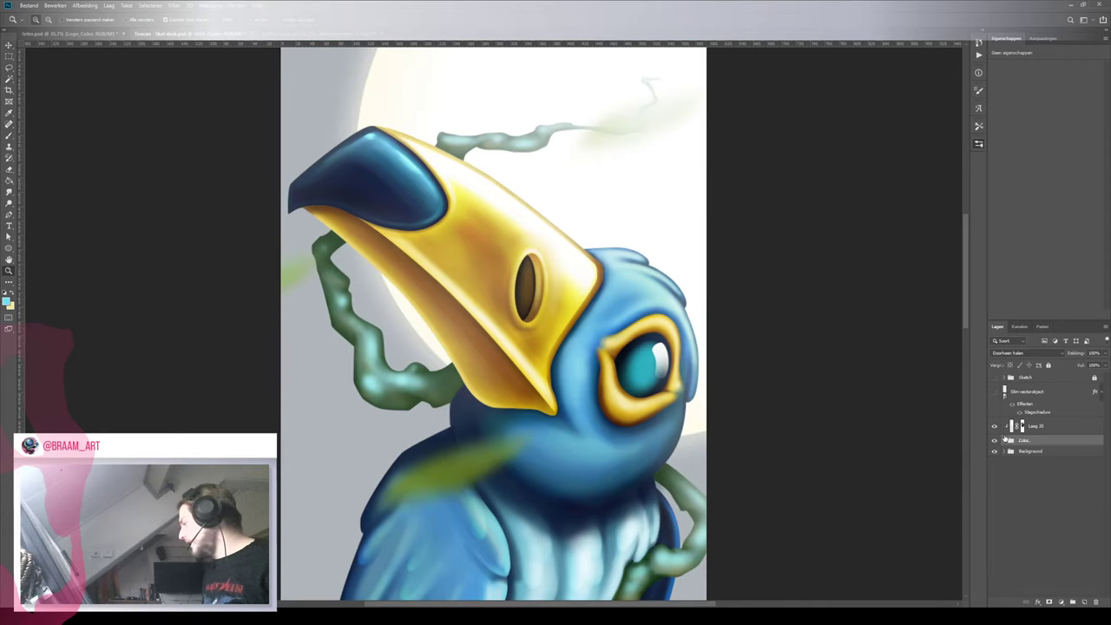
Examine the branch area by toggling the visibility of Groep 7, Laag 19, the yellow beads group and Laag 17
{"action": "left_click_drag", "start_coordinate": [661, 365], "coordinate": [645, 366]}
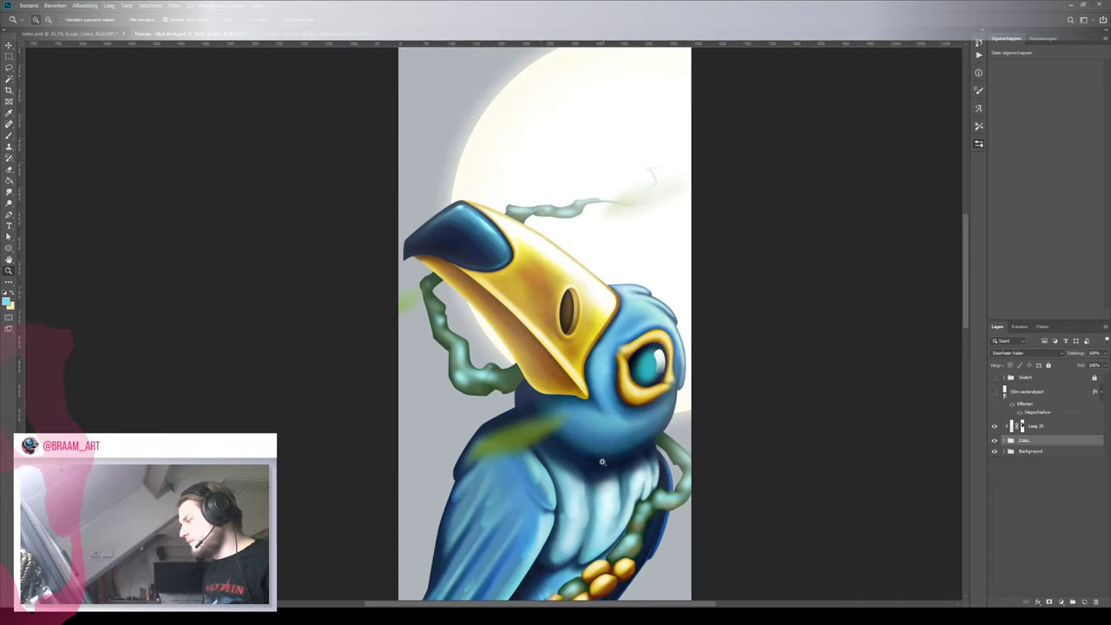
{"action": "left_click_drag", "start_coordinate": [602, 460], "coordinate": [551, 191]}
{"action": "left_click_drag", "start_coordinate": [488, 340], "coordinate": [525, 340]}
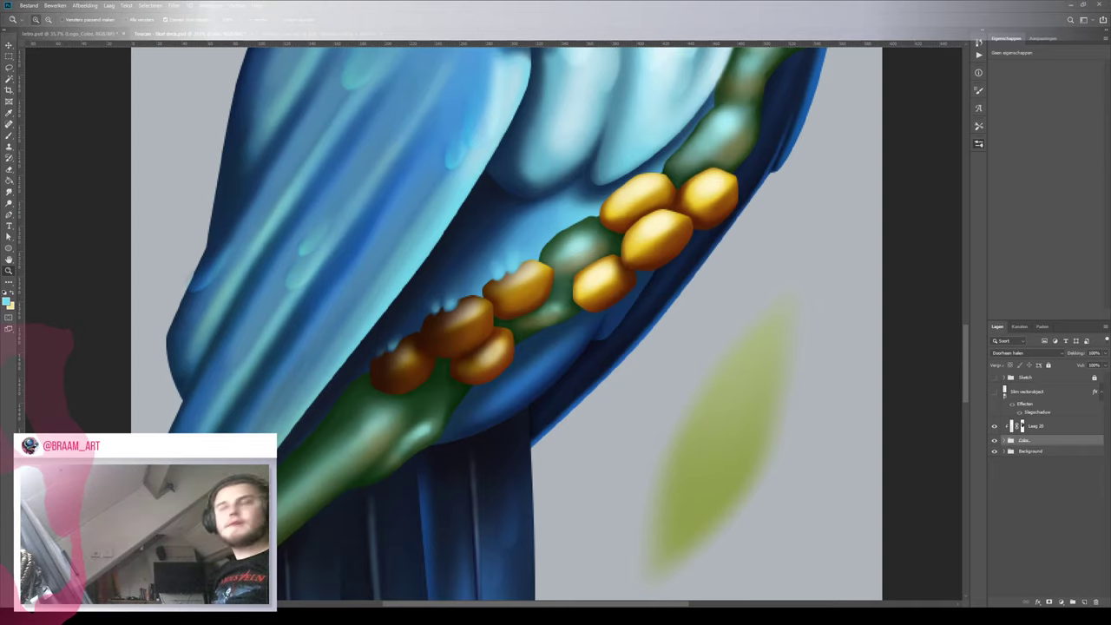
{"action": "left_click_drag", "start_coordinate": [602, 226], "coordinate": [520, 251]}
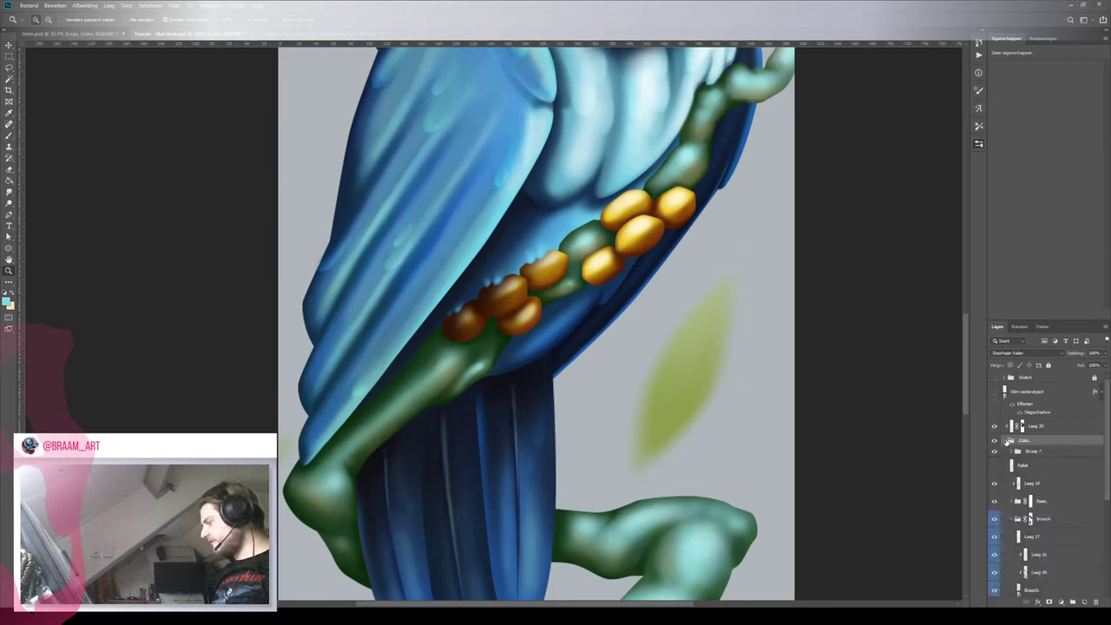
{"action": "left_click", "coordinate": [1009, 441]}
{"action": "left_click", "coordinate": [995, 452]}
{"action": "left_click", "coordinate": [995, 451]}
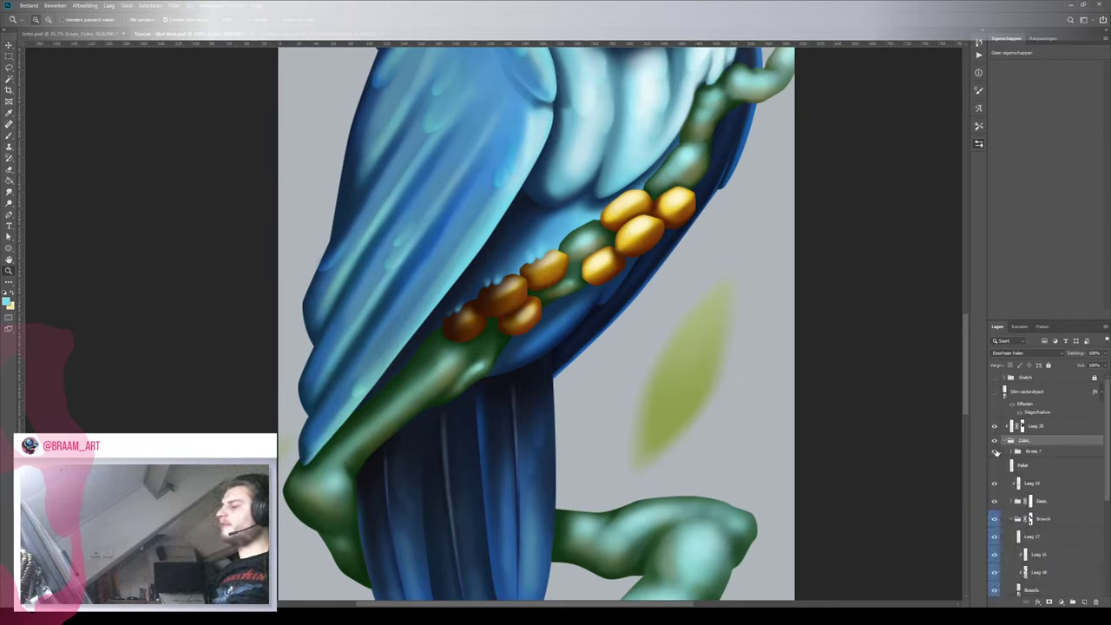
{"action": "left_click", "coordinate": [995, 484]}
{"action": "left_click", "coordinate": [995, 484]}
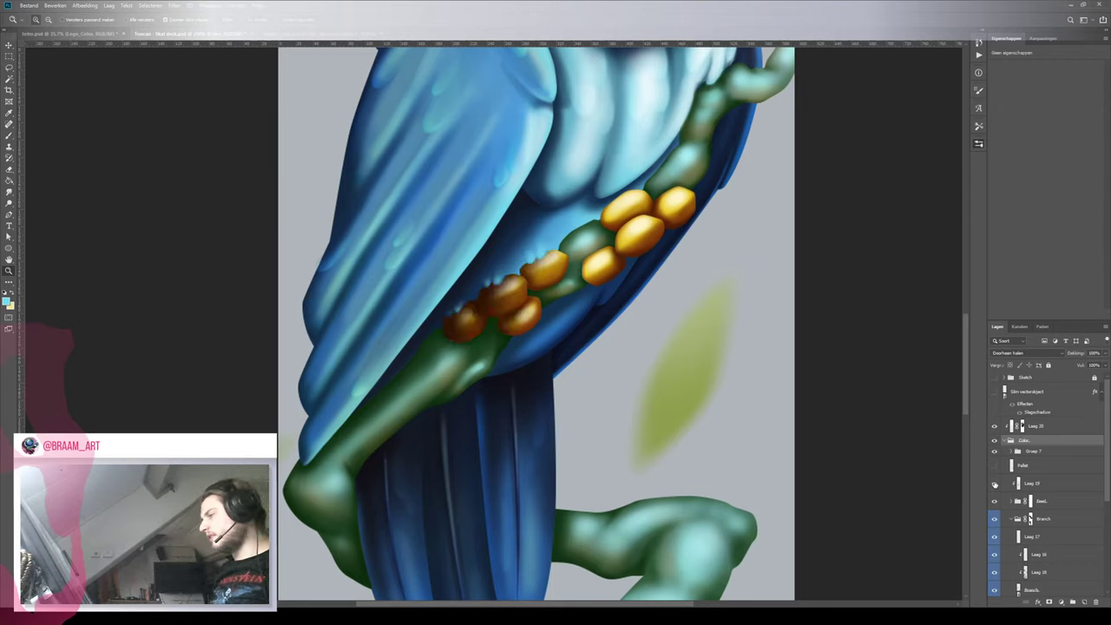
{"action": "scroll", "coordinate": [999, 483], "scroll_direction": "down", "scroll_amount": 2}
{"action": "scroll", "coordinate": [999, 484], "scroll_direction": "up", "scroll_amount": 1}
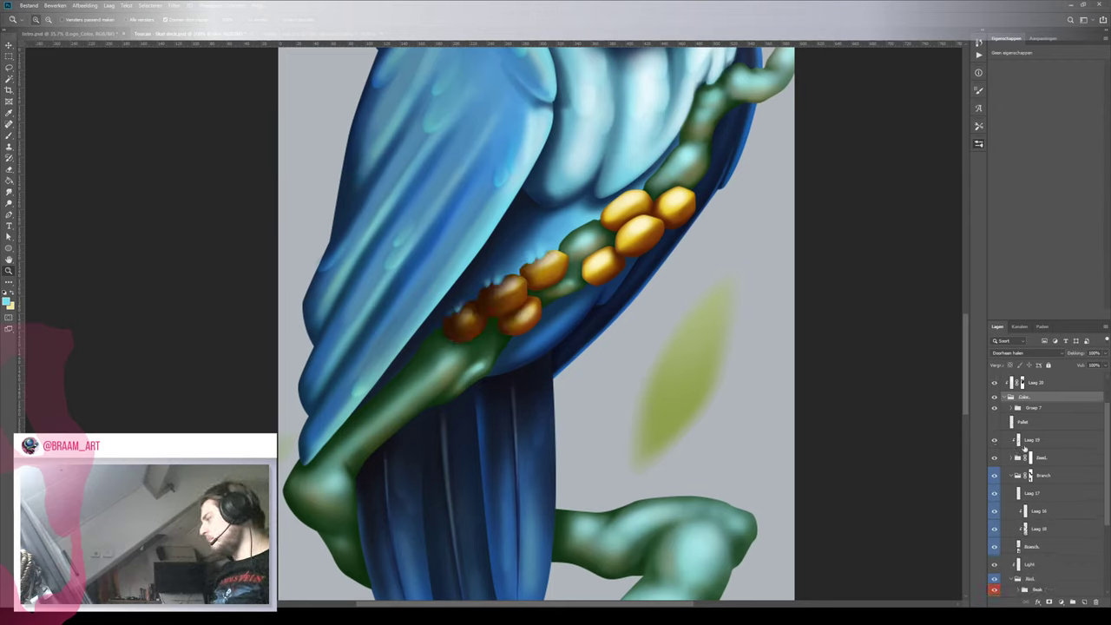
{"action": "left_click", "coordinate": [995, 460]}
{"action": "left_click", "coordinate": [995, 460]}
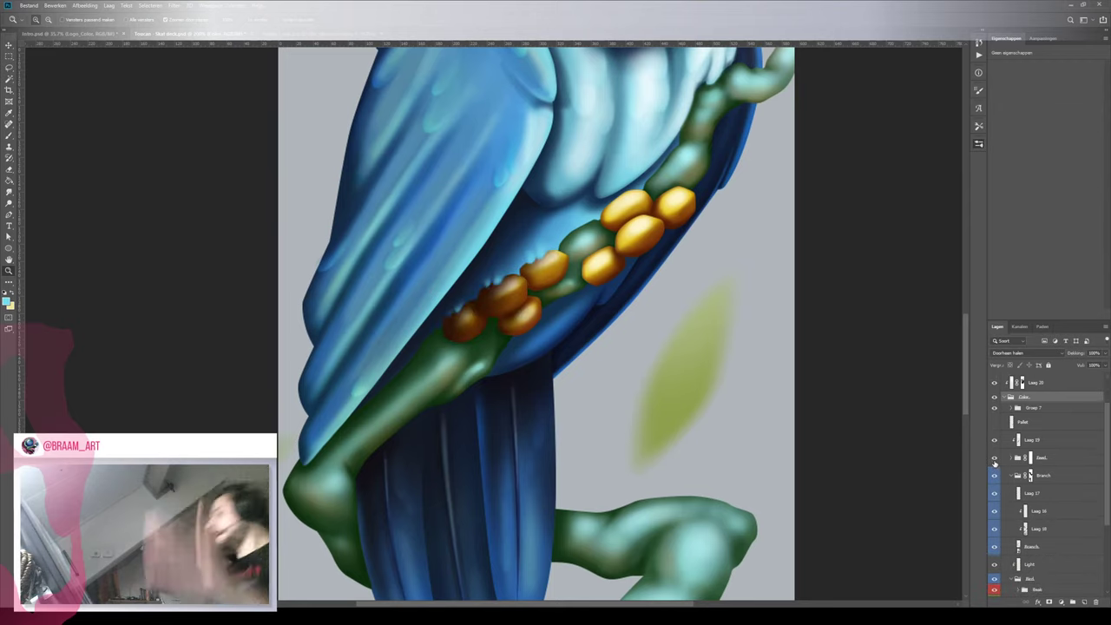
{"action": "scroll", "coordinate": [995, 463], "scroll_direction": "down", "scroll_amount": 2}
{"action": "left_click", "coordinate": [995, 461]}
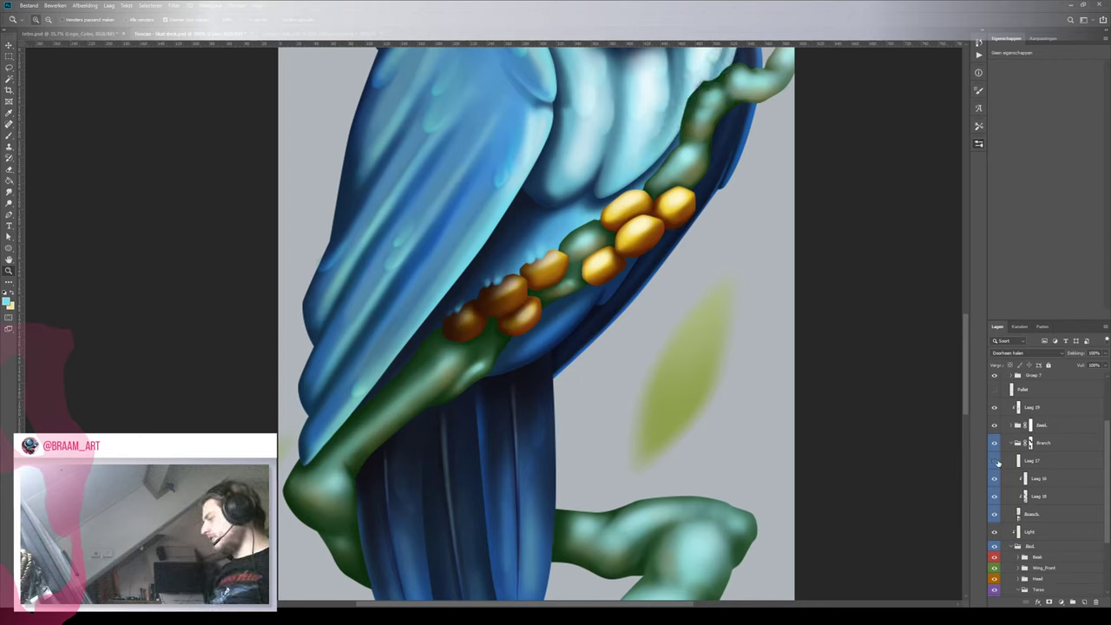
{"action": "left_click", "coordinate": [995, 461]}
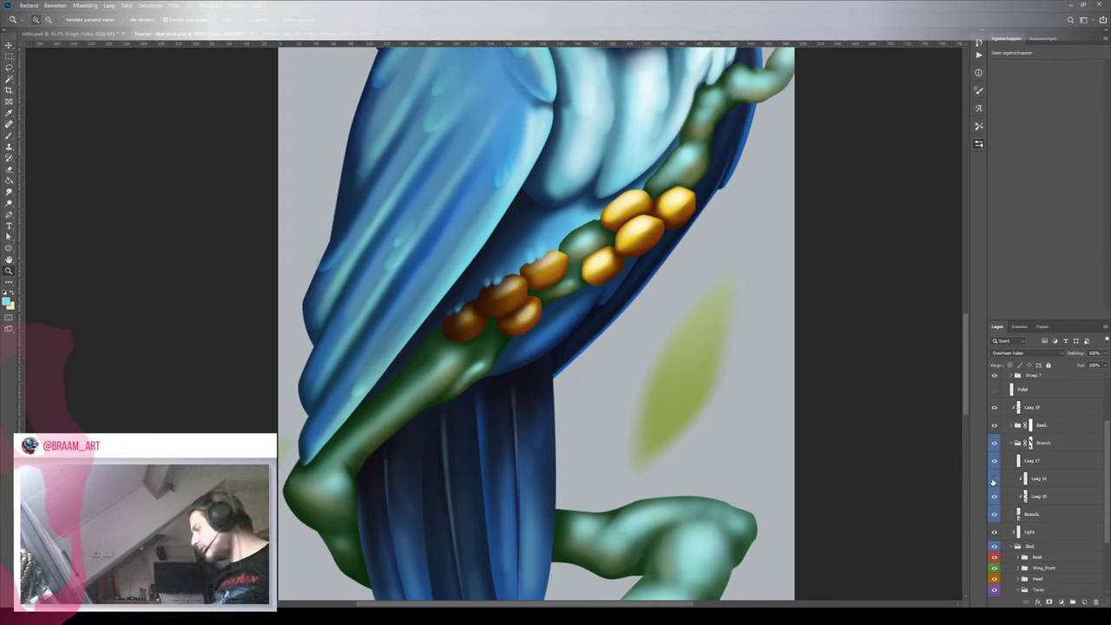
Try different blend modes on Laag 16 in the Branch group, ending on Kleur tegenhouden (Color Dodge)
{"action": "left_click", "coordinate": [1044, 479]}
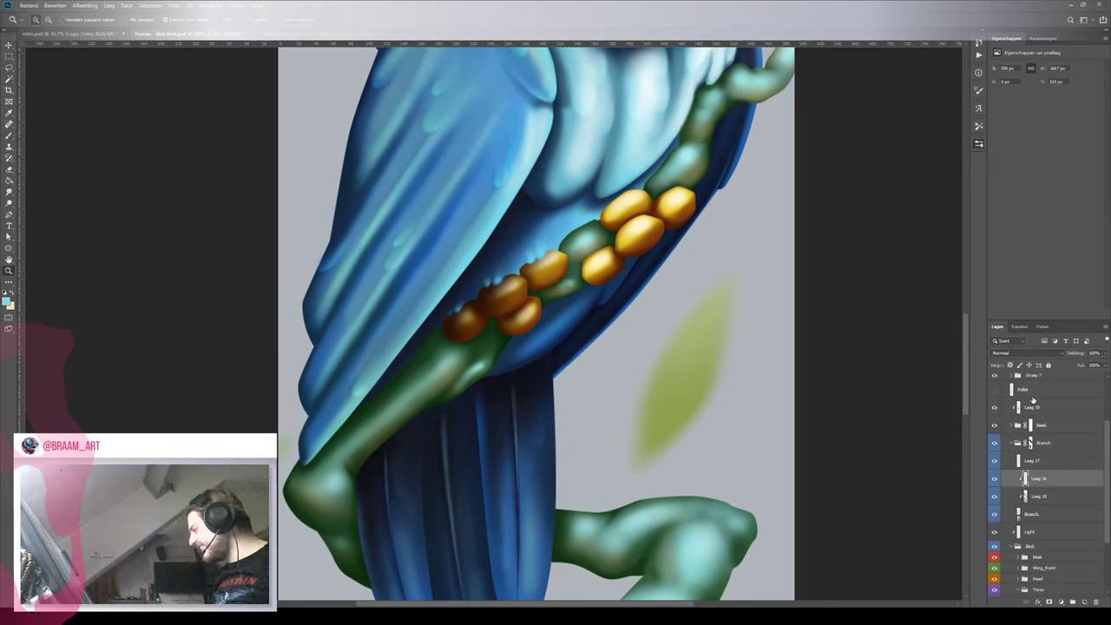
{"action": "key", "text": "Down"}
{"action": "key", "text": "Down"}
{"action": "key", "text": "Down"}
{"action": "key", "text": "Down"}
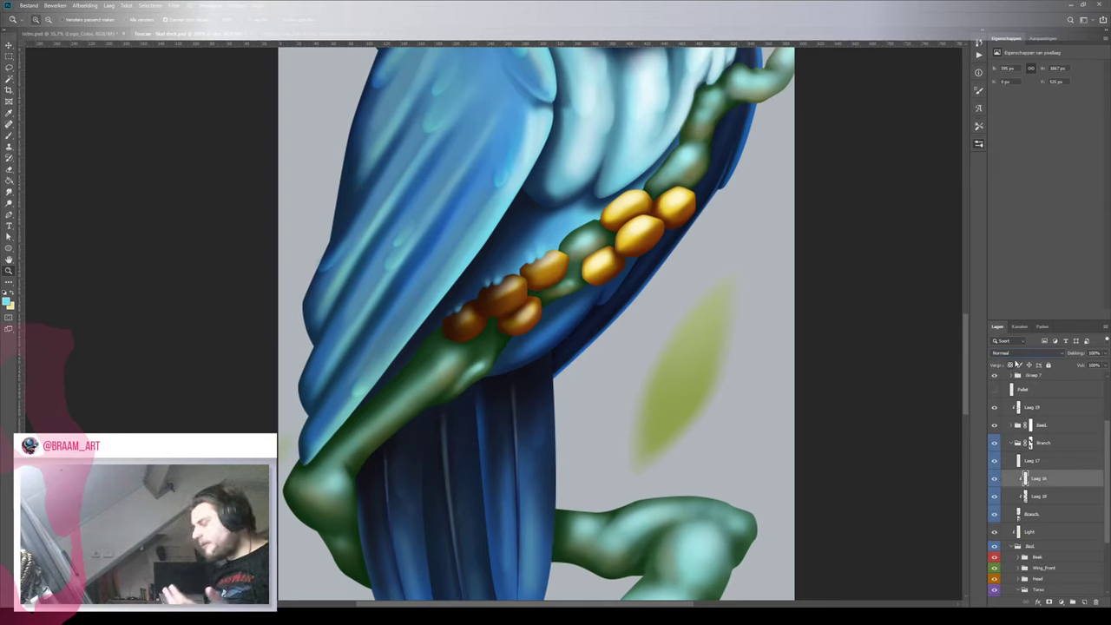
{"action": "key", "text": "Down"}
{"action": "key", "text": "Down"}
{"action": "key", "text": "Down"}
{"action": "key", "text": "Down"}
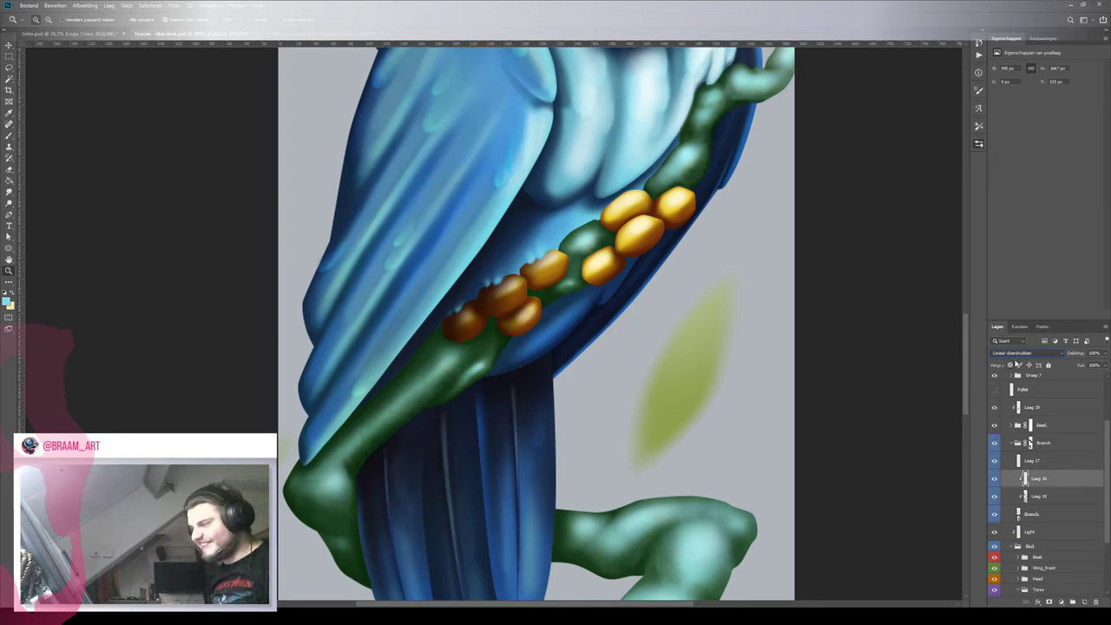
{"action": "key", "text": "shift+plus"}
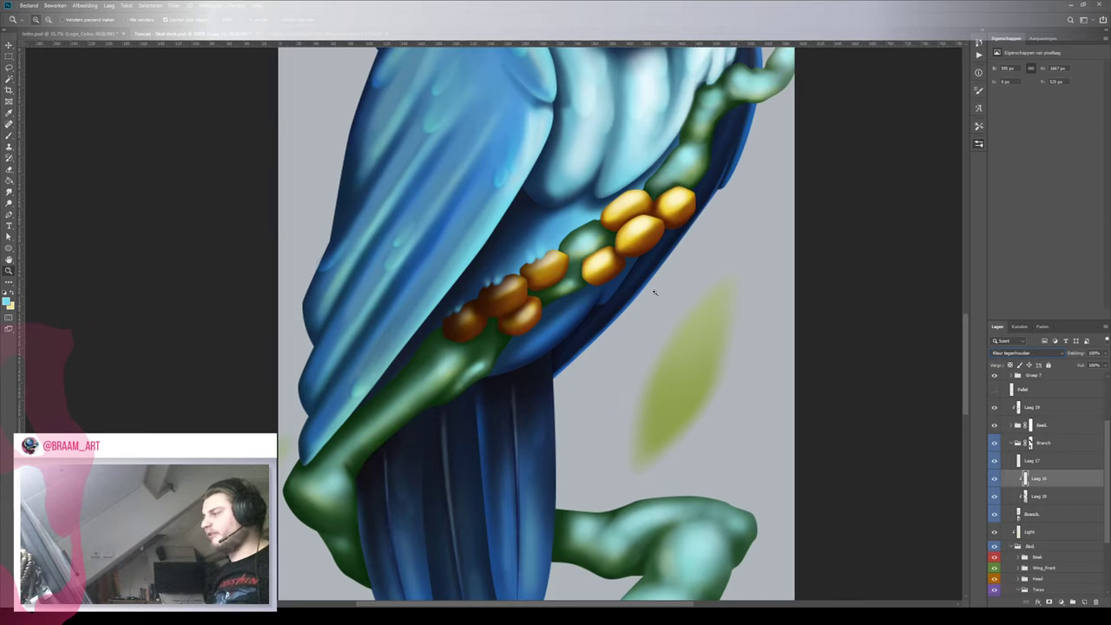
Compare further blend modes for Laag 16 on the full illustration and set it to Lineair licht (Linear Light)
{"action": "scroll", "coordinate": [655, 293], "scroll_direction": "down", "scroll_amount": 5}
{"action": "scroll", "coordinate": [653, 291], "scroll_direction": "up", "scroll_amount": 2}
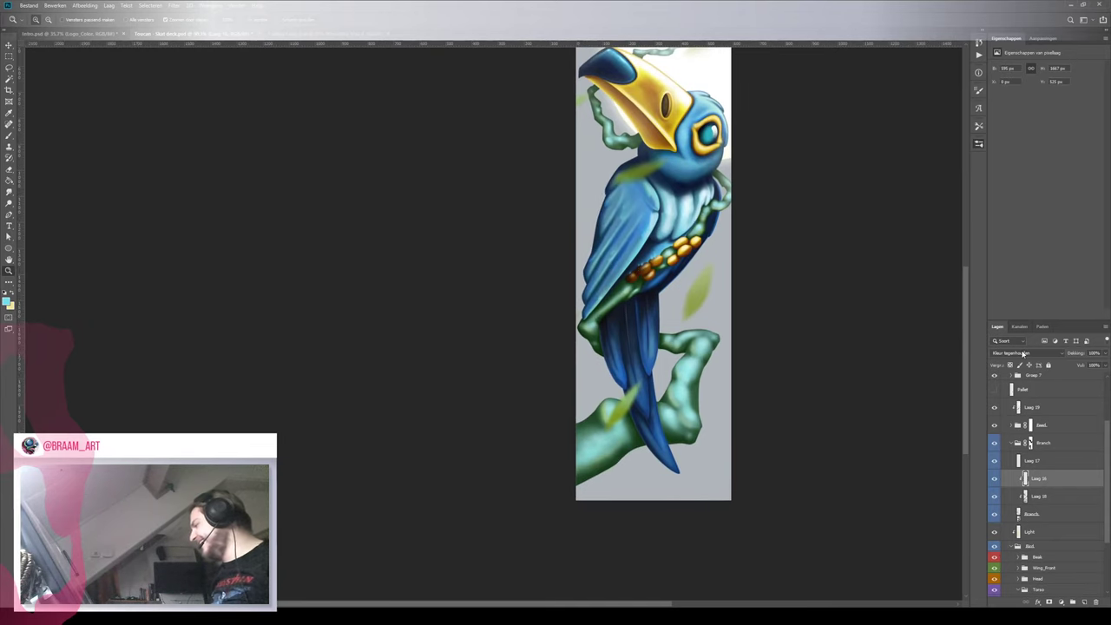
{"action": "left_click", "coordinate": [1023, 354]}
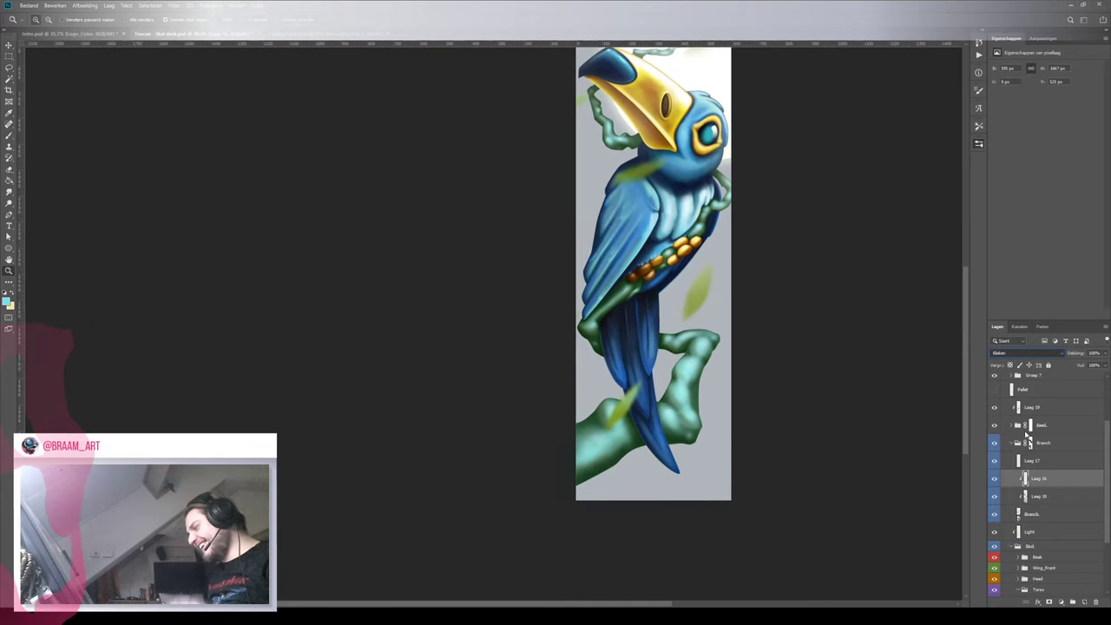
{"action": "key", "text": "Down"}
{"action": "key", "text": "Down"}
{"action": "key", "text": "Down"}
{"action": "key", "text": "Down"}
{"action": "key", "text": "Down"}
{"action": "key", "text": "Down"}
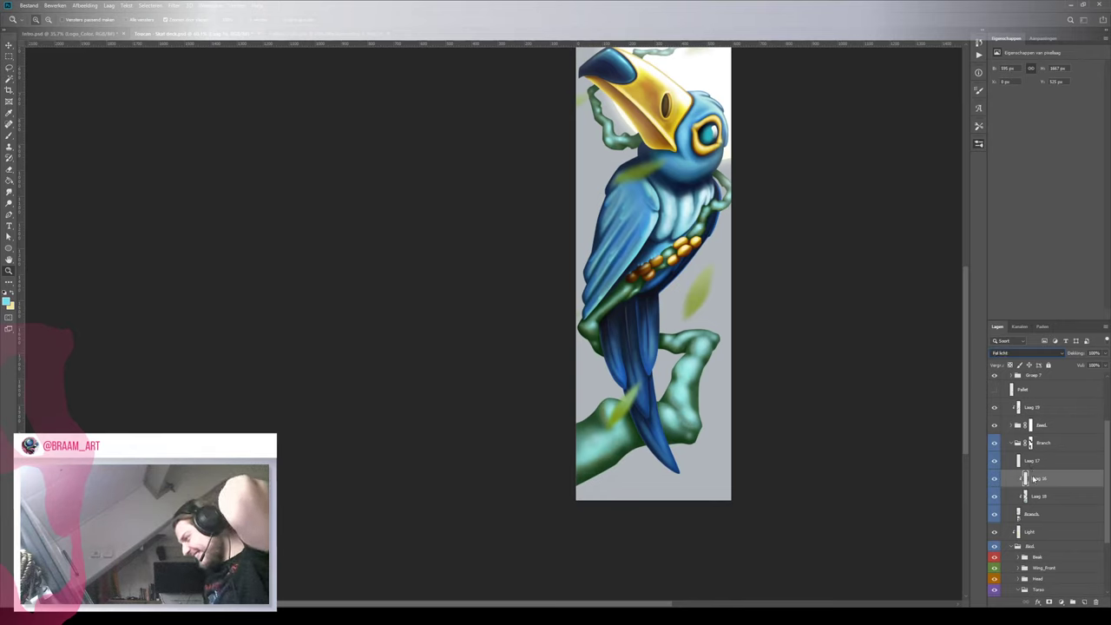
{"action": "key", "text": "Down"}
{"action": "key", "text": "Down"}
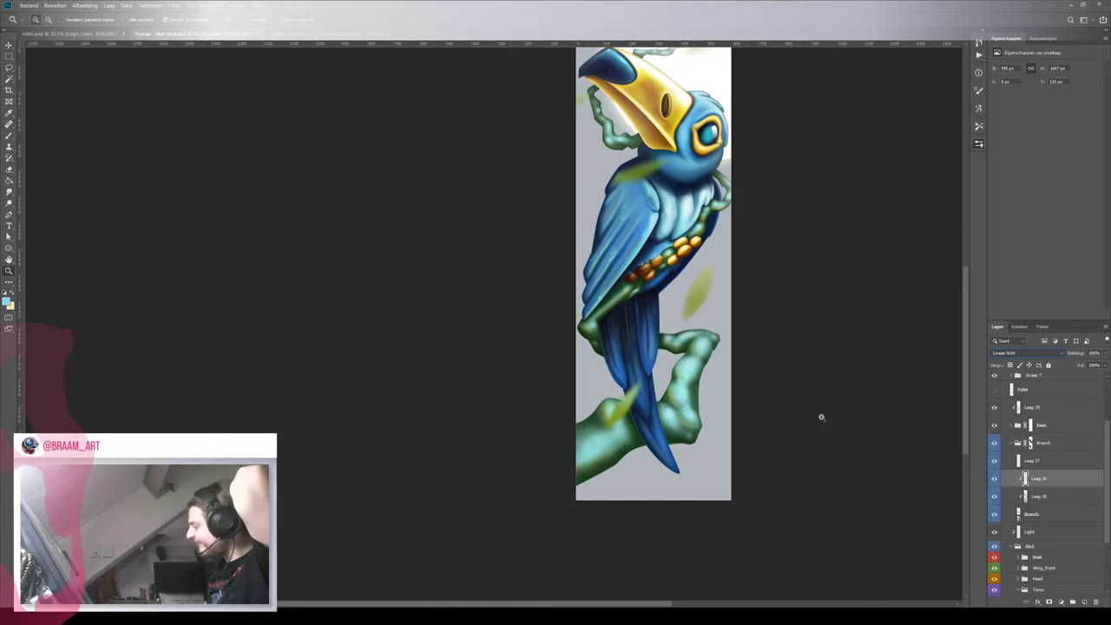
Collapse the Branch group and the Torso group in the layer list
{"action": "left_click", "coordinate": [664, 268]}
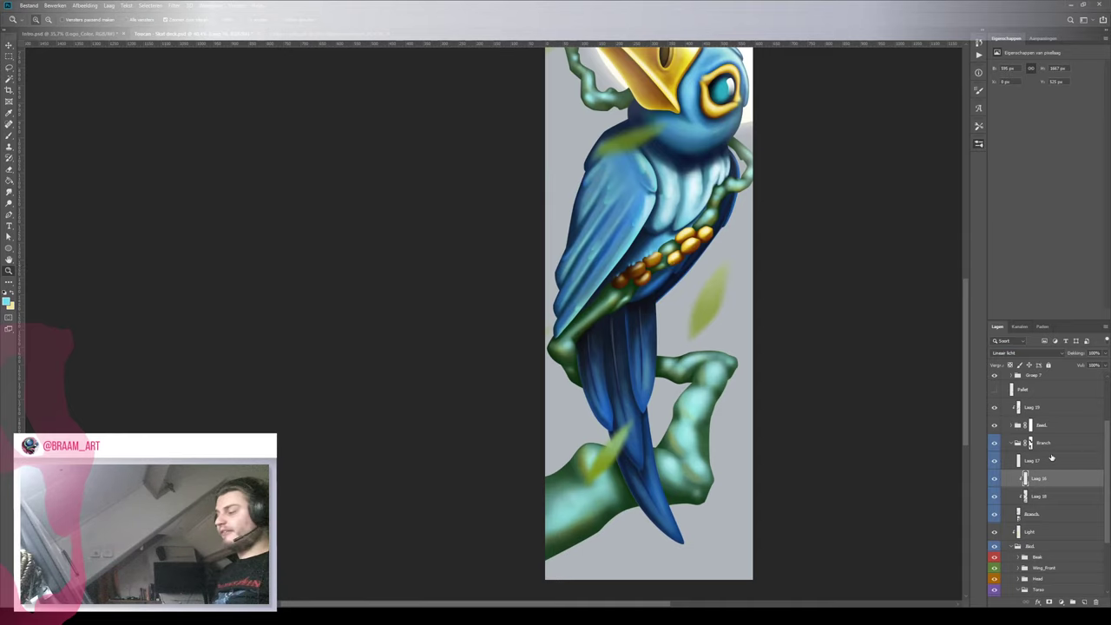
{"action": "left_click_drag", "start_coordinate": [633, 250], "coordinate": [607, 334]}
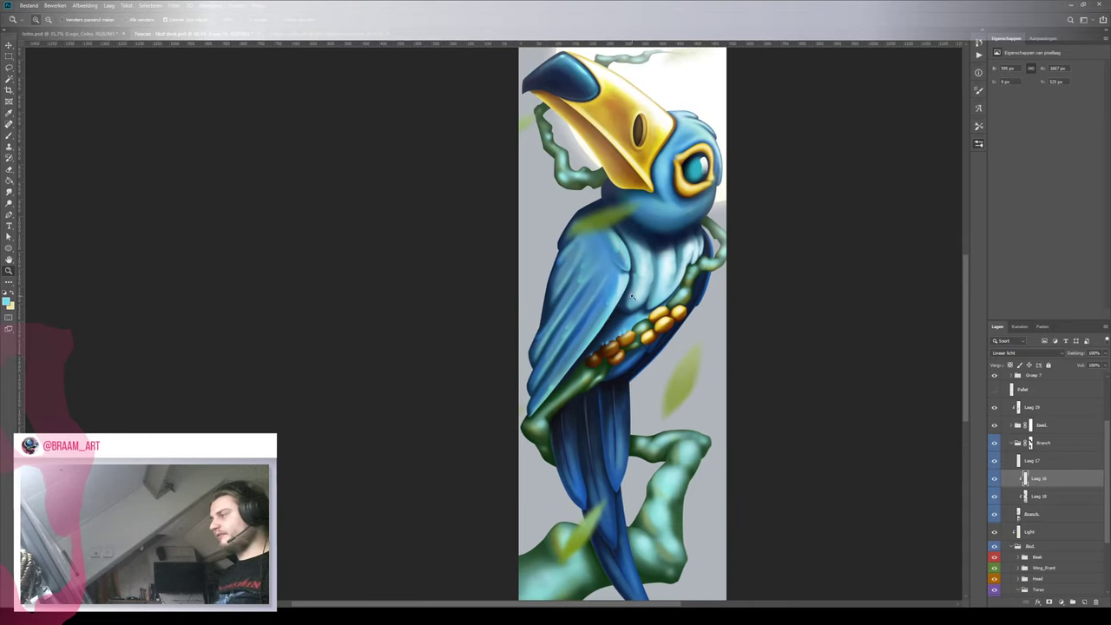
{"action": "left_click_drag", "start_coordinate": [625, 271], "coordinate": [597, 273]}
{"action": "left_click_drag", "start_coordinate": [725, 292], "coordinate": [595, 339]}
{"action": "left_click_drag", "start_coordinate": [466, 375], "coordinate": [491, 368]}
{"action": "scroll", "coordinate": [491, 370], "scroll_direction": "up", "scroll_amount": 3}
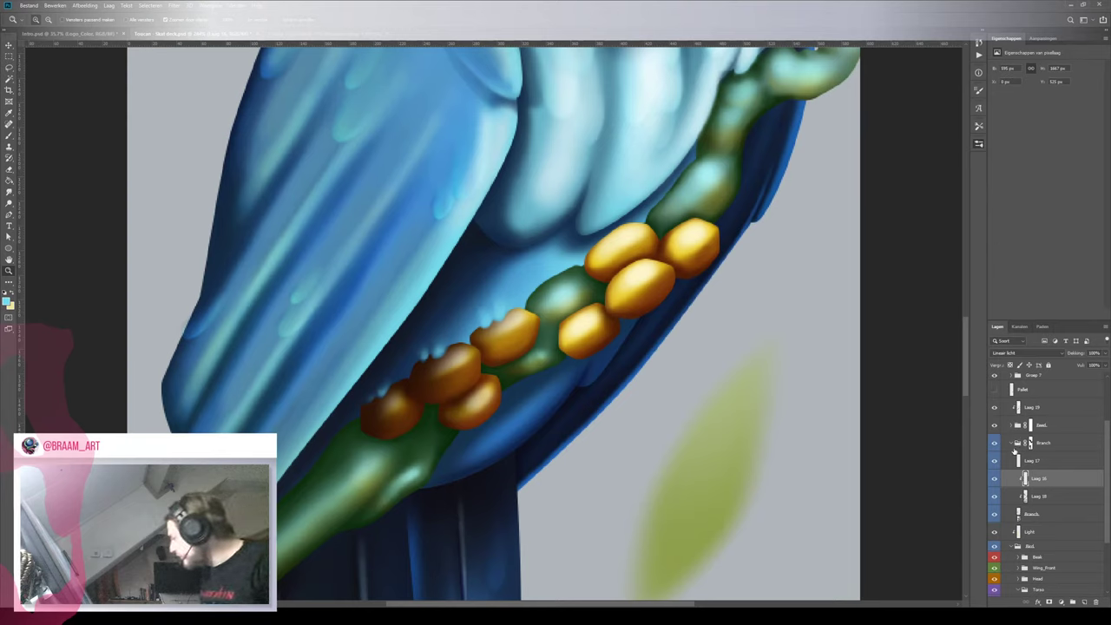
{"action": "left_click", "coordinate": [1013, 443]}
{"action": "left_click", "coordinate": [1013, 443]}
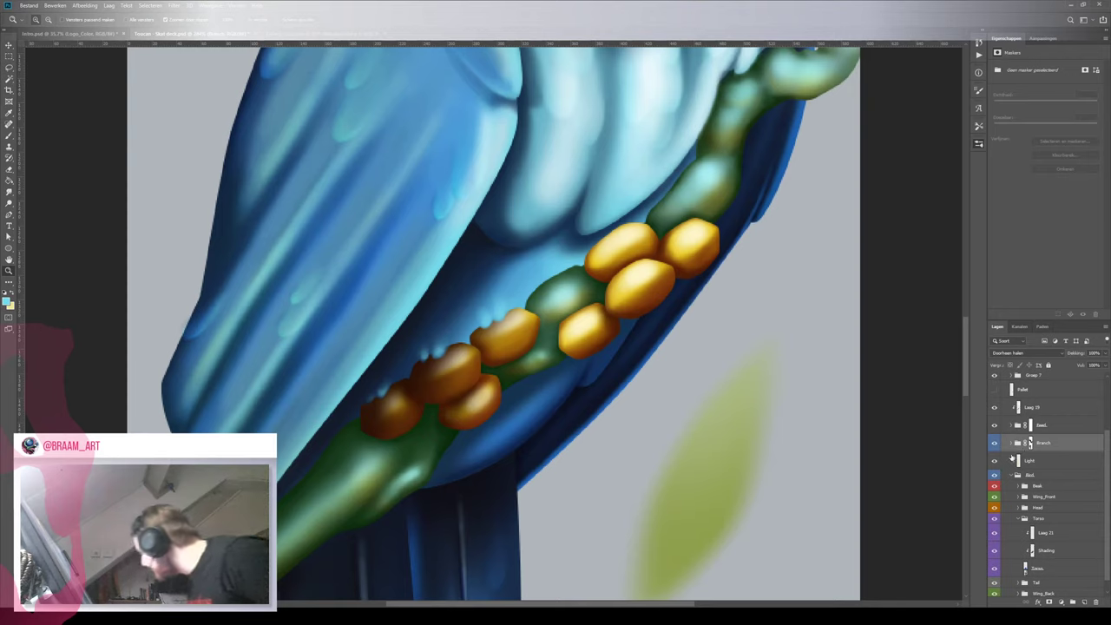
{"action": "left_click", "coordinate": [1018, 519]}
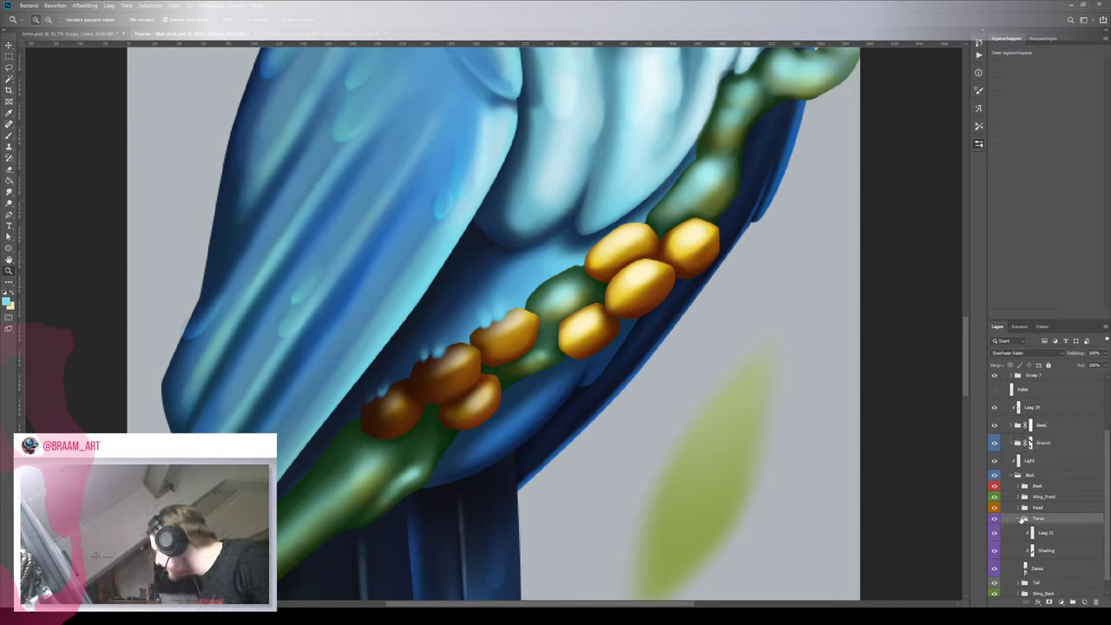
{"action": "left_click", "coordinate": [1018, 519]}
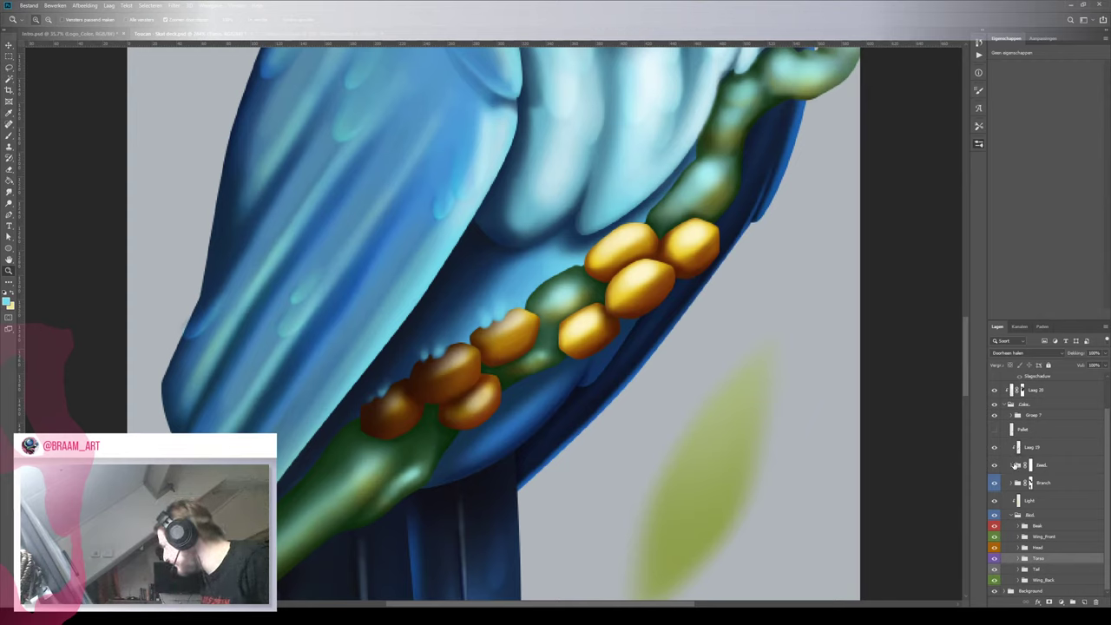
Try to move the feet group lower in the layer stack and undo it
{"action": "left_click", "coordinate": [1045, 467]}
{"action": "left_click_drag", "start_coordinate": [1061, 469], "coordinate": [1059, 521]}
{"action": "key", "text": "ctrl+z"}
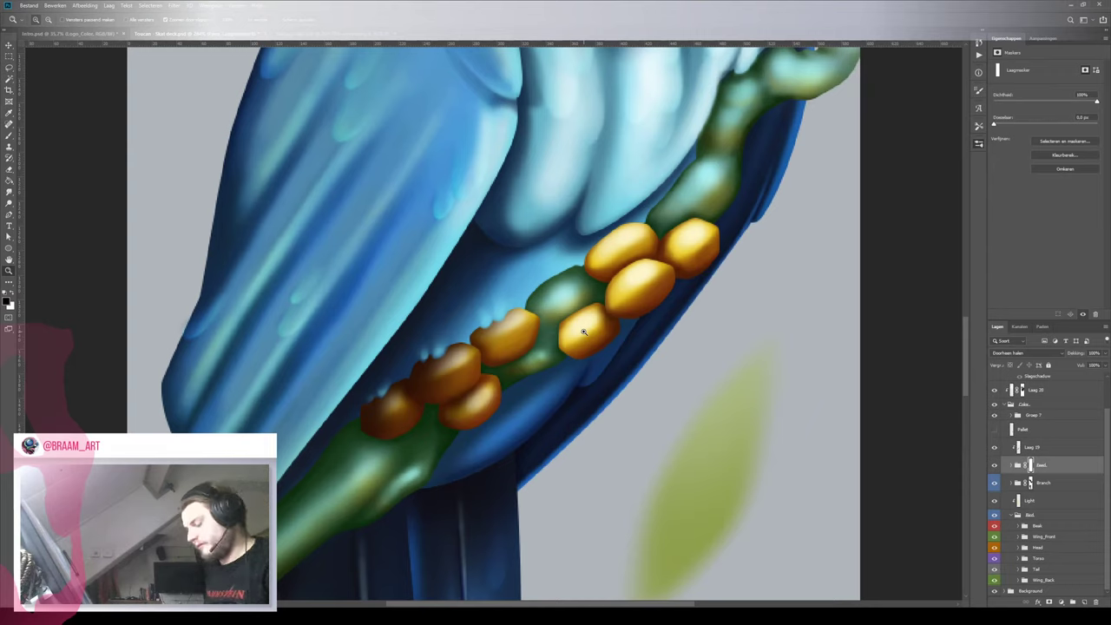
Locate the layer behind the orange toes, collapse its feet group, and examine the feet at different zoom levels
{"action": "key", "text": "v"}
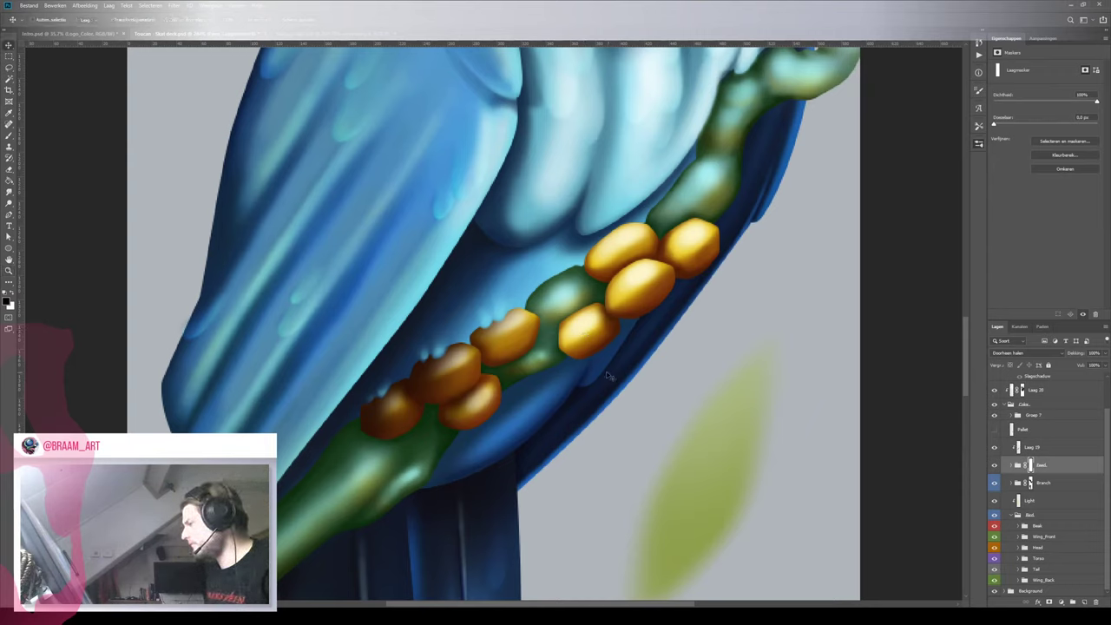
{"action": "left_click", "coordinate": [524, 332], "text": "ctrl"}
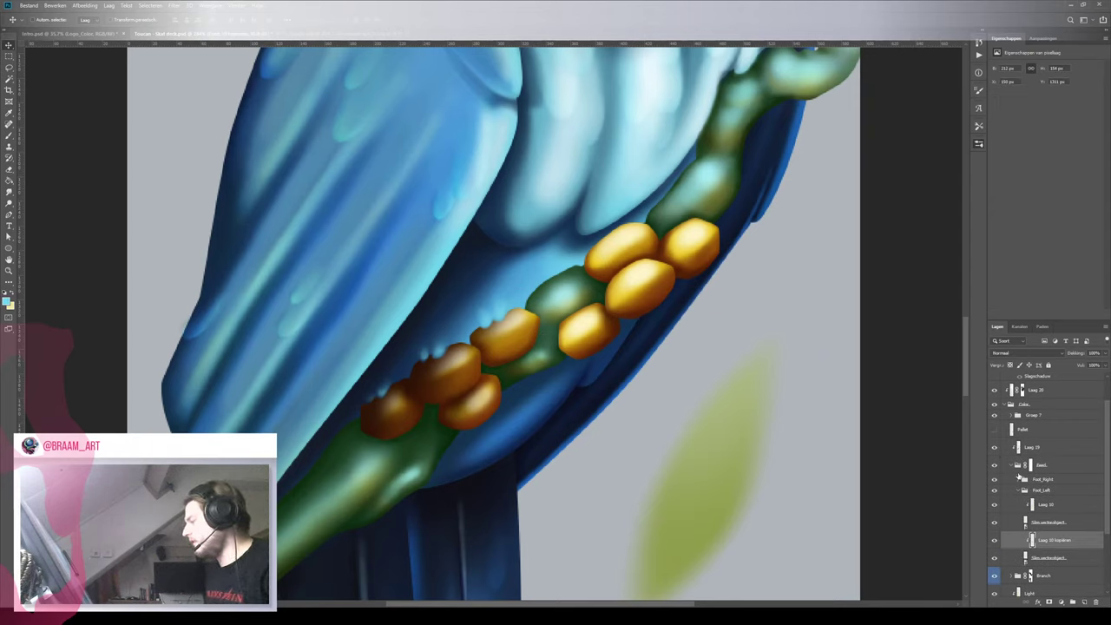
{"action": "left_click", "coordinate": [1012, 466]}
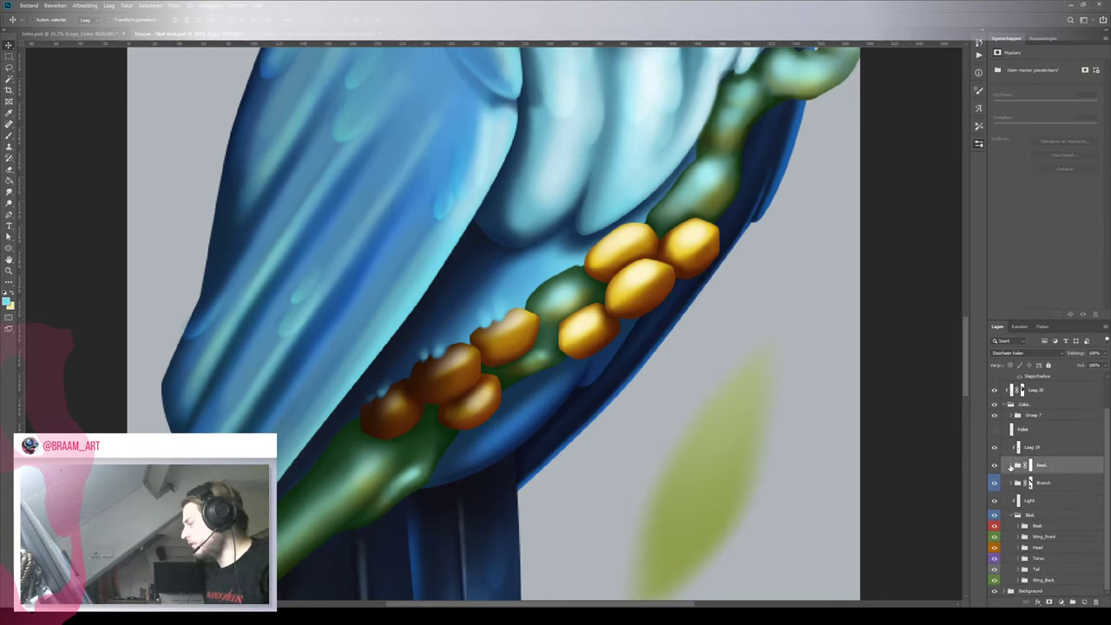
{"action": "key", "text": "z"}
{"action": "left_click_drag", "start_coordinate": [523, 264], "coordinate": [531, 301]}
{"action": "left_click", "coordinate": [514, 298]}
{"action": "key", "text": "v"}
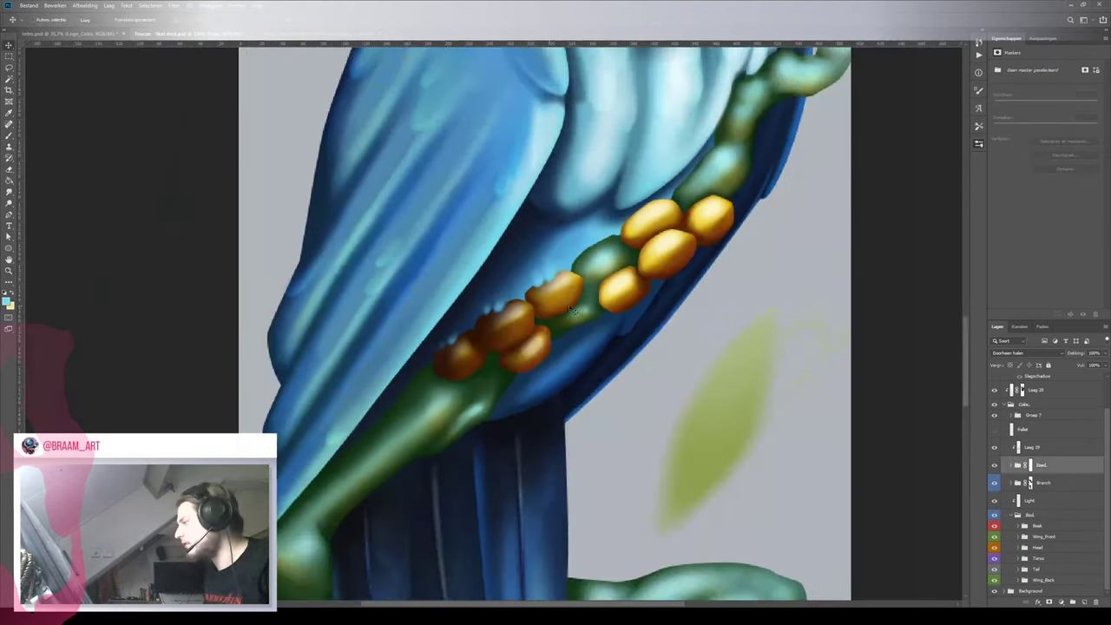
{"action": "left_click_drag", "start_coordinate": [612, 294], "coordinate": [558, 347]}
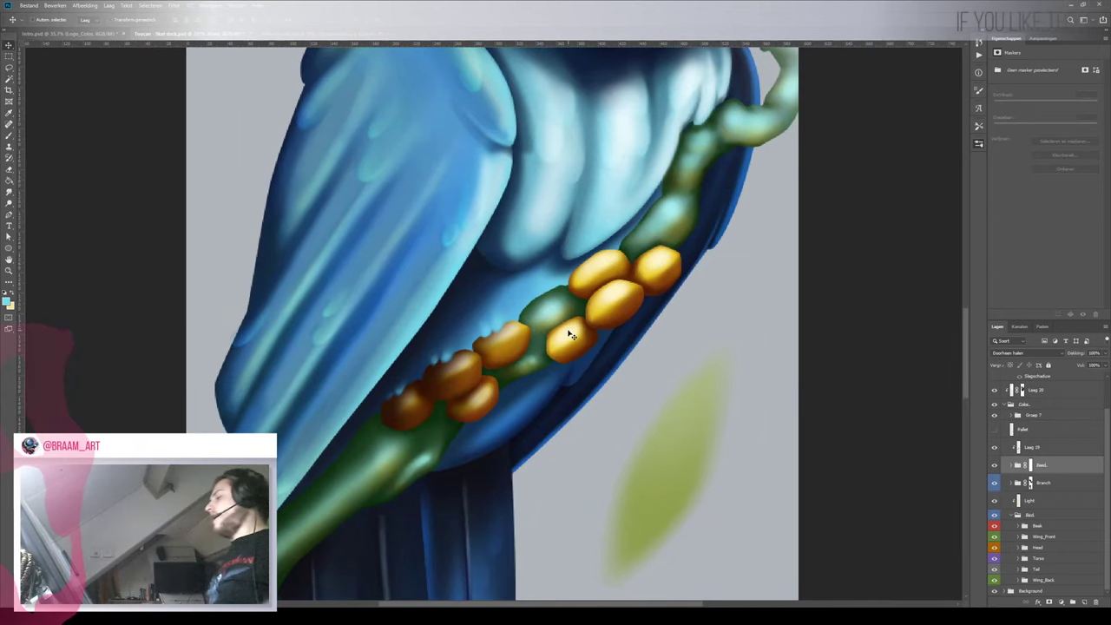
{"action": "left_click", "coordinate": [569, 334], "text": "alt"}
{"action": "left_click", "coordinate": [556, 321], "text": "alt"}
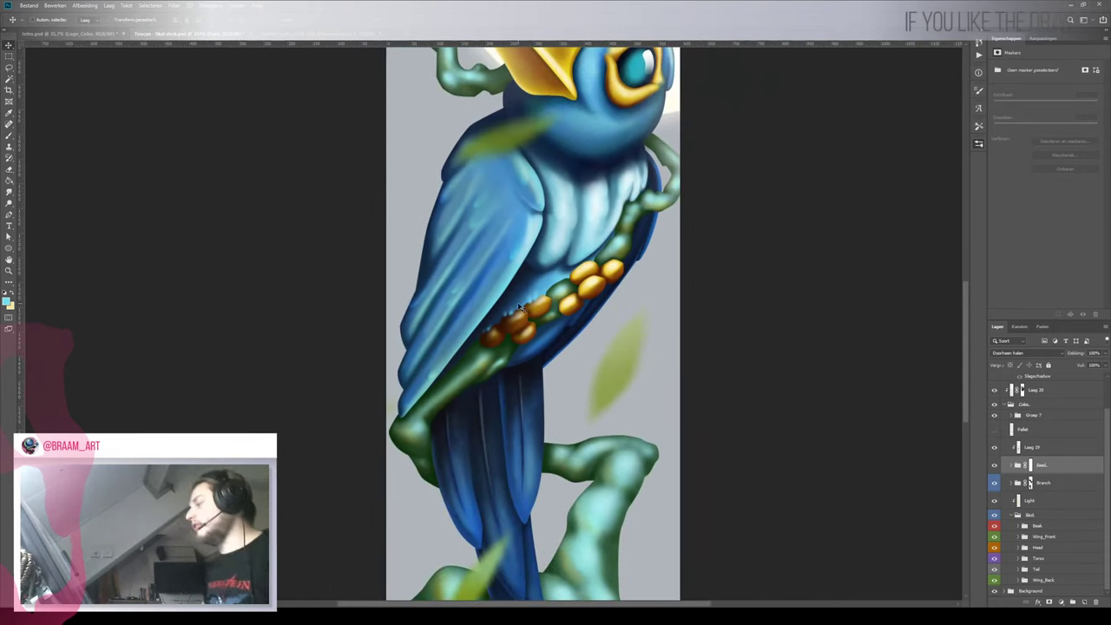
{"action": "left_click", "coordinate": [547, 304]}
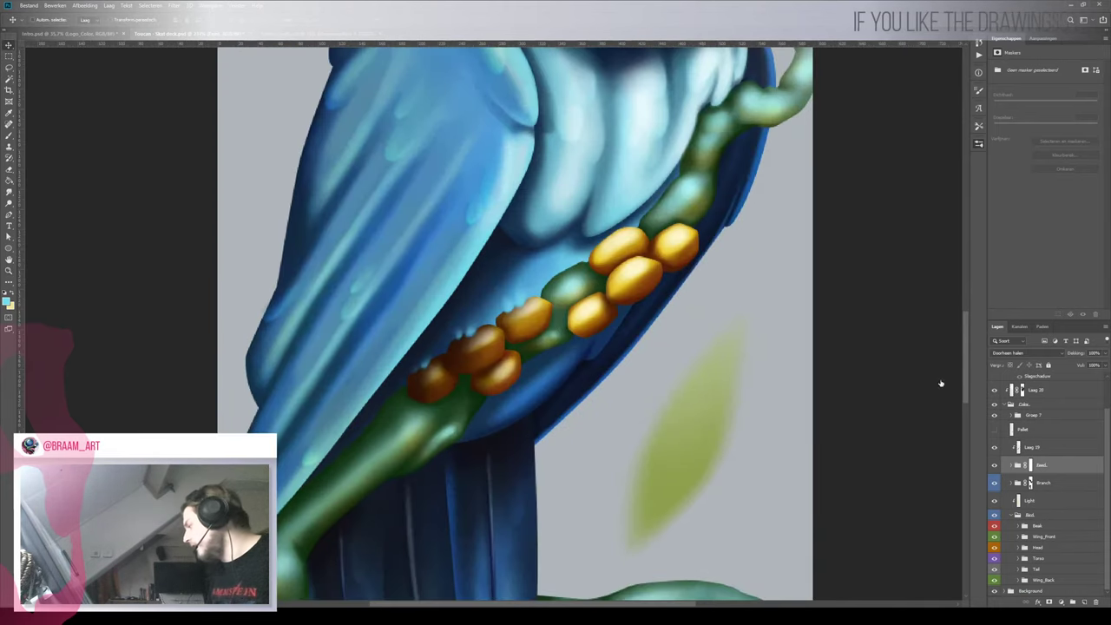
Add a new layer directly above the right foot's group inside the feet group
{"action": "left_click", "coordinate": [1015, 465]}
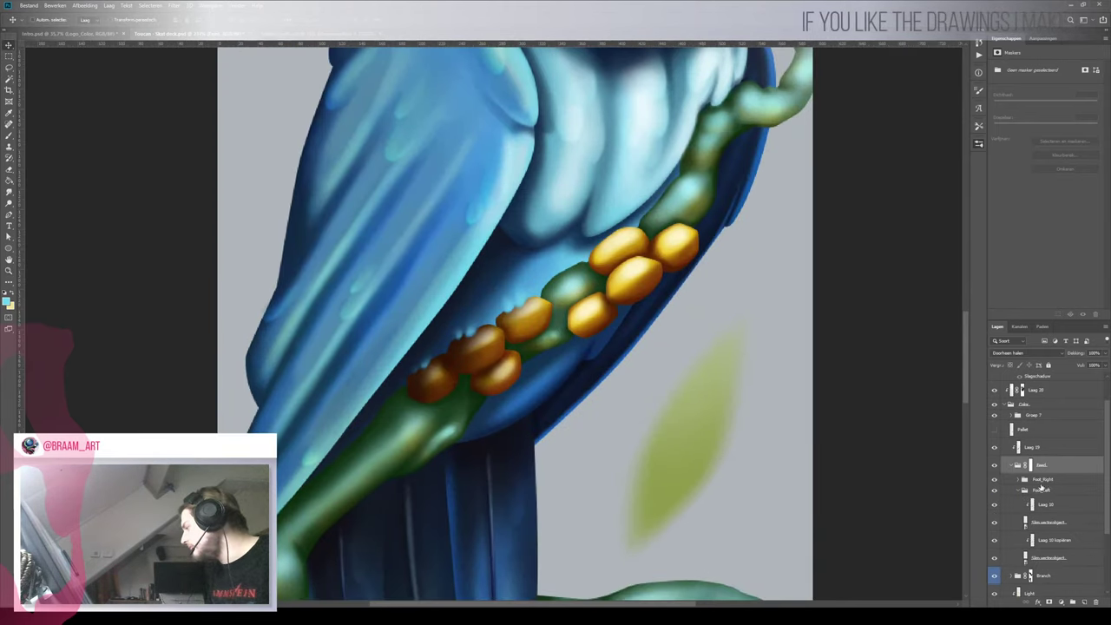
{"action": "left_click", "coordinate": [1045, 481]}
{"action": "left_click", "coordinate": [1084, 602]}
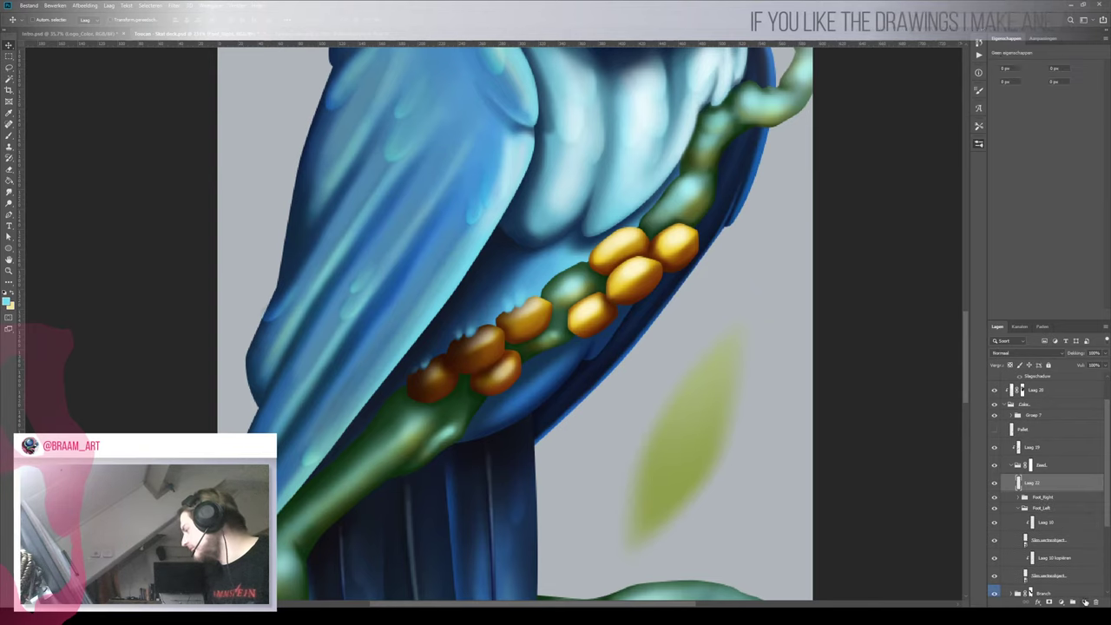
Sample the mid-blue from the lower belly feathers and reduce the brush to a small tip for painting claws
{"action": "key", "text": "i"}
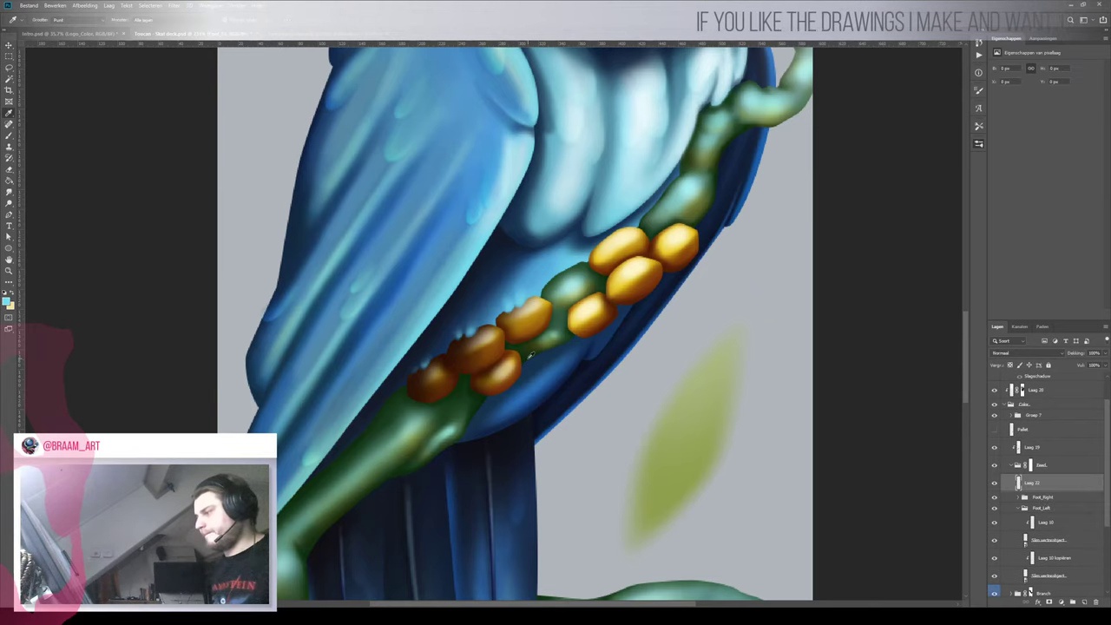
{"action": "left_click", "coordinate": [536, 387]}
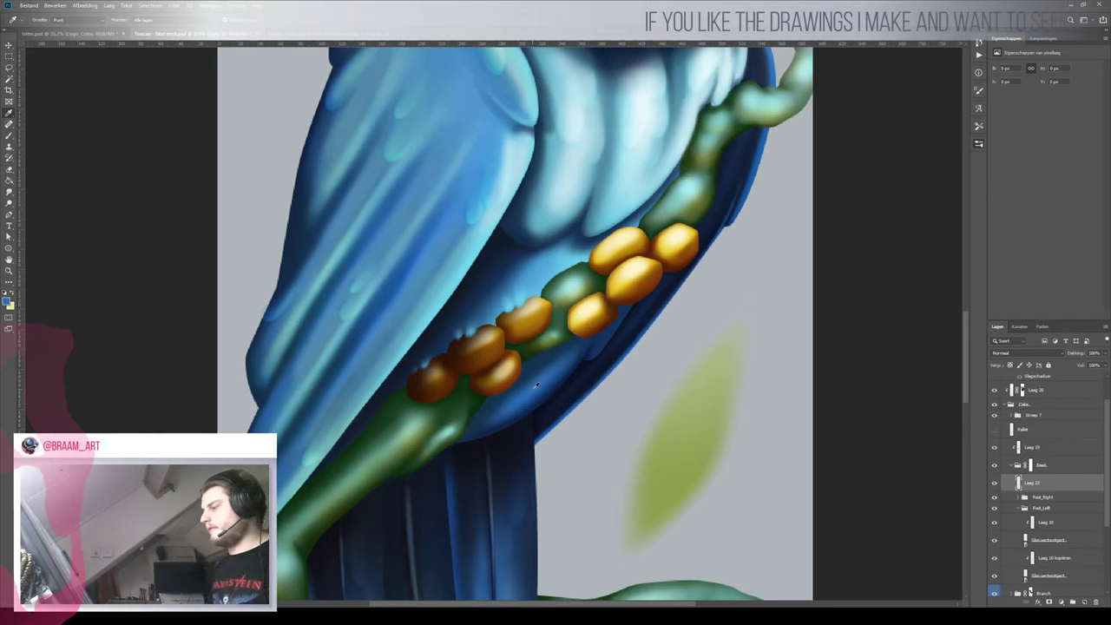
{"action": "key", "text": "b"}
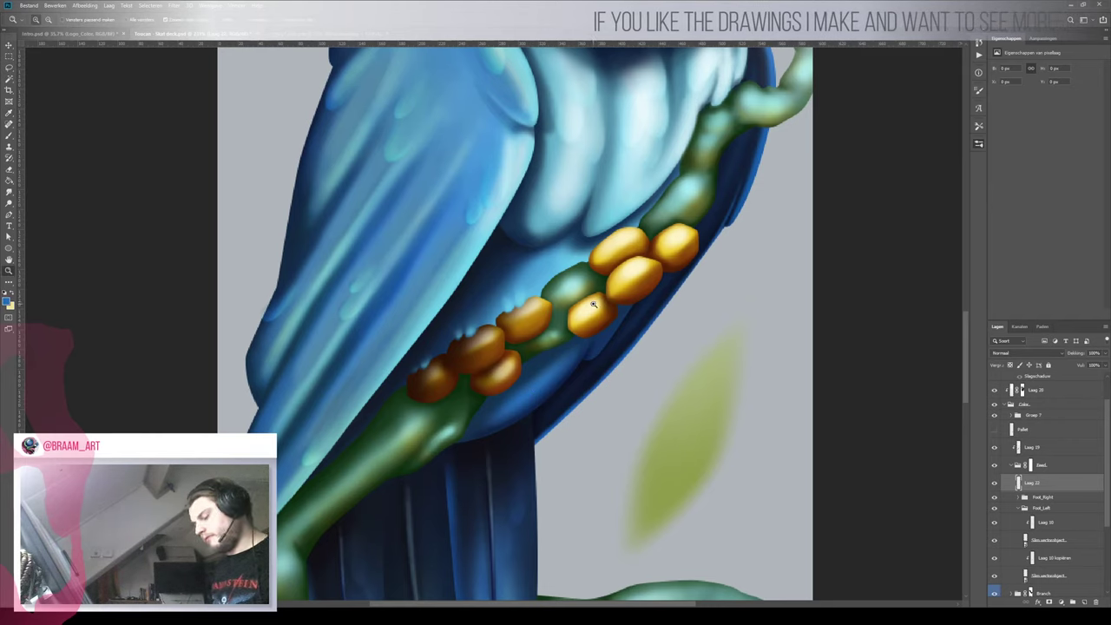
{"action": "key", "text": "bracketleft"}
{"action": "key", "text": "bracketleft"}
{"action": "key", "text": "bracketleft"}
{"action": "key", "text": "bracketleft"}
{"action": "key", "text": "bracketleft"}
{"action": "key", "text": "bracketleft"}
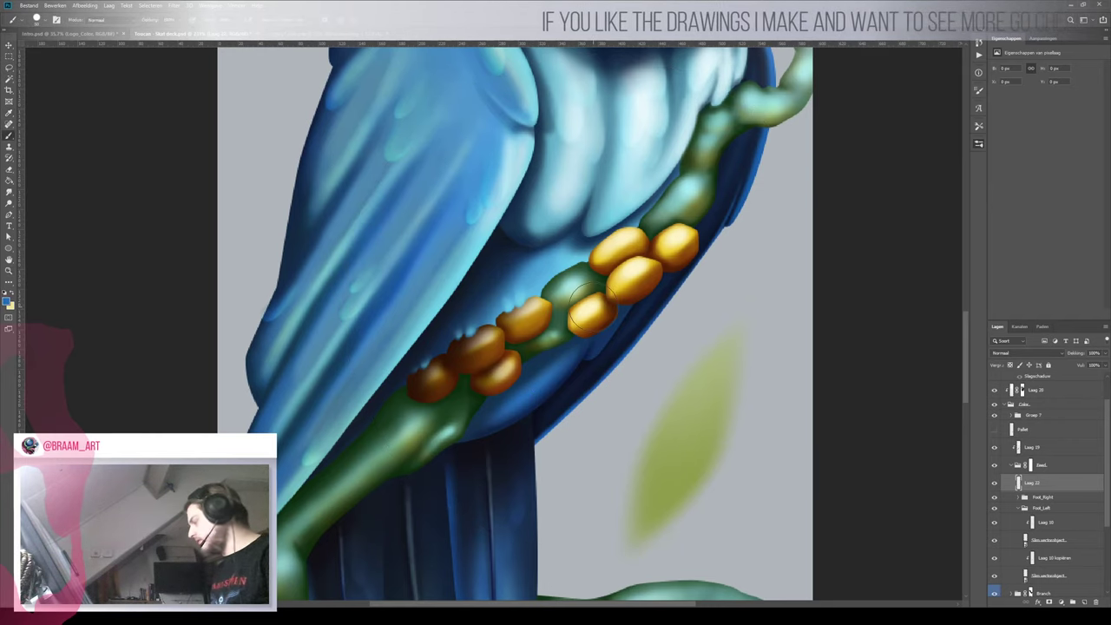
{"action": "key", "text": "bracketleft"}
{"action": "key", "text": "bracketleft"}
{"action": "key", "text": "bracketleft"}
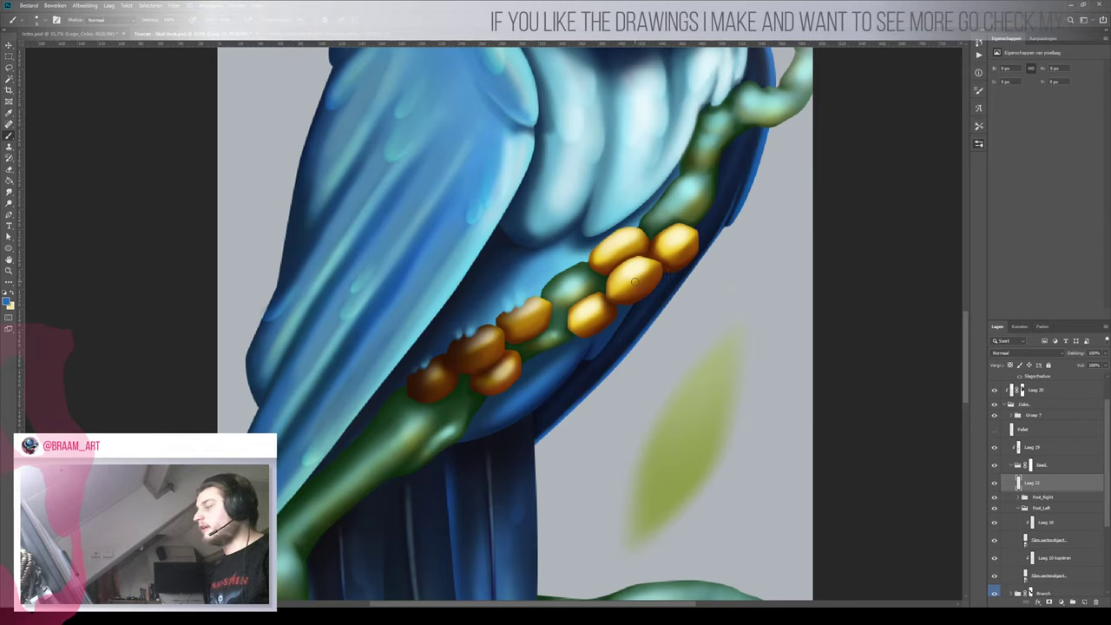
Paint a blue teardrop-shaped claw on the middle toe of the toucan's right-hand foot, tapering it with a smaller brush
{"action": "key", "text": "z"}
{"action": "left_click_drag", "start_coordinate": [633, 280], "coordinate": [643, 260]}
{"action": "key", "text": "b"}
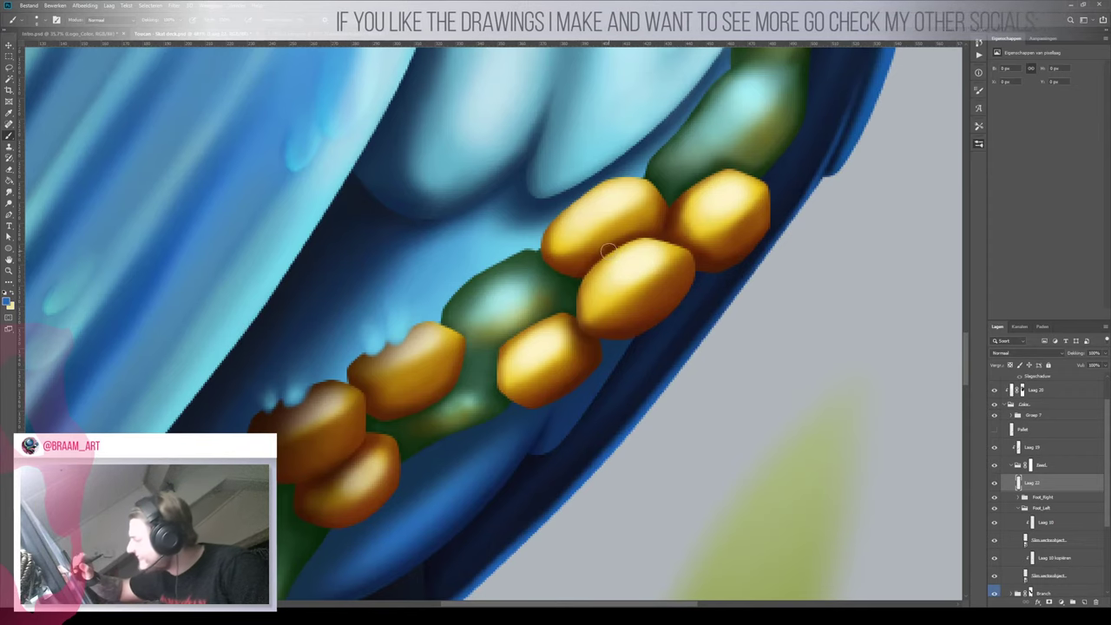
{"action": "mouse_move", "coordinate": [607, 246]}
{"action": "left_mouse_down"}
{"action": "mouse_move", "coordinate": [618, 271]}
{"action": "mouse_move", "coordinate": [625, 263]}
{"action": "mouse_move", "coordinate": [608, 243]}
{"action": "left_mouse_up"}
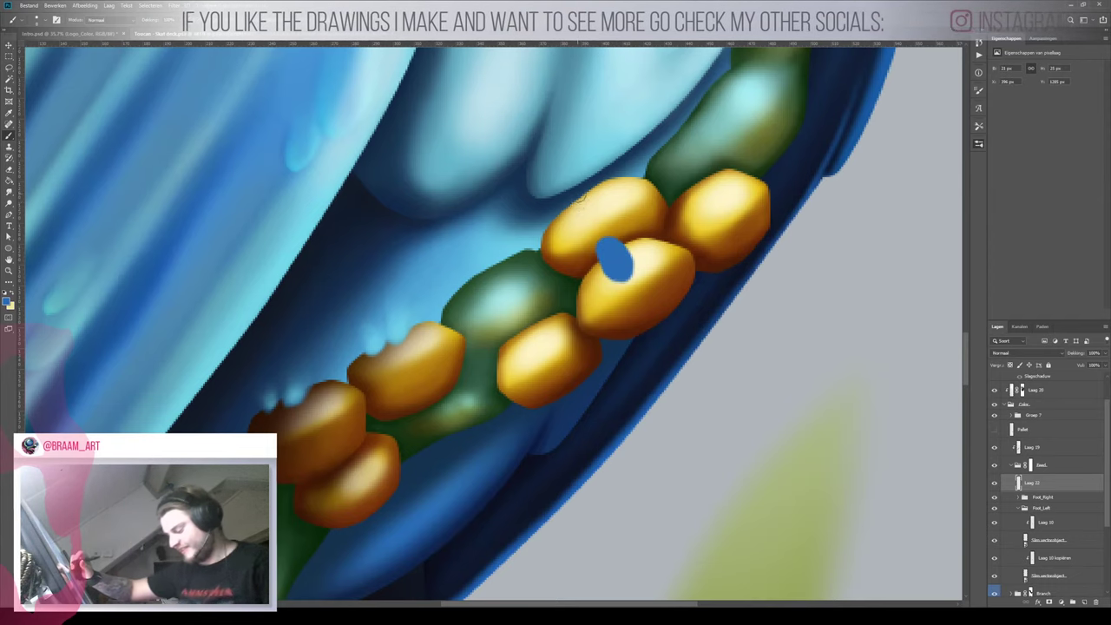
{"action": "key", "text": "bracketleft"}
{"action": "key", "text": "bracketleft"}
{"action": "key", "text": "bracketleft"}
{"action": "key", "text": "bracketleft"}
{"action": "key", "text": "bracketleft"}
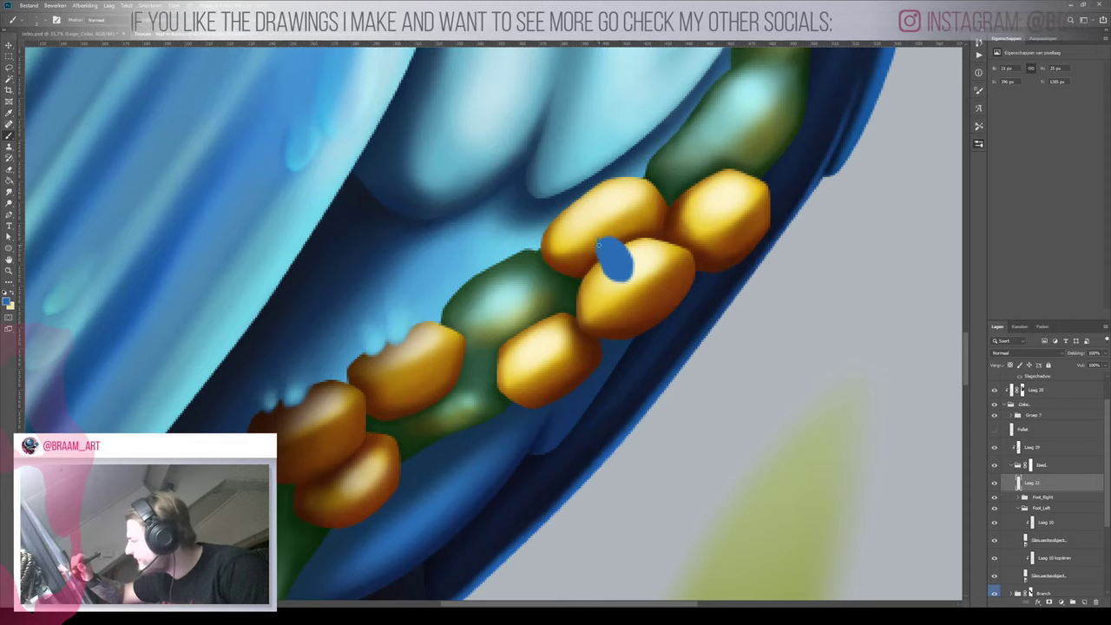
Paint a second blue claw on the outermost toe of the same foot, working on a rotated canvas
{"action": "key", "text": "r"}
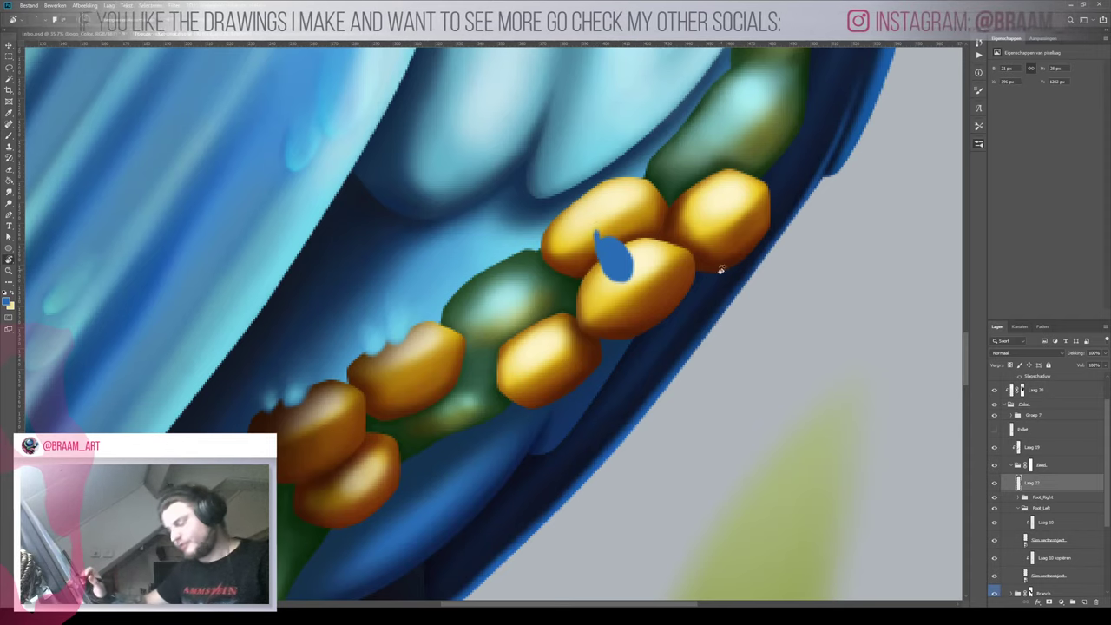
{"action": "mouse_move", "coordinate": [721, 270]}
{"action": "left_mouse_down"}
{"action": "mouse_move", "coordinate": [405, 166]}
{"action": "mouse_move", "coordinate": [386, 178]}
{"action": "left_mouse_up"}
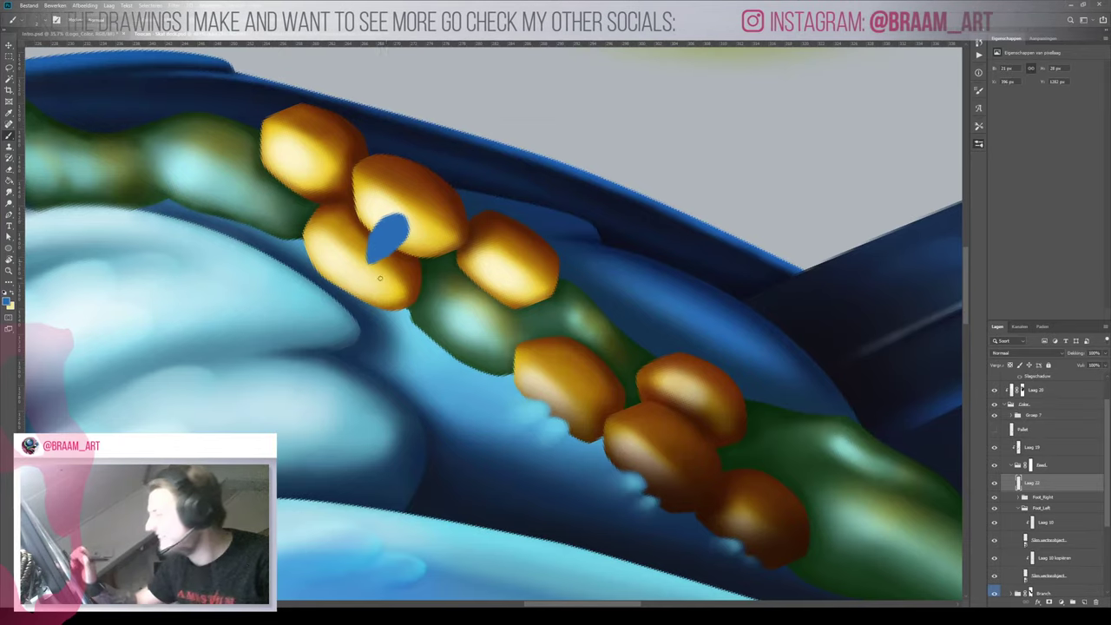
{"action": "key", "text": "z"}
{"action": "mouse_move", "coordinate": [425, 207]}
{"action": "left_mouse_down"}
{"action": "mouse_move", "coordinate": [260, 226]}
{"action": "mouse_move", "coordinate": [439, 233]}
{"action": "left_mouse_up"}
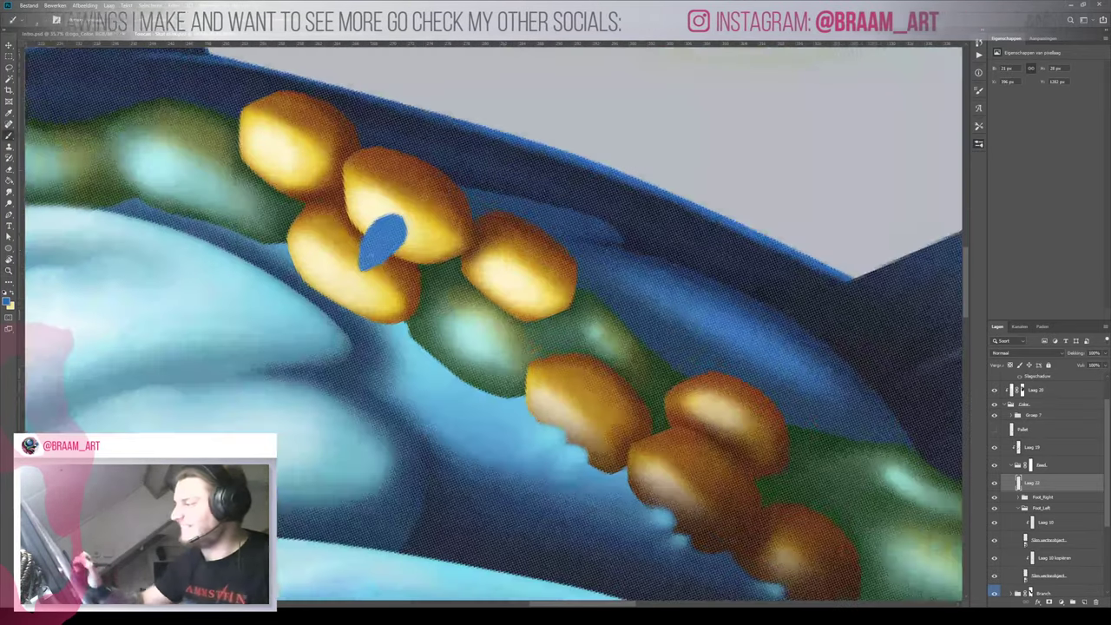
{"action": "key", "text": "z"}
{"action": "mouse_move", "coordinate": [307, 146]}
{"action": "left_mouse_down"}
{"action": "mouse_move", "coordinate": [289, 160]}
{"action": "mouse_move", "coordinate": [276, 154]}
{"action": "mouse_move", "coordinate": [287, 142]}
{"action": "mouse_move", "coordinate": [278, 149]}
{"action": "mouse_move", "coordinate": [283, 177]}
{"action": "mouse_move", "coordinate": [287, 142]}
{"action": "mouse_move", "coordinate": [284, 175]}
{"action": "left_mouse_up"}
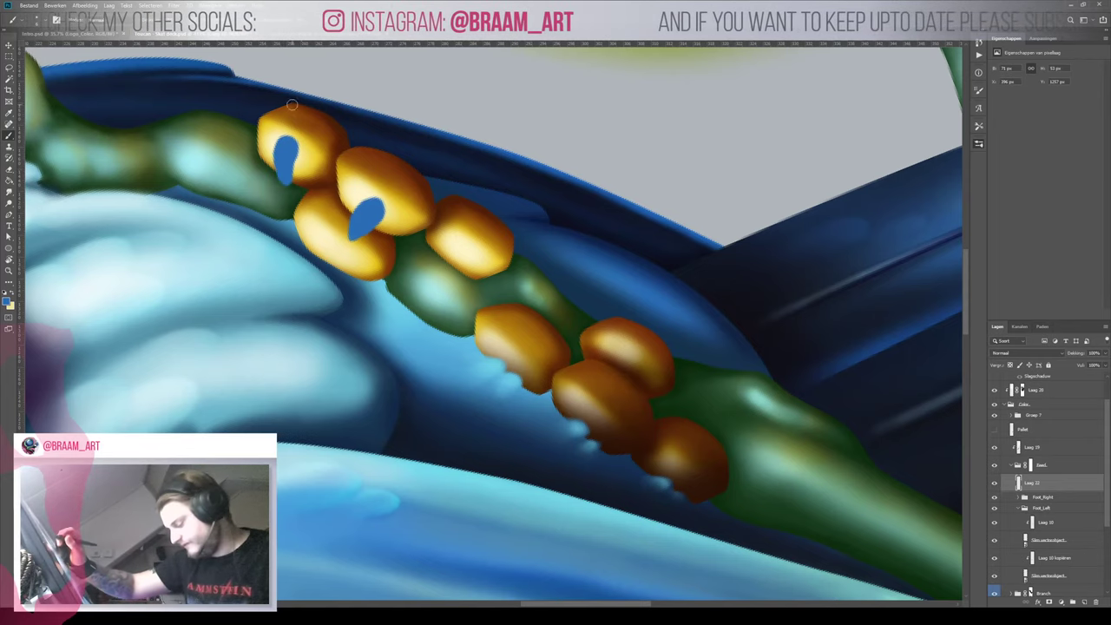
Lasso the claw on the outermost toe, nudge it into a better position, and clear the selection
{"action": "key", "text": "l"}
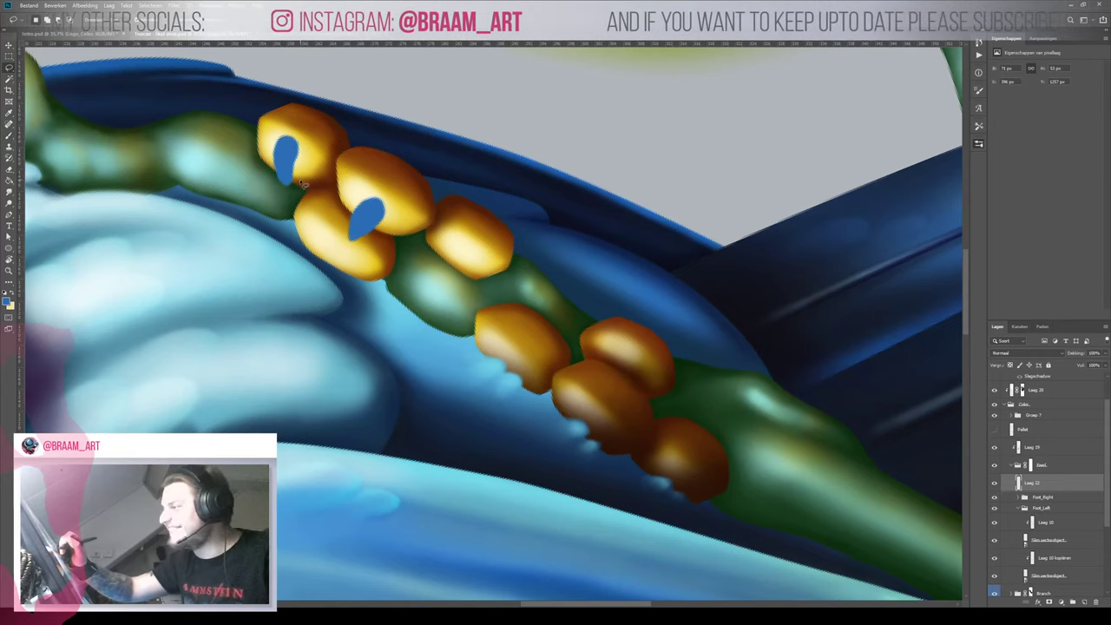
{"action": "mouse_move", "coordinate": [303, 183]}
{"action": "left_mouse_down"}
{"action": "mouse_move", "coordinate": [311, 137]}
{"action": "mouse_move", "coordinate": [257, 169]}
{"action": "mouse_move", "coordinate": [297, 191]}
{"action": "mouse_move", "coordinate": [288, 159]}
{"action": "left_mouse_up"}
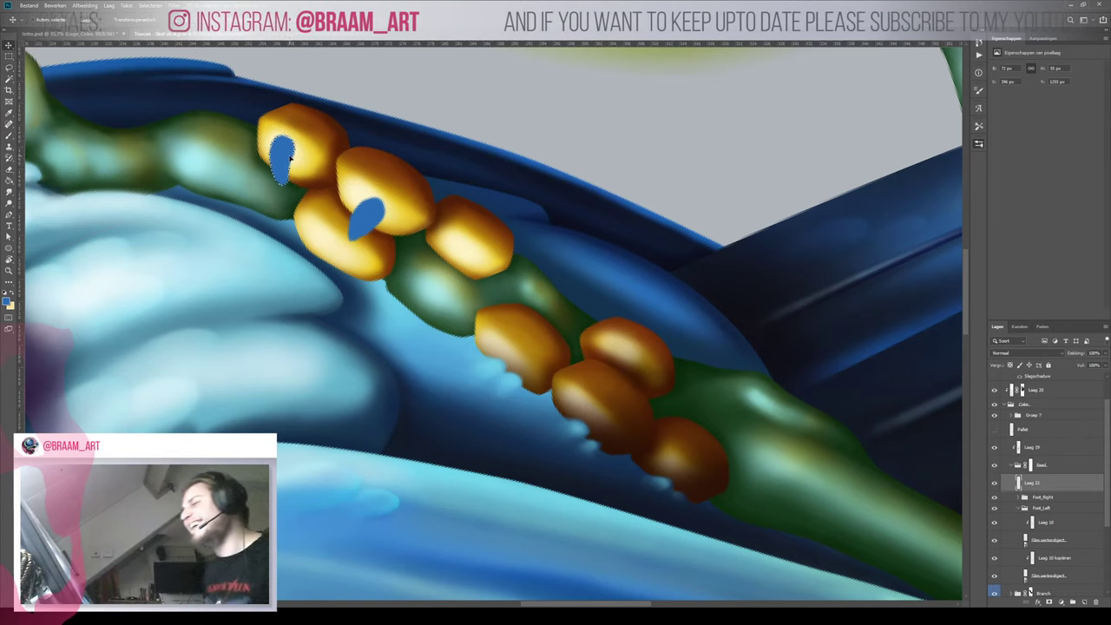
{"action": "left_click_drag", "start_coordinate": [288, 158], "coordinate": [287, 163]}
{"action": "key", "text": "ctrl+d"}
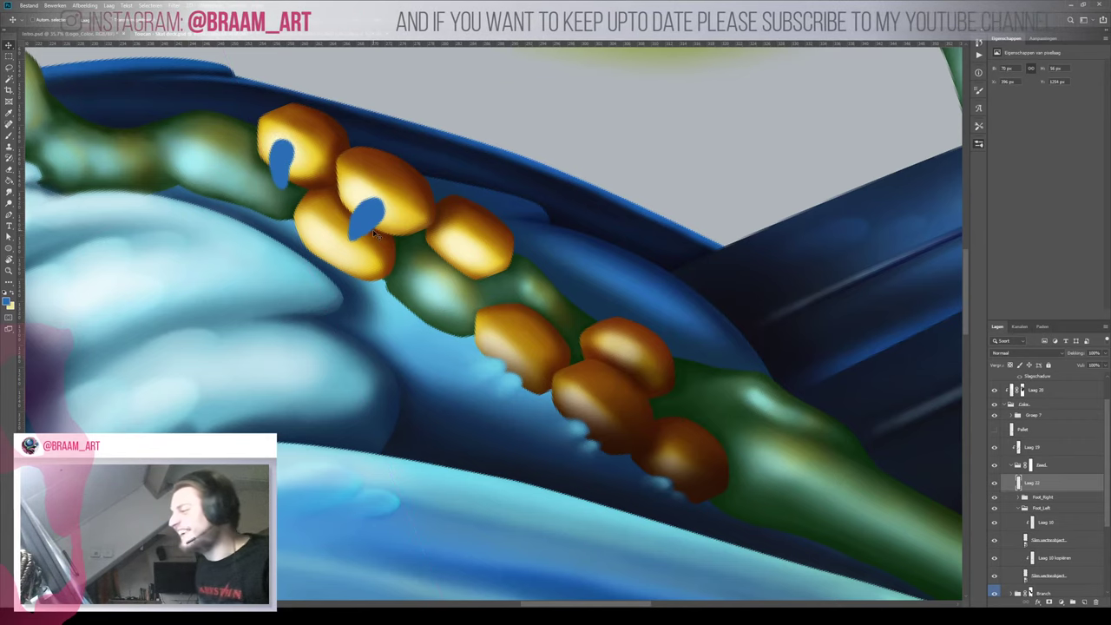
Examine both blue claws from a distance and up close with the canvas rotated back towards upright
{"action": "key", "text": "b"}
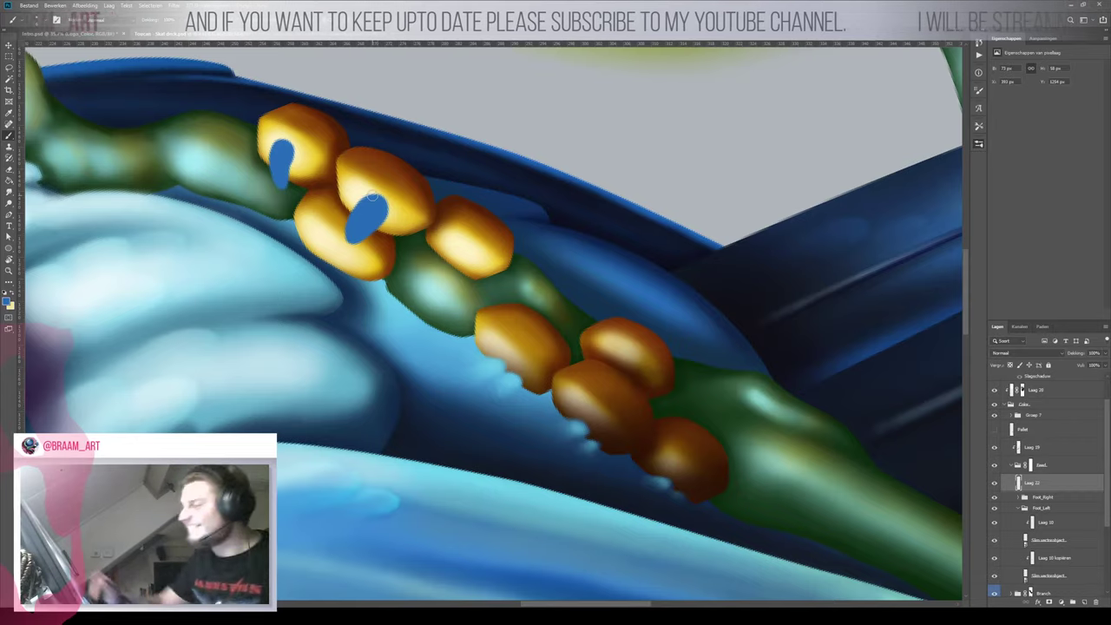
{"action": "mouse_move", "coordinate": [357, 173]}
{"action": "left_mouse_down"}
{"action": "mouse_move", "coordinate": [267, 184]}
{"action": "mouse_move", "coordinate": [325, 212]}
{"action": "left_mouse_up"}
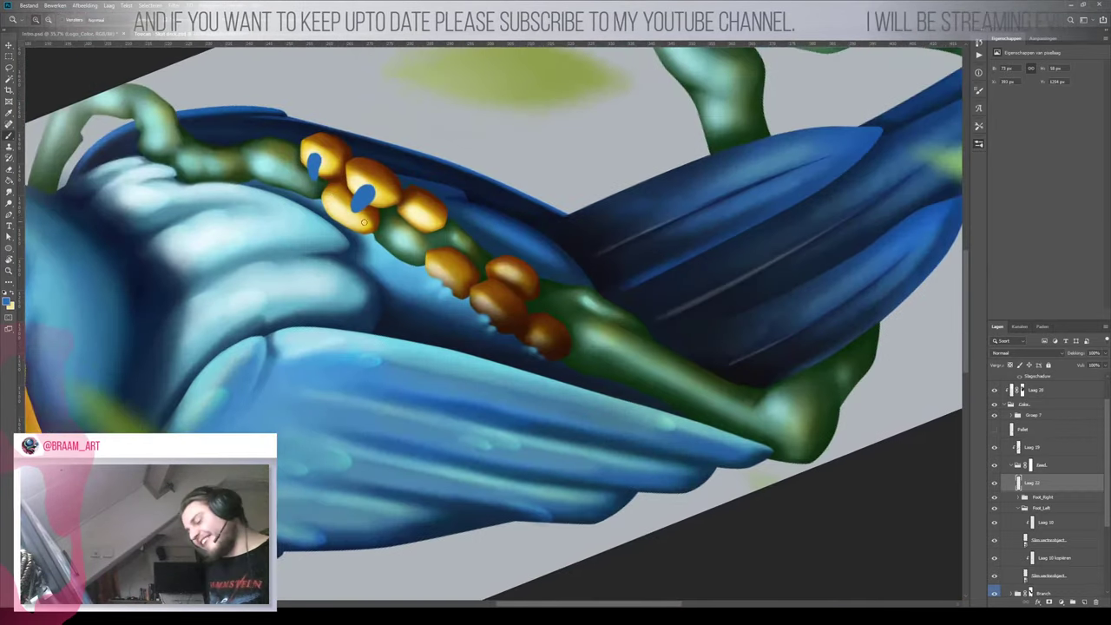
{"action": "key", "text": "r"}
{"action": "left_click_drag", "start_coordinate": [469, 130], "coordinate": [599, 381]}
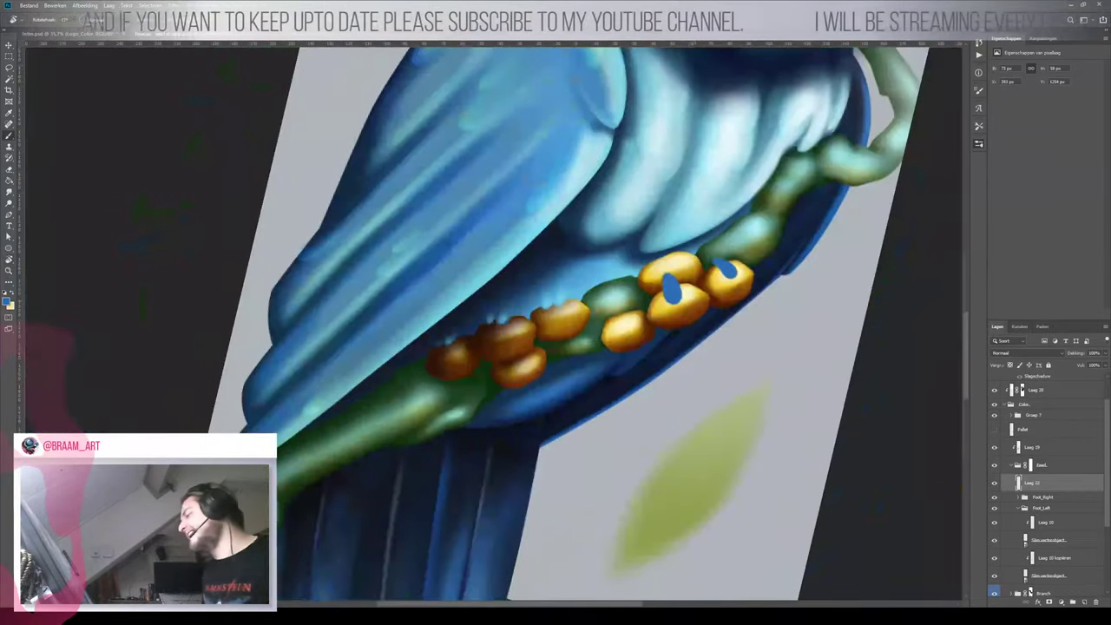
{"action": "left_click_drag", "start_coordinate": [671, 277], "coordinate": [524, 266]}
{"action": "key", "text": "z"}
{"action": "left_click_drag", "start_coordinate": [600, 253], "coordinate": [629, 250]}
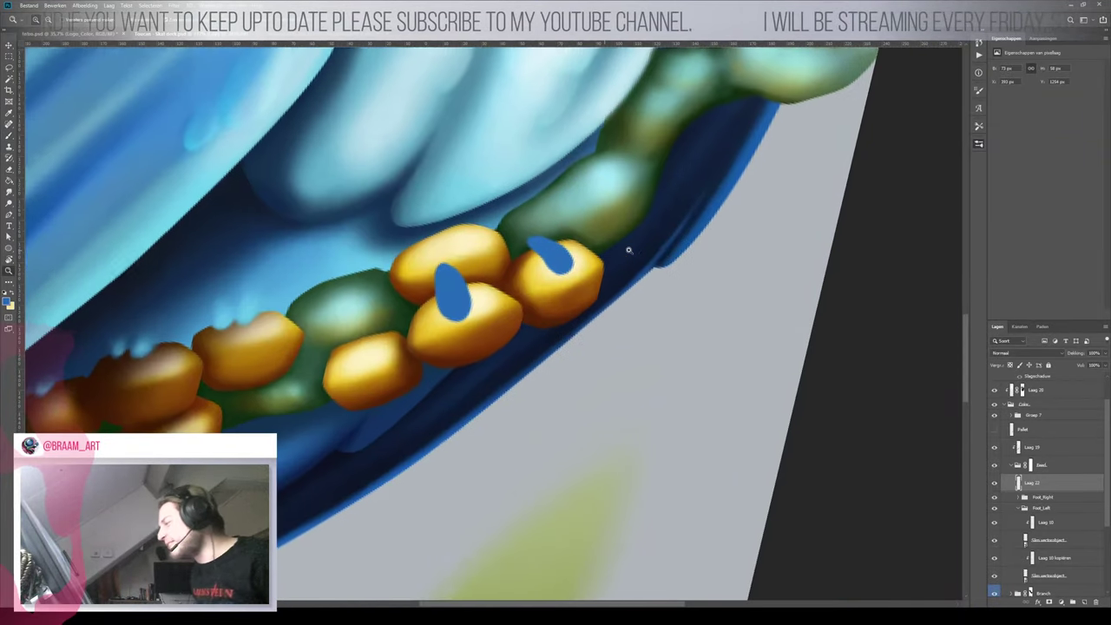
Broaden the claw on the outermost toe of the right-hand foot with the blue brush
{"action": "key", "text": "b"}
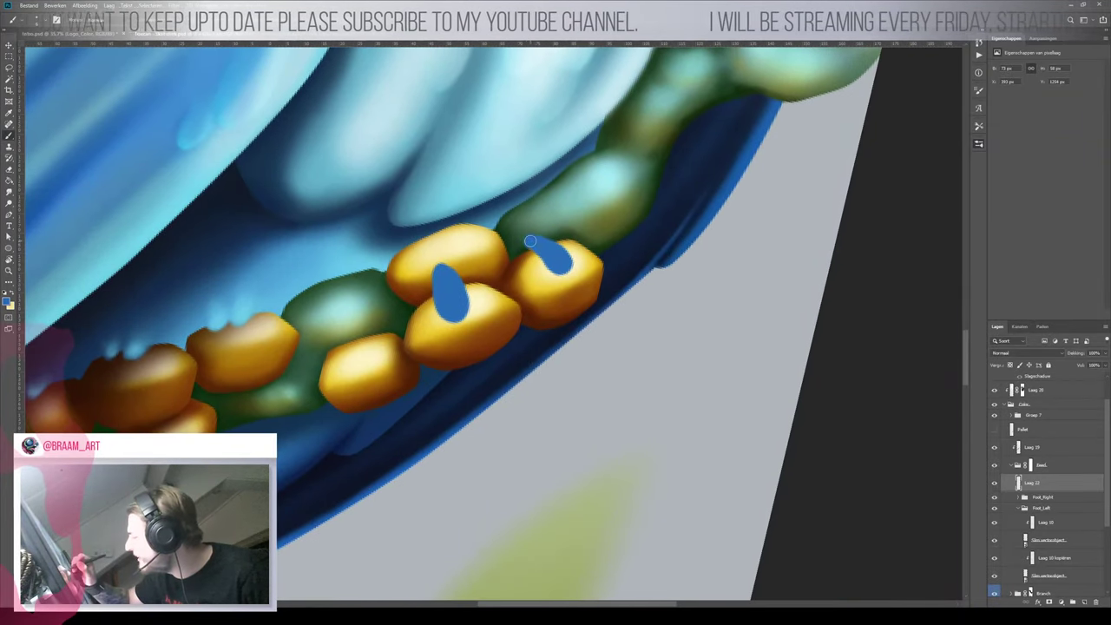
{"action": "left_click_drag", "start_coordinate": [535, 252], "coordinate": [557, 268]}
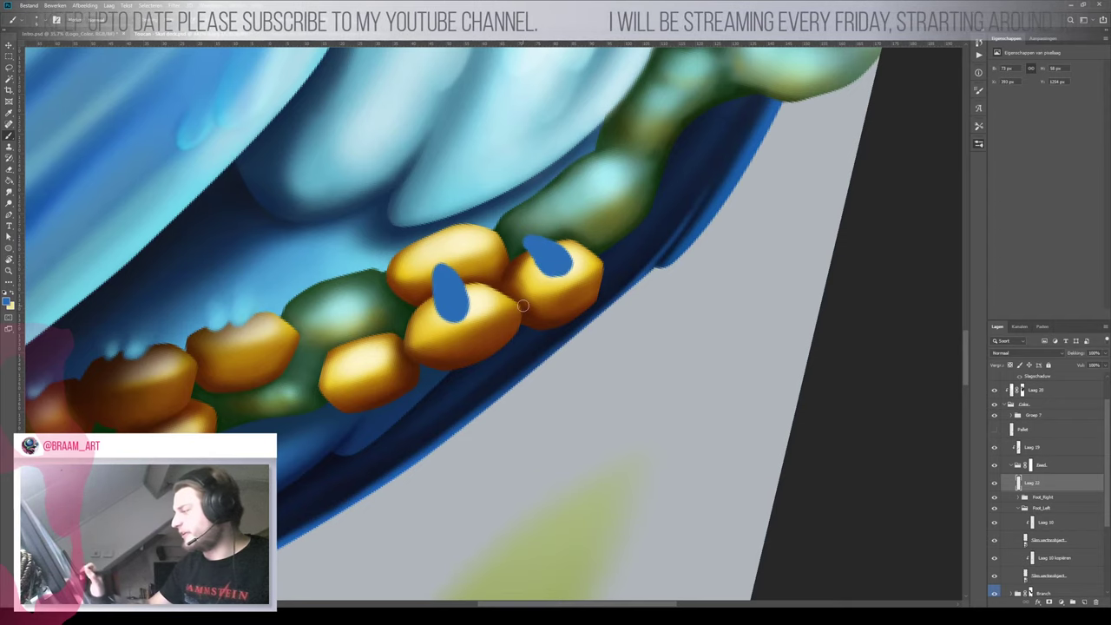
{"action": "mouse_move", "coordinate": [355, 359]}
{"action": "left_mouse_down"}
{"action": "mouse_move", "coordinate": [351, 332]}
{"action": "mouse_move", "coordinate": [345, 350]}
{"action": "mouse_move", "coordinate": [364, 354]}
{"action": "mouse_move", "coordinate": [356, 367]}
{"action": "mouse_move", "coordinate": [354, 323]}
{"action": "left_mouse_up"}
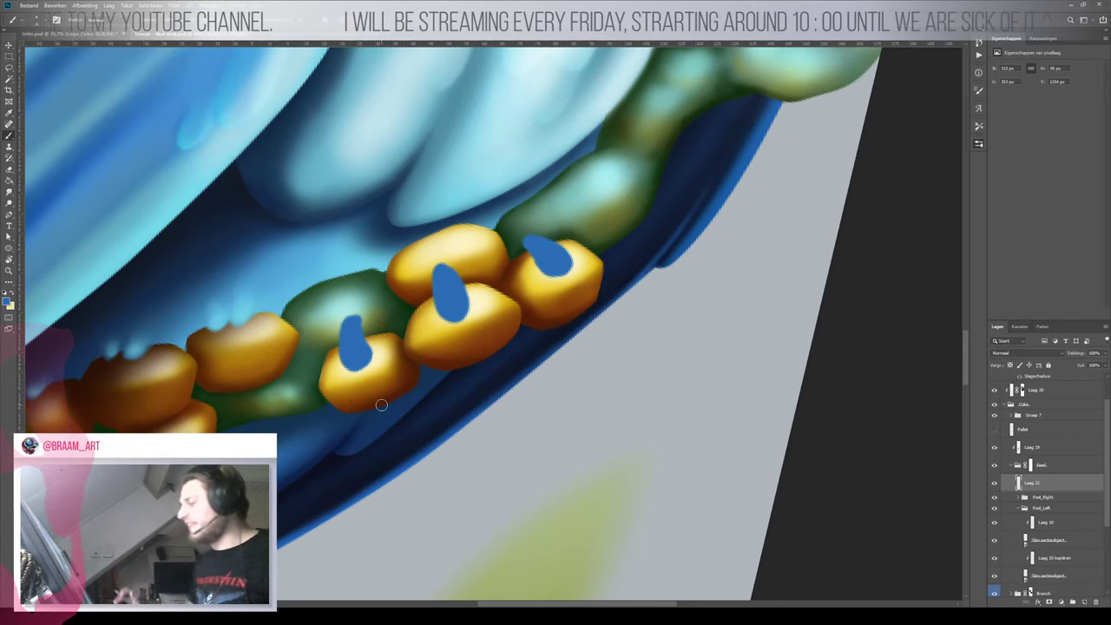
{"action": "key", "text": "l"}
{"action": "mouse_move", "coordinate": [387, 410]}
{"action": "left_mouse_down"}
{"action": "mouse_move", "coordinate": [382, 308]}
{"action": "mouse_move", "coordinate": [335, 382]}
{"action": "mouse_move", "coordinate": [417, 426]}
{"action": "left_mouse_up"}
{"action": "key", "text": "Delete"}
{"action": "key", "text": "ctrl+d"}
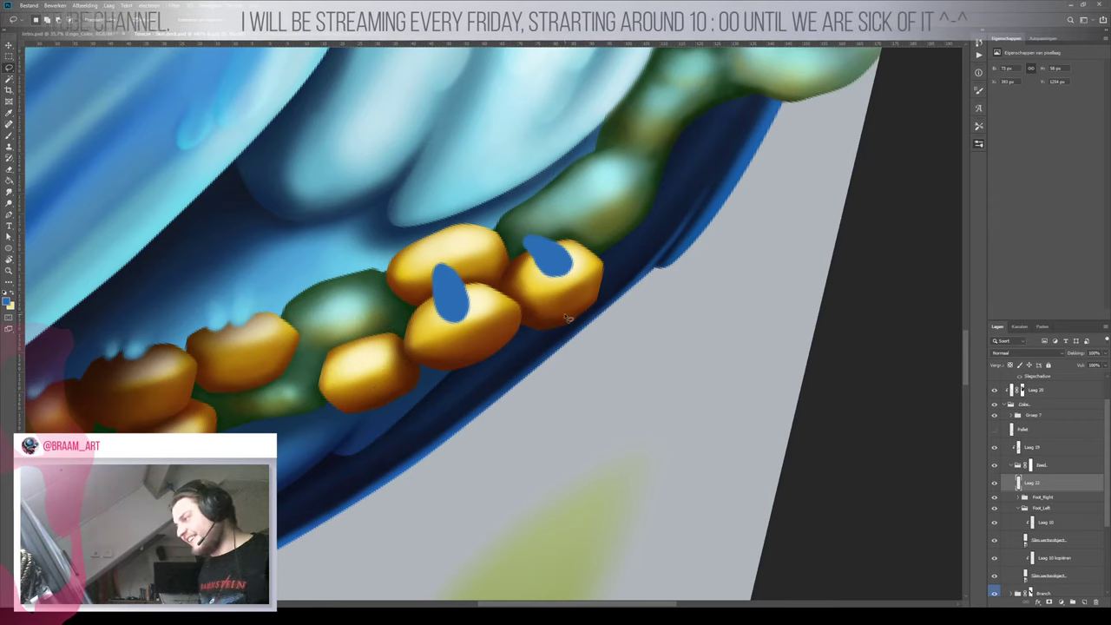
Duplicate the outermost toe's claw onto the innermost toe of the right-hand foot and rotate the copy nearly upright
{"action": "mouse_move", "coordinate": [612, 308]}
{"action": "left_mouse_down"}
{"action": "mouse_move", "coordinate": [555, 193]}
{"action": "mouse_move", "coordinate": [613, 310]}
{"action": "mouse_move", "coordinate": [535, 293]}
{"action": "mouse_move", "coordinate": [377, 380]}
{"action": "left_mouse_up"}
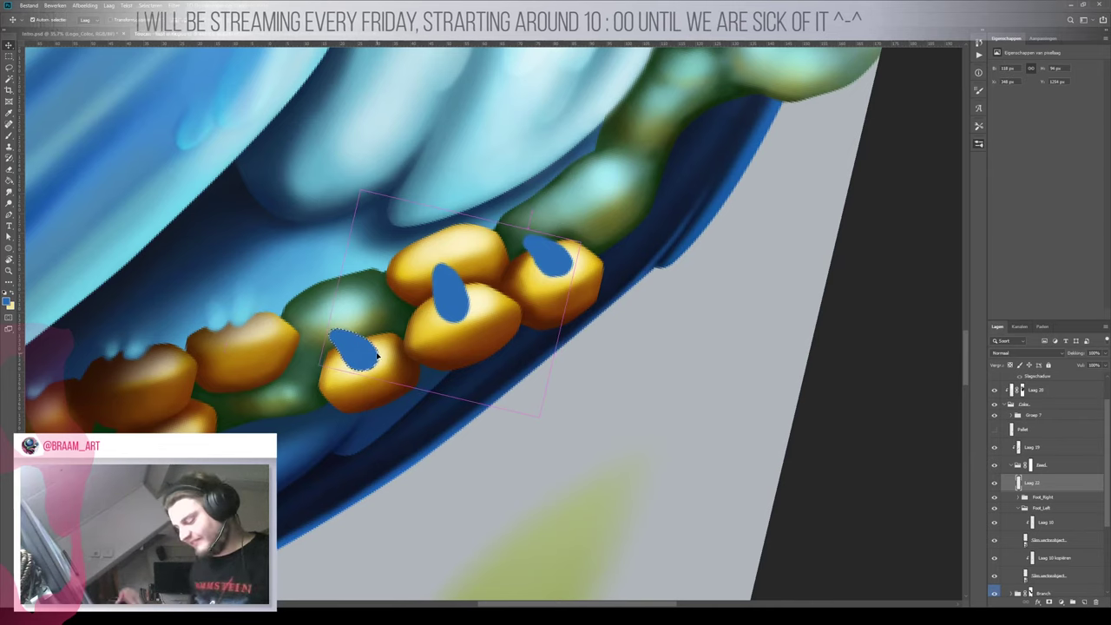
{"action": "key", "text": "ctrl+t"}
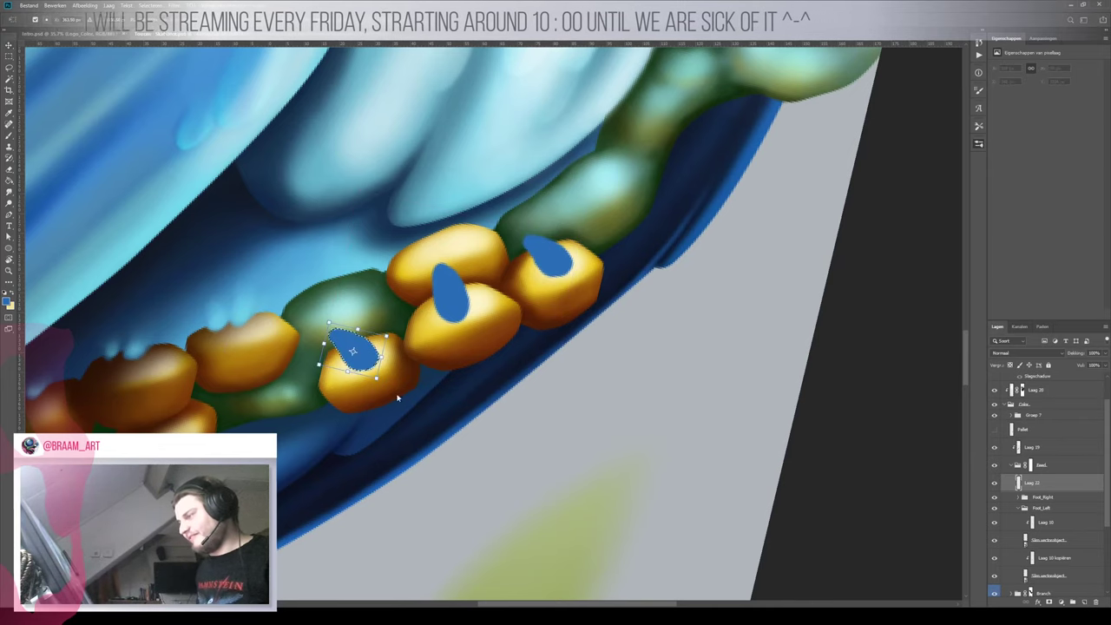
{"action": "left_click", "coordinate": [417, 468]}
{"action": "left_click_drag", "start_coordinate": [395, 343], "coordinate": [359, 329]}
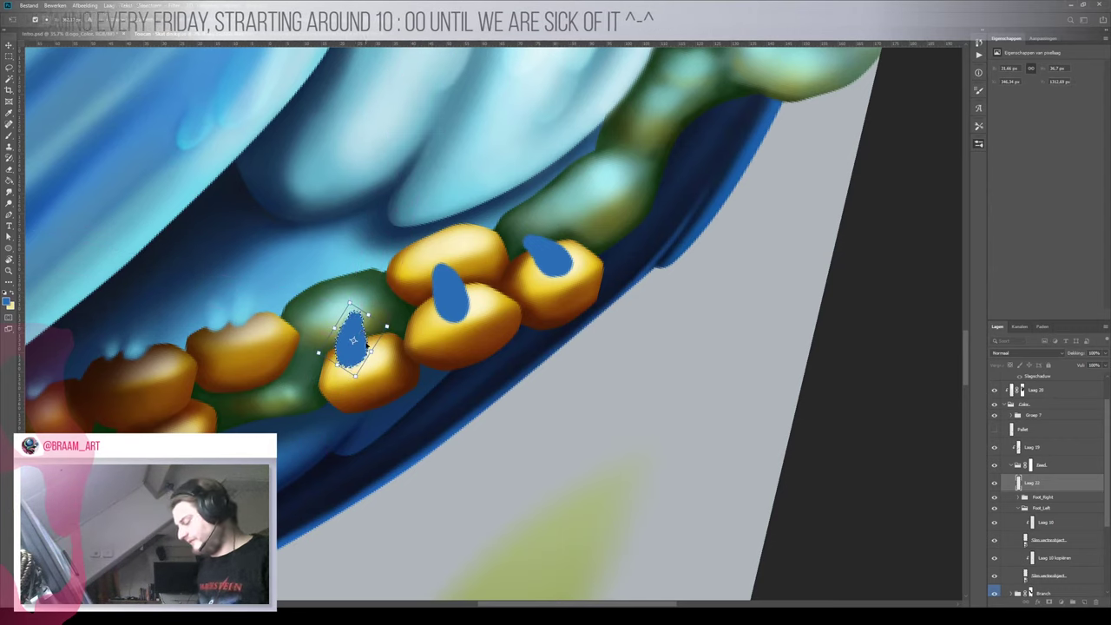
{"action": "key", "text": "Return"}
{"action": "key", "text": "ctrl+d"}
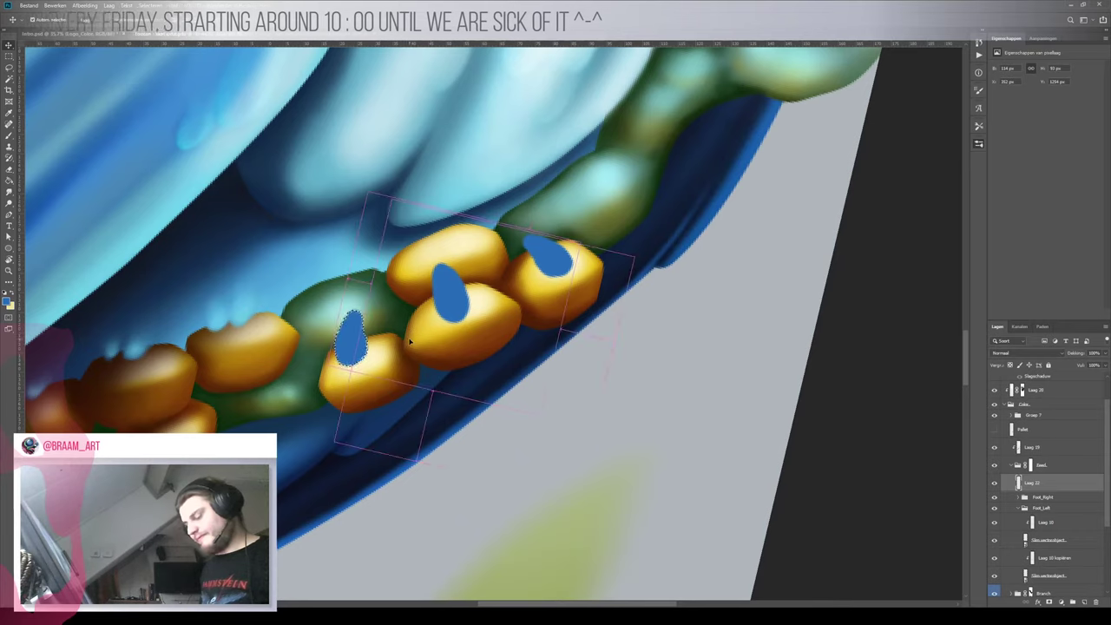
Lasso the claw on the middle toe, rotate it half a turn, and reposition it over the toe's upper edge
{"action": "key", "text": "z"}
{"action": "left_click_drag", "start_coordinate": [386, 326], "coordinate": [386, 357]}
{"action": "scroll", "coordinate": [385, 358], "scroll_direction": "up", "scroll_amount": 1}
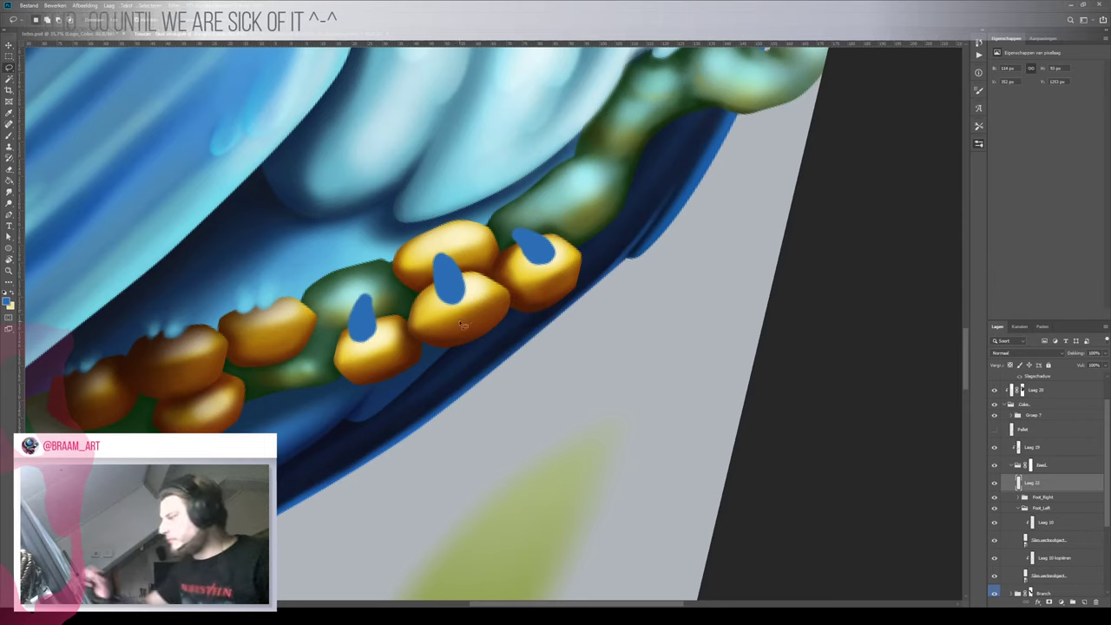
{"action": "mouse_move", "coordinate": [474, 323]}
{"action": "left_mouse_down"}
{"action": "mouse_move", "coordinate": [428, 274]}
{"action": "mouse_move", "coordinate": [489, 326]}
{"action": "left_mouse_up"}
{"action": "key", "text": "ctrl+t"}
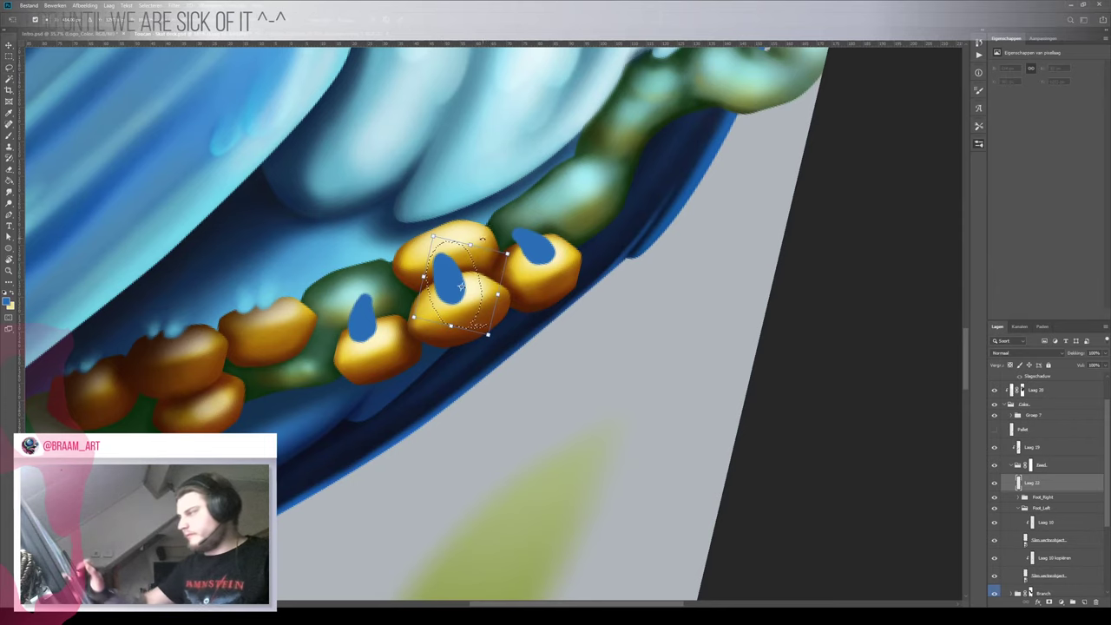
{"action": "mouse_move", "coordinate": [503, 227]}
{"action": "left_mouse_down"}
{"action": "mouse_move", "coordinate": [449, 372]}
{"action": "mouse_move", "coordinate": [410, 356]}
{"action": "left_mouse_up"}
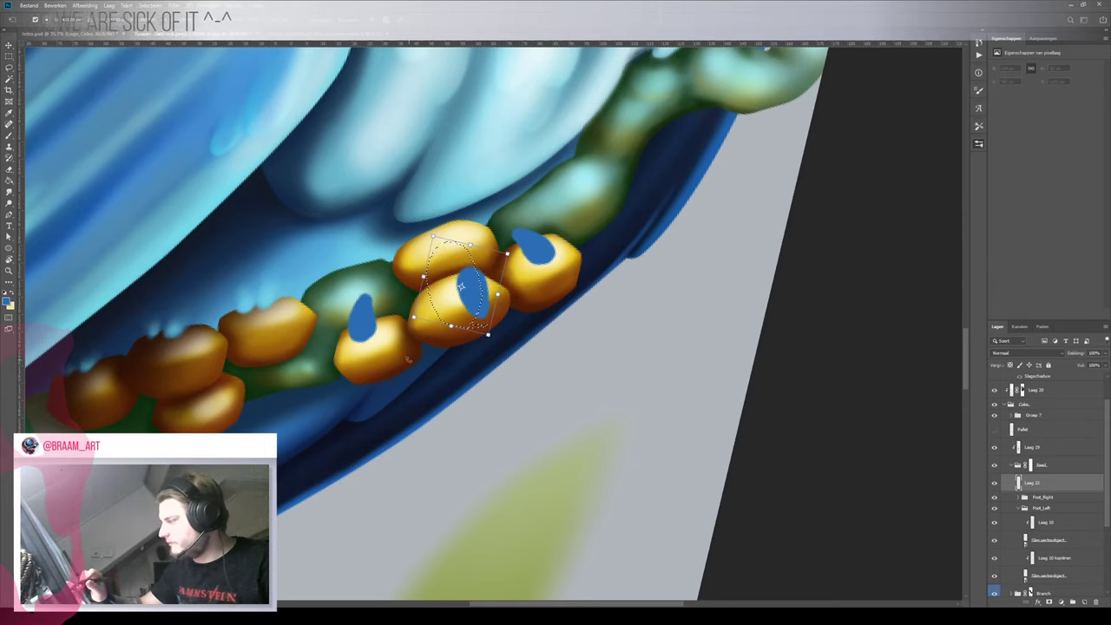
{"action": "key", "text": "Return"}
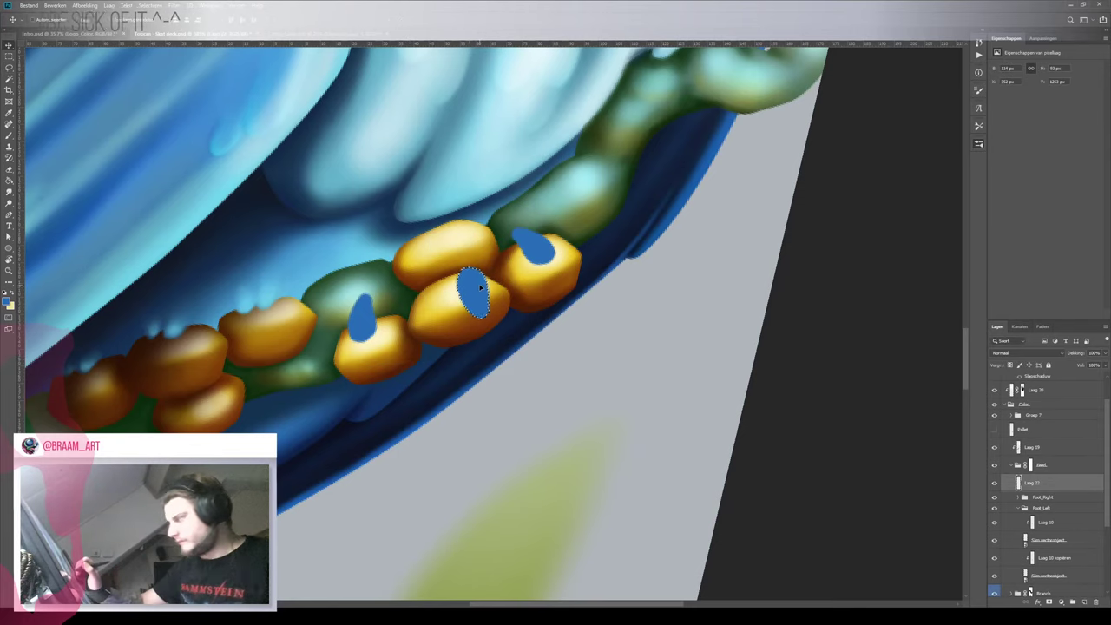
{"action": "left_click_drag", "start_coordinate": [481, 316], "coordinate": [452, 294]}
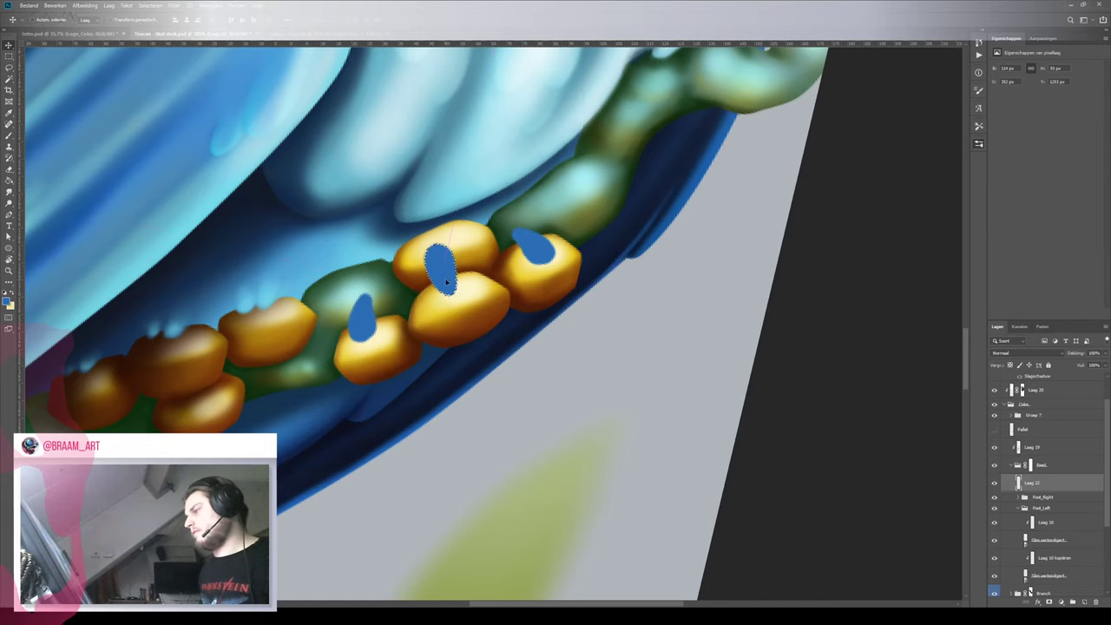
Clear the selection and erase the rounded upper end of the middle claw so it is cut off nearly flat
{"action": "key", "text": "ctrl+d"}
{"action": "key", "text": "z"}
{"action": "left_click_drag", "start_coordinate": [478, 277], "coordinate": [440, 279]}
{"action": "key", "text": "v"}
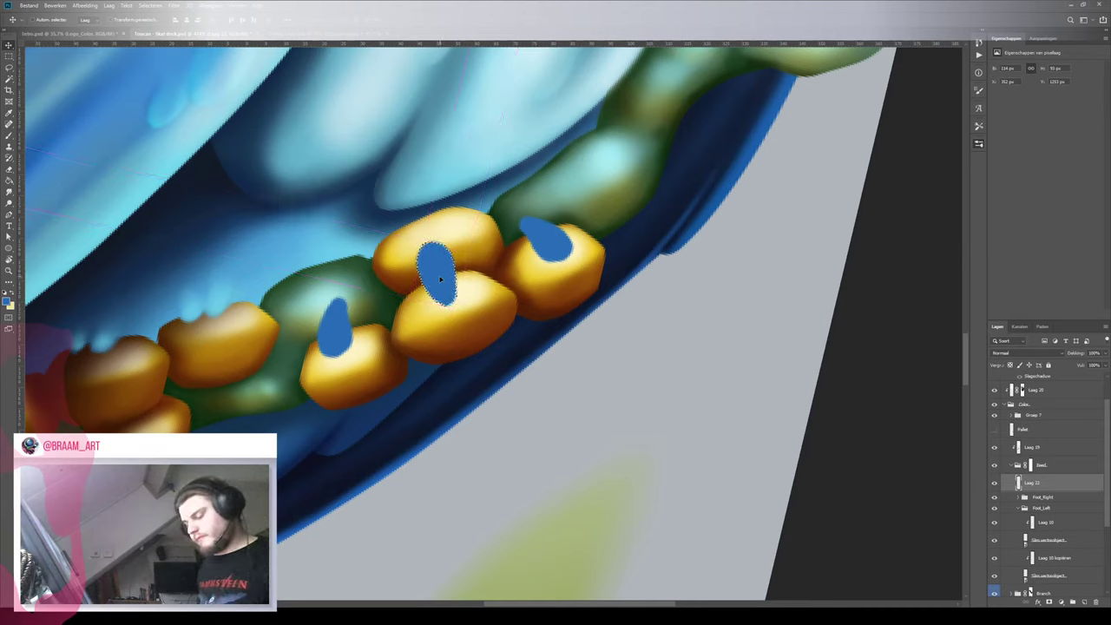
{"action": "key", "text": "e"}
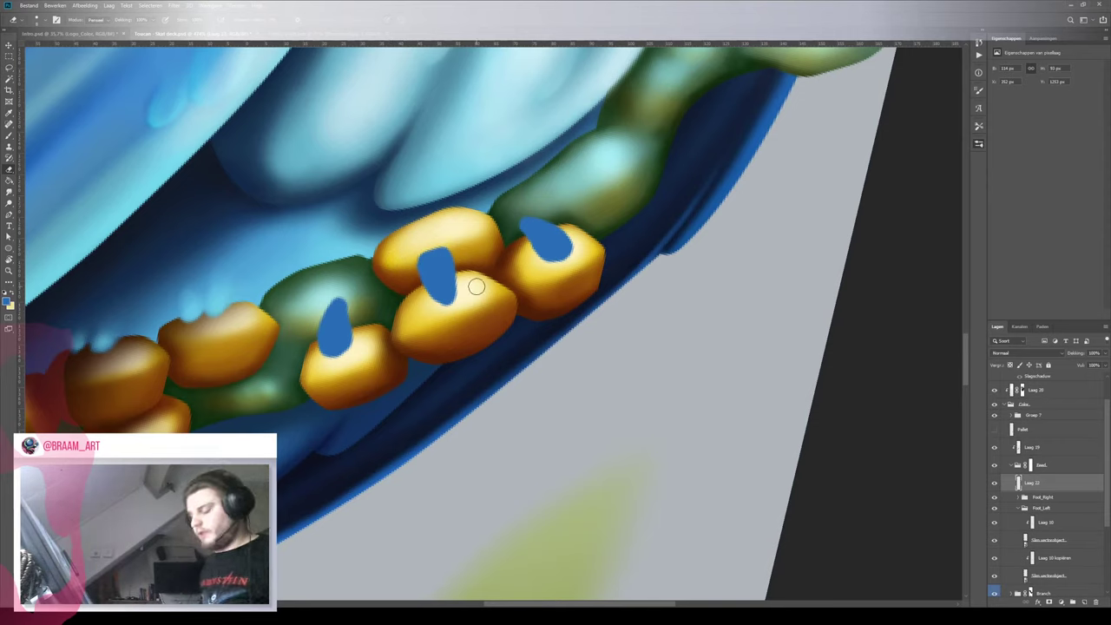
Examine the three claws on the right-hand foot up close and from further away
{"action": "key", "text": "v"}
{"action": "mouse_move", "coordinate": [444, 266]}
{"action": "left_mouse_down"}
{"action": "mouse_move", "coordinate": [386, 265]}
{"action": "mouse_move", "coordinate": [455, 246]}
{"action": "left_mouse_up"}
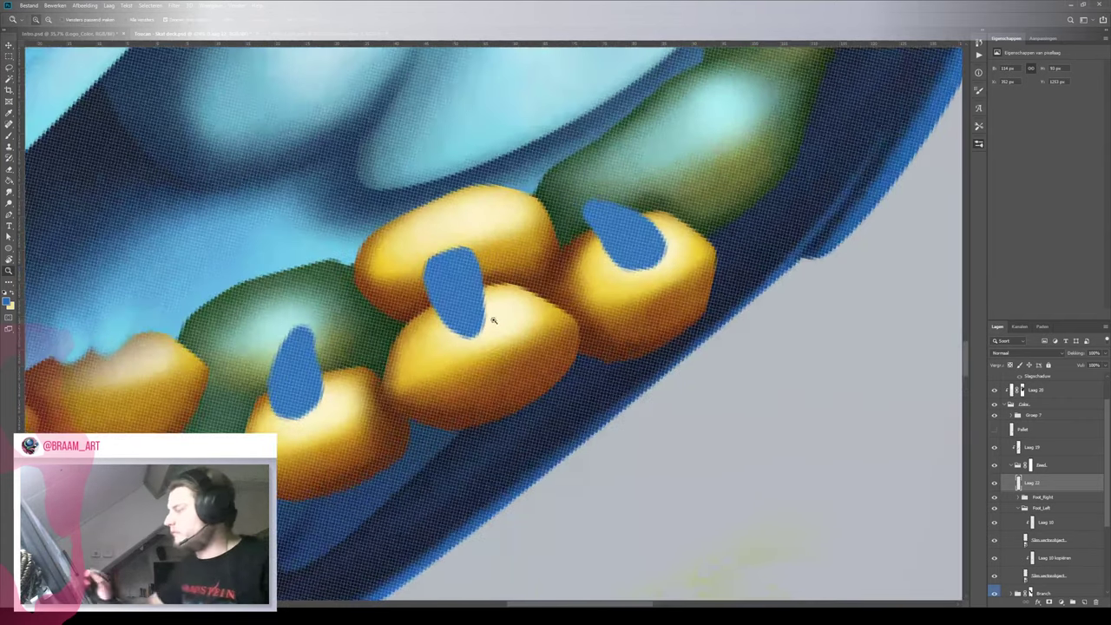
{"action": "scroll", "coordinate": [489, 315], "scroll_direction": "down", "scroll_amount": 3}
{"action": "key", "text": "b"}
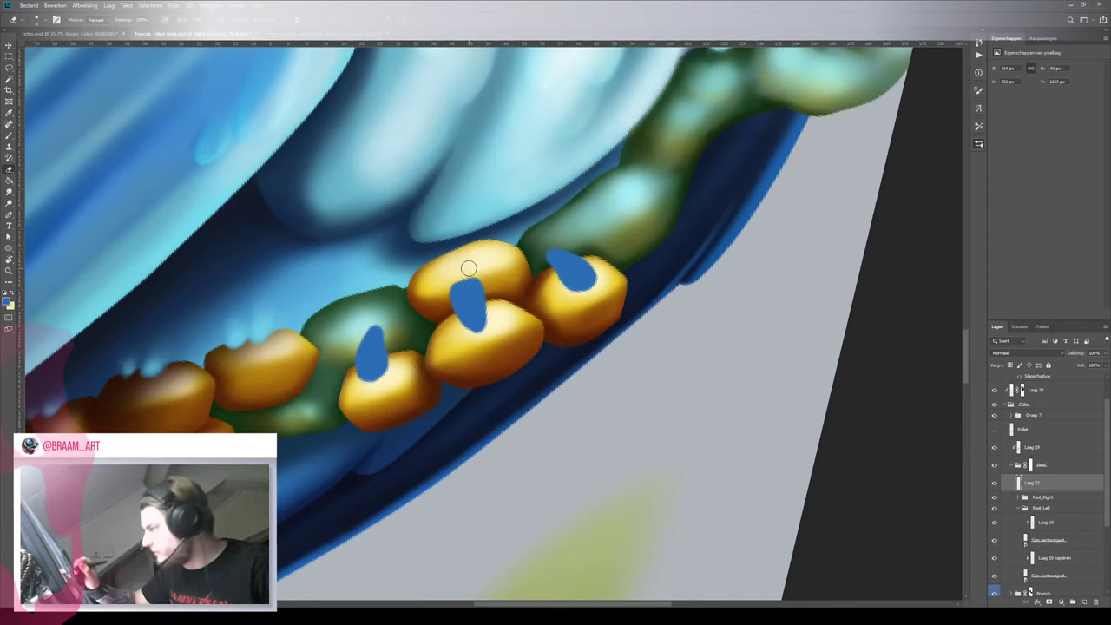
{"action": "key", "text": "z"}
{"action": "mouse_move", "coordinate": [499, 311]}
{"action": "left_mouse_down"}
{"action": "mouse_move", "coordinate": [461, 344]}
{"action": "mouse_move", "coordinate": [492, 324]}
{"action": "left_mouse_up"}
{"action": "scroll", "coordinate": [490, 302], "scroll_direction": "down", "scroll_amount": 2}
{"action": "scroll", "coordinate": [489, 313], "scroll_direction": "up", "scroll_amount": 3}
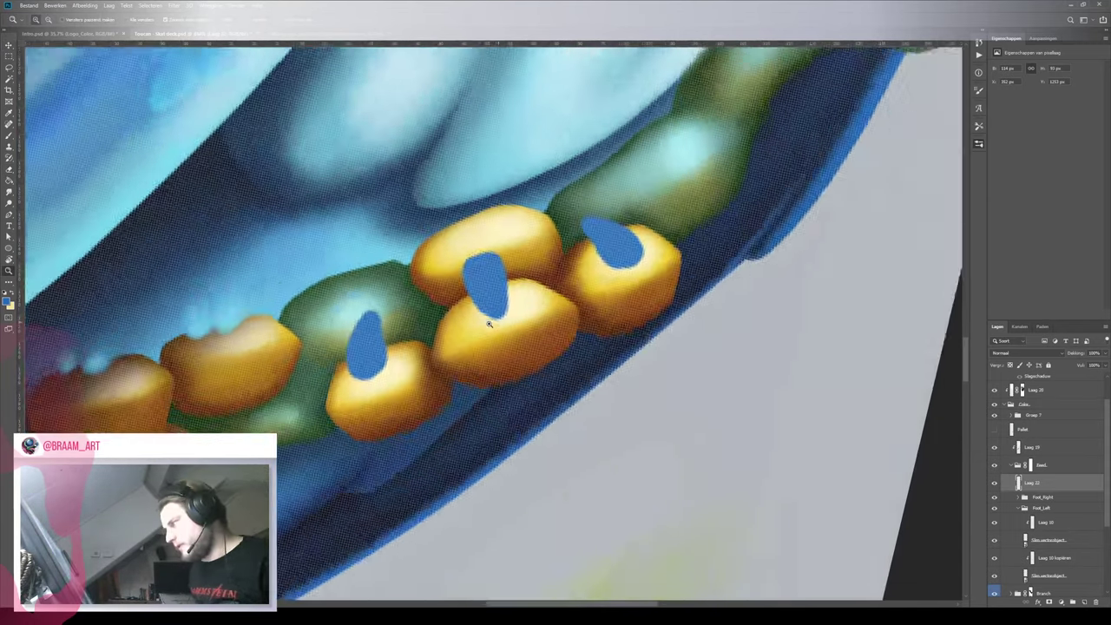
{"action": "scroll", "coordinate": [488, 317], "scroll_direction": "down", "scroll_amount": 2}
{"action": "key", "text": "b"}
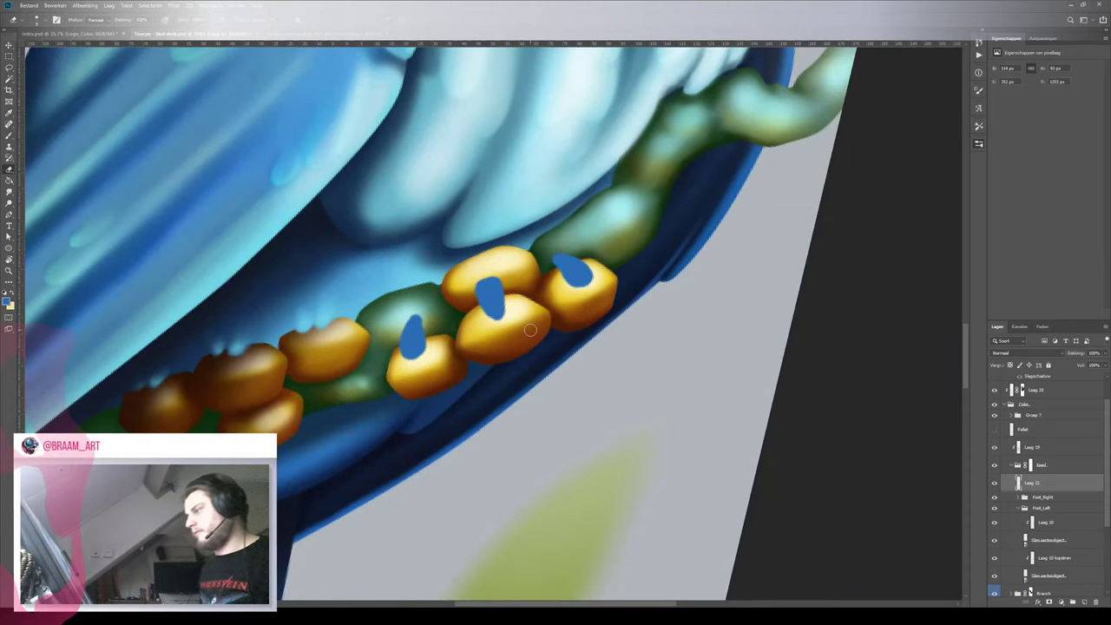
{"action": "scroll", "coordinate": [527, 324], "scroll_direction": "down", "scroll_amount": 4}
{"action": "scroll", "coordinate": [495, 310], "scroll_direction": "up", "scroll_amount": 3}
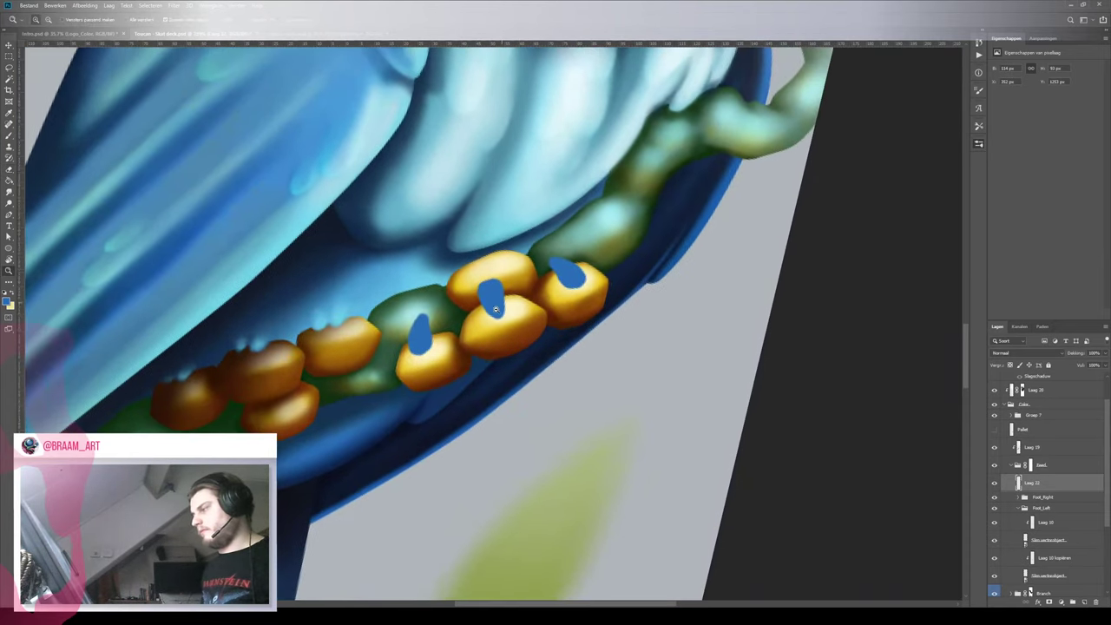
Duplicate all three claws onto the left-hand foot, rotating the copies half a turn and placing them over its toes
{"action": "key", "text": "l"}
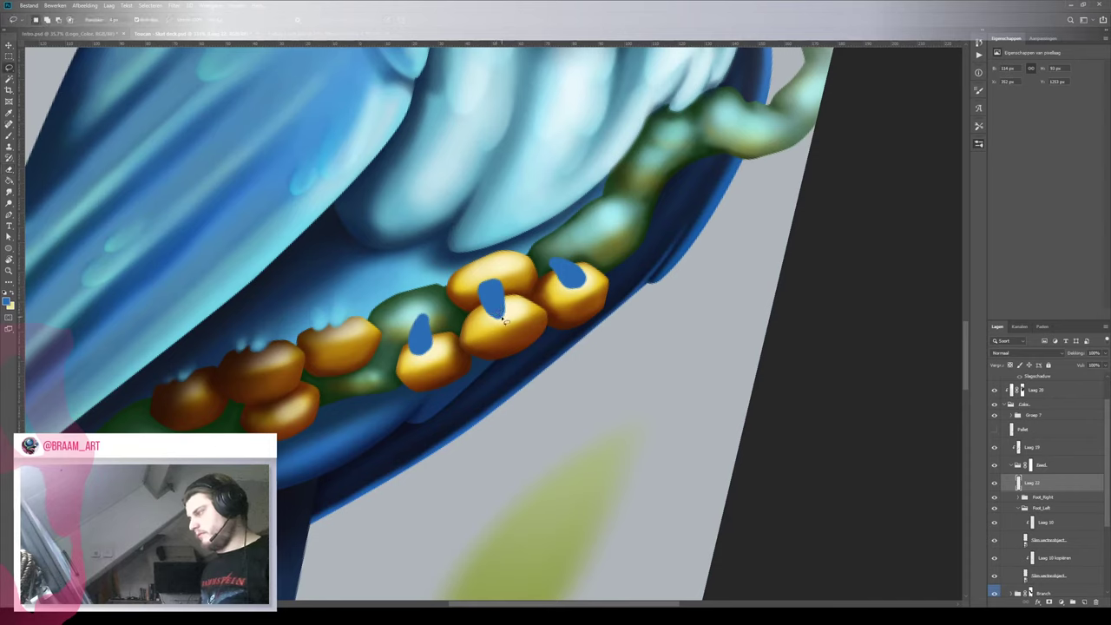
{"action": "mouse_move", "coordinate": [551, 377]}
{"action": "left_mouse_down"}
{"action": "mouse_move", "coordinate": [375, 296]}
{"action": "mouse_move", "coordinate": [543, 401]}
{"action": "left_mouse_up"}
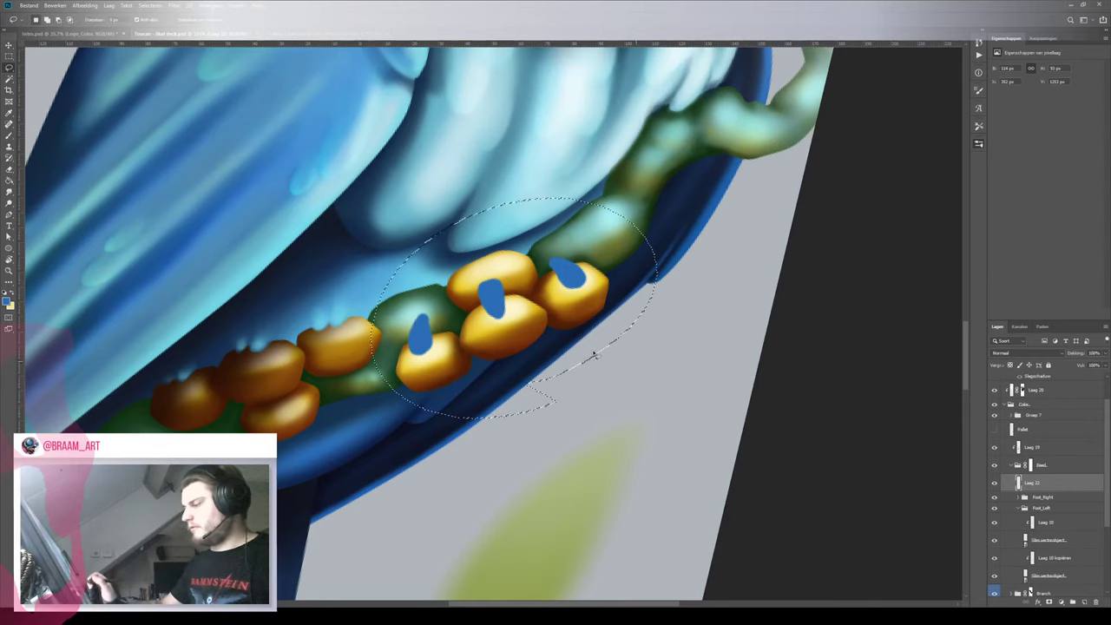
{"action": "key", "text": "v"}
{"action": "left_click_drag", "start_coordinate": [515, 304], "coordinate": [308, 423]}
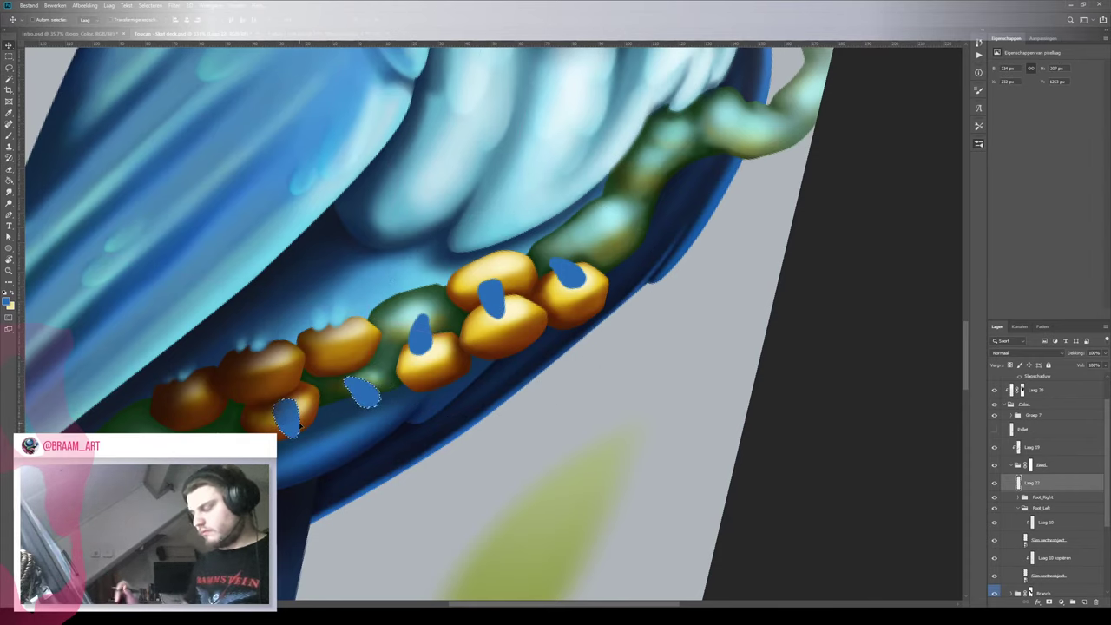
{"action": "key", "text": "ctrl+t"}
{"action": "left_click_drag", "start_coordinate": [408, 382], "coordinate": [416, 415]}
{"action": "key", "text": "ctrl+z"}
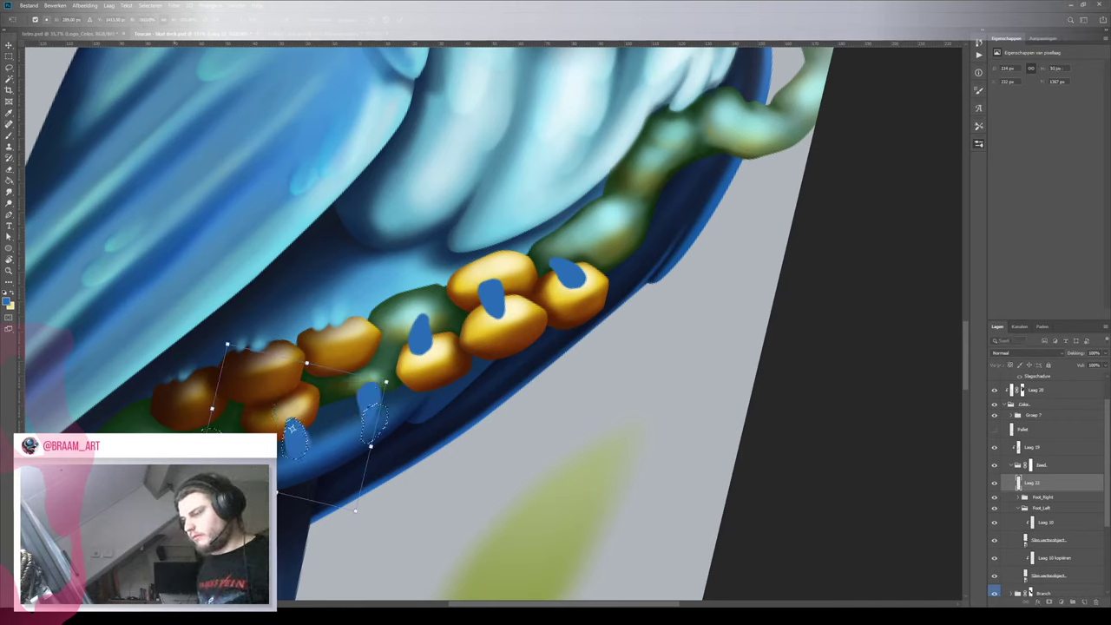
{"action": "left_click_drag", "start_coordinate": [298, 453], "coordinate": [286, 419]}
{"action": "key", "text": "Return"}
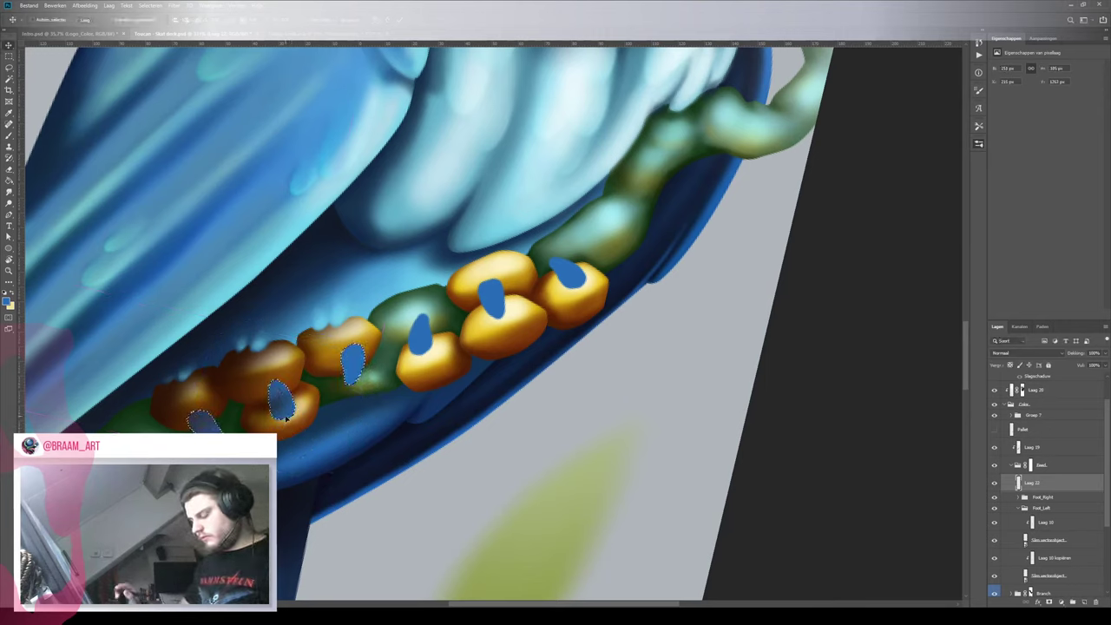
Lasso the outermost claw of the left-hand foot, shift it slightly outward on its toe, and clear the selection
{"action": "key", "text": "l"}
{"action": "key", "text": "ctrl+d"}
{"action": "mouse_move", "coordinate": [238, 420]}
{"action": "left_mouse_down"}
{"action": "mouse_move", "coordinate": [167, 434]}
{"action": "mouse_move", "coordinate": [237, 427]}
{"action": "mouse_move", "coordinate": [207, 423]}
{"action": "left_mouse_up"}
{"action": "key", "text": "v"}
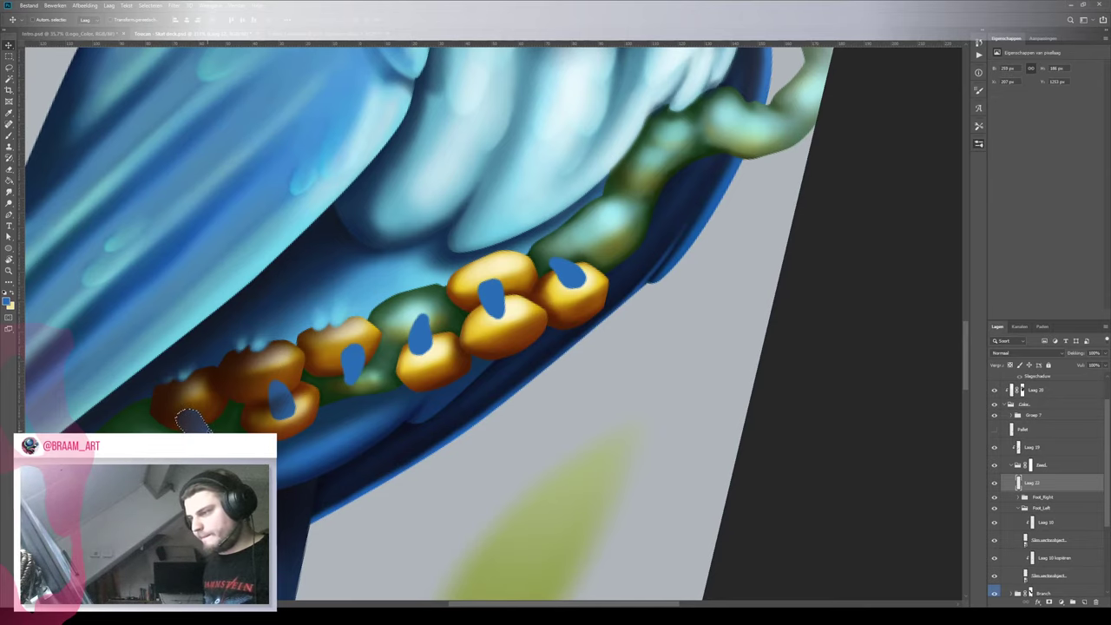
{"action": "key", "text": "ctrl+d"}
Select the middle claw of the left-hand foot and adjust its rotation with Free Transform
{"action": "key", "text": "z"}
{"action": "mouse_move", "coordinate": [244, 403]}
{"action": "left_mouse_down"}
{"action": "mouse_move", "coordinate": [198, 416]}
{"action": "mouse_move", "coordinate": [295, 420]}
{"action": "mouse_move", "coordinate": [314, 442]}
{"action": "mouse_move", "coordinate": [326, 416]}
{"action": "left_mouse_up"}
{"action": "key", "text": "l"}
{"action": "key", "text": "ctrl+t"}
{"action": "left_click_drag", "start_coordinate": [336, 322], "coordinate": [312, 309]}
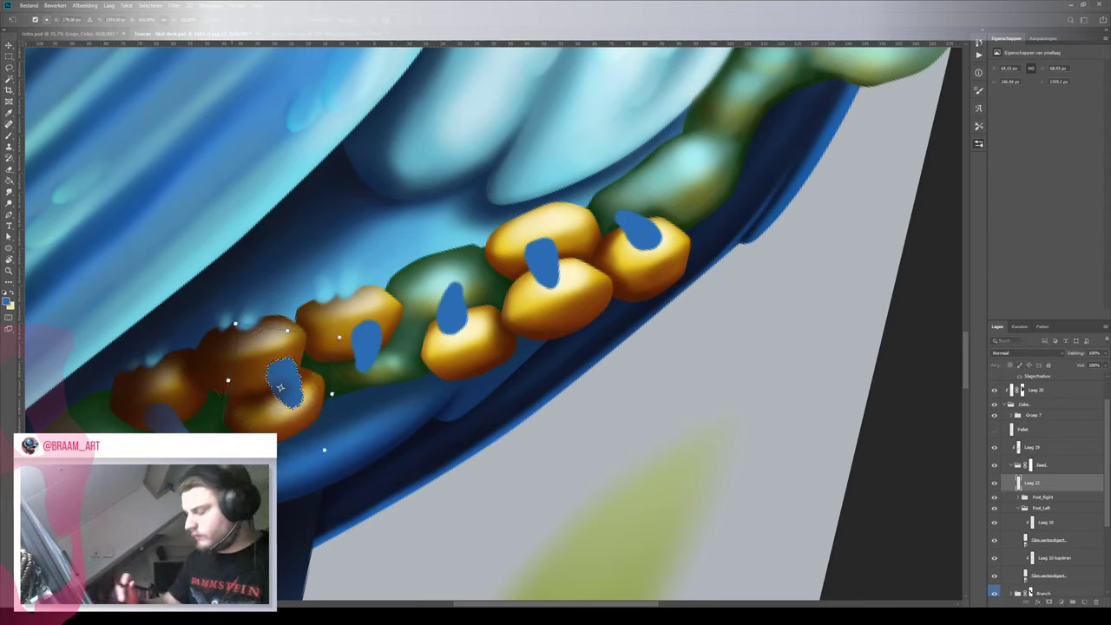
{"action": "key", "text": "Return"}
Move the left-hand foot's middle claw further outward, fine-tune its angle, and clear the selection
{"action": "key", "text": "v"}
{"action": "left_click_drag", "start_coordinate": [304, 407], "coordinate": [287, 414]}
{"action": "key", "text": "ctrl+t"}
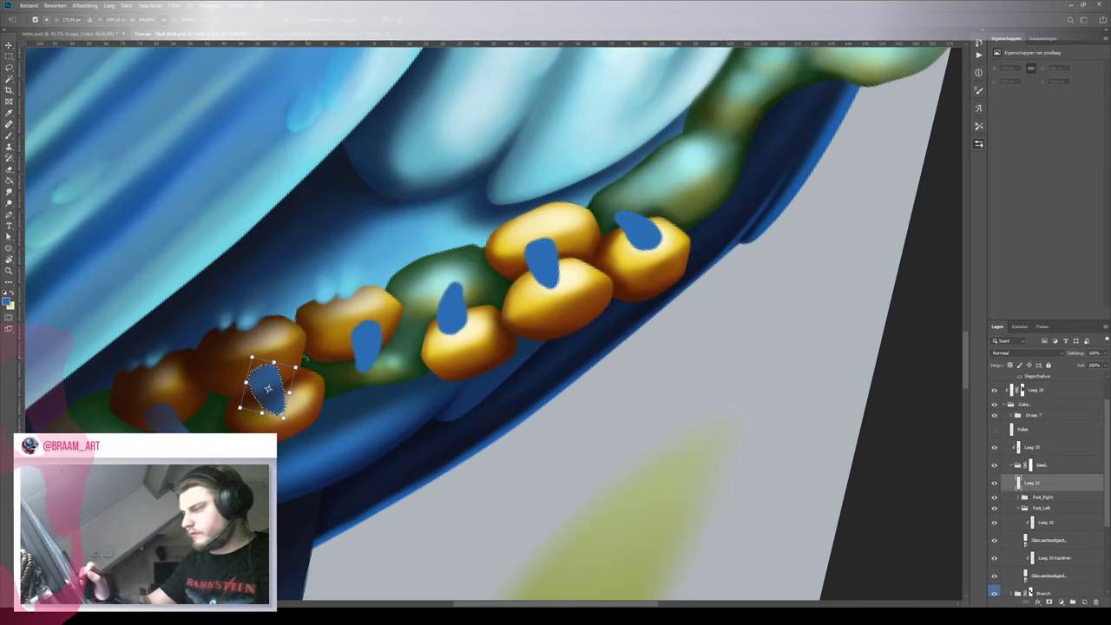
{"action": "left_click_drag", "start_coordinate": [306, 359], "coordinate": [304, 385]}
{"action": "key", "text": "Return"}
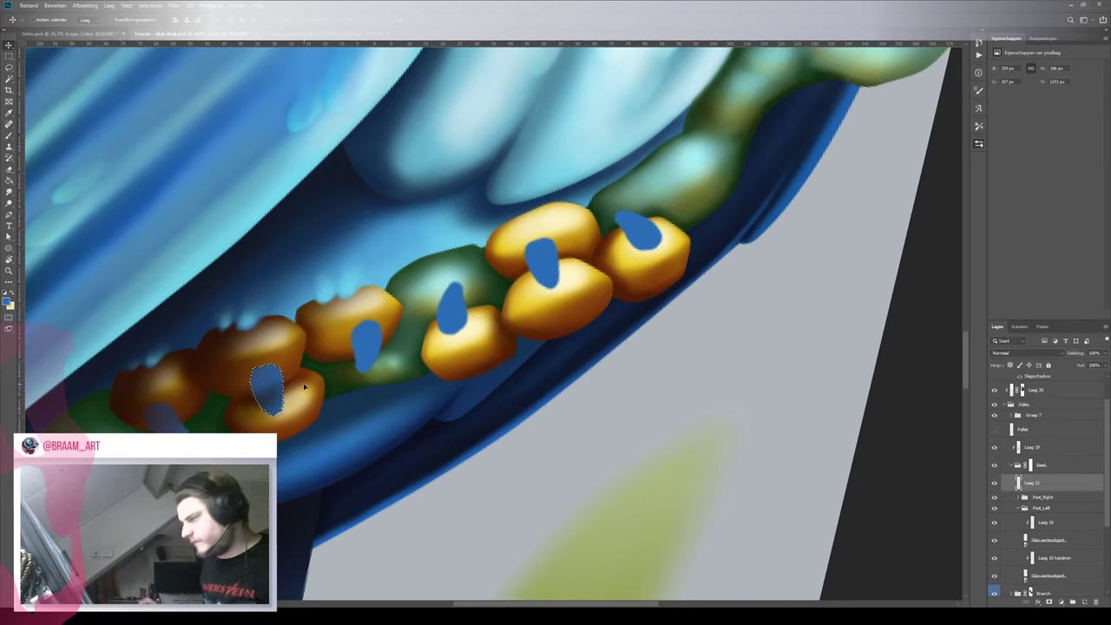
{"action": "key", "text": "z"}
{"action": "left_click", "coordinate": [277, 380]}
{"action": "mouse_move", "coordinate": [279, 380]}
{"action": "left_mouse_down"}
{"action": "mouse_move", "coordinate": [229, 393]}
{"action": "mouse_move", "coordinate": [263, 390]}
{"action": "left_mouse_up"}
{"action": "key", "text": "v"}
{"action": "key", "text": "ctrl+d"}
Lasso the claw on the middle toe of the right-hand foot and shift it slightly towards the toe's inner side
{"action": "key", "text": "z"}
{"action": "left_click_drag", "start_coordinate": [348, 358], "coordinate": [301, 377]}
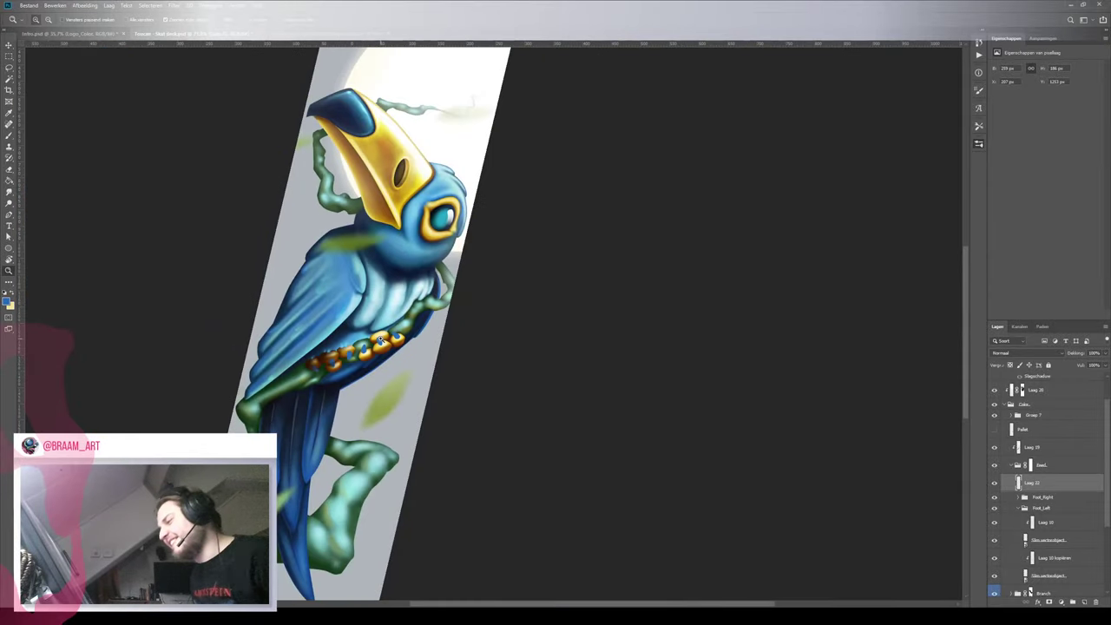
{"action": "left_click", "coordinate": [354, 349]}
{"action": "key", "text": "v"}
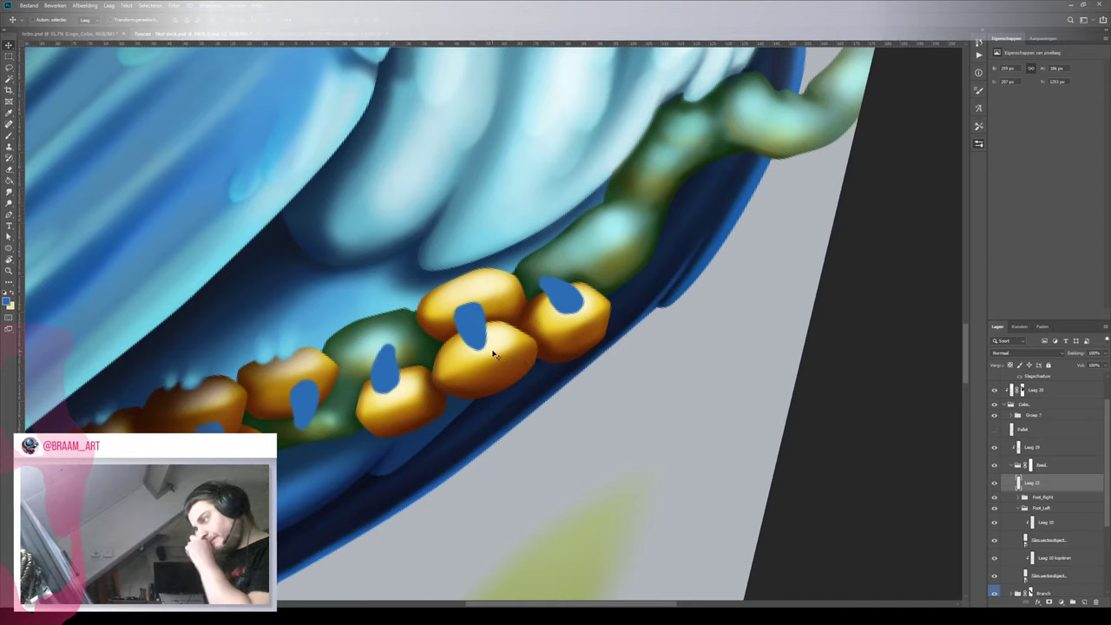
{"action": "key", "text": "l"}
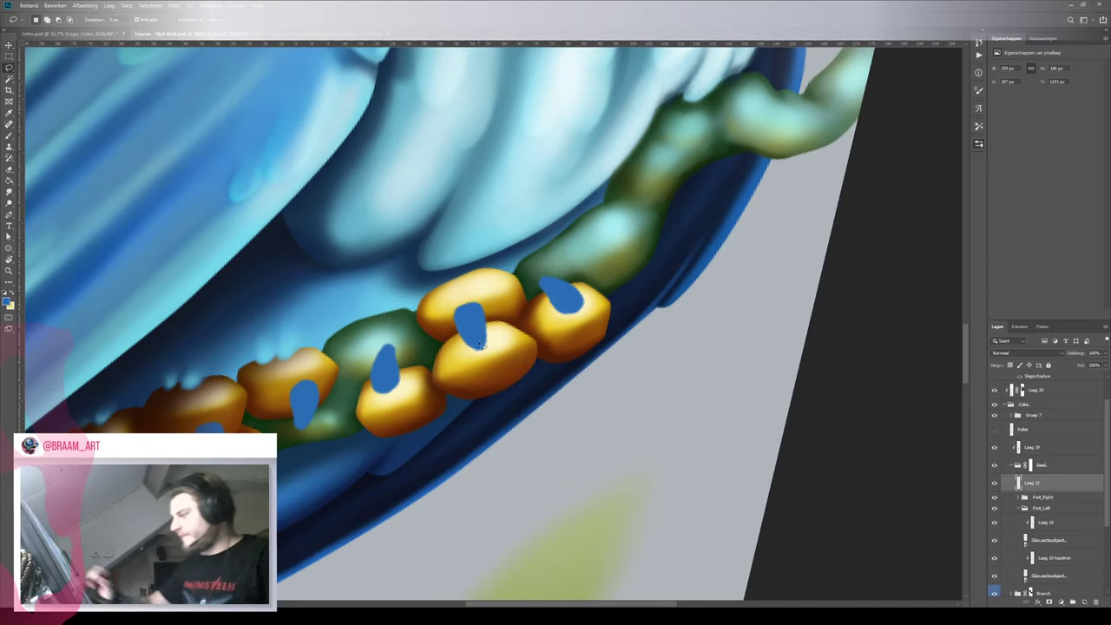
{"action": "mouse_move", "coordinate": [504, 338]}
{"action": "left_mouse_down"}
{"action": "mouse_move", "coordinate": [466, 278]}
{"action": "mouse_move", "coordinate": [488, 371]}
{"action": "mouse_move", "coordinate": [502, 339]}
{"action": "mouse_move", "coordinate": [470, 330]}
{"action": "mouse_move", "coordinate": [465, 343]}
{"action": "left_mouse_up"}
{"action": "key", "text": "v"}
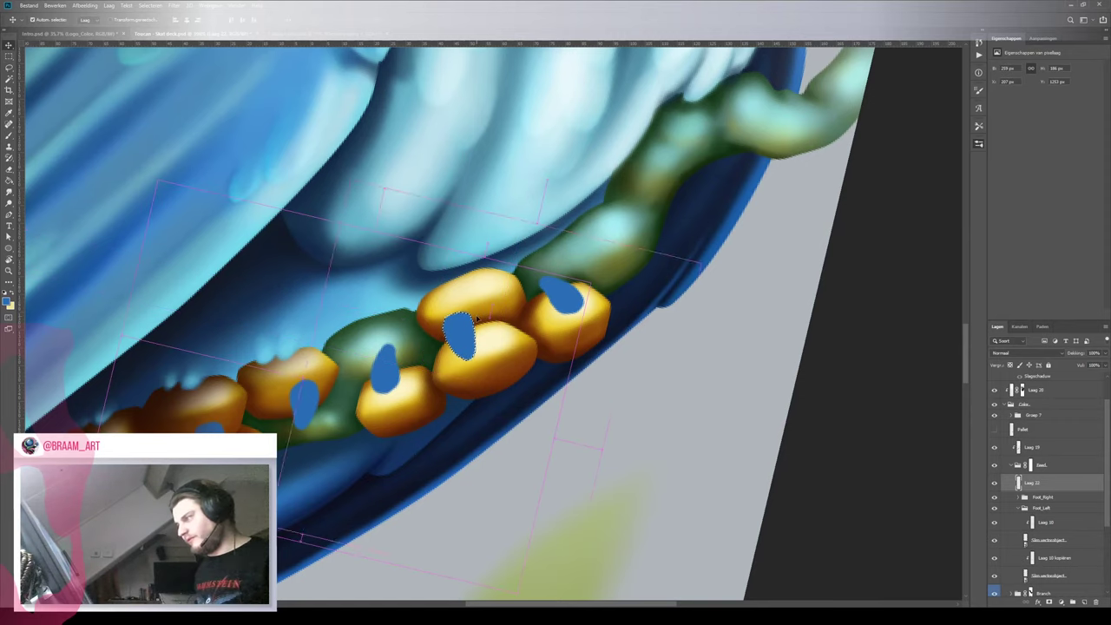
{"action": "key", "text": "Up"}
{"action": "key", "text": "Up"}
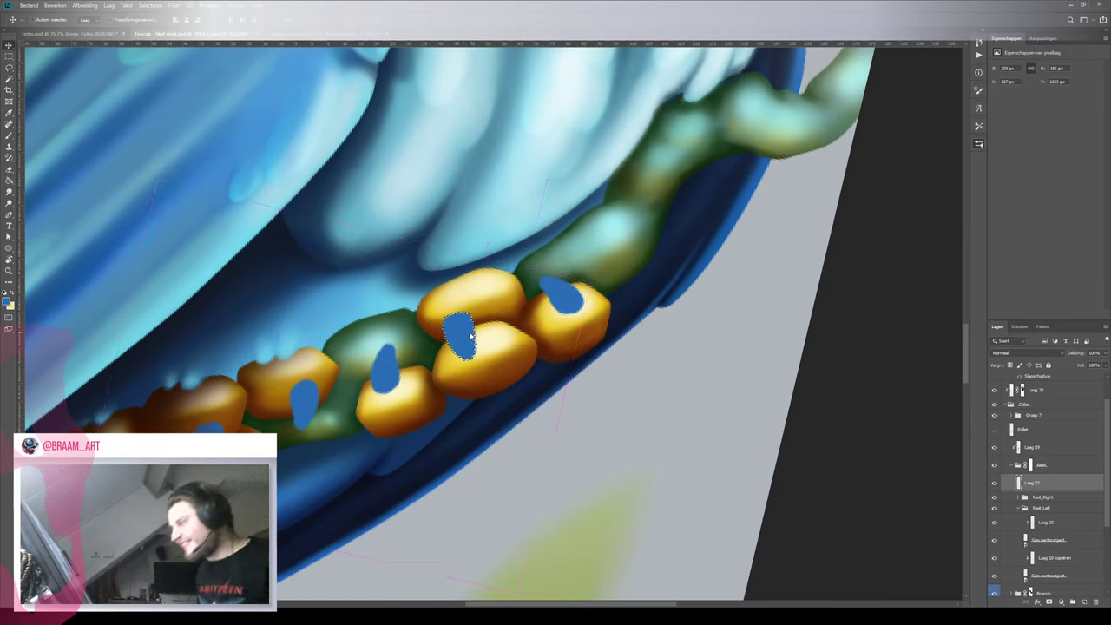
Duplicate the claw on the right-hand foot's middle toe, adjust its angle with Free Transform, and place it overlapping the original
{"action": "left_click_drag", "start_coordinate": [463, 329], "coordinate": [499, 327]}
{"action": "key", "text": "ctrl+t"}
{"action": "mouse_move", "coordinate": [450, 393]}
{"action": "left_mouse_down"}
{"action": "mouse_move", "coordinate": [467, 400]}
{"action": "mouse_move", "coordinate": [451, 393]}
{"action": "left_mouse_up"}
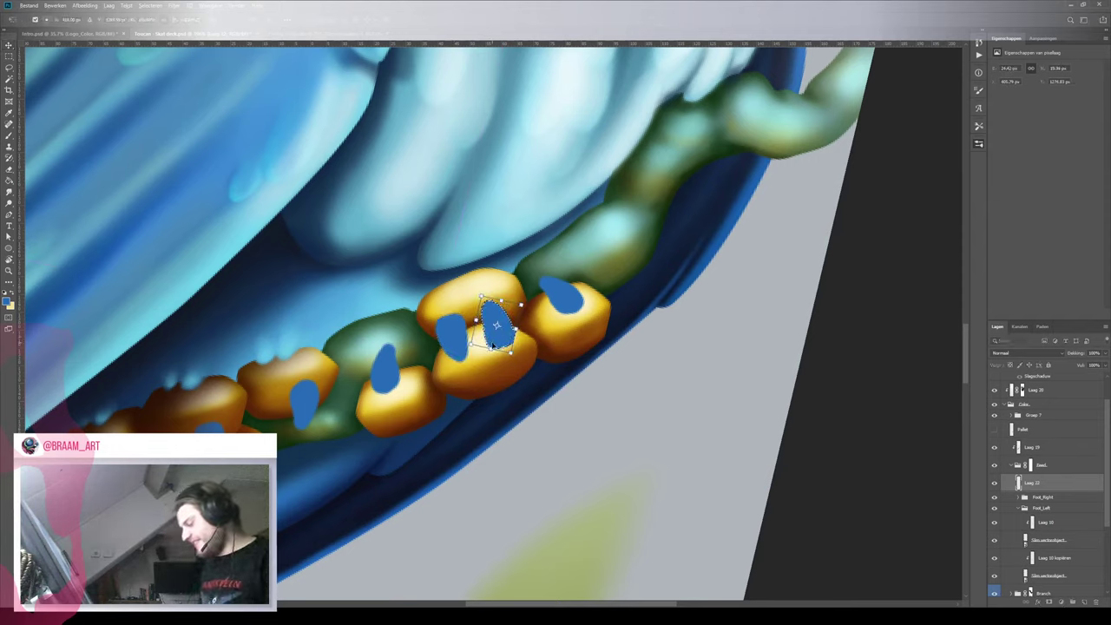
{"action": "key", "text": "Return"}
{"action": "left_click_drag", "start_coordinate": [500, 344], "coordinate": [488, 349]}
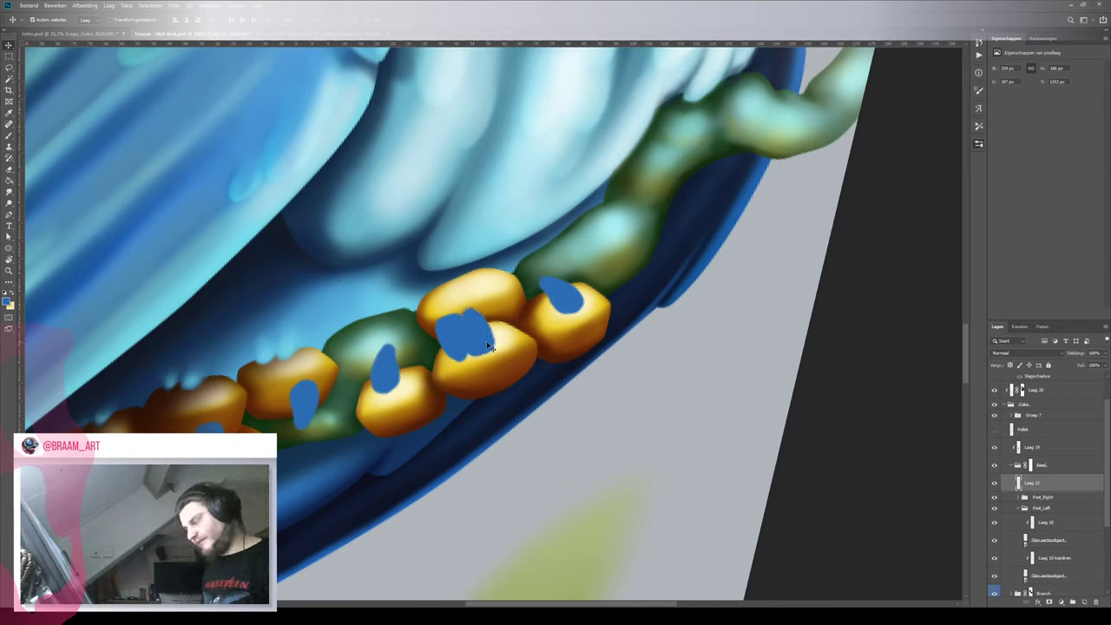
Move the duplicated claw onto its own layer directly above the Foot_Right group
{"action": "key", "text": "ctrl+d"}
{"action": "left_click", "coordinate": [1046, 498]}
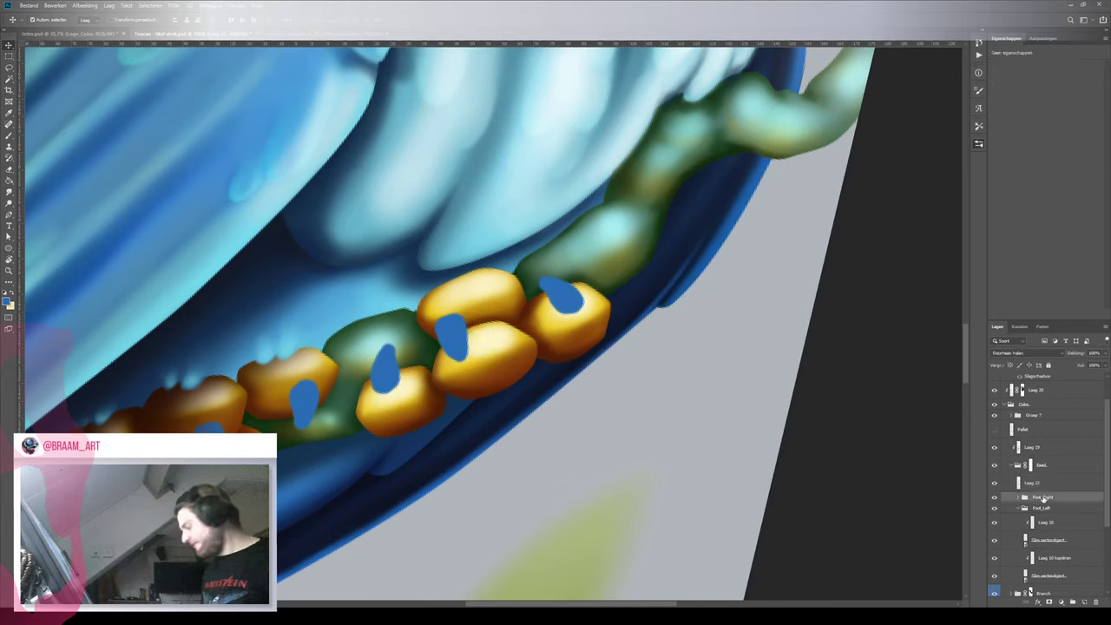
{"action": "key", "text": "ctrl+v"}
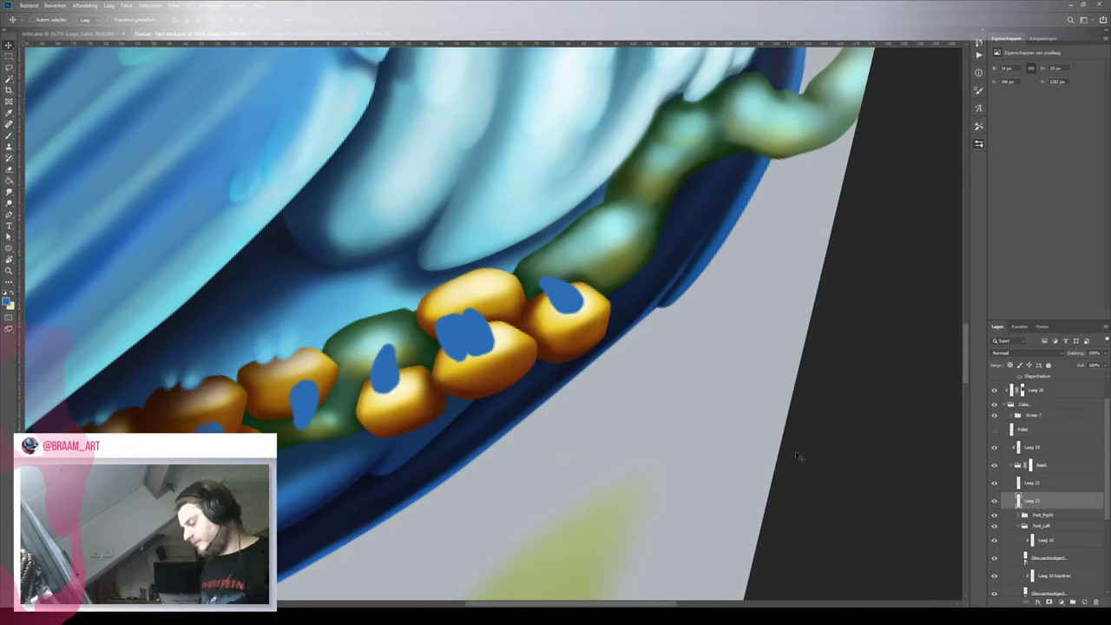
Lasso the original middle-toe claw on Laag 22, shift it slightly towards its duplicate, and clear the selection
{"action": "left_click", "coordinate": [1023, 484]}
{"action": "key", "text": "l"}
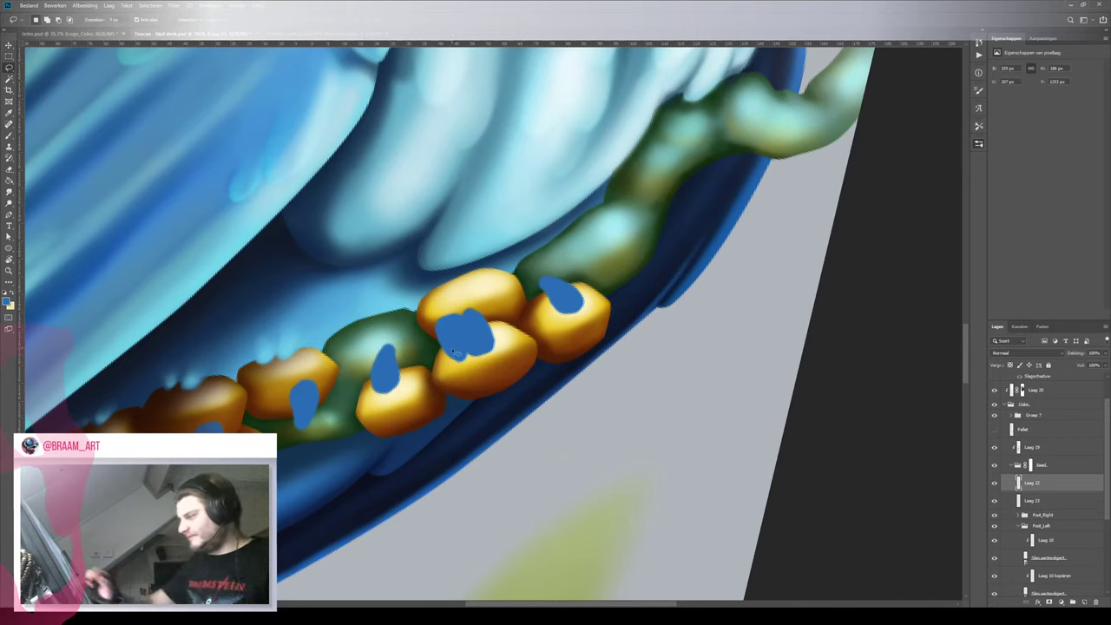
{"action": "mouse_move", "coordinate": [473, 357]}
{"action": "left_mouse_down"}
{"action": "mouse_move", "coordinate": [465, 383]}
{"action": "mouse_move", "coordinate": [435, 280]}
{"action": "mouse_move", "coordinate": [471, 360]}
{"action": "left_mouse_up"}
{"action": "key", "text": "v"}
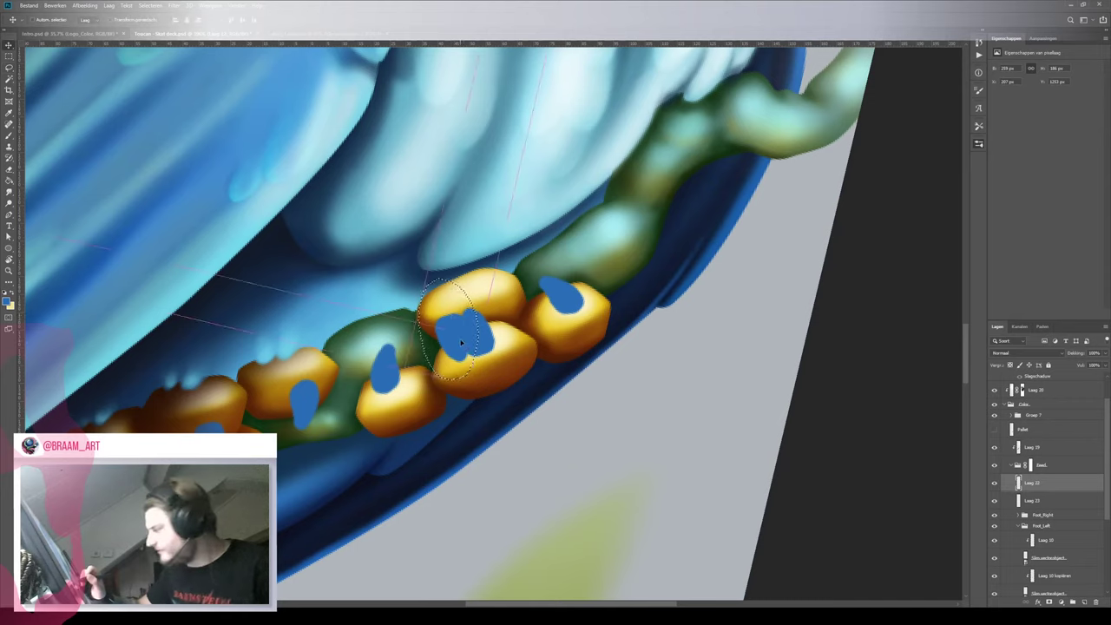
{"action": "mouse_move", "coordinate": [462, 343]}
{"action": "left_mouse_down"}
{"action": "mouse_move", "coordinate": [416, 317]}
{"action": "mouse_move", "coordinate": [493, 317]}
{"action": "left_mouse_up"}
{"action": "key", "text": "ctrl+d"}
{"action": "key", "text": "z"}
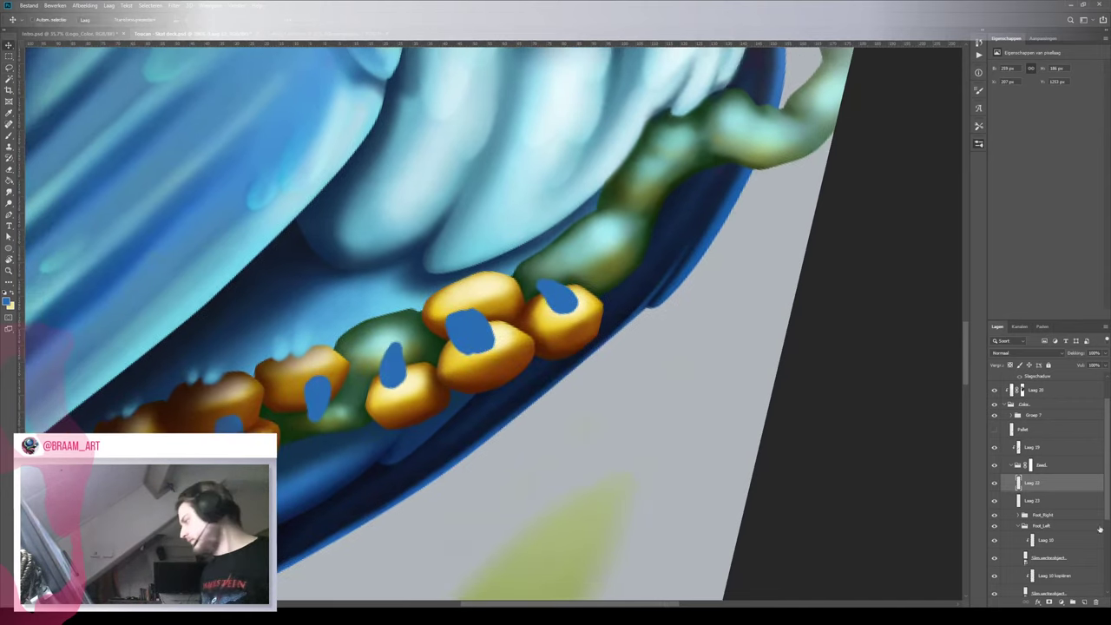
Add a new layer above the duplicated claw's layer and clip it to that claw
{"action": "left_click", "coordinate": [1045, 499]}
{"action": "left_click", "coordinate": [1084, 603]}
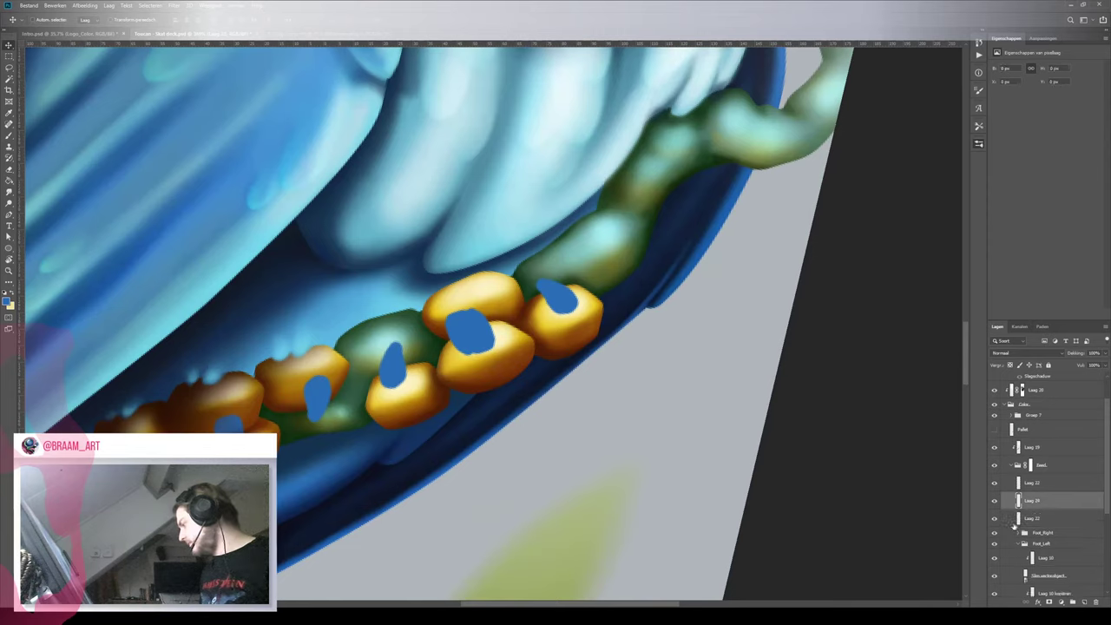
{"action": "left_click", "coordinate": [1033, 501]}
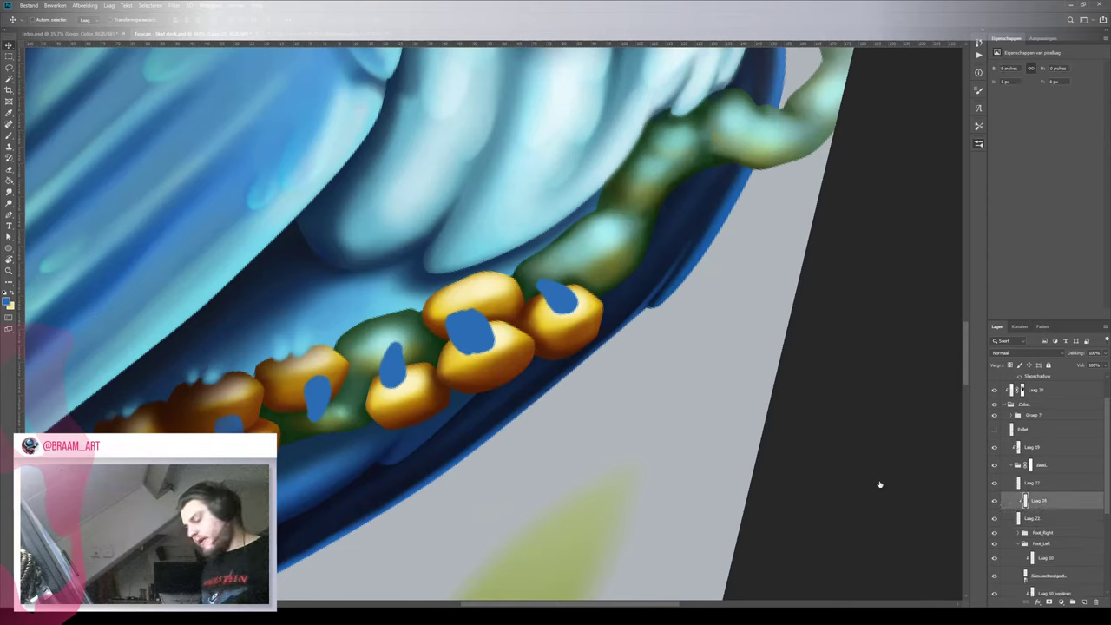
Sample a dark navy from the bird's underside and brush shading along the edges of the duplicated claw
{"action": "key", "text": "b"}
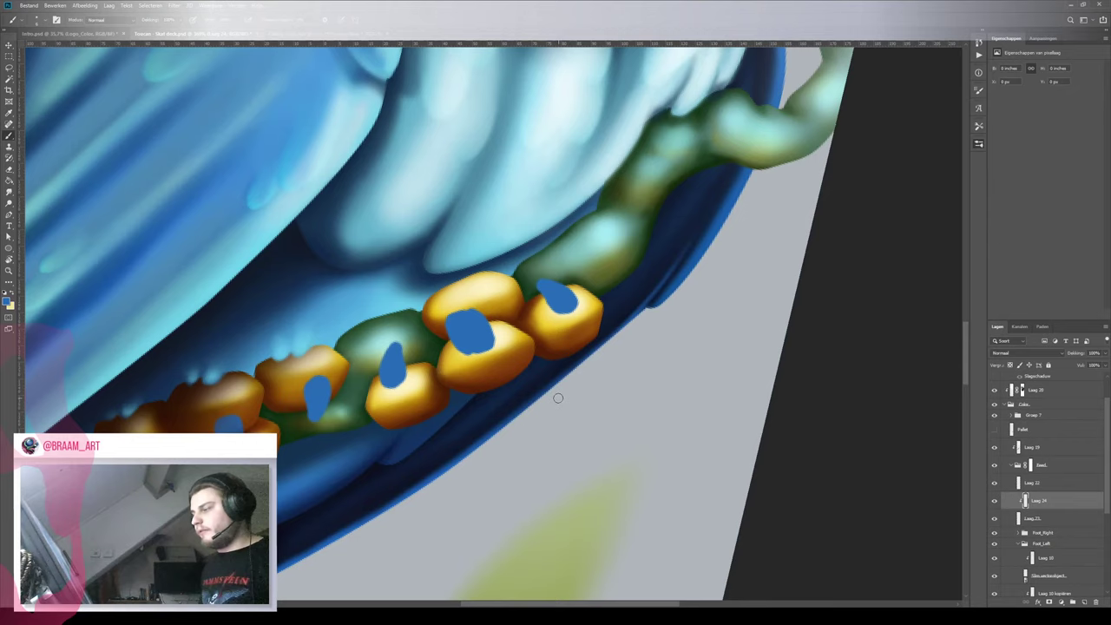
{"action": "left_click", "coordinate": [449, 428], "text": "alt"}
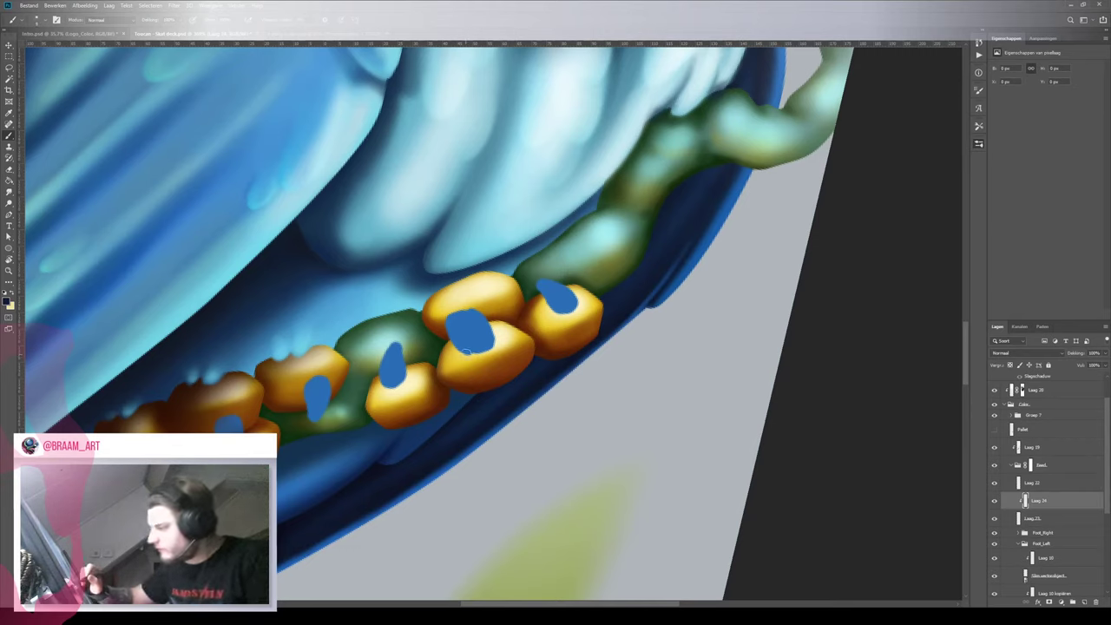
{"action": "left_click", "coordinate": [473, 350]}
{"action": "mouse_move", "coordinate": [470, 312]}
{"action": "left_mouse_down"}
{"action": "mouse_move", "coordinate": [463, 364]}
{"action": "mouse_move", "coordinate": [501, 341]}
{"action": "mouse_move", "coordinate": [480, 351]}
{"action": "mouse_move", "coordinate": [499, 322]}
{"action": "mouse_move", "coordinate": [483, 354]}
{"action": "left_mouse_up"}
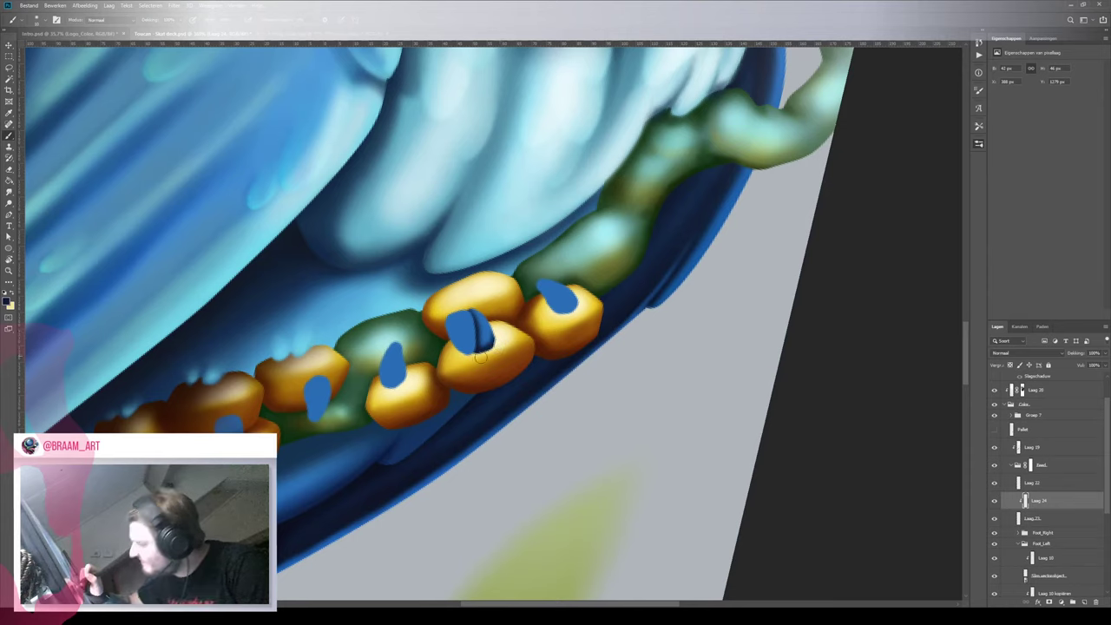
Add a clipped layer above Laag 22 and paint navy shading on the claw edges of the right-hand foot
{"action": "left_click", "coordinate": [1042, 482]}
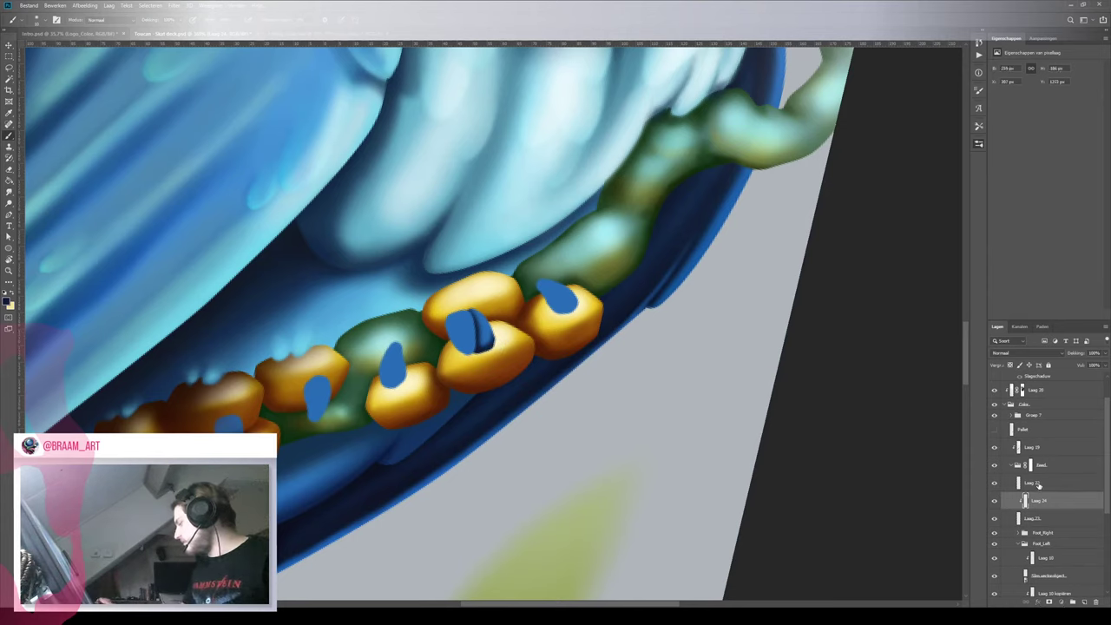
{"action": "left_click", "coordinate": [1084, 601]}
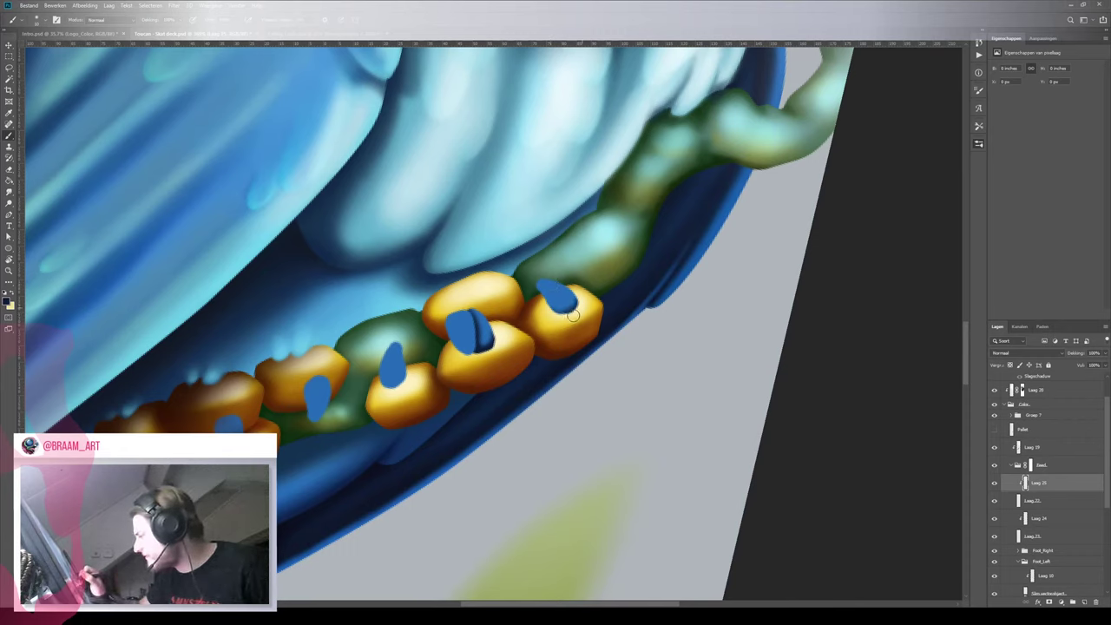
{"action": "left_click_drag", "start_coordinate": [552, 311], "coordinate": [583, 298]}
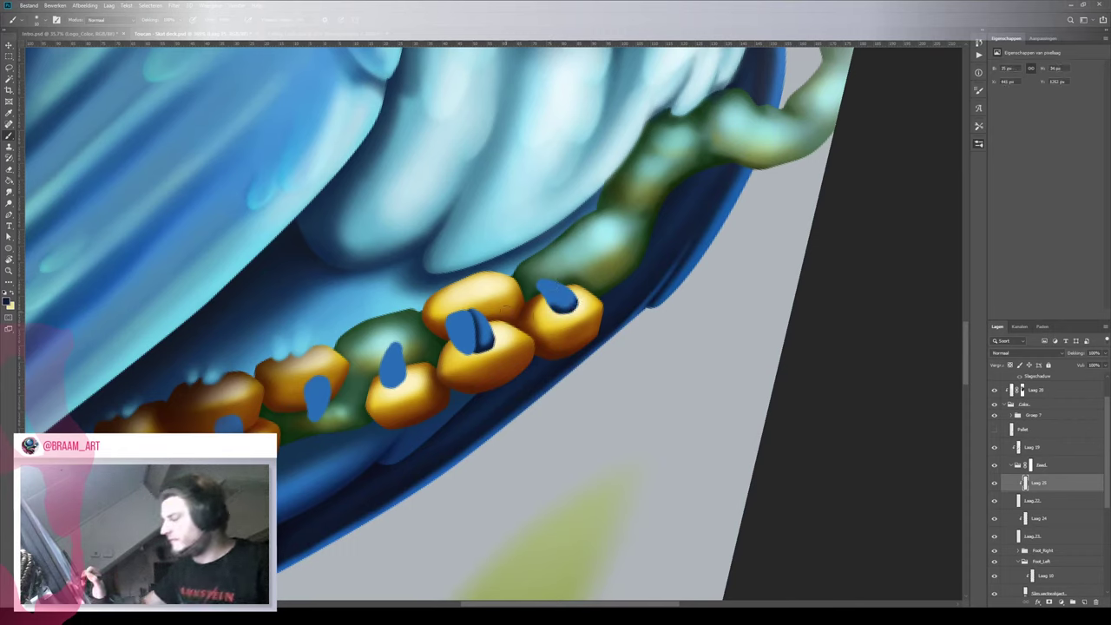
{"action": "left_click_drag", "start_coordinate": [446, 327], "coordinate": [486, 316]}
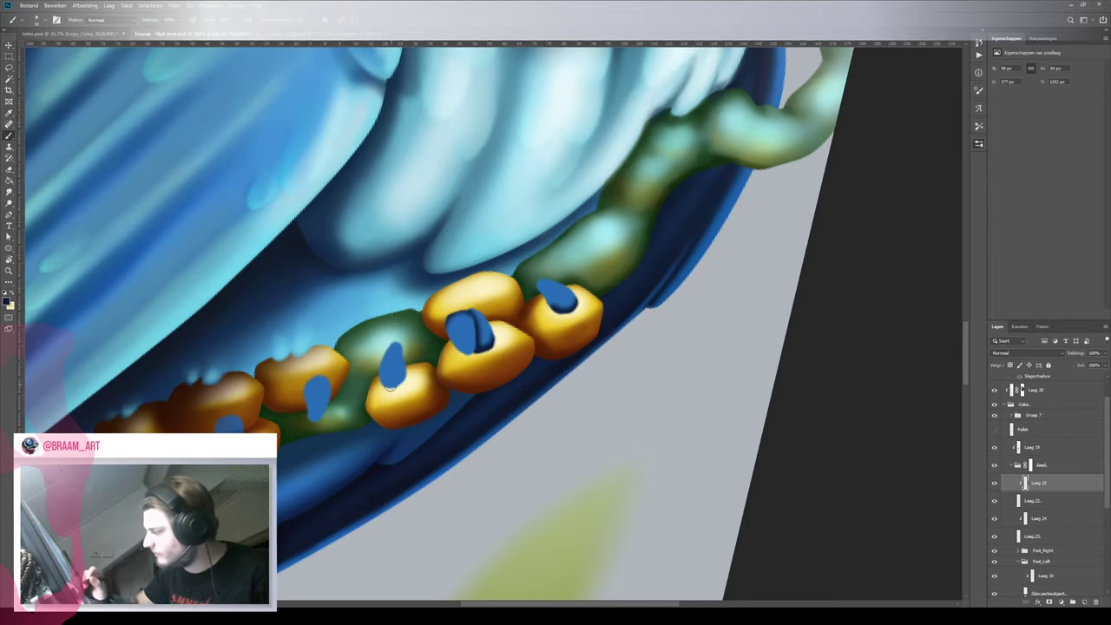
{"action": "mouse_move", "coordinate": [411, 378]}
{"action": "left_mouse_down"}
{"action": "mouse_move", "coordinate": [379, 384]}
{"action": "mouse_move", "coordinate": [383, 445]}
{"action": "mouse_move", "coordinate": [446, 390]}
{"action": "left_mouse_up"}
Paint navy shading along the base edges of the three claws on the left-hand foot
{"action": "key", "text": "z"}
{"action": "key", "text": "b"}
{"action": "key", "text": "z"}
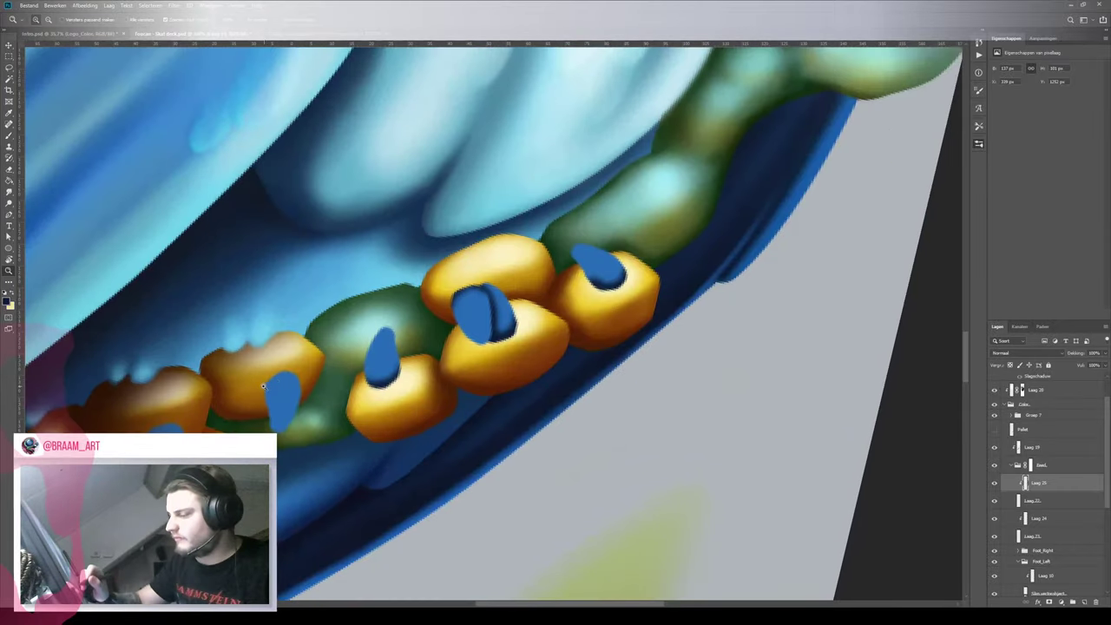
{"action": "key", "text": "b"}
{"action": "mouse_move", "coordinate": [305, 381]}
{"action": "left_mouse_down"}
{"action": "mouse_move", "coordinate": [253, 401]}
{"action": "mouse_move", "coordinate": [300, 403]}
{"action": "mouse_move", "coordinate": [298, 413]}
{"action": "left_mouse_up"}
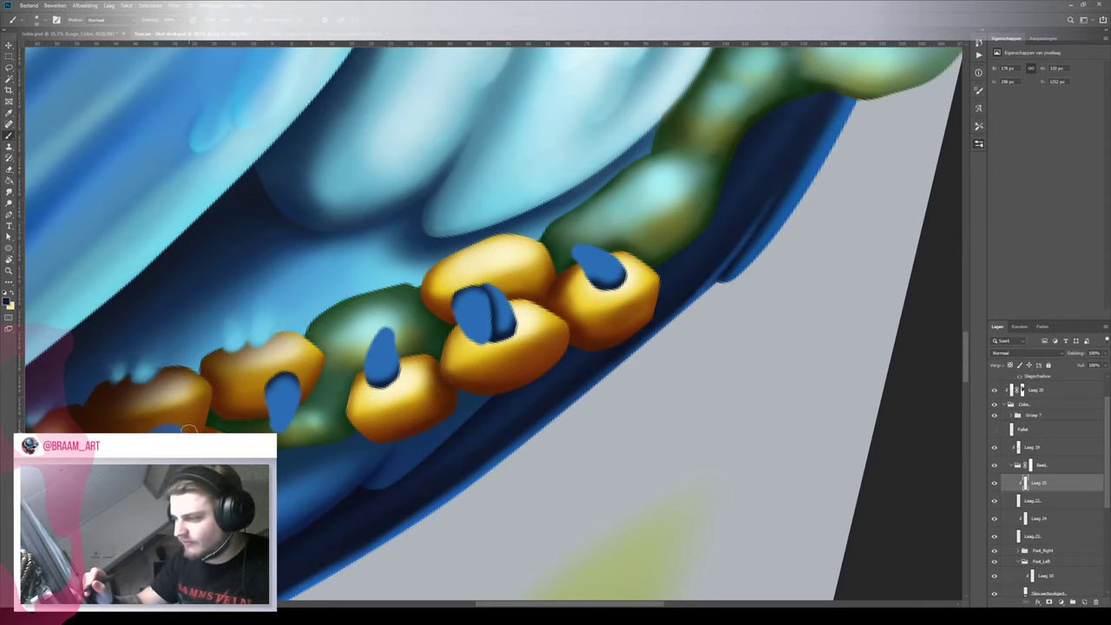
{"action": "mouse_move", "coordinate": [153, 429]}
{"action": "left_mouse_down"}
{"action": "mouse_move", "coordinate": [172, 451]}
{"action": "mouse_move", "coordinate": [204, 458]}
{"action": "mouse_move", "coordinate": [332, 417]}
{"action": "left_mouse_up"}
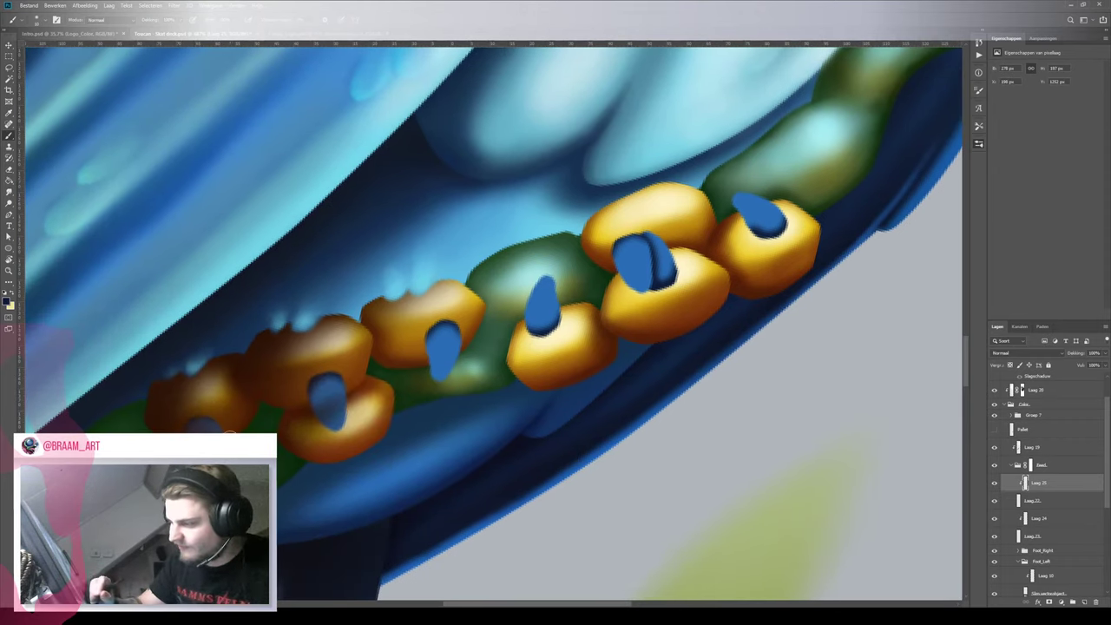
{"action": "left_click_drag", "start_coordinate": [243, 424], "coordinate": [190, 425]}
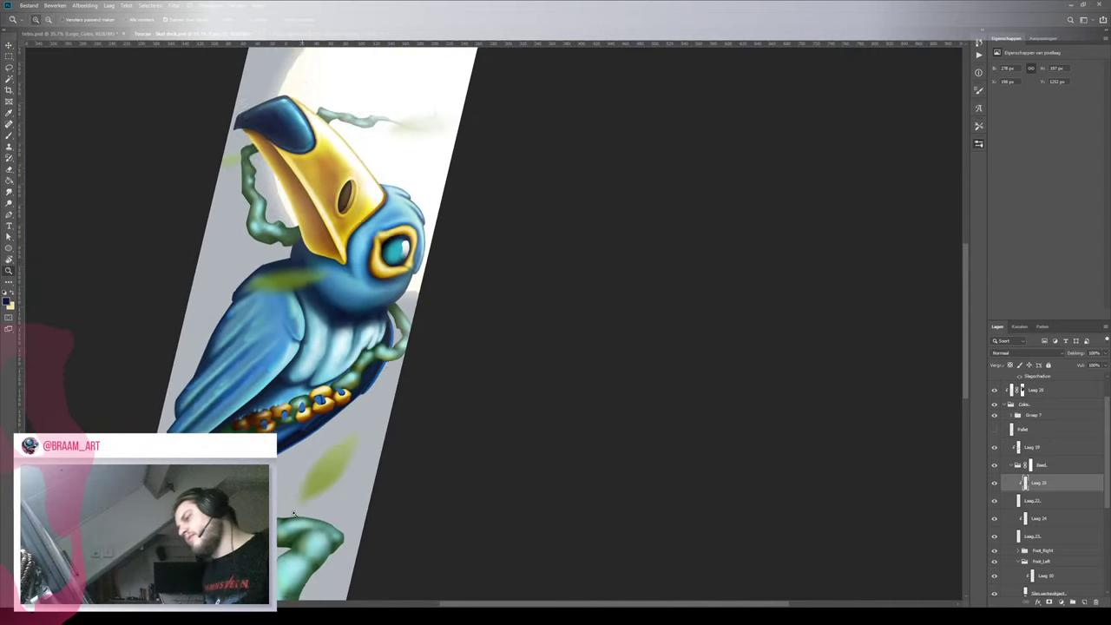
Straighten the rotated canvas and review the shaded claws against the whole bird
{"action": "key", "text": "ctrl+minus"}
{"action": "key", "text": "ctrl+minus"}
{"action": "key", "text": "b"}
{"action": "key", "text": "r"}
{"action": "left_click_drag", "start_coordinate": [647, 307], "coordinate": [643, 278]}
{"action": "key", "text": "z"}
{"action": "left_click_drag", "start_coordinate": [510, 354], "coordinate": [528, 355]}
{"action": "key", "text": "ctrl+plus"}
{"action": "key", "text": "ctrl+plus"}
{"action": "key", "text": "ctrl+plus"}
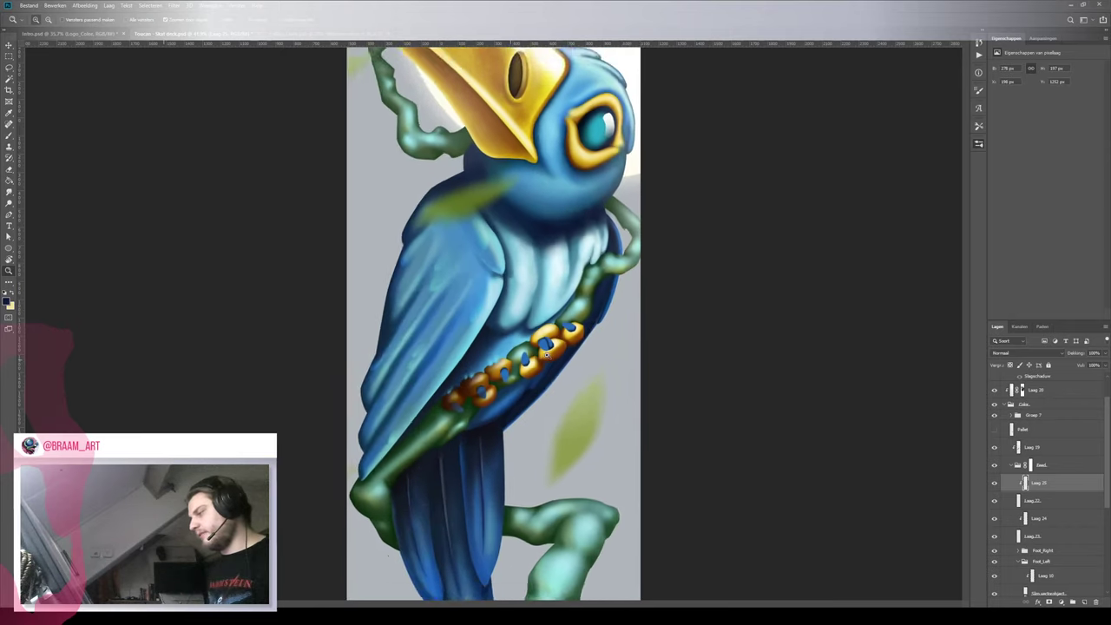
{"action": "key", "text": "b"}
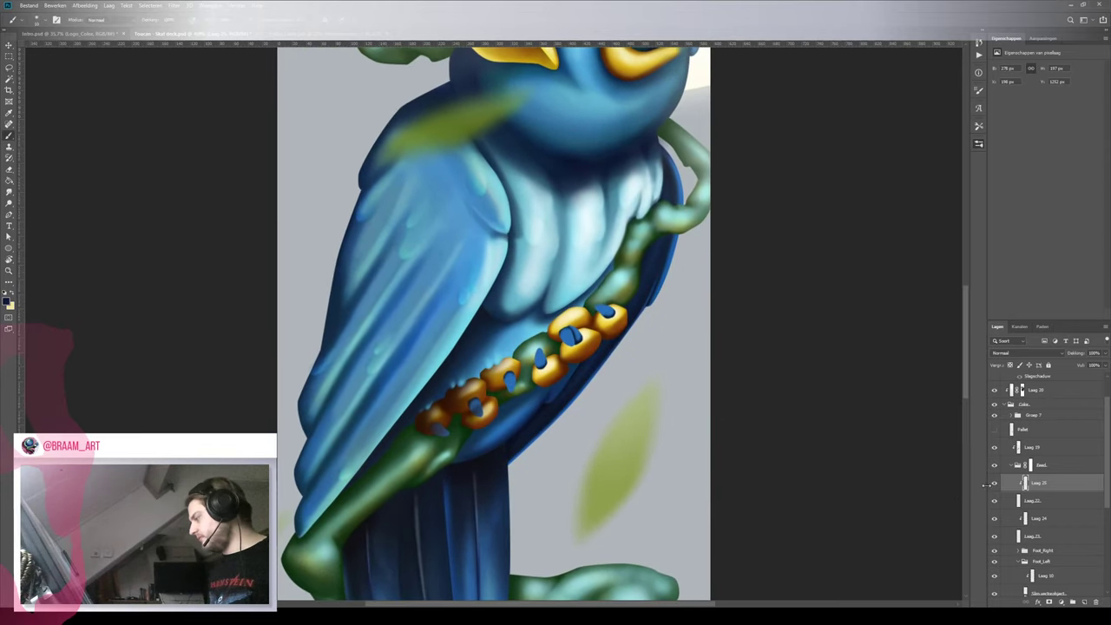
Toggle the visibility of the claw layer and its shading layer to compare the feet with and without them
{"action": "left_click", "coordinate": [995, 485]}
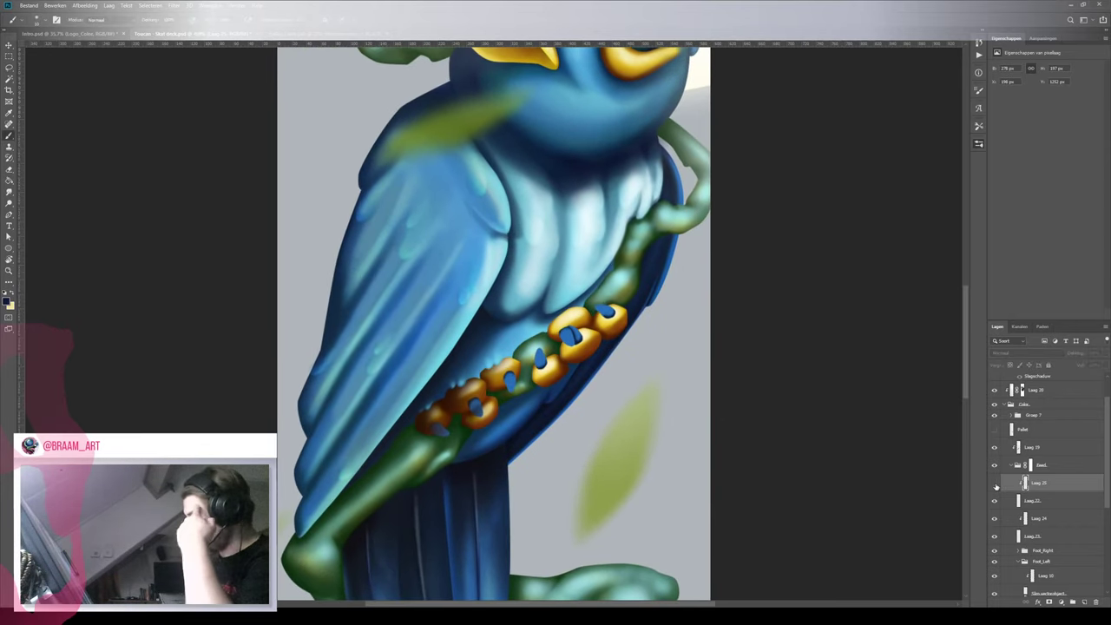
{"action": "left_click", "coordinate": [995, 485]}
{"action": "left_click", "coordinate": [995, 502]}
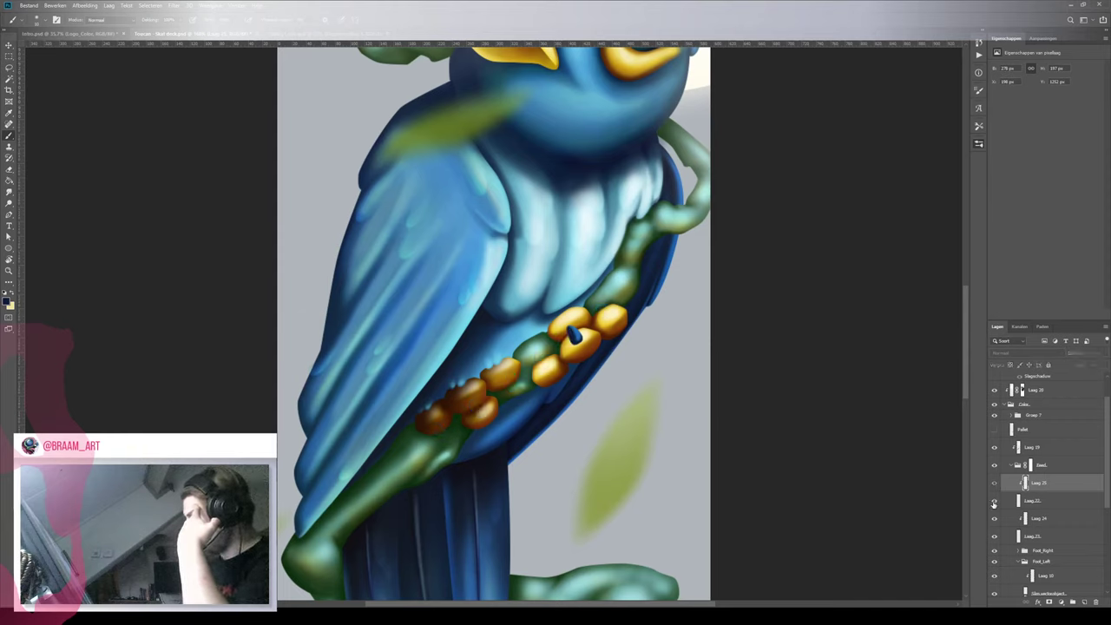
{"action": "left_click", "coordinate": [994, 502]}
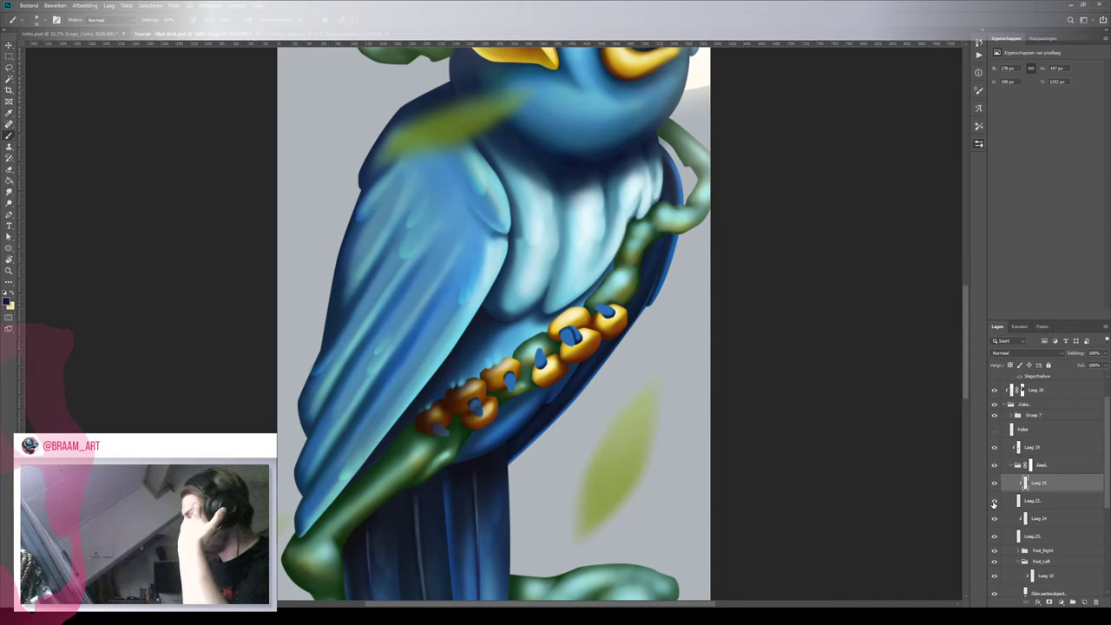
{"action": "left_click", "coordinate": [995, 502]}
{"action": "left_click", "coordinate": [994, 501]}
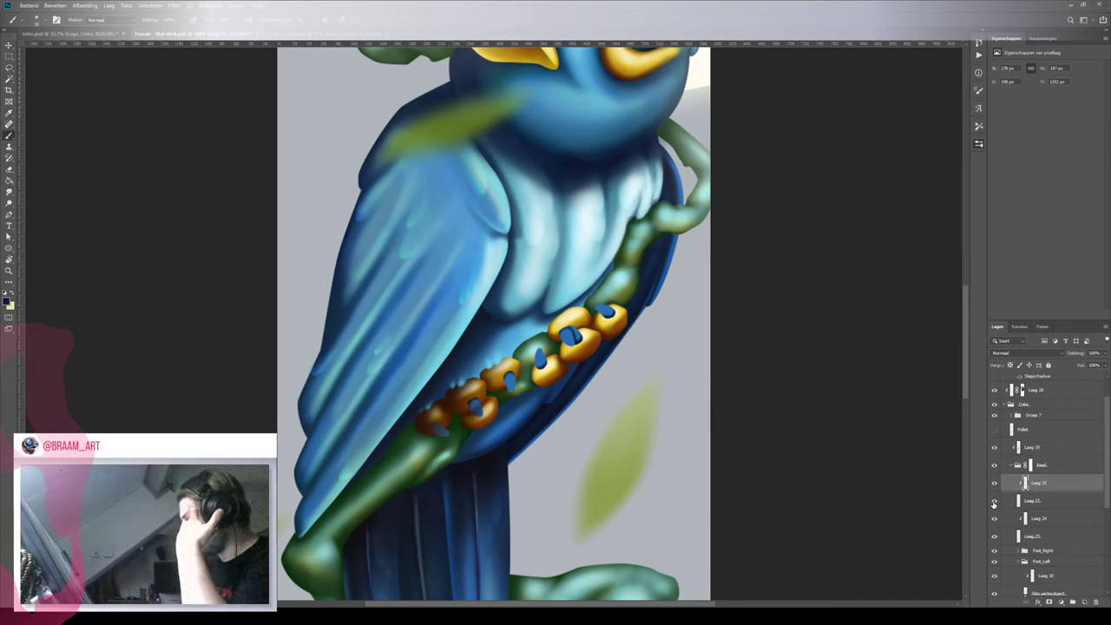
{"action": "left_click", "coordinate": [996, 486]}
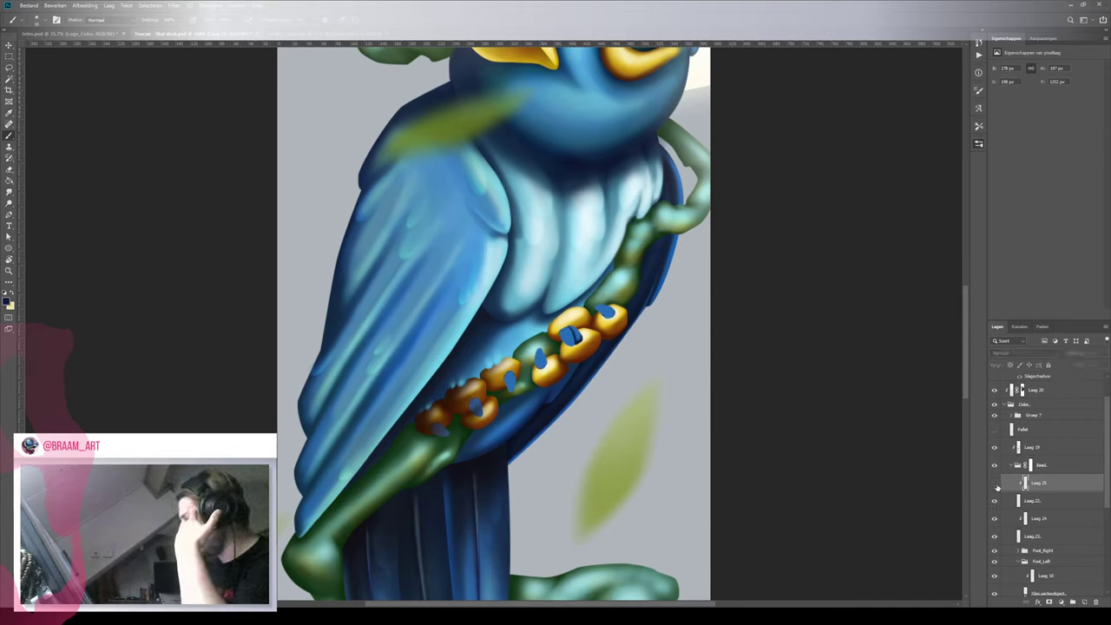
{"action": "left_click", "coordinate": [997, 486]}
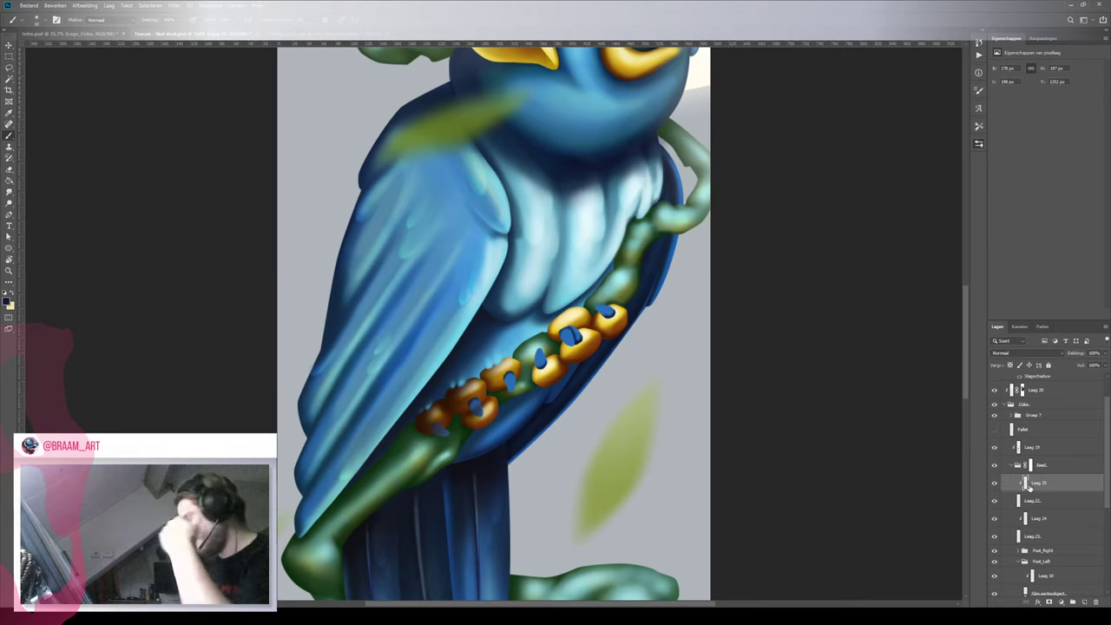
{"action": "key", "text": "l"}
{"action": "mouse_move", "coordinate": [582, 358]}
{"action": "left_mouse_down"}
{"action": "mouse_move", "coordinate": [560, 312]}
{"action": "mouse_move", "coordinate": [597, 375]}
{"action": "left_mouse_up"}
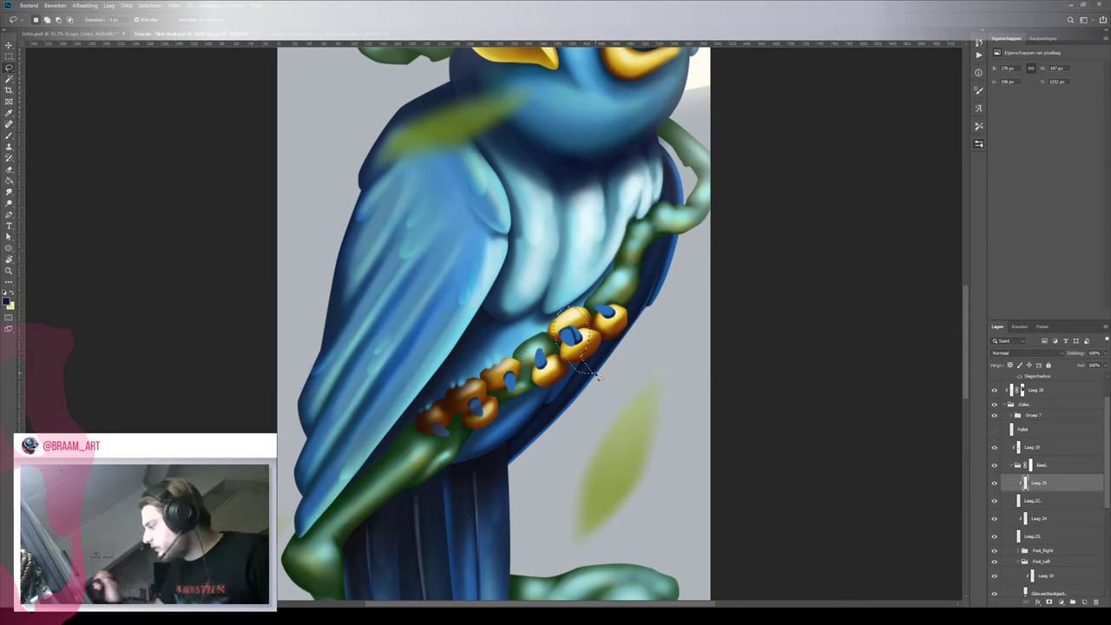
{"action": "key", "text": "ctrl+d"}
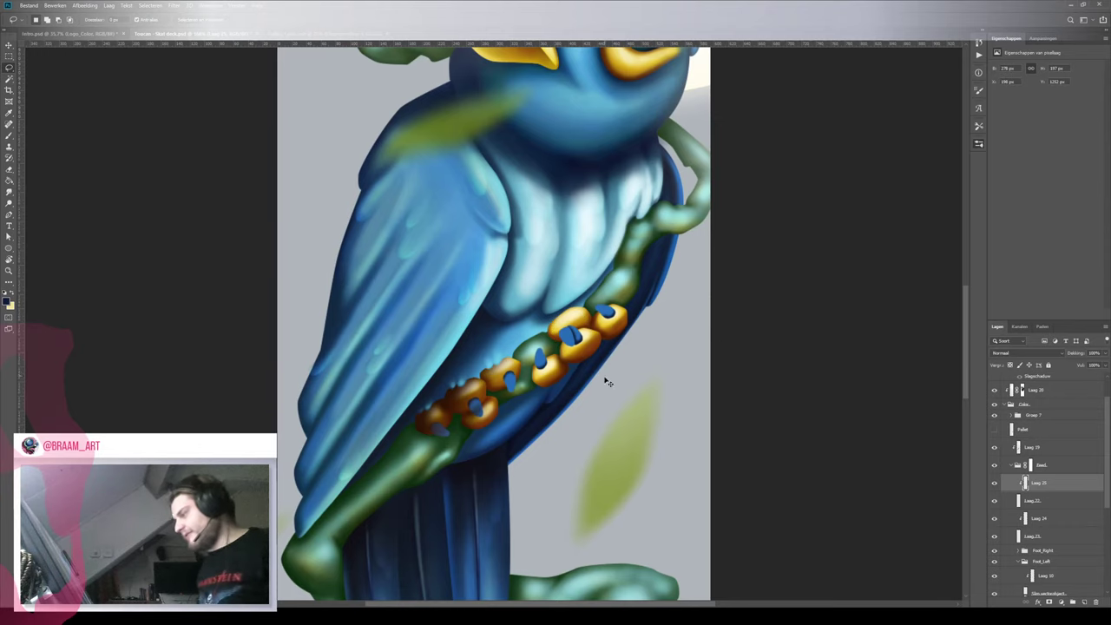
Identify the layer Laag 22, lasso its claw overlapping the duplicate on the right-hand foot's middle toe, and delete it
{"action": "left_click", "coordinate": [994, 485]}
{"action": "left_click", "coordinate": [994, 485]}
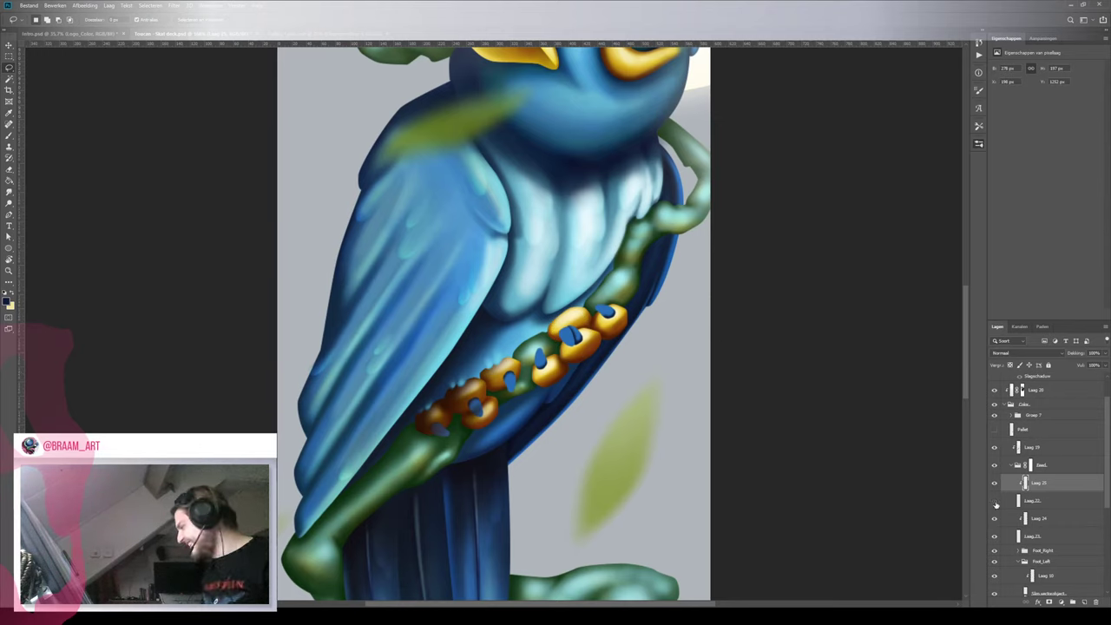
{"action": "left_click", "coordinate": [996, 504]}
{"action": "left_click", "coordinate": [995, 503]}
{"action": "left_click", "coordinate": [1029, 503]}
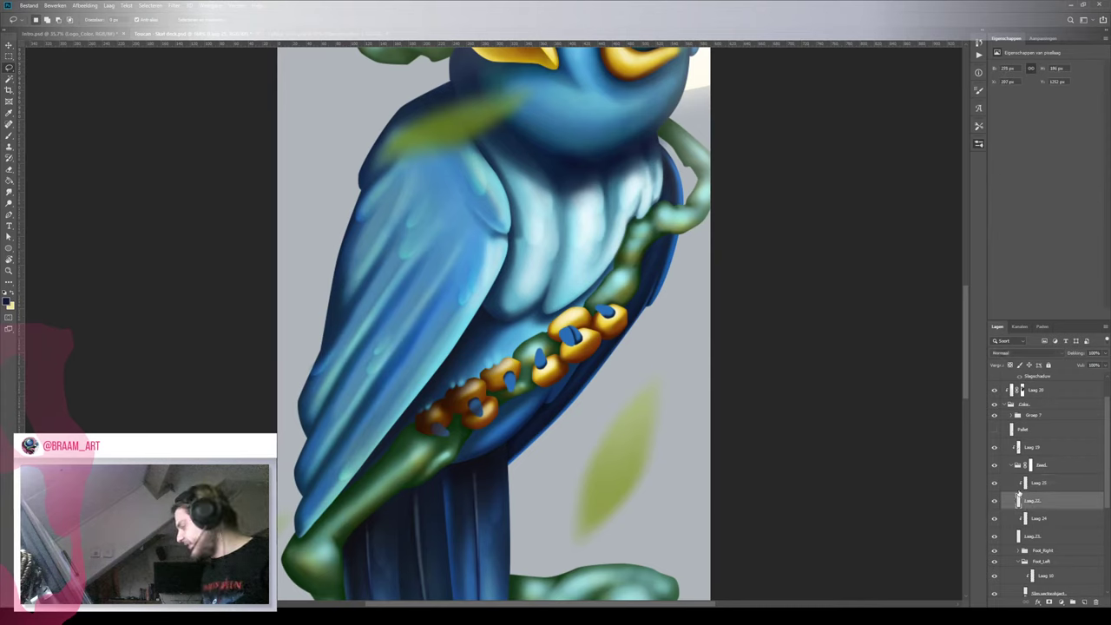
{"action": "left_click_drag", "start_coordinate": [580, 368], "coordinate": [583, 375]}
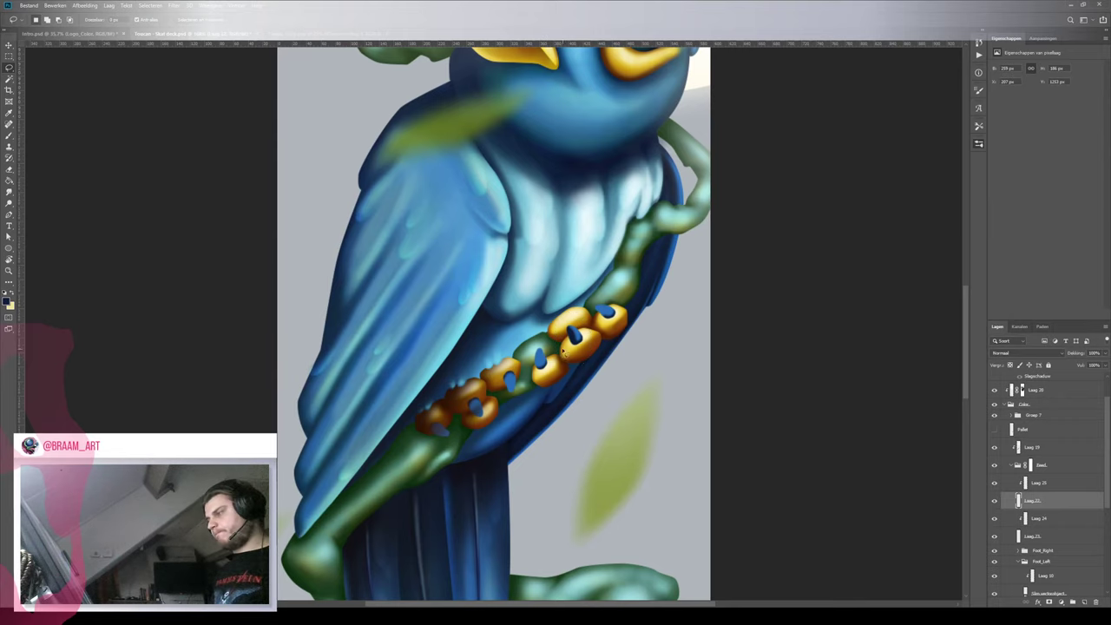
{"action": "key", "text": "z"}
{"action": "key", "text": "ctrl+0"}
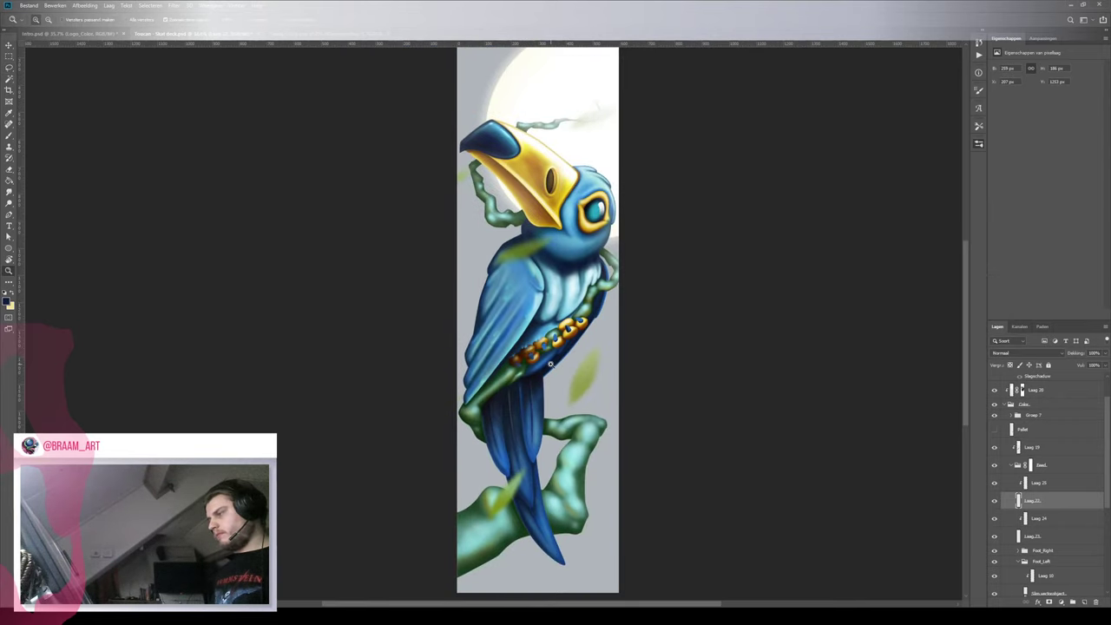
{"action": "key", "text": "l"}
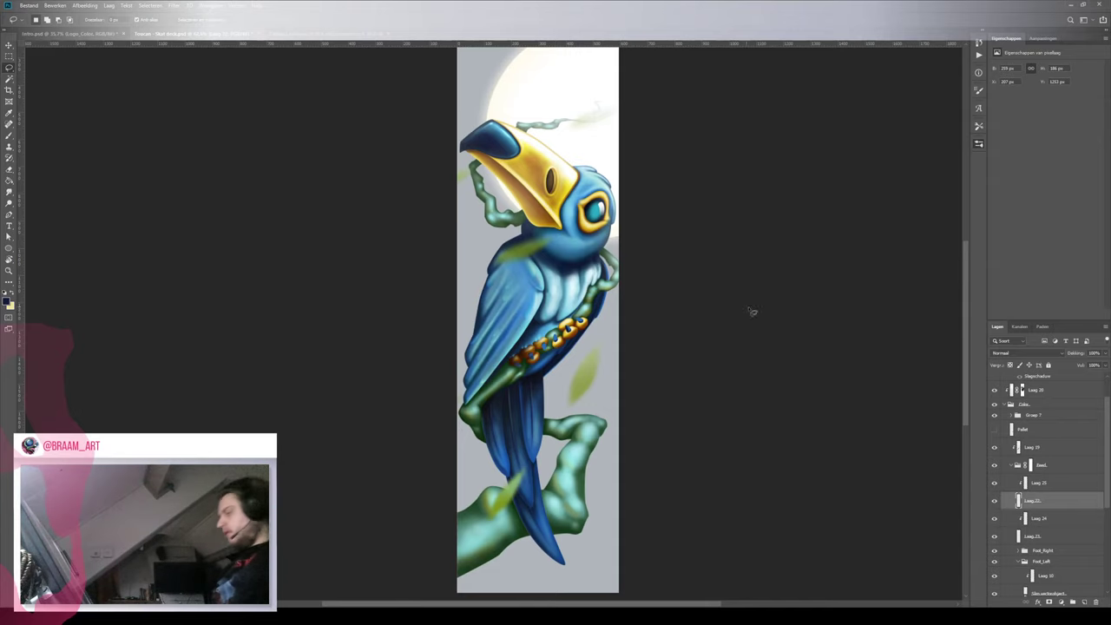
Group the two claw layers with their shading layers and compare the feet with and without the group
{"action": "left_click", "coordinate": [1042, 537]}
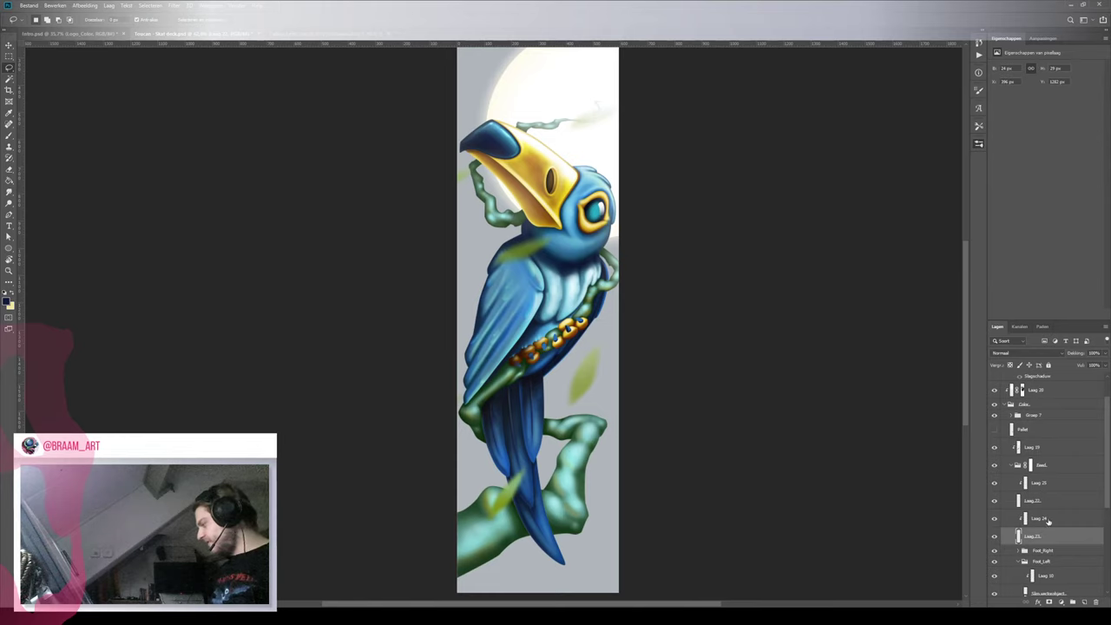
{"action": "left_click", "coordinate": [1045, 490], "text": "shift"}
{"action": "left_click", "coordinate": [1075, 603]}
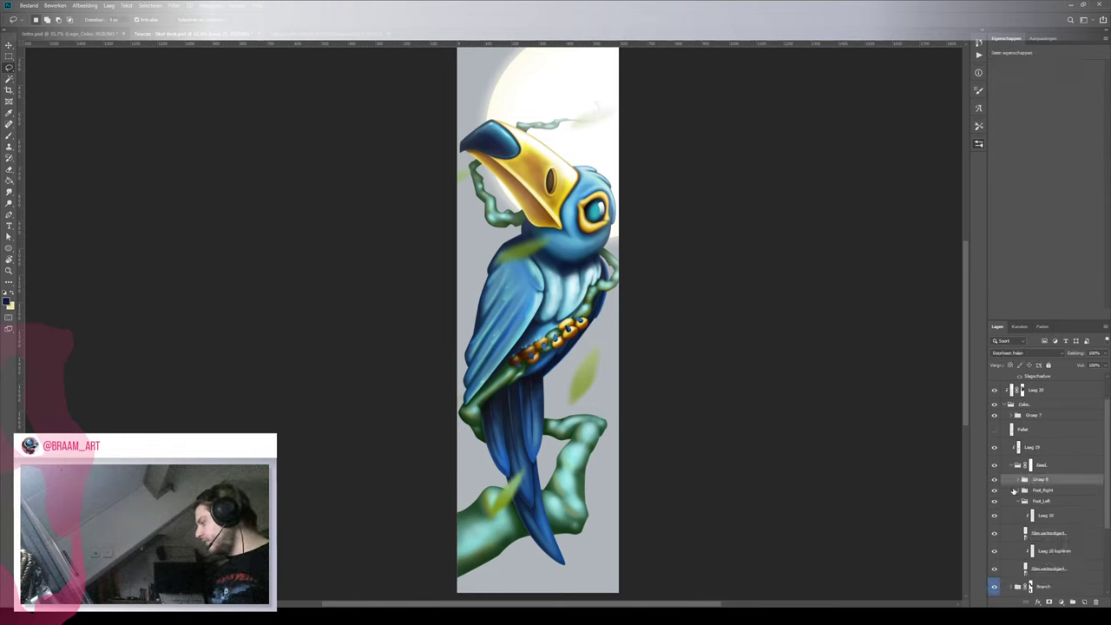
{"action": "left_click", "coordinate": [995, 481]}
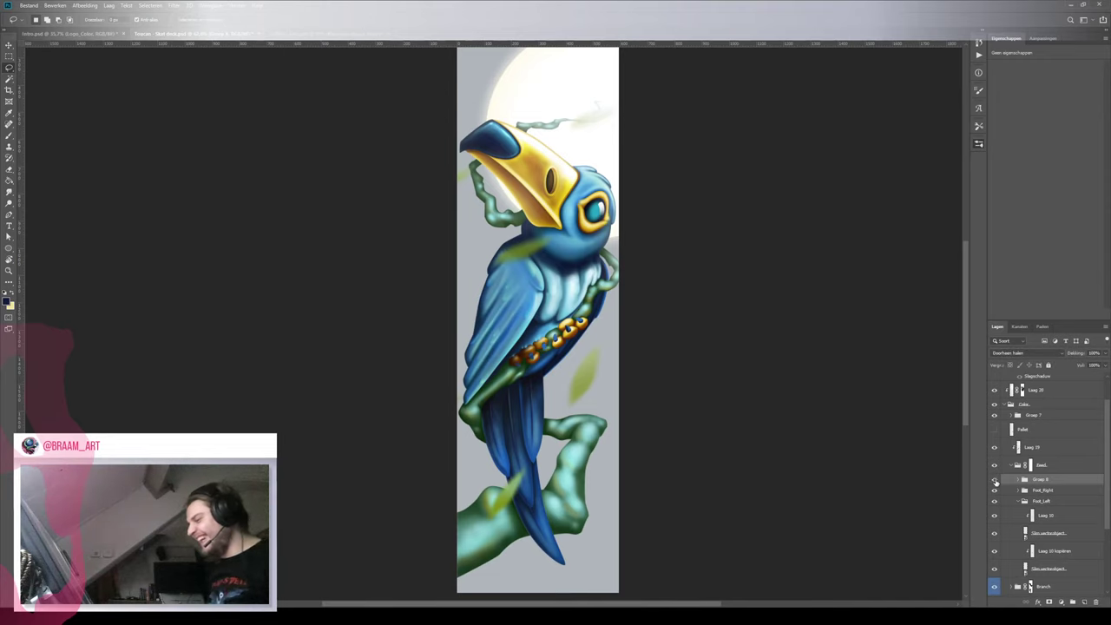
{"action": "left_click", "coordinate": [995, 480]}
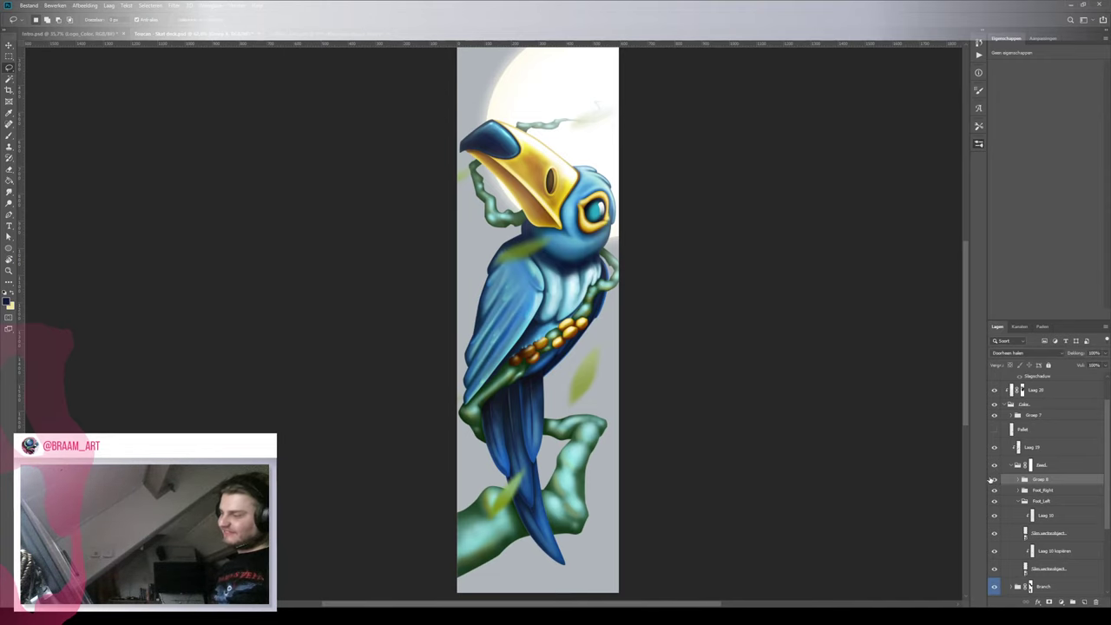
Expand the new claw group and toggle shading layer Laag 25 to check which claws it affects
{"action": "key", "text": "z"}
{"action": "left_click", "coordinate": [569, 341]}
{"action": "left_click", "coordinate": [586, 333]}
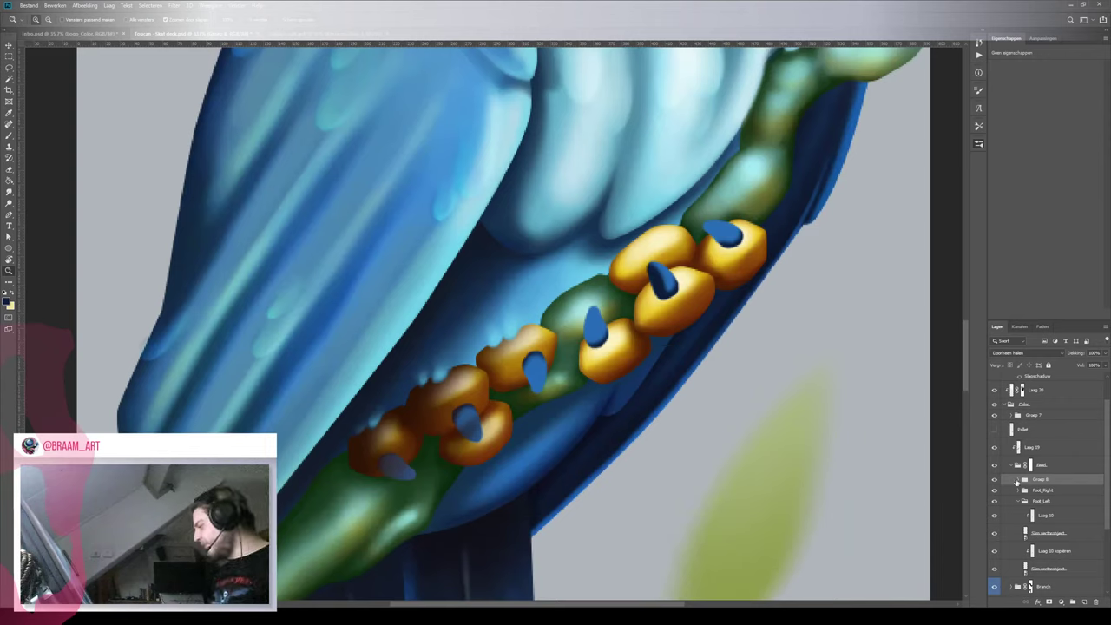
{"action": "left_click", "coordinate": [1020, 480]}
{"action": "left_click", "coordinate": [1042, 495]}
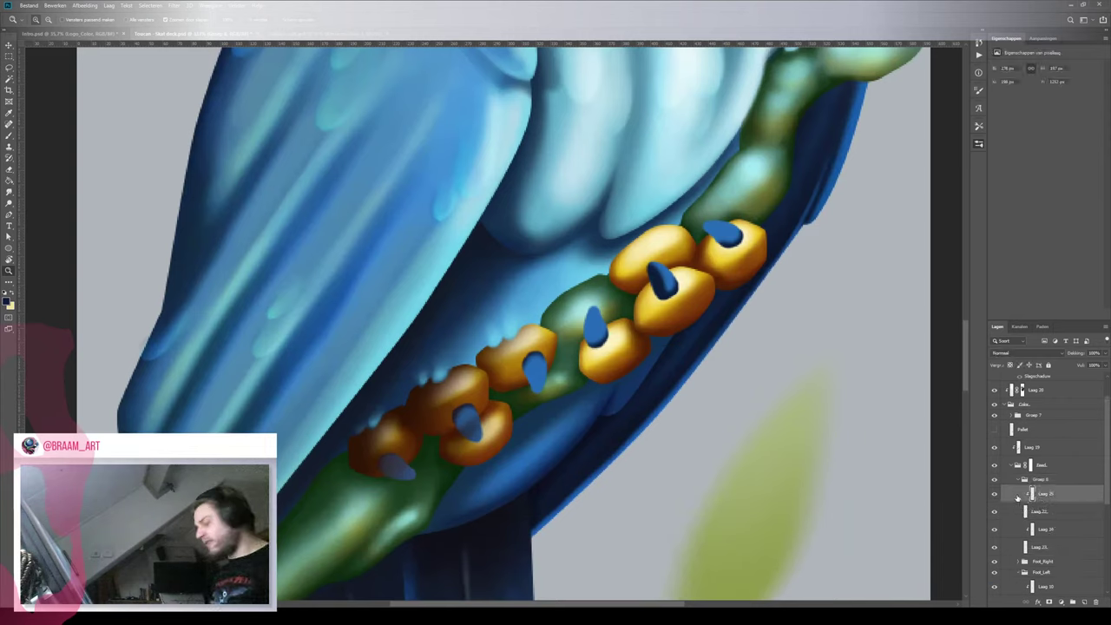
{"action": "key", "text": "e"}
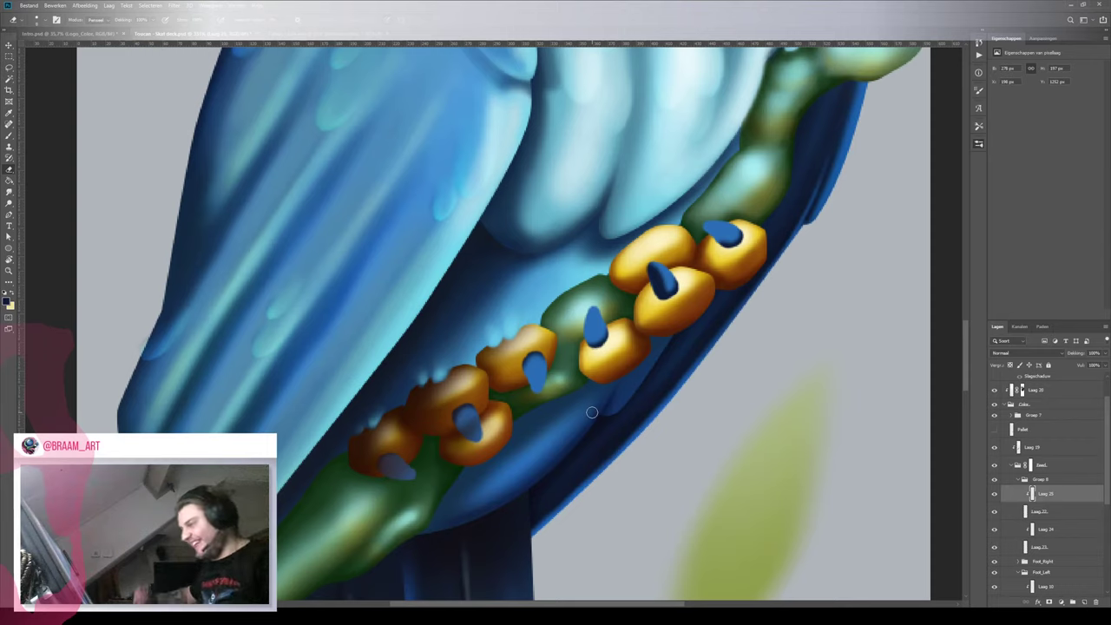
{"action": "left_click", "coordinate": [993, 495]}
{"action": "left_click", "coordinate": [993, 496]}
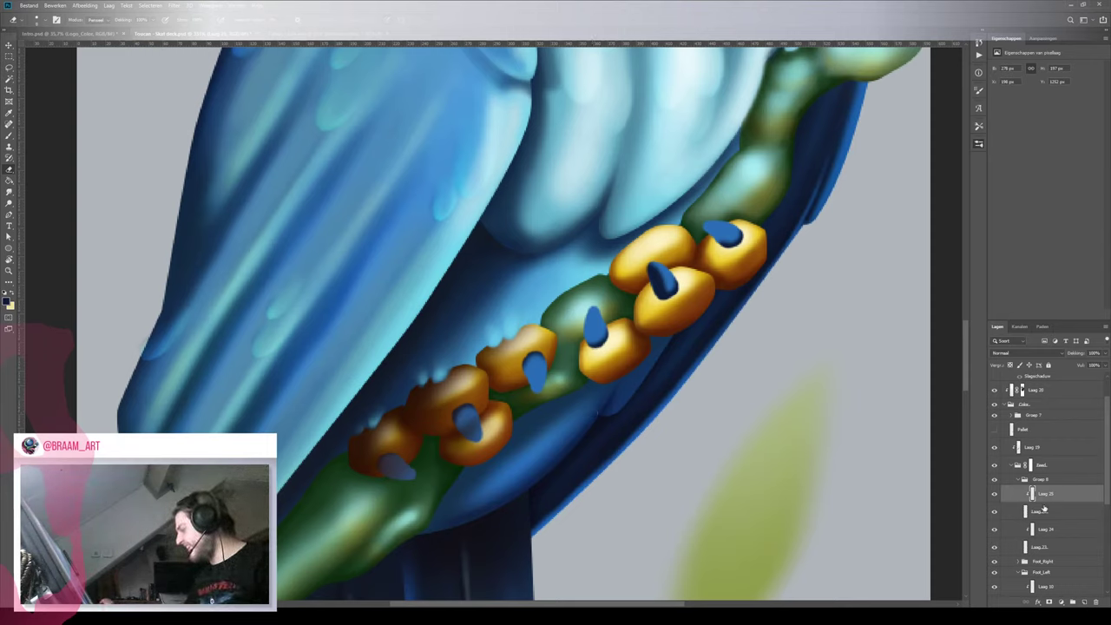
Move shading layer Laag 24 directly beneath Laag 25 and merge the two shading layers
{"action": "left_click", "coordinate": [1048, 530]}
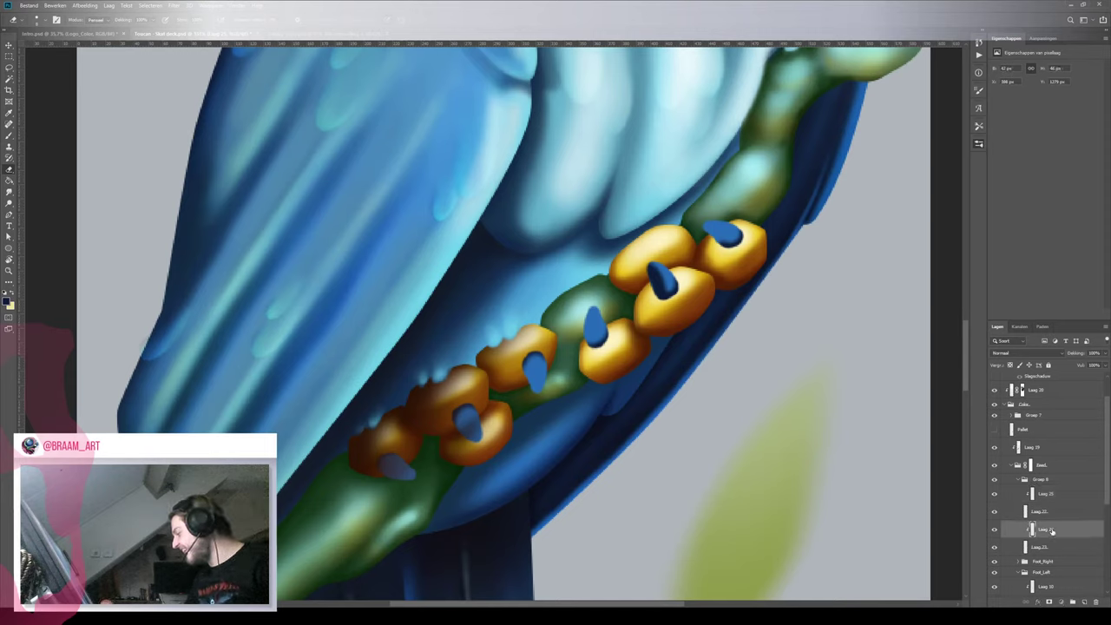
{"action": "left_click_drag", "start_coordinate": [1052, 532], "coordinate": [1048, 502]}
{"action": "key", "text": "ctrl+e"}
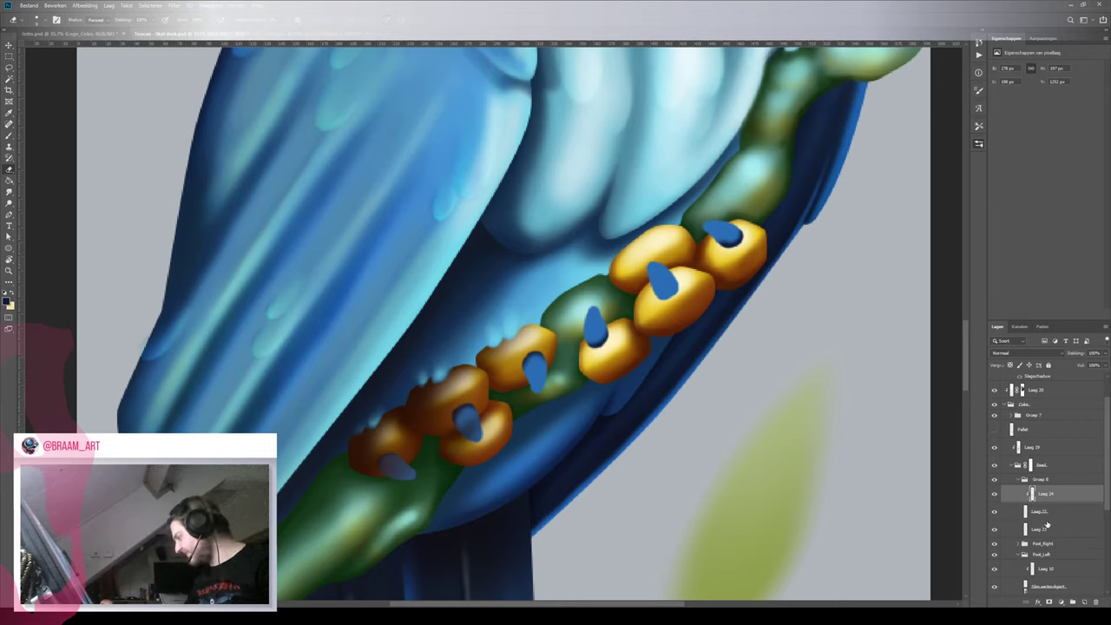
Merge claw layers Laag 22 and Laag 23 and clip shading layer Laag 24 to the merged claws
{"action": "left_click", "coordinate": [1046, 514]}
{"action": "left_click", "coordinate": [1043, 527], "text": "shift"}
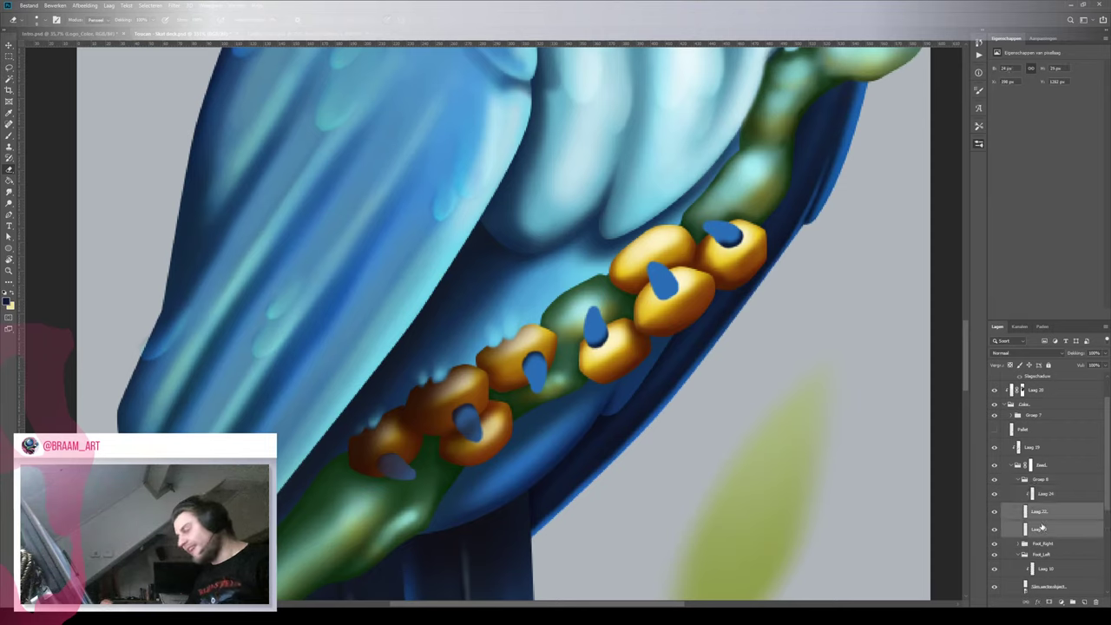
{"action": "left_click", "coordinate": [1043, 502], "text": "alt"}
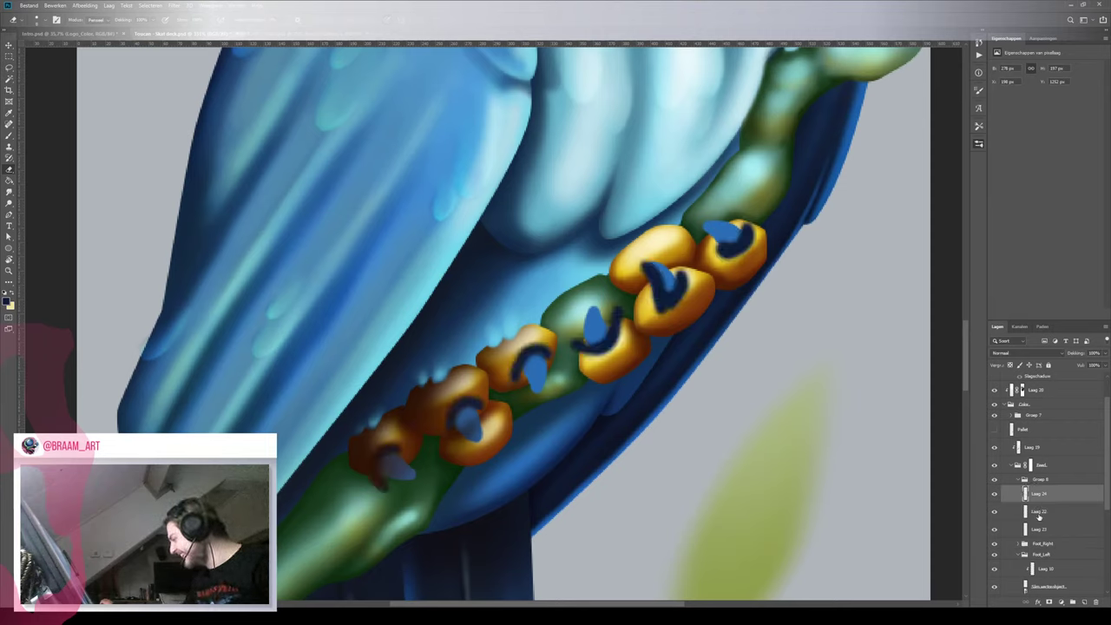
{"action": "key", "text": "ctrl+e"}
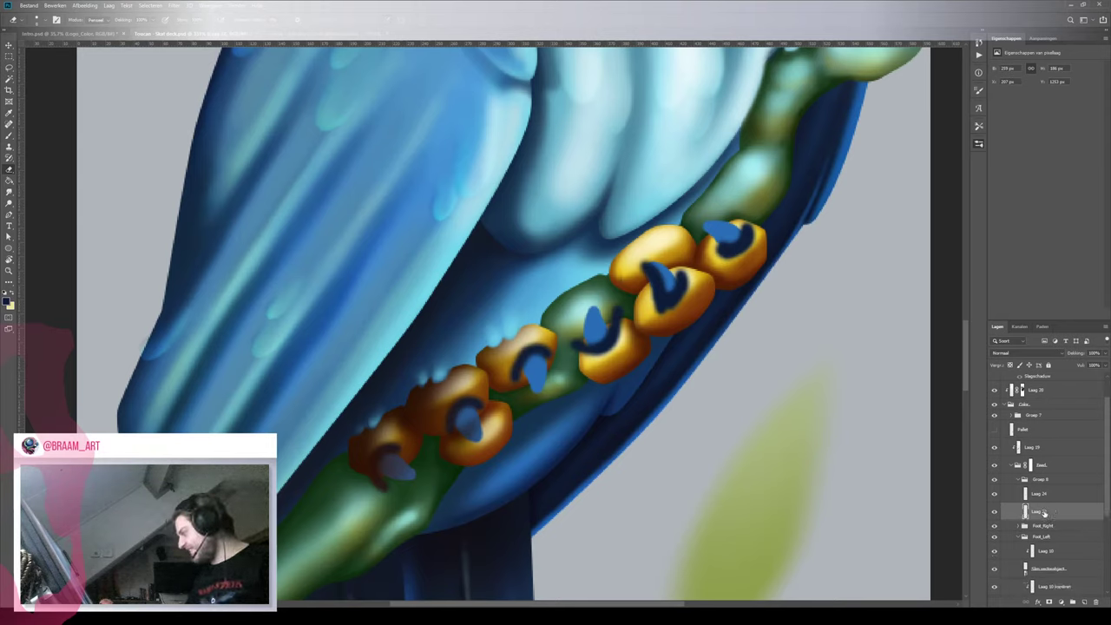
{"action": "left_click", "coordinate": [1042, 502], "text": "alt"}
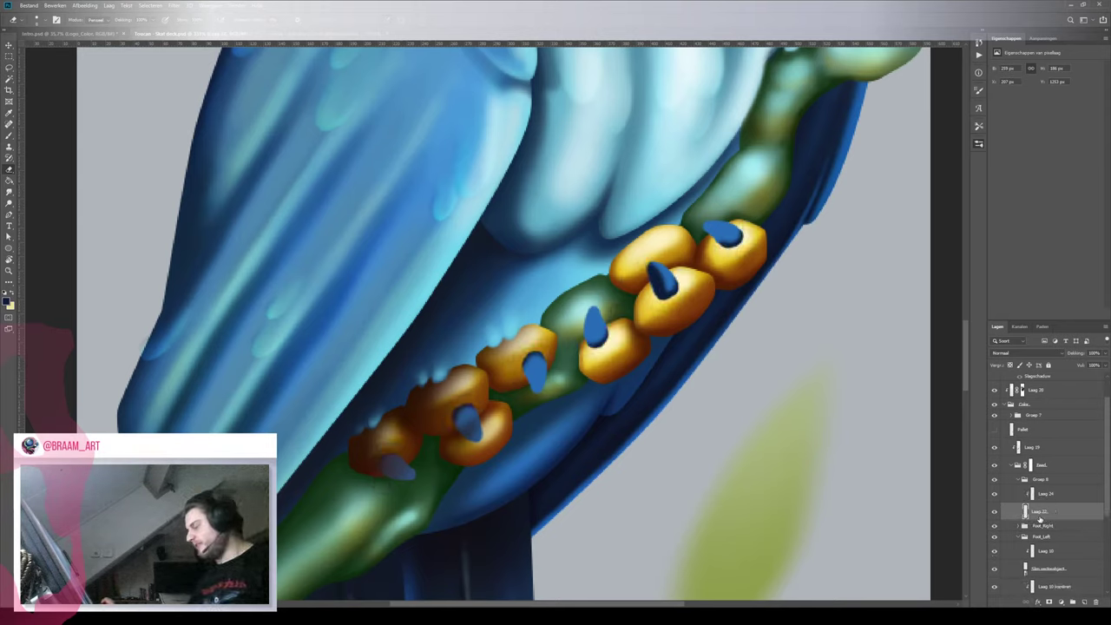
Soften the navy shading on Laag 24 by partly erasing it and brushing it smoothly back over the claws of both feet
{"action": "left_click", "coordinate": [1048, 494]}
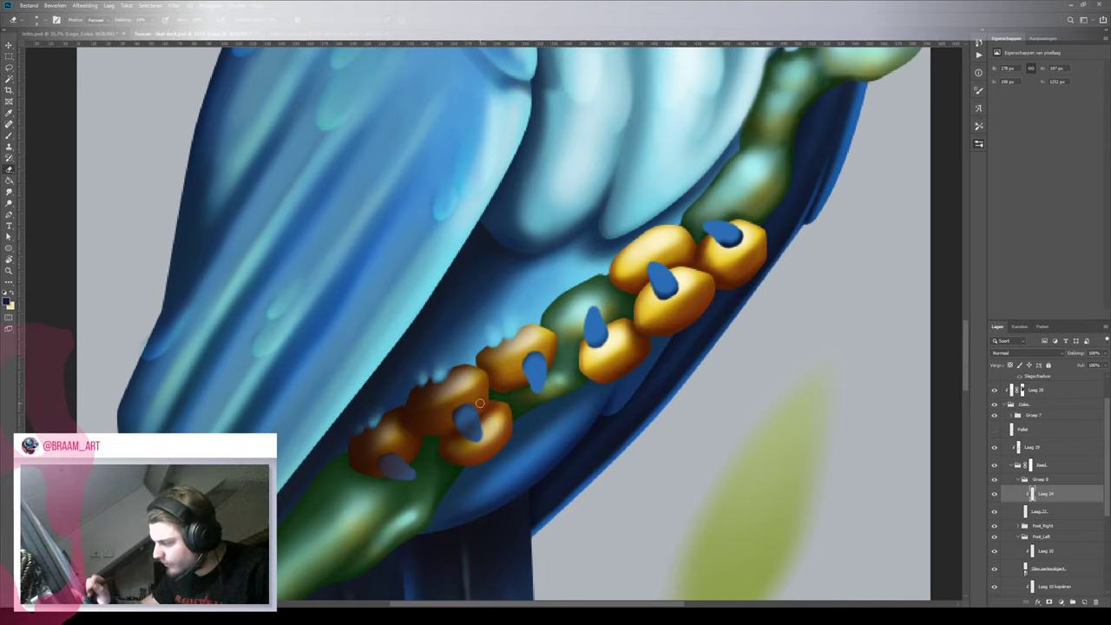
{"action": "key", "text": "b"}
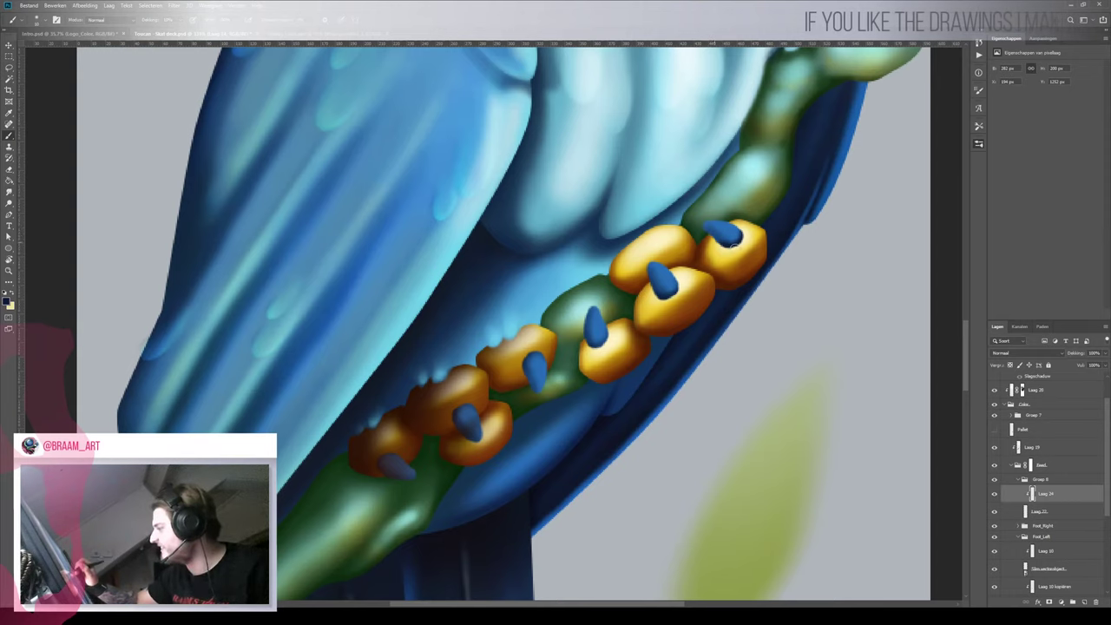
{"action": "key", "text": "e"}
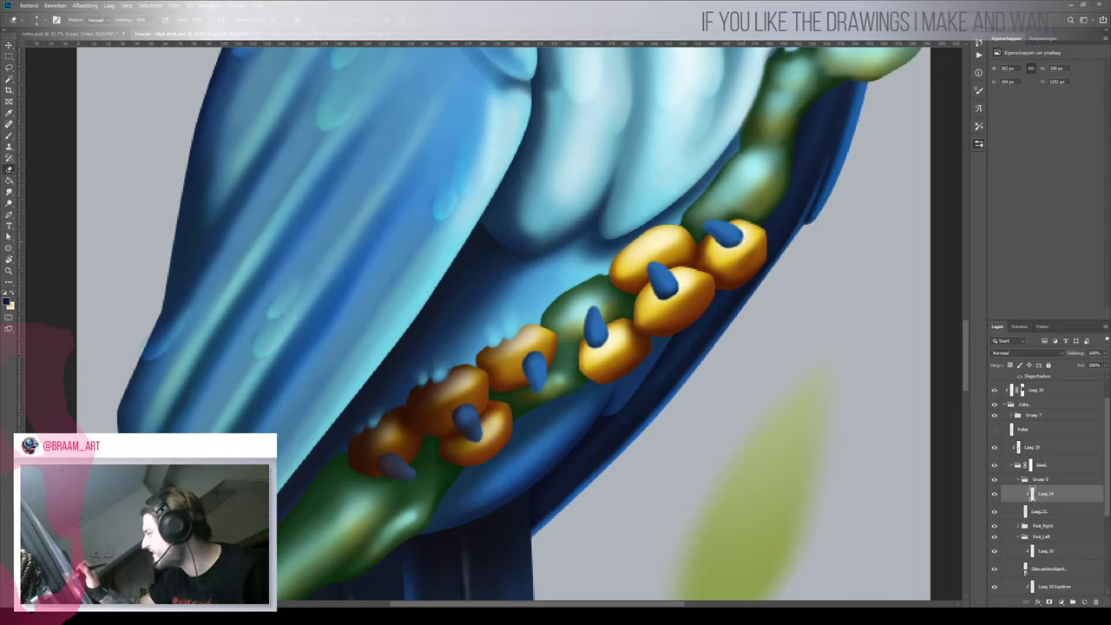
{"action": "key", "text": "b"}
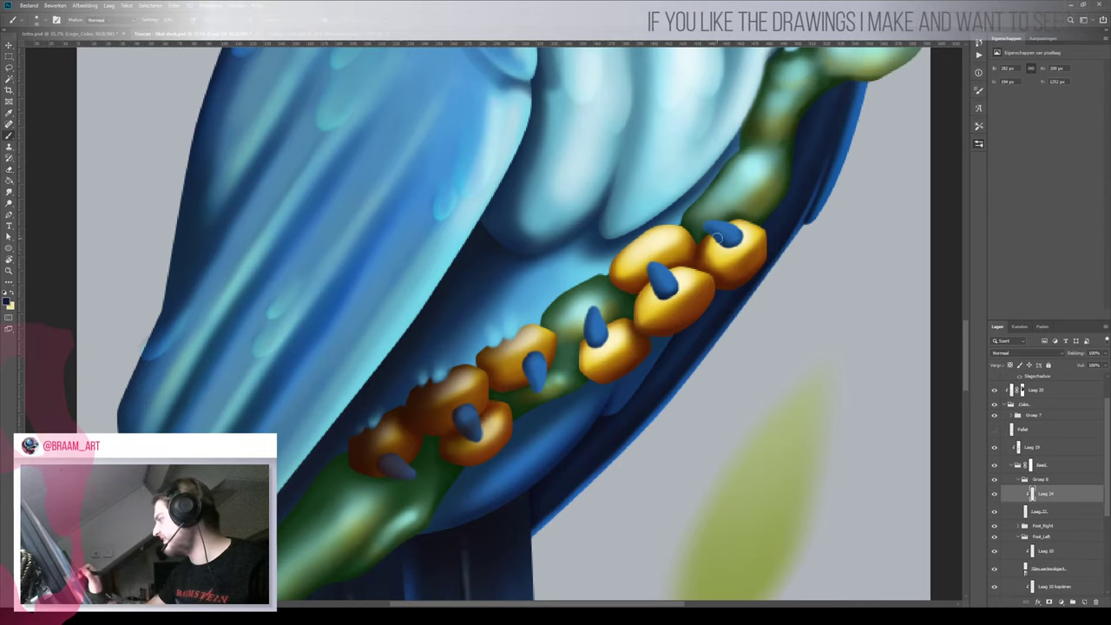
{"action": "left_click_drag", "start_coordinate": [717, 238], "coordinate": [722, 239]}
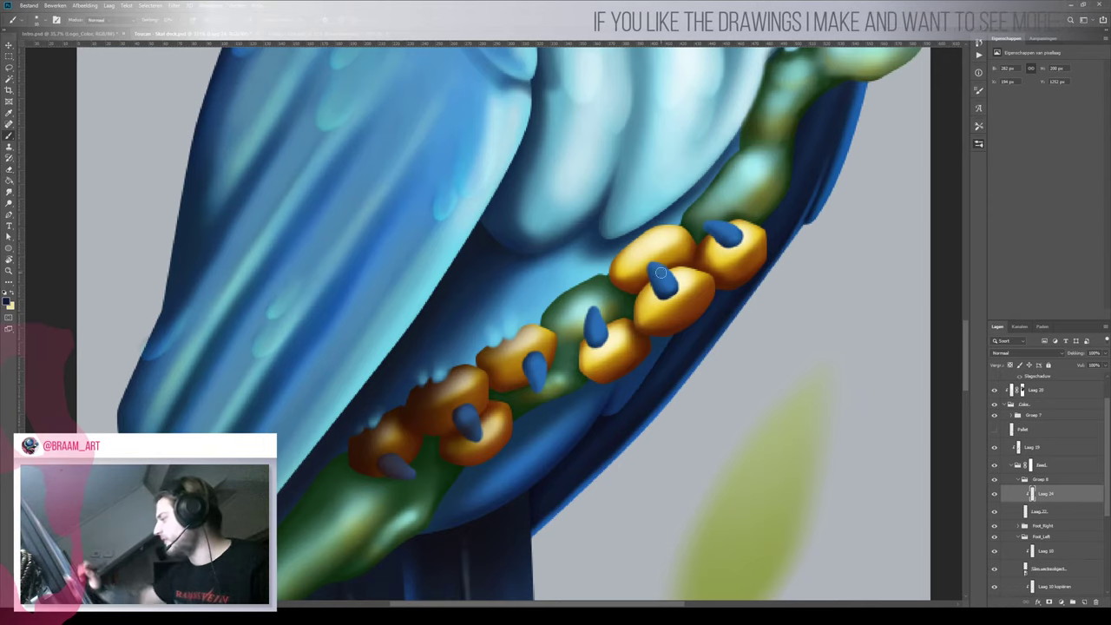
{"action": "left_click_drag", "start_coordinate": [661, 273], "coordinate": [647, 258]}
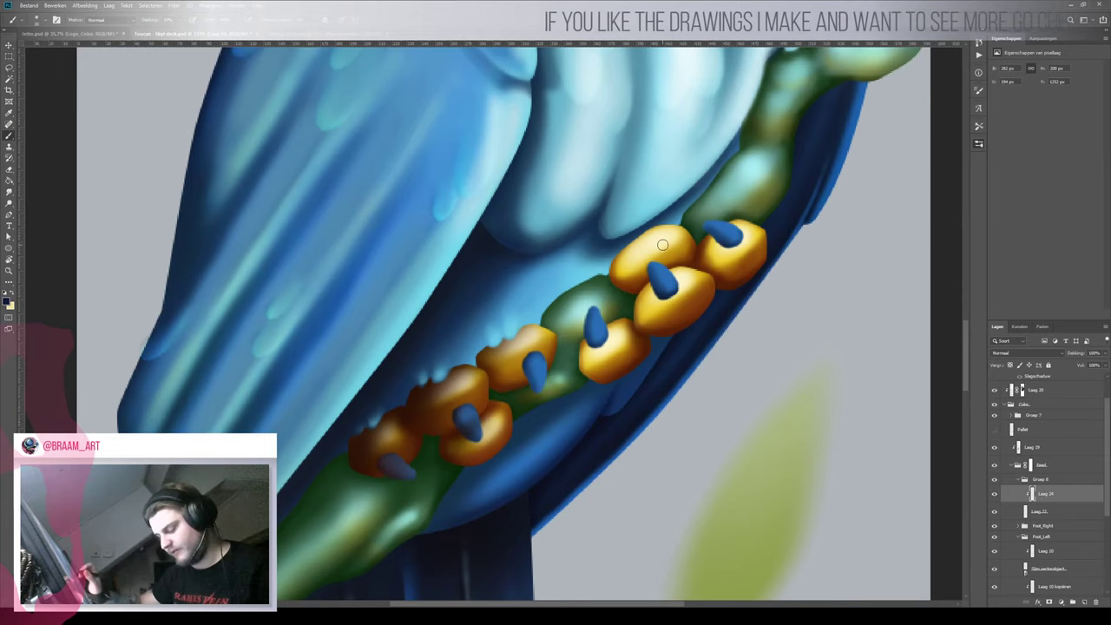
{"action": "key", "text": "e"}
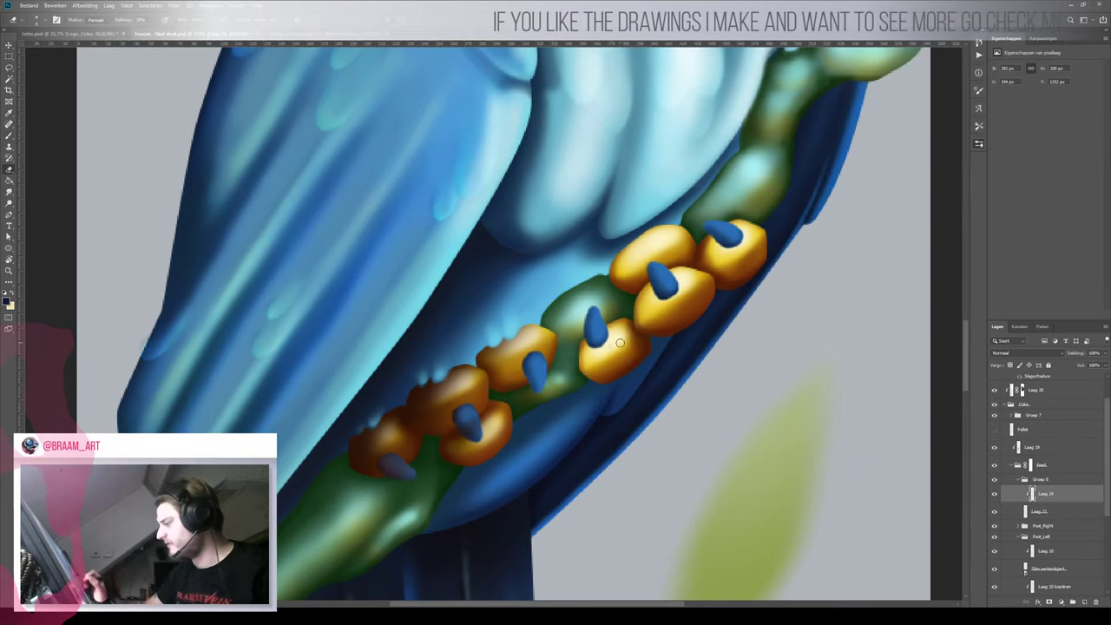
Toggle the visibility of Laag 24 to compare the claws with and without the softened shading
{"action": "key", "text": "z"}
{"action": "left_click_drag", "start_coordinate": [601, 365], "coordinate": [556, 397]}
{"action": "left_click", "coordinate": [557, 396]}
{"action": "key", "text": "b"}
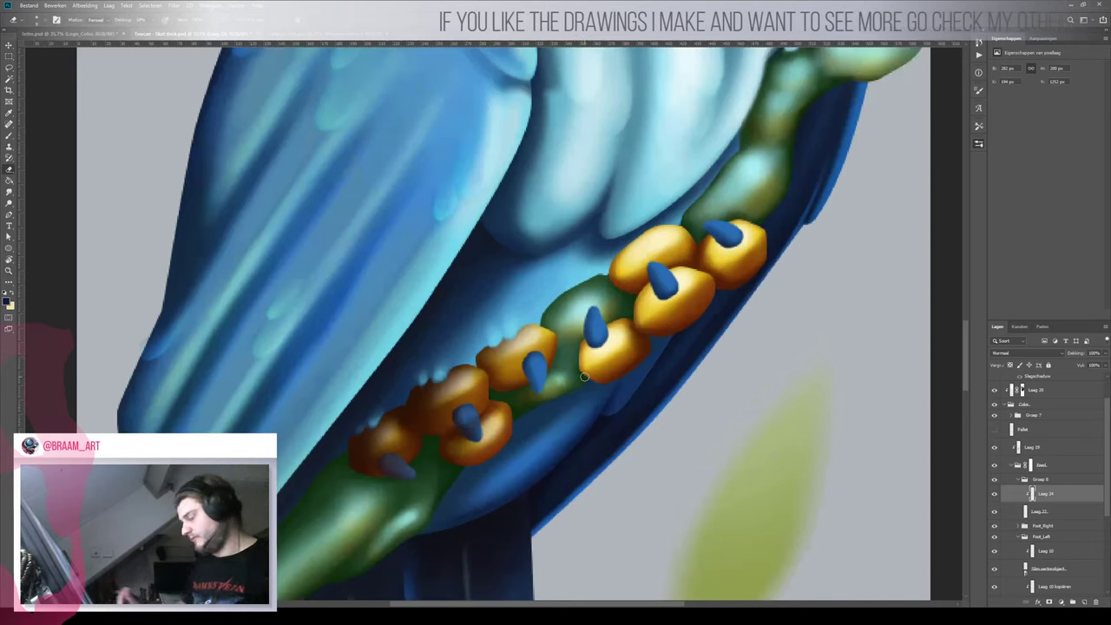
{"action": "left_click", "coordinate": [995, 493]}
{"action": "left_click", "coordinate": [996, 495]}
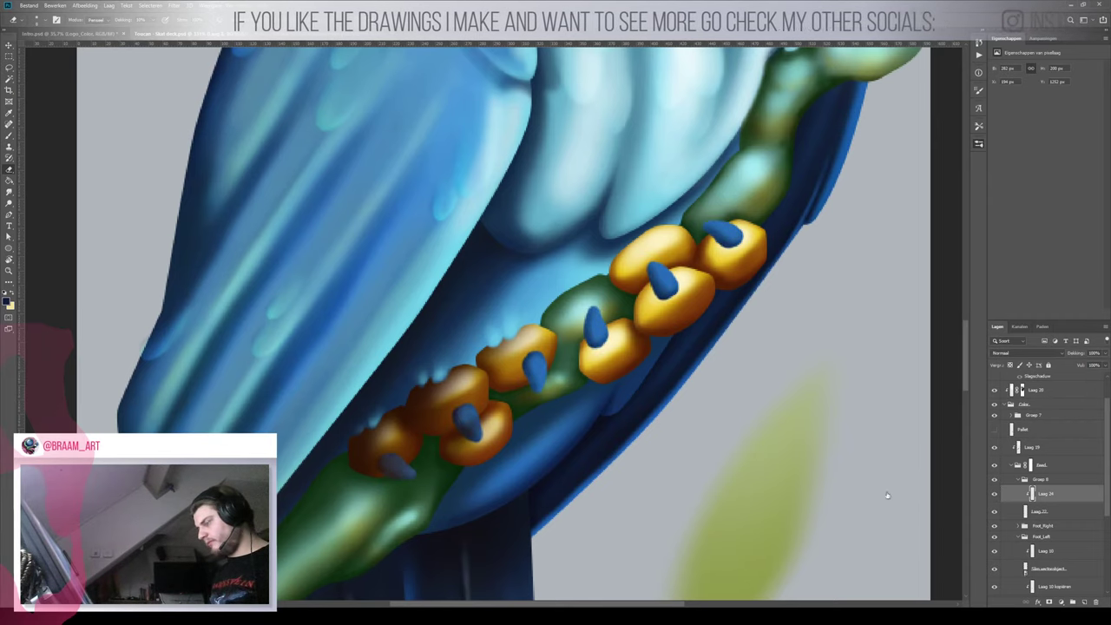
Toggle the toe shading layer Laag 10 kopiëren and the layer Laag 19 to find which one darkens the left-hand foot
{"action": "left_click", "coordinate": [461, 439], "text": "ctrl"}
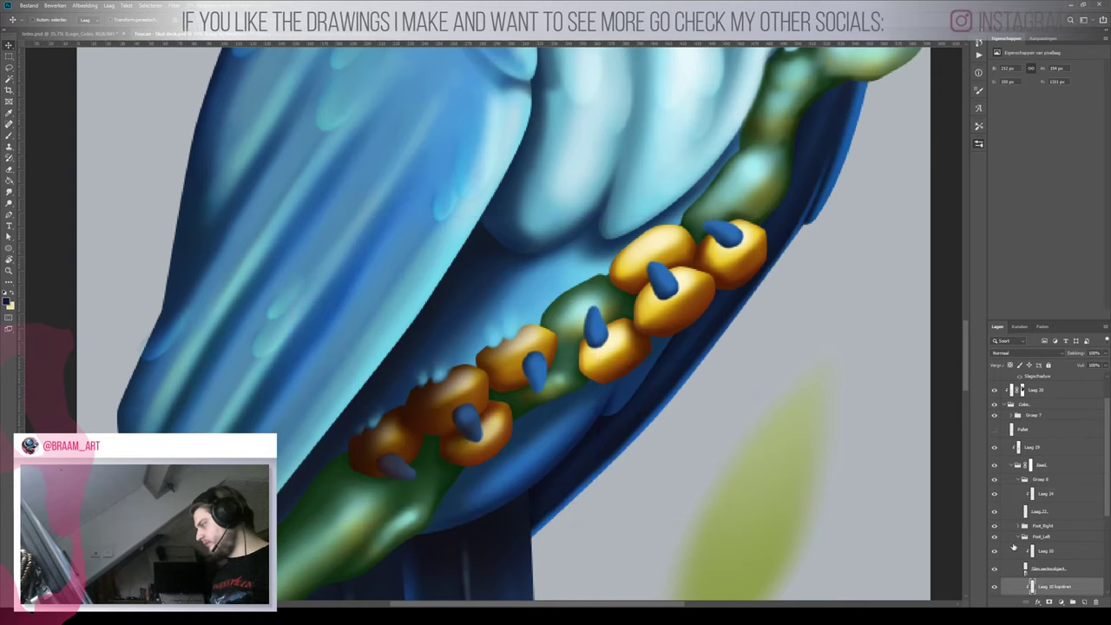
{"action": "left_click", "coordinate": [996, 588]}
{"action": "left_click", "coordinate": [995, 588]}
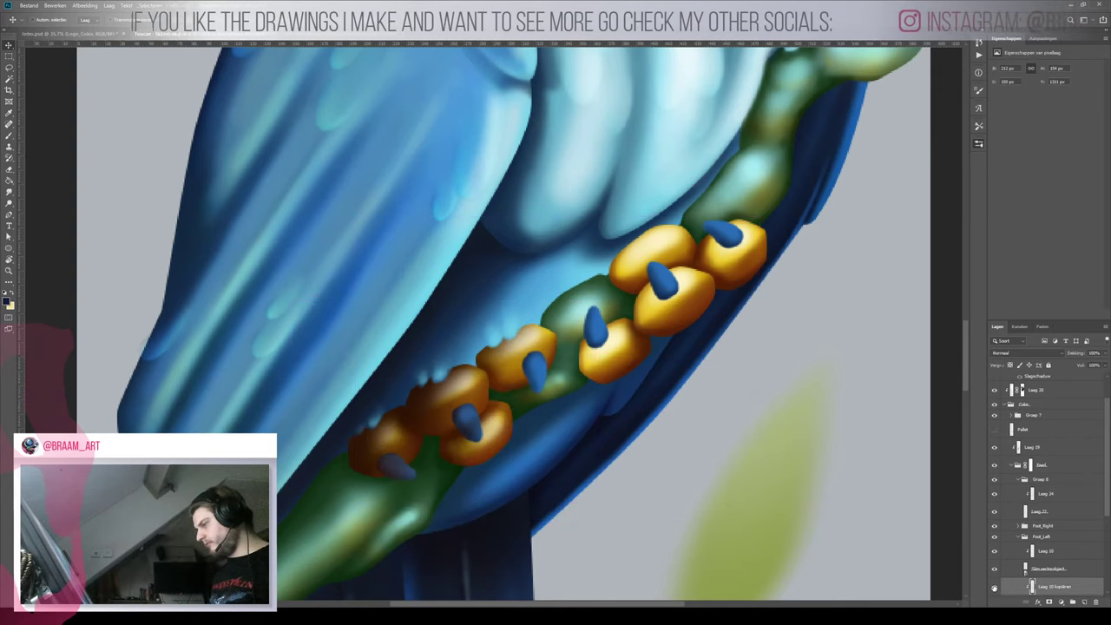
{"action": "left_click", "coordinate": [996, 588]}
{"action": "left_click", "coordinate": [995, 588]}
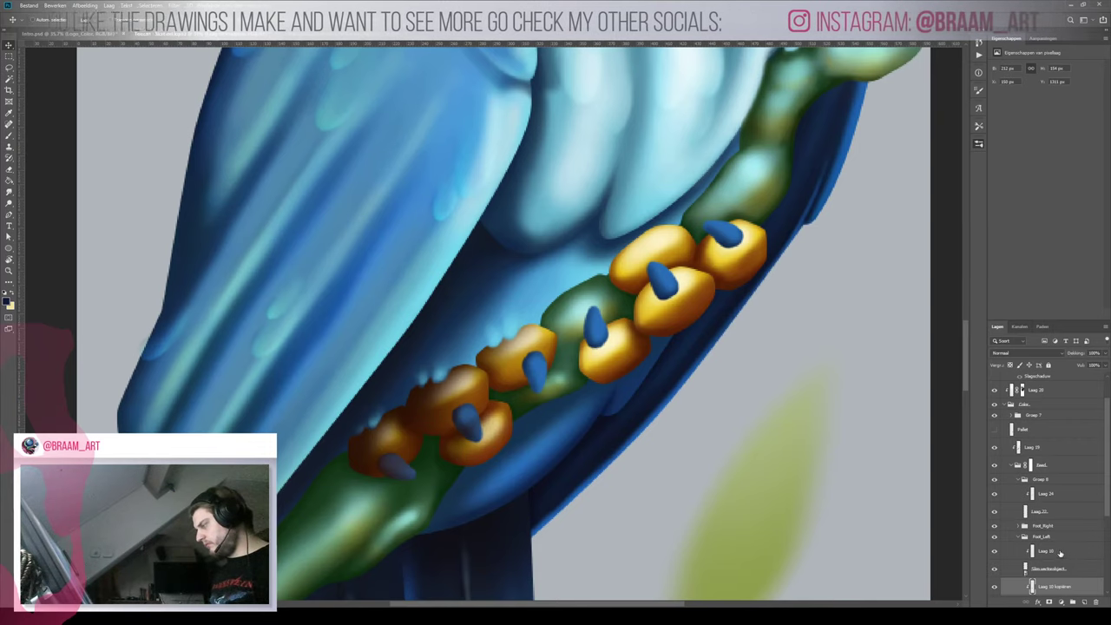
{"action": "left_click", "coordinate": [996, 447]}
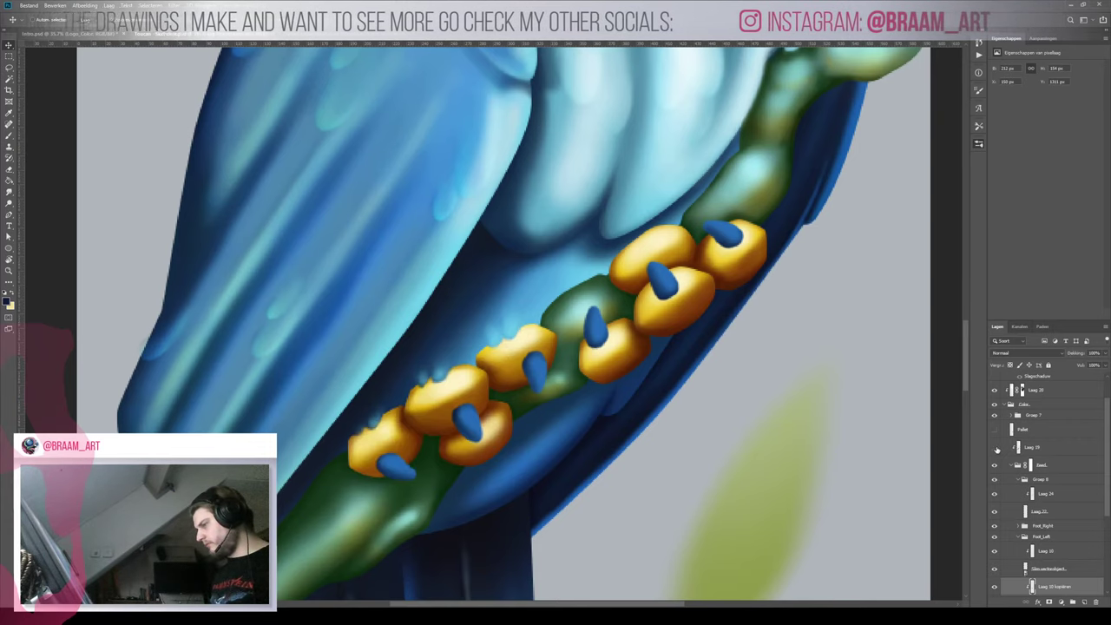
{"action": "left_click", "coordinate": [995, 447]}
Partly erase the shadow on Laag 19 over the left-hand foot's toes and claws, checking the result with the layer off and on
{"action": "left_click", "coordinate": [1021, 448]}
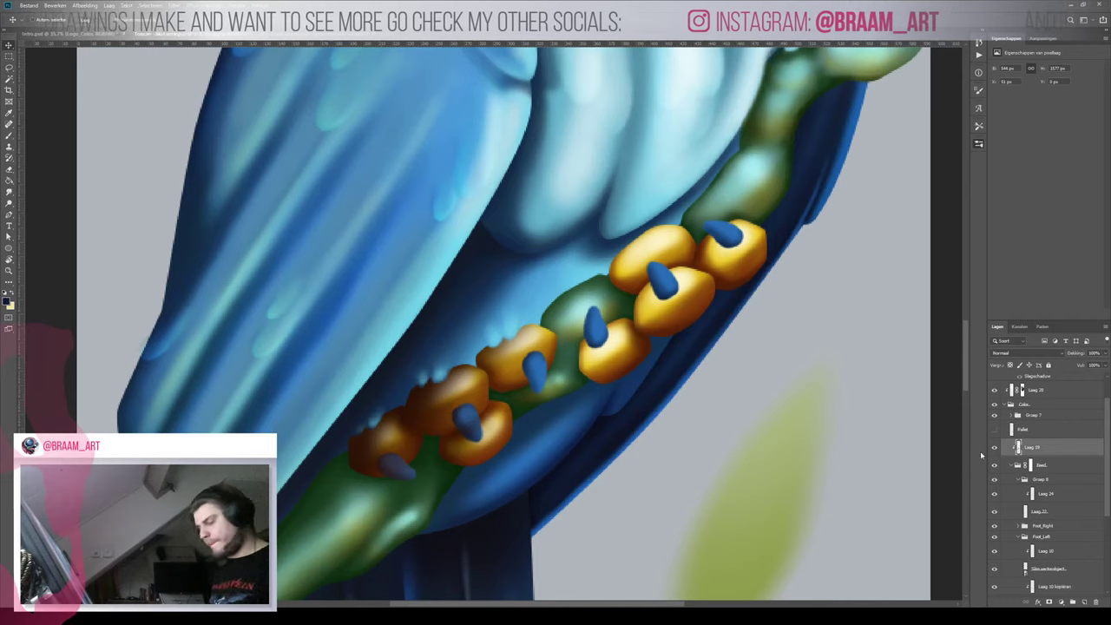
{"action": "key", "text": "e"}
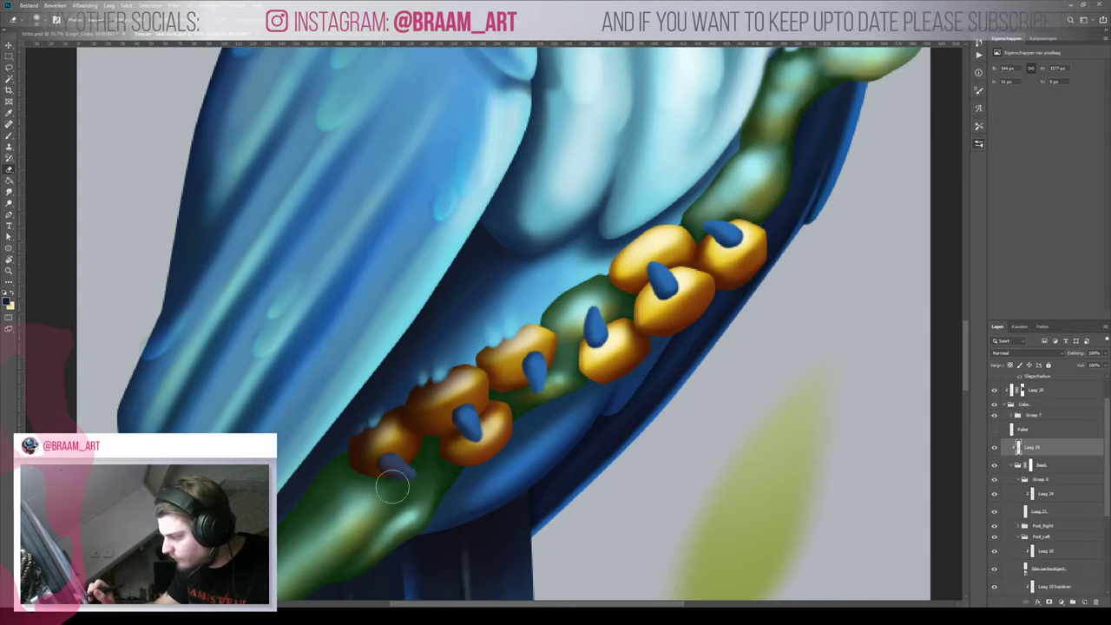
{"action": "key", "text": "z"}
{"action": "left_click_drag", "start_coordinate": [513, 416], "coordinate": [474, 458]}
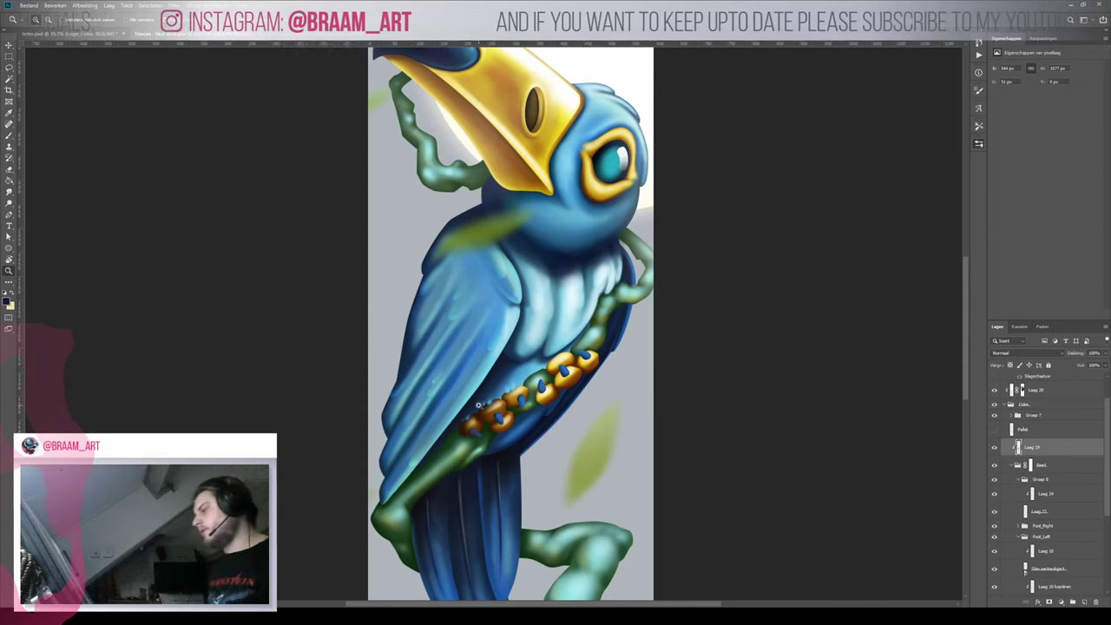
{"action": "mouse_move", "coordinate": [477, 408]}
{"action": "left_mouse_down"}
{"action": "mouse_move", "coordinate": [425, 418]}
{"action": "mouse_move", "coordinate": [483, 419]}
{"action": "left_mouse_up"}
{"action": "key", "text": "e"}
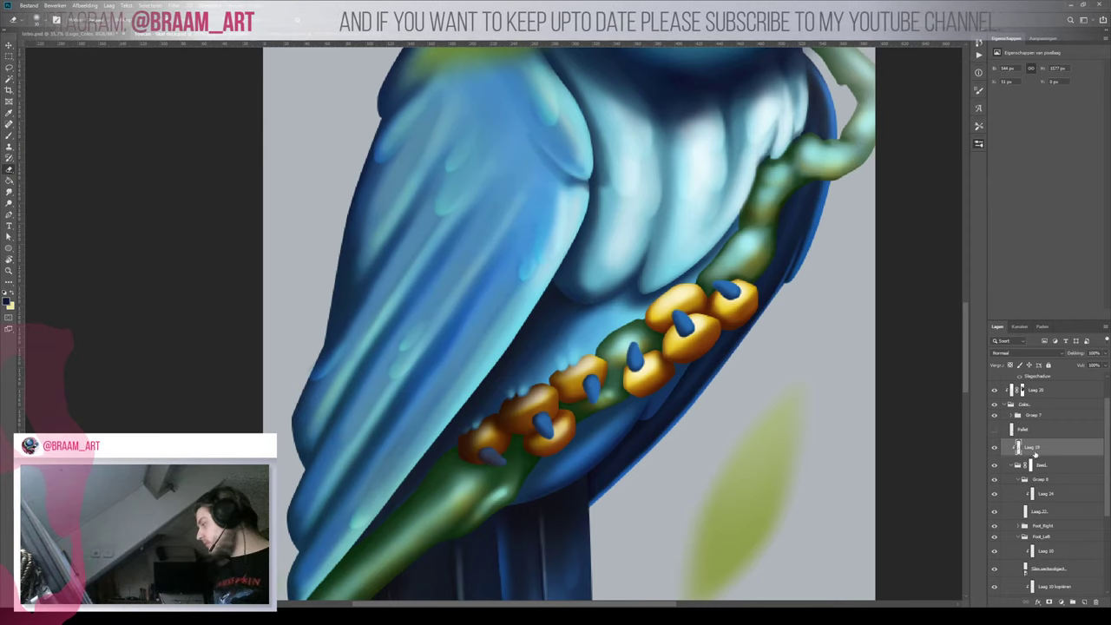
{"action": "left_click", "coordinate": [996, 449]}
{"action": "left_click", "coordinate": [995, 449]}
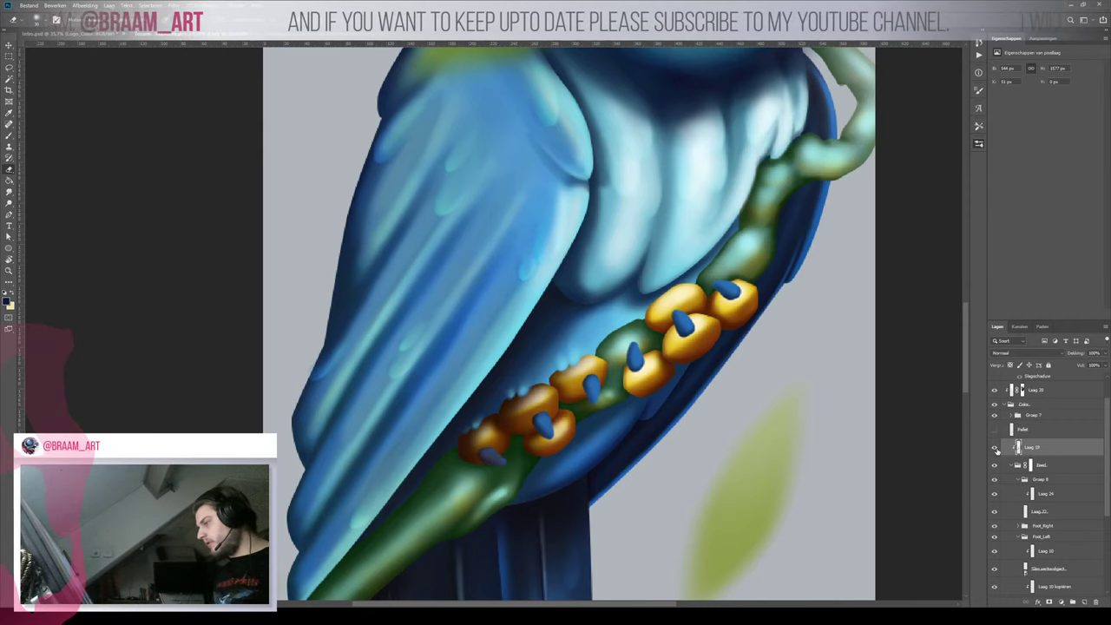
Sample a light blue from the bird's plumage and paint highlights on the claws of both feet on Laag 24
{"action": "left_click", "coordinate": [1046, 493]}
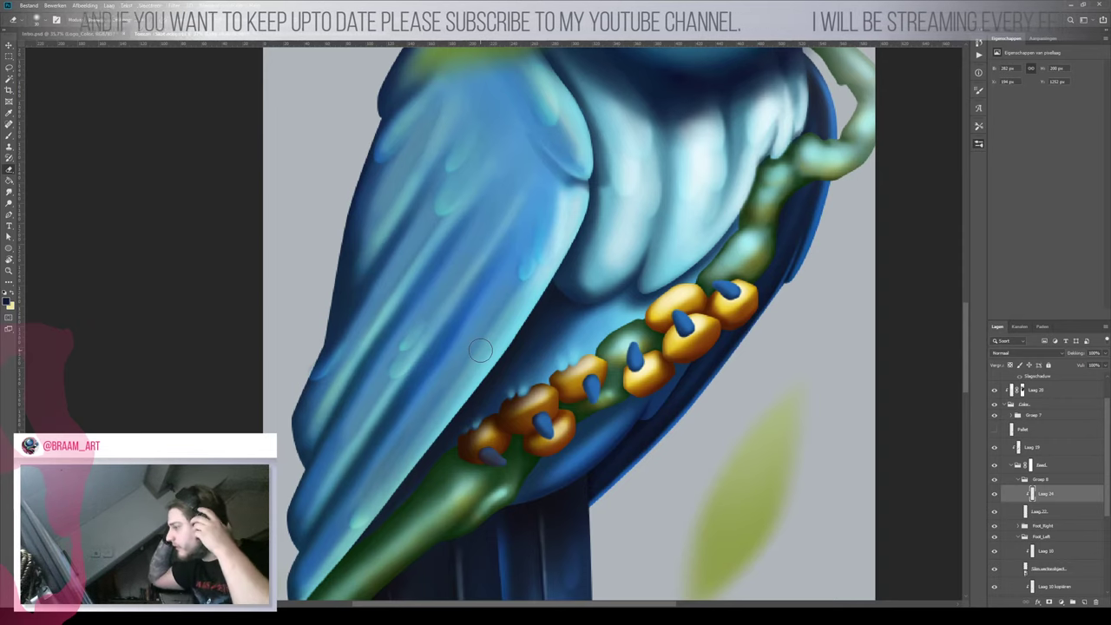
{"action": "key", "text": "i"}
{"action": "left_click", "coordinate": [515, 303]}
{"action": "key", "text": "b"}
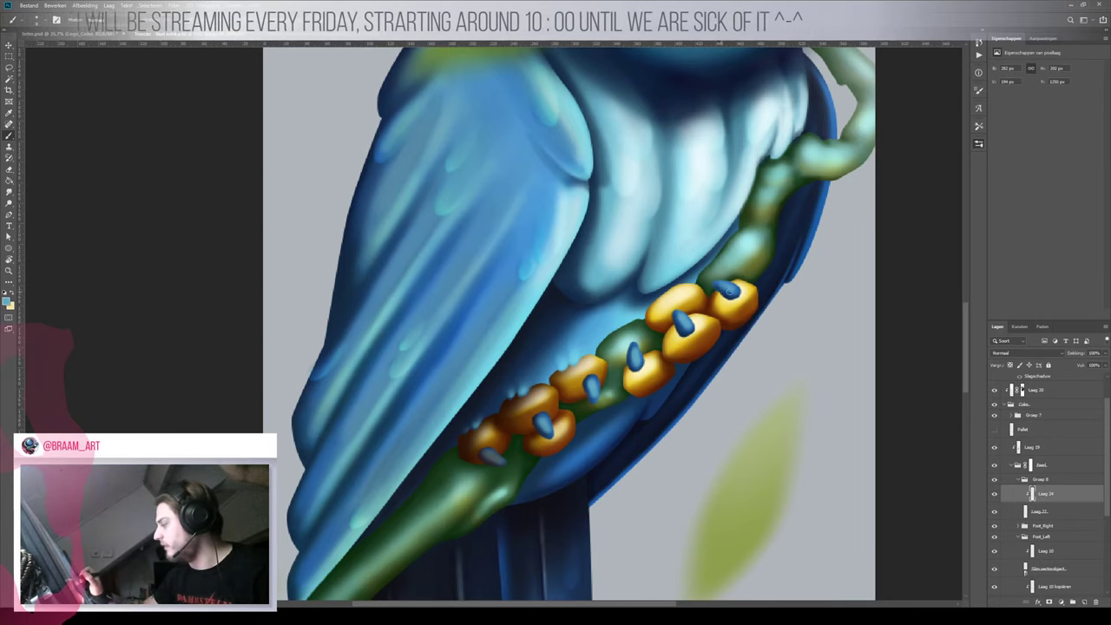
{"action": "key", "text": "z"}
{"action": "left_click_drag", "start_coordinate": [732, 313], "coordinate": [792, 406]}
{"action": "key", "text": "b"}
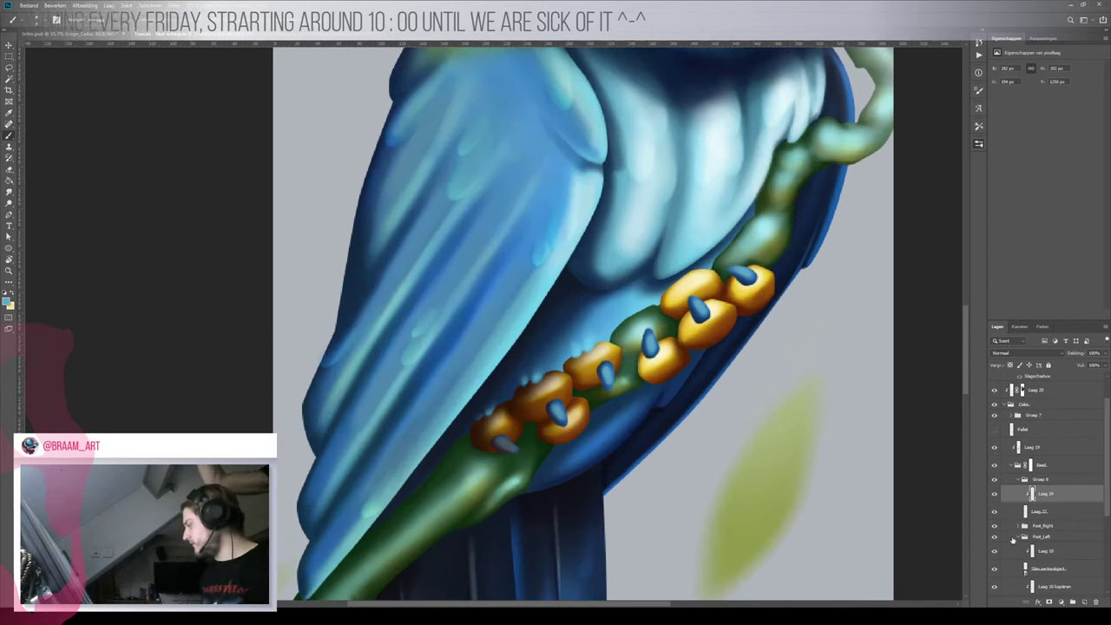
Touch up the claw on the left-hand foot's lower middle toe on Laag 22 and Laag 24, isolating it with lasso selections
{"action": "left_click", "coordinate": [1037, 512]}
{"action": "key", "text": "e"}
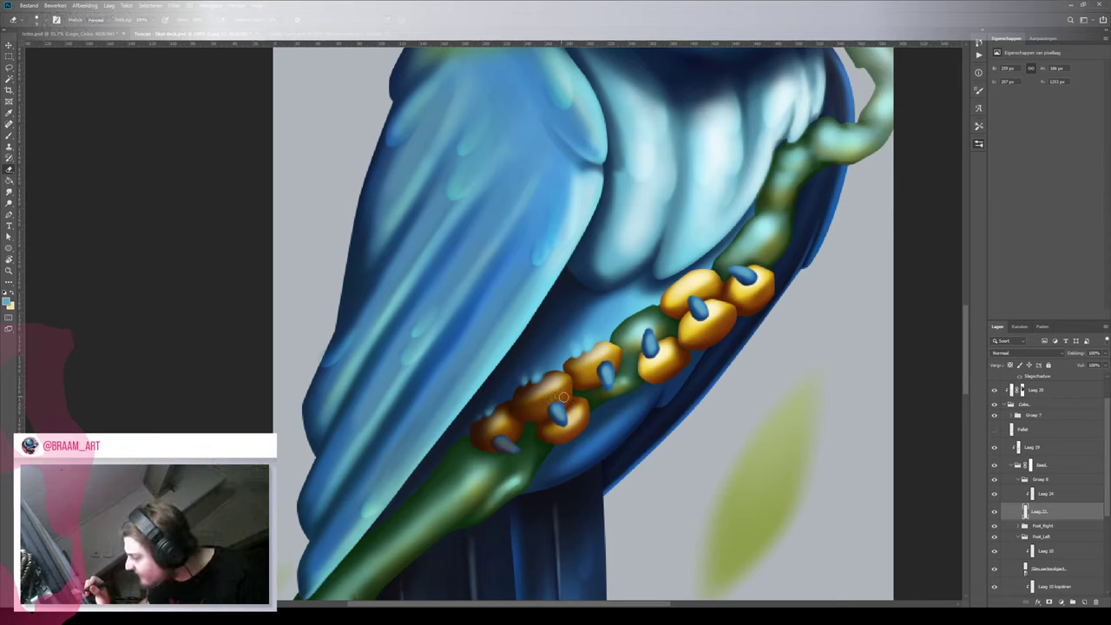
{"action": "mouse_move", "coordinate": [573, 404]}
{"action": "left_mouse_down"}
{"action": "mouse_move", "coordinate": [512, 403]}
{"action": "mouse_move", "coordinate": [568, 404]}
{"action": "mouse_move", "coordinate": [526, 444]}
{"action": "mouse_move", "coordinate": [576, 456]}
{"action": "mouse_move", "coordinate": [562, 430]}
{"action": "mouse_move", "coordinate": [560, 441]}
{"action": "left_mouse_up"}
{"action": "key", "text": "l"}
{"action": "key", "text": "v"}
{"action": "key", "text": "ctrl+d"}
{"action": "key", "text": "alt+bracketright"}
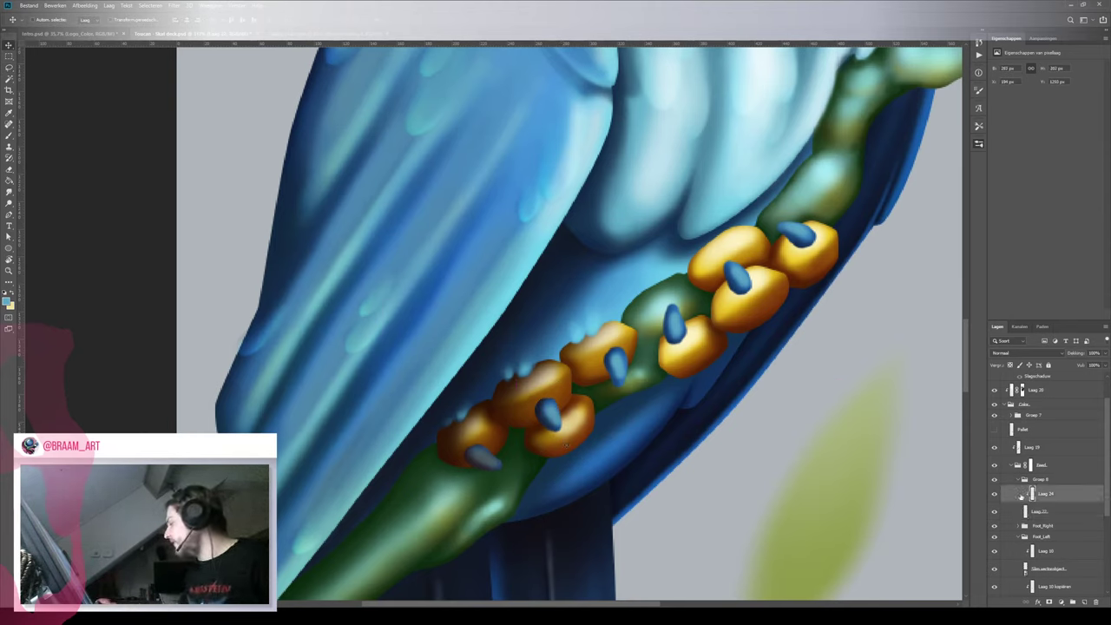
{"action": "key", "text": "l"}
{"action": "mouse_move", "coordinate": [585, 454]}
{"action": "left_mouse_down"}
{"action": "mouse_move", "coordinate": [524, 376]}
{"action": "mouse_move", "coordinate": [568, 487]}
{"action": "mouse_move", "coordinate": [550, 419]}
{"action": "left_mouse_up"}
{"action": "key", "text": "v"}
{"action": "key", "text": "ctrl+d"}
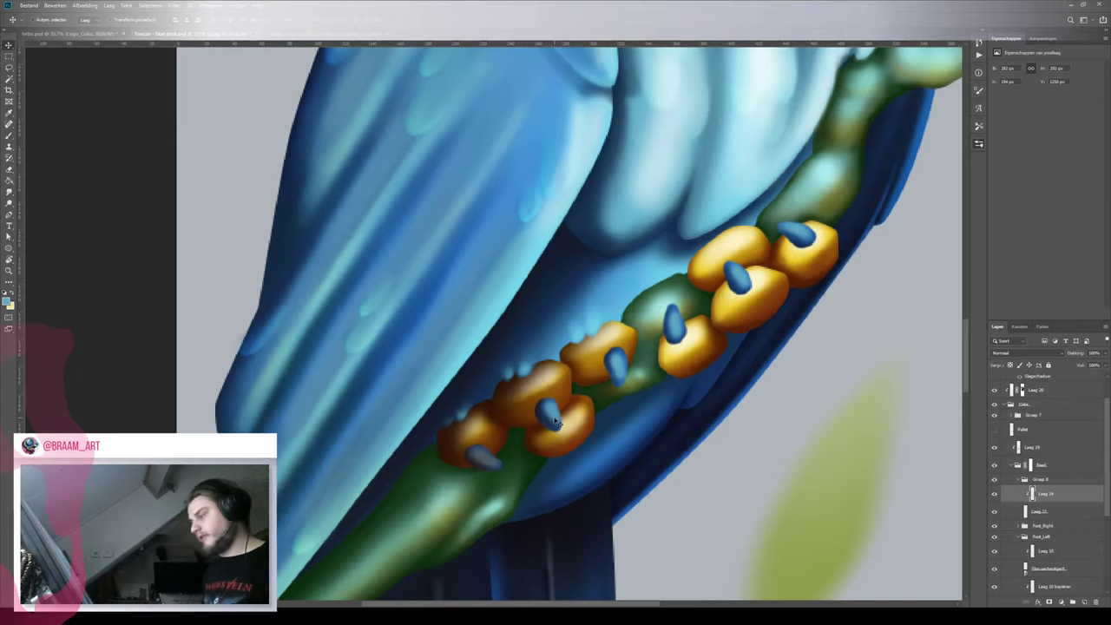
{"action": "key", "text": "z"}
{"action": "left_click_drag", "start_coordinate": [572, 354], "coordinate": [514, 383]}
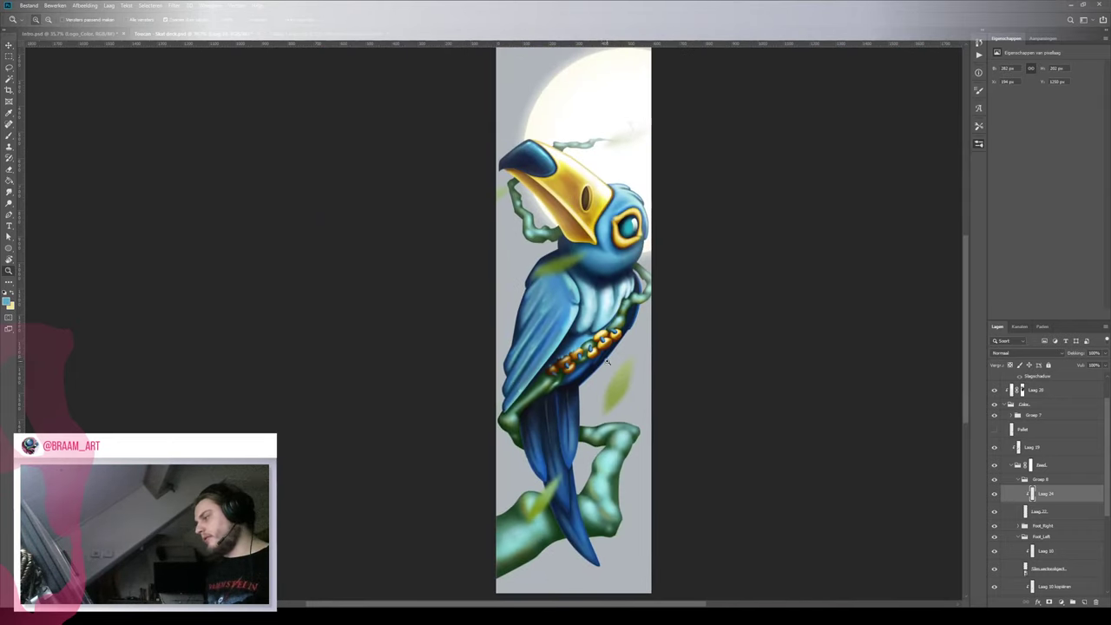
Group the claw layers Laag 24 and Laag 22 together inside the existing feet group
{"action": "key", "text": "v"}
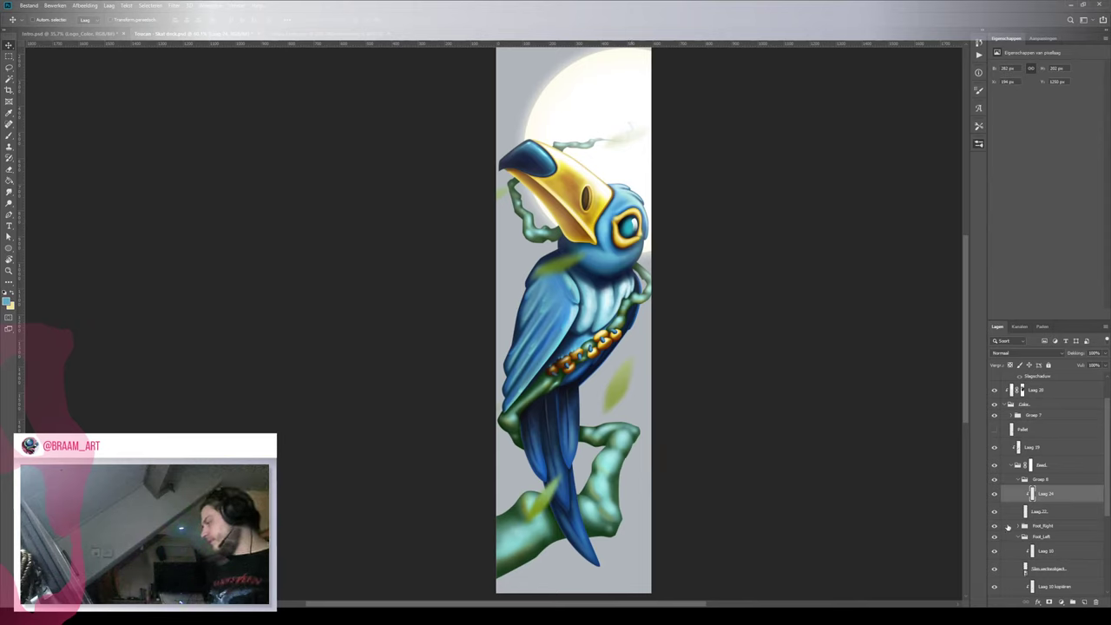
{"action": "left_click", "coordinate": [1052, 511], "text": "shift"}
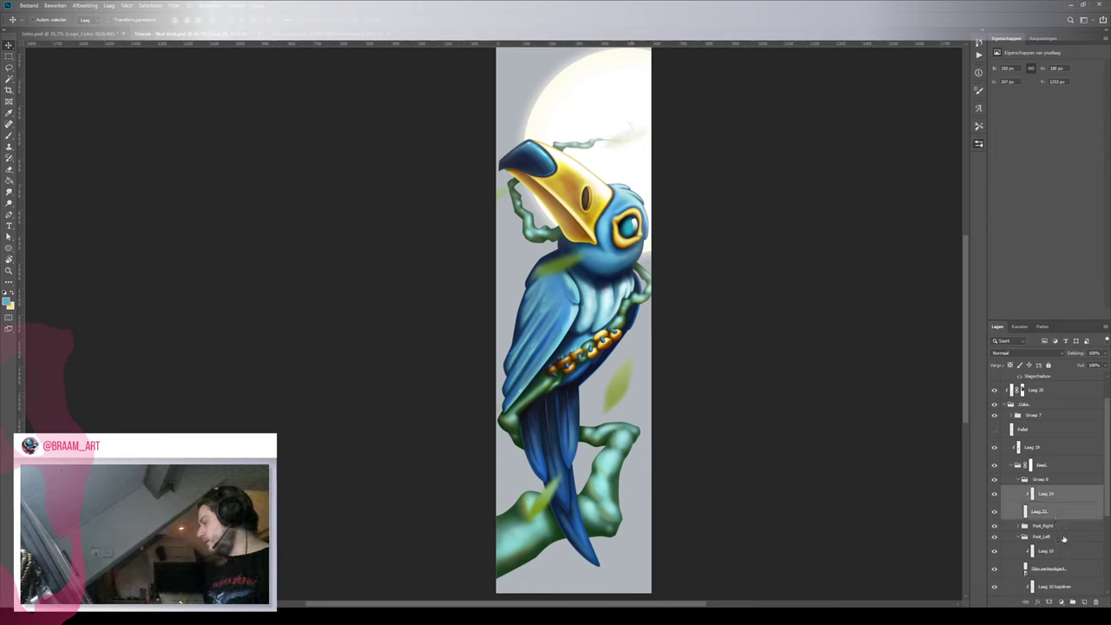
{"action": "key", "text": "ctrl+g"}
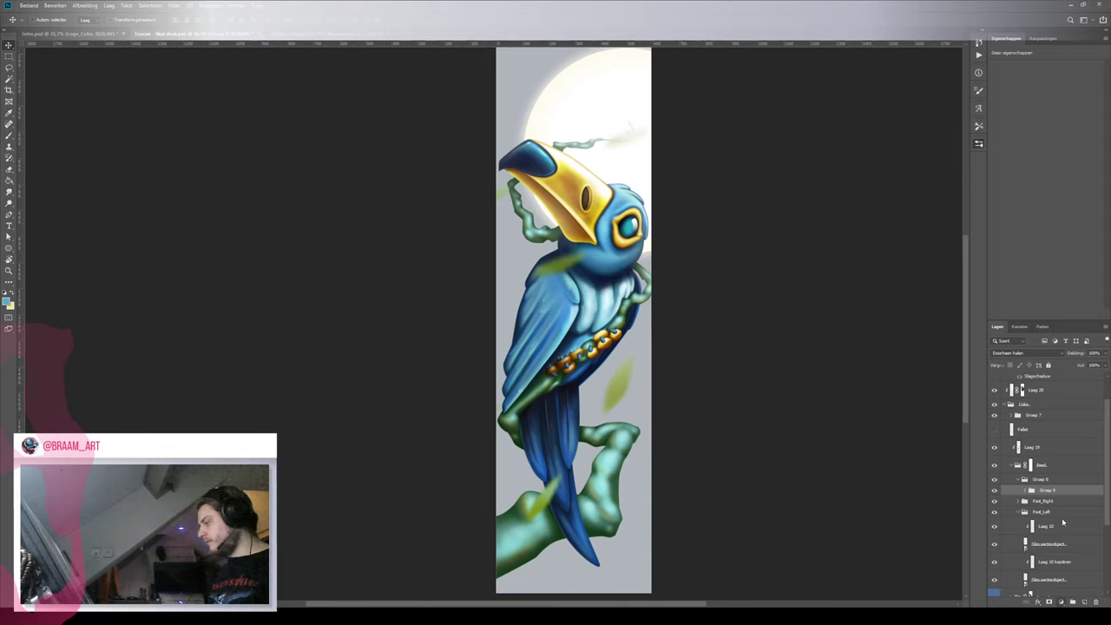
Try a Brightness/Contrast adjustment clipped to the claw group with lowered brightness and contrast, and delete it
{"action": "left_click", "coordinate": [1065, 479]}
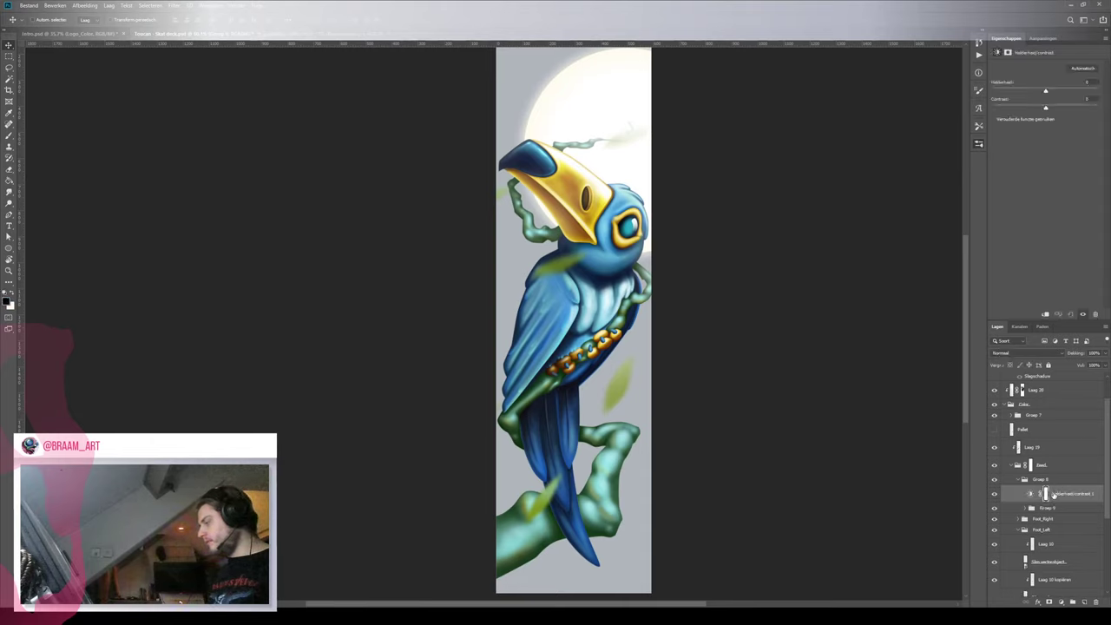
{"action": "left_click", "coordinate": [1051, 503], "text": "alt"}
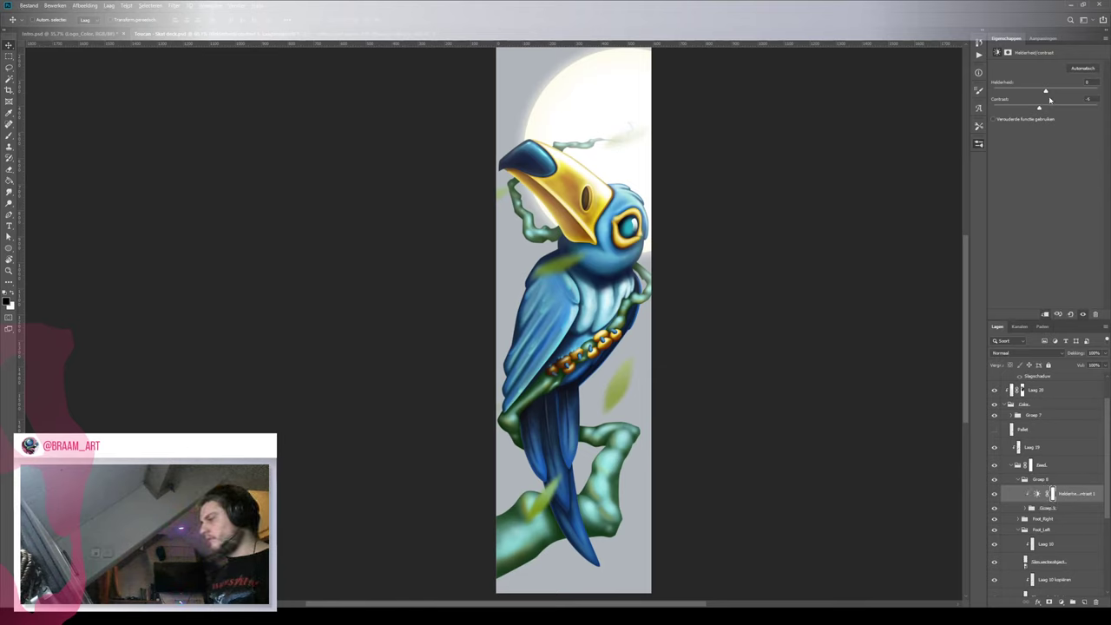
{"action": "left_click_drag", "start_coordinate": [1044, 91], "coordinate": [1024, 94]}
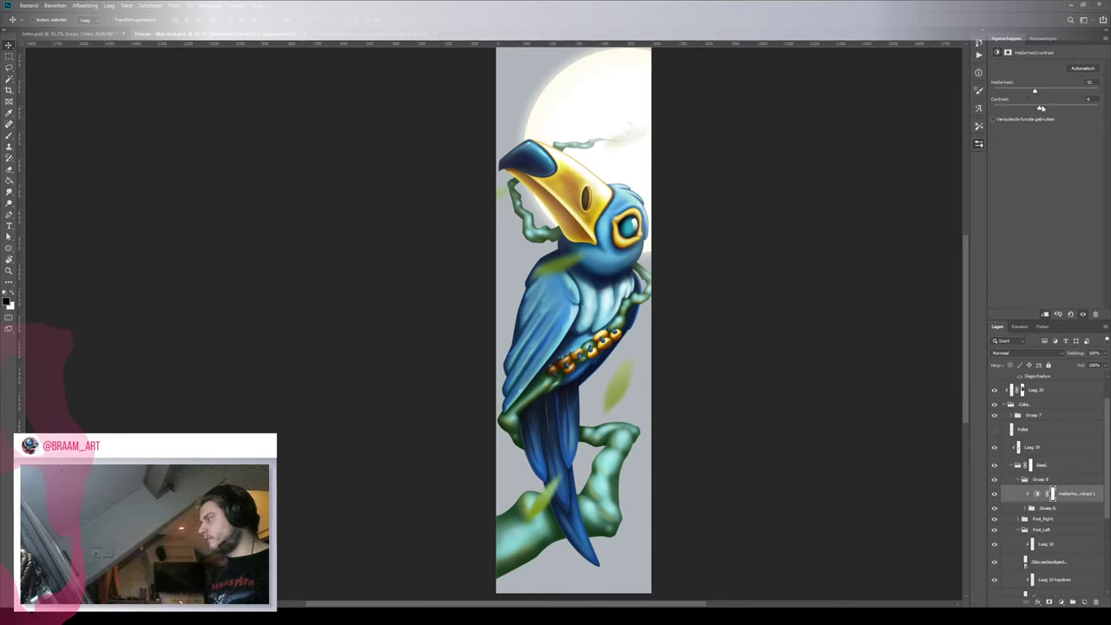
{"action": "left_click_drag", "start_coordinate": [1063, 110], "coordinate": [1036, 110]}
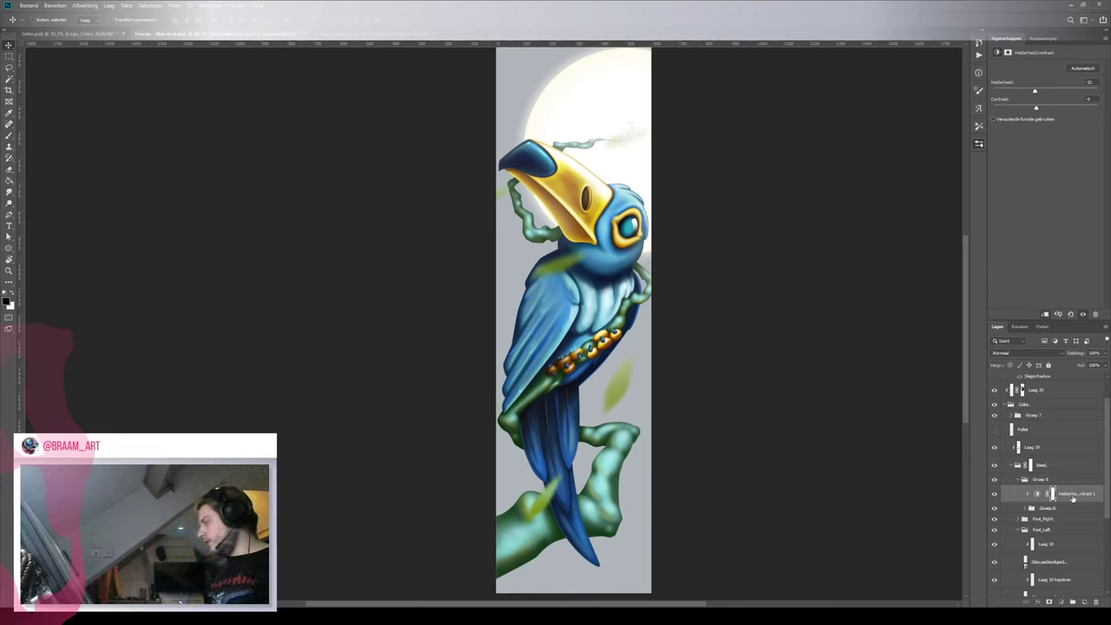
{"action": "left_click_drag", "start_coordinate": [1064, 493], "coordinate": [1097, 601]}
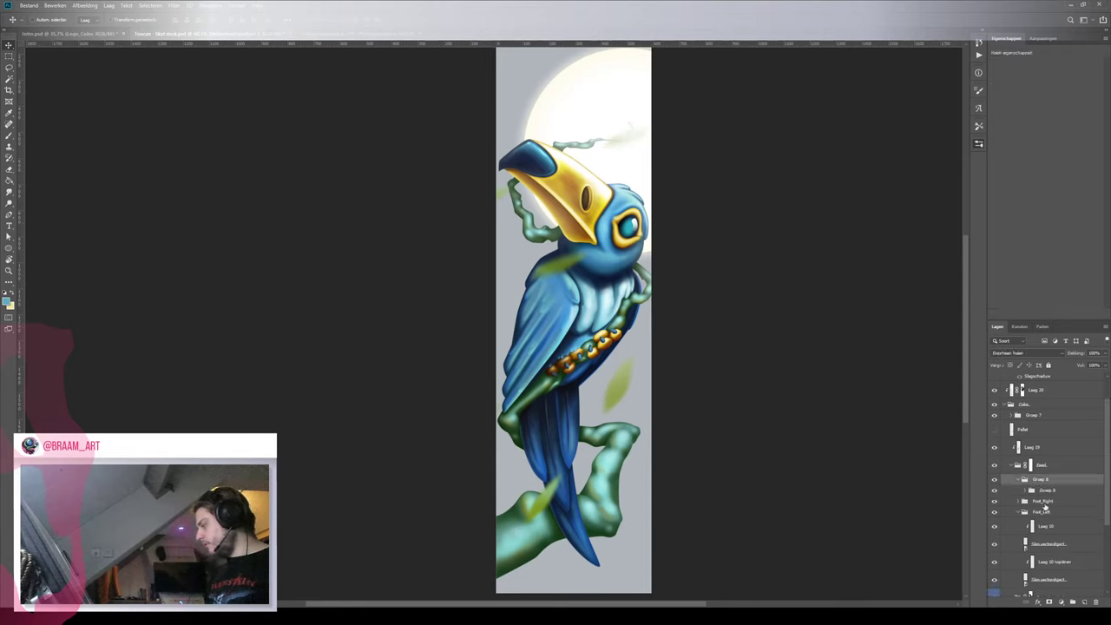
Try different hues and saturation levels on the claws with a Hue/Saturation adjustment clipped to their group, and delete it
{"action": "left_click", "coordinate": [1047, 491]}
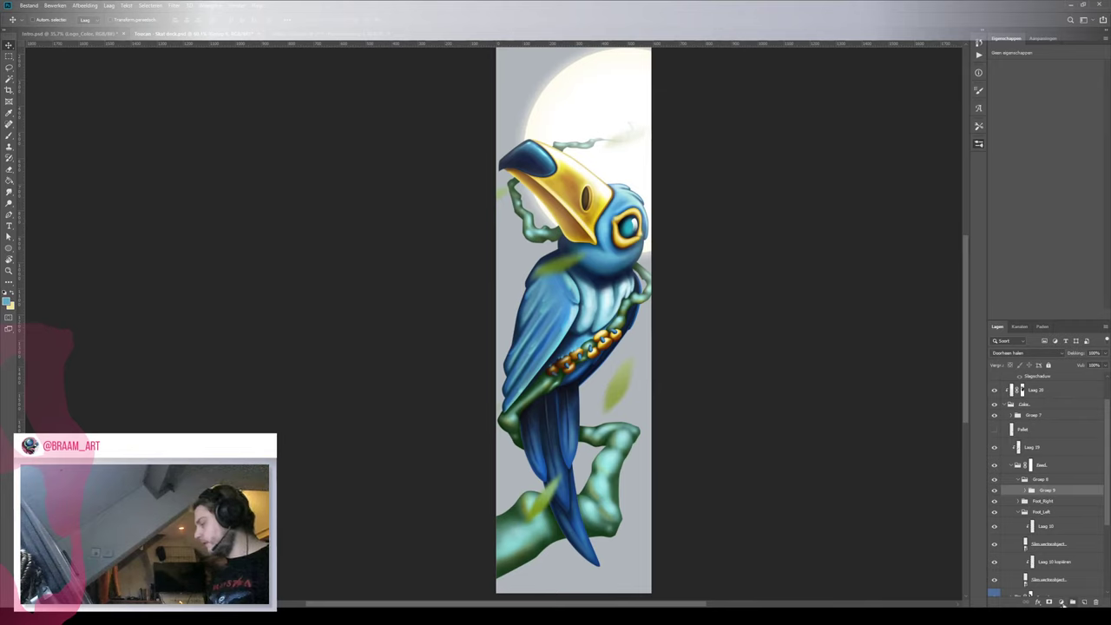
{"action": "left_click", "coordinate": [1062, 605]}
{"action": "left_click", "coordinate": [1058, 503]}
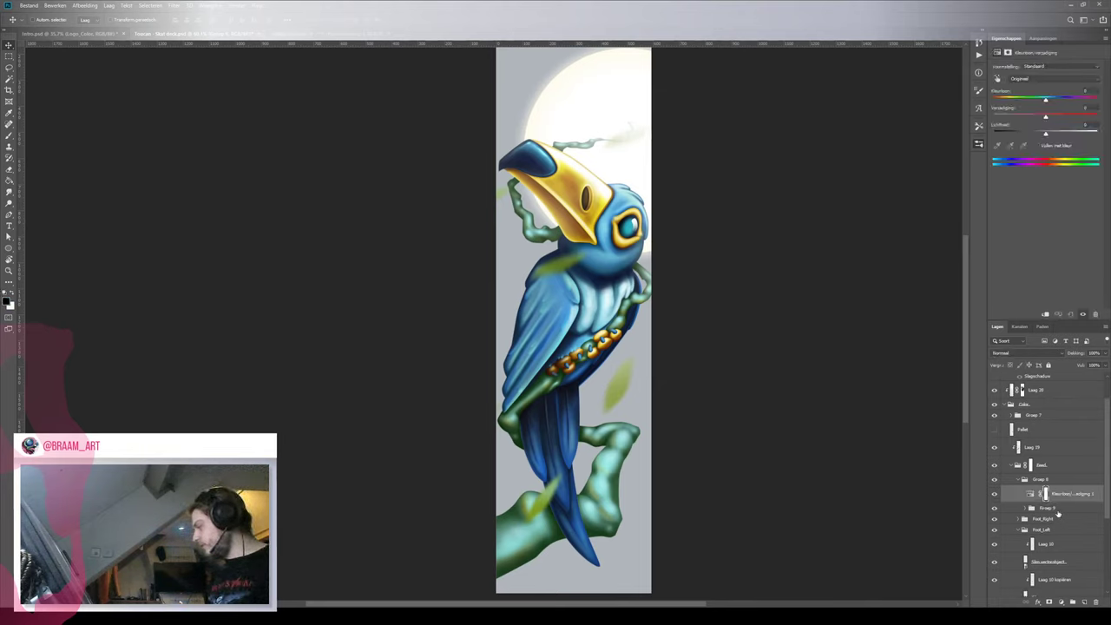
{"action": "left_click", "coordinate": [1061, 501], "text": "alt"}
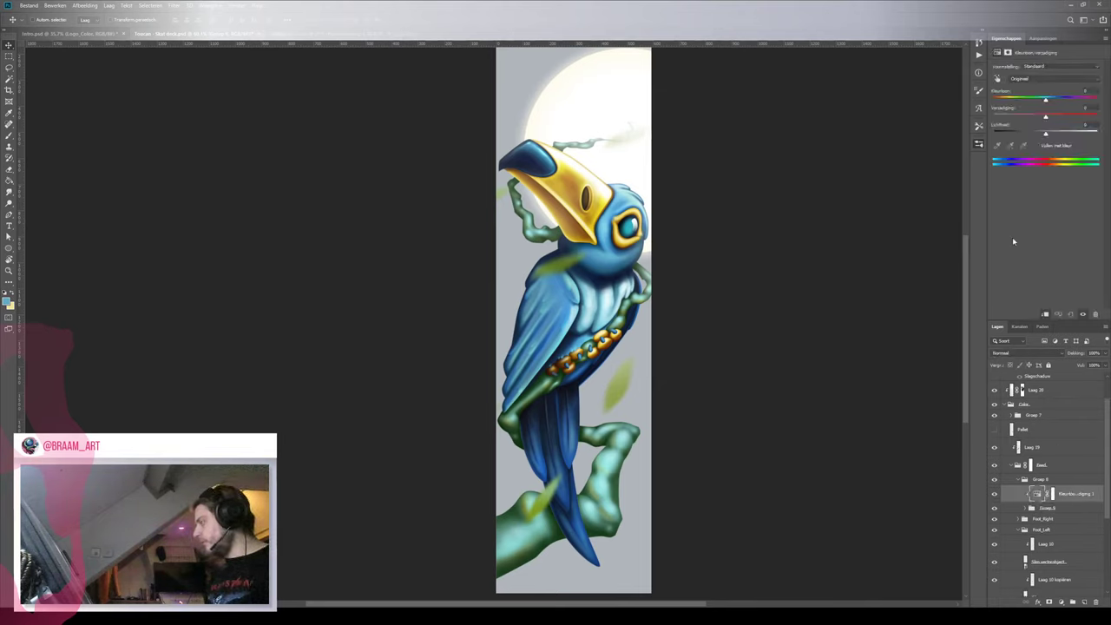
{"action": "left_click_drag", "start_coordinate": [1045, 103], "coordinate": [1070, 101]}
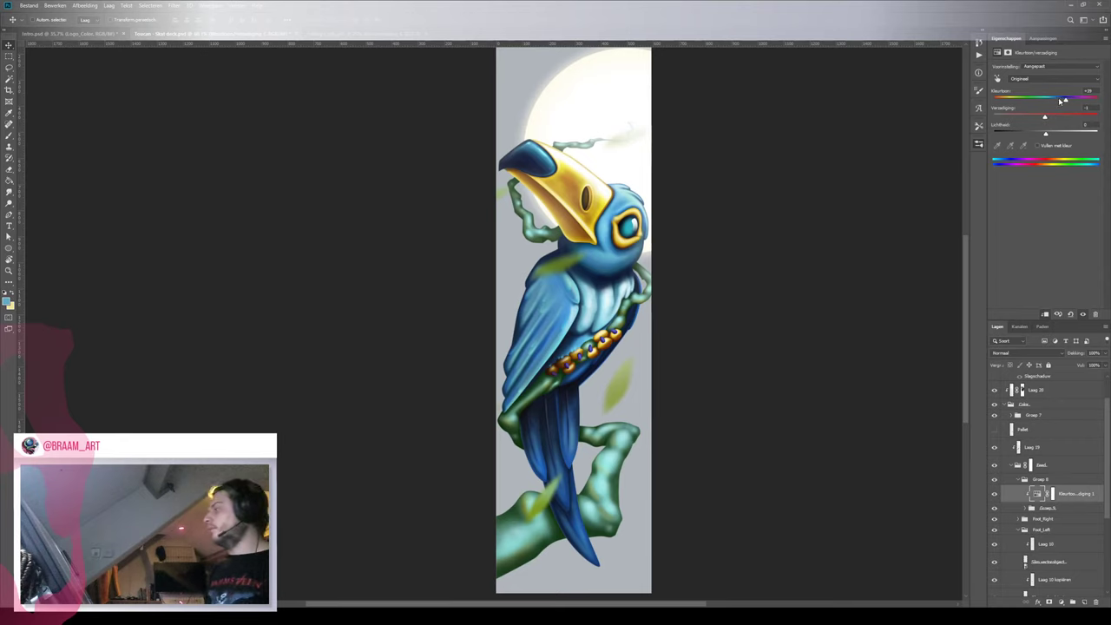
{"action": "mouse_move", "coordinate": [1060, 101]}
{"action": "left_mouse_down"}
{"action": "mouse_move", "coordinate": [1032, 102]}
{"action": "mouse_move", "coordinate": [1074, 102]}
{"action": "left_mouse_up"}
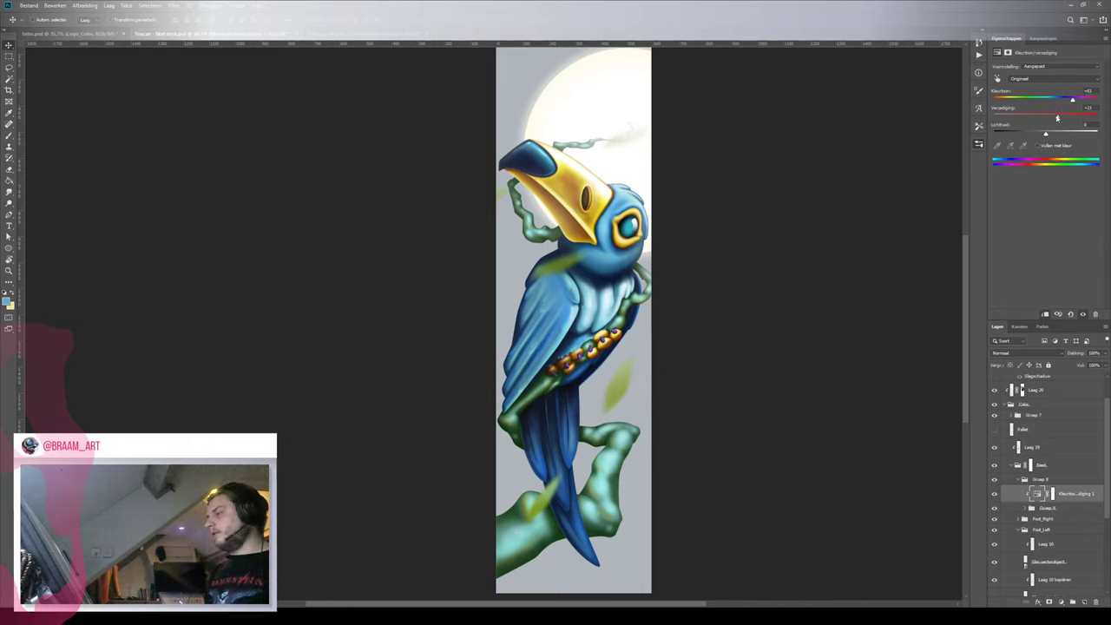
{"action": "mouse_move", "coordinate": [1033, 99]}
{"action": "left_mouse_down"}
{"action": "mouse_move", "coordinate": [1022, 99]}
{"action": "mouse_move", "coordinate": [1049, 116]}
{"action": "mouse_move", "coordinate": [1023, 116]}
{"action": "mouse_move", "coordinate": [1042, 101]}
{"action": "left_mouse_up"}
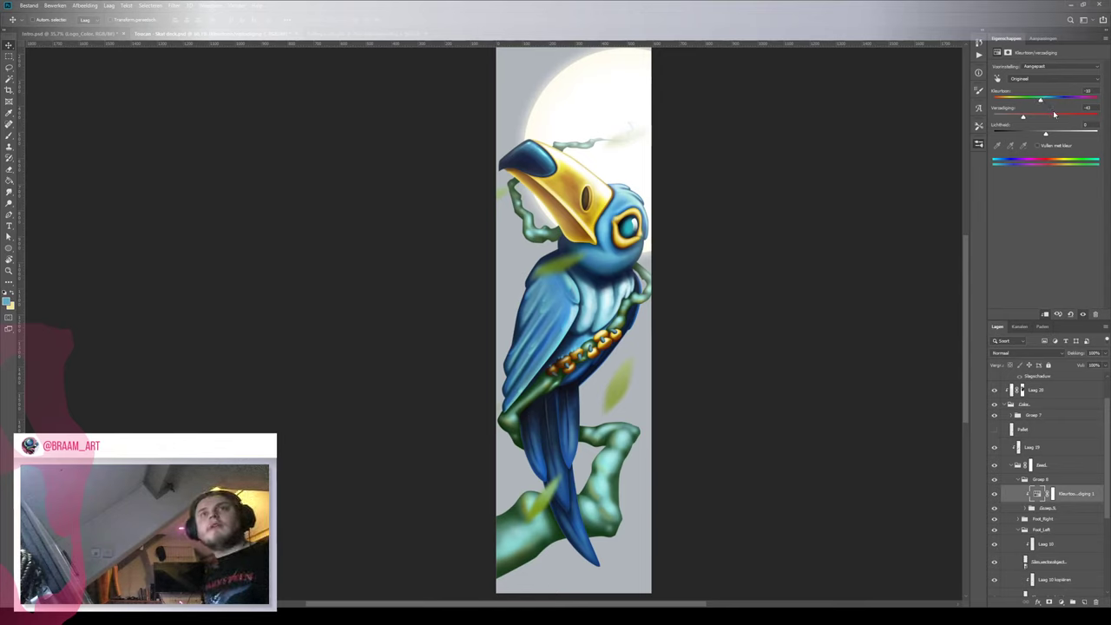
{"action": "left_click_drag", "start_coordinate": [1042, 101], "coordinate": [1035, 102]}
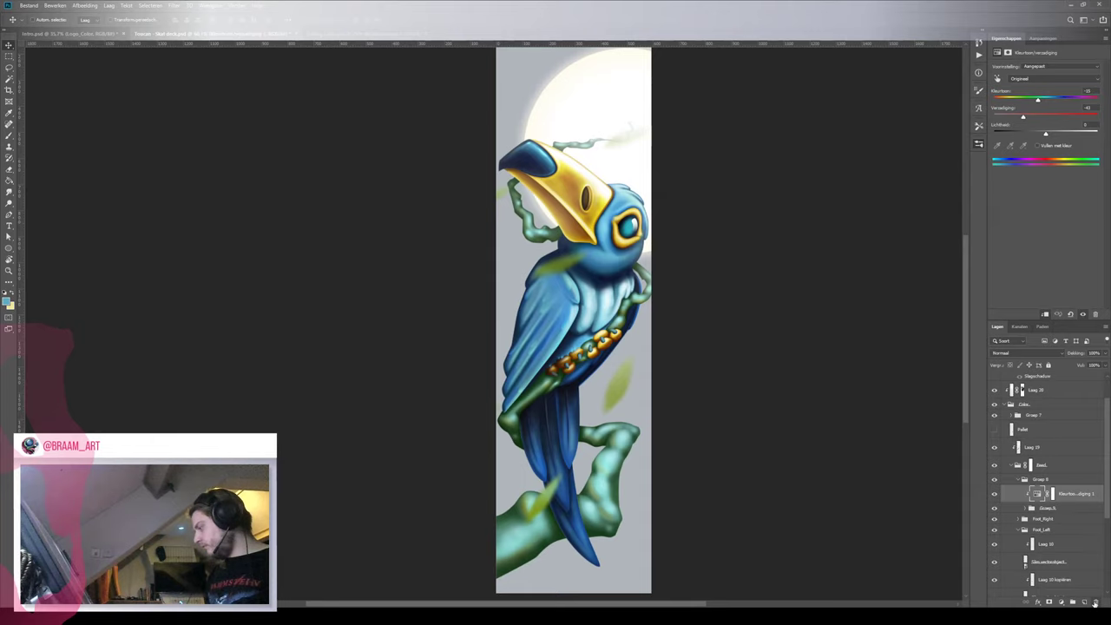
{"action": "left_click", "coordinate": [1095, 602]}
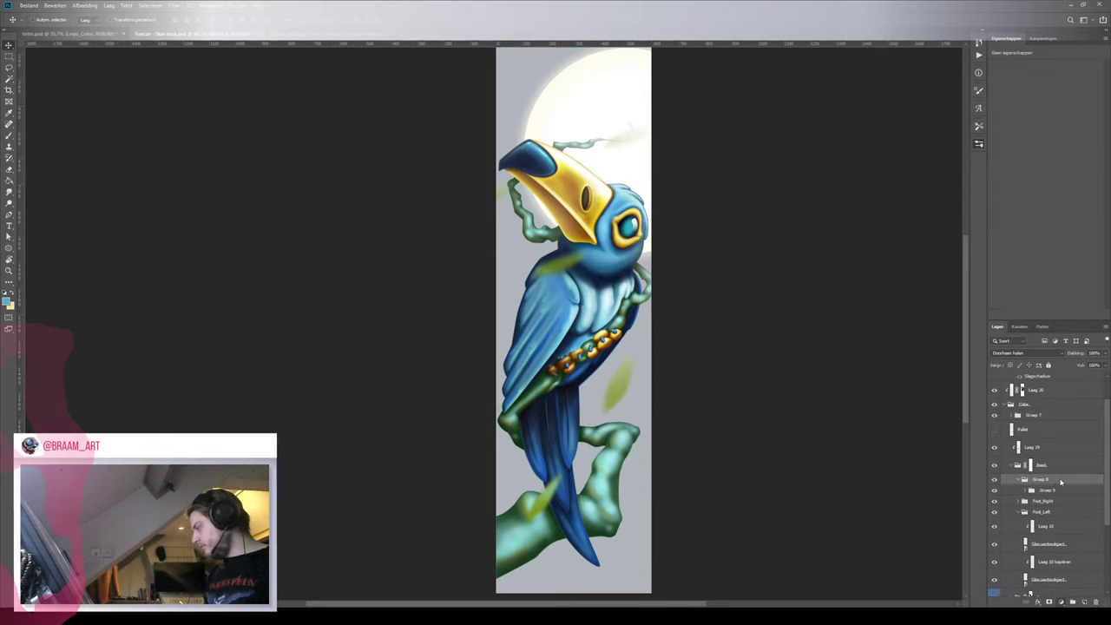
Add a solid colour fill layer clipped to the claw group and set it to a dark brown sampled from the foot
{"action": "left_click", "coordinate": [1056, 453]}
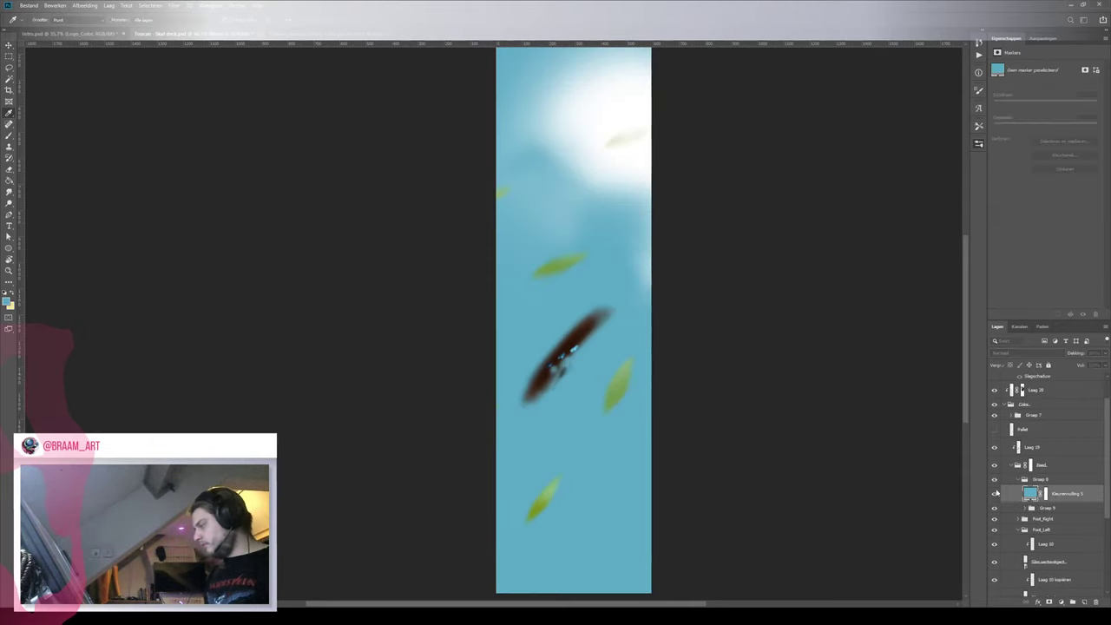
{"action": "key", "text": "v"}
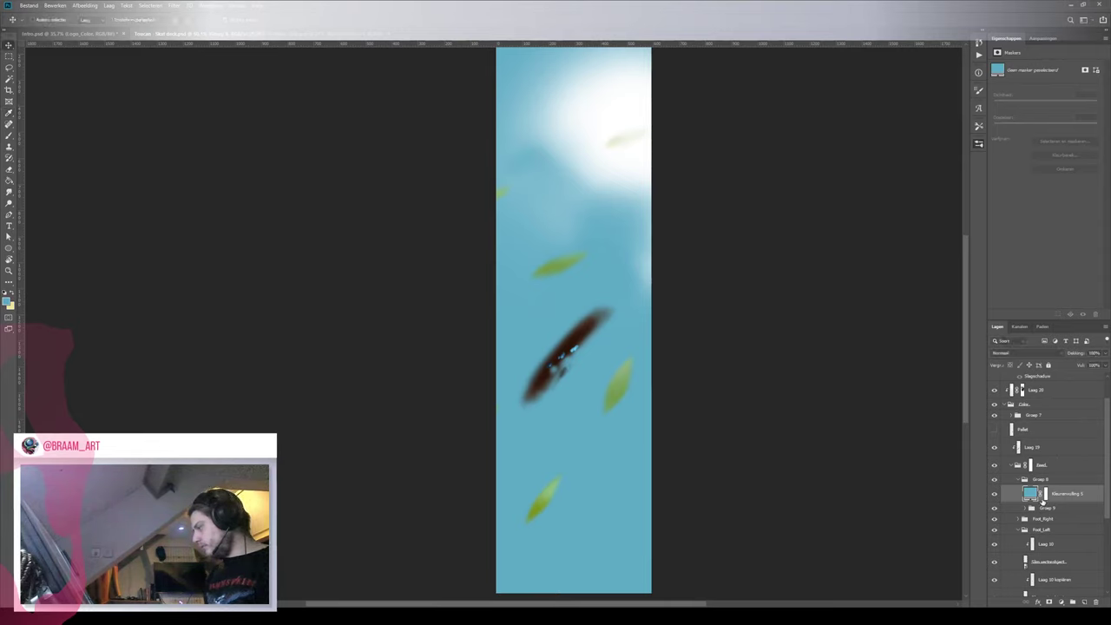
{"action": "left_click", "coordinate": [1039, 501], "text": "alt"}
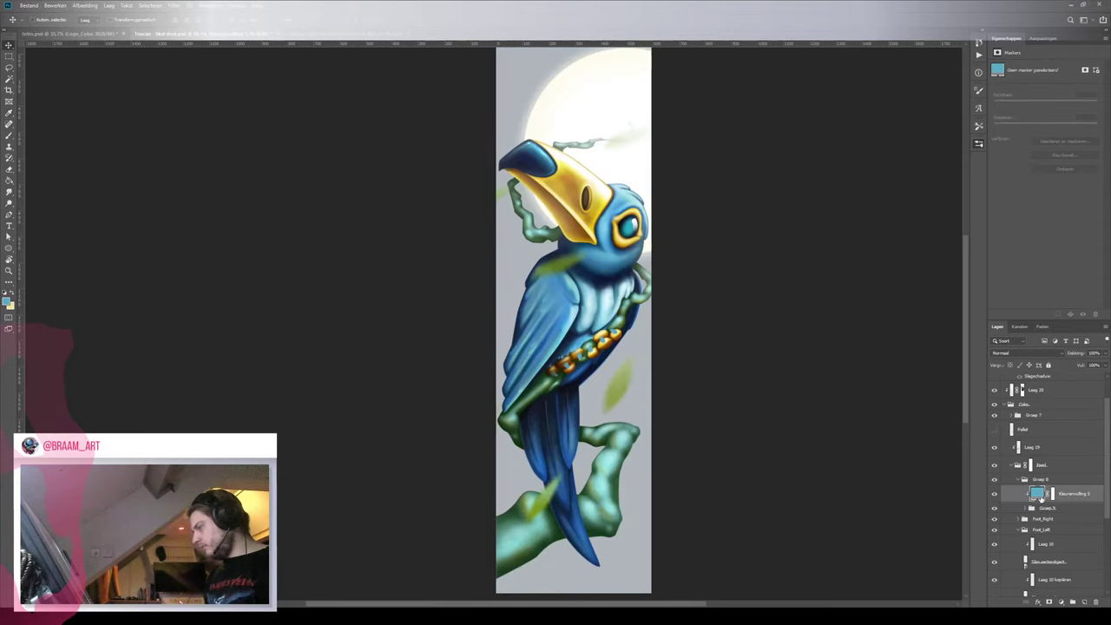
{"action": "key", "text": "i"}
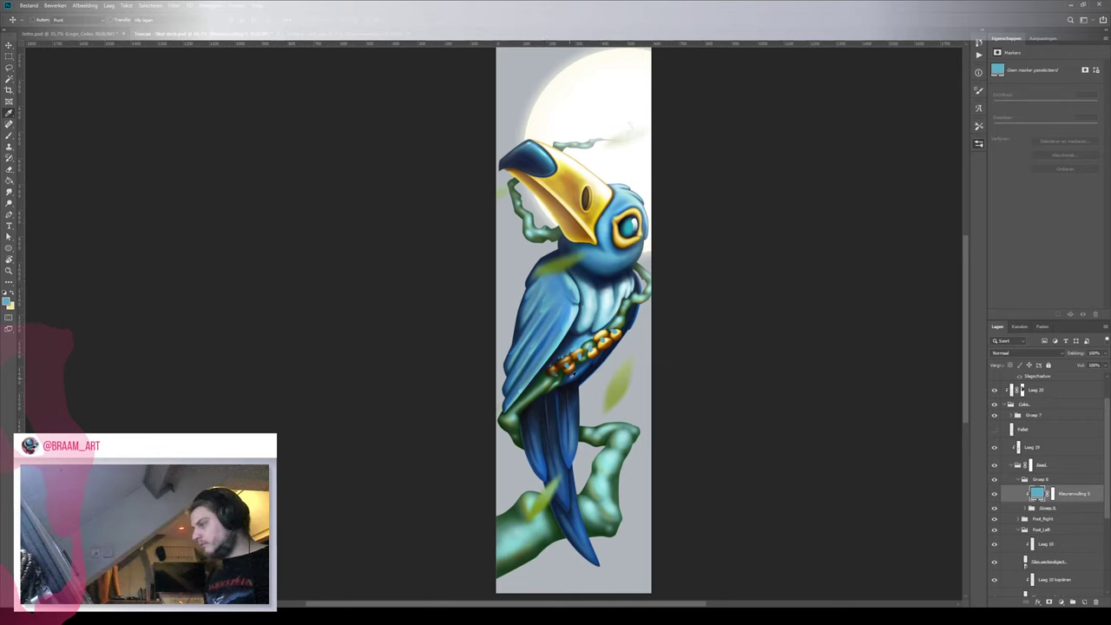
{"action": "left_click", "coordinate": [550, 372]}
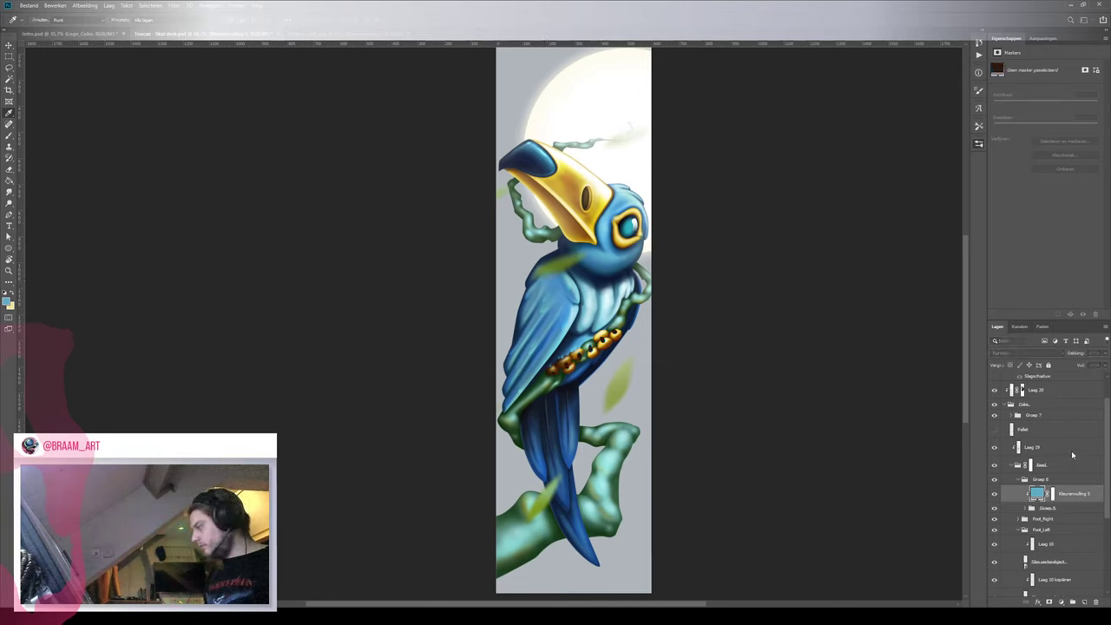
{"action": "key", "text": "v"}
Try the Kleurtoon and Verzadiging blend modes on the claws' fill layer and return it to Normaal
{"action": "left_click", "coordinate": [1000, 355]}
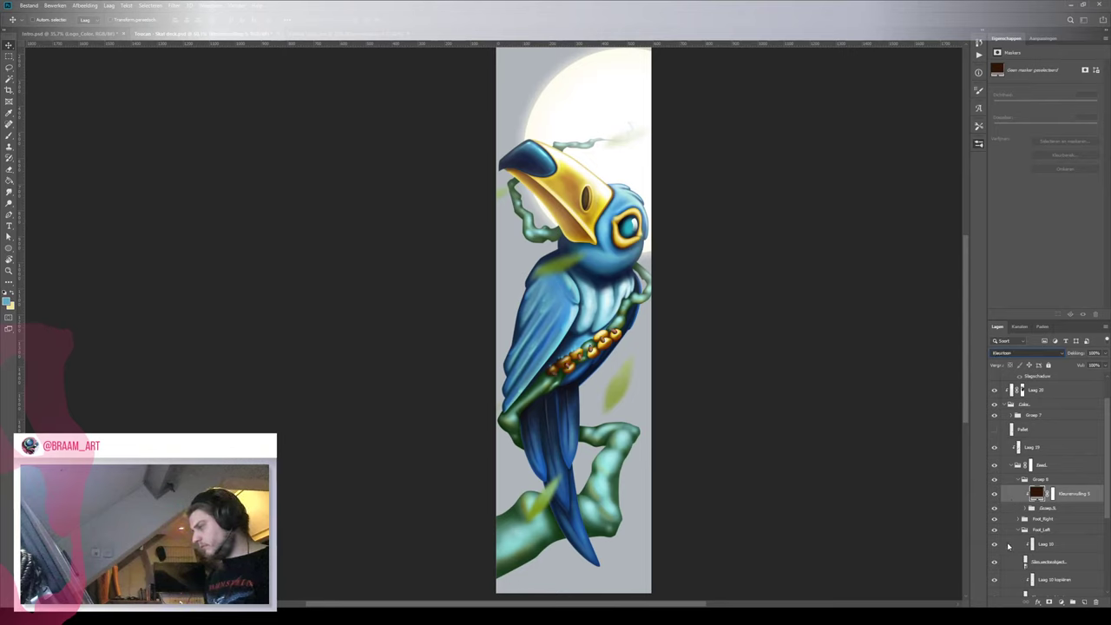
{"action": "key", "text": "shift+plus"}
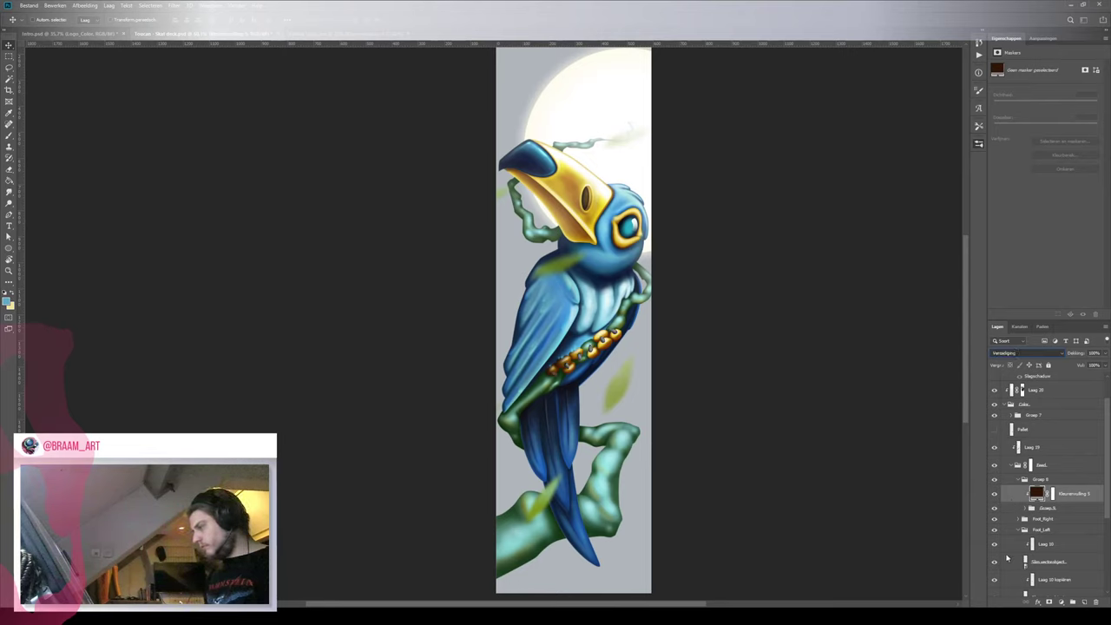
{"action": "key", "text": "shift+plus"}
{"action": "key", "text": "shift+minus"}
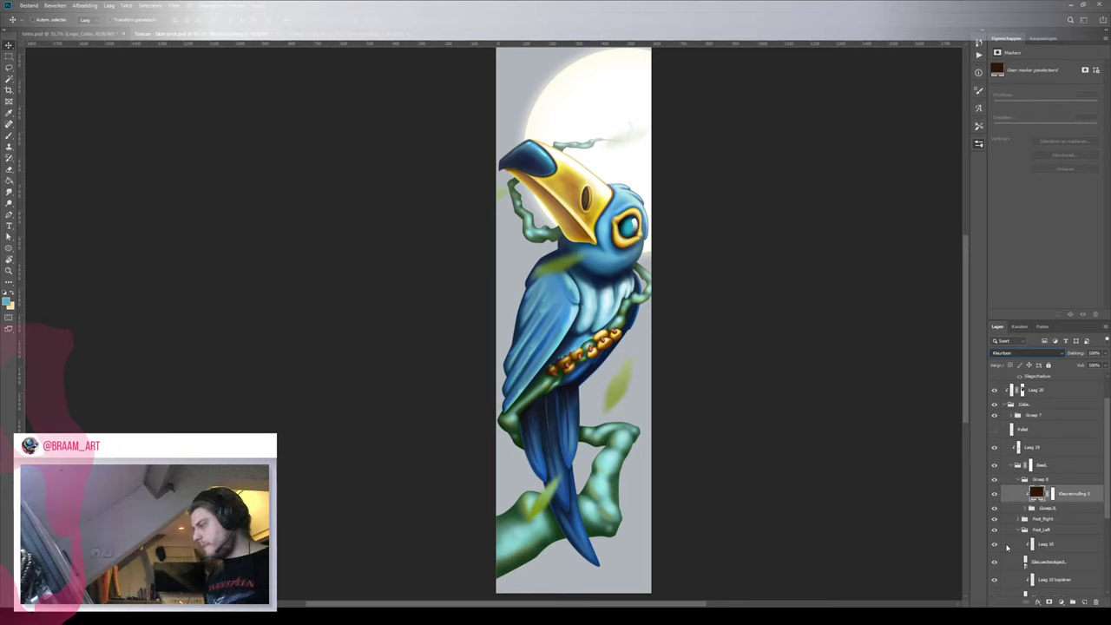
{"action": "key", "text": "alt+shift+n"}
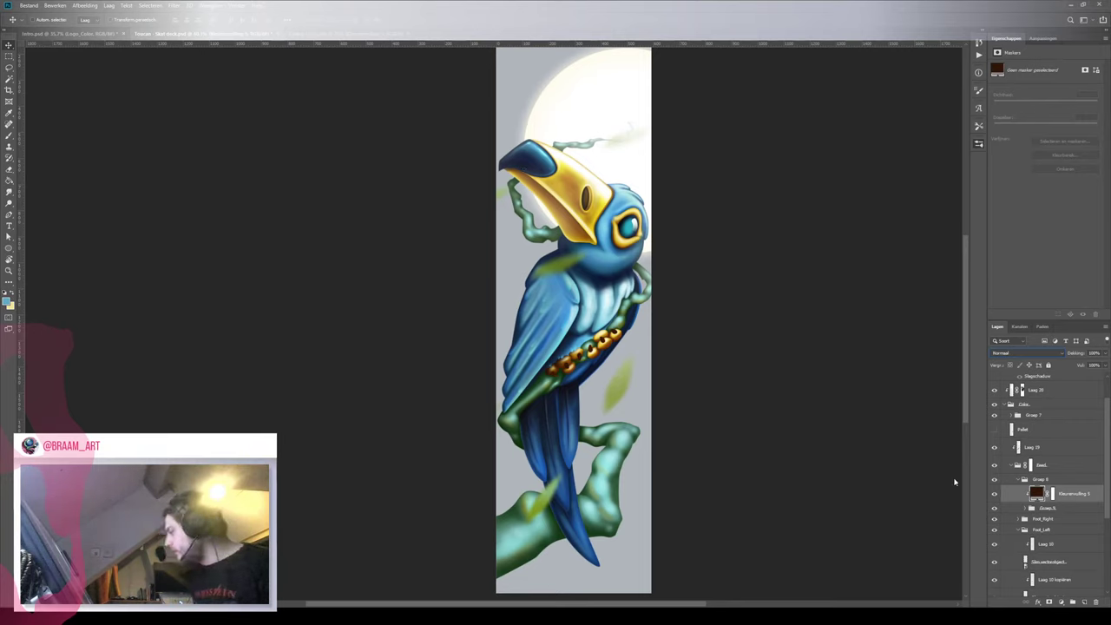
Change the claws' fill layer colour to a dark navy sampled from the beak's dark tip
{"action": "double_click", "coordinate": [1037, 494]}
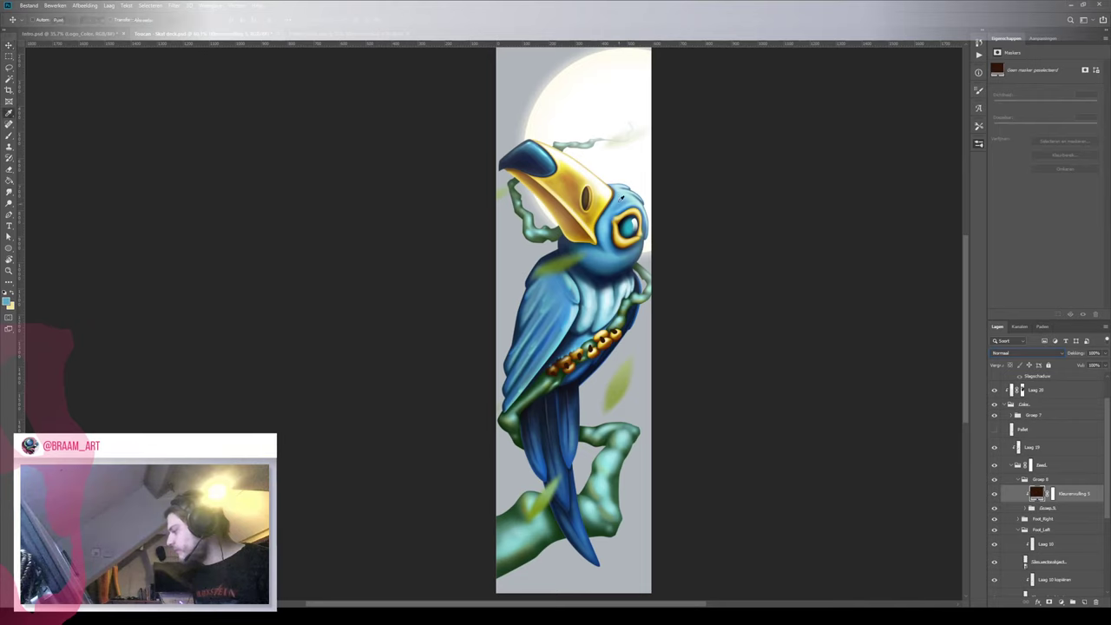
{"action": "left_click", "coordinate": [526, 156]}
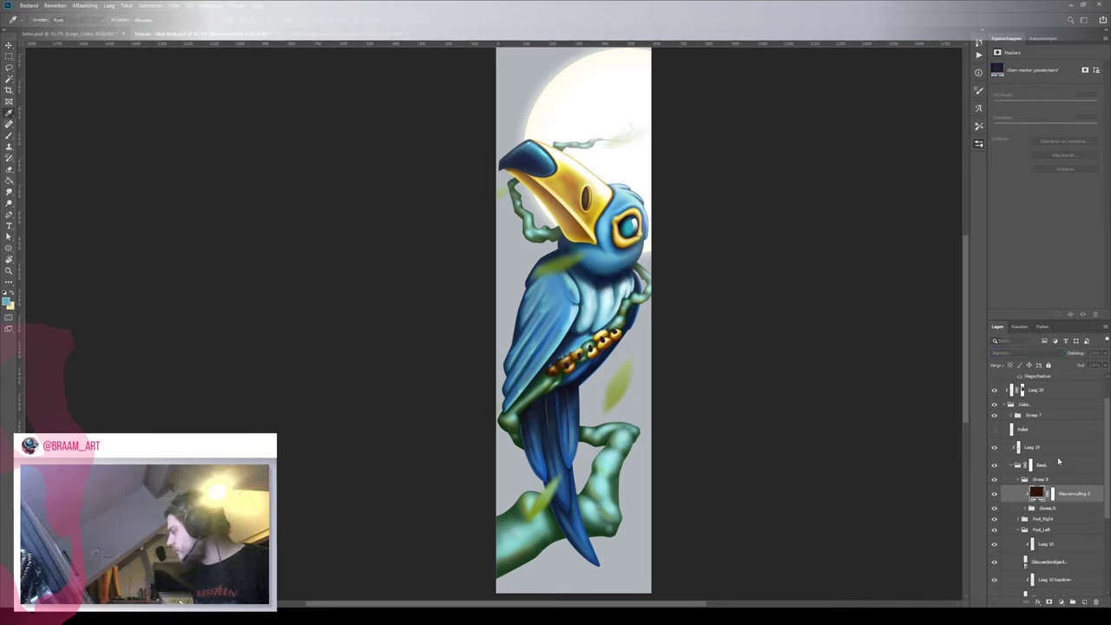
{"action": "key", "text": "v"}
Move the navy fill layer into the claw group between Laag 24 and Laag 22, check the claws, and collapse the group
{"action": "left_click", "coordinate": [1029, 508]}
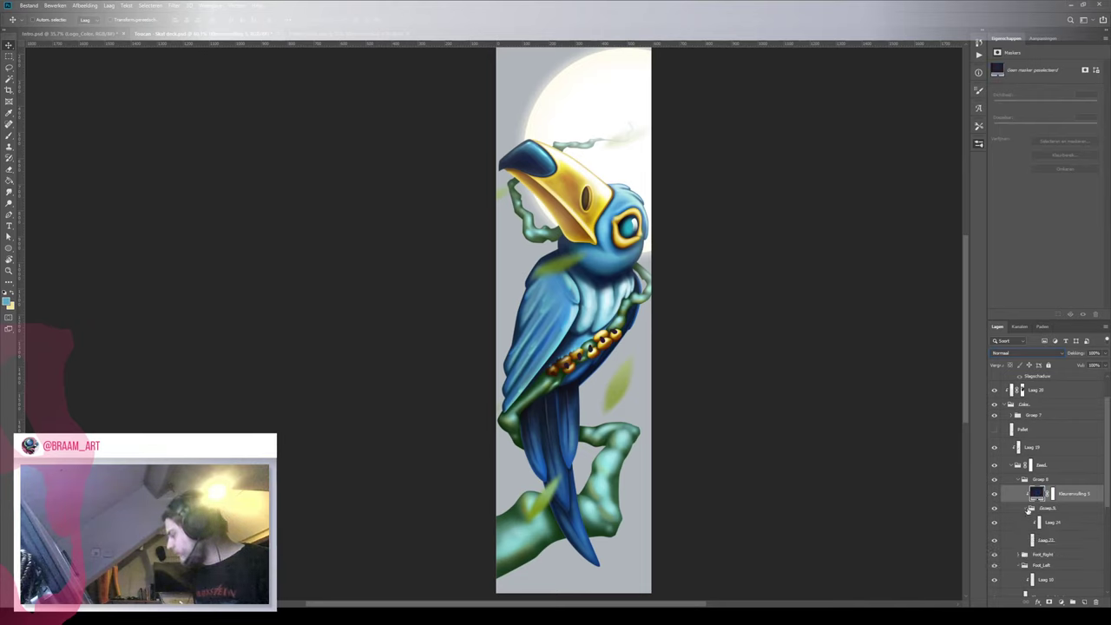
{"action": "scroll", "coordinate": [1042, 511], "scroll_direction": "down", "scroll_amount": 1}
{"action": "left_click_drag", "start_coordinate": [1038, 474], "coordinate": [1039, 505]}
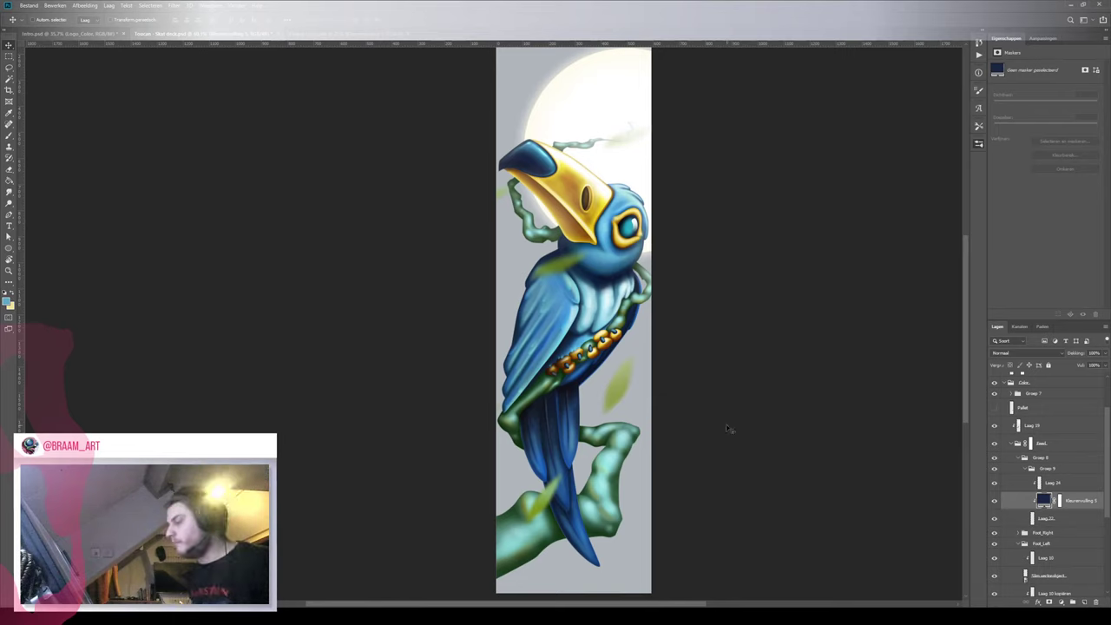
{"action": "key", "text": "z"}
{"action": "mouse_move", "coordinate": [600, 341]}
{"action": "left_mouse_down"}
{"action": "mouse_move", "coordinate": [580, 343]}
{"action": "mouse_move", "coordinate": [613, 345]}
{"action": "left_mouse_up"}
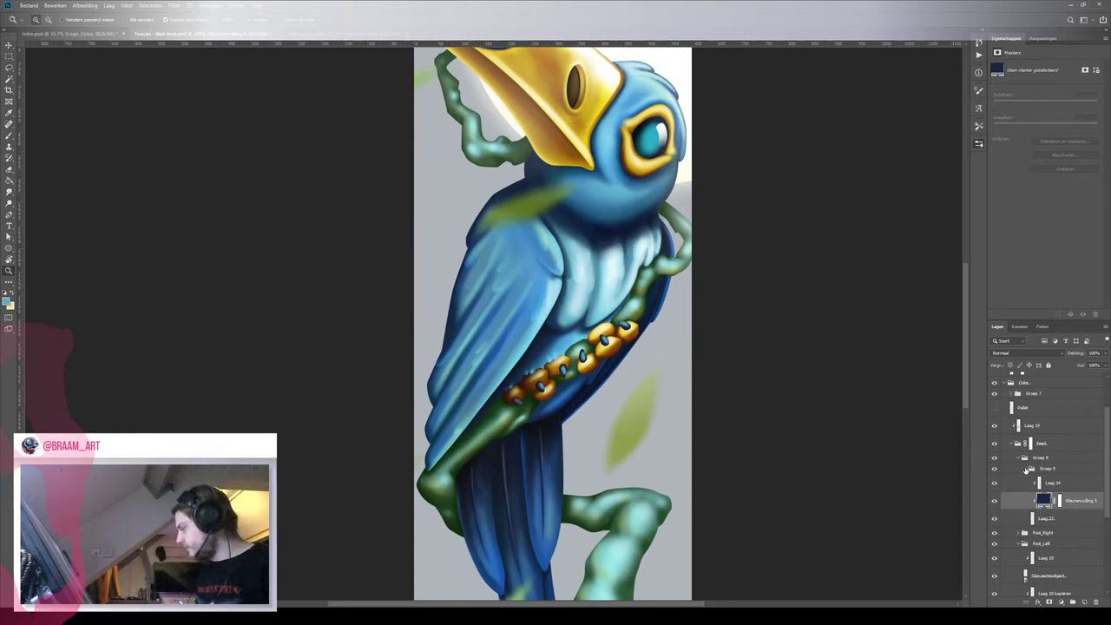
{"action": "left_click", "coordinate": [1026, 469]}
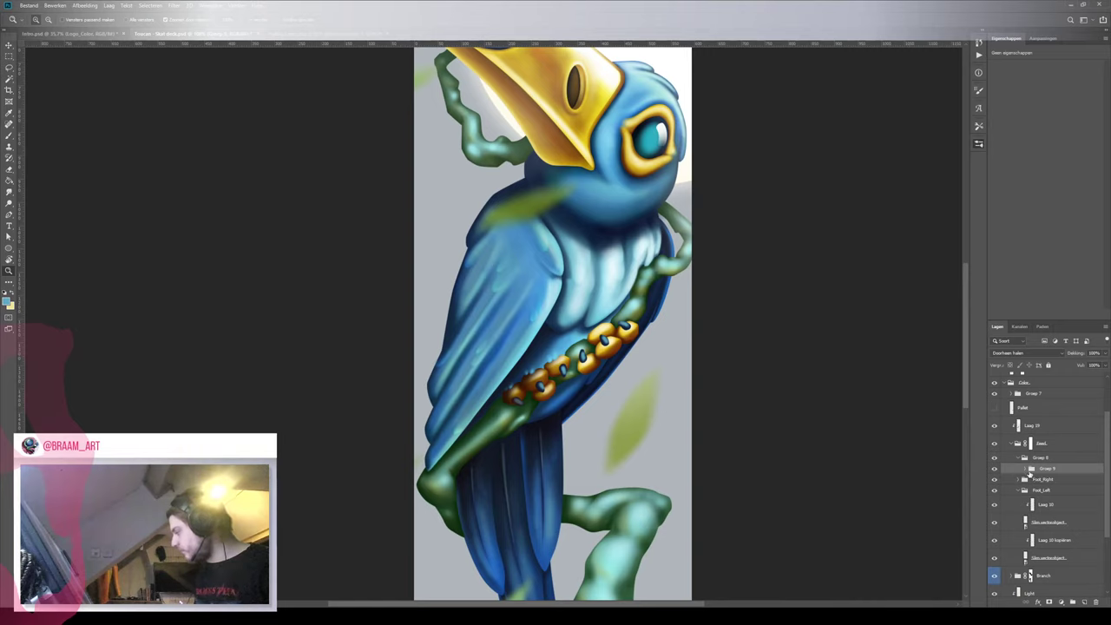
Add an empty layer directly beneath Laag 22 in Groep 9, rename Laag 22 to Nails, and make the new layer active
{"action": "left_click", "coordinate": [1026, 469]}
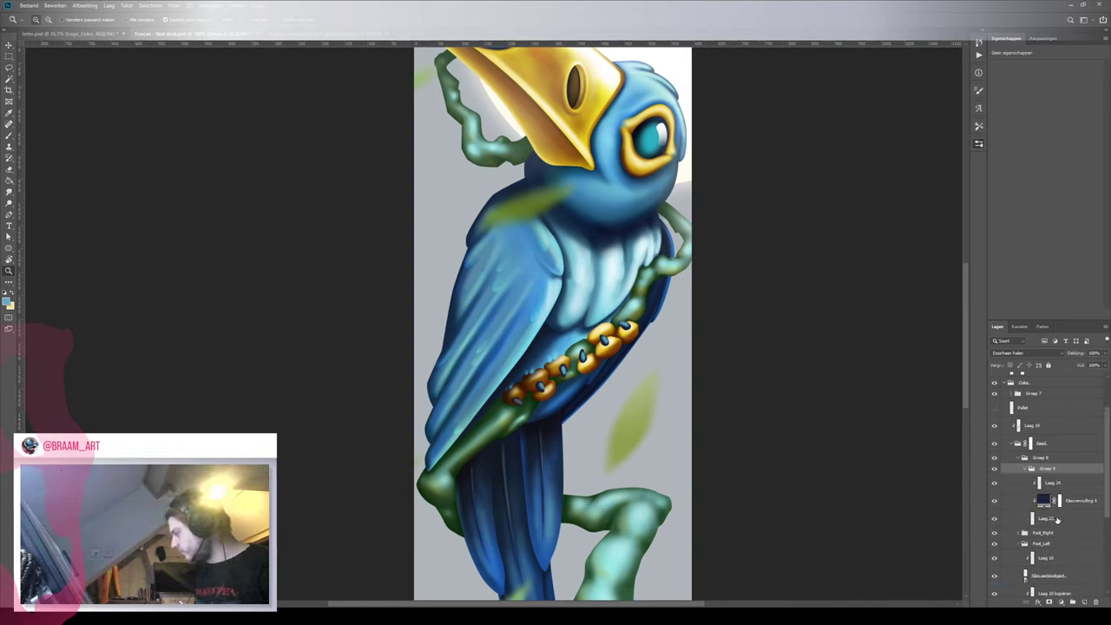
{"action": "left_click", "coordinate": [1057, 519]}
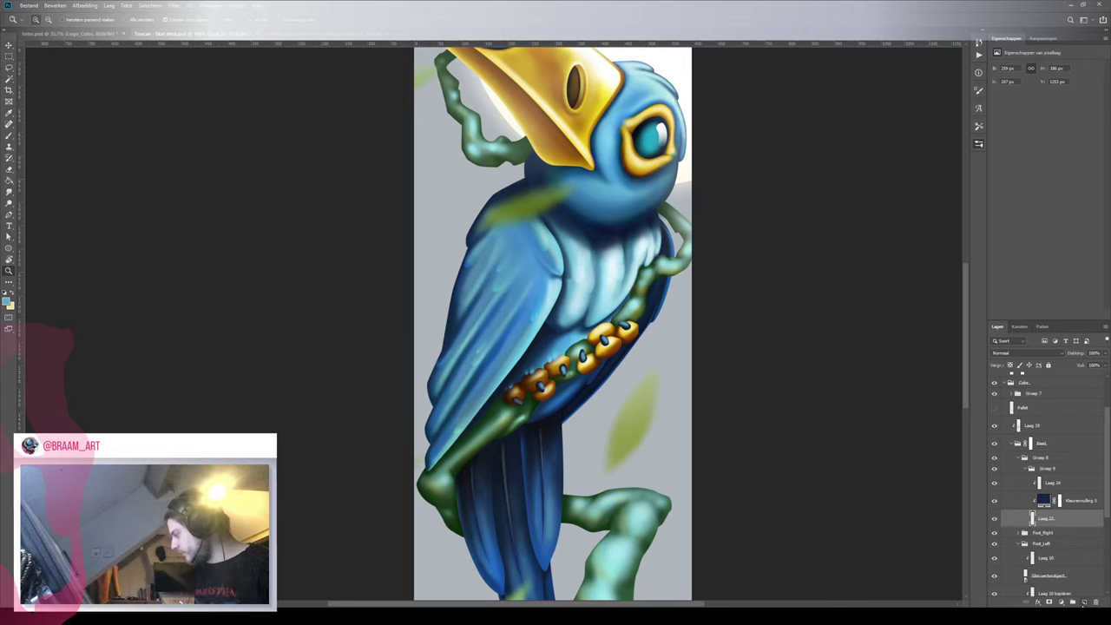
{"action": "left_click", "coordinate": [1084, 603]}
{"action": "left_click_drag", "start_coordinate": [1056, 535], "coordinate": [1055, 539]}
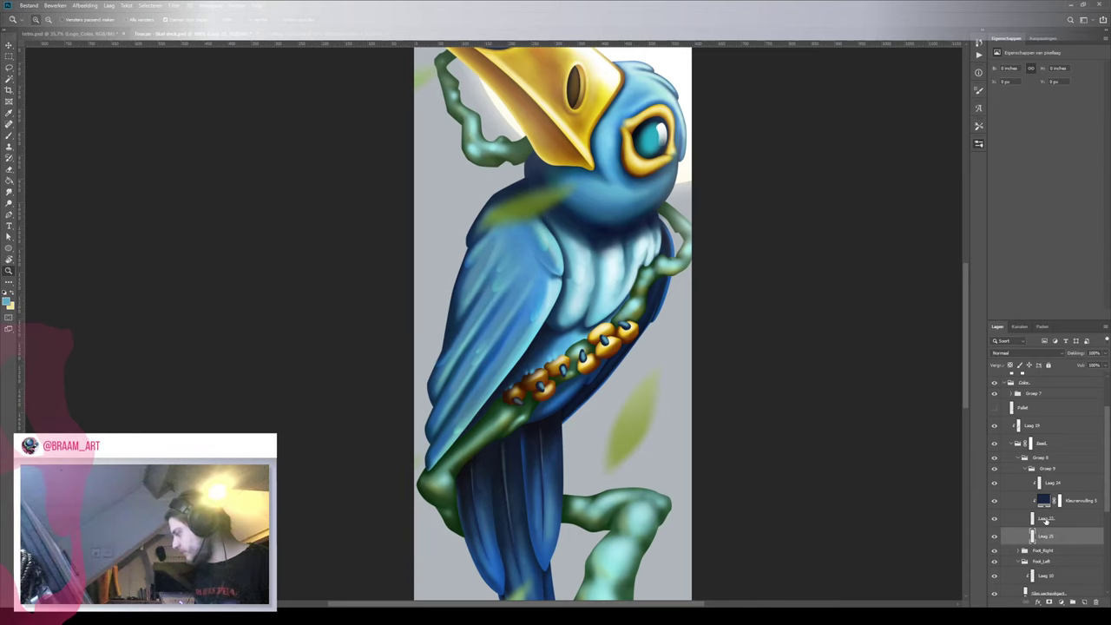
{"action": "double_click", "coordinate": [1046, 519]}
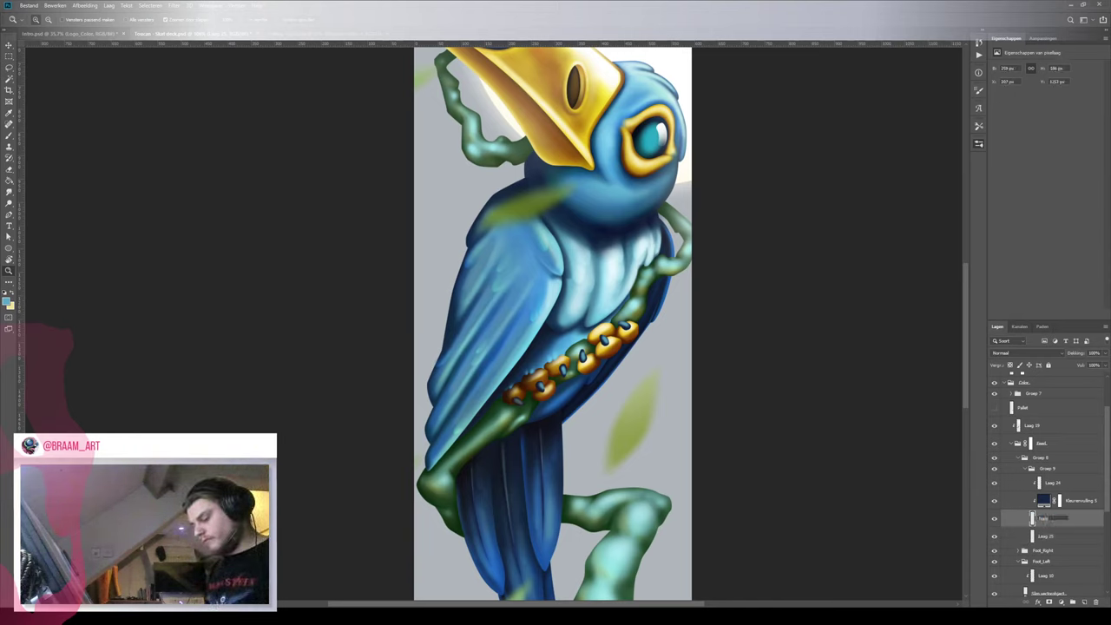
{"action": "key", "text": "Return"}
{"action": "left_click", "coordinate": [1047, 535]}
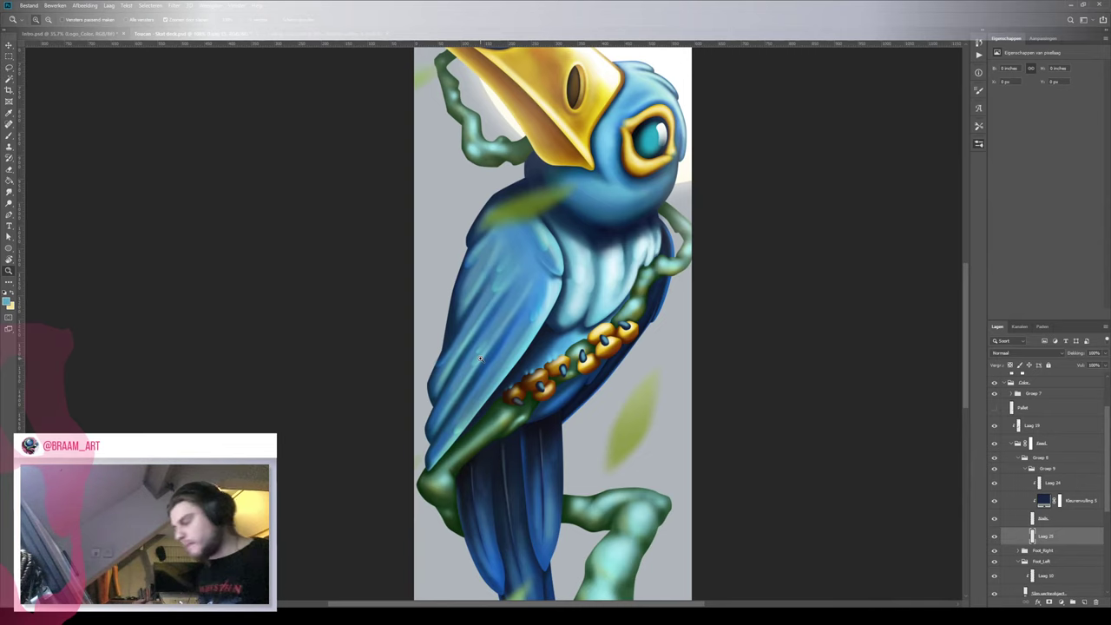
Sample a dark brown from the foot and paint soft shadows around the claws on the new layer beneath Nails
{"action": "left_click_drag", "start_coordinate": [547, 391], "coordinate": [563, 382]}
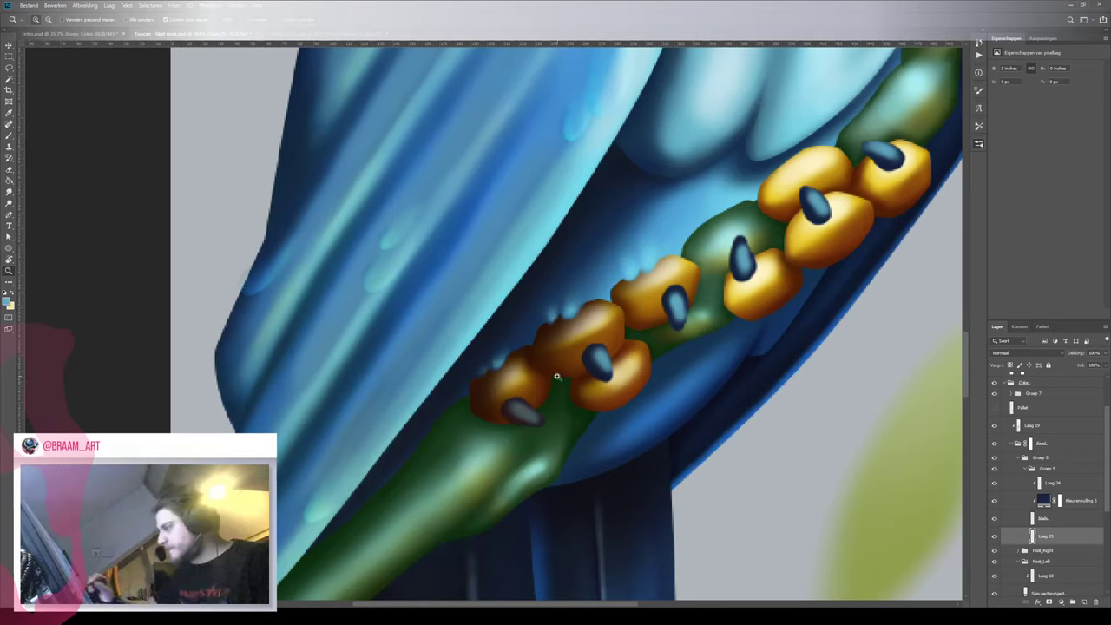
{"action": "key", "text": "i"}
{"action": "left_click", "coordinate": [558, 358]}
{"action": "key", "text": "b"}
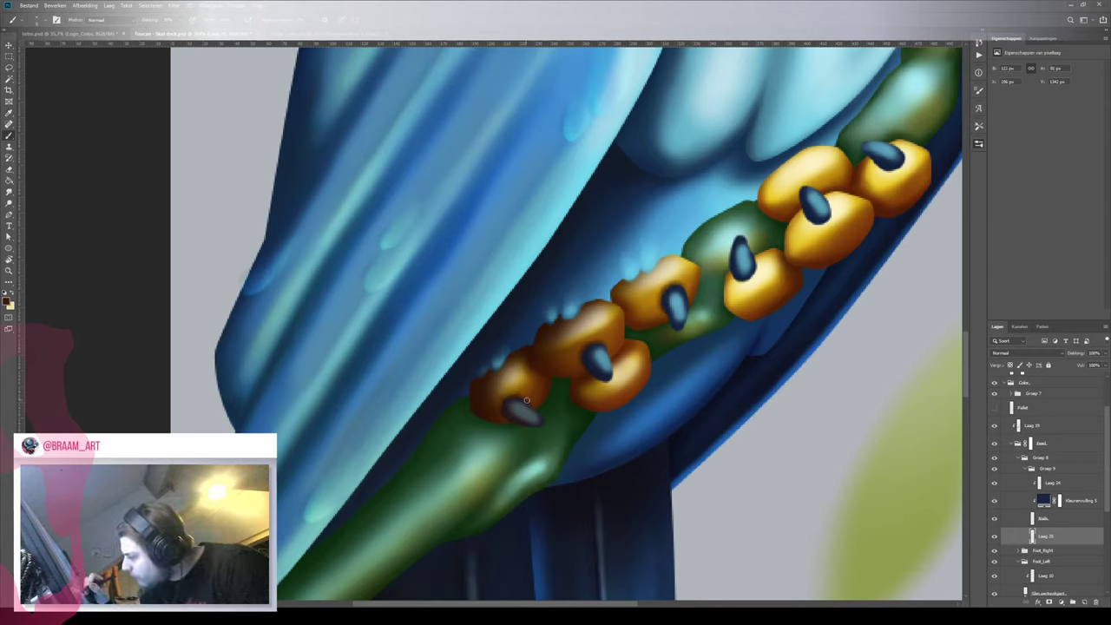
{"action": "mouse_move", "coordinate": [736, 275]}
{"action": "left_mouse_down"}
{"action": "mouse_move", "coordinate": [753, 276]}
{"action": "mouse_move", "coordinate": [759, 261]}
{"action": "left_mouse_up"}
{"action": "mouse_move", "coordinate": [823, 217]}
{"action": "left_mouse_down"}
{"action": "mouse_move", "coordinate": [670, 322]}
{"action": "mouse_move", "coordinate": [685, 310]}
{"action": "mouse_move", "coordinate": [682, 323]}
{"action": "left_mouse_up"}
{"action": "mouse_move", "coordinate": [734, 270]}
{"action": "left_mouse_down"}
{"action": "mouse_move", "coordinate": [757, 262]}
{"action": "mouse_move", "coordinate": [753, 252]}
{"action": "mouse_move", "coordinate": [731, 258]}
{"action": "left_mouse_up"}
{"action": "key", "text": "ctrl+space"}
{"action": "mouse_move", "coordinate": [742, 296]}
{"action": "left_mouse_down"}
{"action": "mouse_move", "coordinate": [675, 321]}
{"action": "mouse_move", "coordinate": [754, 325]}
{"action": "left_mouse_up"}
{"action": "left_click_drag", "start_coordinate": [649, 314], "coordinate": [662, 330]}
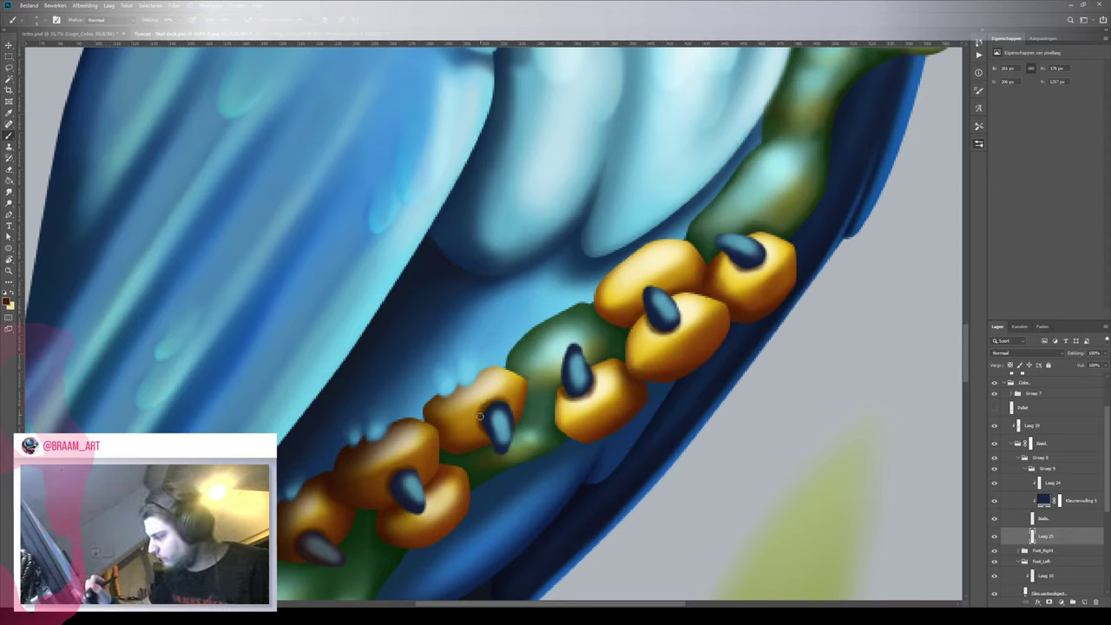
Refine the shadows around the claws with a smaller brush in a dark reddish brown sampled from the toes
{"action": "left_click", "coordinate": [381, 522], "text": "alt"}
{"action": "key", "text": "bracketleft"}
{"action": "key", "text": "bracketleft"}
{"action": "key", "text": "bracketleft"}
{"action": "key", "text": "bracketleft"}
{"action": "key", "text": "bracketleft"}
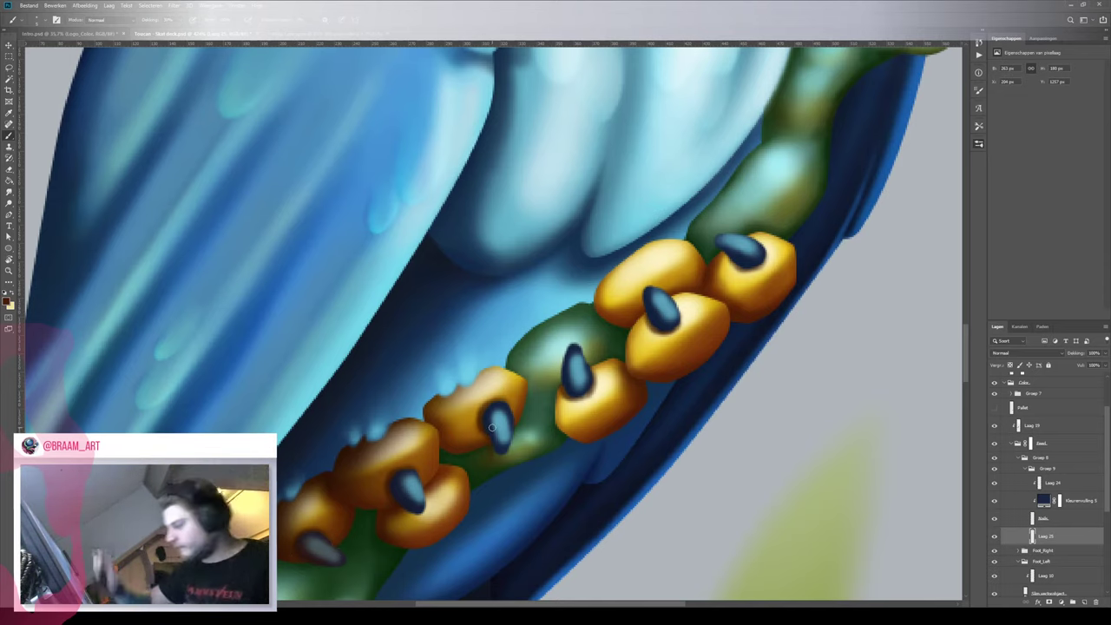
{"action": "key", "text": "e"}
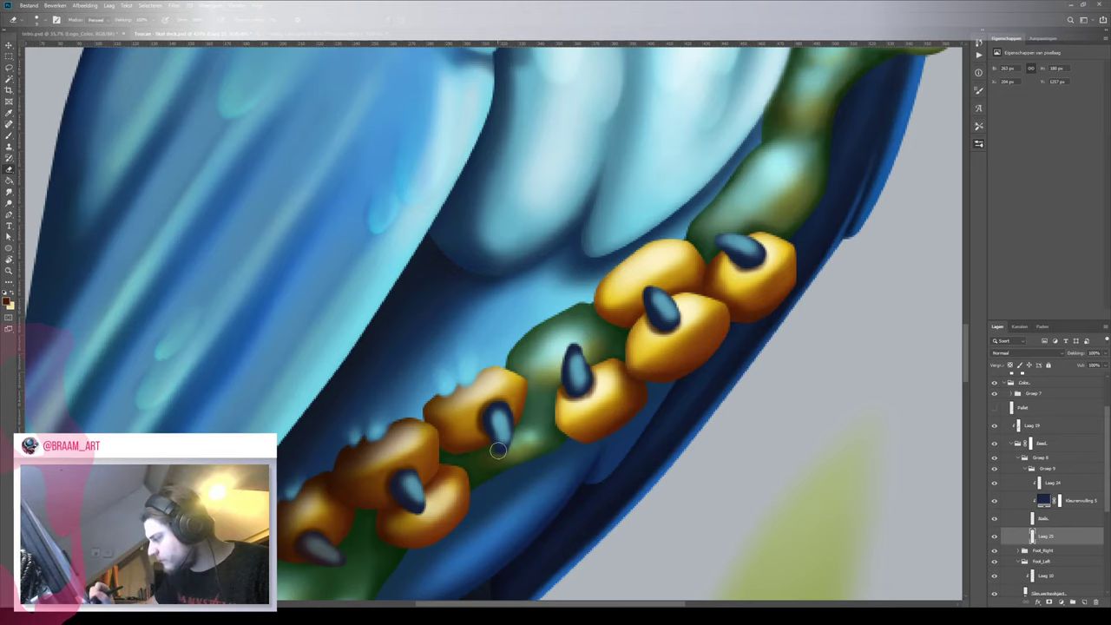
{"action": "key", "text": "z"}
{"action": "mouse_move", "coordinate": [502, 445]}
{"action": "left_mouse_down"}
{"action": "mouse_move", "coordinate": [432, 481]}
{"action": "mouse_move", "coordinate": [437, 500]}
{"action": "left_mouse_up"}
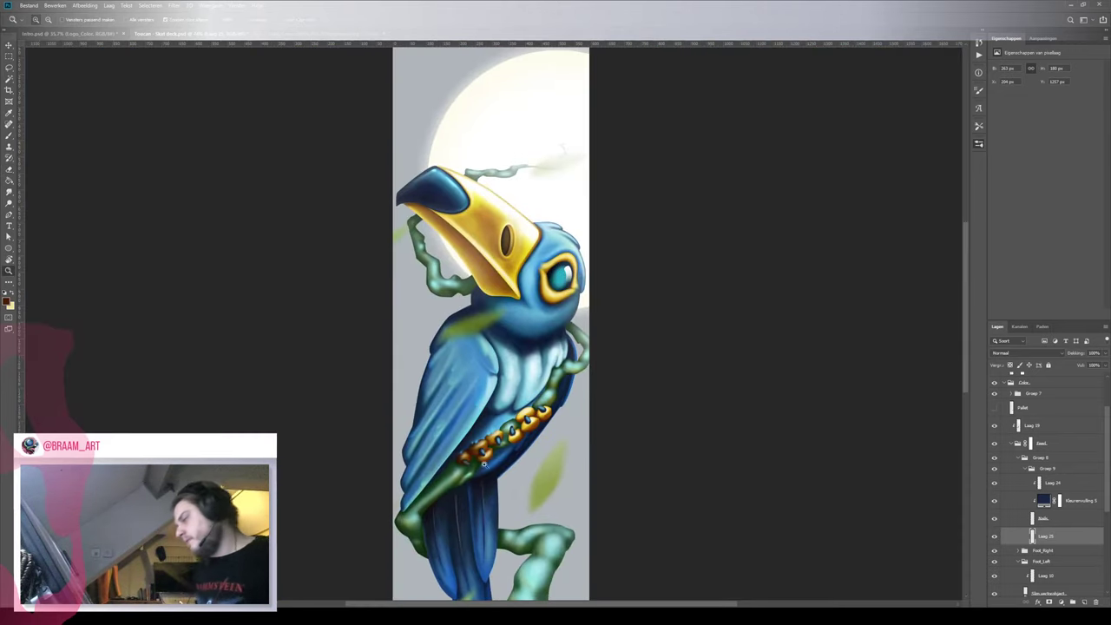
{"action": "left_click_drag", "start_coordinate": [466, 449], "coordinate": [561, 437]}
{"action": "key", "text": "e"}
{"action": "key", "text": "b"}
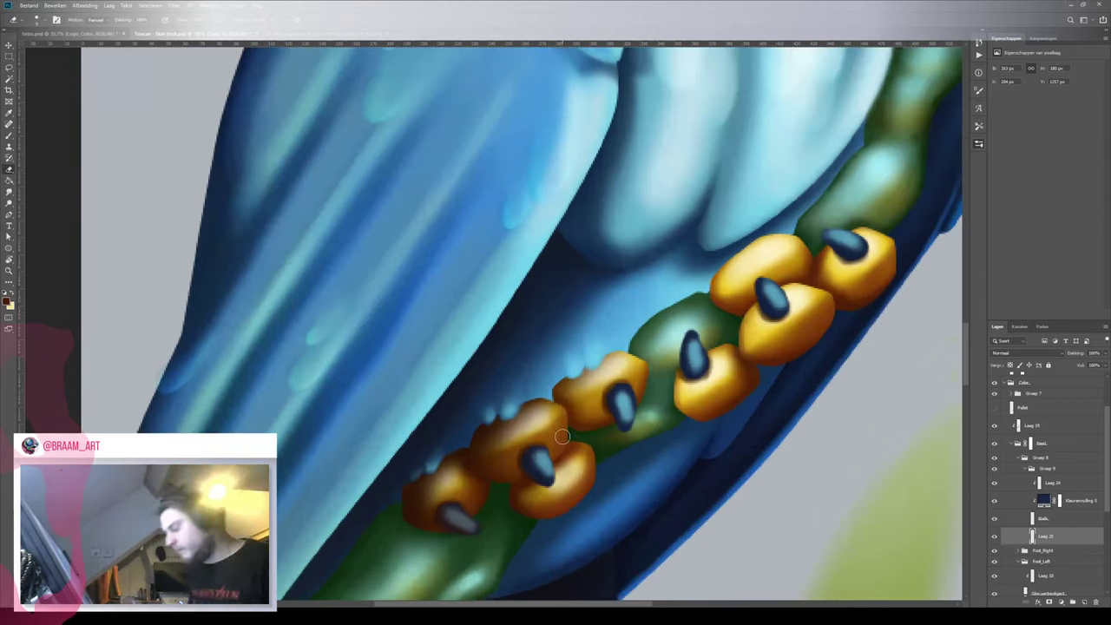
Paint light cream highlights on the toes around the base of the claws
{"action": "left_click", "coordinate": [562, 435], "text": "alt"}
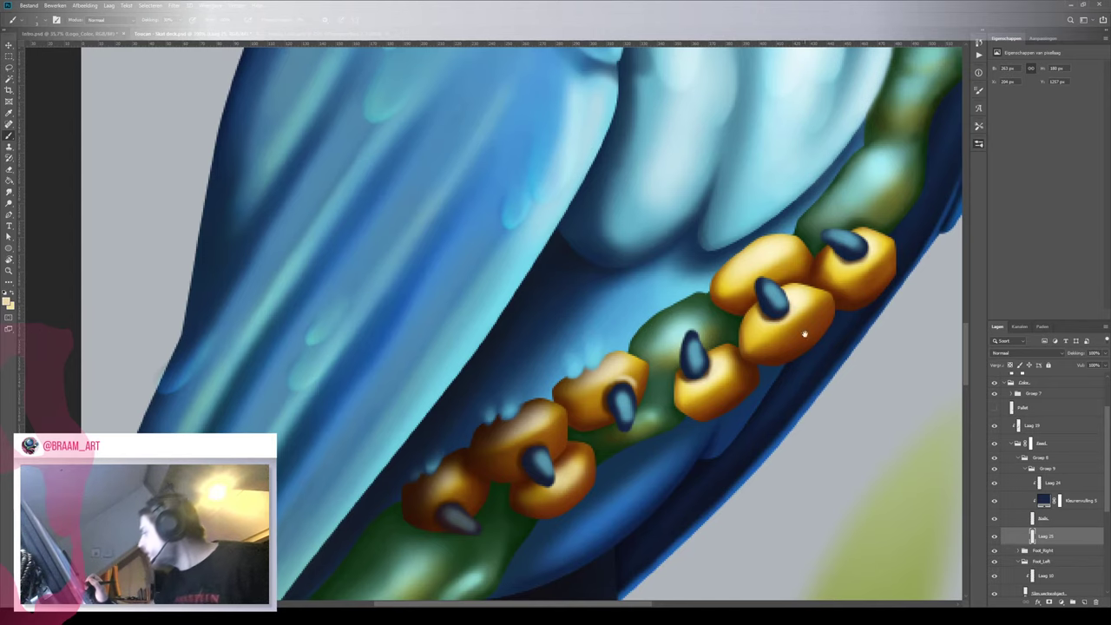
{"action": "left_click_drag", "start_coordinate": [805, 334], "coordinate": [630, 382]}
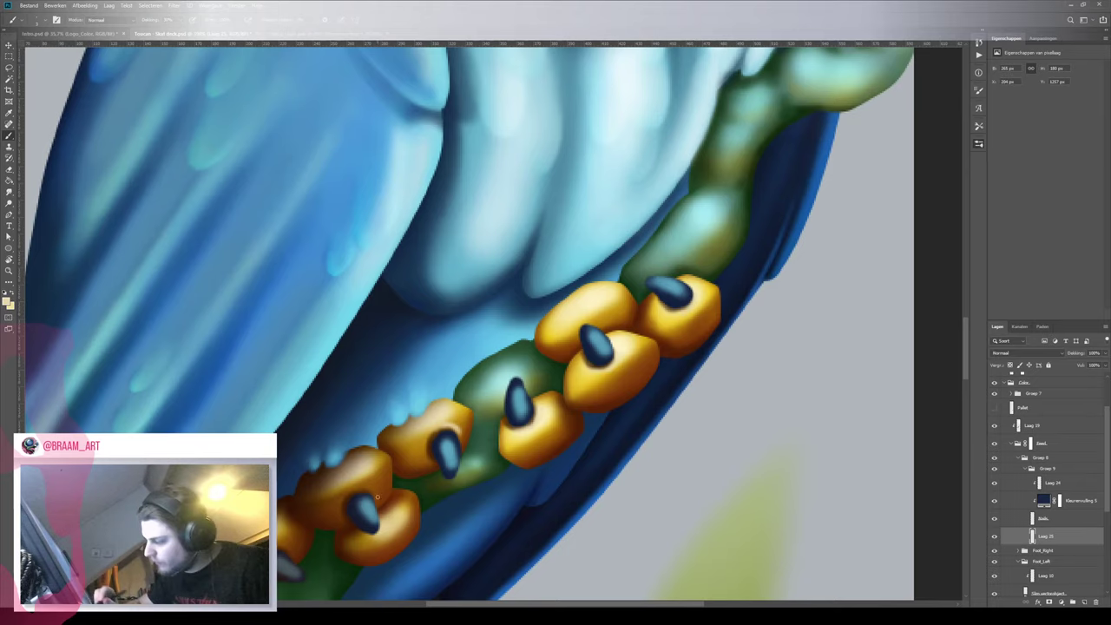
{"action": "mouse_move", "coordinate": [368, 488]}
{"action": "left_mouse_down"}
{"action": "mouse_move", "coordinate": [341, 537]}
{"action": "mouse_move", "coordinate": [376, 508]}
{"action": "mouse_move", "coordinate": [556, 275]}
{"action": "mouse_move", "coordinate": [498, 212]}
{"action": "mouse_move", "coordinate": [496, 321]}
{"action": "mouse_move", "coordinate": [650, 453]}
{"action": "left_mouse_up"}
{"action": "key", "text": "z"}
{"action": "key", "text": "r"}
{"action": "key", "text": "z"}
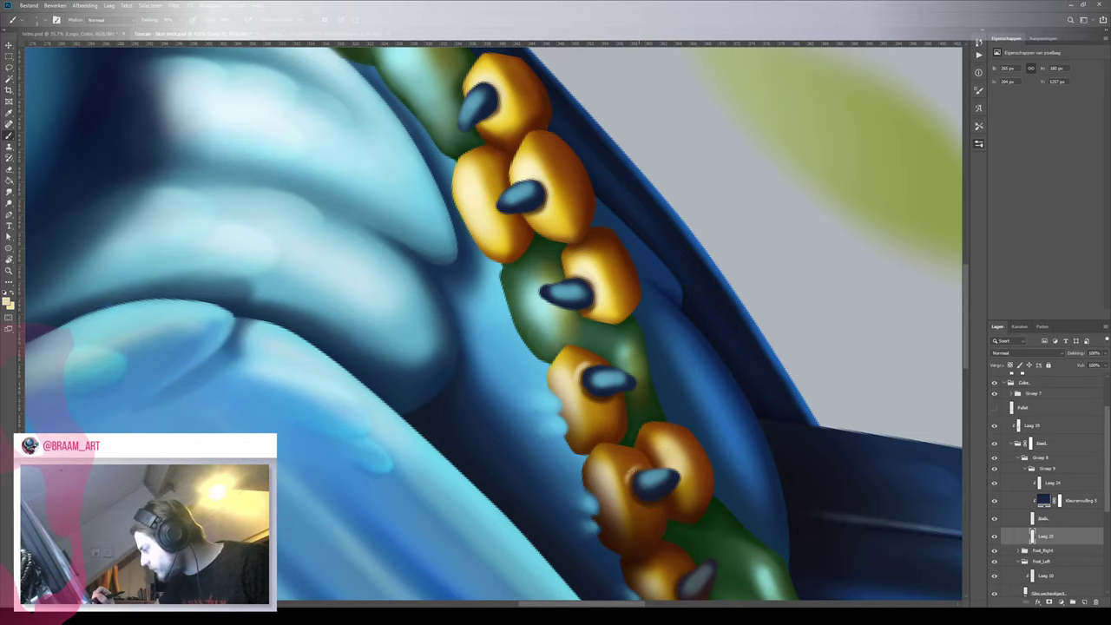
{"action": "scroll", "coordinate": [648, 469], "scroll_direction": "down", "scroll_amount": 3}
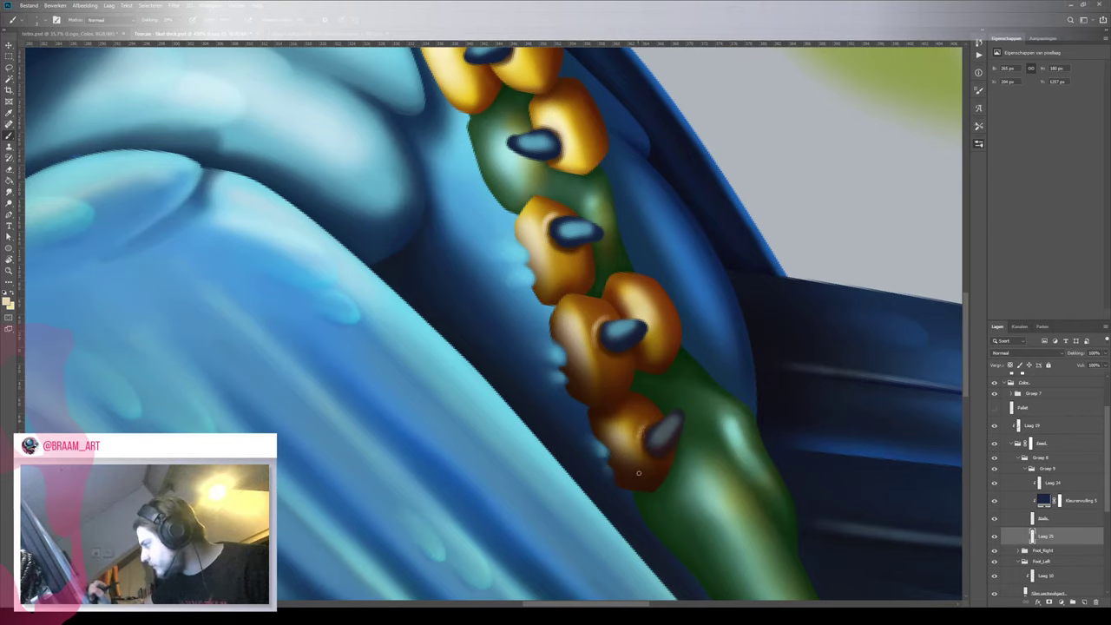
{"action": "key", "text": "z"}
{"action": "left_click_drag", "start_coordinate": [658, 392], "coordinate": [601, 452]}
{"action": "left_click_drag", "start_coordinate": [564, 296], "coordinate": [608, 305]}
{"action": "key", "text": "b"}
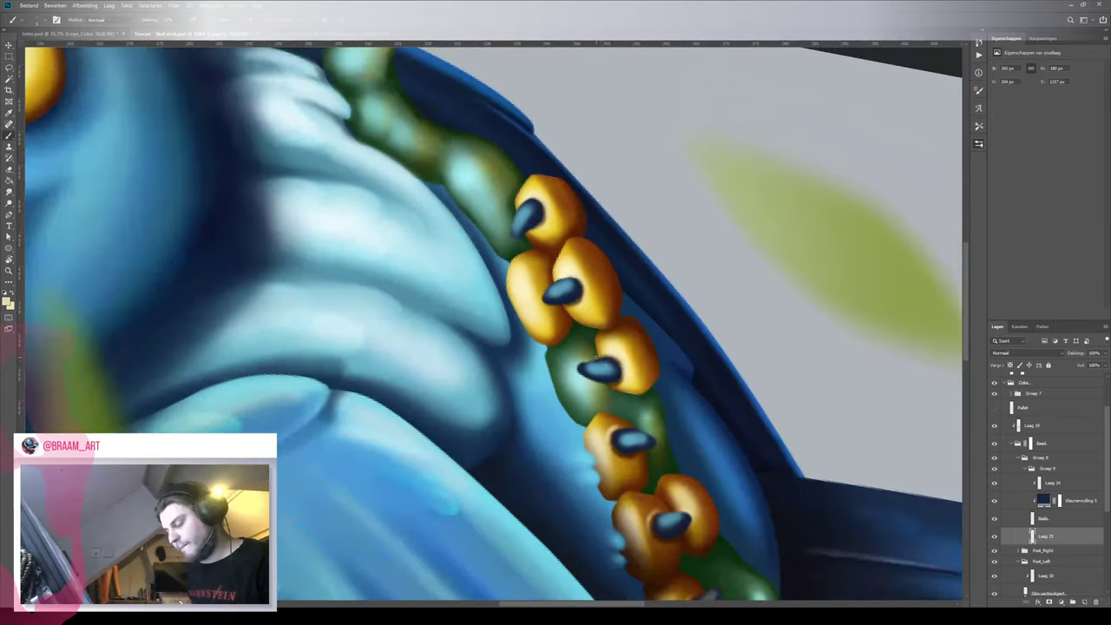
Blend the toe highlights around the claws with a golden yellow sampled from the toe, and return the canvas to upright
{"action": "key", "text": "r"}
{"action": "left_click_drag", "start_coordinate": [597, 233], "coordinate": [420, 213]}
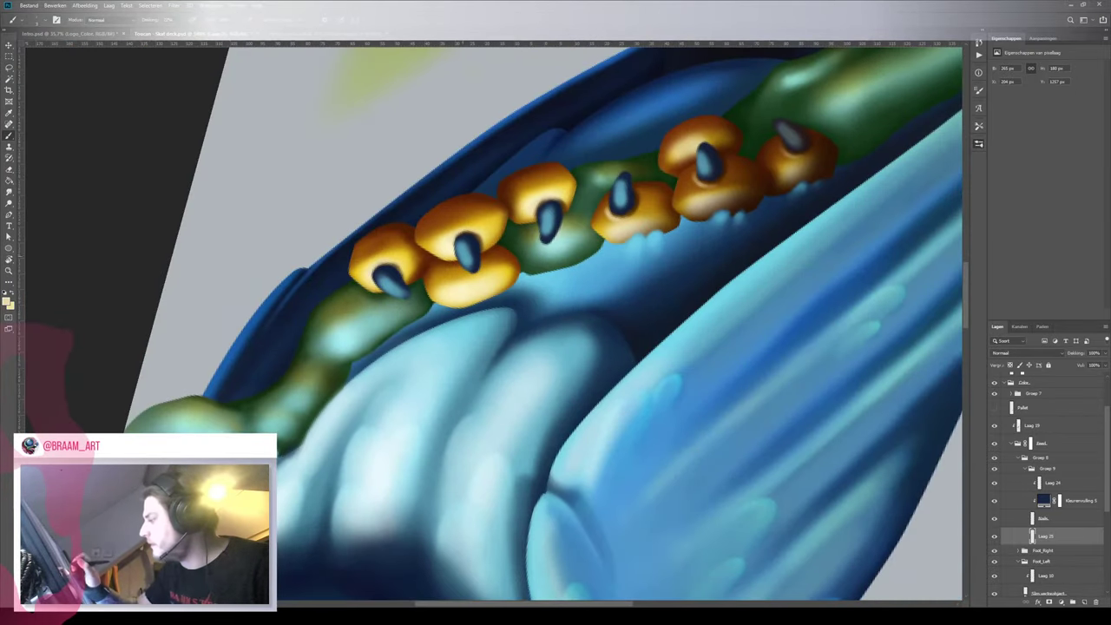
{"action": "left_click", "coordinate": [435, 283], "text": "alt"}
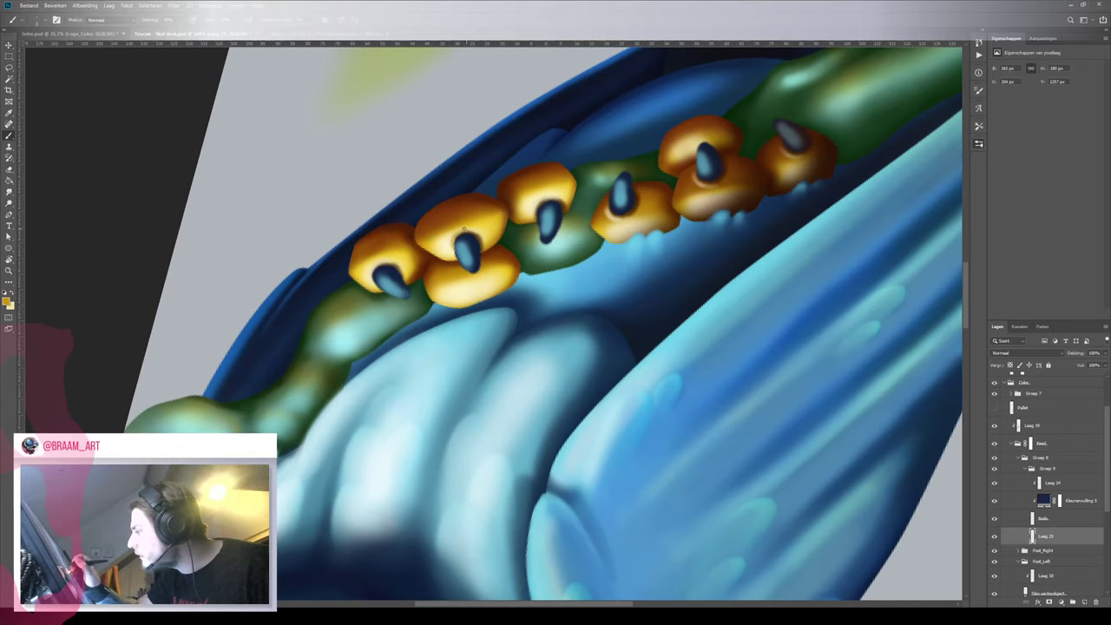
{"action": "key", "text": "z"}
{"action": "mouse_move", "coordinate": [468, 251]}
{"action": "left_mouse_down"}
{"action": "mouse_move", "coordinate": [420, 284]}
{"action": "mouse_move", "coordinate": [469, 288]}
{"action": "left_mouse_up"}
{"action": "key", "text": "b"}
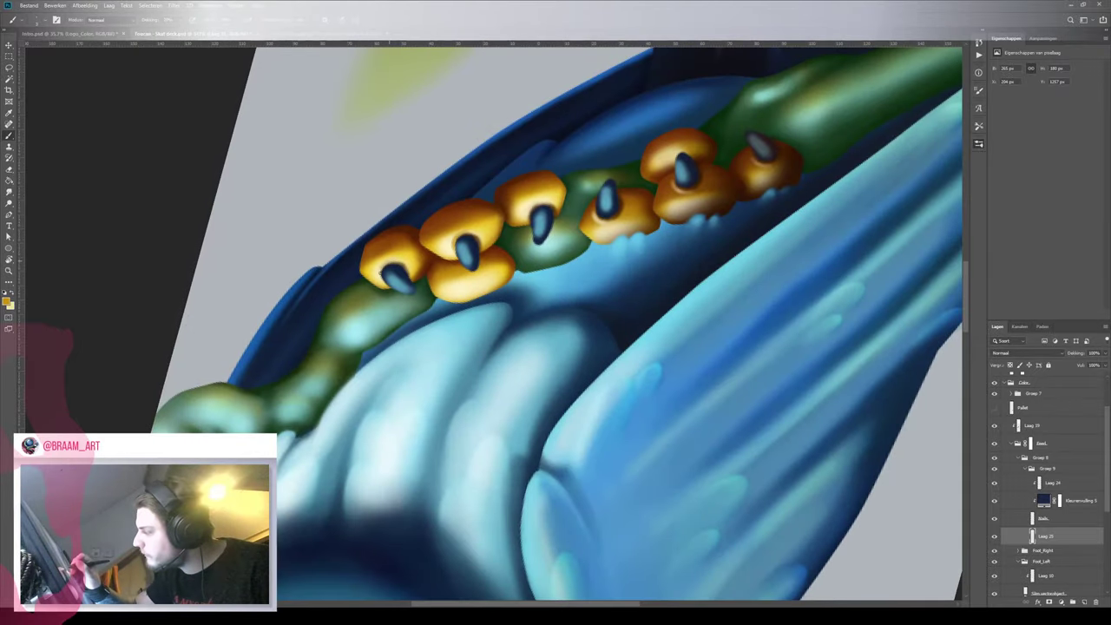
{"action": "key", "text": "z"}
{"action": "left_click_drag", "start_coordinate": [402, 274], "coordinate": [363, 324]}
{"action": "left_click_drag", "start_coordinate": [462, 267], "coordinate": [436, 280]}
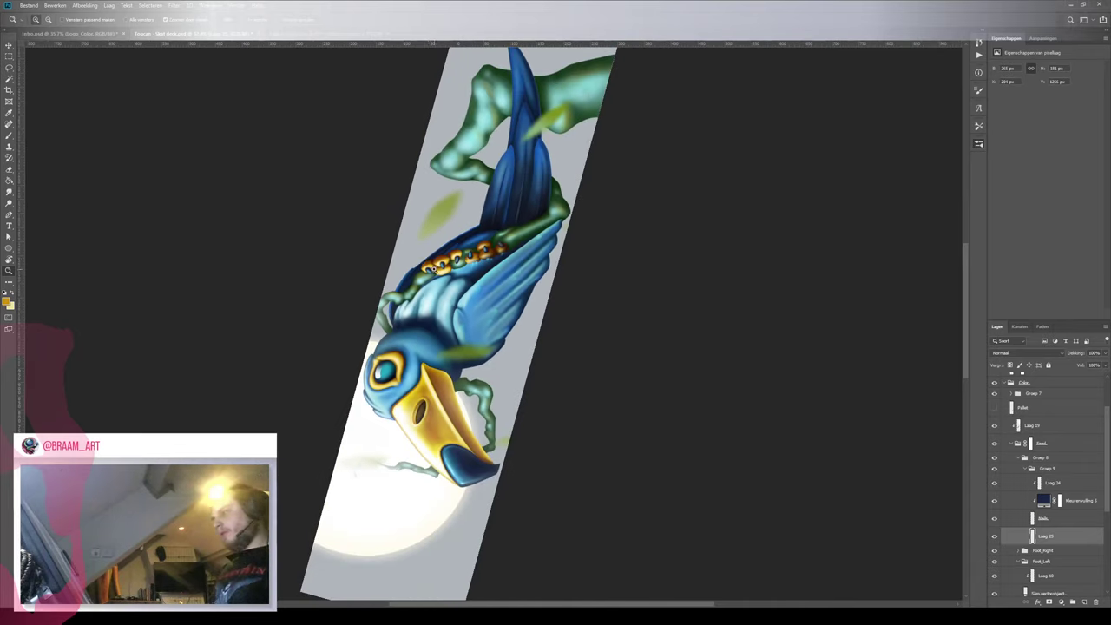
{"action": "key", "text": "b"}
{"action": "key", "text": "r"}
{"action": "mouse_move", "coordinate": [534, 231]}
{"action": "left_mouse_down"}
{"action": "mouse_move", "coordinate": [438, 209]}
{"action": "mouse_move", "coordinate": [371, 460]}
{"action": "mouse_move", "coordinate": [403, 491]}
{"action": "mouse_move", "coordinate": [472, 491]}
{"action": "left_mouse_up"}
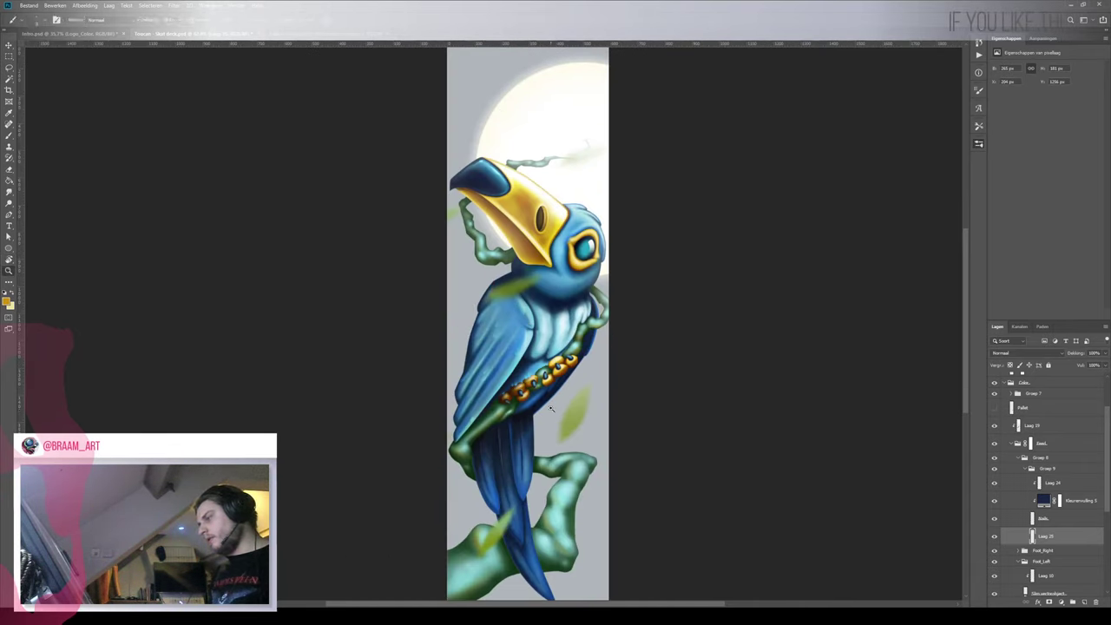
Paint small highlights on the claws on Laag 24 with a near-white sampled from the chest feathers, and check the whole illustration
{"action": "left_click", "coordinate": [1004, 485]}
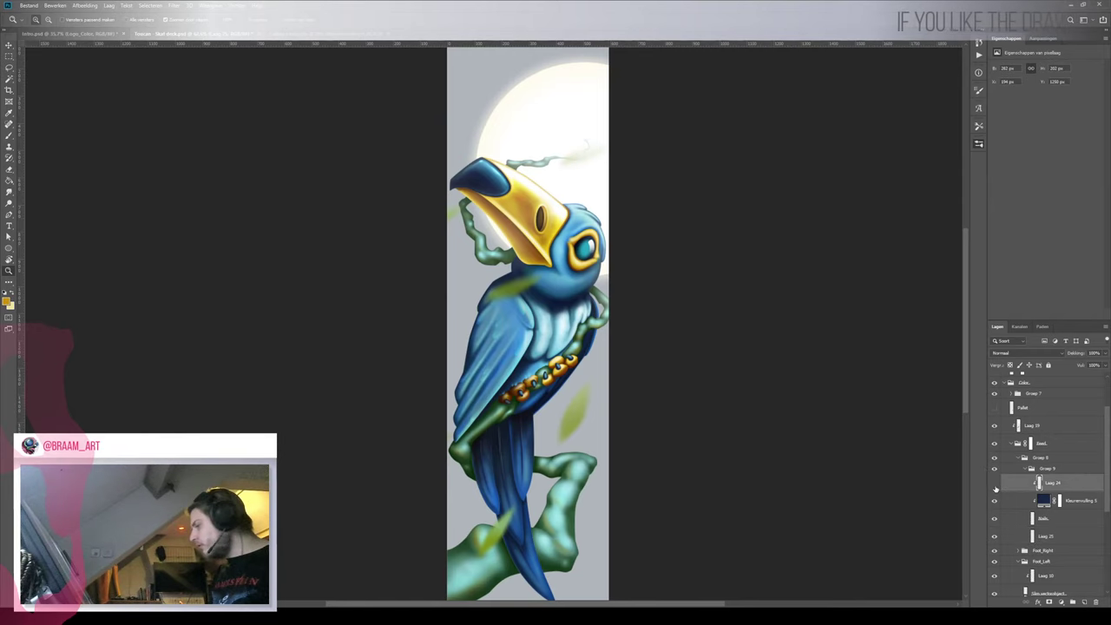
{"action": "left_click_drag", "start_coordinate": [568, 371], "coordinate": [616, 354]}
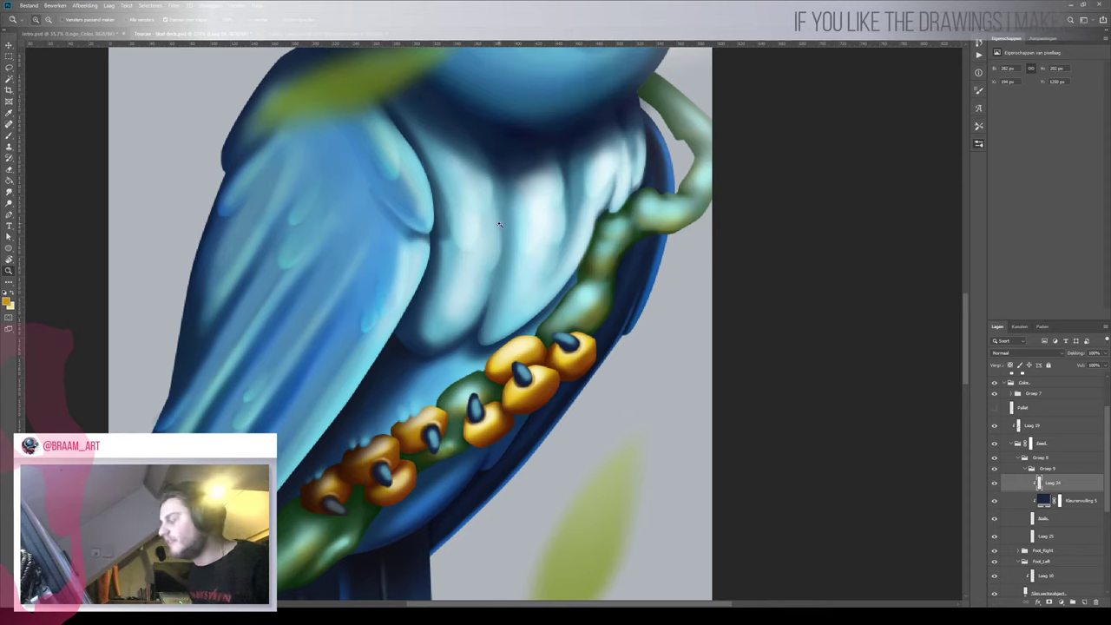
{"action": "key", "text": "i"}
{"action": "left_click", "coordinate": [551, 215]}
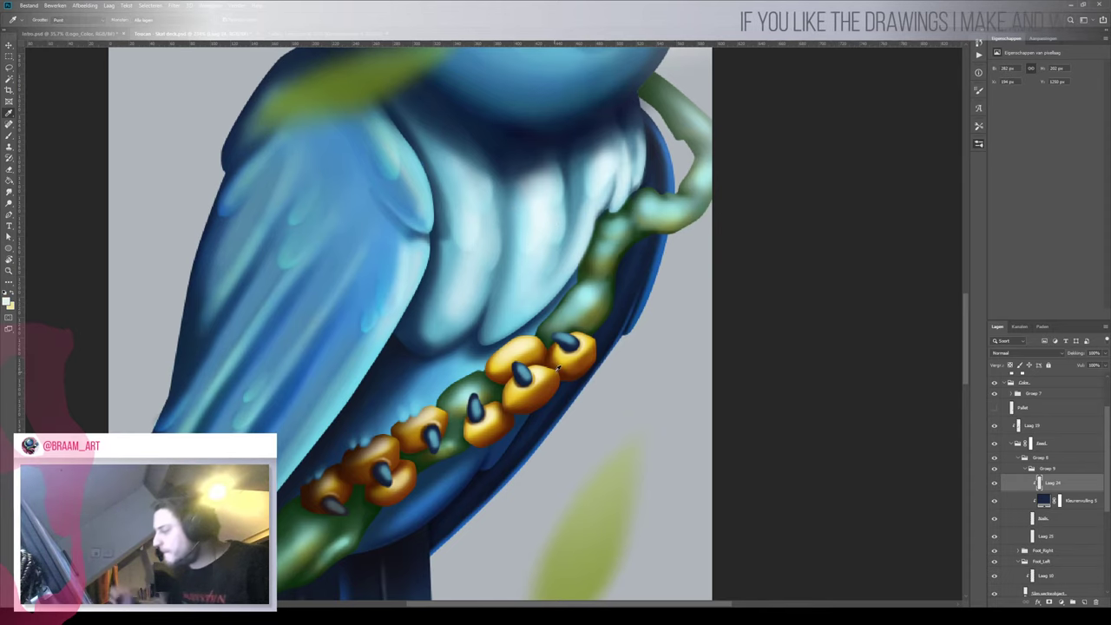
{"action": "key", "text": "b"}
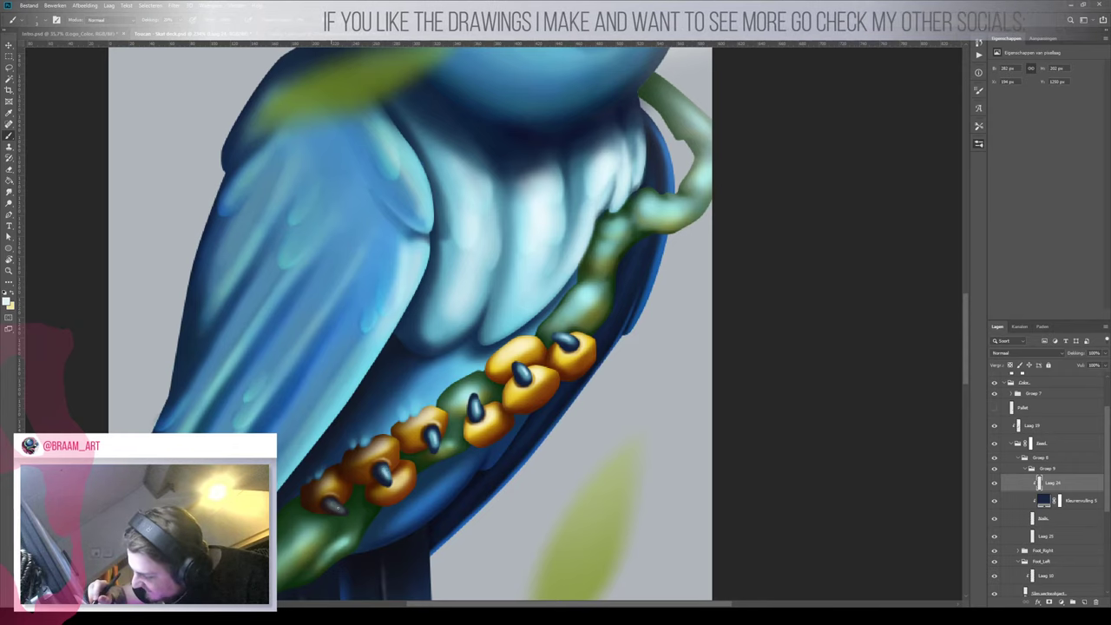
{"action": "key", "text": "z"}
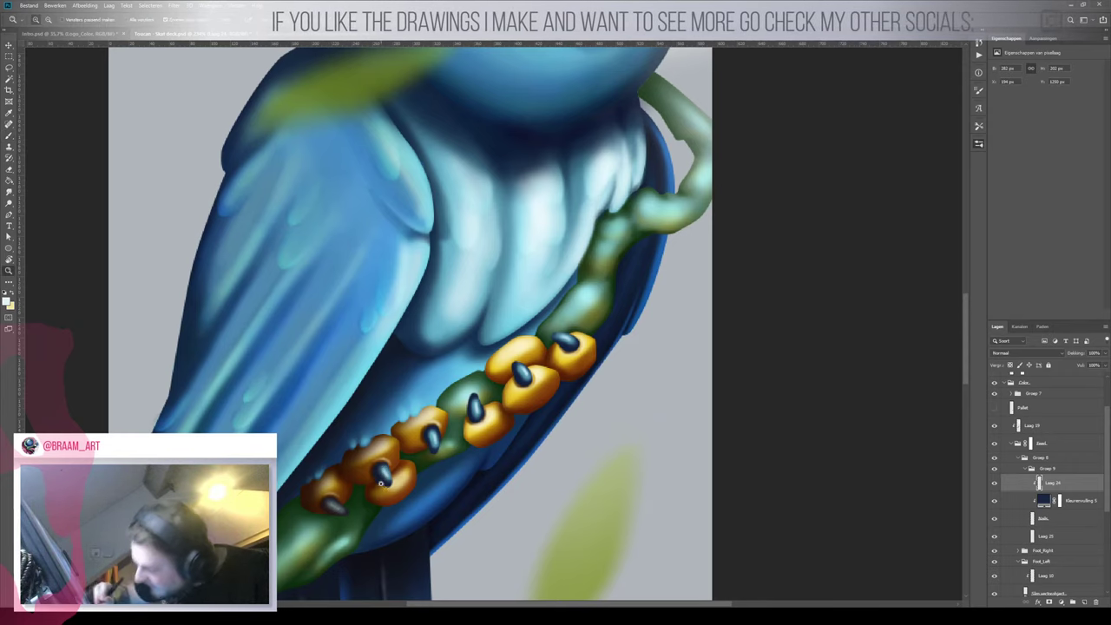
{"action": "key", "text": "ctrl+0"}
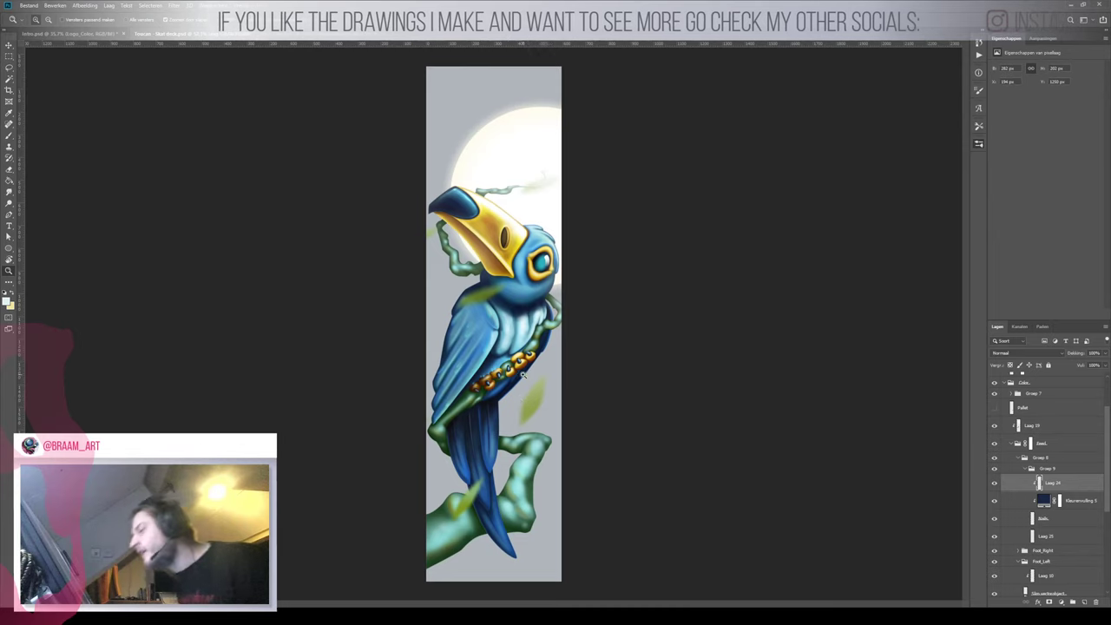
Move the Falling Leafs smart object upward to about Y 366 px
{"action": "key", "text": "b"}
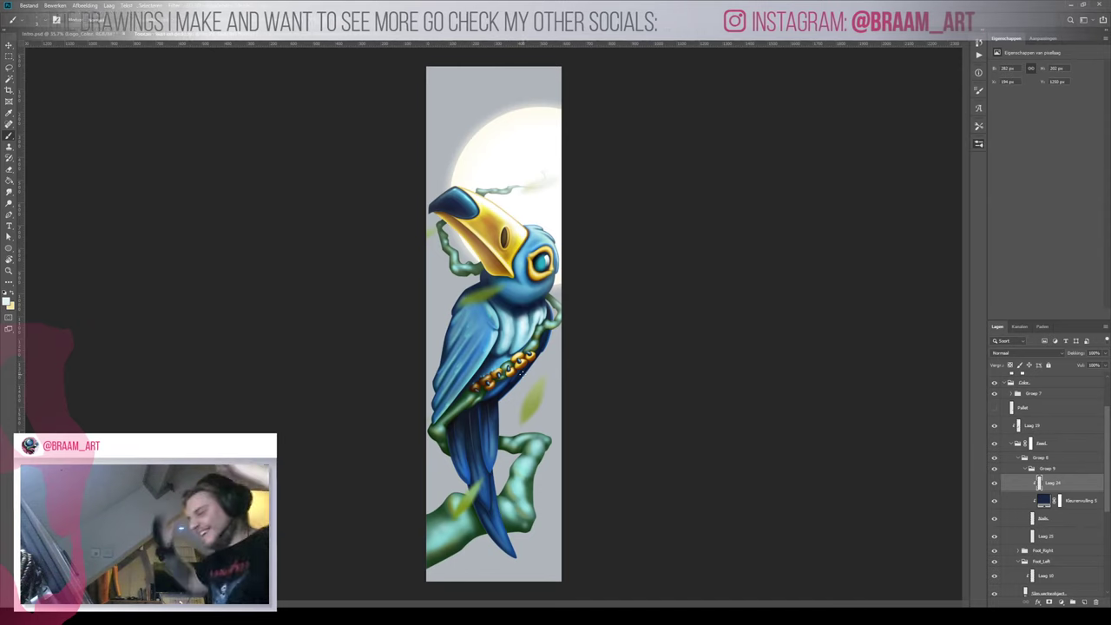
{"action": "key", "text": "v"}
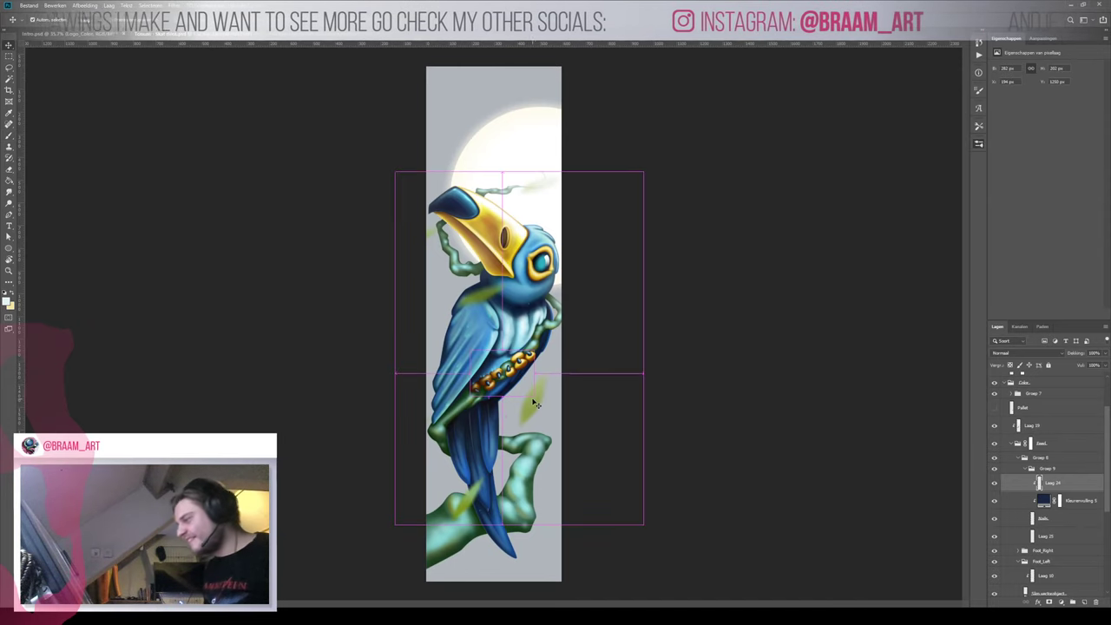
{"action": "left_click", "coordinate": [536, 405]}
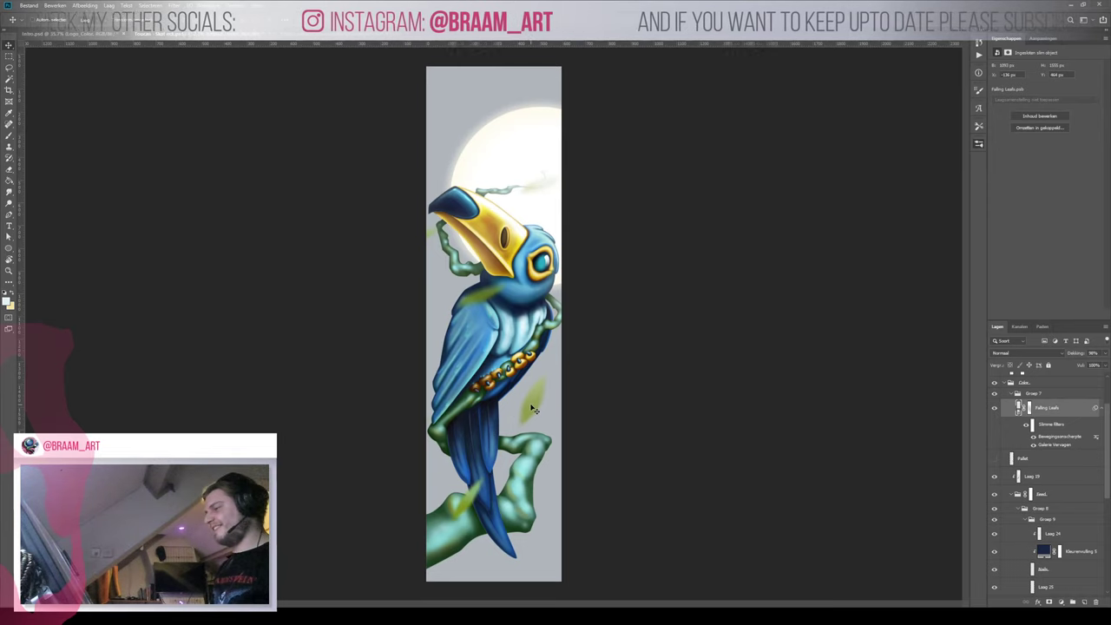
{"action": "mouse_move", "coordinate": [533, 404]}
{"action": "left_mouse_down"}
{"action": "mouse_move", "coordinate": [537, 378]}
{"action": "mouse_move", "coordinate": [533, 389]}
{"action": "left_mouse_up"}
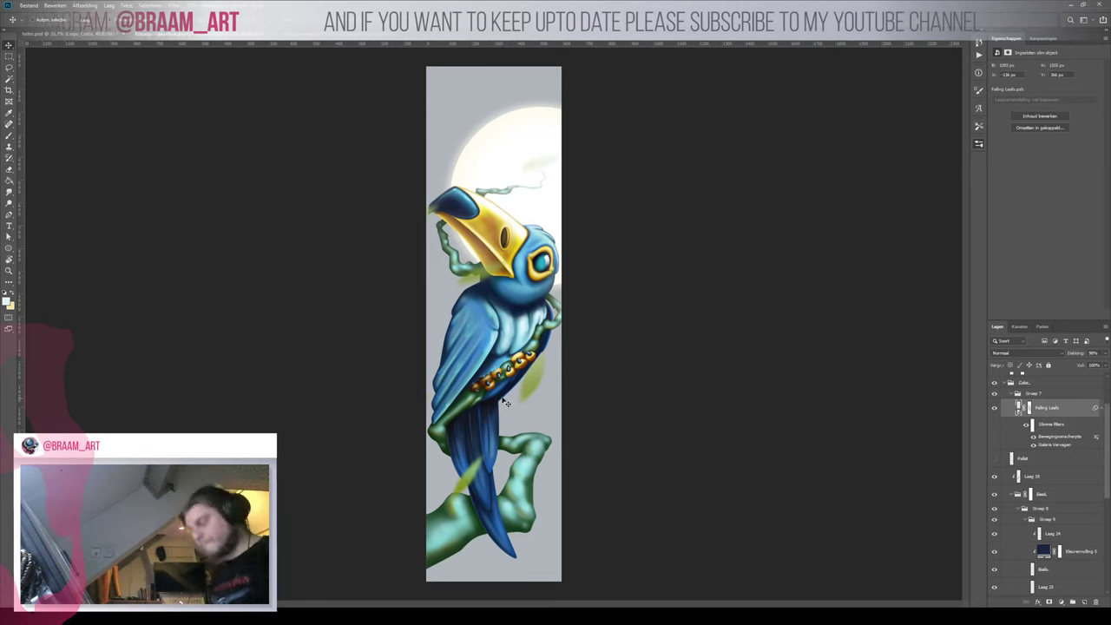
{"action": "left_click_drag", "start_coordinate": [495, 320], "coordinate": [482, 293]}
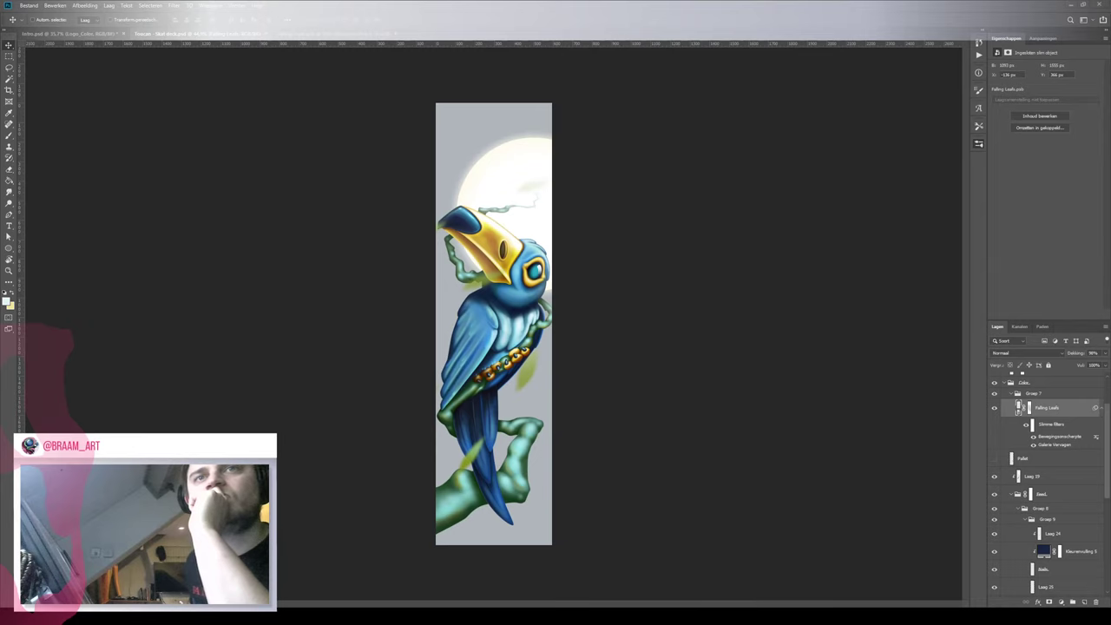
Switch to Illustrator and draw a white square without a stroke near the upper edge of the toucan artboard
{"action": "key", "text": "alt+Tab"}
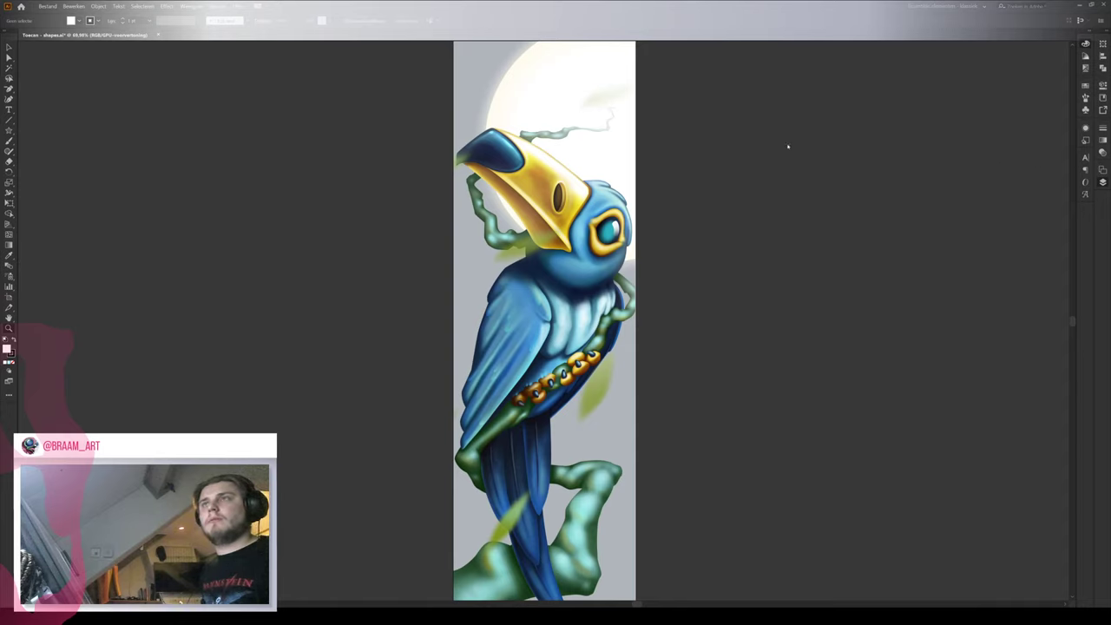
{"action": "left_click_drag", "start_coordinate": [644, 132], "coordinate": [689, 248]}
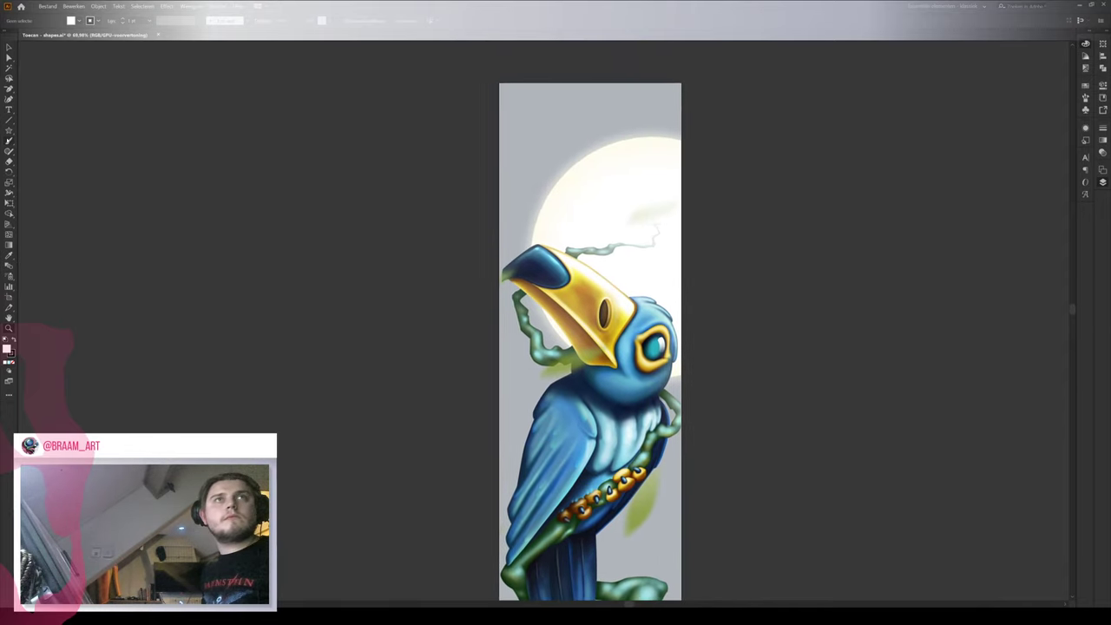
{"action": "left_click", "coordinate": [60, 133]}
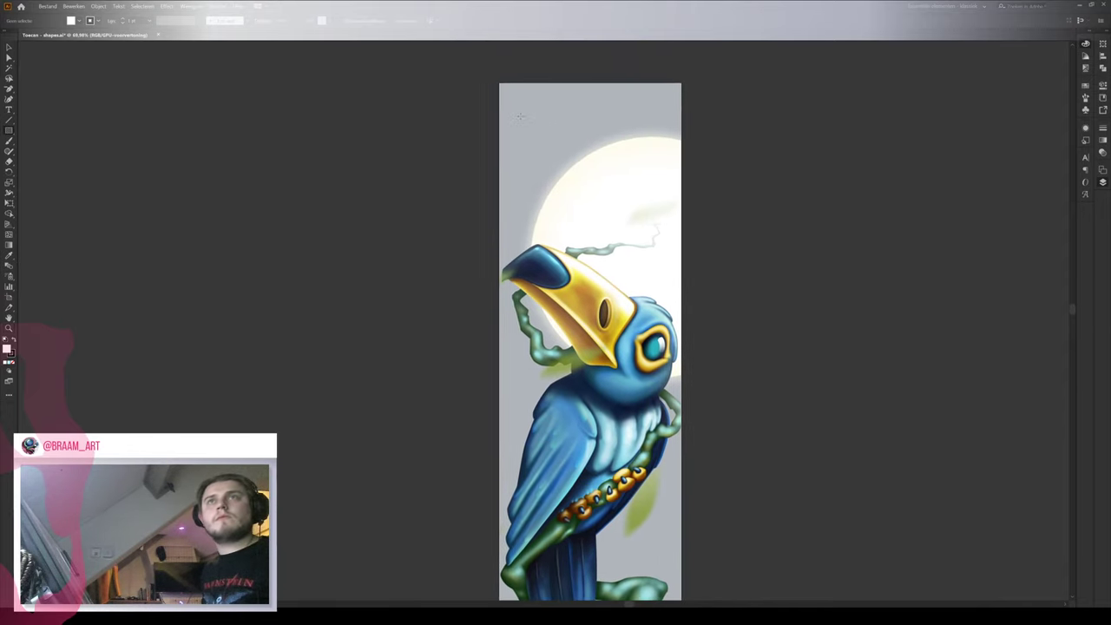
{"action": "left_click_drag", "start_coordinate": [520, 115], "coordinate": [555, 166]}
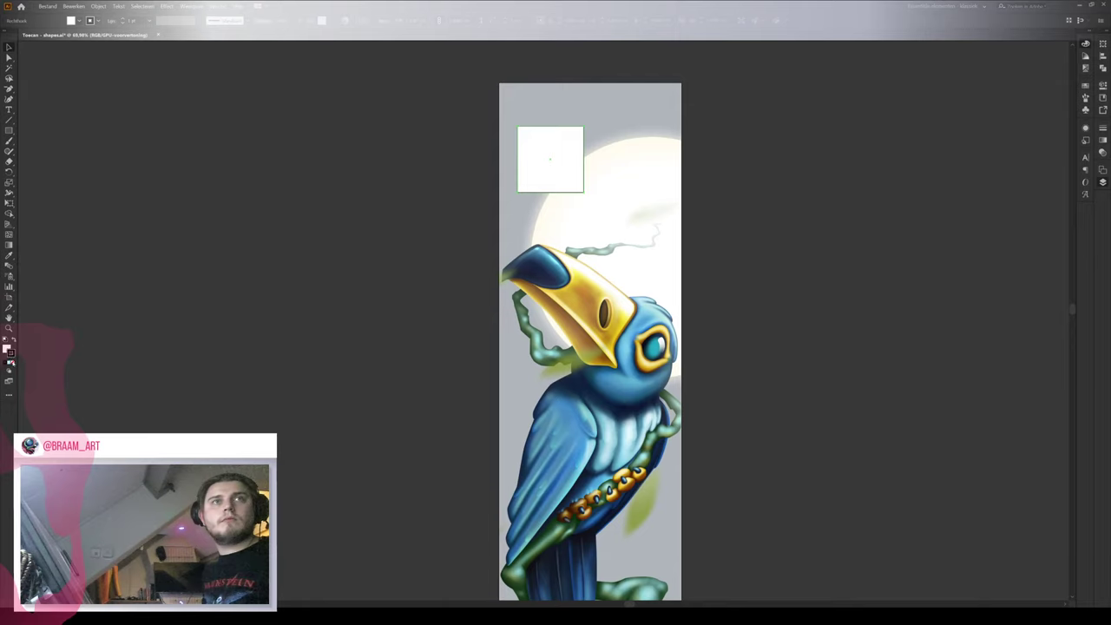
{"action": "left_click", "coordinate": [13, 363]}
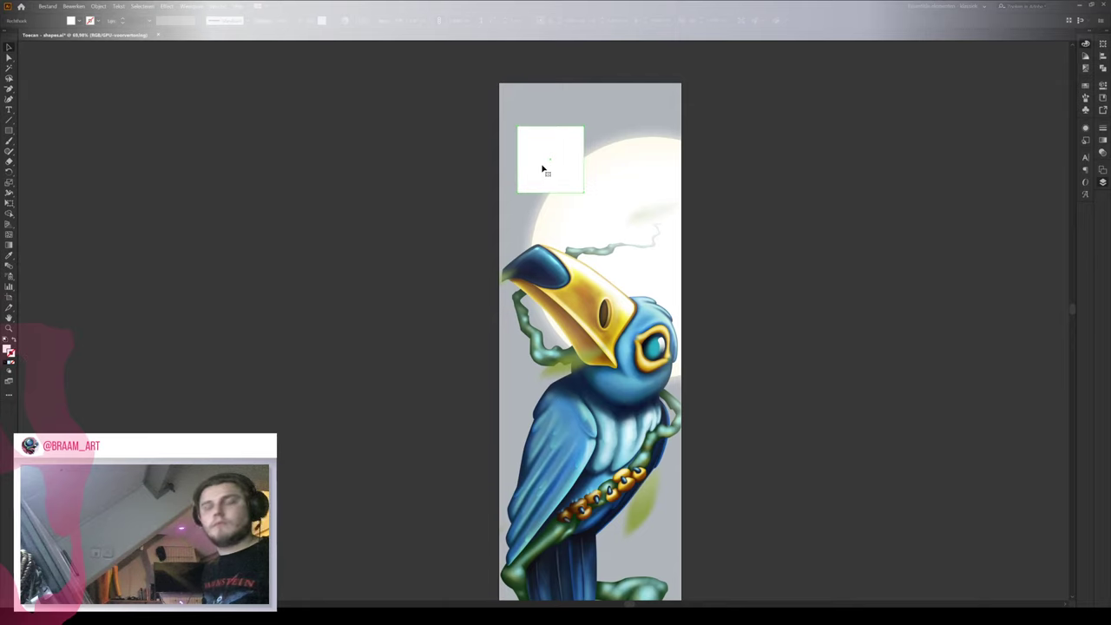
Enlarge the white square from its centre, shift it slightly, and round all four of its corners
{"action": "key", "text": "e"}
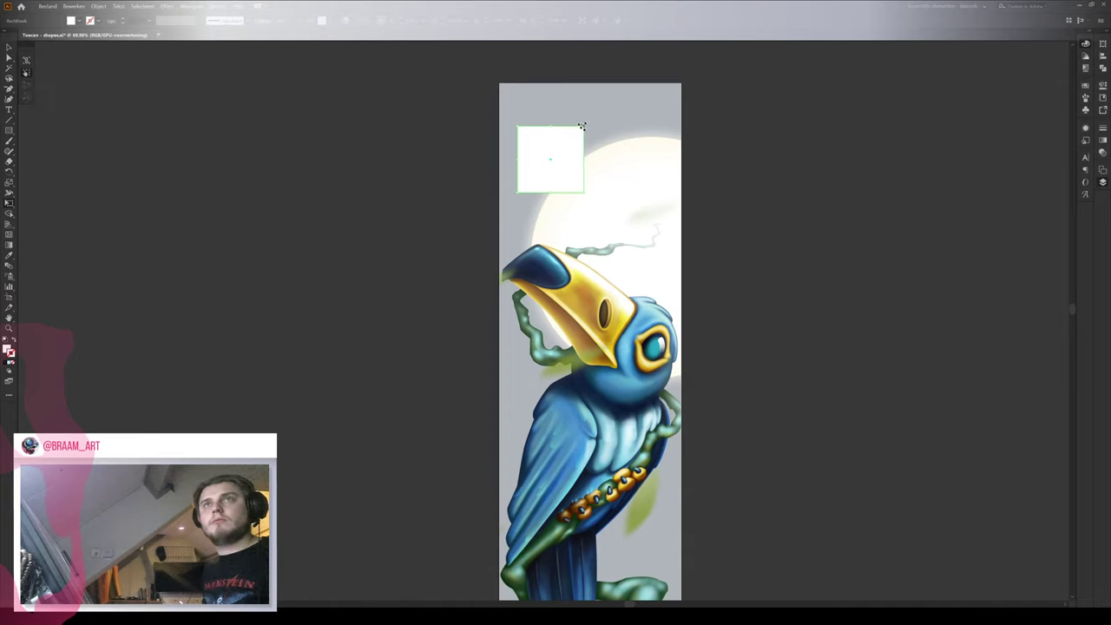
{"action": "left_click_drag", "start_coordinate": [584, 126], "coordinate": [597, 113]}
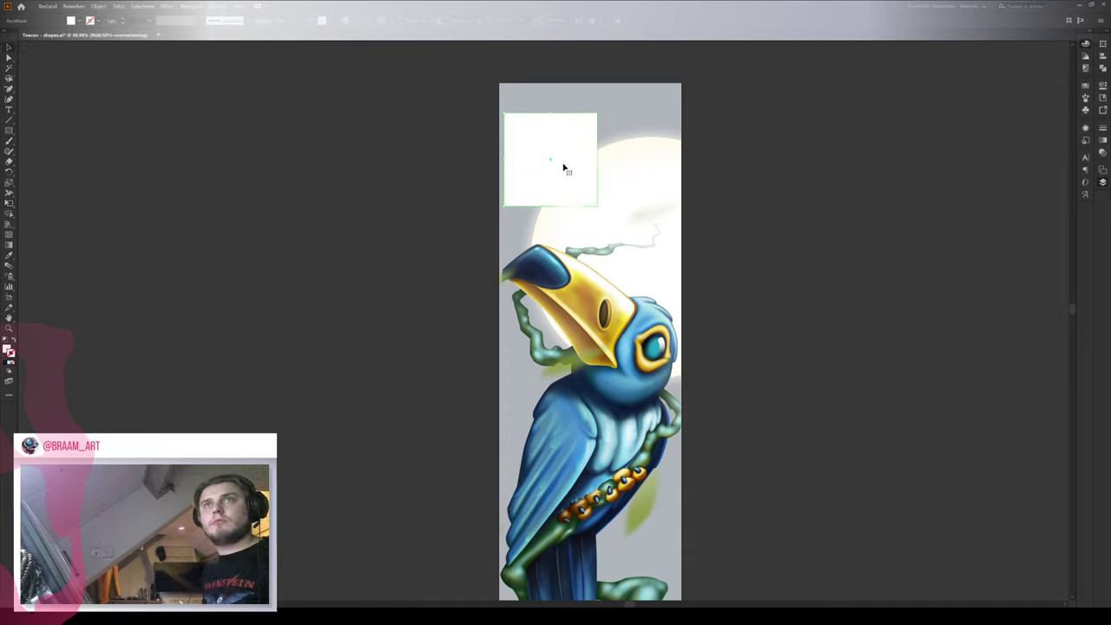
{"action": "left_click_drag", "start_coordinate": [563, 166], "coordinate": [573, 155]}
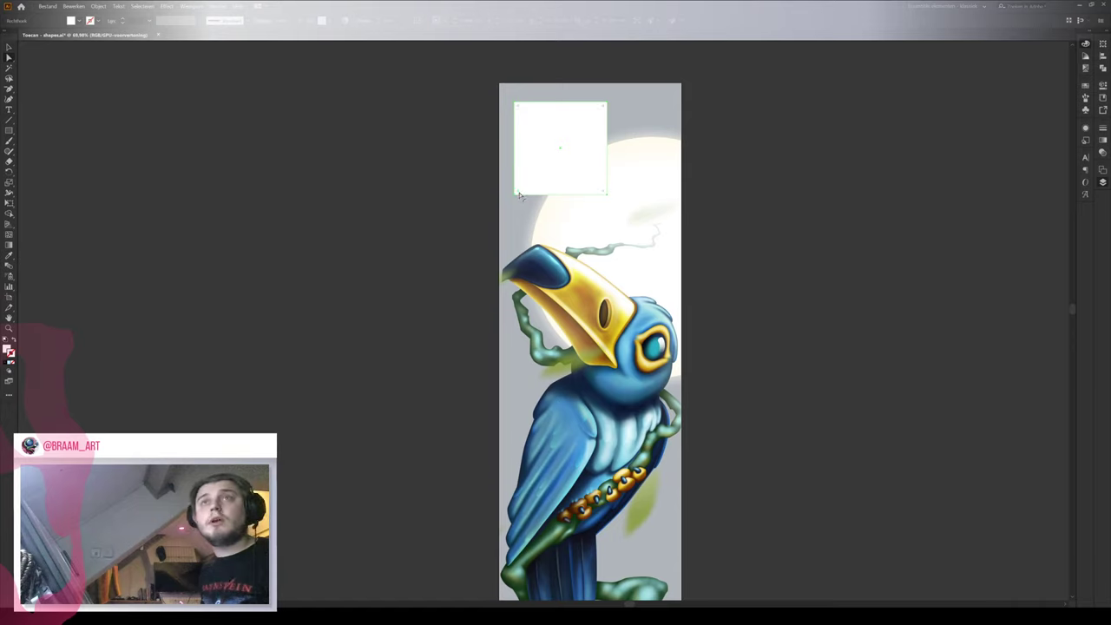
{"action": "left_click_drag", "start_coordinate": [519, 195], "coordinate": [555, 179]}
{"action": "left_click", "coordinate": [752, 88]}
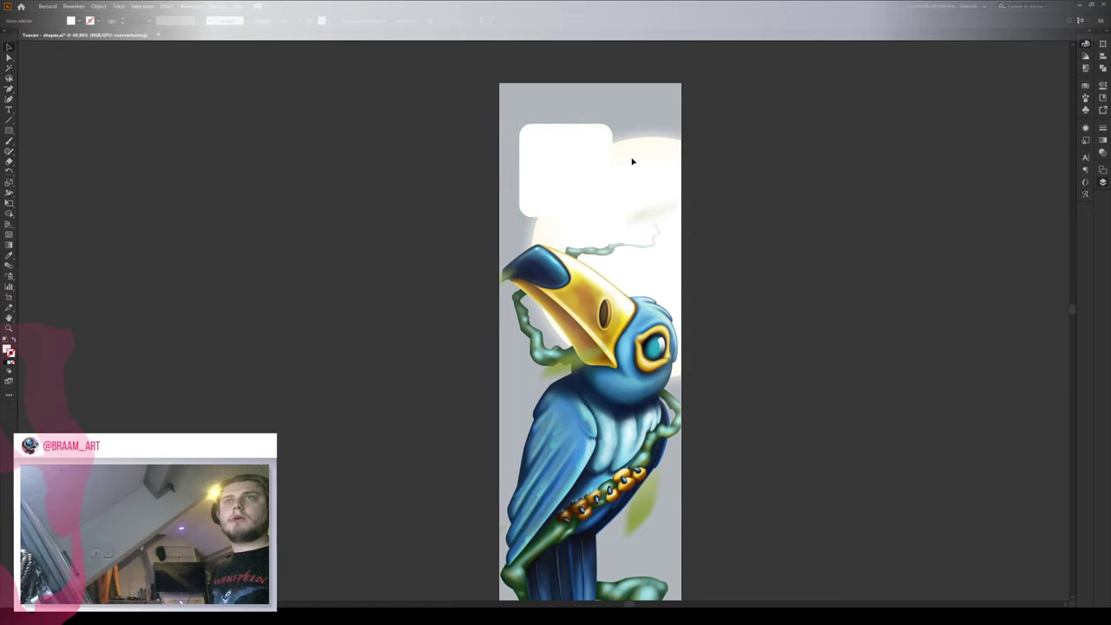
Draw a white triangle on the empty canvas beside the artboard and rotate it so that it points downward
{"action": "left_click", "coordinate": [11, 131]}
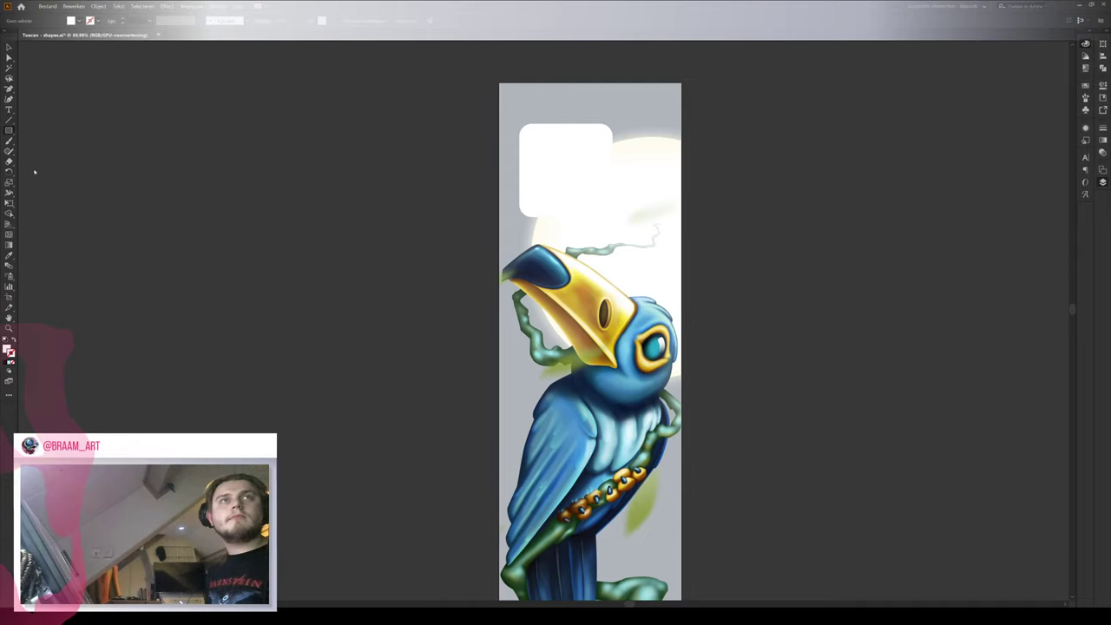
{"action": "left_click_drag", "start_coordinate": [244, 145], "coordinate": [330, 198]}
{"action": "key", "text": "z"}
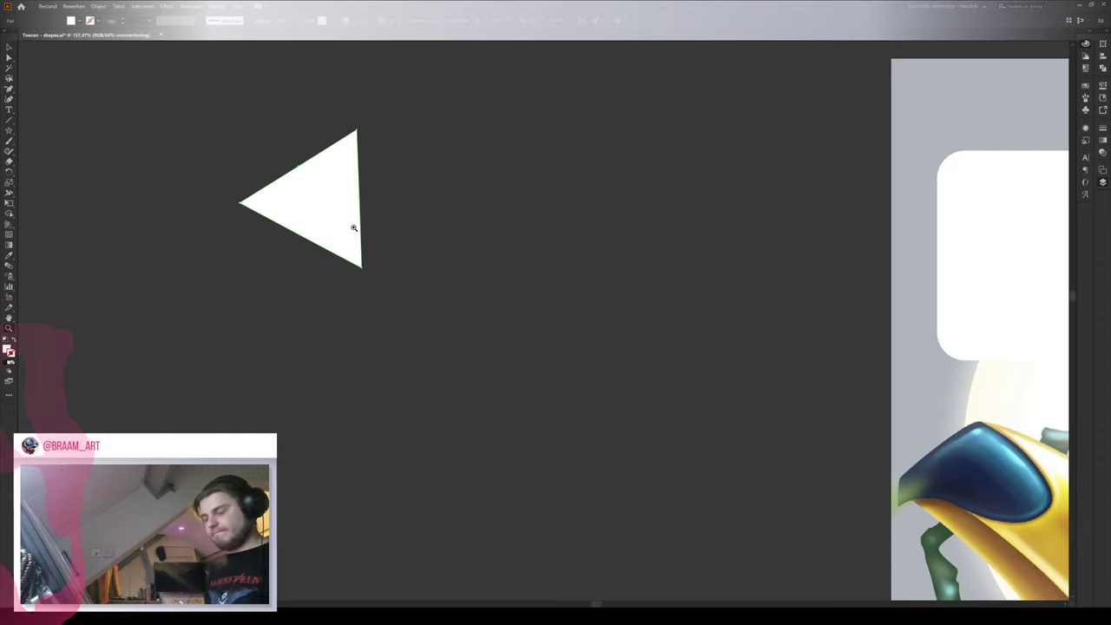
{"action": "key", "text": "r"}
{"action": "left_click_drag", "start_coordinate": [353, 228], "coordinate": [420, 190]}
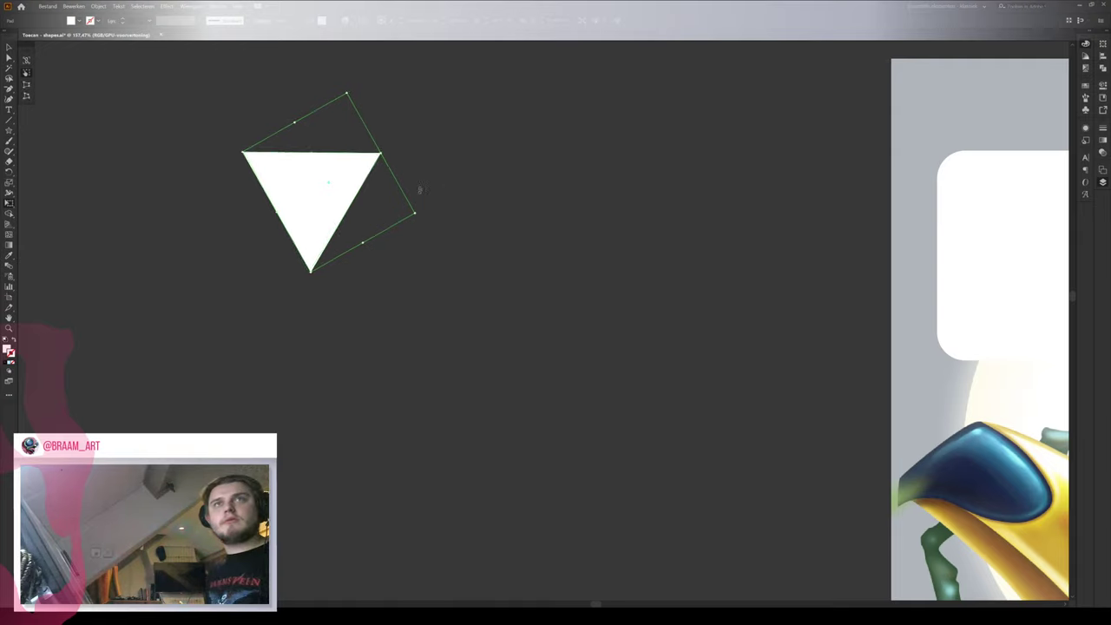
Delete the extra anchor points midway along the triangle's slanted sides
{"action": "left_click", "coordinate": [382, 213]}
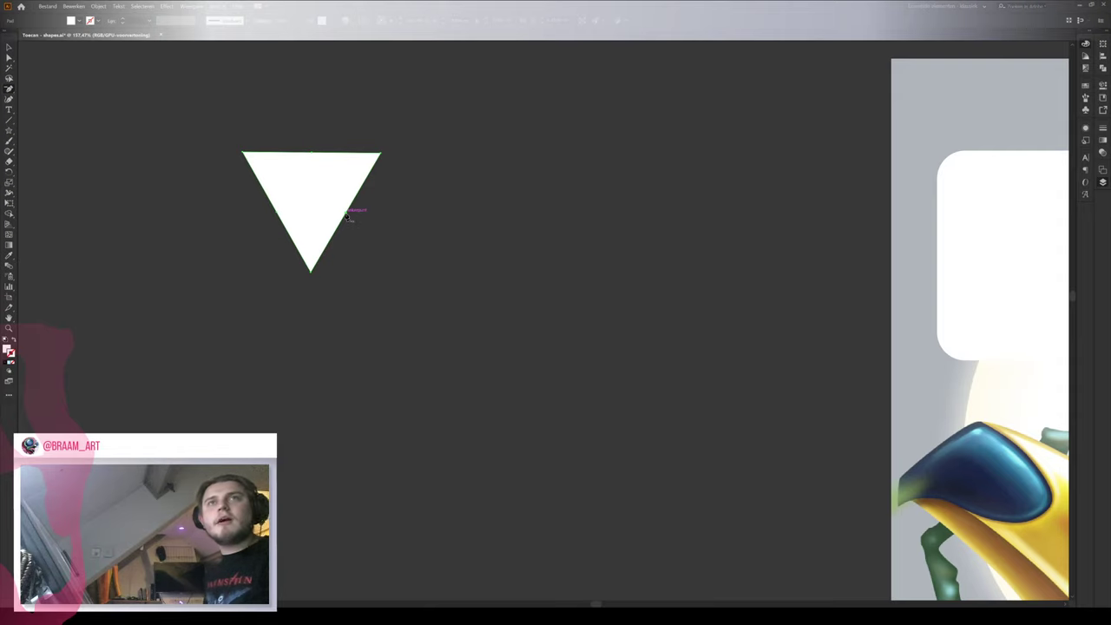
{"action": "left_click", "coordinate": [347, 213]}
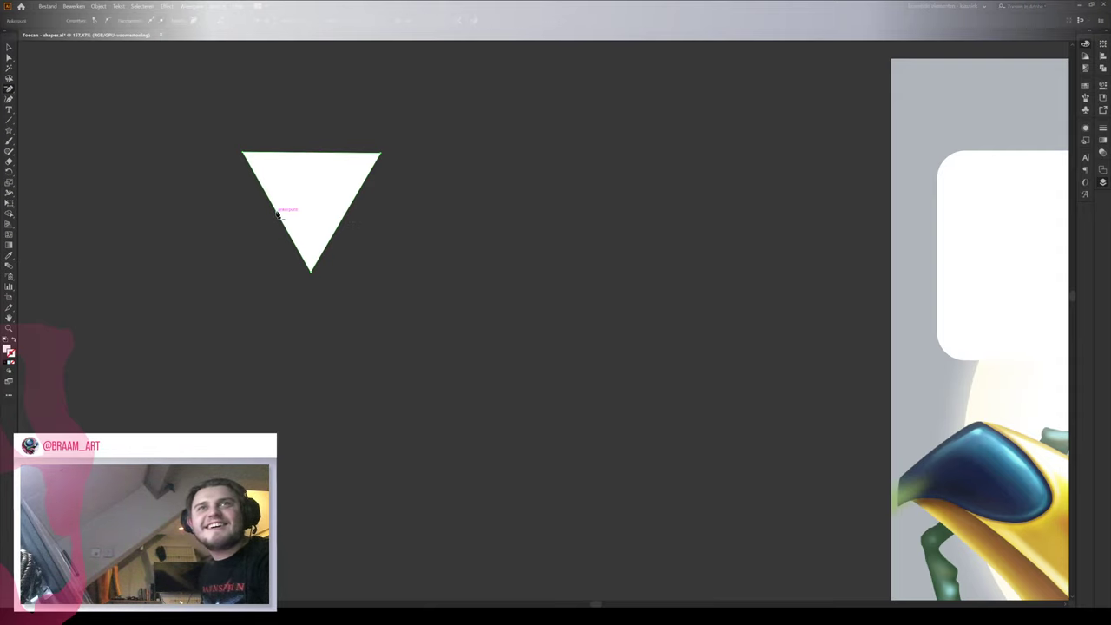
{"action": "key", "text": "v"}
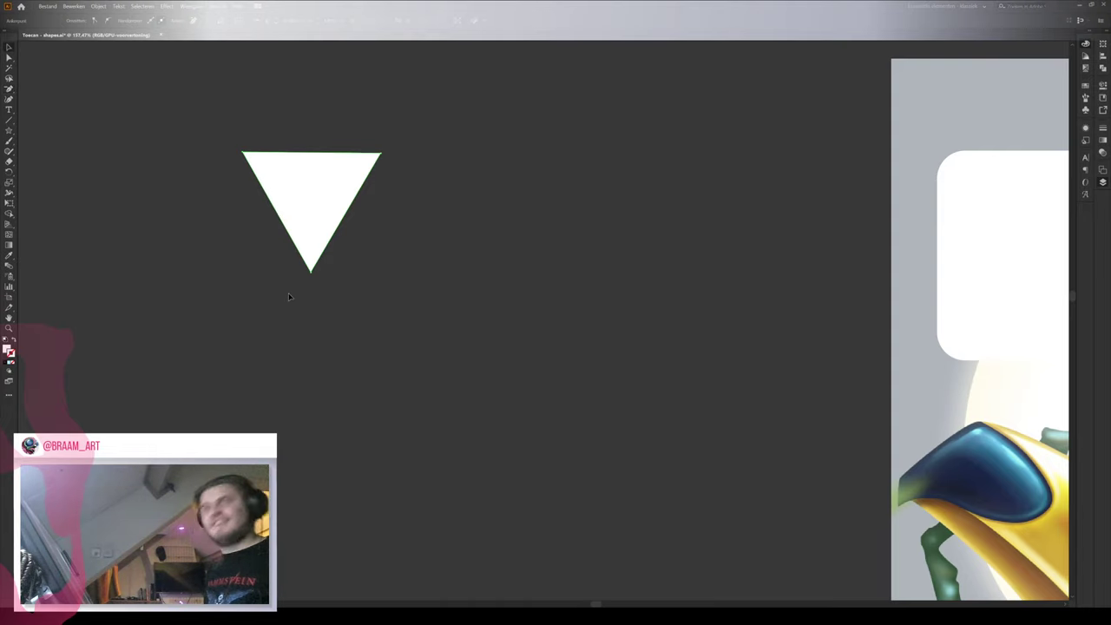
Fine-tune the triangle's rotation until its upper edge is level
{"action": "key", "text": "e"}
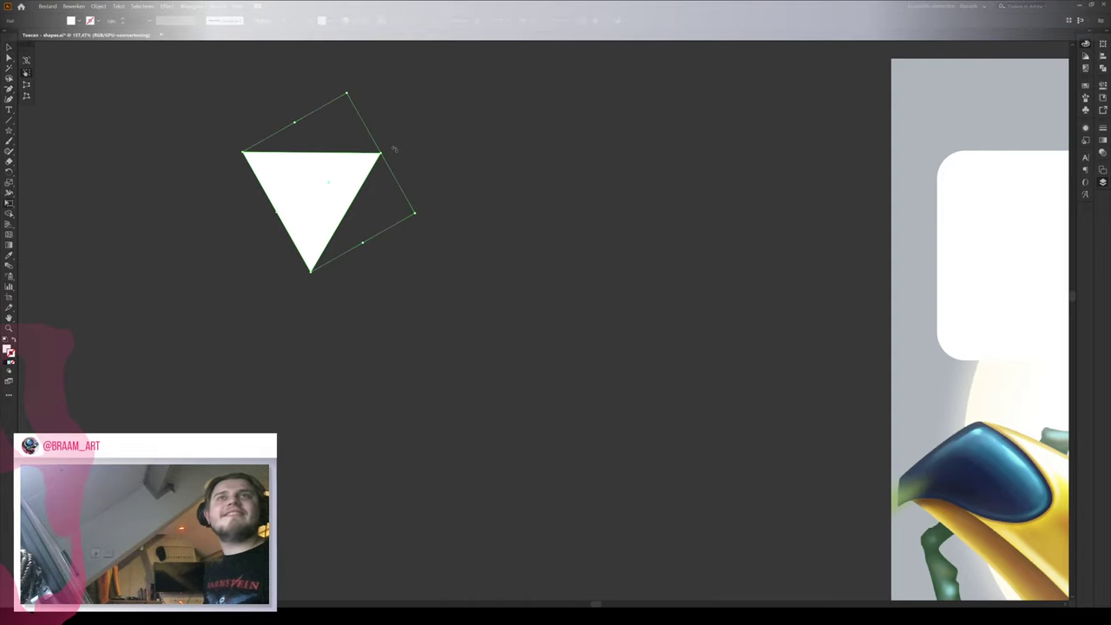
{"action": "left_click_drag", "start_coordinate": [395, 150], "coordinate": [400, 148]}
{"action": "left_click", "coordinate": [404, 170]}
{"action": "scroll", "coordinate": [401, 179], "scroll_direction": "down", "scroll_amount": 5}
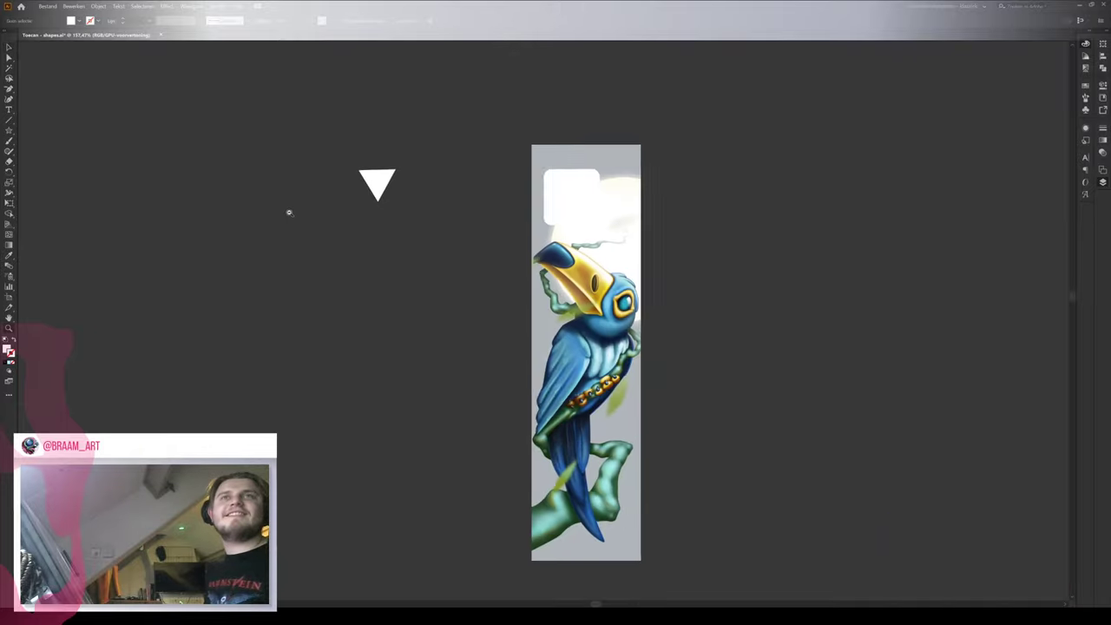
{"action": "left_click", "coordinate": [380, 184]}
{"action": "scroll", "coordinate": [466, 154], "scroll_direction": "up", "scroll_amount": 4}
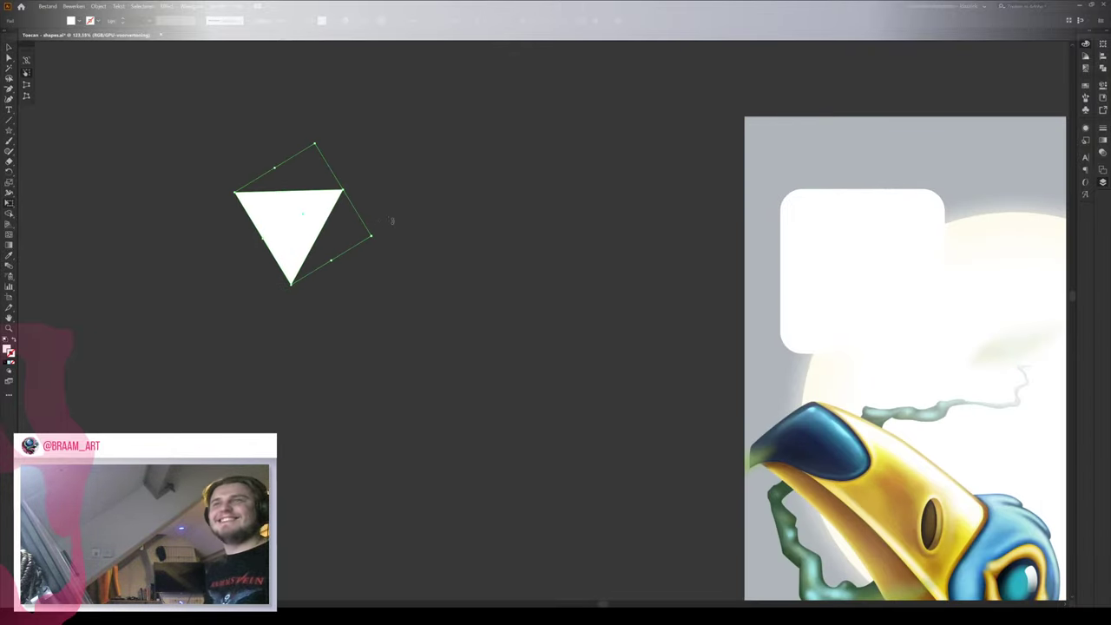
{"action": "left_click_drag", "start_coordinate": [387, 229], "coordinate": [392, 230]}
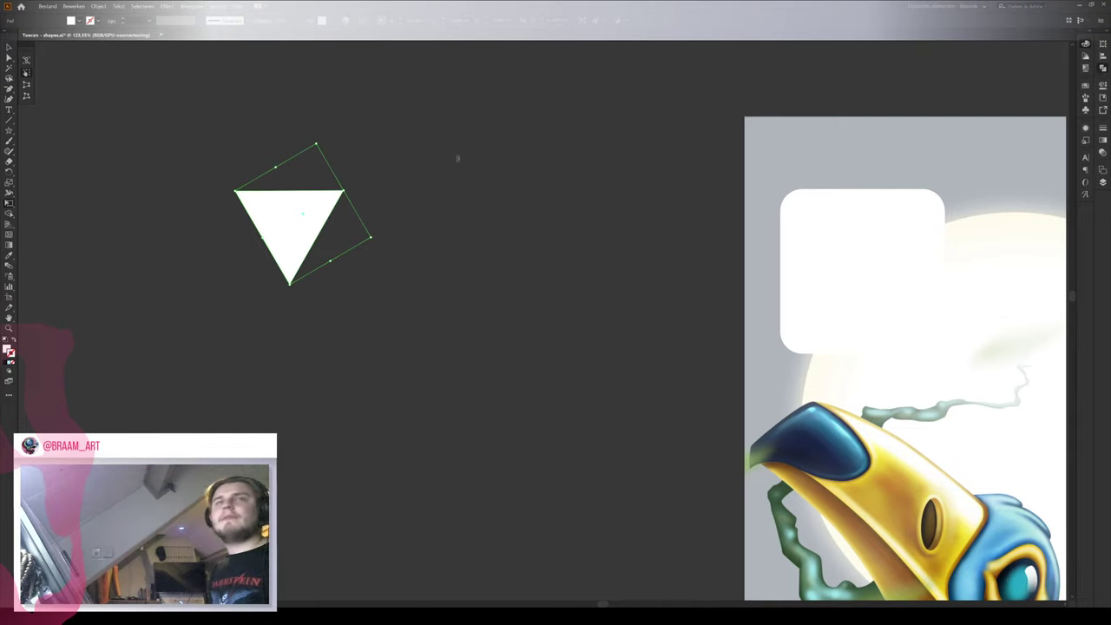
{"action": "left_click", "coordinate": [460, 190], "text": "ctrl"}
{"action": "left_click_drag", "start_coordinate": [381, 196], "coordinate": [302, 217], "text": "ctrl+space"}
{"action": "left_click_drag", "start_coordinate": [379, 259], "coordinate": [299, 248], "text": "ctrl+space"}
{"action": "left_click_drag", "start_coordinate": [349, 246], "coordinate": [560, 243], "text": "ctrl+space"}
{"action": "left_click", "coordinate": [505, 209]}
Move the rounded square off the artboard and centre it over the triangle's upper edge to form a speech bubble
{"action": "scroll", "coordinate": [628, 232], "scroll_direction": "down", "scroll_amount": 5}
{"action": "scroll", "coordinate": [538, 248], "scroll_direction": "right", "scroll_amount": 2}
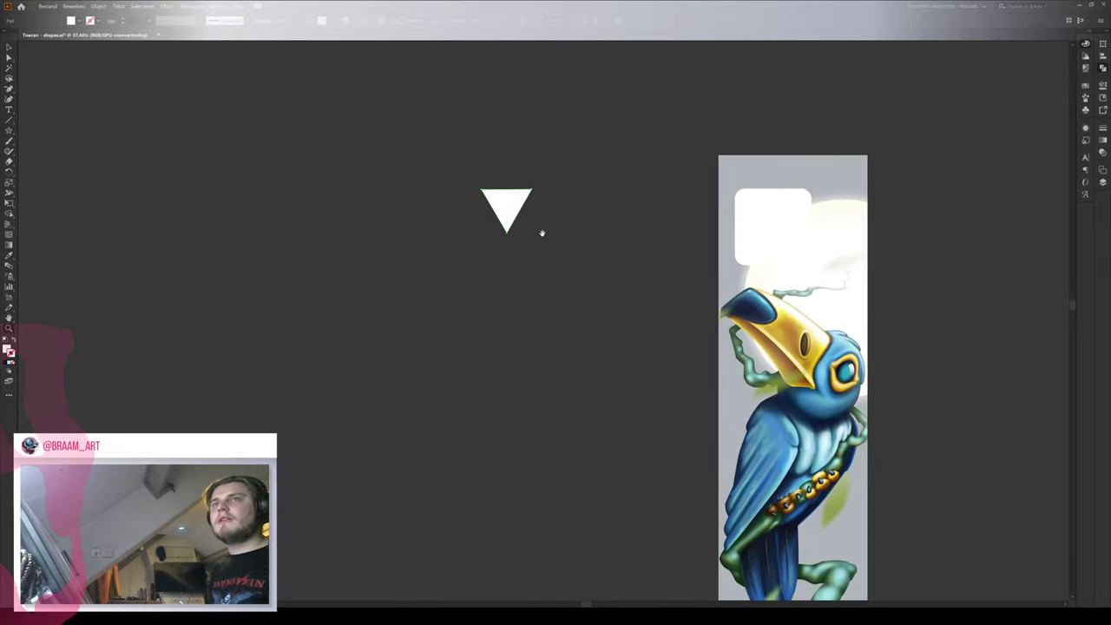
{"action": "scroll", "coordinate": [520, 253], "scroll_direction": "up", "scroll_amount": 4}
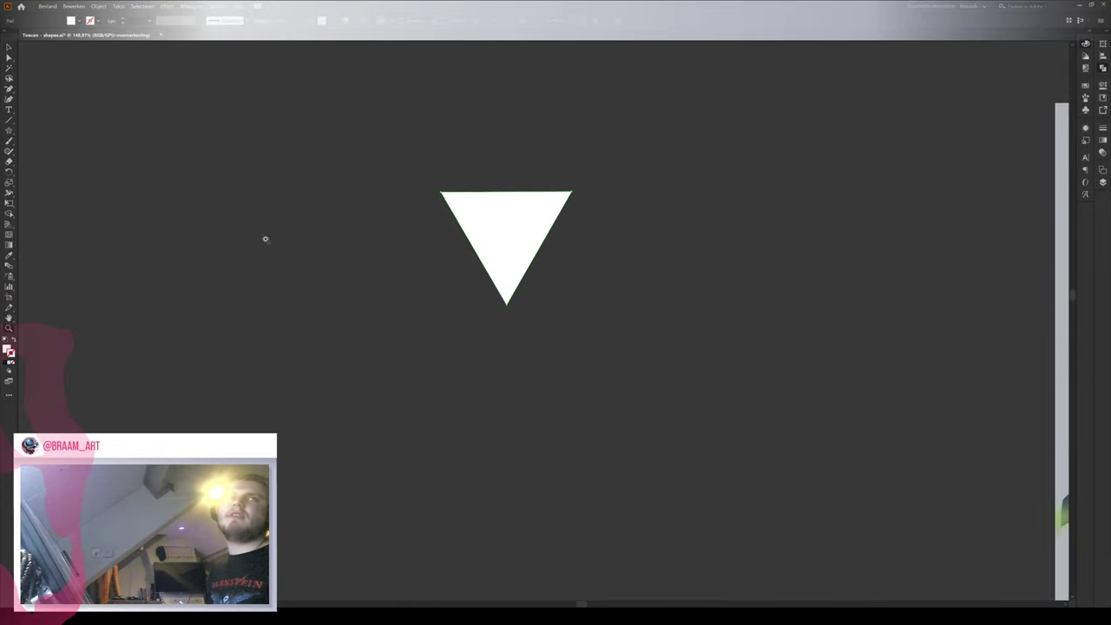
{"action": "scroll", "coordinate": [628, 237], "scroll_direction": "down", "scroll_amount": 3}
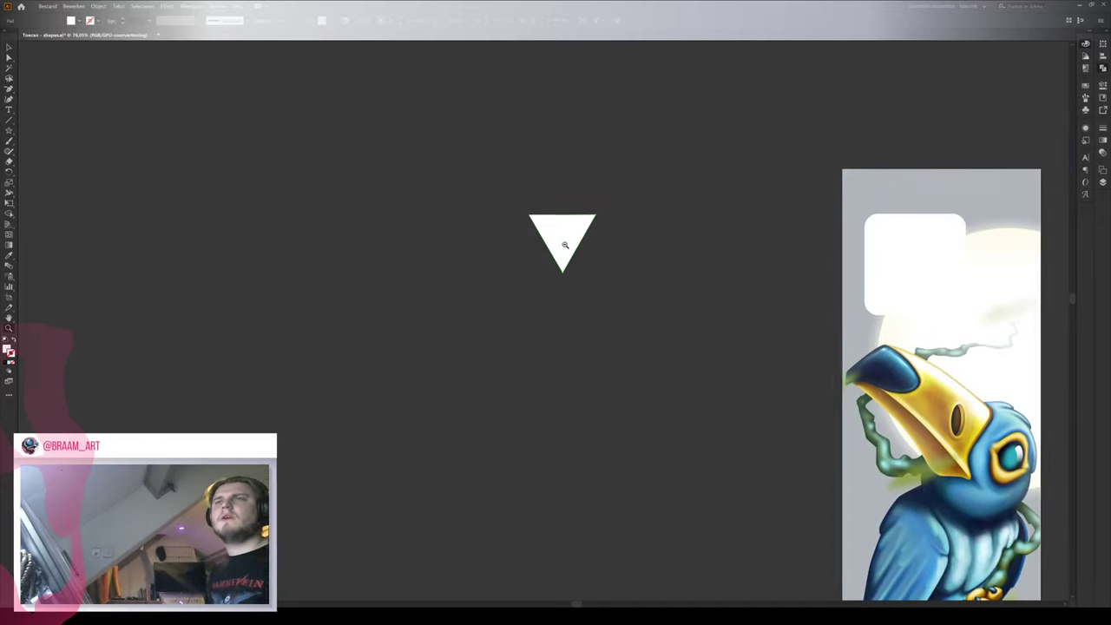
{"action": "scroll", "coordinate": [536, 219], "scroll_direction": "down", "scroll_amount": 3}
{"action": "scroll", "coordinate": [536, 218], "scroll_direction": "right", "scroll_amount": 2}
{"action": "left_click_drag", "start_coordinate": [535, 219], "coordinate": [570, 275]}
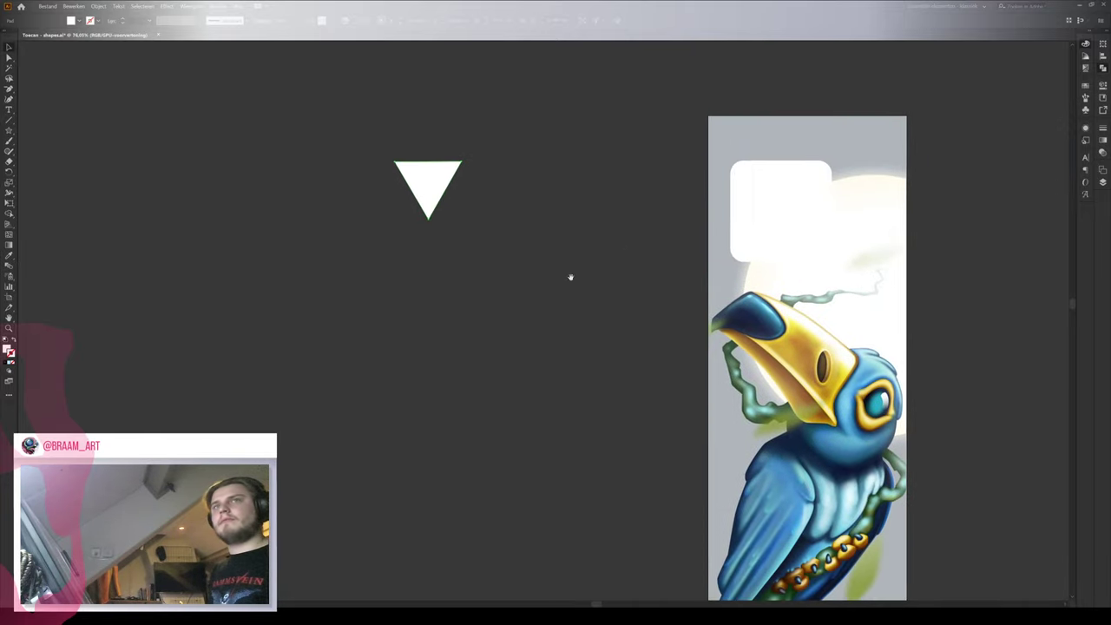
{"action": "left_click_drag", "start_coordinate": [807, 228], "coordinate": [447, 130]}
Squash the triangle vertically to about half its height to make a shallow tail for the bubble
{"action": "left_click", "coordinate": [425, 205]}
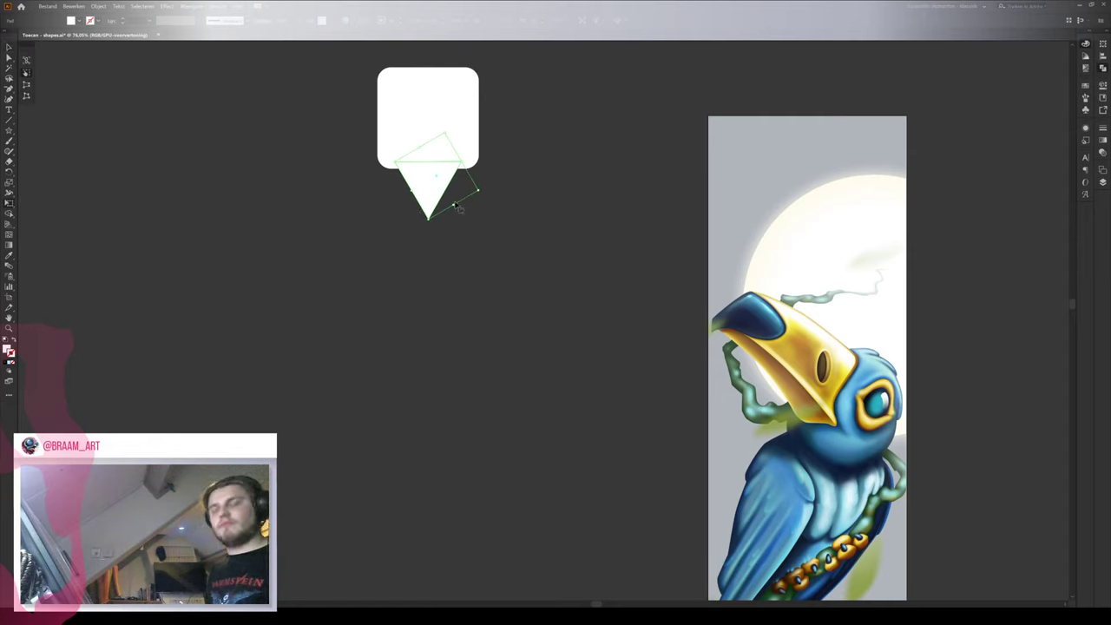
{"action": "key", "text": "v"}
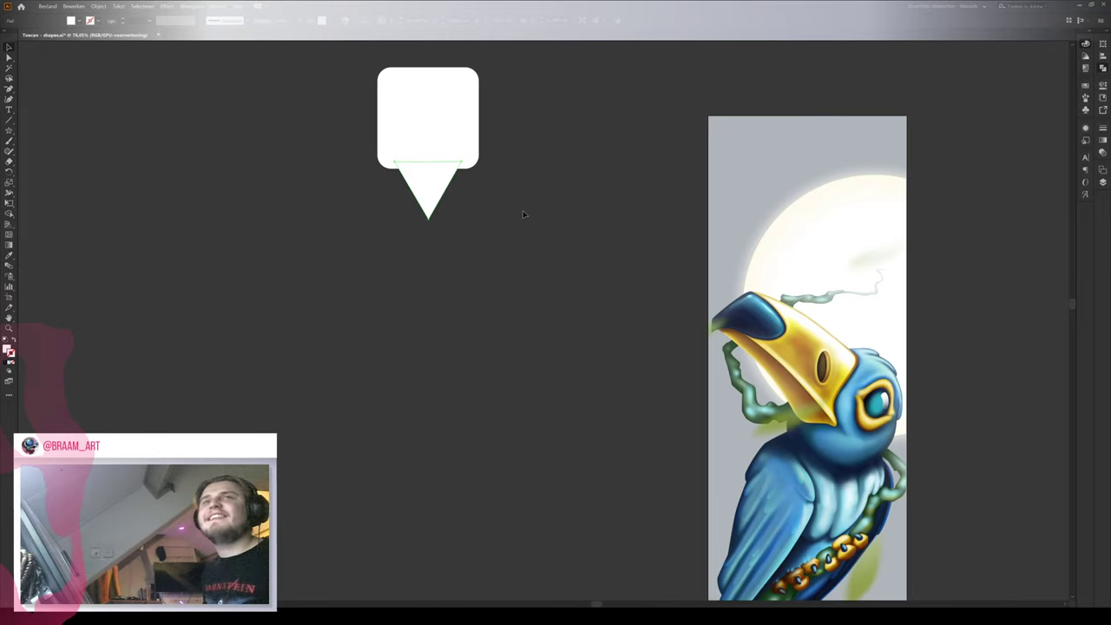
{"action": "key", "text": "e"}
{"action": "left_click_drag", "start_coordinate": [427, 218], "coordinate": [438, 165]}
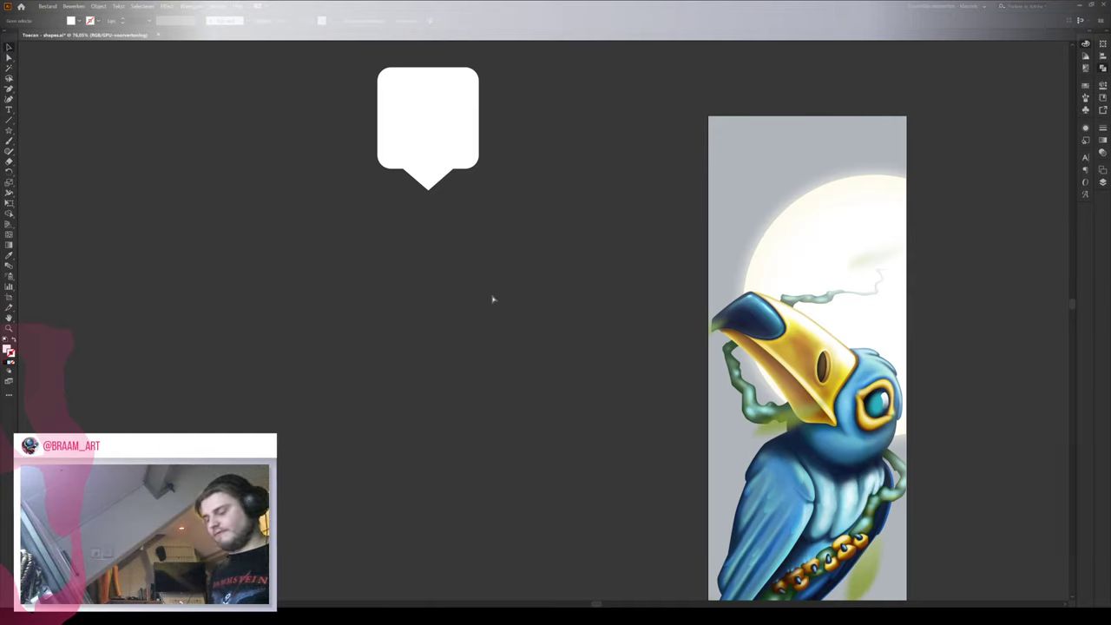
Paste the red heart notification image as a reference and place it below and beside the white bubble
{"action": "key", "text": "ctrl+v"}
{"action": "left_click_drag", "start_coordinate": [513, 340], "coordinate": [240, 292]}
{"action": "left_click_drag", "start_coordinate": [453, 211], "coordinate": [470, 186]}
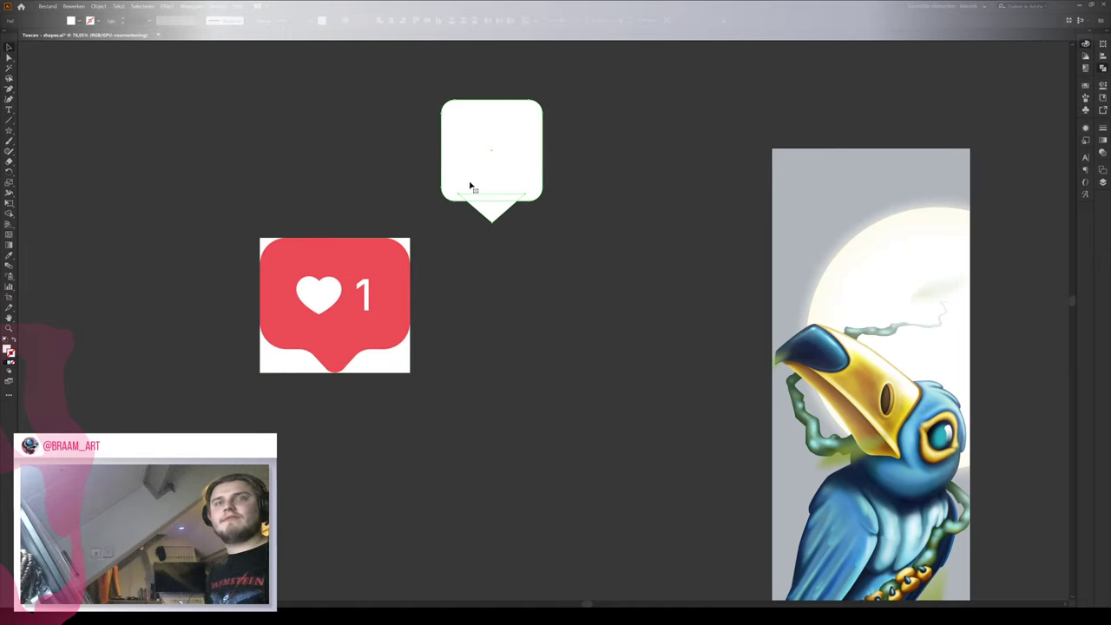
Scale the bubble's triangular tail down slightly
{"action": "left_click", "coordinate": [488, 241]}
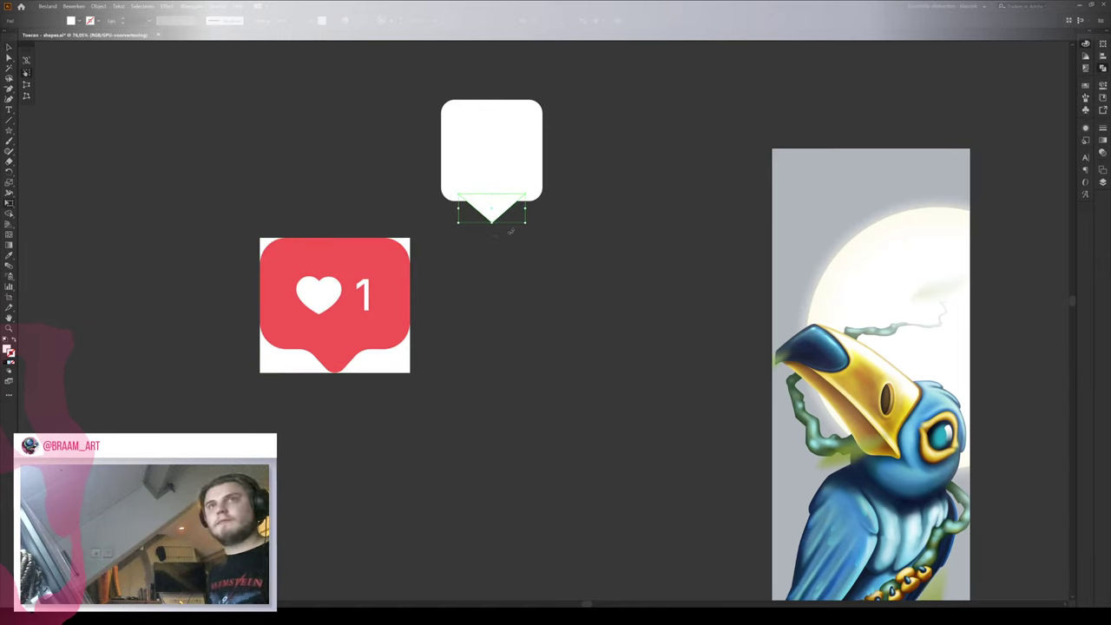
{"action": "left_click_drag", "start_coordinate": [524, 222], "coordinate": [514, 217]}
{"action": "key", "text": "v"}
{"action": "left_click", "coordinate": [508, 250]}
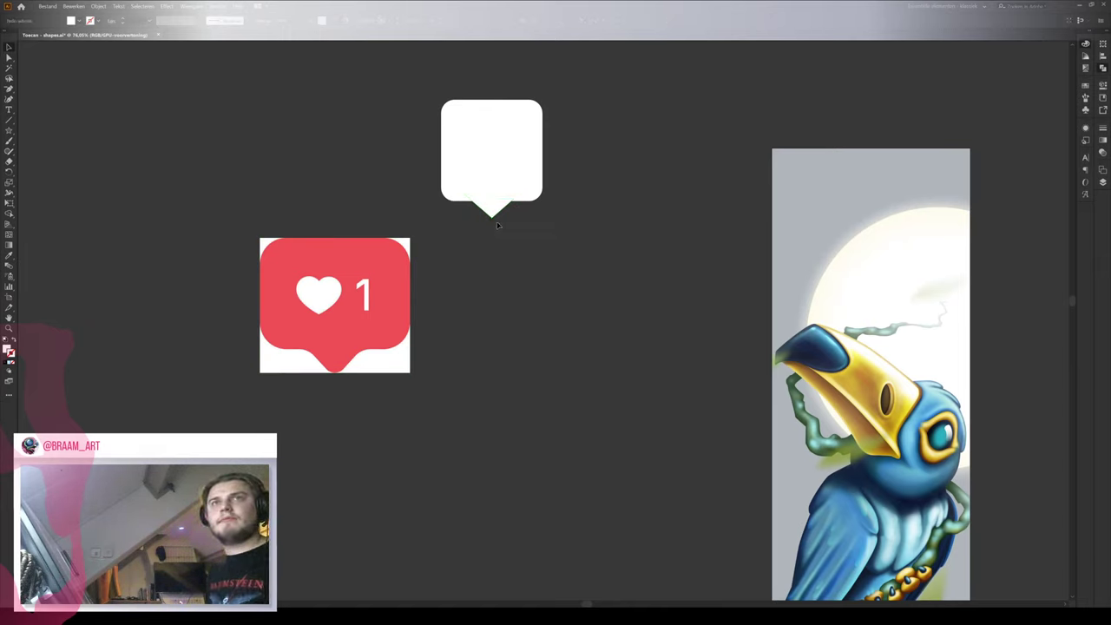
Lower the upper edge of the bubble's body to shorten it, and duplicate the whole bubble above the reference image
{"action": "left_click", "coordinate": [500, 215]}
{"action": "key", "text": "a"}
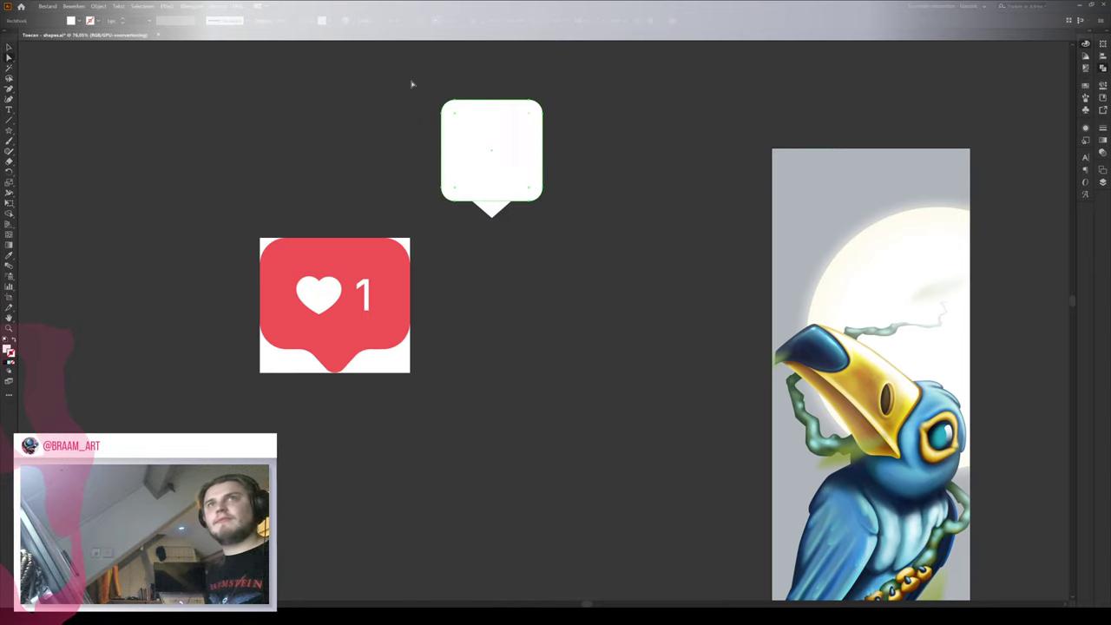
{"action": "left_click_drag", "start_coordinate": [542, 116], "coordinate": [542, 127]}
{"action": "key", "text": "v"}
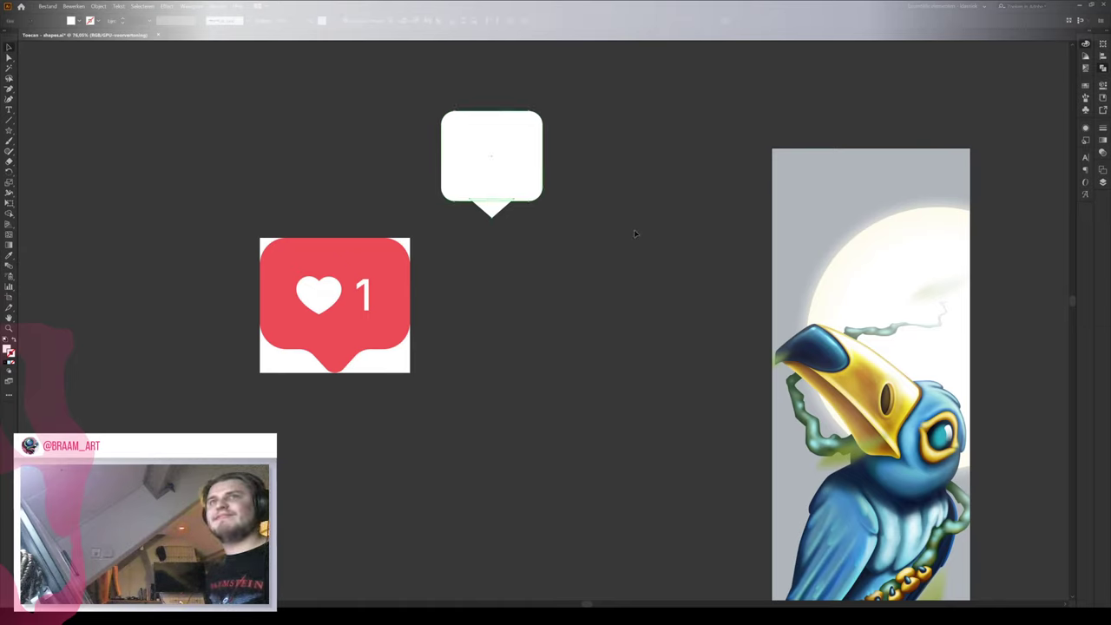
{"action": "left_click_drag", "start_coordinate": [525, 165], "coordinate": [343, 136]}
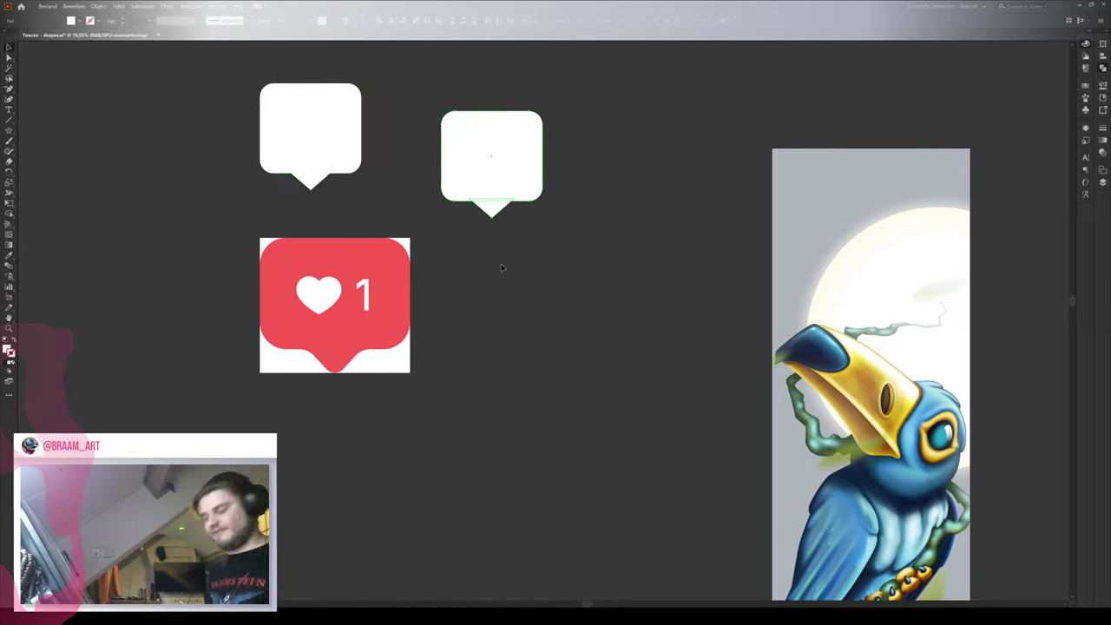
Fill the original bubble with the red sampled from the reference image and unite its body and tail into one shape
{"action": "left_click", "coordinate": [389, 325]}
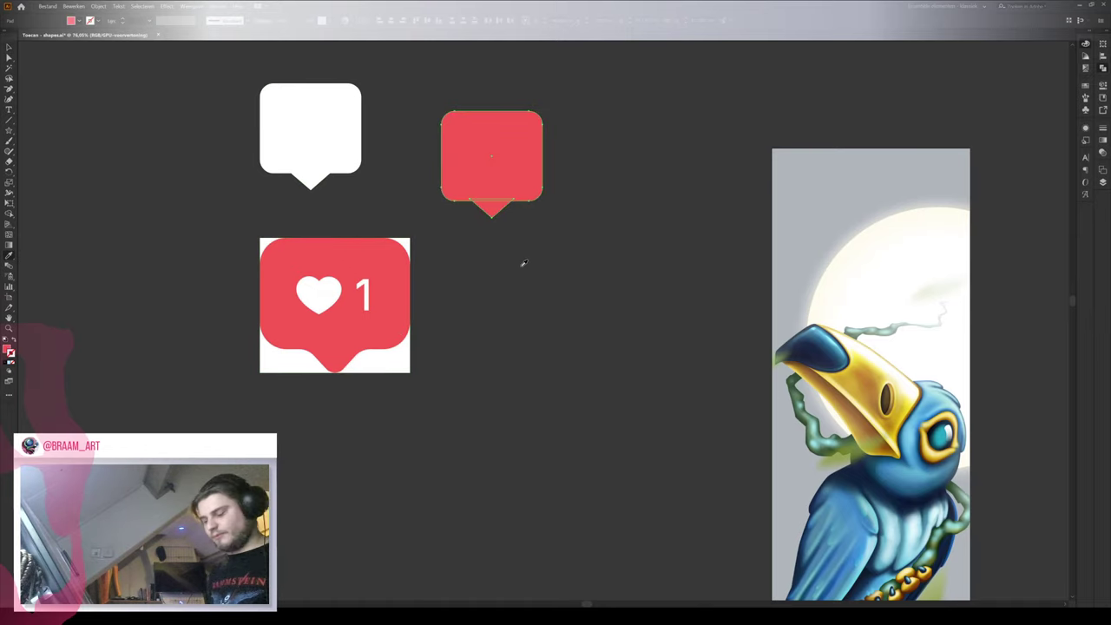
{"action": "key", "text": "v"}
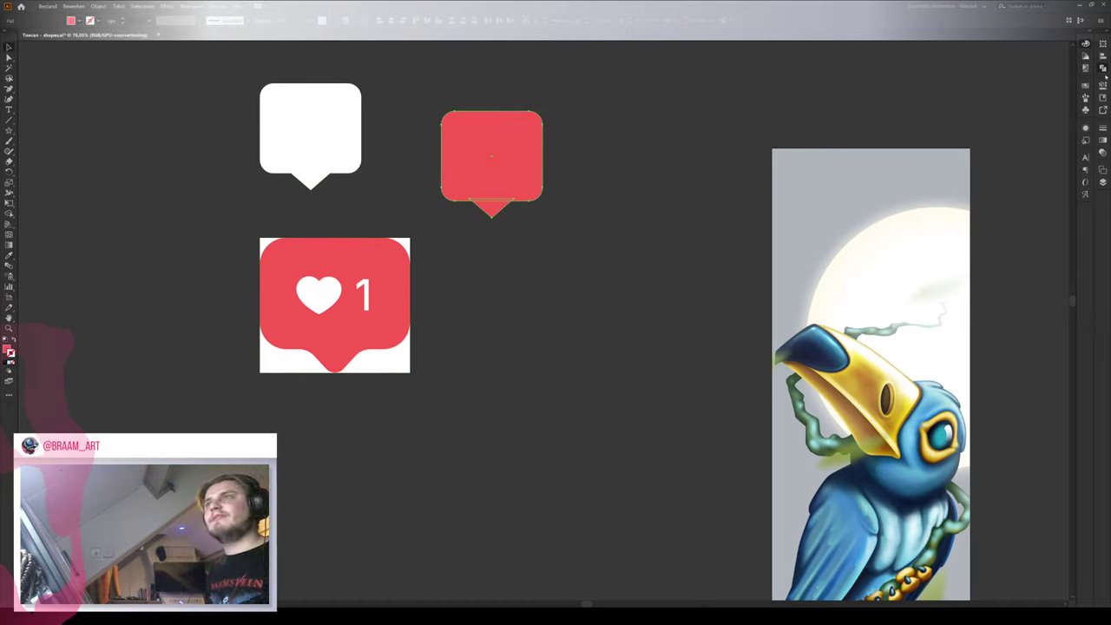
{"action": "left_click", "coordinate": [1004, 64]}
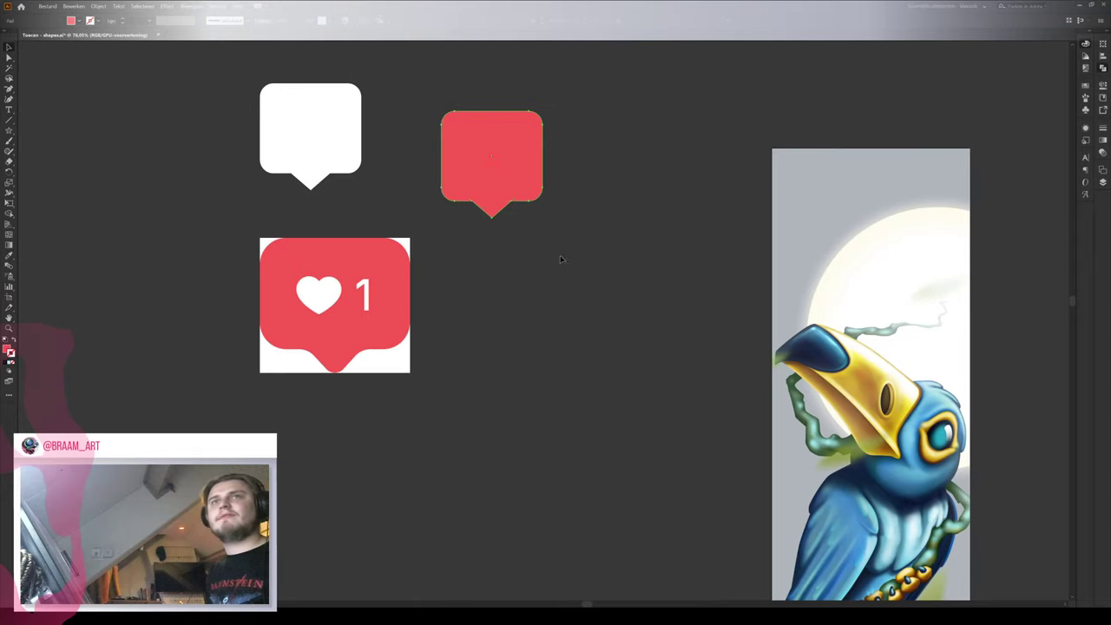
Round the two inner corners where the red bubble's tail meets its body
{"action": "left_click", "coordinate": [560, 257]}
{"action": "scroll", "coordinate": [474, 206], "scroll_direction": "up", "scroll_amount": 3}
{"action": "key", "text": "a"}
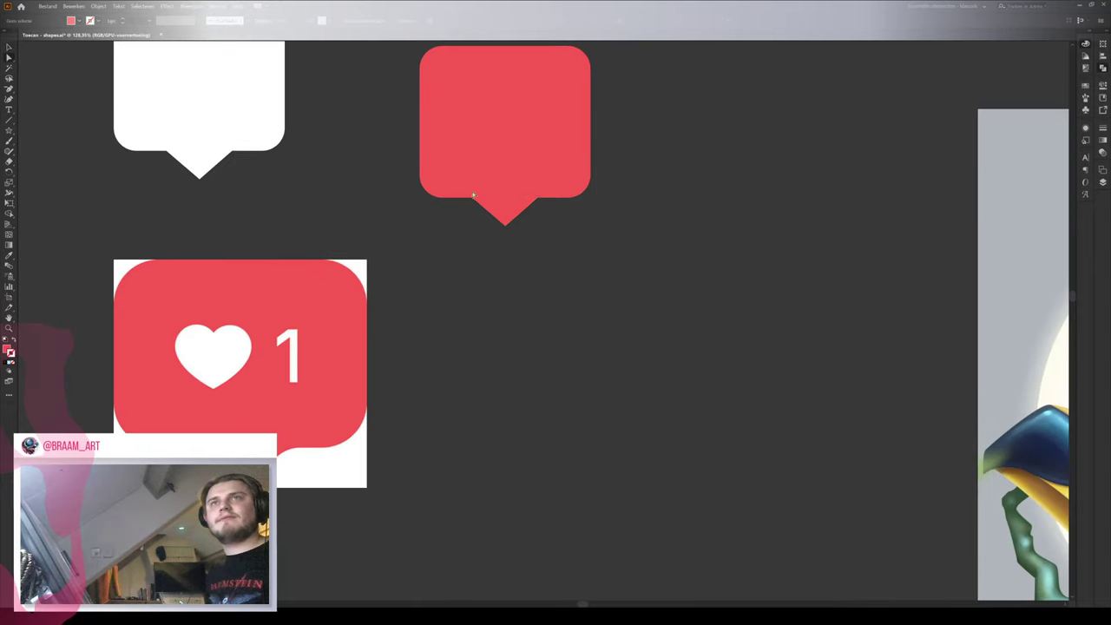
{"action": "left_click", "coordinate": [473, 196]}
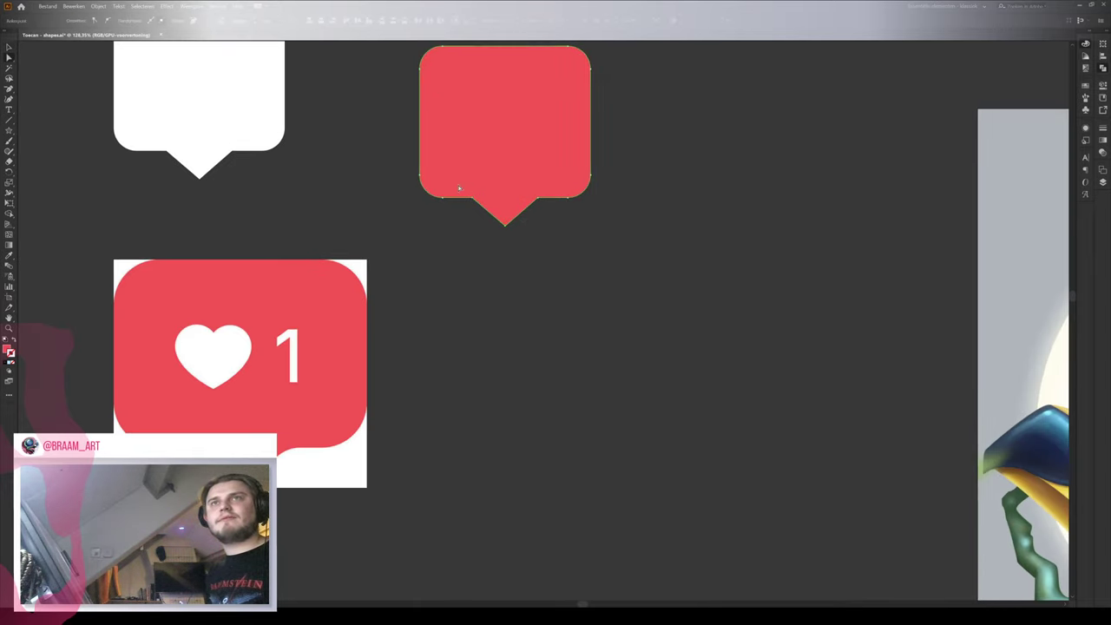
{"action": "left_click_drag", "start_coordinate": [468, 205], "coordinate": [457, 234]}
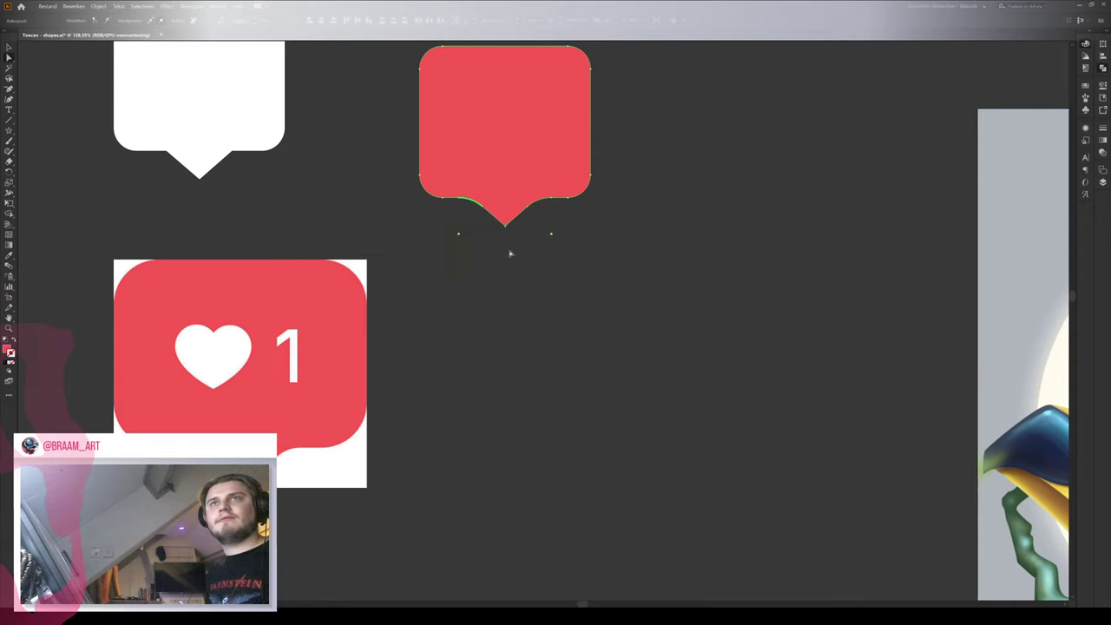
{"action": "left_click", "coordinate": [514, 253]}
Slightly round the pointed tip of the red bubble's tail
{"action": "key", "text": "z"}
{"action": "left_click_drag", "start_coordinate": [612, 213], "coordinate": [526, 218]}
{"action": "scroll", "coordinate": [568, 215], "scroll_direction": "down", "scroll_amount": 1}
{"action": "scroll", "coordinate": [571, 218], "scroll_direction": "up", "scroll_amount": 2}
{"action": "left_click", "coordinate": [524, 221]}
{"action": "left_click", "coordinate": [547, 231]}
{"action": "left_click_drag", "start_coordinate": [618, 237], "coordinate": [540, 270]}
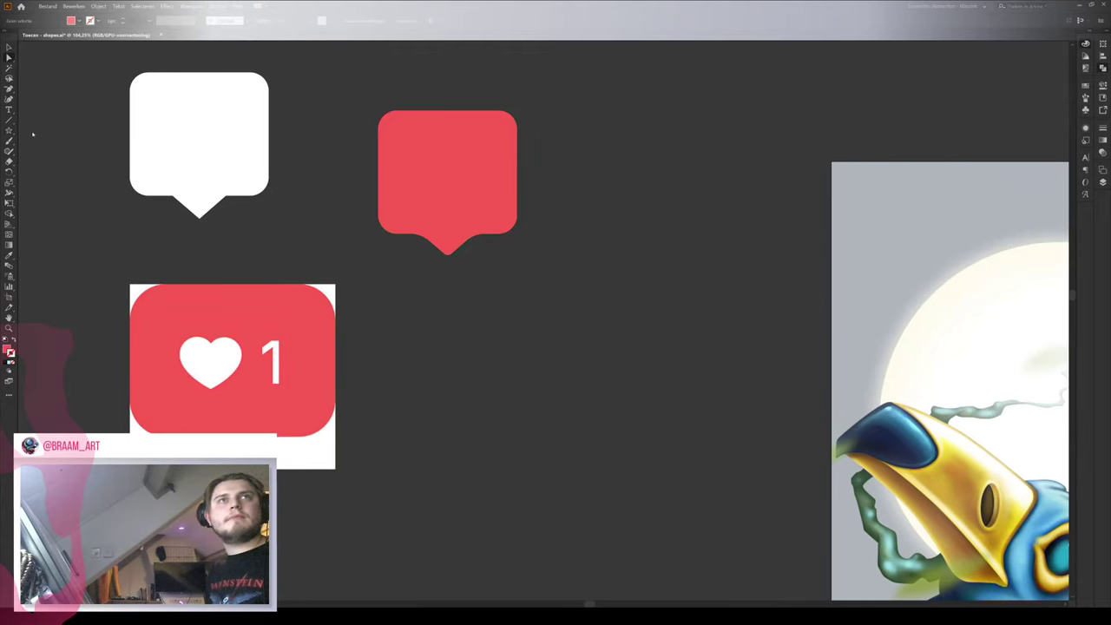
Draw a small square beside the red bubble and fill it with the white sampled from the white bubble
{"action": "key", "text": "m"}
{"action": "left_click_drag", "start_coordinate": [644, 166], "coordinate": [687, 209]}
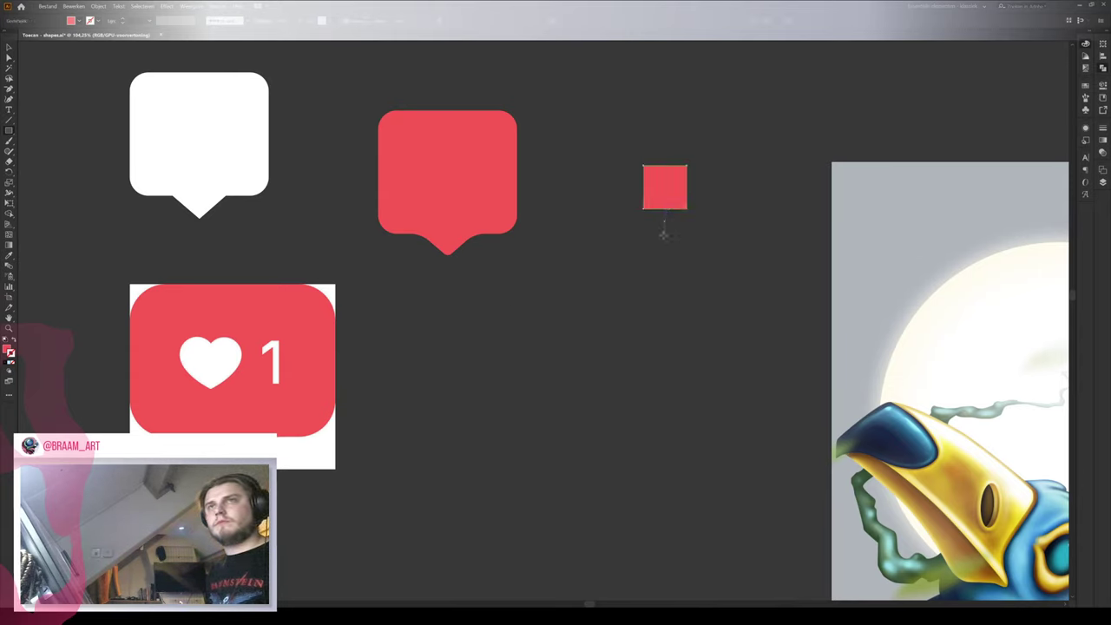
{"action": "key", "text": "i"}
{"action": "left_click", "coordinate": [177, 142]}
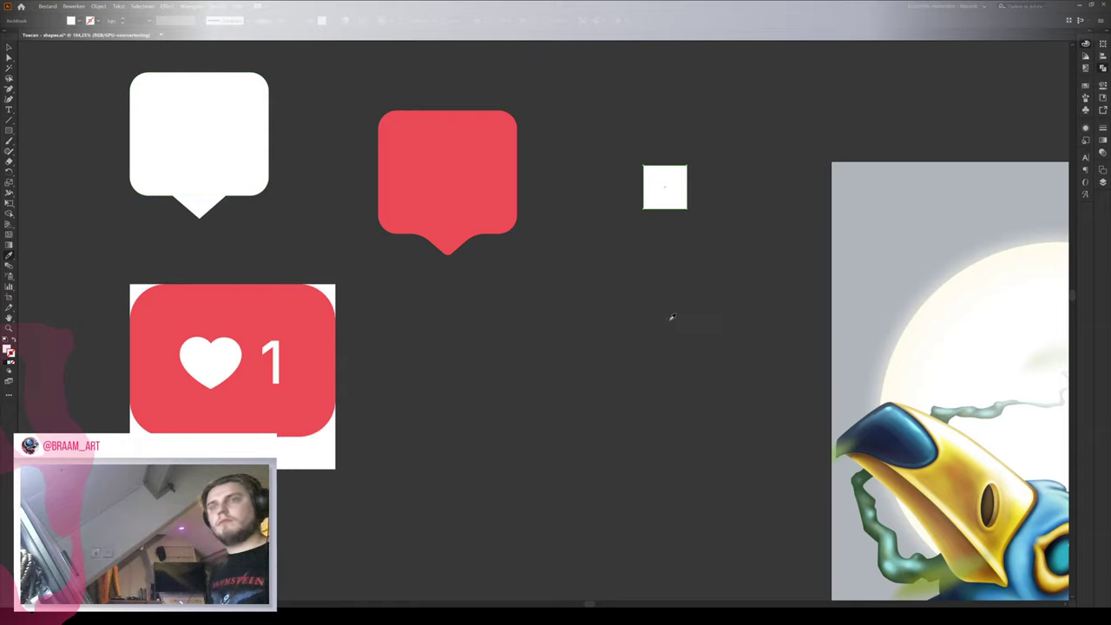
Duplicate the square into an L of three squares, rotate them 45° into an angular heart and unite them
{"action": "left_click_drag", "start_coordinate": [670, 209], "coordinate": [699, 232]}
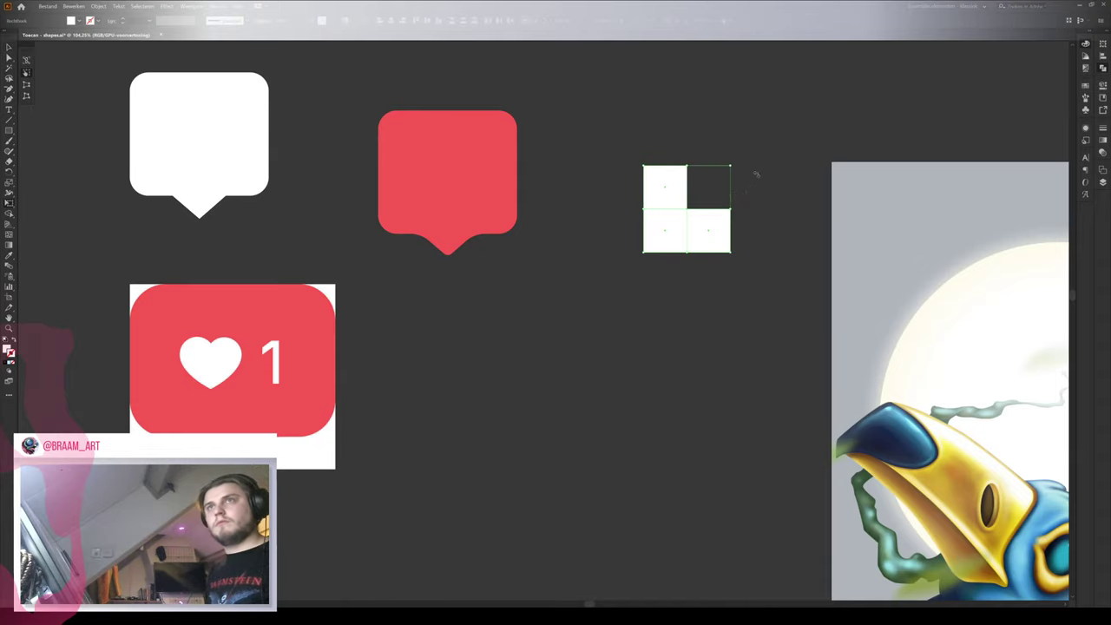
{"action": "left_click_drag", "start_coordinate": [752, 174], "coordinate": [700, 136]}
{"action": "left_click", "coordinate": [1003, 65]}
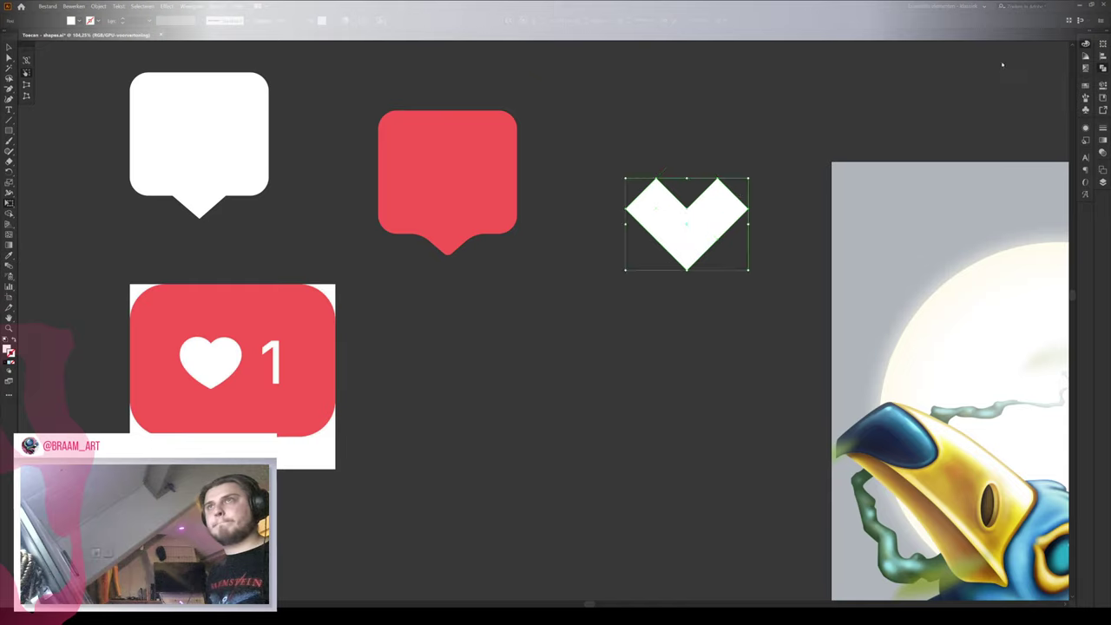
Remove the surplus anchor points from the lower edges of the angular heart
{"action": "key", "text": "a"}
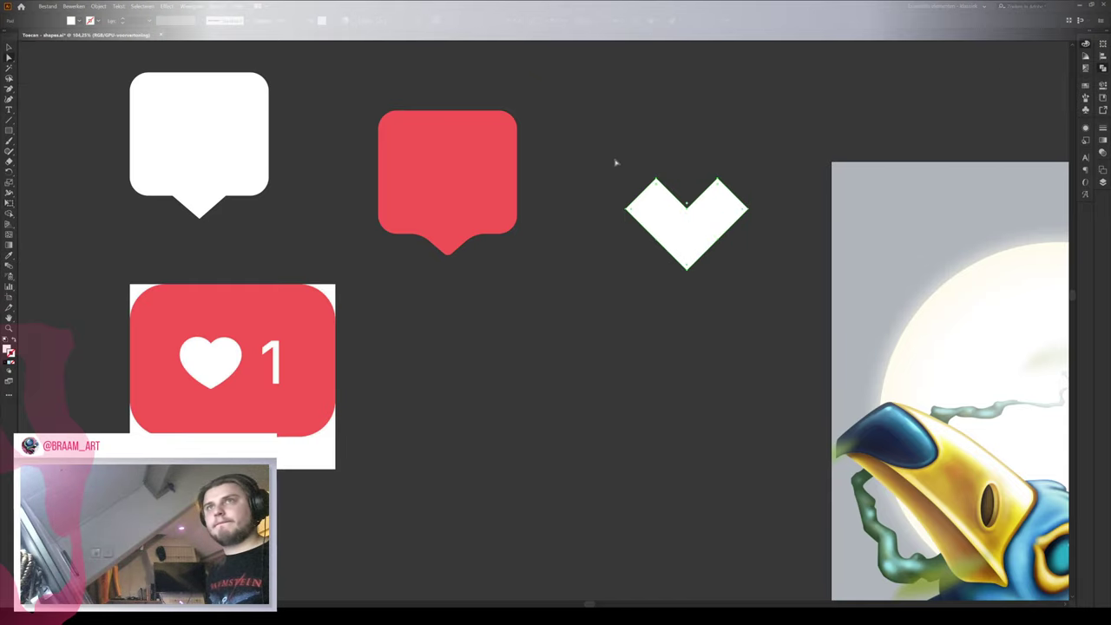
{"action": "key", "text": "z"}
{"action": "left_click_drag", "start_coordinate": [650, 236], "coordinate": [716, 258]}
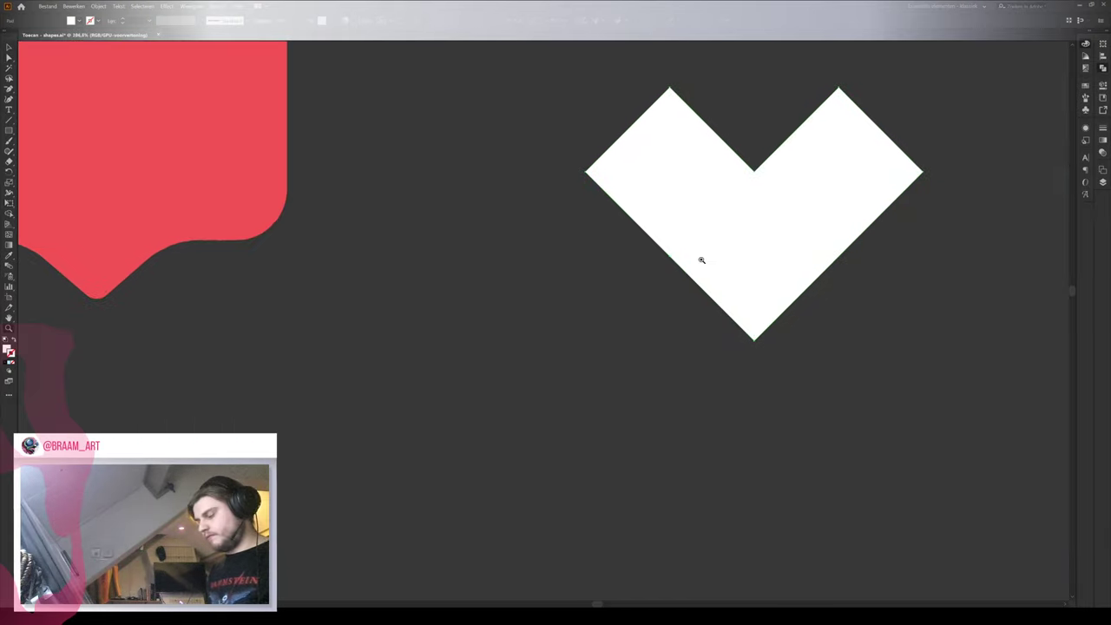
{"action": "key", "text": "p"}
{"action": "left_click", "coordinate": [670, 257]}
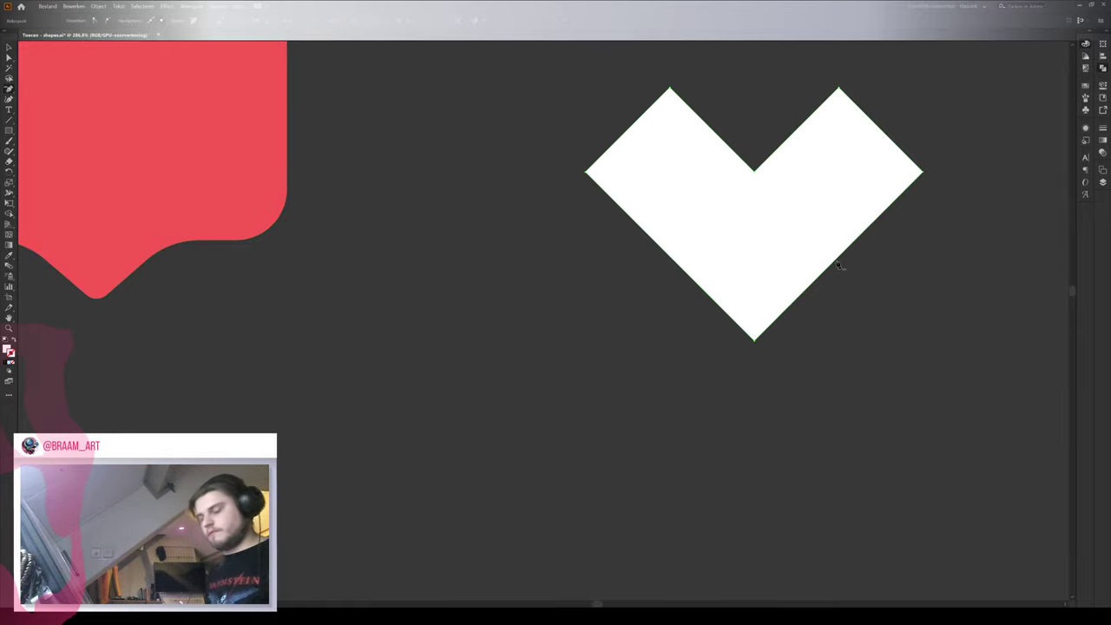
Round the heart's upper corners fully to form two semicircular lobes
{"action": "scroll", "coordinate": [871, 268], "scroll_direction": "down", "scroll_amount": 1}
{"action": "scroll", "coordinate": [871, 267], "scroll_direction": "down", "scroll_amount": 3}
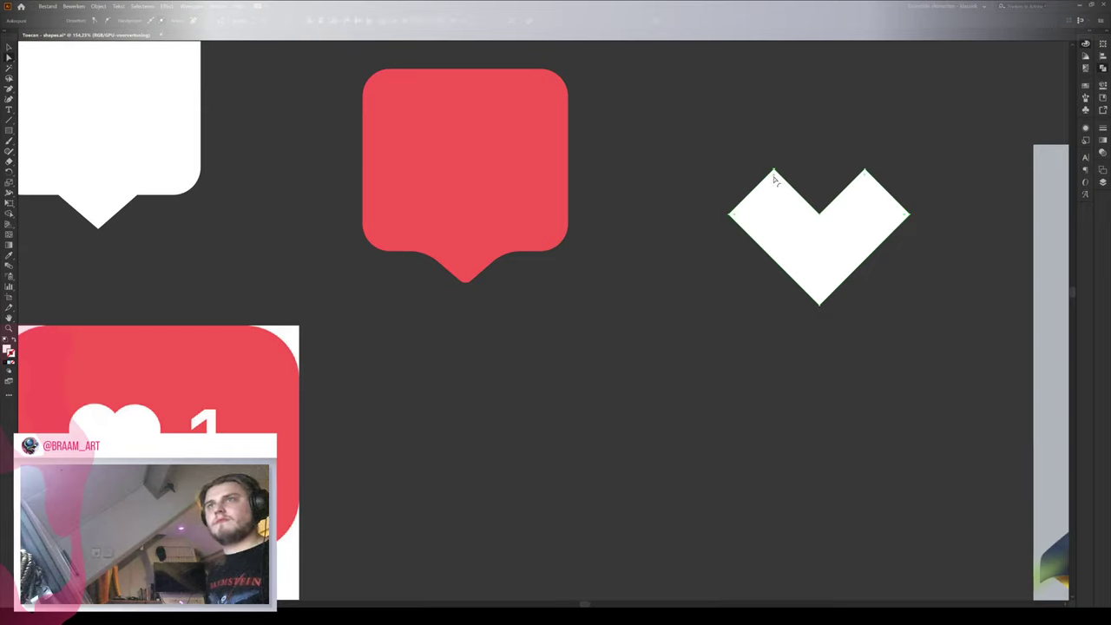
{"action": "left_click_drag", "start_coordinate": [776, 179], "coordinate": [791, 372]}
{"action": "left_click", "coordinate": [833, 318]}
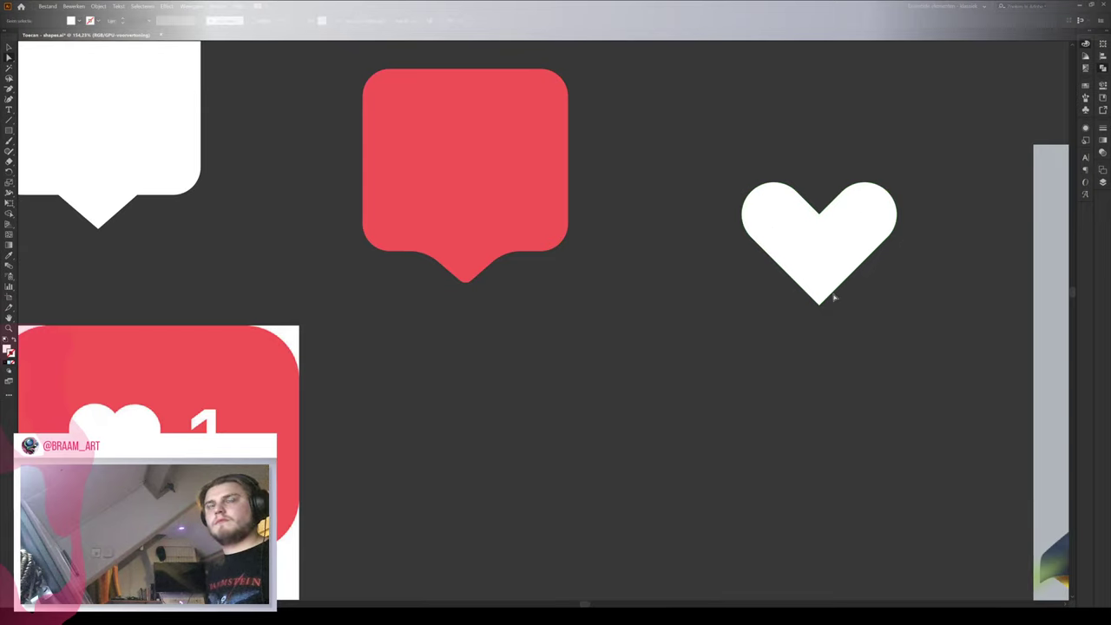
Move both heart lobes diagonally inward until they meet at the cleft, keeping the heart symmetrical
{"action": "left_click", "coordinate": [800, 259]}
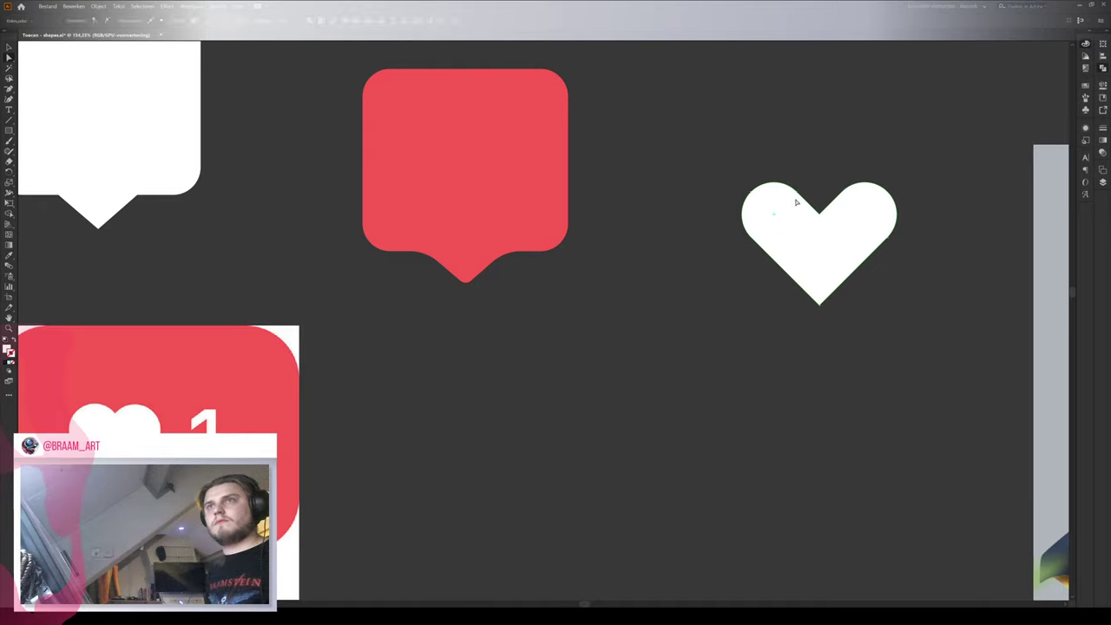
{"action": "left_click_drag", "start_coordinate": [798, 195], "coordinate": [901, 214]}
{"action": "left_click_drag", "start_coordinate": [992, 291], "coordinate": [904, 280]}
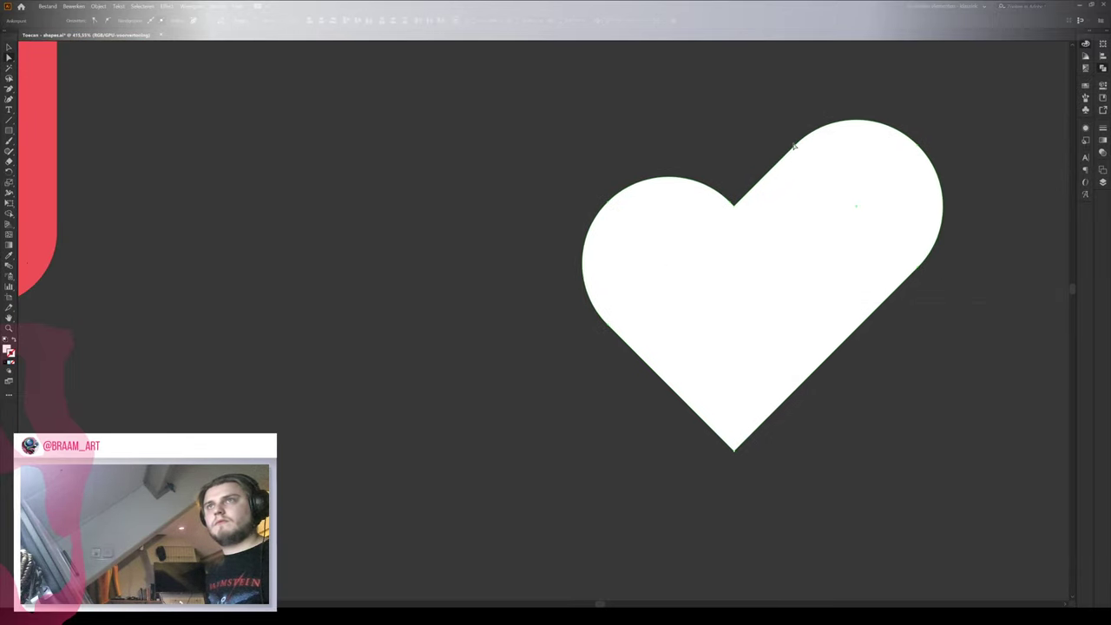
{"action": "left_click_drag", "start_coordinate": [796, 147], "coordinate": [744, 206]}
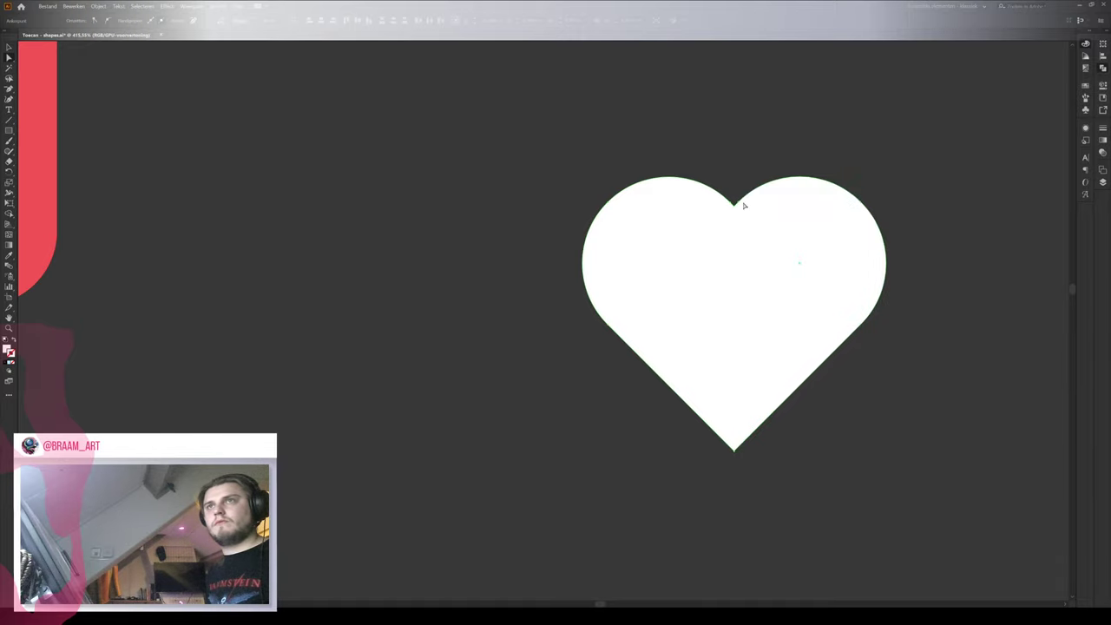
{"action": "left_click", "coordinate": [744, 144]}
Slightly round the heart's lower tip and centre the heart on the red bubble
{"action": "key", "text": "a"}
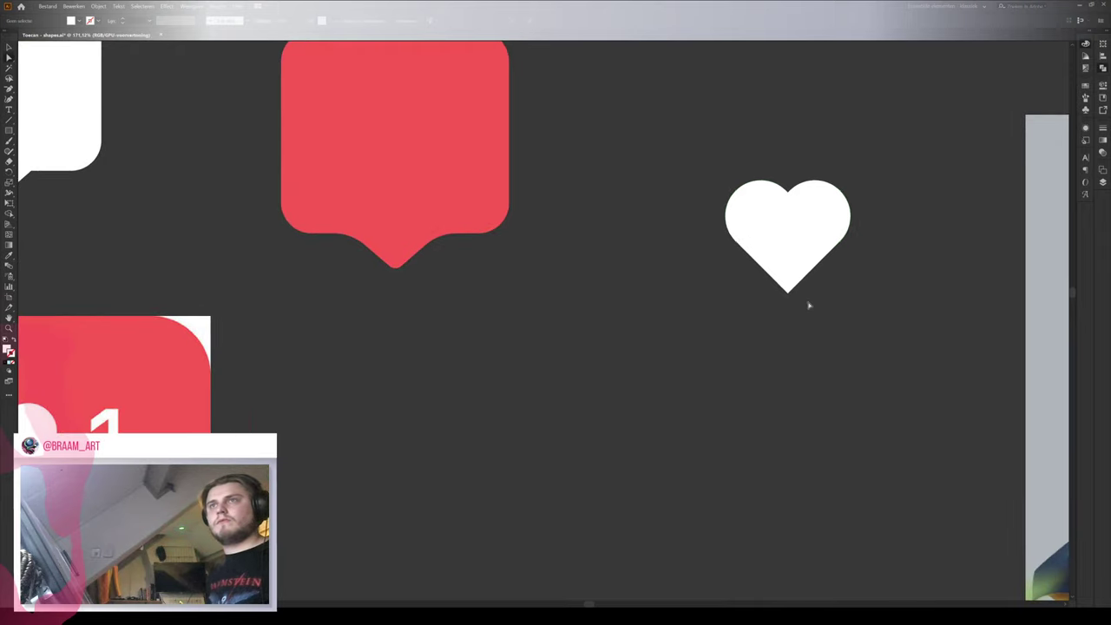
{"action": "left_click_drag", "start_coordinate": [807, 304], "coordinate": [787, 285]}
{"action": "key", "text": "v"}
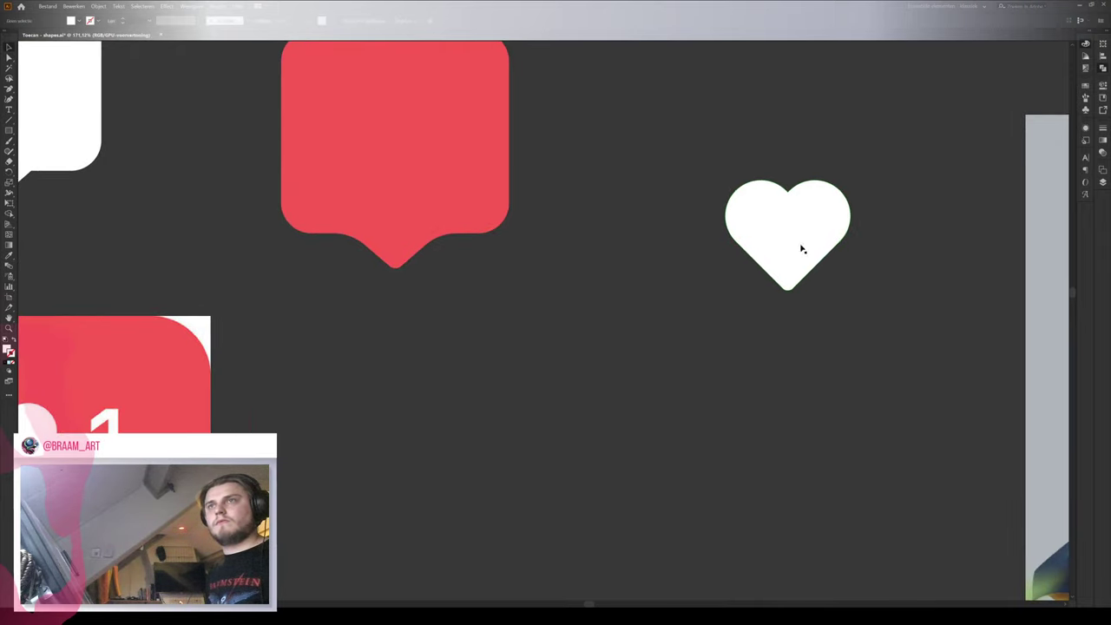
{"action": "left_click_drag", "start_coordinate": [798, 243], "coordinate": [403, 135]}
{"action": "left_click", "coordinate": [605, 163]}
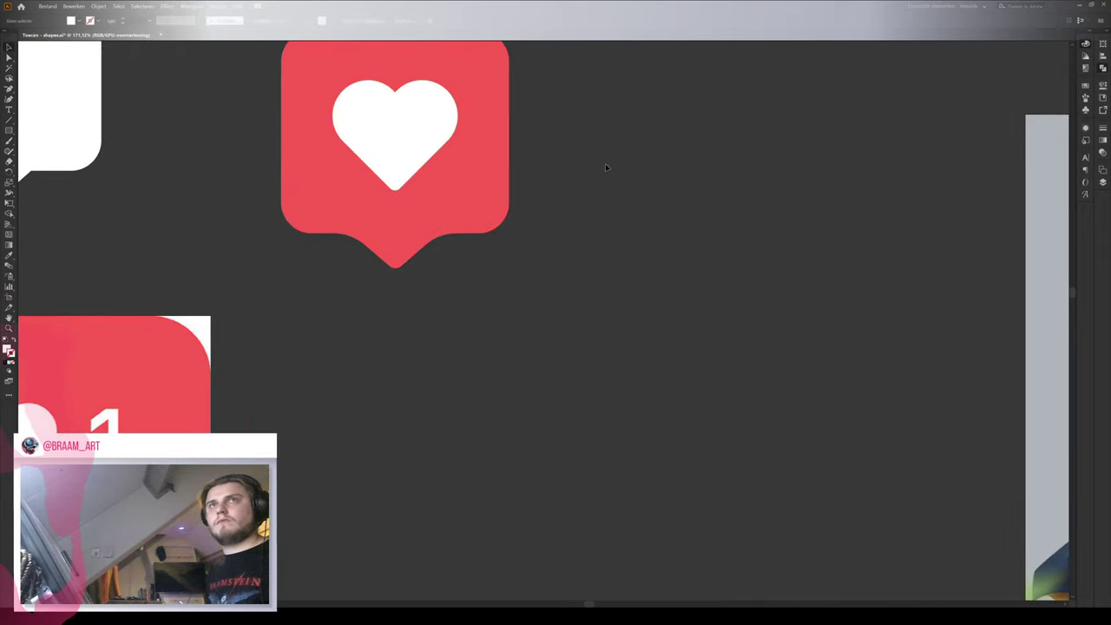
Scale the heart down around its centre and group it with the red bubble
{"action": "key", "text": "z"}
{"action": "left_click_drag", "start_coordinate": [487, 145], "coordinate": [543, 194]}
{"action": "key", "text": "v"}
{"action": "left_click", "coordinate": [522, 171]}
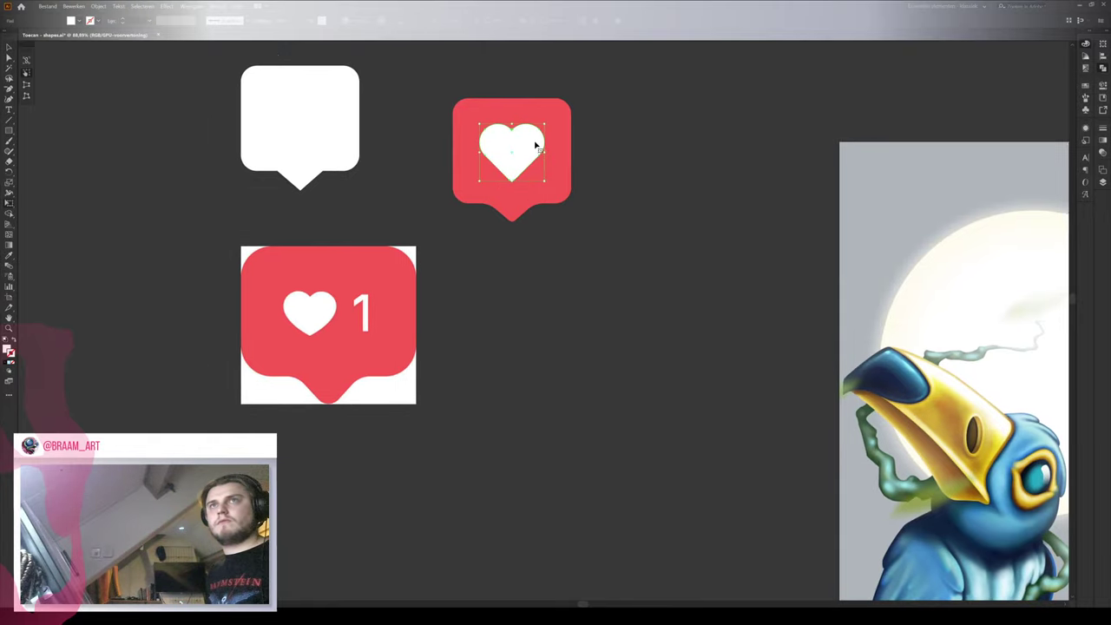
{"action": "left_click_drag", "start_coordinate": [545, 123], "coordinate": [536, 131]}
{"action": "left_click", "coordinate": [560, 186], "text": "shift"}
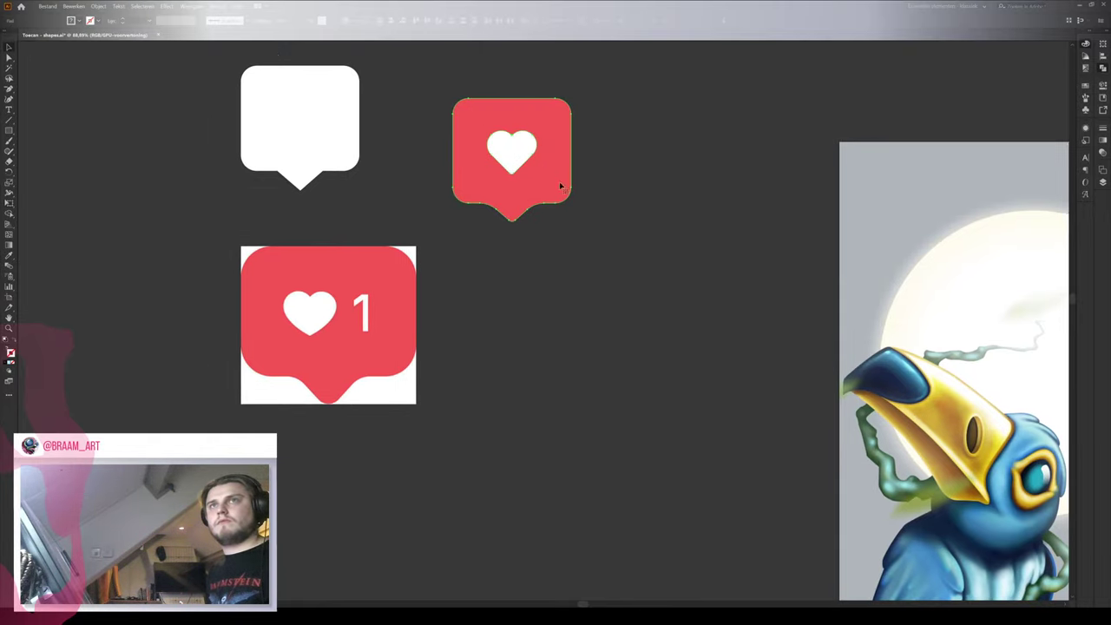
{"action": "key", "text": "ctrl+g"}
Place the grouped heart bubble on the artboard just above the toucan's beak
{"action": "left_click_drag", "start_coordinate": [649, 208], "coordinate": [517, 173]}
{"action": "left_click_drag", "start_coordinate": [368, 127], "coordinate": [774, 206]}
{"action": "left_click_drag", "start_coordinate": [648, 226], "coordinate": [487, 179]}
{"action": "left_click_drag", "start_coordinate": [637, 176], "coordinate": [660, 211]}
{"action": "left_click_drag", "start_coordinate": [553, 224], "coordinate": [455, 159]}
{"action": "left_click", "coordinate": [340, 187]}
{"action": "key", "text": "z"}
{"action": "left_click_drag", "start_coordinate": [536, 190], "coordinate": [464, 208]}
{"action": "left_click_drag", "start_coordinate": [539, 174], "coordinate": [1026, 438]}
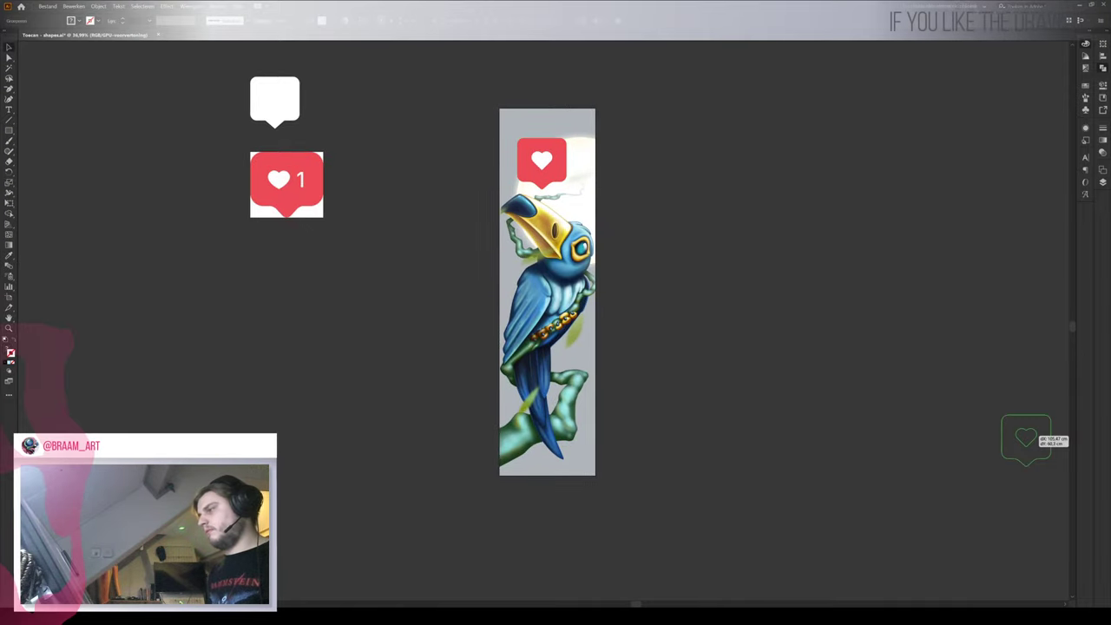
{"action": "key", "text": "ctrl+z"}
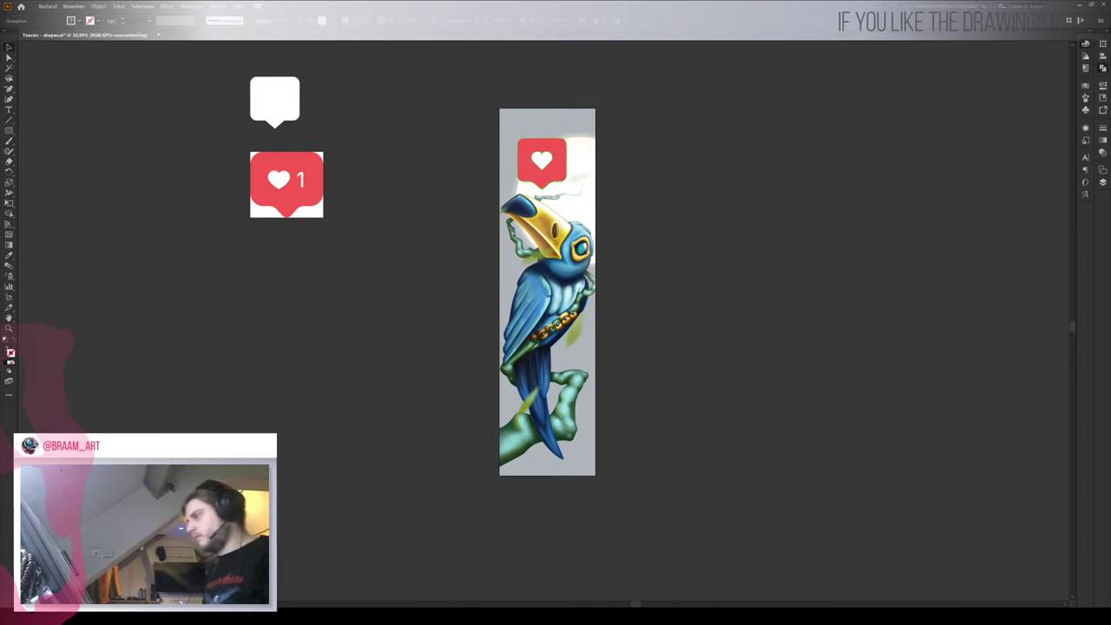
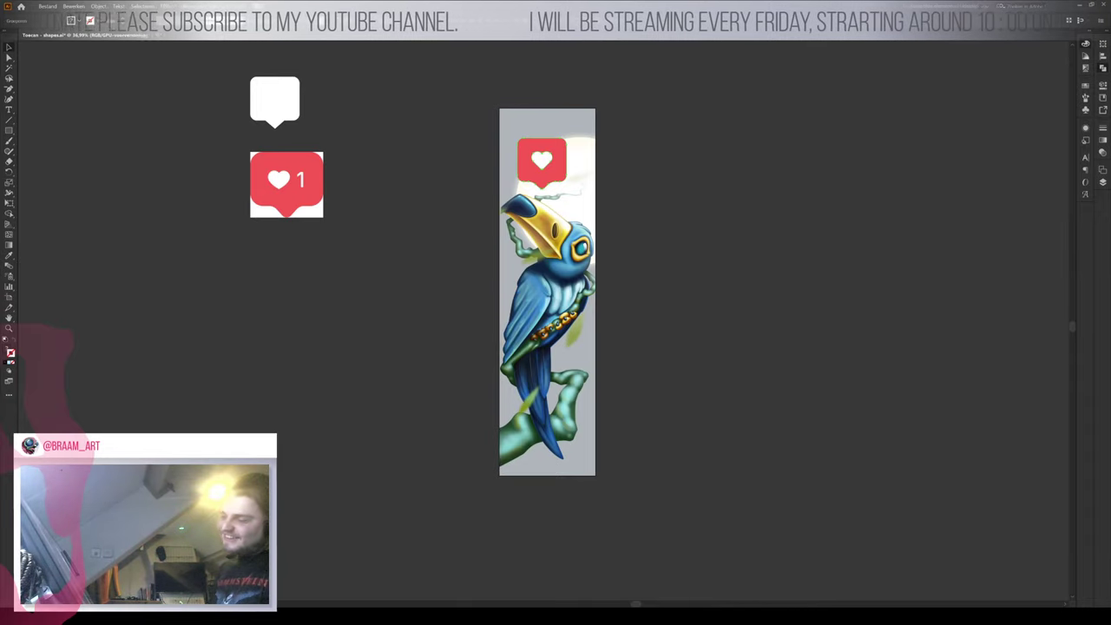
Delete the red heart reference image beside the artboard
{"action": "left_click", "coordinate": [409, 230]}
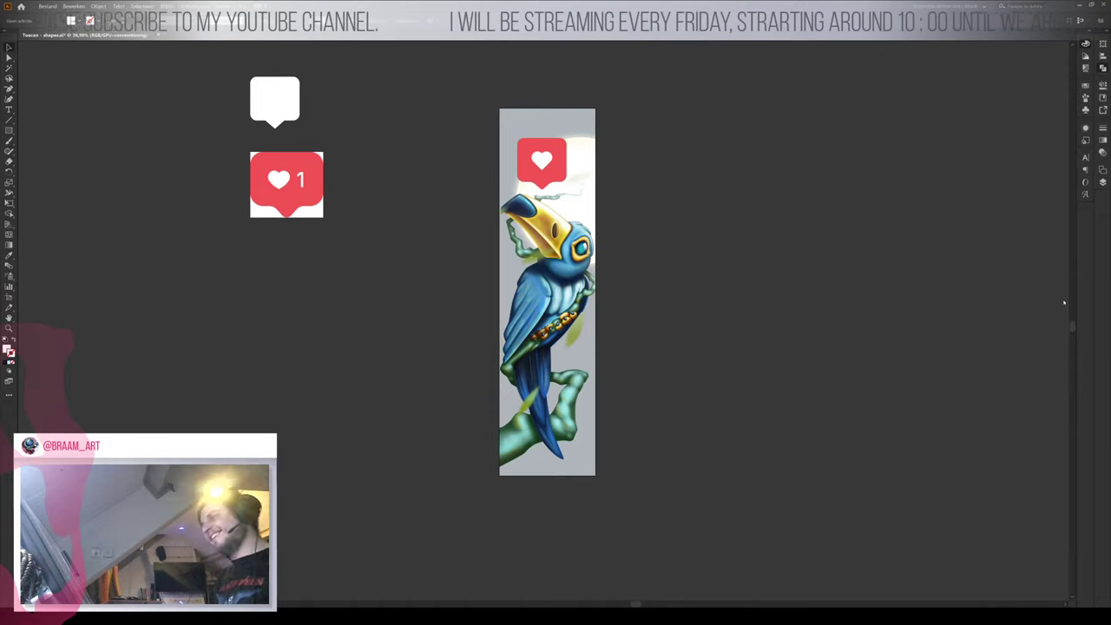
{"action": "left_click", "coordinate": [283, 177]}
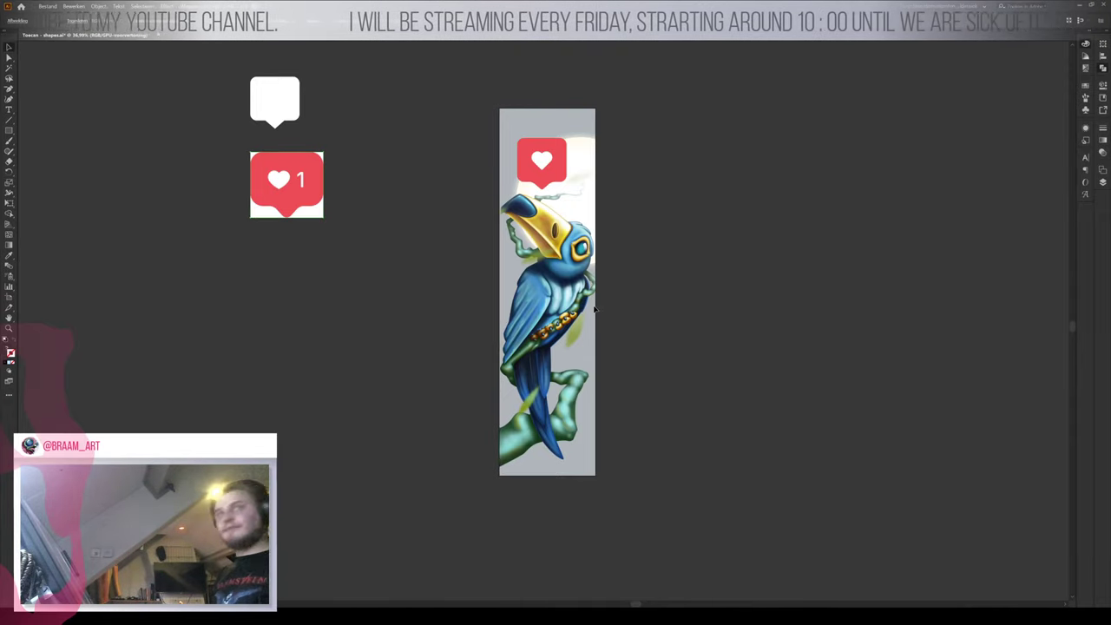
{"action": "key", "text": "Delete"}
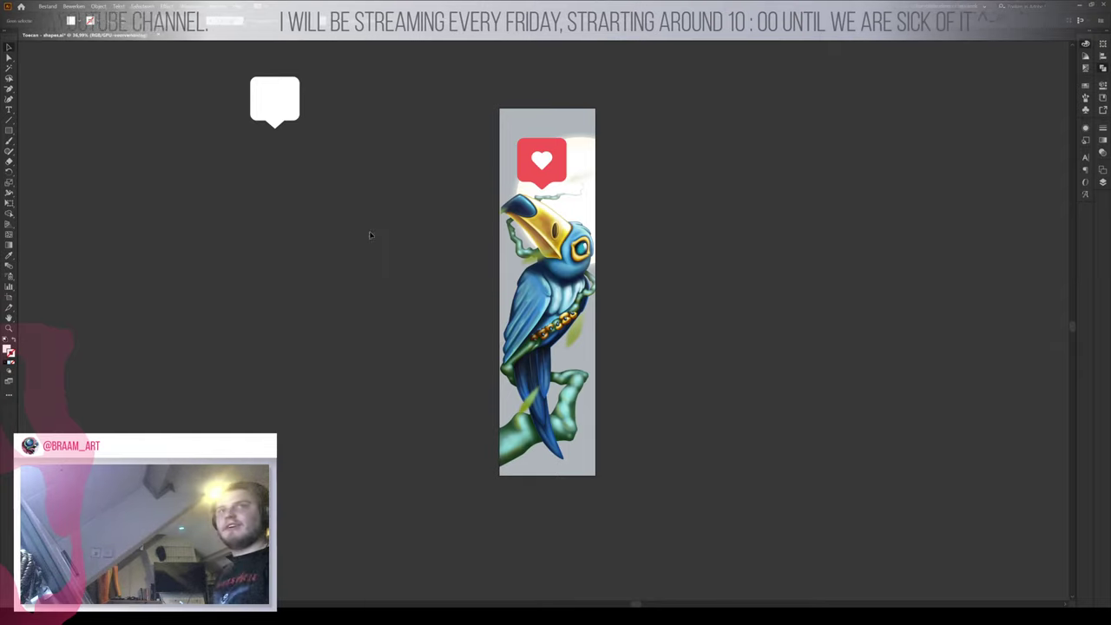
{"action": "left_click_drag", "start_coordinate": [379, 236], "coordinate": [199, 99]}
{"action": "key", "text": "ctrl+z"}
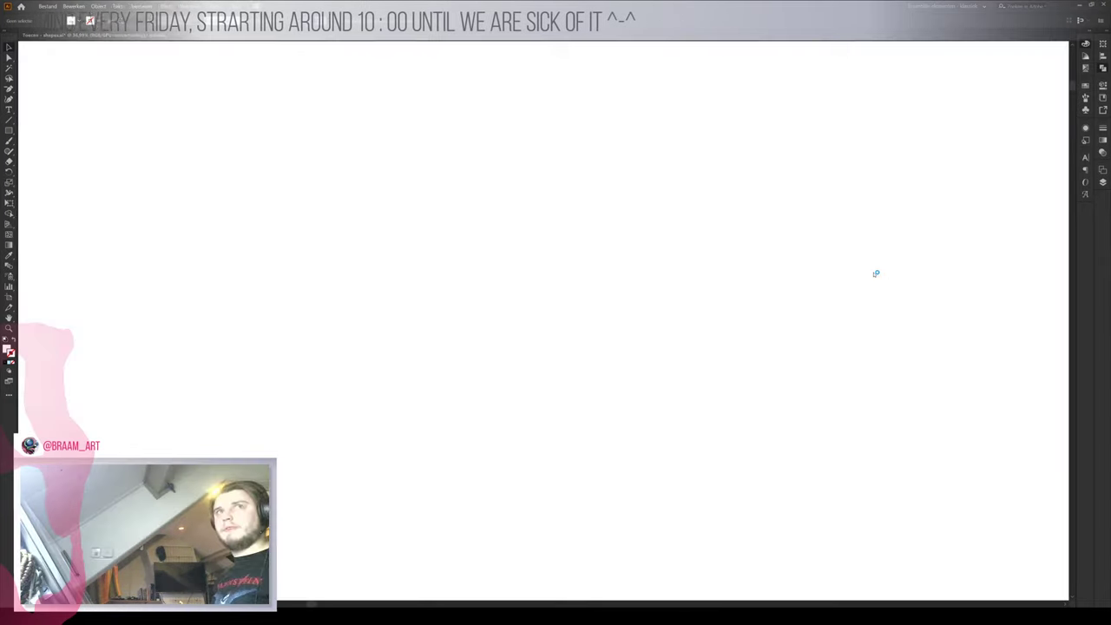
In the opened vector object, shift the heart toward the left side of the red bubble
{"action": "key", "text": "z"}
{"action": "left_click_drag", "start_coordinate": [539, 87], "coordinate": [632, 90]}
{"action": "left_click_drag", "start_coordinate": [518, 112], "coordinate": [540, 214]}
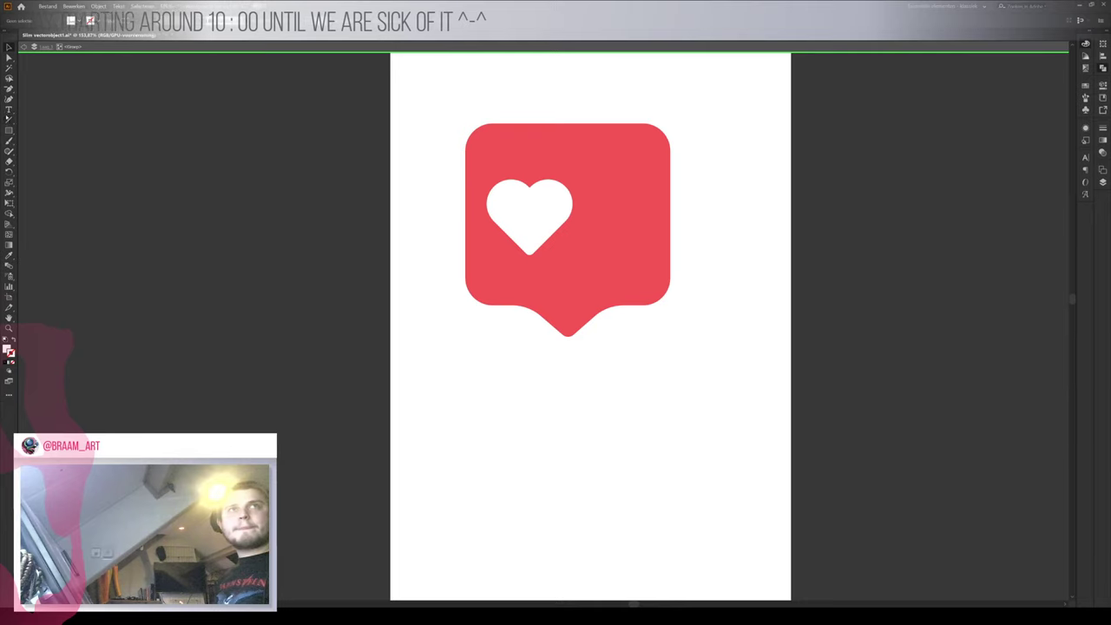
Add the text "1" to the right of the heart inside the bubble
{"action": "left_click", "coordinate": [8, 109]}
{"action": "left_click", "coordinate": [609, 214]}
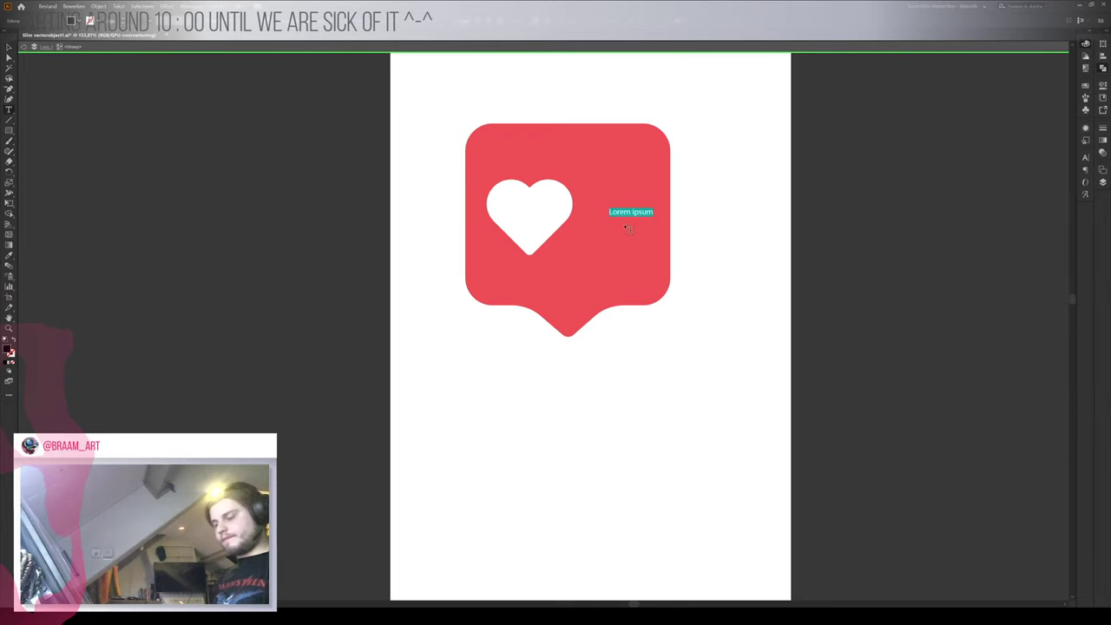
{"action": "type", "text": "1"}
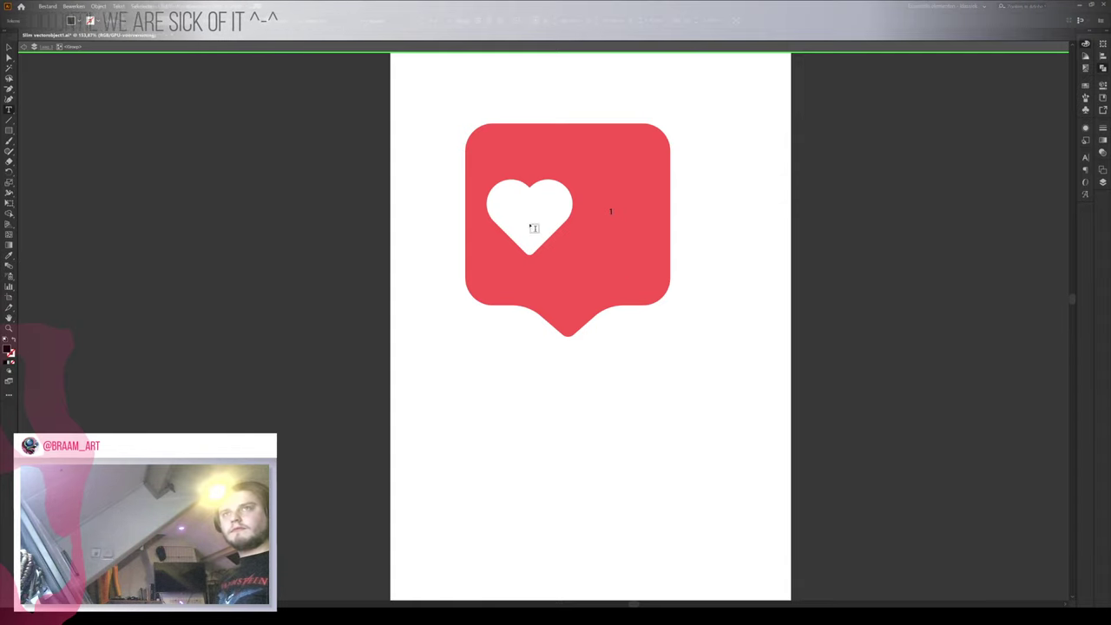
{"action": "left_click", "coordinate": [70, 278]}
Fill the number 1 with the white sampled from the heart and enlarge it to nearly the heart's height
{"action": "left_click", "coordinate": [9, 48]}
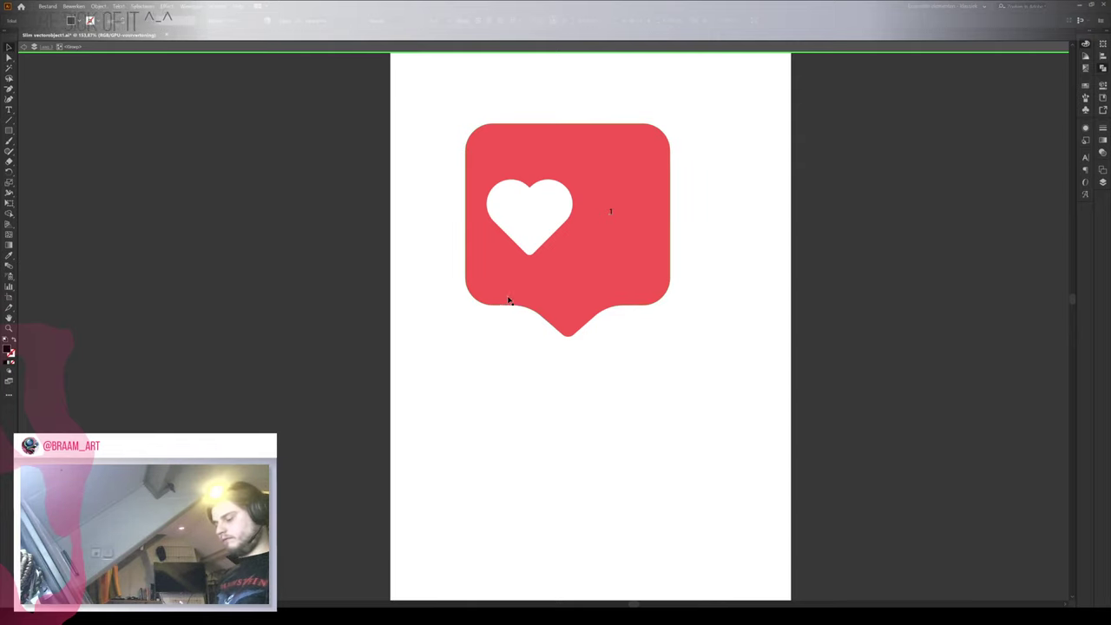
{"action": "key", "text": "i"}
{"action": "left_click", "coordinate": [538, 228]}
{"action": "key", "text": "v"}
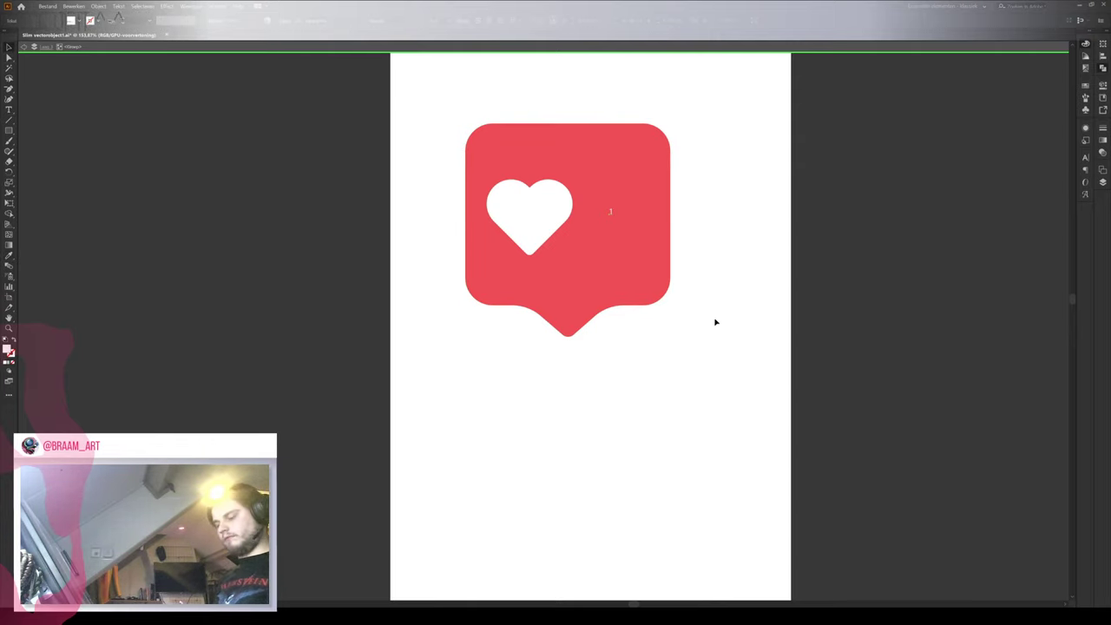
{"action": "key", "text": "e"}
{"action": "mouse_move", "coordinate": [611, 211]}
{"action": "left_mouse_down"}
{"action": "mouse_move", "coordinate": [589, 216]}
{"action": "mouse_move", "coordinate": [611, 217]}
{"action": "left_mouse_up"}
Nudge the heart slightly right, closer to the number 1, and deselect everything
{"action": "left_click_drag", "start_coordinate": [532, 223], "coordinate": [541, 223]}
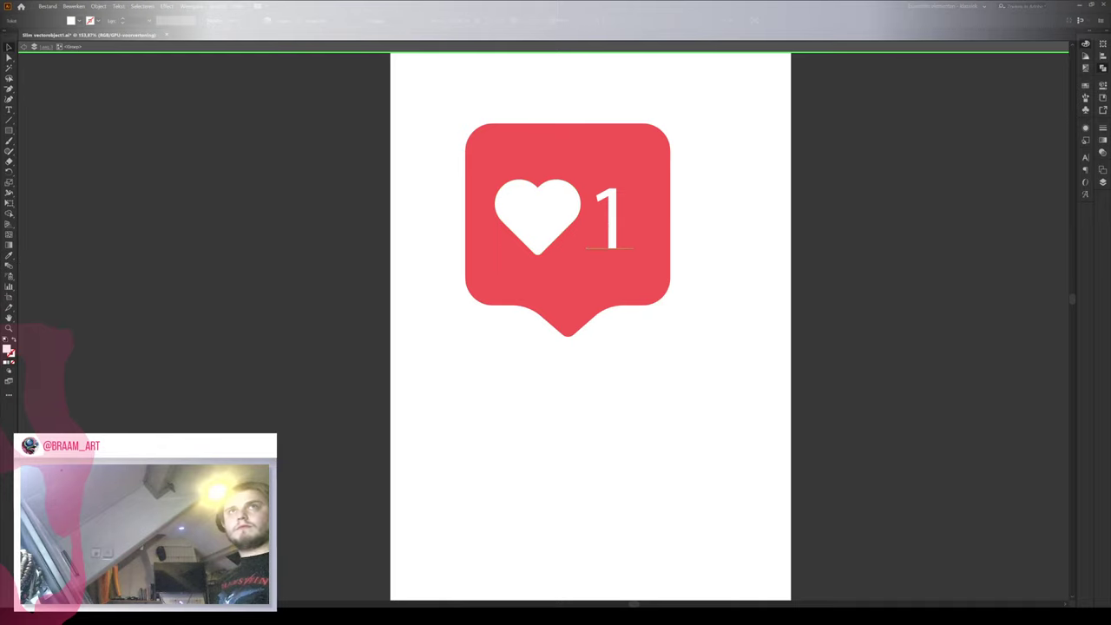
{"action": "left_click", "coordinate": [388, 57]}
{"action": "scroll", "coordinate": [597, 169], "scroll_direction": "down", "scroll_amount": 5}
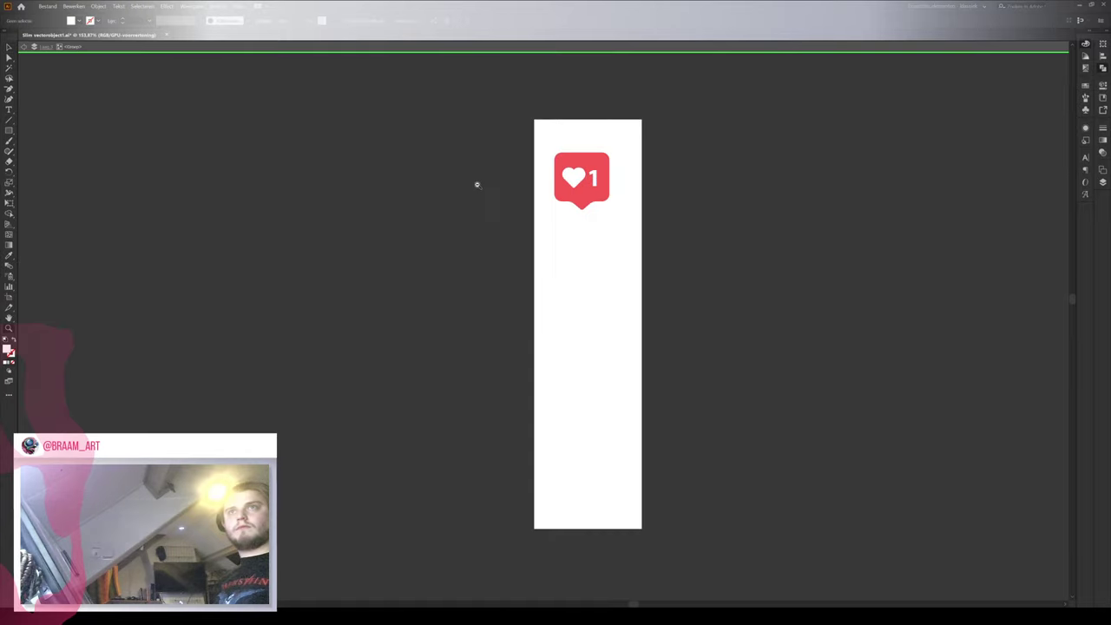
Enlarge the number 1 inside the red bubble until it is about as tall as the heart
{"action": "scroll", "coordinate": [520, 183], "scroll_direction": "up", "scroll_amount": 4}
{"action": "left_click", "coordinate": [579, 127]}
{"action": "key", "text": "e"}
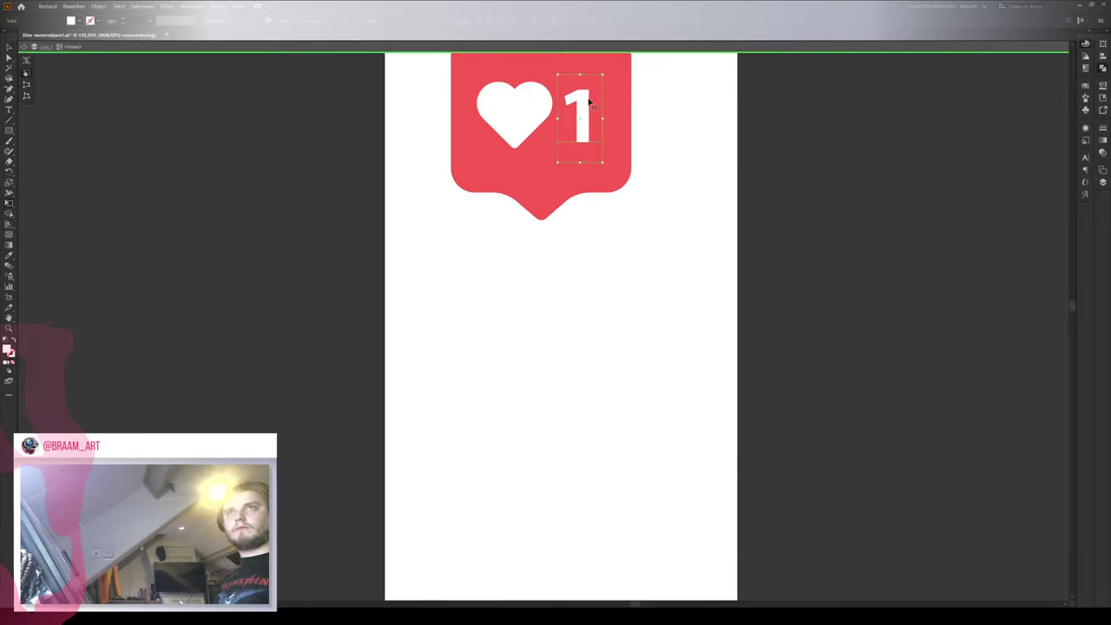
{"action": "left_click_drag", "start_coordinate": [602, 74], "coordinate": [609, 70]}
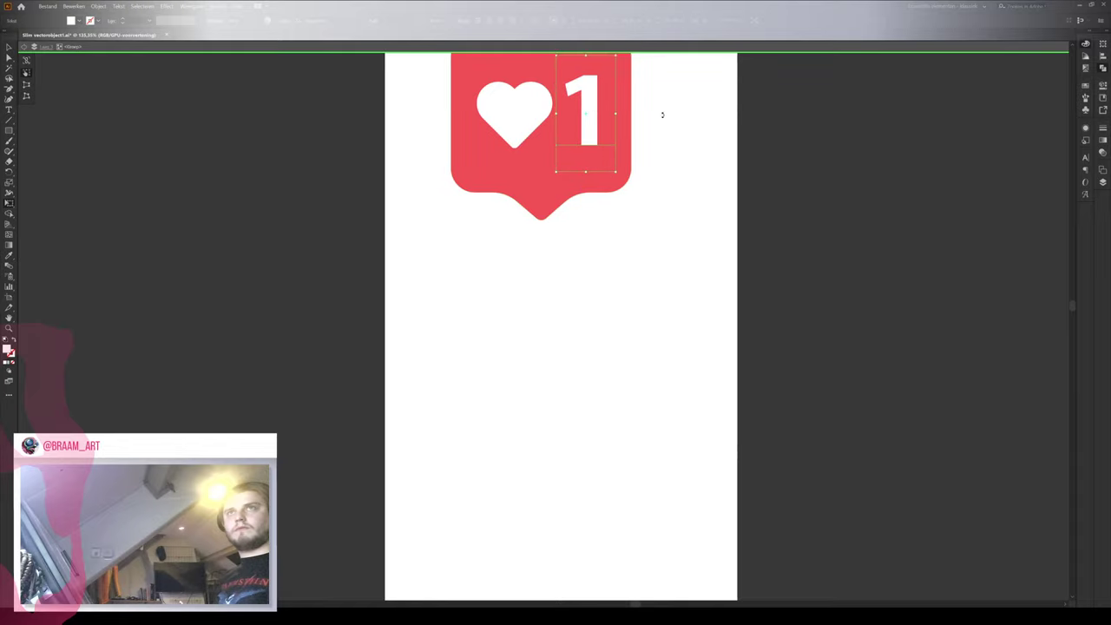
{"action": "scroll", "coordinate": [660, 112], "scroll_direction": "down", "scroll_amount": 5}
{"action": "scroll", "coordinate": [639, 138], "scroll_direction": "up", "scroll_amount": 4}
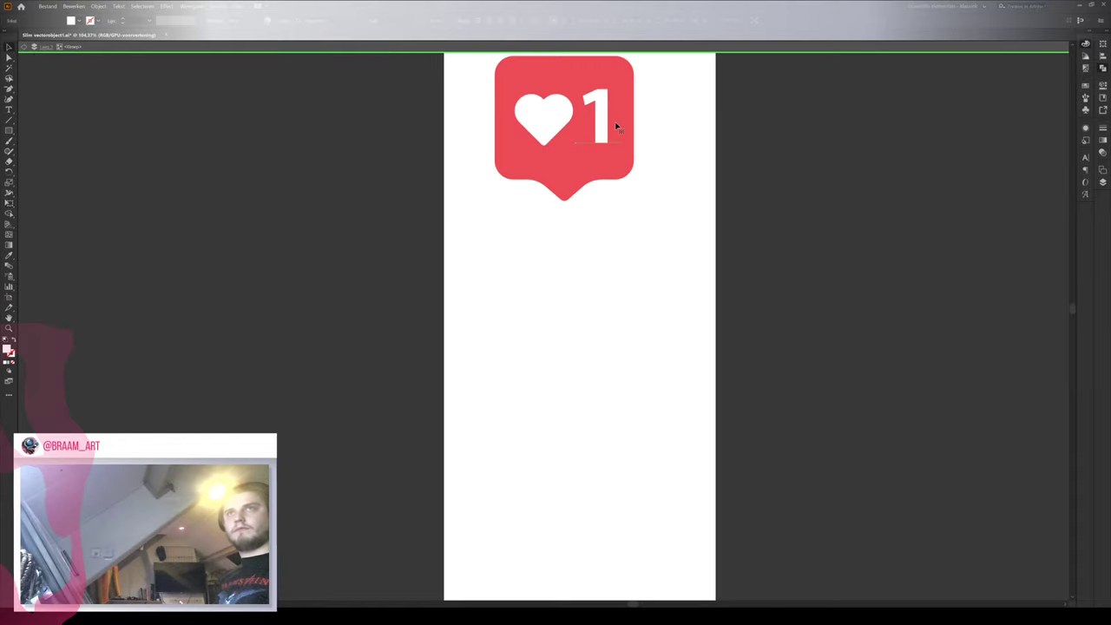
Undo the number 1 and the heart's shift so the heart is centred in the bubble, and leave isolation mode
{"action": "key", "text": "ctrl+z"}
{"action": "key", "text": "ctrl+z"}
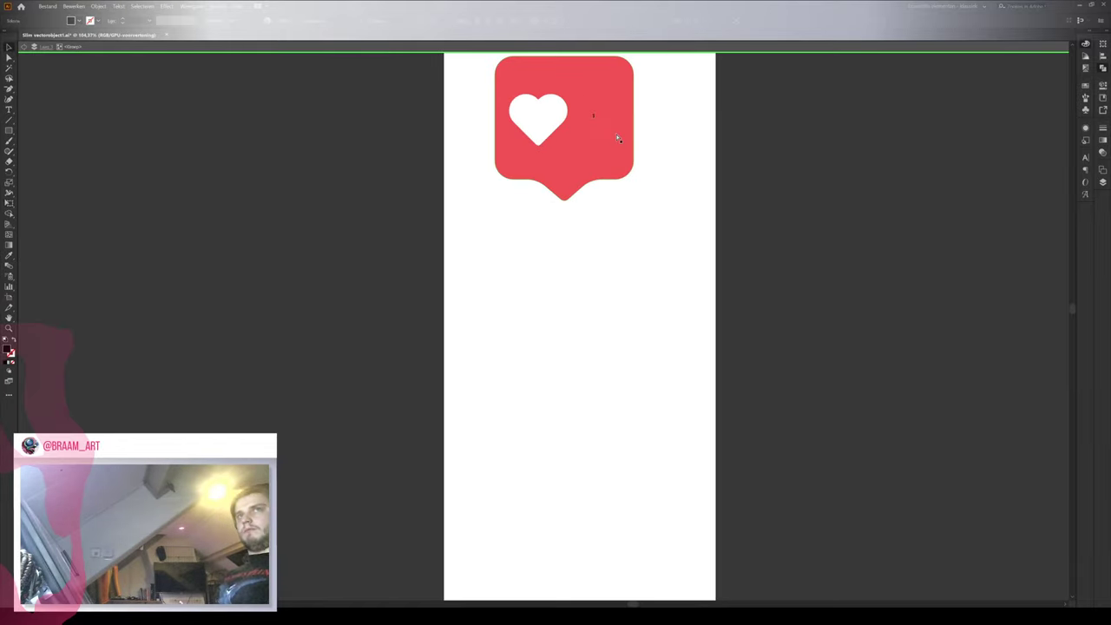
{"action": "key", "text": "ctrl+z"}
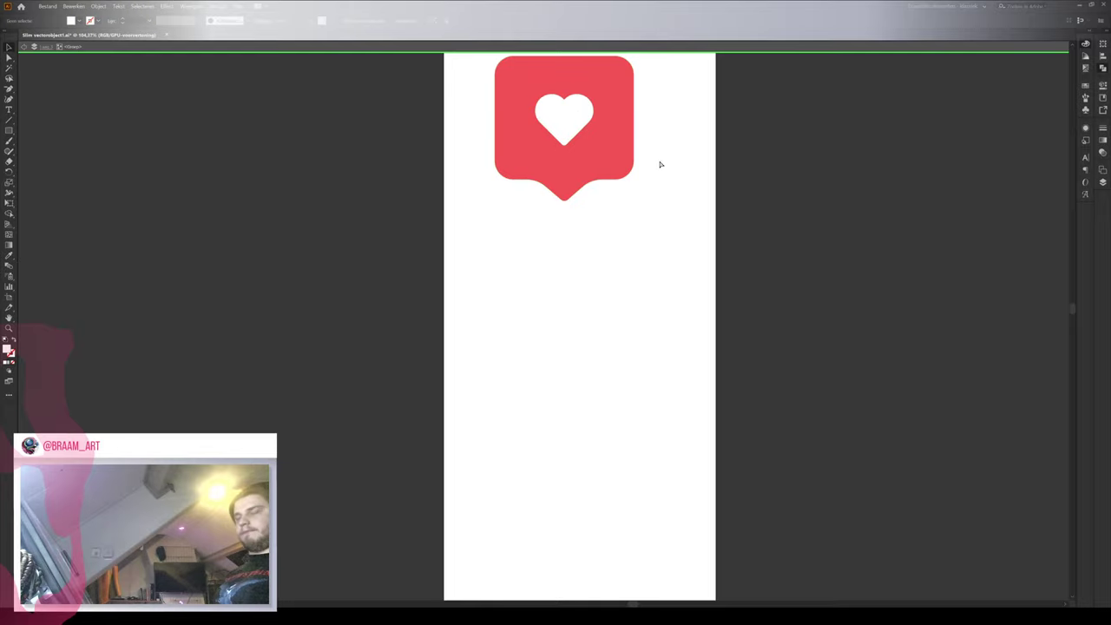
{"action": "key", "text": "Escape"}
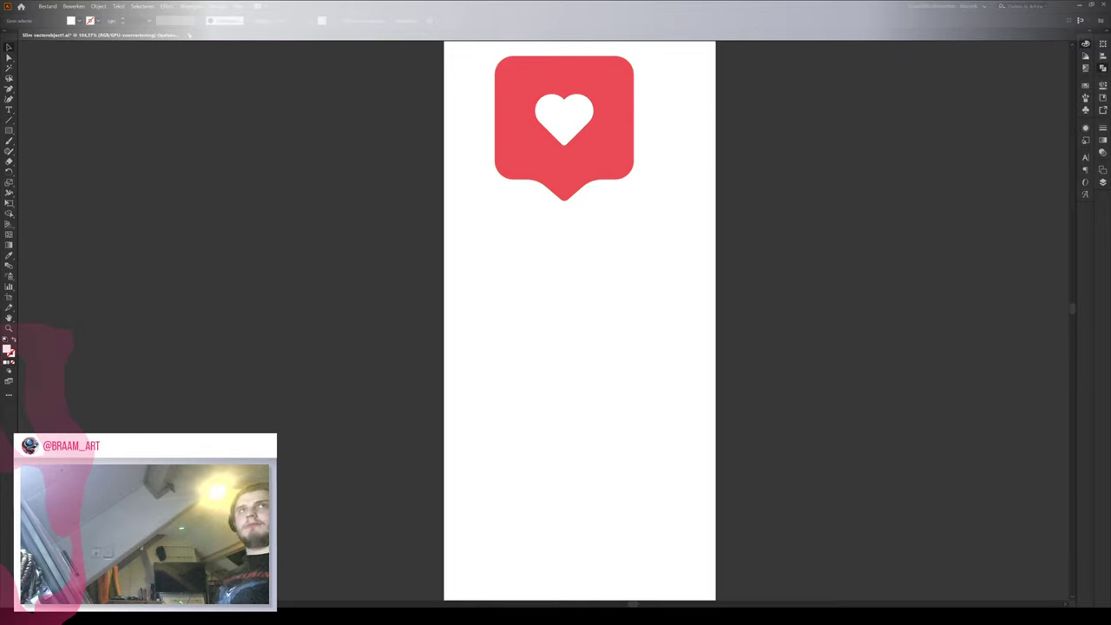
Save and close the vector object, and switch back to the toucan illustration in Photoshop
{"action": "key", "text": "ctrl+s"}
{"action": "left_click", "coordinate": [163, 35]}
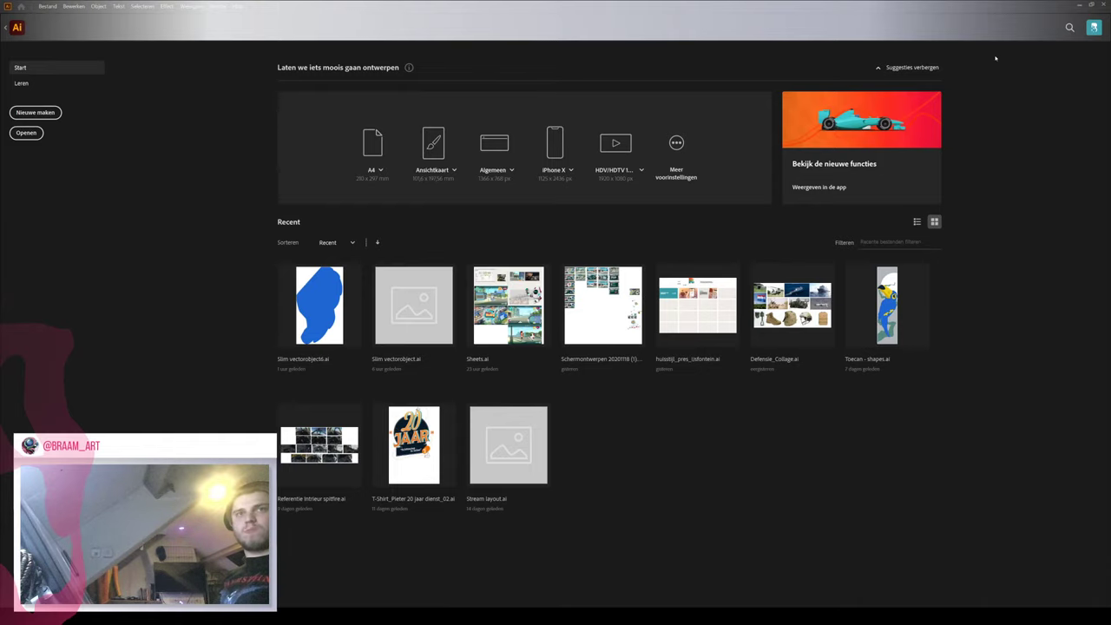
{"action": "left_click", "coordinate": [1079, 5]}
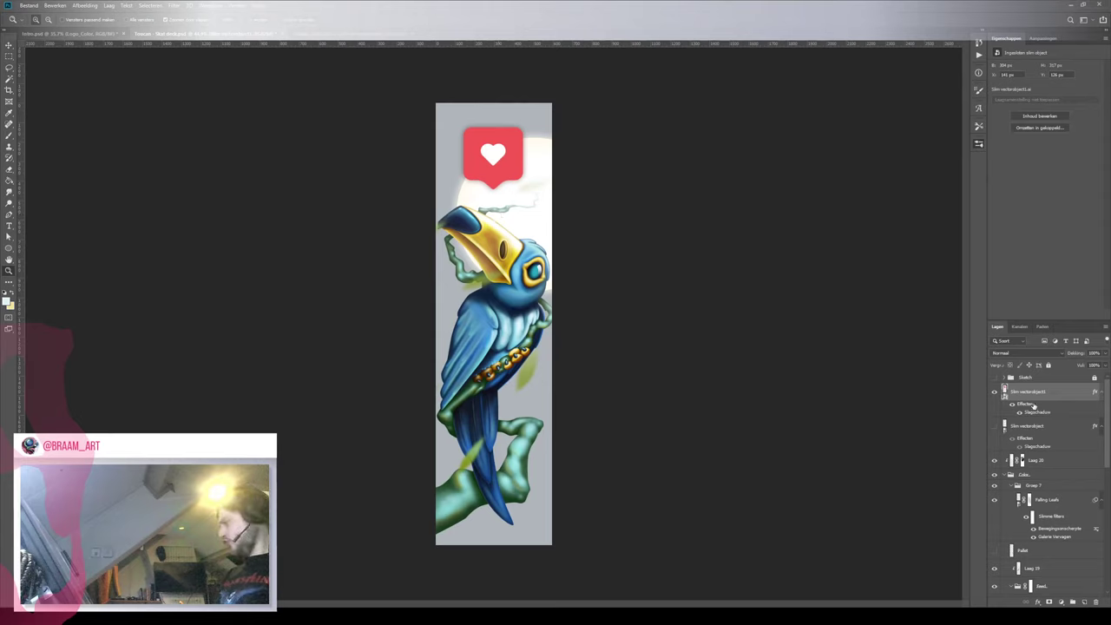
Move the Slim vectorobject1 bubble layer to the top of the colour group, beneath the clipped layer Laag 20
{"action": "left_click_drag", "start_coordinate": [1033, 395], "coordinate": [1044, 467]}
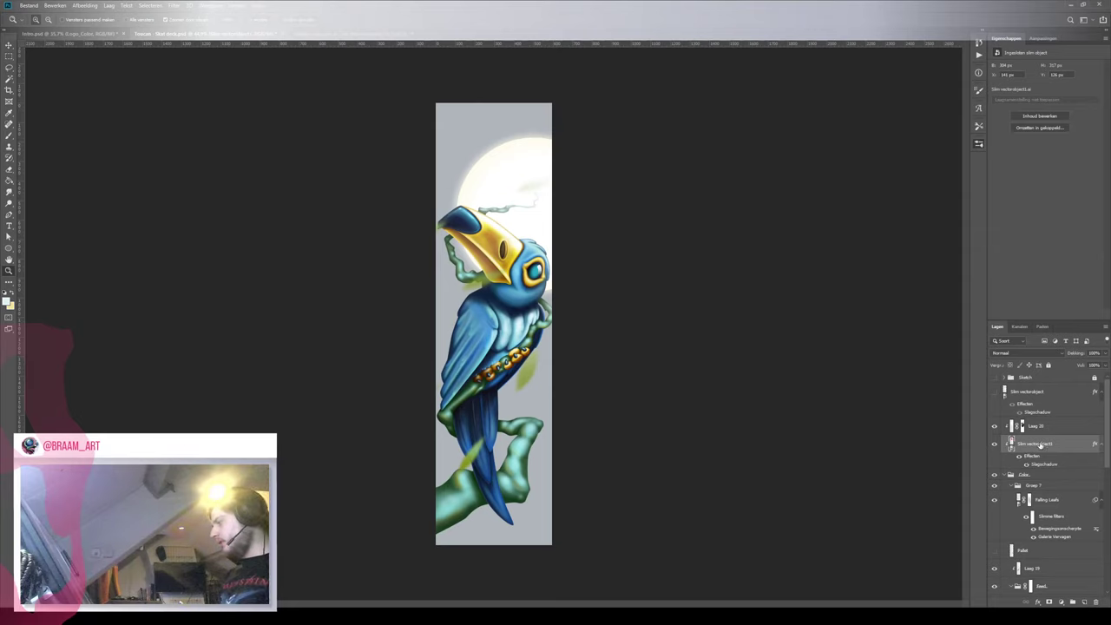
{"action": "left_click_drag", "start_coordinate": [1044, 444], "coordinate": [1038, 475]}
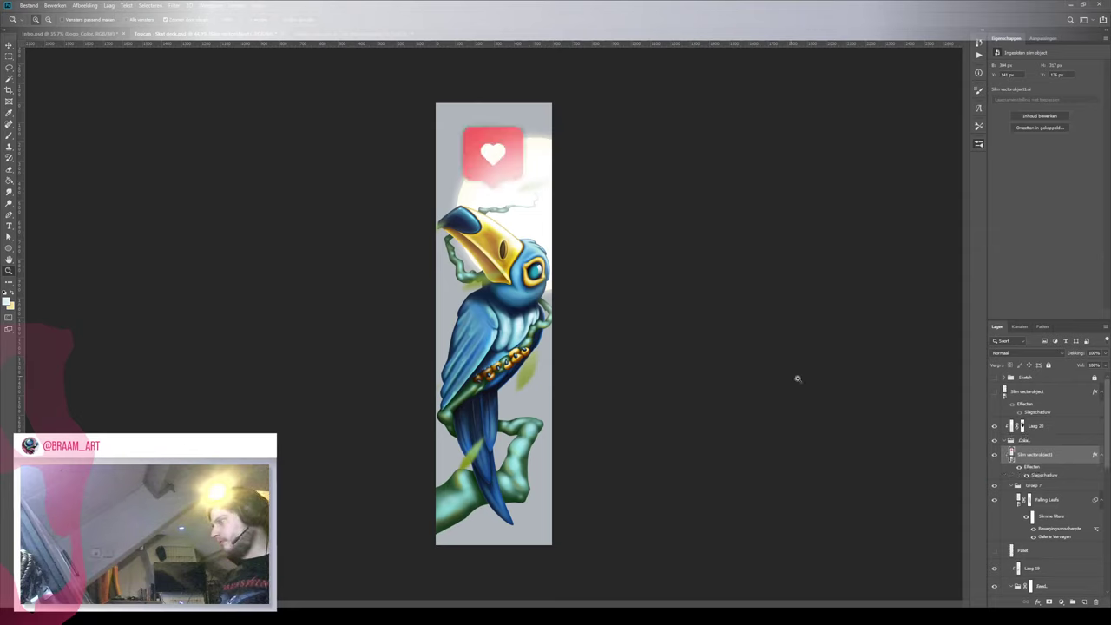
Load the bubble's outline as a selection, paint black on Laag 20's mask to reduce the white haze over the bubble, and deselect
{"action": "left_click", "coordinate": [1023, 426]}
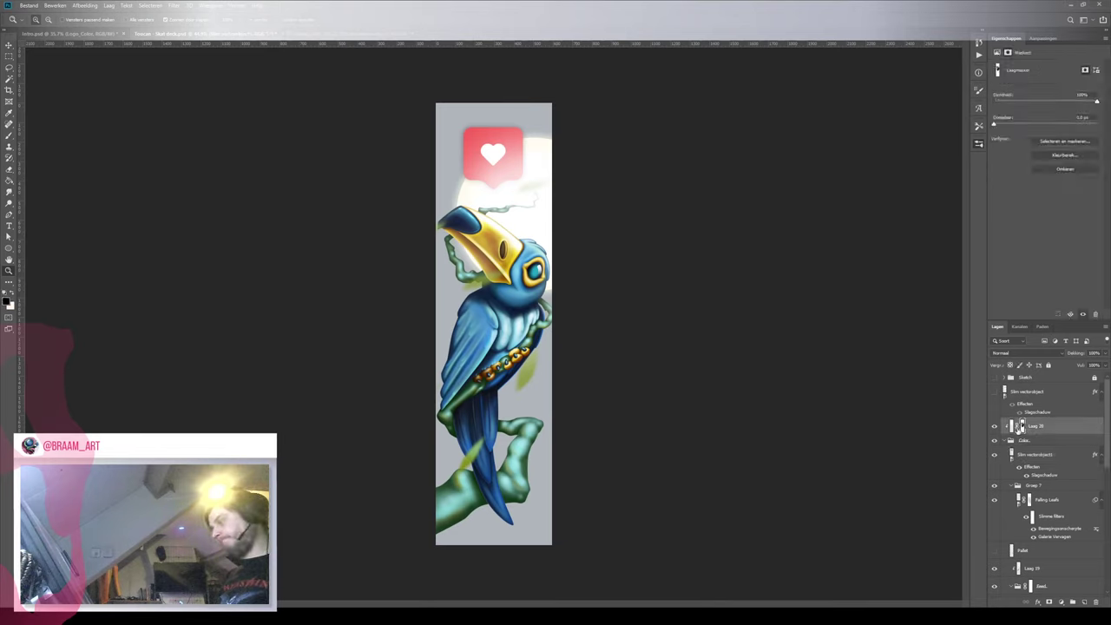
{"action": "left_click", "coordinate": [1012, 460], "text": "ctrl"}
{"action": "left_click", "coordinate": [1012, 455], "text": "ctrl"}
{"action": "left_click", "coordinate": [1022, 426]}
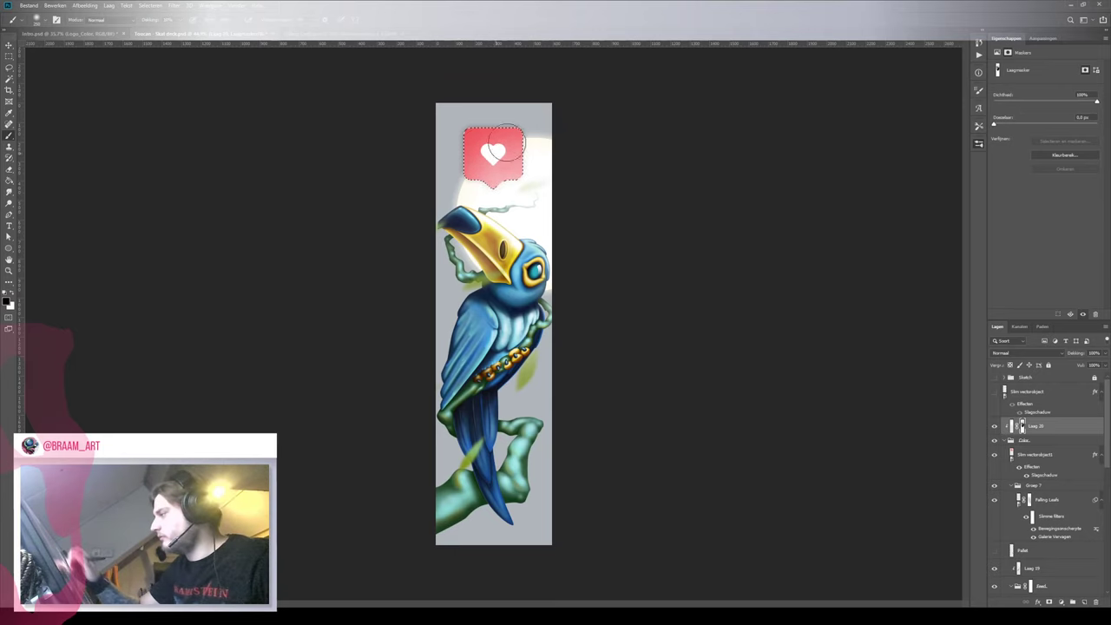
{"action": "key", "text": "ctrl+d"}
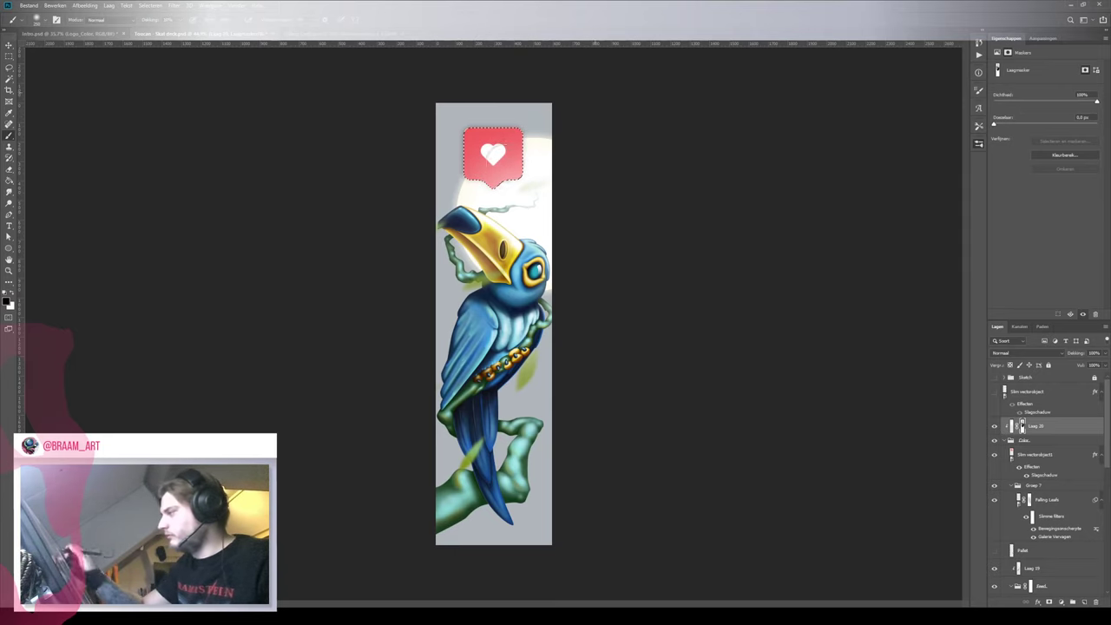
{"action": "mouse_move", "coordinate": [512, 283]}
{"action": "left_mouse_down"}
{"action": "mouse_move", "coordinate": [461, 256]}
{"action": "mouse_move", "coordinate": [482, 249]}
{"action": "left_mouse_up"}
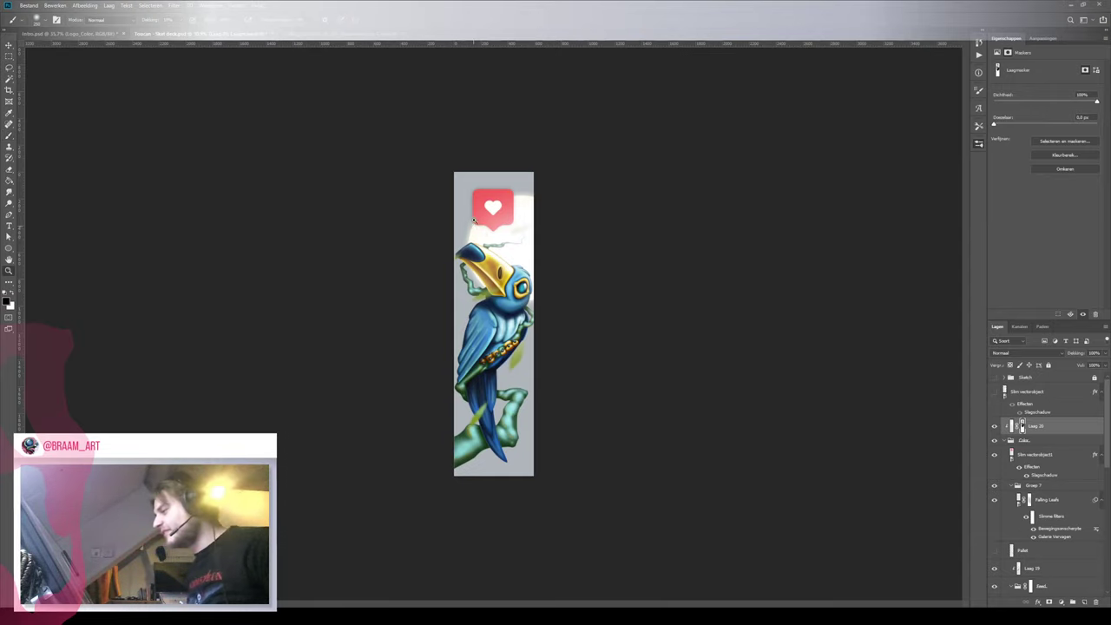
{"action": "mouse_move", "coordinate": [517, 215]}
{"action": "left_mouse_down"}
{"action": "mouse_move", "coordinate": [557, 217]}
{"action": "mouse_move", "coordinate": [543, 195]}
{"action": "mouse_move", "coordinate": [525, 200]}
{"action": "left_mouse_up"}
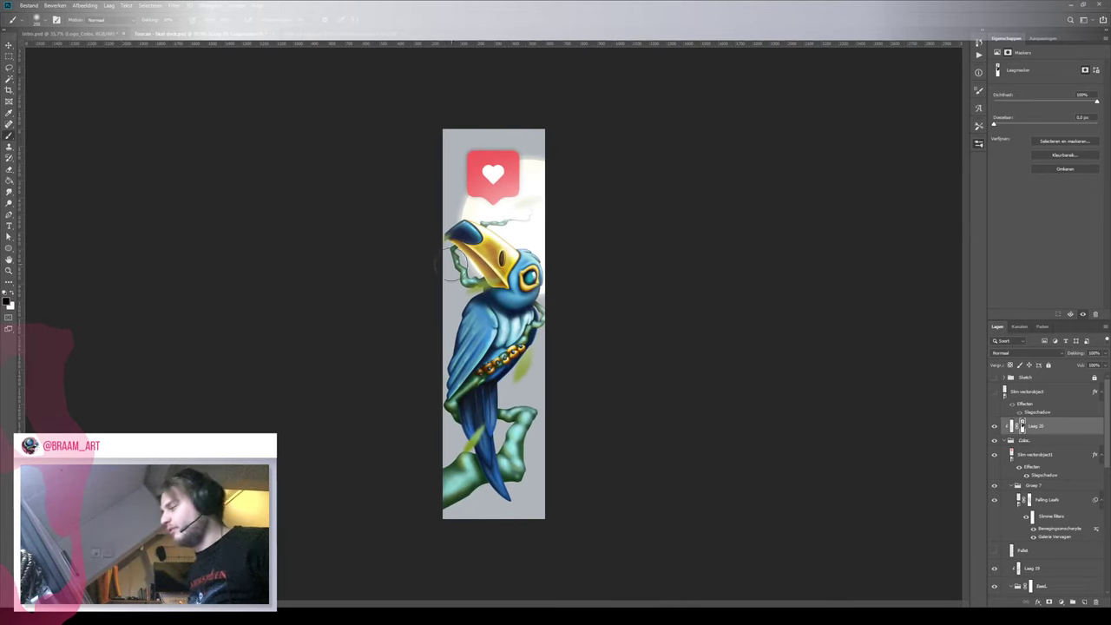